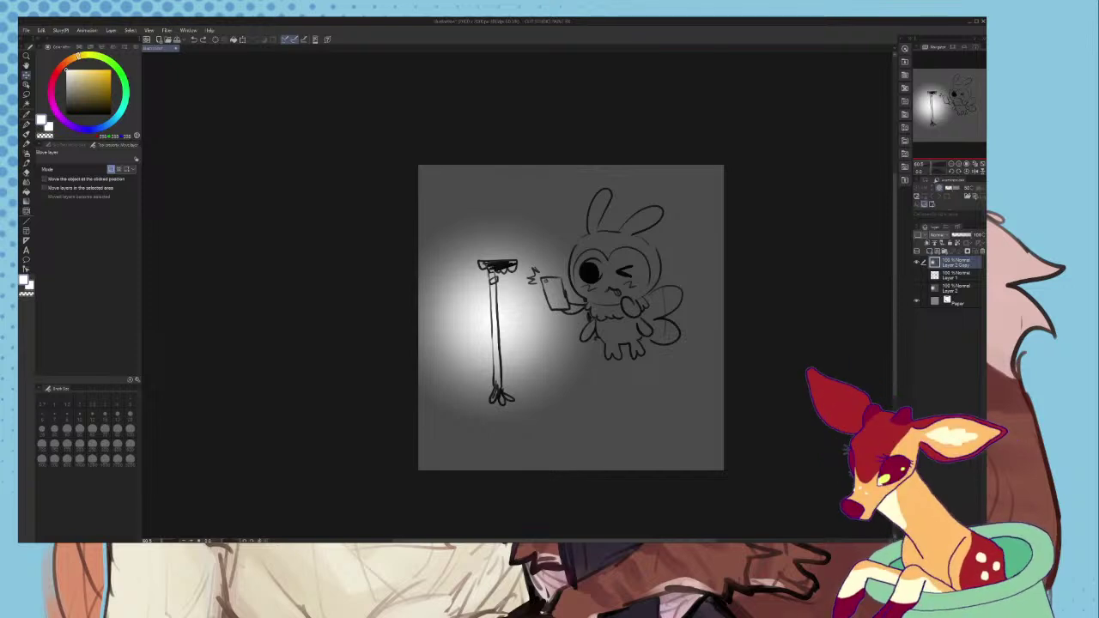
- Show the Timeline for the animation file and select Layer 1 at the top of the stack
scroll(724, 431, "up", 4)
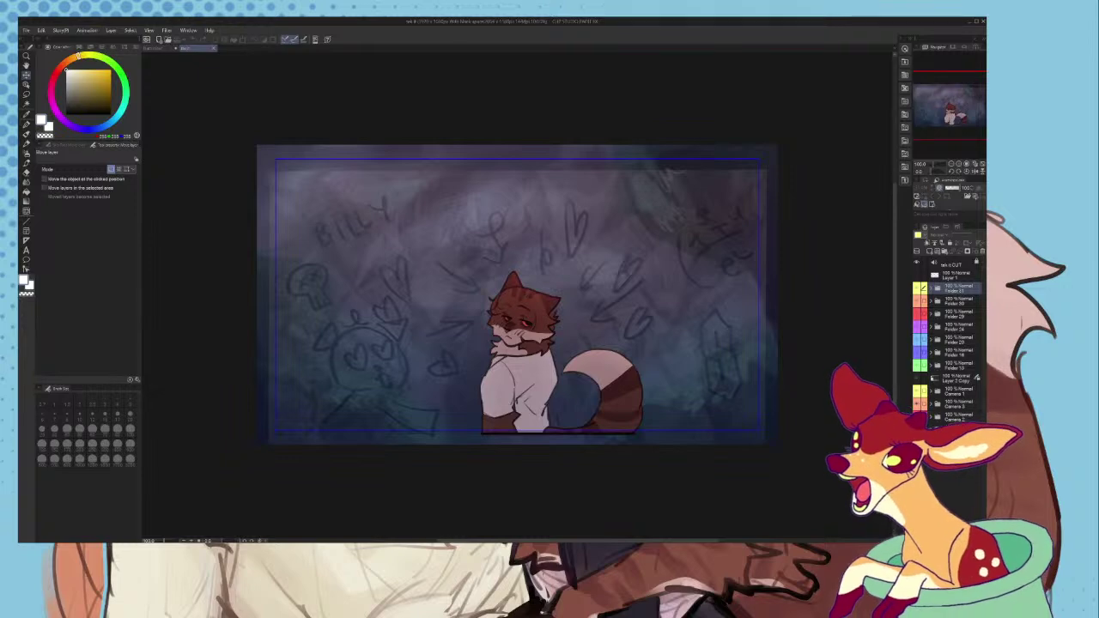
scroll(362, 141, "up", 2)
left_click(191, 32)
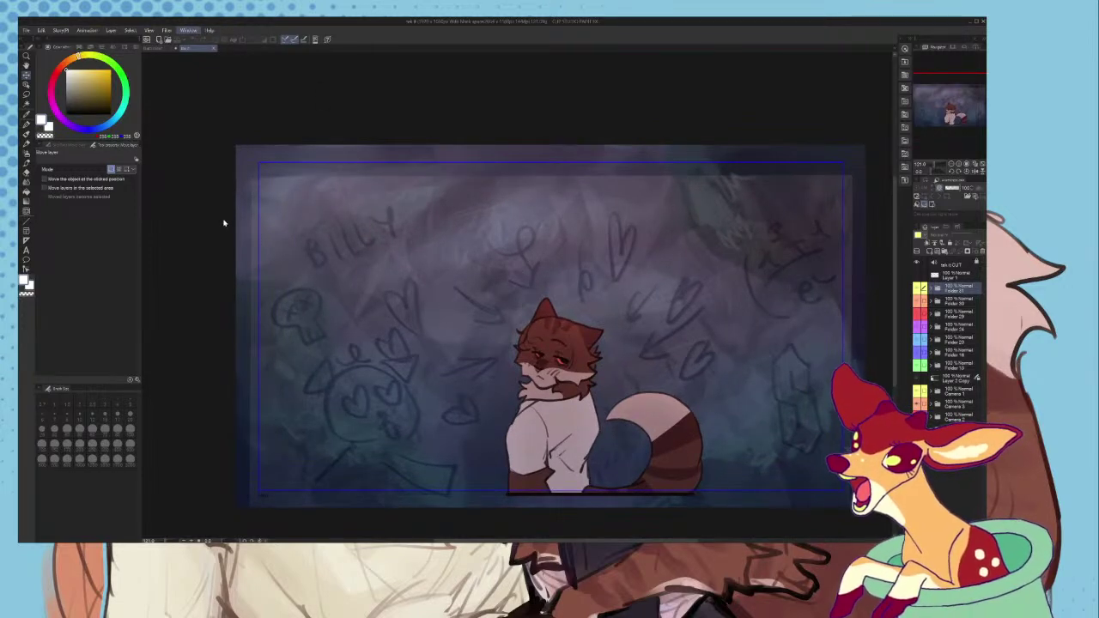
left_click(223, 222)
scroll(590, 190, "down", 1)
scroll(589, 190, "down", 2)
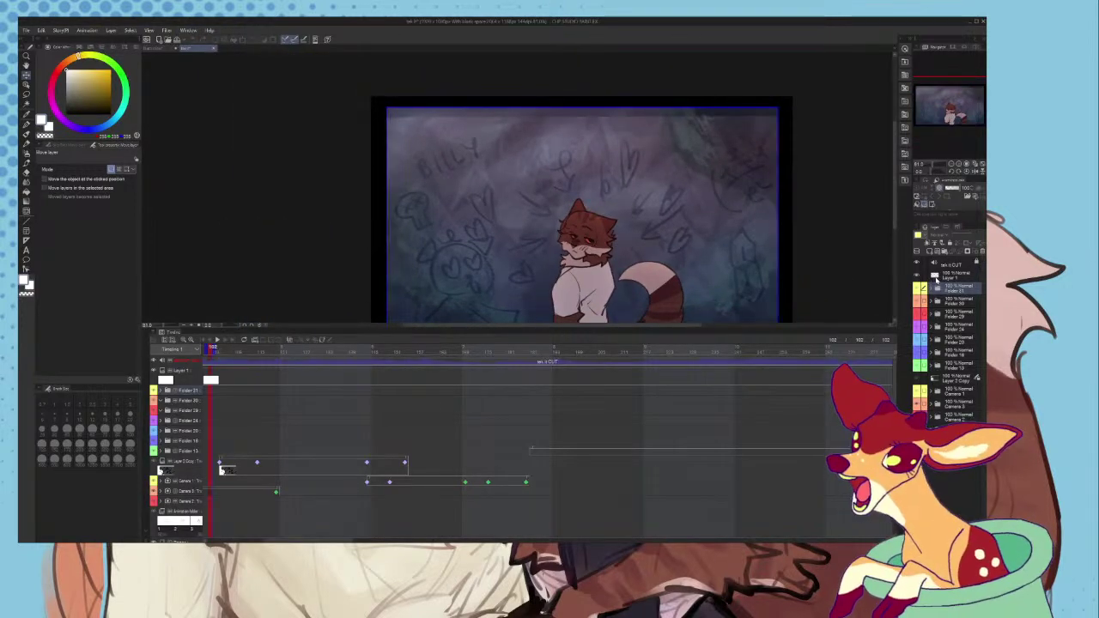
scroll(608, 215, "down", 1)
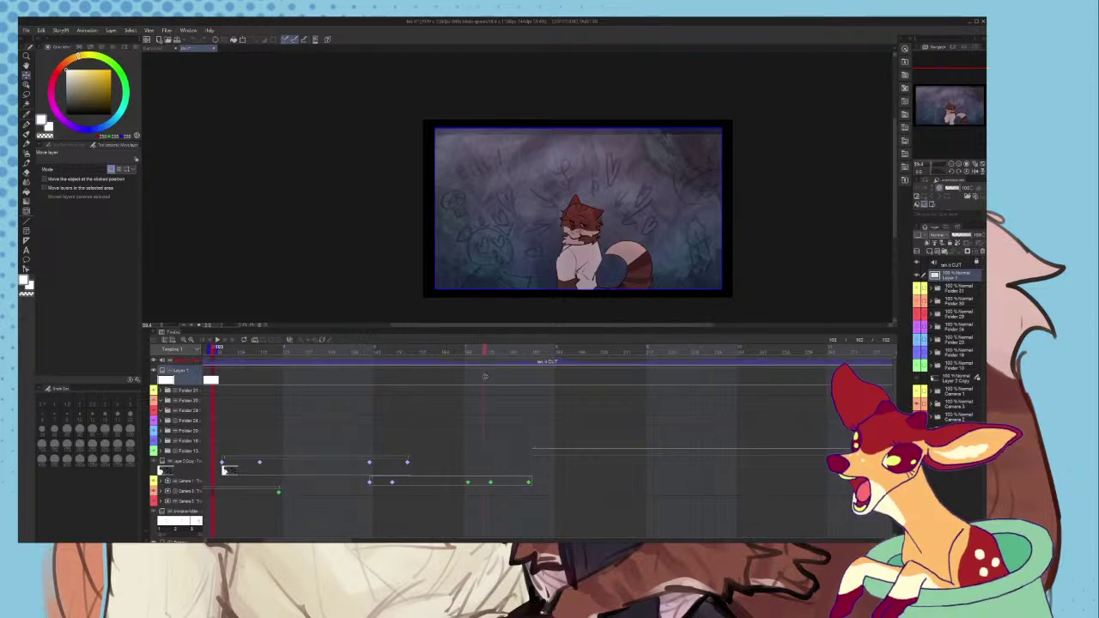
- Limit the timeline's playback range and scrub through its frames to review the animation
left_click_drag(617, 378, 594, 367)
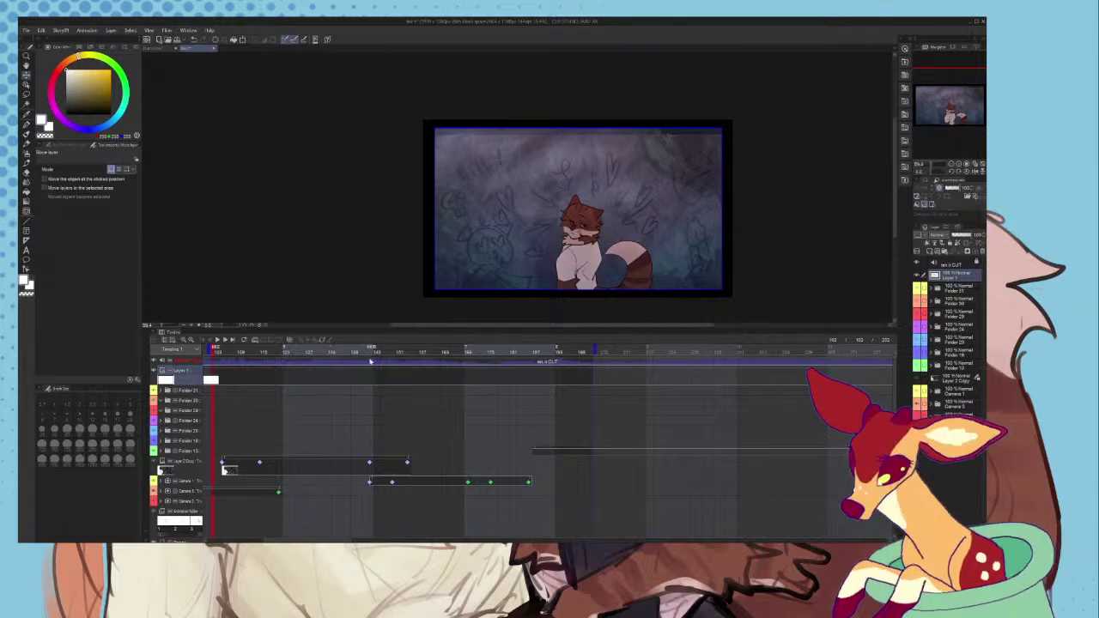
left_click_drag(404, 380, 436, 405)
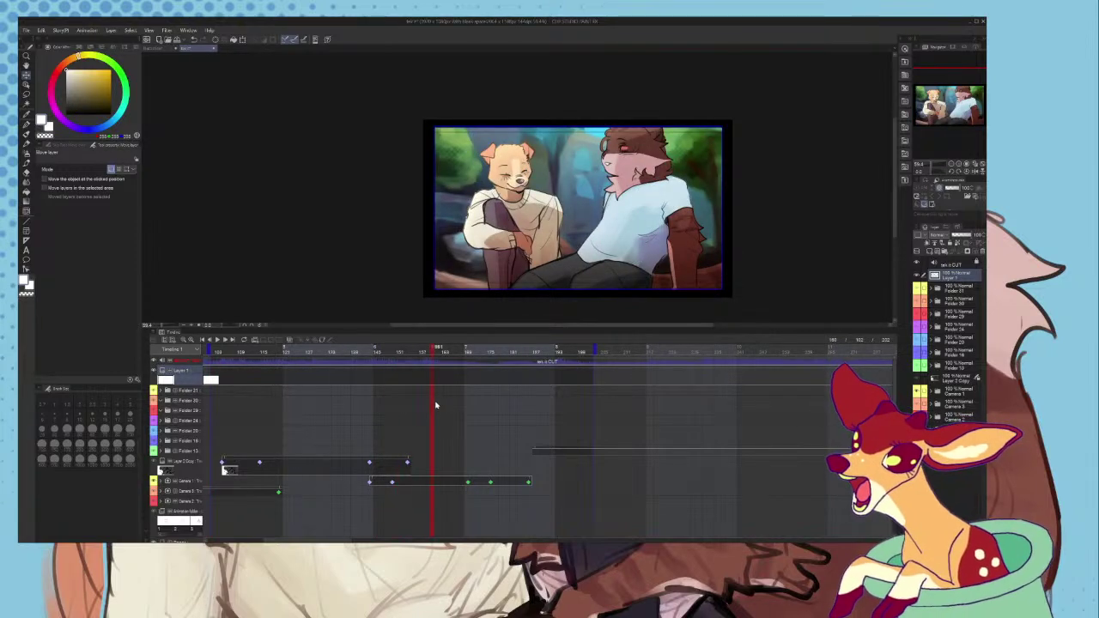
left_click(350, 354)
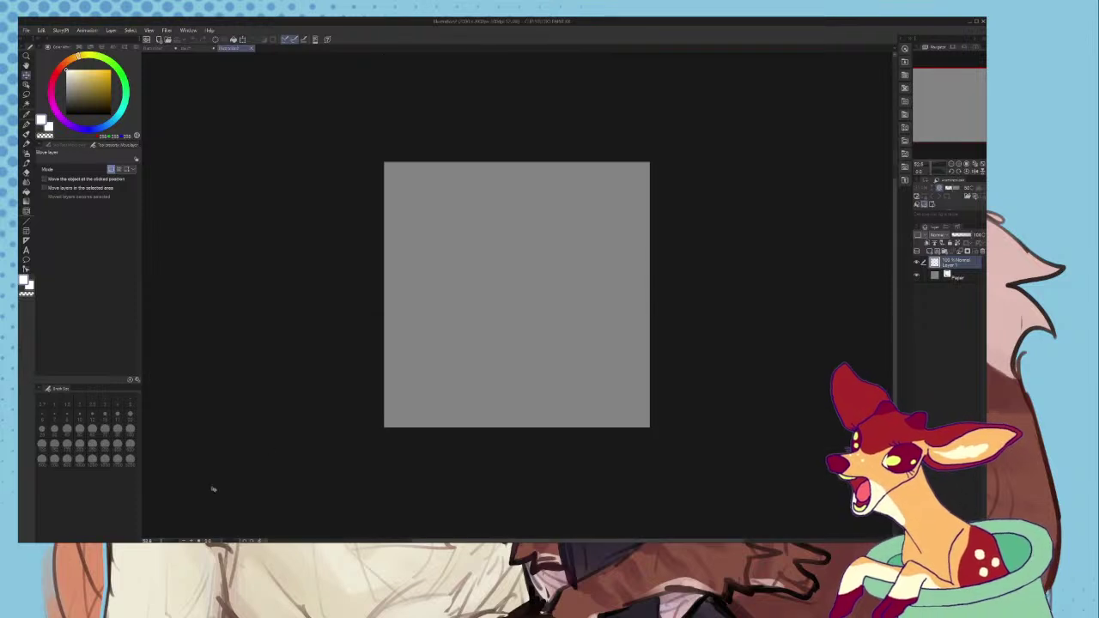
scroll(611, 419, "up", 2)
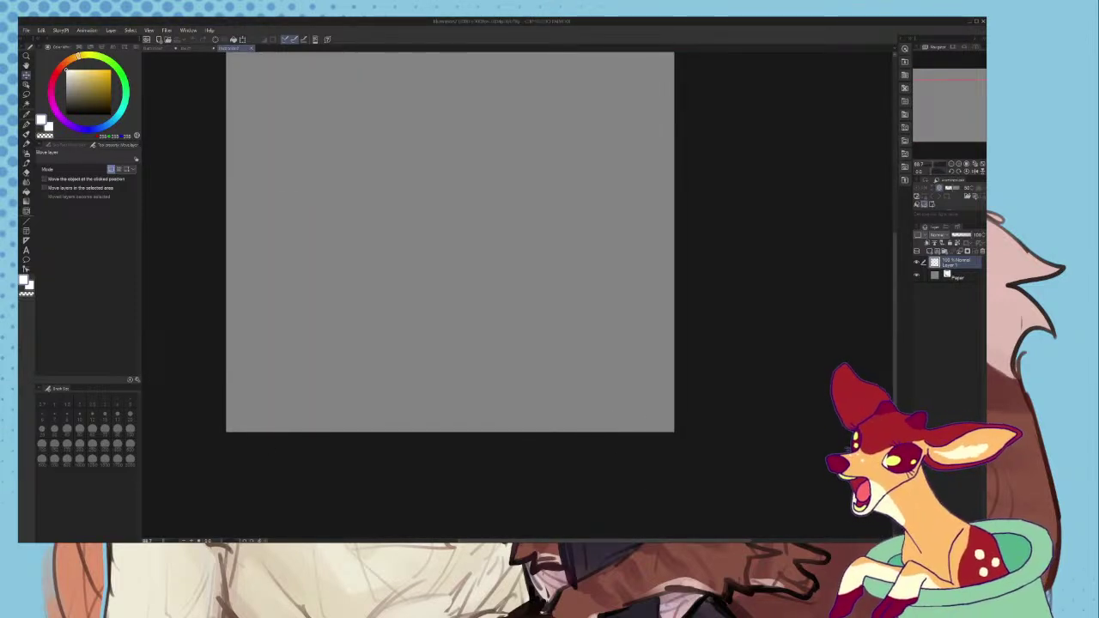
scroll(460, 314, "down", 3)
scroll(460, 169, "up", 2)
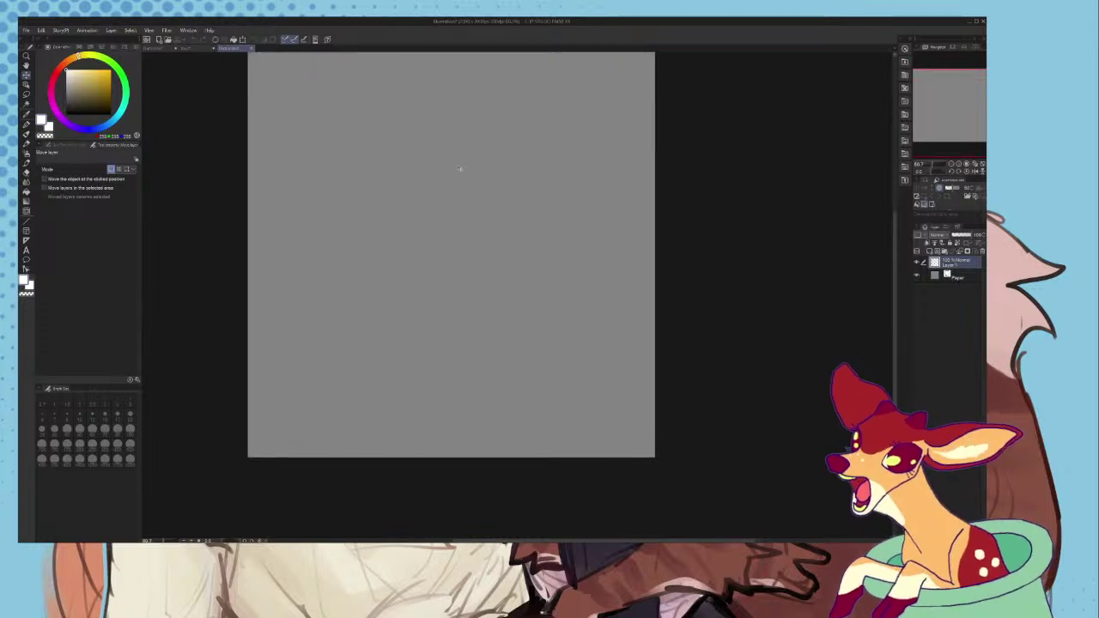
scroll(459, 170, "up", 1)
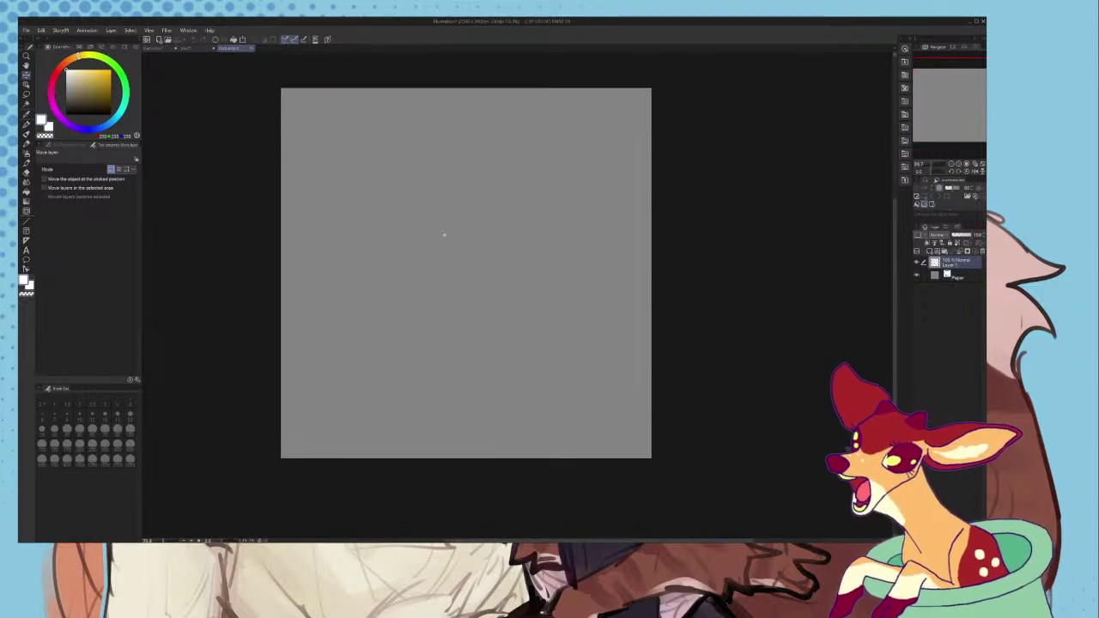
left_click(25, 145)
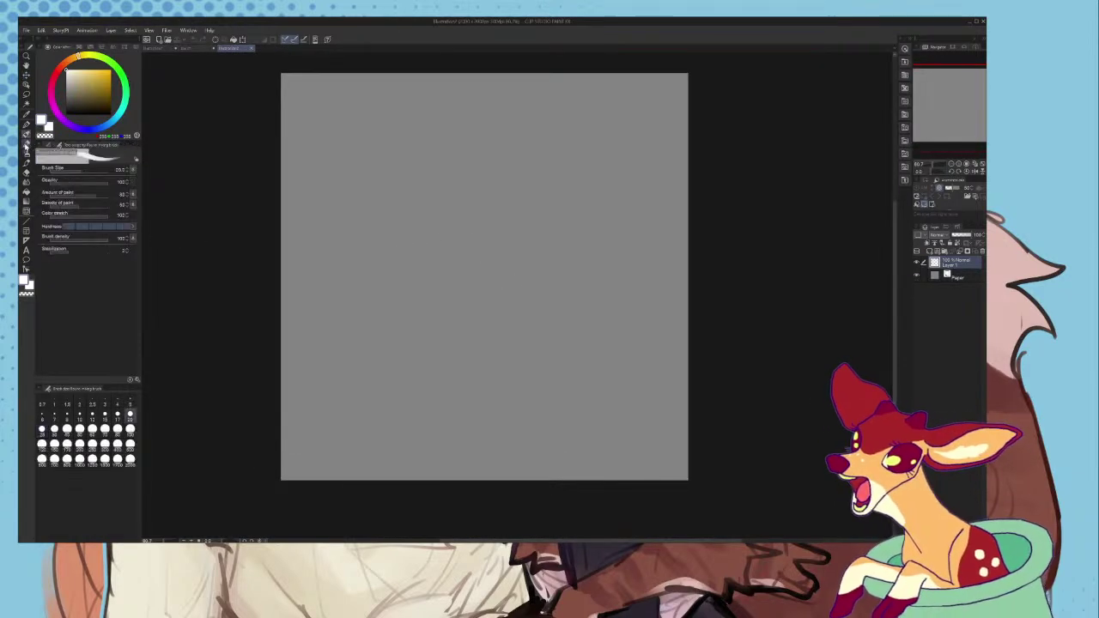
scroll(460, 181, "up", 1)
left_click_drag(547, 219, 475, 273)
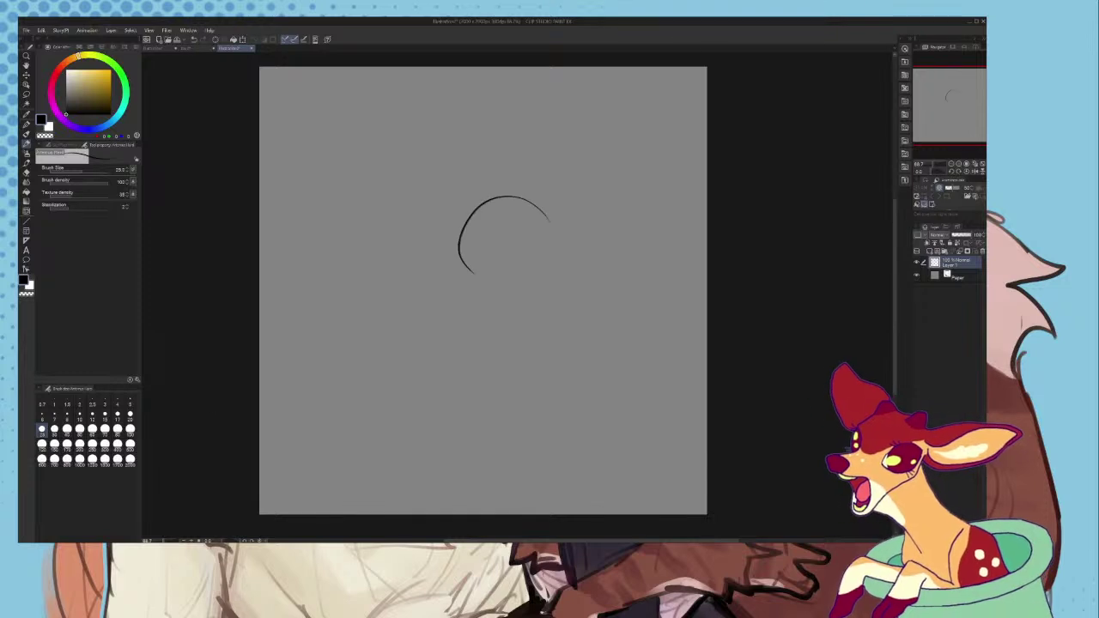
key("ctrl+z")
- Choose the Round mixing brush from the Thick paint group for sketching in black
left_click(26, 136)
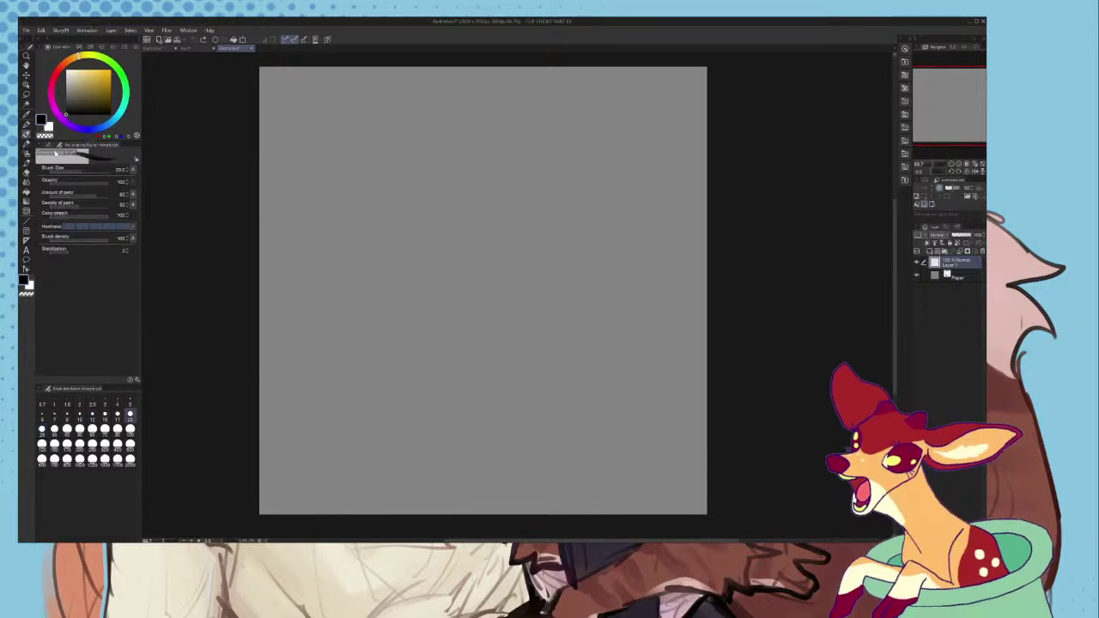
left_click(50, 146)
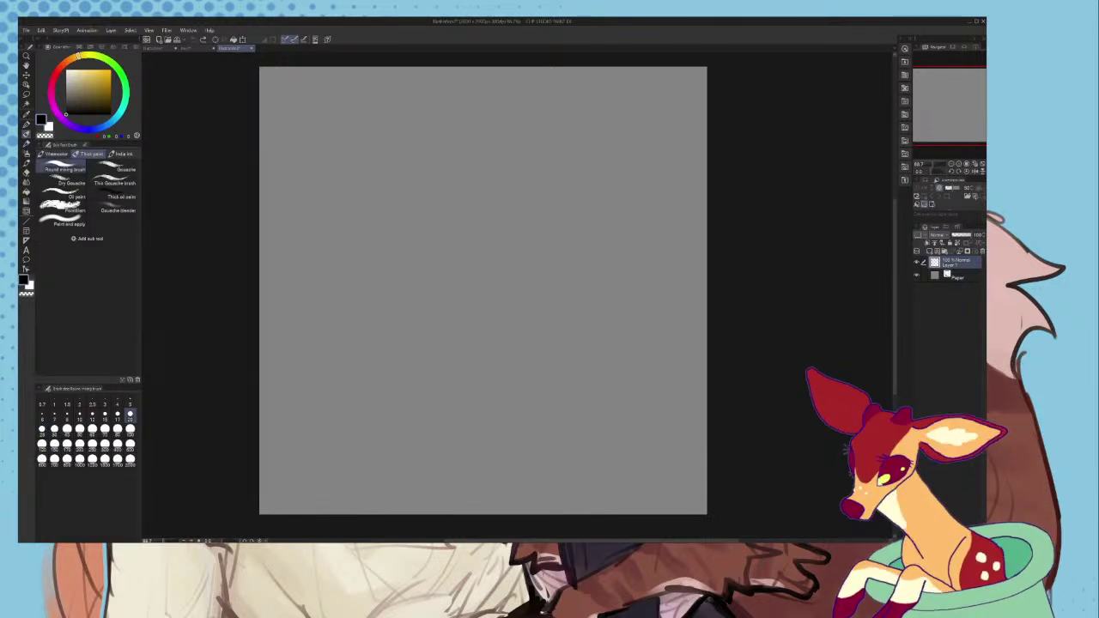
left_click_drag(467, 201, 564, 212)
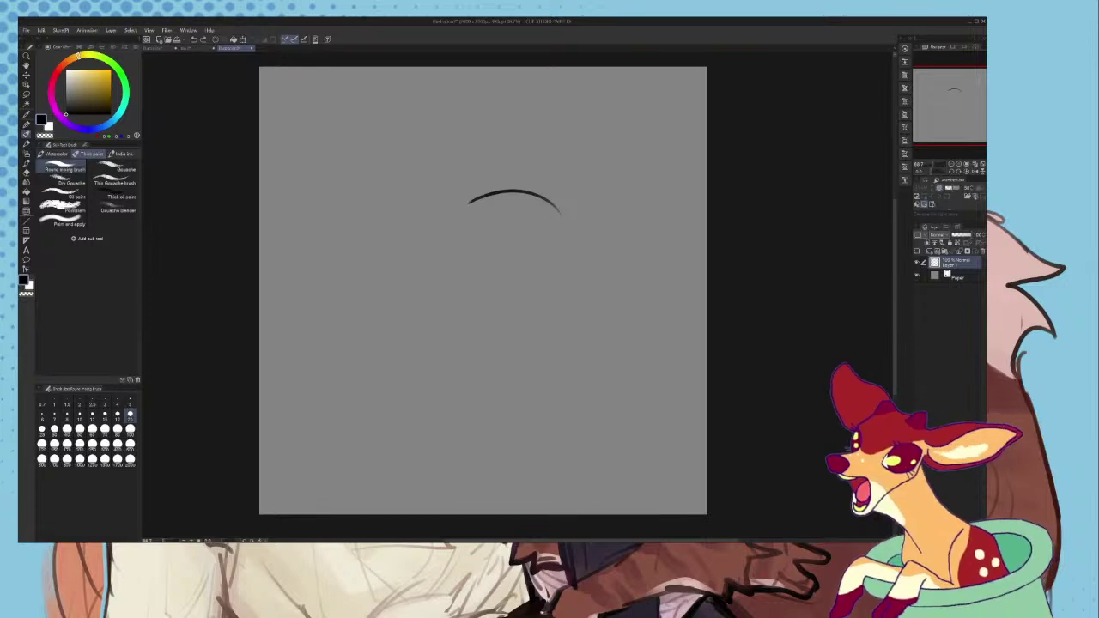
key("ctrl+z")
- Sketch a round head outline with a floppy, tufted ear extending from each side
left_click_drag(444, 203, 529, 199)
mouse_move(432, 228)
left_mouse_down()
mouse_move(481, 319)
mouse_move(541, 225)
mouse_move(532, 318)
left_mouse_up()
scroll(540, 224, "up", 1)
scroll(486, 206, "up", 3)
mouse_move(529, 195)
left_mouse_down()
mouse_move(455, 180)
mouse_move(369, 202)
mouse_move(299, 201)
mouse_move(271, 225)
mouse_move(309, 252)
mouse_move(364, 244)
left_mouse_up()
key("ctrl+z")
scroll(486, 193, "up", 1)
key("ctrl+z")
key("ctrl+z")
key("ctrl+z")
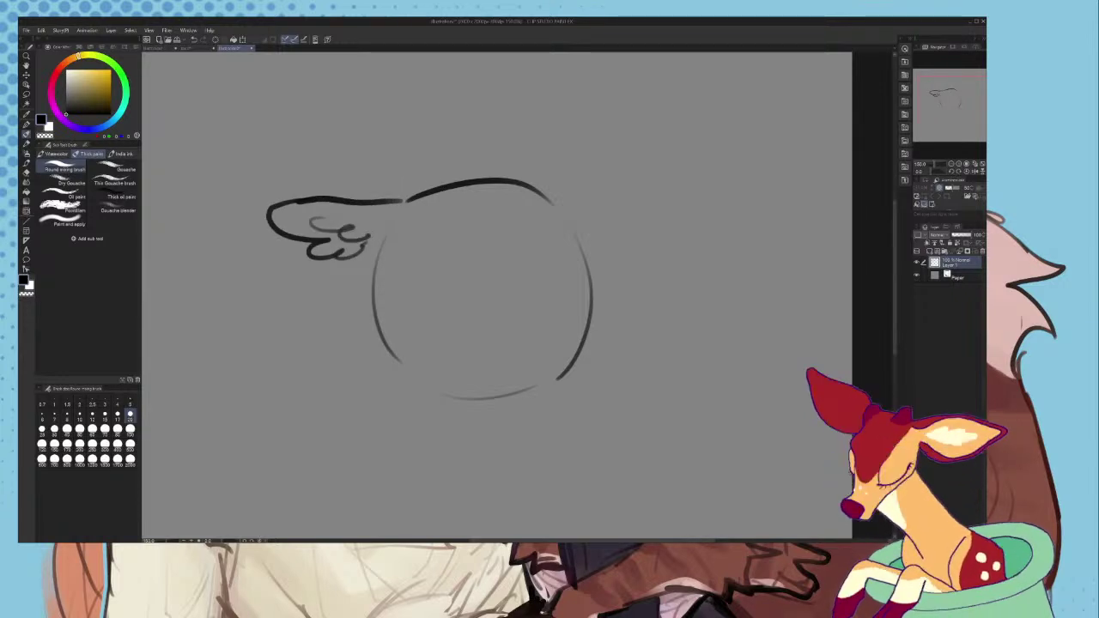
mouse_move(551, 208)
left_mouse_down()
mouse_move(654, 263)
mouse_move(591, 279)
mouse_move(657, 235)
left_mouse_up()
scroll(392, 197, "up", 3)
- Draw a small pointed horn on the head's upper left and join the left ear's line to it
mouse_move(412, 202)
left_mouse_down()
mouse_move(462, 187)
mouse_move(432, 143)
mouse_move(390, 222)
left_mouse_up()
scroll(446, 204, "up", 2)
key("ctrl+z")
mouse_move(464, 187)
left_mouse_down()
mouse_move(443, 150)
mouse_move(394, 176)
mouse_move(385, 208)
mouse_move(448, 207)
mouse_move(462, 185)
left_mouse_up()
scroll(426, 194, "up", 3)
key("ctrl+z")
mouse_move(374, 192)
left_mouse_down()
mouse_move(456, 210)
mouse_move(474, 188)
mouse_move(394, 227)
mouse_move(425, 207)
left_mouse_up()
key("ctrl+z")
scroll(361, 211, "up", 2)
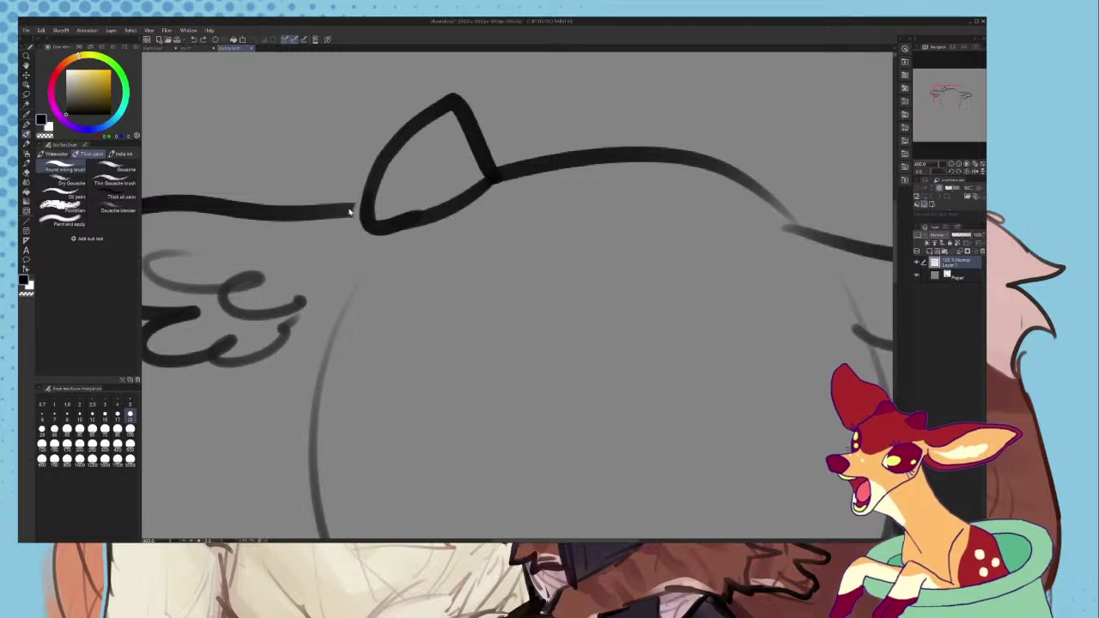
scroll(360, 209, "up", 1)
scroll(361, 211, "down", 1)
left_click_drag(343, 210, 365, 209)
scroll(368, 215, "down", 9)
scroll(580, 245, "up", 5)
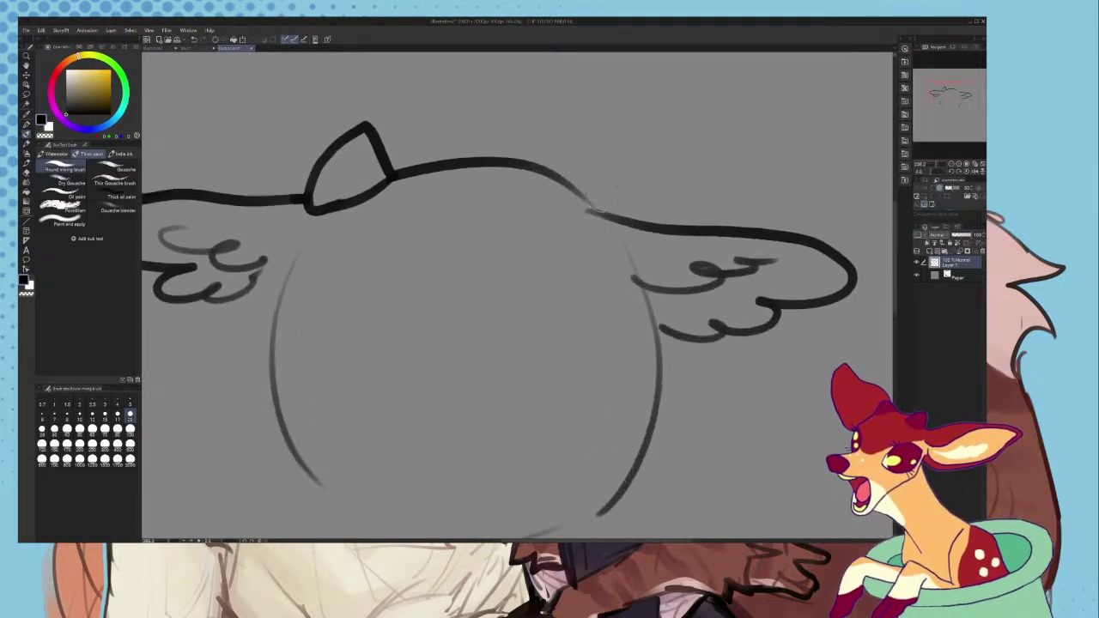
- Draw a matching pointed horn on the head's upper right, beside the right ear
left_click_drag(593, 206, 558, 178)
mouse_move(549, 128)
left_mouse_down()
mouse_move(599, 217)
mouse_move(554, 125)
left_mouse_up()
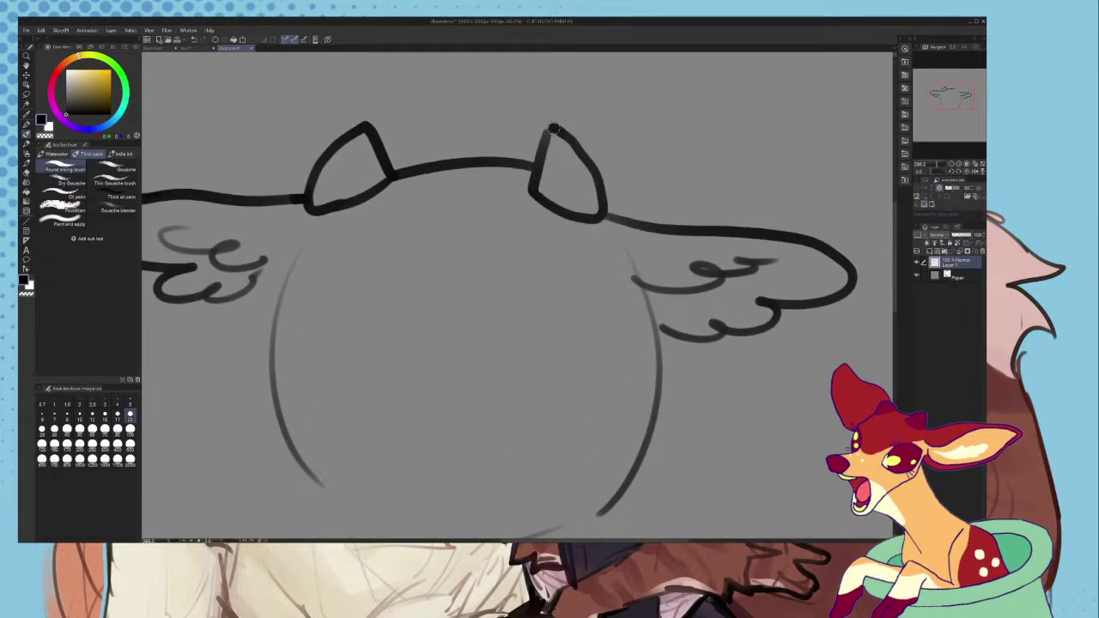
scroll(545, 136, "up", 1)
mouse_move(582, 179)
left_mouse_down()
mouse_move(558, 149)
mouse_move(608, 201)
left_mouse_up()
key("ctrl+z")
left_click_drag(545, 128, 608, 214)
scroll(567, 206, "down", 3)
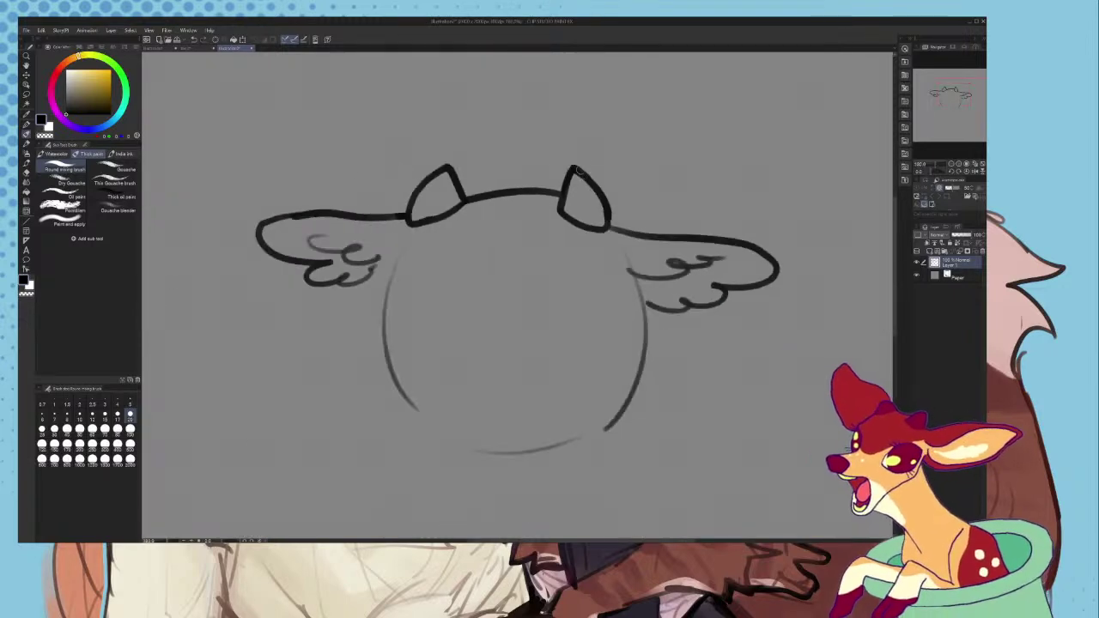
- Replace the rounded left side of the face with a jagged, furry cheek outline
scroll(550, 215, "up", 2)
key("ctrl+z")
key("ctrl+z")
key("ctrl+z")
key("ctrl+z")
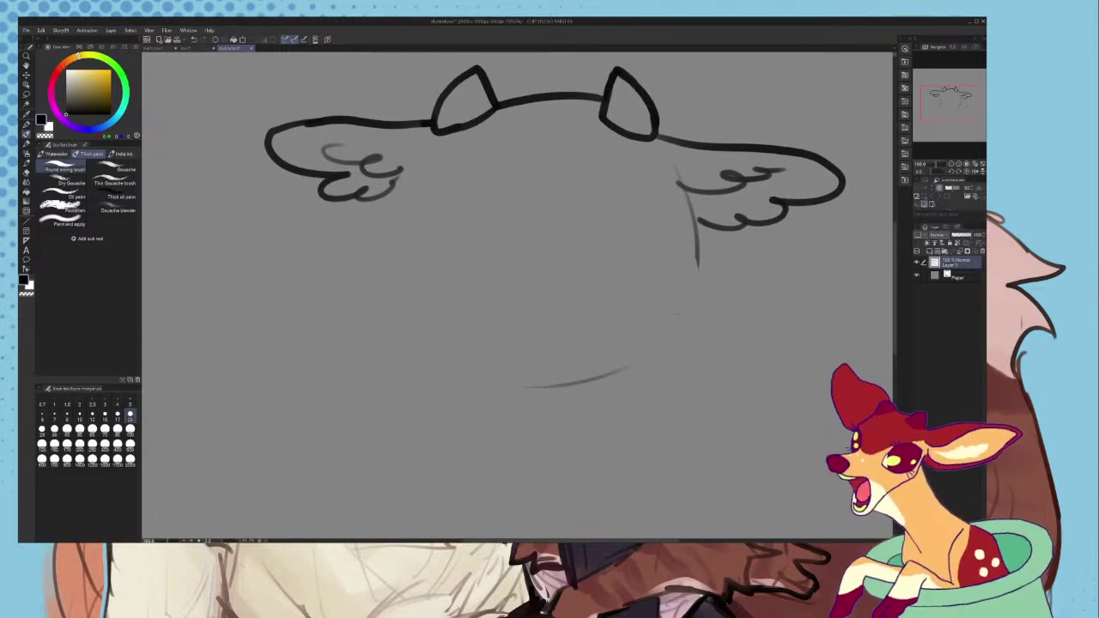
mouse_move(395, 203)
left_mouse_down()
mouse_move(359, 261)
mouse_move(411, 300)
left_mouse_up()
key("ctrl+z")
mouse_move(419, 163)
left_mouse_down()
mouse_move(371, 209)
mouse_move(391, 225)
mouse_move(373, 276)
mouse_move(446, 344)
mouse_move(474, 346)
left_mouse_up()
- Draw a matching jagged fur outline for the right cheek, from the ear down to the chin
mouse_move(677, 182)
left_mouse_down()
mouse_move(711, 228)
mouse_move(691, 268)
left_mouse_up()
key("ctrl+z")
key("ctrl+z")
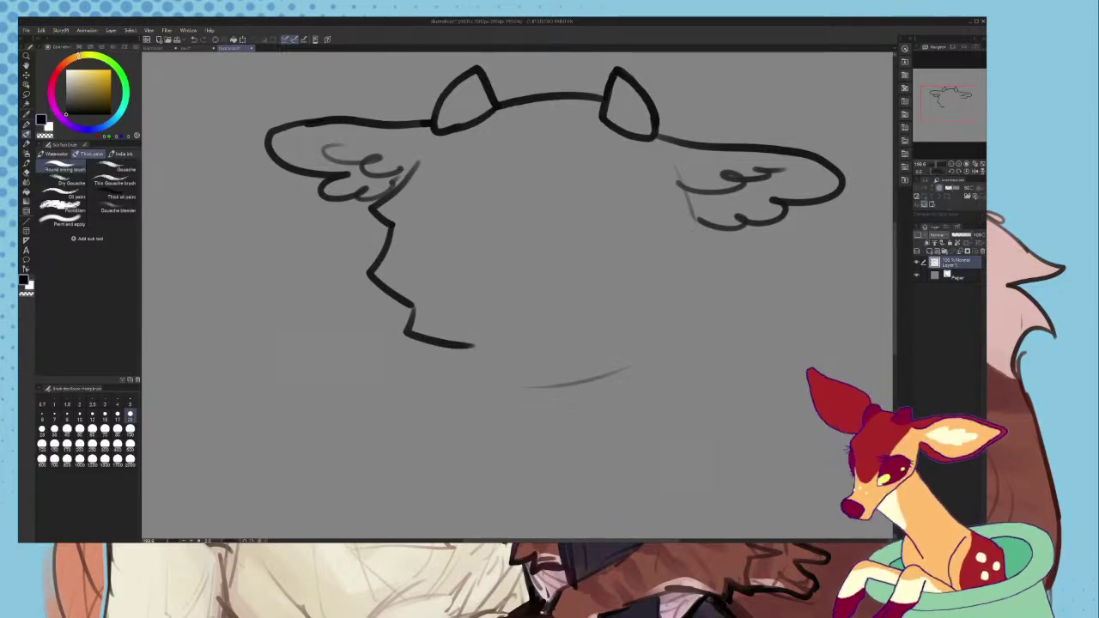
mouse_move(678, 181)
left_mouse_down()
mouse_move(714, 247)
mouse_move(710, 294)
left_mouse_up()
key("ctrl+z")
key("ctrl+z")
mouse_move(662, 161)
left_mouse_down()
mouse_move(707, 266)
mouse_move(664, 304)
mouse_move(663, 346)
mouse_move(603, 349)
left_mouse_up()
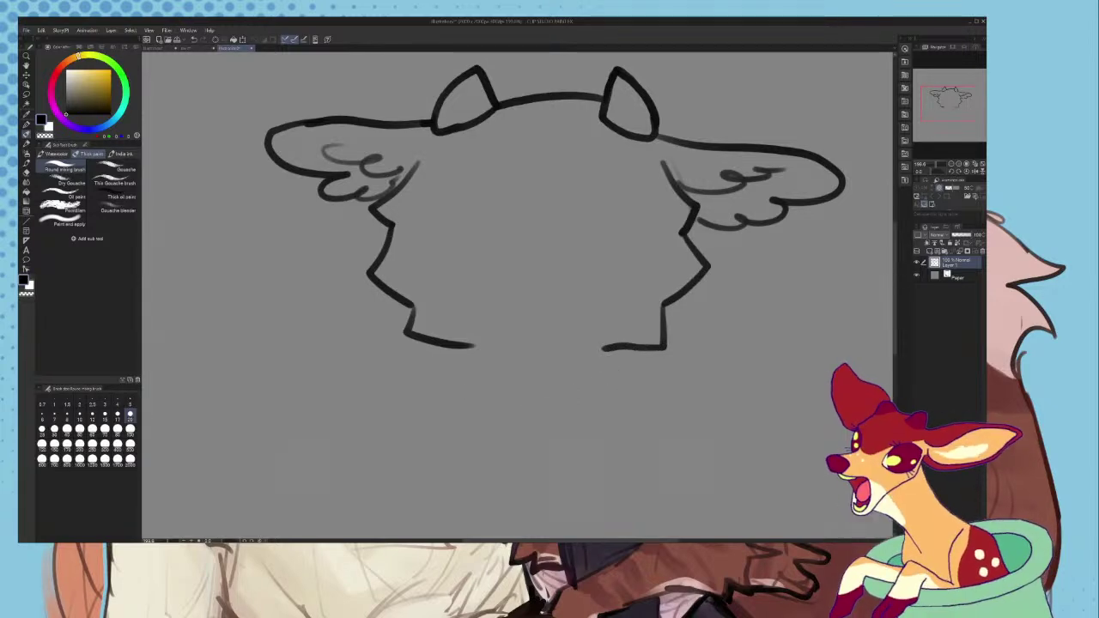
scroll(548, 357, "up", 6)
mouse_move(532, 191)
left_mouse_down()
mouse_move(475, 212)
mouse_move(531, 191)
mouse_move(537, 225)
mouse_move(539, 190)
left_mouse_up()
key("ctrl+z")
key("ctrl+minus")
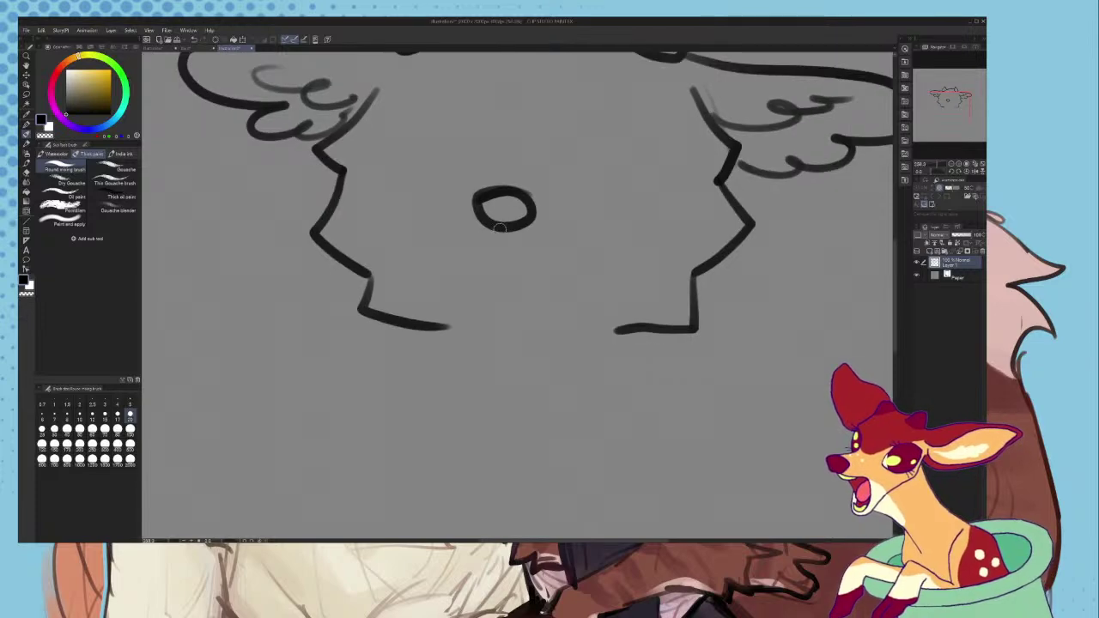
key("ctrl+z")
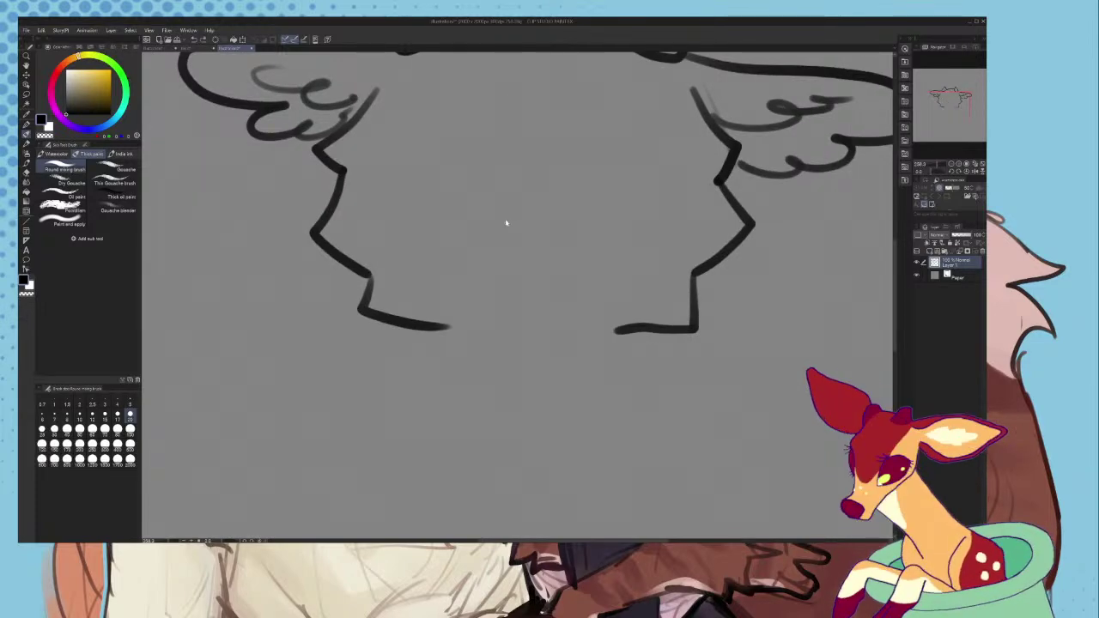
mouse_move(511, 197)
left_mouse_down()
mouse_move(533, 225)
mouse_move(515, 203)
left_mouse_up()
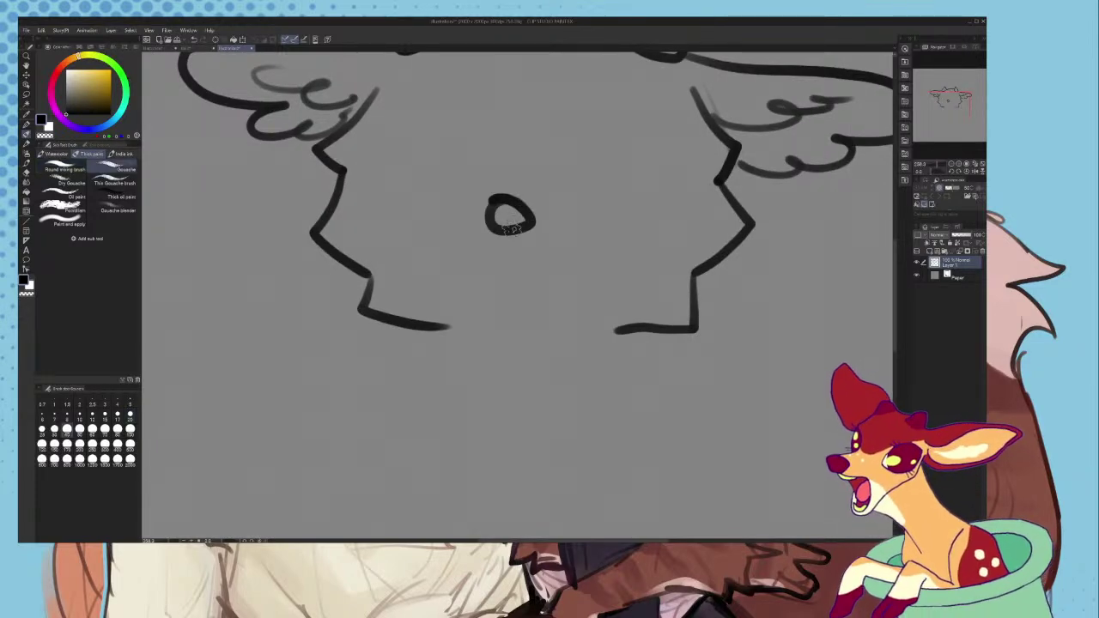
key("ctrl+z")
left_click(64, 167)
mouse_move(519, 215)
left_mouse_down()
mouse_move(535, 223)
mouse_move(515, 215)
left_mouse_up()
key("ctrl+z")
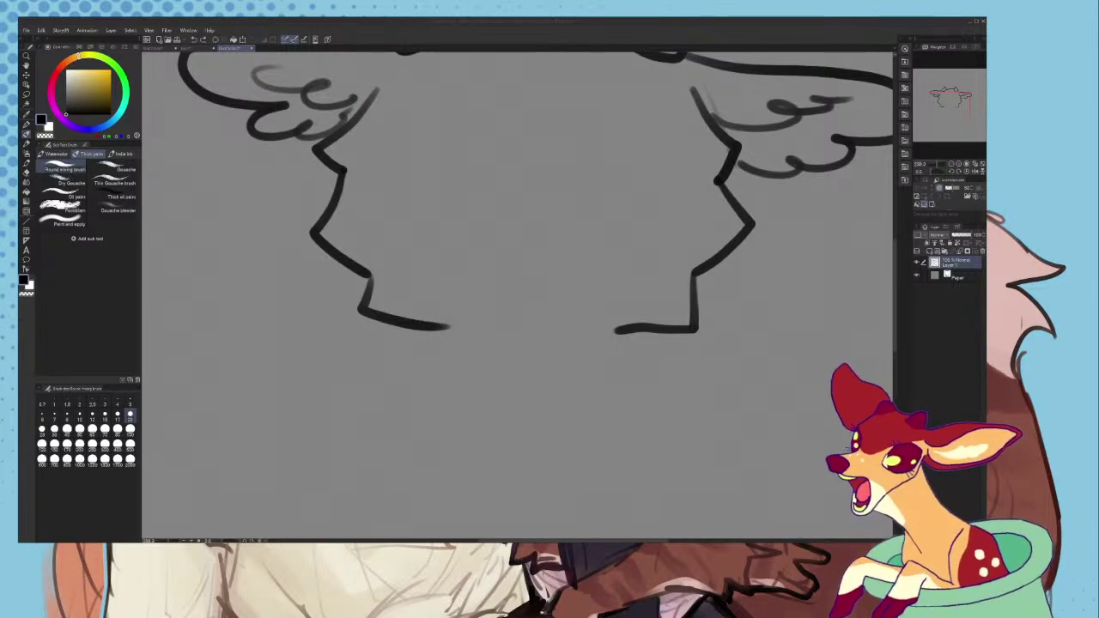
scroll(536, 275, "down", 1)
mouse_move(481, 236)
left_mouse_down()
mouse_move(488, 247)
mouse_move(545, 238)
mouse_move(541, 250)
left_mouse_up()
scroll(537, 249, "up", 2)
key("ctrl+z")
key("ctrl+z")
- Sketch three short curved strokes across the muzzle with two small nostrils beneath them
left_click_drag(463, 202, 558, 204)
left_click_drag(470, 189, 556, 184)
left_click_drag(487, 176, 547, 179)
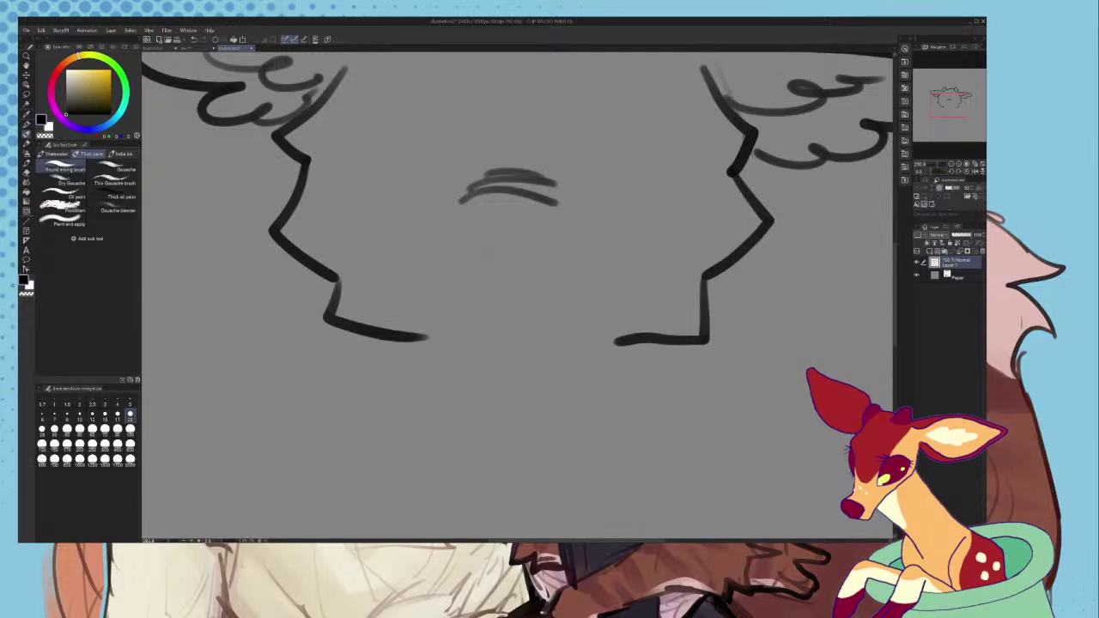
left_click_drag(518, 255, 536, 239)
key("ctrl+z")
mouse_move(467, 238)
left_mouse_down()
mouse_move(473, 254)
mouse_move(468, 241)
mouse_move(497, 264)
mouse_move(520, 264)
left_mouse_up()
scroll(510, 258, "down", 2)
scroll(507, 251, "up", 4)
key("ctrl+z")
scroll(522, 236, "up", 1)
scroll(519, 215, "down", 6)
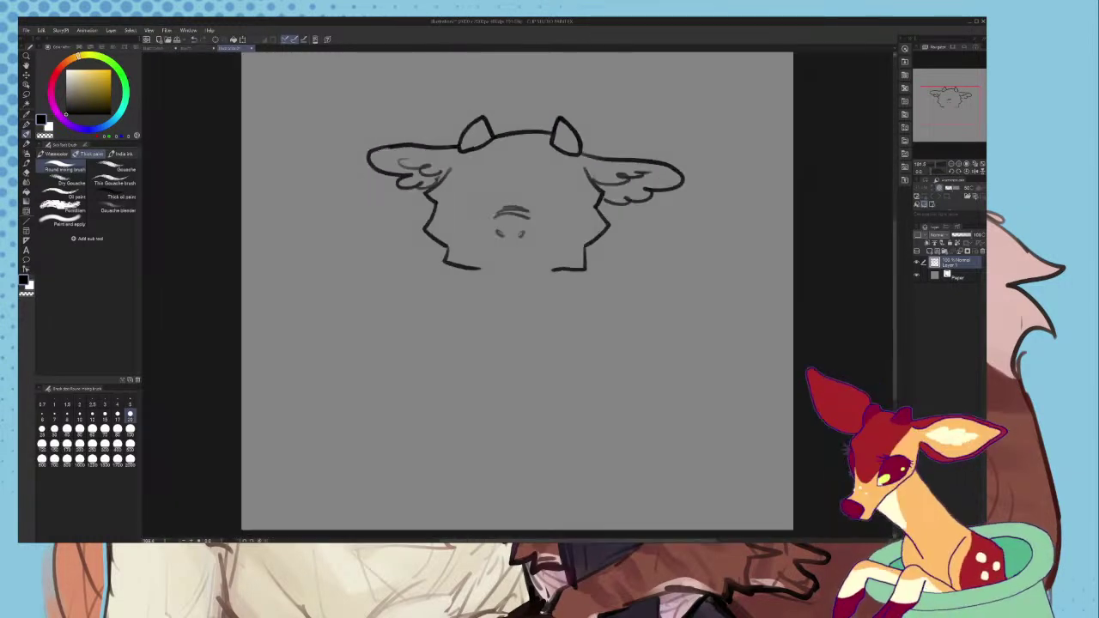
- Delete the horned head sketch's layer and add a new empty raster layer
scroll(567, 249, "down", 3)
left_click(983, 252)
left_click(930, 251)
scroll(498, 141, "up", 2)
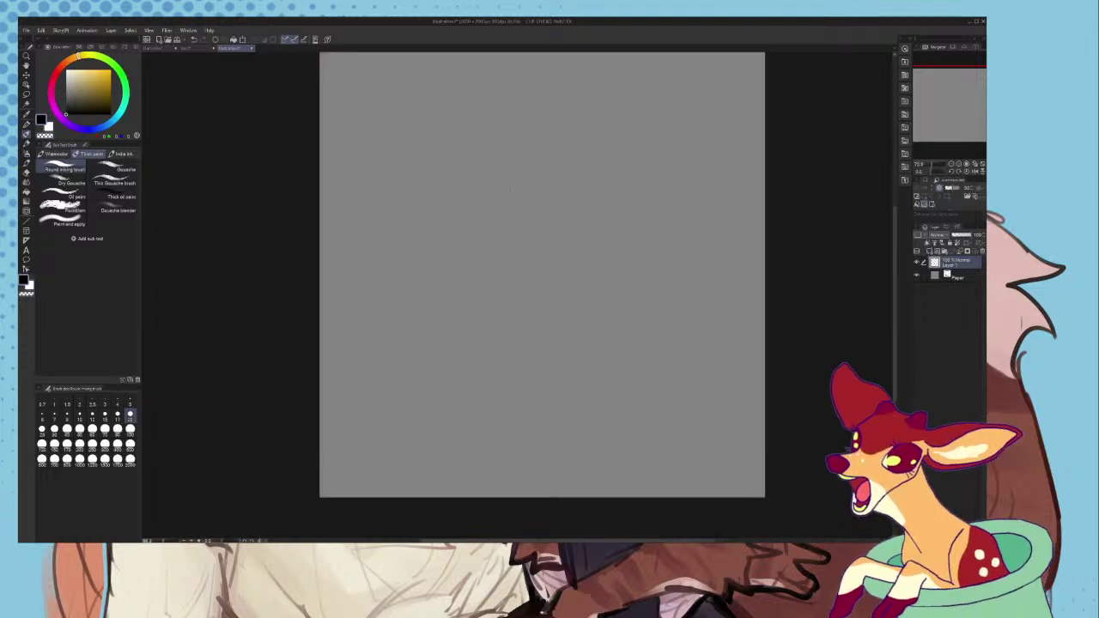
- Sketch a light, rough circle in the upper part of the canvas as a guide for a new head
mouse_move(541, 183)
left_mouse_down()
mouse_move(538, 171)
mouse_move(450, 227)
left_mouse_up()
key("ctrl+z")
left_click_drag(557, 162, 487, 222)
key("ctrl+z")
left_click_drag(503, 175, 576, 161)
mouse_move(494, 191)
left_mouse_down()
mouse_move(524, 262)
mouse_move(593, 256)
left_mouse_up()
left_click_drag(608, 185, 580, 257)
scroll(572, 198, "up", 2)
key("ctrl+z")
left_click_drag(611, 196, 608, 276)
key("ctrl+z")
scroll(543, 138, "up", 2)
- Draw a jagged, fluffy fur outline along the top and upper left of the head circle
left_click_drag(585, 153, 494, 150)
key("ctrl+z")
scroll(534, 137, "up", 1)
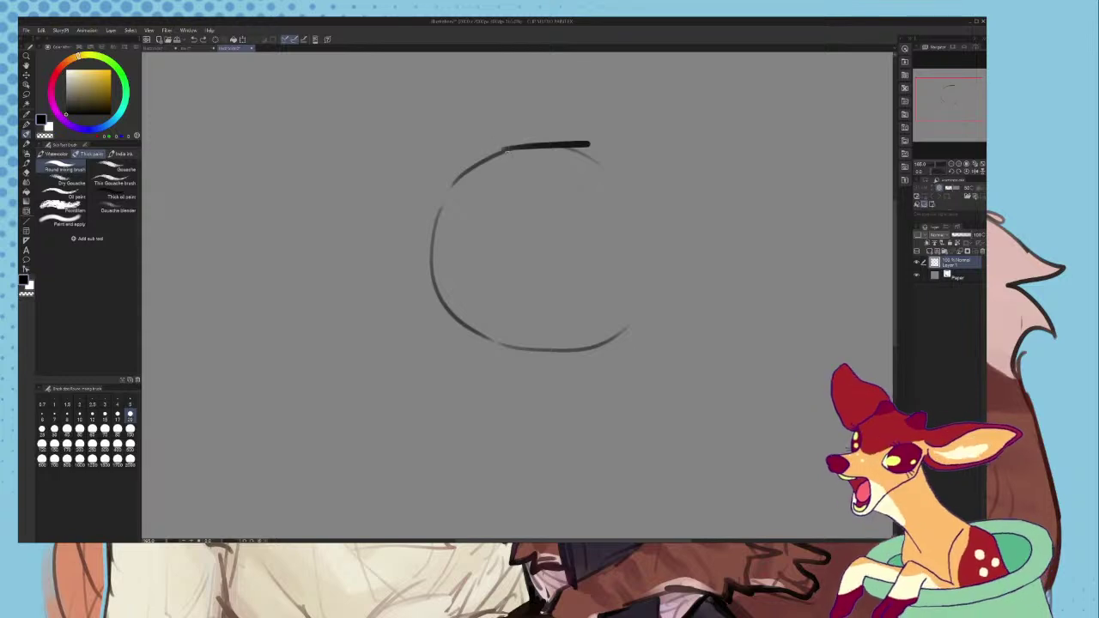
key("ctrl+z")
mouse_move(604, 164)
left_mouse_down()
mouse_move(586, 146)
mouse_move(482, 130)
mouse_move(443, 165)
mouse_move(421, 279)
left_mouse_up()
key("ctrl+z")
key("ctrl+z")
mouse_move(447, 161)
left_mouse_down()
mouse_move(416, 271)
mouse_move(426, 302)
left_mouse_up()
key("ctrl+z")
key("ctrl+z")
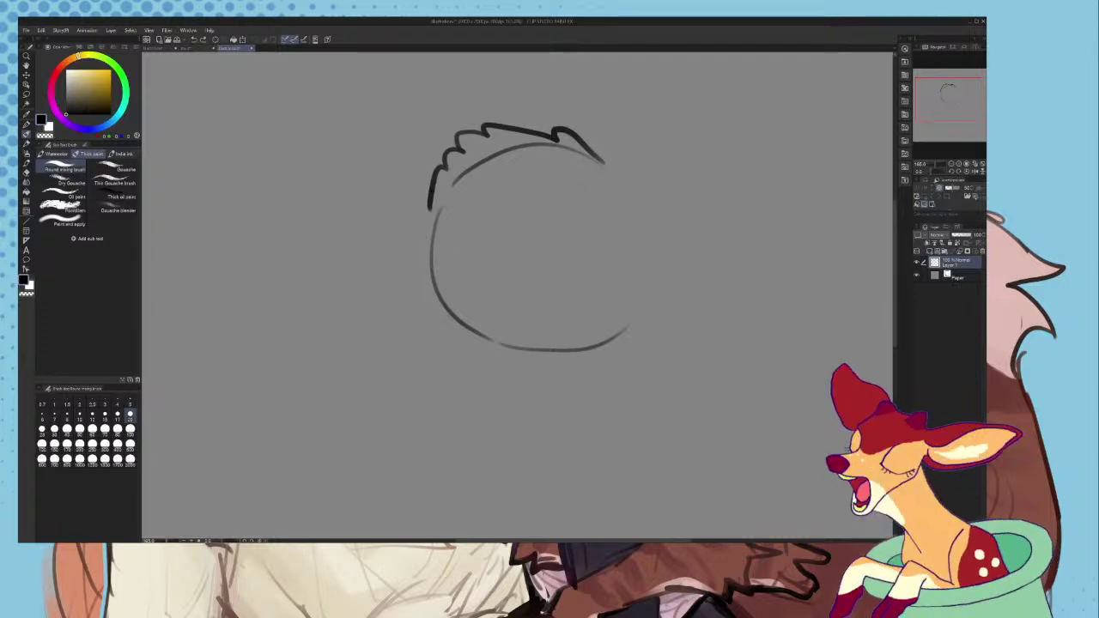
- Erase the left arc of the head guide circle
left_click_drag(442, 209, 478, 333)
scroll(438, 247, "up", 1)
left_click_drag(431, 249, 436, 304)
- Draw the left side of the face as a slanted line from the fur down into a rounded cheek
left_click_drag(431, 182, 420, 280)
mouse_move(423, 235)
left_mouse_down()
mouse_move(448, 324)
mouse_move(482, 353)
left_mouse_up()
key("ctrl+z")
key("ctrl+z")
left_click_drag(430, 179, 421, 279)
left_click_drag(424, 239, 464, 344)
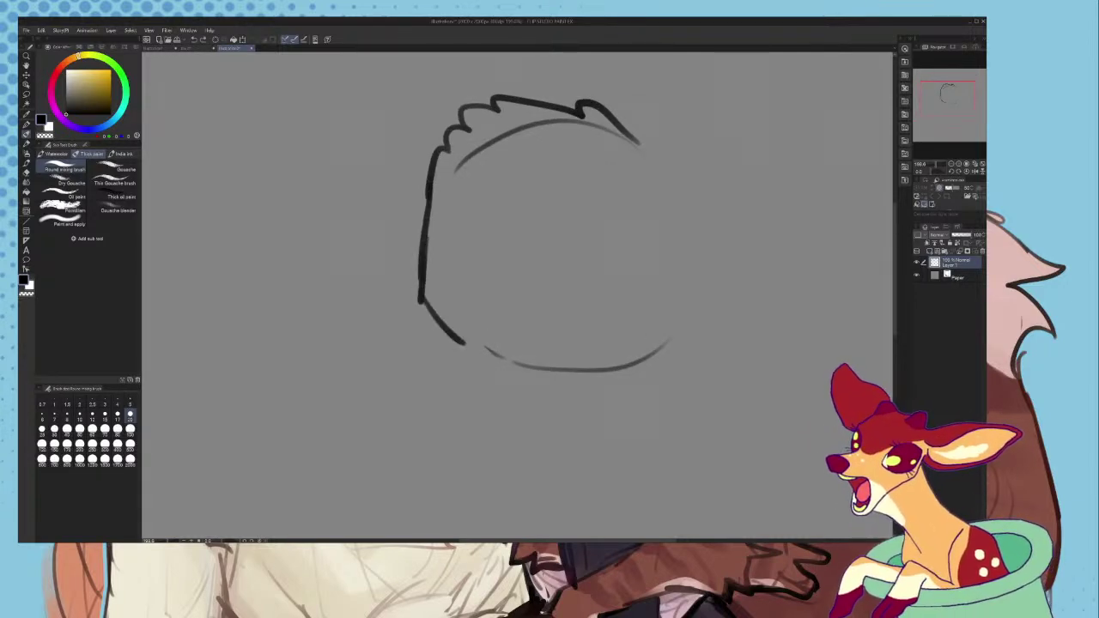
key("ctrl+z")
key("ctrl+z")
key("ctrl+z")
left_click_drag(431, 181, 411, 289)
mouse_move(414, 261)
left_mouse_down()
mouse_move(410, 287)
mouse_move(446, 342)
mouse_move(485, 356)
mouse_move(445, 341)
mouse_move(411, 280)
mouse_move(469, 345)
mouse_move(513, 367)
left_mouse_up()
key("ctrl+z")
key("ctrl+z")
key("ctrl+z")
- Draw a small rounded nose in the lower middle of the face
mouse_move(512, 270)
left_mouse_down()
mouse_move(512, 287)
mouse_move(531, 263)
mouse_move(525, 317)
left_mouse_up()
key("ctrl+z")
scroll(512, 267, "up", 3)
key("ctrl+z")
scroll(515, 289, "up", 3)
- Draw a smiling mouth with two curved halves meeting beneath the nose
mouse_move(525, 318)
left_mouse_down()
mouse_move(464, 323)
mouse_move(555, 326)
mouse_move(607, 309)
left_mouse_up()
key("ctrl+z")
scroll(593, 292, "down", 3)
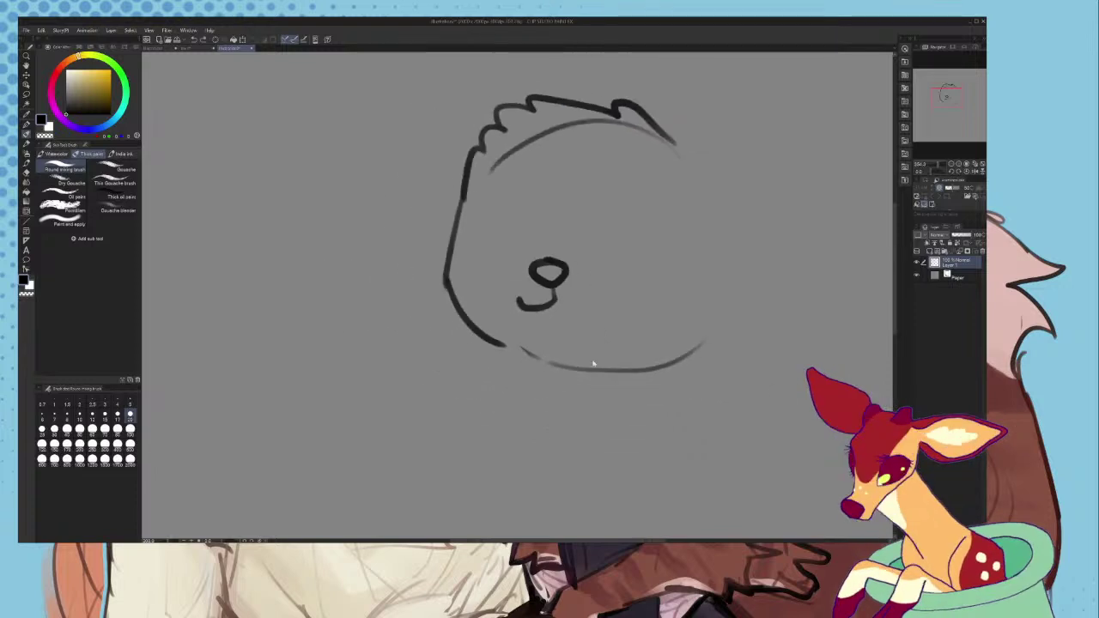
scroll(593, 363, "up", 2)
key("ctrl+z")
key("ctrl+z")
mouse_move(518, 244)
left_mouse_down()
mouse_move(520, 263)
mouse_move(460, 251)
mouse_move(596, 271)
mouse_move(609, 247)
left_mouse_up()
scroll(593, 251, "down", 2)
scroll(516, 283, "down", 2)
scroll(528, 257, "up", 2)
scroll(601, 206, "down", 2)
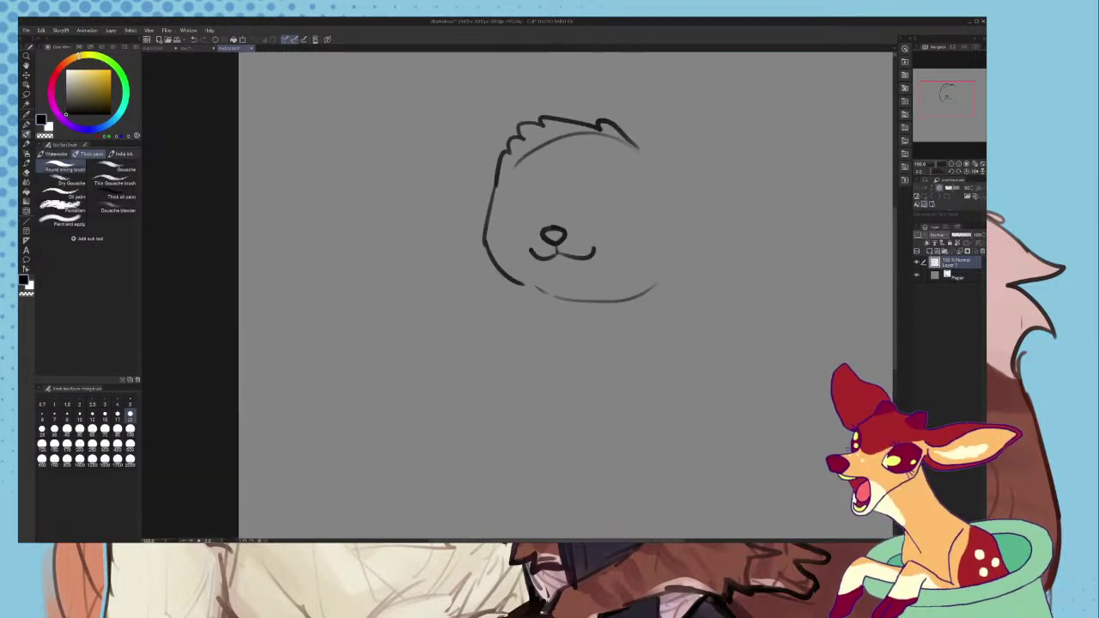
- Undo the whole fluffy animal head sketch, including its guide circle, until the canvas is blank
key("ctrl+z")
key("ctrl+z")
key("ctrl+z")
key("ctrl+z")
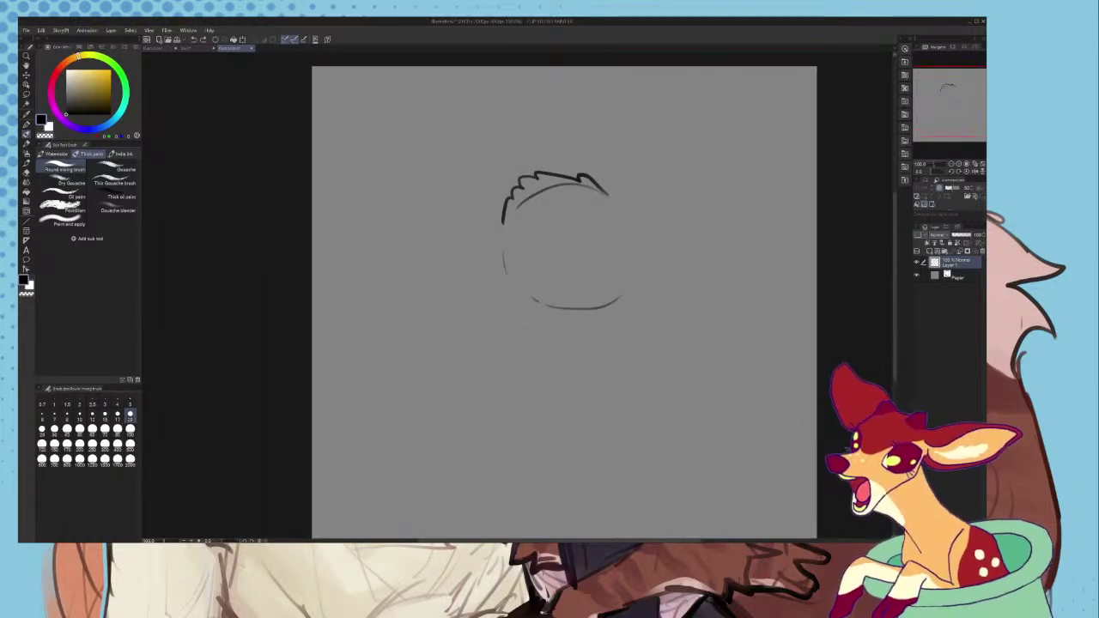
key("ctrl+z")
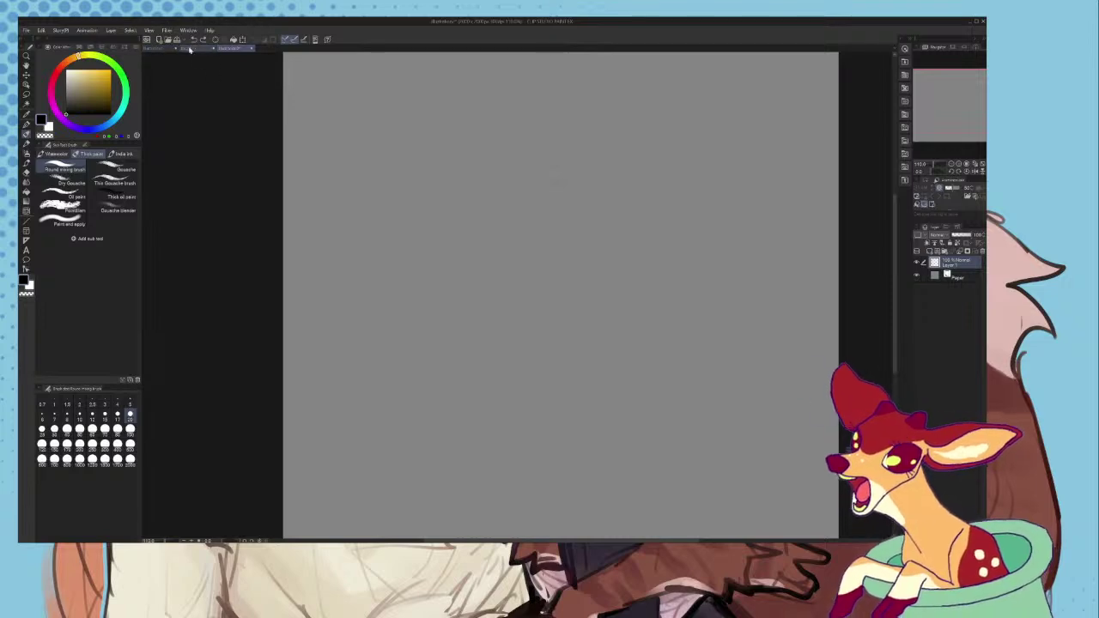
- Switch to the open animation document and display its timeline
left_click(193, 49)
left_click(188, 30)
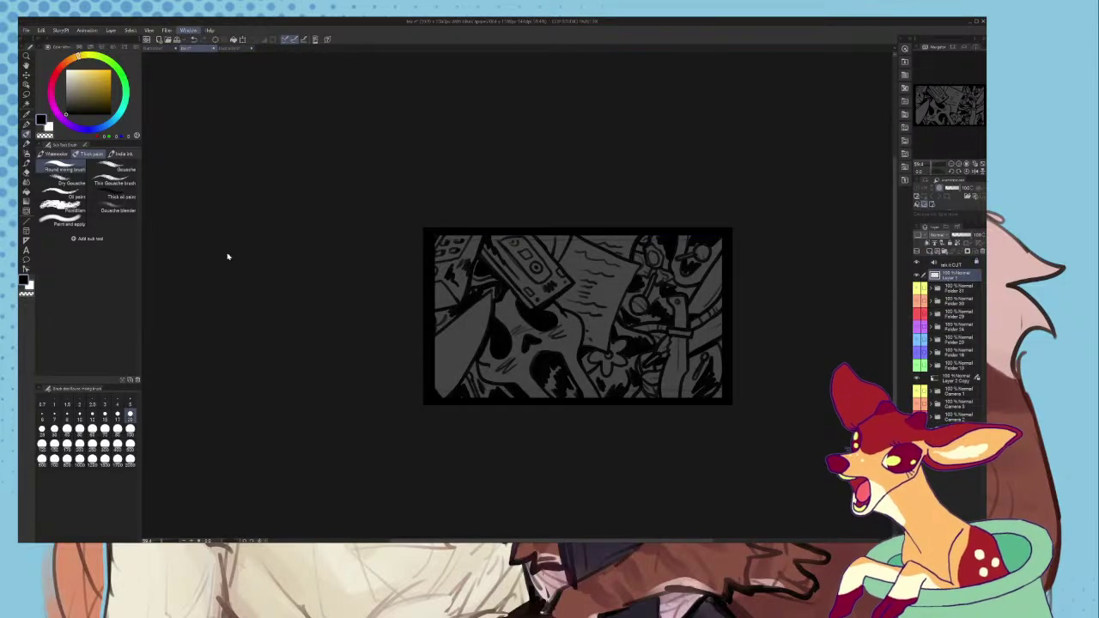
left_click(230, 311)
scroll(518, 297, "down", 1)
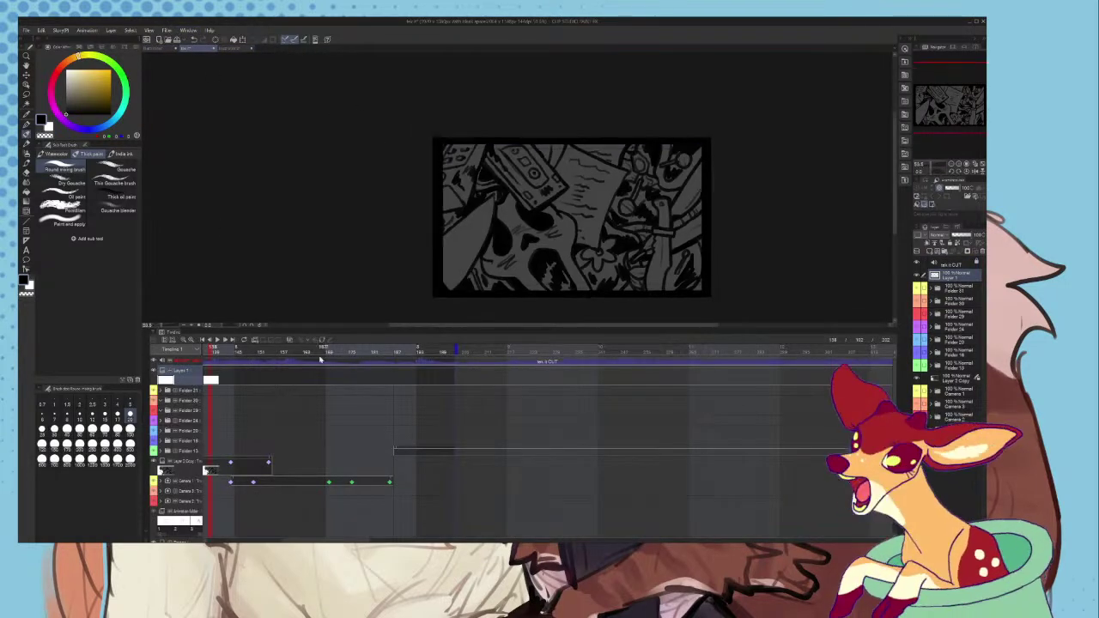
- Scrub the timeline through the opening shots up to the room scene with the seated bear sketch
left_click_drag(519, 349, 719, 354)
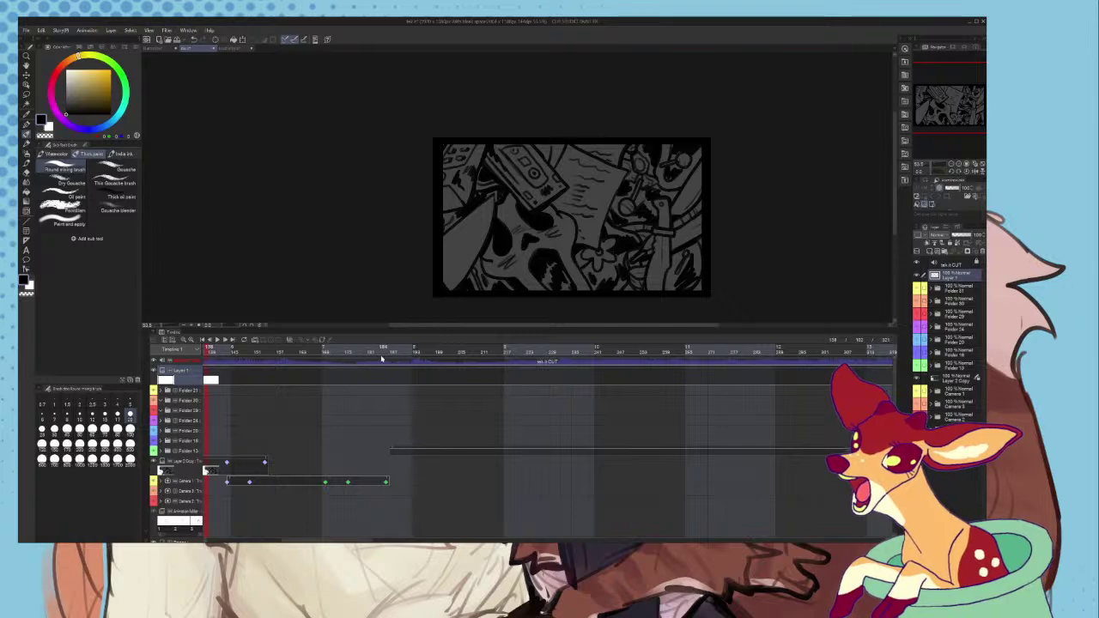
mouse_move(384, 357)
left_mouse_down()
mouse_move(203, 377)
mouse_move(303, 371)
mouse_move(105, 368)
left_mouse_up()
left_click_drag(386, 540, 271, 540)
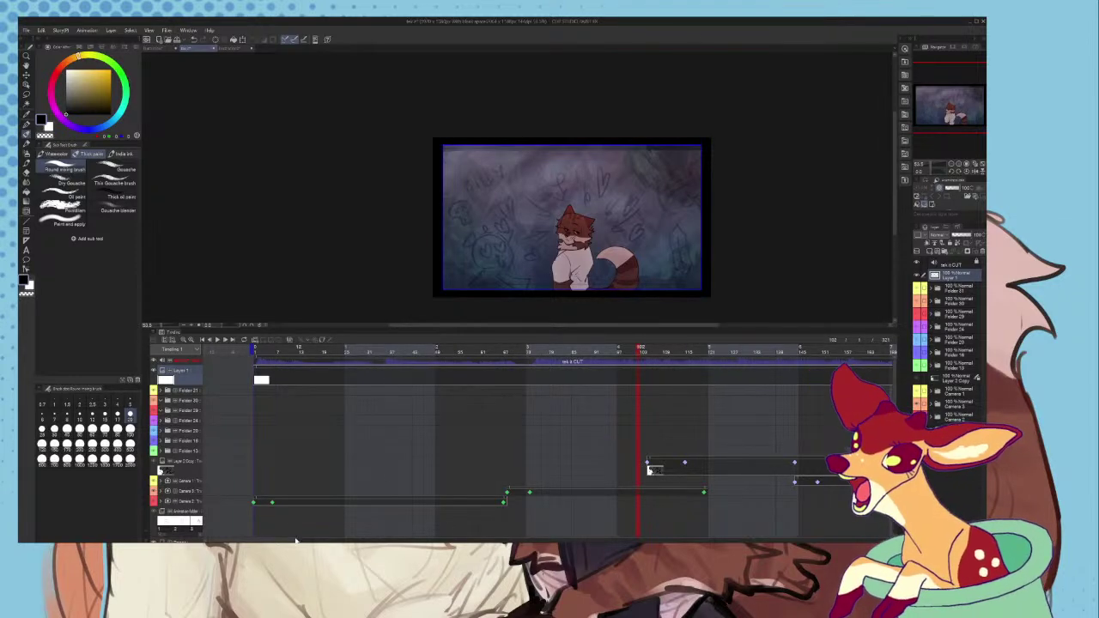
left_click_drag(294, 539, 406, 490)
left_click_drag(545, 352, 595, 352)
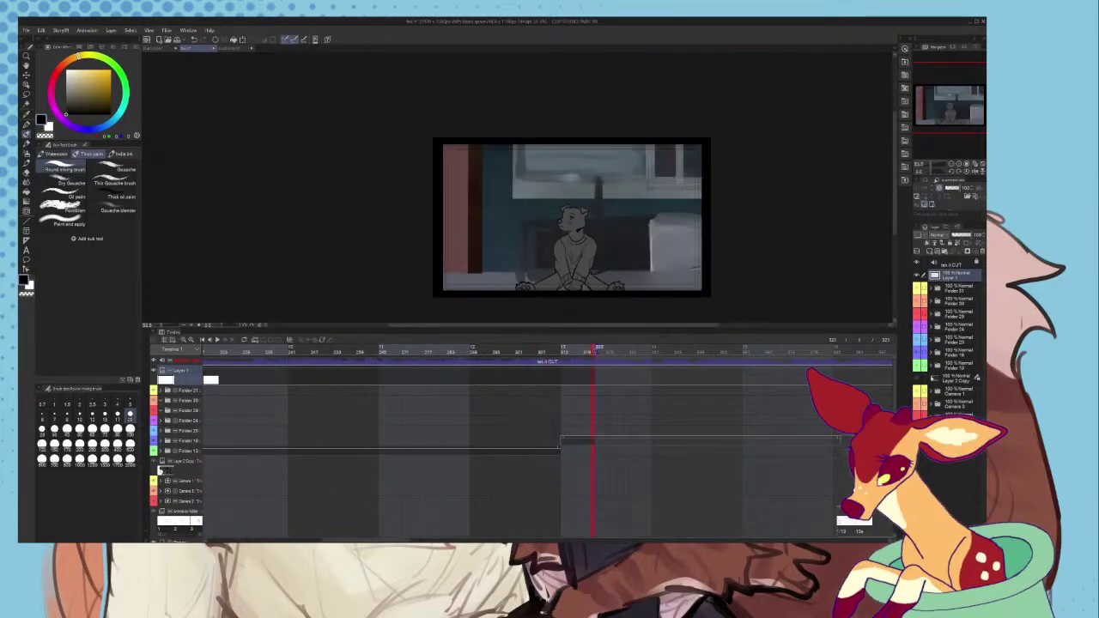
- Extend the animation's playback range to the end of the audio clip
left_click_drag(387, 539, 575, 539)
scroll(549, 438, "right", 10)
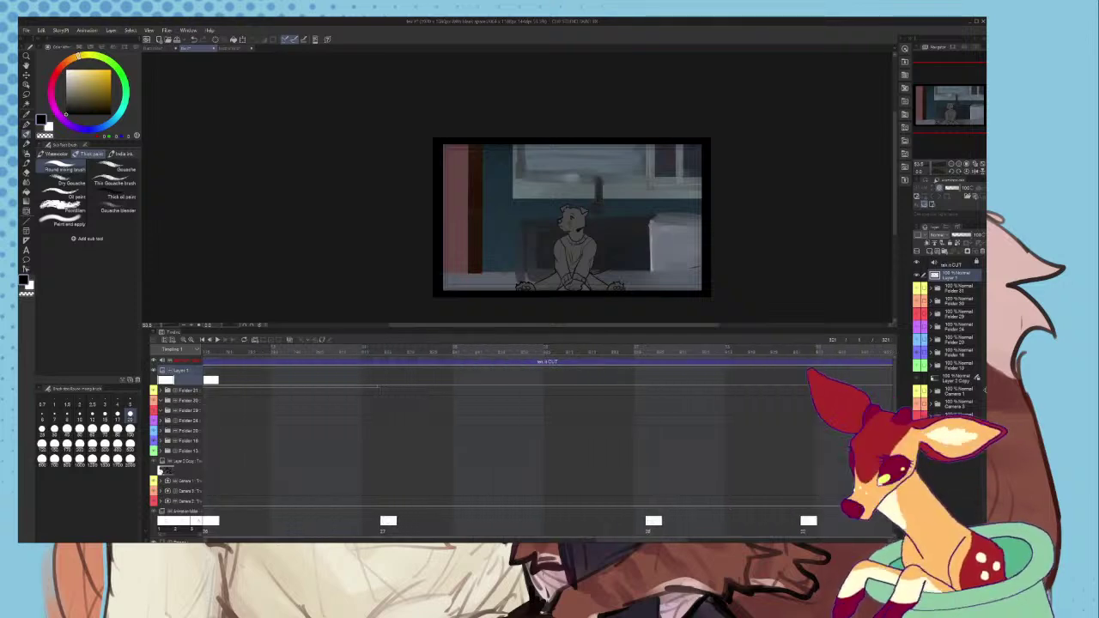
scroll(550, 438, "right", 10)
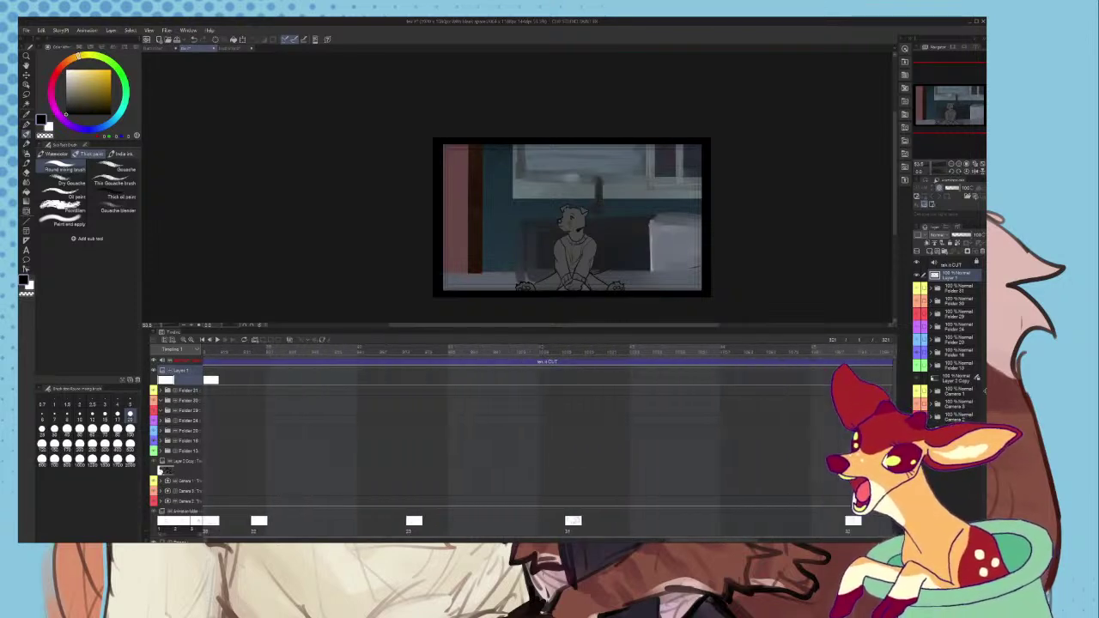
scroll(550, 438, "right", 10)
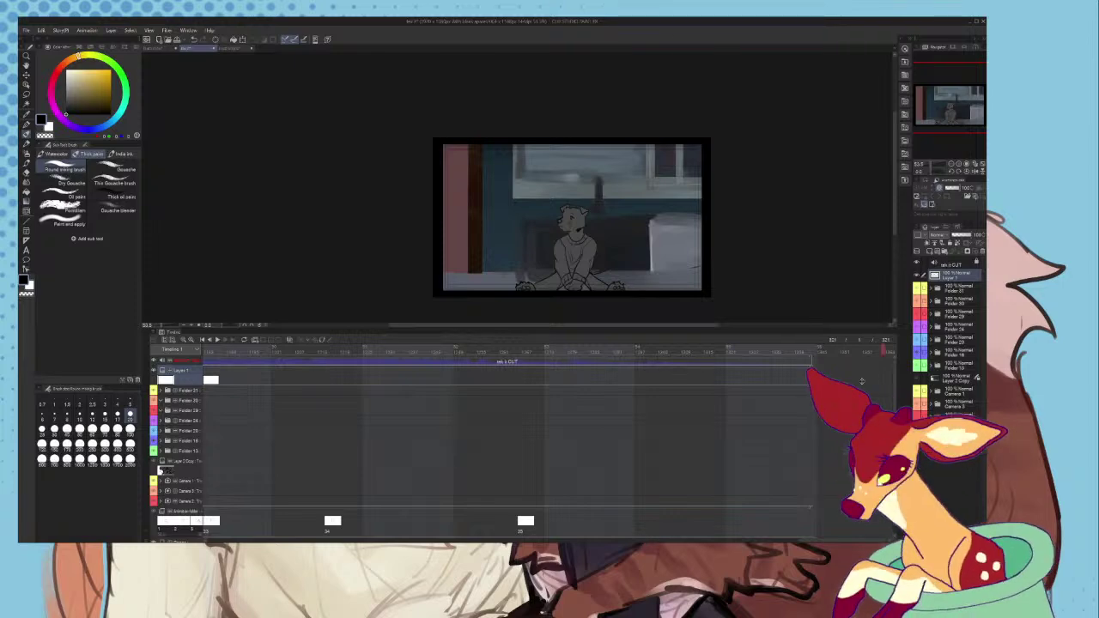
left_click_drag(812, 385, 815, 386)
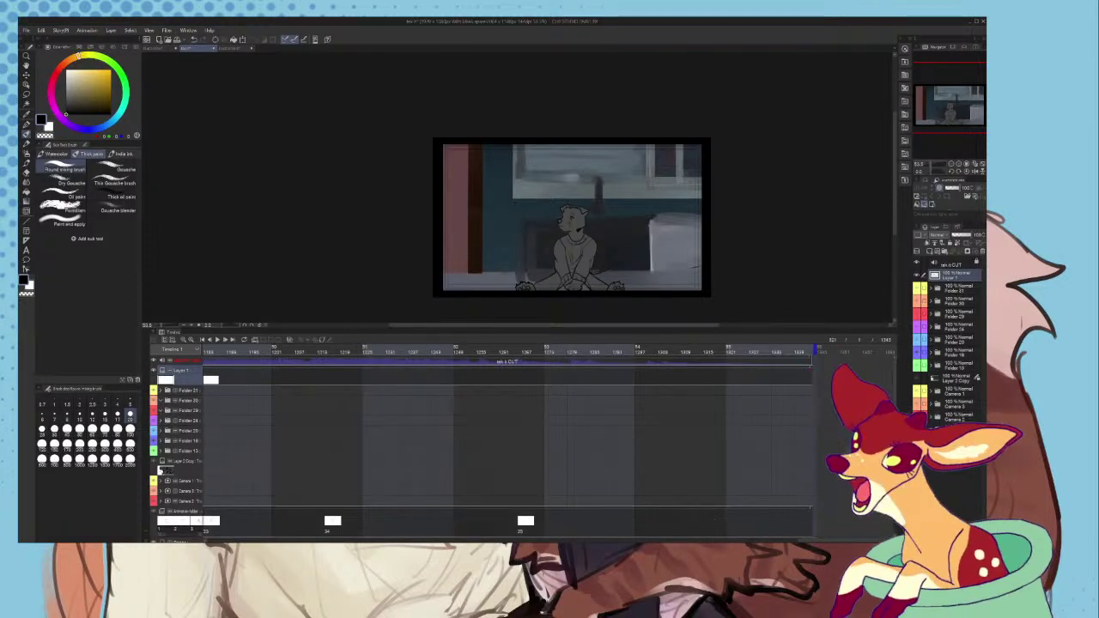
- Play the animation from its first frame and stop at the blank frames in the middle
left_click_drag(846, 540, 252, 541)
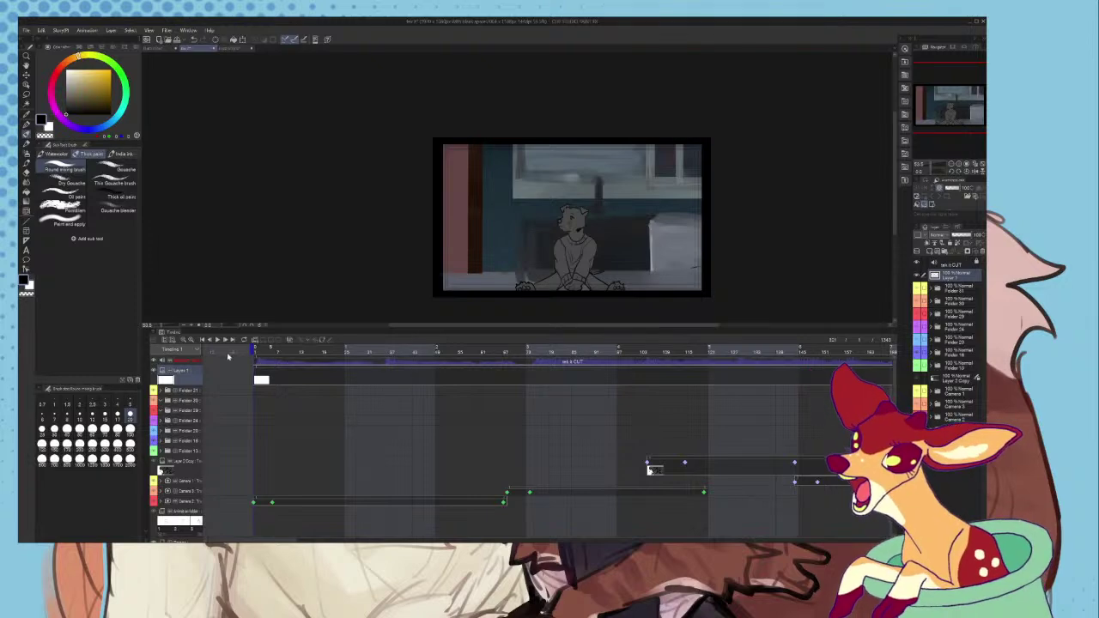
left_click(228, 354)
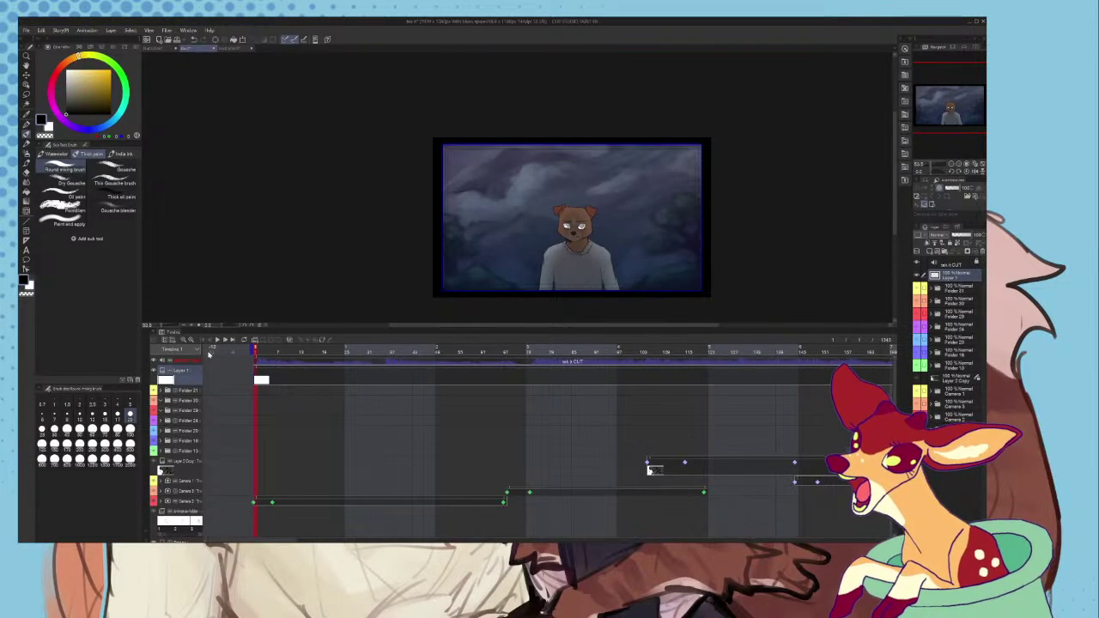
left_click(220, 340)
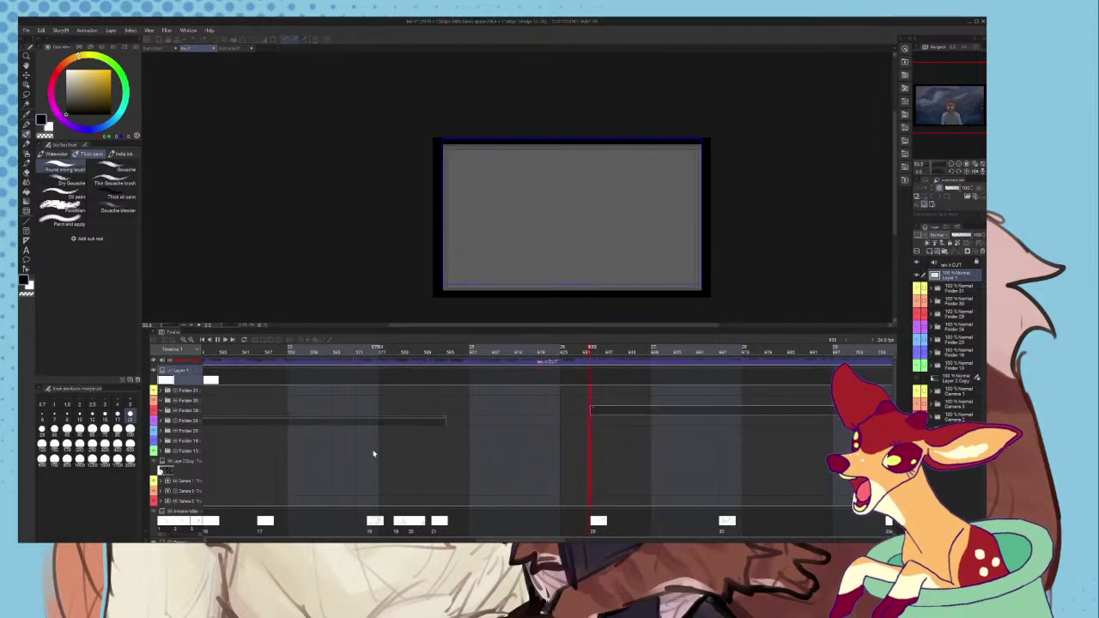
key("space")
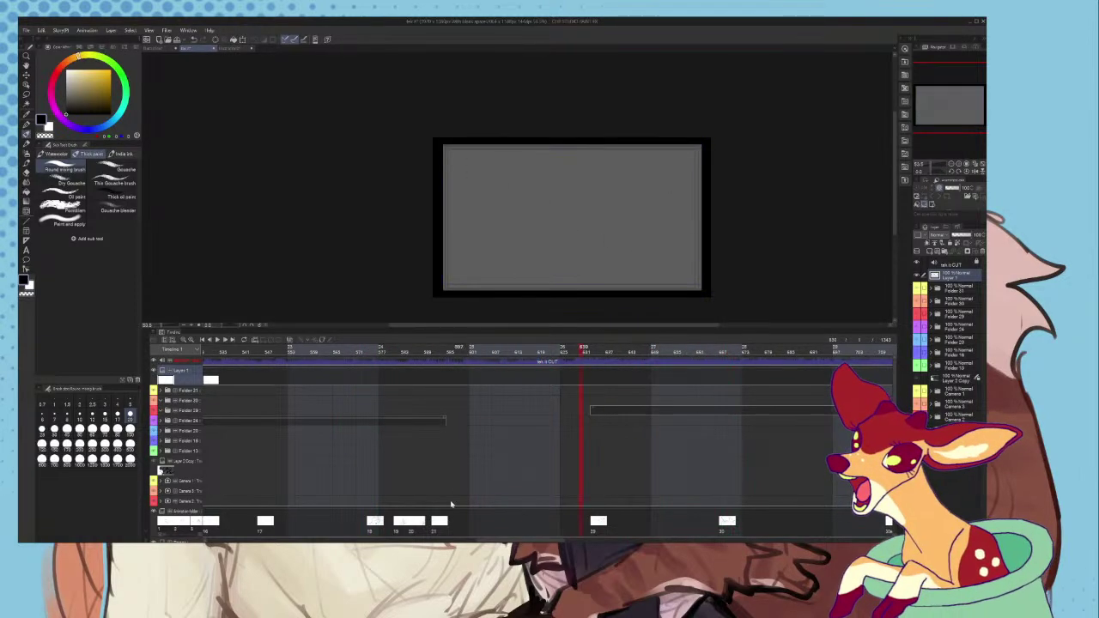
- Find the line-art shot of the long-eared character and cat hugging and examine it up close
left_click_drag(533, 541, 655, 540)
scroll(550, 388, "right", 5)
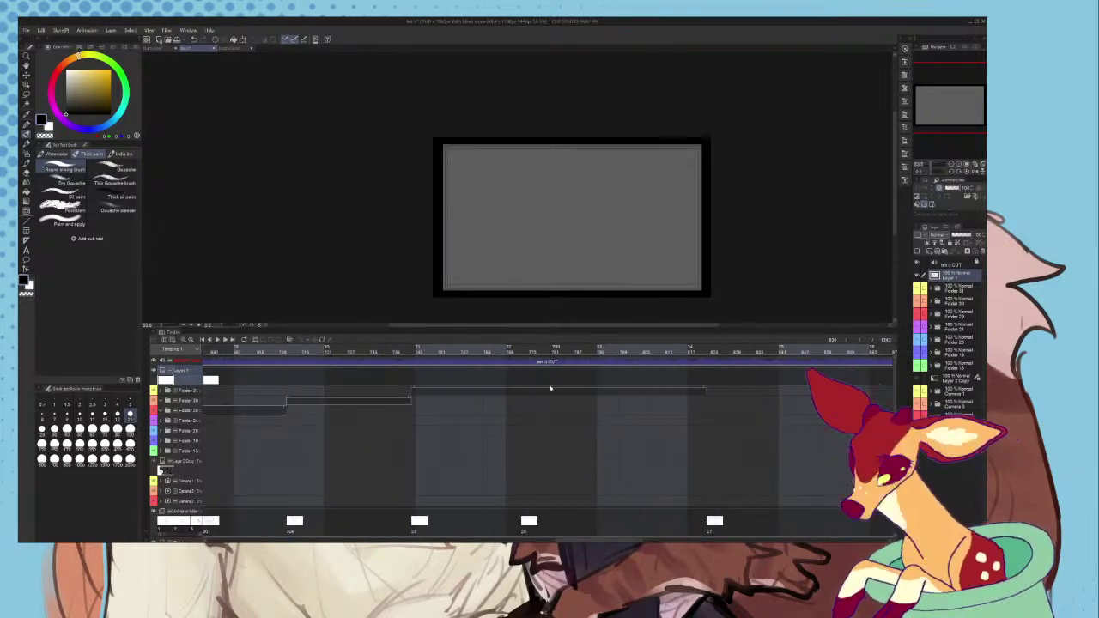
mouse_move(464, 354)
left_mouse_down()
mouse_move(421, 371)
mouse_move(547, 382)
mouse_move(489, 383)
left_mouse_up()
scroll(550, 222, "up", 5)
scroll(550, 222, "up", 4)
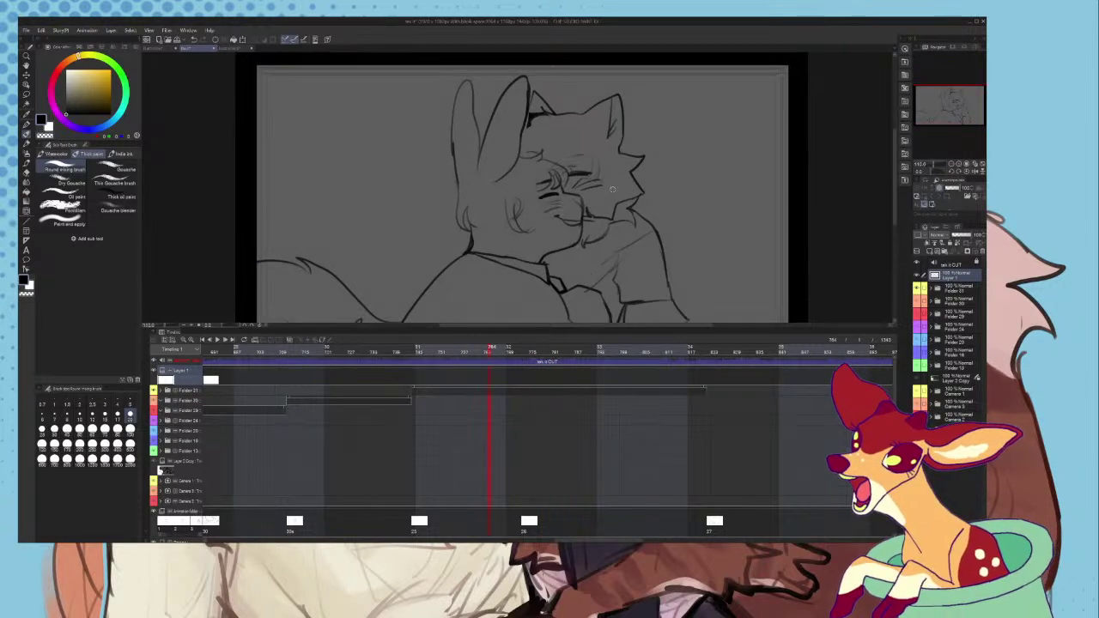
- Scrub back and forth through the hugging shot to compare its poses
mouse_move(490, 350)
left_mouse_down()
mouse_move(526, 365)
mouse_move(506, 368)
mouse_move(546, 371)
mouse_move(584, 370)
mouse_move(523, 360)
mouse_move(576, 362)
mouse_move(590, 347)
left_mouse_up()
scroll(616, 177, "down", 2)
scroll(615, 177, "down", 1)
scroll(615, 177, "up", 1)
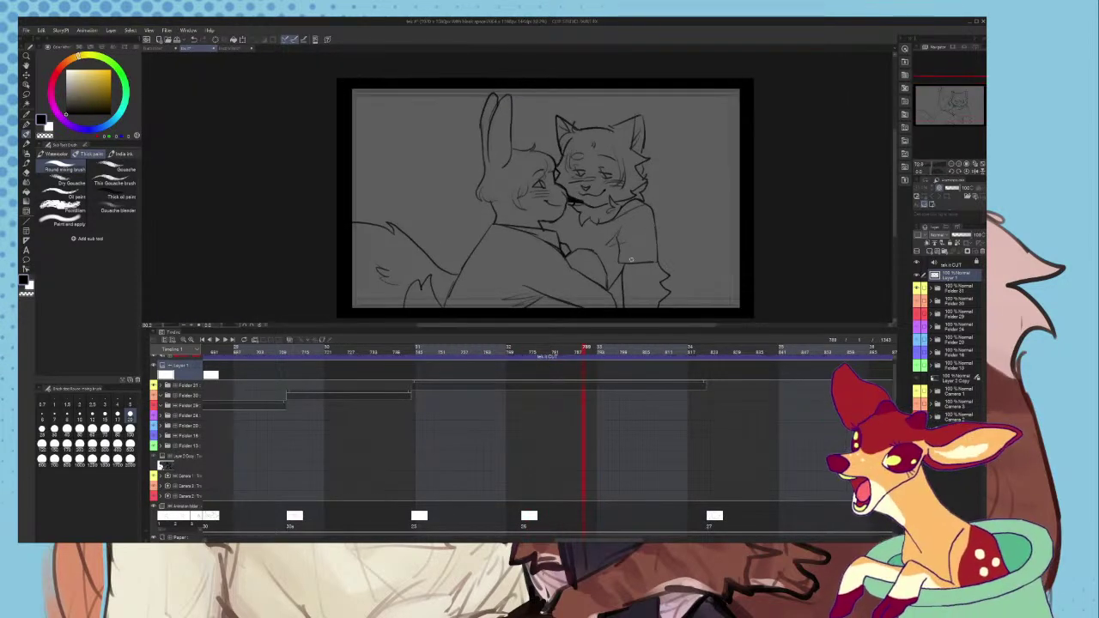
left_click(643, 362)
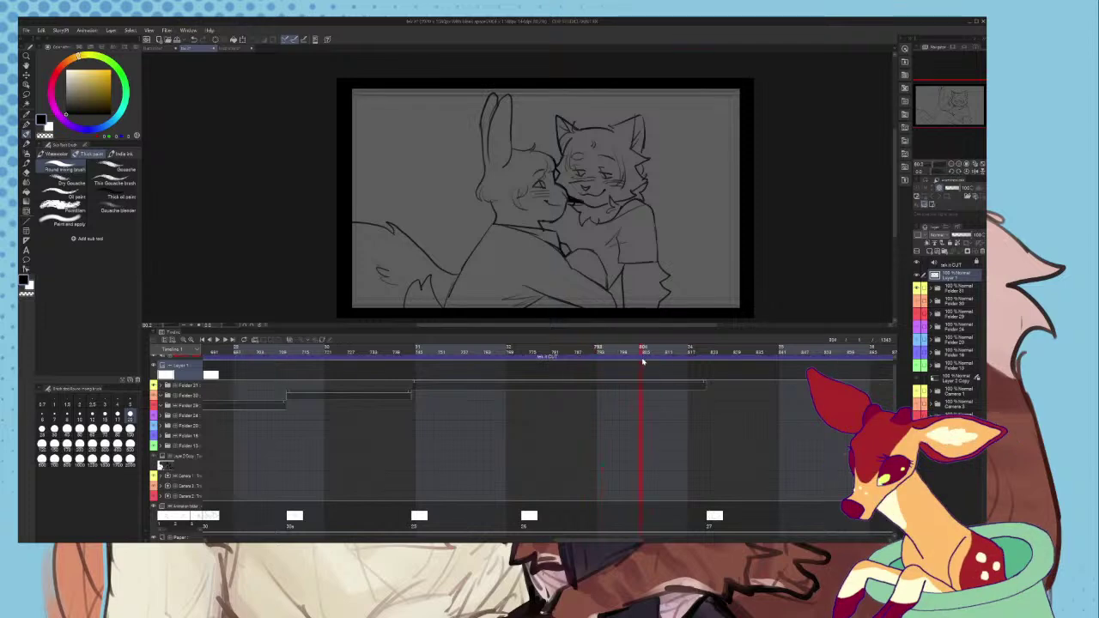
left_click_drag(687, 361, 490, 370)
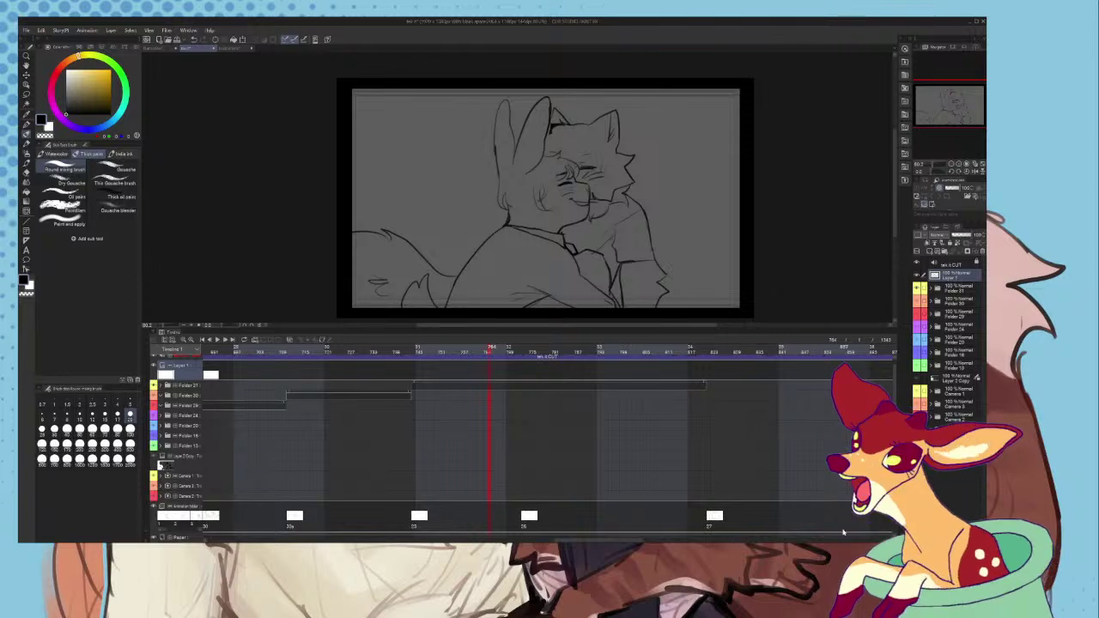
- Examine the coloured shot of two characters sitting outdoors at the Camera 1 keyframes
left_click_drag(586, 541, 297, 498)
left_click(331, 475)
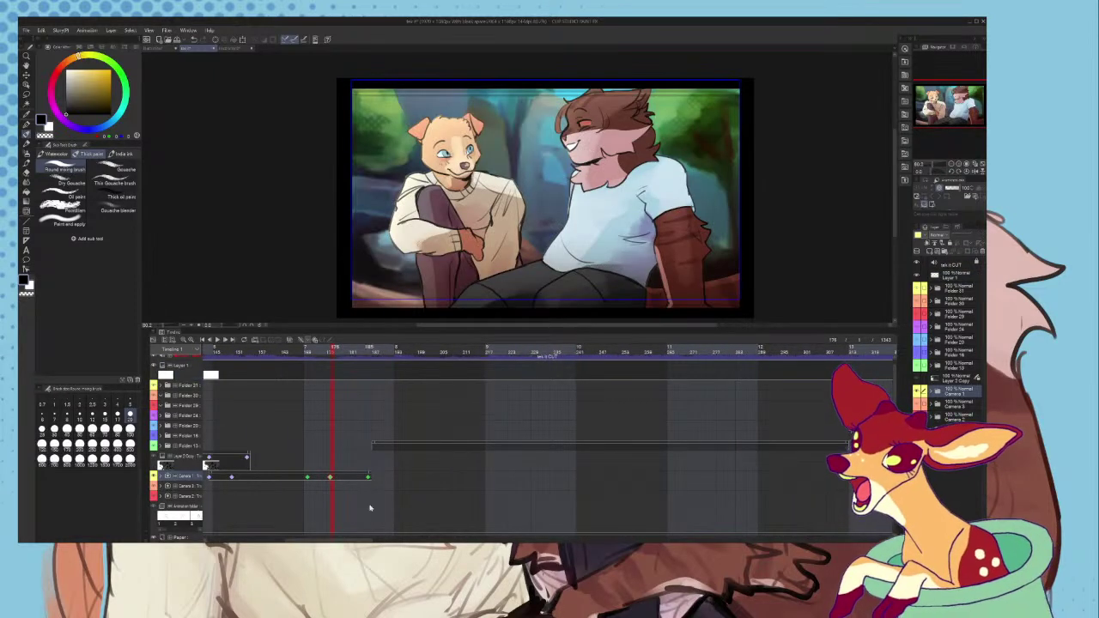
left_click(439, 496)
left_click_drag(386, 351, 367, 383)
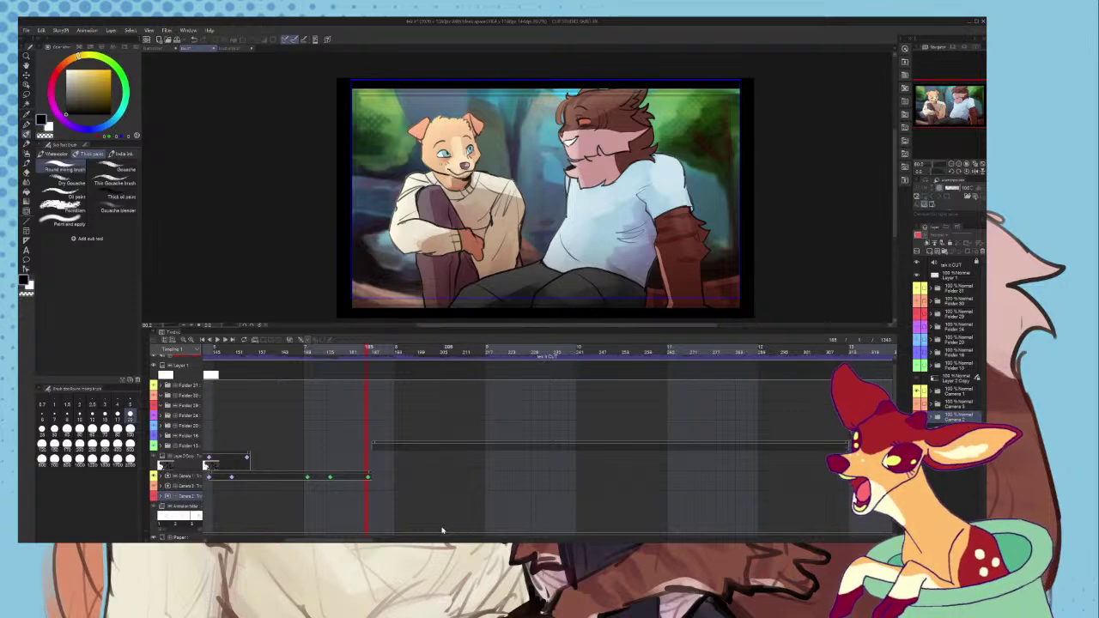
- Check the last frame of the animation, and return to the opening shot on the first frame
left_click_drag(352, 541, 878, 513)
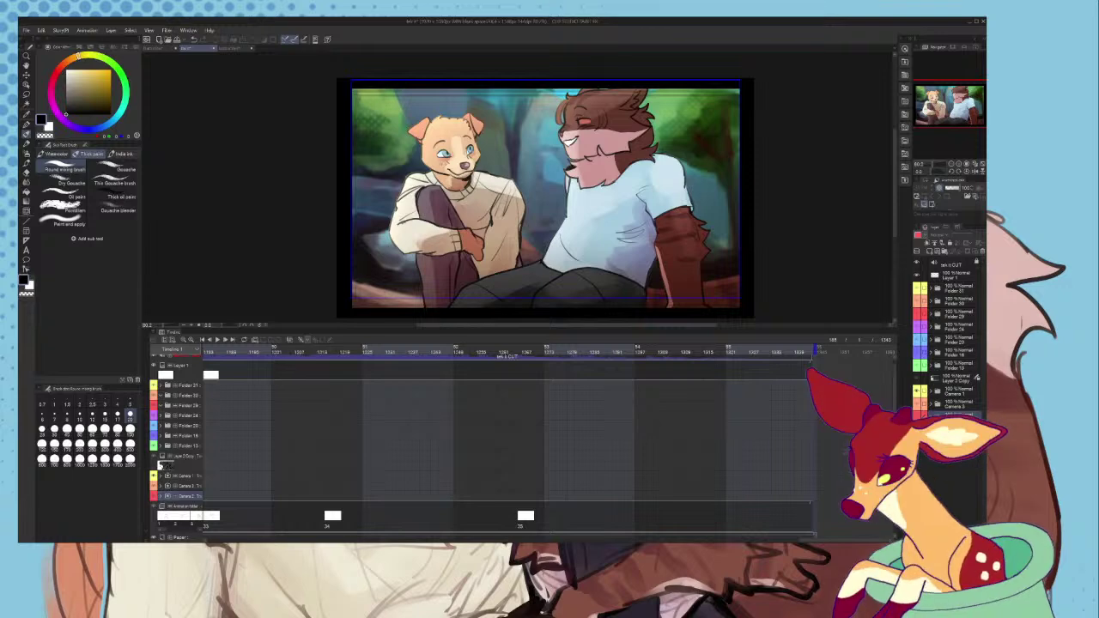
left_click(809, 351)
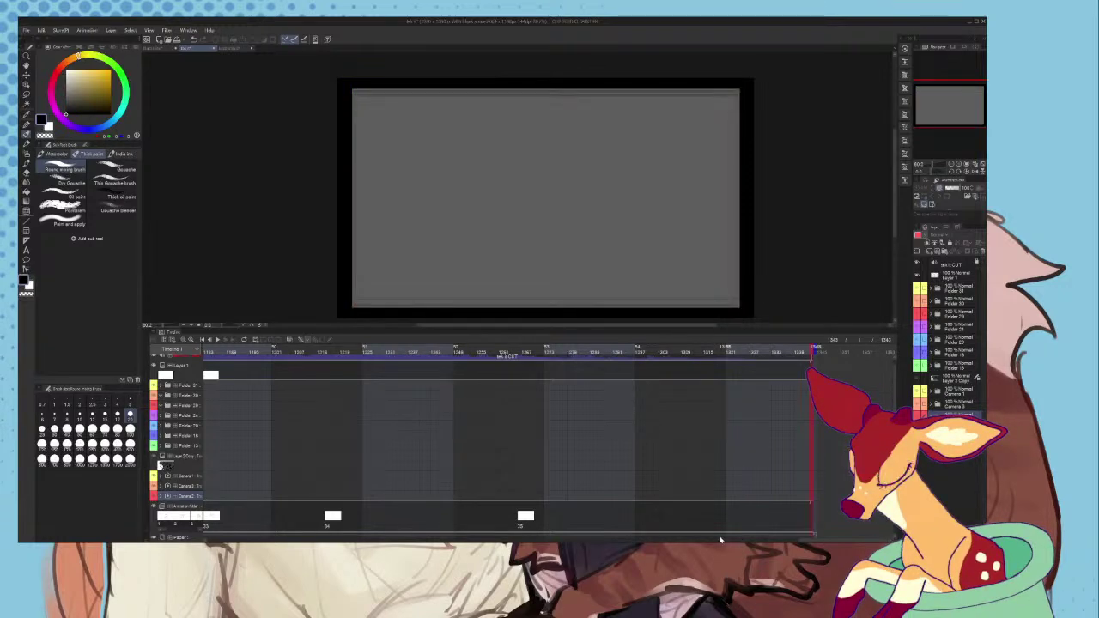
left_click_drag(808, 541, 249, 536)
left_click(255, 352)
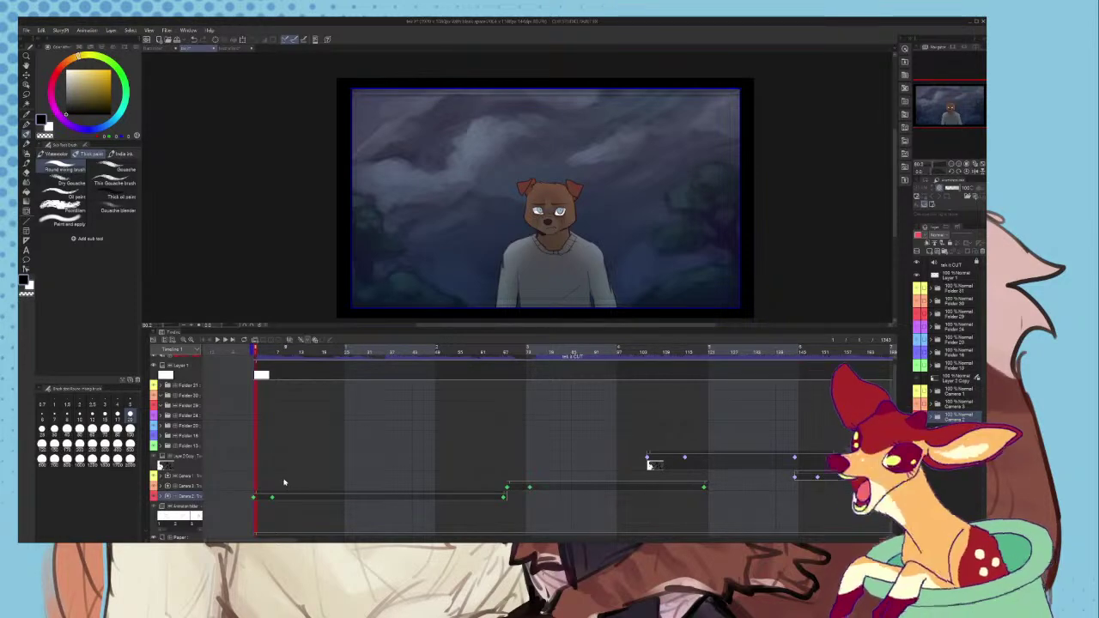
left_click(273, 496)
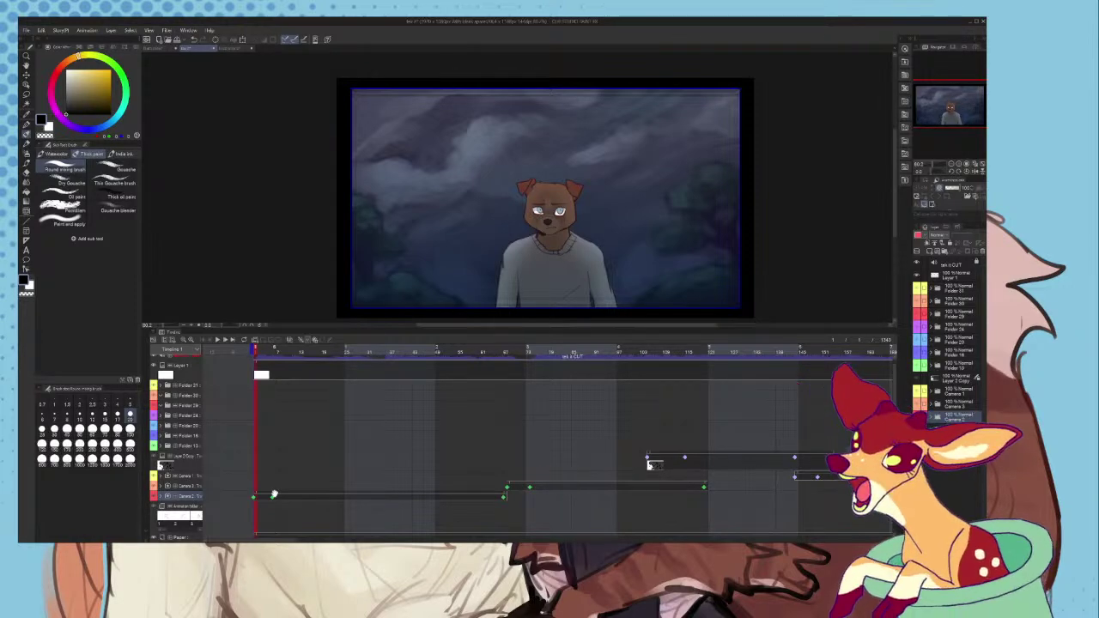
- Close the animation document, return to the blank illustration and hide the timeline
left_click(242, 49)
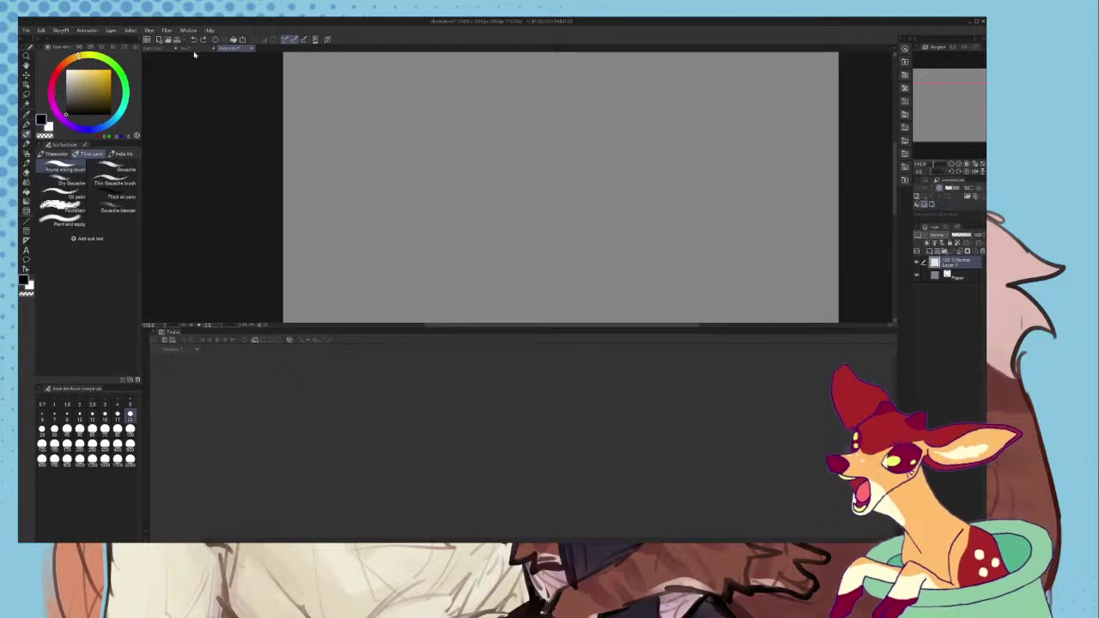
left_click(202, 53)
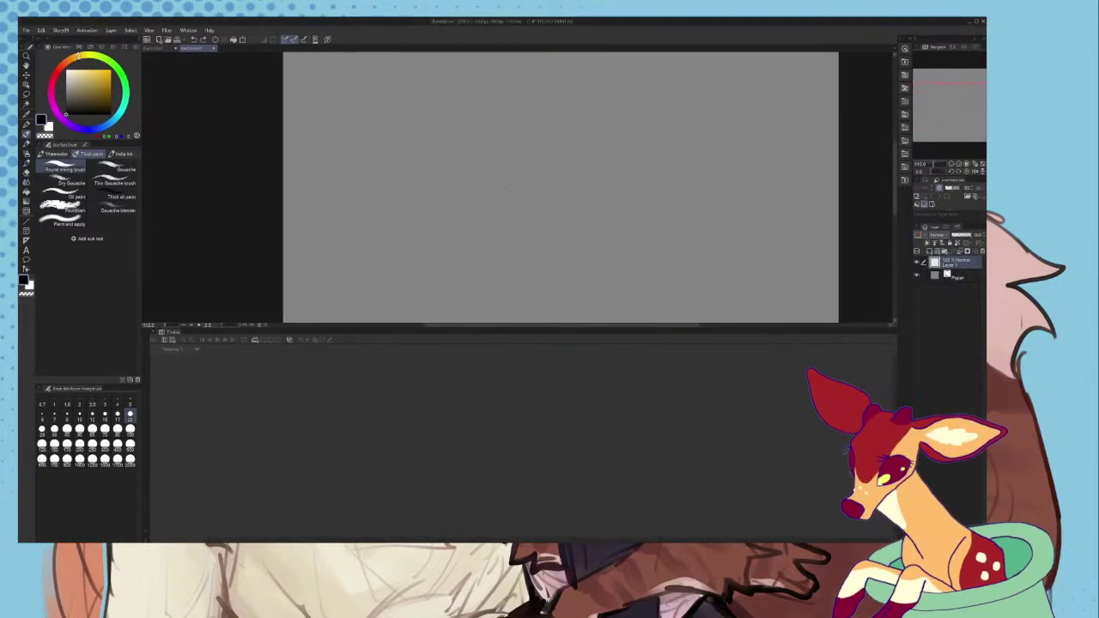
scroll(504, 220, "down", 2)
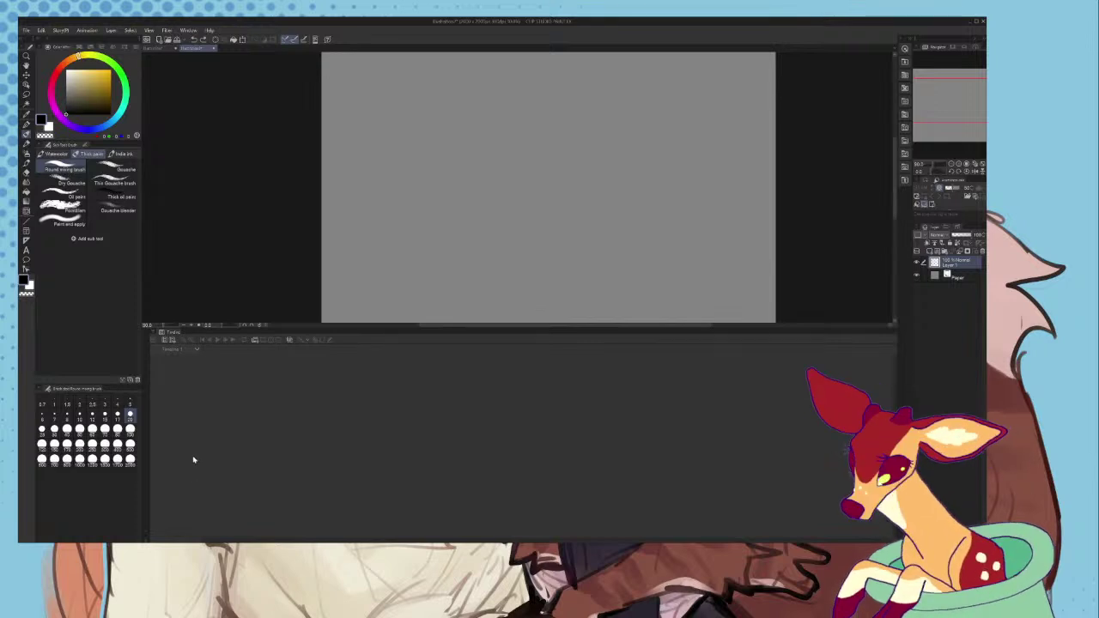
left_click(193, 491)
scroll(524, 378, "up", 2)
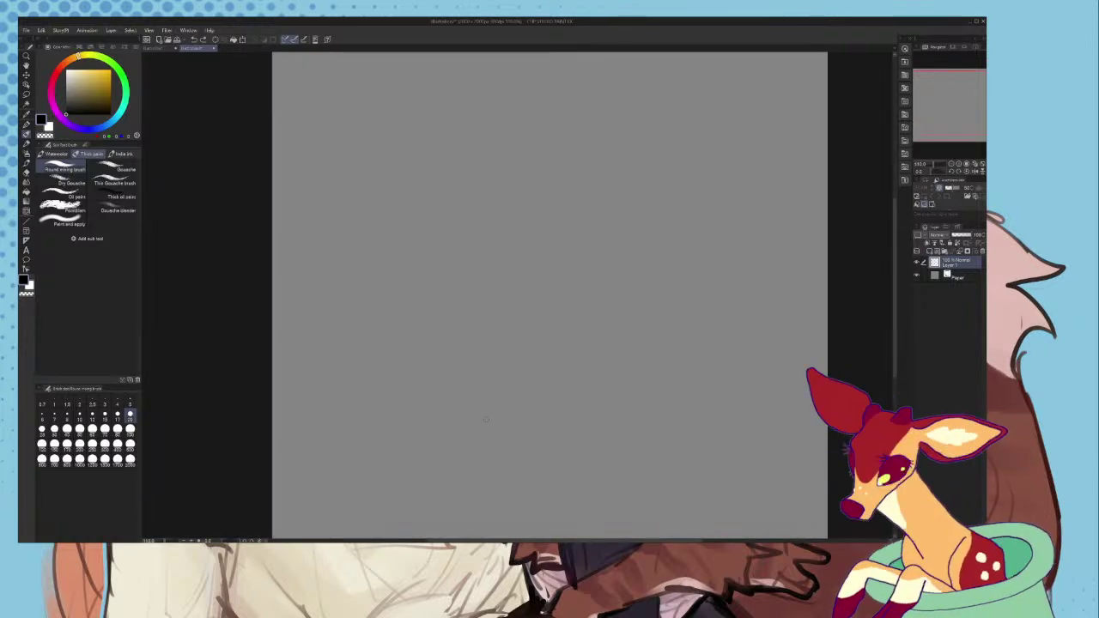
- Draw a head guide circle from loose, separate arcs in the upper middle of the canvas
scroll(522, 223, "down", 1)
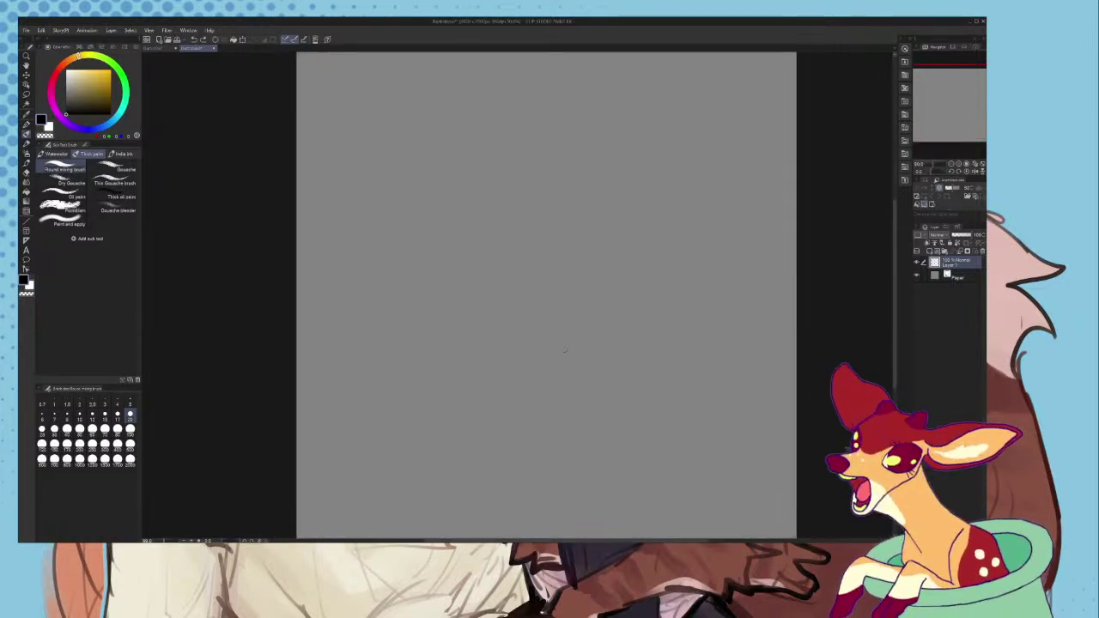
scroll(553, 330, "down", 1)
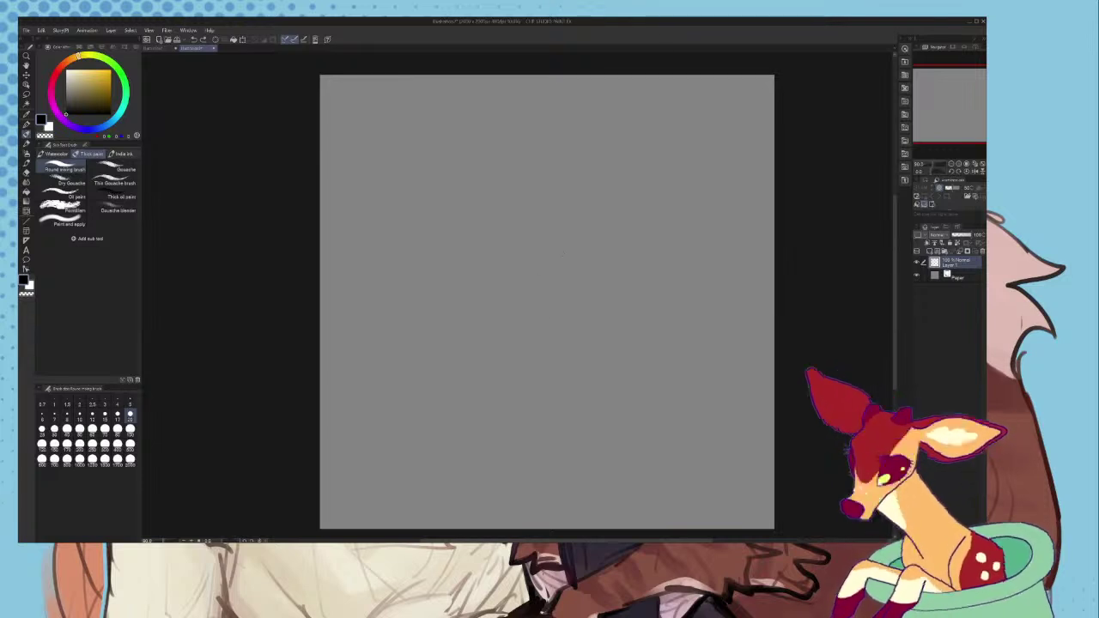
left_click_drag(515, 236, 613, 229)
key("ctrl+z")
left_click_drag(520, 209, 601, 225)
left_click_drag(615, 265, 573, 327)
scroll(568, 329, "up", 1)
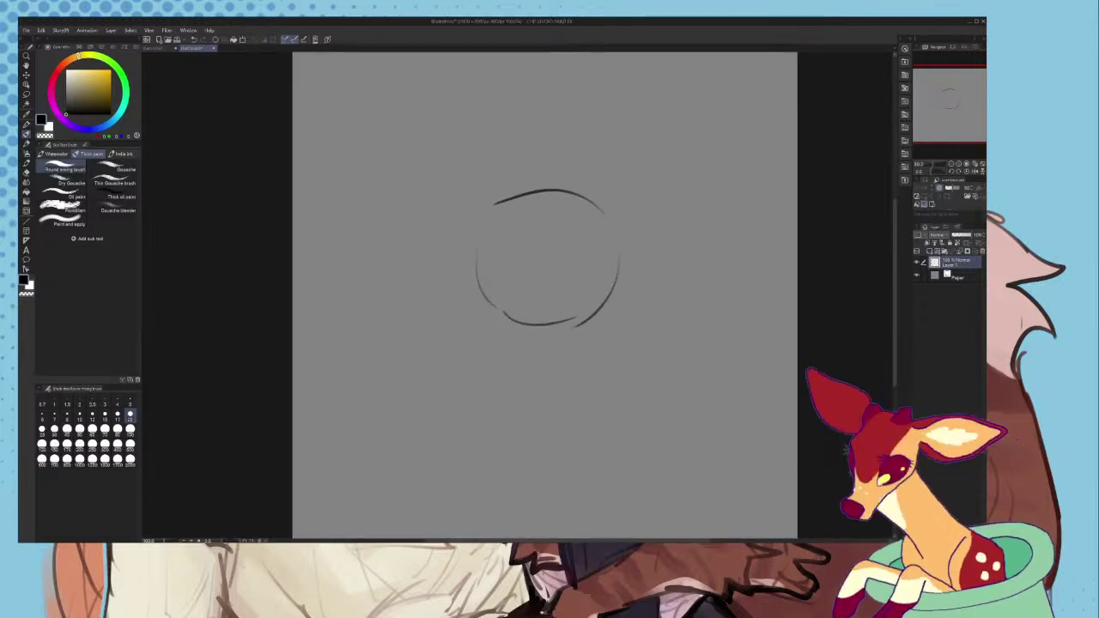
- Redraw the right arc of the head guide circle with a lighter stroke
key("ctrl+z")
scroll(591, 223, "up", 2)
mouse_move(628, 248)
left_mouse_down()
mouse_move(628, 294)
mouse_move(590, 348)
left_mouse_up()
scroll(584, 215, "up", 2)
mouse_move(437, 217)
left_mouse_down()
mouse_move(409, 276)
mouse_move(422, 335)
mouse_move(491, 364)
left_mouse_up()
key("ctrl+z")
key("ctrl+z")
scroll(489, 225, "down", 7)
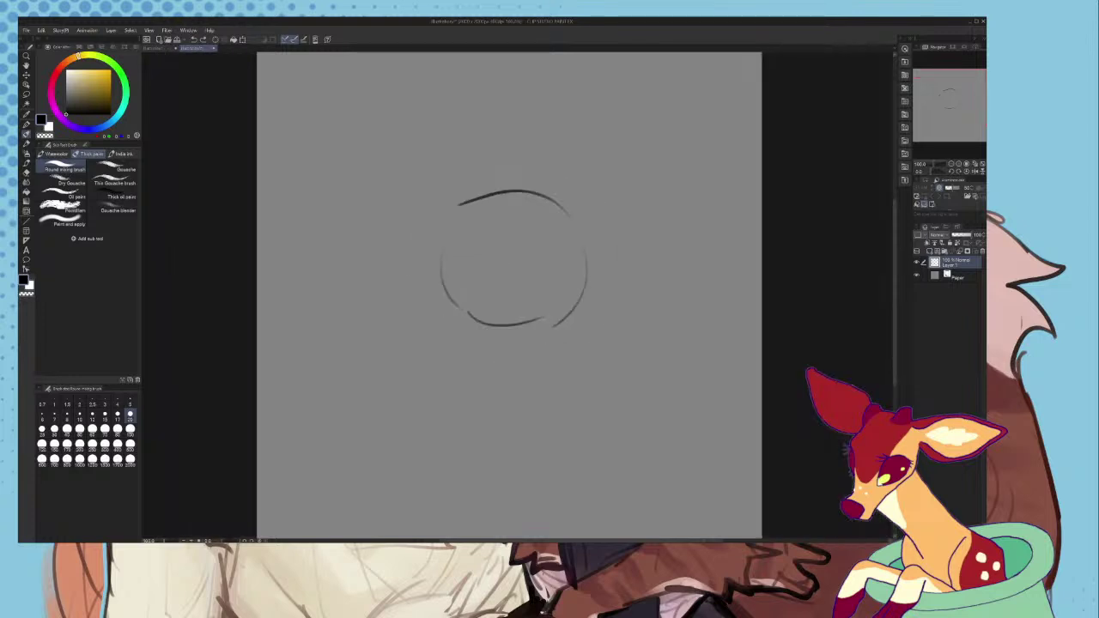
- Try a heavier stroke over the top arc of the head guide circle
scroll(511, 200, "up", 8)
left_click_drag(560, 196, 452, 202)
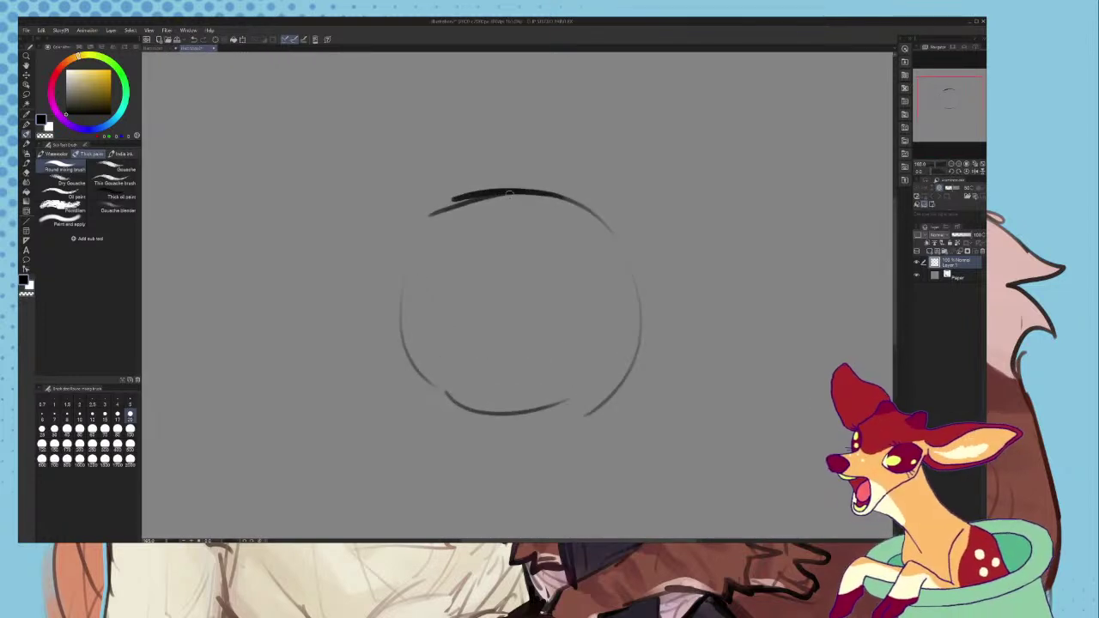
key("ctrl+z")
scroll(537, 237, "down", 5)
scroll(515, 228, "up", 3)
key("ctrl+z")
- Try to sketch an angular muzzle projecting from the left side of the head guide circle
mouse_move(453, 240)
left_mouse_down()
mouse_move(449, 285)
mouse_move(418, 294)
mouse_move(445, 359)
left_mouse_up()
key("ctrl+z")
left_click_drag(424, 288, 452, 357)
scroll(453, 318, "up", 2)
key("ctrl+z")
scroll(468, 261, "down", 5)
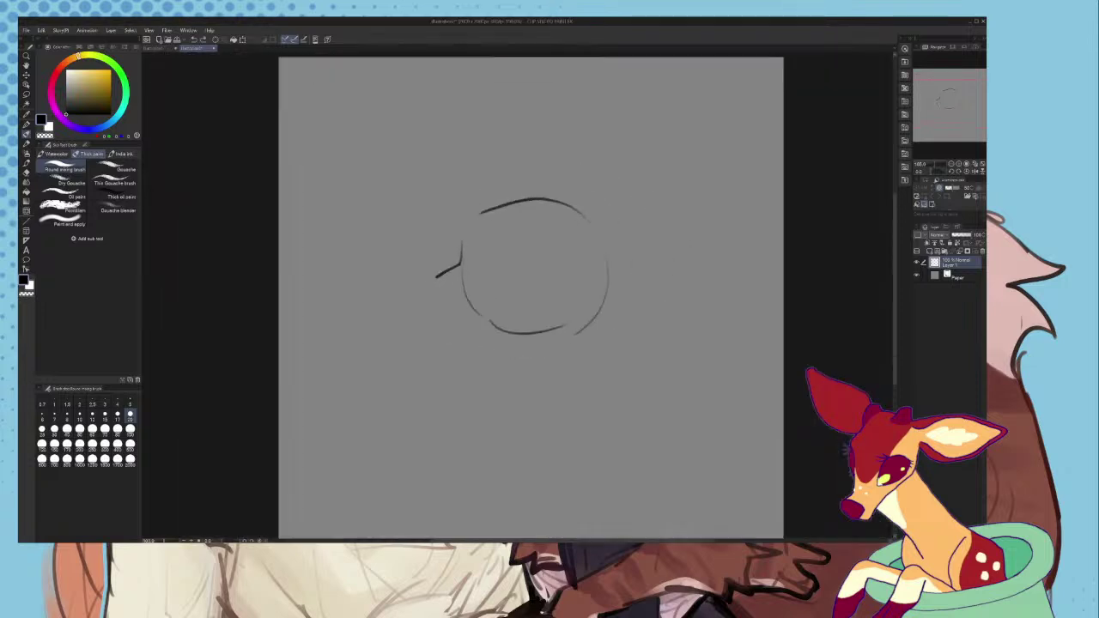
key("ctrl+z")
scroll(478, 277, "up", 2)
mouse_move(417, 275)
left_mouse_down()
mouse_move(440, 343)
mouse_move(481, 347)
left_mouse_up()
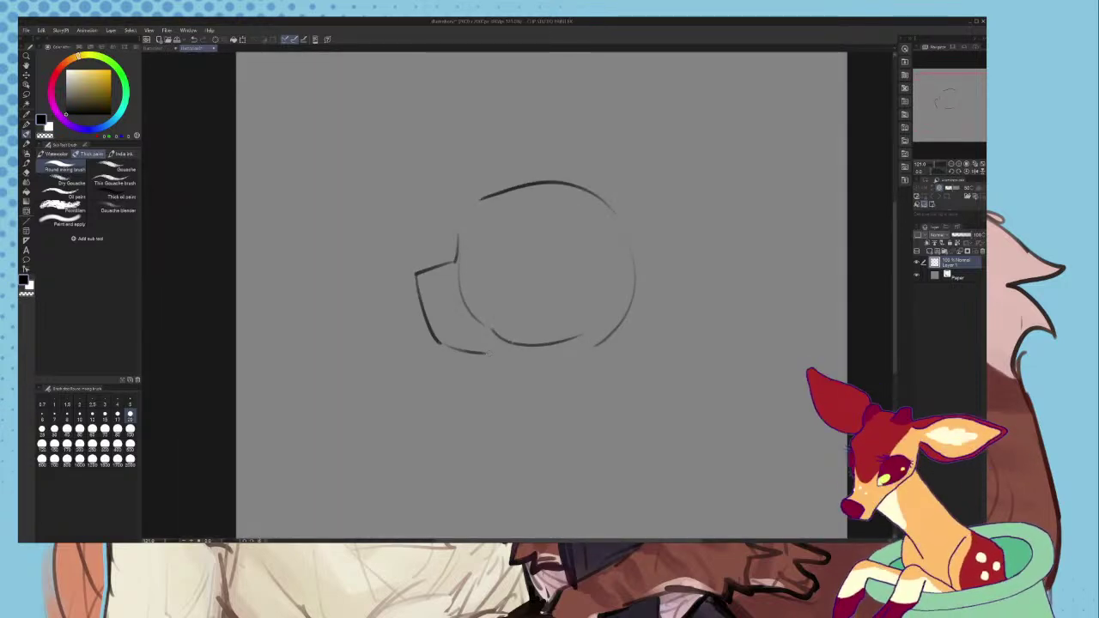
scroll(481, 347, "down", 1)
key("ctrl+z")
key("ctrl+z")
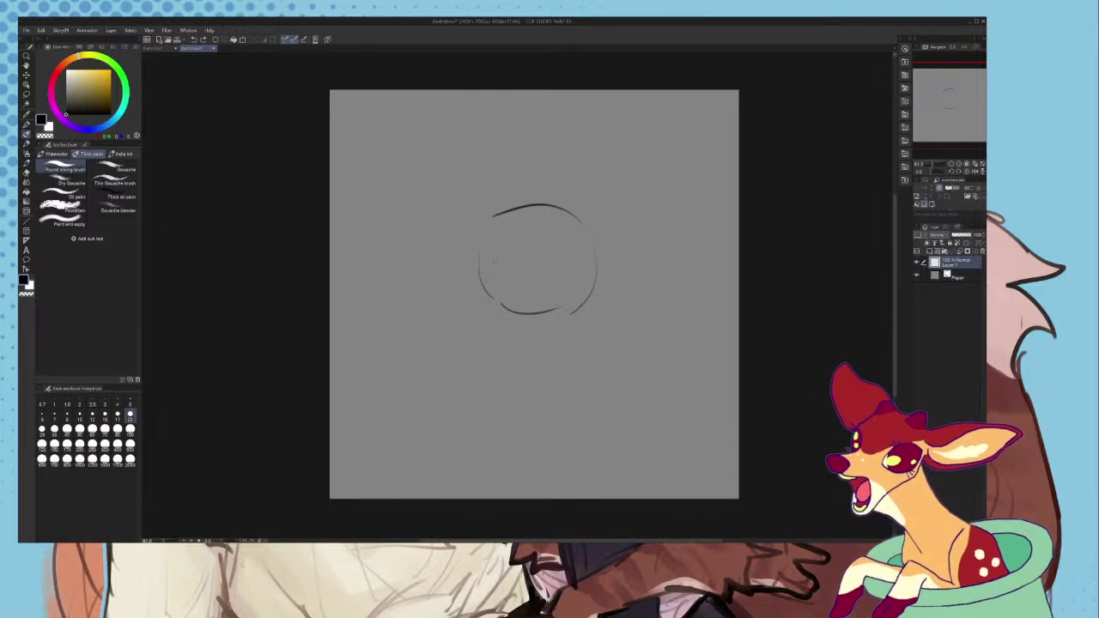
- Try to draw straight head sides and an angular jaw around the guide circle
scroll(432, 267, "up", 4)
mouse_move(499, 222)
left_mouse_down()
mouse_move(497, 302)
mouse_move(524, 327)
mouse_move(503, 294)
mouse_move(580, 345)
left_mouse_up()
key("ctrl+z")
key("ctrl+z")
scroll(648, 249, "up", 2)
mouse_move(666, 208)
left_mouse_down()
mouse_move(688, 296)
mouse_move(608, 362)
mouse_move(694, 323)
left_mouse_up()
key("ctrl+z")
left_click_drag(701, 313, 632, 359)
- Try a small dark nose with a hooked mouth line in the lower middle of the face
scroll(632, 302, "up", 5)
mouse_move(562, 291)
left_mouse_down()
mouse_move(543, 295)
mouse_move(571, 298)
mouse_move(537, 306)
mouse_move(567, 297)
mouse_move(536, 328)
left_mouse_up()
key("ctrl+z")
mouse_move(556, 308)
left_mouse_down()
mouse_move(535, 327)
mouse_move(582, 319)
mouse_move(581, 341)
mouse_move(527, 326)
left_mouse_up()
key("ctrl+z")
key("ctrl+z")
key("ctrl+z")
left_click_drag(558, 309, 592, 318)
scroll(559, 271, "down", 7)
key("ctrl+z")
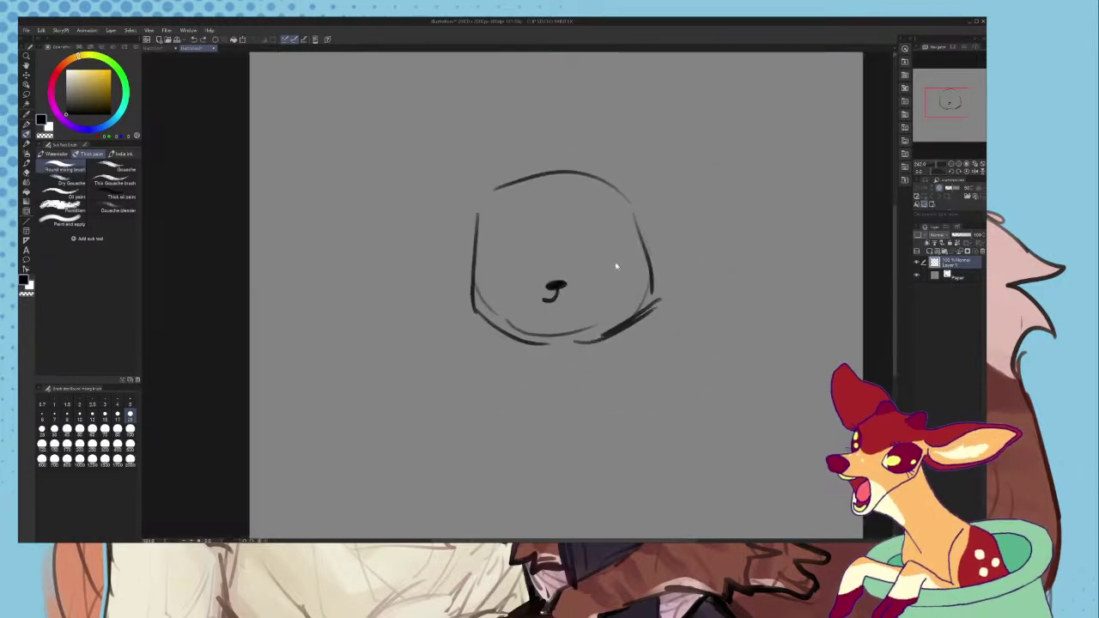
- Undo the head sides, jaw, nose and mouth strokes, and the right arc of the guide circle
key("ctrl+z")
scroll(616, 267, "down", 2)
key("ctrl+z")
key("ctrl+z")
key("ctrl+z")
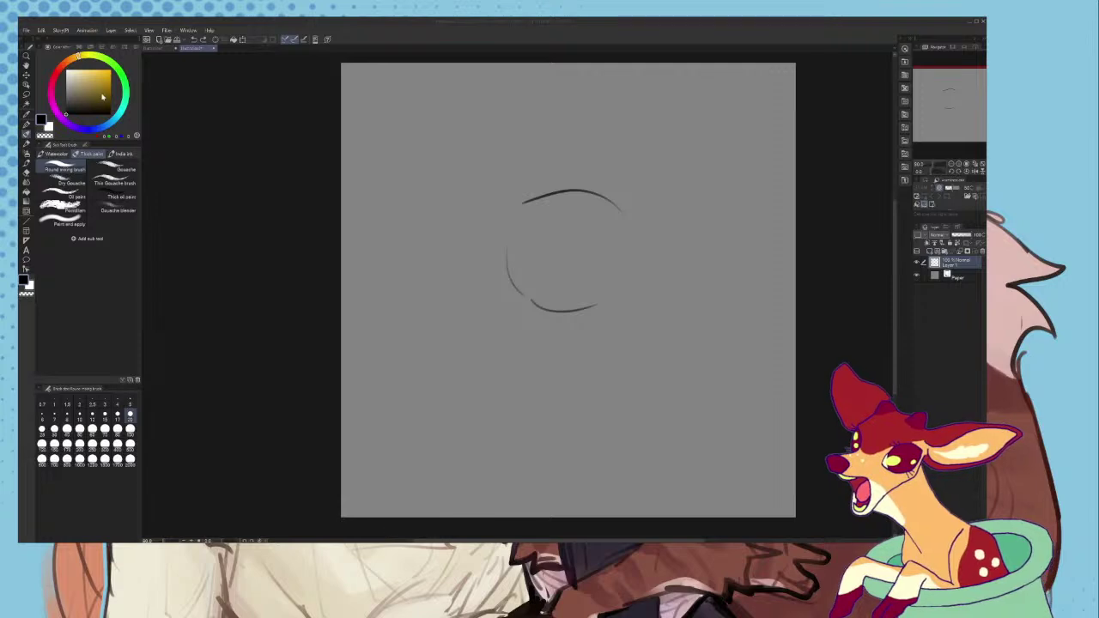
- Open the blue dragon character image as a reference and examine its pose and head shape
double_click(334, 138)
scroll(339, 138, "up", 3)
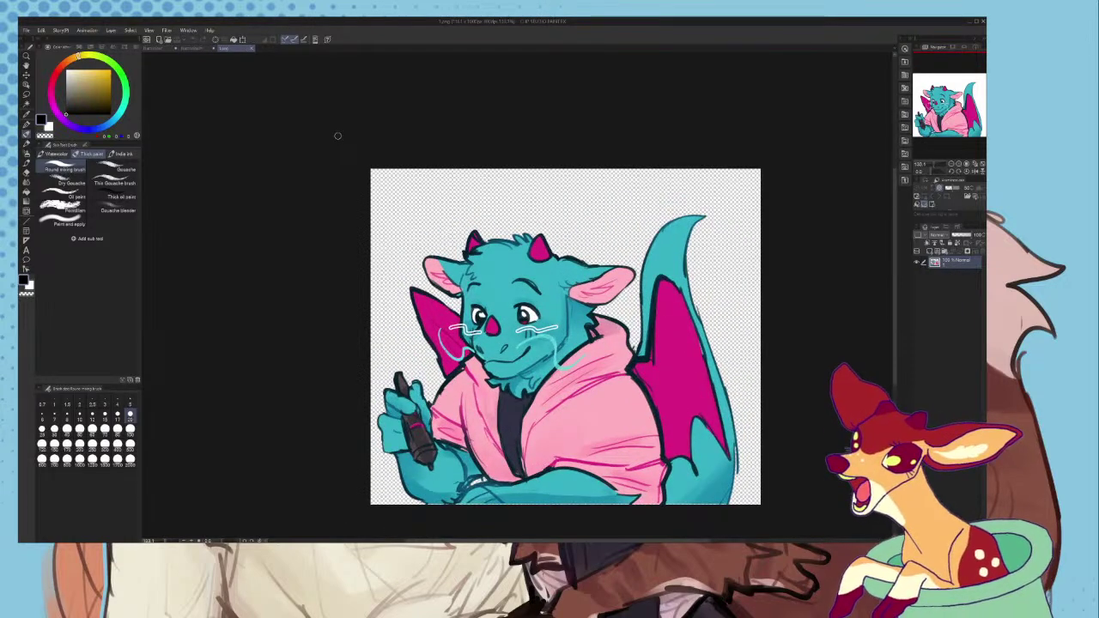
scroll(594, 410, "down", 2)
scroll(601, 421, "up", 3)
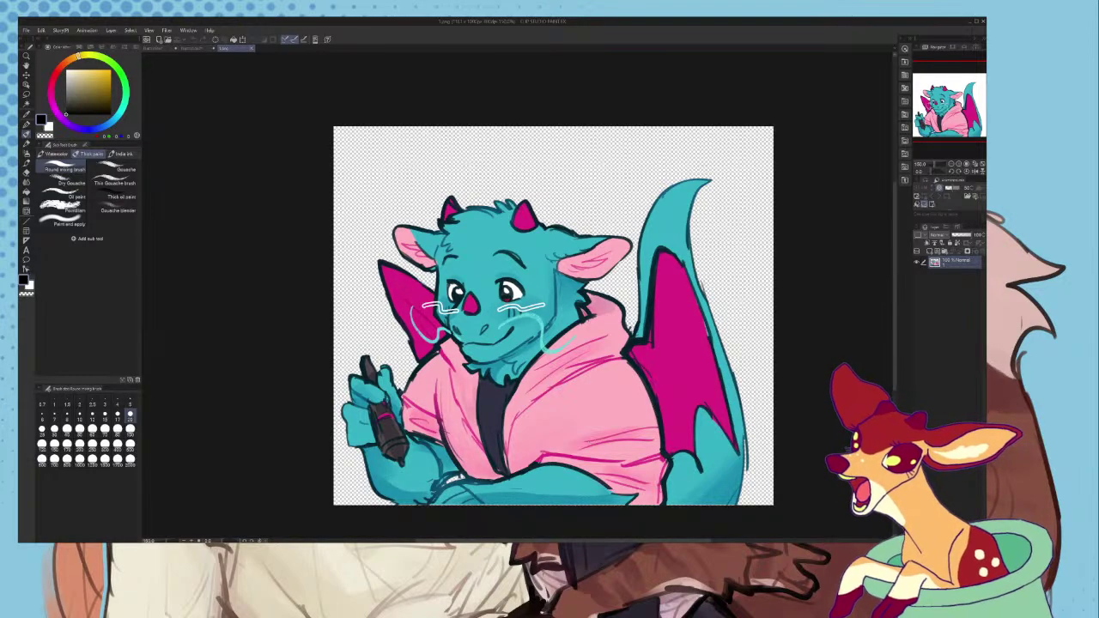
scroll(538, 282, "down", 3)
scroll(545, 319, "up", 4)
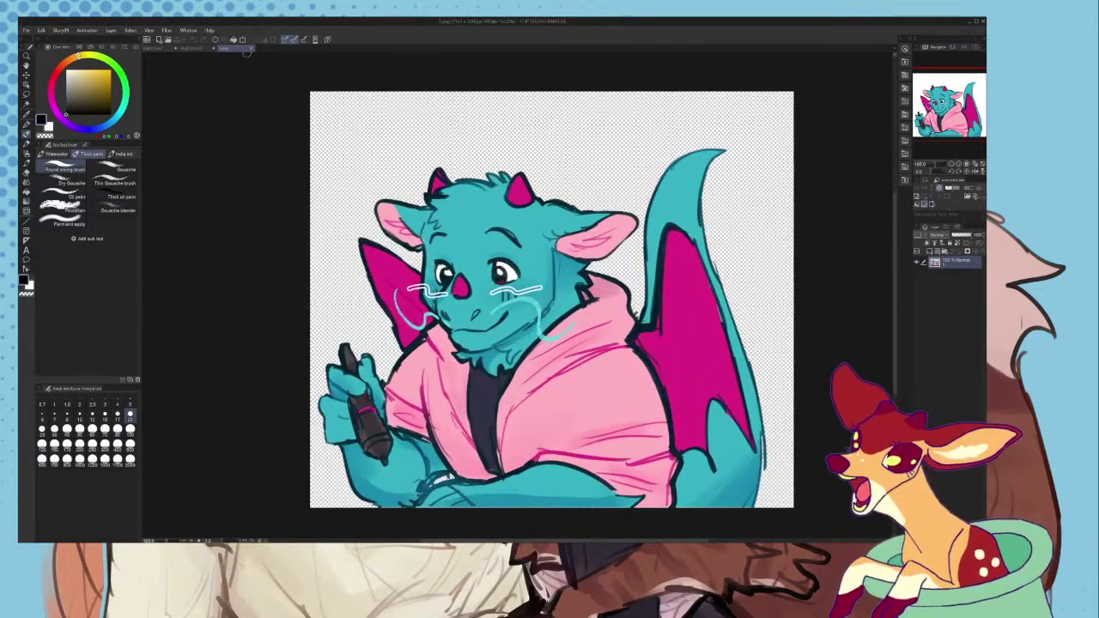
left_click(195, 50)
left_click(227, 49)
scroll(513, 275, "up", 4)
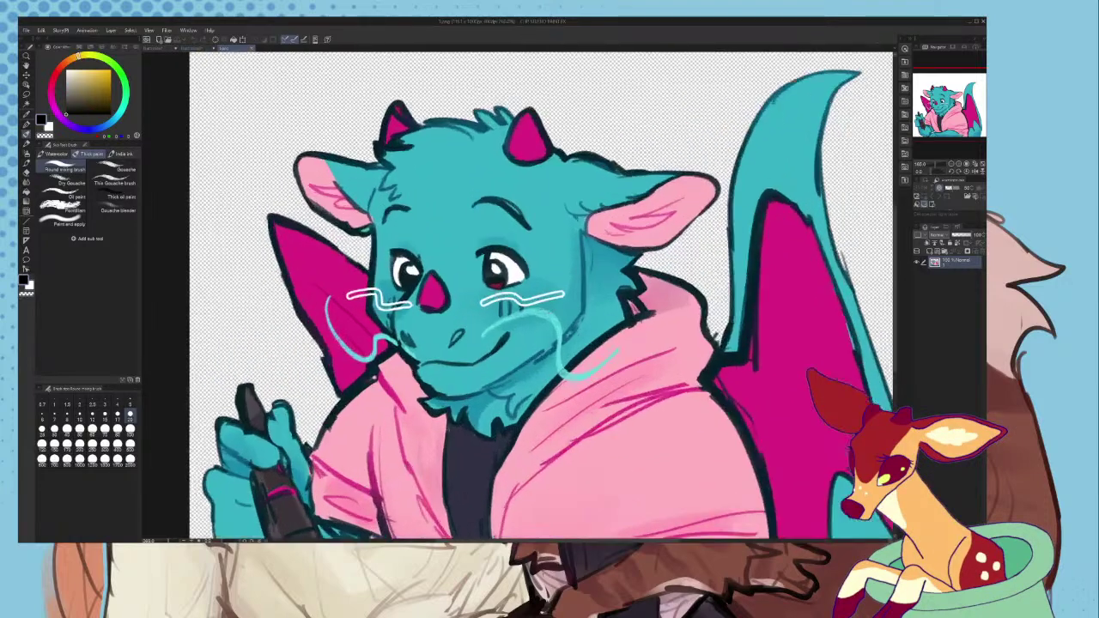
key("ctrl+plus")
key("ctrl+minus")
key("ctrl+minus")
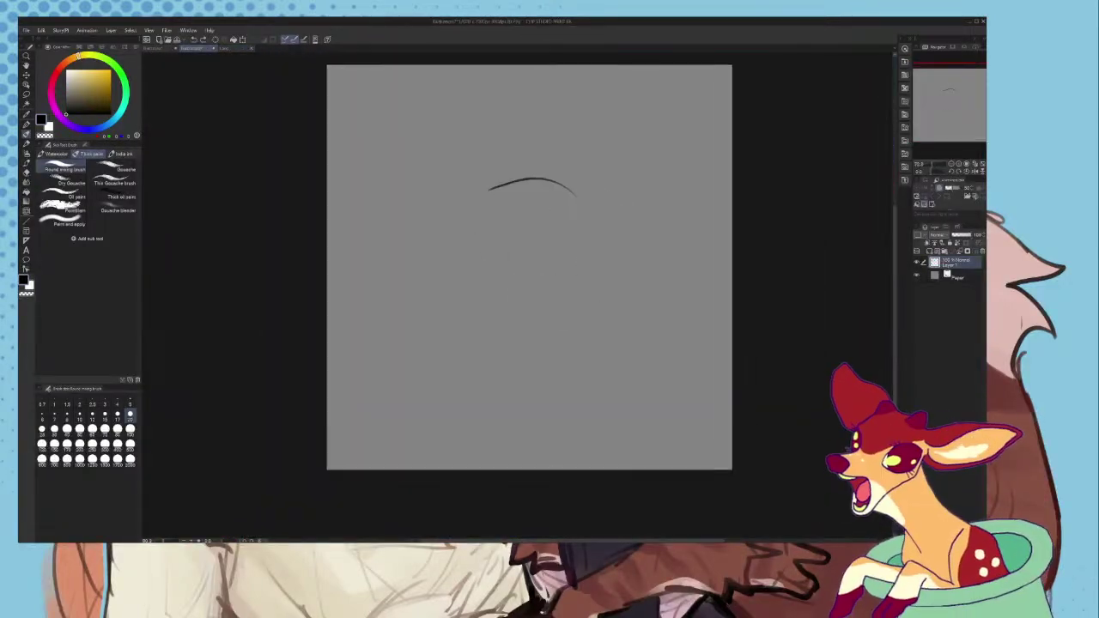
- Undo the remaining guide circle arcs on the illustration and try a new top and left edge for the head
key("ctrl+z")
key("ctrl+z")
left_click_drag(553, 211, 476, 215)
mouse_move(470, 227)
left_mouse_down()
mouse_move(462, 306)
mouse_move(473, 315)
left_mouse_up()
key("ctrl+z")
key("ctrl+z")
- Try another top and left head edge, and compare it with the dragon reference image
mouse_move(542, 203)
left_mouse_down()
mouse_move(466, 209)
mouse_move(469, 311)
left_mouse_up()
left_click(230, 49)
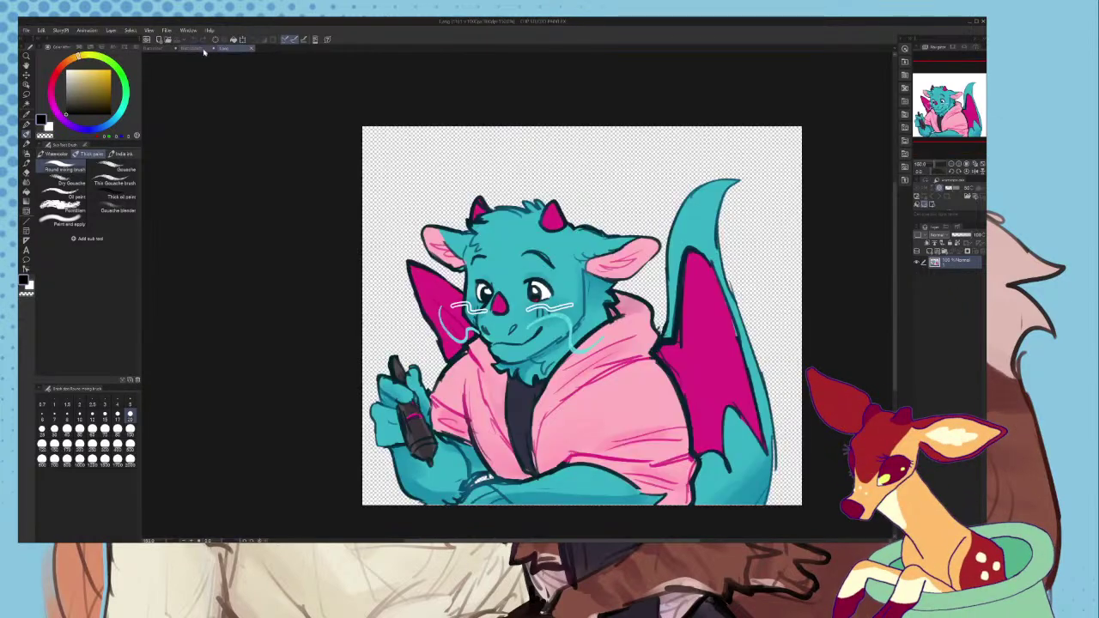
left_click(188, 49)
key("ctrl+z")
key("ctrl+z")
- Draw a boxy head outline with a flat top and rounded jaw, plus a short neck line below it
mouse_move(542, 215)
left_mouse_down()
mouse_move(452, 219)
mouse_move(438, 299)
left_mouse_up()
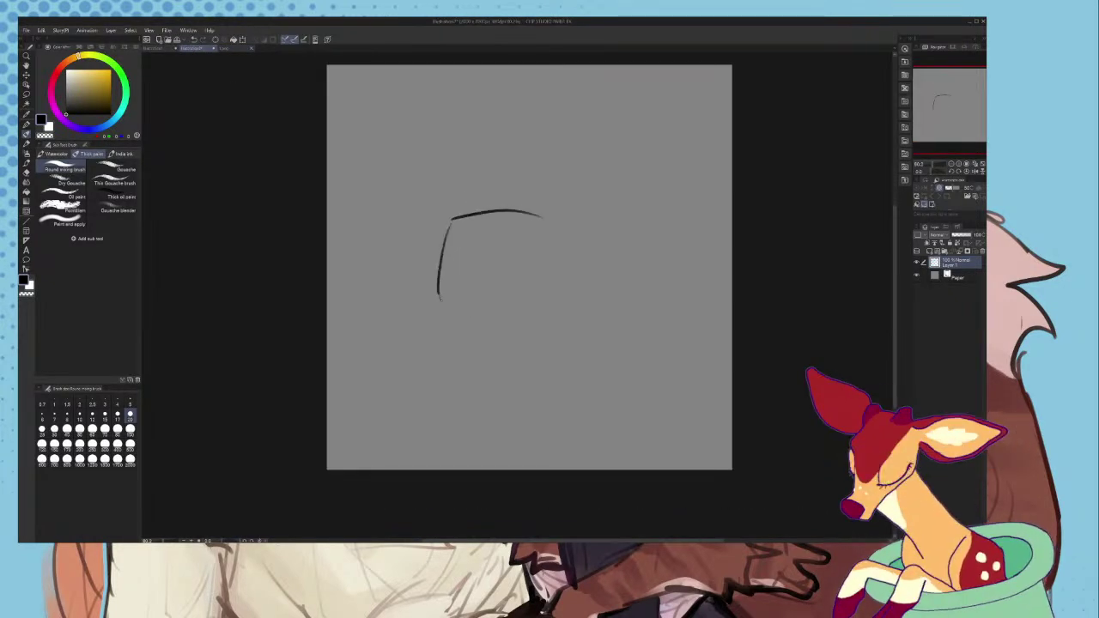
scroll(529, 267, "up", 2)
mouse_move(569, 258)
left_mouse_down()
mouse_move(557, 313)
mouse_move(464, 360)
left_mouse_up()
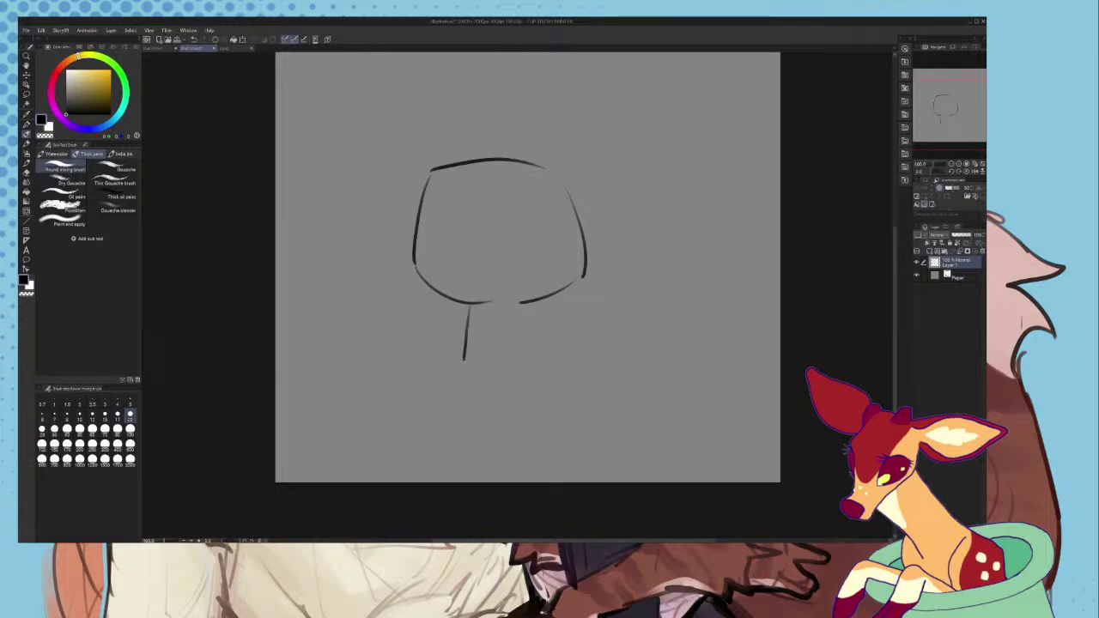
- Draw a slanted back line down from the right side of the jaw and shorten the left neck line
left_click_drag(552, 301, 591, 376)
key("ctrl+z")
left_click_drag(434, 353, 489, 350)
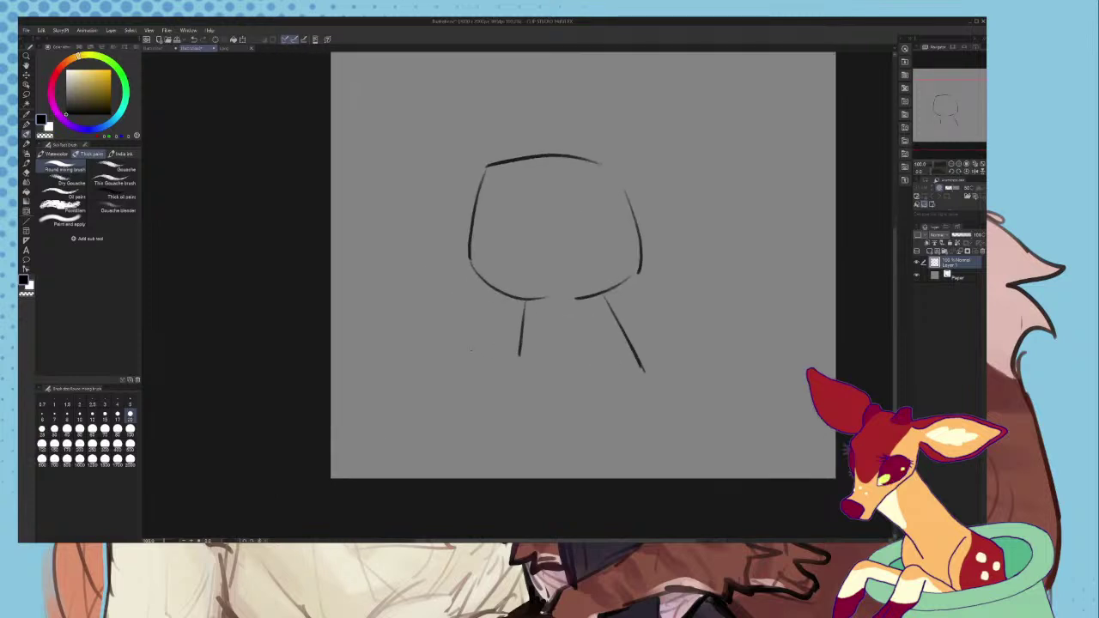
scroll(490, 350, "up", 2)
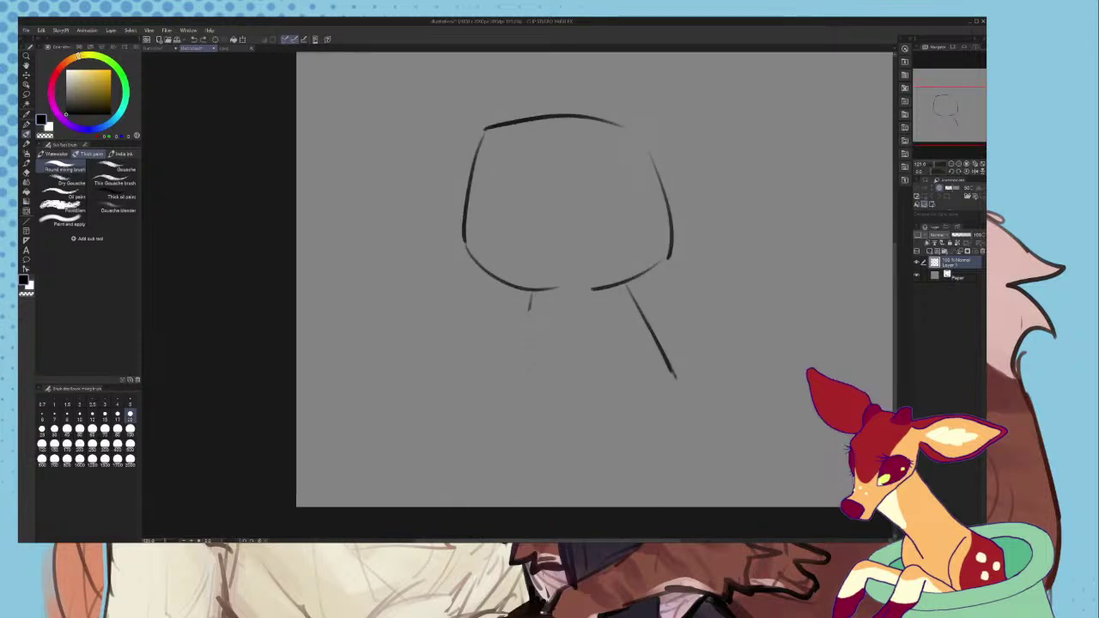
- Sketch the upper edge of a raised sleeve below the jaw, beside the back line, undoing unwanted end and lower strokes
left_click_drag(634, 307, 574, 321)
mouse_move(576, 382)
left_mouse_down()
mouse_move(637, 347)
mouse_move(634, 311)
left_mouse_up()
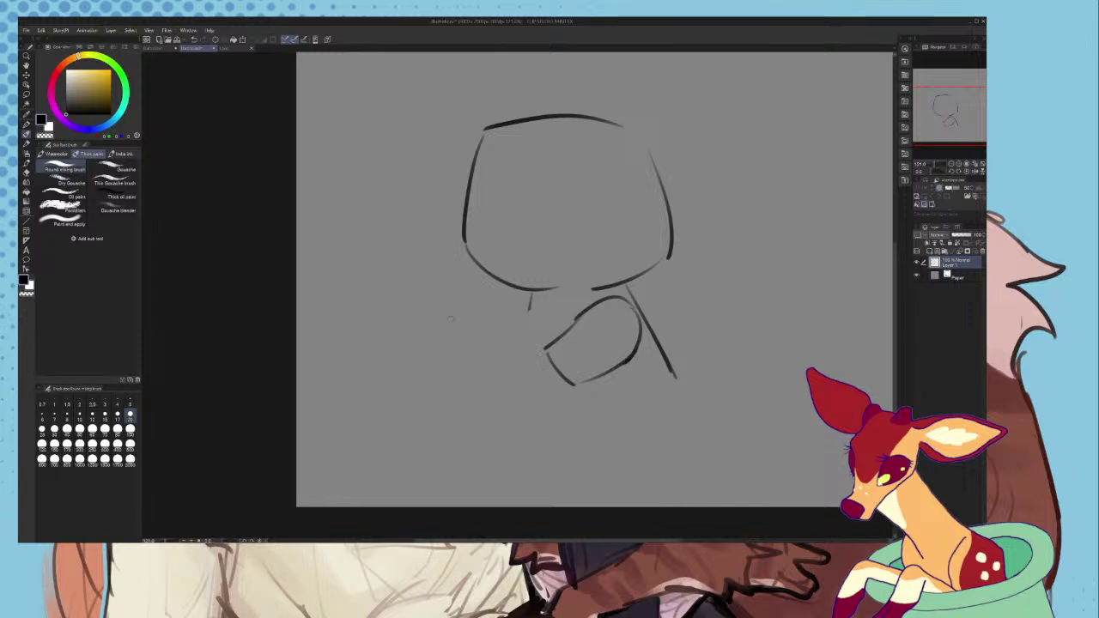
key("ctrl+z")
key("ctrl+z")
key("ctrl+z")
mouse_move(552, 349)
left_mouse_down()
mouse_move(582, 386)
mouse_move(656, 331)
mouse_move(614, 381)
left_mouse_up()
key("ctrl+z")
left_click_drag(635, 373, 585, 396)
key("ctrl+z")
key("ctrl+z")
- Draw the sleeve's lower edge and a curved cuff band at its end
left_click_drag(641, 317, 584, 380)
mouse_move(600, 376)
left_mouse_down()
mouse_move(572, 387)
mouse_move(638, 329)
left_mouse_up()
key("ctrl+z")
key("ctrl+z")
left_click_drag(639, 307, 638, 333)
key("ctrl+z")
key("ctrl+z")
scroll(622, 295, "up", 3)
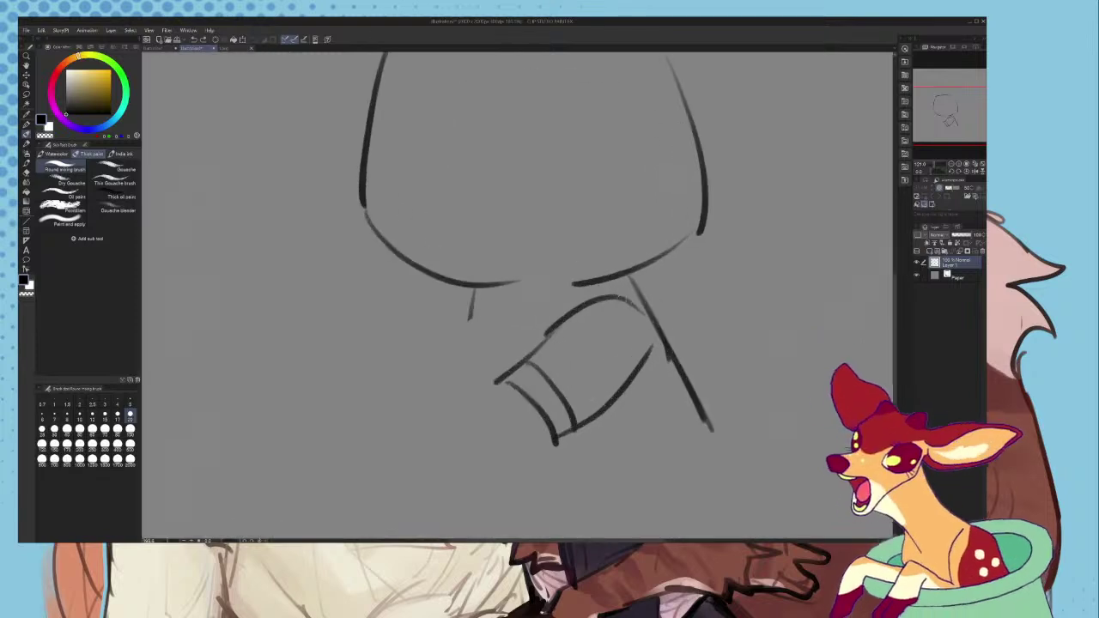
- Redraw the sleeve's upper edge as a straighter line running from the cuff up to a small shoulder corner
mouse_move(631, 276)
left_mouse_down()
mouse_move(659, 328)
mouse_move(606, 297)
left_mouse_up()
key("ctrl+z")
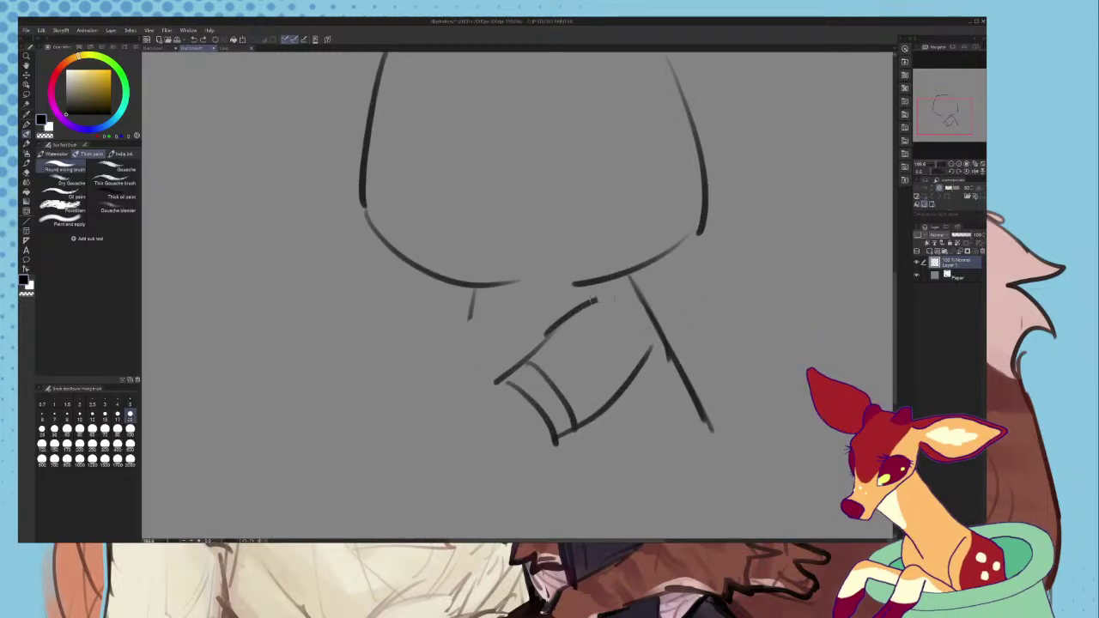
key("ctrl+z")
left_click_drag(518, 362, 596, 283)
key("ctrl+z")
mouse_move(522, 359)
left_mouse_down()
mouse_move(584, 300)
mouse_move(615, 290)
left_mouse_up()
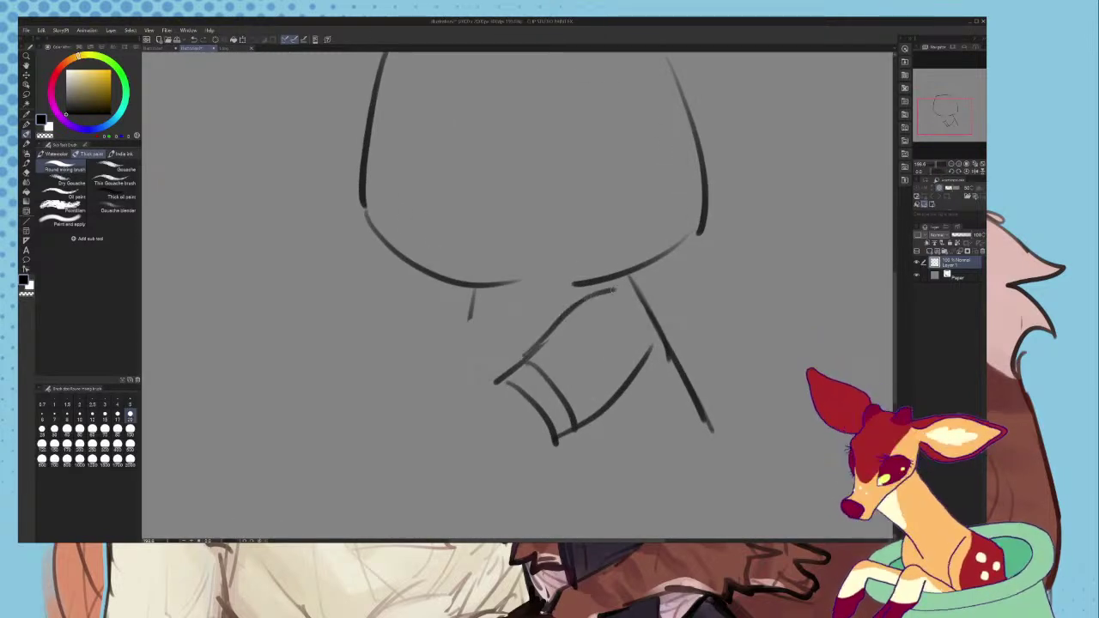
key("ctrl+z")
key("ctrl+z")
mouse_move(524, 344)
left_mouse_down()
mouse_move(620, 290)
mouse_move(600, 289)
left_mouse_up()
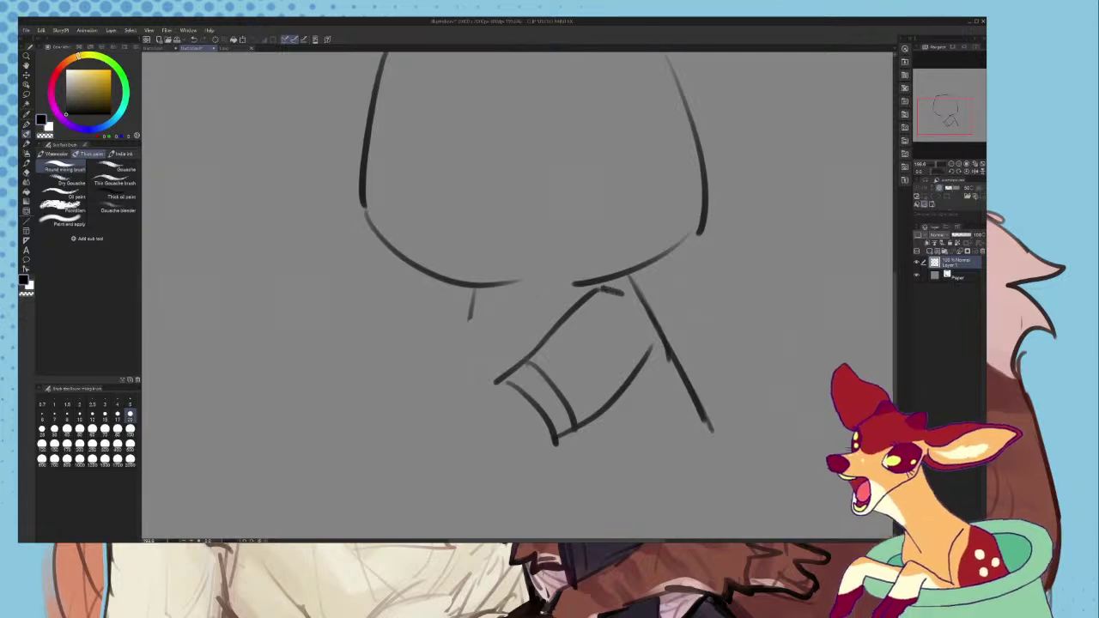
- Draw a curved, ribbed collar under the jaw next to the sleeve
left_click_drag(494, 290, 574, 289)
key("ctrl+z")
mouse_move(493, 290)
left_mouse_down()
mouse_move(546, 339)
mouse_move(574, 290)
mouse_move(508, 284)
mouse_move(521, 335)
left_mouse_up()
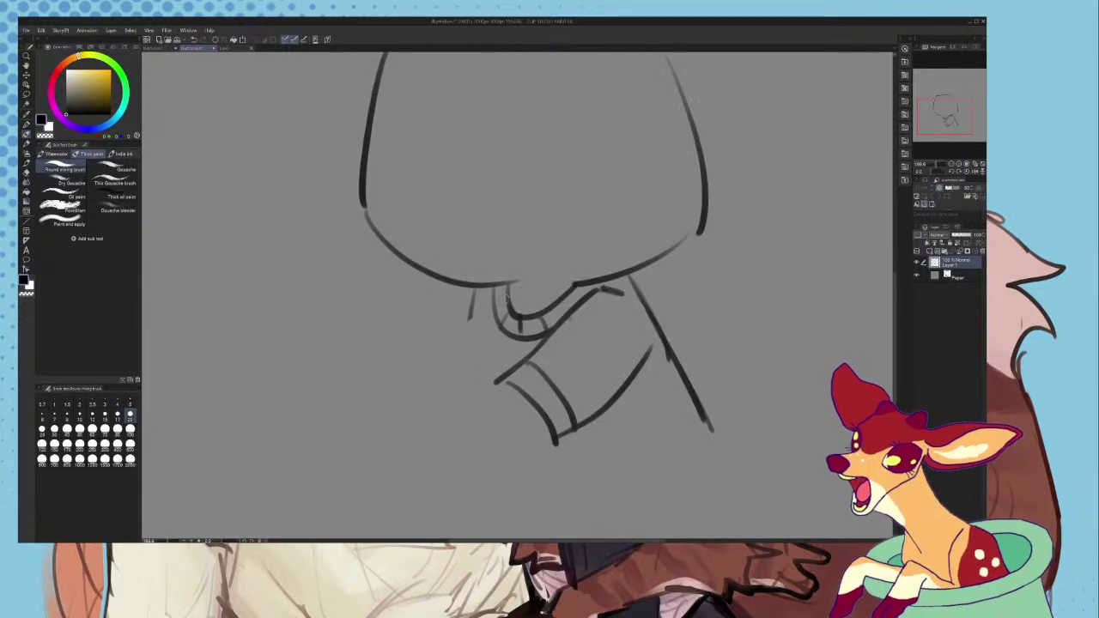
- Close the gap in the jaw line and fill a black shadow between the chin and the collar
scroll(503, 297, "up", 2)
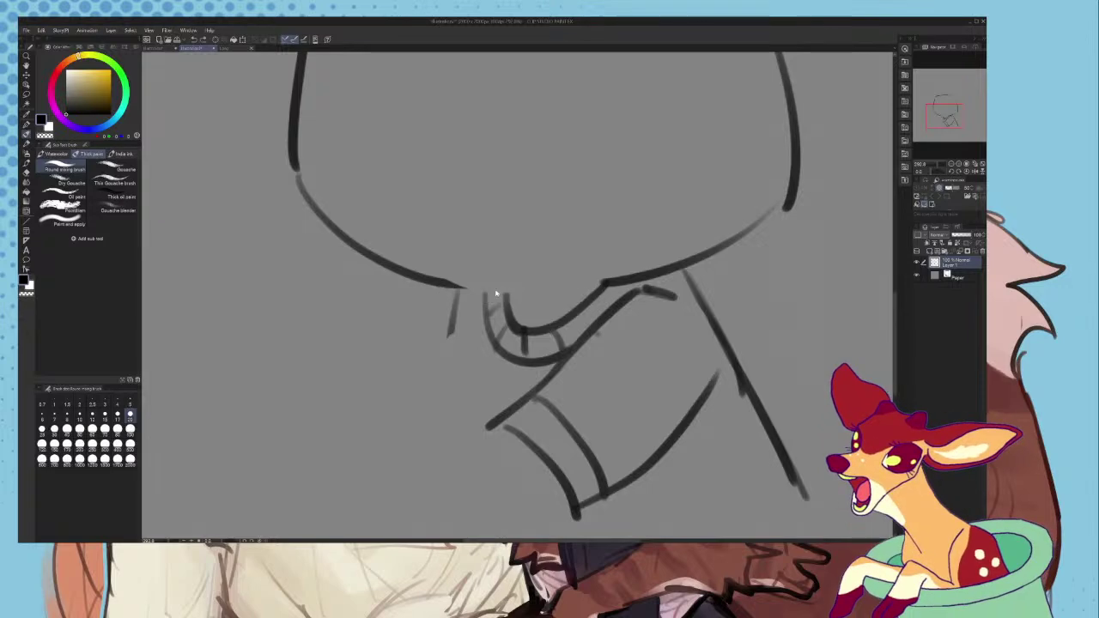
left_click_drag(443, 286, 613, 276)
left_click_drag(507, 292, 591, 282)
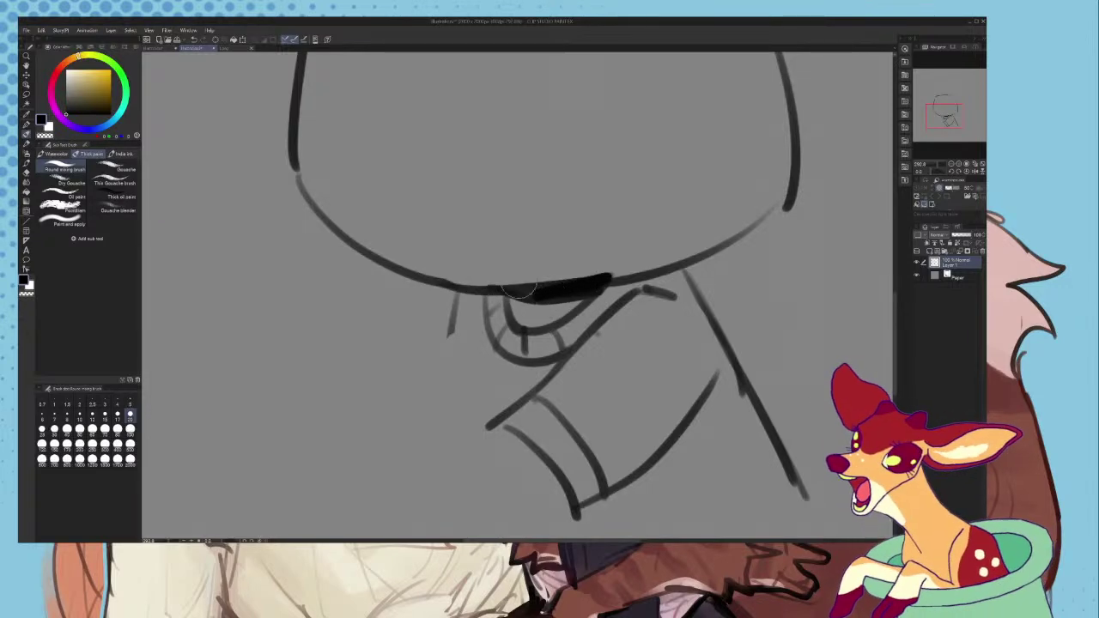
left_click_drag(476, 272, 631, 261)
mouse_move(505, 297)
left_mouse_down()
mouse_move(584, 302)
mouse_move(526, 297)
mouse_move(591, 299)
mouse_move(655, 276)
left_mouse_up()
scroll(687, 280, "down", 2)
scroll(532, 290, "up", 4)
scroll(501, 291, "down", 4)
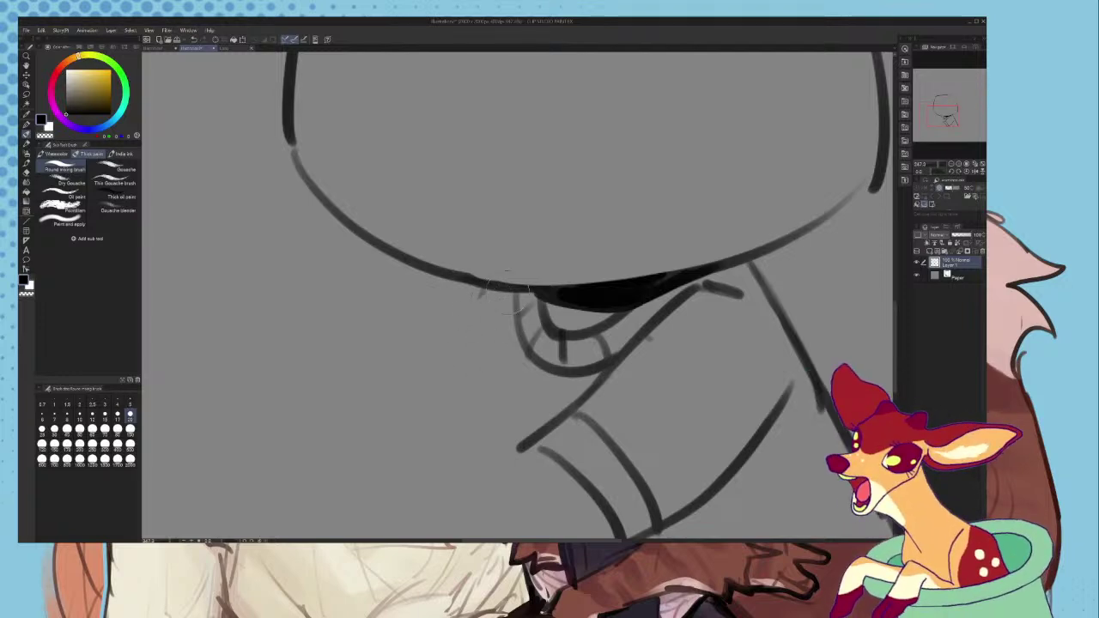
- Draw the slanted left edge, top edge and right edge of a tablet display to the lower left of the head
mouse_move(347, 311)
left_mouse_down()
mouse_move(387, 403)
mouse_move(365, 391)
mouse_move(371, 402)
left_mouse_up()
key("ctrl+z")
left_click_drag(338, 299, 434, 311)
key("ctrl+z")
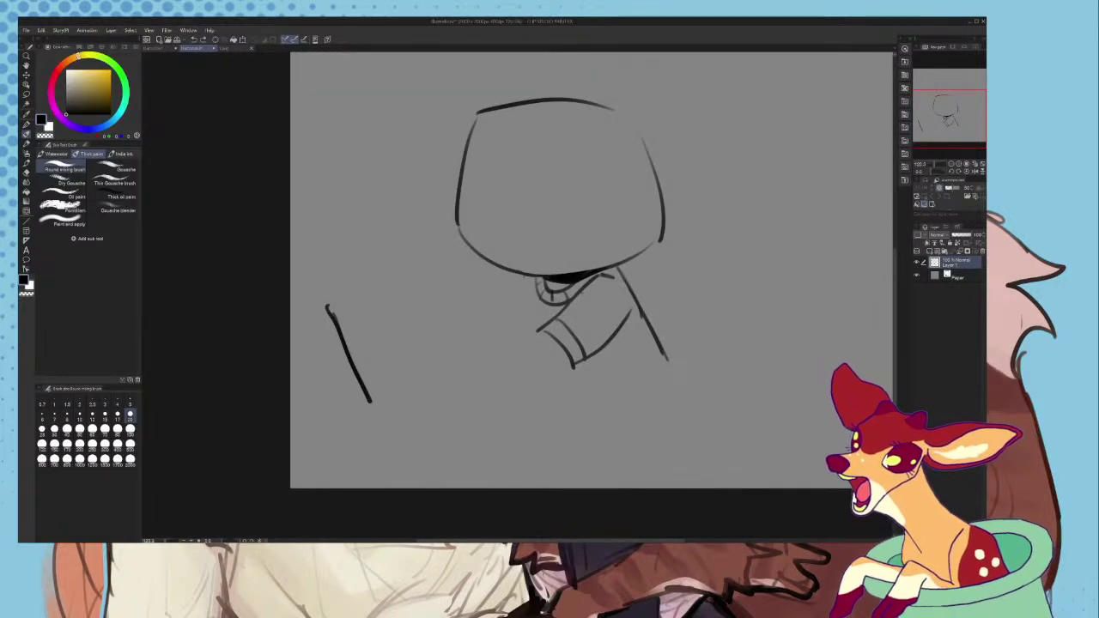
key("ctrl+z")
left_click_drag(329, 305, 361, 383)
scroll(327, 292, "up", 3)
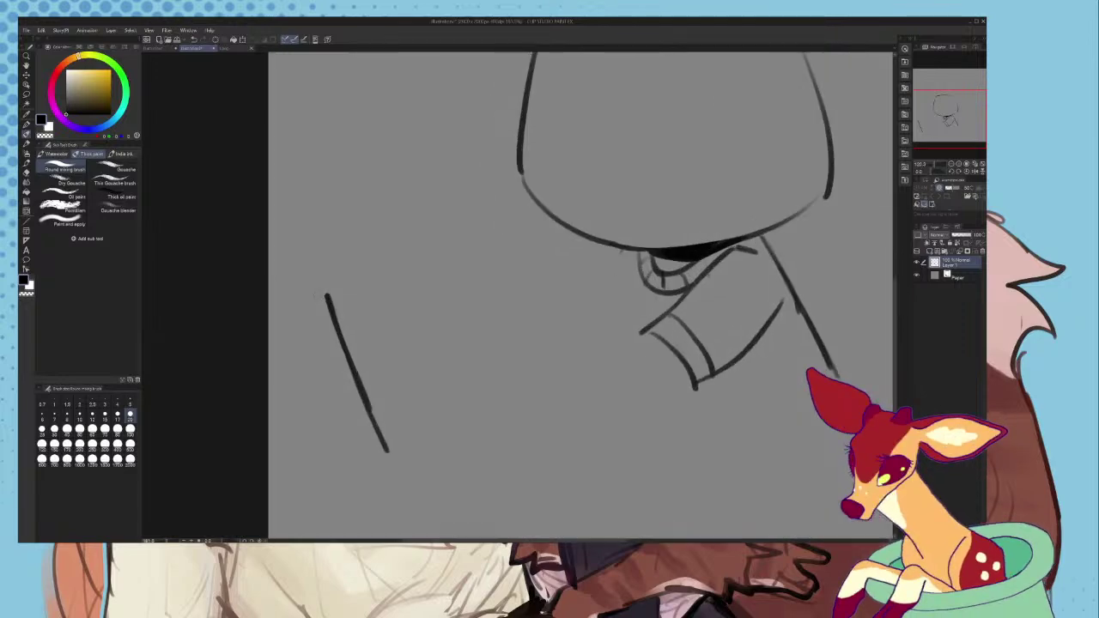
mouse_move(337, 286)
left_mouse_down()
mouse_move(573, 286)
mouse_move(625, 434)
left_mouse_up()
scroll(353, 481, "up", 1)
scroll(361, 361, "down", 1)
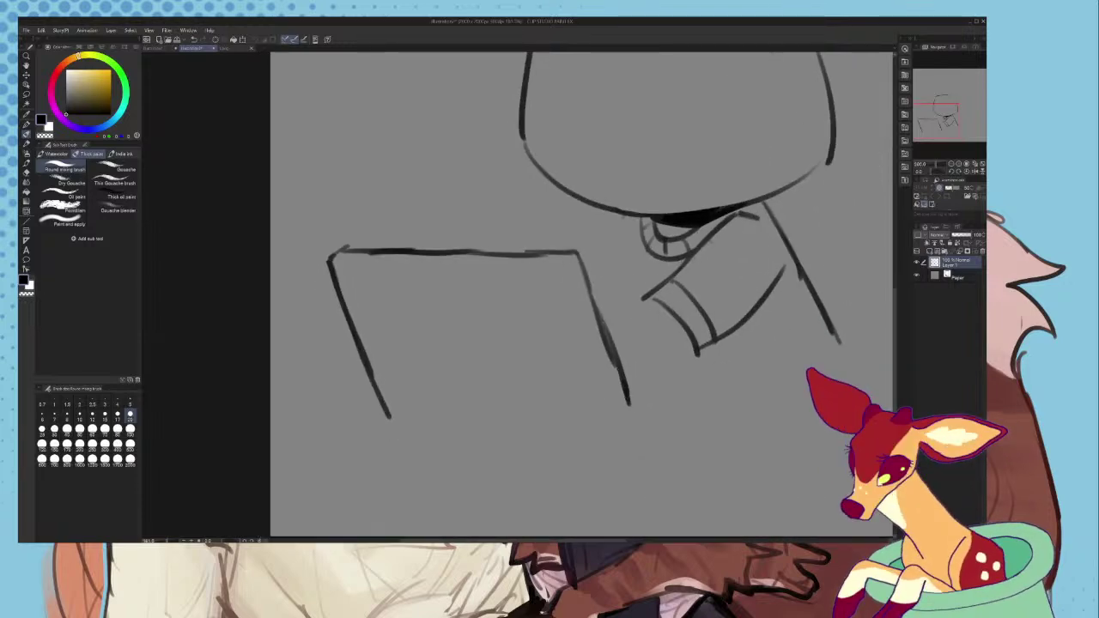
- Draw a trapezoid stand on the back of the tablet with a slanted line beside it
mouse_move(441, 335)
left_mouse_down()
mouse_move(443, 440)
mouse_move(491, 336)
mouse_move(391, 439)
mouse_move(492, 335)
mouse_move(472, 436)
mouse_move(472, 341)
mouse_move(526, 422)
left_mouse_up()
key("ctrl+z")
key("ctrl+z")
key("ctrl+z")
left_click_drag(478, 348, 513, 412)
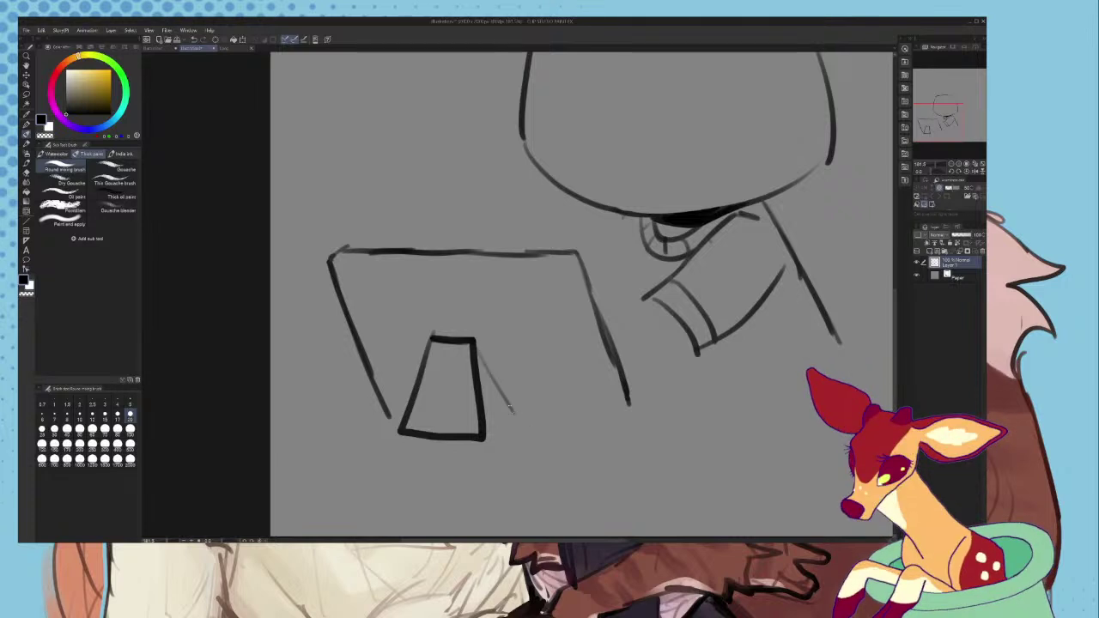
- Add a small rectangle inside the stand and close the tablet's bottom edge with a rounded right corner
mouse_move(427, 397)
left_mouse_down()
mouse_move(467, 417)
mouse_move(425, 395)
left_mouse_up()
mouse_move(483, 424)
left_mouse_down()
mouse_move(601, 423)
mouse_move(601, 436)
mouse_move(629, 409)
left_mouse_up()
key("ctrl+z")
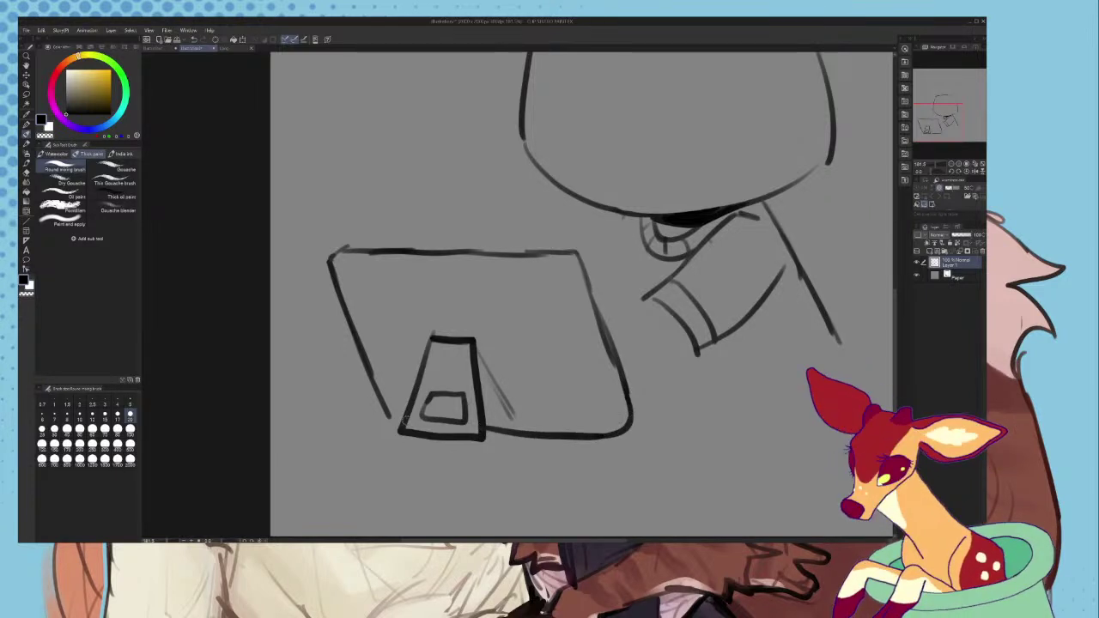
left_click_drag(405, 421, 390, 417)
- Try an extra stroke on the character sketch
scroll(419, 399, "down", 5)
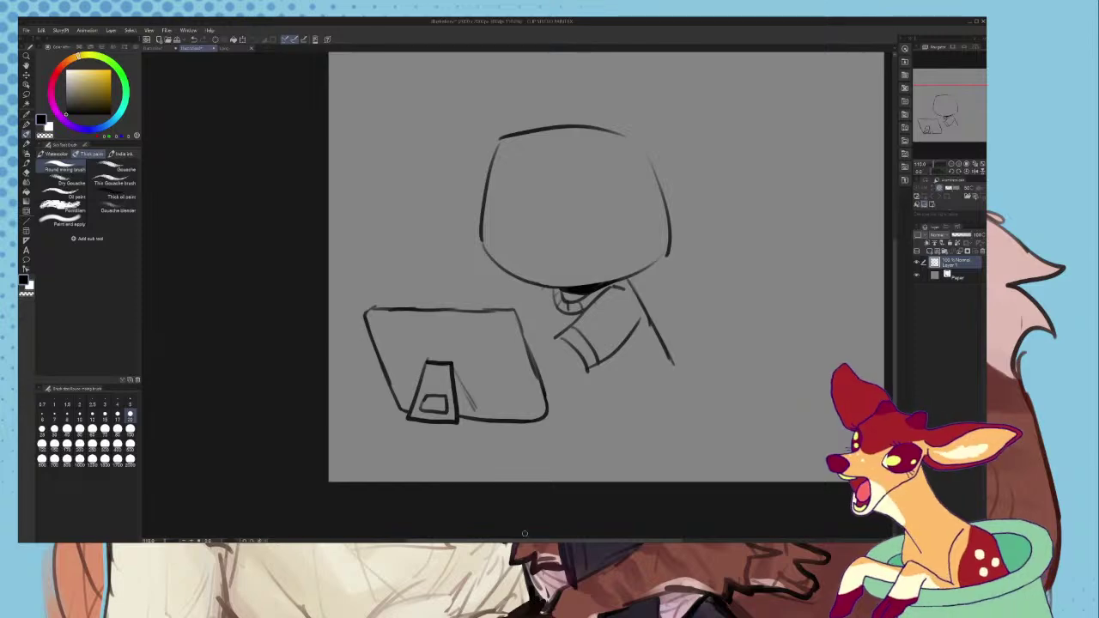
scroll(536, 293, "up", 6)
left_click_drag(548, 282, 517, 315)
scroll(528, 322, "down", 5)
key("ctrl+z")
scroll(662, 393, "up", 2)
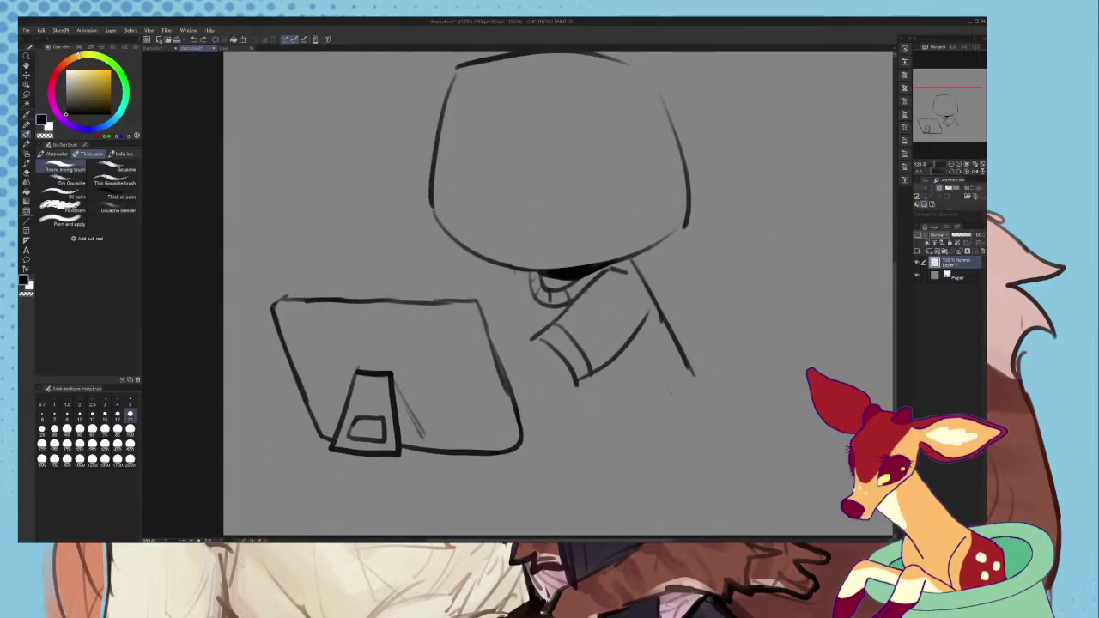
- Redraw the lower end of the character's back line, extending it farther down
scroll(655, 312, "up", 1)
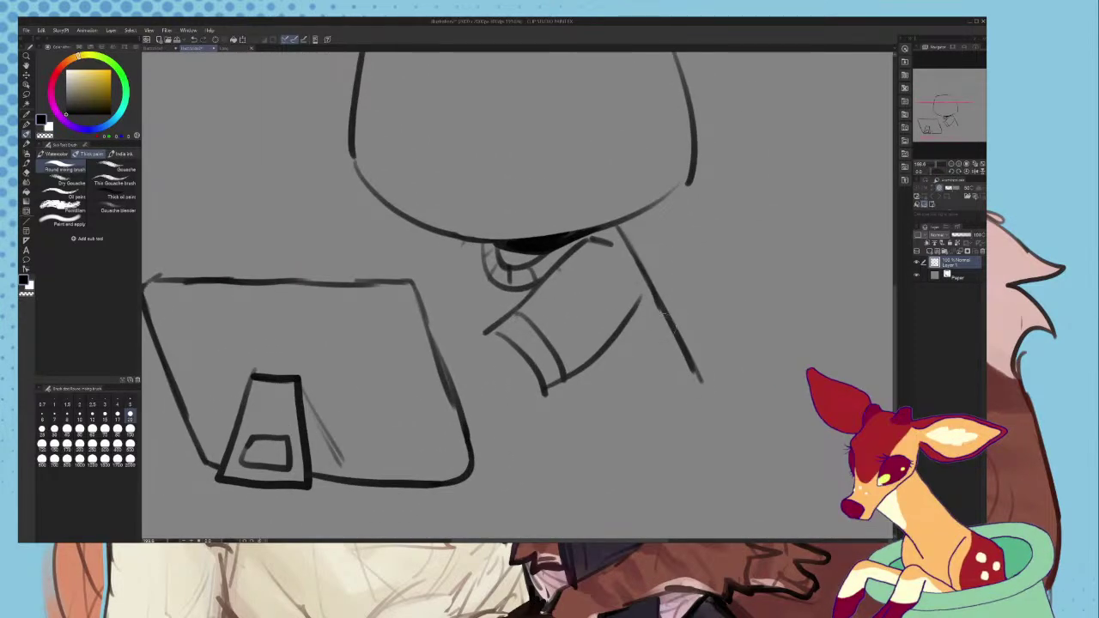
mouse_move(663, 309)
left_mouse_down()
mouse_move(704, 393)
mouse_move(656, 471)
left_mouse_up()
scroll(648, 412, "down", 7)
key("ctrl+z")
scroll(683, 425, "up", 4)
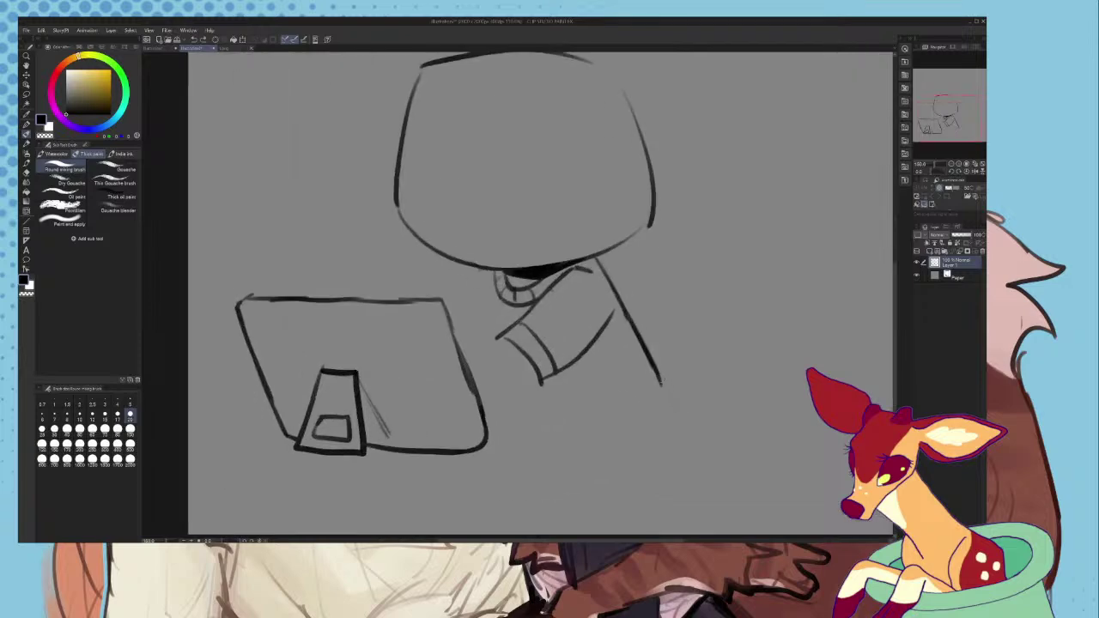
scroll(677, 417, "down", 1)
left_click_drag(655, 368, 669, 408)
- Enlarge the whole sketch slightly and move it toward the canvas's lower right, keeping the tablet just above the bottom edge
scroll(663, 396, "down", 2)
scroll(601, 258, "down", 1)
key("ctrl+t")
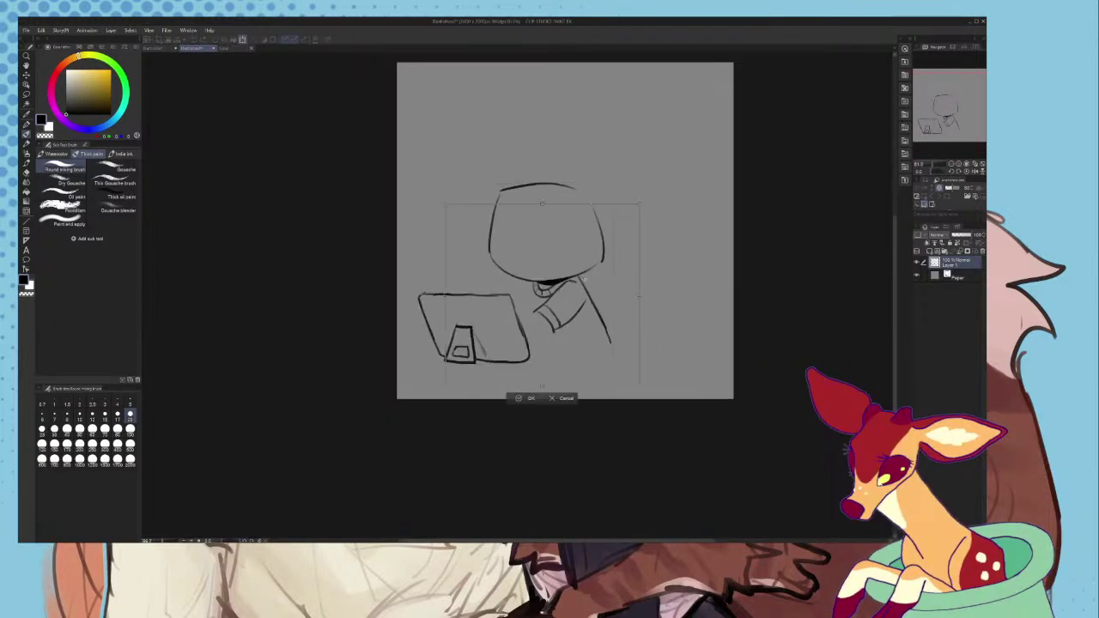
left_click_drag(561, 213, 561, 190)
left_click_drag(582, 263, 577, 267)
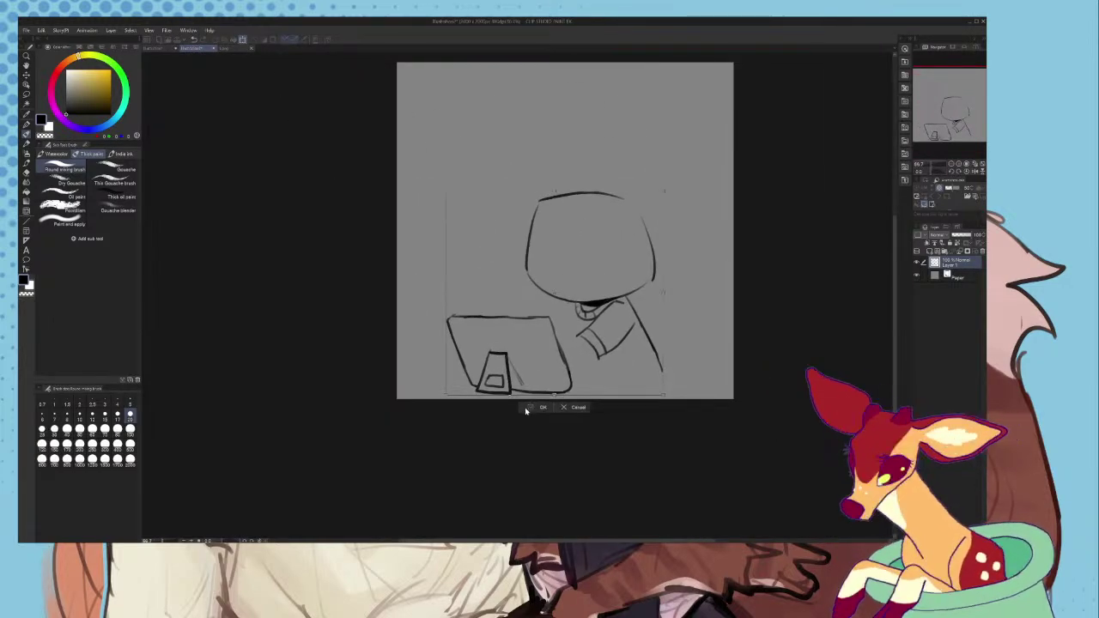
left_click(527, 411)
- Draw the table's top edge and short sloping sides on both sides of the tablet, redoing strokes that miss
scroll(573, 391, "up", 3)
mouse_move(570, 379)
left_mouse_down()
mouse_move(620, 382)
mouse_move(622, 404)
left_mouse_up()
key("ctrl+z")
scroll(392, 364, "up", 3)
mouse_move(405, 375)
left_mouse_down()
mouse_move(371, 375)
mouse_move(360, 415)
left_mouse_up()
key("ctrl+z")
mouse_move(365, 376)
left_mouse_down()
mouse_move(410, 381)
mouse_move(359, 376)
mouse_move(361, 418)
left_mouse_up()
key("ctrl+z")
scroll(360, 417, "down", 2)
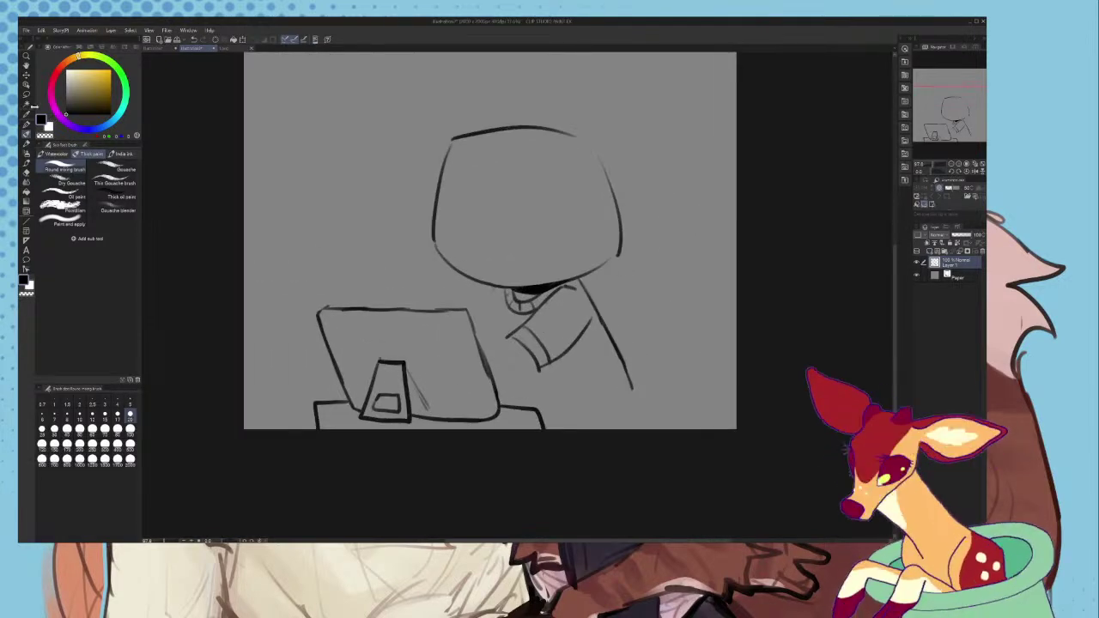
- Lasso the character, separate it from the tablet onto its own layer beneath the tablet layer, and clear the selection
key("m")
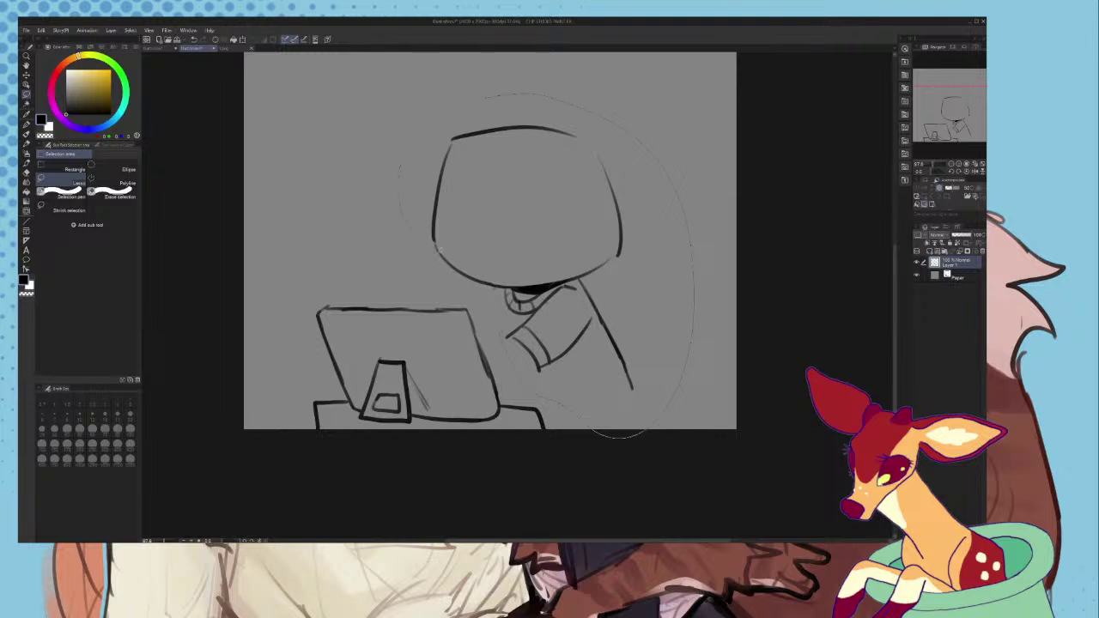
left_click_drag(438, 250, 495, 310)
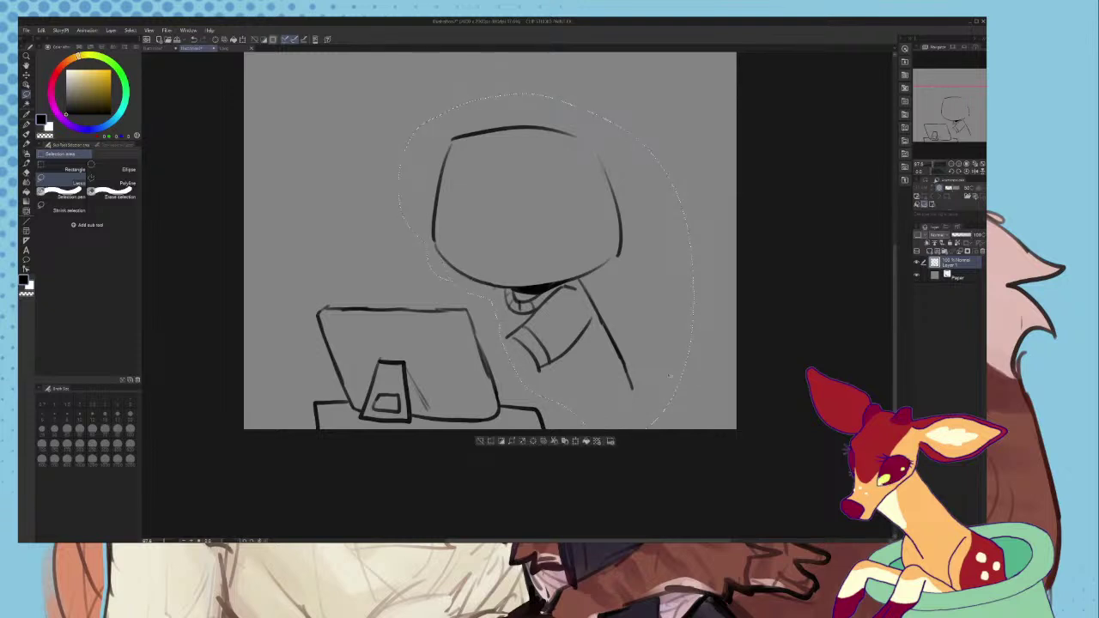
key("ctrl+v")
left_click(951, 277)
key("Delete")
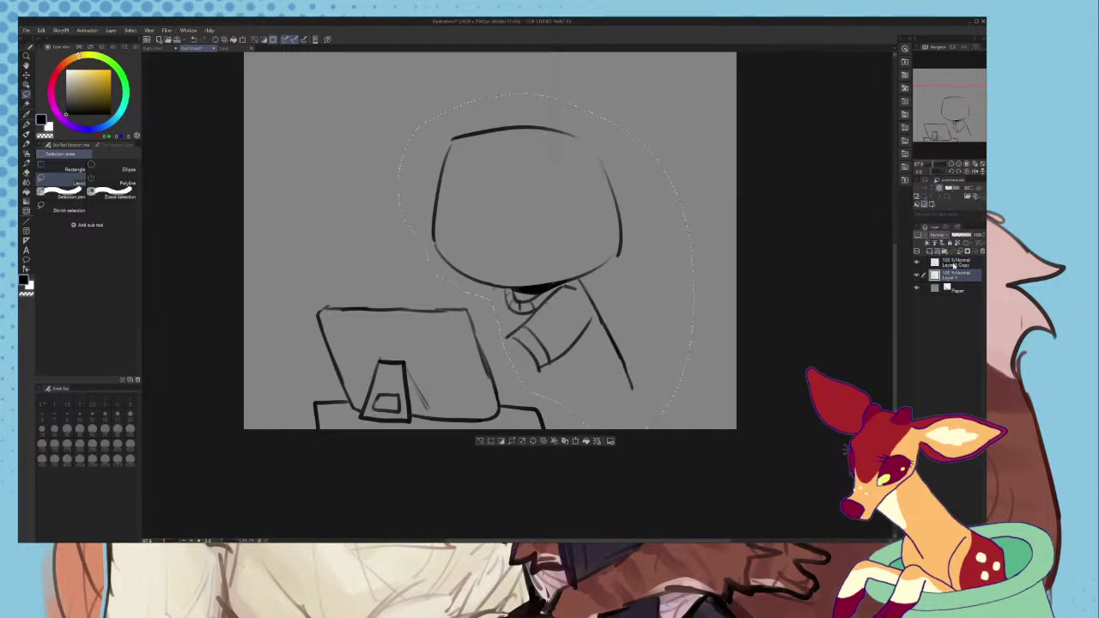
left_click(954, 265)
left_click_drag(956, 264, 953, 281)
left_click(255, 40)
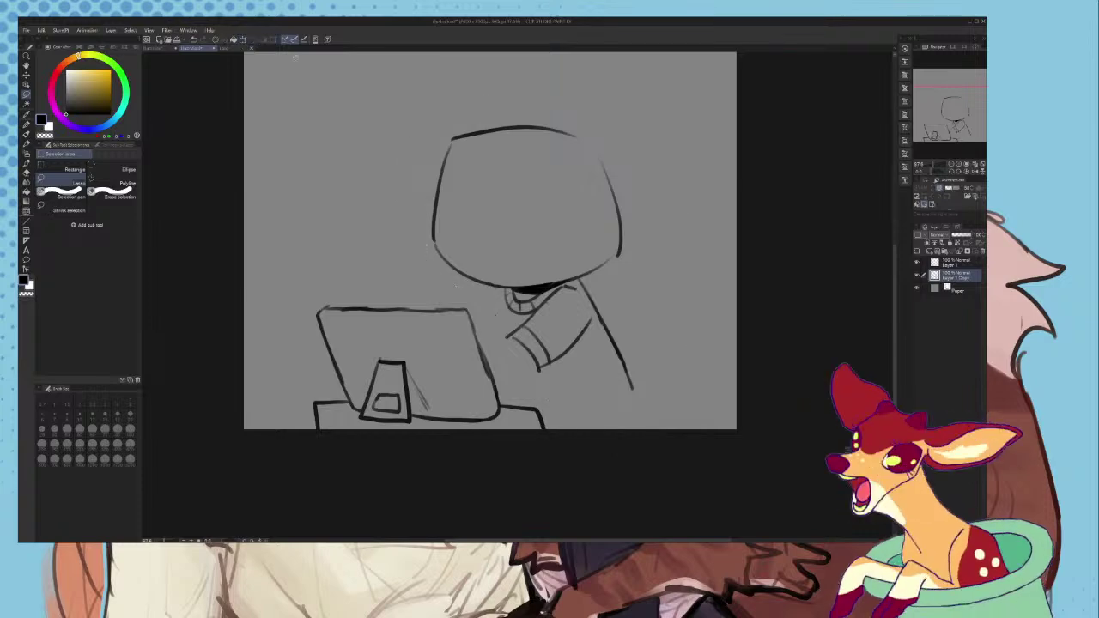
- Try a stroke on the character layer with the round mixing brush
scroll(550, 313, "up", 3)
scroll(549, 317, "down", 2)
scroll(550, 352, "up", 2)
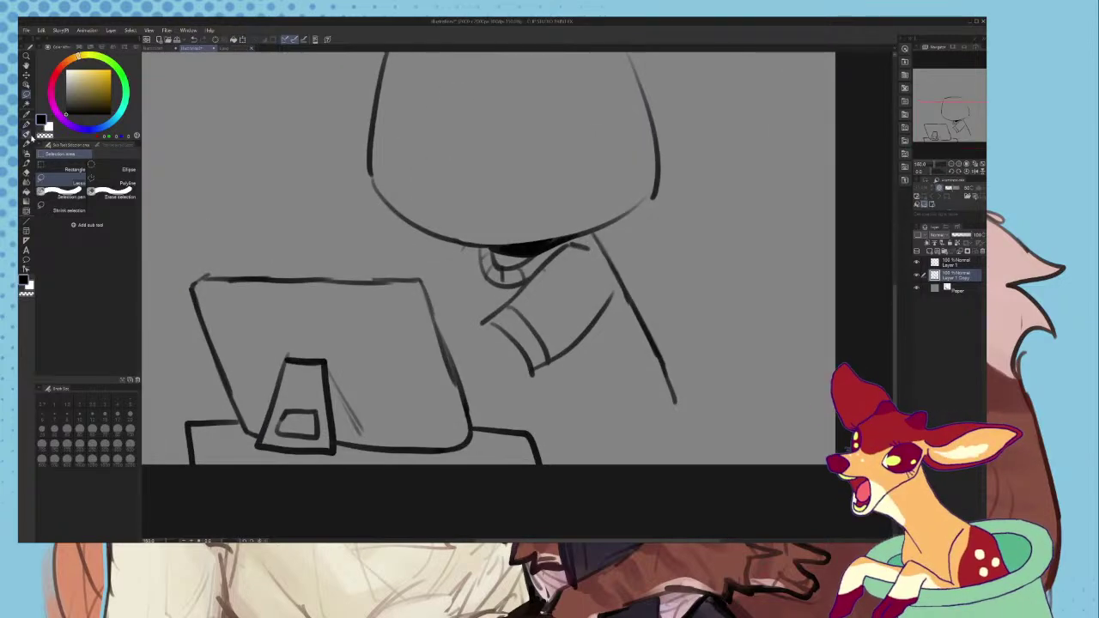
left_click(29, 138)
scroll(670, 305, "up", 3)
left_click_drag(462, 169, 532, 184)
key("ctrl+z")
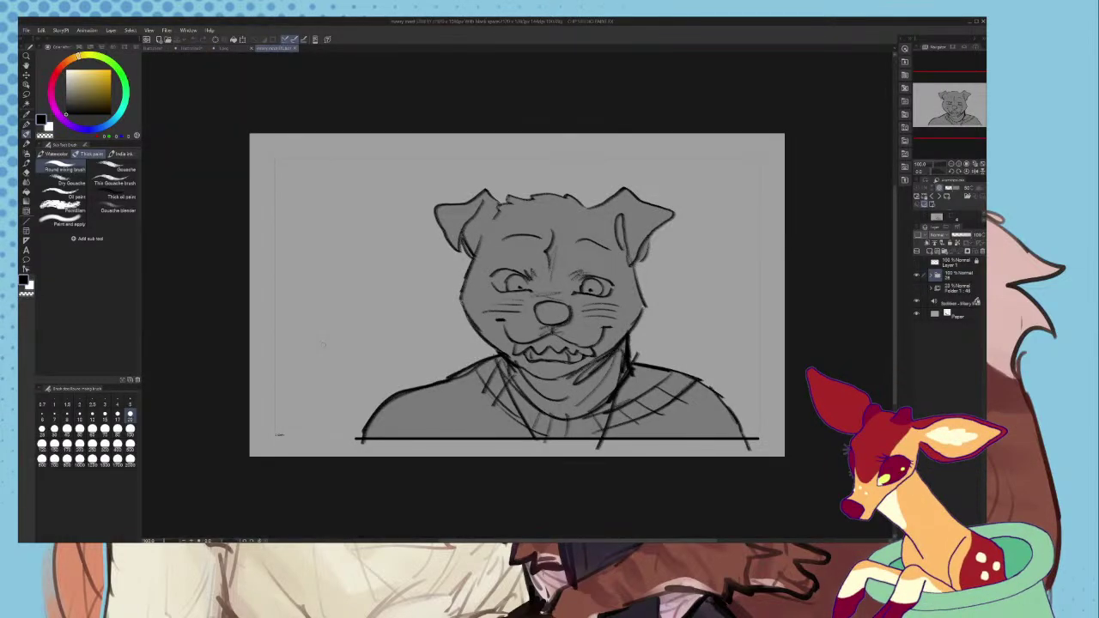
- Show the timeline for the dog animation and zoom it out to fit more frames
left_click(196, 33)
left_click(234, 220)
mouse_move(214, 348)
left_mouse_down()
mouse_move(655, 349)
mouse_move(196, 351)
left_mouse_up()
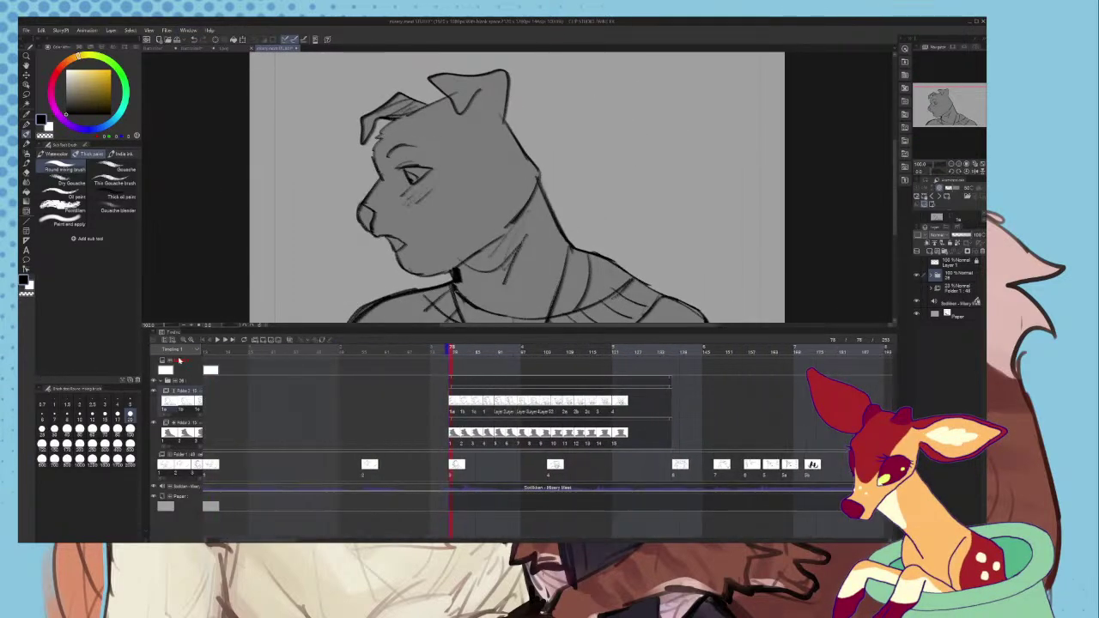
left_click(182, 341)
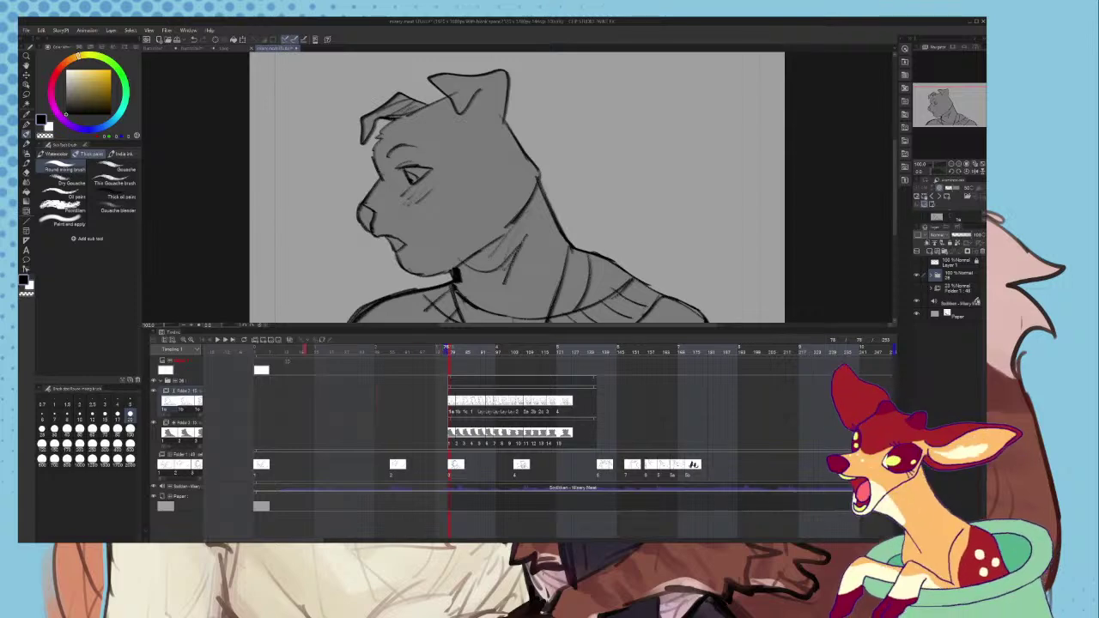
- Play the dog animation through and replay it from the start of the head-turn drawings
key("space")
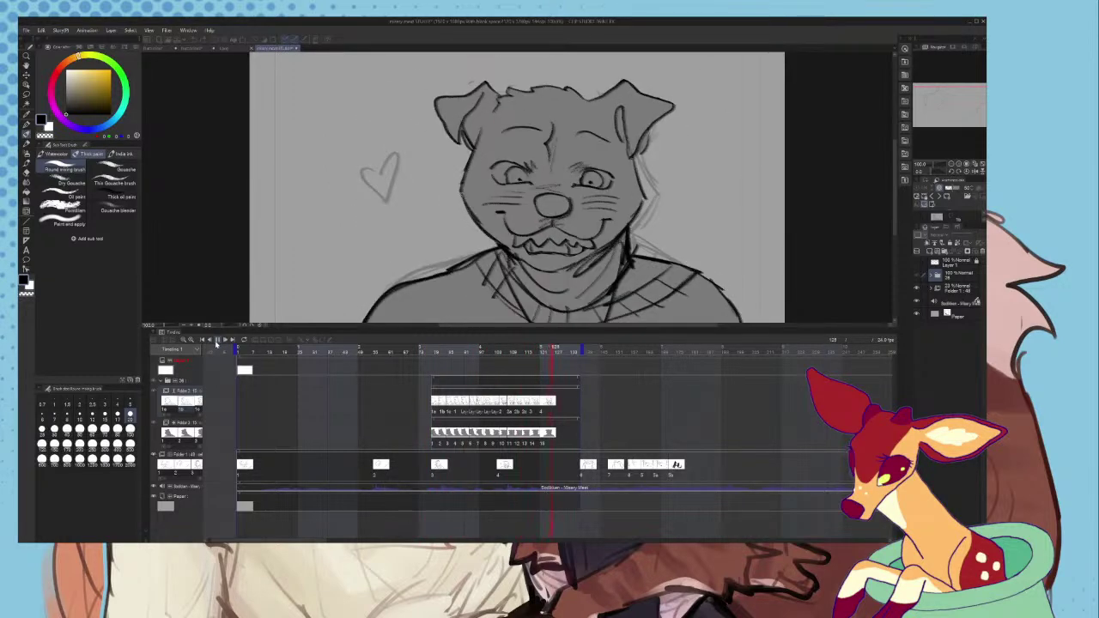
left_click_drag(564, 352, 534, 402)
left_click(218, 341)
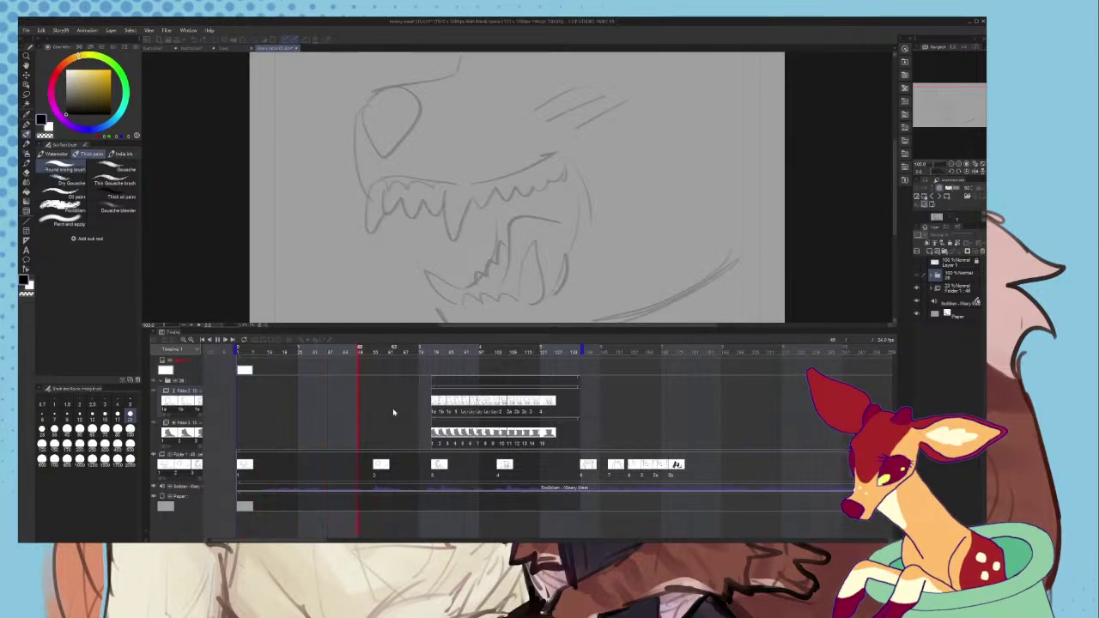
left_click(421, 415)
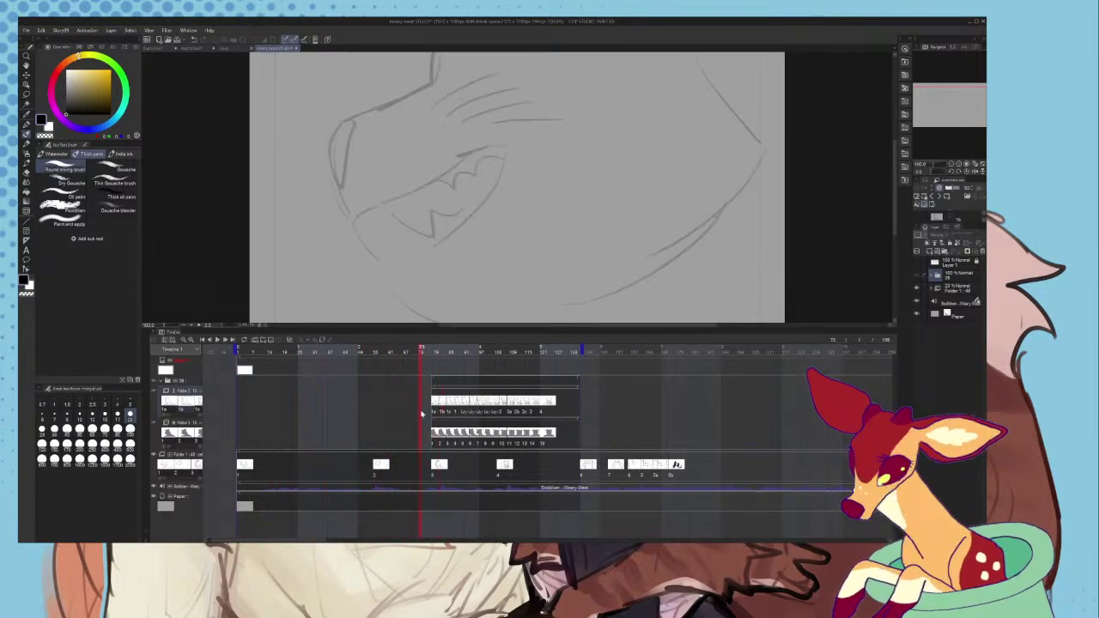
left_click(434, 353)
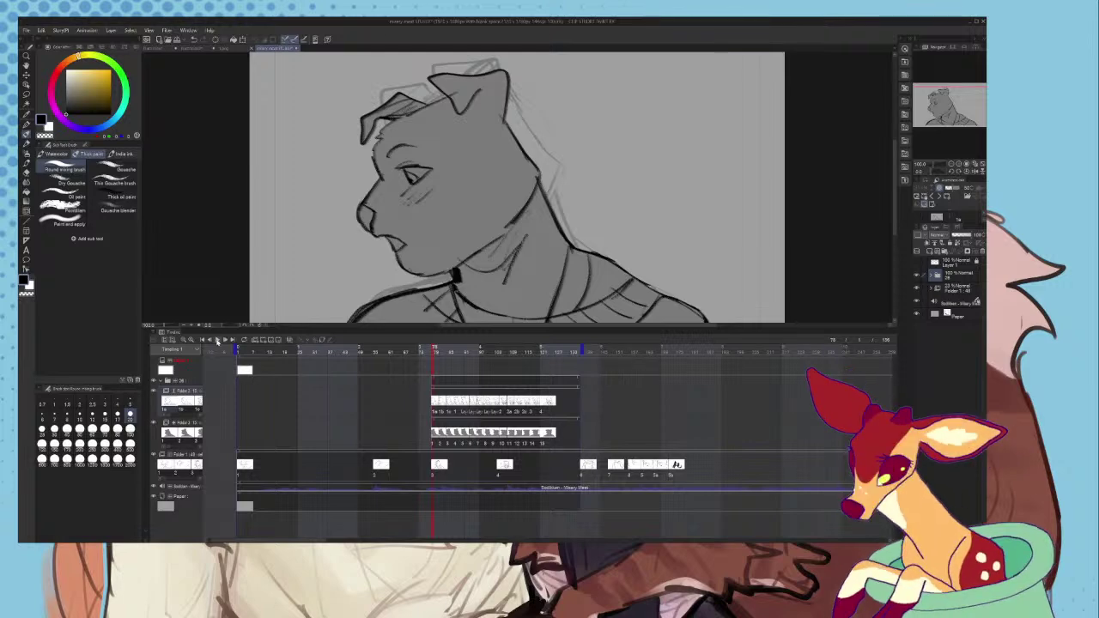
left_click(218, 340)
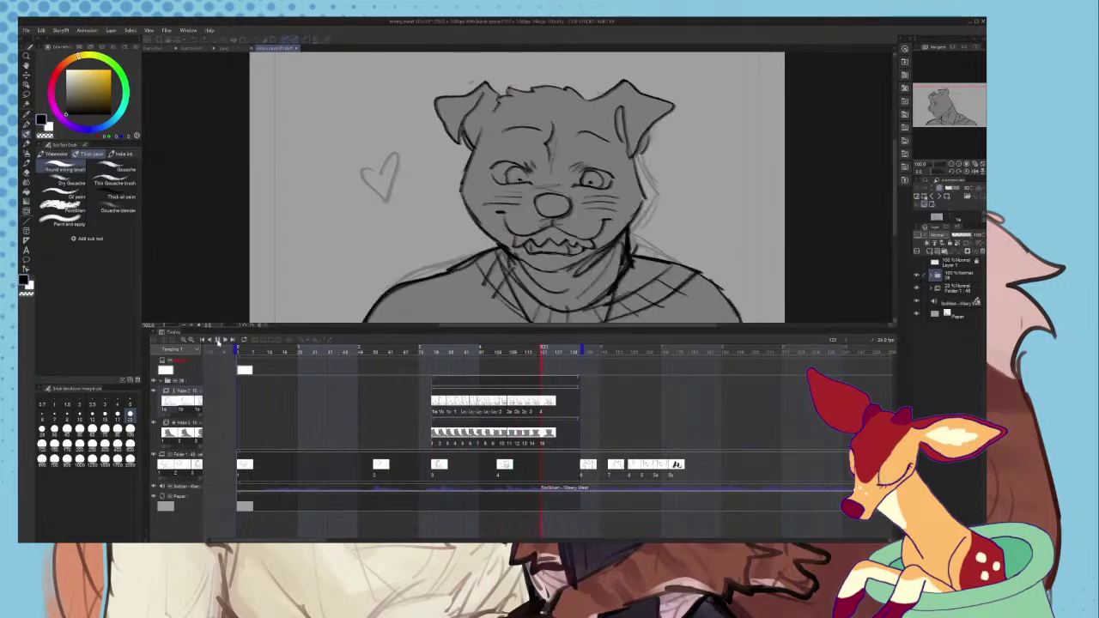
scroll(563, 218, "down", 1)
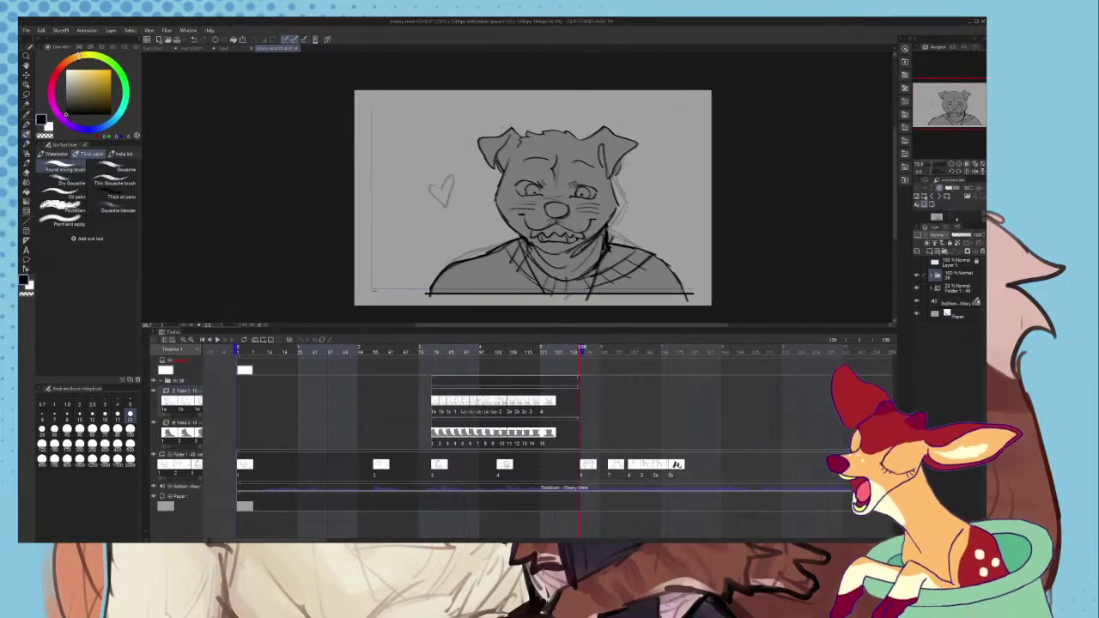
key("ctrl+plus")
key("ctrl+plus")
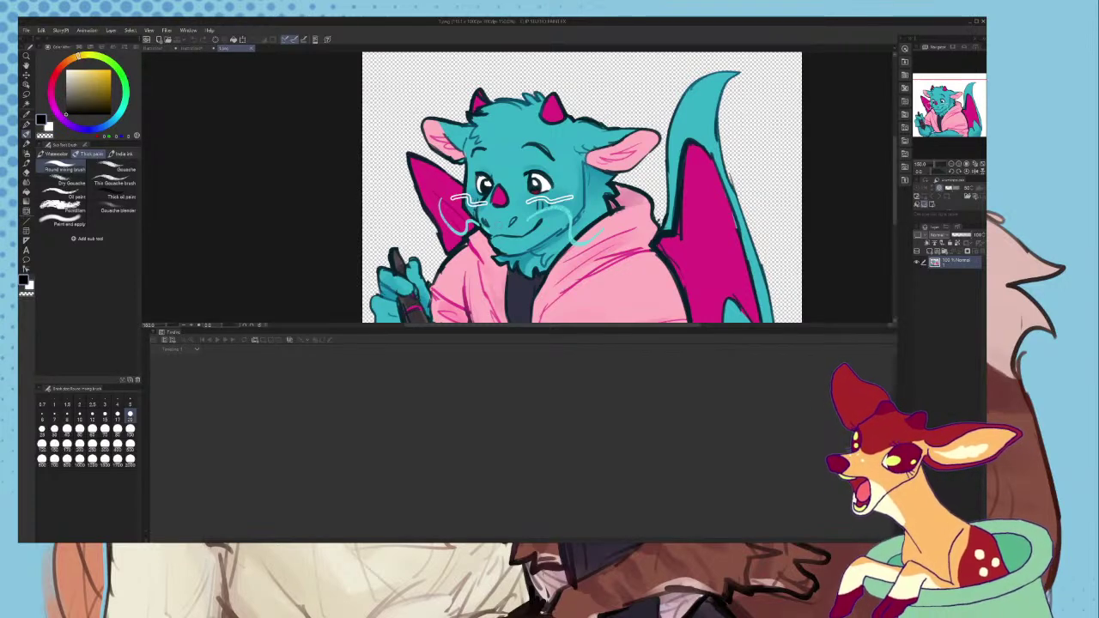
- Return to the tablet sketch document and hide the timeline
left_click(194, 49)
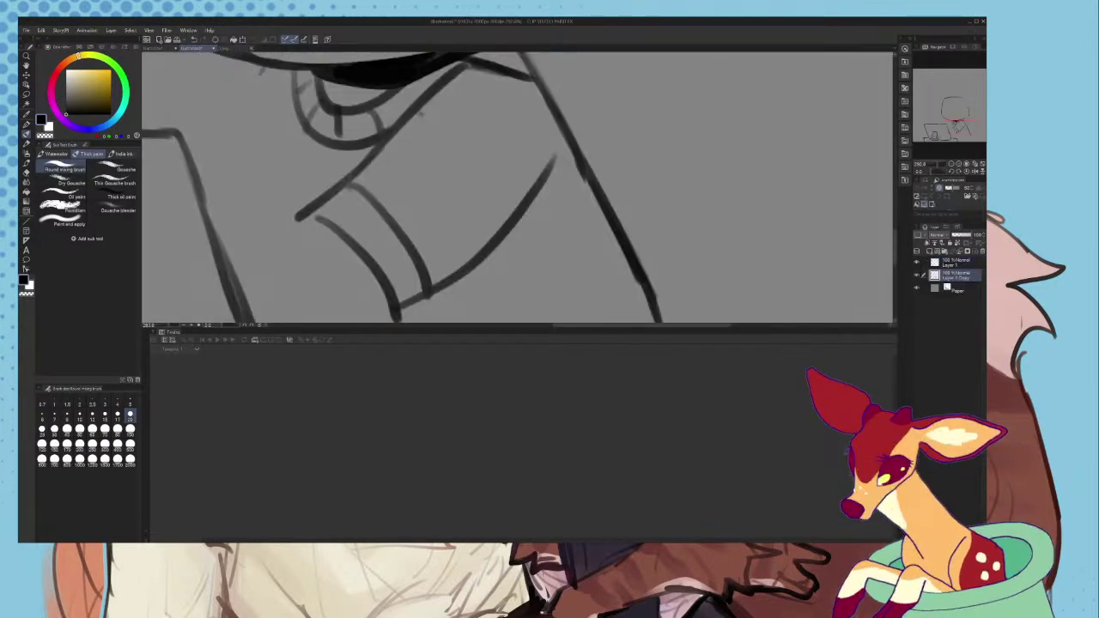
left_click(146, 539)
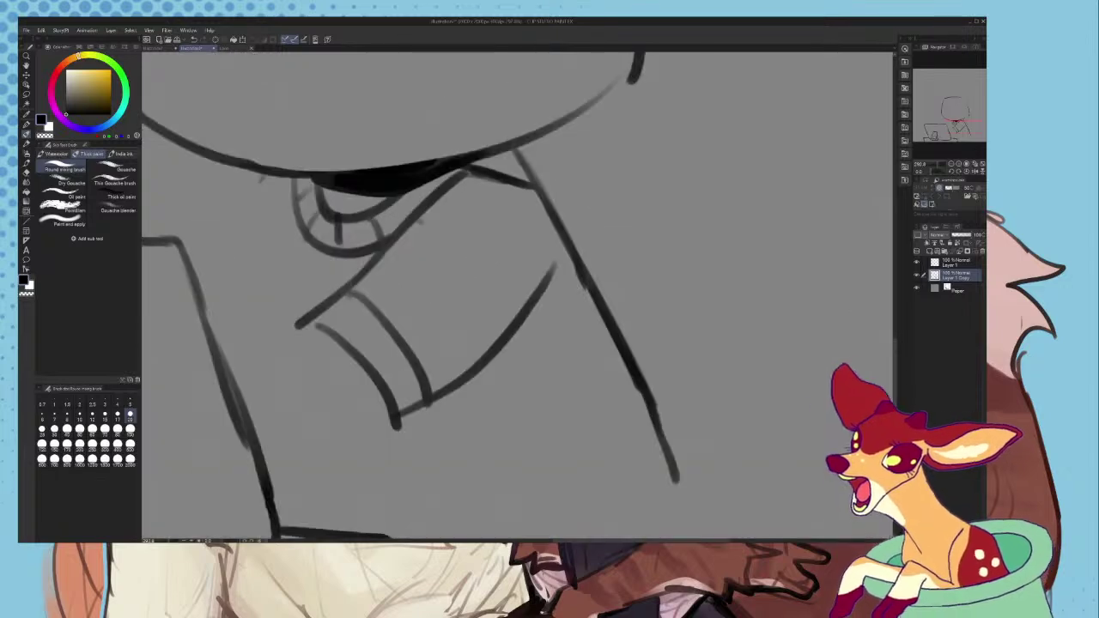
scroll(550, 260, "down", 5)
scroll(661, 307, "up", 1)
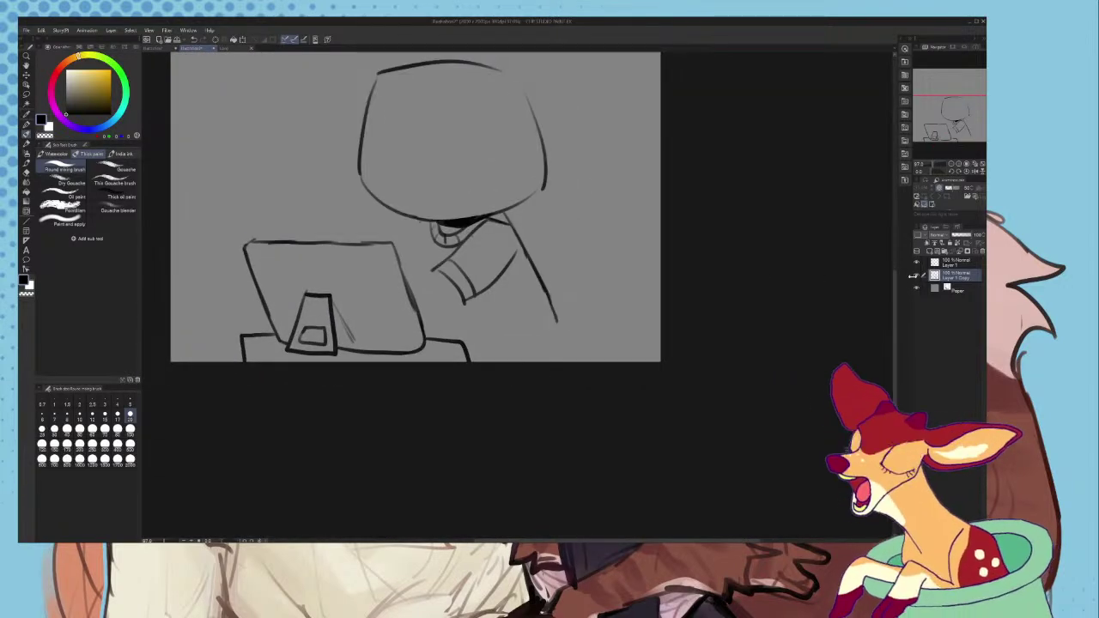
- Try a slanted body line from beneath the head toward the tablet's upper corner
scroll(423, 243, "up", 4)
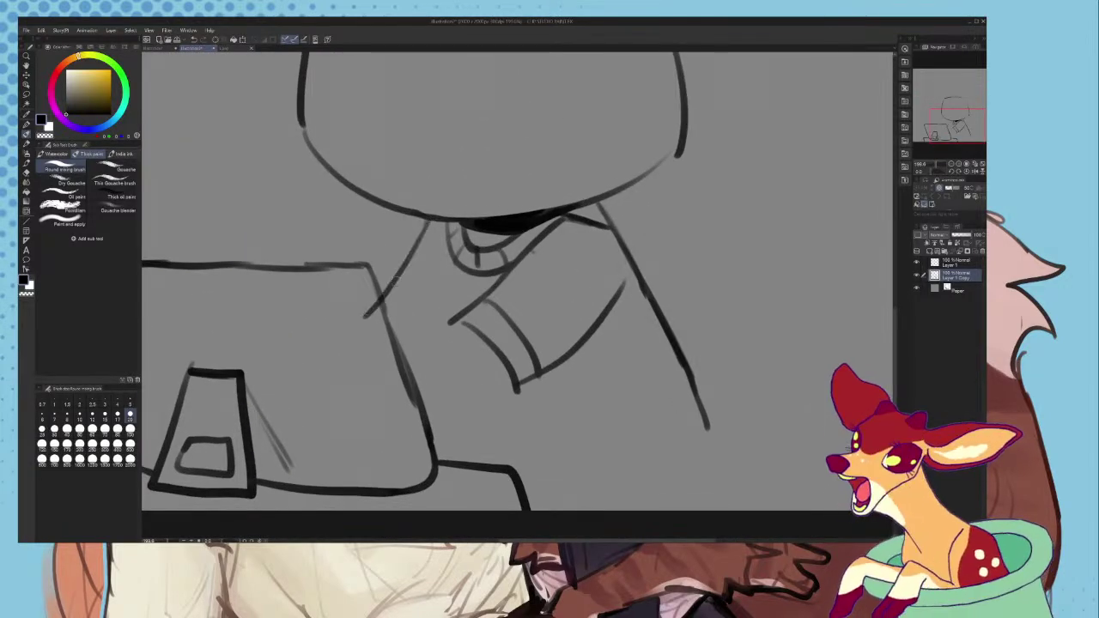
scroll(422, 242, "down", 2)
scroll(442, 292, "up", 3)
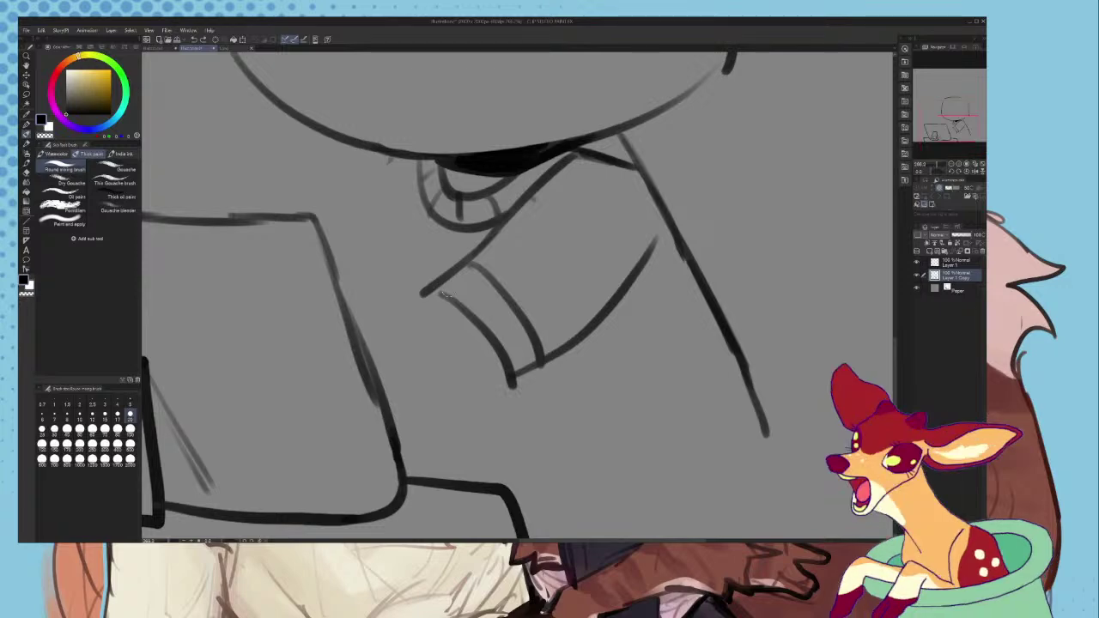
scroll(445, 296, "down", 2)
scroll(459, 258, "up", 1)
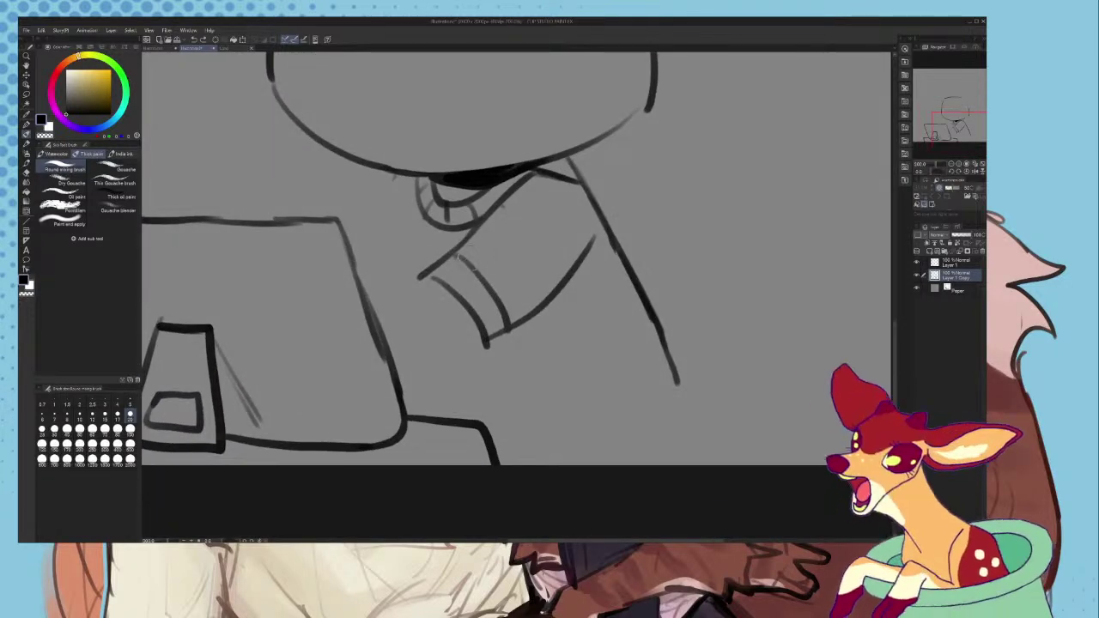
left_click(207, 50)
left_click(196, 50)
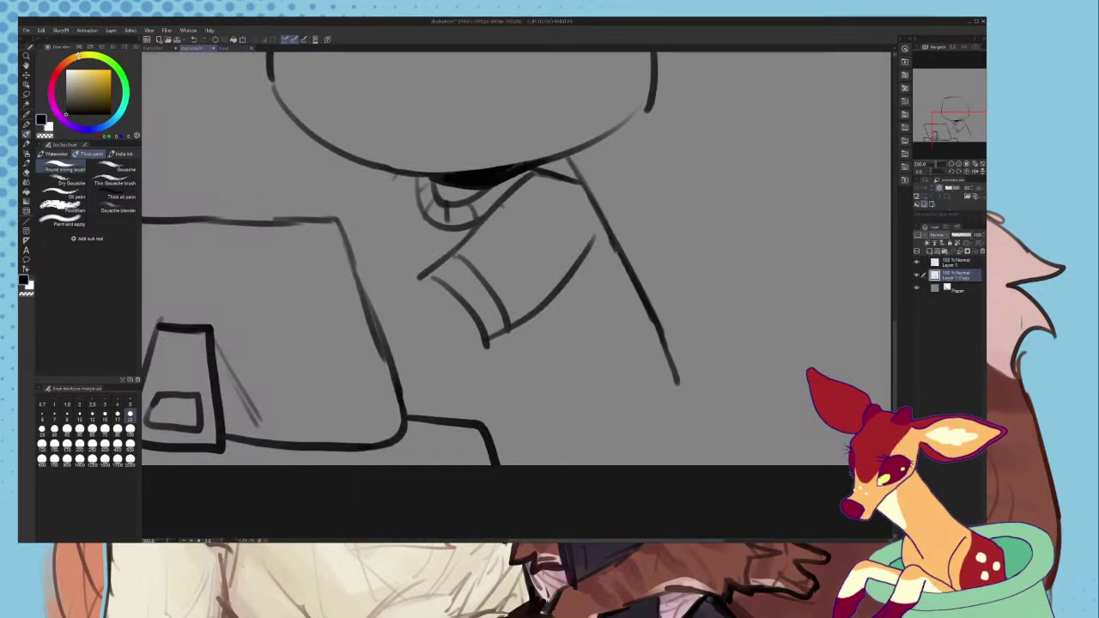
- Erase the raised sleeve and its cuff, keeping the collar and back line
scroll(464, 274, "down", 2)
scroll(477, 288, "up", 2)
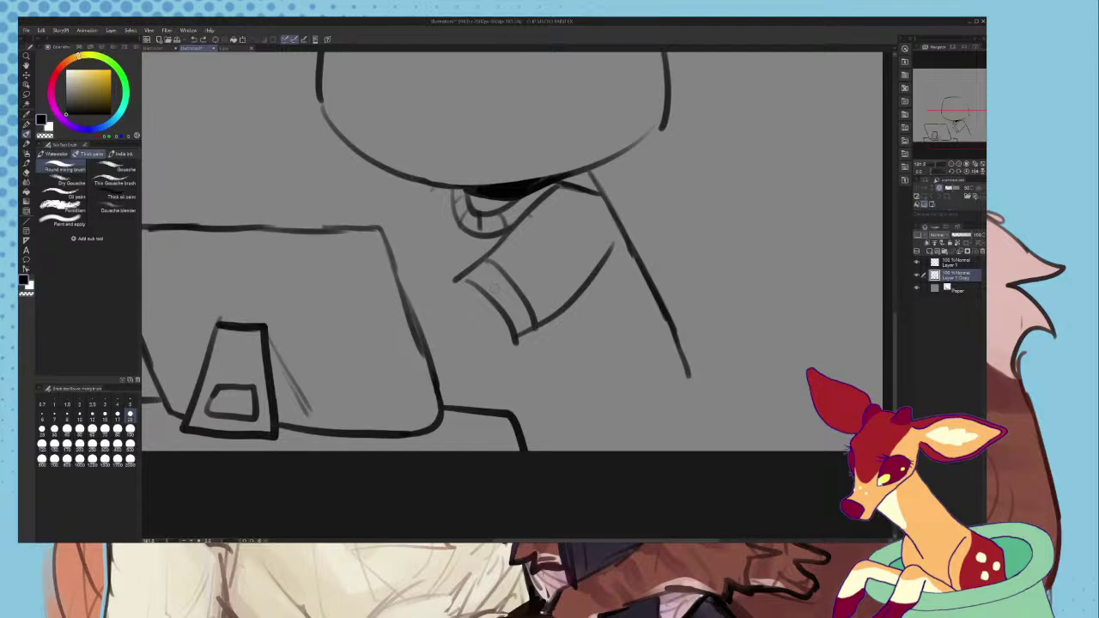
mouse_move(458, 279)
left_mouse_down()
mouse_move(517, 337)
mouse_move(591, 301)
left_mouse_up()
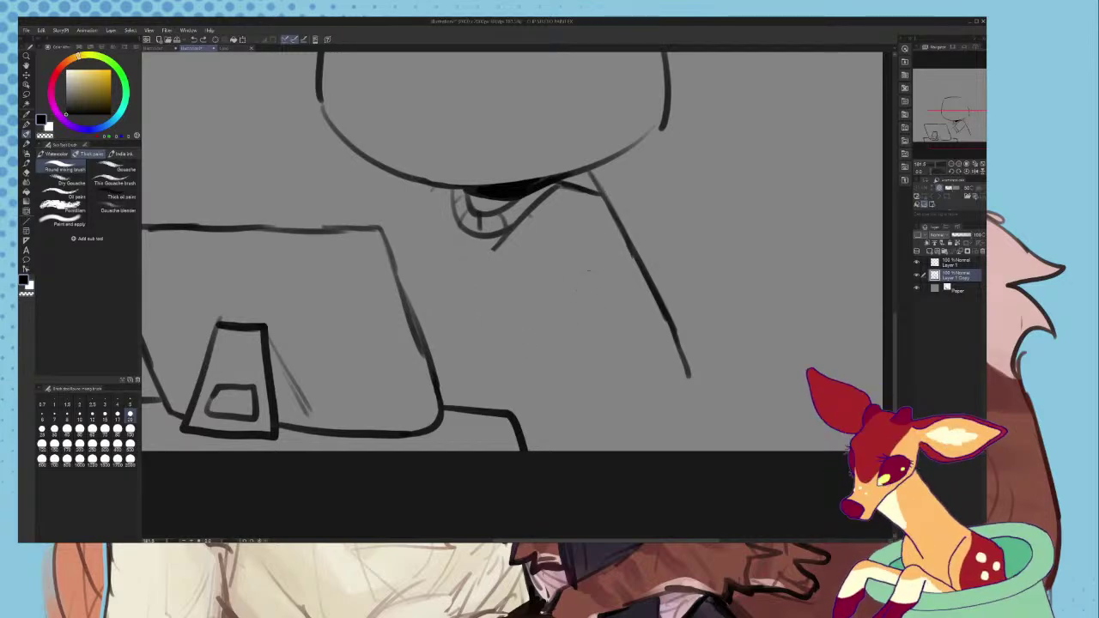
- Enlarge the character slightly and move it down so the head overlaps the tablet's top edge
scroll(543, 304, "down", 5)
left_click(244, 40)
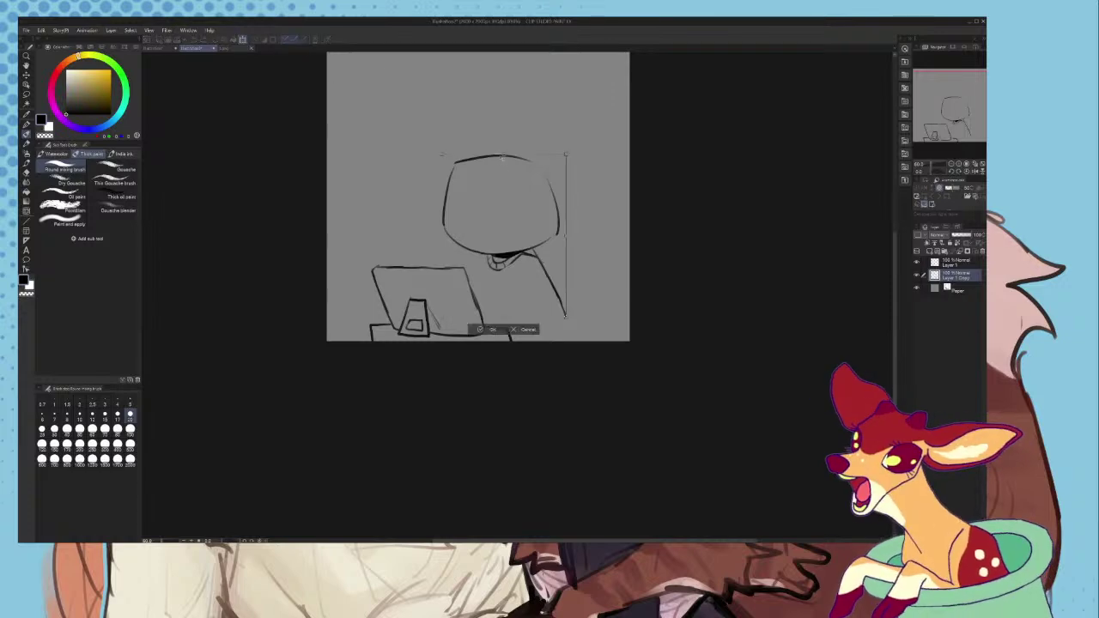
left_click_drag(505, 153, 505, 134)
left_click_drag(521, 172, 520, 197)
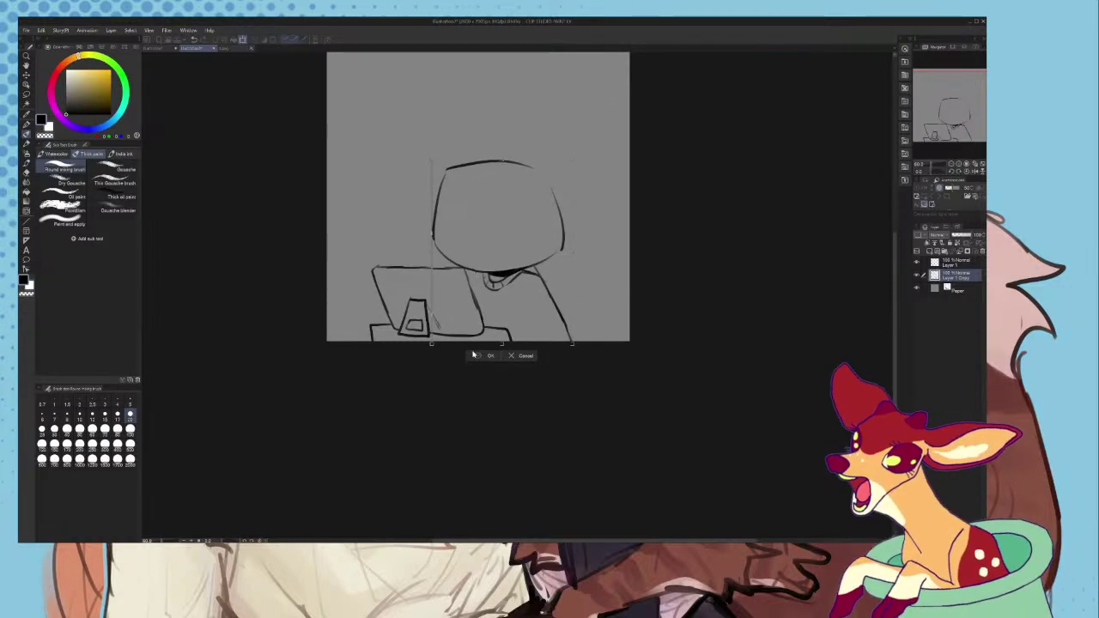
left_click(473, 355)
- Try a lowered sleeve outline curving from the collar down to a cuff beside the tablet
scroll(541, 258, "up", 5)
left_click_drag(488, 231, 420, 333)
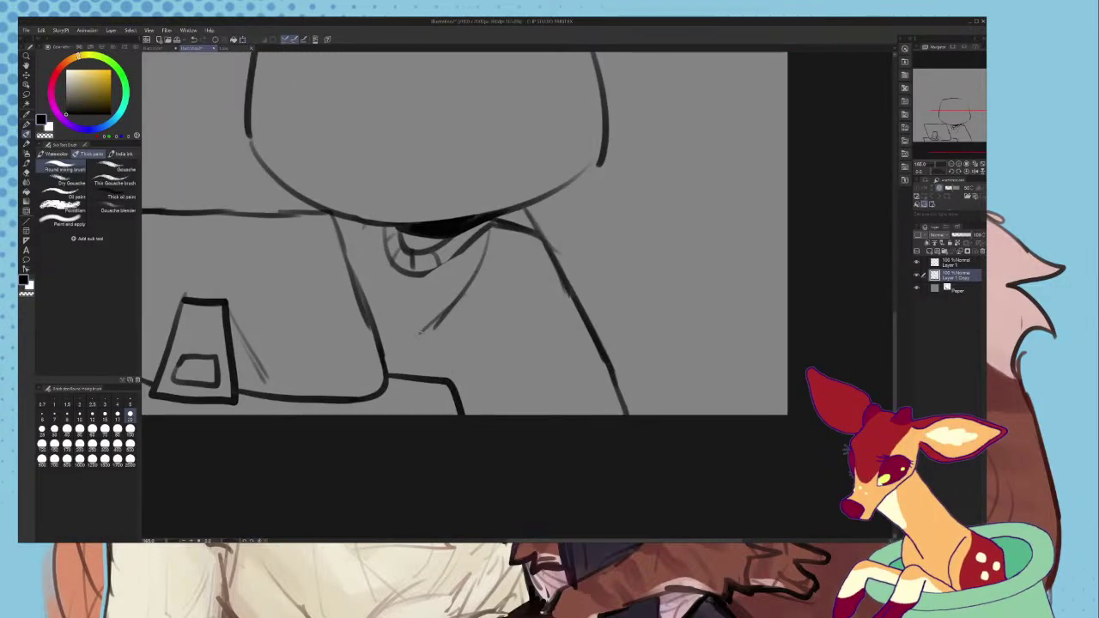
key("ctrl+z")
left_click_drag(495, 227, 414, 332)
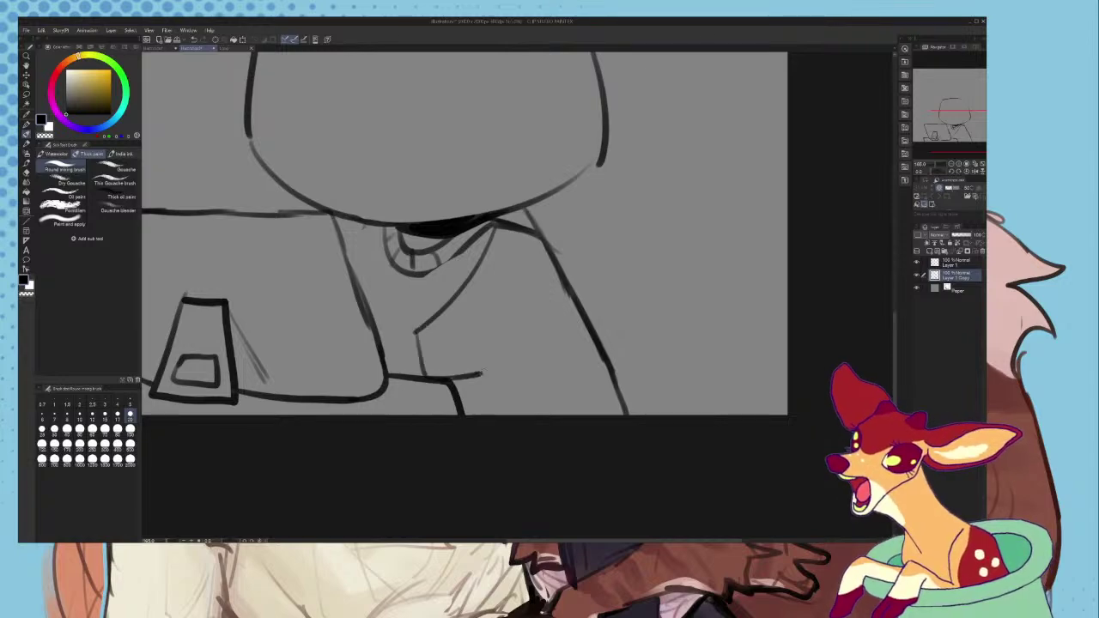
left_click_drag(481, 373, 505, 365)
key("ctrl+z")
key("ctrl+z")
key("ctrl+z")
- Draw a lowered sleeve hanging from the shoulder, with its cuff ending at the table beside the tablet
mouse_move(545, 240)
left_mouse_down()
mouse_move(530, 331)
mouse_move(512, 369)
left_mouse_up()
mouse_move(509, 370)
left_mouse_down()
mouse_move(459, 382)
mouse_move(523, 339)
left_mouse_up()
mouse_move(492, 227)
left_mouse_down()
mouse_move(434, 290)
mouse_move(448, 378)
left_mouse_up()
- Extend the collar's curve up toward the shoulder and add a short rib line at its end
scroll(434, 316, "down", 2)
scroll(450, 287, "up", 4)
key("ctrl+z")
mouse_move(392, 294)
left_mouse_down()
mouse_move(428, 281)
mouse_move(396, 290)
mouse_move(467, 238)
left_mouse_up()
key("ctrl+z")
left_click_drag(501, 206, 478, 239)
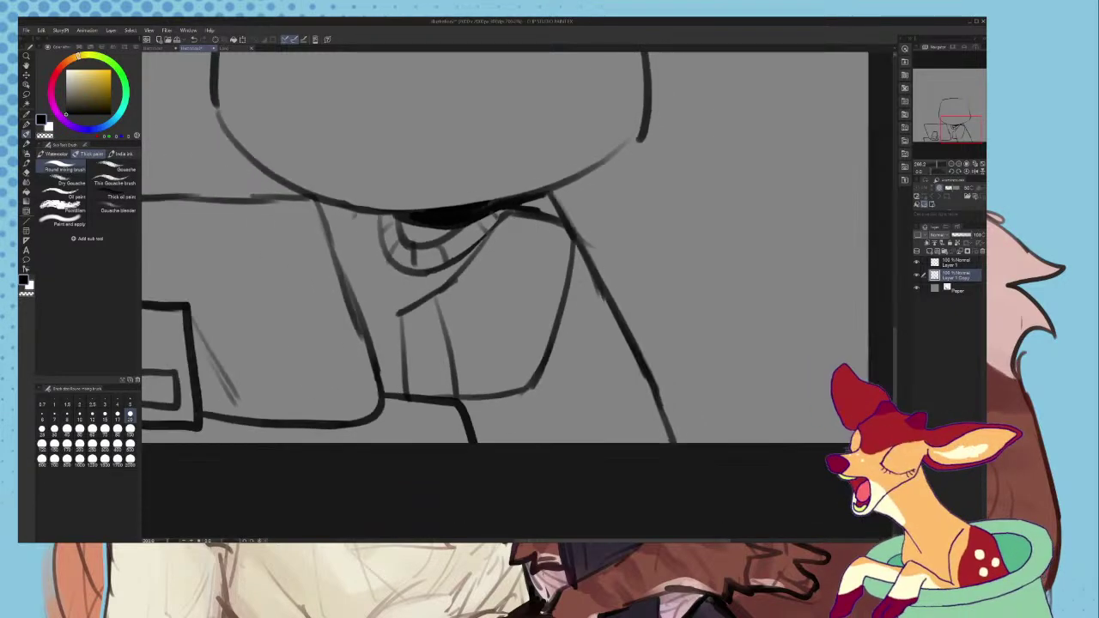
- Draw horizontal rib lines across the lowered sleeve's cuff and strengthen the cuff's side edges
scroll(479, 304, "down", 3)
mouse_move(448, 313)
left_mouse_down()
mouse_move(499, 311)
mouse_move(499, 363)
left_mouse_up()
left_click_drag(484, 280, 497, 347)
scroll(496, 348, "down", 4)
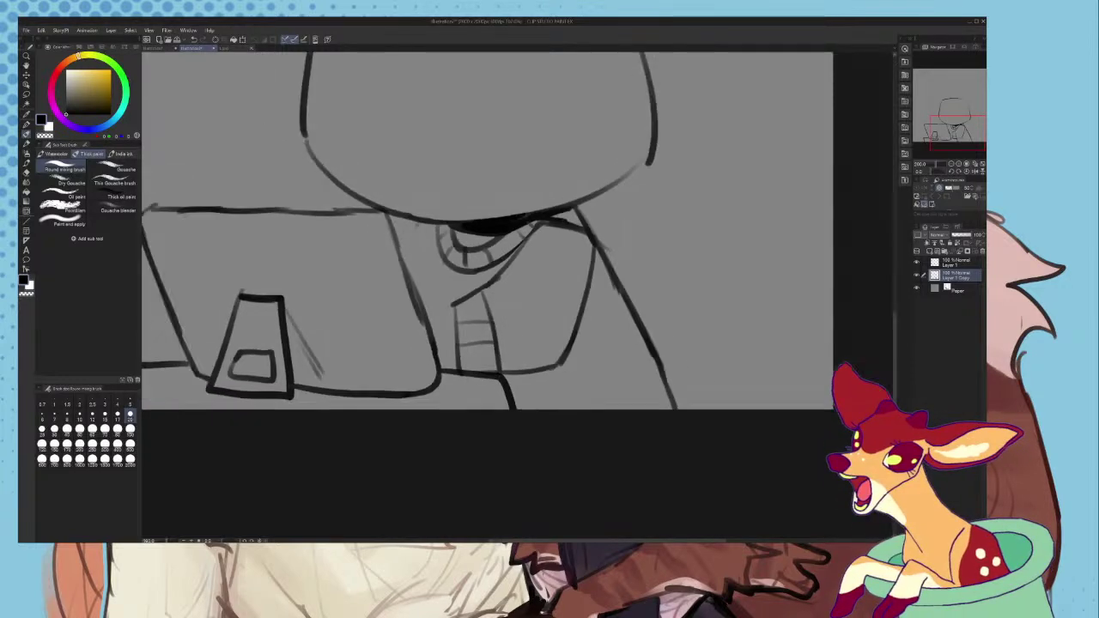
scroll(478, 318, "up", 4)
left_click_drag(450, 308, 484, 305)
scroll(477, 343, "down", 2)
scroll(470, 361, "up", 3)
scroll(470, 360, "up", 1)
left_click_drag(457, 343, 531, 342)
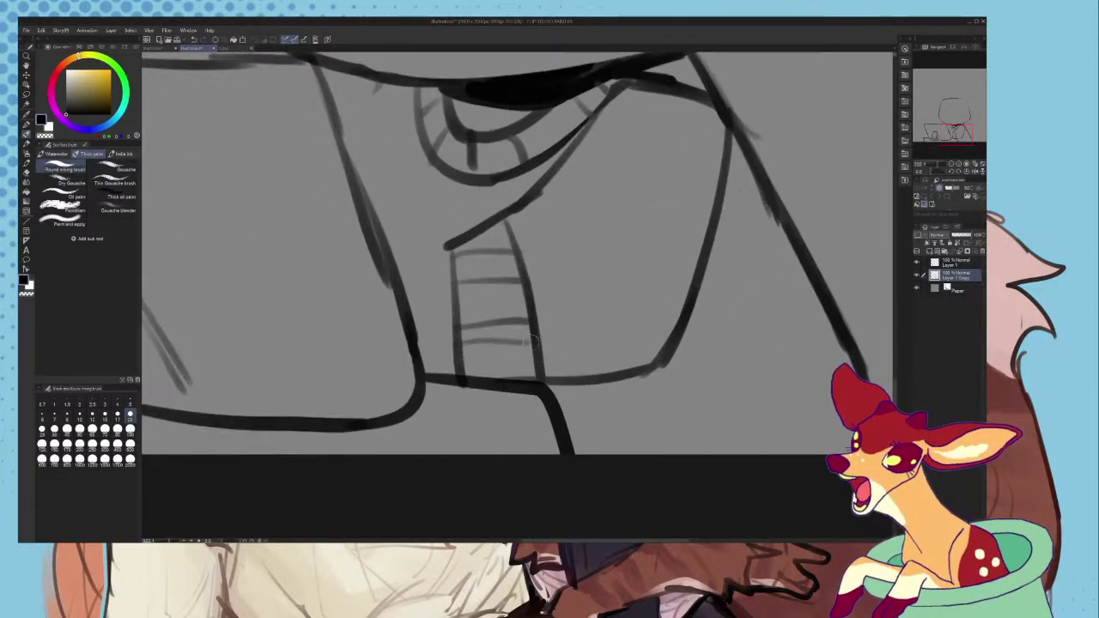
- Draw a rounded hand with short finger lines extending from the lowered cuff over the tablet's lower corner
scroll(454, 291, "up", 1)
mouse_move(480, 276)
left_mouse_down()
mouse_move(410, 287)
mouse_move(442, 283)
mouse_move(406, 401)
mouse_move(482, 406)
mouse_move(449, 280)
mouse_move(465, 281)
mouse_move(374, 382)
mouse_move(463, 406)
mouse_move(491, 400)
left_mouse_up()
key("ctrl+z")
key("ctrl+z")
key("ctrl+z")
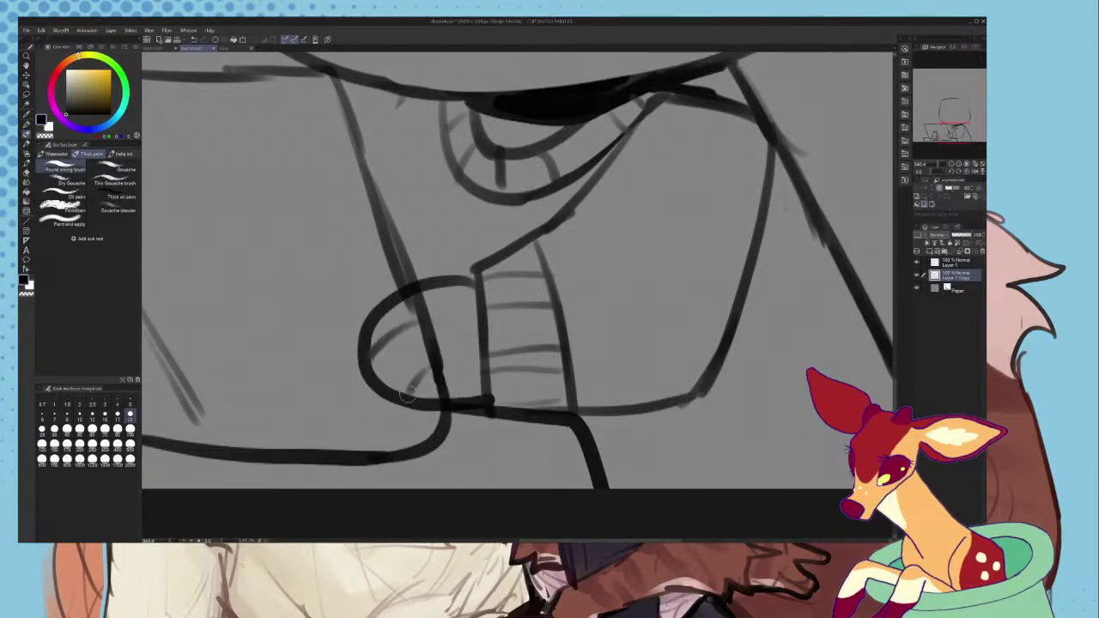
scroll(438, 284, "down", 5)
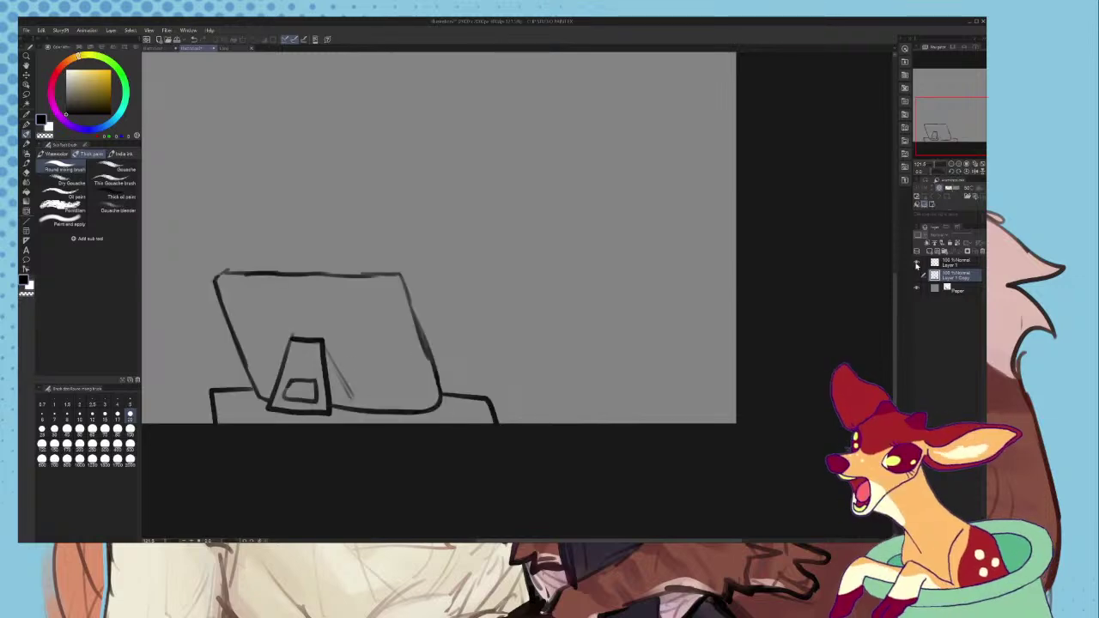
left_click(917, 275)
scroll(459, 292, "down", 1)
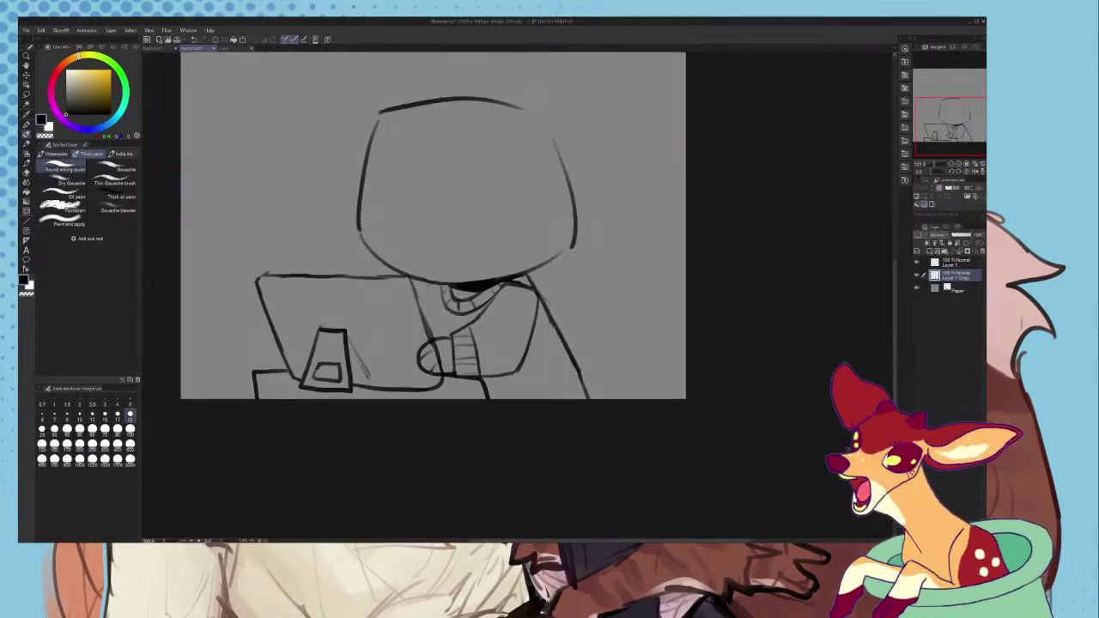
- Try a curved outline for the second sleeve, sweeping from the collar across the back of the tablet
scroll(382, 295, "up", 3)
mouse_move(473, 275)
left_mouse_down()
mouse_move(399, 317)
mouse_move(366, 373)
left_mouse_up()
left_click_drag(369, 358, 404, 407)
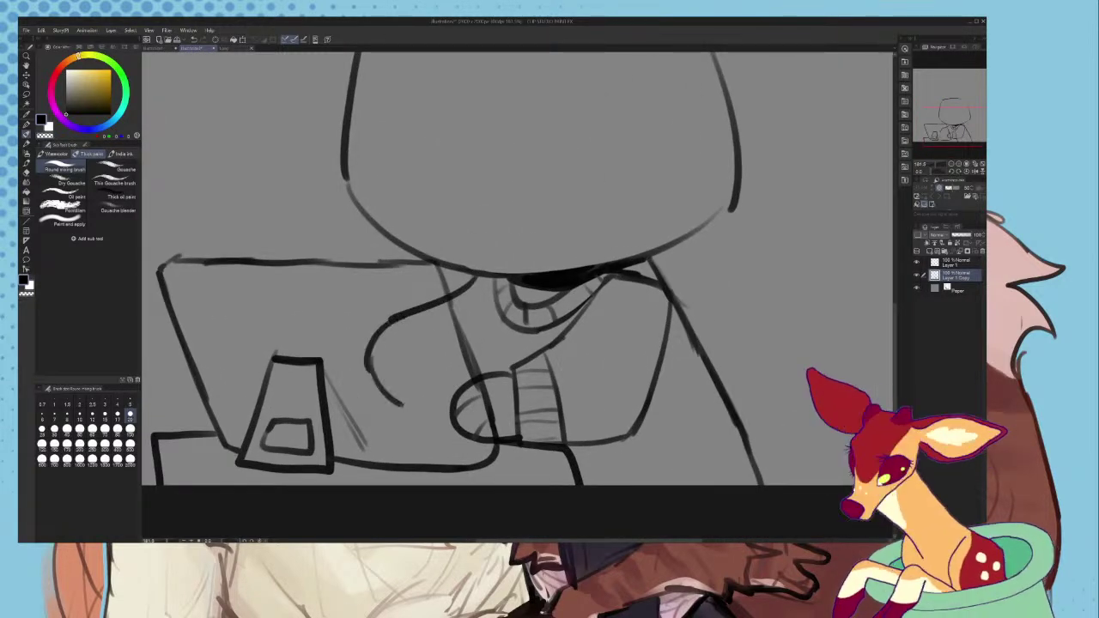
key("ctrl+z")
key("ctrl+z")
key("ctrl+z")
- Draw the second sleeve reaching over the tablet with a ribbed cuff, plus the front edge of the body beside it
left_click_drag(473, 274, 480, 371)
mouse_move(472, 276)
left_mouse_down()
mouse_move(421, 301)
mouse_move(386, 397)
mouse_move(456, 402)
left_mouse_up()
left_click_drag(378, 314, 395, 394)
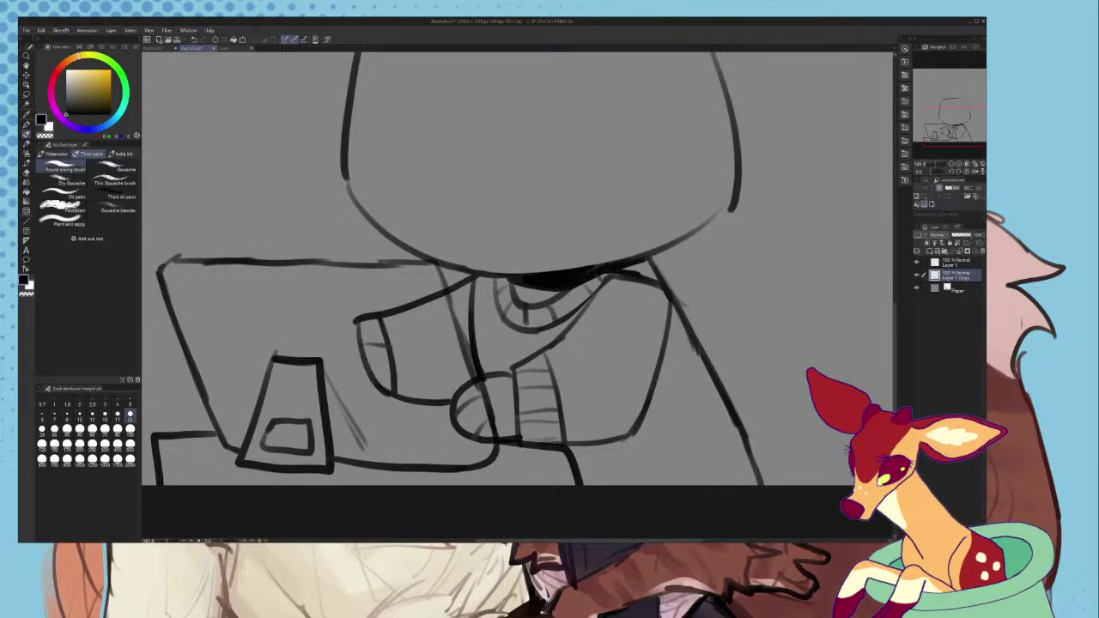
scroll(456, 335, "down", 8)
scroll(546, 410, "up", 6)
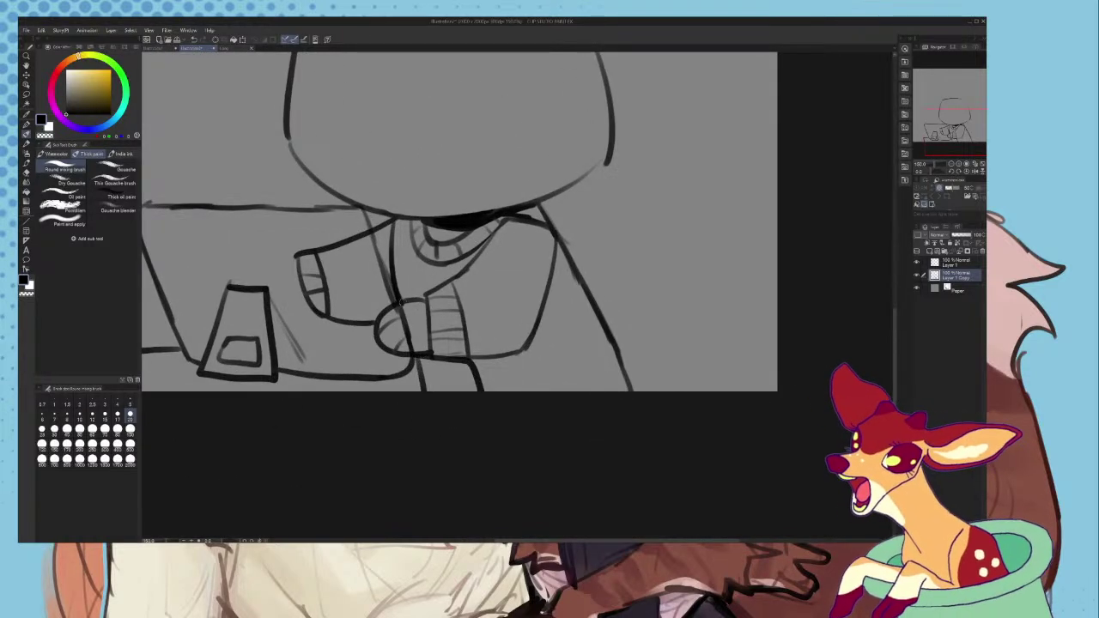
- Draw a curved, pointed tail with a small fur tuft at its base behind the character's back
scroll(444, 360, "down", 8)
scroll(546, 373, "up", 8)
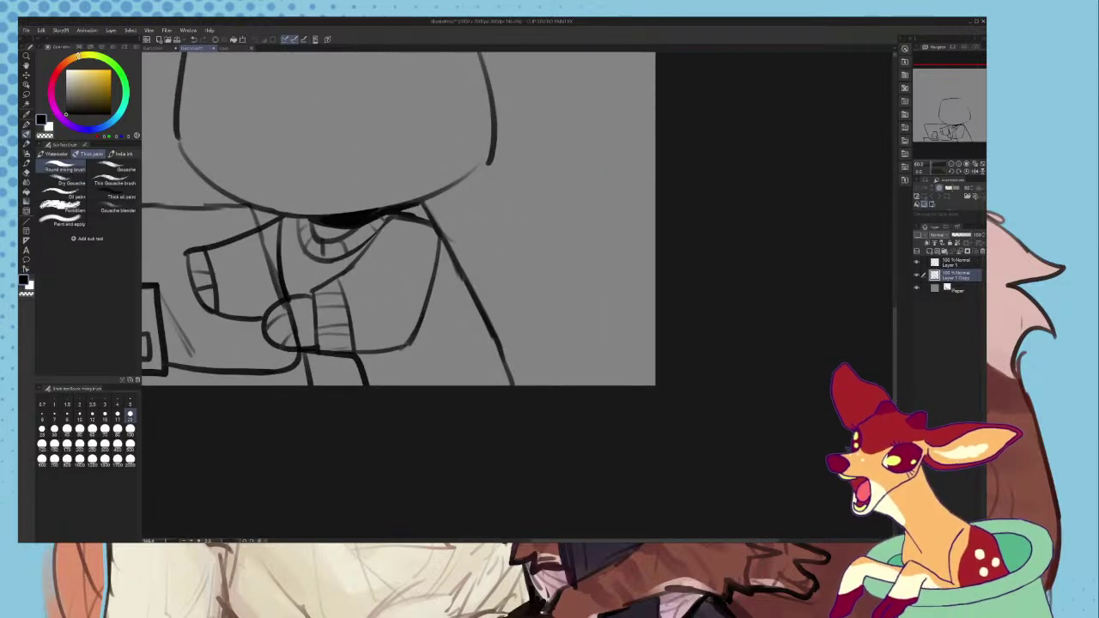
mouse_move(508, 363)
left_mouse_down()
mouse_move(560, 258)
mouse_move(563, 360)
mouse_move(521, 385)
left_mouse_up()
scroll(533, 387, "down", 6)
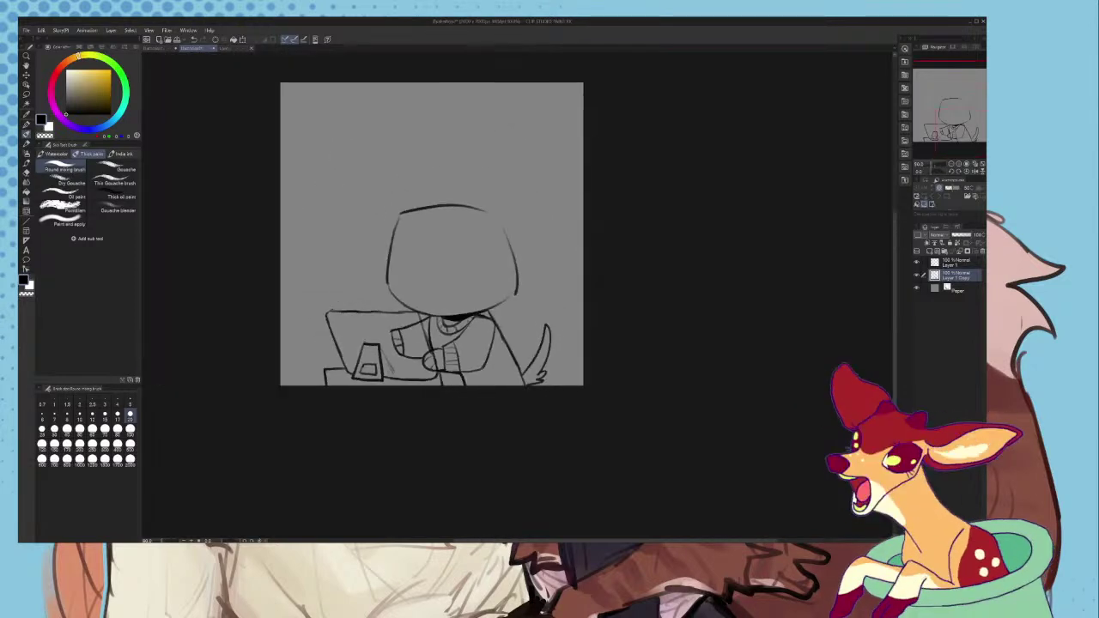
- Draw an oval nose on the lower face with a short line down to a wide, smirking mouth
scroll(442, 270, "up", 8)
mouse_move(439, 301)
left_mouse_down()
mouse_move(424, 297)
mouse_move(403, 318)
mouse_move(439, 288)
left_mouse_up()
scroll(414, 296, "up", 2)
key("ctrl+z")
scroll(430, 296, "up", 1)
mouse_move(354, 348)
left_mouse_down()
mouse_move(375, 366)
mouse_move(431, 350)
mouse_move(448, 363)
mouse_move(591, 347)
left_mouse_up()
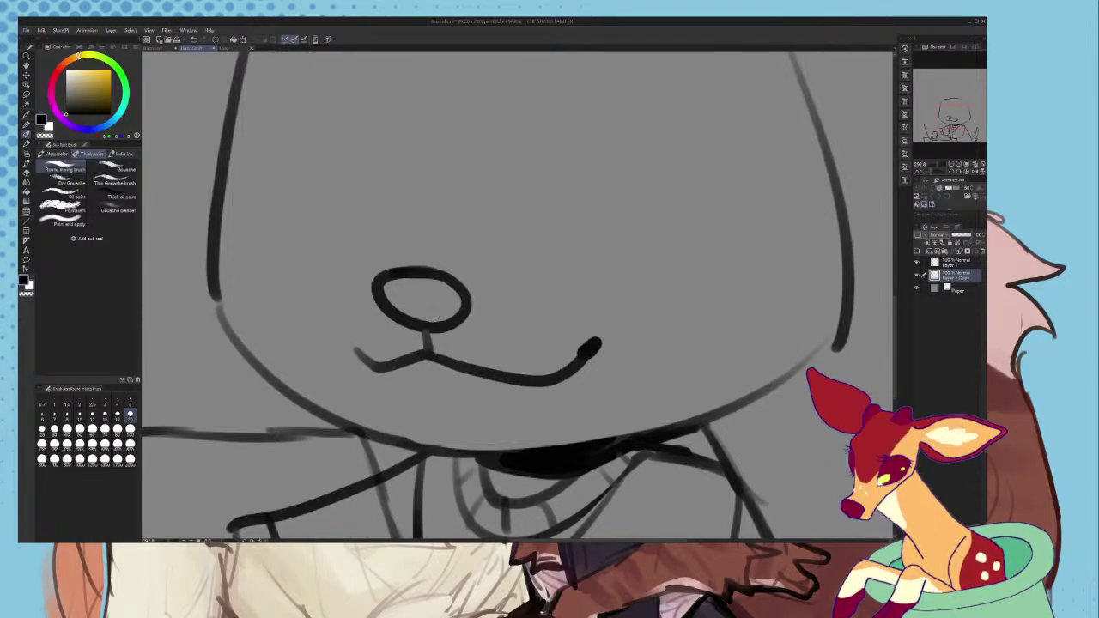
scroll(464, 292, "up", 2)
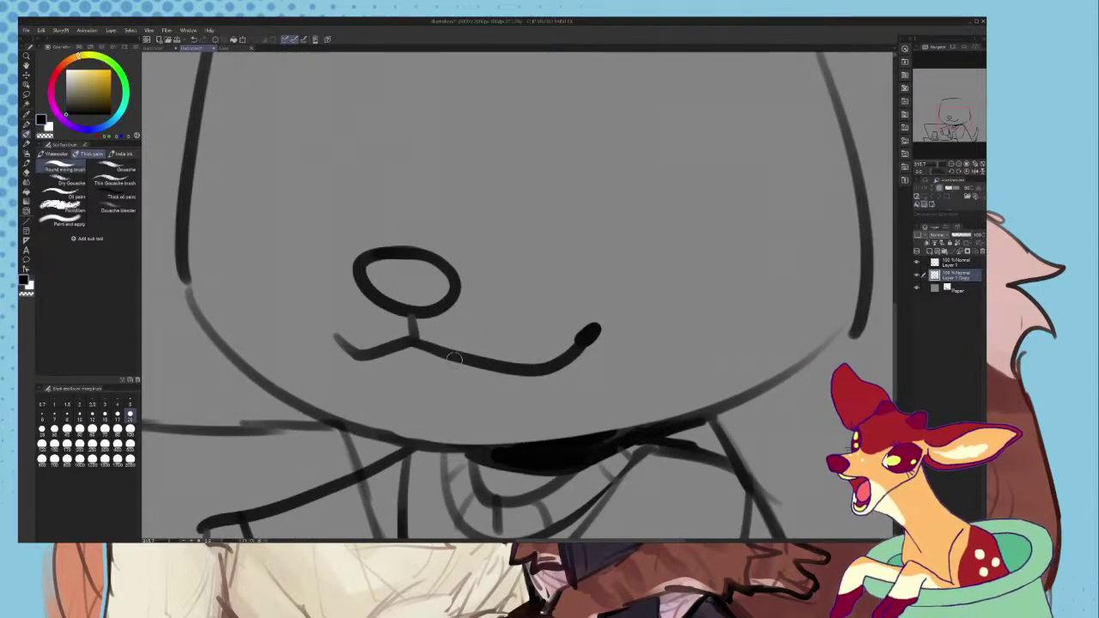
- Add small pointed fangs at both ends of the mouth and thicken the mouth corners
scroll(237, 290, "up", 1)
mouse_move(361, 355)
left_mouse_down()
mouse_move(337, 333)
mouse_move(400, 359)
mouse_move(341, 374)
mouse_move(374, 364)
left_mouse_up()
key("ctrl+z")
left_click_drag(560, 379, 599, 370)
scroll(597, 366, "down", 1)
scroll(594, 367, "down", 3)
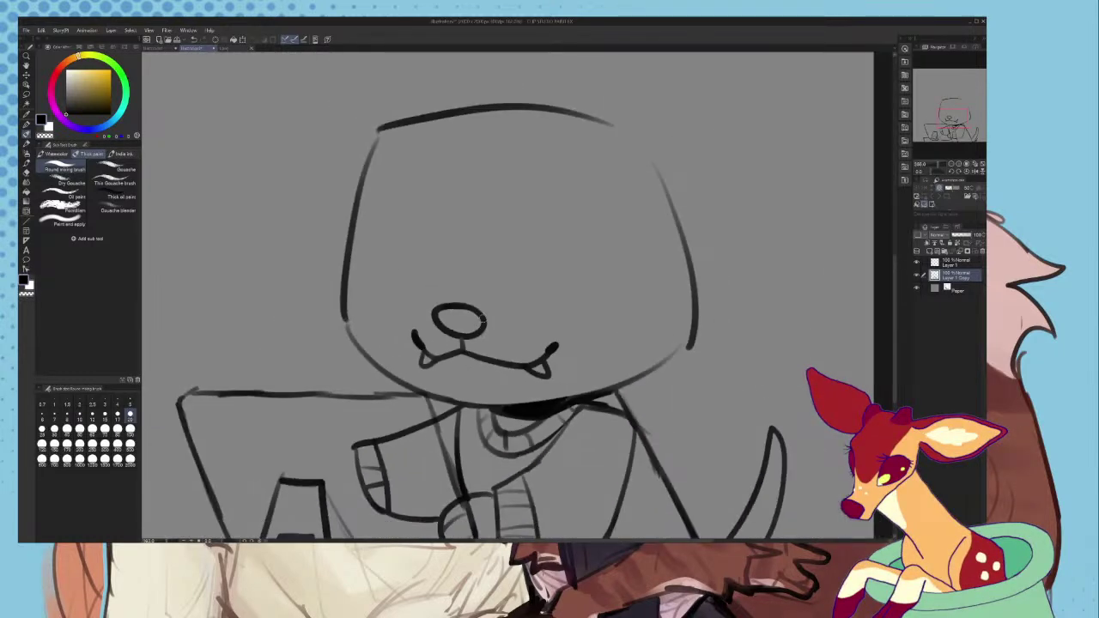
- Draw two eyes above the nose with filled black oval pupils and arched upper lids
scroll(594, 367, "up", 2)
left_click_drag(546, 254, 529, 310)
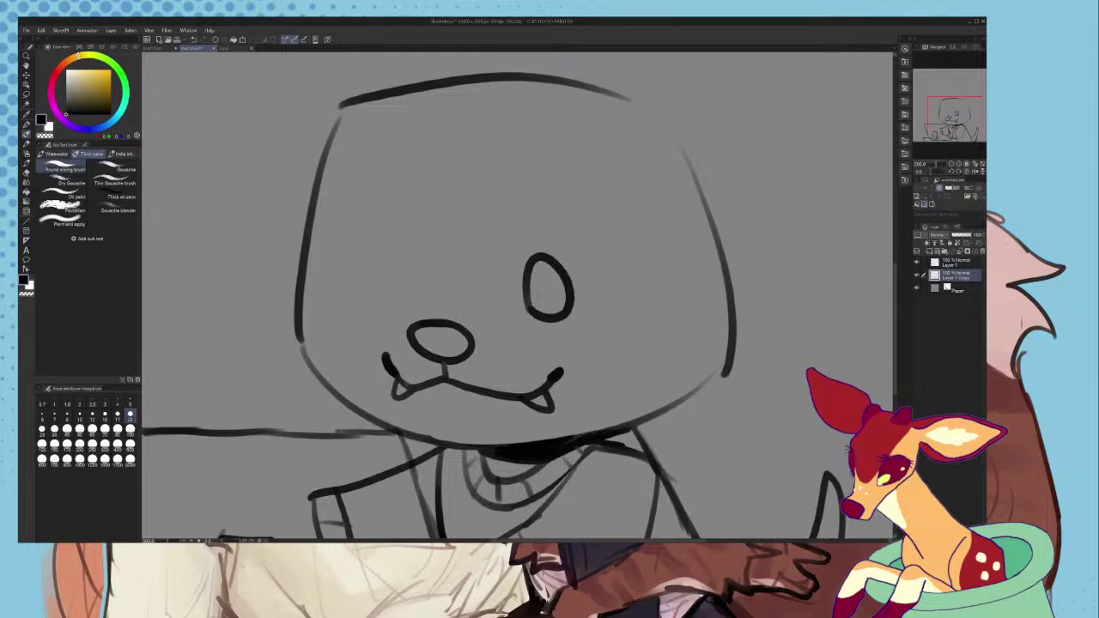
key("ctrl+z")
mouse_move(522, 265)
left_mouse_down()
mouse_move(611, 276)
mouse_move(543, 319)
mouse_move(533, 278)
mouse_move(539, 299)
left_mouse_up()
scroll(504, 301, "up", 4)
mouse_move(320, 207)
left_mouse_down()
mouse_move(375, 288)
mouse_move(296, 282)
left_mouse_up()
mouse_move(313, 271)
left_mouse_down()
mouse_move(340, 268)
mouse_move(336, 307)
mouse_move(341, 276)
left_mouse_up()
scroll(413, 301, "down", 3)
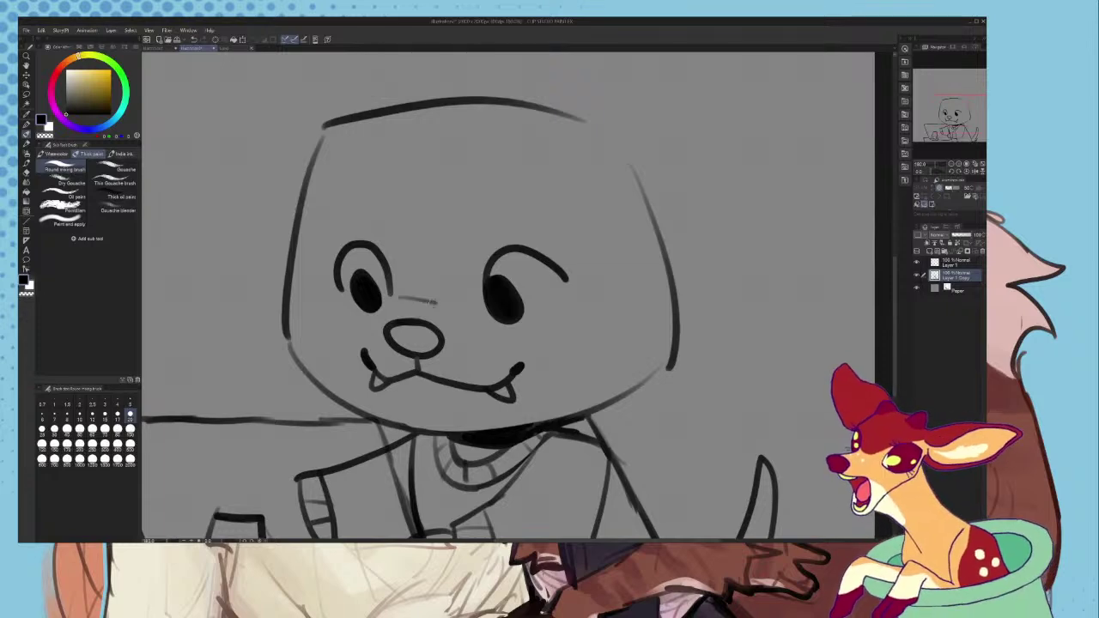
- Add three short horizontal lines across the bridge of the nose
left_click_drag(411, 304, 448, 302)
scroll(515, 300, "up", 2)
- Try long horizontal lines across the cheek beneath the larger eye
mouse_move(503, 331)
left_mouse_down()
mouse_move(589, 330)
mouse_move(591, 343)
left_mouse_up()
left_click_drag(506, 355, 604, 359)
key("ctrl+z")
key("ctrl+z")
key("ctrl+z")
key("ctrl+z")
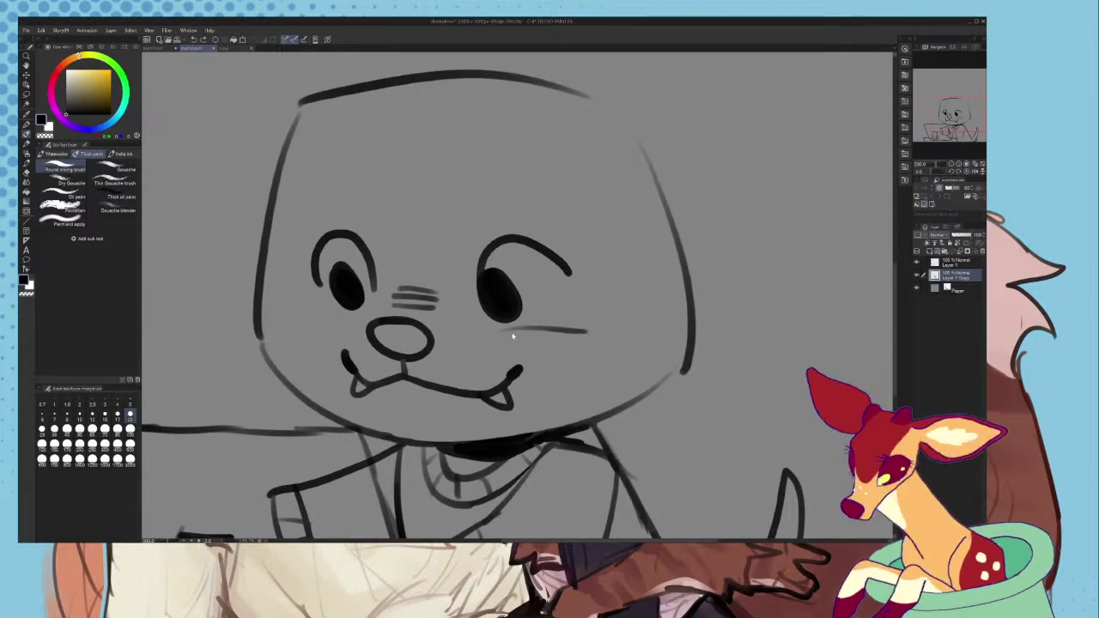
- Draw fans of short strokes on both cheeks beneath the eyes
mouse_move(487, 350)
left_mouse_down()
mouse_move(513, 334)
mouse_move(581, 353)
left_mouse_up()
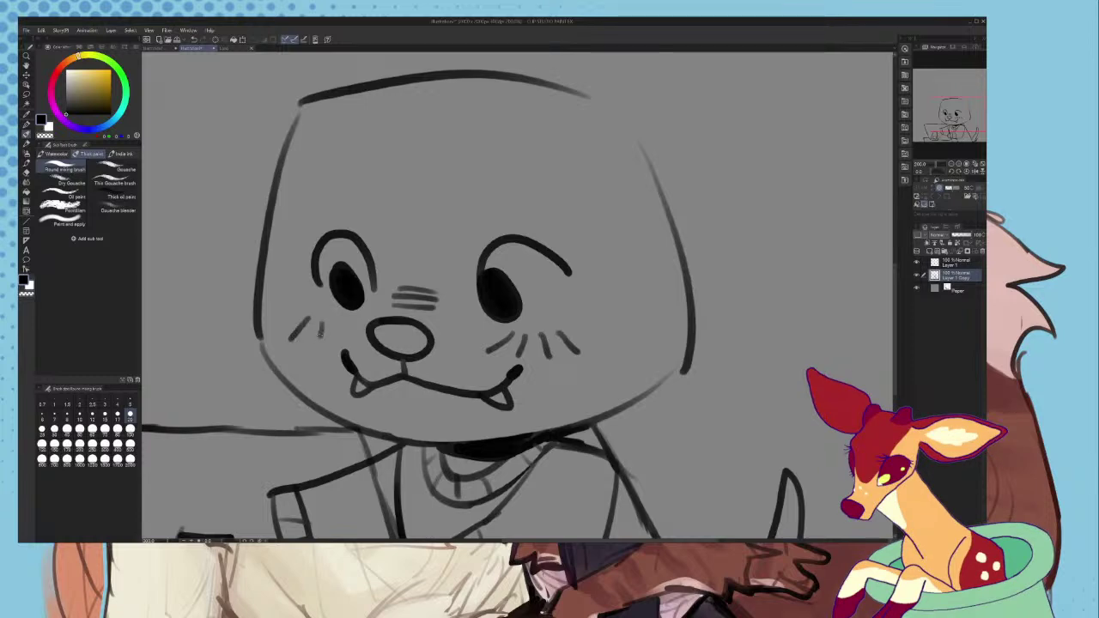
scroll(567, 245, "down", 1)
key("ctrl+z")
key("ctrl+z")
scroll(361, 325, "up", 1)
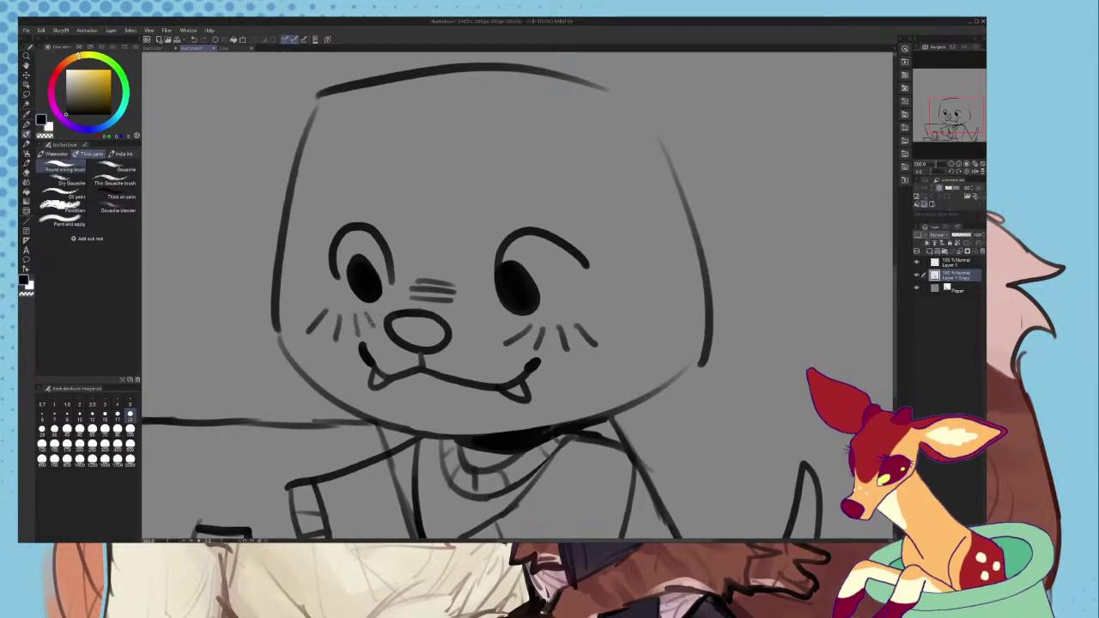
scroll(372, 322, "down", 1)
scroll(336, 316, "up", 1)
scroll(601, 331, "down", 3)
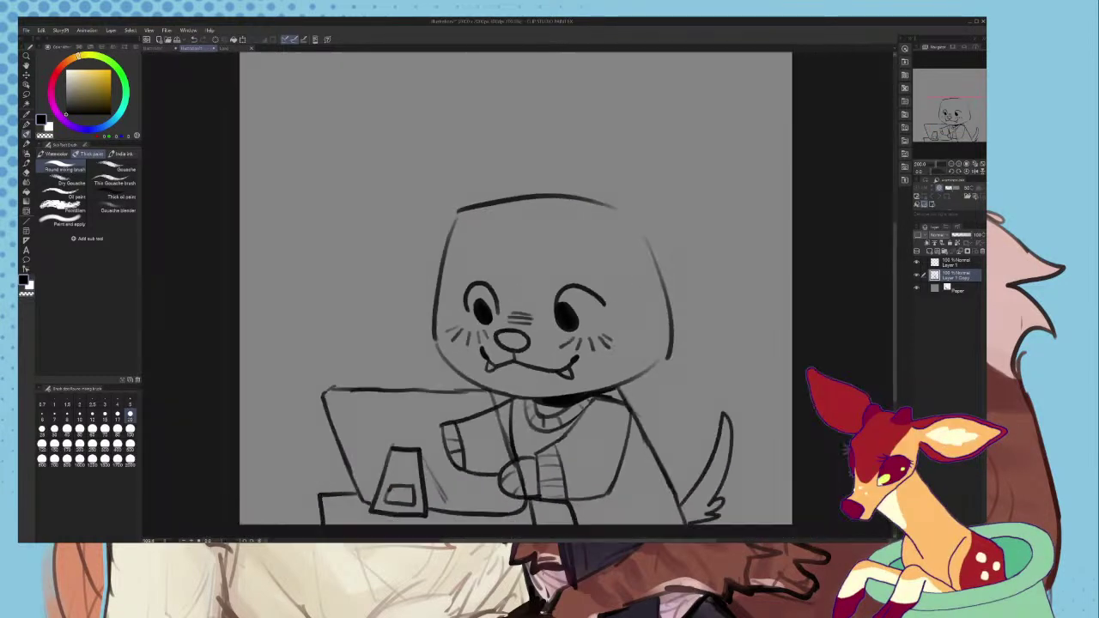
- Add another outer stroke to the fan of marks on each cheek
scroll(452, 317, "up", 4)
mouse_move(454, 314)
left_mouse_down()
mouse_move(498, 334)
mouse_move(477, 335)
left_mouse_up()
key("ctrl+z")
scroll(457, 292, "down", 1)
scroll(458, 334, "up", 2)
key("ctrl+z")
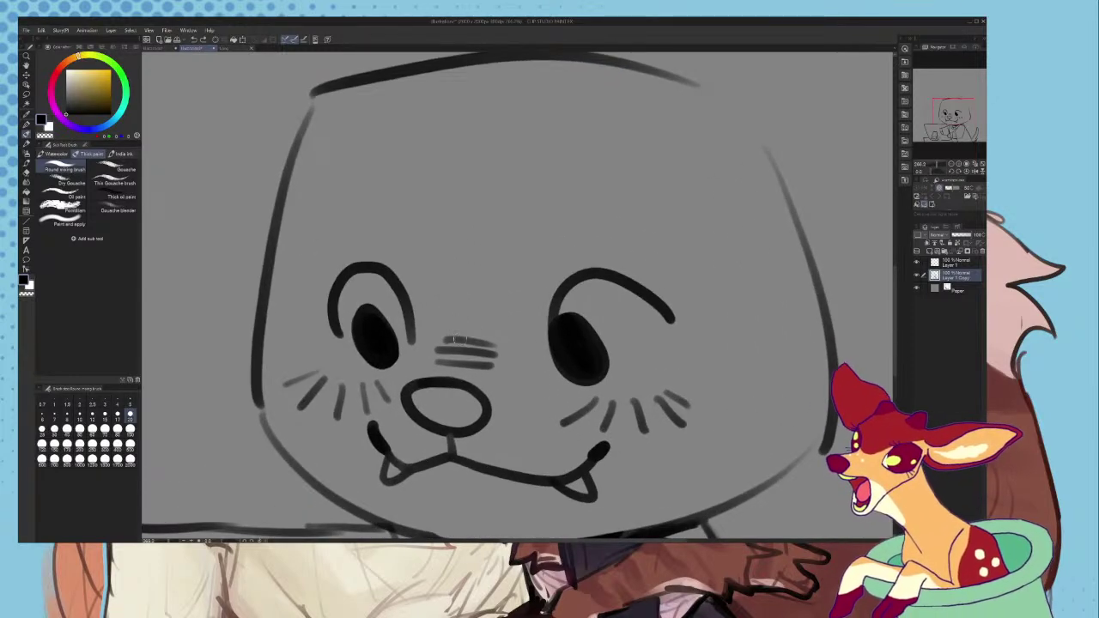
- Draw slanted, frowning eyebrows above both eyes and light fur strokes above the nose bridge lines
mouse_move(351, 208)
left_mouse_down()
mouse_move(412, 246)
mouse_move(409, 237)
left_mouse_up()
key("ctrl+z")
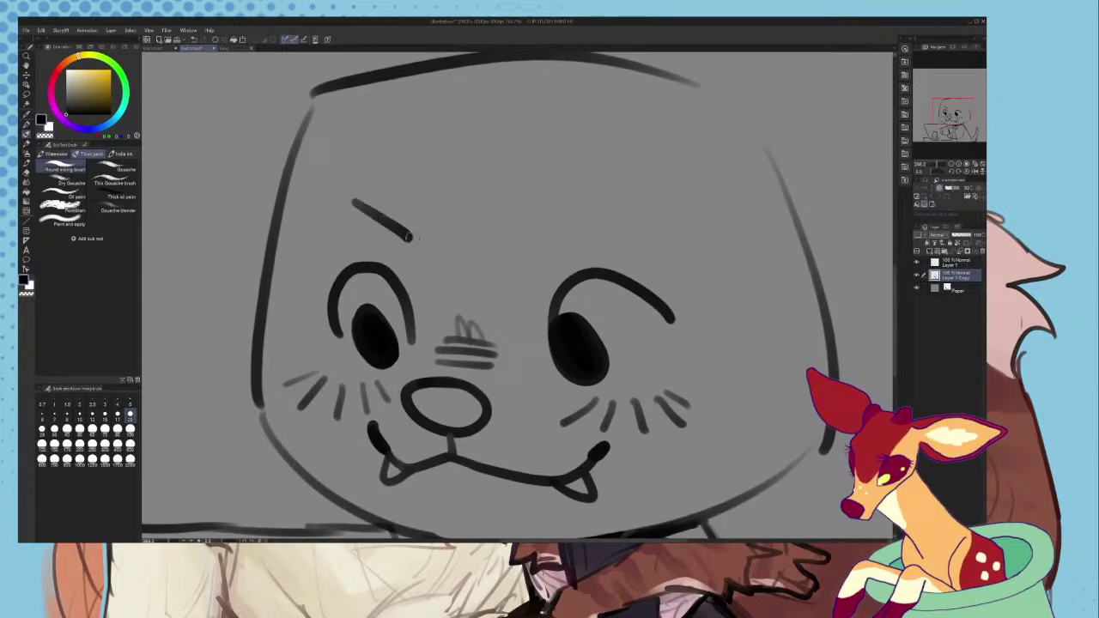
scroll(601, 222, "down", 2)
mouse_move(598, 230)
left_mouse_down()
mouse_move(531, 258)
mouse_move(580, 231)
mouse_move(548, 246)
left_mouse_up()
key("ctrl+z")
scroll(595, 210, "up", 1)
scroll(597, 220, "down", 2)
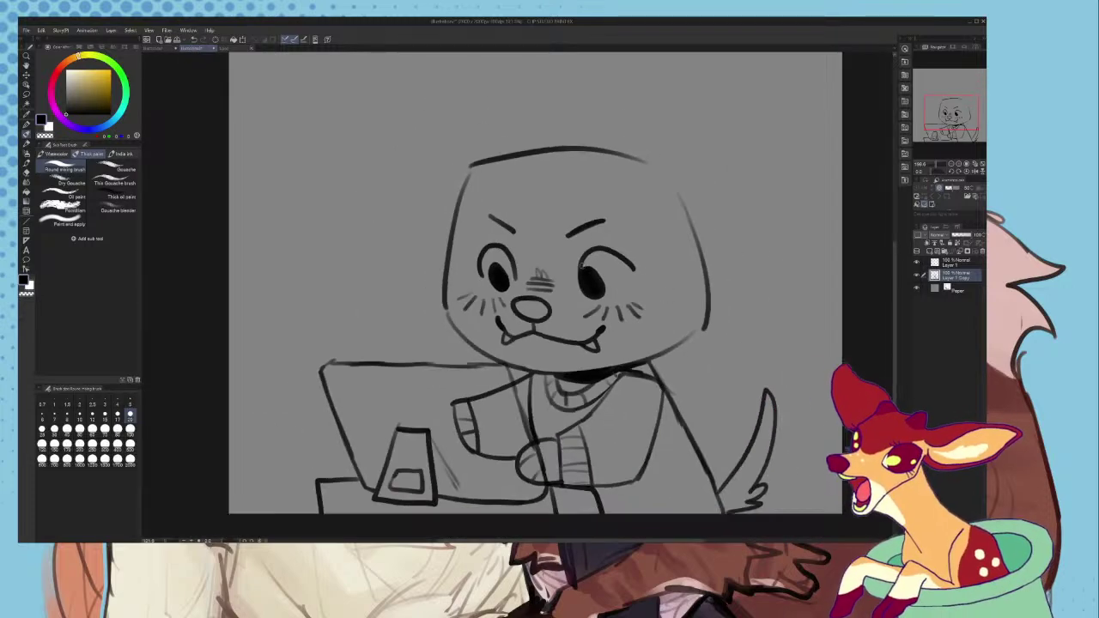
- Add a small curved mark on the cheek beyond the larger eye
scroll(652, 277, "up", 2)
left_click_drag(660, 336, 659, 364)
scroll(651, 365, "down", 3)
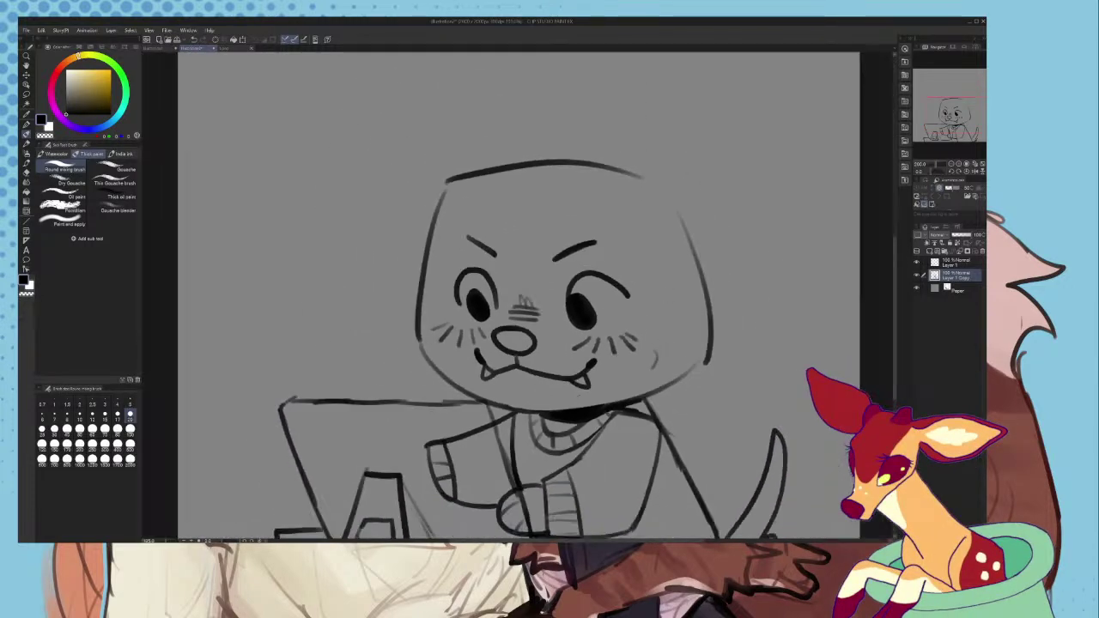
- Draw a folded, triangular ear on the head's upper back corner with small fur marks beneath the flap
scroll(655, 215, "up", 2)
left_click_drag(551, 184, 626, 204)
mouse_move(670, 174)
left_mouse_down()
mouse_move(556, 149)
mouse_move(557, 228)
mouse_move(572, 256)
mouse_move(643, 217)
mouse_move(665, 189)
mouse_move(649, 244)
left_mouse_up()
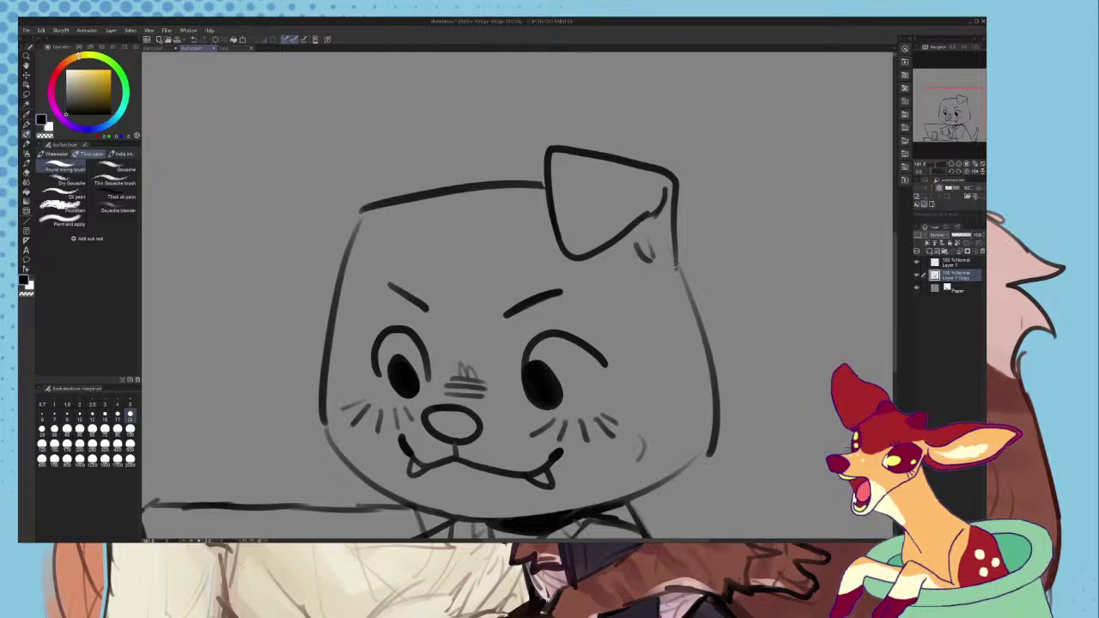
- Draw the folded ear's outer edge curving down to meet the side of the head
left_click_drag(679, 196, 681, 274)
left_click_drag(674, 188, 685, 231)
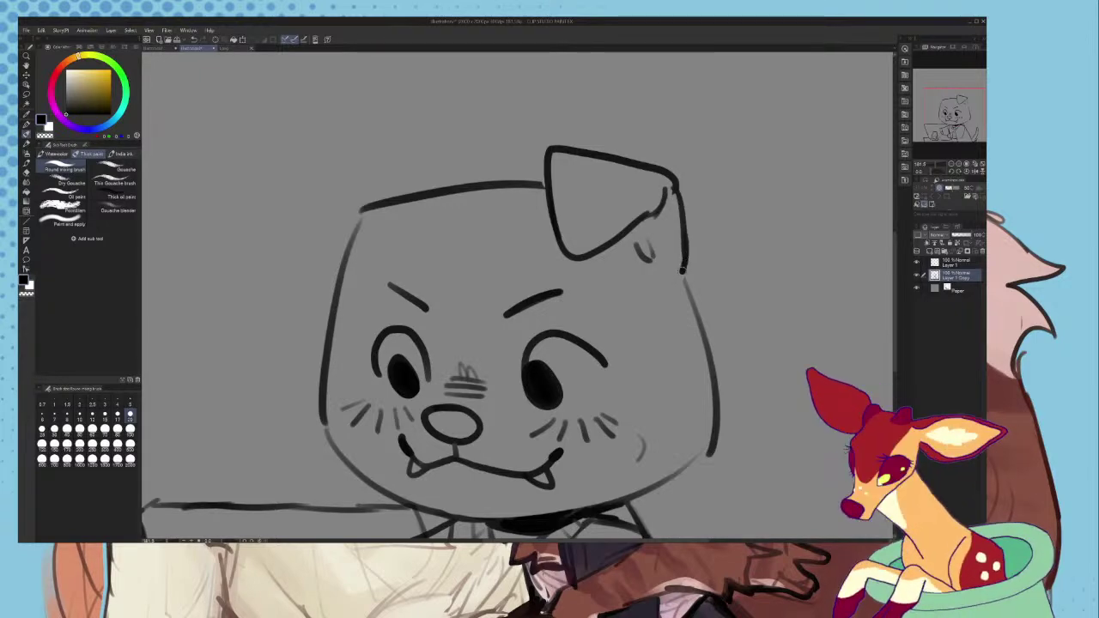
key("ctrl+z")
key("ctrl+z")
left_click_drag(675, 189, 684, 268)
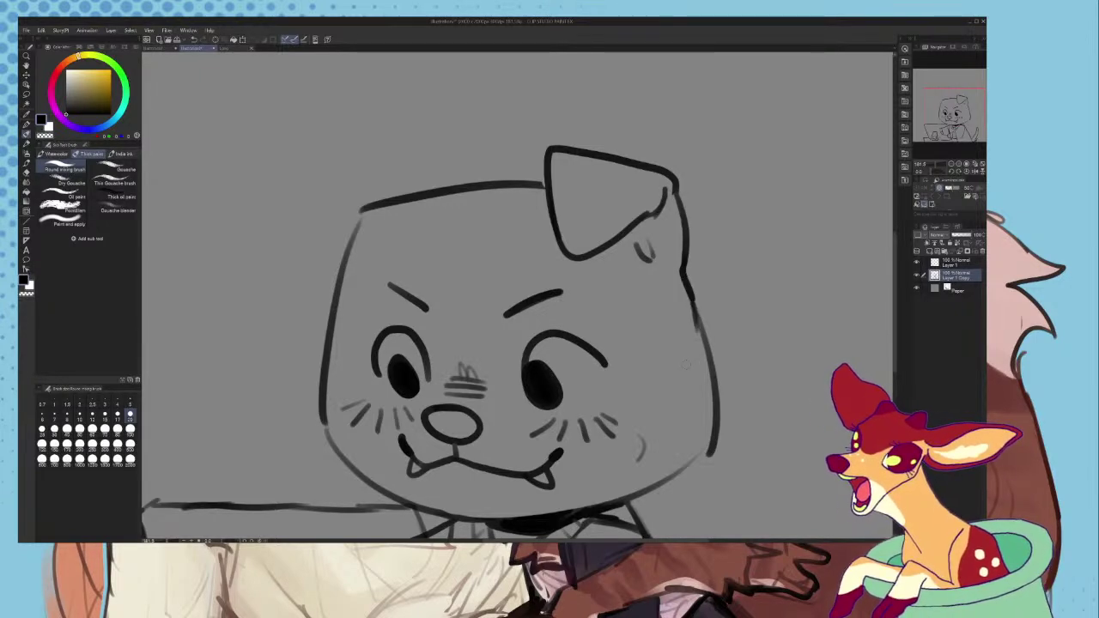
- Erase the old side of the head beneath the folded ear and sketch a replacement line
left_click_drag(698, 324, 710, 448)
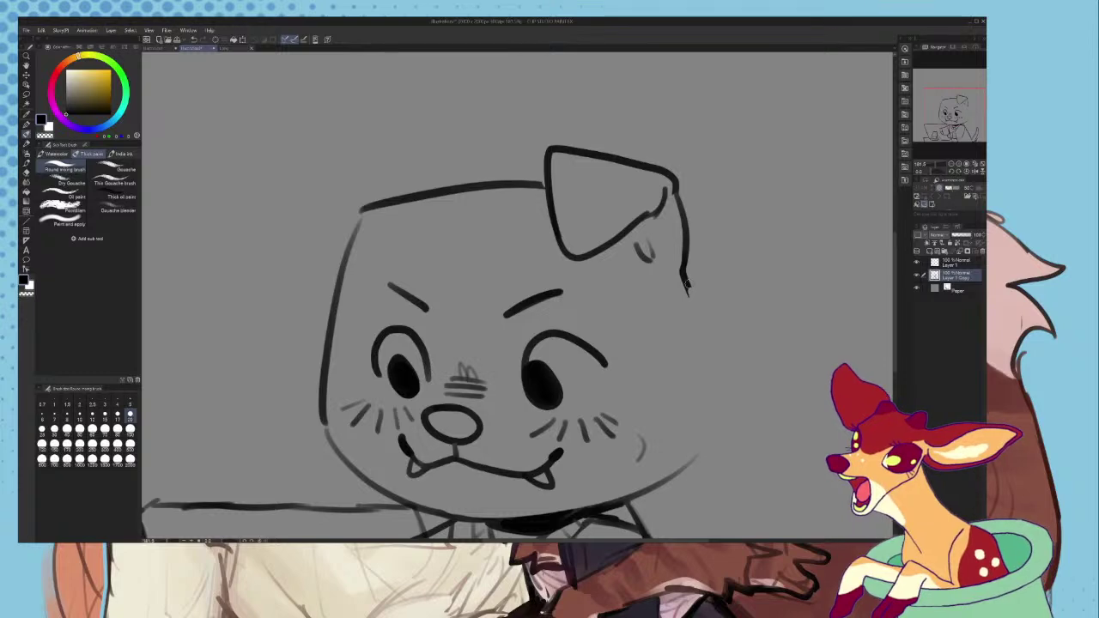
left_click_drag(687, 285, 703, 353)
key("ctrl+z")
left_click_drag(685, 273, 702, 359)
left_click_drag(691, 297, 708, 409)
key("ctrl+z")
left_click_drag(700, 340, 709, 435)
- Rework the head's side from beneath the folded ear down to the jaw and close the jaw corner
scroll(713, 420, "down", 5)
key("ctrl+z")
scroll(698, 452, "up", 9)
key("ctrl+z")
key("ctrl+z")
mouse_move(732, 391)
left_mouse_down()
mouse_move(642, 479)
mouse_move(753, 399)
left_mouse_up()
key("ctrl+z")
mouse_move(729, 266)
left_mouse_down()
mouse_move(742, 395)
mouse_move(675, 459)
left_mouse_up()
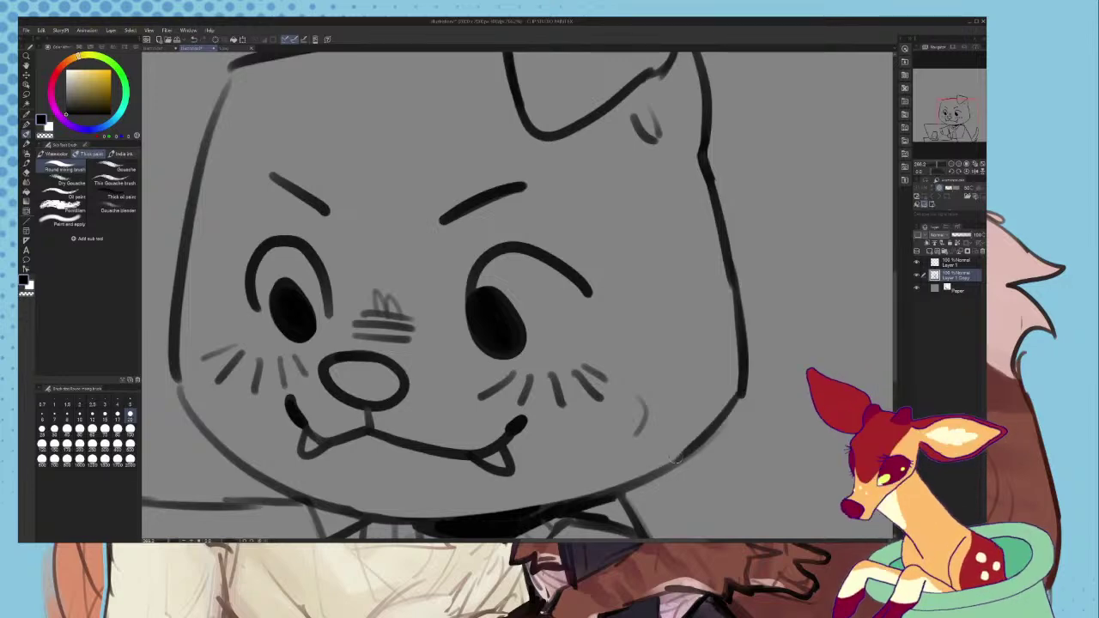
scroll(675, 461, "down", 4)
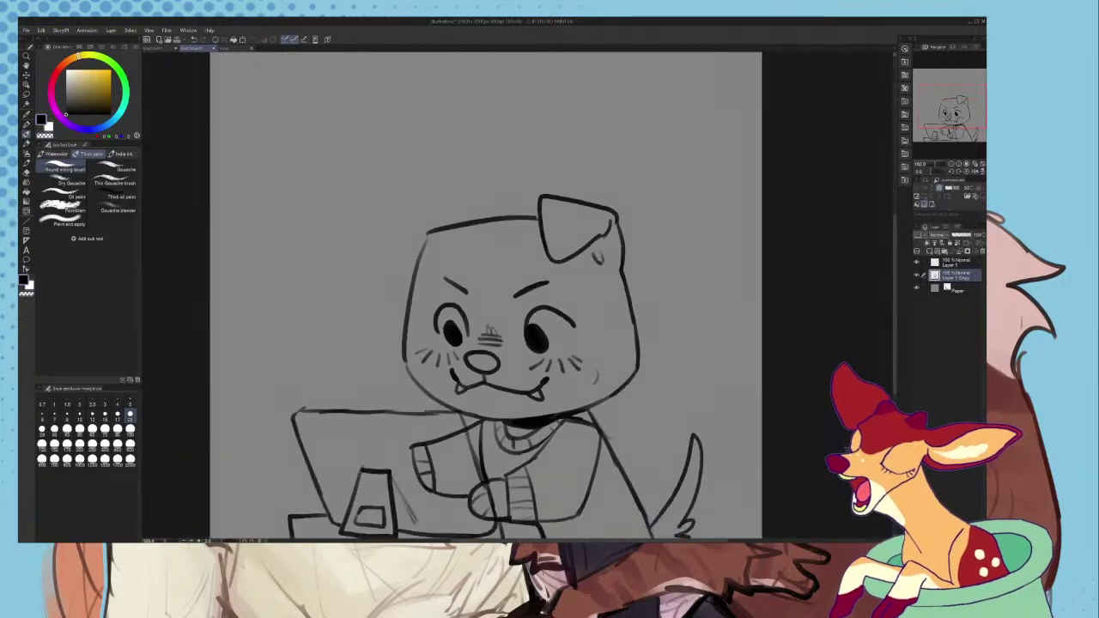
- Strengthen the jaw curve on the side of the face nearest the tablet
scroll(400, 348, "up", 5)
left_click_drag(408, 363, 455, 452)
scroll(419, 344, "down", 5)
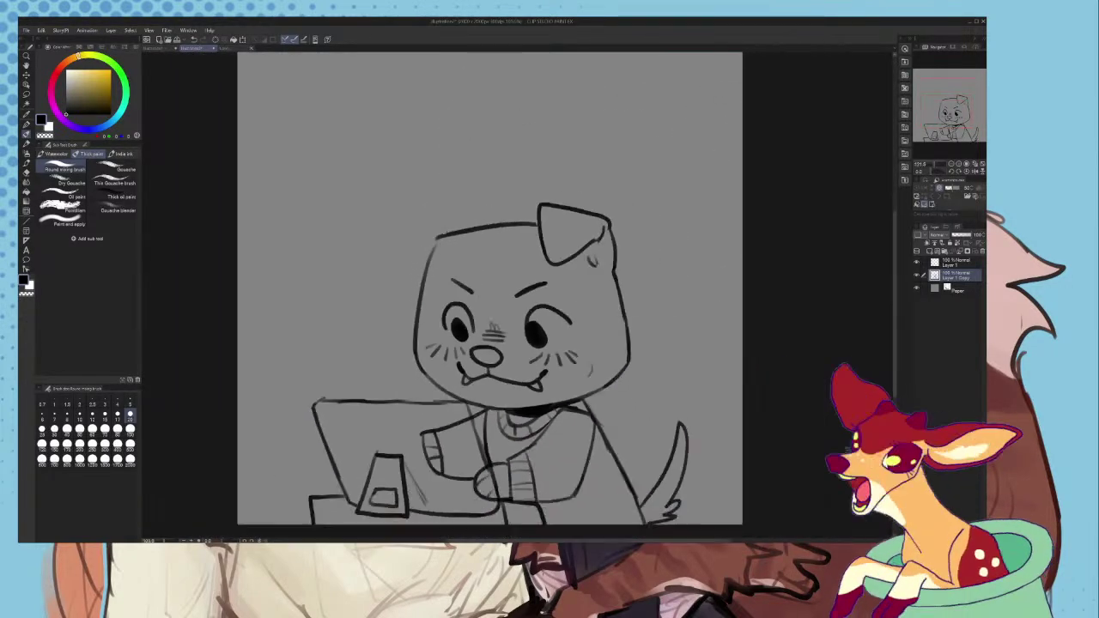
- Draw a second folded ear on the opposite upper corner and clear the head outline running through it
scroll(459, 215, "up", 5)
mouse_move(532, 284)
left_mouse_down()
mouse_move(367, 224)
mouse_move(364, 369)
left_mouse_up()
mouse_move(364, 374)
left_mouse_down()
mouse_move(393, 376)
mouse_move(498, 193)
left_mouse_up()
scroll(464, 266, "down", 3)
scroll(494, 279, "up", 2)
mouse_move(453, 288)
left_mouse_down()
mouse_move(729, 239)
mouse_move(494, 249)
mouse_move(369, 348)
left_mouse_up()
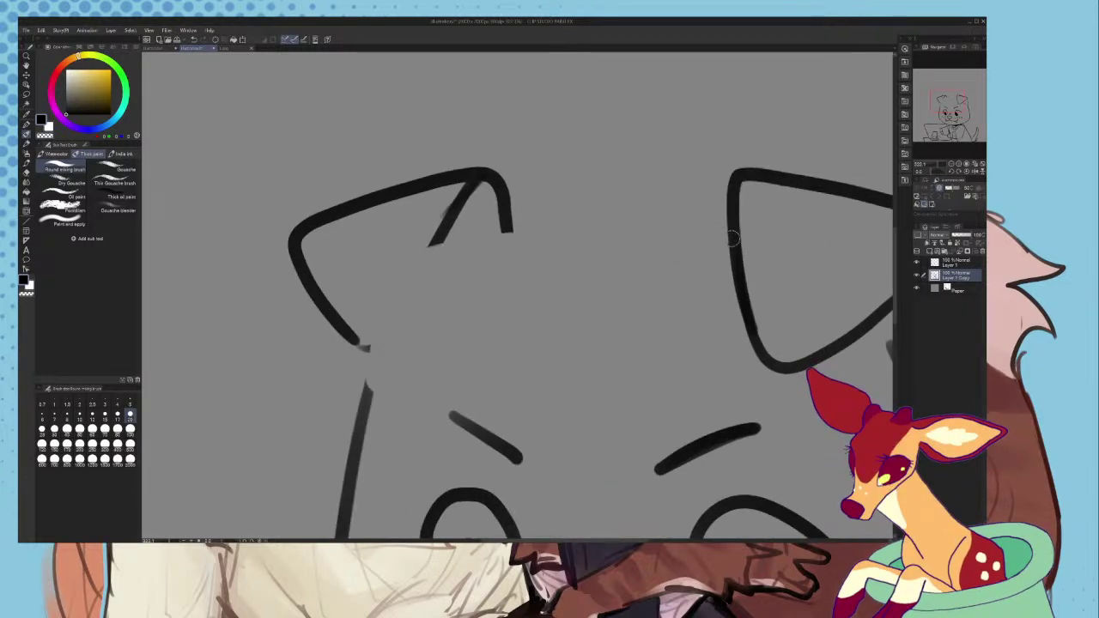
- Try a wavy fur outline across the head's top between the ears and down past the second ear
mouse_move(732, 241)
left_mouse_down()
mouse_move(657, 210)
mouse_move(440, 243)
mouse_move(376, 282)
mouse_move(362, 400)
left_mouse_up()
left_click_drag(361, 333, 369, 387)
scroll(375, 381, "up", 1)
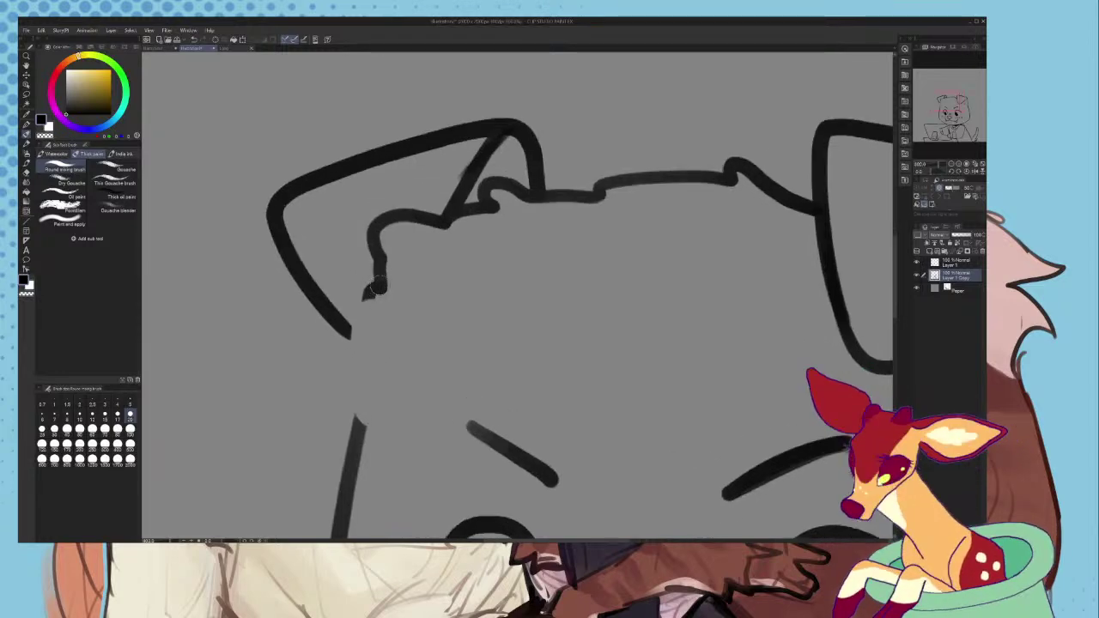
left_click_drag(378, 288, 357, 437)
scroll(378, 305, "down", 3)
key("ctrl+z")
scroll(380, 312, "up", 3)
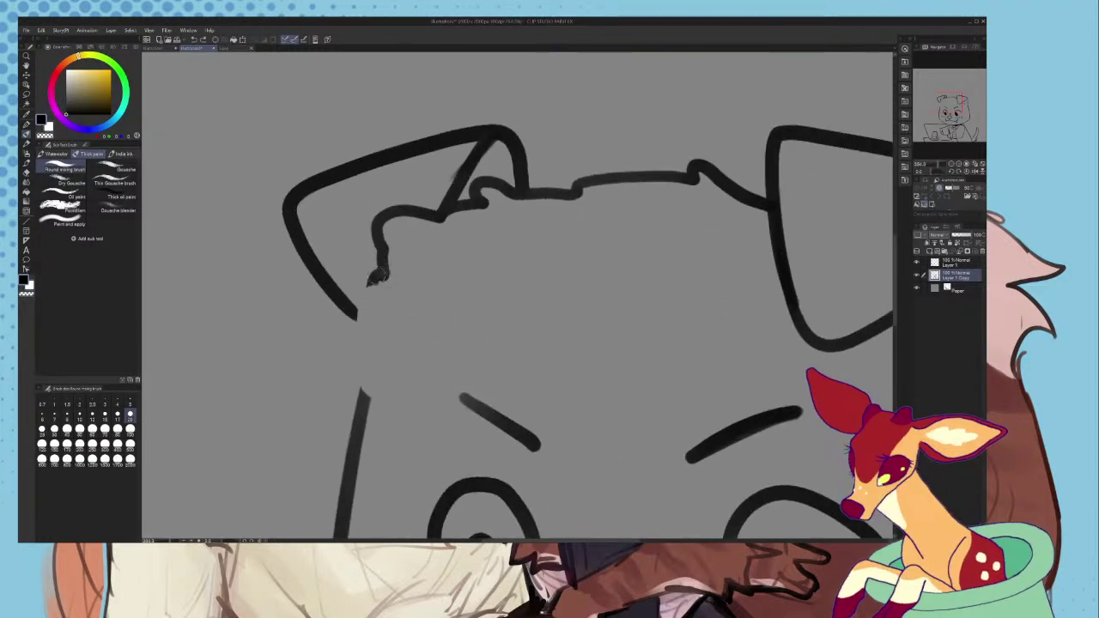
left_click_drag(374, 278, 366, 402)
scroll(398, 300, "down", 3)
scroll(453, 216, "down", 5)
scroll(447, 224, "up", 4)
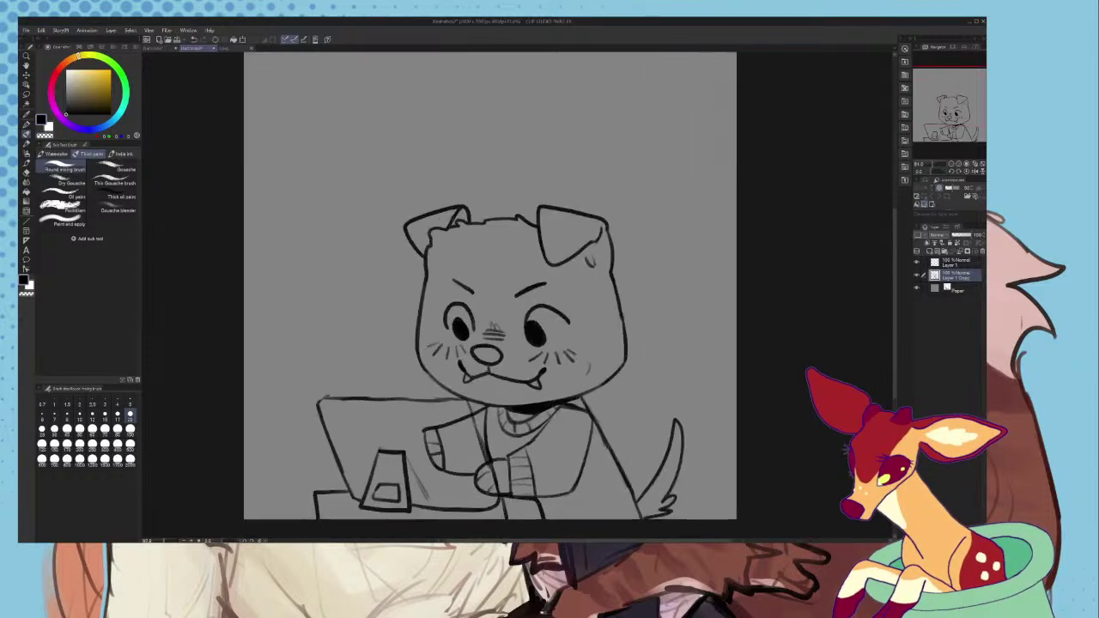
- Undo the wavy fur outline on the head's top and side
key("ctrl+z")
scroll(446, 224, "up", 2)
key("ctrl+z")
key("ctrl+z")
key("ctrl+z")
key("ctrl+z")
- Draw a scalloped fur outline along the head's top and down the side beneath the ear nearest the tablet
scroll(663, 214, "up", 1)
mouse_move(663, 203)
left_mouse_down()
mouse_move(562, 192)
mouse_move(400, 225)
mouse_move(384, 323)
left_mouse_up()
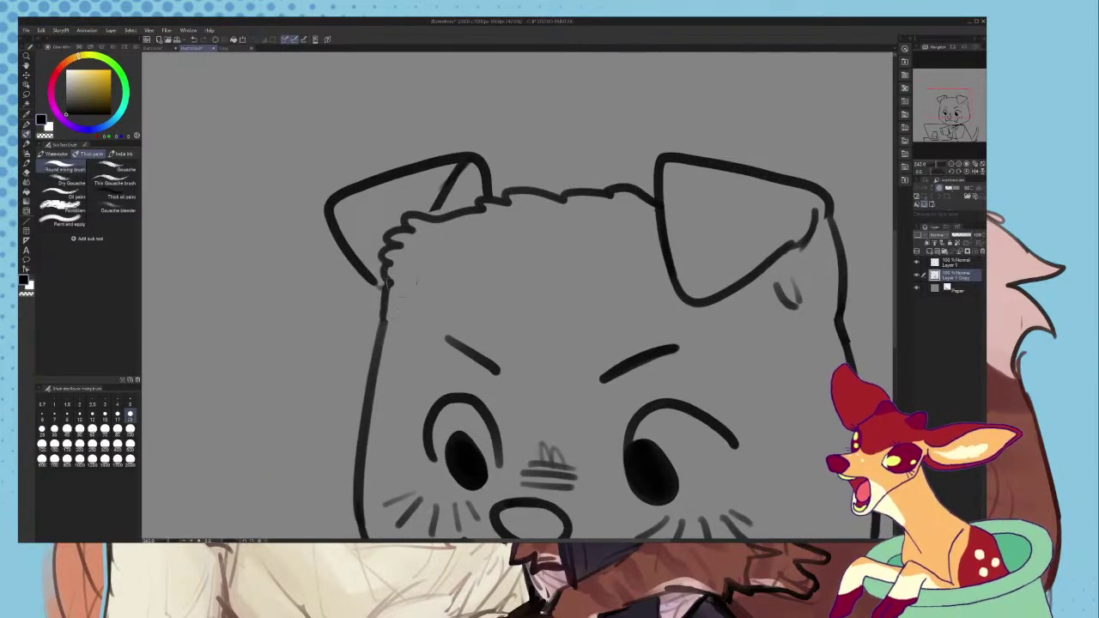
left_click_drag(390, 285, 383, 355)
left_click_drag(374, 276, 371, 389)
scroll(371, 388, "down", 2)
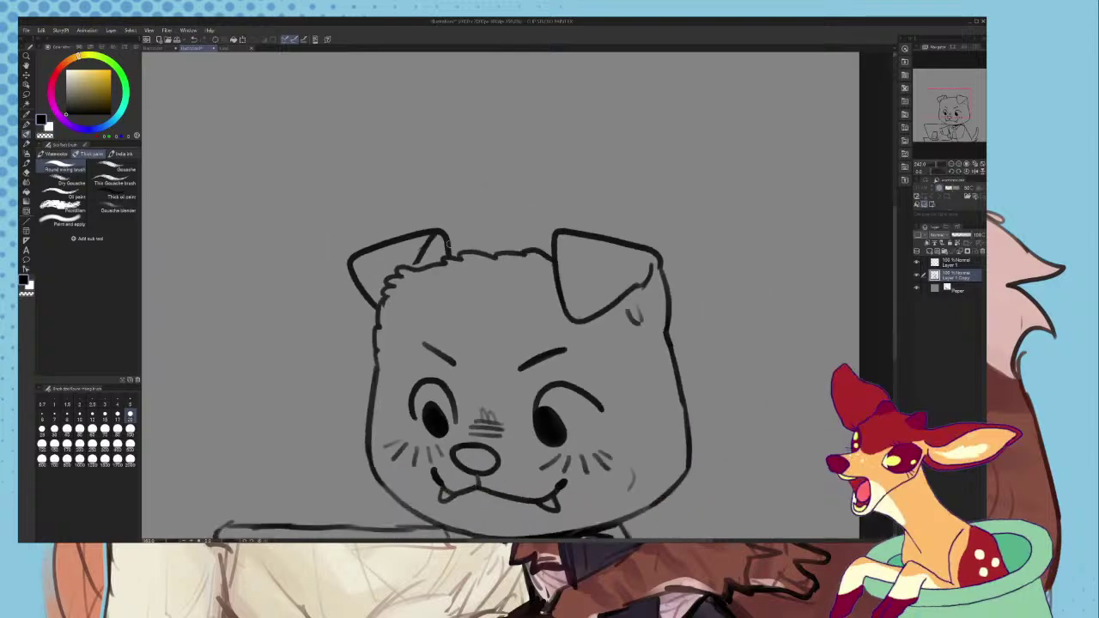
- Strengthen the head's side line just below the ear nearest the tablet
scroll(371, 389, "up", 2)
scroll(421, 278, "up", 2)
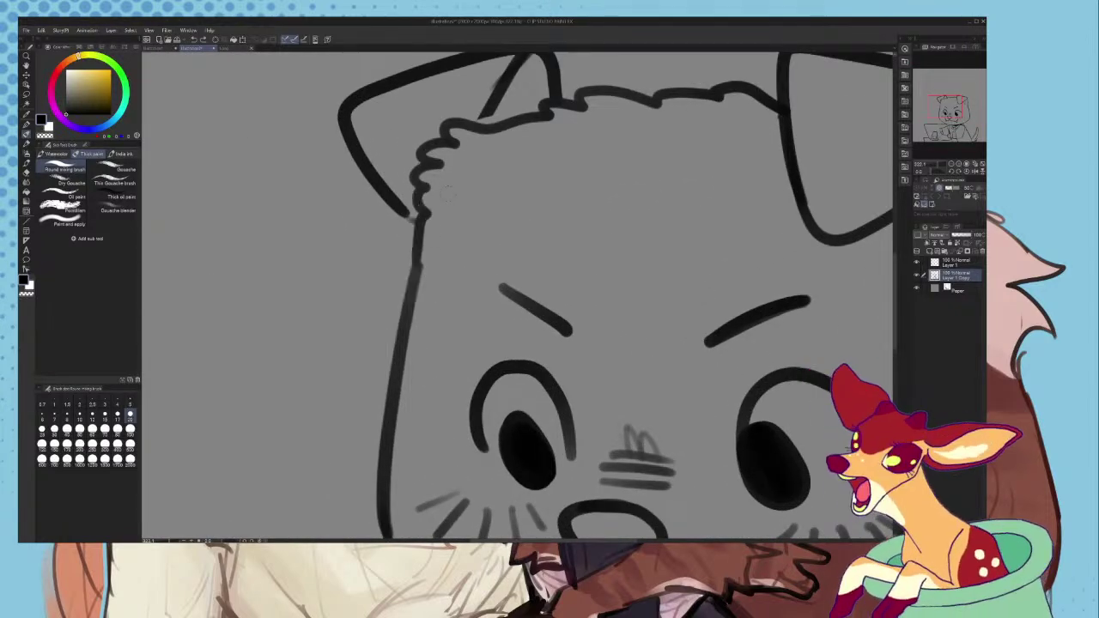
mouse_move(416, 211)
left_mouse_down()
mouse_move(454, 142)
mouse_move(408, 264)
mouse_move(422, 290)
left_mouse_up()
left_click_drag(413, 212, 407, 307)
scroll(439, 302, "down", 11)
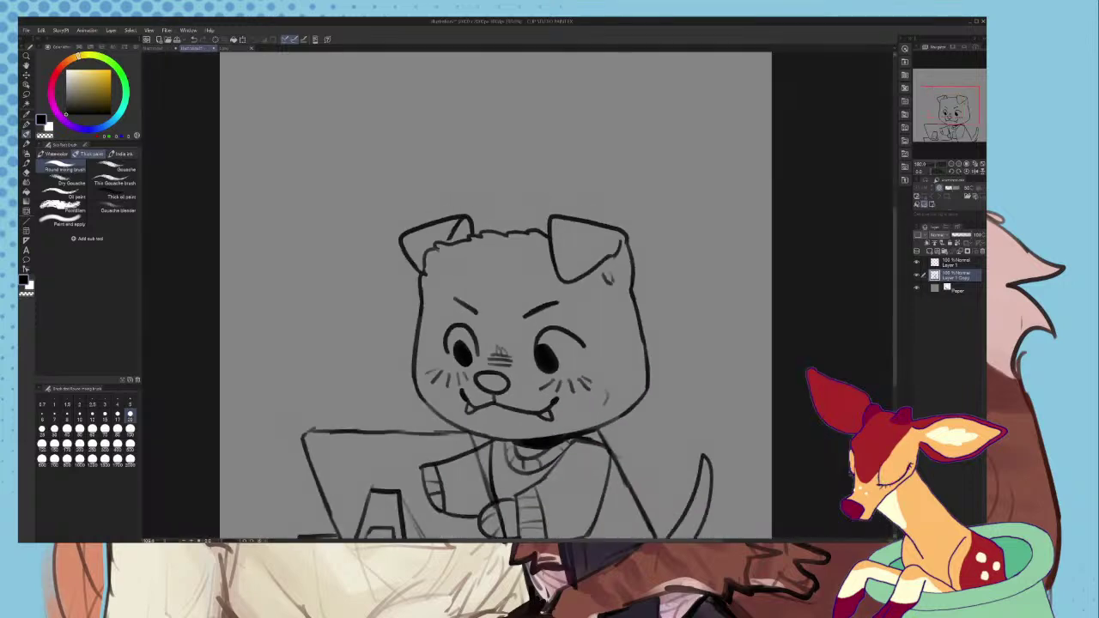
- Redraw the hairline at the base of the ear nearest the tablet as a heavier, smoother curve
scroll(442, 227, "up", 8)
scroll(432, 261, "up", 2)
mouse_move(439, 243)
left_mouse_down()
mouse_move(431, 261)
mouse_move(476, 249)
mouse_move(393, 268)
mouse_move(360, 300)
mouse_move(357, 342)
left_mouse_up()
scroll(438, 242, "down", 4)
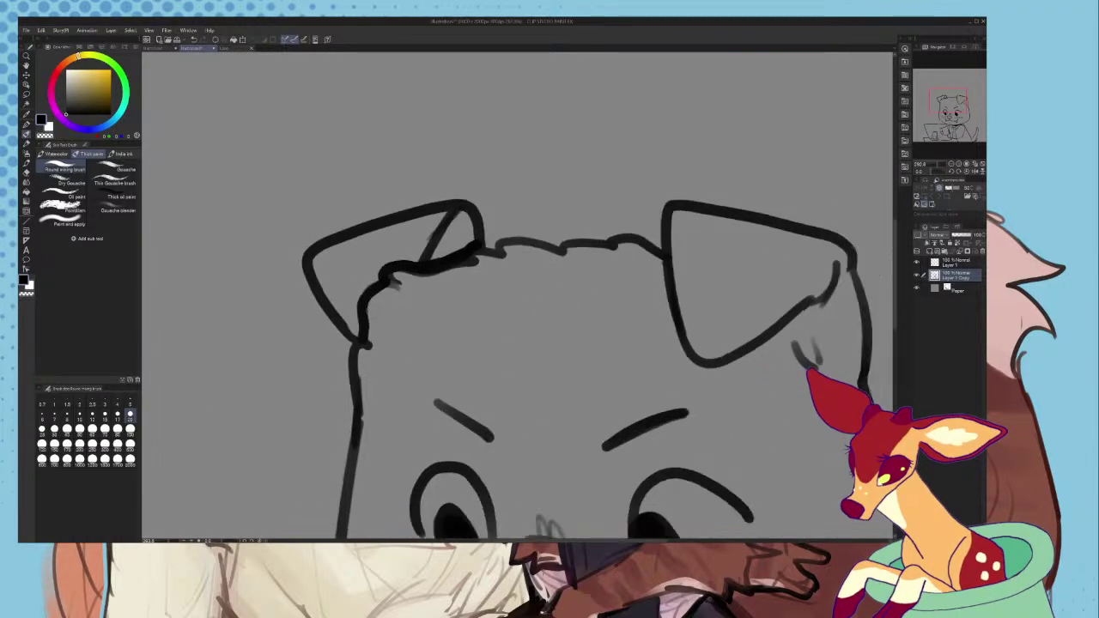
- Check the whole sketch and toggle the visibility of Layer 1 Copy and Layer 1 to compare their lines
scroll(582, 353, "up", 5)
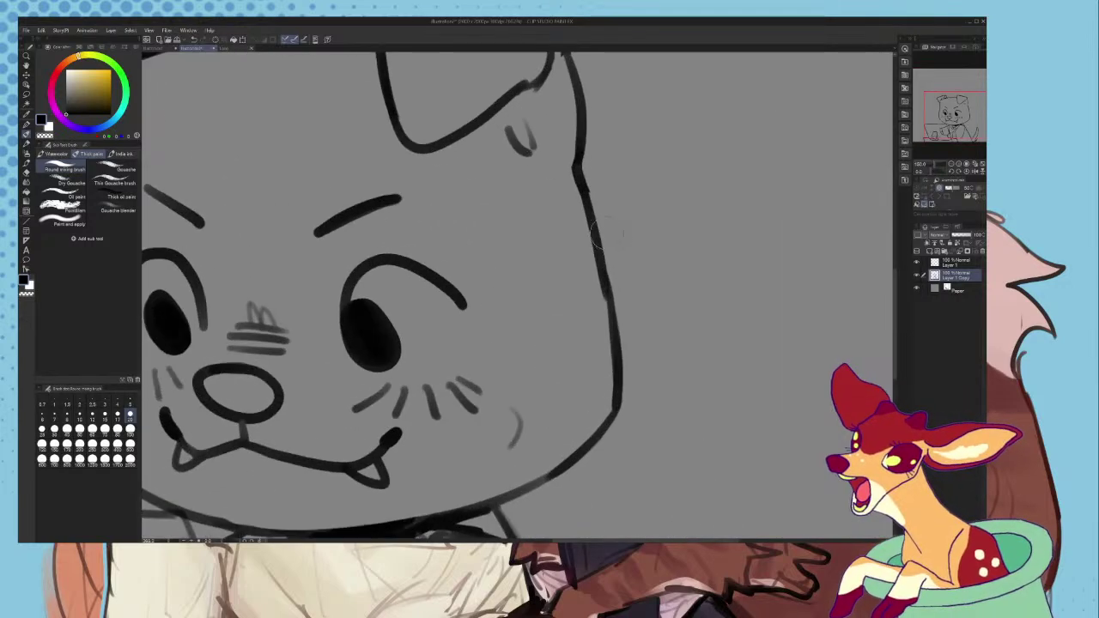
scroll(623, 275, "down", 1)
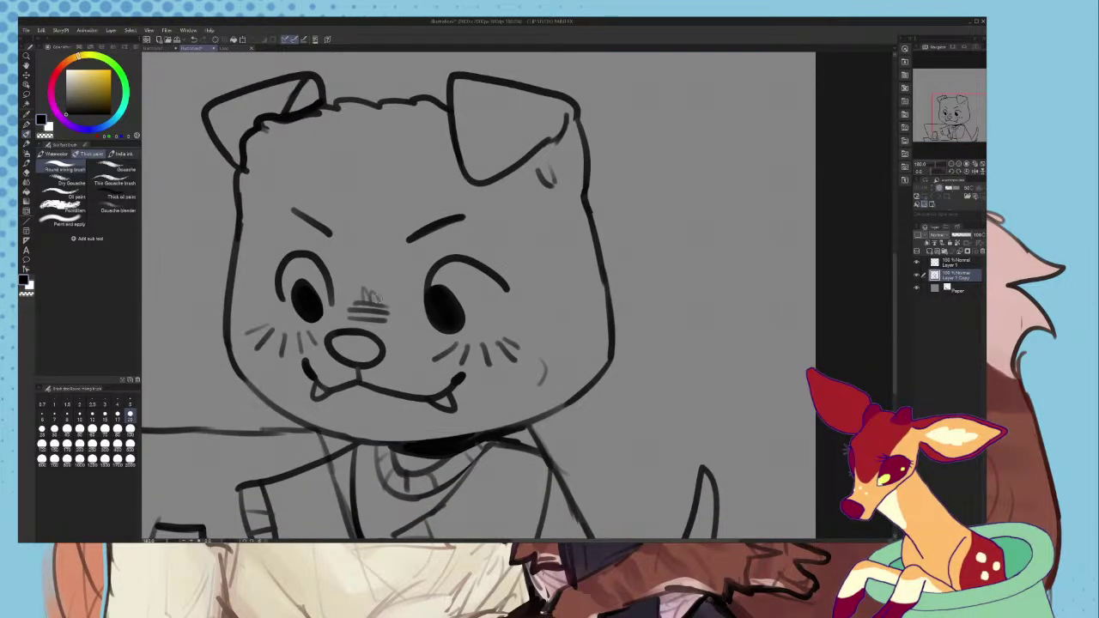
scroll(428, 249, "down", 3)
scroll(387, 309, "up", 1)
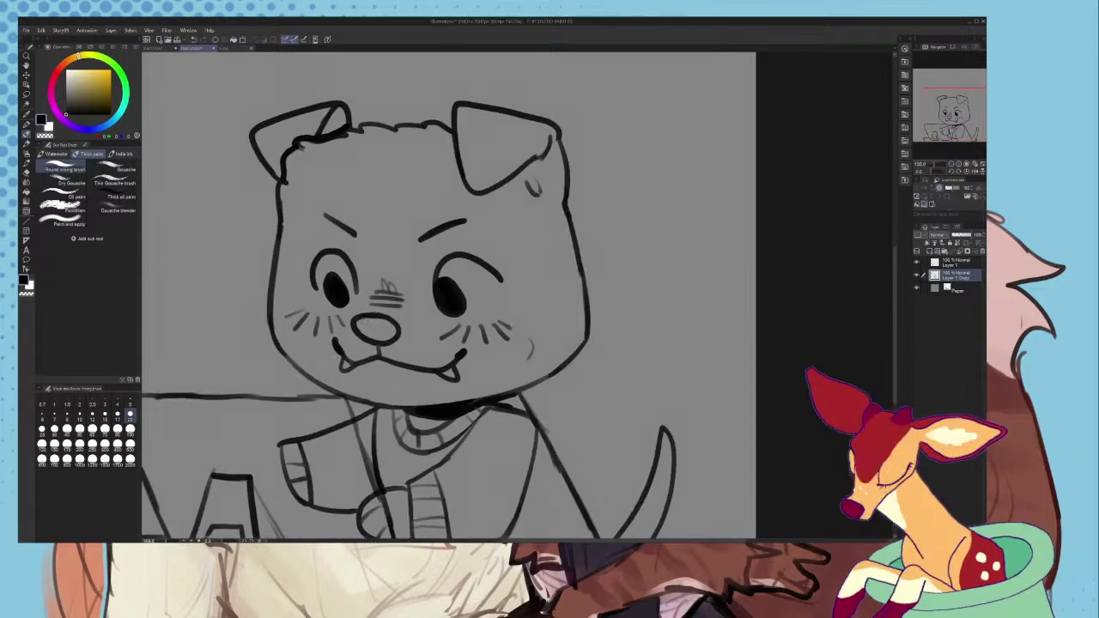
scroll(352, 361, "up", 1)
scroll(466, 241, "down", 2)
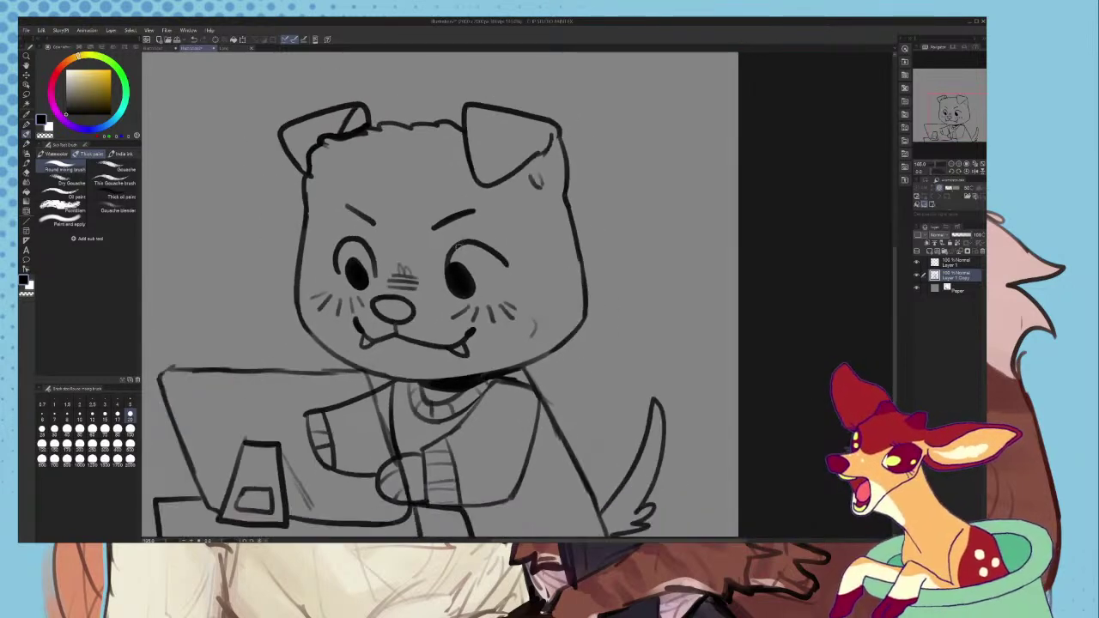
scroll(423, 257, "down", 2)
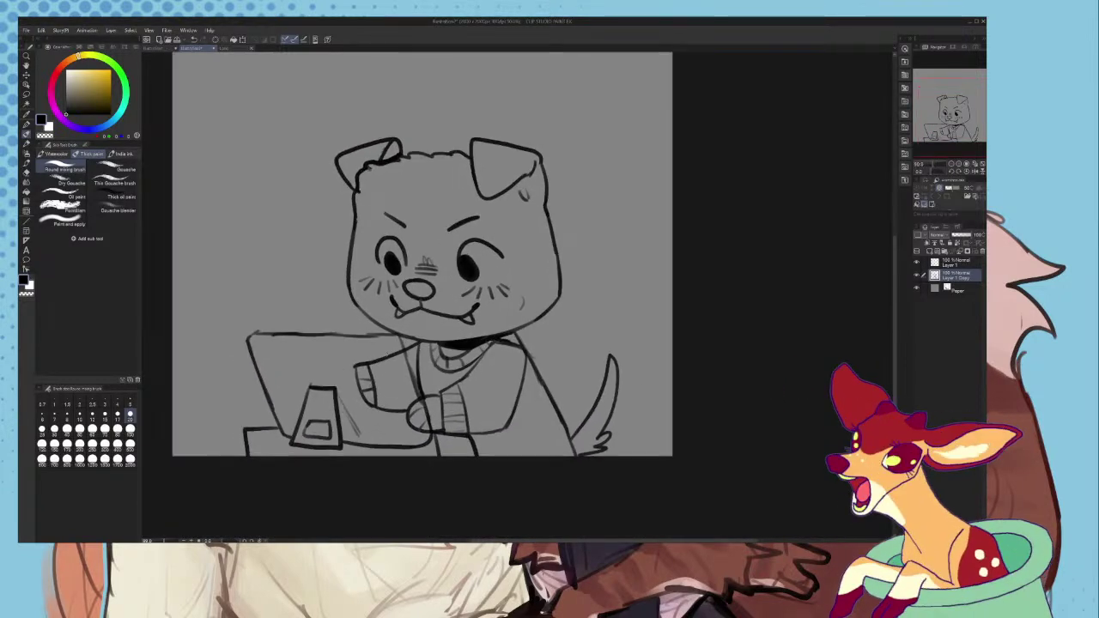
left_click(917, 275)
left_click(916, 275)
left_click(916, 262)
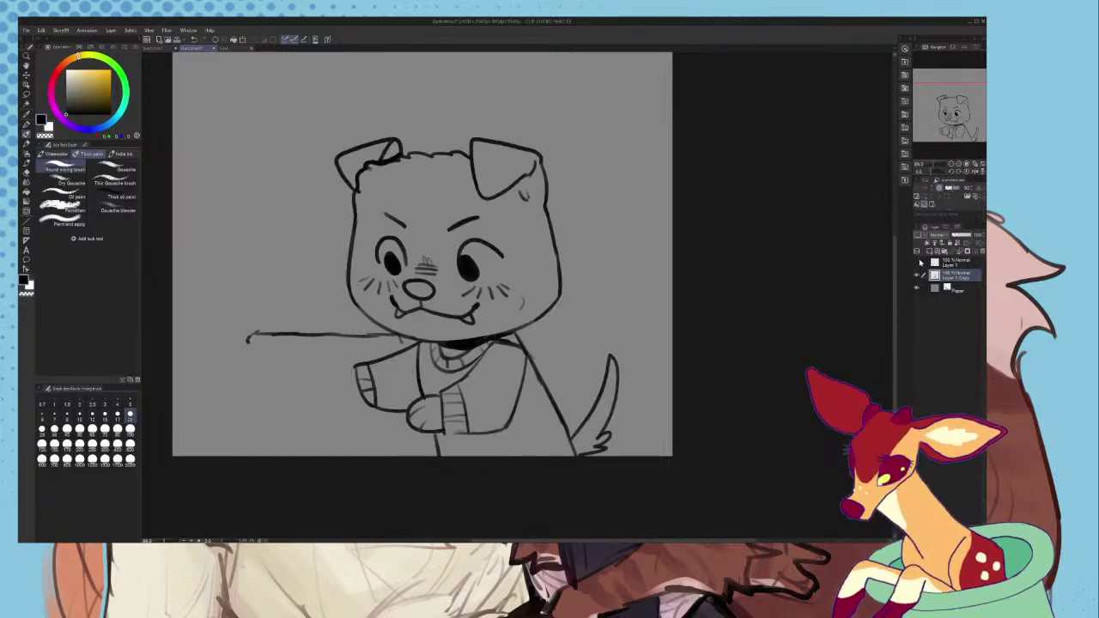
left_click(916, 262)
- Place Layer 1 in a new folder and add a new empty layer directly beneath it inside the folder
left_click(956, 263)
scroll(524, 333, "down", 3)
left_click(942, 279)
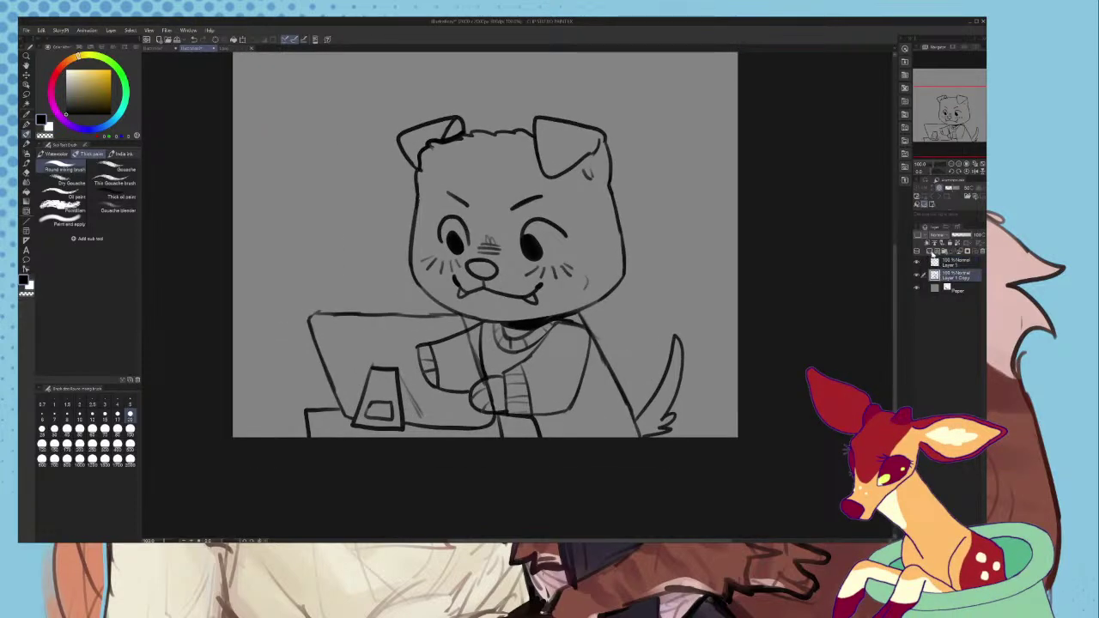
left_click(929, 252)
left_click(943, 263)
left_click(945, 252)
left_click(943, 276)
left_click(924, 290)
left_click_drag(940, 280, 953, 263)
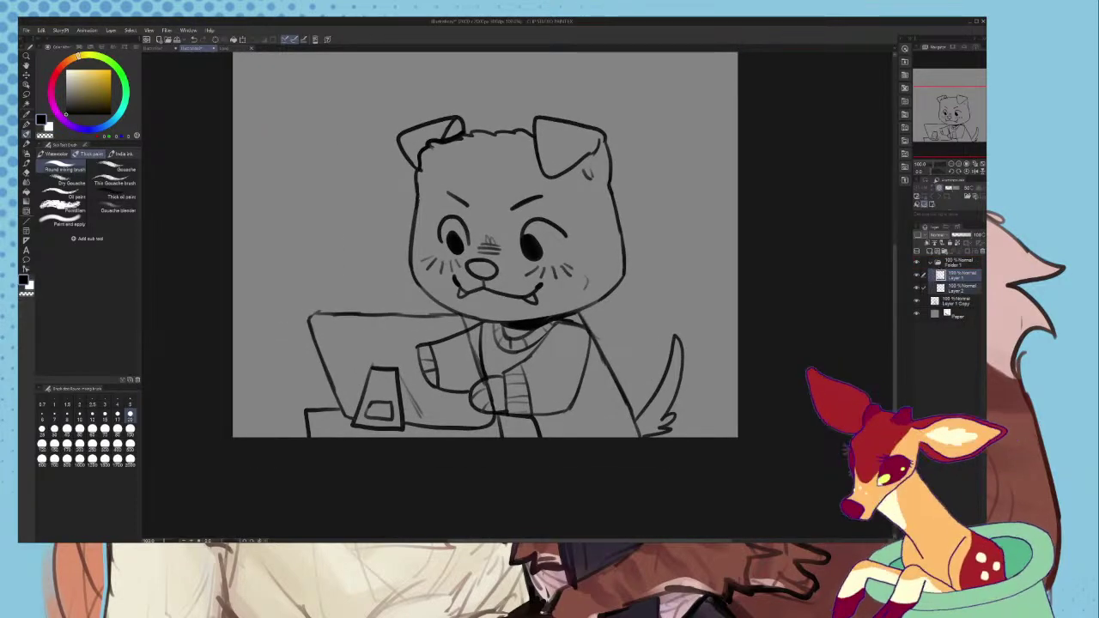
- Auto-select the area around the tablet and table on Layer 1, invert the selection, and make Layer 2 active
left_click(958, 276)
left_click(26, 105)
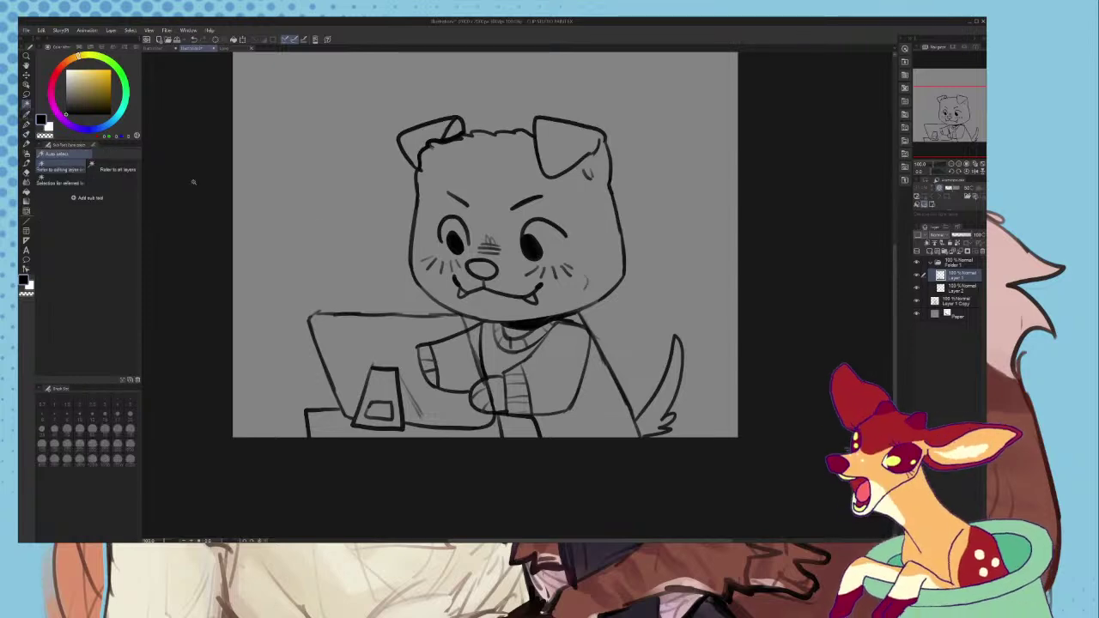
left_click(327, 212)
left_click(443, 448)
left_click(961, 288)
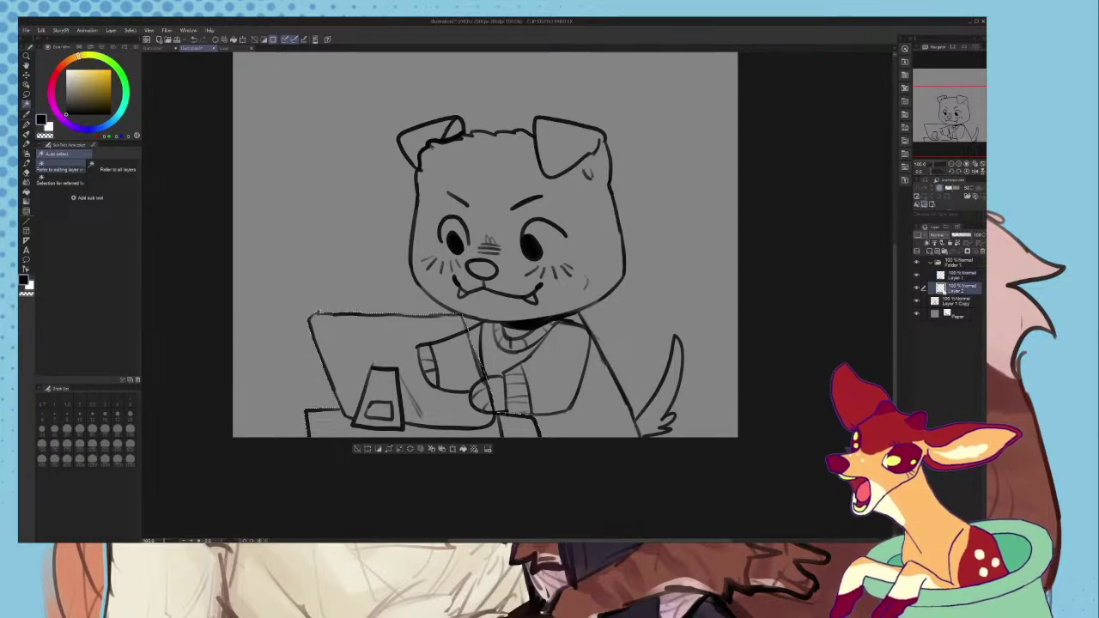
scroll(494, 380, "up", 3)
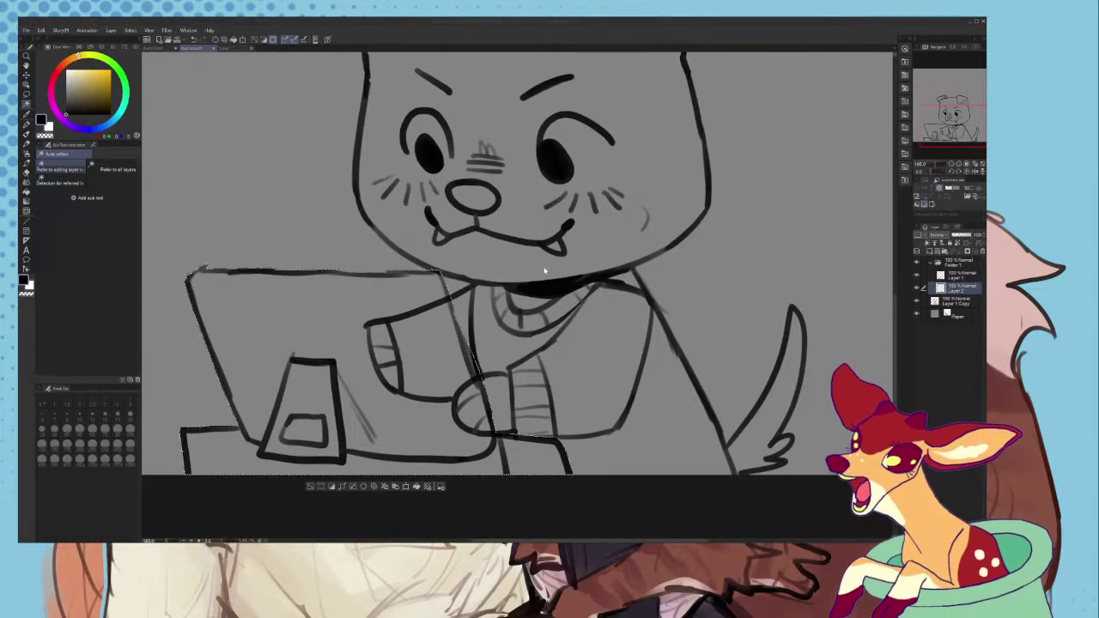
- Block in the tablet's back and stand with flat dark grey using the G-pen within the selection
left_click(27, 125)
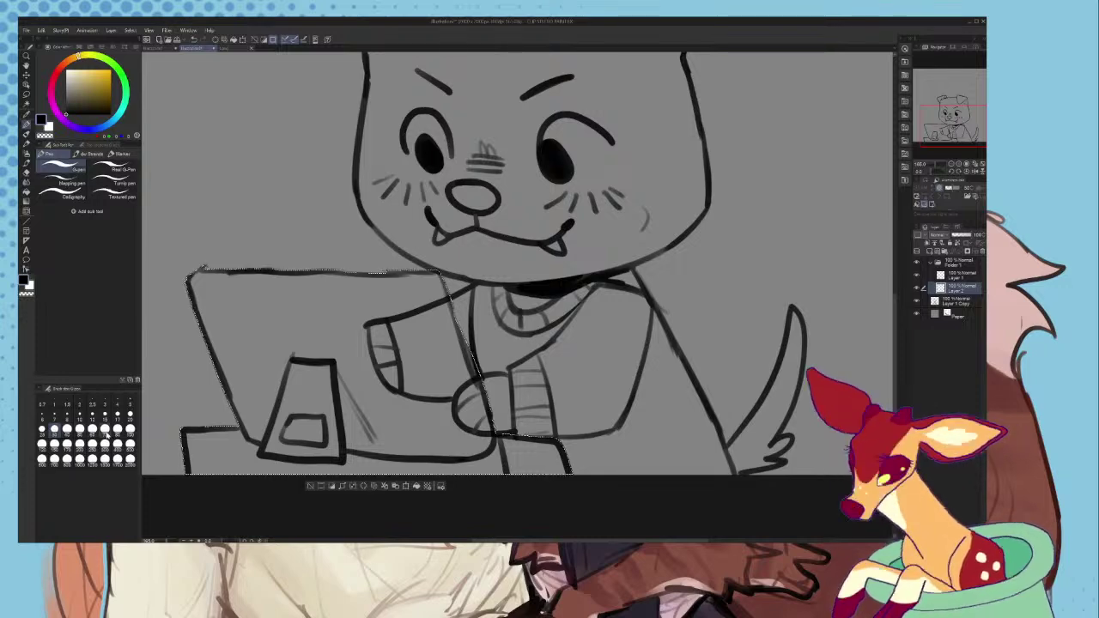
scroll(218, 384, "up", 2)
mouse_move(230, 376)
left_mouse_down()
mouse_move(257, 445)
mouse_move(316, 468)
mouse_move(363, 468)
mouse_move(279, 449)
mouse_move(303, 468)
mouse_move(383, 471)
mouse_move(385, 446)
mouse_move(471, 455)
mouse_move(383, 462)
mouse_move(558, 471)
mouse_move(616, 456)
mouse_move(637, 397)
left_mouse_up()
scroll(270, 438, "up", 3)
mouse_move(207, 331)
left_mouse_down()
mouse_move(563, 223)
mouse_move(541, 199)
mouse_move(414, 200)
mouse_move(572, 284)
mouse_move(604, 395)
mouse_move(595, 445)
mouse_move(571, 367)
mouse_move(551, 445)
mouse_move(296, 439)
mouse_move(358, 444)
mouse_move(236, 357)
mouse_move(193, 216)
mouse_move(343, 217)
mouse_move(536, 277)
mouse_move(534, 421)
mouse_move(421, 412)
mouse_move(252, 321)
mouse_move(267, 232)
mouse_move(471, 279)
mouse_move(509, 405)
mouse_move(488, 264)
mouse_move(295, 318)
mouse_move(351, 263)
mouse_move(486, 364)
mouse_move(320, 361)
mouse_move(271, 345)
mouse_move(484, 392)
left_mouse_up()
scroll(212, 240, "down", 1)
- Shade the tablet's upper back and the area beside its stand with dark blue-grey using the Gouache brush
key("b")
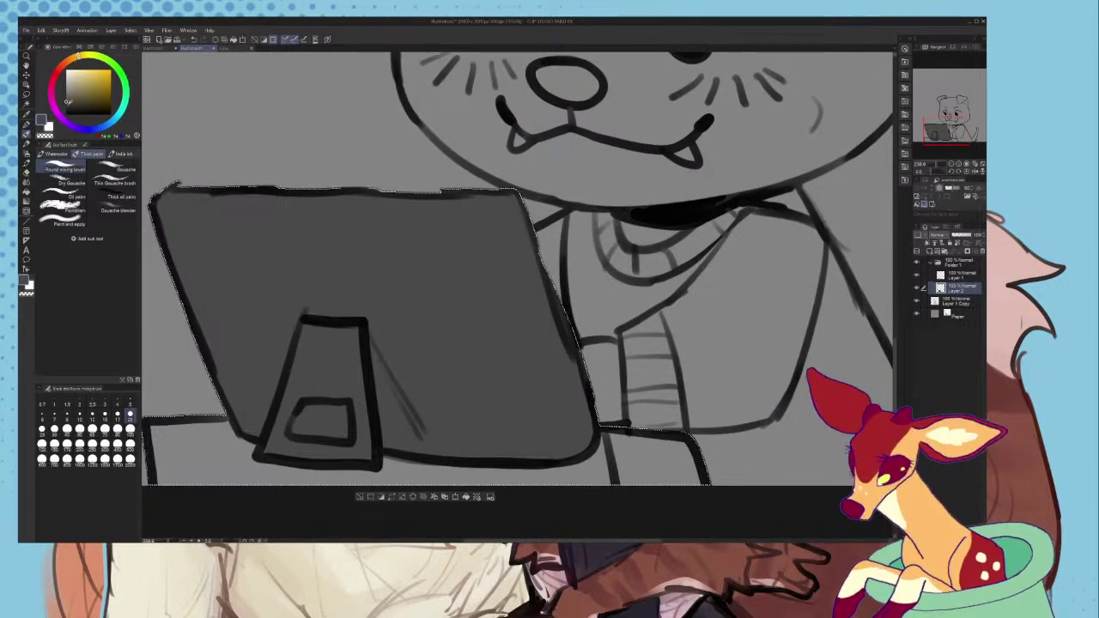
left_click(68, 104)
left_click(87, 130)
left_click_drag(371, 326, 481, 332)
key("ctrl+z")
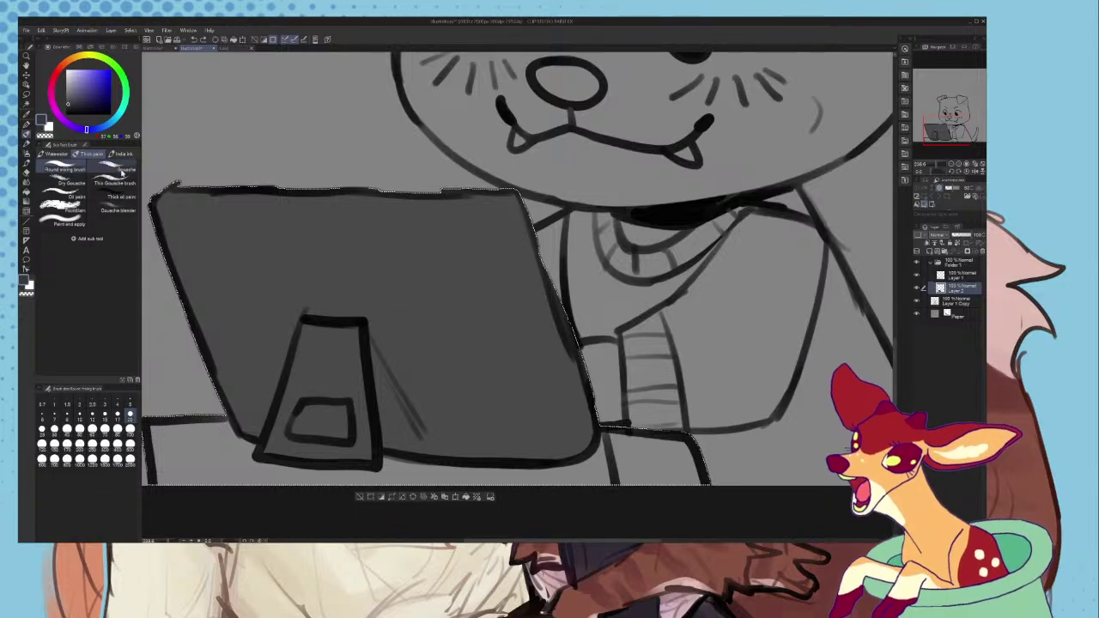
left_click(122, 172)
mouse_move(316, 357)
left_mouse_down()
mouse_move(352, 422)
mouse_move(394, 442)
mouse_move(398, 417)
mouse_move(365, 339)
mouse_move(388, 370)
mouse_move(387, 414)
left_mouse_up()
key("ctrl+z")
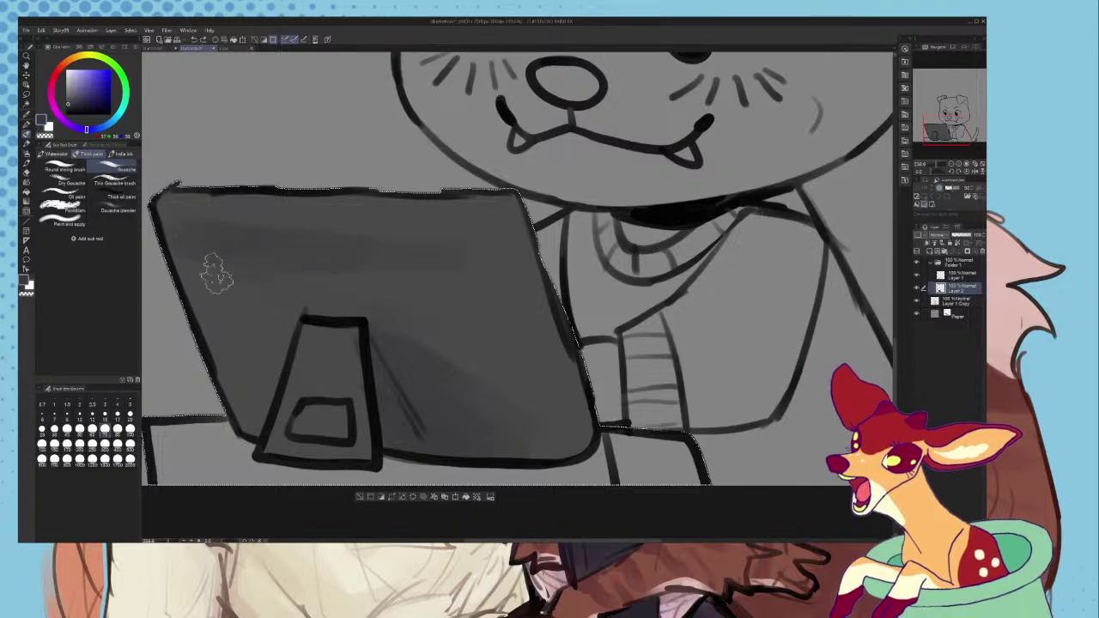
- Deepen the shading on the stand, above it and along its cast shadow with darker blue-grey strokes
scroll(483, 308, "down", 4)
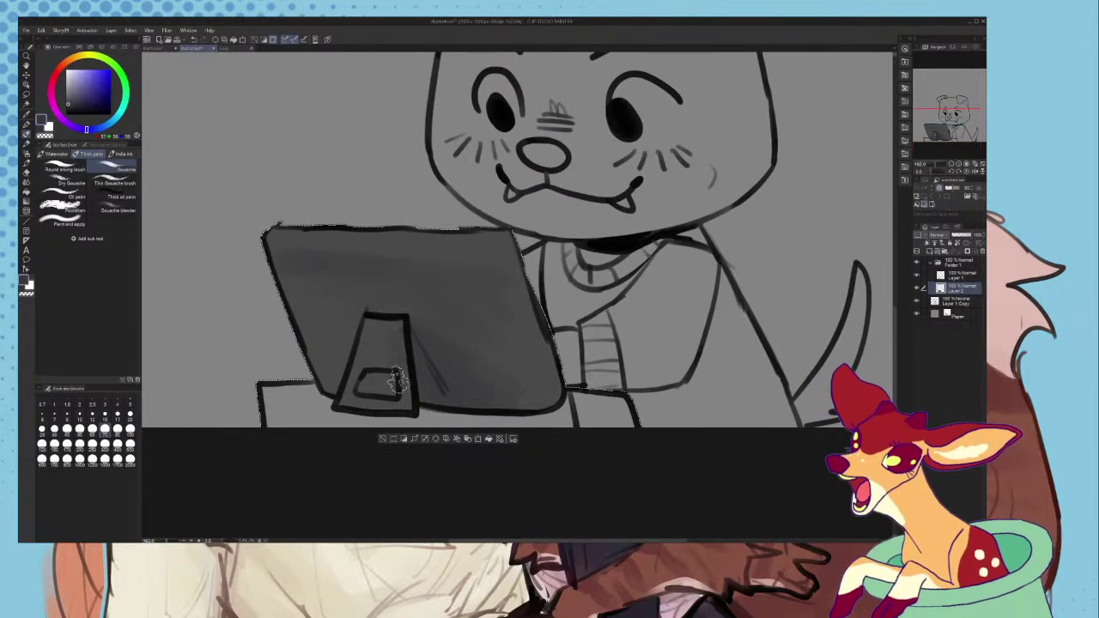
left_click_drag(396, 380, 362, 389)
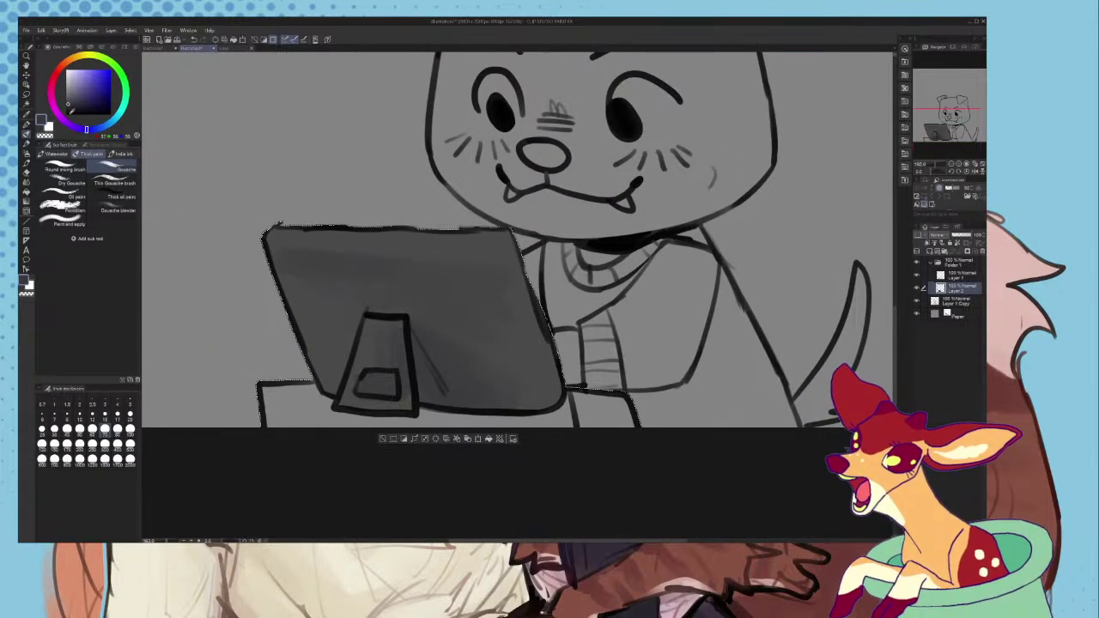
mouse_move(419, 279)
left_mouse_down()
mouse_move(490, 258)
mouse_move(408, 282)
left_mouse_up()
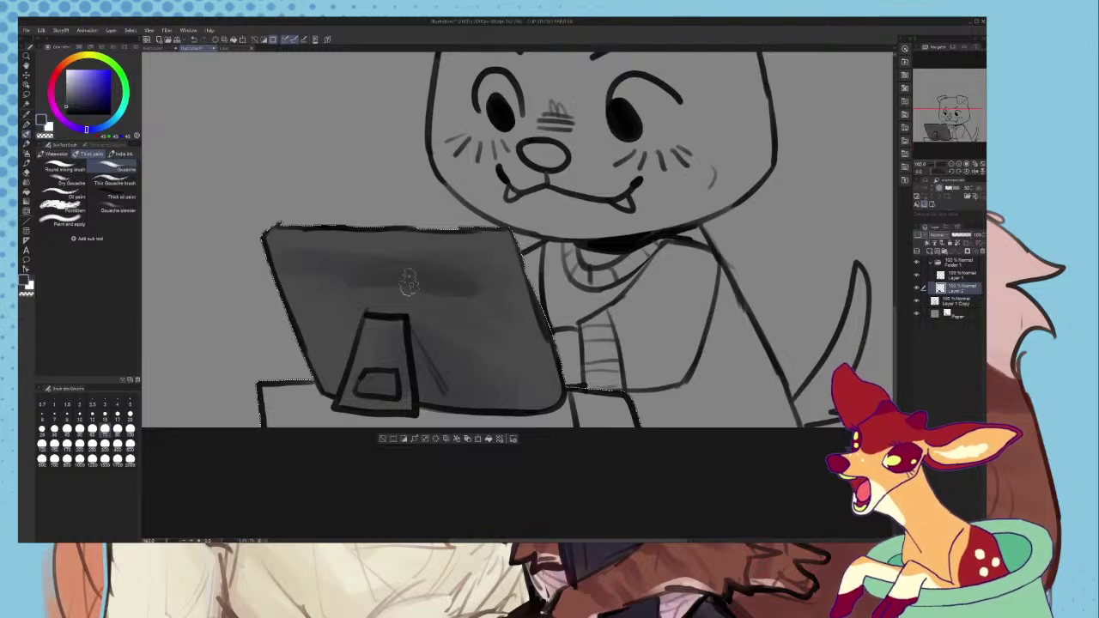
left_click_drag(434, 346, 421, 395)
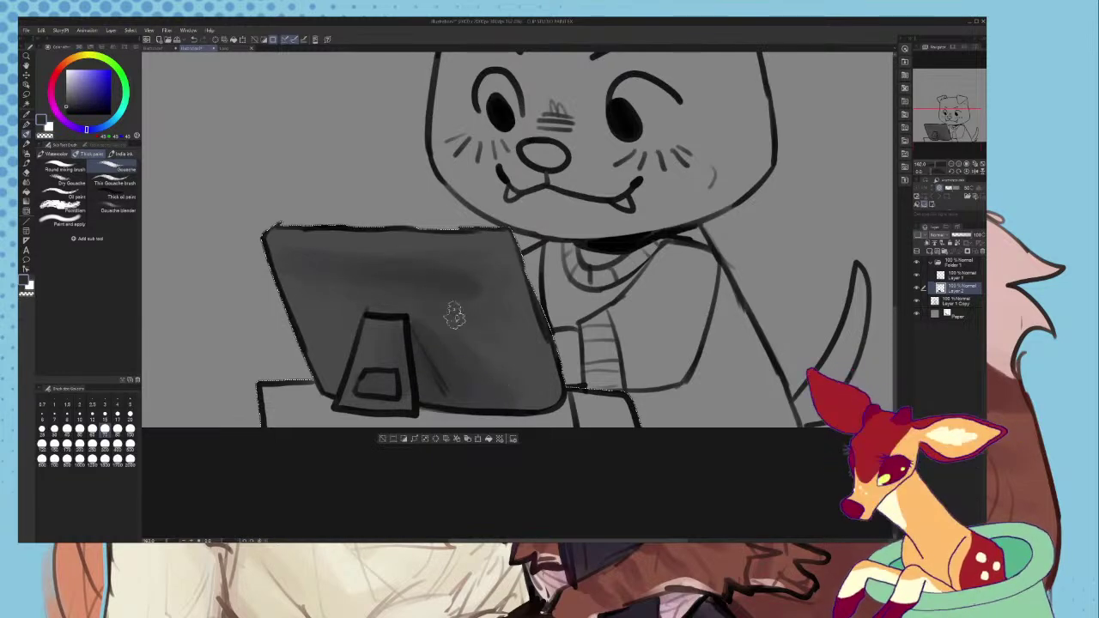
- Tint the tablet's back with a muted blue-grey, shifting the hue slightly from violet-blue toward blue
scroll(454, 316, "down", 2)
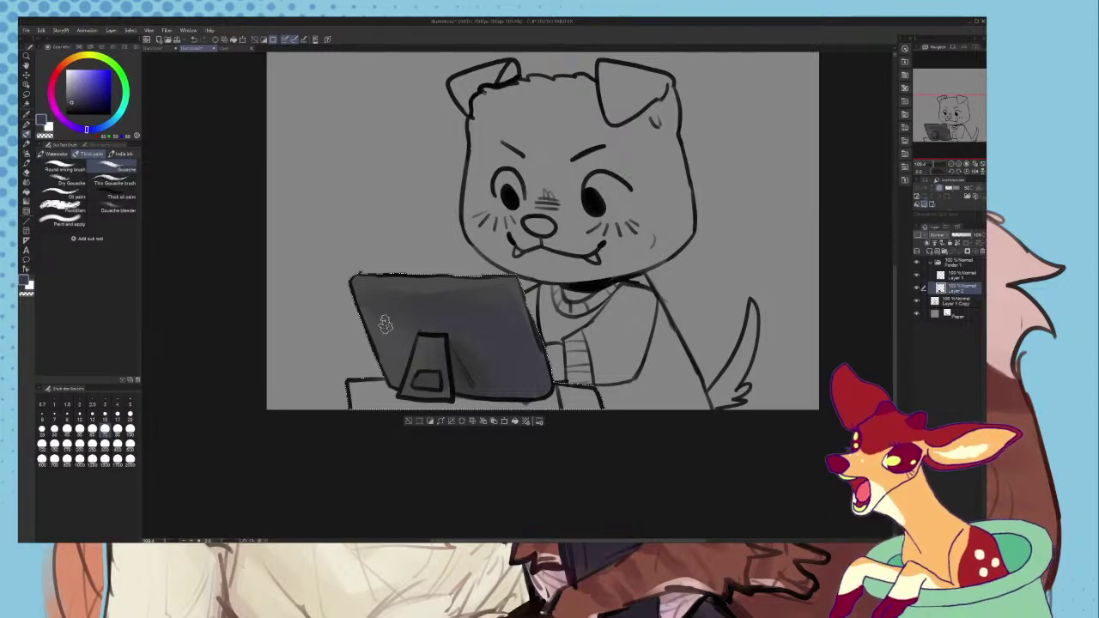
scroll(399, 318, "up", 2)
left_click(102, 128)
left_click(74, 101)
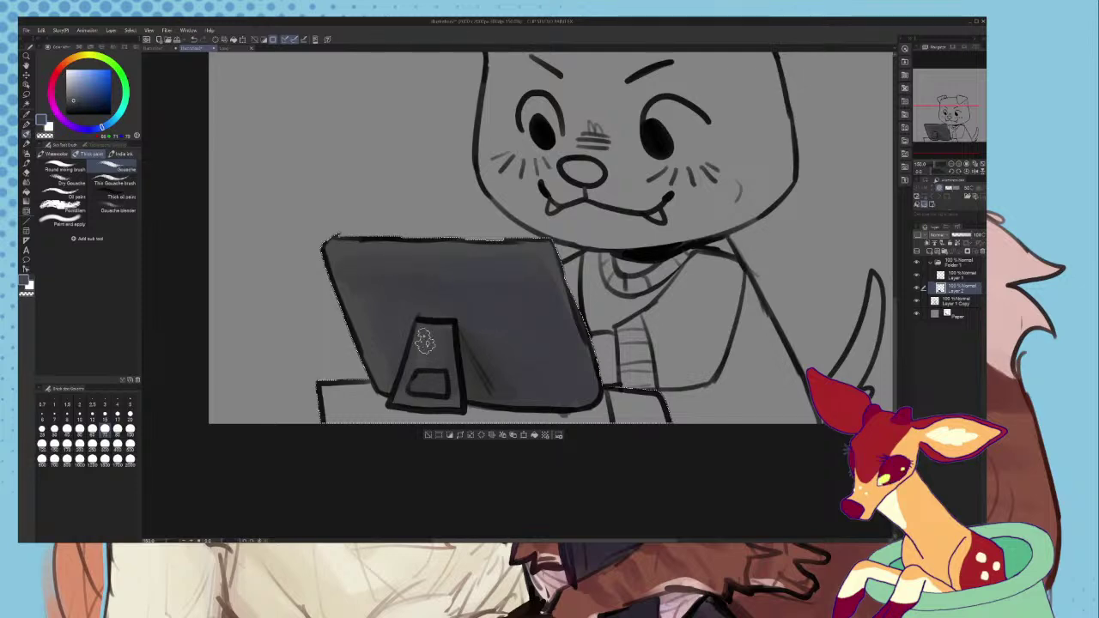
- Paint lighter grey-blue vertical strokes on the tablet's stand with a smaller Gouache brush
scroll(447, 386, "up", 3)
left_click(65, 94)
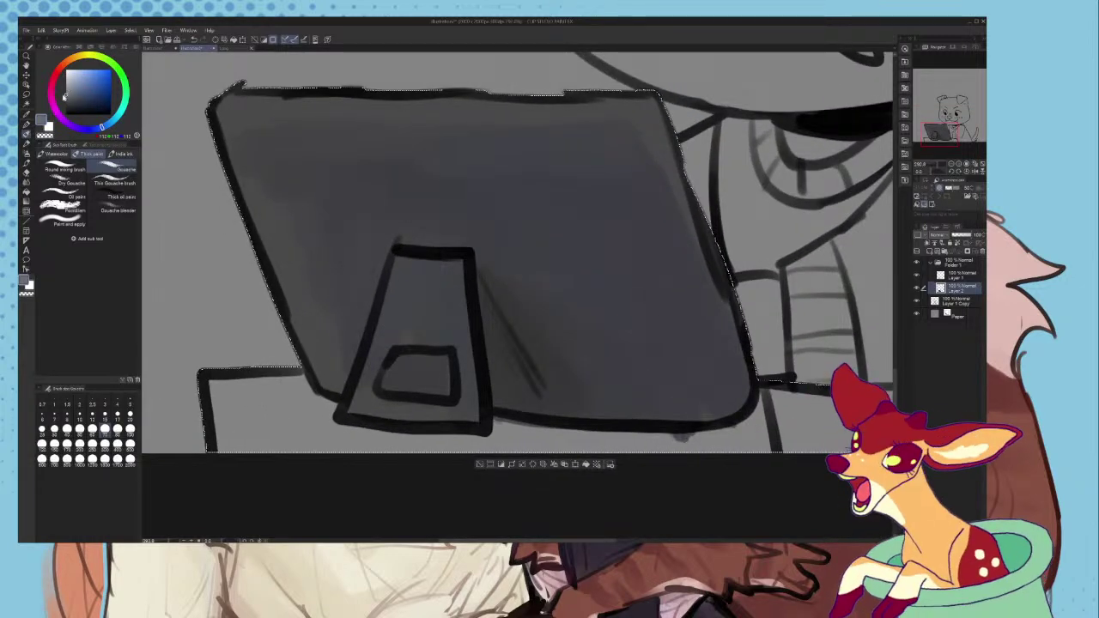
mouse_move(404, 284)
left_mouse_down()
mouse_move(378, 370)
mouse_move(408, 268)
mouse_move(394, 328)
mouse_move(401, 396)
left_mouse_up()
key("ctrl+z")
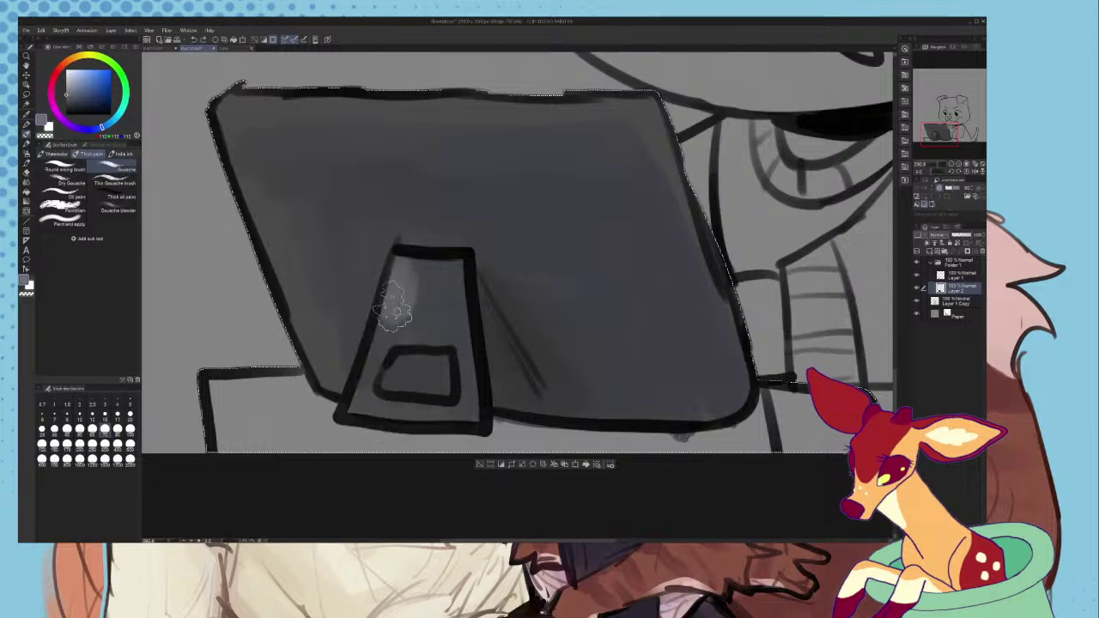
mouse_move(394, 297)
left_mouse_down()
mouse_move(365, 398)
mouse_move(395, 389)
mouse_move(408, 259)
mouse_move(392, 336)
mouse_move(405, 262)
mouse_move(388, 317)
mouse_move(388, 410)
left_mouse_up()
left_click(67, 430)
key("ctrl+z")
mouse_move(422, 261)
left_mouse_down()
mouse_move(401, 307)
mouse_move(419, 326)
left_mouse_up()
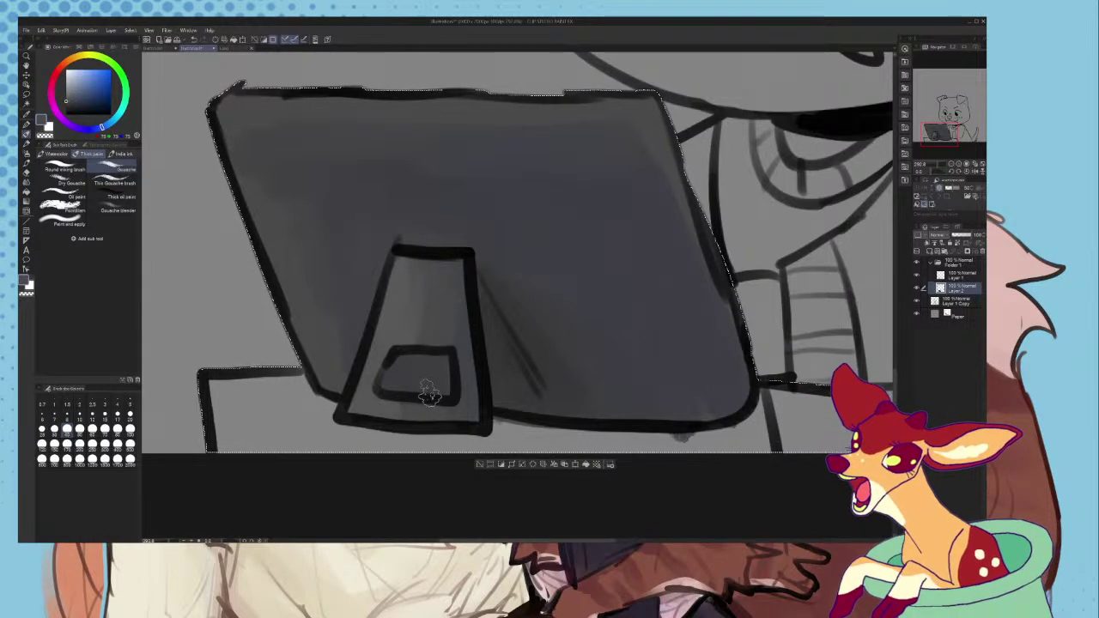
- Brush lighter grey along the outer side edge of the tablet's back and choose a dark navy paint colour
scroll(418, 284, "down", 2)
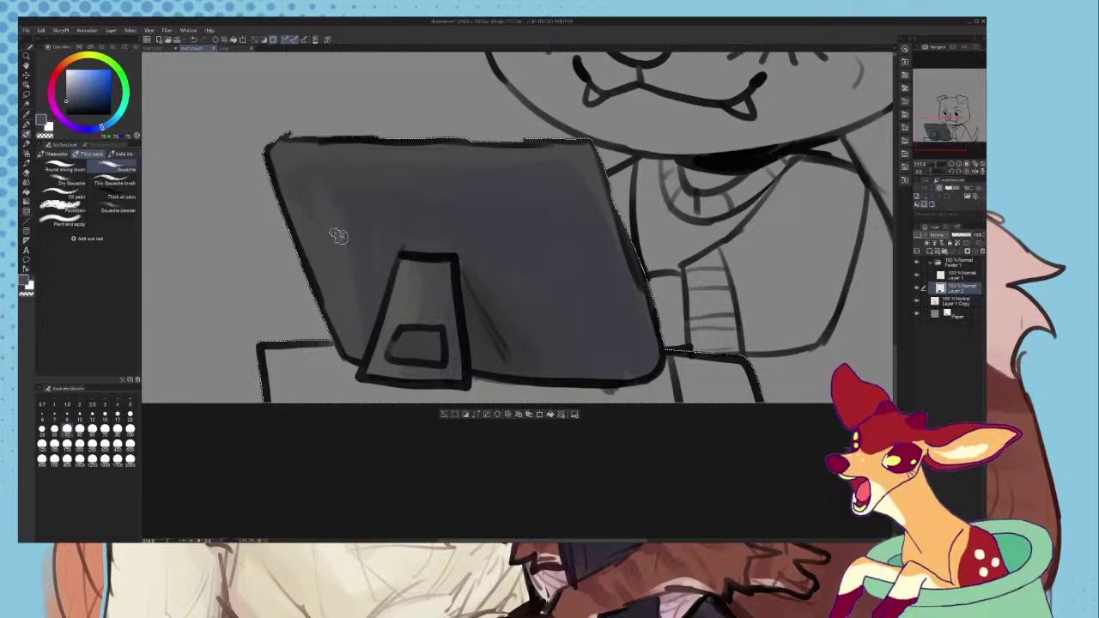
left_click(76, 48)
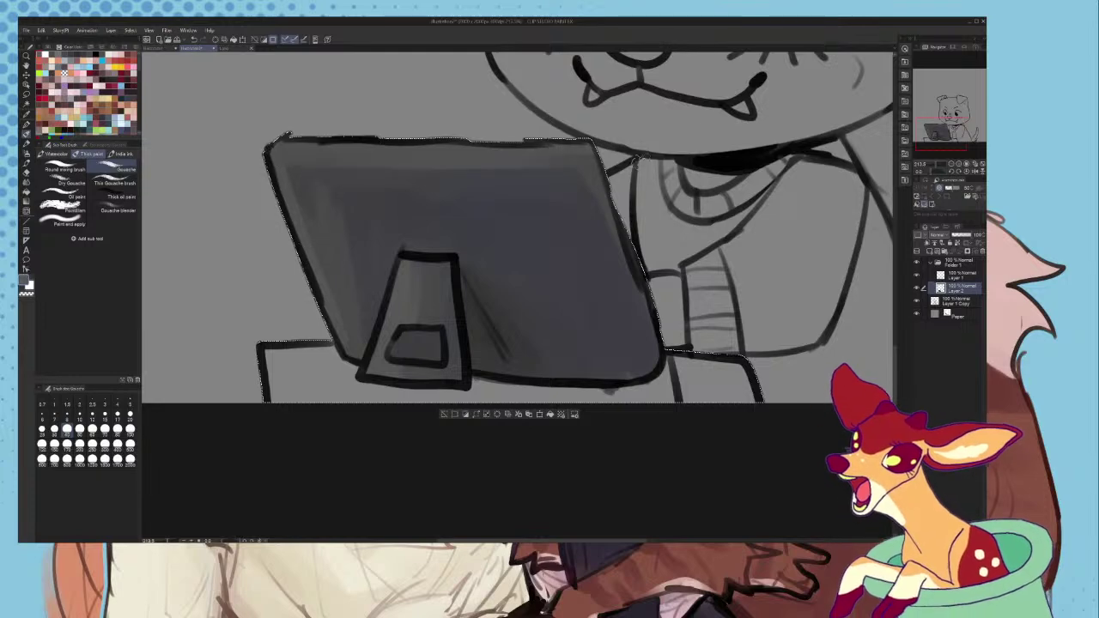
scroll(540, 180, "down", 2)
scroll(543, 188, "up", 1)
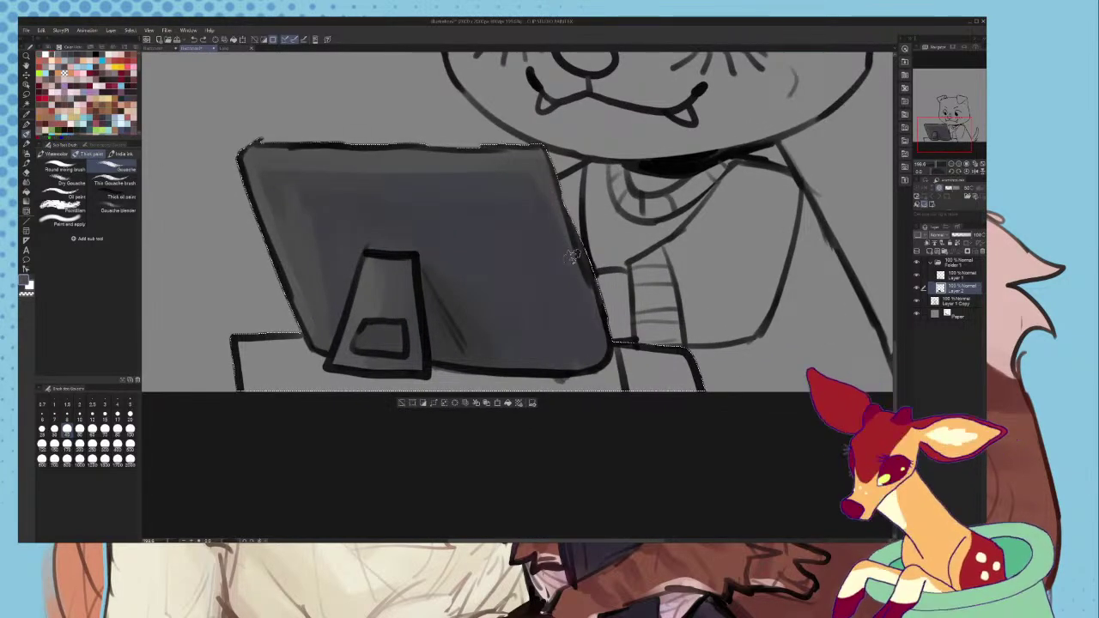
scroll(573, 256, "down", 3)
scroll(572, 256, "up", 2)
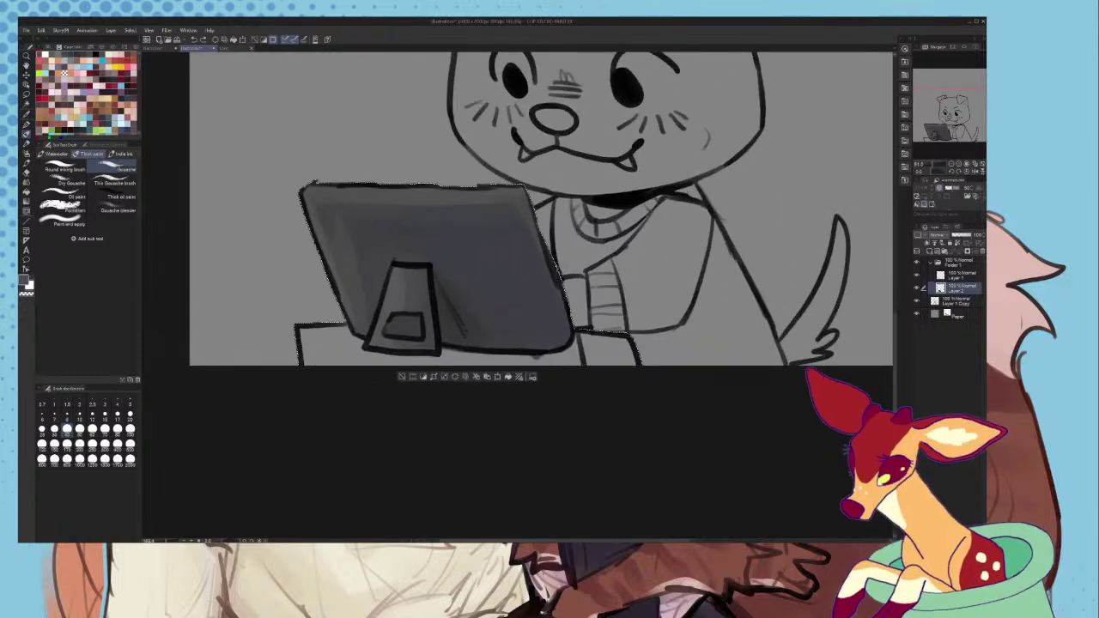
scroll(573, 256, "up", 2)
left_click(51, 49)
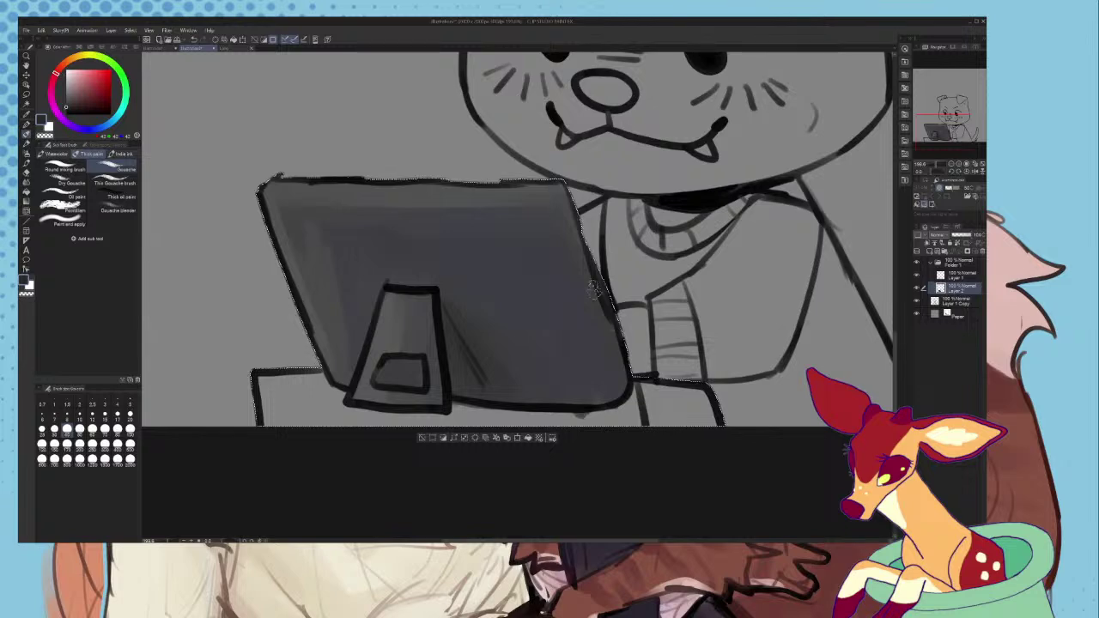
scroll(570, 404, "down", 3)
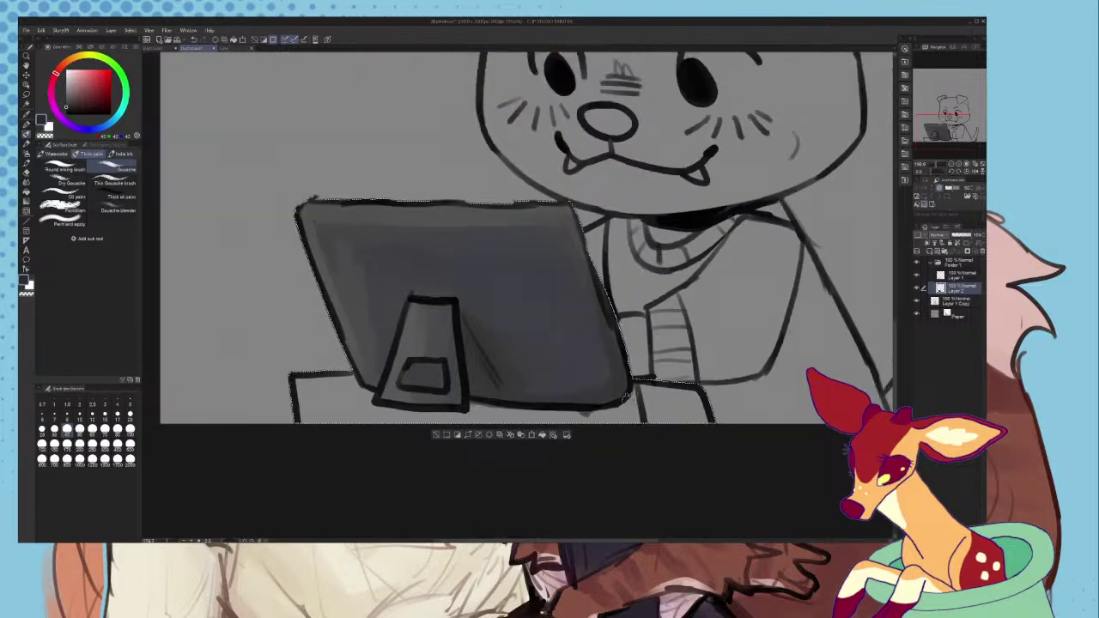
- Paint the desk beneath the tablet in a flat reddish-brown with the G-pen
scroll(570, 403, "up", 3)
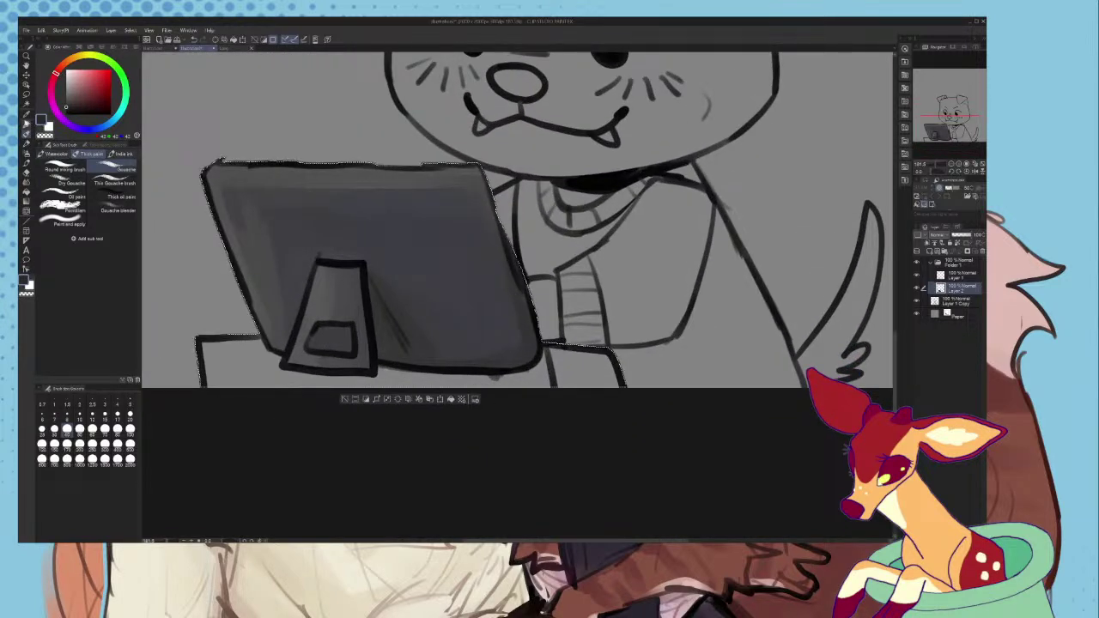
key("p")
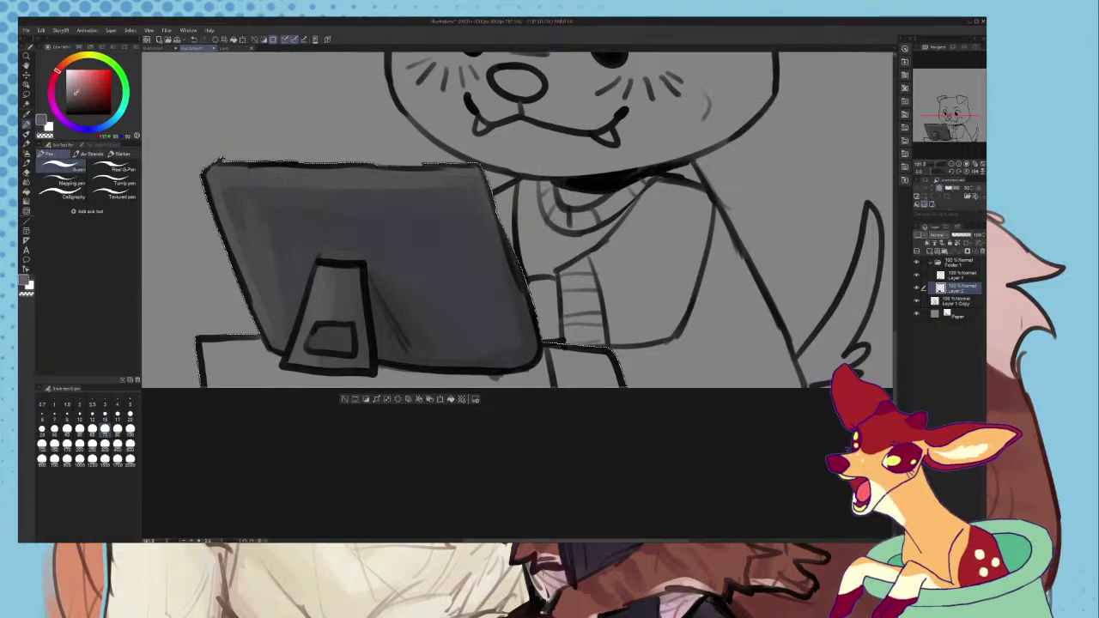
left_click_drag(60, 71, 64, 65)
mouse_move(218, 349)
left_mouse_down()
mouse_move(214, 368)
mouse_move(227, 370)
mouse_move(281, 328)
mouse_move(309, 356)
mouse_move(292, 395)
mouse_move(380, 405)
mouse_move(486, 369)
mouse_move(699, 417)
mouse_move(688, 367)
mouse_move(612, 365)
left_mouse_up()
scroll(232, 361, "up", 3)
scroll(267, 351, "up", 3)
scroll(689, 374, "down", 1)
mouse_move(726, 351)
left_mouse_down()
mouse_move(680, 377)
mouse_move(624, 388)
mouse_move(700, 334)
mouse_move(739, 350)
mouse_move(692, 344)
mouse_move(634, 375)
mouse_move(682, 386)
mouse_move(627, 379)
mouse_move(707, 342)
mouse_move(713, 360)
mouse_move(773, 347)
mouse_move(786, 395)
left_mouse_up()
key("ctrl+z")
key("ctrl+z")
key("ctrl+z")
scroll(378, 245, "down", 1)
scroll(432, 212, "down", 2)
scroll(537, 282, "up", 3)
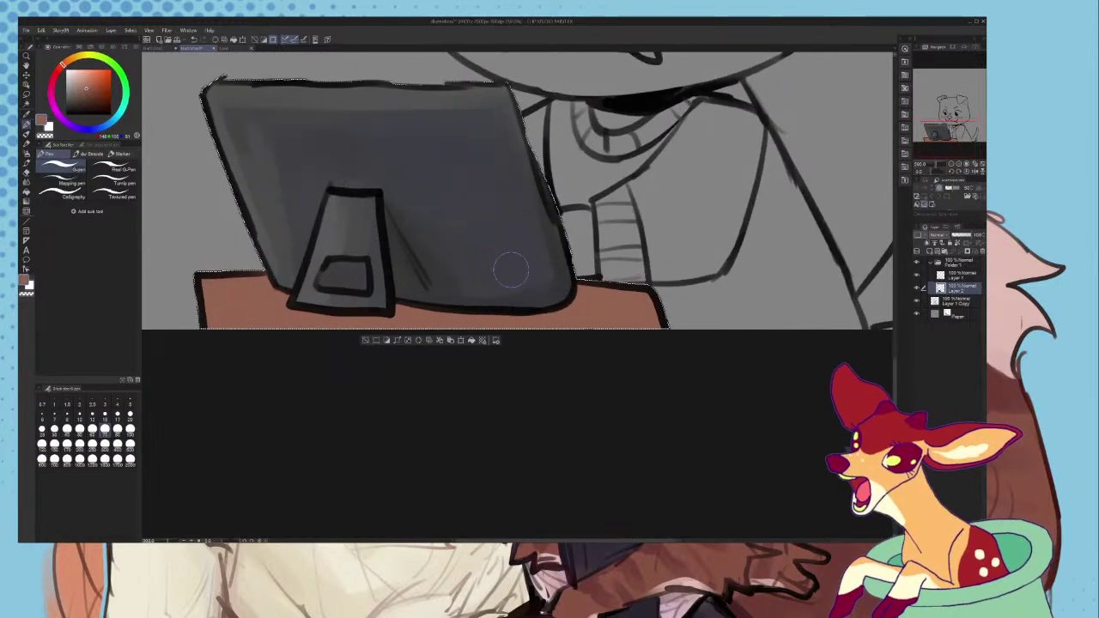
scroll(511, 262, "up", 1)
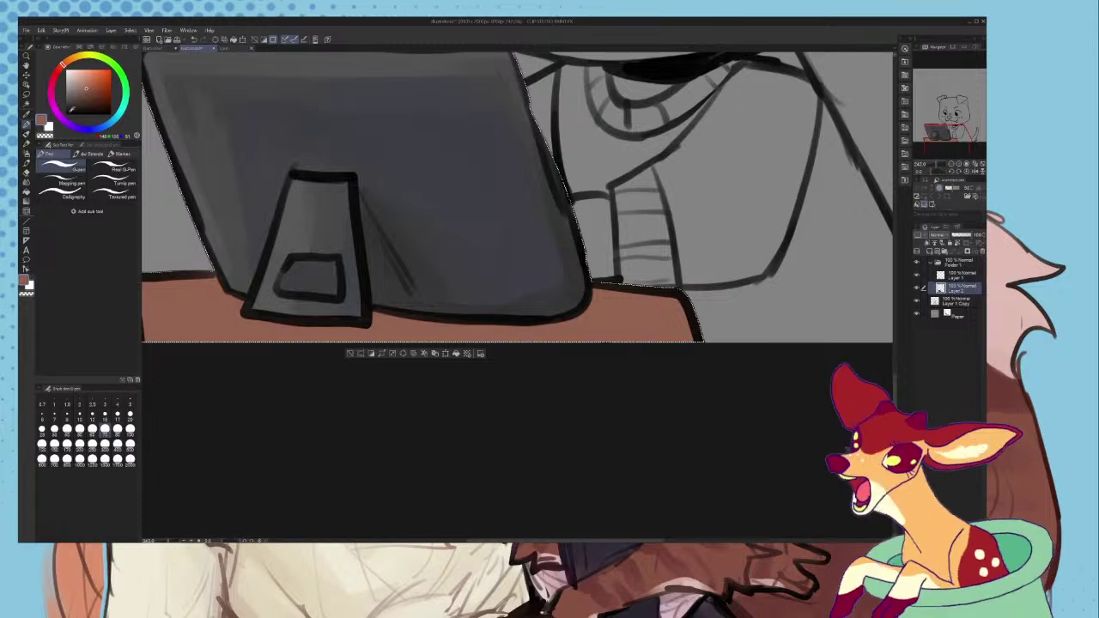
- Brush darker red-brown Gouache shading onto the desk around the tablet's base and stand
left_click(26, 135)
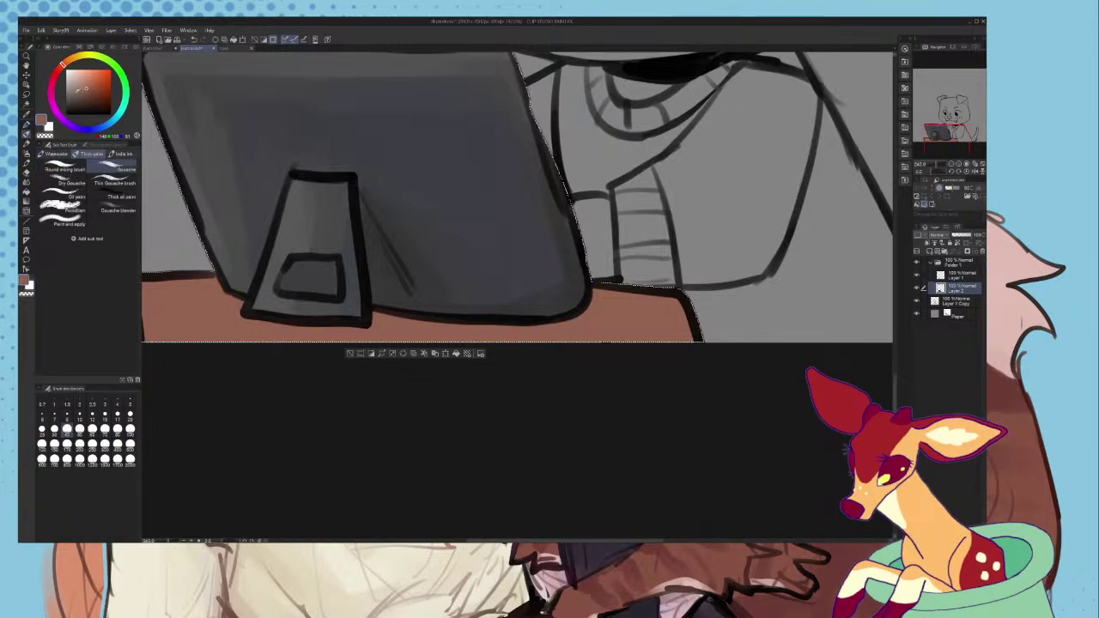
left_click(60, 67)
scroll(288, 267, "down", 2)
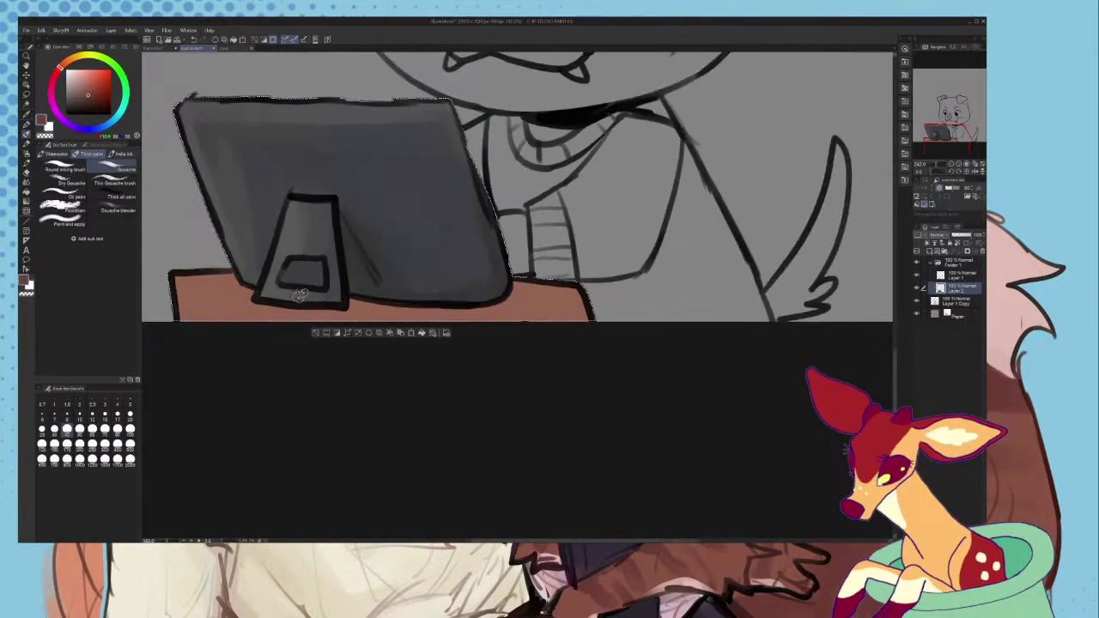
scroll(312, 310, "up", 2)
mouse_move(249, 311)
left_mouse_down()
mouse_move(329, 330)
mouse_move(316, 318)
mouse_move(388, 305)
mouse_move(495, 331)
mouse_move(457, 312)
mouse_move(597, 310)
mouse_move(582, 311)
mouse_move(593, 283)
mouse_move(603, 311)
left_mouse_up()
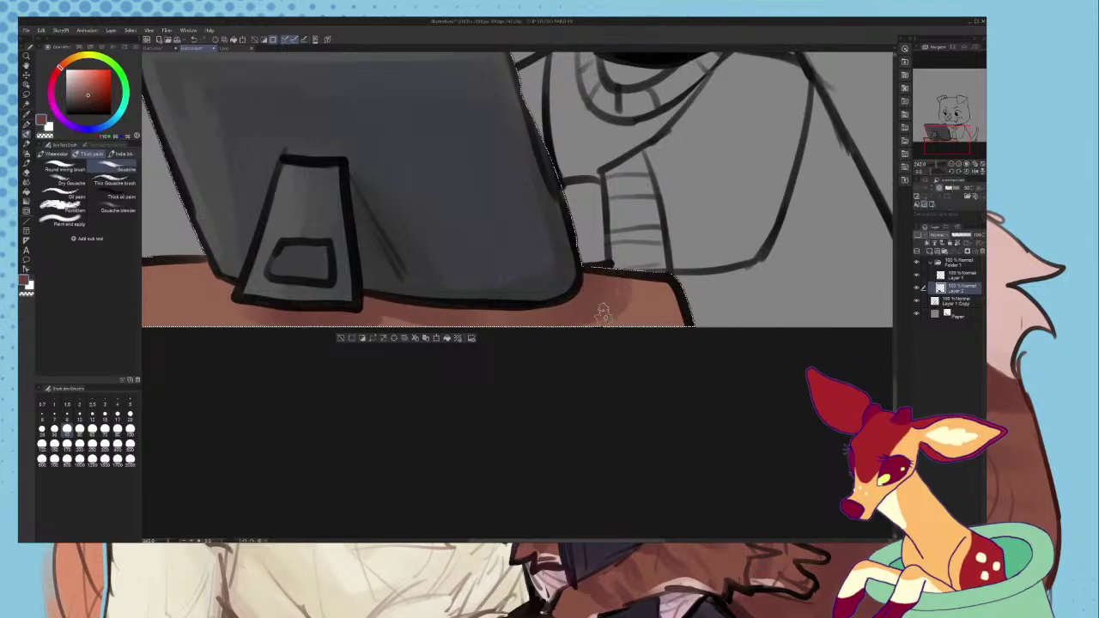
scroll(471, 339, "down", 2)
scroll(470, 338, "down", 1)
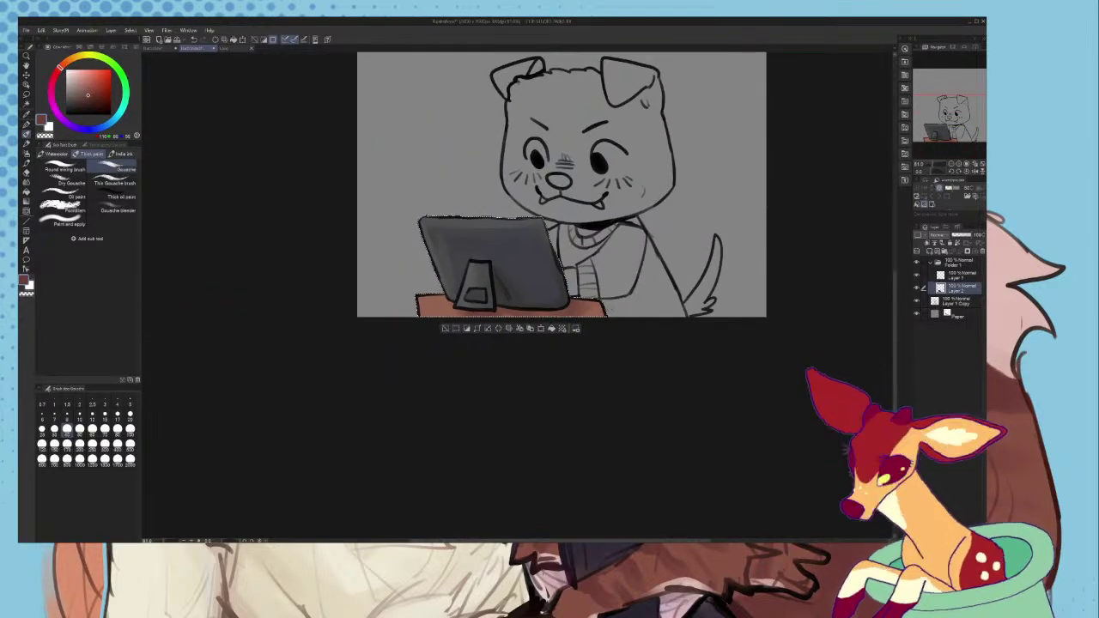
- Clear the selection and add darker horizontal Gouache streaks along the desk's front
scroll(542, 279, "up", 2)
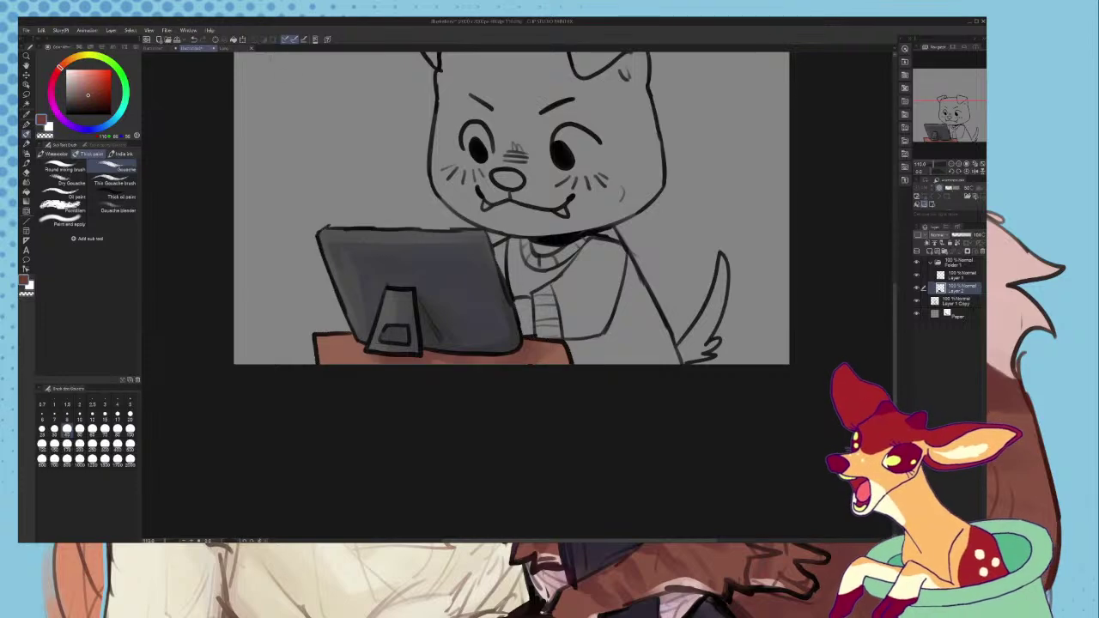
scroll(542, 279, "up", 1)
left_click_drag(341, 365, 621, 362)
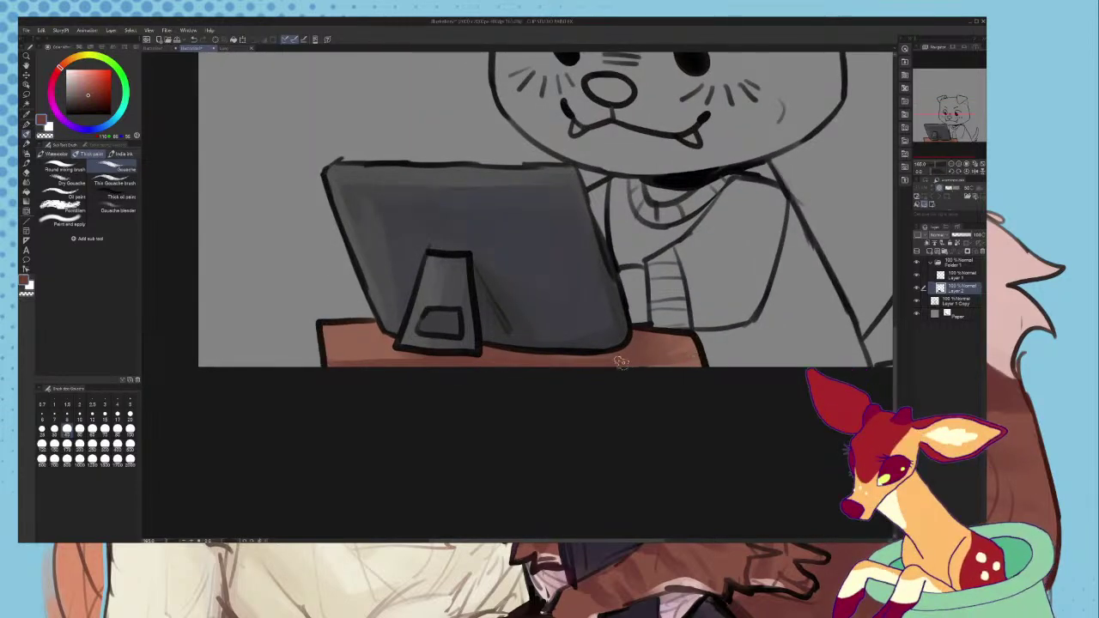
scroll(694, 365, "down", 2)
scroll(679, 361, "up", 3)
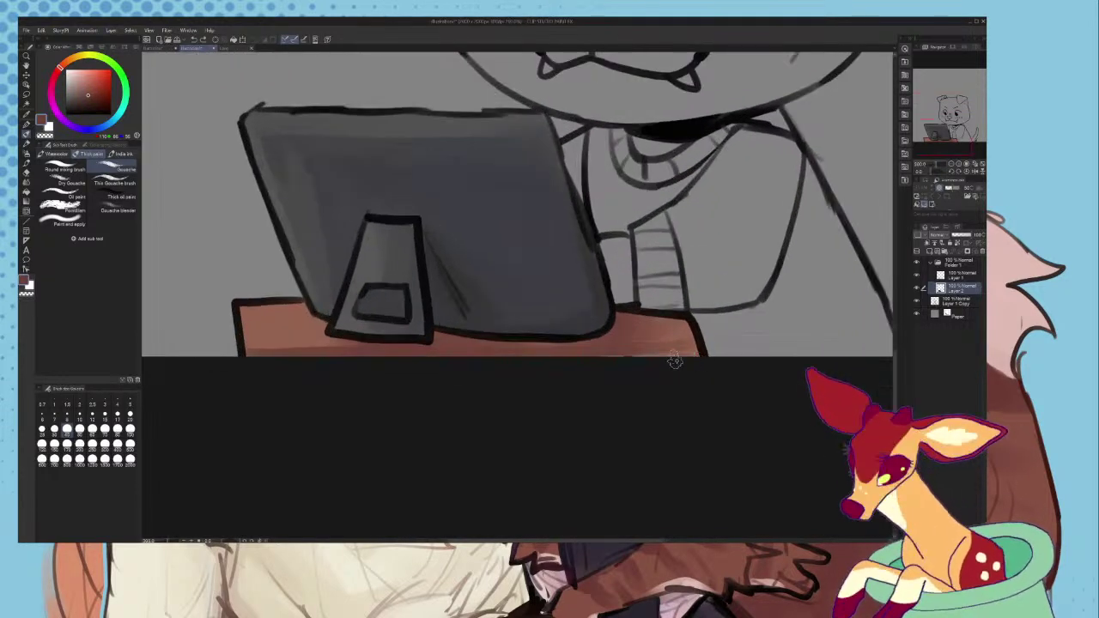
scroll(685, 325, "down", 2)
scroll(619, 353, "up", 1)
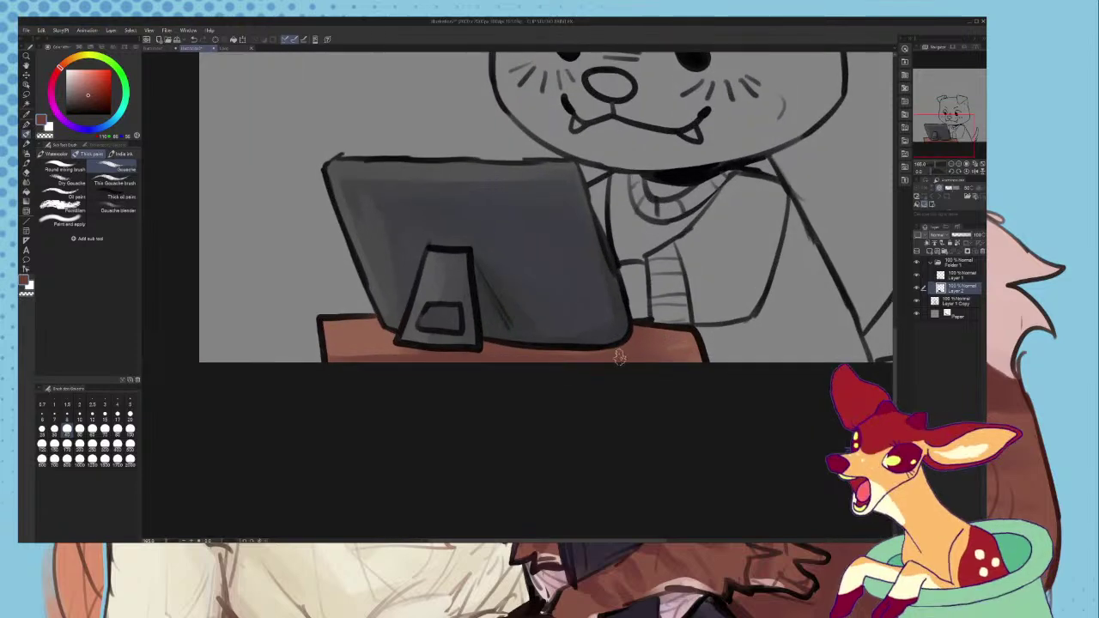
scroll(619, 352, "down", 2)
scroll(865, 268, "up", 1)
- Add a new layer between the dog's line art and the paper, keeping the line art layer active
left_click(955, 301)
left_click(917, 302)
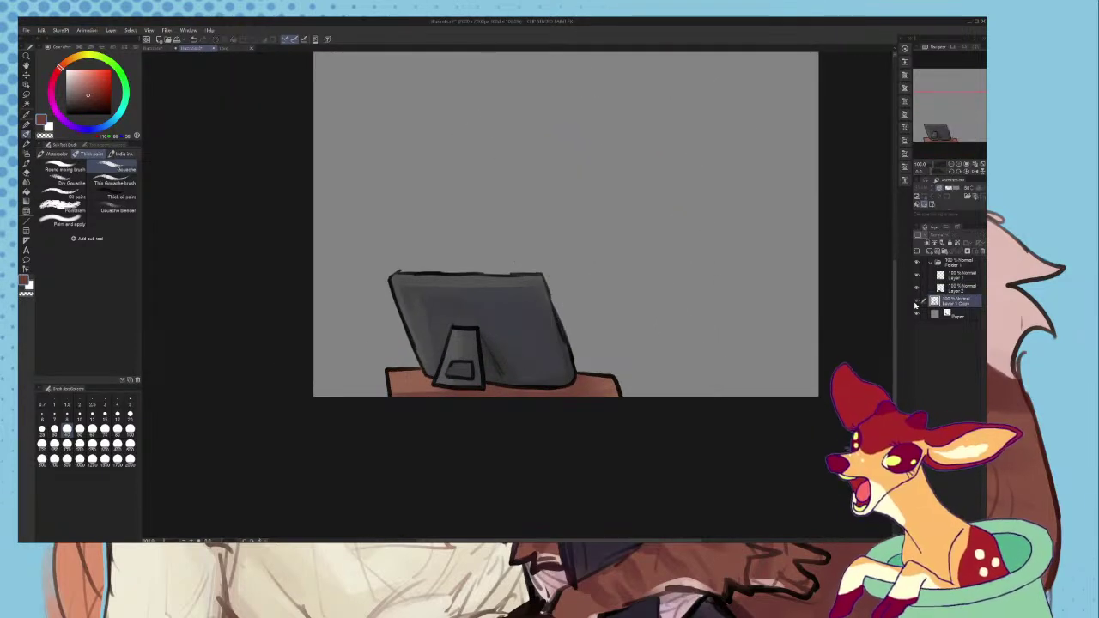
left_click(917, 301)
left_click(956, 315)
left_click(931, 250)
left_click(943, 302)
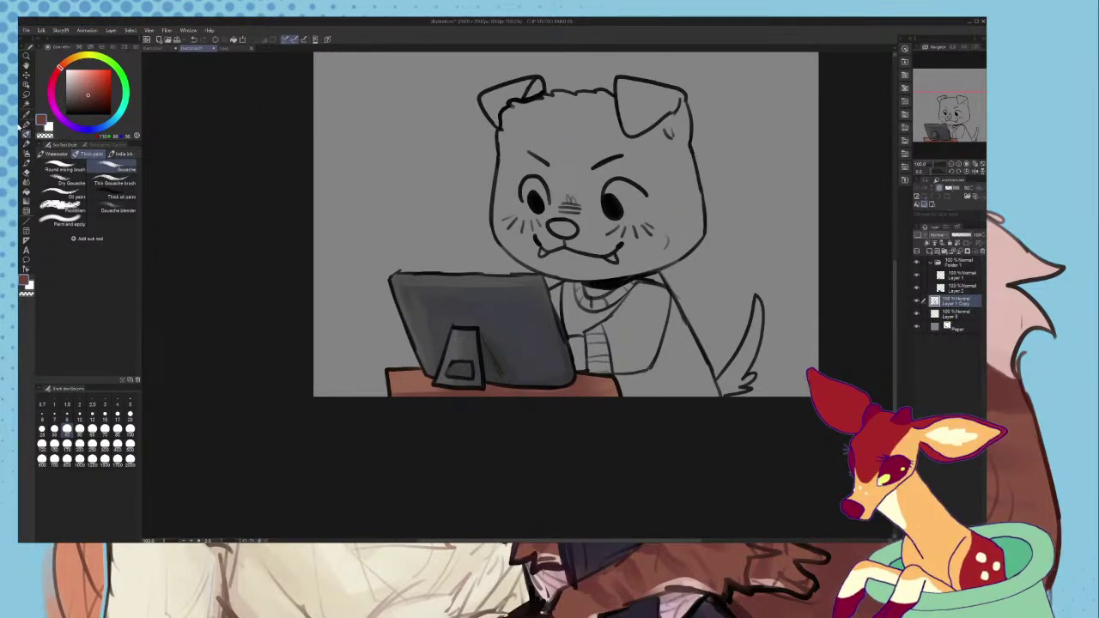
- Auto-select the background around the dog, invert it to the silhouette, and shrink the selection with the new layer active
left_click(26, 103)
left_click(746, 257)
scroll(660, 323, "up", 2)
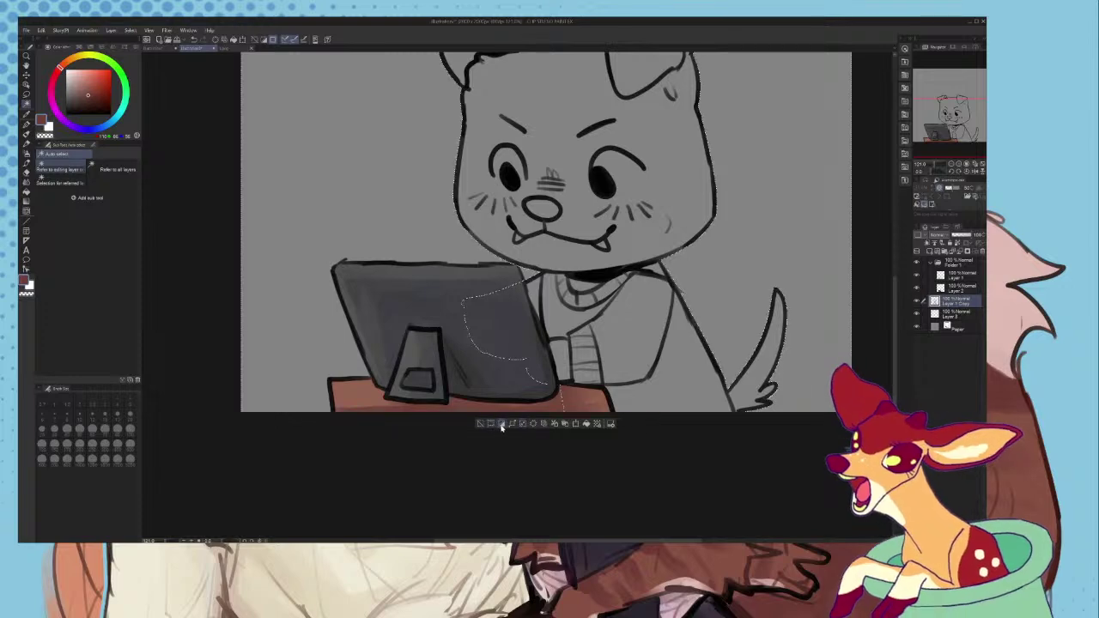
left_click(502, 425)
left_click(955, 315)
scroll(725, 410, "up", 4)
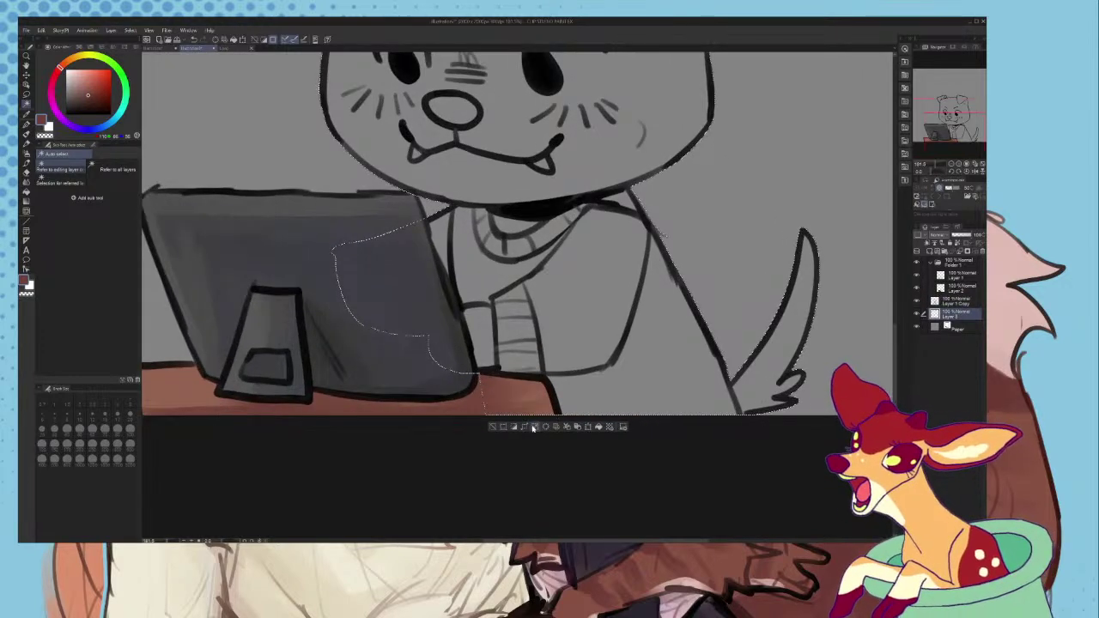
left_click(534, 427)
left_click(553, 276)
scroll(550, 284, "down", 3)
scroll(550, 258, "up", 1)
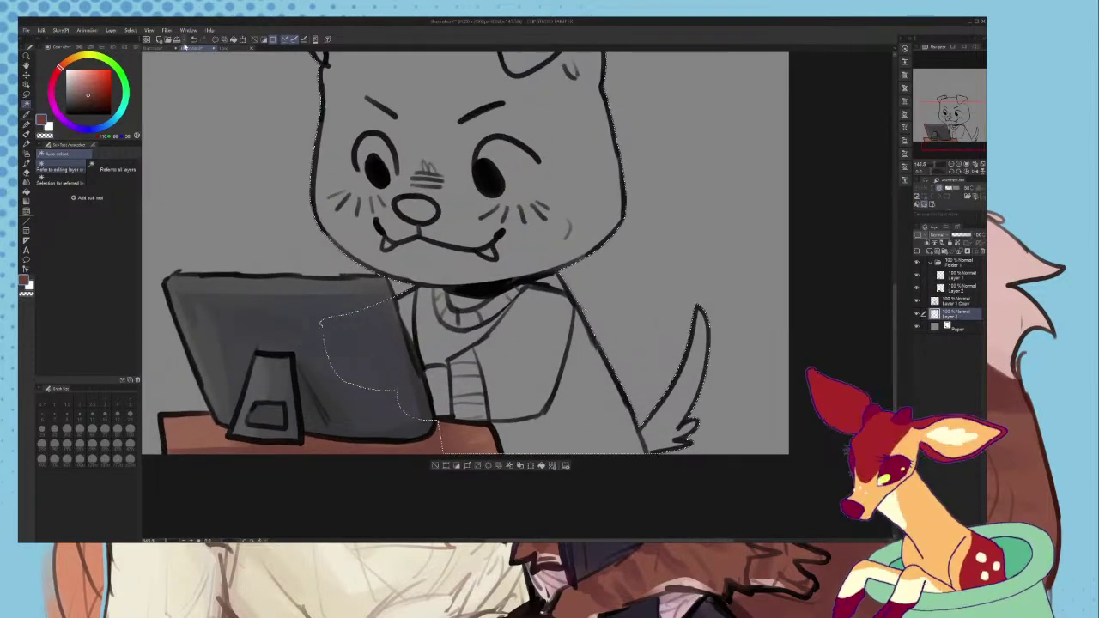
- Sample the tan-orange fur colour from the dog's face in the couple reference illustration and return to the drawing
left_click(228, 51)
left_click(198, 50)
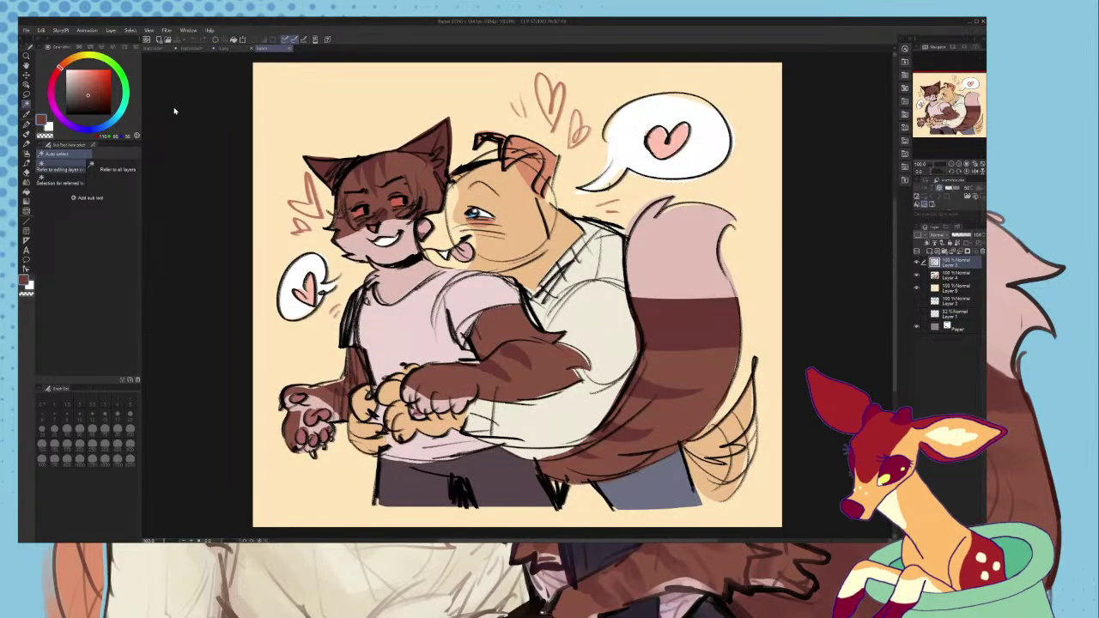
scroll(174, 111, "up", 2)
scroll(175, 110, "down", 1)
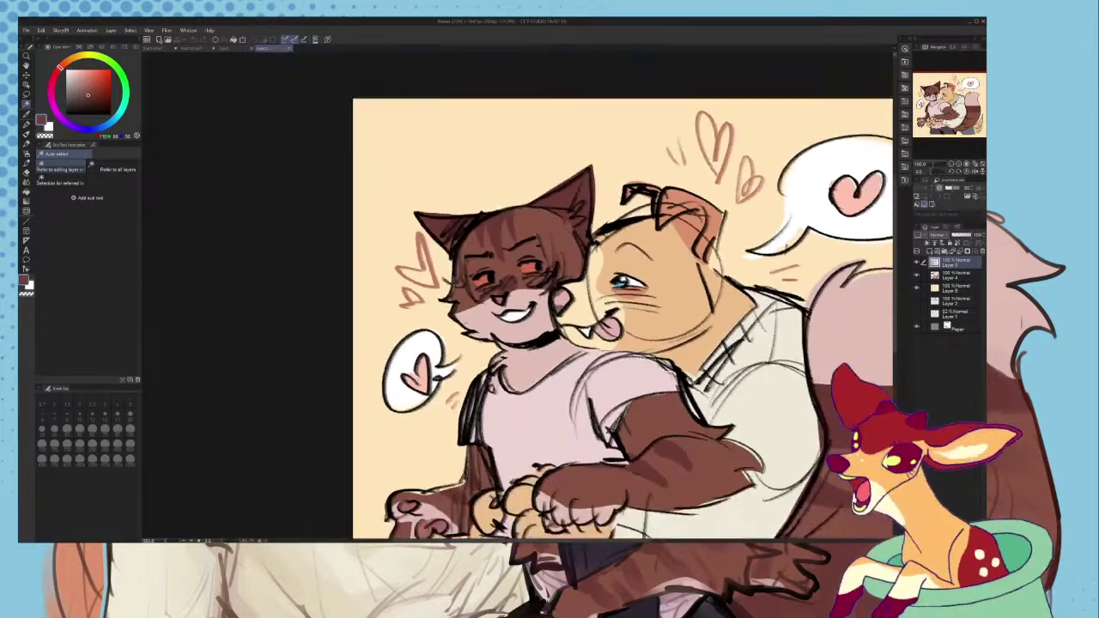
scroll(172, 146, "up", 4)
left_click(27, 114)
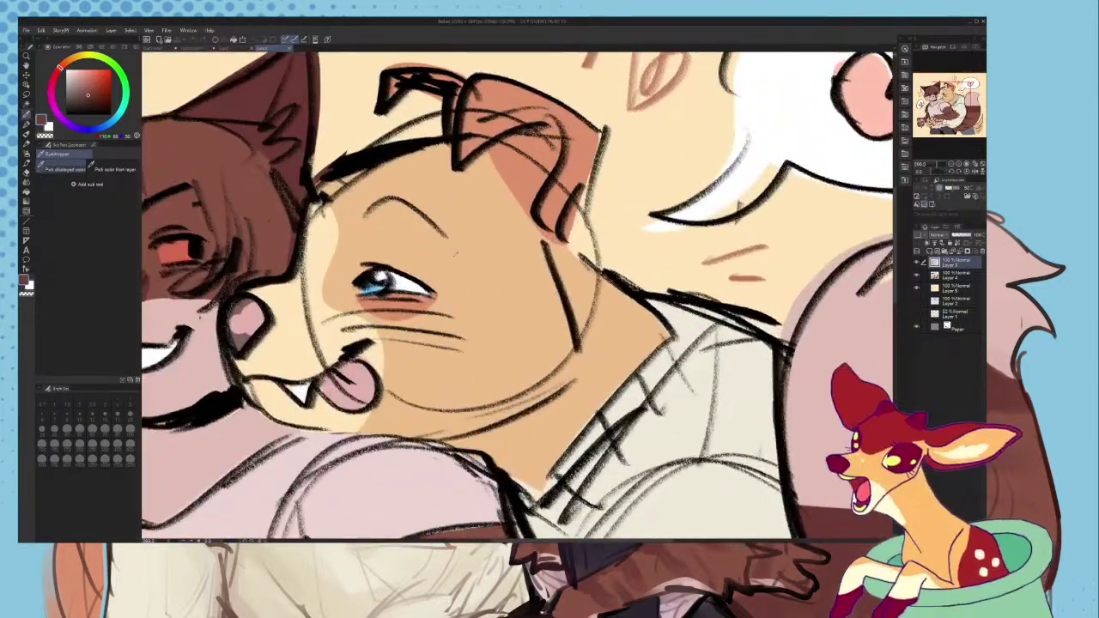
left_click(483, 287)
left_click(233, 49)
left_click(200, 49)
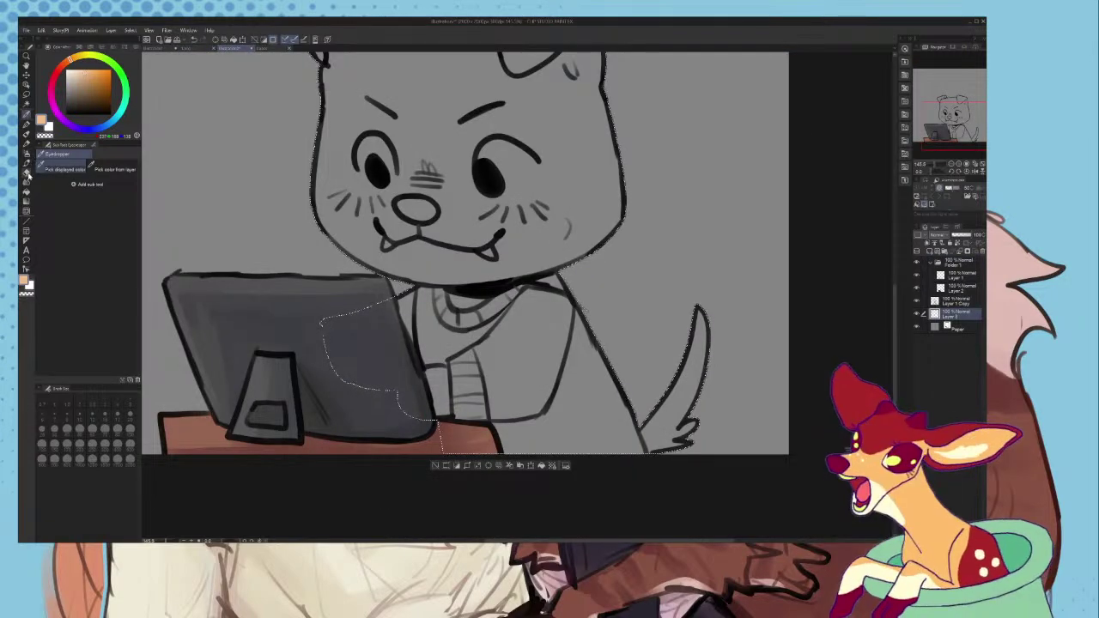
- Fill the selected dog silhouette with the sampled tan-orange on the new layer
left_click(27, 173)
left_click(26, 192)
left_click(423, 259)
scroll(423, 260, "down", 3)
scroll(488, 290, "up", 3)
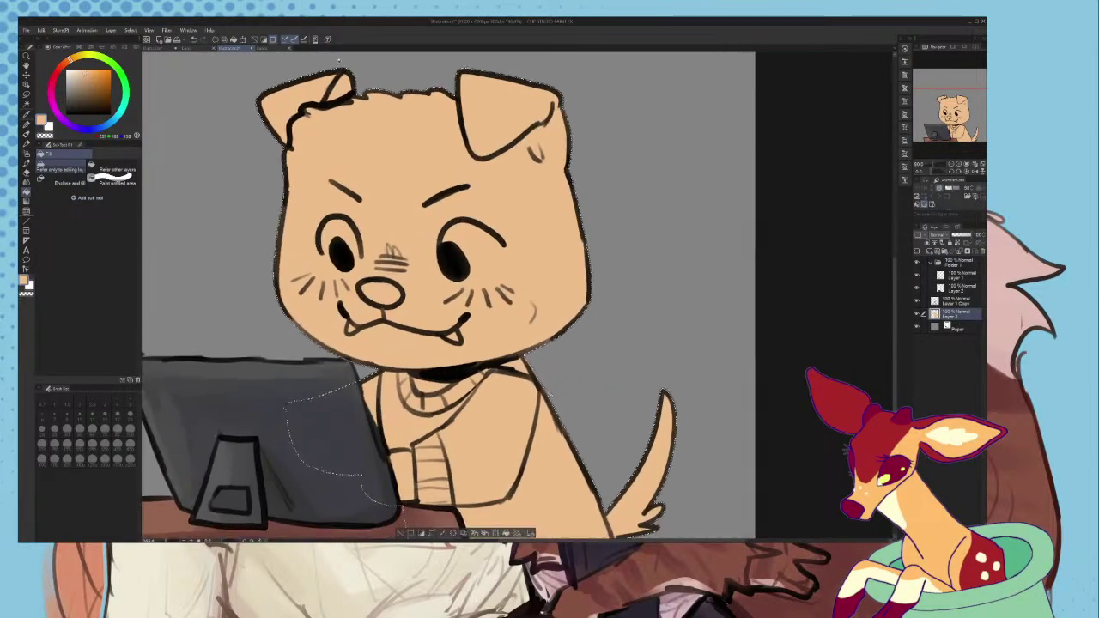
- Sample the cream muzzle colour from the reference and paint the dog's muzzle and forehead blaze with the G-pen
left_click(263, 49)
left_click(27, 115)
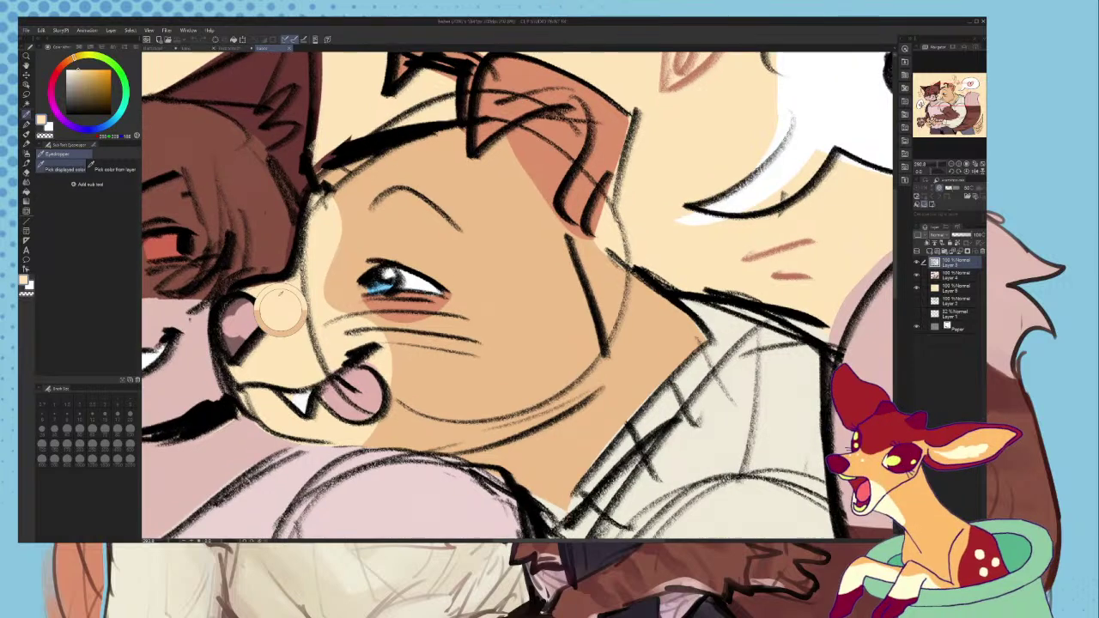
left_click(203, 49)
left_click(26, 125)
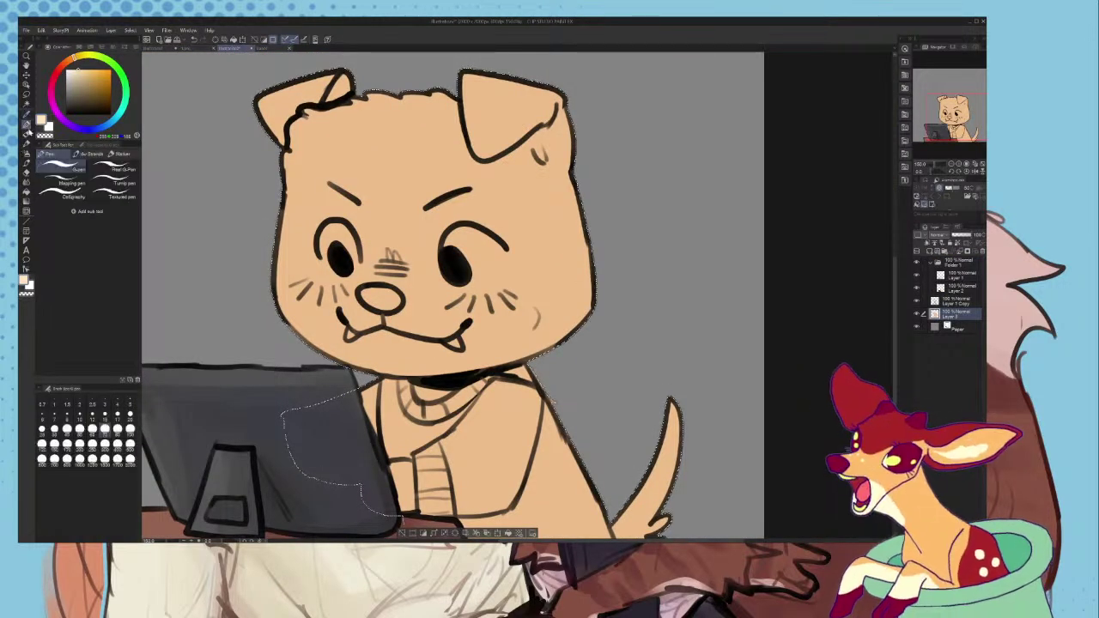
scroll(380, 277, "up", 1)
mouse_move(368, 299)
left_mouse_down()
mouse_move(371, 335)
mouse_move(418, 333)
left_mouse_up()
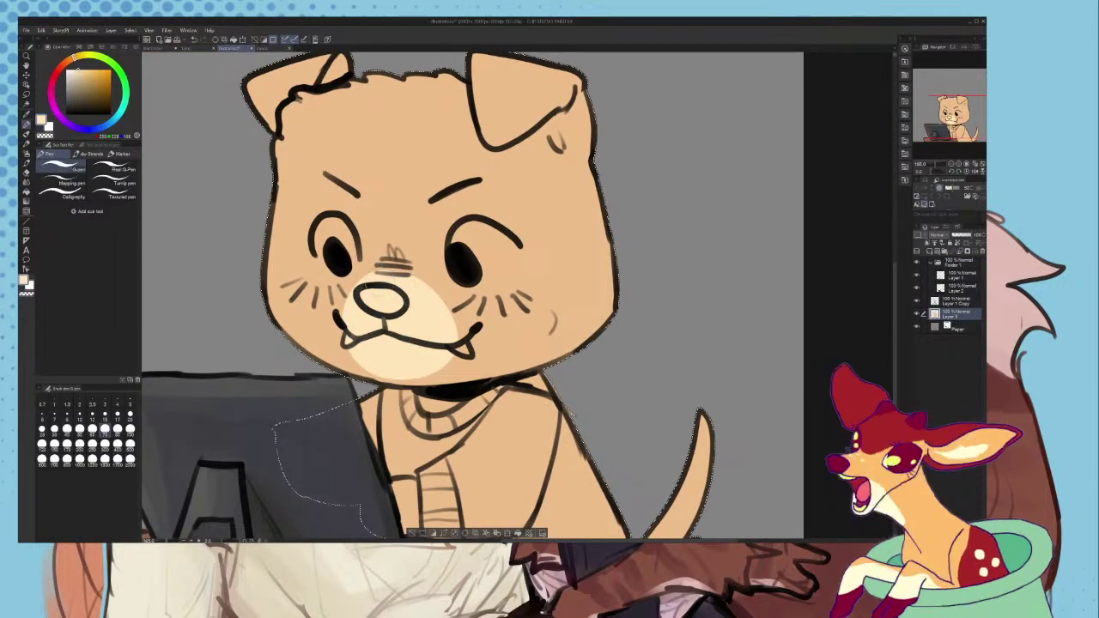
left_click_drag(398, 288, 344, 371)
mouse_move(378, 267)
left_mouse_down()
mouse_move(400, 172)
mouse_move(458, 361)
left_mouse_up()
scroll(455, 356, "down", 2)
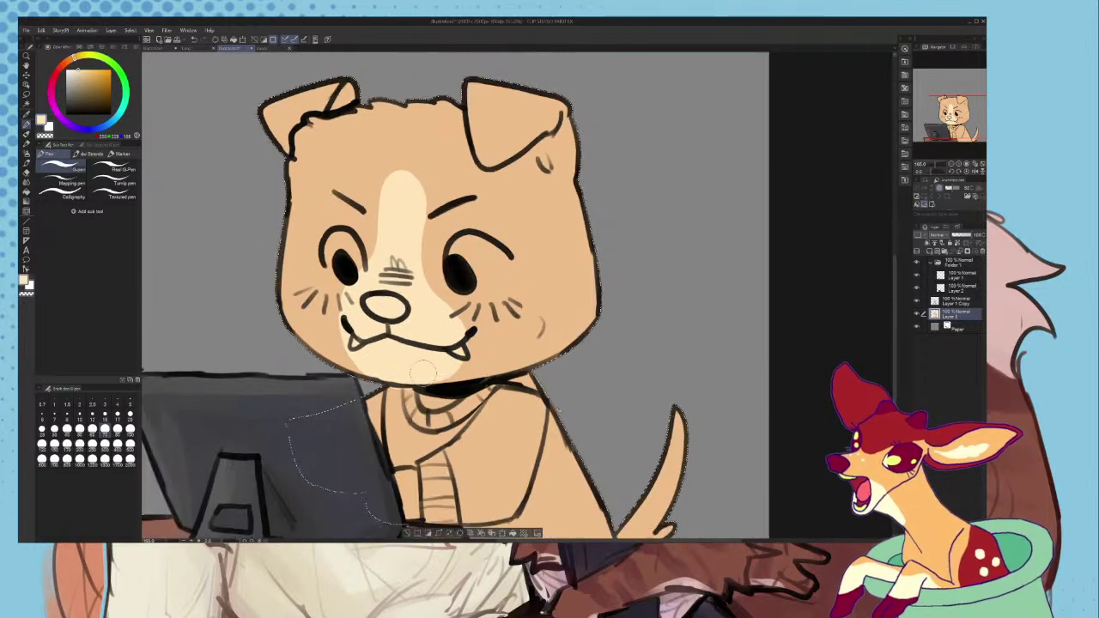
- Refine the cream marking by extending it around the mouth corners and smoothing the blaze between the eyes
scroll(421, 311, "up", 5)
mouse_move(388, 201)
left_mouse_down()
mouse_move(440, 287)
mouse_move(439, 368)
left_mouse_up()
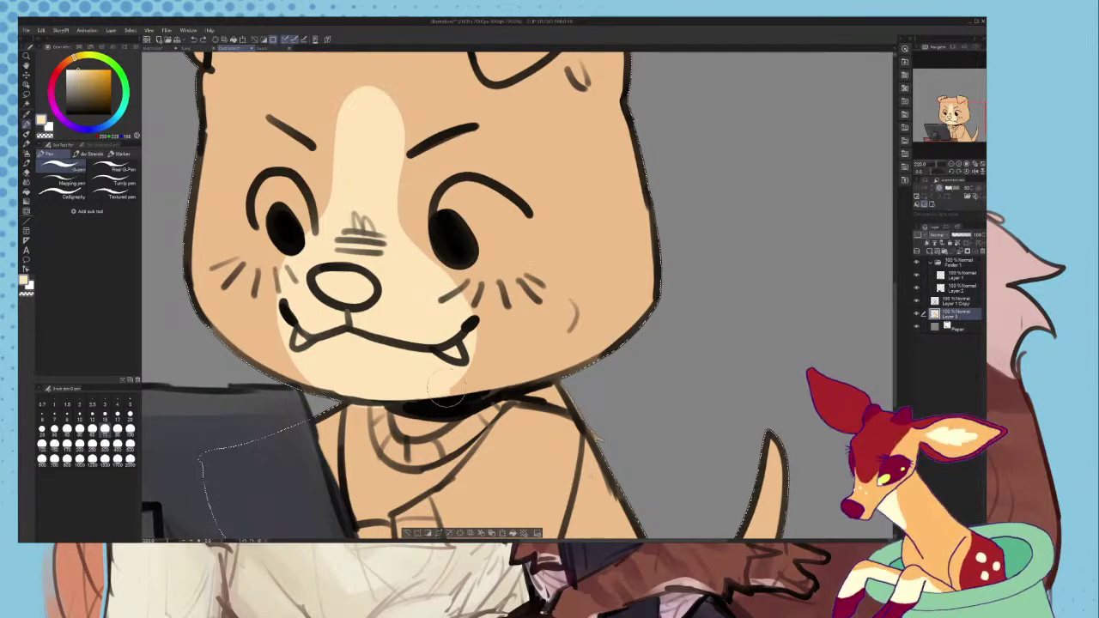
scroll(398, 245, "down", 7)
scroll(392, 192, "up", 6)
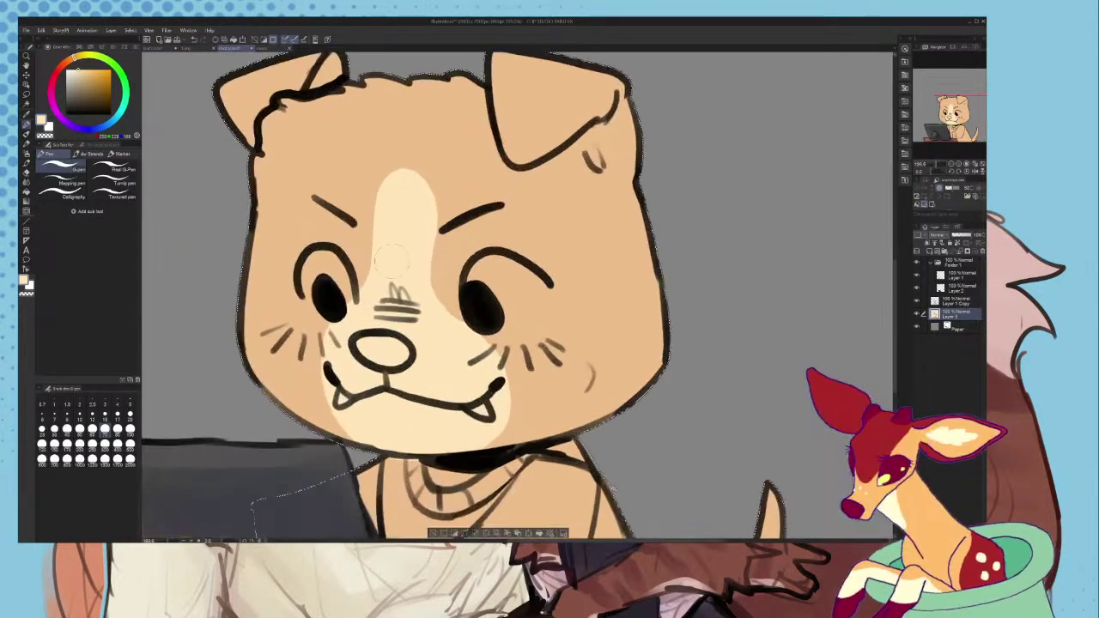
mouse_move(386, 247)
left_mouse_down()
mouse_move(384, 187)
mouse_move(376, 230)
left_mouse_up()
scroll(384, 244, "down", 5)
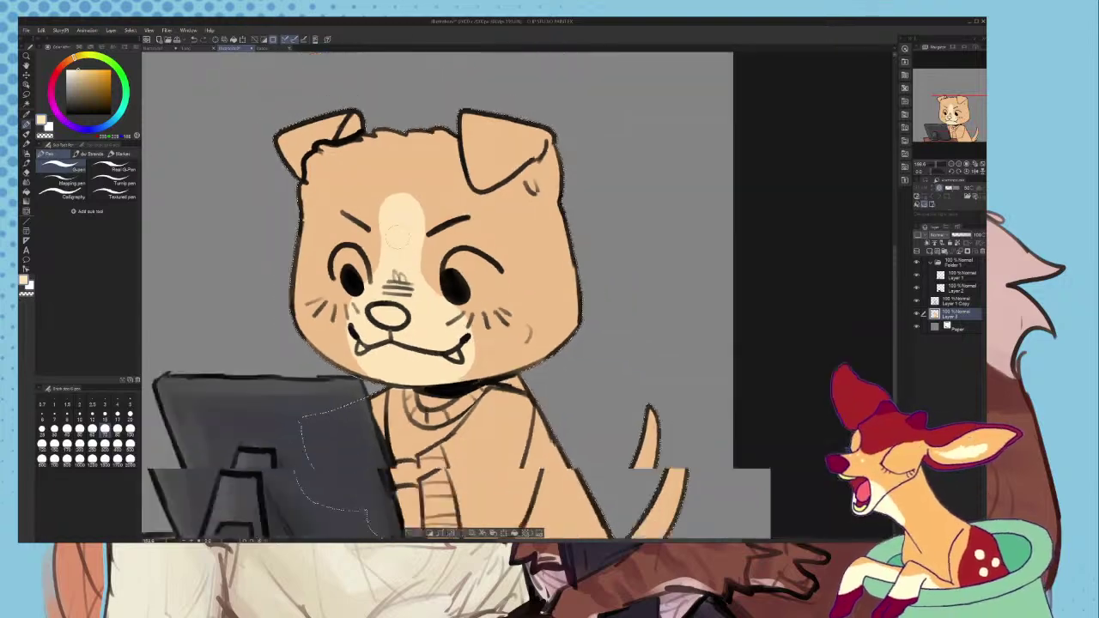
scroll(388, 232, "up", 5)
scroll(395, 215, "down", 5)
scroll(395, 213, "up", 3)
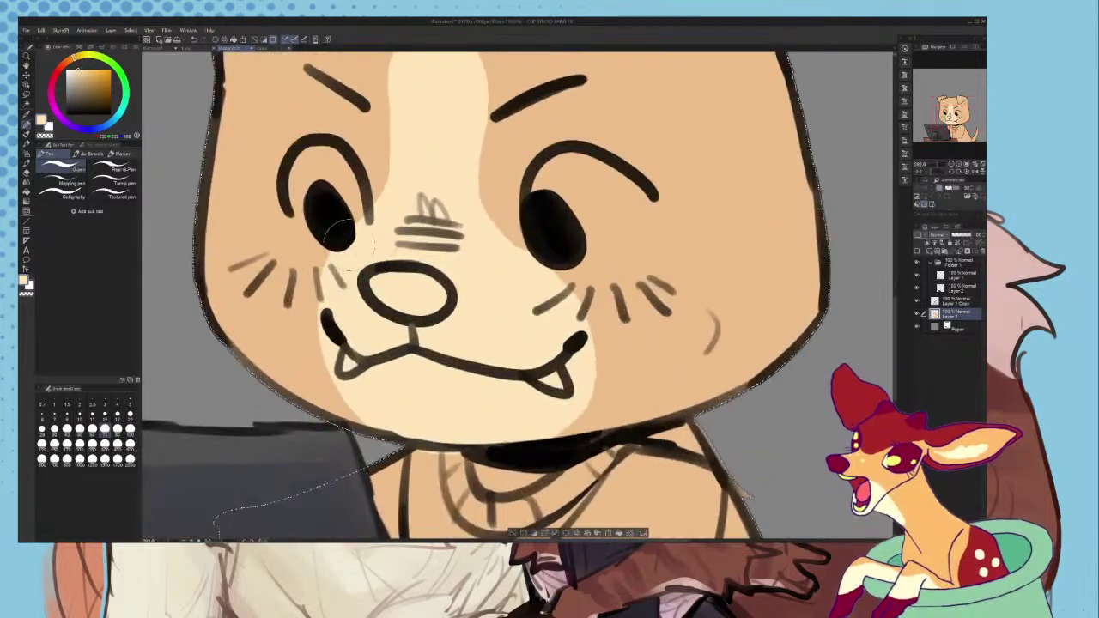
scroll(399, 410, "down", 4)
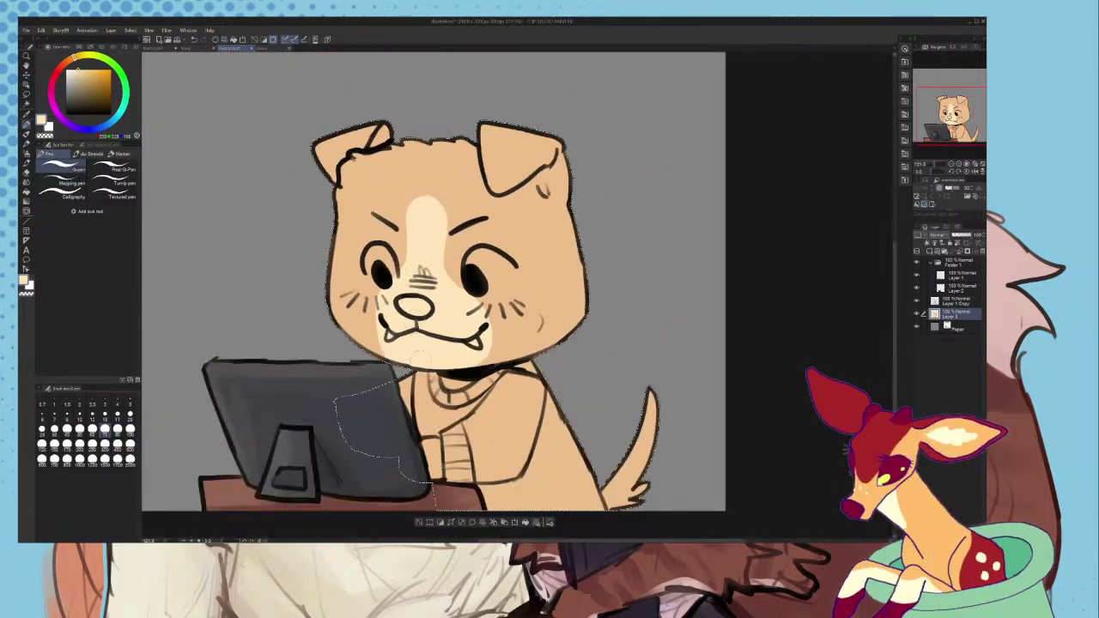
- Sample the off-white shirt colour from the couple reference illustration and start painting the dog's sweater along the cuff and above the wrist
left_click(269, 49)
left_click(27, 104)
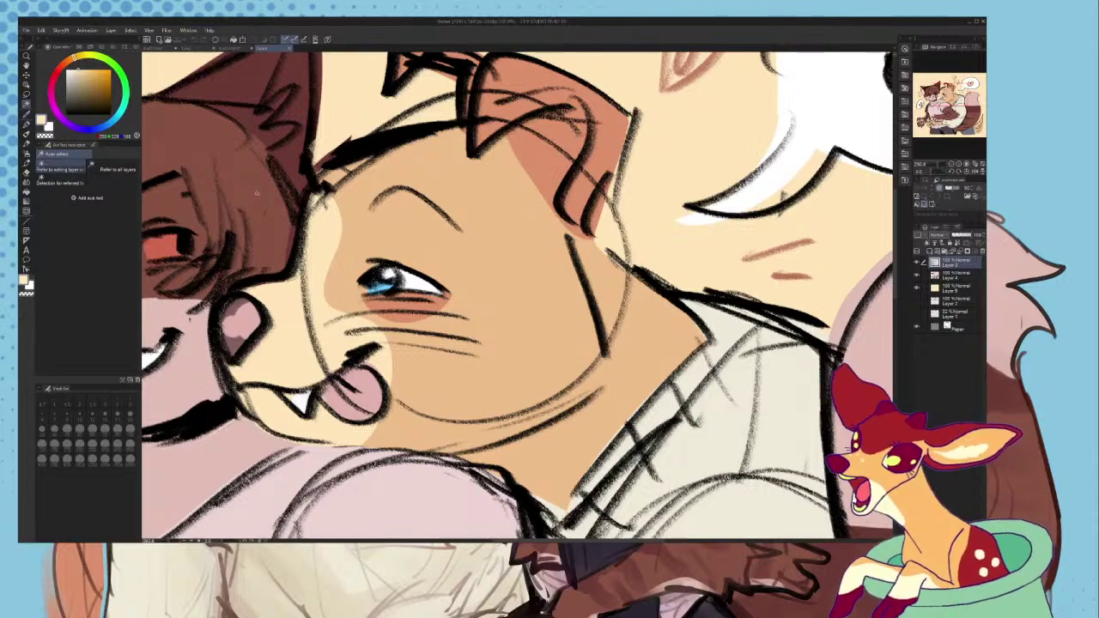
scroll(394, 268, "down", 3)
left_click(27, 115)
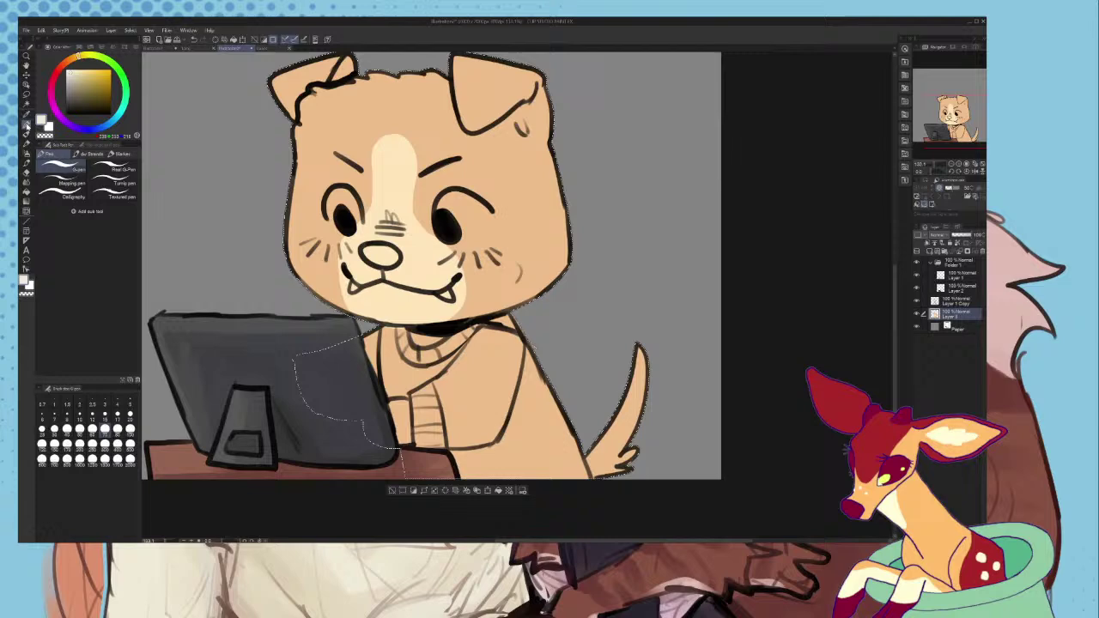
scroll(494, 378, "up", 4)
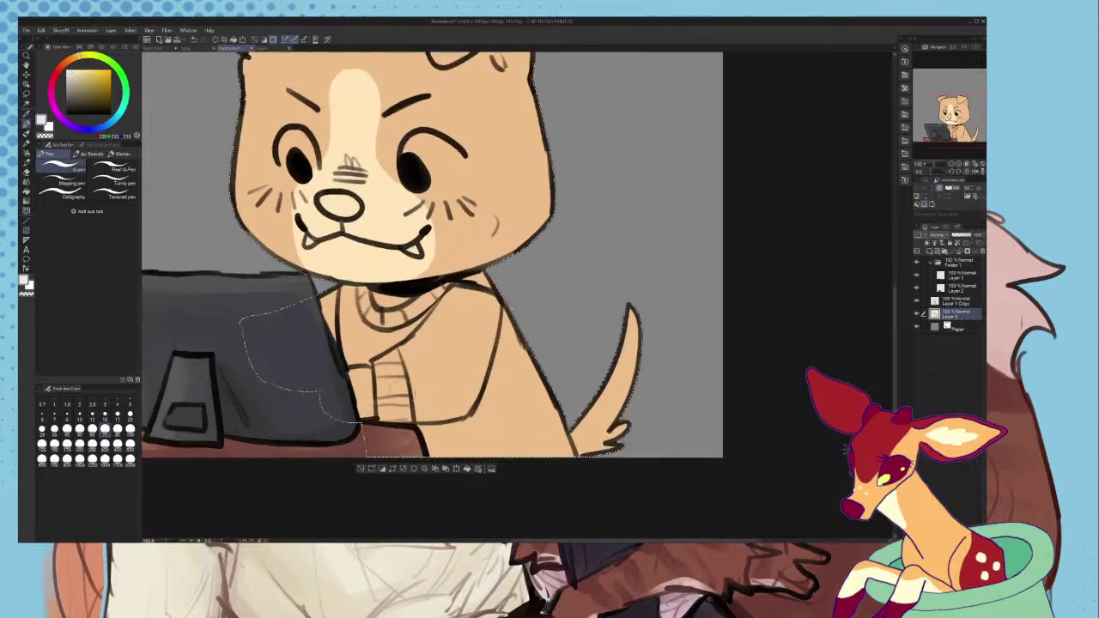
left_click_drag(376, 342, 388, 415)
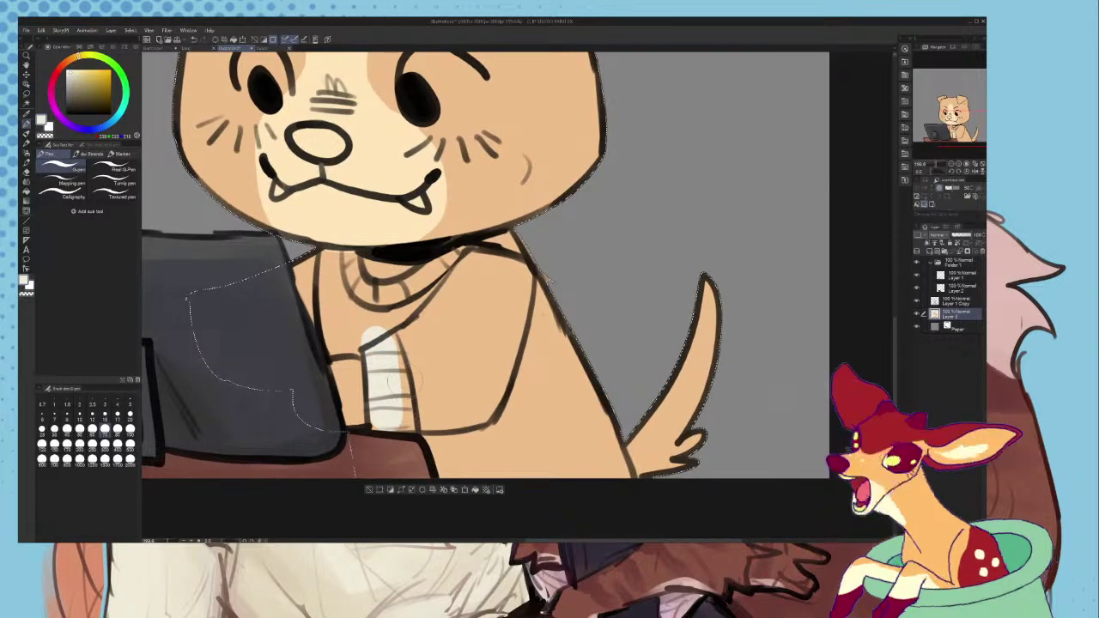
key("ctrl+z")
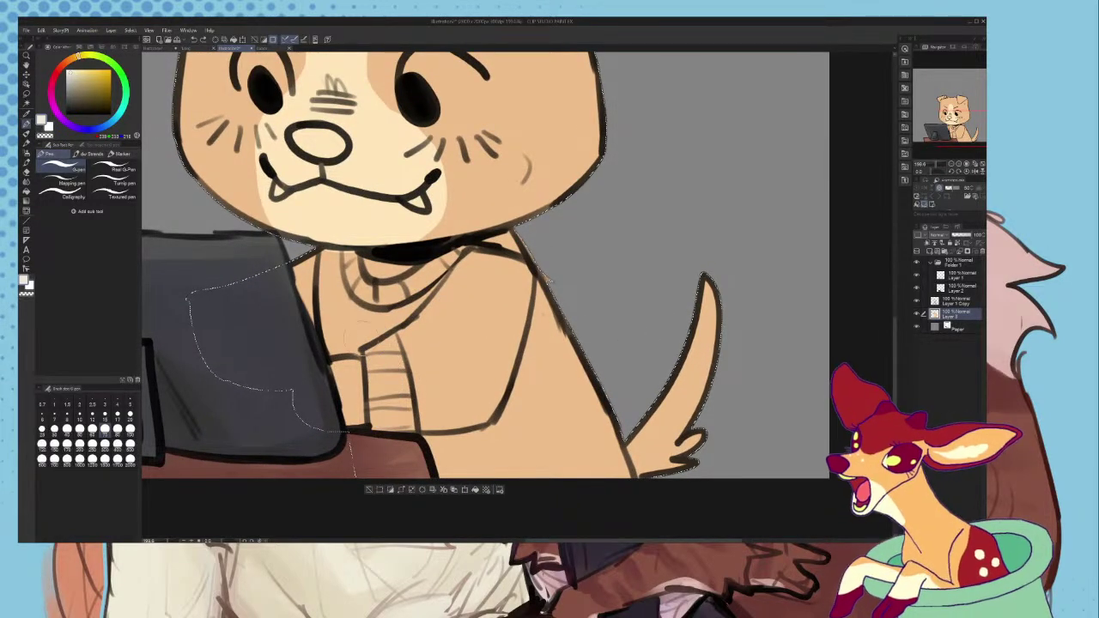
mouse_move(327, 348)
left_mouse_down()
mouse_move(367, 346)
mouse_move(355, 347)
mouse_move(380, 444)
mouse_move(382, 407)
left_mouse_up()
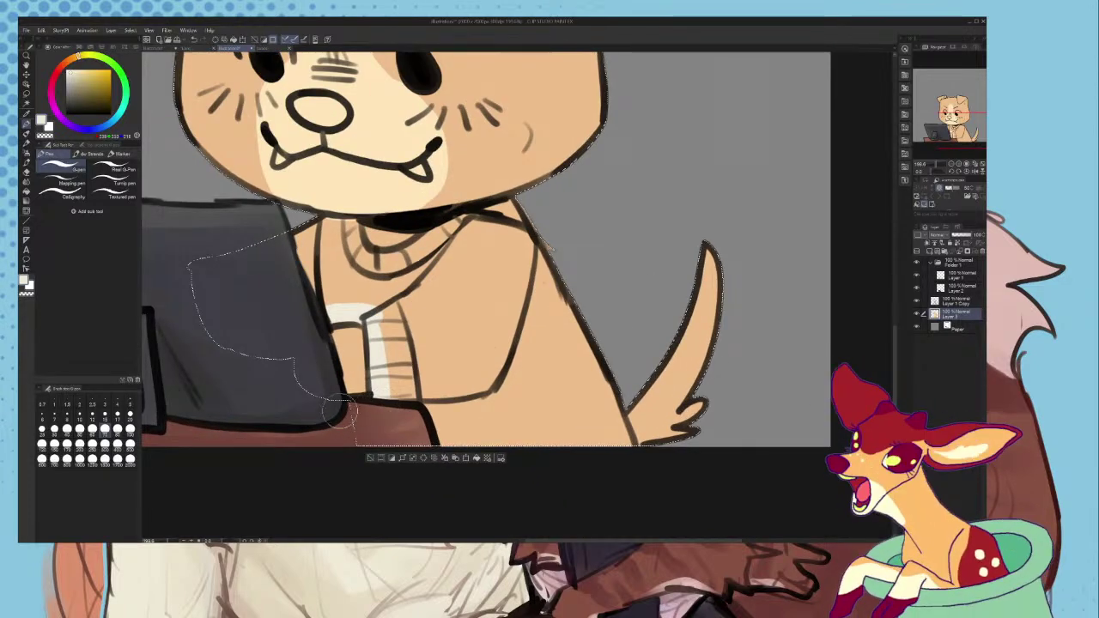
- Paint the sweater's back edge, collar and shoulder boundaries in off-white with the G-pen and fill the rest of the sweater
left_click_drag(617, 385, 628, 455)
scroll(592, 363, "down", 1)
scroll(508, 283, "up", 1)
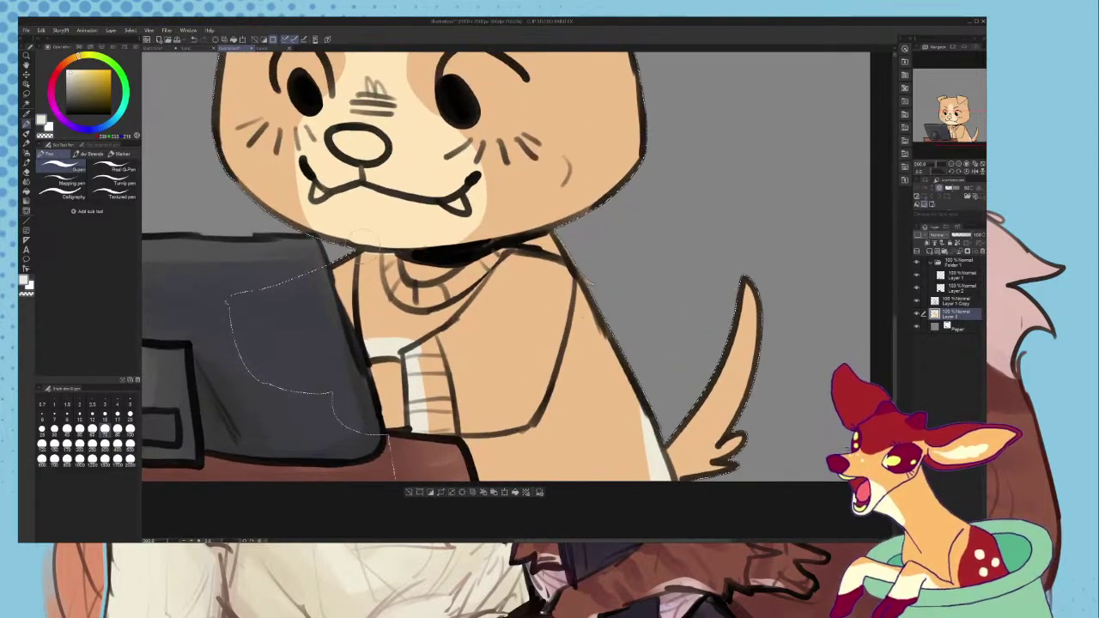
scroll(358, 265, "up", 1)
mouse_move(364, 261)
left_mouse_down()
mouse_move(405, 259)
mouse_move(363, 278)
mouse_move(398, 257)
mouse_move(430, 292)
mouse_move(398, 239)
mouse_move(425, 307)
left_mouse_up()
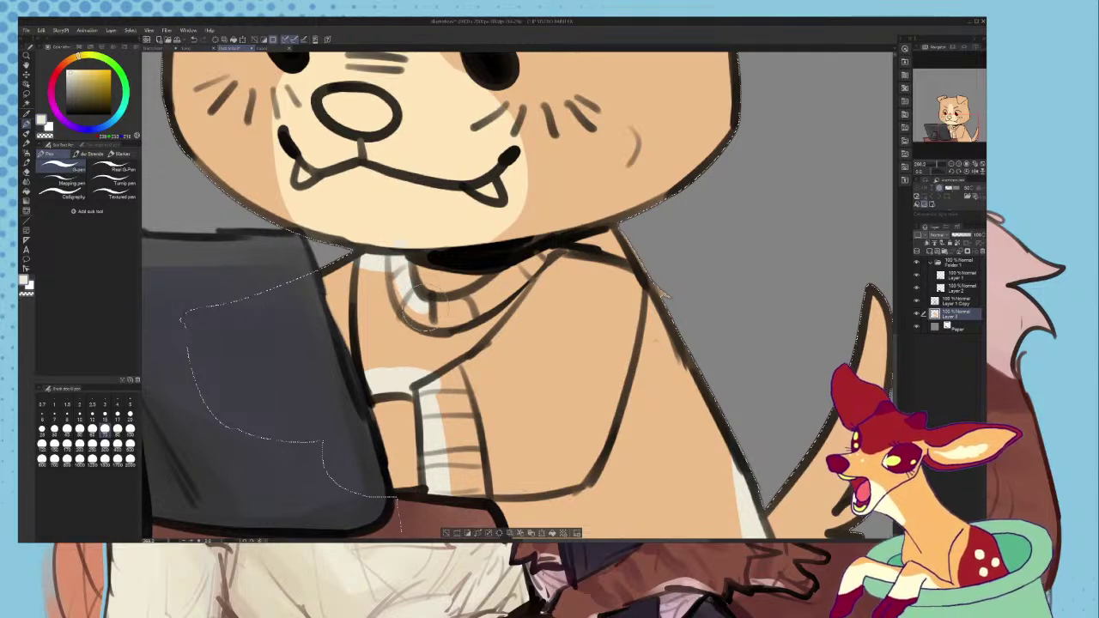
mouse_move(407, 267)
left_mouse_down()
mouse_move(437, 317)
mouse_move(455, 292)
mouse_move(471, 302)
mouse_move(514, 288)
mouse_move(484, 275)
mouse_move(627, 234)
left_mouse_up()
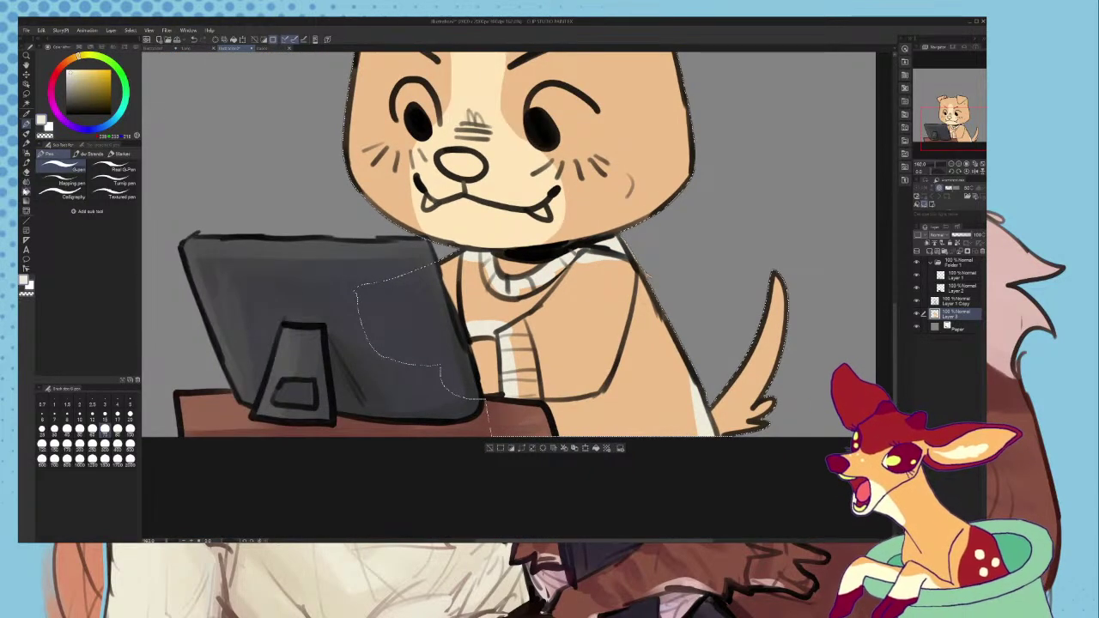
scroll(526, 324, "down", 7)
scroll(614, 316, "up", 9)
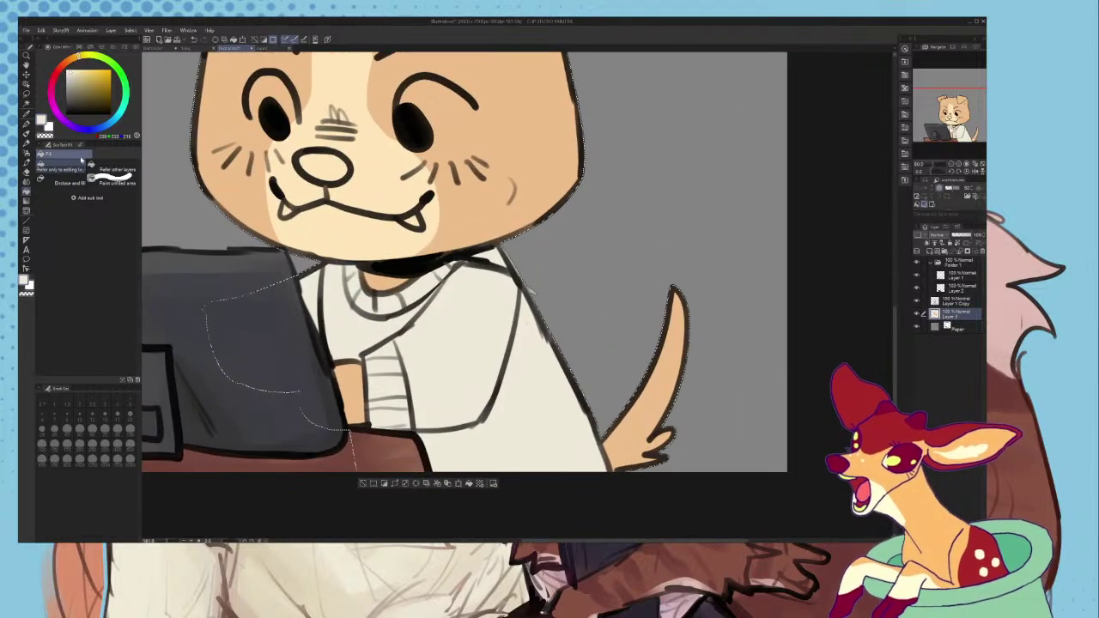
- Shade the lower body and underside of the sleeve on the sweater with a muted pinkish grey using the Gouache brush
left_click(25, 135)
left_click(76, 77)
left_click(67, 62)
mouse_move(481, 412)
left_mouse_down()
mouse_move(429, 382)
mouse_move(459, 387)
left_mouse_up()
left_click_drag(407, 418, 481, 393)
left_click(105, 431)
key("ctrl+z")
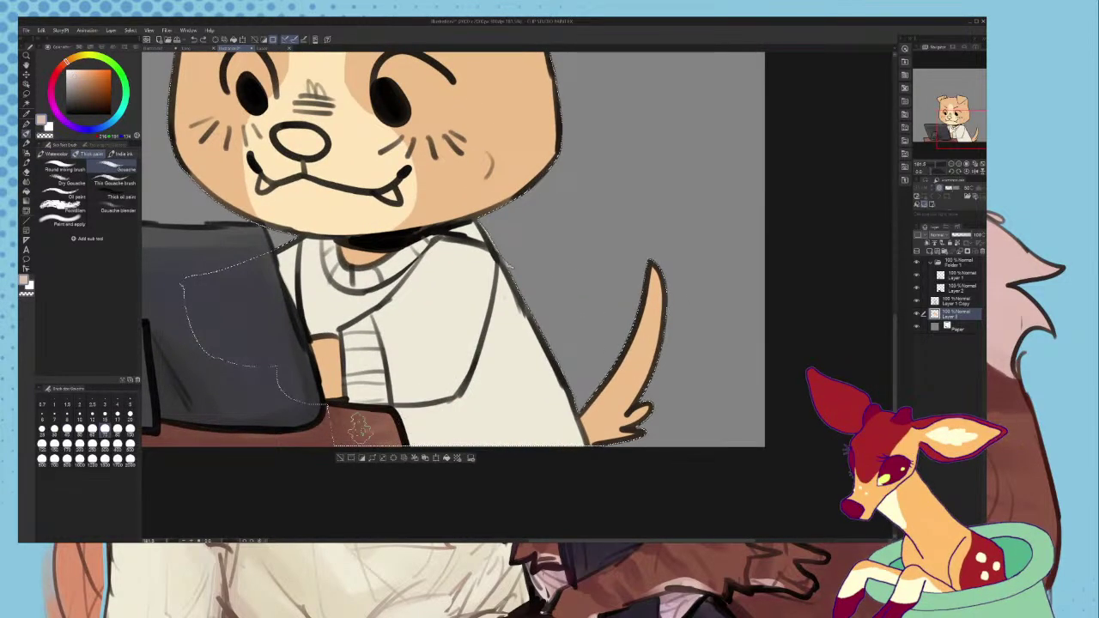
mouse_move(361, 429)
left_mouse_down()
mouse_move(506, 398)
mouse_move(426, 428)
mouse_move(504, 415)
left_mouse_up()
left_click_drag(517, 314, 500, 391)
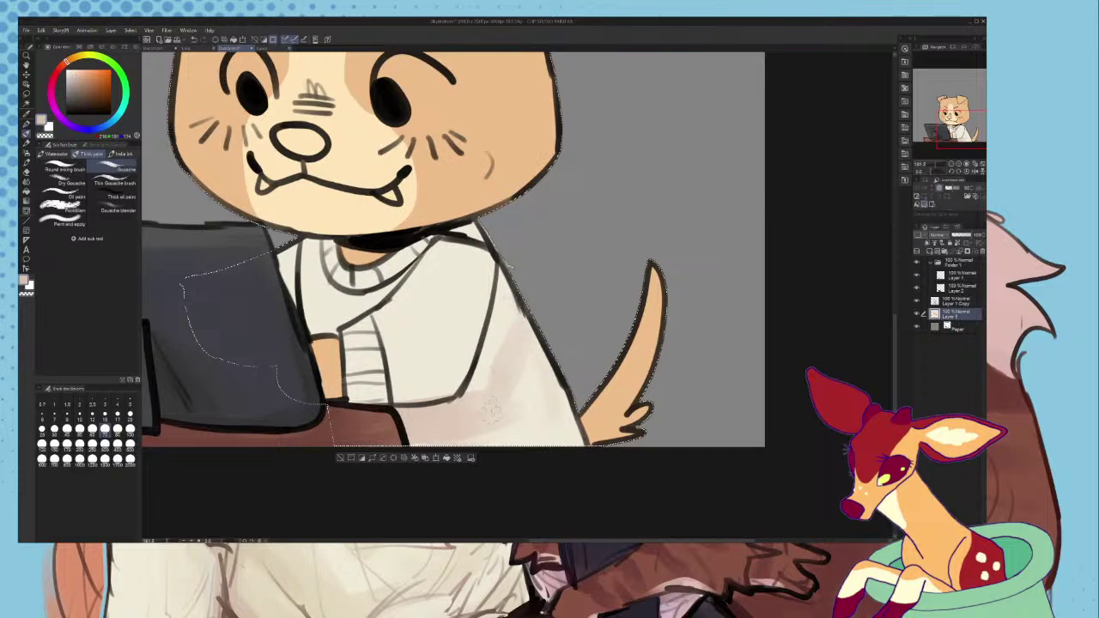
key("ctrl+z")
mouse_move(498, 304)
left_mouse_down()
mouse_move(483, 375)
mouse_move(492, 315)
mouse_move(426, 390)
left_mouse_up()
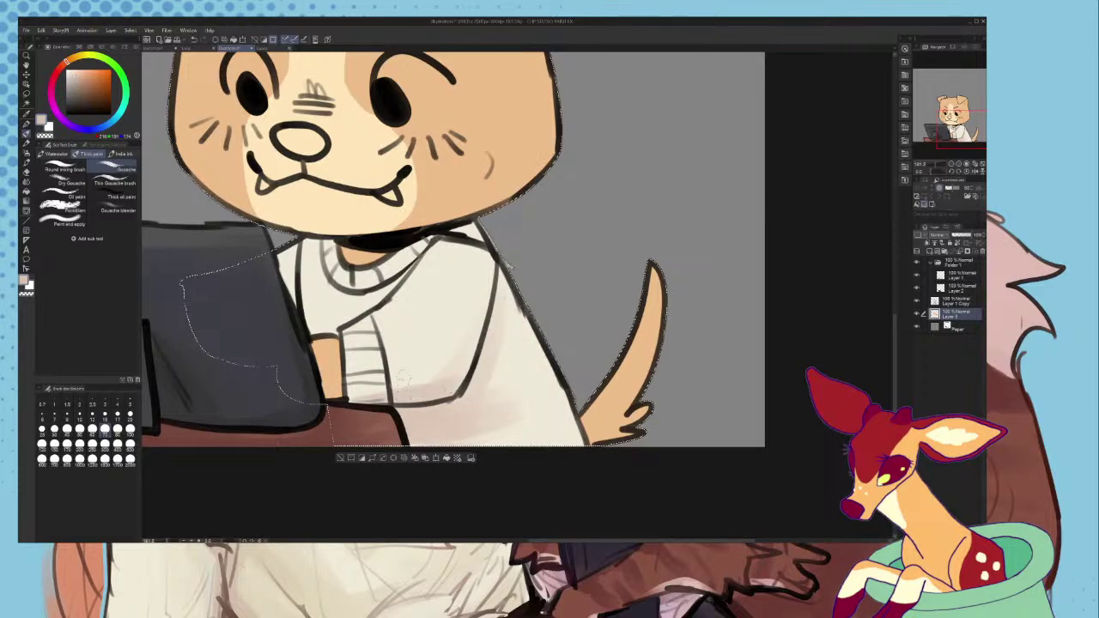
- Add pinkish-grey gouache shading to the sweater's shoulder beside the tablet and around its collar
scroll(455, 343, "down", 3)
scroll(385, 301, "up", 4)
left_click_drag(307, 264, 307, 318)
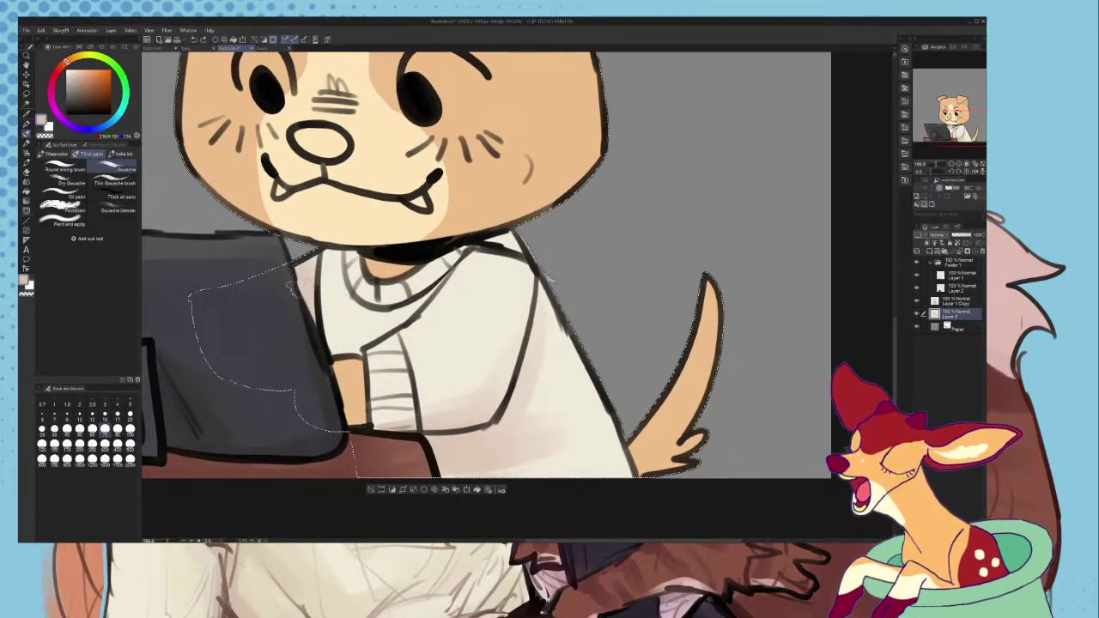
scroll(268, 308, "down", 1)
scroll(284, 322, "up", 1)
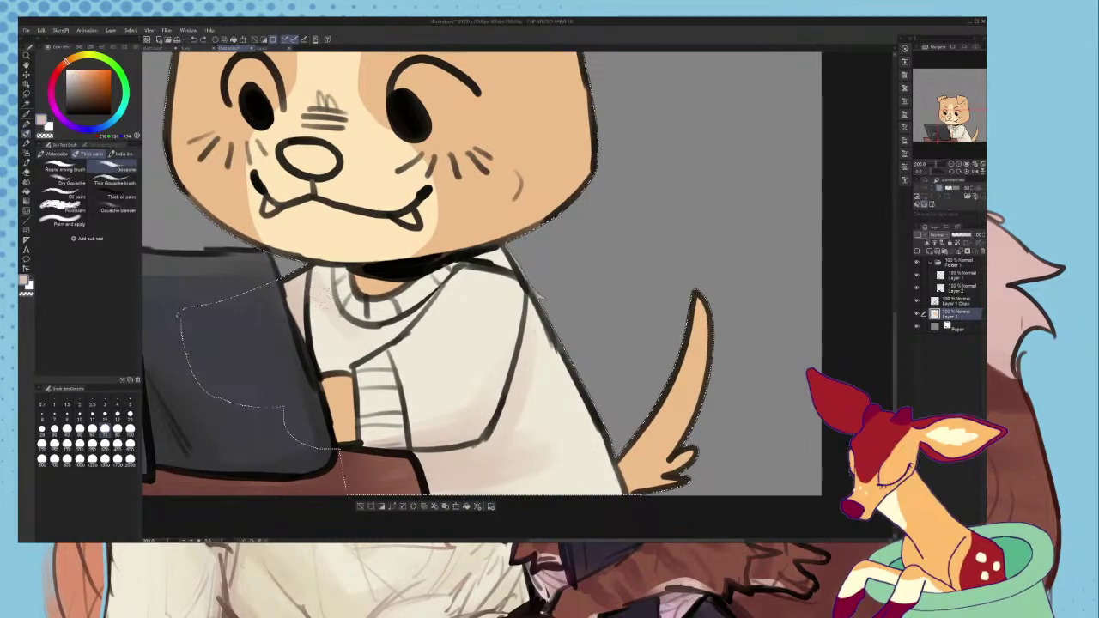
scroll(378, 335, "down", 1)
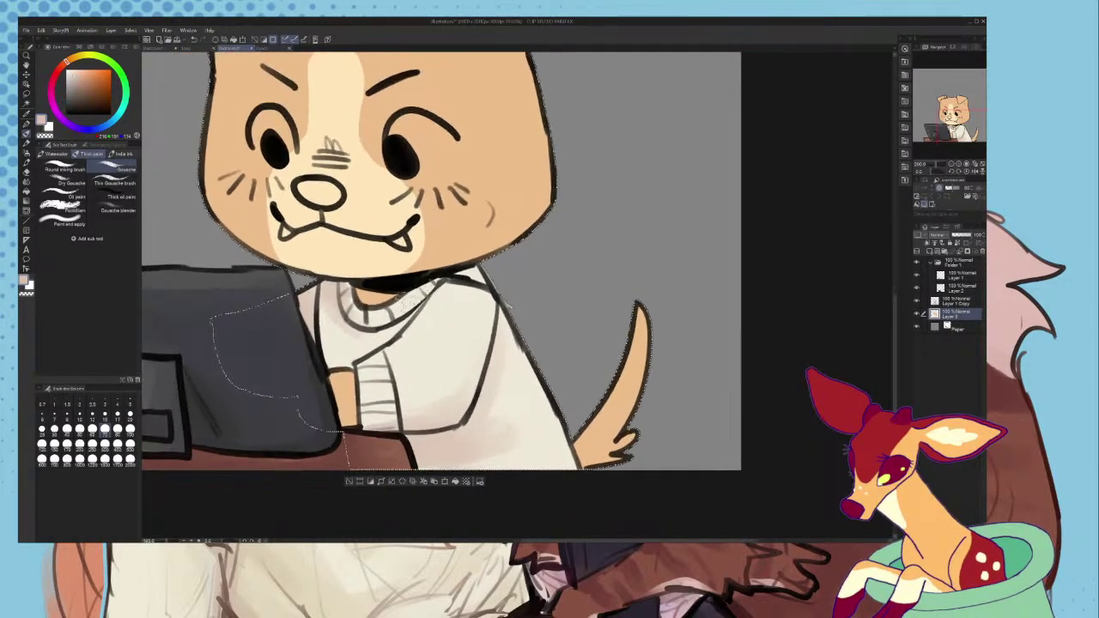
scroll(507, 302, "up", 2)
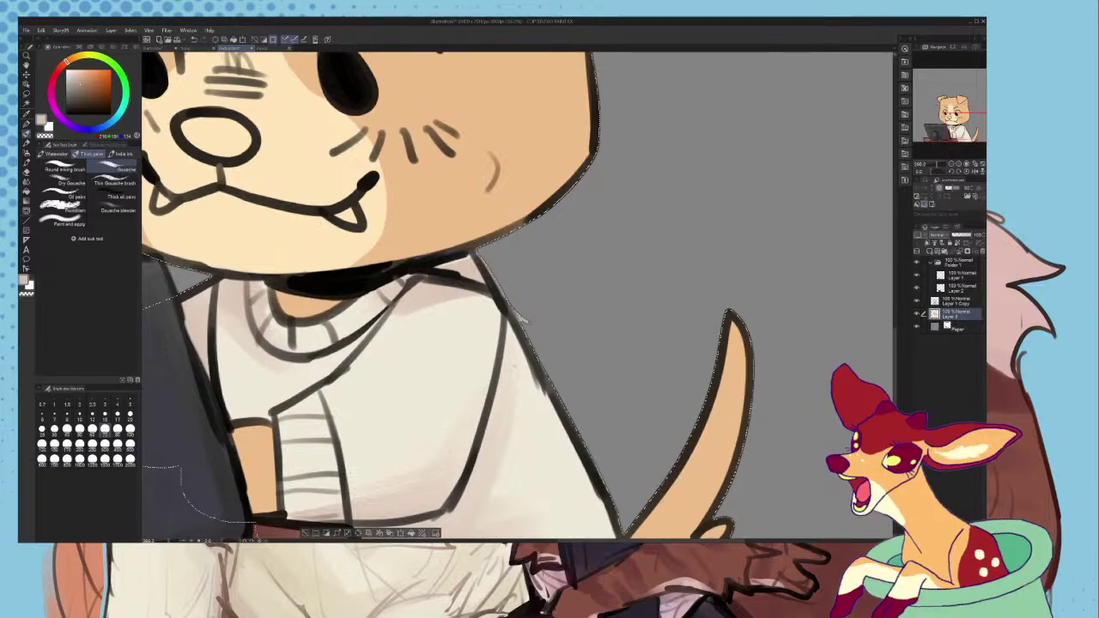
- Paint a muted purple shadow on the sweater's shoulder just below the dog's chin, beside the collar
left_click(80, 126)
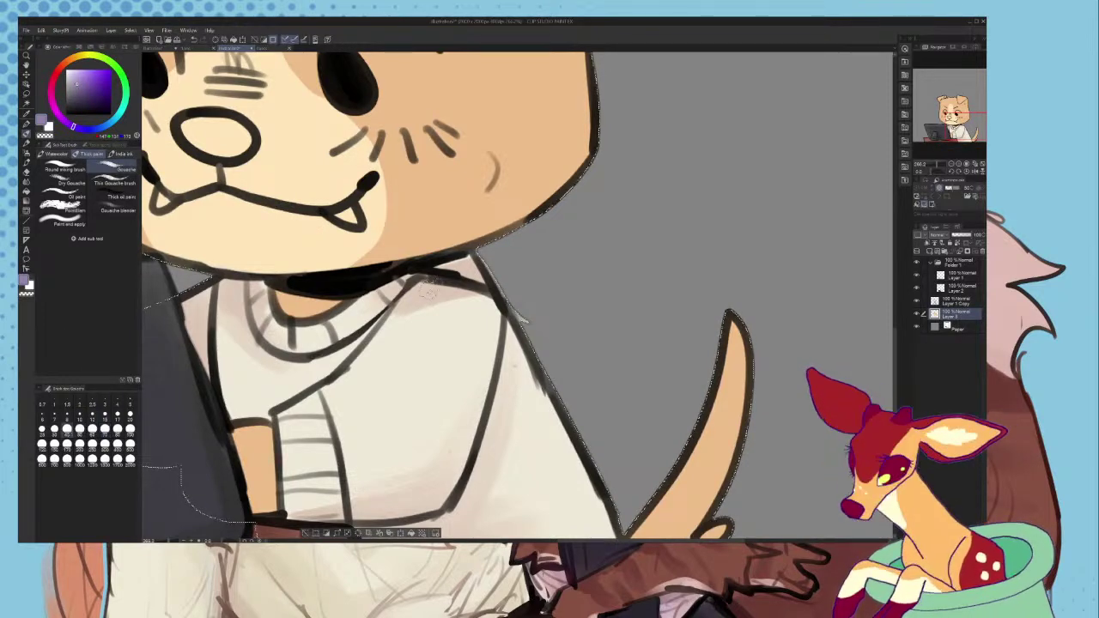
left_click_drag(425, 276, 455, 273)
scroll(481, 297, "down", 2)
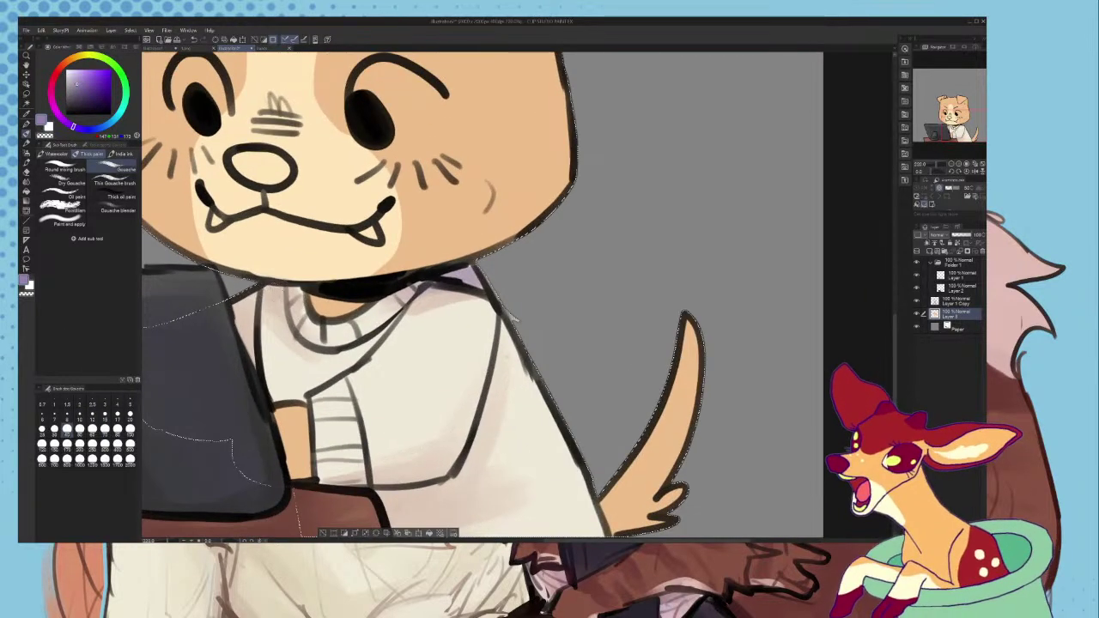
scroll(513, 317, "down", 3)
scroll(481, 258, "up", 3)
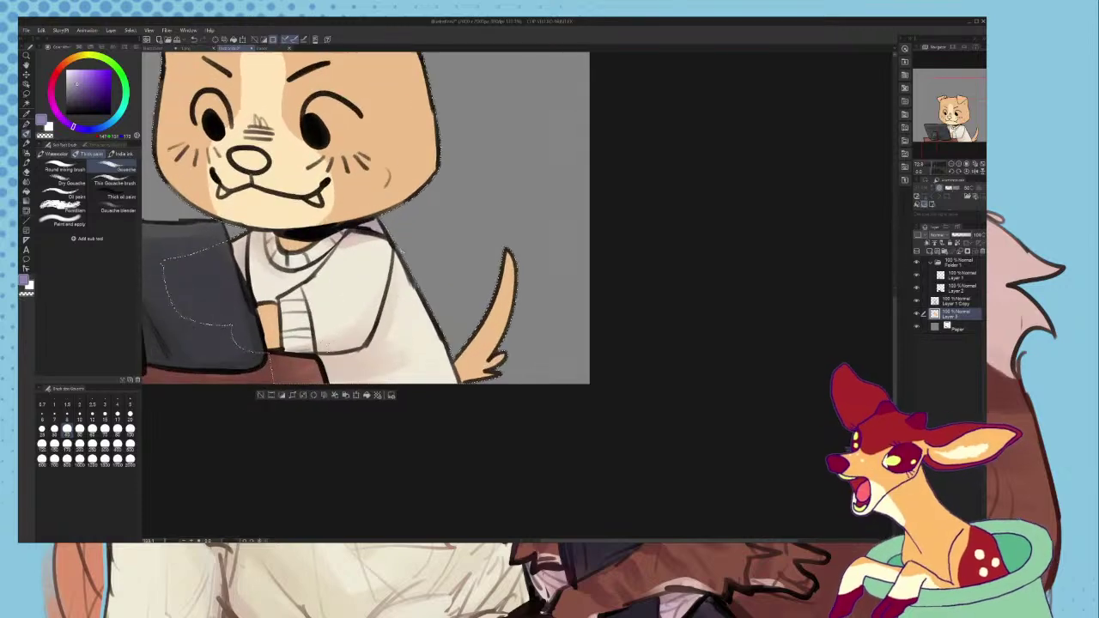
scroll(446, 183, "down", 3)
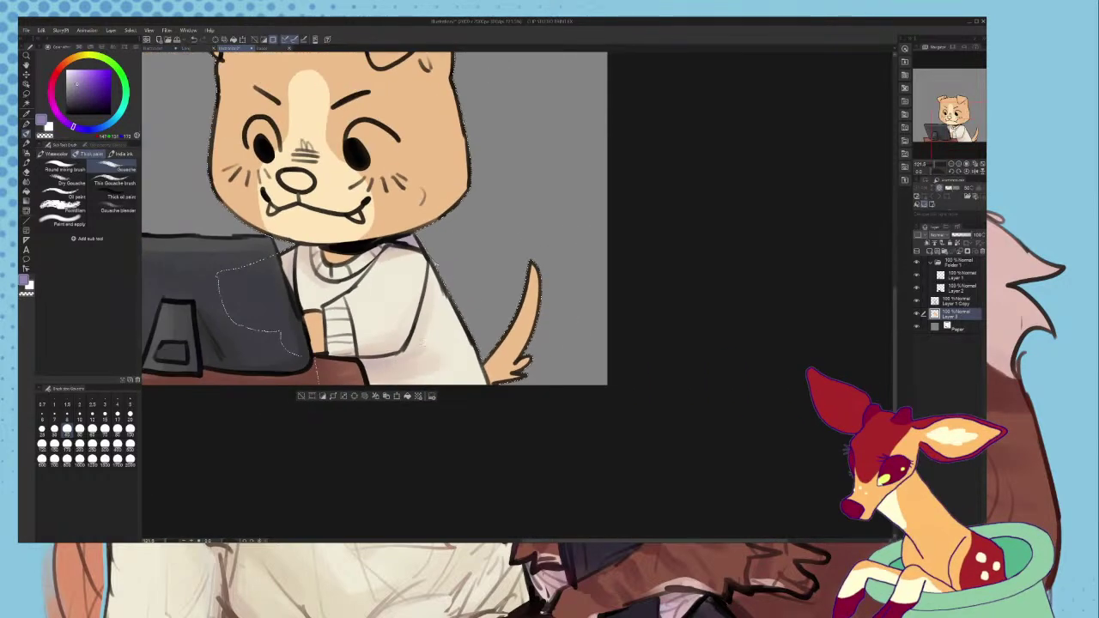
scroll(445, 223, "up", 3)
scroll(444, 219, "down", 3)
scroll(344, 224, "up", 1)
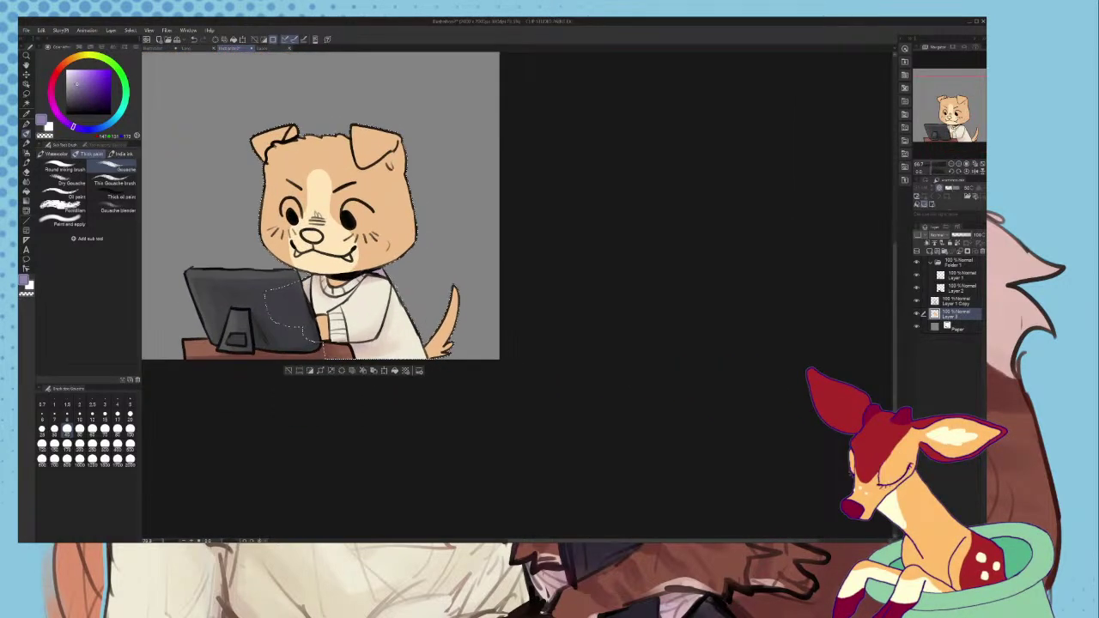
scroll(323, 273, "up", 1)
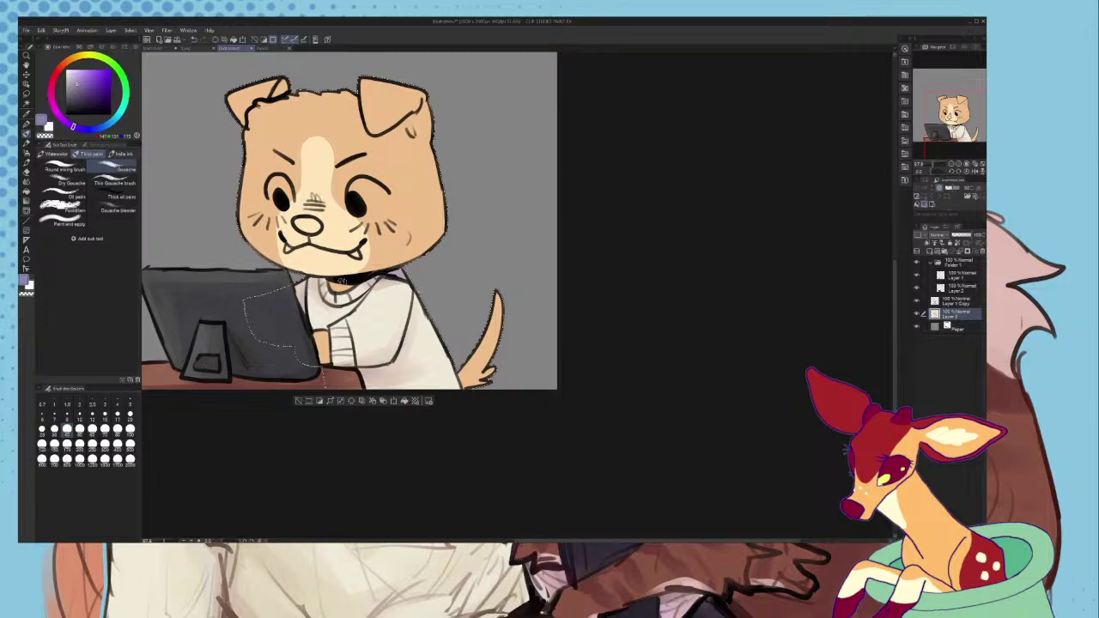
scroll(342, 281, "down", 1)
scroll(327, 258, "up", 4)
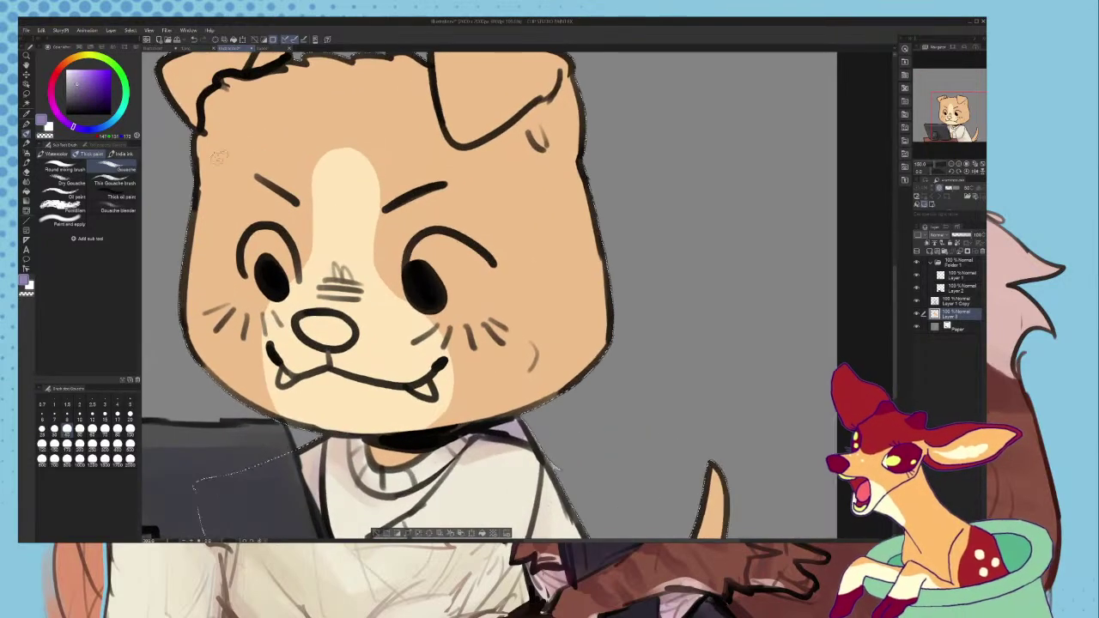
- Sample the dark mauve nose colour from the reference illustration and fill the dog's nose with the G-pen
scroll(387, 283, "down", 1)
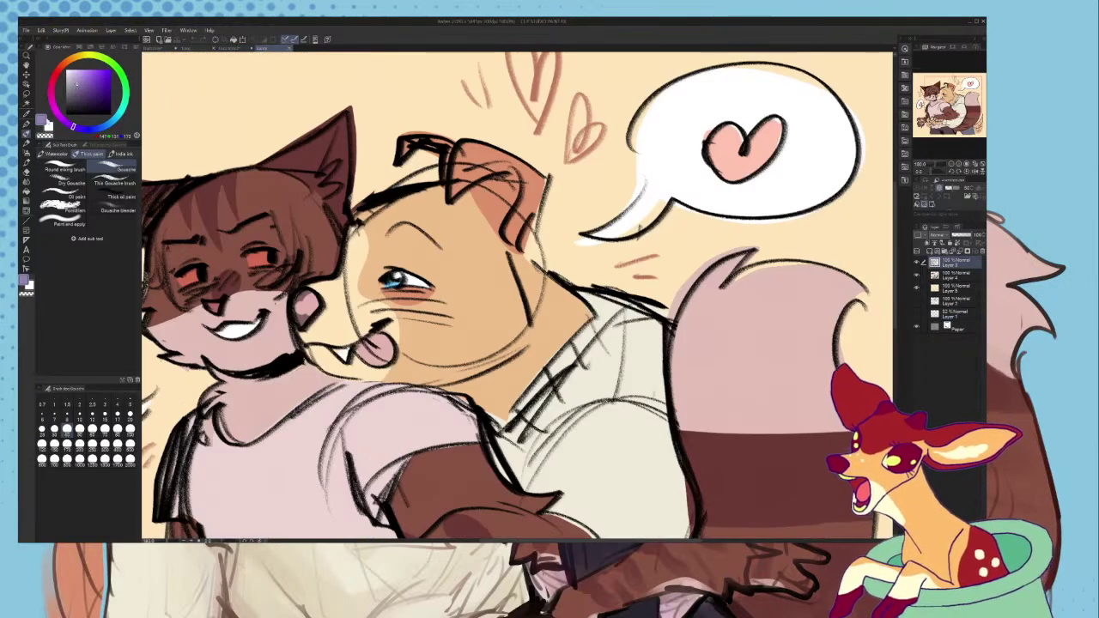
key("i")
scroll(515, 292, "up", 3)
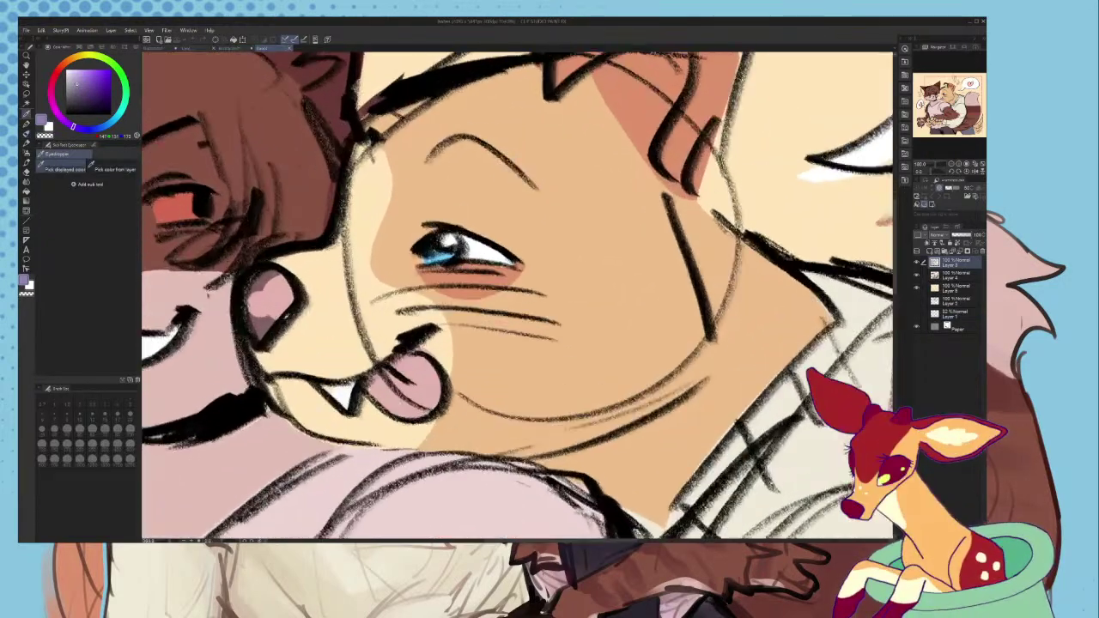
left_click(260, 325)
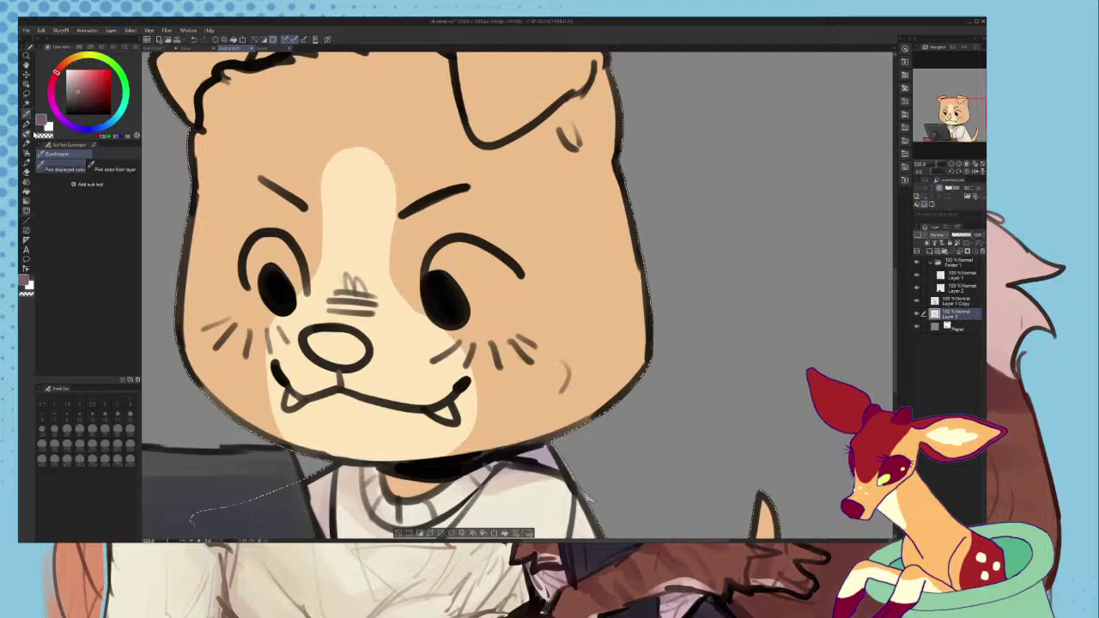
key("p")
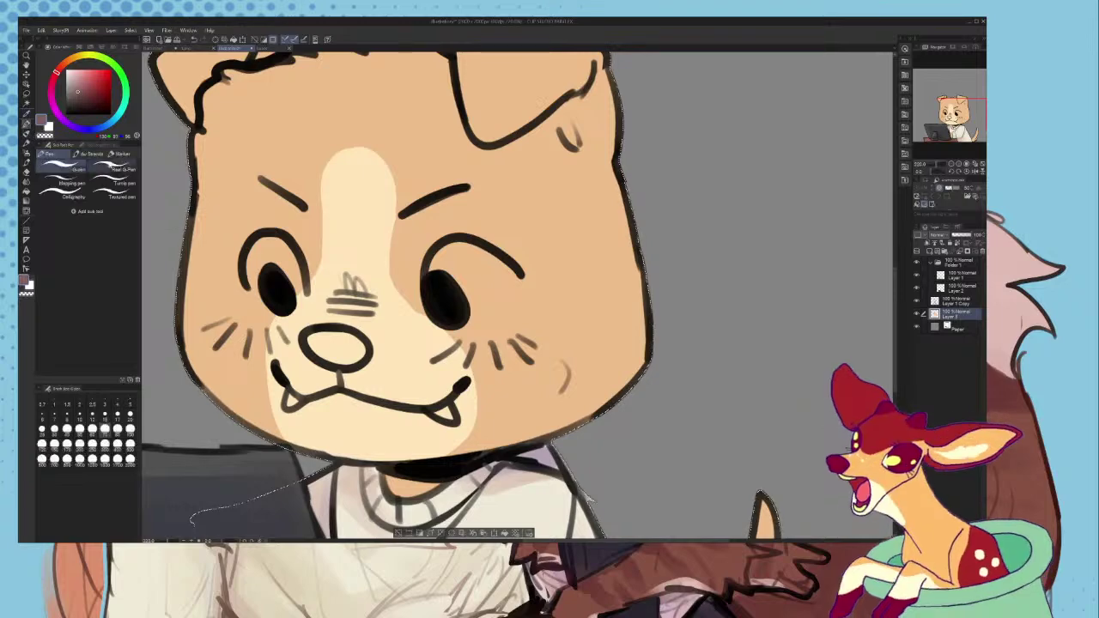
scroll(335, 352, "up", 2)
left_click_drag(296, 330, 313, 333)
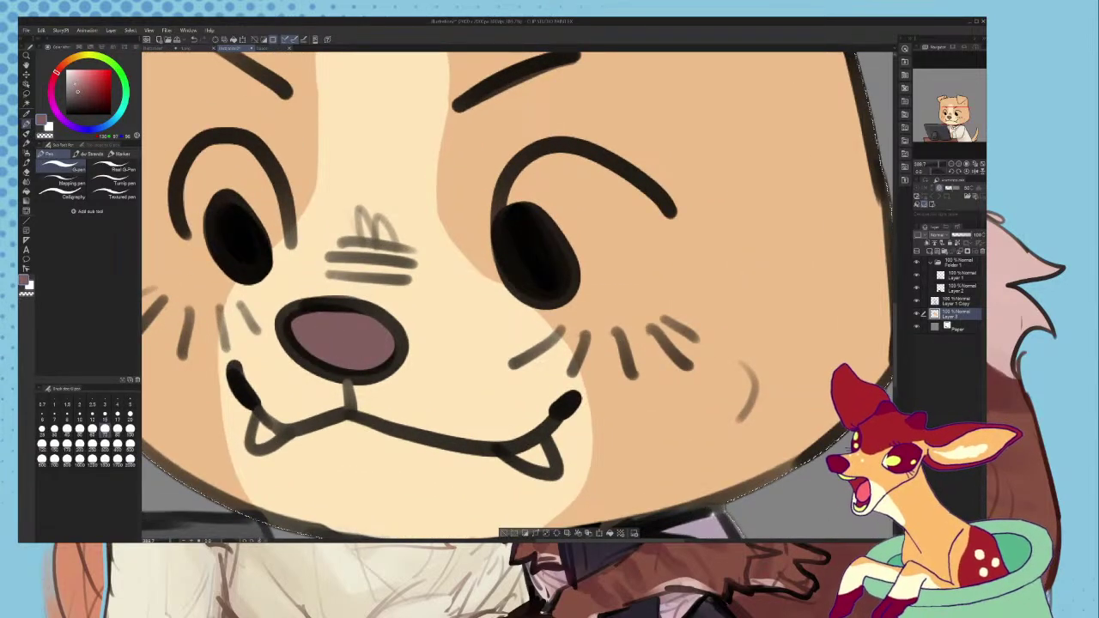
- Paint a lighter pink highlight on the lower part of the dog's nose
left_click(60, 68)
mouse_move(354, 325)
left_mouse_down()
mouse_move(381, 344)
mouse_move(364, 352)
left_mouse_up()
key("ctrl+z")
scroll(369, 305, "down", 8)
scroll(438, 421, "up", 2)
- Colour both fangs and the whites of both eyes pure white with the G-pen
left_click(455, 470, "alt")
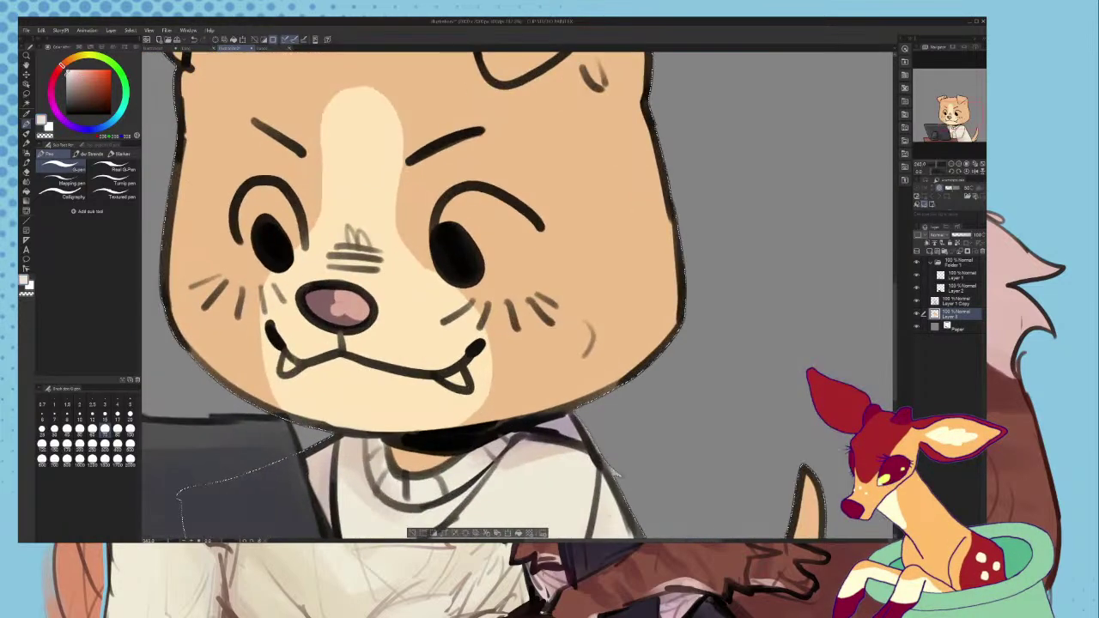
left_click(481, 481, "alt")
scroll(304, 331, "up", 3)
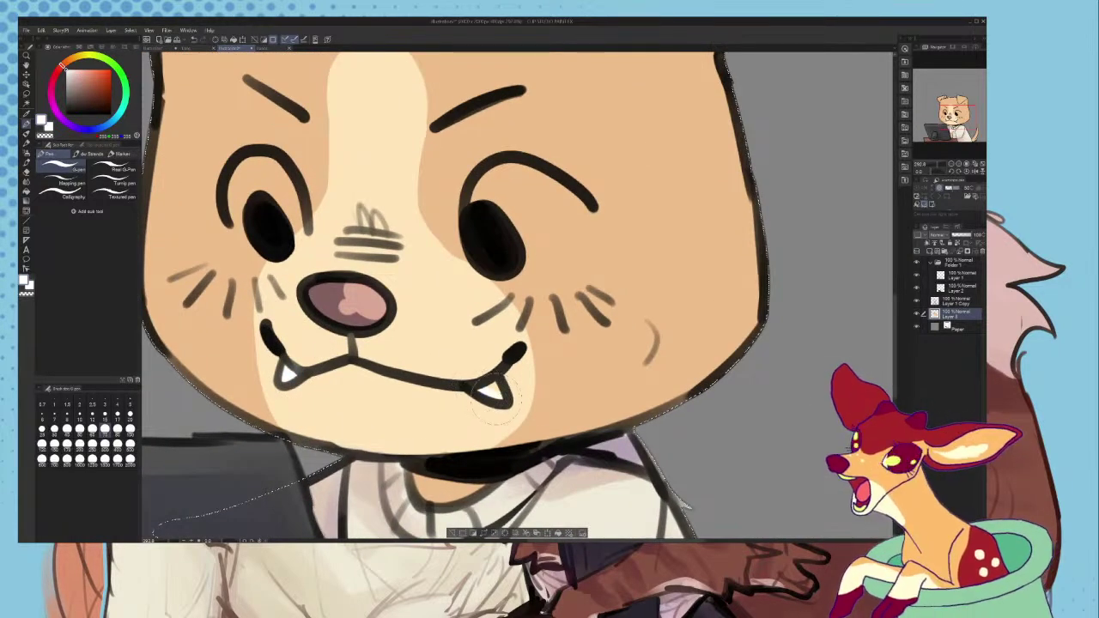
mouse_move(503, 242)
left_mouse_down()
mouse_move(553, 258)
mouse_move(538, 197)
left_mouse_up()
scroll(494, 262, "down", 5)
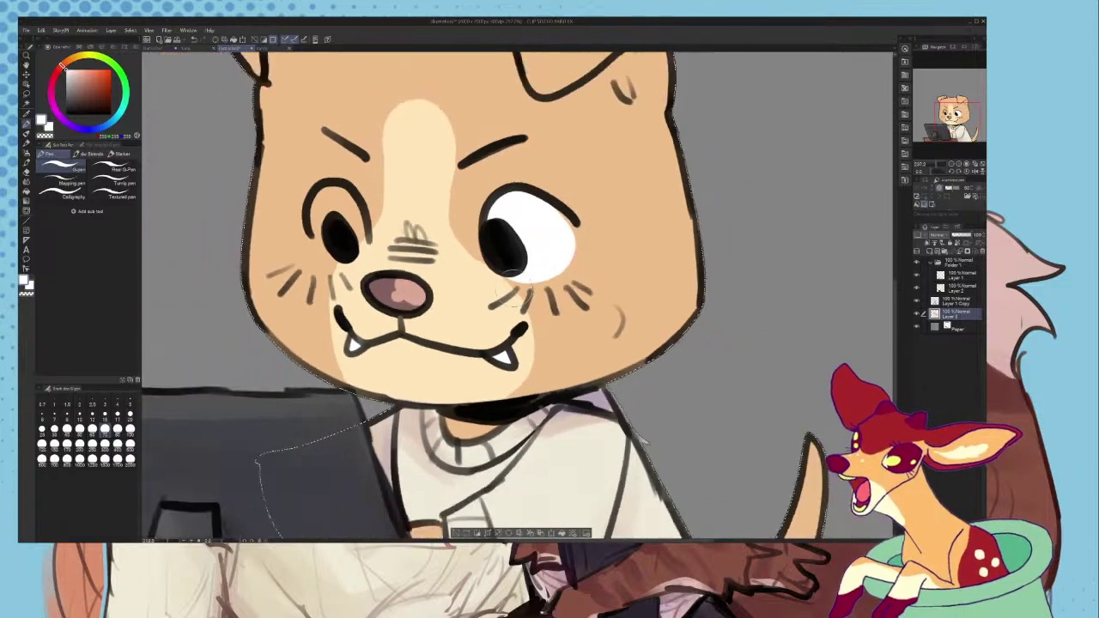
scroll(370, 236, "up", 3)
scroll(359, 250, "down", 5)
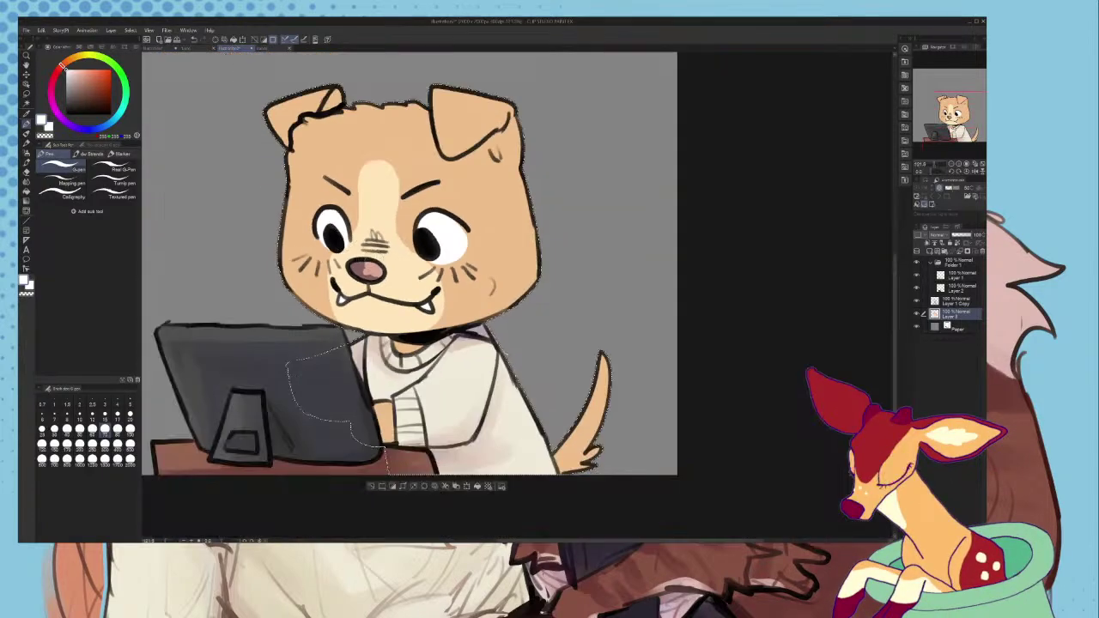
scroll(378, 202, "up", 2)
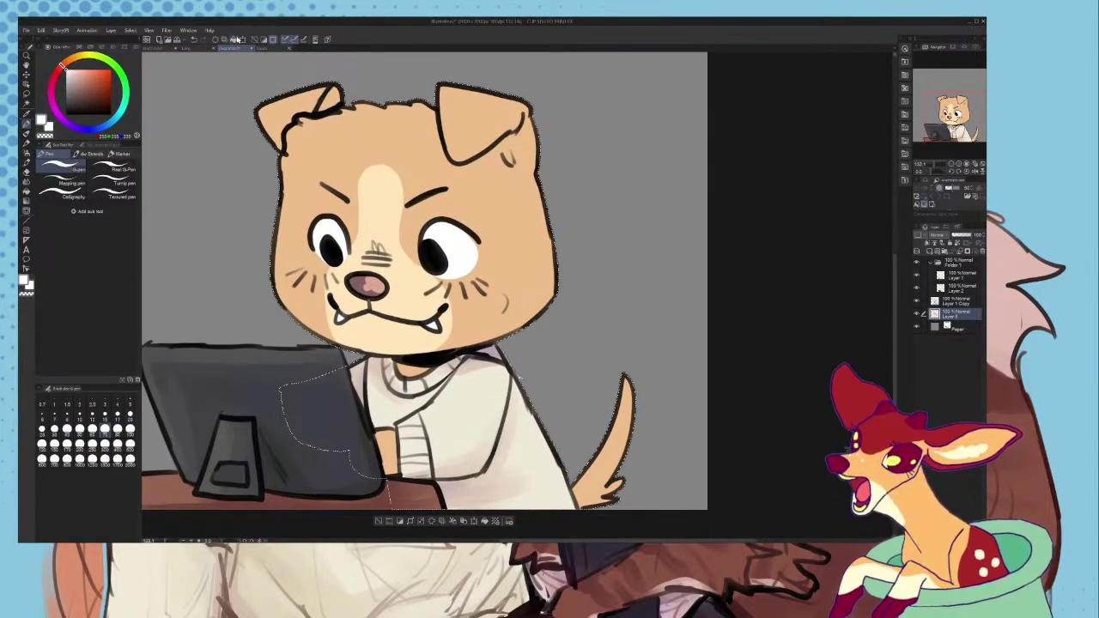
- Sample the salmon blush colour beneath the eye in the reference illustration and return to the dog drawing
left_click(265, 48)
left_click(26, 114)
scroll(429, 279, "up", 3)
left_click(474, 279)
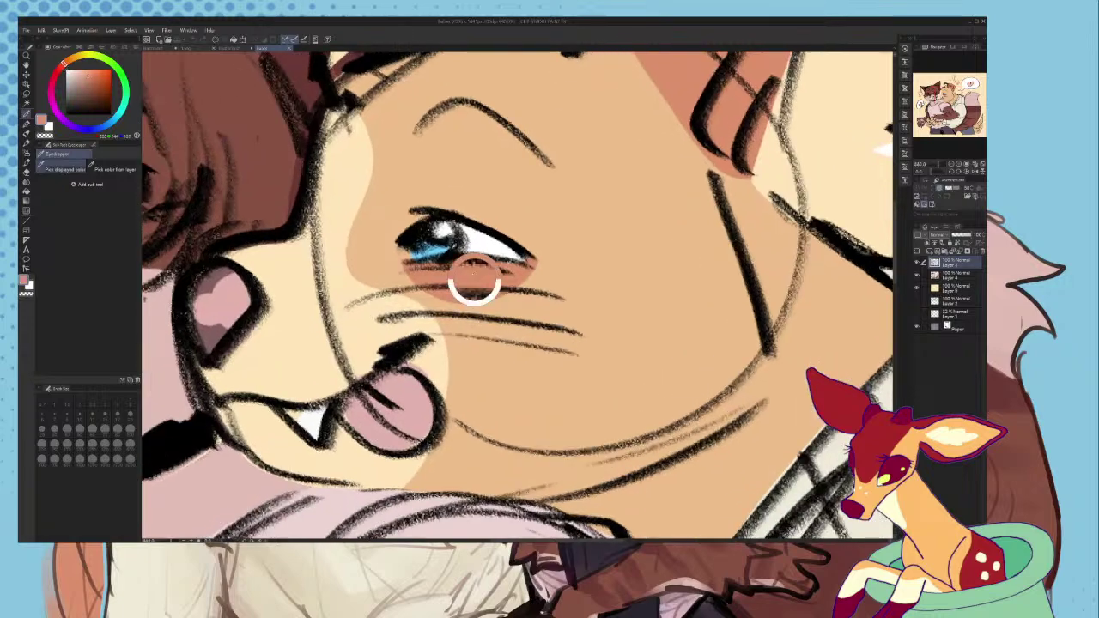
scroll(475, 284, "down", 2)
left_click(202, 49)
key("p")
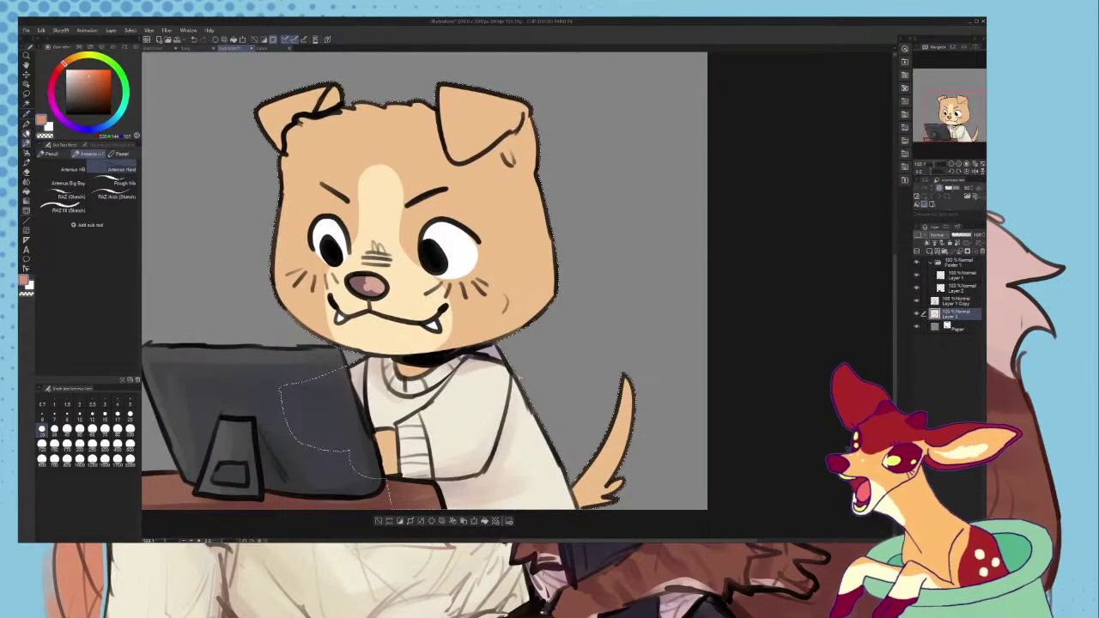
- Paint salmon blush beneath the dog's larger eye with a soft-edged Gouache brush
scroll(440, 284, "up", 8)
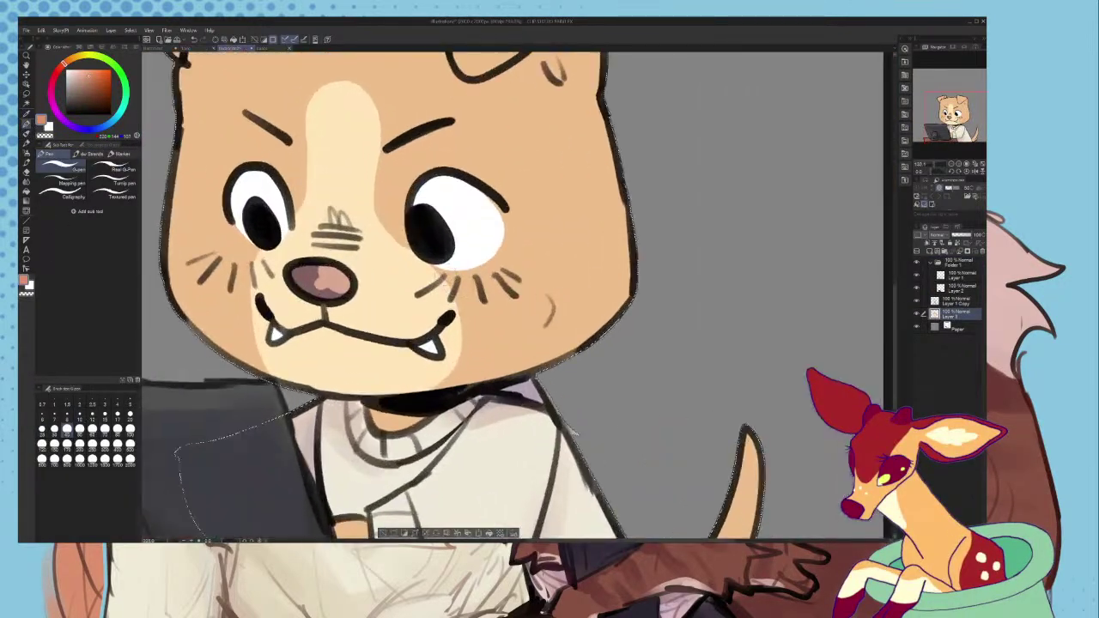
mouse_move(427, 267)
left_mouse_down()
mouse_move(525, 262)
mouse_move(460, 275)
mouse_move(527, 260)
left_mouse_up()
key("ctrl+z")
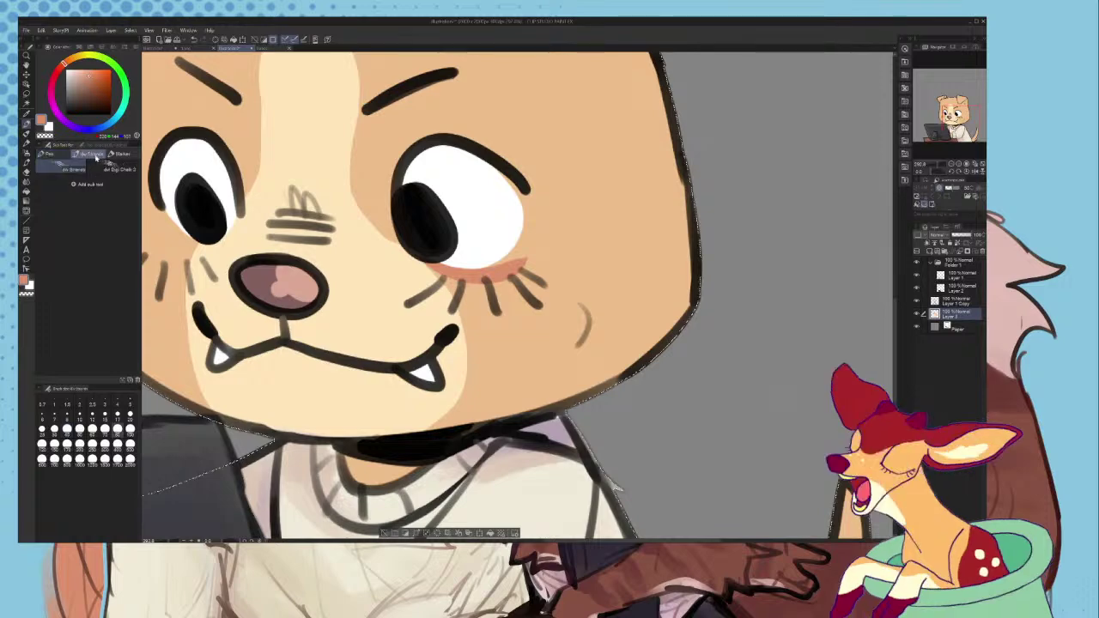
key("b")
left_click(41, 430)
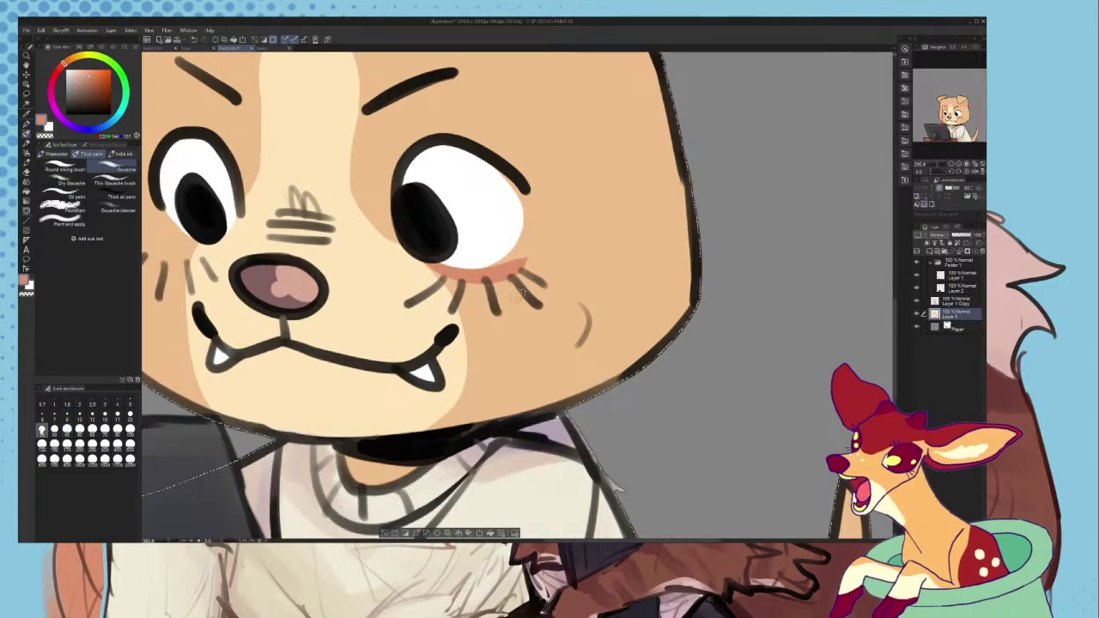
key("ctrl+z")
mouse_move(432, 265)
left_mouse_down()
mouse_move(469, 267)
mouse_move(443, 266)
mouse_move(519, 251)
mouse_move(438, 268)
left_mouse_up()
key("ctrl+z")
mouse_move(451, 275)
left_mouse_down()
mouse_move(521, 262)
mouse_move(468, 279)
left_mouse_up()
scroll(483, 285, "down", 5)
- Add matching salmon blush beneath the dog's smaller eye
scroll(320, 262, "up", 8)
mouse_move(353, 251)
left_mouse_down()
mouse_move(297, 264)
mouse_move(280, 248)
left_mouse_up()
scroll(304, 376, "down", 4)
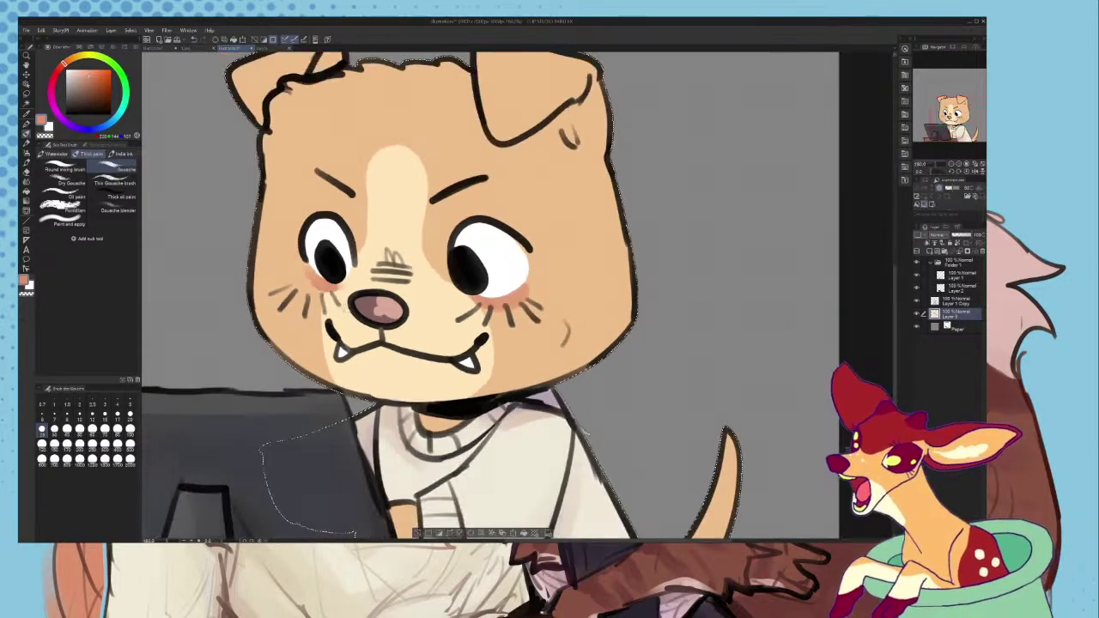
scroll(348, 202, "down", 3)
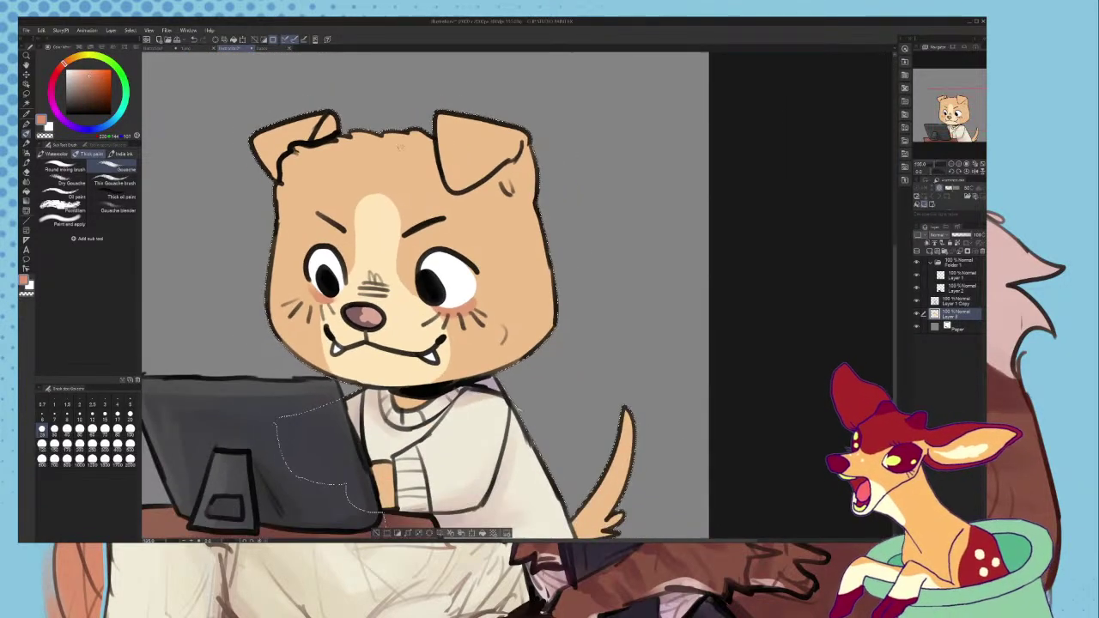
scroll(292, 243, "up", 5)
scroll(294, 244, "down", 4)
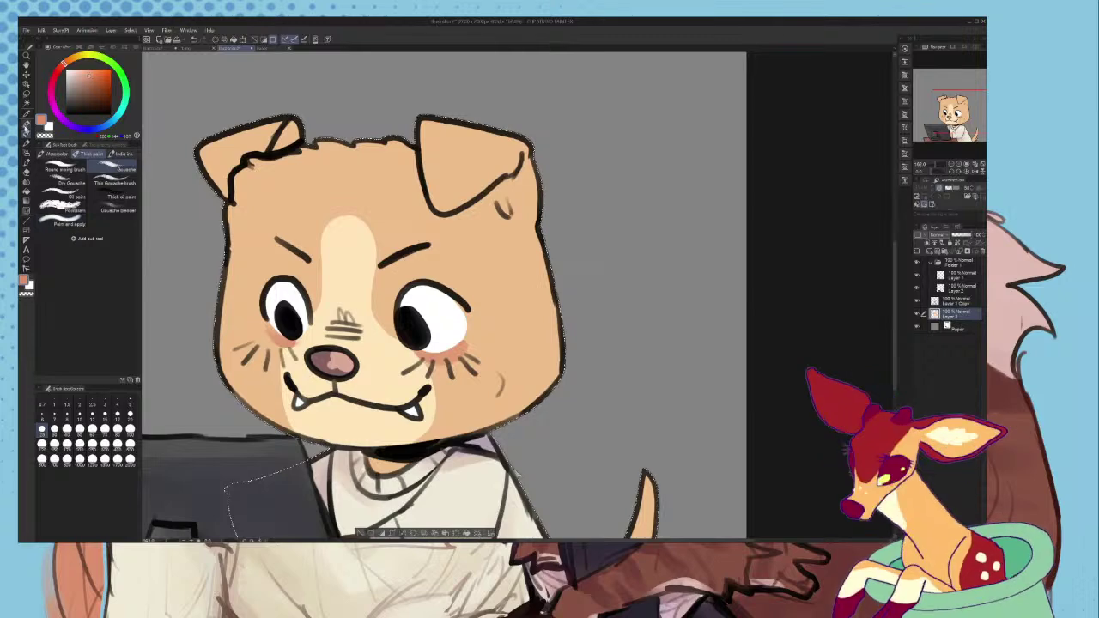
- Fill the dog's smaller folded ear with salmon using the G-pen
left_click(25, 125)
scroll(249, 198, "up", 2)
scroll(236, 175, "up", 2)
mouse_move(226, 193)
left_mouse_down()
mouse_move(232, 158)
mouse_move(290, 134)
mouse_move(328, 101)
mouse_move(224, 138)
mouse_move(182, 134)
mouse_move(210, 189)
left_mouse_up()
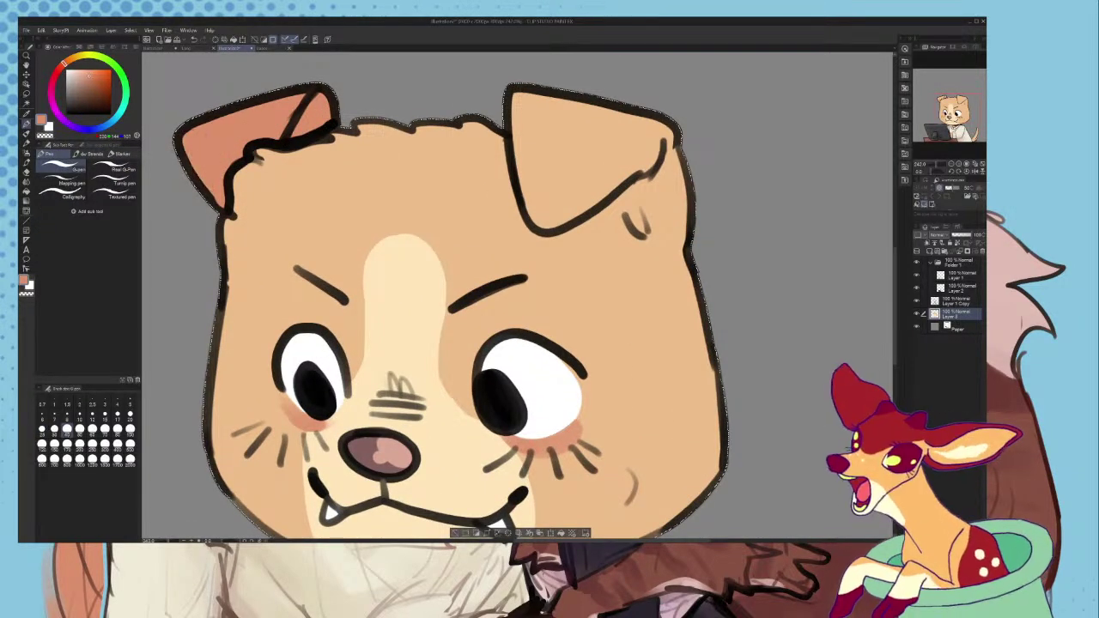
scroll(163, 168, "down", 4)
scroll(424, 165, "up", 4)
- Fill the larger folded ear and the patch of ear beneath its fold with salmon
left_click_drag(367, 137, 388, 203)
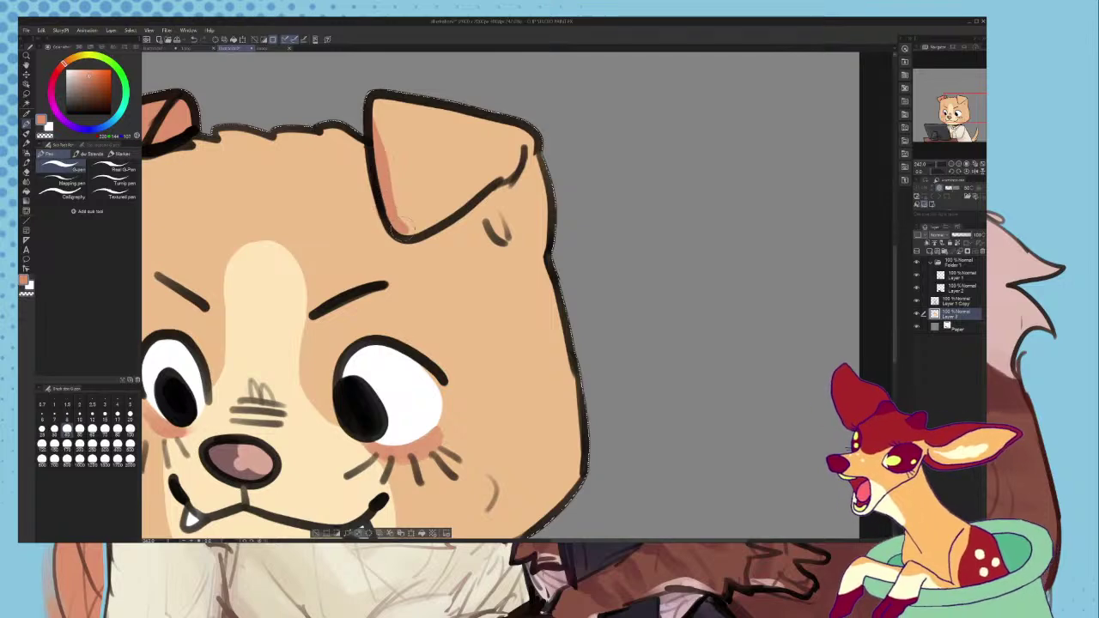
key("ctrl+z")
key("ctrl+z")
mouse_move(367, 132)
left_mouse_down()
mouse_move(389, 212)
mouse_move(426, 218)
mouse_move(480, 199)
mouse_move(537, 249)
mouse_move(507, 201)
mouse_move(528, 167)
mouse_move(505, 120)
left_mouse_up()
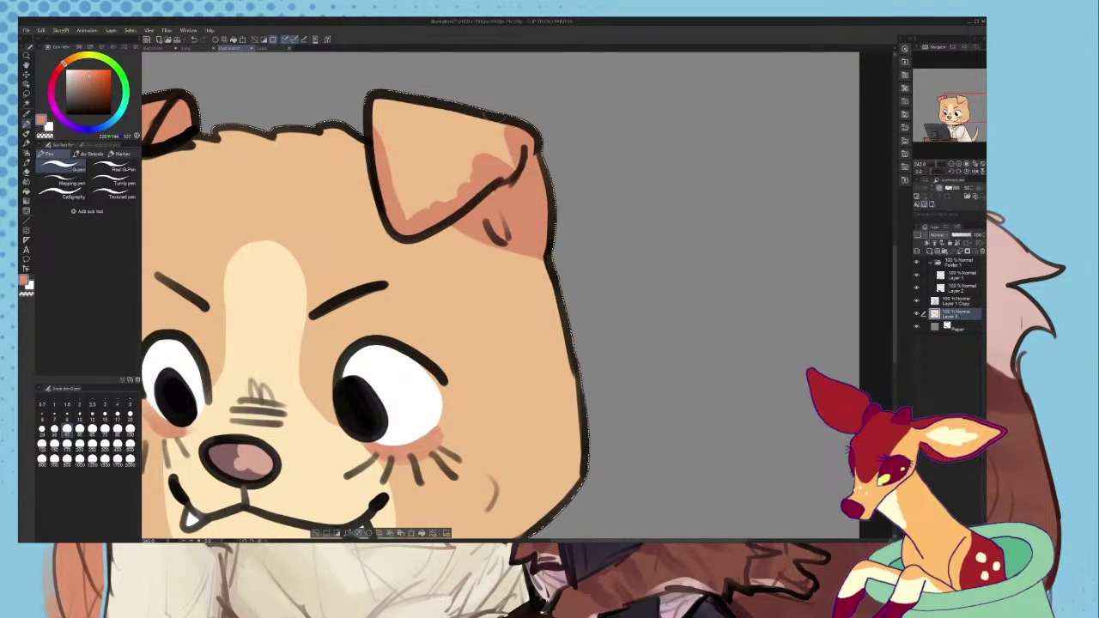
mouse_move(369, 96)
left_mouse_down()
mouse_move(385, 172)
mouse_move(403, 112)
mouse_move(422, 210)
mouse_move(447, 114)
mouse_move(512, 125)
left_mouse_up()
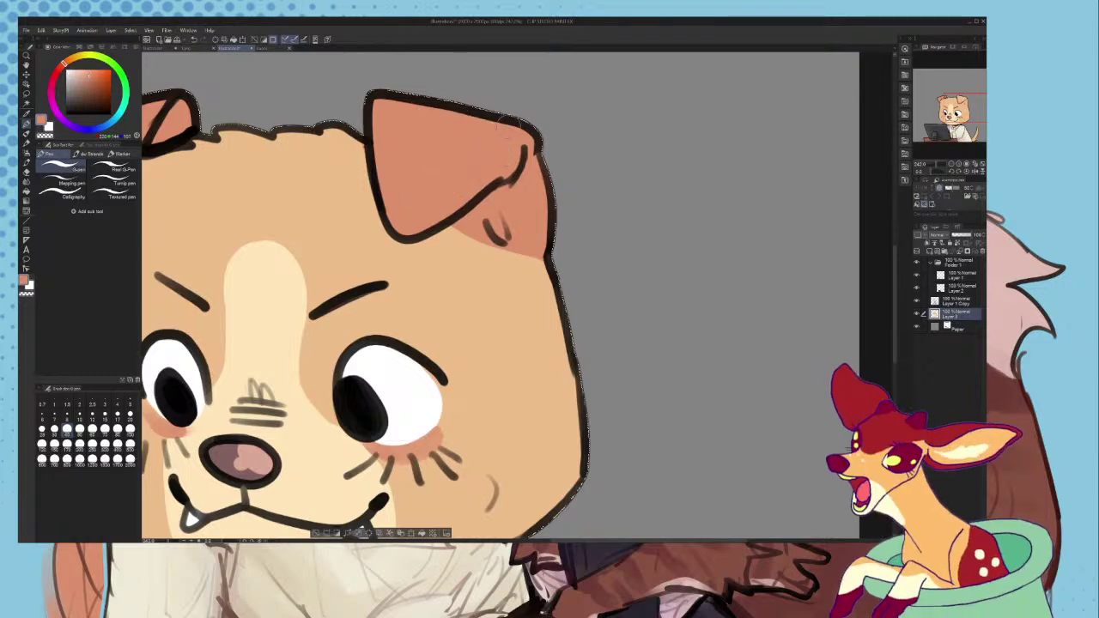
- Pick a peach-tan shade from the colour set and check the fur and tail colouring in the reference illustration
left_click(70, 47)
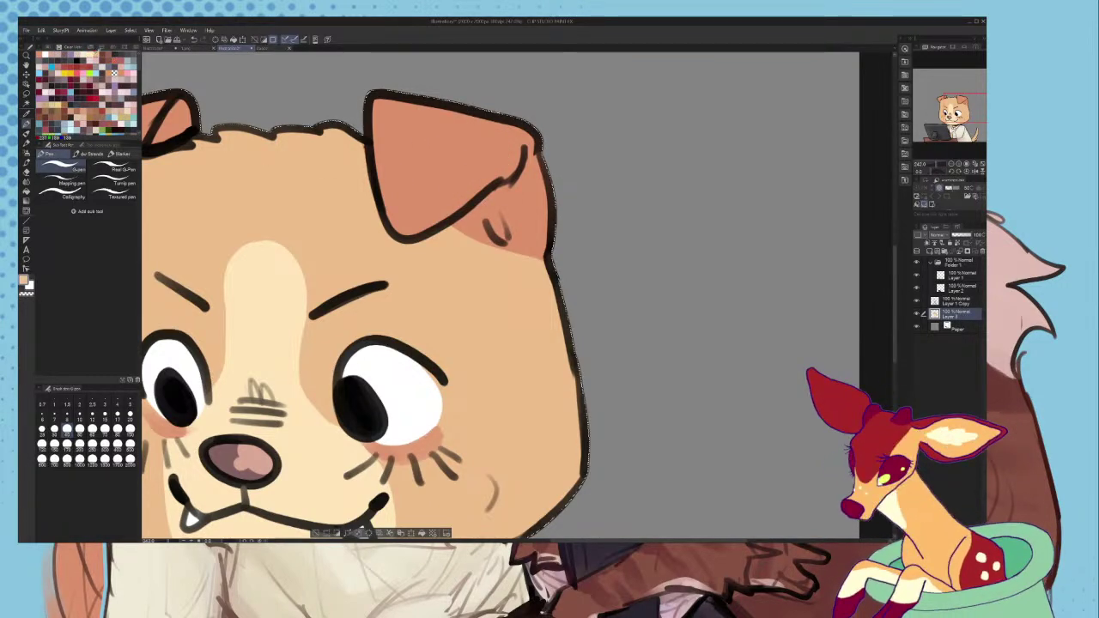
scroll(373, 165, "down", 12)
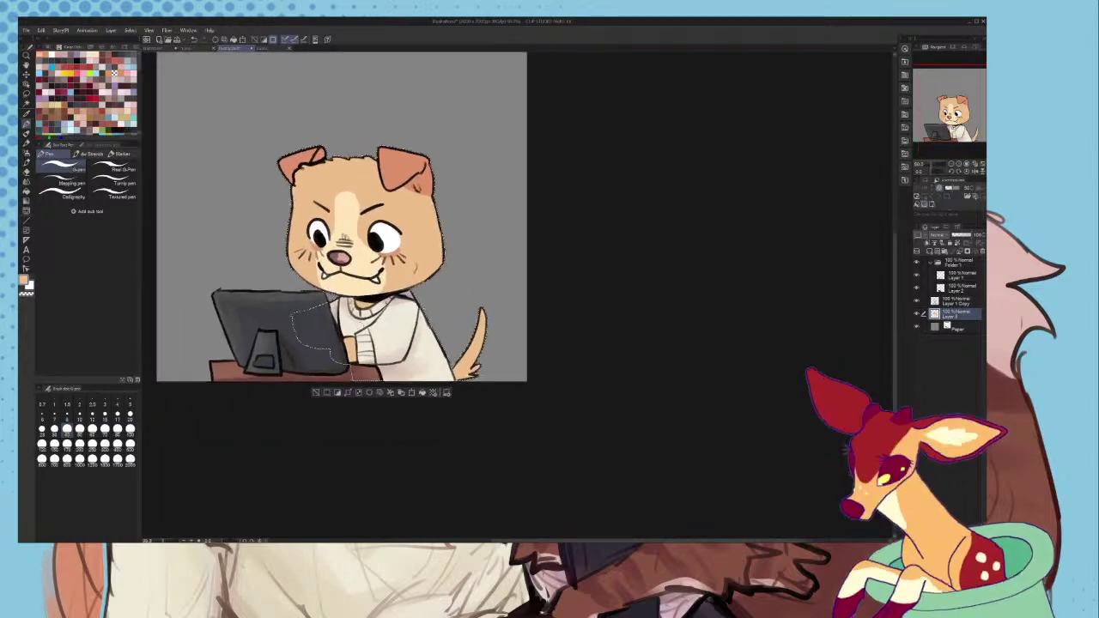
scroll(341, 257, "up", 6)
scroll(340, 257, "down", 1)
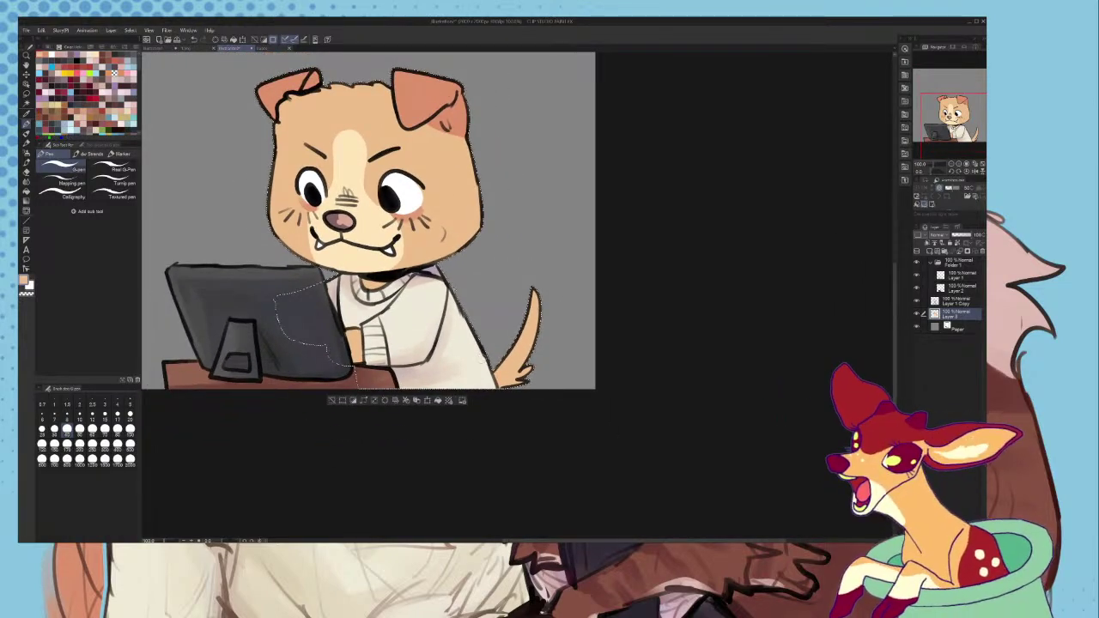
scroll(383, 222, "up", 1)
left_click(273, 49)
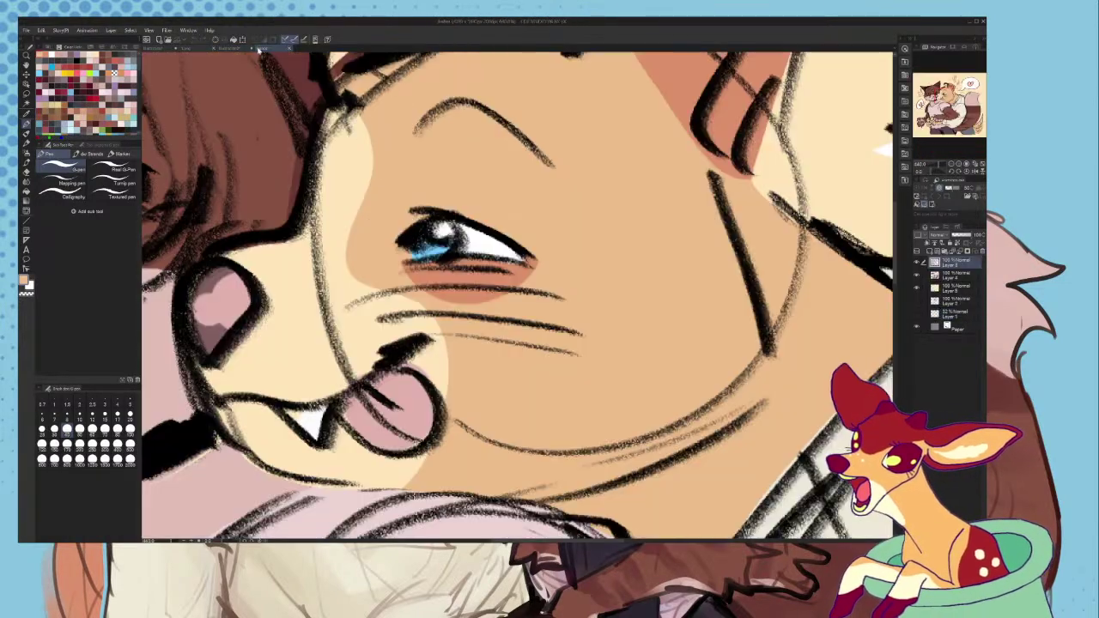
scroll(300, 129, "down", 9)
scroll(382, 219, "down", 9)
scroll(546, 412, "up", 9)
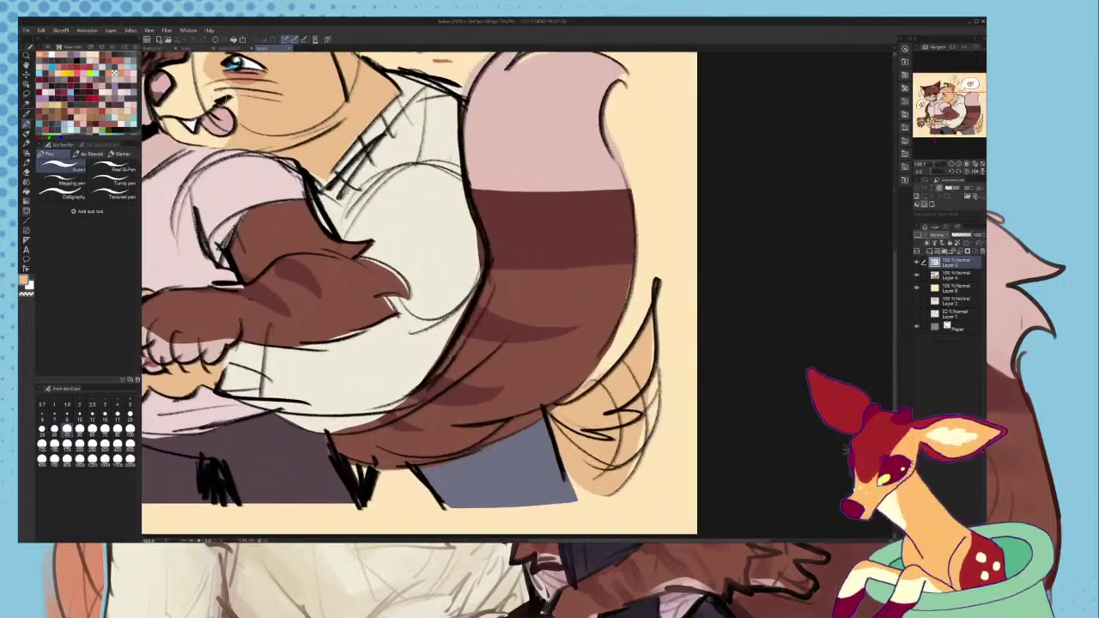
left_click(233, 49)
left_click(47, 48)
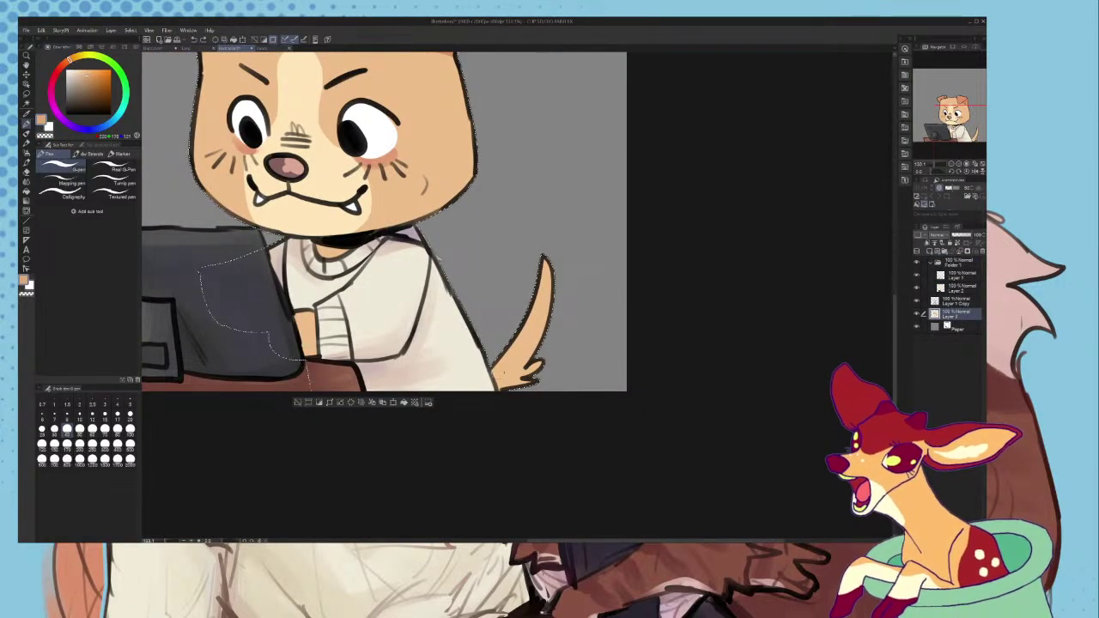
- Paint a darker tan shadow along the outer edge of the dog's cheek and jaw with the G-pen
scroll(501, 372, "up", 2)
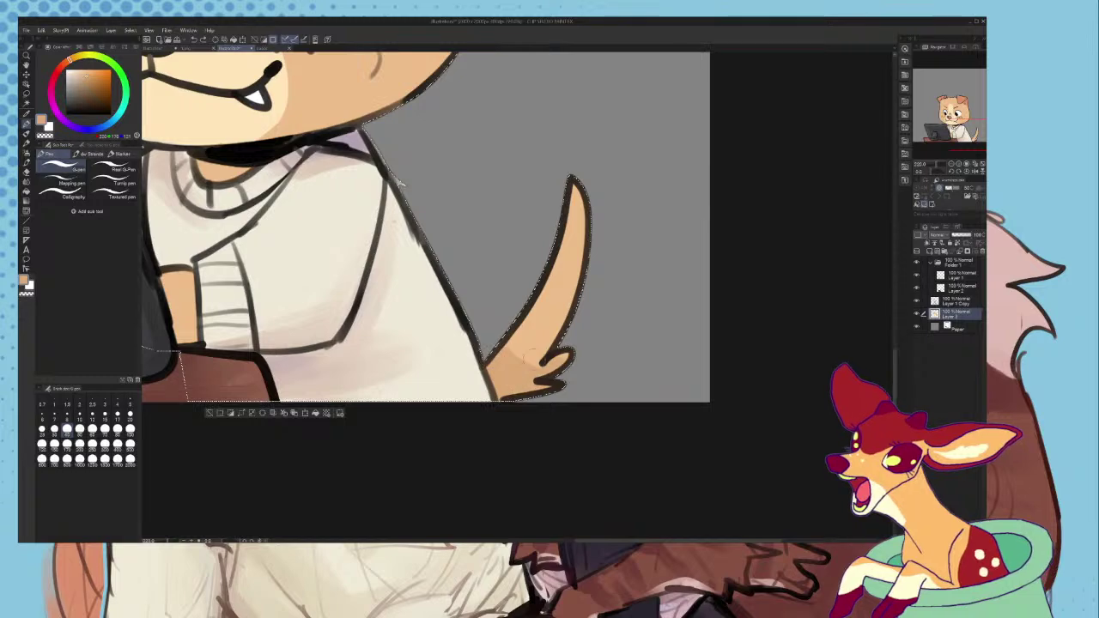
scroll(399, 182, "down", 3)
scroll(401, 314, "up", 5)
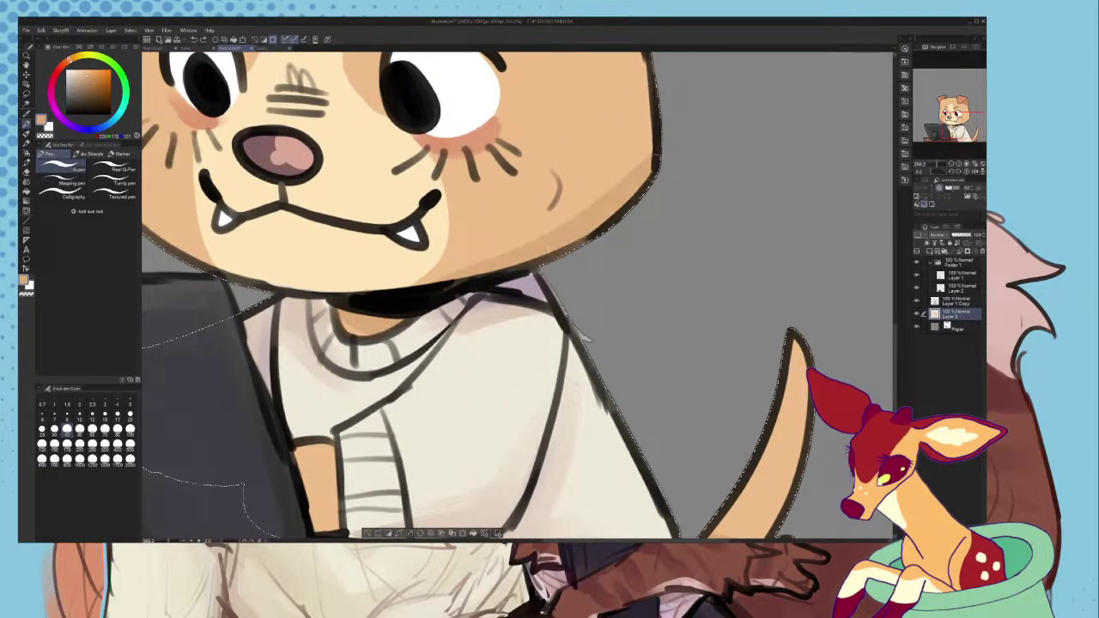
scroll(481, 275, "down", 2)
scroll(481, 283, "down", 3)
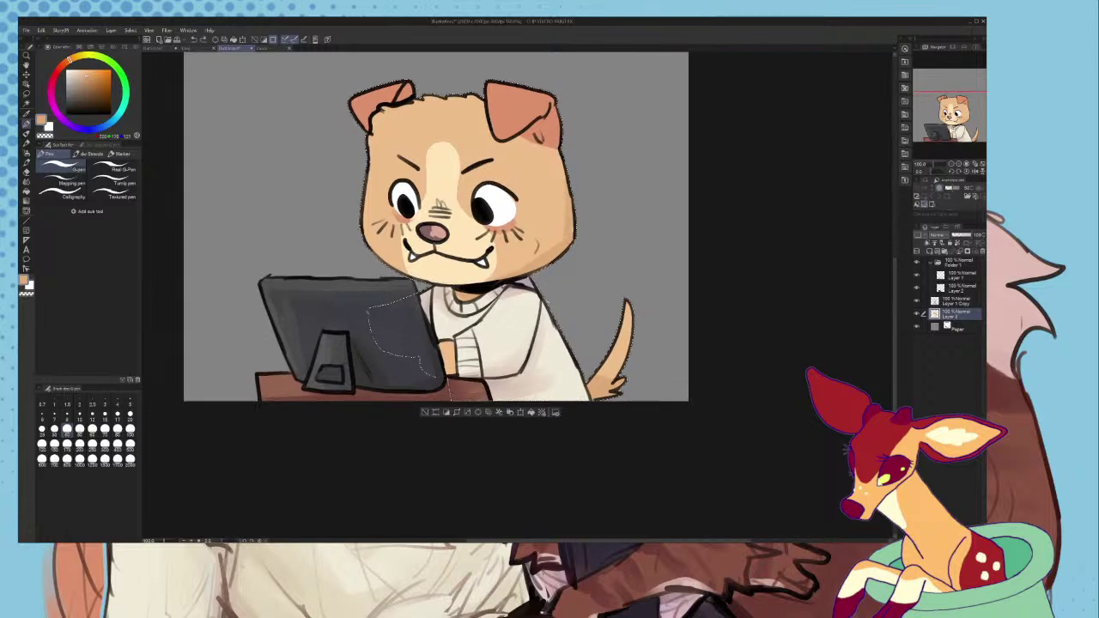
scroll(551, 301, "down", 3)
scroll(516, 172, "up", 4)
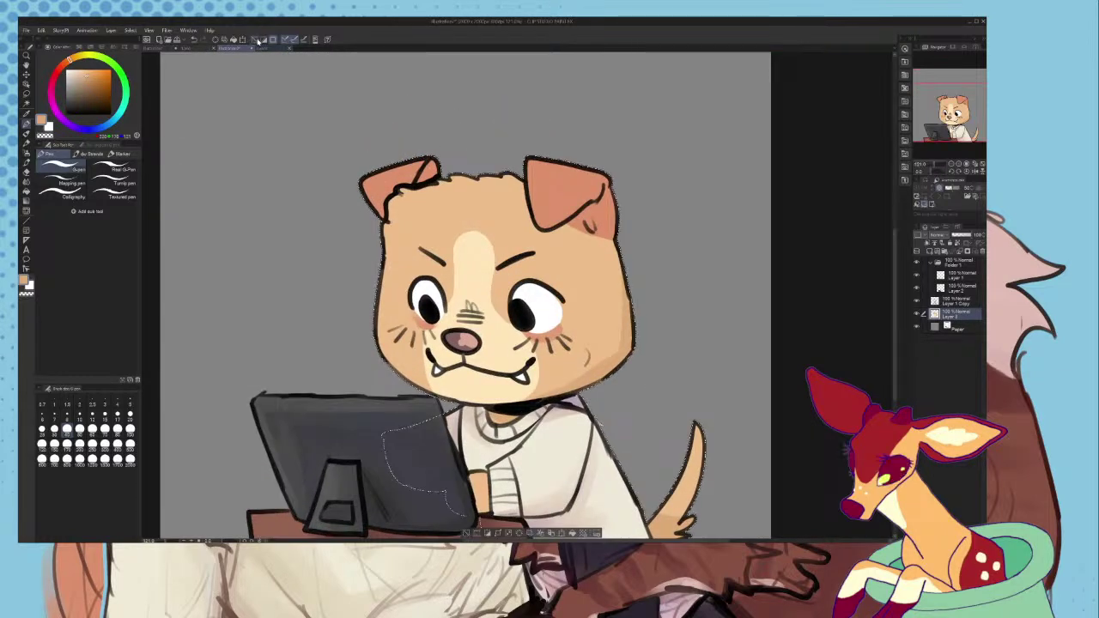
- Clear the selection, collapse the sketch folder and add a new clipped layer above Layer 1 Copy
left_click(256, 40)
scroll(798, 314, "up", 3)
left_click(957, 302)
left_click(931, 262)
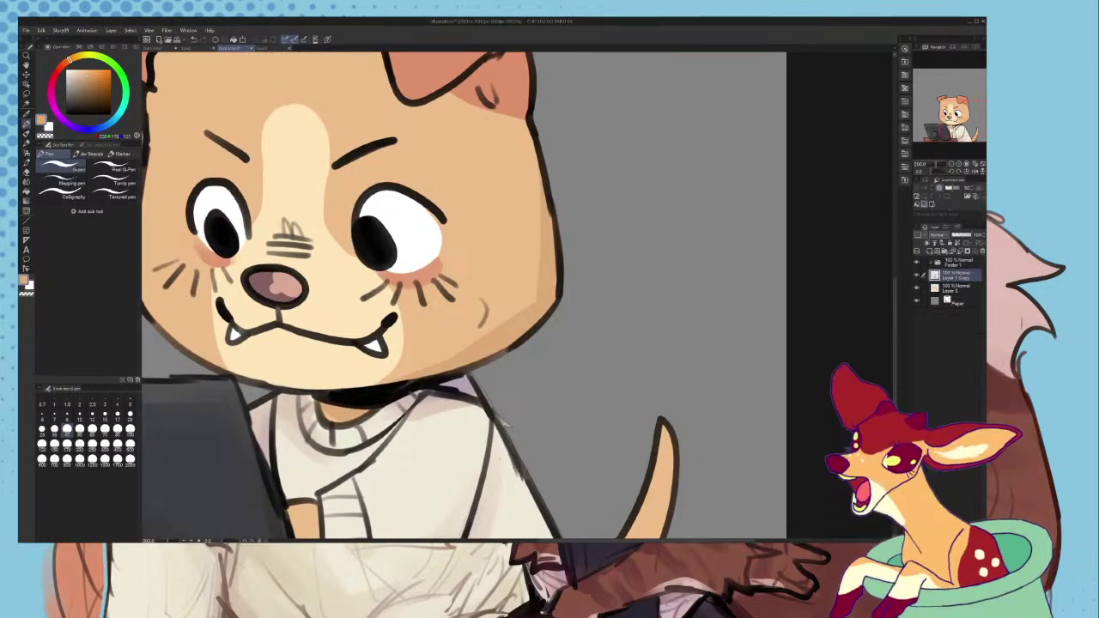
left_click(931, 255)
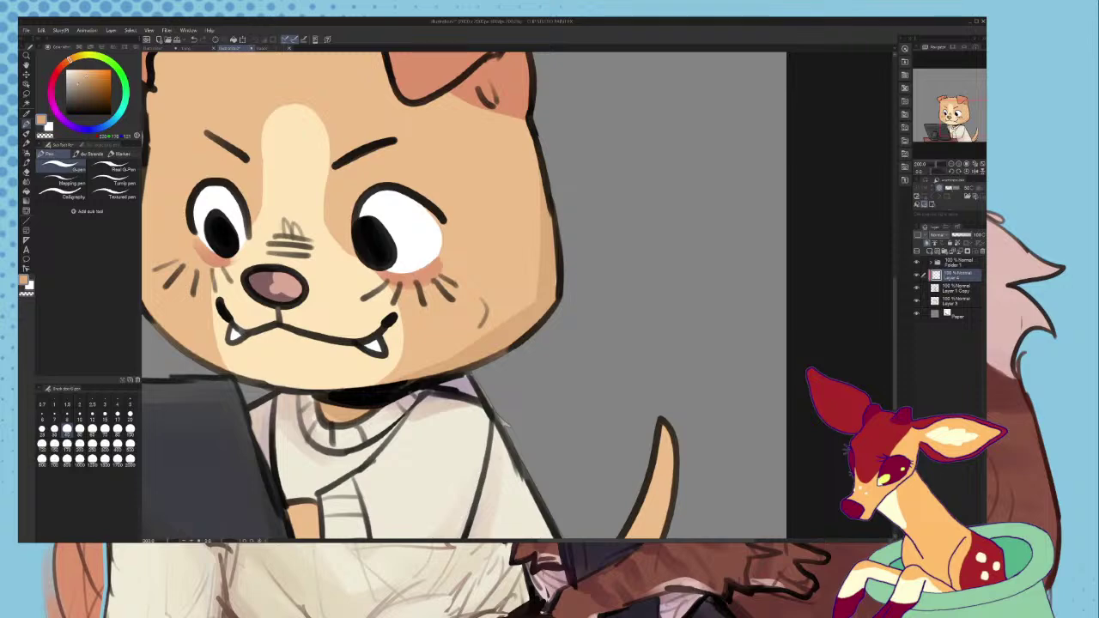
- Colour the insides of both irises muted grey-blue with the G-pen on the clipped layer
left_click(118, 116)
left_click(76, 82)
scroll(220, 235, "up", 4)
left_click_drag(210, 209, 214, 209)
mouse_move(499, 241)
left_mouse_down()
mouse_move(514, 273)
mouse_move(508, 227)
left_mouse_up()
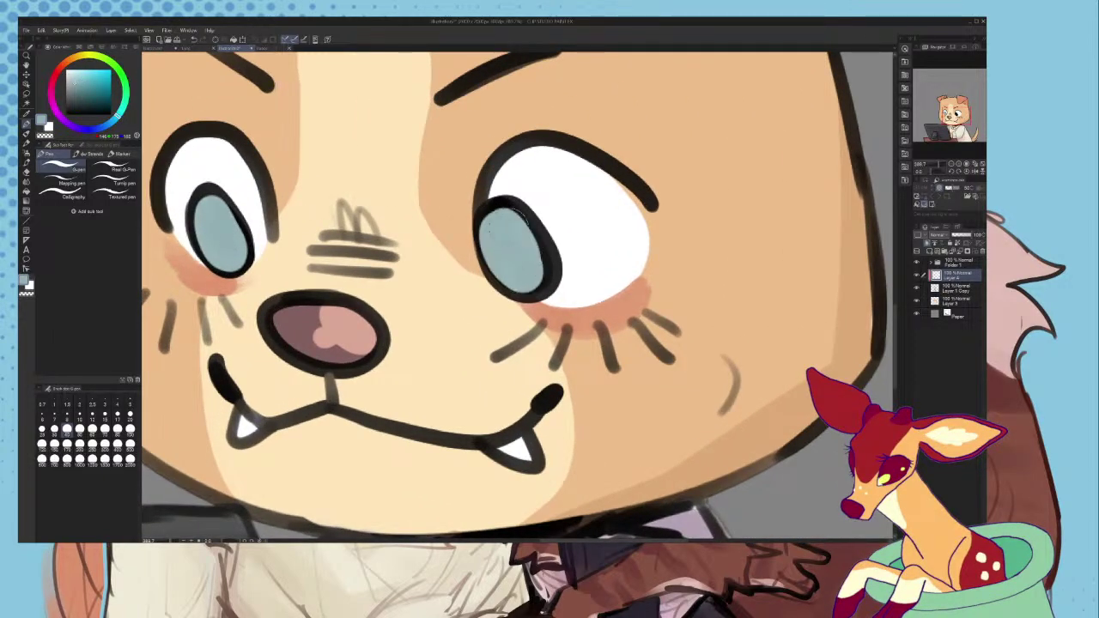
- Dot a small near-black pupil in the centre of each grey-blue iris with the pencil
left_click(27, 135)
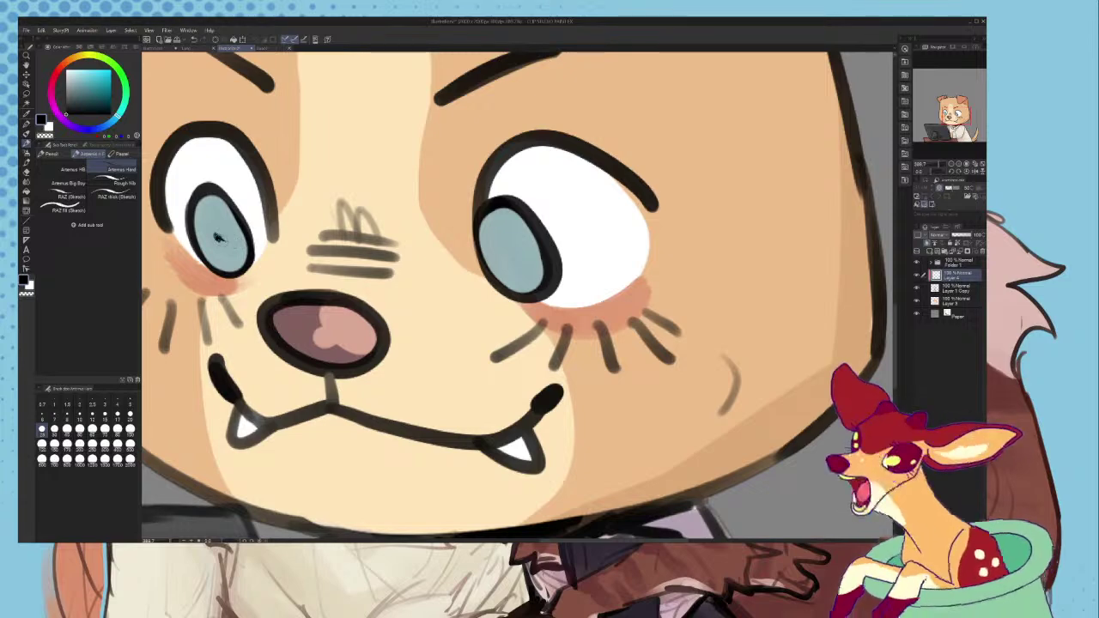
scroll(506, 249, "down", 8)
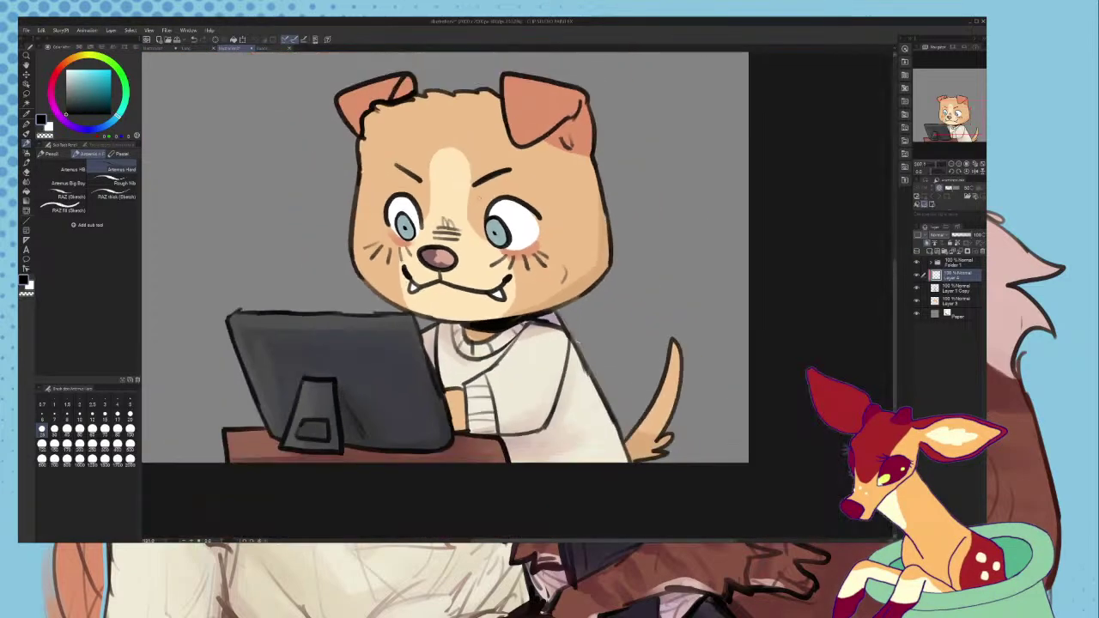
scroll(481, 190, "up", 3)
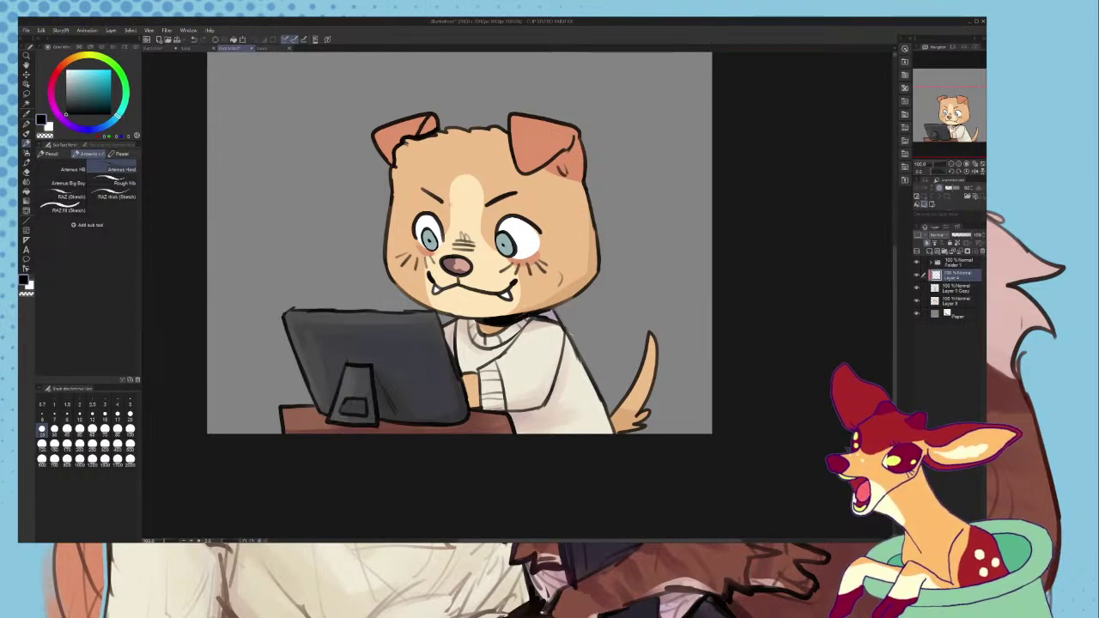
scroll(451, 199, "up", 3)
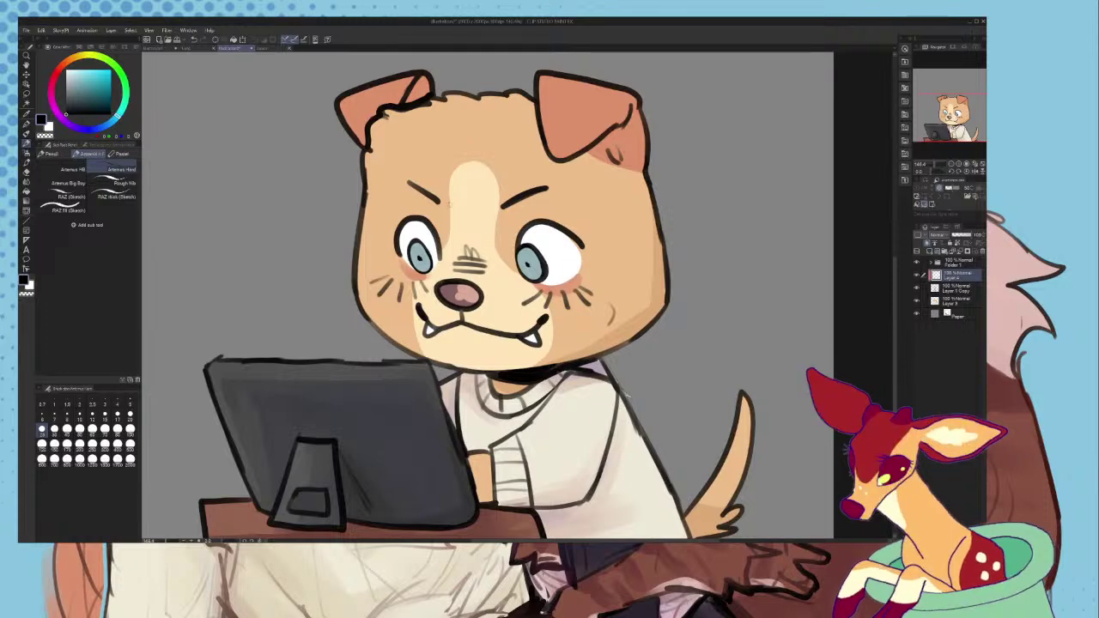
scroll(451, 163, "down", 2)
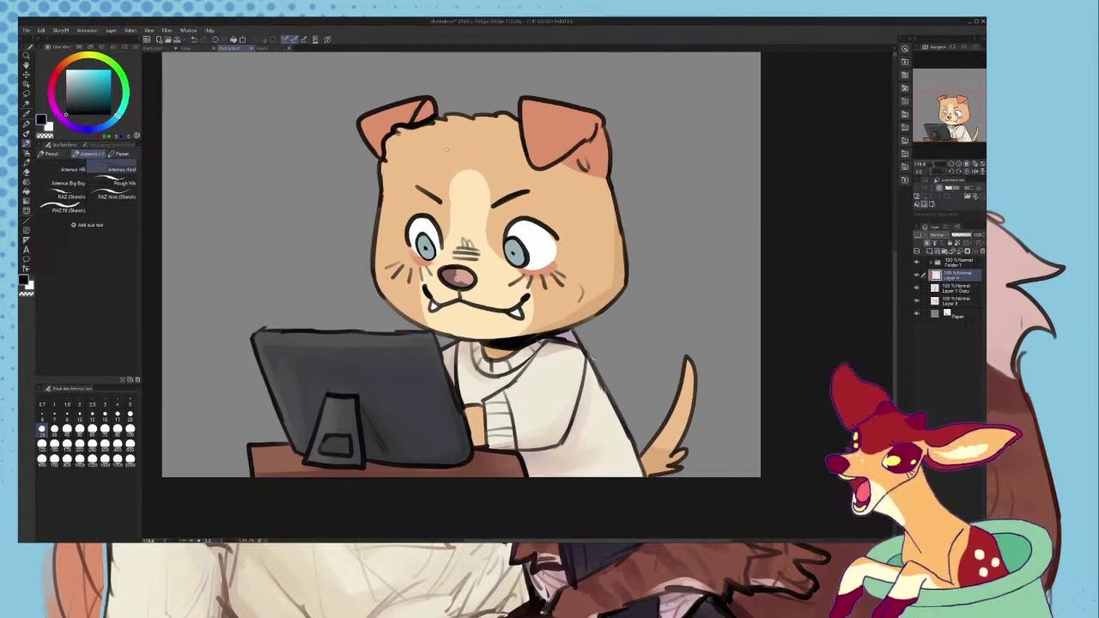
- Create a new folder, move the three coloured artwork layers into it and collapse it
left_click(946, 252)
left_click(955, 289)
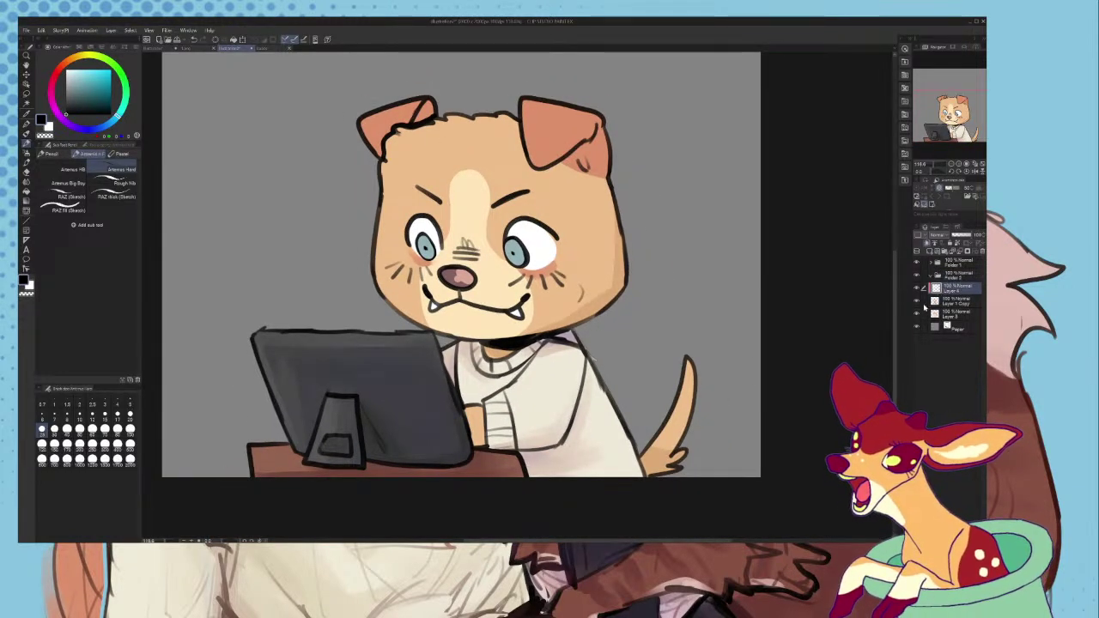
left_click(953, 314, "shift")
left_click_drag(938, 292, 931, 277)
left_click(931, 276)
- Hide and show each of the two layer folders in turn to check what they contain
left_click(917, 275)
left_click(916, 275)
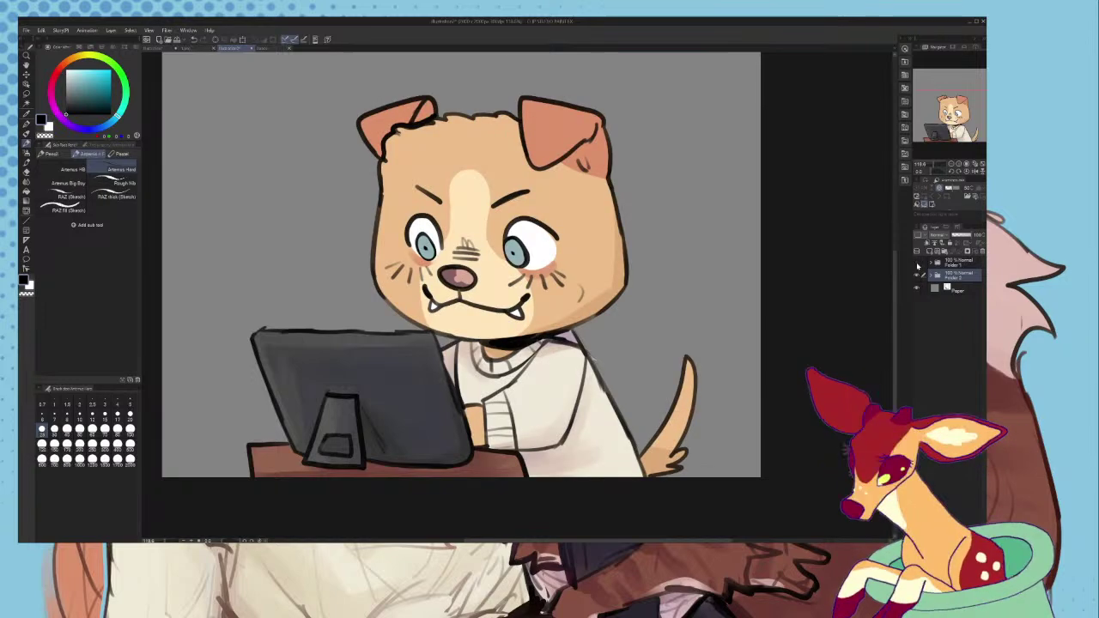
left_click(916, 263)
left_click(916, 263)
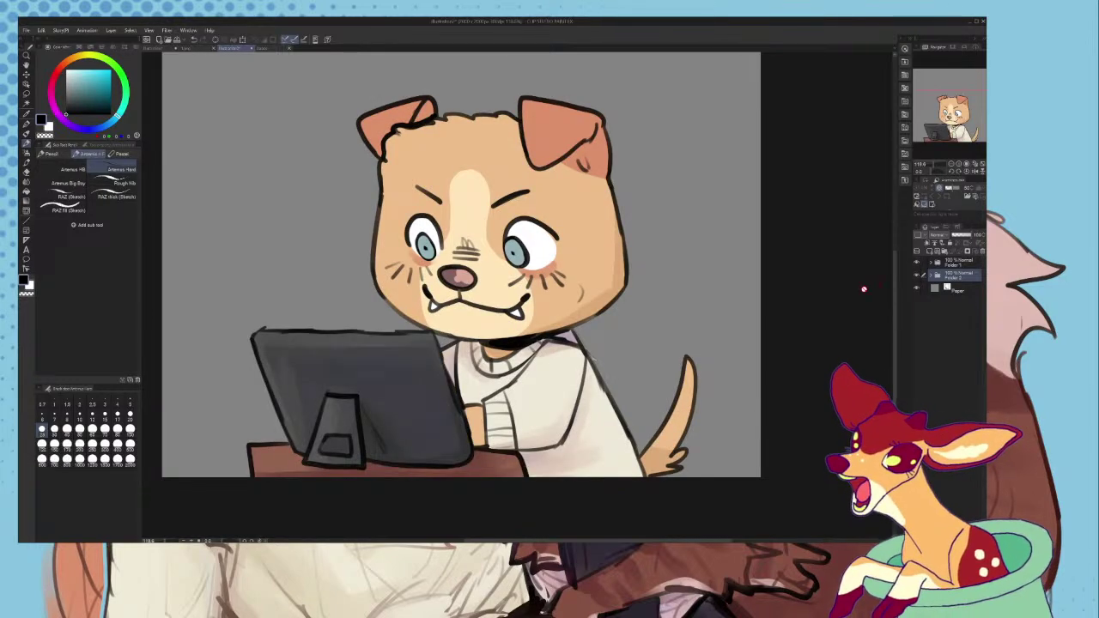
scroll(864, 289, "up", 2)
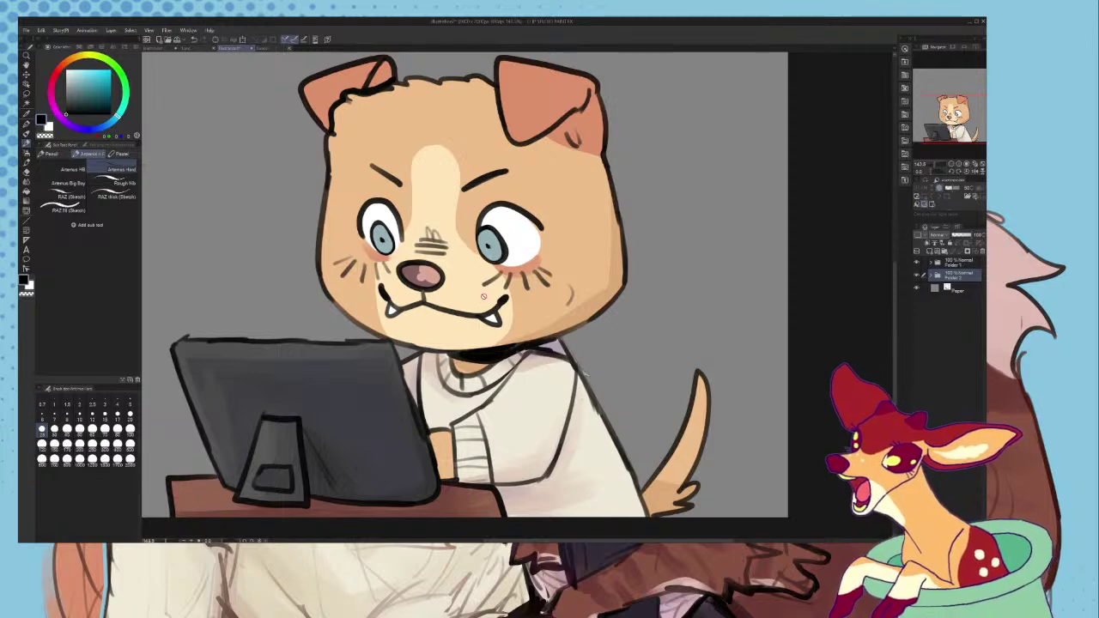
scroll(484, 296, "down", 3)
scroll(429, 232, "up", 2)
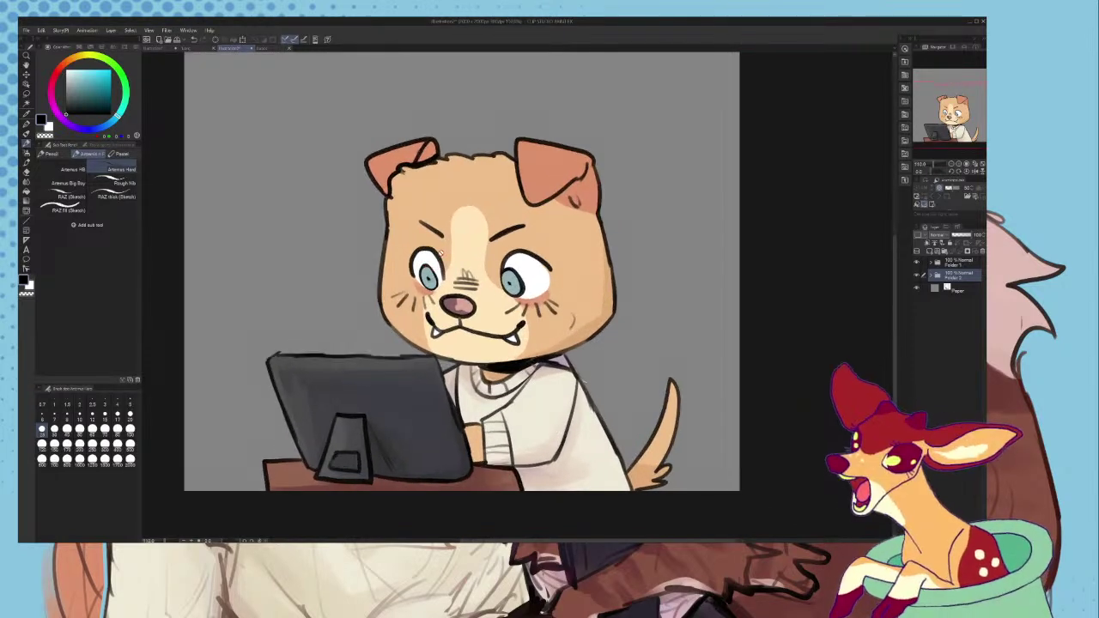
- Lower the dog folder's opacity, add a new folder with an empty layer above it, and hide the tablet folder
left_click(917, 275)
left_click(916, 275)
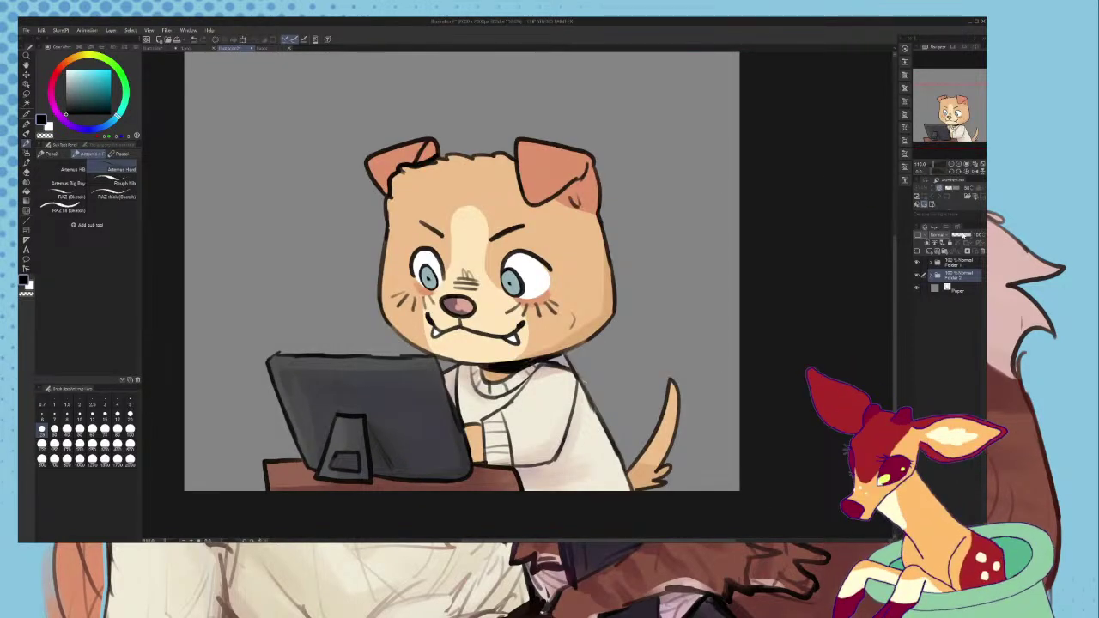
left_click(962, 235)
left_click(944, 252)
left_click(929, 252)
left_click(917, 264)
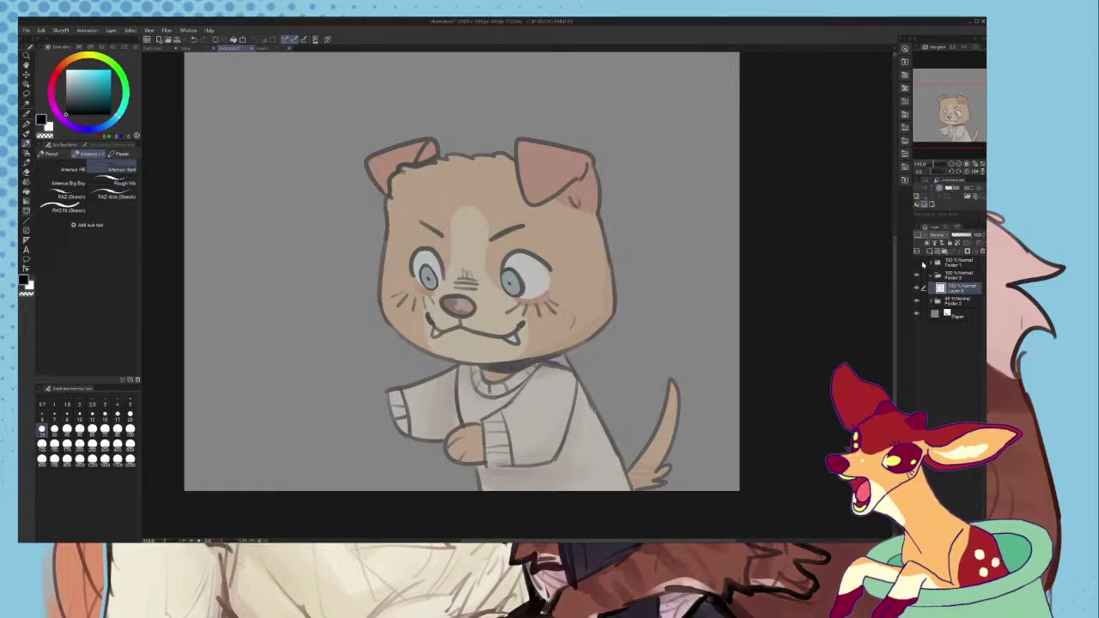
- Switch to the Round mixing brush, try a black stroke along the dog's left cheek edge and undo it
scroll(543, 262, "up", 3)
left_click(27, 135)
scroll(408, 244, "up", 1)
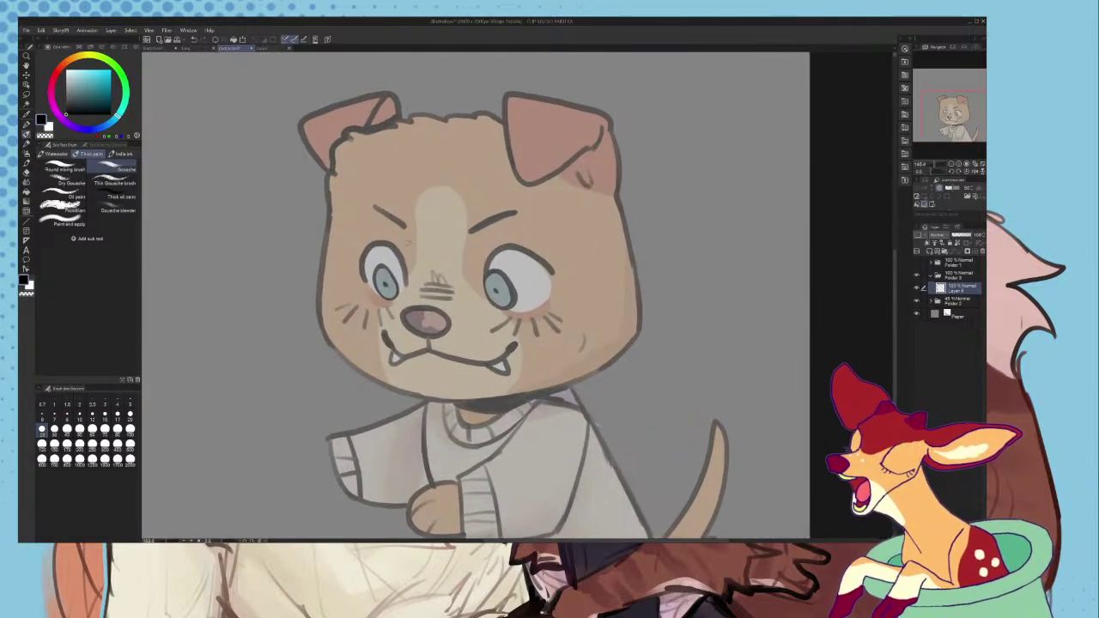
scroll(408, 257, "up", 2)
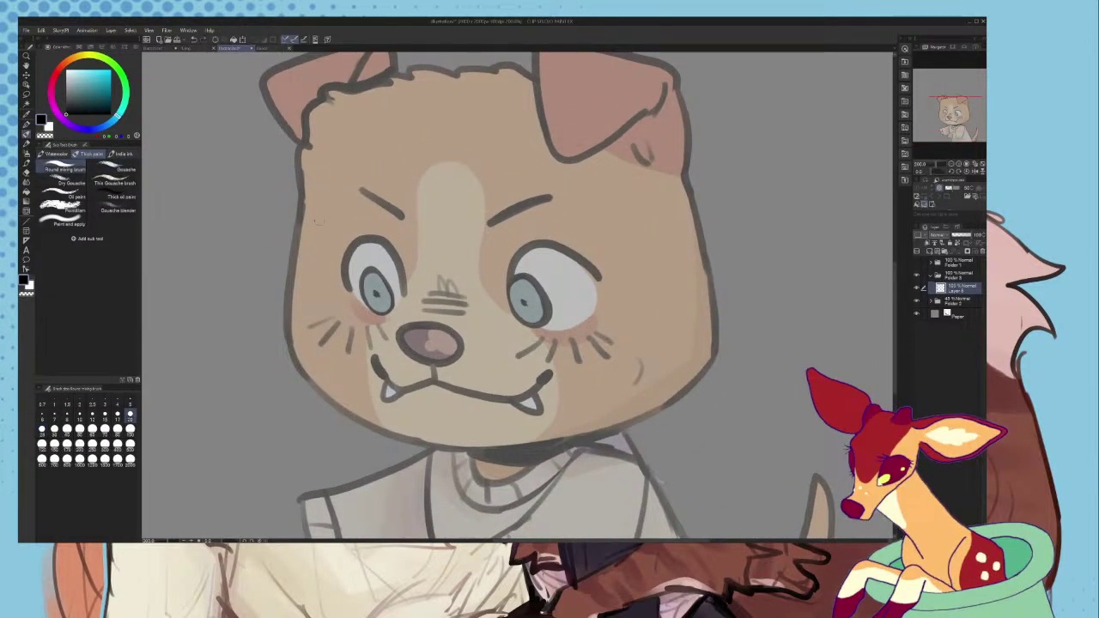
left_click_drag(313, 192, 301, 336)
key("ctrl+z")
key("ctrl+z")
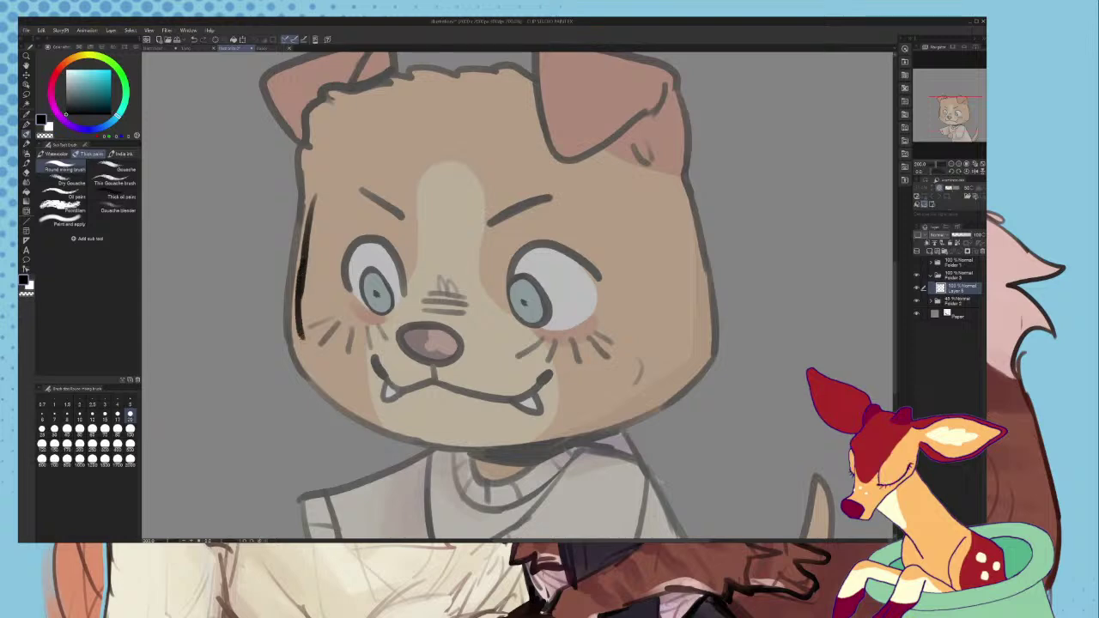
key("ctrl+z")
scroll(481, 235, "down", 2)
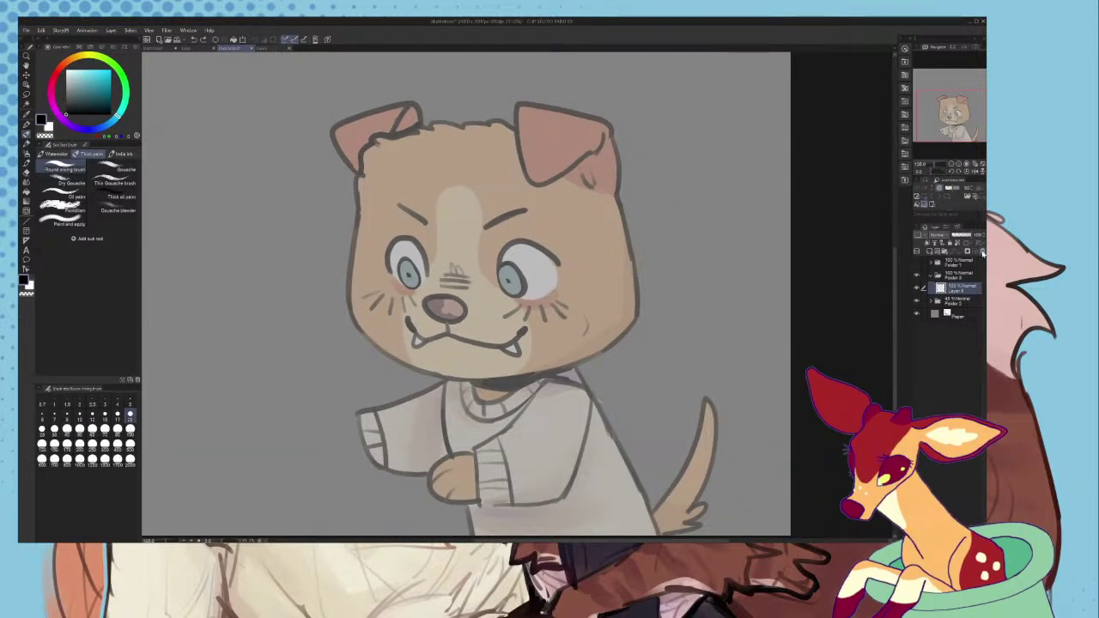
- Restore the dog folder to 100% opacity, show the tablet folder, and make an empty layer in the middle folder active
left_click(932, 275)
left_click(945, 289)
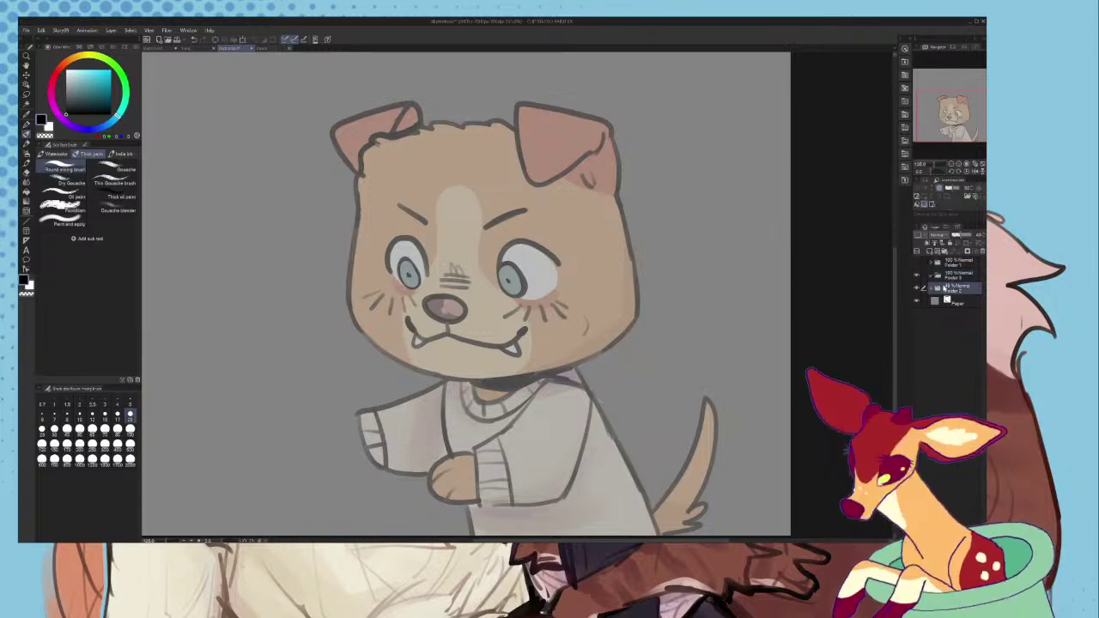
left_click(971, 234)
left_click(916, 262)
left_click(952, 275)
left_click(933, 252)
scroll(747, 252, "down", 3)
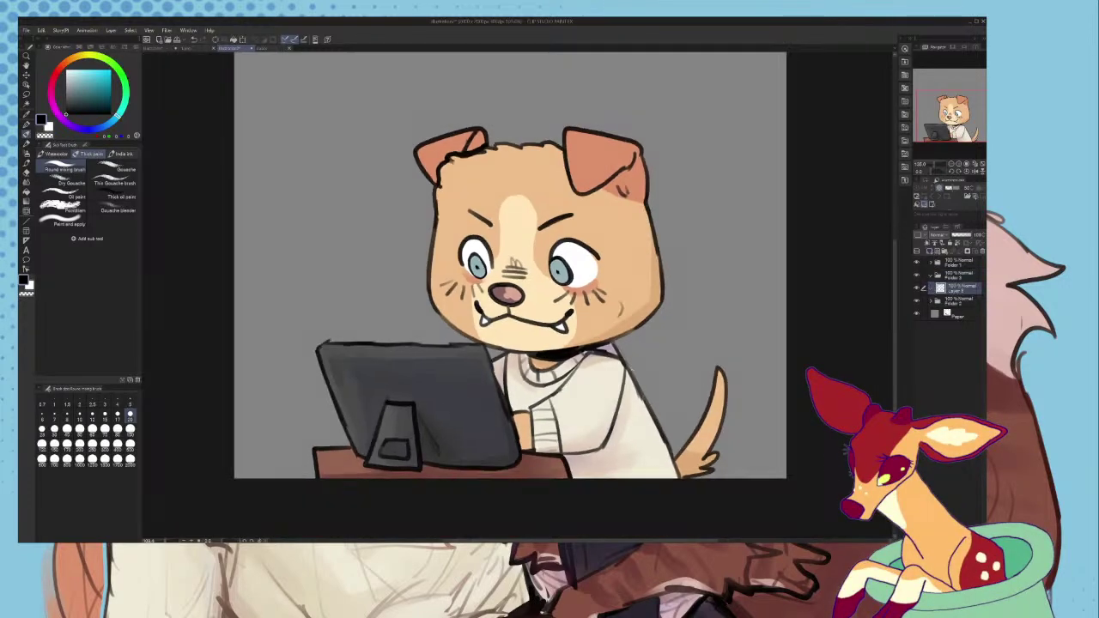
scroll(262, 331, "up", 4)
left_click_drag(323, 236, 404, 225)
key("ctrl+z")
key("ctrl+z")
scroll(430, 257, "down", 2)
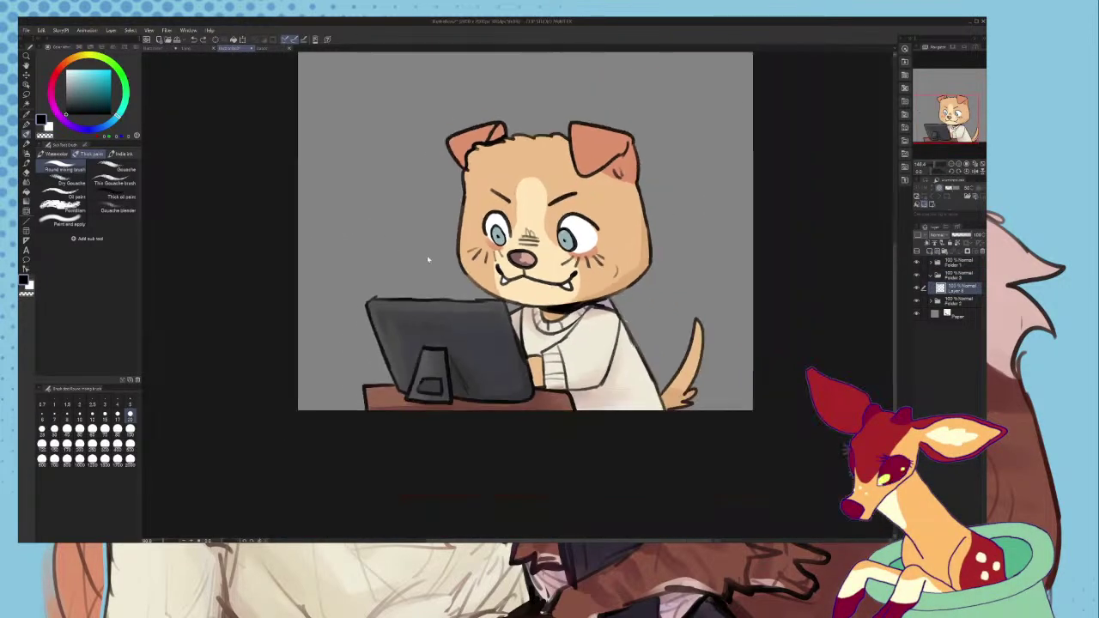
- Extend the canvas to the left and upward to make empty space beside the dog
left_click(93, 223)
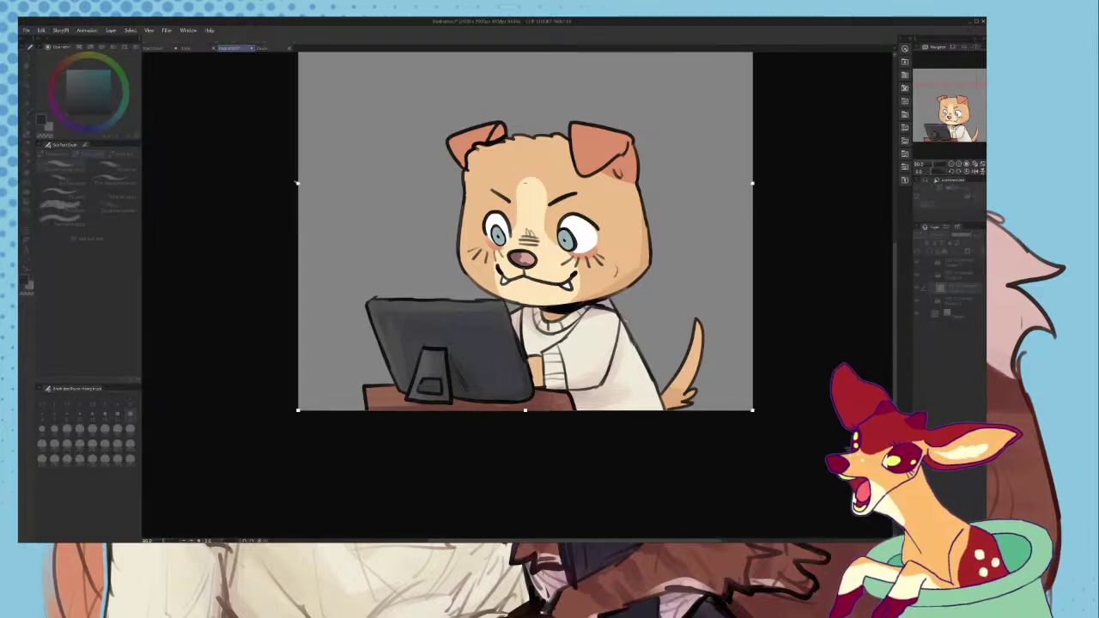
left_click_drag(300, 217, 186, 214)
left_click(669, 353)
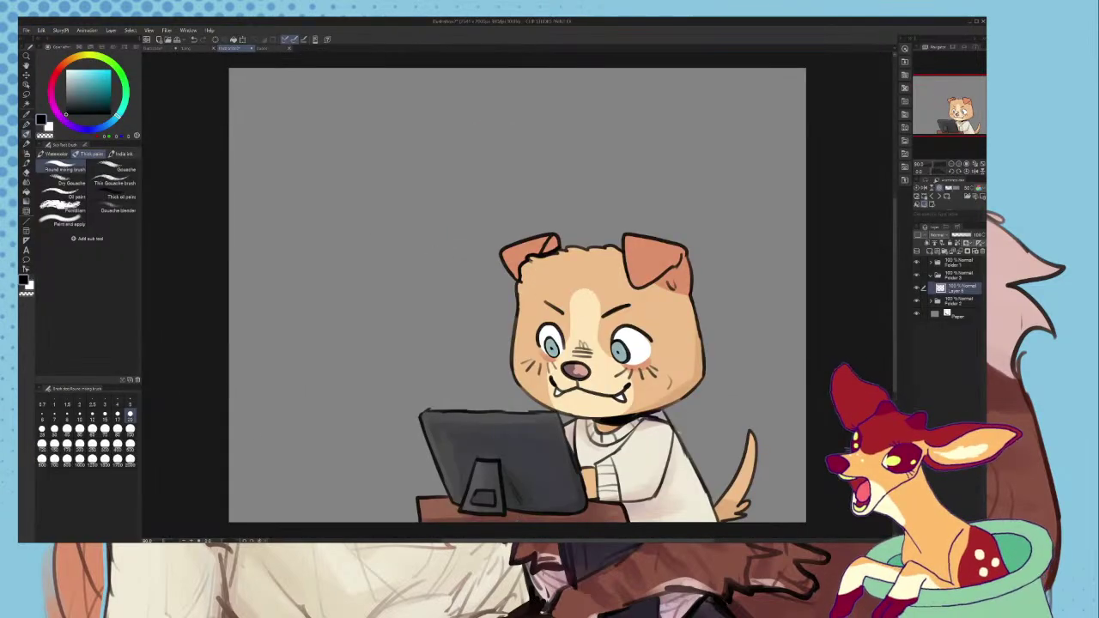
- Sketch the top of a cat's head in black beside the dog, with a pointed left ear and upper left cheek tuft
scroll(480, 232, "down", 3)
scroll(369, 344, "up", 5)
key("ctrl+z")
mouse_move(407, 247)
left_mouse_down()
mouse_move(487, 248)
mouse_move(394, 253)
mouse_move(369, 238)
mouse_move(341, 302)
left_mouse_up()
scroll(410, 265, "up", 3)
key("ctrl+z")
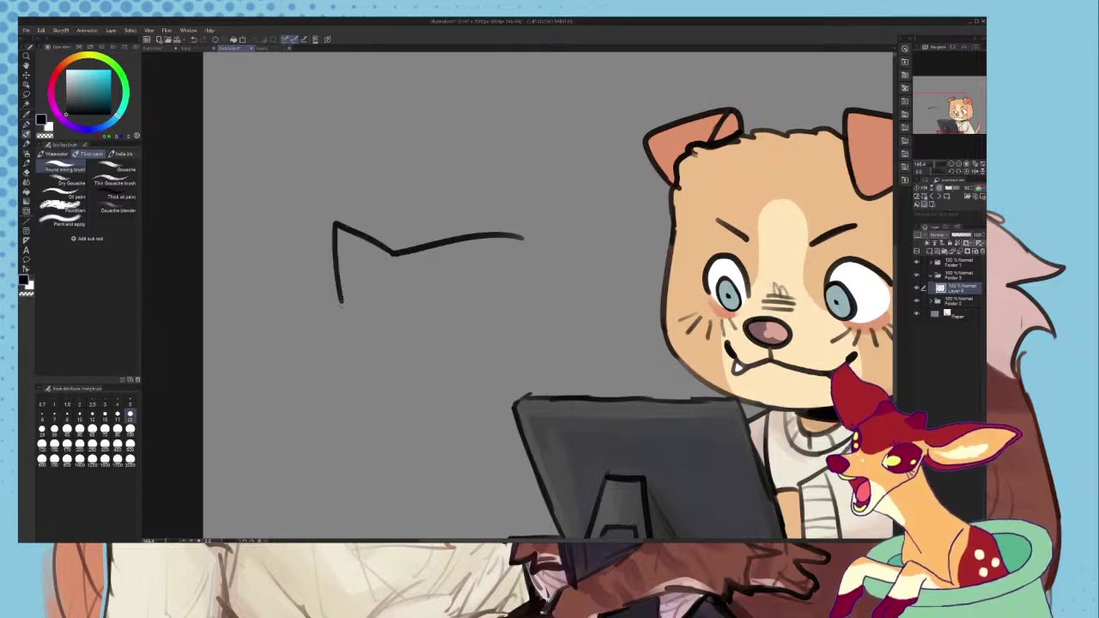
key("ctrl+z")
scroll(397, 257, "up", 1)
mouse_move(397, 257)
left_mouse_down()
mouse_move(326, 232)
mouse_move(336, 311)
mouse_move(327, 294)
mouse_move(323, 371)
left_mouse_up()
scroll(338, 312, "down", 3)
scroll(352, 333, "up", 5)
key("ctrl+z")
left_click_drag(328, 296, 266, 356)
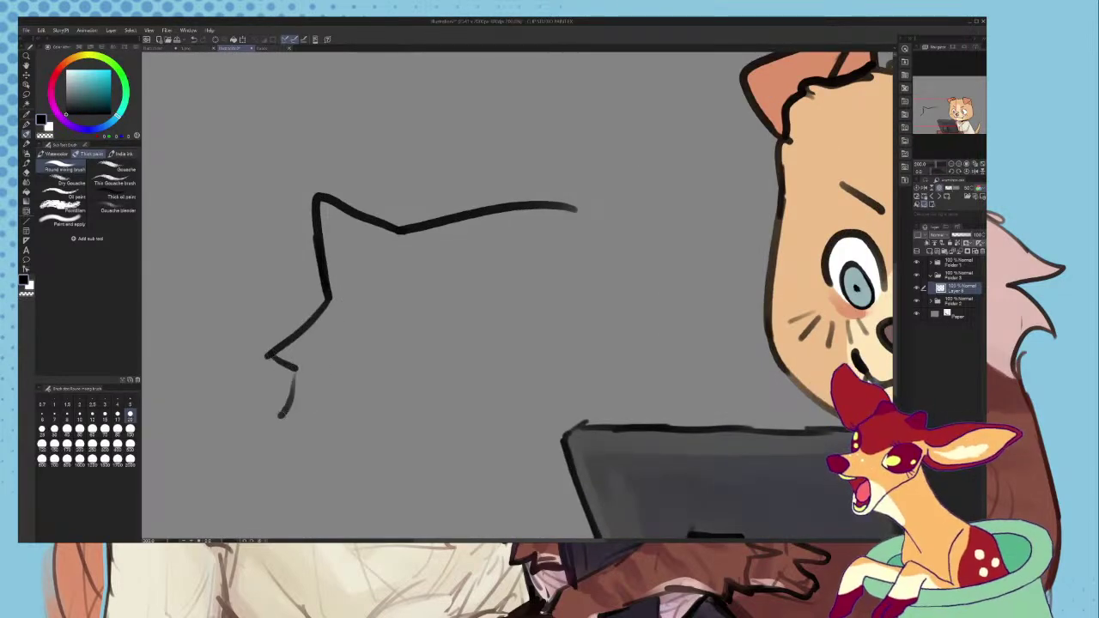
- Continue the cat's head outline with the lower left cheek and jaw, a pointed right ear and spiky right cheek fur
left_click_drag(281, 416, 342, 431)
key("ctrl+z")
key("ctrl+z")
mouse_move(301, 372)
left_mouse_down()
mouse_move(288, 424)
mouse_move(352, 443)
mouse_move(367, 470)
mouse_move(447, 456)
left_mouse_up()
mouse_move(507, 207)
left_mouse_down()
mouse_move(574, 212)
mouse_move(657, 299)
mouse_move(636, 349)
mouse_move(651, 377)
mouse_move(614, 394)
left_mouse_up()
key("ctrl+minus")
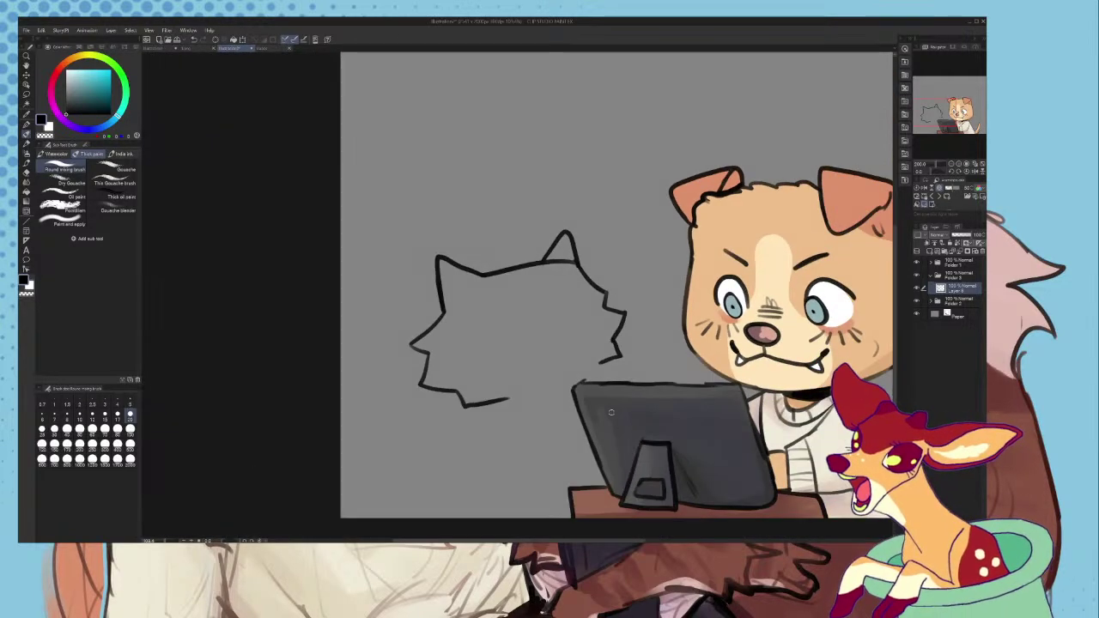
- Draw two rounded paws with short toe lines under the cat's chin, one resting on the tablet's upper corner
scroll(612, 413, "up", 4)
mouse_move(392, 348)
left_mouse_down()
mouse_move(469, 362)
mouse_move(484, 380)
mouse_move(391, 347)
left_mouse_up()
key("ctrl+z")
left_click_drag(454, 335, 464, 378)
mouse_move(494, 337)
left_mouse_down()
mouse_move(485, 369)
mouse_move(537, 361)
left_mouse_up()
mouse_move(591, 313)
left_mouse_down()
mouse_move(543, 276)
mouse_move(514, 350)
left_mouse_up()
mouse_move(603, 270)
left_mouse_down()
mouse_move(577, 286)
mouse_move(648, 247)
left_mouse_up()
key("ctrl+z")
scroll(605, 276, "down", 2)
scroll(606, 276, "up", 4)
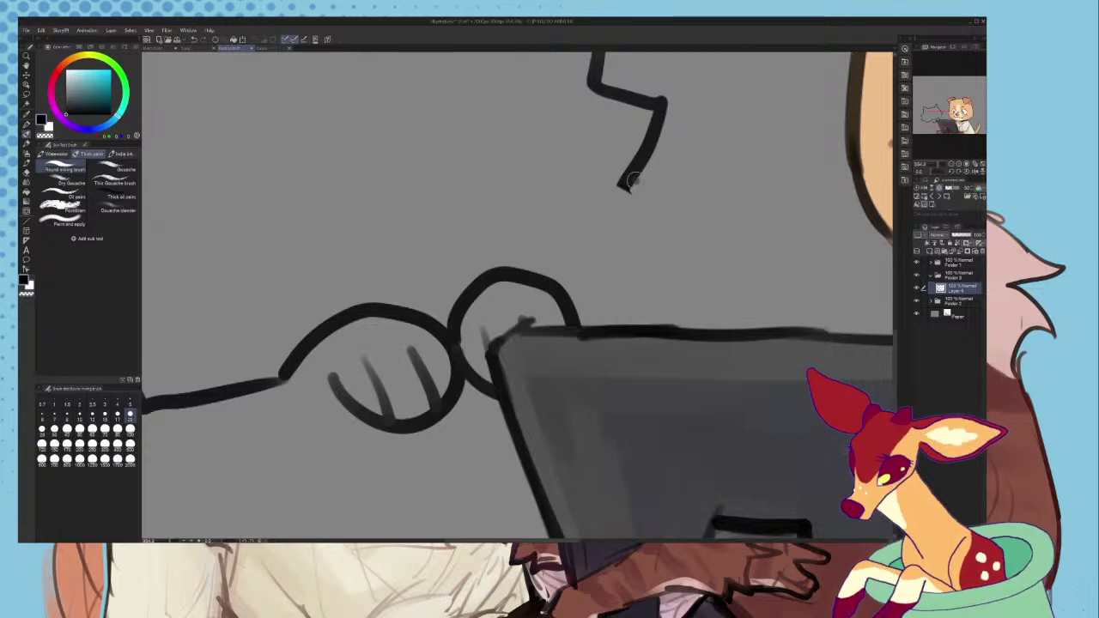
- Redraw the cat's right cheek as spiky fur tufts running from the right ear down to the tablet's top edge
mouse_move(631, 180)
left_mouse_down()
mouse_move(625, 237)
mouse_move(585, 293)
left_mouse_up()
scroll(607, 240, "down", 6)
key("ctrl+z")
scroll(612, 208, "up", 3)
mouse_move(597, 174)
left_mouse_down()
mouse_move(620, 182)
mouse_move(614, 232)
left_mouse_up()
scroll(604, 192, "up", 2)
left_click_drag(598, 153, 608, 180)
key("ctrl+z")
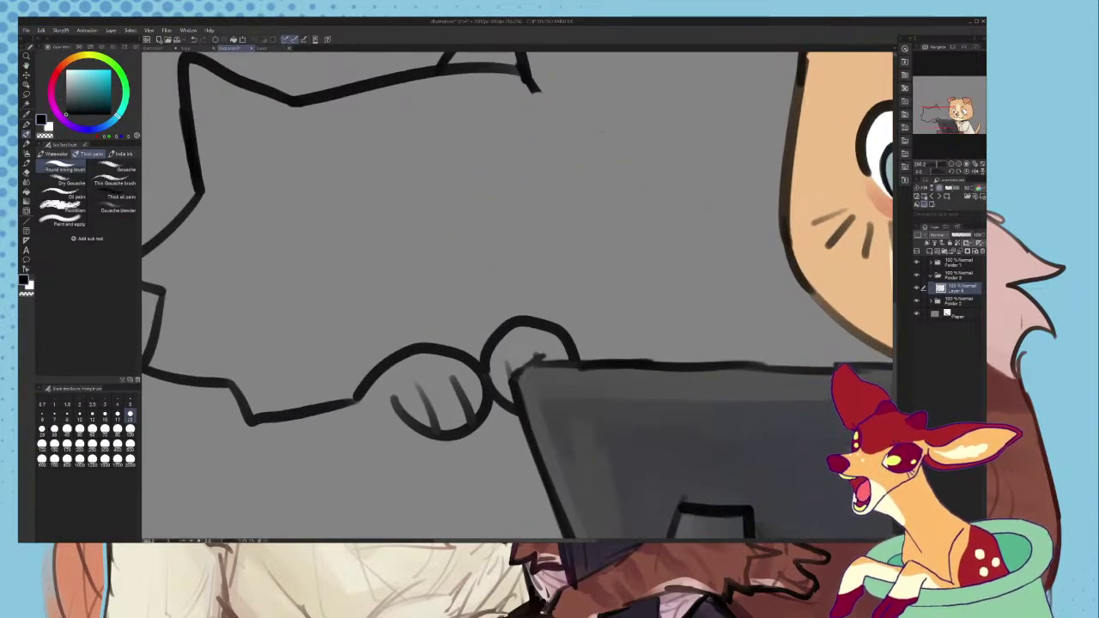
mouse_move(531, 84)
left_mouse_down()
mouse_move(623, 167)
mouse_move(592, 220)
mouse_move(626, 246)
mouse_move(605, 332)
mouse_move(572, 348)
left_mouse_up()
scroll(572, 348, "down", 2)
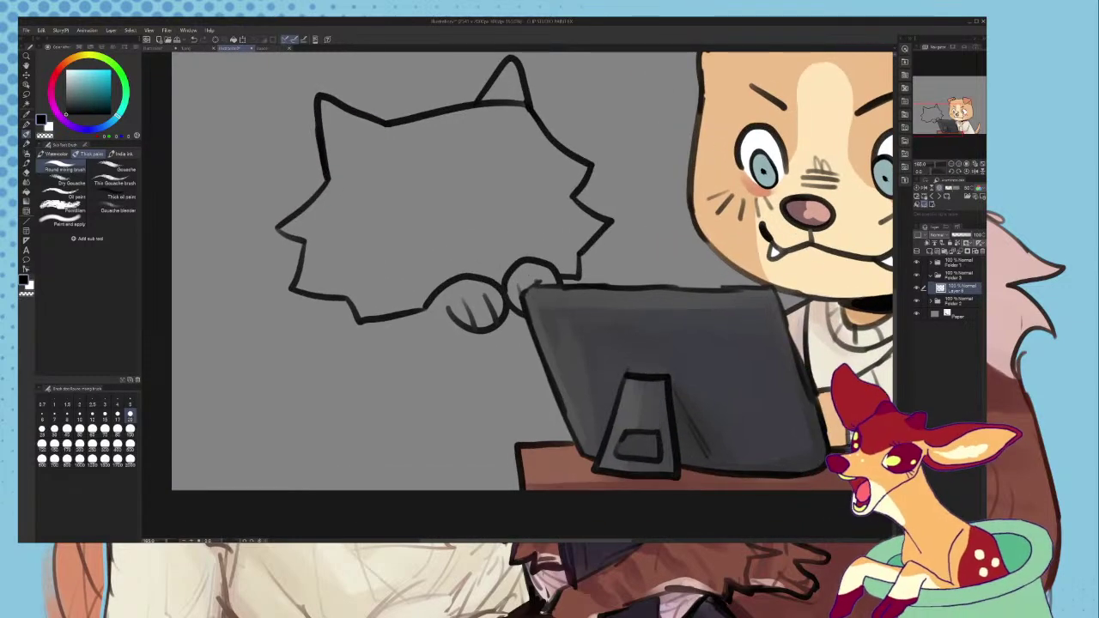
- Draw a small black nose with a curved mouth above the paws and two short arched brows on the cat's face
scroll(492, 249, "up", 2)
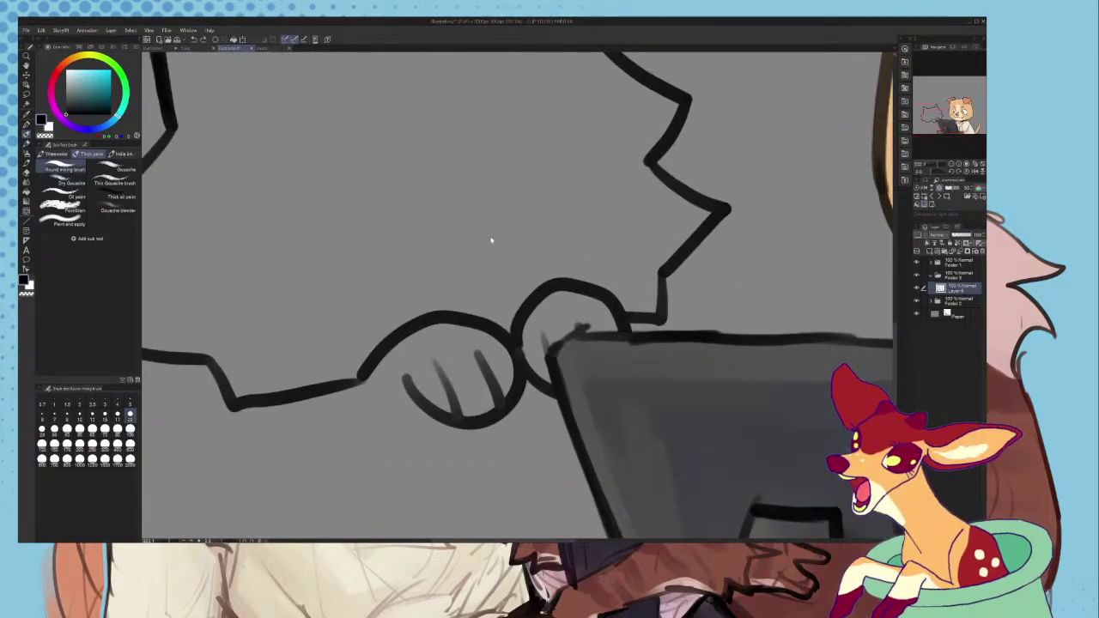
mouse_move(493, 254)
left_mouse_down()
mouse_move(459, 281)
mouse_move(520, 271)
left_mouse_up()
scroll(522, 273, "down", 3)
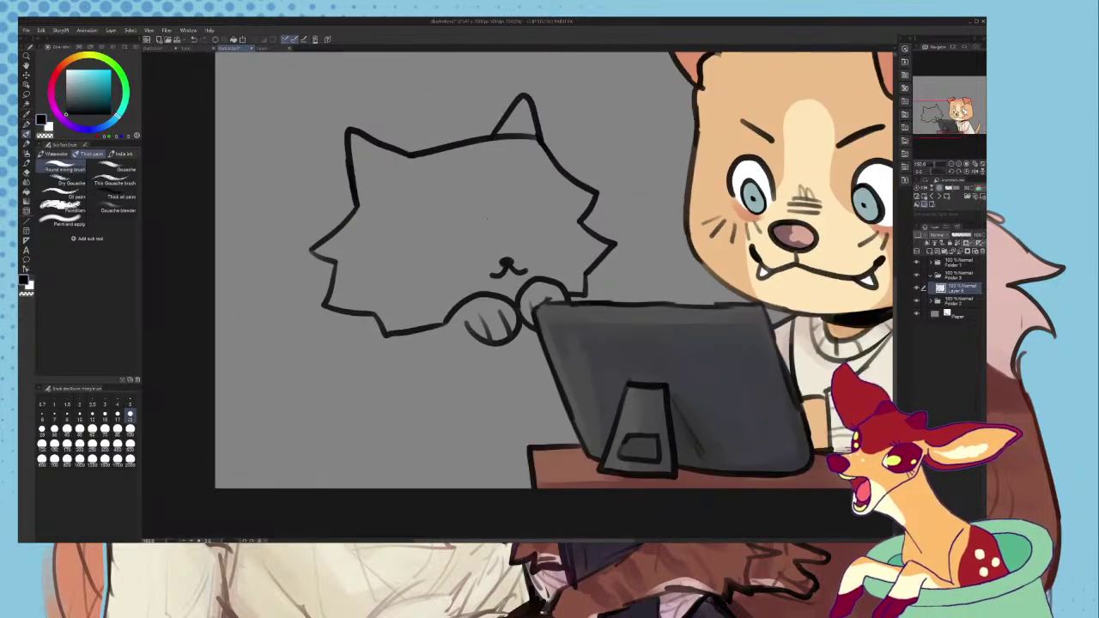
scroll(469, 217, "up", 2)
left_click_drag(417, 205, 456, 190)
key("ctrl+z")
left_click_drag(513, 183, 558, 180)
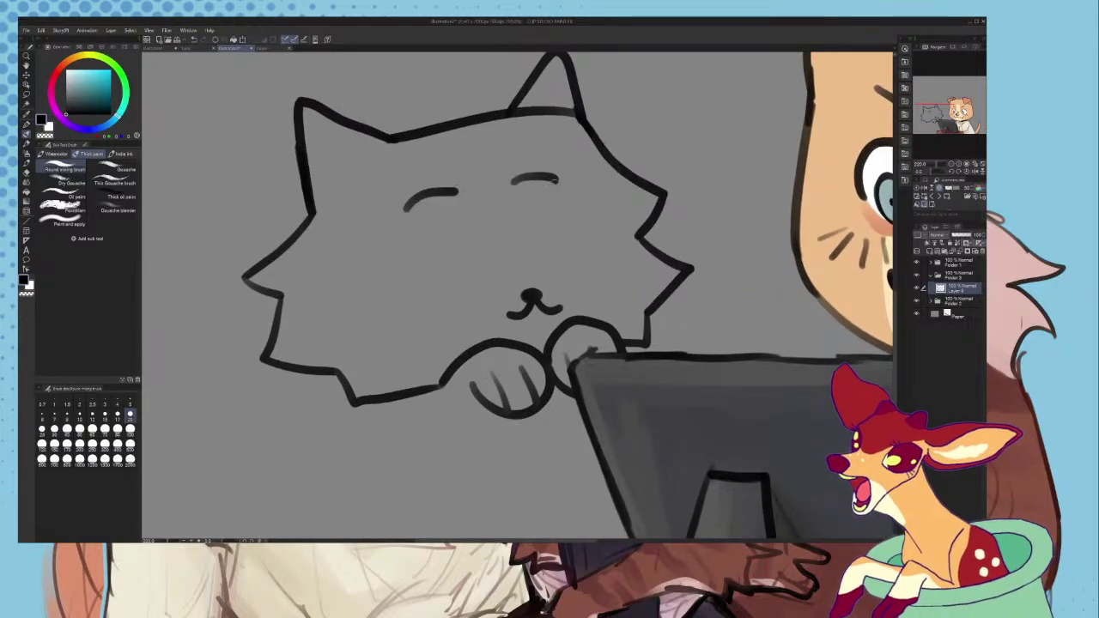
- Try a few curved fur strokes on the cat's left cheek
scroll(407, 240, "up", 1)
left_click_drag(362, 239, 376, 297)
left_click_drag(384, 247, 426, 287)
- Erase the cat's left cheek outline and redraw it as two pointed fur tufts joining the lower jaw corner
left_click_drag(292, 222, 262, 313)
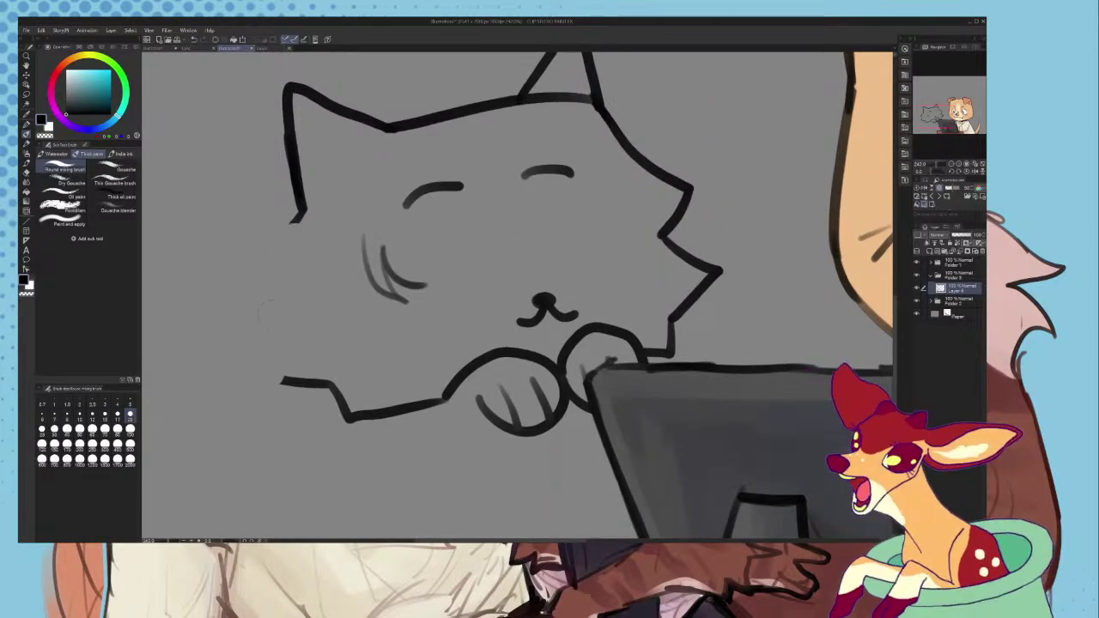
mouse_move(303, 207)
left_mouse_down()
mouse_move(262, 250)
mouse_move(309, 268)
mouse_move(288, 304)
mouse_move(328, 362)
left_mouse_up()
scroll(347, 399, "up", 3)
left_click_drag(341, 401, 350, 428)
scroll(347, 399, "up", 1)
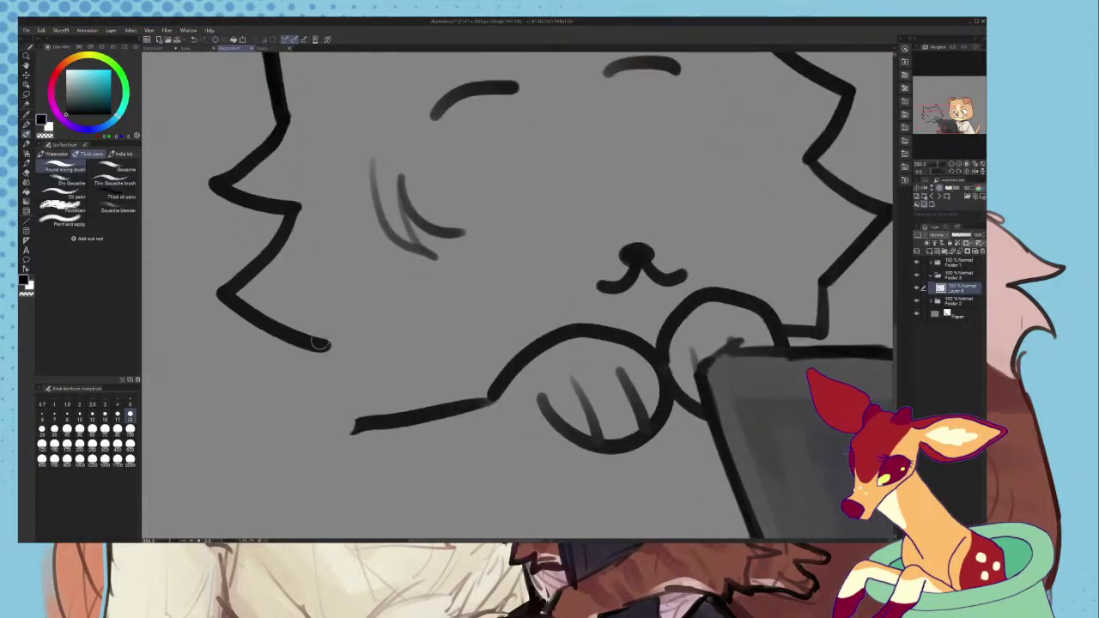
mouse_move(325, 345)
left_mouse_down()
mouse_move(357, 438)
mouse_move(337, 357)
mouse_move(349, 416)
left_mouse_up()
key("ctrl+z")
key("ctrl+z")
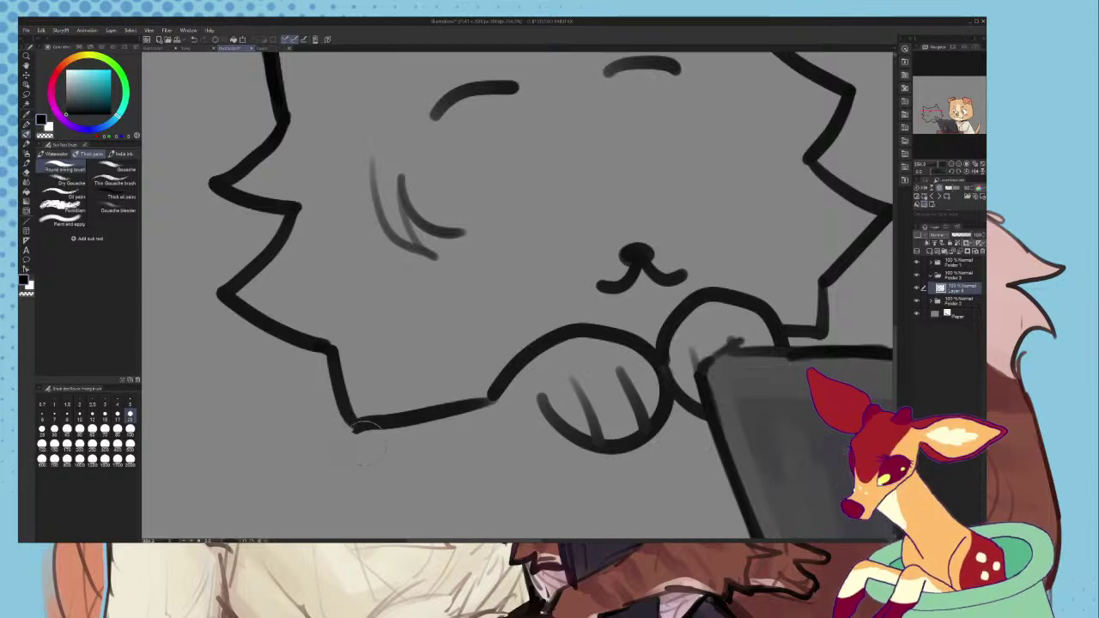
- Redraw the cat's jaw line from the lower left corner up into the left paw as a solid black stroke
scroll(347, 425, "up", 1)
mouse_move(346, 407)
left_mouse_down()
mouse_move(462, 421)
mouse_move(510, 395)
left_mouse_up()
key("ctrl+z")
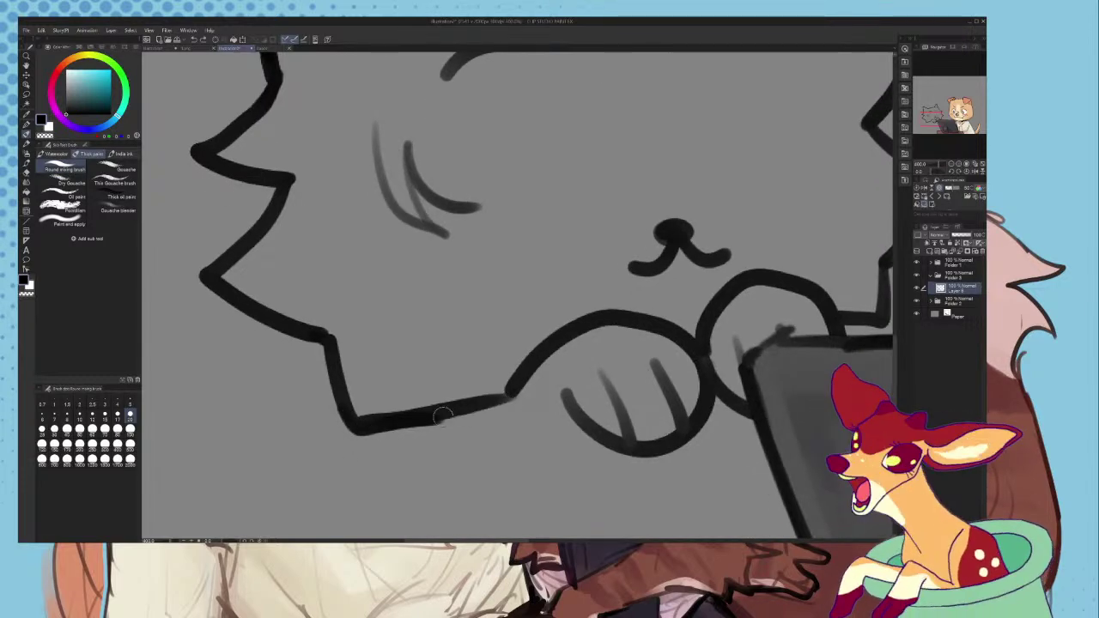
key("ctrl+z")
mouse_move(421, 414)
left_mouse_down()
mouse_move(510, 392)
mouse_move(534, 364)
left_mouse_up()
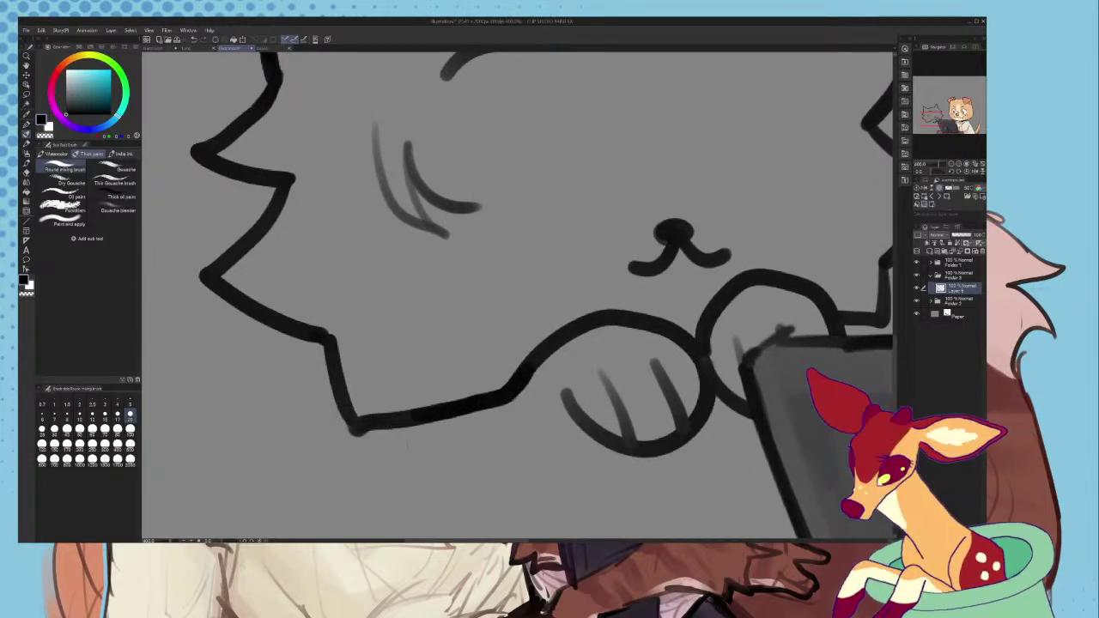
scroll(390, 304, "down", 6)
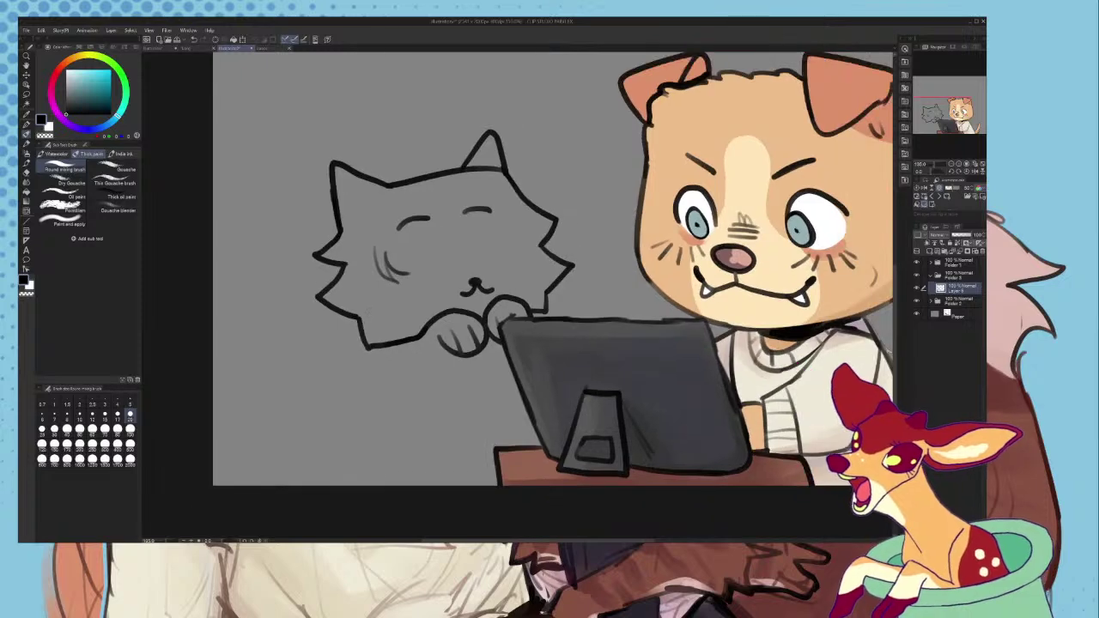
scroll(390, 304, "down", 2)
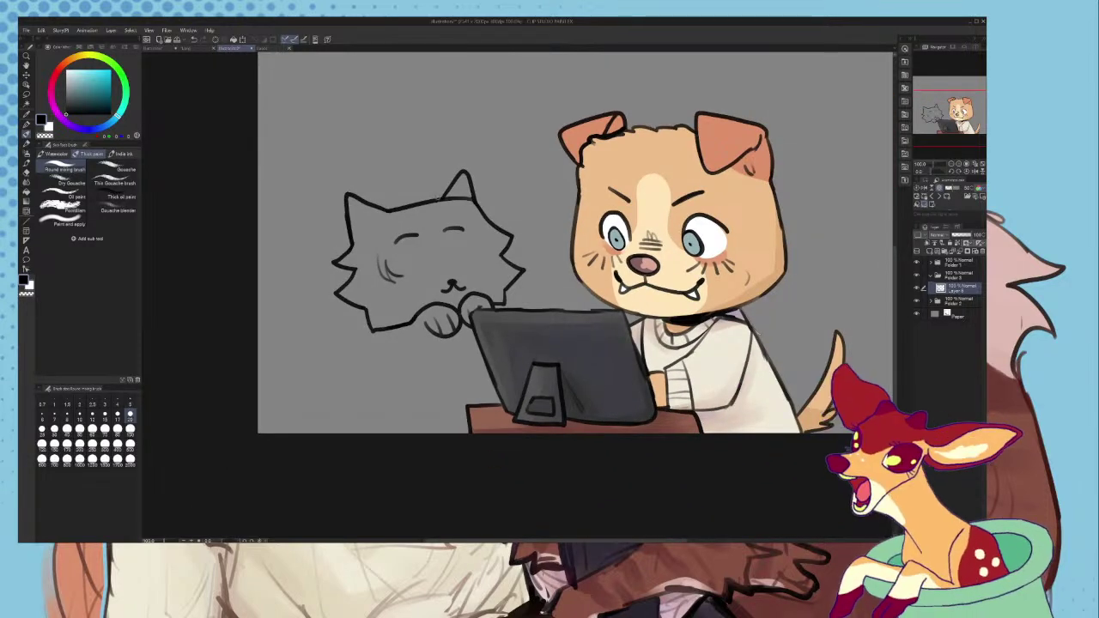
- Add thin curved fur strokes inside both of the cat's cheeks
scroll(389, 273, "up", 5)
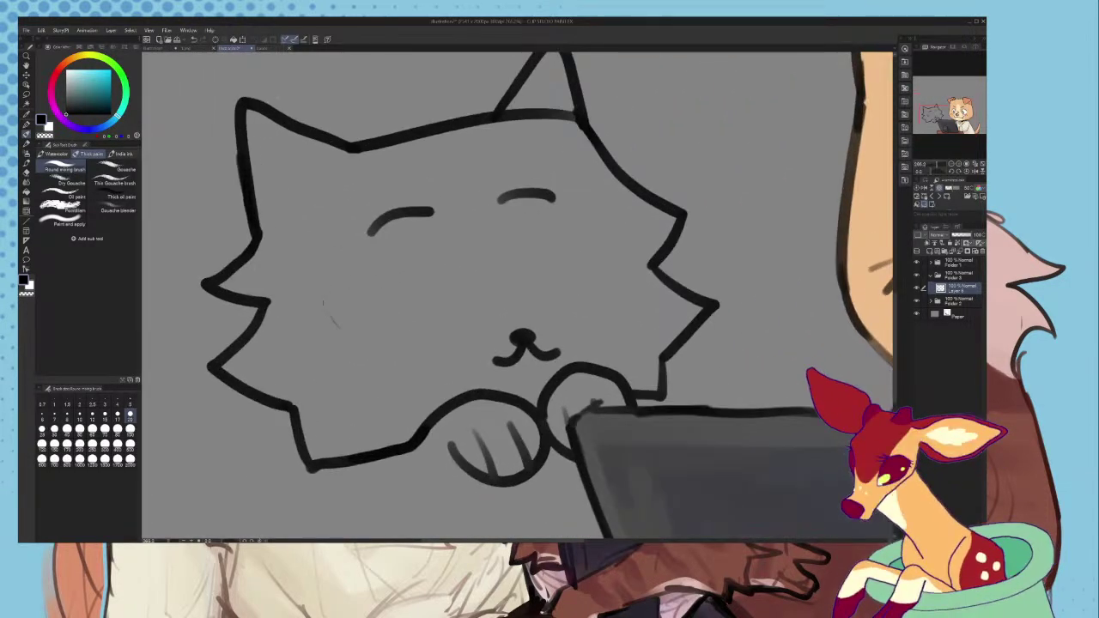
left_click_drag(325, 273, 351, 347)
left_click_drag(336, 263, 373, 355)
scroll(589, 254, "up", 1)
mouse_move(591, 228)
left_mouse_down()
mouse_move(574, 300)
mouse_move(605, 308)
left_mouse_up()
- Draw the cat's left eye as a filled black oval beneath an arched upper lid line
scroll(386, 241, "up", 5)
left_click_drag(468, 338, 390, 342)
key("ctrl+z")
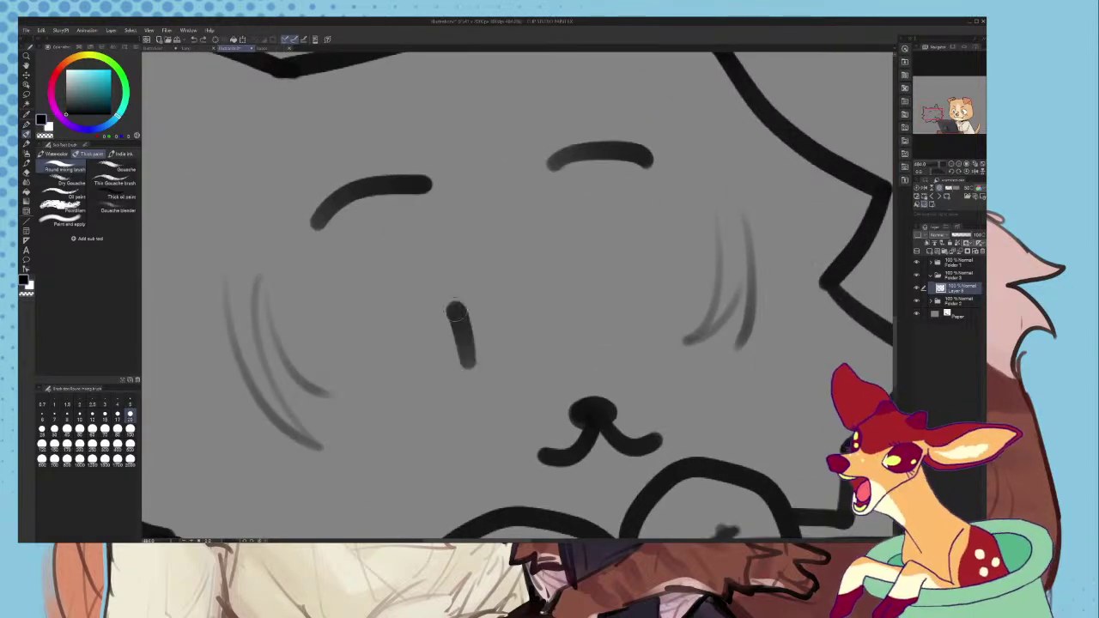
scroll(413, 326, "down", 3)
scroll(435, 311, "up", 3)
mouse_move(448, 306)
left_mouse_down()
mouse_move(392, 326)
mouse_move(439, 314)
mouse_move(420, 362)
mouse_move(441, 343)
left_mouse_up()
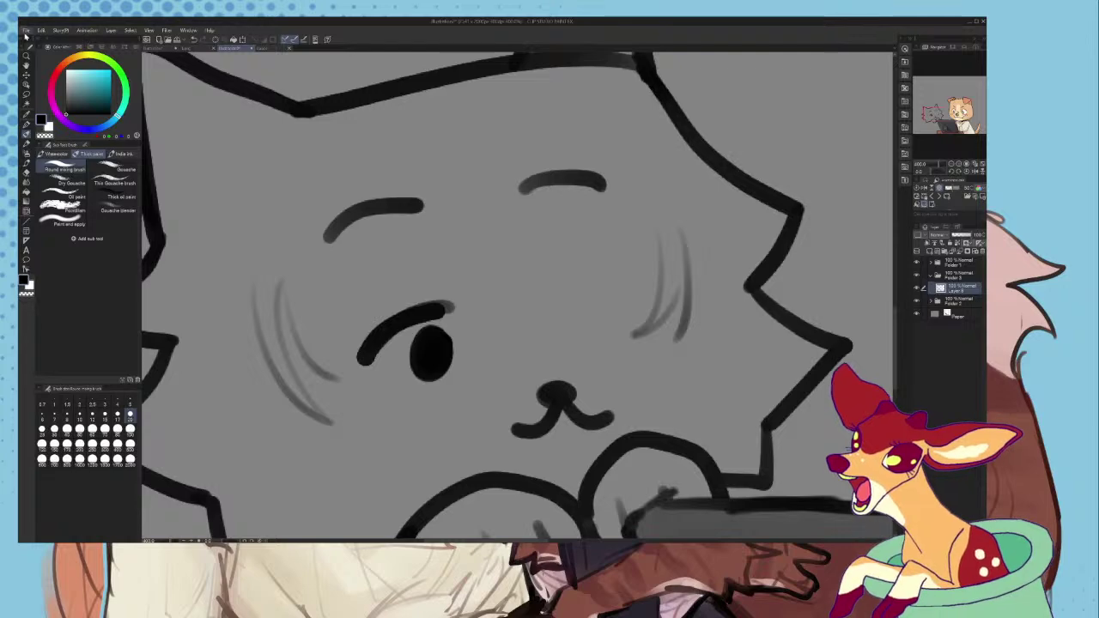
- Draw the cat's right eye with an arched upper lid line over a filled black oval
scroll(318, 77, "down", 1)
scroll(517, 257, "up", 2)
left_click_drag(521, 272, 636, 262)
mouse_move(636, 262)
left_mouse_down()
mouse_move(527, 267)
mouse_move(602, 261)
mouse_move(541, 267)
mouse_move(553, 286)
mouse_move(549, 274)
mouse_move(537, 307)
mouse_move(545, 277)
left_mouse_up()
key("ctrl+z")
scroll(519, 256, "down", 3)
scroll(519, 256, "up", 1)
scroll(539, 286, "up", 2)
scroll(543, 274, "up", 1)
key("ctrl+z")
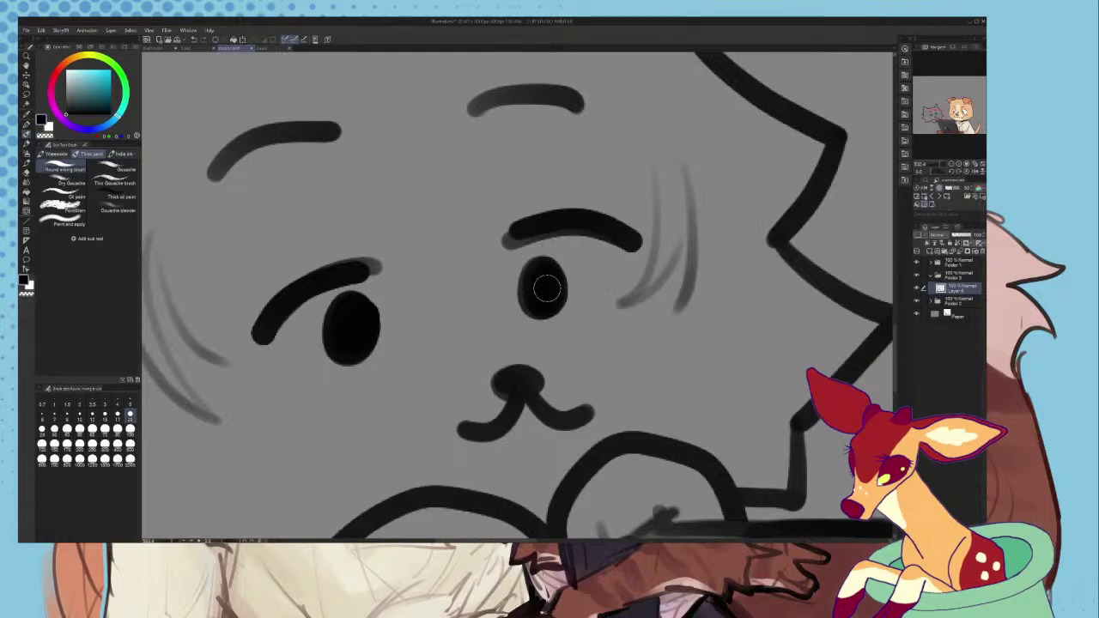
- Draw thin whiskers on both sides of the cat's muzzle
scroll(541, 292, "down", 5)
scroll(485, 314, "up", 2)
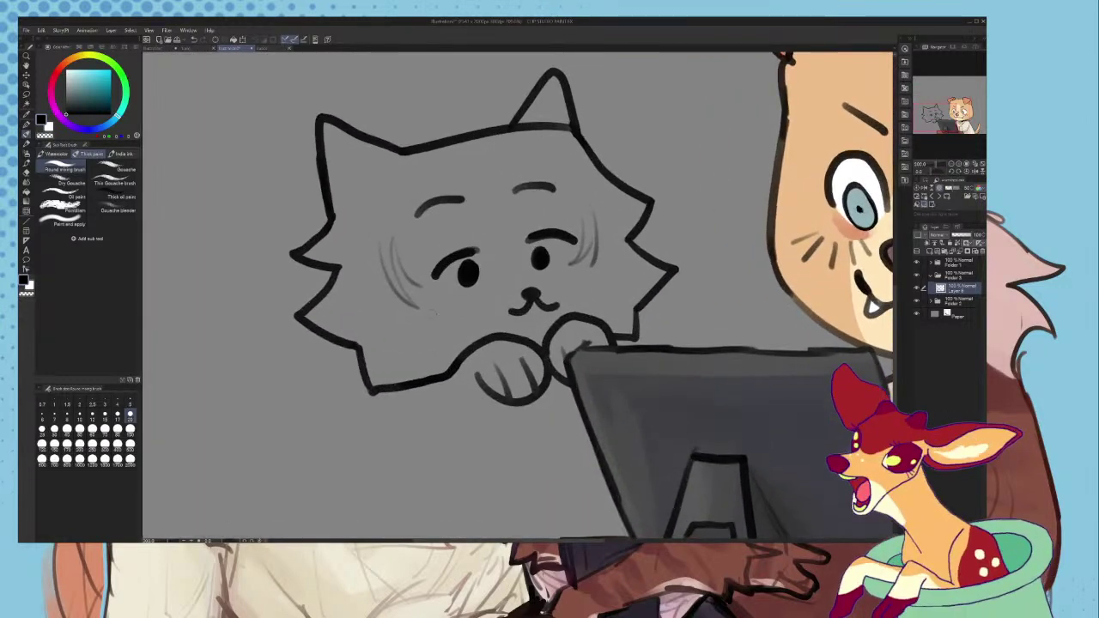
scroll(564, 420, "down", 3)
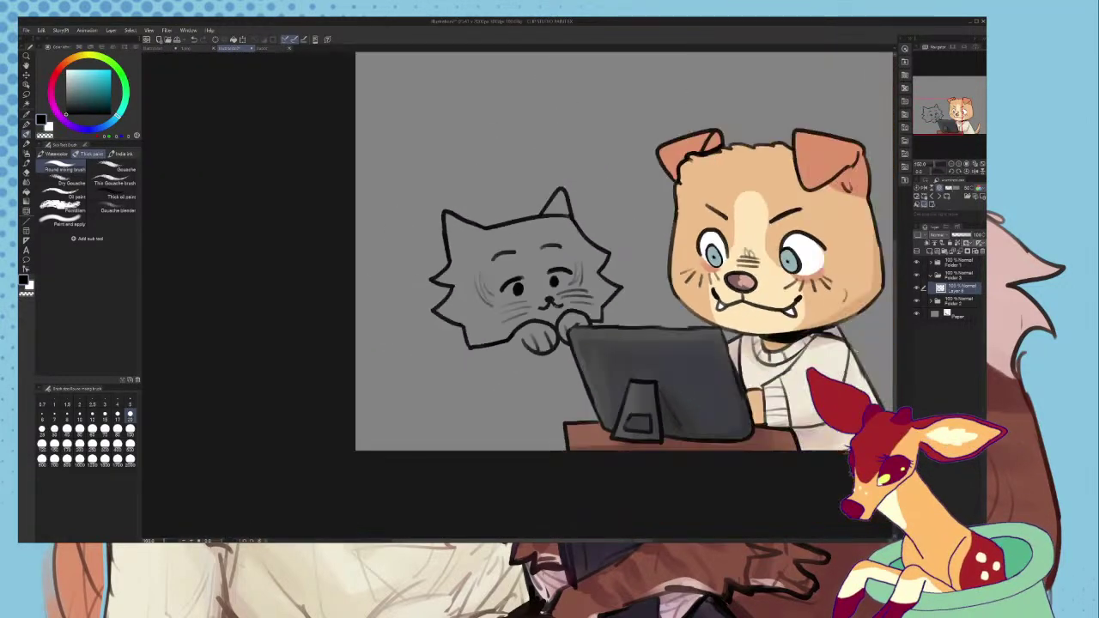
scroll(516, 369, "up", 3)
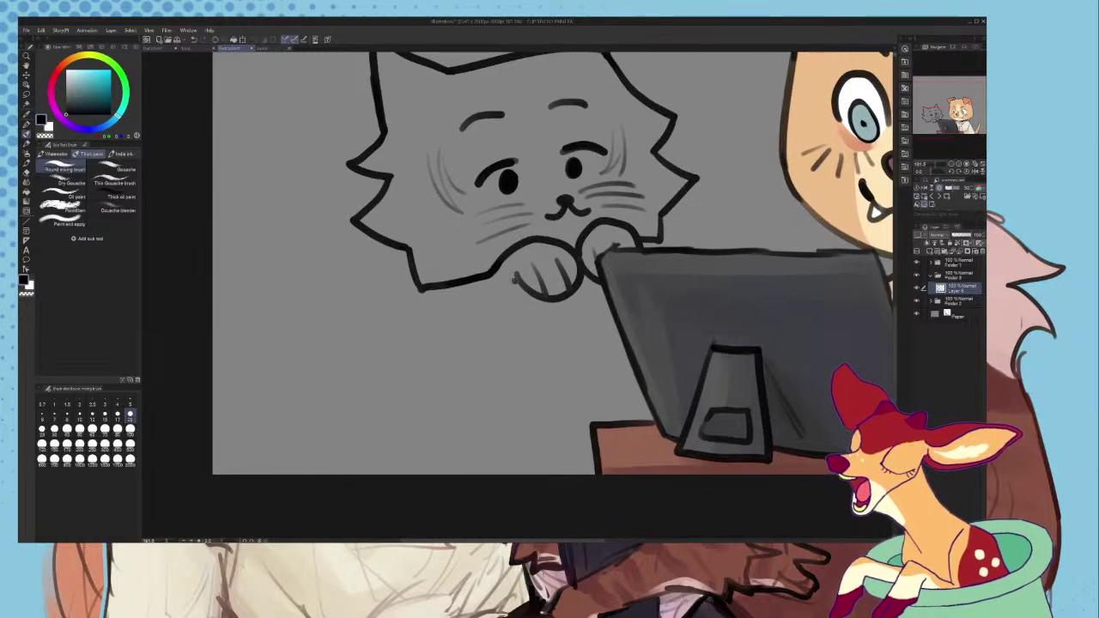
- Draw a slanted left edge and top edge for a panel beneath the cat's paws, with parallel inner lines
mouse_move(474, 287)
left_mouse_down()
mouse_move(434, 439)
mouse_move(414, 448)
left_mouse_up()
key("ctrl+z")
key("ctrl+z")
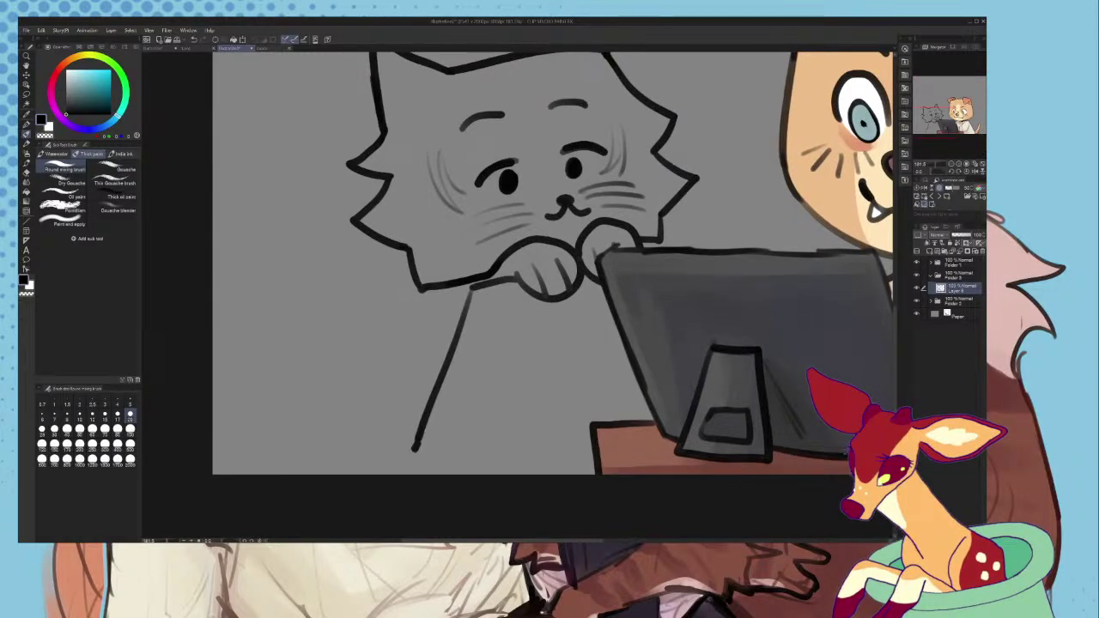
left_click_drag(488, 314, 435, 453)
left_click_drag(487, 306, 603, 295)
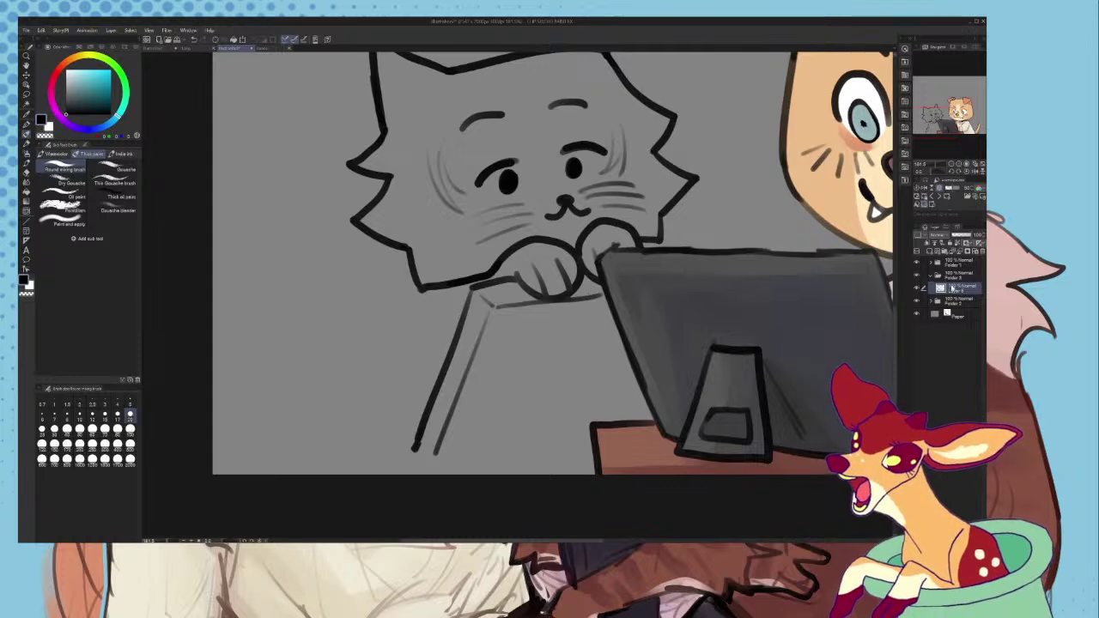
- Hide the folder containing the tablet and desk, keeping the cat's line layer active
left_click_drag(953, 289, 932, 277)
left_click(918, 273)
left_click(937, 291)
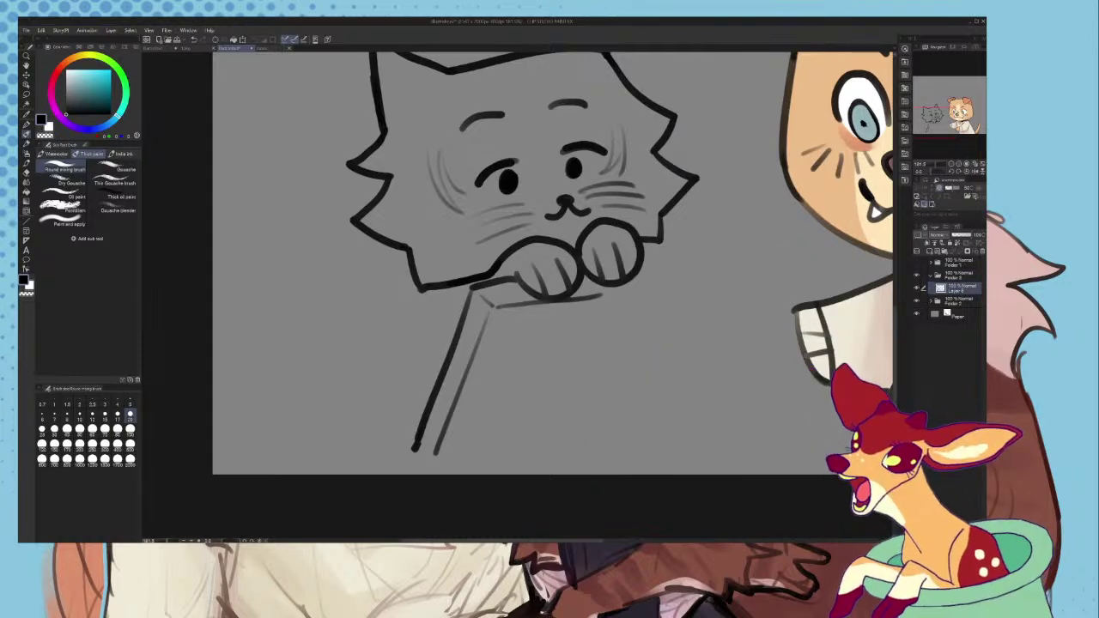
- Try several strokes for the panel's right edge, starting beside the cat's right paw
key("ctrl+z")
left_click_drag(668, 288, 634, 379)
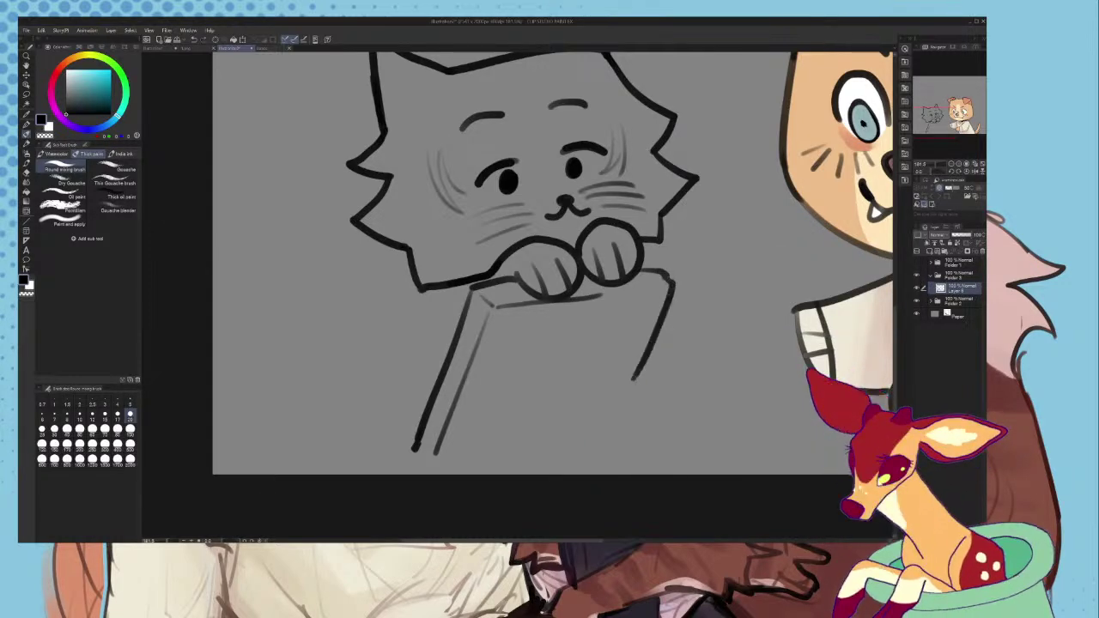
left_click_drag(658, 332, 580, 450)
key("ctrl+z")
key("ctrl+z")
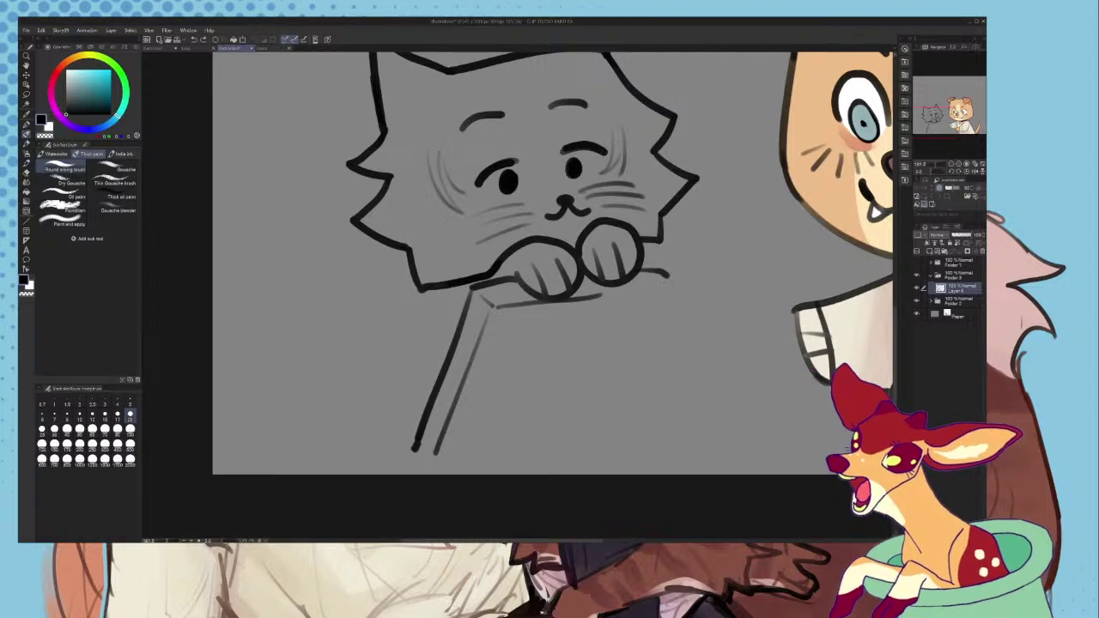
scroll(539, 274, "down", 3)
scroll(608, 305, "up", 5)
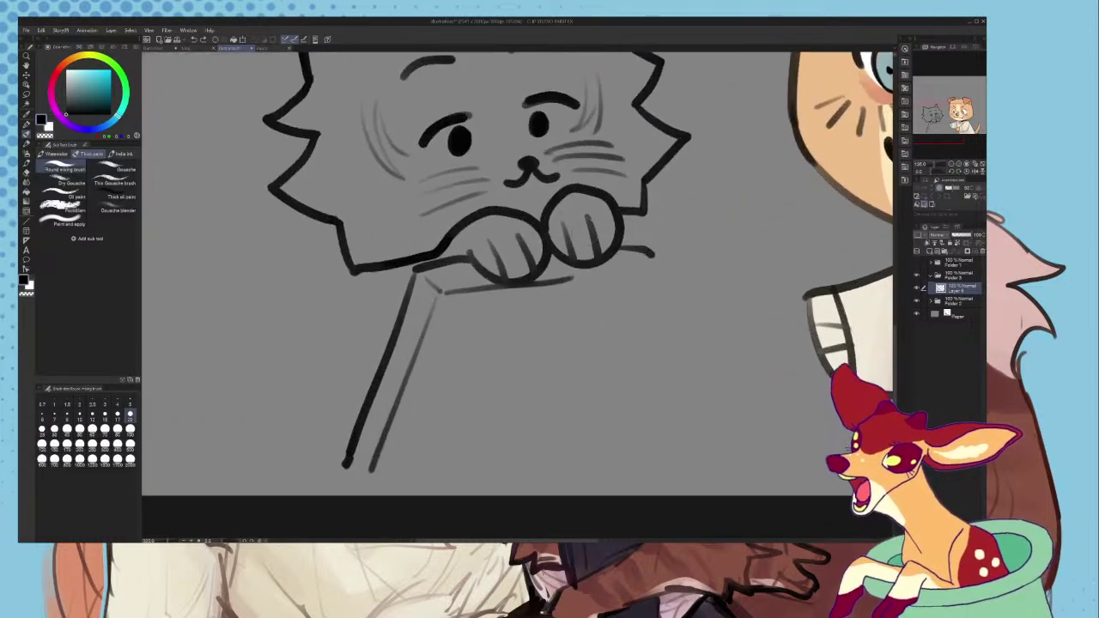
scroll(668, 300, "up", 3)
scroll(647, 260, "down", 2)
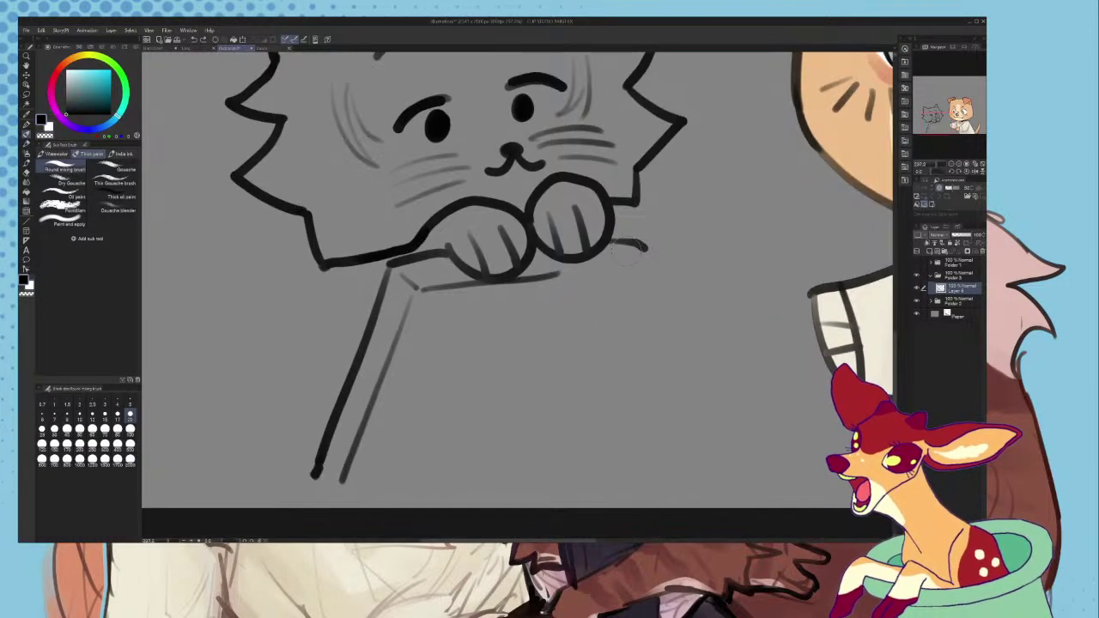
mouse_move(642, 247)
left_mouse_down()
mouse_move(646, 310)
mouse_move(654, 260)
mouse_move(661, 268)
left_mouse_up()
key("ctrl+z")
left_click_drag(660, 264, 585, 443)
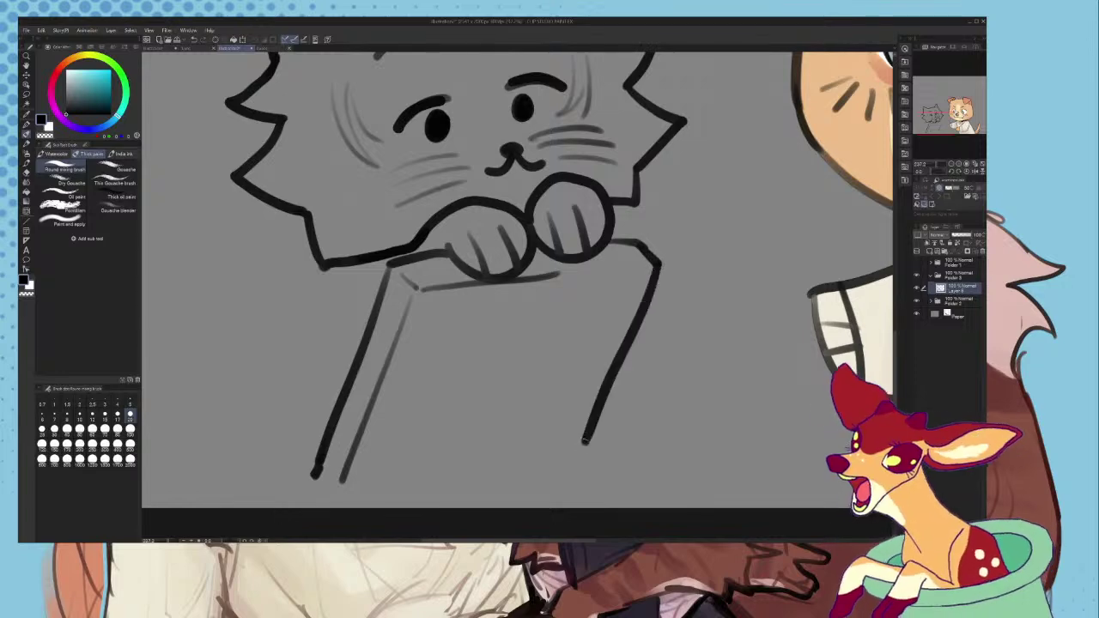
key("ctrl+z")
key("ctrl+z")
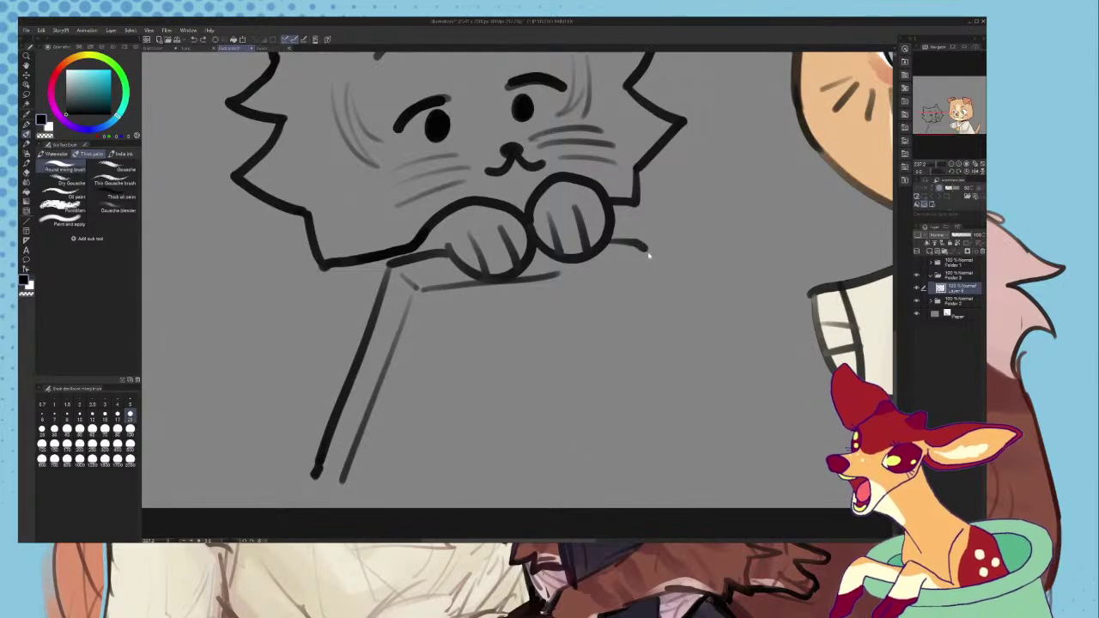
- Draw the panel's angled upper right corner and its slanted right edge down to the canvas's lower border
mouse_move(648, 255)
left_mouse_down()
mouse_move(627, 355)
mouse_move(556, 505)
left_mouse_up()
scroll(654, 272, "down", 1)
key("ctrl+z")
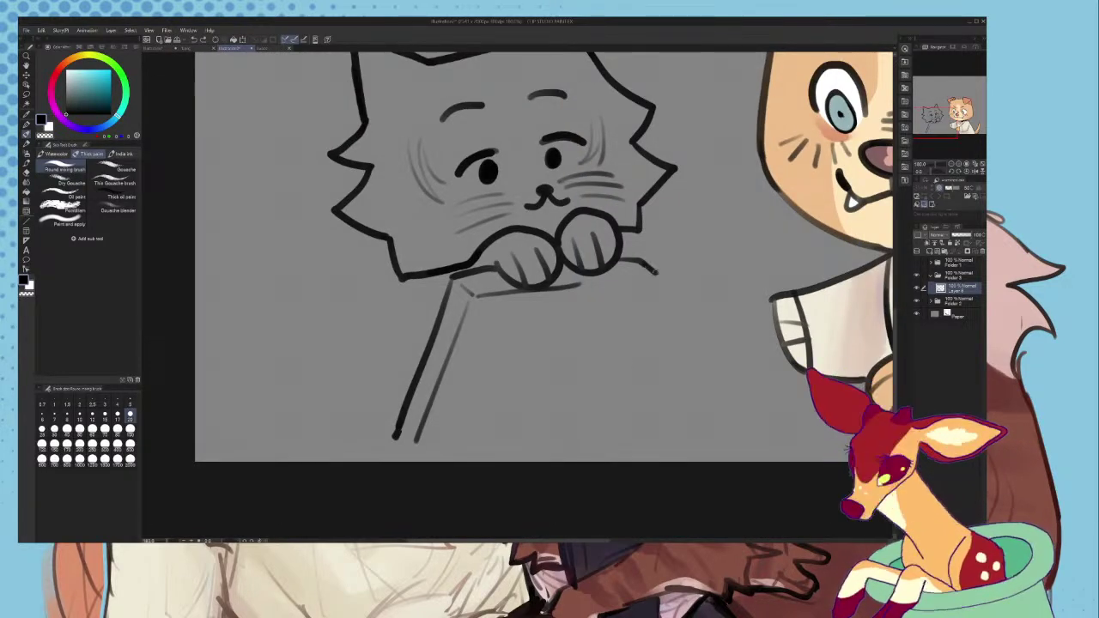
mouse_move(654, 272)
left_mouse_down()
mouse_move(650, 339)
mouse_move(603, 459)
mouse_move(638, 284)
mouse_move(592, 310)
mouse_move(551, 421)
left_mouse_up()
scroll(618, 425, "up", 1)
scroll(604, 420, "up", 1)
left_click_drag(567, 371, 536, 448)
key("ctrl+z")
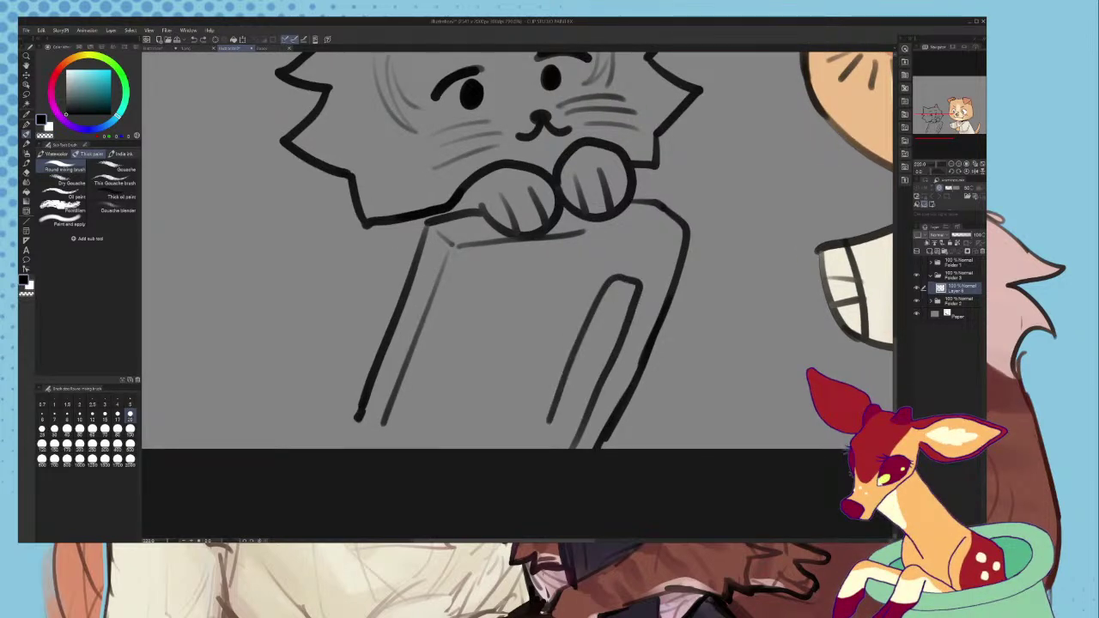
key("ctrl+z")
- Redraw the panel's outer left edge as a slanted line reaching the canvas's lower border
scroll(550, 300, "down", 2)
scroll(404, 322, "up", 2)
left_click_drag(459, 279, 407, 417)
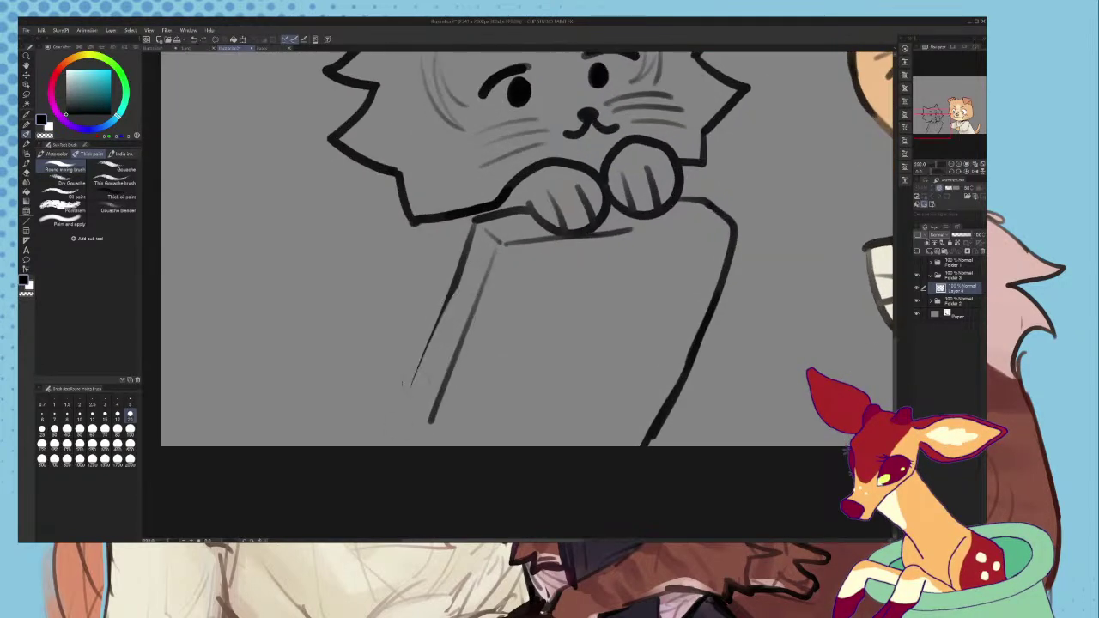
left_click_drag(457, 282, 376, 446)
key("ctrl+z")
key("ctrl+z")
scroll(464, 326, "down", 2)
key("ctrl+z")
scroll(412, 365, "up", 1)
left_click_drag(455, 283, 392, 438)
scroll(464, 318, "down", 2)
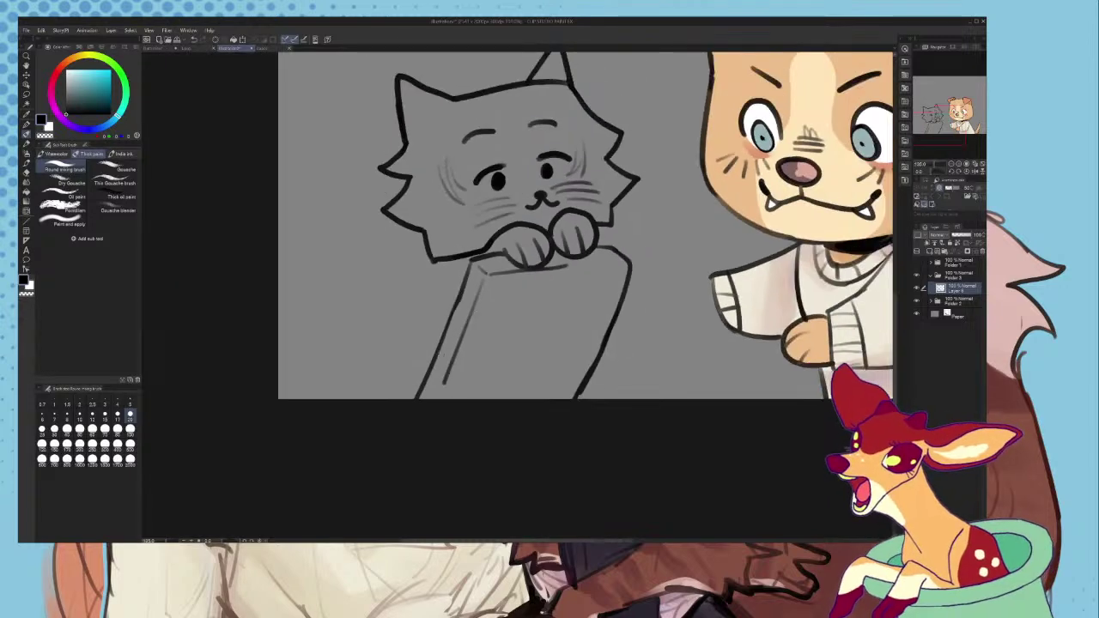
- Sketch a small slanted bar with short supports at the canvas's lower left, beside the panel
scroll(350, 369, "up", 1)
left_click_drag(323, 349, 398, 426)
scroll(321, 344, "up", 1)
mouse_move(325, 348)
left_mouse_down()
mouse_move(351, 422)
mouse_move(316, 360)
mouse_move(368, 438)
left_mouse_up()
key("ctrl+z")
scroll(333, 387, "up", 1)
mouse_move(326, 383)
left_mouse_down()
mouse_move(304, 419)
mouse_move(325, 421)
left_mouse_up()
scroll(339, 413, "down", 3)
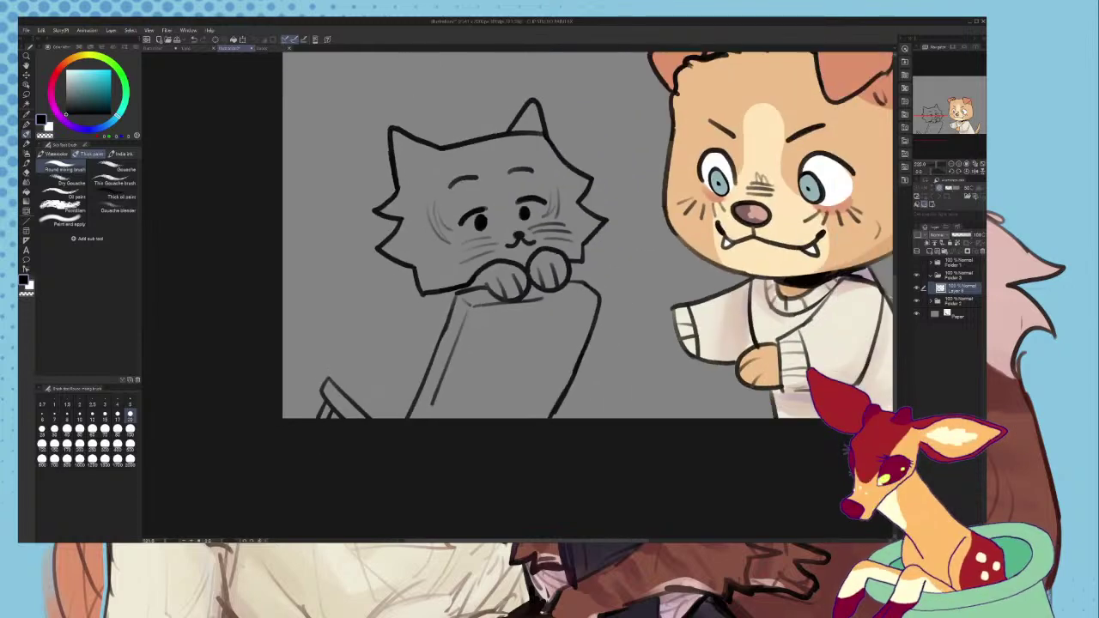
scroll(567, 391, "down", 2)
scroll(502, 400, "up", 4)
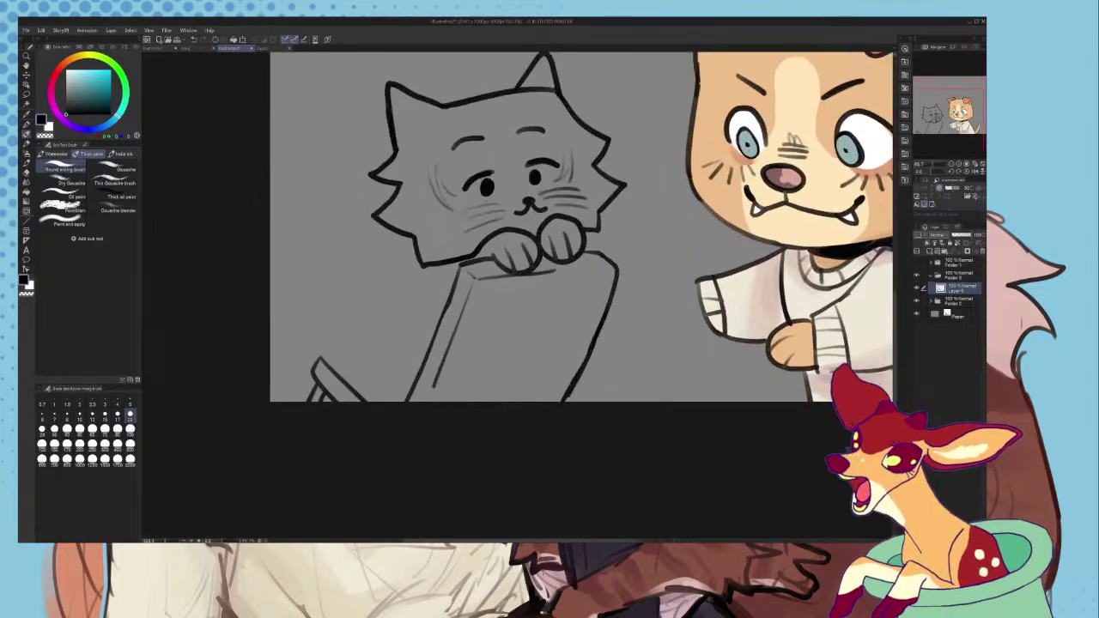
scroll(549, 388, "down", 2)
scroll(592, 292, "up", 3)
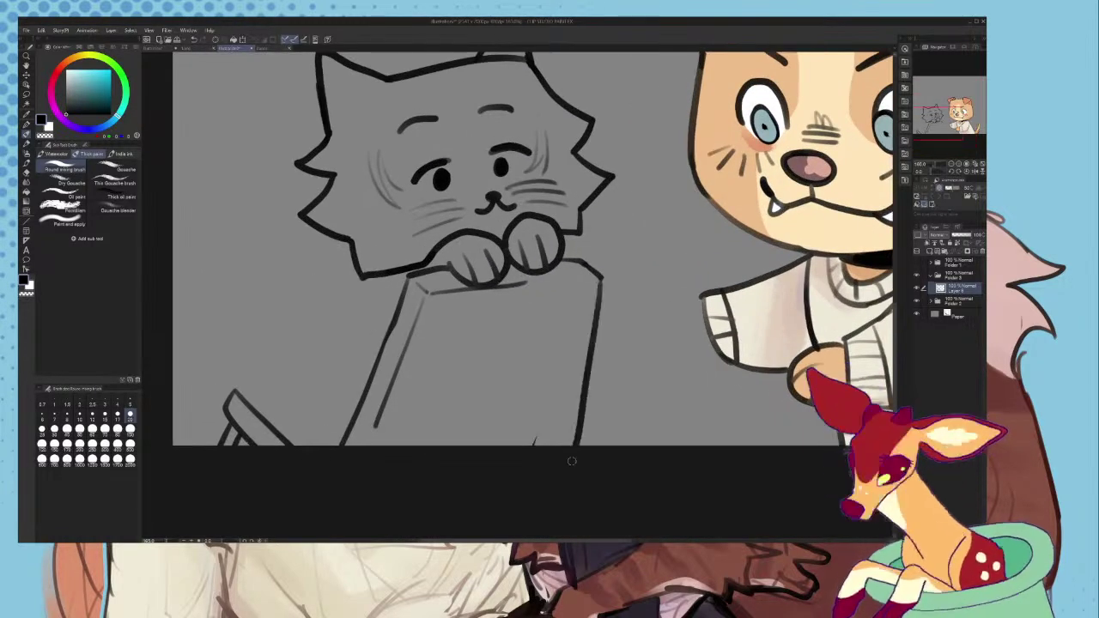
scroll(616, 326, "down", 1)
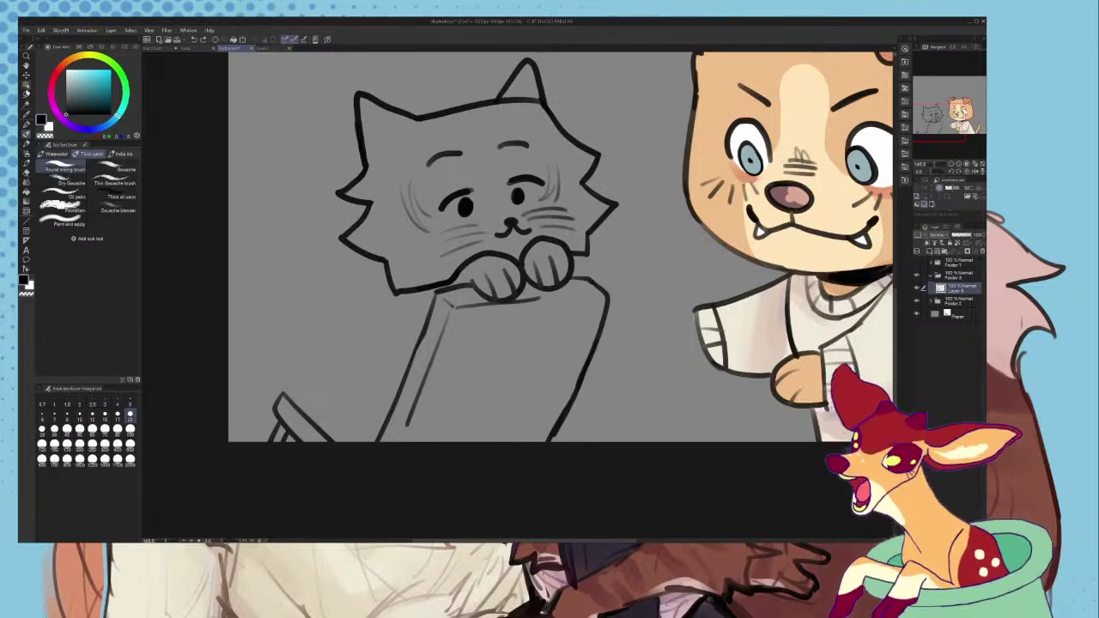
- Lasso the panel's side lines below the cat's paws and rotate them counterclockwise to a more upright angle
key("m")
left_click_drag(630, 306, 449, 303)
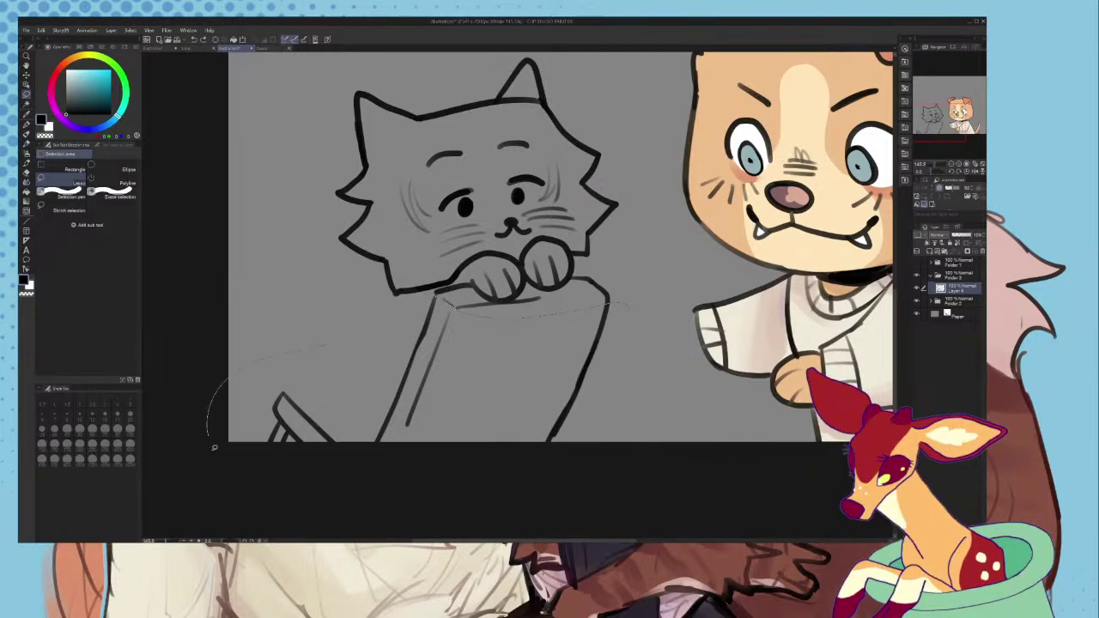
left_click_drag(214, 446, 438, 294)
left_click(243, 40)
scroll(335, 175, "down", 2)
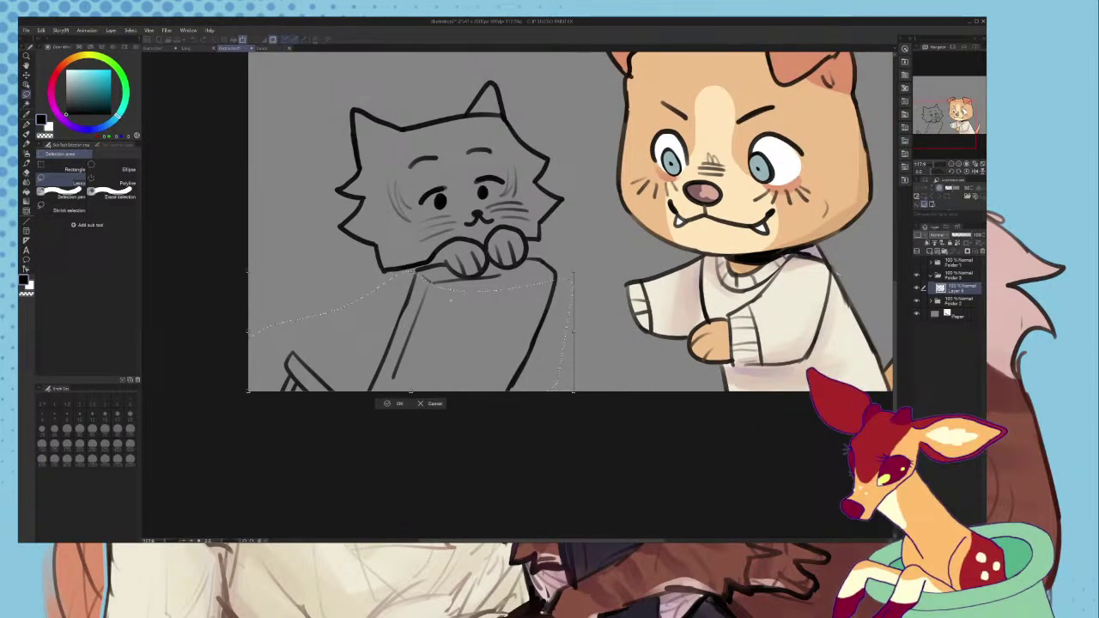
scroll(421, 357, "down", 3)
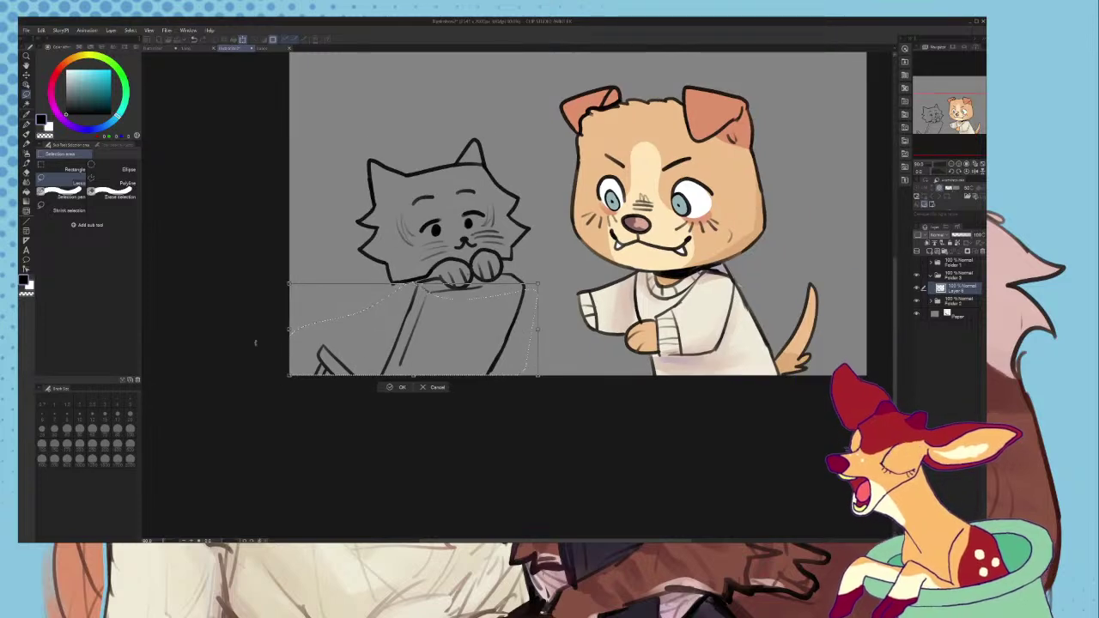
scroll(262, 354, "up", 2)
scroll(288, 406, "up", 2)
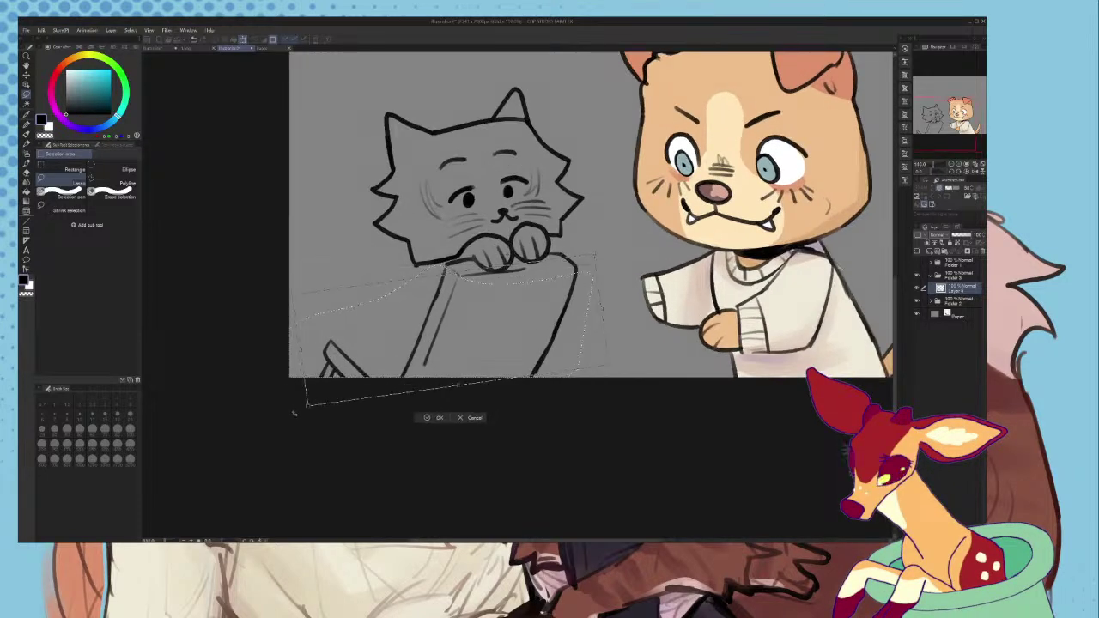
left_click_drag(333, 416, 346, 431)
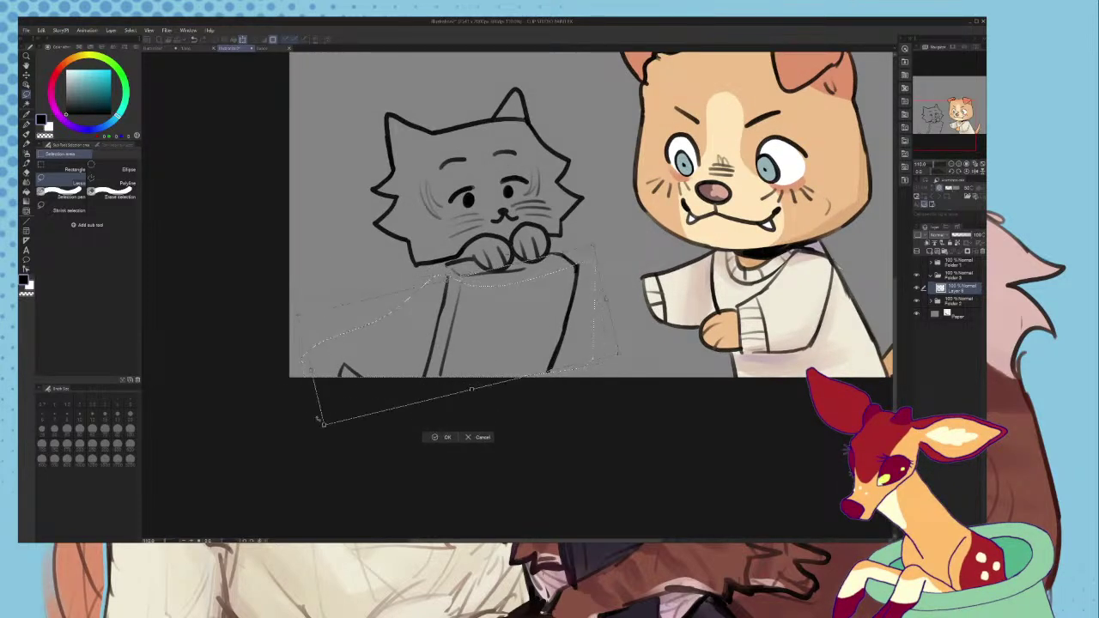
left_click_drag(420, 353, 416, 354)
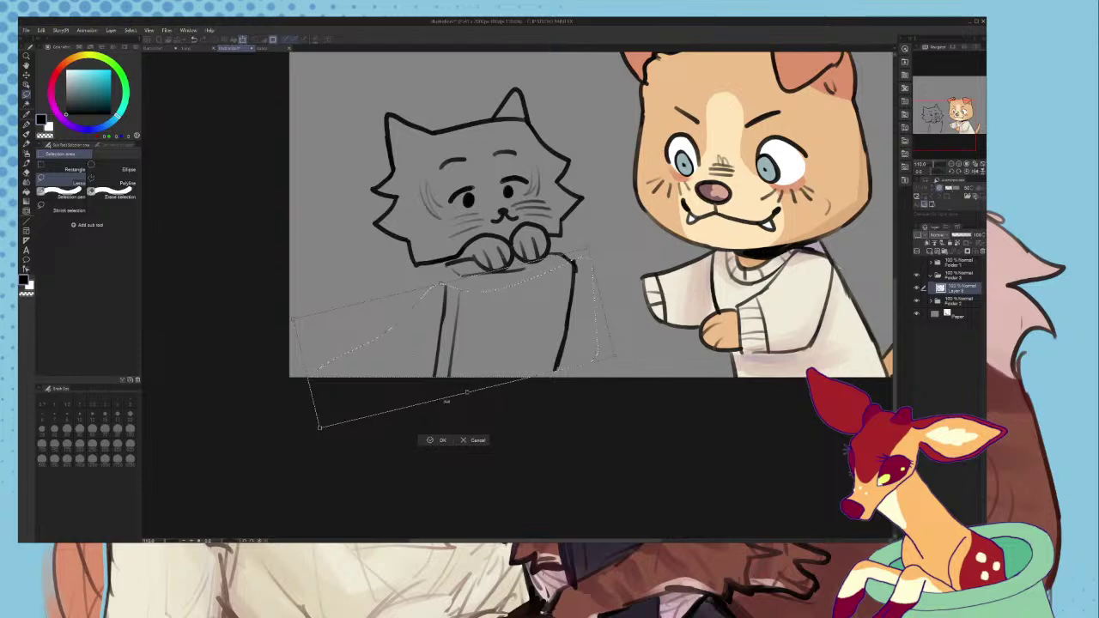
left_click(432, 442)
- Replace the panel's right edge with one clean line from the upper corner to the canvas's lower border
scroll(496, 335, "up", 2)
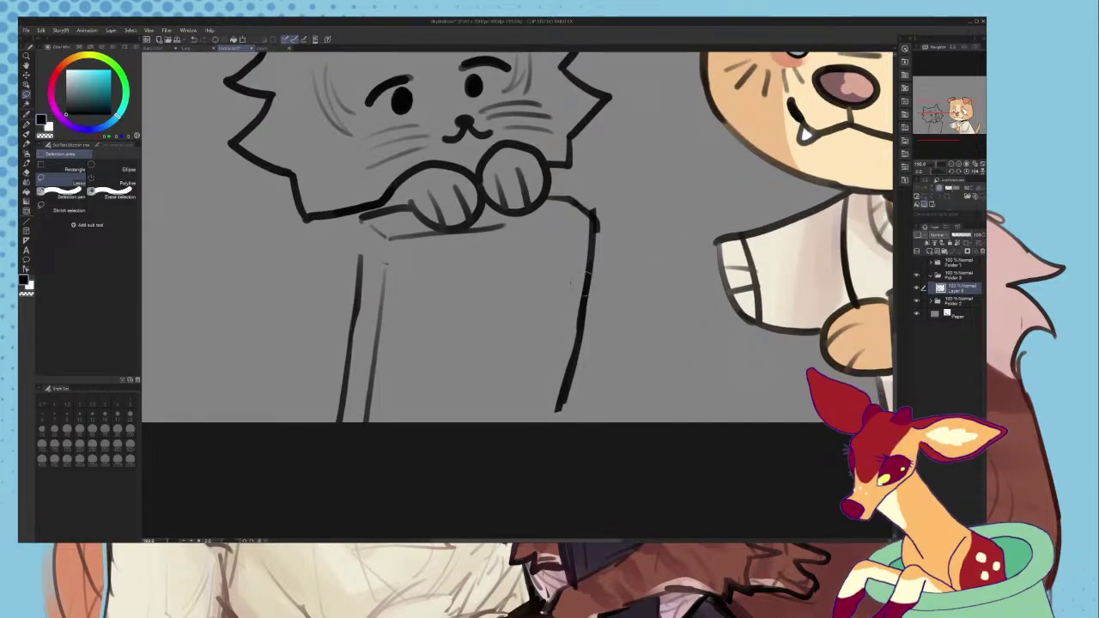
left_click_drag(593, 246, 548, 445)
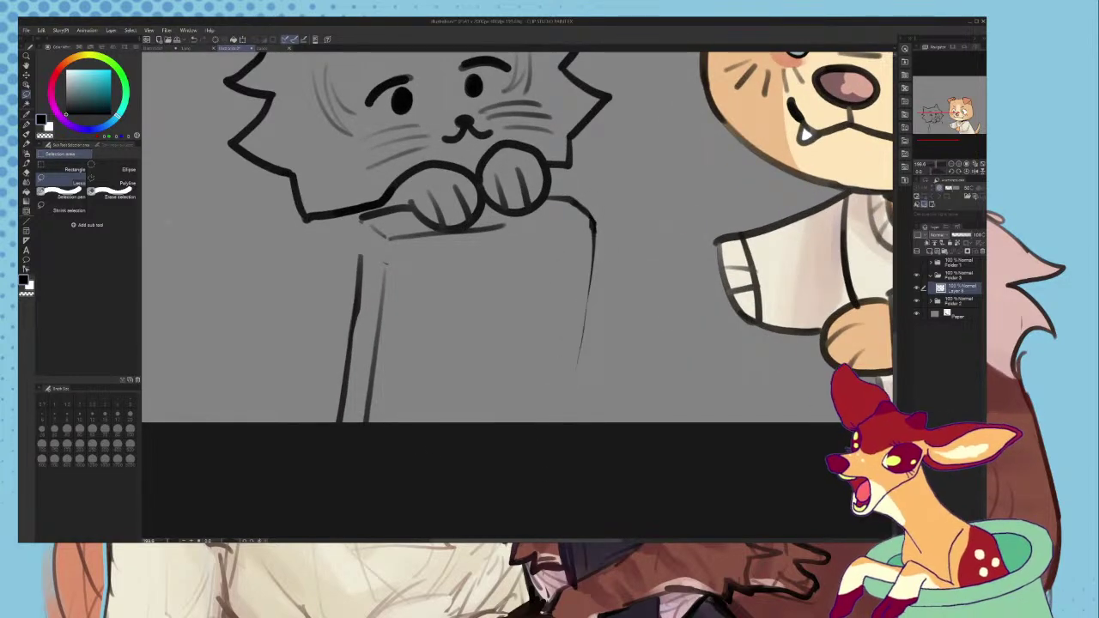
left_click(26, 135)
left_click_drag(594, 225, 566, 425)
scroll(365, 241, "up", 3)
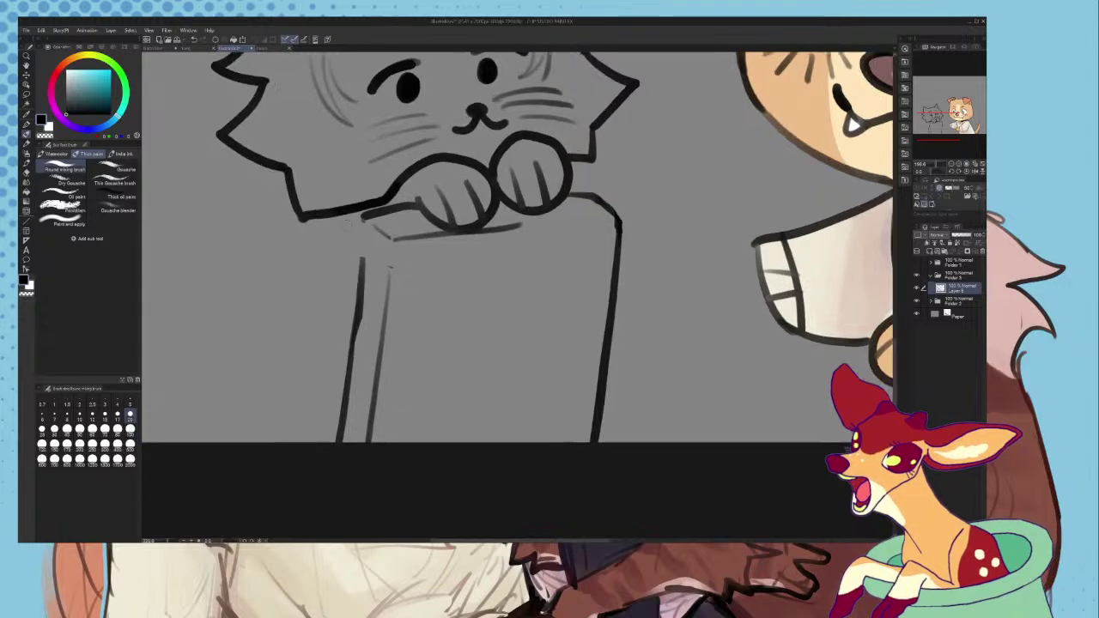
- Extend the panel's outer left edge up to its top corner and thicken the outline where the left paw meets the head
scroll(398, 309, "down", 1)
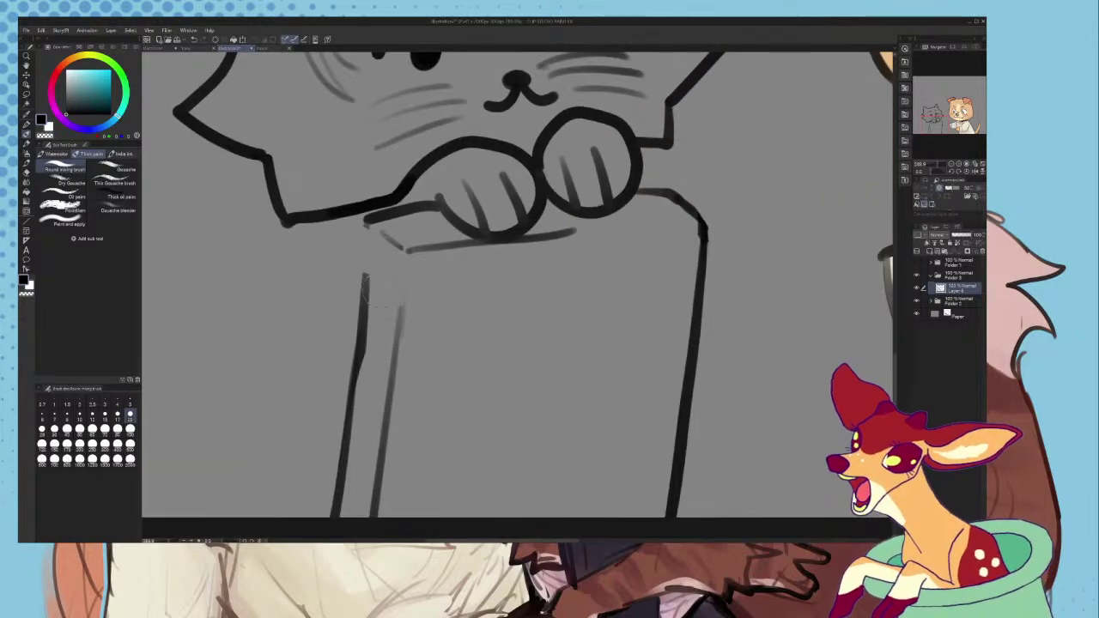
left_click_drag(368, 249, 364, 314)
left_click_drag(369, 221, 366, 293)
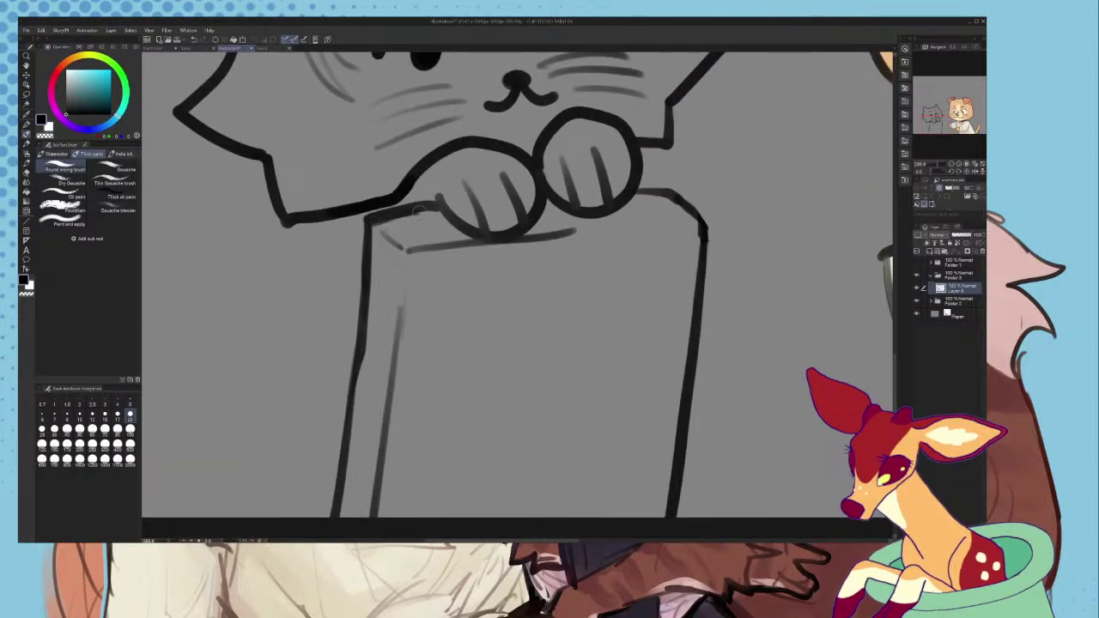
scroll(420, 211, "down", 1)
scroll(419, 210, "up", 3)
left_click_drag(414, 164, 391, 211)
scroll(403, 202, "down", 3)
scroll(593, 180, "up", 1)
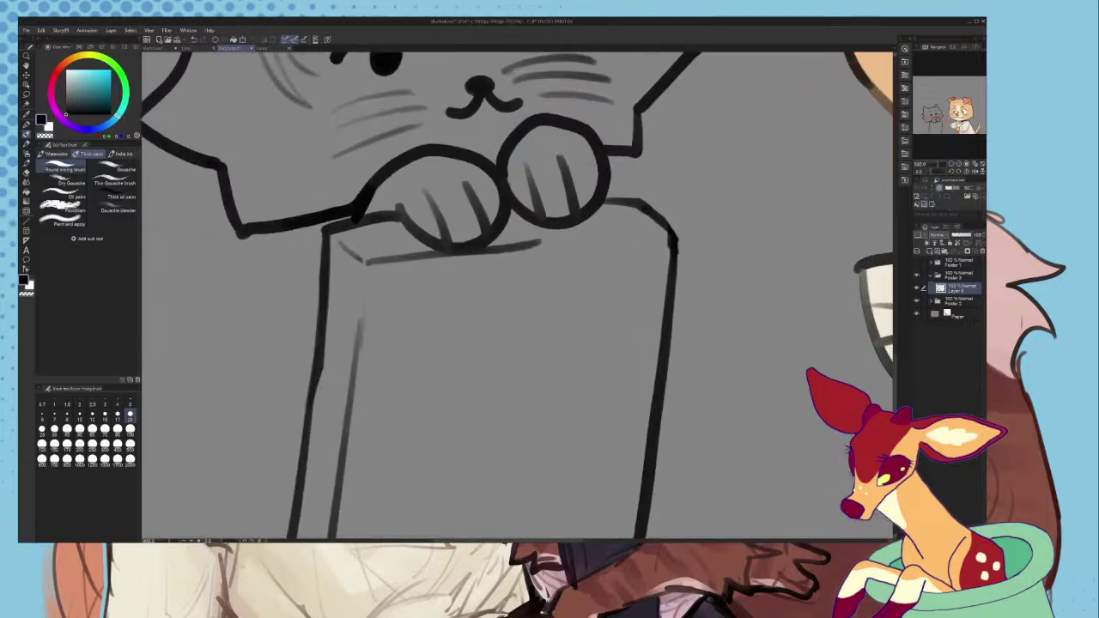
- Redraw the two toe lines inside the cat's right paw
scroll(585, 234, "down", 6)
scroll(565, 237, "up", 7)
mouse_move(539, 225)
left_mouse_down()
mouse_move(568, 232)
mouse_move(549, 281)
left_mouse_up()
left_click_drag(579, 215, 593, 280)
scroll(593, 280, "down", 3)
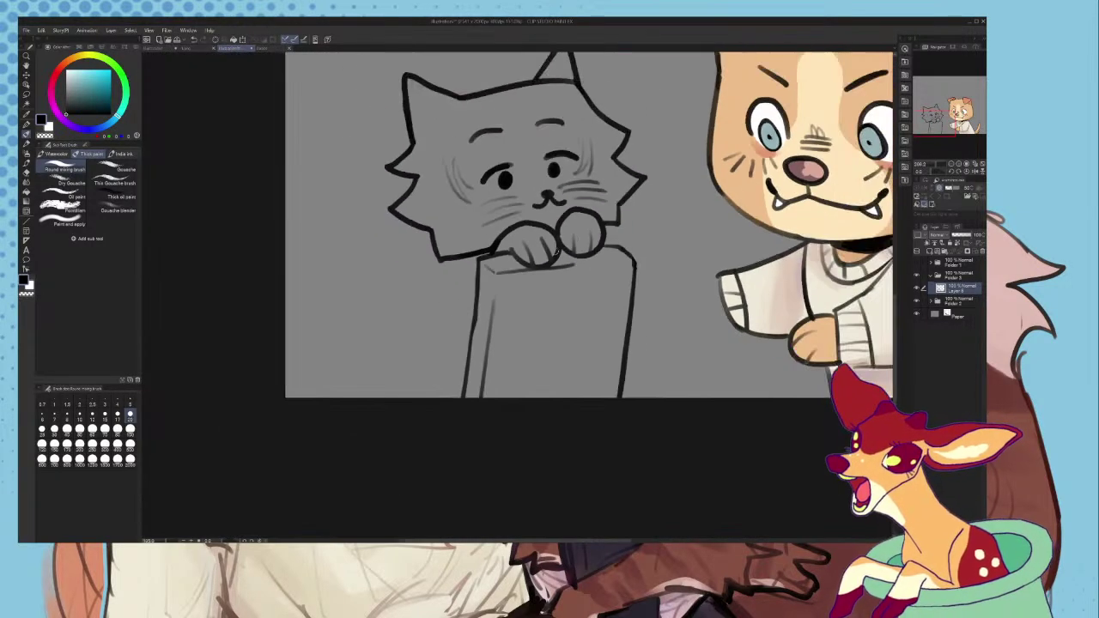
- Draw a short curved body line from under the cat's chin to the panel's left edge
scroll(474, 264, "up", 2)
left_click_drag(464, 244, 497, 340)
key("ctrl+z")
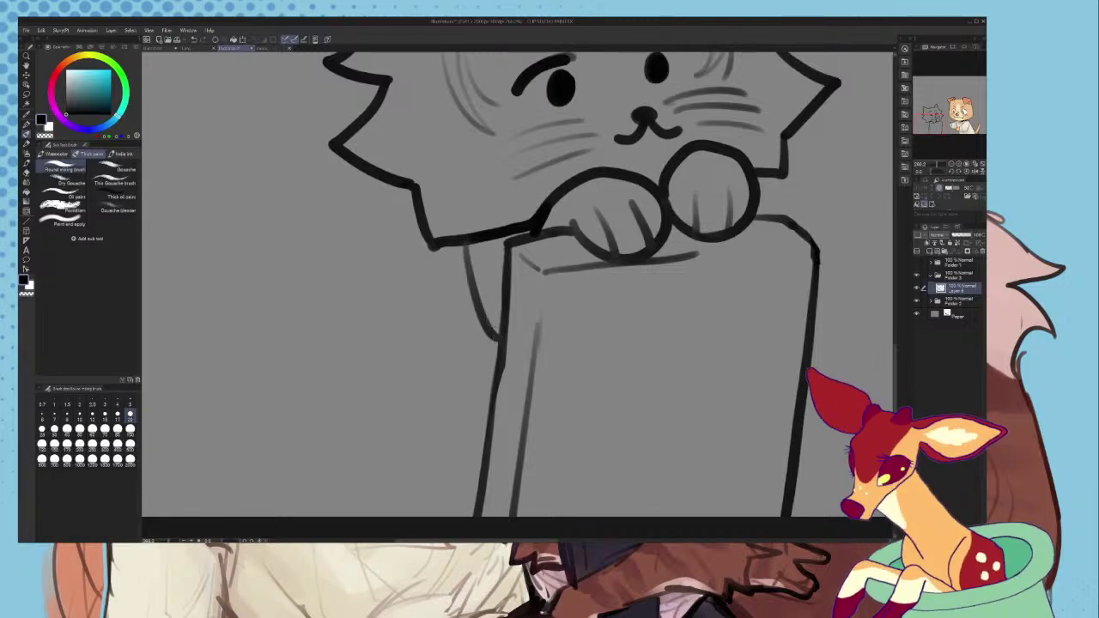
scroll(481, 258, "down", 1)
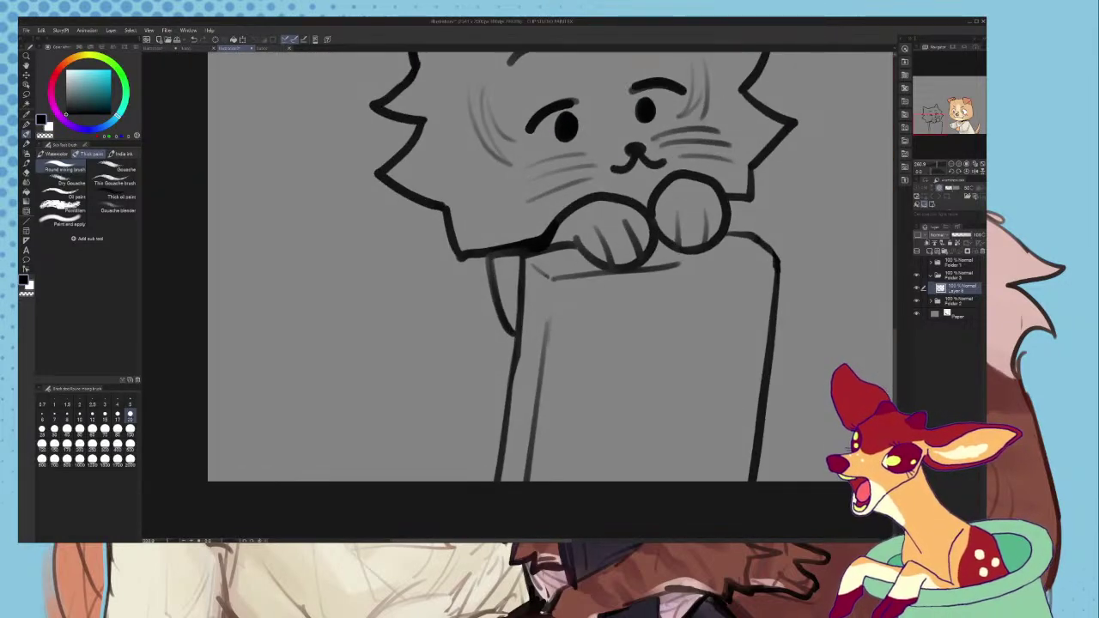
- Draw a slanted body line running down and outward from under the cat's chin, beside the panel
left_click_drag(486, 258, 418, 374)
left_click_drag(420, 371, 474, 456)
key("ctrl+z")
key("ctrl+z")
left_click_drag(487, 260, 440, 401)
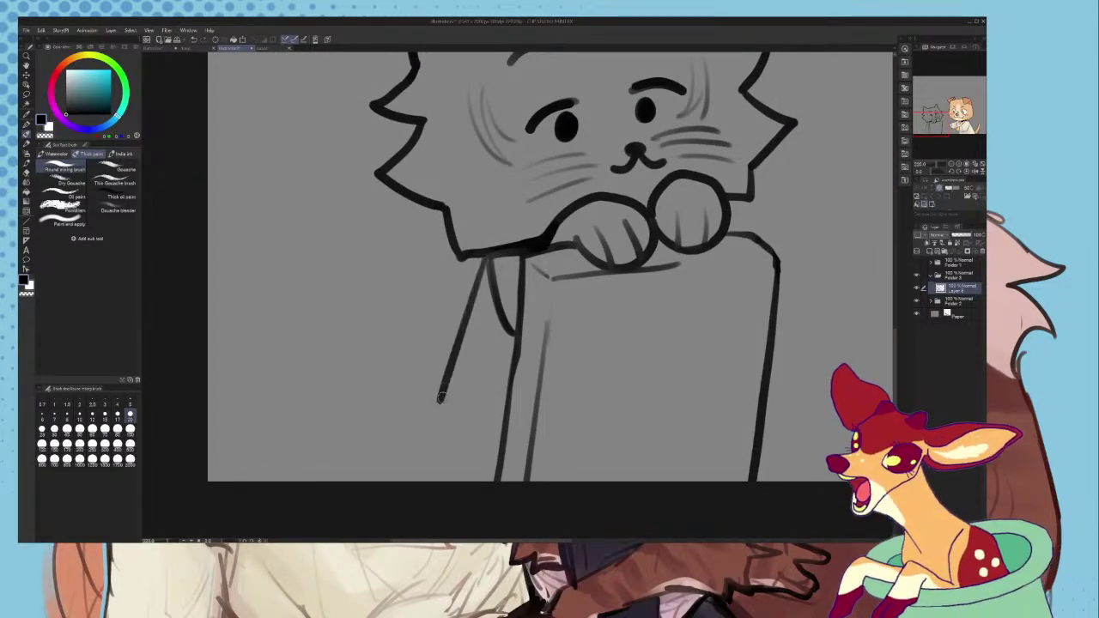
key("ctrl+z")
mouse_move(487, 256)
left_mouse_down()
mouse_move(419, 381)
mouse_move(472, 450)
left_mouse_up()
key("ctrl+z")
- Draw a curved line from the lower end of the slanted body line down and inward to the panel's left edge
left_click_drag(420, 380, 490, 471)
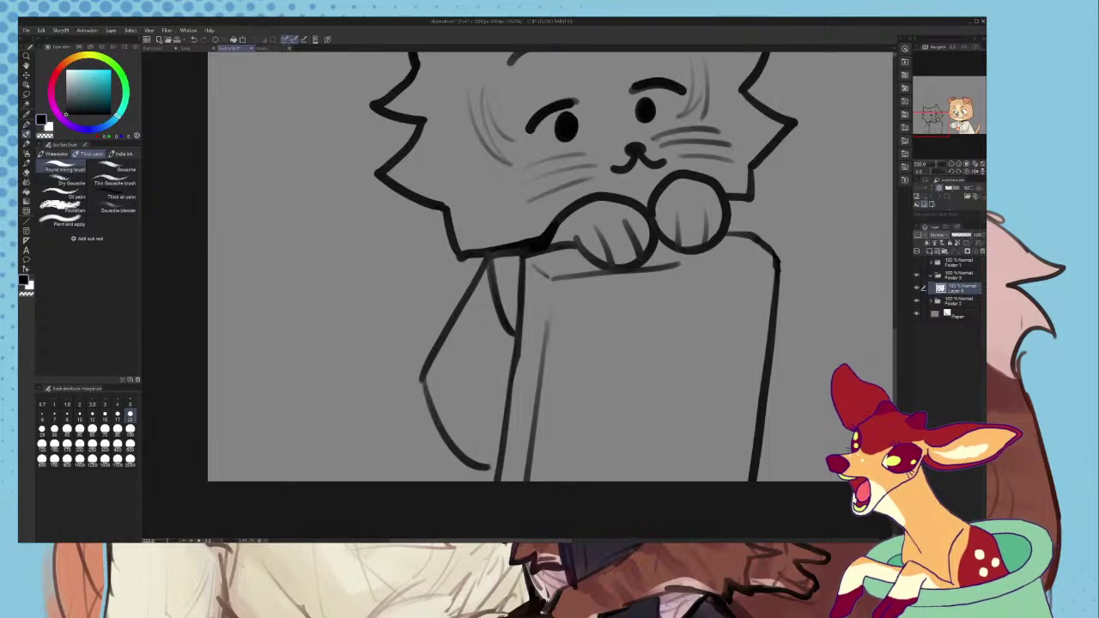
key("ctrl+z")
left_click_drag(421, 376, 494, 465)
key("ctrl+z")
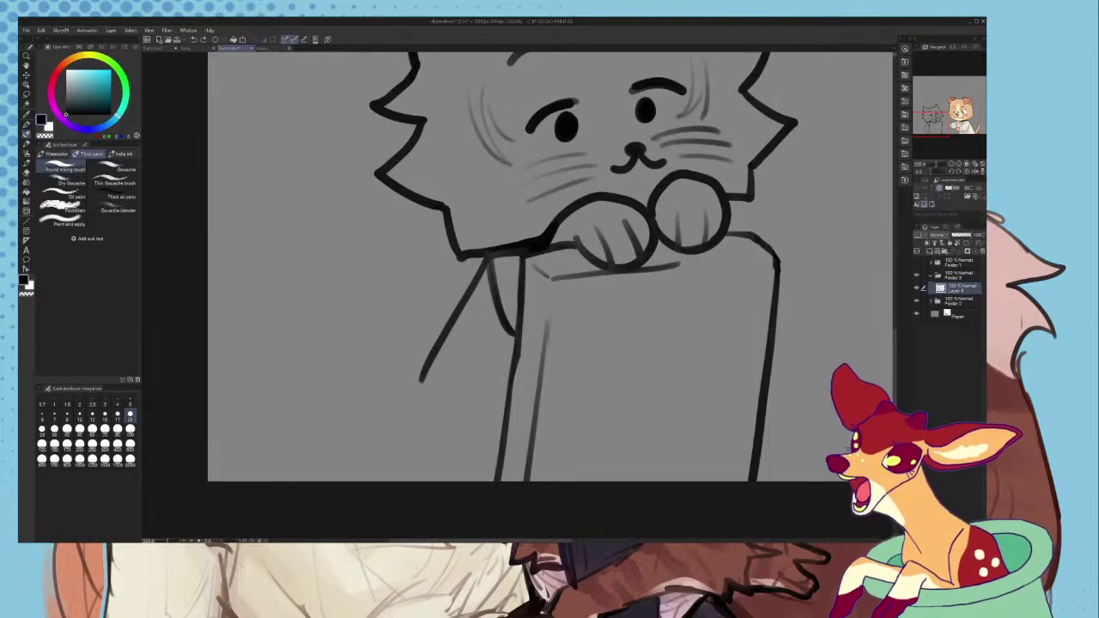
left_click_drag(420, 378, 483, 468)
scroll(437, 396, "down", 4)
scroll(421, 429, "up", 4)
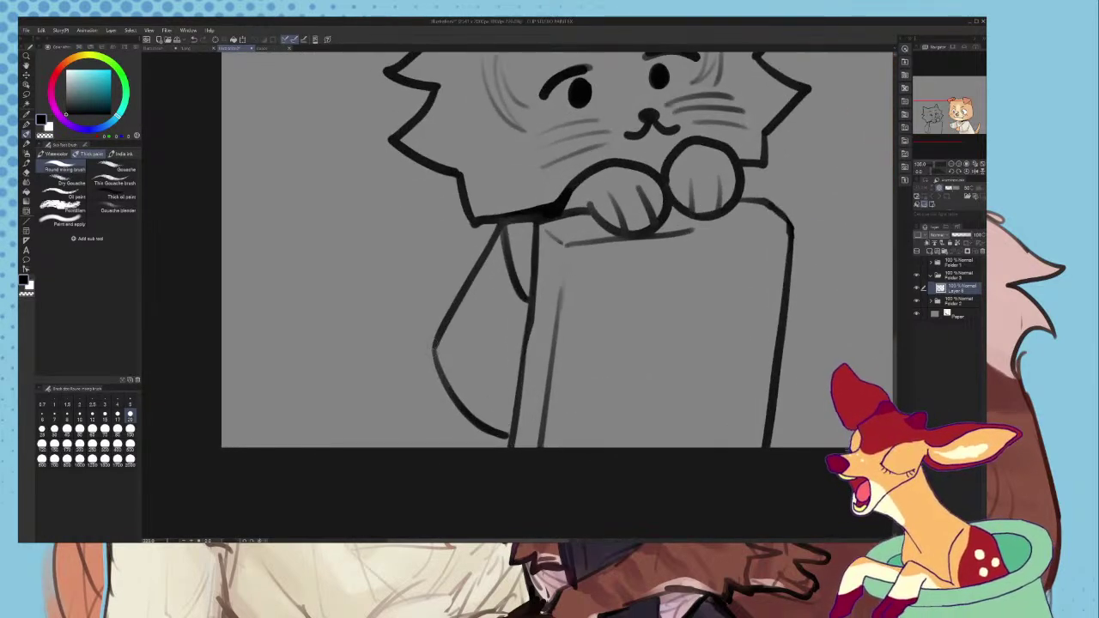
- Draw a thin, nearly vertical body line from the corner of the cat's bent body outline down to the canvas's bottom edge
left_click_drag(437, 363, 399, 424)
scroll(414, 392, "up", 2)
key("ctrl+z")
mouse_move(441, 346)
left_mouse_down()
mouse_move(426, 495)
mouse_move(415, 465)
left_mouse_up()
key("ctrl+z")
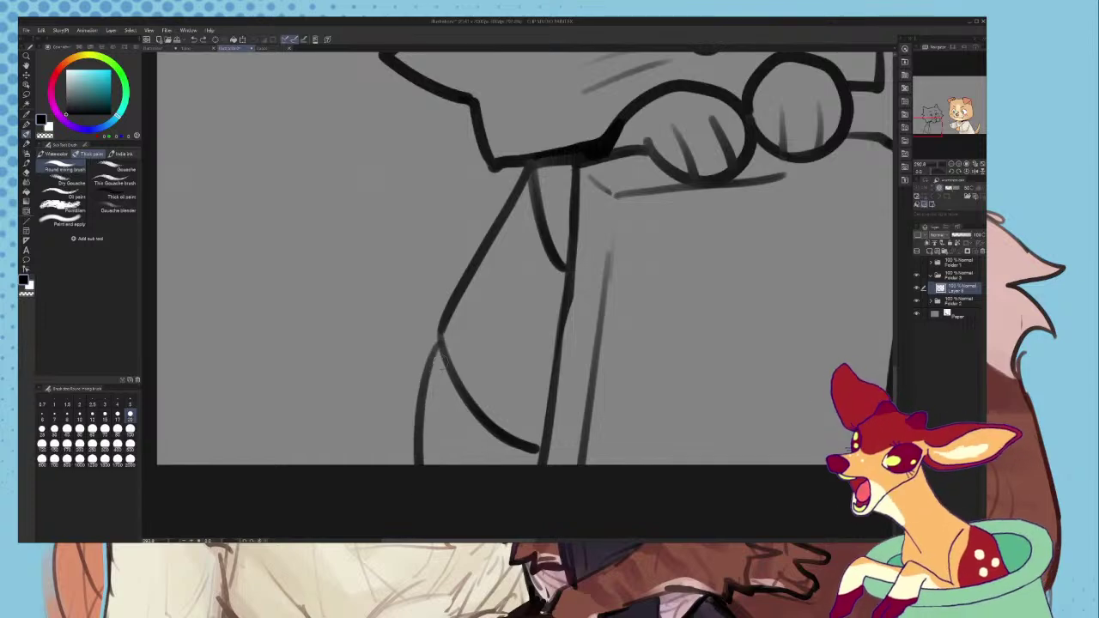
key("ctrl+z")
left_click_drag(440, 348, 432, 470)
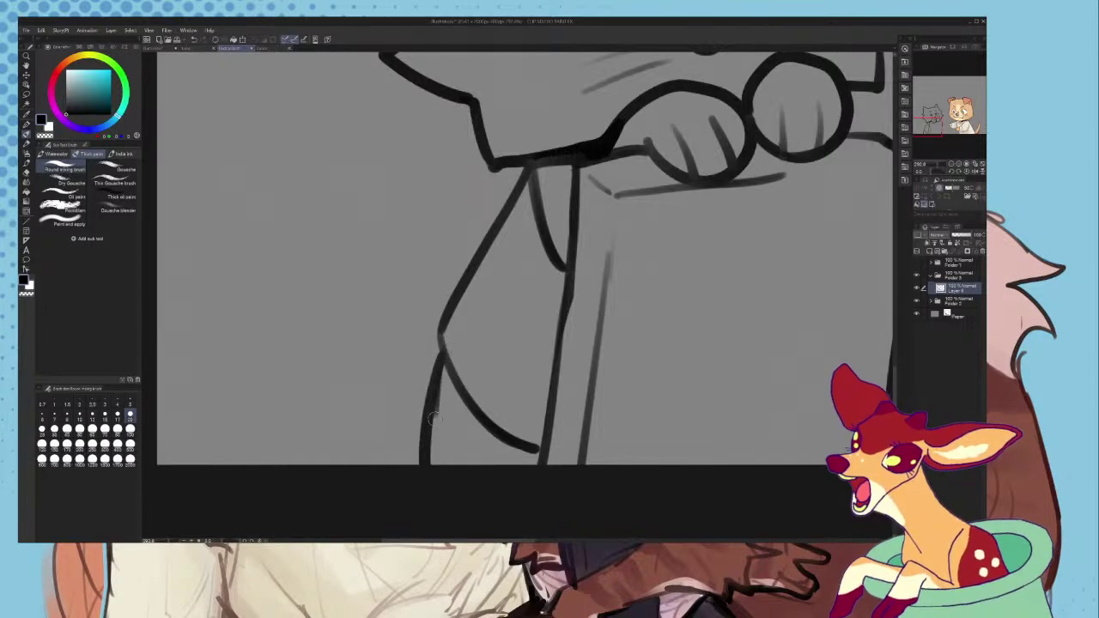
key("ctrl+z")
left_click_drag(440, 350, 434, 466)
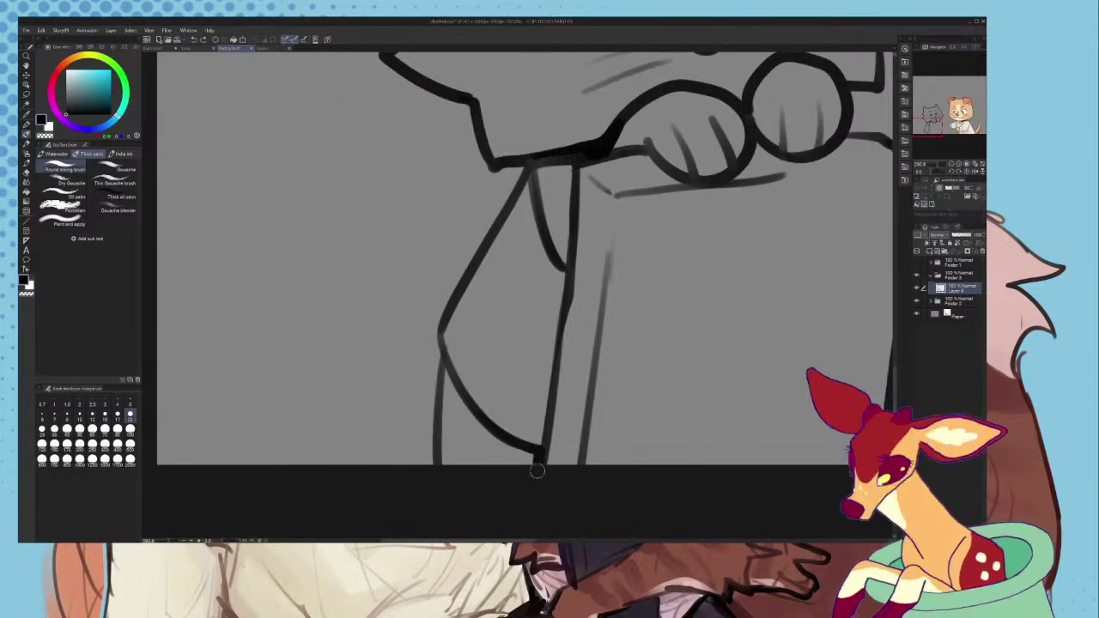
- Thicken the lower part of the panel's outer left edge where the curved body line meets it
left_click_drag(560, 333, 517, 499)
key("ctrl+z")
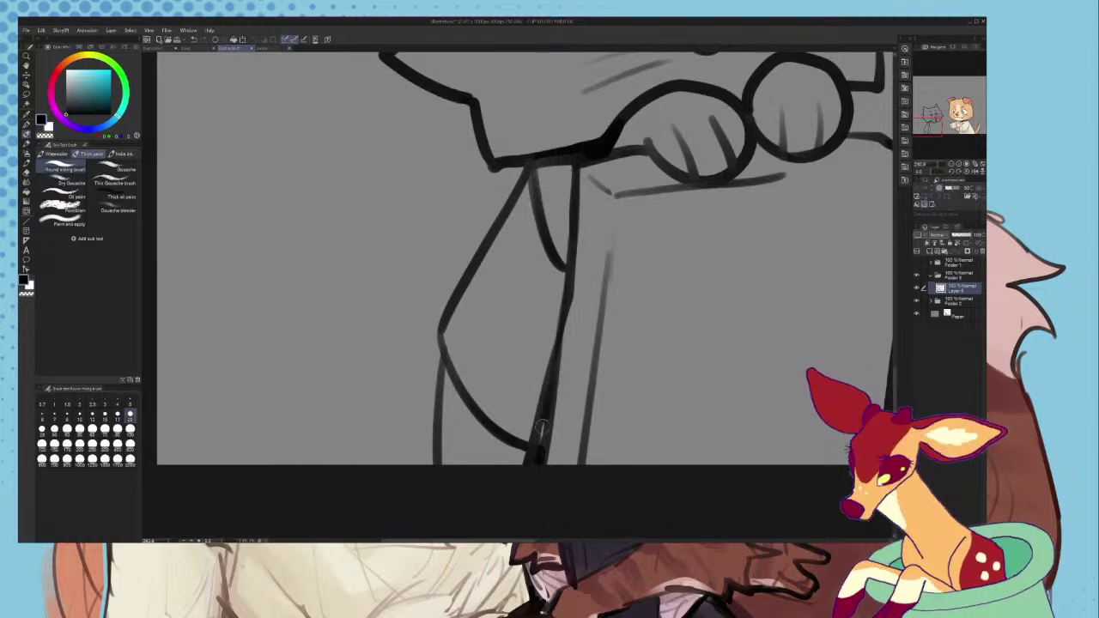
left_click_drag(542, 428, 537, 465)
scroll(541, 365, "down", 2)
scroll(493, 326, "up", 1)
- Draw a rounded arch for the cat's hind paw, from the vertical body line outward and down to the canvas's bottom edge
mouse_move(482, 332)
left_mouse_down()
mouse_move(435, 317)
mouse_move(386, 382)
mouse_move(427, 411)
left_mouse_up()
key("ctrl+z")
scroll(450, 320, "up", 3)
scroll(506, 298, "down", 3)
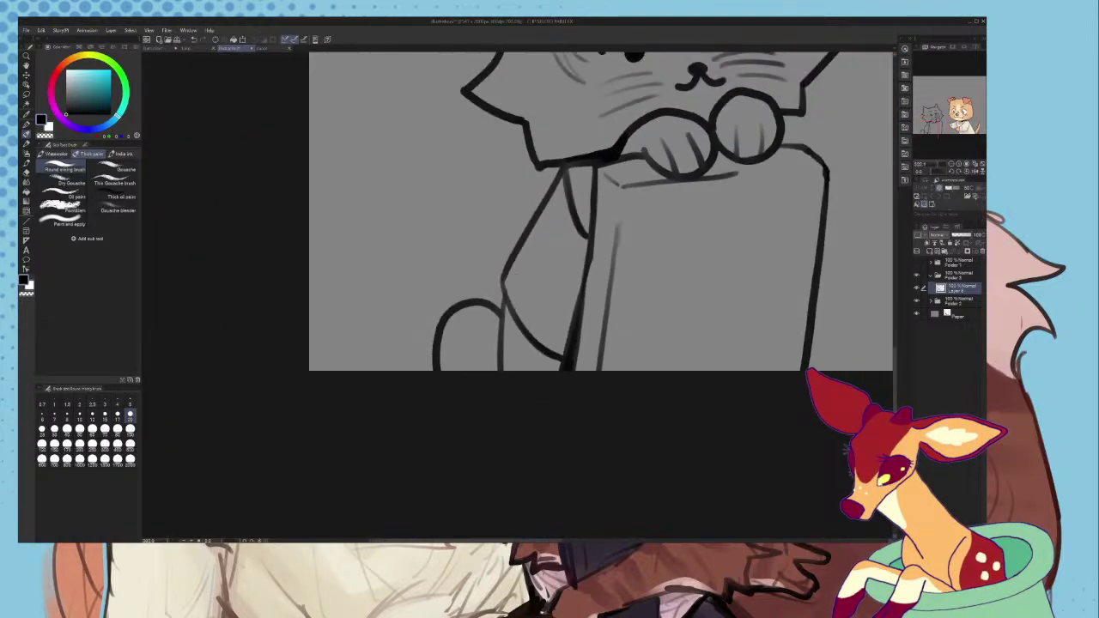
scroll(520, 243, "up", 3)
- Outline the cat's raised tail behind its head with pointed fur tufts and an outer edge running downward
scroll(421, 275, "down", 8)
mouse_move(518, 251)
left_mouse_down()
mouse_move(336, 91)
mouse_move(456, 113)
left_mouse_up()
key("ctrl+z")
scroll(445, 172, "up", 4)
mouse_move(345, 156)
left_mouse_down()
mouse_move(386, 204)
mouse_move(369, 309)
left_mouse_up()
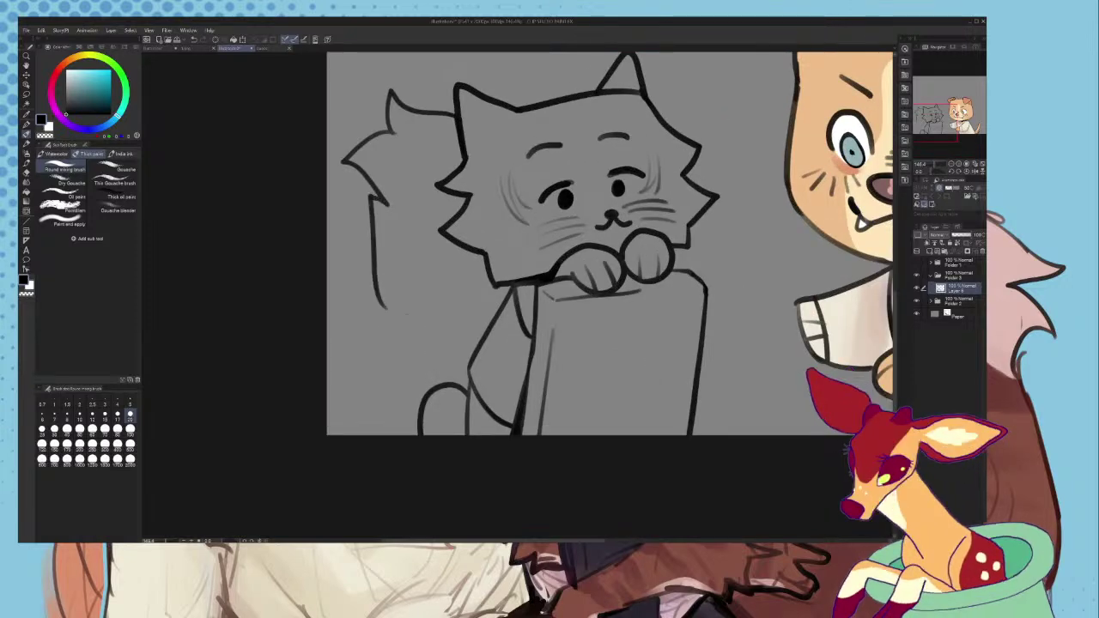
- Redraw the tail's lower outer edge as a smooth curve from the lowest fur tuft, sweeping in toward the body
key("ctrl+z")
left_click_drag(357, 221, 384, 310)
scroll(404, 399, "up", 3)
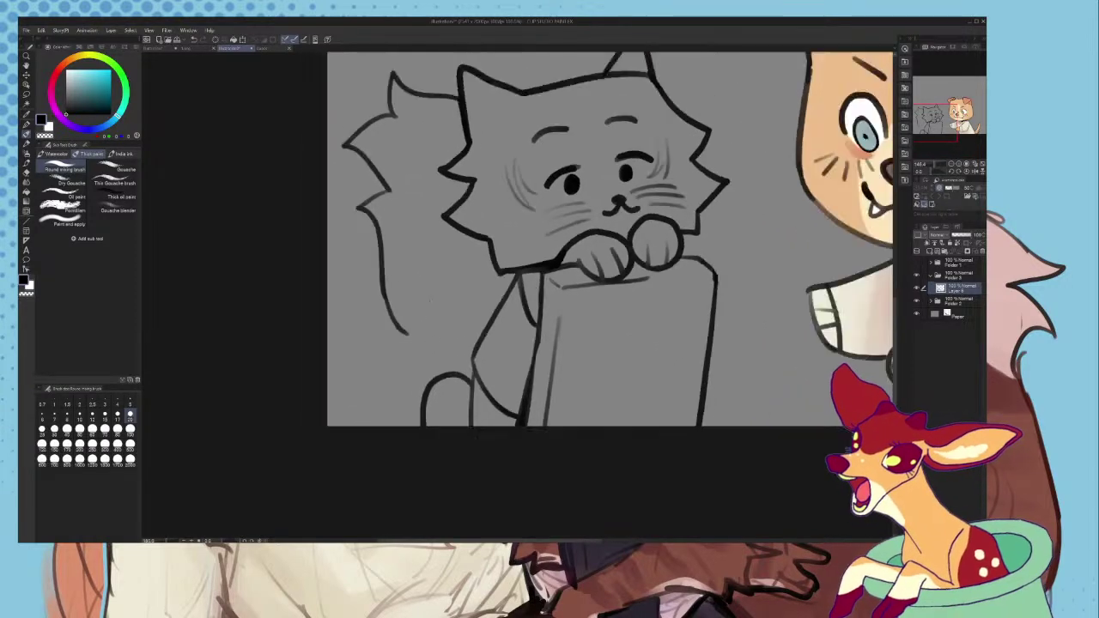
left_click_drag(361, 204, 418, 307)
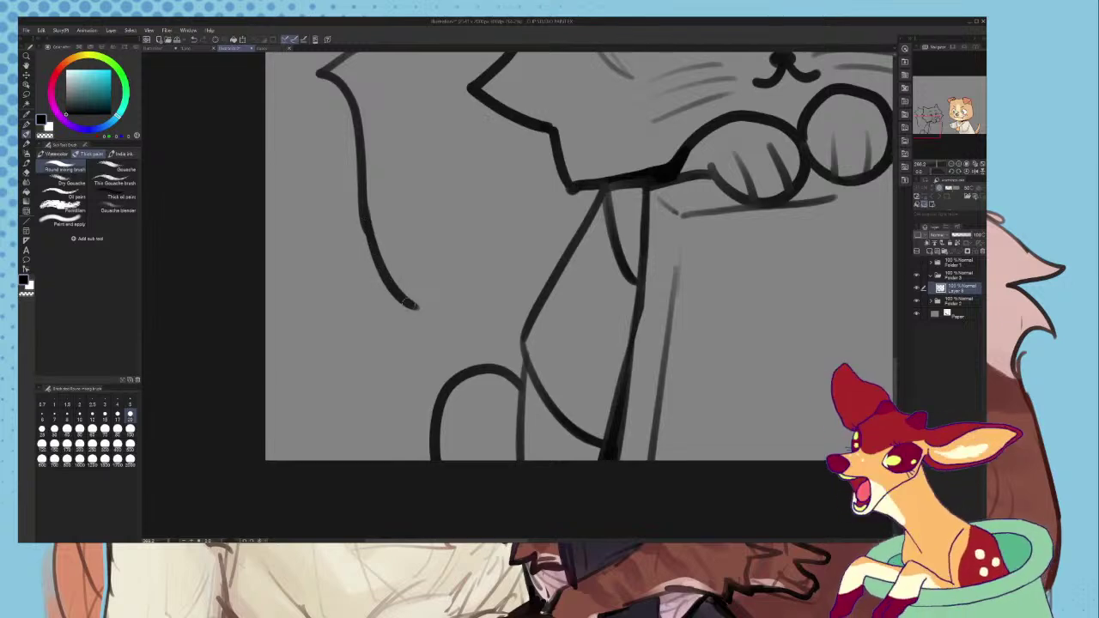
- Draw a larger curve around the outside of the hind paw arch, starting near the top of the arch
scroll(481, 365, "up", 4)
mouse_move(517, 374)
left_mouse_down()
mouse_move(422, 300)
mouse_move(302, 425)
left_mouse_up()
scroll(449, 309, "down", 3)
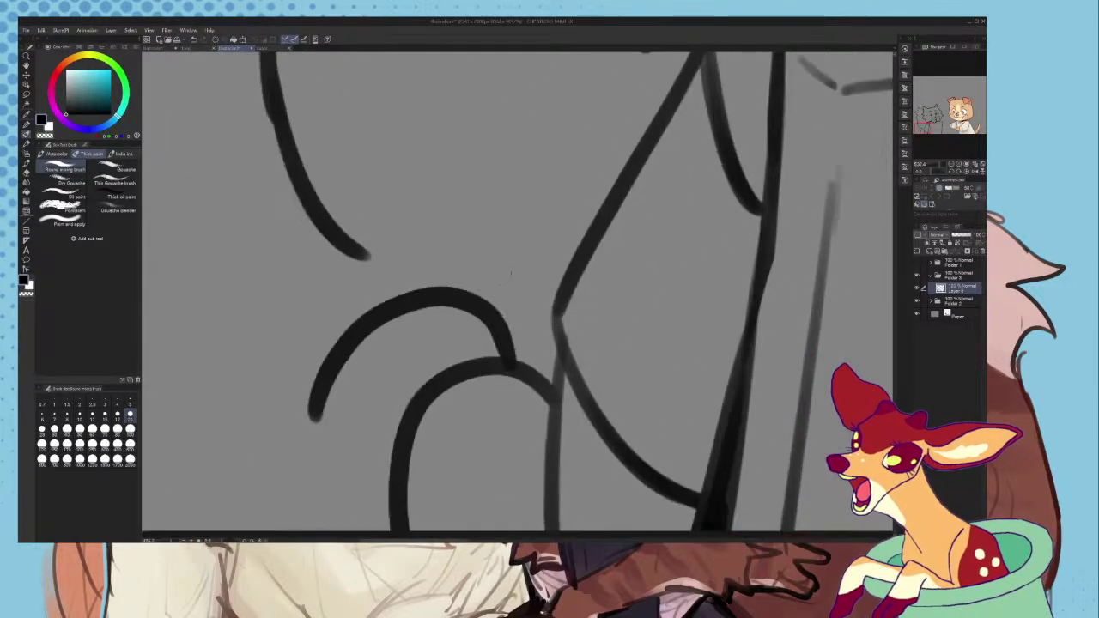
scroll(492, 376, "up", 1)
key("ctrl+z")
mouse_move(519, 357)
left_mouse_down()
mouse_move(344, 390)
mouse_move(400, 469)
left_mouse_up()
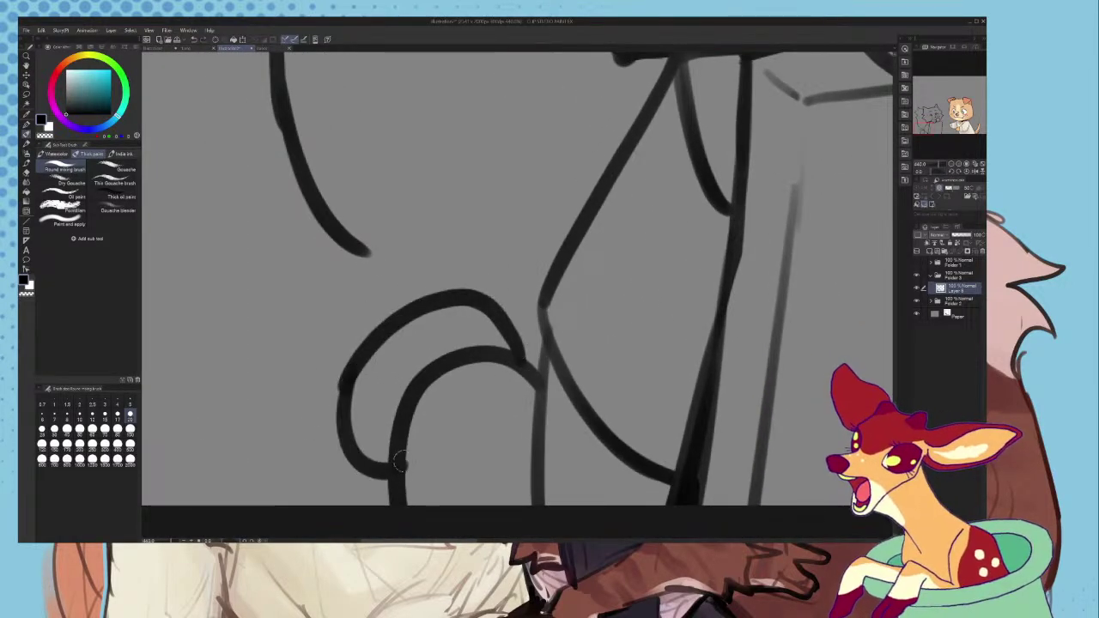
- Redraw the lower end of the outer curve so it bends into the hind paw arch, with a faint crease line inside
key("ctrl+z")
left_click_drag(348, 378, 382, 478)
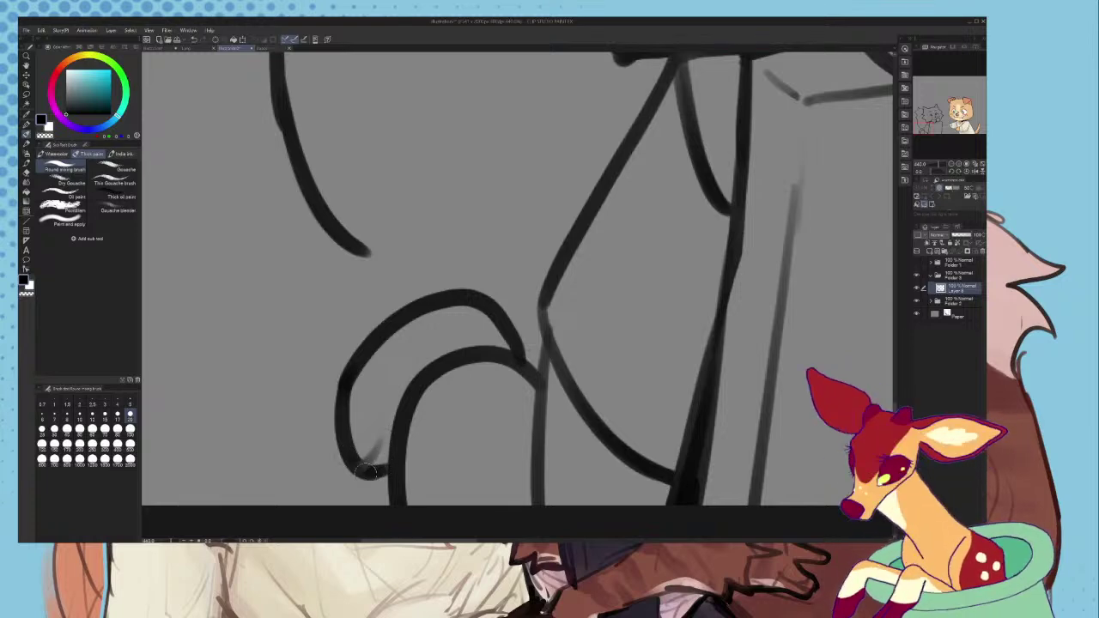
scroll(391, 469, "down", 1)
scroll(391, 470, "down", 2)
scroll(405, 398, "up", 2)
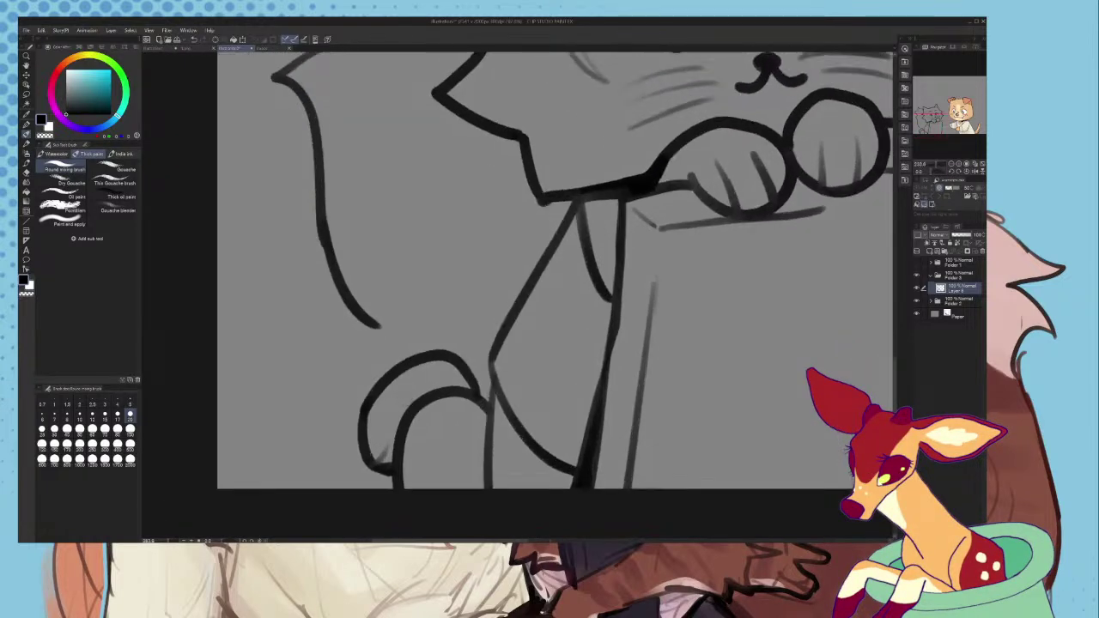
- Extend the cat's tail outline in black down toward its curled hind leg
scroll(404, 399, "down", 3)
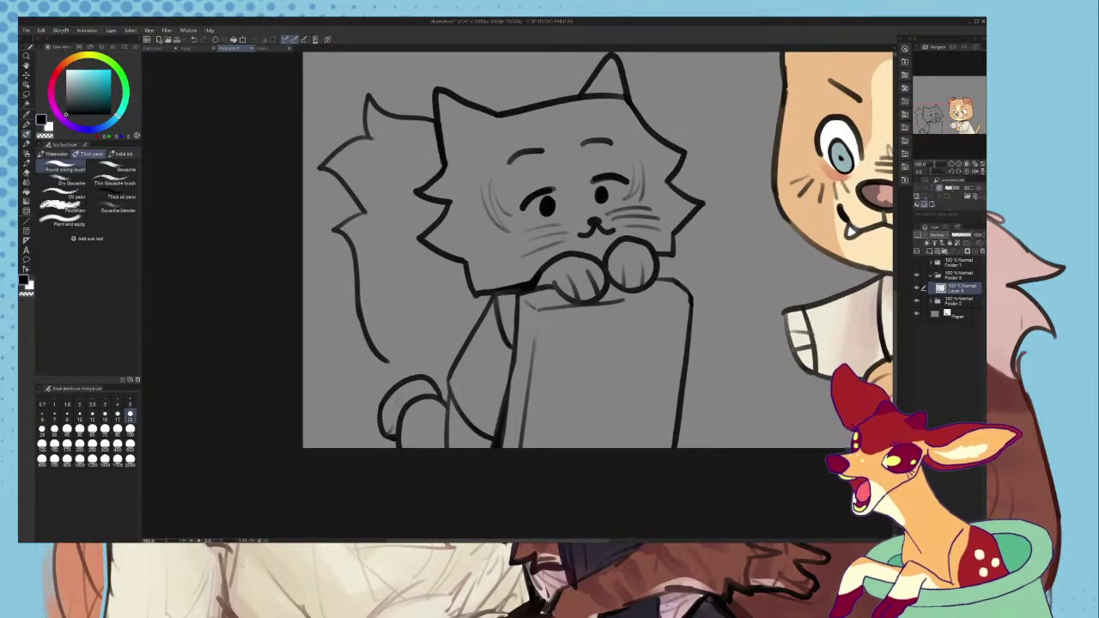
scroll(395, 404, "down", 2)
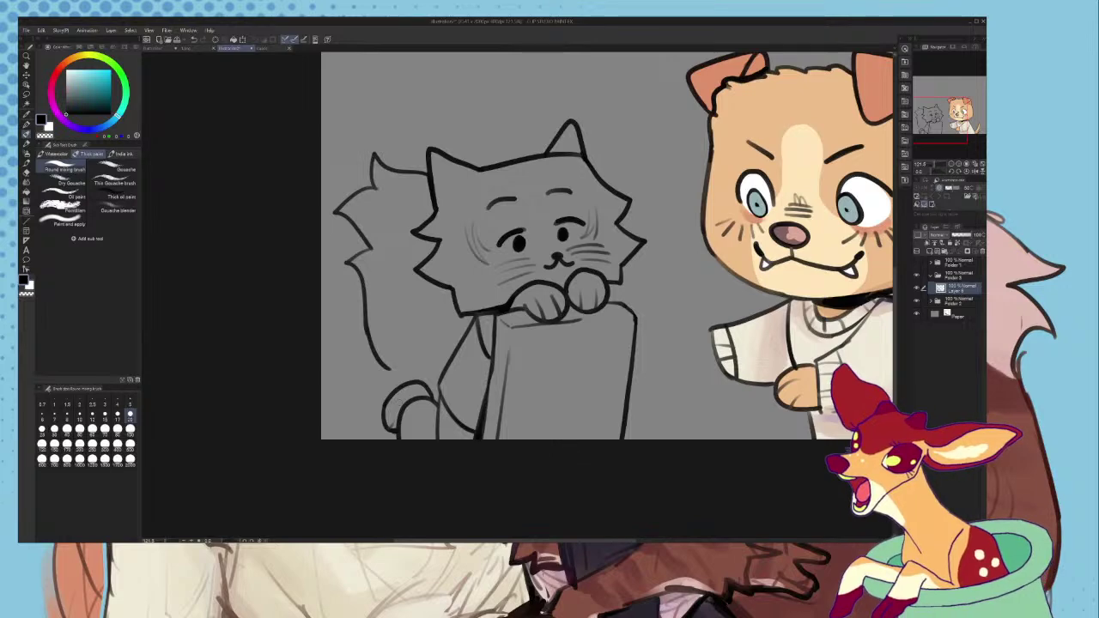
scroll(499, 198, "up", 4)
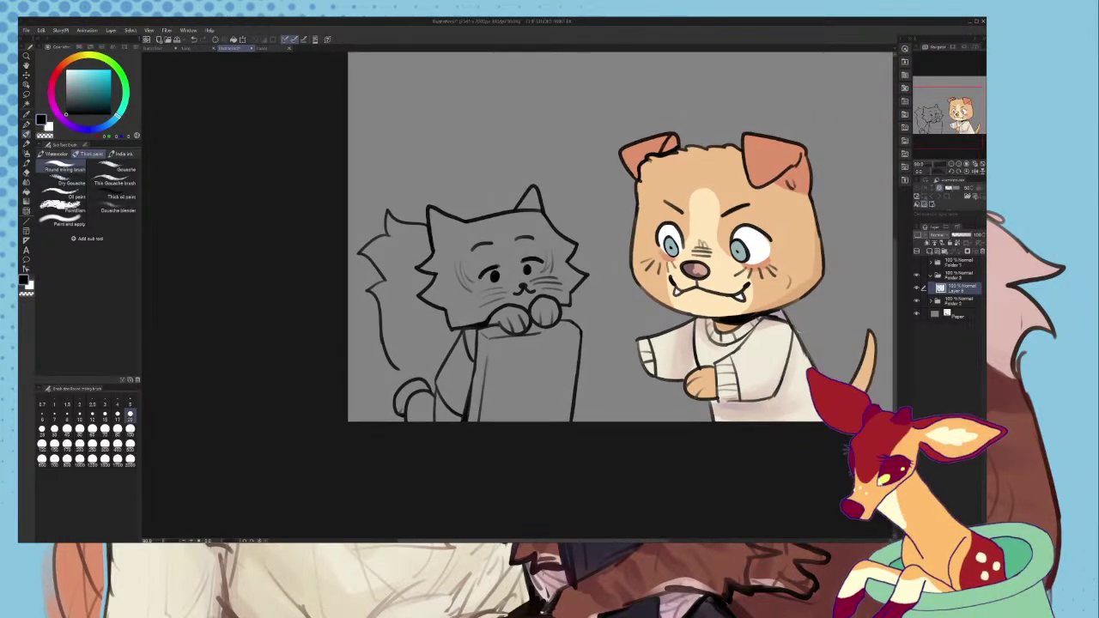
scroll(493, 202, "down", 4)
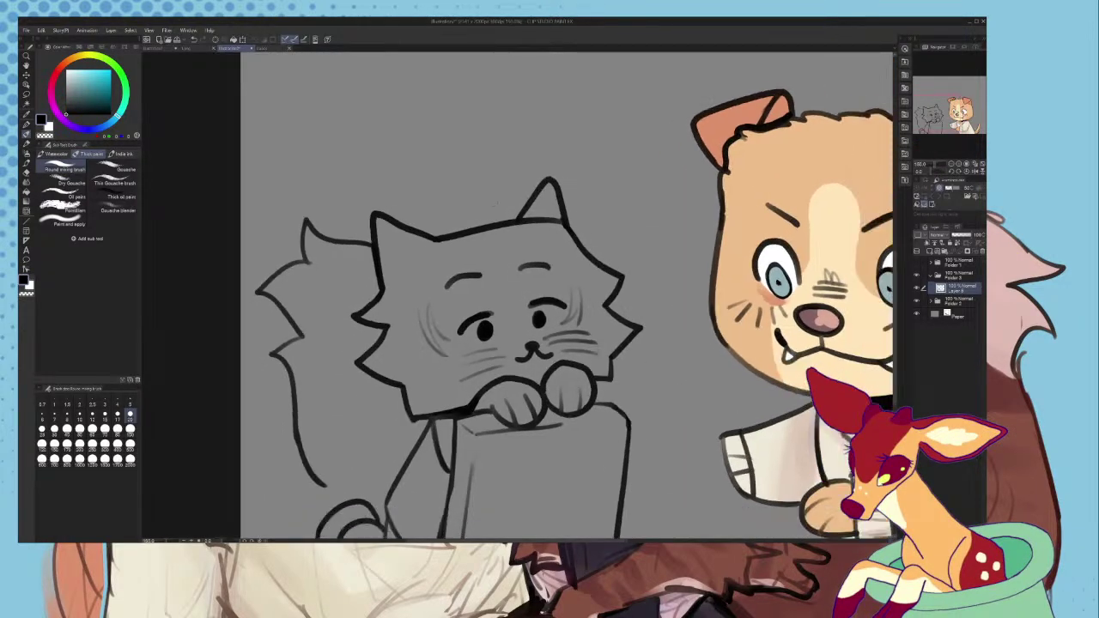
scroll(355, 405, "up", 6)
scroll(352, 404, "up", 1)
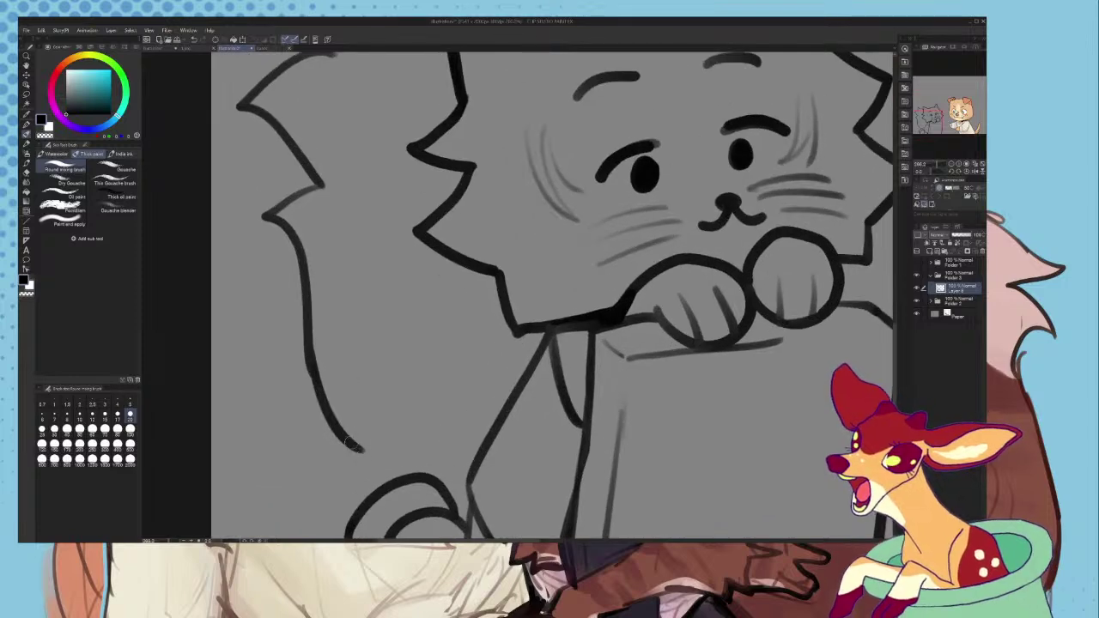
scroll(372, 431, "down", 2)
scroll(372, 431, "up", 3)
scroll(372, 431, "down", 3)
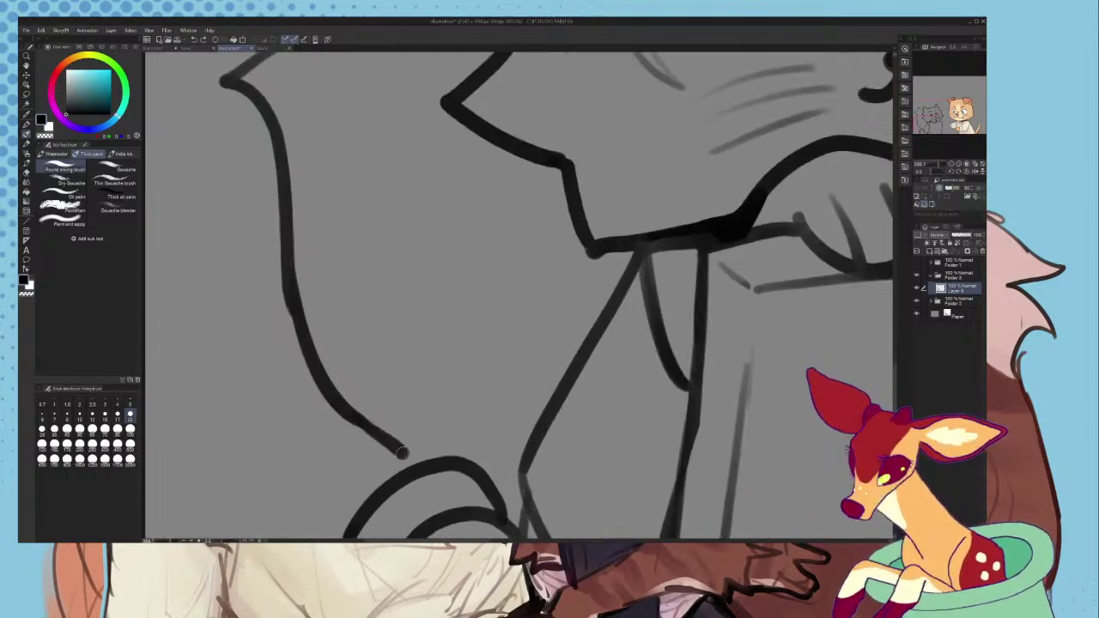
- Join the tail outline to the hind leg and thicken the junction where the leg meets the cat's back
scroll(450, 420, "up", 4)
scroll(442, 438, "up", 2)
left_click_drag(443, 452, 462, 488)
mouse_move(472, 432)
left_mouse_down()
mouse_move(462, 484)
mouse_move(520, 340)
left_mouse_up()
scroll(518, 339, "down", 3)
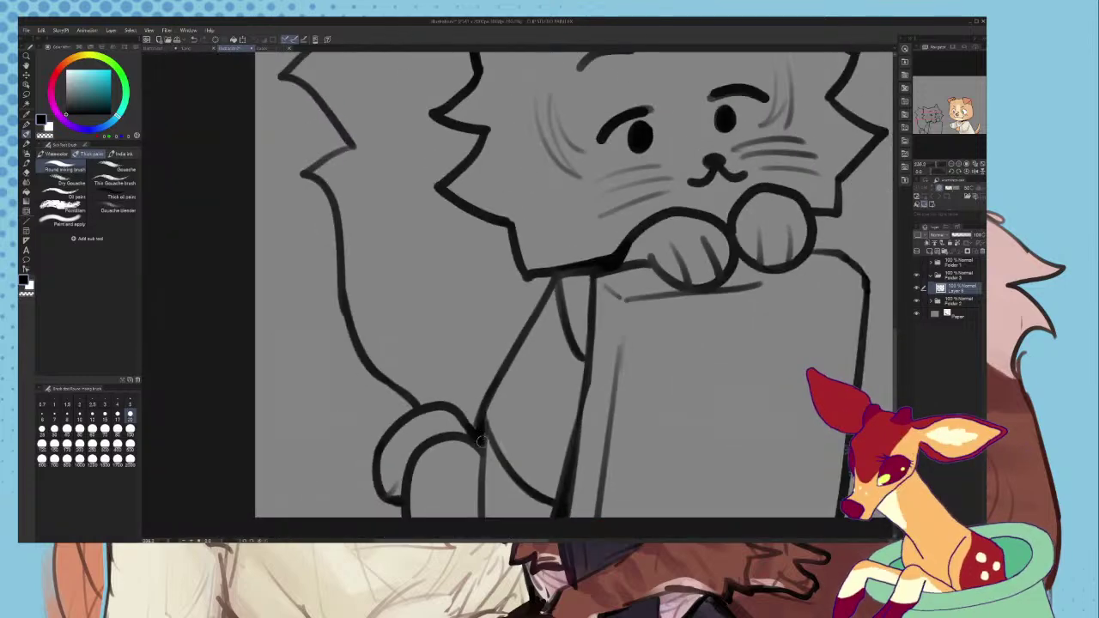
- Redraw the lower edge of the cat's head as a slanted line from the cheek corner to the paw
scroll(483, 335, "up", 4)
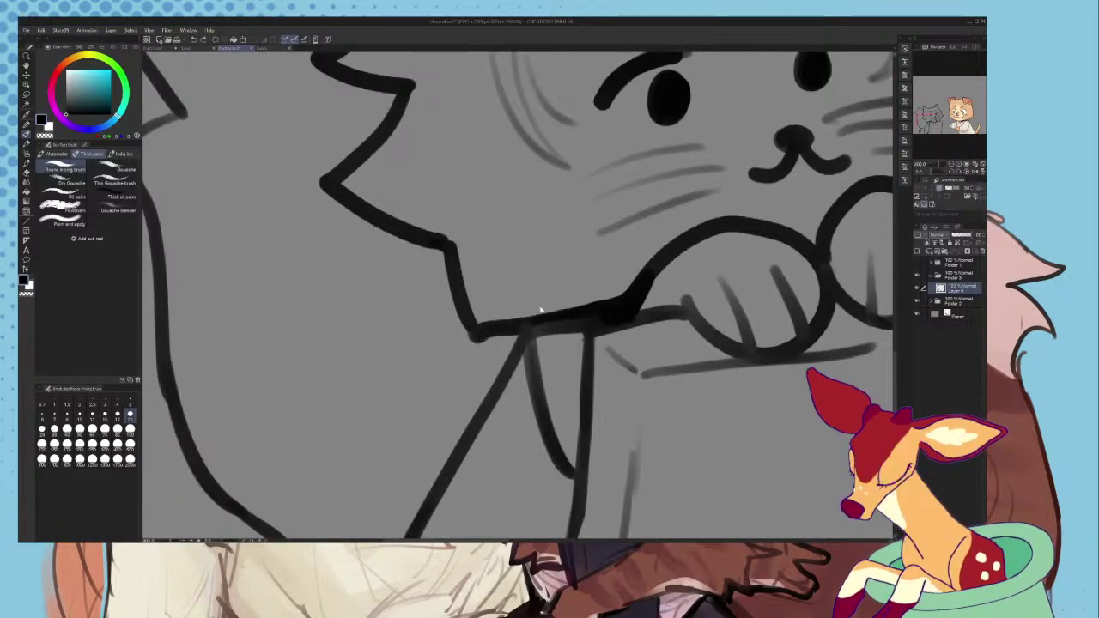
scroll(481, 337, "up", 1)
left_click_drag(470, 325, 592, 310)
left_click_drag(458, 299, 585, 322)
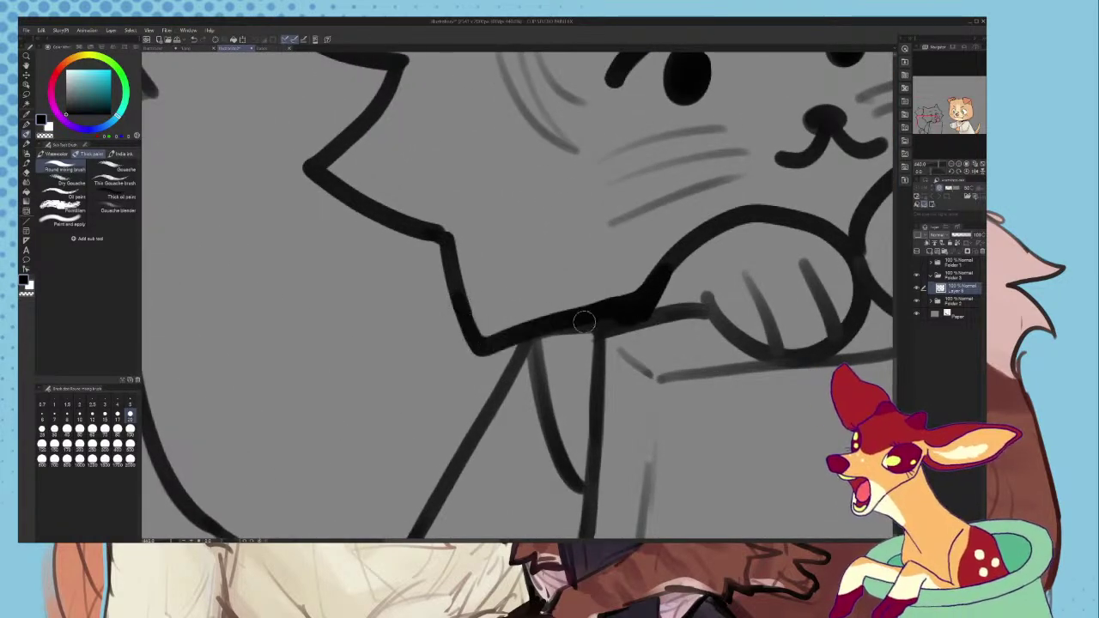
scroll(584, 322, "down", 5)
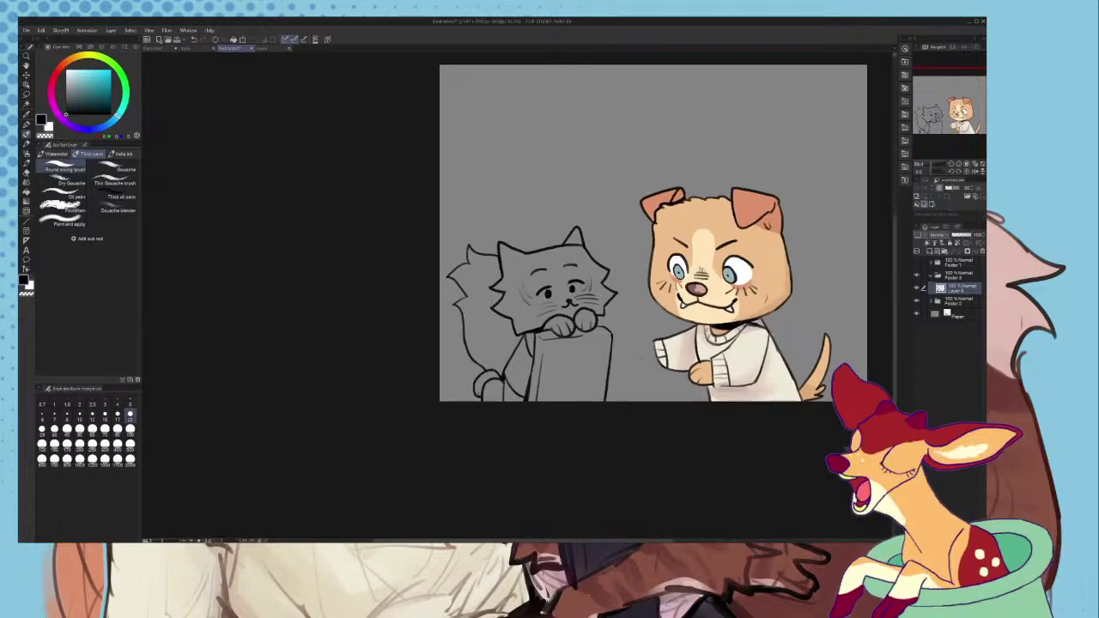
- Scale up the cat line art proportionally with a transformation so it stands closer to the dog's height
scroll(584, 321, "up", 2)
left_click(243, 39)
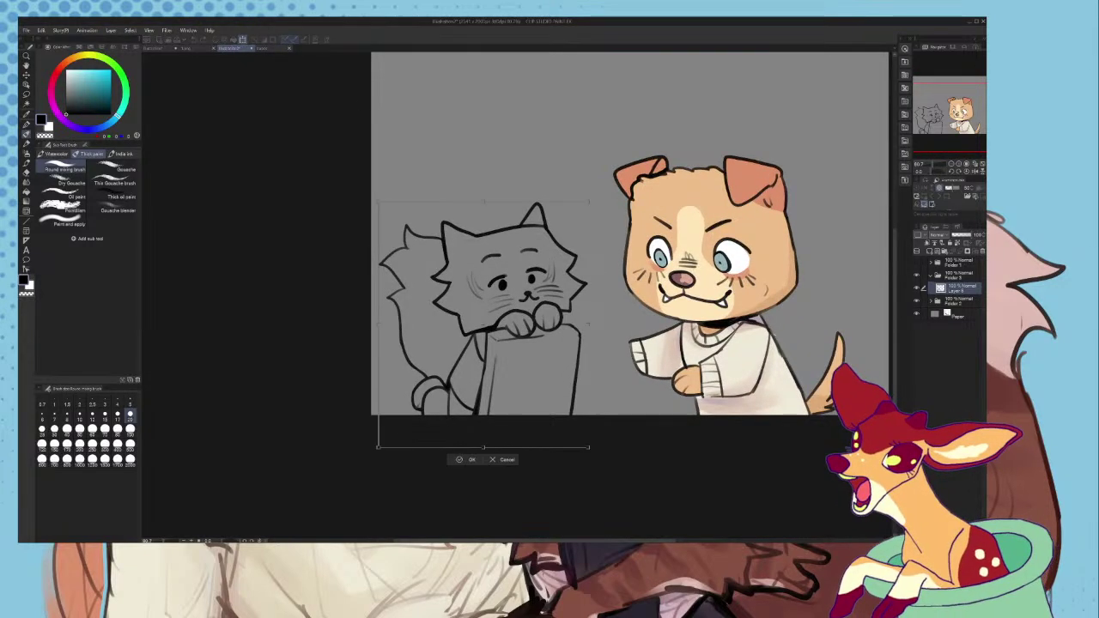
left_click_drag(484, 203, 479, 171)
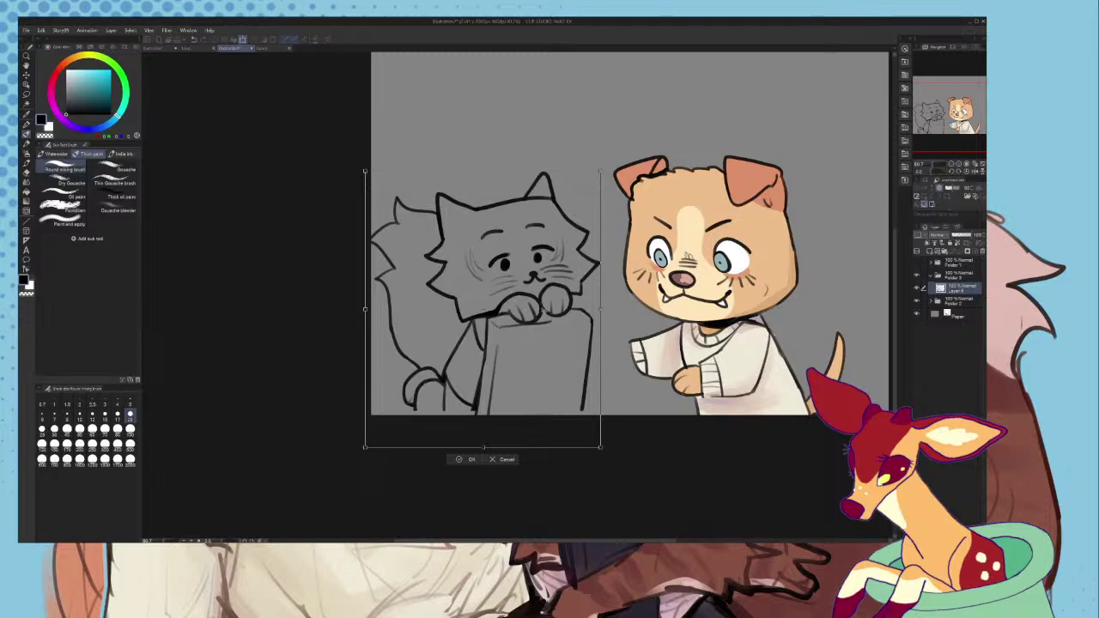
left_click(466, 460)
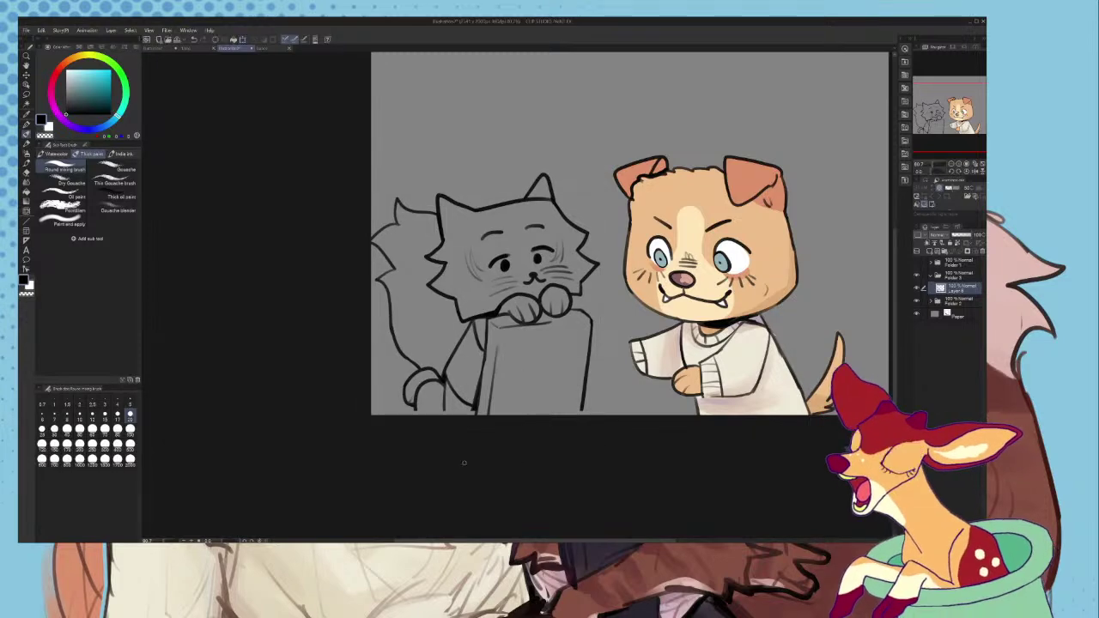
- Select Layer 4 in the dog's folder and enlarge the black pupils in both of its eyes
scroll(887, 267, "up", 1)
left_click(931, 303)
left_click(931, 302)
scroll(737, 253, "up", 6)
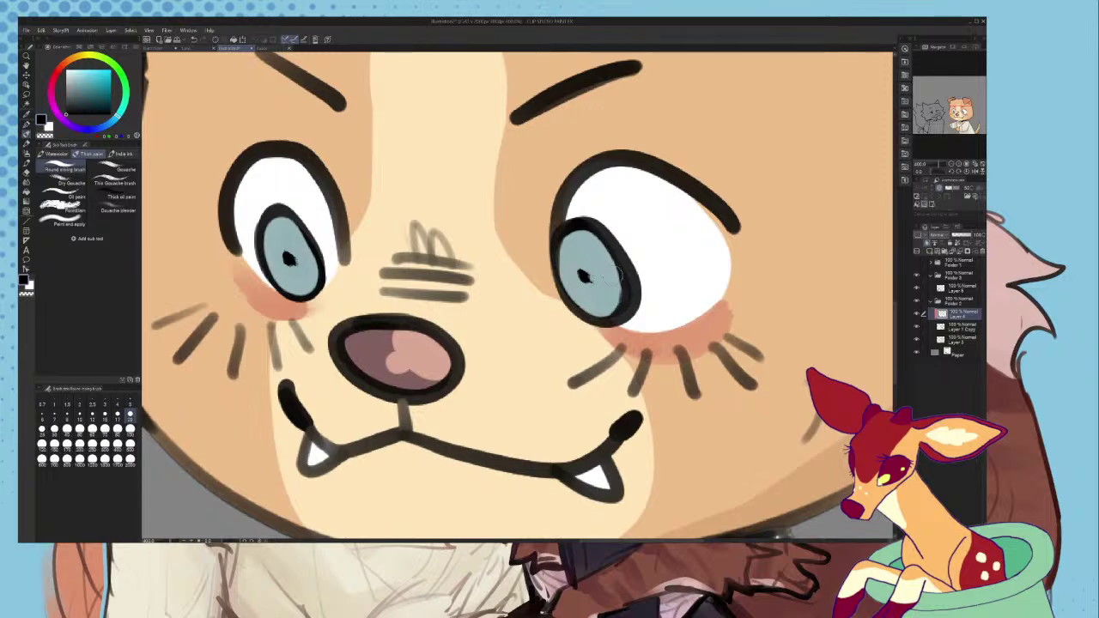
left_click_drag(584, 281, 587, 282)
key("ctrl+z")
key("ctrl+z")
scroll(585, 277, "down", 6)
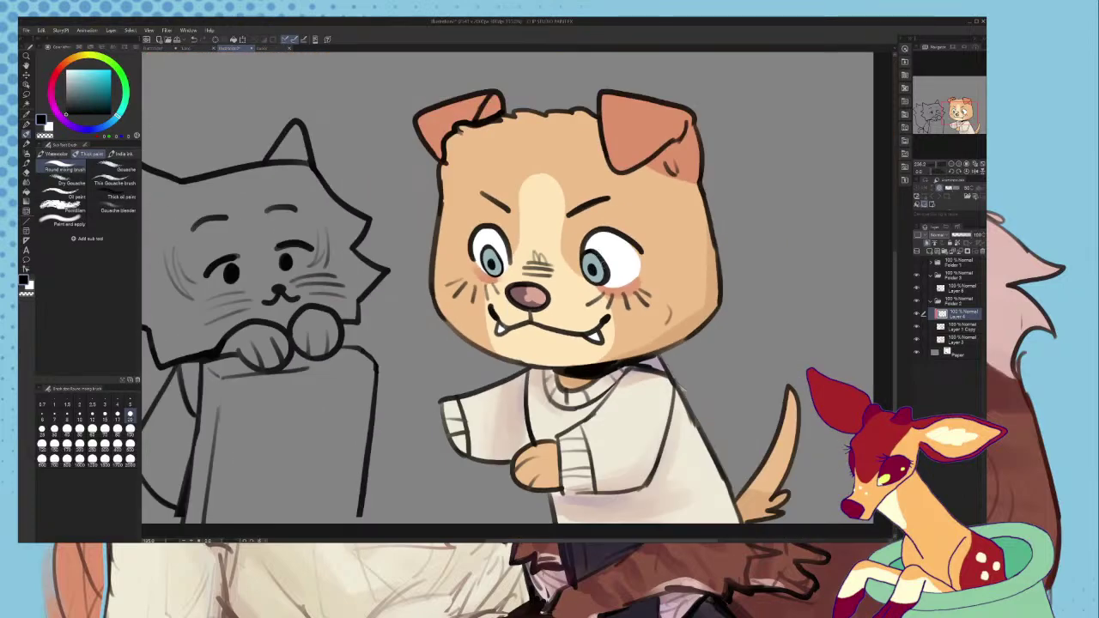
scroll(446, 247, "up", 4)
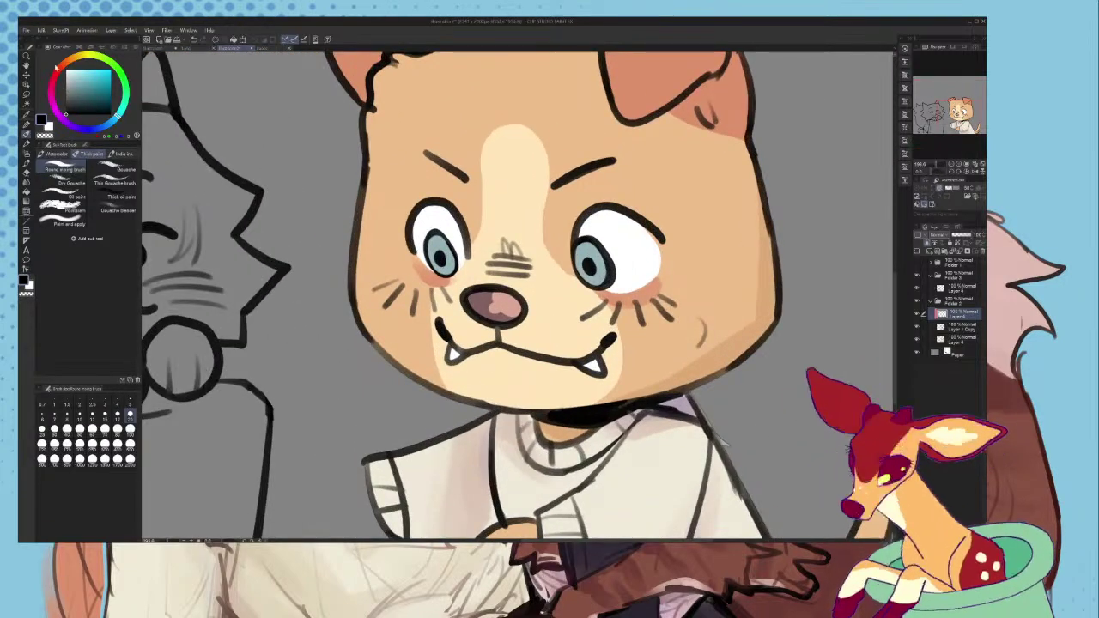
- Try adding white highlights to the dog's eyes
scroll(446, 247, "up", 2)
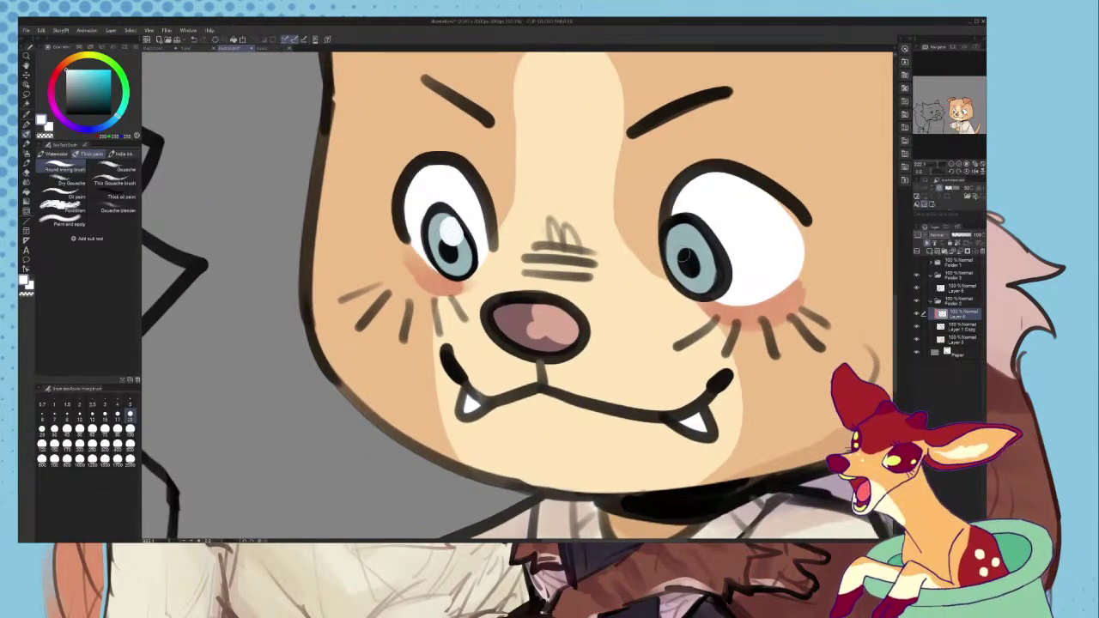
scroll(687, 258, "down", 3)
scroll(702, 307, "down", 4)
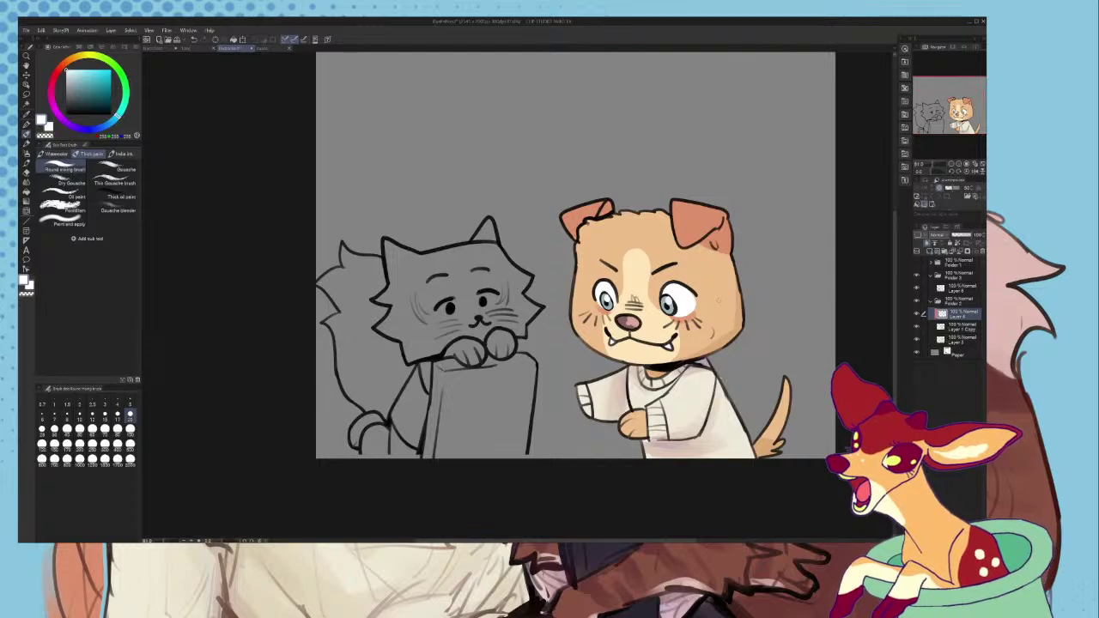
scroll(703, 308, "up", 4)
scroll(702, 308, "up", 1)
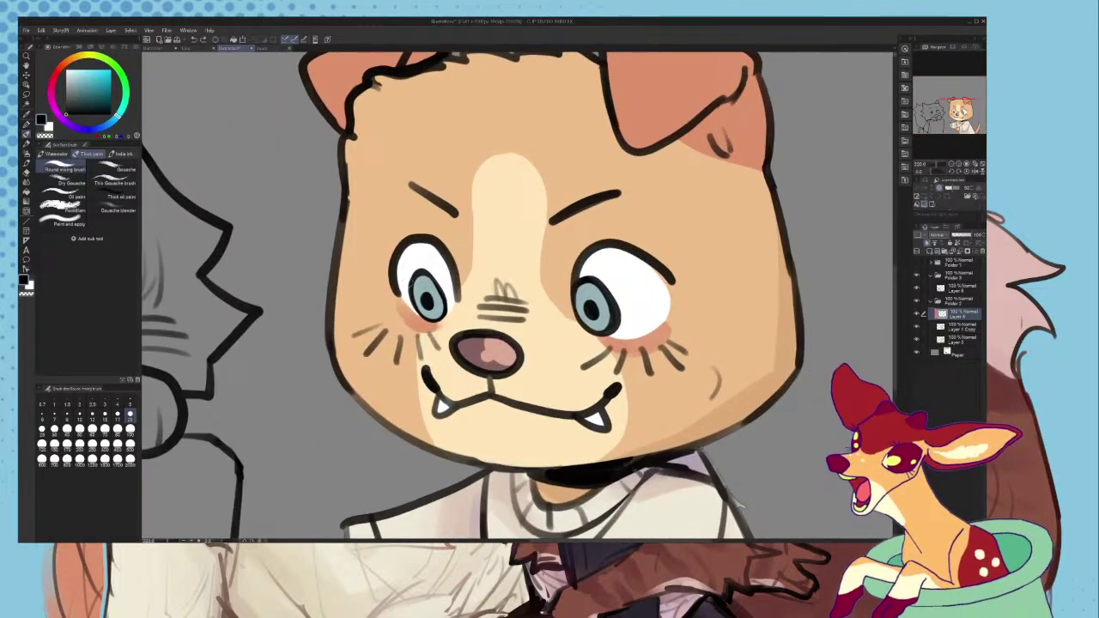
- Paint the upper part of both of the dog's irises solid black
scroll(418, 286, "up", 4)
mouse_move(406, 311)
left_mouse_down()
mouse_move(436, 299)
mouse_move(416, 280)
mouse_move(410, 245)
mouse_move(430, 268)
mouse_move(419, 250)
left_mouse_up()
scroll(420, 262, "down", 6)
scroll(447, 290, "up", 4)
key("ctrl+z")
key("ctrl+z")
mouse_move(687, 292)
left_mouse_down()
mouse_move(696, 273)
mouse_move(678, 249)
left_mouse_up()
- Paint the lower part of the dog's irises, including their outlines, with a light greyish blue from the colour set
left_click(80, 47)
left_click(53, 61)
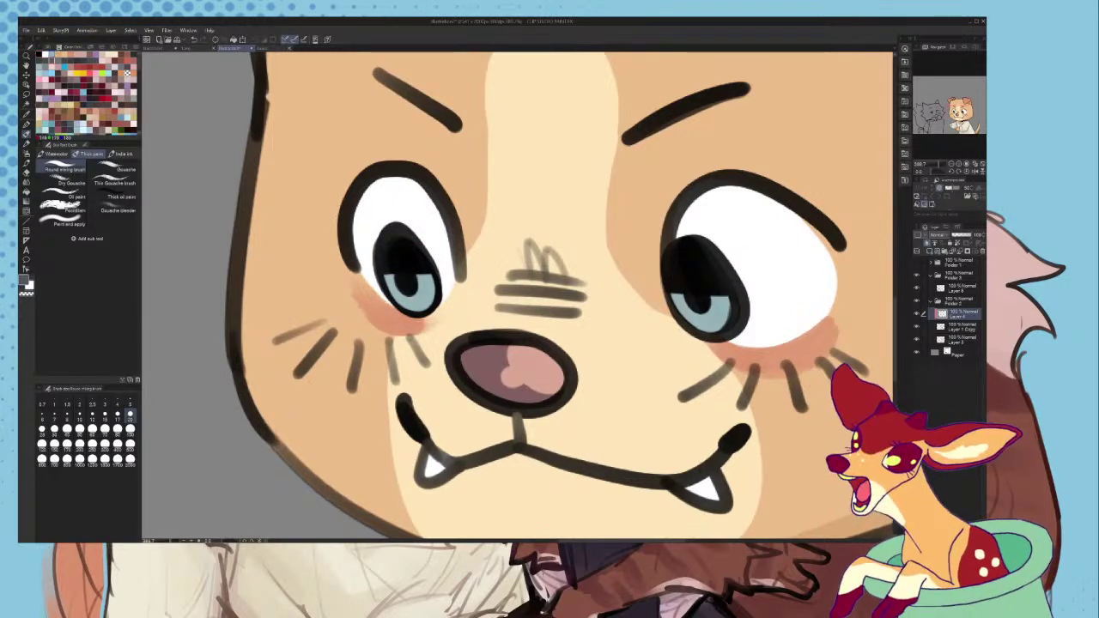
mouse_move(383, 277)
left_mouse_down()
mouse_move(415, 301)
mouse_move(433, 279)
mouse_move(426, 307)
left_mouse_up()
key("ctrl+z")
left_click(60, 53)
scroll(466, 286, "down", 2)
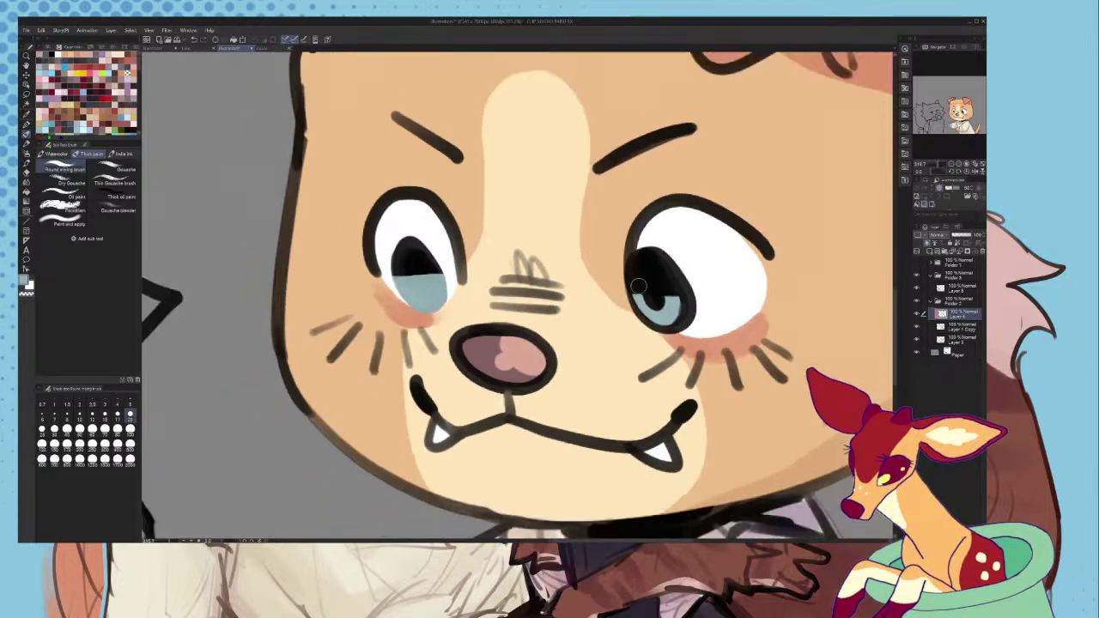
mouse_move(636, 292)
left_mouse_down()
mouse_move(688, 296)
mouse_move(644, 320)
left_mouse_up()
scroll(643, 318, "down", 10)
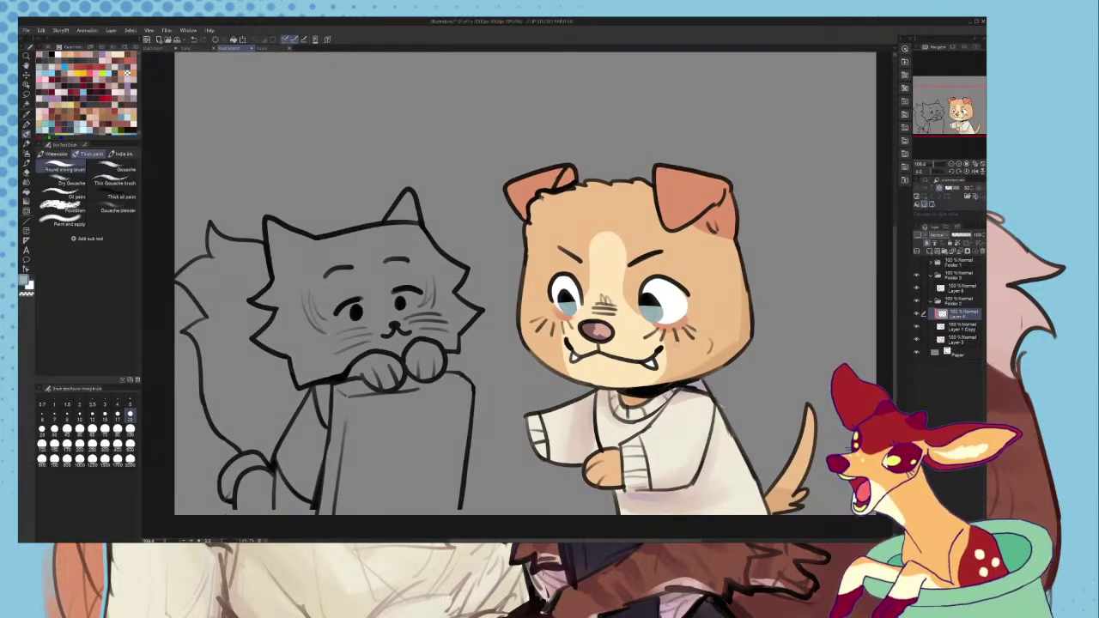
- Select the cat's line art layer in Folder 3 and scale the cat down slightly
left_click(931, 302)
left_click(958, 290)
left_click(917, 290)
left_click(917, 290)
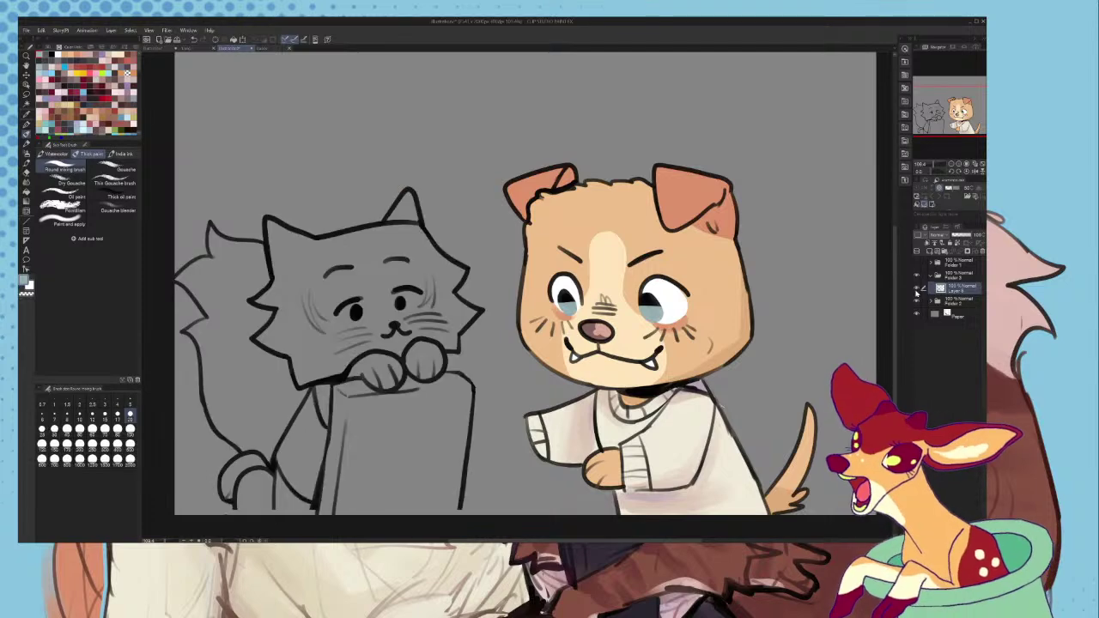
scroll(307, 341, "up", 6)
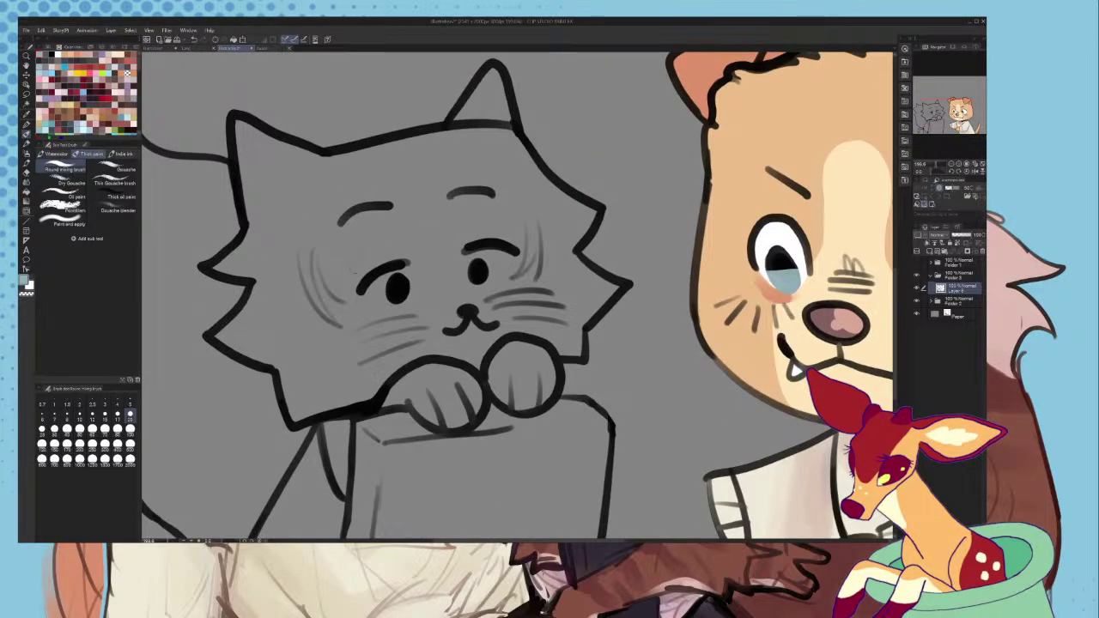
key("ctrl+0")
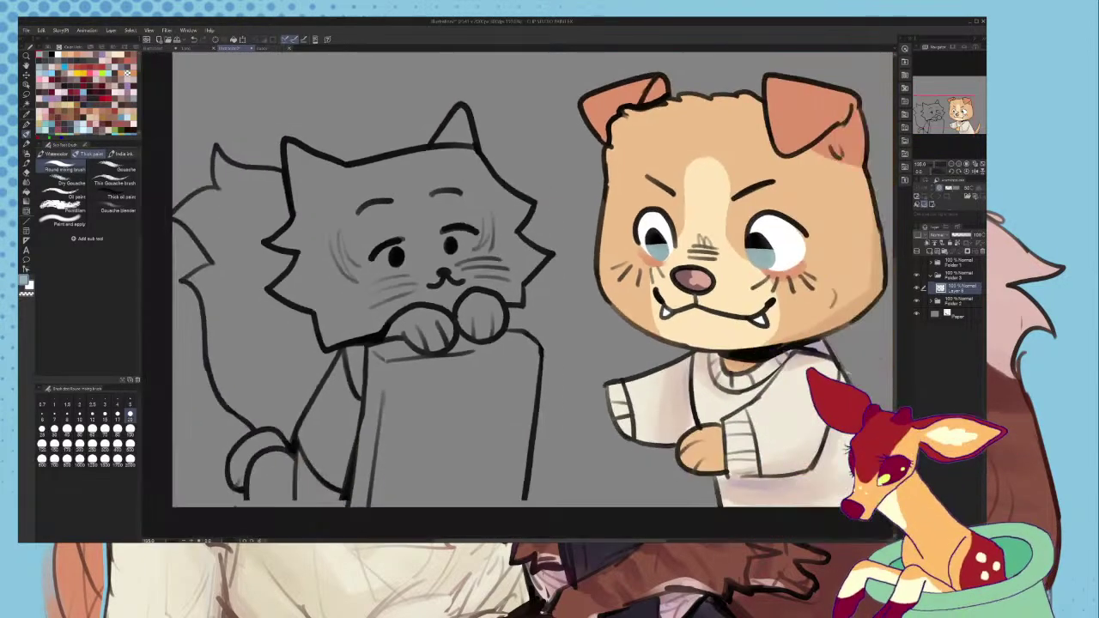
key("ctrl+t")
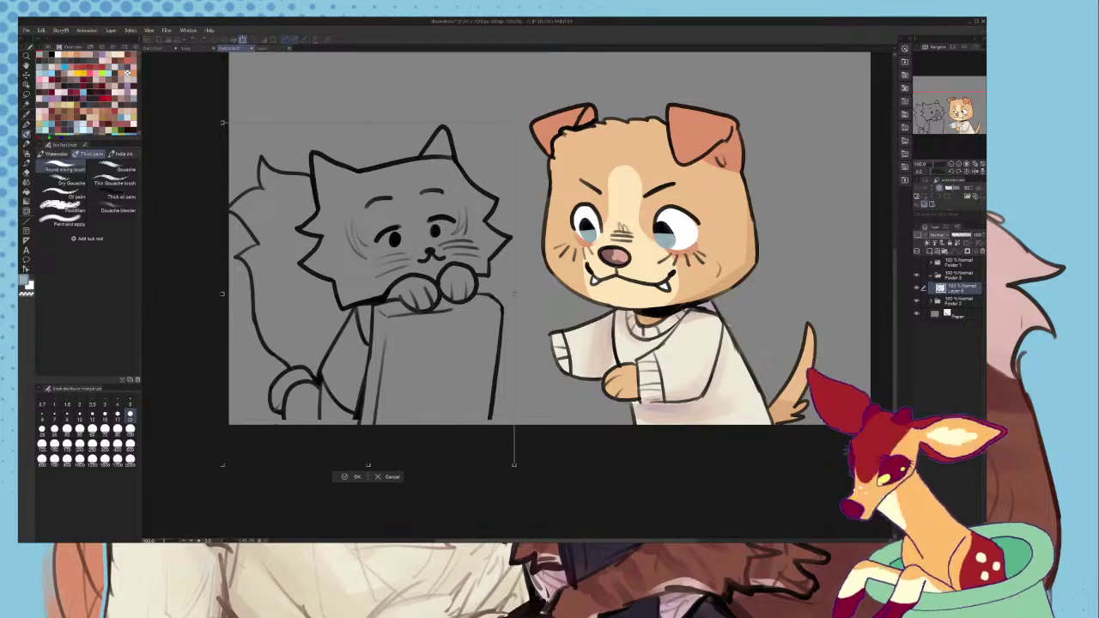
left_click_drag(515, 122, 511, 126)
left_click(352, 477)
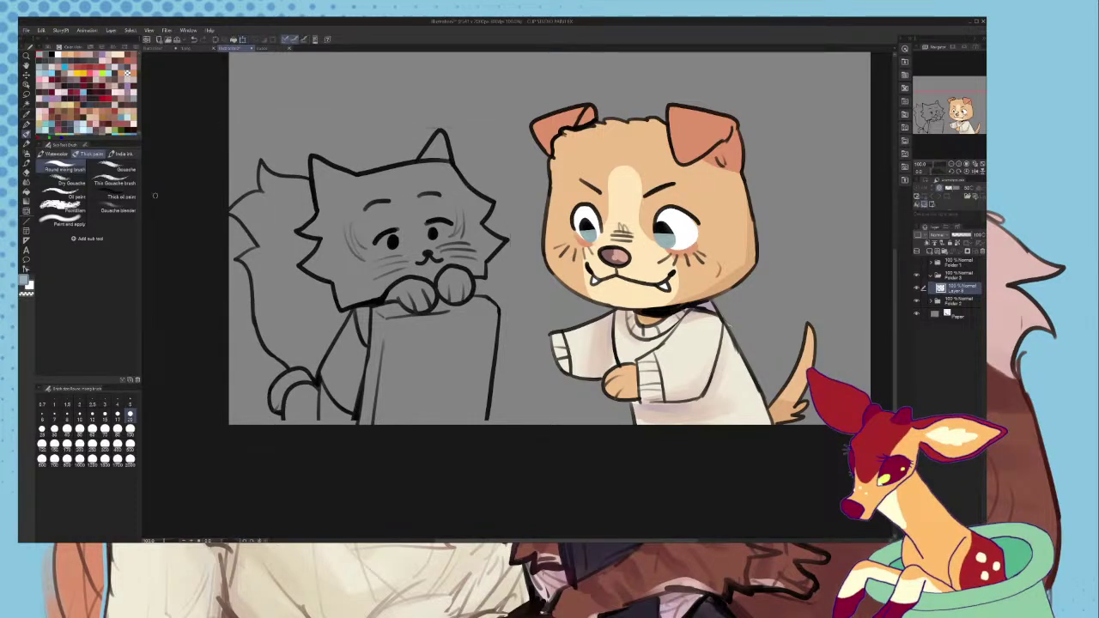
- Extend the box's edge nearest the dog in black to the bottom of the canvas
left_click(49, 47)
scroll(477, 404, "up", 5)
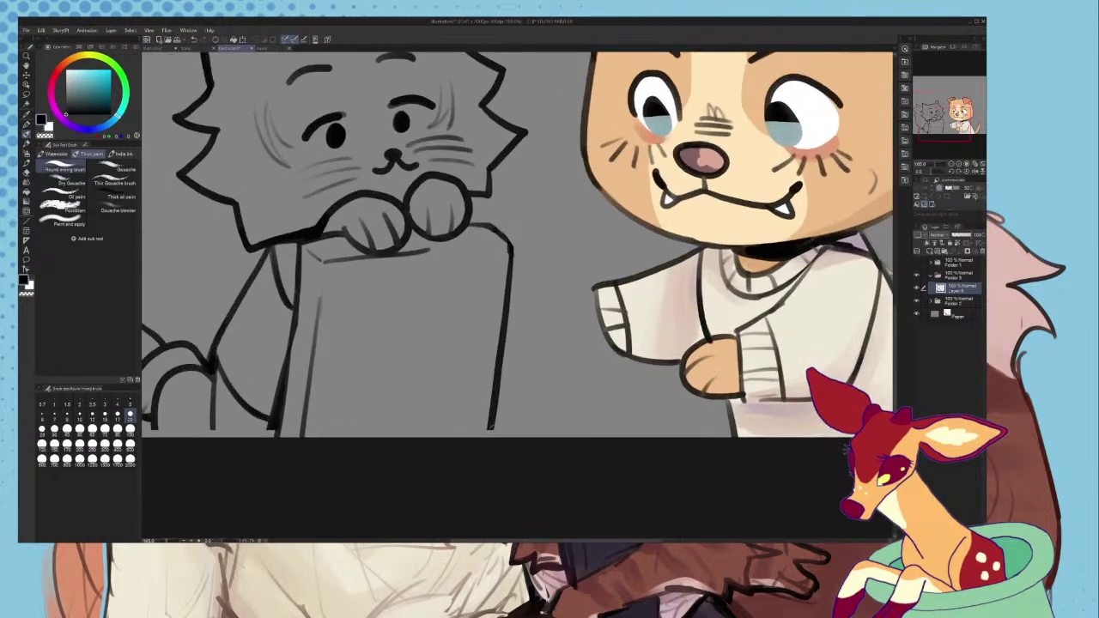
left_click_drag(494, 412, 490, 438)
scroll(478, 436, "down", 5)
- Extend both outlines of the cat's hind leg in black to the bottom of the canvas
scroll(306, 431, "up", 10)
left_click_drag(344, 349, 342, 443)
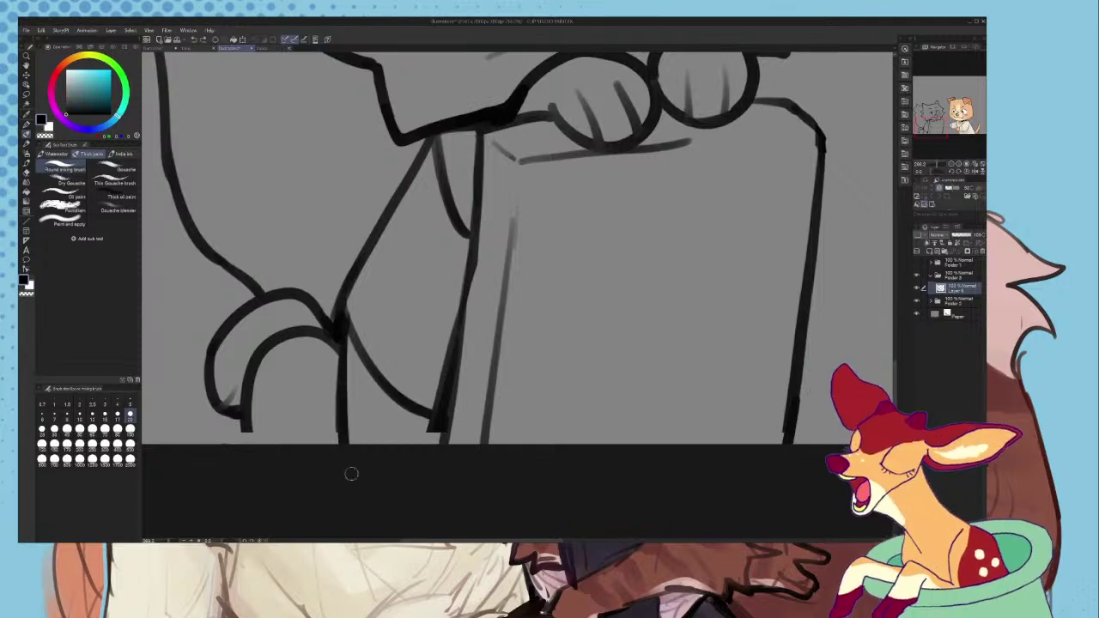
key("ctrl+z")
left_click_drag(347, 325, 344, 447)
left_click_drag(249, 392, 253, 447)
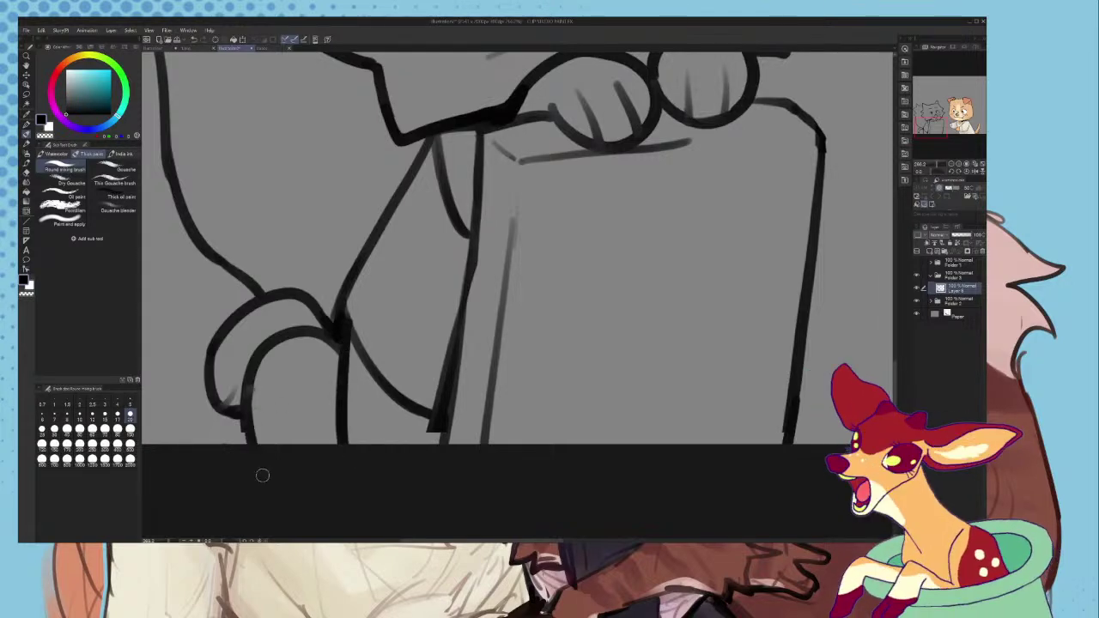
key("ctrl+z")
left_click_drag(247, 390, 249, 464)
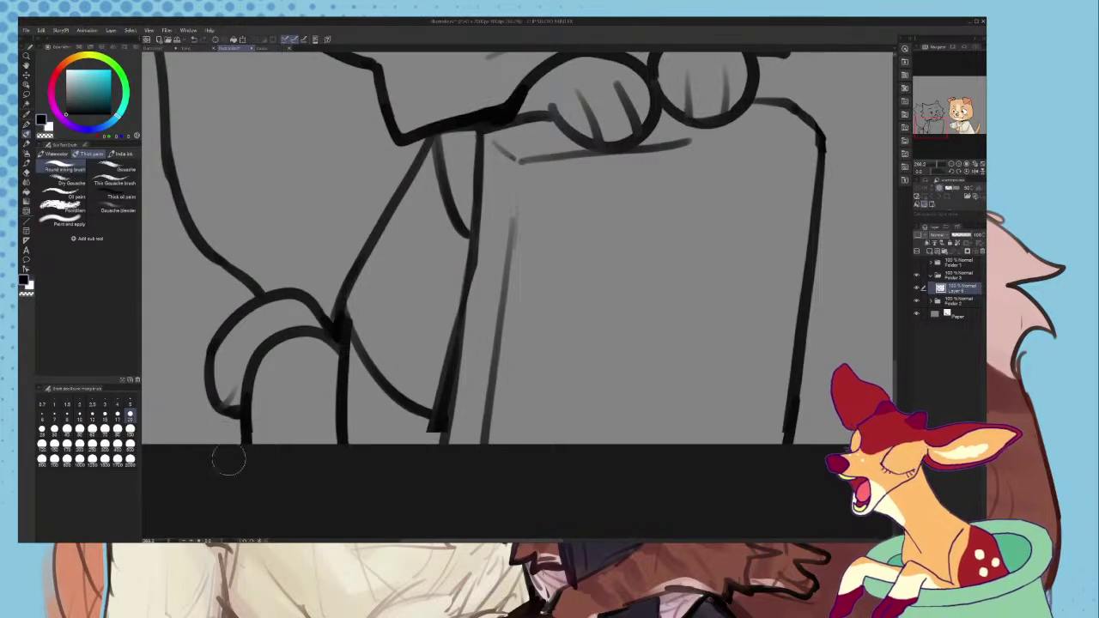
- Extend the cat's body outline beside the box to the bottom of the canvas
scroll(284, 417, "down", 8)
scroll(378, 412, "up", 6)
left_click_drag(349, 421, 344, 449)
scroll(347, 439, "down", 6)
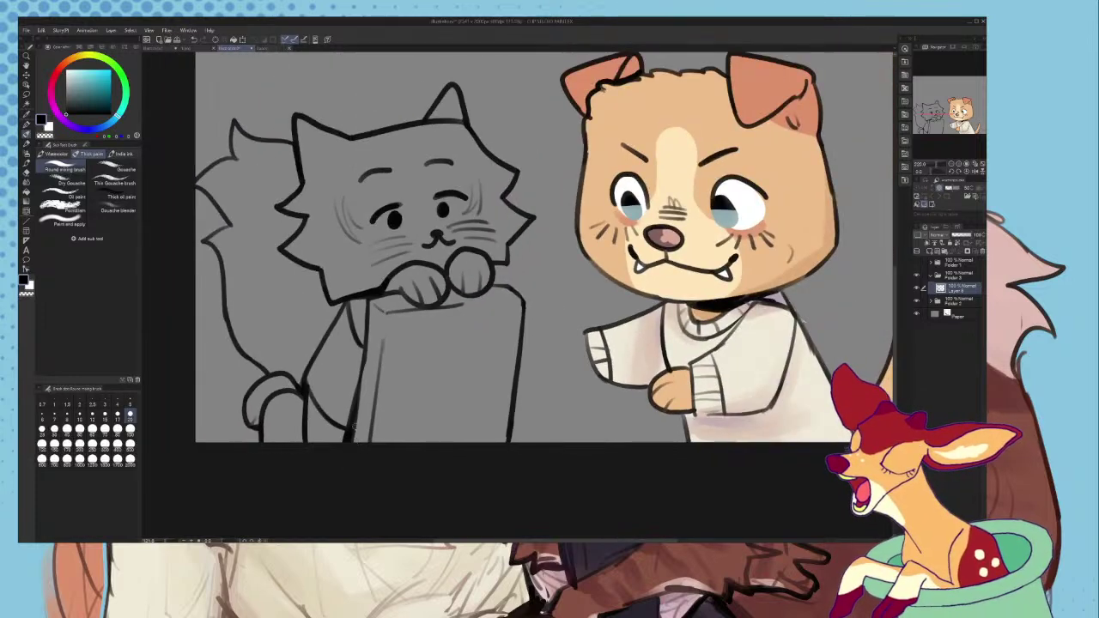
- Show Folder 1 with the tablet and desk in front of the dog
scroll(352, 431, "down", 2)
left_click(916, 262)
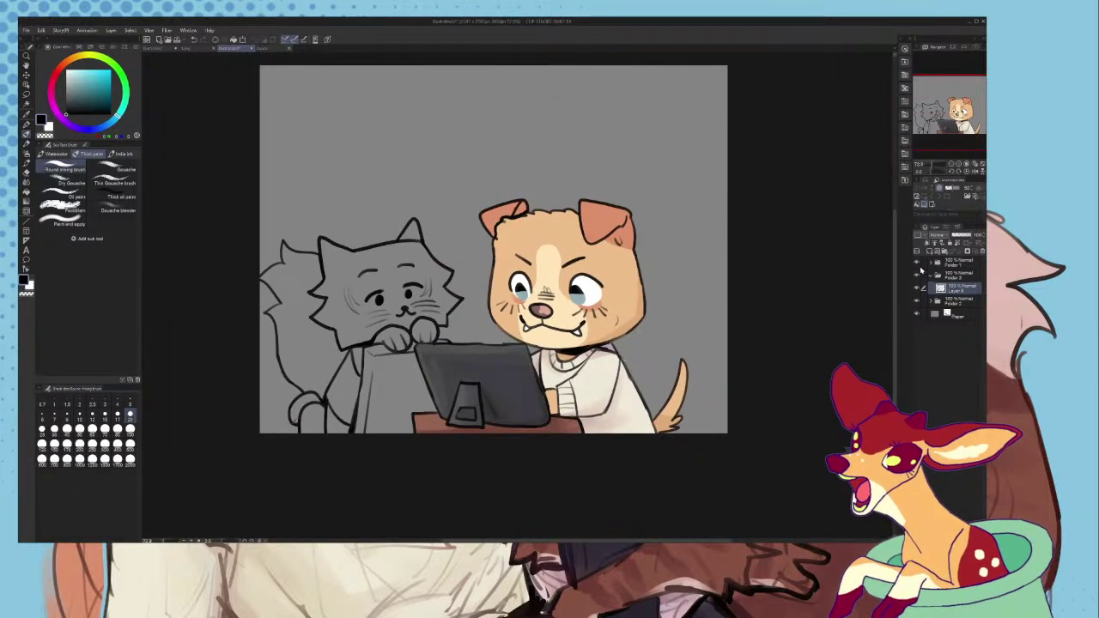
left_click(41, 39)
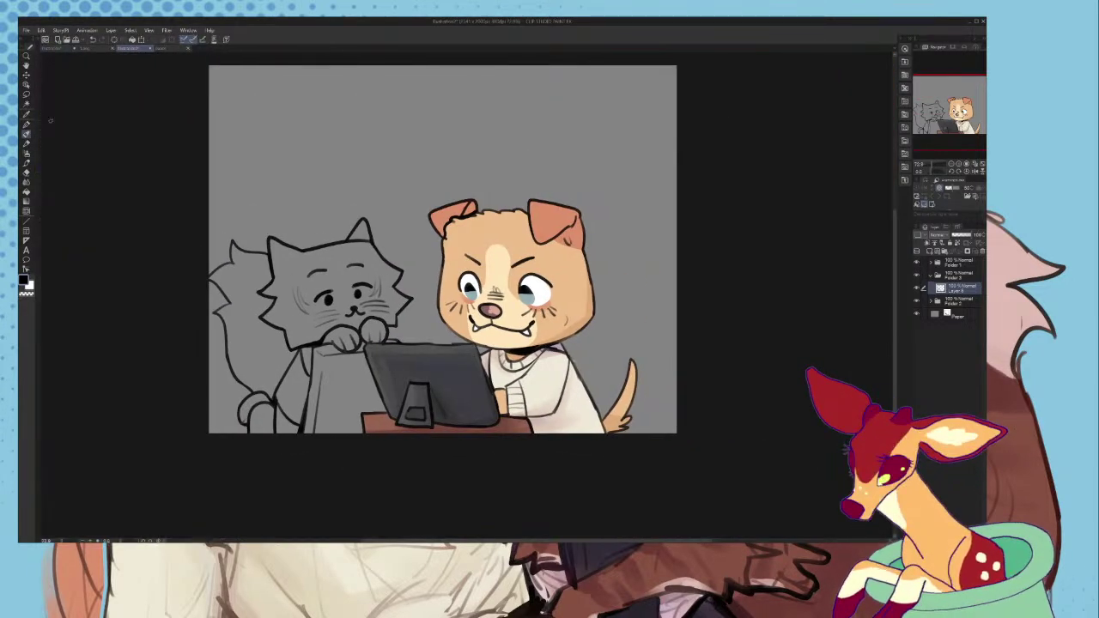
left_click(35, 36)
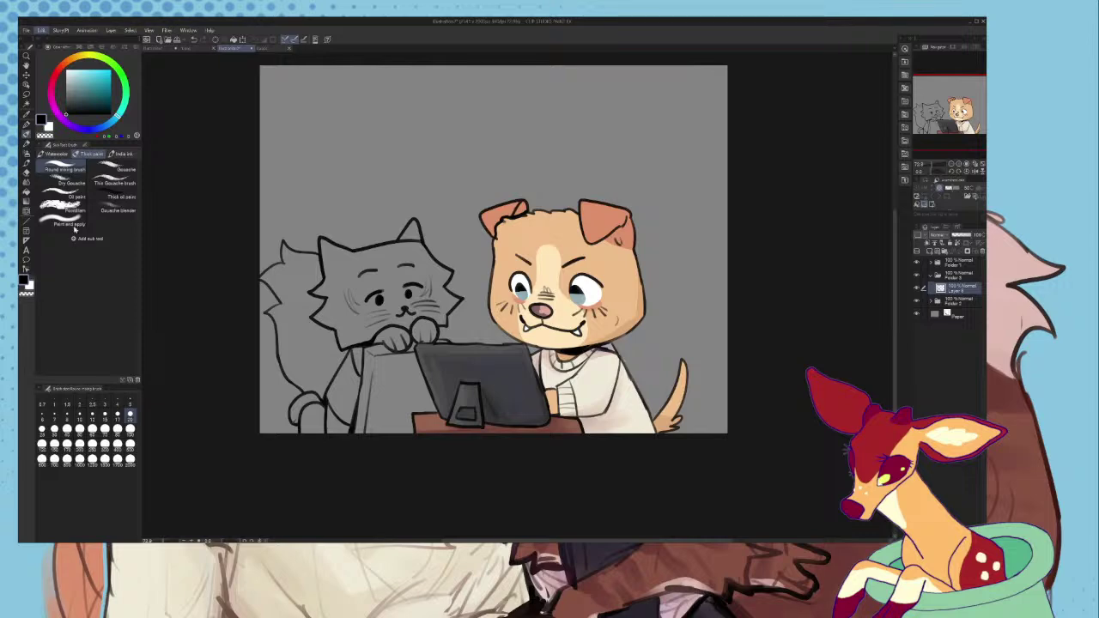
- Shift the canvas frame sideways so the cat's whole tail fits inside the canvas
left_click(74, 229)
left_click_drag(619, 301, 598, 298)
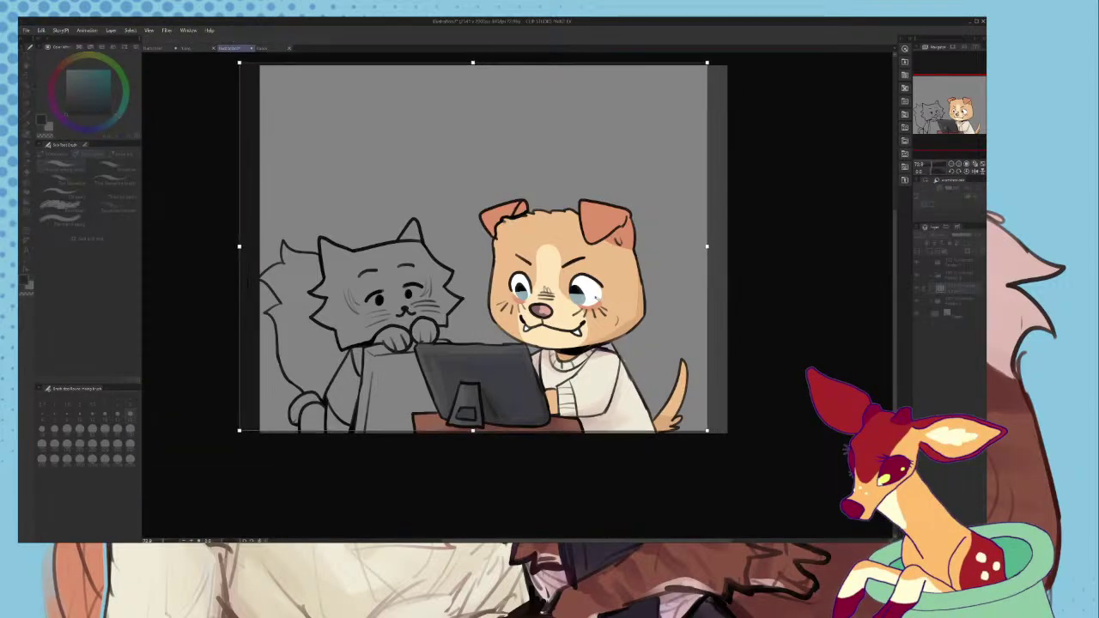
key("Left")
key("Return")
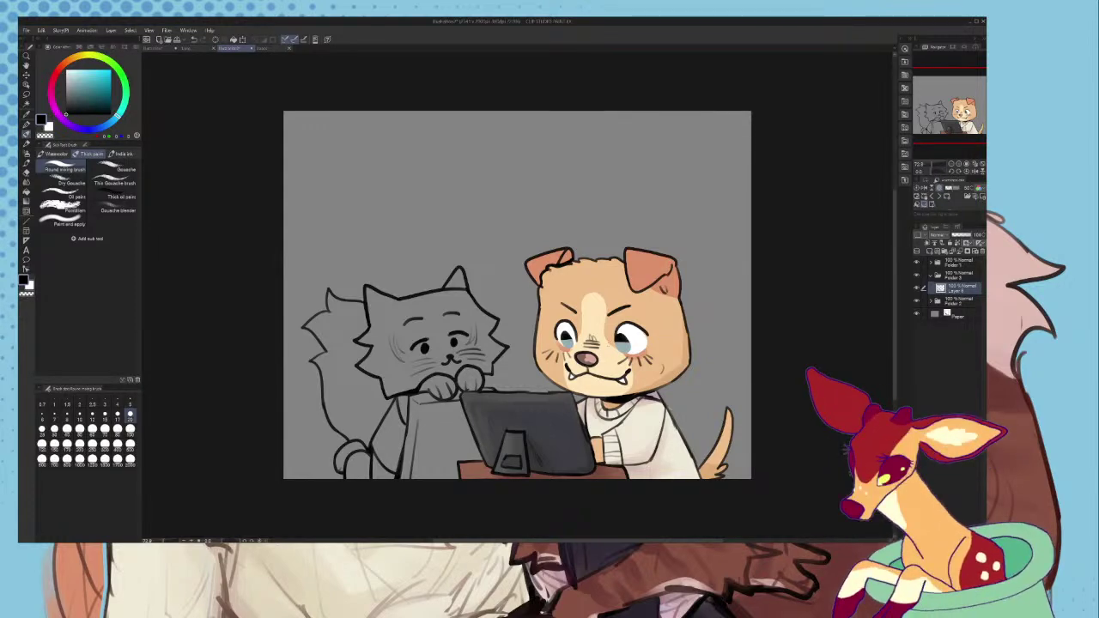
- Crop the empty space above the characters and extend the canvas slightly on the cat's side
scroll(607, 346, "up", 1)
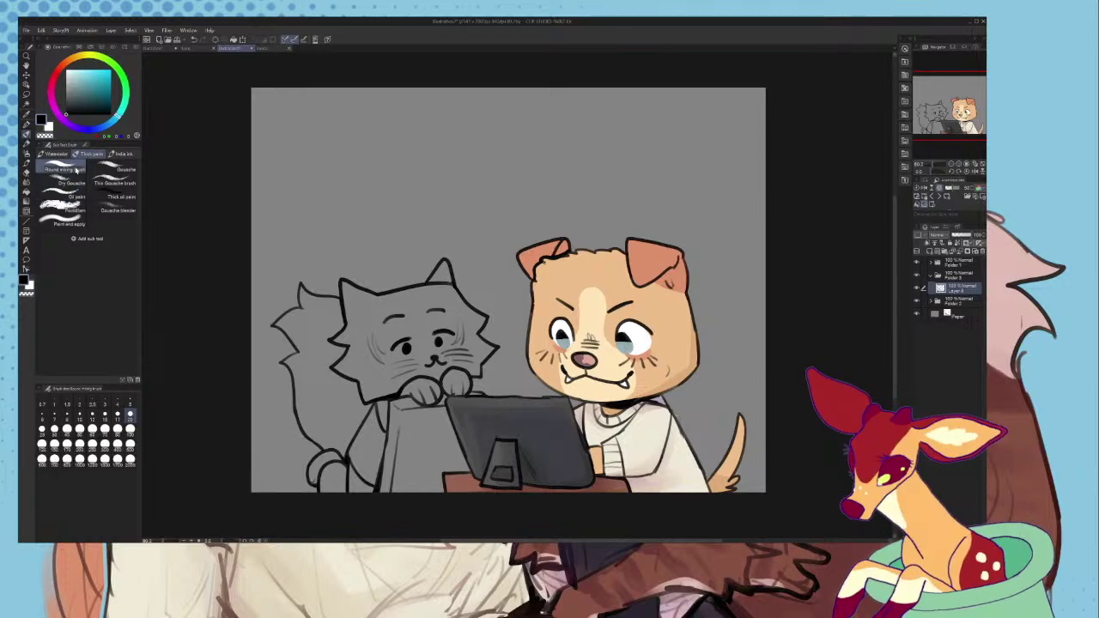
left_click(88, 231)
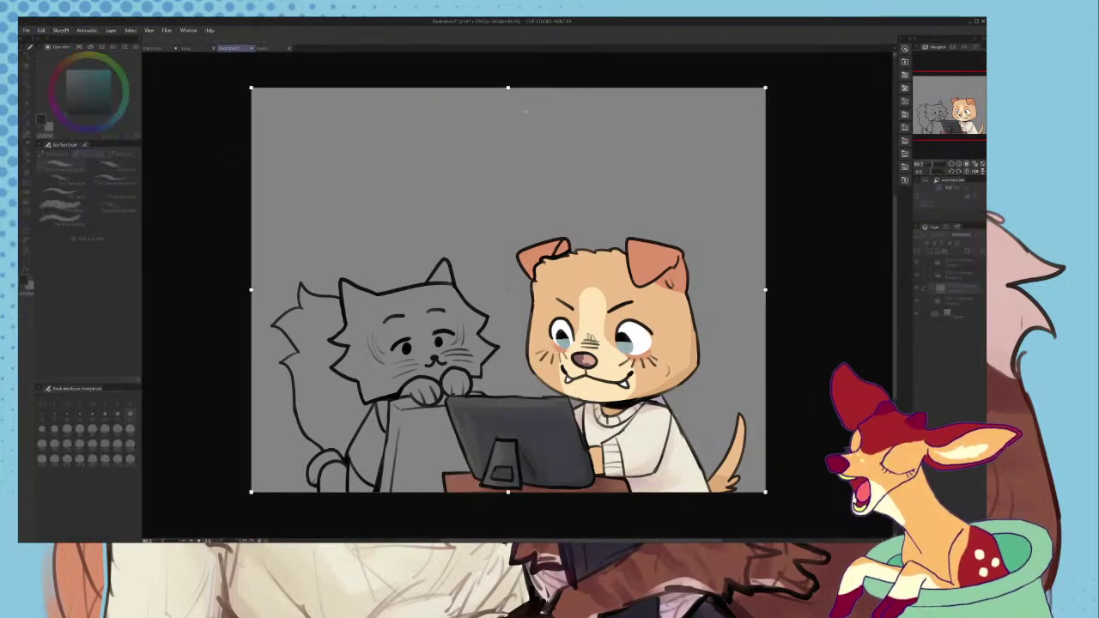
left_click_drag(509, 87, 487, 214)
left_click_drag(249, 341, 240, 341)
key("Return")
scroll(643, 479, "up", 2)
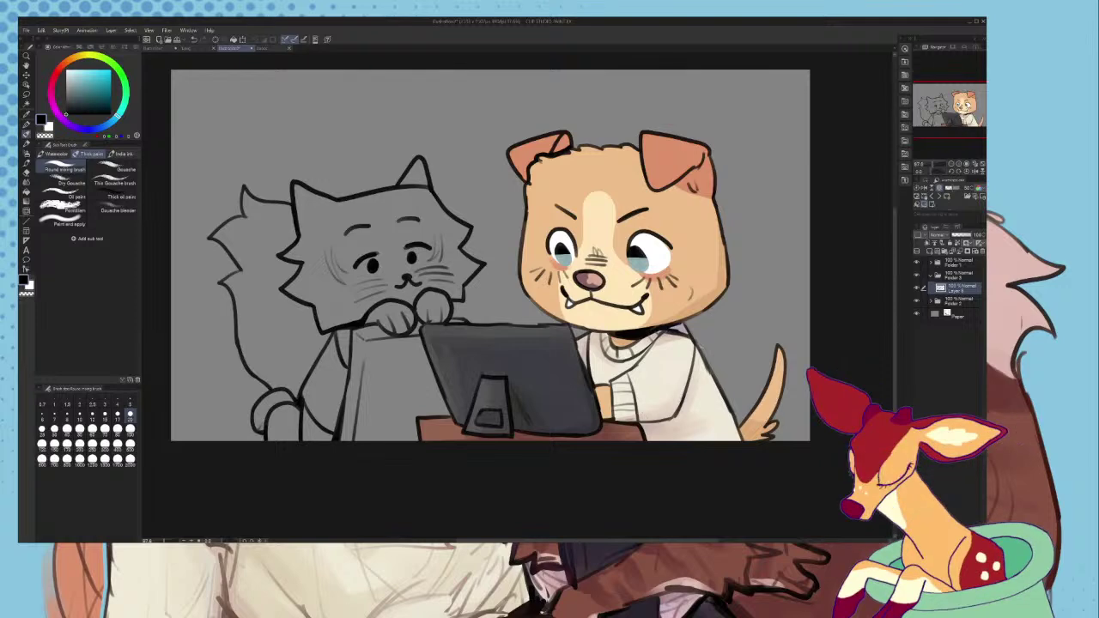
- Expand Folder 2 and toggle its layers' visibility to check which parts of the dog each one holds
left_click(931, 301)
left_click(928, 329)
left_click(916, 316)
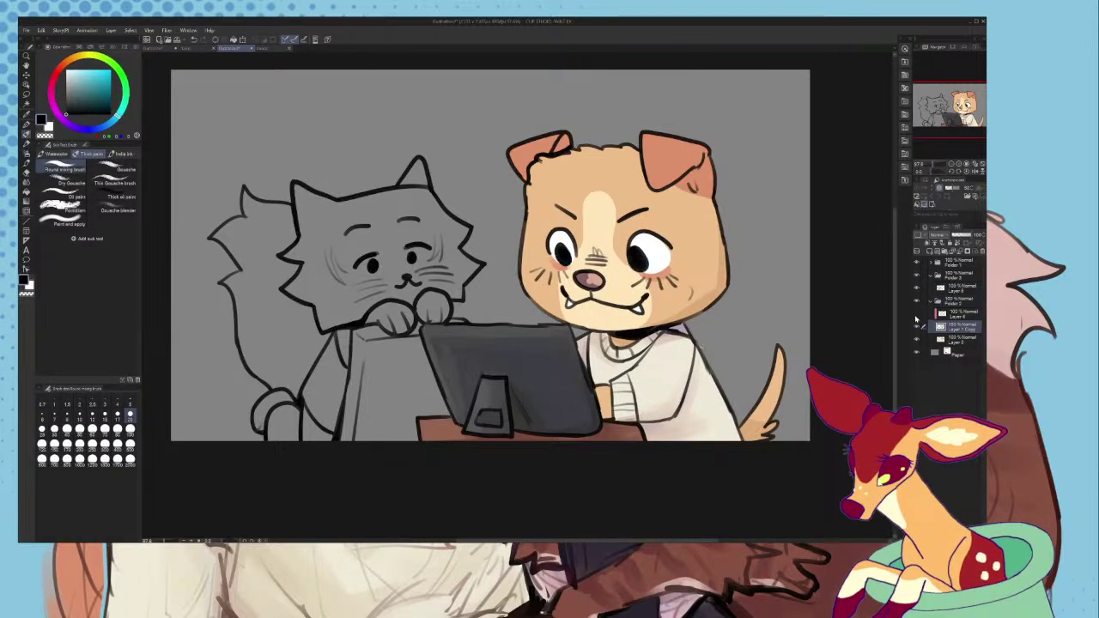
left_click(915, 317)
left_click(917, 317)
left_click(917, 316)
left_click(931, 340)
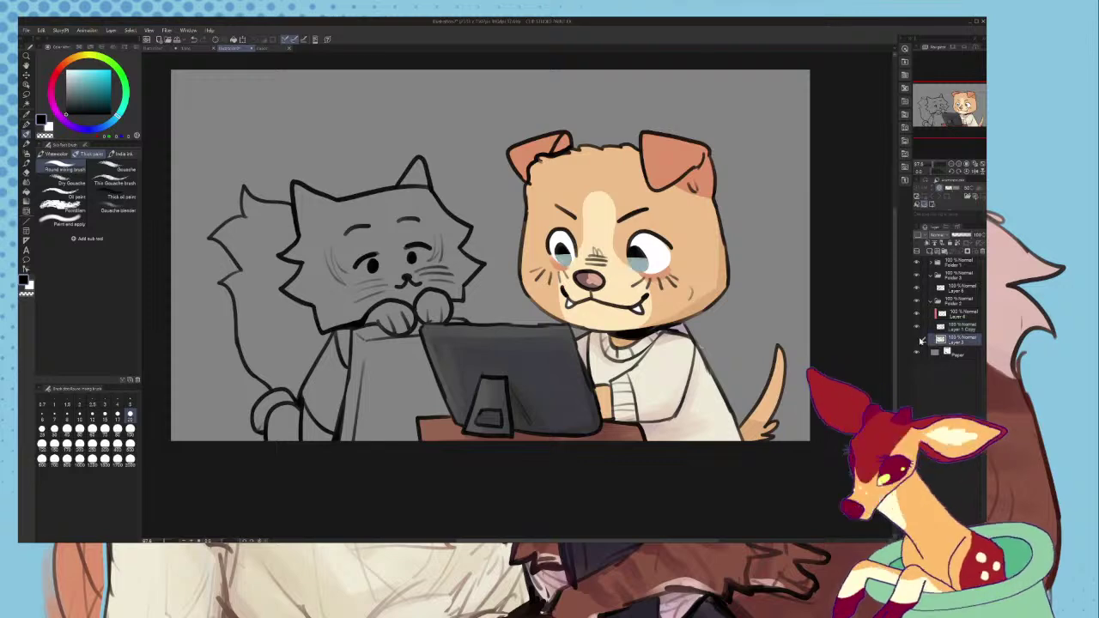
left_click(917, 340)
left_click(917, 340)
- Try filling the whites of the dog's eyes with the tan sampled from its fur
scroll(773, 275, "up", 4)
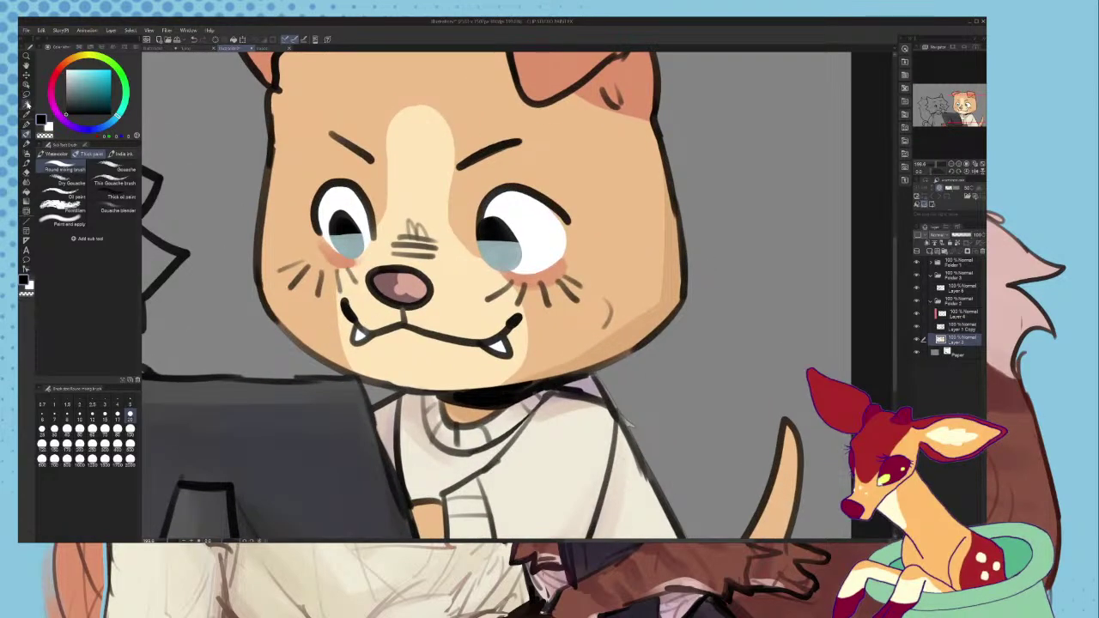
key("w")
left_click(25, 117)
left_click(291, 163)
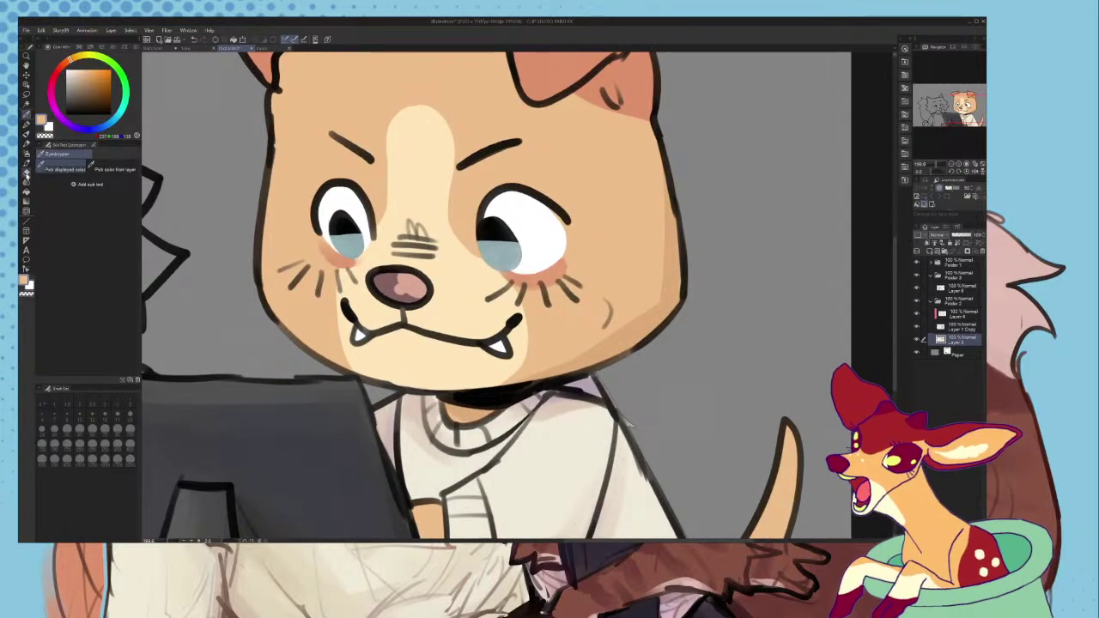
left_click(27, 192)
left_click(331, 228)
scroll(631, 423, "down", 5)
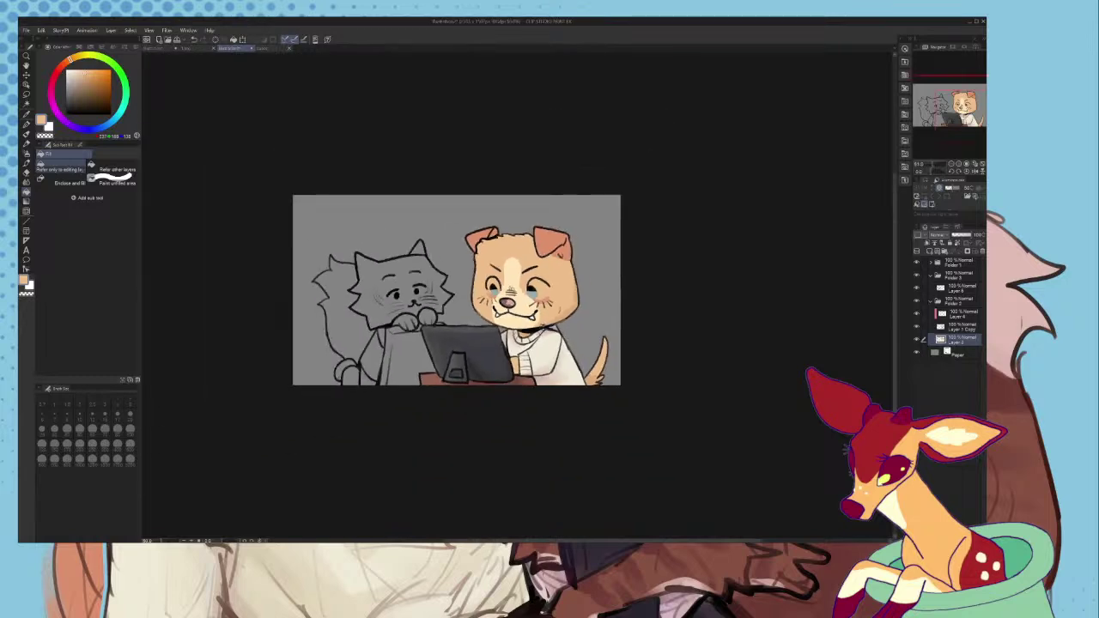
key("ctrl+z")
key("ctrl+z")
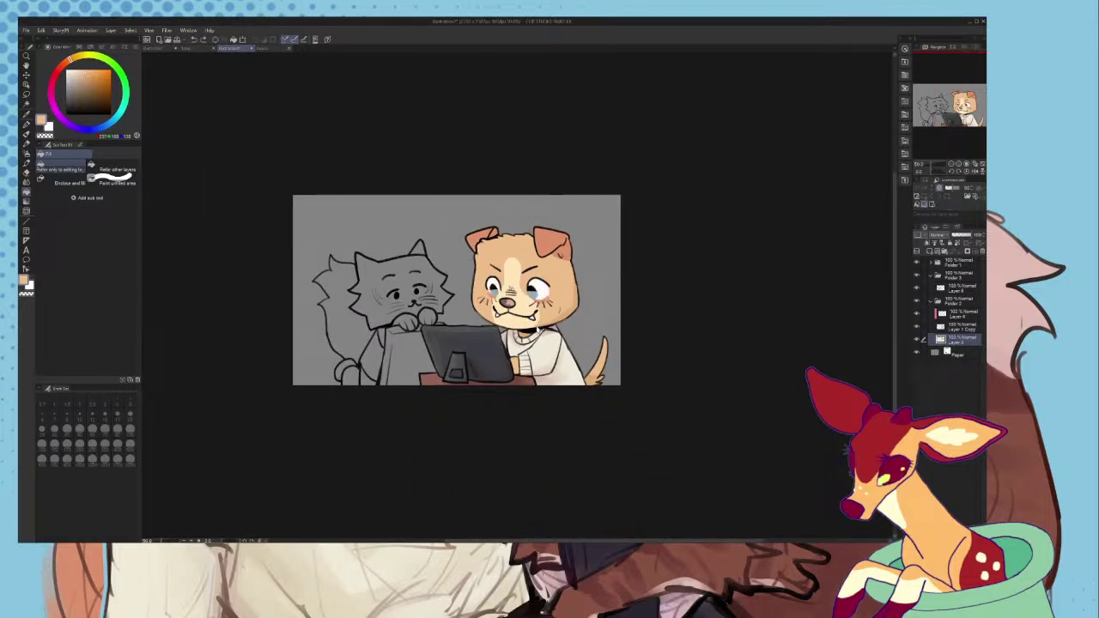
- Lasso the dog's head with the whole of Folder 2 selected, scale it down slightly towards the neck, and deselect
scroll(538, 325, "up", 3)
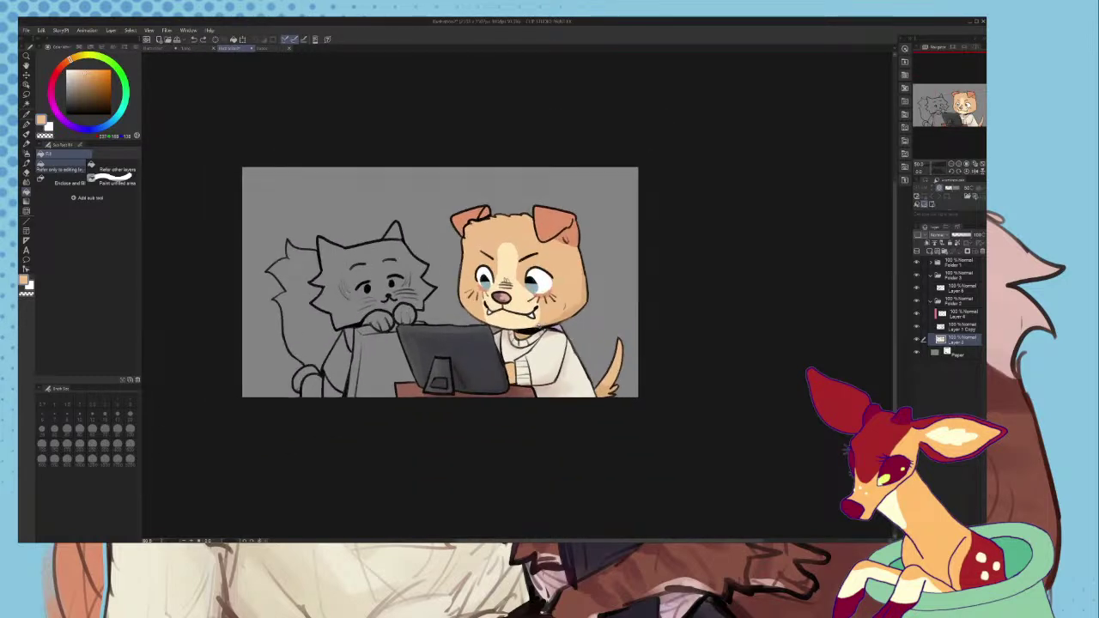
left_click(933, 302)
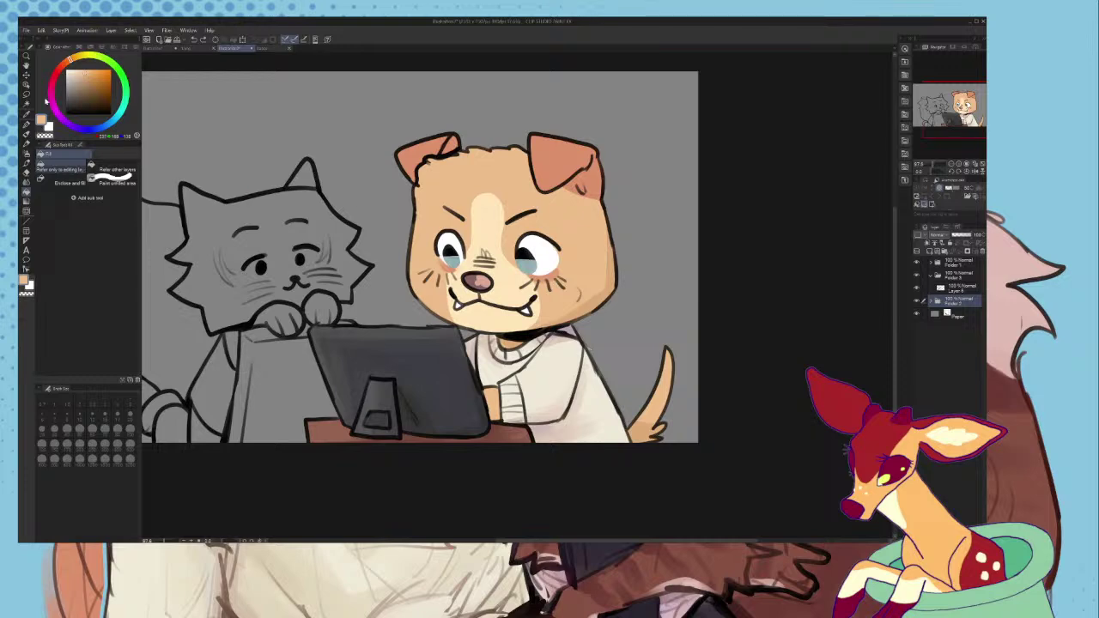
left_click(27, 95)
scroll(498, 297, "up", 1)
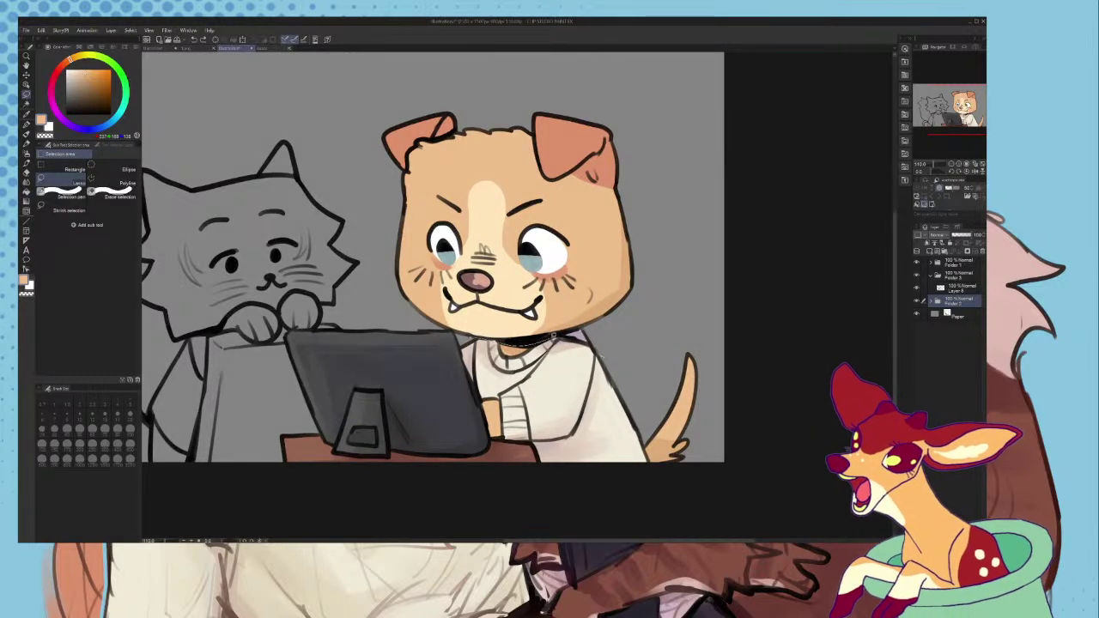
left_click_drag(550, 60, 276, 281)
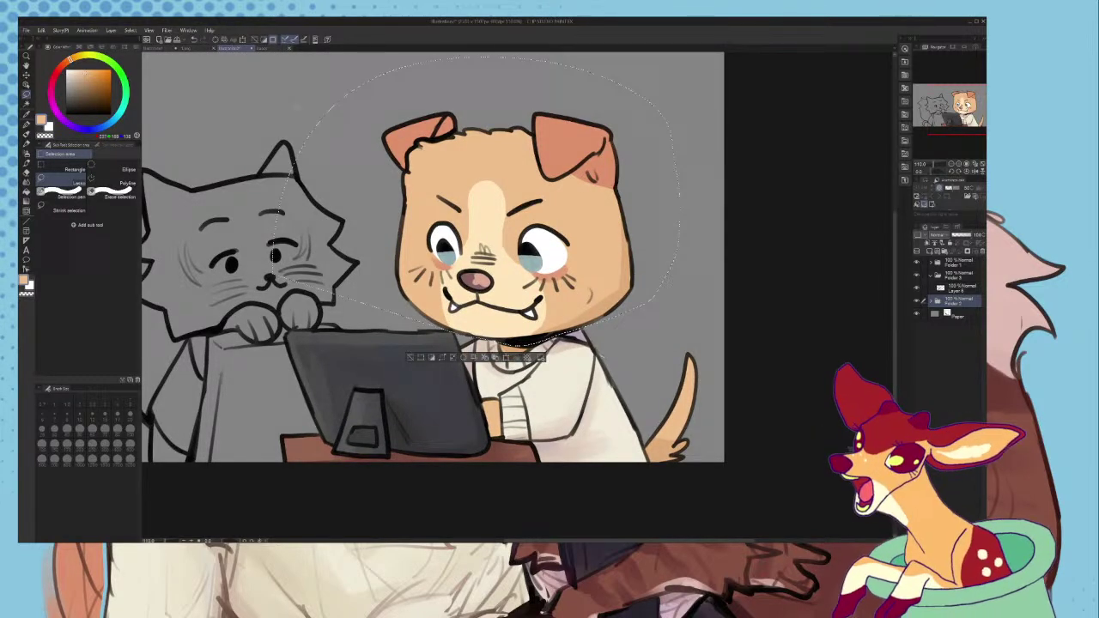
left_click(244, 40)
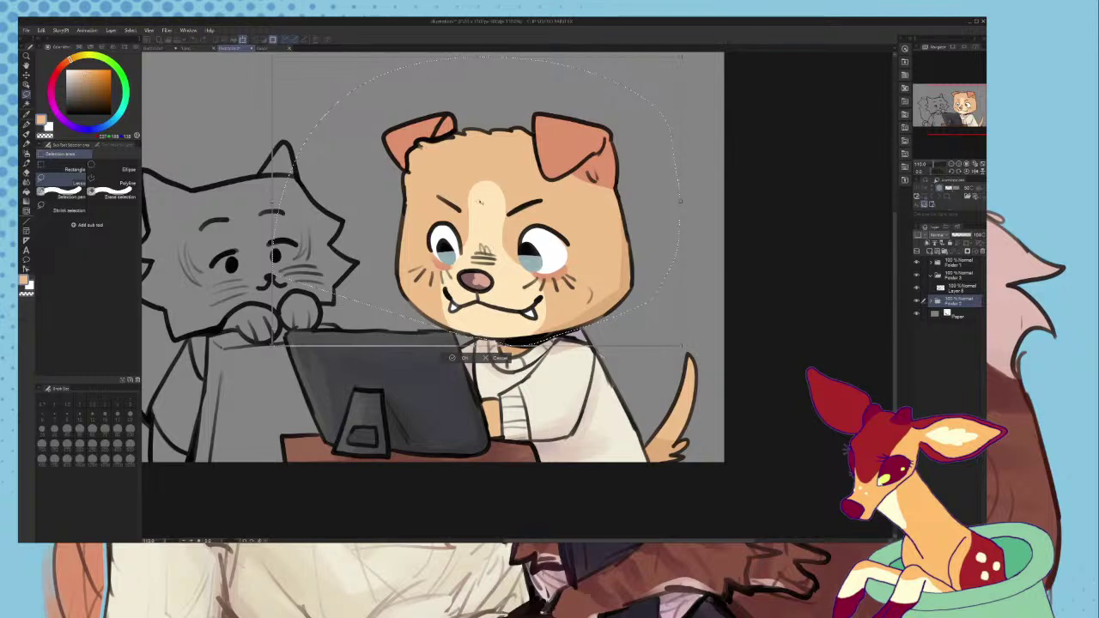
scroll(467, 196, "down", 2)
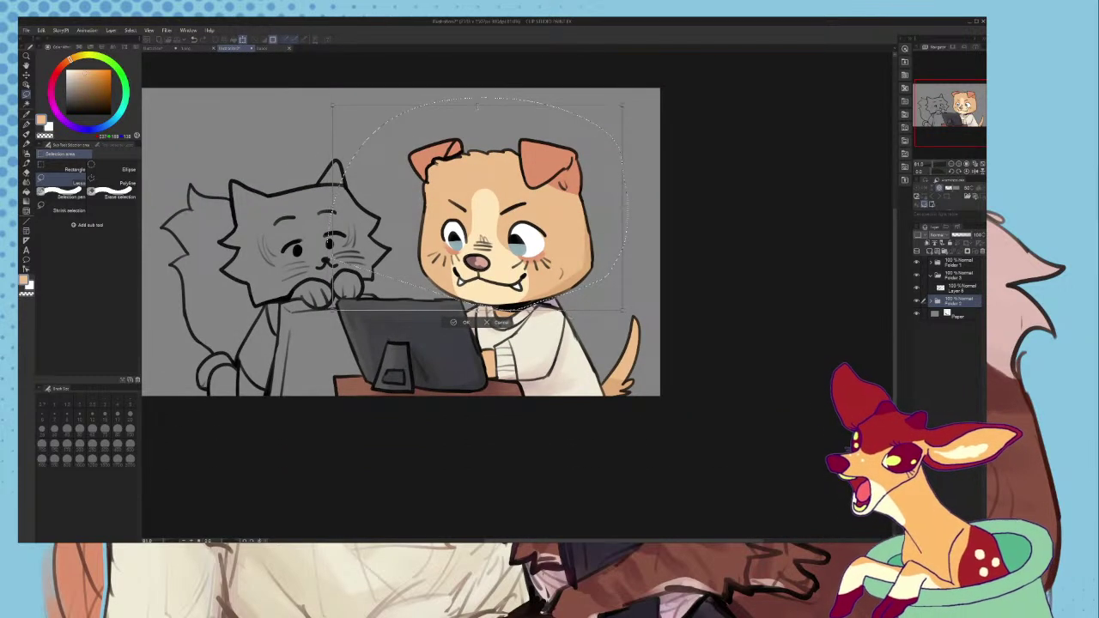
left_click_drag(479, 105, 477, 115)
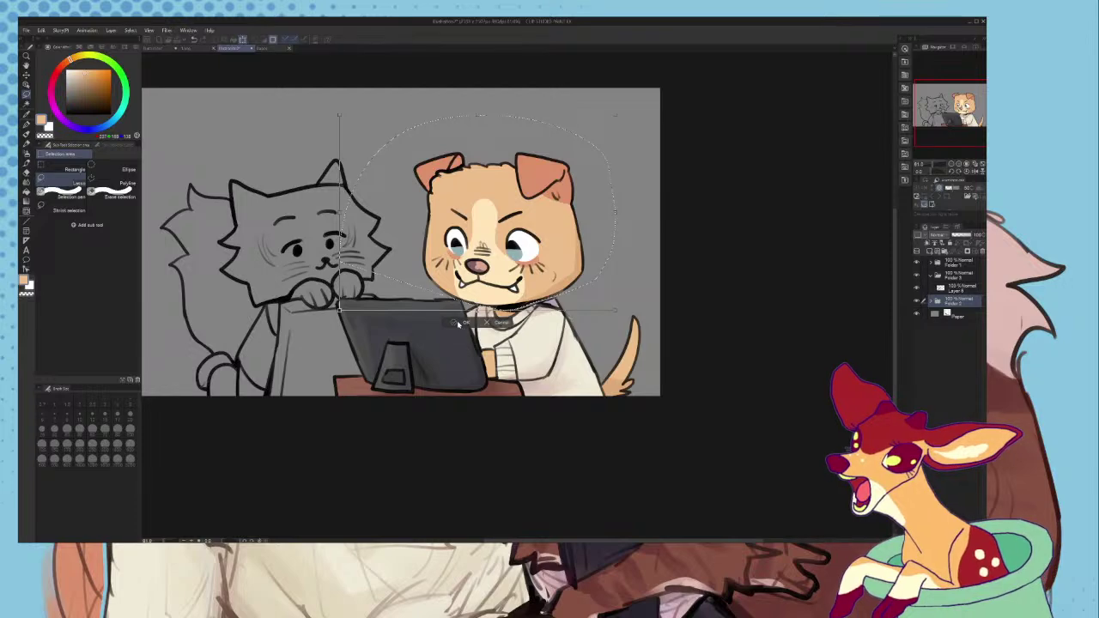
left_click(458, 324)
key("ctrl+d")
- Add a new layer beneath the cat's line art
scroll(622, 352, "down", 1)
scroll(524, 275, "up", 2)
left_click(935, 289)
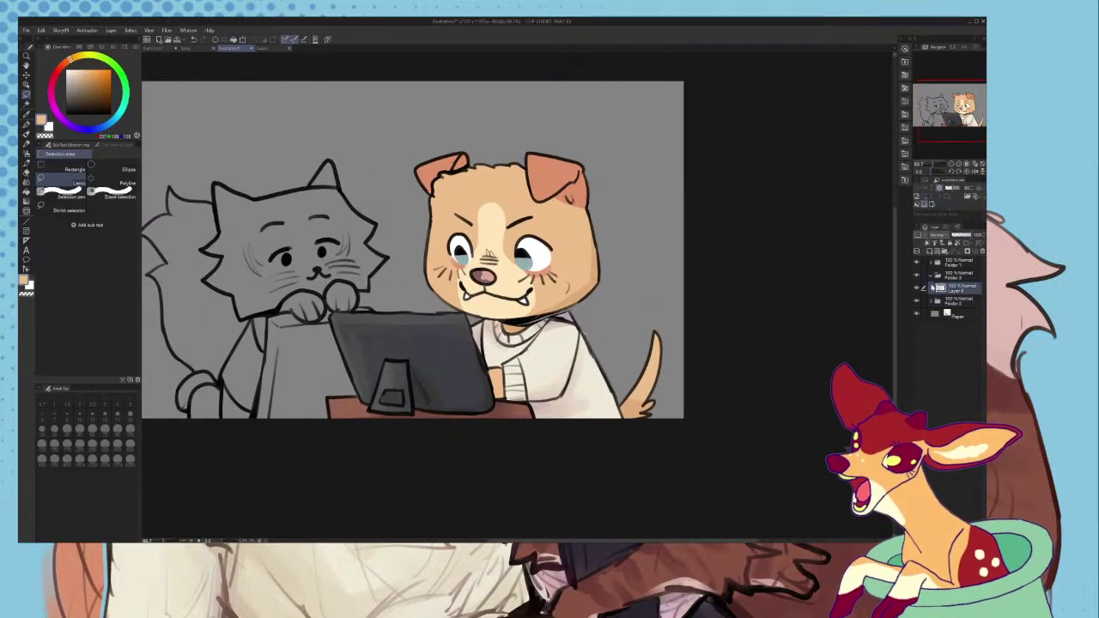
left_click(929, 250)
left_click_drag(941, 300, 938, 279)
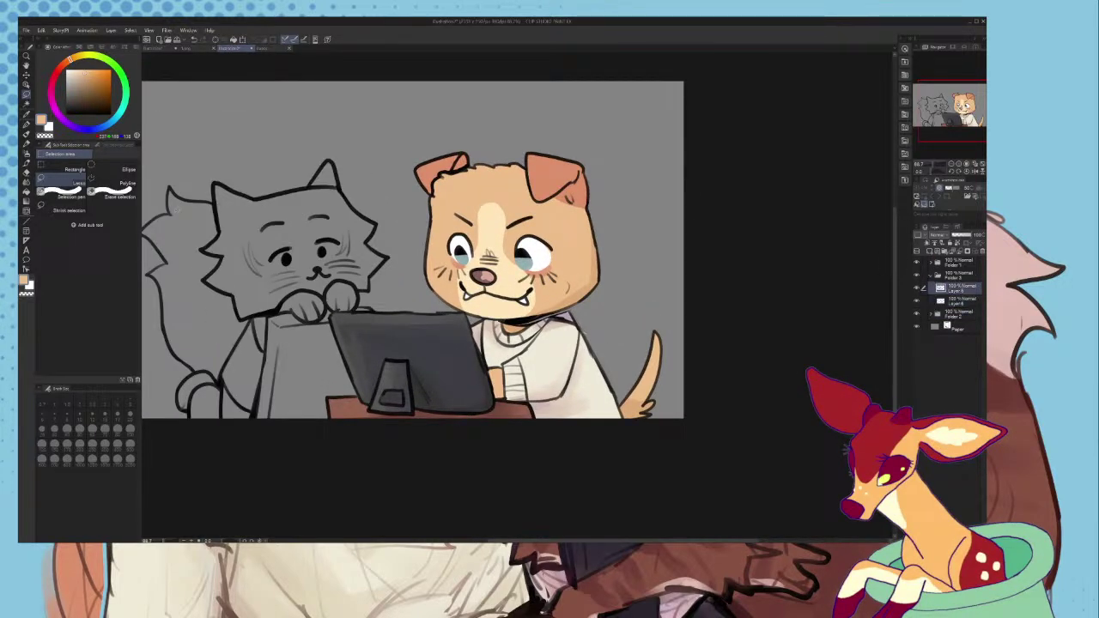
- Select the whole area inside the outlines of the cat and box by inverting an Auto select of the surrounding background
left_click(27, 104)
left_click(532, 183)
scroll(531, 183, "down", 1)
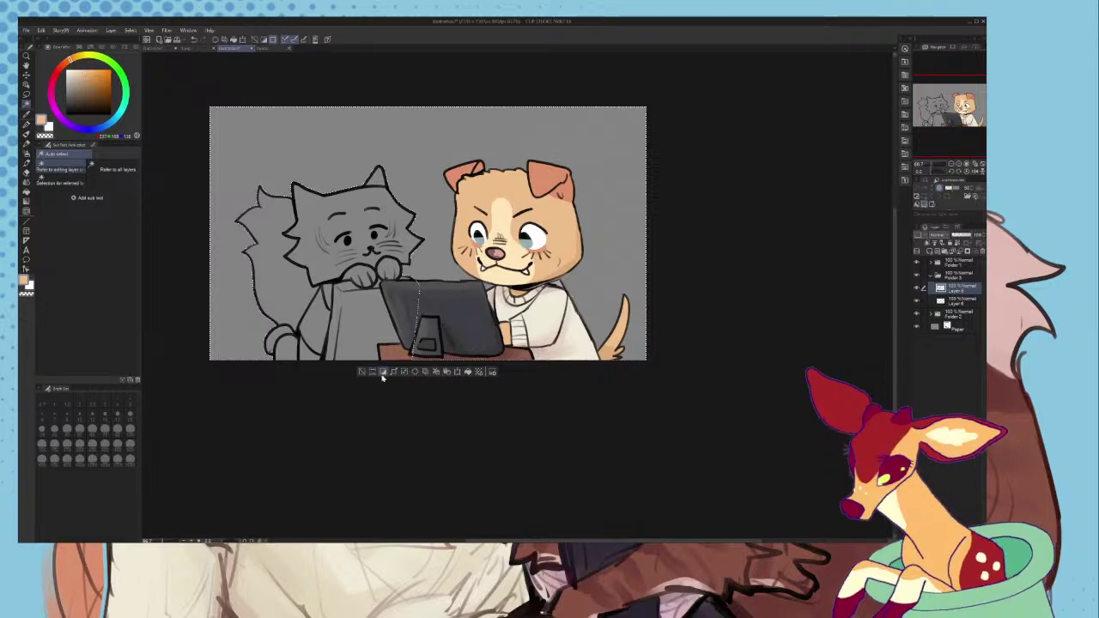
left_click(383, 372)
- Add a colour layer directly below the cat's line art and delete the spare empty layer underneath it
left_click(932, 244)
left_click(941, 304)
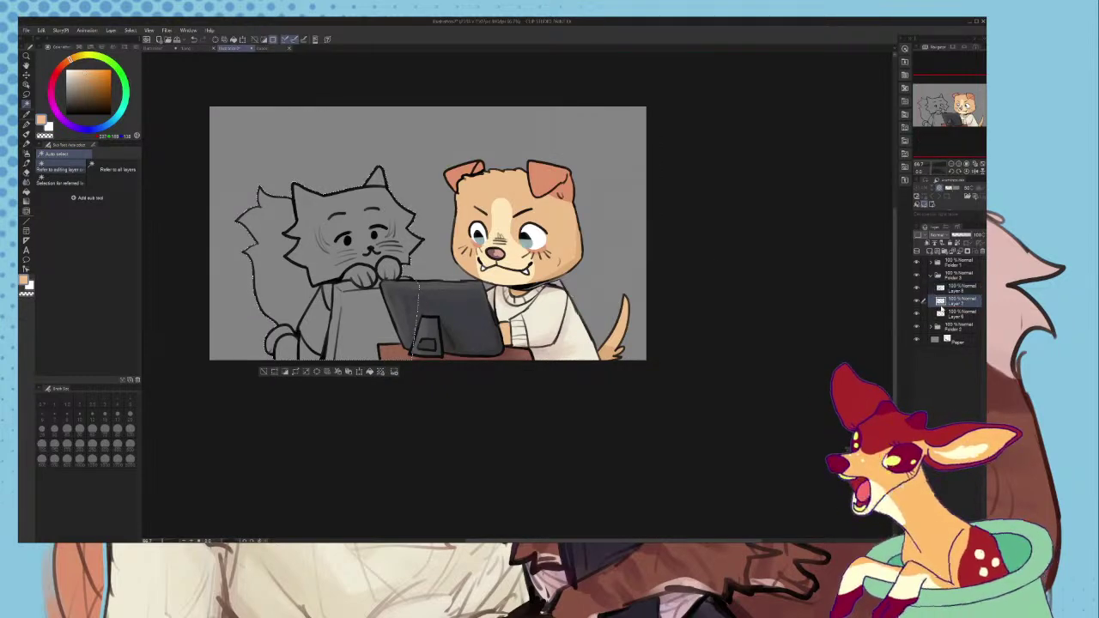
left_click(948, 313)
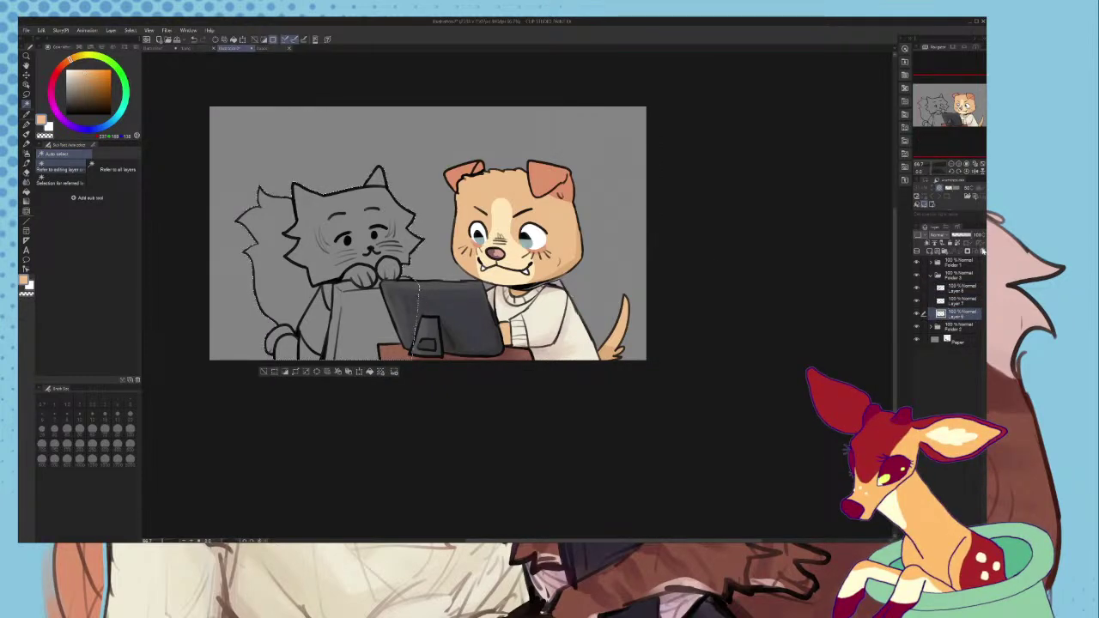
- Fill the selected cat and box area with the reddish brown sampled from the character's furry arm in the other open illustration
key("ctrl+plus")
key("ctrl+plus")
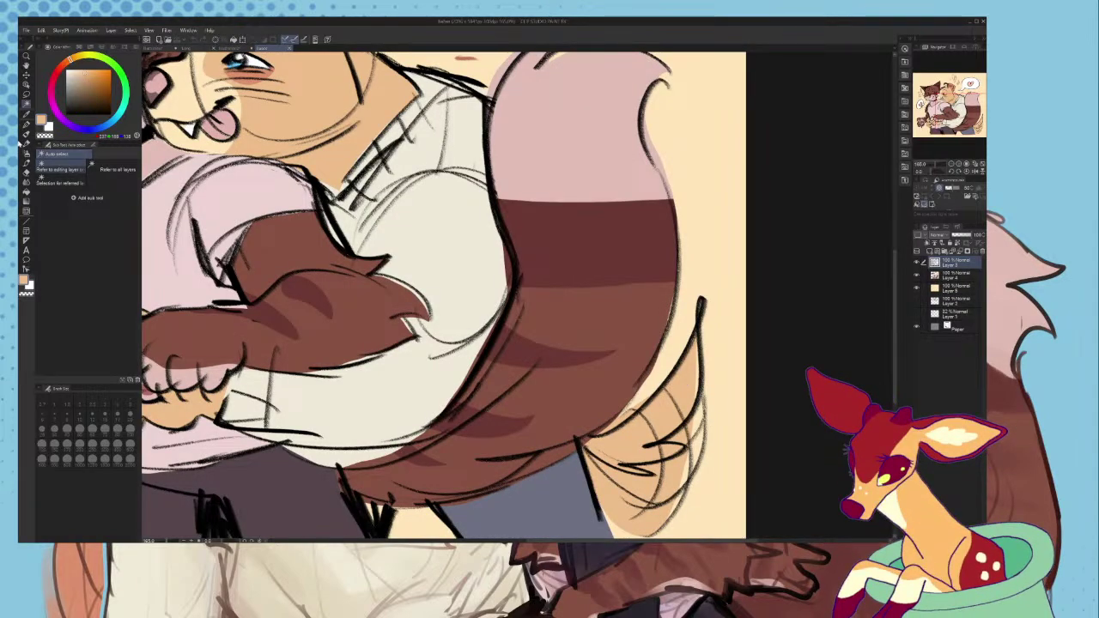
left_click(27, 114)
left_click(308, 243)
left_click(237, 49)
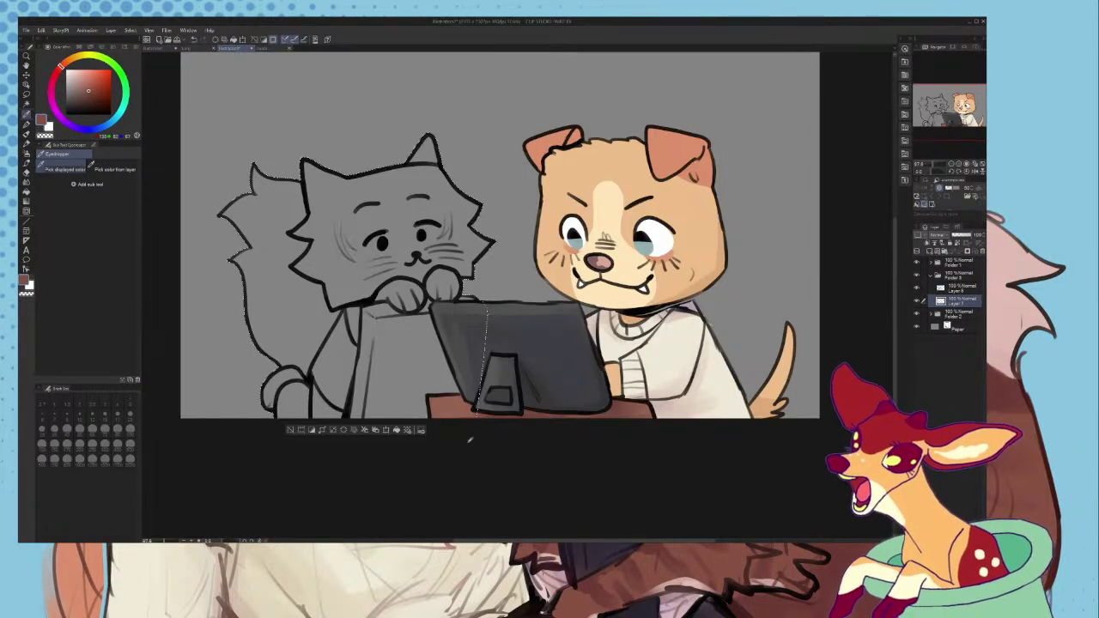
left_click(403, 429)
key("ctrl+plus")
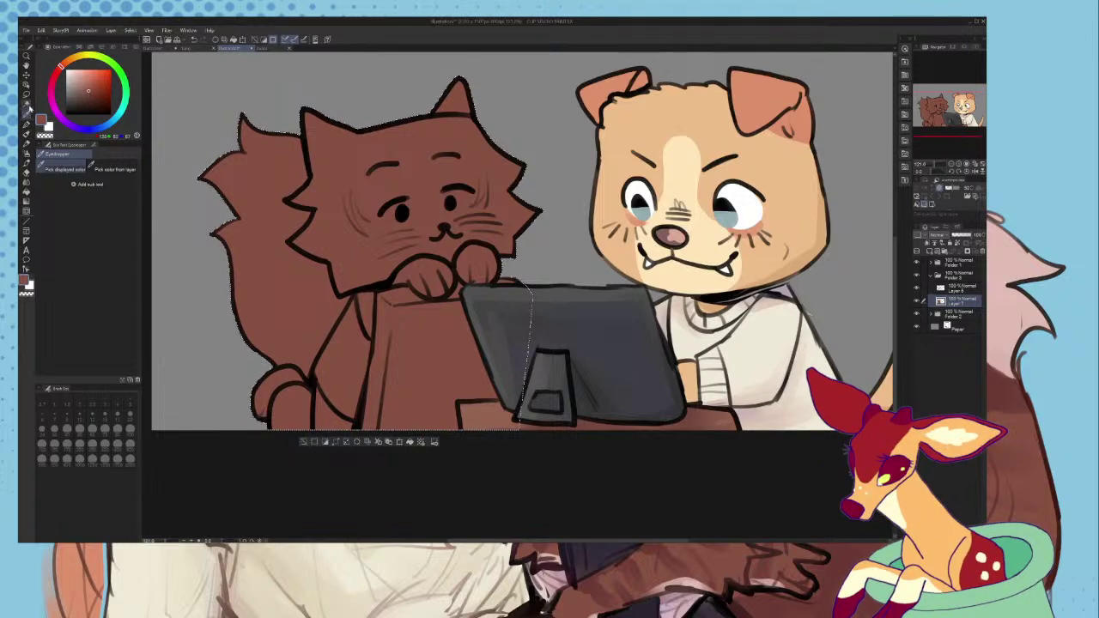
- Colour the box light brown, painting along the inside of its edges with the pen and filling the enclosed front
scroll(455, 425, "up", 2)
left_click(473, 413)
left_click(27, 125)
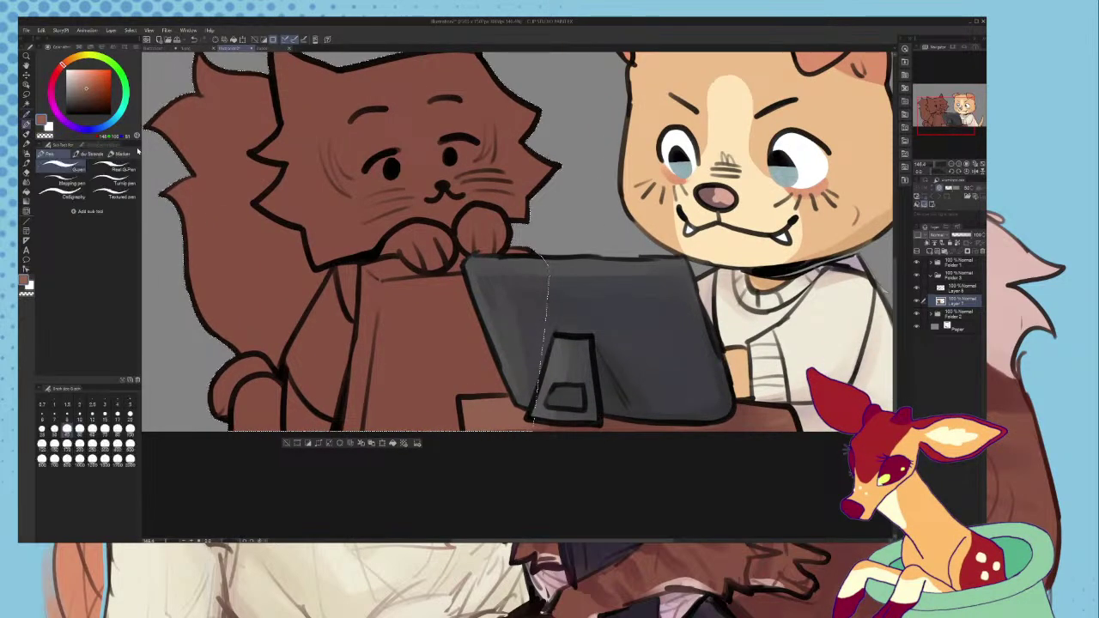
left_click_drag(370, 277, 339, 450)
key("ctrl+z")
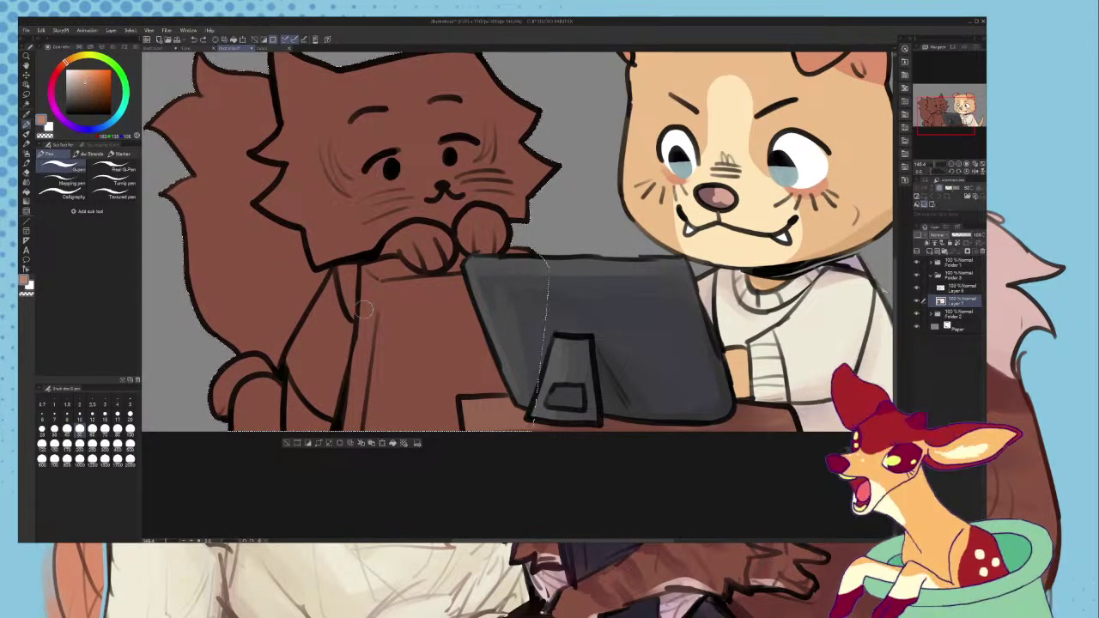
mouse_move(369, 280)
left_mouse_down()
mouse_move(358, 356)
mouse_move(397, 258)
mouse_move(422, 279)
mouse_move(475, 275)
mouse_move(436, 272)
mouse_move(502, 246)
mouse_move(621, 248)
left_mouse_up()
scroll(381, 274, "up", 3)
scroll(626, 270, "down", 4)
scroll(568, 393, "up", 3)
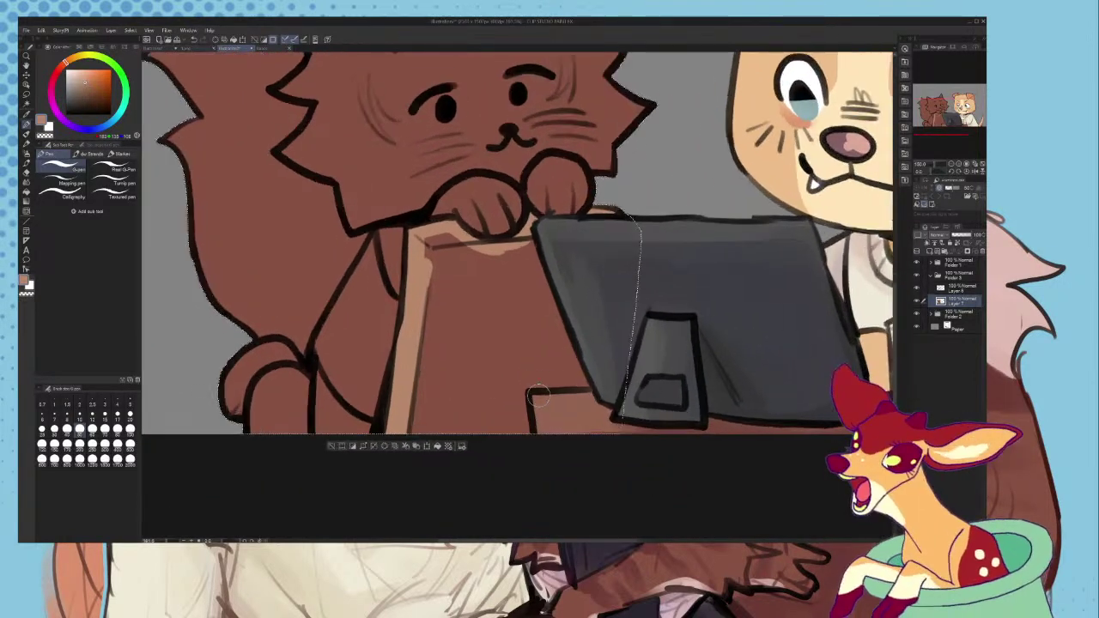
key("g")
left_click(488, 331)
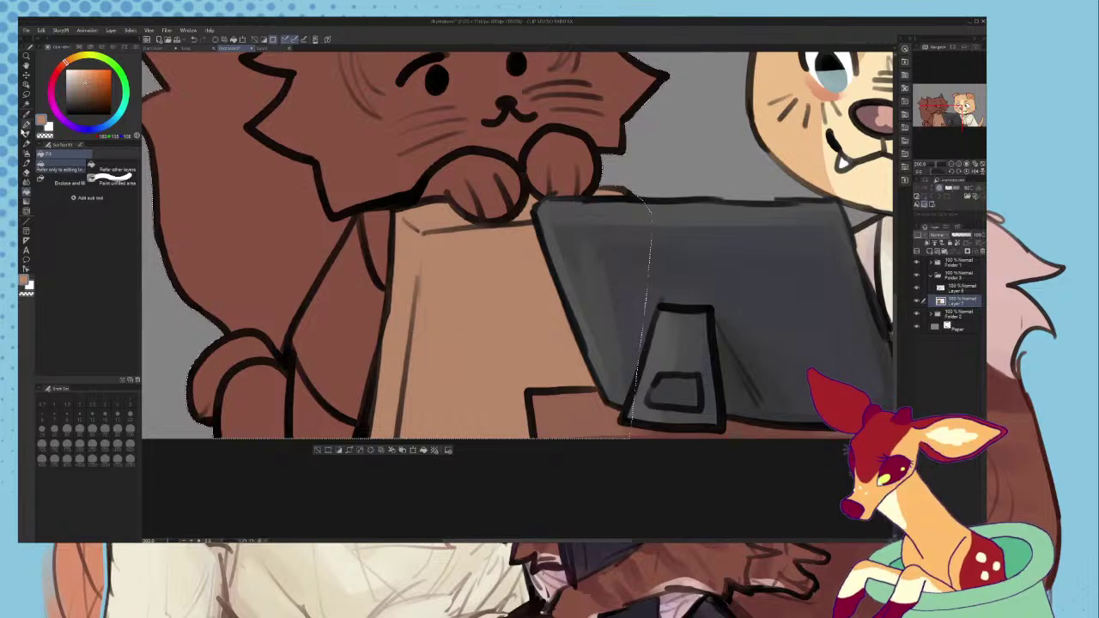
- Shade the lower front of the box near the tablet in a darker reddish brown with the Gouache brush
left_click(24, 132)
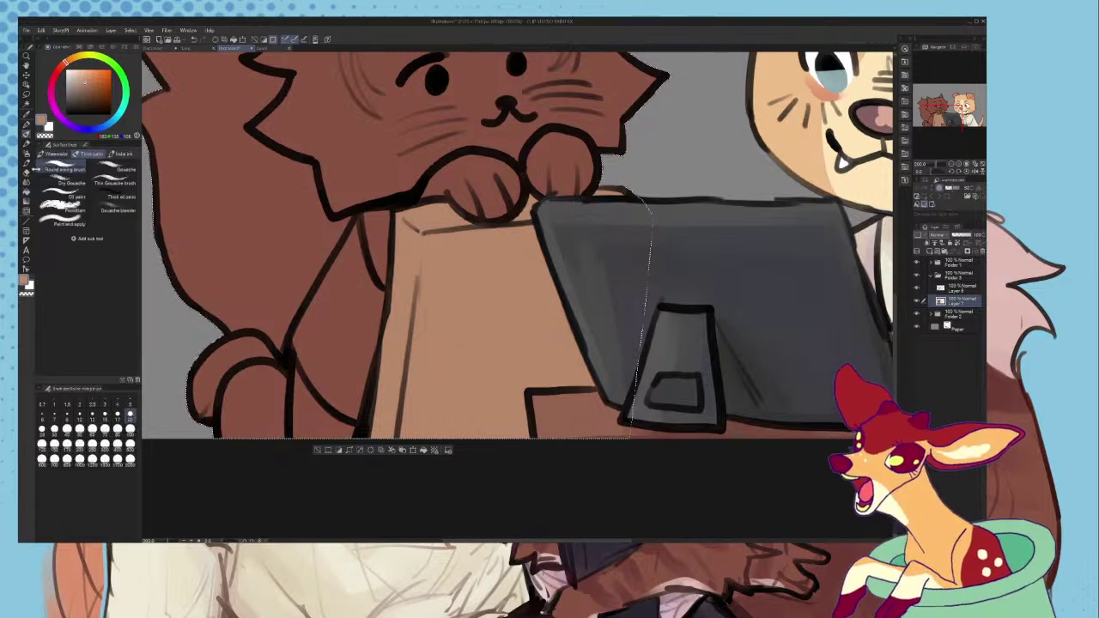
left_click(115, 166)
left_click(64, 64)
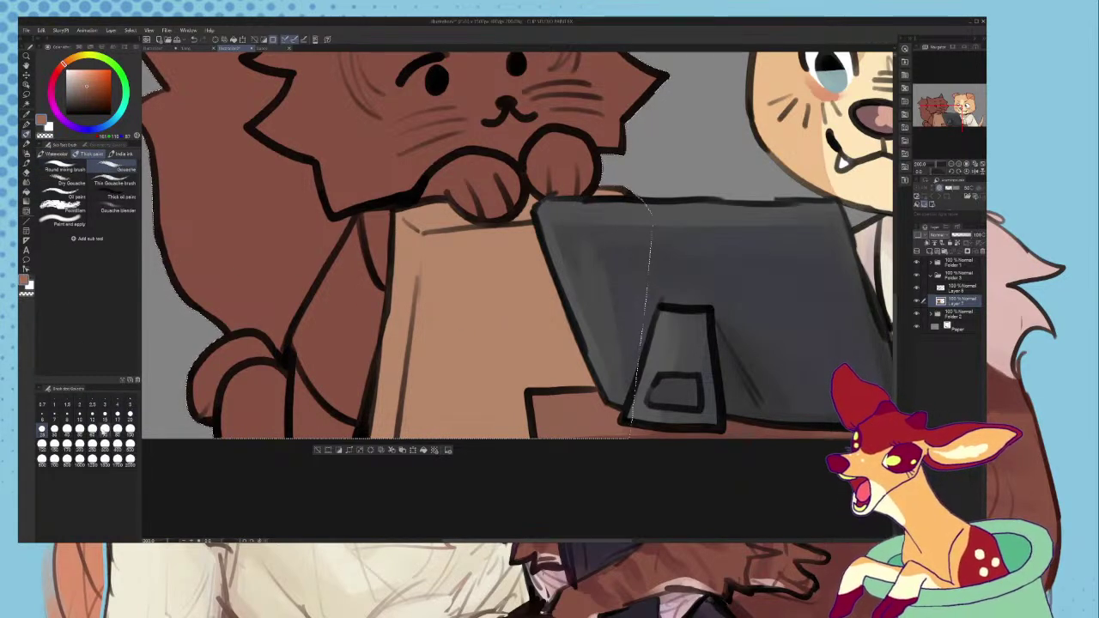
left_click(92, 430)
scroll(414, 327, "down", 1)
mouse_move(526, 320)
left_mouse_down()
mouse_move(558, 344)
mouse_move(500, 439)
mouse_move(448, 393)
mouse_move(463, 341)
left_mouse_up()
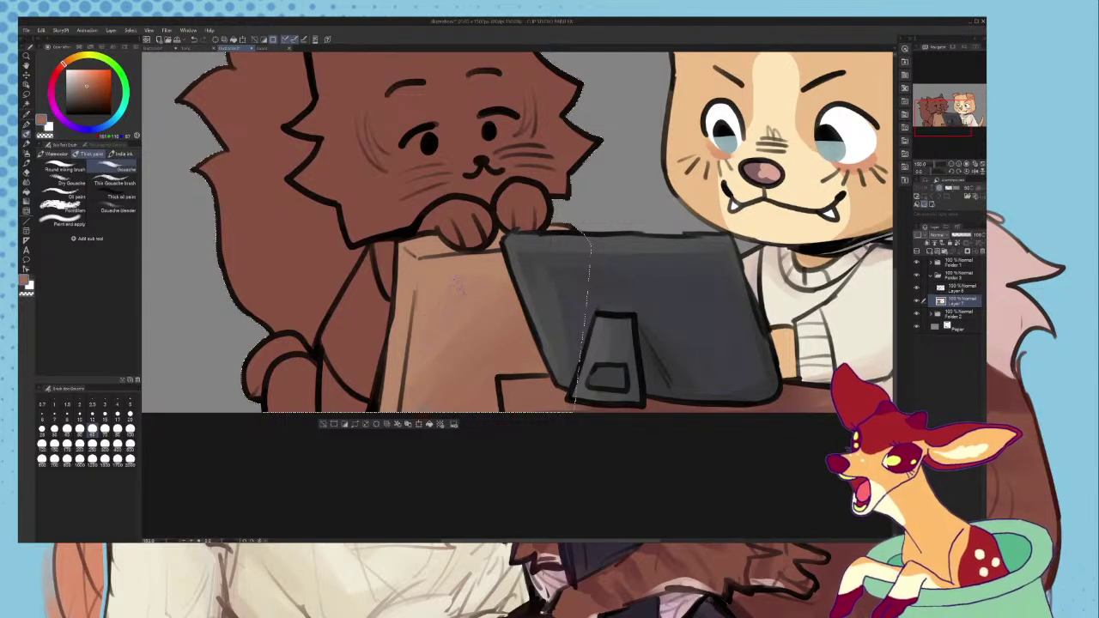
- Sample the box's light brown near its upper edge for use with the Gouache brush
scroll(473, 348, "down", 3)
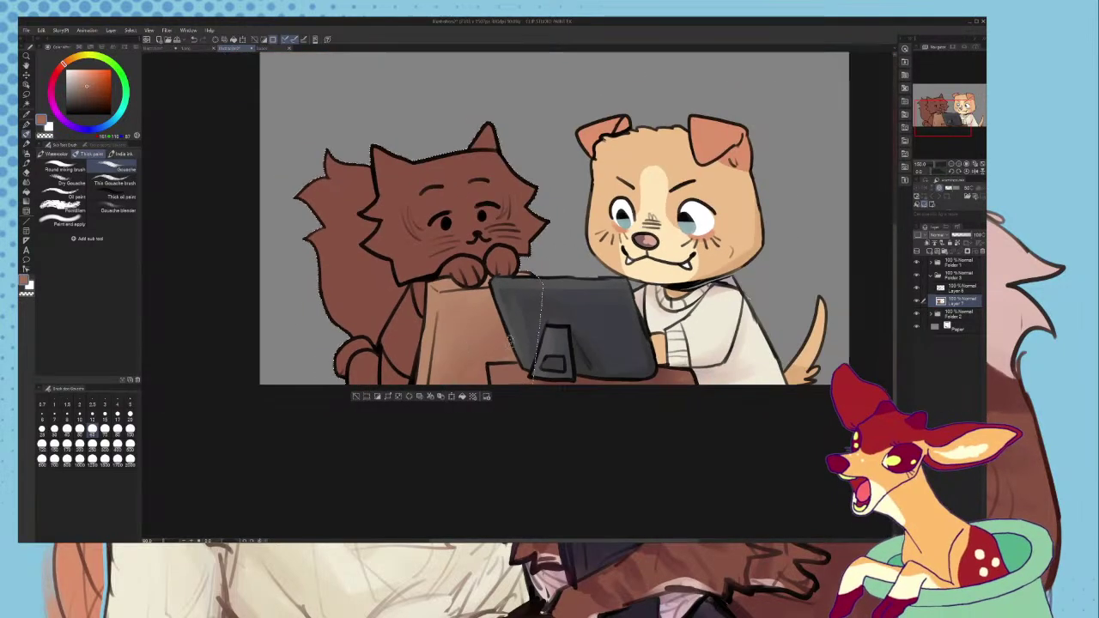
scroll(421, 339, "up", 2)
left_click(26, 115)
scroll(501, 291, "up", 2)
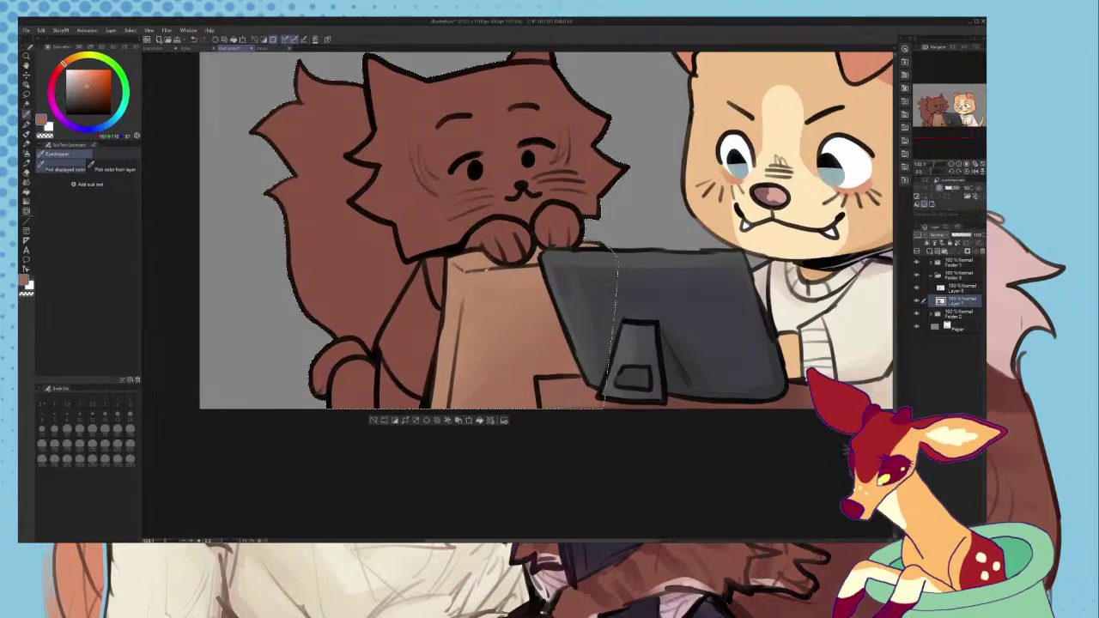
left_click(482, 268)
left_click(26, 134)
scroll(484, 270, "up", 1)
scroll(485, 276, "up", 1)
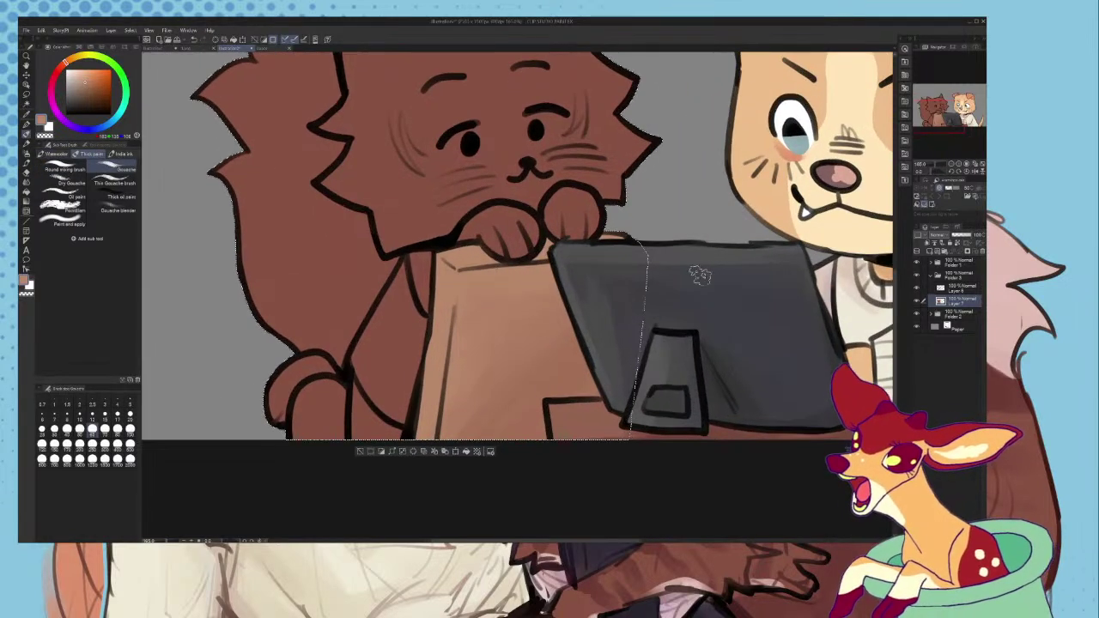
scroll(480, 406, "down", 4)
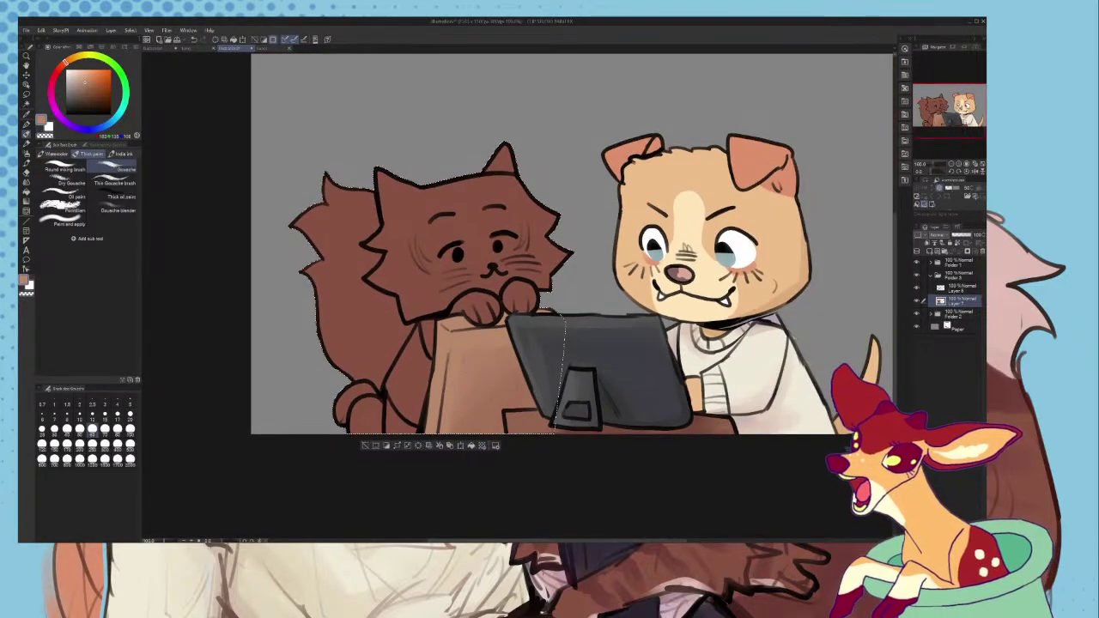
scroll(479, 405, "up", 2)
scroll(479, 405, "up", 2)
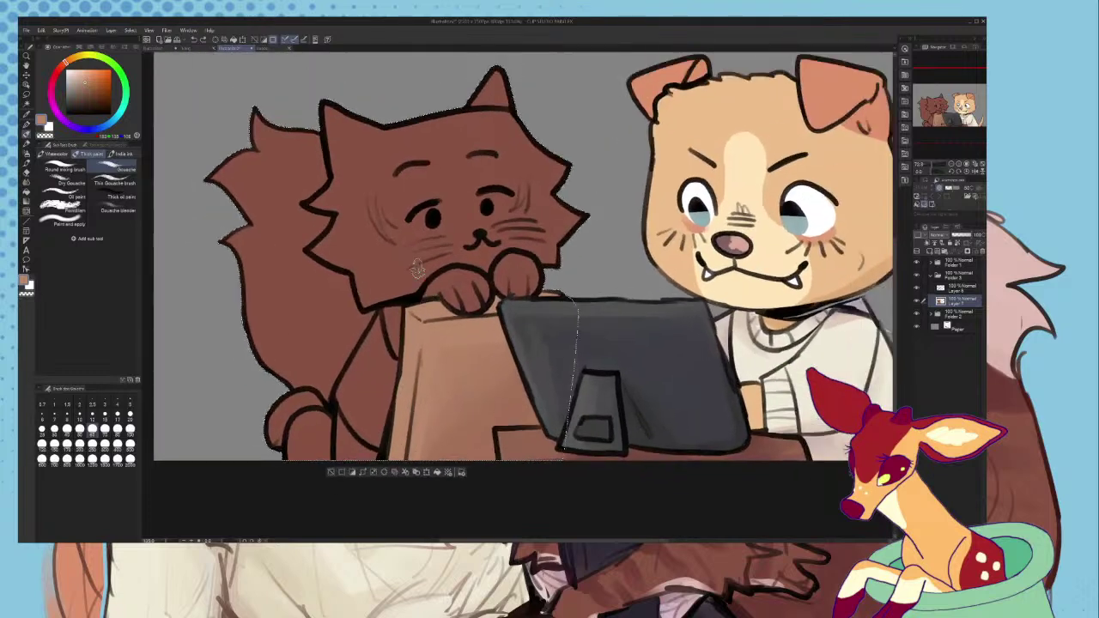
- Show the colour set palette and sample the pale pink of the character's shirt in the other open illustration for the G-pen
left_click(77, 49)
scroll(383, 389, "up", 1)
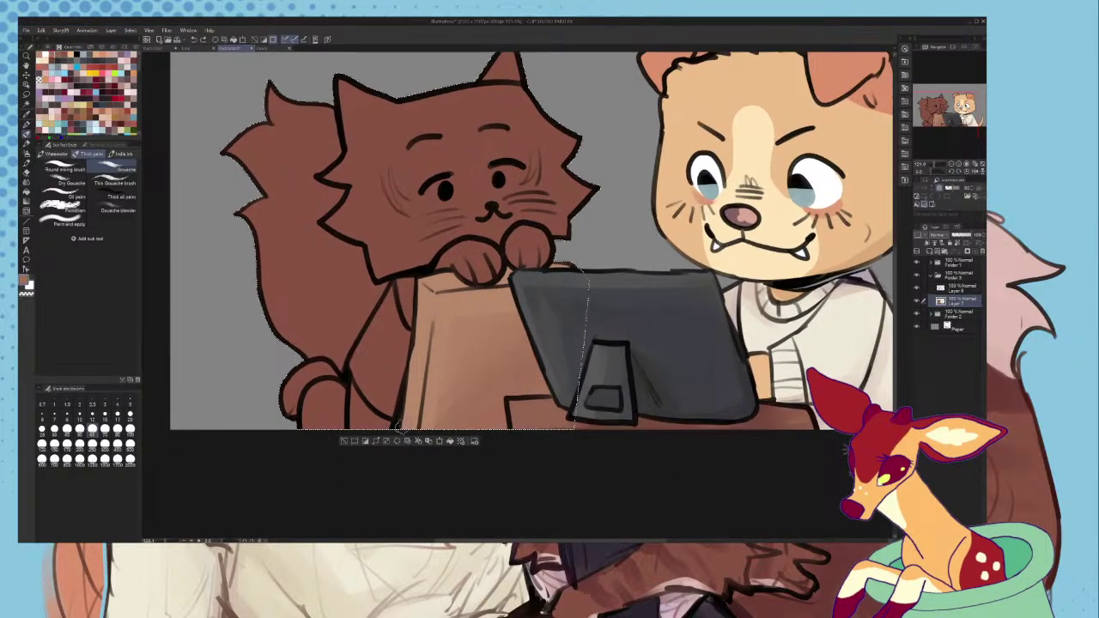
left_click(27, 125)
left_click(266, 48)
left_click(27, 115)
left_click(211, 198)
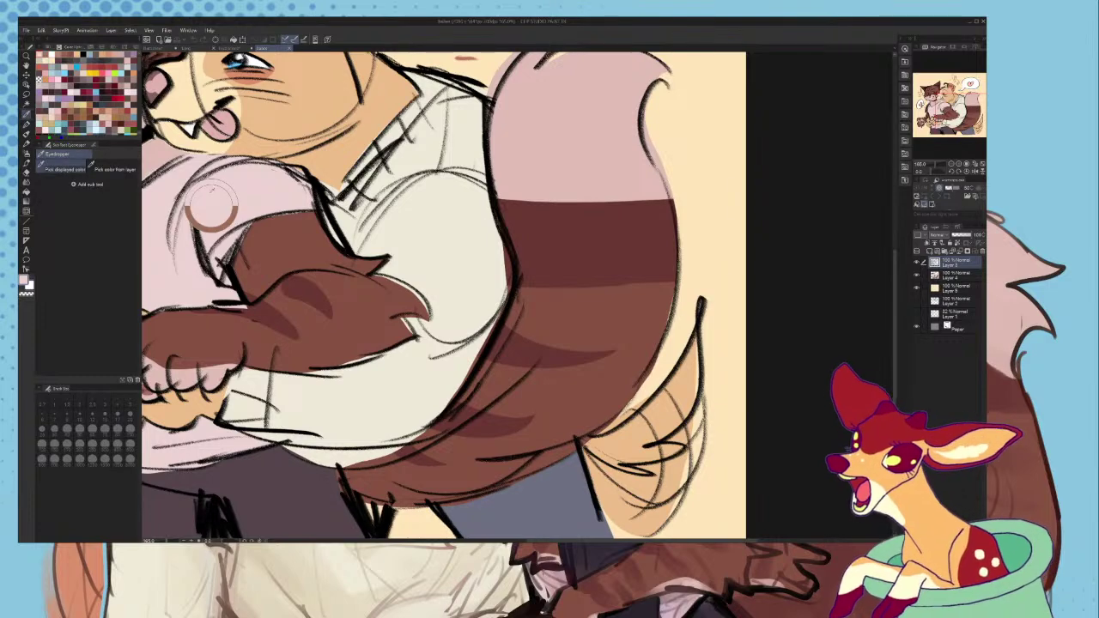
left_click(230, 48)
left_click(26, 122)
scroll(370, 362, "up", 2)
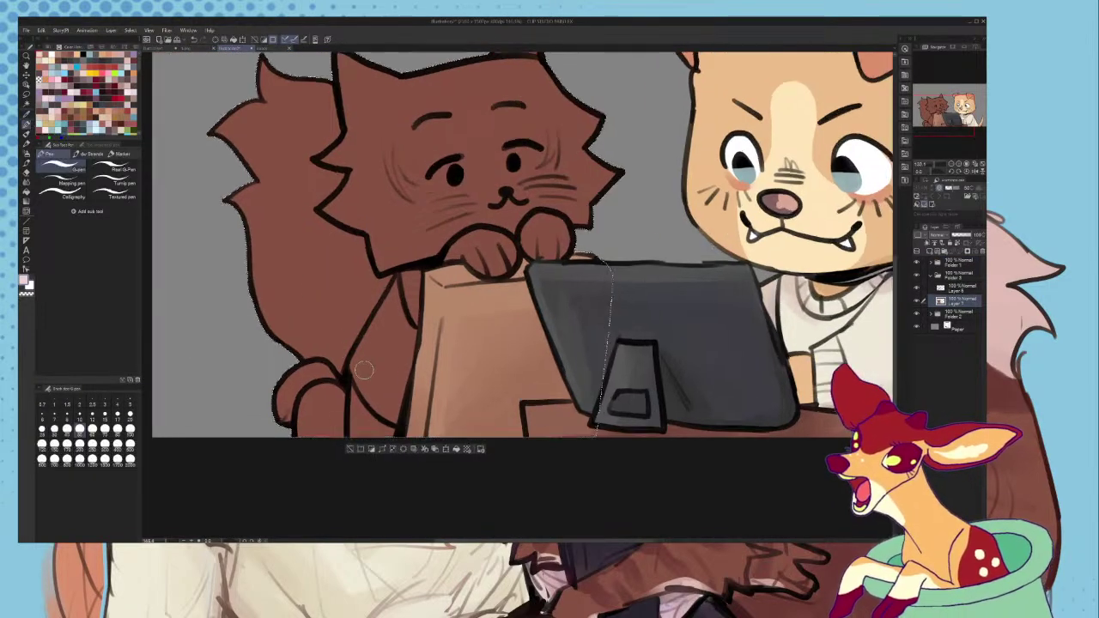
- Colour the cat's shirt pale pink with the pen, outlining the inside of its edges and filling the enclosed area
left_click_drag(345, 362, 398, 431)
key("ctrl+z")
mouse_move(437, 295)
left_mouse_down()
mouse_move(440, 269)
mouse_move(414, 426)
left_mouse_up()
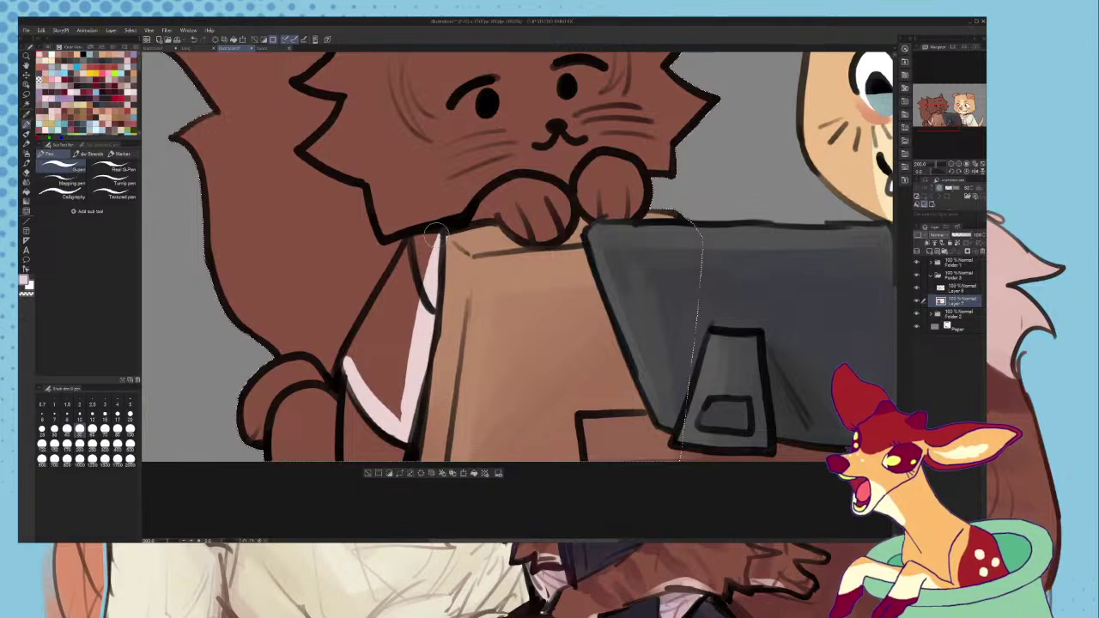
key("ctrl+z")
key("ctrl+z")
left_click_drag(437, 237, 417, 388)
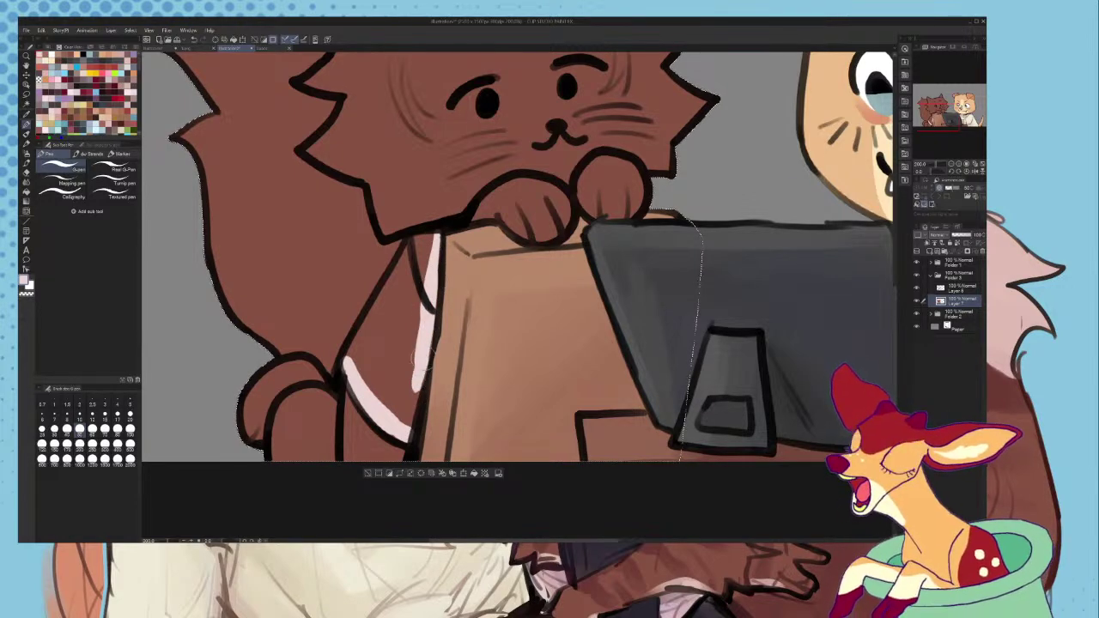
mouse_move(419, 434)
left_mouse_down()
mouse_move(353, 347)
mouse_move(359, 356)
mouse_move(413, 242)
mouse_move(430, 237)
mouse_move(413, 337)
mouse_move(373, 352)
mouse_move(419, 247)
mouse_move(376, 356)
left_mouse_up()
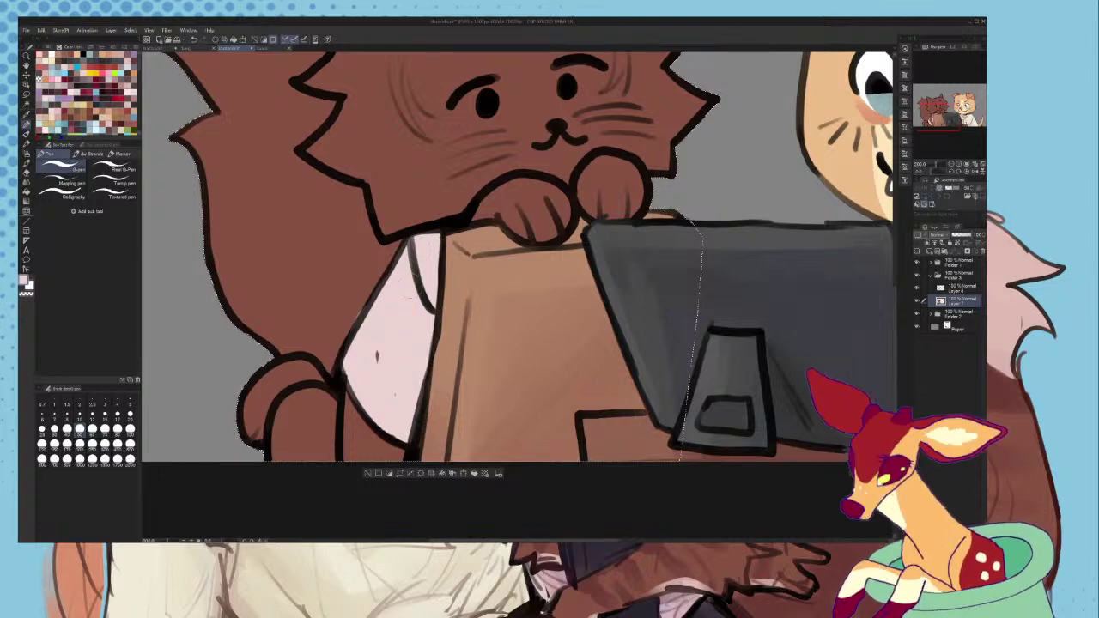
- Paint dark stripes across the cat's tail with the Gouache brush in the dark reddish brown sampled from the other illustration
key("ctrl+minus")
key("ctrl+minus")
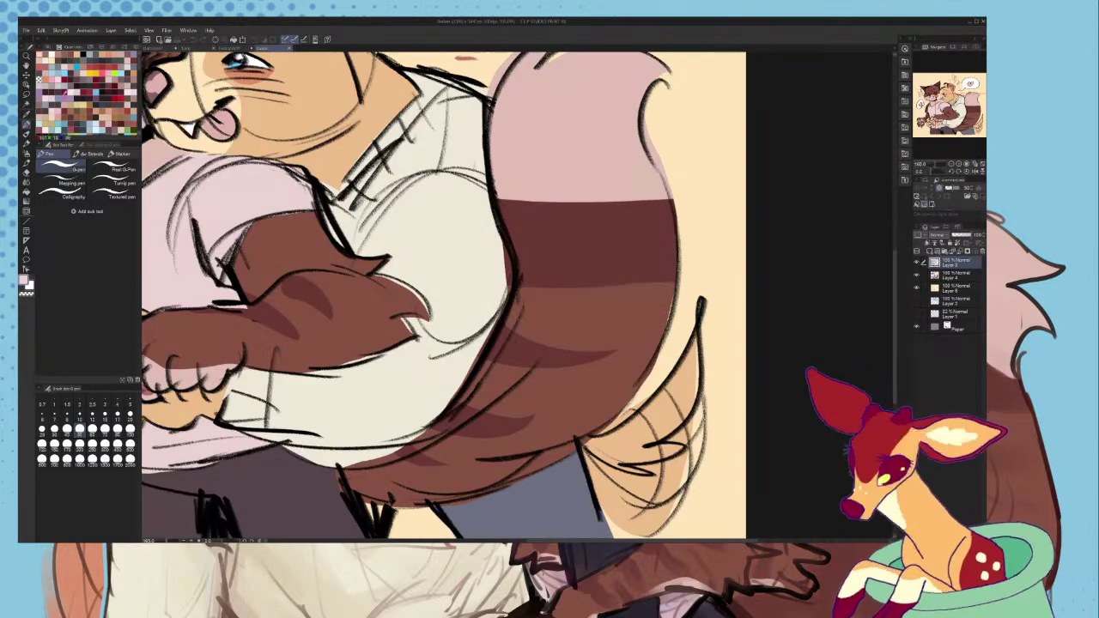
key("i")
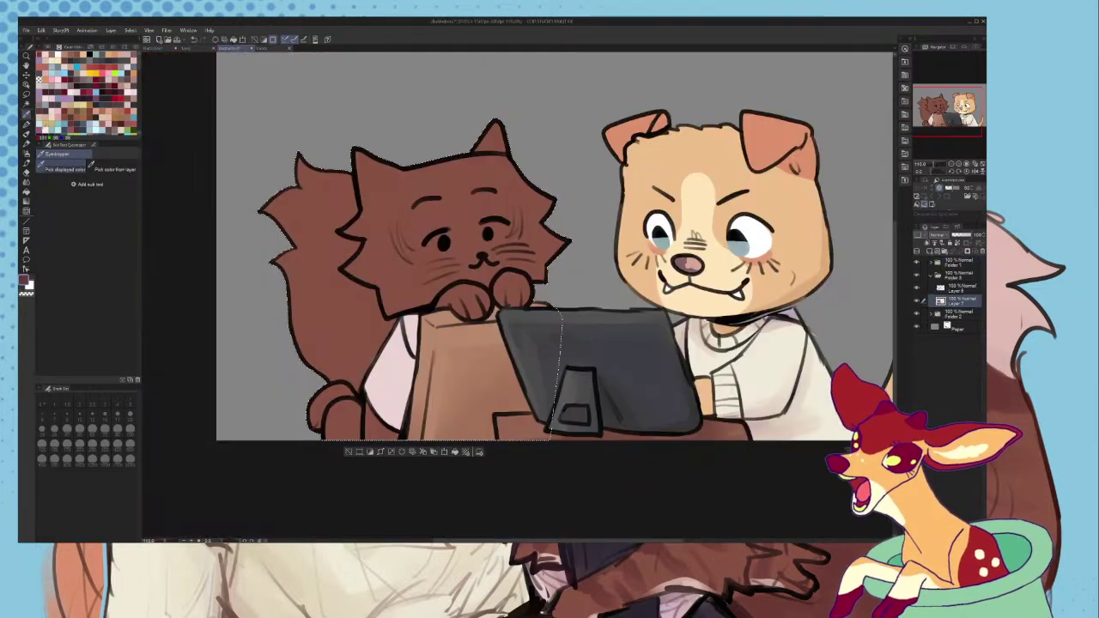
key("b")
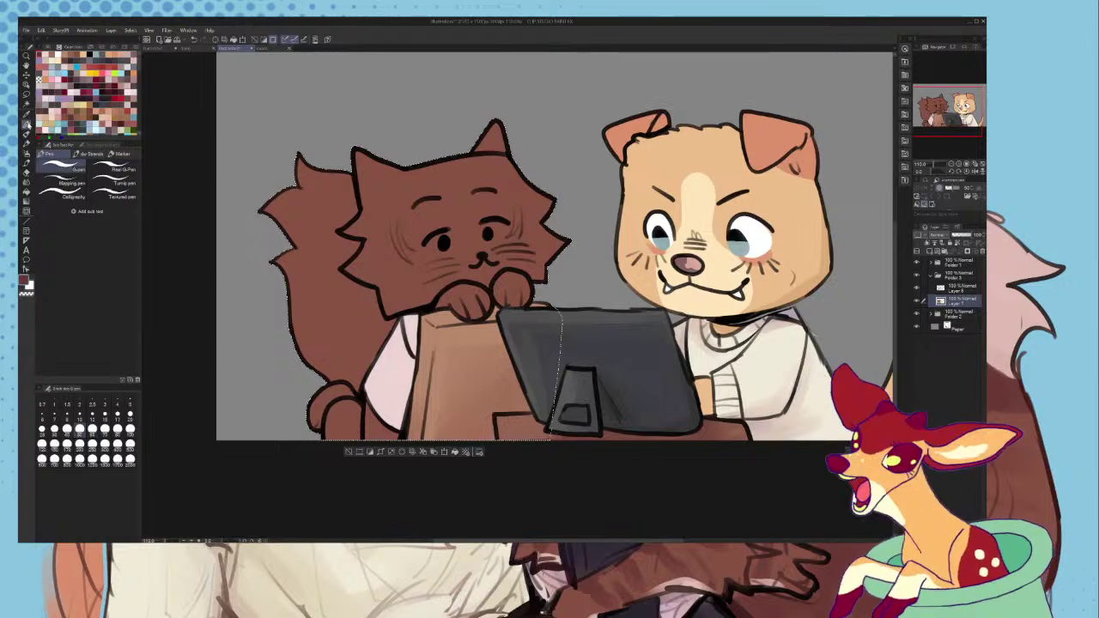
scroll(312, 248, "up", 3)
mouse_move(318, 277)
left_mouse_down()
mouse_move(344, 234)
mouse_move(384, 210)
left_mouse_up()
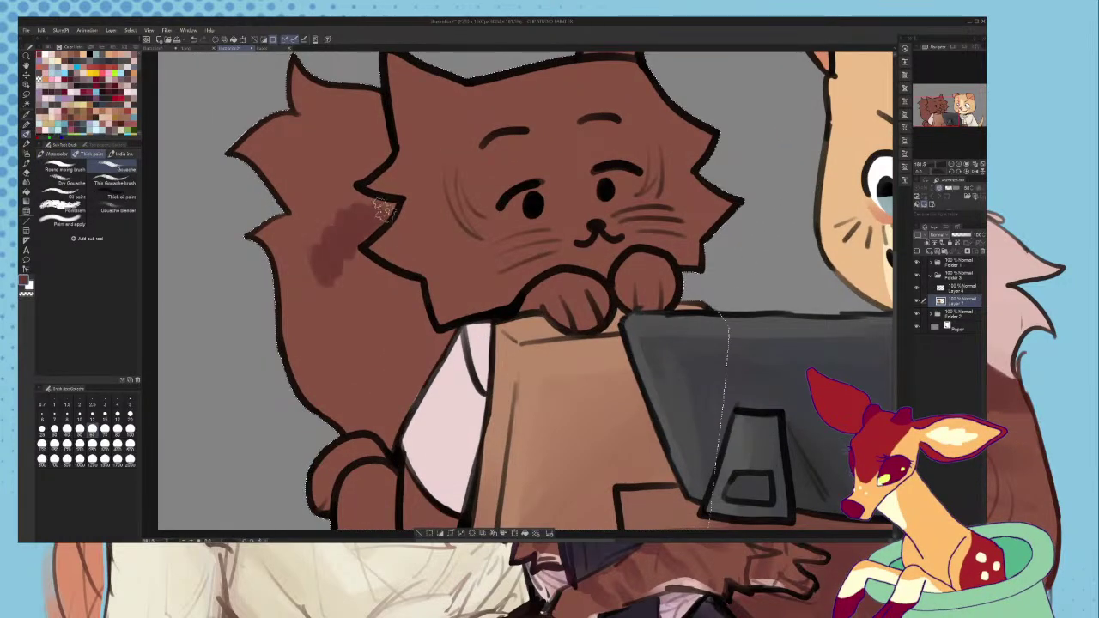
mouse_move(342, 355)
left_mouse_down()
mouse_move(356, 315)
mouse_move(375, 335)
mouse_move(404, 298)
left_mouse_up()
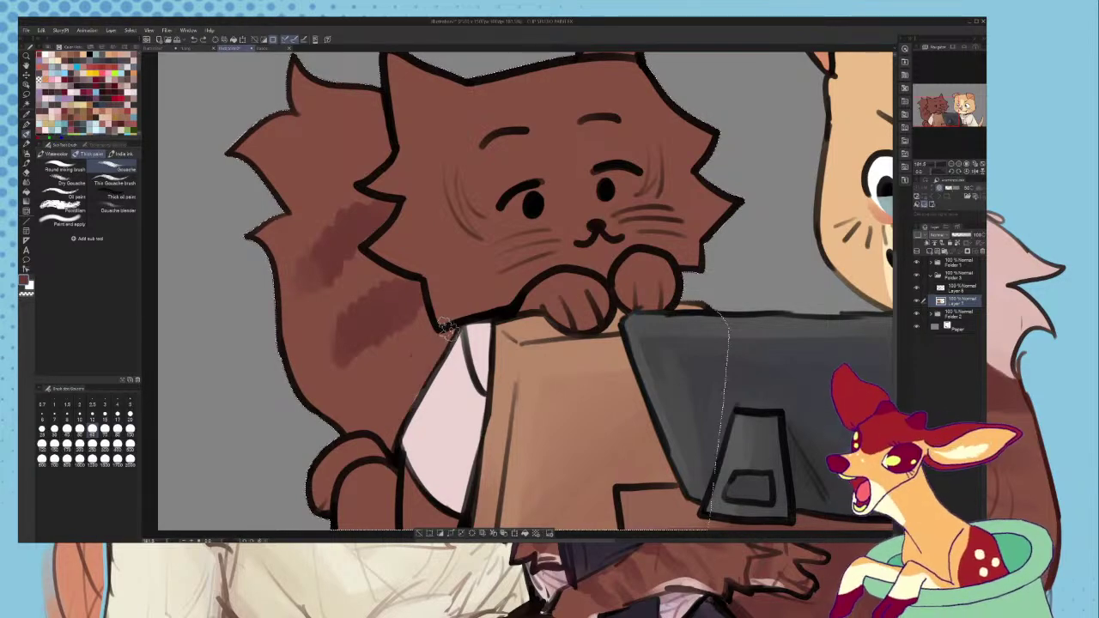
- Paint the lower tips of both cat paws in the pink sampled from the character's fingers in the other illustration
scroll(409, 445, "down", 2)
scroll(421, 391, "up", 2)
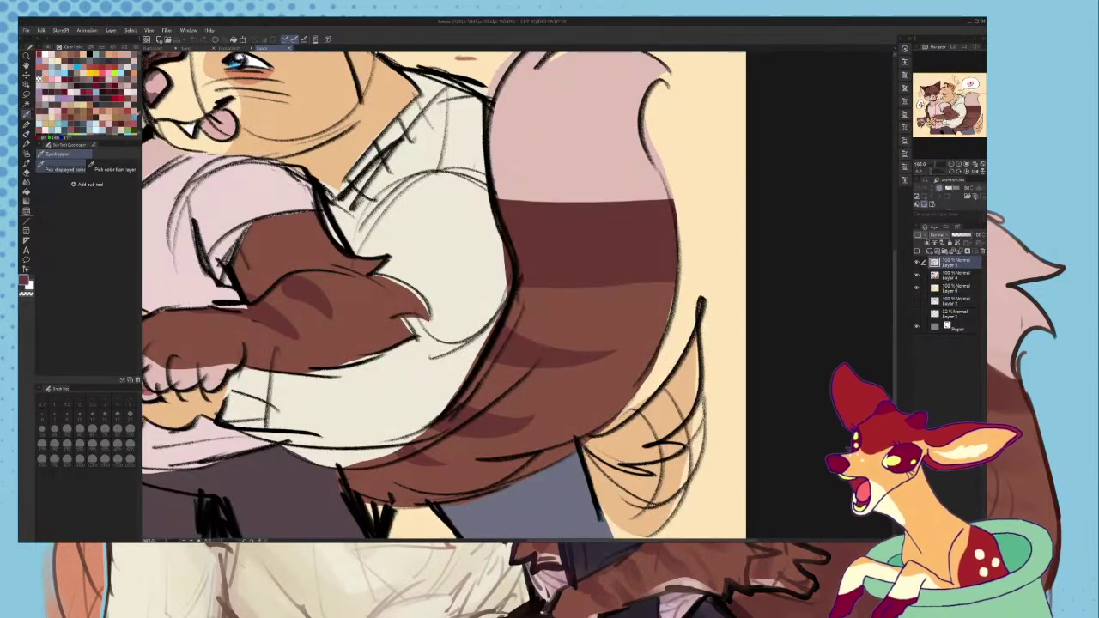
scroll(443, 293, "down", 2)
scroll(412, 365, "up", 2)
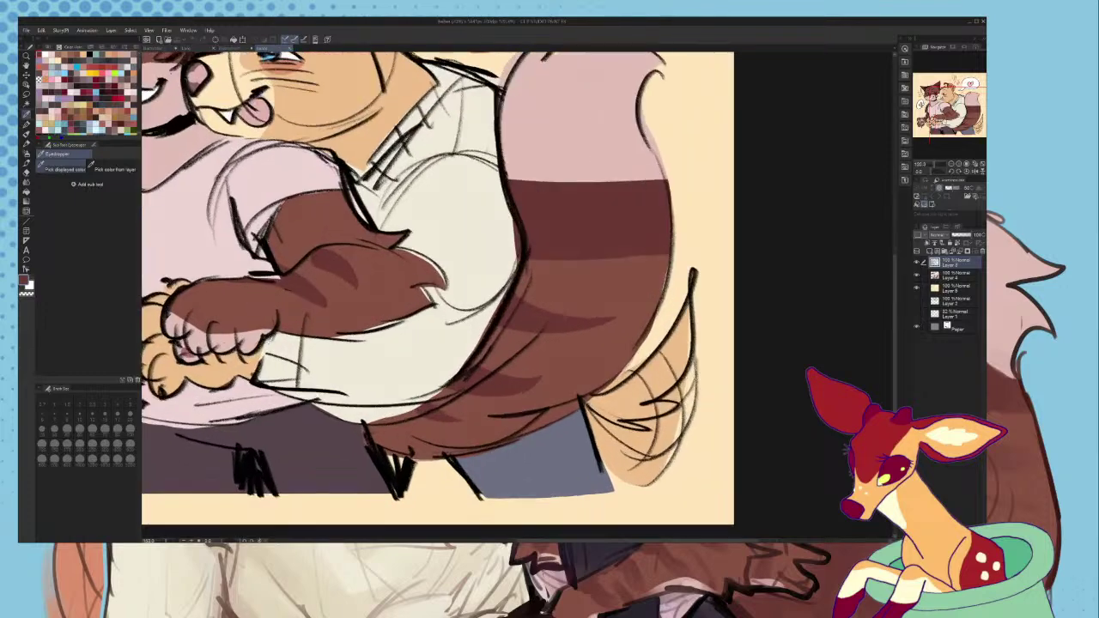
left_click(250, 334)
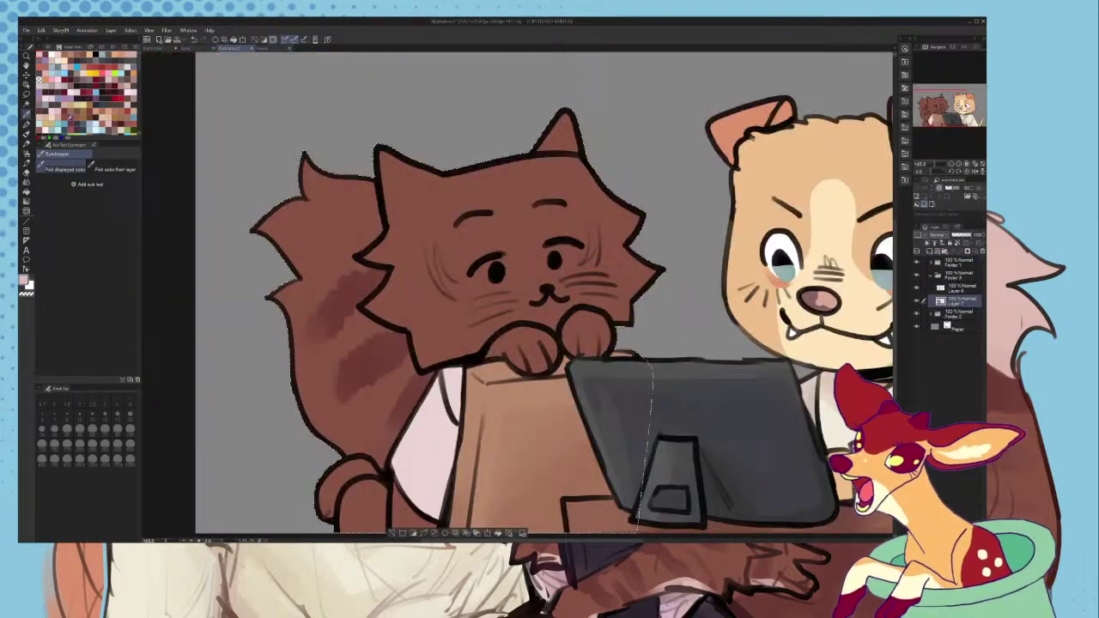
key("p")
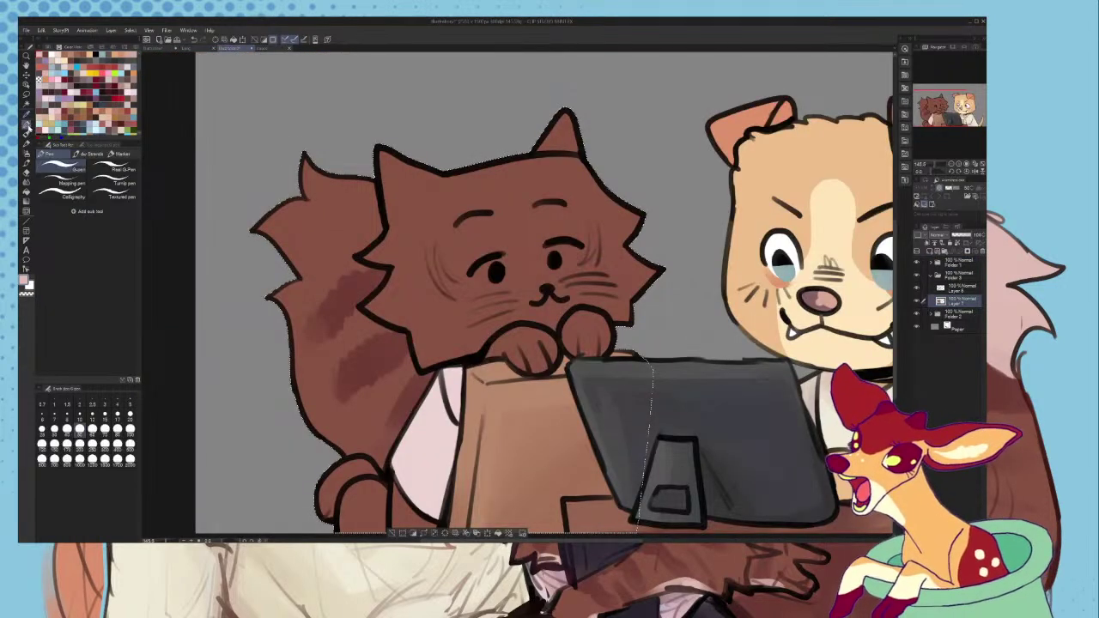
scroll(444, 324, "up", 3)
left_click_drag(426, 317, 529, 309)
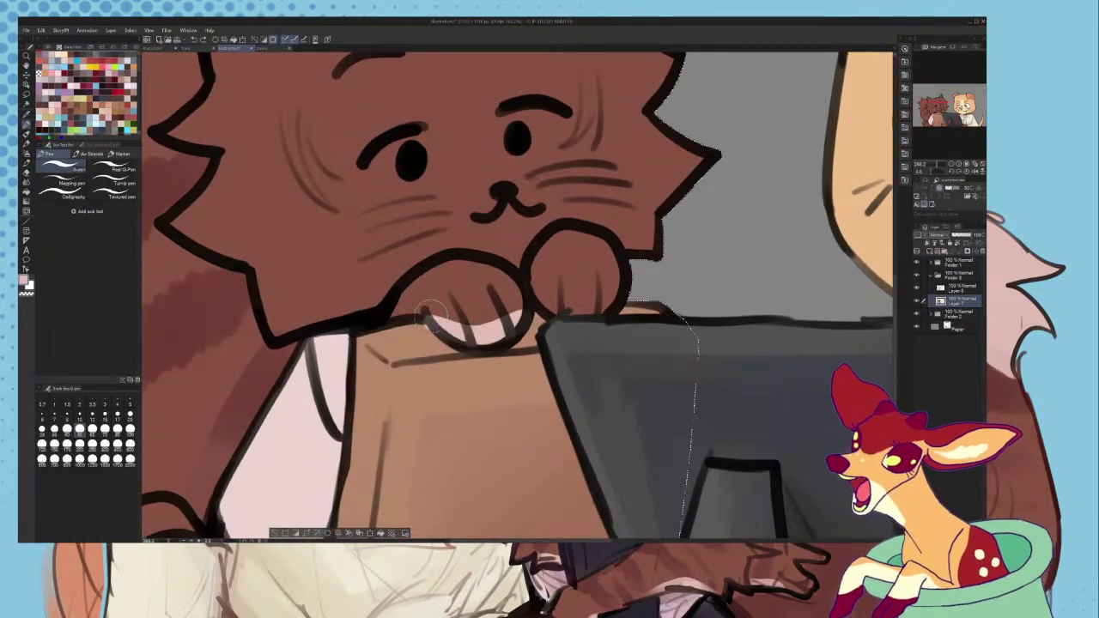
key("ctrl+z")
mouse_move(427, 309)
left_mouse_down()
mouse_move(518, 304)
mouse_move(491, 332)
mouse_move(548, 297)
mouse_move(530, 277)
mouse_move(627, 288)
left_mouse_up()
scroll(429, 258, "down", 5)
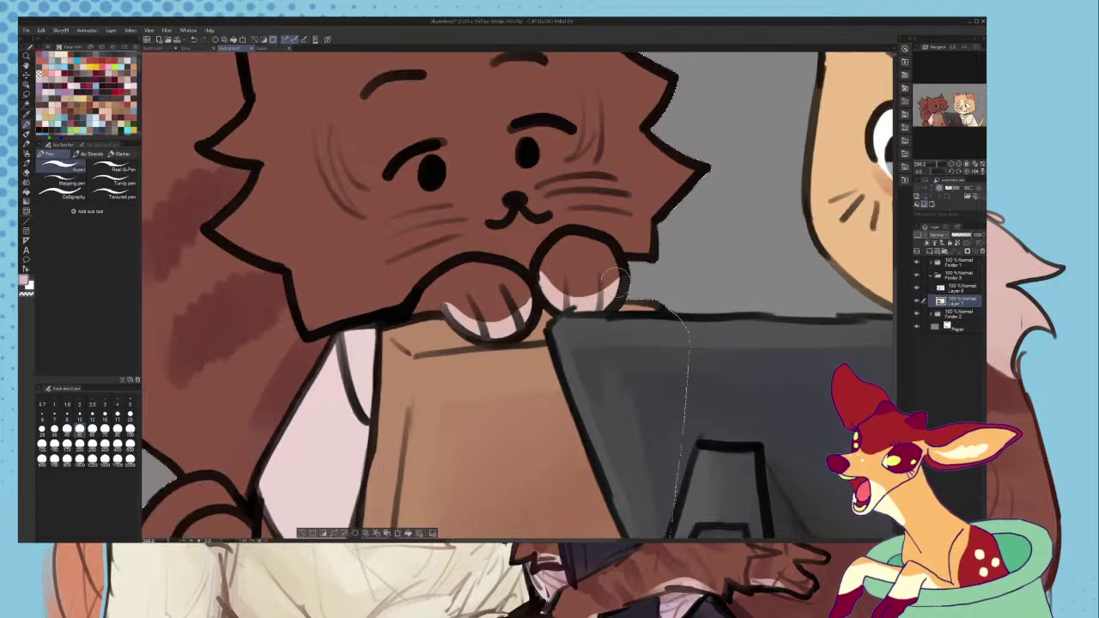
- Colour the cat's tail tip pink with the pen, drawing a curved boundary across the tail and filling up to the point
scroll(316, 213, "up", 2)
left_click_drag(296, 258, 397, 153)
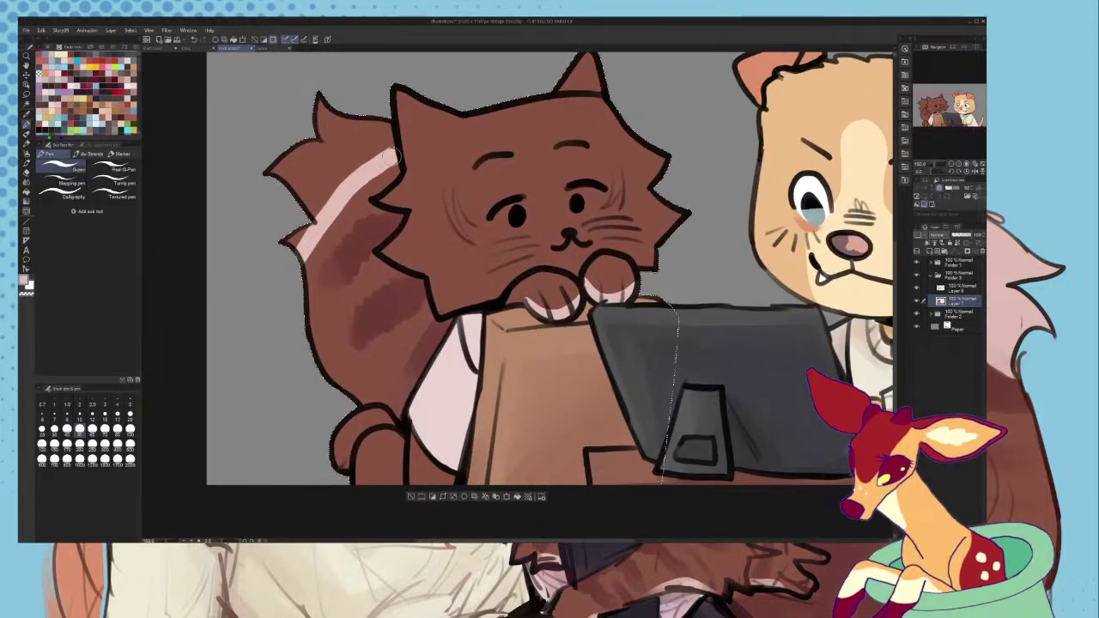
mouse_move(322, 97)
left_mouse_down()
mouse_move(297, 215)
mouse_move(320, 193)
mouse_move(320, 203)
mouse_move(337, 131)
mouse_move(371, 129)
left_mouse_up()
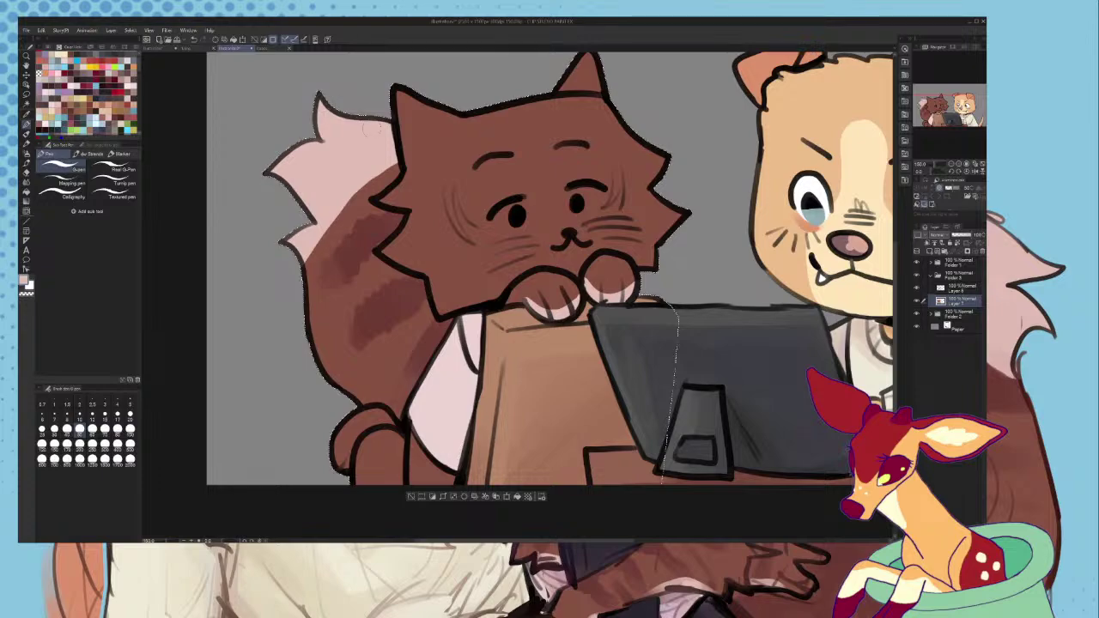
scroll(404, 247, "down", 2)
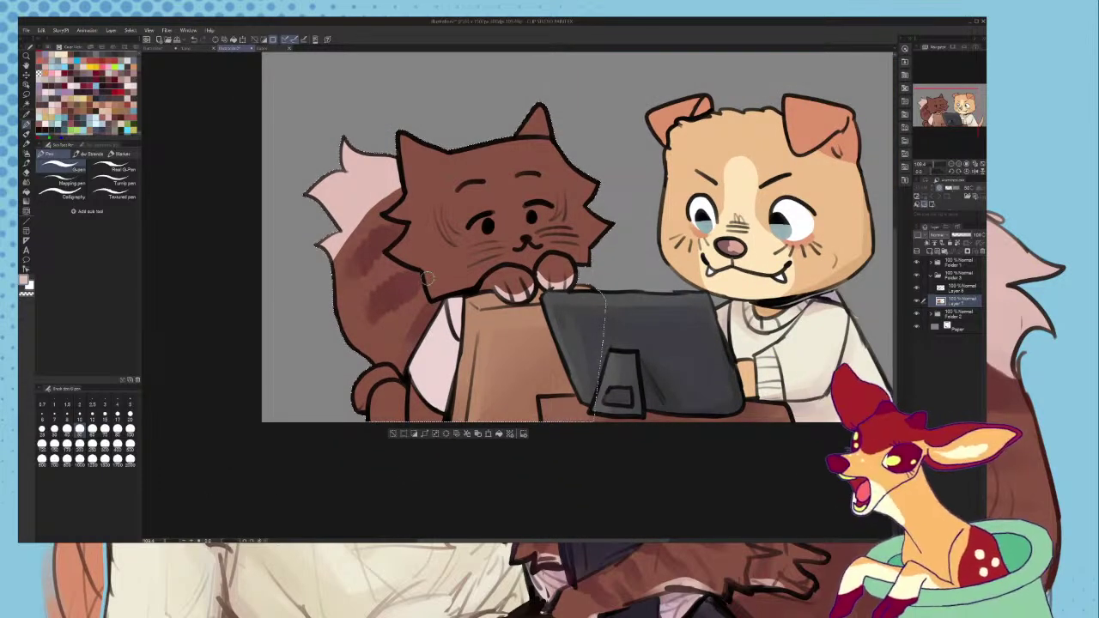
- Check the reference illustration and colour the cat's lower face pink from the outer cheek beside the tail to the nose
scroll(427, 280, "down", 3)
scroll(528, 353, "up", 3)
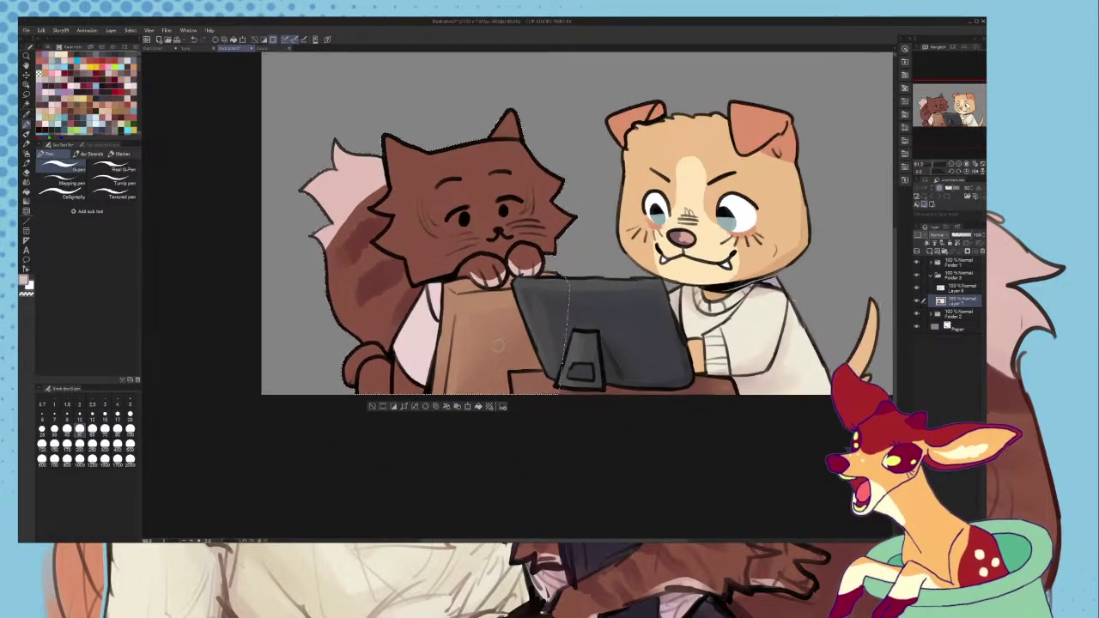
scroll(491, 159, "up", 2)
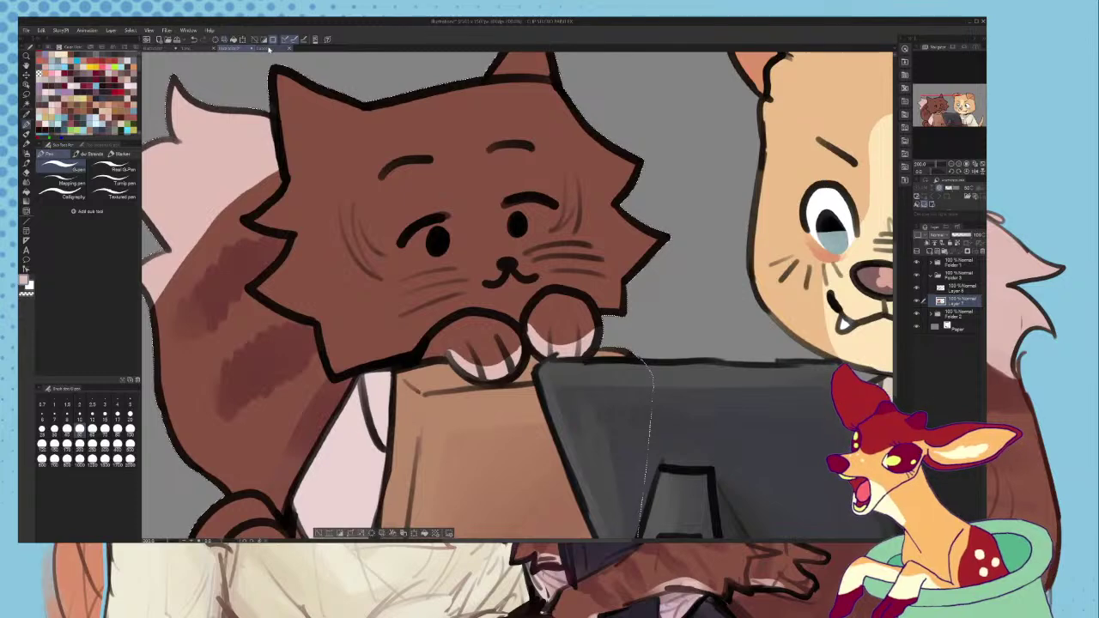
left_click(269, 49)
left_click(233, 49)
scroll(357, 304, "up", 2)
left_click_drag(213, 293, 552, 254)
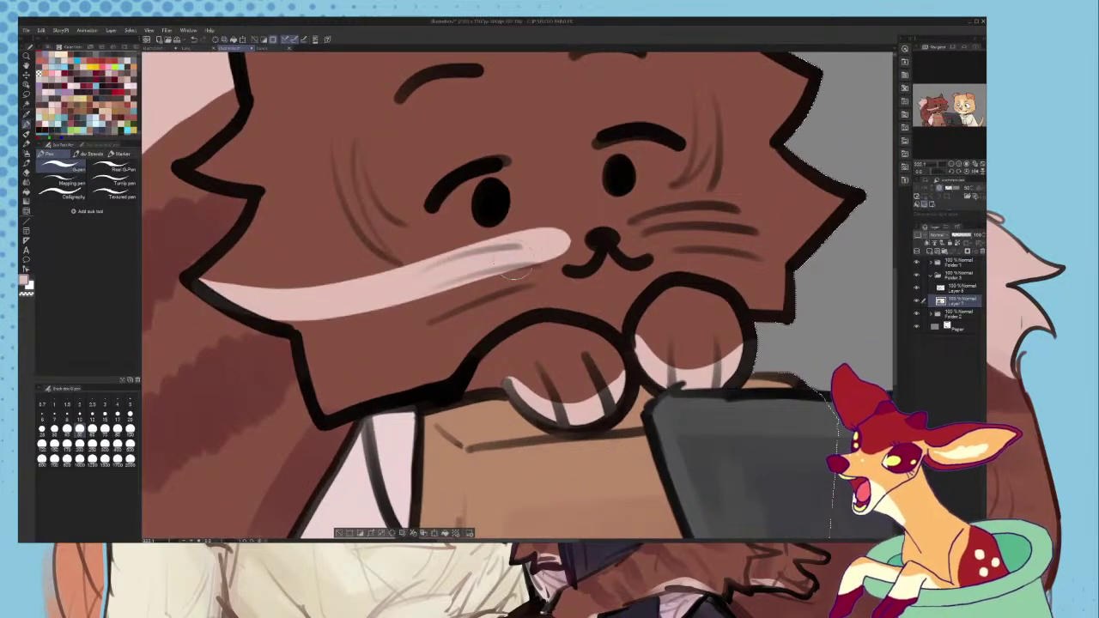
key("ctrl+z")
mouse_move(623, 247)
left_mouse_down()
mouse_move(206, 284)
mouse_move(631, 245)
left_mouse_up()
key("ctrl+z")
mouse_move(293, 314)
left_mouse_down()
mouse_move(328, 402)
mouse_move(438, 377)
mouse_move(509, 307)
mouse_move(484, 324)
mouse_move(580, 306)
mouse_move(568, 306)
mouse_move(616, 322)
mouse_move(632, 265)
mouse_move(348, 316)
mouse_move(350, 373)
mouse_move(421, 353)
left_mouse_up()
scroll(451, 347, "down", 3)
scroll(565, 315, "up", 3)
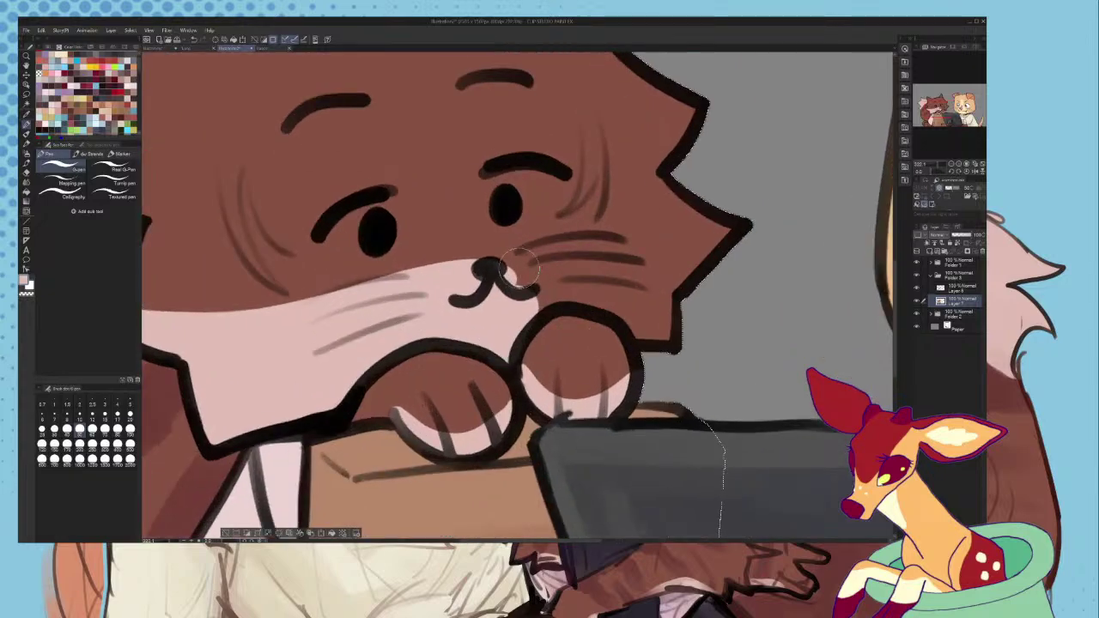
- Extend the pink marking across the cat's other cheek beyond the nose and refine its upper edge
mouse_move(519, 275)
left_mouse_down()
mouse_move(735, 246)
mouse_move(543, 280)
mouse_move(608, 302)
mouse_move(657, 338)
mouse_move(678, 292)
left_mouse_up()
scroll(657, 309, "down", 3)
scroll(310, 305, "up", 4)
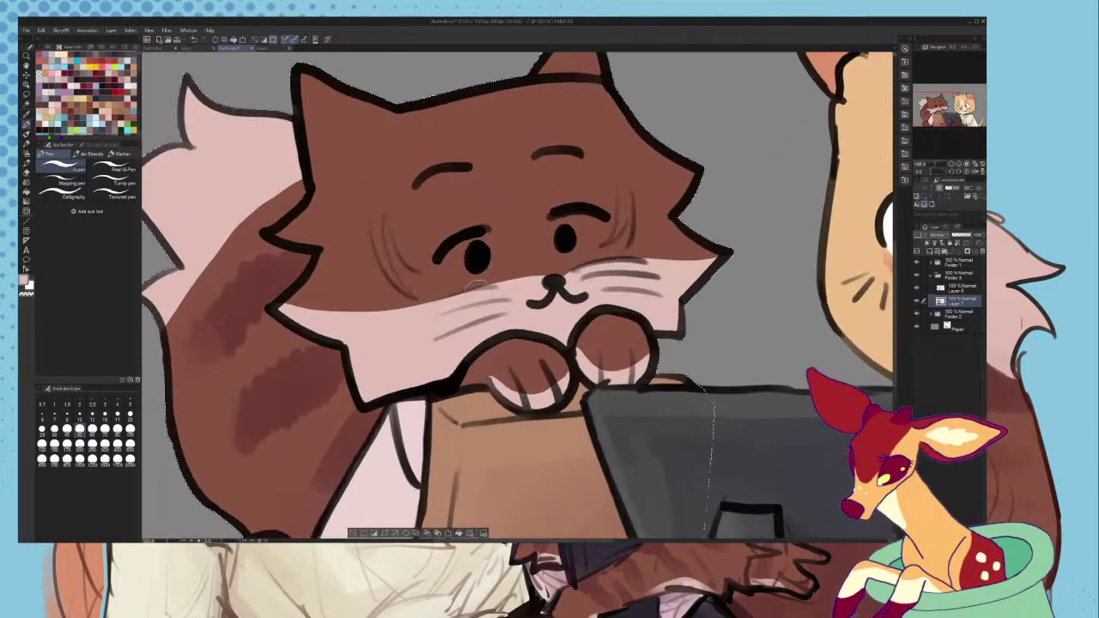
mouse_move(259, 308)
left_mouse_down()
mouse_move(362, 314)
mouse_move(601, 268)
mouse_move(272, 310)
mouse_move(388, 310)
mouse_move(587, 281)
left_mouse_up()
key("ctrl+z")
key("ctrl+z")
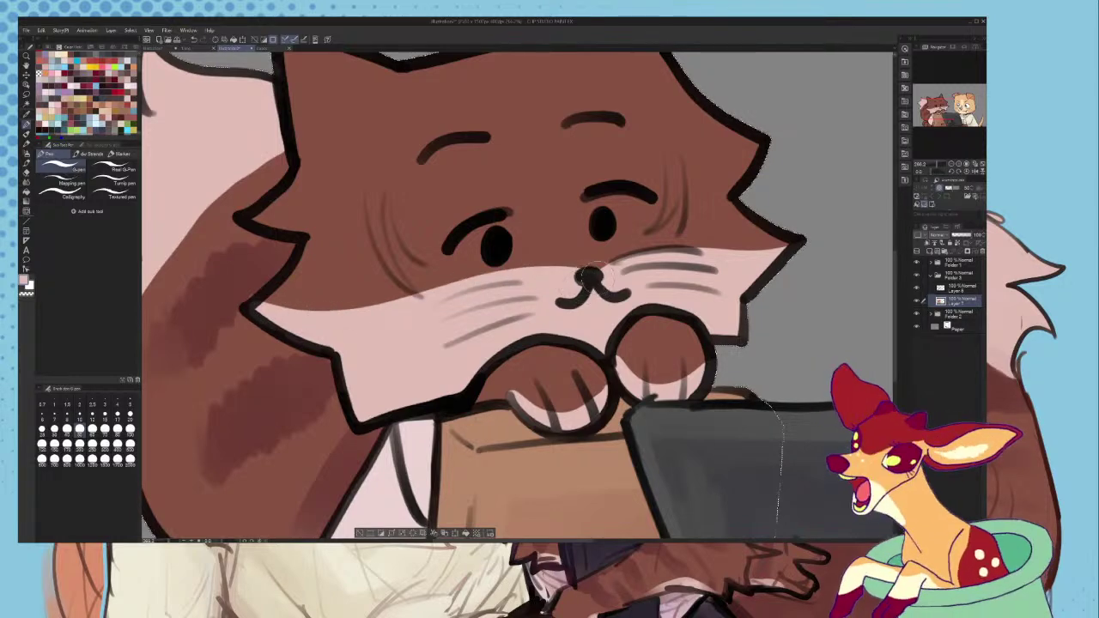
- Paint small patches beneath both of the cat's eyes in the dark reddish brown sampled from the other illustration
scroll(439, 192, "down", 2)
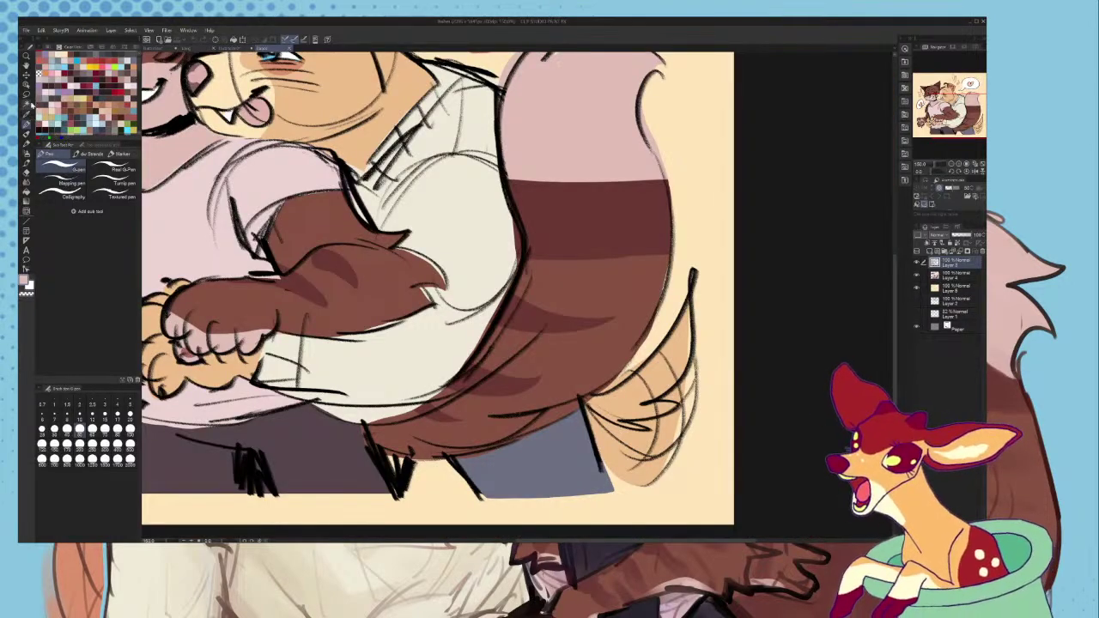
left_click(28, 113)
scroll(404, 262, "down", 2)
scroll(361, 265, "up", 2)
left_click(357, 259)
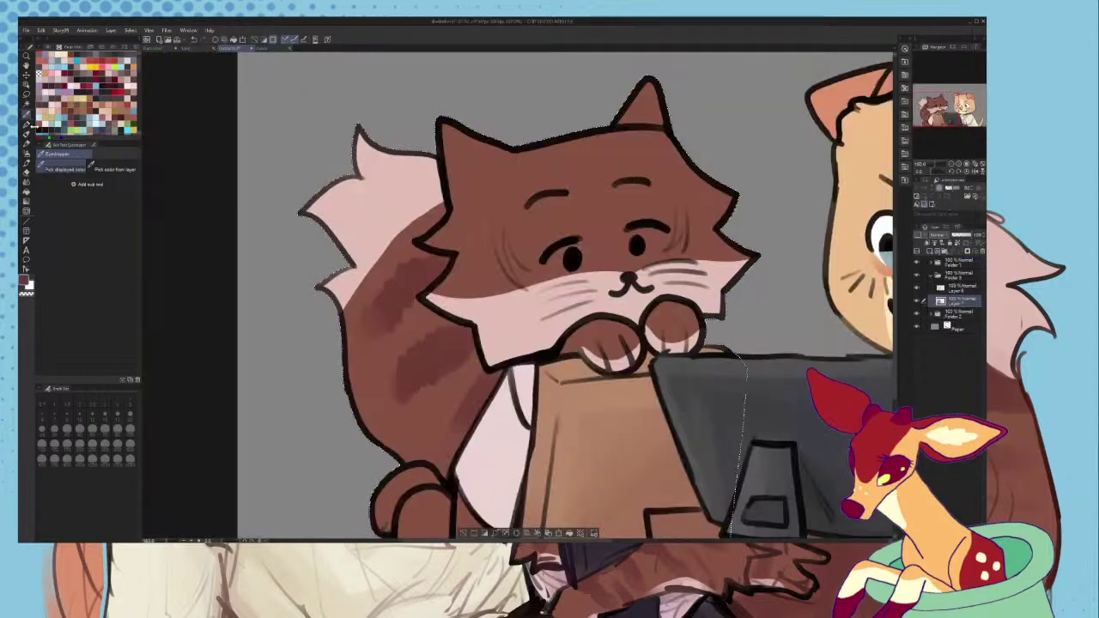
key("p")
scroll(565, 258, "up", 2)
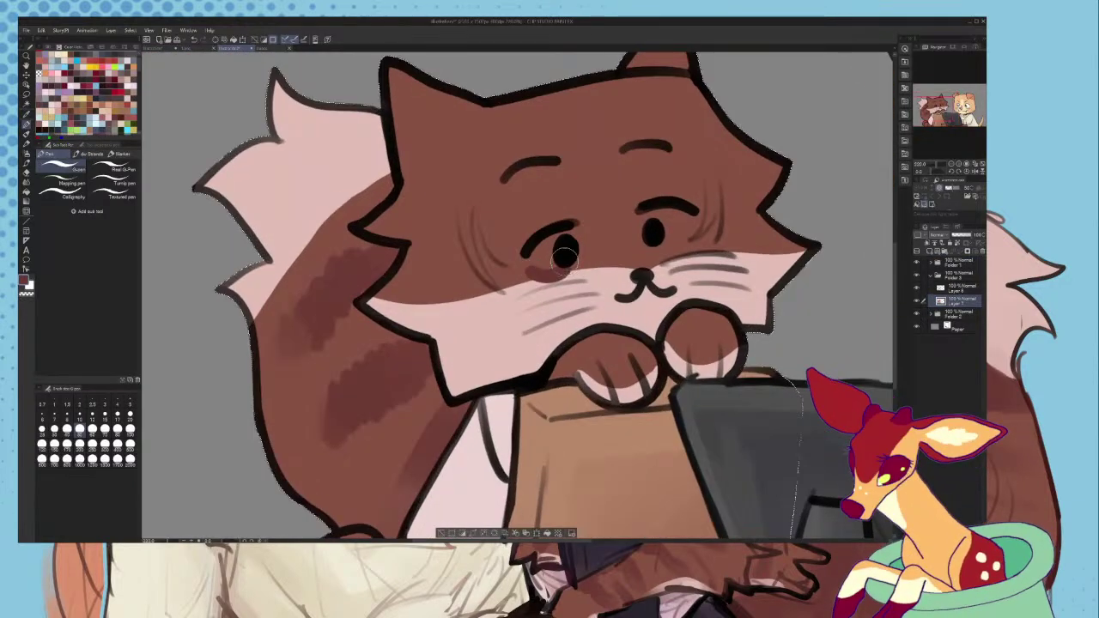
key("ctrl+z")
left_click_drag(659, 249, 686, 246)
left_click_drag(563, 267, 546, 269)
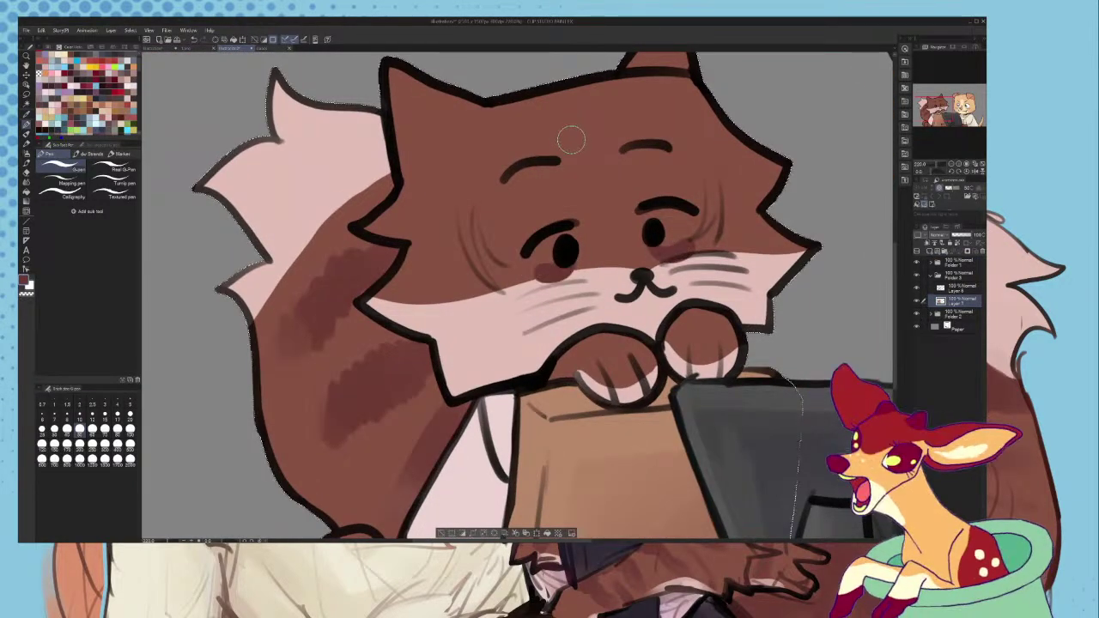
- Draw three tapered dark reddish brown stripes on the cat's forehead and shade both ears in the same colour
left_click(26, 133)
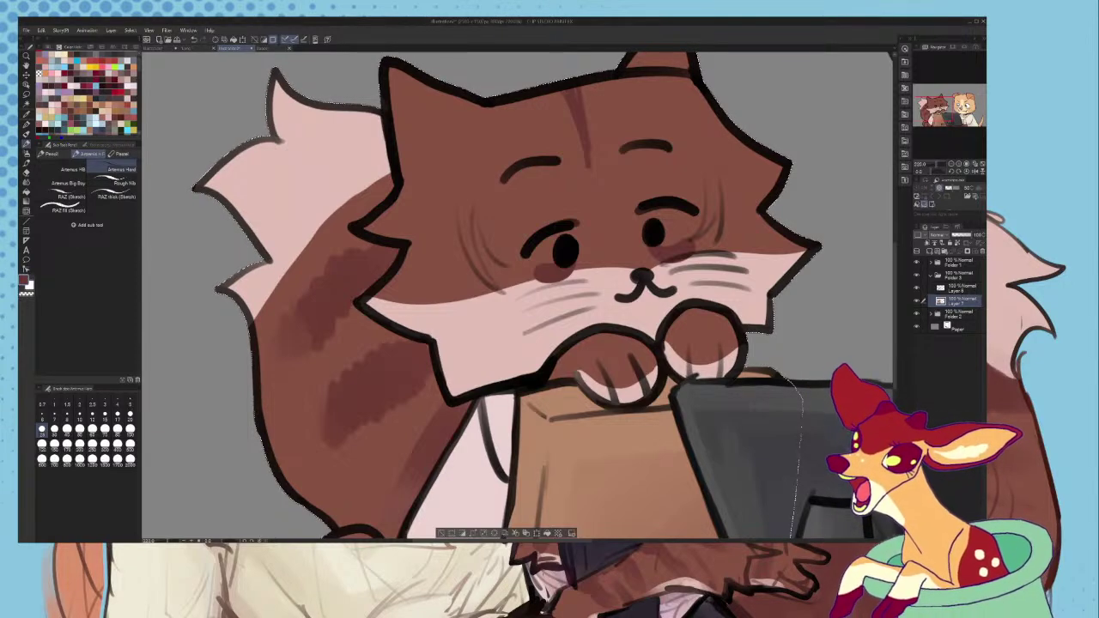
left_click_drag(551, 145, 548, 107)
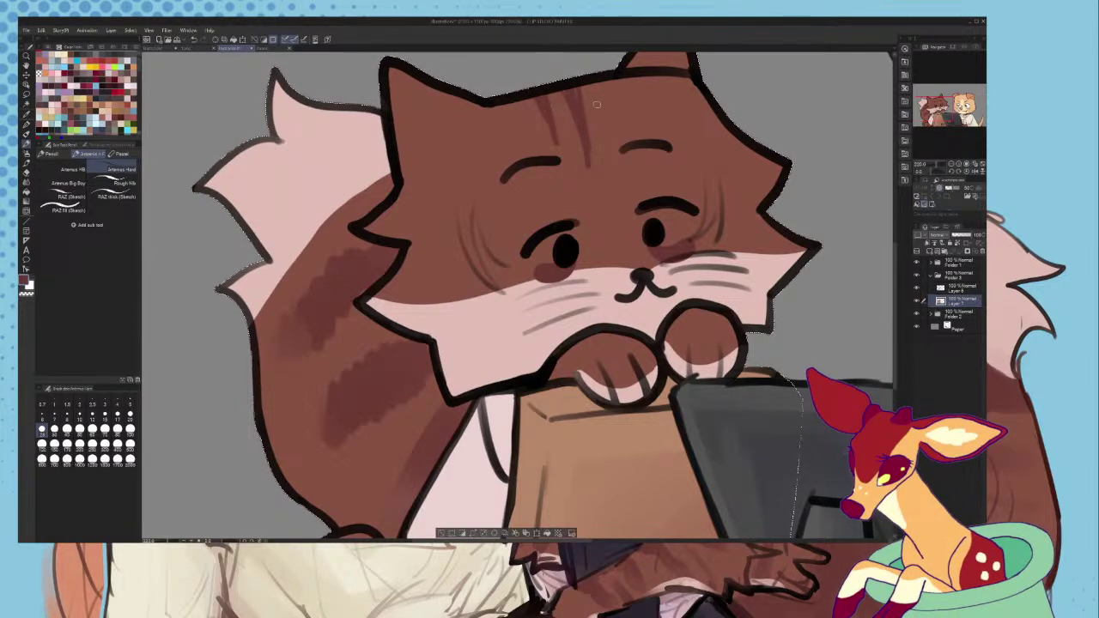
left_click(26, 136)
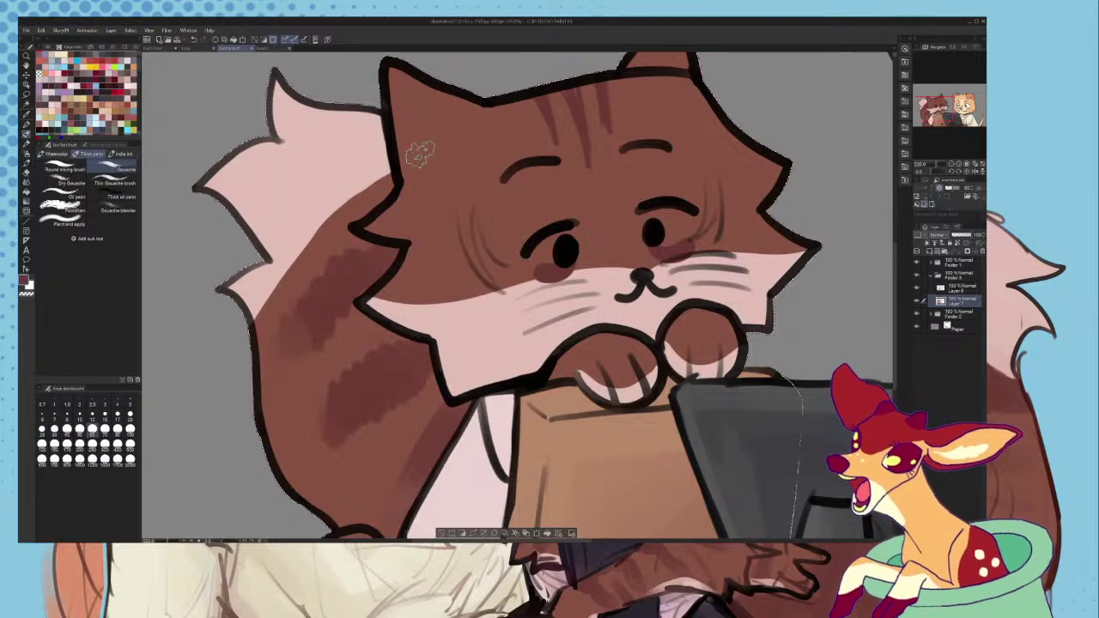
mouse_move(420, 154)
left_mouse_down()
mouse_move(439, 111)
mouse_move(399, 82)
left_mouse_up()
scroll(485, 185, "down", 5)
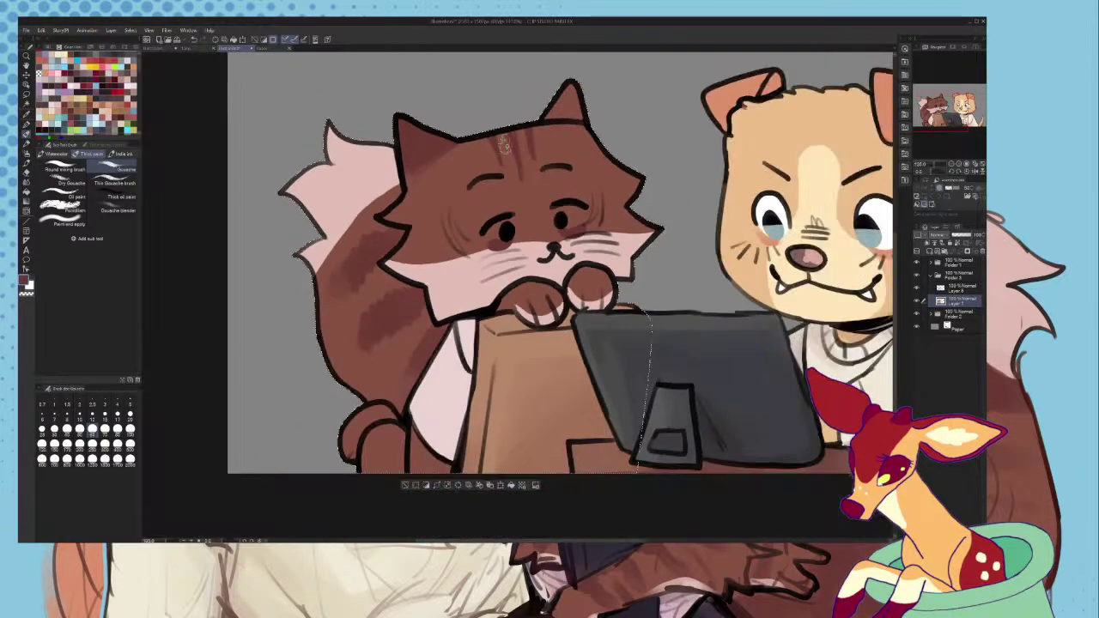
scroll(636, 103, "up", 3)
left_click_drag(550, 125, 567, 95)
scroll(567, 118, "down", 4)
scroll(527, 166, "up", 4)
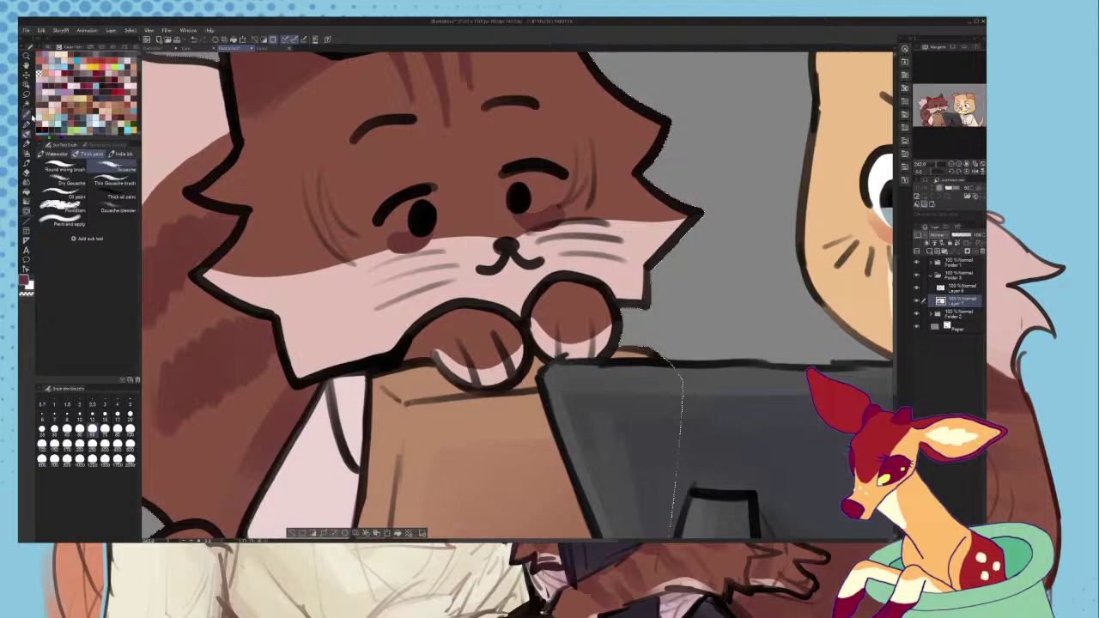
- Sample the red of the cat's eye from the reference illustration and return to the cat and dog drawing
left_click(28, 115)
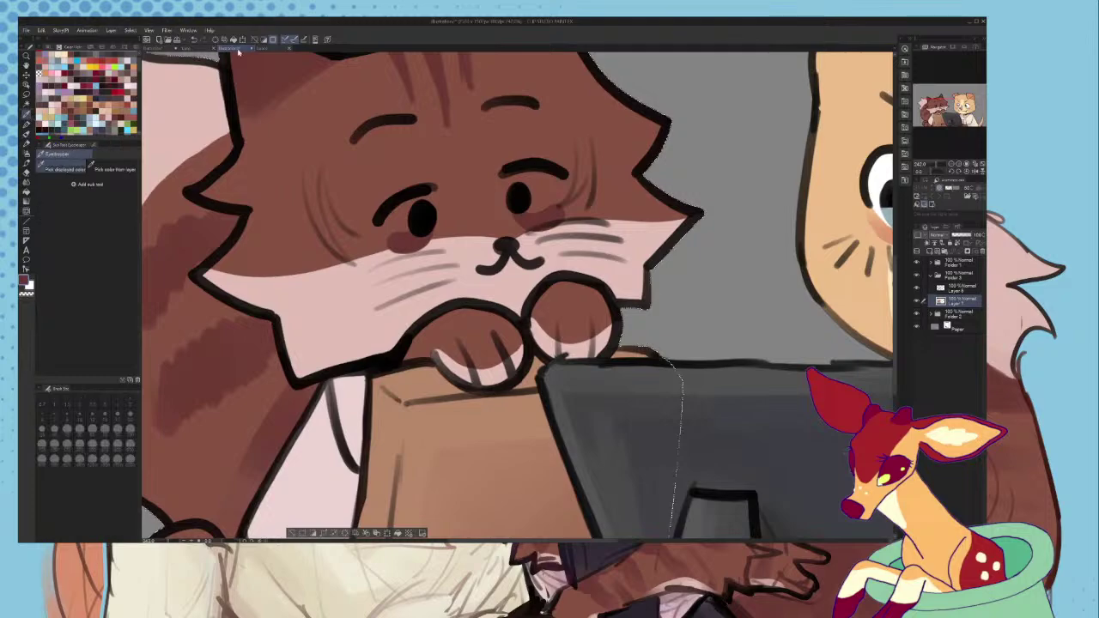
left_click(263, 49)
scroll(268, 96, "down", 3)
scroll(268, 97, "up", 4)
left_click(272, 88)
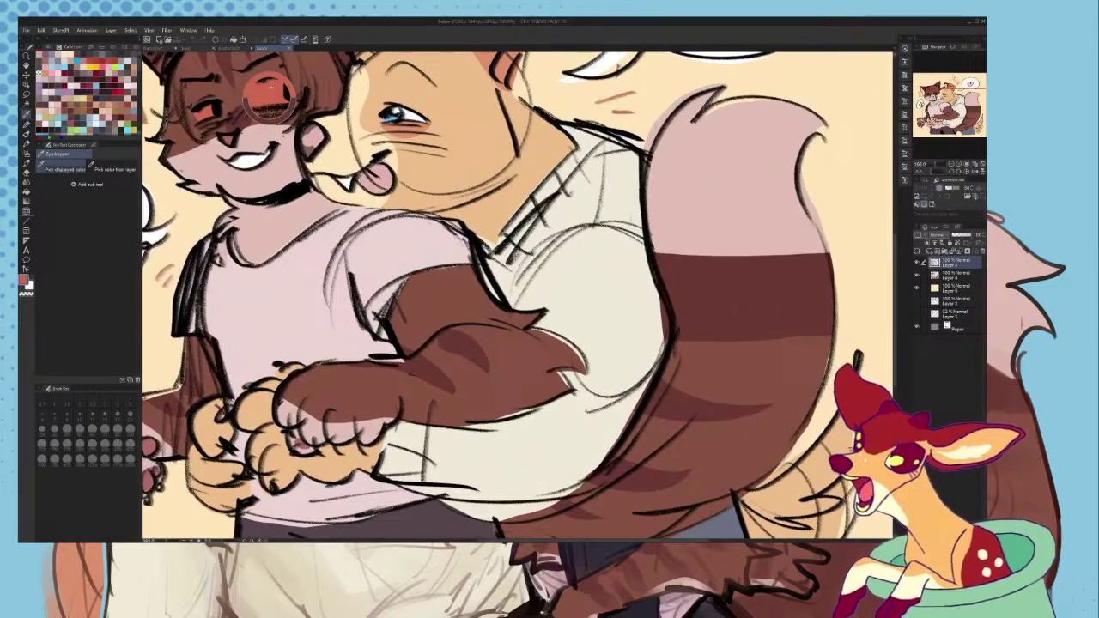
left_click(242, 39)
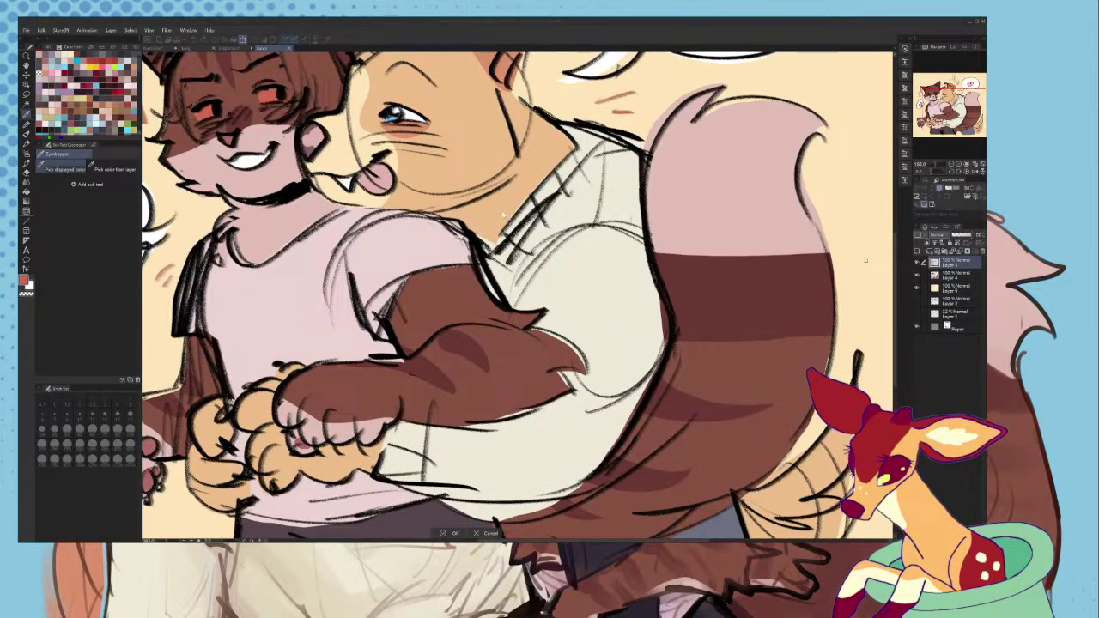
key("Escape")
left_click(233, 49)
- Colour the cat's eye nearer the tail red around the pupil with the G-pen and clean up its edges
key("p")
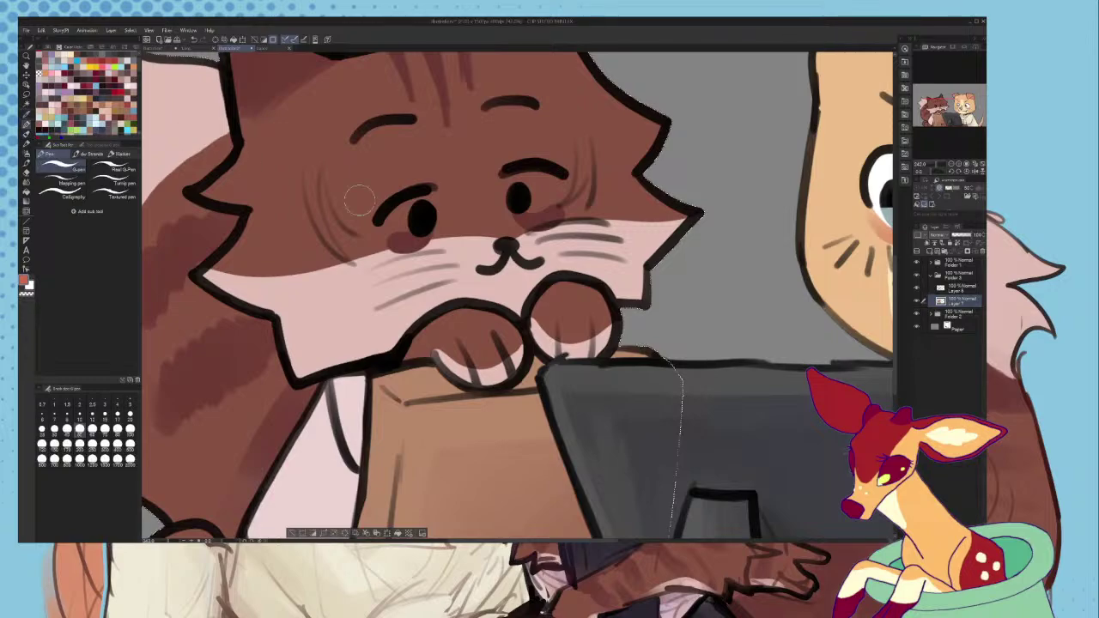
scroll(405, 216, "up", 2)
mouse_move(404, 213)
left_mouse_down()
mouse_move(431, 188)
mouse_move(400, 219)
mouse_move(378, 215)
mouse_move(435, 209)
left_mouse_up()
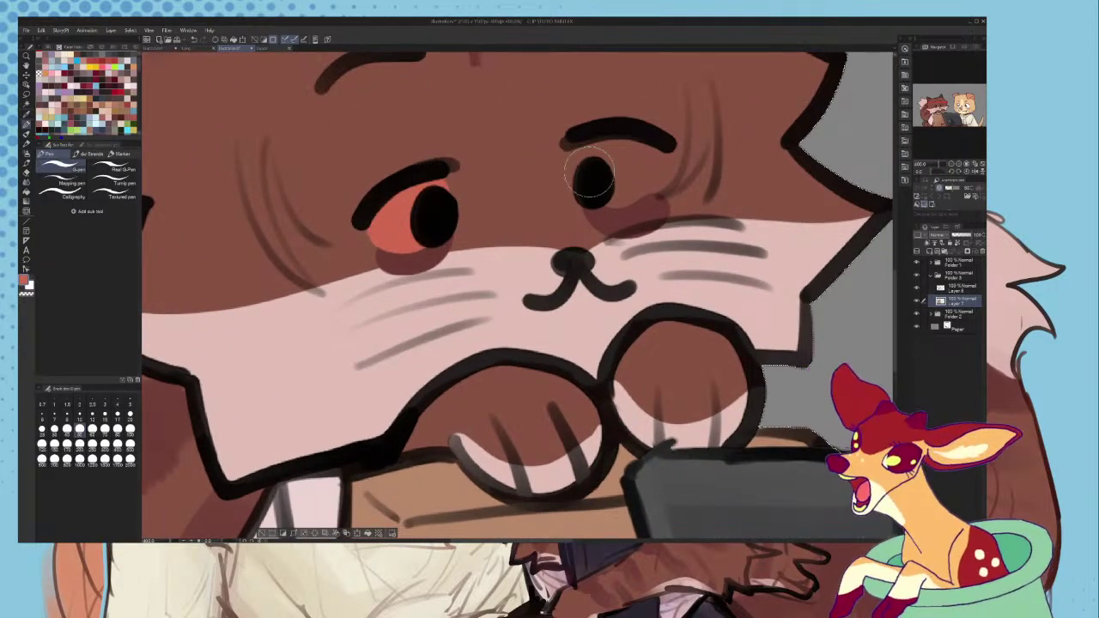
mouse_move(608, 150)
left_mouse_down()
mouse_move(606, 191)
mouse_move(646, 142)
mouse_move(605, 155)
mouse_move(596, 188)
mouse_move(634, 144)
left_mouse_up()
key("ctrl+z")
scroll(577, 185, "down", 5)
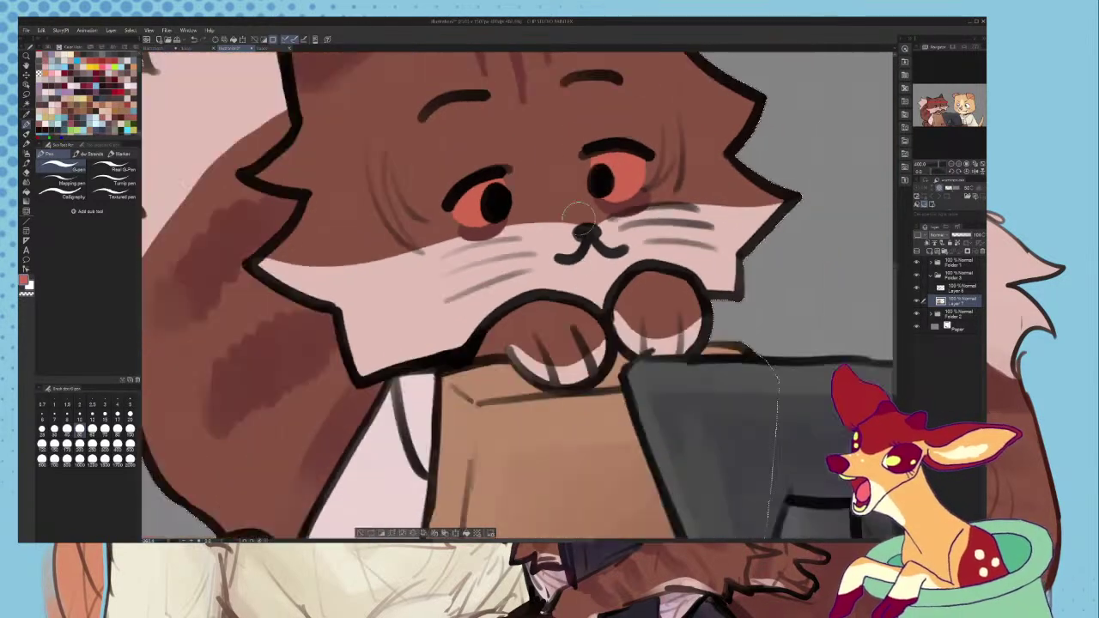
scroll(596, 202, "up", 3)
scroll(567, 202, "up", 3)
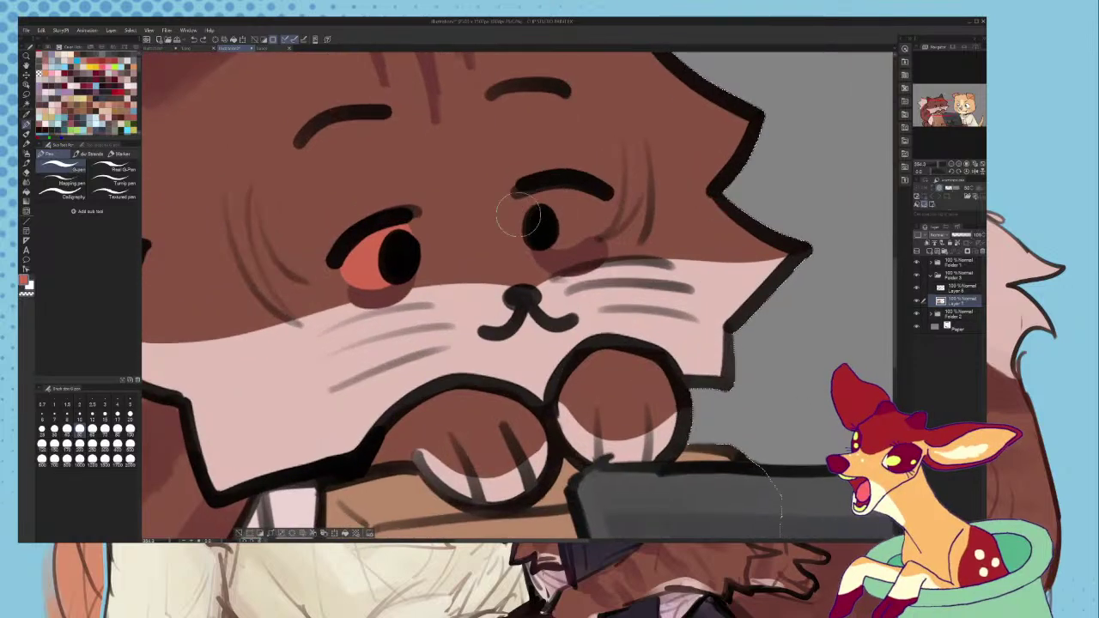
scroll(408, 264, "up", 2)
left_click_drag(412, 233, 414, 263)
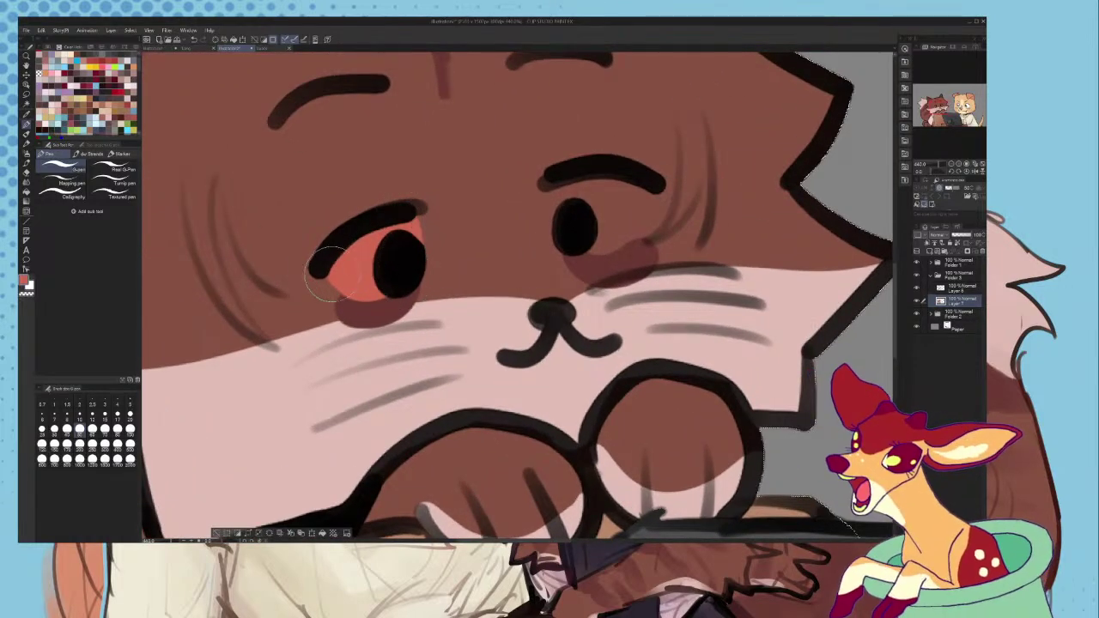
left_click_drag(330, 274, 393, 284)
- Fill the cat's other eye with the same red around the pupil, undoing and repainting the strokes that miss the shape
scroll(574, 227, "up", 2)
mouse_move(543, 193)
left_mouse_down()
mouse_move(559, 230)
mouse_move(545, 222)
mouse_move(639, 237)
mouse_move(550, 242)
left_mouse_up()
key("ctrl+z")
key("ctrl+z")
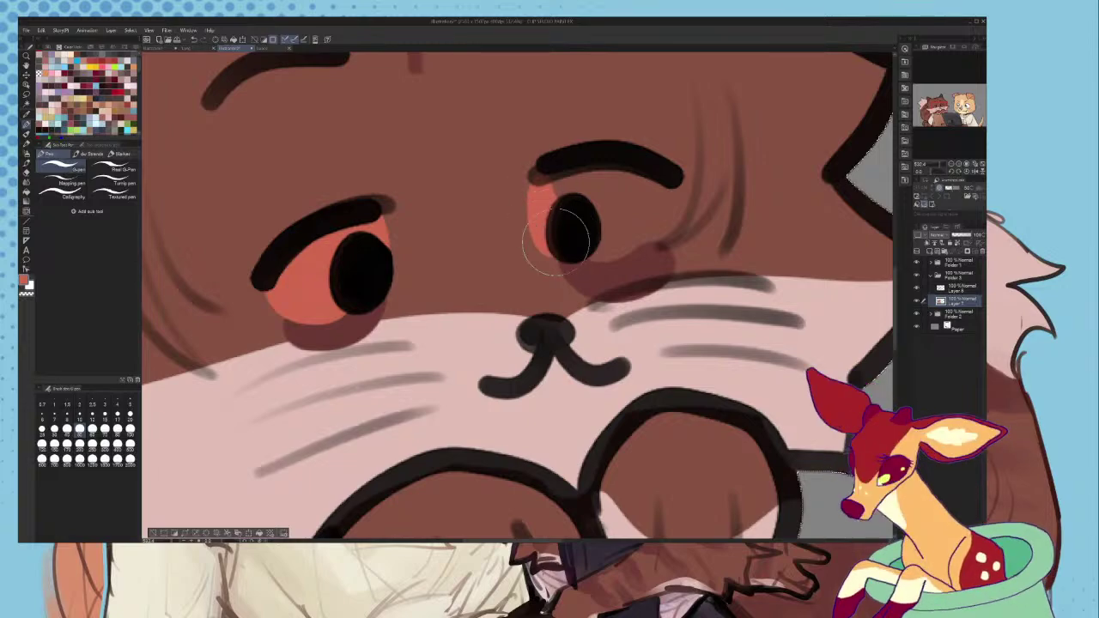
key("ctrl+z")
key("ctrl+z")
mouse_move(542, 187)
left_mouse_down()
mouse_move(549, 247)
mouse_move(633, 172)
mouse_move(584, 227)
left_mouse_up()
scroll(584, 254, "down", 3)
scroll(584, 254, "down", 2)
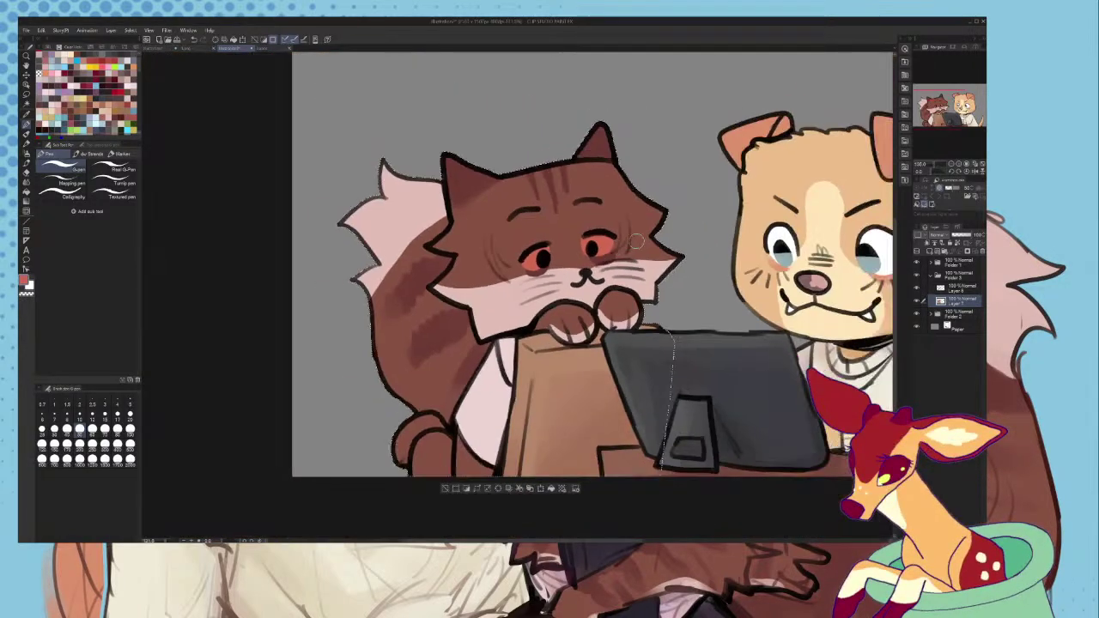
- Lasso the upper lid line of the eye farther from the tail on the line layer, shift and slightly rotate it, and deselect
scroll(779, 261, "up", 5)
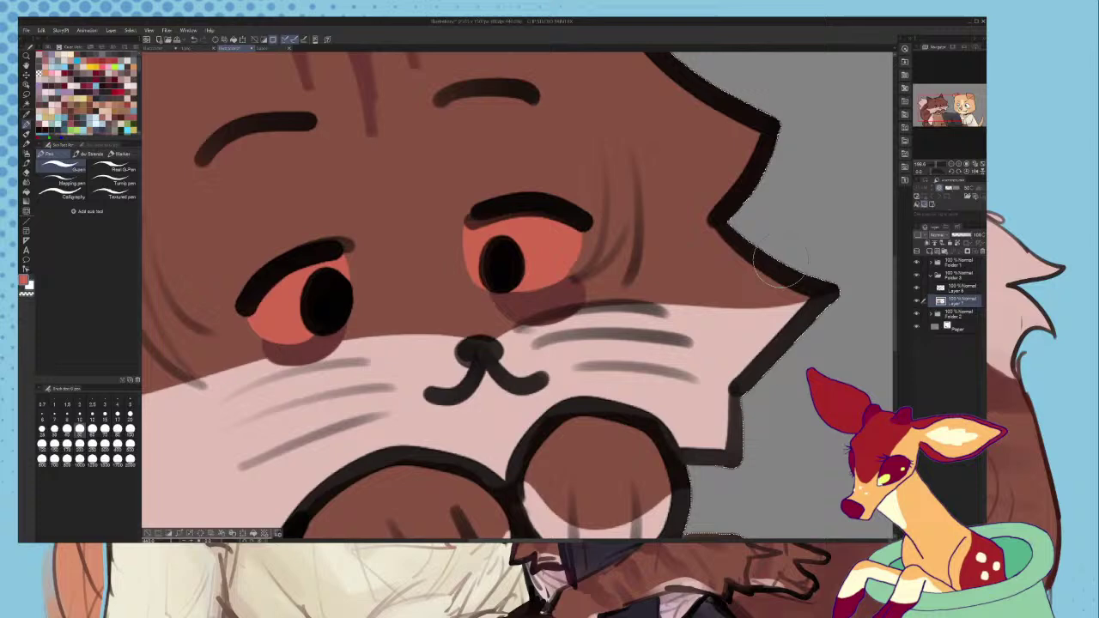
left_click(936, 290)
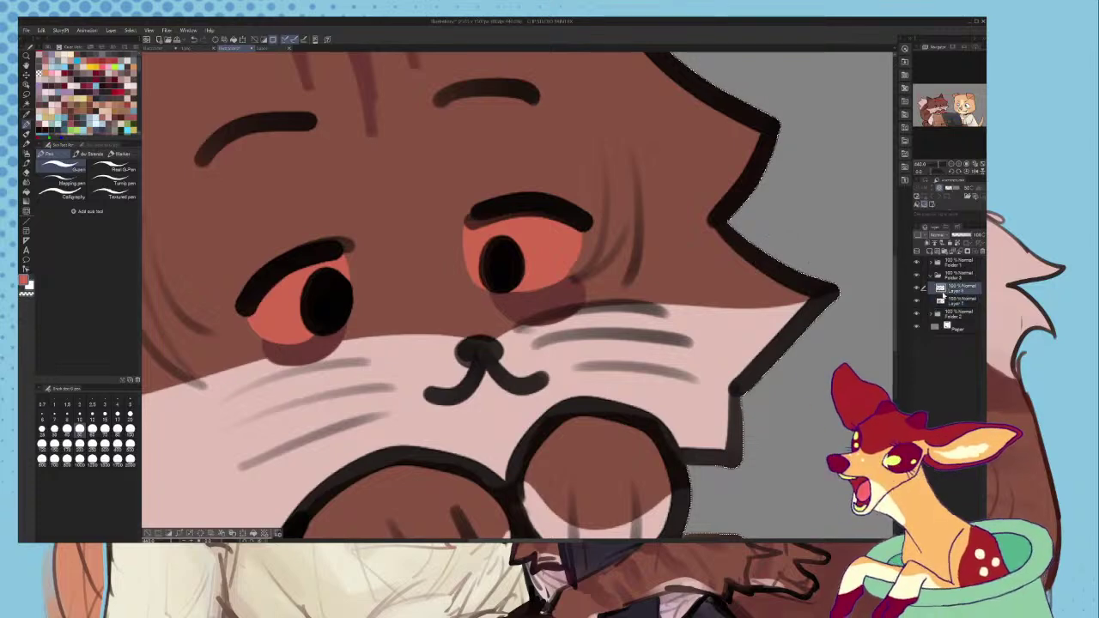
left_click(26, 95)
left_click_drag(471, 237, 515, 206)
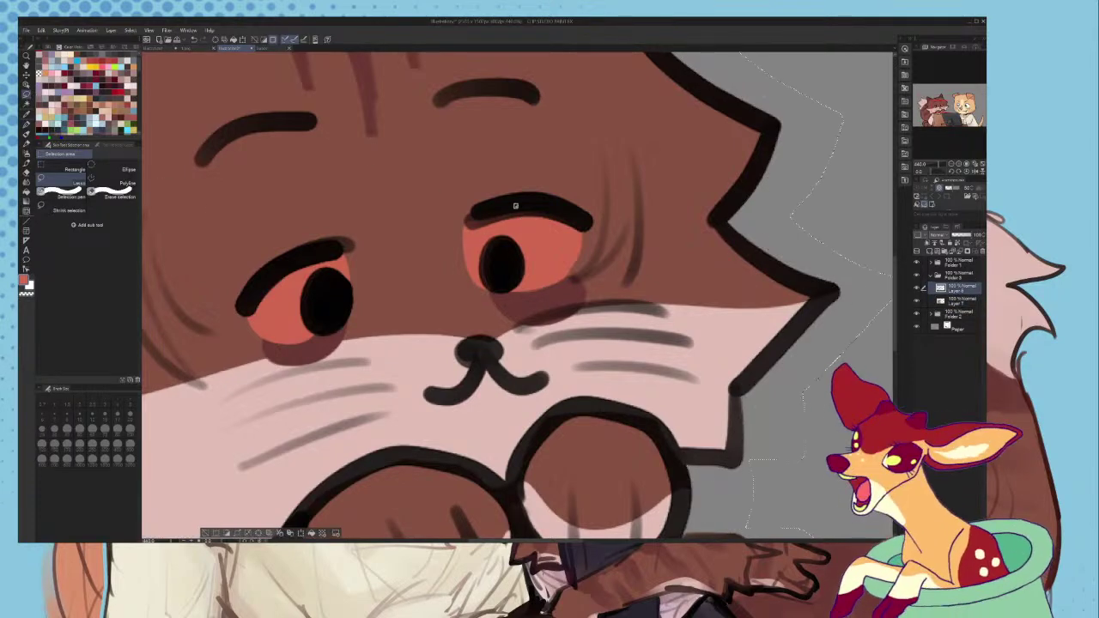
key("ctrl+z")
left_click(793, 177)
left_click_drag(471, 240, 514, 227)
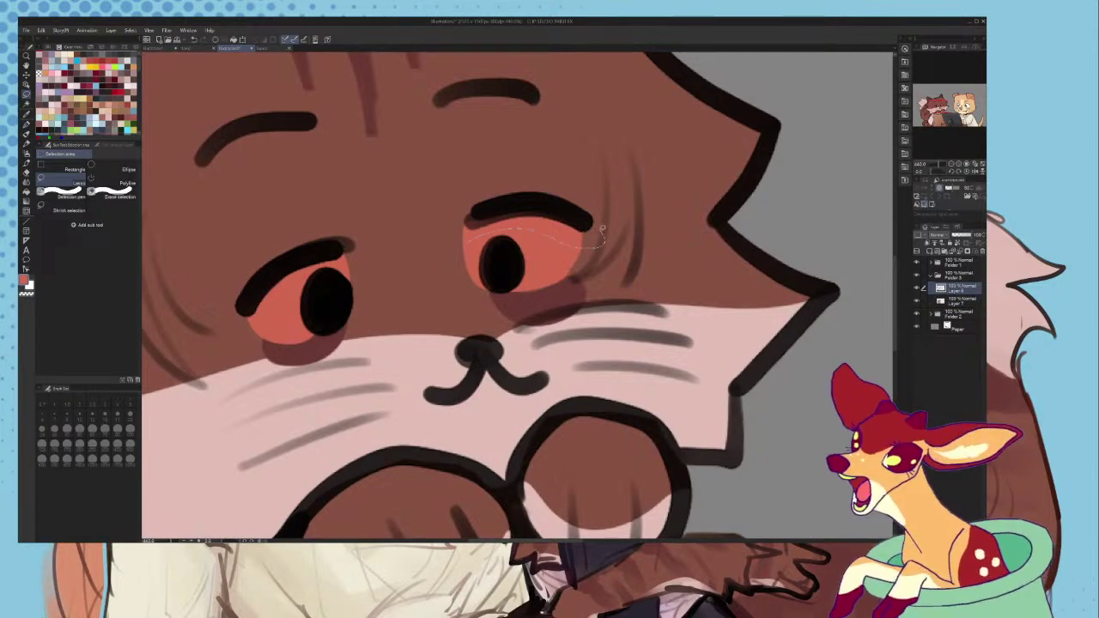
mouse_move(585, 184)
left_mouse_down()
mouse_move(593, 206)
mouse_move(521, 218)
left_mouse_up()
left_click(243, 41)
left_click_drag(600, 223, 597, 214)
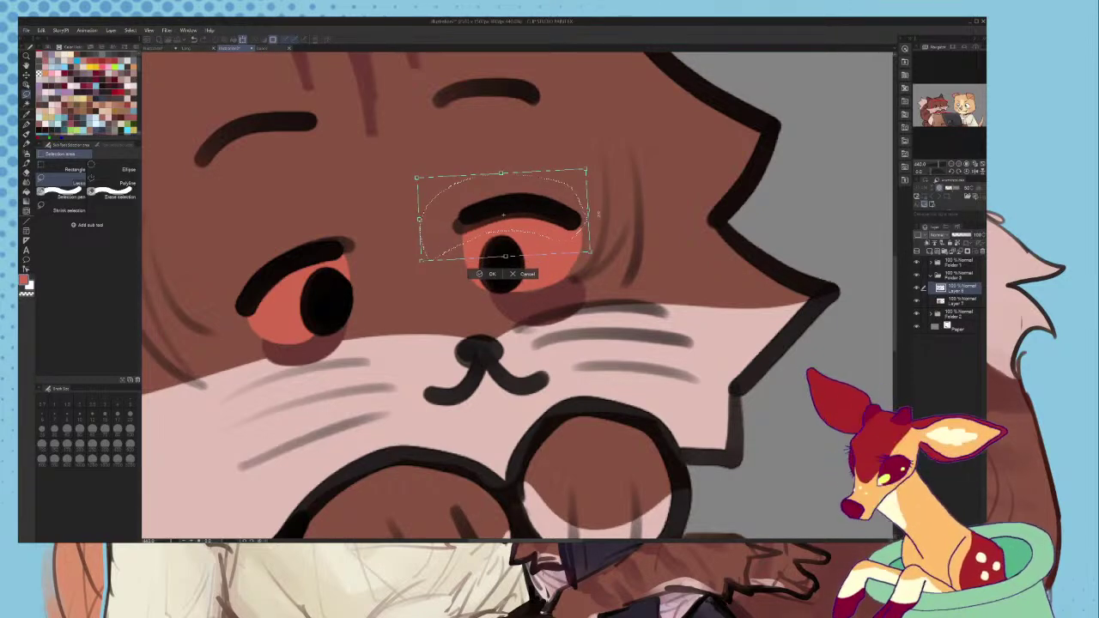
scroll(557, 232, "down", 3)
scroll(495, 273, "down", 3)
left_click(499, 281)
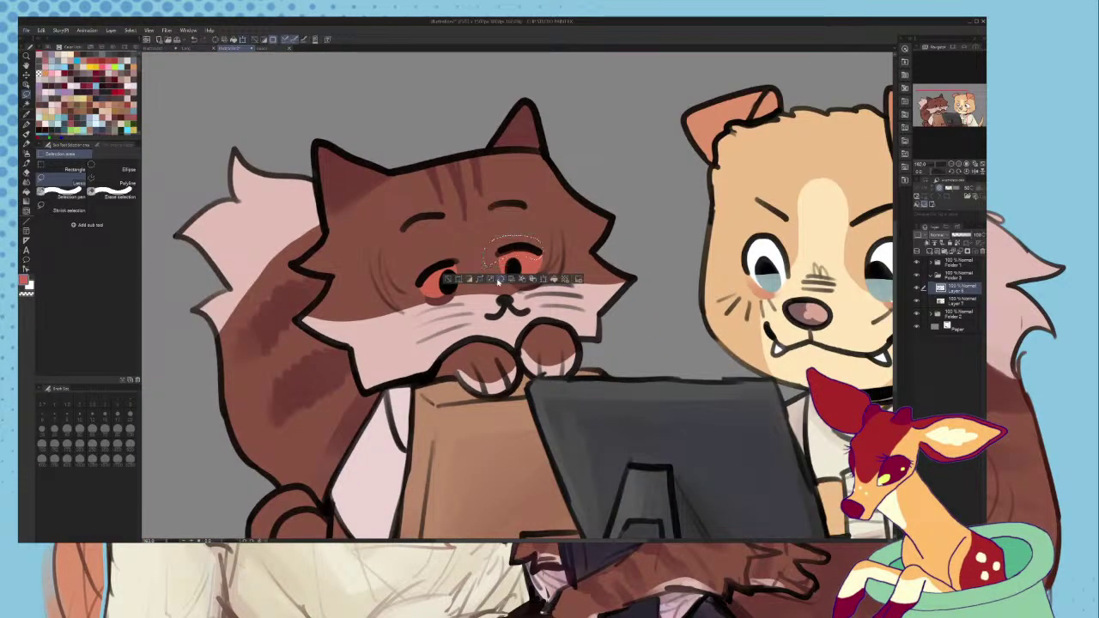
key("ctrl+d")
- Draw a thin black crease above each of the cat's upper lids with the Round mixing brush at a smaller size
scroll(501, 288, "down", 2)
scroll(441, 273, "up", 2)
left_click(52, 47)
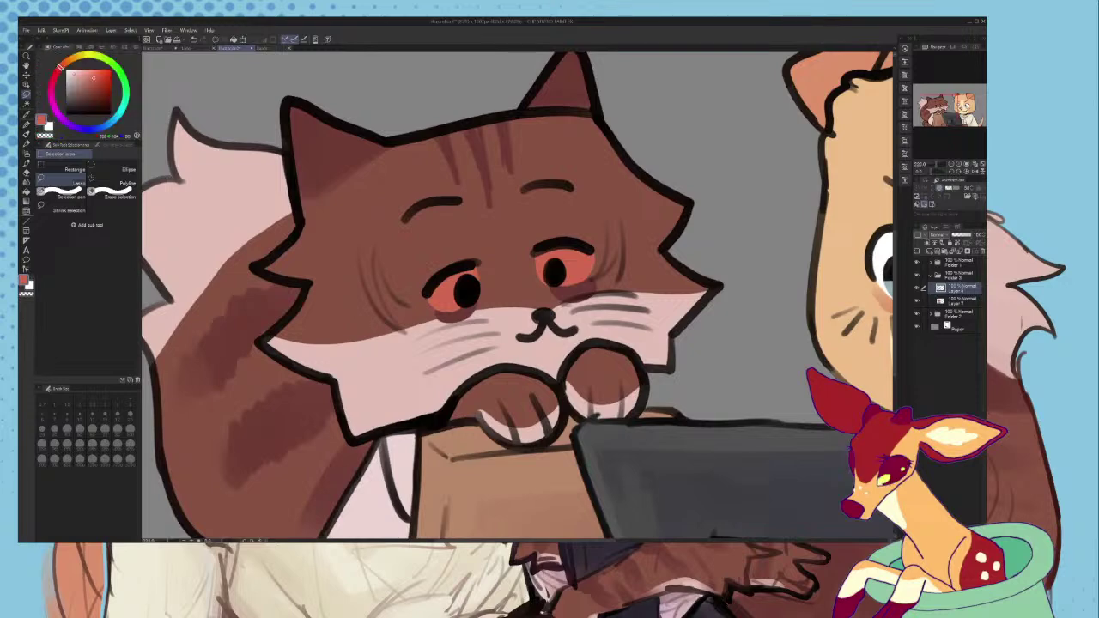
left_click(27, 129)
scroll(481, 258, "up", 2)
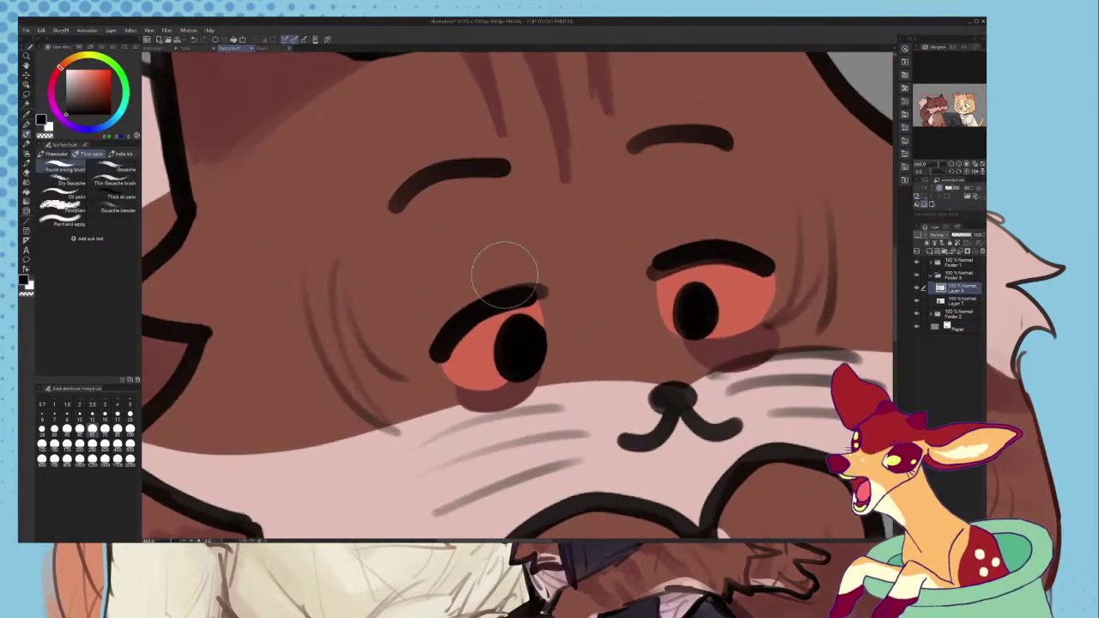
key("ctrl+z")
left_click(130, 416)
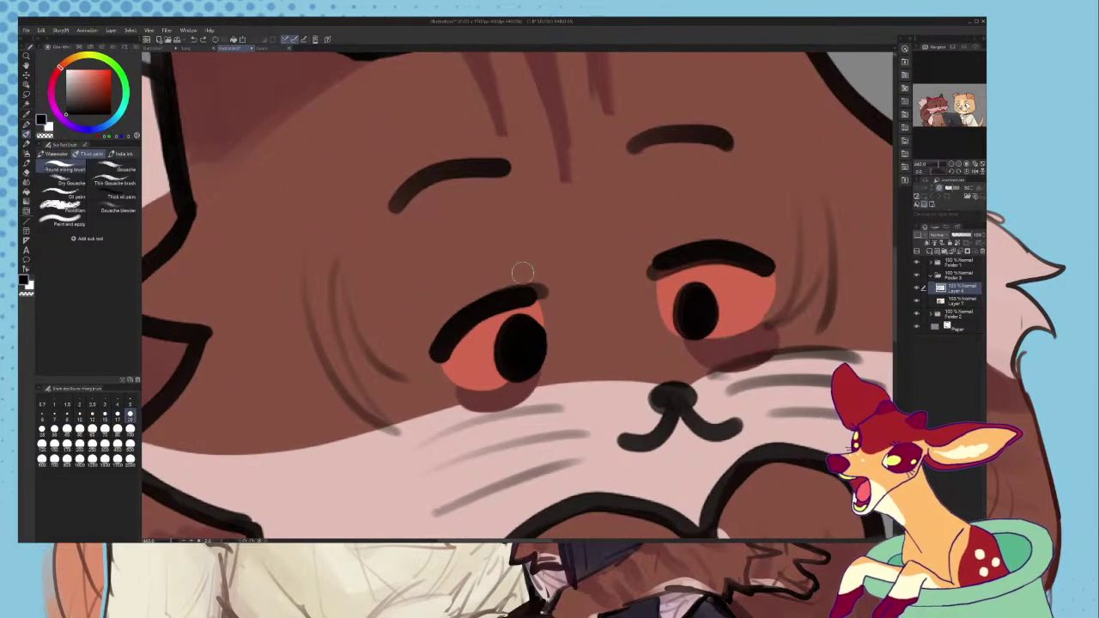
left_click_drag(660, 251, 726, 229)
key("ctrl+z")
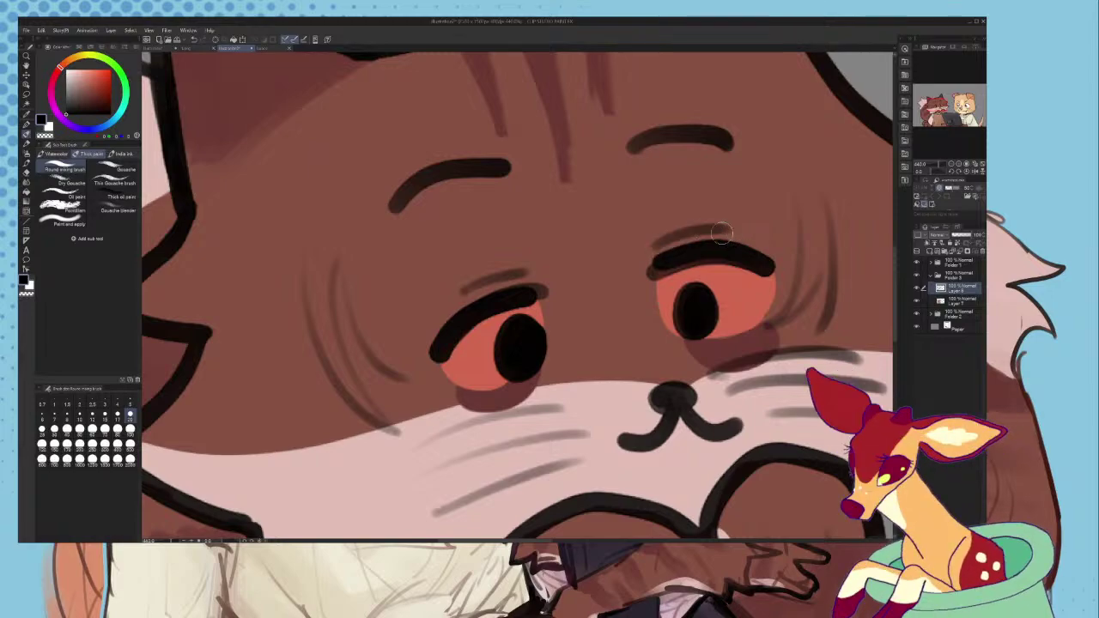
- Add a short eyelash stroke above each of the cat's upper lids
scroll(737, 227, "down", 1)
scroll(666, 249, "down", 1)
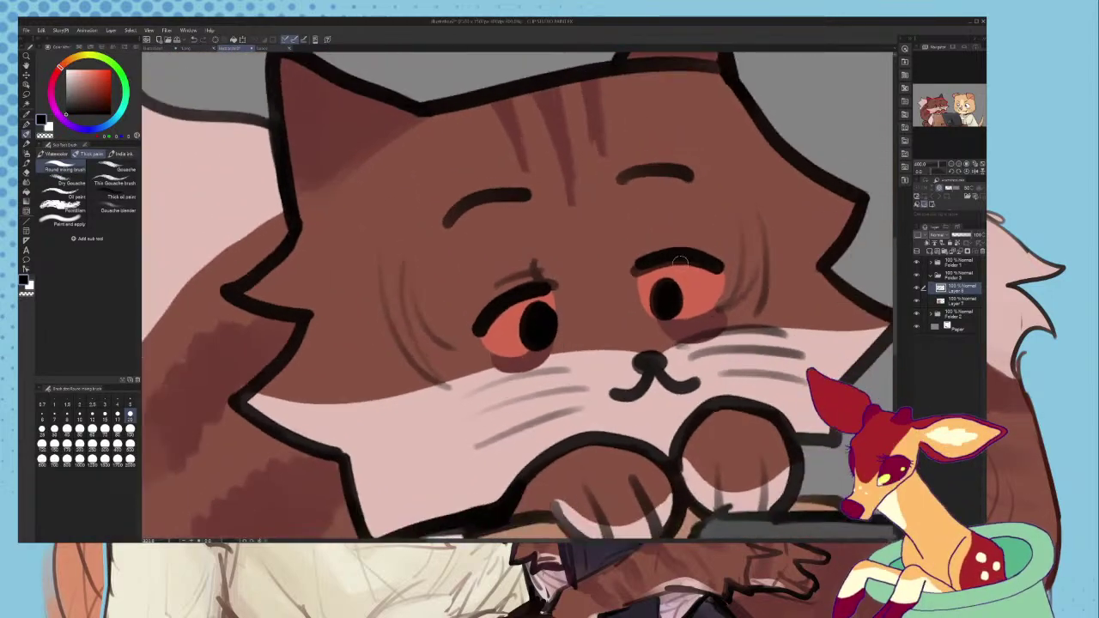
scroll(661, 247, "up", 1)
scroll(645, 240, "down", 1)
scroll(646, 240, "down", 3)
scroll(670, 253, "up", 1)
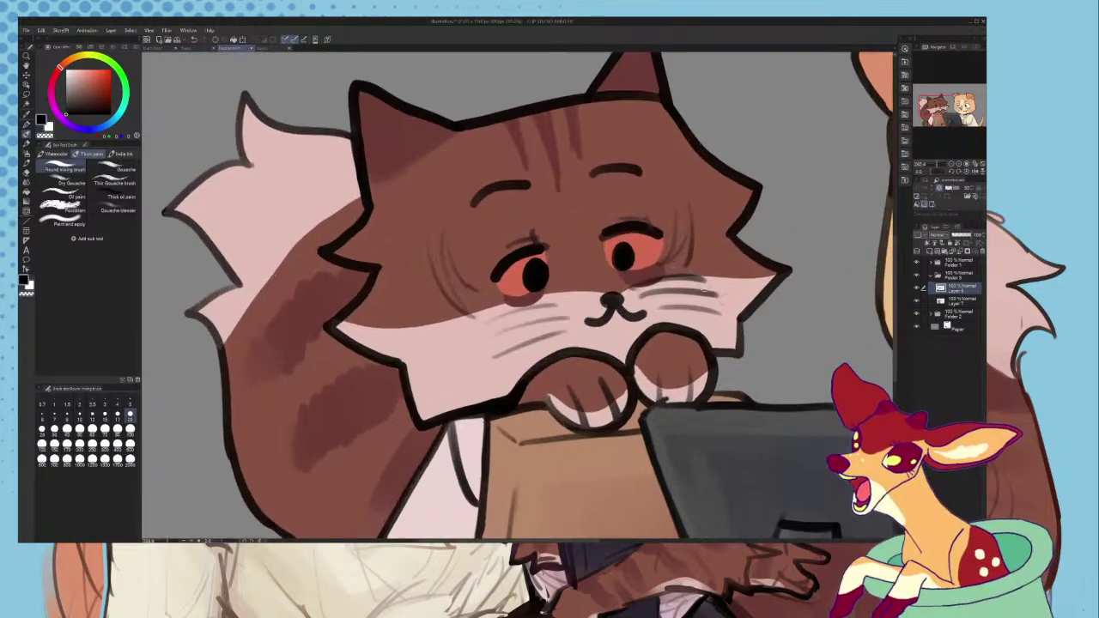
scroll(692, 266, "down", 1)
scroll(532, 305, "down", 4)
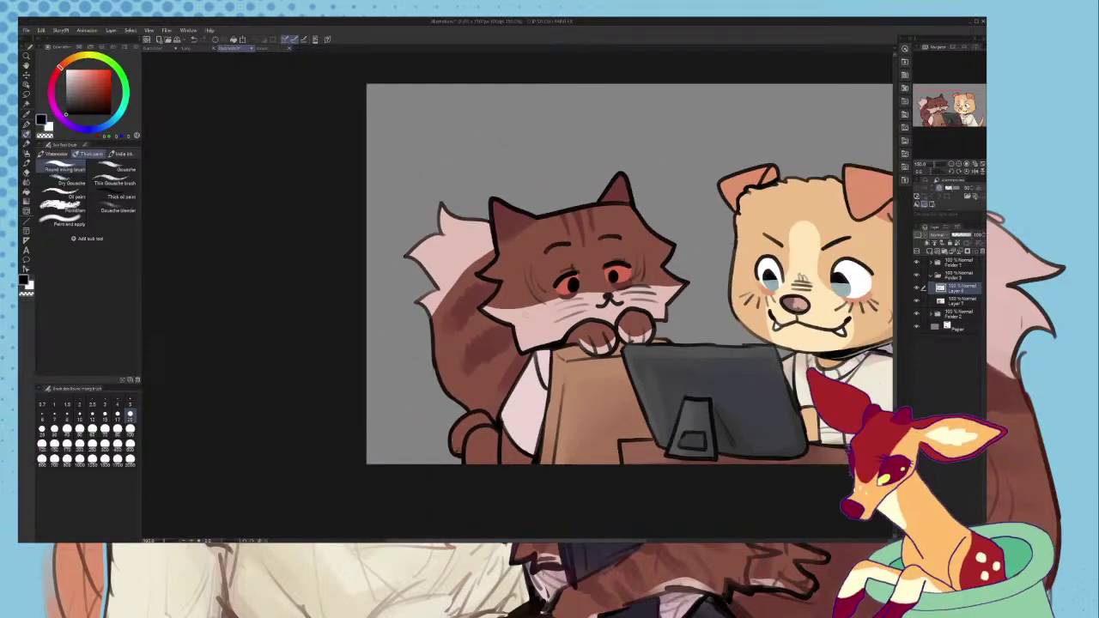
- Erase the pupil of the eye farther from the tail and repaint it as a smaller solid black oval
scroll(529, 266, "up", 5)
scroll(515, 297, "up", 3)
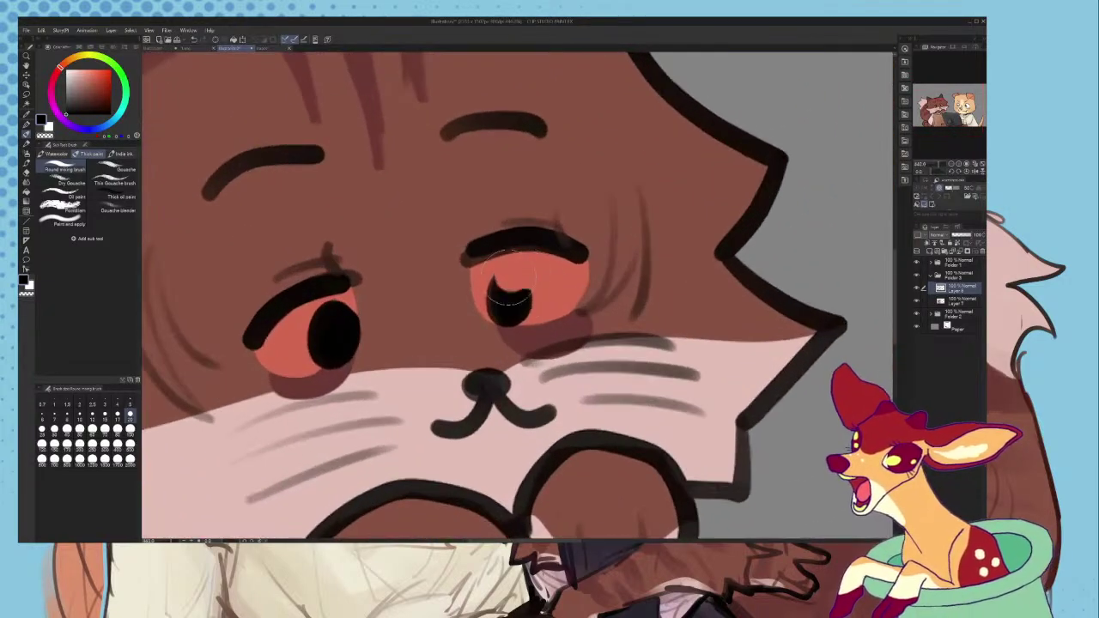
key("ctrl+z")
left_click_drag(537, 284, 527, 278)
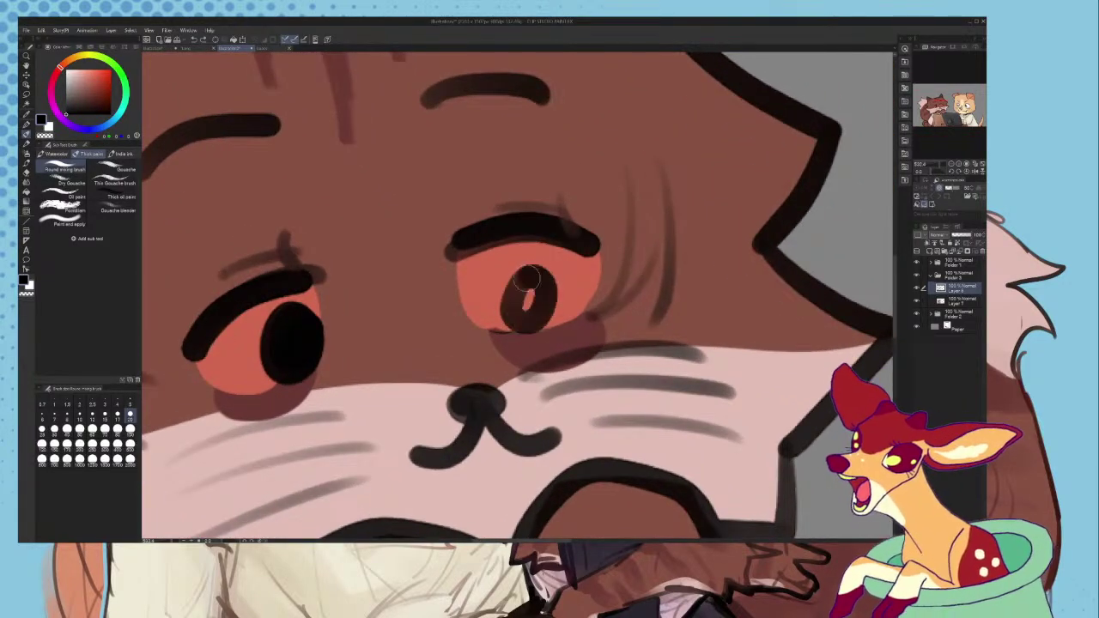
scroll(502, 344, "down", 3)
scroll(496, 307, "up", 3)
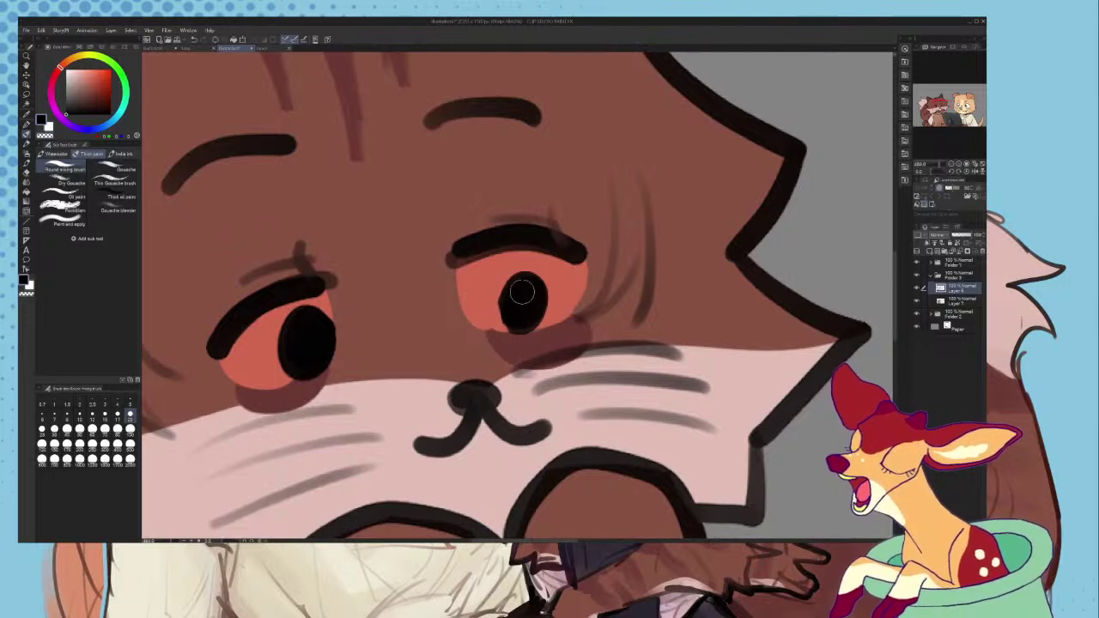
scroll(522, 293, "down", 2)
scroll(520, 293, "down", 1)
scroll(518, 295, "up", 3)
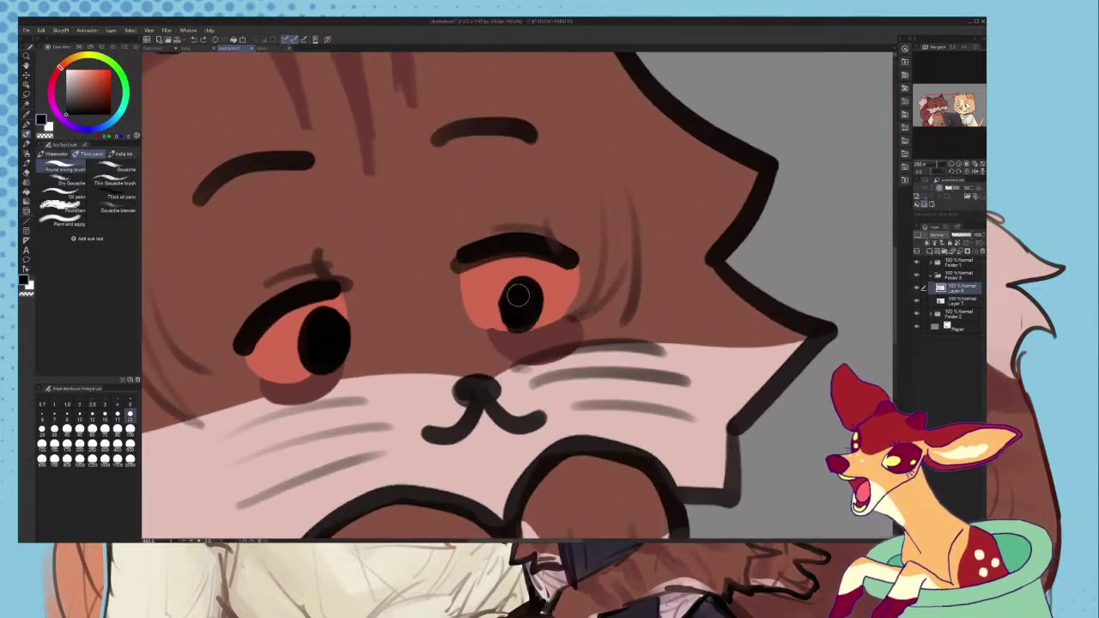
scroll(518, 295, "up", 2)
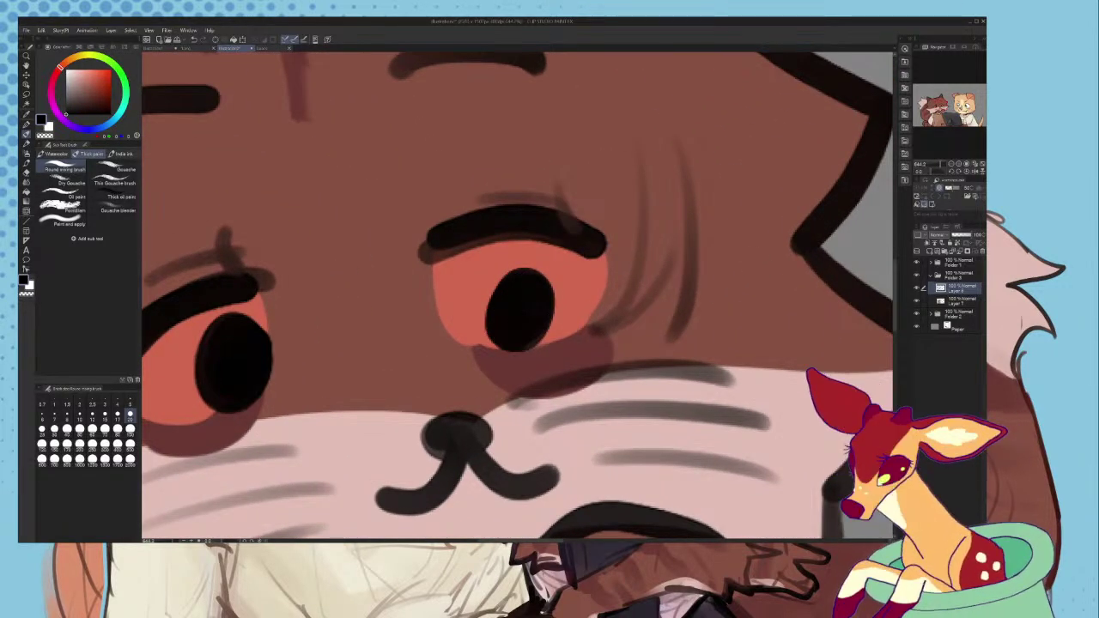
- Try to extend the iris edge of the eye farther from the tail on the colour layer, using its sampled orange-red
left_click(964, 302)
left_click(27, 114)
left_click(464, 288)
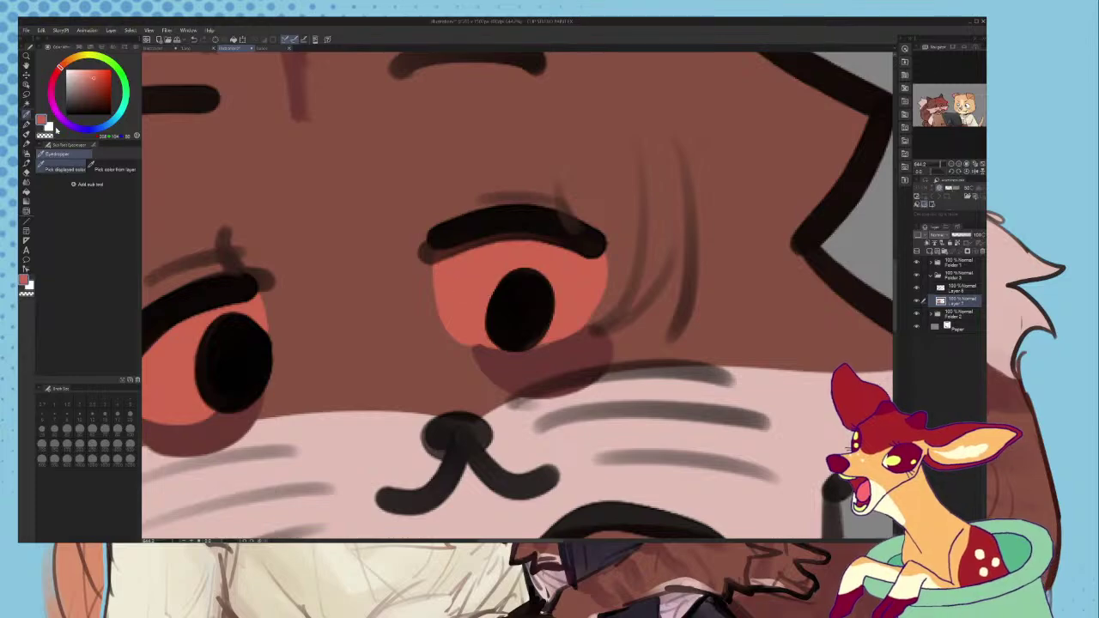
left_click(27, 123)
mouse_move(458, 279)
left_mouse_down()
mouse_move(443, 306)
mouse_move(518, 336)
left_mouse_up()
key("ctrl+z")
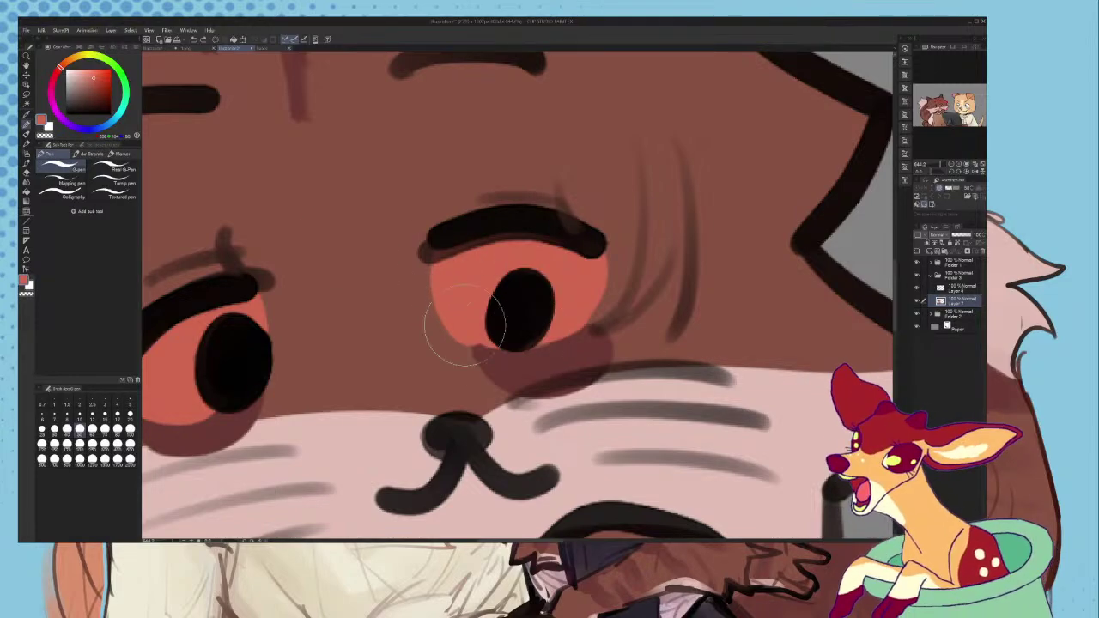
- Trim the nose-side edge of the iris in the eye farther from the tail using the face's sampled brown
scroll(470, 266, "down", 8)
scroll(500, 239, "up", 4)
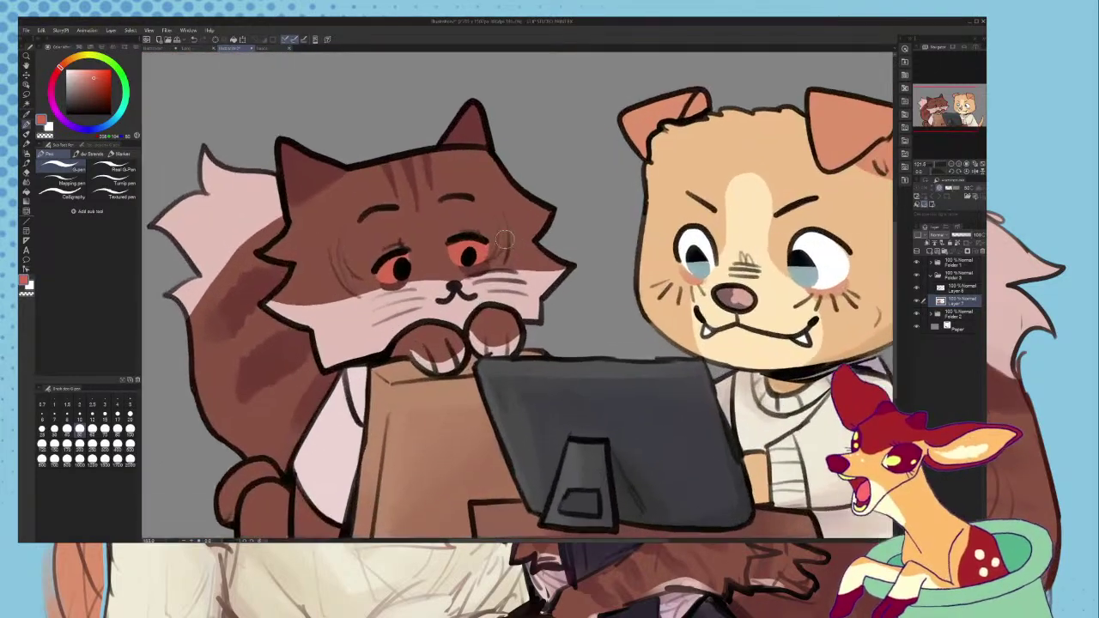
scroll(494, 239, "up", 2)
left_click(26, 114)
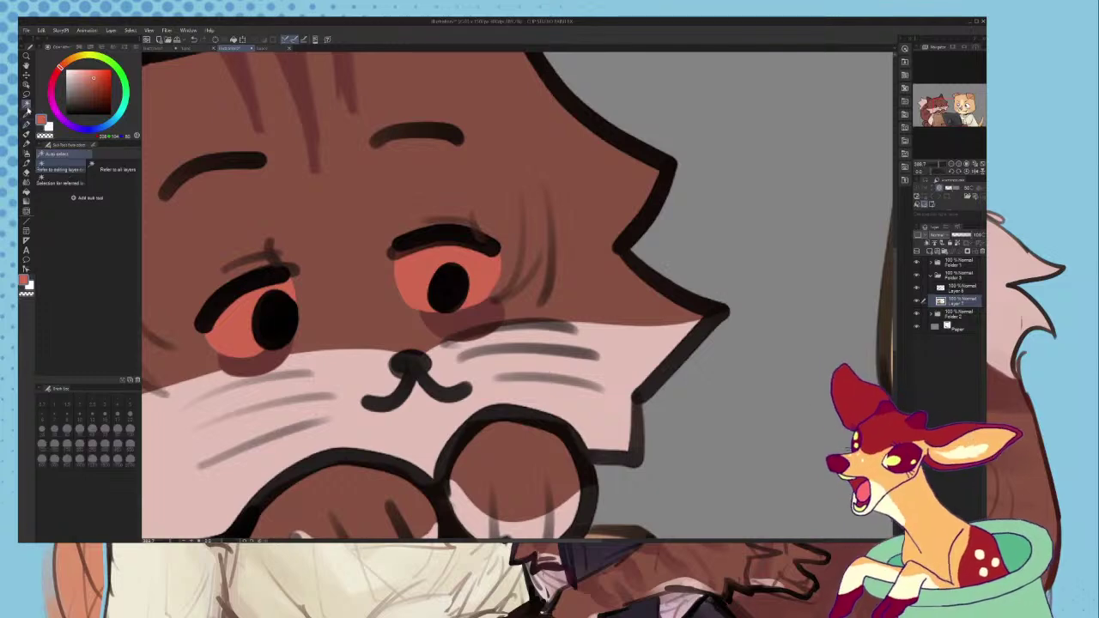
left_click(353, 270)
scroll(370, 239, "up", 2)
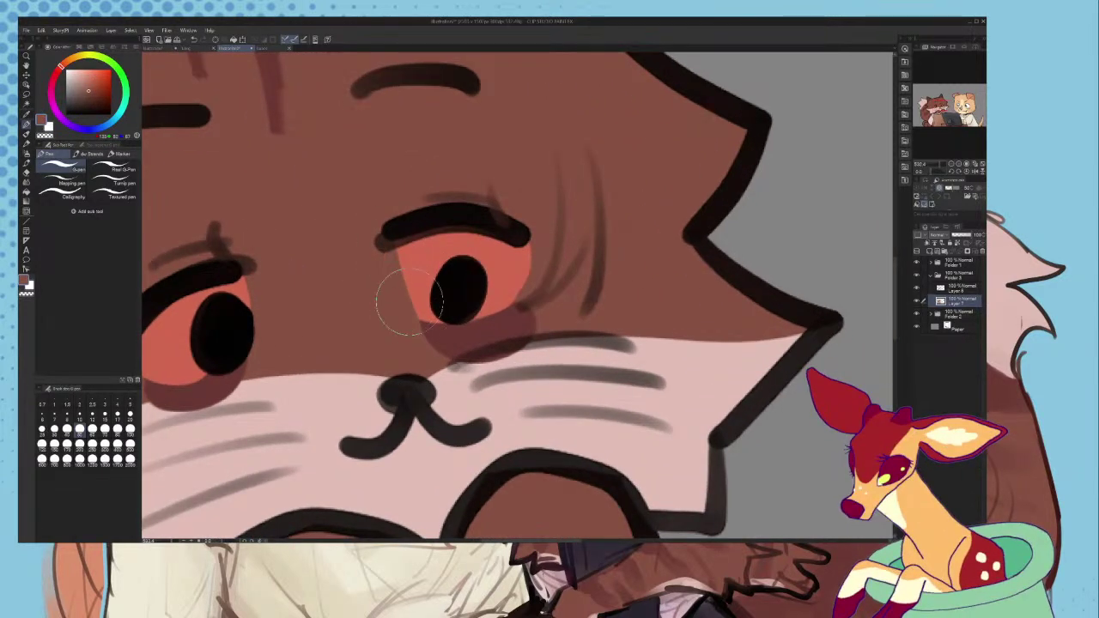
scroll(392, 295, "down", 1)
left_click_drag(397, 219, 415, 329)
scroll(722, 314, "down", 2)
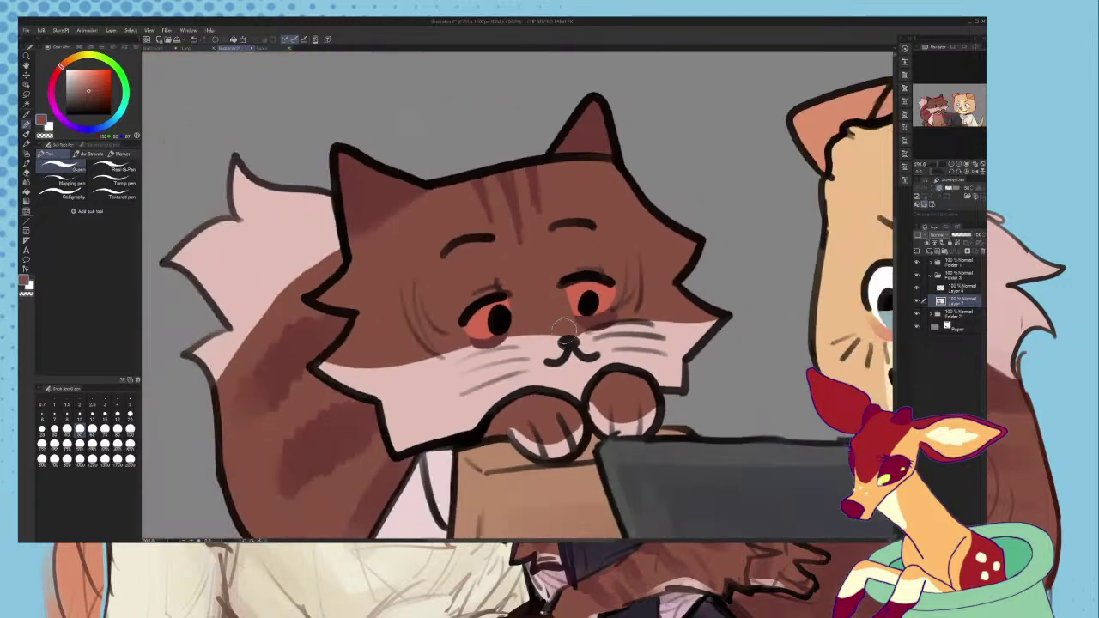
scroll(738, 323, "up", 1)
- Lasso the upper lid of the eye farther from the tail on the line layer, lower it slightly, and deselect
left_click(956, 289)
left_click(895, 189)
scroll(636, 249, "up", 1)
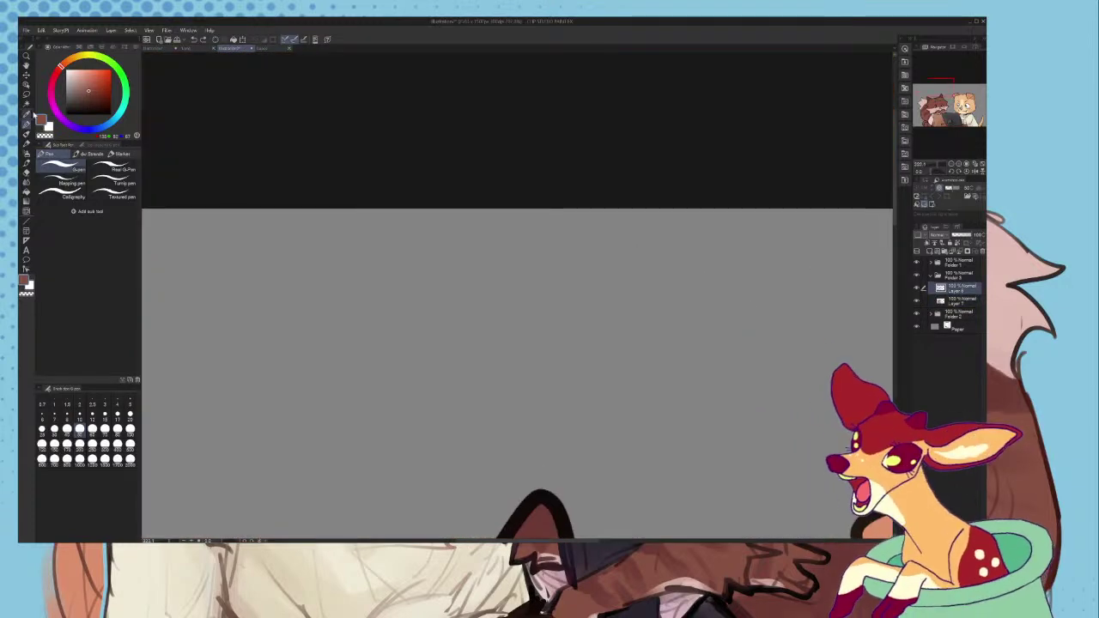
left_click(26, 104)
left_click(27, 94)
scroll(481, 220, "down", 1)
scroll(481, 221, "down", 5)
scroll(475, 379, "up", 5)
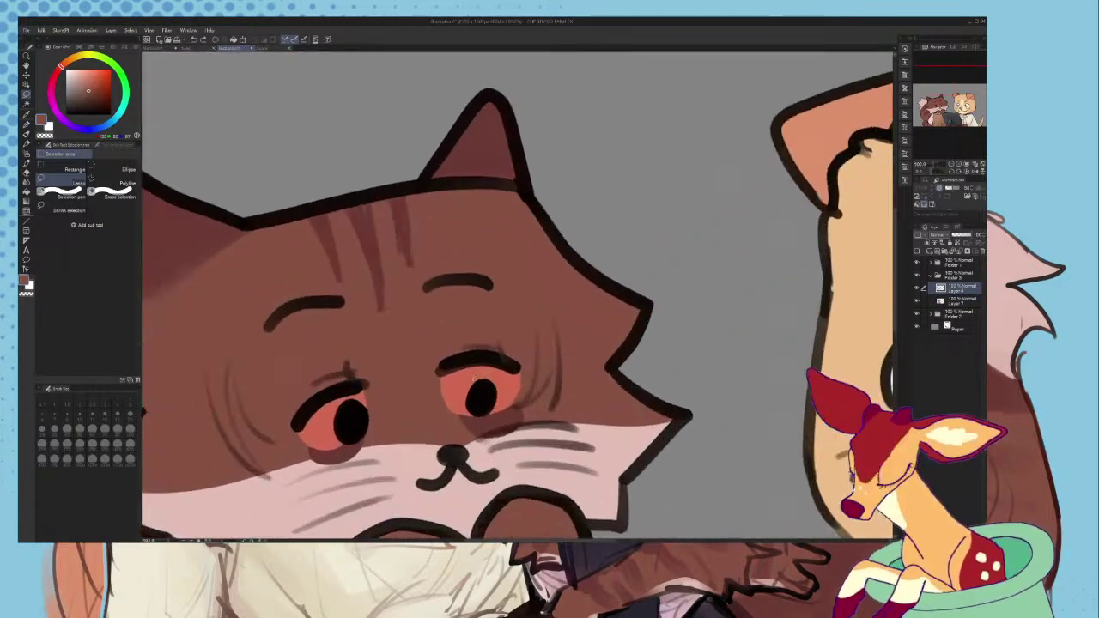
left_click_drag(529, 368, 399, 382)
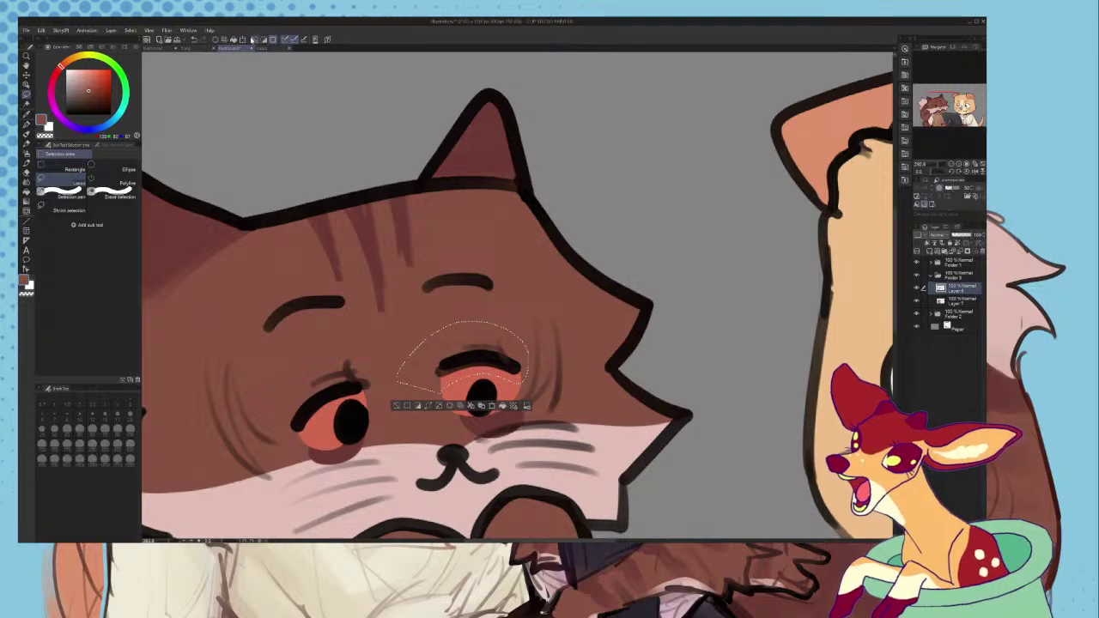
scroll(427, 266, "up", 1)
key("ctrl+t")
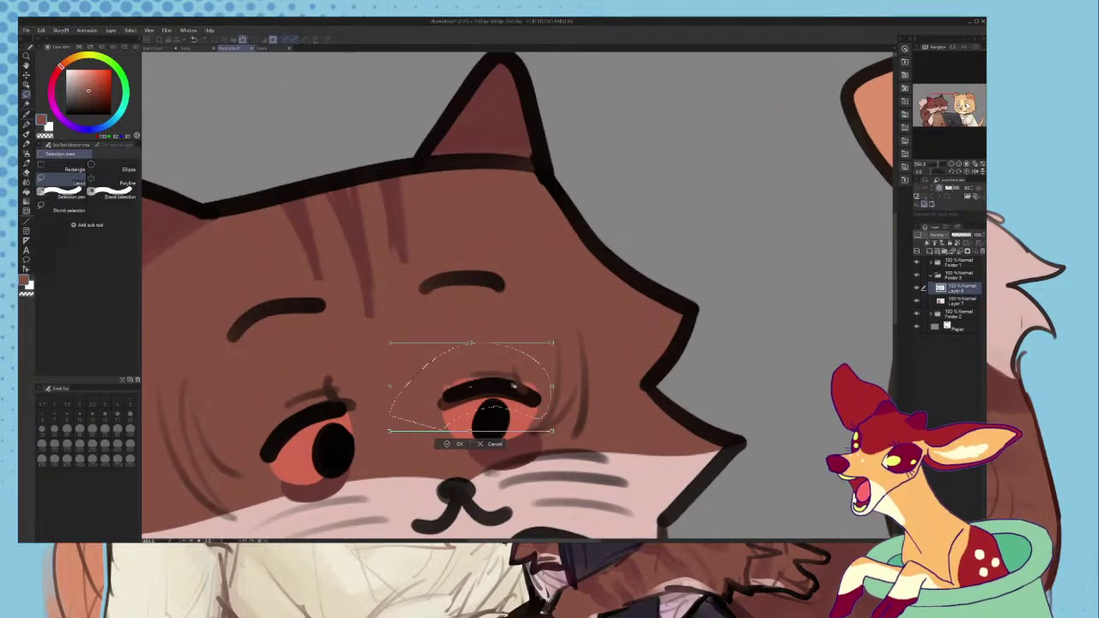
scroll(515, 369, "down", 2)
scroll(477, 417, "up", 1)
left_click(472, 407)
key("ctrl+d")
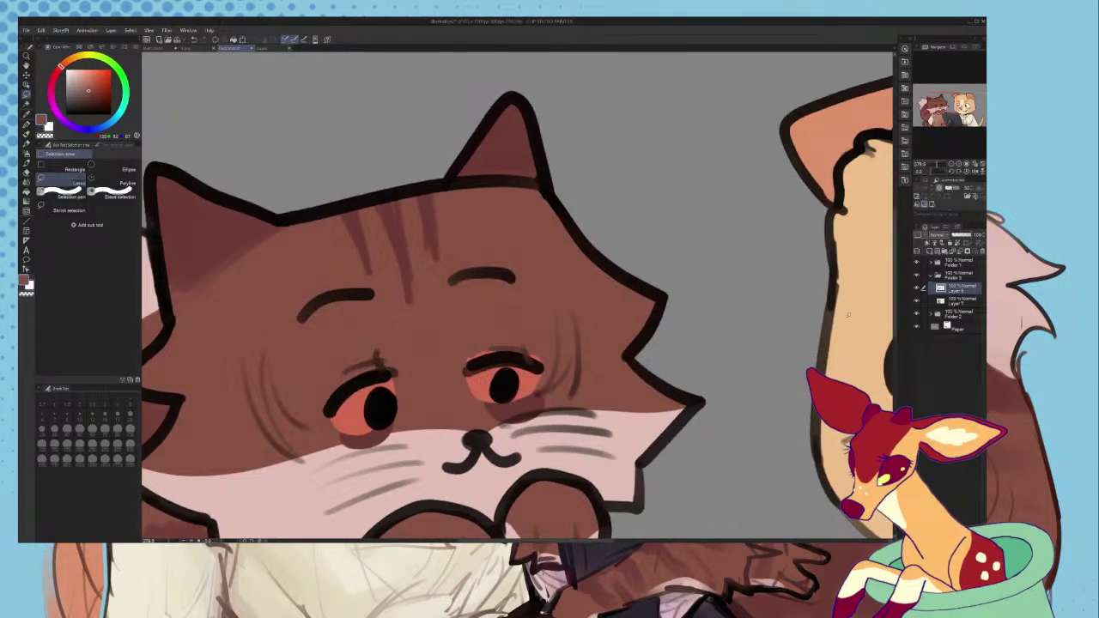
- Paint over the iris colour showing above the lid of the eye farther from the tail with the face's brown
left_click(945, 303)
left_click(26, 115)
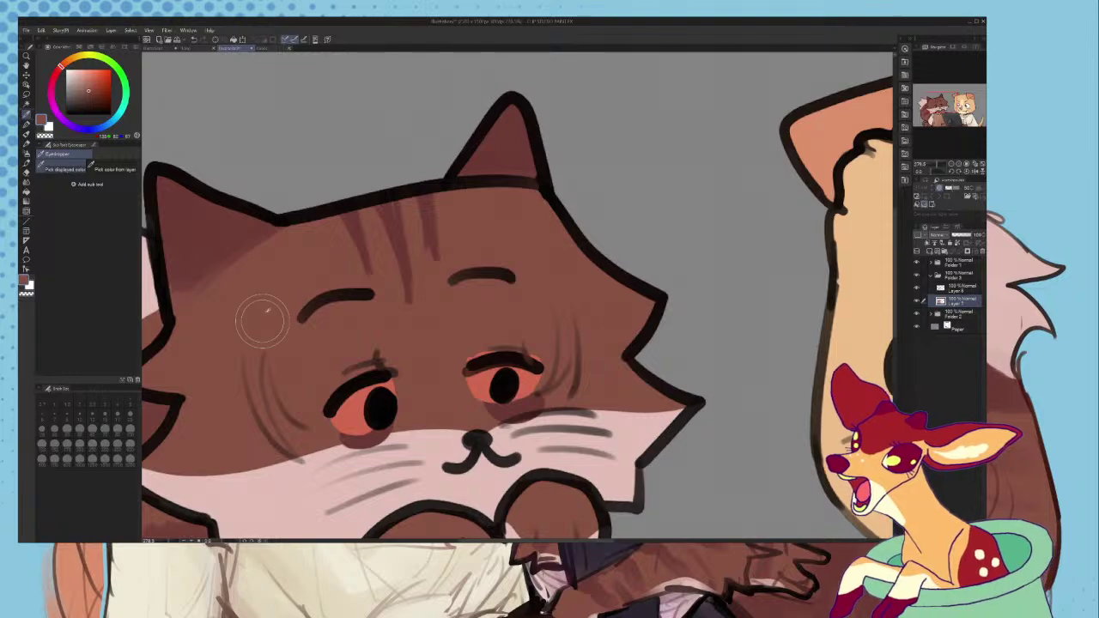
left_click(27, 125)
scroll(486, 329, "up", 2)
scroll(547, 304, "down", 5)
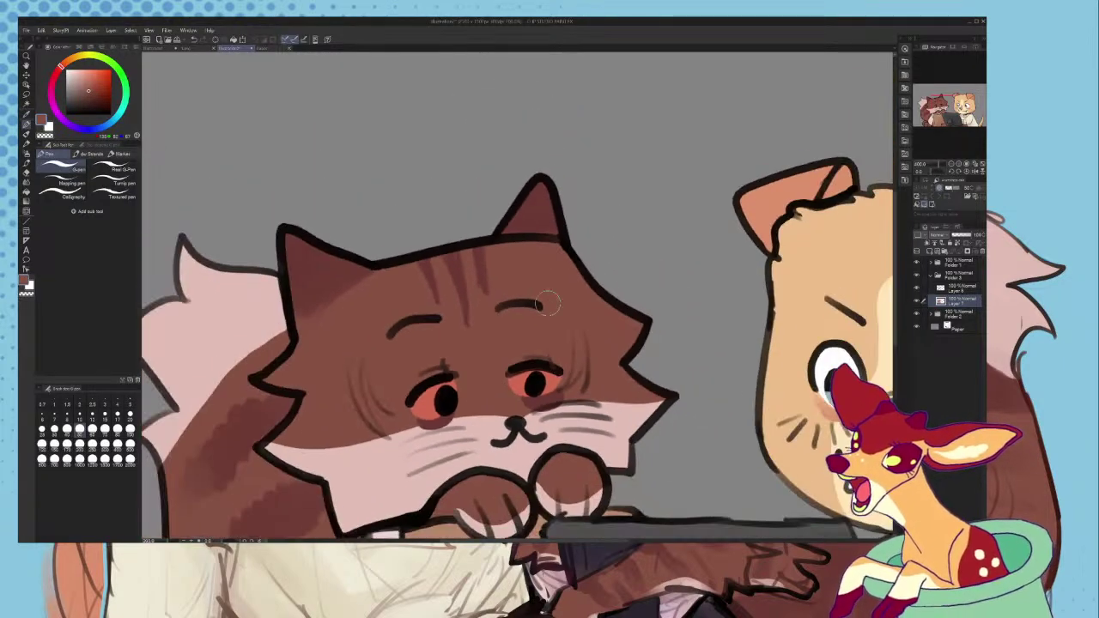
scroll(519, 295, "up", 5)
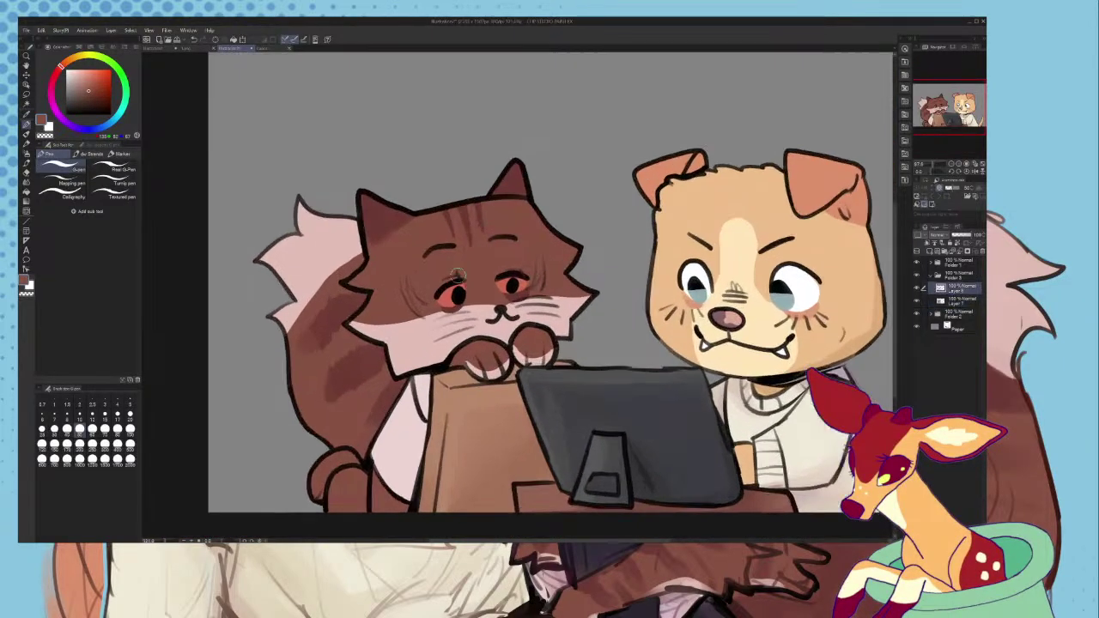
- Erase the pupil of the eye farther from the tail and repaint it in solid black on the line layer
scroll(549, 292, "up", 2)
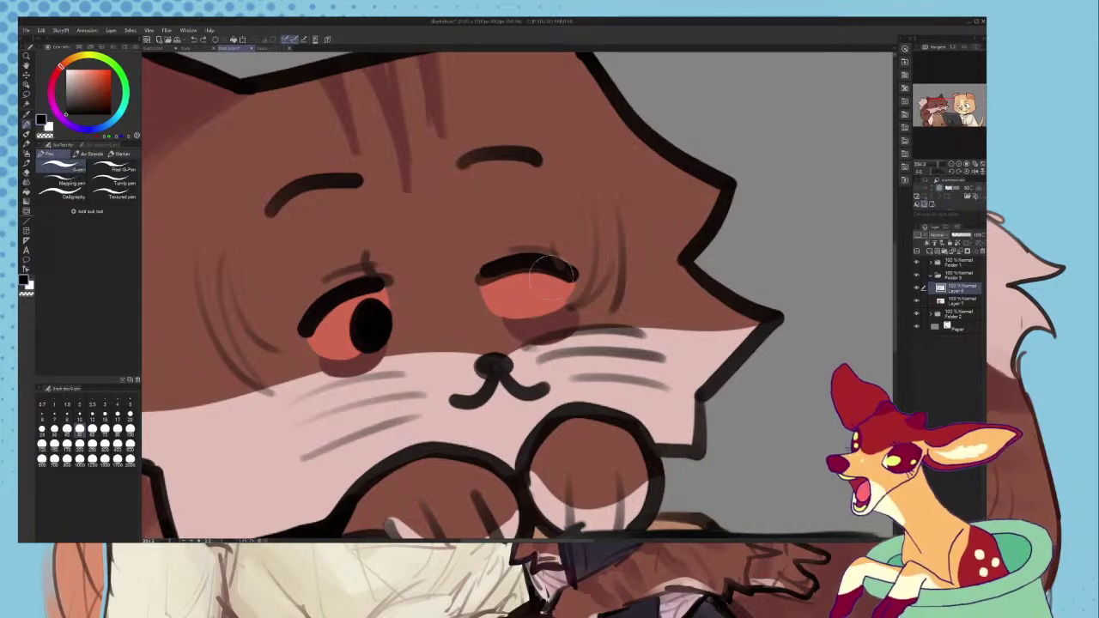
left_click(541, 298)
scroll(542, 298, "down", 4)
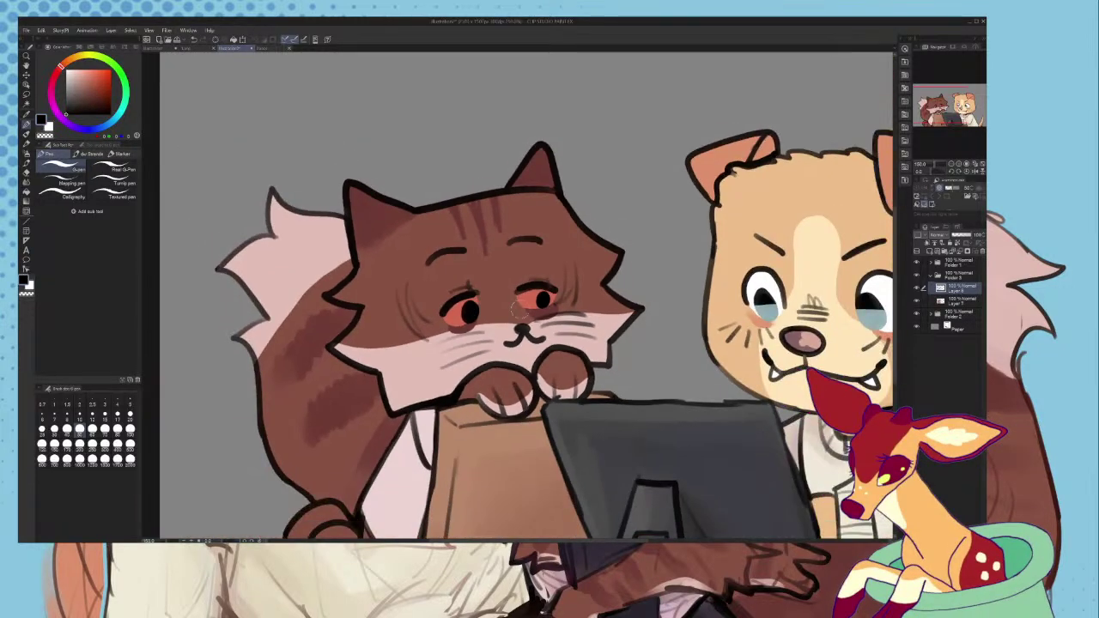
key("ctrl+d")
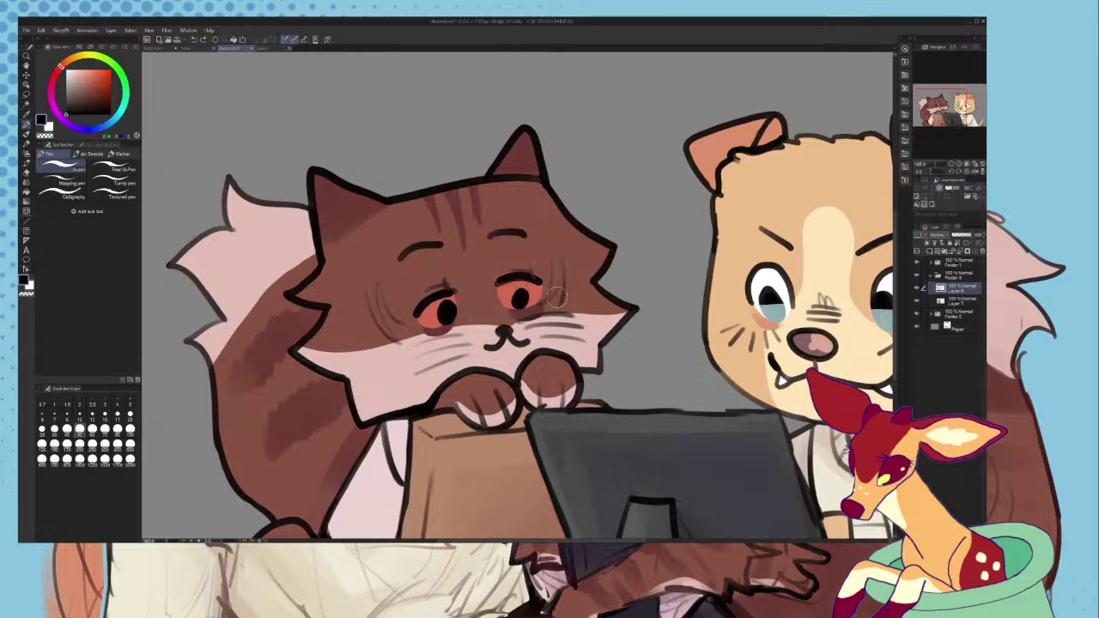
left_click(25, 84)
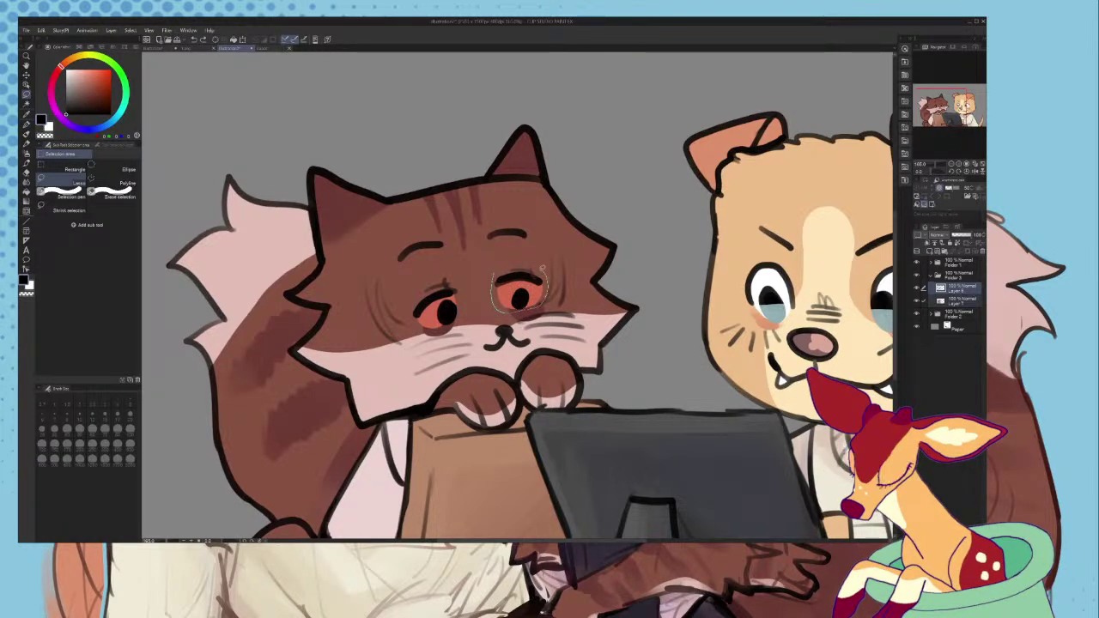
left_click_drag(542, 268, 500, 272)
key("ctrl+d")
- Trim the outer edge of the iris in the eye farther from the tail with the face's brown on the colour layer
left_click(958, 301)
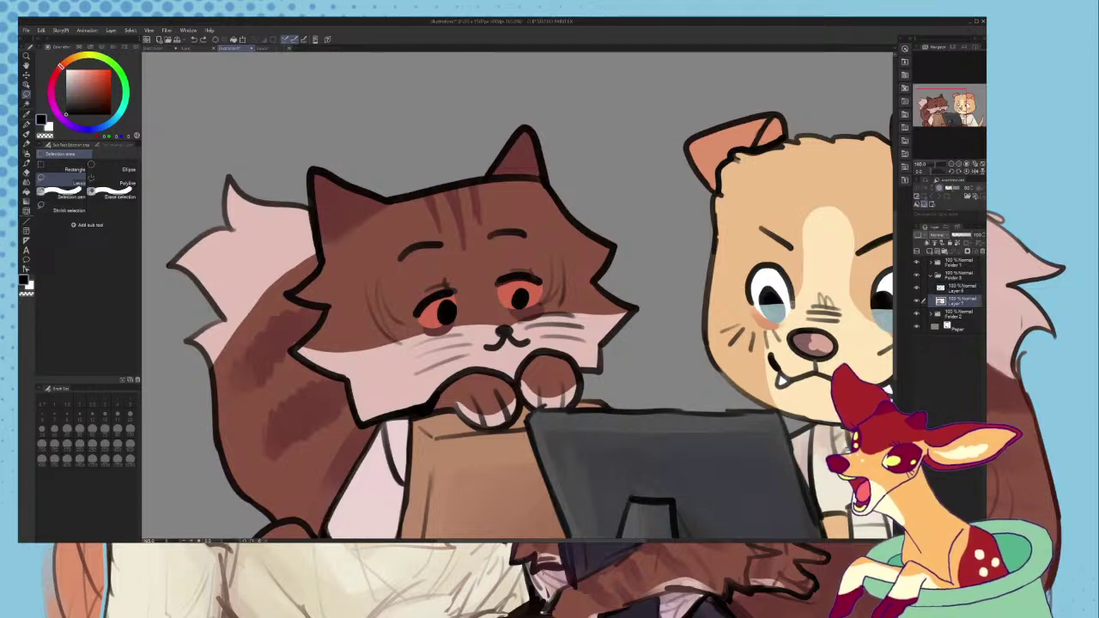
left_click(26, 114)
scroll(537, 301, "up", 8)
left_click(522, 211)
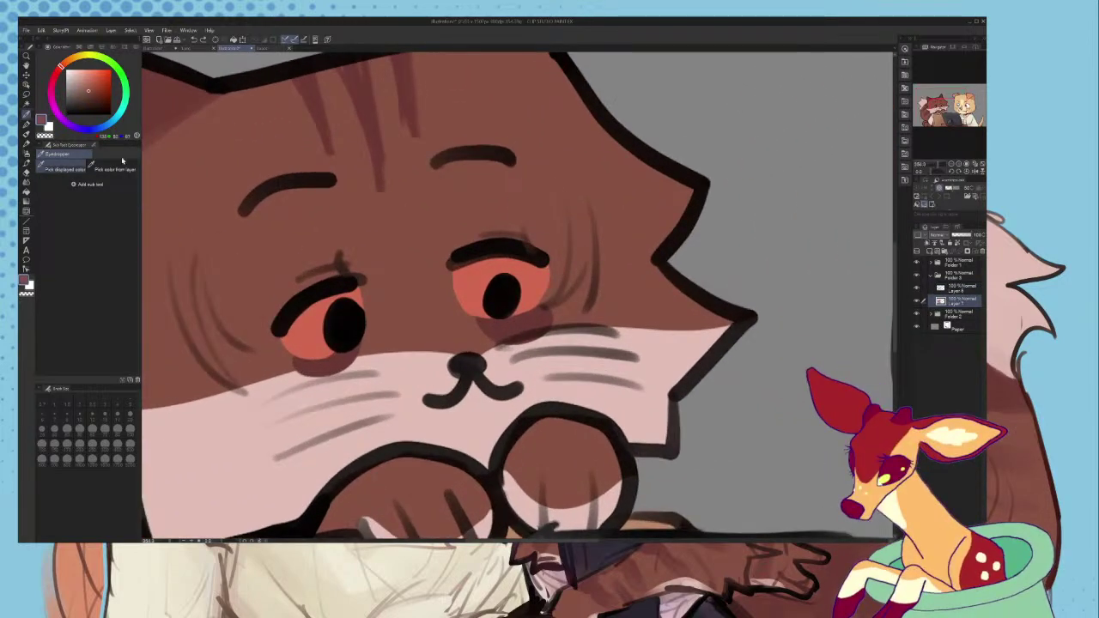
key("p")
key("ctrl+minus")
key("ctrl+minus")
key("ctrl+minus")
key("ctrl+minus")
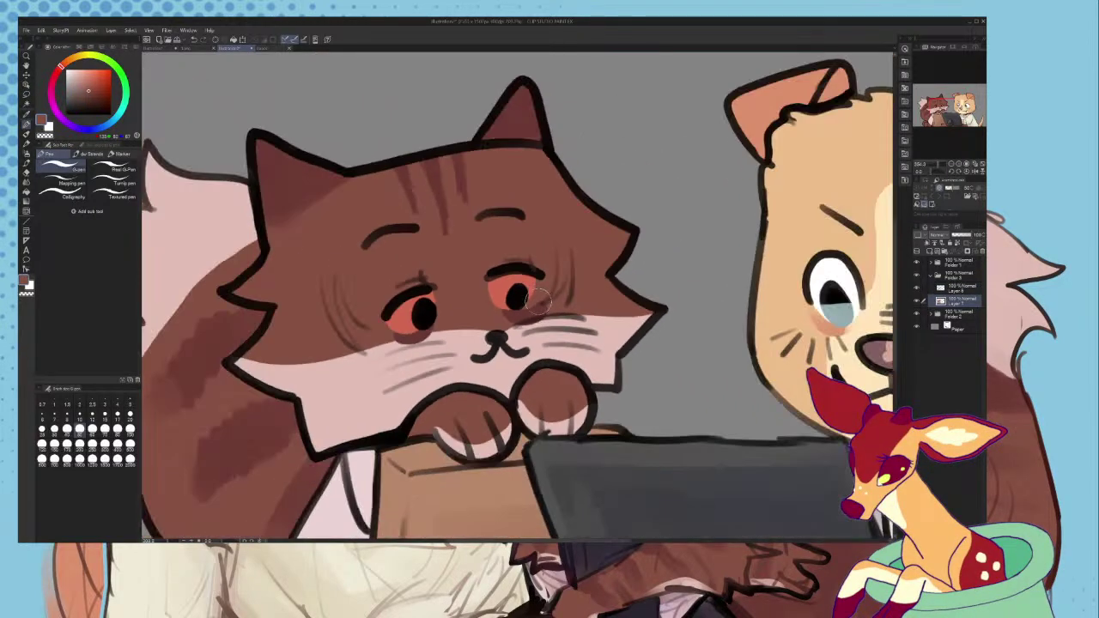
key("ctrl+plus")
key("ctrl+plus")
key("ctrl+plus")
key("ctrl+plus")
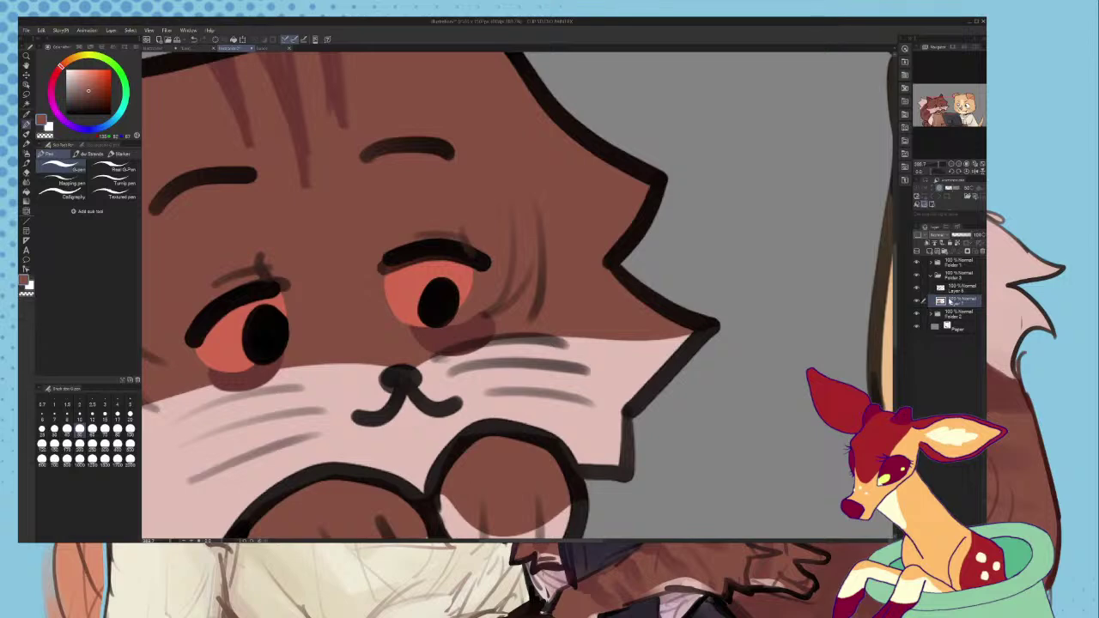
- Lasso the pupil of the eye farther from the tail on the line layer and enlarge it slightly
left_click(951, 288)
key("m")
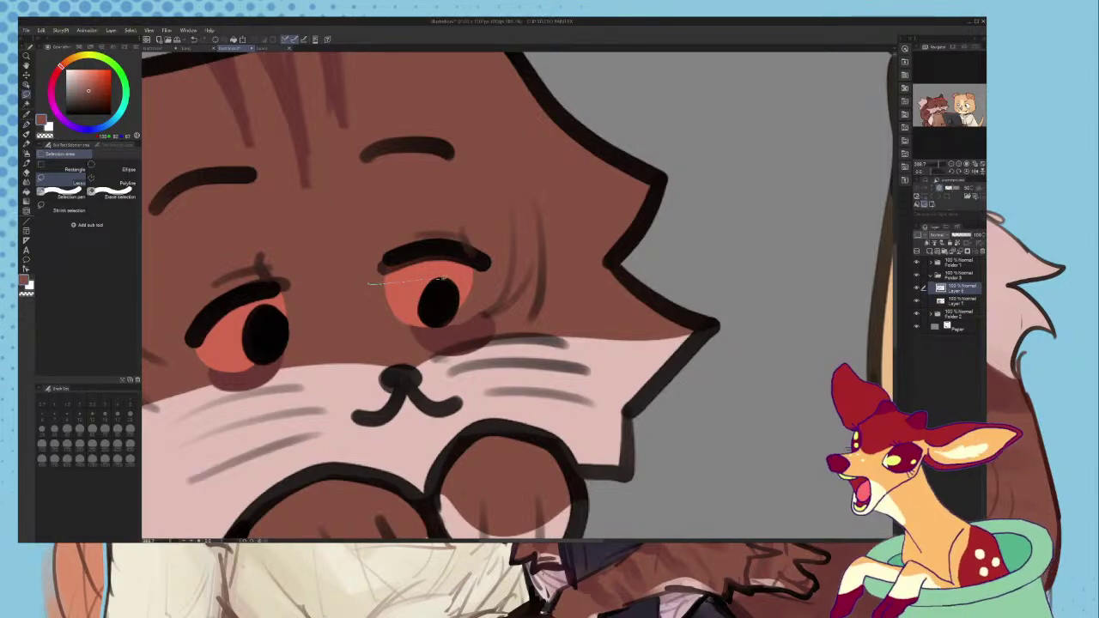
mouse_move(478, 275)
left_mouse_down()
mouse_move(472, 262)
mouse_move(390, 342)
left_mouse_up()
left_click(327, 112)
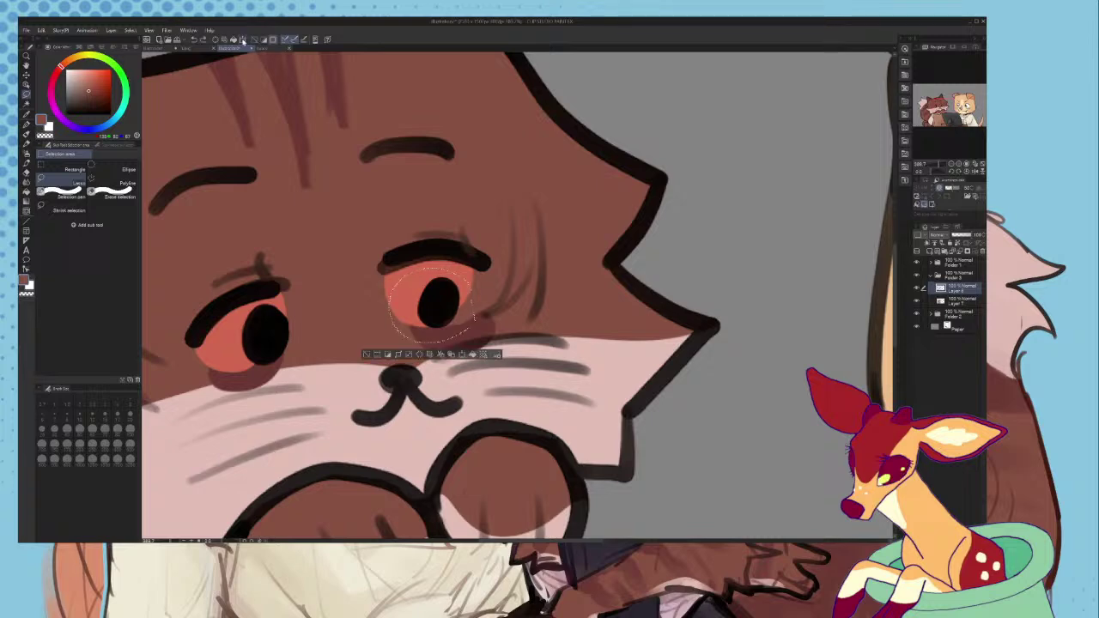
key("ctrl+t")
left_click_drag(450, 280, 451, 283)
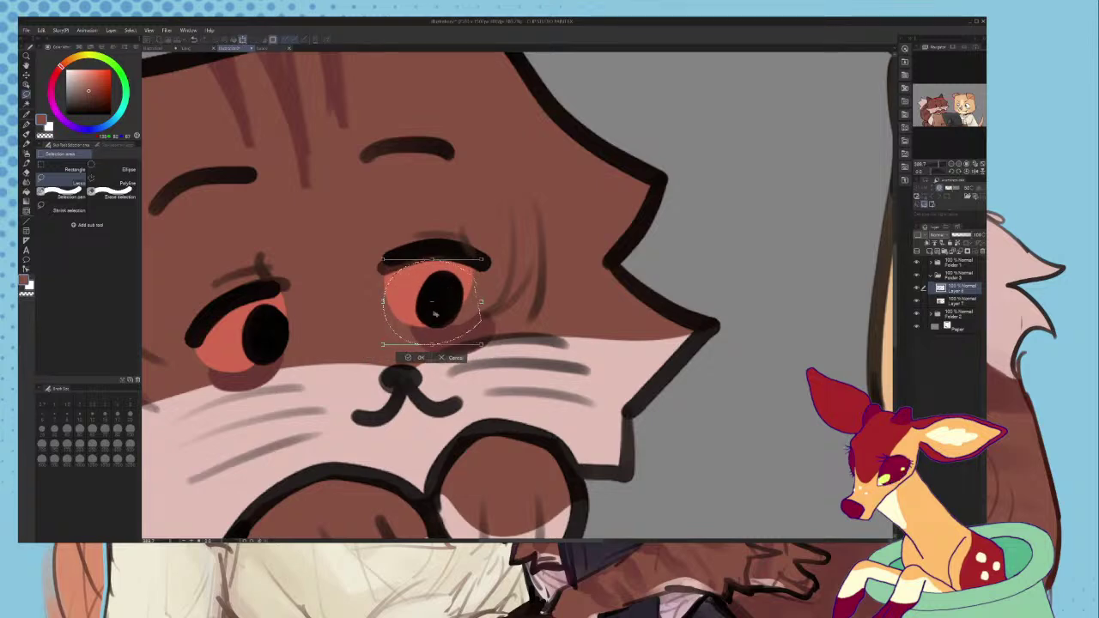
left_click(410, 356)
- Lasso the upper lid and crease of the eye farther from the tail and nudge them slightly down
left_click(421, 216)
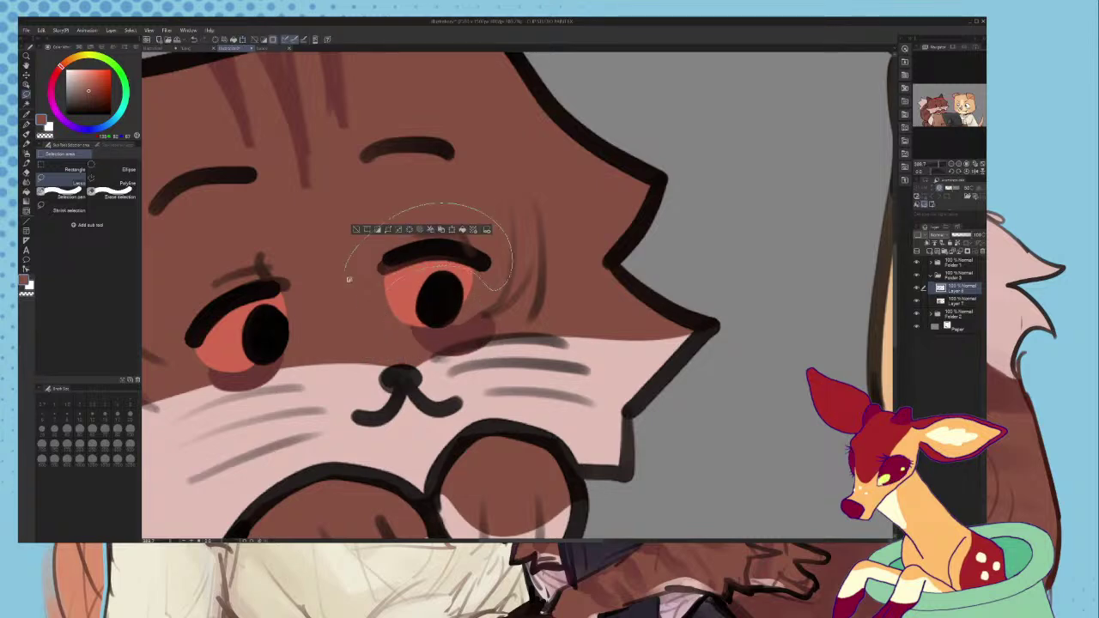
left_click_drag(349, 279, 348, 273)
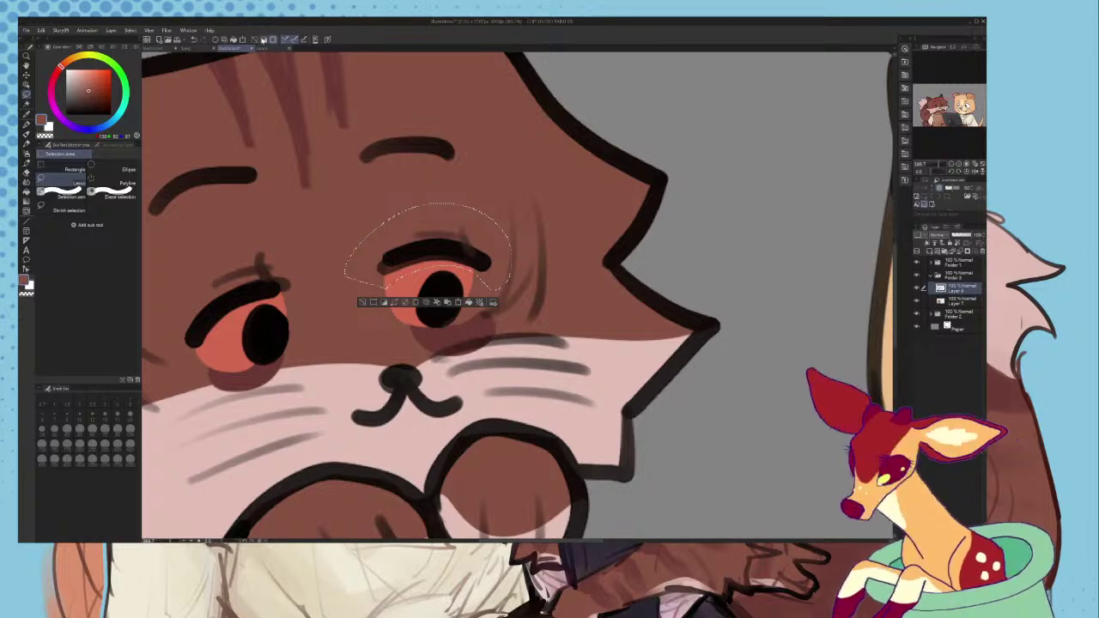
left_click(244, 39)
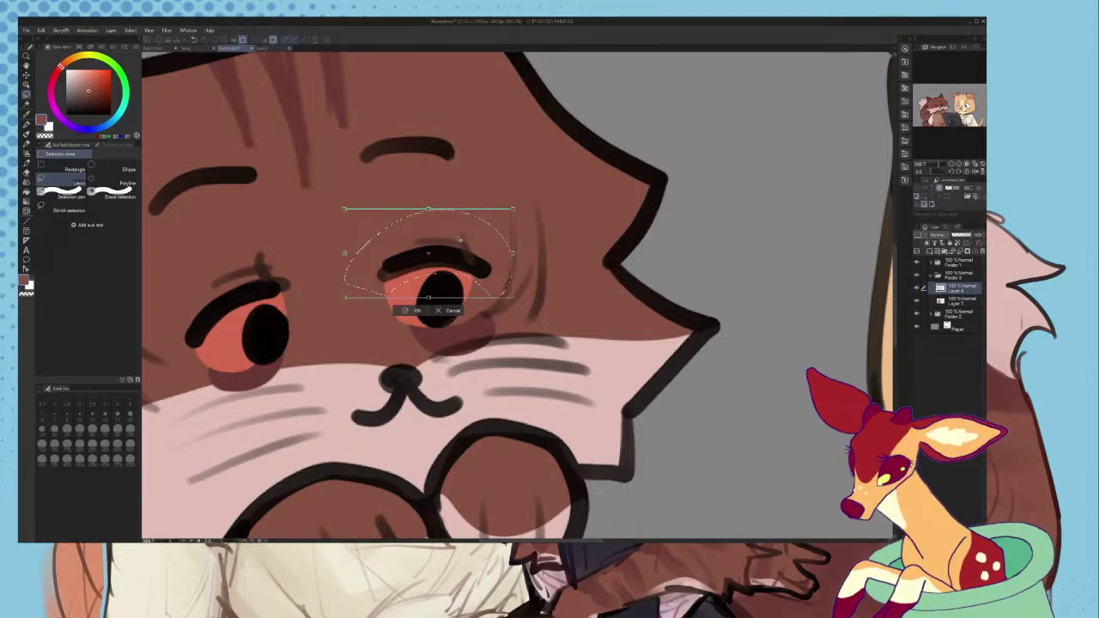
left_click_drag(460, 240, 460, 237)
left_click(409, 309)
scroll(480, 286, "down", 2)
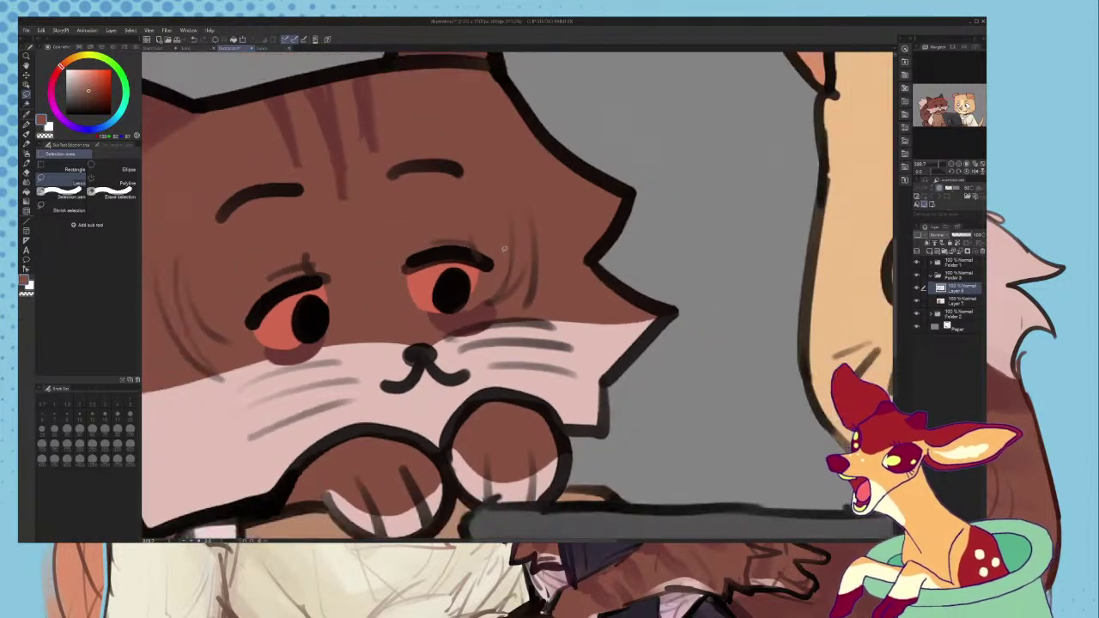
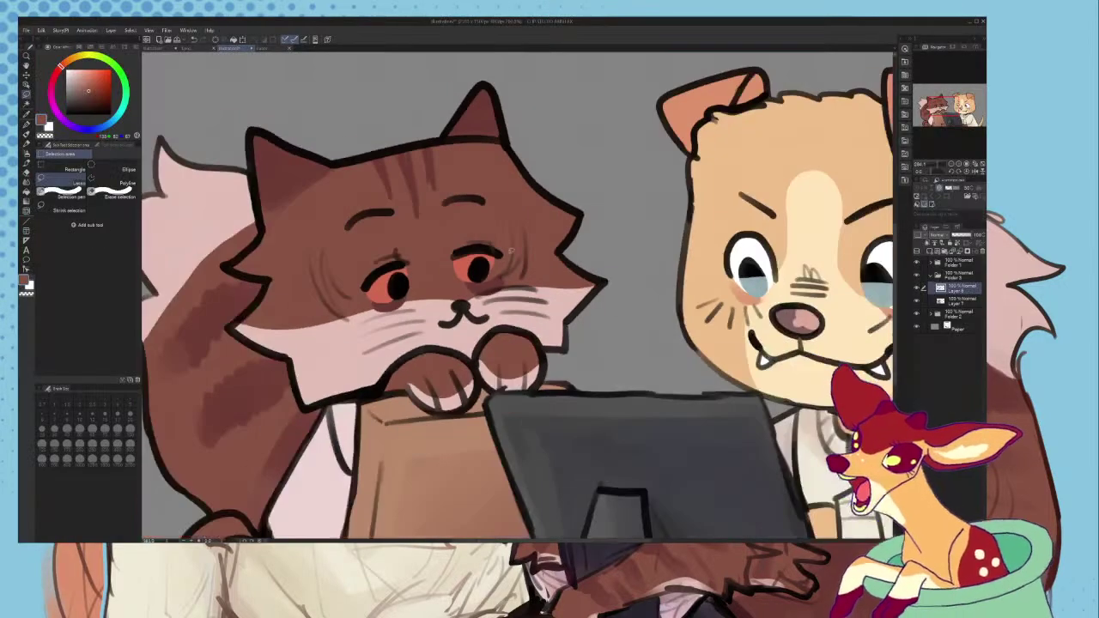
- Add a small round white highlight at the pupil's edge in each of the cat's eyes on the line layer
scroll(550, 268, "down", 4)
scroll(500, 280, "up", 2)
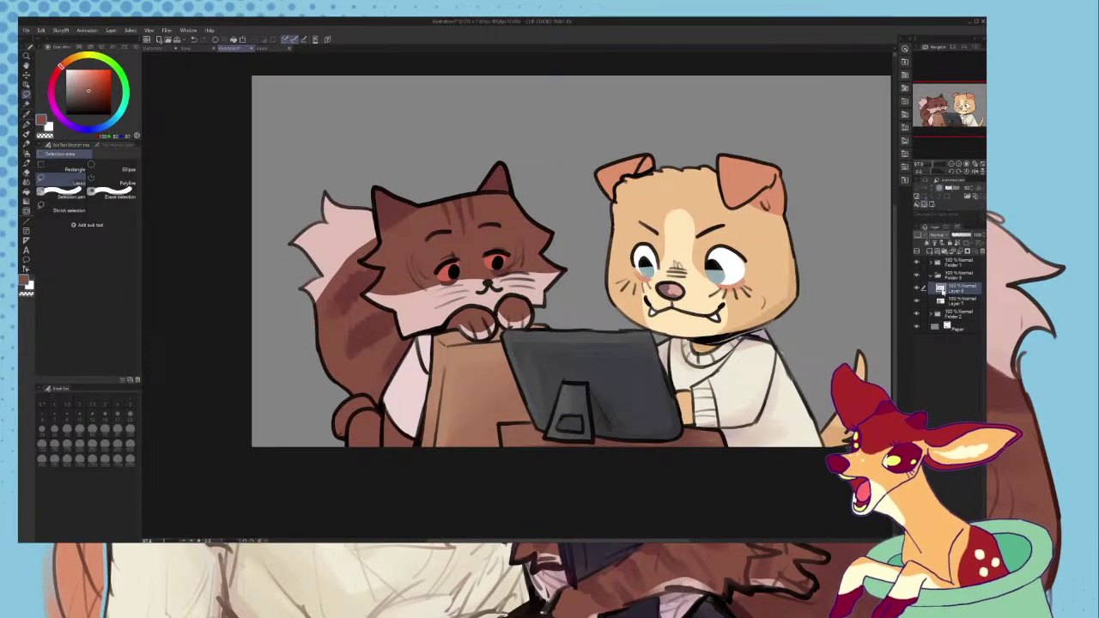
left_click(944, 302)
scroll(369, 238, "up", 8)
left_click(29, 122)
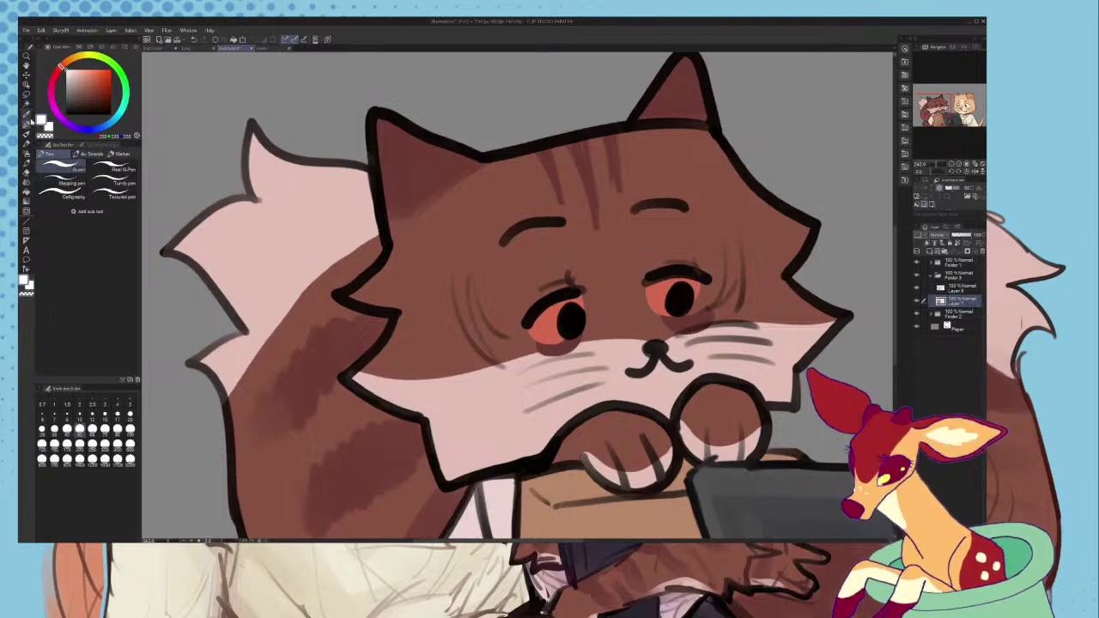
left_click(957, 290)
scroll(539, 317, "up", 4)
left_click(567, 326)
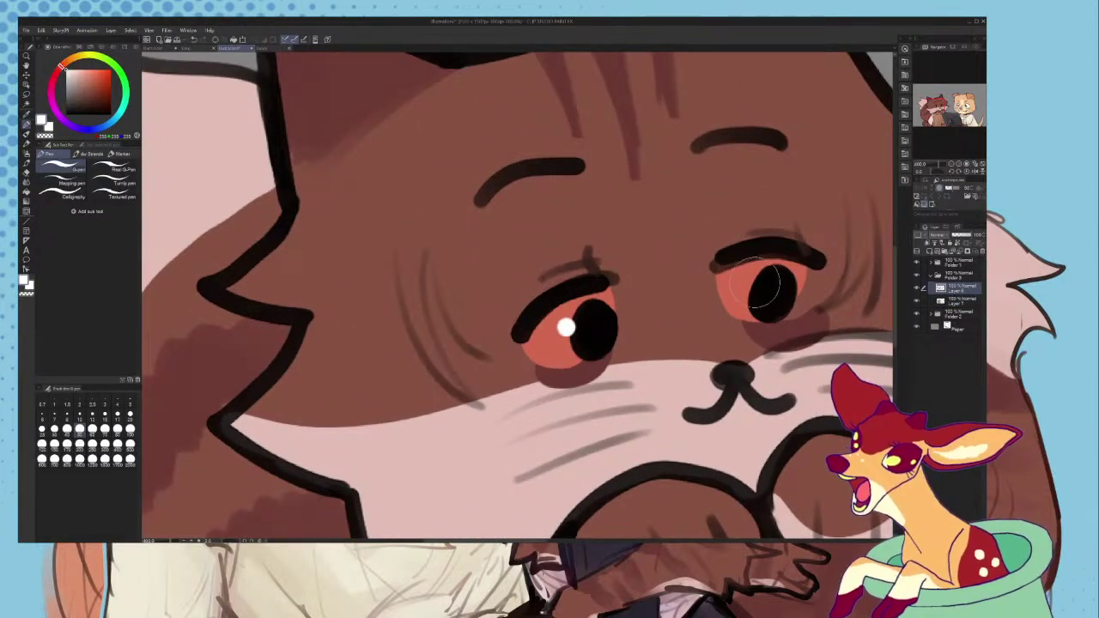
left_click(748, 286)
scroll(747, 288, "down", 1)
scroll(745, 289, "down", 12)
scroll(752, 293, "up", 6)
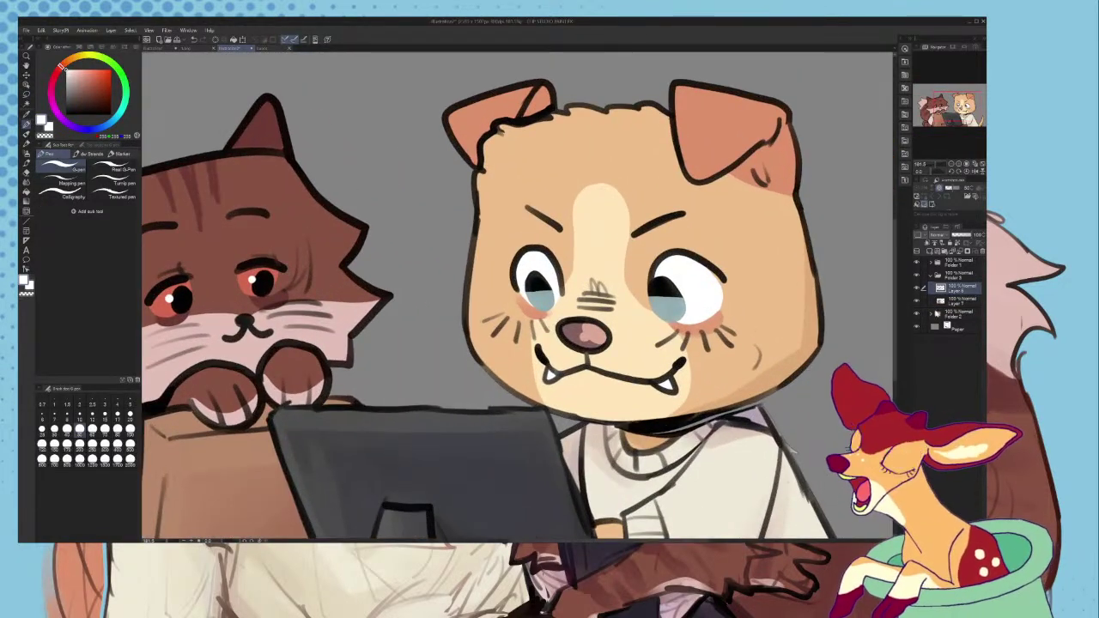
left_click(931, 314)
left_click(948, 339)
left_click(957, 329)
scroll(700, 285, "up", 3)
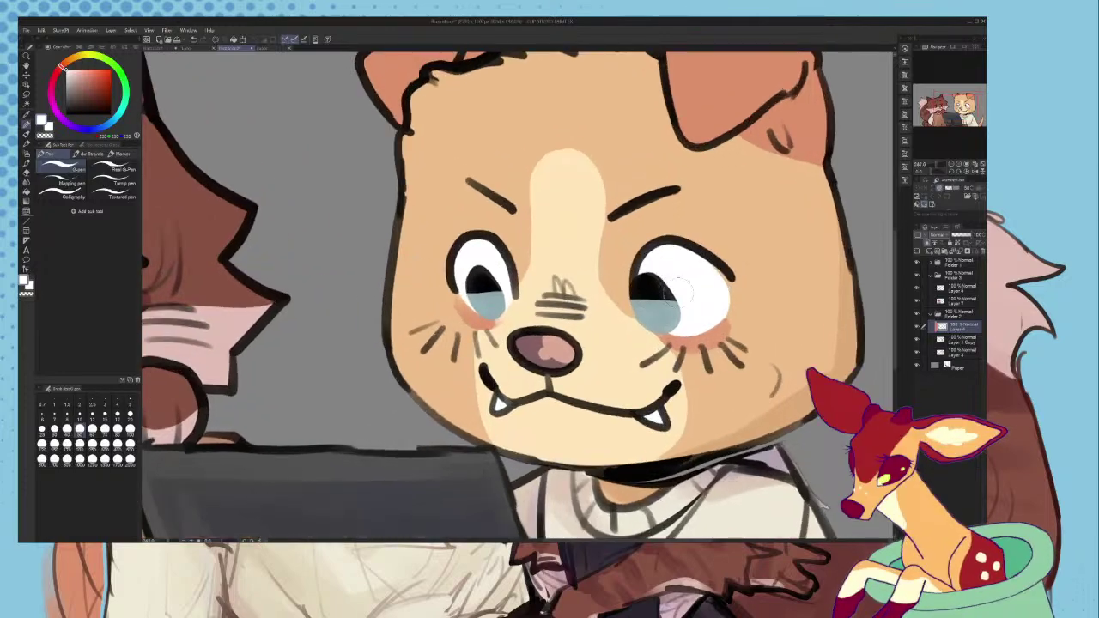
scroll(498, 284, "down", 5)
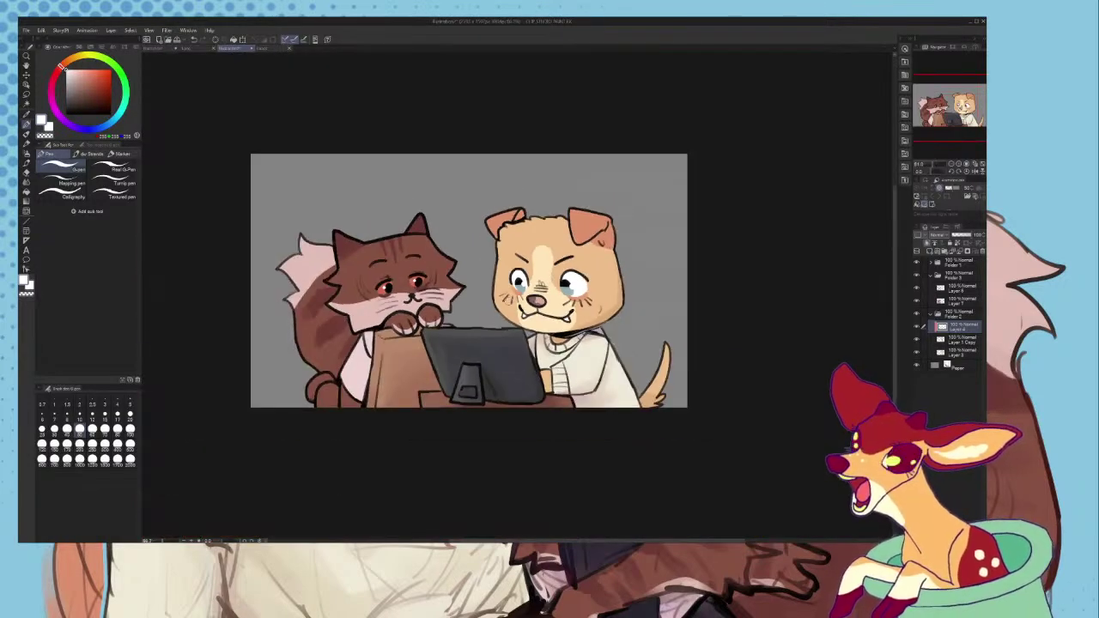
scroll(498, 283, "up", 2)
left_click(931, 314)
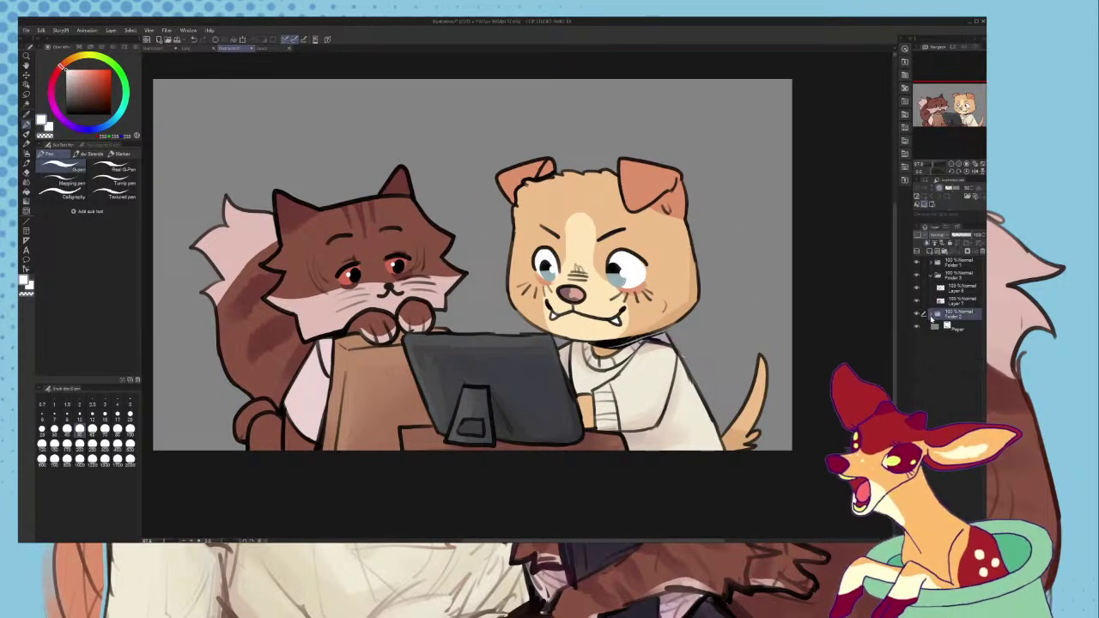
- Activate the cat's colour layer and sample the blue-grey of the dog's trousers from the open reference illustration of the couple
left_click(960, 302)
scroll(656, 327, "down", 2)
scroll(305, 403, "up", 4)
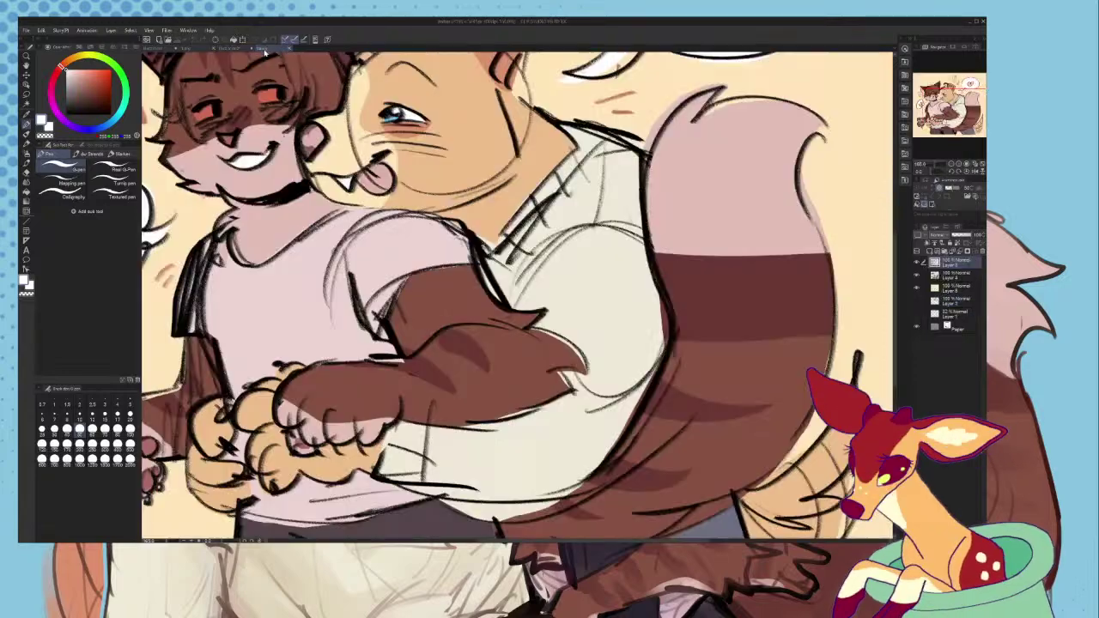
key("i")
scroll(433, 277, "down", 2)
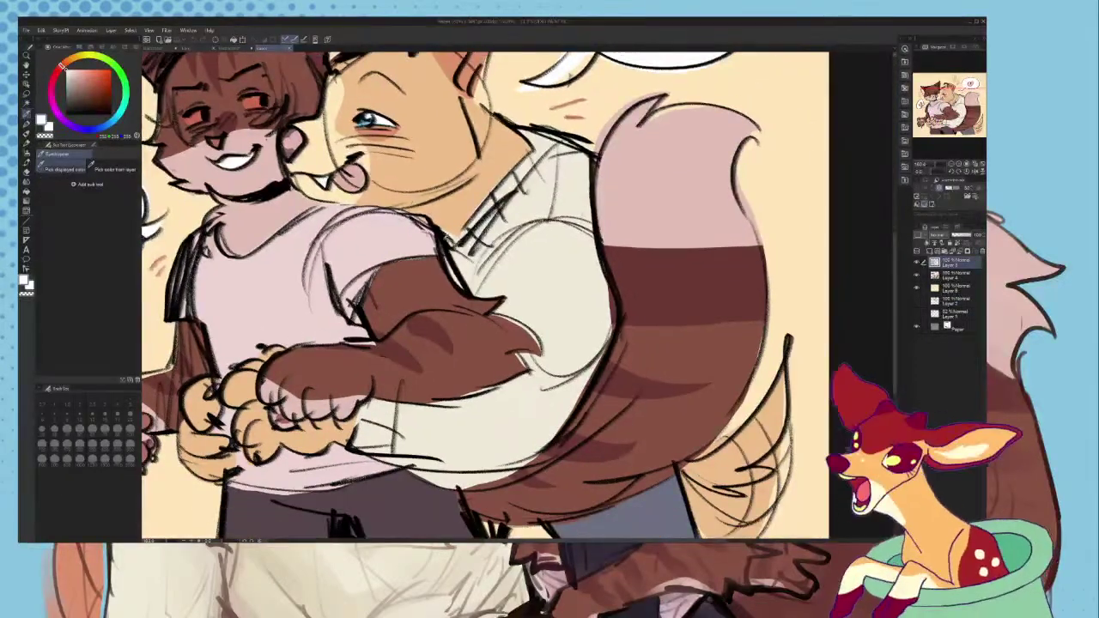
left_click_drag(420, 502, 432, 474)
left_click(614, 474)
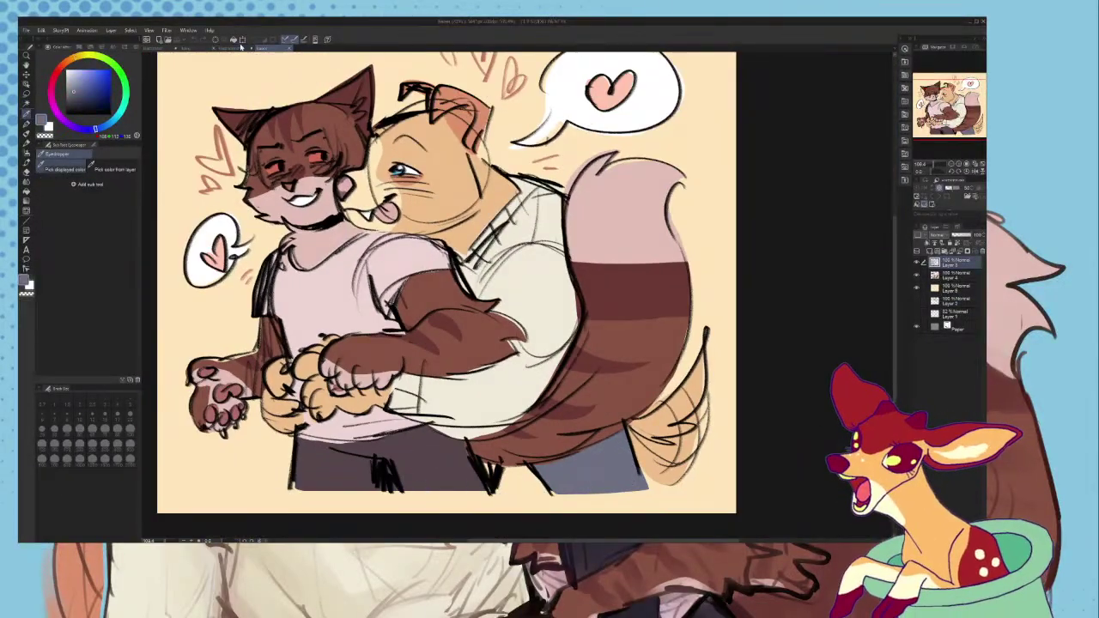
- Return to the tablet illustration, lasso the cat's legs on the colour layer and fill them with the sampled blue-grey
left_click(240, 48)
left_click(27, 95)
scroll(301, 266, "down", 1)
scroll(456, 375, "up", 4)
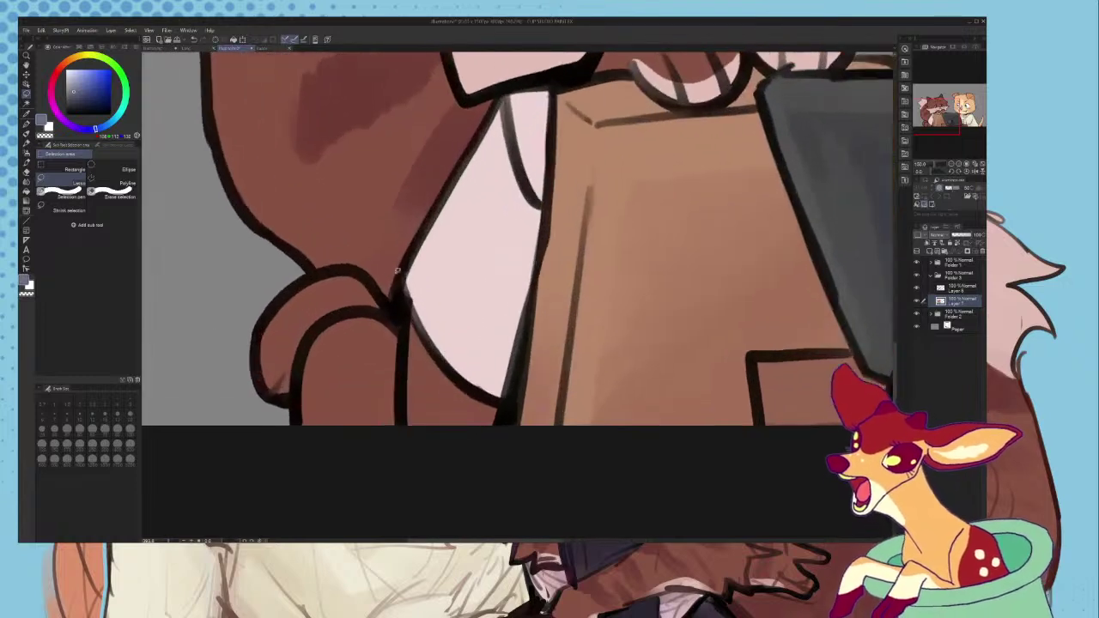
left_click_drag(482, 453, 492, 441)
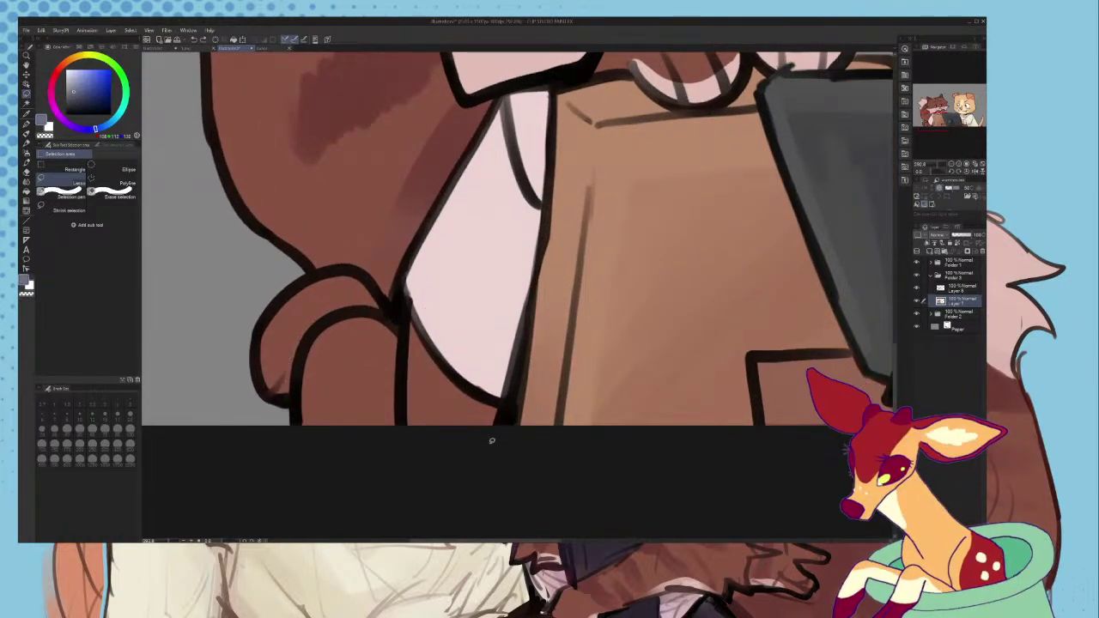
left_click_drag(292, 444, 294, 447)
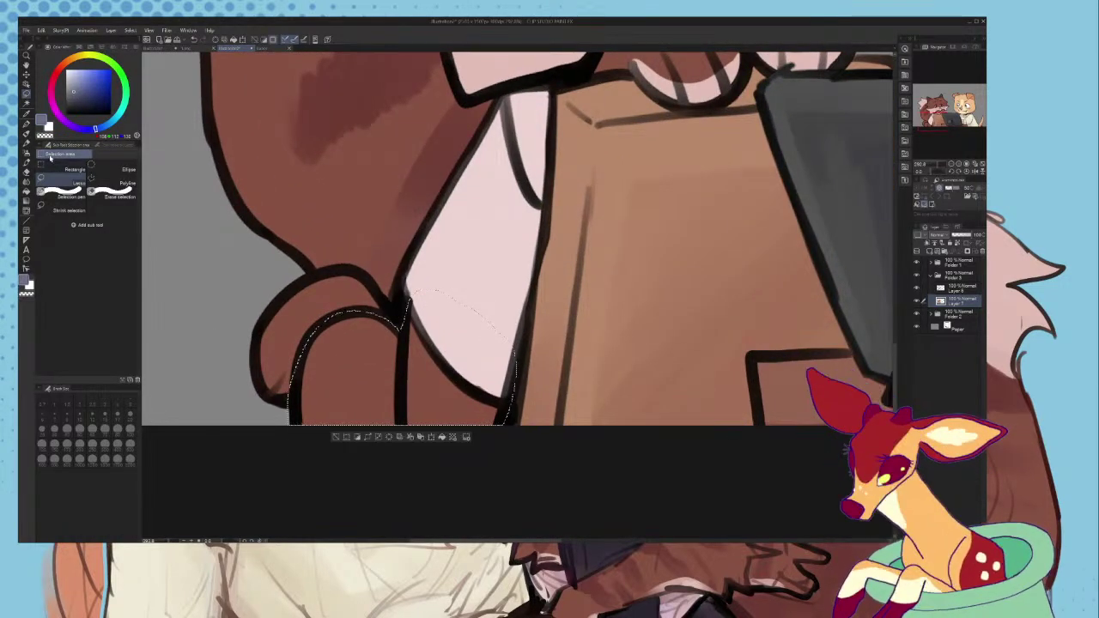
left_click(26, 182)
left_click(26, 194)
left_click(324, 342)
scroll(315, 319, "down", 3)
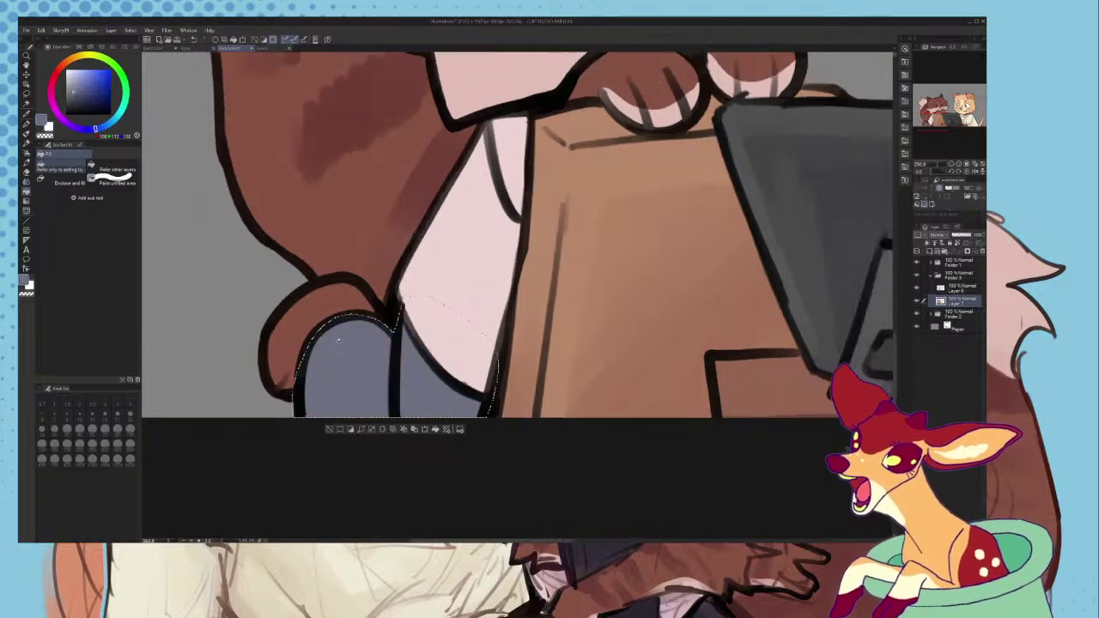
- Fill the outer rim of the brown shape behind the cat's legs with the pale pink of its shirt, then clear the selection
scroll(386, 282, "down", 1)
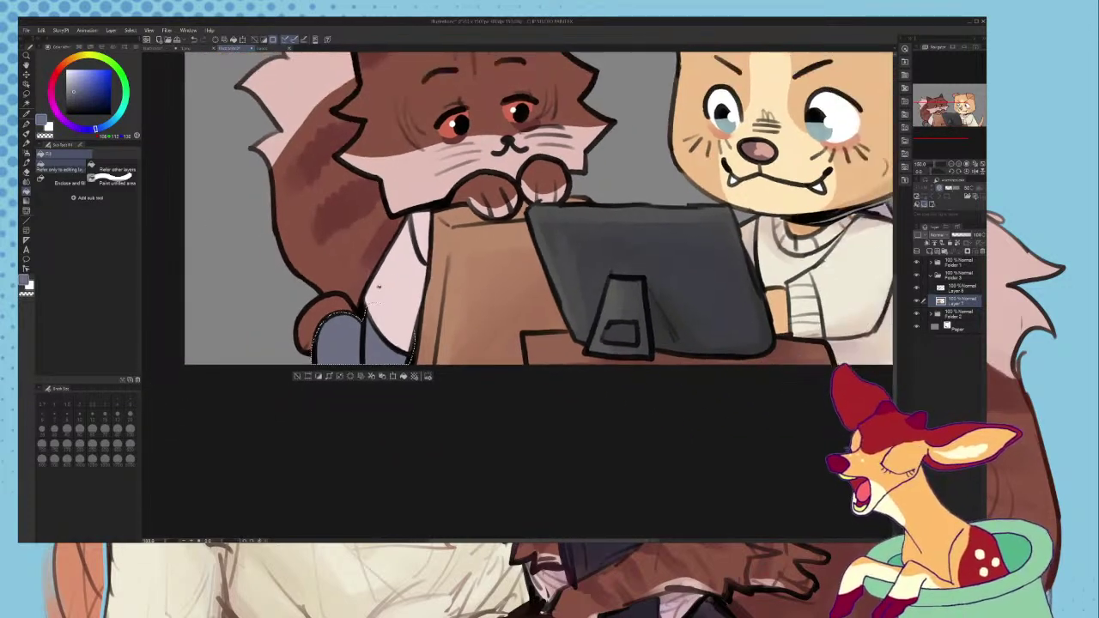
scroll(386, 283, "up", 2)
left_click(26, 104)
left_click(26, 114)
left_click(382, 299)
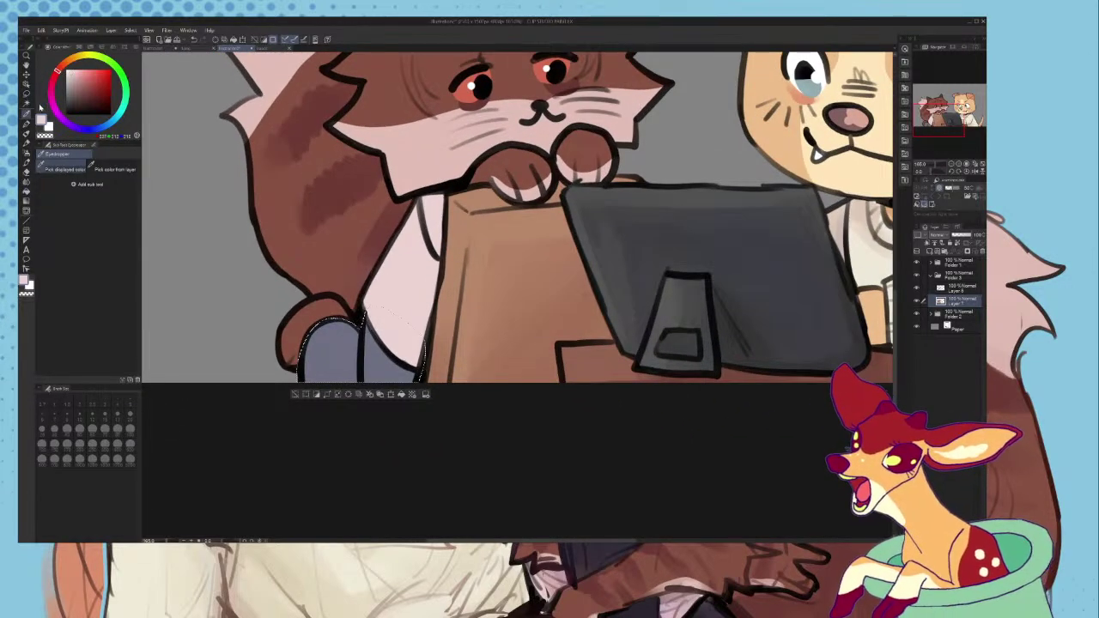
key("m")
scroll(378, 299, "up", 2)
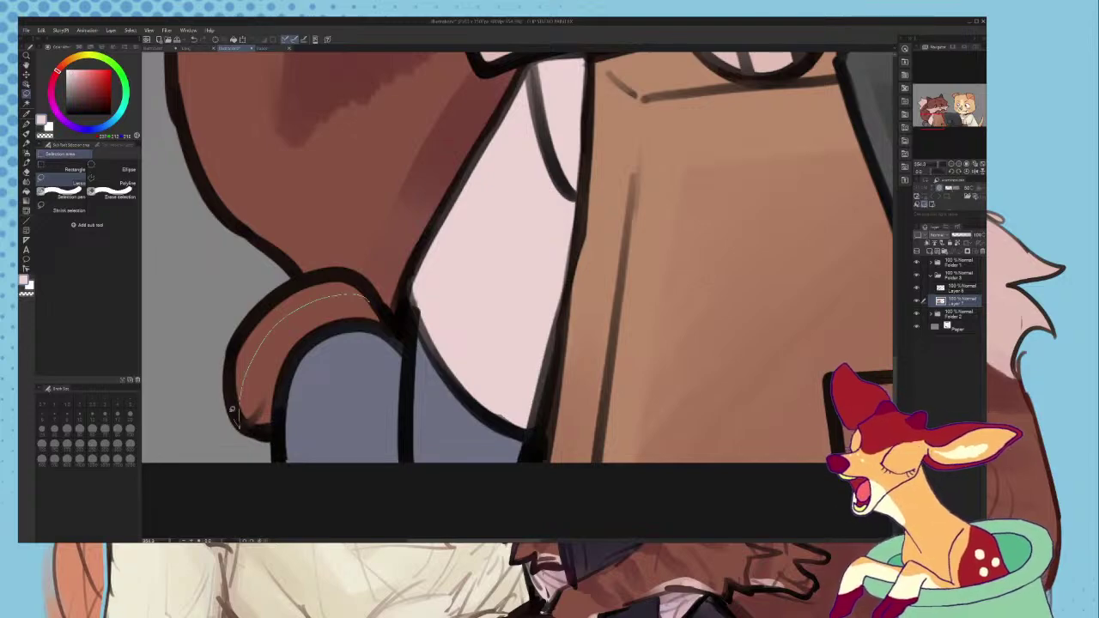
left_click_drag(319, 269, 288, 276)
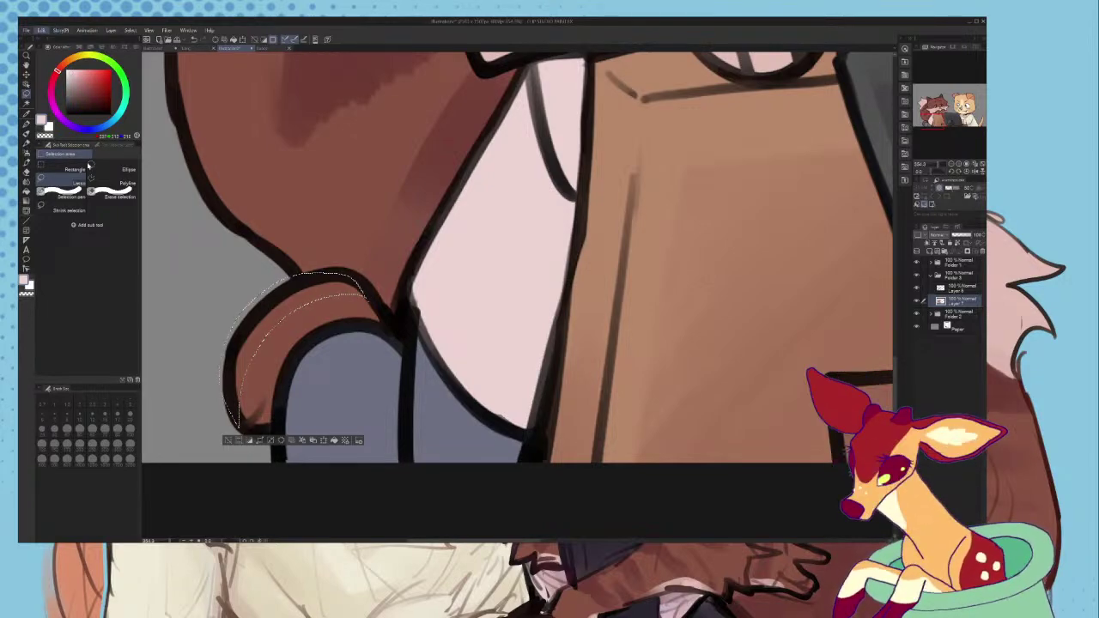
left_click(88, 166)
scroll(324, 258, "down", 2)
key("ctrl+d")
scroll(383, 348, "down", 4)
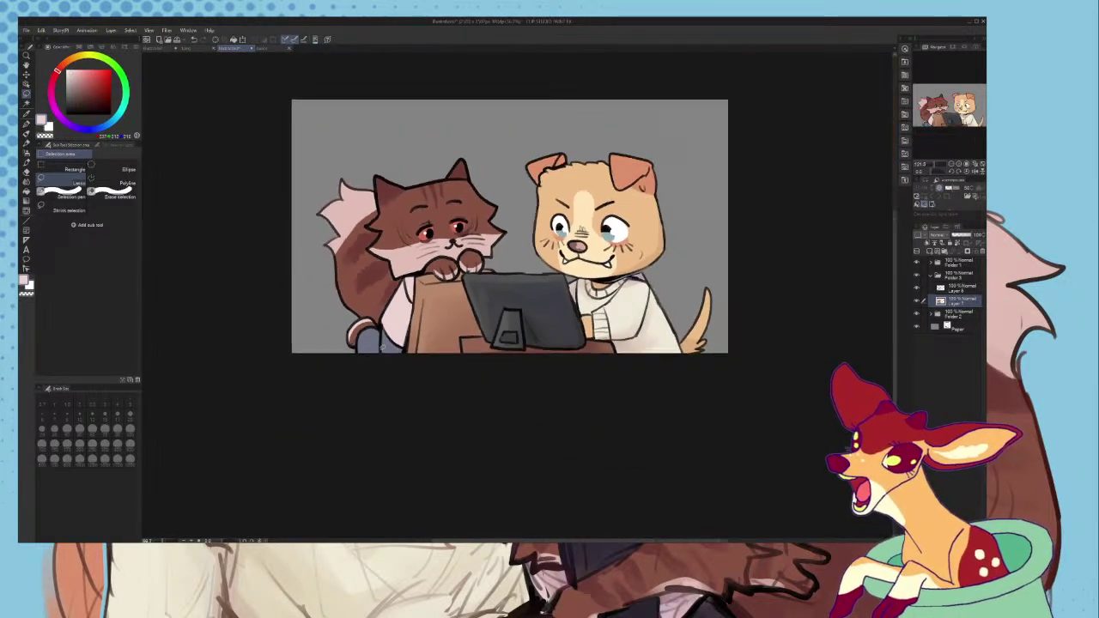
- Examine the whole illustration and both characters at different magnifications
scroll(383, 347, "down", 1)
scroll(455, 193, "up", 5)
scroll(449, 203, "down", 5)
scroll(449, 203, "up", 2)
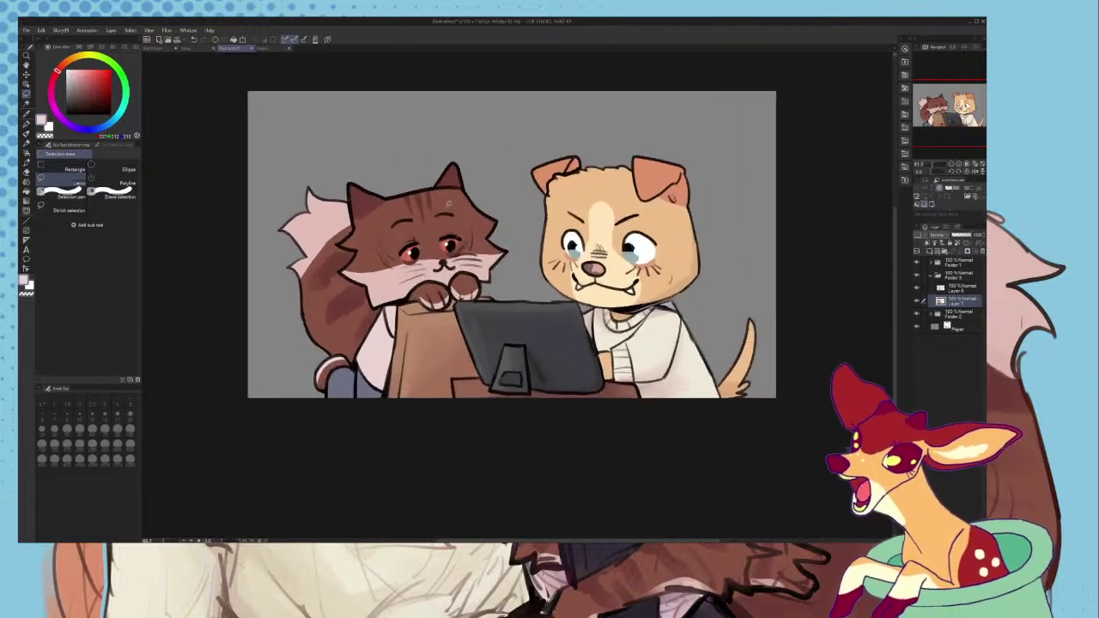
scroll(447, 203, "up", 2)
scroll(448, 203, "down", 2)
scroll(434, 219, "up", 3)
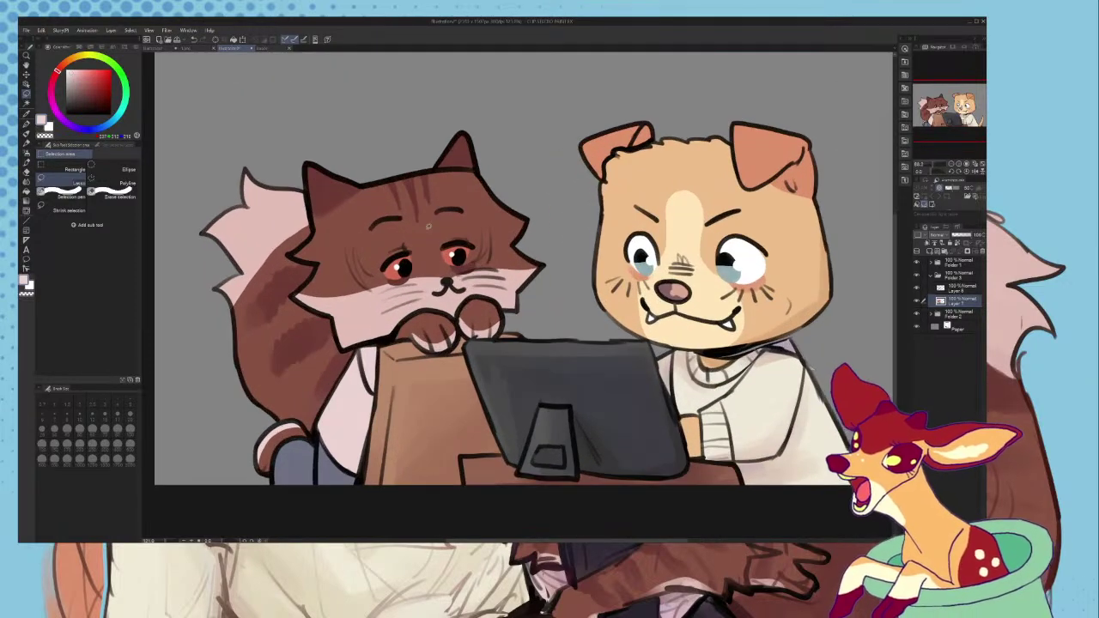
scroll(421, 230, "down", 1)
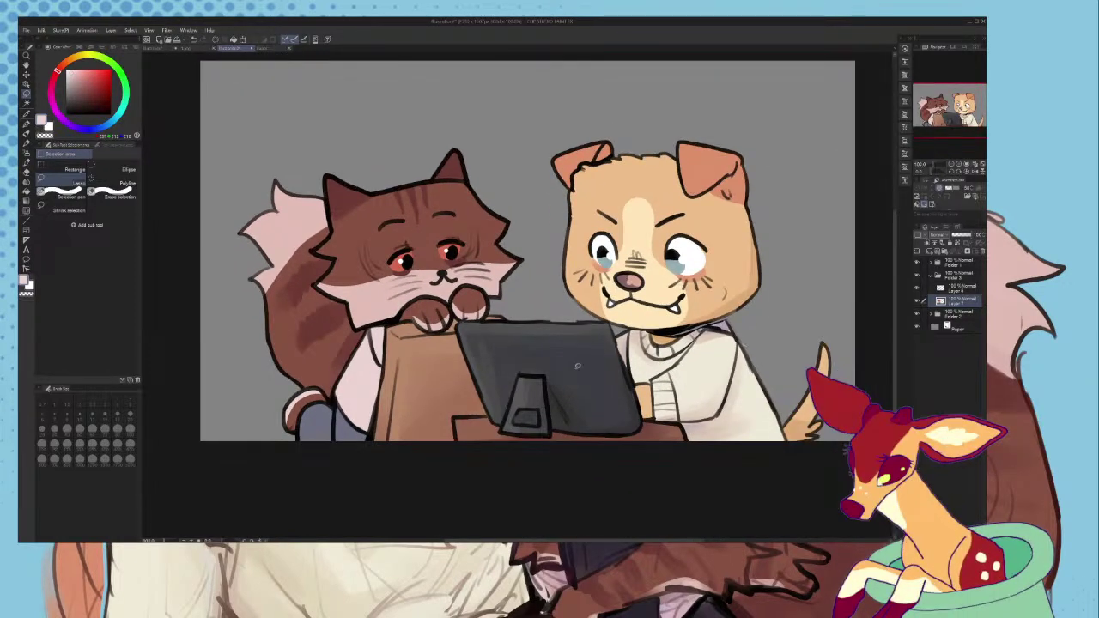
scroll(577, 376, "up", 1)
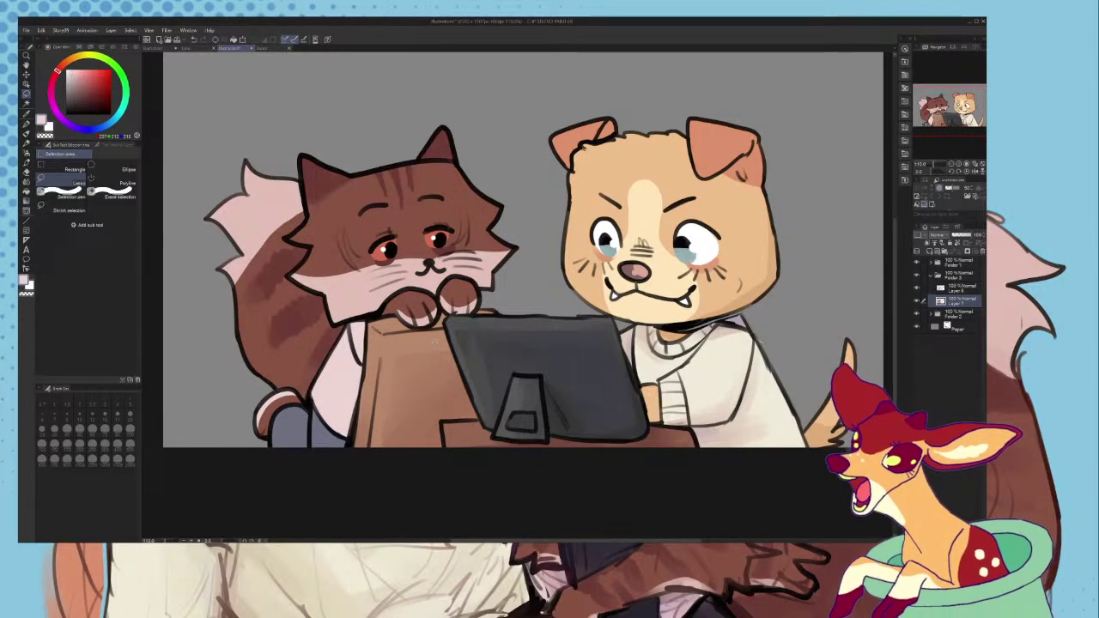
scroll(758, 190, "down", 2)
scroll(758, 191, "up", 1)
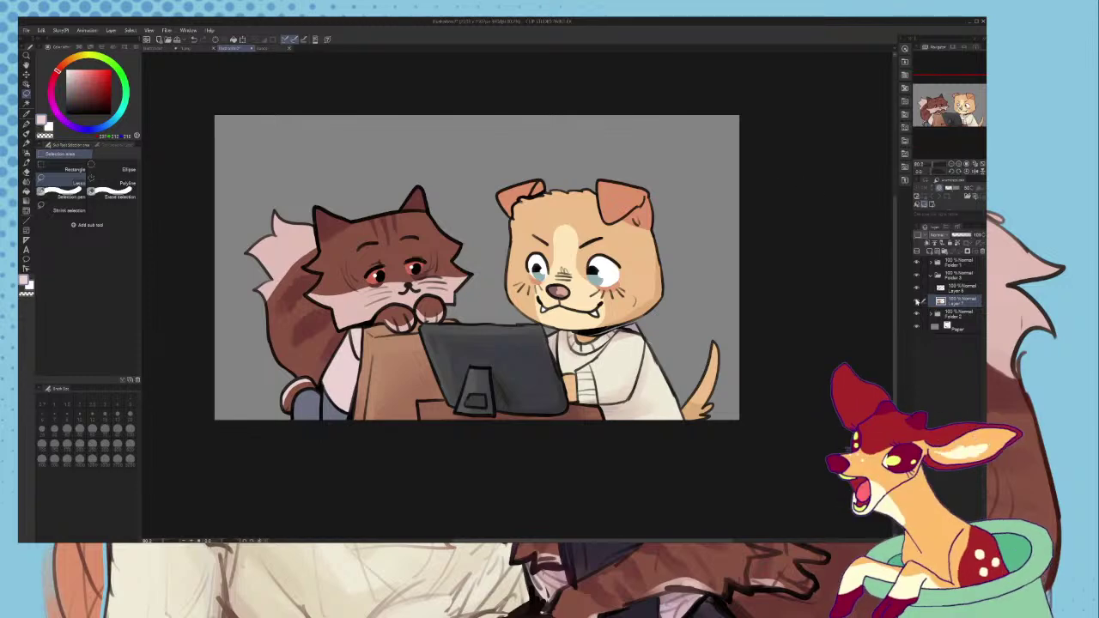
- Duplicate the dog's Folder 2, hide the original and expand the copy
left_click(925, 276)
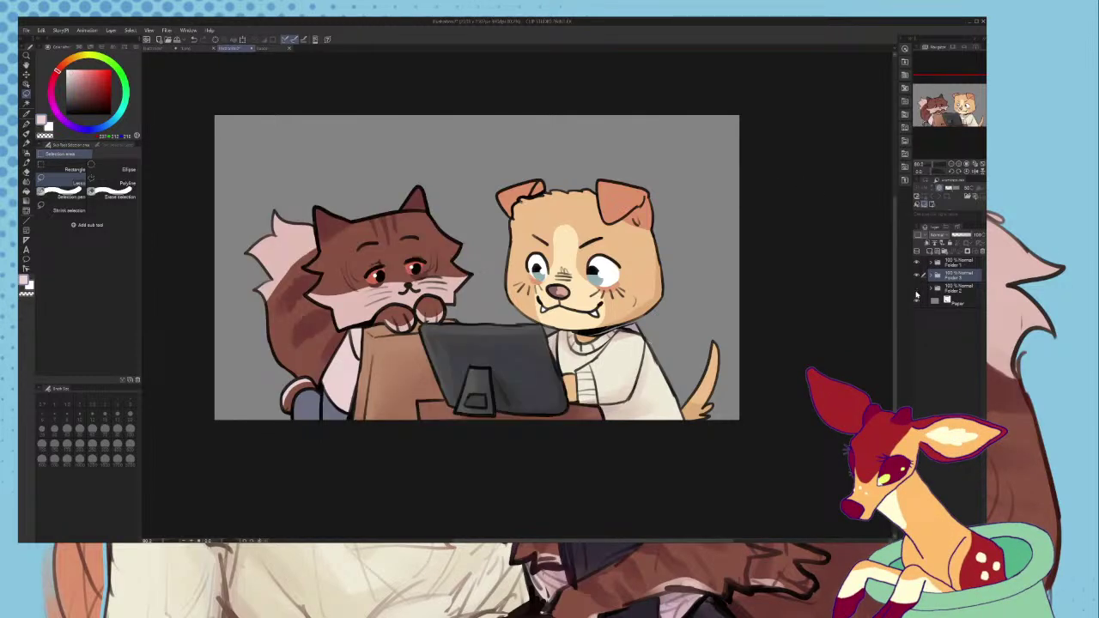
left_click(936, 288)
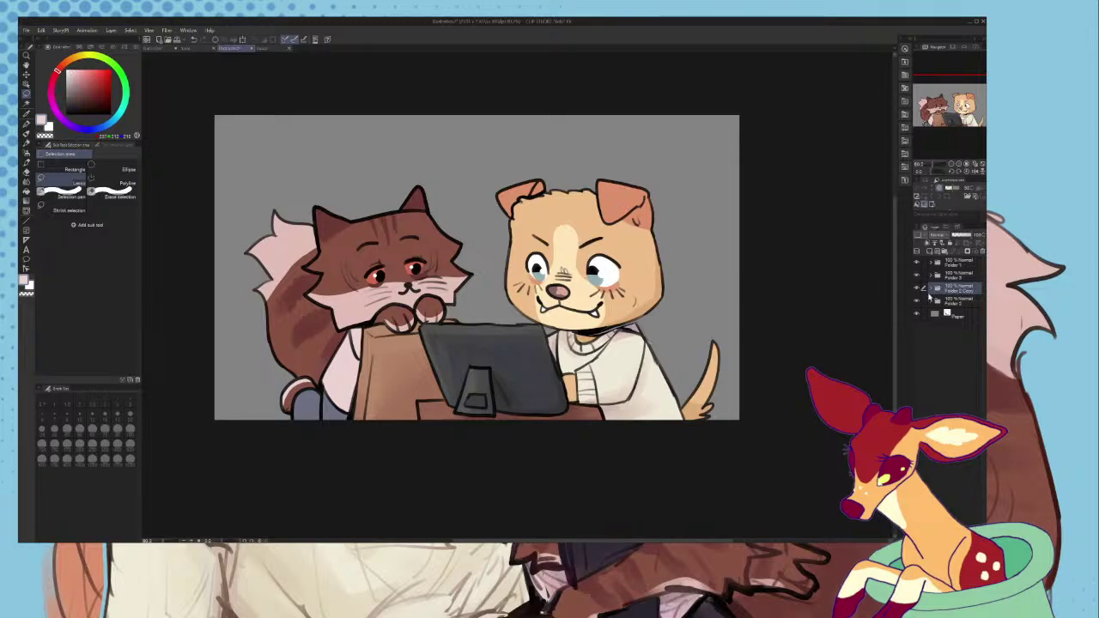
left_click(928, 289)
- Choose the Round mixing brush in black and try a stroke at the dog's mouth on the copied line layer
scroll(584, 276, "up", 3)
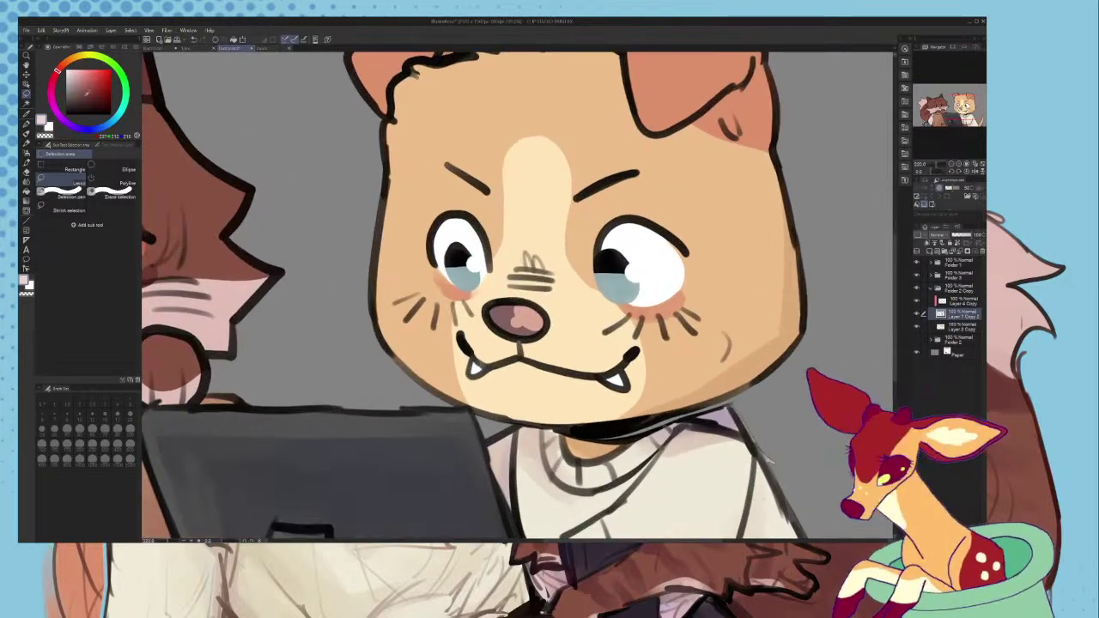
left_click(27, 135)
scroll(413, 288, "down", 2)
scroll(524, 365, "up", 5)
mouse_move(399, 327)
left_mouse_down()
mouse_move(421, 370)
mouse_move(563, 392)
mouse_move(627, 368)
left_mouse_up()
scroll(613, 370, "down", 5)
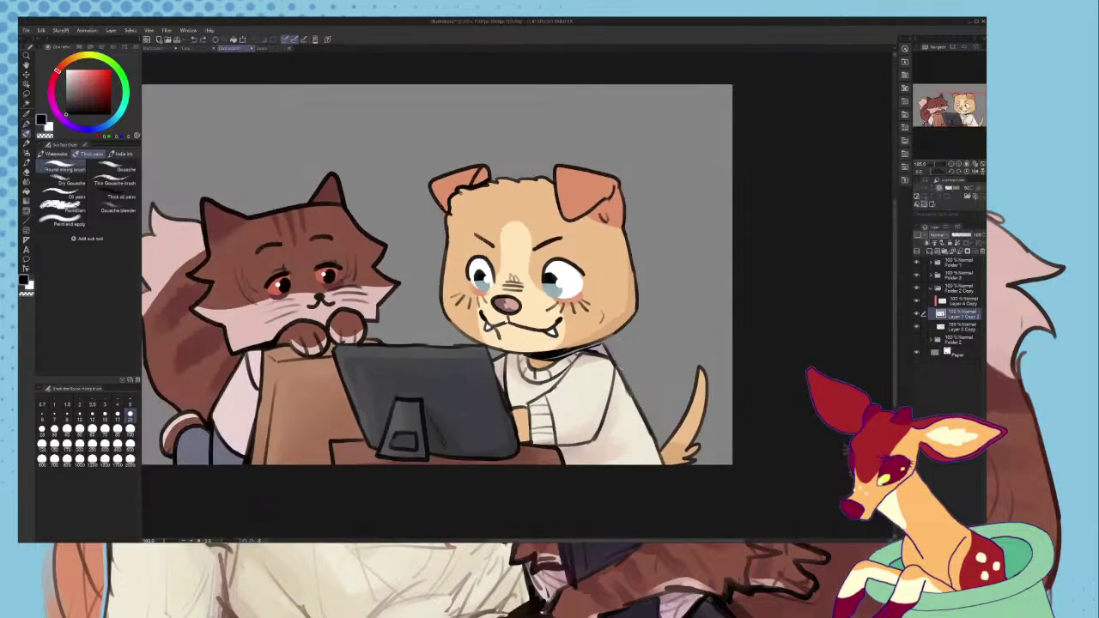
- Fade the copied dog folder to about 29% opacity and add a new layer above it
left_click(946, 303)
left_click(931, 288)
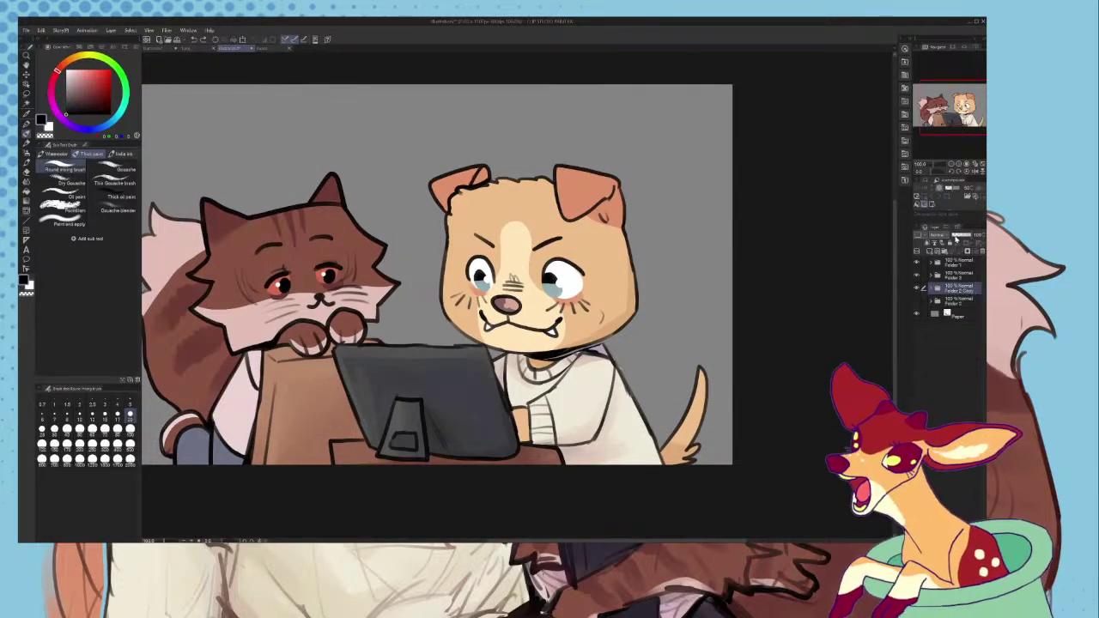
left_click(957, 235)
left_click(931, 251)
- Draw a new black contour for the dog's cheeks and jaw over the faded drawing, slightly narrower on the side facing the cat
scroll(670, 214, "up", 1)
scroll(597, 220, "up", 1)
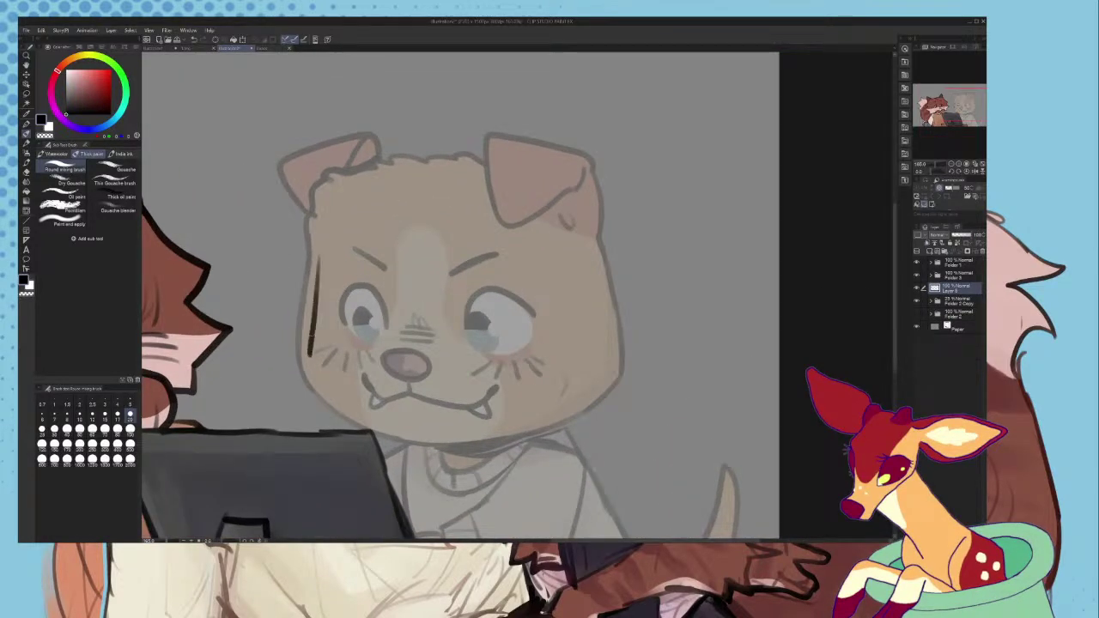
scroll(273, 333, "up", 1)
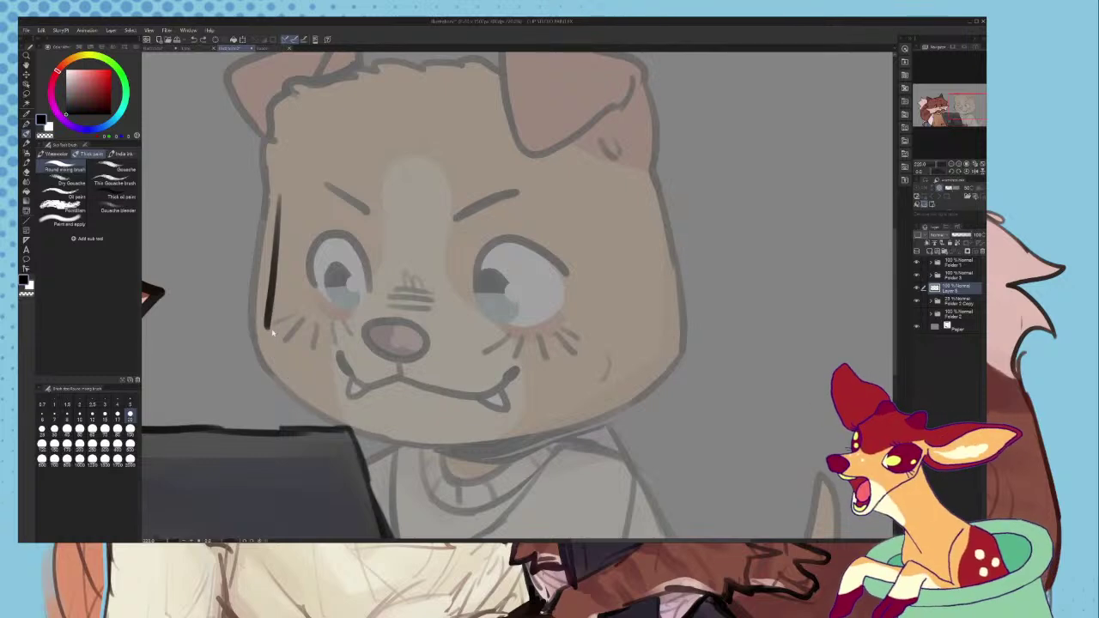
mouse_move(273, 334)
left_mouse_down()
mouse_move(543, 433)
mouse_move(749, 314)
left_mouse_up()
scroll(561, 432, "up", 1)
scroll(749, 314, "down", 1)
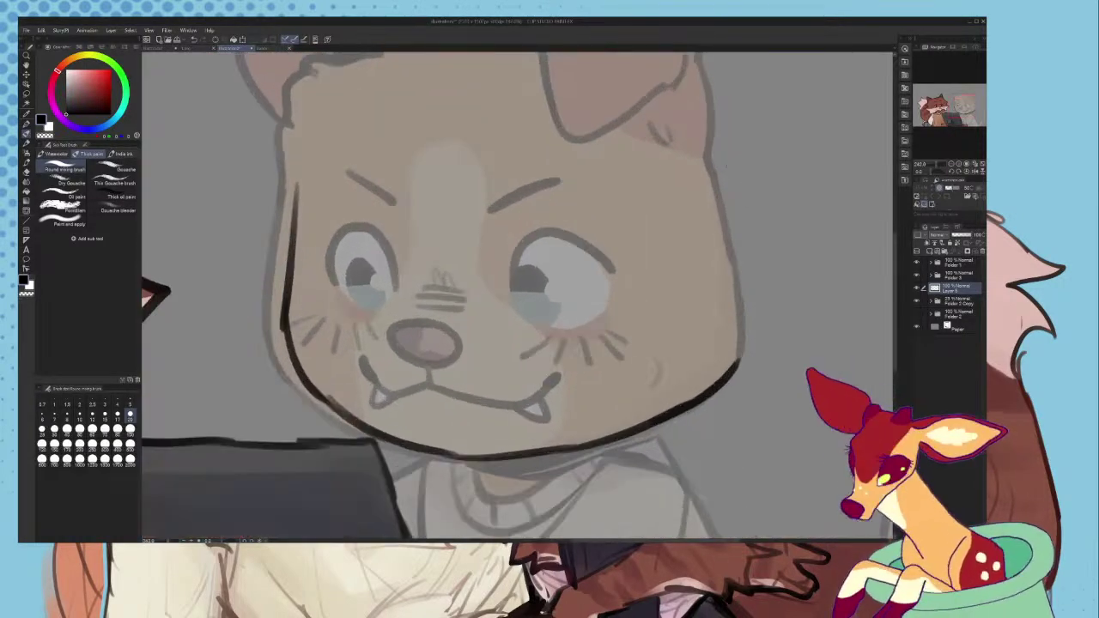
left_click_drag(712, 153, 742, 312)
scroll(486, 302, "up", 1)
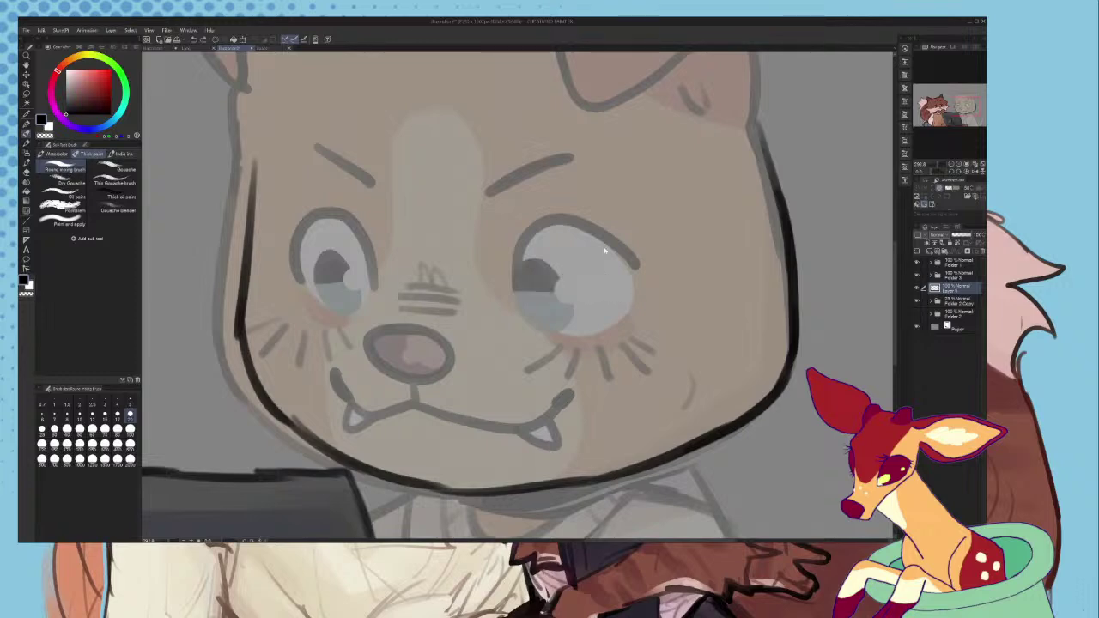
- Redraw the outlines of both dog eyes with arched upper lids and flat, half-closed lower lids
mouse_move(642, 263)
left_mouse_down()
mouse_move(589, 210)
mouse_move(521, 302)
mouse_move(528, 310)
left_mouse_up()
left_click_drag(543, 324, 650, 311)
key("ctrl+z")
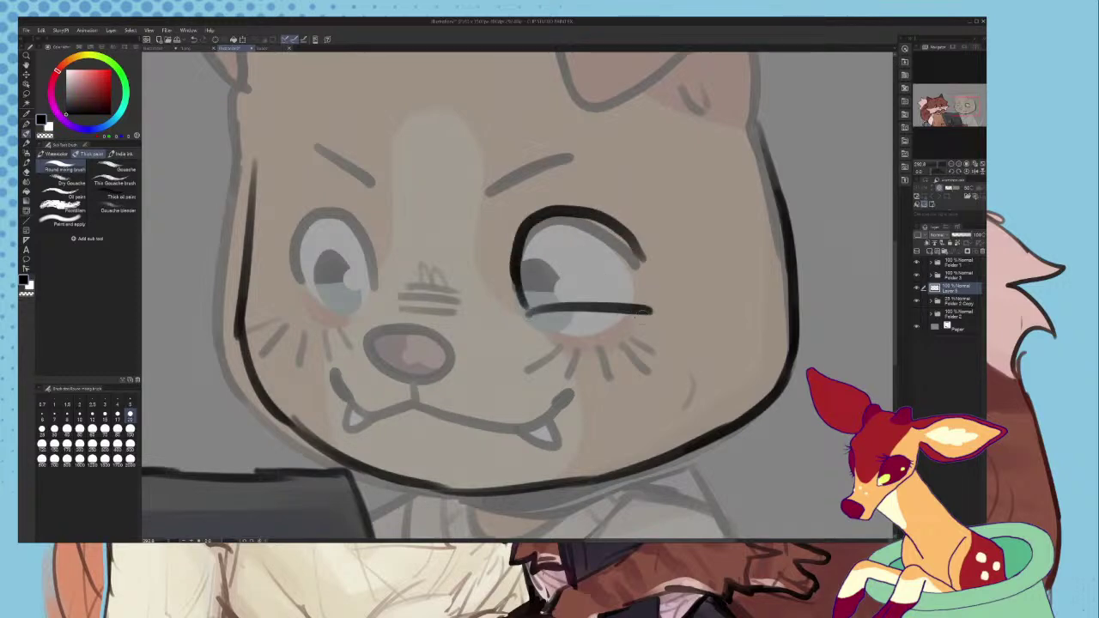
mouse_move(381, 282)
left_mouse_down()
mouse_move(329, 201)
mouse_move(295, 274)
mouse_move(314, 208)
mouse_move(387, 276)
left_mouse_up()
key("ctrl+z")
left_click_drag(293, 280, 384, 298)
- Paint large solid black pupils resting on the lower lids in both of the dog's eyes
mouse_move(325, 263)
left_mouse_down()
mouse_move(371, 285)
mouse_move(345, 273)
left_mouse_up()
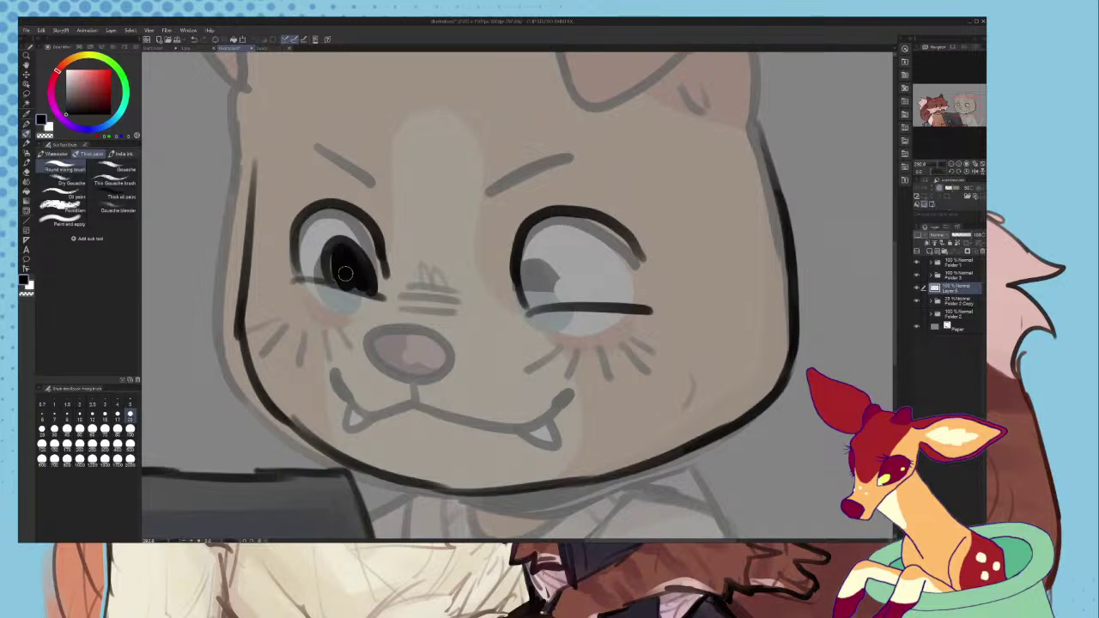
mouse_move(526, 259)
left_mouse_down()
mouse_move(577, 292)
mouse_move(528, 303)
mouse_move(531, 256)
mouse_move(564, 304)
mouse_move(528, 262)
mouse_move(559, 257)
mouse_move(580, 283)
left_mouse_up()
key("ctrl+z")
scroll(529, 276, "up", 1)
scroll(451, 365, "up", 1)
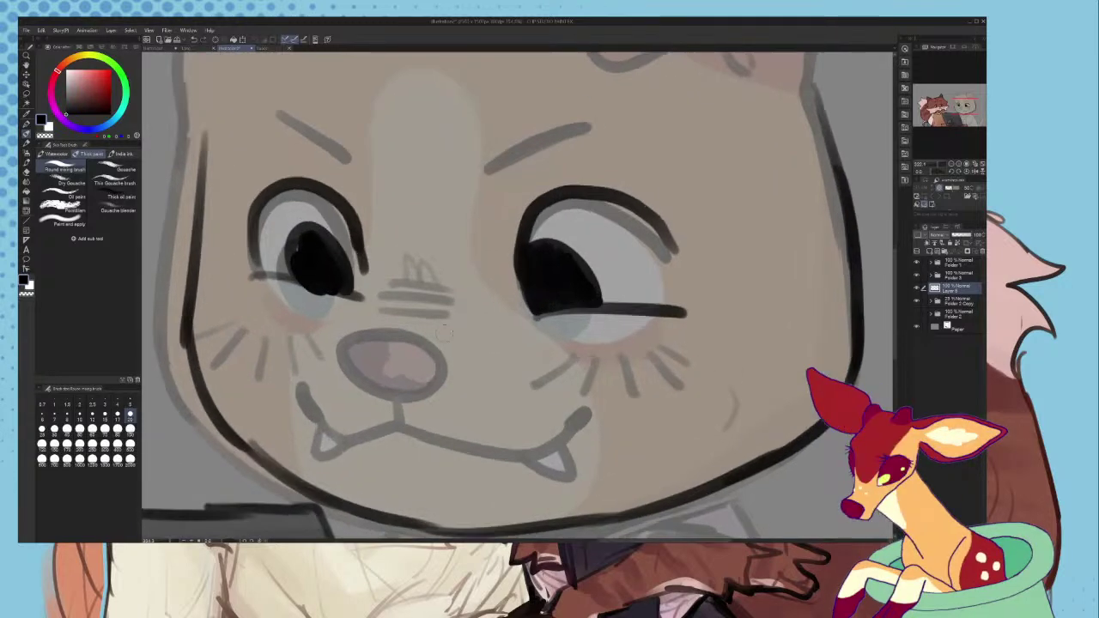
- Draw the dog's new oval nose outline and the wrinkle lines above it, slightly higher than in the faded drawing
mouse_move(388, 314)
left_mouse_down()
mouse_move(355, 324)
mouse_move(395, 378)
mouse_move(453, 335)
mouse_move(453, 286)
mouse_move(484, 277)
mouse_move(436, 294)
mouse_move(473, 287)
mouse_move(530, 338)
mouse_move(618, 296)
left_mouse_up()
scroll(482, 277, "down", 3)
scroll(516, 283, "up", 1)
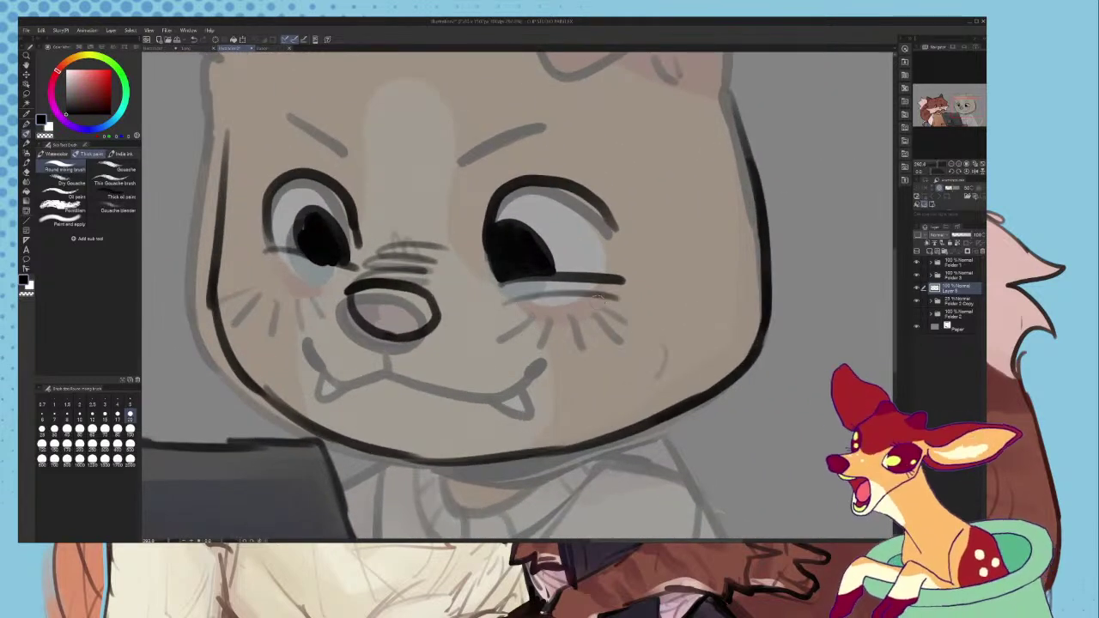
- Redraw the short wrinkle strokes fanning out beneath both of the dog's eyes
left_click_drag(486, 314, 620, 307)
left_click_drag(550, 321, 629, 326)
scroll(296, 291, "up", 2)
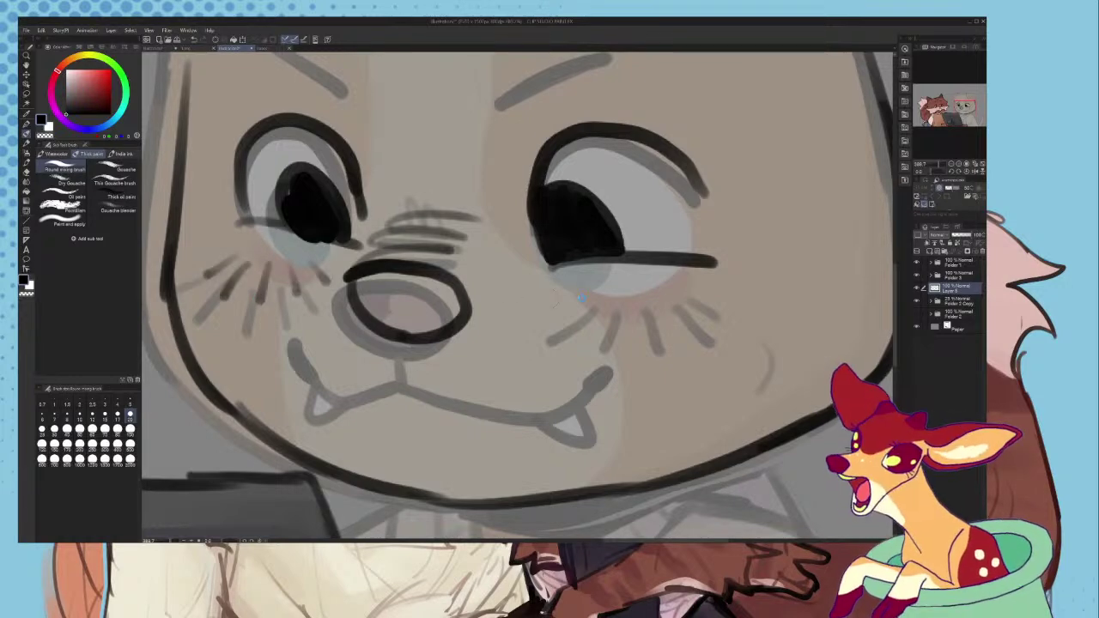
left_click_drag(682, 278, 702, 289)
scroll(675, 311, "down", 2)
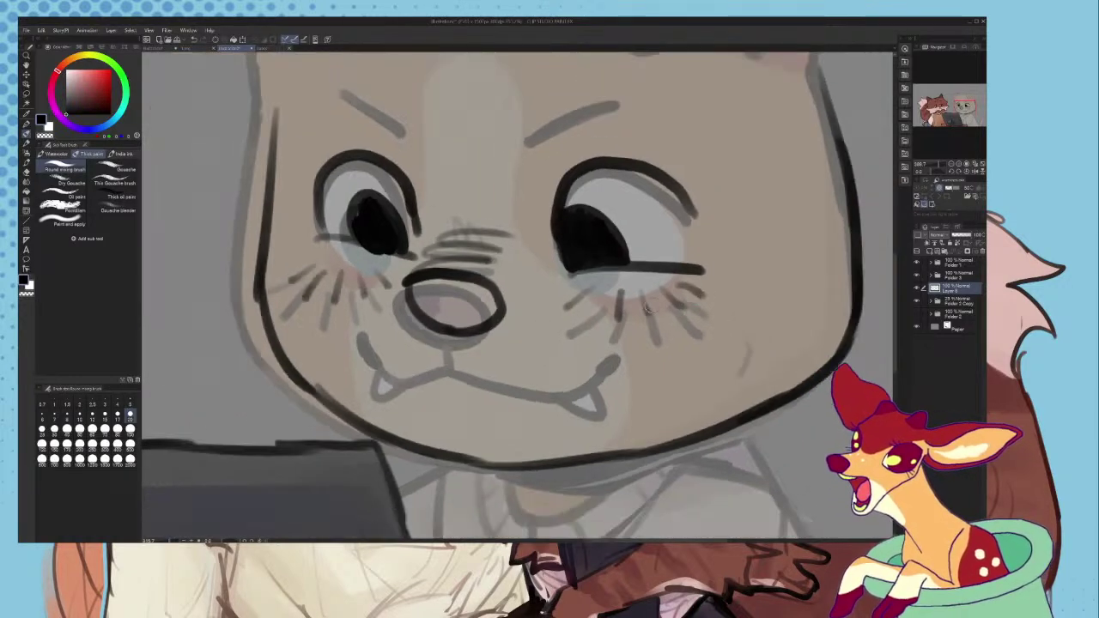
scroll(455, 397, "up", 2)
- Draw the dog's mouth as a wide open grin, with an upper lip line joined to the nose and a curved lower lip
mouse_move(406, 286)
left_mouse_down()
mouse_move(450, 337)
mouse_move(519, 318)
left_mouse_up()
mouse_move(513, 294)
left_mouse_down()
mouse_move(517, 319)
mouse_move(689, 367)
mouse_move(742, 323)
left_mouse_up()
key("ctrl+z")
mouse_move(518, 323)
left_mouse_down()
mouse_move(607, 340)
mouse_move(721, 310)
mouse_move(702, 381)
left_mouse_up()
key("ctrl+z")
mouse_move(464, 347)
left_mouse_down()
mouse_move(471, 388)
mouse_move(675, 412)
left_mouse_up()
left_click_drag(636, 347, 697, 366)
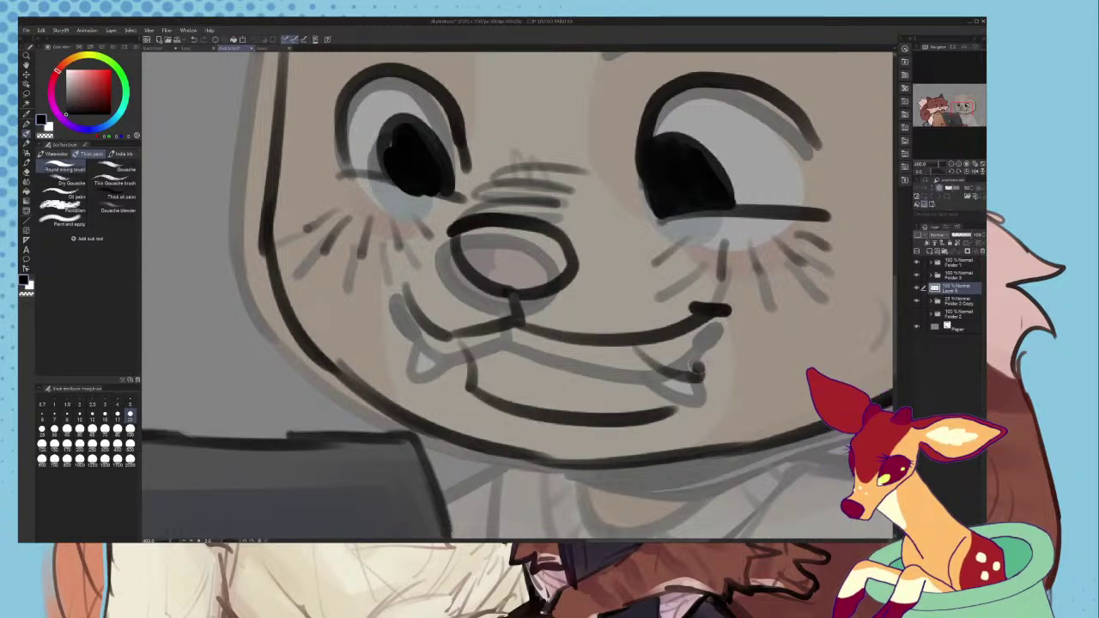
mouse_move(706, 318)
left_mouse_down()
mouse_move(694, 387)
mouse_move(670, 410)
left_mouse_up()
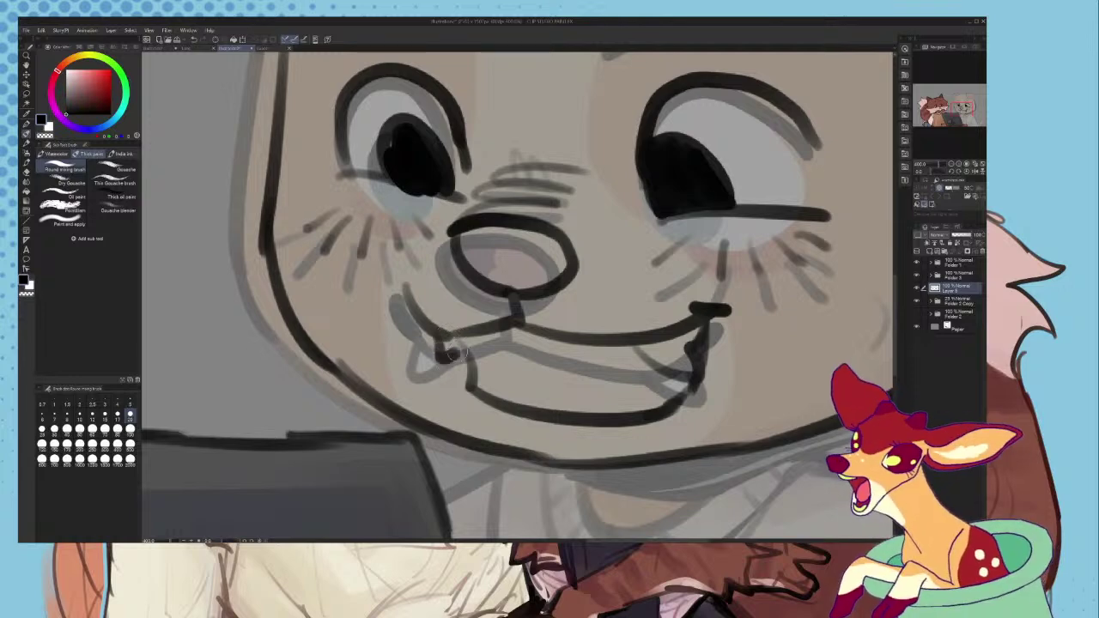
- Add a pointed fang near each end of the dog's open mouth and a curved tongue line inside it
key("ctrl+z")
scroll(463, 348, "up", 2)
left_click_drag(457, 353, 491, 326)
scroll(471, 391, "down", 2)
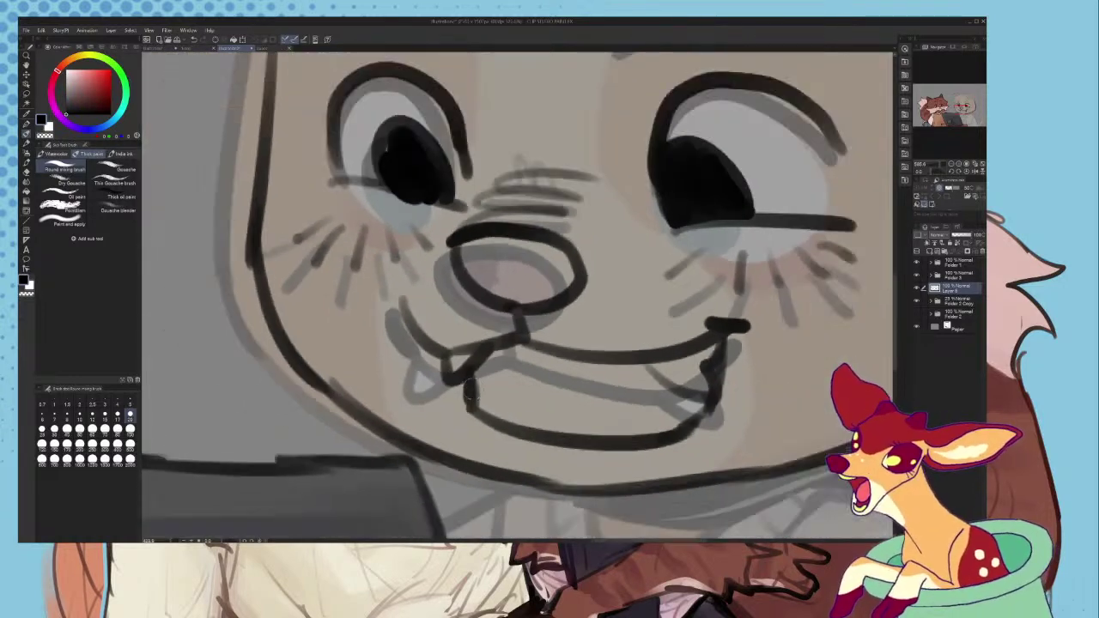
scroll(623, 451, "up", 2)
mouse_move(438, 354)
left_mouse_down()
mouse_move(444, 401)
mouse_move(490, 374)
mouse_move(652, 341)
mouse_move(708, 379)
mouse_move(653, 338)
left_mouse_up()
key("ctrl+z")
key("ctrl+z")
left_click_drag(496, 407, 649, 343)
key("ctrl+z")
scroll(549, 382, "down", 3)
scroll(529, 308, "up", 5)
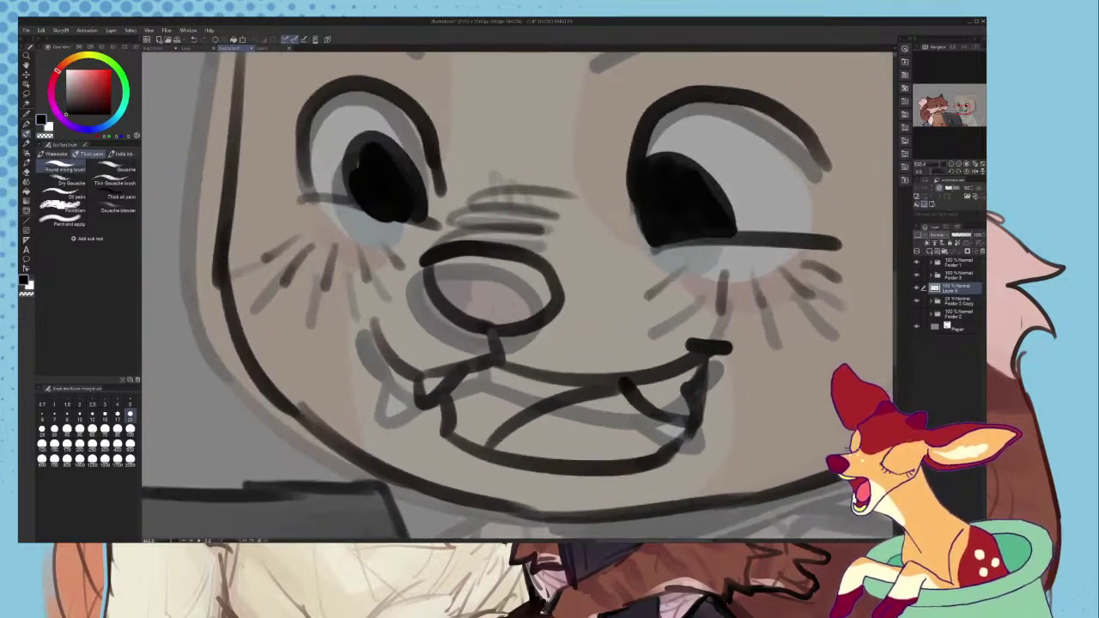
- Thicken the cat-facing corner of the dog's mouth into a dark, rounded end
mouse_move(368, 415)
left_mouse_down()
mouse_move(483, 391)
mouse_move(483, 411)
mouse_move(366, 419)
left_mouse_up()
scroll(399, 395, "down", 3)
scroll(409, 378, "down", 2)
scroll(368, 358, "up", 4)
mouse_move(335, 337)
left_mouse_down()
mouse_move(368, 400)
mouse_move(339, 345)
left_mouse_up()
scroll(384, 342, "down", 6)
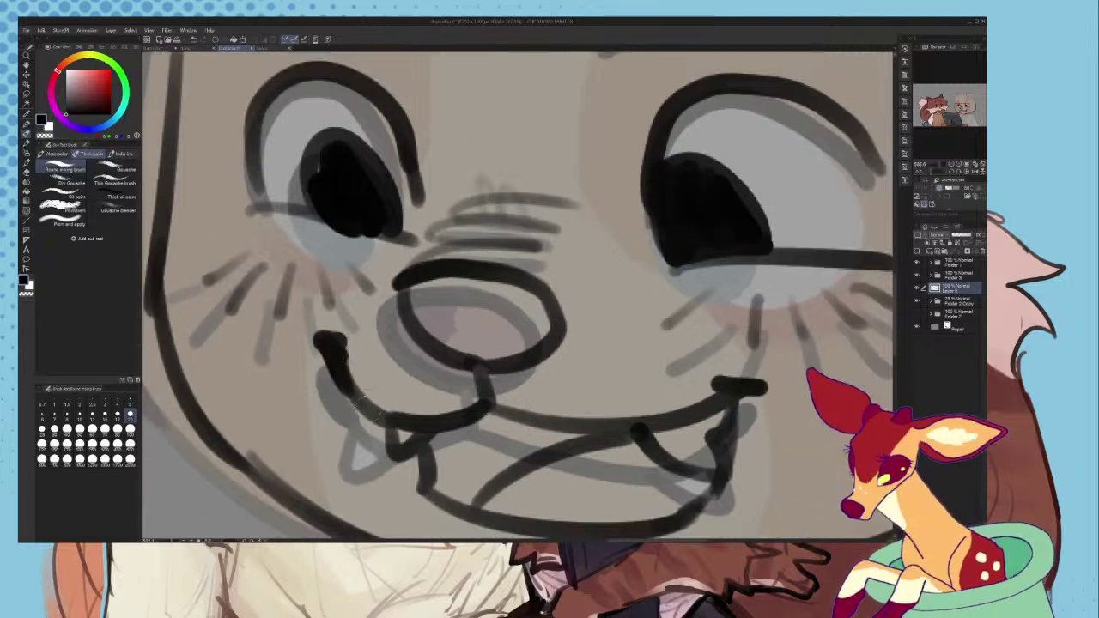
scroll(695, 386, "down", 1)
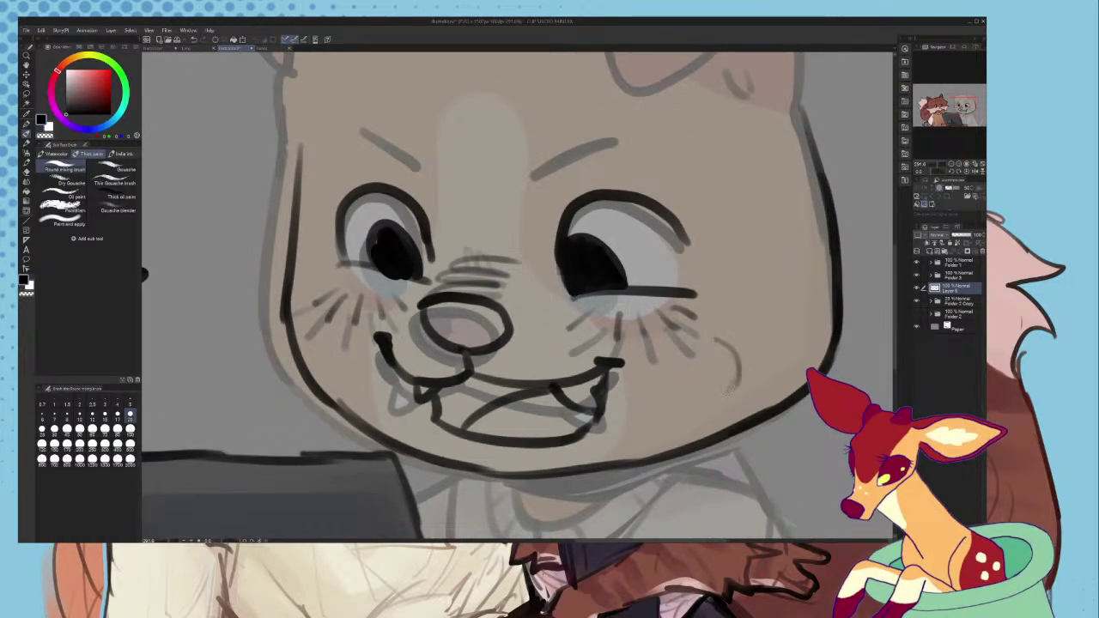
- Draw a short curved cheek line on the side of the dog's face away from the cat
left_click_drag(720, 333, 730, 378)
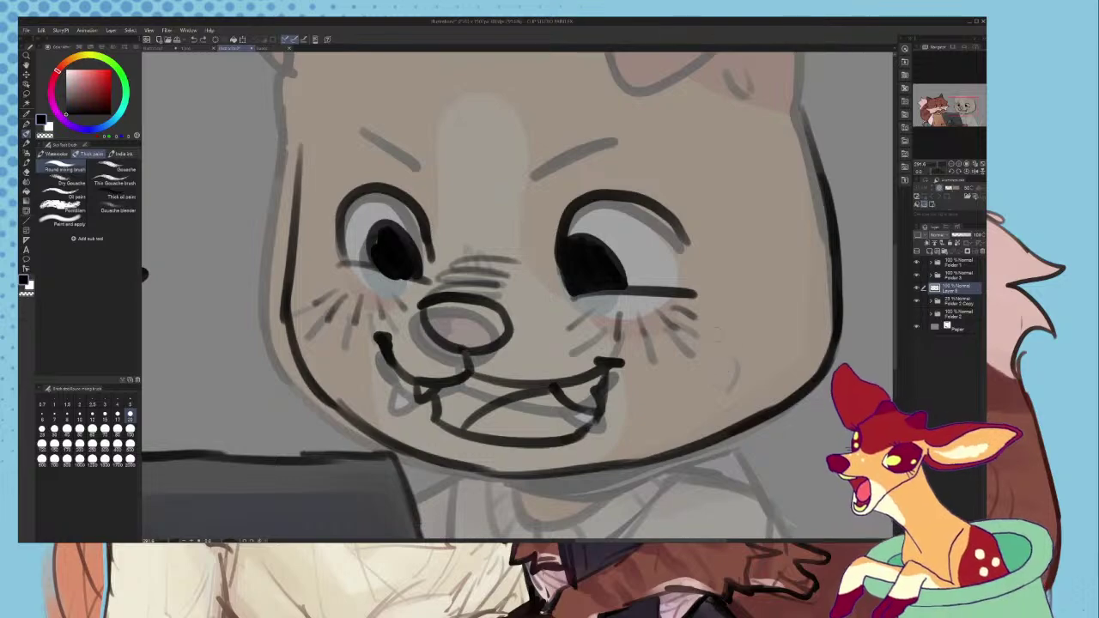
scroll(387, 360, "up", 1)
scroll(383, 361, "down", 2)
scroll(378, 361, "up", 2)
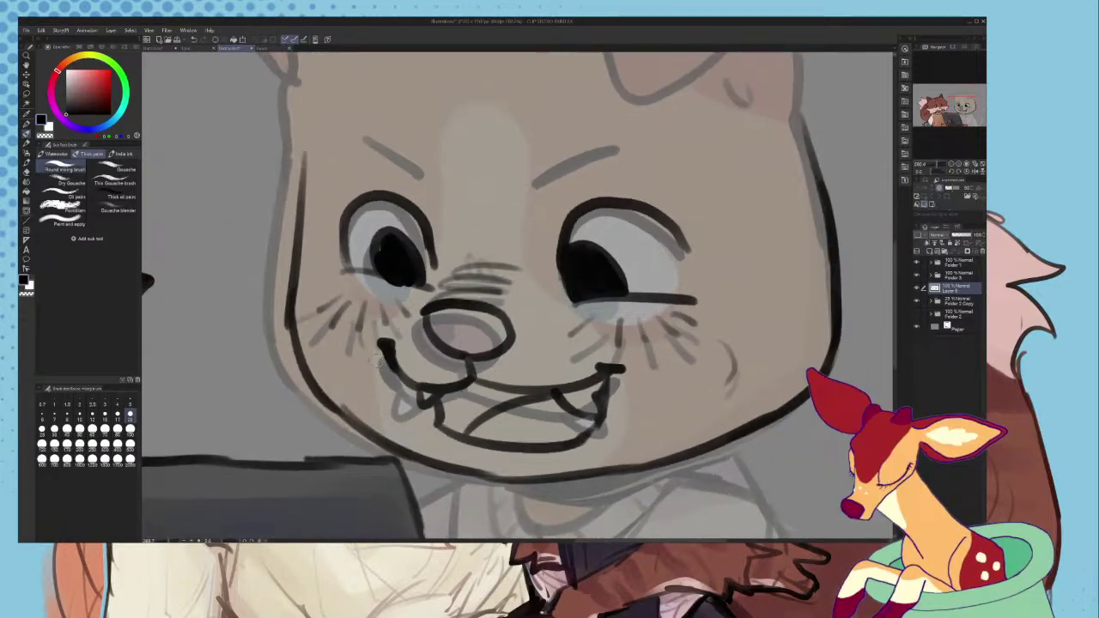
scroll(389, 359, "down", 2)
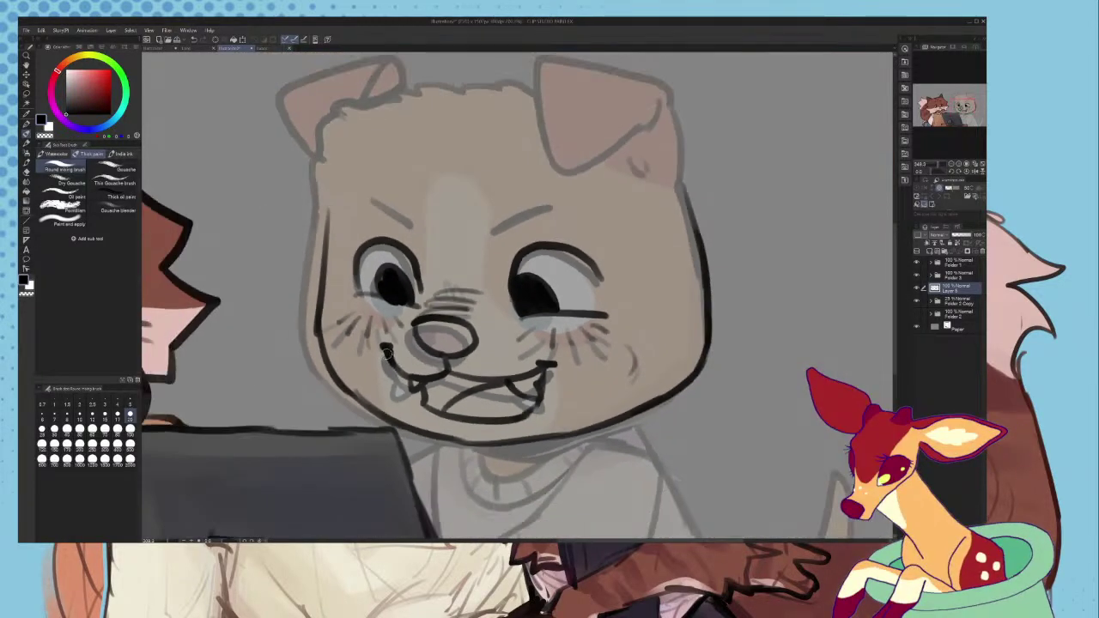
scroll(469, 331, "up", 4)
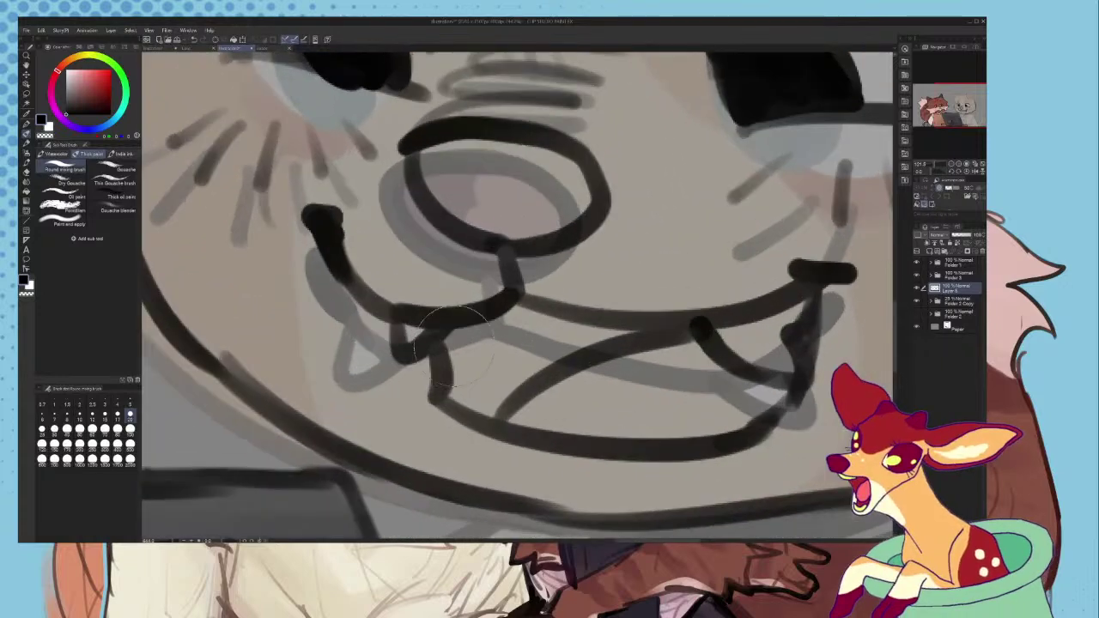
mouse_move(398, 315)
left_mouse_down()
mouse_move(448, 341)
mouse_move(444, 332)
mouse_move(392, 359)
mouse_move(441, 322)
mouse_move(456, 325)
mouse_move(399, 323)
mouse_move(435, 339)
mouse_move(440, 382)
left_mouse_up()
key("ctrl+z")
key("ctrl+z")
scroll(440, 361, "down", 5)
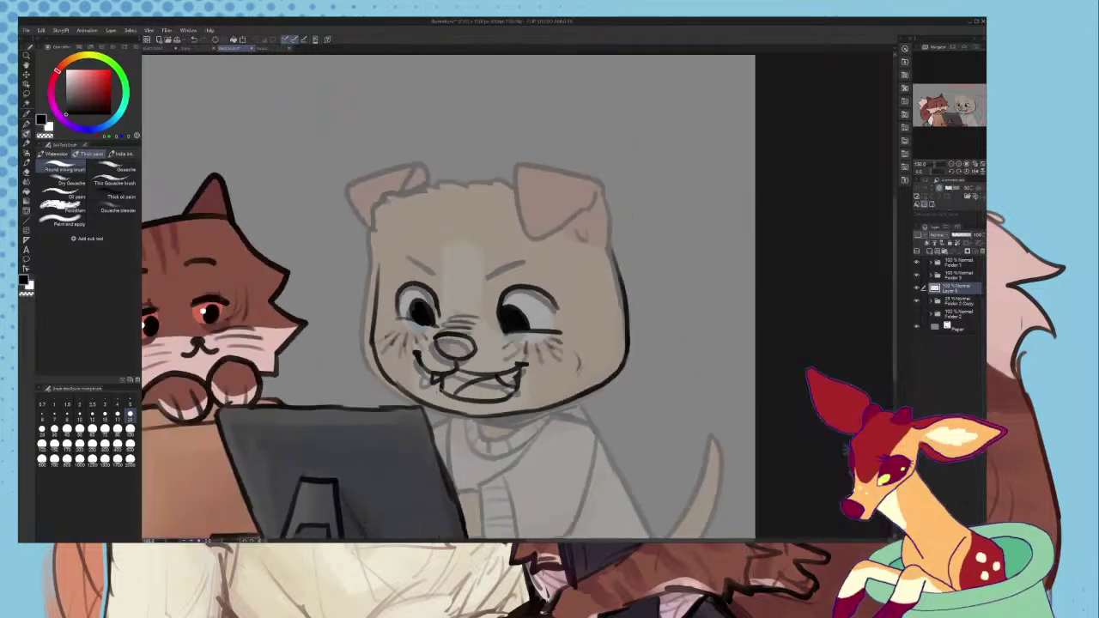
- Draw the outline of the dog's folded ear on the side away from the cat, set slightly outward from the faded drawing
scroll(511, 211, "up", 5)
scroll(604, 214, "down", 4)
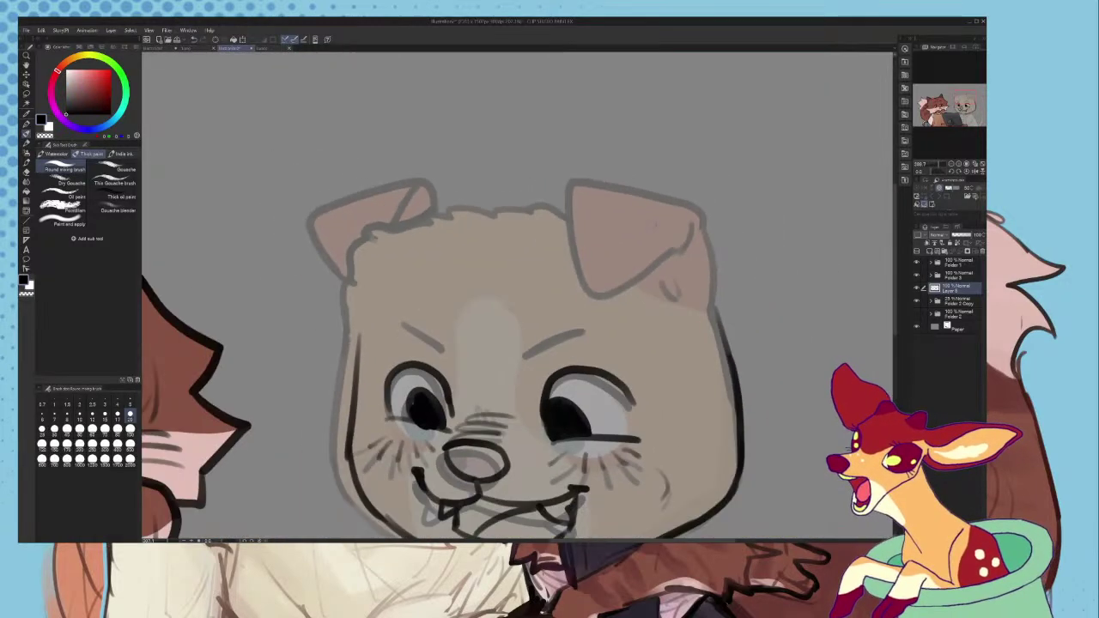
scroll(678, 239, "up", 5)
mouse_move(750, 391)
left_mouse_down()
mouse_move(771, 312)
mouse_move(774, 213)
mouse_move(682, 141)
left_mouse_up()
key("ctrl+z")
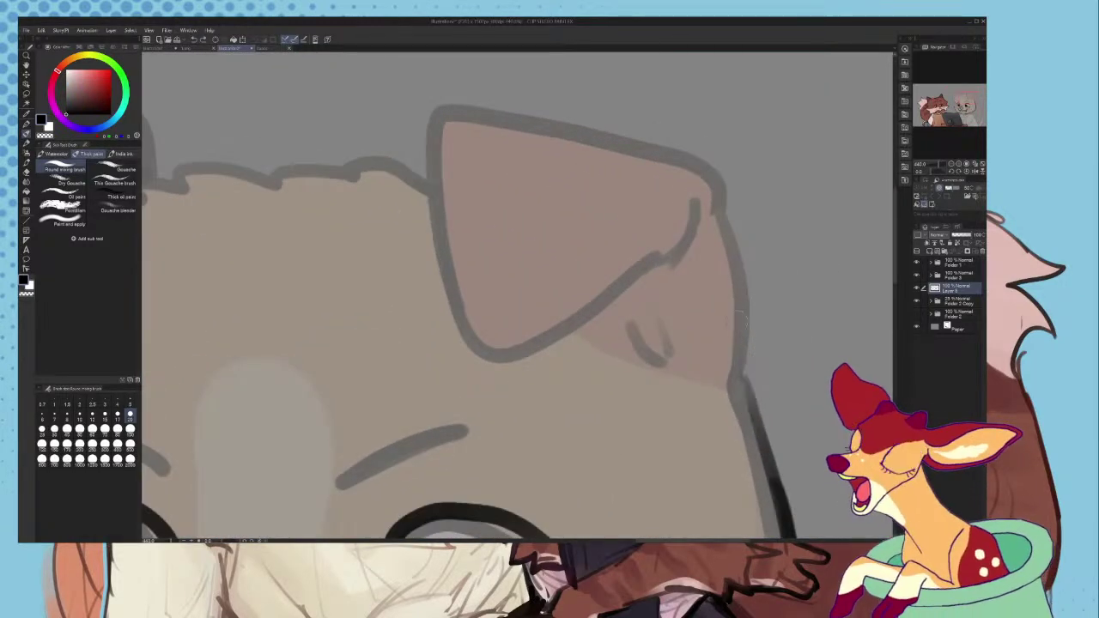
left_click_drag(749, 391, 764, 214)
key("ctrl+z")
left_click_drag(758, 335, 744, 387)
left_click_drag(745, 385, 759, 428)
scroll(765, 244, "up", 2)
mouse_move(764, 222)
left_mouse_down()
mouse_move(767, 187)
mouse_move(743, 142)
mouse_move(588, 90)
mouse_move(471, 63)
mouse_move(354, 137)
mouse_move(387, 286)
mouse_move(470, 368)
mouse_move(626, 251)
mouse_move(700, 215)
mouse_move(712, 189)
left_mouse_up()
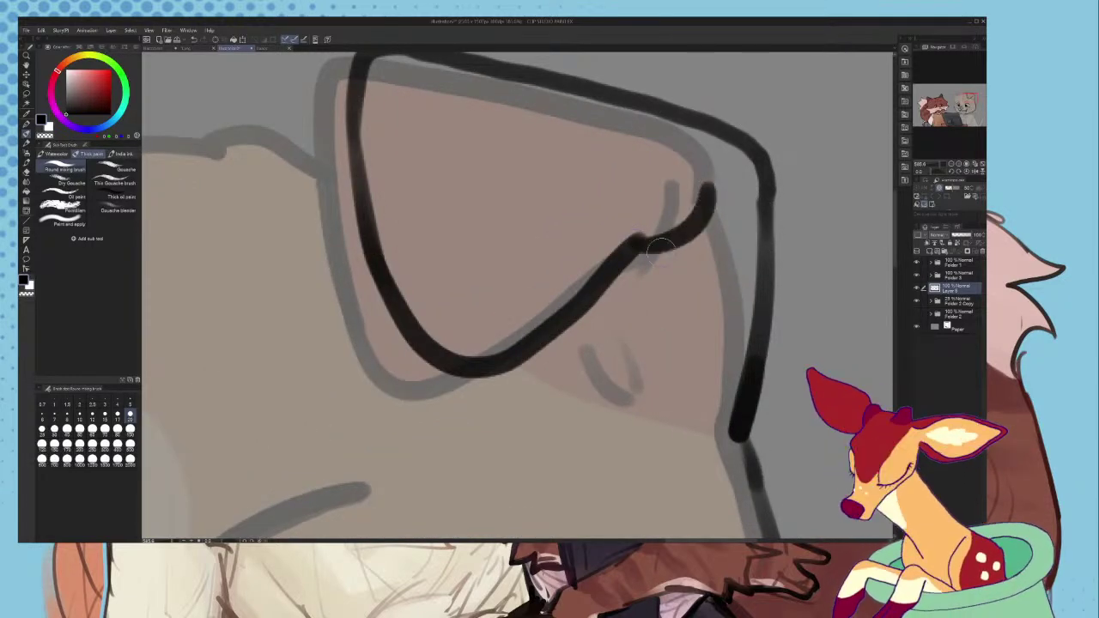
- Draw the hooked crease at the end of that ear's fold and small fur marks beneath the flap
key("ctrl+z")
mouse_move(642, 258)
left_mouse_down()
mouse_move(563, 334)
mouse_move(684, 212)
left_mouse_up()
scroll(616, 323, "down", 2)
scroll(631, 349, "up", 2)
mouse_move(615, 318)
left_mouse_down()
mouse_move(635, 354)
mouse_move(650, 354)
left_mouse_up()
scroll(651, 357, "down", 6)
scroll(511, 325, "up", 6)
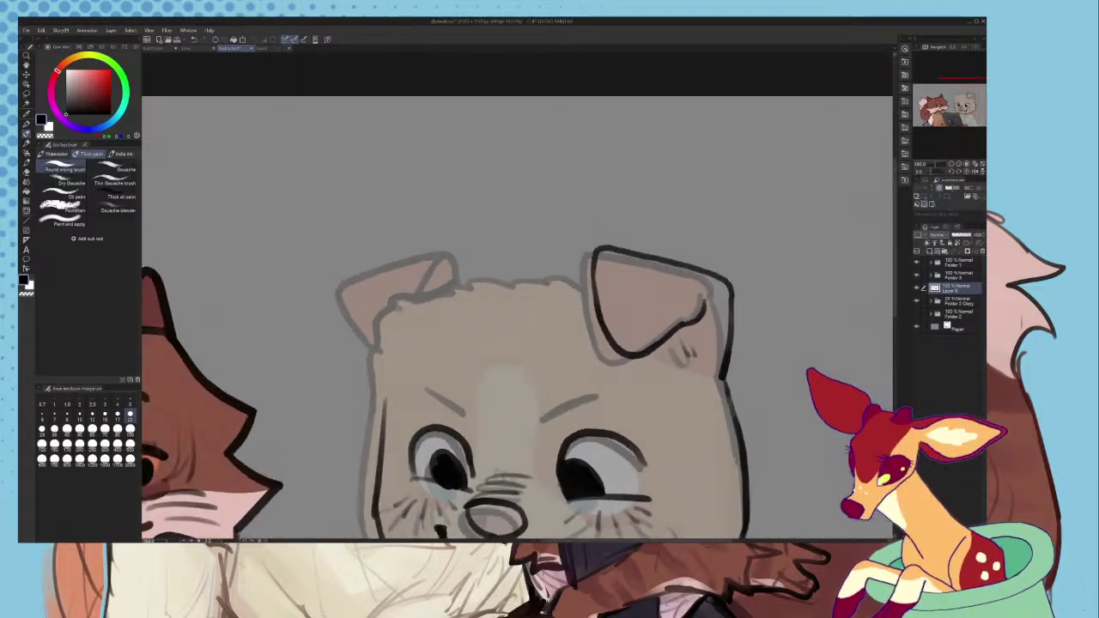
- Draw a tufted fur line across the top of the dog's head, slightly above the faded outline
scroll(679, 323, "up", 2)
mouse_move(682, 265)
left_mouse_down()
mouse_move(595, 213)
mouse_move(580, 230)
left_mouse_up()
key("ctrl+z")
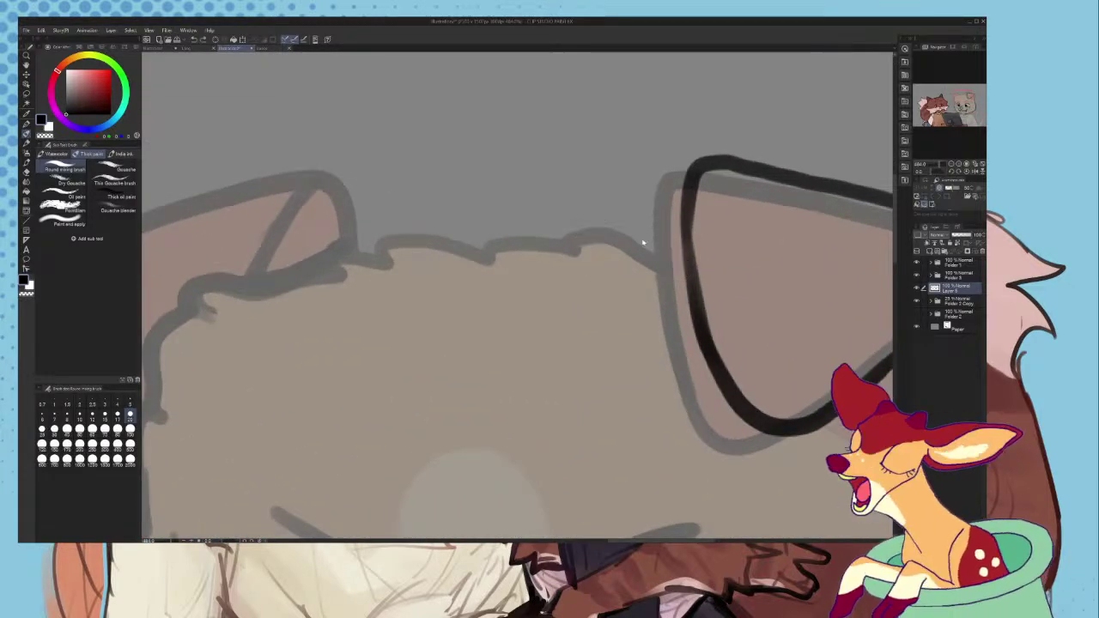
mouse_move(676, 251)
left_mouse_down()
mouse_move(548, 224)
mouse_move(508, 242)
mouse_move(417, 221)
left_mouse_up()
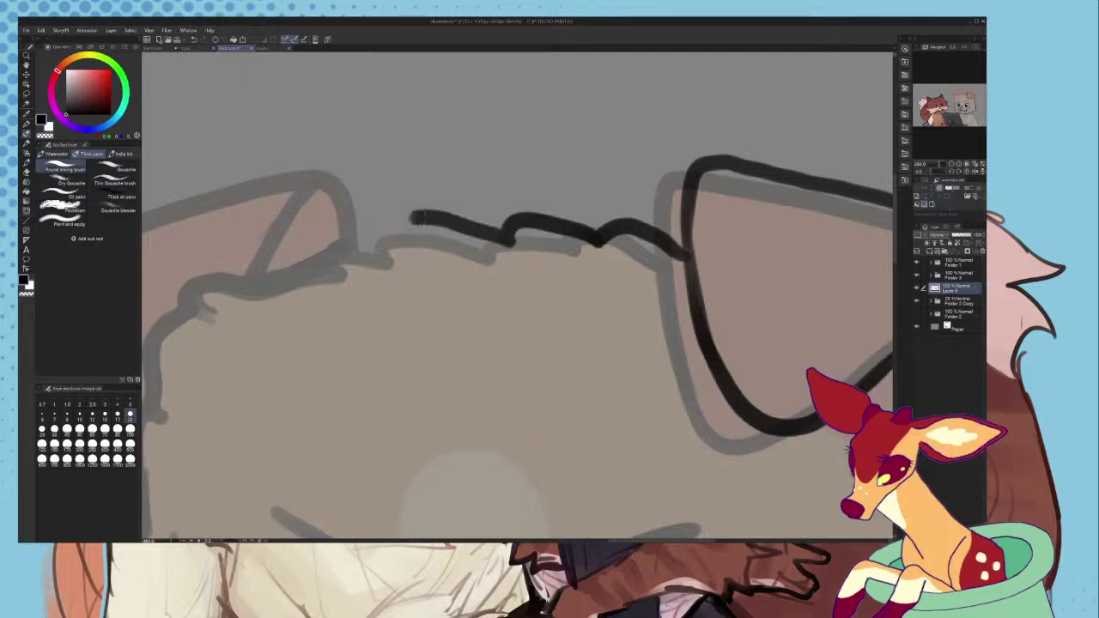
scroll(417, 220, "down", 2)
scroll(417, 221, "up", 2)
mouse_move(464, 185)
left_mouse_down()
mouse_move(406, 208)
mouse_move(273, 216)
left_mouse_up()
scroll(273, 217, "down", 2)
scroll(281, 225, "up", 2)
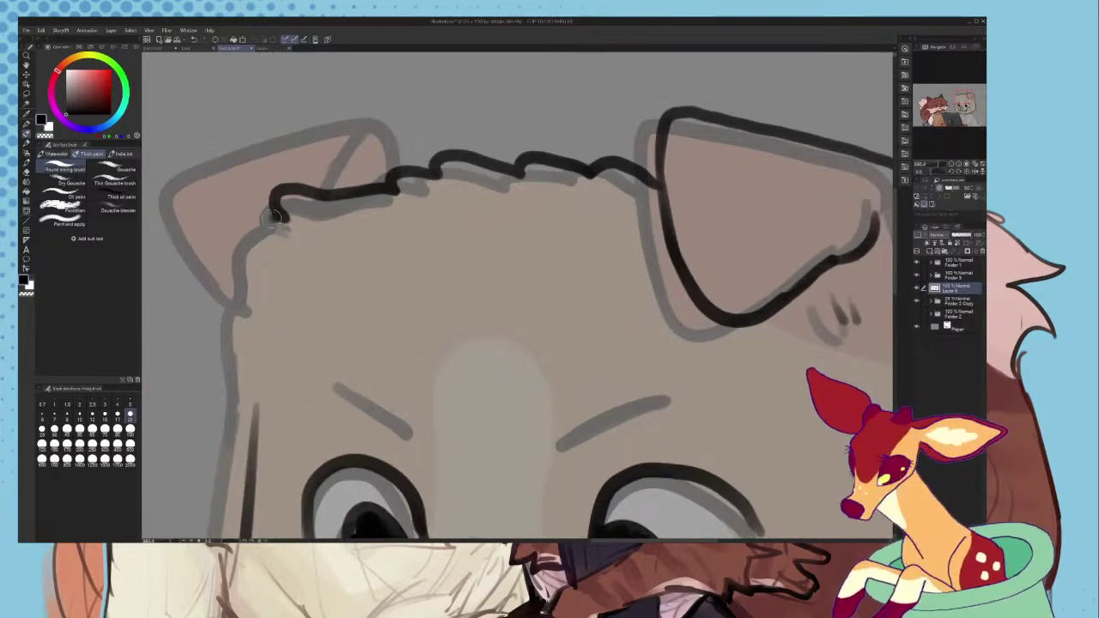
- Draw the upper side of the dog's head facing the cat, with a small fur notch at the ear's base
left_click_drag(266, 225, 247, 357)
scroll(254, 356, "down", 3)
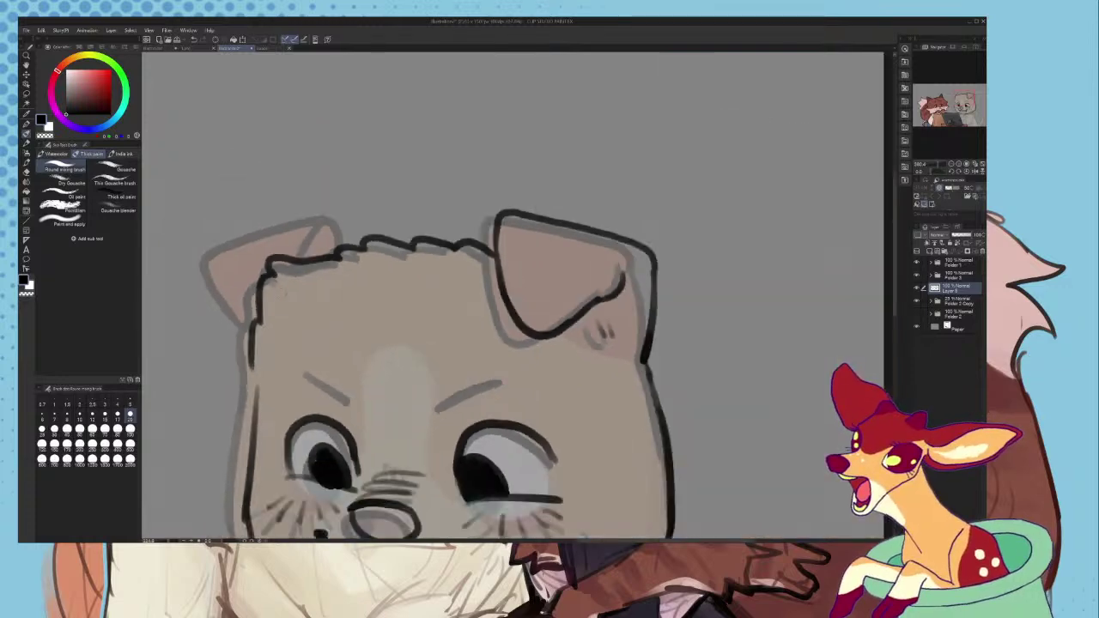
key("ctrl+z")
scroll(242, 416, "up", 5)
mouse_move(287, 196)
left_mouse_down()
mouse_move(269, 305)
mouse_move(279, 413)
left_mouse_up()
scroll(292, 360, "down", 5)
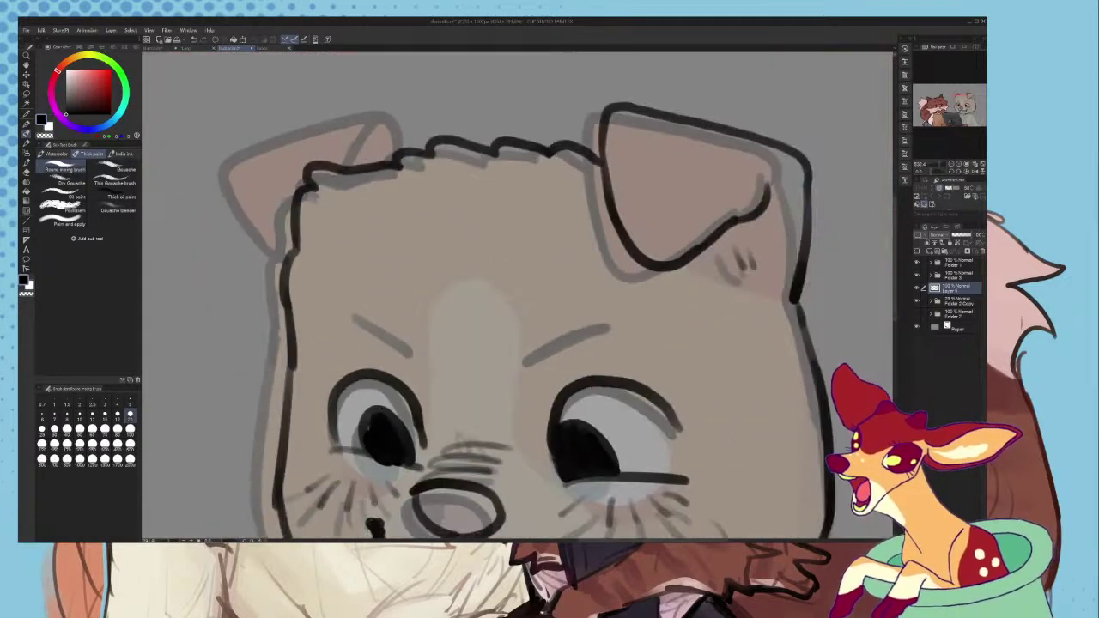
scroll(292, 335, "up", 3)
key("ctrl+z")
scroll(310, 352, "down", 3)
scroll(310, 258, "down", 2)
scroll(298, 373, "up", 4)
key("ctrl+z")
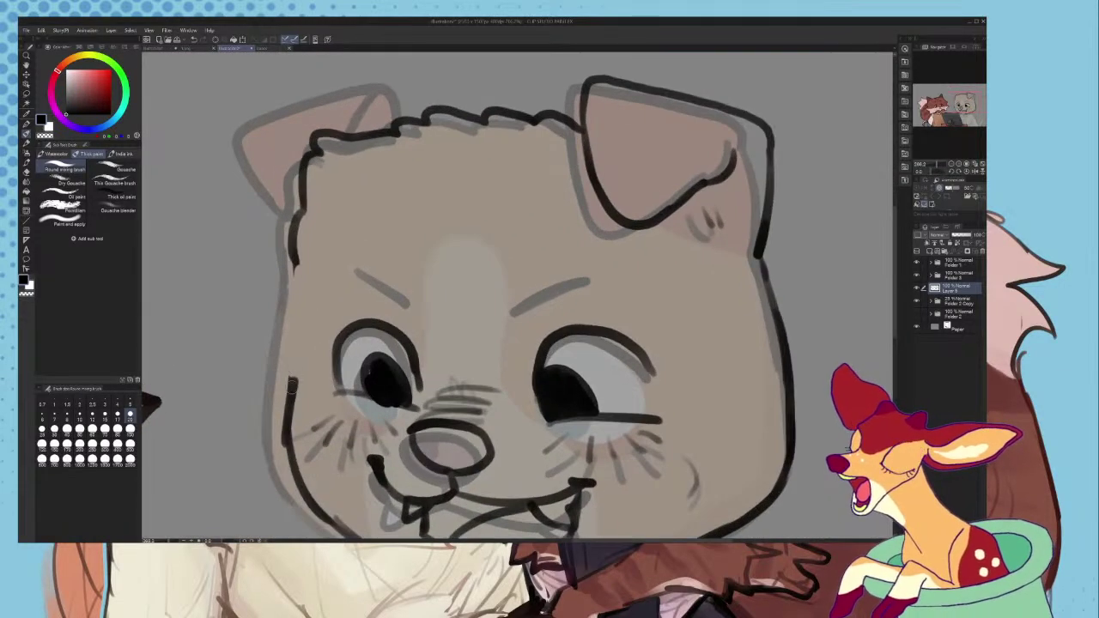
- Join the cat-facing side of the dog's head to the cheek contour with a smooth, thickened line
left_click_drag(296, 376, 294, 407)
left_click_drag(296, 263, 288, 374)
left_click_drag(298, 297, 295, 423)
scroll(309, 483, "down", 4)
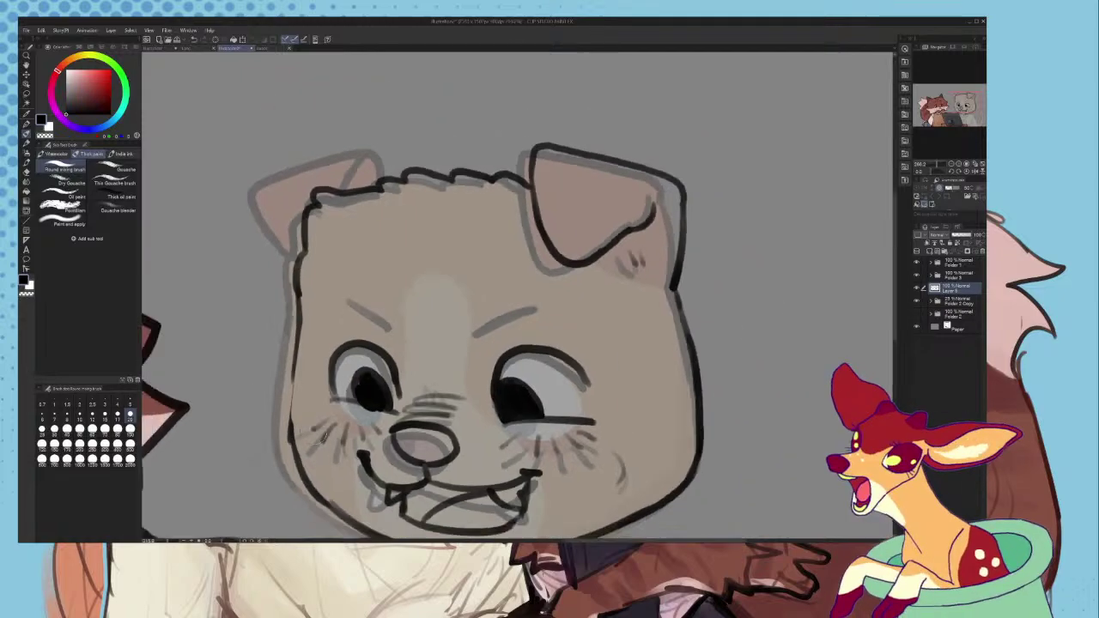
scroll(309, 523, "up", 4)
left_click_drag(287, 388, 314, 458)
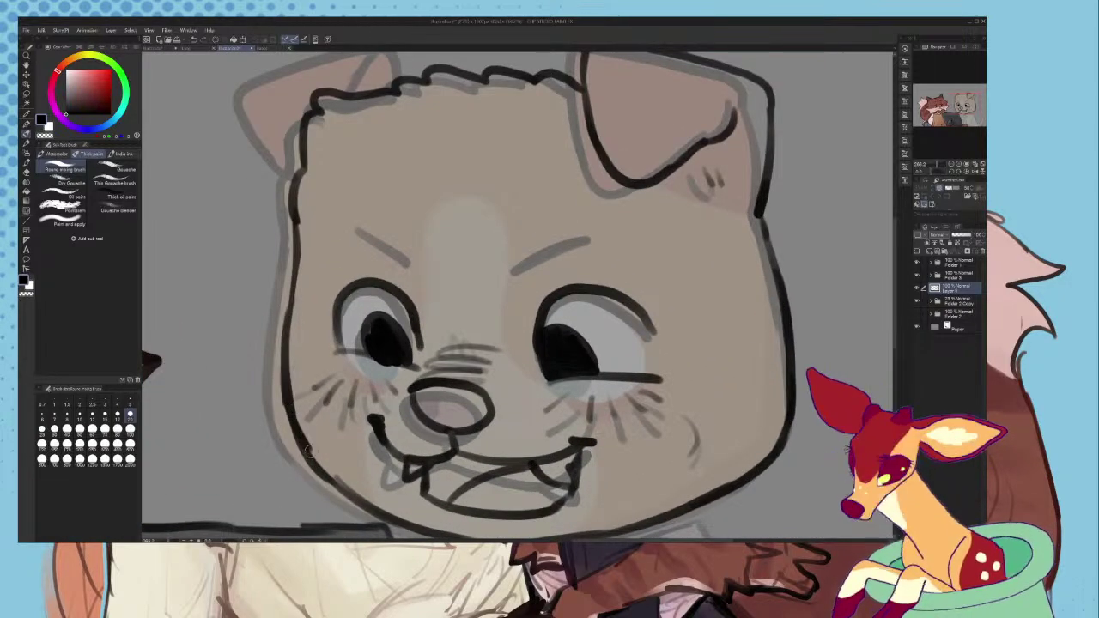
scroll(291, 397, "down", 2)
scroll(290, 396, "up", 1)
key("ctrl+z")
scroll(290, 399, "up", 1)
left_click_drag(293, 303, 303, 438)
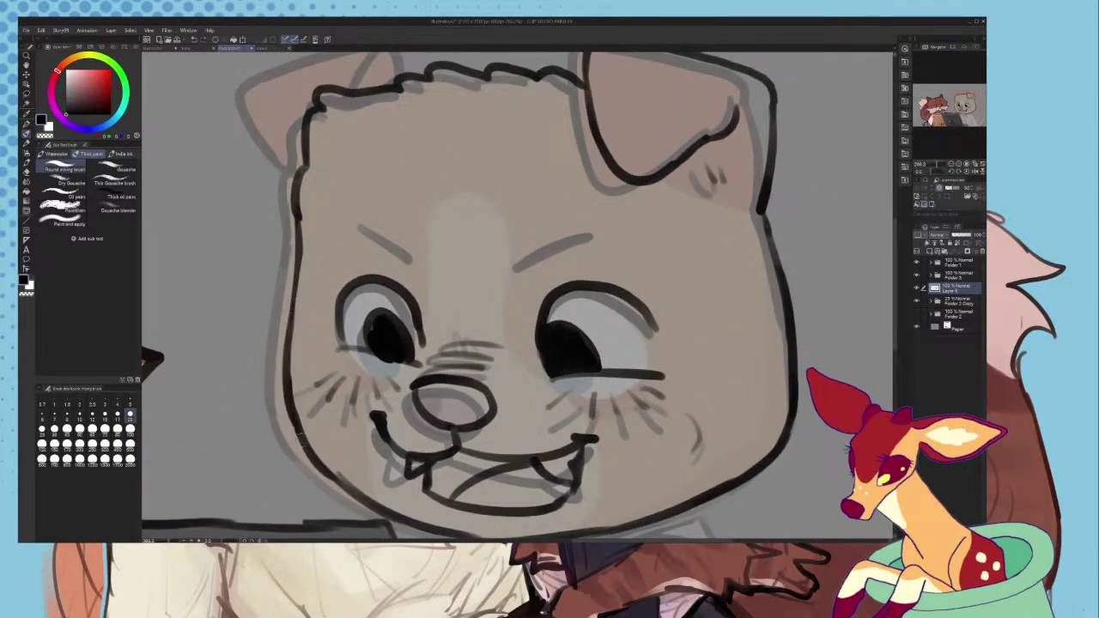
scroll(310, 426, "down", 3)
scroll(352, 318, "up", 5)
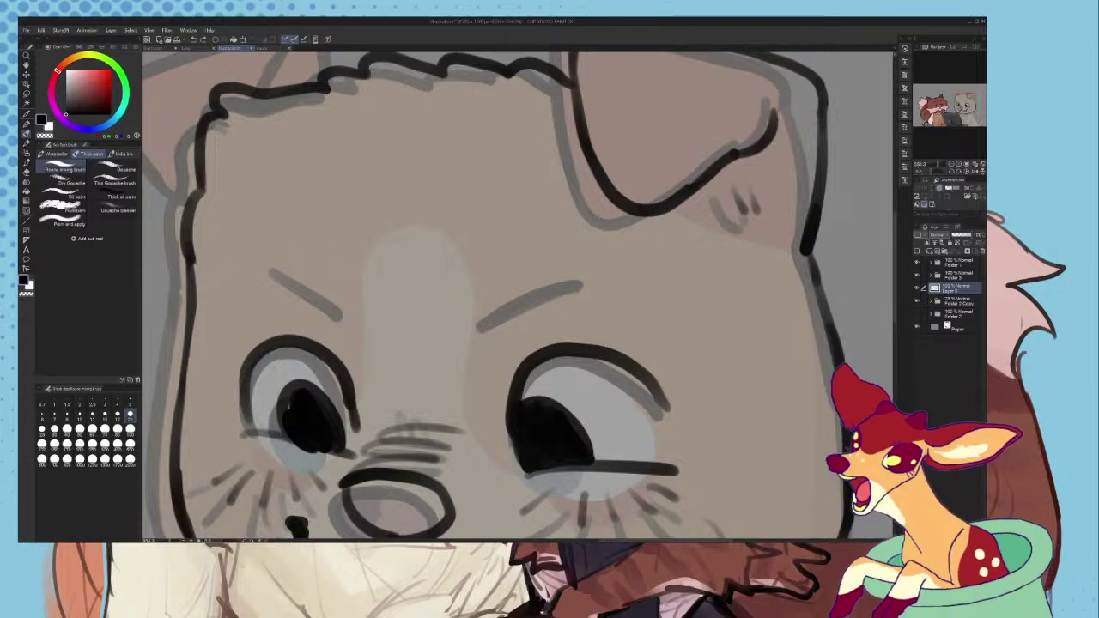
- Draw the dog's angled eyebrows higher than the faded ones and outline the folded ear on the side facing the cat
scroll(515, 292, "down", 4)
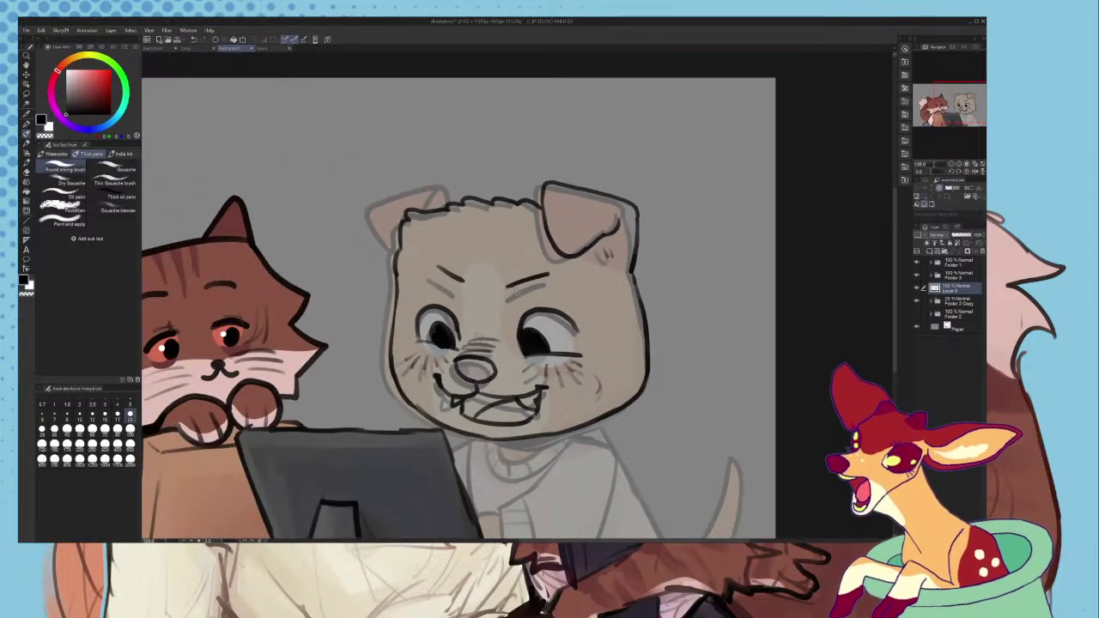
scroll(515, 292, "up", 1)
scroll(443, 165, "up", 4)
mouse_move(515, 225)
left_mouse_down()
mouse_move(505, 181)
mouse_move(269, 151)
mouse_move(184, 186)
mouse_move(225, 350)
mouse_move(280, 367)
left_mouse_up()
mouse_move(382, 242)
left_mouse_down()
mouse_move(504, 153)
mouse_move(371, 250)
mouse_move(351, 387)
left_mouse_up()
scroll(370, 259, "down", 2)
scroll(405, 228, "down", 3)
scroll(365, 275, "up", 4)
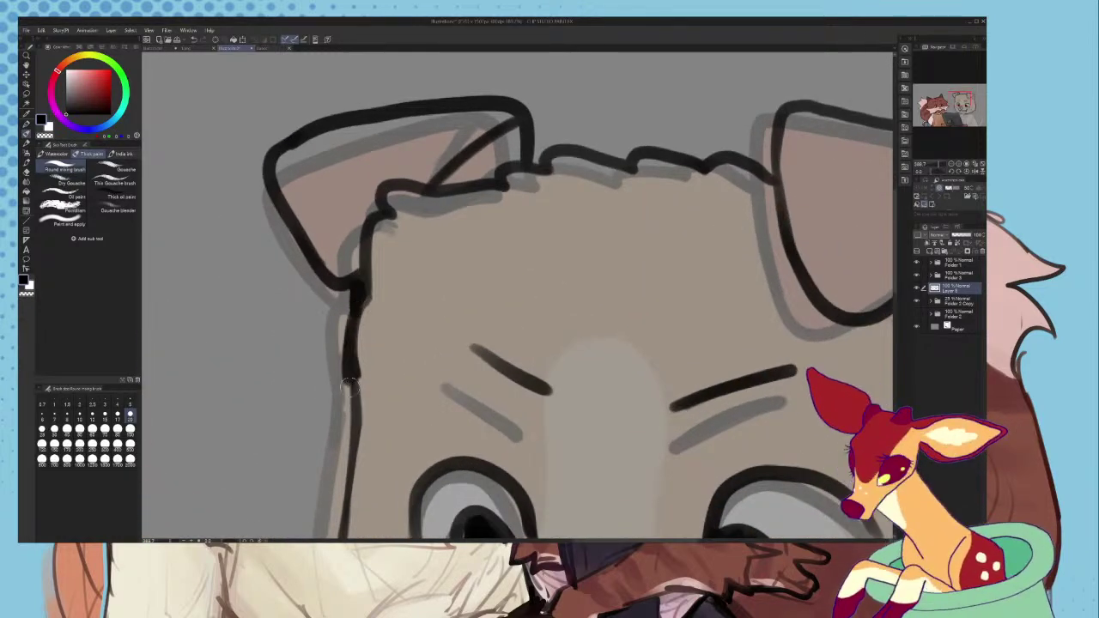
- Check the redrawn dog's head against the whole illustration, mirroring the canvas view horizontally and back
scroll(395, 318, "down", 5)
scroll(429, 198, "down", 6)
scroll(390, 342, "up", 3)
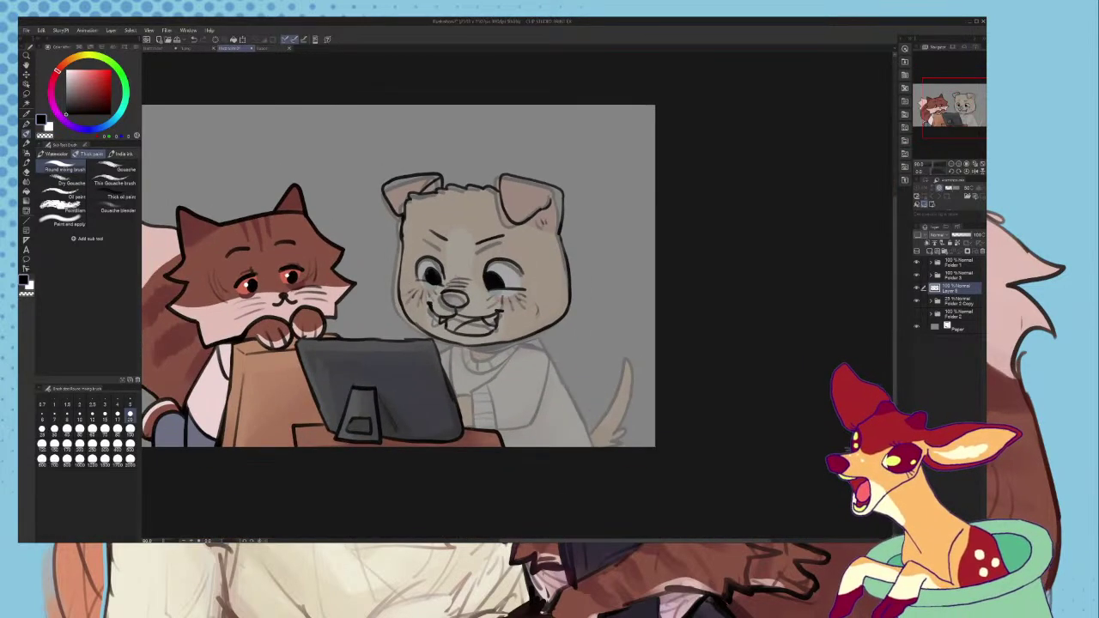
scroll(408, 269, "down", 3)
scroll(379, 291, "up", 4)
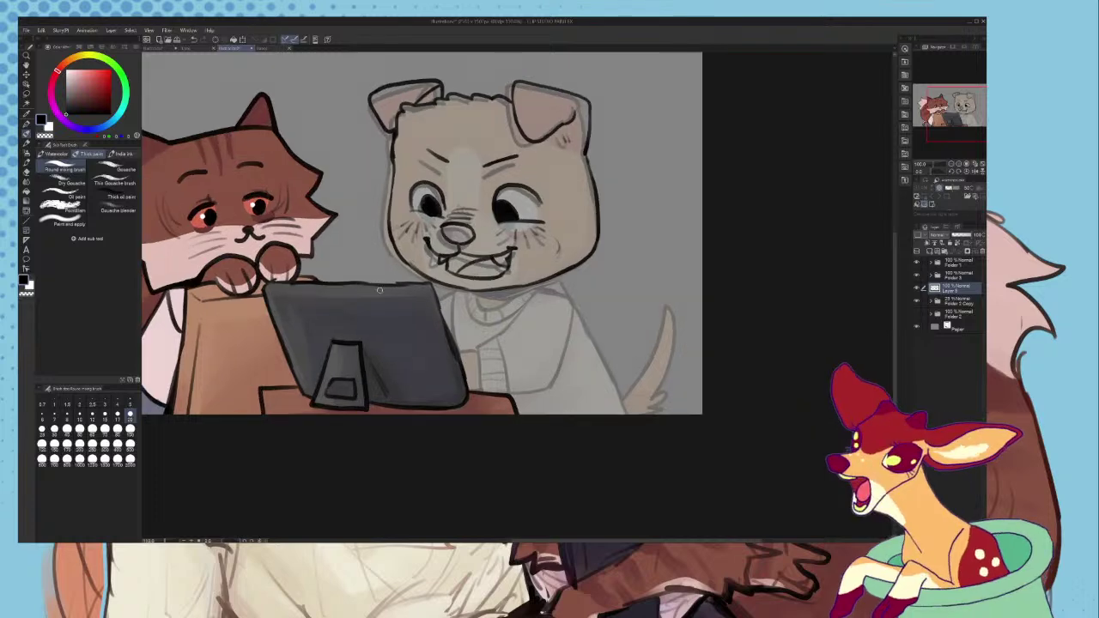
scroll(405, 209, "down", 3)
scroll(520, 323, "up", 3)
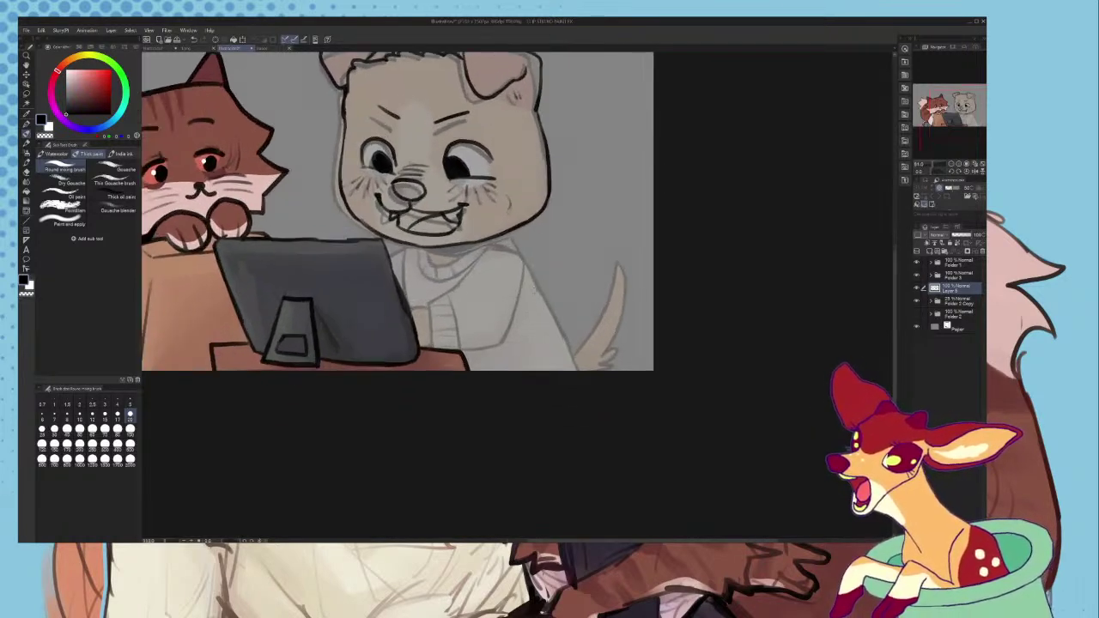
scroll(525, 344, "down", 2)
scroll(528, 294, "up", 6)
scroll(530, 293, "down", 3)
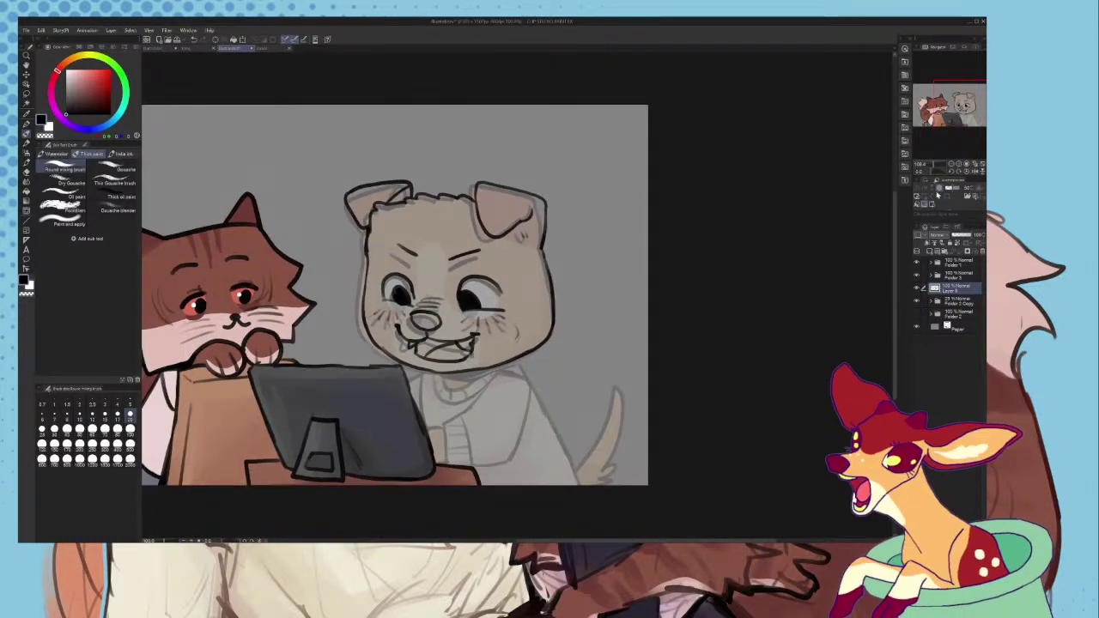
left_click(976, 172)
left_click(975, 171)
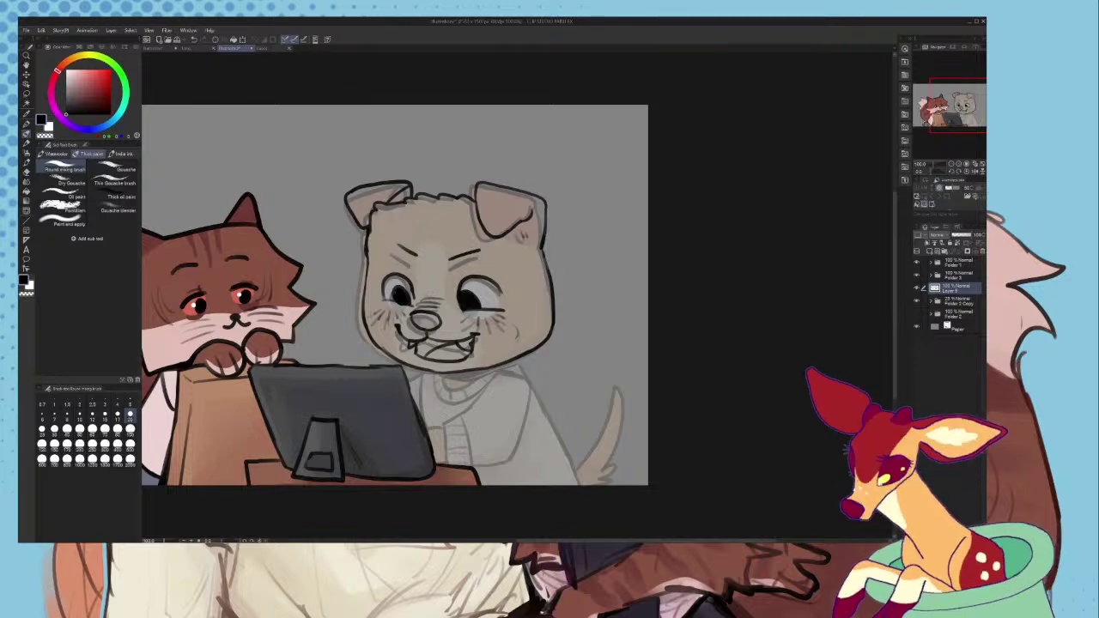
scroll(410, 400, "down", 3)
scroll(400, 441, "up", 3)
- Copy the faded dog's body and tail below the head into a separate folder, hiding the tablet and the faded original
left_click(953, 301)
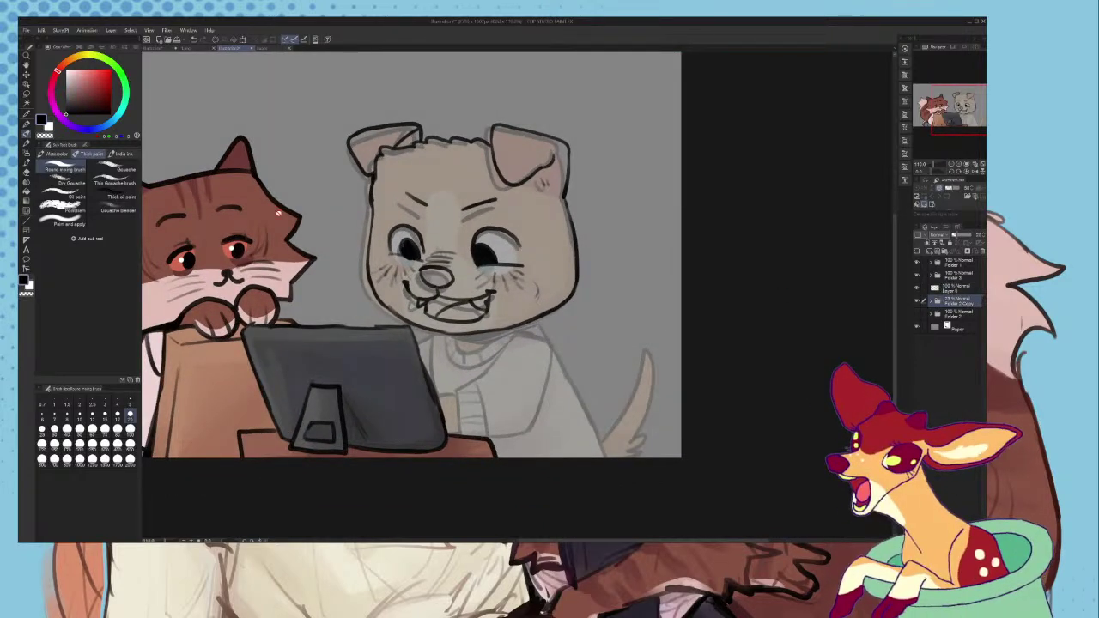
left_click(26, 94)
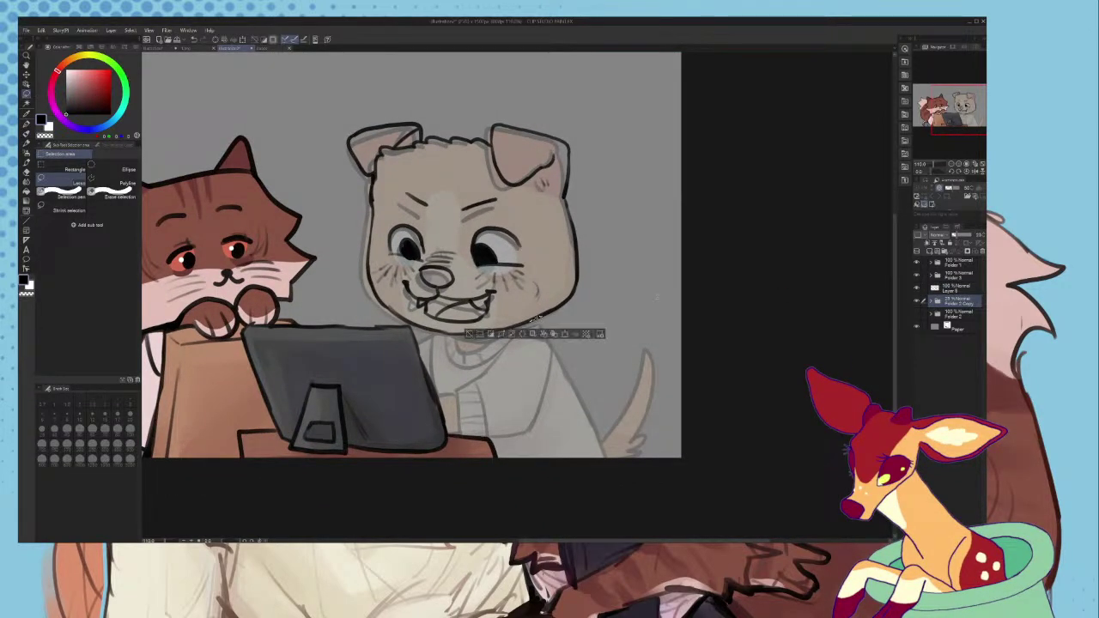
left_click(916, 263)
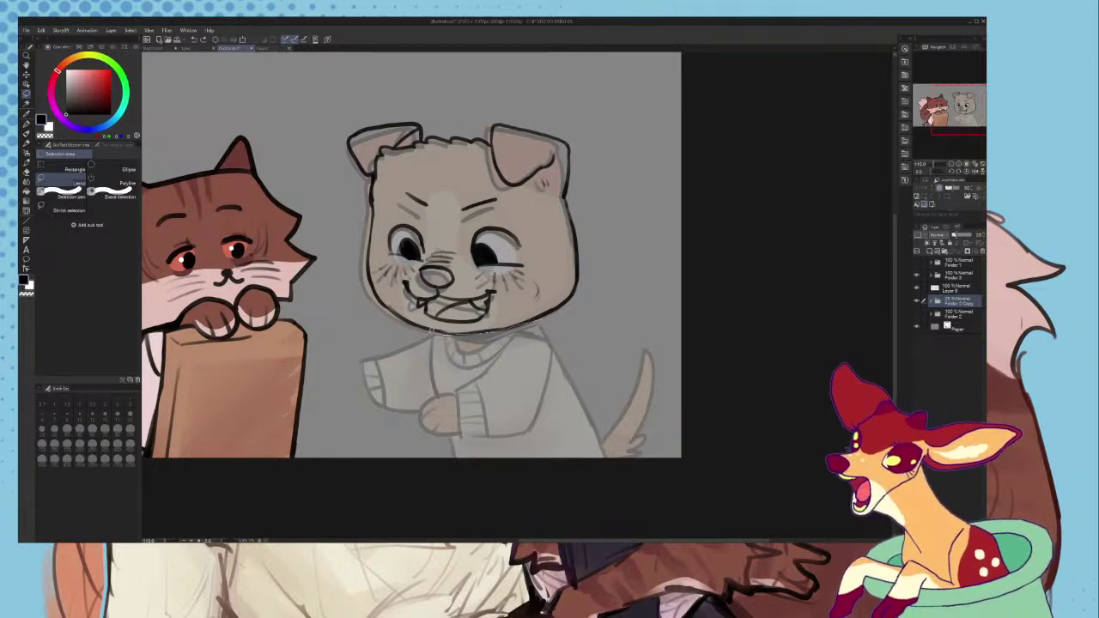
left_click_drag(443, 505, 678, 314)
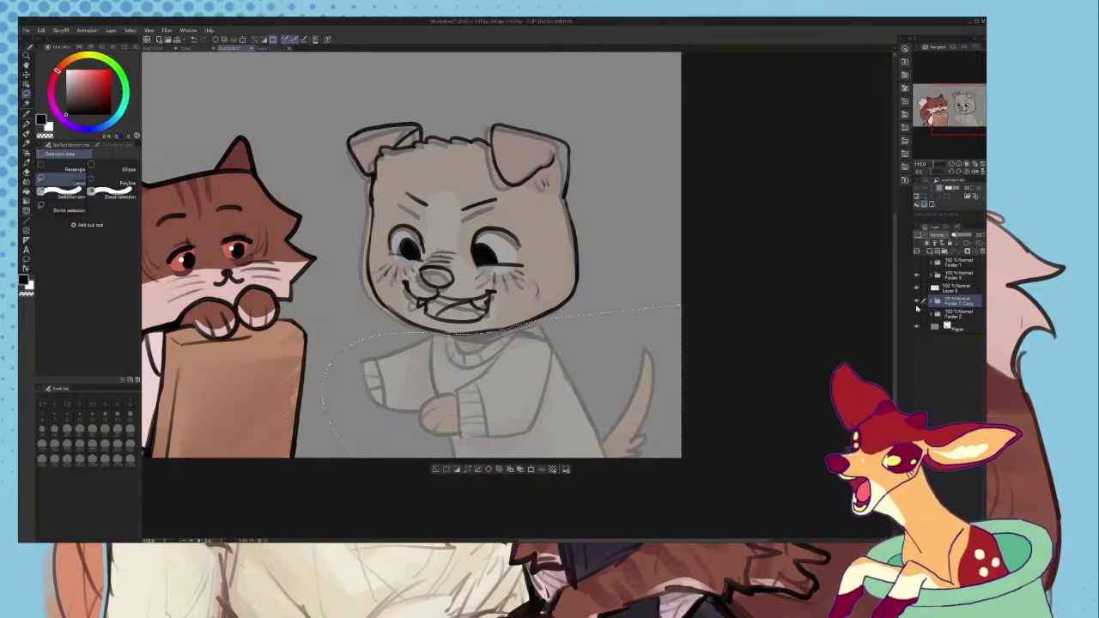
left_click(916, 303)
key("ctrl+v")
left_click(255, 39)
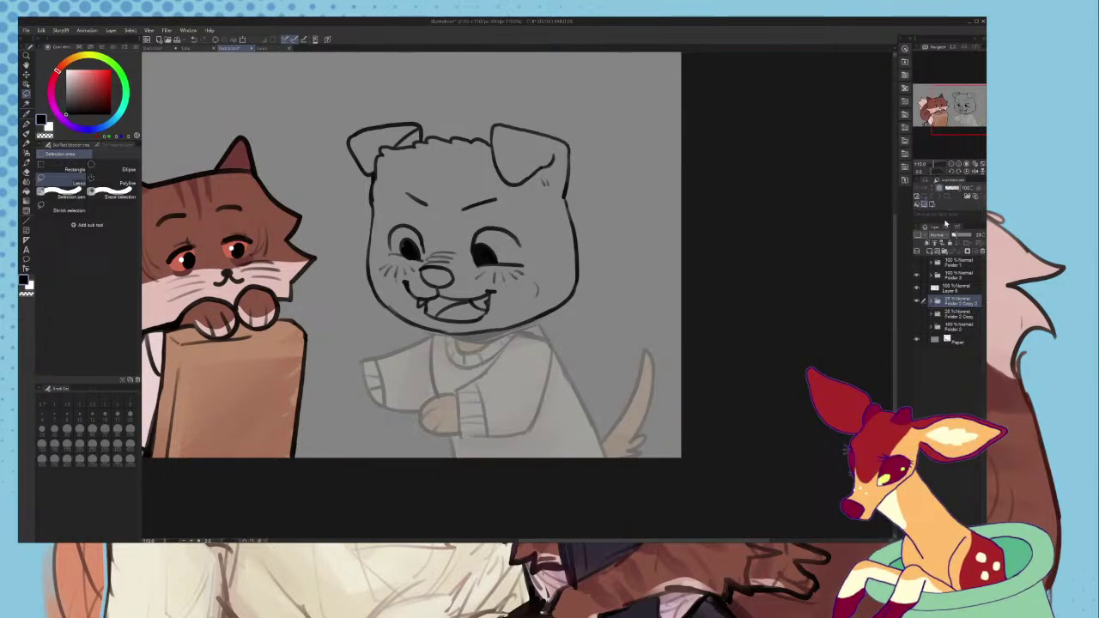
- Set the copied body's opacity to 100% and shift it slightly beneath the redrawn head
left_click_drag(958, 234, 974, 234)
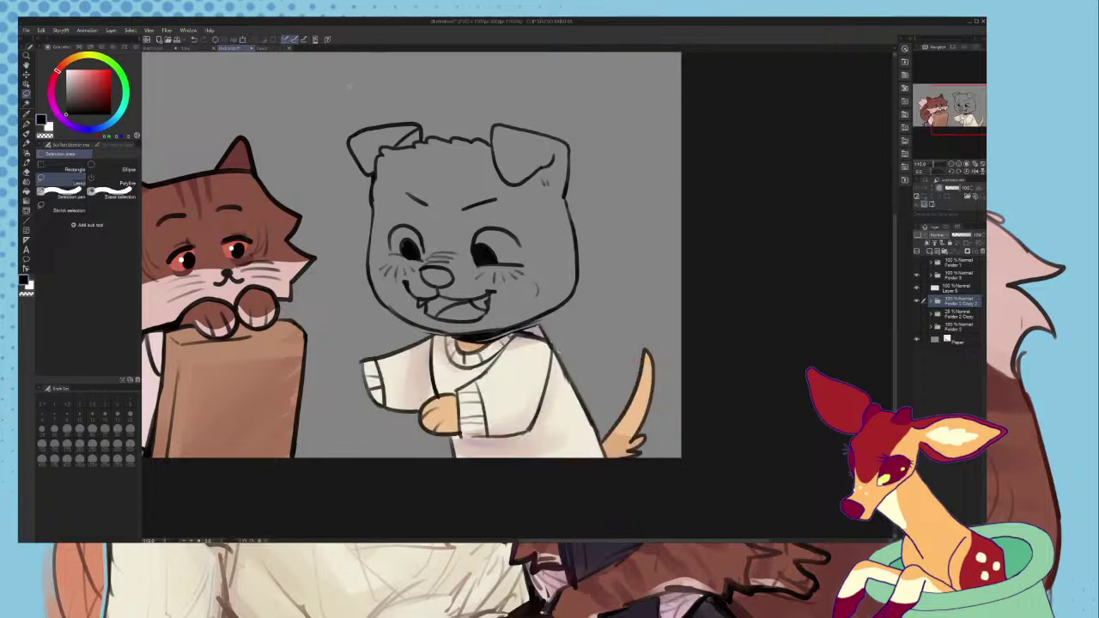
left_click(242, 39)
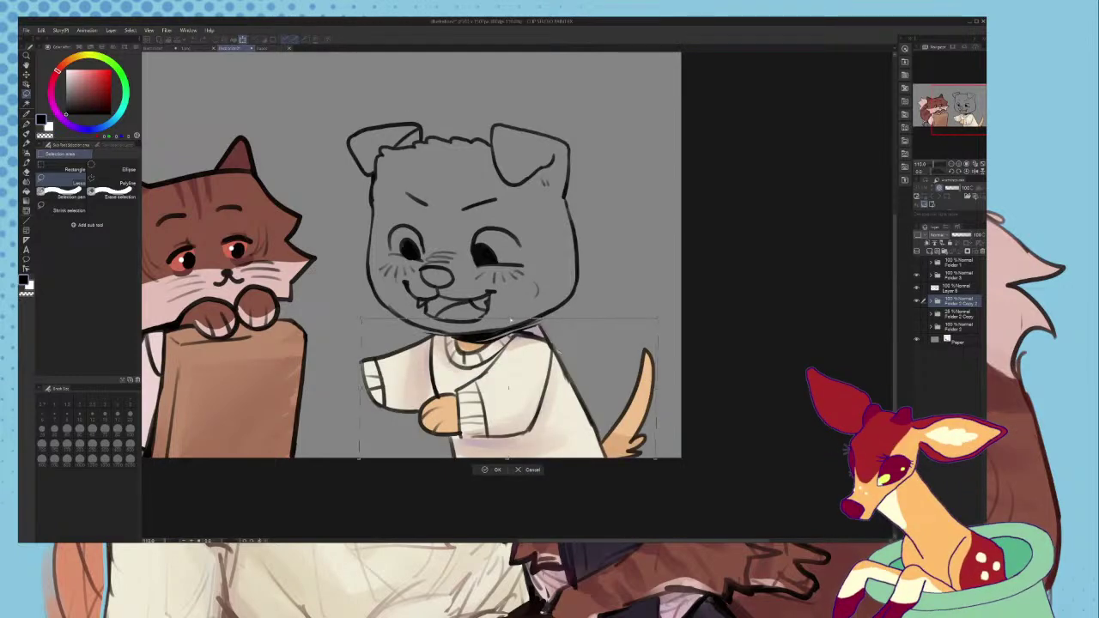
left_click(493, 471)
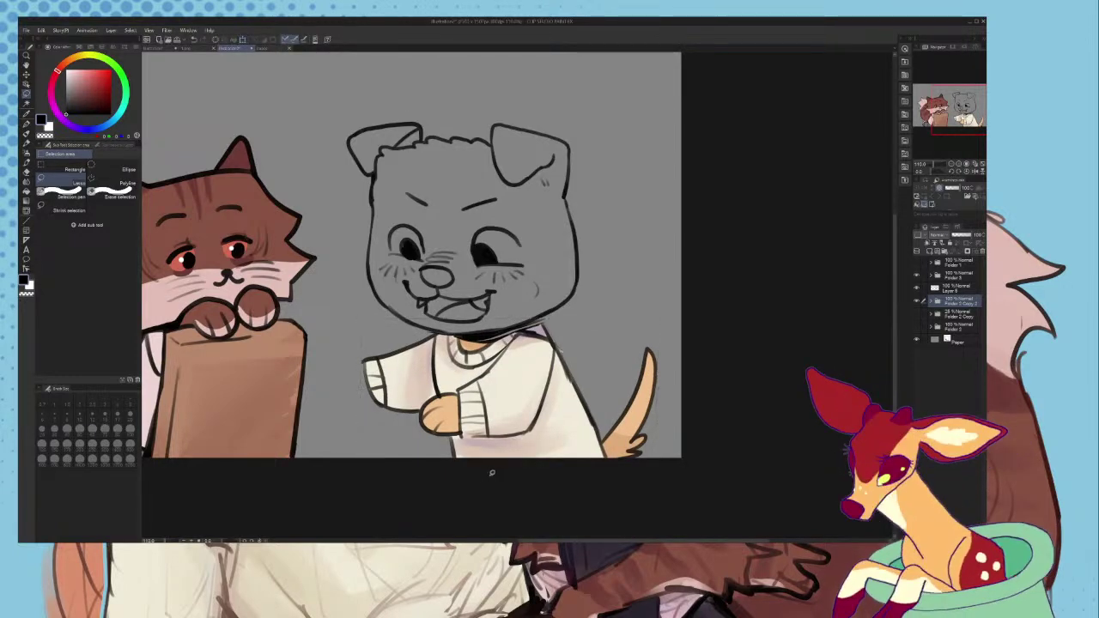
- Select the dog's tail with the Lasso, rotate it slightly and move it closer to the body
left_click(931, 301)
left_click(950, 290)
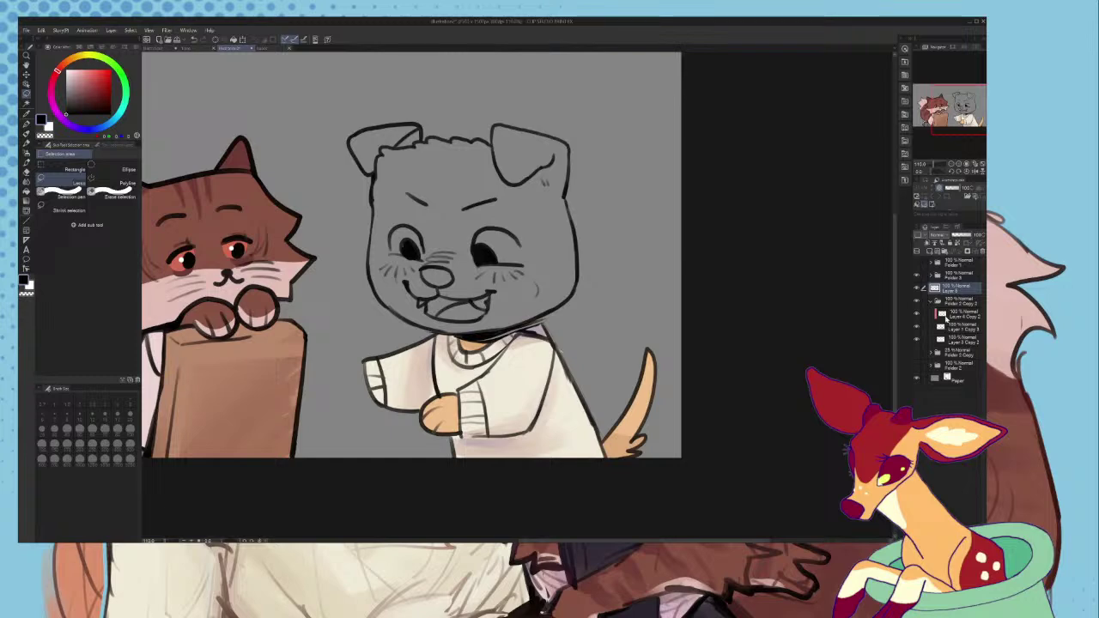
left_click(955, 302)
left_click(931, 302)
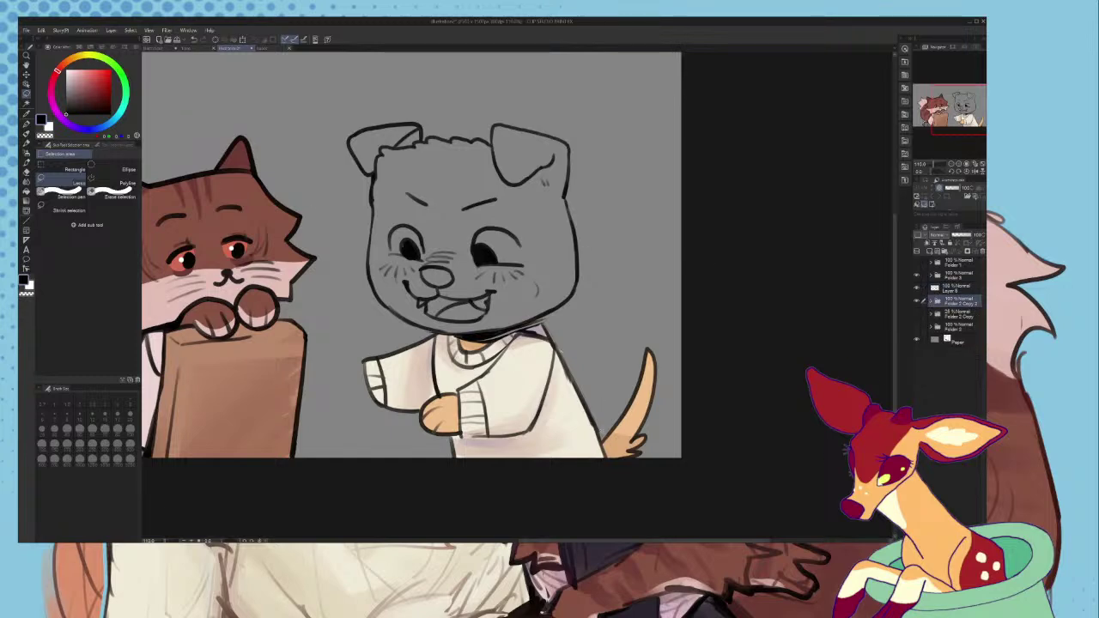
left_click_drag(611, 325, 615, 316)
key("ctrl+t")
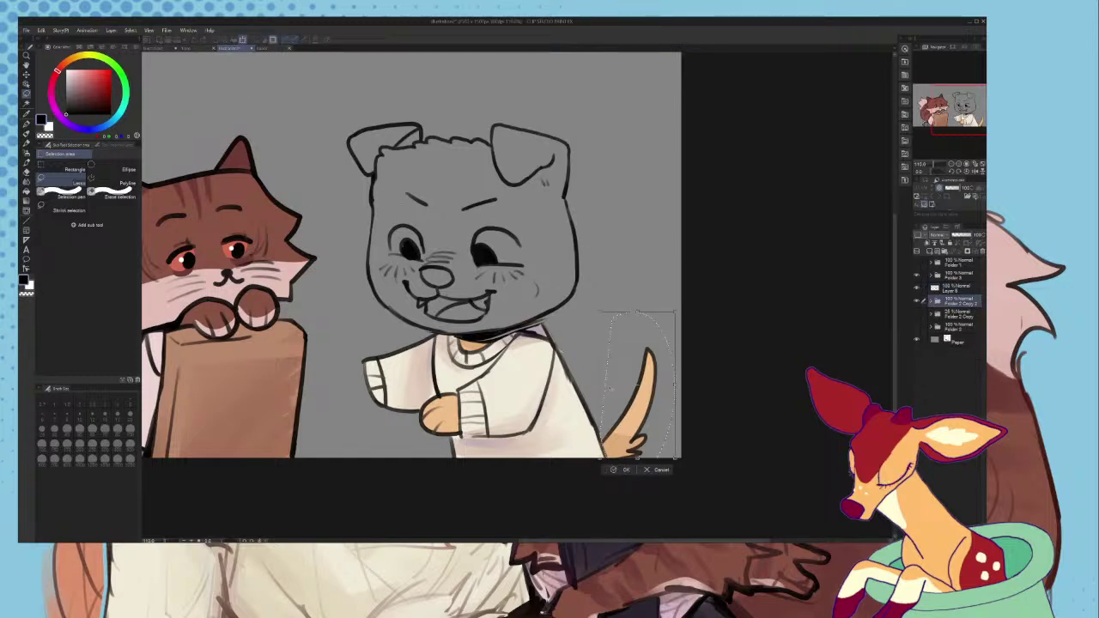
left_click_drag(684, 339, 671, 332)
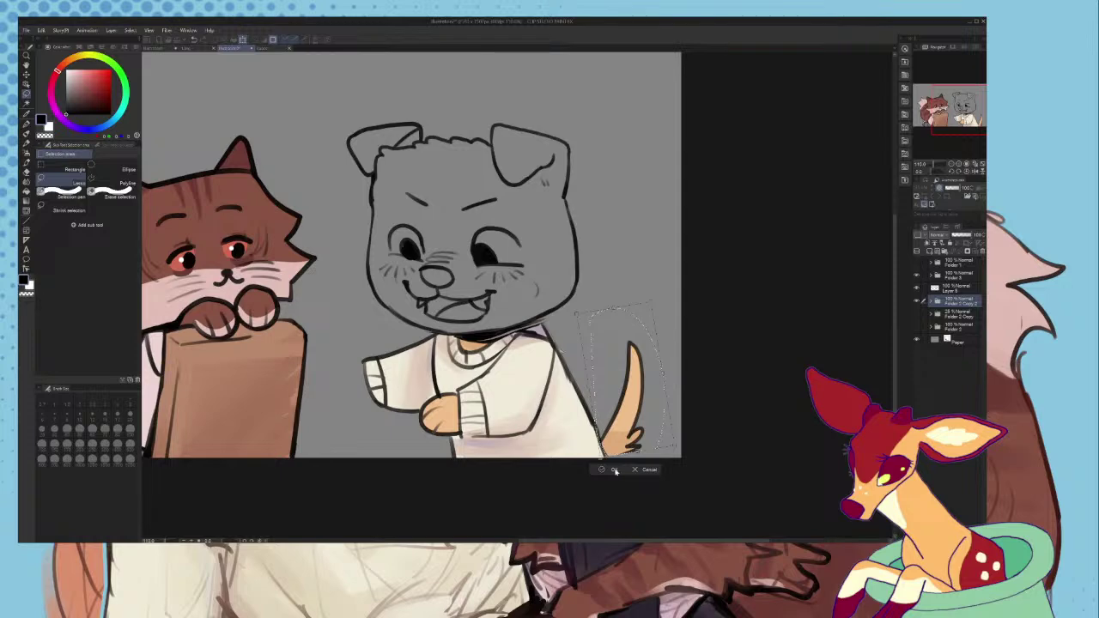
left_click(615, 470)
- Merge the redrawn head's line-art layer into the line layer of the copied body's folder
left_click(949, 288)
left_click(938, 301)
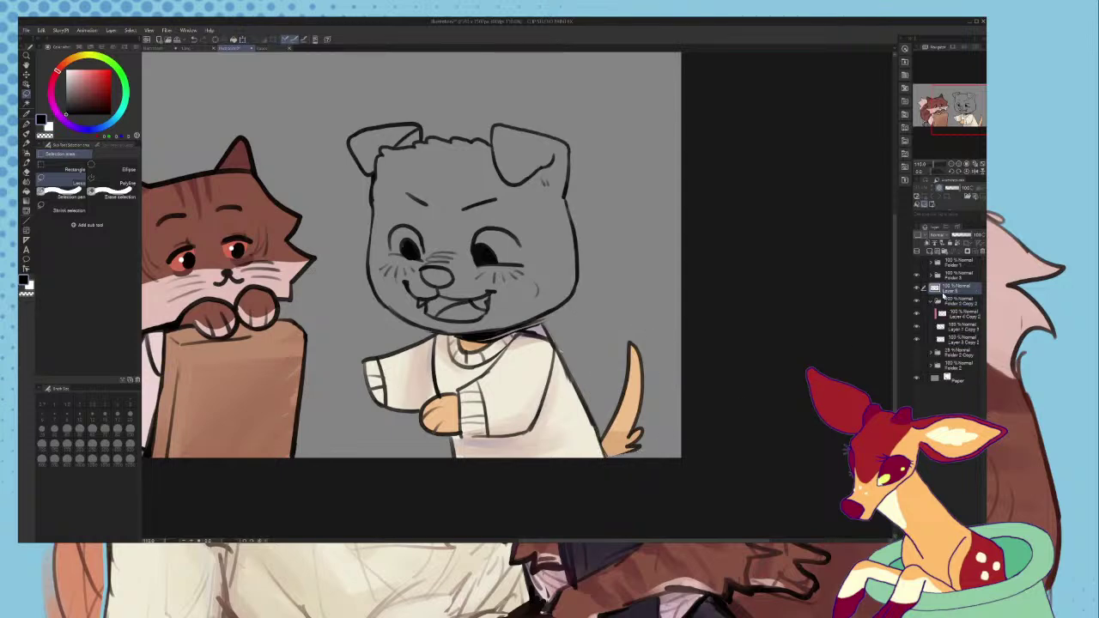
left_click_drag(948, 313, 949, 321)
left_click(959, 251)
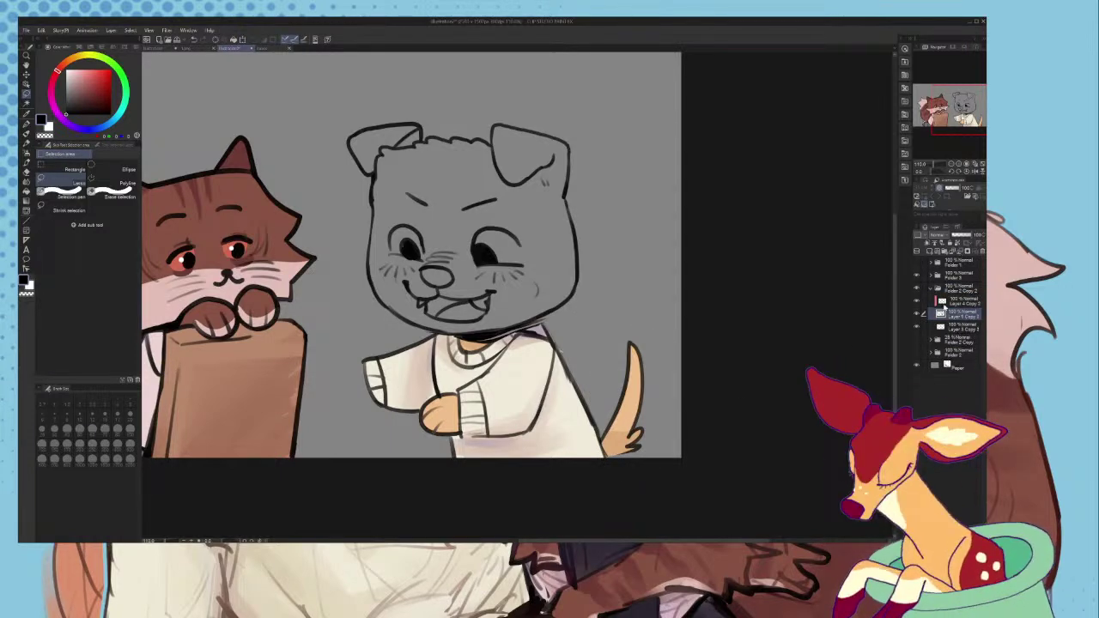
- Fill the lower part of the dog's iris nearest the cat with light blue on the folder's uppermost layer
left_click(941, 303)
left_click(918, 315)
left_click(917, 314)
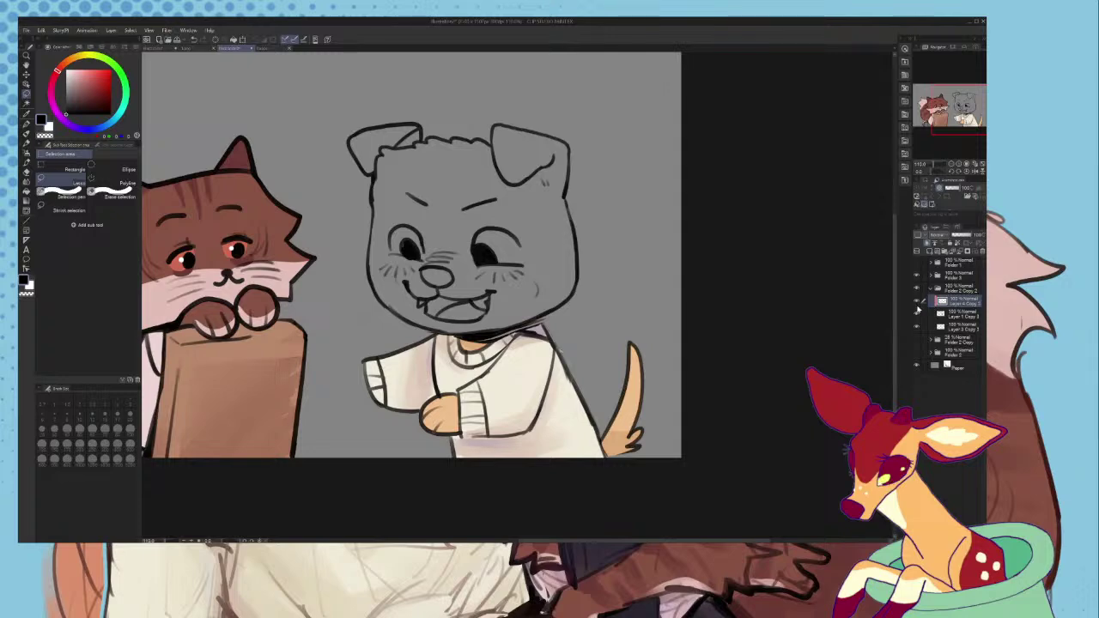
scroll(560, 337, "up", 5)
scroll(560, 336, "down", 1)
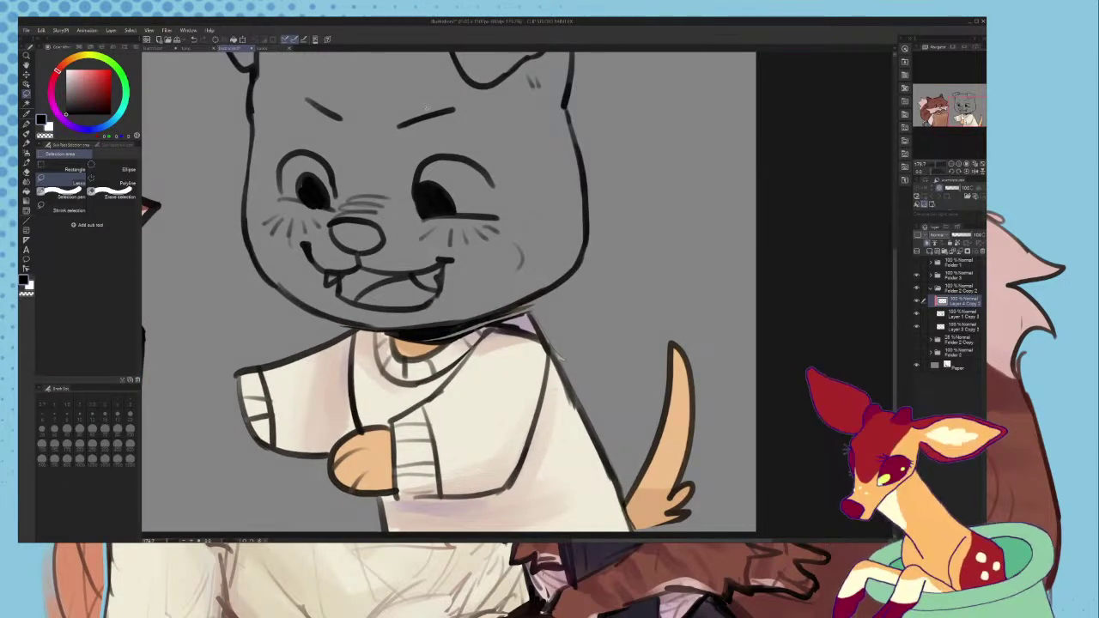
left_click(78, 48)
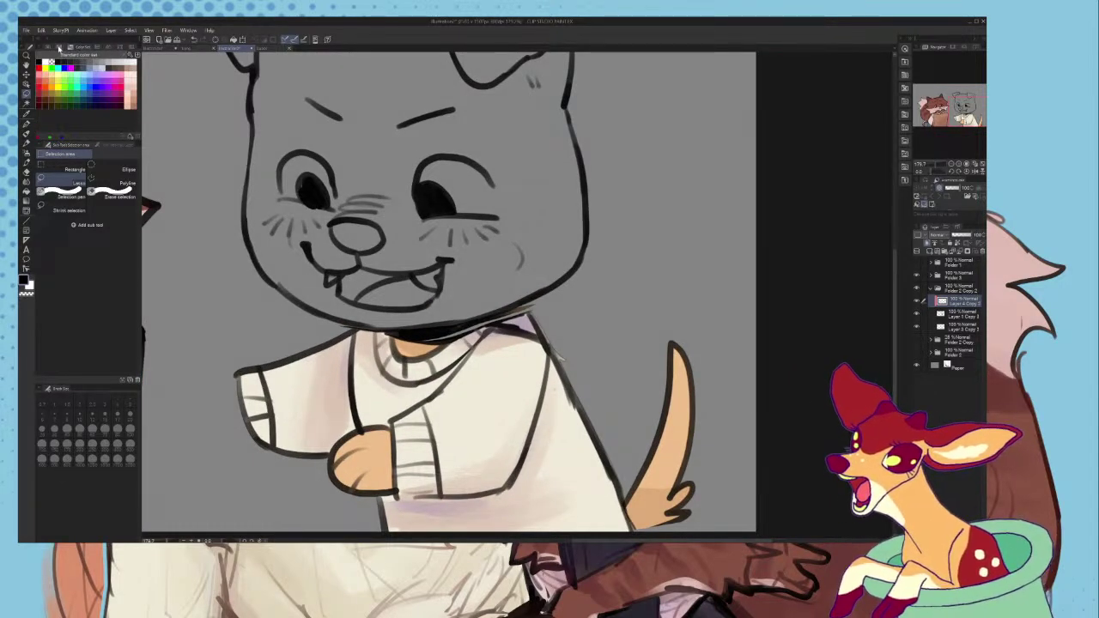
left_click(59, 47)
scroll(273, 210, "up", 2)
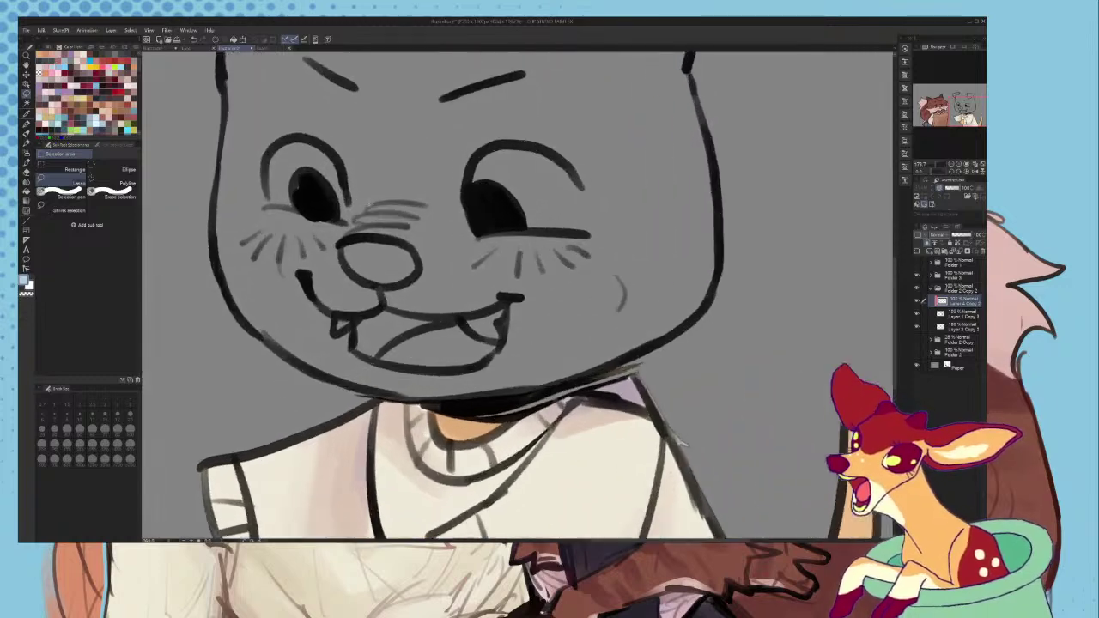
mouse_move(344, 234)
left_mouse_down()
mouse_move(333, 183)
mouse_move(337, 226)
mouse_move(258, 204)
left_mouse_up()
key("ctrl+z")
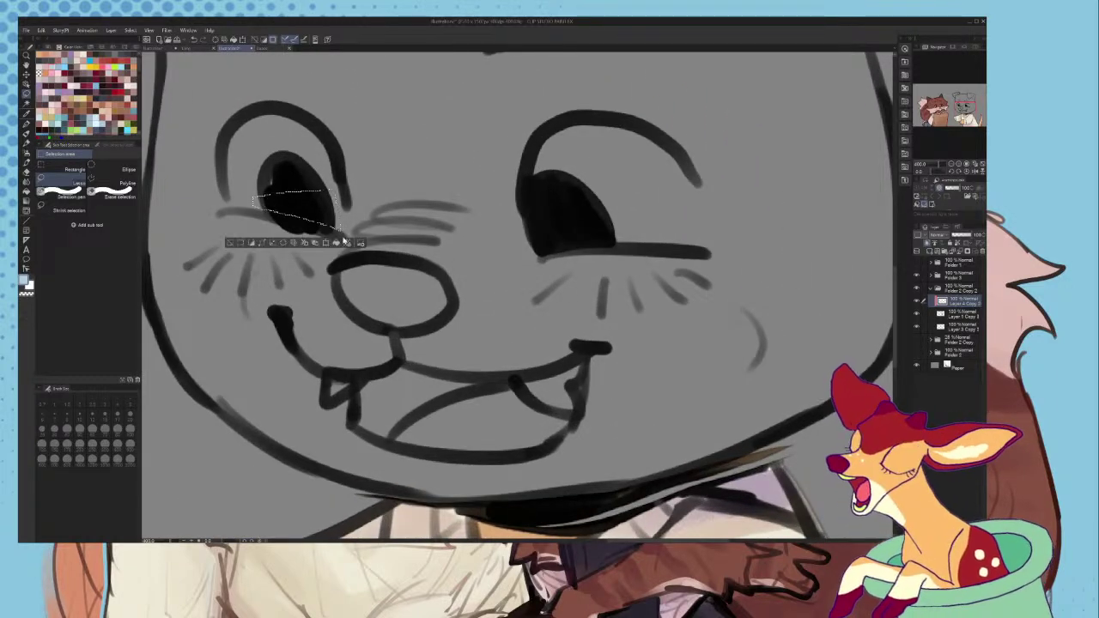
left_click(340, 243)
key("ctrl+d")
- Fill a matching curved light blue band across the lower iris of the dog's other eye
scroll(507, 213, "down", 1)
scroll(543, 211, "up", 2)
scroll(543, 211, "up", 1)
left_click_drag(448, 231, 572, 193)
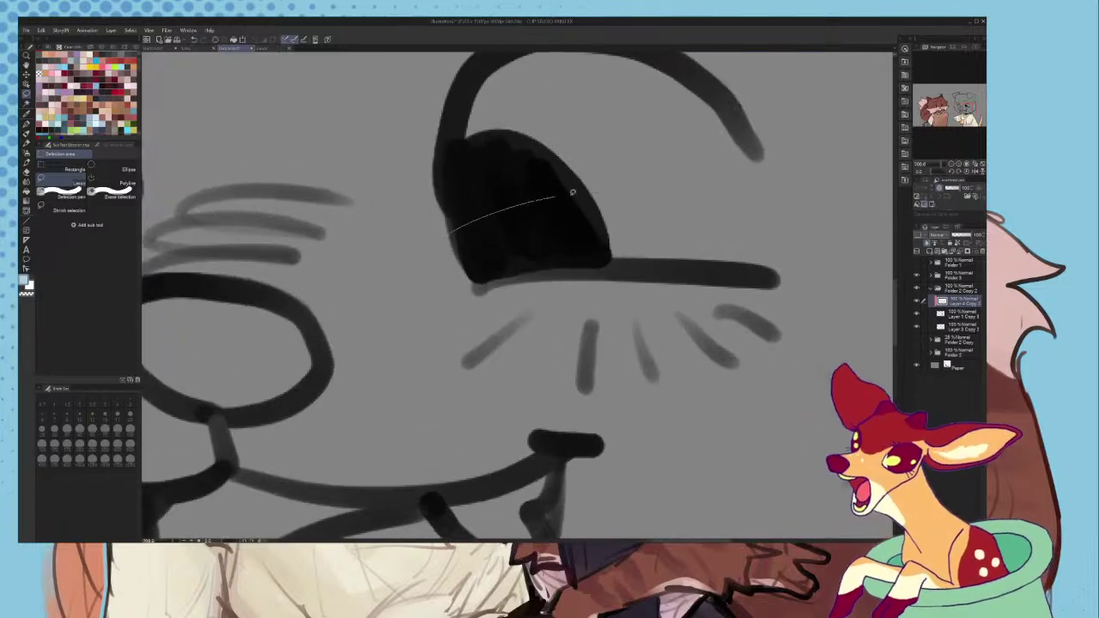
left_click_drag(617, 258, 473, 272)
mouse_move(574, 251)
left_mouse_down()
mouse_move(610, 257)
mouse_move(531, 263)
left_mouse_up()
left_click_drag(432, 251, 610, 245)
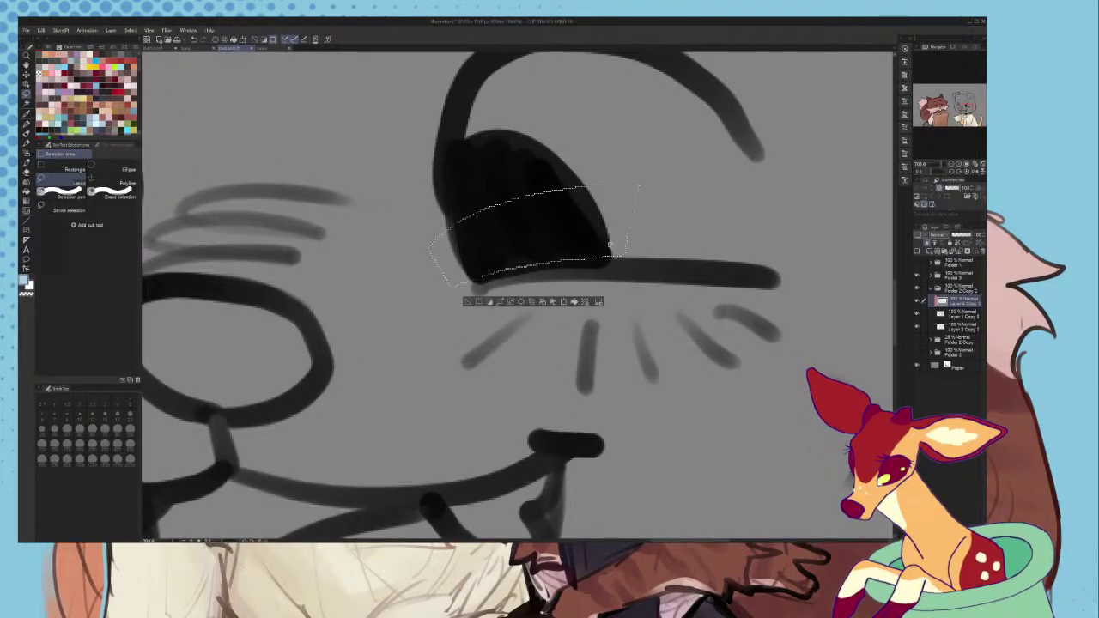
left_click(574, 303)
key("ctrl+d")
scroll(621, 263, "down", 5)
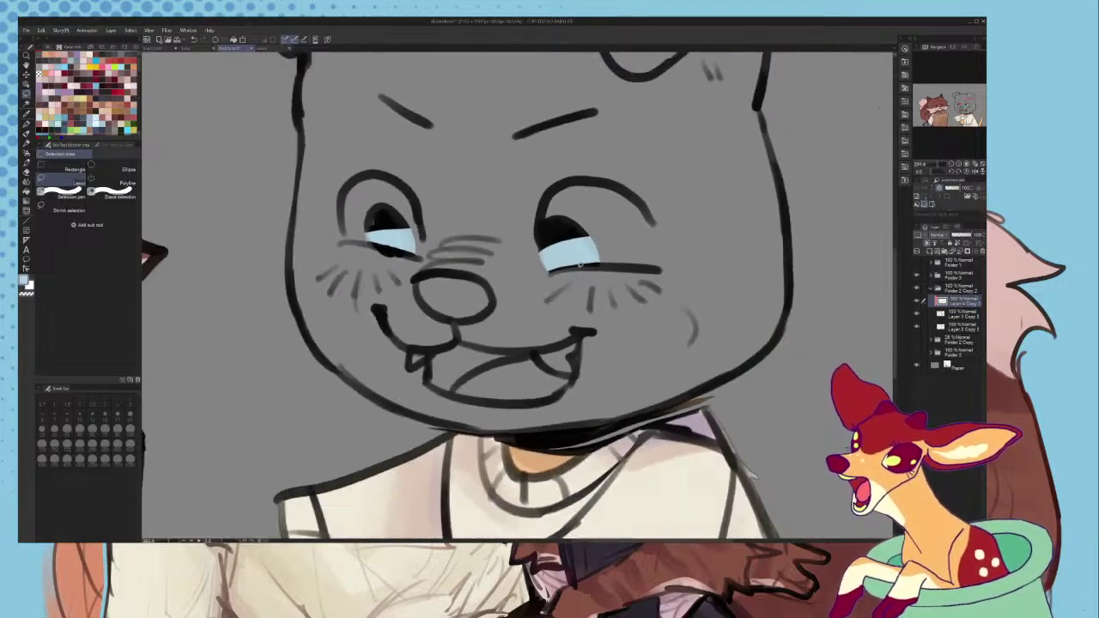
scroll(581, 264, "down", 4)
scroll(584, 266, "up", 6)
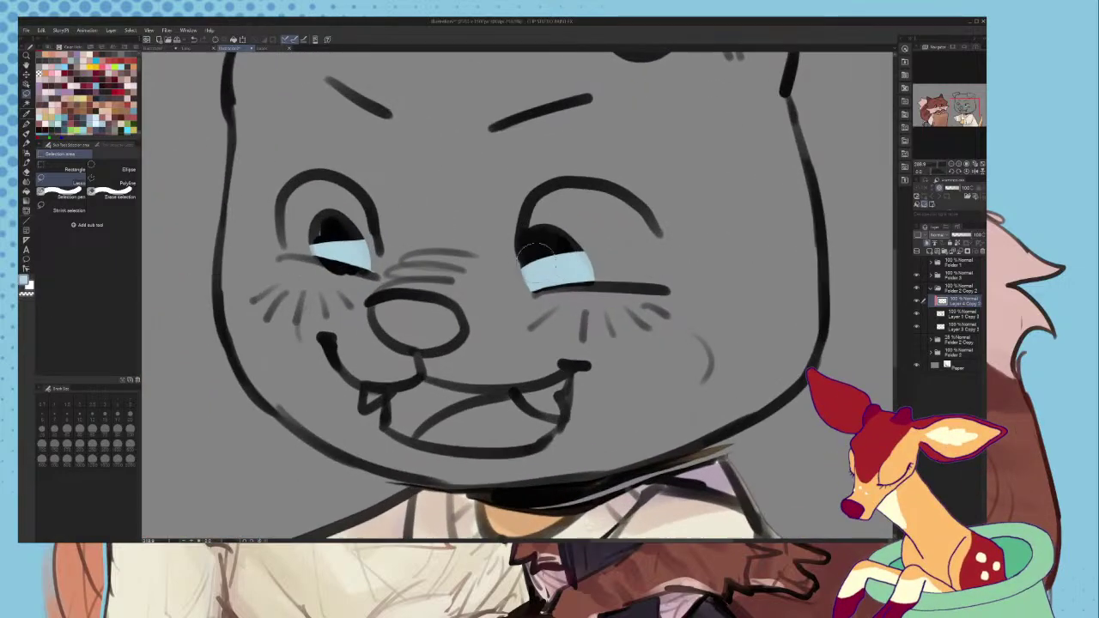
scroll(515, 292, "down", 4)
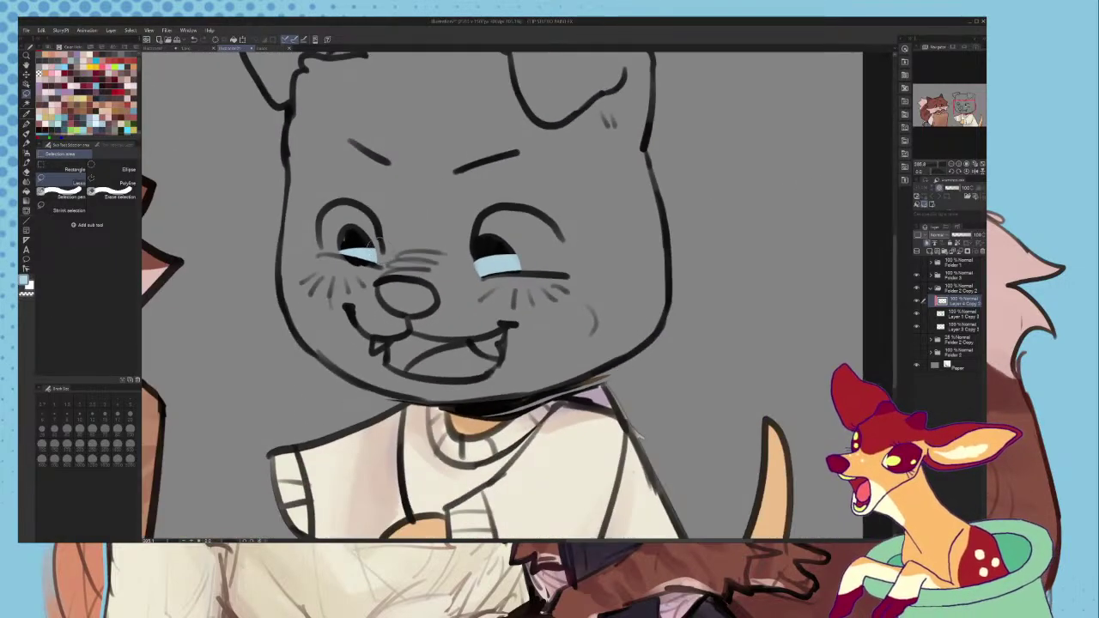
scroll(412, 257, "up", 5)
- Extend the dog's shoulder line in black up to the jaw on the folder's line layer
left_click(27, 114)
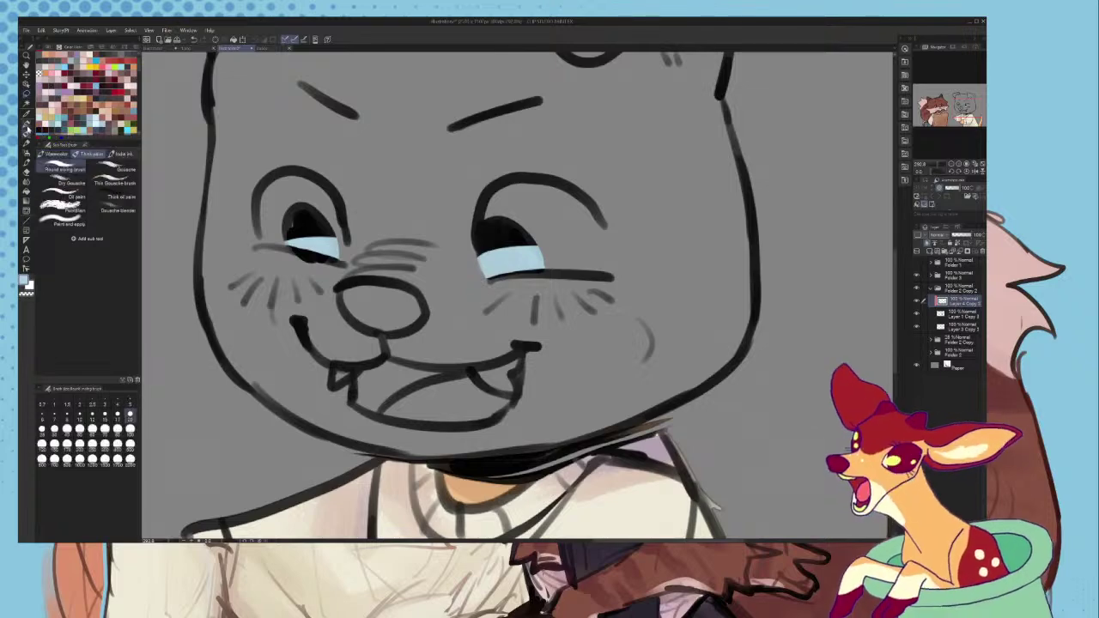
left_click(918, 328)
left_click(917, 329)
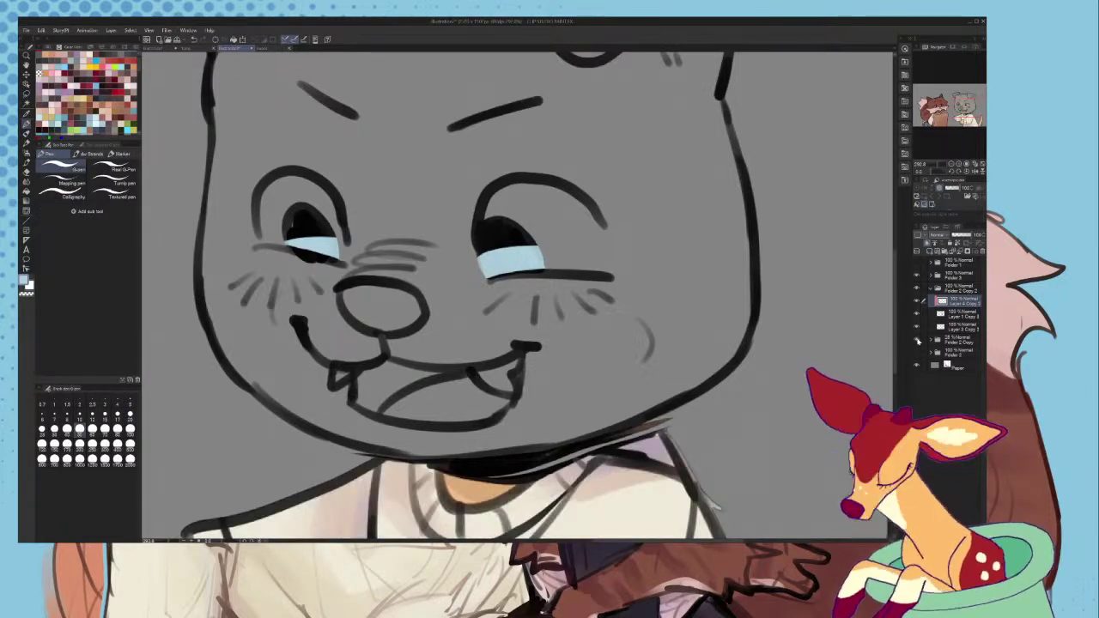
left_click(917, 340)
left_click(917, 340)
left_click(930, 330)
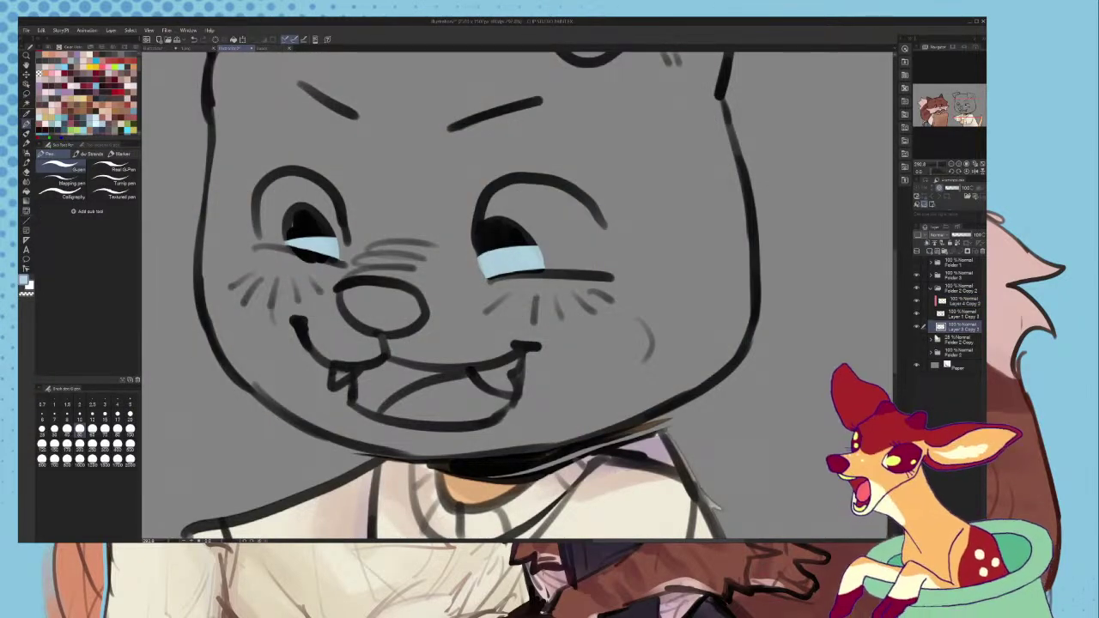
left_click(941, 316)
scroll(653, 387, "up", 4)
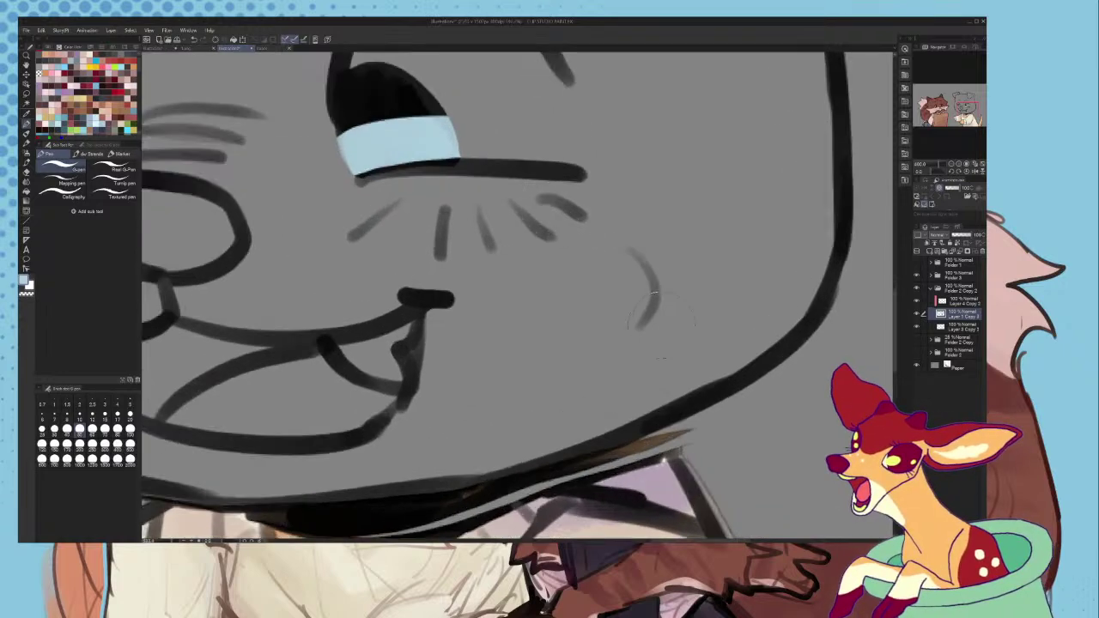
left_click(47, 49)
left_click_drag(72, 107, 20, 164)
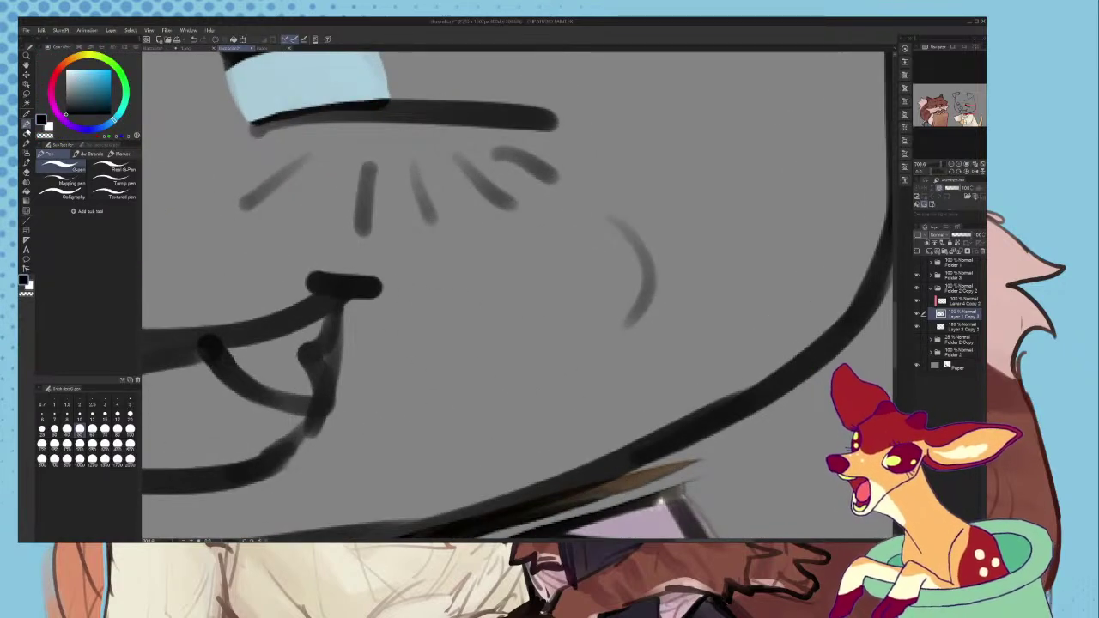
scroll(212, 120, "down", 2)
left_click(26, 134)
scroll(563, 354, "up", 2)
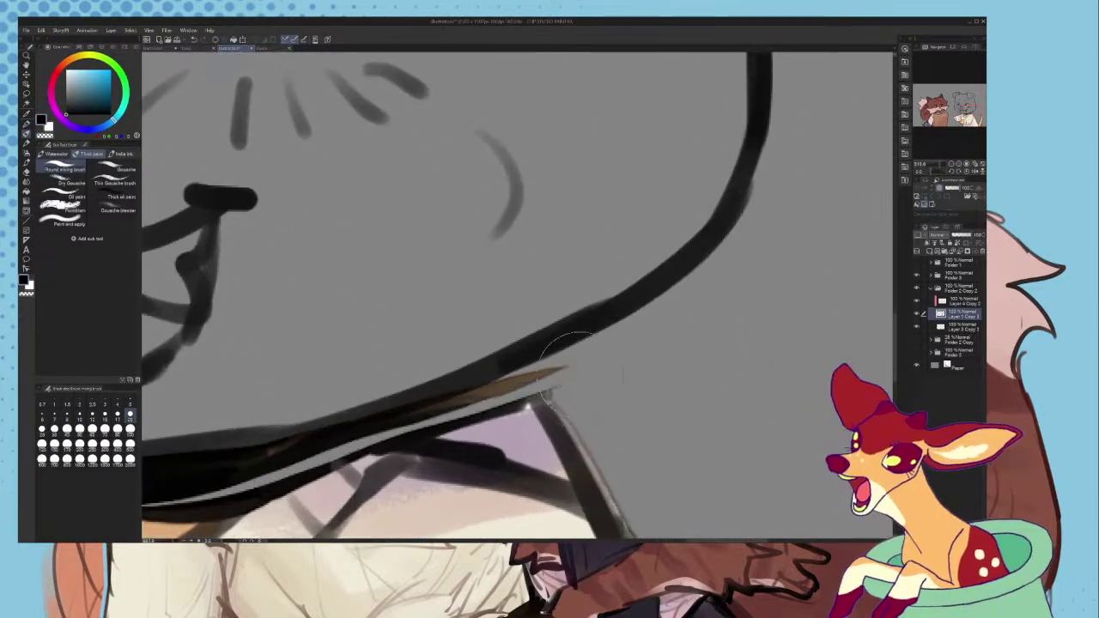
left_click_drag(554, 372, 555, 404)
scroll(567, 342, "down", 2)
left_click_drag(534, 353, 571, 416)
key("ctrl+z")
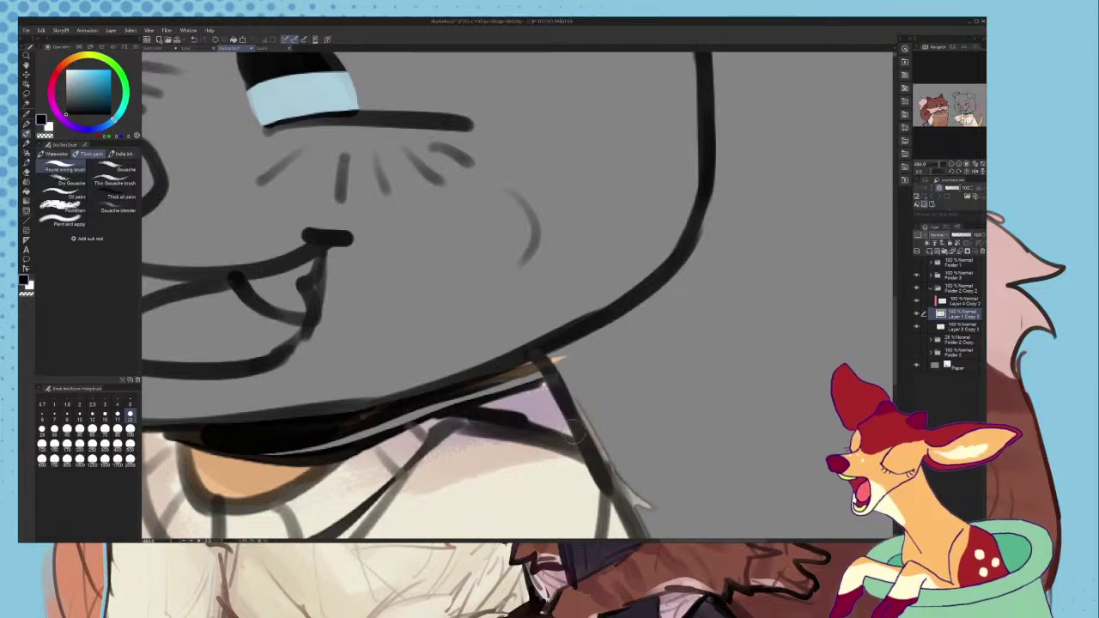
- Paint the gap between the dog's jaw and sweater collar solid black
left_click_drag(539, 371, 359, 431)
key("ctrl+z")
mouse_move(286, 452)
left_mouse_down()
mouse_move(483, 387)
mouse_move(345, 421)
left_mouse_up()
mouse_move(346, 421)
left_mouse_down()
mouse_move(536, 372)
mouse_move(475, 391)
left_mouse_up()
scroll(513, 375, "down", 3)
- Clean up the stray colour outside the dog's shoulder line on the body's colour layer
left_click(945, 329)
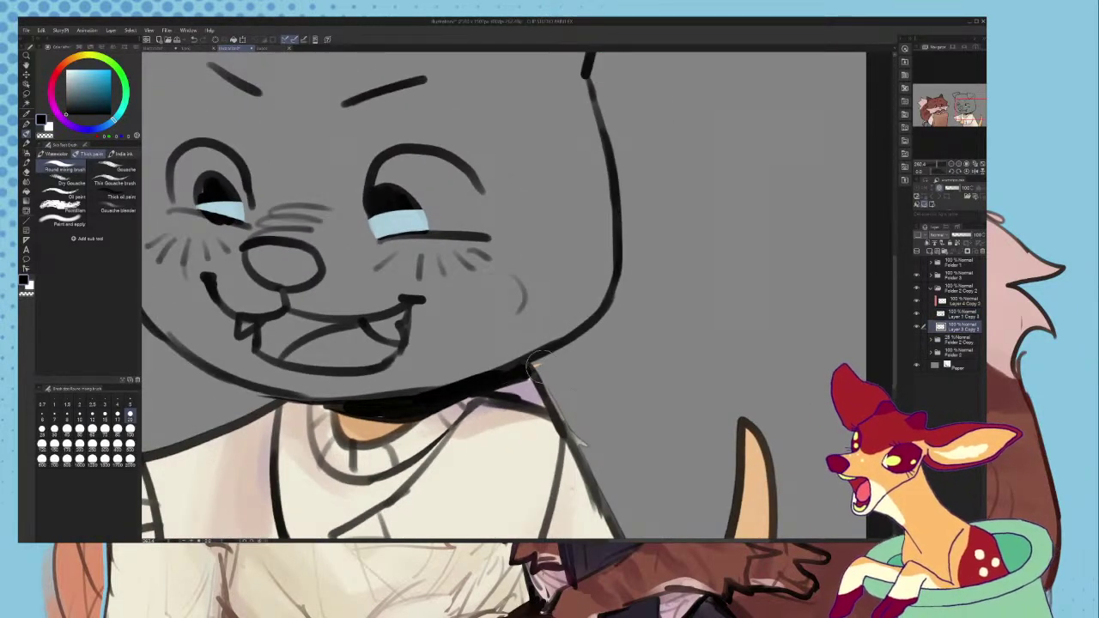
scroll(564, 366, "up", 1)
left_click_drag(544, 394, 597, 490)
scroll(591, 421, "down", 4)
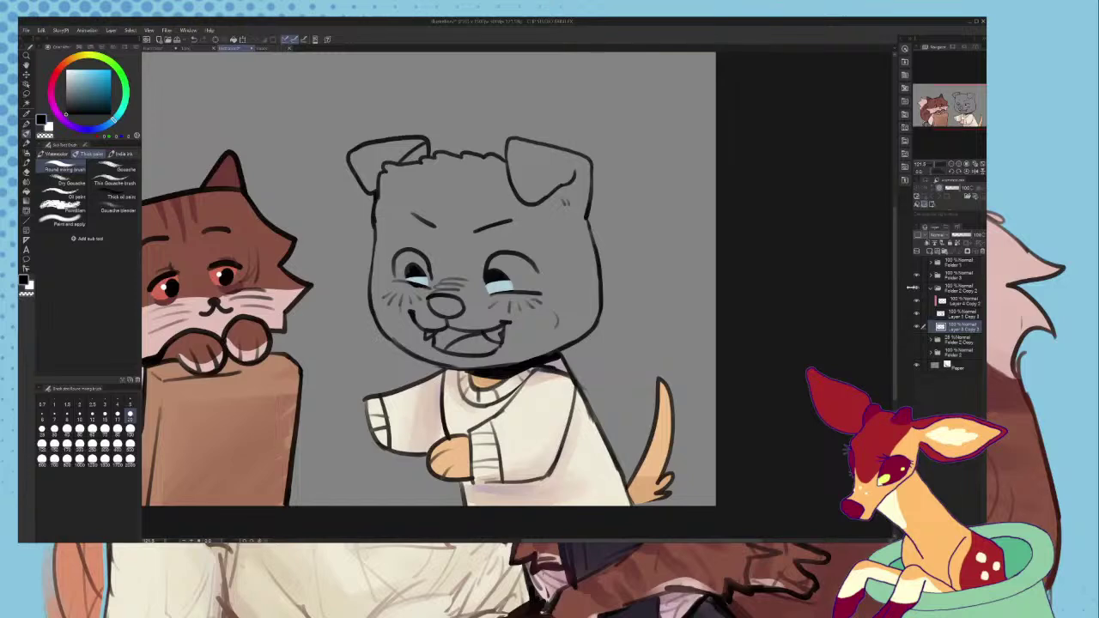
- Hide the redrawn dog's folder and raise the opacity of the earlier dog's folder to 100%
left_click(930, 290)
left_click(917, 290)
left_click(918, 302)
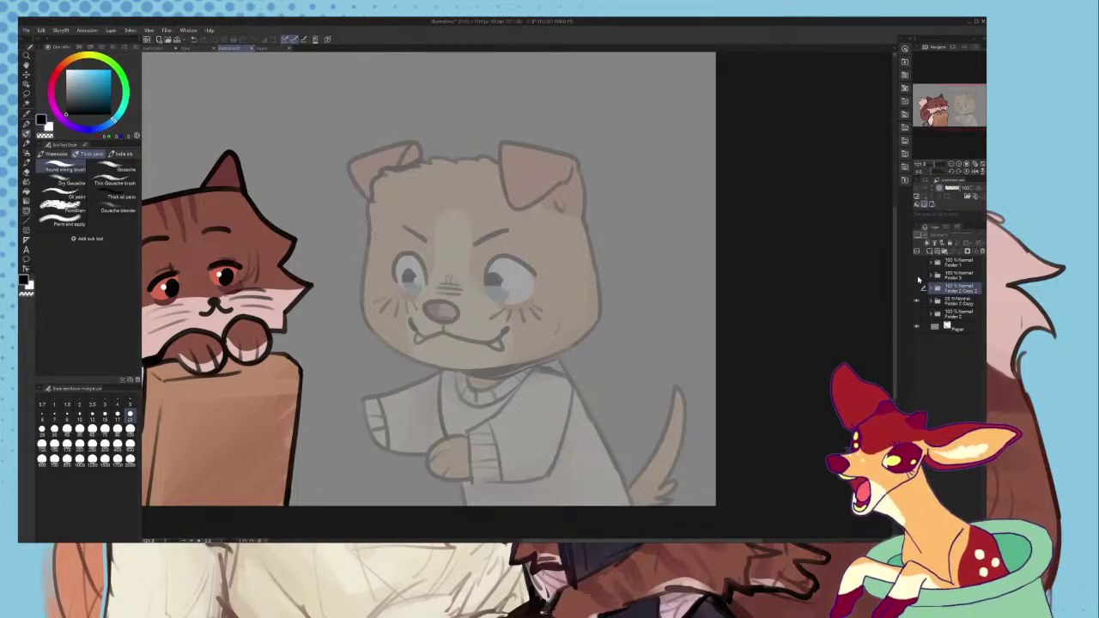
left_click(918, 276)
left_click(917, 275)
left_click(943, 303)
left_click(932, 301)
left_click(960, 315)
left_click(959, 303)
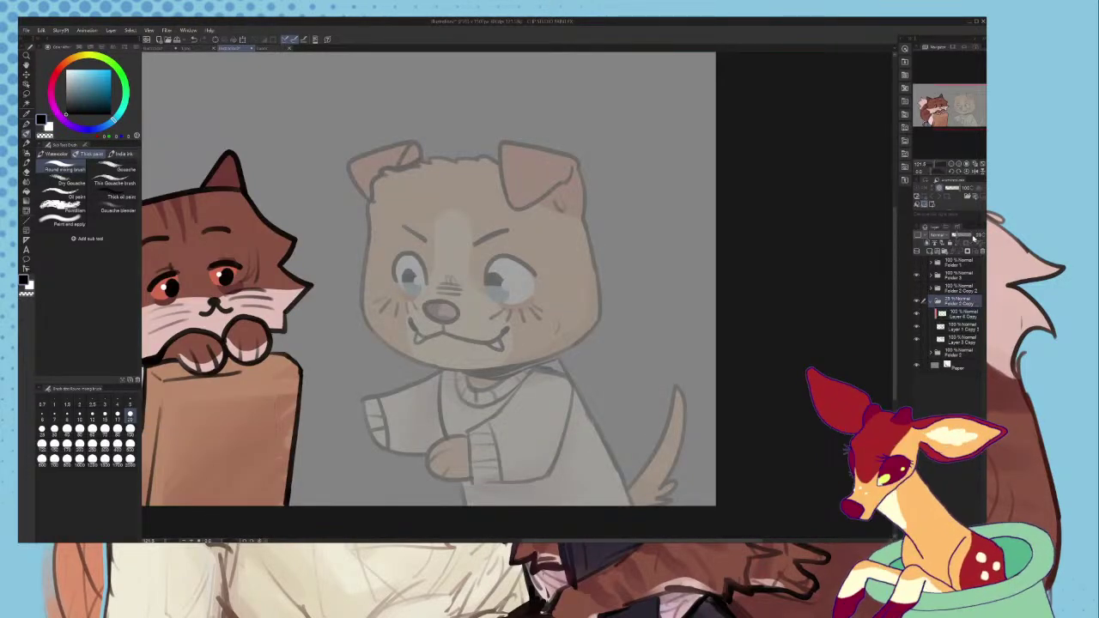
left_click(974, 237)
- Paint the remaining gap between the earlier dog's jaw and sweater collar solid black on its line layer
left_click(958, 328)
scroll(513, 311, "up", 6)
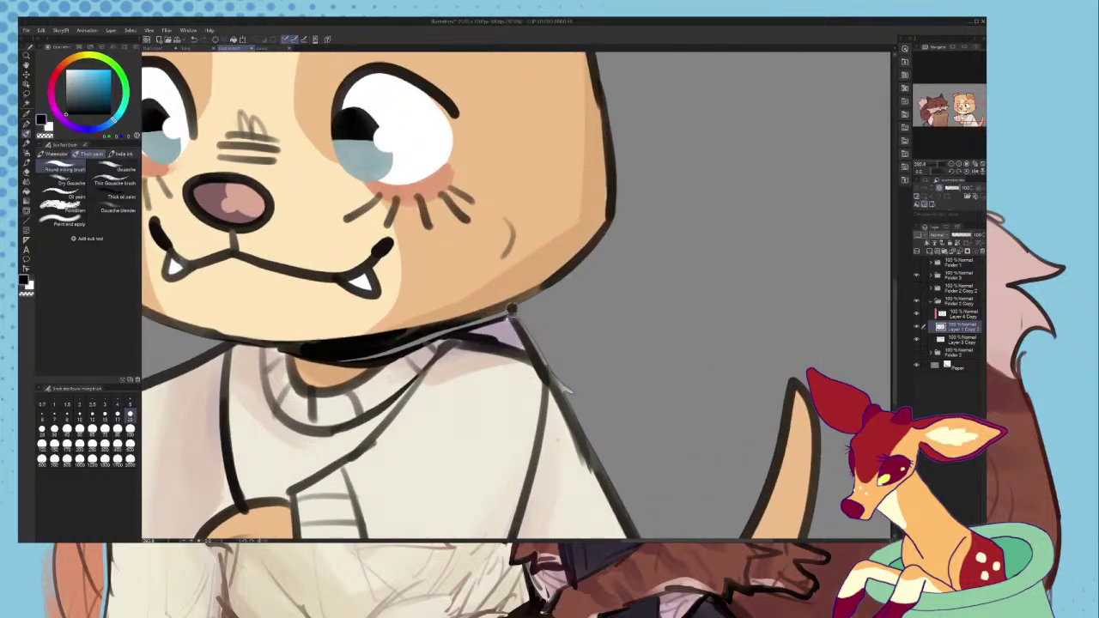
mouse_move(506, 311)
left_mouse_down()
mouse_move(350, 359)
mouse_move(437, 333)
left_mouse_up()
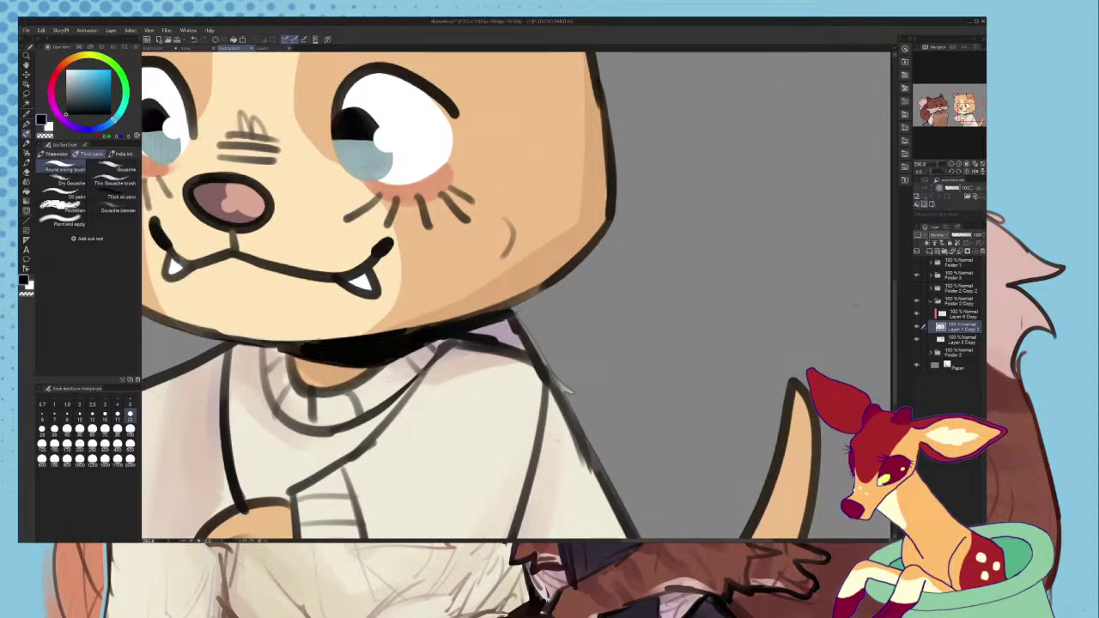
left_click(945, 342)
scroll(562, 392, "down", 9)
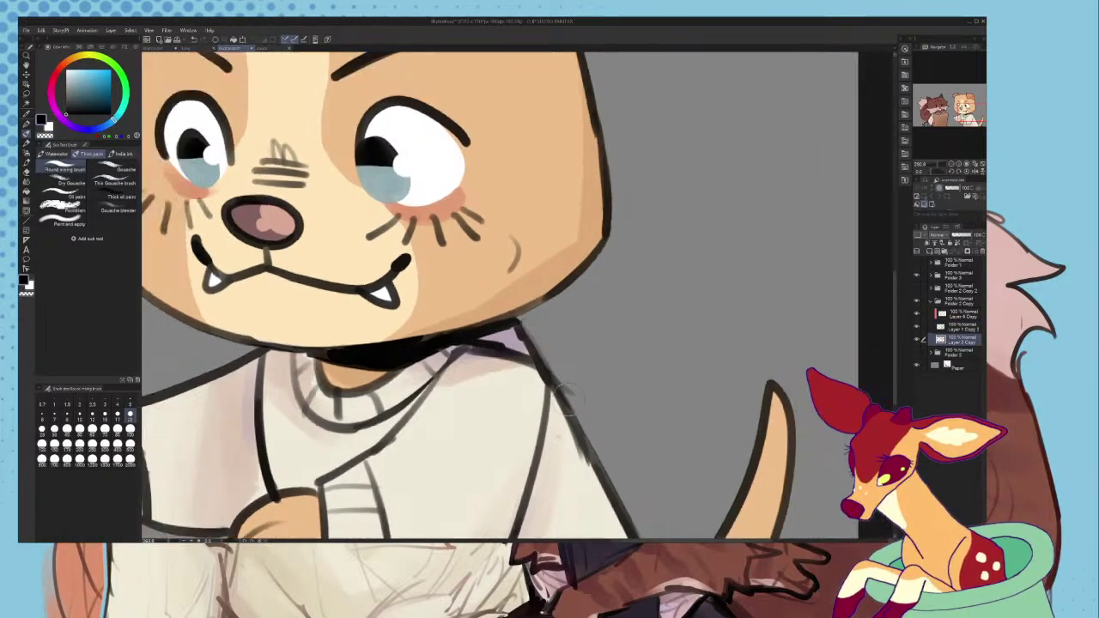
- Hide the earlier dog's folder and show the redrawn dog's folder again
left_click(916, 302)
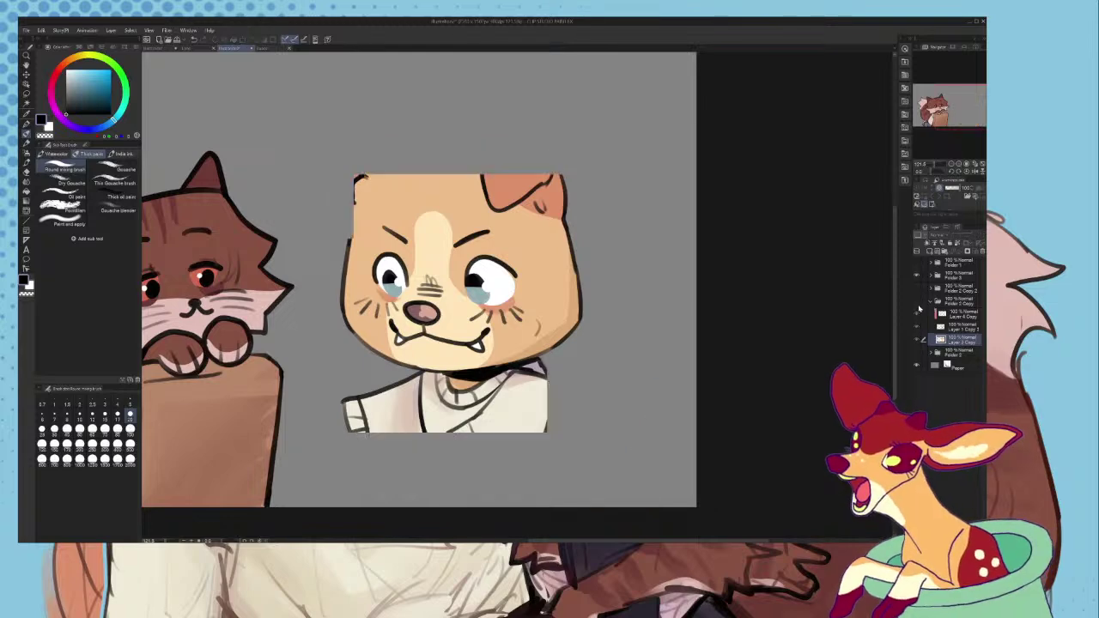
left_click(923, 301)
left_click(916, 302)
left_click(931, 301)
left_click(916, 289)
left_click(917, 301)
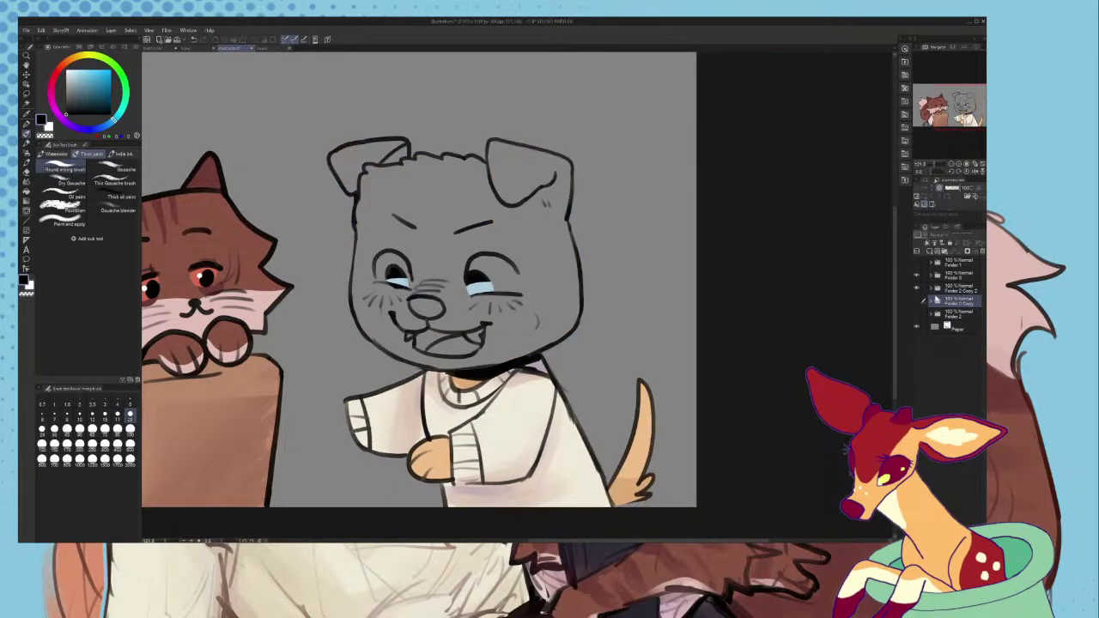
- Add a small white highlight to each of the redrawn dog's eyes with the pen on the folder's uppermost layer
left_click(938, 291)
left_click(931, 289)
left_click(955, 302)
scroll(641, 306, "up", 2)
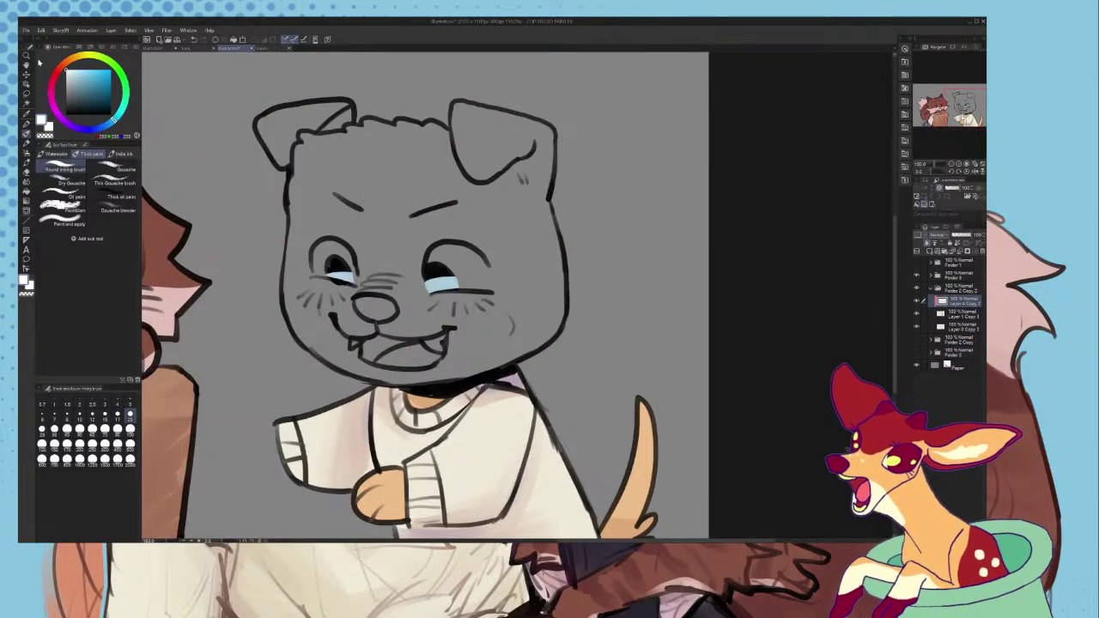
left_click(27, 125)
scroll(357, 276, "up", 4)
mouse_move(346, 273)
left_mouse_down()
mouse_move(338, 260)
mouse_move(340, 269)
left_mouse_up()
left_click_drag(555, 262, 565, 277)
scroll(568, 274, "down", 4)
- Sample the tan from the dog's tail and paint it along the inside of the cheek nearest the cat on the colour layer
left_click(956, 328)
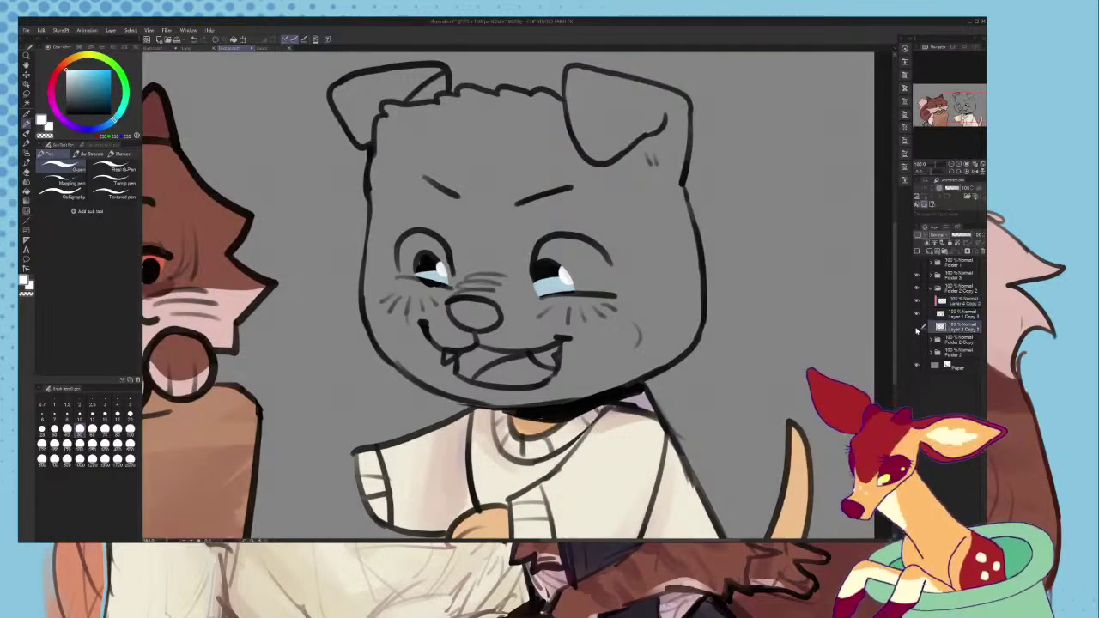
left_click(916, 328)
left_click(917, 328)
scroll(256, 273, "down", 1)
left_click(26, 113)
scroll(380, 238, "down", 2)
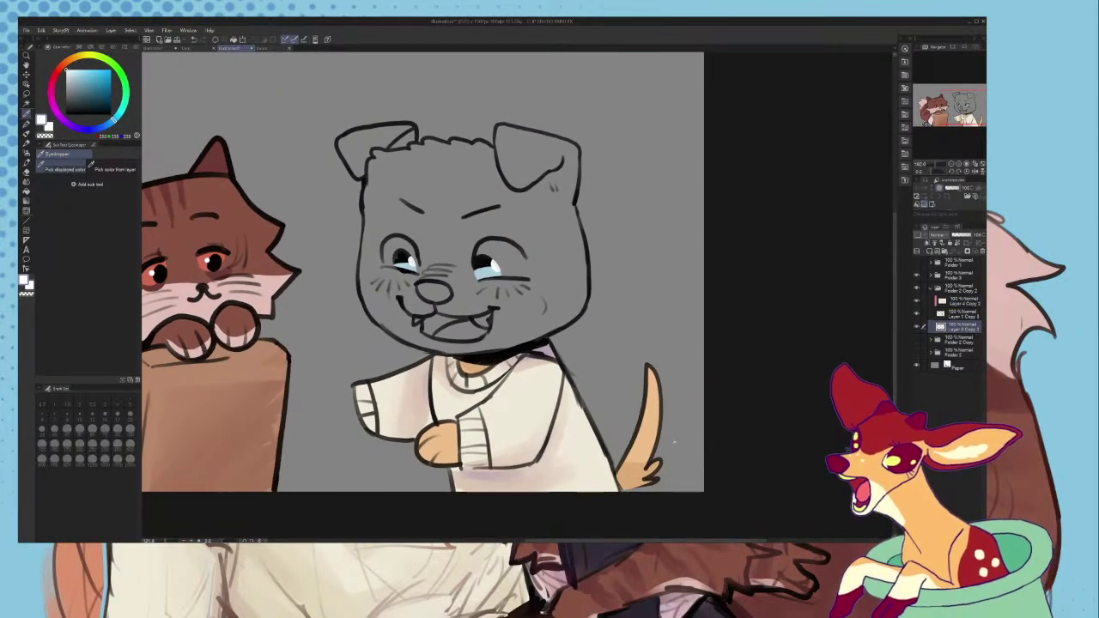
left_click(652, 423)
scroll(650, 430, "up", 4)
scroll(459, 343, "down", 7)
scroll(420, 198, "up", 4)
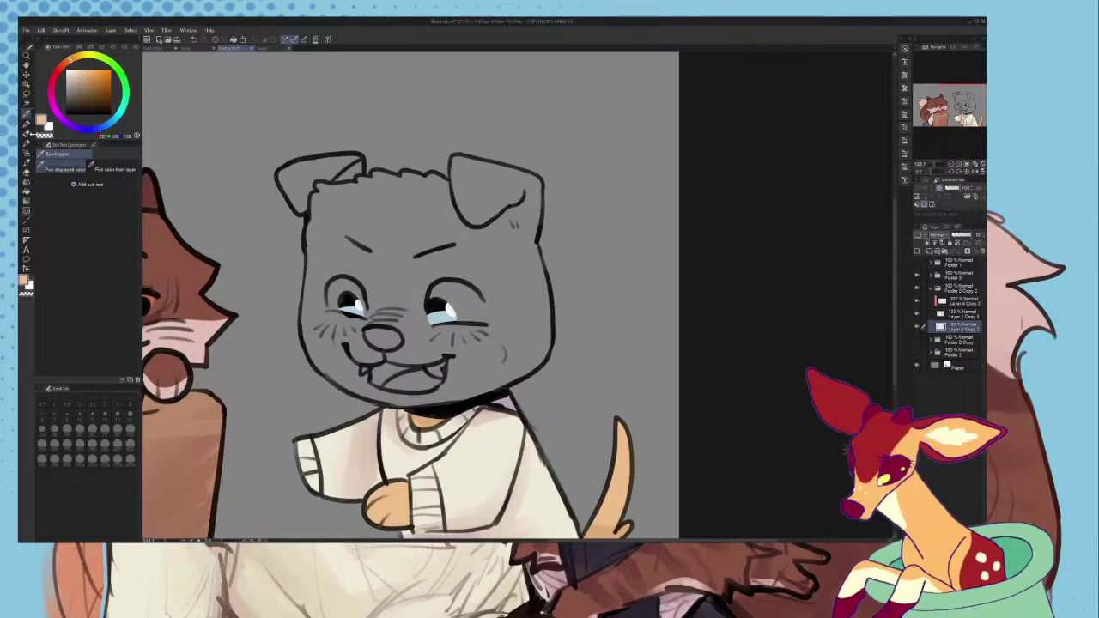
key("p")
scroll(283, 270, "up", 2)
left_click_drag(318, 252, 313, 361)
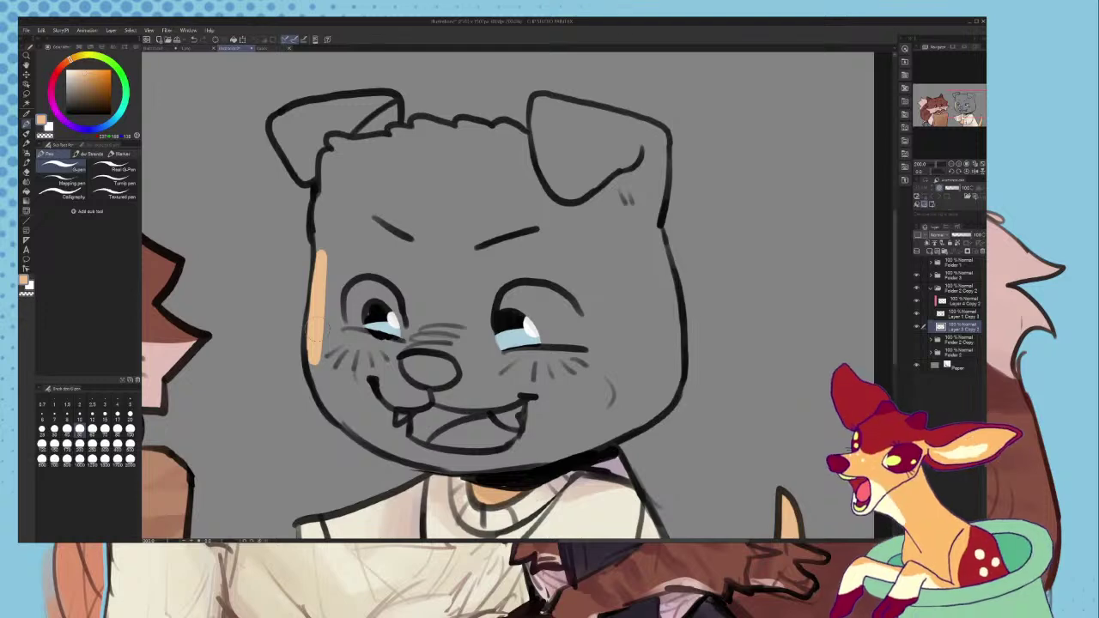
scroll(455, 322, "down", 2)
scroll(434, 373, "up", 5)
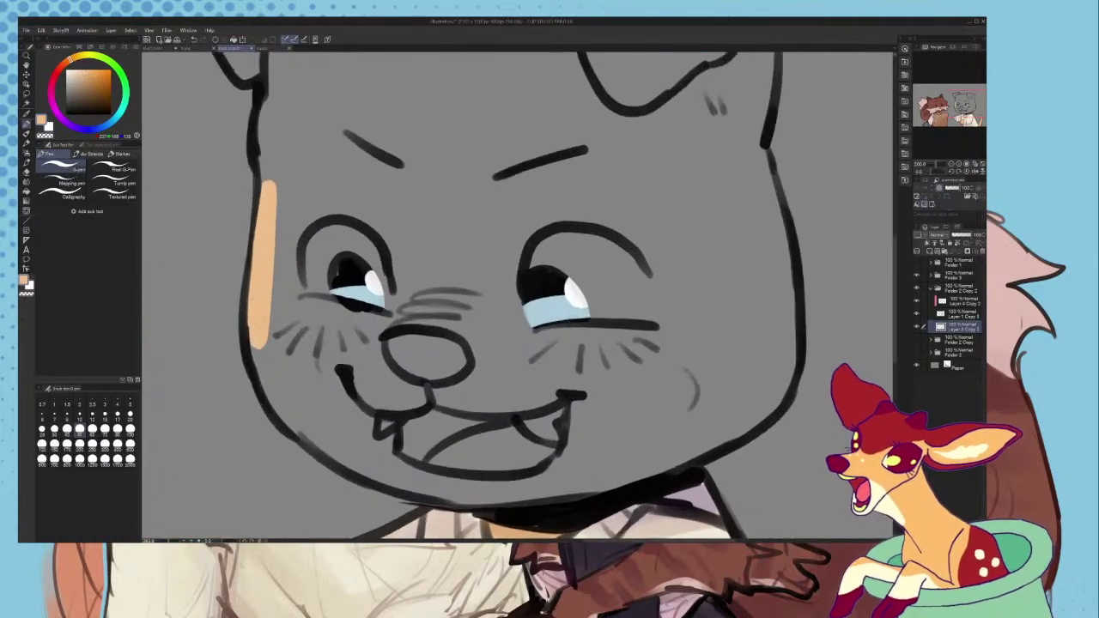
left_click_drag(262, 346, 292, 417)
scroll(270, 294, "down", 4)
- Continue the tan edge along the inside of the dog's jaw and up the cheek farthest from the cat
scroll(313, 275, "up", 2)
mouse_move(224, 338)
left_mouse_down()
mouse_move(292, 412)
mouse_move(319, 426)
mouse_move(464, 442)
left_mouse_up()
mouse_move(386, 440)
left_mouse_down()
mouse_move(549, 440)
mouse_move(456, 441)
mouse_move(620, 395)
mouse_move(544, 444)
mouse_move(644, 406)
mouse_move(513, 468)
mouse_move(634, 401)
mouse_move(688, 395)
mouse_move(493, 464)
mouse_move(640, 390)
mouse_move(679, 397)
mouse_move(735, 347)
mouse_move(734, 333)
mouse_move(633, 379)
mouse_move(657, 391)
left_mouse_up()
scroll(747, 352, "down", 1)
scroll(748, 352, "up", 2)
scroll(687, 344, "up", 1)
scroll(721, 335, "down", 3)
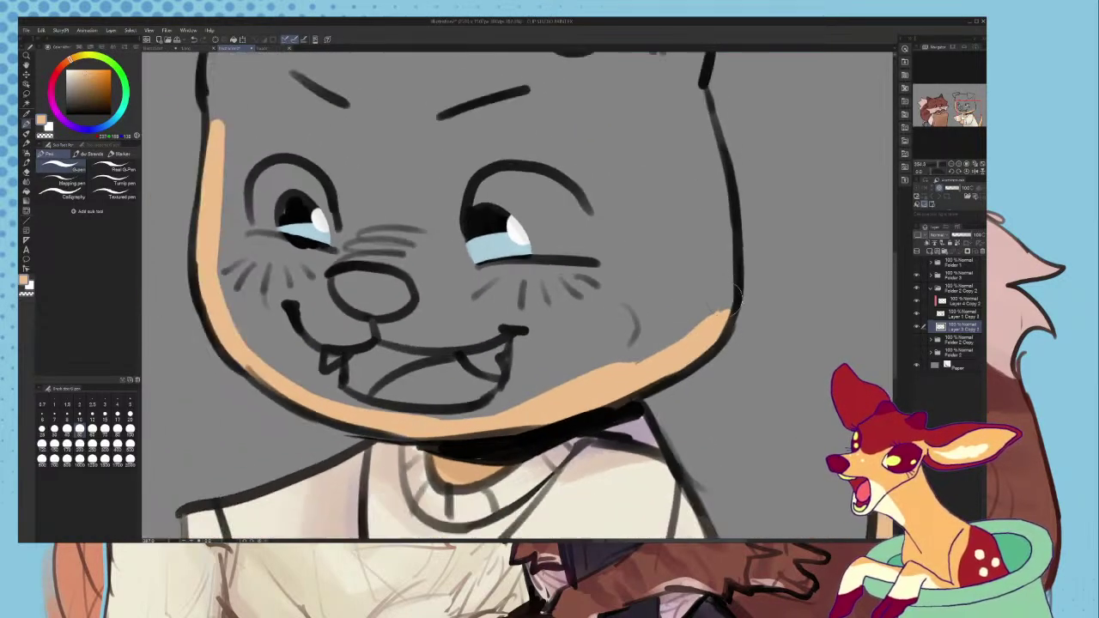
scroll(722, 335, "up", 1)
mouse_move(698, 159)
left_mouse_down()
mouse_move(718, 282)
mouse_move(715, 331)
left_mouse_up()
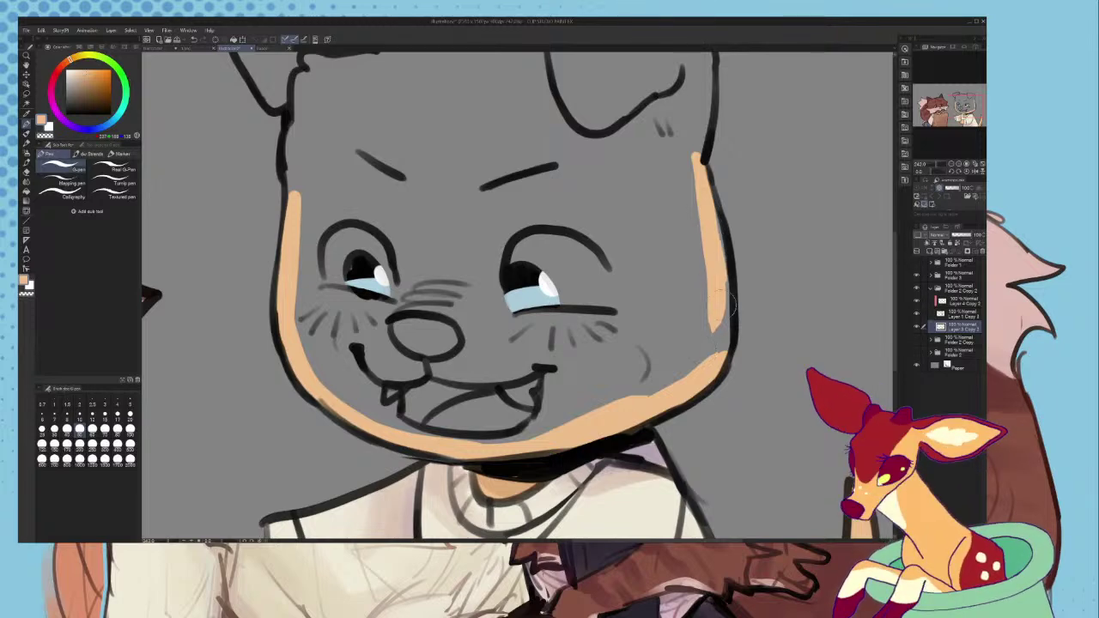
scroll(713, 336, "down", 3)
scroll(712, 294, "down", 2)
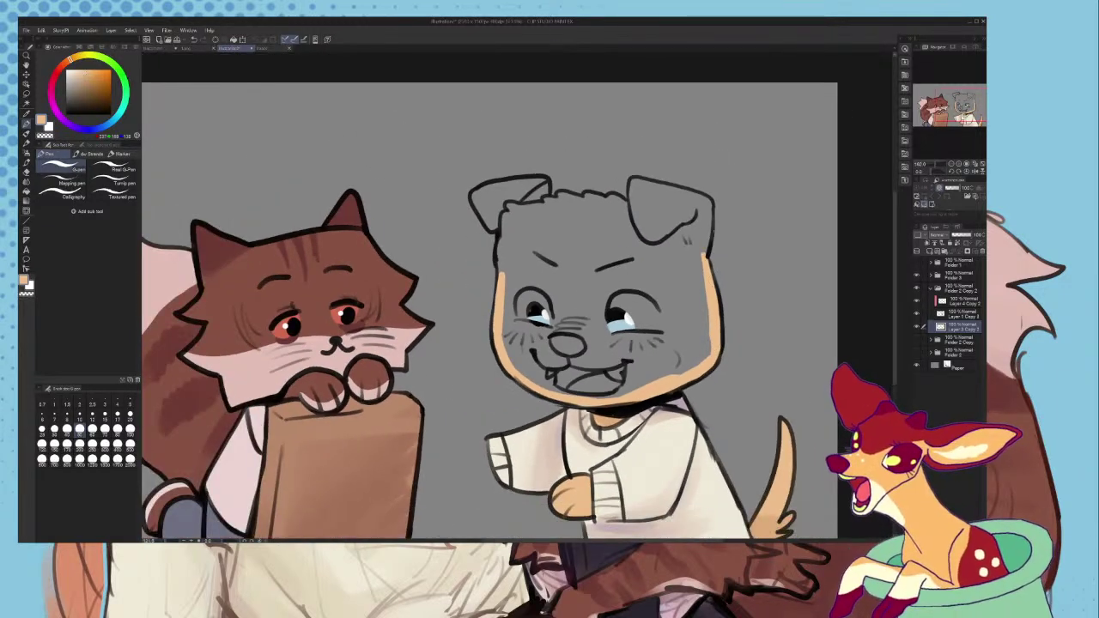
- Edge the inside of the dog's far ear and the forehead side nearest the cat with tan
scroll(712, 200, "up", 5)
left_click_drag(695, 185, 668, 397)
mouse_move(700, 185)
left_mouse_down()
mouse_move(658, 174)
mouse_move(473, 131)
mouse_move(451, 150)
mouse_move(434, 228)
left_mouse_up()
scroll(434, 227, "down", 3)
scroll(366, 222, "up", 4)
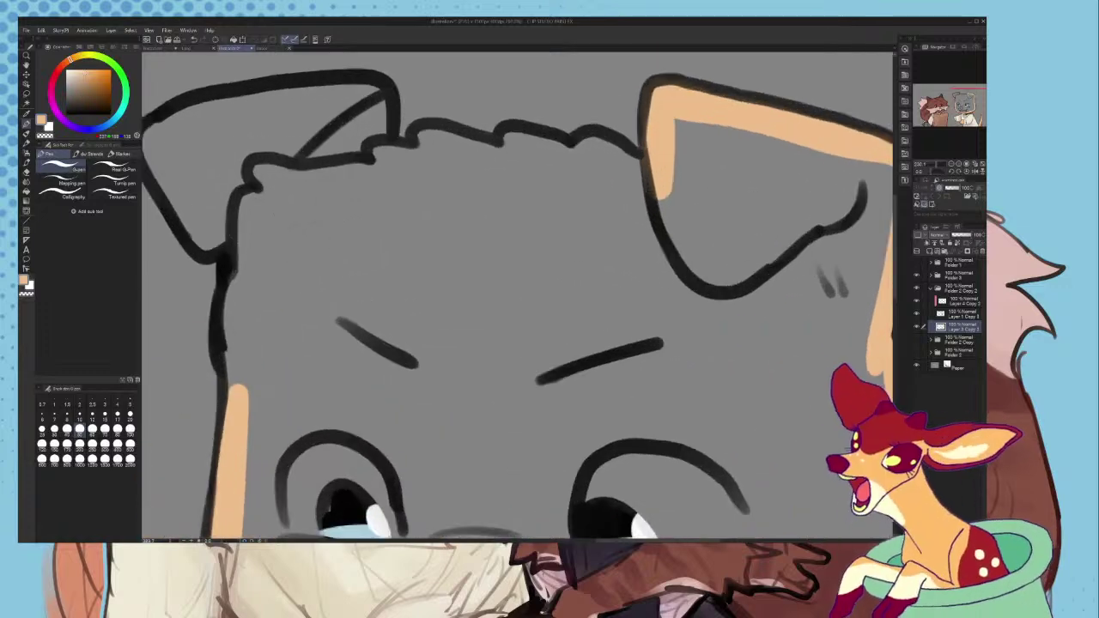
left_click_drag(250, 196, 256, 312)
mouse_move(231, 247)
left_mouse_down()
mouse_move(228, 324)
mouse_move(247, 423)
left_mouse_up()
scroll(250, 412, "down", 3)
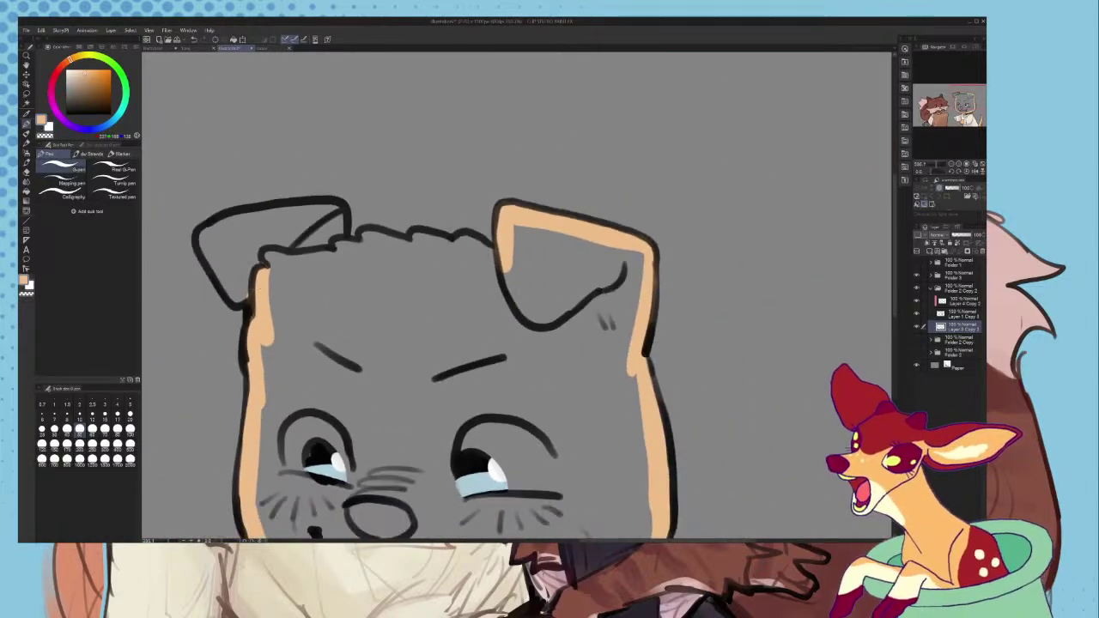
- Edge the ear nearest the cat and the tufted hairline between the ears with tan to close the head's border
scroll(249, 344, "up", 4)
mouse_move(288, 352)
left_mouse_down()
mouse_move(247, 328)
mouse_move(204, 219)
mouse_move(331, 188)
mouse_move(462, 184)
mouse_move(479, 239)
left_mouse_up()
left_click_drag(459, 163, 279, 174)
scroll(373, 213, "down", 3)
scroll(549, 249, "up", 5)
mouse_move(427, 211)
left_mouse_down()
mouse_move(573, 232)
mouse_move(612, 202)
mouse_move(767, 262)
left_mouse_up()
scroll(767, 262, "down", 3)
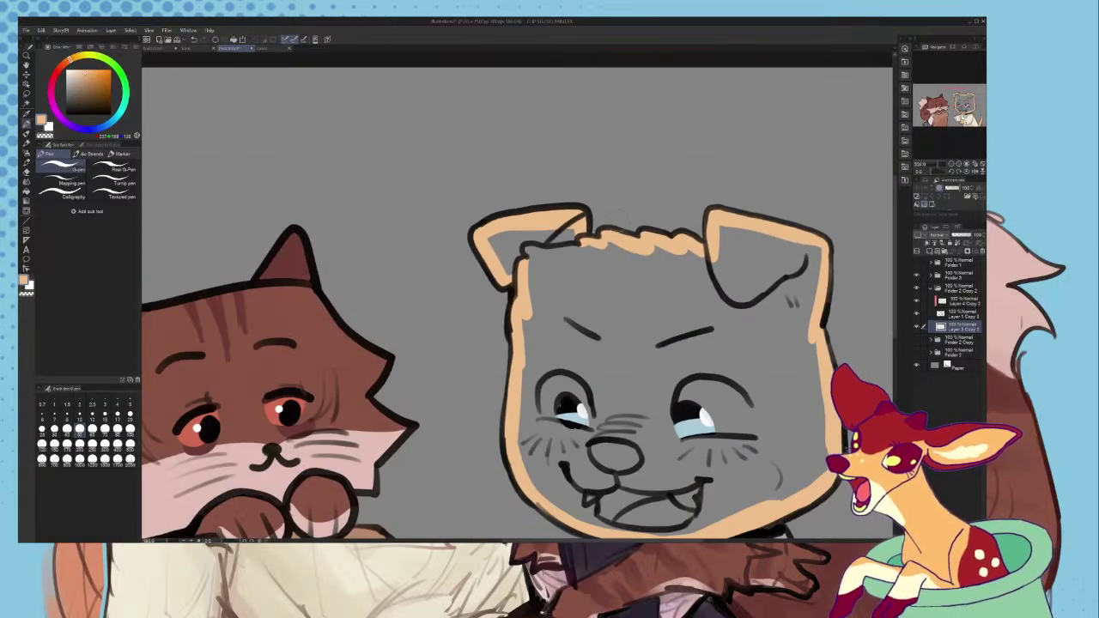
scroll(601, 344, "up", 3)
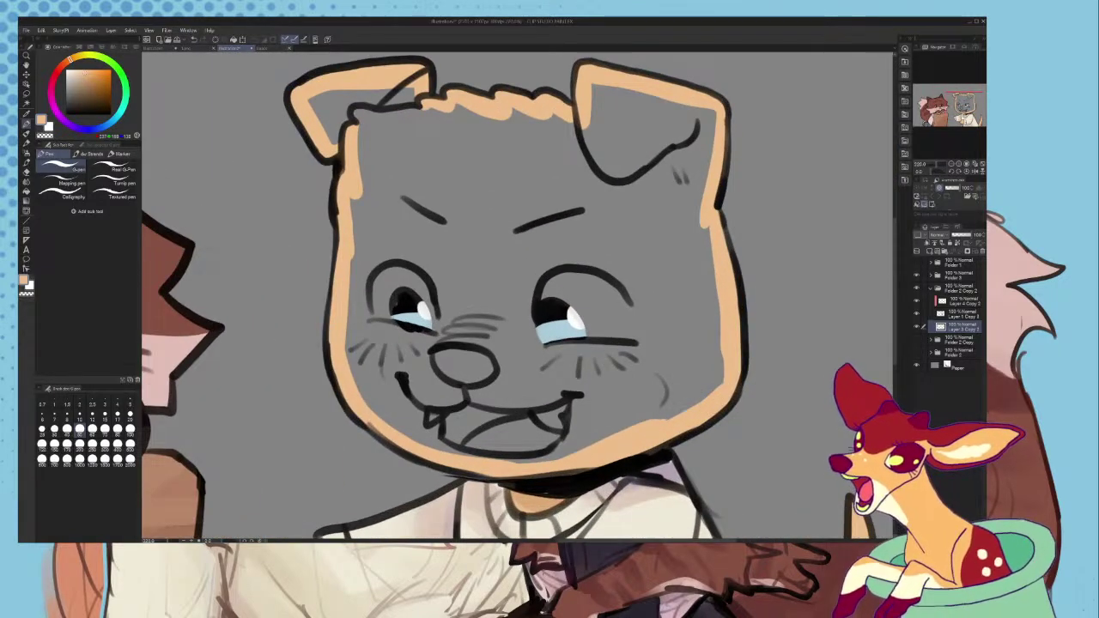
left_click(27, 113)
left_click(26, 95)
left_click_drag(468, 254, 472, 259)
key("ctrl+z")
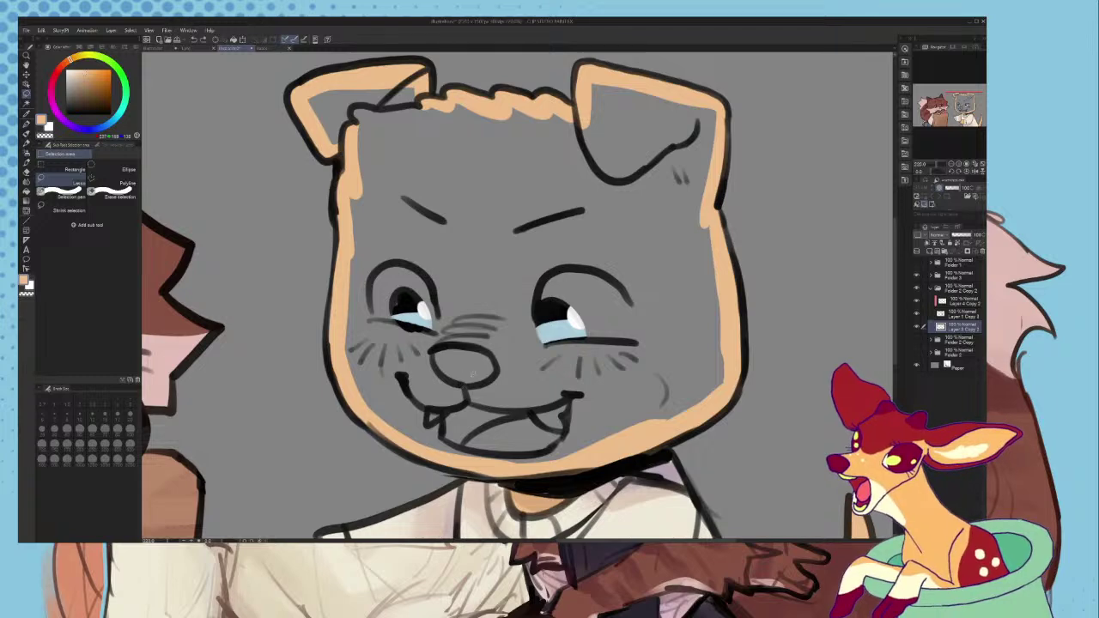
- Auto-select the unpainted interior of the dog's head, fill it with tan and clear the selection
left_click(27, 104)
left_click(445, 339)
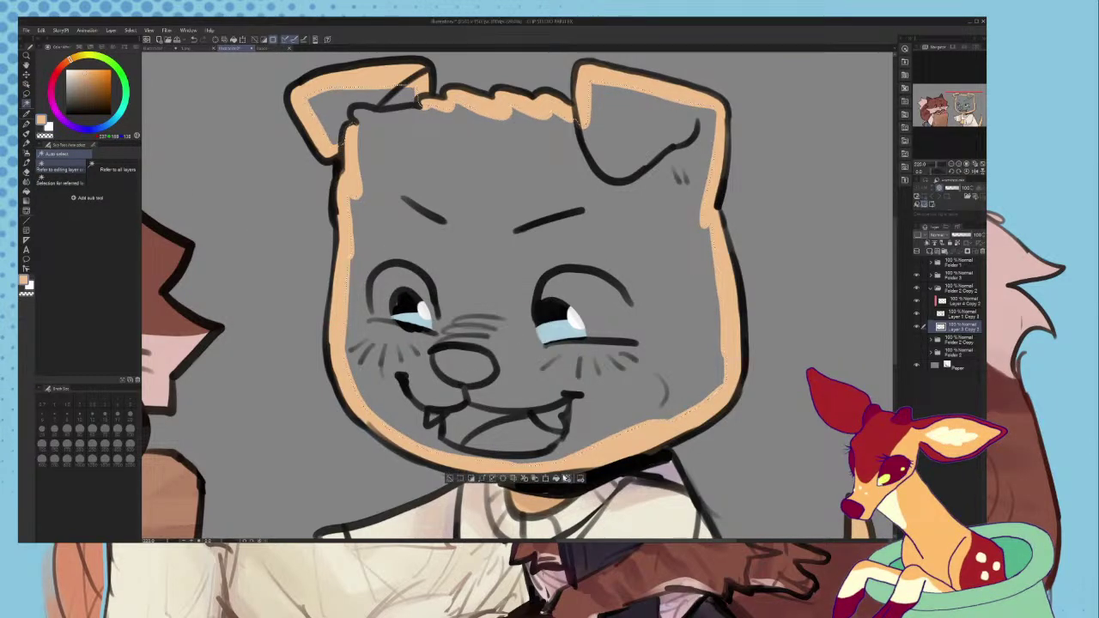
left_click(564, 478)
left_click(254, 41)
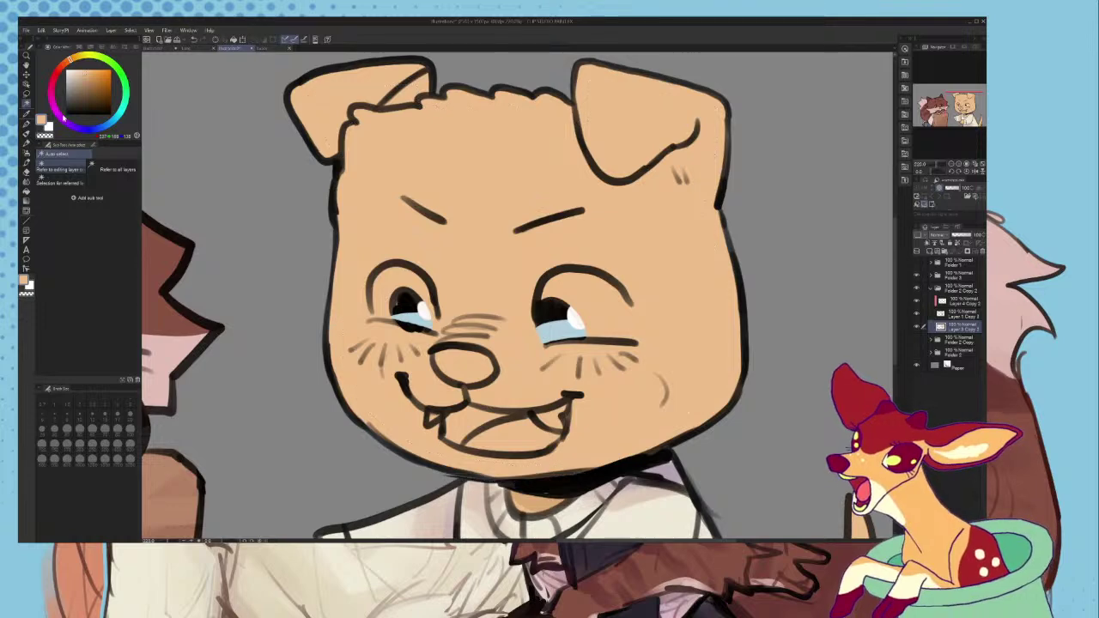
- Sample the salmon colour from the earlier dog's ear and paint a blush band under each of the redrawn dog's eyes
left_click(28, 94)
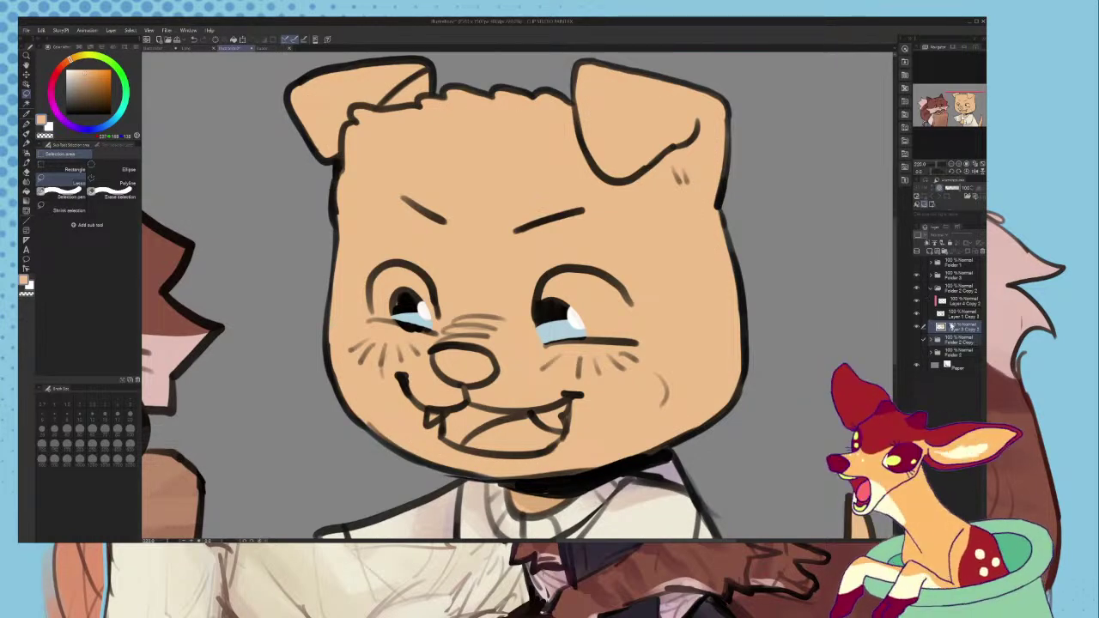
left_click(952, 327)
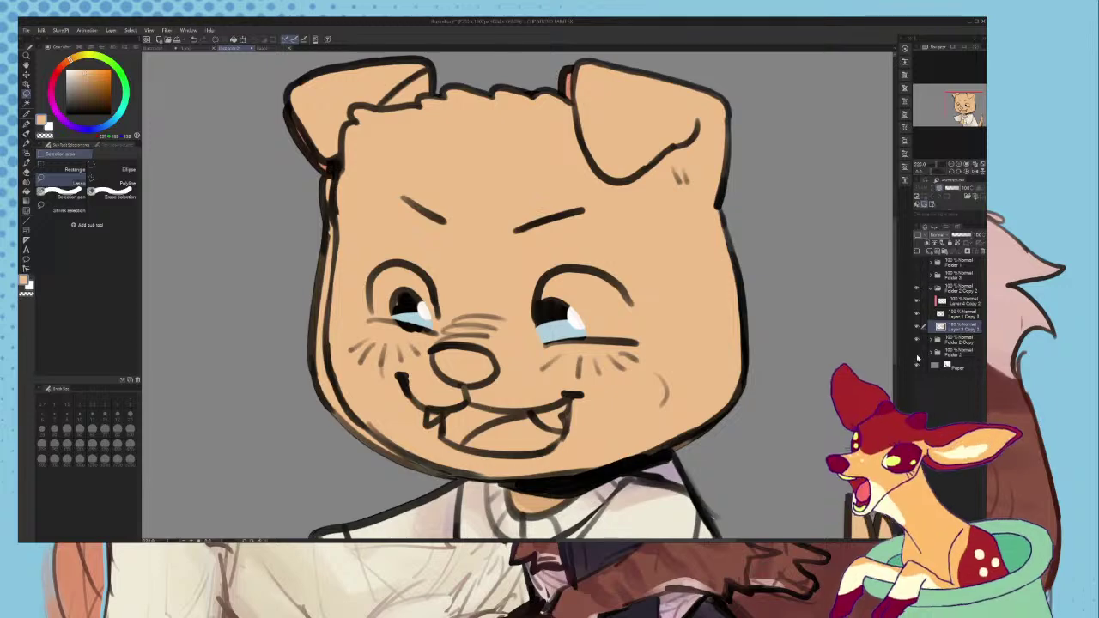
left_click(917, 279)
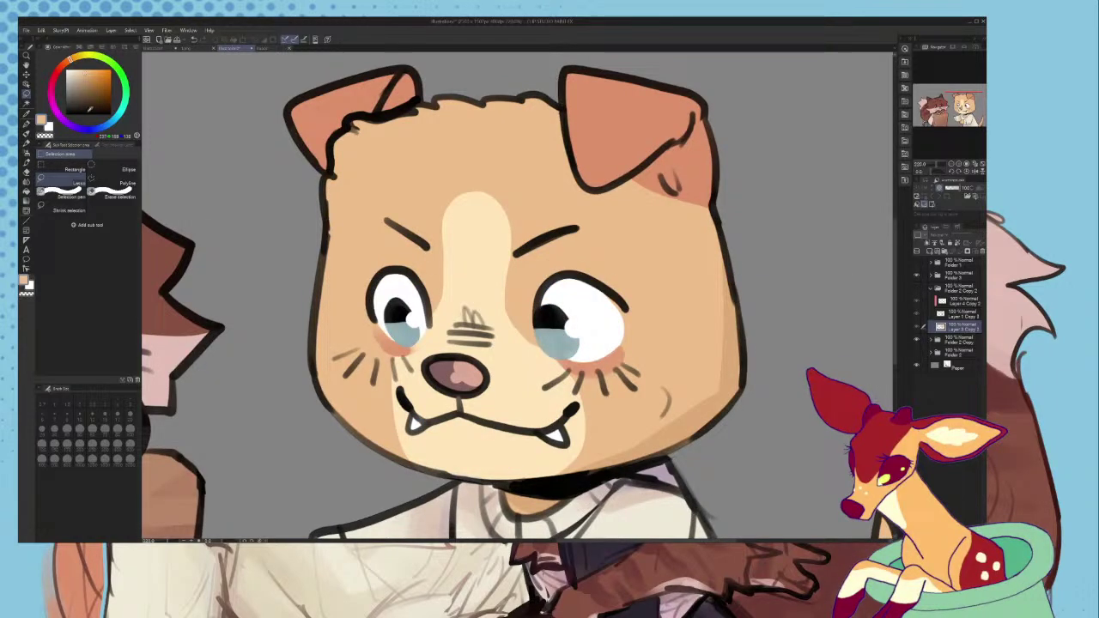
key("i")
left_click(326, 97)
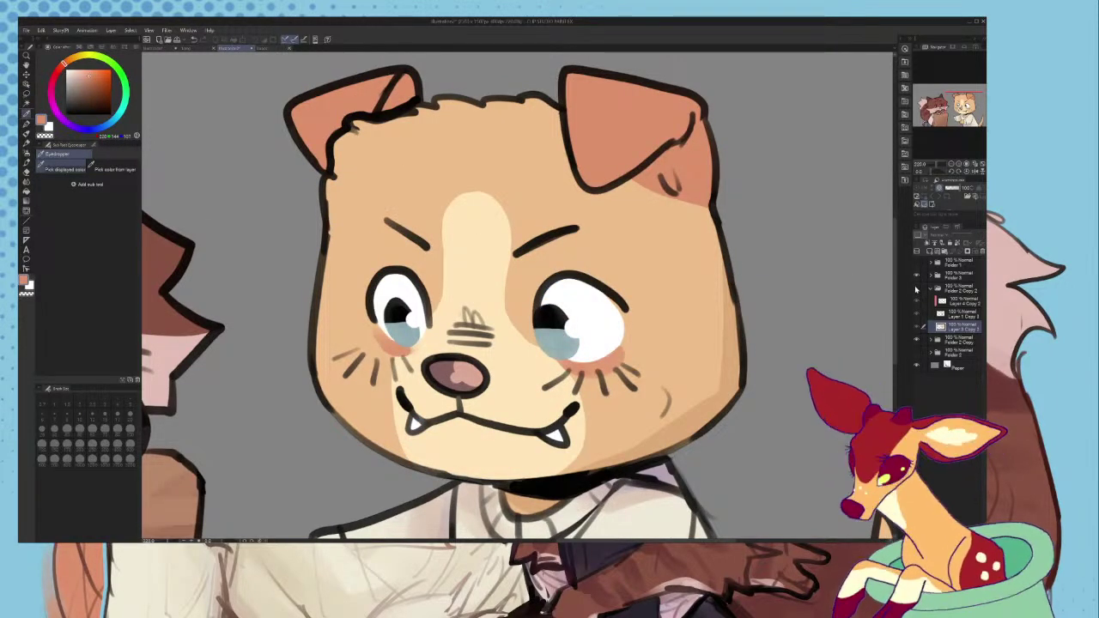
left_click(916, 291)
left_click(26, 124)
scroll(435, 321, "up", 3)
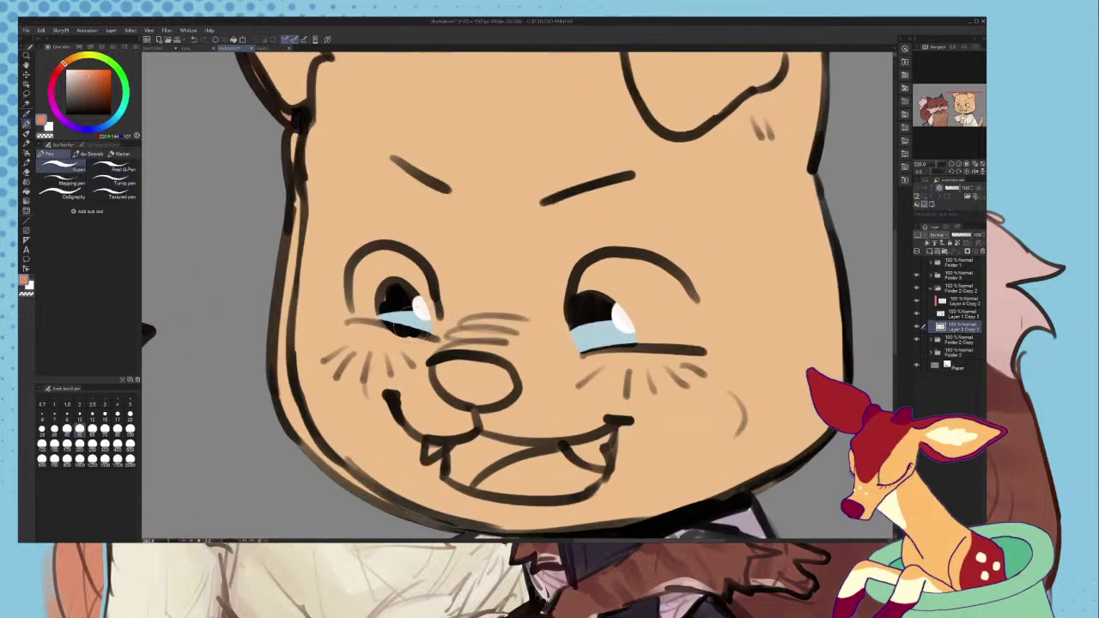
left_click_drag(361, 327, 429, 337)
left_click_drag(585, 351, 704, 352)
scroll(601, 352, "down", 3)
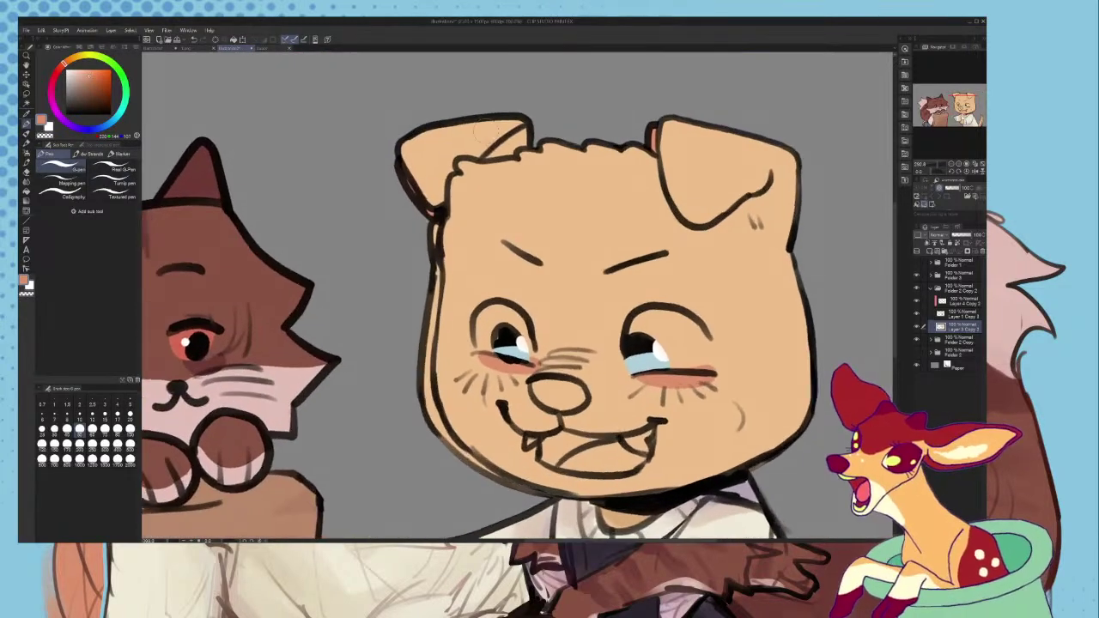
- Lasso both of the dog's ears, fill them with the salmon colour and clear the selection
left_click(26, 95)
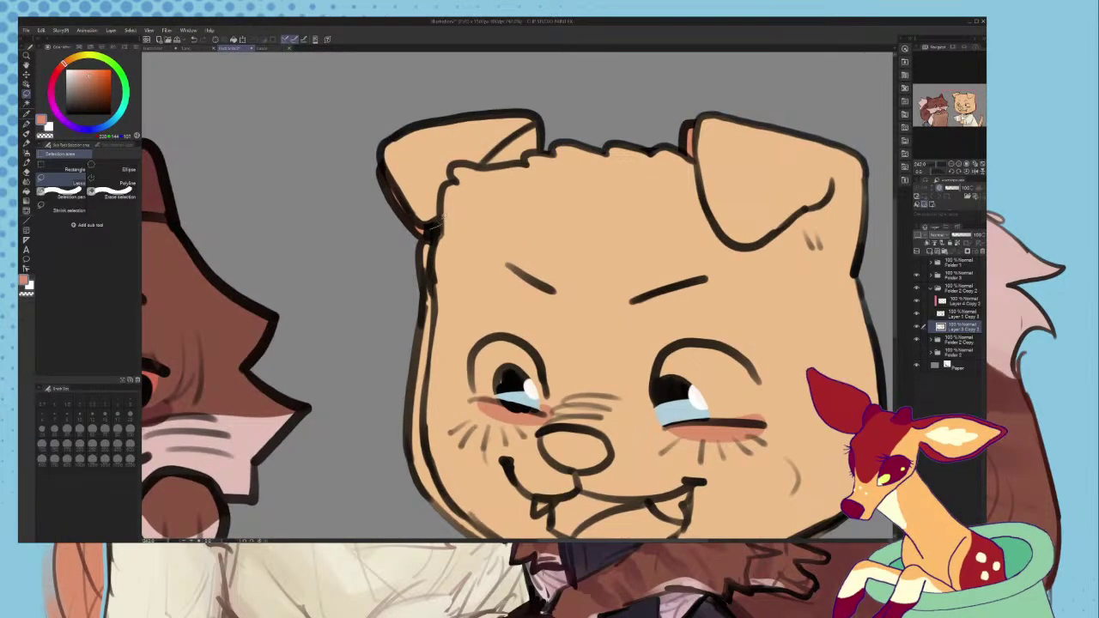
mouse_move(454, 178)
left_mouse_down()
mouse_move(518, 161)
mouse_move(354, 213)
left_mouse_up()
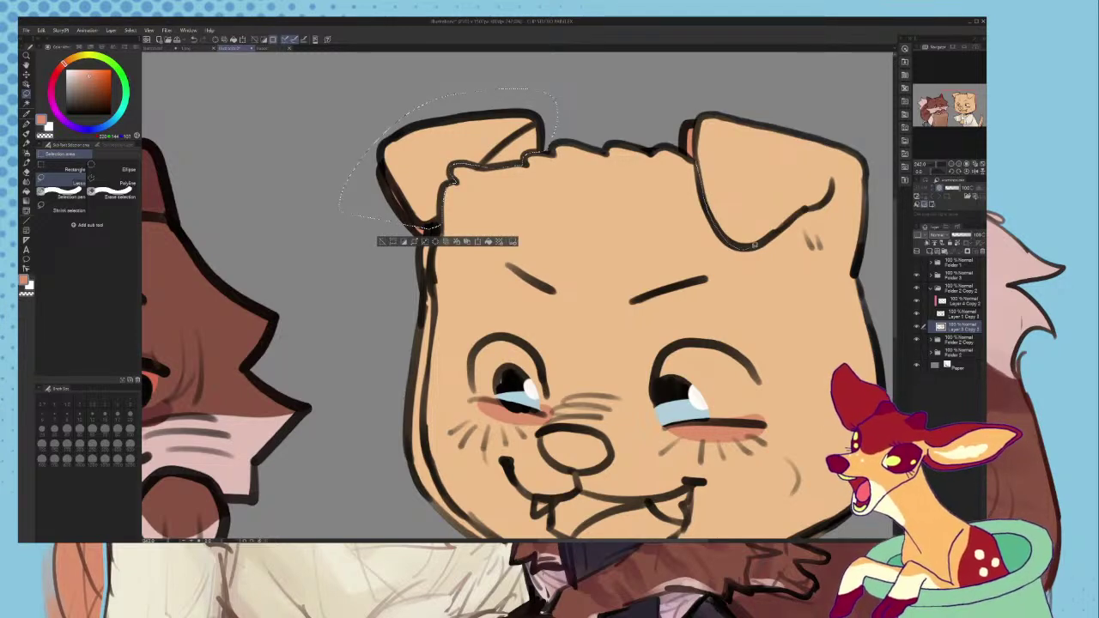
mouse_move(804, 211)
left_mouse_down()
mouse_move(796, 230)
mouse_move(858, 273)
left_mouse_up()
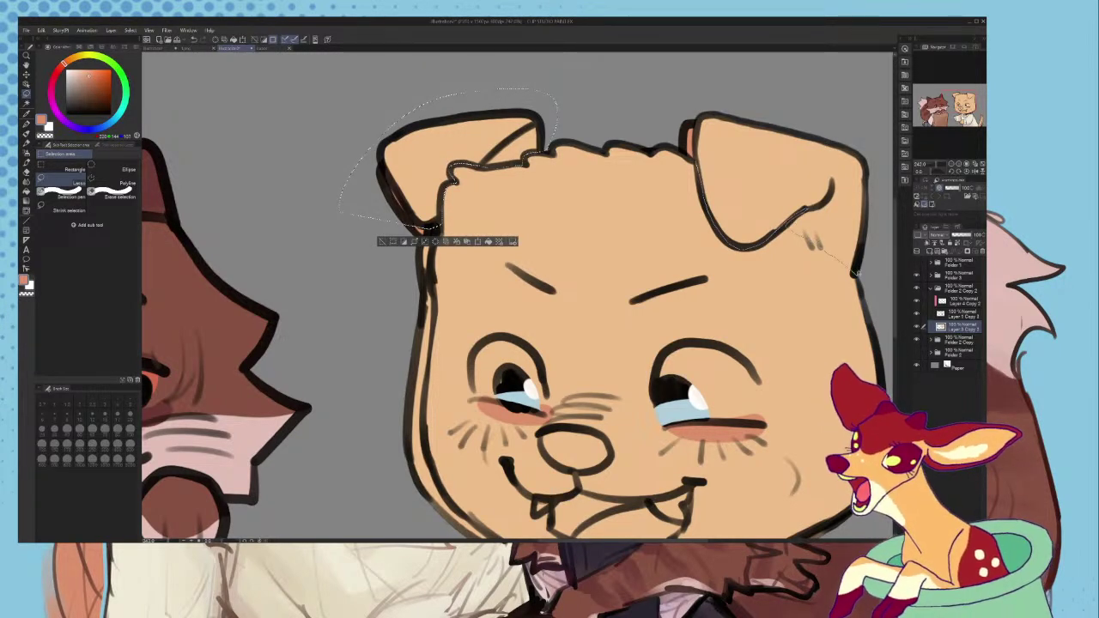
left_click_drag(676, 110, 680, 124)
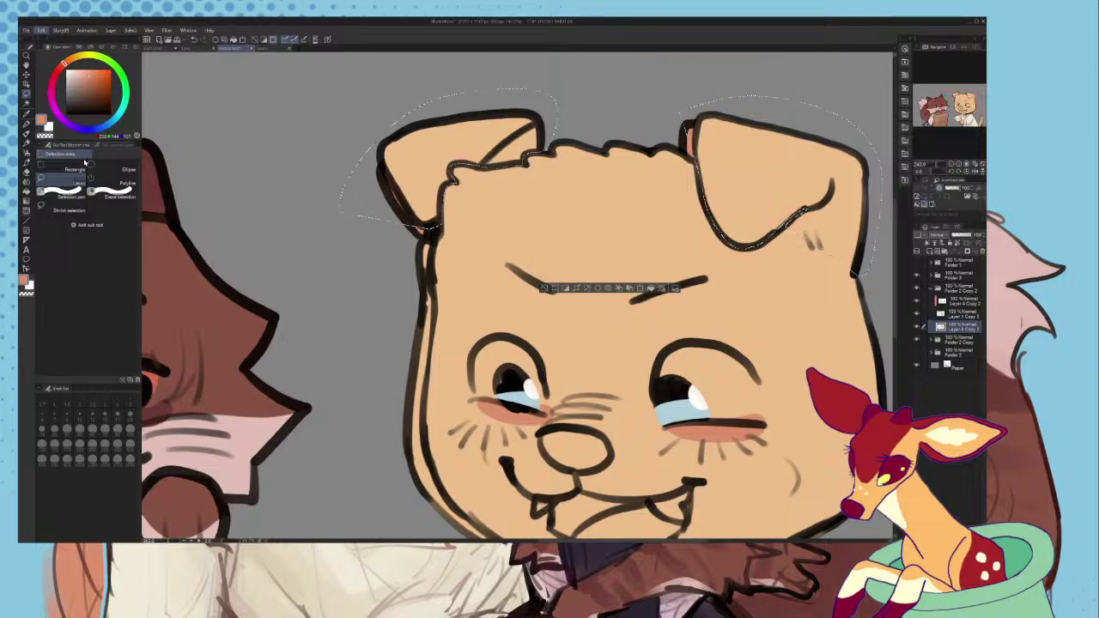
key("alt+BackSpace")
key("ctrl+d")
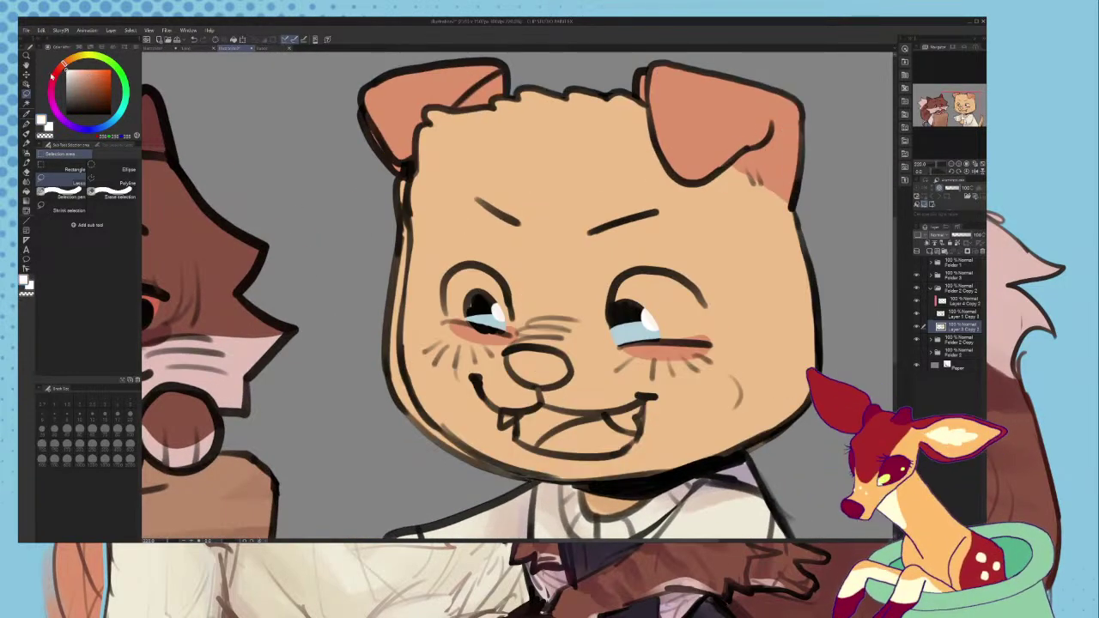
- Lasso the eye area inside each of the dog's eye outlines, fill both with white and clear the selection
scroll(238, 160, "down", 1)
scroll(511, 265, "up", 3)
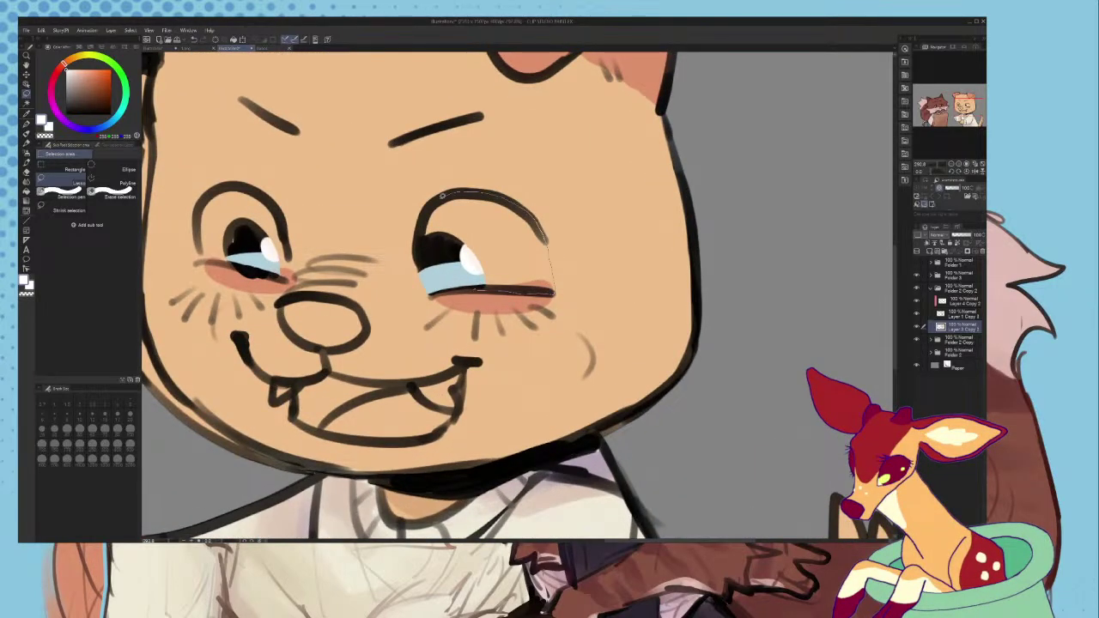
left_click_drag(442, 197, 467, 283)
left_click(526, 307)
scroll(376, 248, "up", 3)
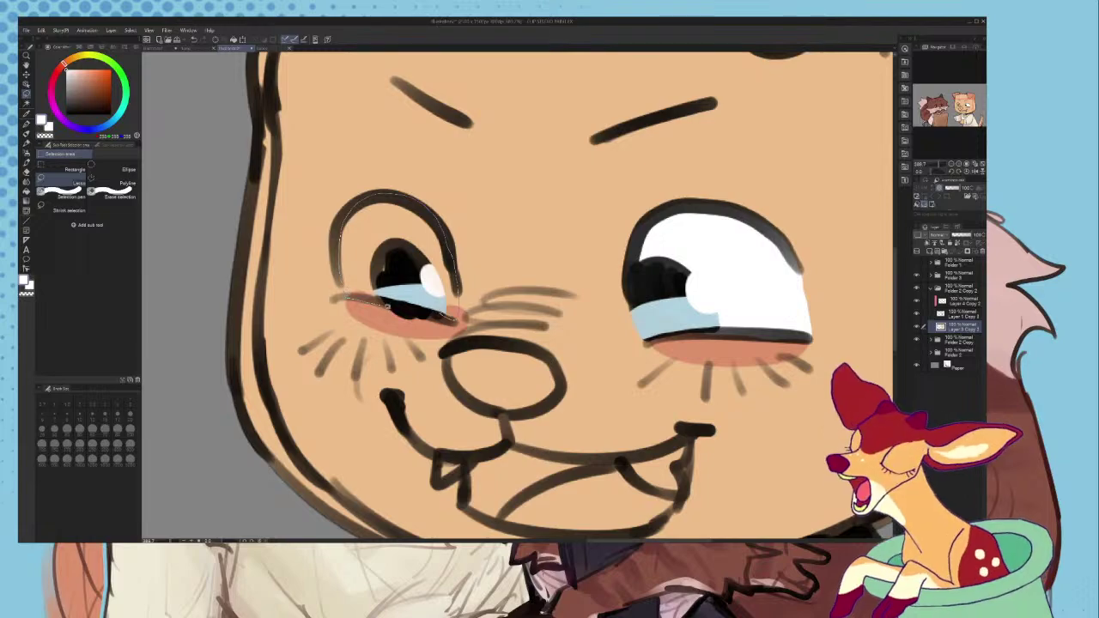
left_click_drag(387, 306, 450, 320)
left_click(437, 333)
key("ctrl+d")
scroll(446, 301, "down", 5)
scroll(588, 330, "up", 2)
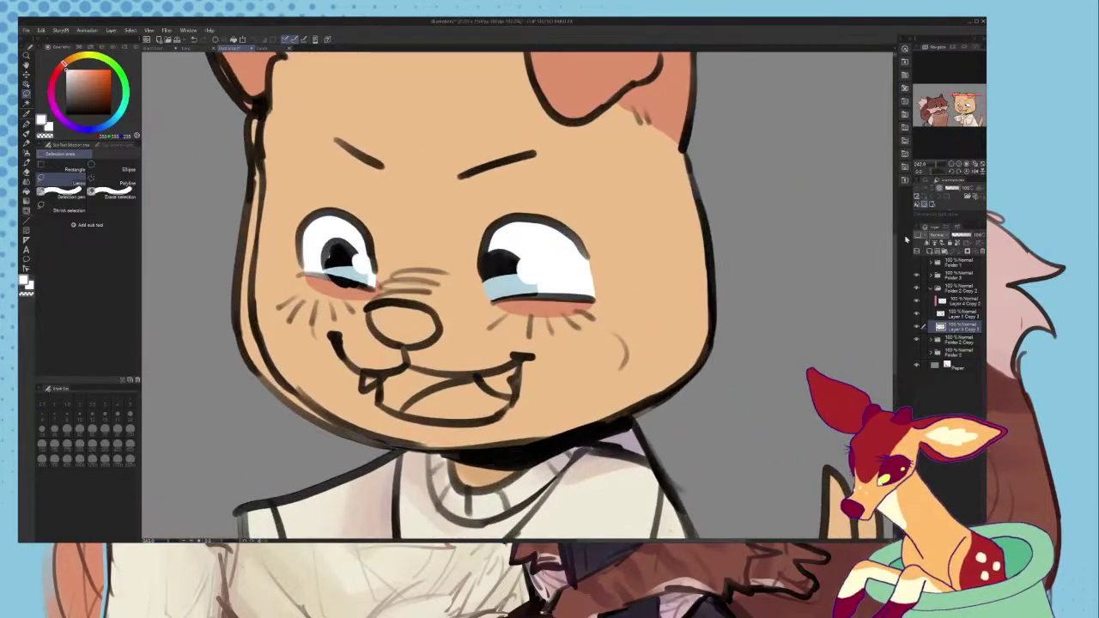
- Sample the cream colour from the earlier dog's blaze and auto-select the tan area of the redrawn head
left_click(916, 290)
scroll(404, 271, "up", 1)
left_click(27, 113)
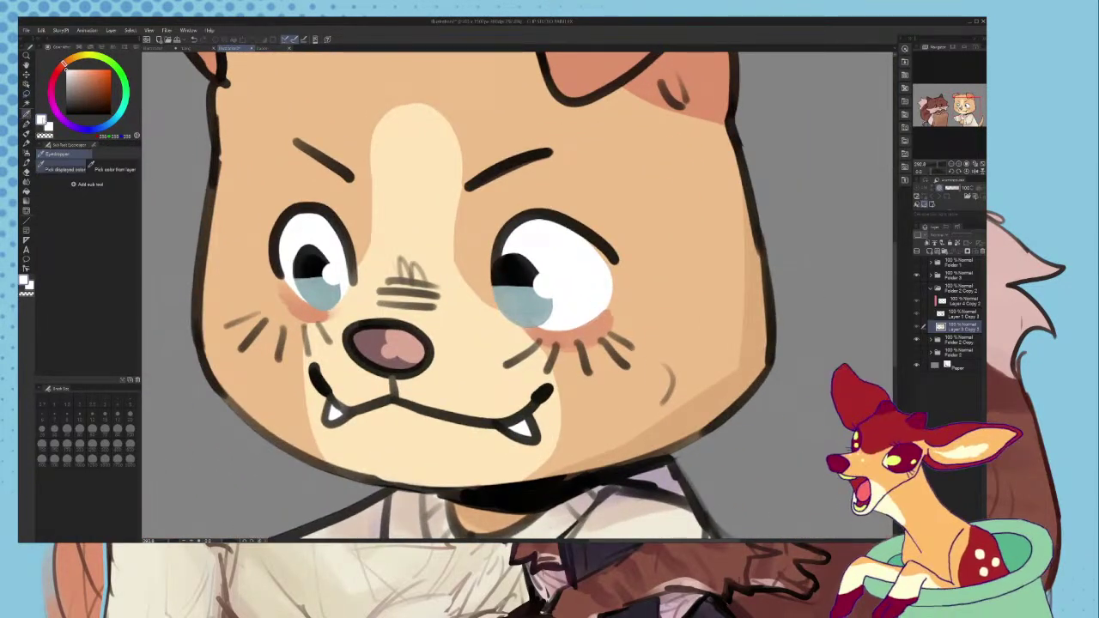
left_click(409, 188)
left_click(26, 125)
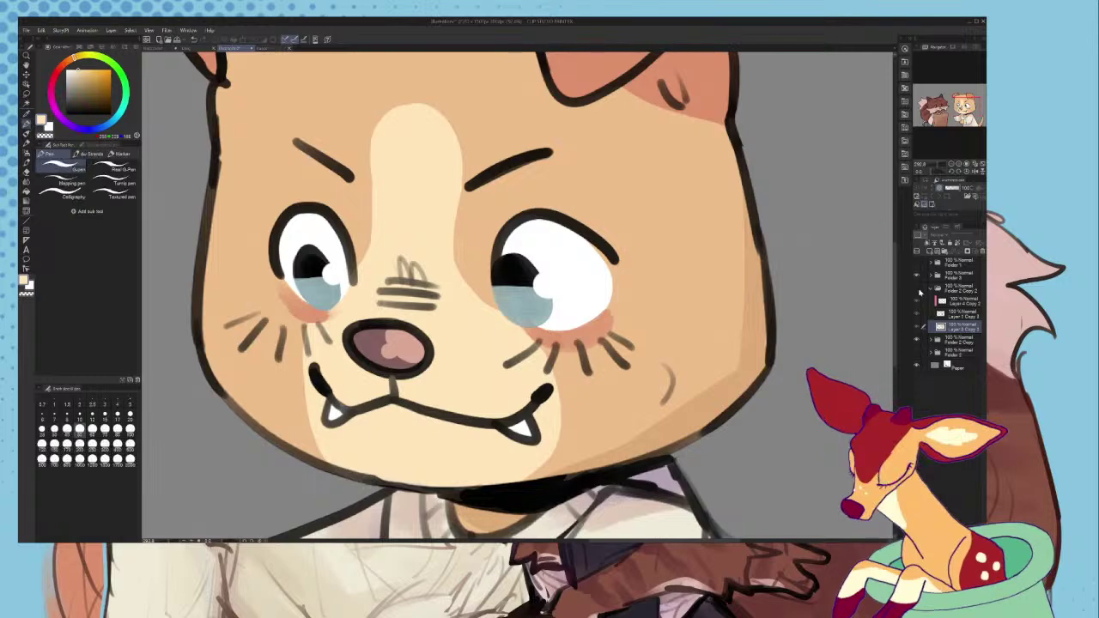
left_click(916, 290)
left_click_drag(355, 315, 371, 396)
key("ctrl+z")
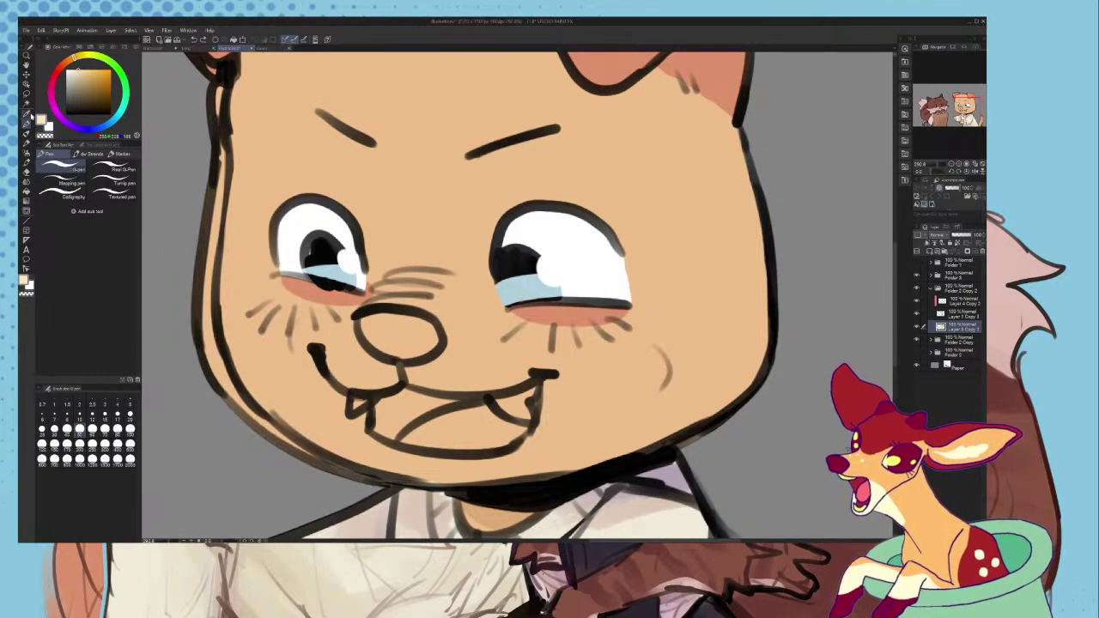
left_click(26, 103)
left_click(275, 185)
key("p")
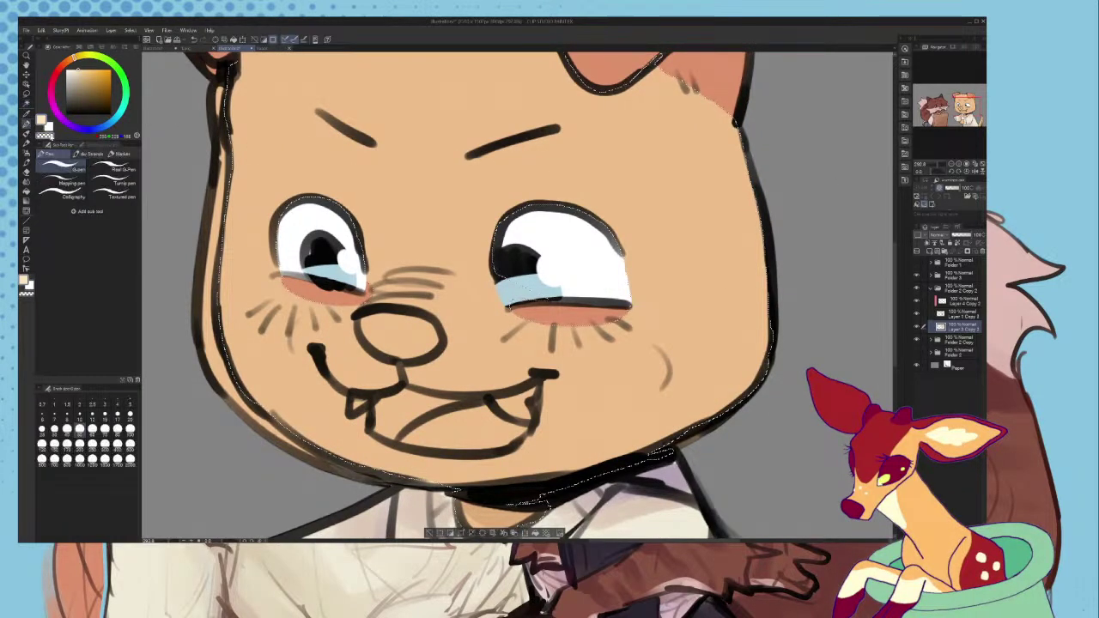
- Paint cream patches around the dog's muzzle, beside the mouth and across the chin within the selection
mouse_move(354, 316)
left_mouse_down()
mouse_move(383, 424)
mouse_move(382, 339)
mouse_move(331, 348)
mouse_move(343, 380)
left_mouse_up()
key("ctrl+z")
mouse_move(388, 423)
left_mouse_down()
mouse_move(386, 450)
mouse_move(550, 453)
mouse_move(536, 466)
left_mouse_up()
mouse_move(548, 452)
left_mouse_down()
mouse_move(551, 370)
mouse_move(497, 318)
mouse_move(531, 344)
mouse_move(523, 468)
mouse_move(549, 442)
left_mouse_up()
key("ctrl+z")
left_click(916, 262)
left_click(916, 262)
key("ctrl+z")
key("ctrl+z")
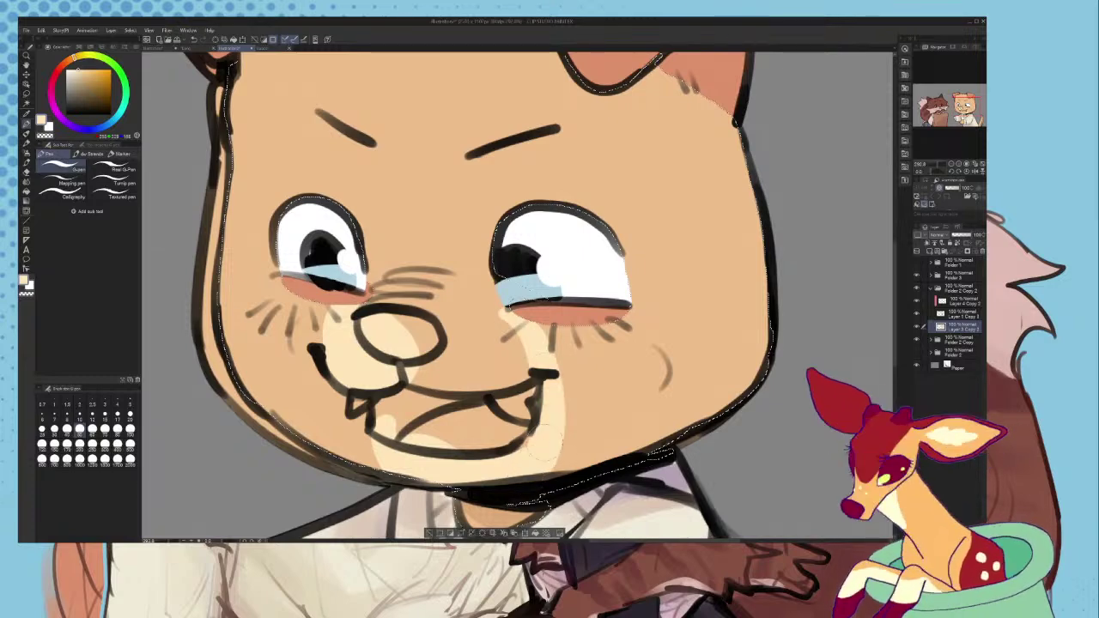
scroll(544, 402, "down", 3)
scroll(514, 298, "up", 3)
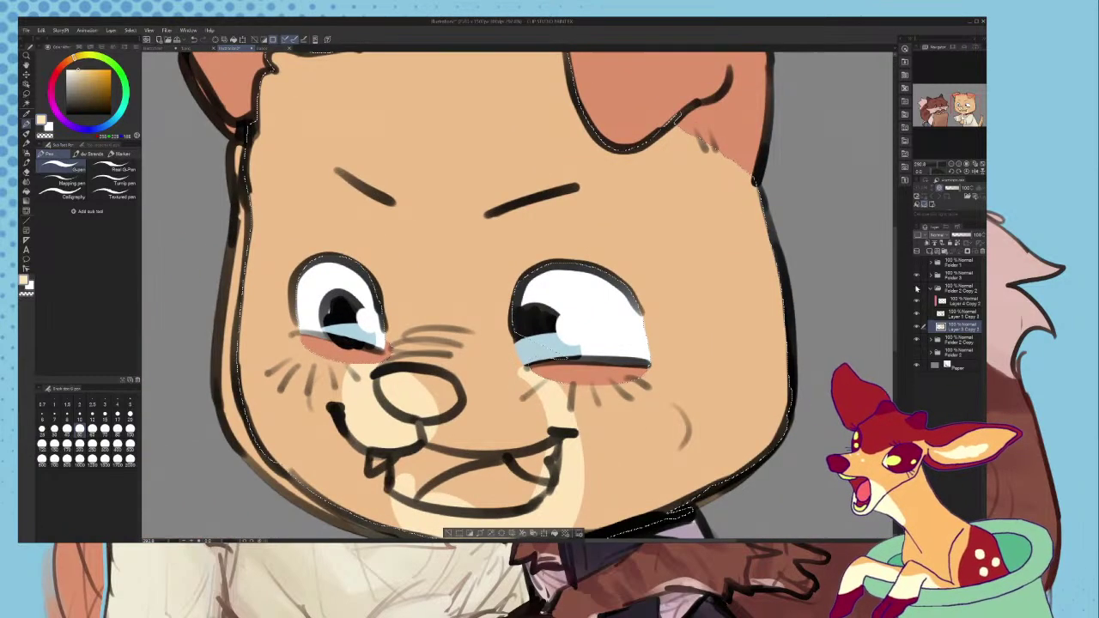
- Paint a rounded cream blaze from the dog's forehead down between the eyes, flaring out into the muzzle
left_click(917, 290)
left_click(918, 289)
left_click_drag(392, 344, 464, 198)
key("ctrl+z")
mouse_move(470, 289)
left_mouse_down()
mouse_move(431, 196)
mouse_move(418, 298)
left_mouse_up()
mouse_move(418, 297)
left_mouse_down()
mouse_move(398, 347)
mouse_move(411, 254)
mouse_move(436, 194)
left_mouse_up()
key("ctrl+z")
key("ctrl+z")
key("ctrl+z")
left_click_drag(468, 230, 414, 313)
mouse_move(470, 225)
left_mouse_down()
mouse_move(469, 296)
mouse_move(463, 213)
mouse_move(503, 352)
left_mouse_up()
mouse_move(449, 216)
left_mouse_down()
mouse_move(471, 355)
mouse_move(432, 387)
mouse_move(493, 361)
left_mouse_up()
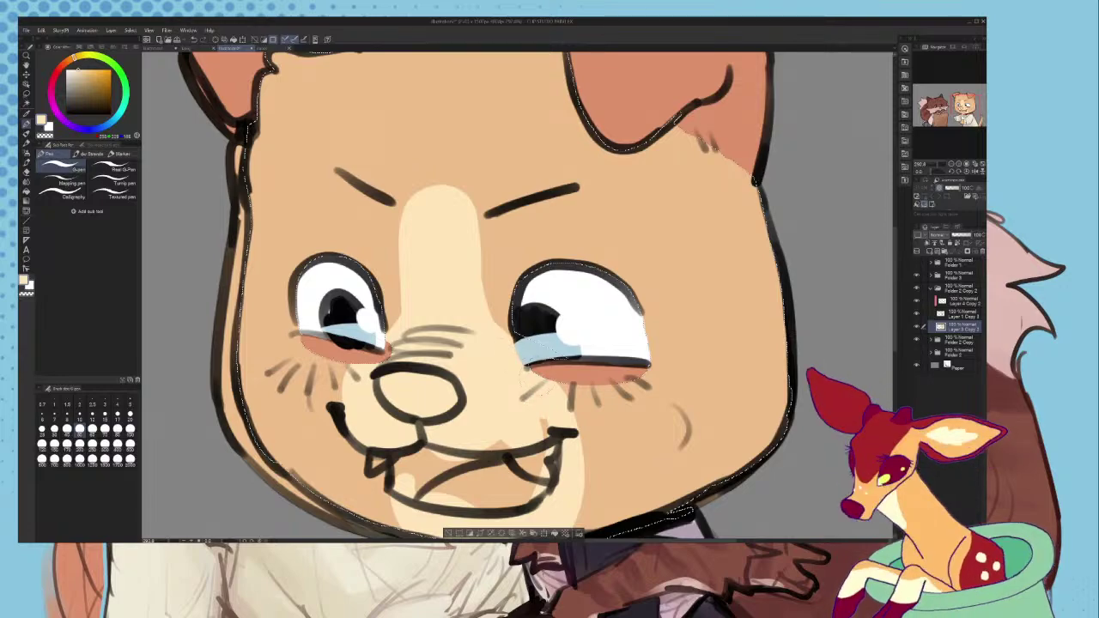
- Cover leftover tan above the dog's mouth with cream and smooth the blaze's edge beside the larger eye
left_click_drag(473, 431, 498, 446)
scroll(507, 376, "down", 7)
scroll(494, 352, "up", 6)
scroll(499, 356, "down", 1)
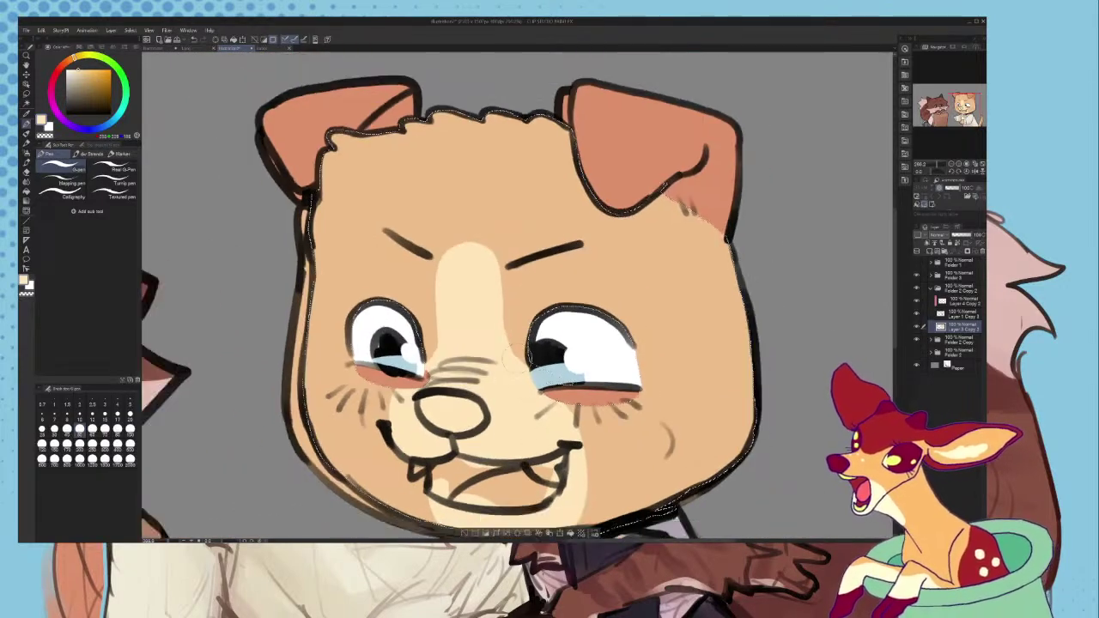
scroll(507, 359, "up", 1)
left_click_drag(502, 319, 506, 354)
scroll(627, 299, "down", 10)
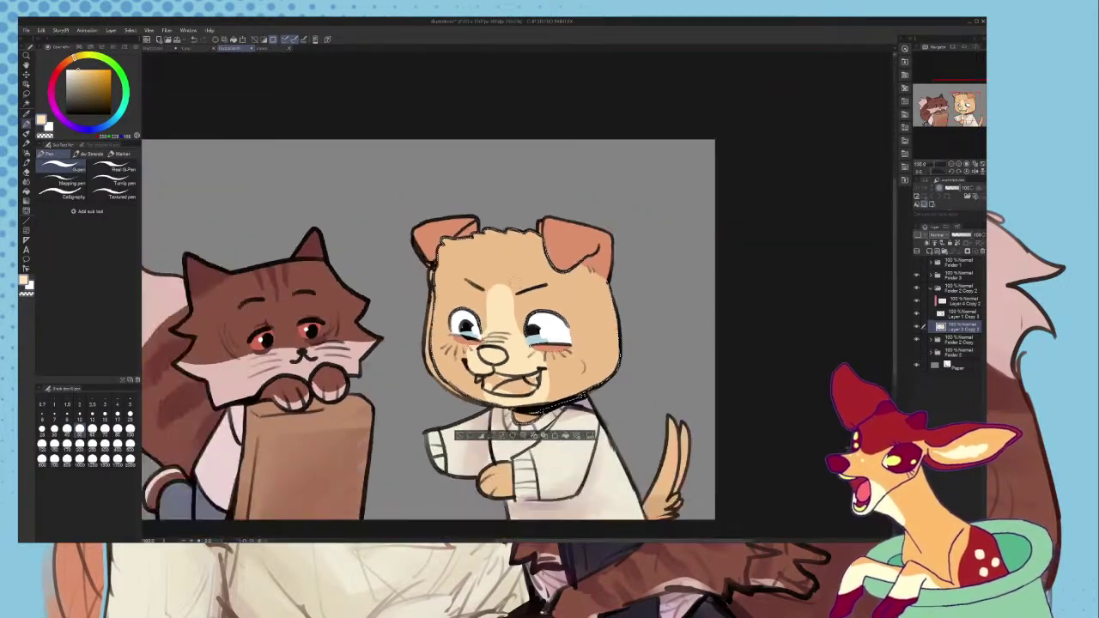
- Compare the blaze with the earlier head, extend its top with cream and trim its sides with tan
scroll(678, 327, "up", 6)
left_click(916, 288)
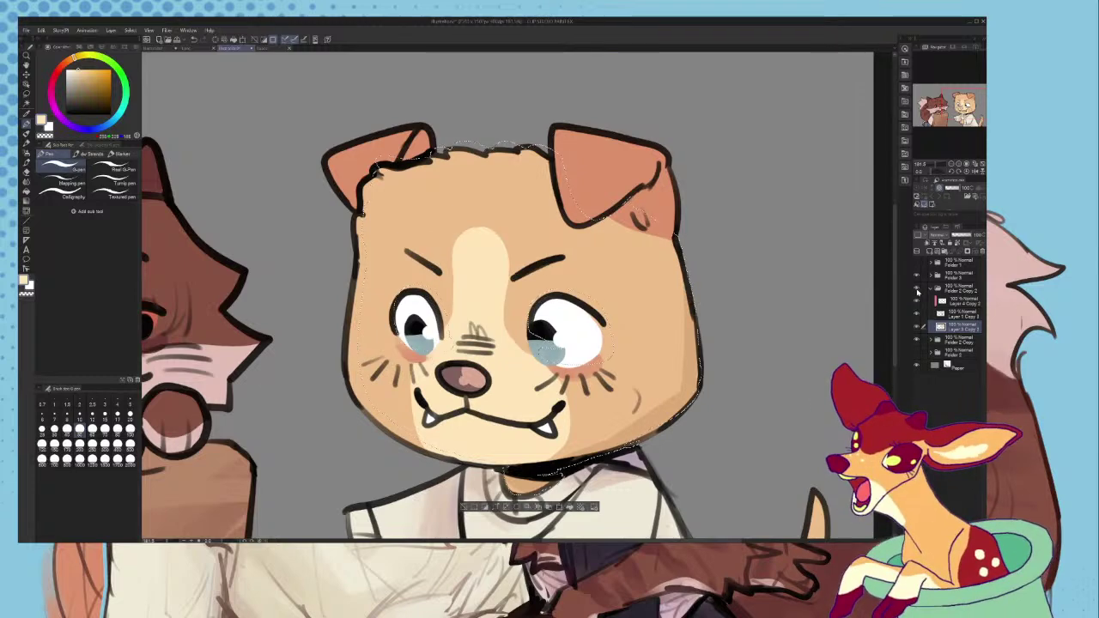
left_click(916, 289)
scroll(462, 260, "up", 3)
left_click_drag(468, 322, 477, 231)
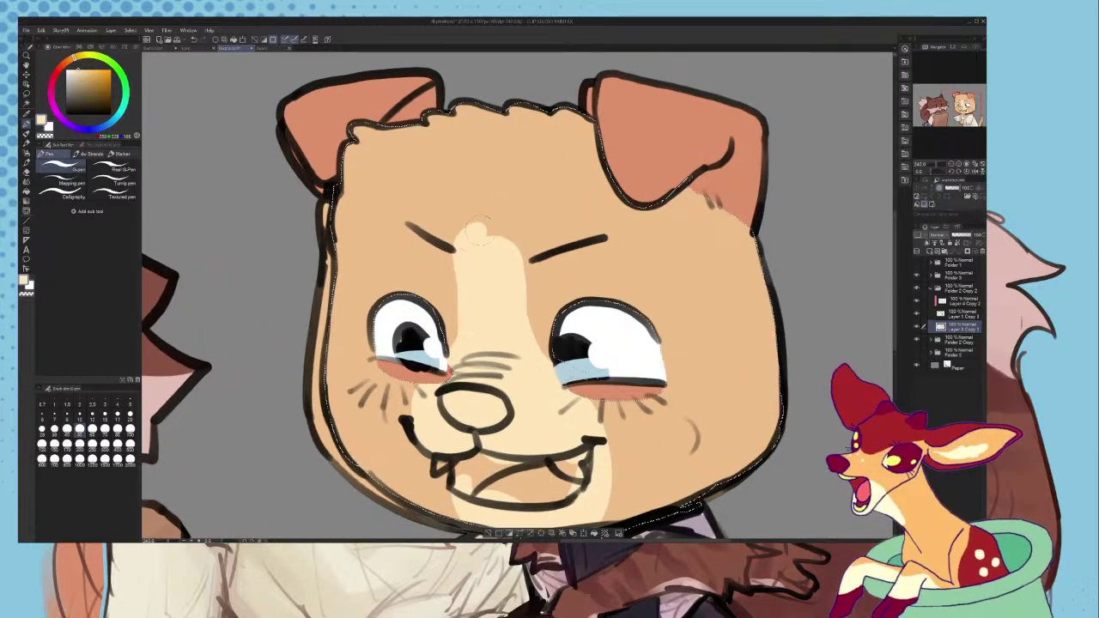
scroll(435, 180, "up", 2)
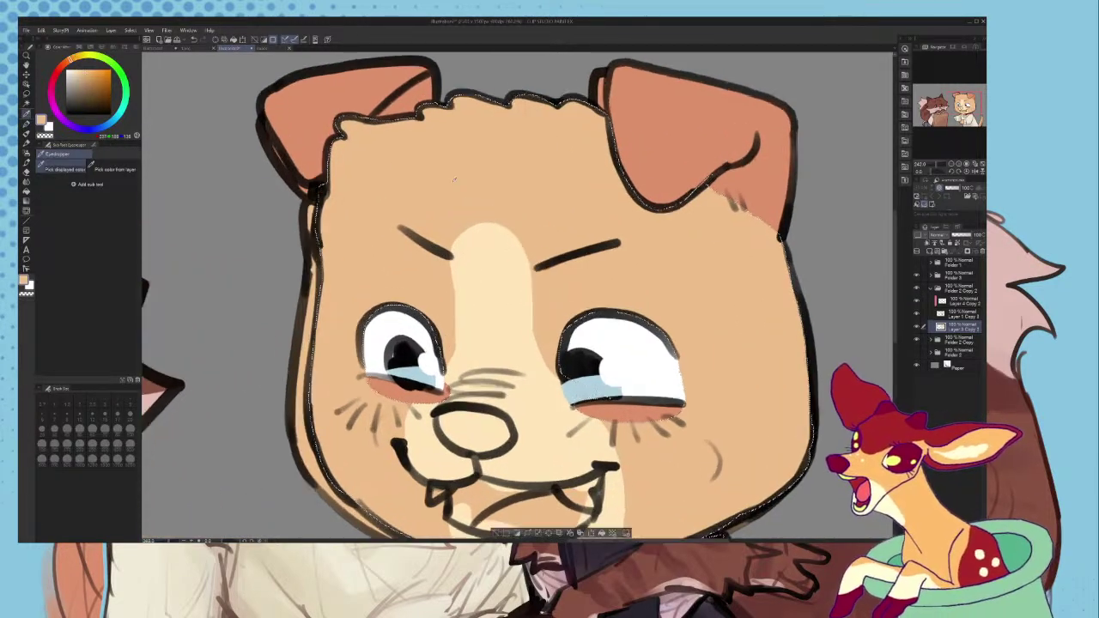
mouse_move(451, 403)
left_mouse_down()
mouse_move(469, 279)
mouse_move(524, 238)
left_mouse_up()
- Resample the cream and round out the top of the forehead blaze, checking its shape against the earlier head
left_click(26, 114)
left_click(530, 327)
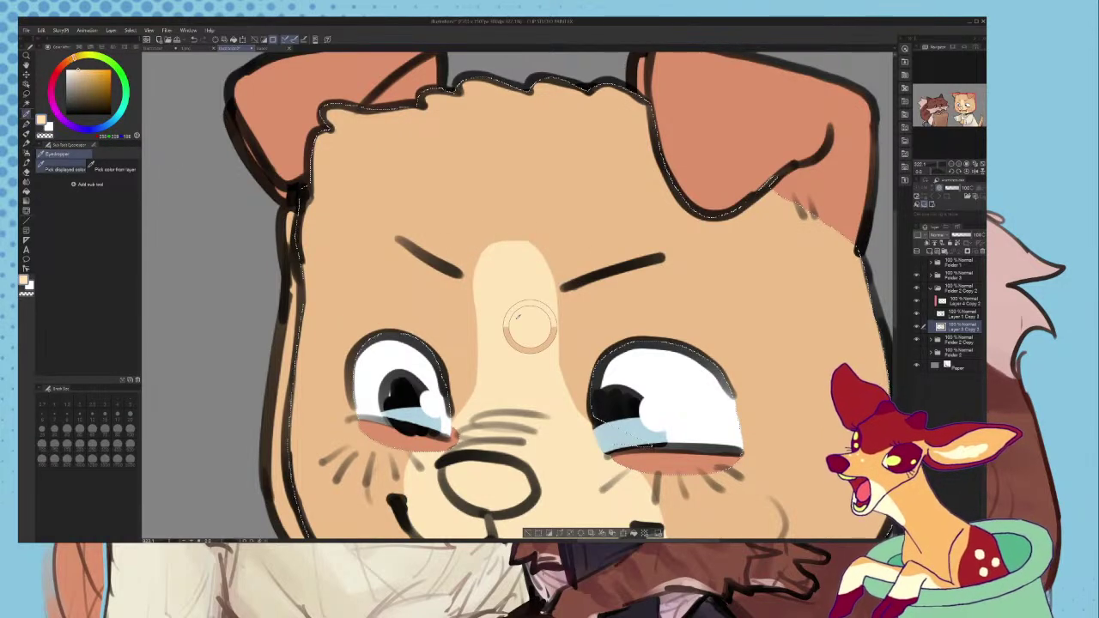
left_click(27, 124)
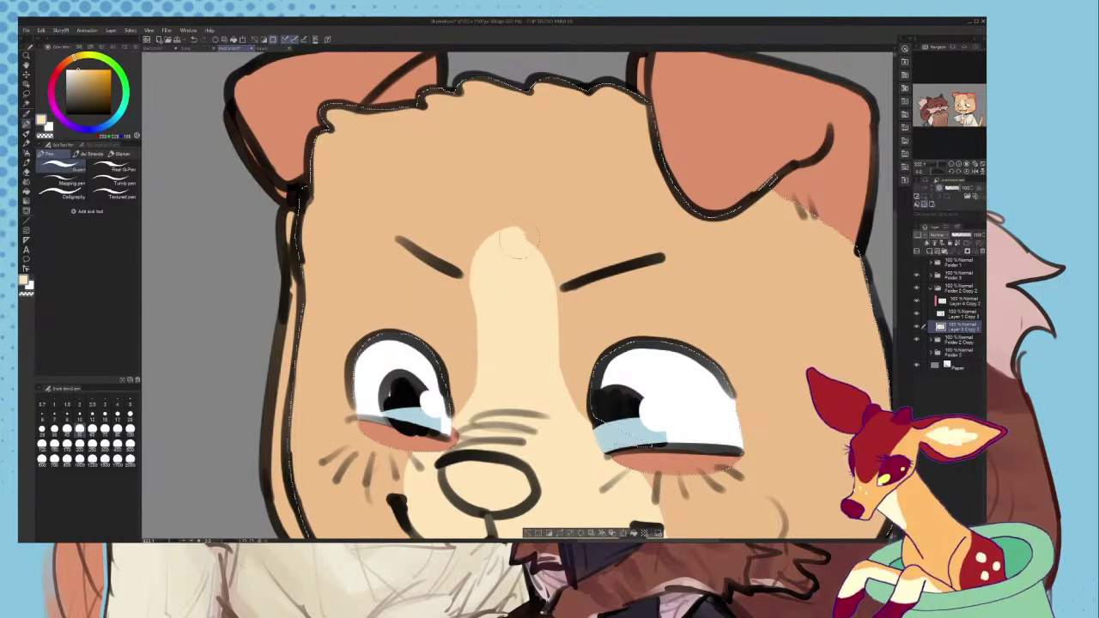
left_click_drag(519, 242, 547, 357)
scroll(550, 365, "down", 2)
scroll(773, 344, "up", 1)
left_click(917, 289)
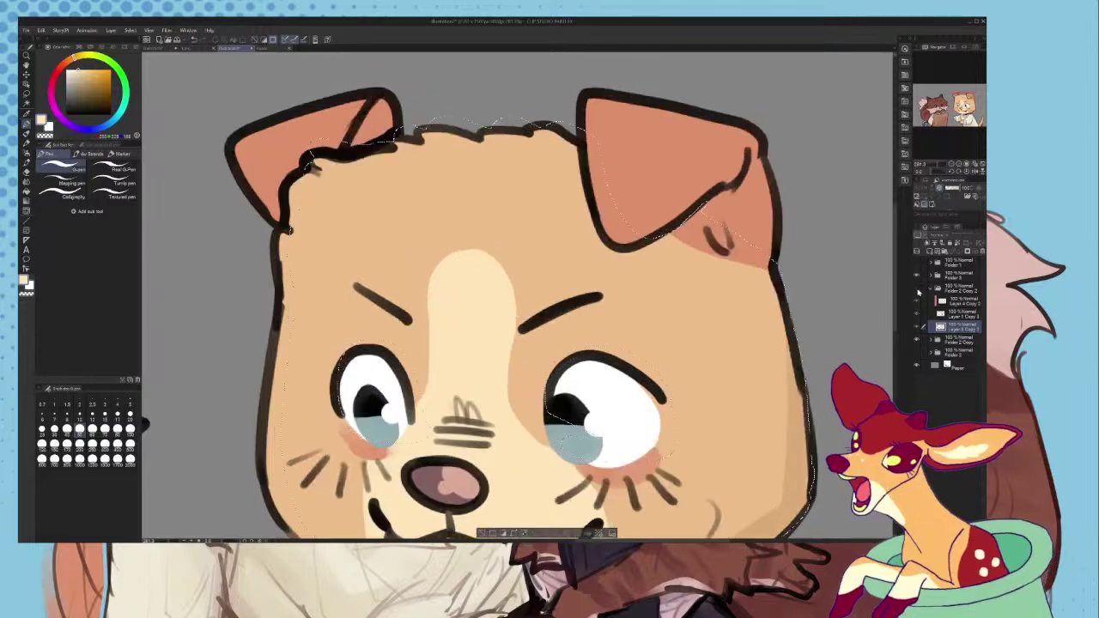
left_click(918, 290)
scroll(488, 258, "down", 3)
scroll(463, 344, "up", 5)
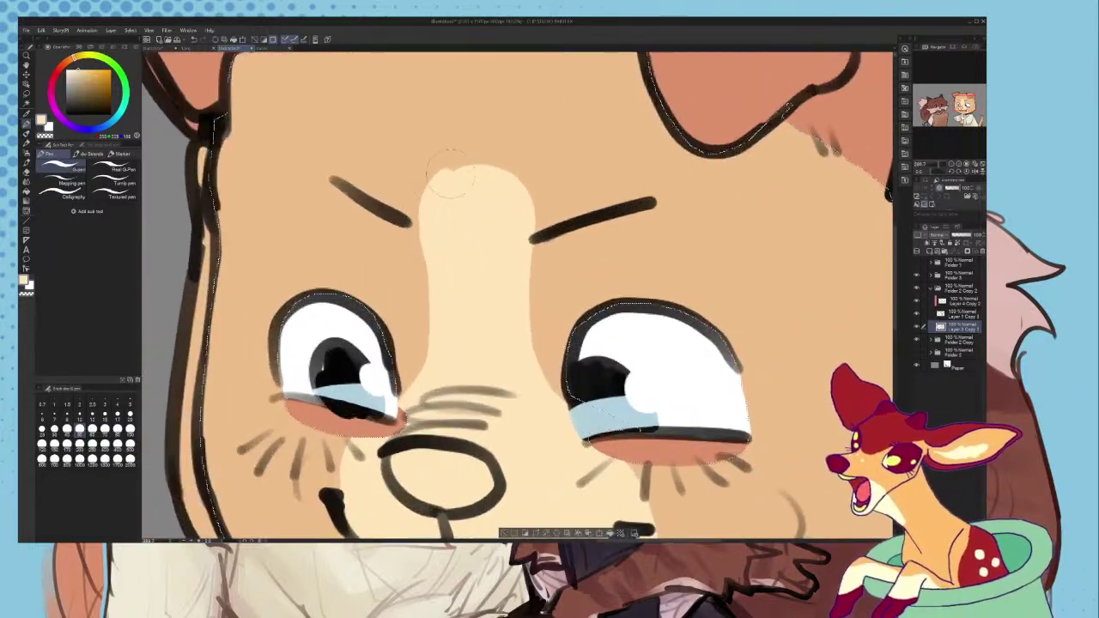
scroll(506, 198, "down", 3)
scroll(514, 196, "up", 1)
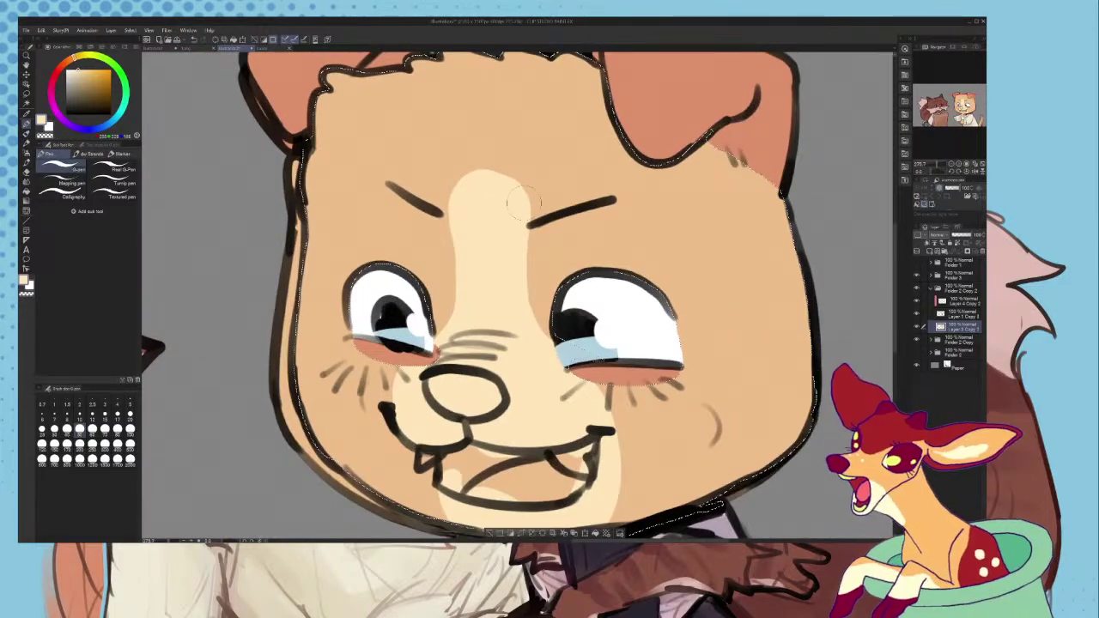
scroll(518, 202, "down", 1)
- Sample the dark mauve from the earlier dog's nose and fill the redrawn nose with it
left_click(28, 115)
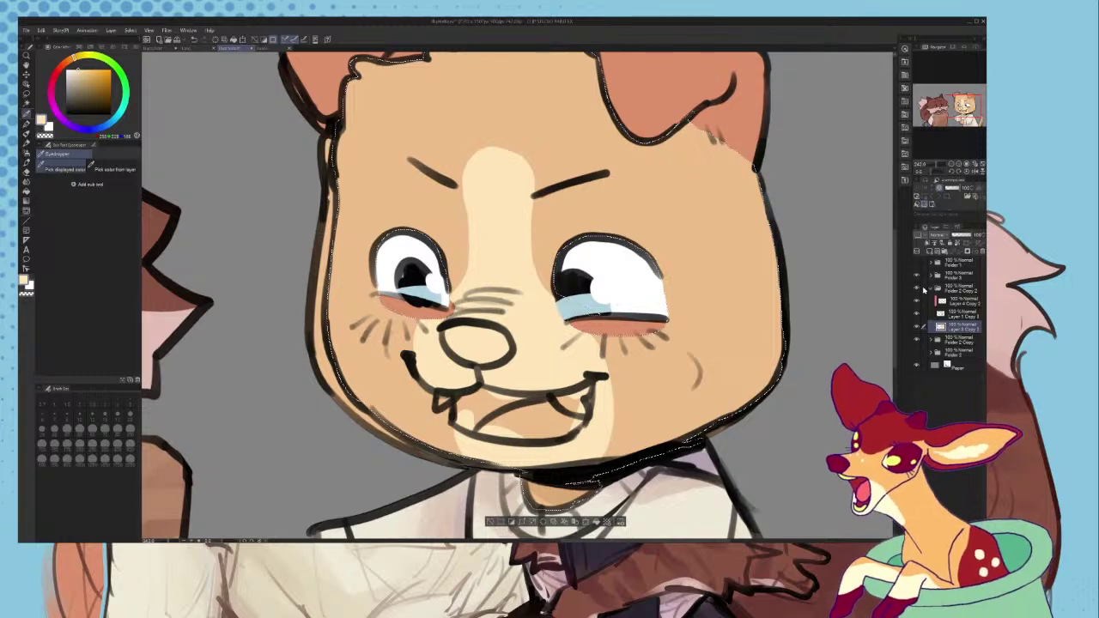
left_click(917, 288)
scroll(475, 391, "up", 2)
left_click(440, 328)
left_click(27, 125)
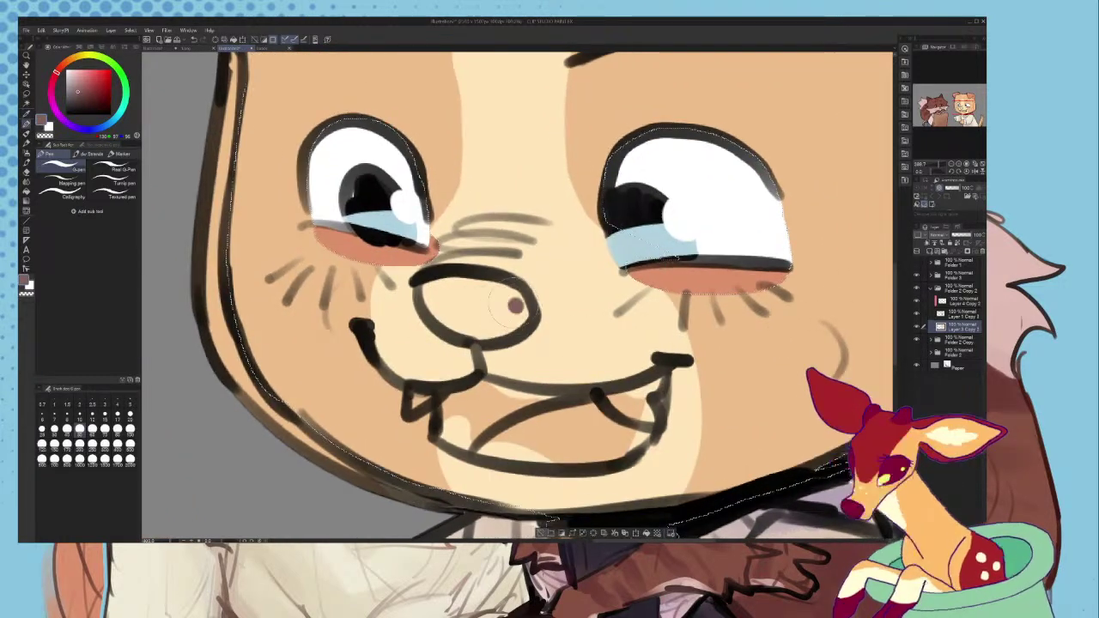
mouse_move(456, 292)
left_mouse_down()
mouse_move(507, 318)
mouse_move(526, 309)
left_mouse_up()
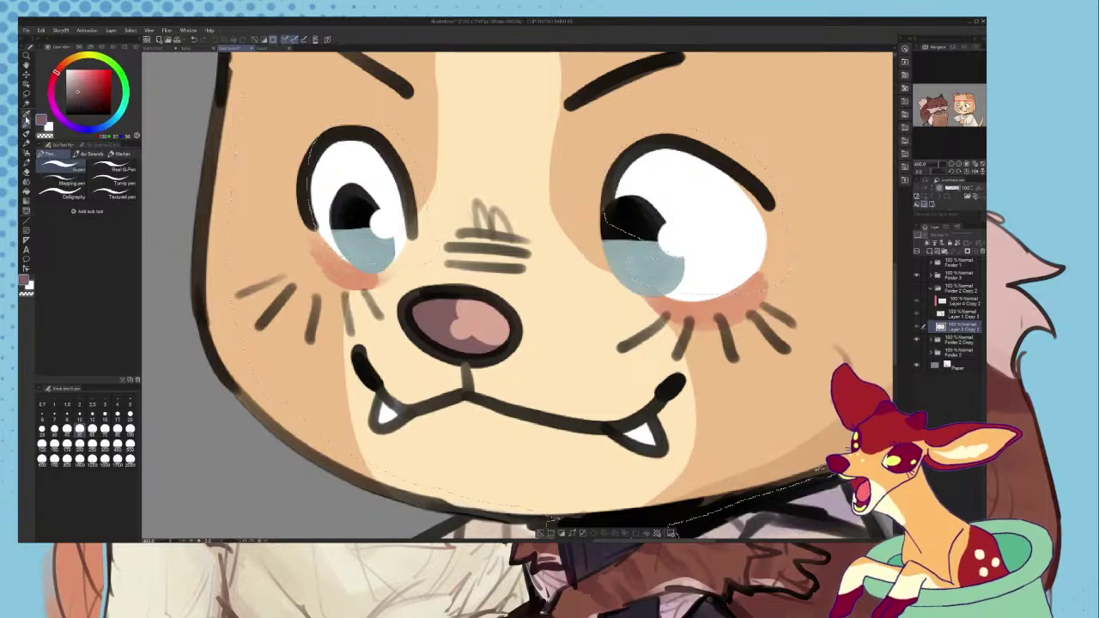
- Sample the pink highlight from the earlier dog's nose and dab it onto the redrawn nose
left_click(27, 115)
left_click(485, 322)
left_click(27, 125)
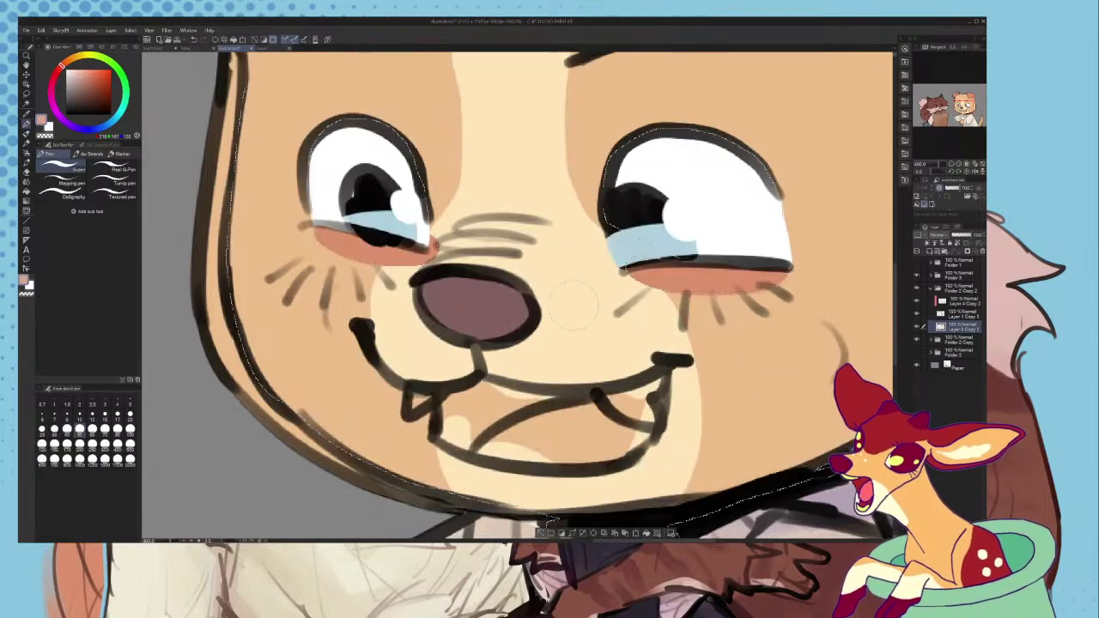
scroll(515, 300, "up", 3)
mouse_move(503, 307)
left_mouse_down()
mouse_move(468, 316)
mouse_move(445, 300)
left_mouse_up()
- Paint the inside of the dog's open mouth and its tongue pink
scroll(468, 318, "down", 2)
scroll(468, 344, "up", 1)
mouse_move(364, 369)
left_mouse_down()
mouse_move(401, 419)
mouse_move(539, 401)
mouse_move(386, 378)
mouse_move(467, 406)
mouse_move(407, 357)
mouse_move(573, 397)
mouse_move(514, 395)
mouse_move(622, 401)
mouse_move(560, 422)
mouse_move(597, 391)
left_mouse_up()
scroll(521, 361, "down", 3)
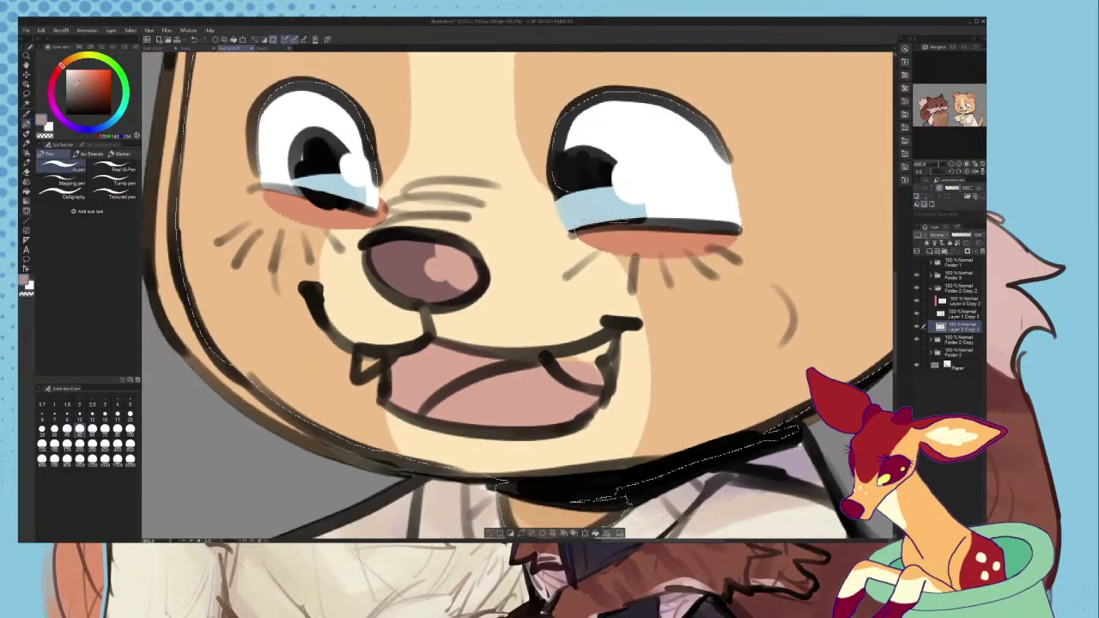
- Sample white from the dog's eye and paint both fangs with it
left_click(359, 172, "alt")
scroll(397, 352, "up", 2)
left_click_drag(352, 378, 368, 368)
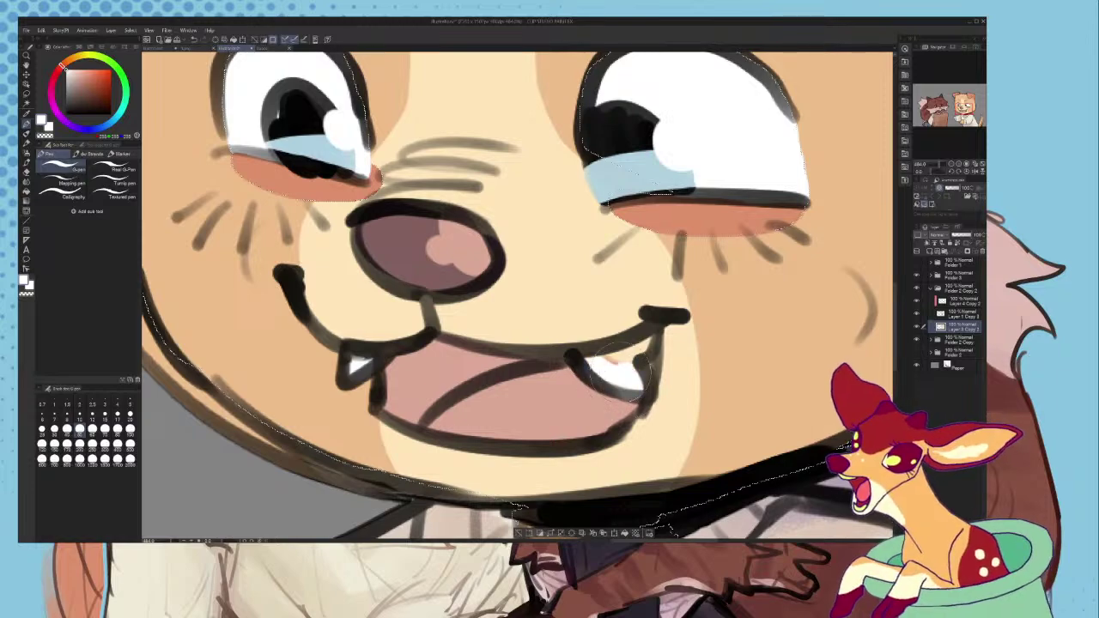
scroll(628, 366, "down", 5)
scroll(670, 334, "up", 3)
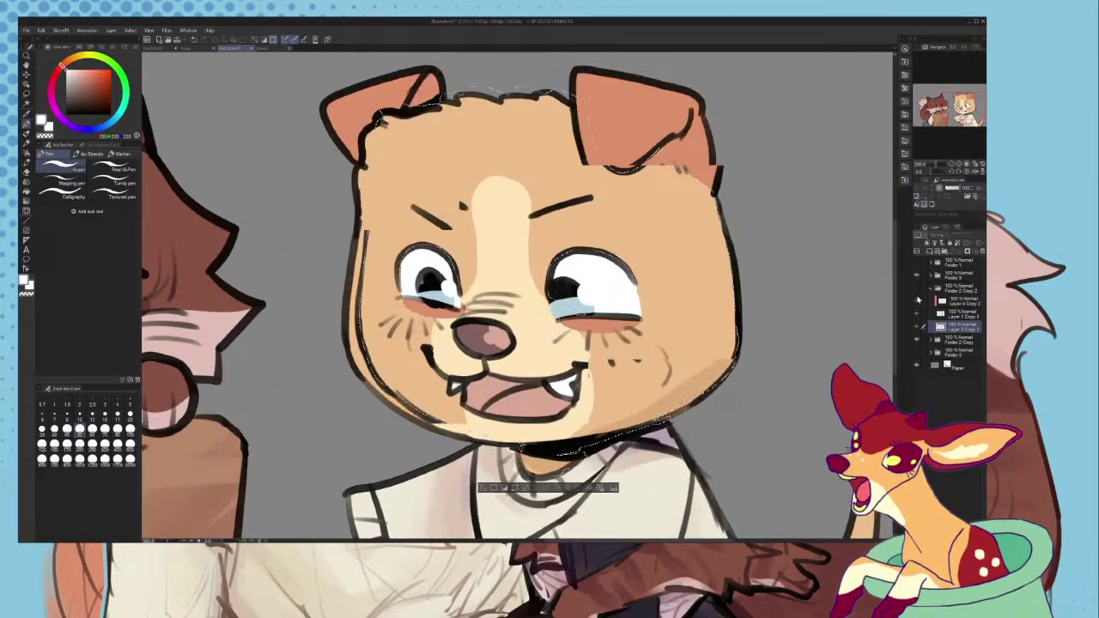
- Sample the darker tan shadow from the earlier head and shade the dog's lower cheek along the jawline
scroll(517, 370, "up", 3)
left_click(26, 118)
left_click(636, 307)
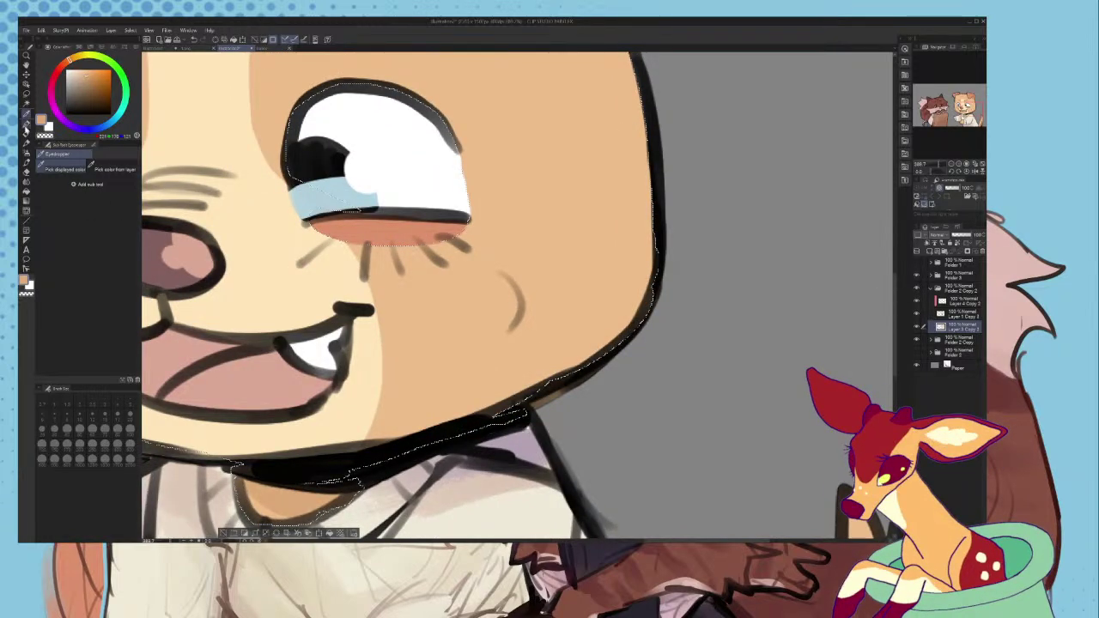
left_click(26, 127)
left_click_drag(378, 447, 650, 282)
left_click_drag(641, 176, 651, 273)
scroll(614, 359, "down", 1)
key("ctrl+z")
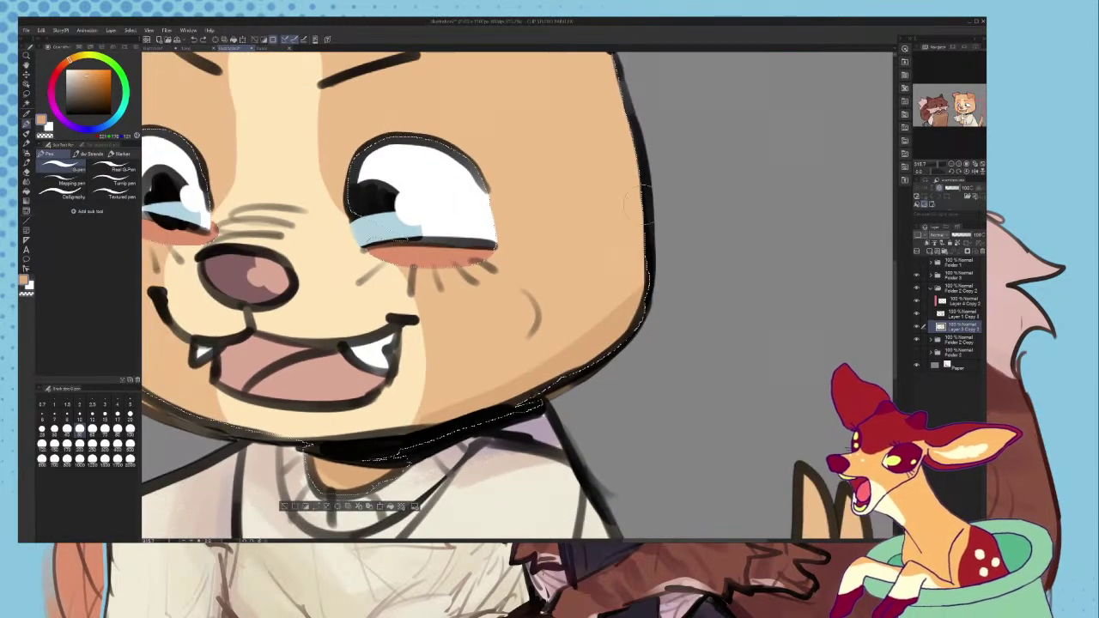
- Compare the redrawn dog's head with its earlier version and check the layers inside its folder
scroll(639, 352, "down", 3)
left_click(917, 289)
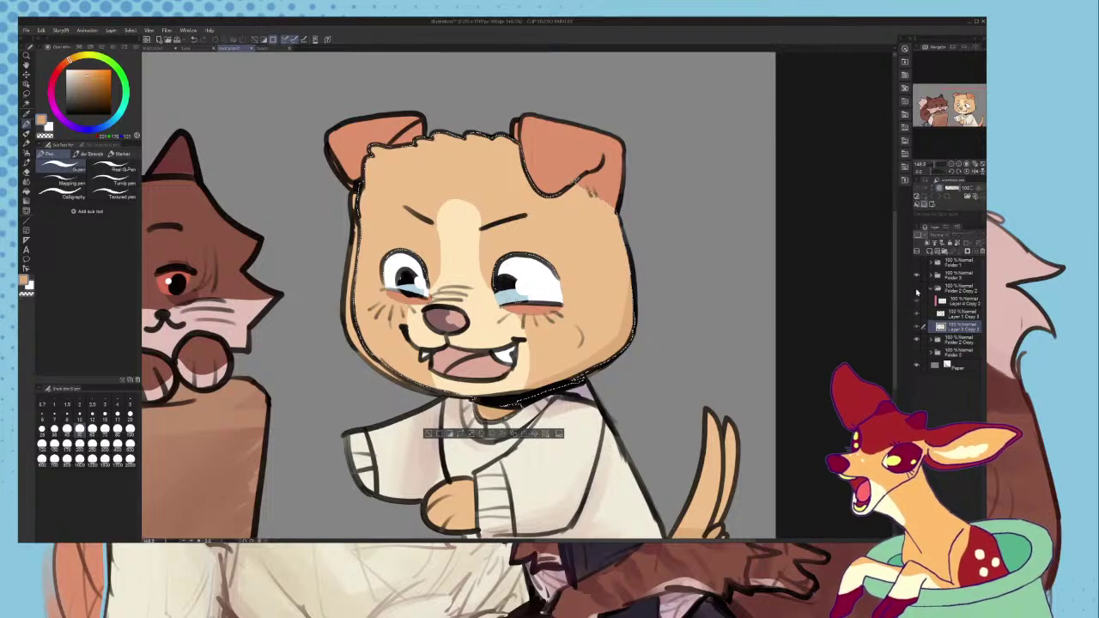
left_click(917, 290)
left_click(916, 290)
left_click(917, 291)
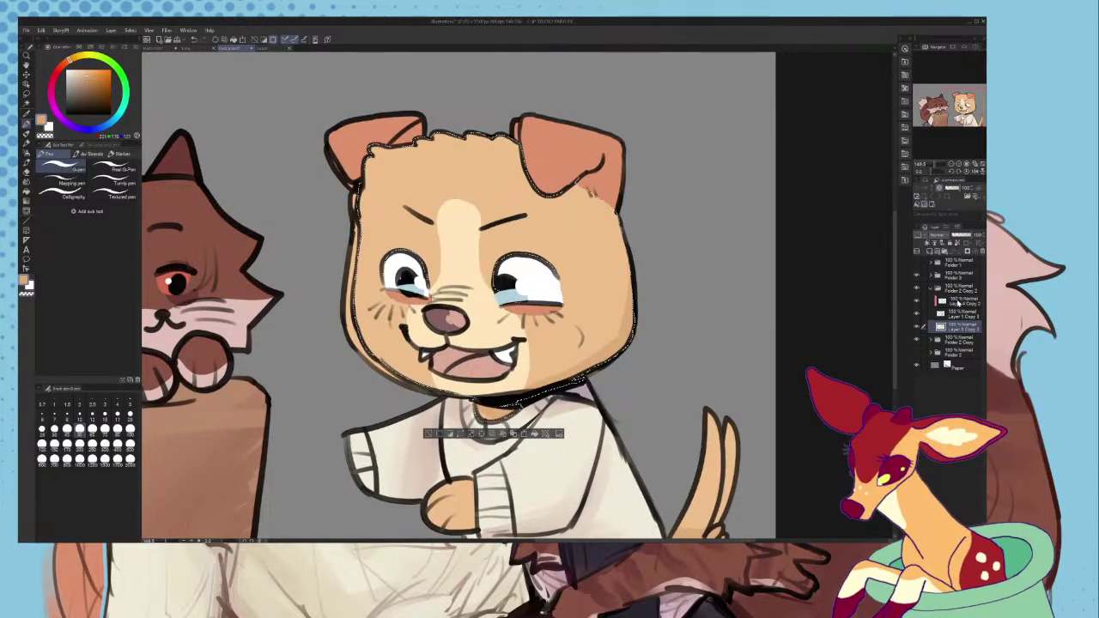
left_click(959, 302)
left_click(931, 289)
left_click(931, 290)
left_click(939, 325)
- Sample the muted blue from the earlier dog's iris, clear the selection and fill the redrawn irises on the Layer 4 copy
left_click(917, 289)
scroll(244, 228, "up", 2)
key("i")
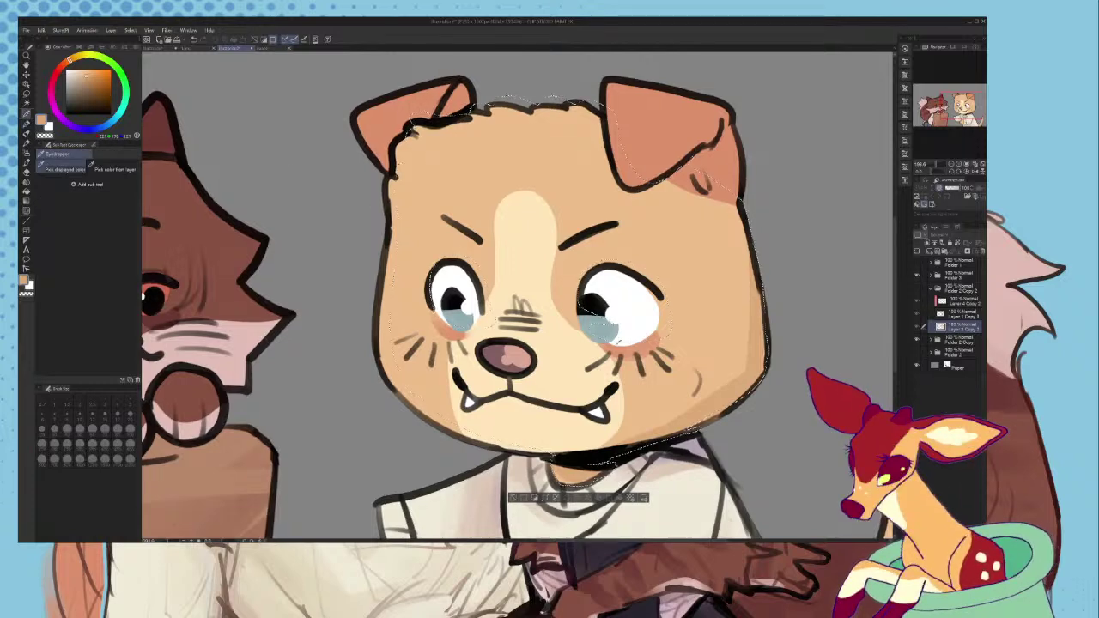
scroll(615, 342, "up", 2)
left_click(591, 328)
left_click(26, 163)
left_click(26, 192)
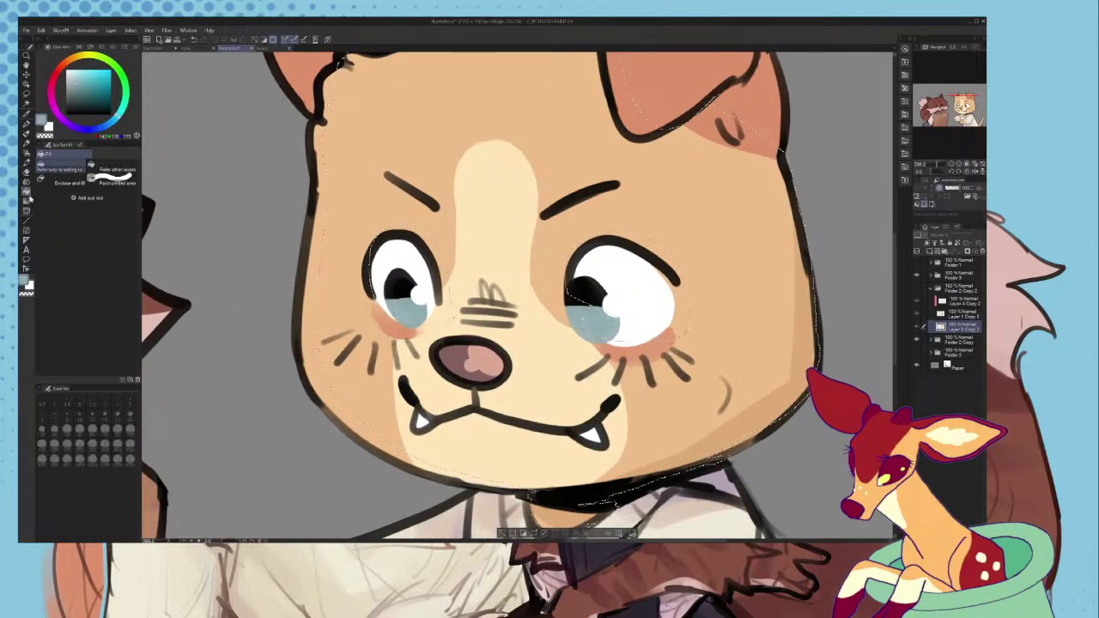
left_click(960, 315)
left_click(959, 302)
left_click(916, 289)
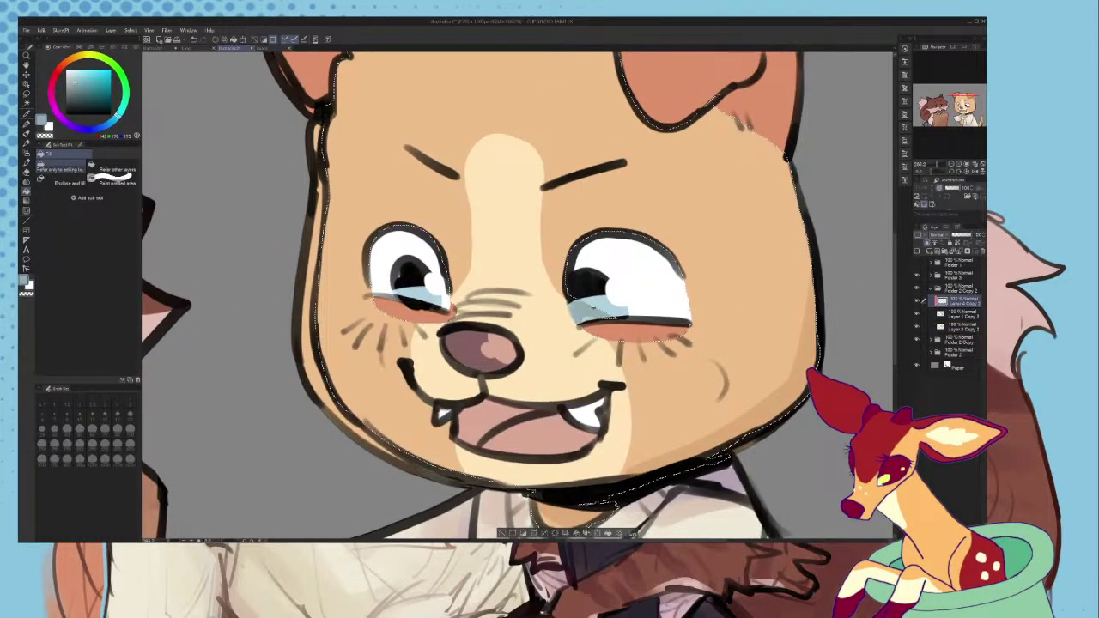
left_click(263, 43)
left_click(411, 285)
key("ctrl+z")
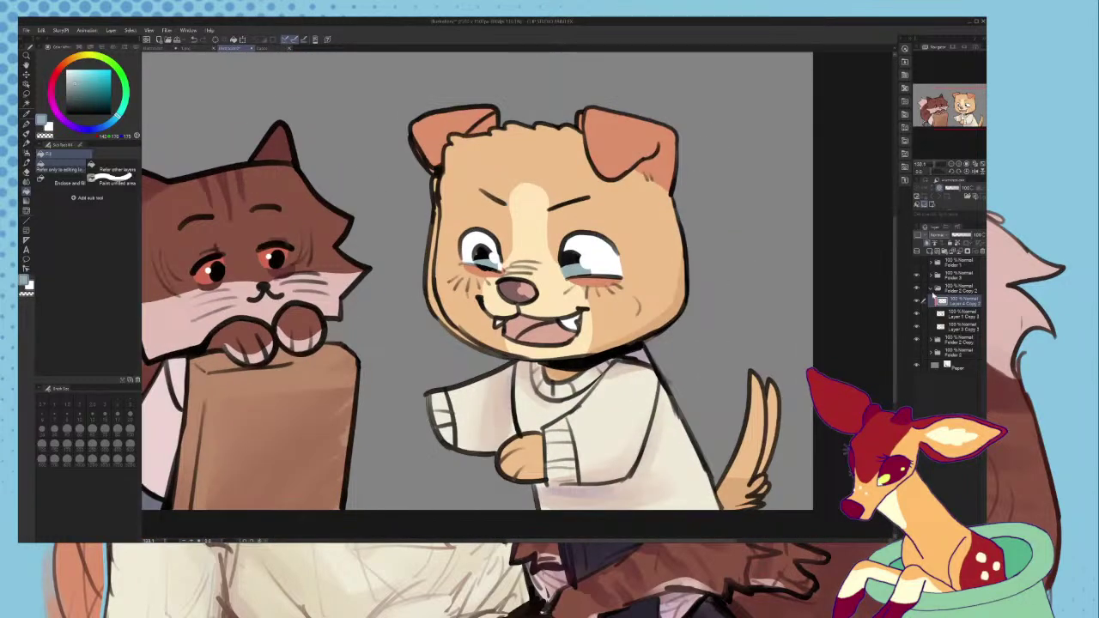
- Collapse Folder 2 Copy 2, compare its dog with the earlier version, and restore the tablet to review the whole illustration
left_click(956, 289)
left_click(933, 289)
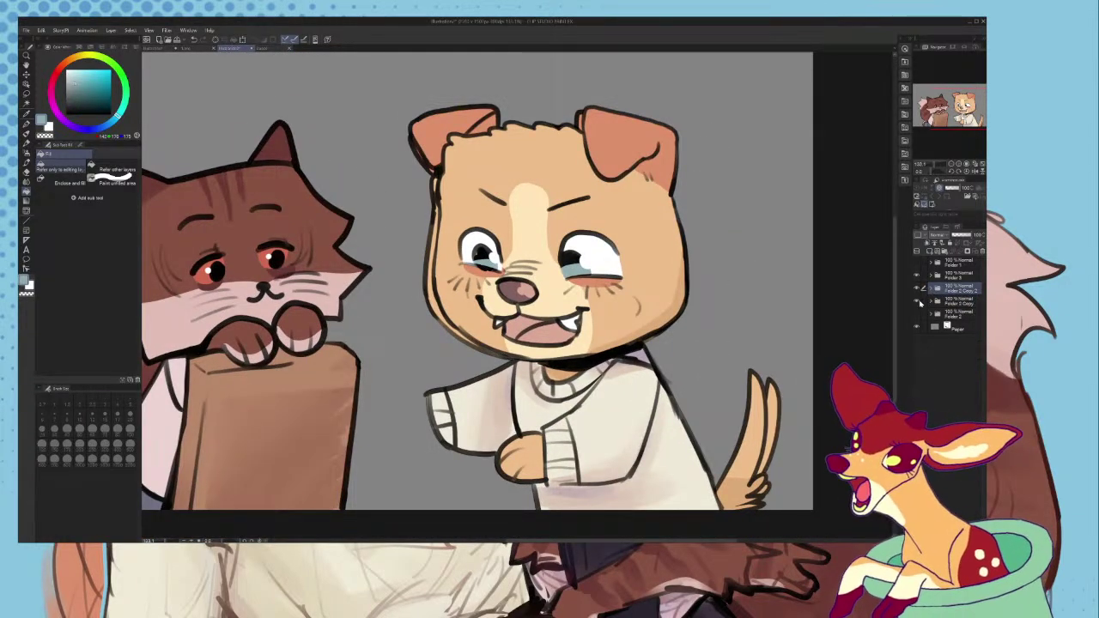
left_click(938, 302)
left_click(916, 288)
left_click(916, 302)
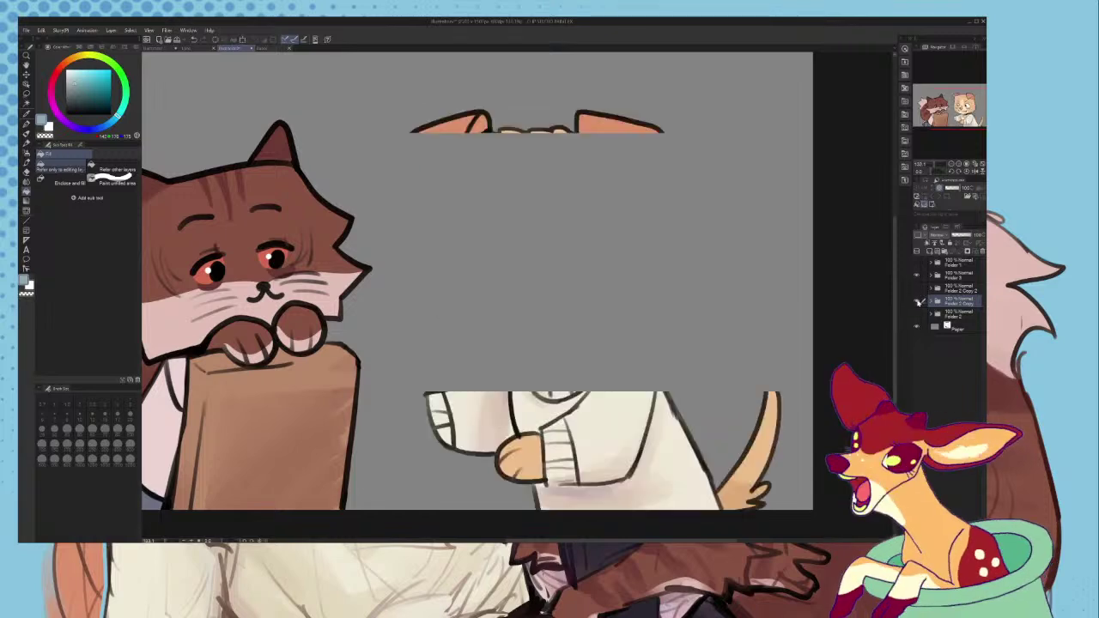
left_click(917, 289)
left_click(917, 301)
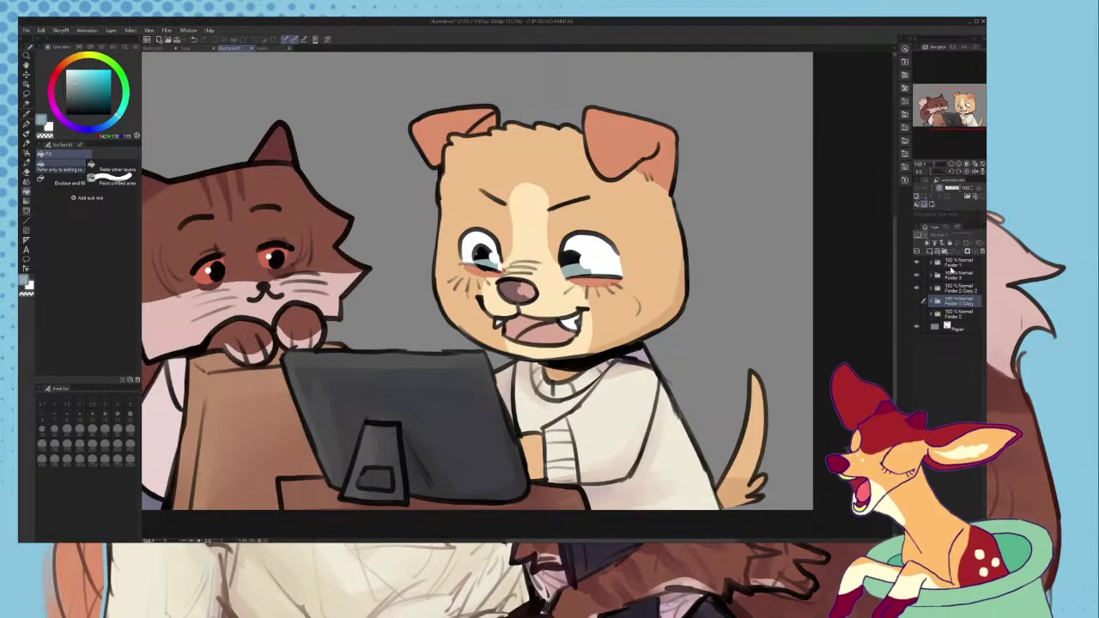
scroll(506, 412, "down", 3)
scroll(468, 430, "up", 5)
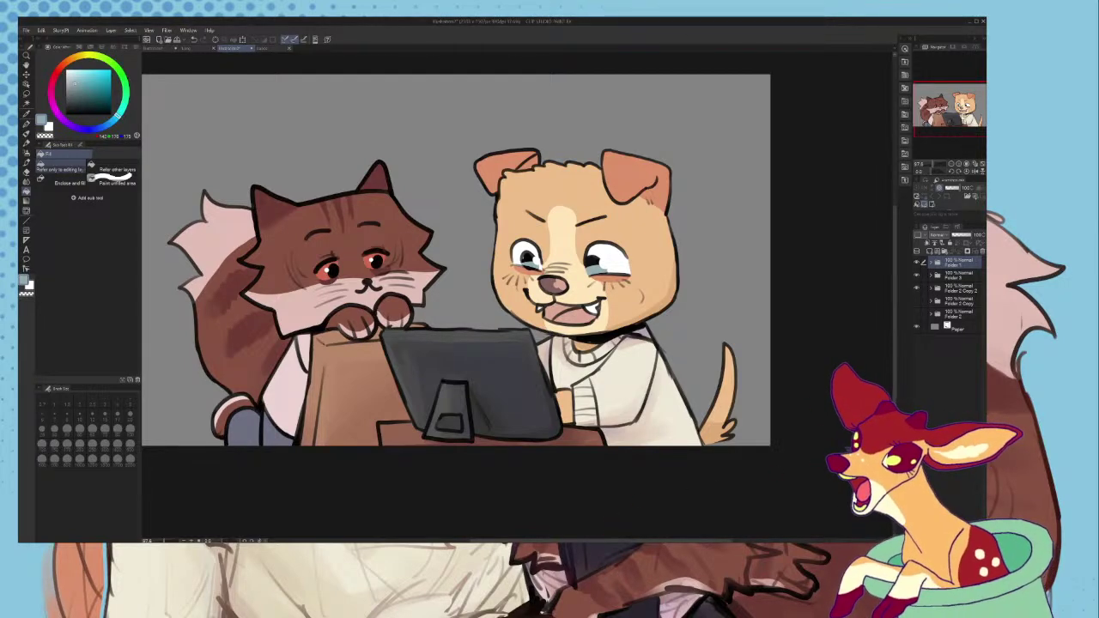
scroll(515, 275, "down", 2)
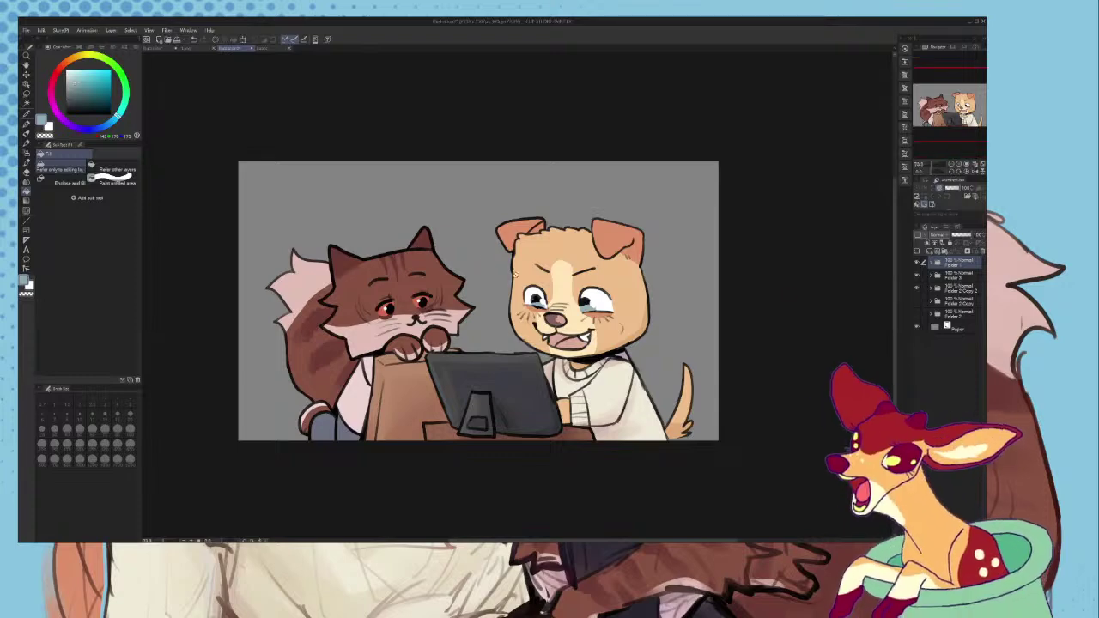
- Hide the cat and the open-mouthed dog, and compare the dogs in Folder 2 and Folder 2 Copy
left_click(916, 273)
left_click(917, 286)
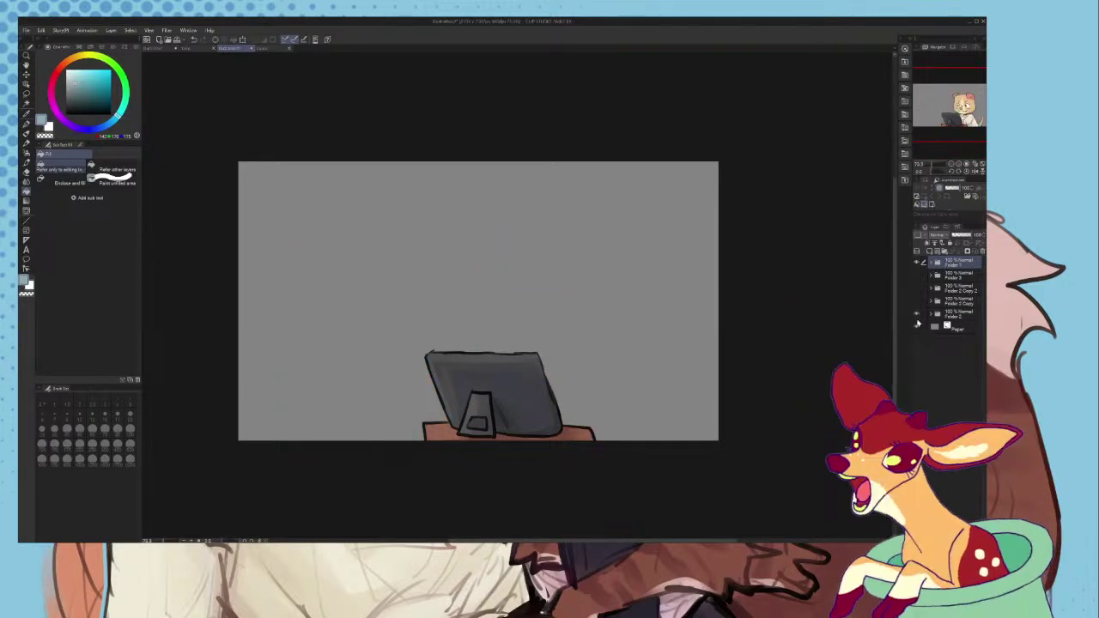
left_click(918, 314)
left_click(918, 326)
left_click(916, 327)
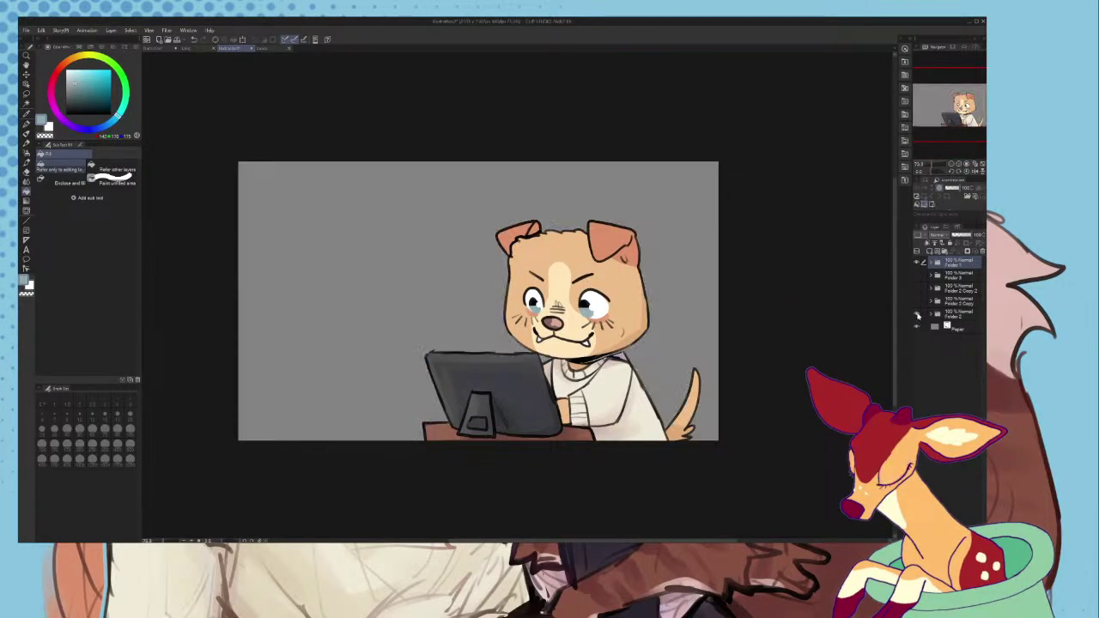
left_click(917, 314)
left_click(916, 303)
- Delete Folder 2, and hide the paper and the tablet folder so only the closed-mouth dog is shown
left_click(966, 317)
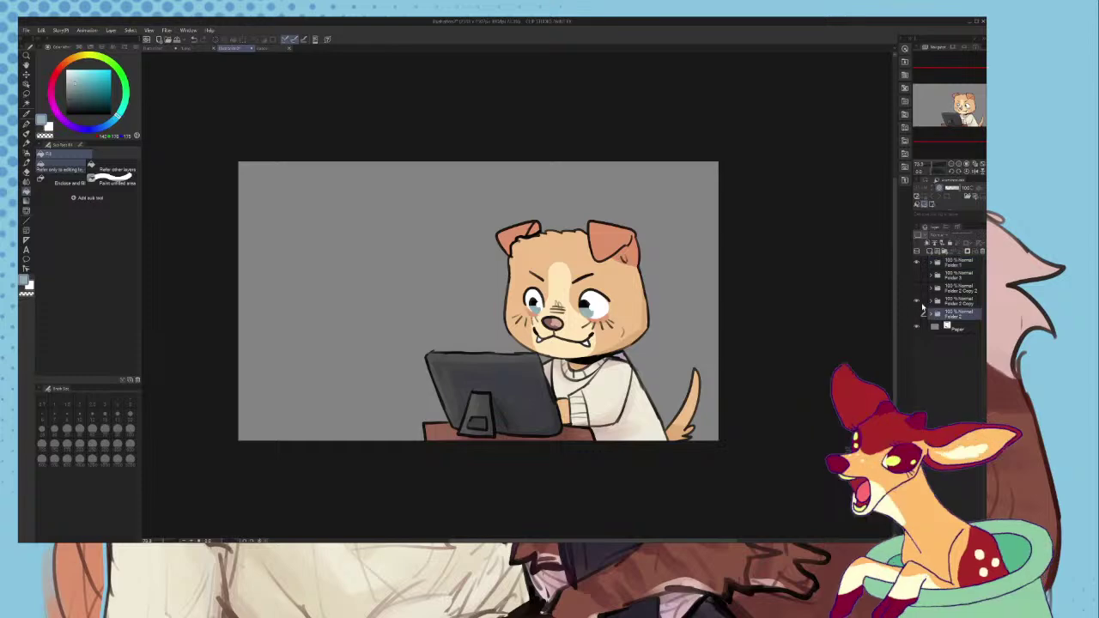
left_click(916, 302)
left_click(916, 313)
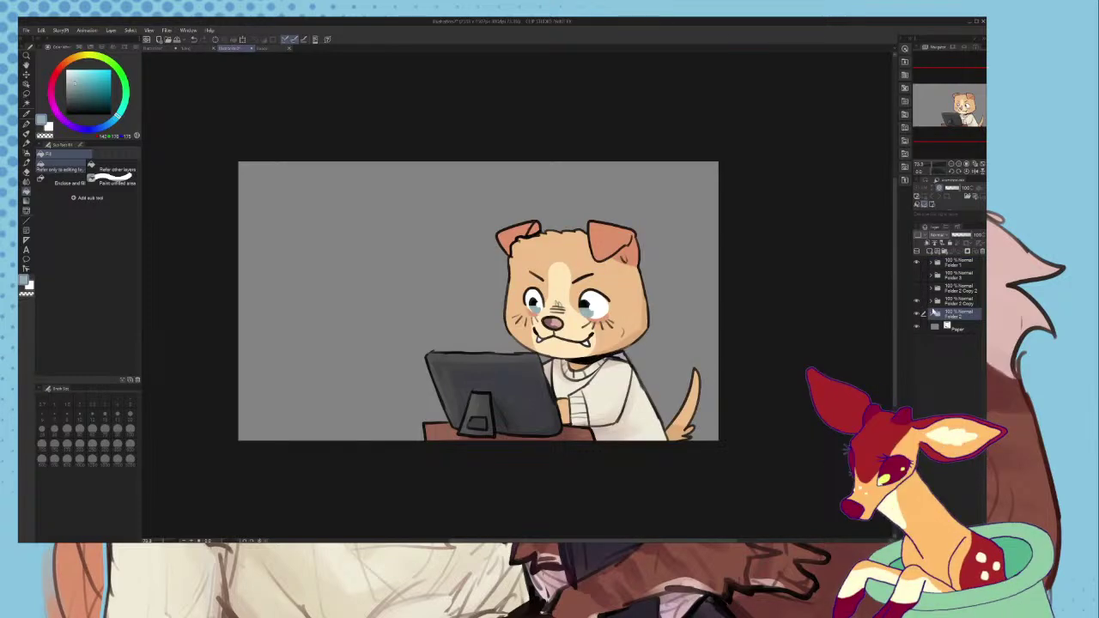
left_click(982, 251)
left_click(917, 315)
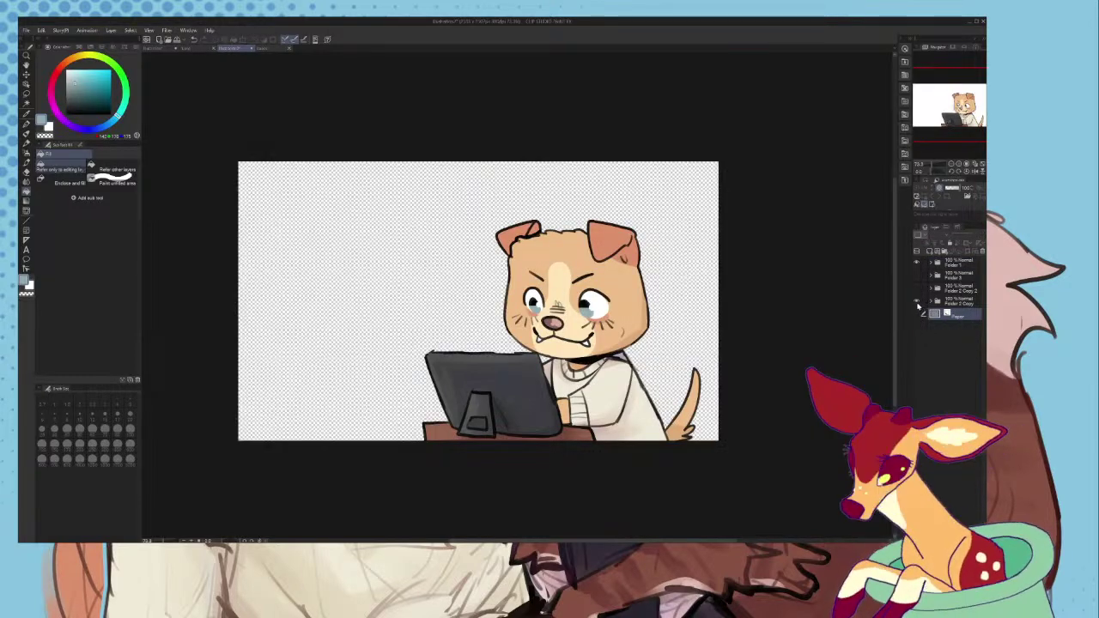
left_click(916, 264)
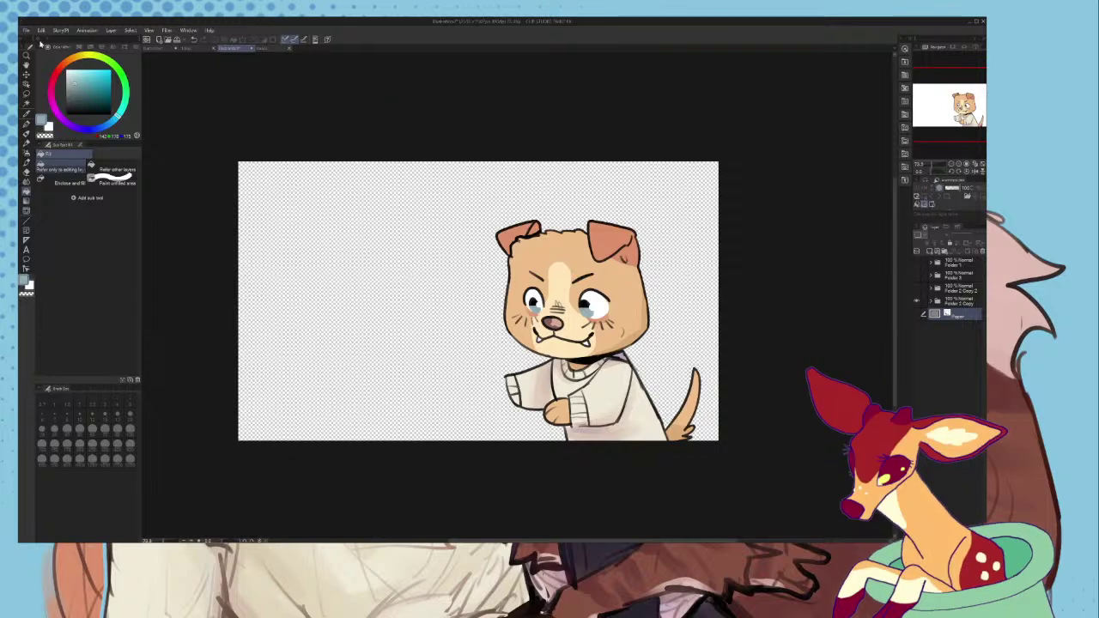
left_click(93, 228)
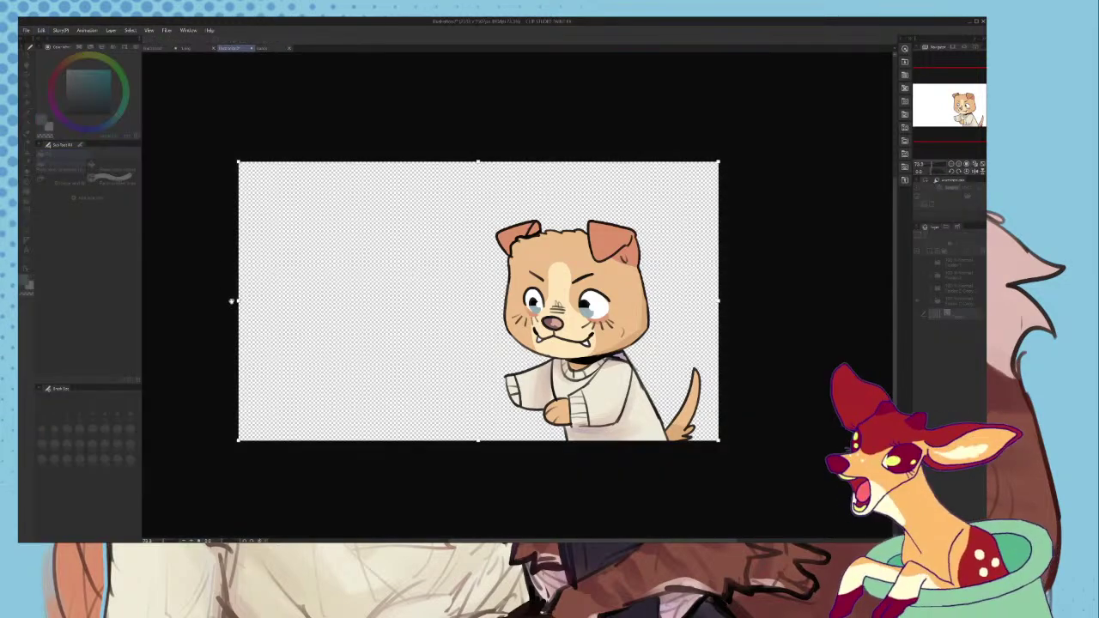
left_click_drag(238, 300, 475, 314)
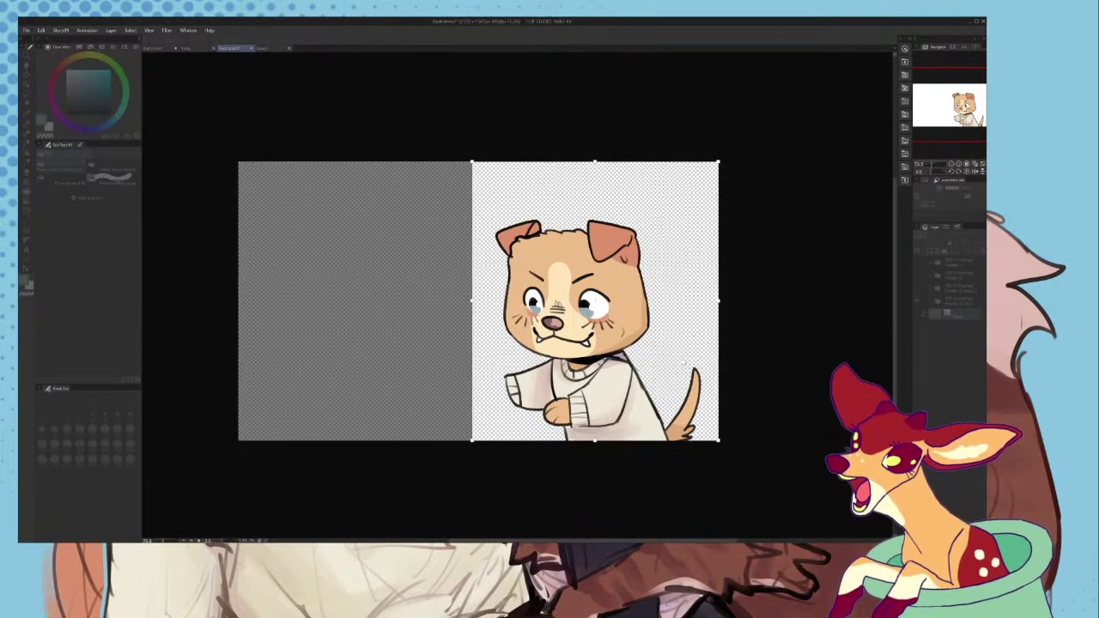
key("Escape")
- Show the paper again, duplicate Folder 2 Copy, and expand the duplicate to select its line art layer
left_click(917, 313)
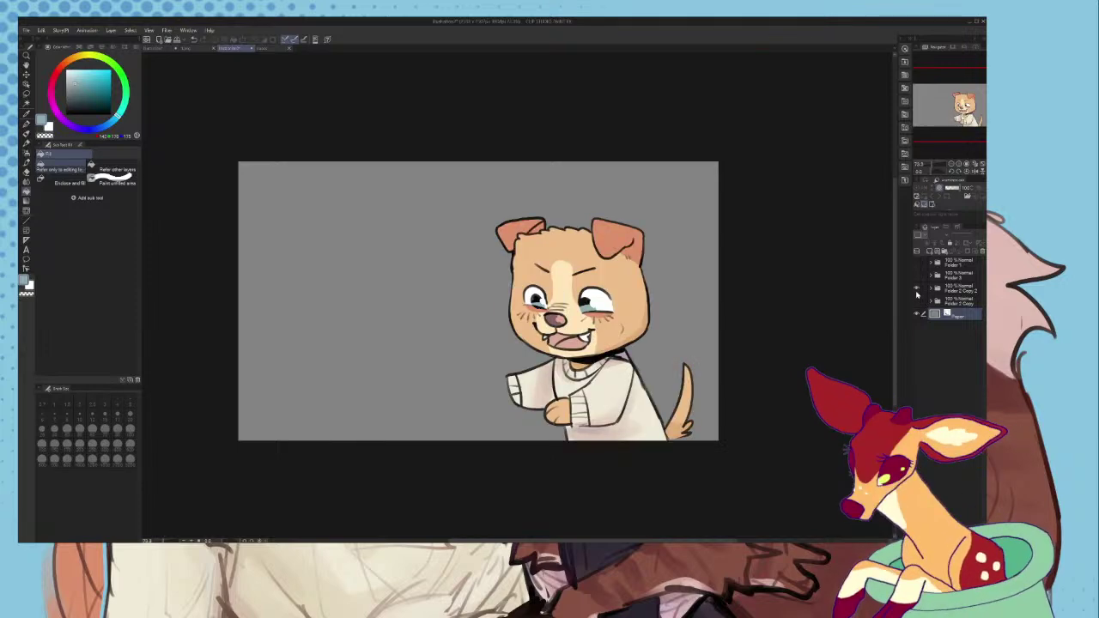
left_click(944, 300)
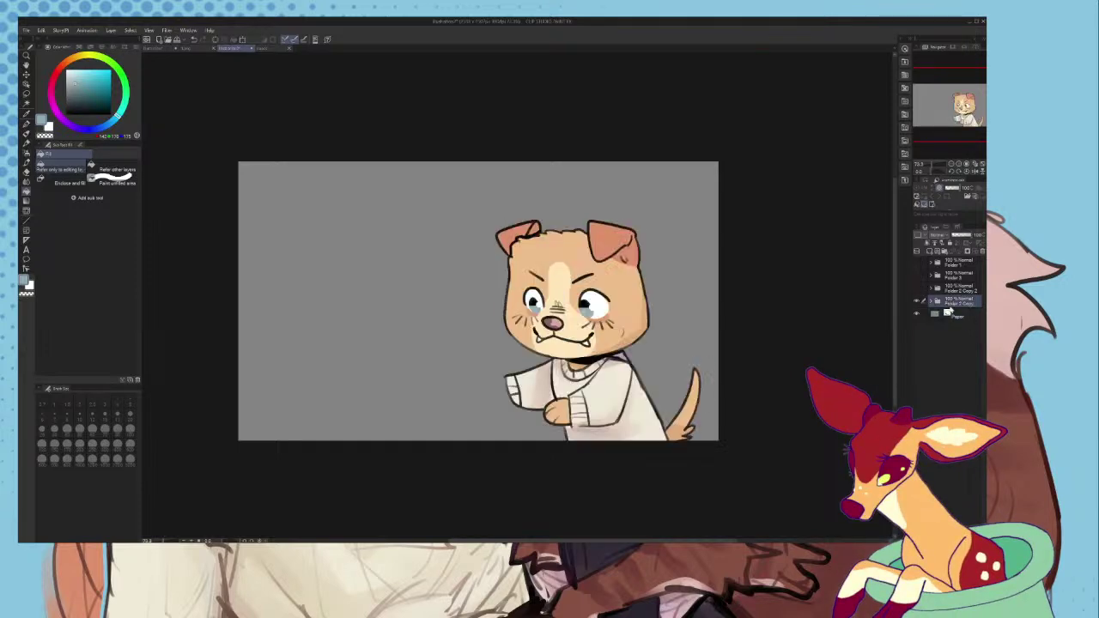
key("ctrl+v")
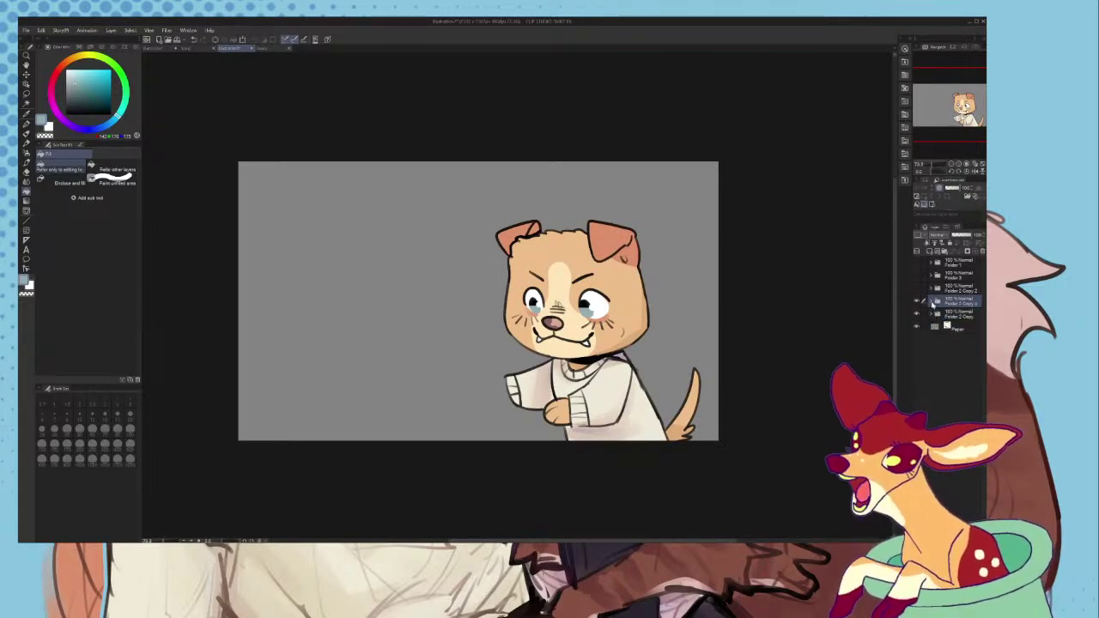
left_click(932, 301)
left_click(943, 313)
left_click(943, 326)
- Sample black from the outline, erase the larger eye's outline and pupil, and draw a curved closed eyelid there
key("ctrl+plus")
key("ctrl+plus")
scroll(659, 335, "up", 2)
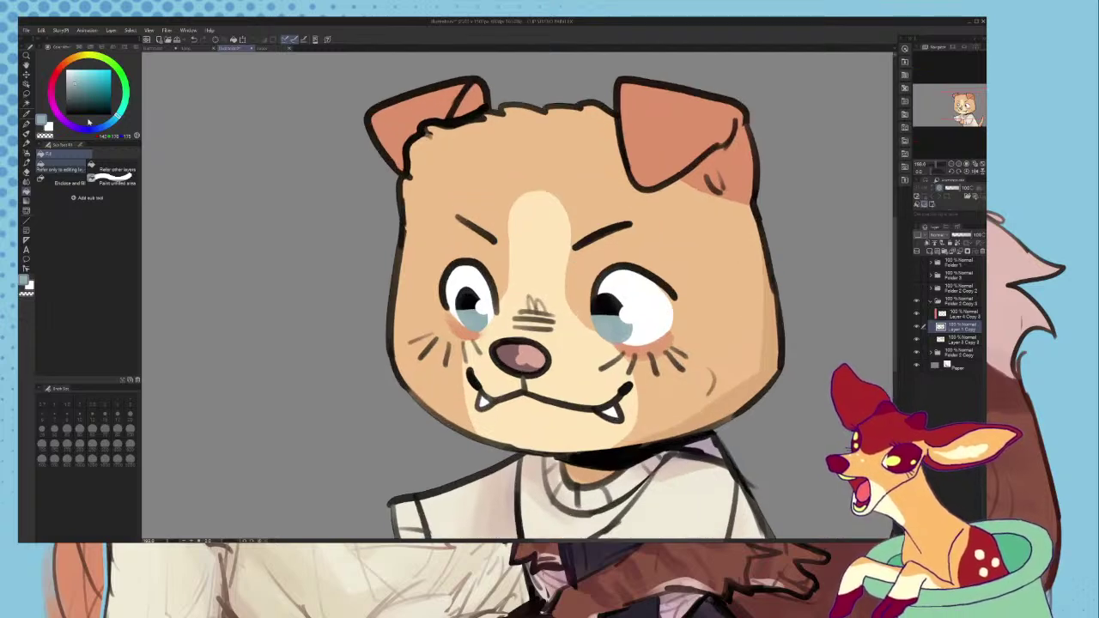
left_click(662, 294, "alt")
key("b")
key("c")
scroll(655, 333, "up", 3)
mouse_move(674, 277)
left_mouse_down()
mouse_move(667, 268)
mouse_move(653, 327)
left_mouse_up()
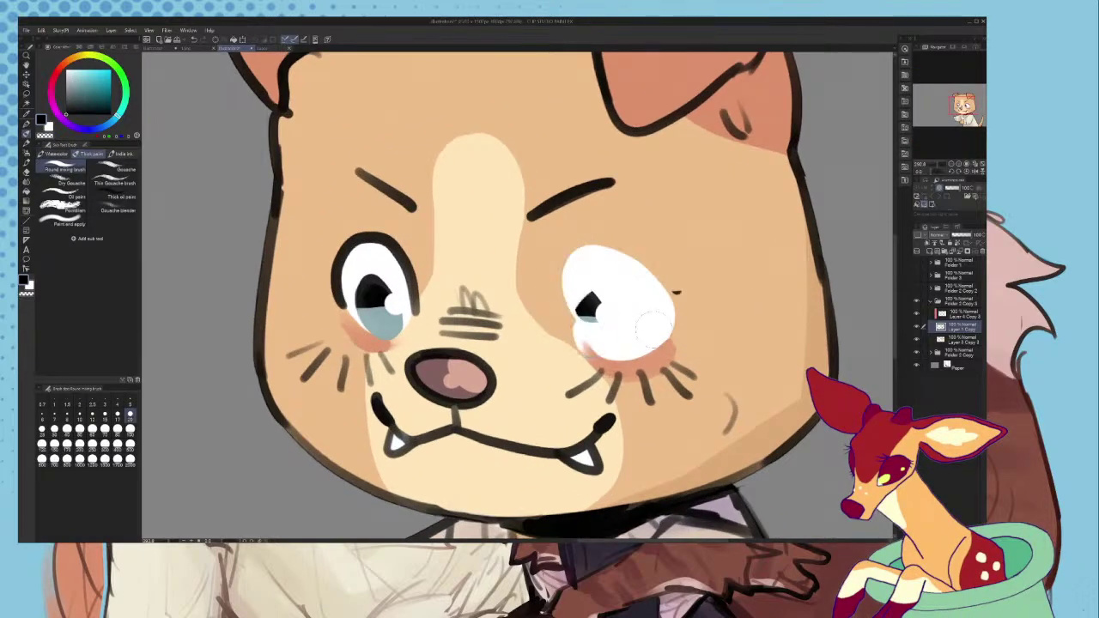
mouse_move(577, 320)
left_mouse_down()
mouse_move(661, 325)
mouse_move(653, 339)
left_mouse_up()
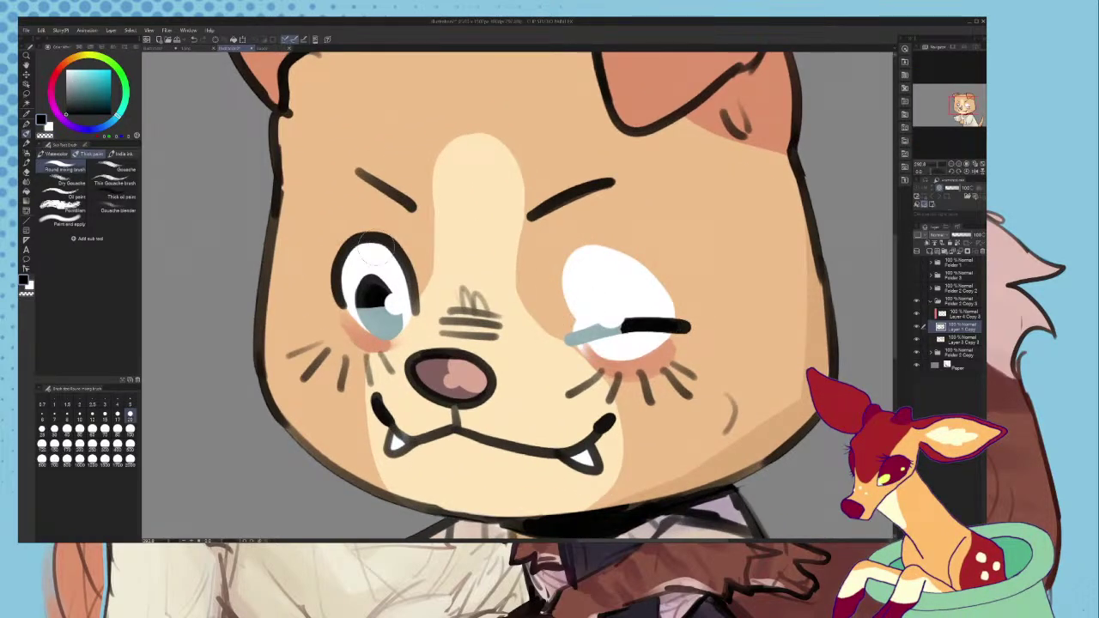
- Replace the dog's smaller eye with a closed eyelid line and delete the duplicate's iris layer
mouse_move(374, 250)
left_mouse_down()
mouse_move(388, 318)
mouse_move(404, 331)
left_mouse_up()
left_click_drag(336, 305, 385, 317)
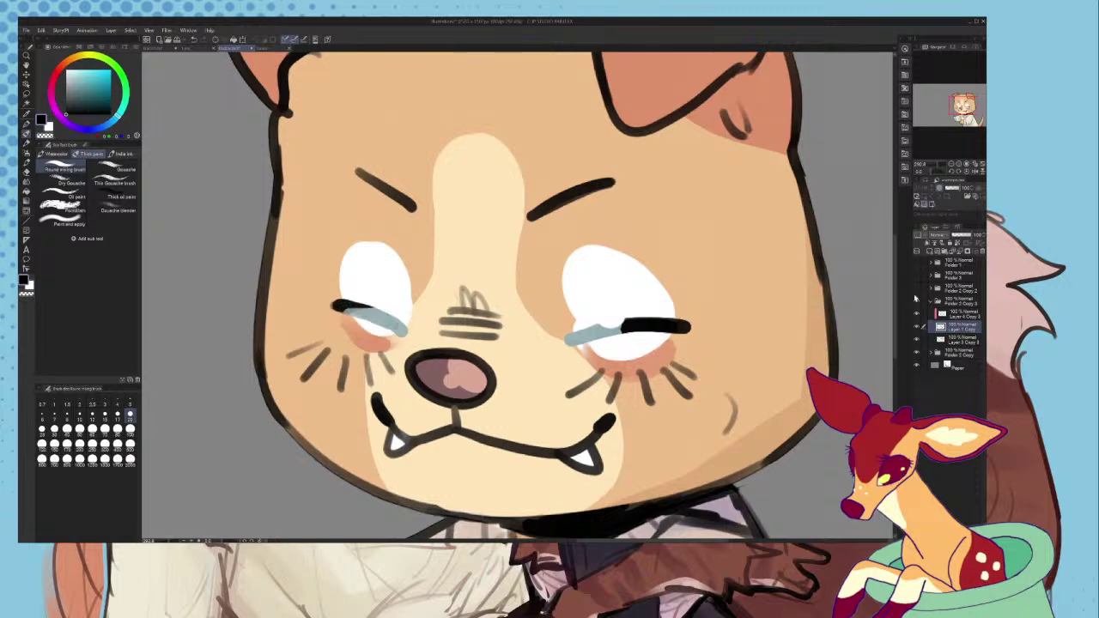
left_click(963, 315)
left_click(982, 251)
- Lasso both of the dog's eyebrows, move them slightly down towards the closed eyes, and clear the selection
left_click(25, 95)
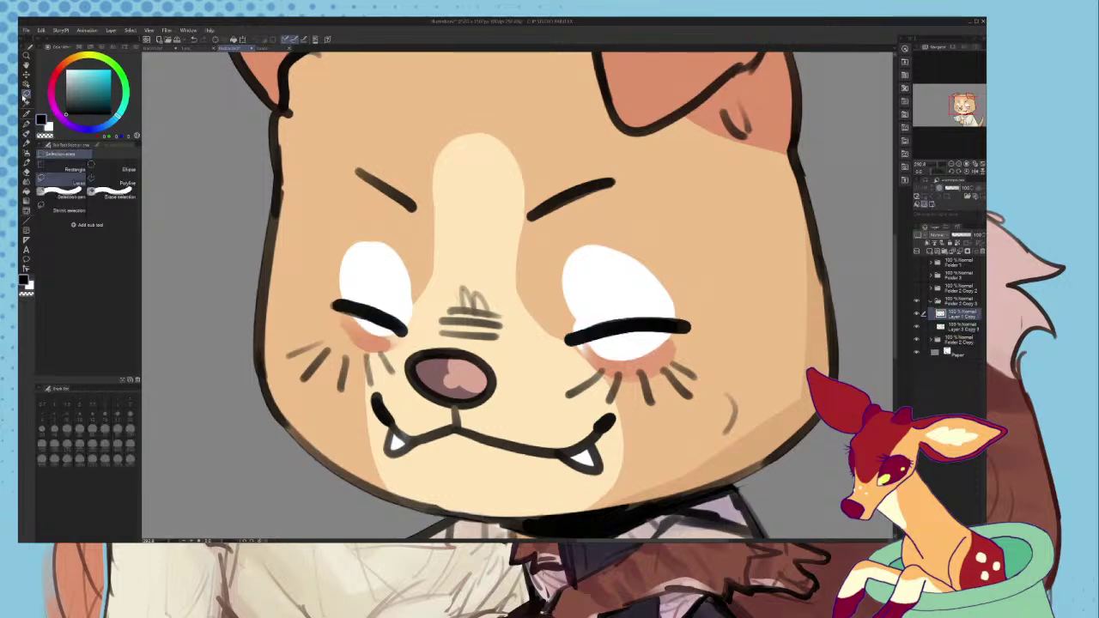
left_click_drag(370, 248, 657, 258)
left_click(26, 76)
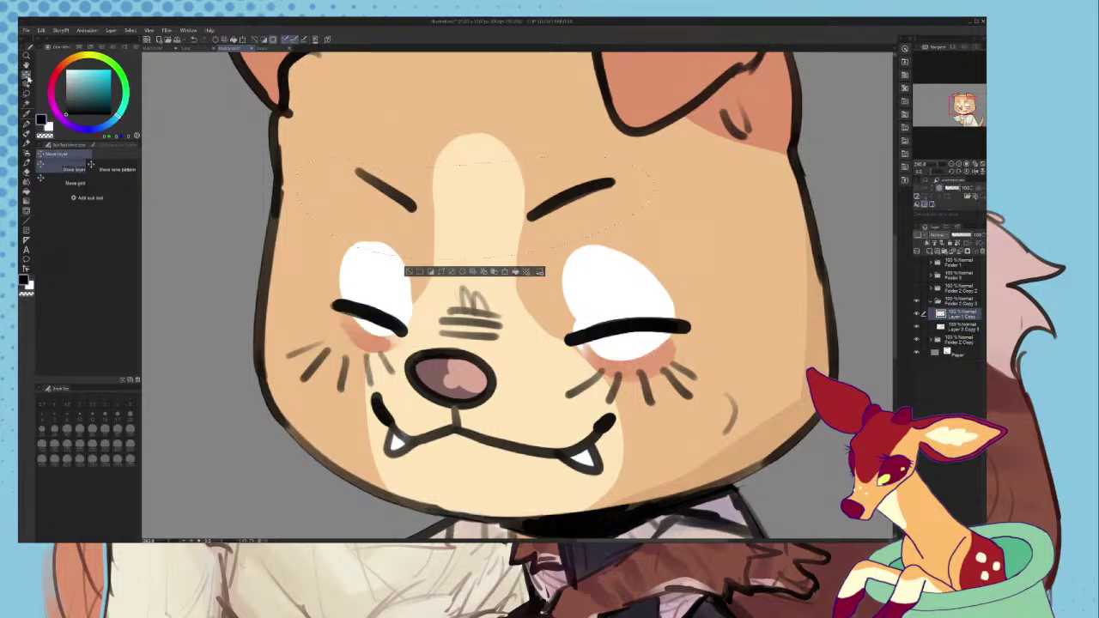
left_click_drag(407, 227, 407, 239)
left_click(262, 40)
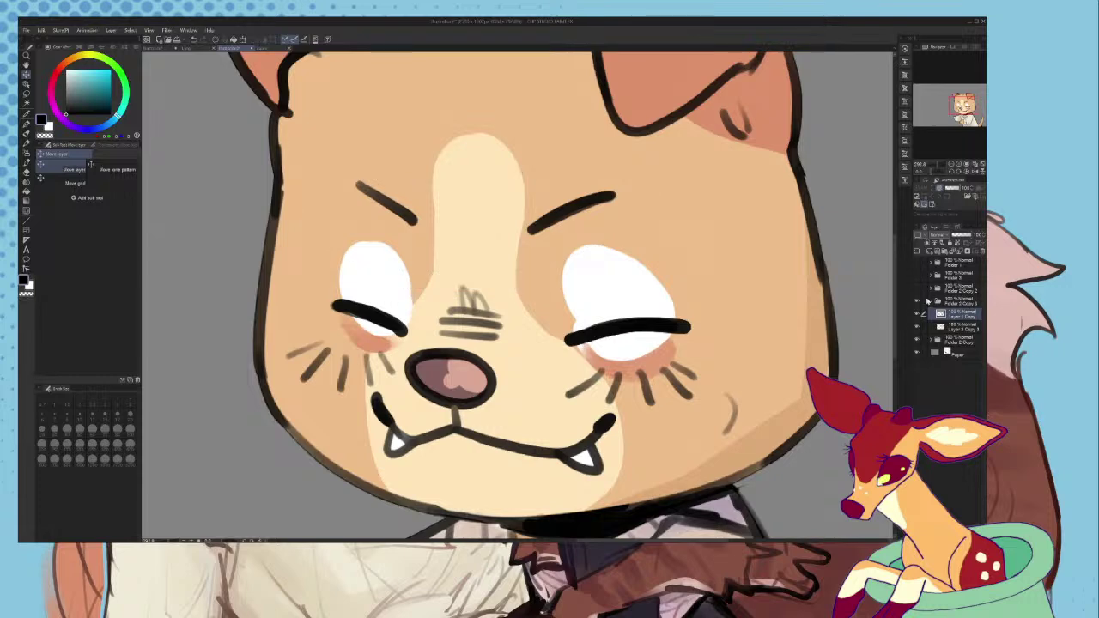
- Sample the salmon from the dog's ear and fill the area under both closed eyelids on the colour layer
left_click(27, 114)
left_click(271, 73)
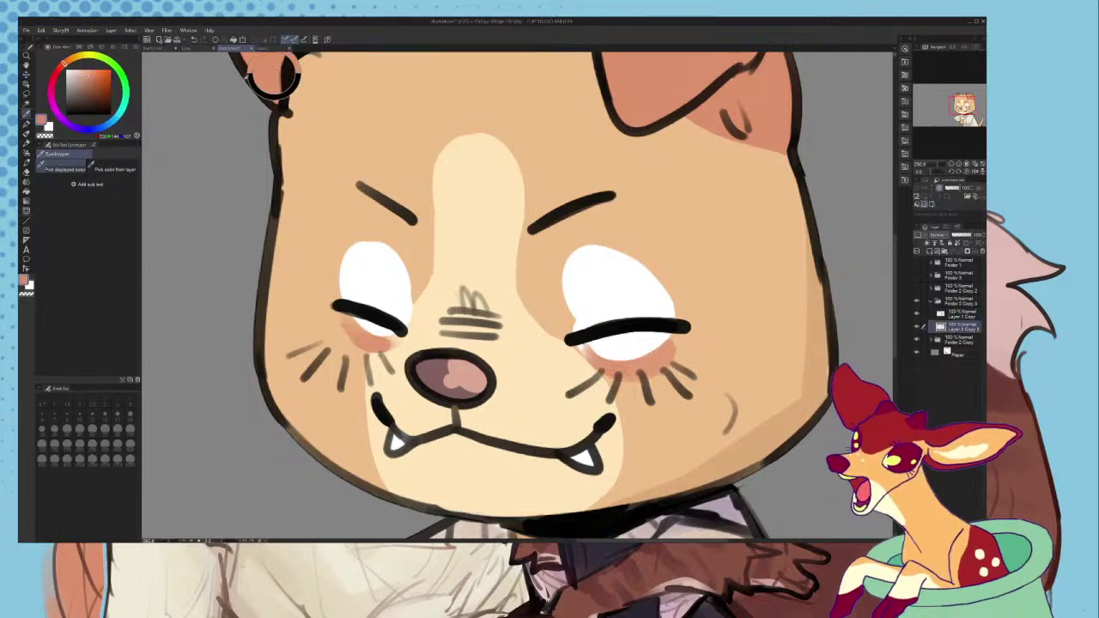
left_click(27, 125)
scroll(342, 299, "up", 1)
left_click_drag(358, 313, 388, 330)
scroll(383, 324, "down", 3)
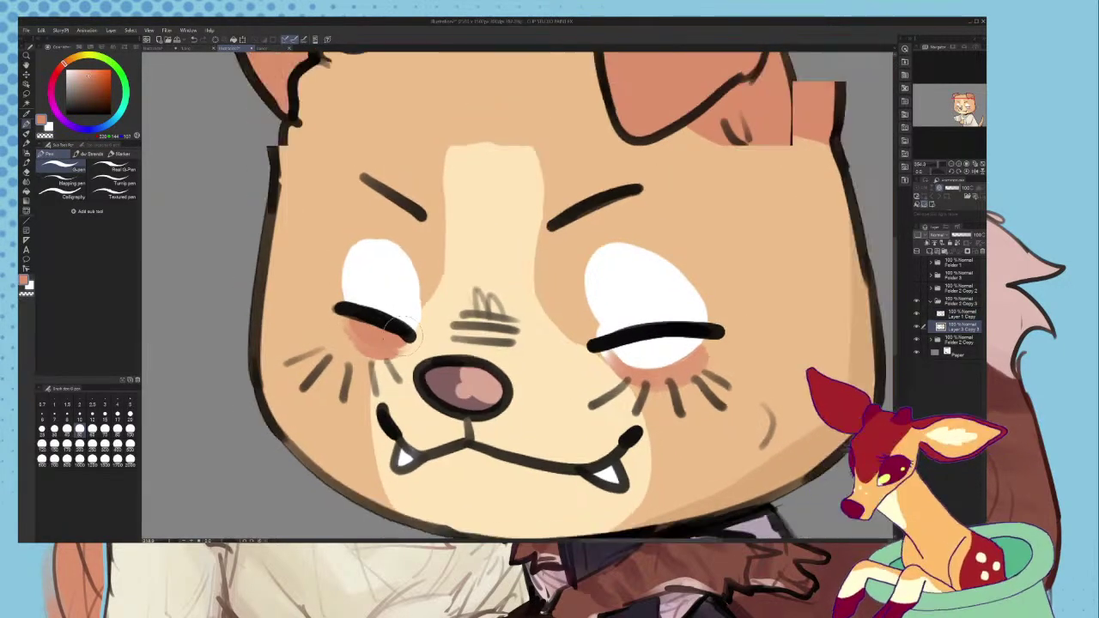
scroll(534, 327, "up", 4)
mouse_move(489, 350)
left_mouse_down()
mouse_move(513, 337)
mouse_move(586, 345)
left_mouse_up()
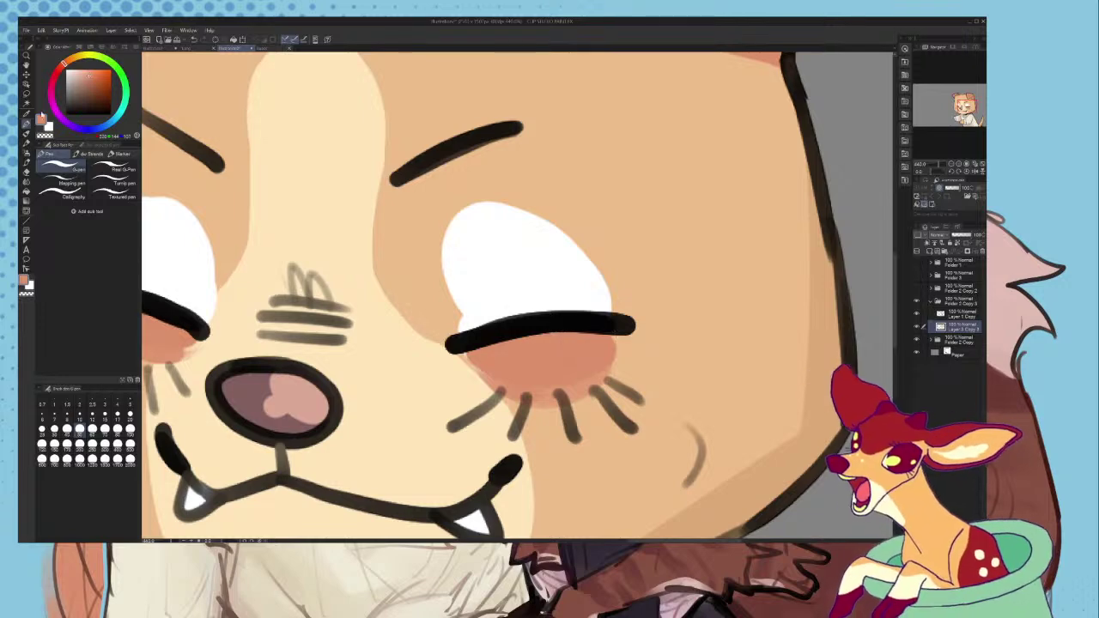
- Sample the dog's tan fur colour and tidy the lower edge of the blush beneath the closed eyelids
left_click(27, 114)
left_click(223, 138)
left_click(28, 125)
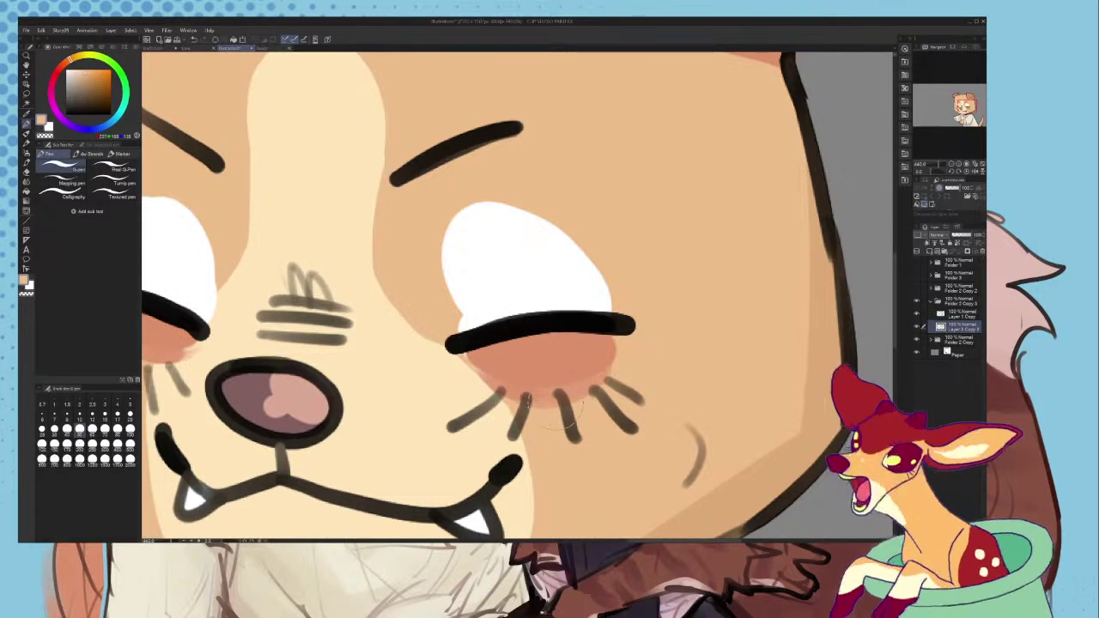
scroll(519, 370, "down", 3)
scroll(335, 309, "up", 2)
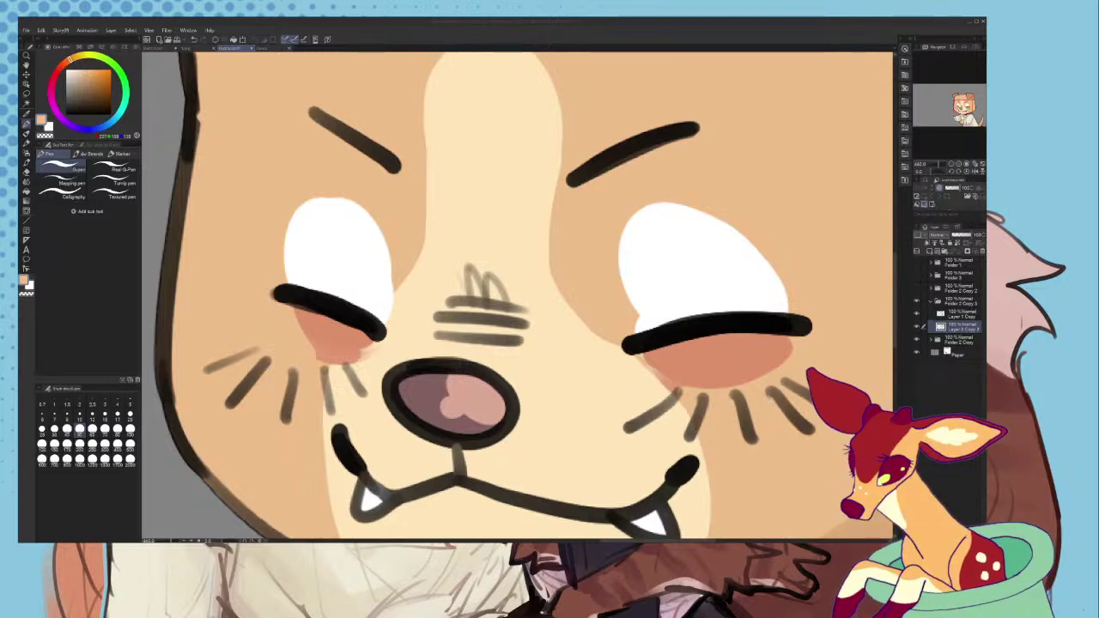
scroll(539, 300, "down", 5)
scroll(678, 322, "up", 4)
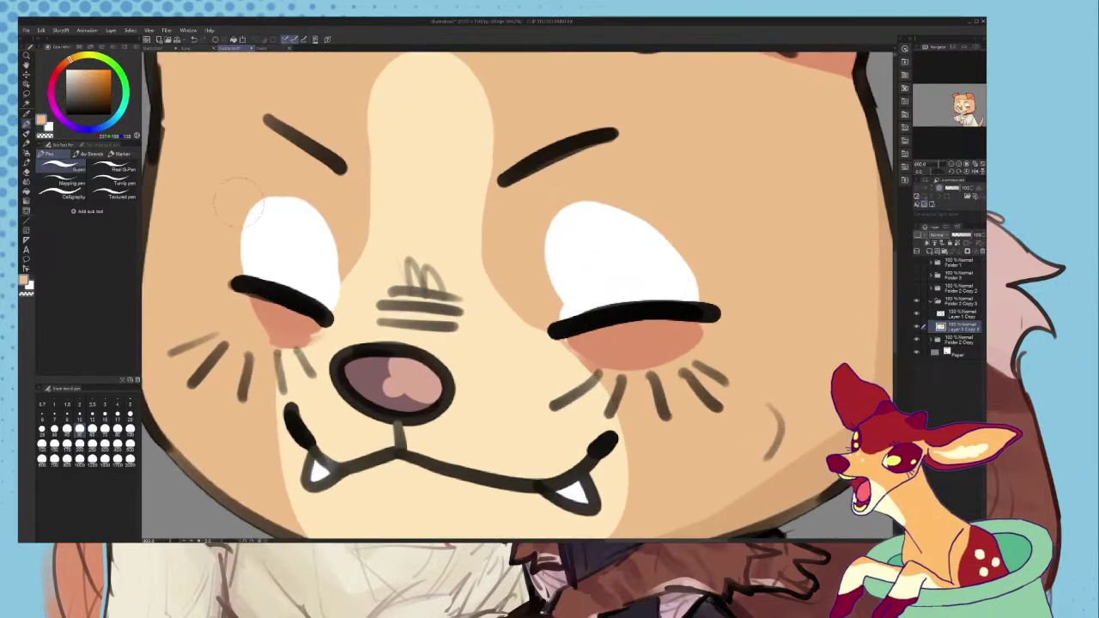
- Paint tan fur over the white areas above both closed eyelids
left_click_drag(551, 325, 689, 296)
key("ctrl+z")
mouse_move(580, 313)
left_mouse_down()
mouse_move(698, 285)
mouse_move(542, 237)
left_mouse_up()
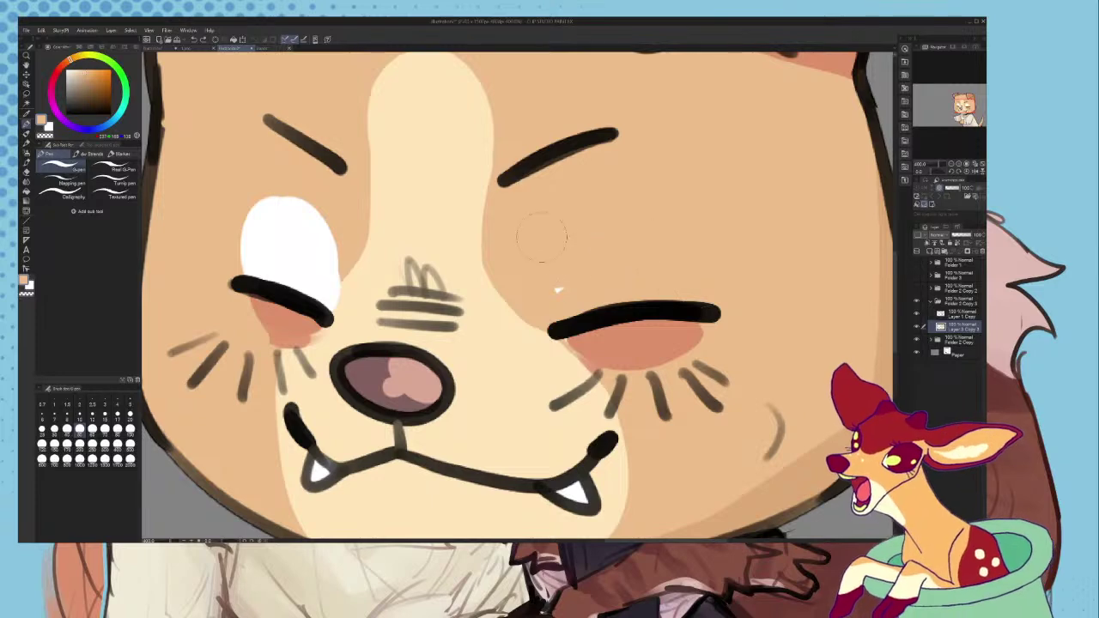
mouse_move(284, 287)
left_mouse_down()
mouse_move(257, 258)
mouse_move(318, 305)
mouse_move(282, 219)
left_mouse_up()
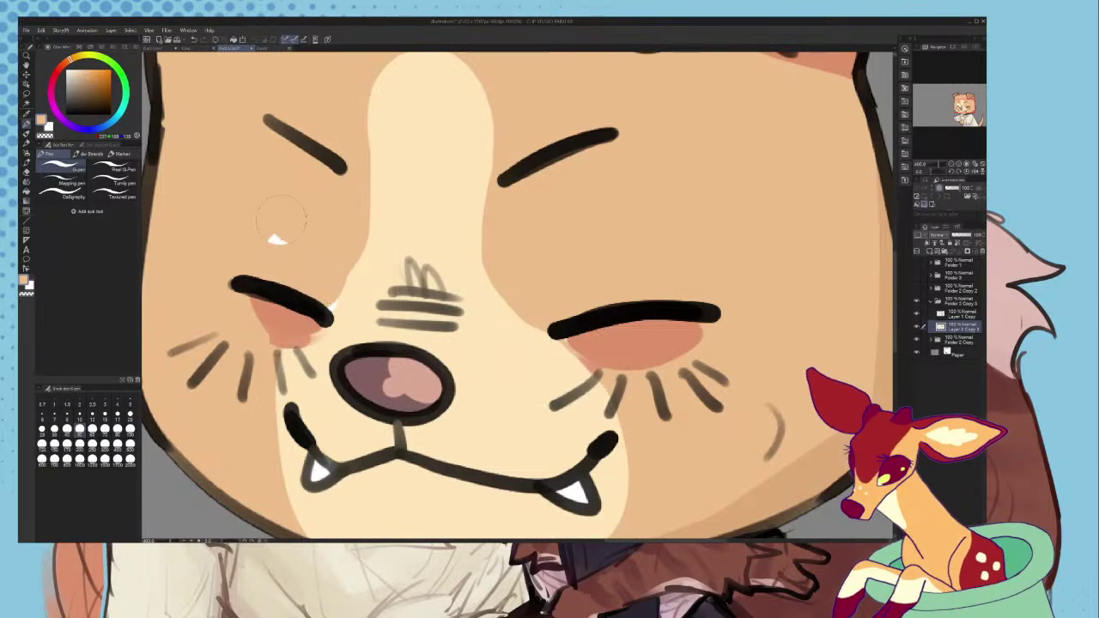
- Sketch thin crease marks above the dog's closed eyelids on the line art layer, undoing unsatisfactory strokes
left_click(27, 135)
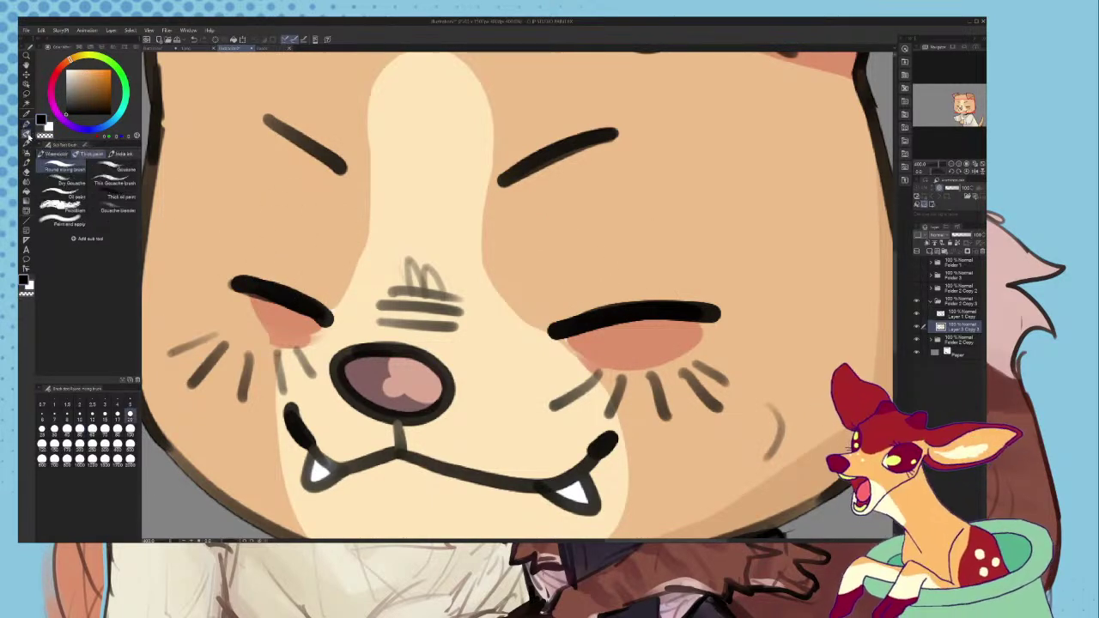
left_click(954, 315)
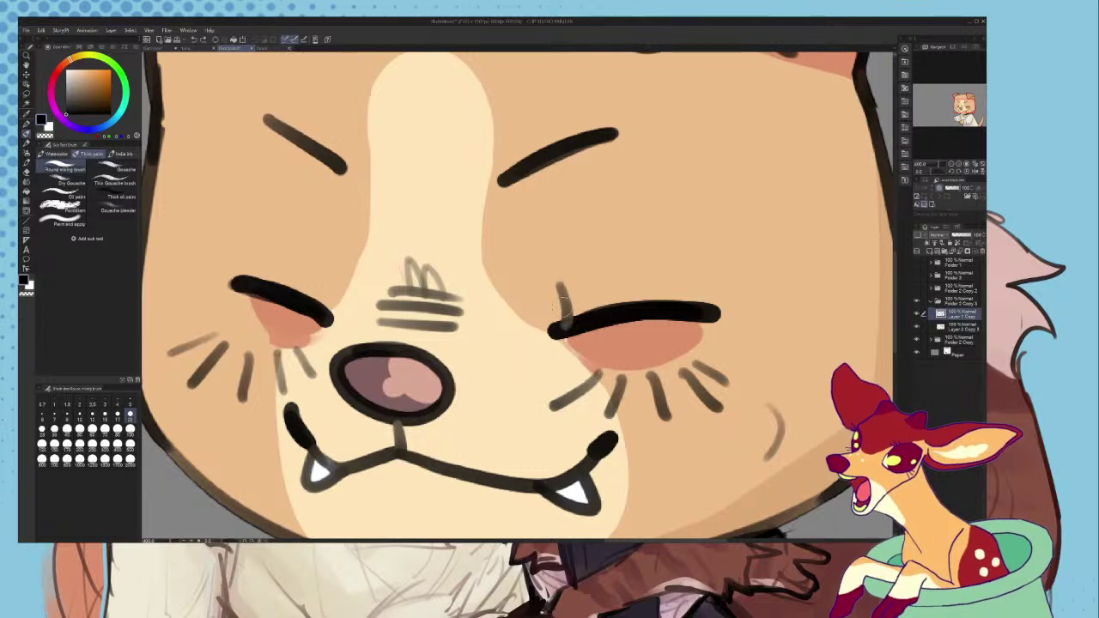
left_click_drag(551, 280, 624, 274)
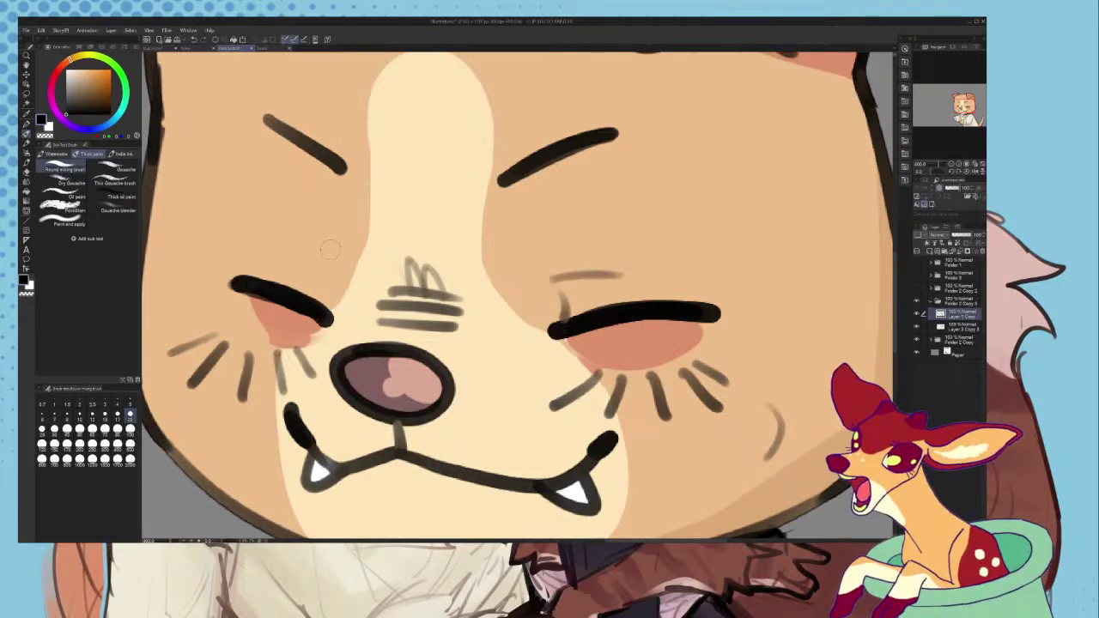
key("ctrl+z")
key("ctrl+z")
left_click_drag(257, 277, 259, 230)
scroll(288, 232, "down", 6)
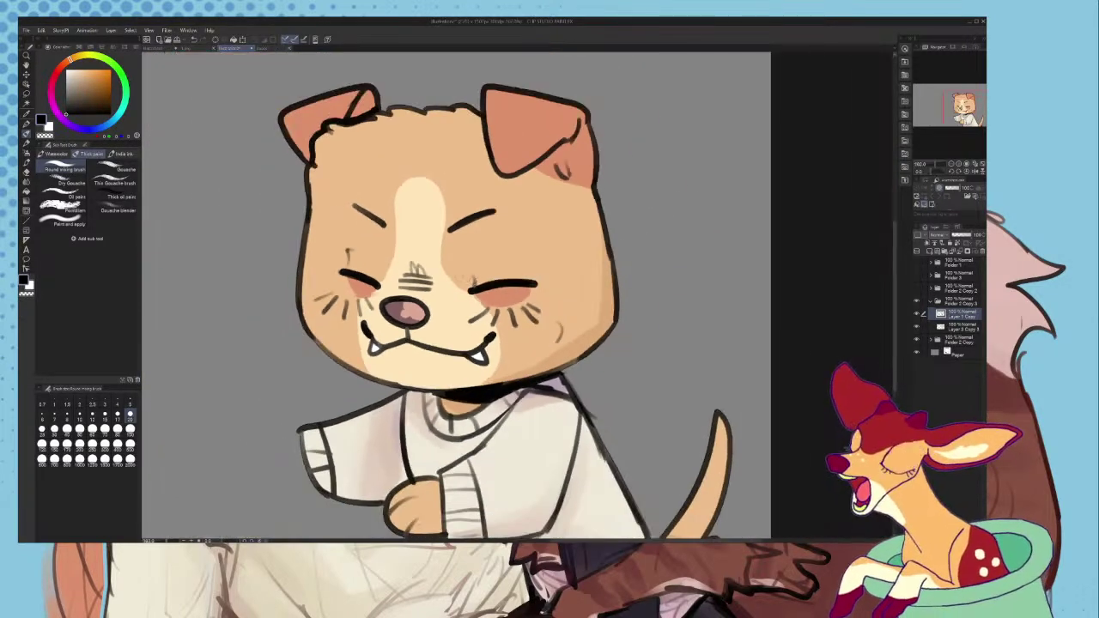
- Undo the last crease strokes above the dog's closed eyelids
scroll(465, 289, "up", 2)
key("ctrl+z")
key("ctrl+z")
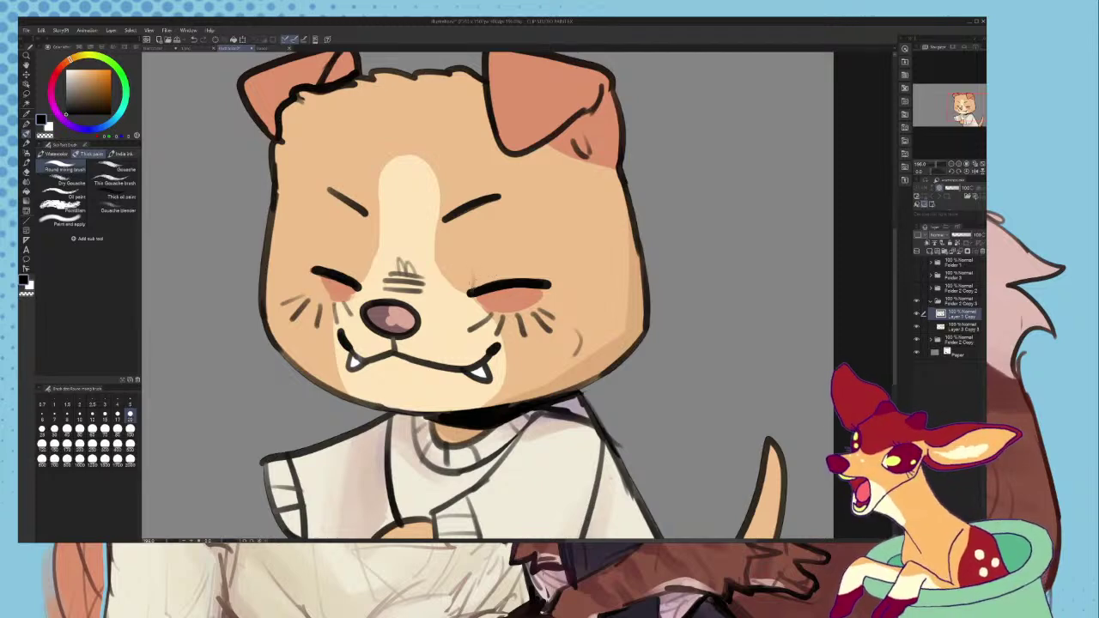
scroll(455, 287, "down", 8)
scroll(340, 316, "up", 3)
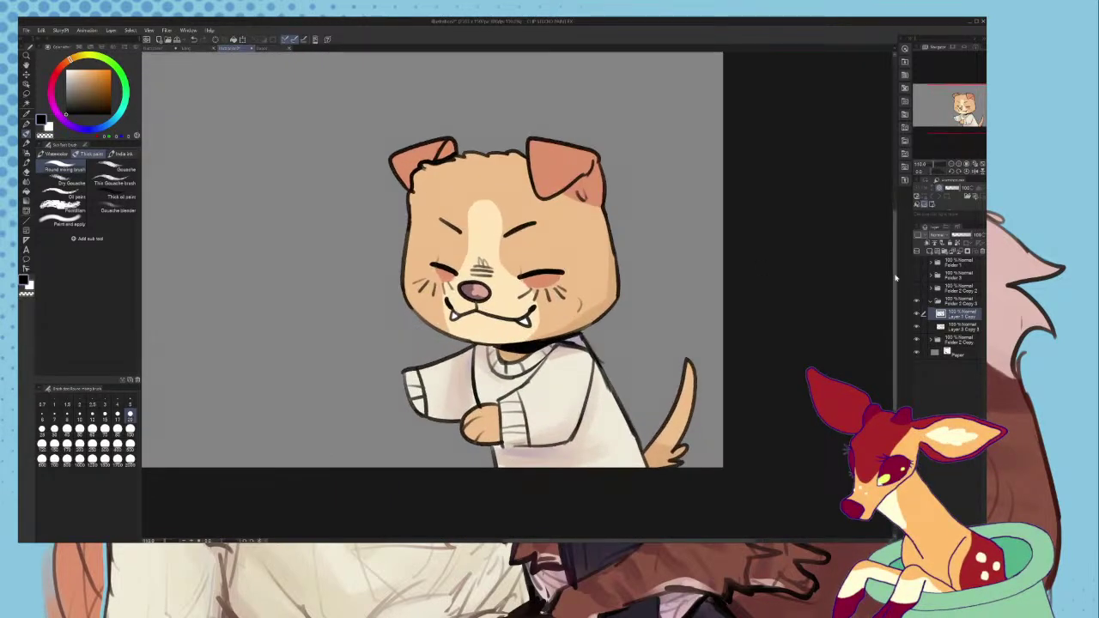
- Collapse the closed-eye variant's folder, compare the expression folders by toggling their visibility, and show the open-mouthed dog variant
left_click(931, 301)
left_click(917, 301)
left_click(917, 314)
left_click(917, 315)
left_click(917, 303)
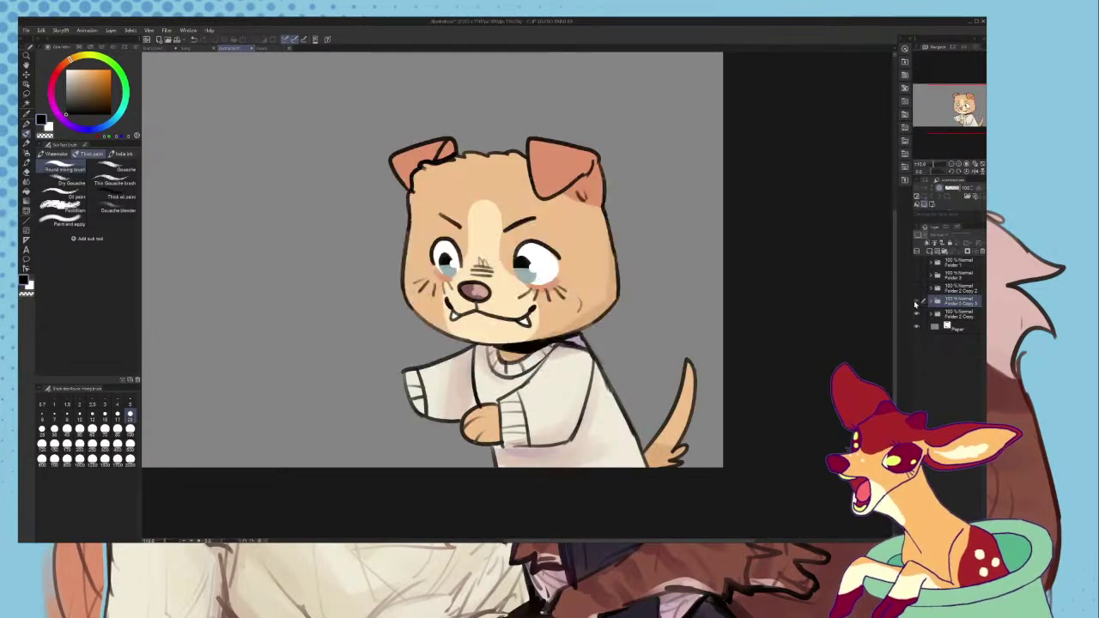
left_click(916, 302)
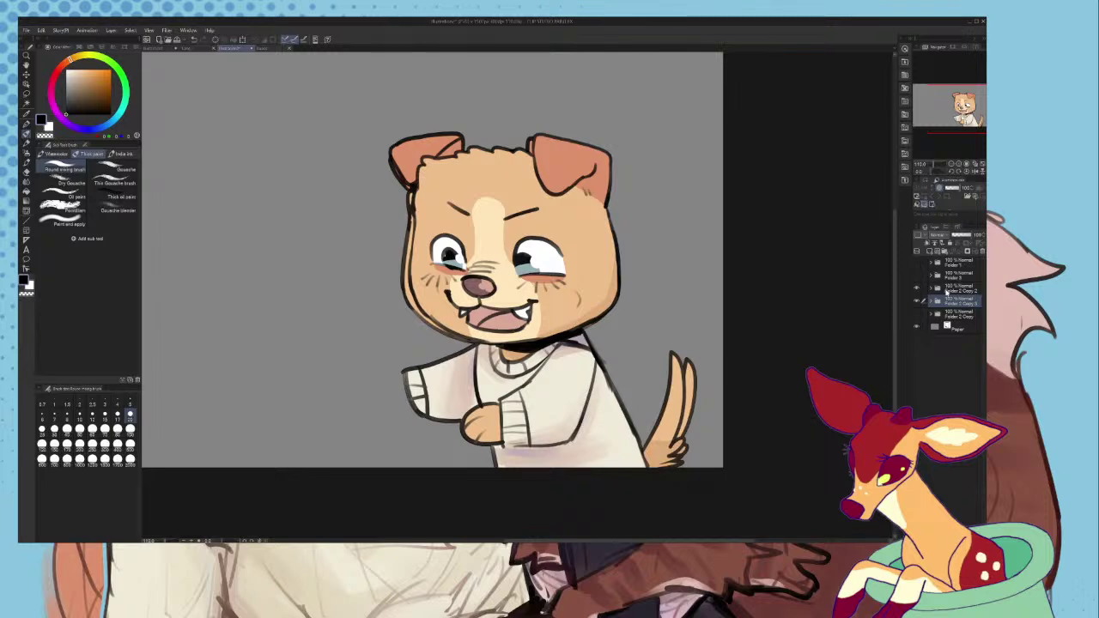
- Duplicate the open-mouthed dog's folder, Folder 2 Copy 2, hide the other variants, and select the line art layer inside the copy
left_click(948, 292)
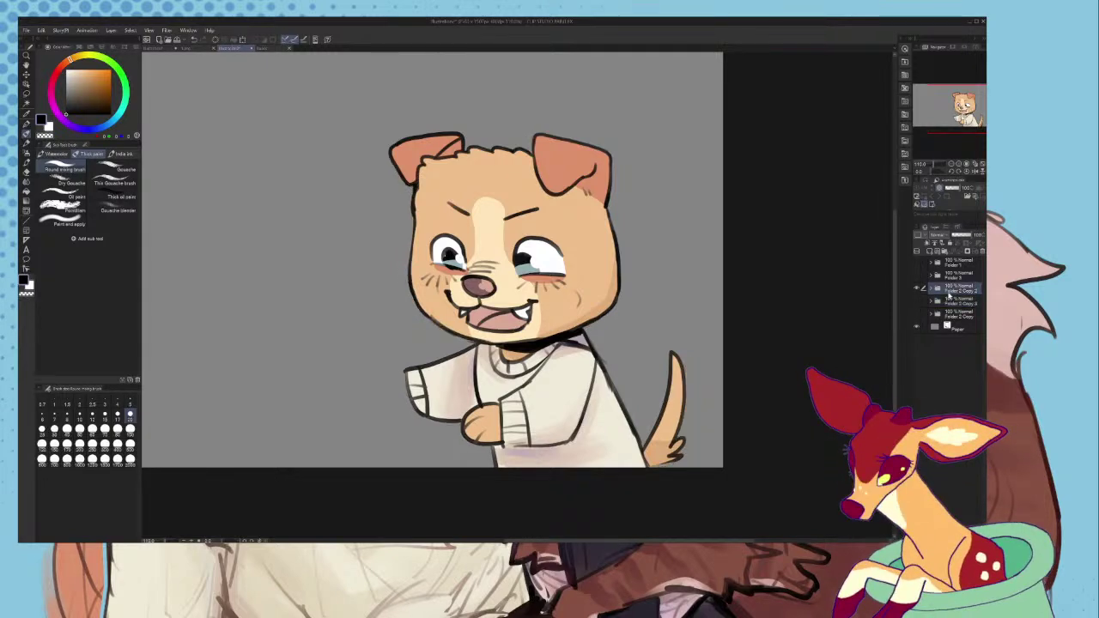
key("ctrl+c")
key("ctrl+v")
left_click(916, 301)
left_click(932, 289)
left_click(947, 302)
left_click(945, 314)
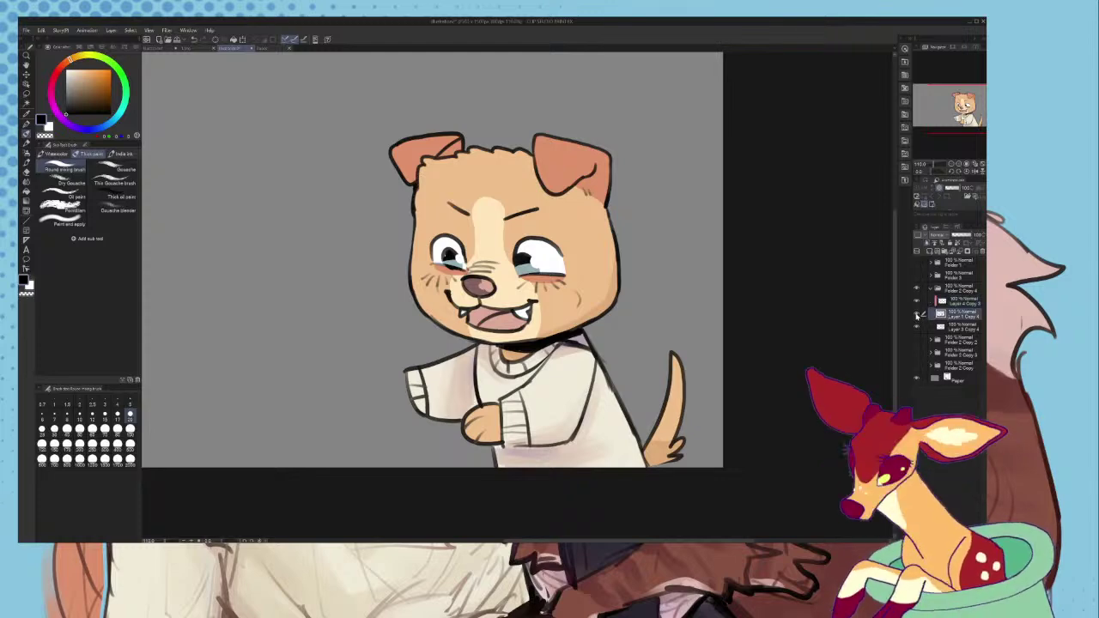
left_click(918, 314)
left_click(917, 314)
- Remove the open outline of the dog's larger right-hand eye and draw a thick curved closed eyelid line in its place
scroll(626, 292, "up", 4)
key("ctrl+plus")
key("ctrl+plus")
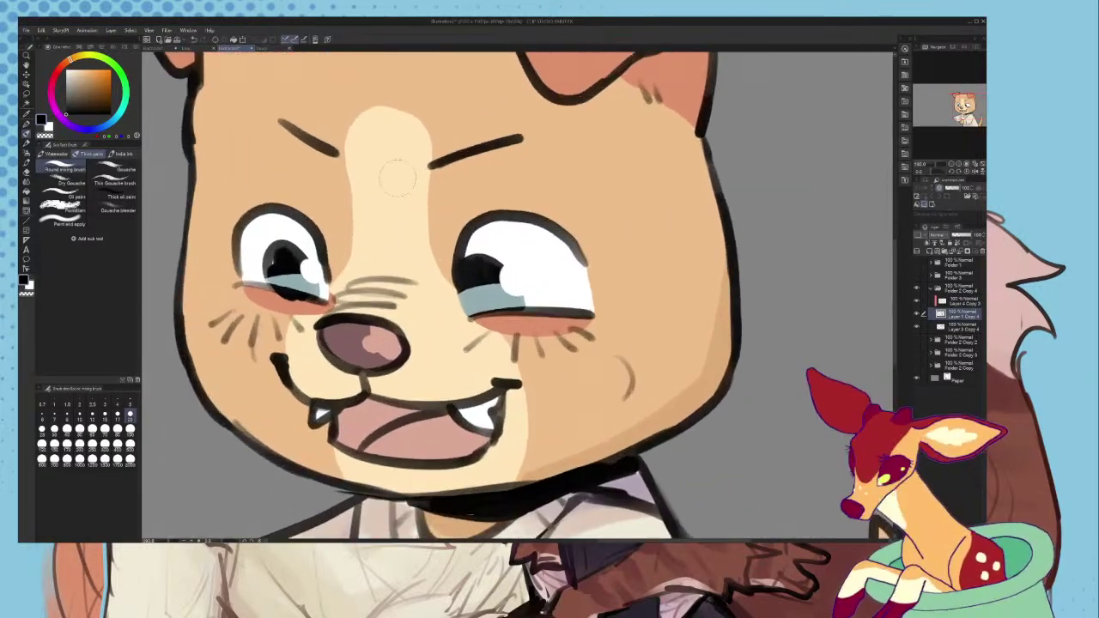
key("ctrl+z")
mouse_move(649, 305)
left_mouse_down()
mouse_move(500, 295)
mouse_move(577, 291)
mouse_move(537, 231)
mouse_move(477, 266)
left_mouse_up()
scroll(483, 288, "up", 2)
scroll(507, 329, "up", 3)
mouse_move(452, 323)
left_mouse_down()
mouse_move(728, 329)
mouse_move(582, 293)
mouse_move(421, 328)
mouse_move(670, 352)
mouse_move(758, 342)
mouse_move(421, 312)
left_mouse_up()
key("ctrl+z")
key("ctrl+z")
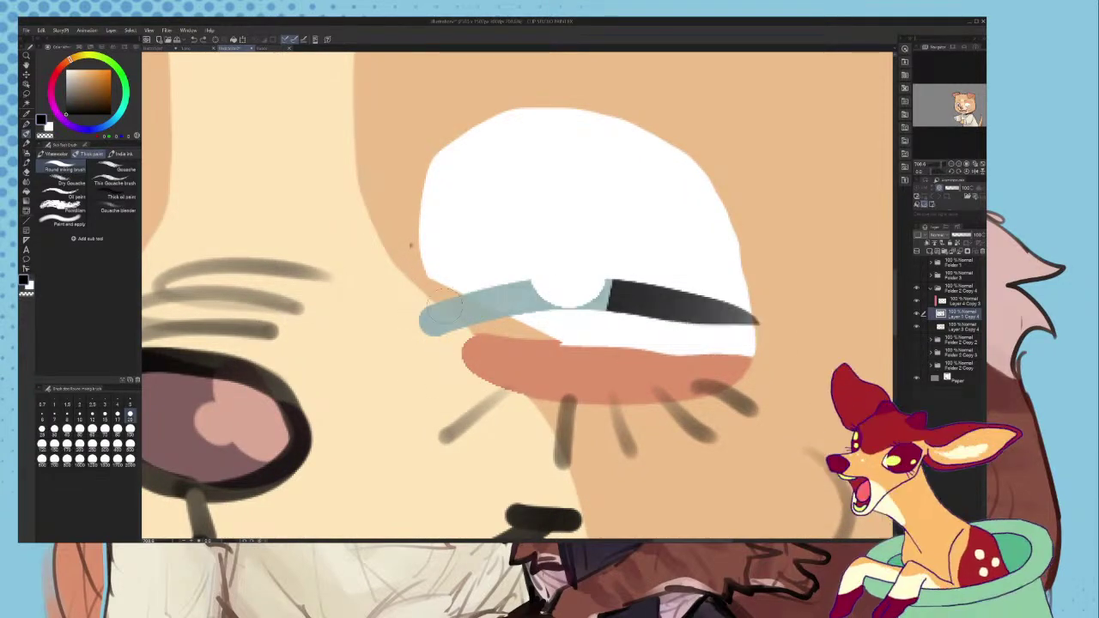
left_click_drag(497, 308, 751, 328)
scroll(713, 316, "down", 5)
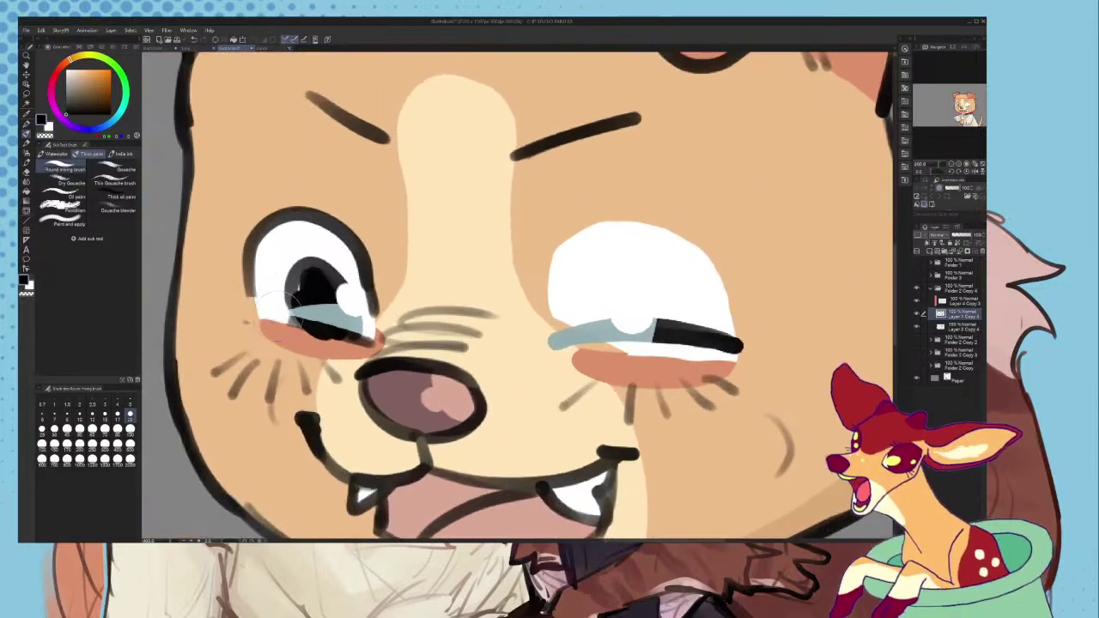
- Replace the outline and pupil of the dog's smaller left-hand eye with a thick curved closed eyelid line
mouse_move(279, 314)
left_mouse_down()
mouse_move(369, 334)
mouse_move(254, 299)
mouse_move(288, 298)
mouse_move(249, 298)
mouse_move(401, 332)
mouse_move(262, 303)
mouse_move(344, 301)
mouse_move(324, 293)
mouse_move(430, 312)
mouse_move(317, 298)
left_mouse_up()
scroll(314, 311, "up", 3)
scroll(384, 297, "down", 3)
scroll(291, 337, "up", 3)
key("ctrl+z")
- Delete the iris colour layer above the line art in the duplicated folder
left_click(951, 325)
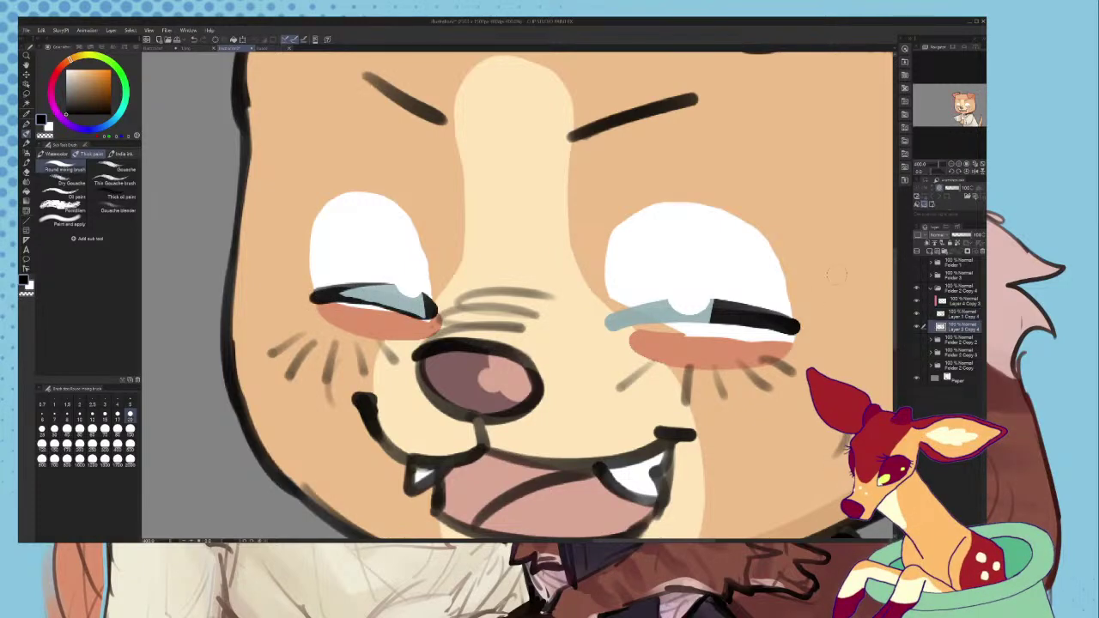
left_click(955, 302)
left_click(982, 252)
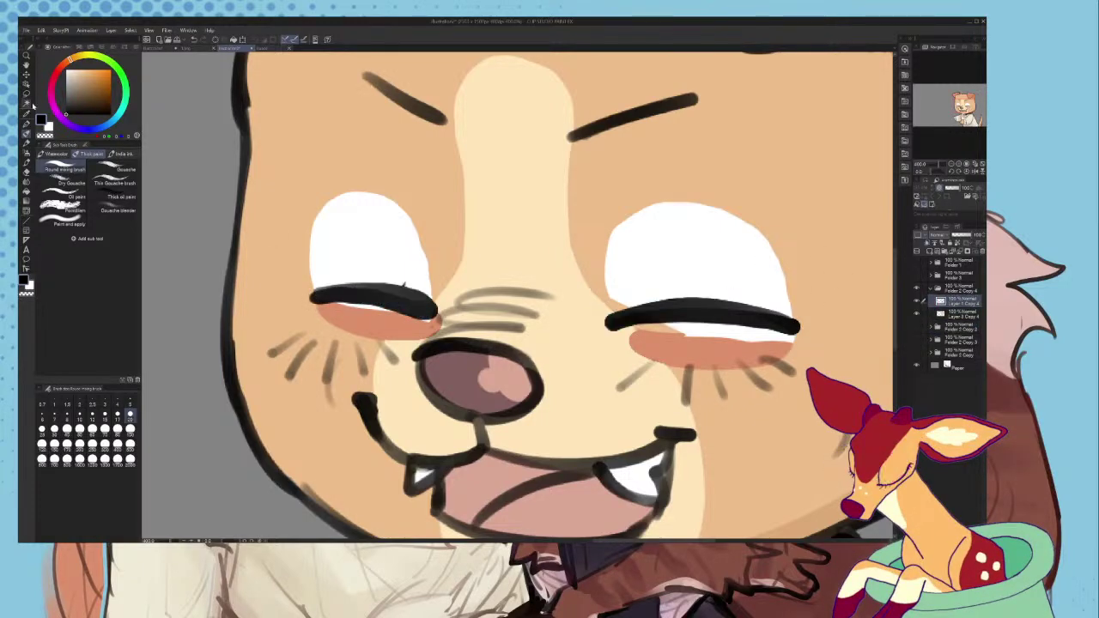
- Lasso both of the dog's eyebrows on the line art layer
left_click(28, 96)
scroll(409, 118, "down", 1)
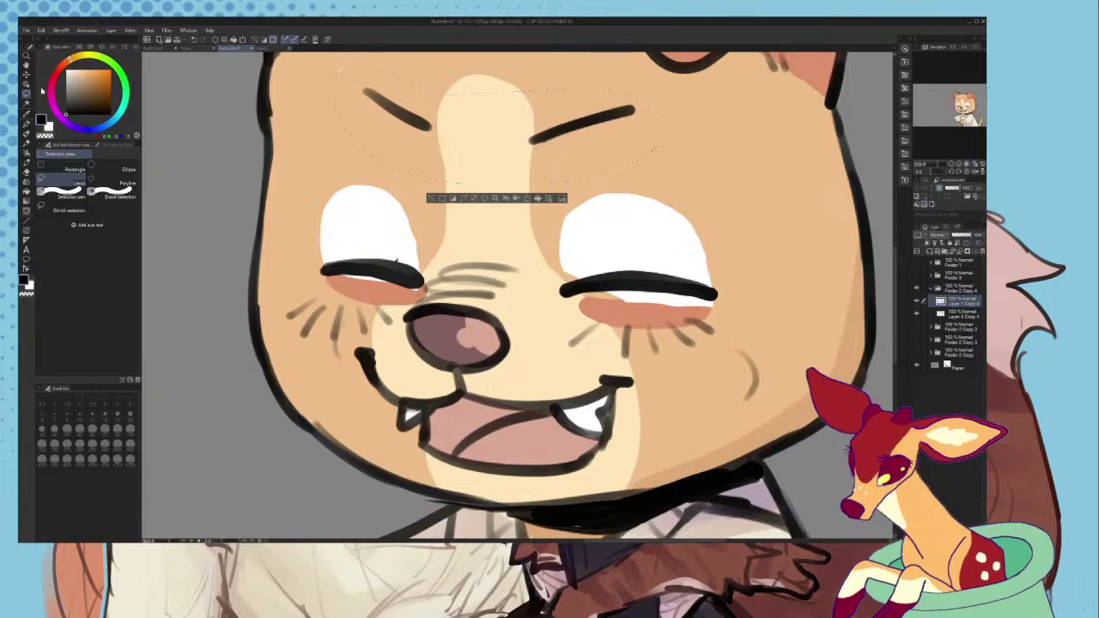
- Move the lasso-selected eyebrows slightly lower on the puppy's forehead
left_click(31, 75)
left_click_drag(453, 128, 451, 139)
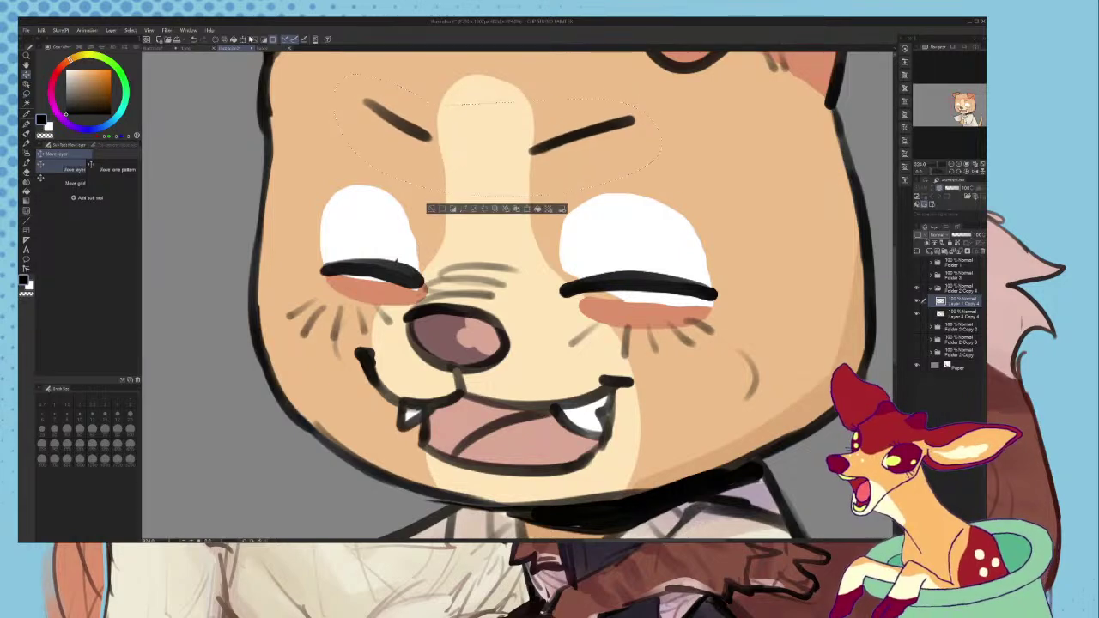
left_click(453, 208)
- On the colour layer, paint over the eye whites above both closed eyelid lines with the sampled tan fur colour
left_click(950, 316)
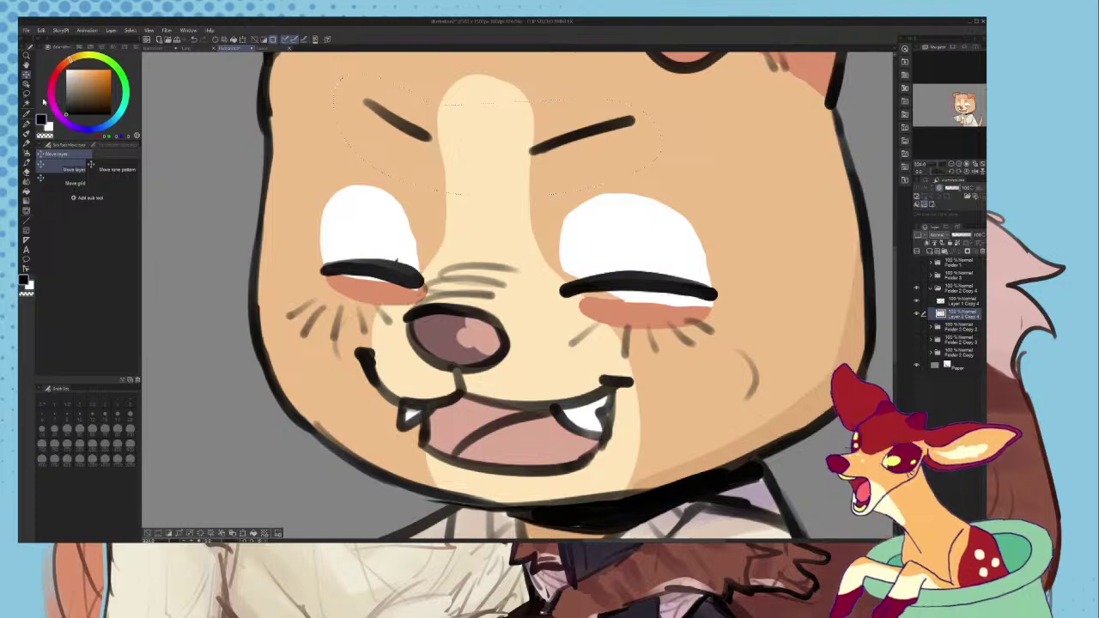
left_click(26, 121)
left_click(300, 172)
left_click(26, 126)
scroll(274, 201, "up", 3)
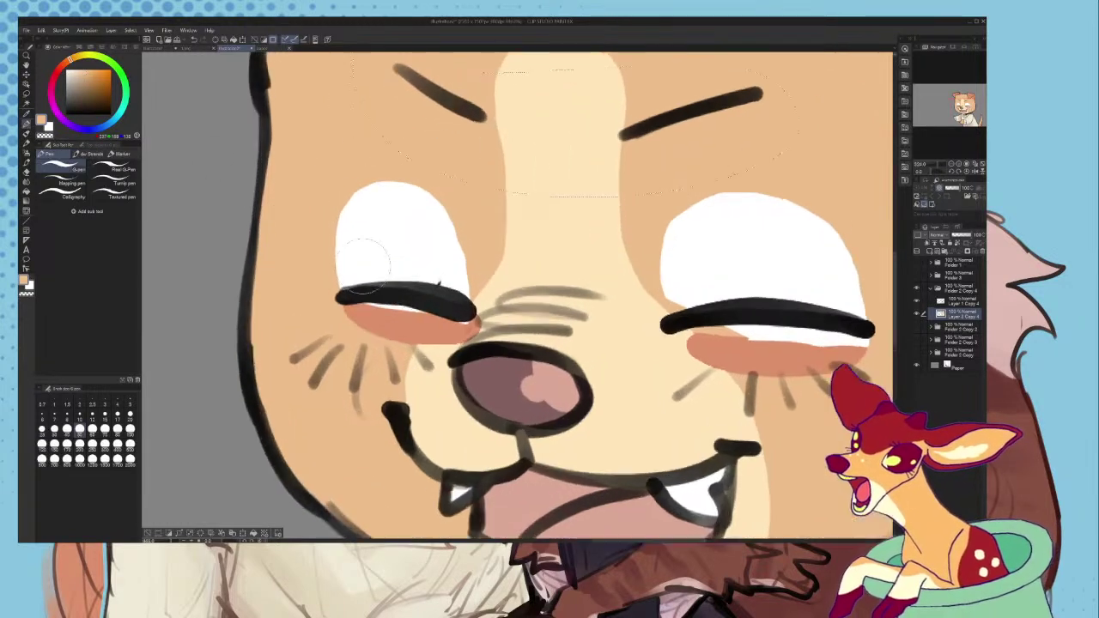
mouse_move(357, 274)
left_mouse_down()
mouse_move(463, 279)
mouse_move(463, 291)
mouse_move(329, 266)
mouse_move(375, 182)
mouse_move(429, 227)
mouse_move(412, 244)
mouse_move(383, 226)
left_mouse_up()
key("ctrl+z")
scroll(394, 238, "down", 3)
scroll(379, 254, "down", 1)
scroll(576, 262, "up", 4)
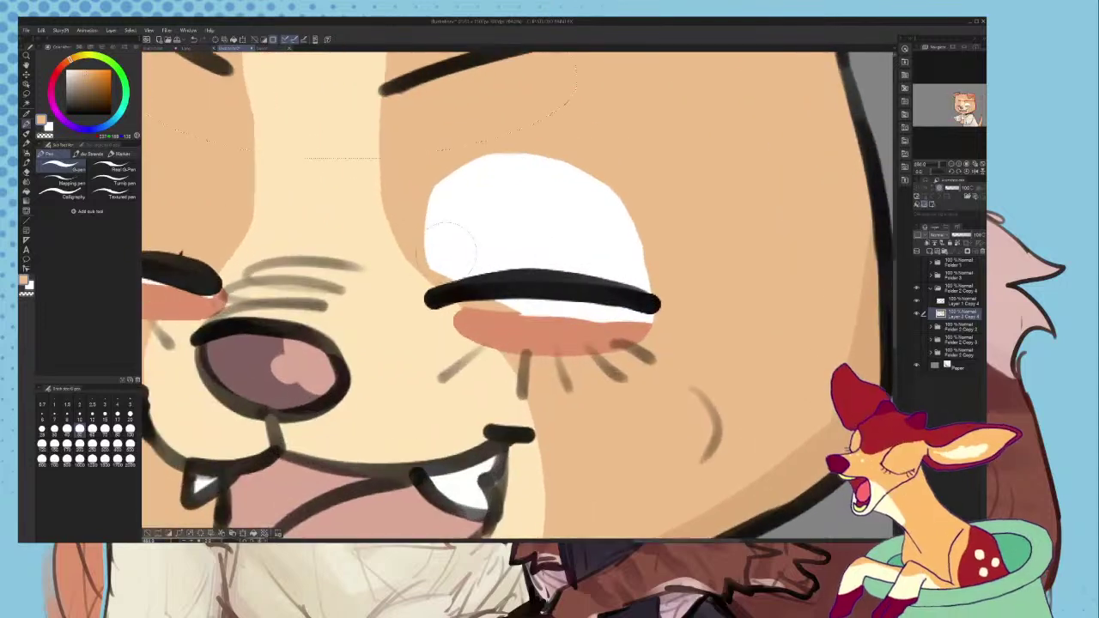
mouse_move(445, 256)
left_mouse_down()
mouse_move(548, 260)
mouse_move(630, 279)
mouse_move(542, 158)
mouse_move(482, 232)
mouse_move(429, 210)
left_mouse_up()
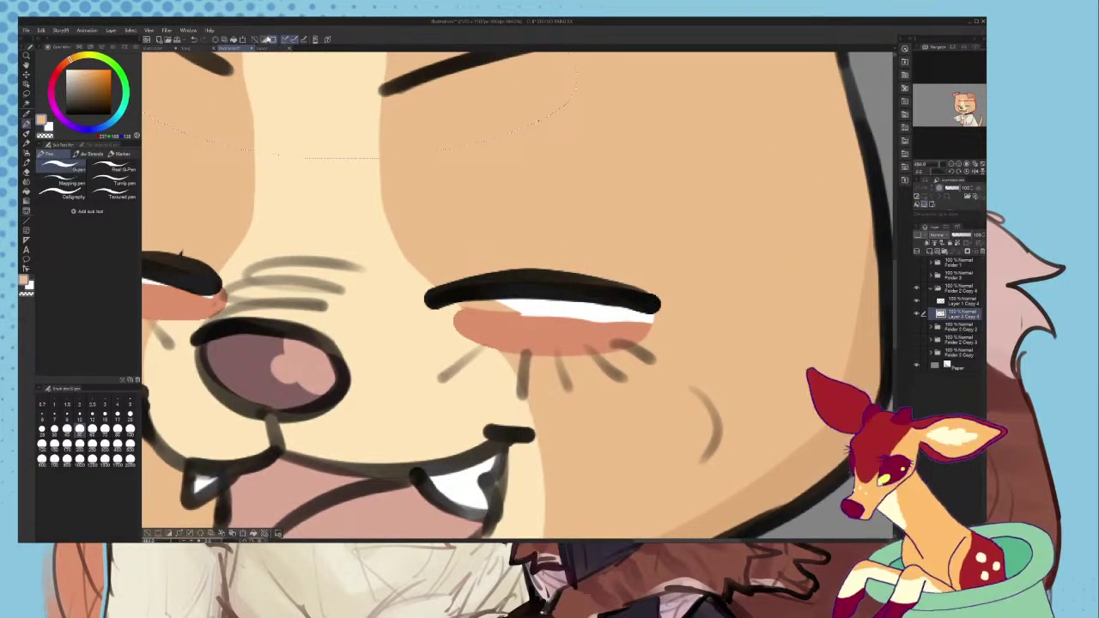
- Trim the lower edges of the salmon patches under both closed eyes with the tan fur colour
scroll(430, 223, "down", 2)
scroll(433, 252, "up", 2)
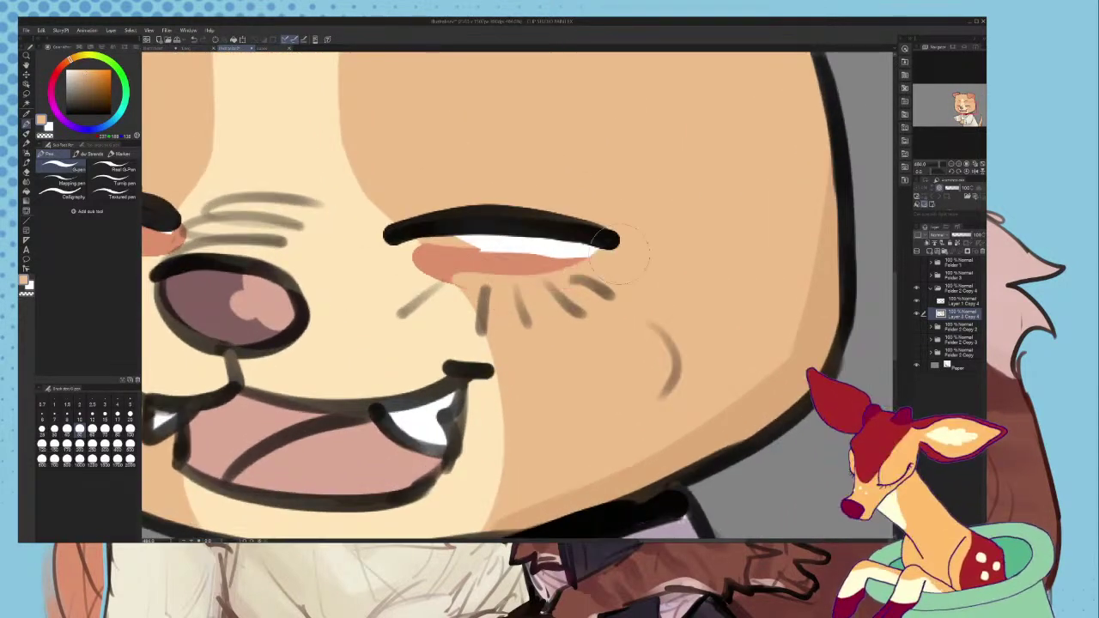
scroll(471, 268, "down", 4)
scroll(309, 252, "up", 5)
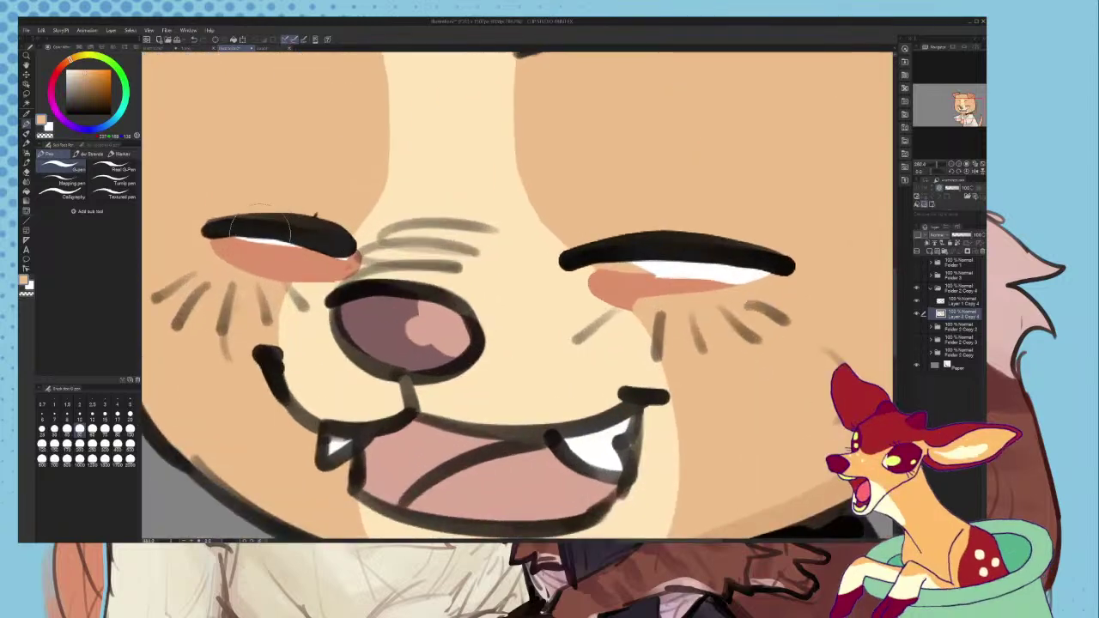
left_click_drag(213, 261, 296, 277)
- Fill the white slivers beneath both closed eyelid lines with the sampled salmon colour
left_click(28, 115)
left_click(323, 281)
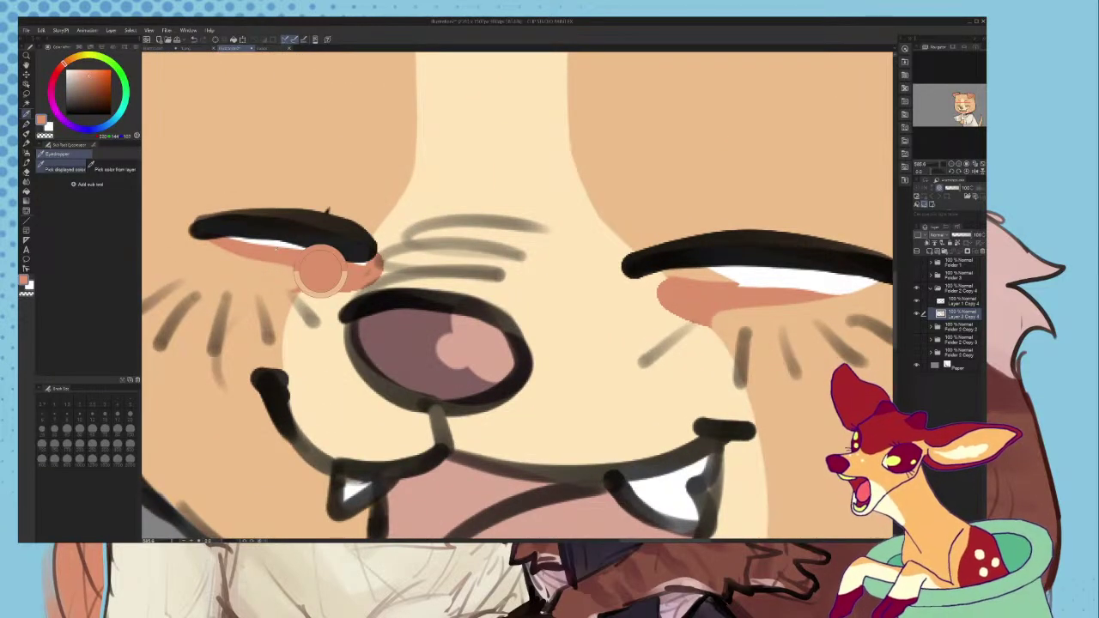
left_click(26, 124)
left_click_drag(228, 245, 362, 257)
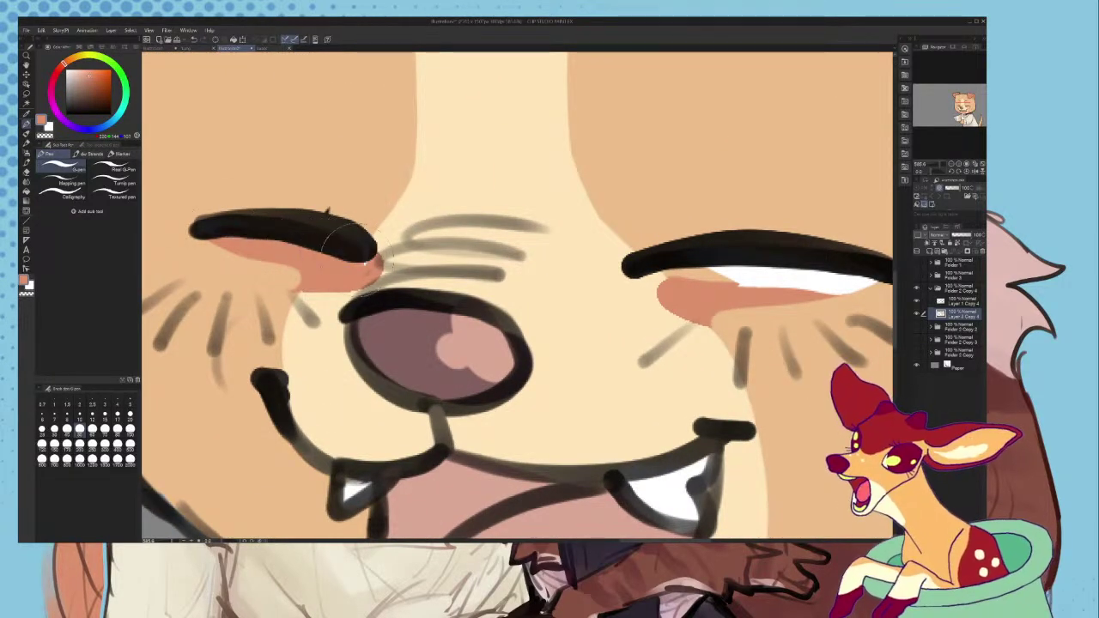
scroll(593, 266, "down", 3)
scroll(594, 265, "up", 3)
key("ctrl+z")
mouse_move(597, 268)
left_mouse_down()
mouse_move(762, 279)
mouse_move(608, 275)
left_mouse_up()
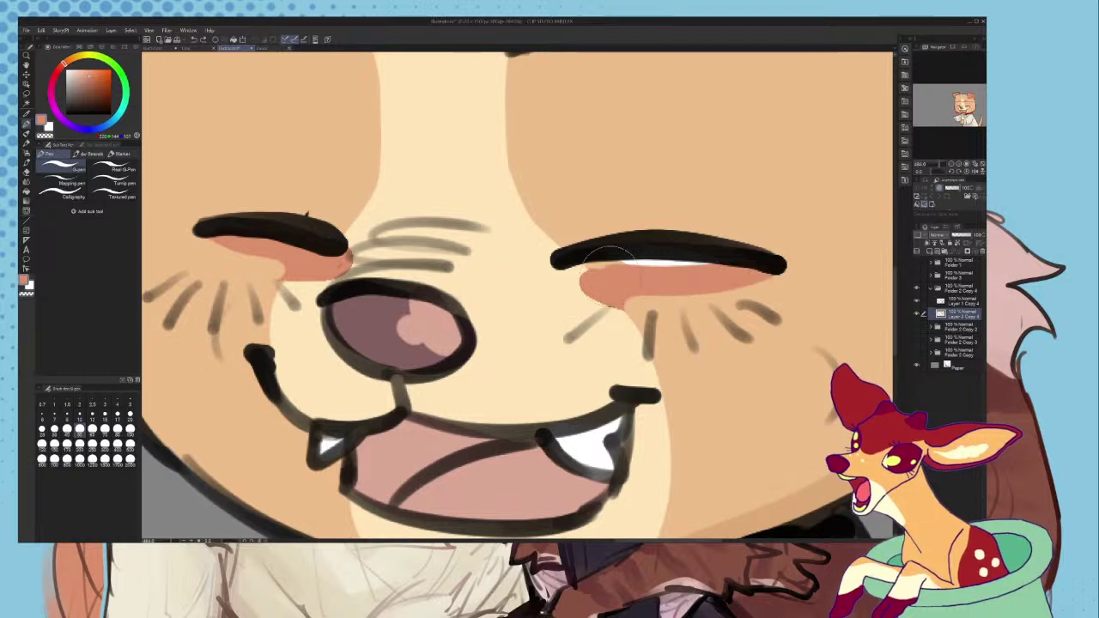
key("ctrl+z")
mouse_move(756, 273)
left_mouse_down()
mouse_move(723, 262)
mouse_move(595, 271)
mouse_move(646, 265)
mouse_move(615, 293)
left_mouse_up()
scroll(307, 230, "up", 1)
- Sample the cream muzzle colour and paint over the salmon spill between the left-hand eye and the nose
key("i")
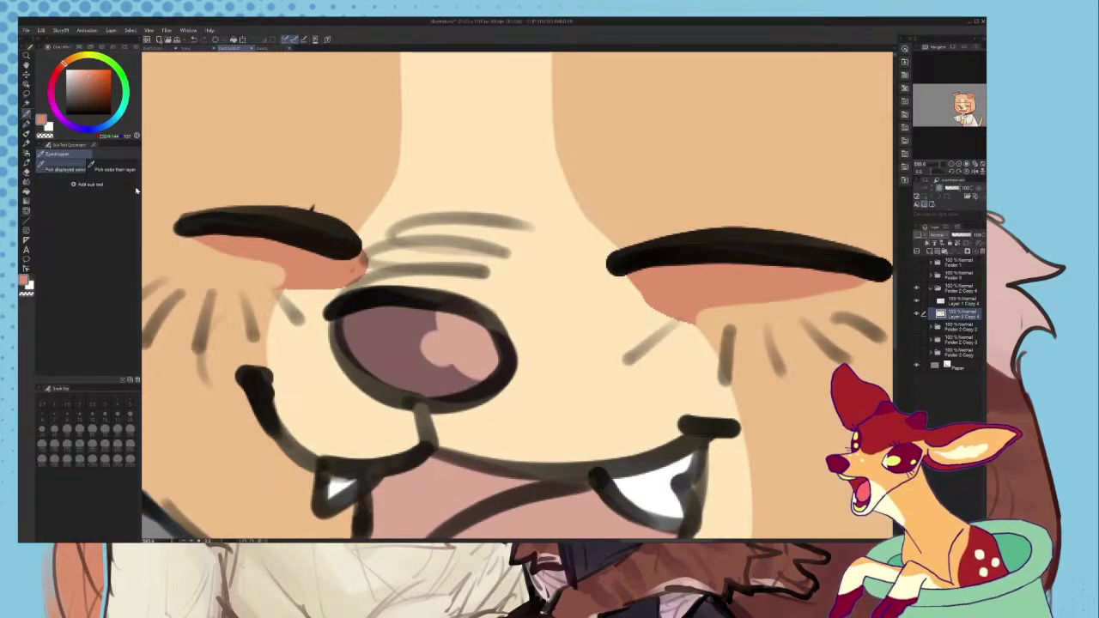
left_click(295, 349)
key("p")
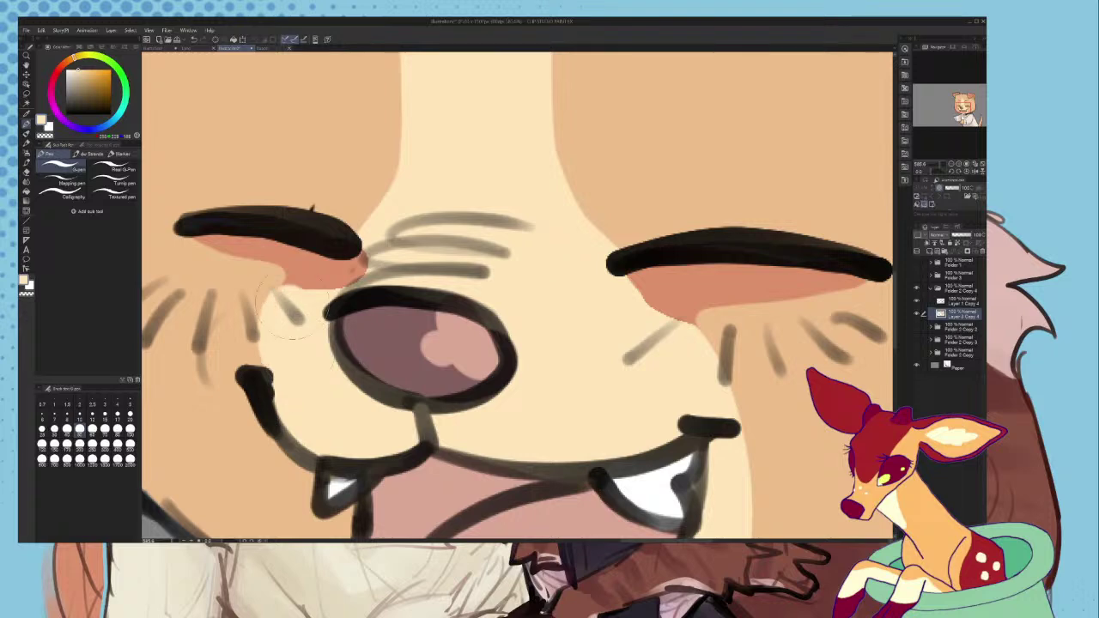
left_click_drag(361, 262, 330, 287)
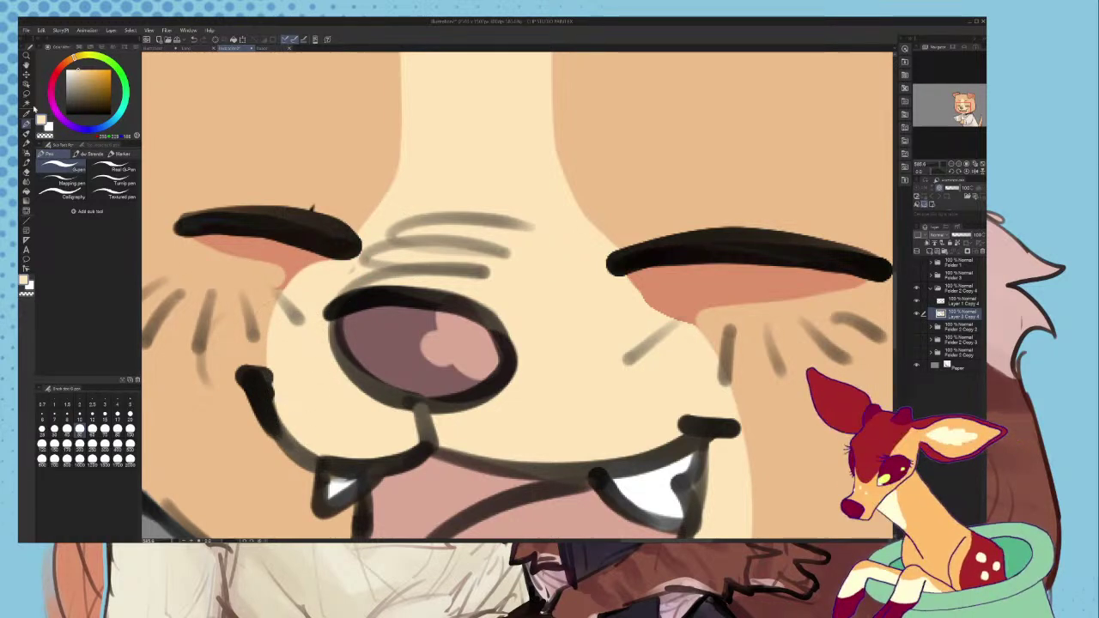
- Reshape the salmon patch under the left-hand closed eye and tidy its lower edge with the sampled tan
key("i")
left_click(268, 258)
key("p")
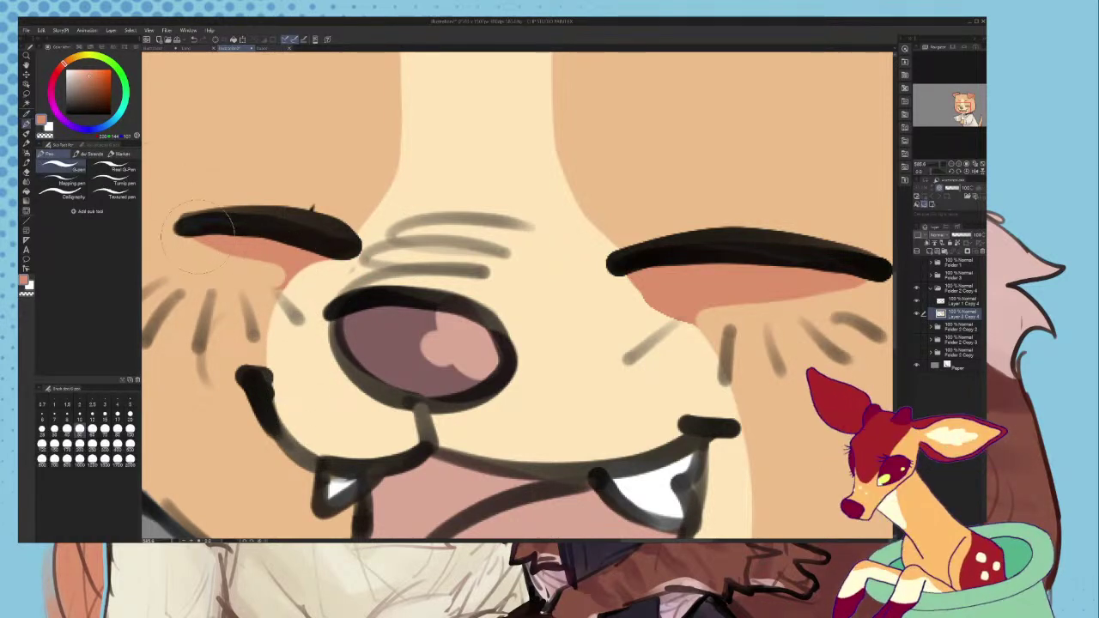
mouse_move(197, 237)
left_mouse_down()
mouse_move(333, 245)
mouse_move(195, 234)
mouse_move(303, 240)
left_mouse_up()
key("ctrl+z")
left_click(26, 114)
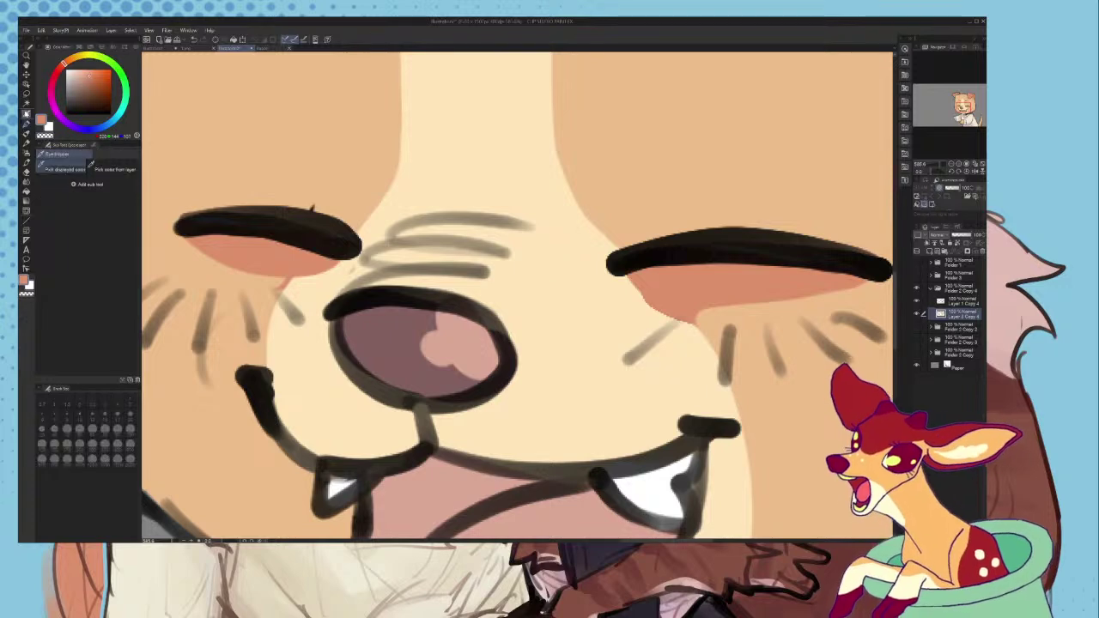
left_click(199, 149)
left_click(27, 125)
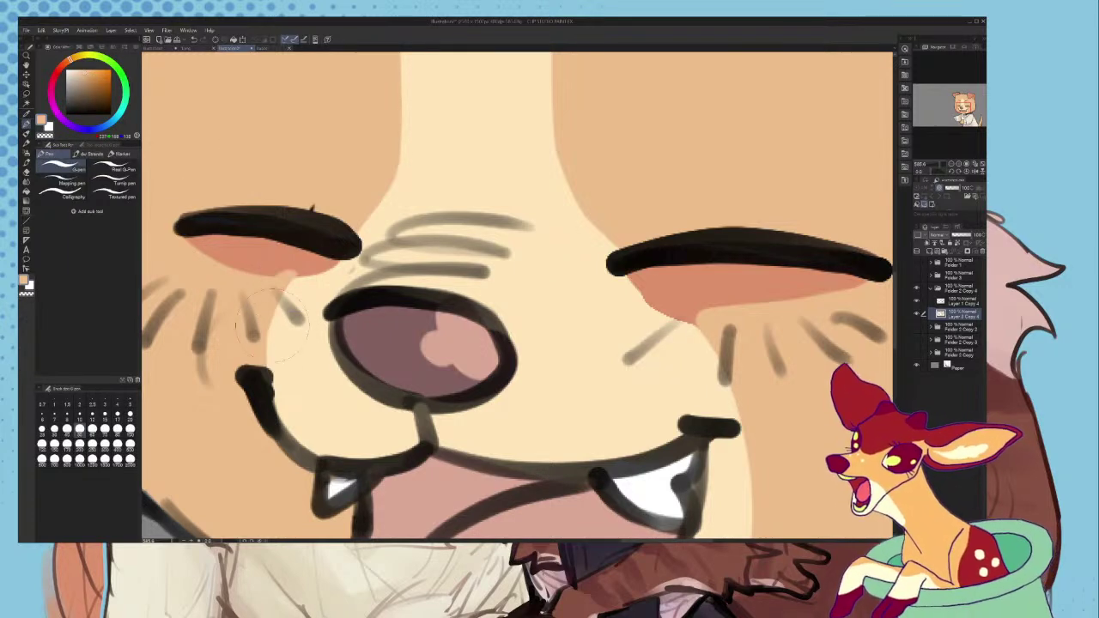
- Collapse the closed-eye grinning folder, compare it with the open-eyed grinning variant, and leave both folders hidden
scroll(266, 369, "down", 5)
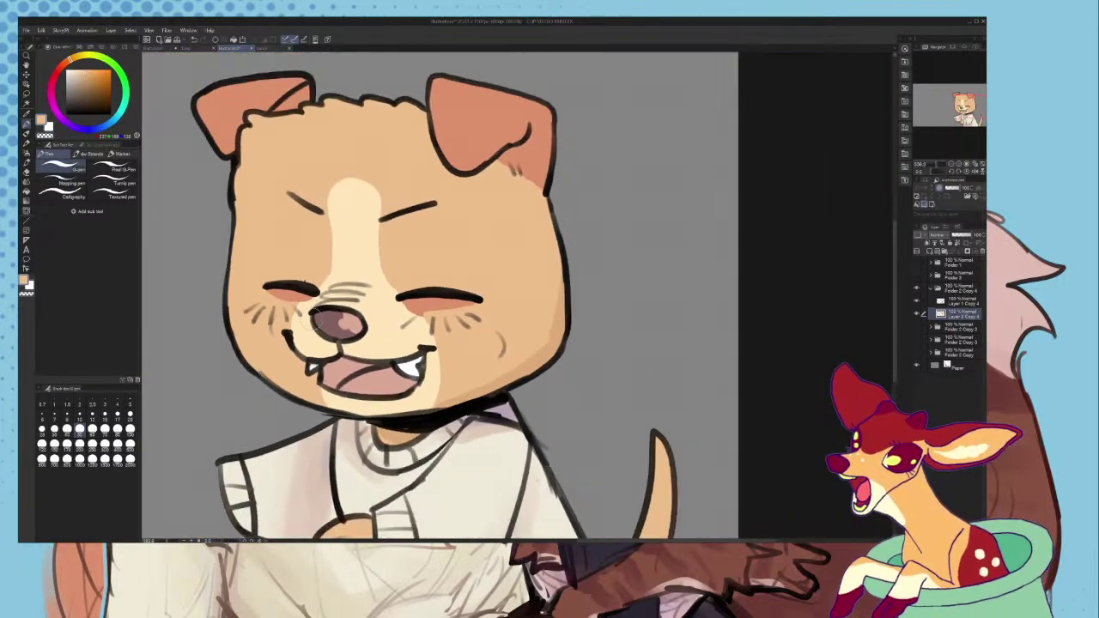
scroll(344, 301, "down", 3)
scroll(344, 301, "up", 1)
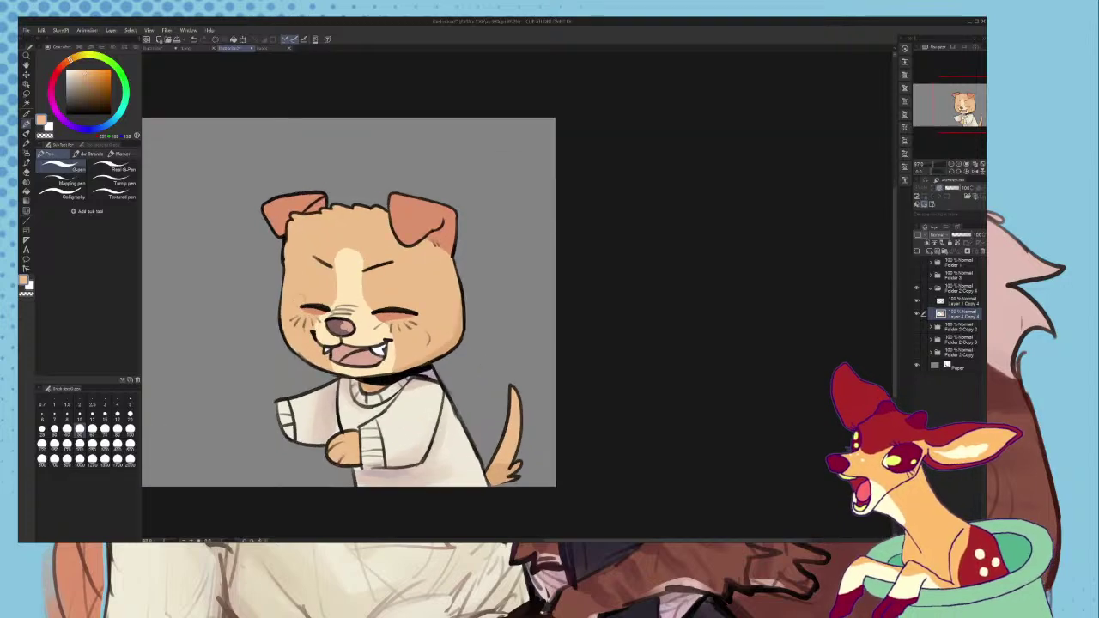
left_click(931, 289)
left_click(917, 289)
left_click(917, 301)
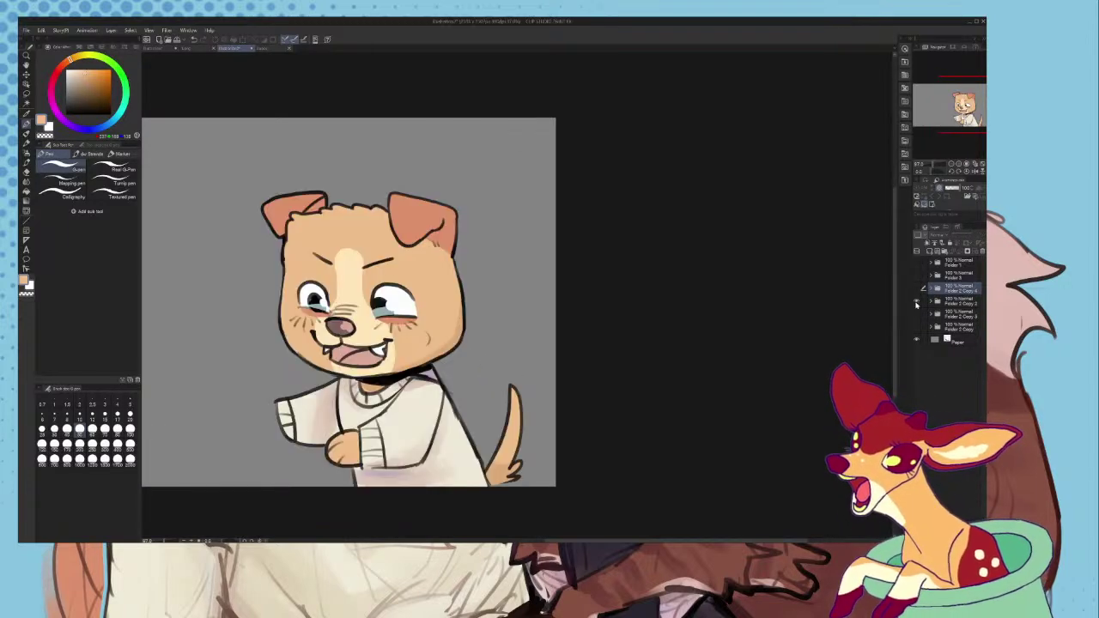
left_click(917, 302)
left_click(918, 288)
left_click(917, 289)
- Check the closed-mouth variants, leave only the open-eyed closed-mouth folder visible, and hide the Paper layer
left_click(944, 330)
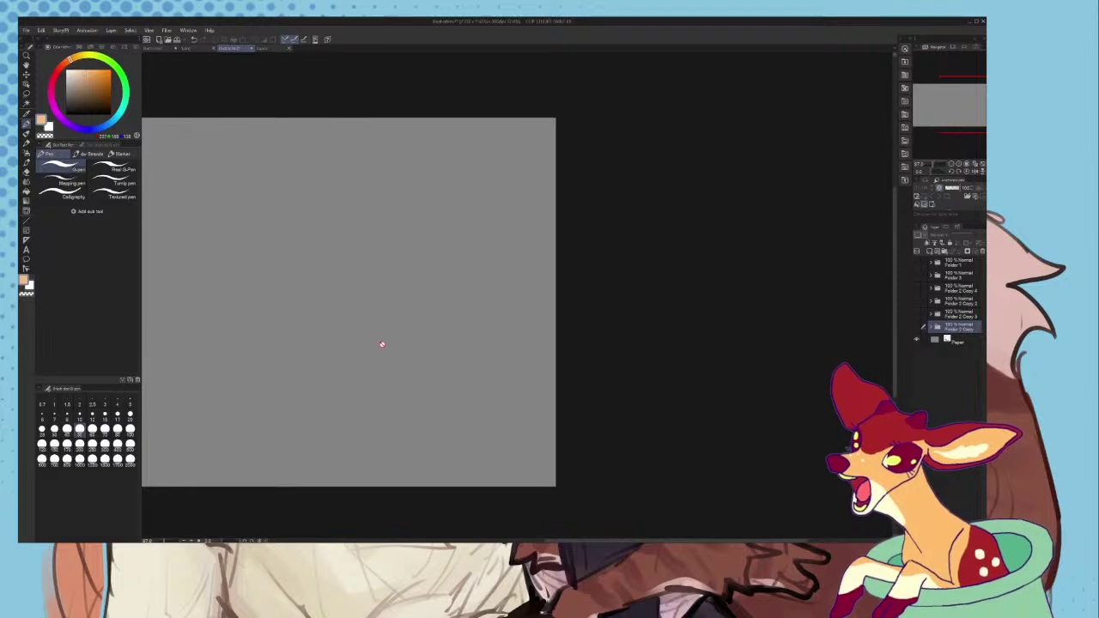
scroll(309, 395, "up", 3)
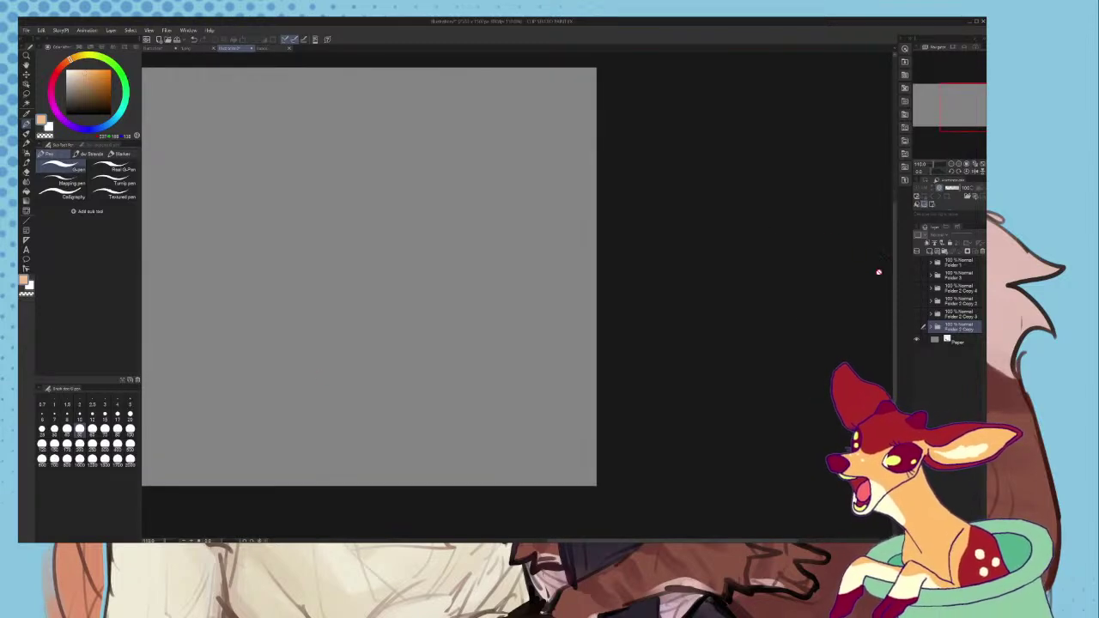
left_click(918, 327)
left_click(917, 327)
left_click(917, 314)
left_click(917, 314)
left_click(917, 315)
left_click(916, 314)
left_click(917, 327)
left_click(937, 340)
scroll(889, 347, "down", 1)
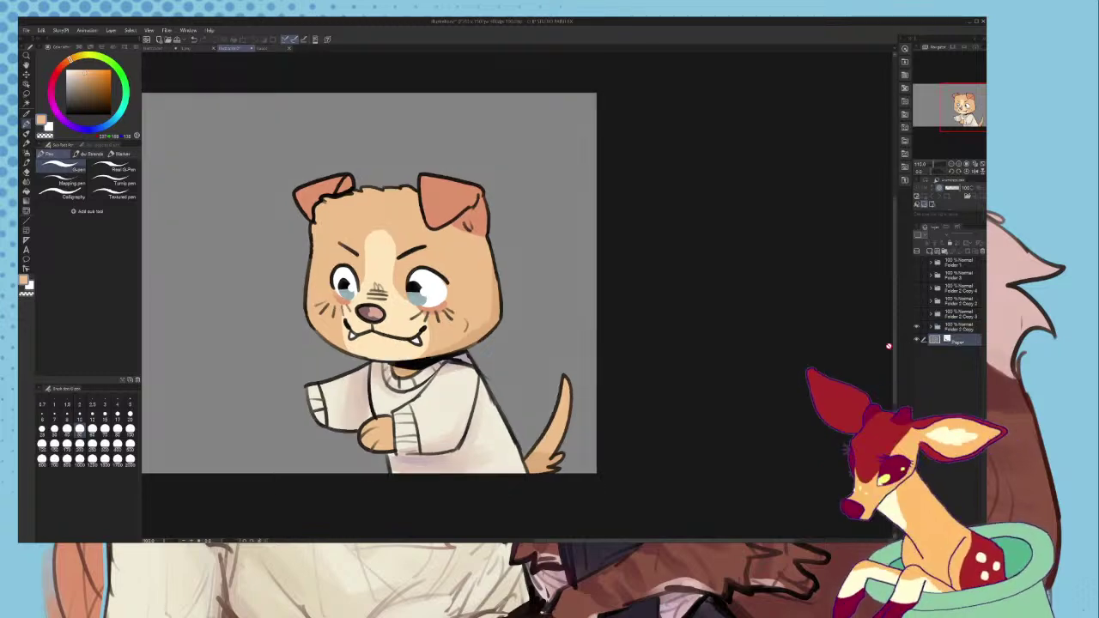
left_click(918, 341)
- Crop the canvas closely around the puppy, cutting off the empty area beside and above it
scroll(594, 331, "down", 10)
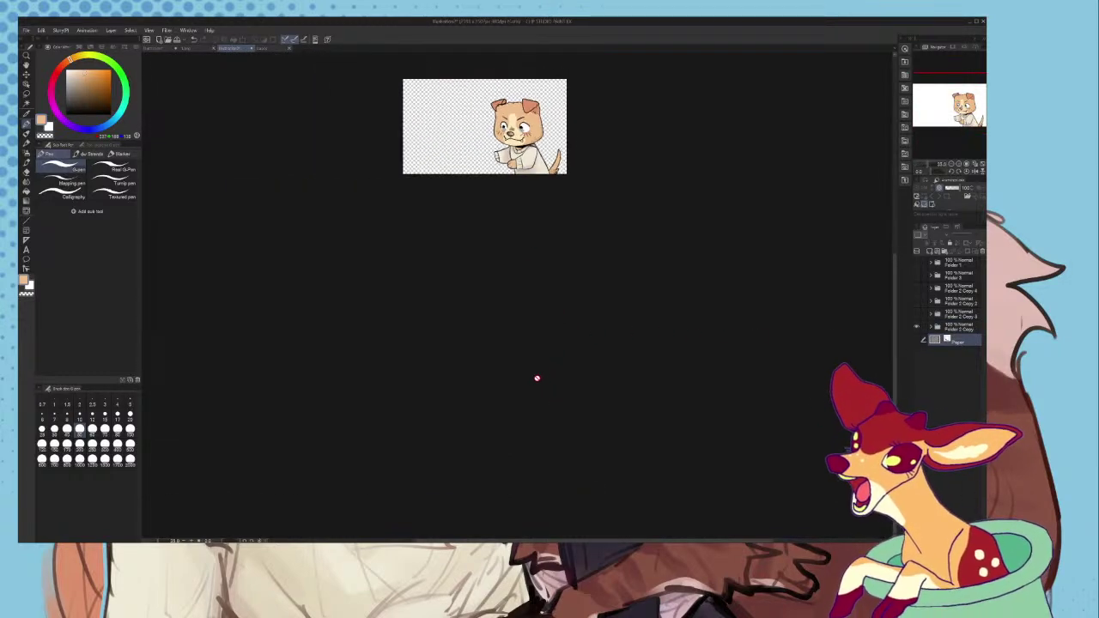
scroll(538, 97, "up", 5)
scroll(547, 104, "up", 1)
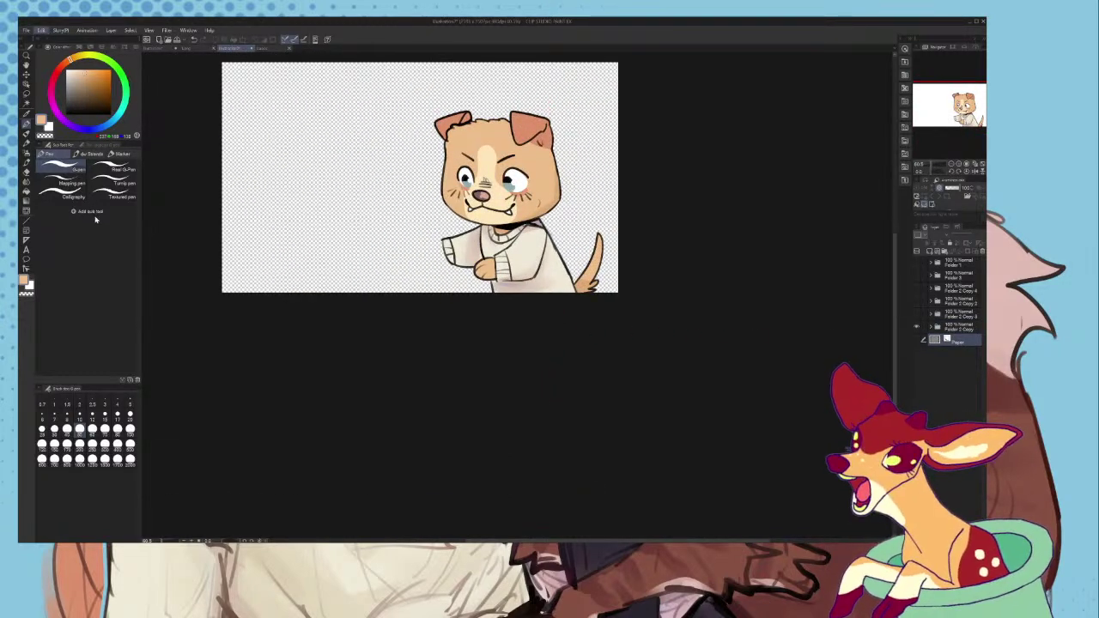
left_click(95, 220)
left_click_drag(223, 63, 396, 98)
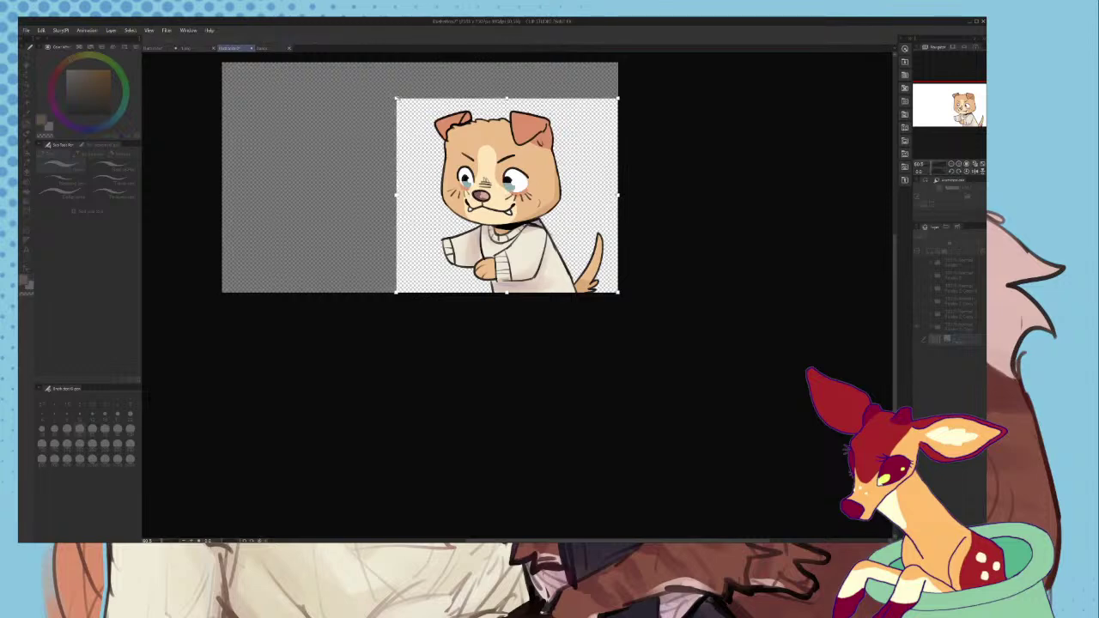
key("Return")
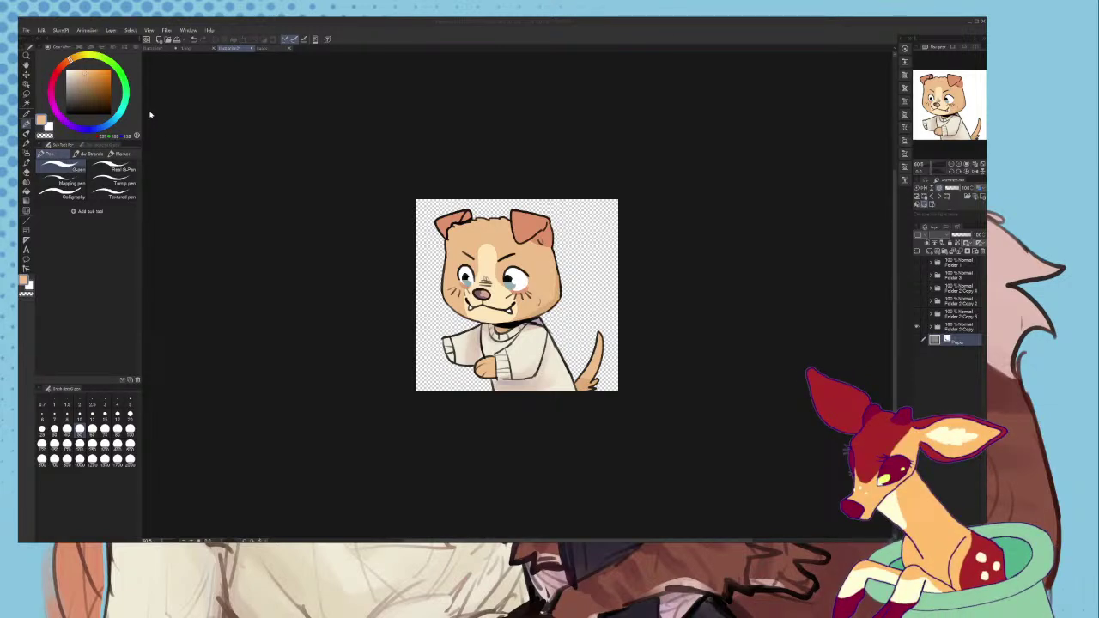
- Show the remaining puppy variants one at a time: closed-mouth with eyes shut, grinning with eyes open, and grinning with eyes shut
left_click(157, 499)
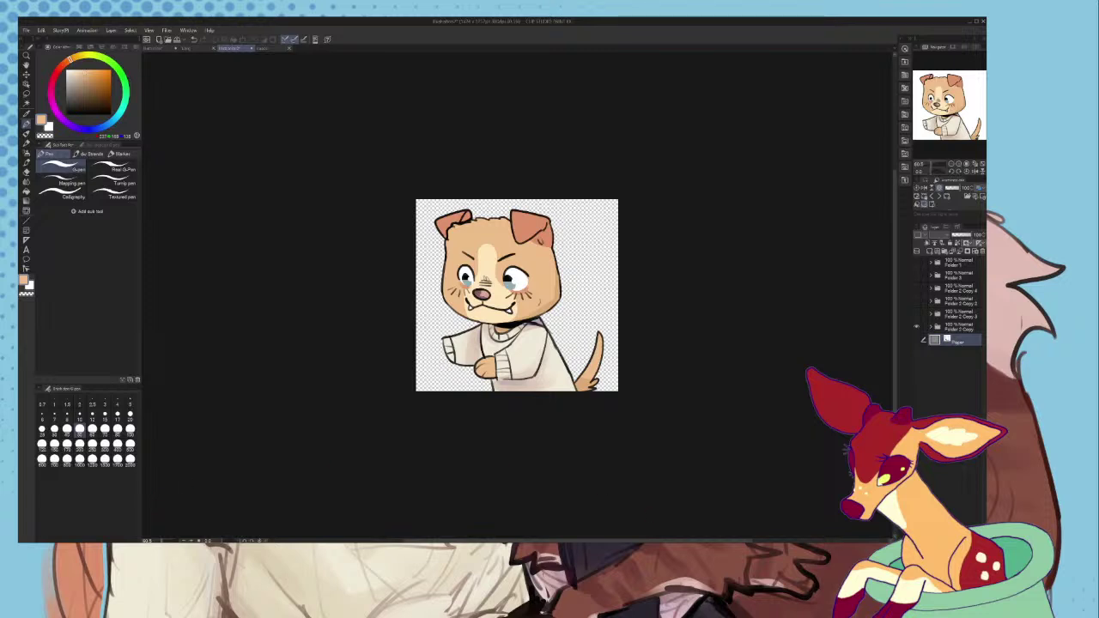
left_click(917, 324)
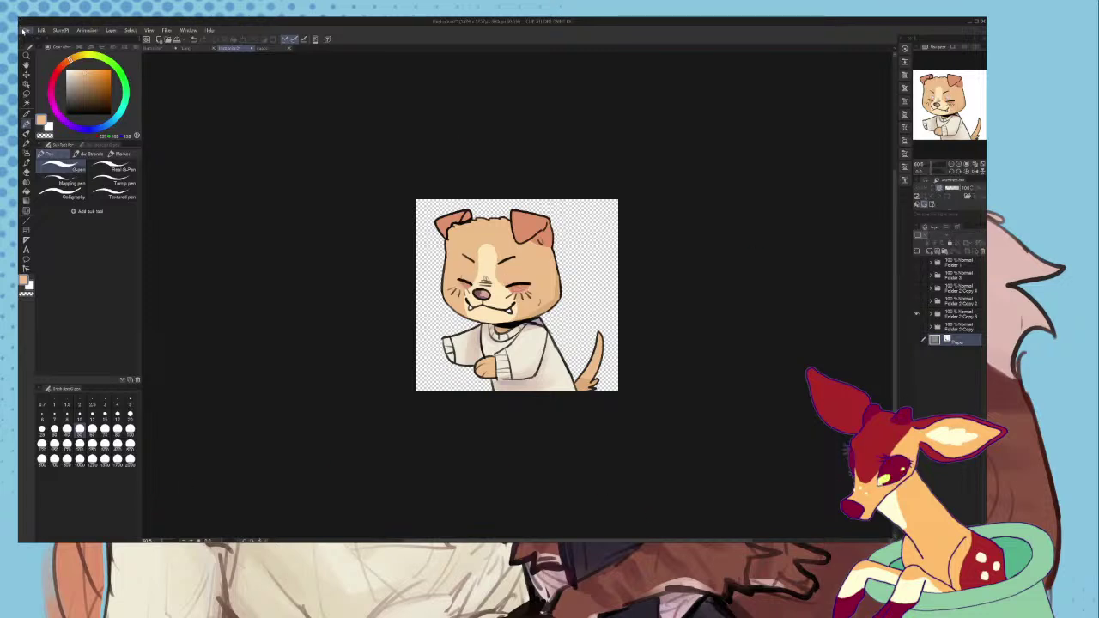
left_click(152, 136)
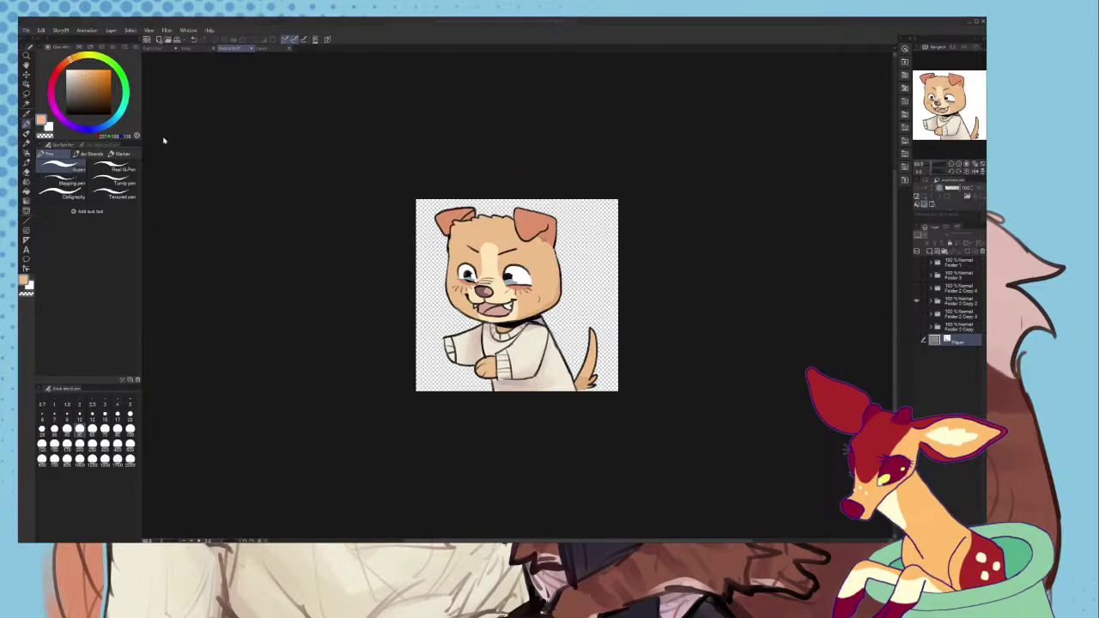
left_click(916, 303)
left_click(917, 289)
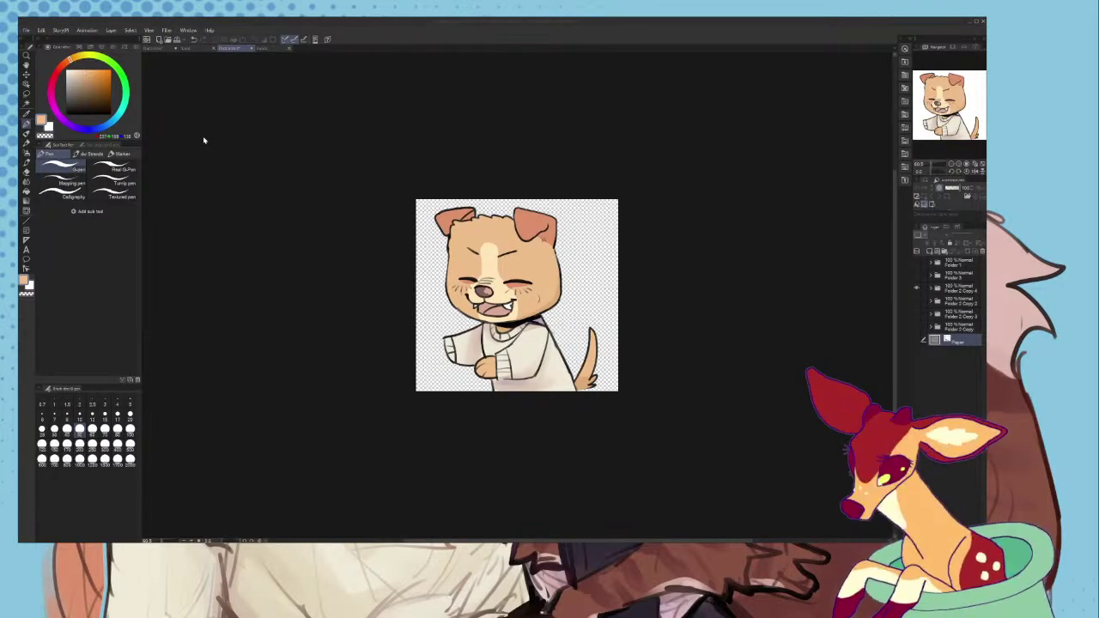
left_click(916, 288)
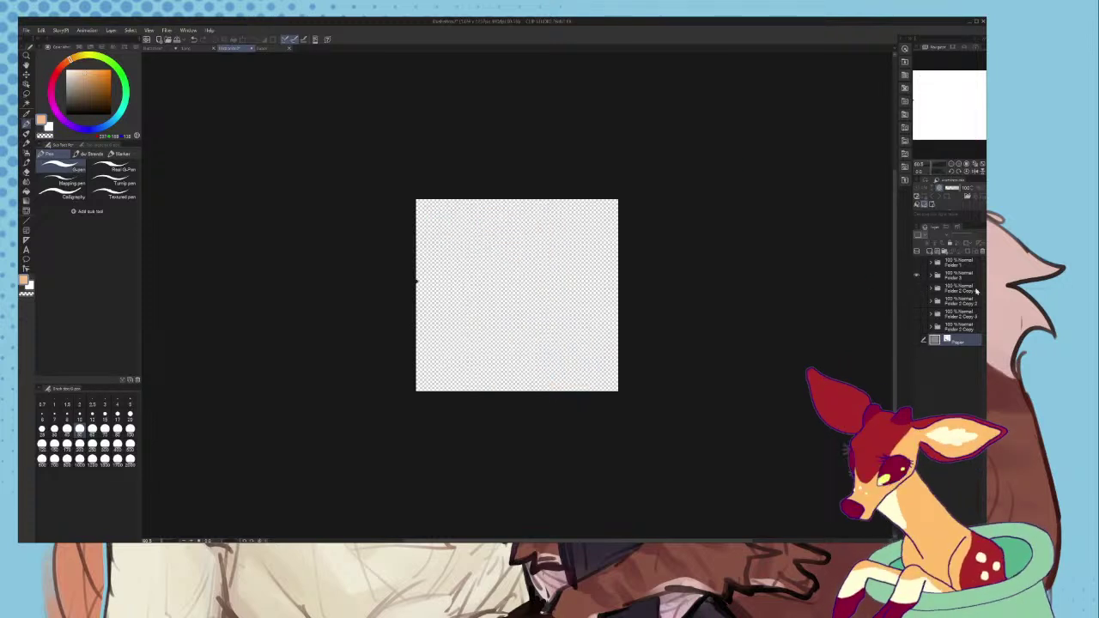
- Show only Folder 1 and move its tablet and desk to the middle of the cropped canvas
left_click(962, 290)
left_click(916, 274)
left_click(917, 263)
left_click(952, 276)
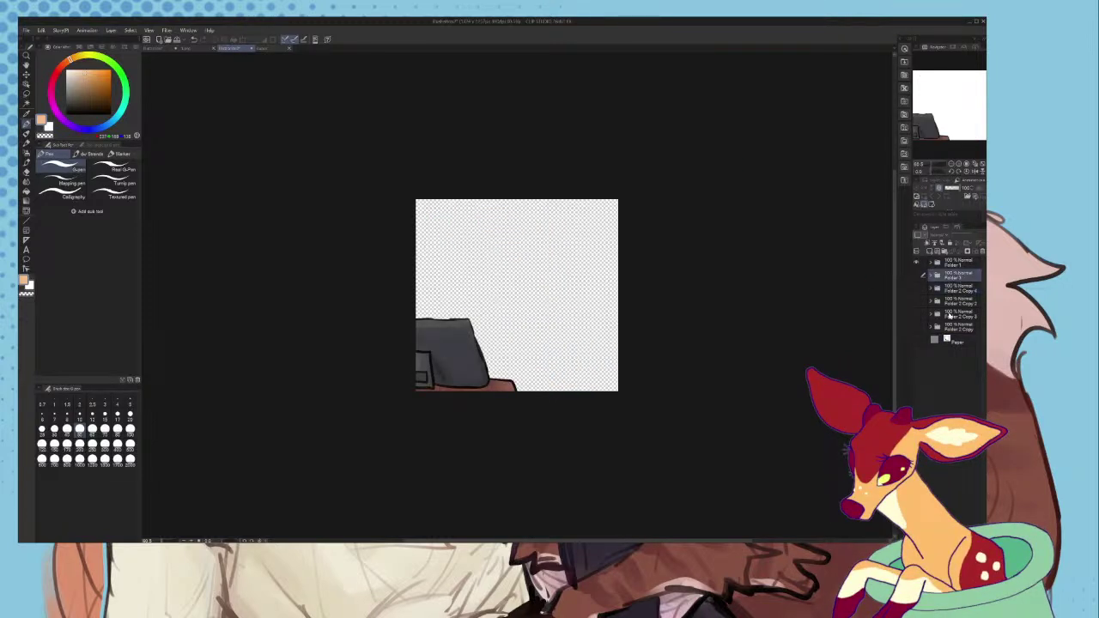
left_click(952, 327)
left_click(955, 263)
left_click(26, 75)
left_click_drag(441, 353, 517, 353)
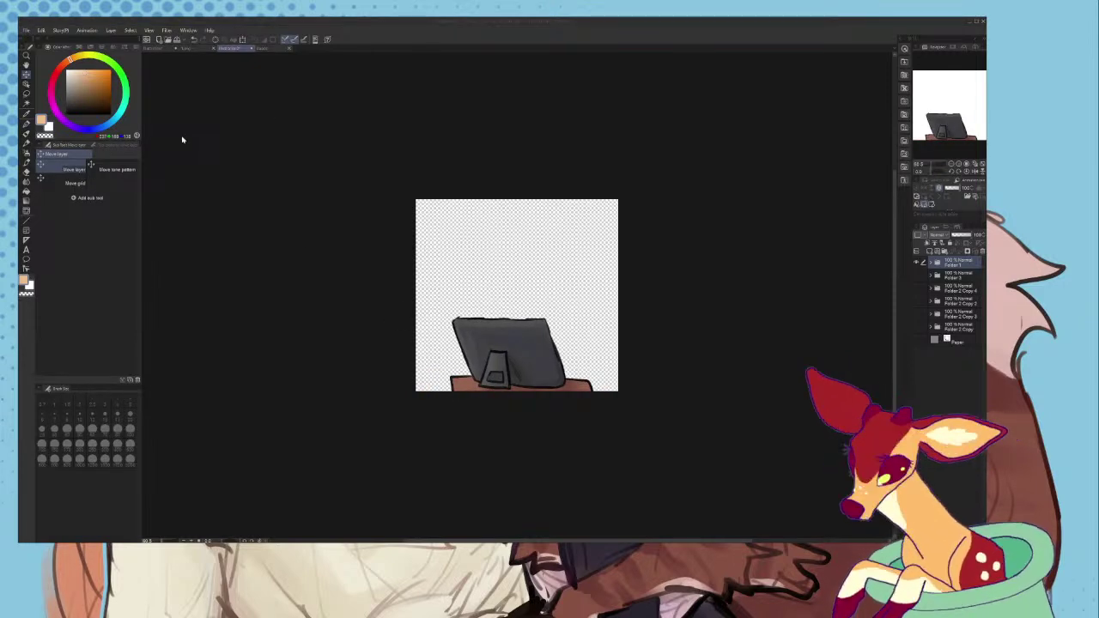
- Show Folder 3 in place of Folder 1 and move the cat with the paper bag onto the canvas
left_click(917, 263)
left_click(916, 275)
left_click(943, 277)
left_click_drag(504, 323, 686, 333)
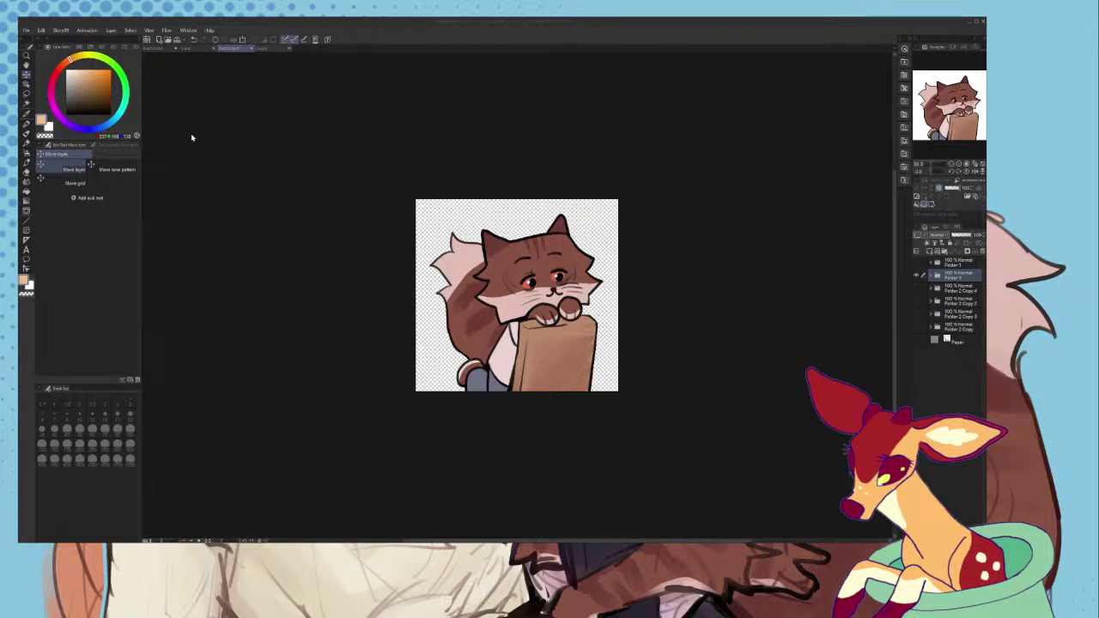
- Undo the last move of the cat folder
left_click(194, 39)
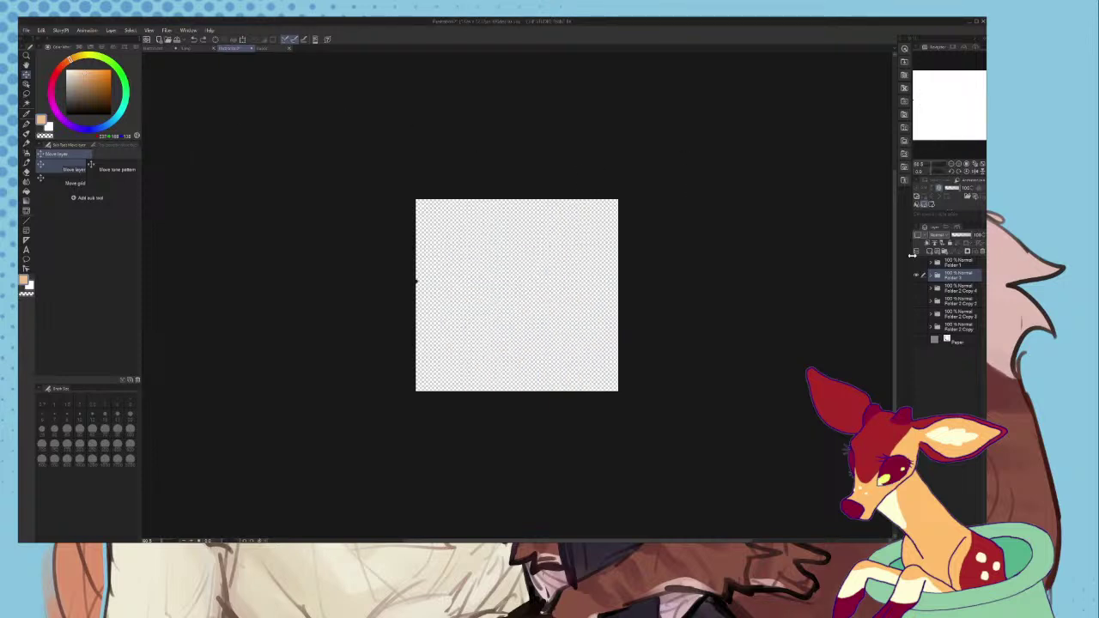
- Show all character folders together and extend the canvas upward and to the left to fit the whole scene
left_click(917, 275)
left_click_drag(916, 289, 917, 326)
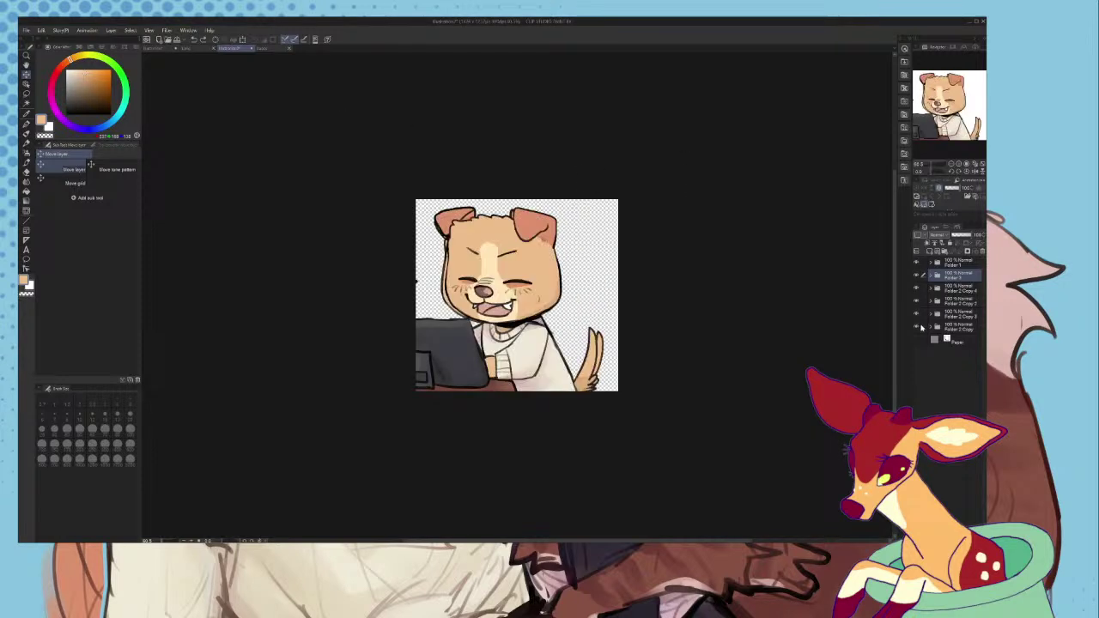
left_click(960, 339)
key("ctrl+t")
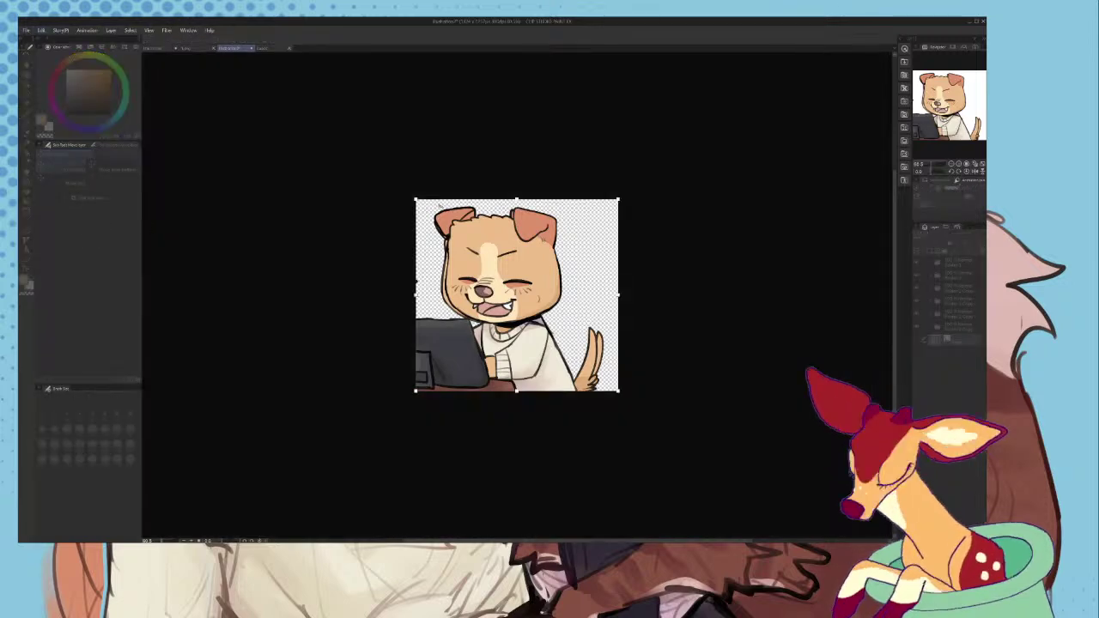
left_click_drag(267, 145, 254, 144)
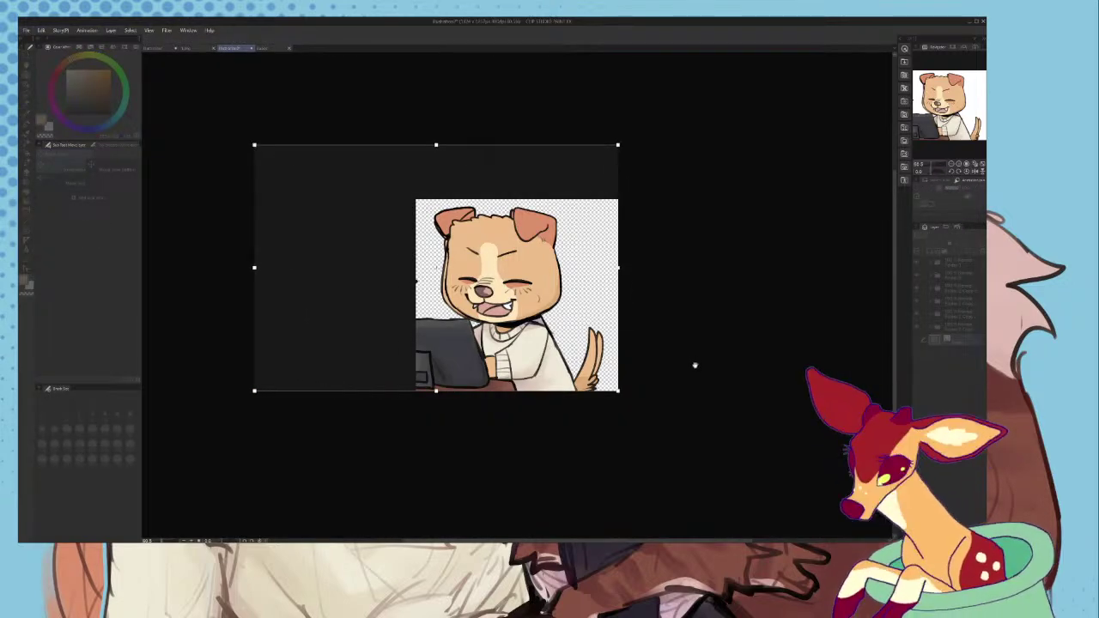
left_click(682, 352)
- Move all the character and desk folders together slightly to the right and show the Paper layer behind them
left_click(962, 327)
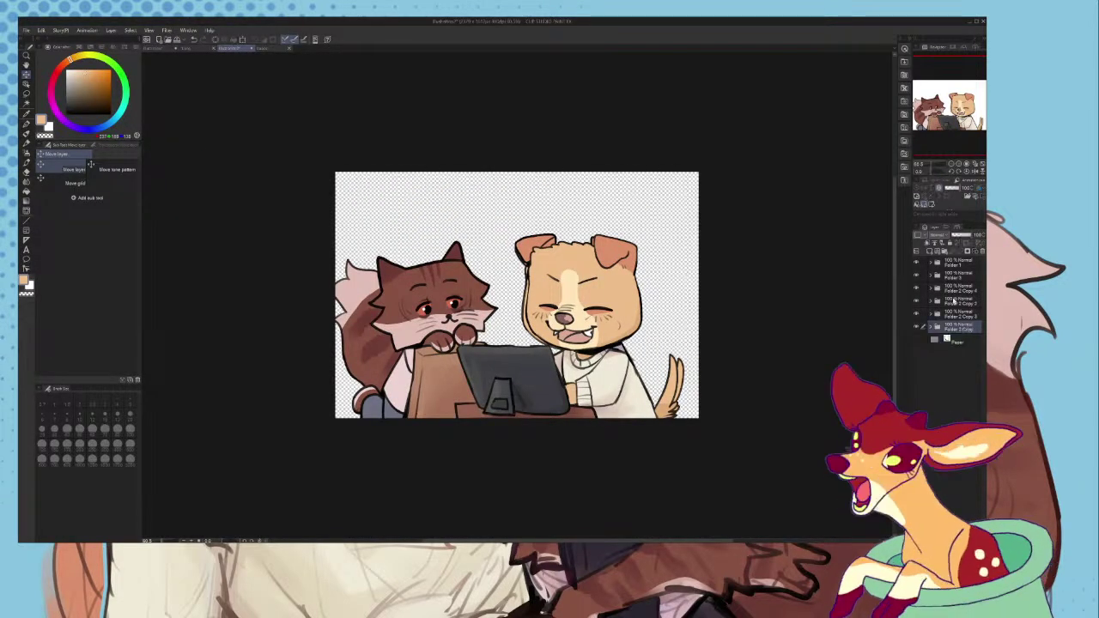
left_click(950, 265, "shift")
left_click_drag(506, 326, 518, 326)
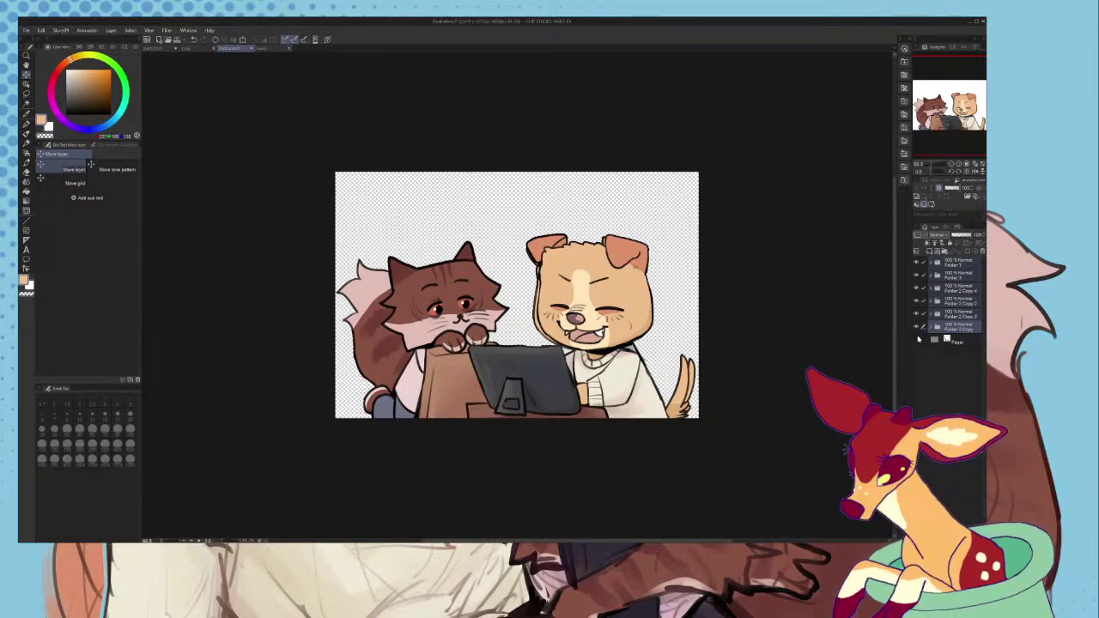
left_click(916, 340)
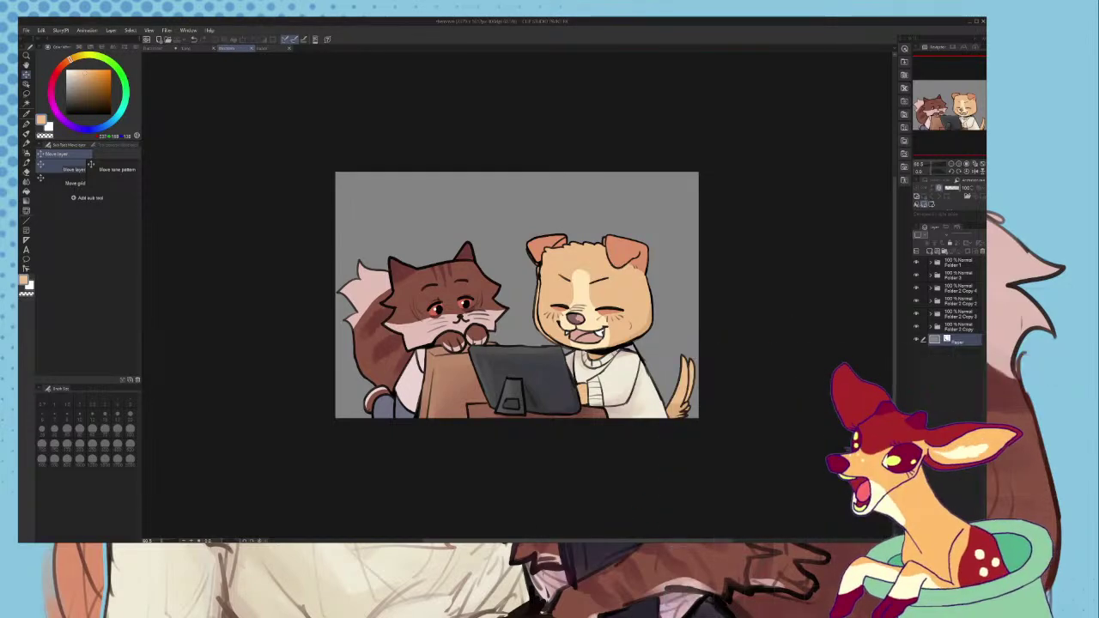
- Switch to the avatar app and replace its remaining deer expression images with the matching puppy variants
mouse_move(890, 374)
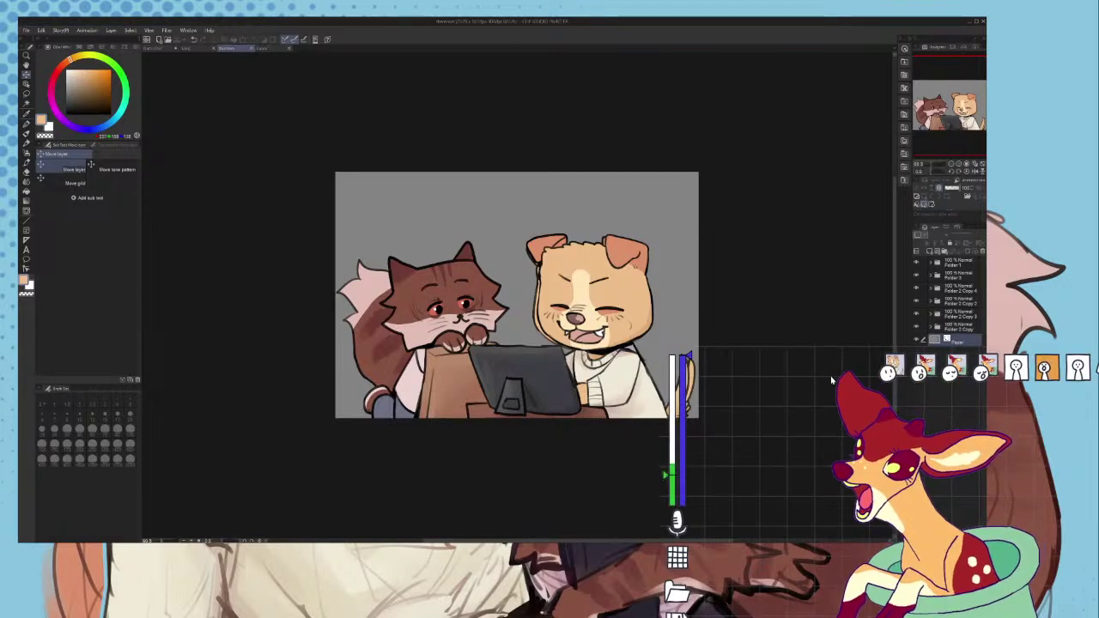
left_click(919, 374)
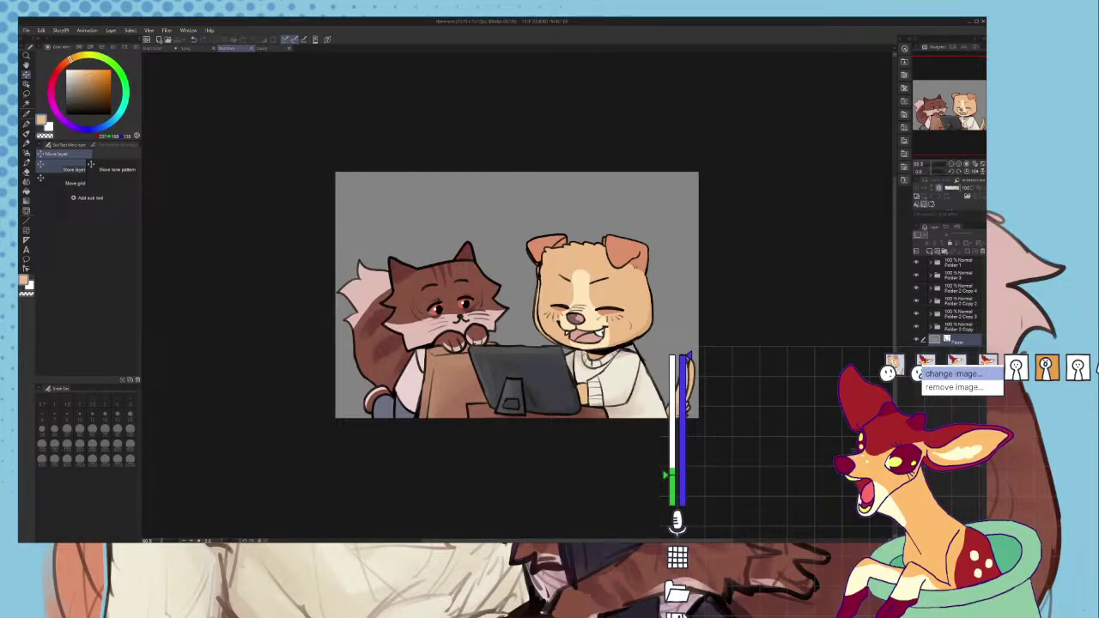
left_click(953, 374)
left_click(956, 373)
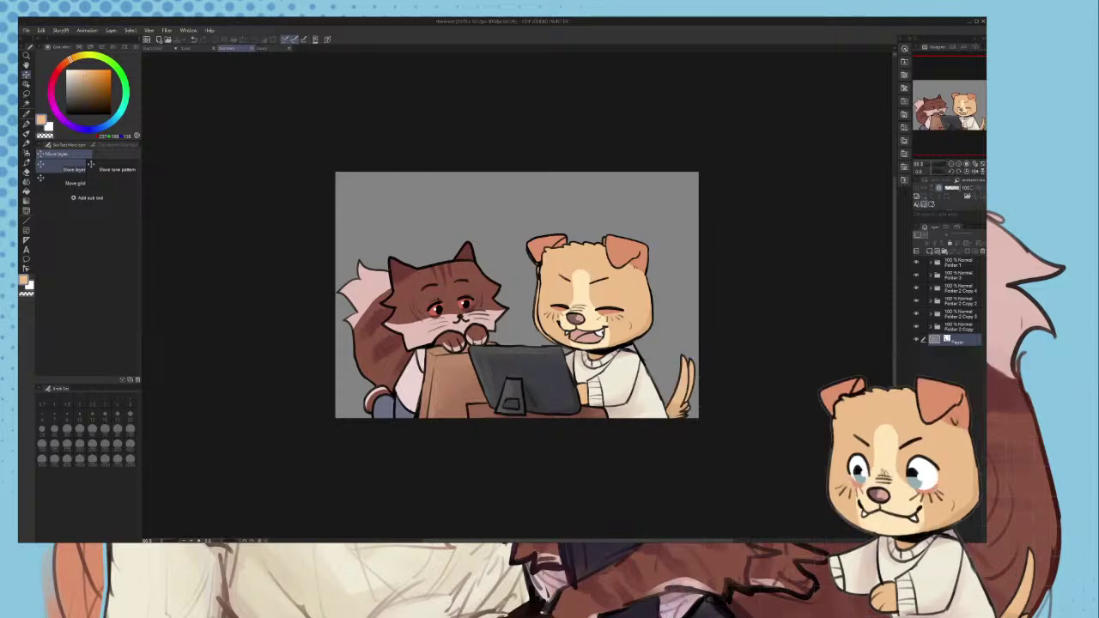
left_click(984, 367)
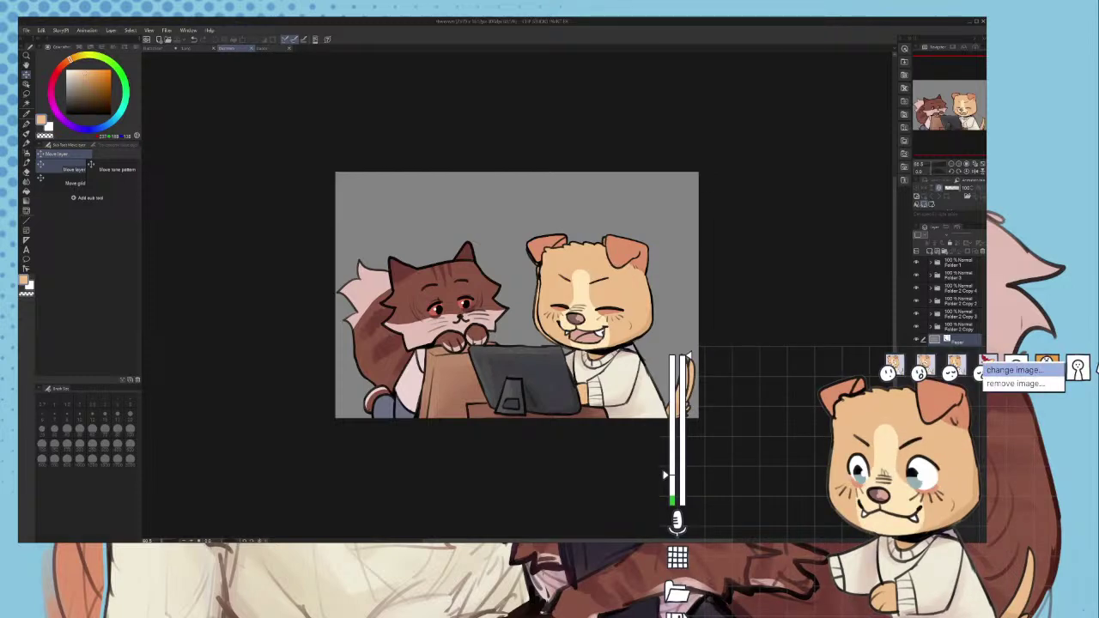
left_click(1014, 370)
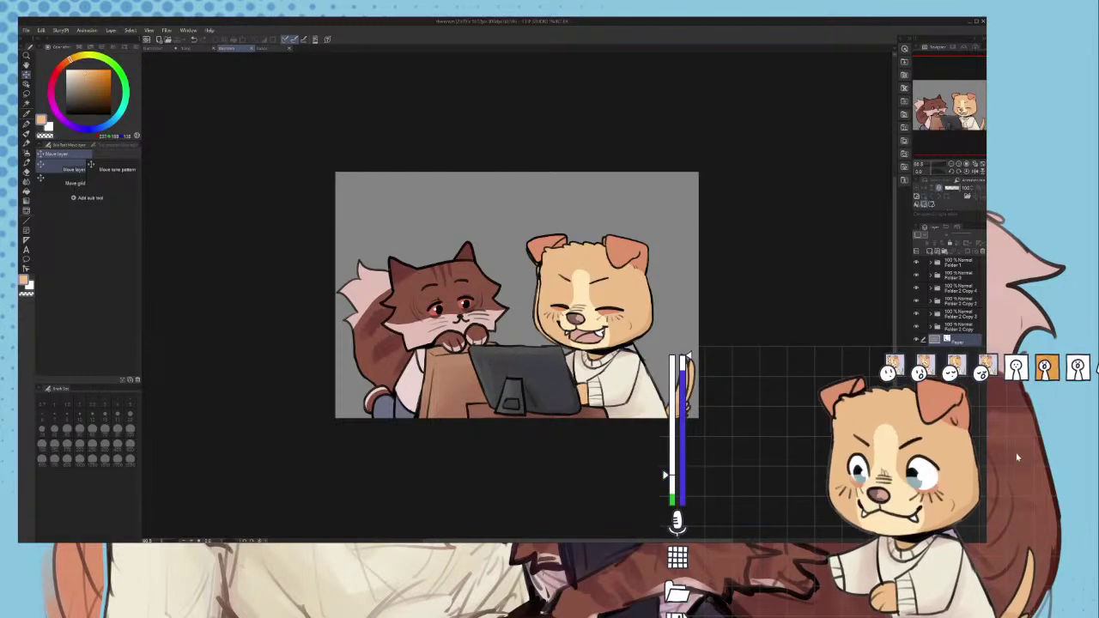
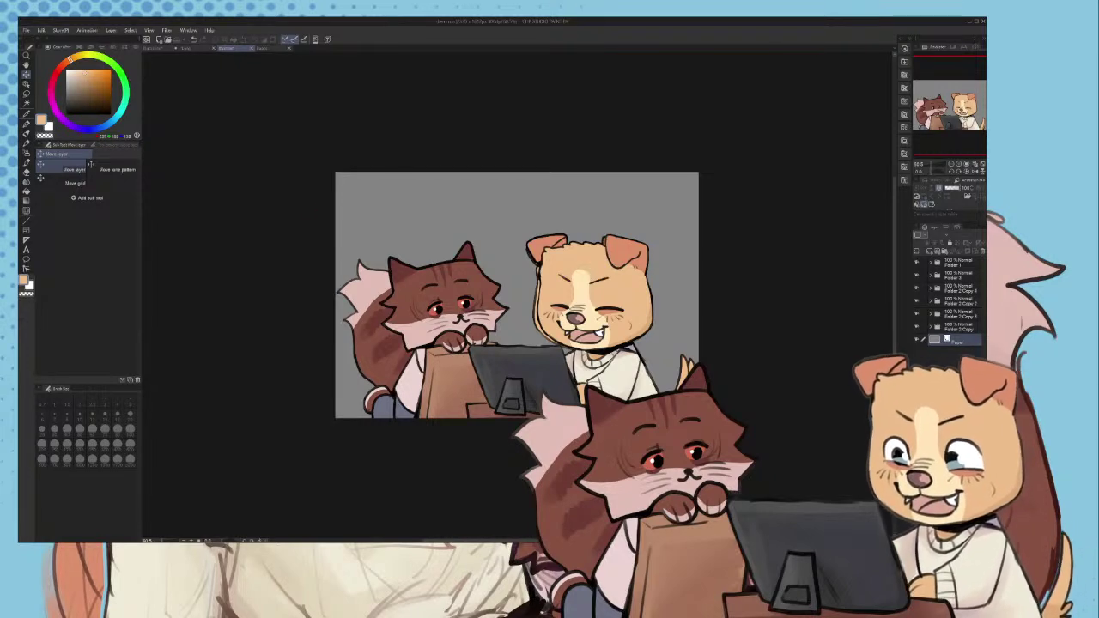
- Switch to Clip Studio Paint and close the cat-and-puppy desk drawing and the hugging couple illustration, leaving the animation file open
left_click(255, 48)
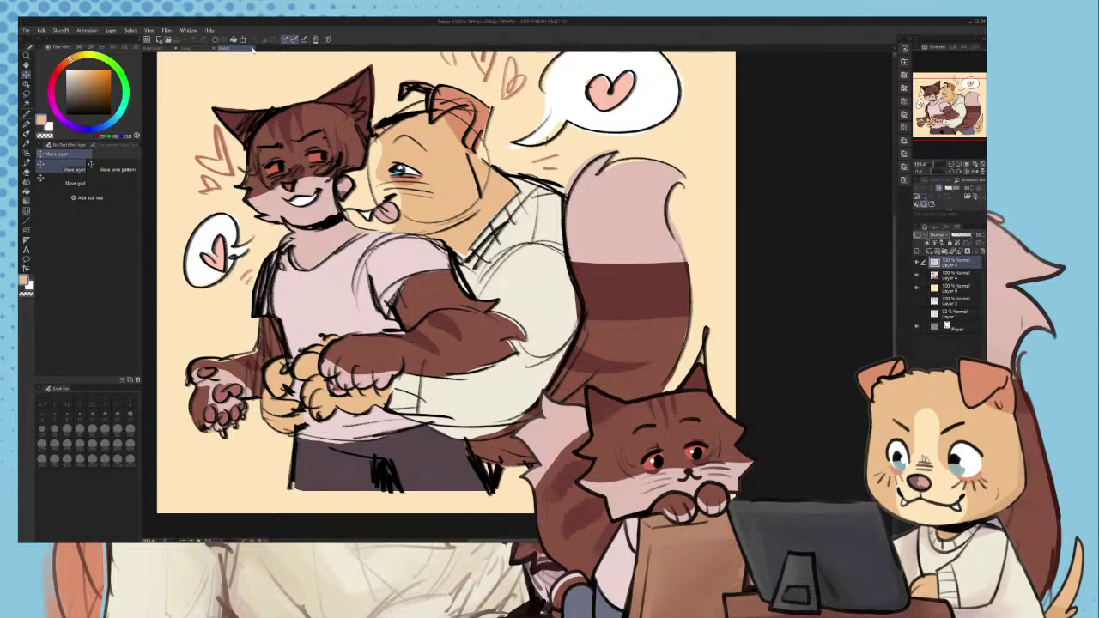
left_click(206, 49)
left_click(215, 49)
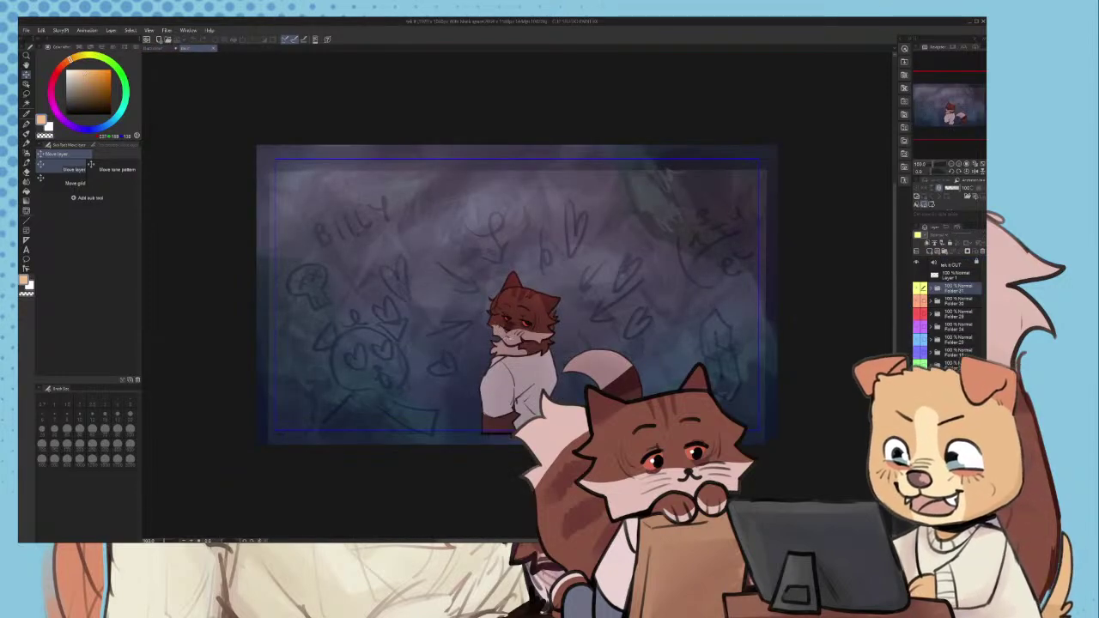
- Show the animation's Timeline, set the playback end well past the park scene, and move the playhead to that scene
left_click(190, 31)
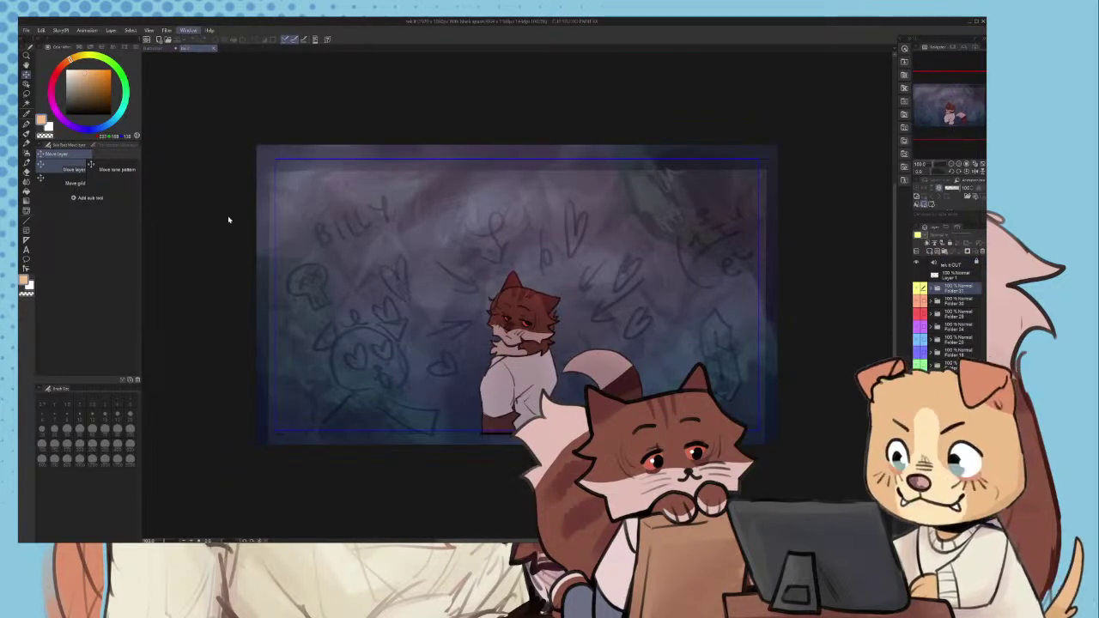
left_click(231, 220)
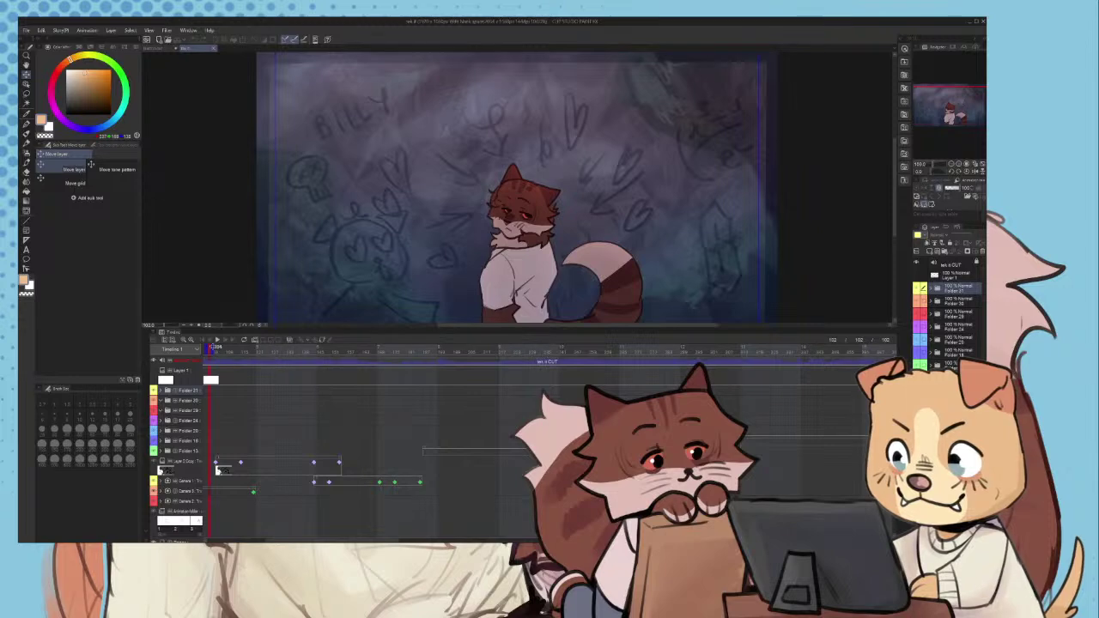
left_click_drag(213, 349, 651, 353)
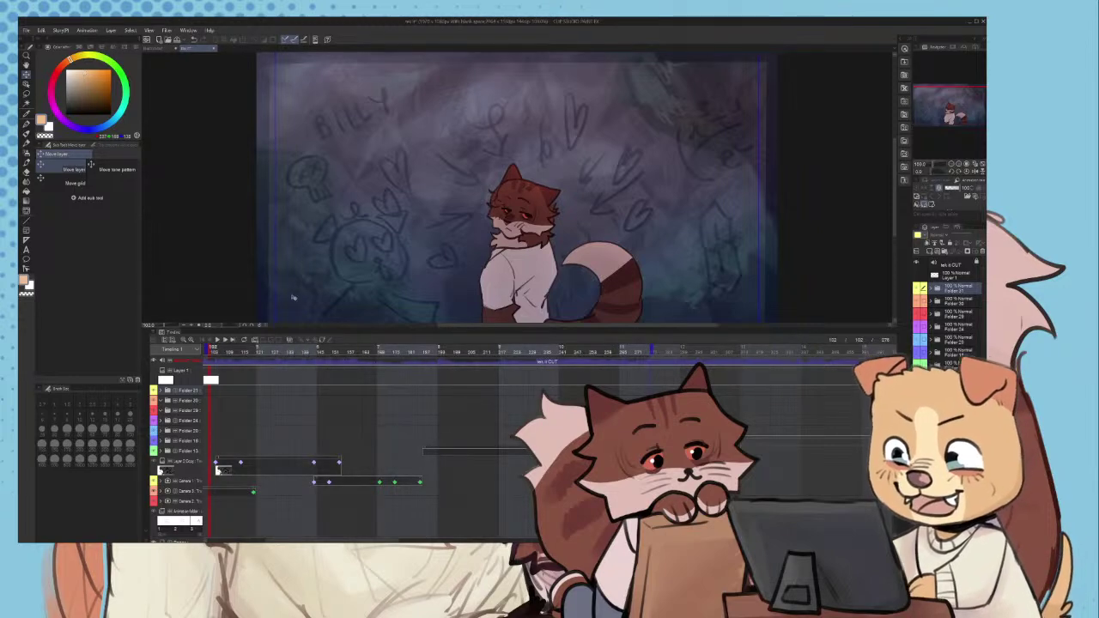
left_click(409, 352)
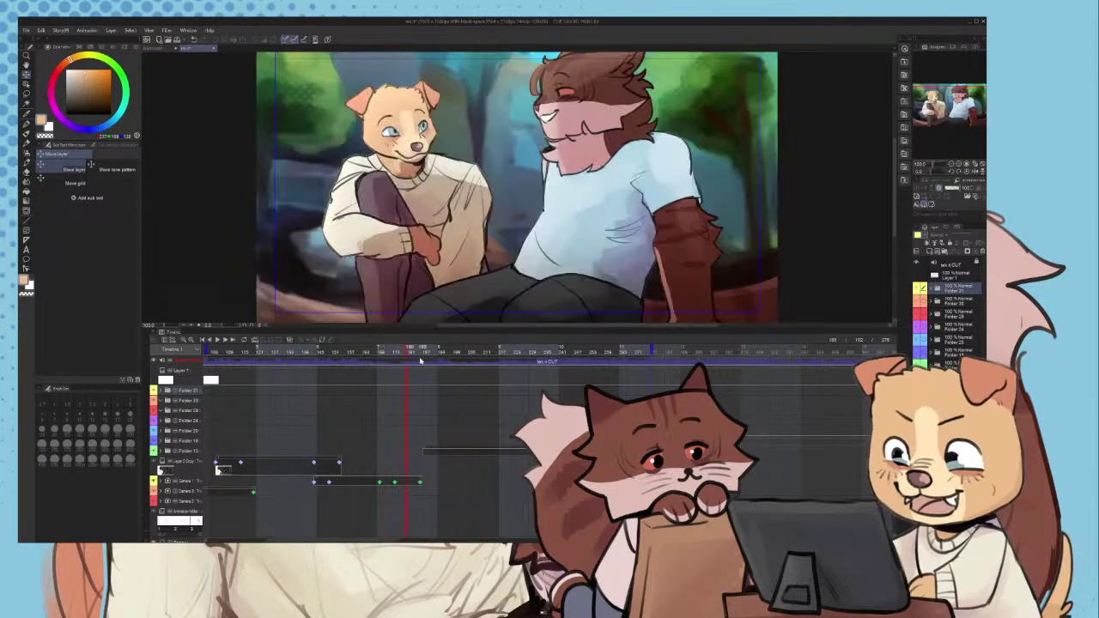
left_click(418, 411)
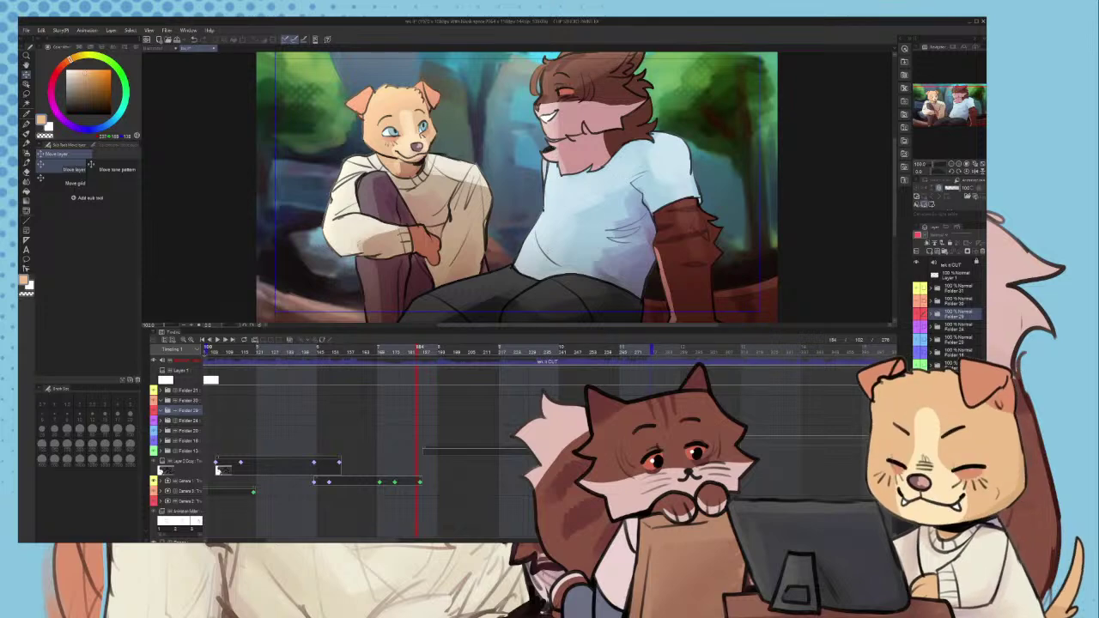
- Move the playback start to the beginning of the park scene with the two characters and play it
left_click_drag(207, 350, 280, 368)
left_click(361, 352)
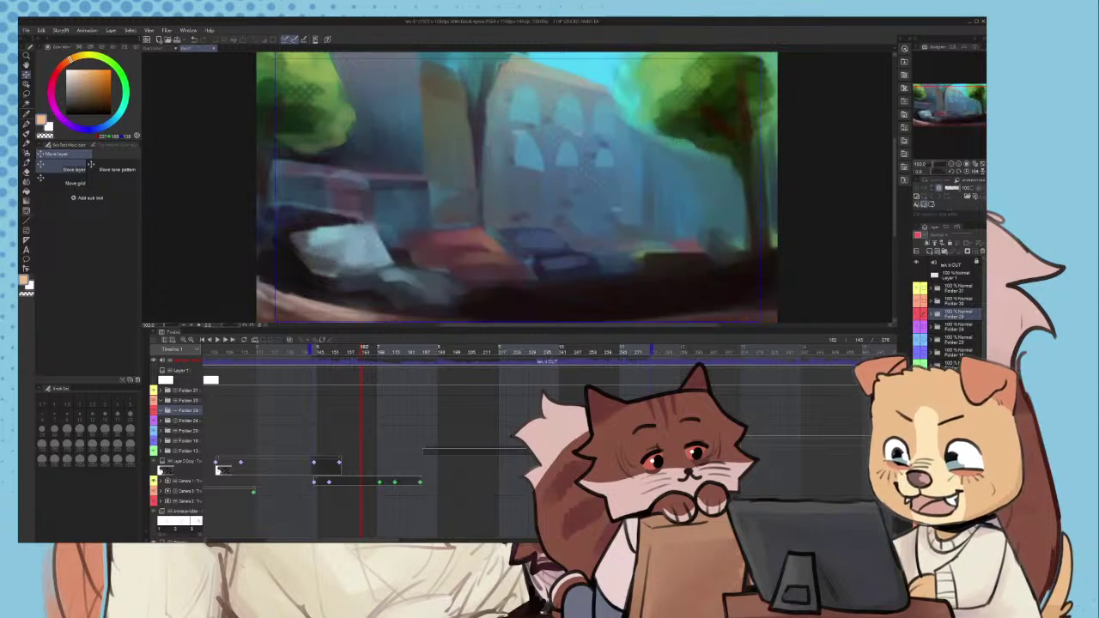
scroll(644, 181, "down", 2)
scroll(650, 181, "up", 1)
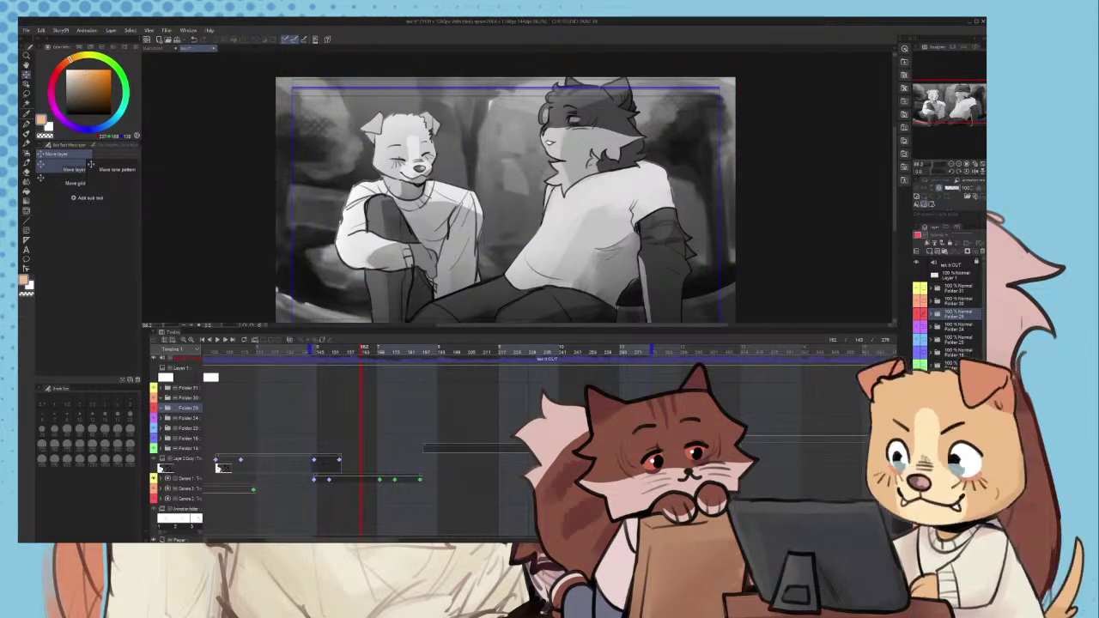
left_click(317, 364)
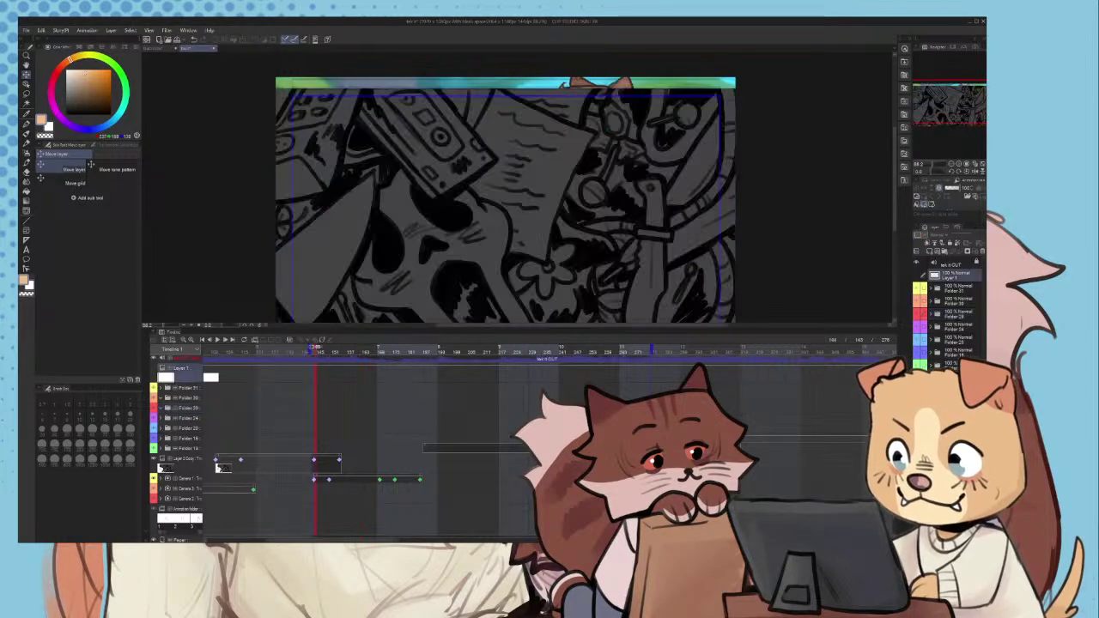
left_click_drag(311, 351, 341, 351)
key("space")
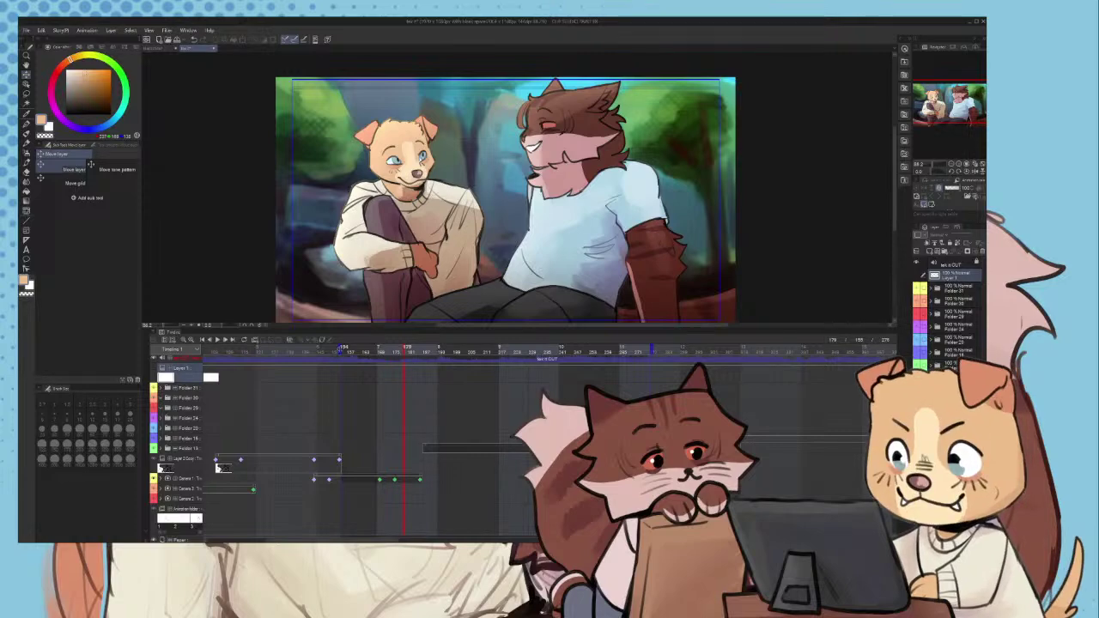
- Set the playback start at the first frame of the grey dog close-up after the park scene and play it
left_click(421, 352)
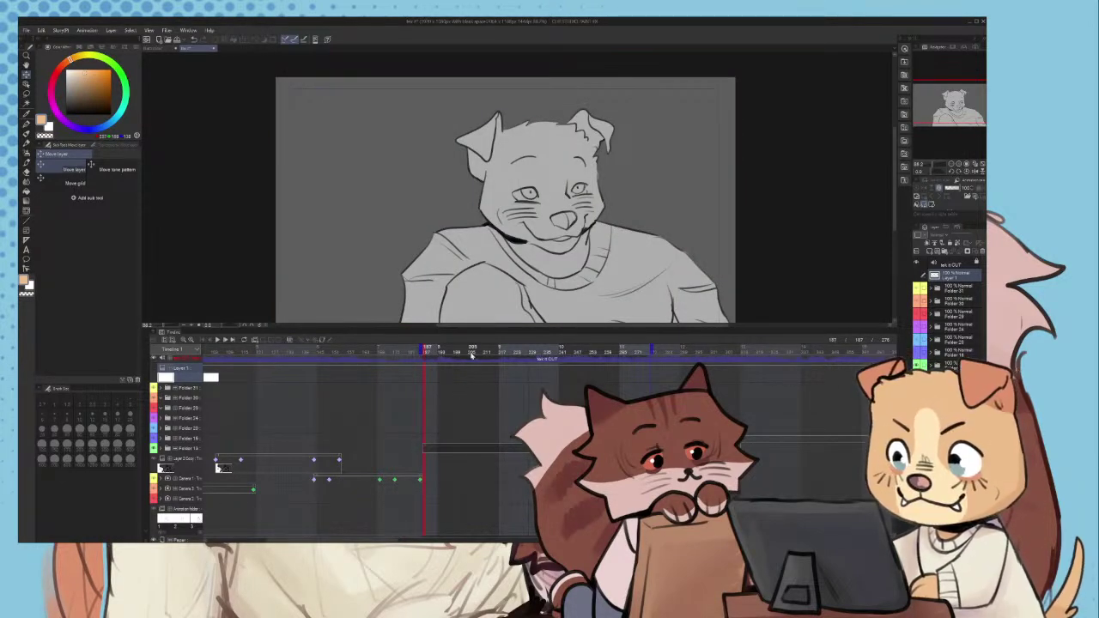
left_click_drag(471, 348, 423, 365)
key("space")
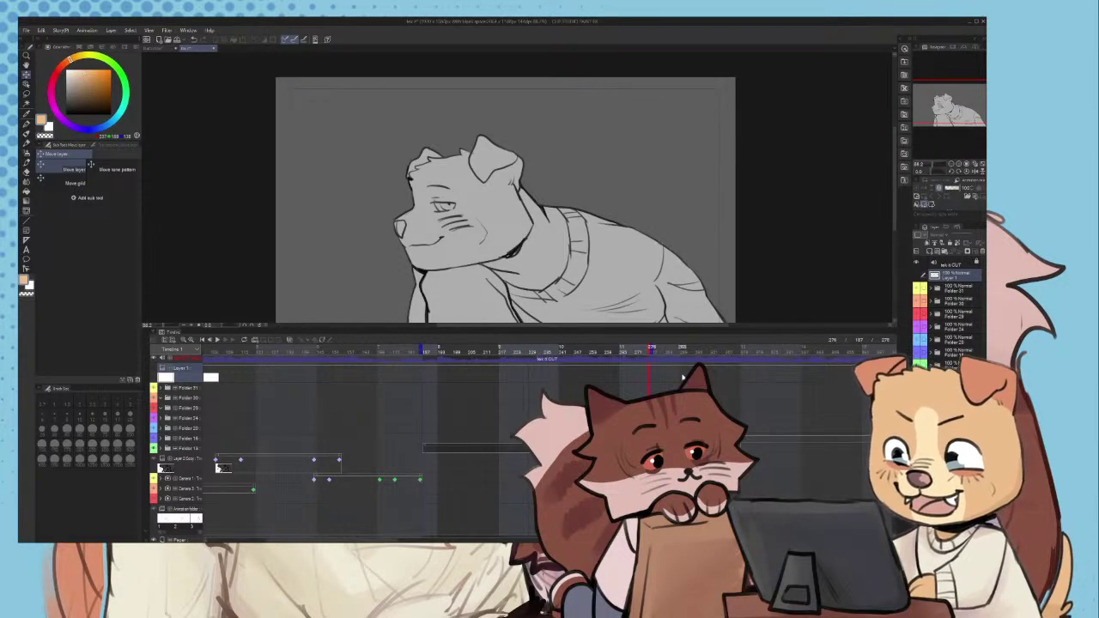
- Extend the playback end further along the timeline and review the shot of the dog sitting in the room
scroll(533, 447, "right", 3)
left_click_drag(567, 348, 936, 348)
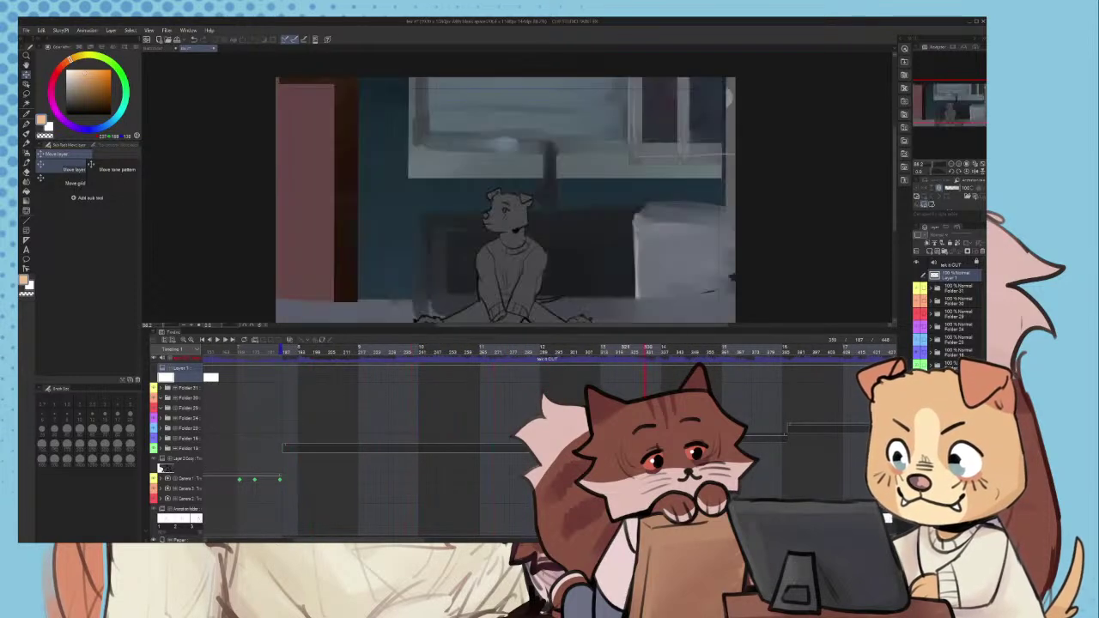
left_click(217, 340)
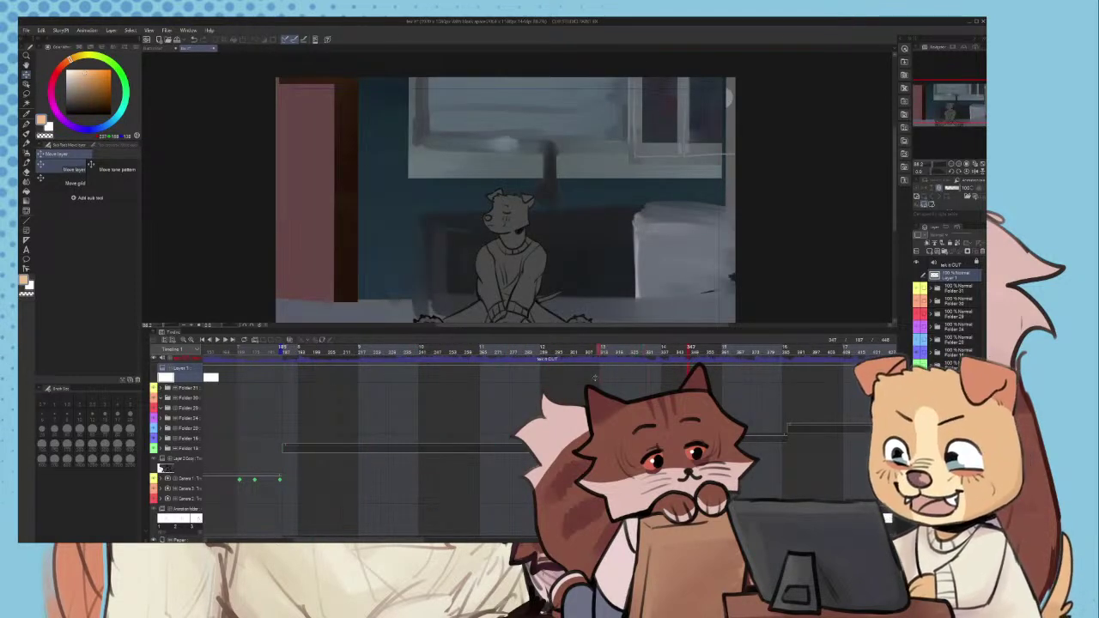
left_click_drag(597, 381, 599, 381)
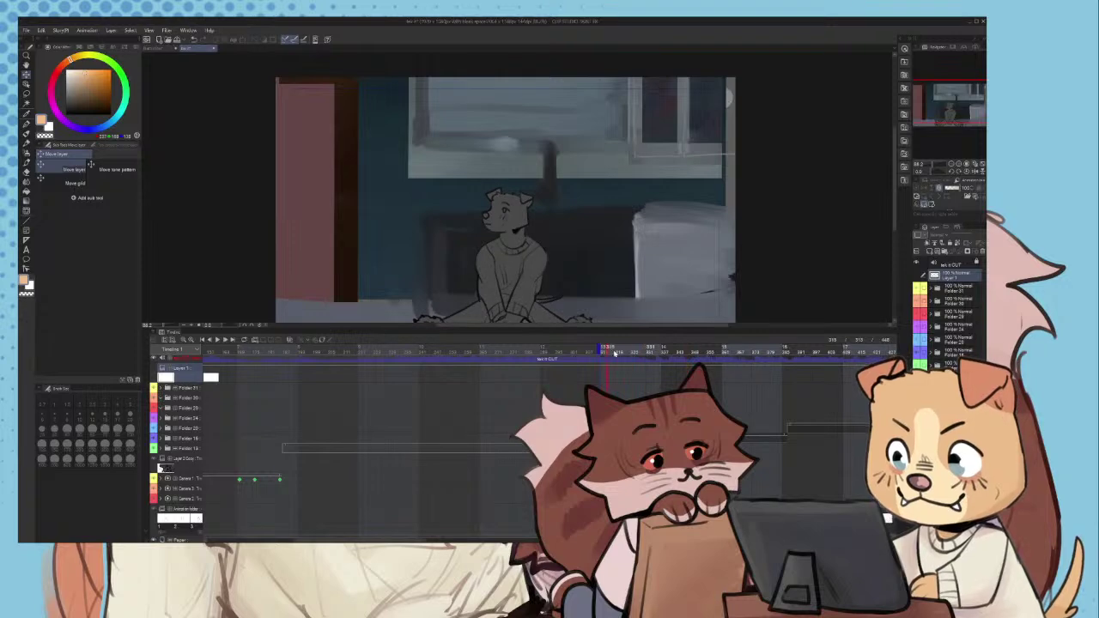
left_click(626, 367)
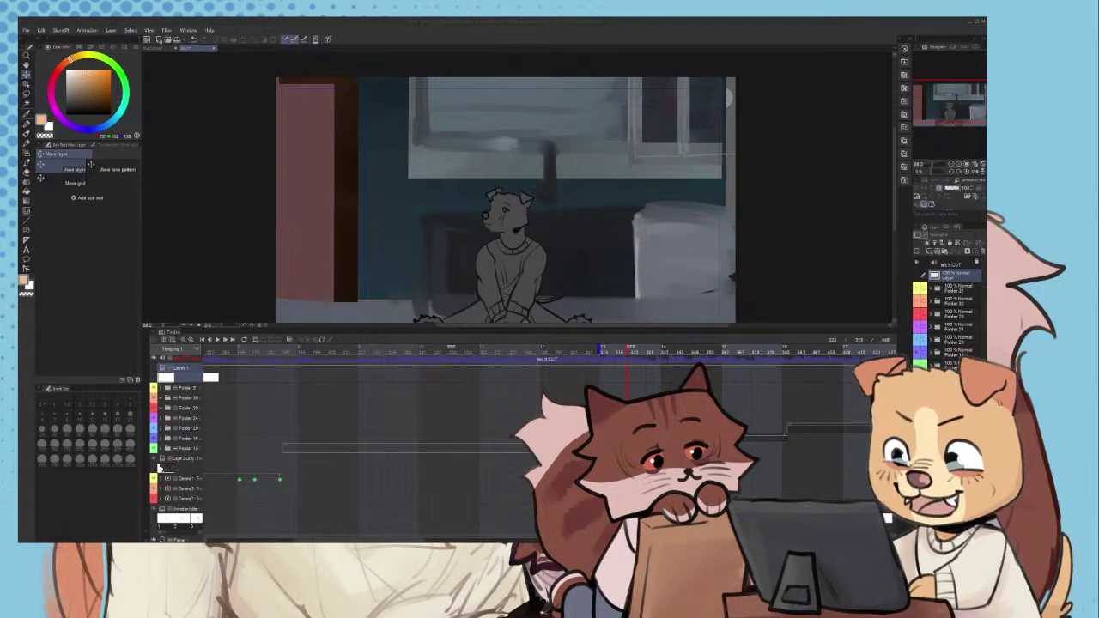
- Extend the playback range over the following shots and review the dog sketch with closed eyes and the rough shot after it
left_click(464, 394)
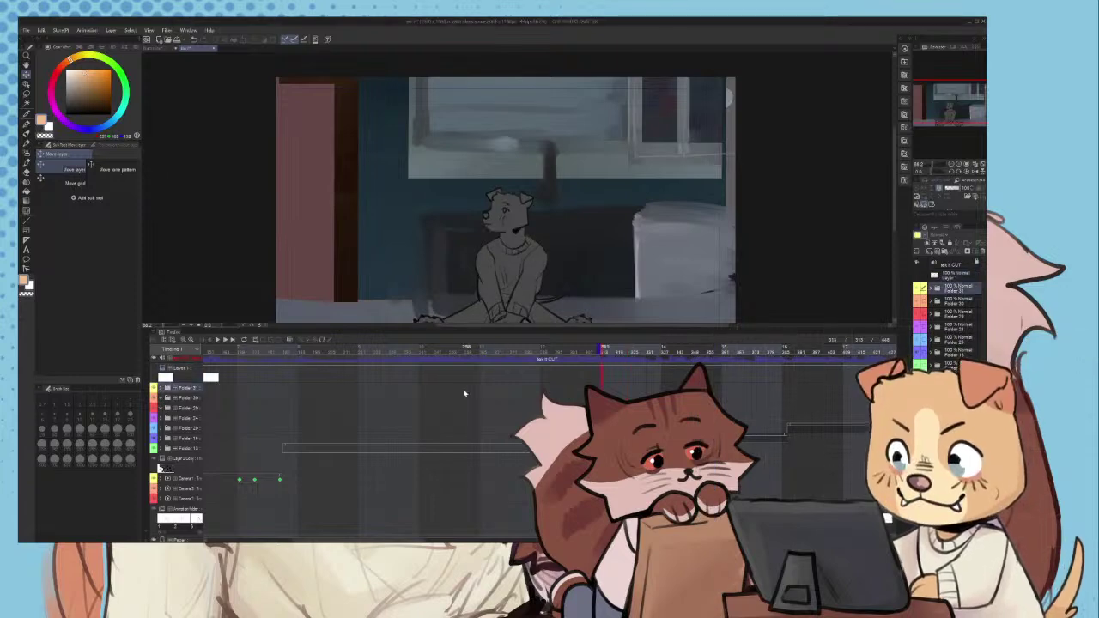
left_click(799, 351)
scroll(799, 351, "right", 5)
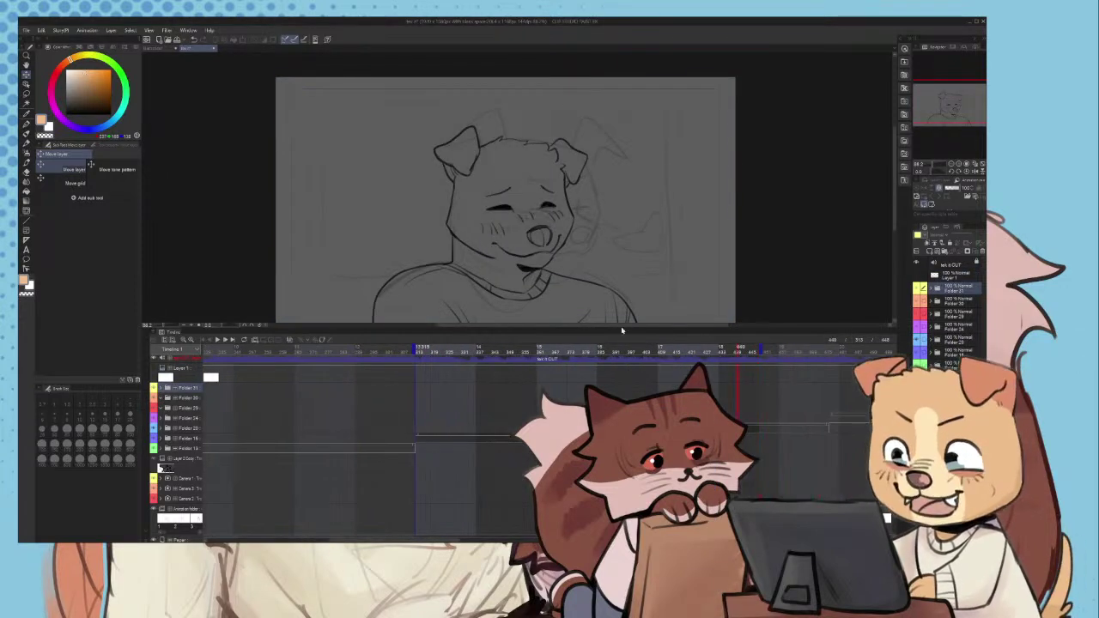
left_click_drag(556, 355, 552, 382)
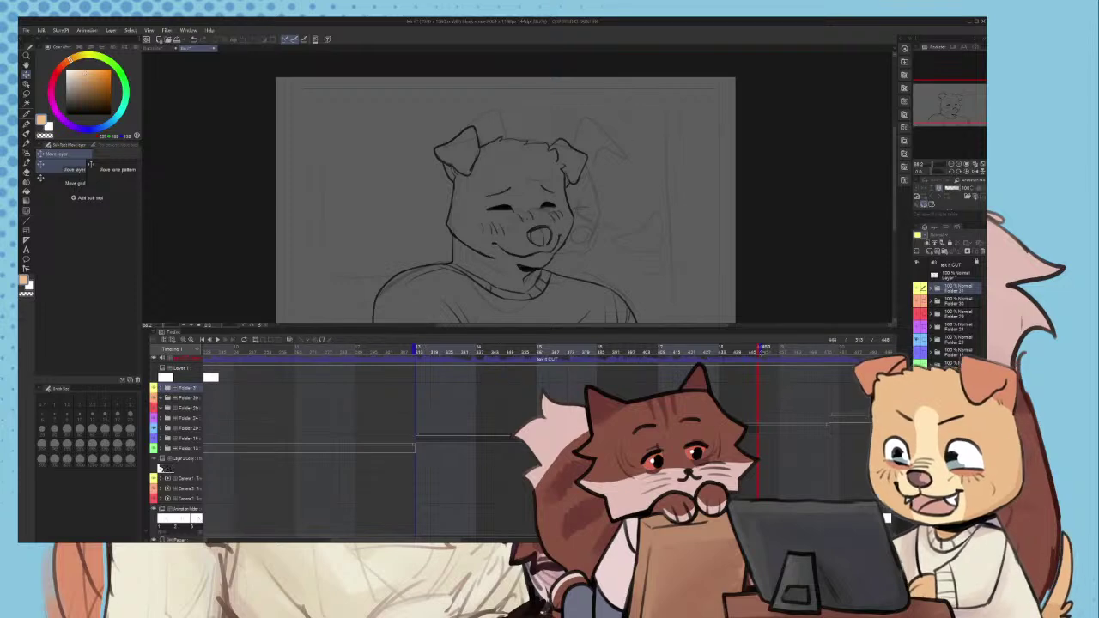
scroll(506, 352, "right", 5)
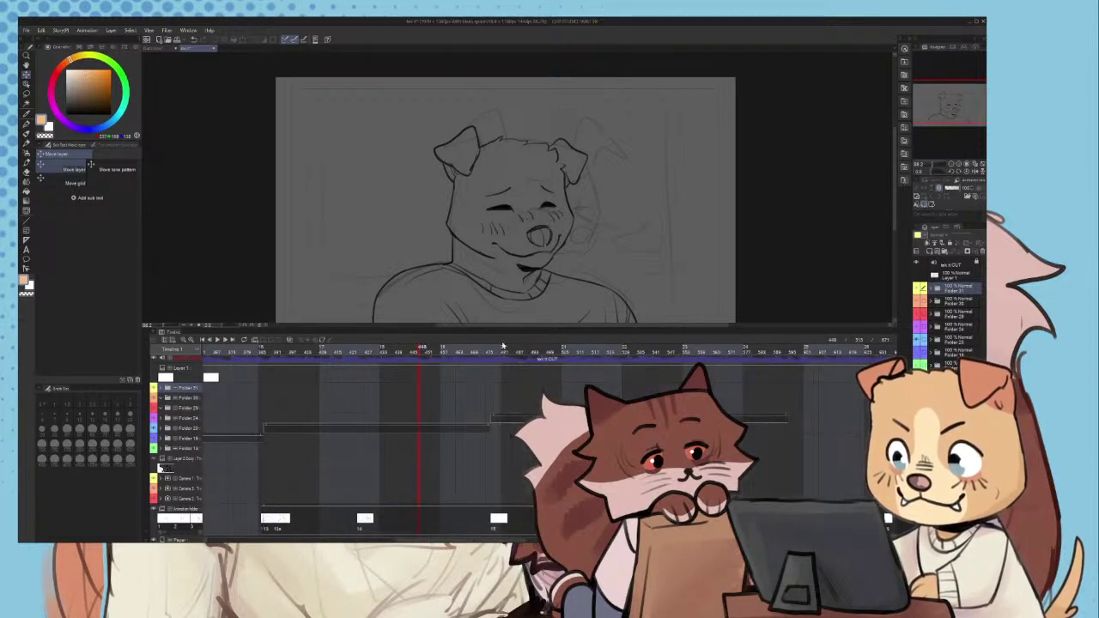
left_click(509, 351)
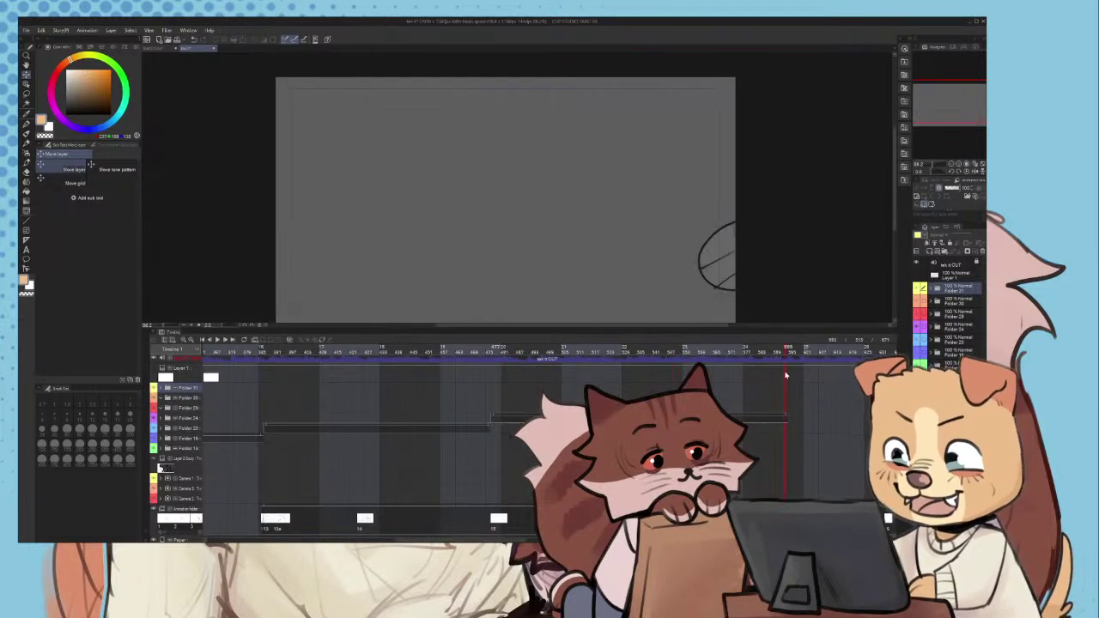
left_click_drag(664, 379, 634, 396)
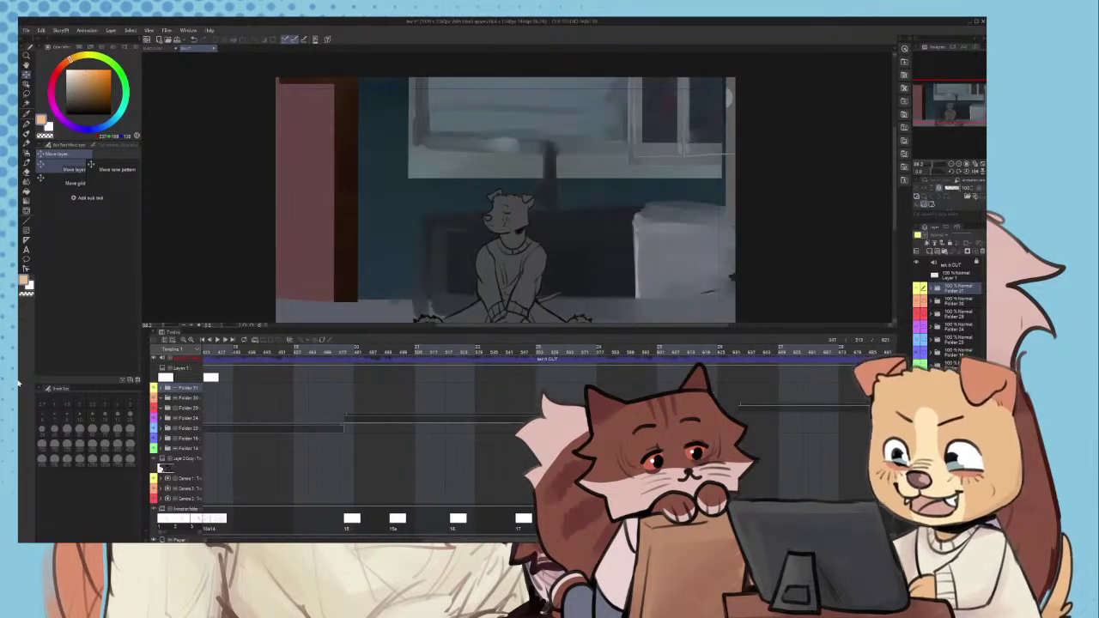
- Review the shot after the sitting dog and set the playback start at the first frame of the two-character hug sketch
left_click_drag(19, 384, 581, 384)
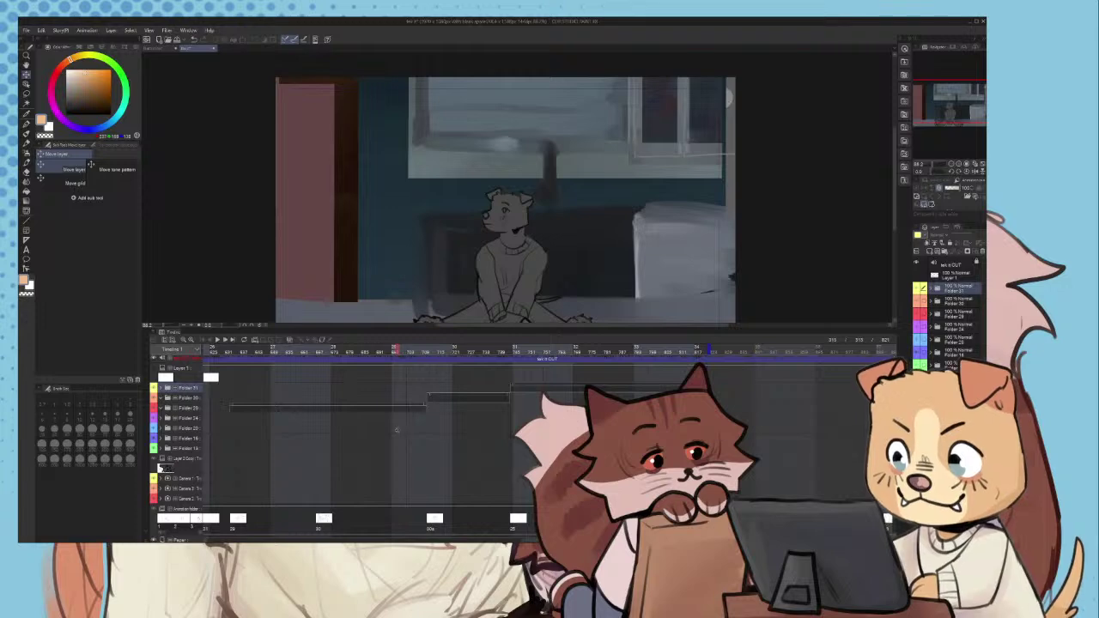
left_click(510, 444)
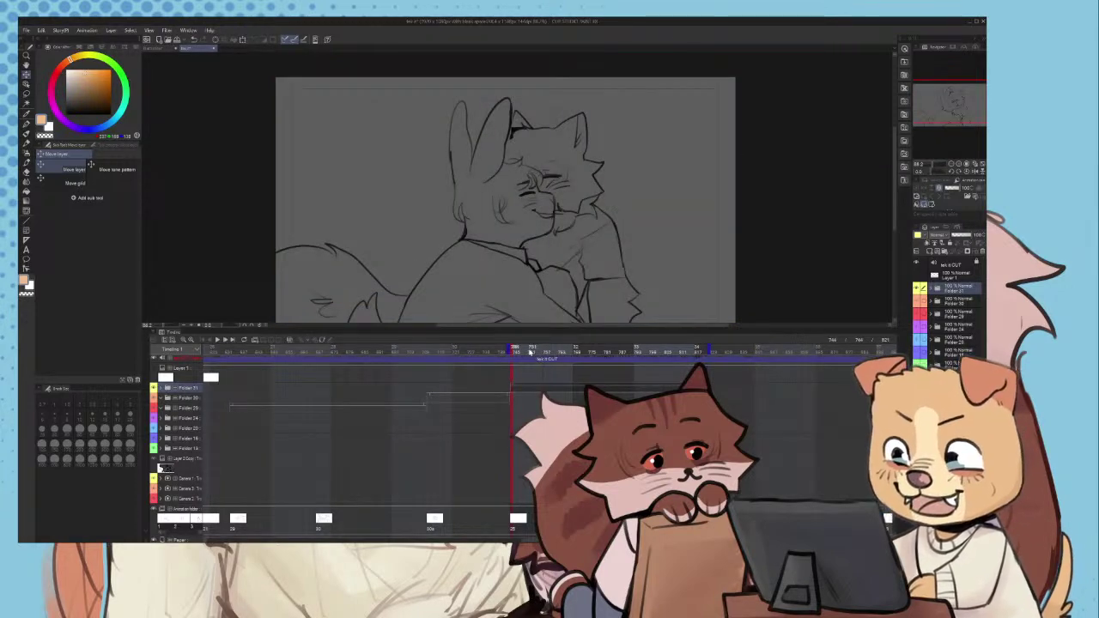
left_click(553, 408)
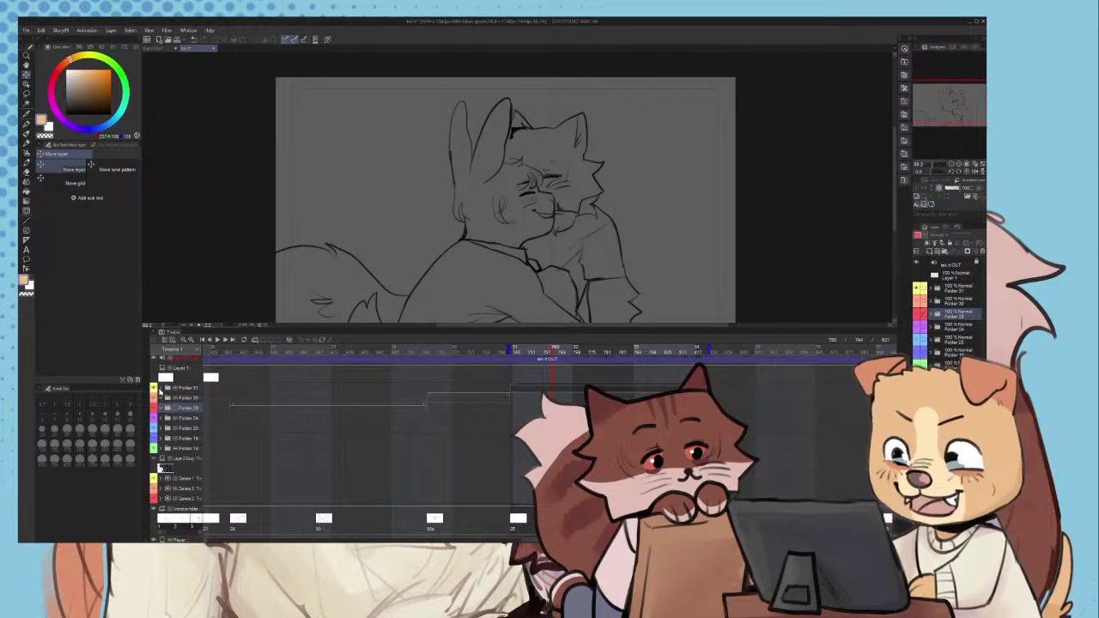
- Expand Folder 31 in the timeline and in the layer list, and select the animation folder inside it
left_click(160, 391)
left_click(593, 408)
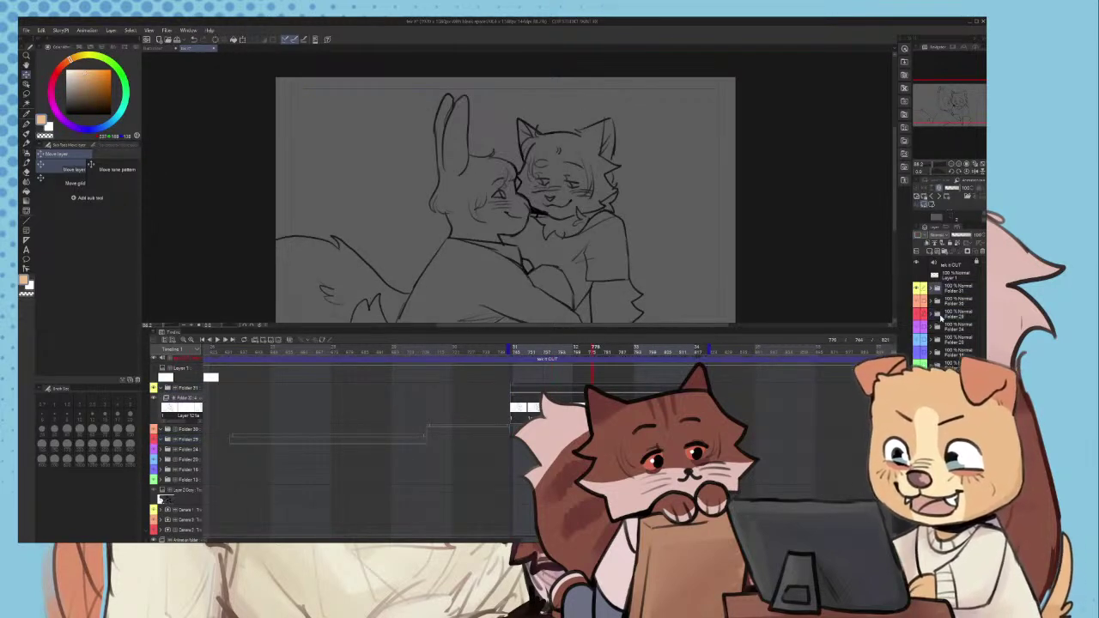
left_click(934, 288)
left_click(971, 302)
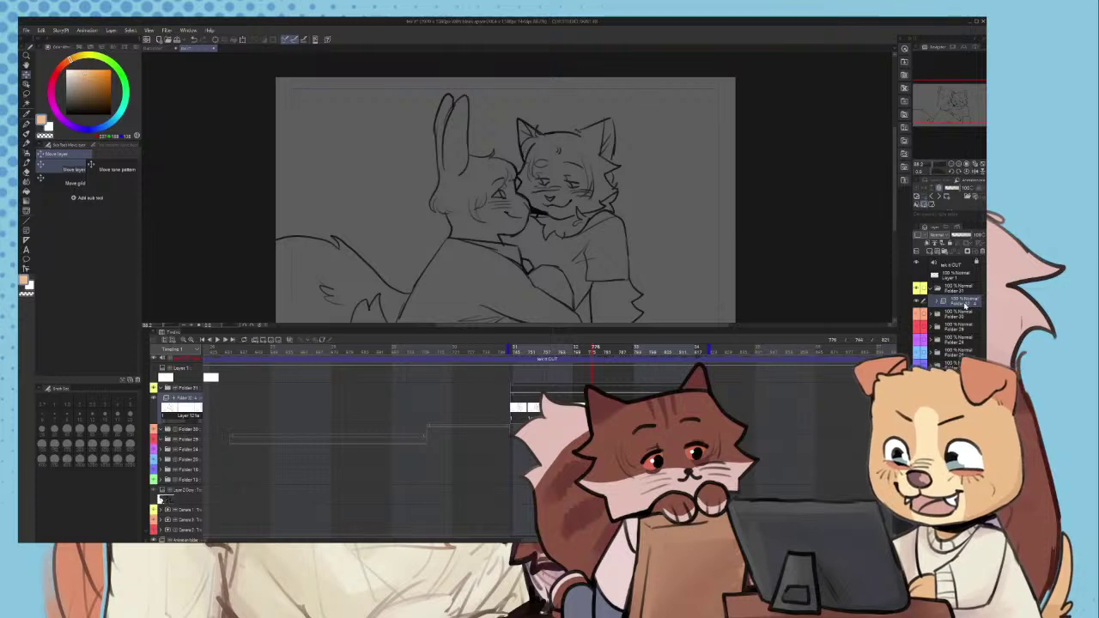
- Enlarge the timeline scale, scrub through the hug shot and play it from its first frame
left_click(560, 354)
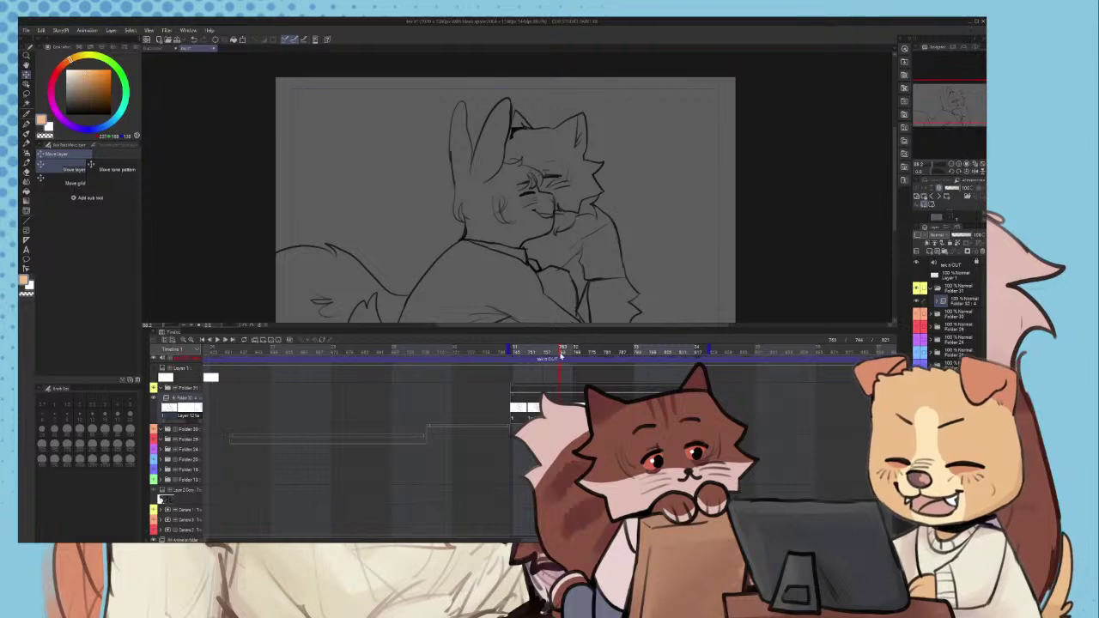
left_click(190, 340)
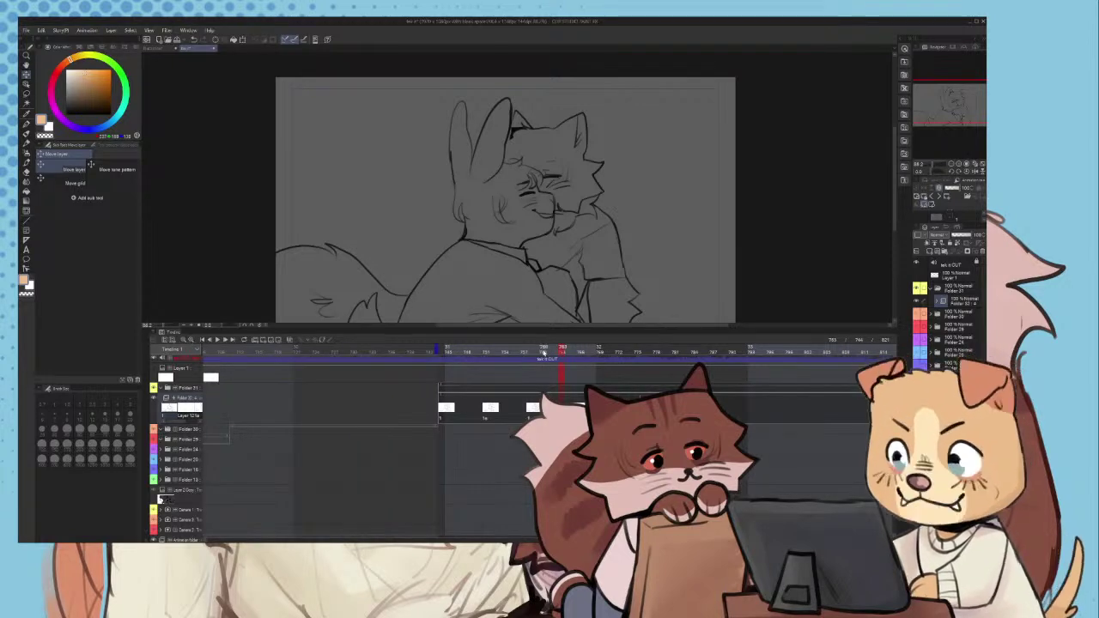
left_click(441, 352)
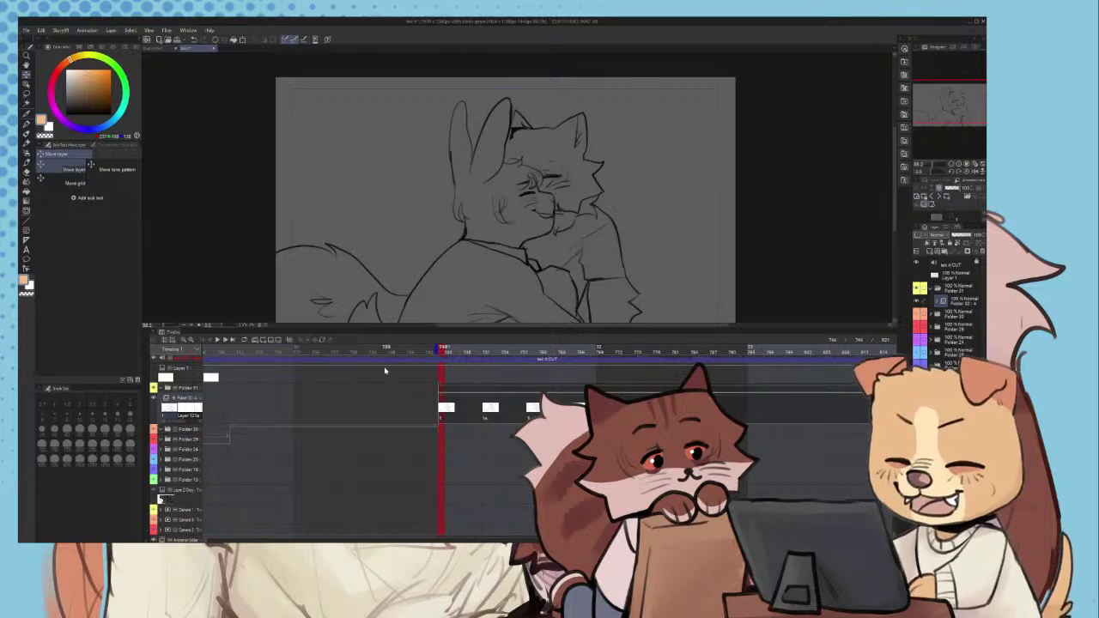
left_click_drag(471, 365, 619, 378)
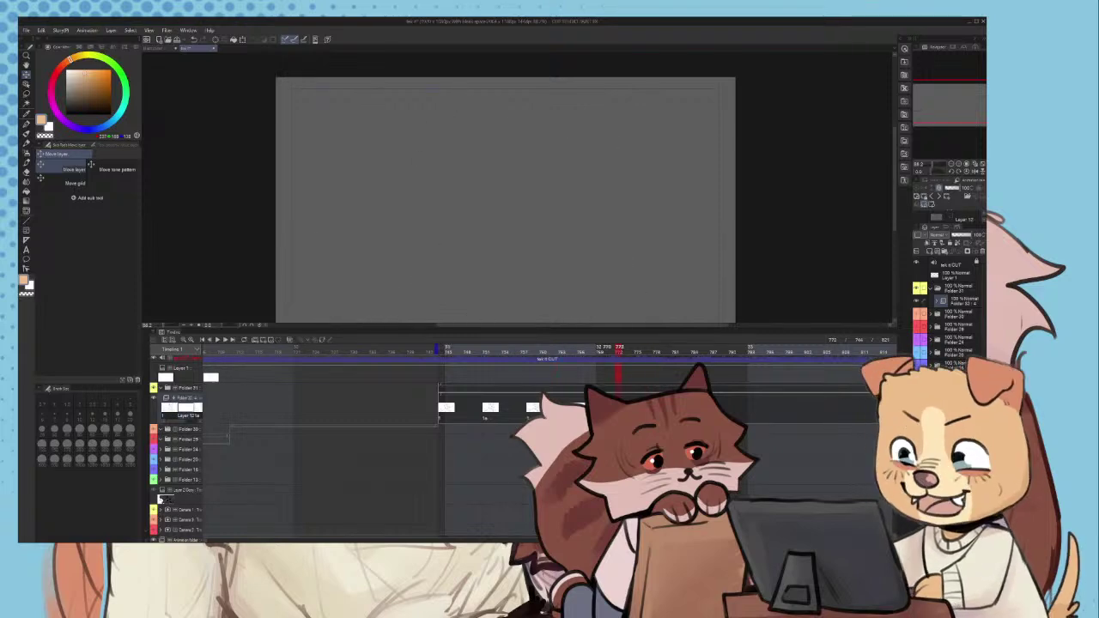
left_click(444, 350)
left_click(217, 340)
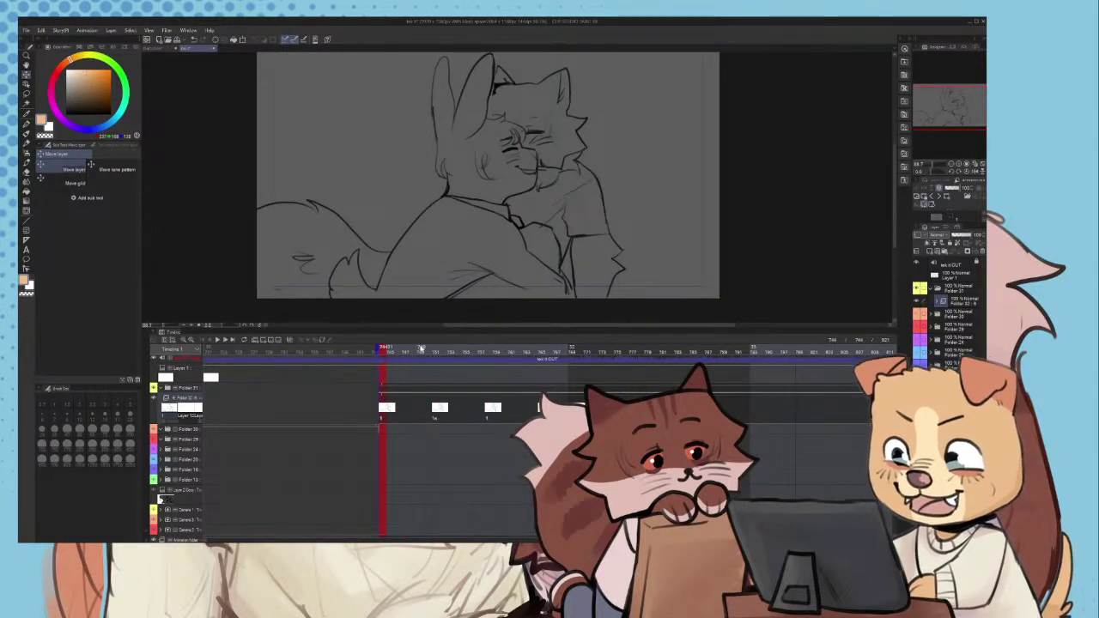
- Turn on onion skin and delete the surplus empty cels Layer 13 and Layer 14 before the second hug pose
mouse_move(383, 350)
left_mouse_down()
mouse_move(588, 349)
mouse_move(633, 371)
mouse_move(563, 370)
mouse_move(601, 380)
mouse_move(587, 387)
left_mouse_up()
left_click(291, 340)
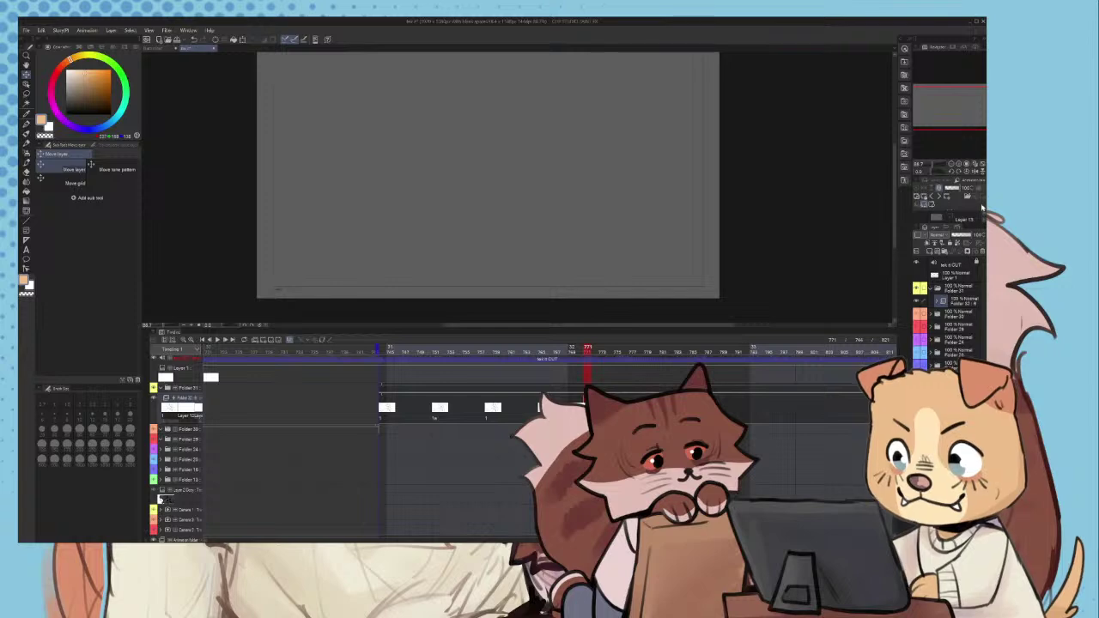
left_click(983, 254)
left_click(603, 354)
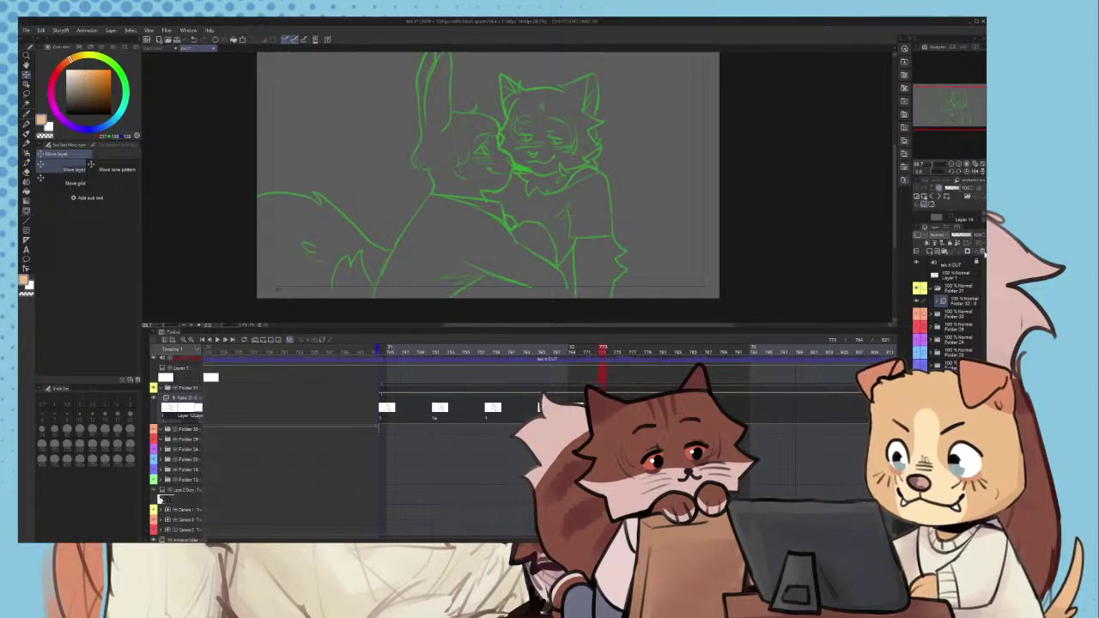
left_click(984, 253)
key("Right")
key("Right")
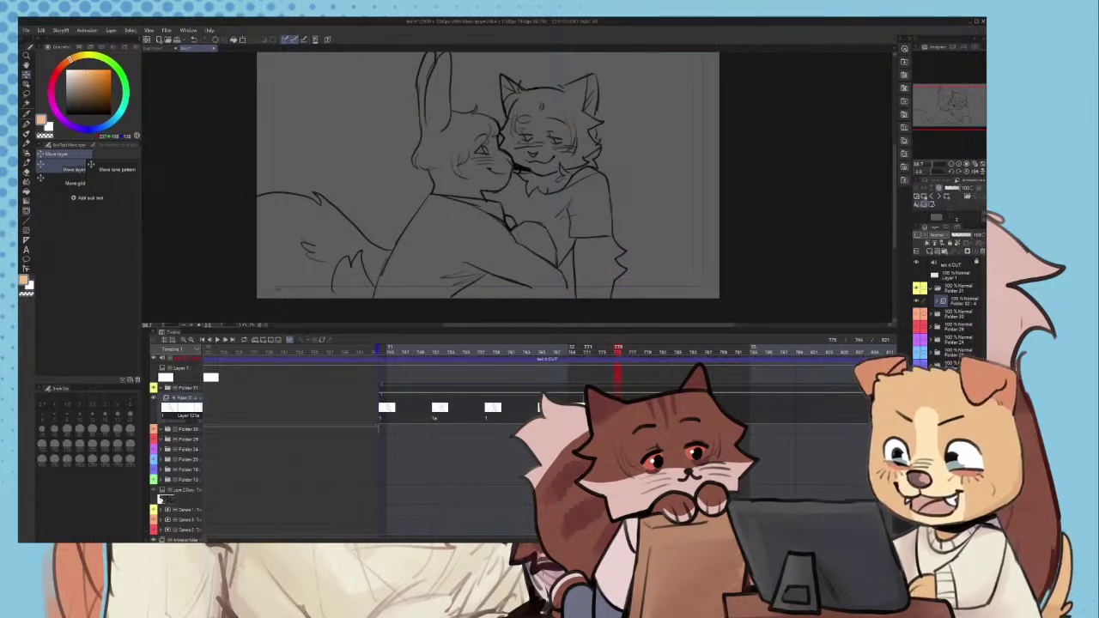
- Go to the empty cel at frame 771 between the two hug poses and choose the Round mixing brush with black
left_click(587, 352)
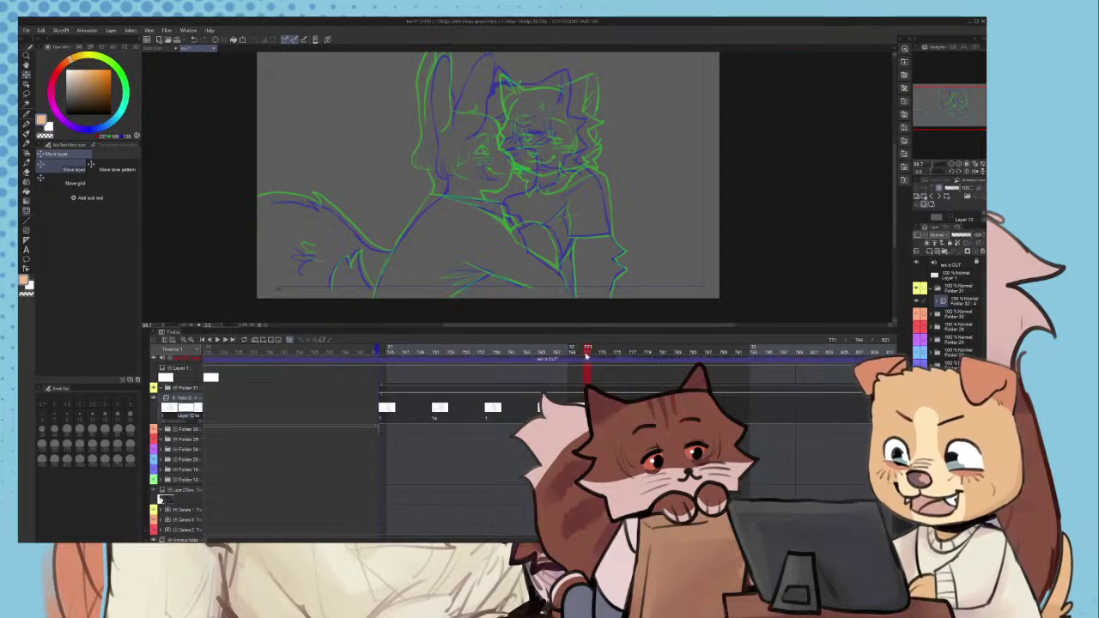
key("space")
left_click_drag(686, 350, 588, 351)
scroll(580, 206, "down", 1)
scroll(581, 206, "down", 3)
scroll(623, 201, "up", 5)
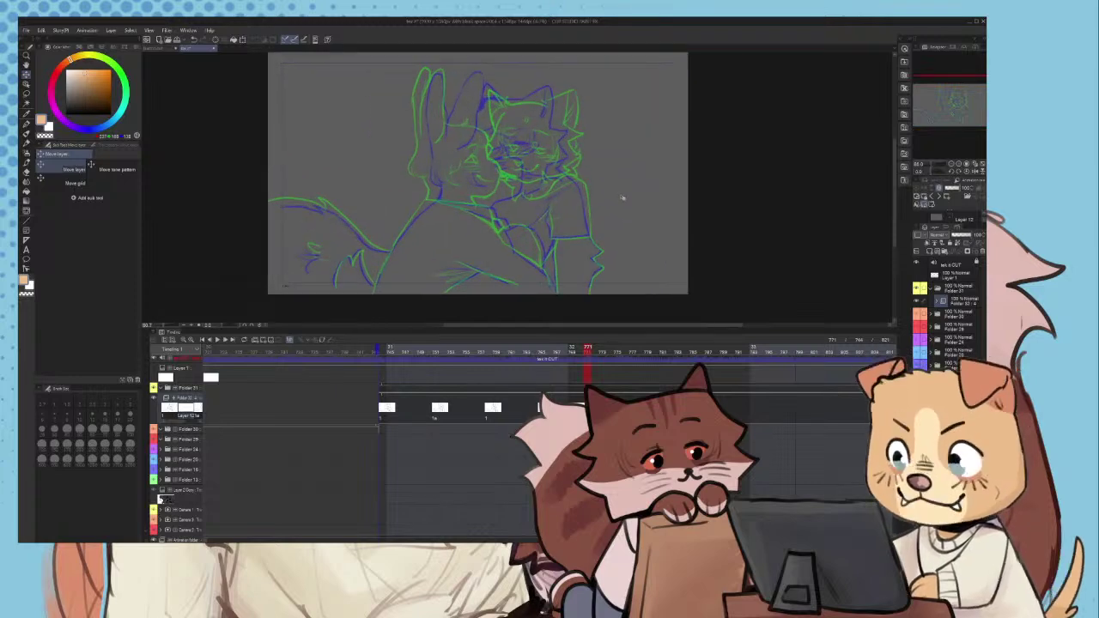
scroll(610, 203, "down", 2)
scroll(611, 203, "down", 1)
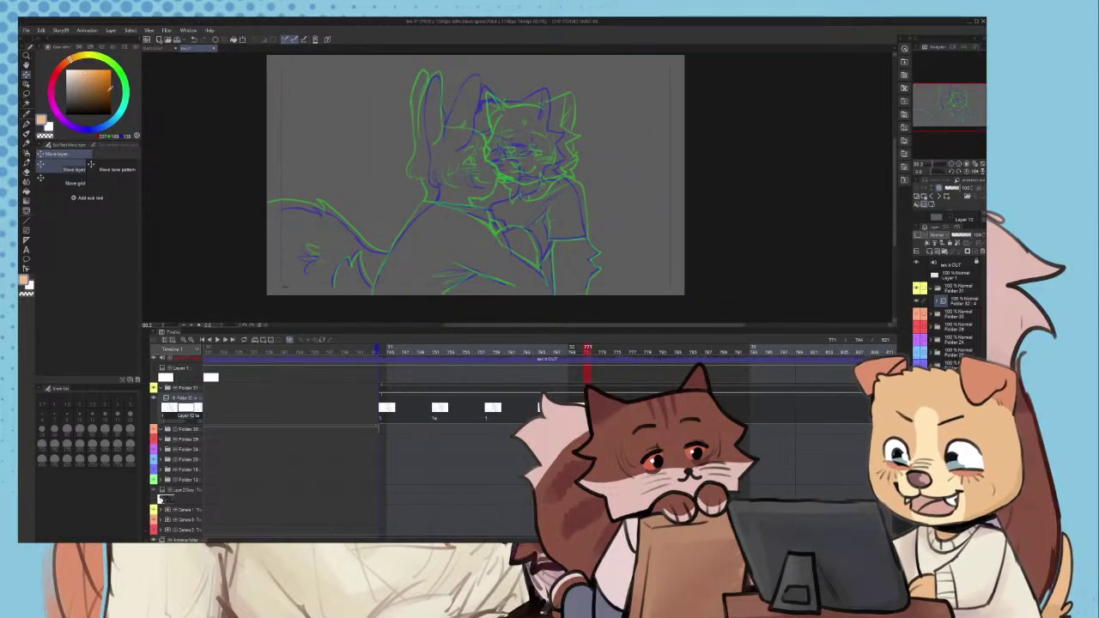
left_click(66, 114)
left_click(26, 134)
scroll(447, 224, "up", 3)
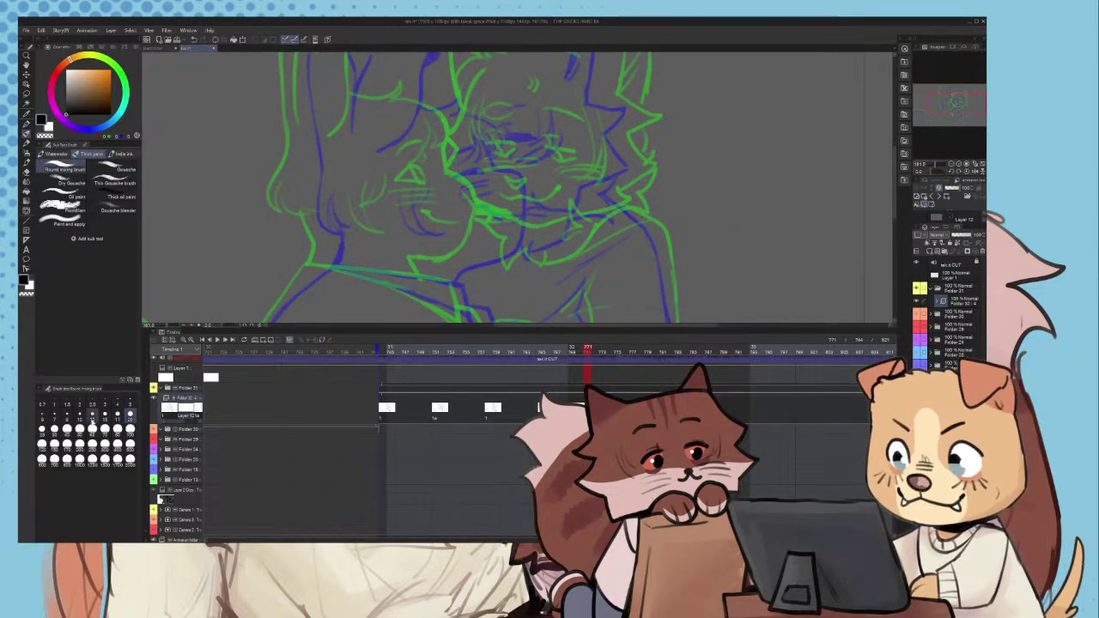
scroll(447, 224, "up", 1)
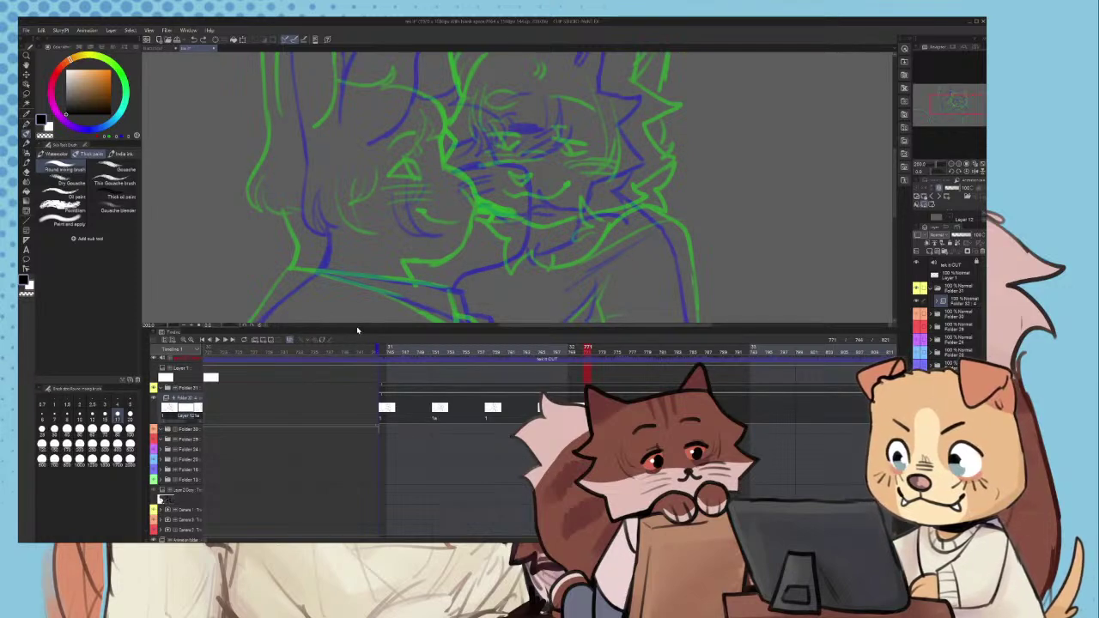
- Enlarge the canvas area by shrinking the timeline and collapsing the tool and colour palettes
left_click(360, 326)
mouse_move(360, 329)
left_mouse_down()
mouse_move(365, 416)
mouse_move(369, 407)
mouse_move(587, 409)
left_mouse_up()
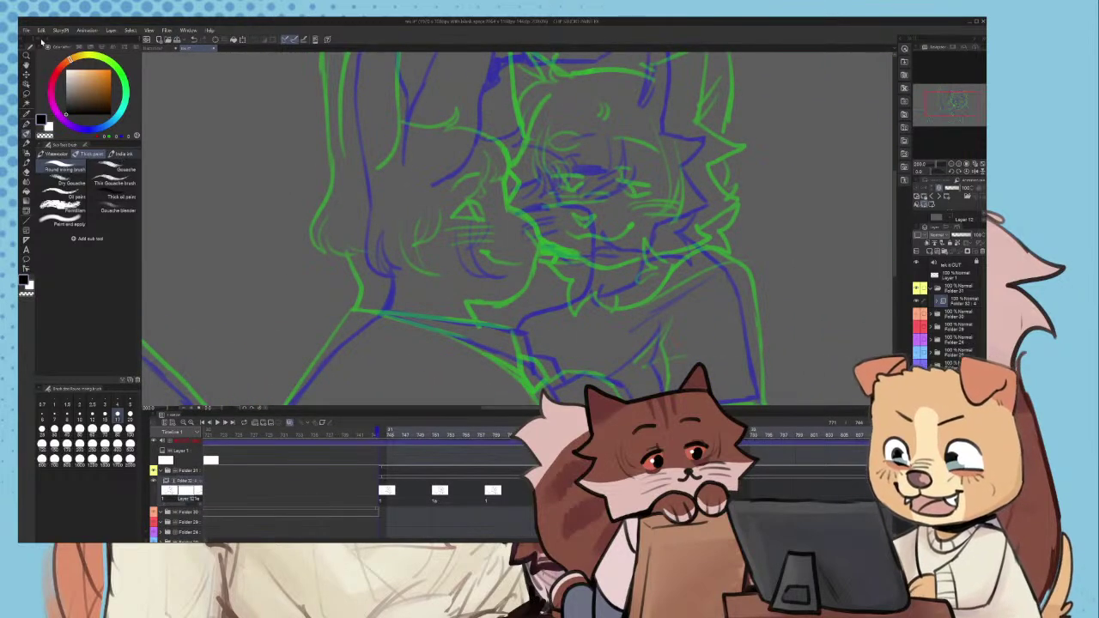
left_click(41, 40)
scroll(464, 227, "down", 4)
scroll(483, 221, "up", 3)
scroll(483, 221, "down", 4)
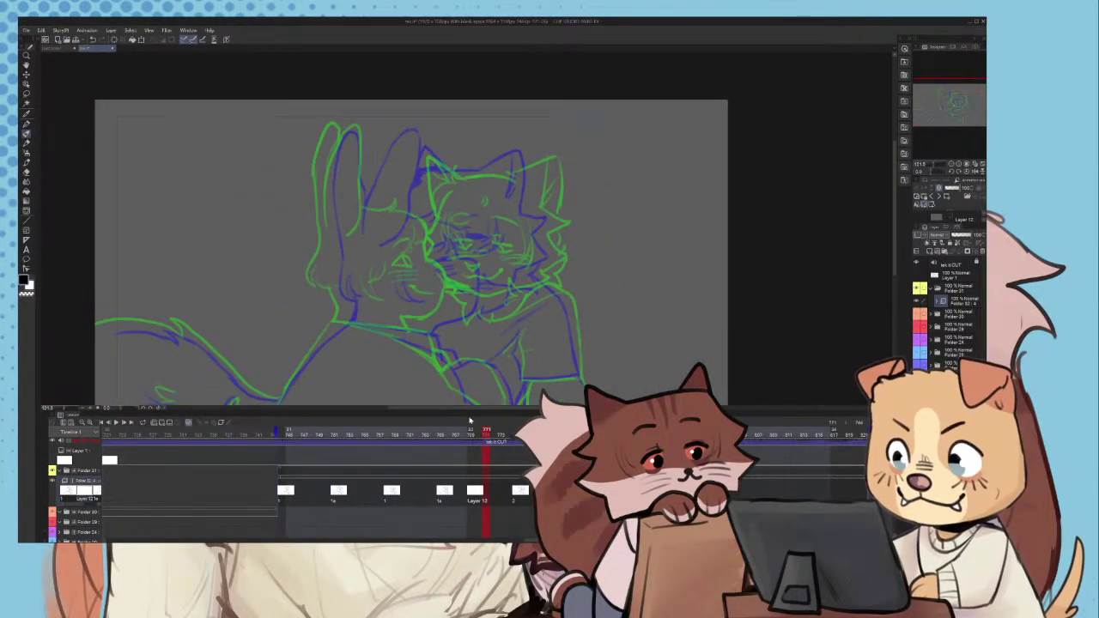
- Play the hug shot from an earlier frame and return to the empty cel at frame 769
left_click_drag(469, 432, 350, 434)
scroll(559, 183, "down", 5)
left_click(126, 424)
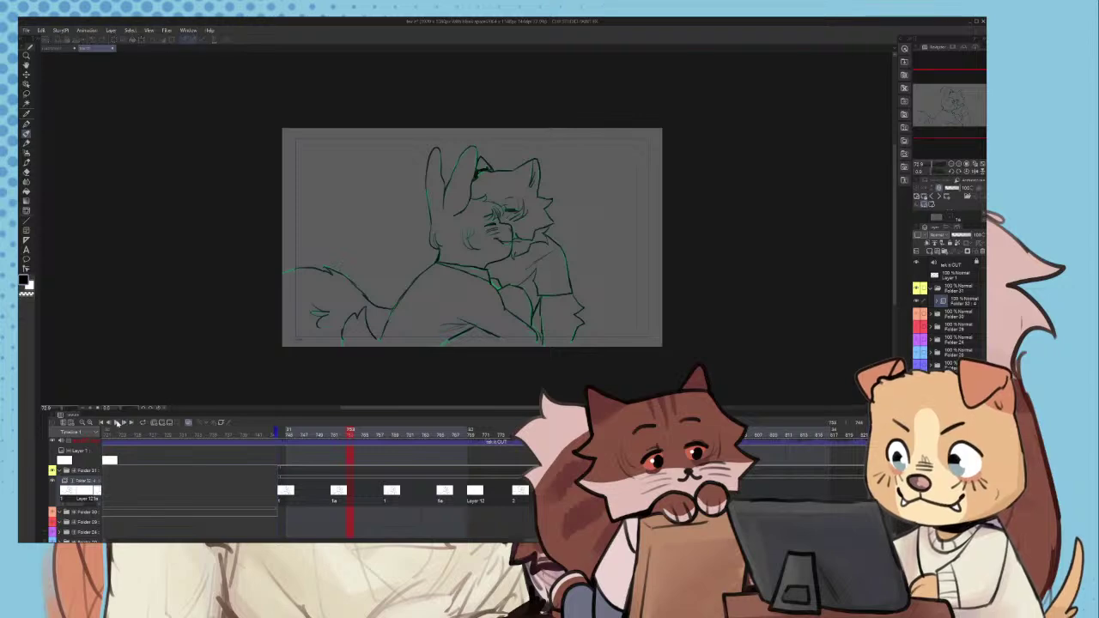
left_click(469, 432)
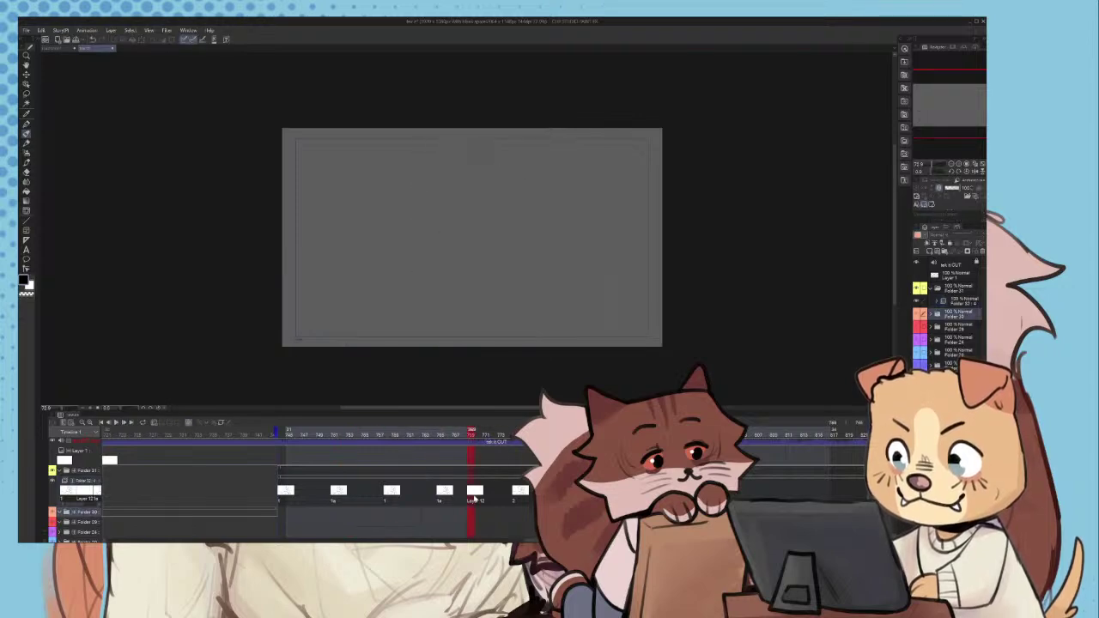
- Try to draw the top of the cat's head between the two onion-skinned poses
scroll(517, 172, "up", 9)
left_click_drag(522, 160, 426, 155)
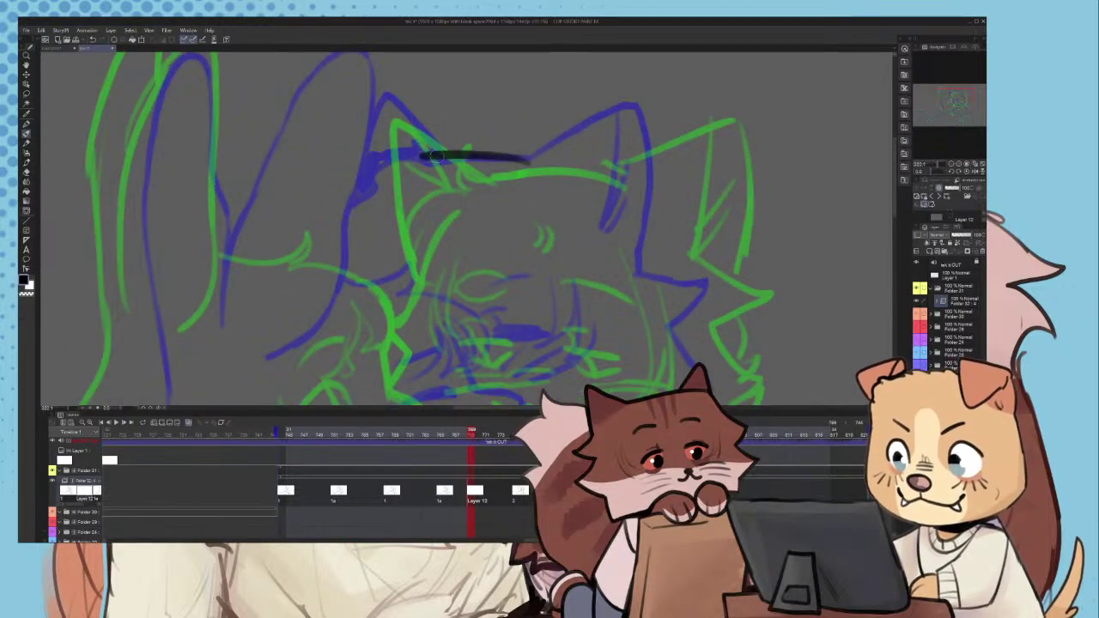
key("ctrl+z")
mouse_move(515, 162)
left_mouse_down()
mouse_move(425, 162)
mouse_move(451, 170)
left_mouse_up()
key("ctrl+z")
key("ctrl+z")
scroll(413, 232, "up", 1)
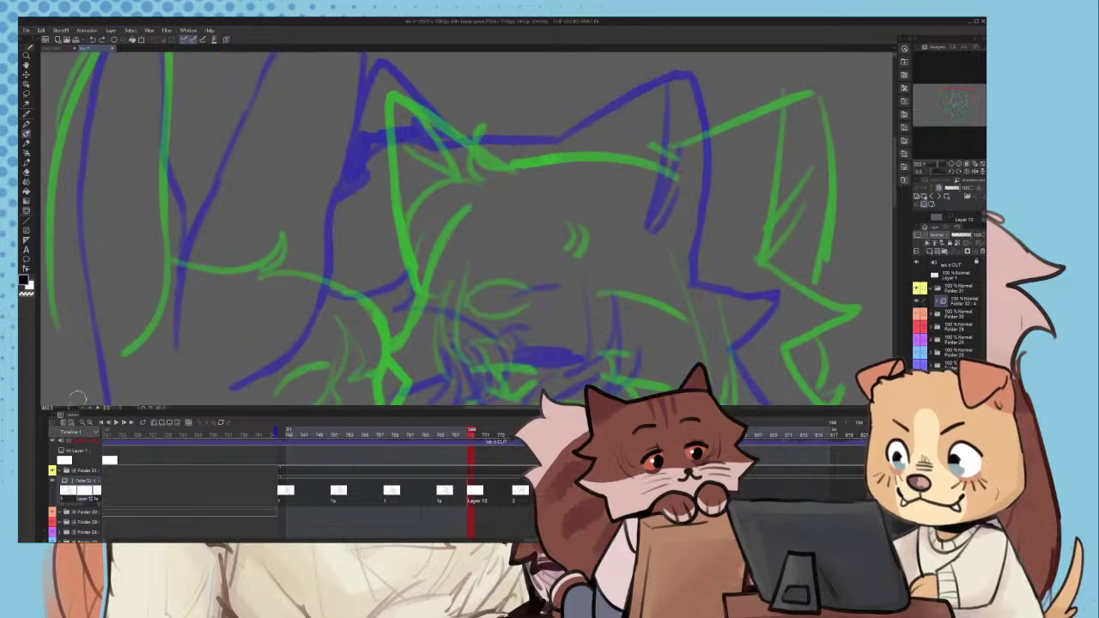
- Adjust the brush size and sketch the top of the cat's head and its ear between the two onion-skinned poses
key("Tab")
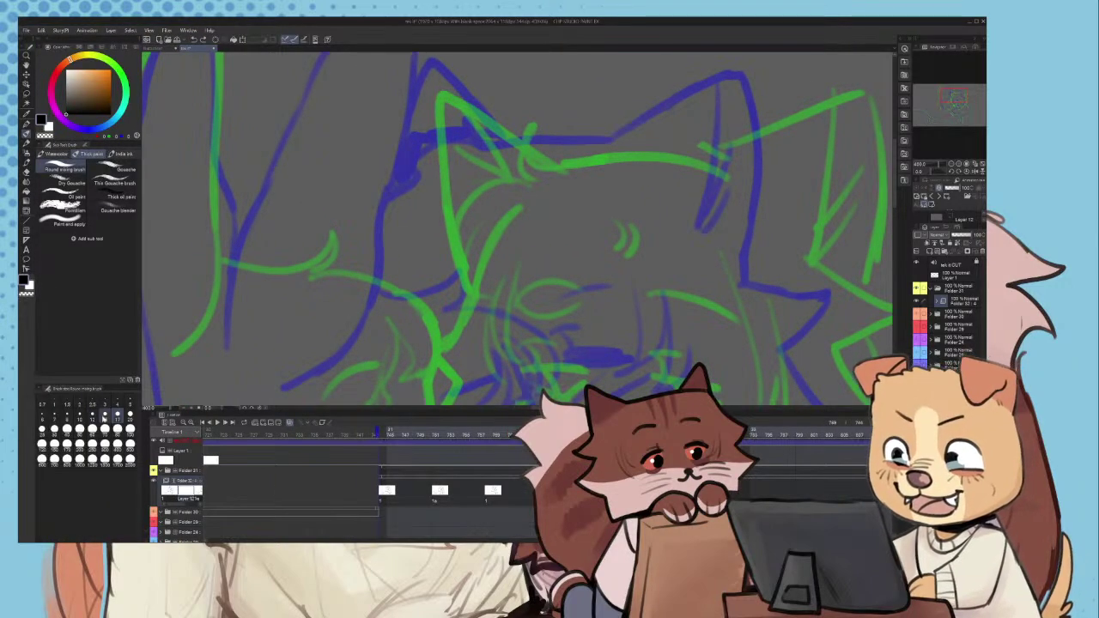
key("Tab")
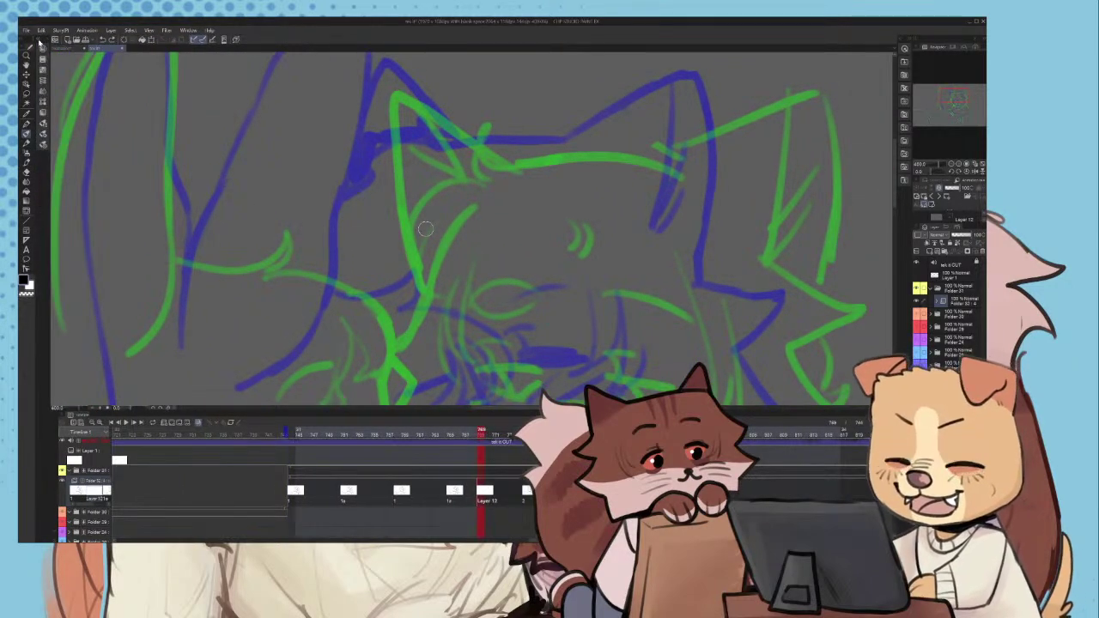
scroll(520, 155, "up", 2)
key("ctrl+z")
mouse_move(527, 149)
left_mouse_down()
mouse_move(355, 152)
mouse_move(543, 146)
mouse_move(606, 102)
left_mouse_up()
scroll(540, 150, "down", 3)
scroll(527, 163, "up", 1)
key("ctrl+z")
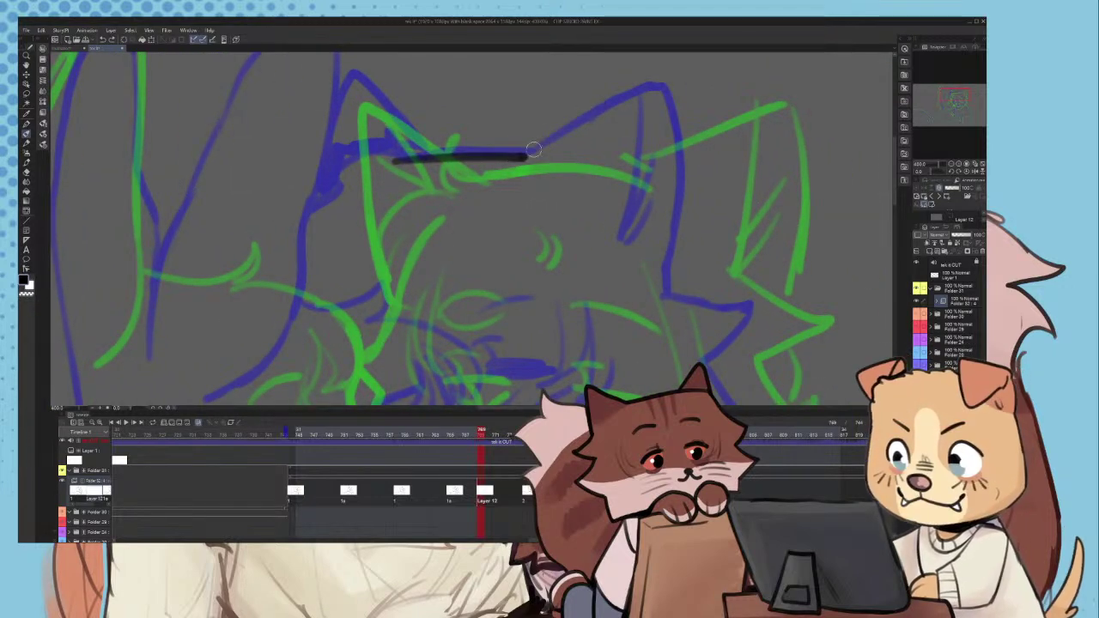
mouse_move(524, 157)
left_mouse_down()
mouse_move(637, 85)
mouse_move(652, 101)
mouse_move(658, 173)
left_mouse_up()
key("ctrl+z")
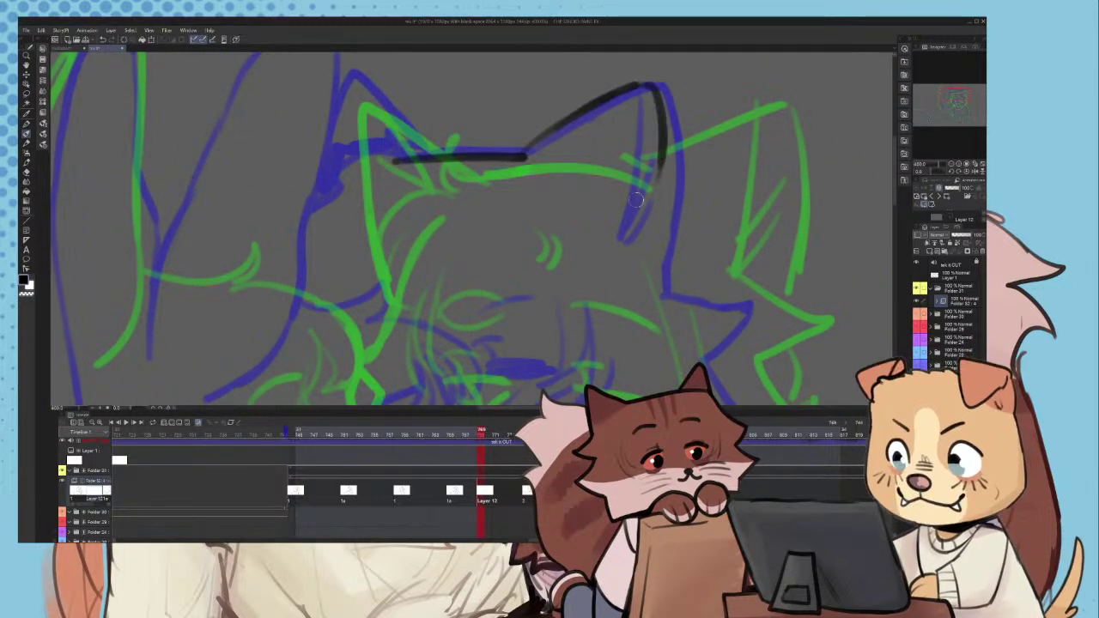
key("ctrl+z")
- Switch to the fluffy tail animation document, move the playback start to frame 1 and play it
left_click(43, 59)
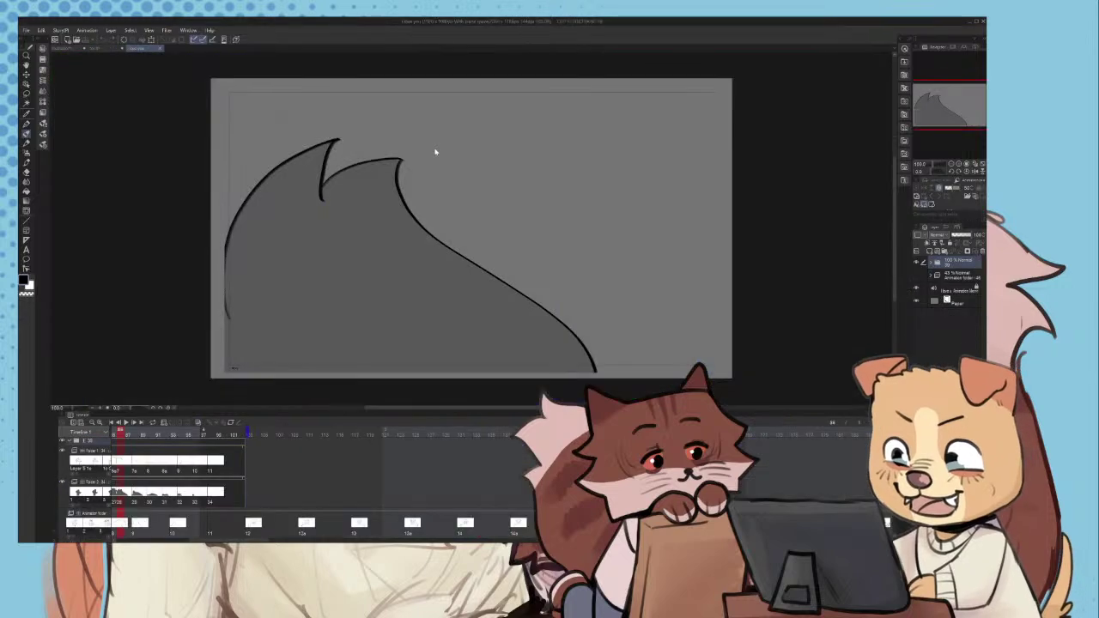
left_click(264, 437)
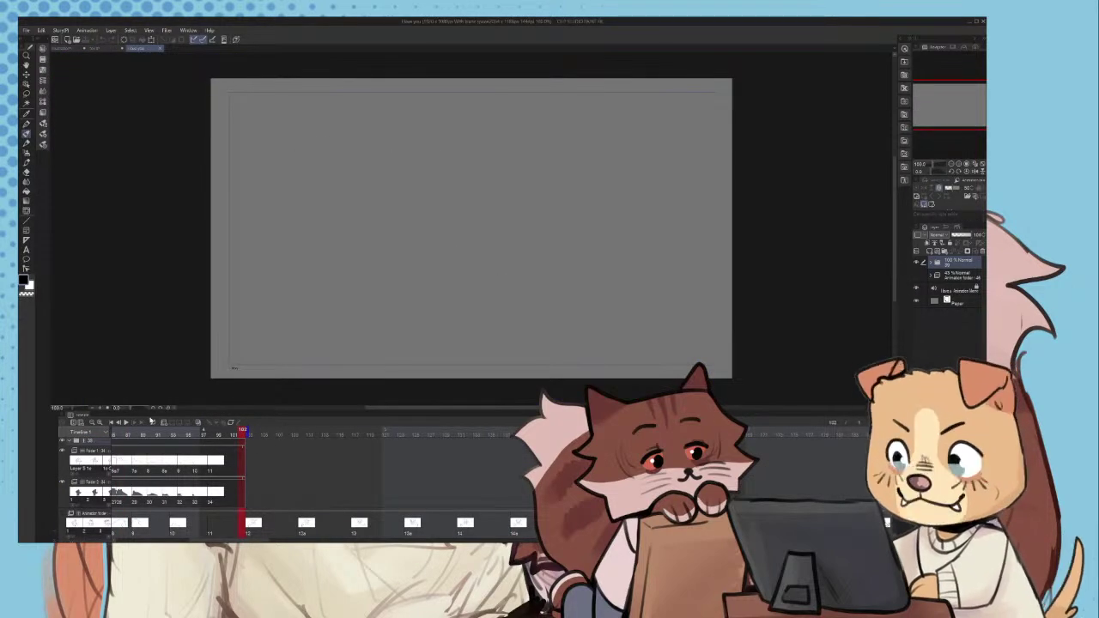
left_click(94, 423)
left_click(93, 422)
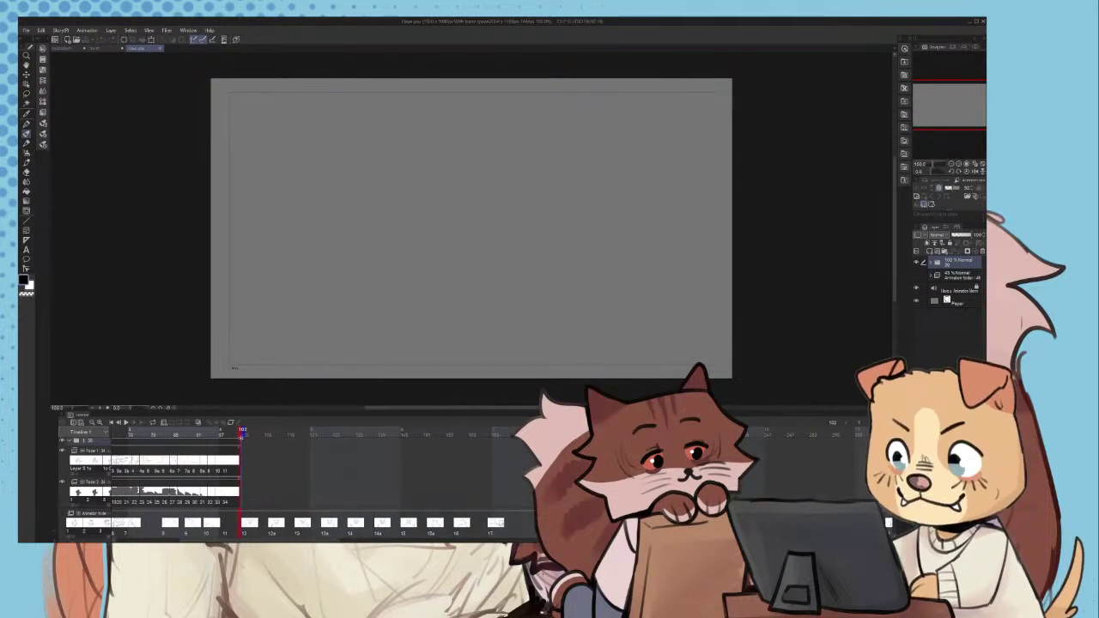
scroll(344, 481, "right", 5)
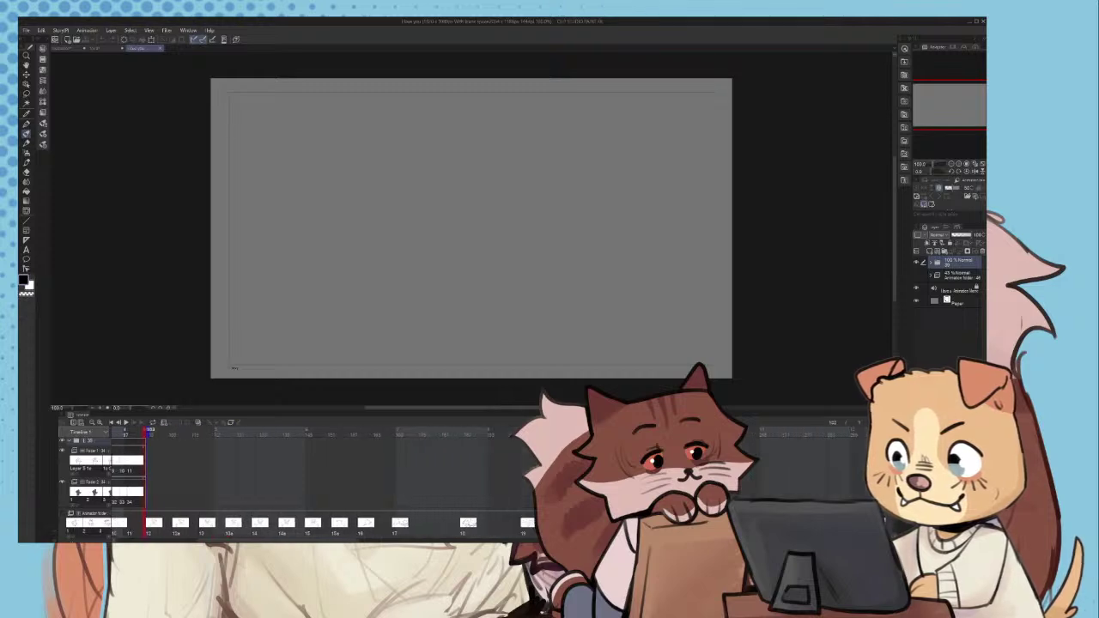
left_click_drag(349, 538, 163, 537)
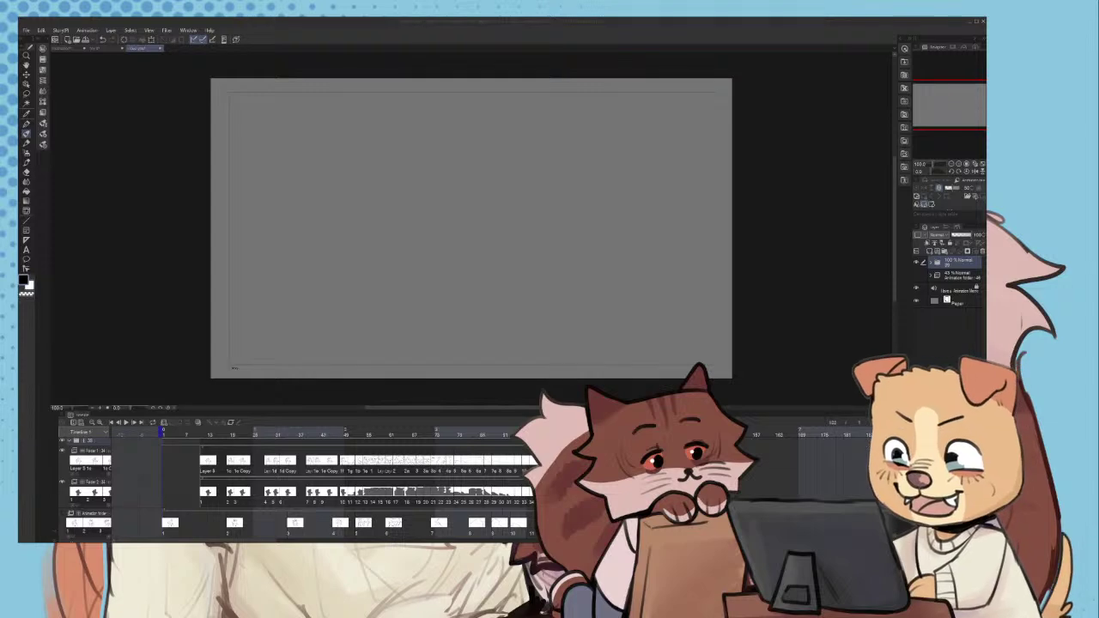
left_click(334, 366)
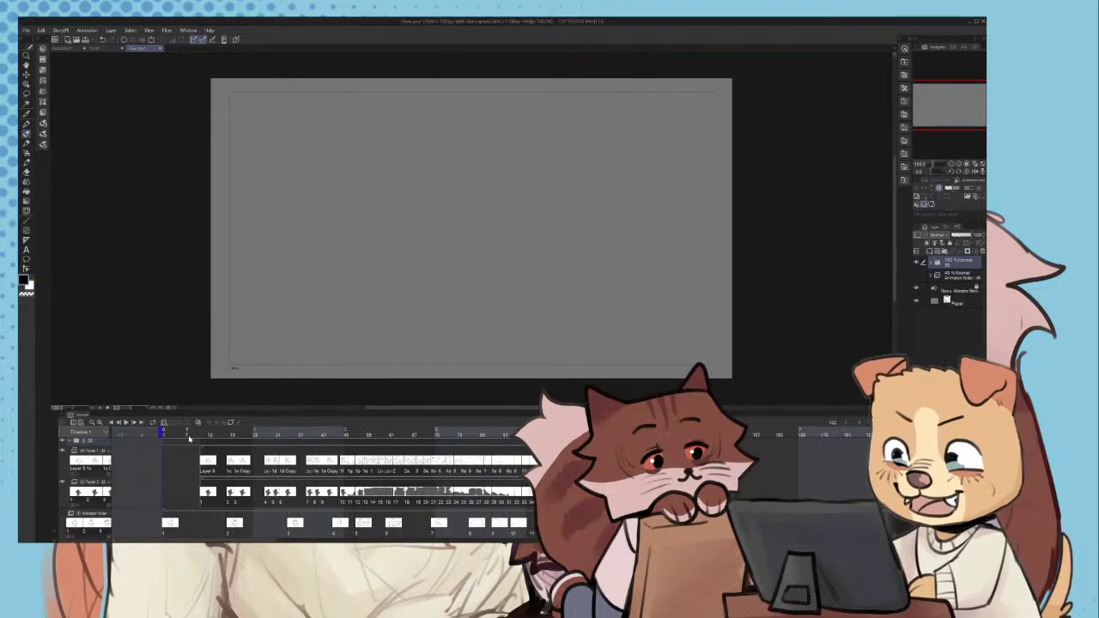
left_click(128, 423)
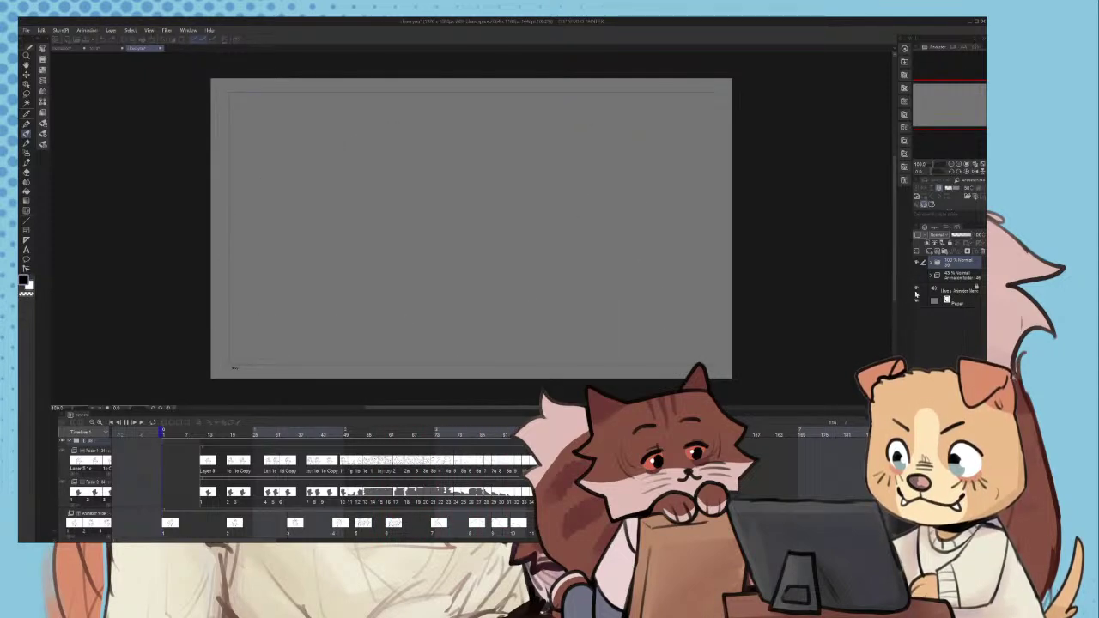
- Show the rough sketch animation folder at 45% opacity in place of the tail drawings and play it
left_click(918, 281)
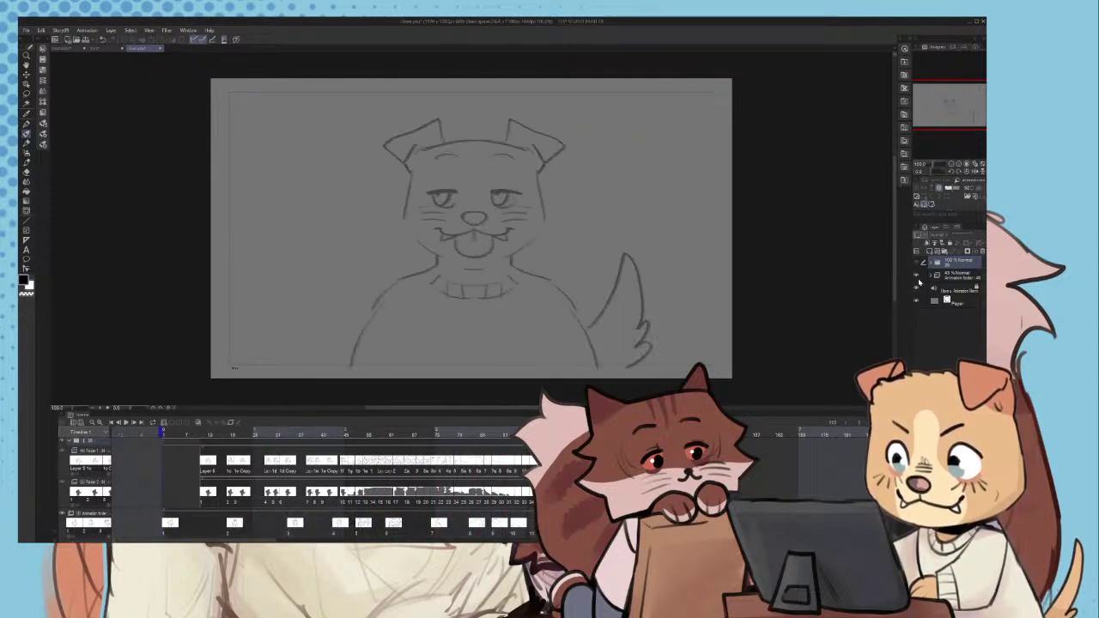
left_click(127, 423)
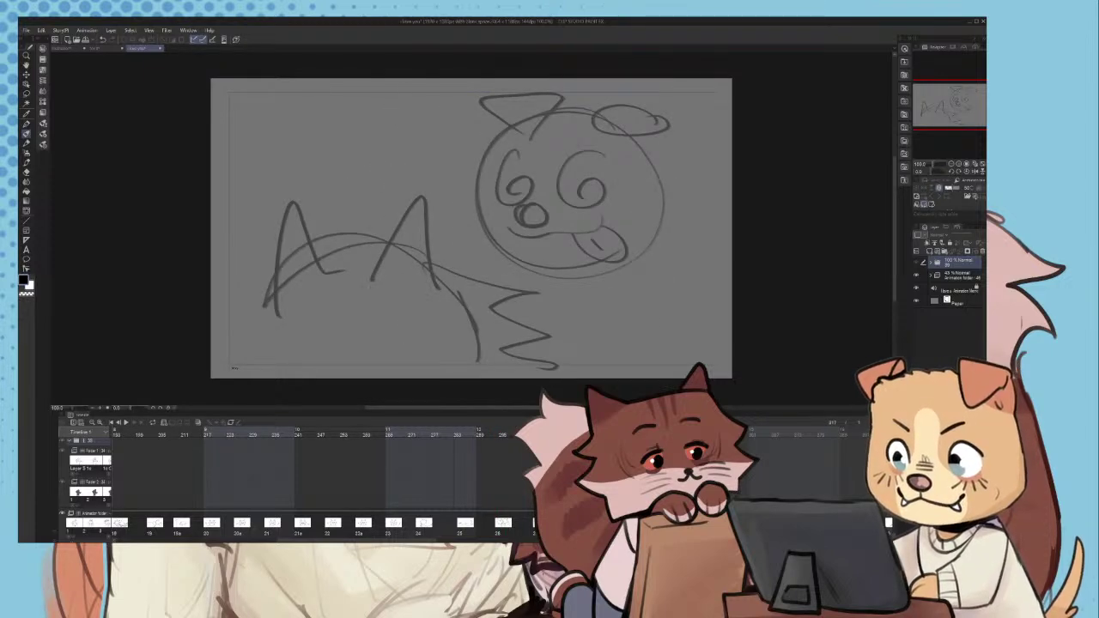
left_click(127, 424)
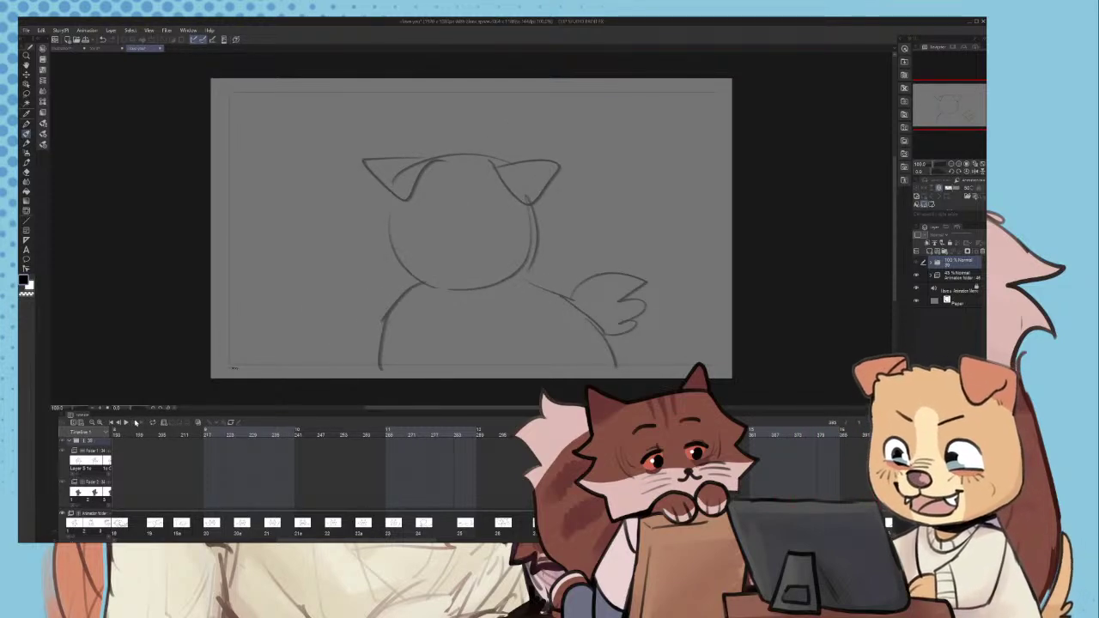
left_click(134, 423)
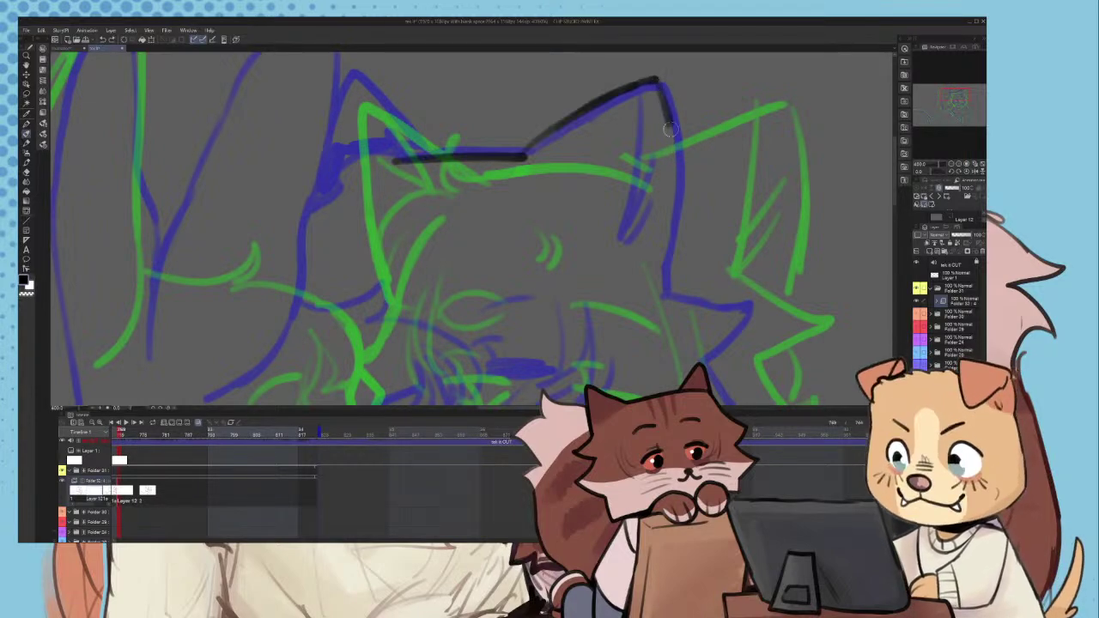
- Draw the outer edge of the cat's right-hand ear down to the start of the cheek fur, redoing the stroke until it fits
left_click_drag(671, 130, 667, 270)
left_click_drag(668, 239, 665, 279)
key("ctrl+z")
key("ctrl+z")
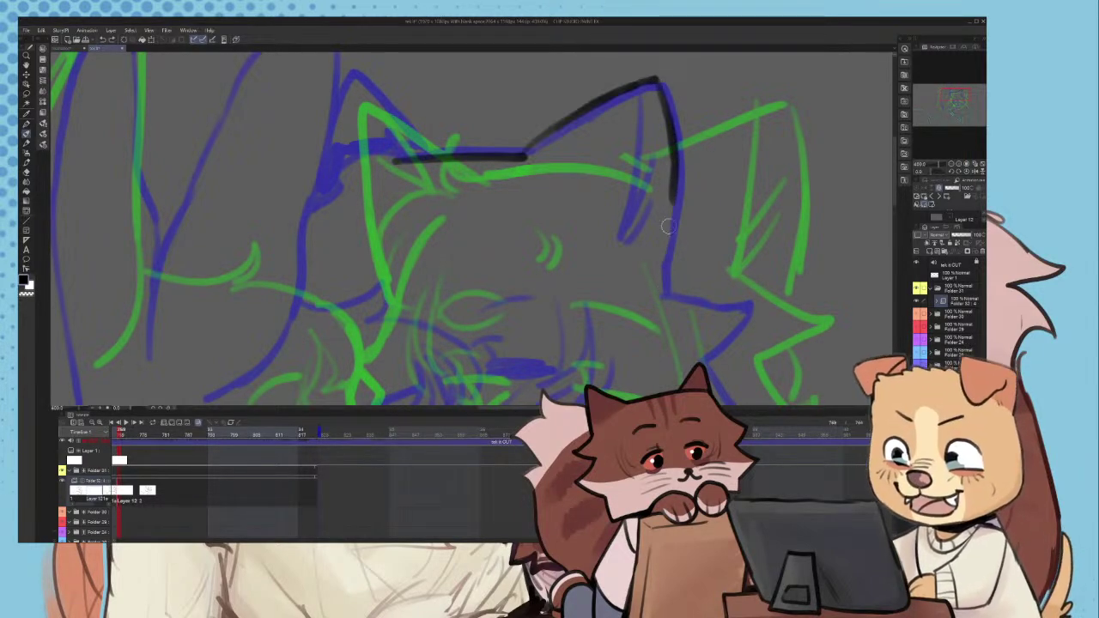
left_click_drag(669, 220, 663, 281)
key("ctrl+z")
left_click_drag(673, 191, 665, 280)
scroll(666, 285, "down", 3)
scroll(667, 285, "up", 1)
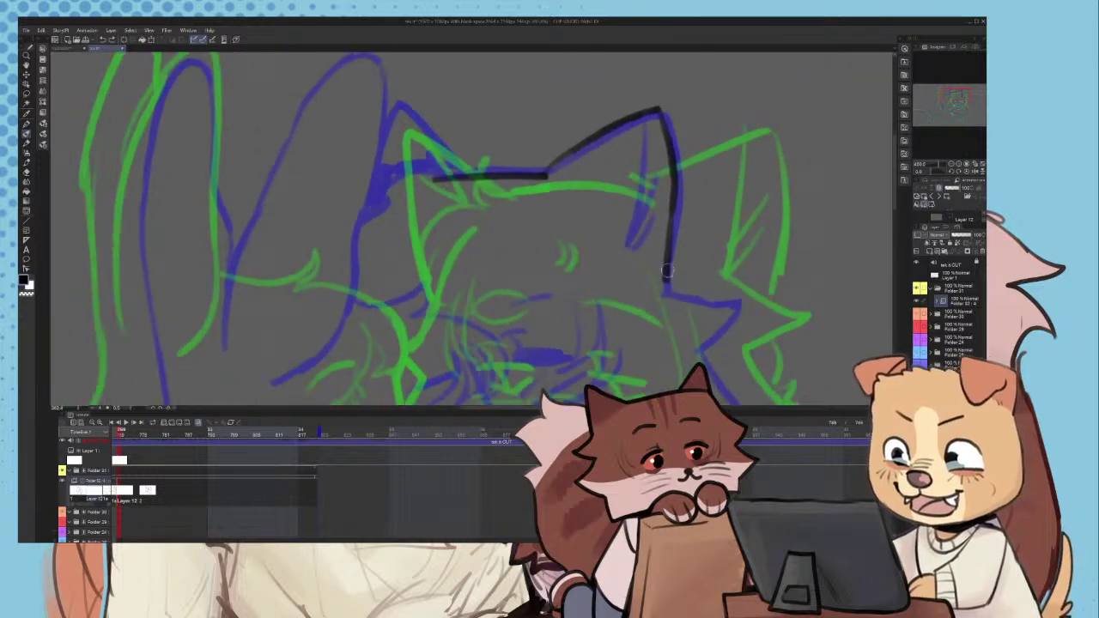
key("ctrl+z")
scroll(673, 201, "up", 2)
left_click_drag(673, 201, 659, 302)
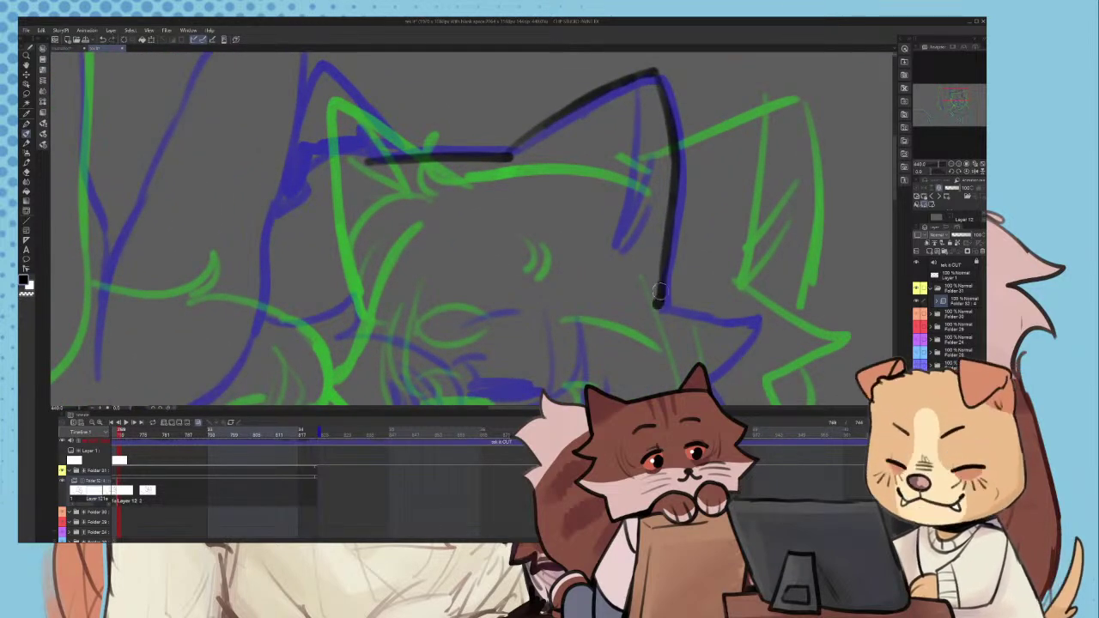
- Sketch the inner line of the cat's right-hand ear alongside the blue onion-skin line
scroll(660, 301, "down", 1)
left_click_drag(638, 117, 622, 251)
left_click_drag(645, 201, 628, 252)
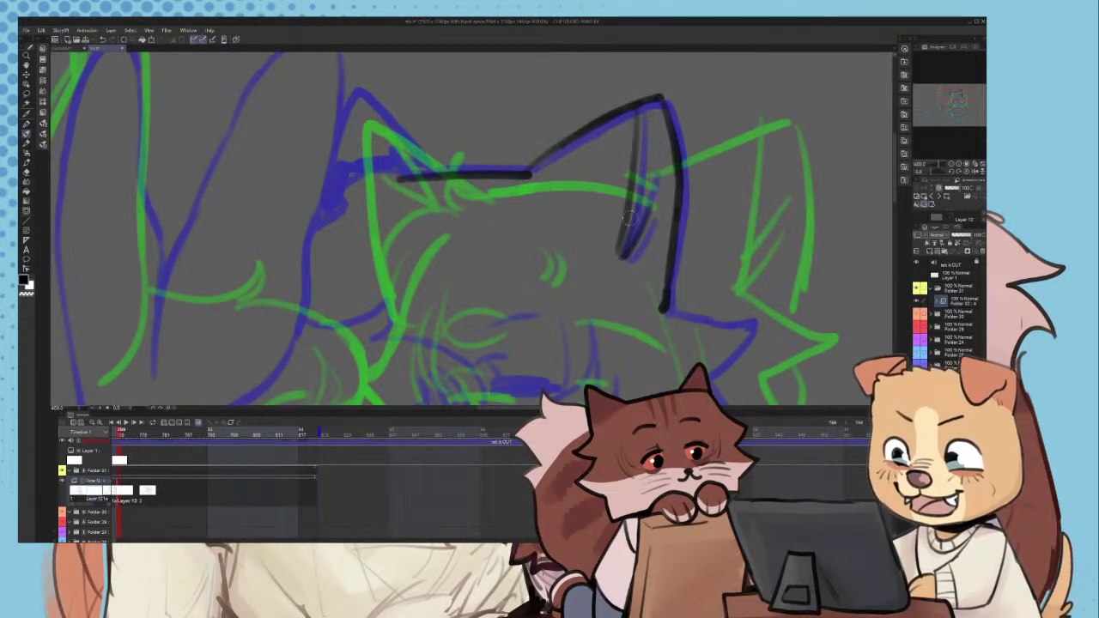
key("ctrl+z")
scroll(632, 265, "down", 3)
- Draw the cat's left-hand ear as a small peak and darken the patch at its base
scroll(430, 171, "up", 6)
left_click_drag(519, 209, 466, 134)
key("ctrl+z")
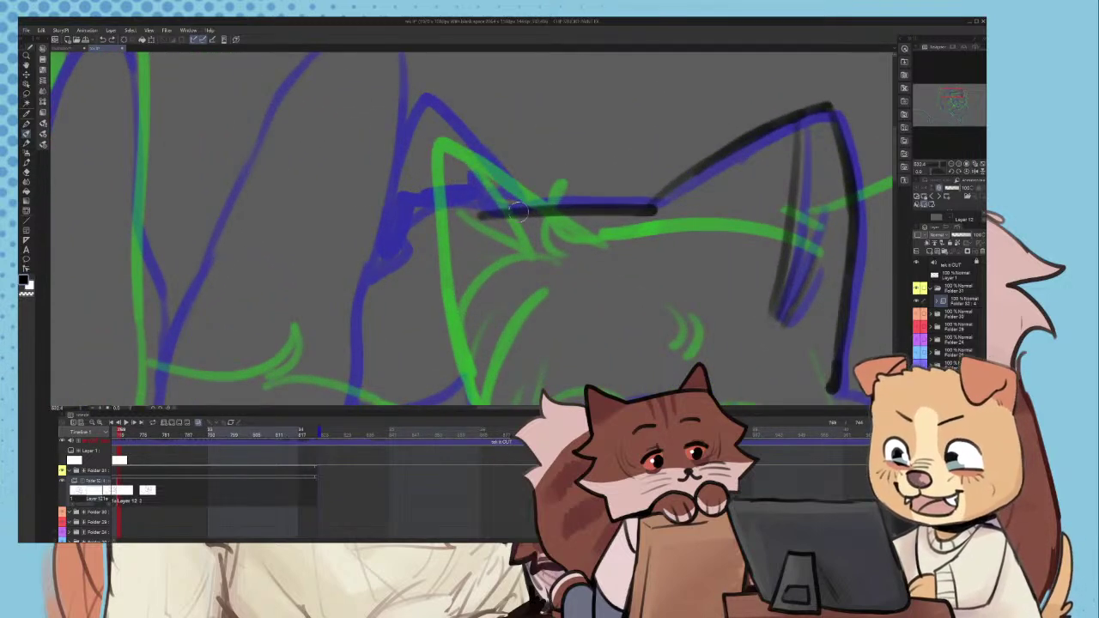
scroll(515, 215, "up", 2)
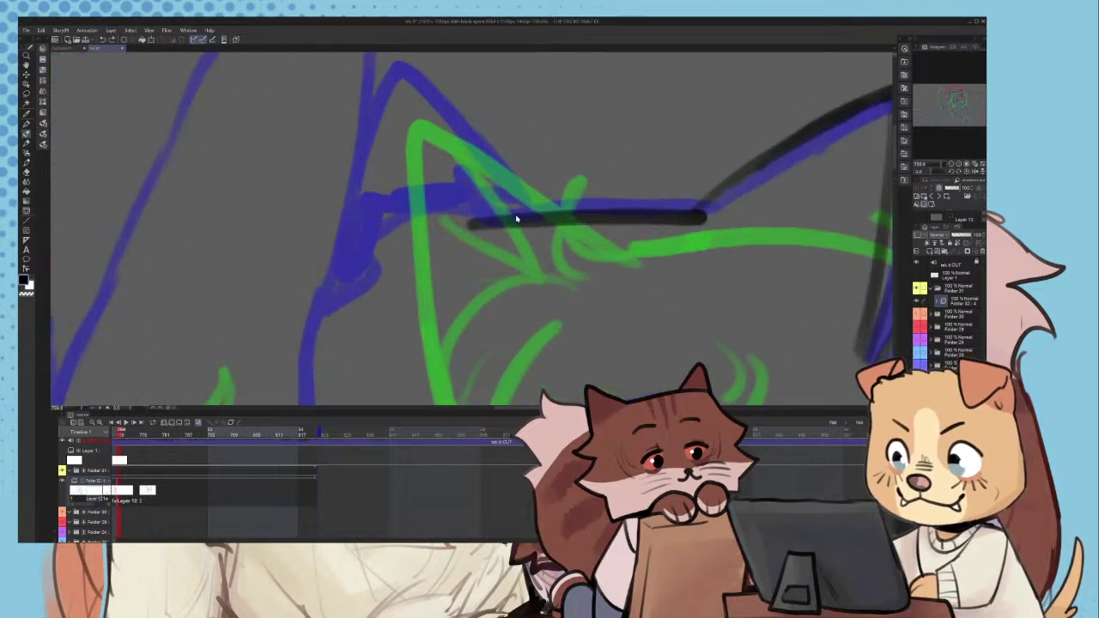
mouse_move(516, 219)
left_mouse_down()
mouse_move(421, 66)
mouse_move(332, 182)
left_mouse_up()
scroll(415, 116, "down", 3)
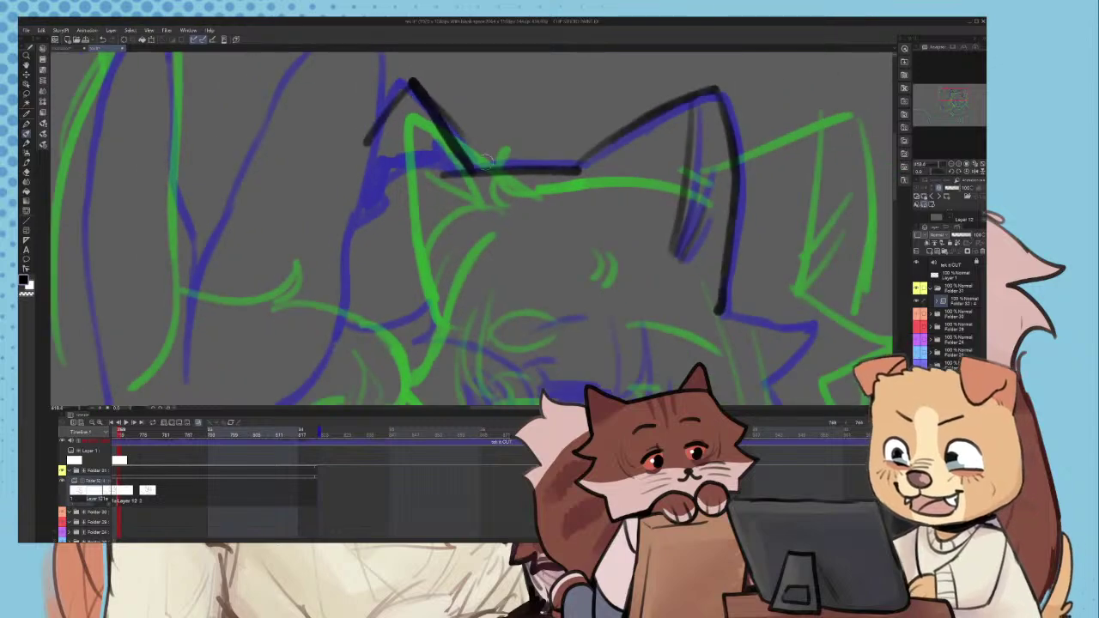
scroll(488, 162, "up", 2)
mouse_move(472, 171)
left_mouse_down()
mouse_move(390, 170)
mouse_move(343, 212)
mouse_move(368, 160)
mouse_move(392, 142)
mouse_move(464, 156)
left_mouse_up()
scroll(460, 150, "down", 4)
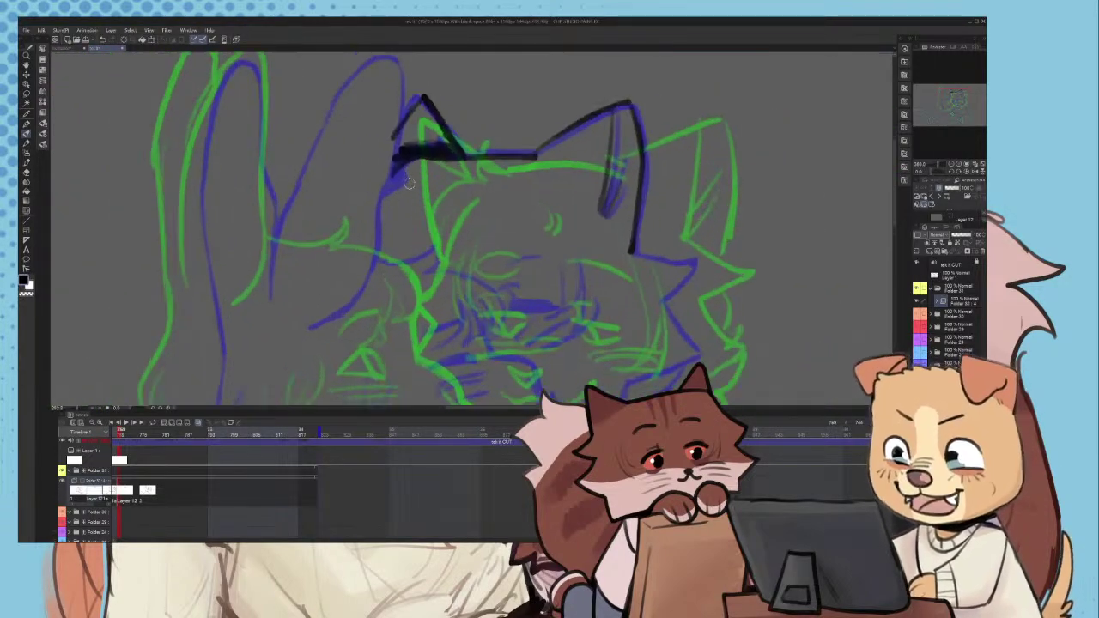
- Draw the first pointed tuft of the cat's cheek fur below the right-hand ear, following the blue onion-skin pose
scroll(410, 183, "down", 2)
scroll(515, 167, "up", 5)
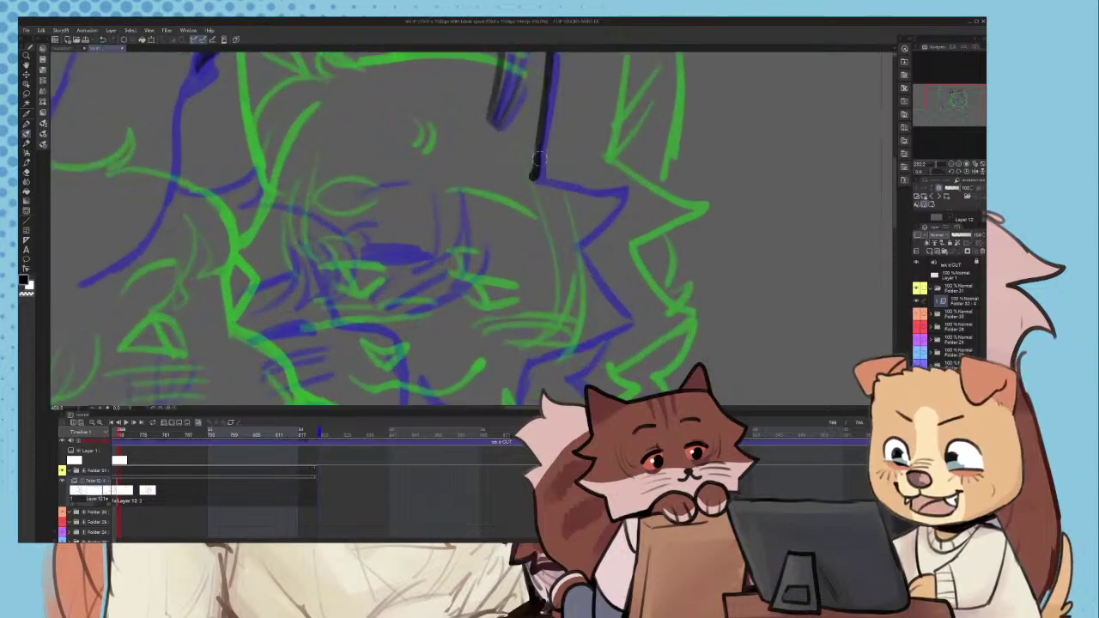
scroll(520, 193, "down", 1)
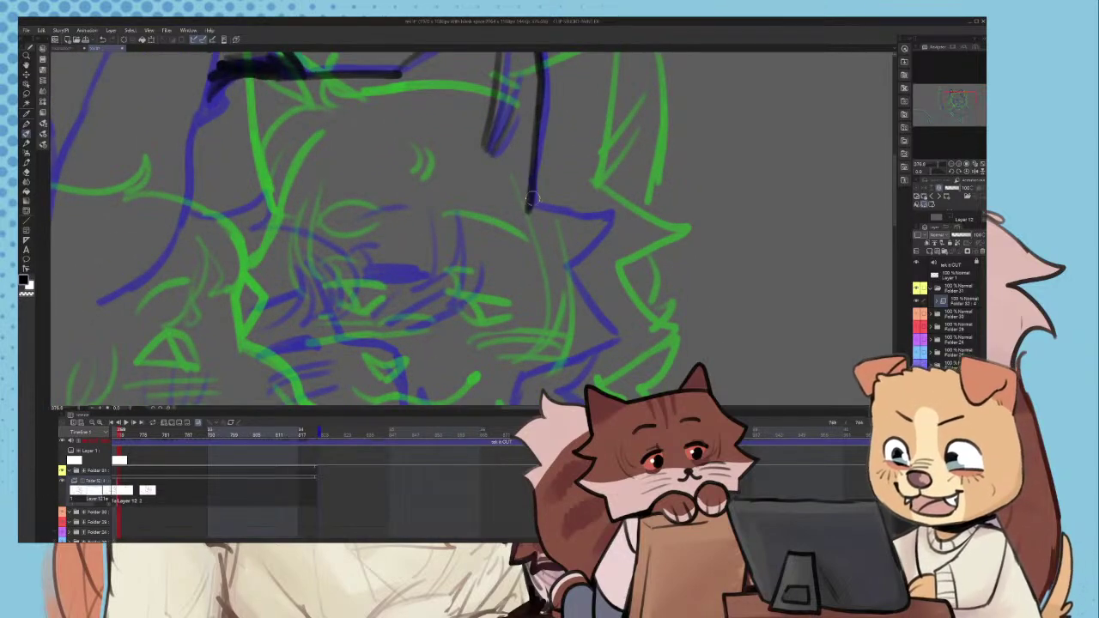
key("ctrl+z")
scroll(531, 200, "up", 3)
mouse_move(540, 110)
left_mouse_down()
mouse_move(529, 204)
mouse_move(604, 222)
left_mouse_up()
key("ctrl+z")
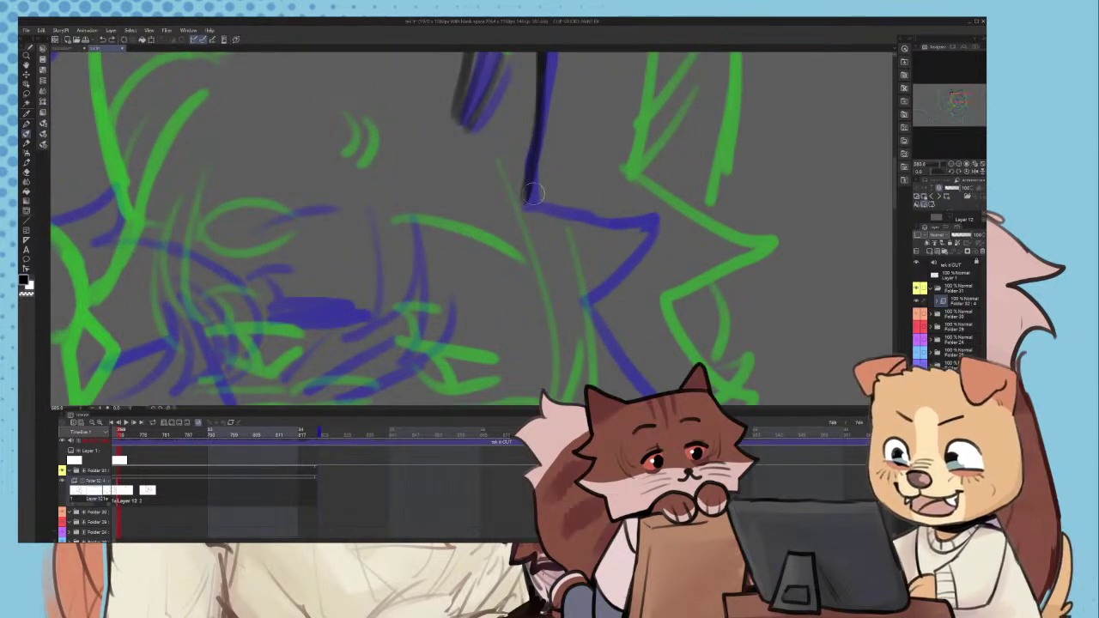
left_click_drag(527, 206, 656, 219)
scroll(658, 220, "down", 3)
scroll(661, 261, "up", 2)
key("ctrl+z")
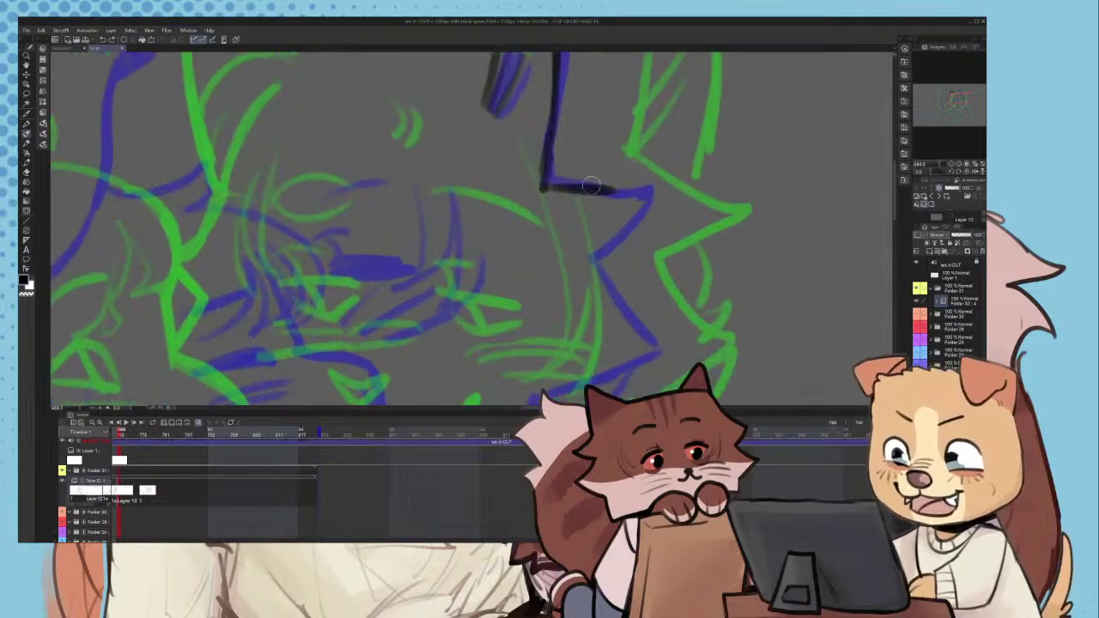
mouse_move(591, 185)
left_mouse_down()
mouse_move(665, 188)
mouse_move(607, 283)
left_mouse_up()
scroll(608, 292, "down", 3)
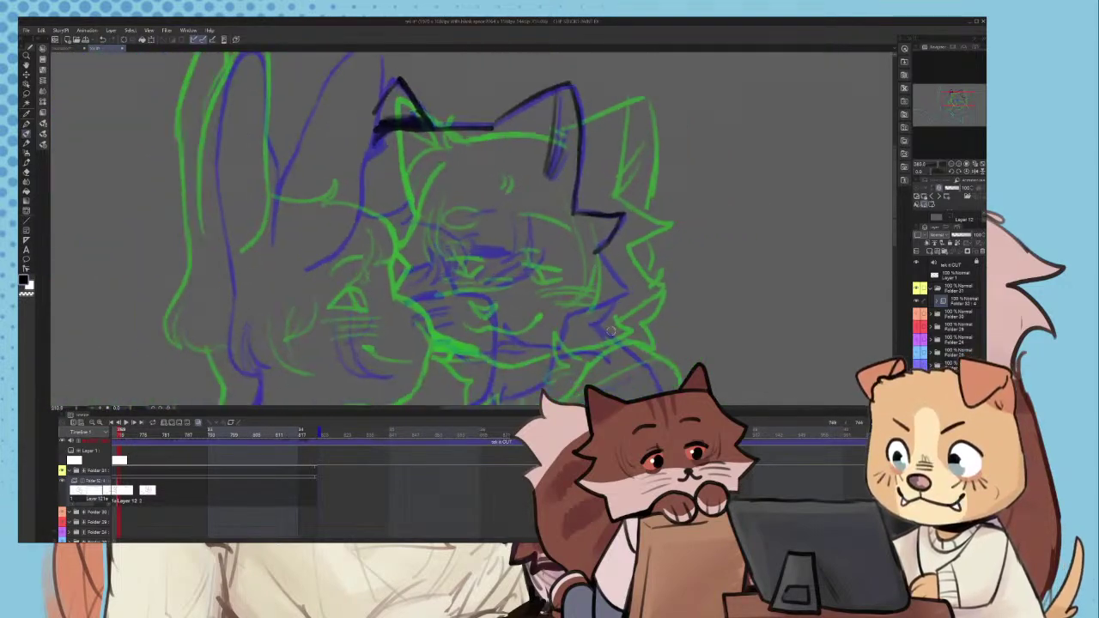
- Draw the second pointed cheek tuft and bring its lower edge back in toward the jaw
scroll(610, 332, "up", 2)
scroll(586, 184, "up", 1)
left_click_drag(584, 180, 641, 238)
key("ctrl+z")
mouse_move(580, 181)
left_mouse_down()
mouse_move(660, 271)
mouse_move(571, 327)
left_mouse_up()
scroll(573, 327, "down", 3)
scroll(606, 276, "up", 2)
left_click_drag(606, 273, 546, 288)
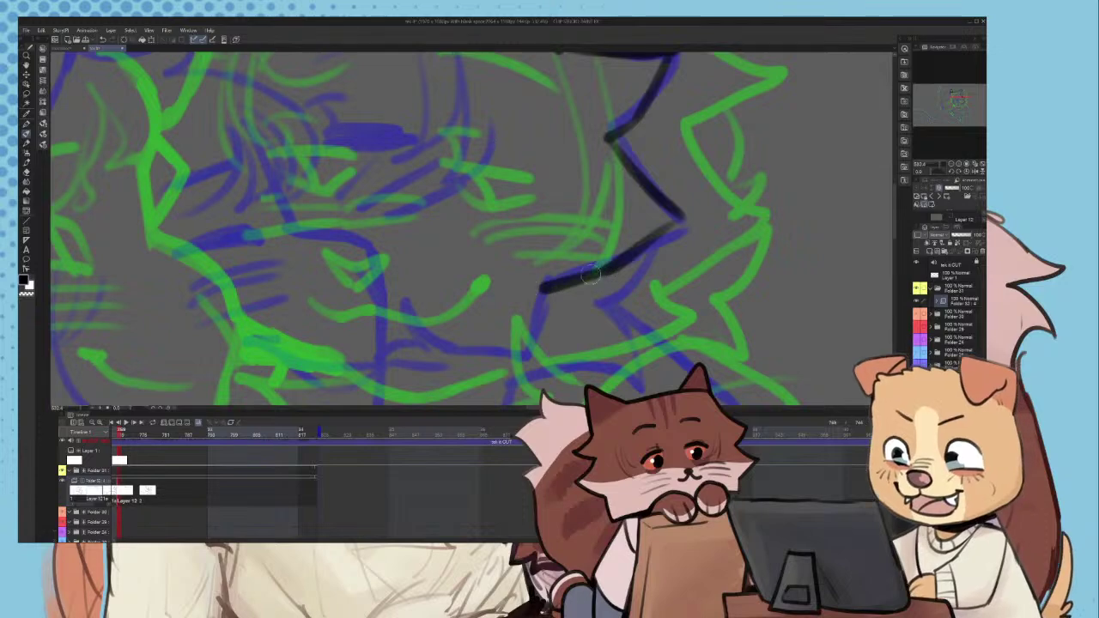
- Draw the cat's jaw line from the cheek fur to the chin, ending with the small tuft where the faces meet
scroll(541, 292, "down", 3)
scroll(520, 333, "up", 4)
mouse_move(559, 219)
left_mouse_down()
mouse_move(538, 320)
mouse_move(405, 331)
left_mouse_up()
key("ctrl+z")
mouse_move(539, 326)
left_mouse_down()
mouse_move(388, 314)
mouse_move(344, 258)
left_mouse_up()
mouse_move(344, 257)
left_mouse_down()
mouse_move(371, 316)
mouse_move(315, 345)
left_mouse_up()
left_click_drag(314, 346, 420, 353)
scroll(418, 351, "down", 6)
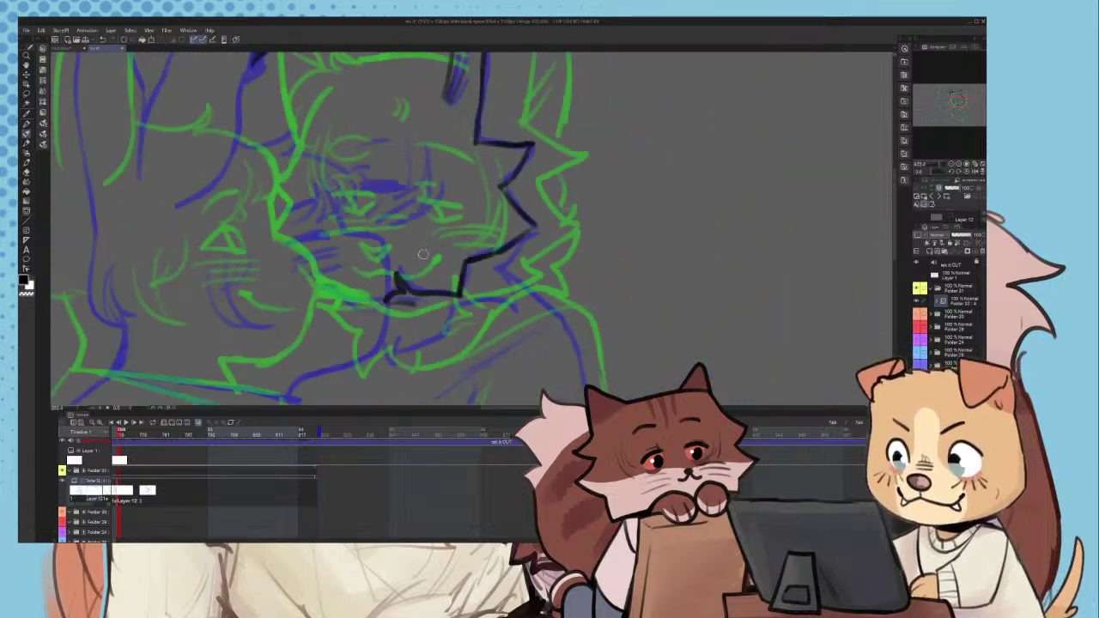
- Draw the cat's closed eye as a thick dark shape just below the blue onion-skin eye
scroll(386, 163, "down", 5)
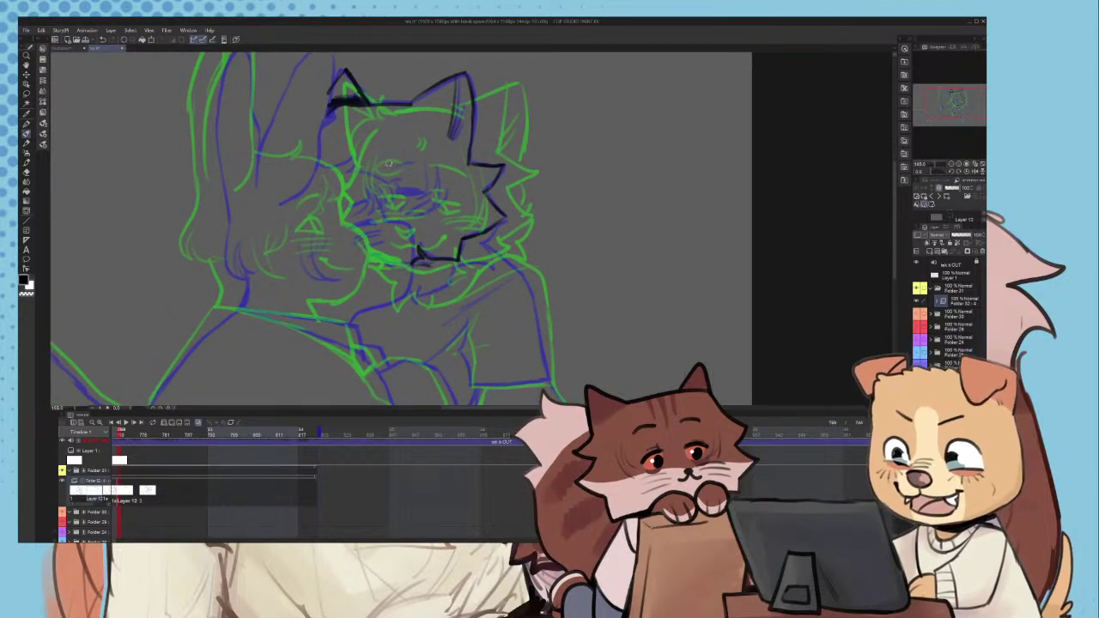
scroll(431, 137, "up", 6)
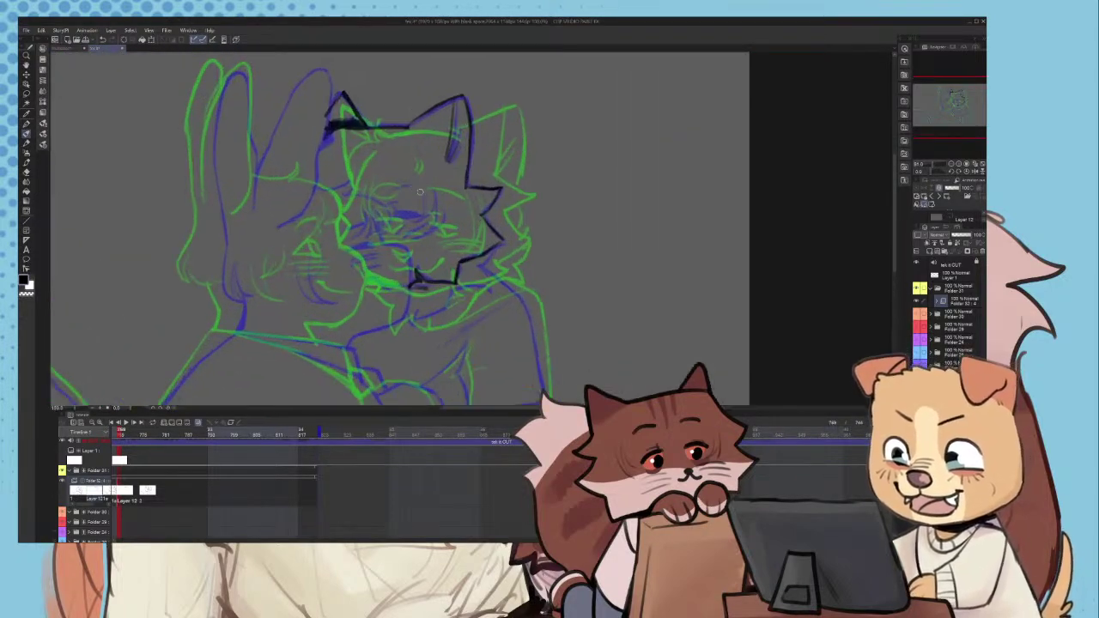
key("ctrl+z")
mouse_move(375, 213)
left_mouse_down()
mouse_move(454, 214)
mouse_move(444, 225)
left_mouse_up()
key("ctrl+z")
mouse_move(377, 216)
left_mouse_down()
mouse_move(449, 220)
mouse_move(376, 230)
mouse_move(449, 221)
left_mouse_up()
key("ctrl+z")
key("ctrl+z")
key("ctrl+z")
key("ctrl+y")
scroll(409, 225, "up", 4)
mouse_move(366, 225)
left_mouse_down()
mouse_move(460, 222)
mouse_move(445, 212)
mouse_move(400, 220)
mouse_move(432, 214)
left_mouse_up()
scroll(436, 212, "down", 1)
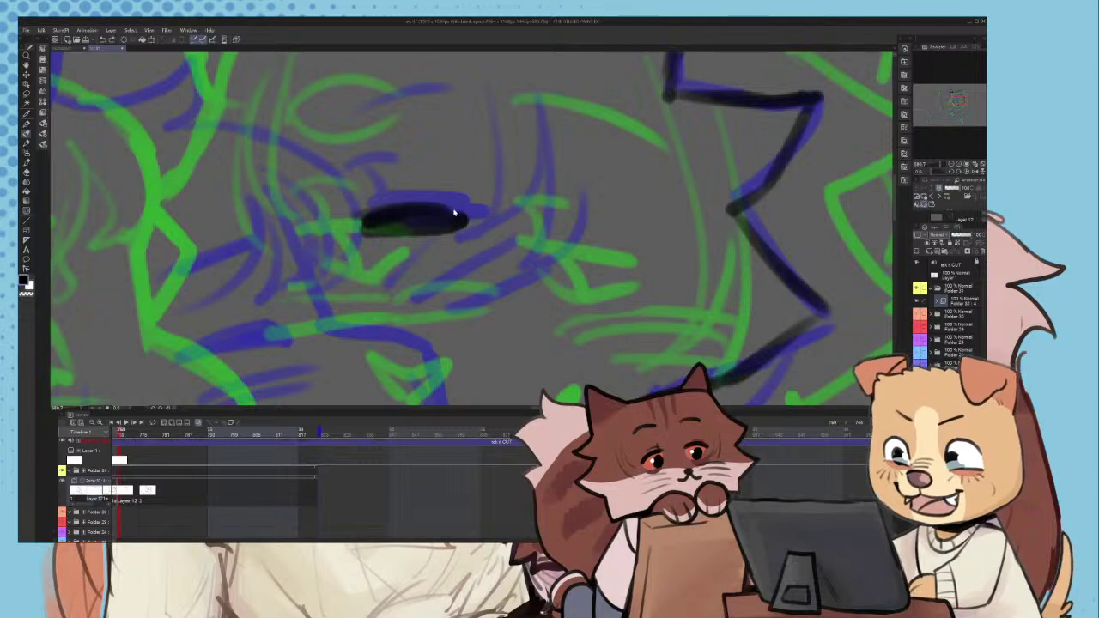
scroll(361, 191, "up", 2)
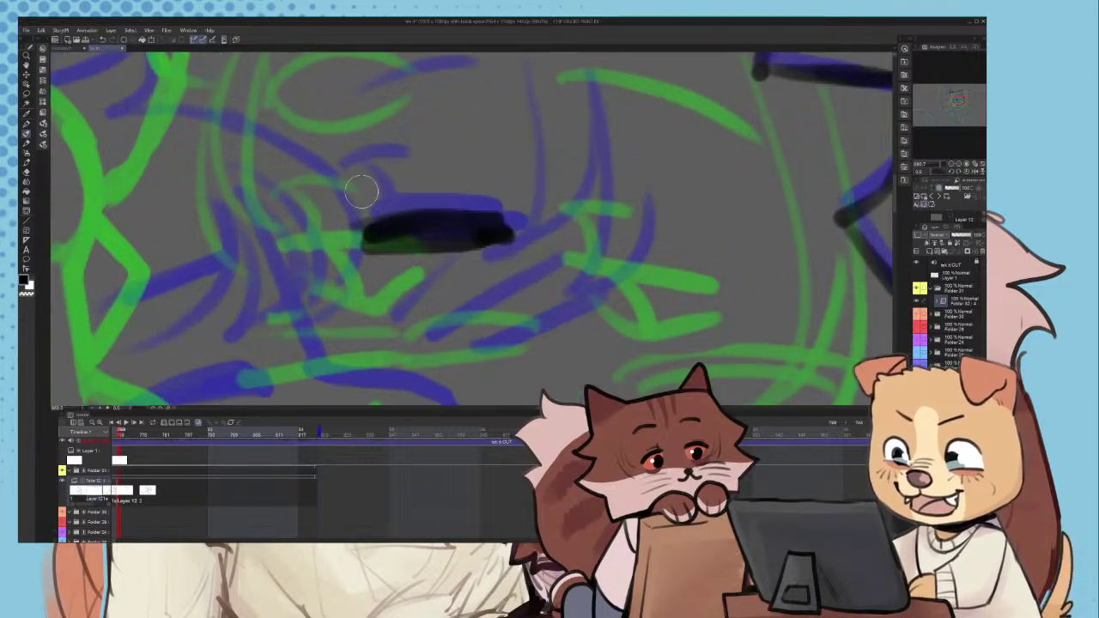
- Add the short lash mark and the eyebrow stroke above the cat's closed eye
scroll(392, 219, "down", 6)
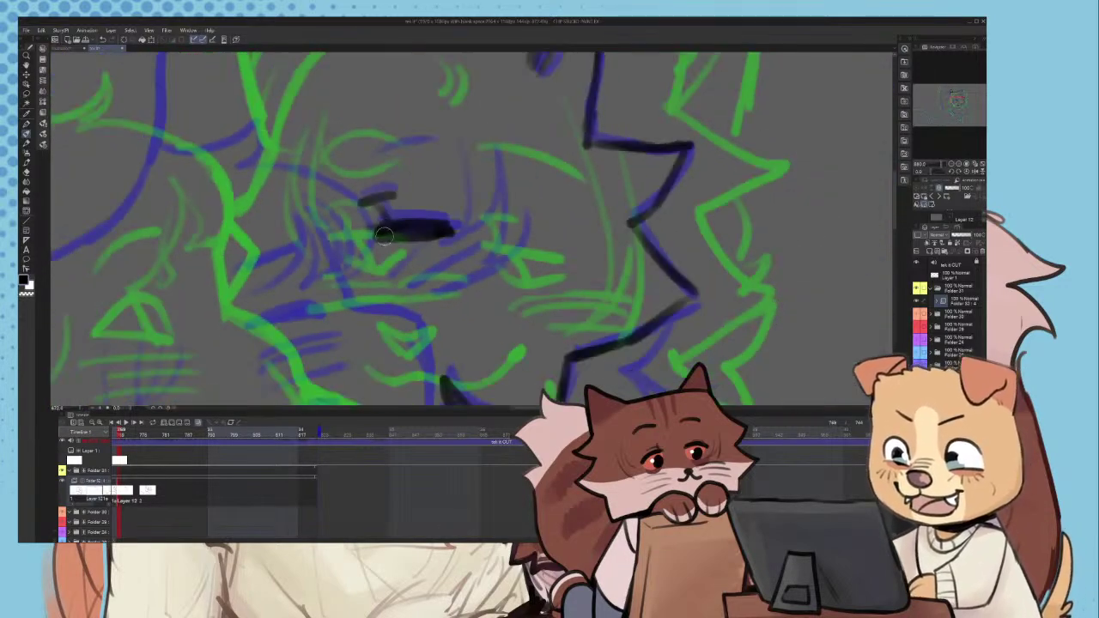
scroll(378, 162, "up", 5)
mouse_move(357, 194)
left_mouse_down()
mouse_move(469, 163)
mouse_move(472, 266)
left_mouse_up()
scroll(454, 170, "down", 5)
scroll(442, 198, "down", 4)
scroll(471, 173, "up", 5)
- Redraw the curved face marks to the right of the cat's closed eye
key("ctrl+z")
key("ctrl+z")
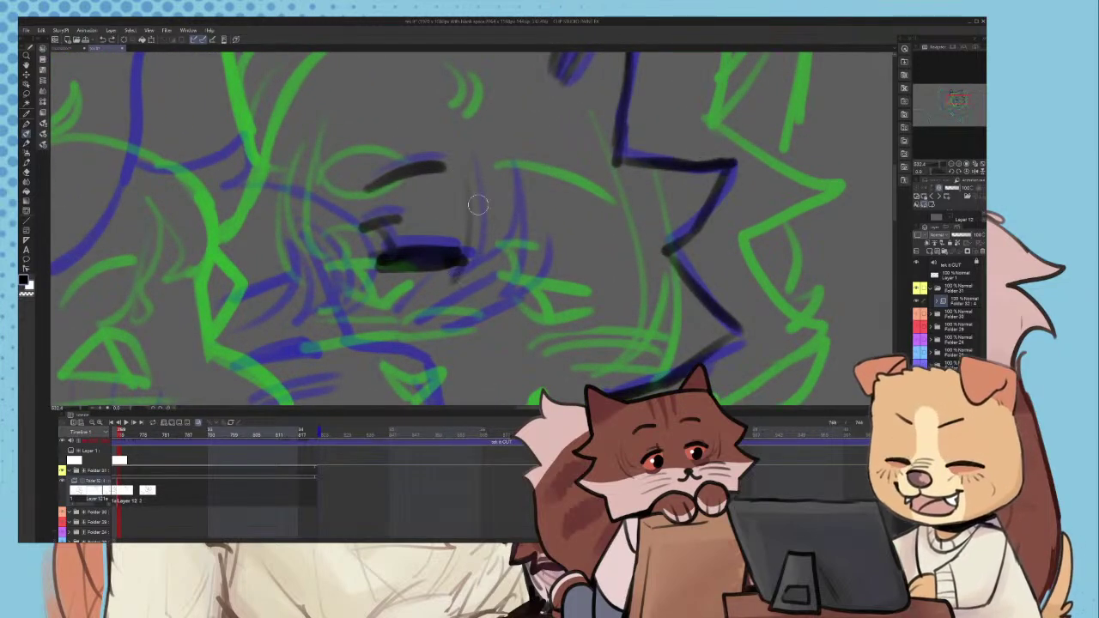
left_click_drag(473, 163, 467, 265)
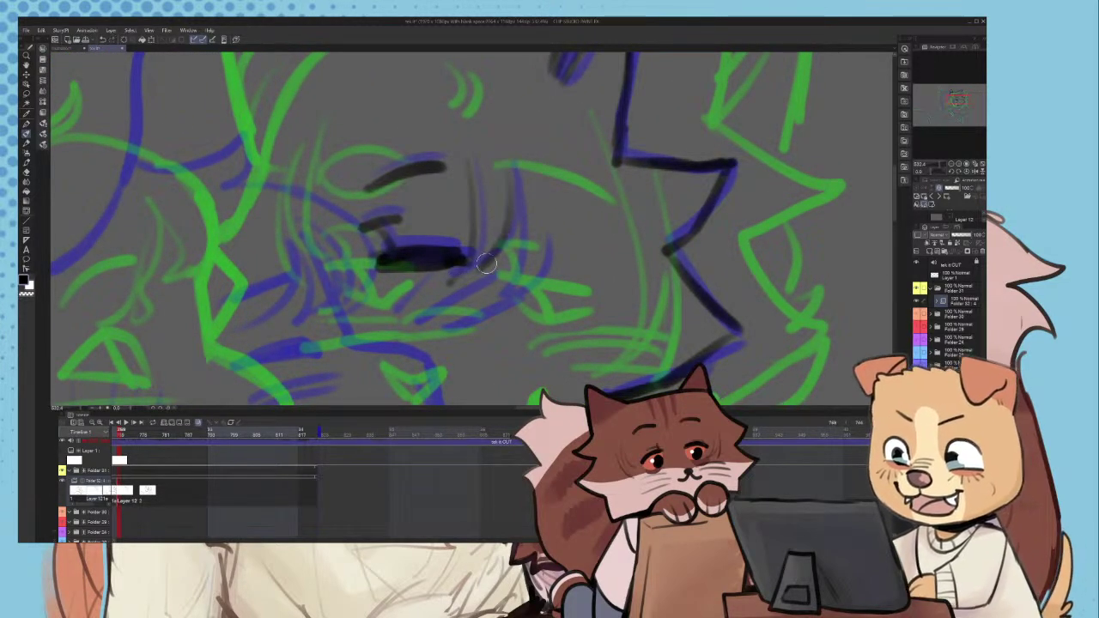
mouse_move(515, 183)
left_mouse_down()
mouse_move(483, 315)
mouse_move(538, 244)
left_mouse_up()
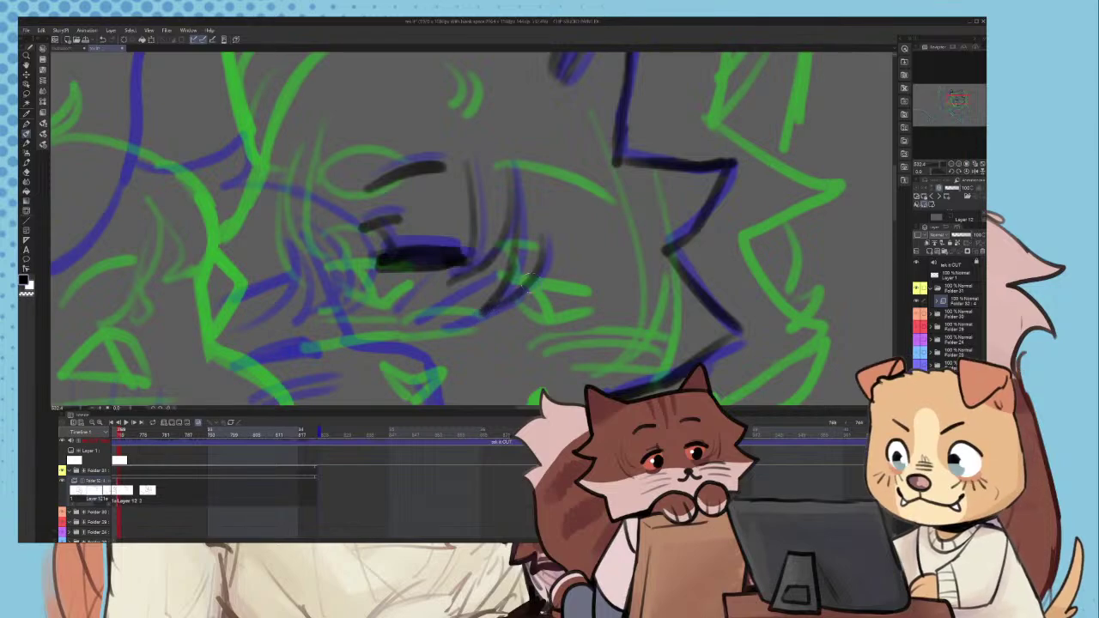
scroll(555, 249, "down", 3)
scroll(379, 225, "down", 5)
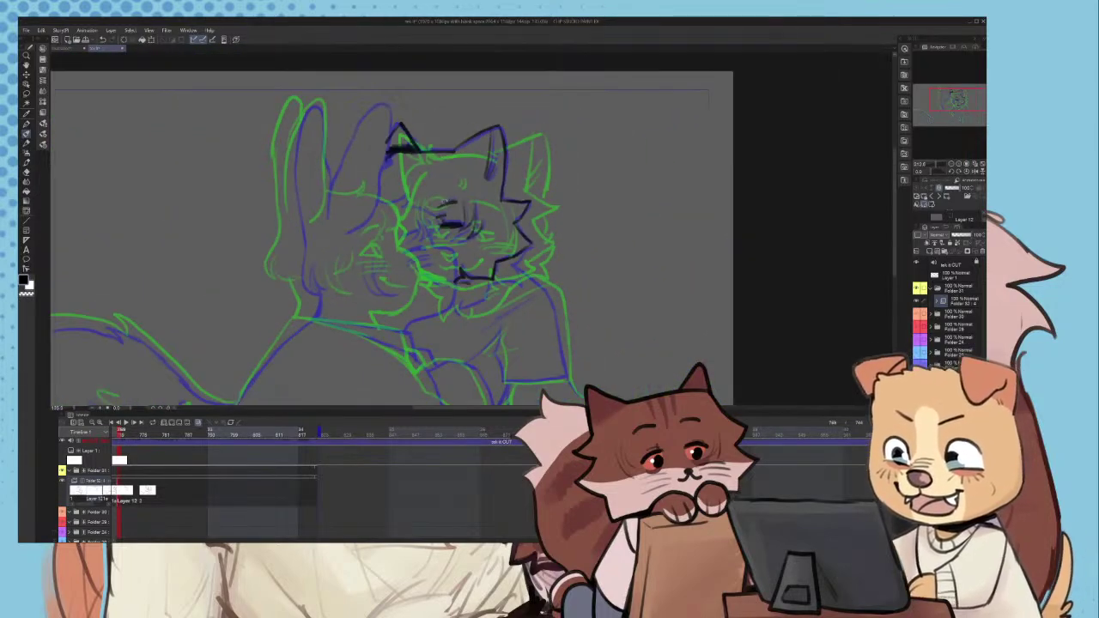
- Draw the lowest cheek tuft and continue the line beneath the chin along the cat's neck fur
scroll(489, 271, "up", 2)
scroll(489, 272, "up", 5)
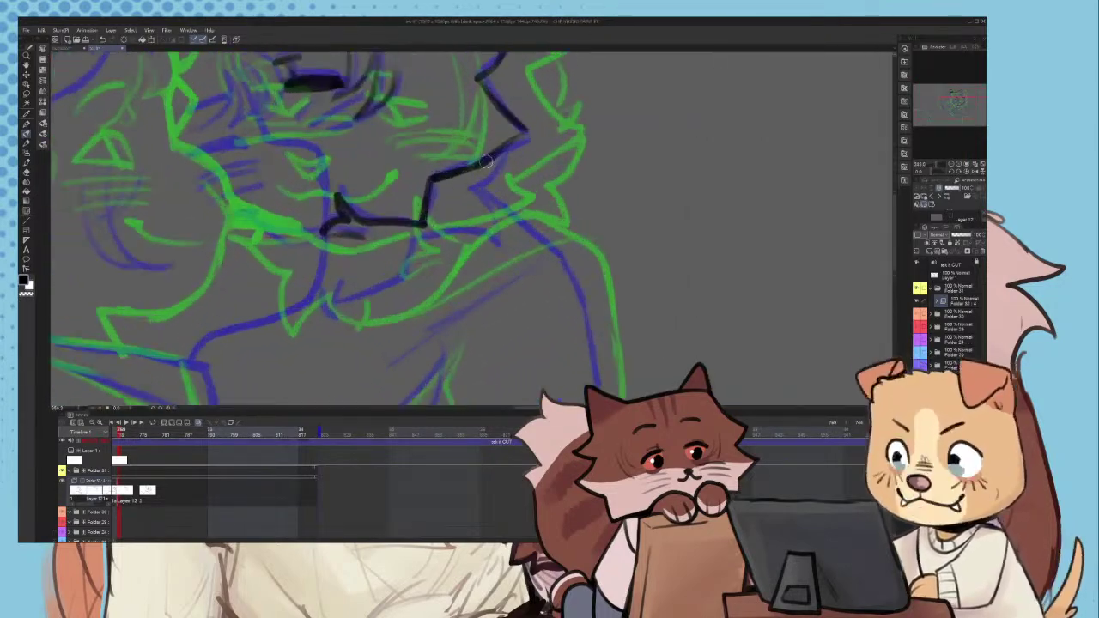
mouse_move(522, 129)
left_mouse_down()
mouse_move(454, 199)
mouse_move(503, 245)
mouse_move(516, 283)
mouse_move(449, 271)
mouse_move(377, 292)
mouse_move(365, 324)
mouse_move(268, 375)
mouse_move(370, 323)
left_mouse_up()
scroll(375, 294, "down", 2)
scroll(314, 370, "up", 3)
key("ctrl+z")
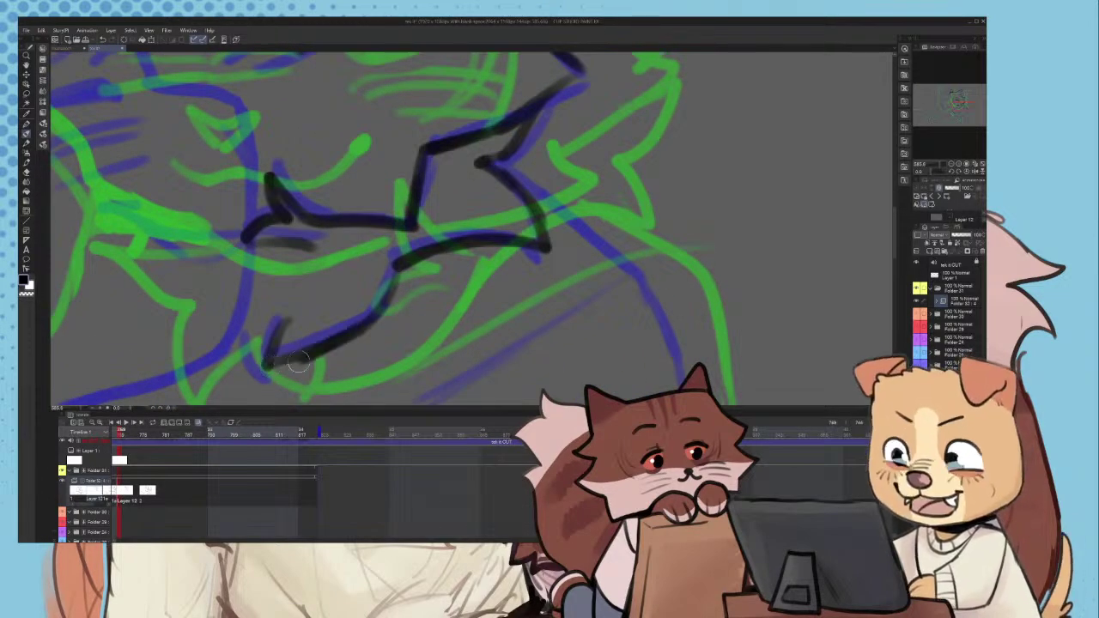
- Finish the pointed tip of the cat's neck fur with short strokes, replacing the first attempt
left_click_drag(241, 336, 260, 386)
scroll(348, 257, "down", 6)
mouse_move(270, 369)
left_mouse_down()
mouse_move(294, 292)
mouse_move(368, 229)
mouse_move(282, 344)
left_mouse_up()
scroll(300, 313, "up", 5)
key("ctrl+z")
scroll(288, 327, "up", 4)
left_click_drag(311, 268, 283, 346)
left_click_drag(260, 295, 275, 344)
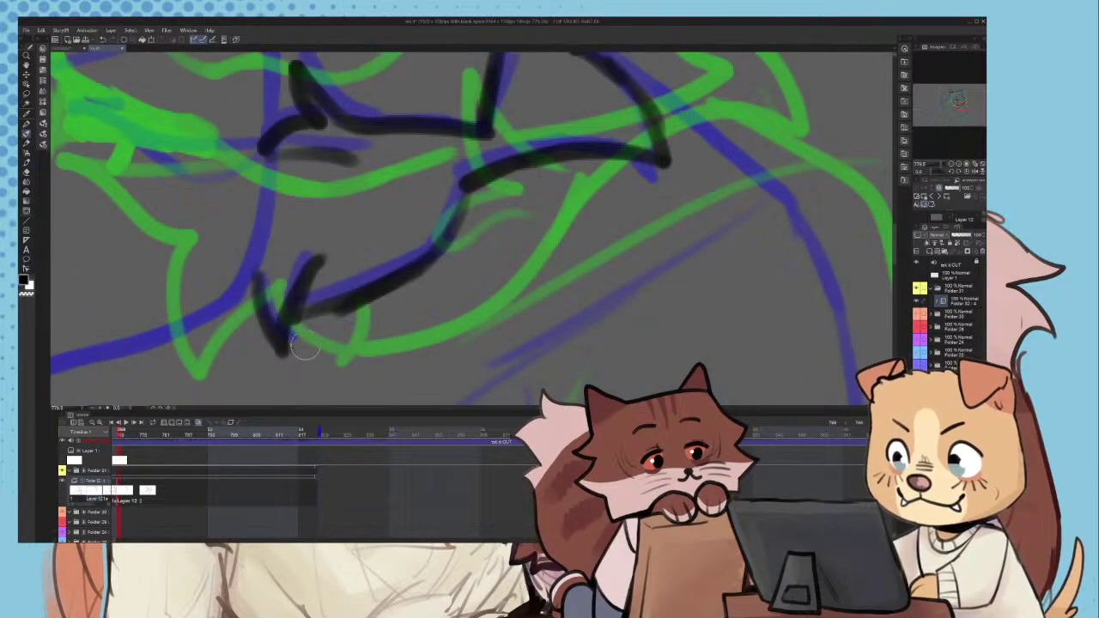
- Try to draw the fold line of the cat's sleeve below the neck fur
scroll(329, 247, "down", 7)
scroll(335, 242, "down", 2)
scroll(317, 278, "up", 6)
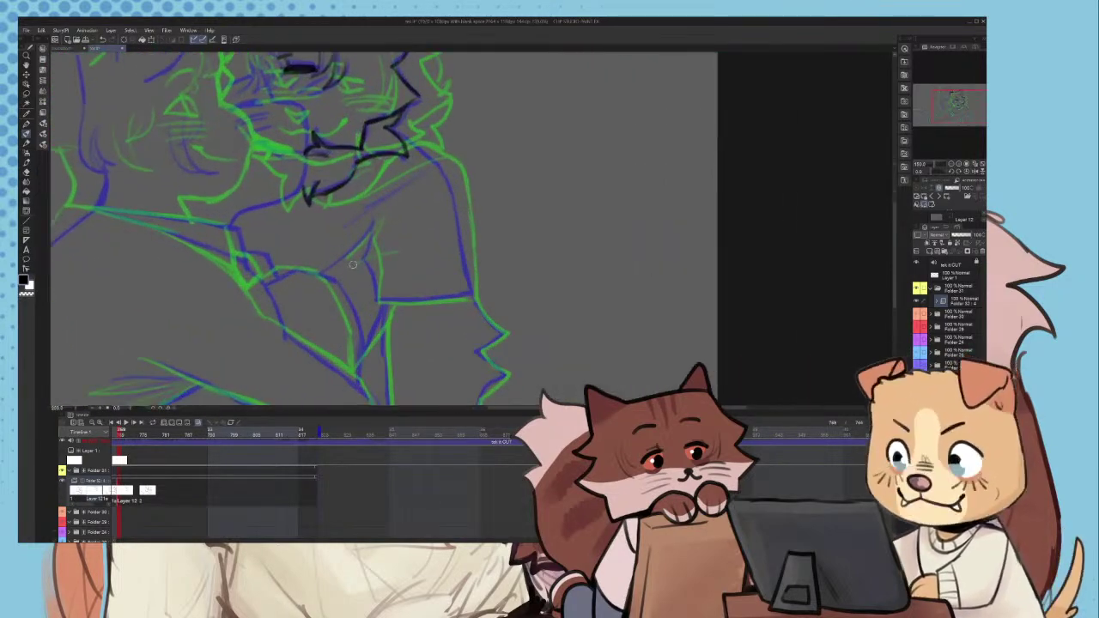
key("ctrl+z")
left_click_drag(295, 284, 357, 232)
key("ctrl+z")
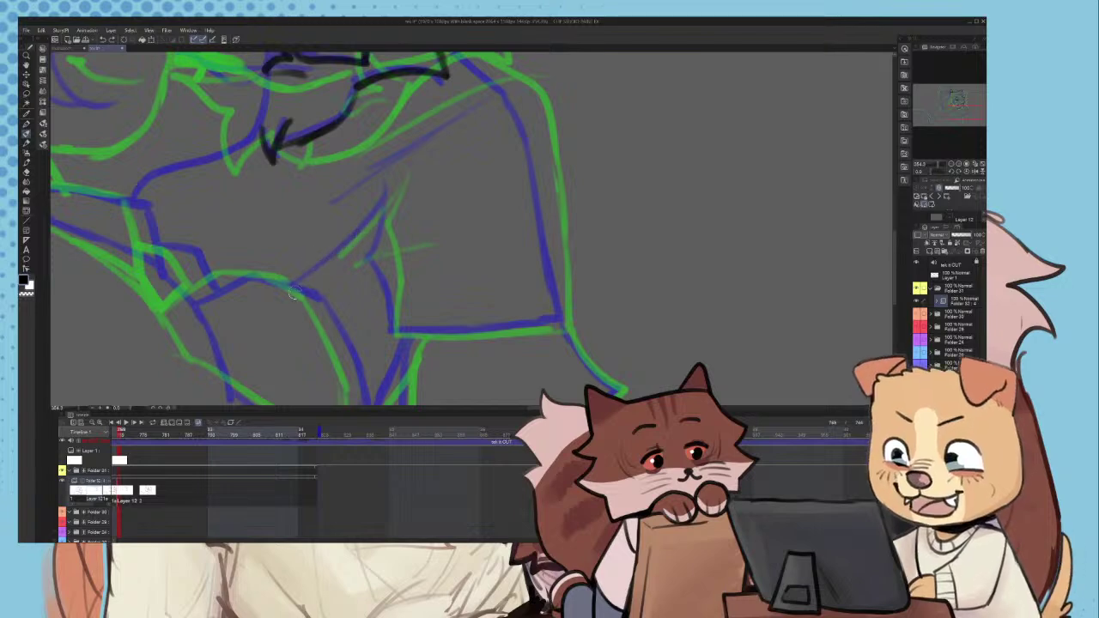
- Scrub the timeline back to the start of the hug shot's cels
scroll(367, 224, "down", 3)
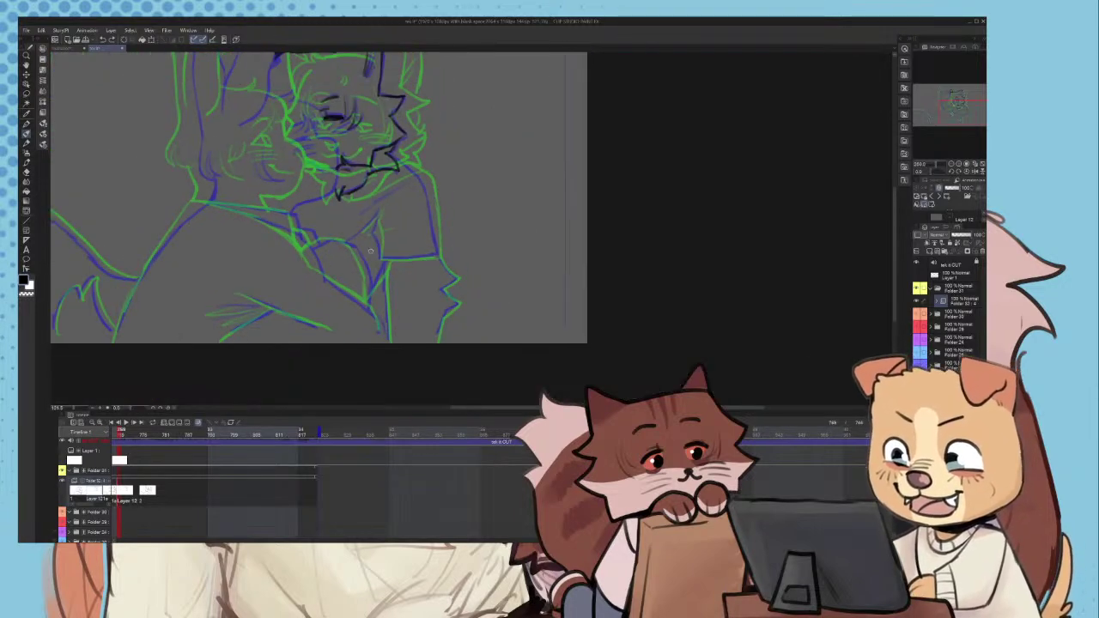
left_click_drag(208, 434, 61, 451)
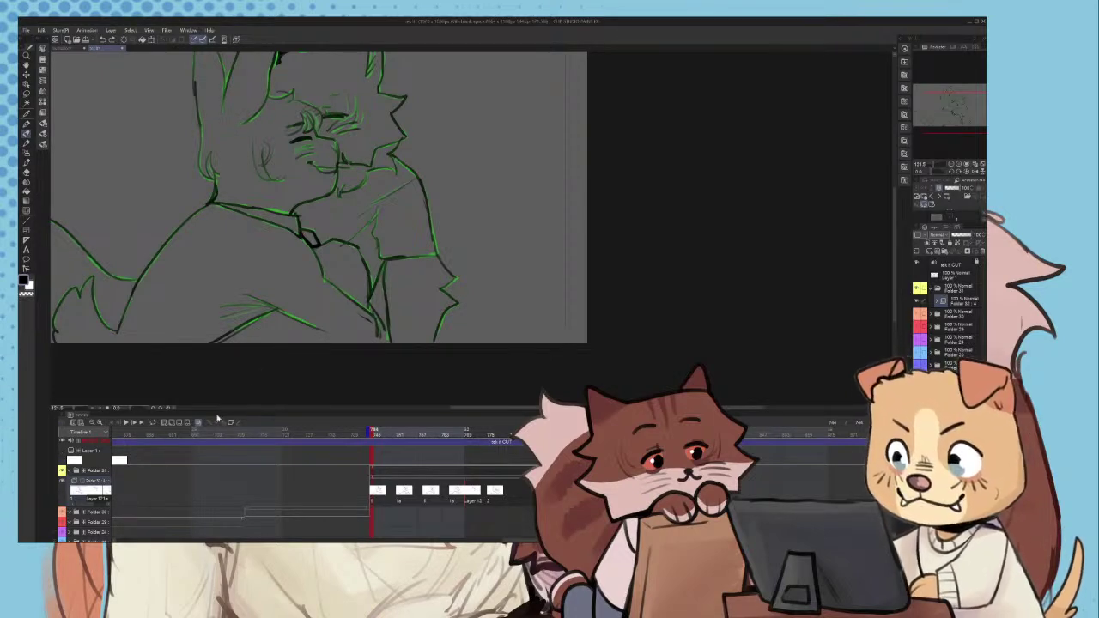
- Play back the hug shot's cels from the start and return to the cel before the new in-between
left_click(127, 423)
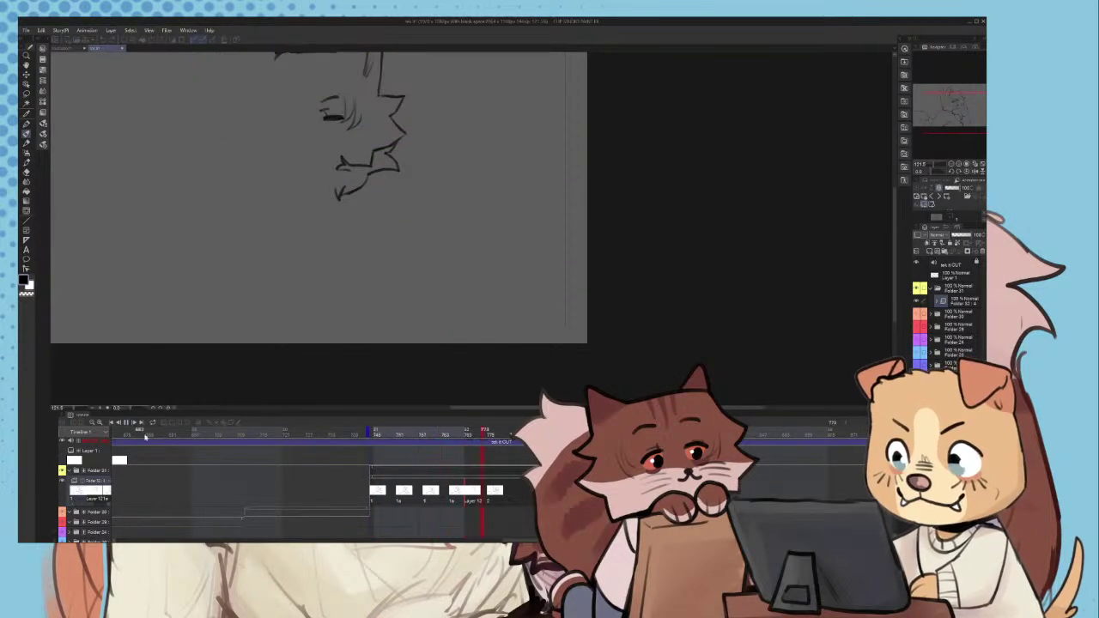
left_click(467, 490)
left_click(454, 488)
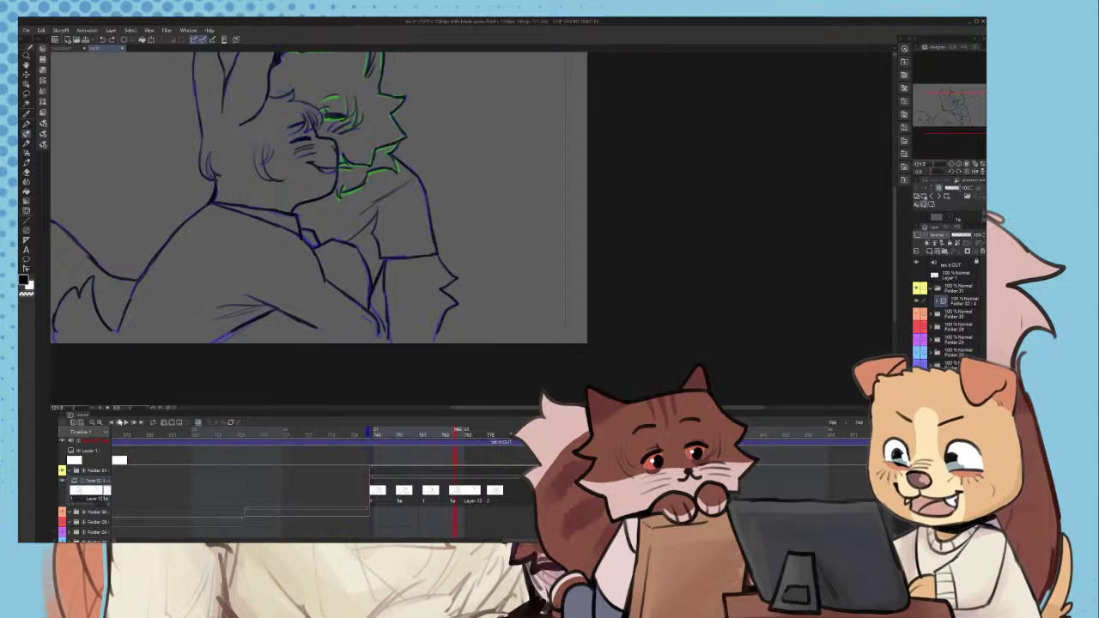
- Move the timeline to the unfinished Layer 12 in-between cel of the hug shot
left_click(100, 422)
left_click(100, 423)
scroll(413, 314, "down", 2)
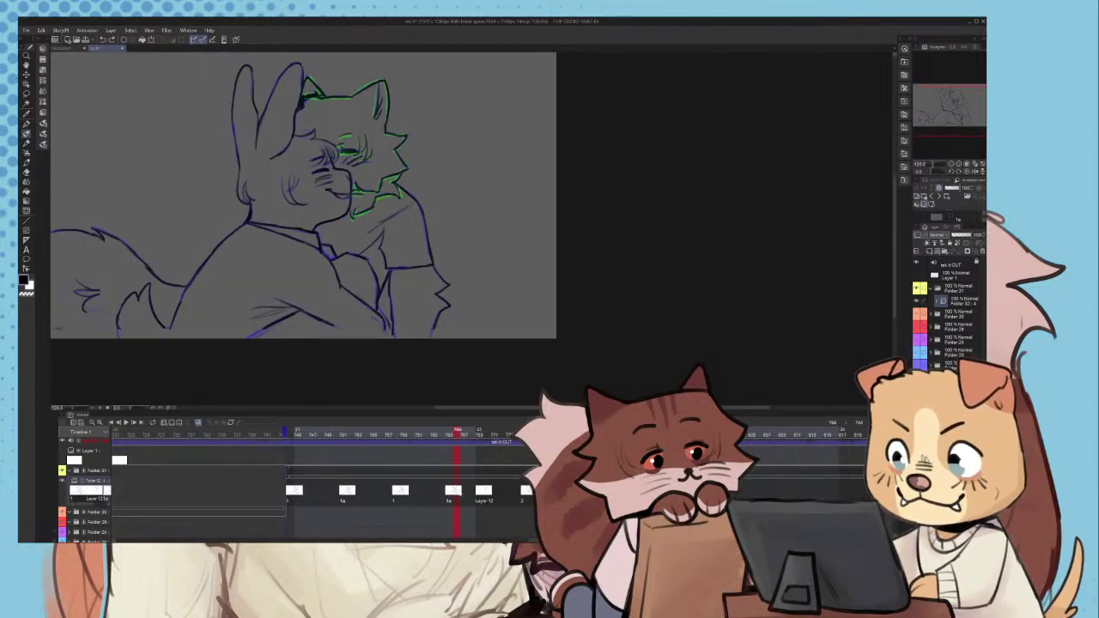
left_click(489, 495)
scroll(464, 441, "down", 1)
- Draw the cat's shoulder line from the neck fur down the outer edge of the sleeve, between the onion-skin lines
scroll(398, 196, "up", 16)
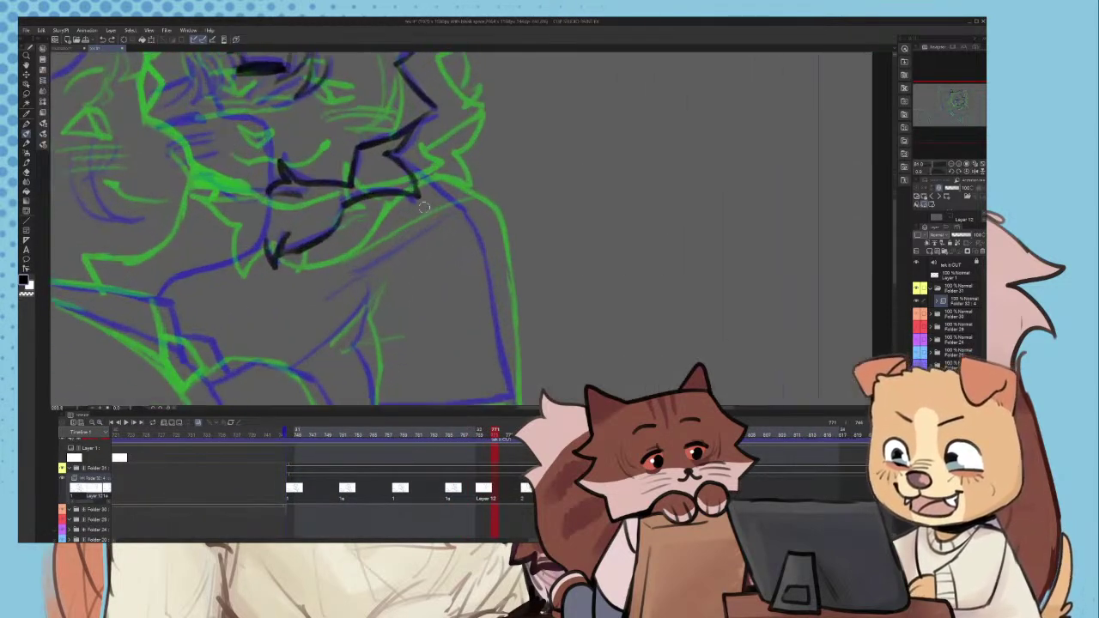
left_click_drag(396, 152, 450, 197)
scroll(494, 171, "down", 3)
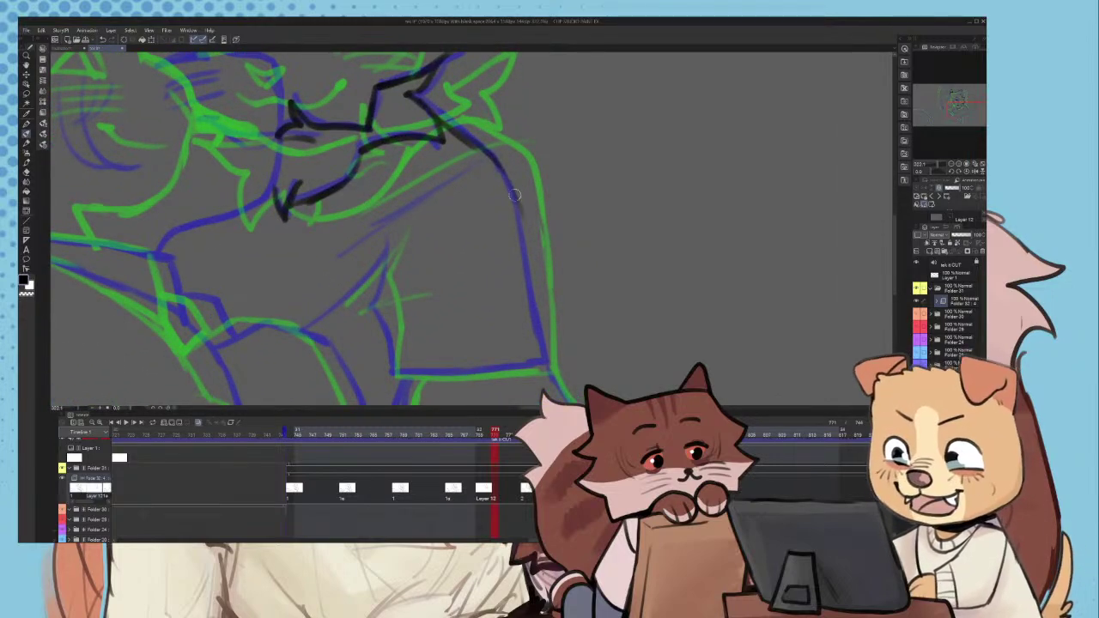
scroll(530, 251, "down", 2)
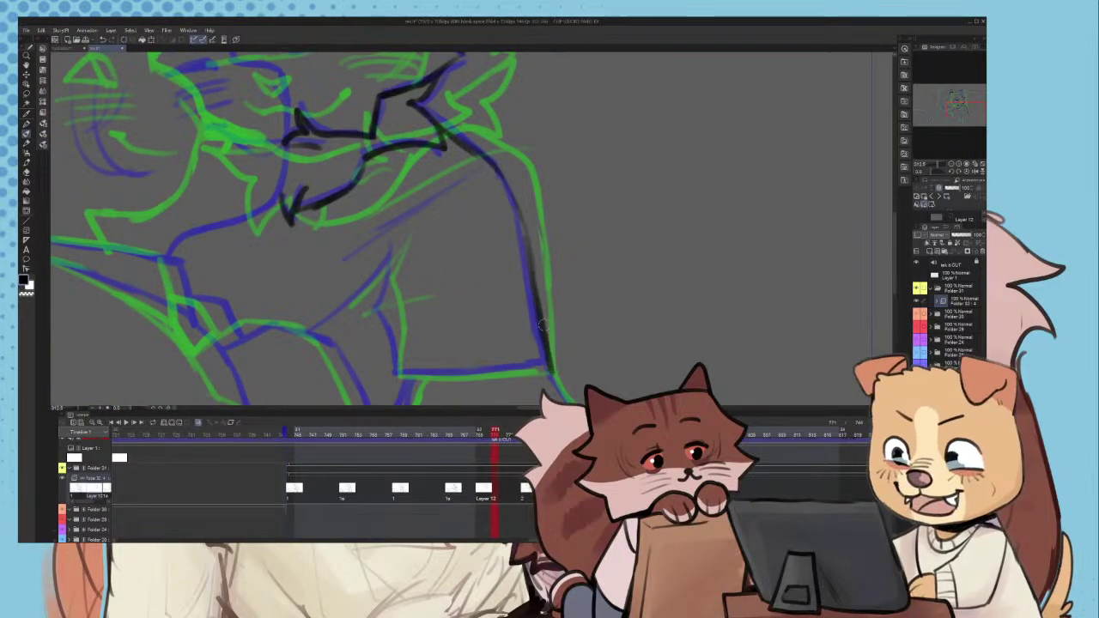
scroll(543, 386, "down", 1)
- Draw the hem of the cat's sleeve inward from the end of its outer edge
scroll(543, 390, "up", 3)
mouse_move(320, 277)
left_mouse_down()
mouse_move(469, 281)
mouse_move(469, 271)
mouse_move(560, 262)
left_mouse_up()
key("ctrl+z")
scroll(497, 266, "down", 3)
scroll(354, 157, "up", 2)
- Draw the bent inner edge of the cat's sleeve down to the hem, replacing the first attempt
left_click_drag(360, 131, 341, 217)
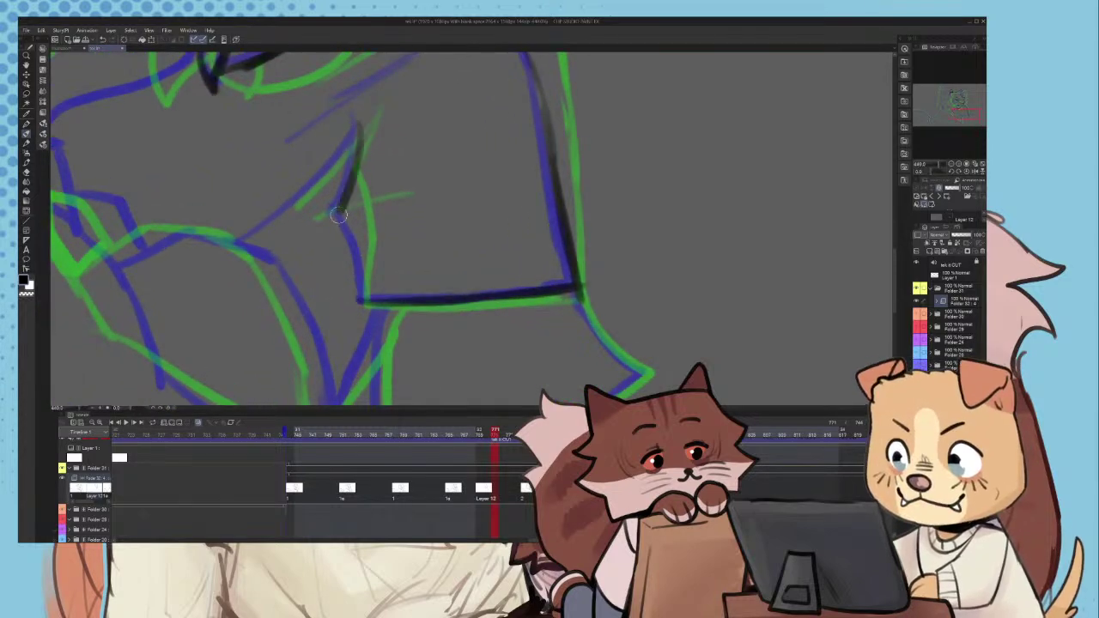
key("ctrl+z")
left_click_drag(359, 119, 344, 214)
left_click_drag(343, 213, 363, 291)
scroll(362, 288, "down", 2)
scroll(296, 245, "up", 2)
- Draw the fold line running diagonally up to the cat's armpit and the crease strokes across its shoulder
mouse_move(271, 259)
left_mouse_down()
mouse_move(320, 228)
mouse_move(394, 141)
left_mouse_up()
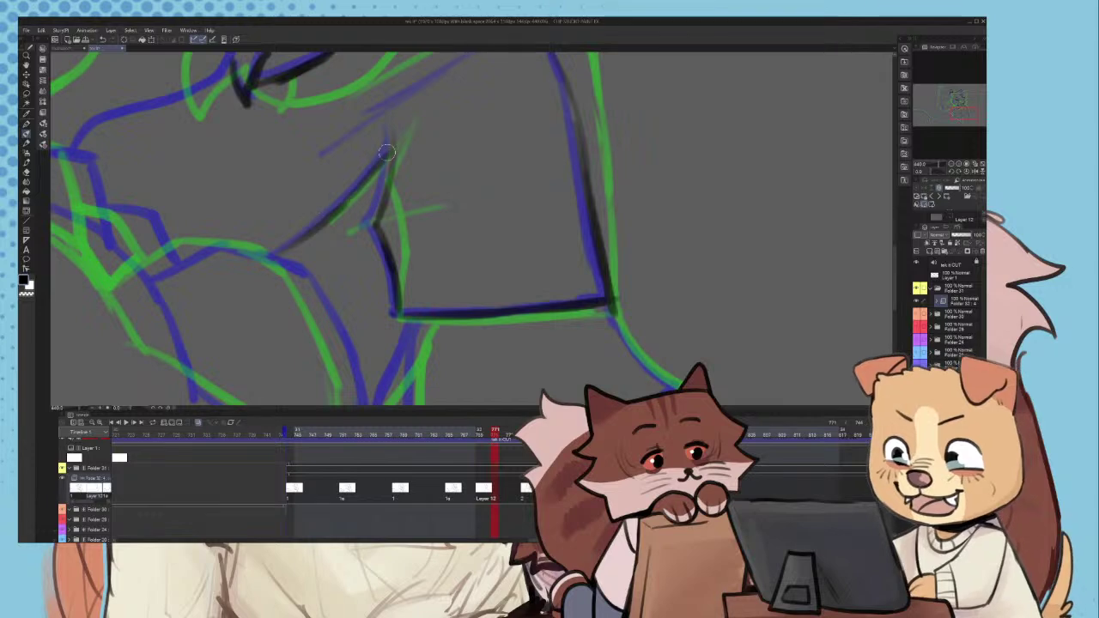
scroll(334, 244, "down", 3)
scroll(313, 203, "up", 1)
key("ctrl+z")
left_click_drag(335, 197, 407, 153)
- Draw the inner line of the cat's forearm below the sleeve and the first pointed fur tuft on its outer side
scroll(403, 159, "down", 3)
scroll(399, 248, "up", 3)
scroll(365, 178, "up", 1)
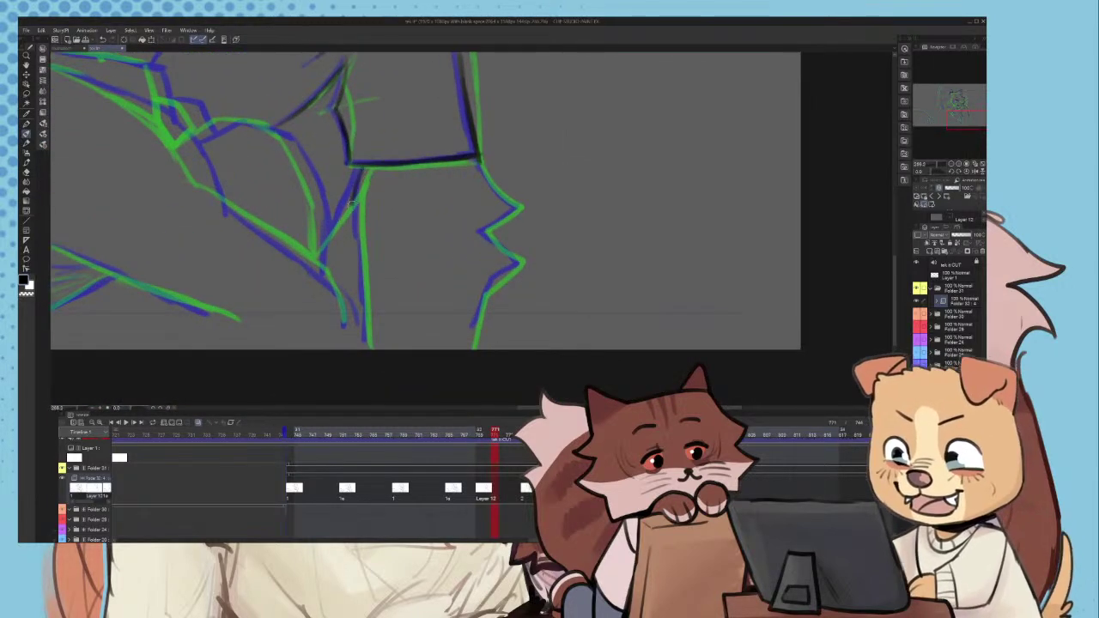
scroll(475, 159, "up", 2)
mouse_move(478, 155)
left_mouse_down()
mouse_move(493, 194)
mouse_move(479, 163)
mouse_move(537, 219)
mouse_move(527, 216)
mouse_move(526, 241)
mouse_move(533, 219)
mouse_move(475, 261)
left_mouse_up()
scroll(521, 236, "up", 2)
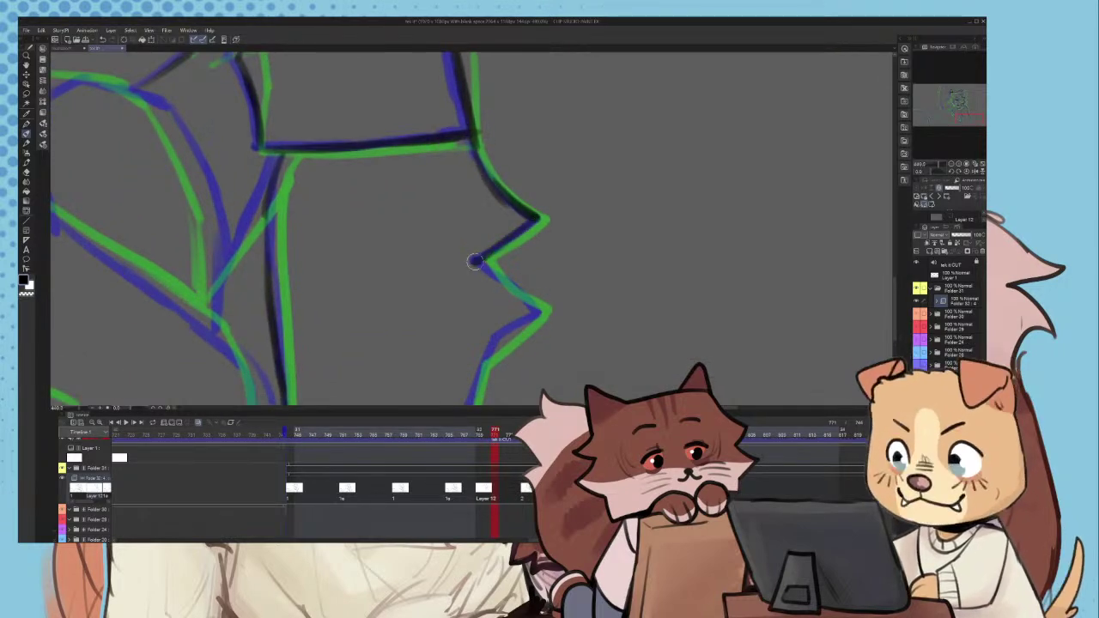
- Draw the second fur tuft on the cat's forearm and continue the outer forearm line to the canvas edge
mouse_move(530, 225)
left_mouse_down()
mouse_move(473, 265)
mouse_move(542, 308)
mouse_move(500, 336)
mouse_move(525, 291)
mouse_move(482, 397)
left_mouse_up()
scroll(496, 346, "down", 3)
scroll(481, 378, "up", 2)
left_click_drag(500, 337, 479, 402)
scroll(490, 378, "down", 3)
scroll(491, 356, "down", 1)
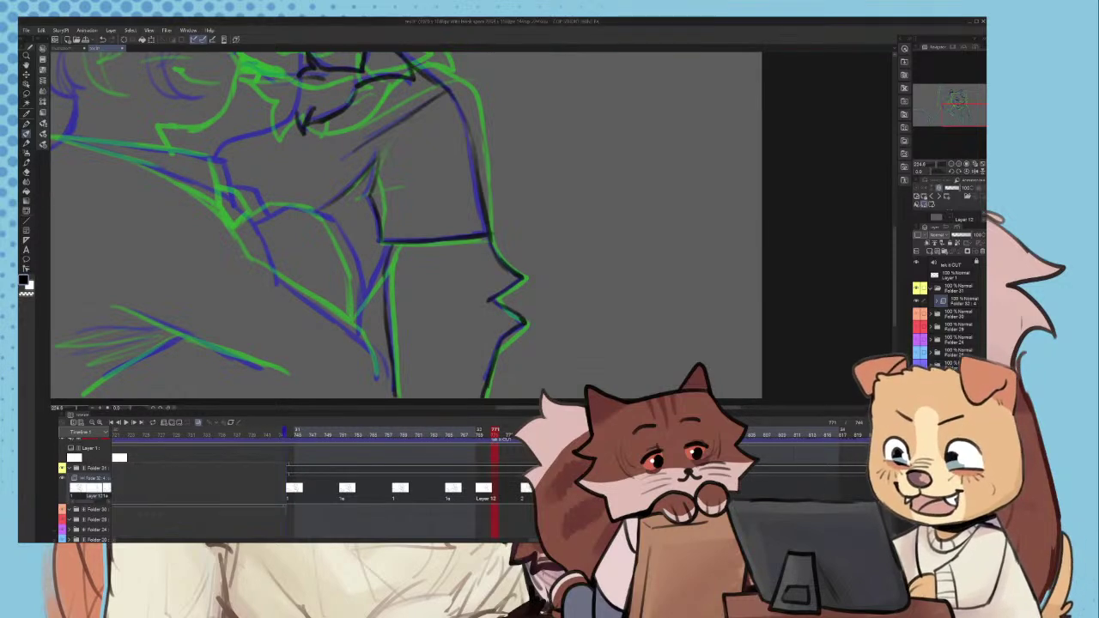
scroll(464, 224, "down", 1)
scroll(501, 306, "up", 5)
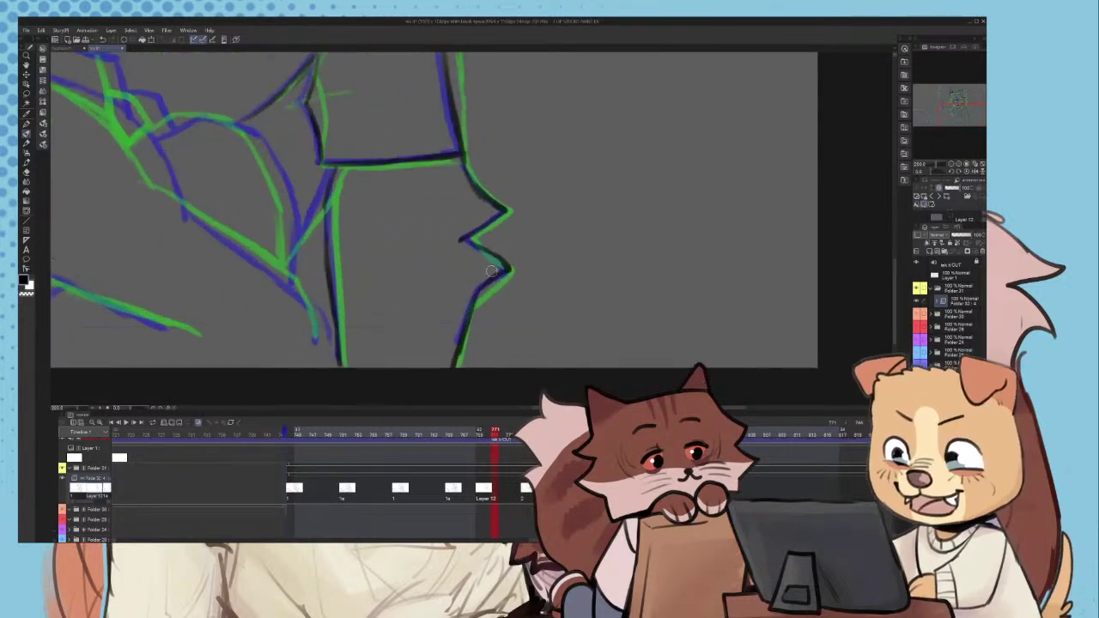
left_click_drag(455, 224, 422, 215)
scroll(421, 214, "down", 5)
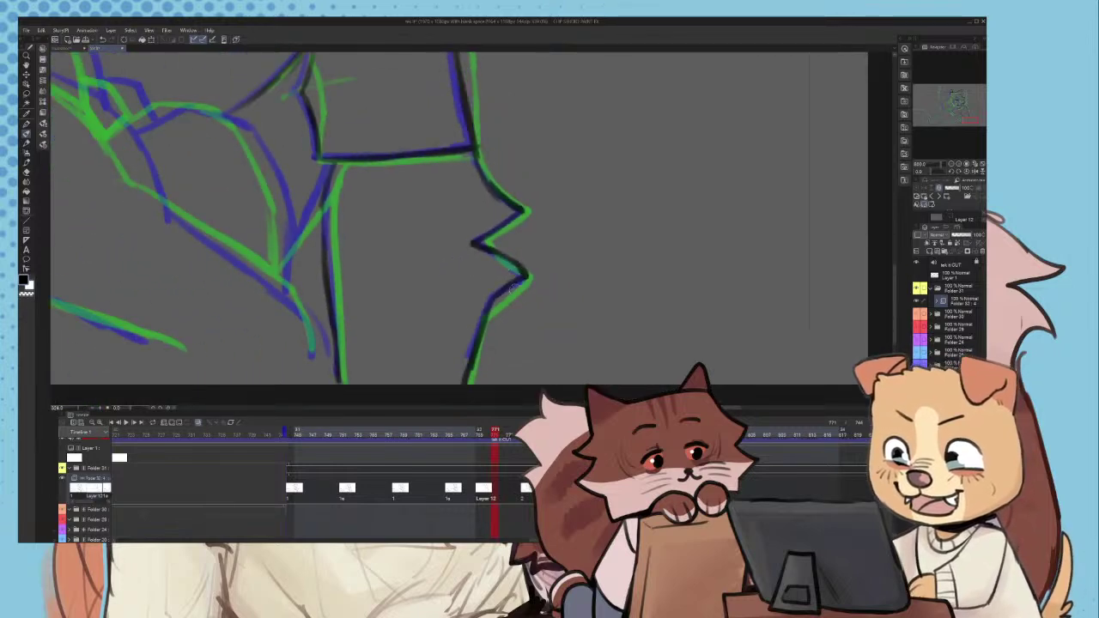
- Draw the two lines that converge into a V between the cat's sleeve and the hugging arm
scroll(422, 228, "up", 2)
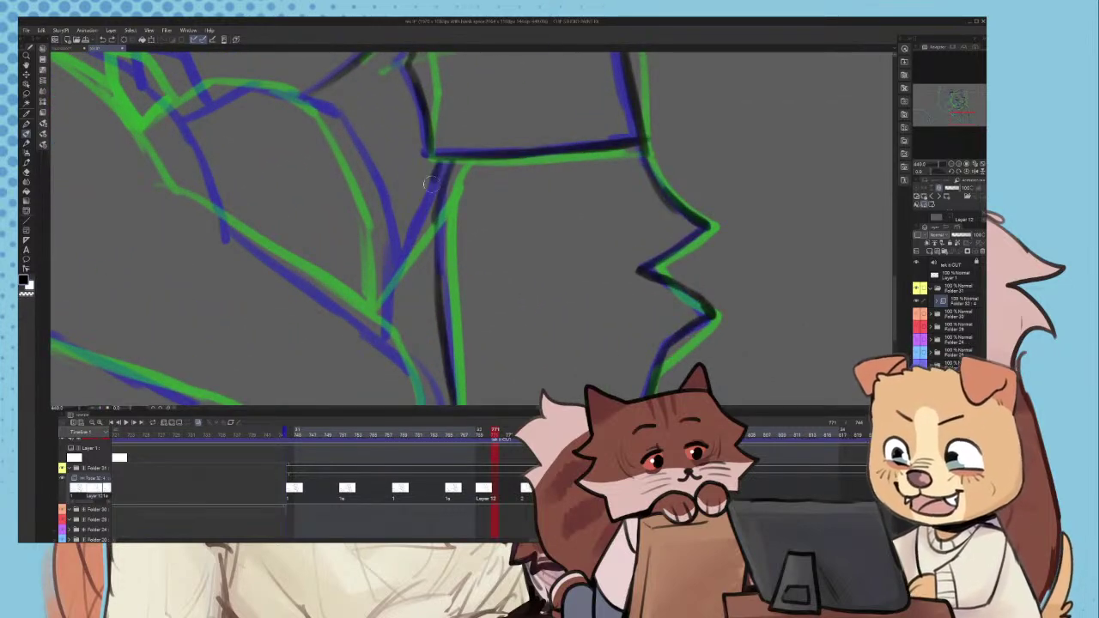
scroll(402, 273, "down", 2)
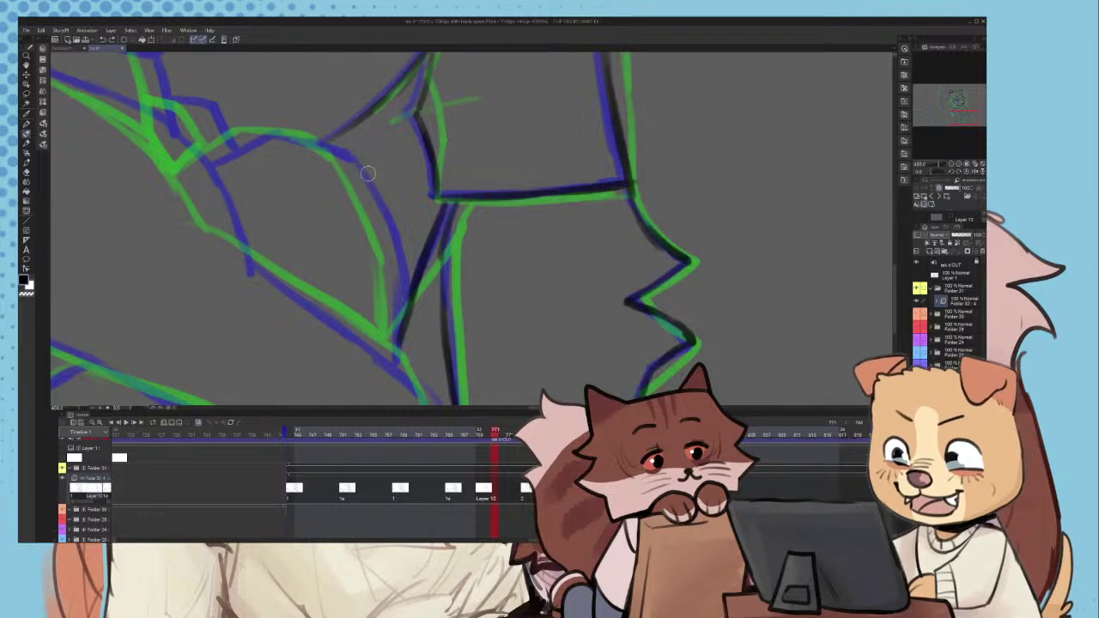
scroll(391, 241, "down", 2)
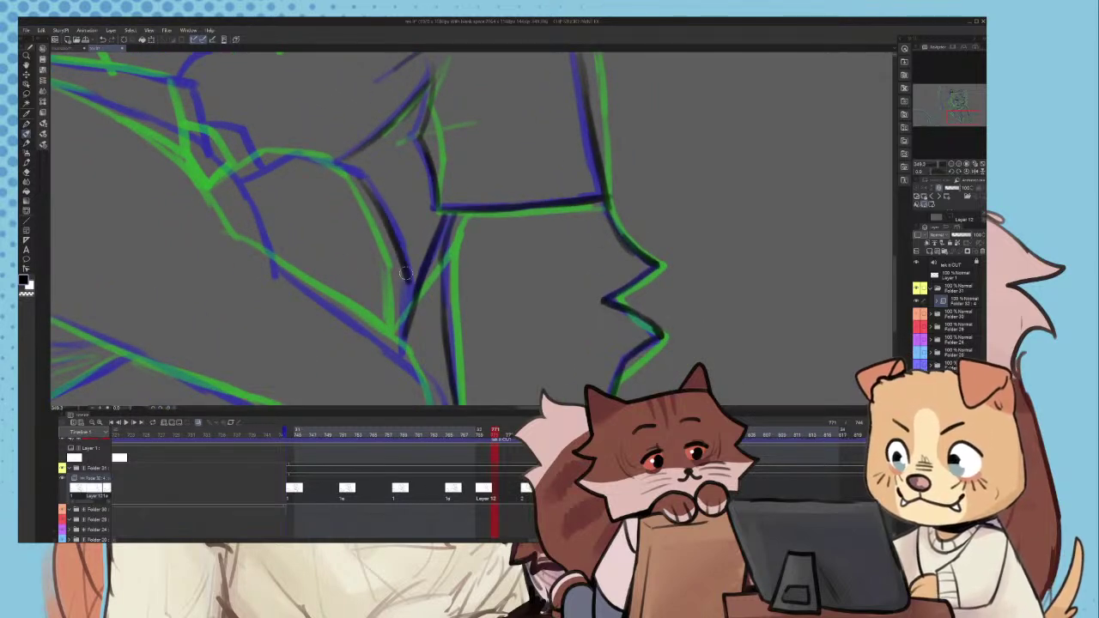
scroll(404, 308, "down", 2)
- Draw the rounded top edge of the shape between the long-eared character's collar and the V, replacing the first attempt
scroll(404, 308, "up", 4)
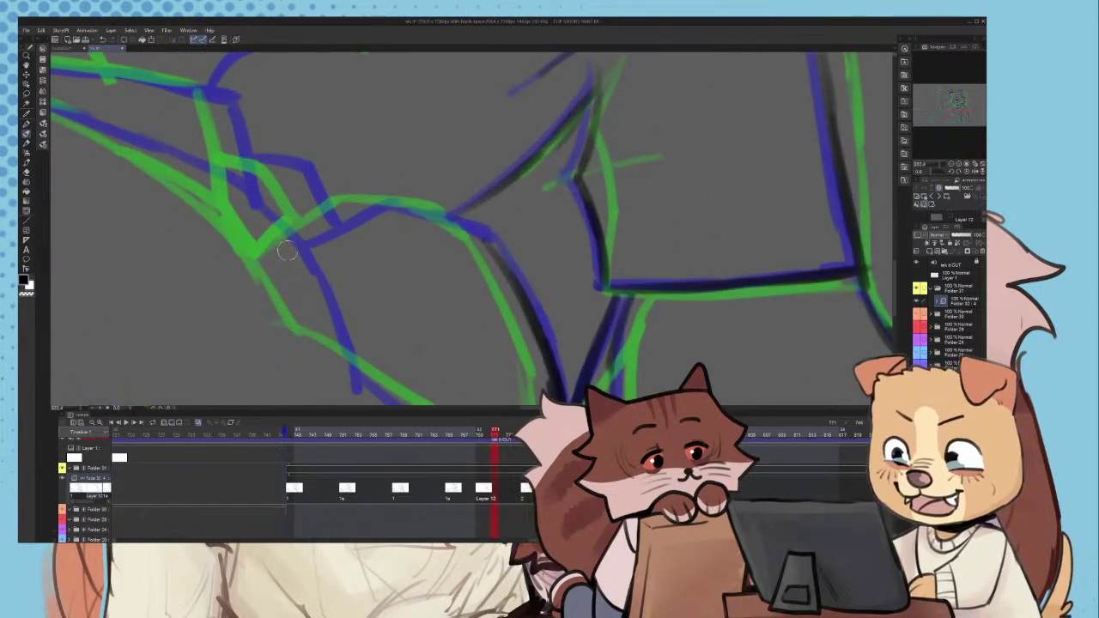
mouse_move(285, 245)
left_mouse_down()
mouse_move(358, 206)
mouse_move(471, 216)
left_mouse_up()
key("ctrl+z")
mouse_move(500, 254)
left_mouse_down()
mouse_move(463, 225)
mouse_move(361, 212)
left_mouse_up()
scroll(461, 231, "down", 3)
scroll(462, 230, "up", 1)
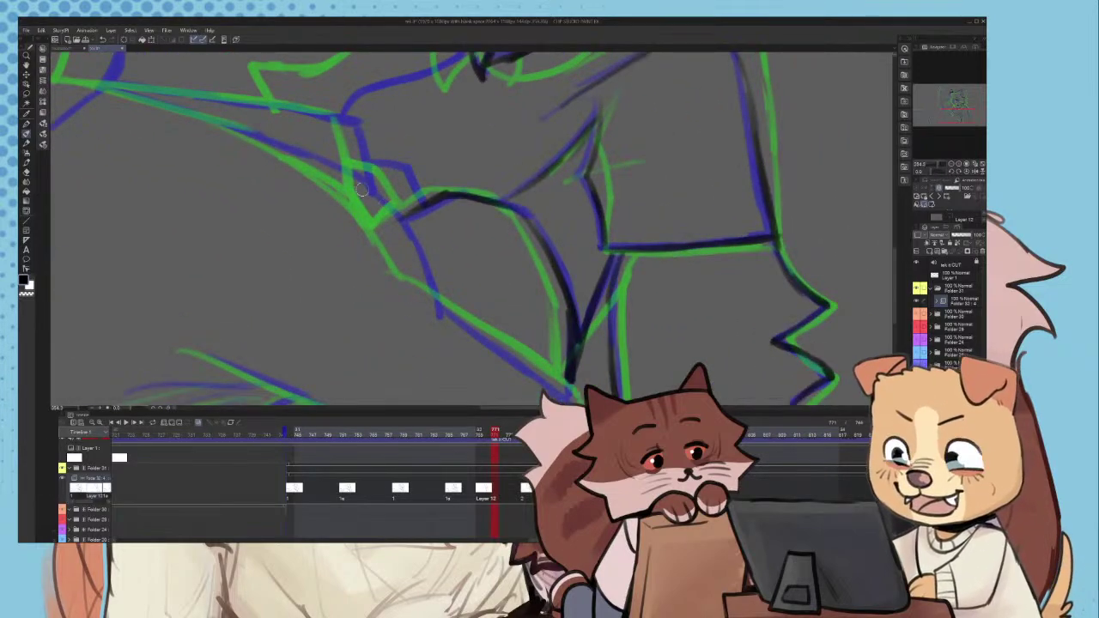
- Redraw the short line descending from below the collar to the upper edge of the hugging arm
left_click_drag(423, 271, 438, 314)
key("ctrl+z")
scroll(438, 314, "down", 1)
scroll(455, 335, "up", 2)
left_click_drag(378, 200, 396, 234)
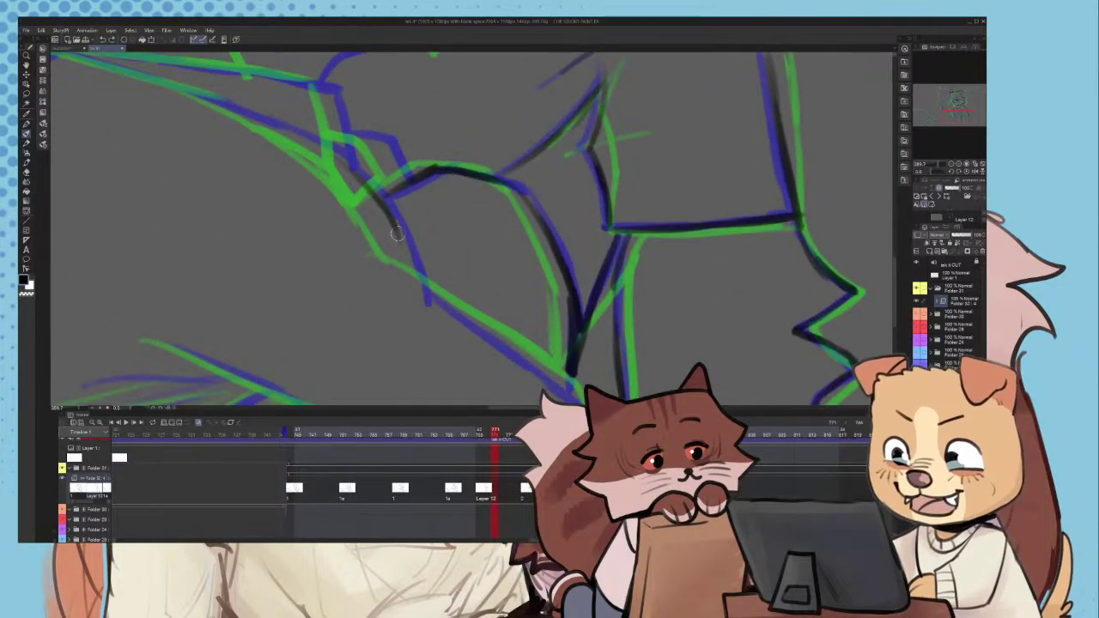
left_click_drag(533, 377, 483, 335)
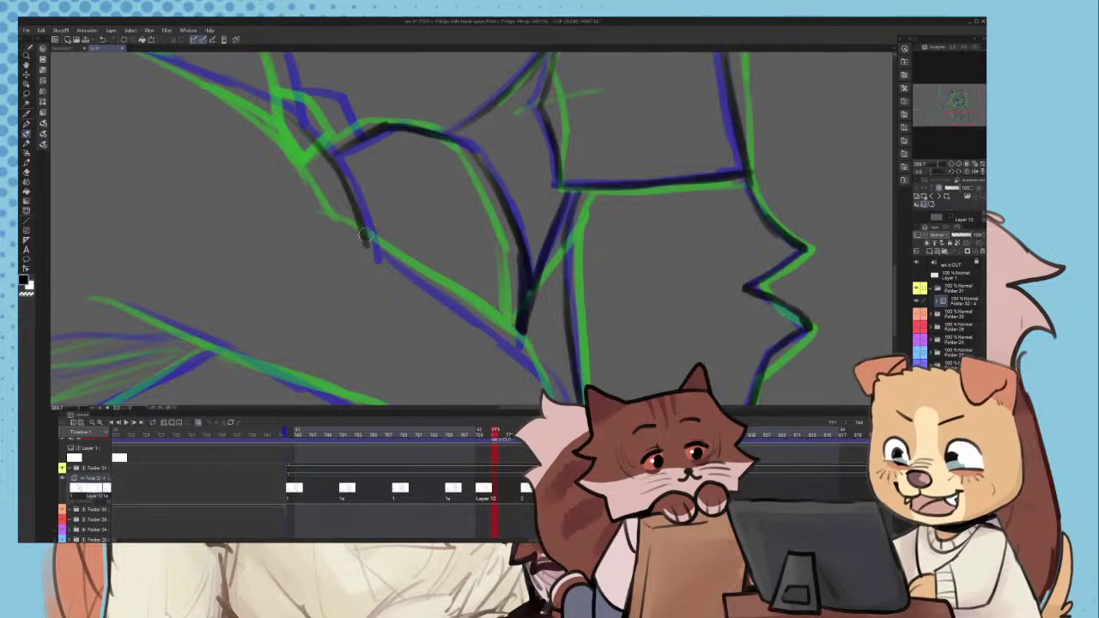
- Draw the upper edge of the hugging arm down past the V to the wrist, replacing the first attempt
mouse_move(376, 247)
left_mouse_down()
mouse_move(462, 311)
mouse_move(425, 282)
left_mouse_up()
key("ctrl+z")
scroll(433, 278, "up", 2)
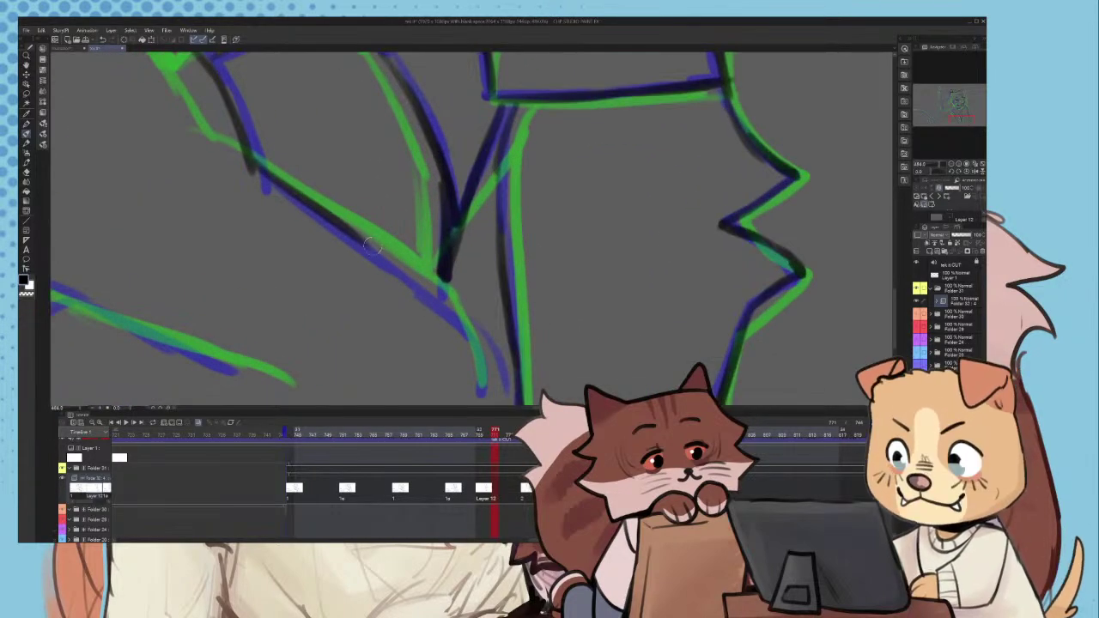
mouse_move(374, 246)
left_mouse_down()
mouse_move(466, 331)
mouse_move(470, 385)
left_mouse_up()
scroll(466, 329, "down", 3)
scroll(466, 317, "up", 3)
scroll(468, 344, "down", 4)
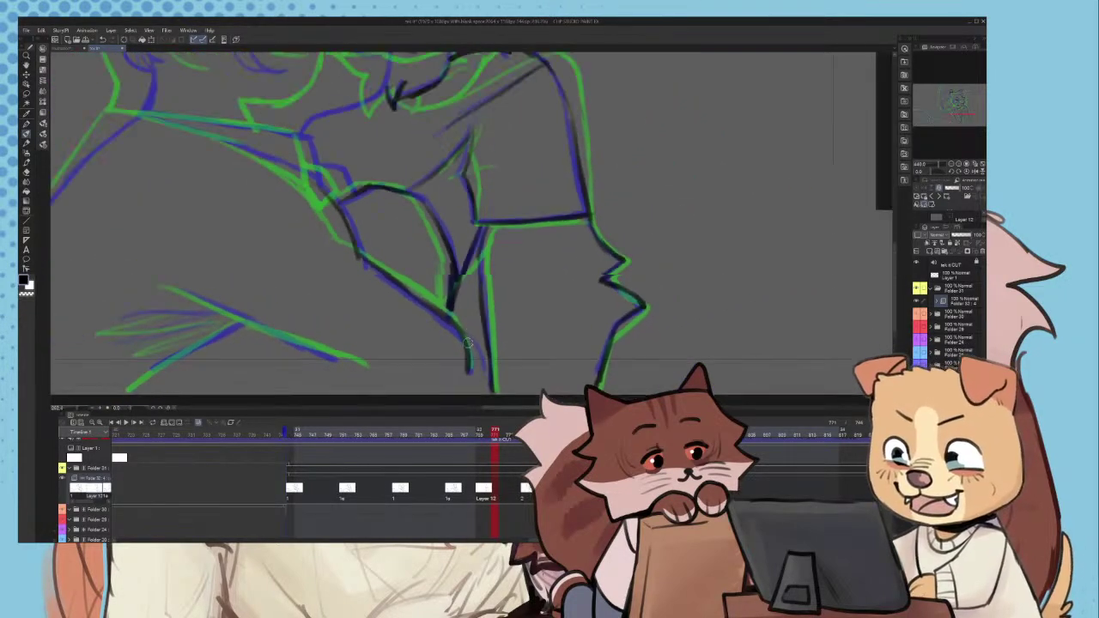
- Draw the long diagonal line along the underside of the hugging arm
scroll(468, 344, "down", 3)
scroll(292, 314, "up", 4)
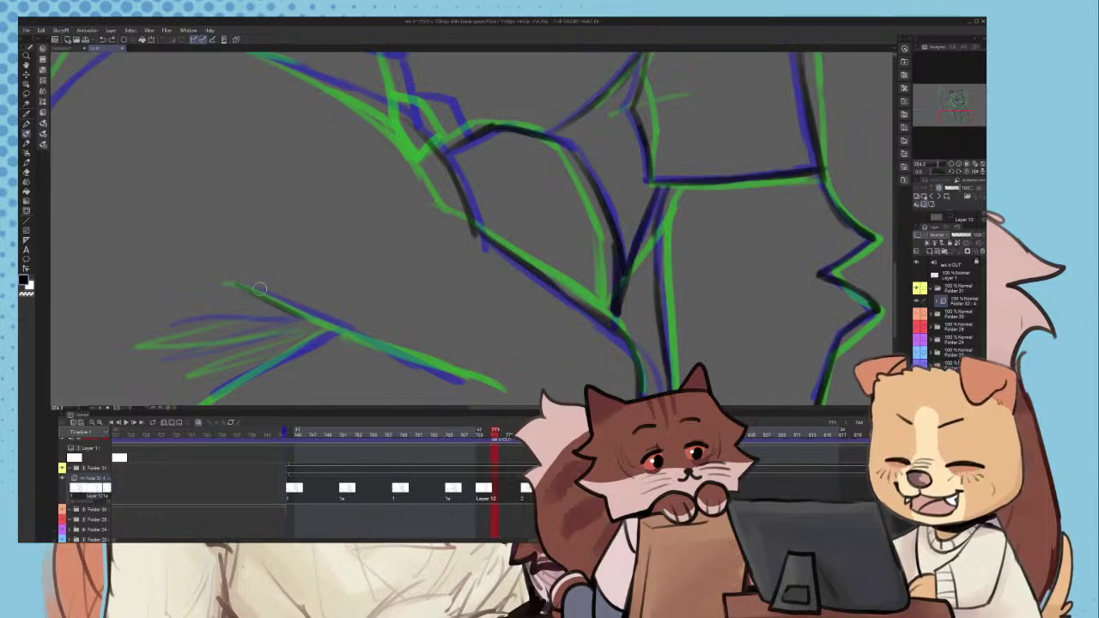
left_click_drag(260, 290, 457, 381)
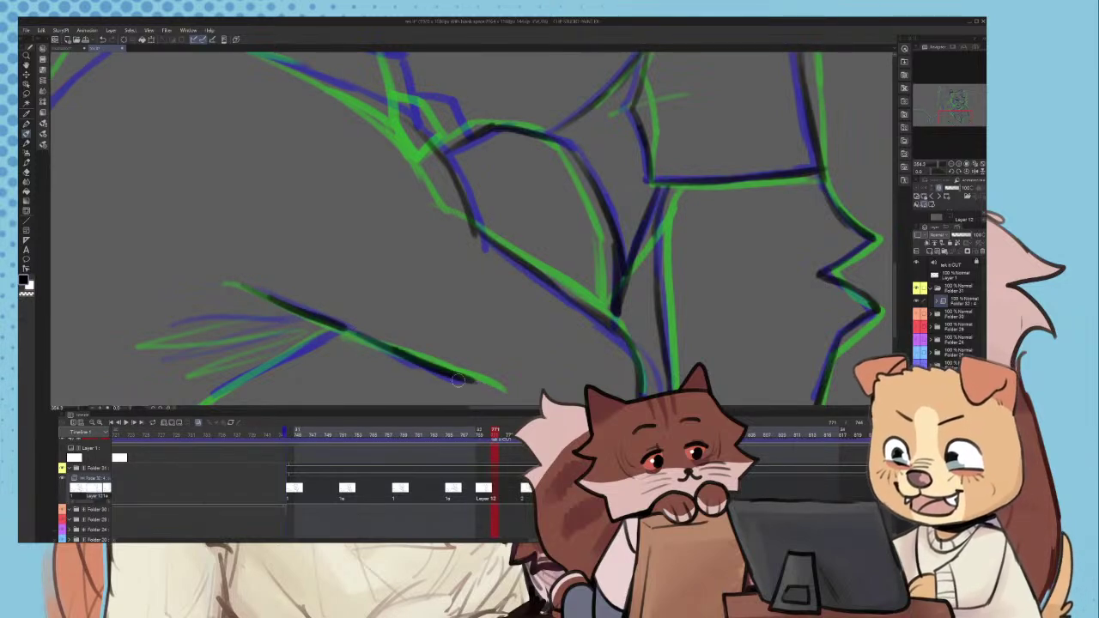
scroll(446, 270, "down", 4)
- Draw the lower line branching from the hugging arm's elbow and add the crease strokes beside it
scroll(386, 304, "up", 5)
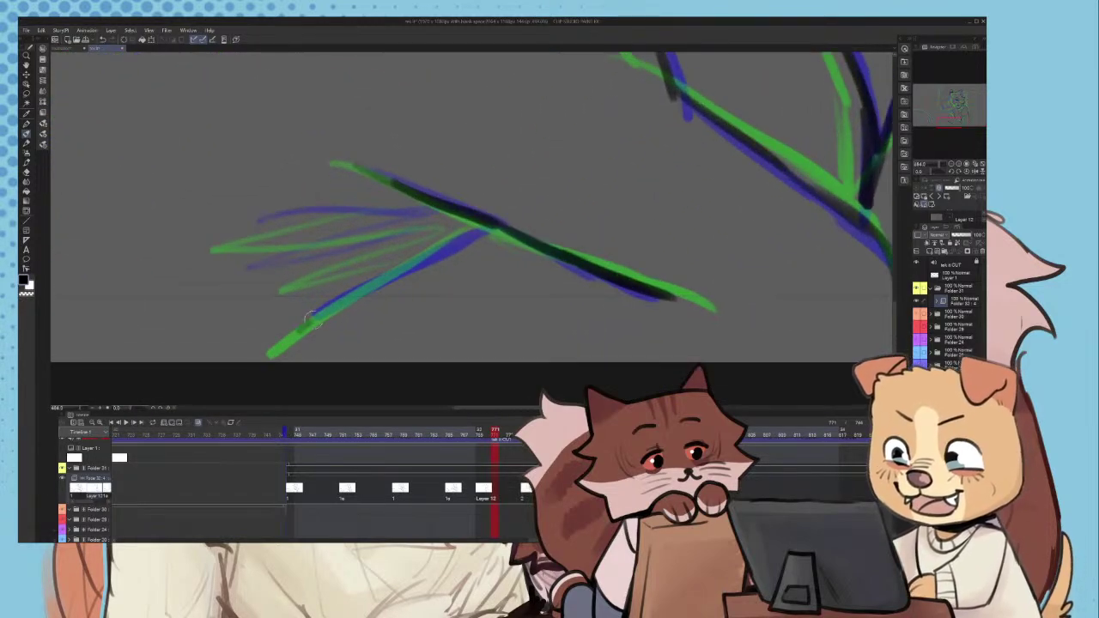
mouse_move(306, 324)
left_mouse_down()
mouse_move(477, 230)
mouse_move(368, 206)
mouse_move(467, 214)
left_mouse_up()
scroll(370, 225, "up", 3)
mouse_move(466, 223)
left_mouse_down()
mouse_move(368, 231)
mouse_move(223, 293)
left_mouse_up()
scroll(545, 241, "down", 5)
scroll(534, 273, "down", 2)
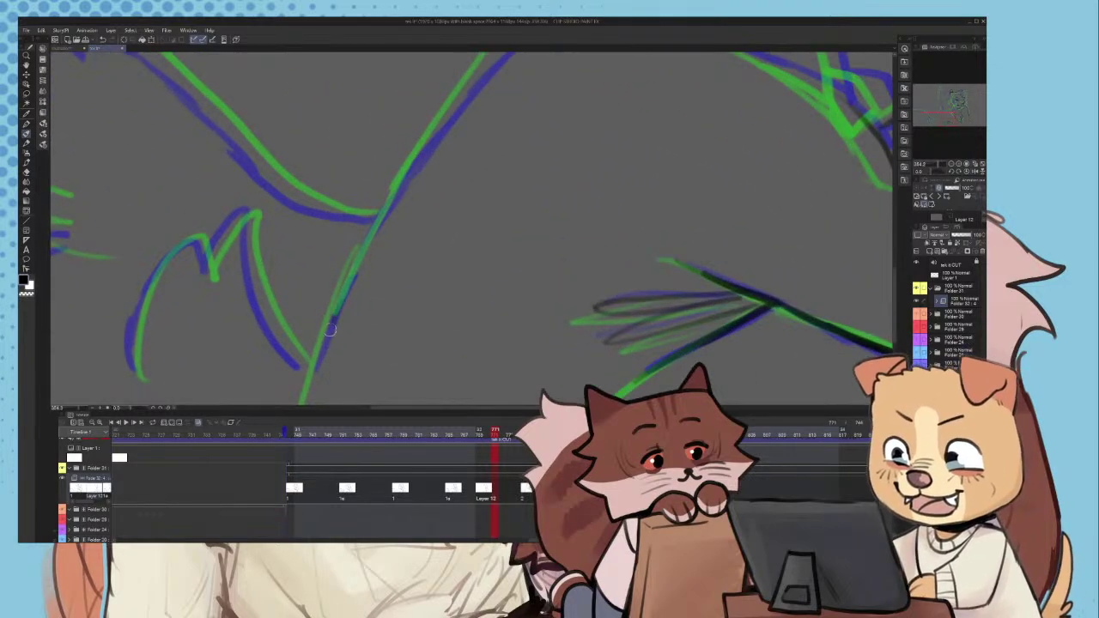
- Draw the lower part of the long-eared character's back beside the tail, redoing the stroke until it fits
left_click_drag(329, 331, 307, 392)
key("ctrl+z")
left_click_drag(334, 295, 306, 396)
key("ctrl+z")
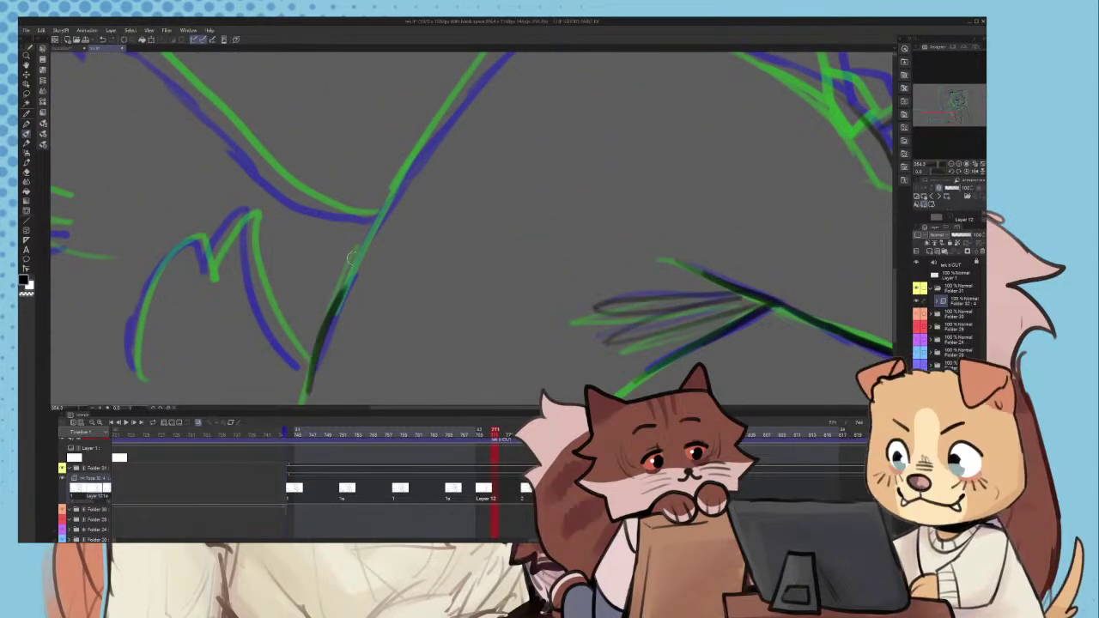
key("ctrl+z")
scroll(341, 305, "up", 1)
mouse_move(342, 304)
left_mouse_down()
mouse_move(303, 406)
mouse_move(360, 258)
left_mouse_up()
scroll(327, 344, "down", 1)
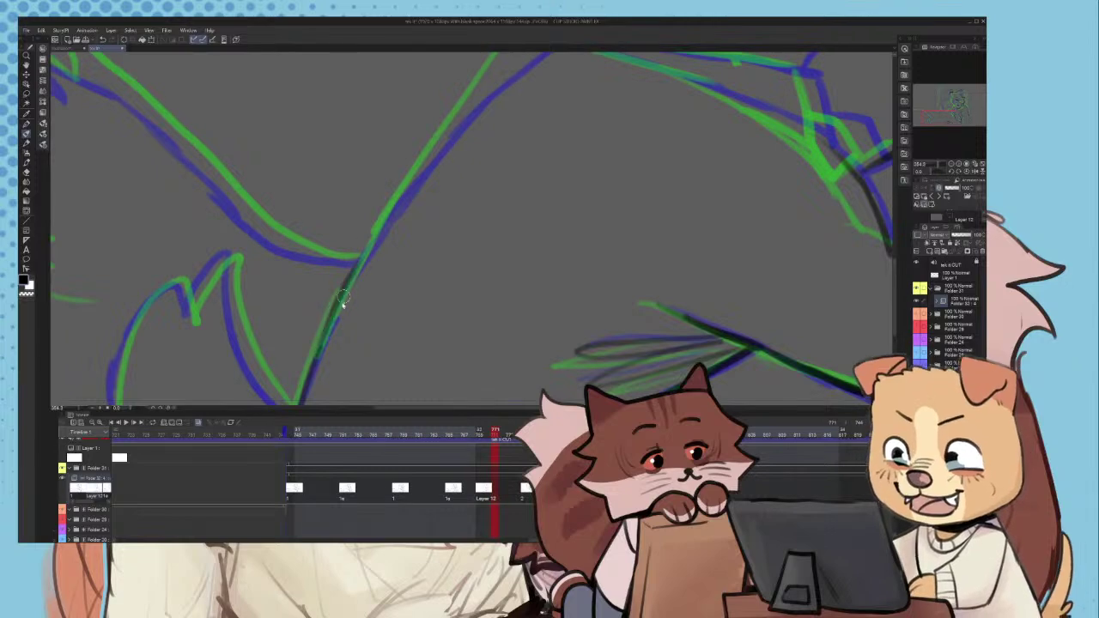
key("ctrl+z")
left_click_drag(319, 355, 410, 197)
key("ctrl+z")
key("ctrl+z")
- Extend the long-eared character's back line up to the base of the neck, replacing the first attempt
scroll(429, 192, "down", 2)
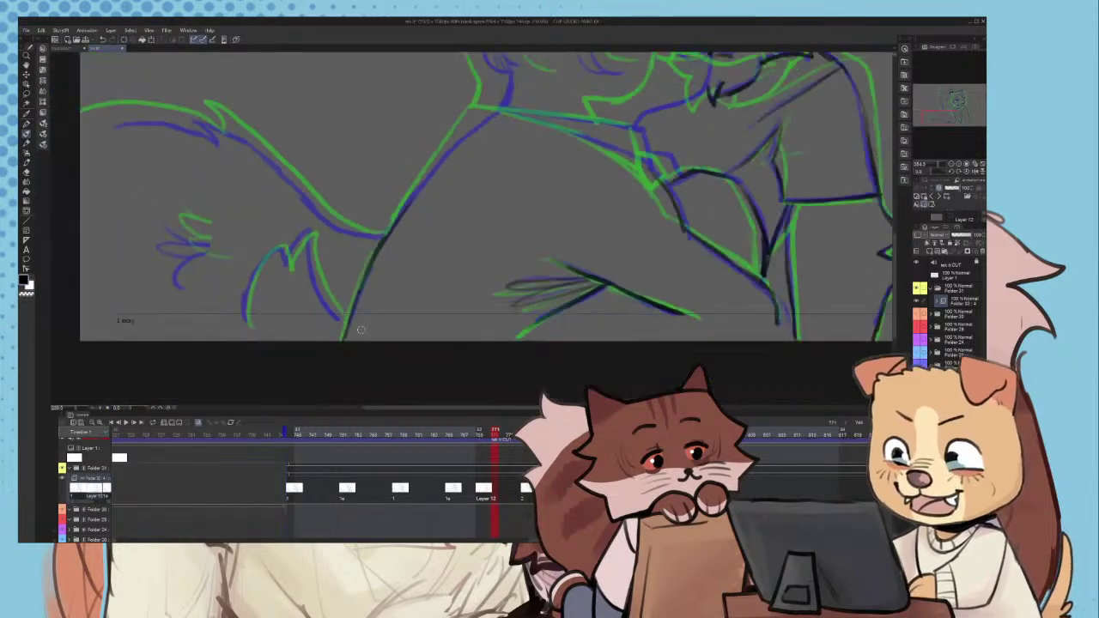
left_click_drag(500, 95, 335, 299)
scroll(448, 171, "up", 2)
key("ctrl+z")
scroll(324, 320, "up", 1)
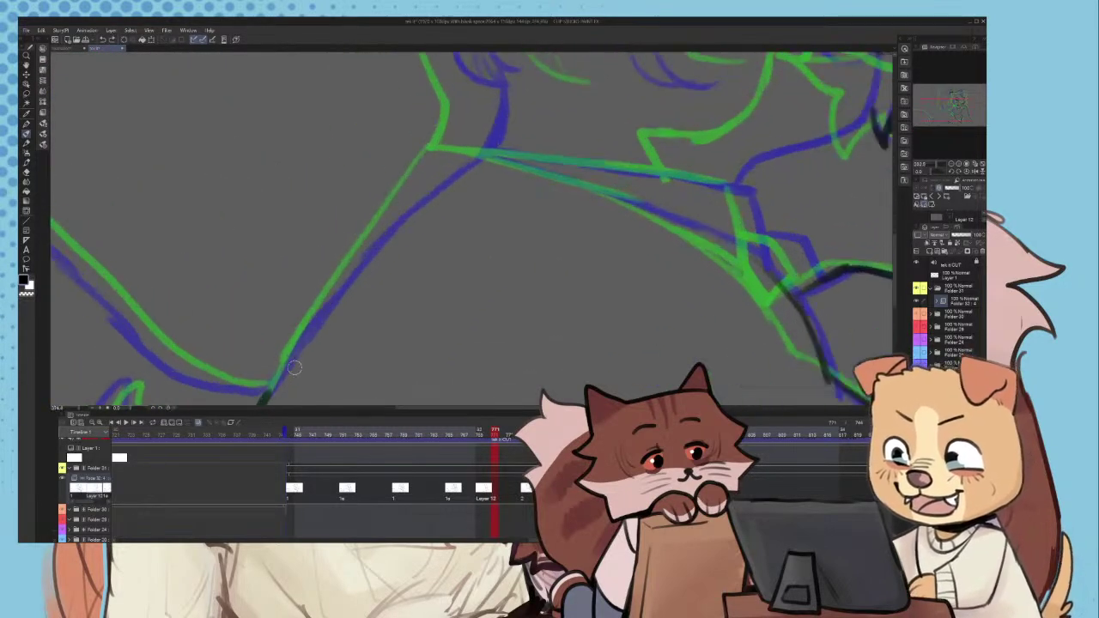
mouse_move(270, 400)
left_mouse_down()
mouse_move(337, 281)
mouse_move(452, 163)
left_mouse_up()
scroll(432, 177, "down", 3)
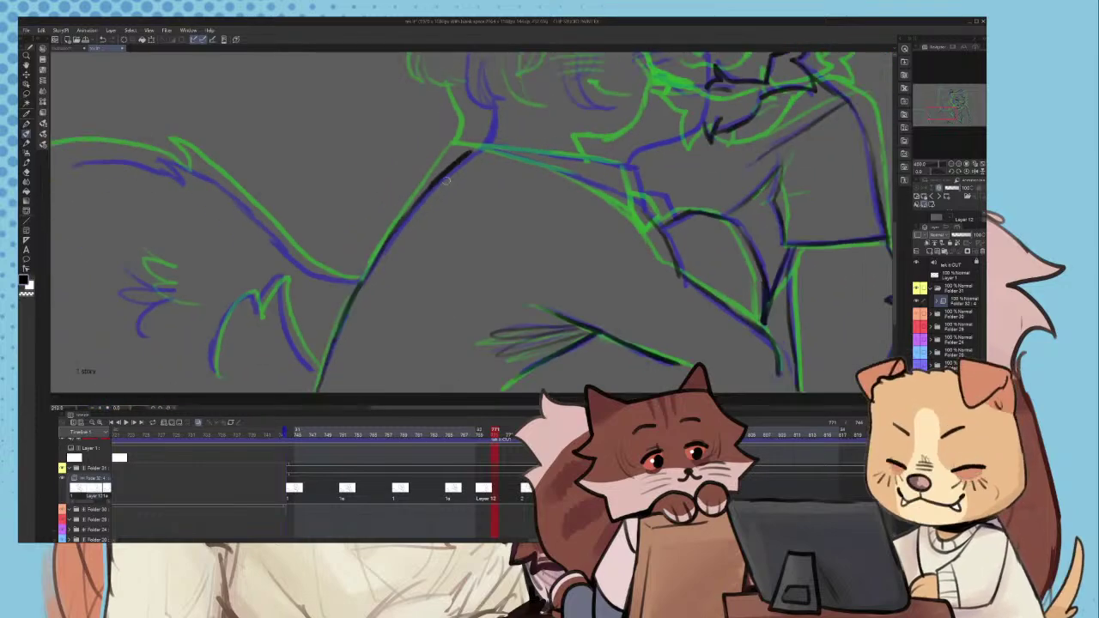
- Draw the shoulder line of the long-eared character from the base of the neck along the lower collar edge
scroll(452, 203, "up", 4)
left_click_drag(303, 136, 421, 185)
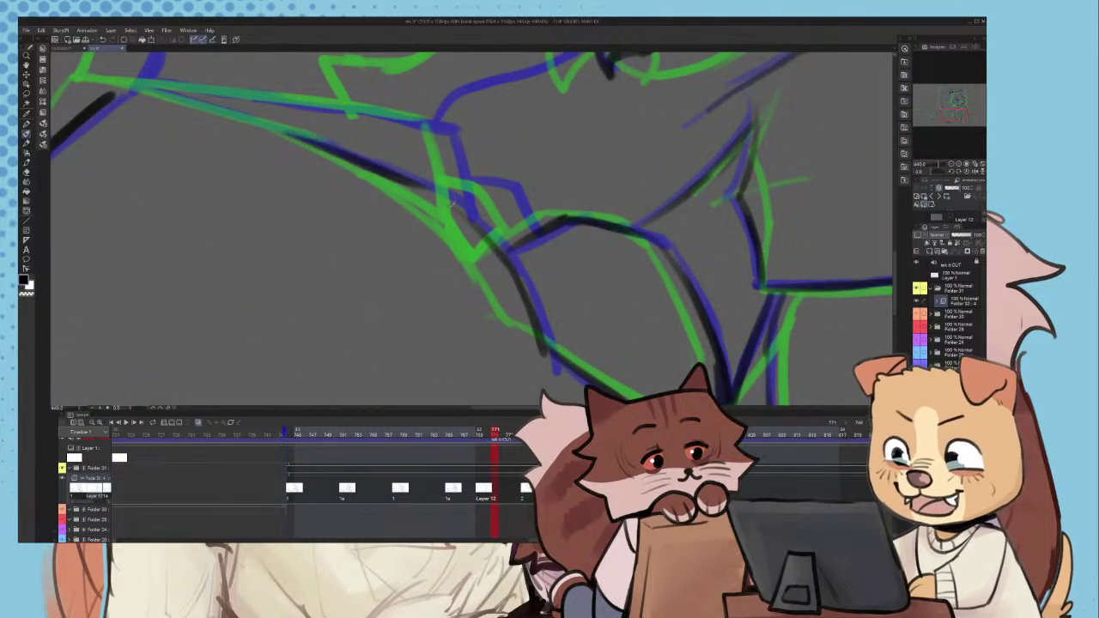
scroll(511, 251, "down", 4)
scroll(289, 135, "up", 4)
mouse_move(254, 157)
left_mouse_down()
mouse_move(302, 167)
mouse_move(284, 168)
mouse_move(457, 219)
left_mouse_up()
scroll(298, 187, "down", 3)
scroll(298, 188, "up", 3)
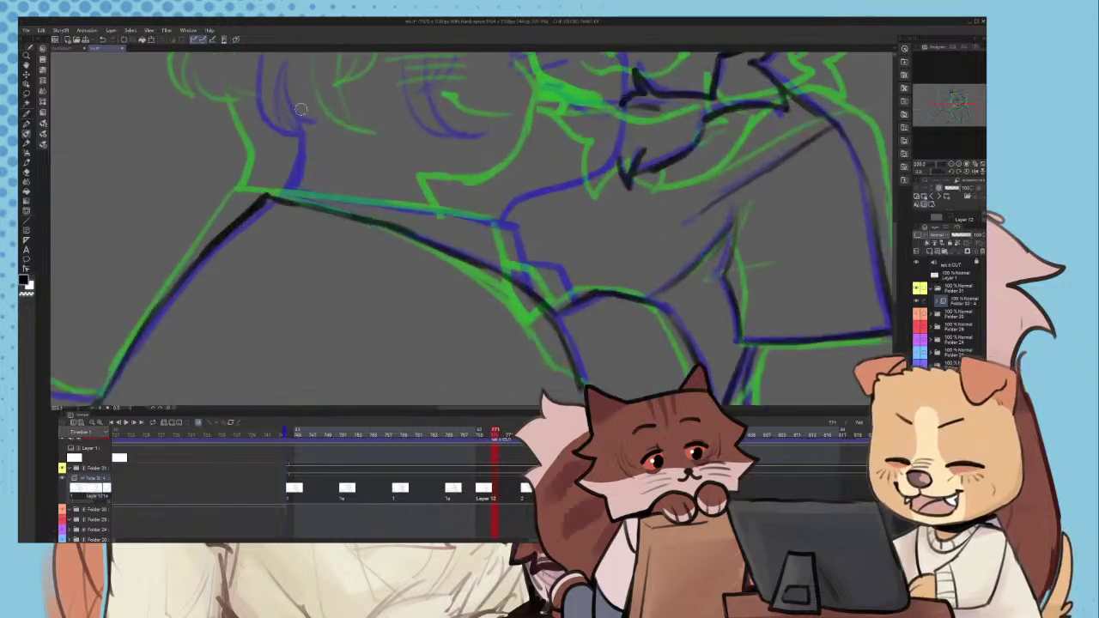
- Draw the back of the long-eared character's neck from the shoulder up to the hair
left_click_drag(256, 223, 292, 152)
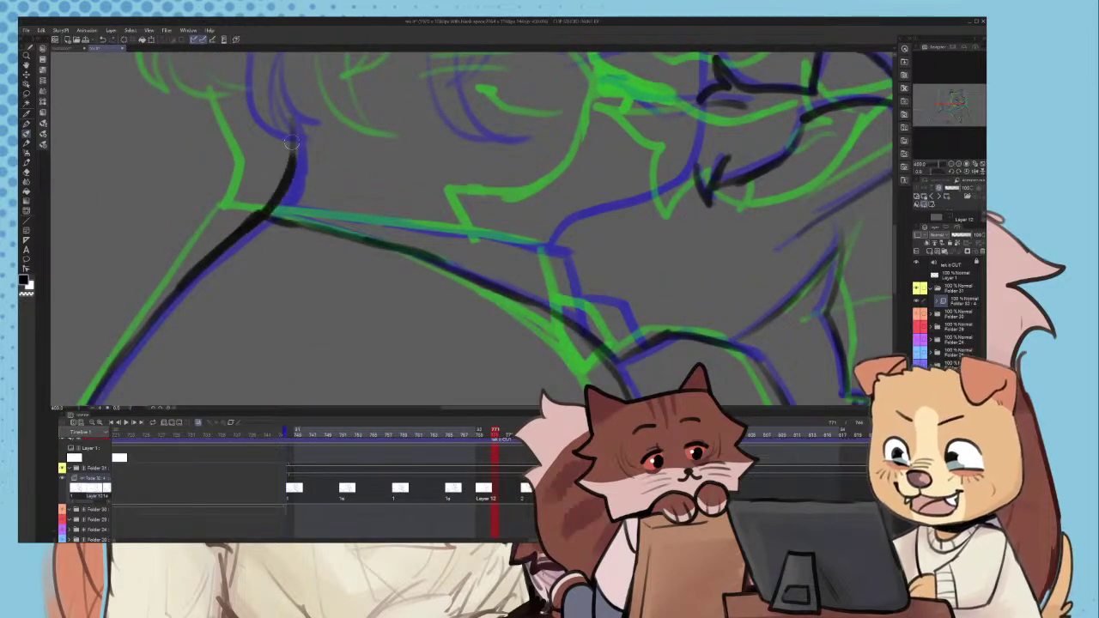
scroll(258, 161, "up", 3)
mouse_move(314, 115)
left_mouse_down()
mouse_move(274, 240)
mouse_move(246, 273)
left_mouse_up()
key("ctrl+z")
scroll(256, 258, "down", 5)
scroll(365, 262, "up", 4)
scroll(365, 264, "down", 3)
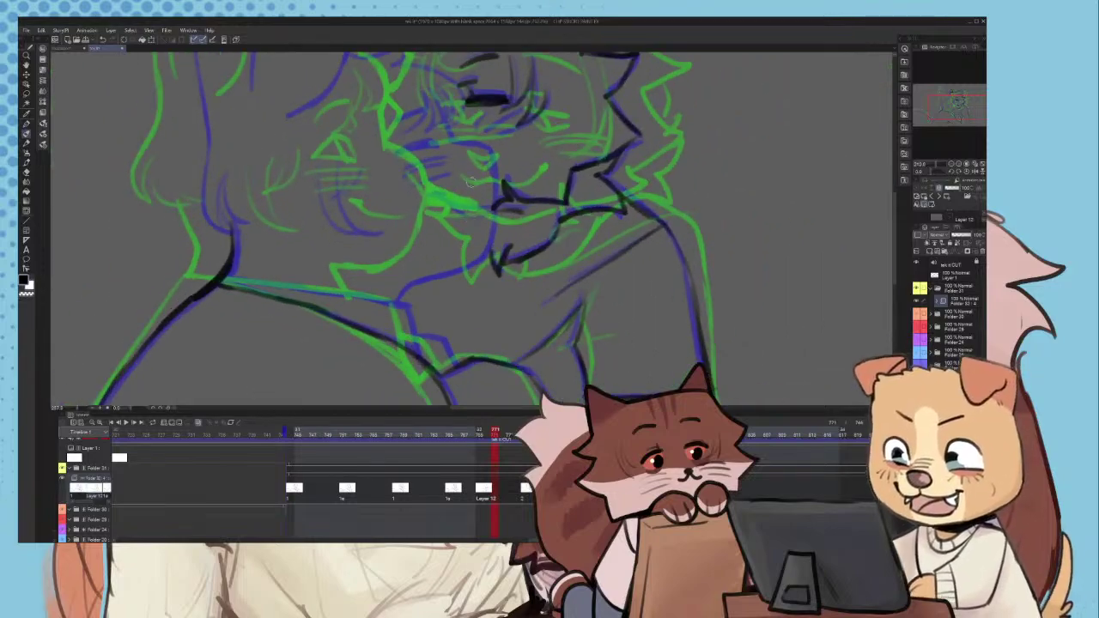
- Draw the bridge of the long-eared character's muzzle down to the front of the nose, redoing the first strokes
scroll(365, 264, "up", 3)
scroll(413, 215, "down", 3)
scroll(446, 167, "up", 2)
scroll(454, 178, "down", 2)
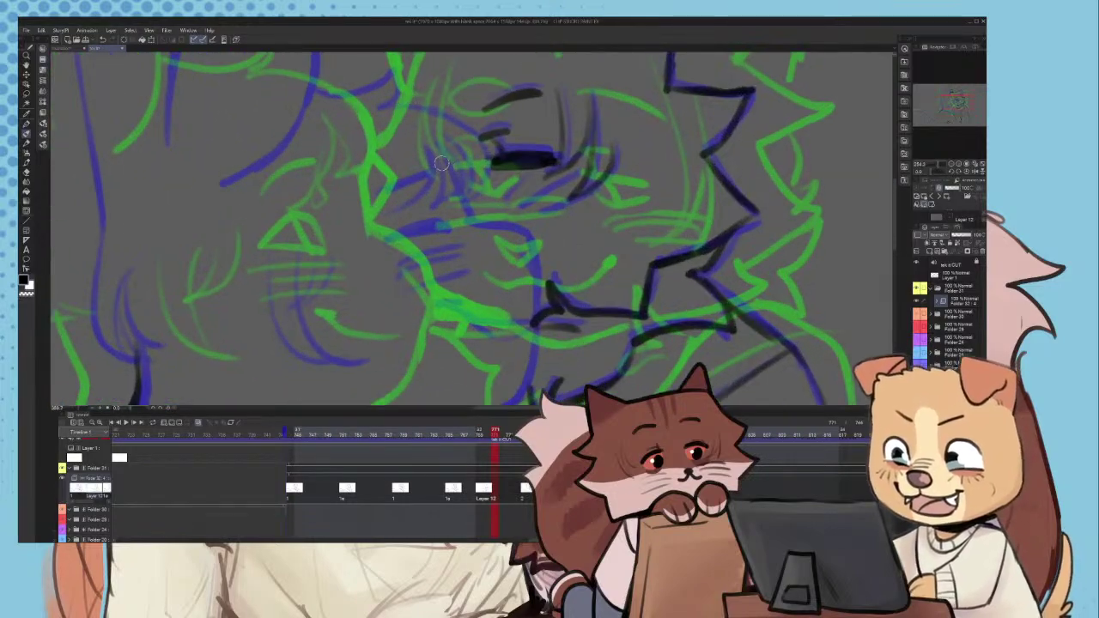
scroll(451, 176, "up", 2)
left_click_drag(436, 152, 469, 221)
key("ctrl+z")
scroll(470, 220, "up", 2)
scroll(481, 230, "up", 2)
mouse_move(425, 131)
left_mouse_down()
mouse_move(465, 218)
mouse_move(543, 236)
left_mouse_up()
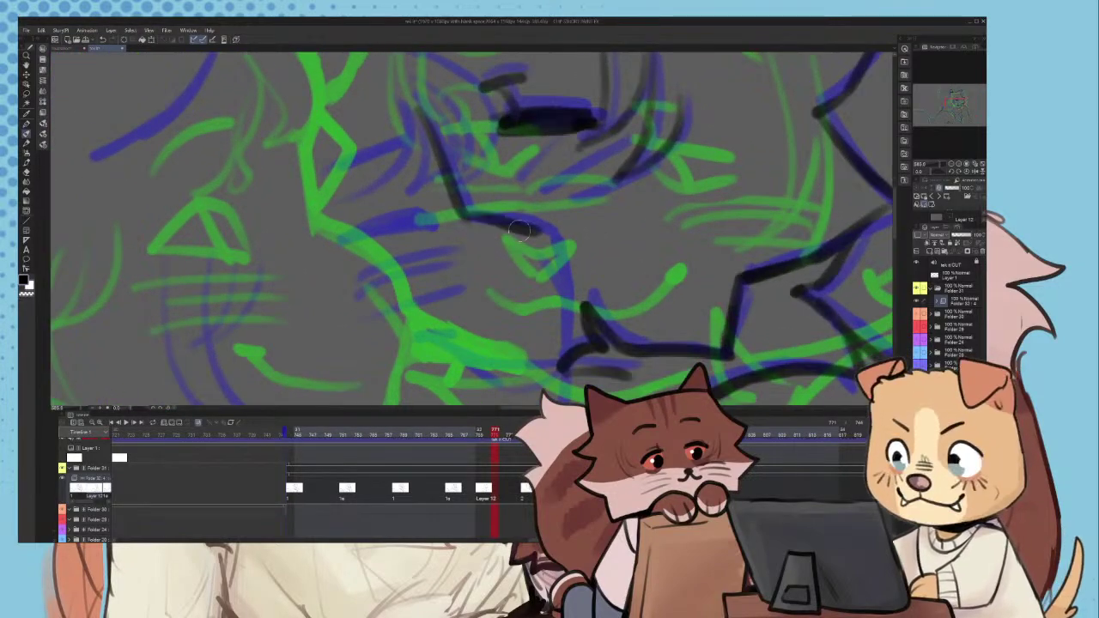
key("ctrl+z")
left_click_drag(467, 215, 548, 236)
left_click_drag(474, 219, 540, 231)
scroll(550, 211, "down", 4)
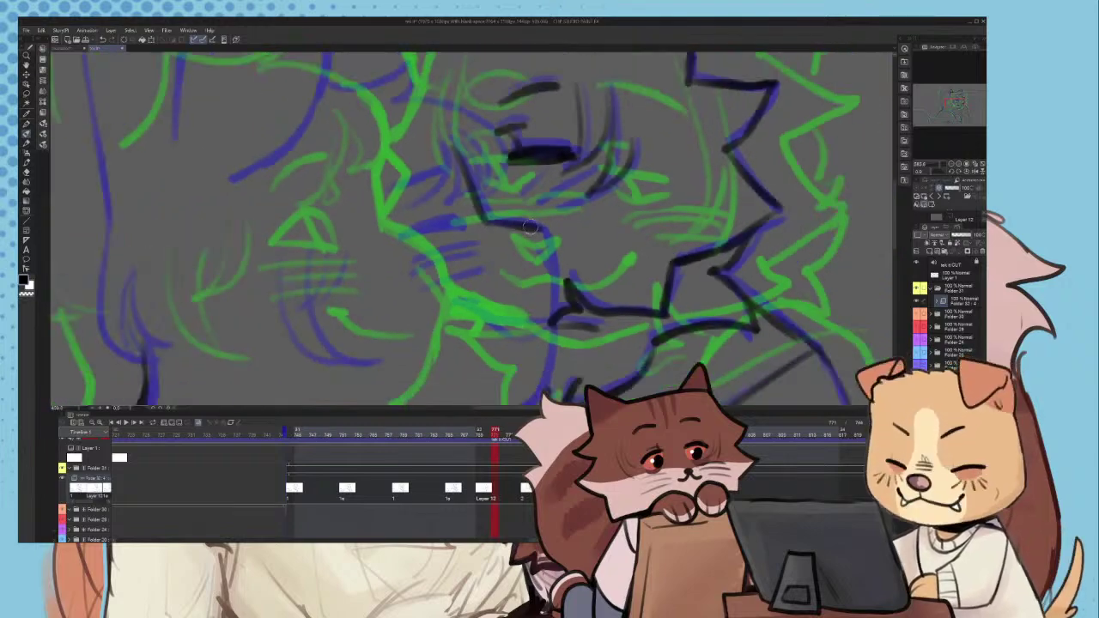
scroll(515, 223, "up", 3)
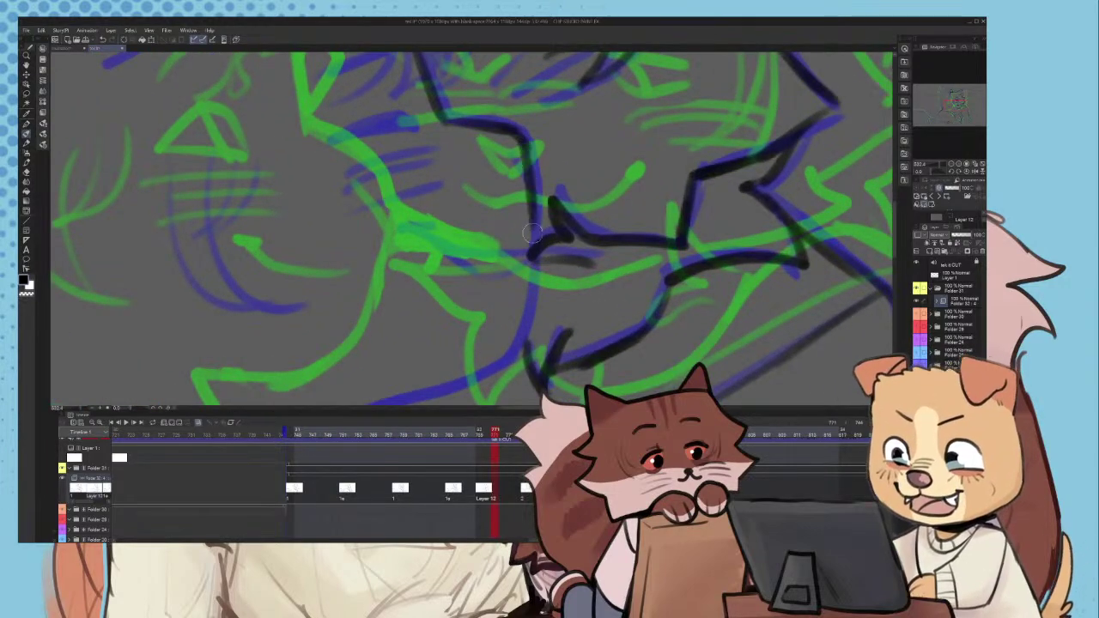
- Draw the long-eared character's chin and throat line from the nose down to the collar
scroll(532, 233, "down", 5)
scroll(523, 210, "up", 4)
mouse_move(557, 146)
left_mouse_down()
mouse_move(549, 219)
mouse_move(442, 292)
mouse_move(529, 259)
left_mouse_up()
left_click_drag(468, 290, 395, 306)
scroll(421, 293, "down", 6)
- Draw the front edge of the long-eared character's collar and its upper edge across the neck, replacing the first upper stroke
scroll(417, 343, "up", 5)
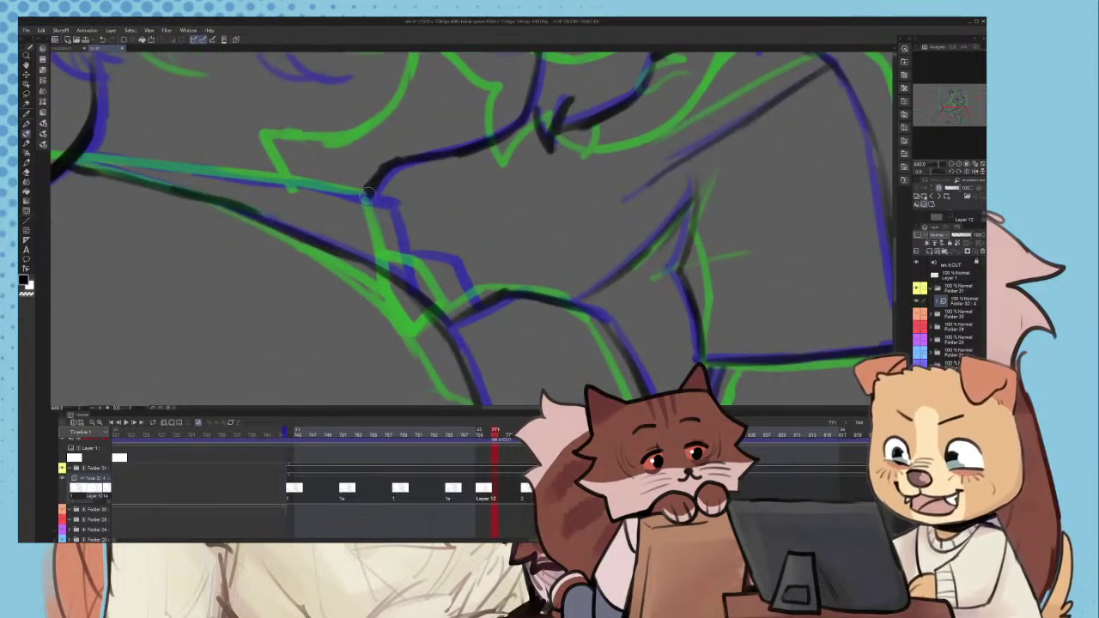
mouse_move(367, 194)
left_mouse_down()
mouse_move(394, 205)
mouse_move(408, 277)
left_mouse_up()
scroll(388, 261, "down", 6)
scroll(257, 214, "up", 10)
mouse_move(153, 189)
left_mouse_down()
mouse_move(249, 207)
mouse_move(411, 209)
mouse_move(234, 203)
mouse_move(410, 219)
left_mouse_up()
key("ctrl+z")
left_click_drag(320, 210, 515, 231)
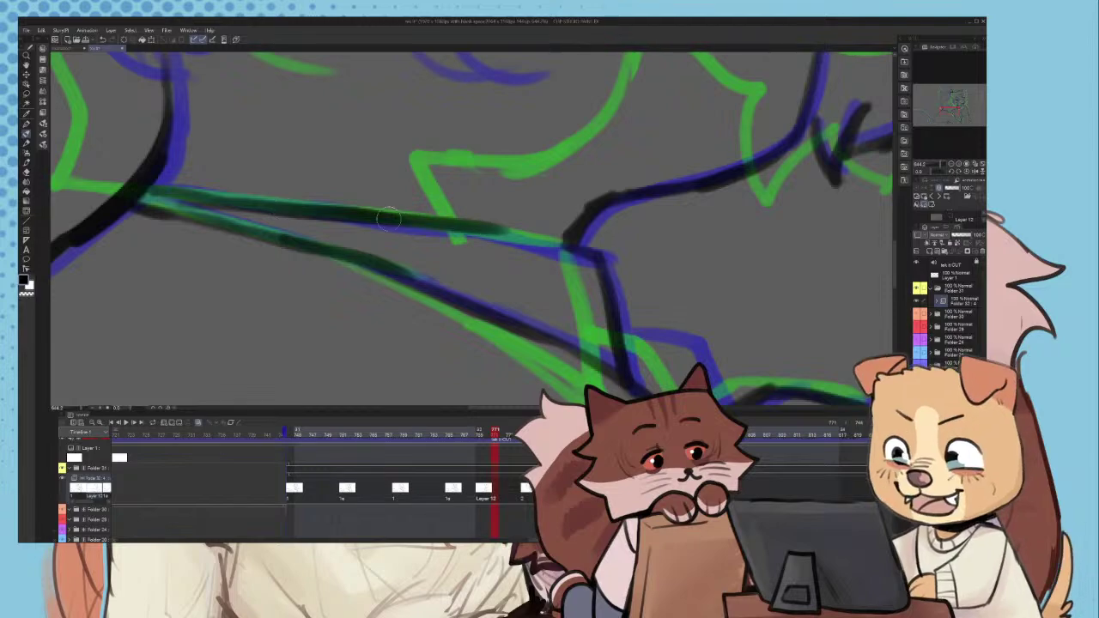
left_click_drag(397, 218, 563, 242)
scroll(530, 249, "down", 5)
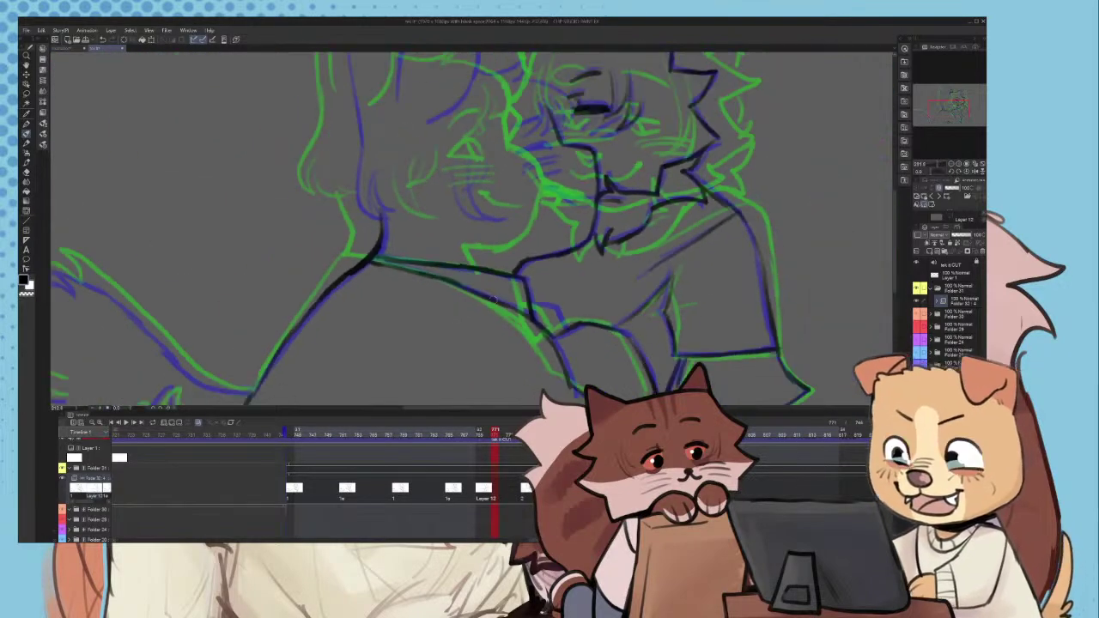
- Add three hatch strokes on the long-eared character's cheek behind the muzzle and draw the back edge of the nose
scroll(539, 206, "up", 6)
key("ctrl+z")
mouse_move(539, 212)
left_mouse_down()
mouse_move(418, 230)
mouse_move(578, 201)
left_mouse_up()
left_click_drag(421, 249, 570, 220)
left_click_drag(422, 286, 548, 260)
scroll(548, 260, "down", 5)
scroll(562, 212, "up", 5)
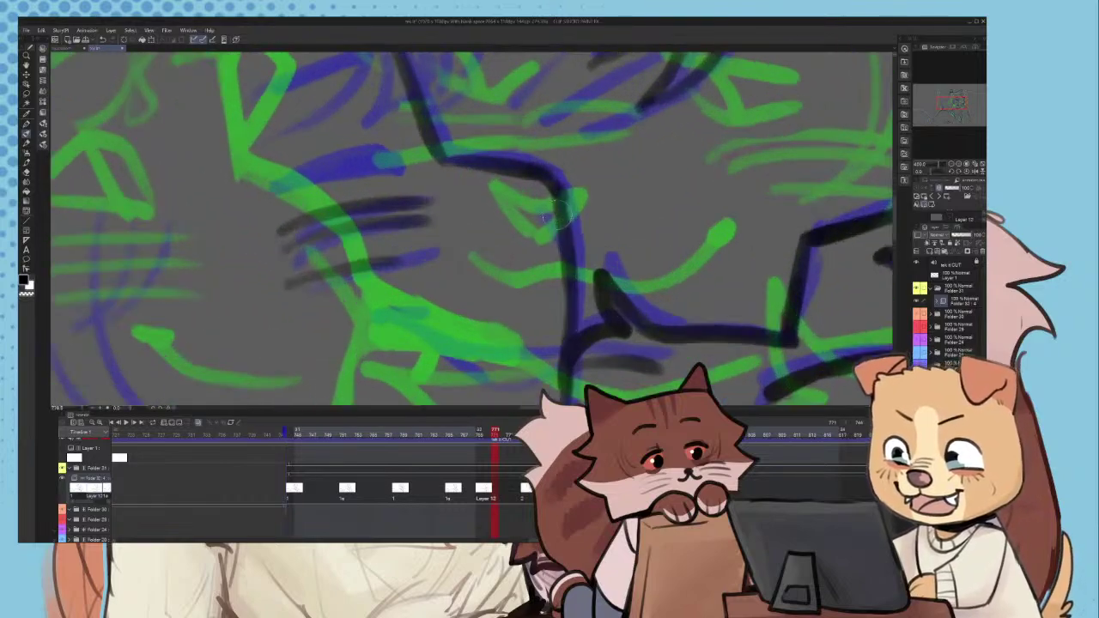
left_click_drag(558, 206, 524, 214)
scroll(529, 232, "down", 5)
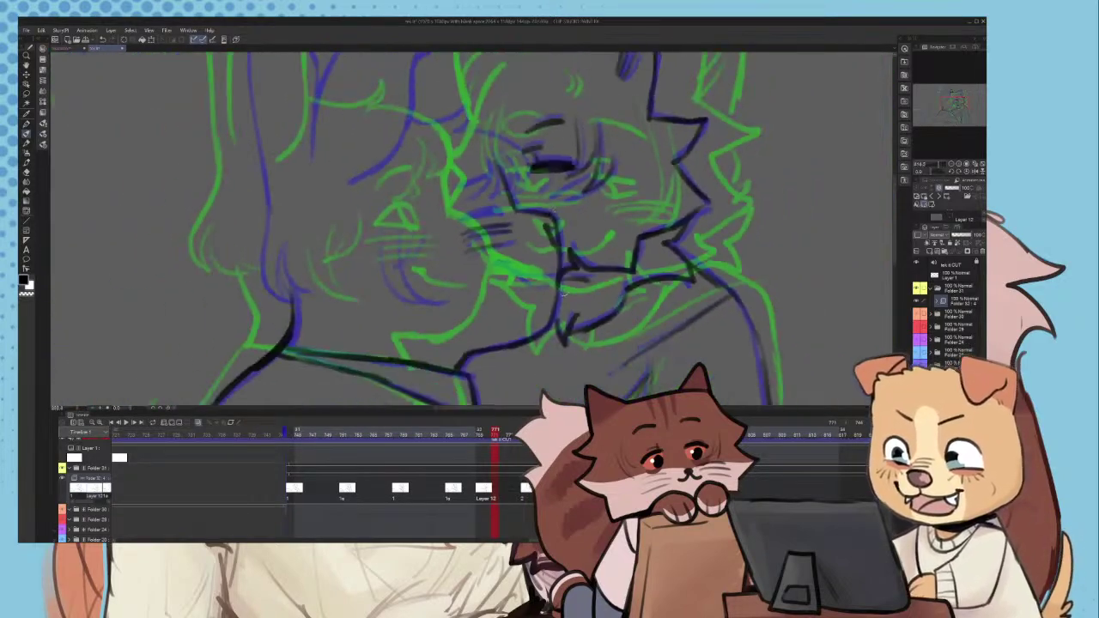
- Draw the long-eared character's mouth line below the cheek hatching, redoing the strokes until they fit
scroll(532, 249, "up", 5)
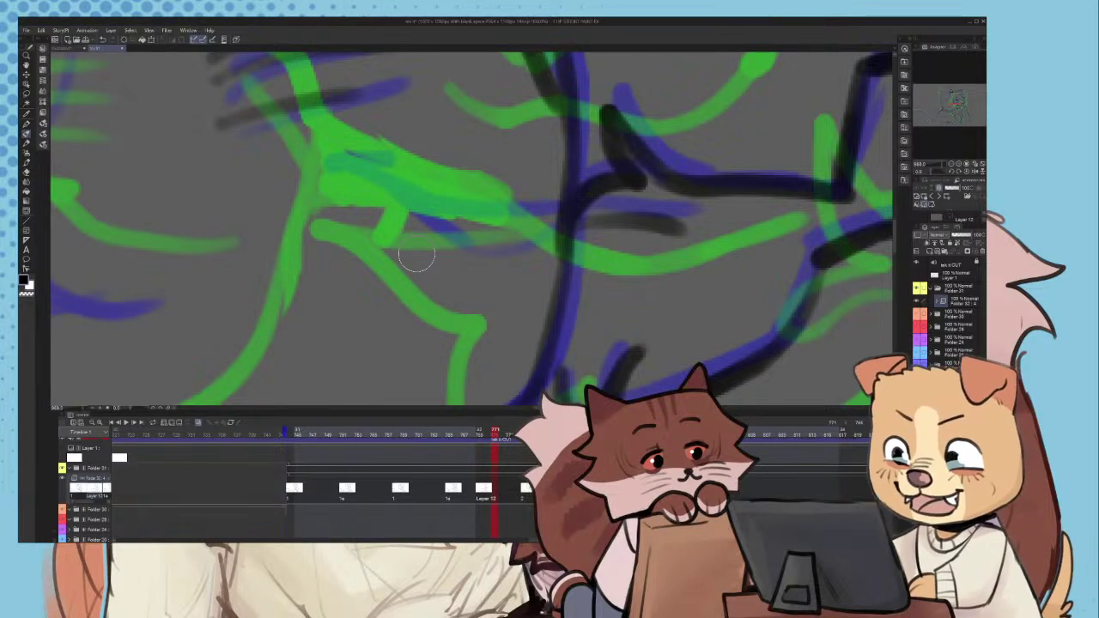
scroll(417, 255, "down", 3)
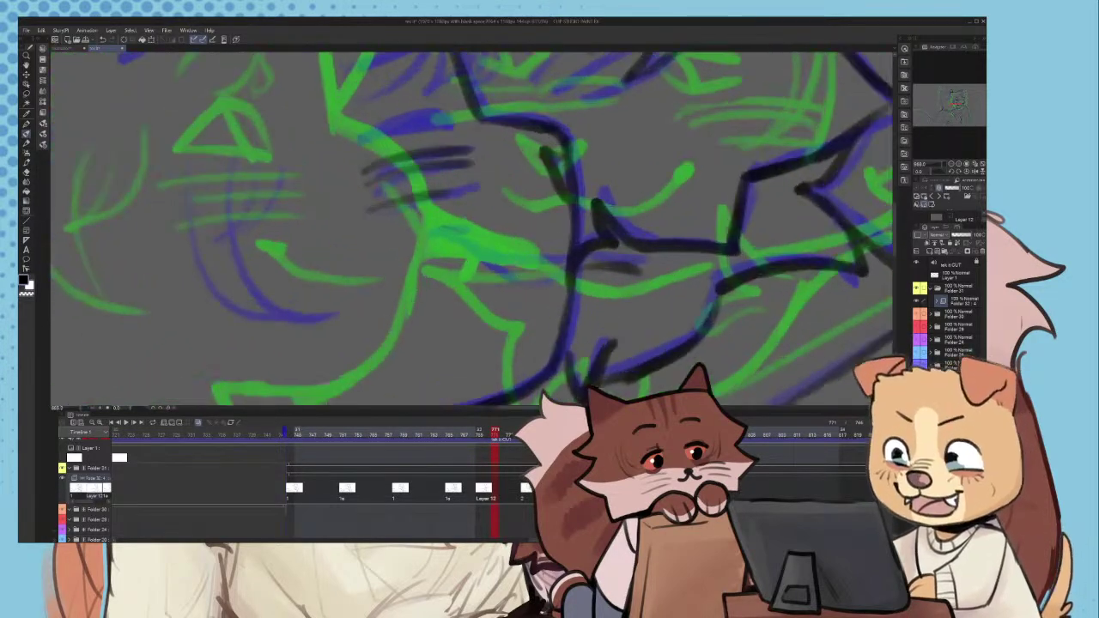
scroll(560, 210, "up", 5)
mouse_move(618, 270)
left_mouse_down()
mouse_move(458, 280)
mouse_move(342, 254)
left_mouse_up()
key("ctrl+z")
left_click_drag(374, 213, 280, 225)
mouse_move(323, 210)
left_mouse_down()
mouse_move(405, 267)
mouse_move(470, 296)
mouse_move(623, 266)
mouse_move(595, 283)
mouse_move(421, 273)
left_mouse_up()
key("ctrl+z")
key("ctrl+z")
mouse_move(380, 239)
left_mouse_down()
mouse_move(475, 330)
mouse_move(619, 272)
left_mouse_up()
scroll(594, 261, "down", 5)
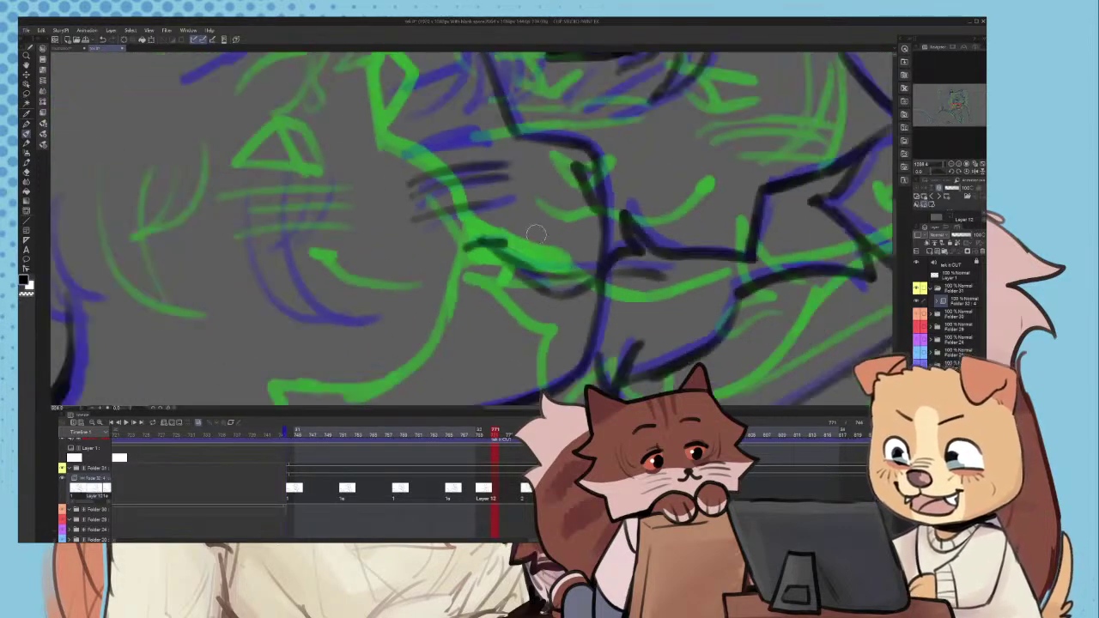
- Draw the curved fur strokes in the middle of the long-eared character's cheek, replacing the second curve
scroll(390, 245, "up", 3)
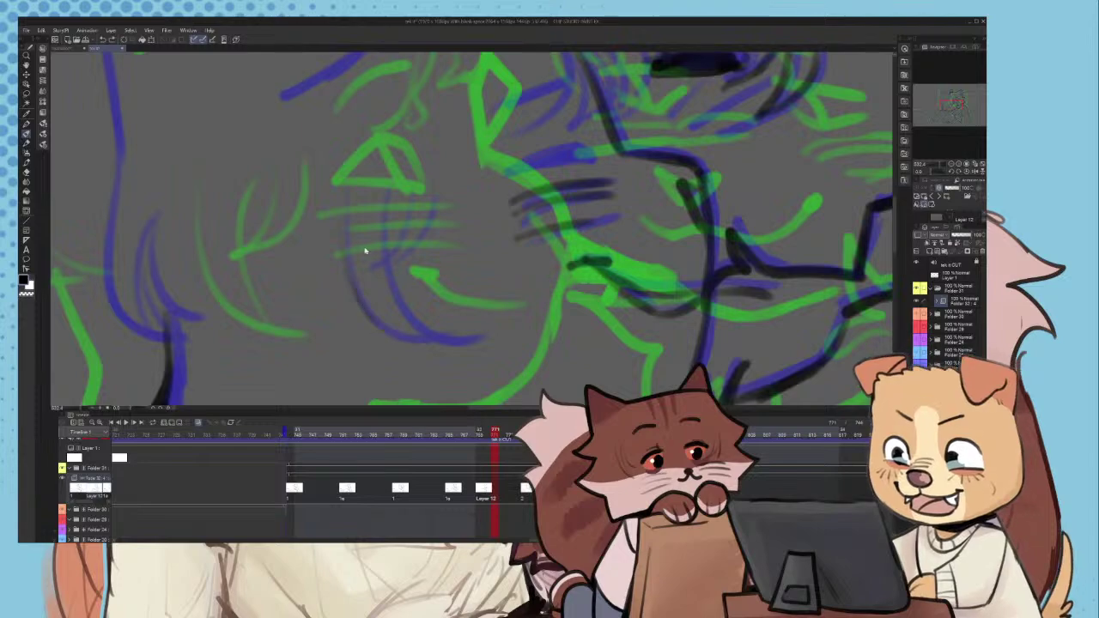
mouse_move(351, 235)
left_mouse_down()
mouse_move(395, 341)
mouse_move(429, 345)
left_mouse_up()
mouse_move(386, 225)
left_mouse_down()
mouse_move(414, 311)
mouse_move(451, 347)
left_mouse_up()
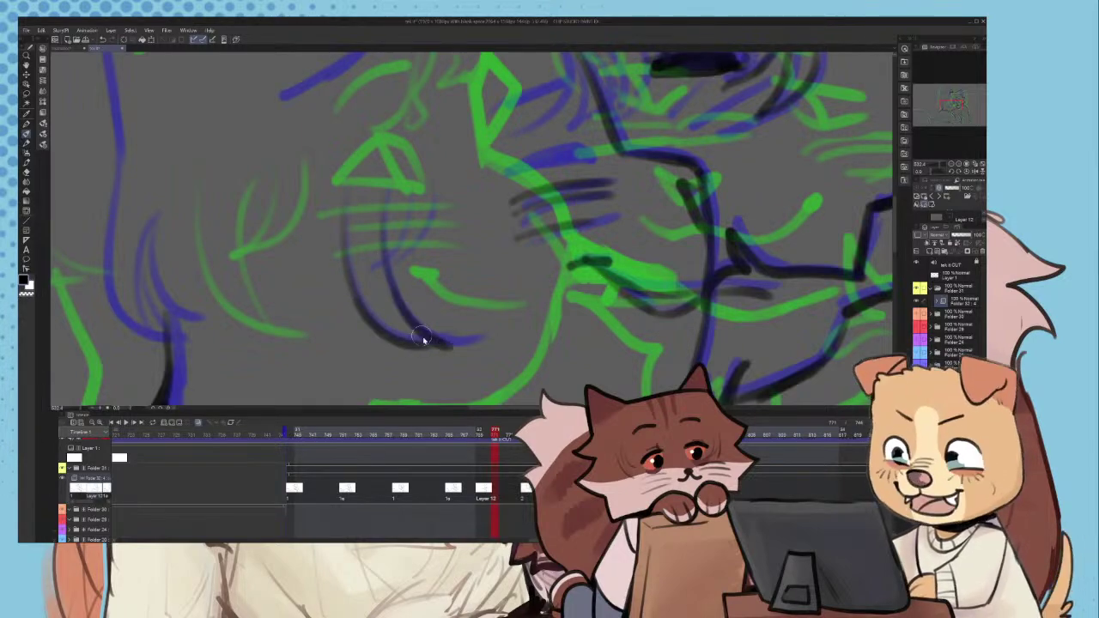
key("ctrl+z")
mouse_move(387, 184)
left_mouse_down()
mouse_move(388, 307)
mouse_move(443, 345)
left_mouse_up()
scroll(389, 260, "up", 3)
mouse_move(402, 184)
left_mouse_down()
mouse_move(354, 270)
mouse_move(412, 224)
mouse_move(439, 175)
left_mouse_up()
scroll(361, 262, "down", 5)
- Draw the short hair strokes at the long-eared character's nape and the back-of-head line running down to the neck
scroll(142, 257, "up", 3)
left_click_drag(257, 244, 309, 328)
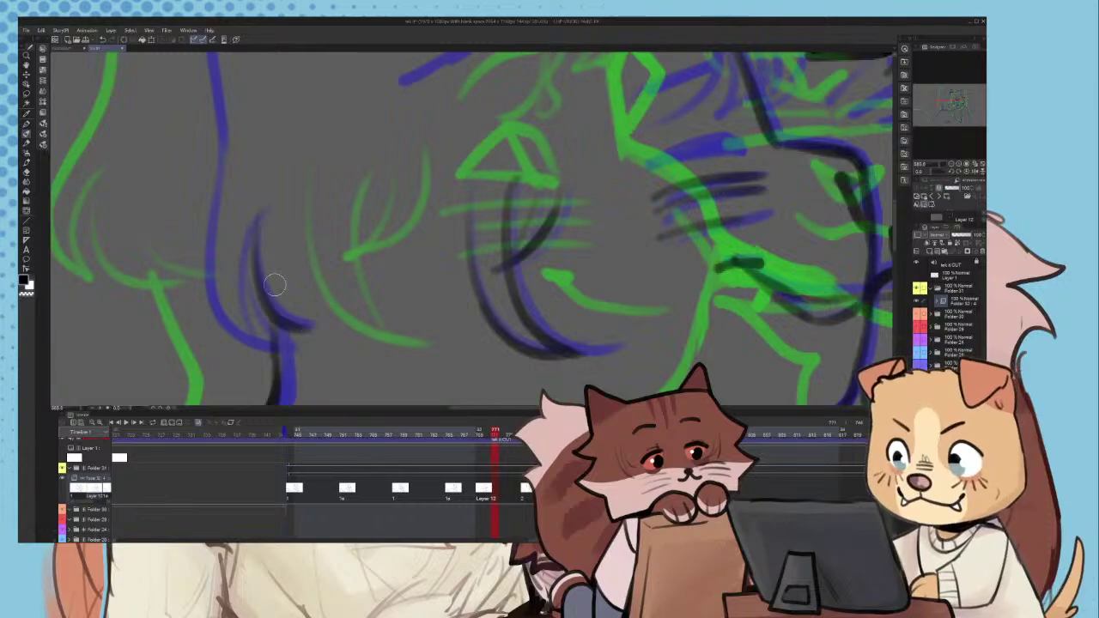
left_click_drag(262, 216, 259, 352)
left_click_drag(239, 303, 264, 358)
left_click_drag(254, 254, 278, 348)
scroll(262, 301, "down", 3)
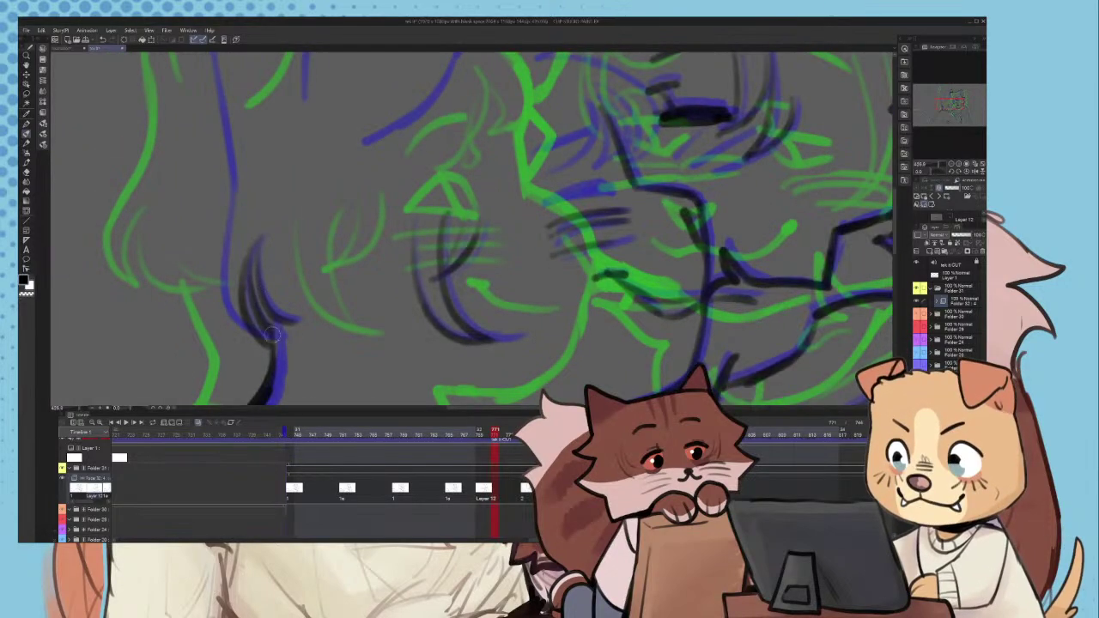
scroll(272, 335, "down", 1)
scroll(239, 206, "up", 1)
mouse_move(232, 205)
left_mouse_down()
mouse_move(225, 293)
mouse_move(242, 348)
mouse_move(268, 369)
left_mouse_up()
scroll(260, 275, "down", 4)
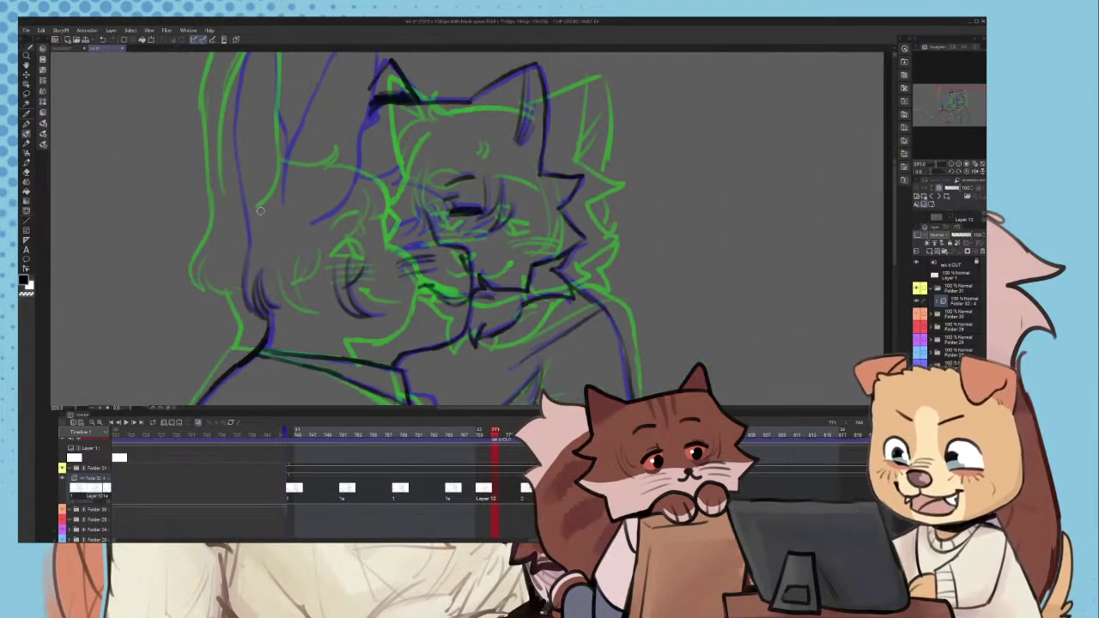
scroll(262, 210, "down", 1)
- Draw the outline of the long-eared character's rear ear, with both edges and the rounded tip down to the head
scroll(275, 204, "up", 3)
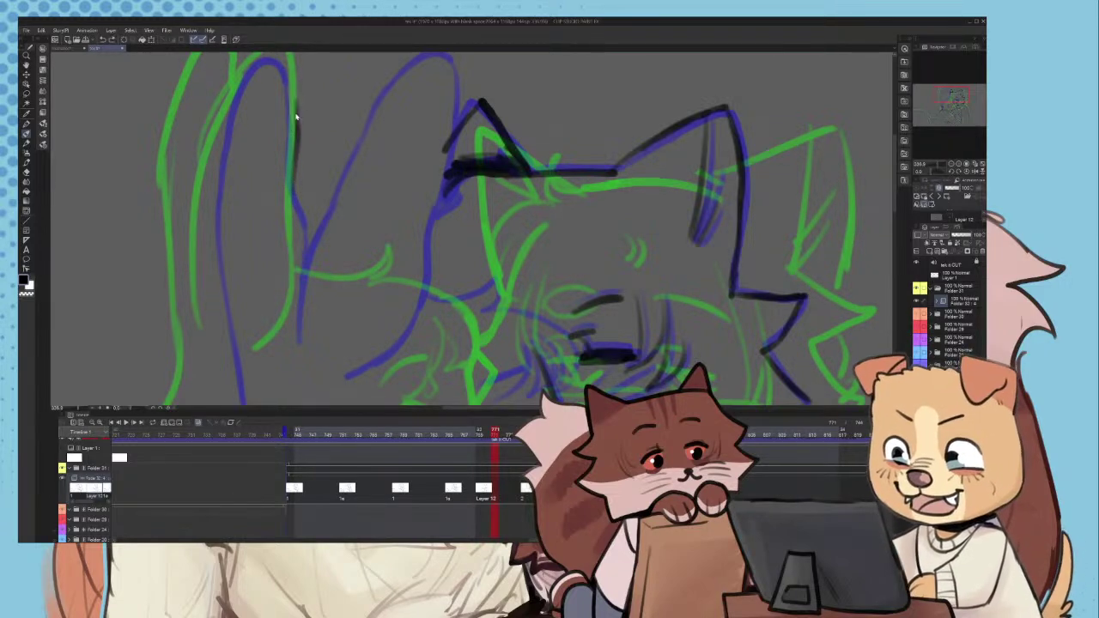
scroll(270, 77, "down", 1)
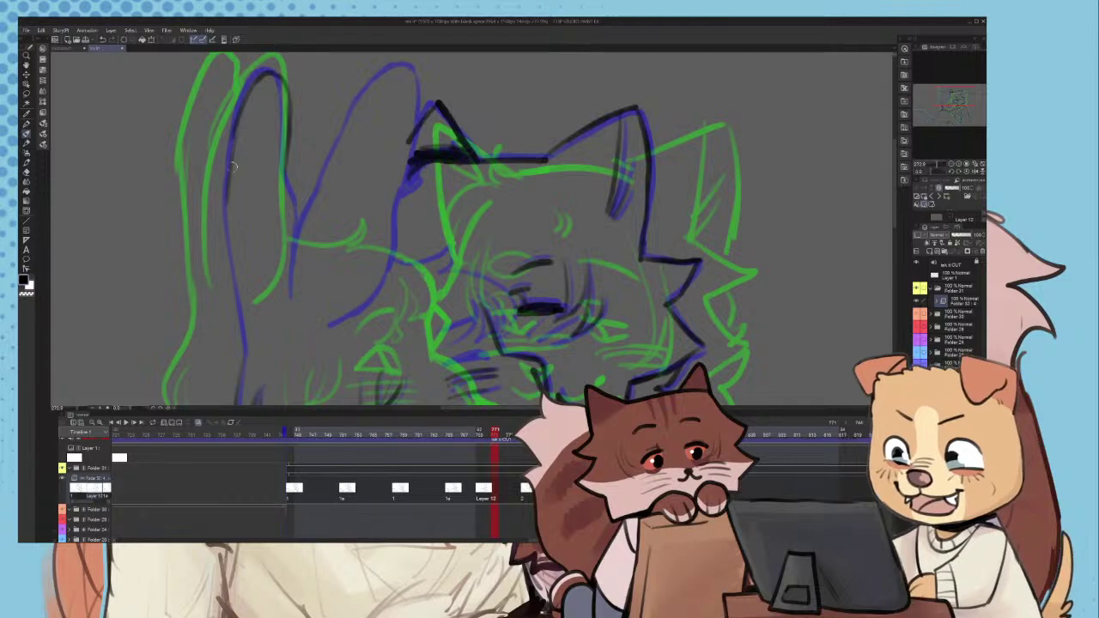
scroll(287, 228, "up", 2)
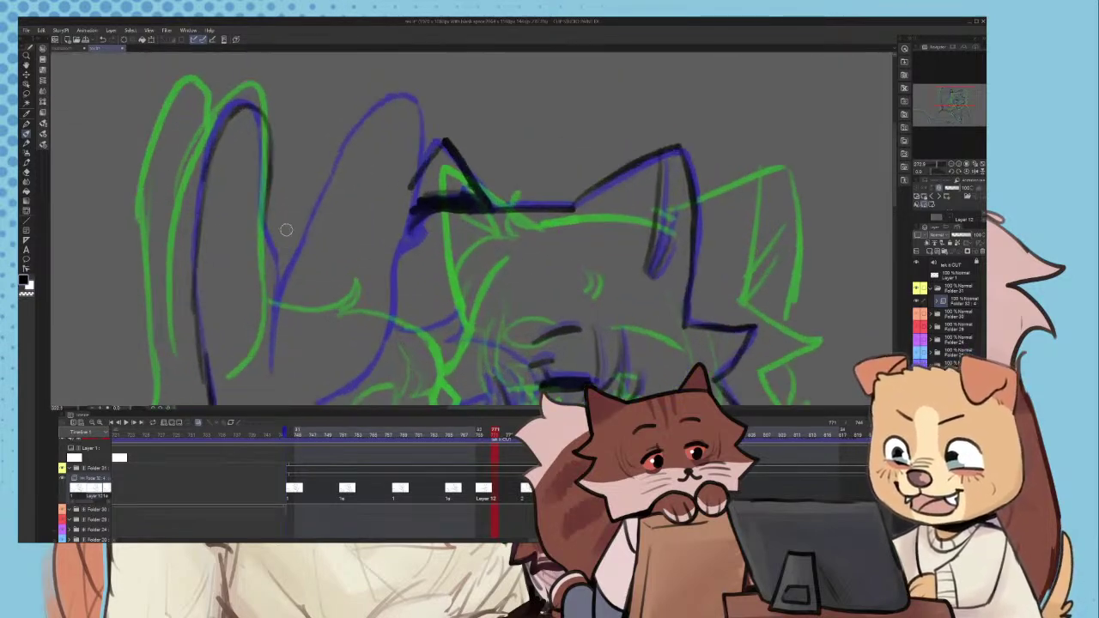
scroll(295, 245, "down", 1)
scroll(294, 245, "up", 2)
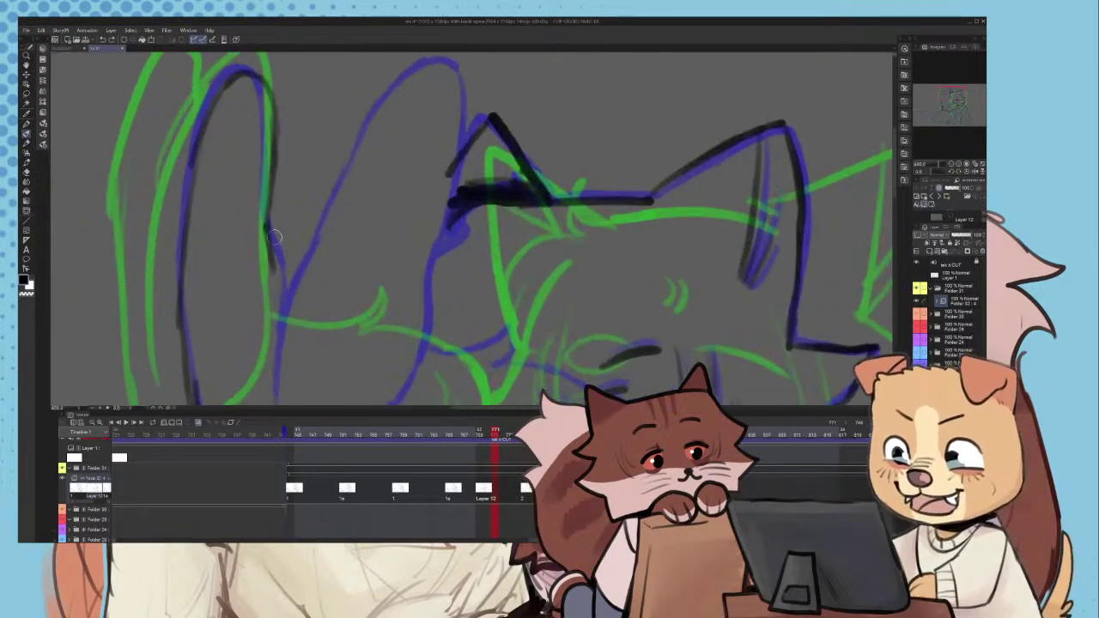
scroll(331, 184, "down", 3)
scroll(331, 184, "up", 2)
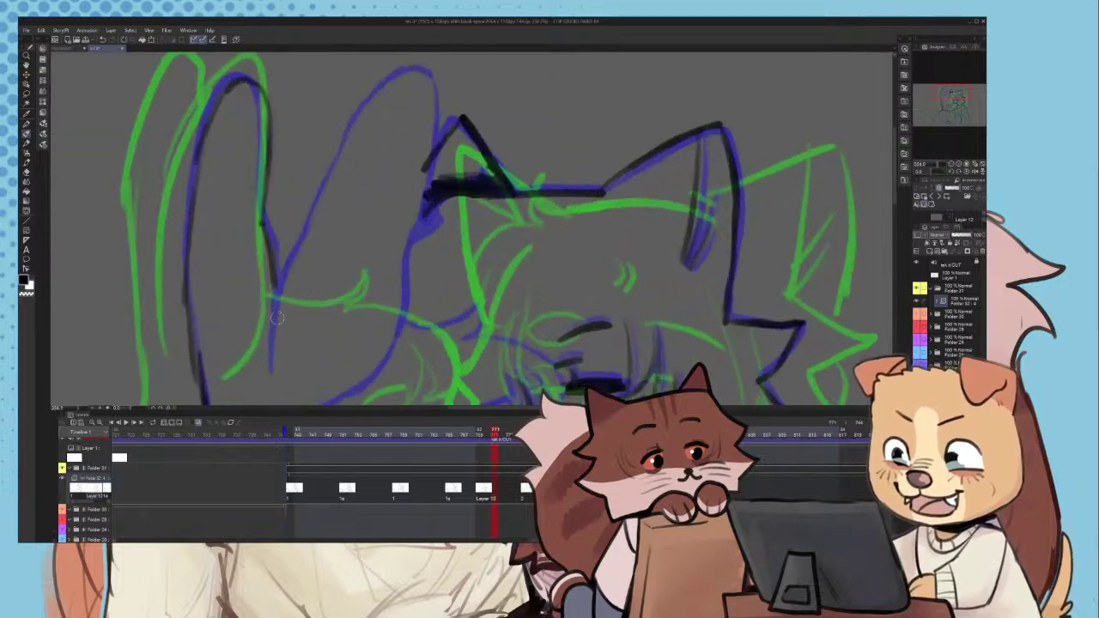
- Draw the rear edge, rounded tip and upper front edge of the long-eared character's front ear, redoing the rear edge
scroll(350, 166, "down", 1)
scroll(350, 166, "up", 1)
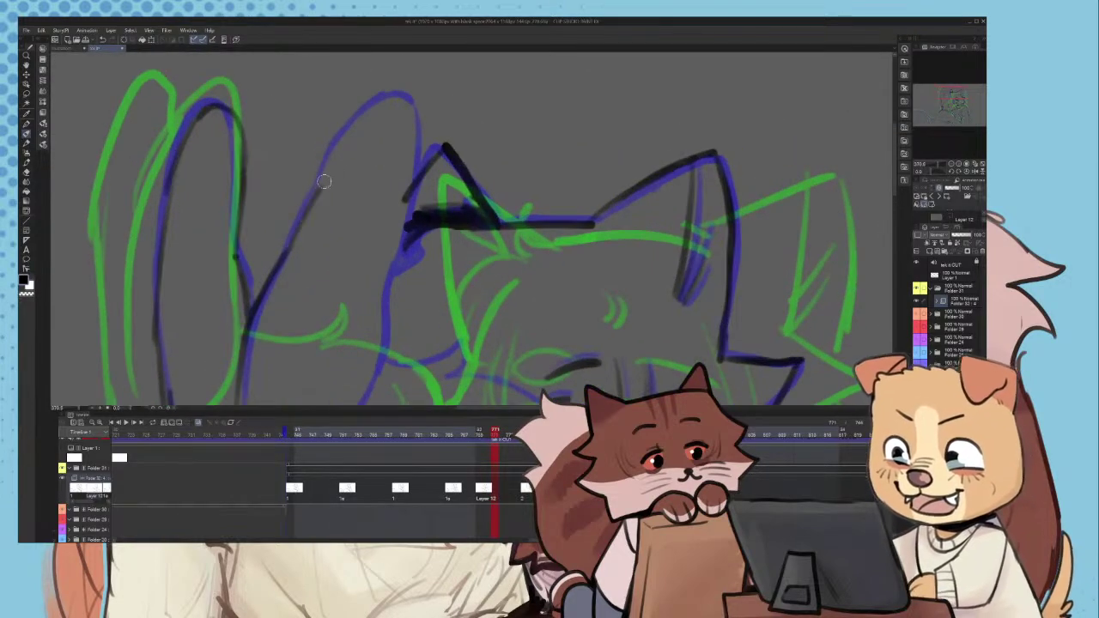
key("ctrl+z")
key("ctrl+z")
left_click_drag(292, 251, 364, 119)
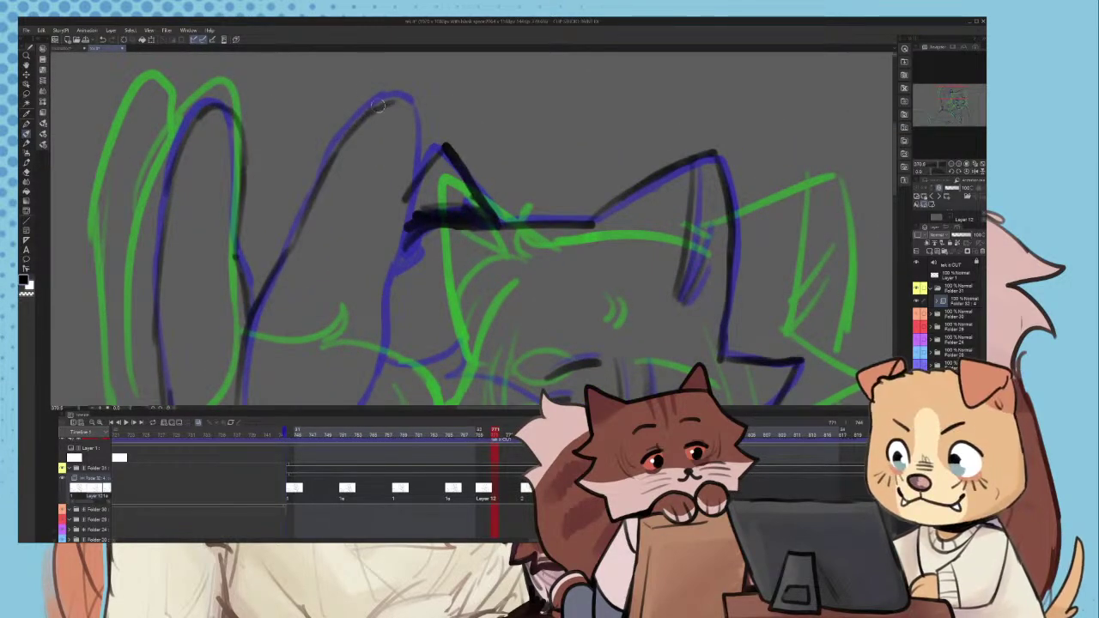
scroll(417, 119, "up", 2)
scroll(405, 123, "down", 1)
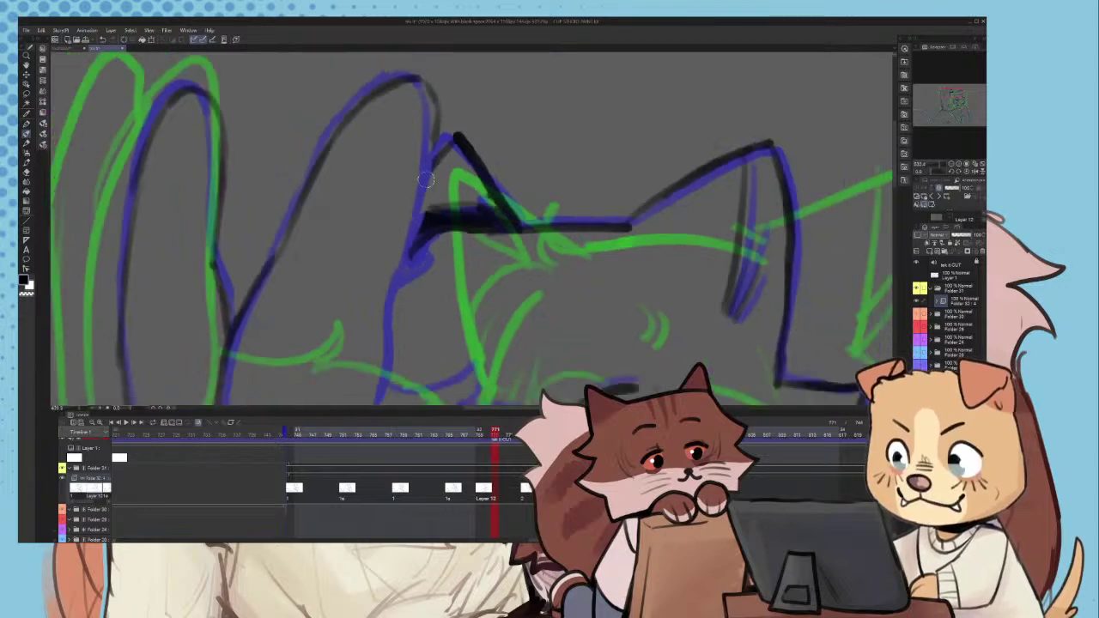
scroll(412, 151, "up", 1)
scroll(415, 87, "down", 2)
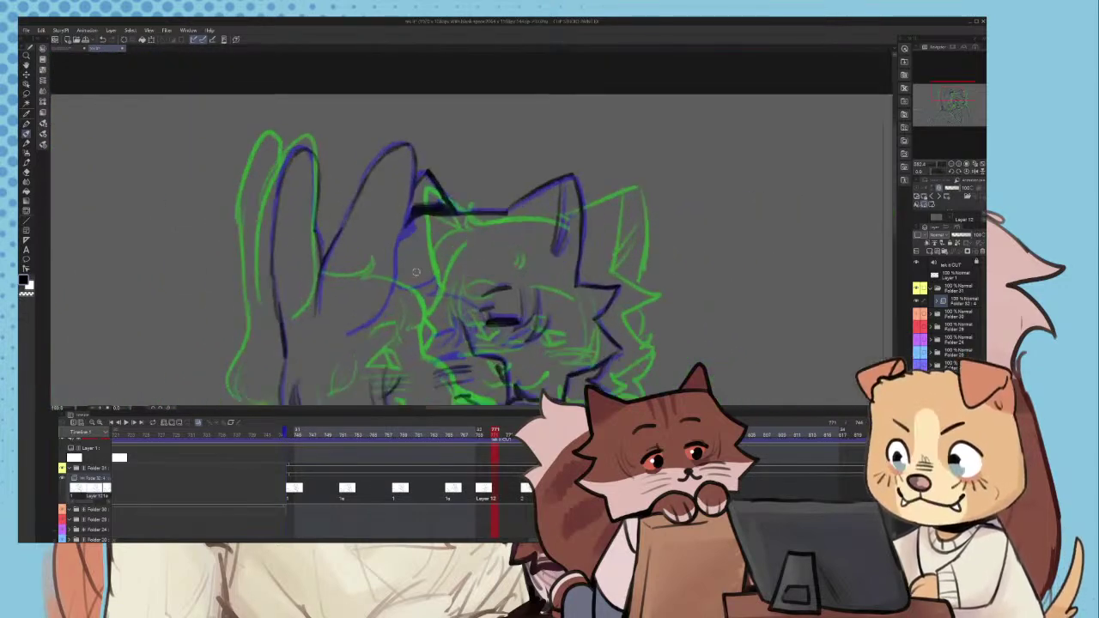
- Continue the front edge of the long-eared character's front ear down to its curved base on the head
scroll(407, 153, "up", 1)
scroll(378, 266, "up", 2)
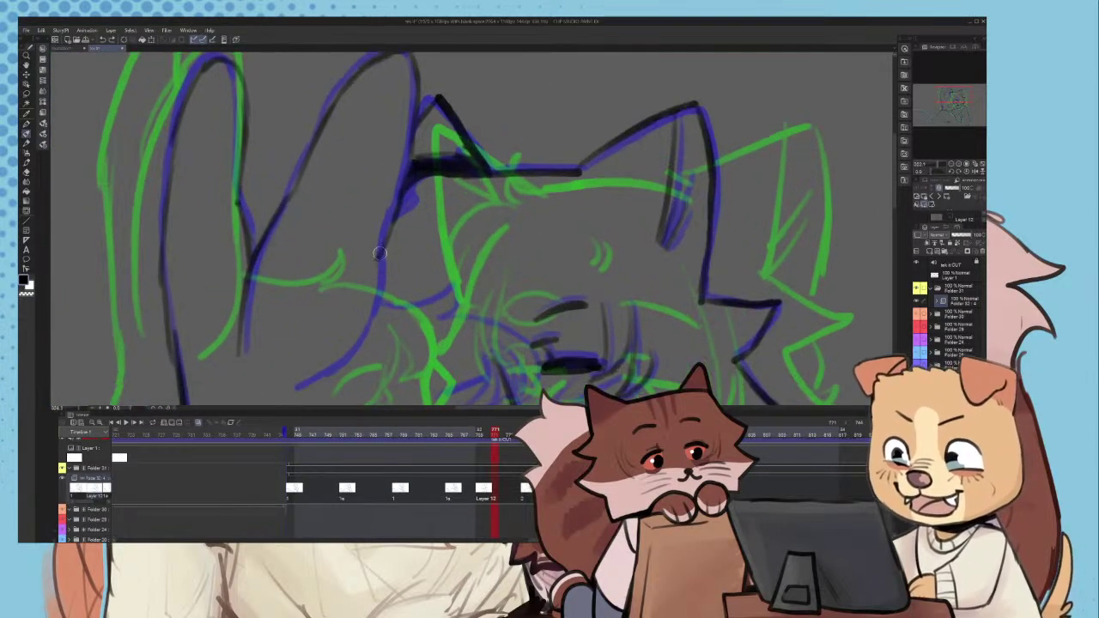
scroll(396, 211, "down", 1)
scroll(378, 256, "down", 2)
scroll(382, 257, "up", 3)
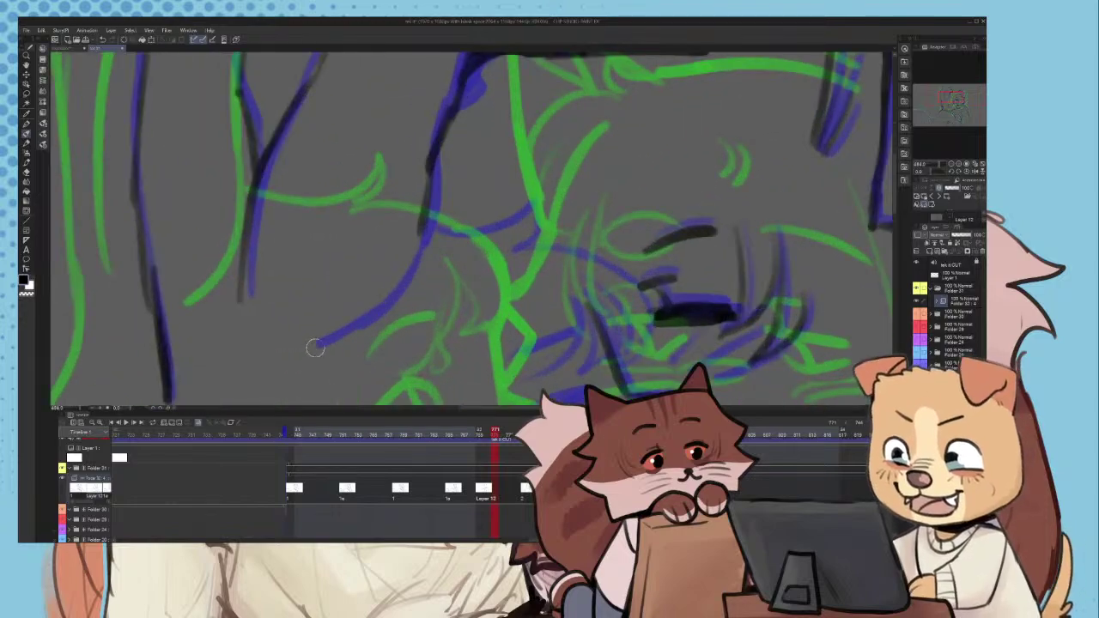
scroll(404, 262, "down", 1)
scroll(404, 263, "down", 3)
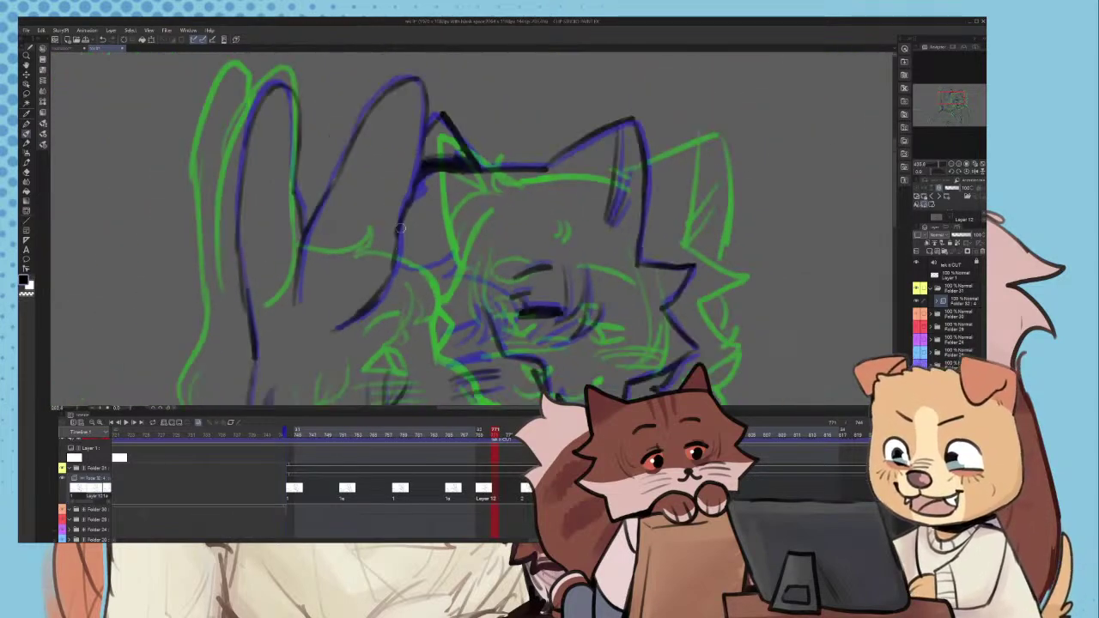
- Draw the long-eared character's forehead tuft beside the front ear and the line running from it toward the muzzle bridge, redoing misplaced strokes
scroll(458, 204, "up", 3)
scroll(458, 204, "up", 3)
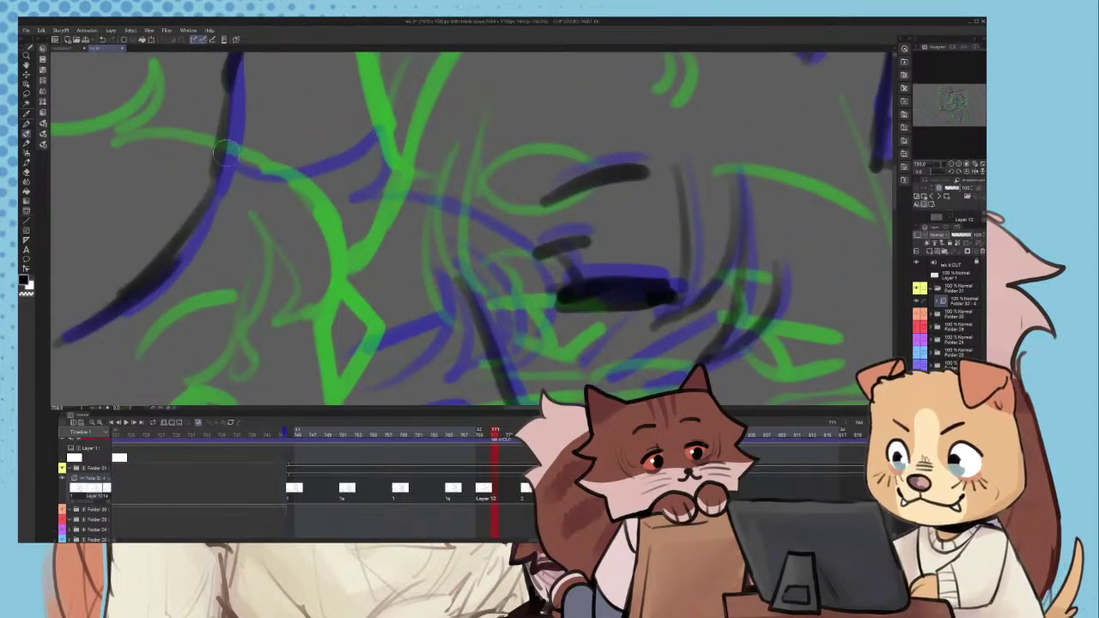
mouse_move(229, 160)
left_mouse_down()
mouse_move(371, 137)
mouse_move(327, 201)
left_mouse_up()
key("ctrl+z")
mouse_move(230, 154)
left_mouse_down()
mouse_move(371, 160)
mouse_move(332, 203)
left_mouse_up()
key("ctrl+z")
mouse_move(376, 138)
left_mouse_down()
mouse_move(336, 203)
mouse_move(454, 213)
left_mouse_up()
key("ctrl+z")
mouse_move(352, 205)
left_mouse_down()
mouse_move(488, 244)
mouse_move(452, 217)
mouse_move(523, 256)
mouse_move(517, 345)
left_mouse_up()
mouse_move(445, 249)
left_mouse_down()
mouse_move(482, 348)
mouse_move(474, 290)
left_mouse_up()
scroll(495, 283, "down", 3)
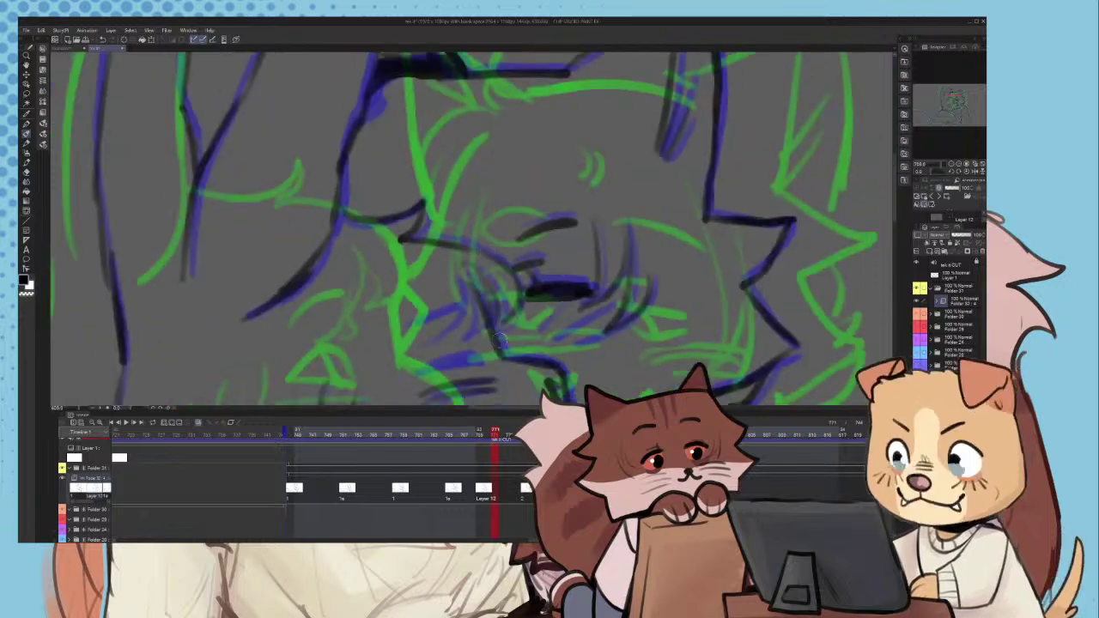
- Draw the long-eared character's fringe and closed-eye strokes beside the muzzle bridge, undoing the strokes that miss
scroll(495, 339, "up", 3)
mouse_move(439, 256)
left_mouse_down()
mouse_move(398, 312)
mouse_move(451, 301)
mouse_move(426, 332)
left_mouse_up()
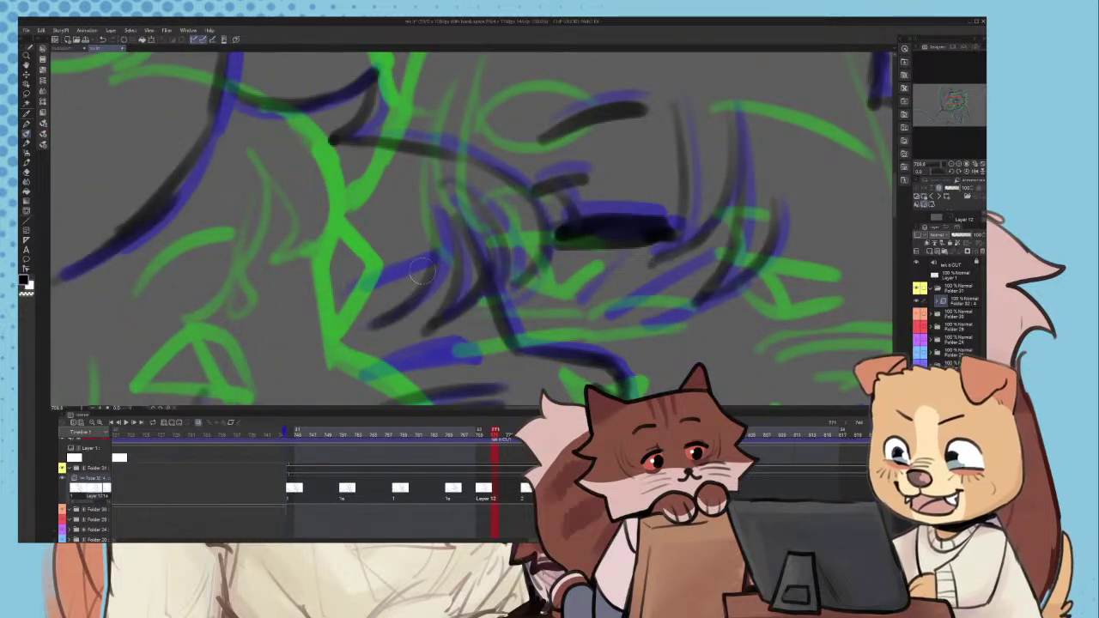
mouse_move(421, 288)
left_mouse_down()
mouse_move(411, 317)
mouse_move(367, 329)
left_mouse_up()
left_click_drag(436, 268, 364, 318)
key("ctrl+z")
mouse_move(436, 269)
left_mouse_down()
mouse_move(346, 292)
mouse_move(444, 262)
mouse_move(385, 222)
mouse_move(456, 230)
mouse_move(432, 213)
mouse_move(463, 227)
mouse_move(443, 230)
left_mouse_up()
key("ctrl+z")
scroll(442, 230, "down", 3)
scroll(445, 297, "up", 4)
key("ctrl+z")
scroll(445, 219, "down", 5)
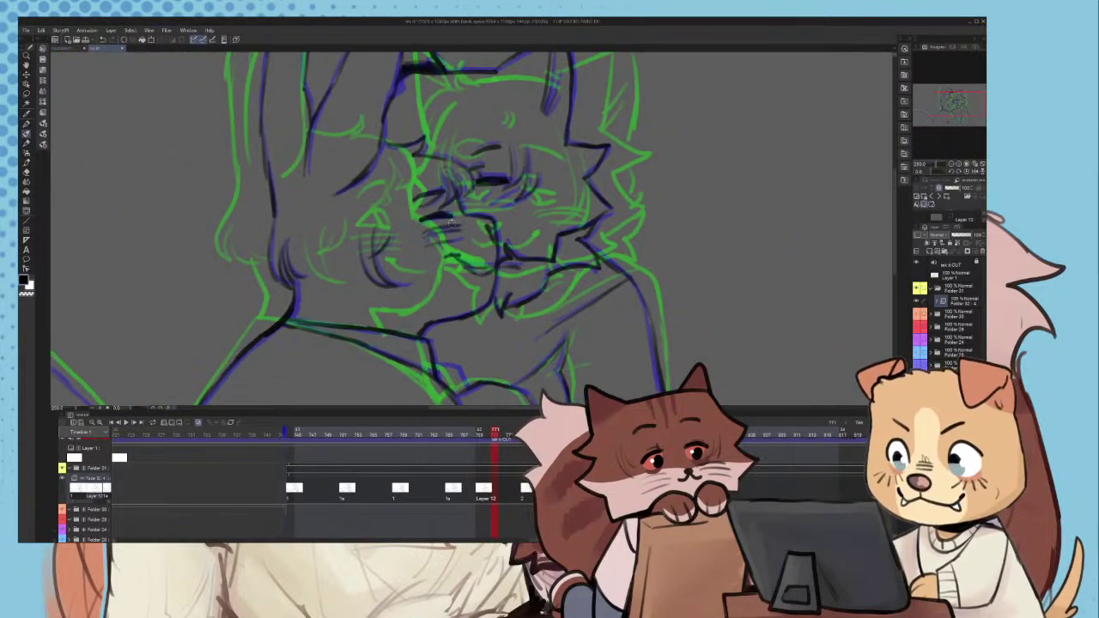
- Examine the in-between's faces, collars and arms against the onion-skinned neighbouring drawings
scroll(468, 203, "down", 1)
scroll(475, 202, "down", 6)
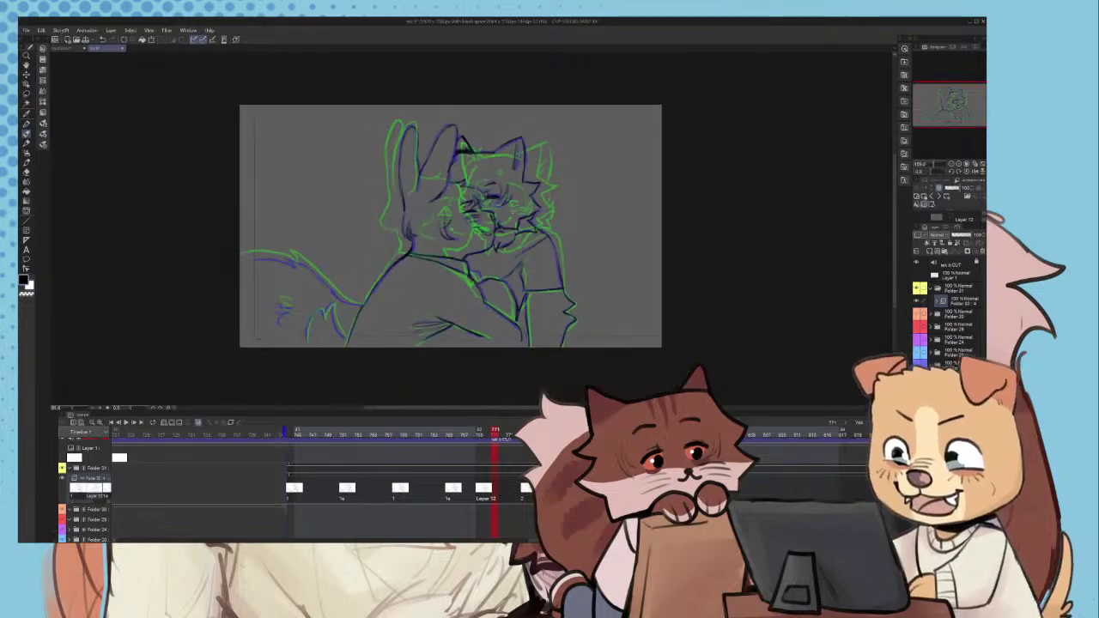
scroll(498, 280, "up", 8)
scroll(498, 280, "up", 6)
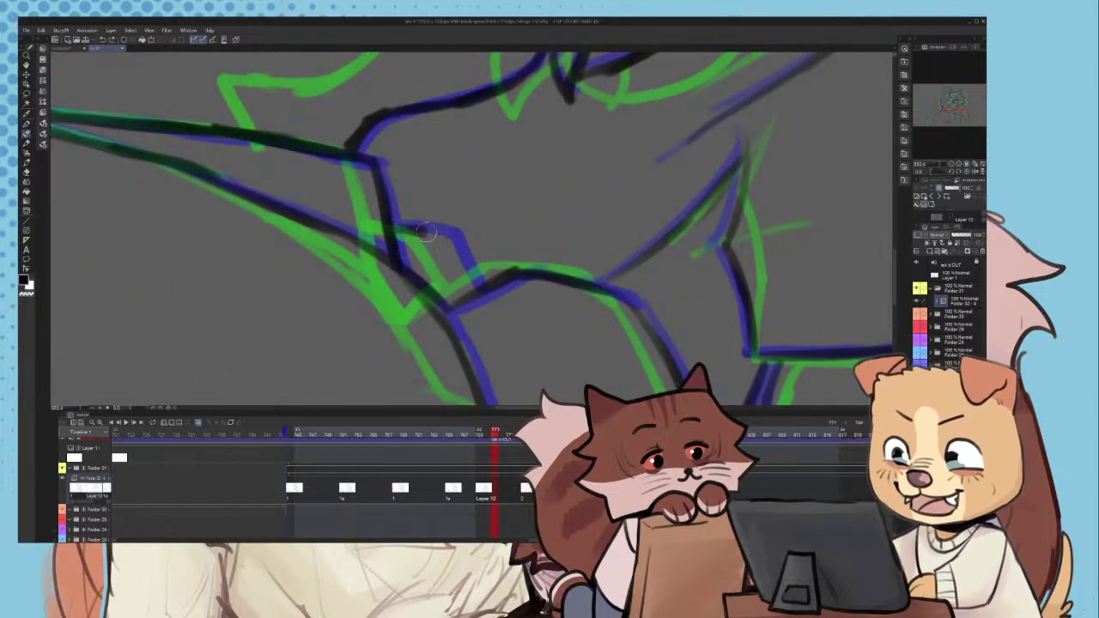
scroll(472, 279, "down", 6)
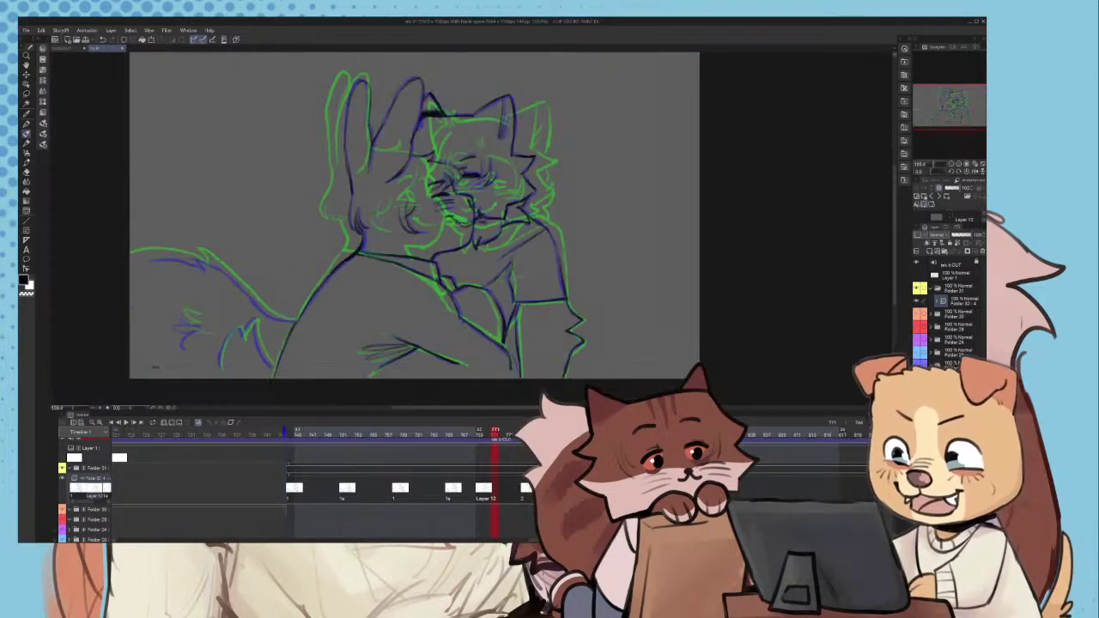
scroll(473, 181, "up", 8)
scroll(474, 182, "up", 2)
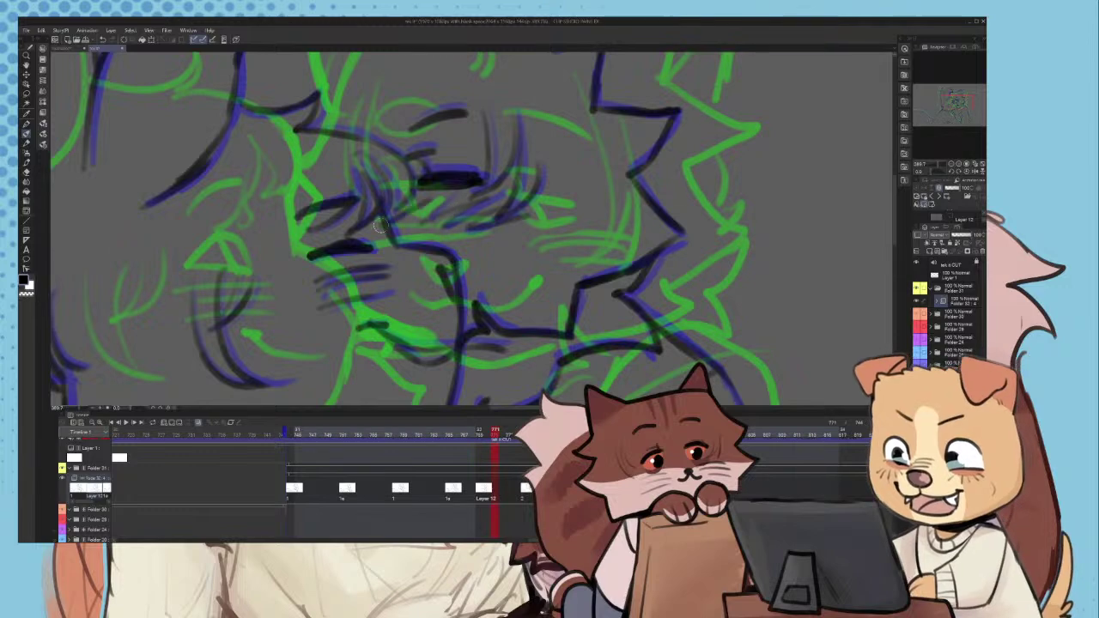
scroll(392, 218, "down", 6)
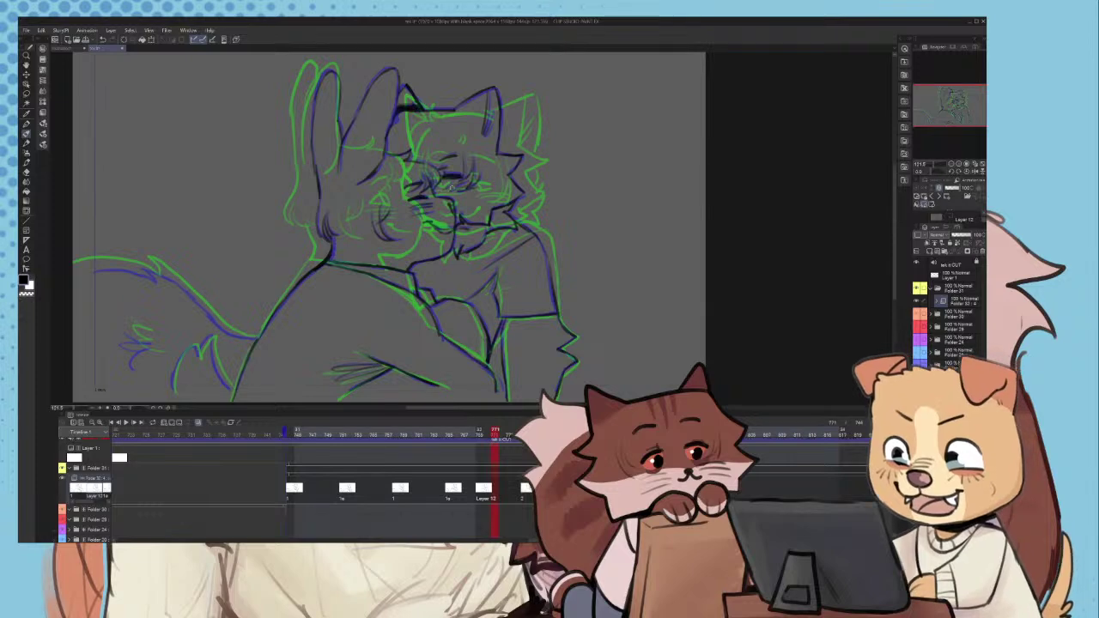
scroll(451, 186, "down", 2)
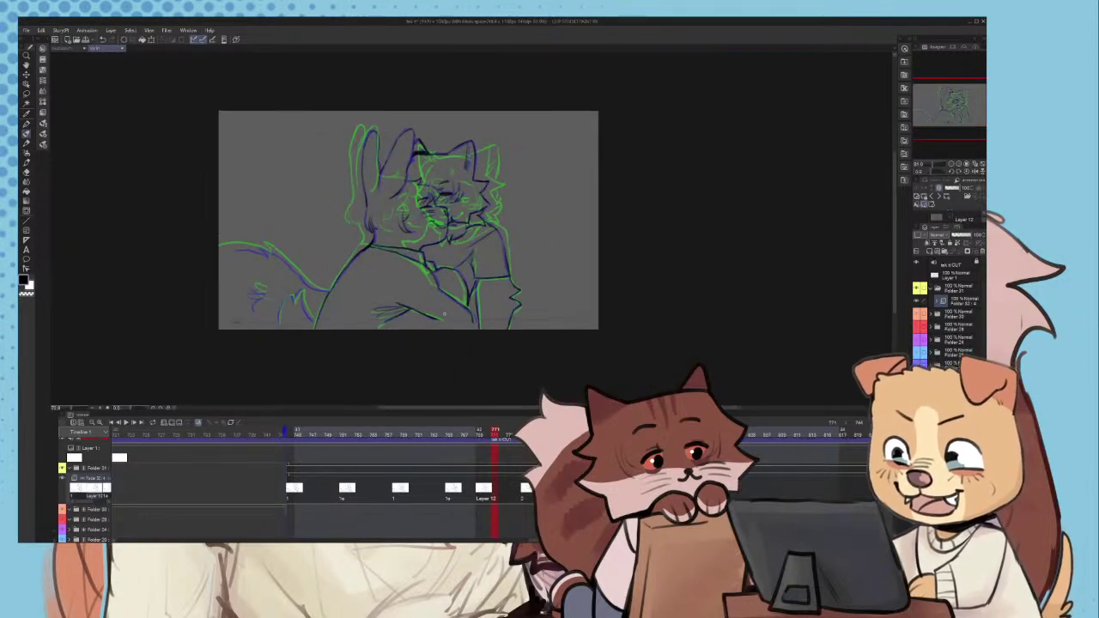
- Draw the upper curve of the tail and its pointed fur notch between the onion-skin lines, redoing misplaced strokes
scroll(334, 248, "up", 5)
scroll(333, 249, "up", 5)
key("ctrl+z")
mouse_move(217, 247)
left_mouse_down()
mouse_move(352, 257)
mouse_move(286, 235)
mouse_move(420, 263)
mouse_move(391, 254)
left_mouse_up()
key("ctrl+z")
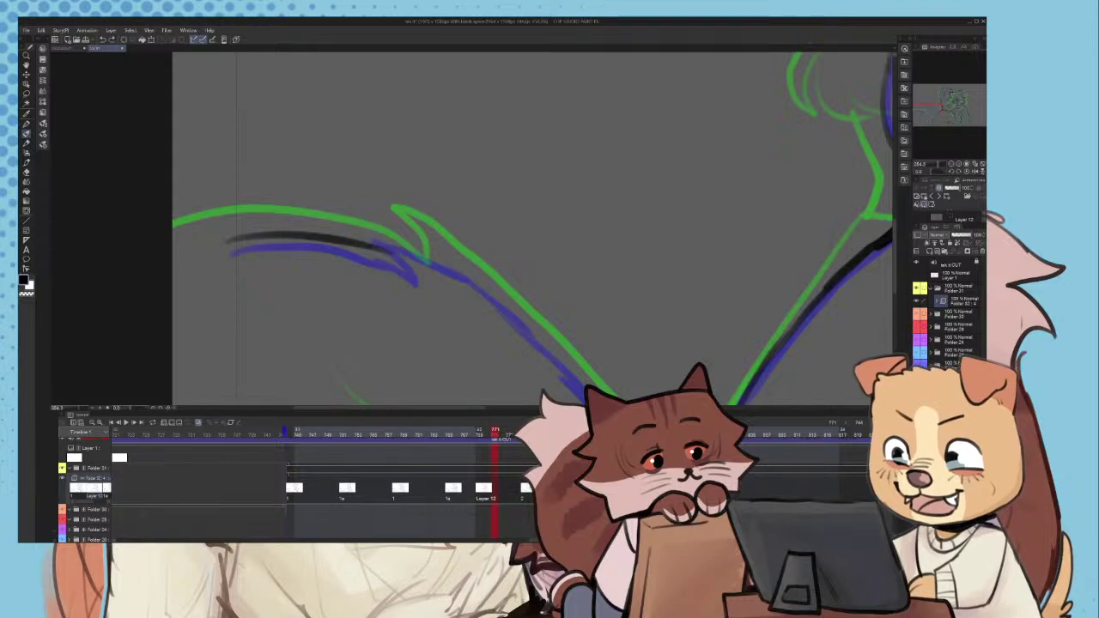
key("ctrl+z")
mouse_move(228, 247)
left_mouse_down()
mouse_move(384, 256)
mouse_move(432, 279)
left_mouse_up()
key("ctrl+z")
left_click_drag(392, 241, 478, 285)
- Continue the tail's upper edge from the fur notch down to the long-eared character's back, redoing the lower stretch
scroll(487, 284, "down", 5)
scroll(505, 279, "up", 4)
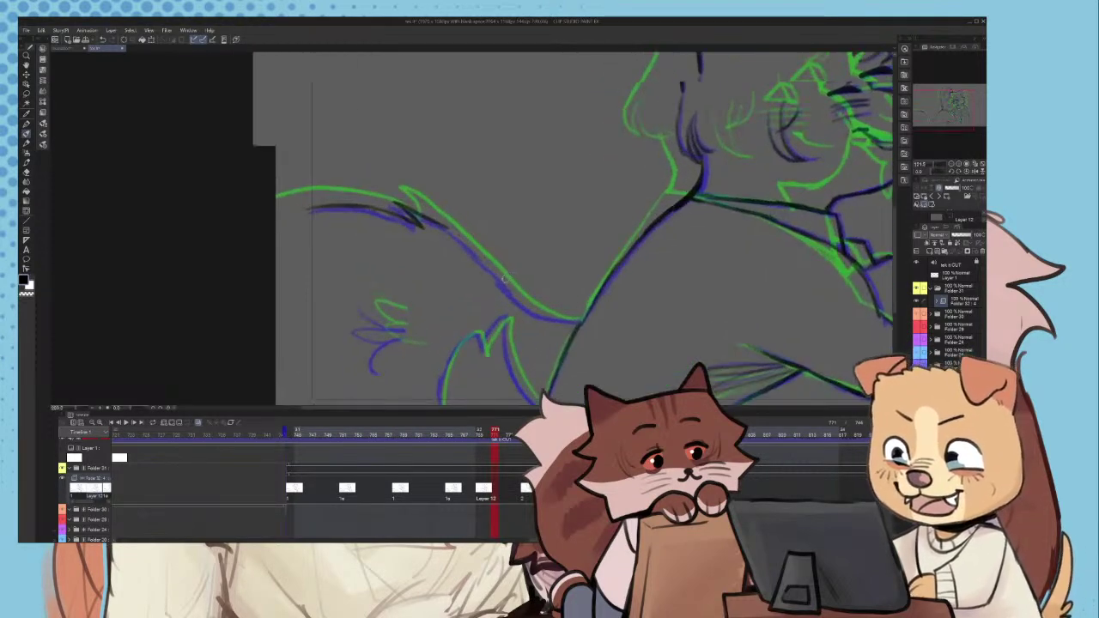
scroll(504, 278, "down", 1)
scroll(481, 262, "up", 3)
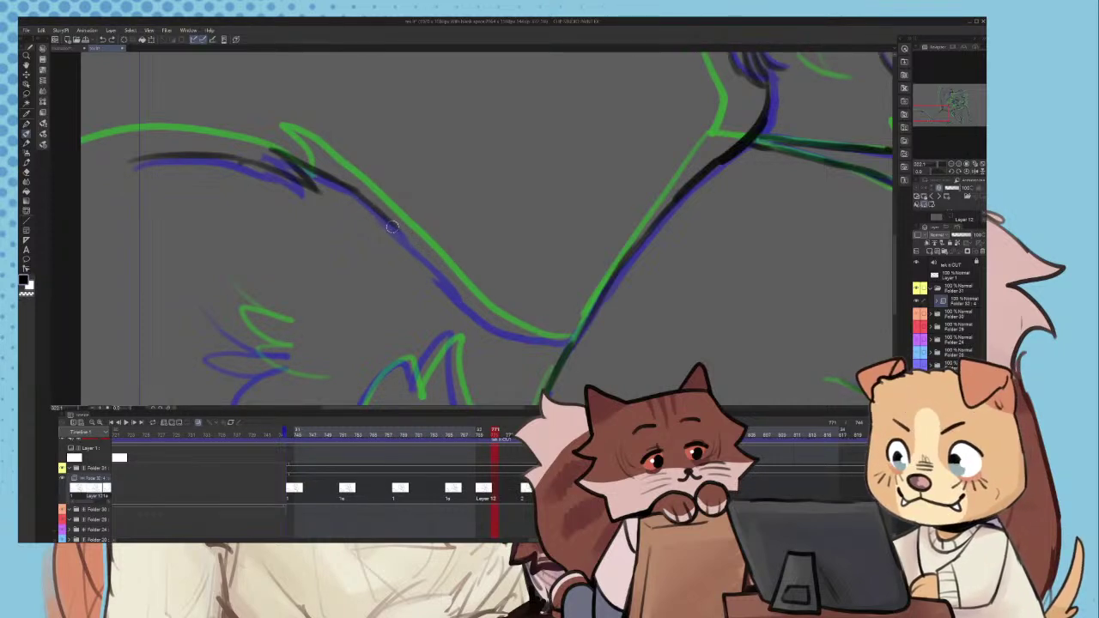
key("ctrl+z")
key("ctrl+z")
left_click_drag(454, 289, 561, 341)
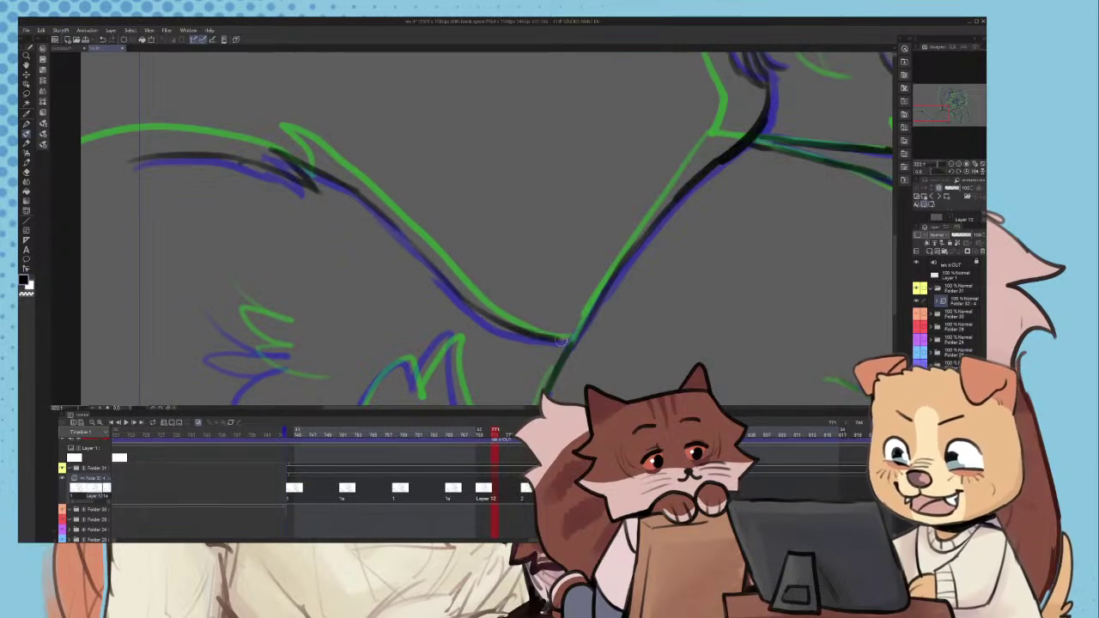
left_click_drag(470, 300, 568, 343)
key("ctrl+z")
left_click_drag(479, 315, 569, 344)
- Draw the jagged, curved fur outline beneath the tail beside the long-eared character's back, redoing misplaced strokes
scroll(448, 215, "down", 9)
scroll(455, 258, "up", 10)
left_click_drag(433, 204, 464, 312)
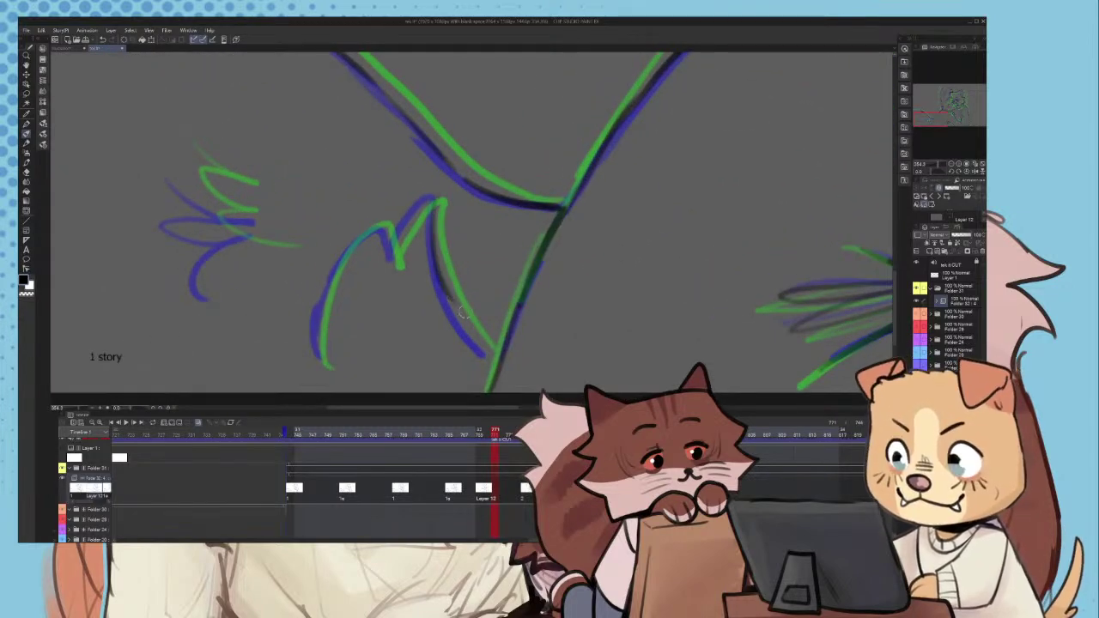
key("ctrl+z")
left_click_drag(428, 204, 474, 347)
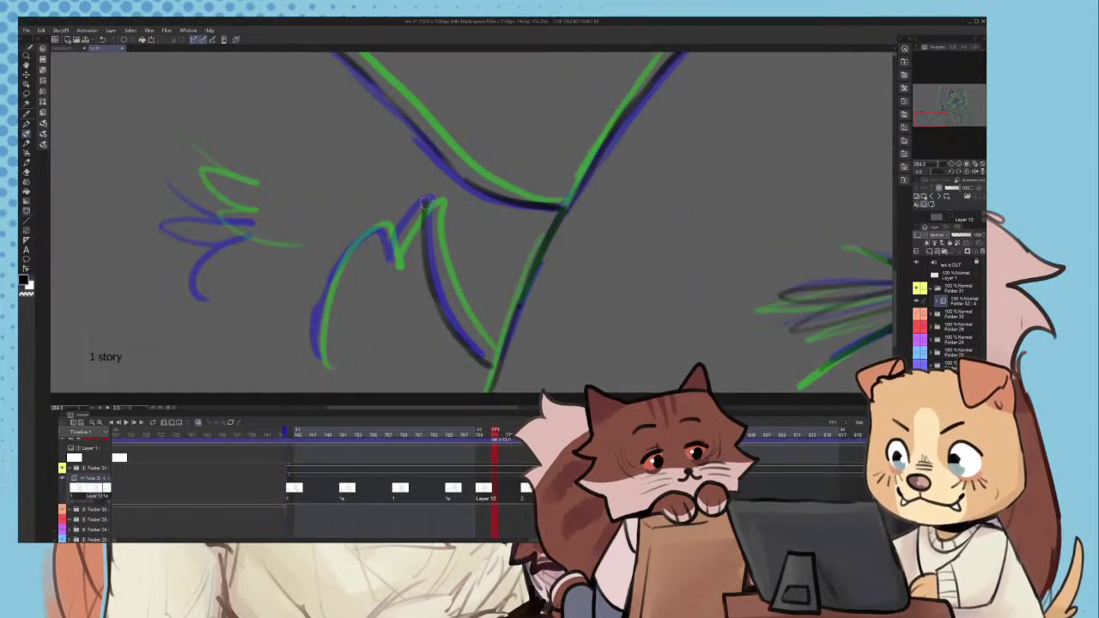
left_click_drag(382, 227, 315, 288)
key("ctrl+z")
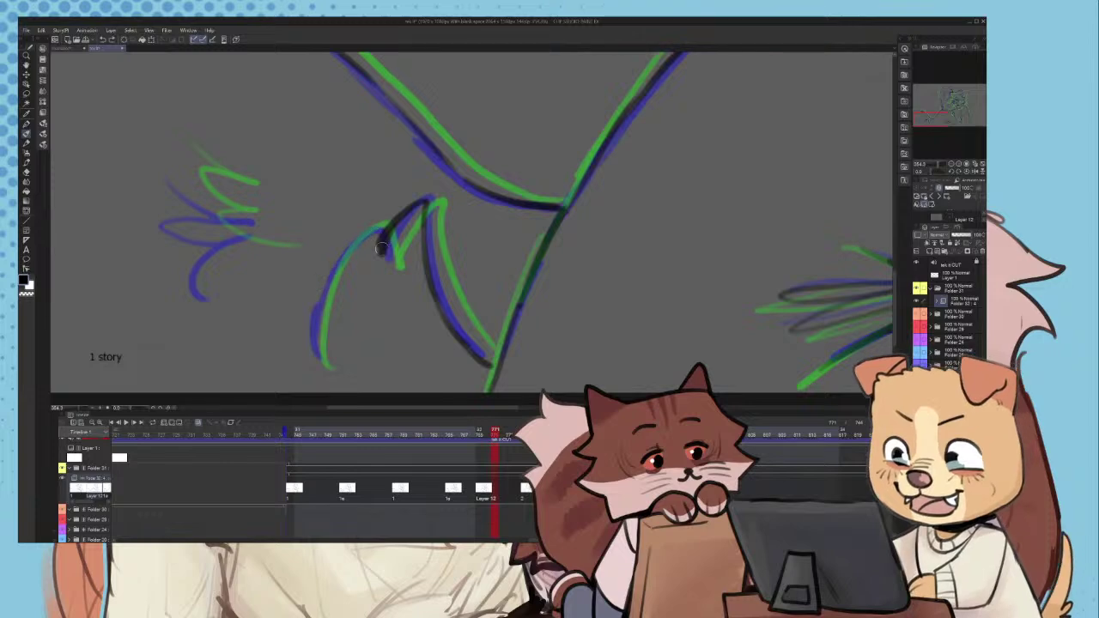
left_click_drag(307, 333, 319, 373)
- Draw the small cluster of curved fur strokes inside the tail
scroll(315, 361, "down", 3)
scroll(225, 204, "up", 3)
left_click_drag(204, 196, 273, 241)
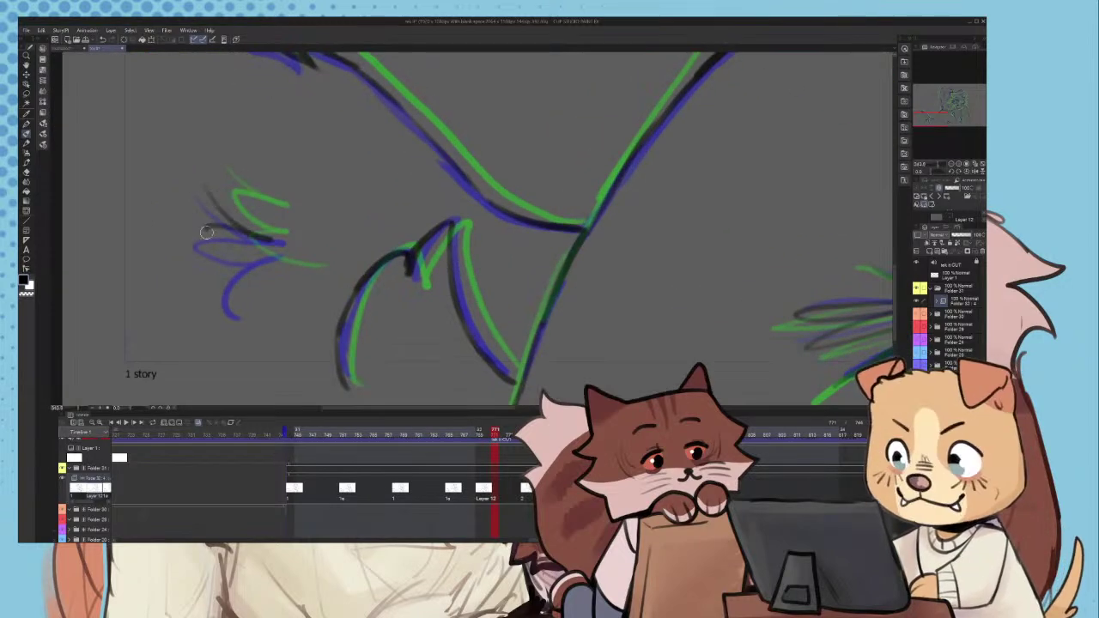
left_click_drag(204, 230, 291, 256)
left_click_drag(280, 255, 278, 312)
- Examine the tail, back and sleeve lines of the in-between up close and across the whole frame
scroll(304, 310, "down", 5)
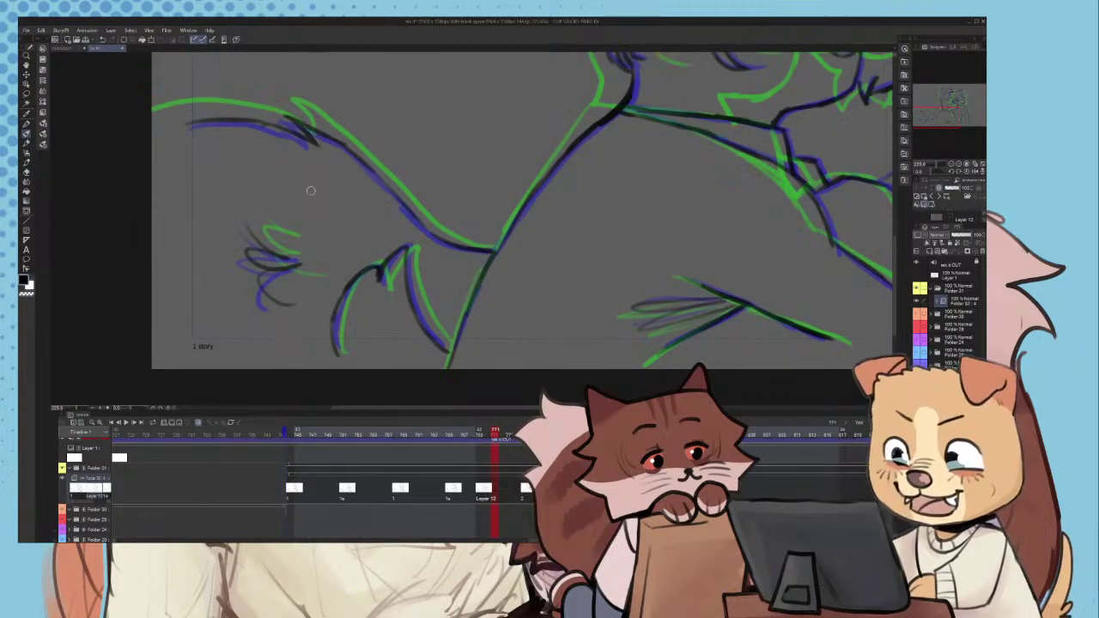
scroll(378, 192, "down", 4)
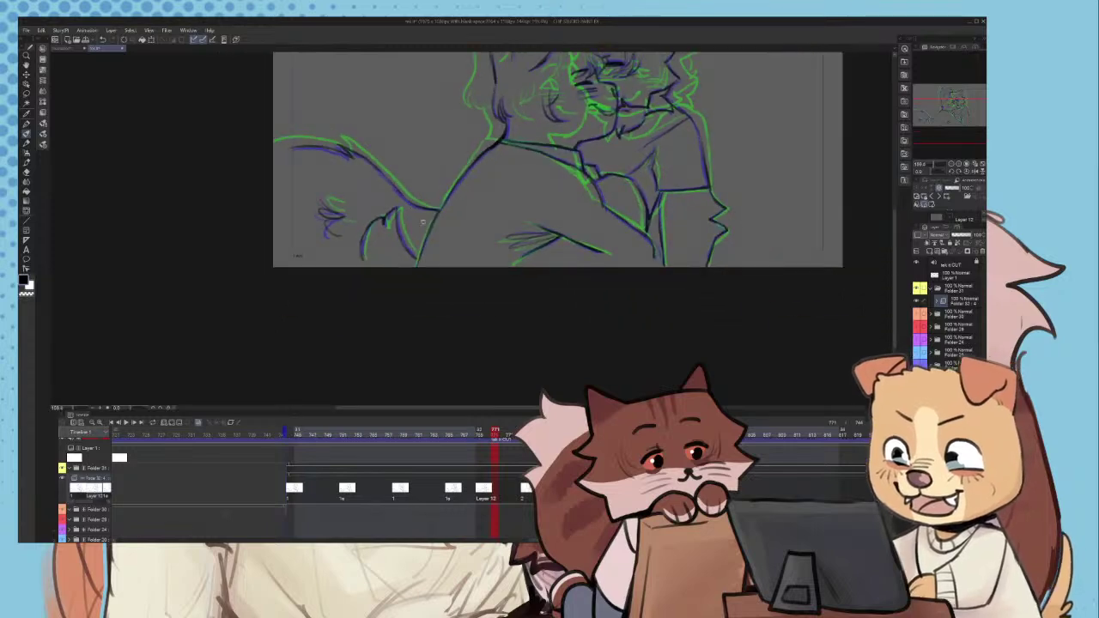
scroll(444, 244, "up", 3)
scroll(446, 246, "down", 1)
scroll(445, 246, "up", 3)
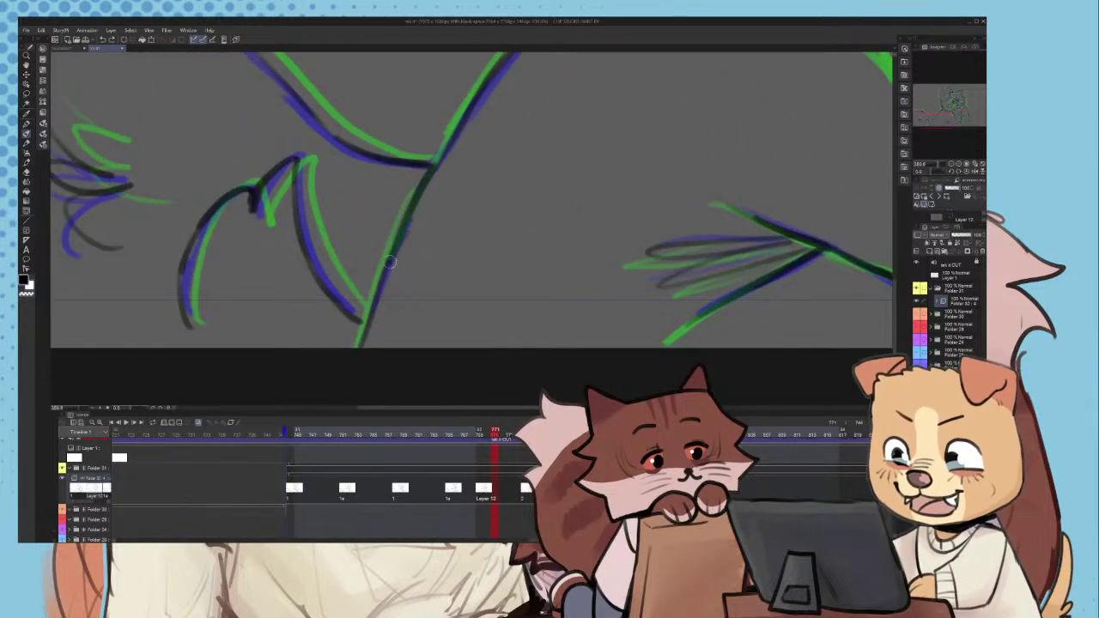
scroll(386, 299, "down", 1)
scroll(386, 299, "down", 6)
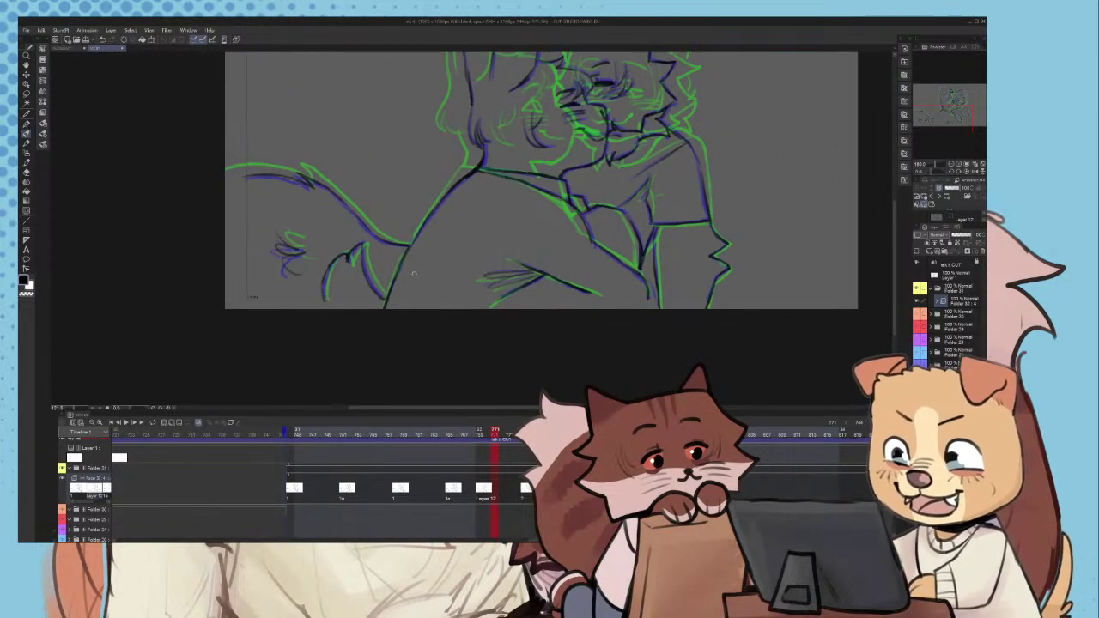
scroll(501, 185, "up", 3)
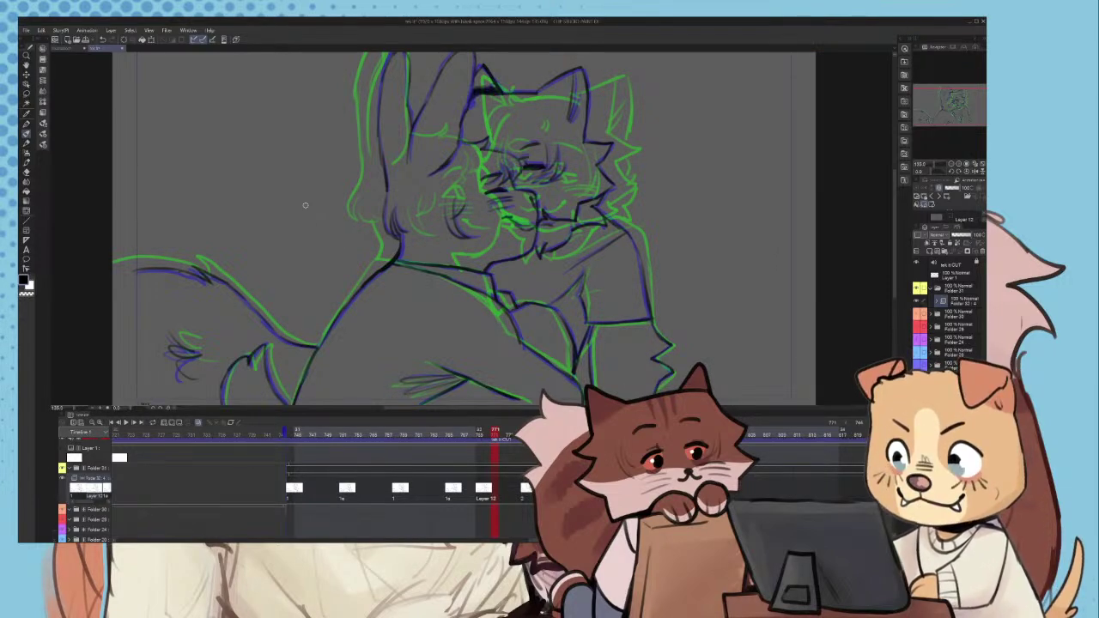
scroll(305, 205, "down", 3)
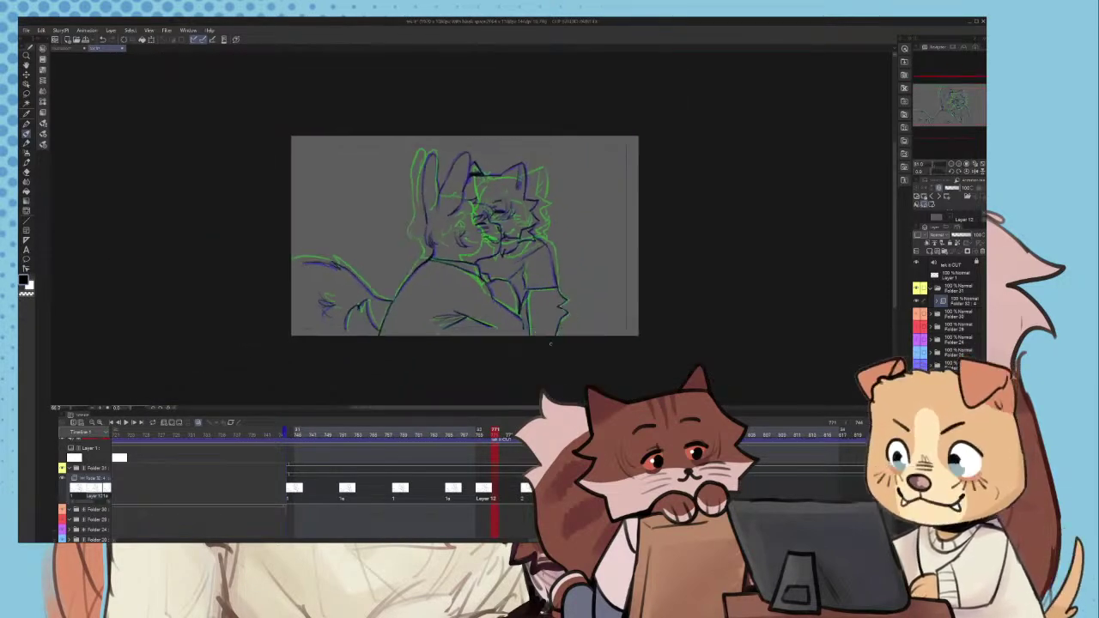
- Extend the long-eared character's arm outline from beside the cat's torso down to the lower edge of the canvas
scroll(509, 281, "up", 5)
left_click_drag(505, 286, 524, 383)
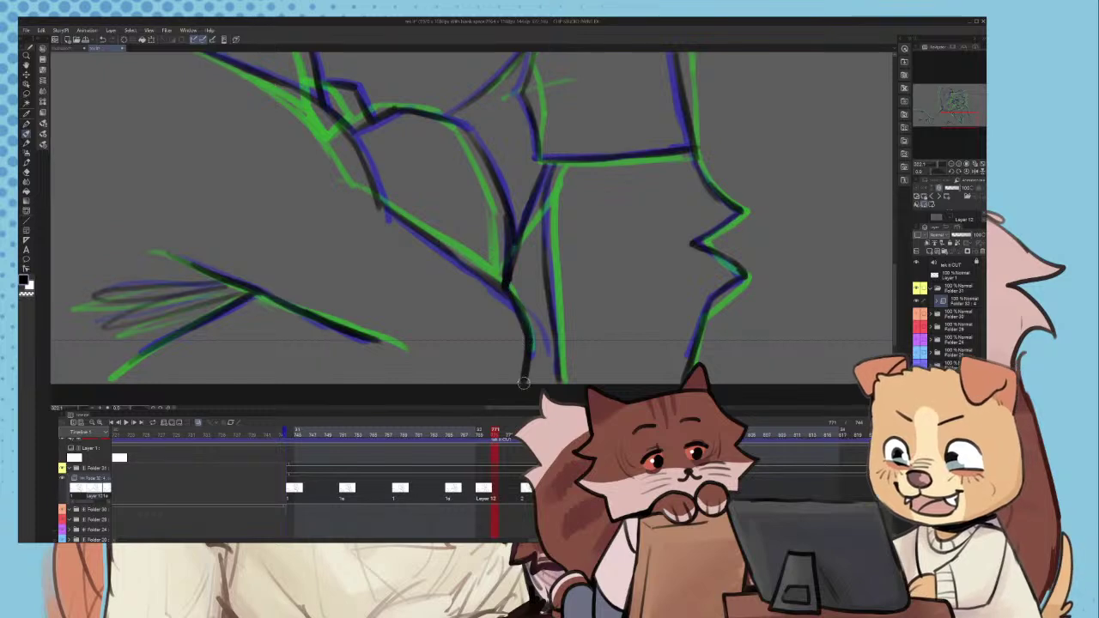
scroll(510, 286, "down", 5)
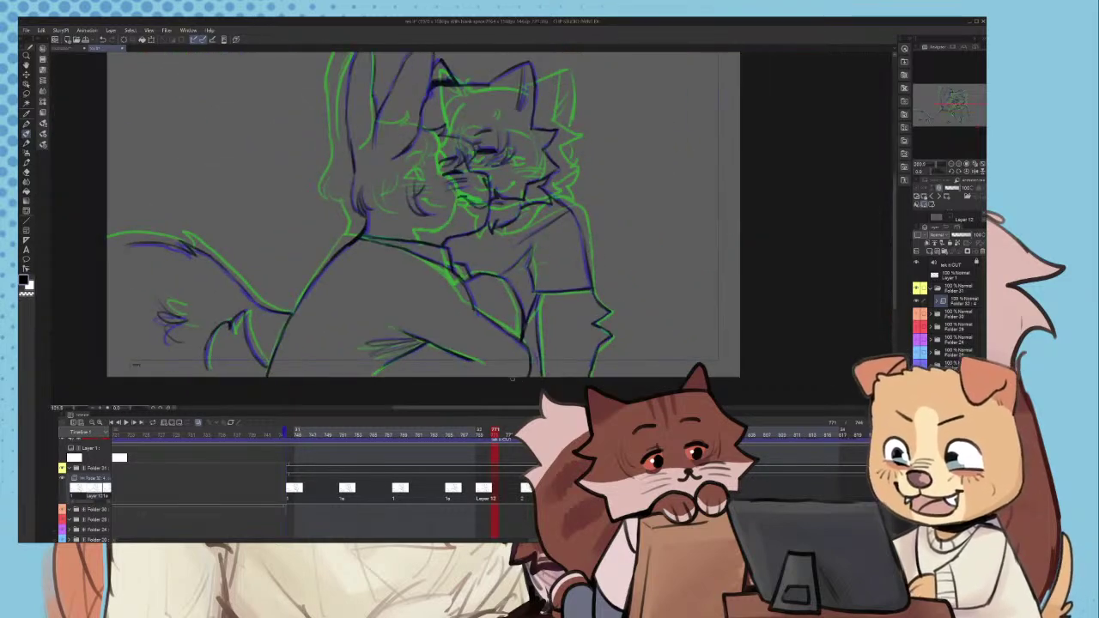
- Play back the hug shot from its start and return to frame 771
left_click(254, 438)
left_click(143, 425)
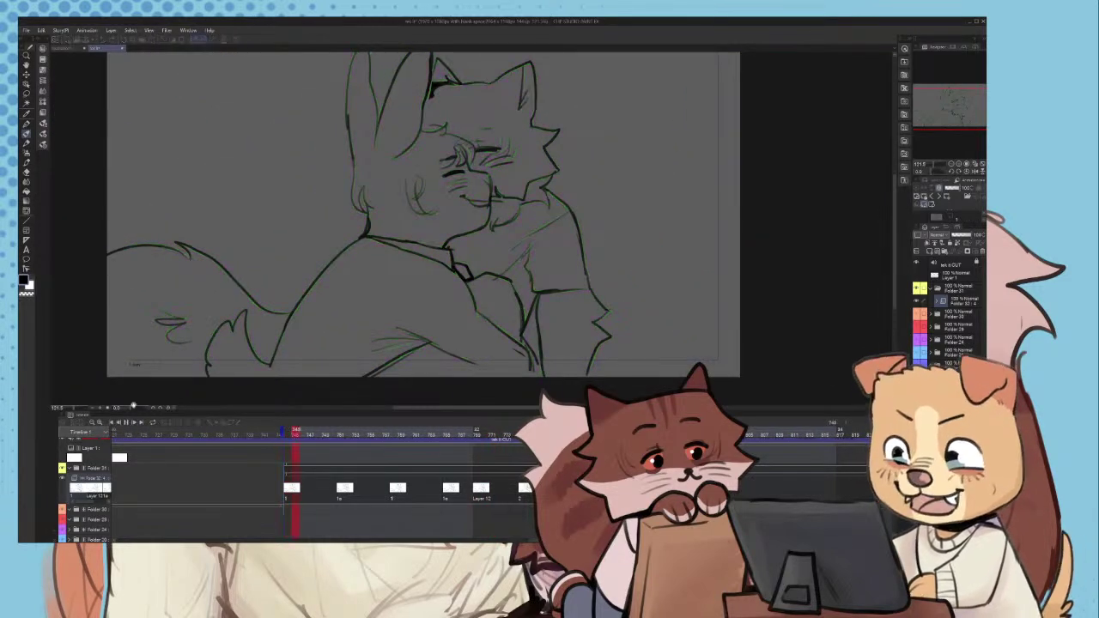
left_click(497, 496)
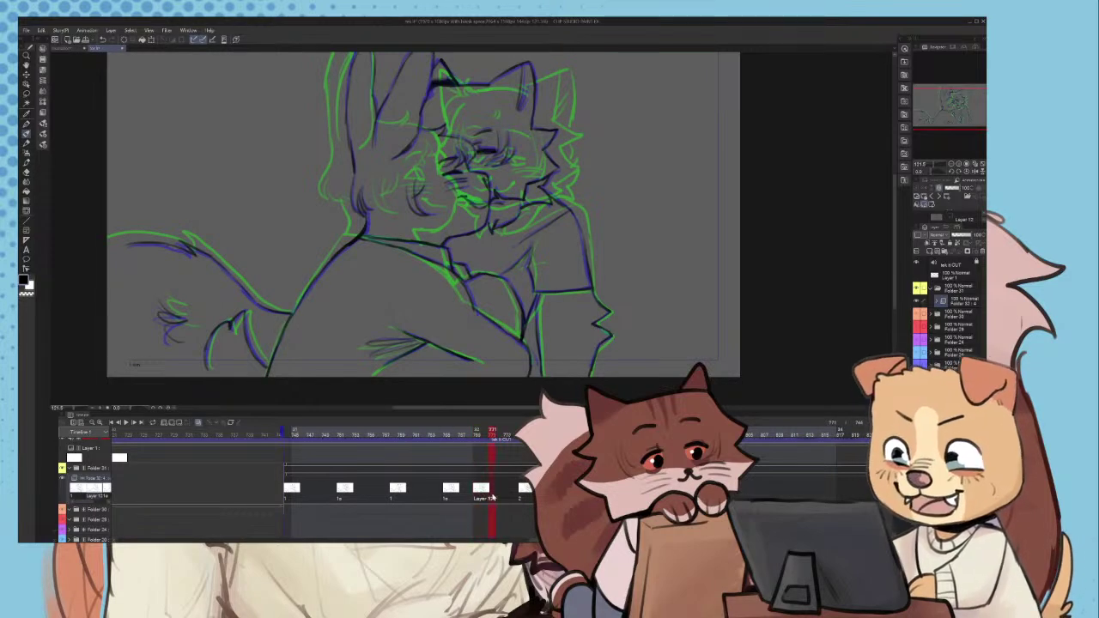
- Add a new empty cel after the finished in-between and try a stroke for the top of the cat's head
scroll(412, 242, "down", 2)
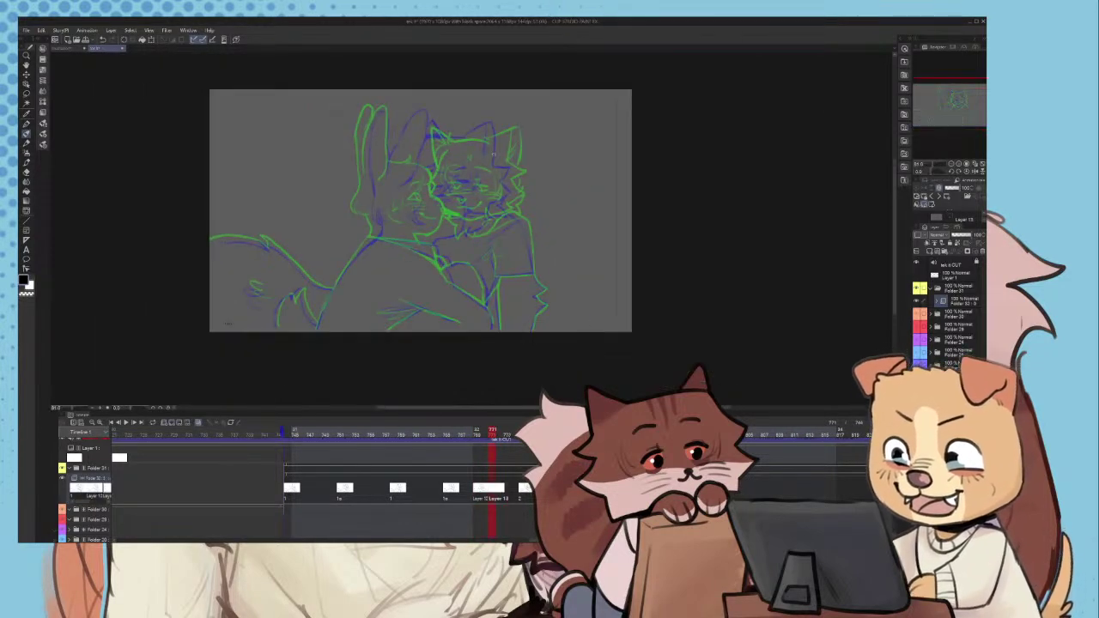
scroll(468, 133, "up", 6)
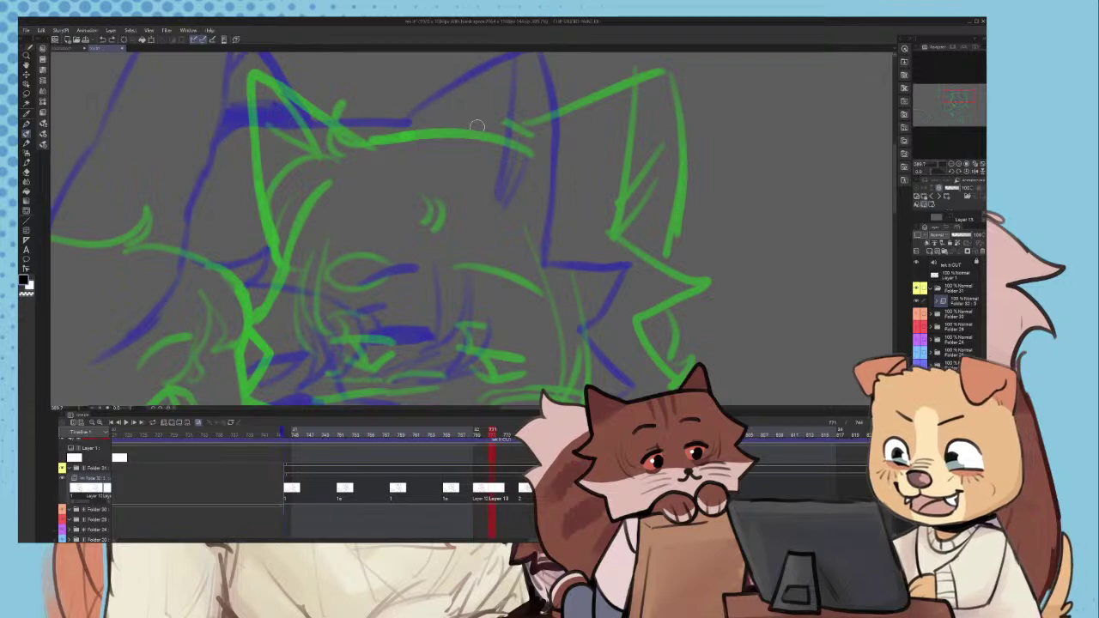
scroll(522, 151, "up", 2)
left_click_drag(524, 152, 305, 133)
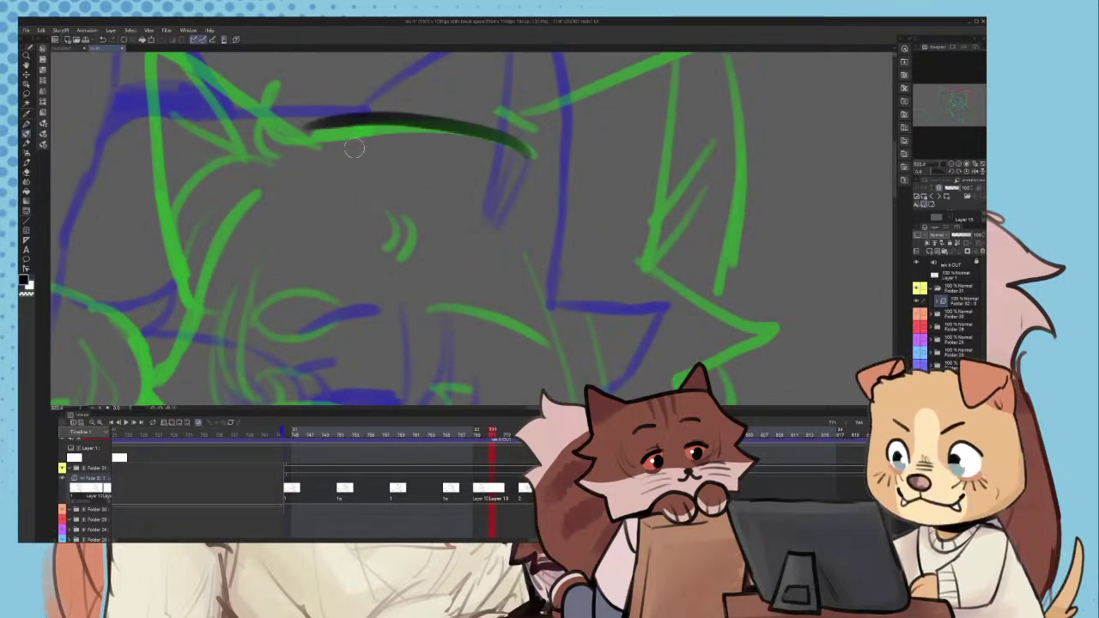
key("ctrl+z")
- On the following key drawing, extend the lower end of the cat's outer ear line to meet the top of the head
left_click(529, 487)
scroll(522, 123, "up", 2)
key("ctrl+z")
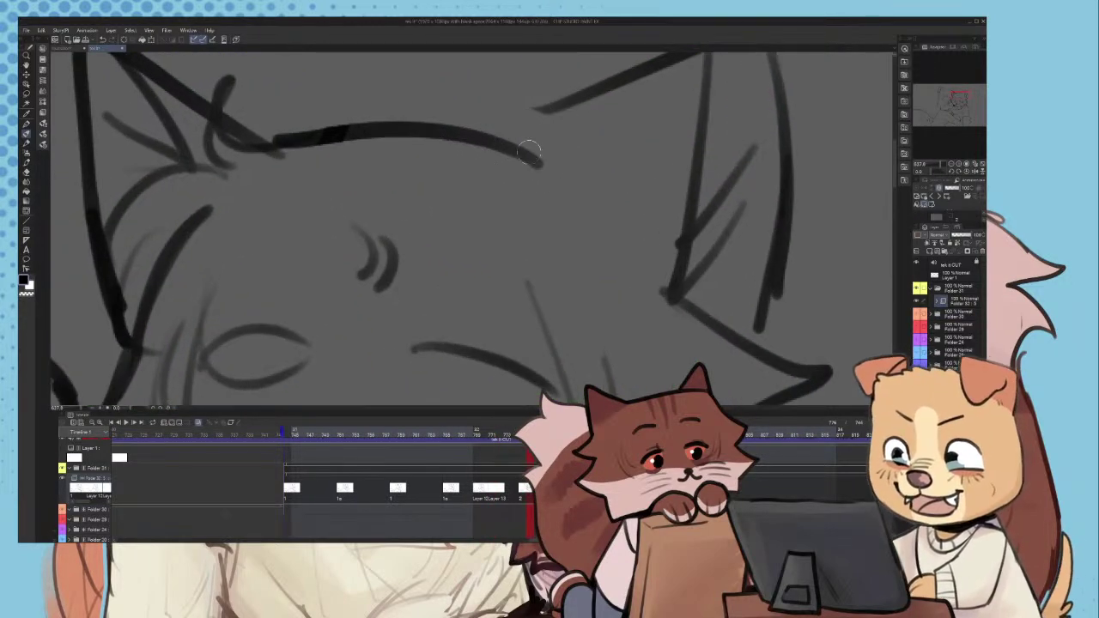
left_click_drag(591, 94, 514, 128)
scroll(555, 113, "down", 3)
scroll(513, 129, "down", 4)
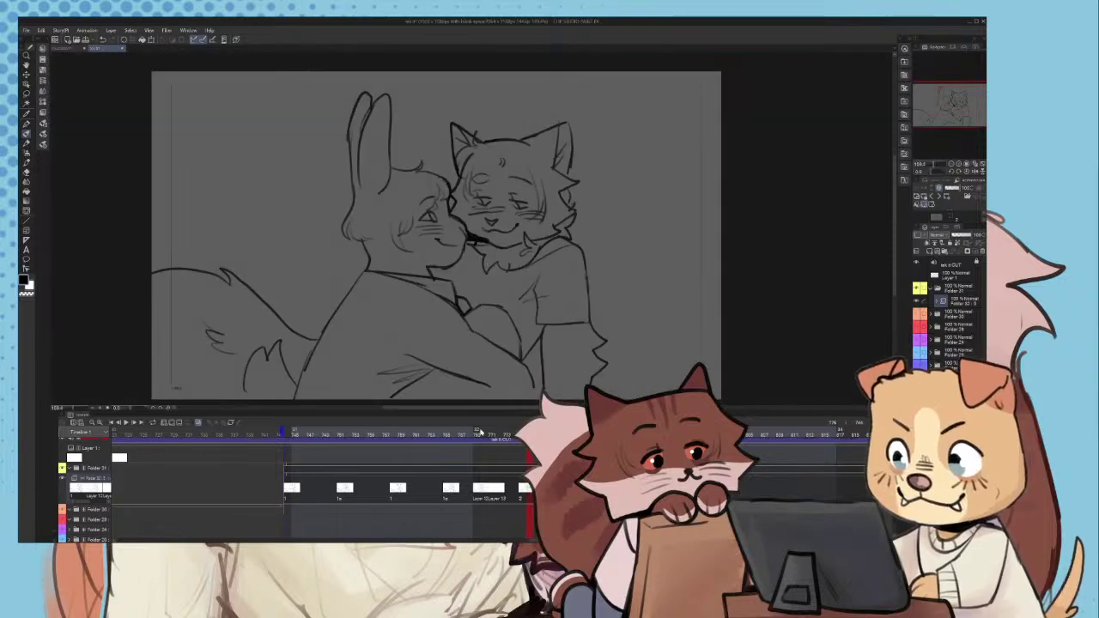
- Return to the new in-between cel and draw the curved line across the top of the cat's head
key("Right")
scroll(509, 65, "up", 4)
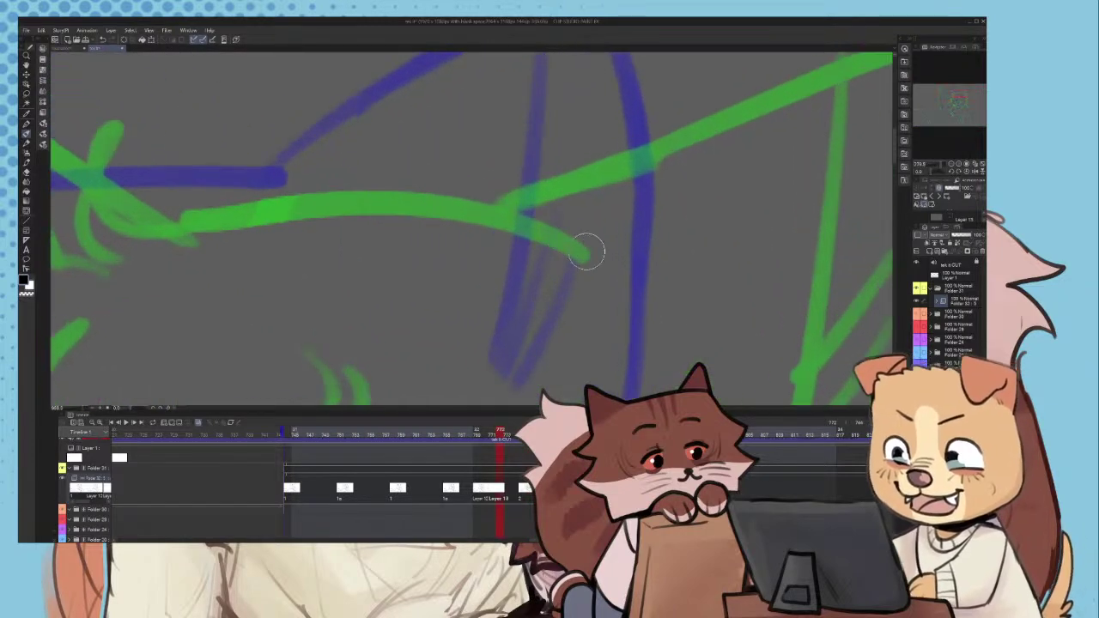
mouse_move(589, 247)
left_mouse_down()
mouse_move(520, 220)
mouse_move(347, 190)
mouse_move(176, 212)
left_mouse_up()
scroll(601, 189, "down", 4)
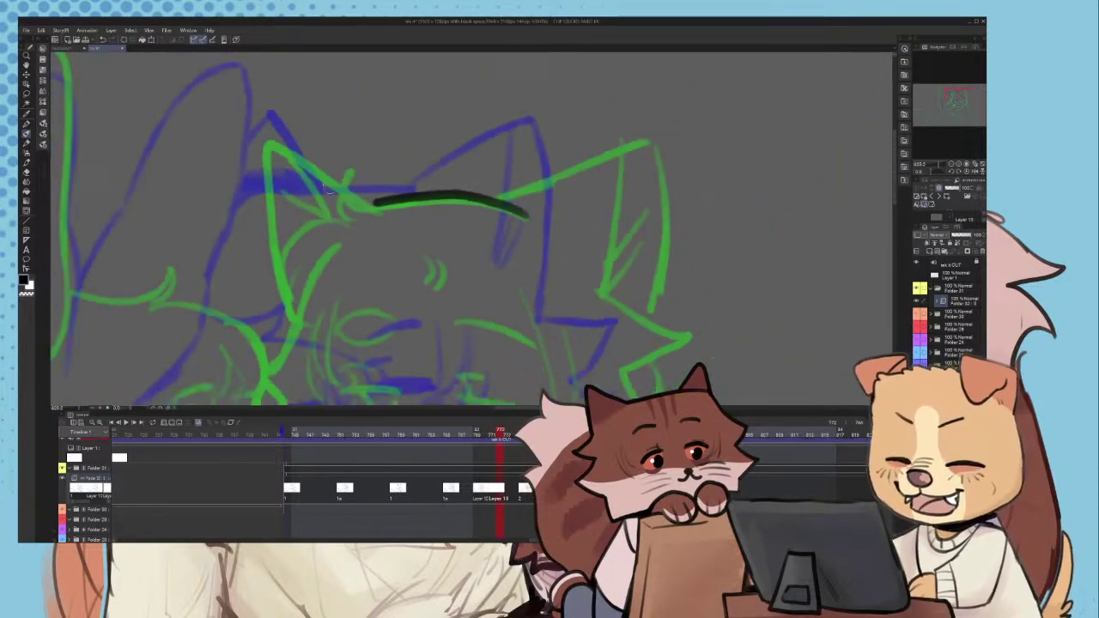
- Draw the cat's small crown tuft beside the inner ear and the curved forehead mark, redoing the tuft
scroll(430, 215, "up", 3)
mouse_move(434, 213)
left_mouse_down()
mouse_move(380, 219)
mouse_move(383, 167)
mouse_move(350, 238)
mouse_move(372, 166)
mouse_move(357, 183)
mouse_move(343, 249)
left_mouse_up()
key("ctrl+z")
key("ctrl+z")
scroll(368, 228, "down", 1)
left_click_drag(350, 185, 361, 243)
scroll(356, 237, "up", 1)
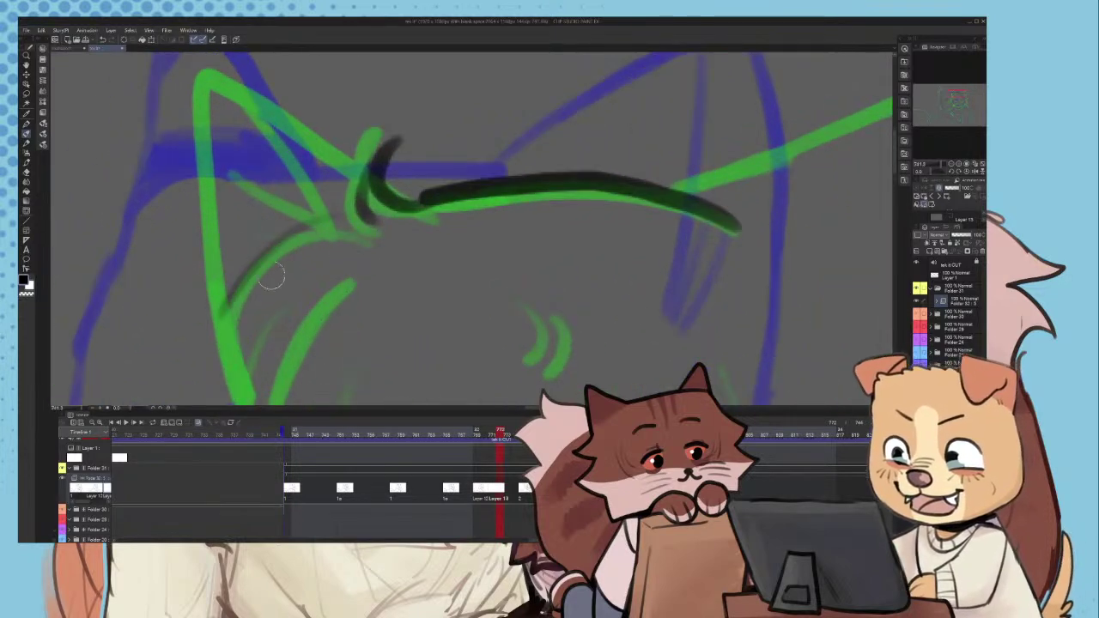
scroll(369, 206, "down", 3)
scroll(412, 176, "down", 3)
scroll(420, 249, "up", 4)
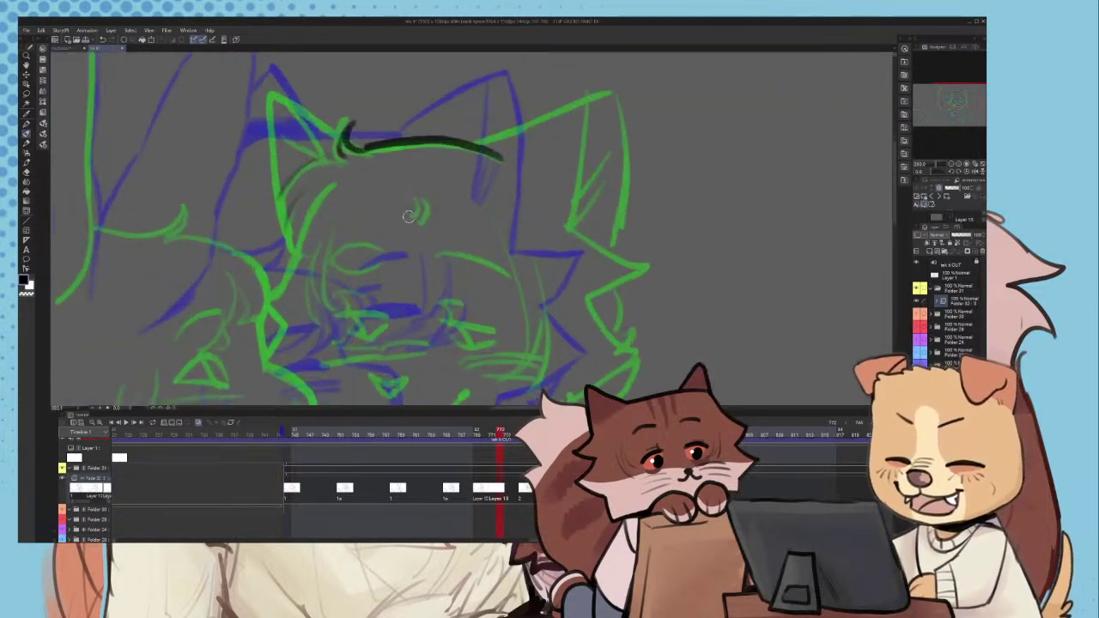
left_click_drag(414, 198, 414, 223)
- Draw the outline and inner edge of the cat's ear farther from the long-eared character, redoing misplaced strokes
scroll(420, 234, "down", 2)
scroll(549, 156, "up", 3)
mouse_move(402, 163)
left_mouse_down()
mouse_move(588, 95)
mouse_move(603, 209)
mouse_move(591, 306)
left_mouse_up()
key("ctrl+z")
key("ctrl+z")
key("ctrl+z")
left_click_drag(608, 148, 604, 261)
key("ctrl+z")
left_click_drag(611, 192, 585, 308)
scroll(589, 256, "down", 2)
scroll(567, 190, "up", 2)
left_click_drag(567, 142, 552, 300)
- Draw the outline of the cat's ear nearer the long-eared character, redoing the edge that runs to the crown tuft
scroll(575, 285, "down", 5)
scroll(341, 231, "up", 6)
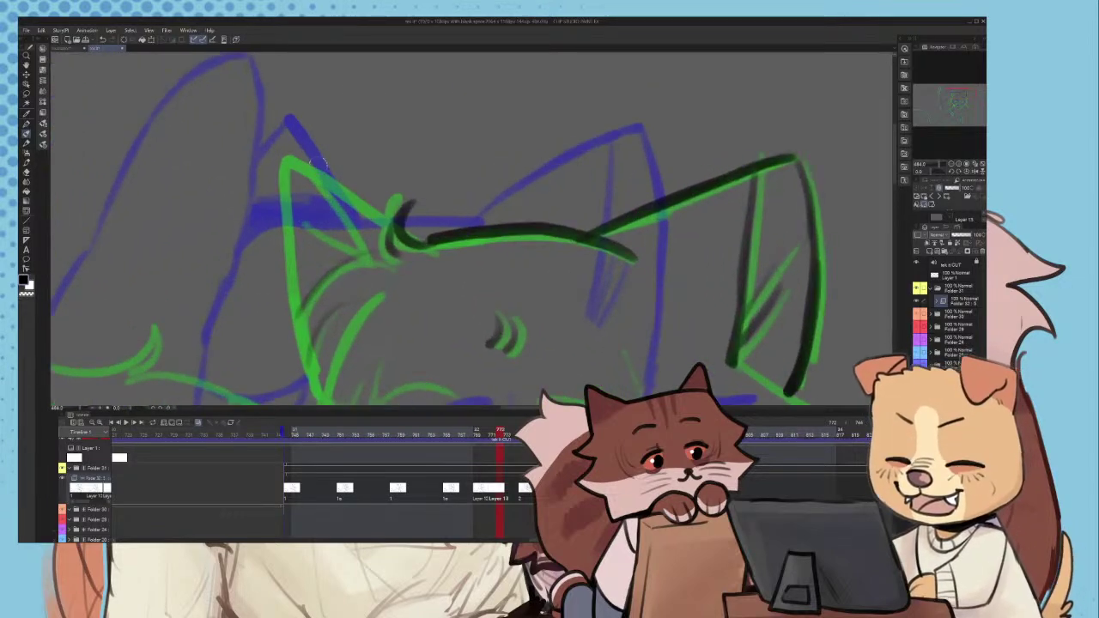
key("ctrl+z")
left_click_drag(300, 154, 393, 225)
scroll(349, 188, "down", 2)
scroll(345, 183, "up", 2)
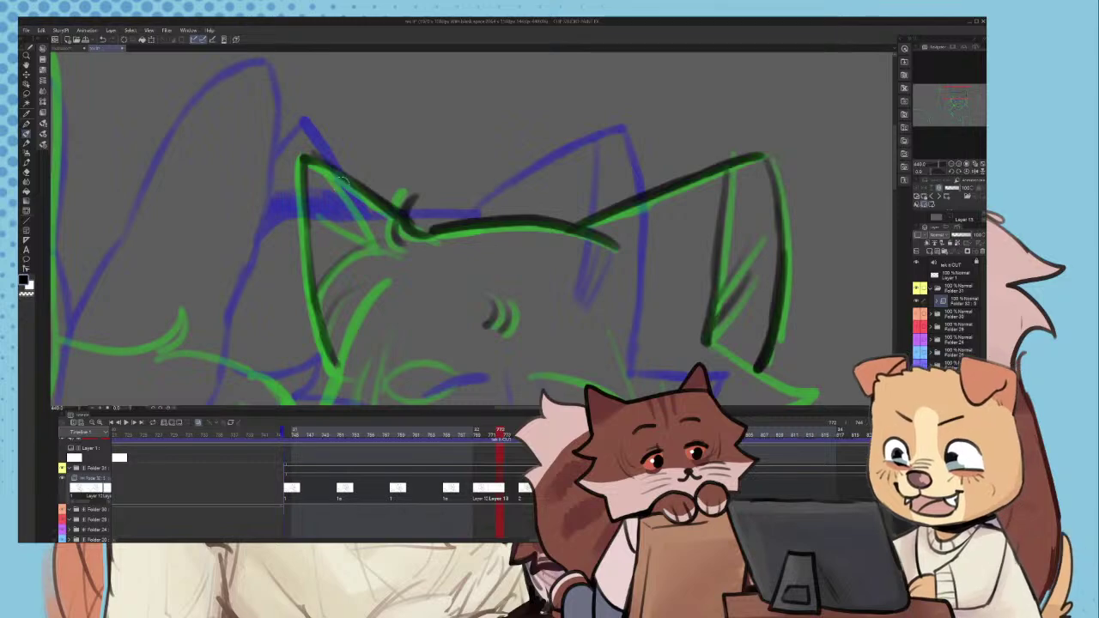
- Draw the inner fold of the cat's near ear and the line running from that ear down the side of the head
scroll(329, 212, "down", 2)
scroll(369, 210, "up", 3)
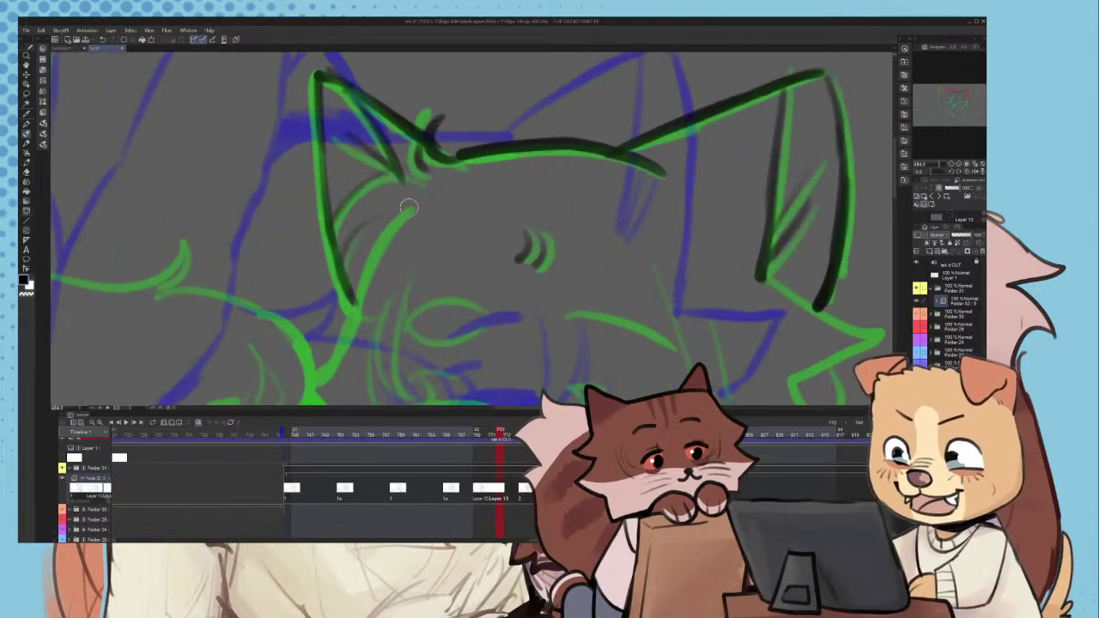
mouse_move(414, 203)
left_mouse_down()
mouse_move(342, 352)
mouse_move(332, 337)
mouse_move(302, 371)
left_mouse_up()
scroll(340, 307, "down", 4)
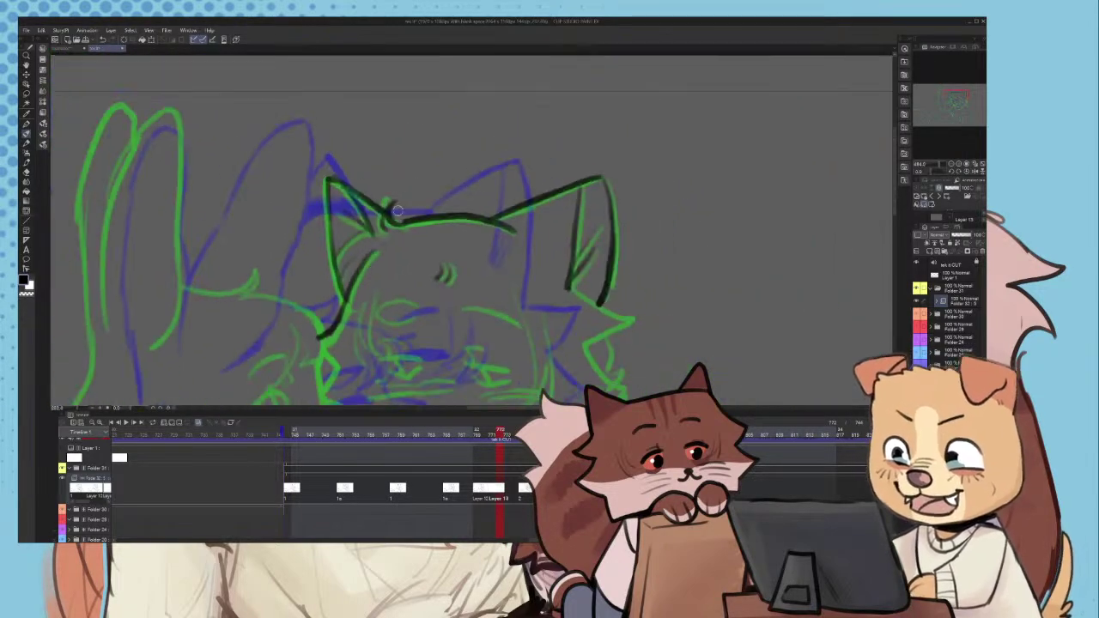
scroll(524, 365, "up", 4)
scroll(462, 141, "down", 4)
- Draw the upper pointed cheek-fur tuft below the cat's far ear, redoing the first stroke
scroll(462, 126, "up", 4)
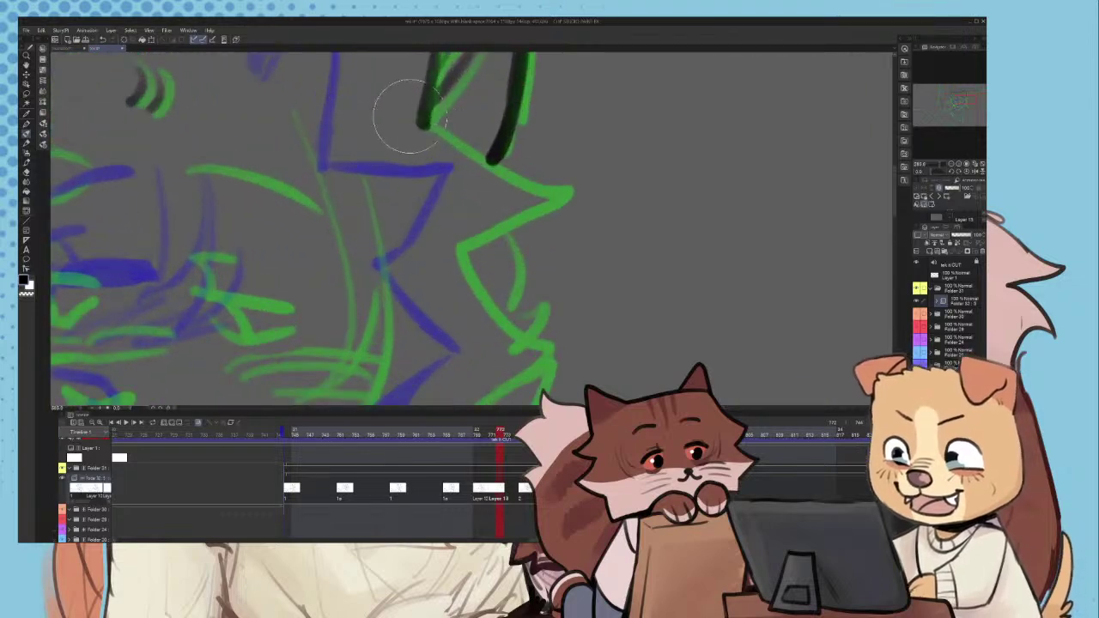
mouse_move(423, 119)
left_mouse_down()
mouse_move(510, 167)
mouse_move(528, 163)
mouse_move(534, 181)
mouse_move(479, 228)
left_mouse_up()
key("ctrl+z")
scroll(456, 219, "down", 4)
scroll(471, 230, "up", 3)
left_click_drag(473, 147, 449, 157)
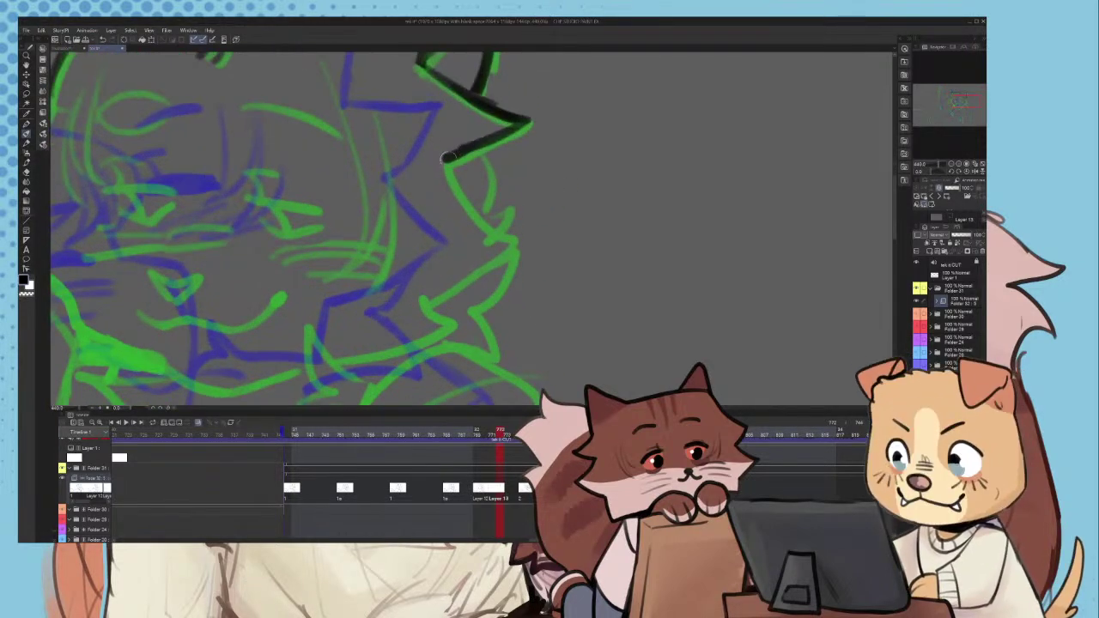
- Continue the far cheek with a second fur point and the short notch below it
scroll(504, 249, "up", 2)
mouse_move(407, 313)
left_mouse_down()
mouse_move(495, 263)
mouse_move(423, 291)
left_mouse_up()
scroll(440, 262, "down", 4)
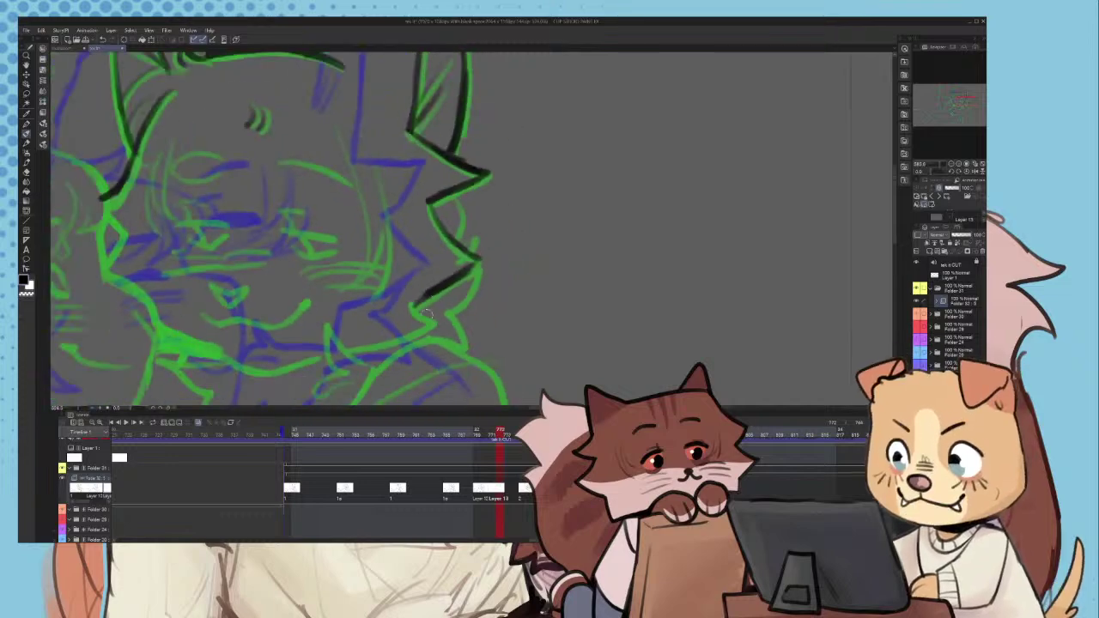
scroll(436, 272, "up", 4)
scroll(421, 288, "up", 2)
left_click_drag(459, 251, 498, 281)
scroll(468, 273, "up", 2)
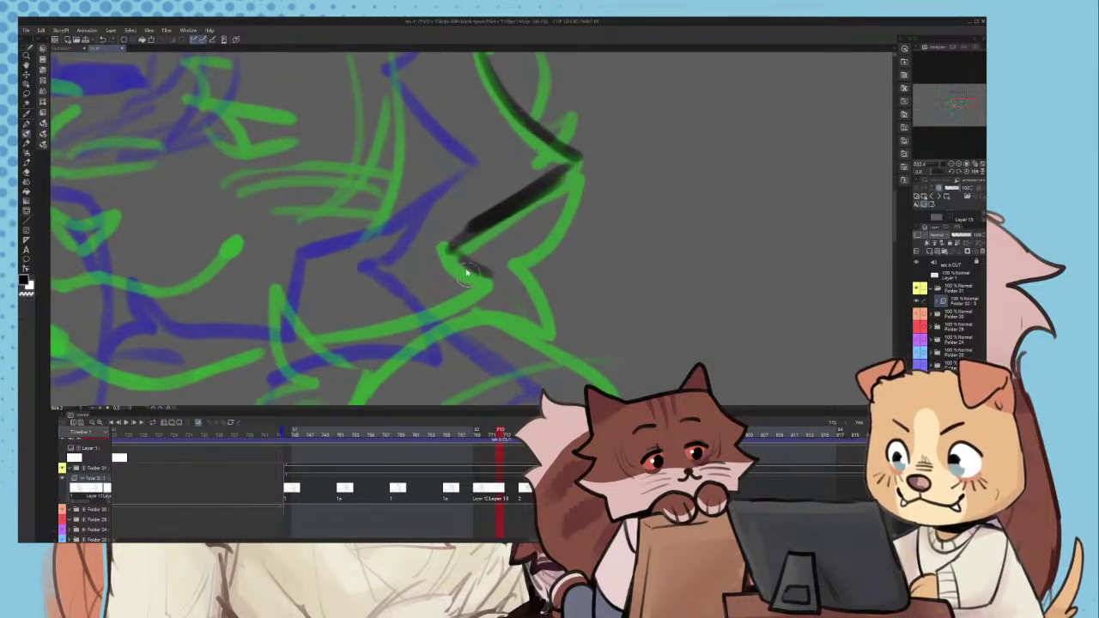
- Draw the jaw line from the lowest far cheek-fur notch toward the chin, redoing the stroke until it follows the onion-skin curve
scroll(411, 348, "up", 1)
mouse_move(296, 336)
left_mouse_down()
mouse_move(501, 282)
mouse_move(513, 262)
mouse_move(494, 266)
mouse_move(504, 273)
left_mouse_up()
key("ctrl+z")
key("ctrl+z")
key("ctrl+z")
key("ctrl+z")
left_click_drag(504, 275, 389, 333)
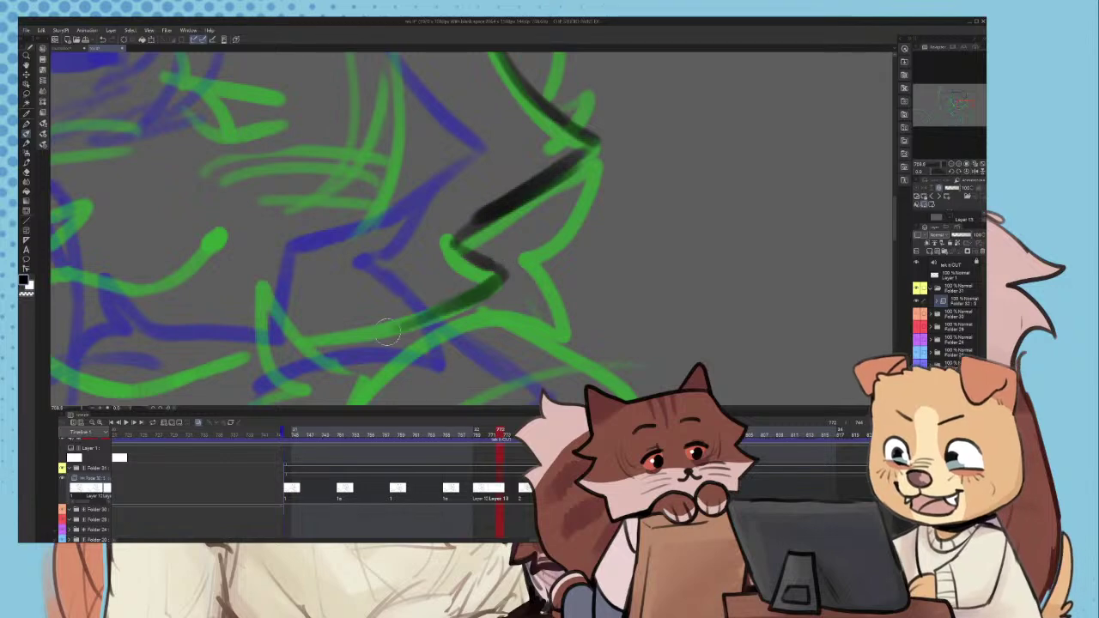
key("ctrl+z")
mouse_move(306, 331)
left_mouse_down()
mouse_move(343, 330)
mouse_move(503, 277)
left_mouse_up()
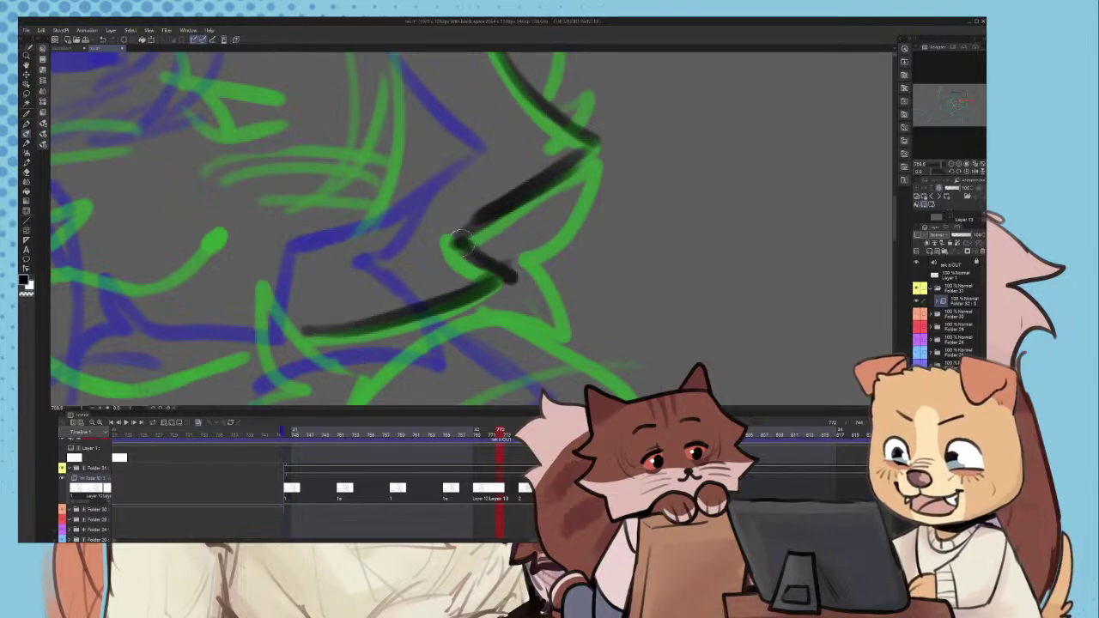
- Redraw the short notch stroke joining the far cheek fur to the jaw line
key("ctrl+z")
key("ctrl+z")
mouse_move(462, 243)
left_mouse_down()
mouse_move(524, 196)
mouse_move(454, 237)
mouse_move(510, 276)
left_mouse_up()
scroll(478, 270, "down", 5)
scroll(381, 317, "up", 2)
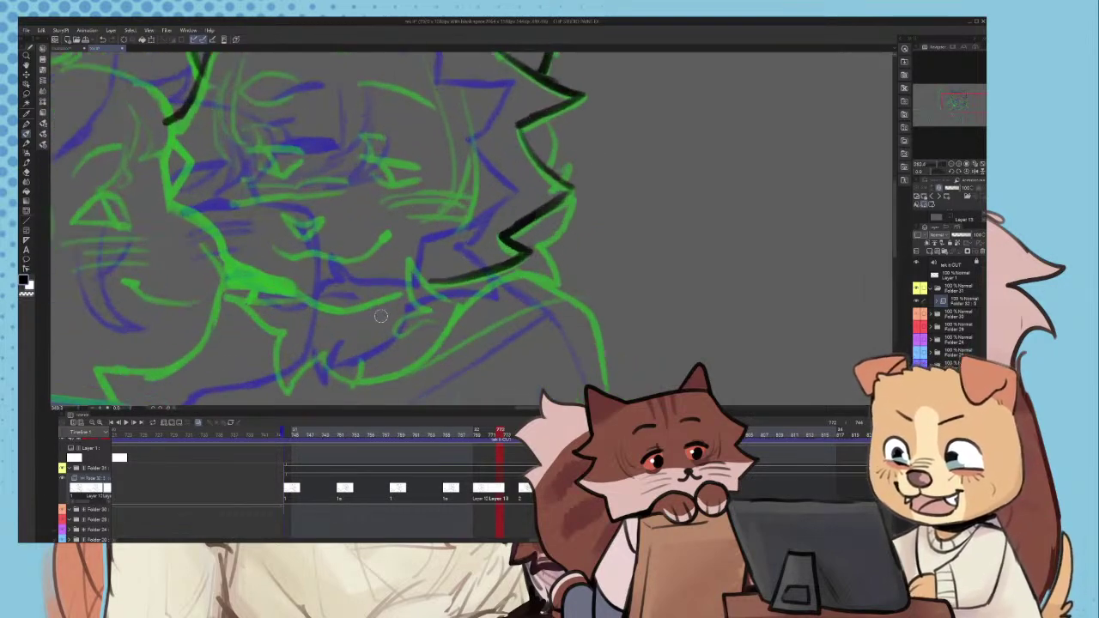
- Draw the cat's curved chin, redoing it to meet the far jaw line, and add the thick jaw stroke beside the long-eared character
scroll(380, 316, "up", 3)
mouse_move(295, 273)
left_mouse_down()
mouse_move(369, 313)
mouse_move(481, 285)
left_mouse_up()
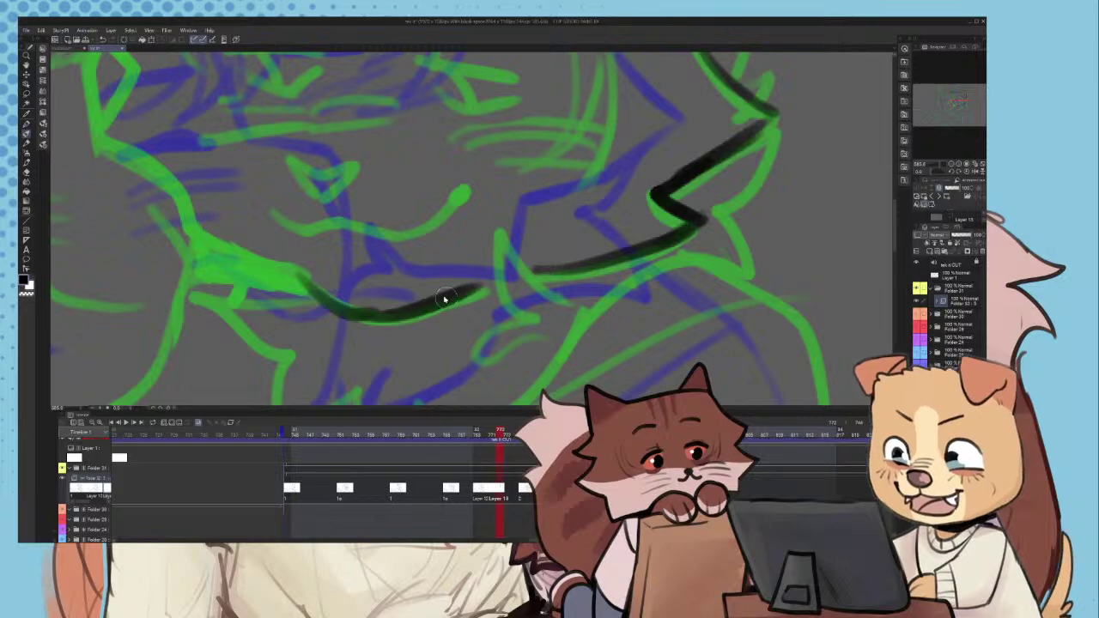
key("ctrl+z")
left_click_drag(339, 315, 496, 285)
key("ctrl+z")
key("ctrl+z")
left_click_drag(296, 267, 416, 311)
left_click_drag(373, 311, 524, 278)
scroll(516, 279, "down", 3)
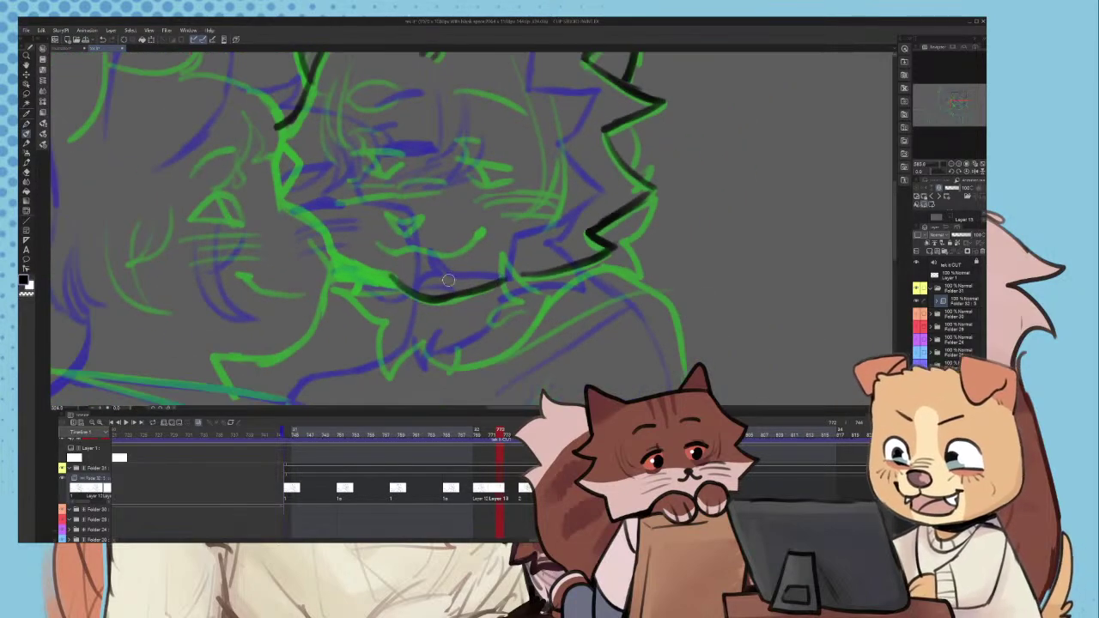
scroll(448, 280, "up", 2)
left_click_drag(381, 306, 417, 318)
scroll(369, 249, "down", 4)
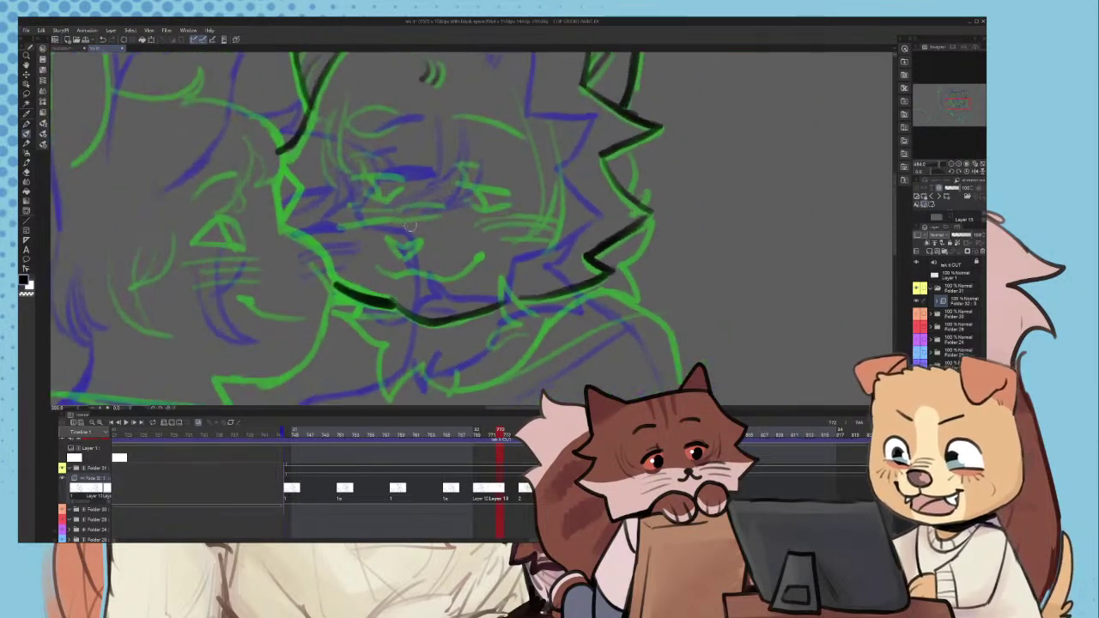
- Draw the cat's small heart-shaped nose, undoing stray strokes
scroll(395, 232, "up", 8)
mouse_move(339, 241)
left_mouse_down()
mouse_move(373, 272)
mouse_move(417, 239)
mouse_move(375, 250)
mouse_move(419, 250)
mouse_move(379, 257)
mouse_move(342, 235)
mouse_move(376, 278)
mouse_move(343, 239)
mouse_move(404, 256)
mouse_move(349, 236)
mouse_move(372, 271)
left_mouse_up()
key("ctrl+z")
key("ctrl+z")
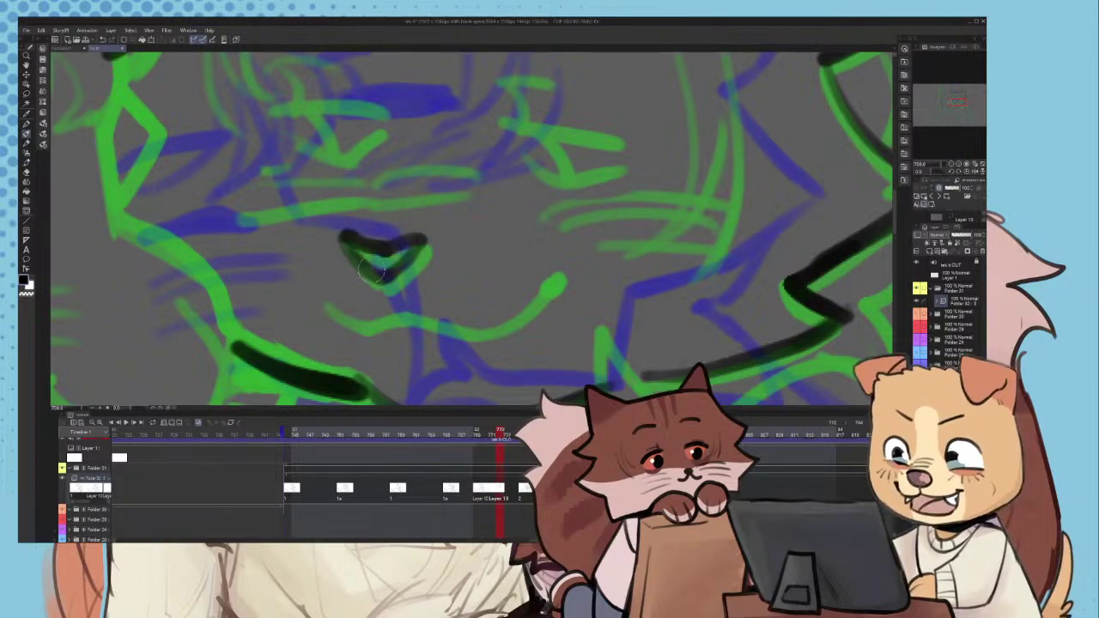
- Draw the cat's wavy smiling mouth below the nose with a thick rounded far corner, redoing misplaced strokes
left_click_drag(407, 309, 477, 320)
key("ctrl+z")
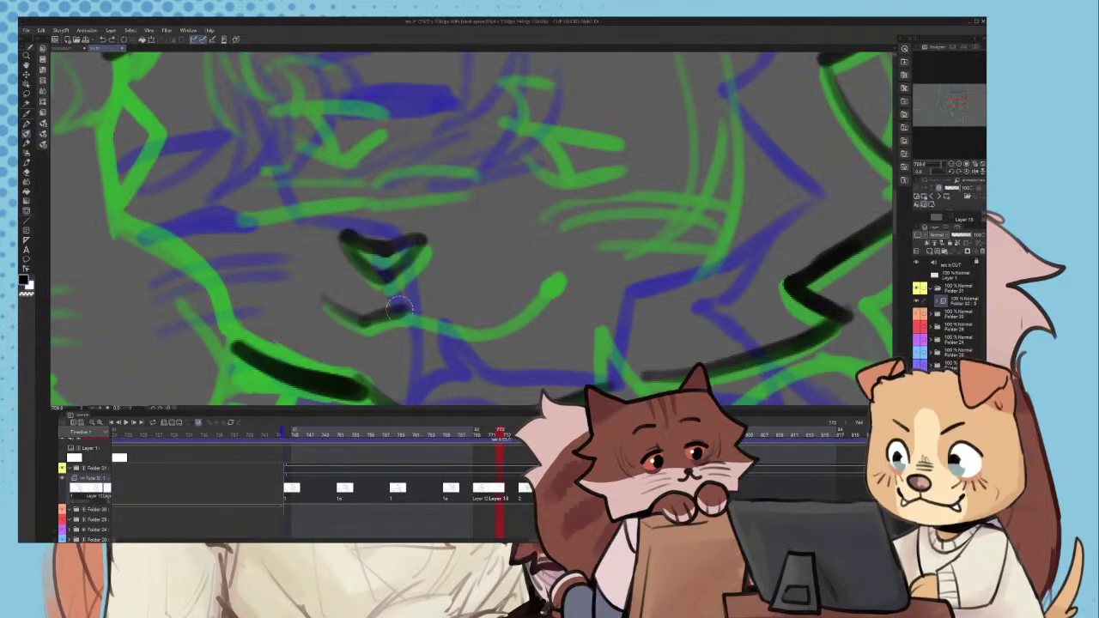
key("ctrl+z")
mouse_move(408, 311)
left_mouse_down()
mouse_move(470, 332)
mouse_move(546, 286)
left_mouse_up()
key("ctrl+z")
mouse_move(480, 327)
left_mouse_down()
mouse_move(550, 279)
mouse_move(529, 297)
left_mouse_up()
scroll(527, 298, "down", 3)
- Draw the long horizontal blush lines across the cat's near cheek and above the nose
scroll(439, 206, "up", 7)
left_click_drag(326, 299, 552, 278)
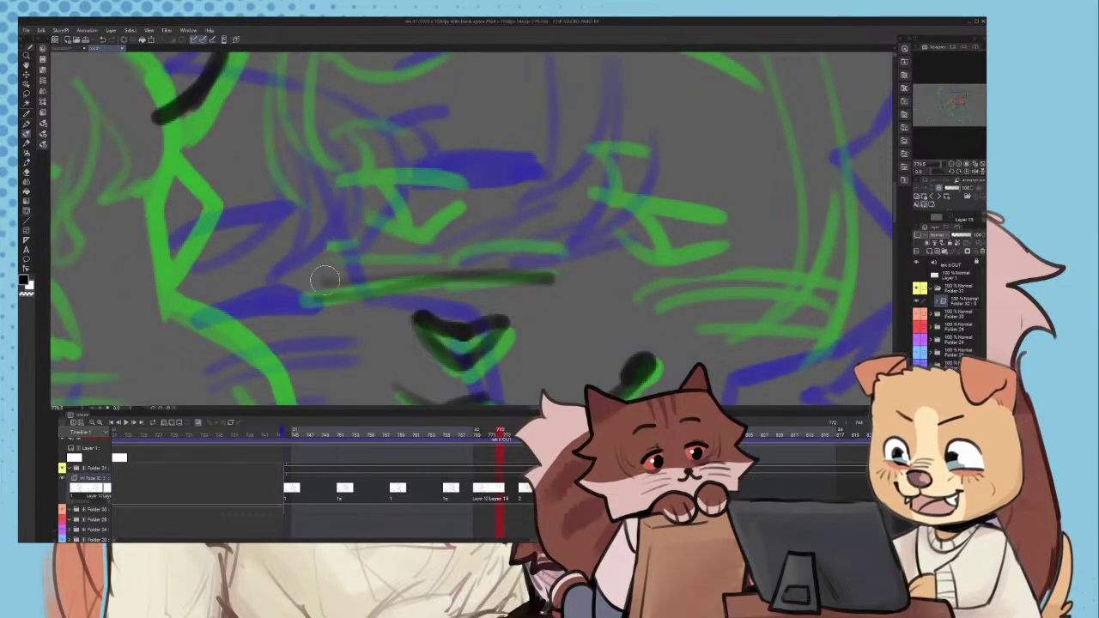
left_click_drag(327, 278, 530, 254)
mouse_move(311, 268)
left_mouse_down()
mouse_move(579, 245)
mouse_move(694, 251)
left_mouse_up()
scroll(591, 258, "down", 8)
scroll(732, 305, "up", 3)
- Draw the blush lines below the cat's far eye, replacing the first attempts
mouse_move(575, 272)
left_mouse_down()
mouse_move(694, 256)
mouse_move(694, 270)
left_mouse_up()
scroll(709, 279, "up", 3)
key("ctrl+z")
key("ctrl+z")
key("ctrl+z")
mouse_move(500, 257)
left_mouse_down()
mouse_move(660, 238)
mouse_move(662, 255)
left_mouse_up()
left_click_drag(536, 282, 670, 291)
scroll(601, 279, "down", 6)
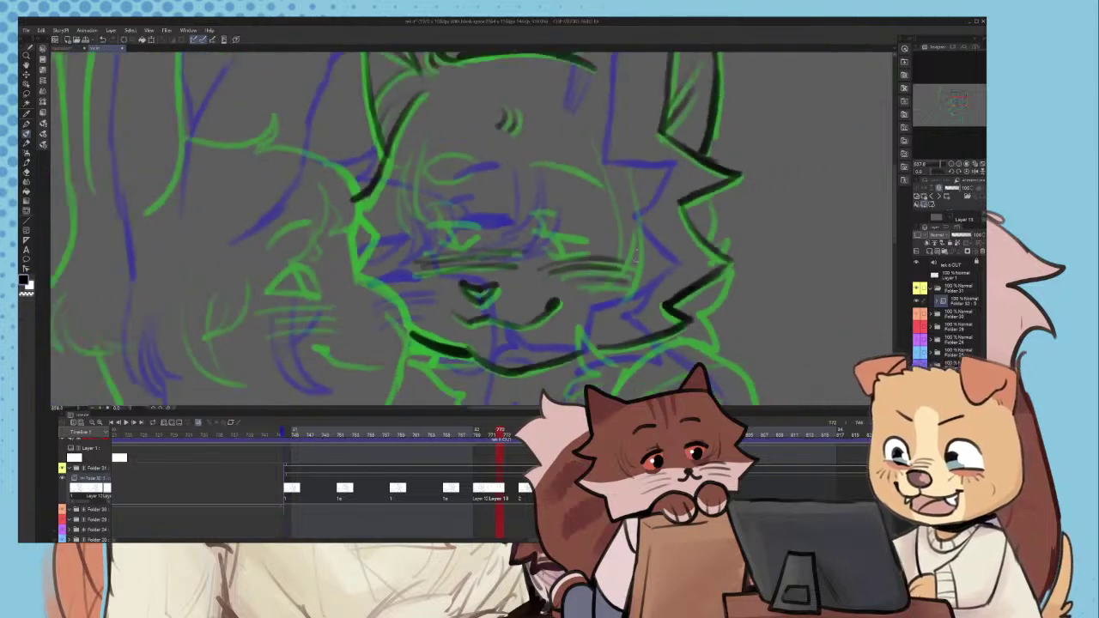
- Draw the long, light contour strokes down the far side of the cat's face to the blush lines
scroll(618, 275, "up", 2)
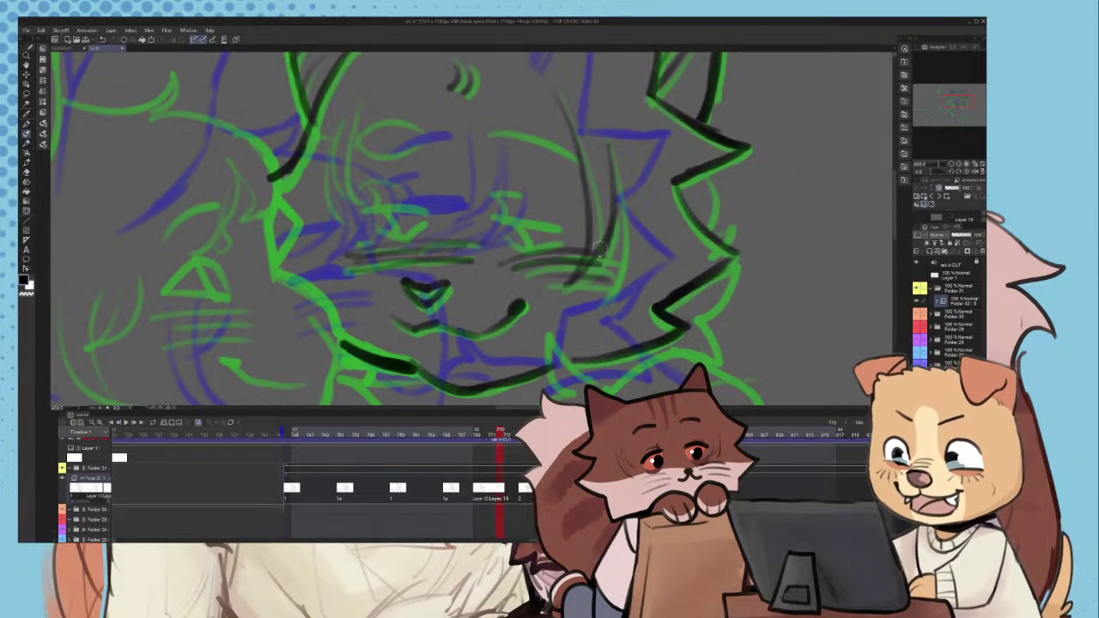
scroll(577, 305, "up", 1)
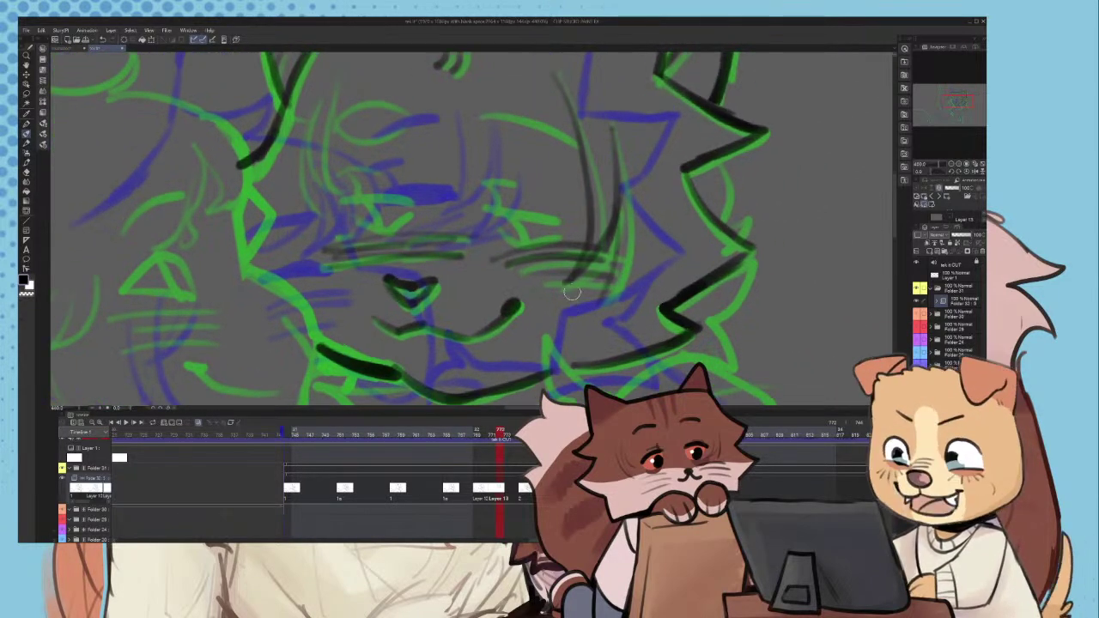
scroll(554, 288, "down", 5)
scroll(548, 245, "up", 4)
- Draw the cat's two curved eyebrows, redoing the far one
scroll(521, 151, "up", 5)
mouse_move(458, 169)
left_mouse_down()
mouse_move(492, 167)
mouse_move(605, 205)
mouse_move(454, 170)
left_mouse_up()
key("ctrl+z")
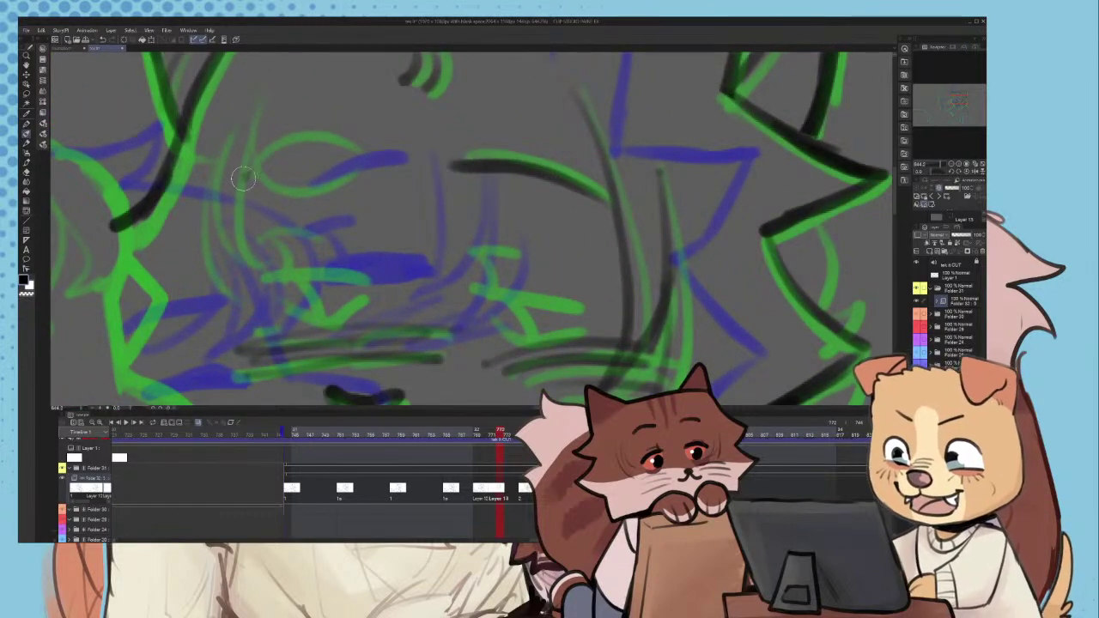
left_click_drag(243, 178, 365, 159)
scroll(310, 189, "down", 1)
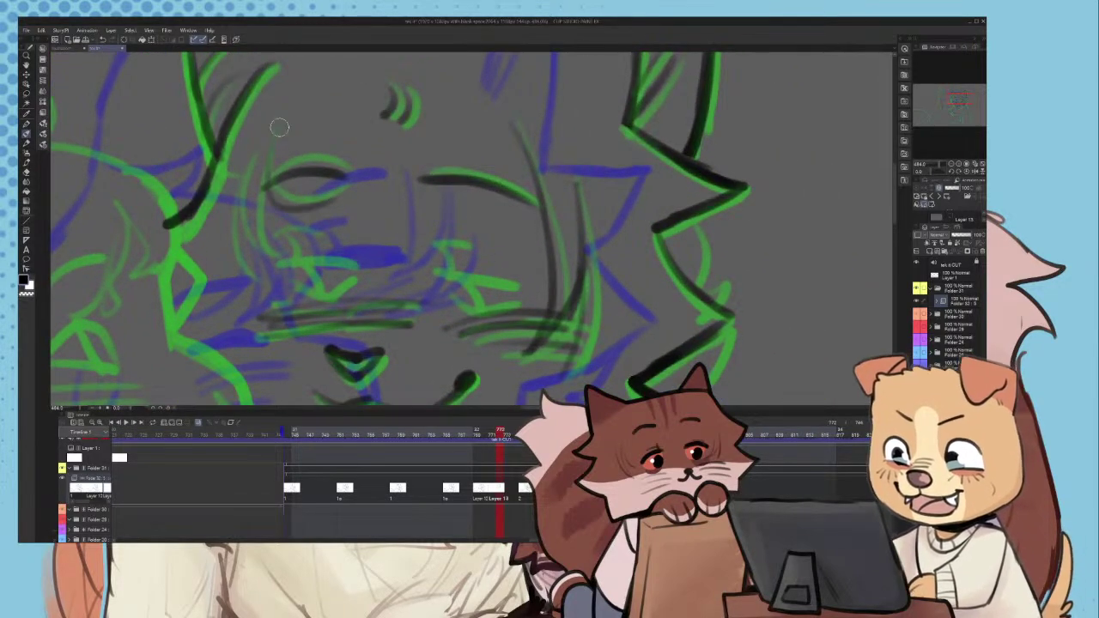
- Draw the light contour strokes and the pointed cheek fur on the side of the cat's face nearest the long-eared character
scroll(232, 181, "down", 2)
scroll(223, 171, "up", 2)
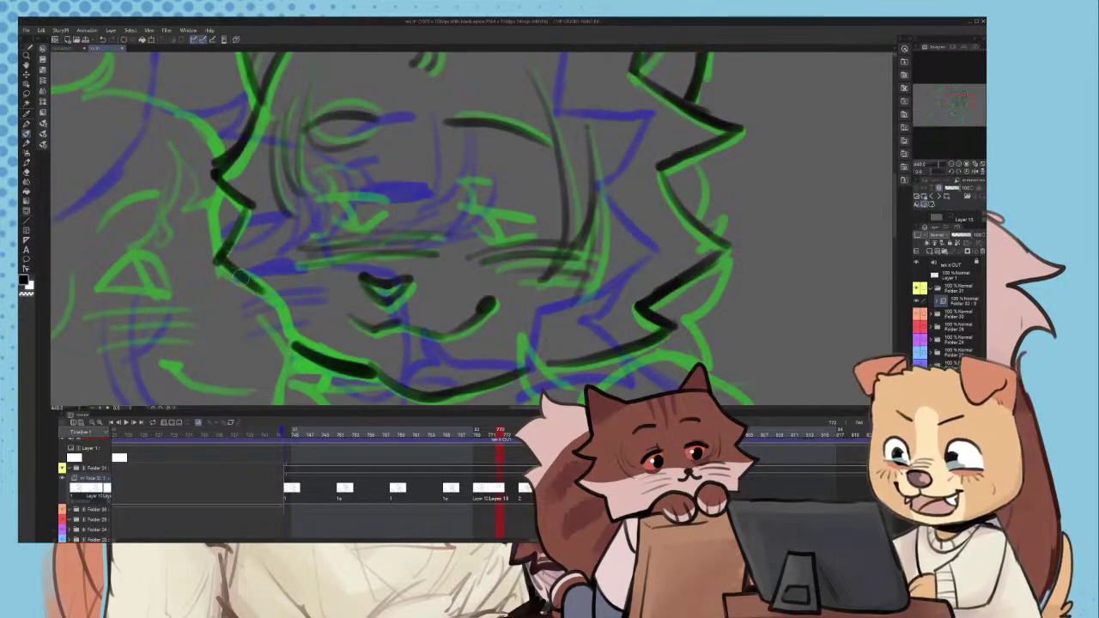
scroll(292, 216, "down", 1)
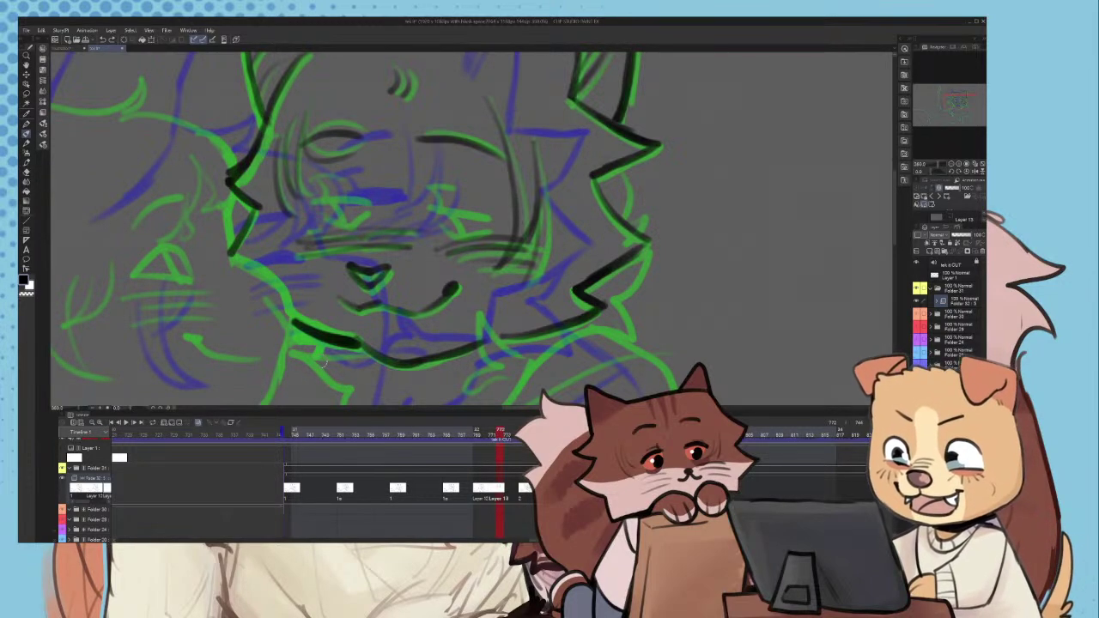
scroll(321, 363, "down", 2)
scroll(356, 322, "up", 1)
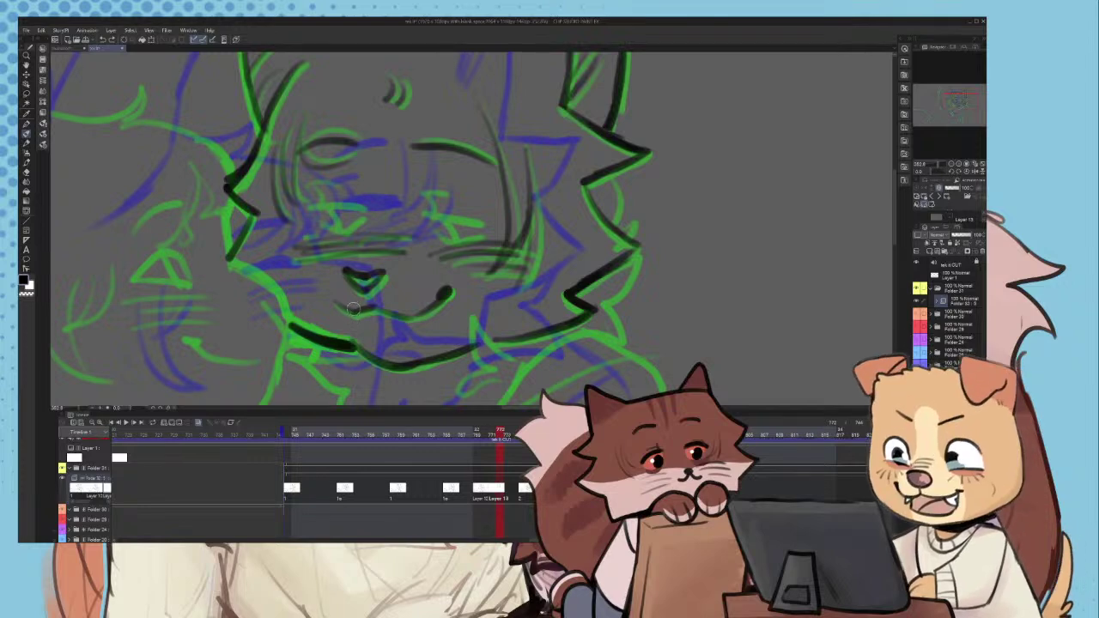
scroll(352, 308, "up", 1)
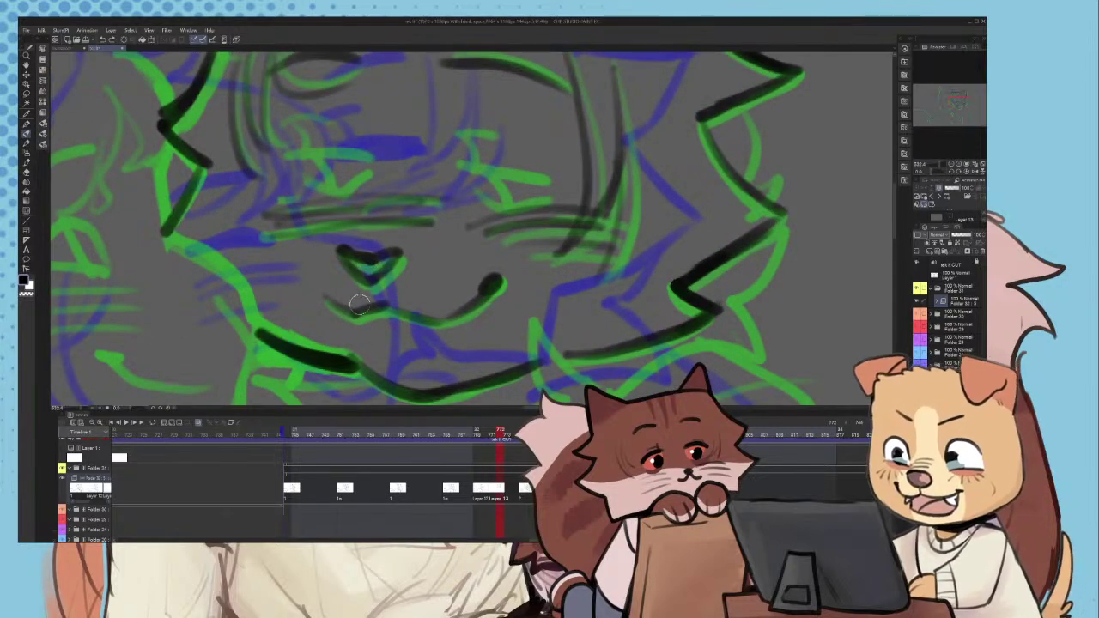
scroll(359, 303, "down", 1)
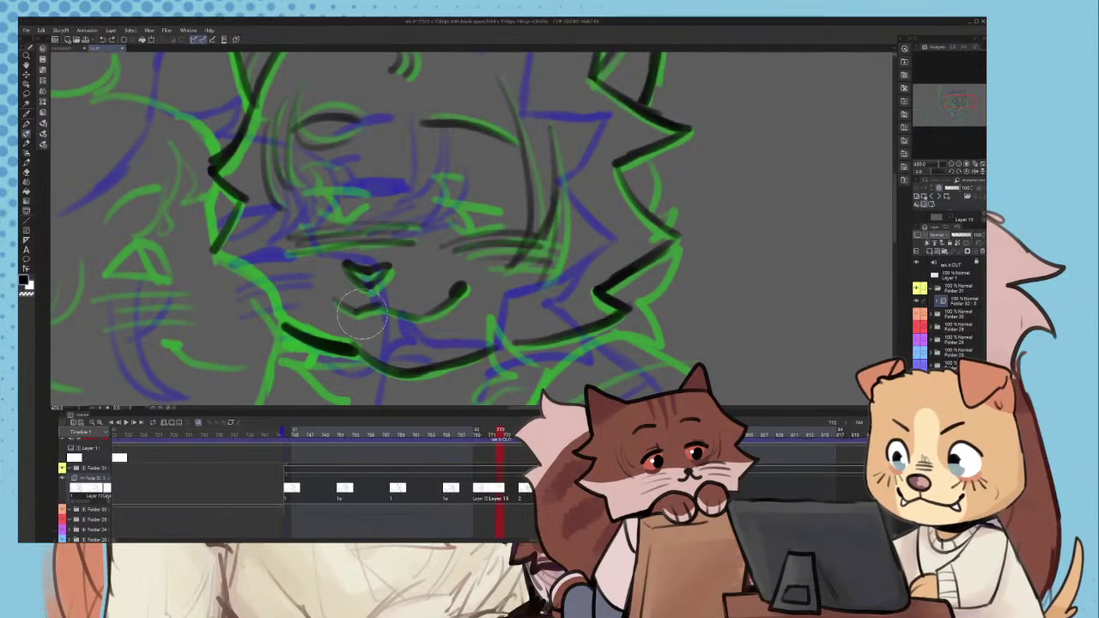
scroll(361, 303, "down", 2)
- Draw the cat's half-closed far eye with its upper lid, lower lid and iris edge
scroll(430, 222, "up", 4)
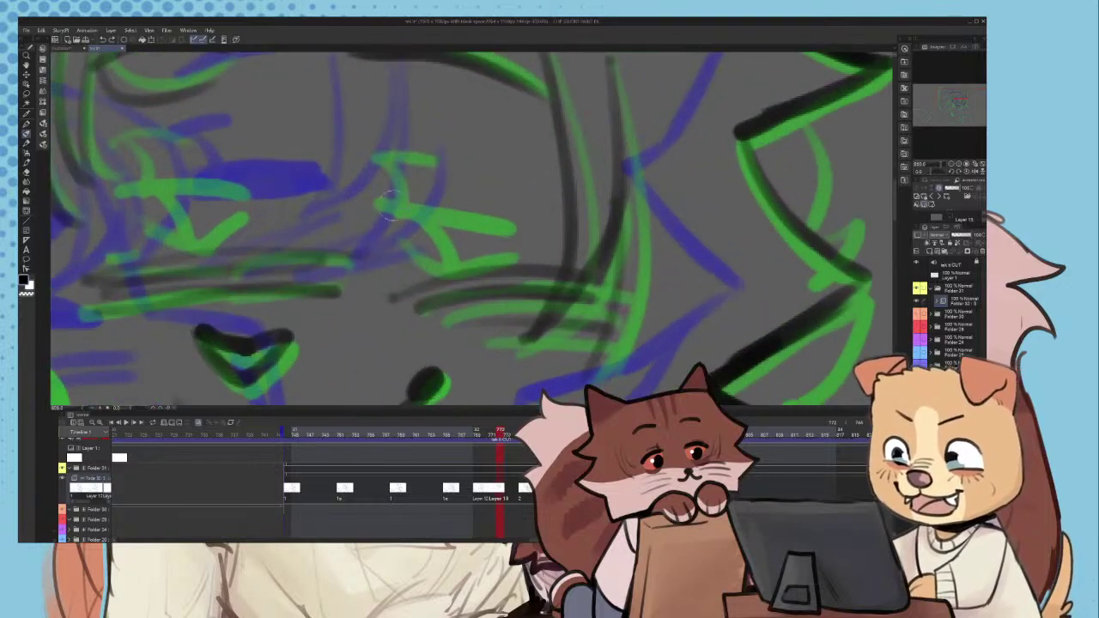
left_click_drag(431, 222, 515, 236)
left_click_drag(397, 243, 509, 253)
left_click_drag(428, 222, 454, 265)
scroll(421, 268, "down", 1)
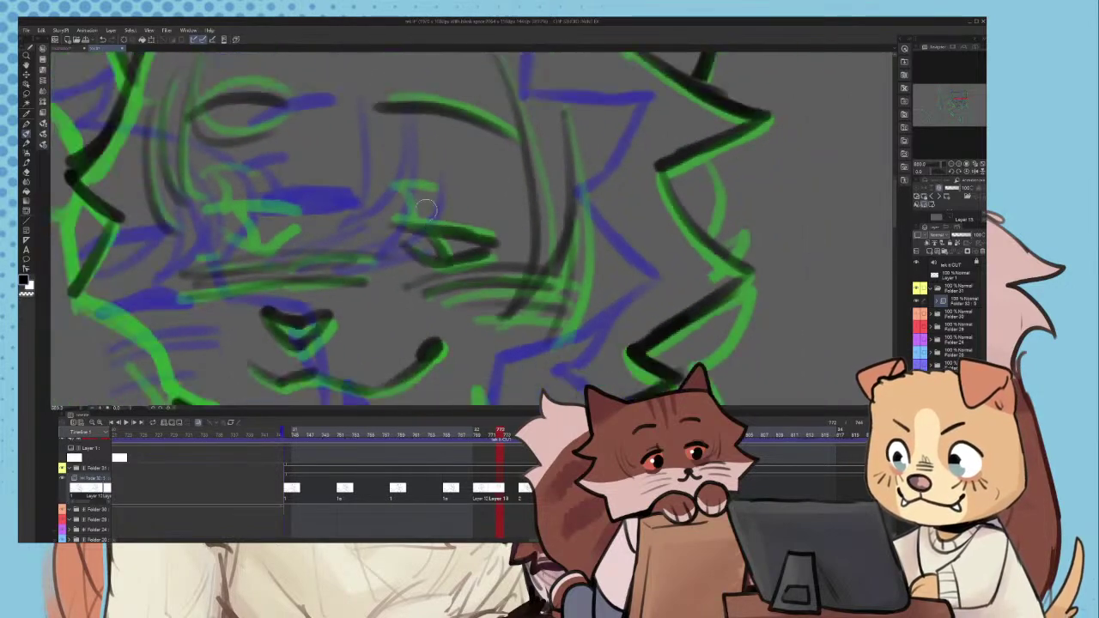
- Draw the cat's half-closed near eye and the upper-lid creases above both eyes
scroll(400, 218, "up", 1)
mouse_move(397, 203)
left_mouse_down()
mouse_move(403, 235)
mouse_move(431, 228)
mouse_move(359, 243)
left_mouse_up()
scroll(400, 233, "down", 3)
scroll(378, 228, "up", 3)
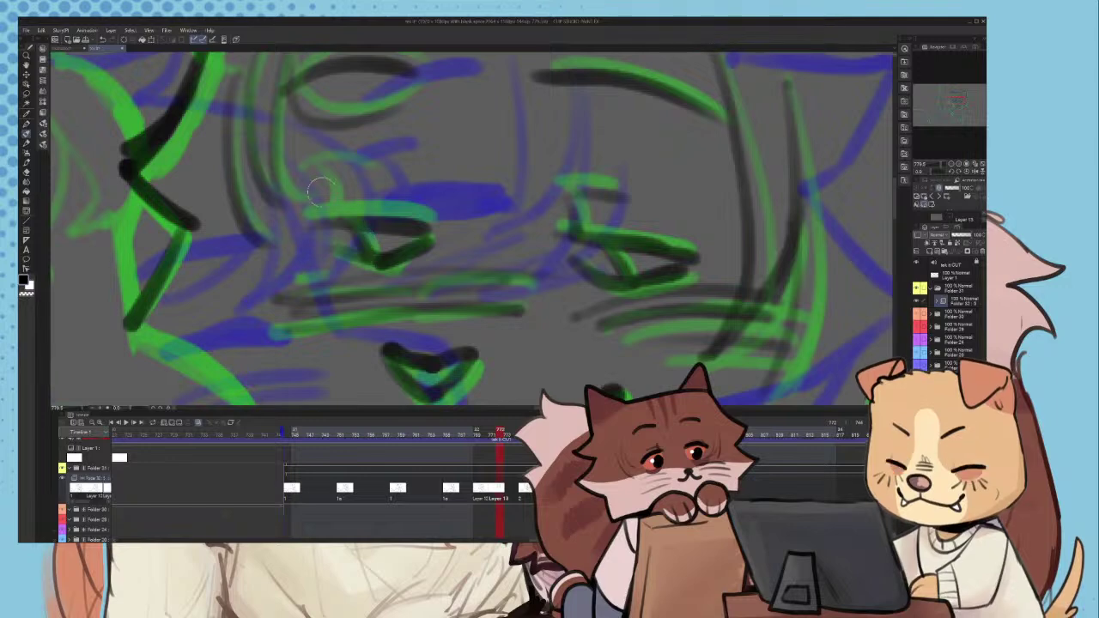
scroll(375, 228, "down", 3)
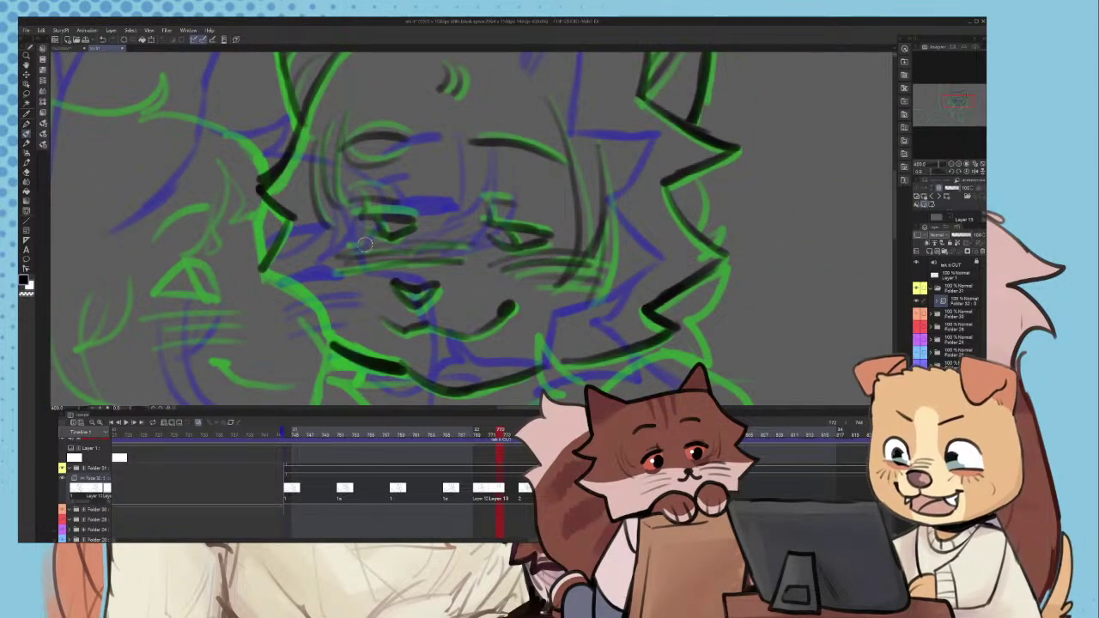
scroll(365, 245, "down", 4)
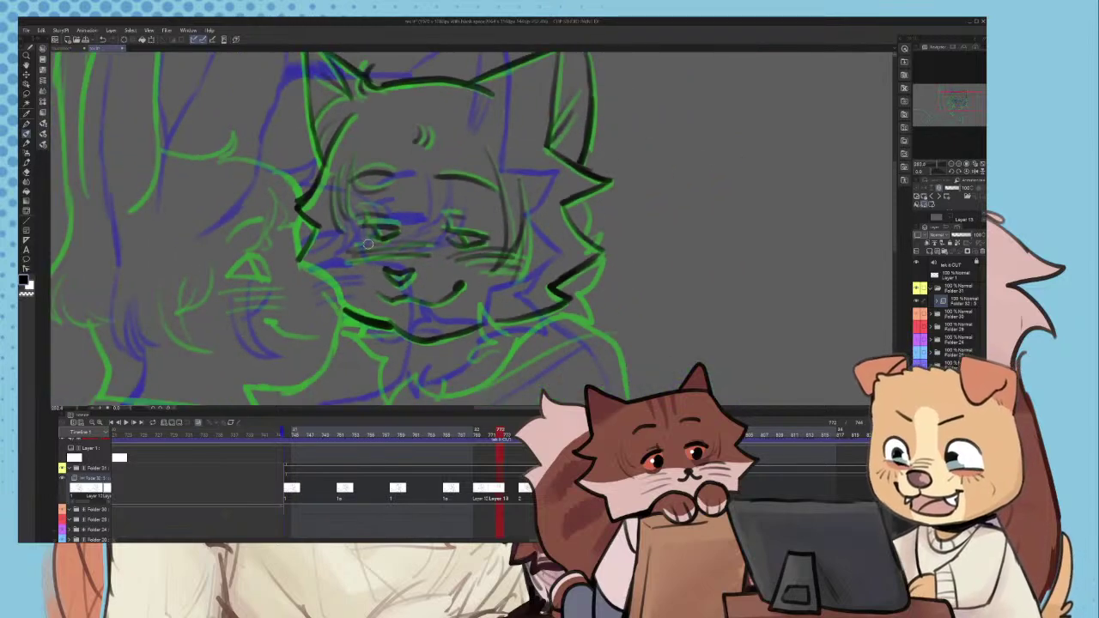
scroll(344, 222, "up", 4)
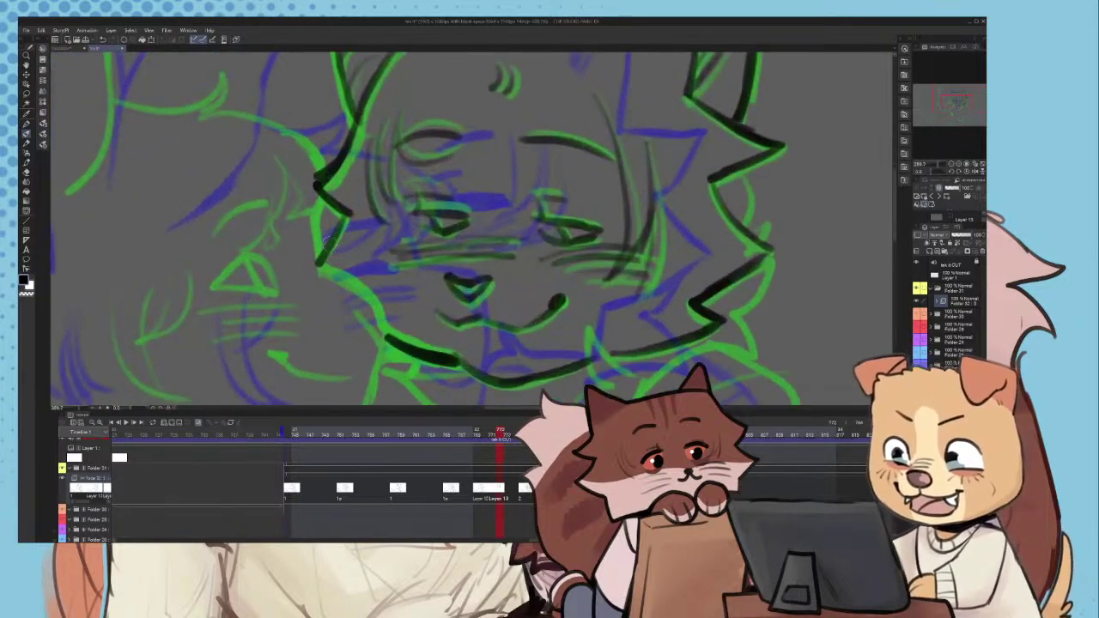
scroll(335, 253, "down", 5)
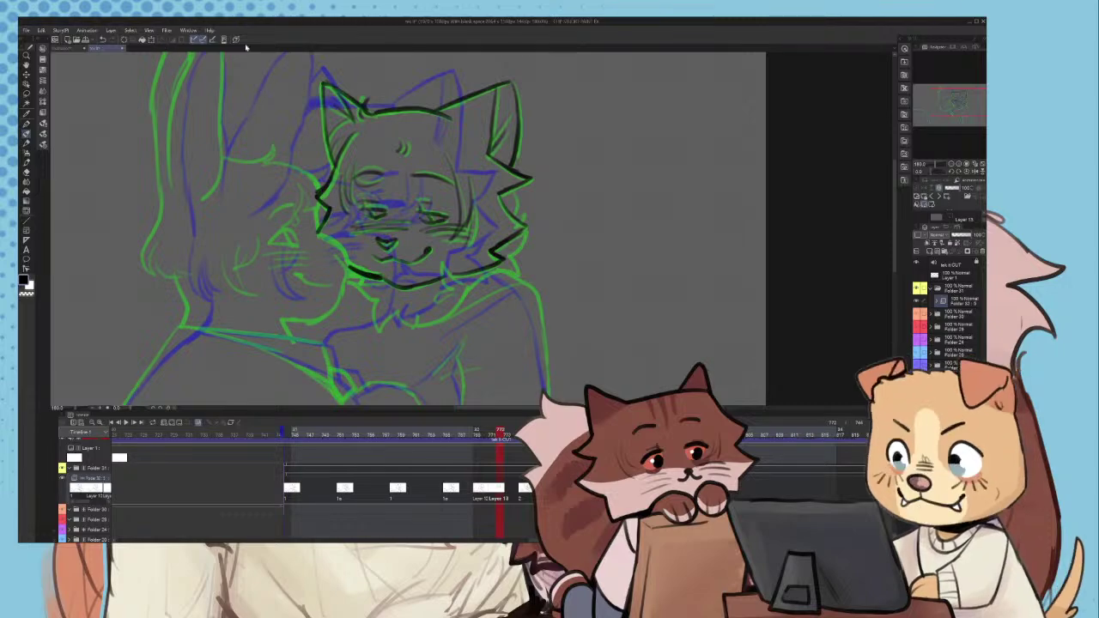
- Transform the drawn cat's head, shift it slightly toward the long-eared character, and apply the change
scroll(223, 84, "up", 1)
left_click(151, 39)
scroll(430, 169, "up", 2)
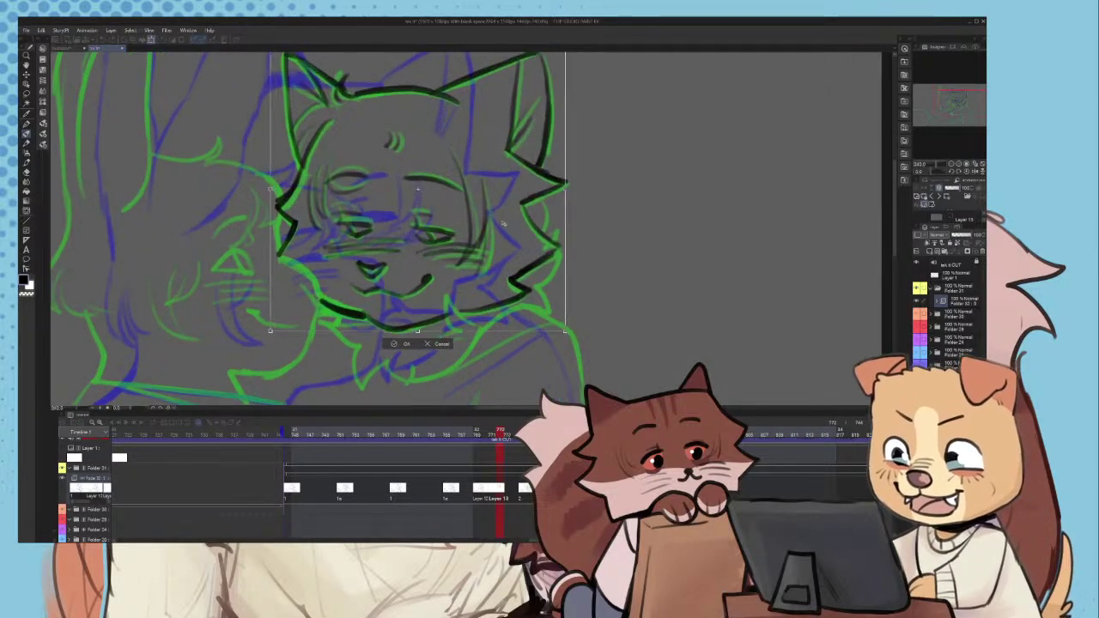
left_click_drag(516, 247, 511, 244)
left_click(395, 345)
scroll(464, 241, "down", 6)
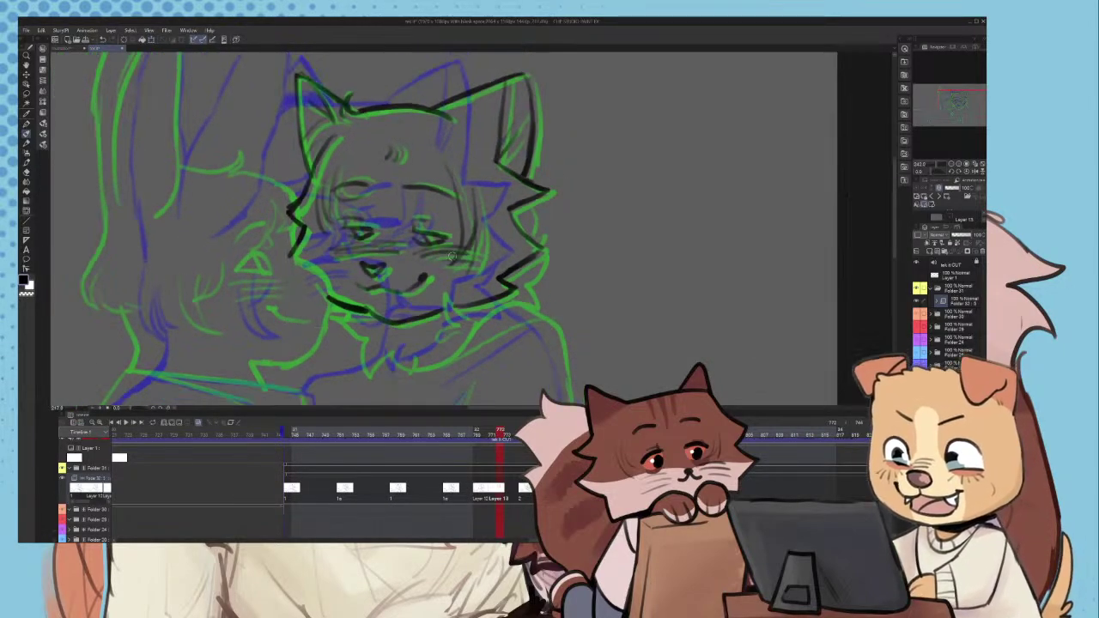
- Draw the outer fur tuft below the cat's far cheek, redoing its first stroke
scroll(513, 273, "up", 14)
key("ctrl+z")
mouse_move(520, 164)
left_mouse_down()
mouse_move(462, 241)
mouse_move(497, 288)
left_mouse_up()
scroll(513, 283, "down", 3)
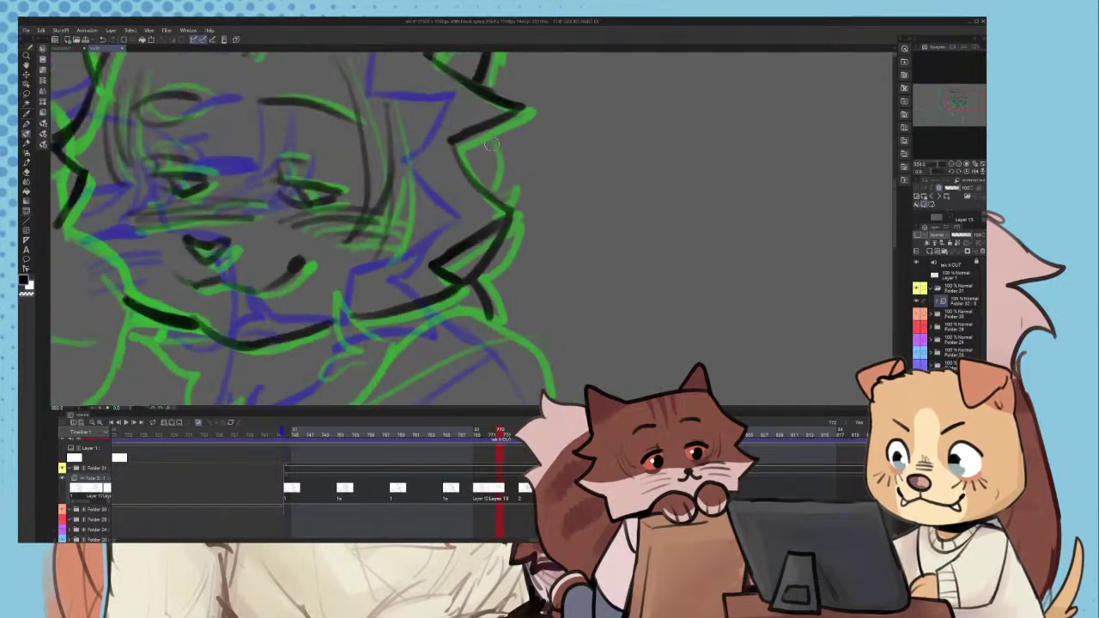
- Draw the cat's chest fur tufts and the neckline curving under the chin to the far shoulder, redoing a stroke
scroll(498, 206, "up", 1)
mouse_move(497, 132)
left_mouse_down()
mouse_move(497, 192)
mouse_move(482, 205)
mouse_move(467, 298)
mouse_move(493, 204)
mouse_move(420, 217)
mouse_move(365, 283)
mouse_move(265, 298)
left_mouse_up()
scroll(473, 193, "down", 8)
scroll(474, 275, "up", 7)
key("ctrl+z")
scroll(266, 296, "down", 4)
scroll(311, 288, "up", 4)
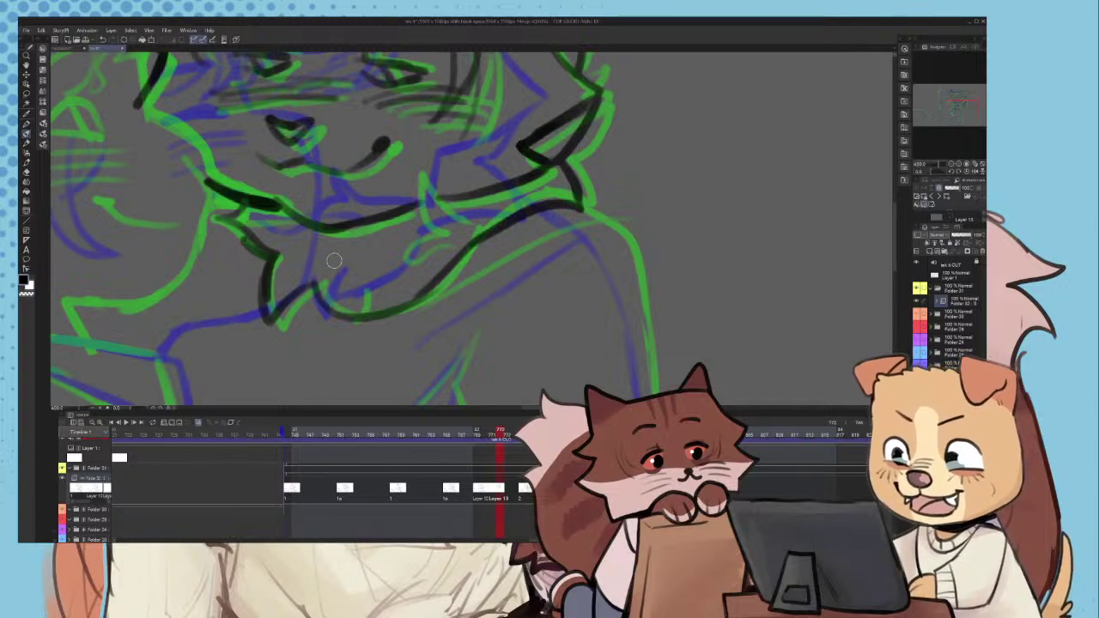
- Draw the pointed fur tuft overlapping the cat's jawline above the shirt neckline
scroll(334, 260, "up", 1)
scroll(356, 338, "down", 3)
scroll(439, 236, "up", 5)
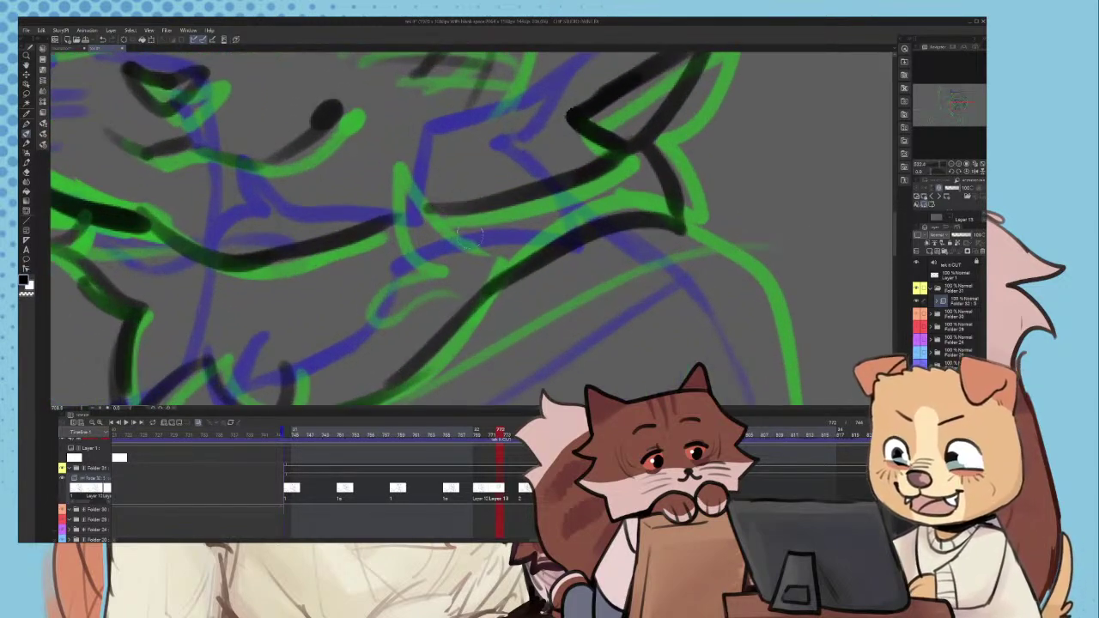
mouse_move(477, 241)
left_mouse_down()
mouse_move(402, 175)
mouse_move(419, 262)
left_mouse_up()
scroll(429, 240, "down", 4)
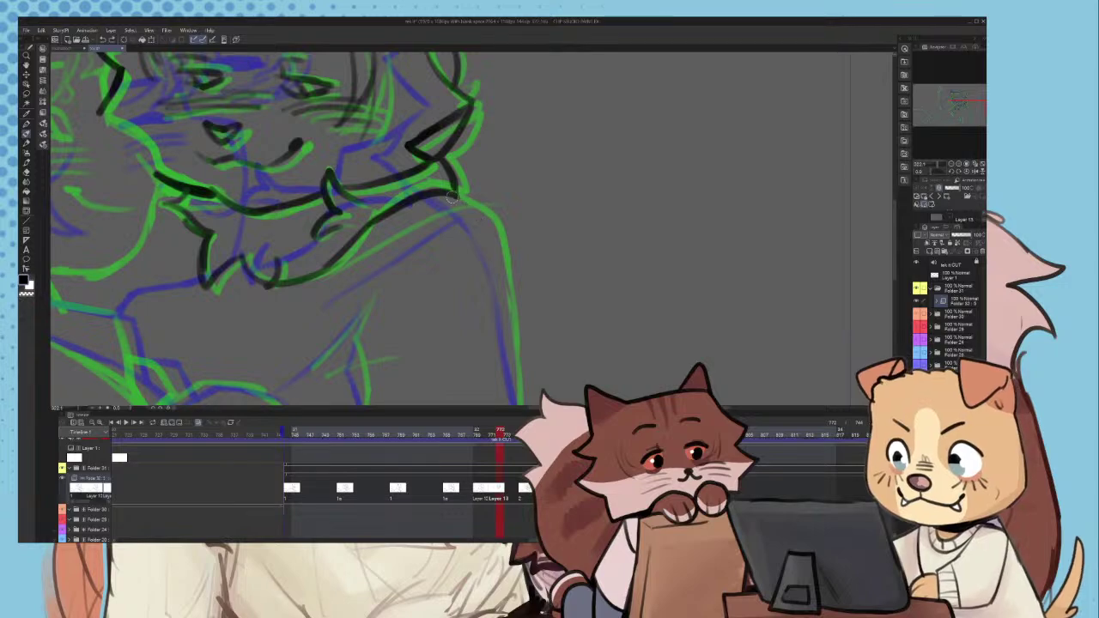
- Draw the cat's rounded shoulder and the outer edge of the shirt sleeve
scroll(495, 236, "down", 2)
scroll(481, 206, "up", 2)
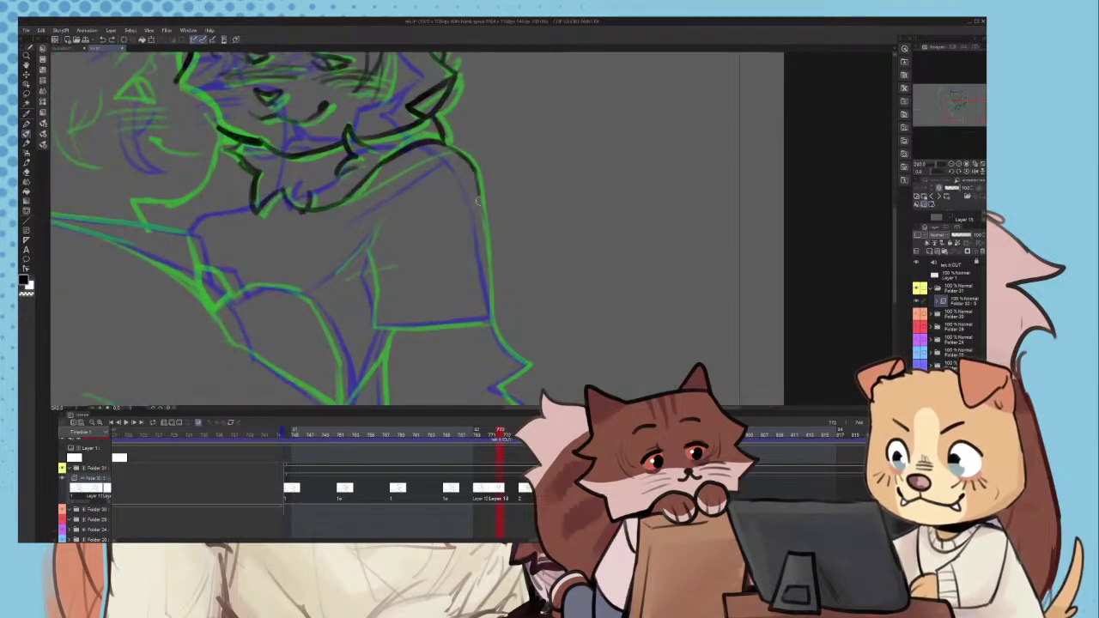
scroll(494, 327, "down", 3)
scroll(438, 197, "up", 5)
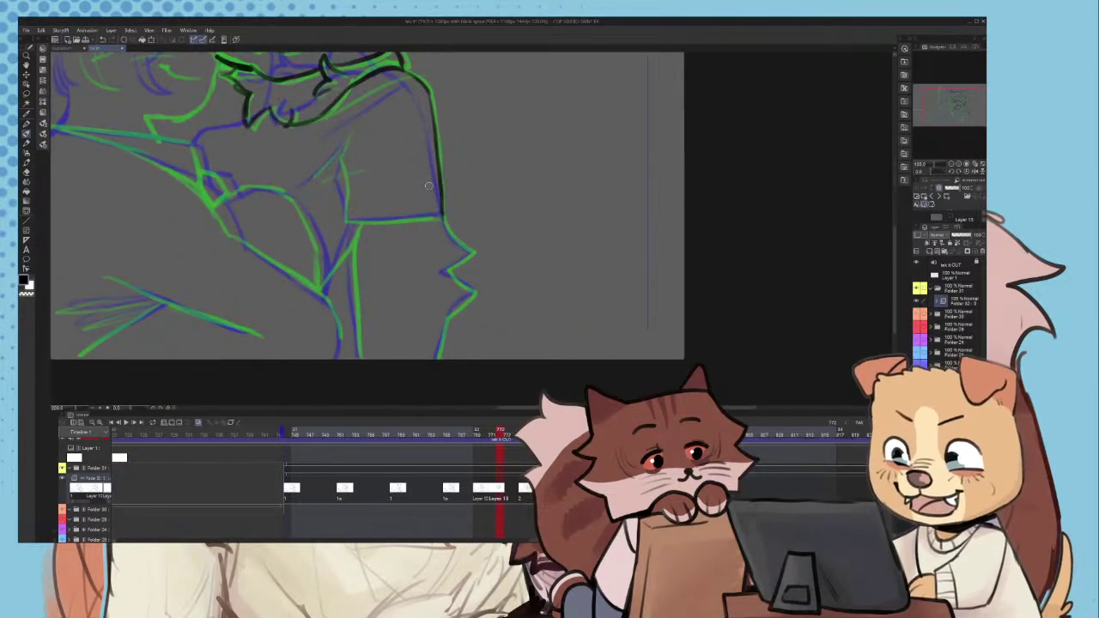
- Draw the zigzag elbow fur and outer forearm edge below the cat's sleeve, down to the canvas edge, redoing the first strokes
mouse_move(414, 183)
left_mouse_down()
mouse_move(472, 274)
mouse_move(459, 273)
mouse_move(507, 291)
left_mouse_up()
key("ctrl+z")
scroll(507, 292, "down", 3)
scroll(481, 303, "up", 4)
key("ctrl+z")
mouse_move(442, 332)
left_mouse_down()
mouse_move(530, 270)
mouse_move(527, 302)
left_mouse_up()
scroll(525, 249, "down", 2)
scroll(455, 249, "up", 2)
scroll(526, 303, "down", 3)
scroll(518, 341, "up", 3)
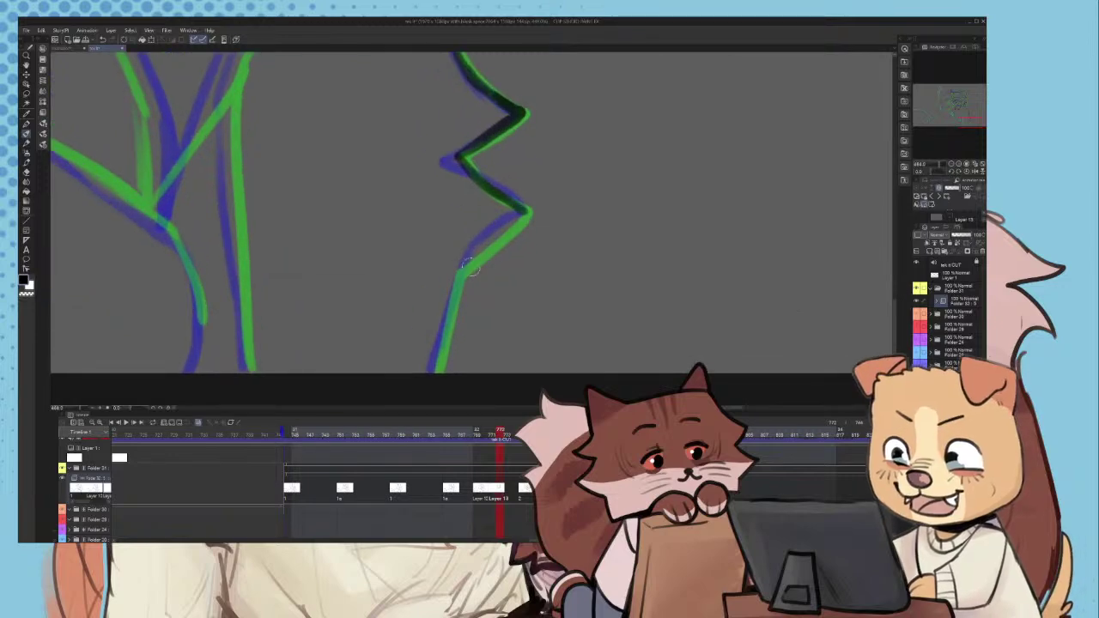
left_click_drag(516, 217, 455, 277)
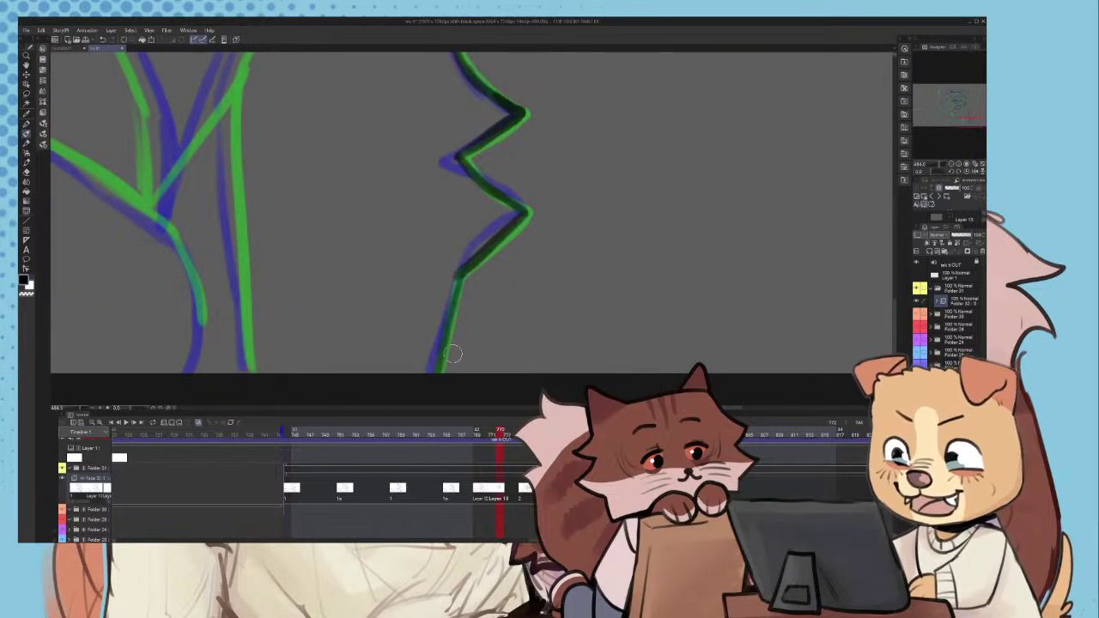
scroll(453, 354, "down", 3)
scroll(399, 331, "up", 3)
- Draw the inner edge of the cat's forearm from the sleeve hem down to the canvas edge
left_click_drag(333, 278, 339, 379)
scroll(335, 348, "down", 2)
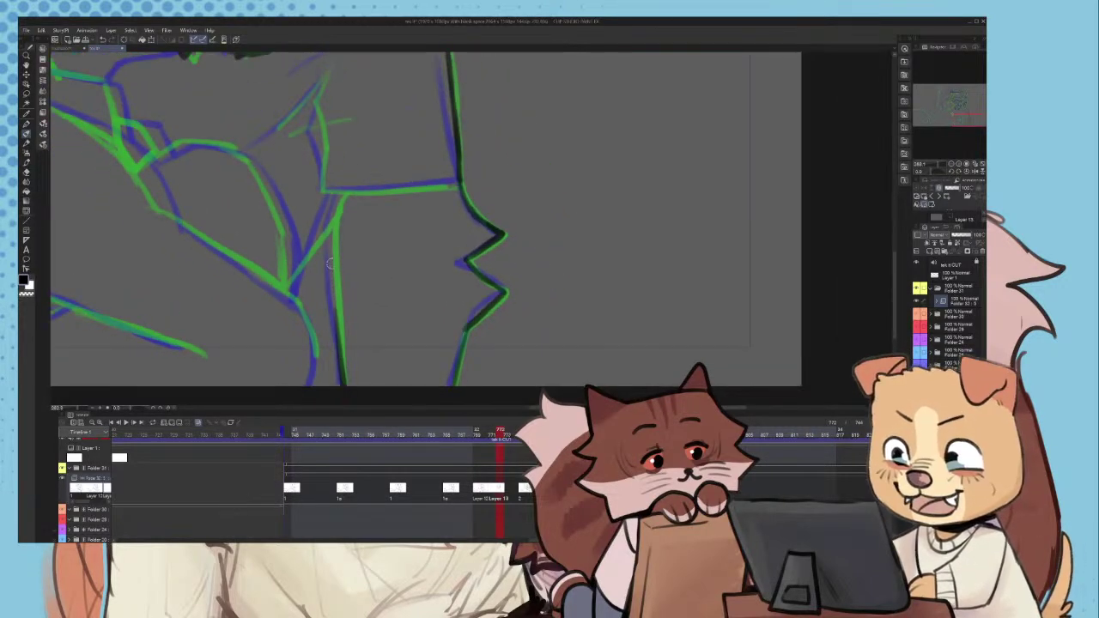
scroll(343, 359, "up", 2)
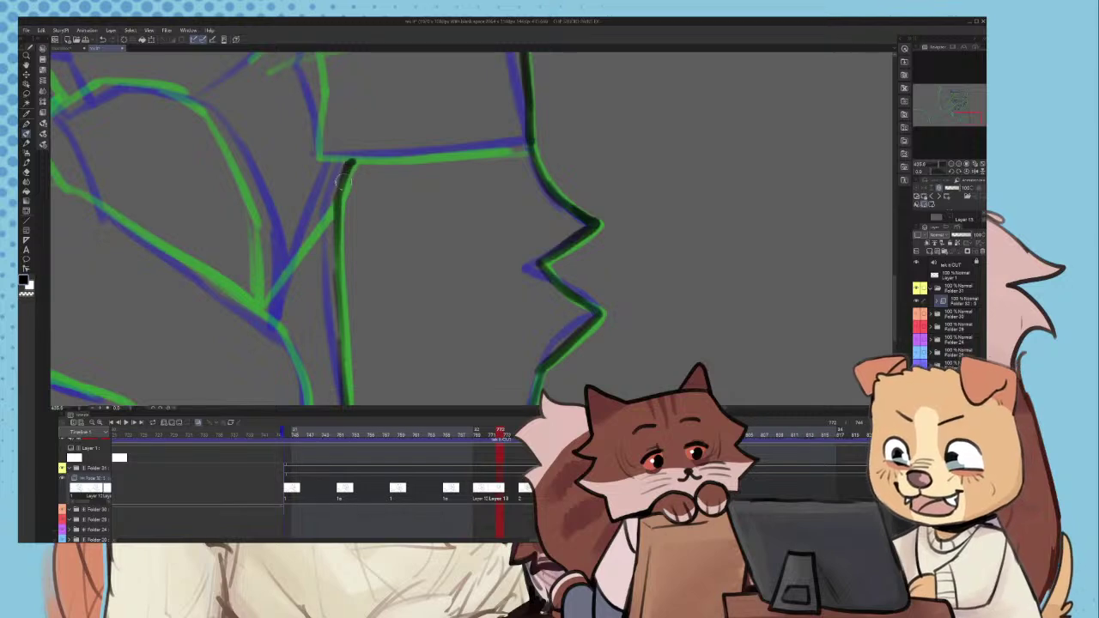
scroll(348, 275, "down", 4)
scroll(328, 163, "up", 4)
- Draw the cat's inner sleeve edge, diagonal armpit fold and sleeve hem, redoing the hem stroke
left_click_drag(343, 224, 331, 178)
scroll(335, 176, "up", 3)
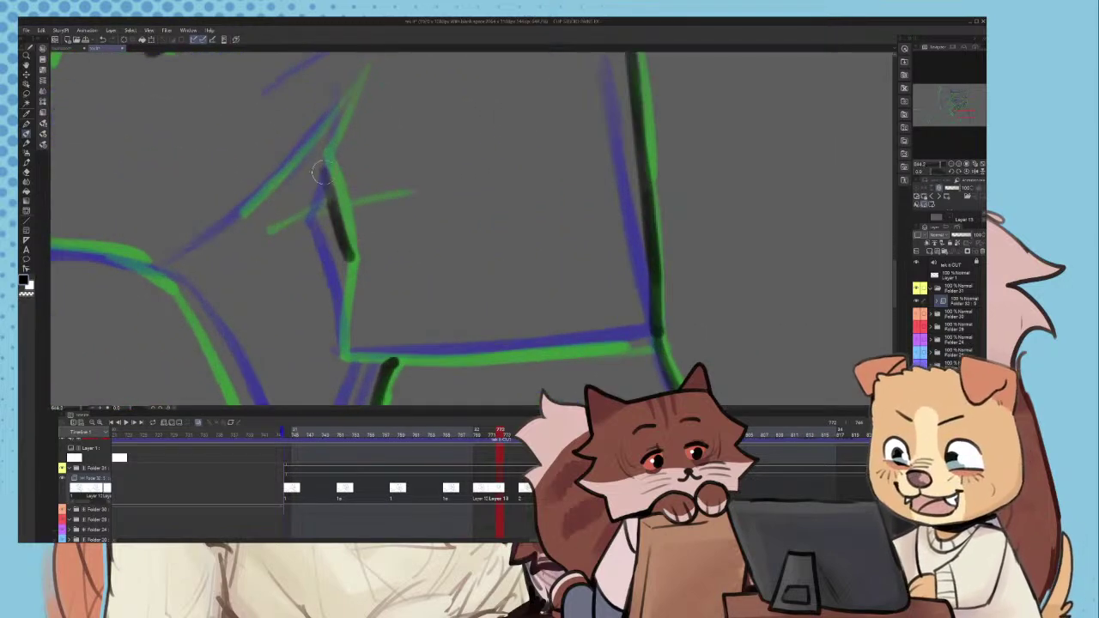
left_click_drag(348, 94, 262, 197)
mouse_move(352, 219)
left_mouse_down()
mouse_move(344, 324)
mouse_move(474, 348)
mouse_move(634, 346)
left_mouse_up()
key("ctrl+z")
left_click_drag(456, 353, 649, 341)
key("ctrl+z")
scroll(401, 320, "down", 5)
scroll(377, 276, "up", 5)
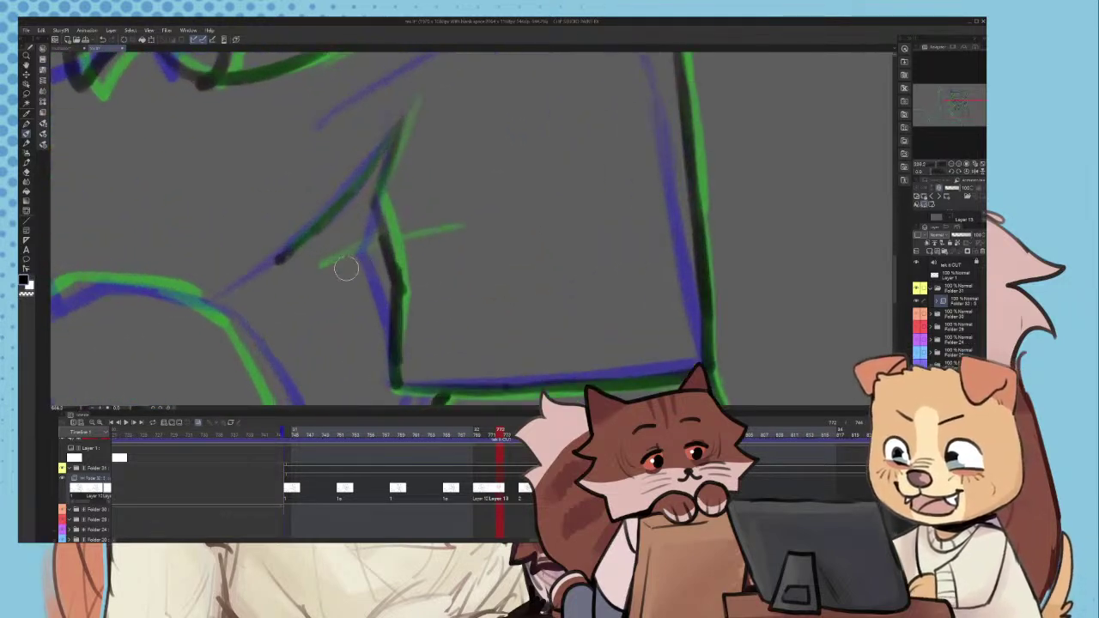
- Draw the short crease crossing the cat's armpit and the long diagonal crease below the shoulder, redoing strokes
left_click_drag(331, 262, 452, 232)
scroll(438, 245, "down", 6)
key("ctrl+z")
scroll(397, 202, "up", 5)
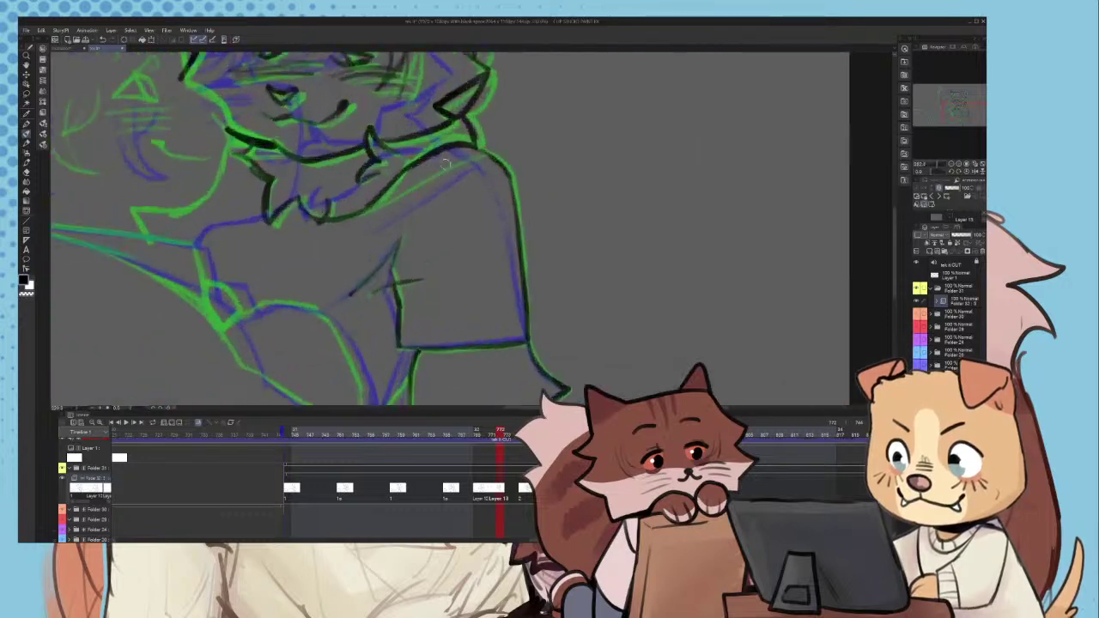
left_click_drag(341, 233, 444, 170)
key("ctrl+z")
left_click_drag(321, 244, 417, 187)
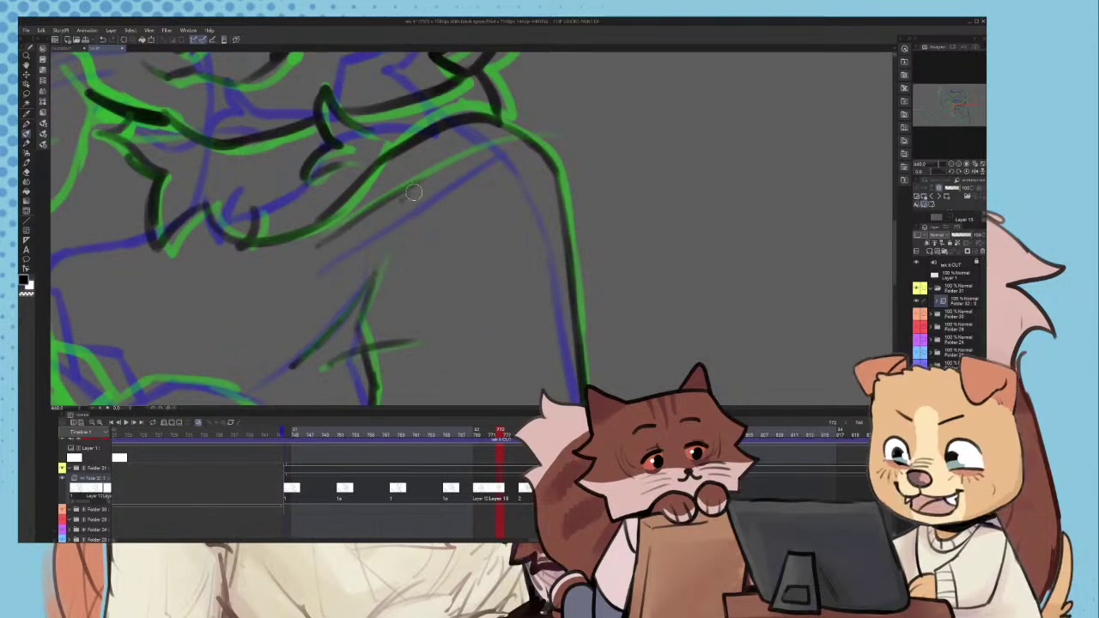
scroll(494, 146, "down", 3)
scroll(481, 172, "up", 2)
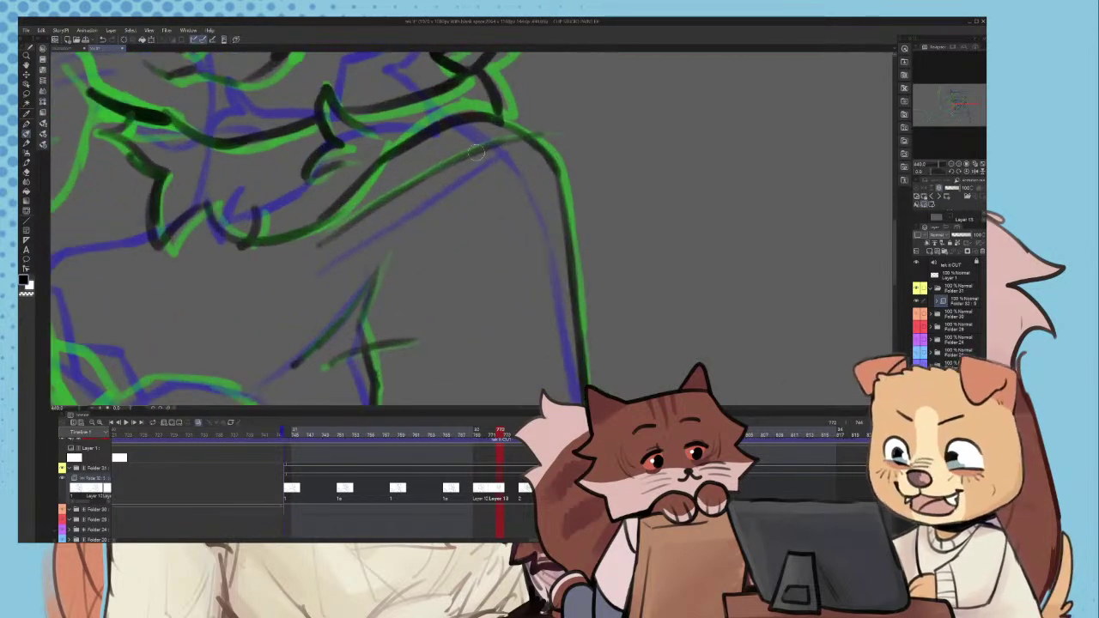
scroll(458, 209, "down", 4)
scroll(414, 207, "down", 3)
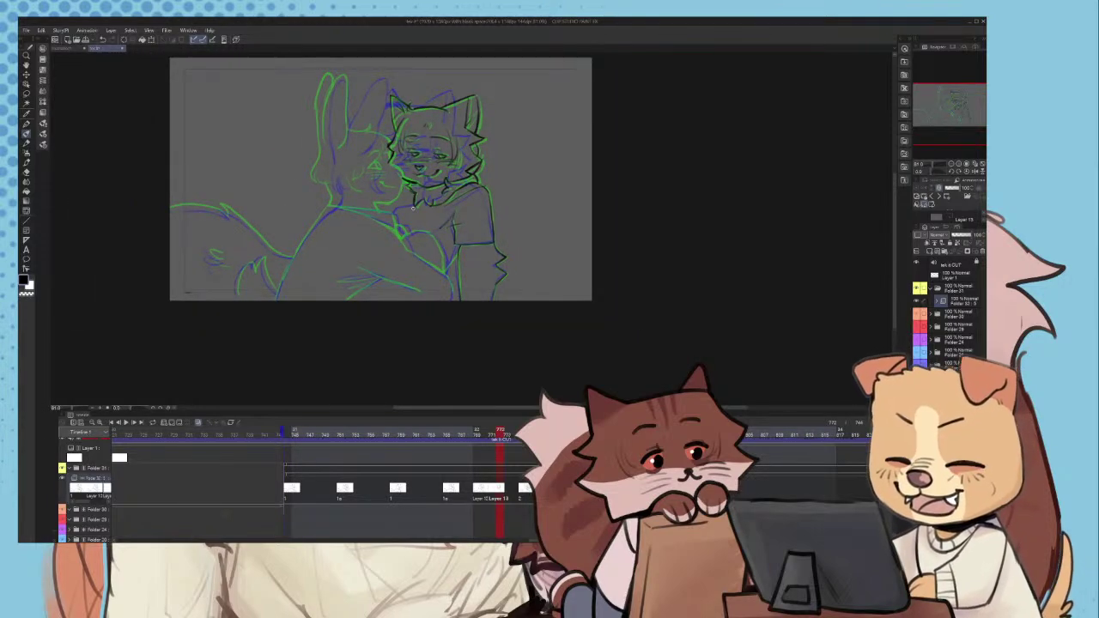
- Draw the cat's side line from the inner sleeve corner diagonally down to the hugging arm
scroll(384, 323, "up", 8)
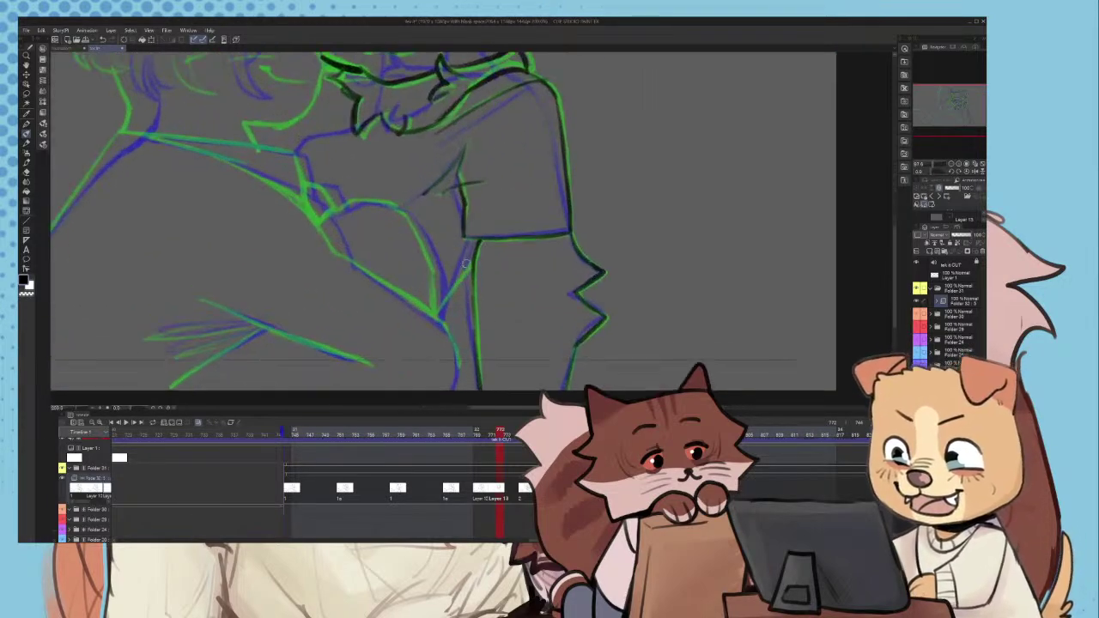
left_click_drag(461, 287, 403, 366)
scroll(416, 353, "down", 2)
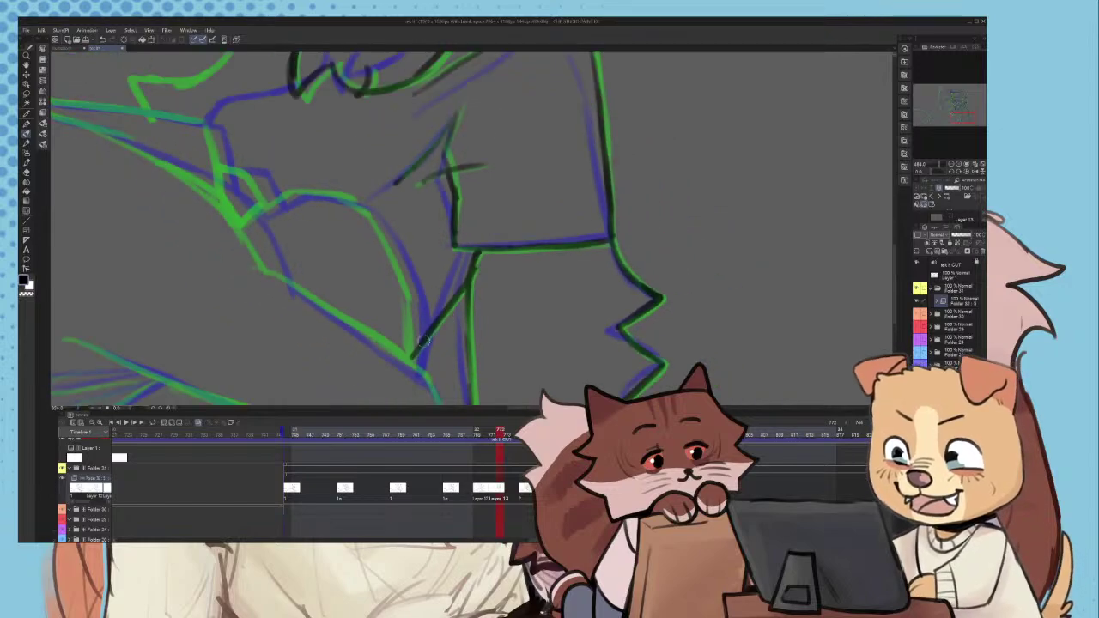
scroll(420, 354, "up", 1)
scroll(430, 339, "down", 4)
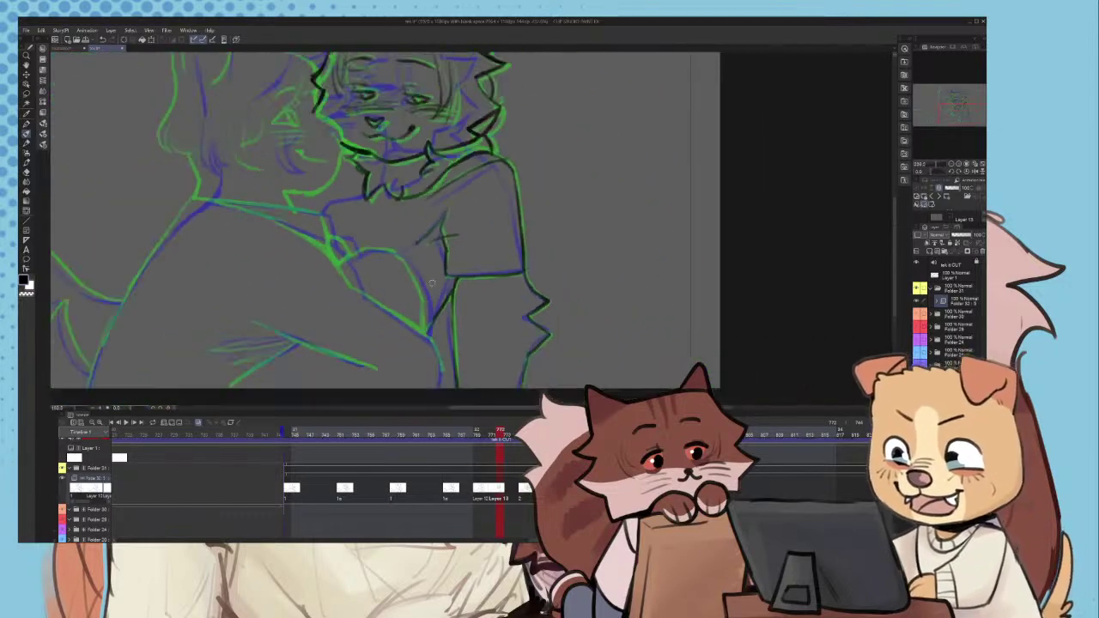
scroll(343, 176, "up", 4)
scroll(370, 230, "down", 4)
scroll(371, 232, "down", 2)
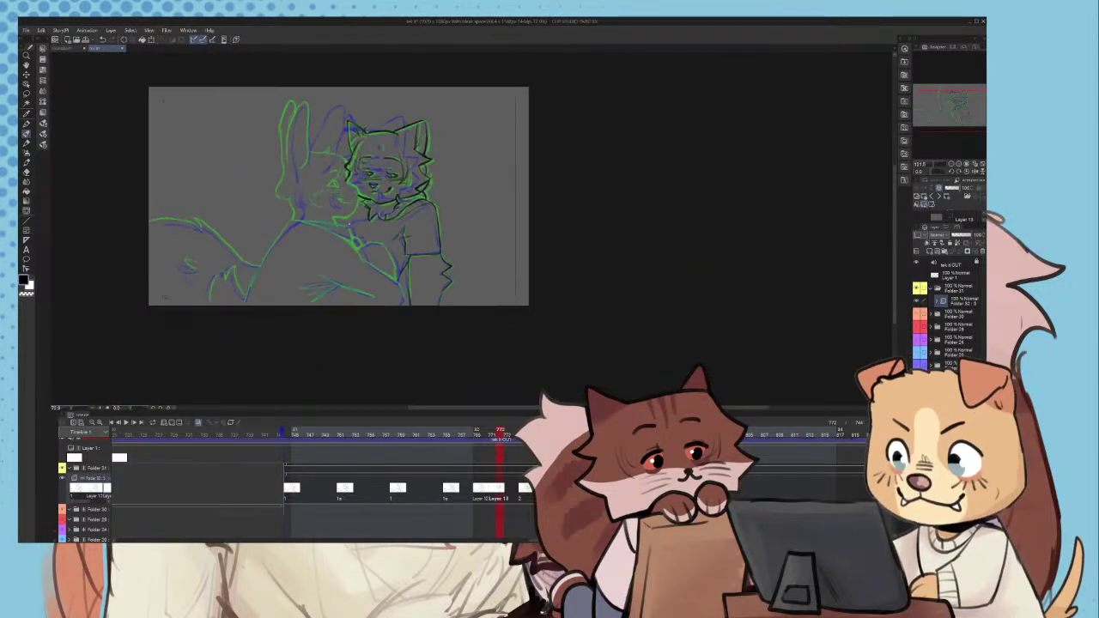
- Draw the tail's upper contour from the canvas edge to the fur notch, redoing the curve until it fits between the onion-skin lines
scroll(159, 172, "up", 6)
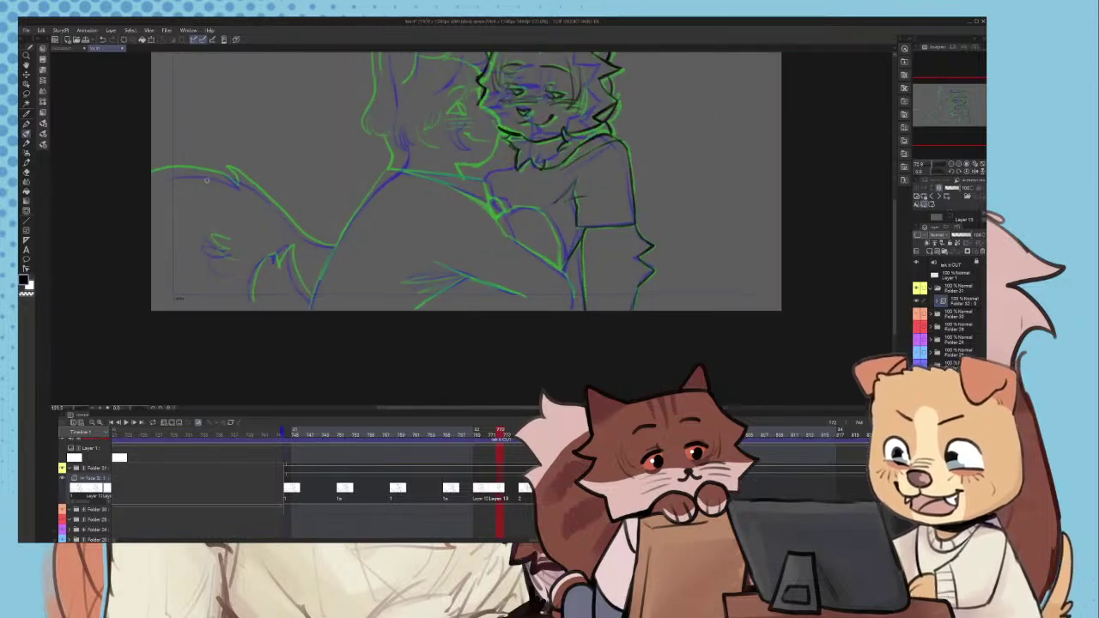
scroll(146, 189, "up", 2)
key("ctrl+z")
mouse_move(356, 213)
left_mouse_down()
mouse_move(505, 259)
mouse_move(218, 204)
mouse_move(101, 234)
mouse_move(499, 256)
mouse_move(78, 236)
left_mouse_up()
key("ctrl+z")
key("ctrl+z")
key("ctrl+z")
left_click_drag(282, 199, 455, 229)
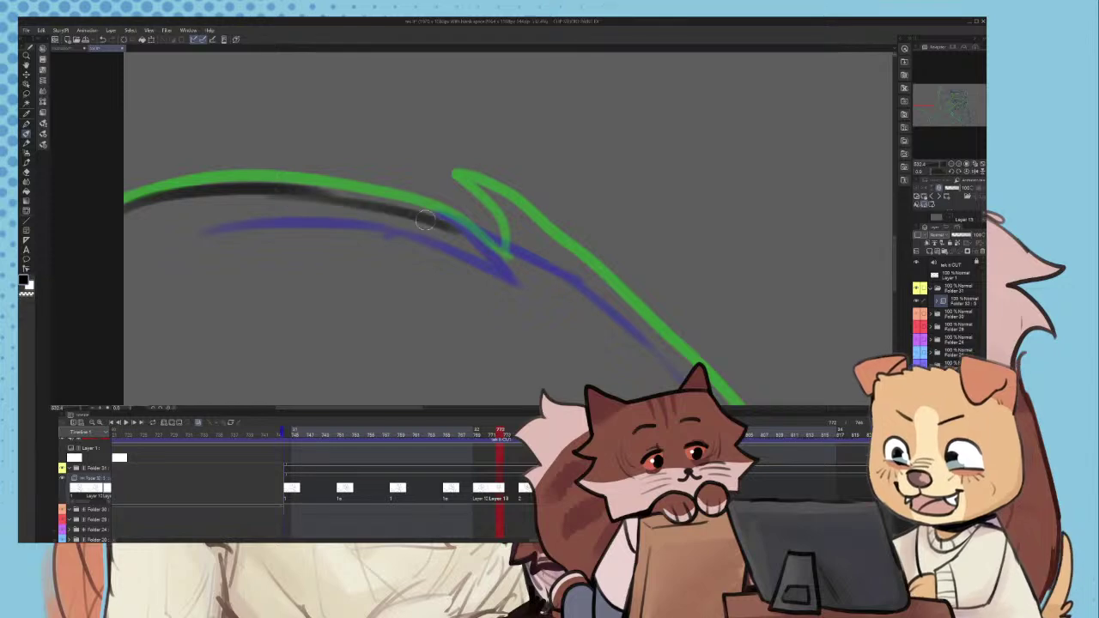
key("ctrl+z")
left_click_drag(311, 198, 500, 255)
scroll(513, 260, "down", 4)
scroll(520, 203, "down", 4)
scroll(631, 246, "up", 5)
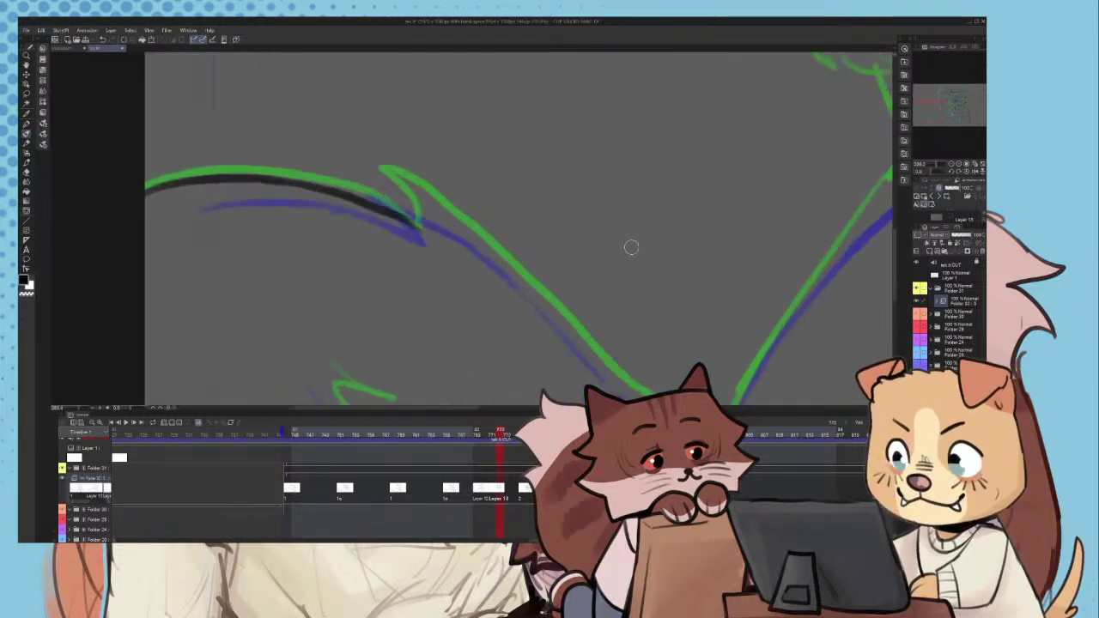
- Draw the tail's pointed fur notch and the sloping contour from it down to the long-eared character's back
scroll(404, 198, "down", 1)
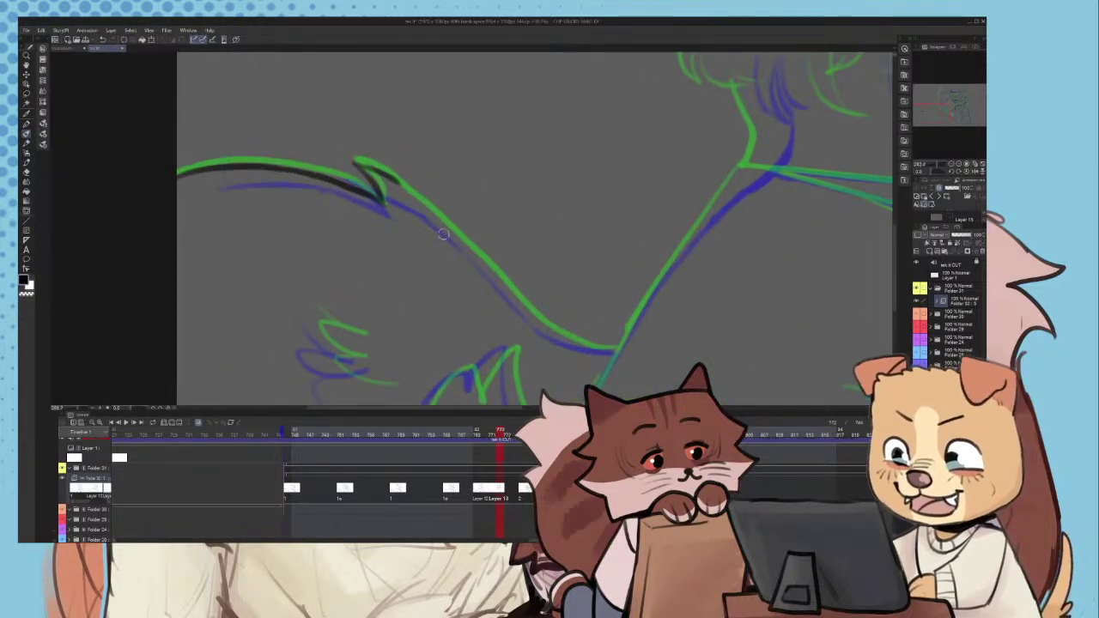
mouse_move(486, 261)
left_mouse_down()
mouse_move(544, 317)
mouse_move(495, 274)
mouse_move(517, 297)
left_mouse_up()
key("ctrl+z")
key("ctrl+z")
key("ctrl+z")
left_click_drag(486, 262, 539, 318)
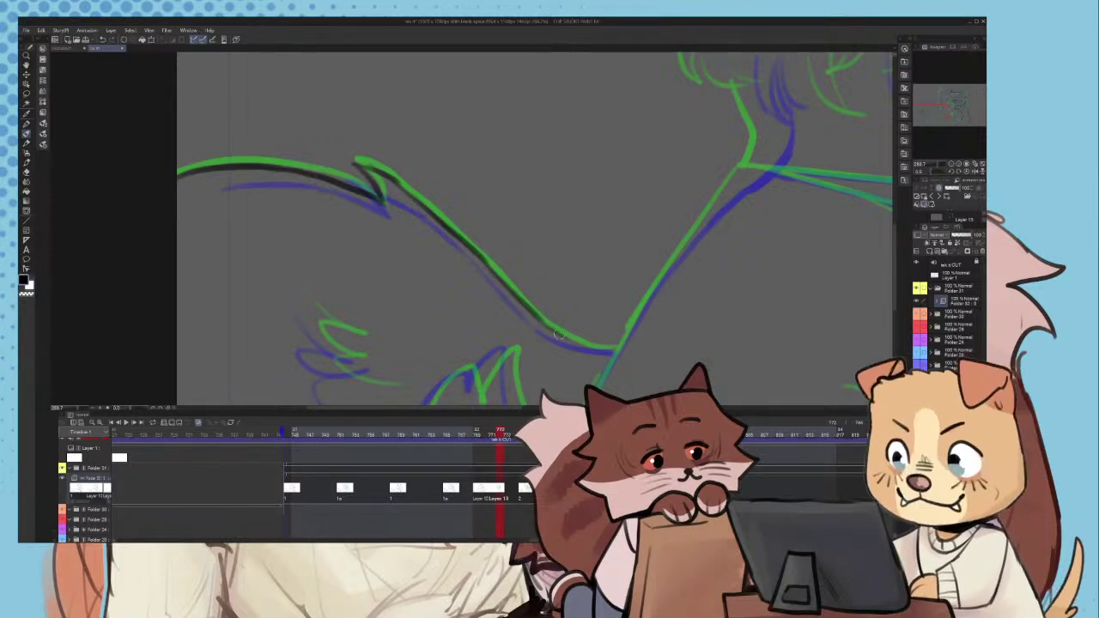
scroll(413, 184, "up", 3)
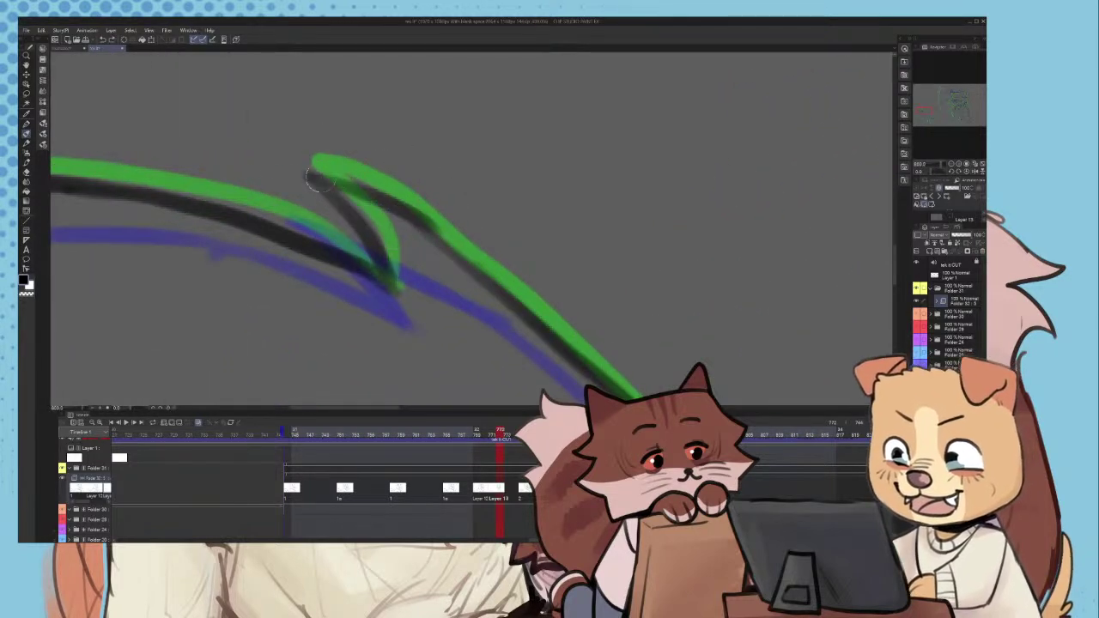
scroll(370, 223, "down", 5)
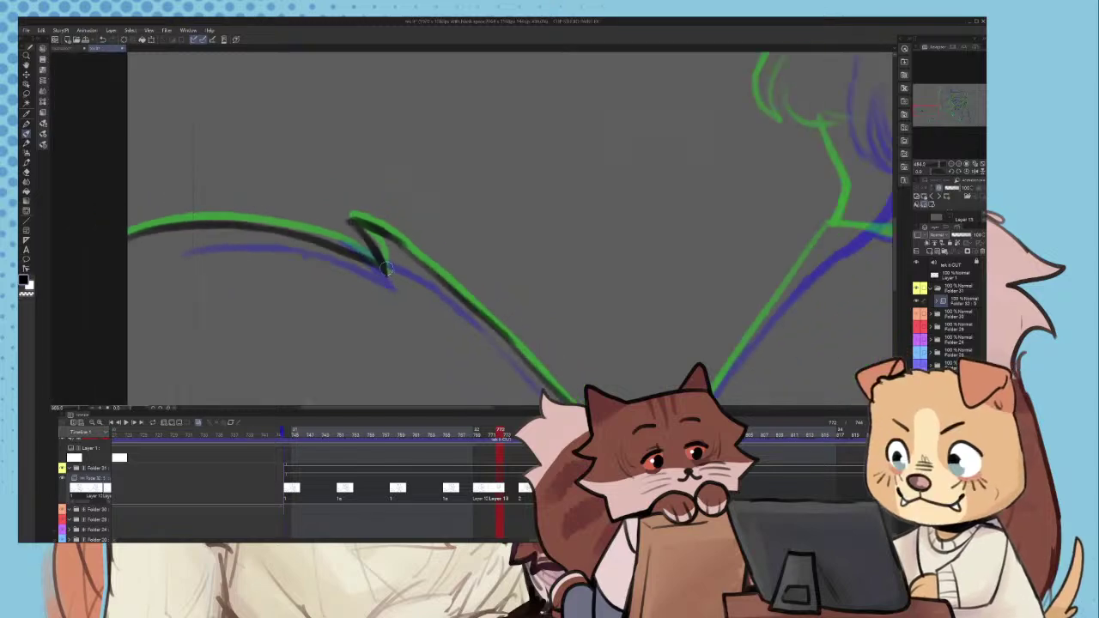
scroll(366, 184, "down", 2)
scroll(366, 198, "up", 5)
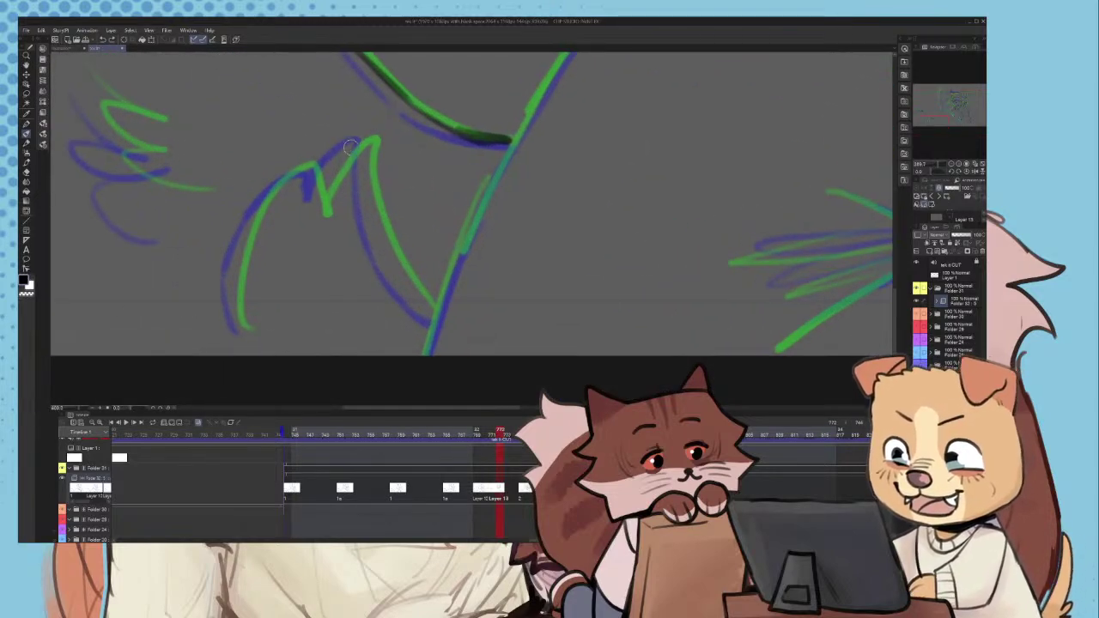
- Draw the tail's lower fur tufts beside the long-eared character's back, redoing strokes between the onion-skin lines
mouse_move(350, 148)
left_mouse_down()
mouse_move(377, 251)
mouse_move(412, 301)
mouse_move(385, 240)
mouse_move(422, 307)
mouse_move(388, 230)
mouse_move(383, 248)
mouse_move(425, 309)
left_mouse_up()
key("ctrl+z")
key("ctrl+z")
key("ctrl+z")
key("ctrl+z")
scroll(425, 309, "up", 2)
mouse_move(371, 99)
left_mouse_down()
mouse_move(305, 153)
mouse_move(276, 194)
left_mouse_up()
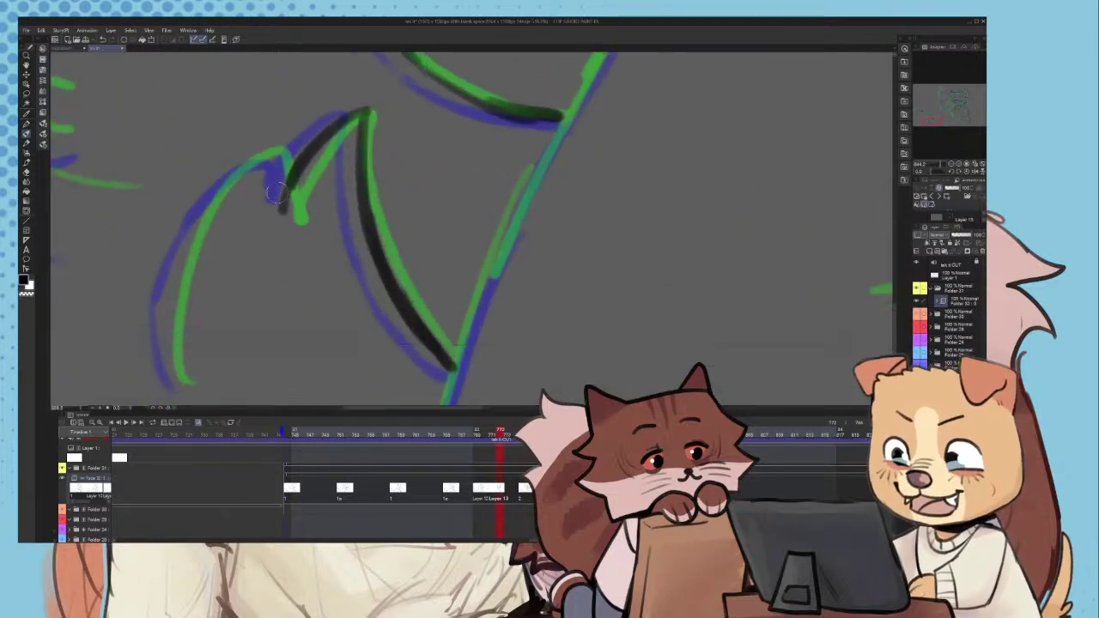
key("ctrl+z")
mouse_move(371, 110)
left_mouse_down()
mouse_move(292, 201)
mouse_move(281, 153)
mouse_move(207, 209)
mouse_move(175, 273)
mouse_move(168, 324)
mouse_move(180, 378)
left_mouse_up()
key("ctrl+z")
scroll(178, 340, "down", 1)
scroll(224, 206, "down", 3)
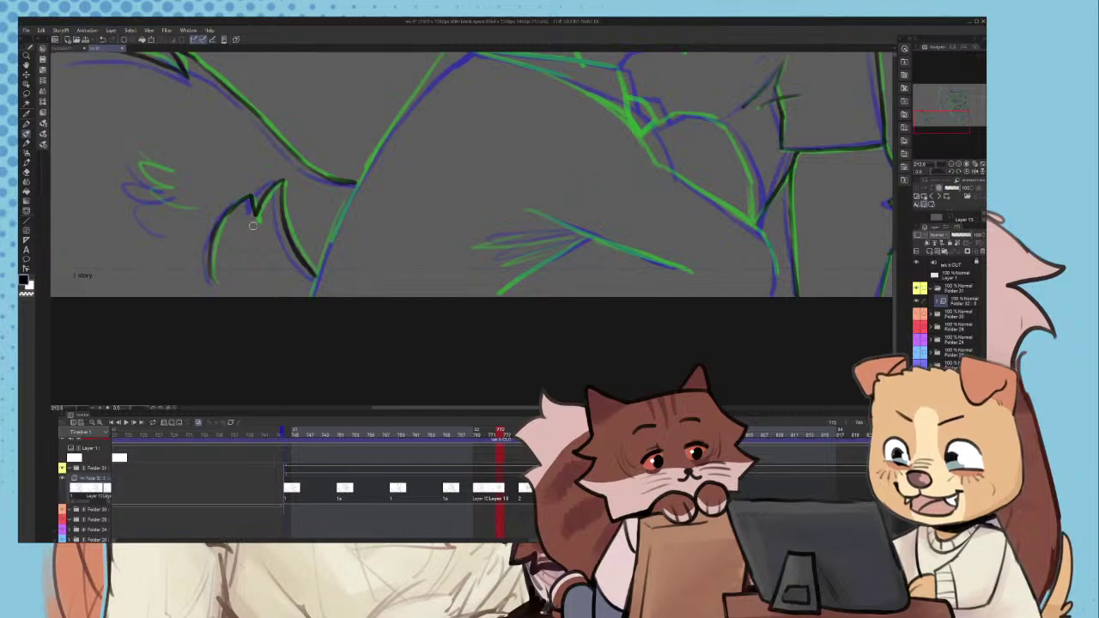
scroll(253, 225, "down", 5)
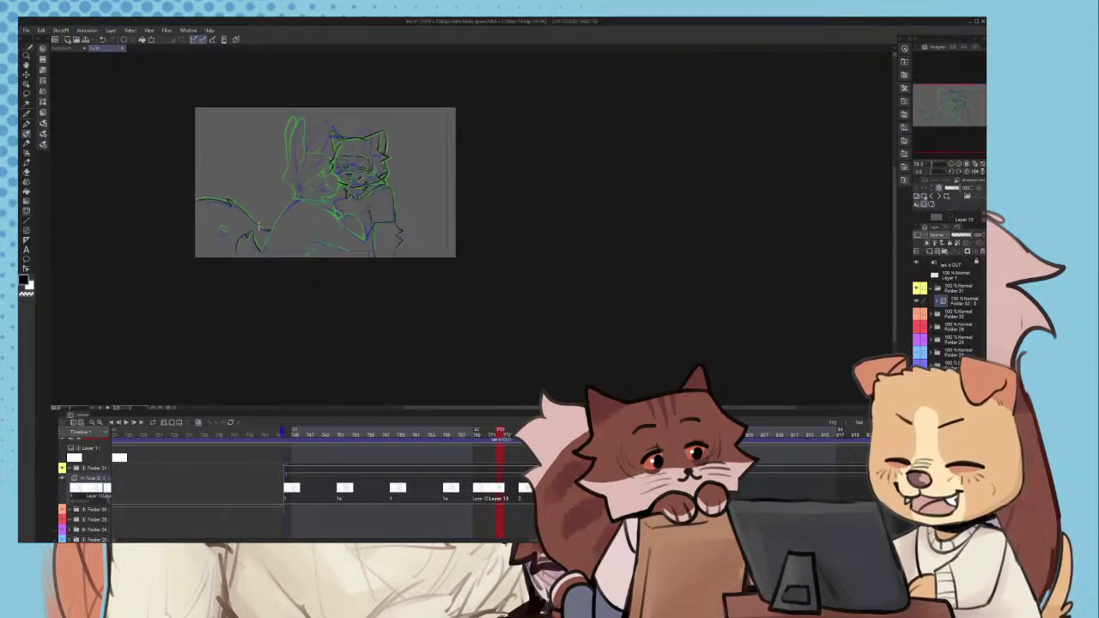
- Draw the long-eared character's back contour from the canvas edge up to the base of the neck, redoing the upper stroke
scroll(257, 225, "up", 8)
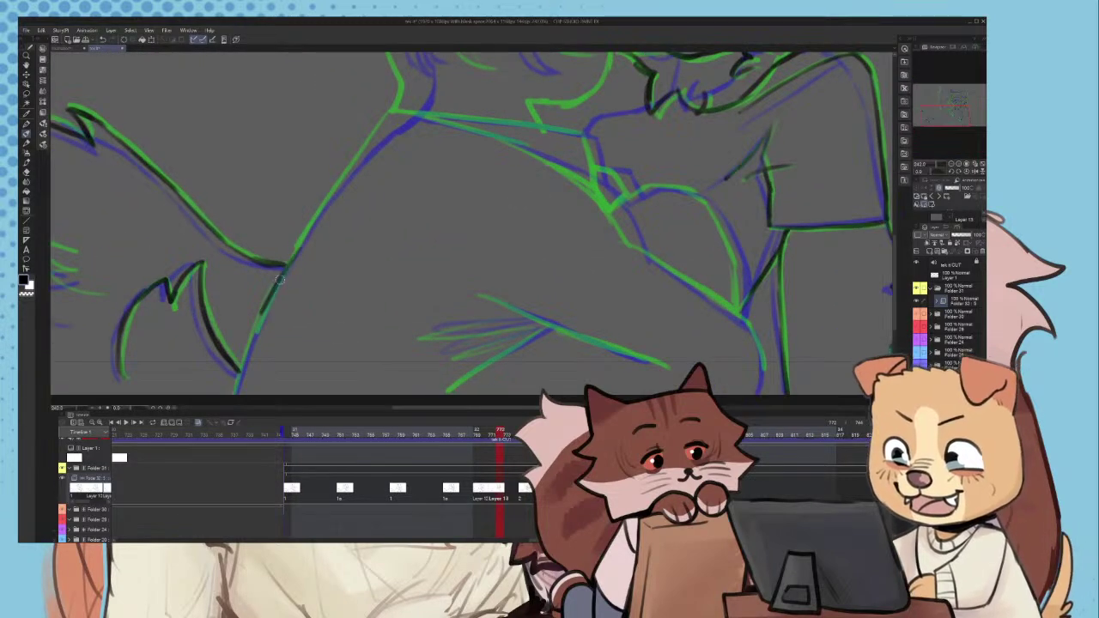
scroll(240, 369, "up", 4)
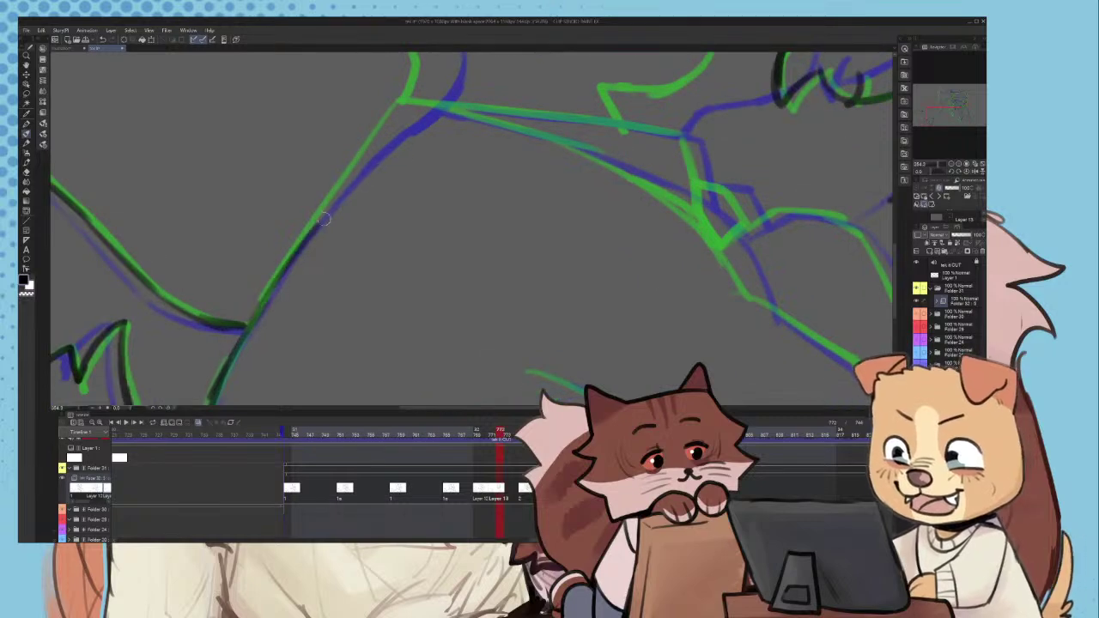
key("ctrl+z")
mouse_move(253, 314)
left_mouse_down()
mouse_move(314, 214)
mouse_move(396, 124)
left_mouse_up()
key("ctrl+z")
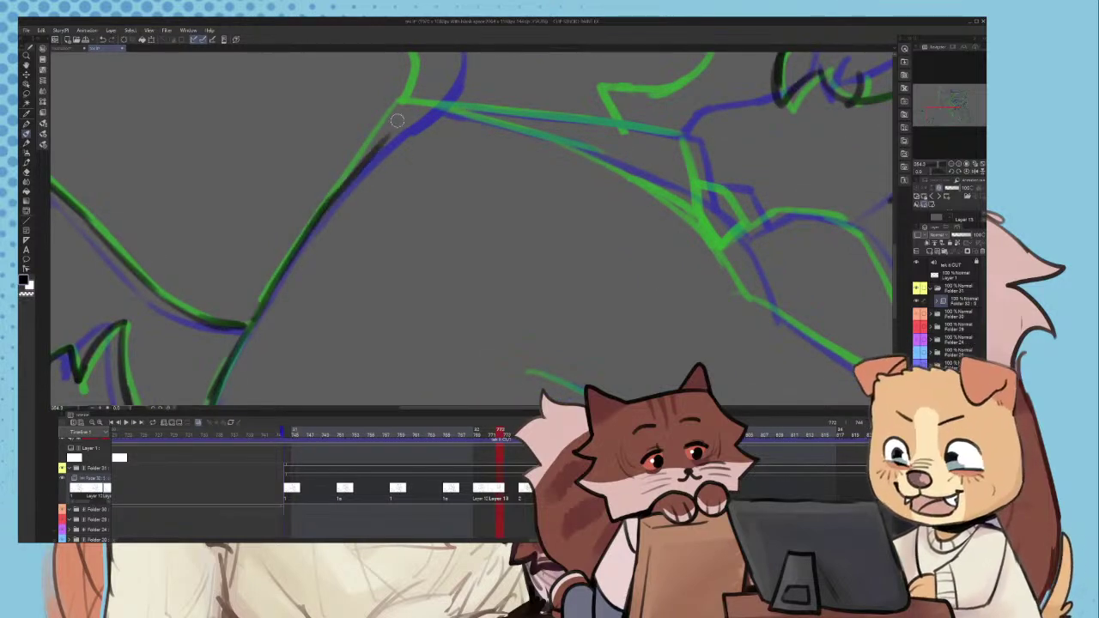
left_click_drag(356, 163, 405, 105)
scroll(414, 105, "down", 6)
scroll(481, 115, "up", 6)
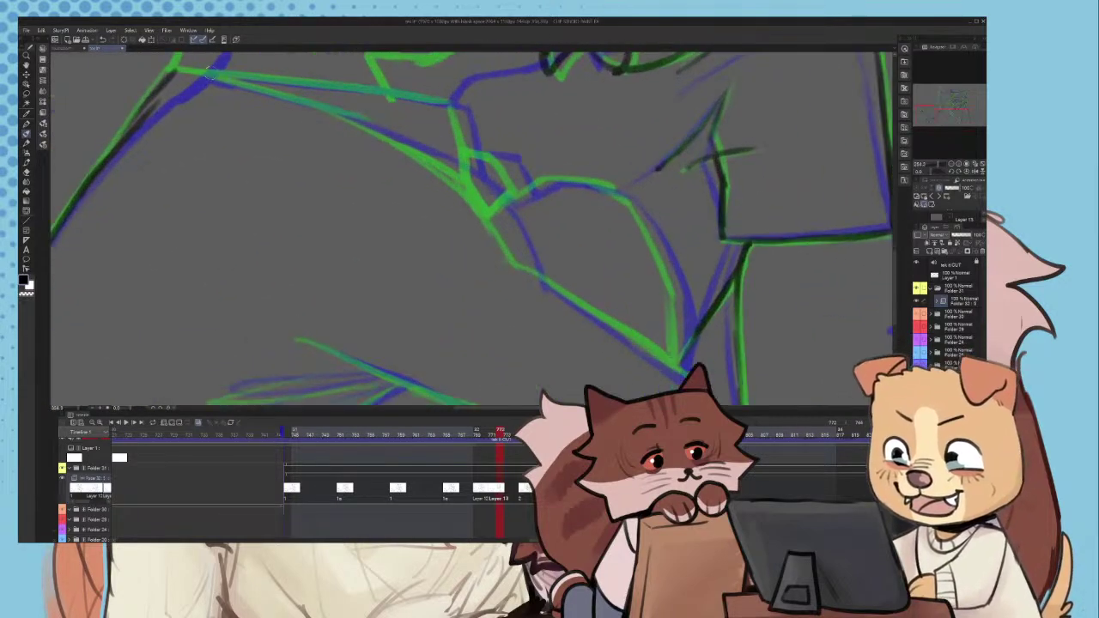
- Draw the upper contour of the long-eared character's shoulder and arm from the neck base down to the cat character's side
mouse_move(216, 79)
left_mouse_down()
mouse_move(455, 165)
mouse_move(422, 141)
mouse_move(521, 268)
left_mouse_up()
scroll(564, 236, "down", 5)
scroll(625, 271, "up", 7)
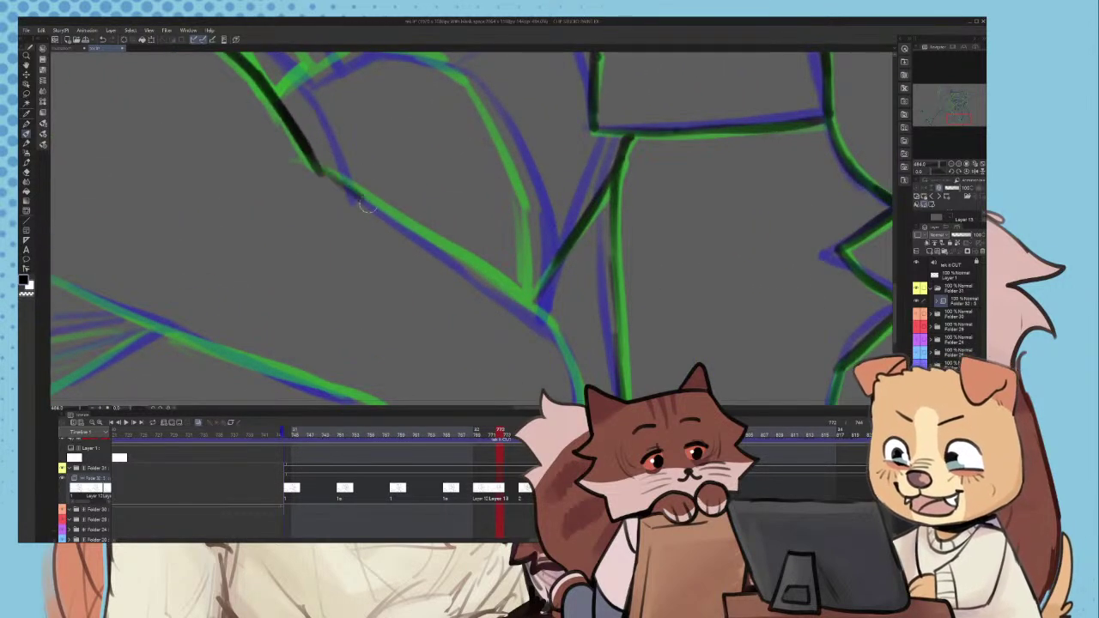
scroll(446, 222, "down", 1)
mouse_move(367, 206)
left_mouse_down()
mouse_move(401, 222)
mouse_move(424, 212)
left_mouse_up()
mouse_move(382, 204)
left_mouse_down()
mouse_move(509, 280)
mouse_move(537, 389)
left_mouse_up()
scroll(515, 279, "down", 1)
scroll(516, 360, "down", 1)
left_click_drag(279, 291, 344, 304)
scroll(301, 293, "up", 1)
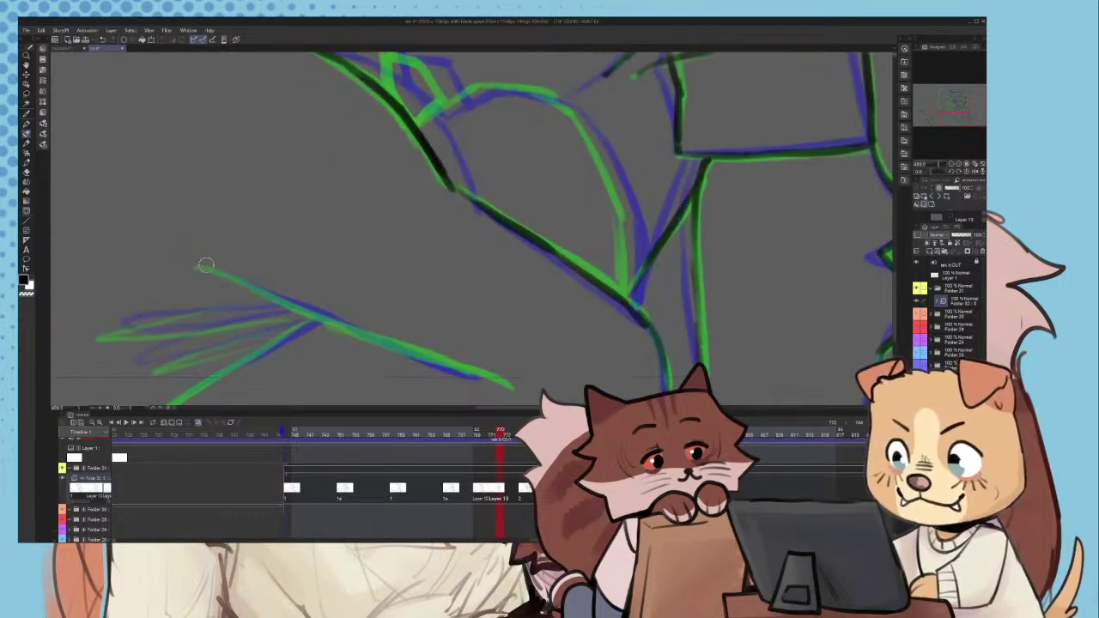
- Draw the lower contour line of the long-eared character's arm between the onion-skin lines, redoing the first stroke
mouse_move(199, 265)
left_mouse_down()
mouse_move(399, 357)
mouse_move(330, 315)
mouse_move(433, 355)
left_mouse_up()
key("ctrl+z")
mouse_move(331, 317)
left_mouse_down()
mouse_move(445, 369)
mouse_move(511, 385)
left_mouse_up()
scroll(511, 374, "down", 3)
scroll(460, 301, "up", 3)
left_click_drag(480, 345, 522, 360)
scroll(491, 336, "down", 2)
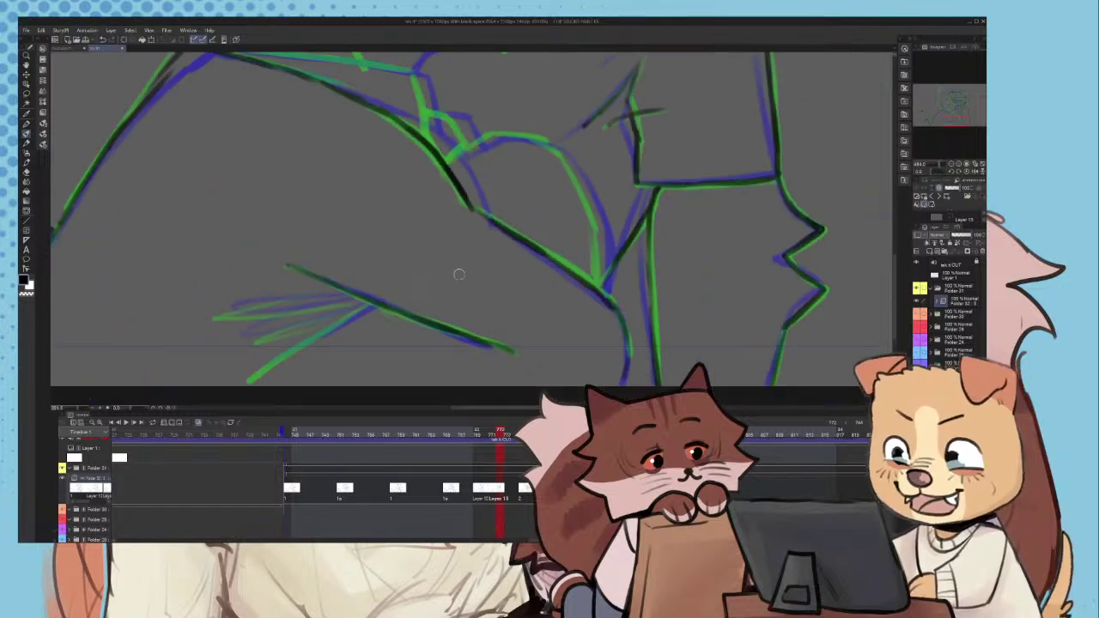
- Draw the fold lines fanning out from the underside of the long-eared character's arm, redoing misplaced strokes
scroll(318, 340, "up", 2)
mouse_move(405, 288)
left_mouse_down()
mouse_move(306, 352)
mouse_move(286, 346)
mouse_move(380, 287)
mouse_move(233, 386)
mouse_move(376, 296)
mouse_move(433, 320)
left_mouse_up()
key("ctrl+z")
key("ctrl+z")
key("ctrl+z")
scroll(171, 189, "up", 3)
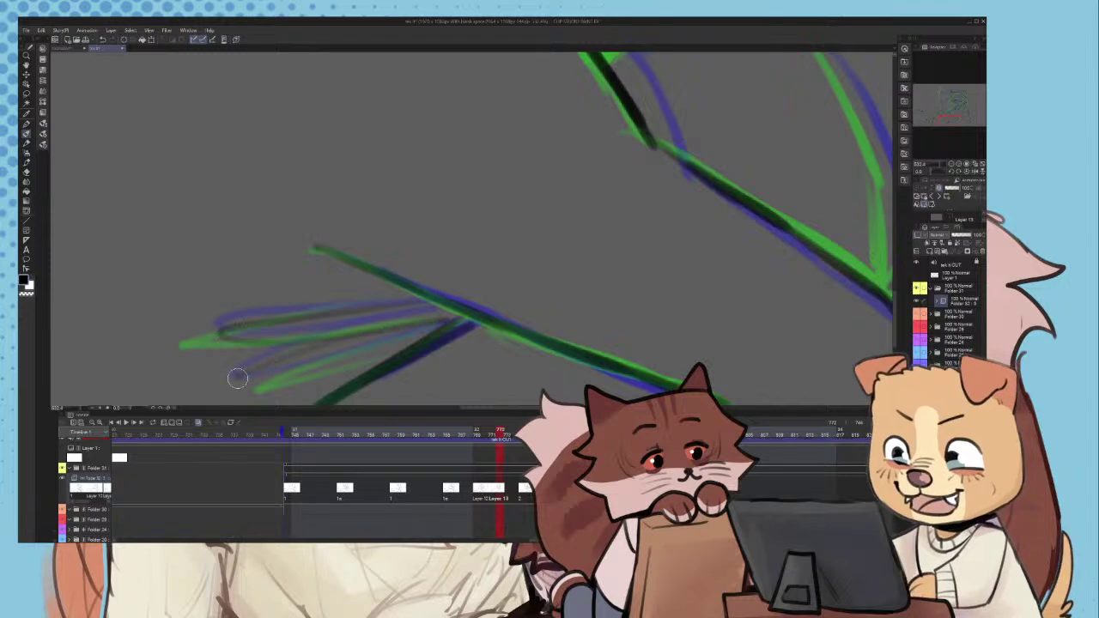
left_click_drag(240, 379, 455, 319)
scroll(484, 306, "down", 5)
scroll(299, 306, "down", 5)
scroll(507, 257, "up", 6)
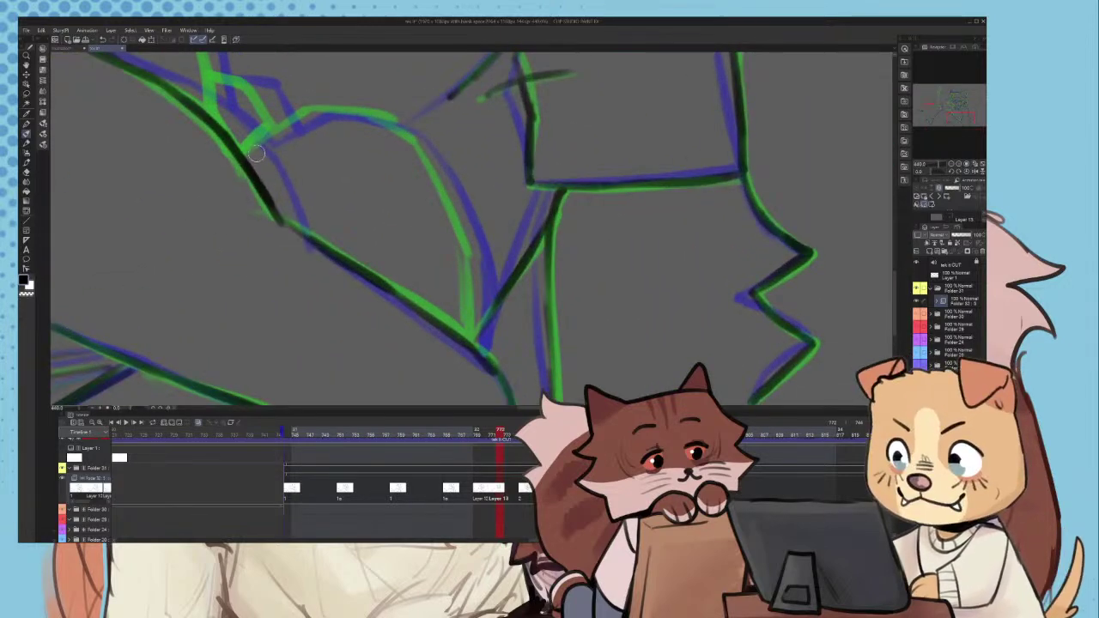
- Draw the curved contour rising from the long-eared character's arm and bending down toward the cat character's side
left_click_drag(248, 155, 316, 120)
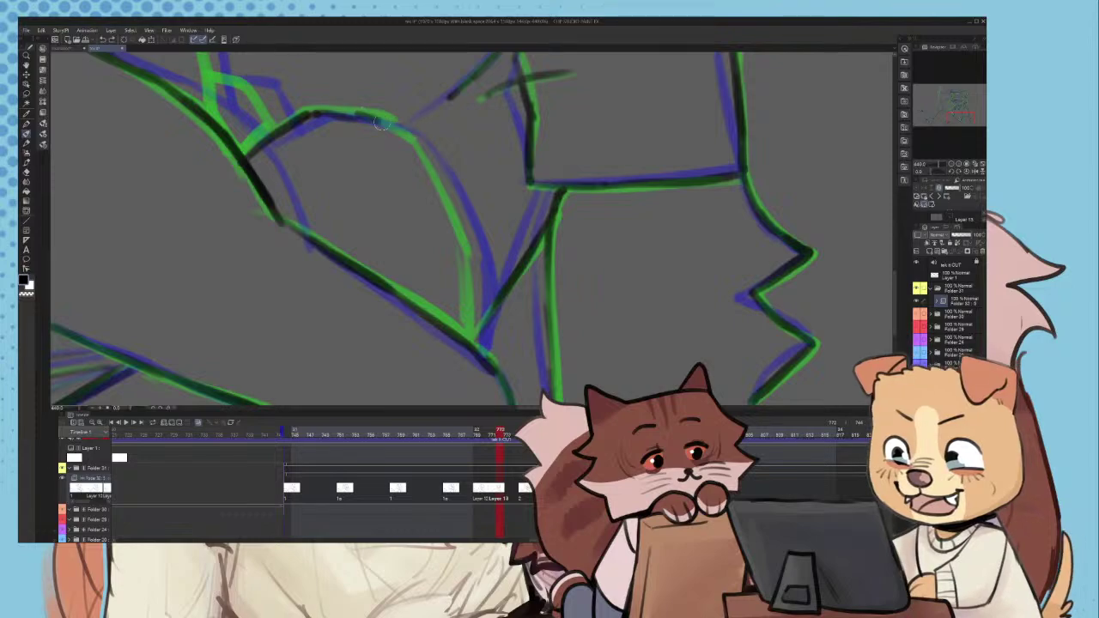
mouse_move(407, 131)
left_mouse_down()
mouse_move(470, 257)
mouse_move(473, 356)
mouse_move(436, 177)
left_mouse_up()
scroll(474, 260, "down", 2)
scroll(444, 224, "down", 5)
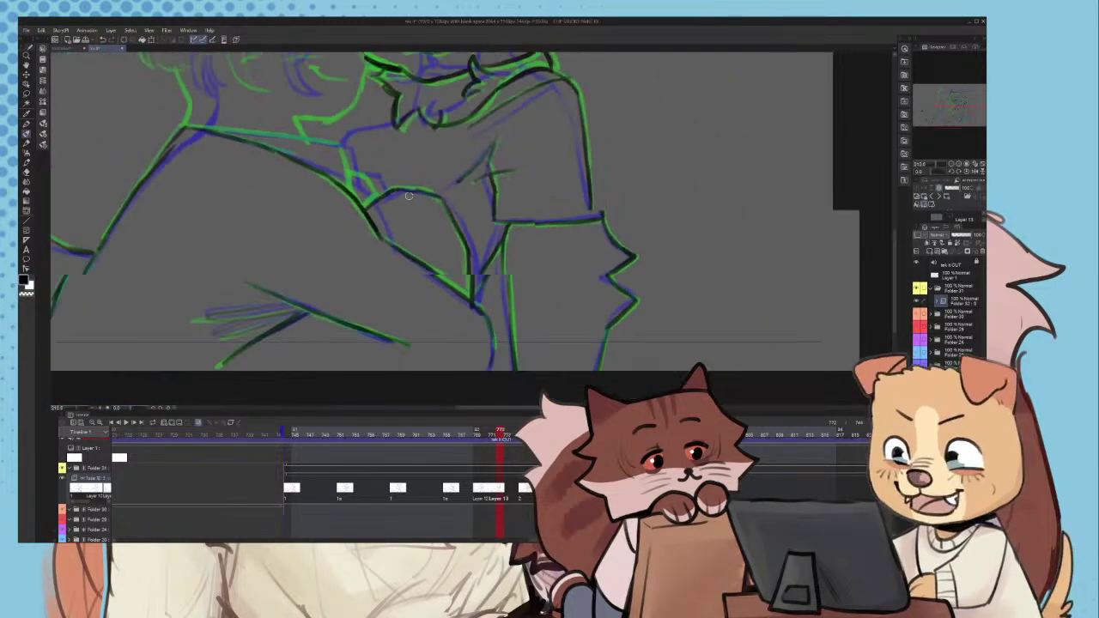
- Draw the long-eared character's upper shoulder line from the neck base toward the chest, redoing the stroke to fit the onion-skin lines
scroll(268, 183, "up", 7)
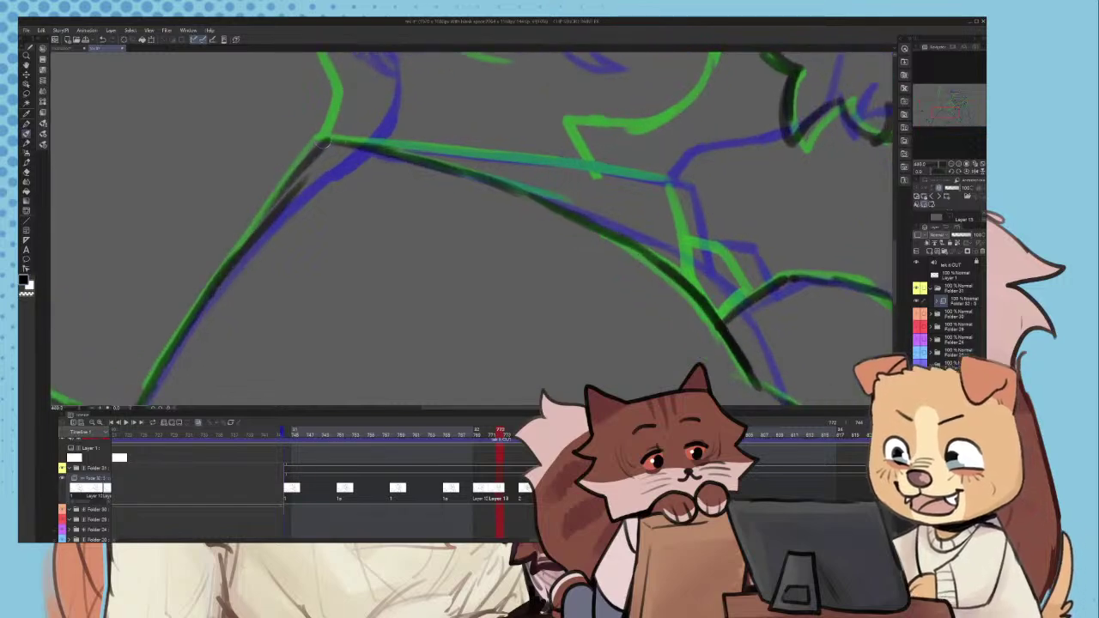
key("ctrl+z")
left_click_drag(323, 144, 472, 159)
key("ctrl+z")
left_click_drag(326, 141, 551, 164)
left_click_drag(476, 153, 631, 173)
scroll(588, 183, "down", 3)
scroll(588, 182, "up", 2)
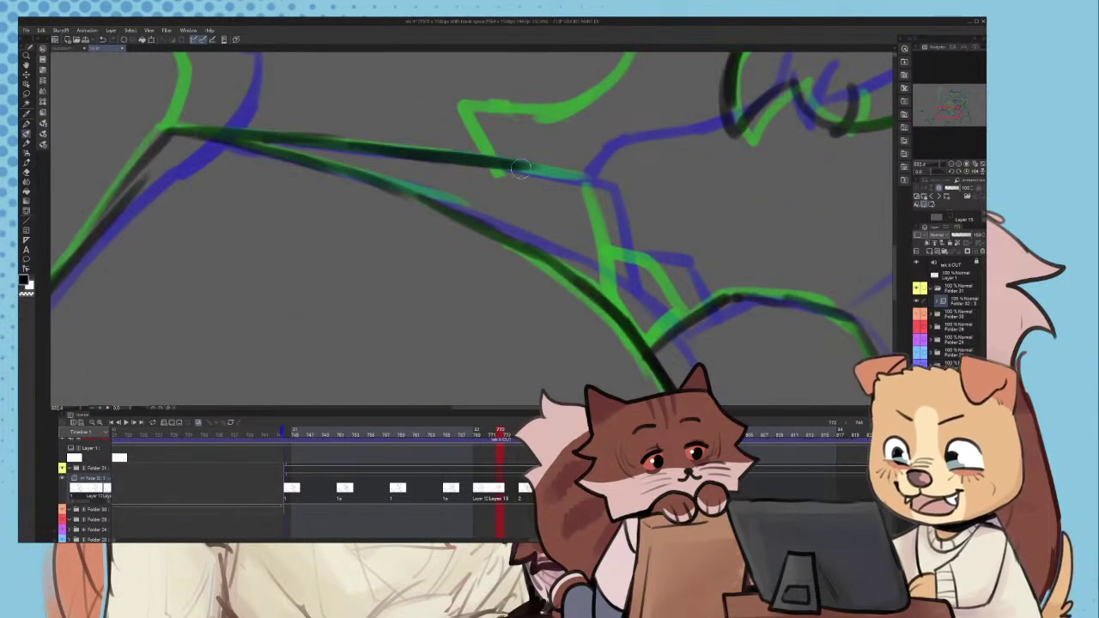
- Finish the shoulder line at the chest and draw the angular shapes connecting it down to the arm
left_click_drag(520, 168, 571, 176)
left_click_drag(527, 168, 604, 182)
key("ctrl+z")
key("ctrl+z")
mouse_move(504, 161)
left_mouse_down()
mouse_move(605, 189)
mouse_move(619, 292)
mouse_move(638, 291)
mouse_move(664, 336)
left_mouse_up()
scroll(617, 286, "down", 2)
scroll(601, 284, "up", 2)
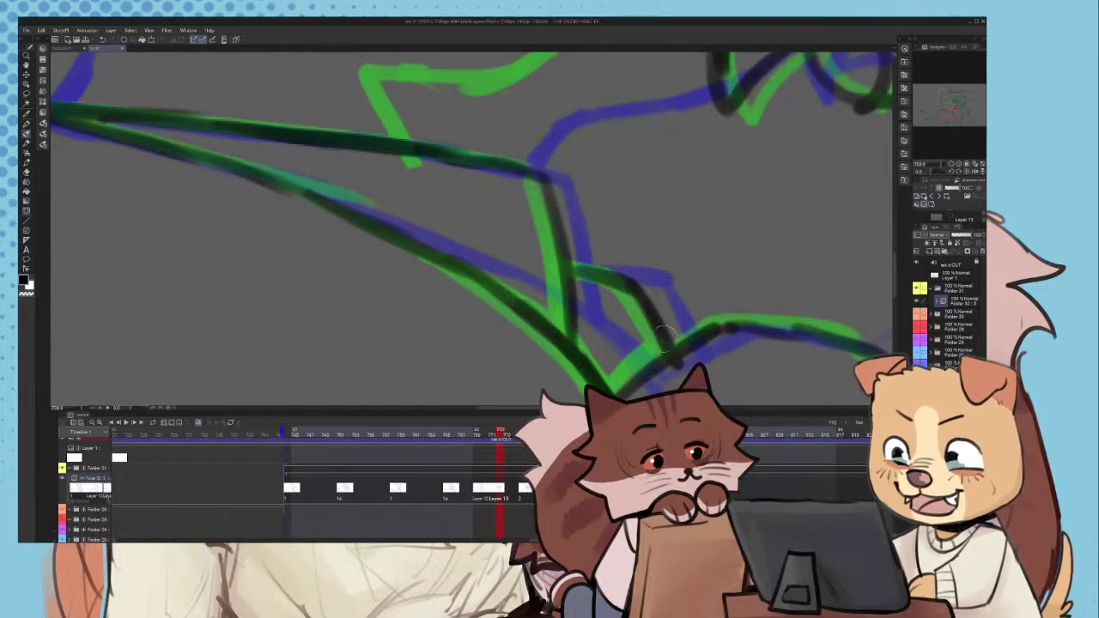
scroll(664, 337, "down", 3)
scroll(366, 197, "up", 3)
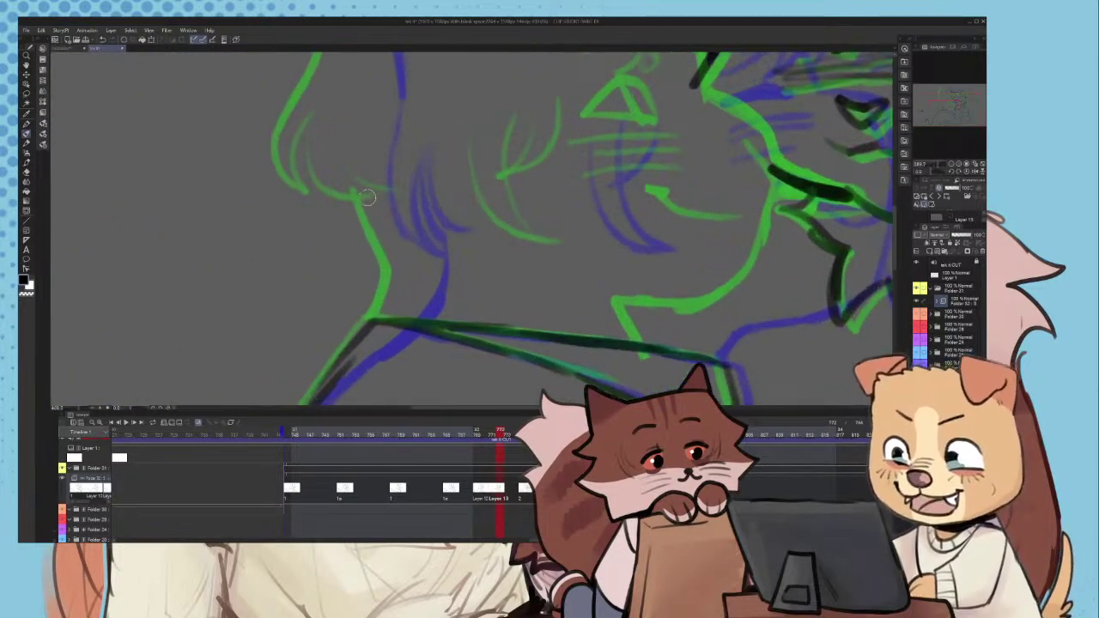
- Draw the back of the long-eared character's neck and the notch and curve beneath the chin
mouse_move(366, 198)
left_mouse_down()
mouse_move(391, 276)
mouse_move(372, 320)
left_mouse_up()
scroll(373, 320, "down", 3)
scroll(481, 301, "up", 3)
mouse_move(508, 354)
left_mouse_down()
mouse_move(485, 305)
mouse_move(559, 299)
mouse_move(631, 245)
left_mouse_up()
scroll(630, 245, "down", 2)
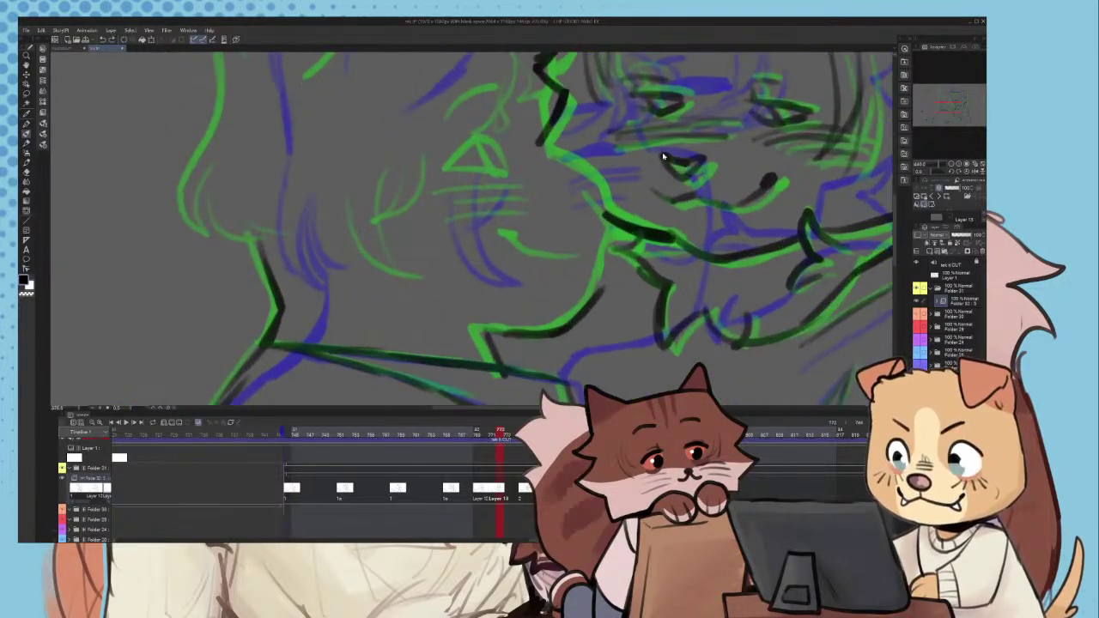
- Draw the long-eared character's muzzle profile from the brow around to the chin, undoing the extra stroke on the cheek
scroll(589, 150, "up", 2)
mouse_move(550, 73)
left_mouse_down()
mouse_move(543, 162)
mouse_move(610, 186)
mouse_move(622, 215)
mouse_move(603, 316)
mouse_move(570, 363)
left_mouse_up()
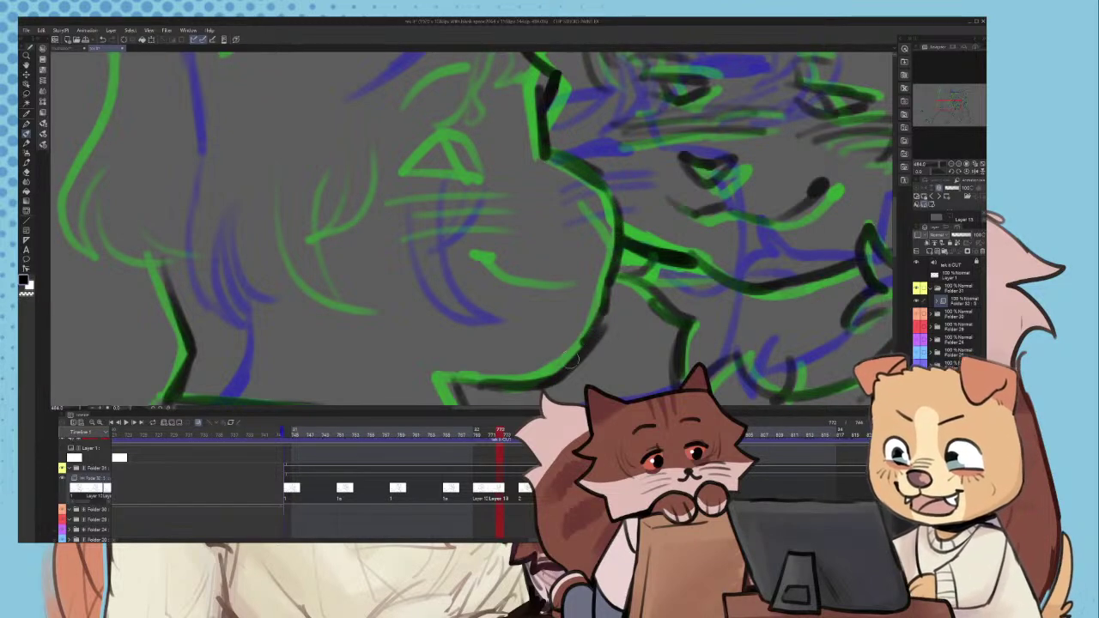
scroll(600, 242, "up", 3)
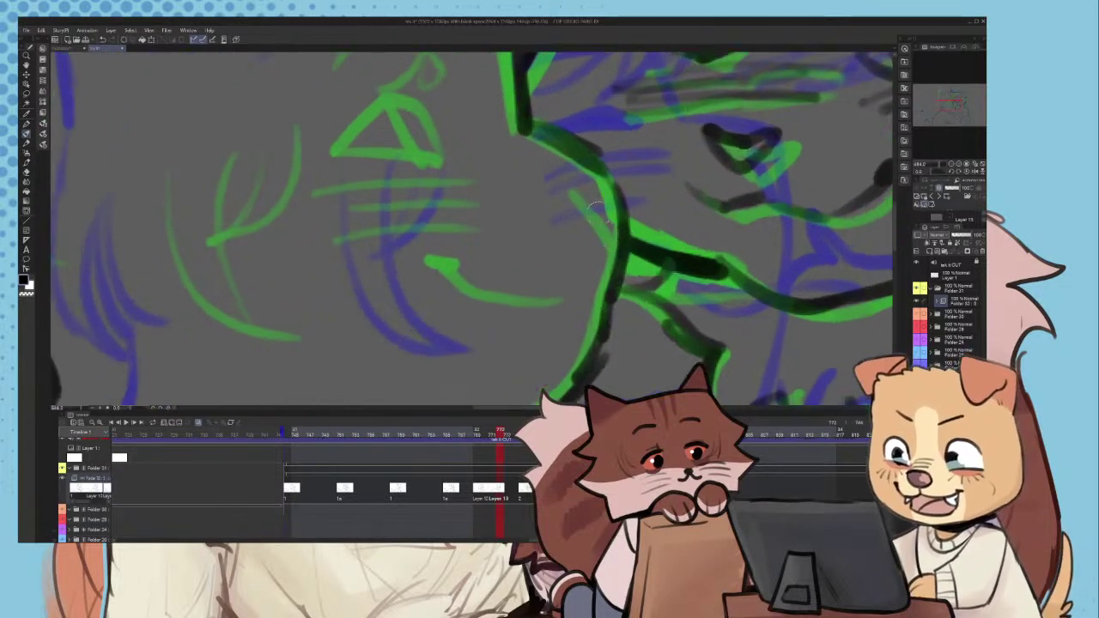
mouse_move(587, 196)
left_mouse_down()
mouse_move(598, 226)
mouse_move(576, 195)
mouse_move(617, 264)
left_mouse_up()
key("ctrl+z")
scroll(610, 270, "down", 5)
scroll(601, 303, "up", 4)
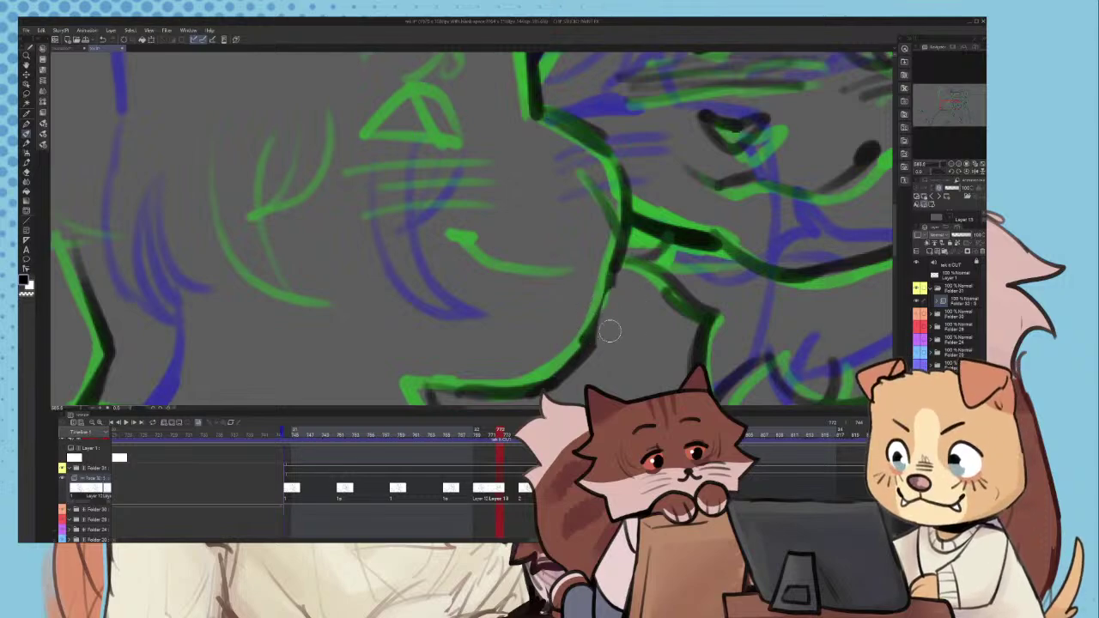
scroll(598, 292, "down", 2)
scroll(596, 285, "up", 3)
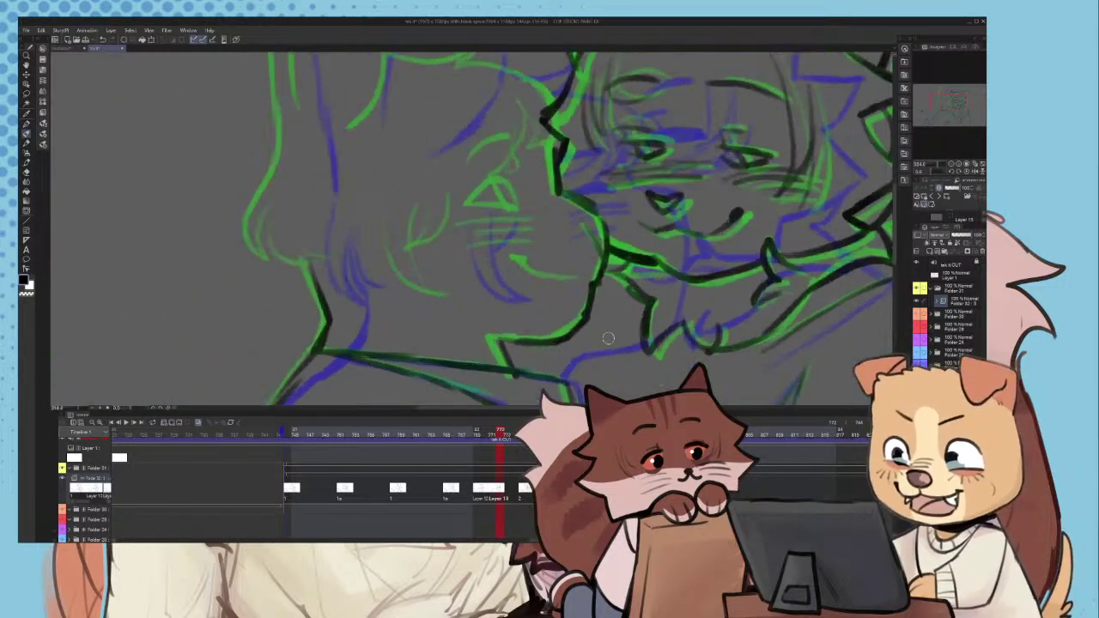
- Draw the long-eared character's mouth line and the curved cheek fur strokes
left_click_drag(431, 208, 559, 255)
scroll(559, 256, "down", 3)
left_click_drag(365, 234, 434, 337)
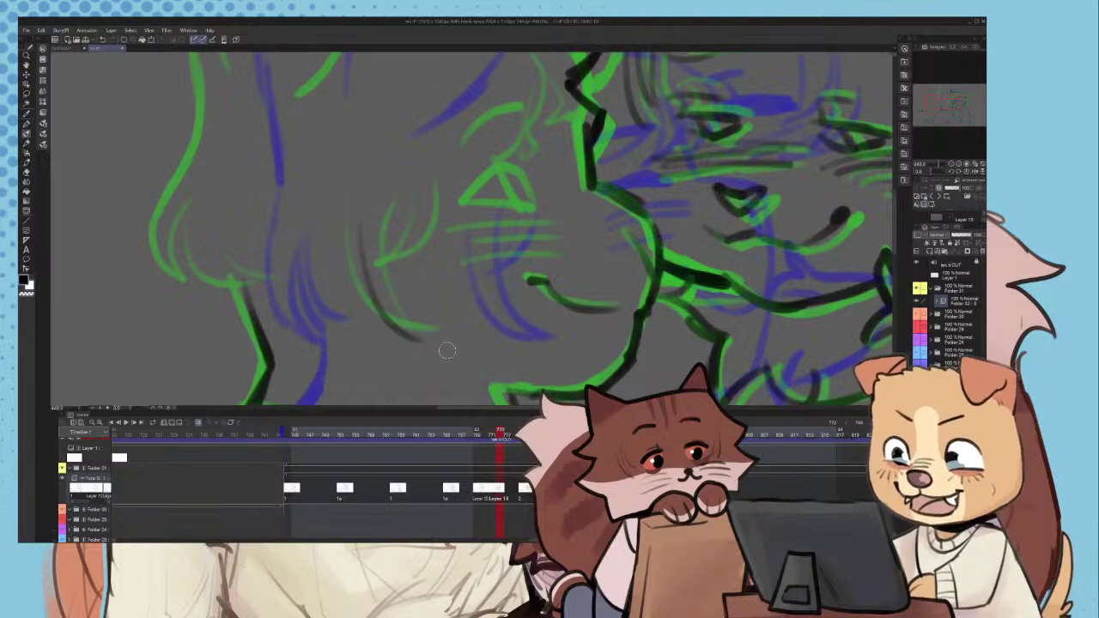
left_click_drag(393, 213, 433, 339)
mouse_move(391, 261)
left_mouse_down()
mouse_move(456, 218)
mouse_move(408, 253)
left_mouse_up()
- Draw the long-eared character's eyebrow and eye outline, redoing the eyebrow stroke
left_click_drag(422, 191, 487, 171)
key("ctrl+z")
left_click_drag(422, 180, 479, 166)
scroll(455, 189, "up", 4)
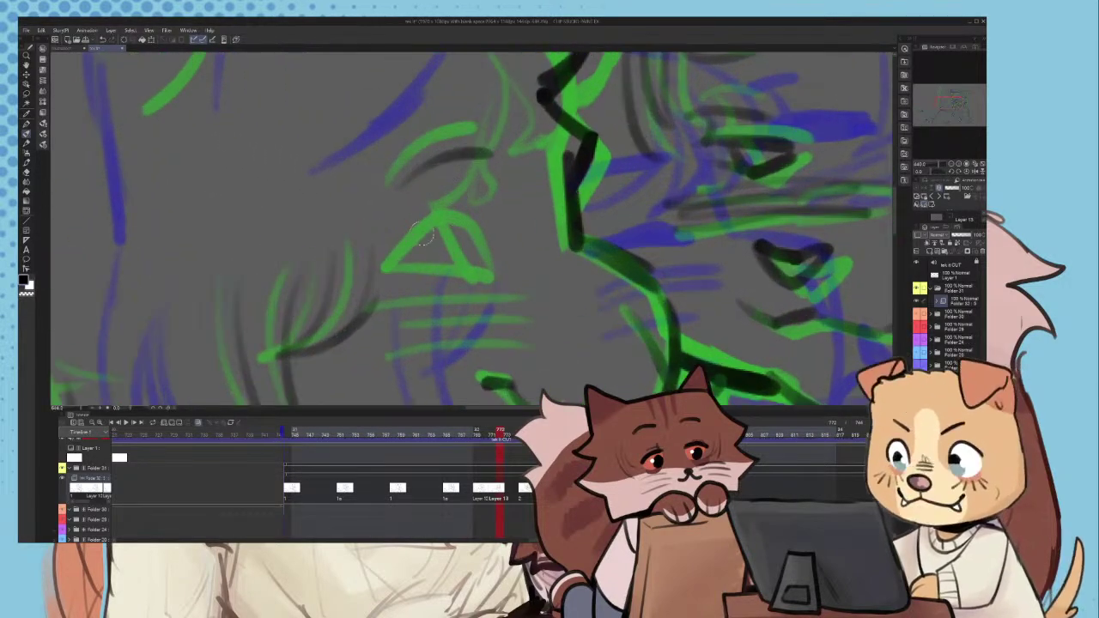
mouse_move(399, 266)
left_mouse_down()
mouse_move(472, 218)
mouse_move(504, 281)
mouse_move(490, 272)
left_mouse_up()
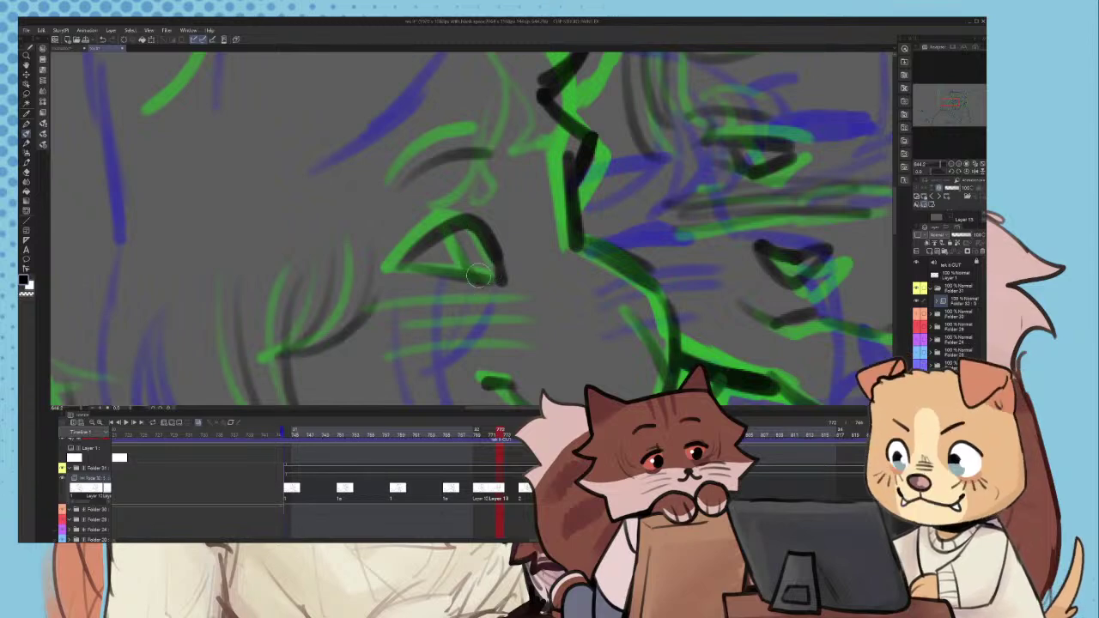
scroll(464, 232, "down", 4)
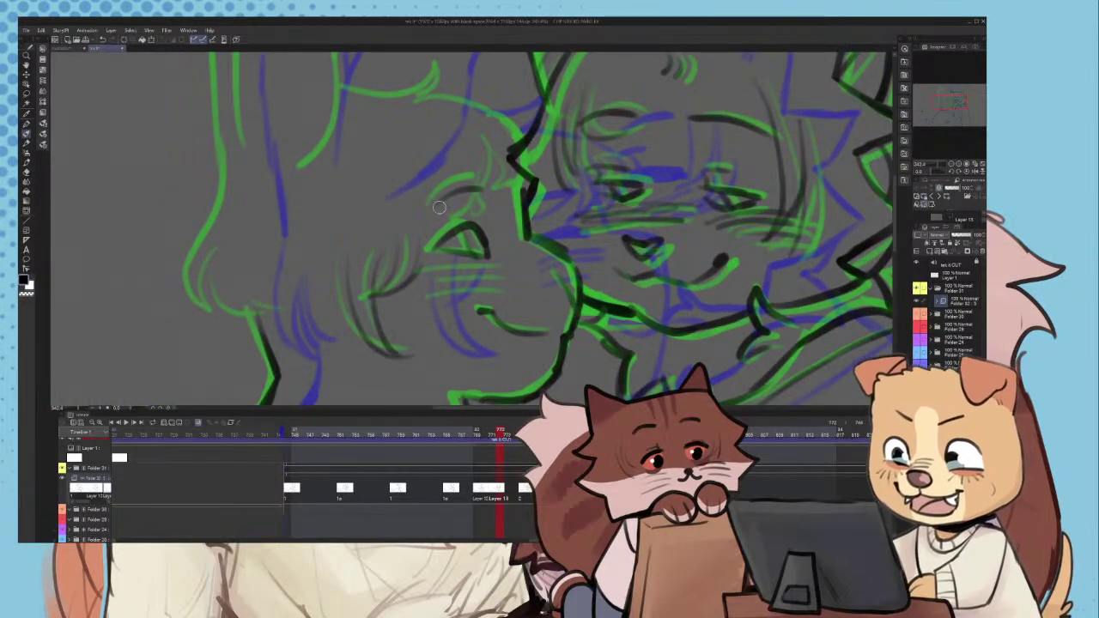
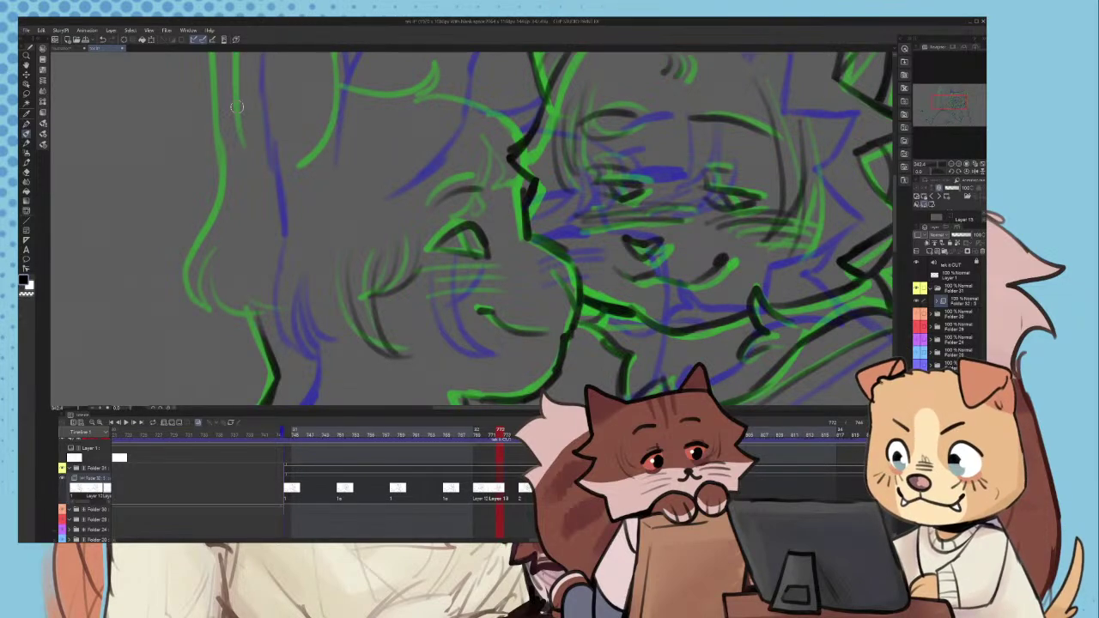
- Draw the short curved contour from the end of the long-eared character's arm down to the lower canvas edge
scroll(237, 106, "down", 1)
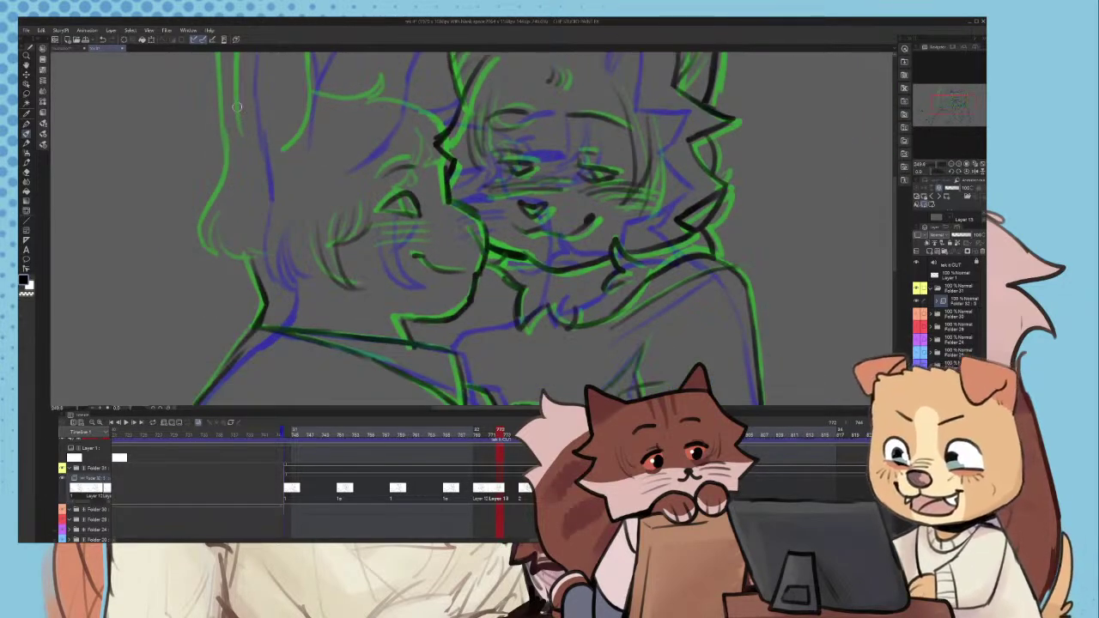
scroll(237, 107, "down", 3)
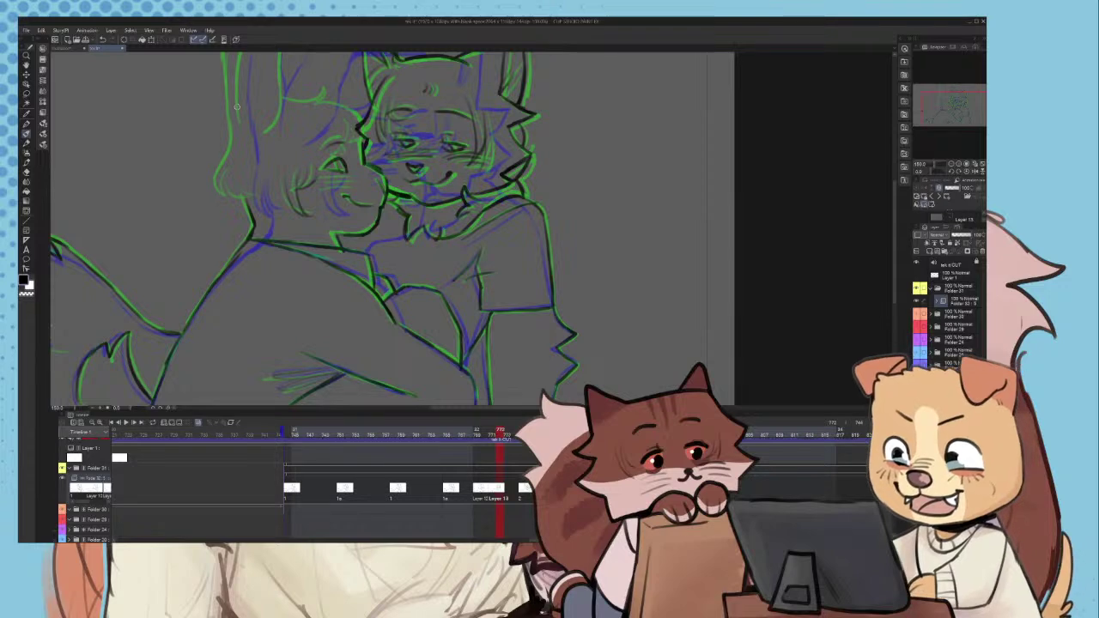
scroll(237, 107, "down", 2)
scroll(237, 107, "up", 3)
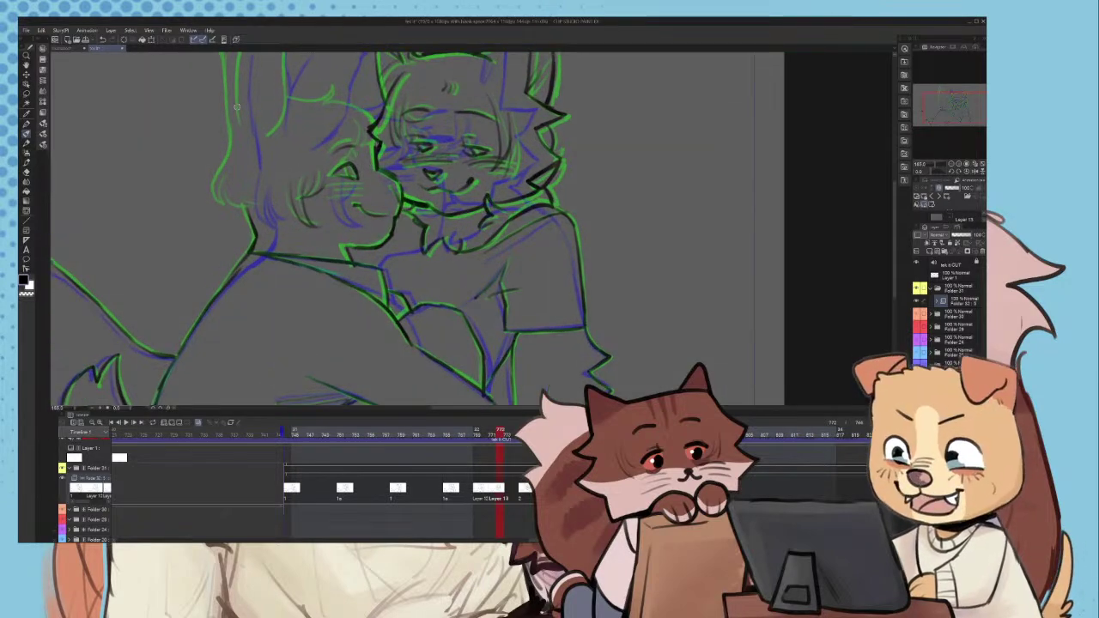
scroll(237, 107, "down", 4)
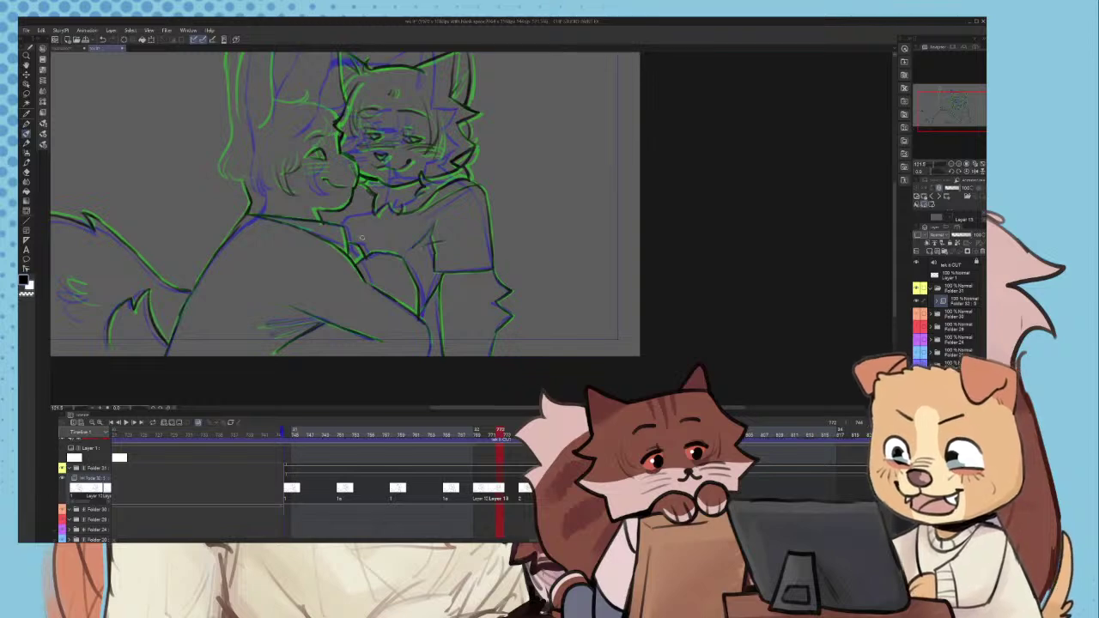
scroll(308, 310, "up", 1)
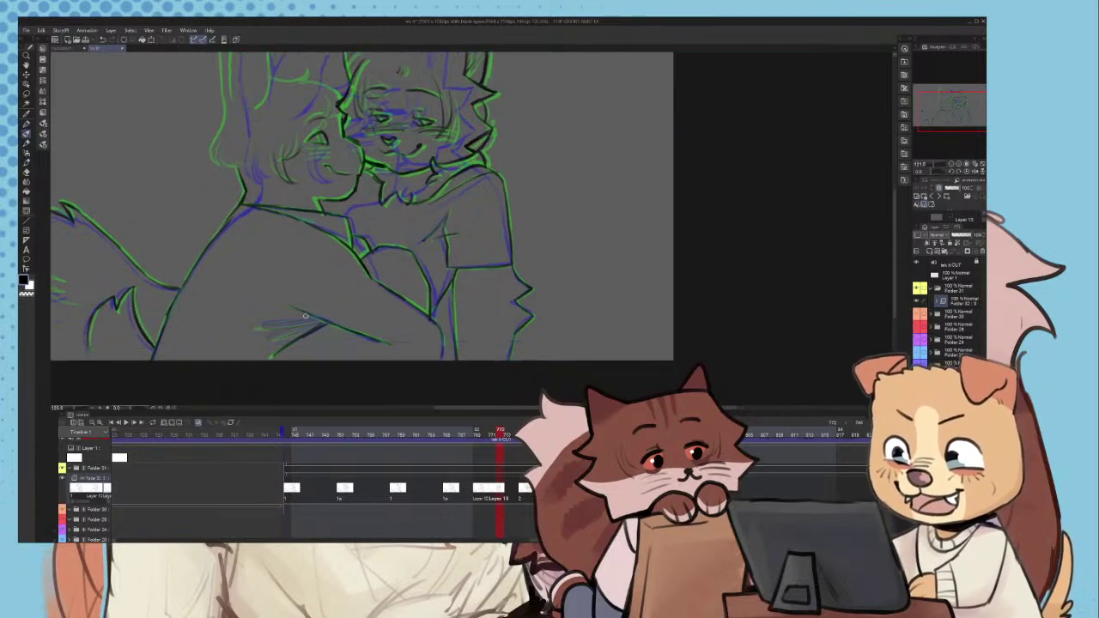
scroll(308, 310, "down", 4)
scroll(438, 325, "up", 9)
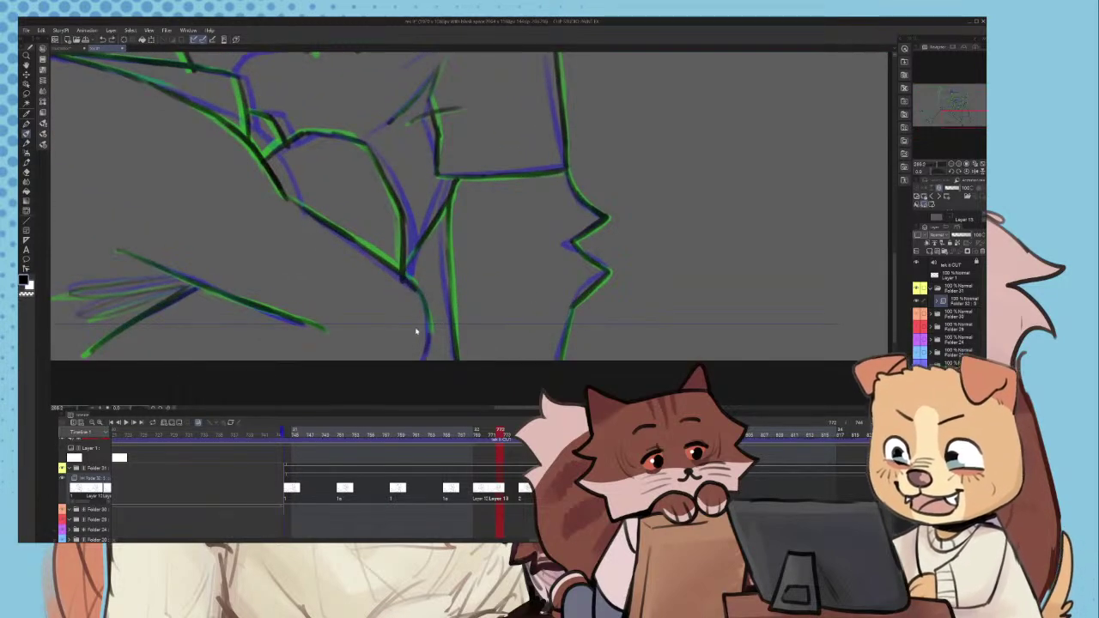
scroll(421, 397, "down", 3)
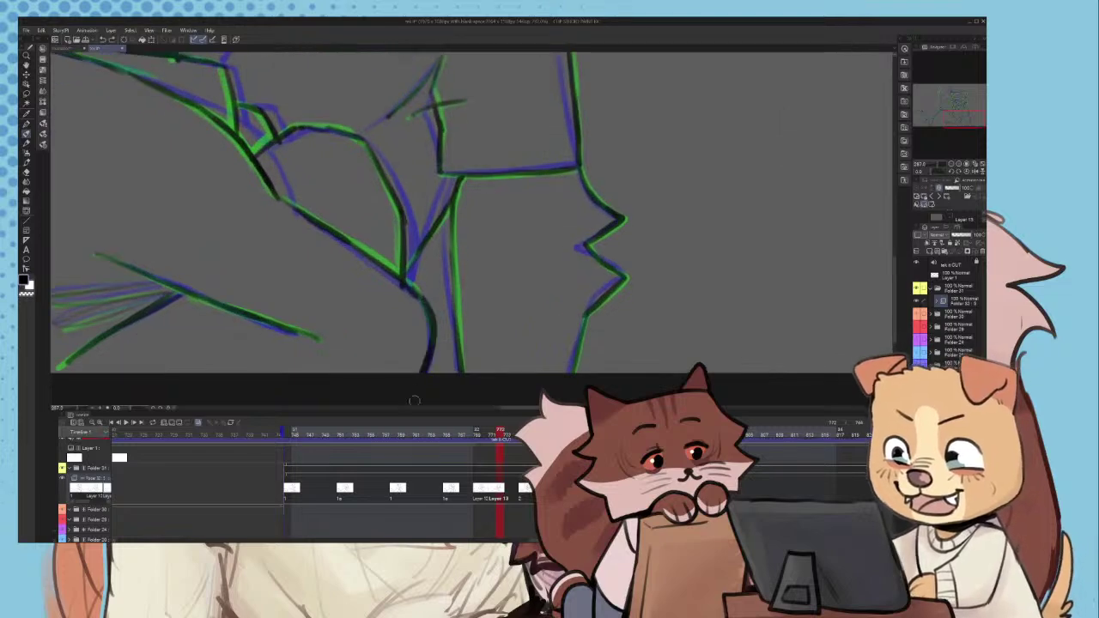
scroll(421, 371, "down", 1)
- Draw the small fur strands between the long-eared character's eyebrow and forehead edge, replacing the discarded first strokes
scroll(369, 168, "up", 6)
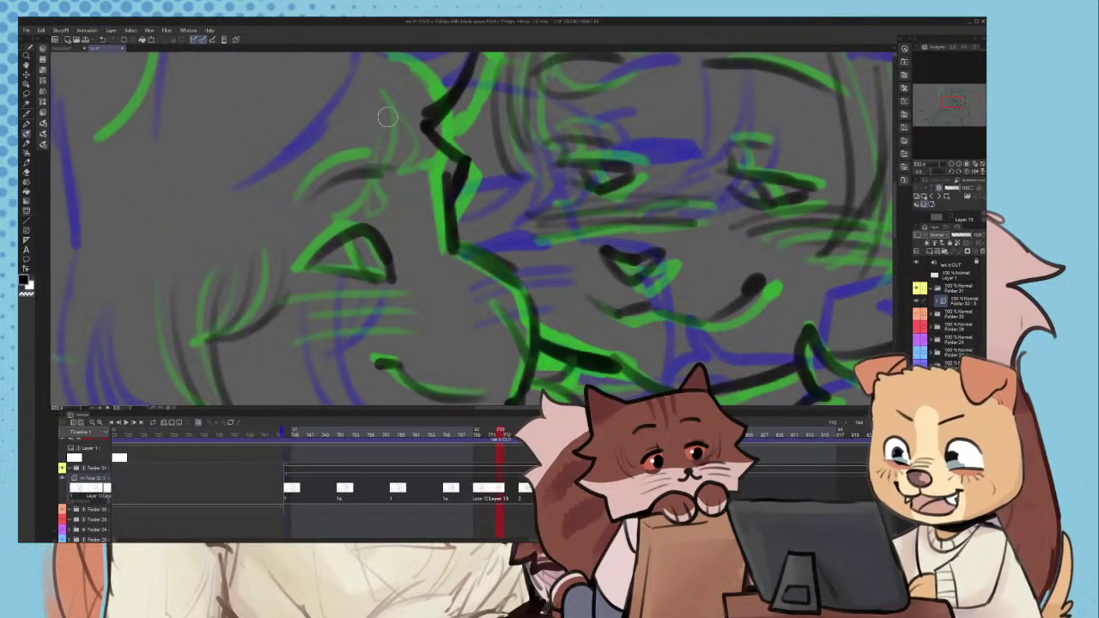
mouse_move(402, 119)
left_mouse_down()
mouse_move(413, 189)
mouse_move(458, 147)
mouse_move(444, 172)
mouse_move(418, 174)
mouse_move(444, 148)
left_mouse_up()
key("ctrl+z")
key("ctrl+z")
key("ctrl+z")
left_click_drag(400, 98, 419, 188)
mouse_move(416, 187)
left_mouse_down()
mouse_move(452, 140)
mouse_move(435, 177)
left_mouse_up()
left_click_drag(433, 170, 451, 203)
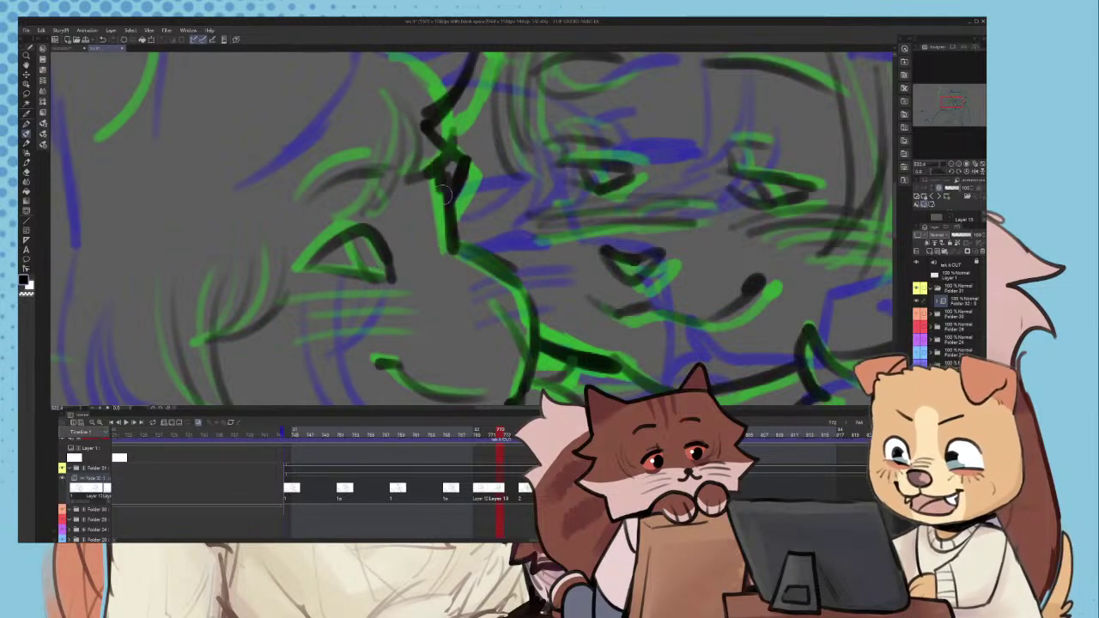
scroll(442, 241, "down", 4)
- Draw the top of the long-eared character's head with its hair tuft, from the ear base to the forehead
scroll(440, 231, "up", 3)
mouse_move(267, 137)
left_mouse_down()
mouse_move(373, 145)
mouse_move(354, 144)
mouse_move(406, 107)
mouse_move(385, 150)
left_mouse_up()
mouse_move(384, 147)
left_mouse_down()
mouse_move(477, 164)
mouse_move(458, 160)
mouse_move(520, 202)
left_mouse_up()
key("ctrl+z")
scroll(518, 201, "down", 4)
scroll(436, 242, "up", 4)
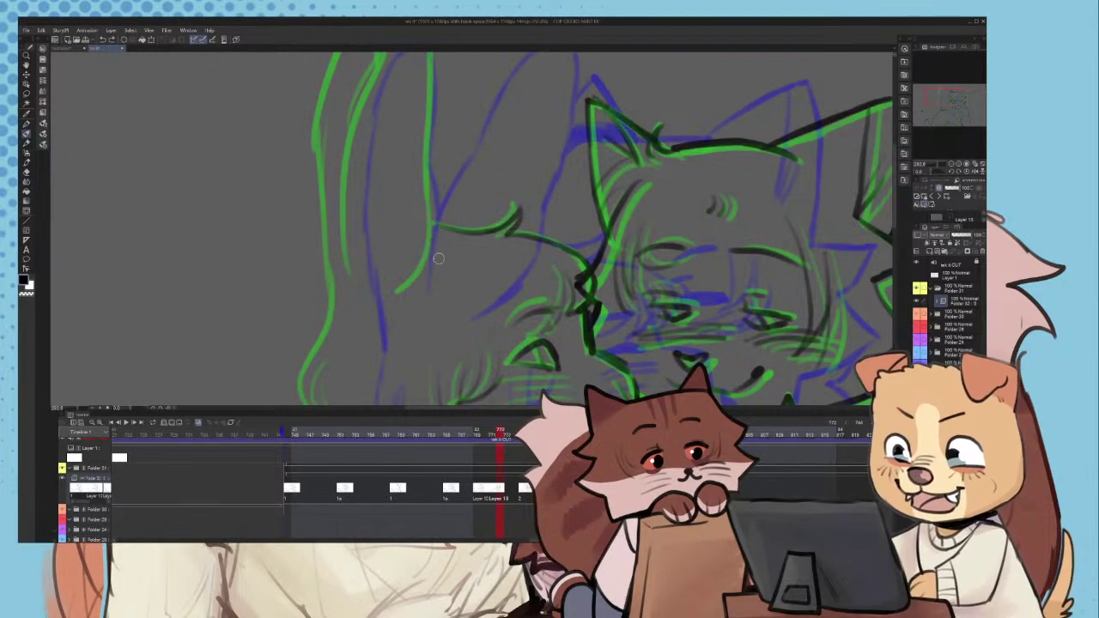
- Draw the outline of the long-eared character's nearer ear, joining both sides with a rounded tip
scroll(429, 266, "down", 2)
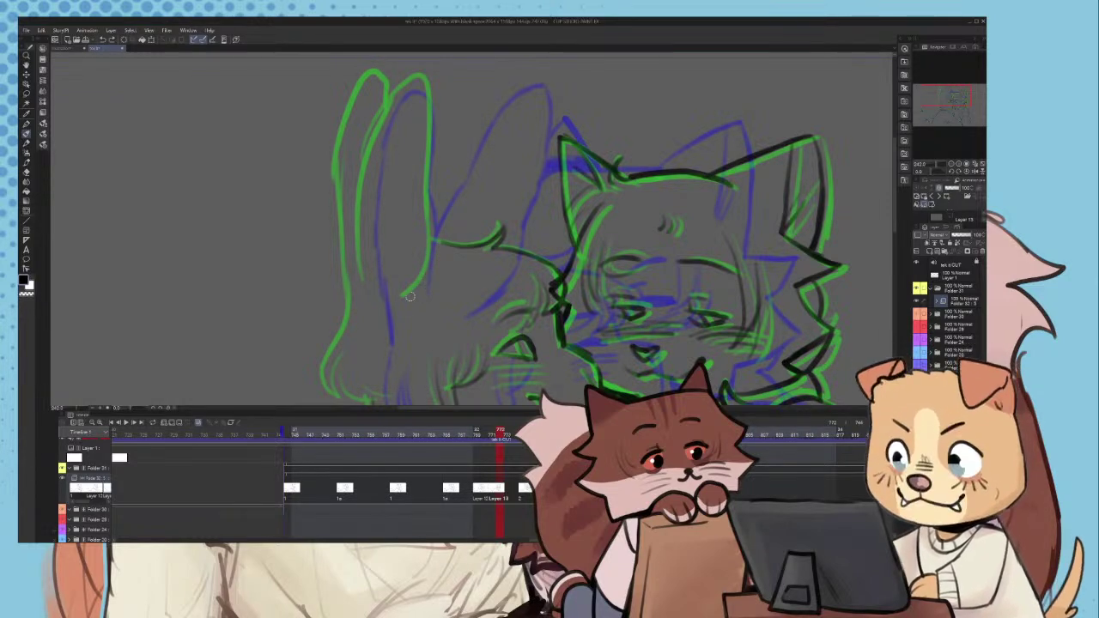
left_click_drag(444, 143, 448, 99)
scroll(411, 123, "up", 1)
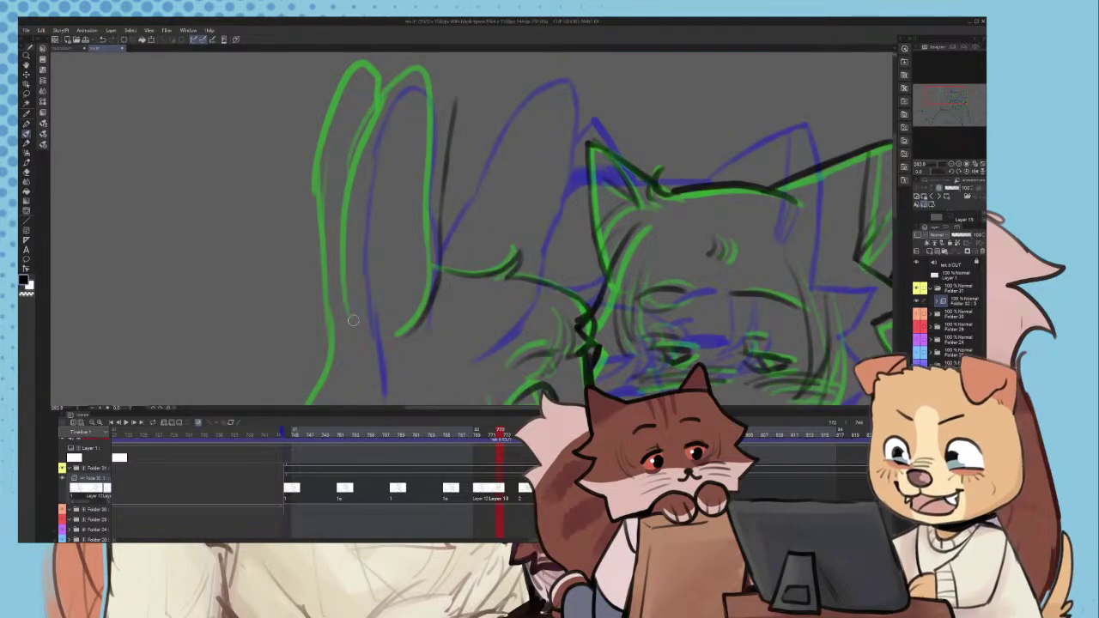
left_click_drag(353, 320, 345, 213)
left_click_drag(360, 321, 354, 197)
mouse_move(359, 255)
left_mouse_down()
mouse_move(372, 142)
mouse_move(410, 94)
left_mouse_up()
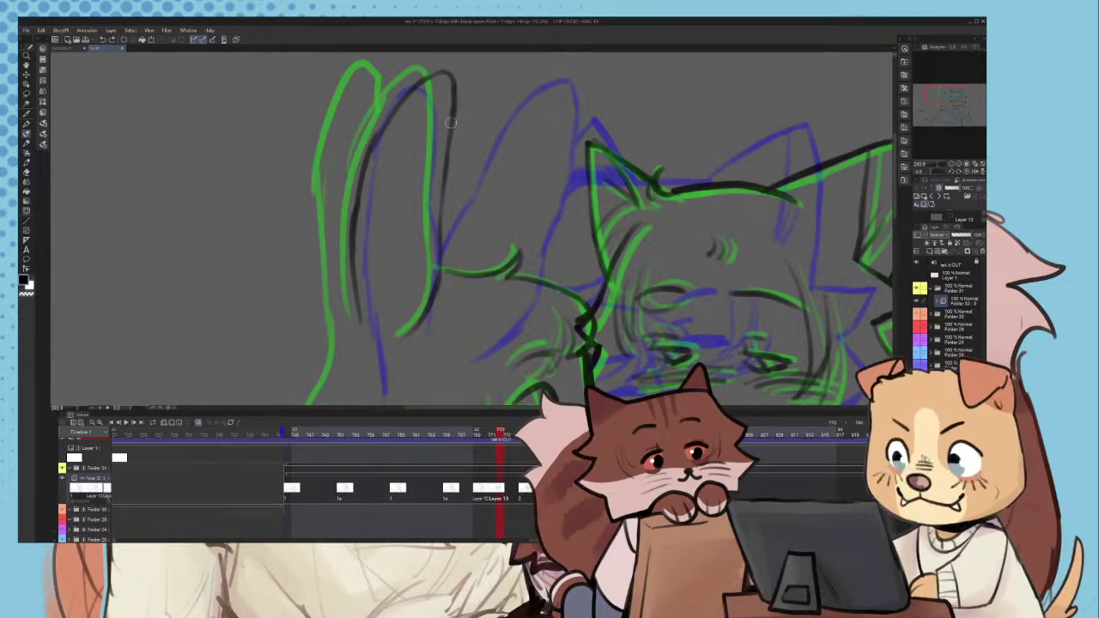
left_click_drag(450, 123, 438, 216)
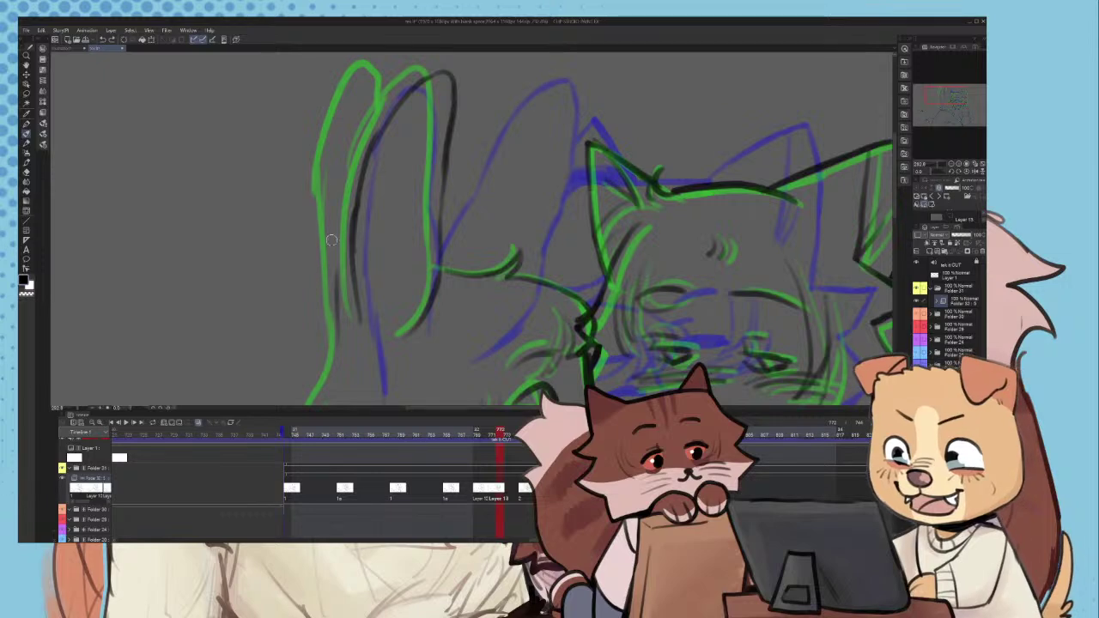
- Draw the outline of the long-eared character's farther ear, redoing the strokes along its side and rounded tip
key("ctrl+z")
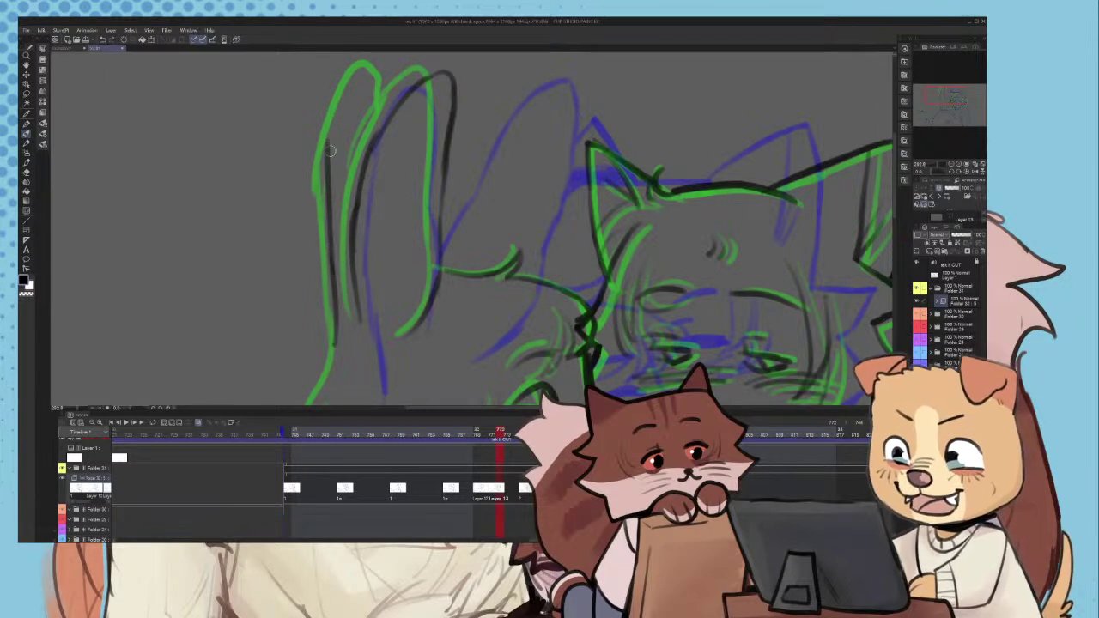
key("ctrl+z")
mouse_move(332, 244)
left_mouse_down()
mouse_move(339, 123)
mouse_move(365, 80)
mouse_move(333, 162)
left_mouse_up()
scroll(386, 98, "up", 1)
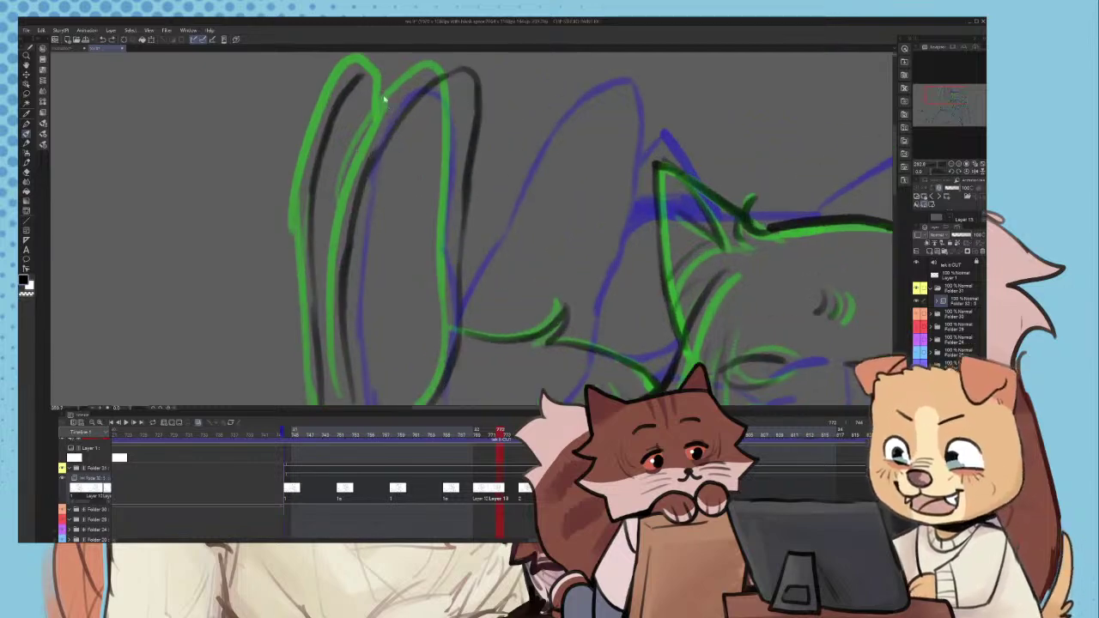
key("ctrl+z")
mouse_move(390, 133)
left_mouse_down()
mouse_move(388, 74)
mouse_move(328, 144)
left_mouse_up()
scroll(348, 153, "down", 2)
scroll(351, 154, "down", 2)
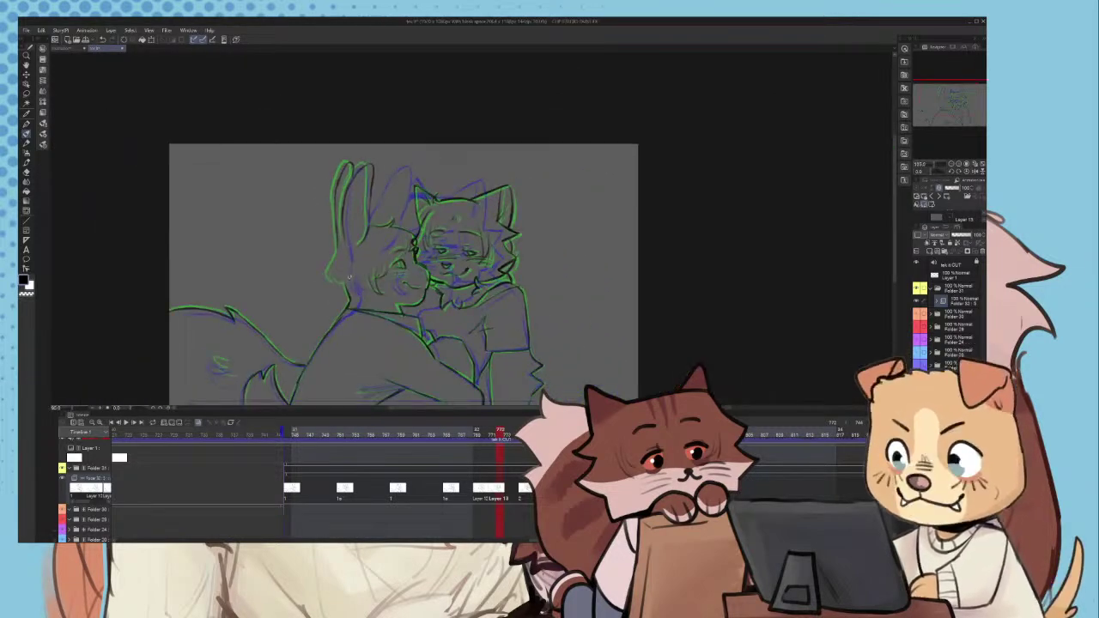
- Draw the long-eared character's back-of-head contour below the farther ear, with the fur tuft curving toward the neck
scroll(334, 197, "up", 4)
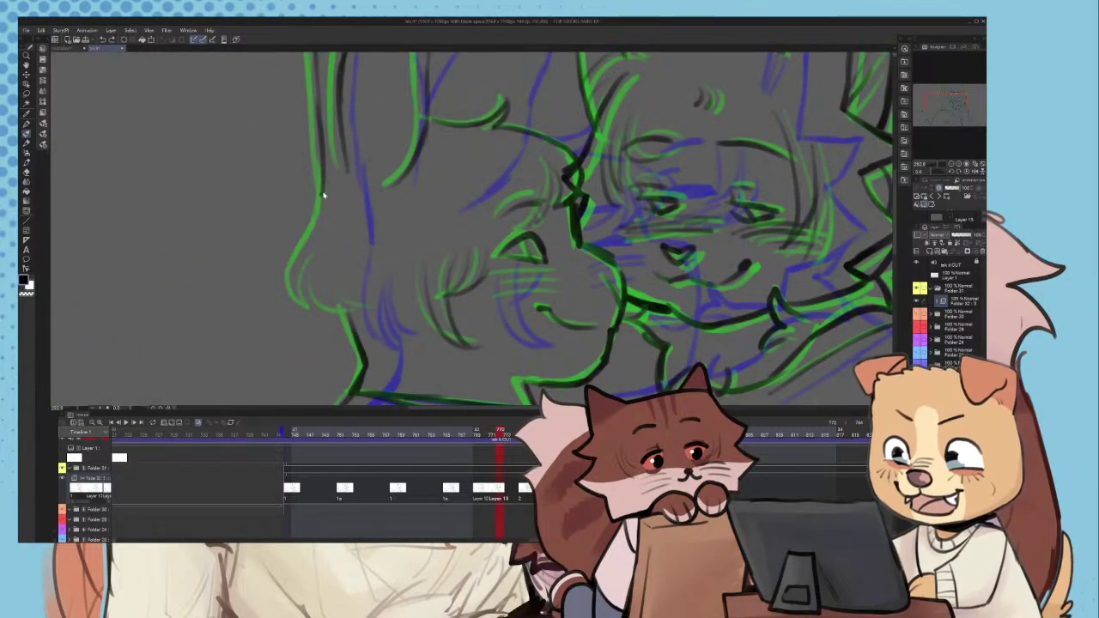
scroll(305, 244, "up", 2)
mouse_move(302, 251)
left_mouse_down()
mouse_move(292, 298)
mouse_move(366, 335)
mouse_move(400, 334)
left_mouse_up()
scroll(367, 328, "down", 1)
scroll(345, 307, "up", 2)
scroll(326, 292, "up", 1)
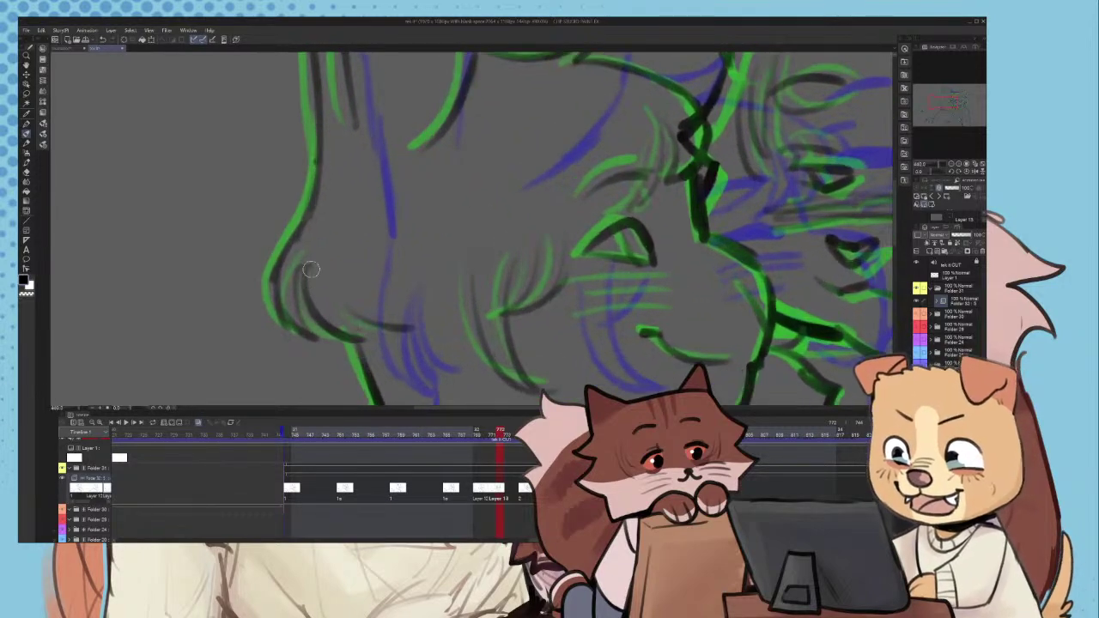
mouse_move(311, 271)
left_mouse_down()
mouse_move(357, 339)
mouse_move(325, 347)
mouse_move(312, 323)
left_mouse_up()
key("ctrl+z")
scroll(344, 327, "down", 1)
scroll(381, 343, "up", 2)
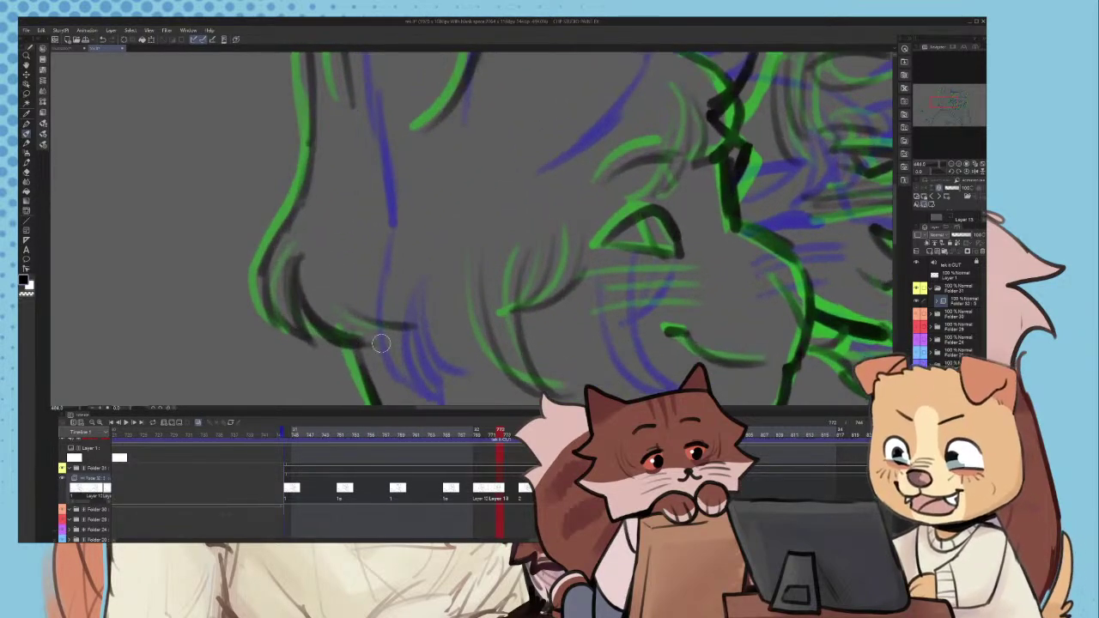
- Touch up the nape line that joins the long-eared character's head fur to the collar
scroll(402, 318, "down", 9)
scroll(376, 252, "up", 9)
left_click_drag(358, 212, 395, 273)
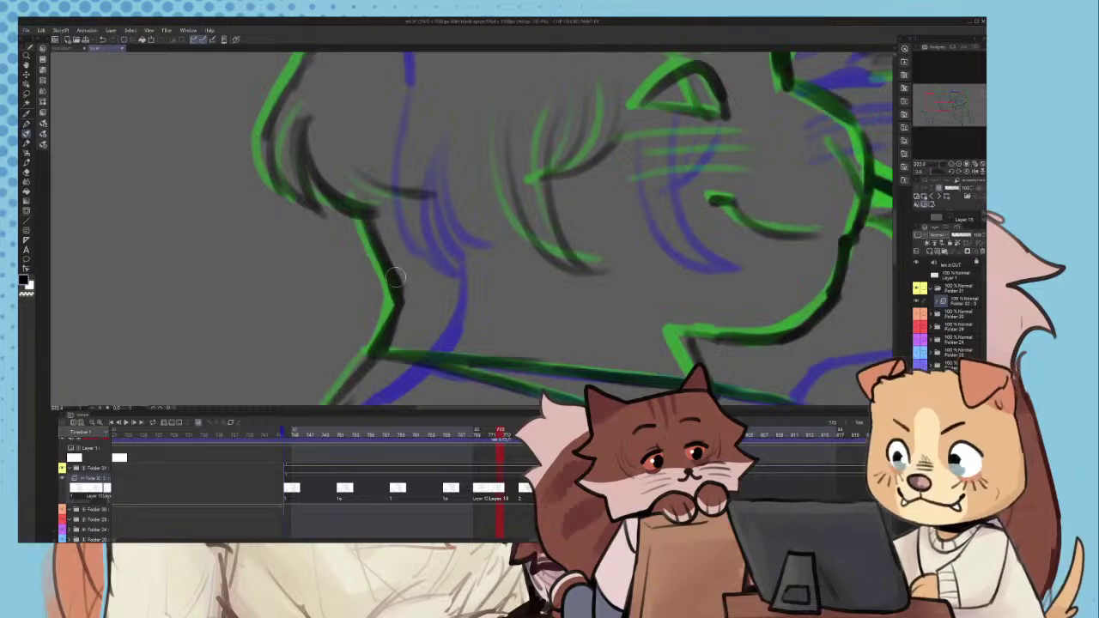
scroll(385, 247, "down", 9)
scroll(393, 240, "up", 7)
scroll(412, 236, "down", 8)
scroll(414, 266, "up", 5)
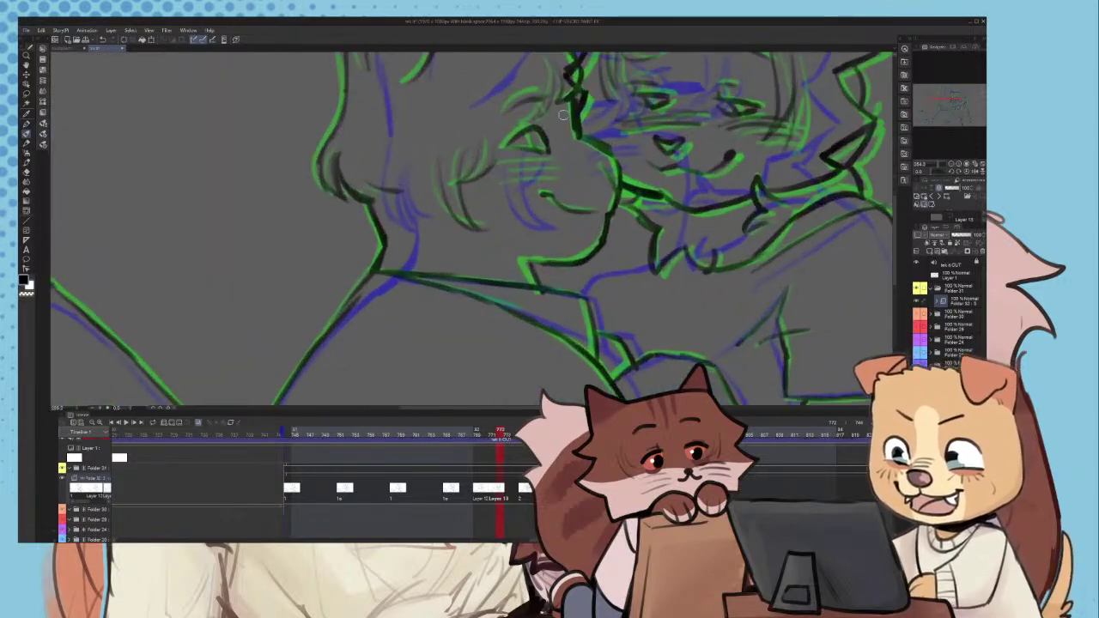
- Play the hug shot from its opening drawings and examine how the new in-between moves
scroll(455, 249, "down", 9)
scroll(449, 259, "down", 1)
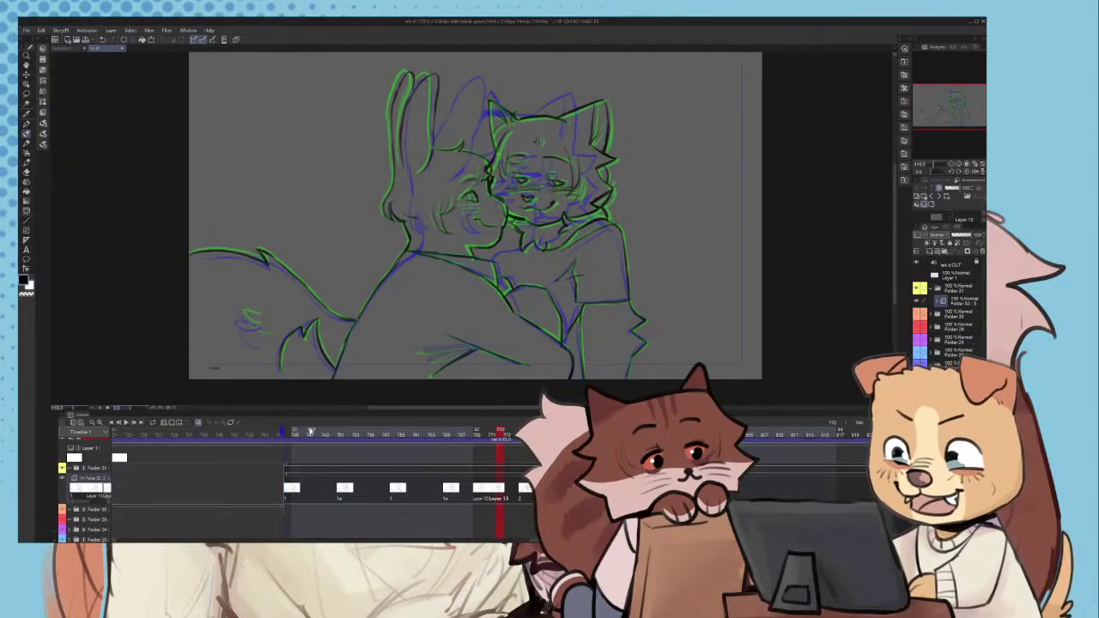
left_click_drag(311, 431, 237, 432)
scroll(467, 285, "down", 4)
scroll(467, 286, "up", 3)
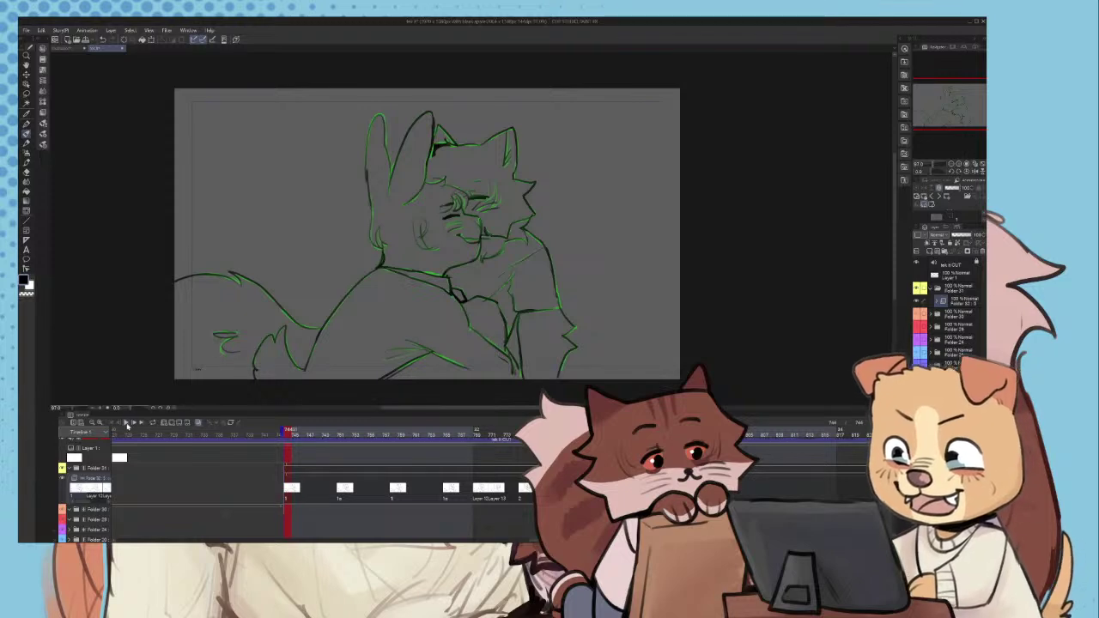
left_click(127, 424)
left_click(126, 424)
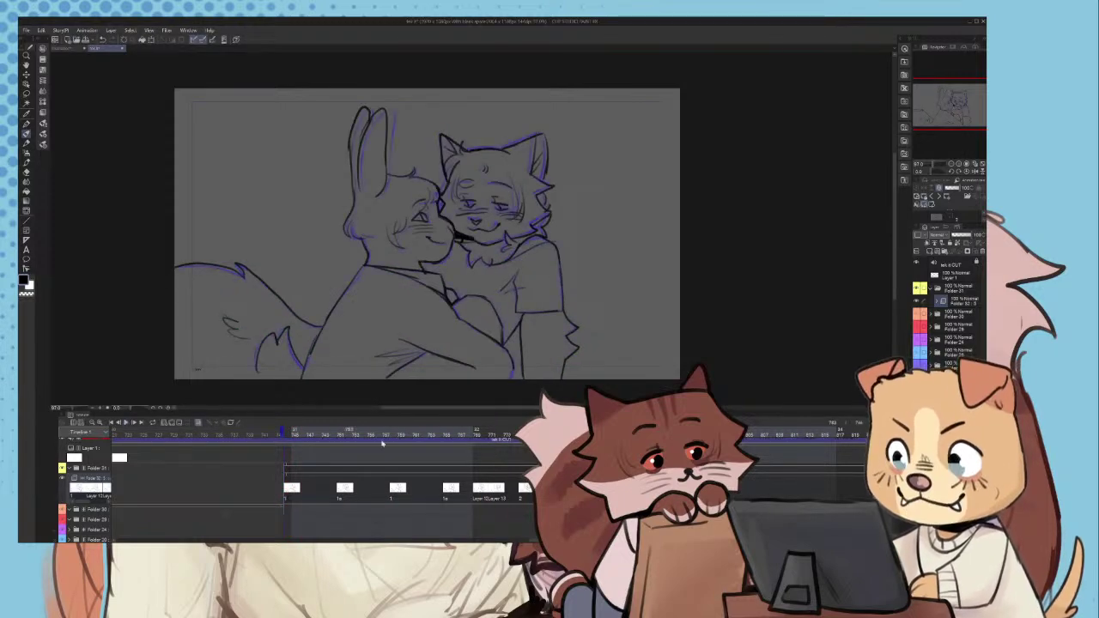
left_click(508, 494)
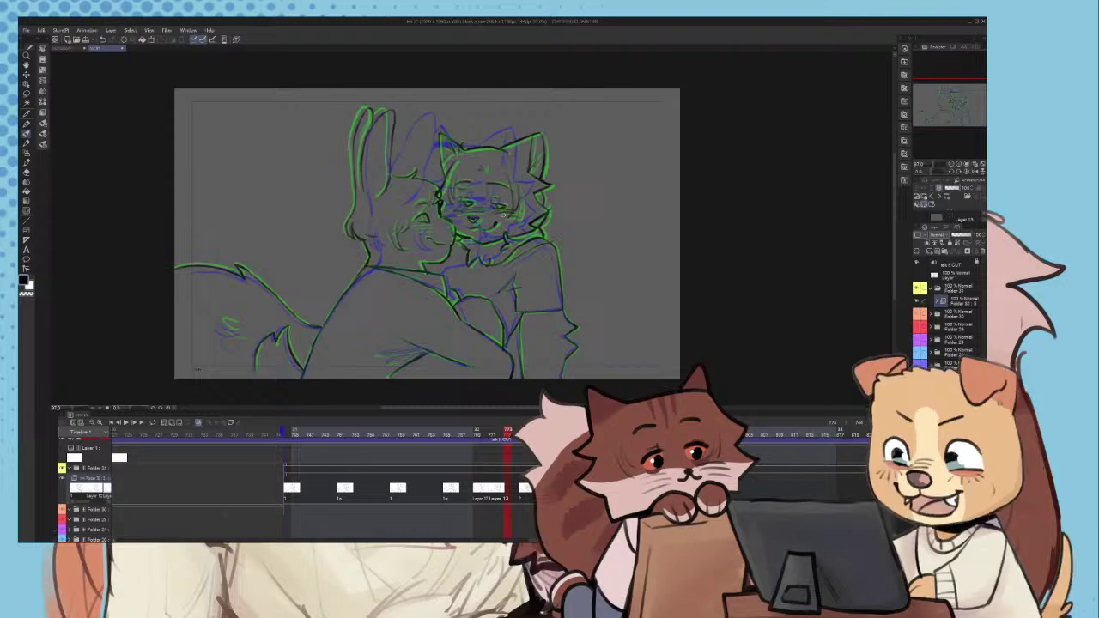
scroll(431, 248, "down", 2)
scroll(431, 248, "up", 7)
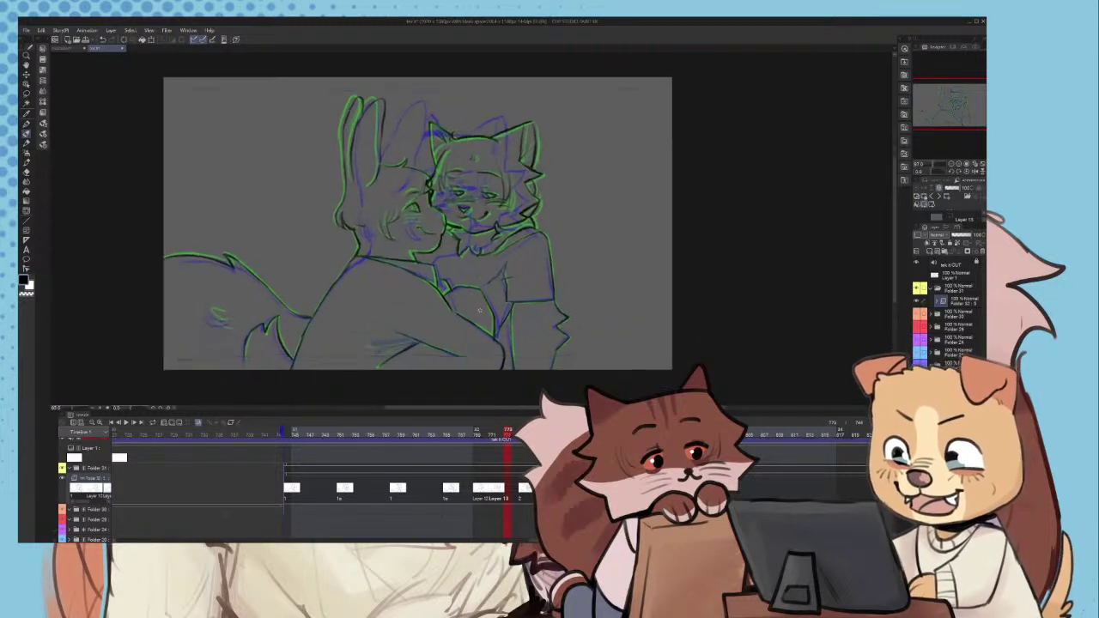
left_click(341, 433)
scroll(464, 224, "down", 5)
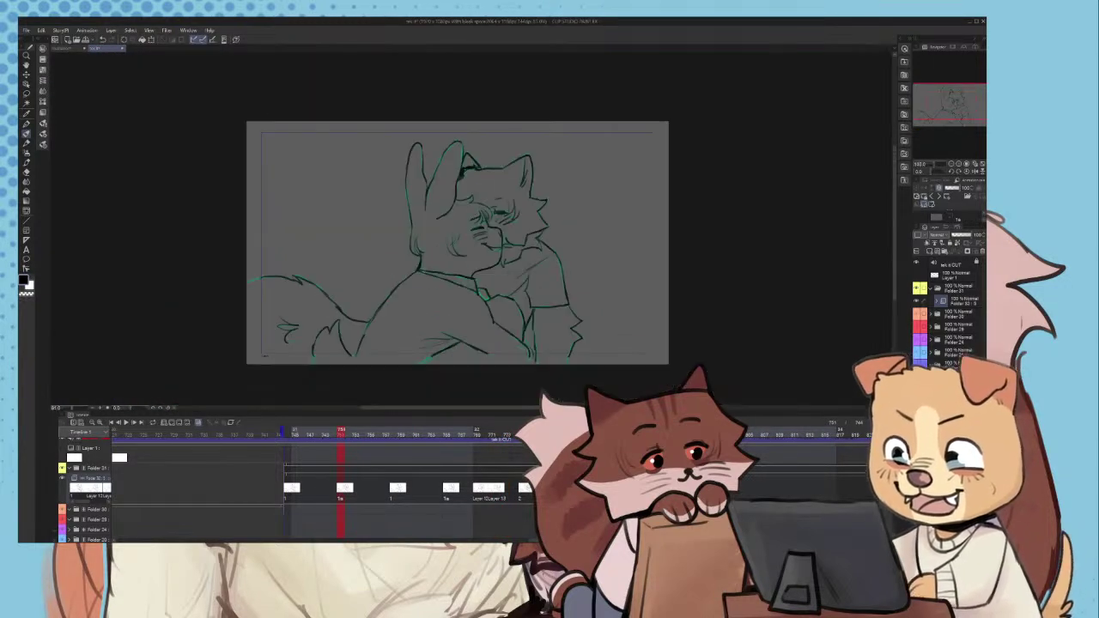
left_click(125, 423)
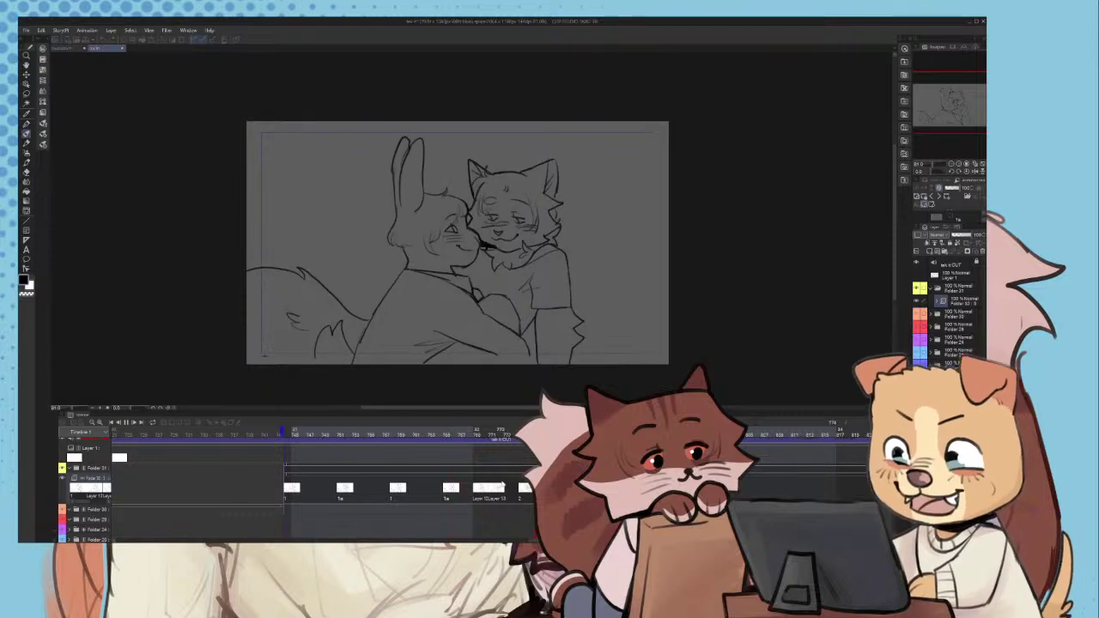
- Shift the latest in-between cel later on the timeline and add a blank cel at frame 771 before it
left_click_drag(512, 493, 519, 494)
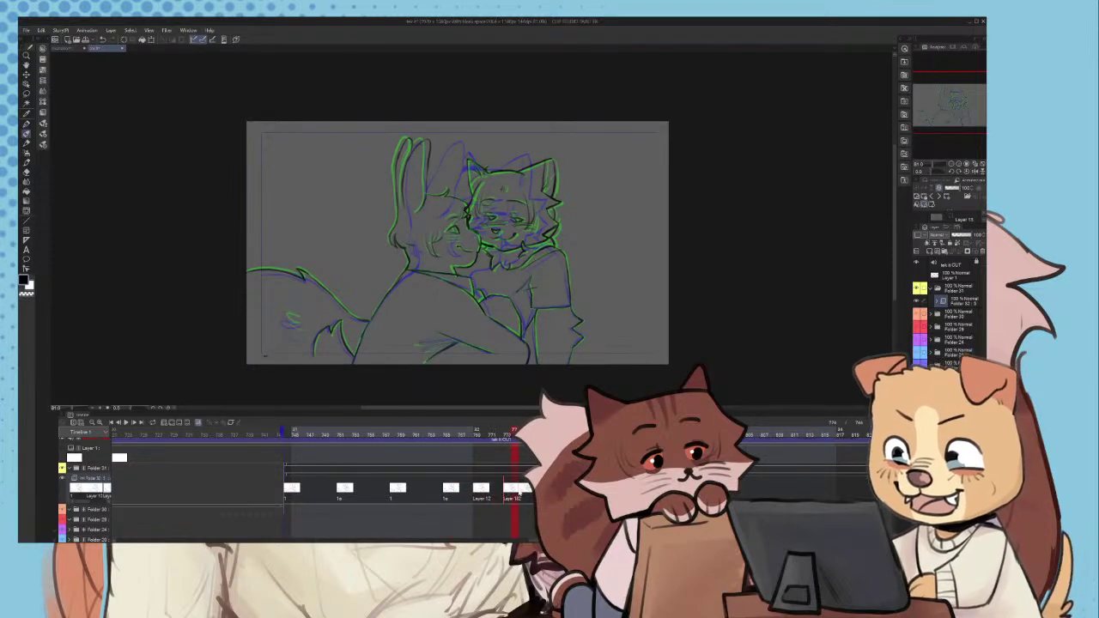
key("ctrl+z")
left_click(493, 432)
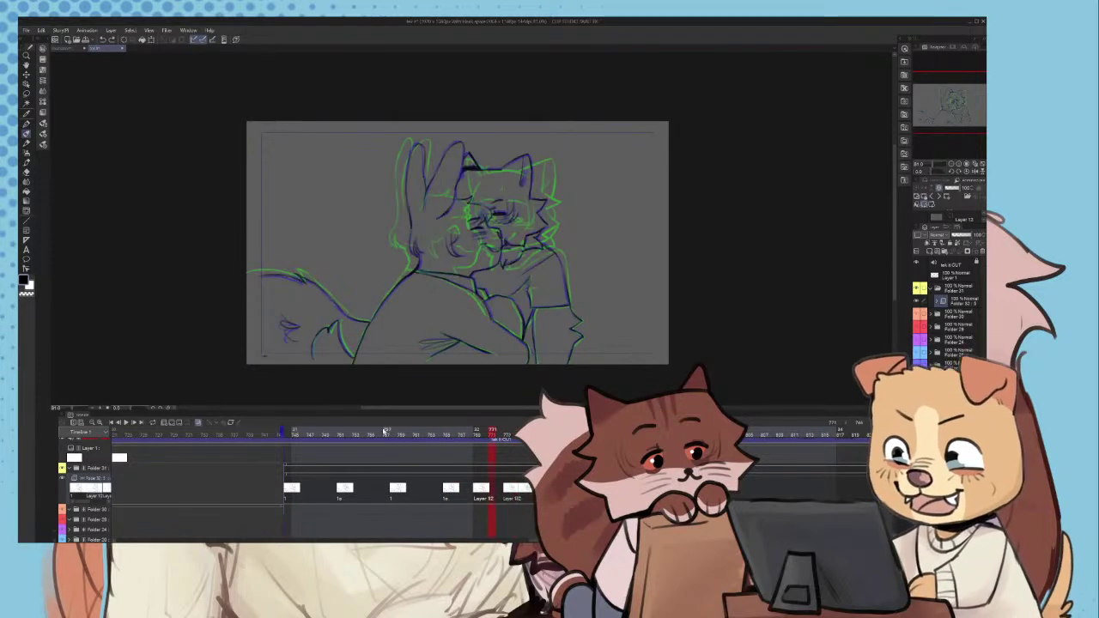
scroll(378, 142, "up", 5)
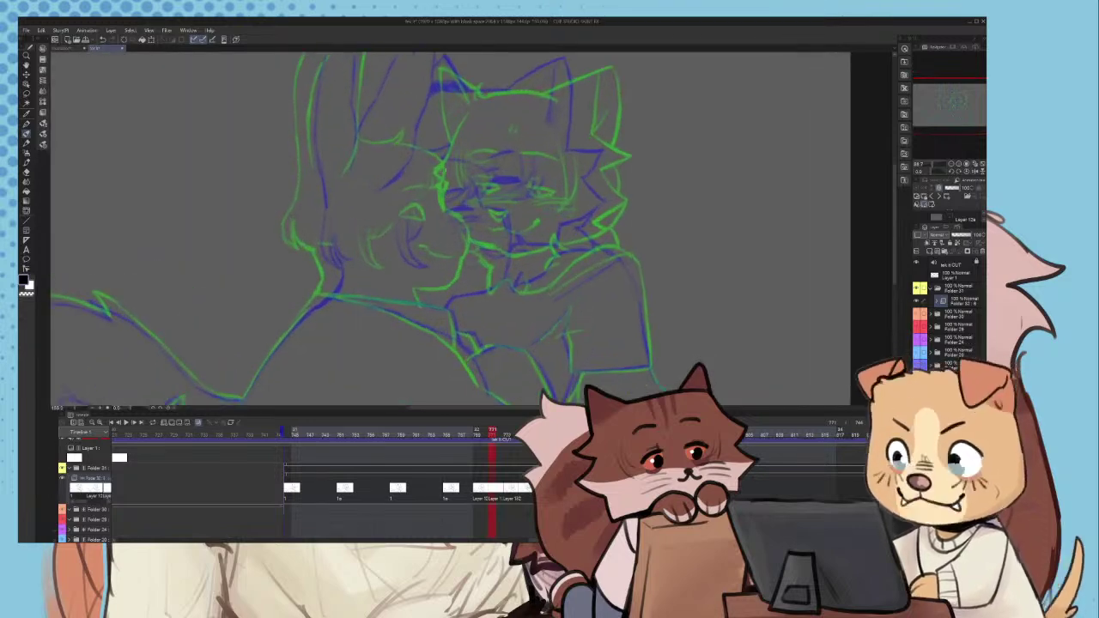
scroll(425, 166, "down", 5)
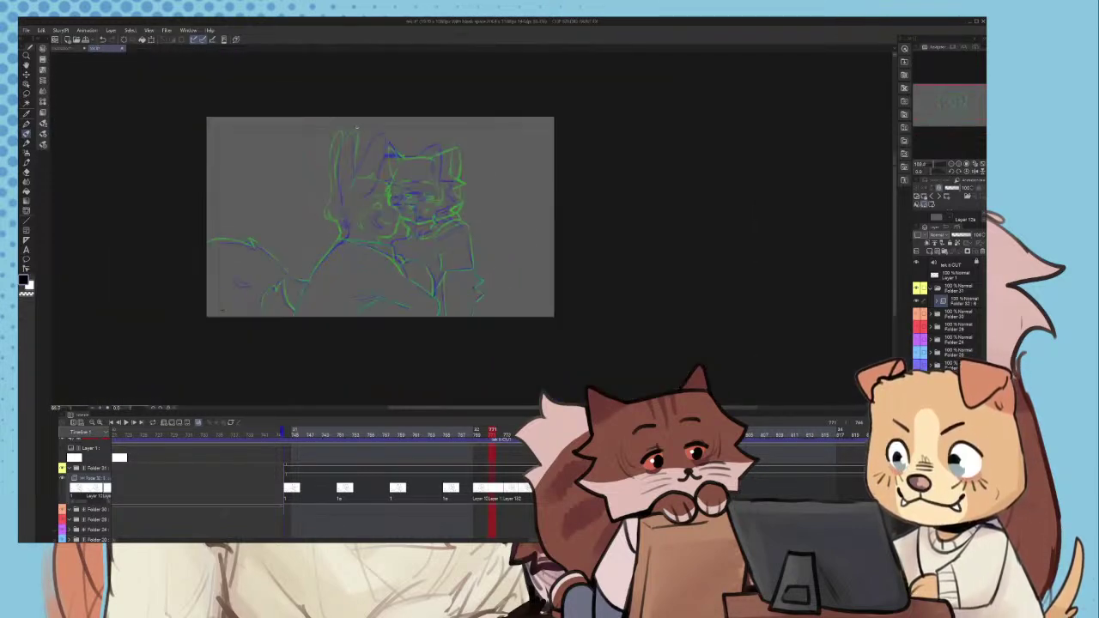
scroll(424, 166, "up", 2)
scroll(425, 166, "down", 2)
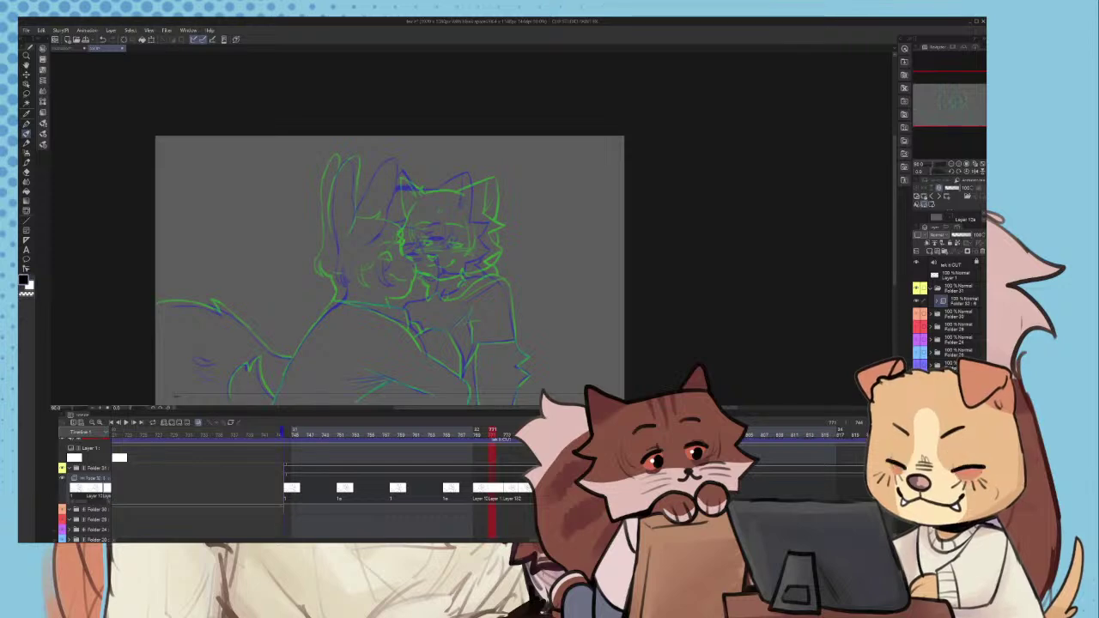
scroll(507, 177, "down", 4)
scroll(481, 232, "up", 1)
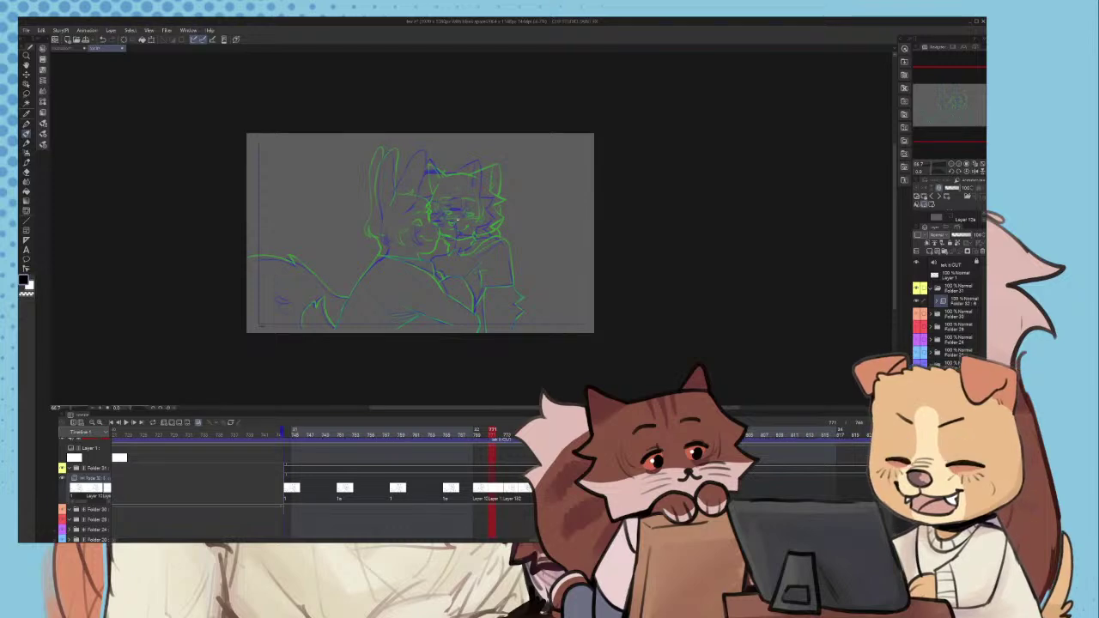
scroll(439, 272, "up", 1)
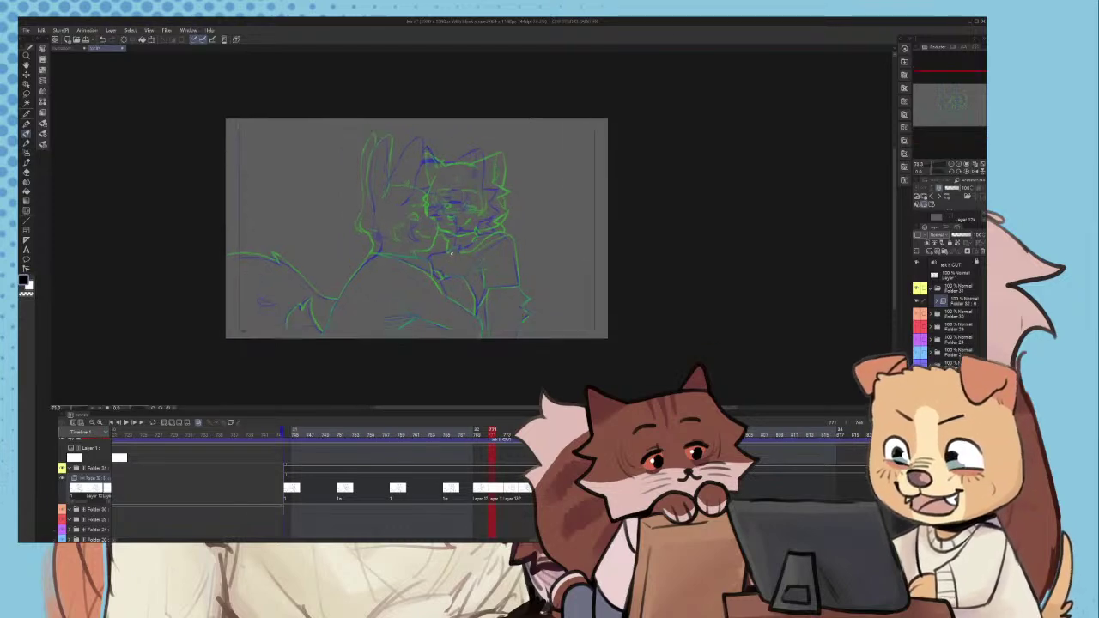
scroll(447, 262, "down", 3)
scroll(425, 214, "up", 9)
scroll(446, 261, "up", 7)
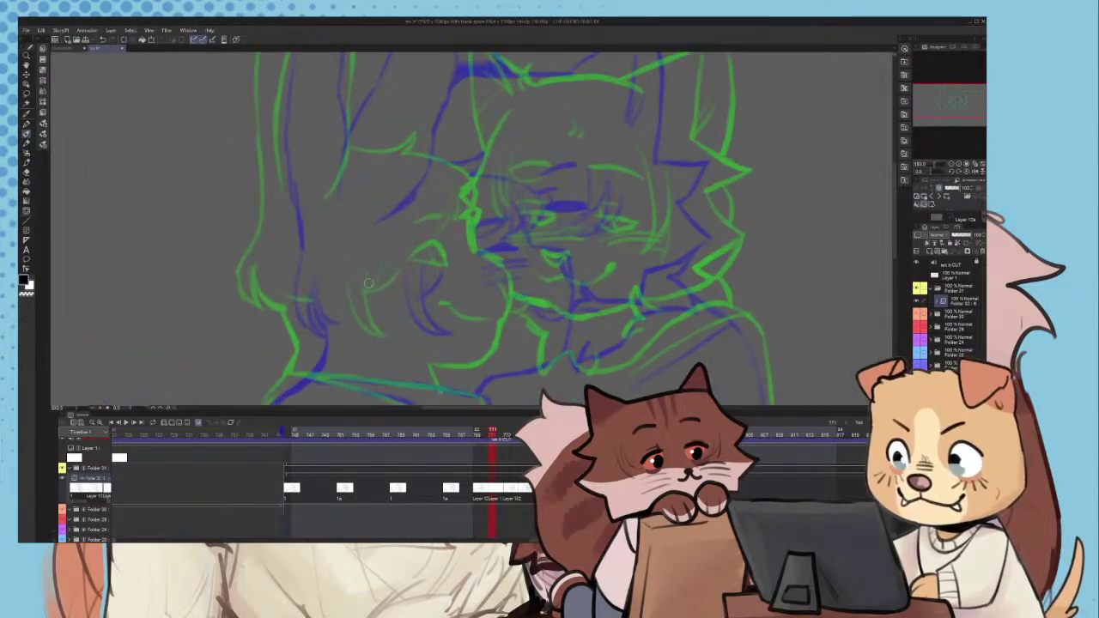
scroll(286, 226, "down", 7)
scroll(296, 97, "up", 6)
scroll(307, 182, "down", 7)
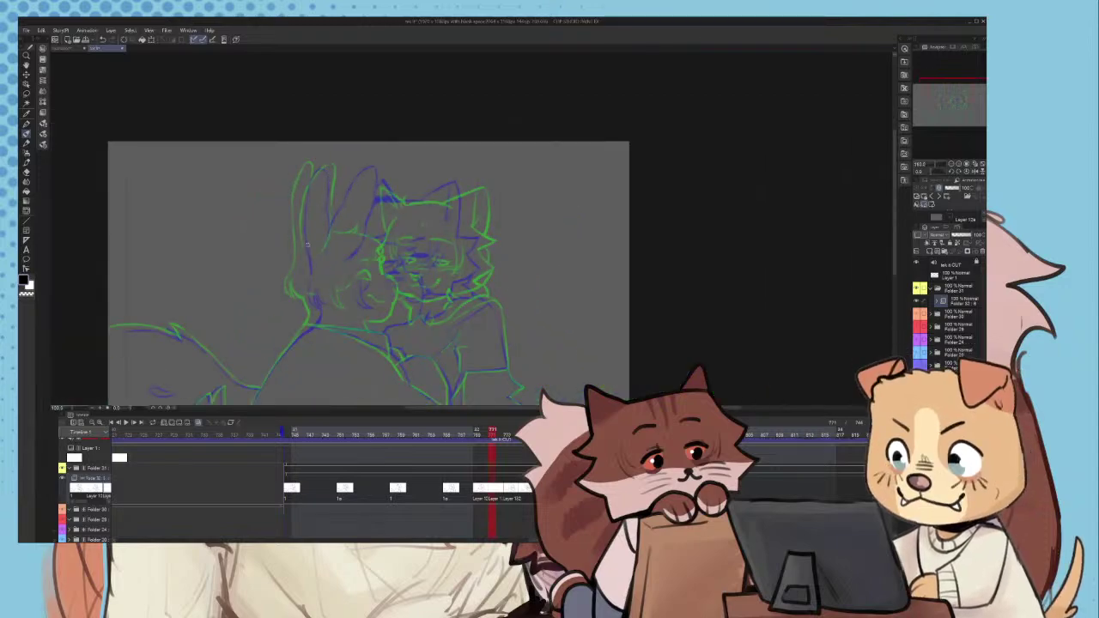
- Draw the back-of-head contour of the long-eared character from the ear to the nape fur on the new cel, replacing discarded strokes
scroll(306, 232, "up", 10)
key("ctrl+z")
left_click_drag(301, 203, 295, 299)
scroll(321, 231, "down", 6)
scroll(316, 240, "up", 5)
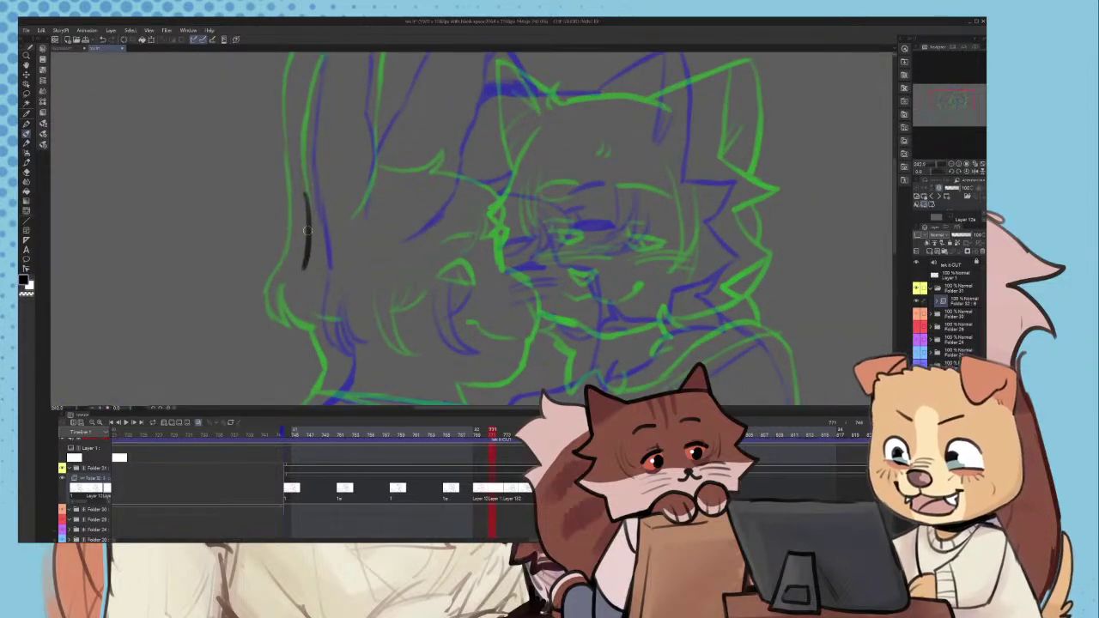
left_click_drag(308, 226, 295, 311)
key("ctrl+z")
scroll(309, 284, "down", 5)
scroll(312, 292, "up", 8)
mouse_move(298, 232)
left_mouse_down()
mouse_move(289, 286)
mouse_move(303, 327)
mouse_move(339, 368)
left_mouse_up()
key("ctrl+z")
scroll(352, 273, "down", 7)
scroll(396, 262, "up", 5)
scroll(396, 256, "up", 2)
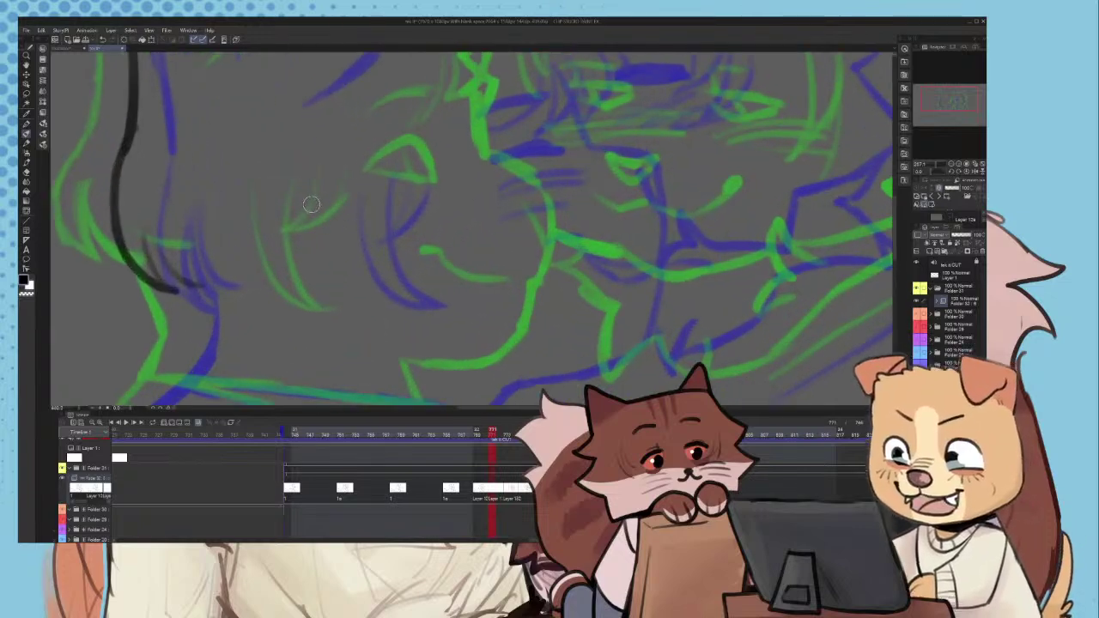
- Draw the curved cheek fur strands on the long-eared character's face between the onion-skin positions
left_click_drag(308, 188, 345, 308)
key("ctrl+z")
mouse_move(306, 230)
left_mouse_down()
mouse_move(332, 289)
mouse_move(368, 306)
left_mouse_up()
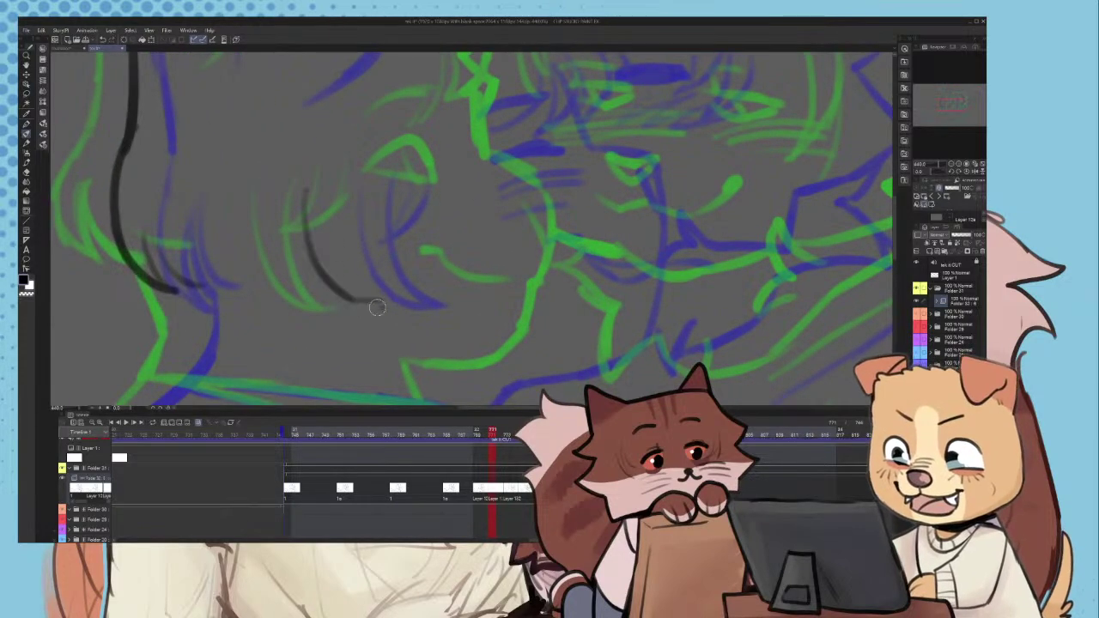
left_click_drag(342, 182, 379, 303)
left_click_drag(402, 184, 346, 240)
scroll(335, 284, "down", 2)
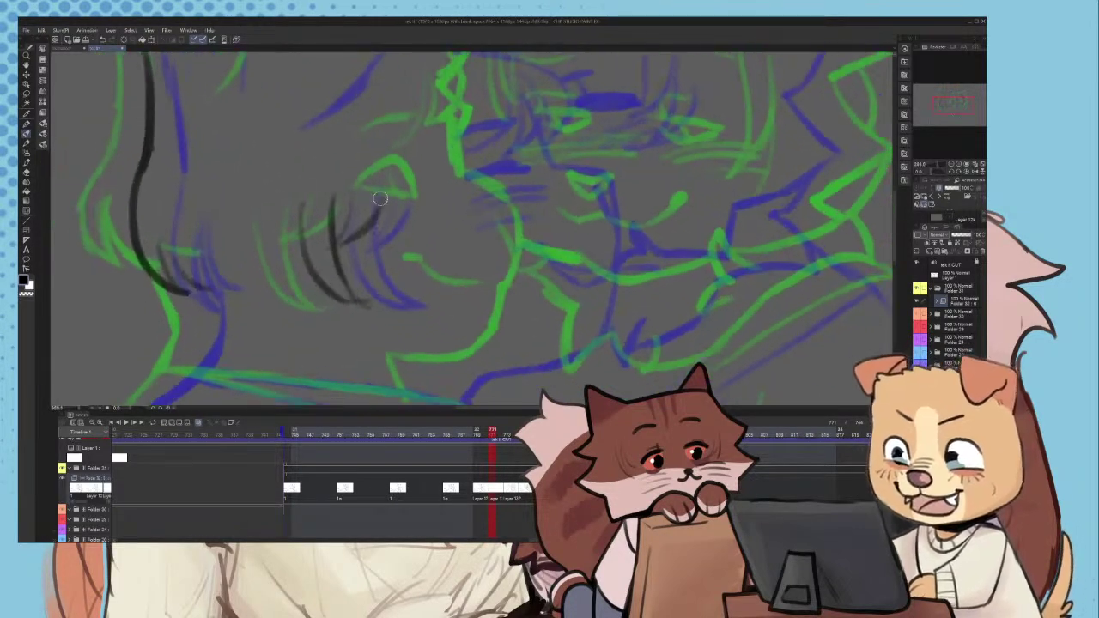
mouse_move(389, 187)
left_mouse_down()
mouse_move(335, 260)
mouse_move(371, 219)
left_mouse_up()
scroll(335, 283, "down", 3)
scroll(318, 262, "up", 2)
scroll(343, 217, "down", 4)
scroll(225, 369, "up", 3)
- Draw the long-eared character's back contour from the canvas bottom up toward the collar, redoing the first strokes
mouse_move(221, 230)
left_mouse_down()
mouse_move(228, 275)
mouse_move(223, 264)
mouse_move(196, 318)
mouse_move(302, 127)
left_mouse_up()
key("ctrl+z")
scroll(202, 292, "down", 4)
key("ctrl+z")
scroll(192, 314, "down", 2)
scroll(193, 309, "up", 5)
scroll(258, 183, "up", 3)
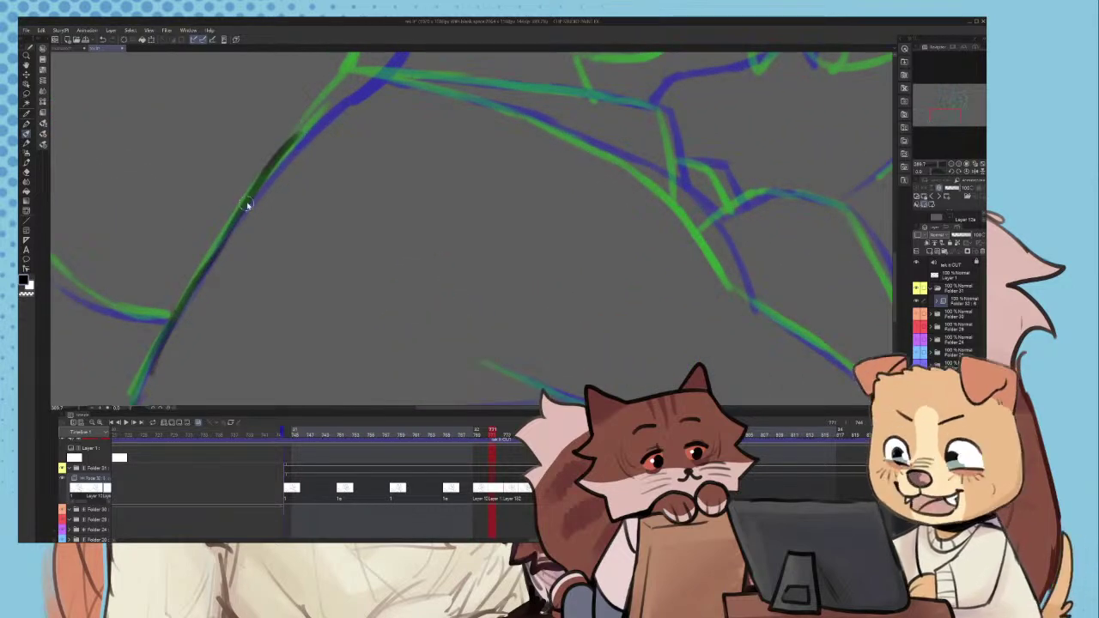
key("ctrl+z")
left_click_drag(211, 259, 316, 124)
scroll(332, 135, "down", 5)
scroll(346, 90, "up", 3)
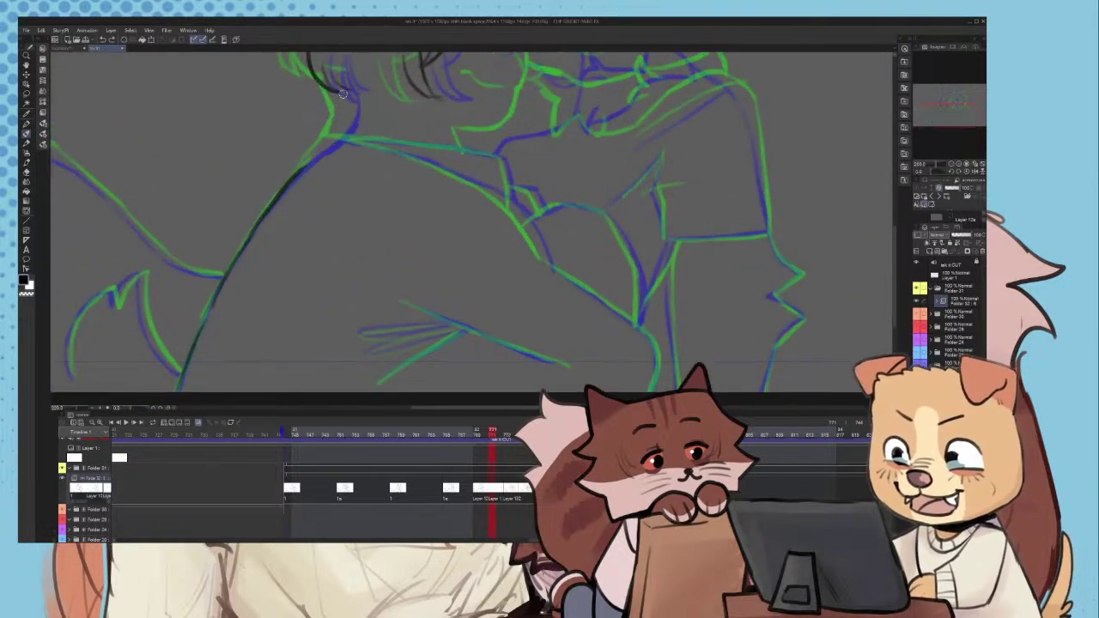
- Draw the short nape line connecting the long-eared character's head fur to the top of the back
scroll(343, 93, "up", 2)
mouse_move(343, 82)
left_mouse_down()
mouse_move(342, 120)
mouse_move(289, 193)
mouse_move(337, 124)
left_mouse_up()
scroll(353, 113, "down", 4)
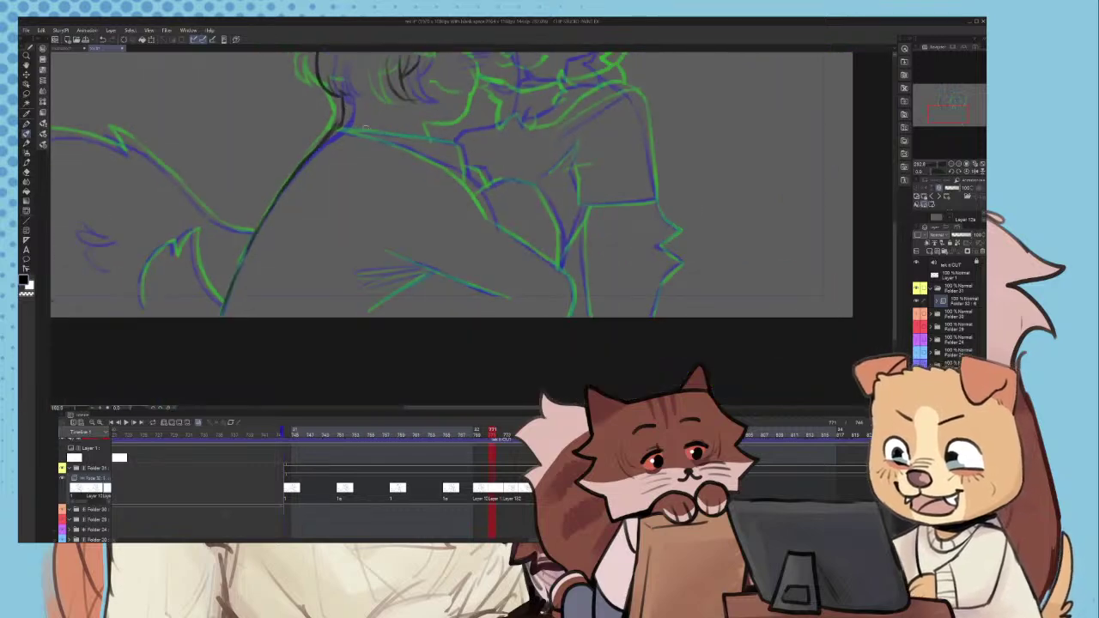
- Draw the shoulder seam of the long-eared character from the collar down to the upper arm, replacing the discarded strokes
scroll(370, 129, "up", 5)
left_click_drag(208, 114, 301, 147)
mouse_move(240, 126)
left_mouse_down()
mouse_move(483, 198)
mouse_move(424, 180)
mouse_move(544, 237)
left_mouse_up()
key("ctrl+z")
key("ctrl+z")
mouse_move(354, 153)
left_mouse_down()
mouse_move(501, 229)
mouse_move(487, 210)
mouse_move(635, 311)
mouse_move(569, 248)
mouse_move(646, 341)
left_mouse_up()
scroll(662, 361, "down", 6)
scroll(730, 327, "up", 3)
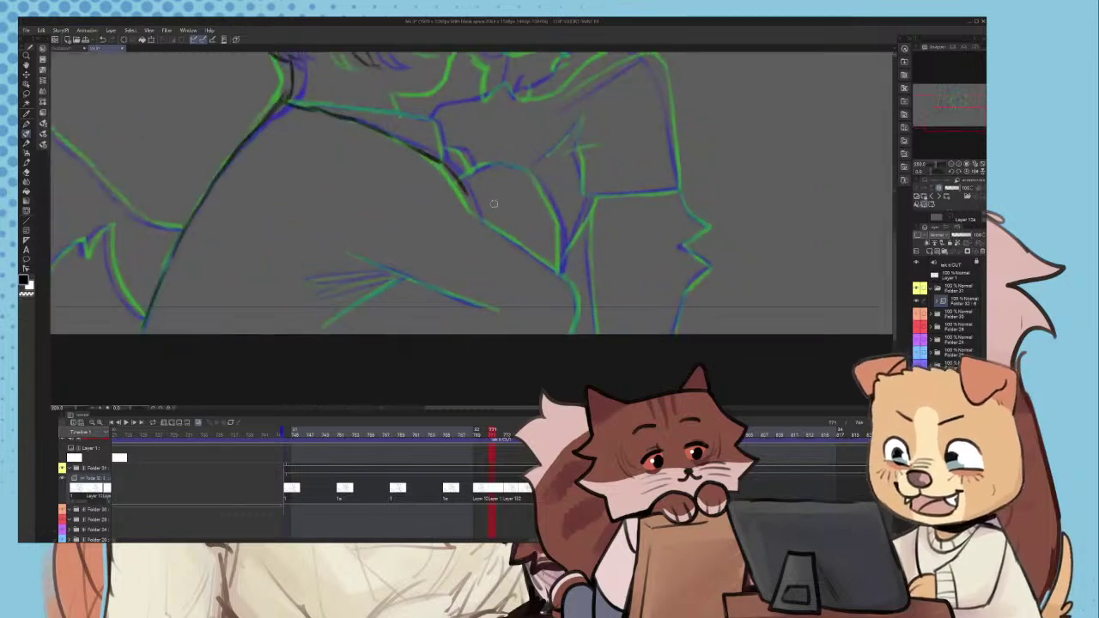
- Continue the long-eared character's arm contour from the shoulder down around the elbow to the canvas bottom
scroll(494, 204, "up", 3)
scroll(498, 257, "down", 1)
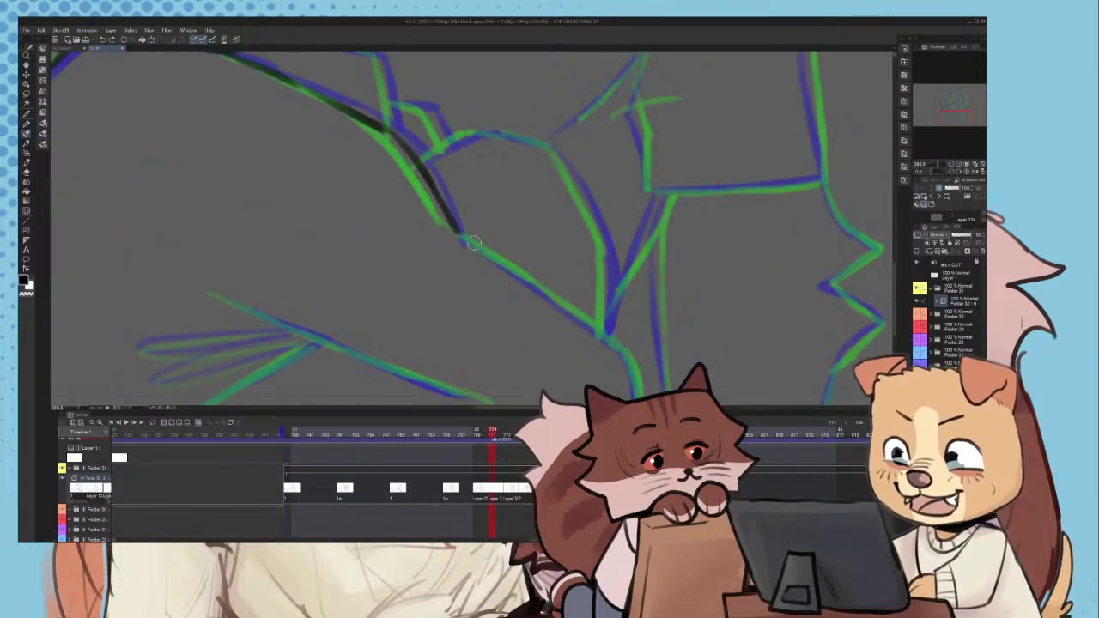
mouse_move(474, 244)
left_mouse_down()
mouse_move(563, 305)
mouse_move(605, 311)
left_mouse_up()
scroll(605, 309, "down", 3)
scroll(605, 310, "up", 2)
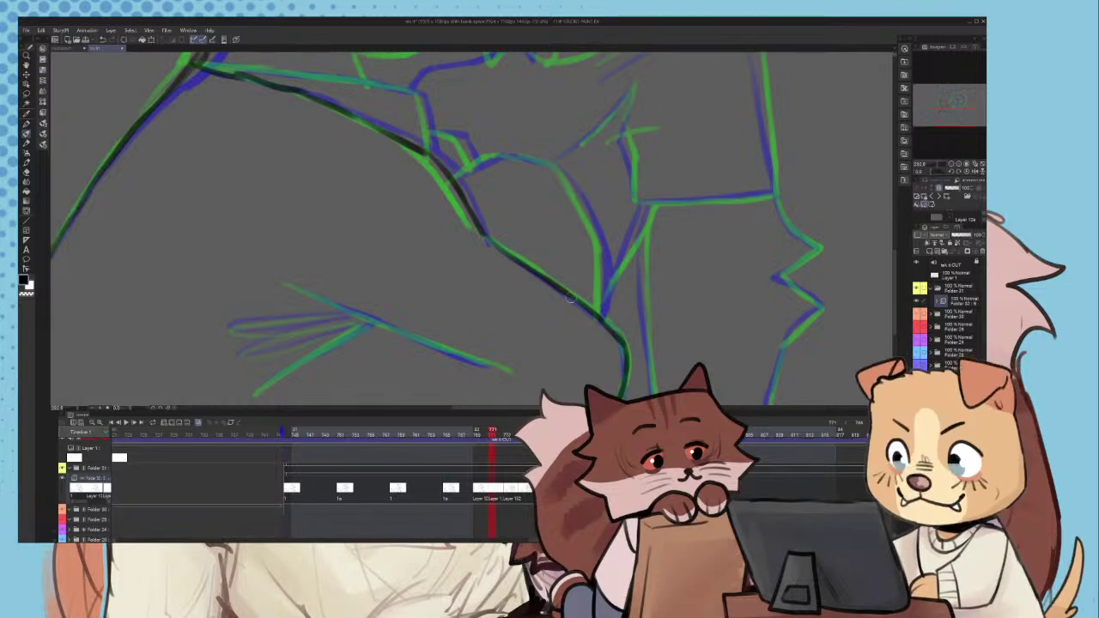
- Draw the long diagonal sleeve crease on the long-eared character's arm with its branching fold and small looped wrinkles
scroll(571, 298, "up", 1)
left_click_drag(288, 281, 507, 375)
key("ctrl+z")
left_click_drag(411, 338, 503, 374)
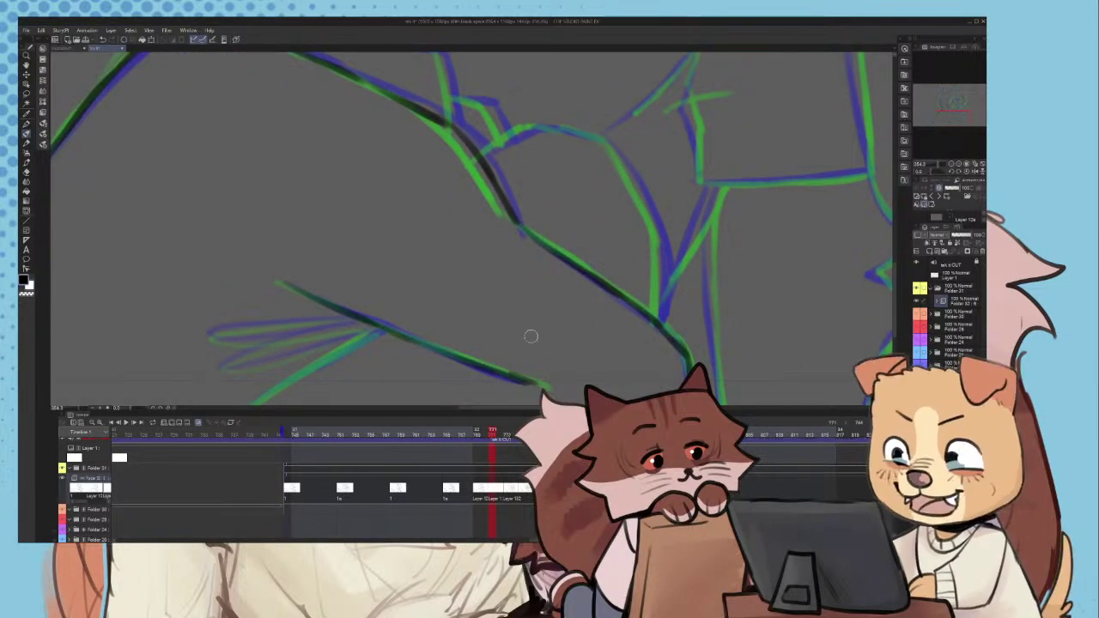
scroll(468, 219, "down", 3)
scroll(399, 307, "up", 4)
mouse_move(440, 234)
left_mouse_down()
mouse_move(256, 354)
mouse_move(442, 232)
mouse_move(273, 264)
left_mouse_up()
key("ctrl+z")
mouse_move(414, 228)
left_mouse_down()
mouse_move(251, 256)
mouse_move(428, 209)
left_mouse_up()
scroll(355, 314, "down", 3)
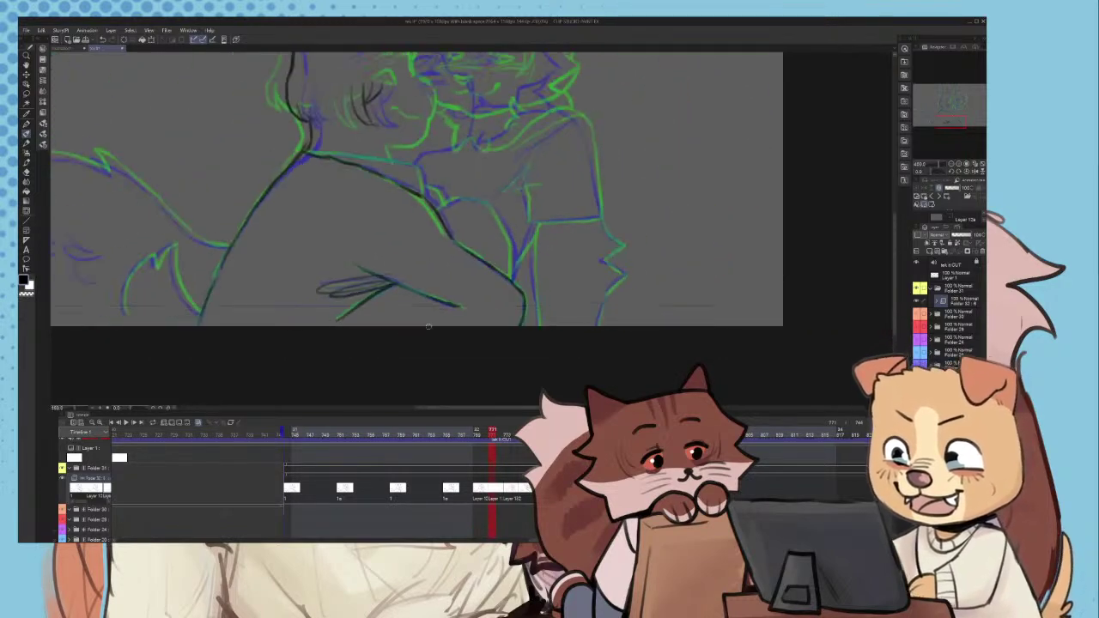
- Draw the curved inner edge of the tail's lower fur tuft where it meets the character's back
scroll(422, 292, "down", 3)
scroll(296, 291, "up", 6)
mouse_move(295, 212)
left_mouse_down()
mouse_move(313, 315)
mouse_move(309, 288)
mouse_move(337, 347)
mouse_move(360, 369)
left_mouse_up()
key("ctrl+z")
key("ctrl+z")
scroll(367, 292, "down", 3)
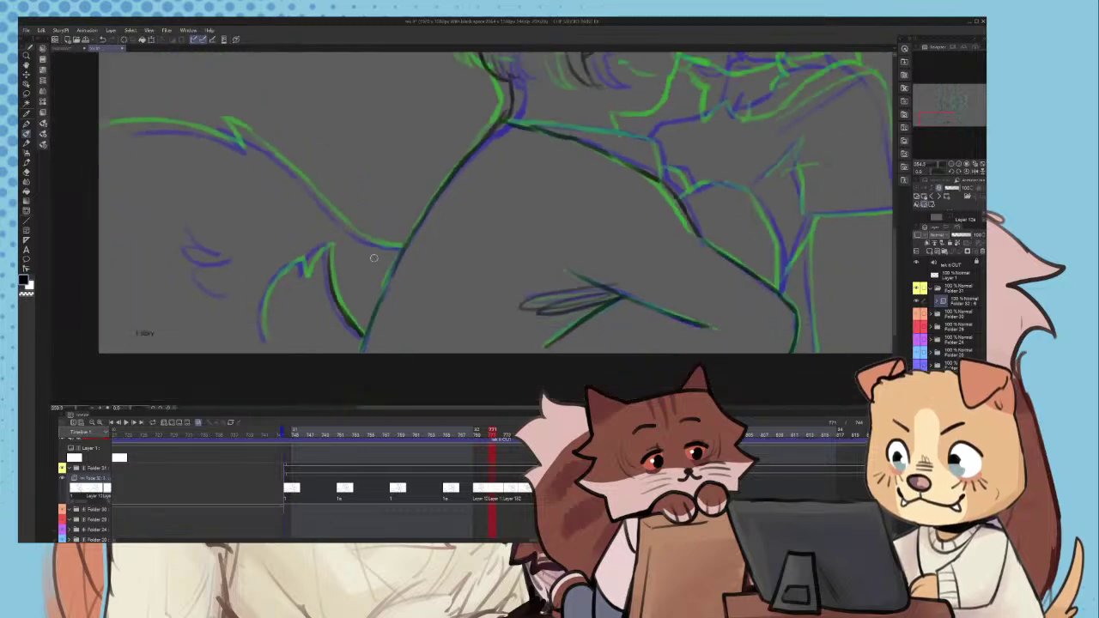
- Draw the pointed tip and notch of the tail's lower fur tuft and extend its inner edge to the back contour
scroll(374, 258, "up", 4)
left_click_drag(371, 170, 302, 225)
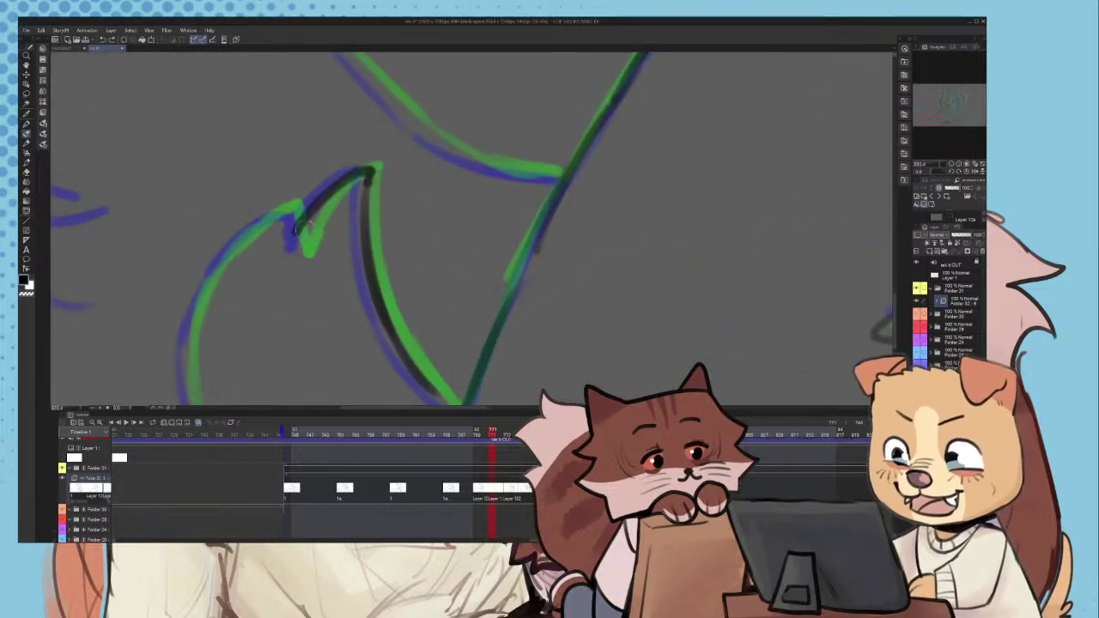
key("ctrl+z")
mouse_move(364, 170)
left_mouse_down()
mouse_move(298, 249)
mouse_move(327, 200)
left_mouse_up()
scroll(357, 251, "down", 3)
scroll(401, 342, "up", 4)
left_click_drag(404, 336, 445, 371)
scroll(445, 368, "down", 2)
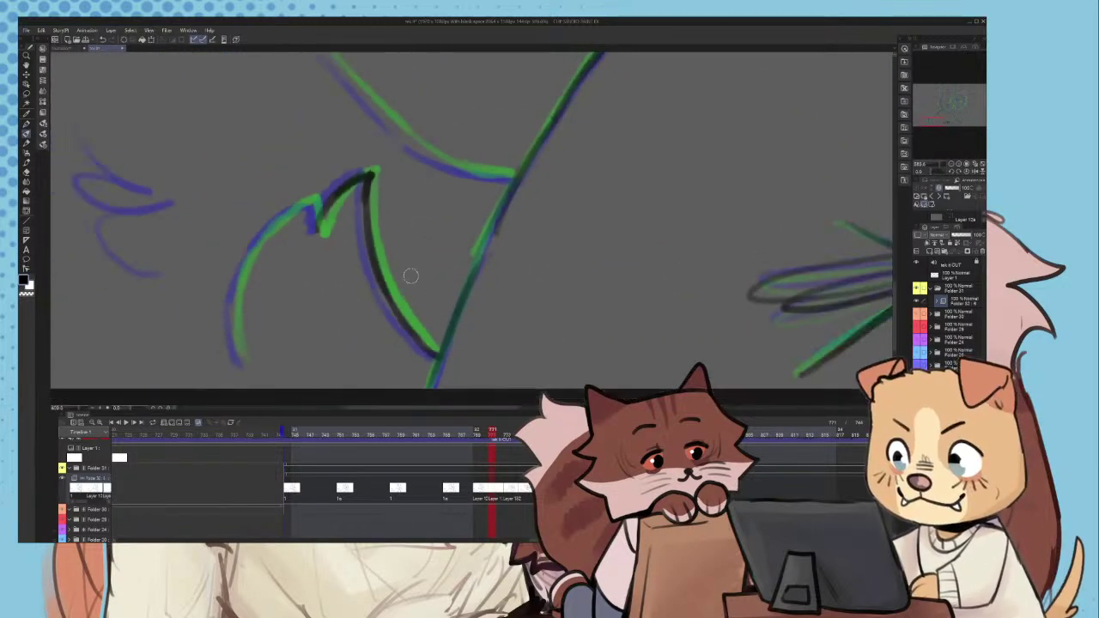
- Draw the black in-between line for the outer curve of the tail's fur tuft, between the blue and green guides
scroll(322, 232, "up", 1)
mouse_move(311, 199)
left_mouse_down()
mouse_move(249, 236)
mouse_move(206, 327)
mouse_move(211, 391)
left_mouse_up()
left_click_drag(204, 327, 215, 392)
scroll(236, 365, "down", 7)
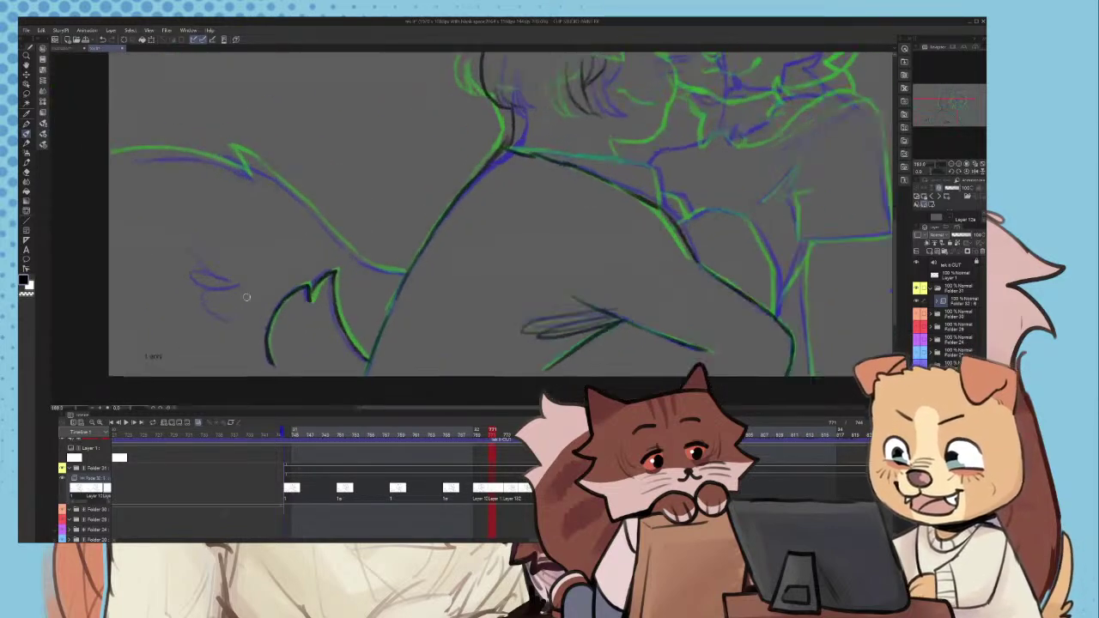
- Draw three short black fur strokes inside the tail, beside the blue guide marks
scroll(247, 295, "up", 3)
left_click_drag(187, 228, 232, 271)
left_click_drag(192, 261, 247, 284)
left_click_drag(208, 288, 242, 307)
scroll(241, 306, "down", 3)
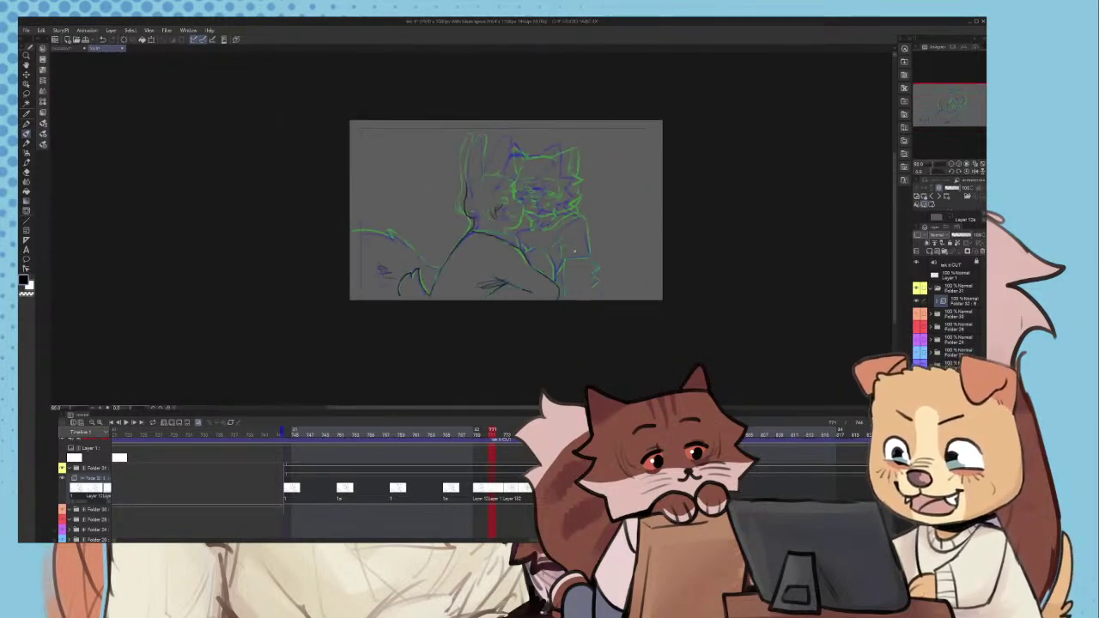
- Draw the inner edge of the cat character's arm in black, from the sleeve hem down toward the canvas edge
scroll(478, 255, "up", 3)
left_click_drag(489, 218, 479, 251)
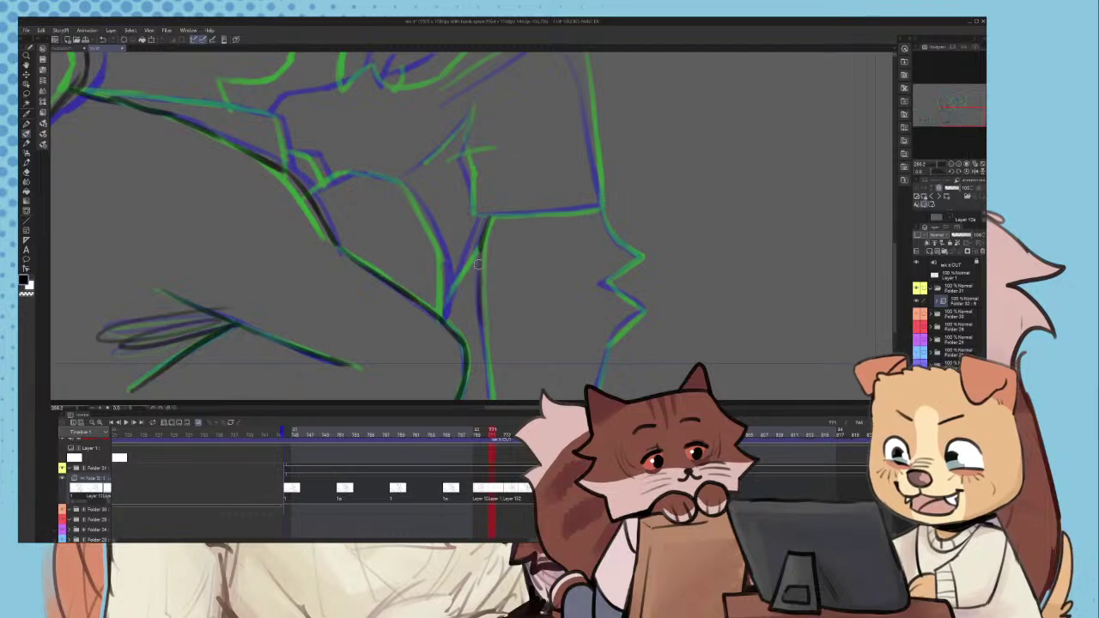
left_click_drag(483, 305, 494, 400)
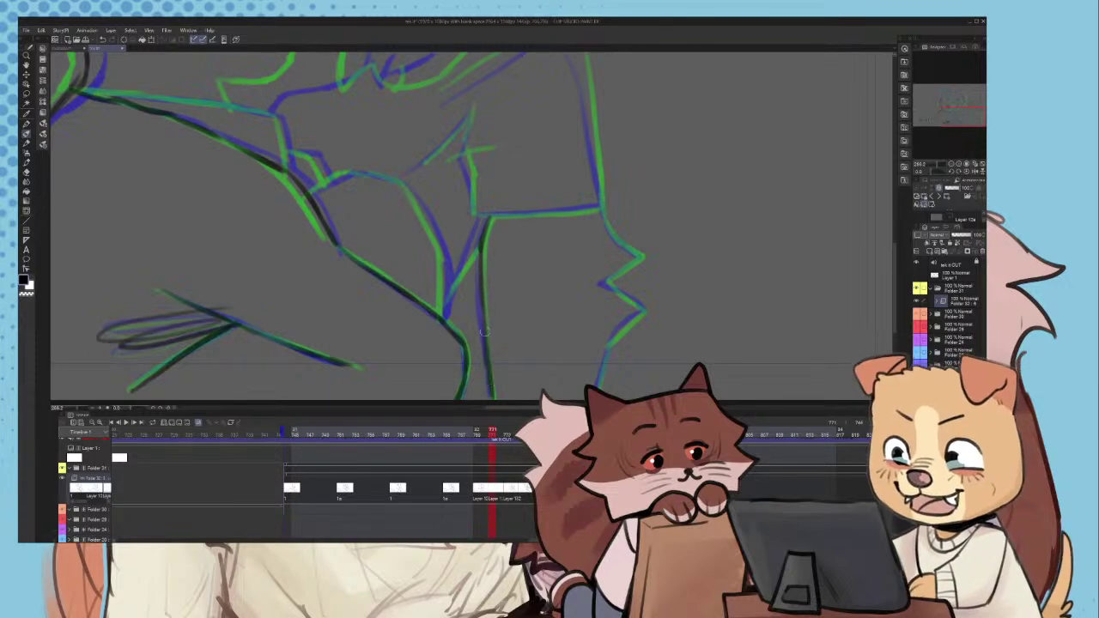
scroll(498, 331, "down", 3)
- Draw the upper fur spike on the outer arm below the sleeve hem, midway between the two guide lines
scroll(584, 279, "up", 4)
scroll(542, 239, "up", 3)
mouse_move(519, 238)
left_mouse_down()
mouse_move(612, 169)
mouse_move(567, 198)
left_mouse_up()
key("ctrl+z")
scroll(563, 198, "down", 3)
scroll(553, 126, "up", 3)
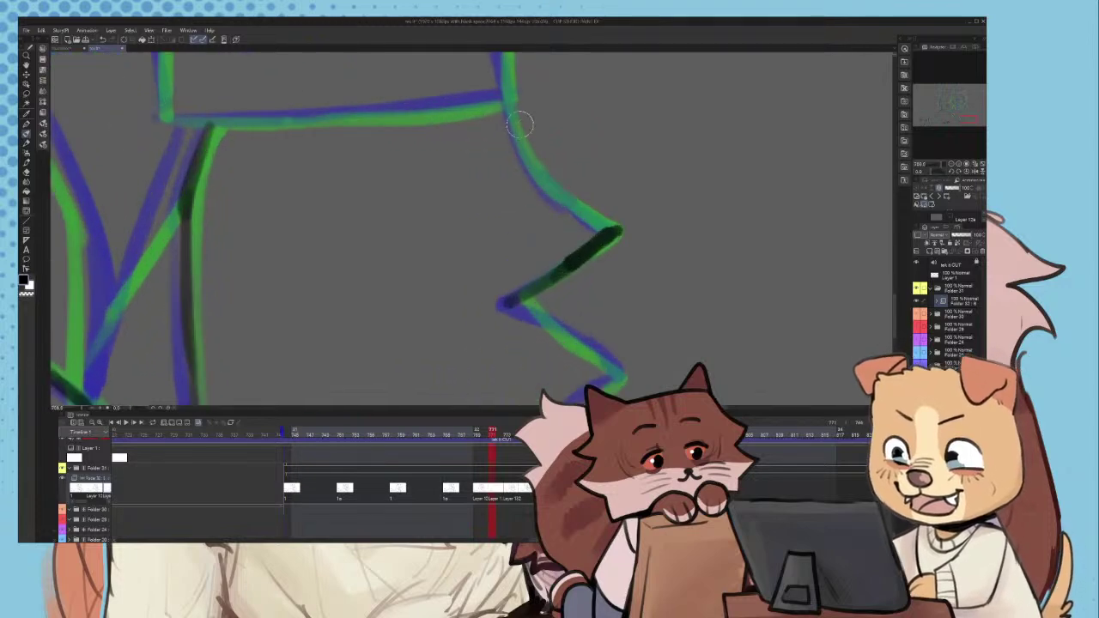
mouse_move(509, 99)
left_mouse_down()
mouse_move(528, 151)
mouse_move(608, 225)
left_mouse_up()
key("ctrl+z")
scroll(593, 219, "down", 4)
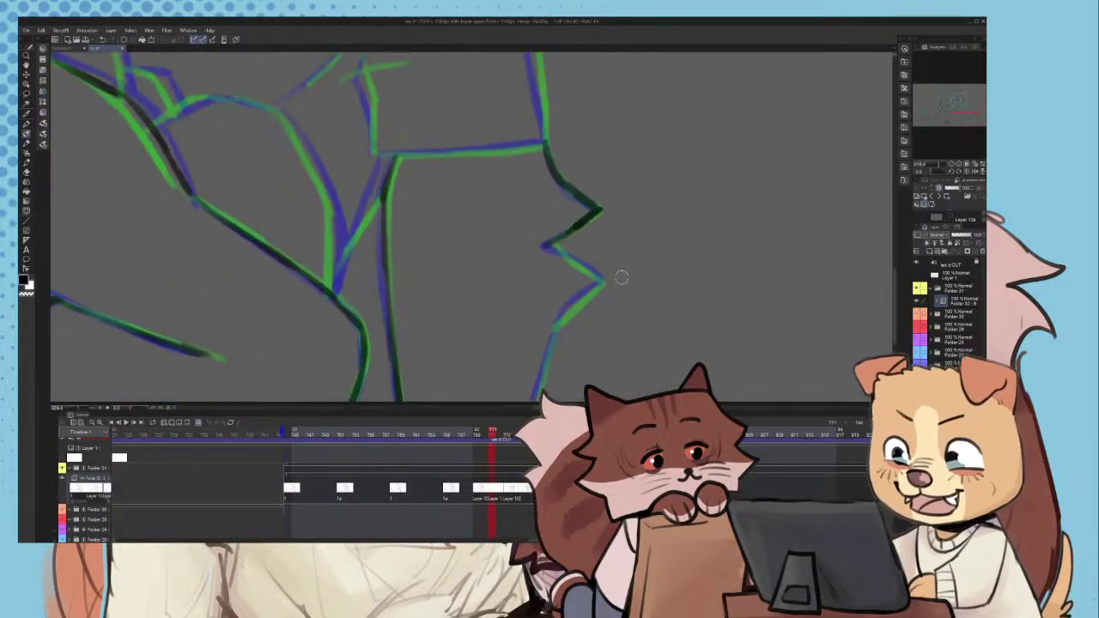
- Draw the second elbow fur spike and continue the outer arm line down to the canvas edge
scroll(614, 285, "up", 5)
mouse_move(447, 175)
left_mouse_down()
mouse_move(564, 234)
mouse_move(569, 243)
mouse_move(539, 227)
mouse_move(576, 254)
mouse_move(505, 319)
left_mouse_up()
scroll(521, 273, "down", 3)
scroll(546, 282, "up", 2)
mouse_move(550, 242)
left_mouse_down()
mouse_move(500, 296)
mouse_move(478, 380)
left_mouse_up()
scroll(510, 288, "down", 2)
scroll(500, 303, "down", 1)
scroll(500, 302, "down", 3)
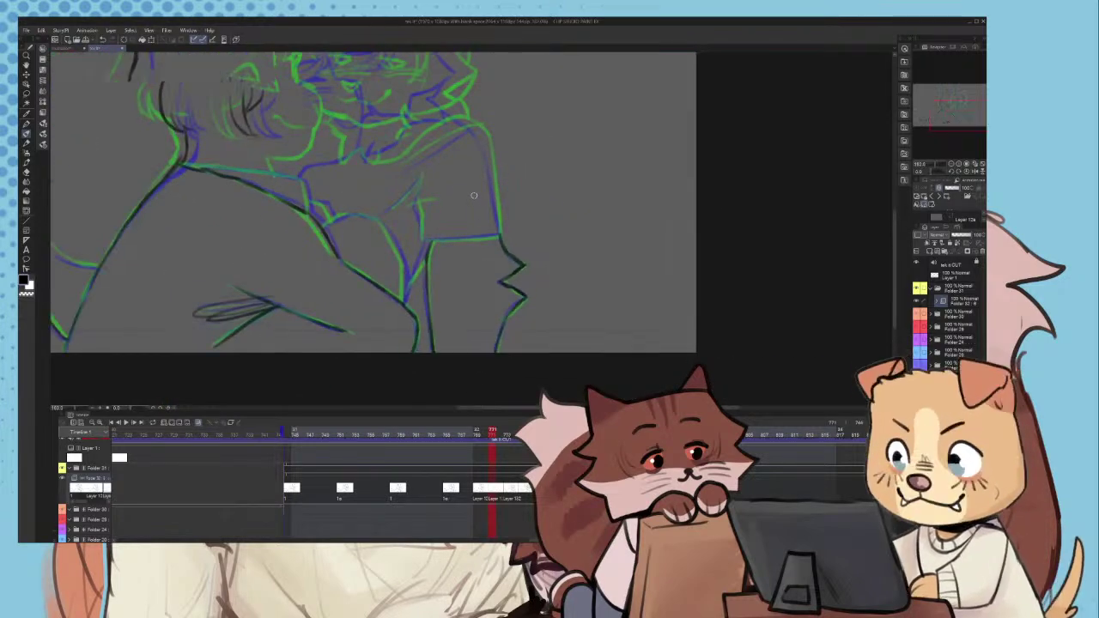
- Draw the pointed diagonal crease at the armpit of the cat character's shirt in black
scroll(457, 268, "up", 3)
scroll(457, 268, "down", 2)
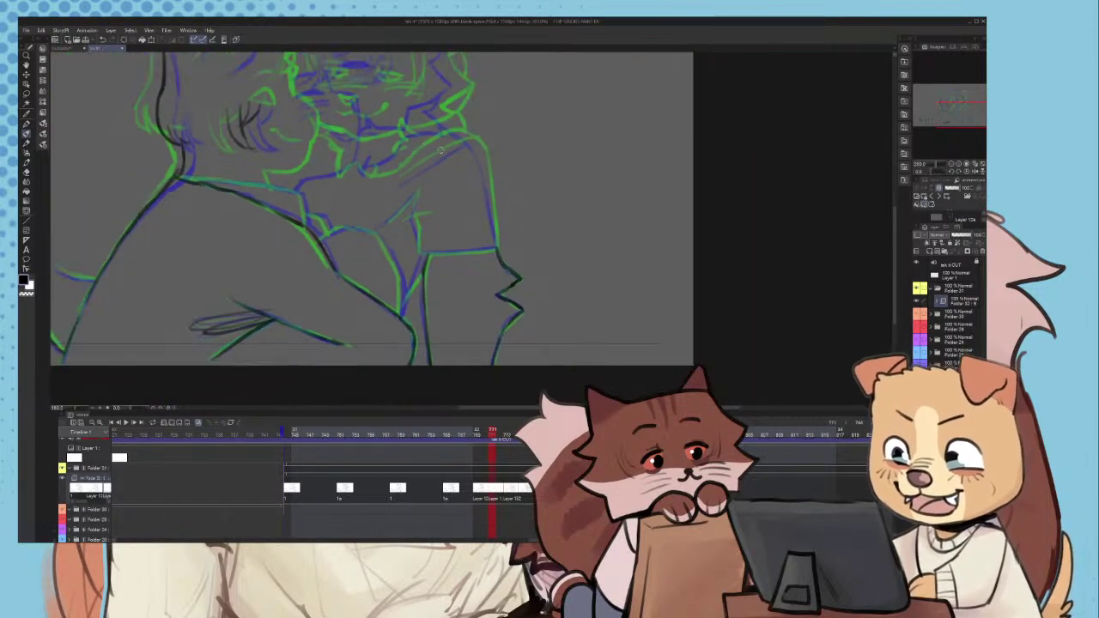
scroll(420, 230, "up", 5)
mouse_move(303, 279)
left_mouse_down()
mouse_move(394, 189)
mouse_move(374, 243)
mouse_move(389, 282)
left_mouse_up()
key("ctrl+z")
mouse_move(395, 195)
left_mouse_down()
mouse_move(371, 250)
mouse_move(395, 289)
mouse_move(394, 335)
left_mouse_up()
key("ctrl+z")
scroll(398, 288, "up", 1)
key("ctrl+z")
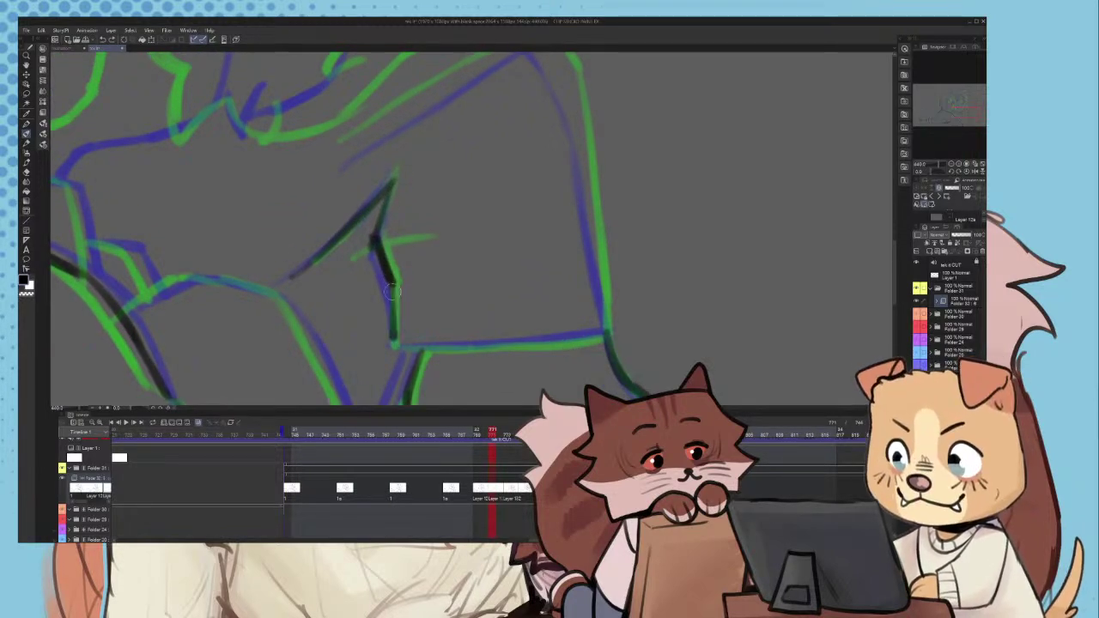
- Extend the armpit crease down to the sleeve hem and add the short crosswise fold line
left_click_drag(391, 289, 397, 344)
scroll(357, 249, "up", 2)
left_click_drag(382, 242, 455, 230)
scroll(456, 240, "down", 4)
scroll(521, 249, "up", 1)
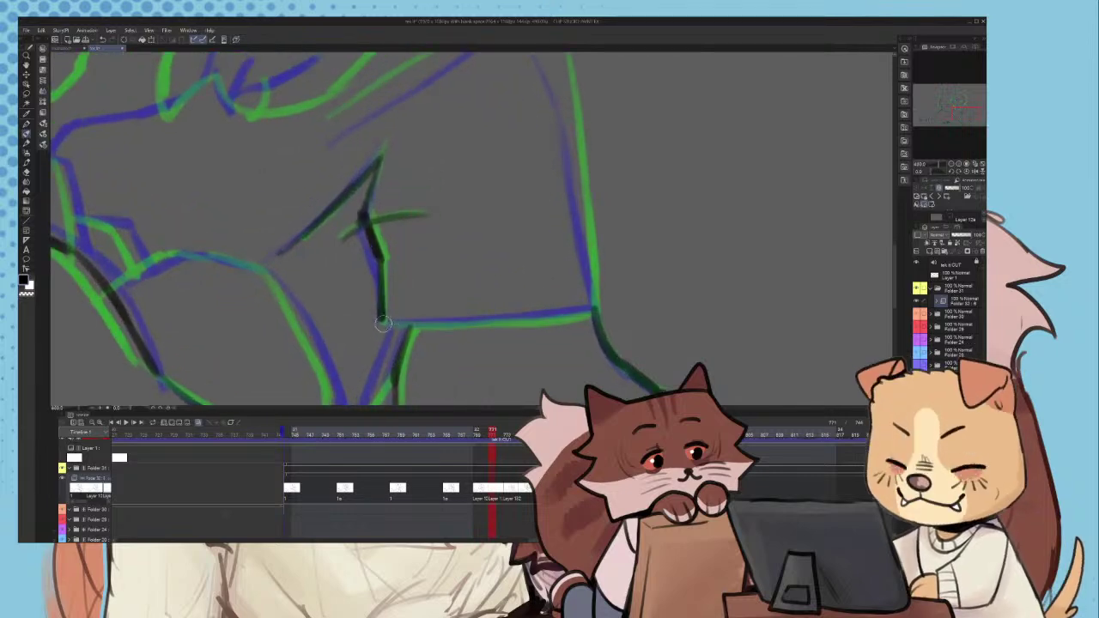
- Draw the sleeve hem and the lower part of the sleeve's outer edge between the colored guides
mouse_move(374, 325)
left_mouse_down()
mouse_move(562, 320)
mouse_move(596, 306)
left_mouse_up()
scroll(591, 255, "down", 1)
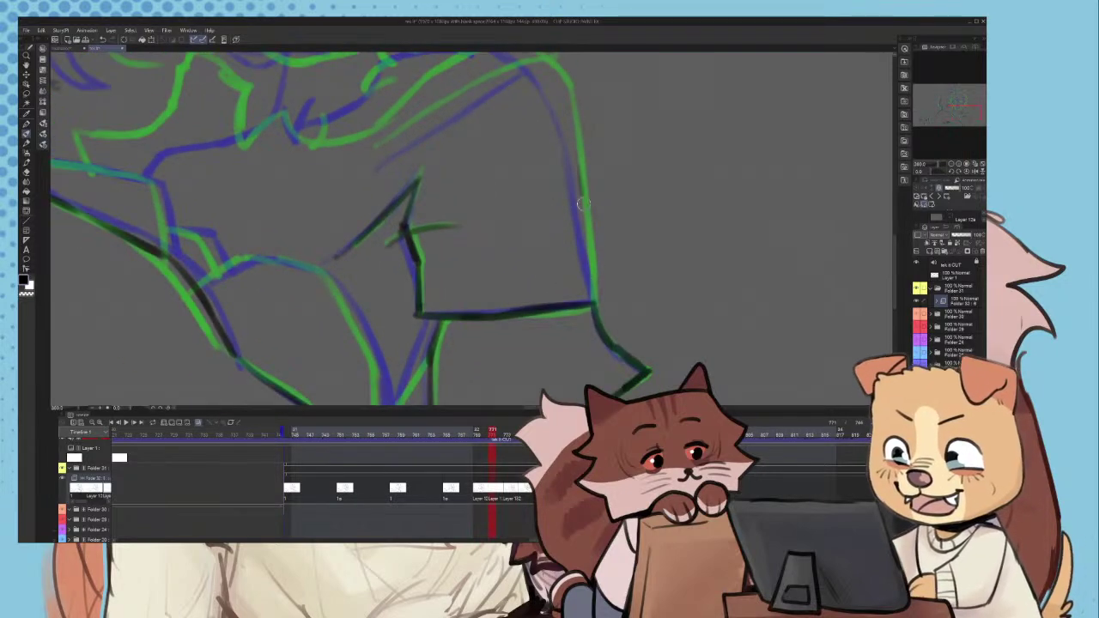
left_click_drag(584, 204, 590, 265)
key("ctrl+z")
left_click_drag(577, 169, 589, 274)
scroll(594, 285, "down", 3)
- Extend the sleeve's outer edge upward and curve it over the top of the shoulder, redrawing until it fits the guides
scroll(582, 108, "up", 5)
mouse_move(565, 173)
left_mouse_down()
mouse_move(602, 347)
mouse_move(580, 219)
left_mouse_up()
left_click_drag(564, 178, 492, 147)
key("ctrl+z")
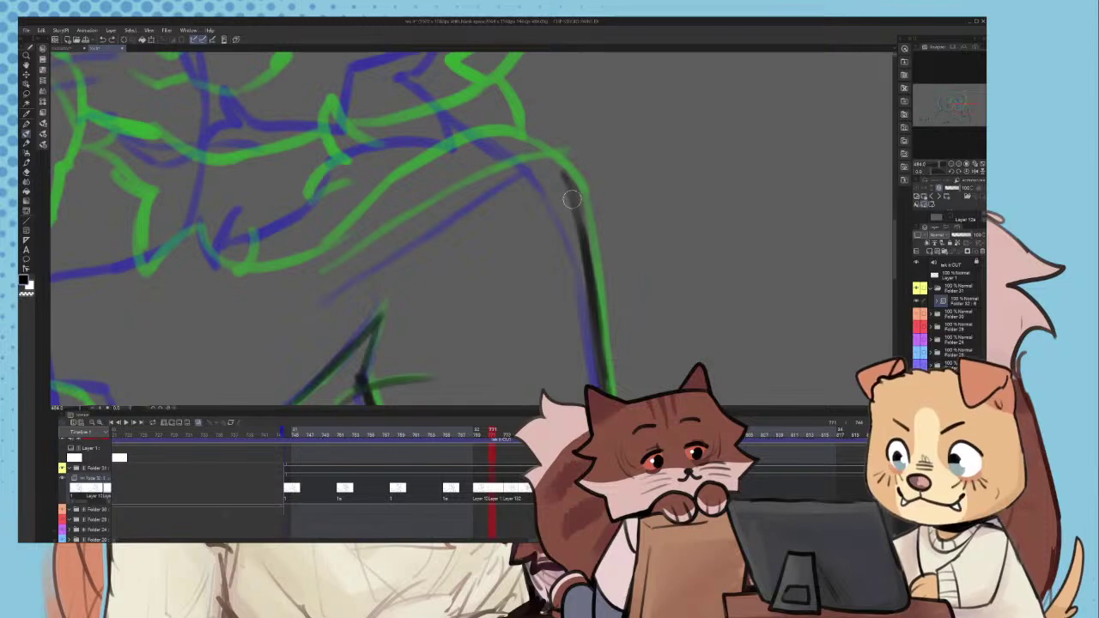
left_click_drag(570, 196, 505, 152)
key("ctrl+z")
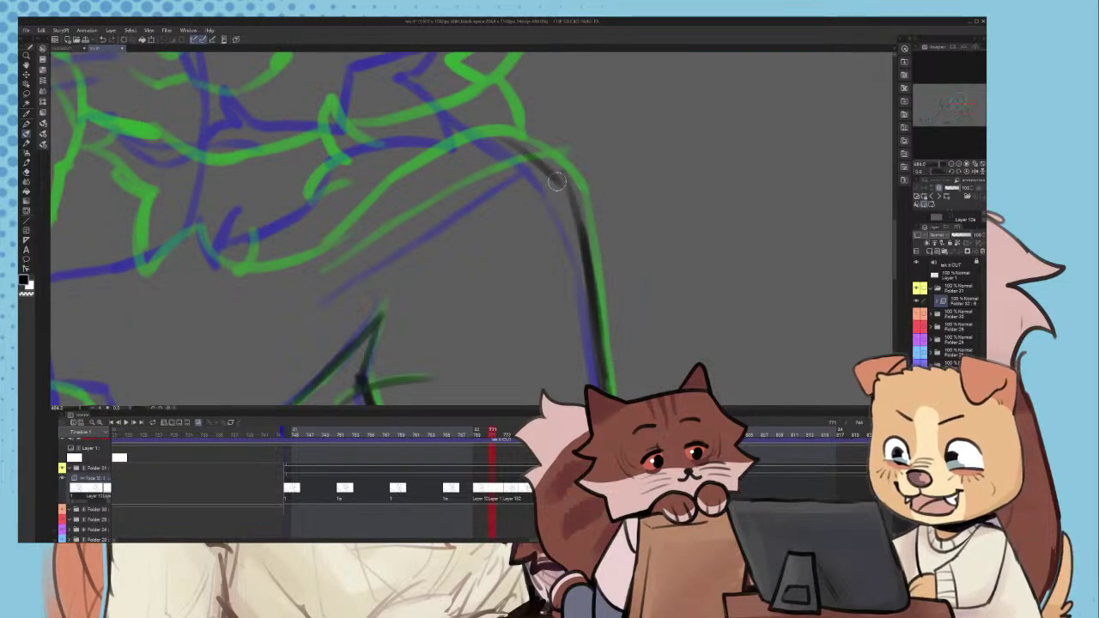
mouse_move(571, 200)
left_mouse_down()
mouse_move(481, 146)
mouse_move(390, 158)
left_mouse_up()
key("ctrl+z")
mouse_move(514, 146)
left_mouse_down()
mouse_move(395, 158)
mouse_move(407, 154)
mouse_move(308, 223)
left_mouse_up()
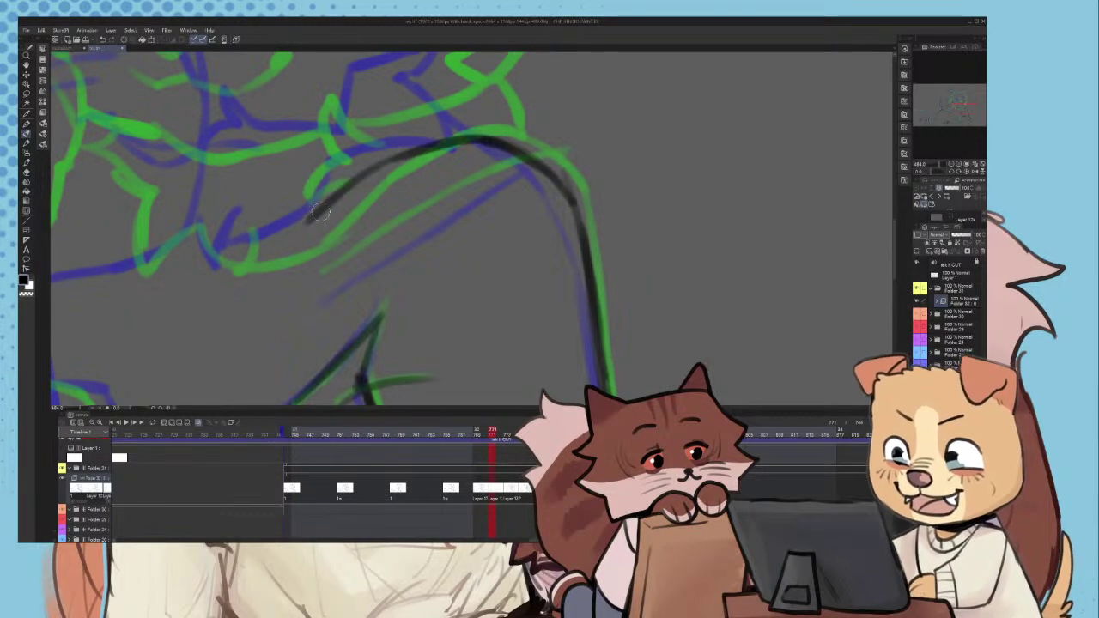
scroll(295, 197, "down", 2)
scroll(238, 186, "up", 2)
key("ctrl+z")
scroll(249, 230, "down", 2)
scroll(254, 232, "up", 5)
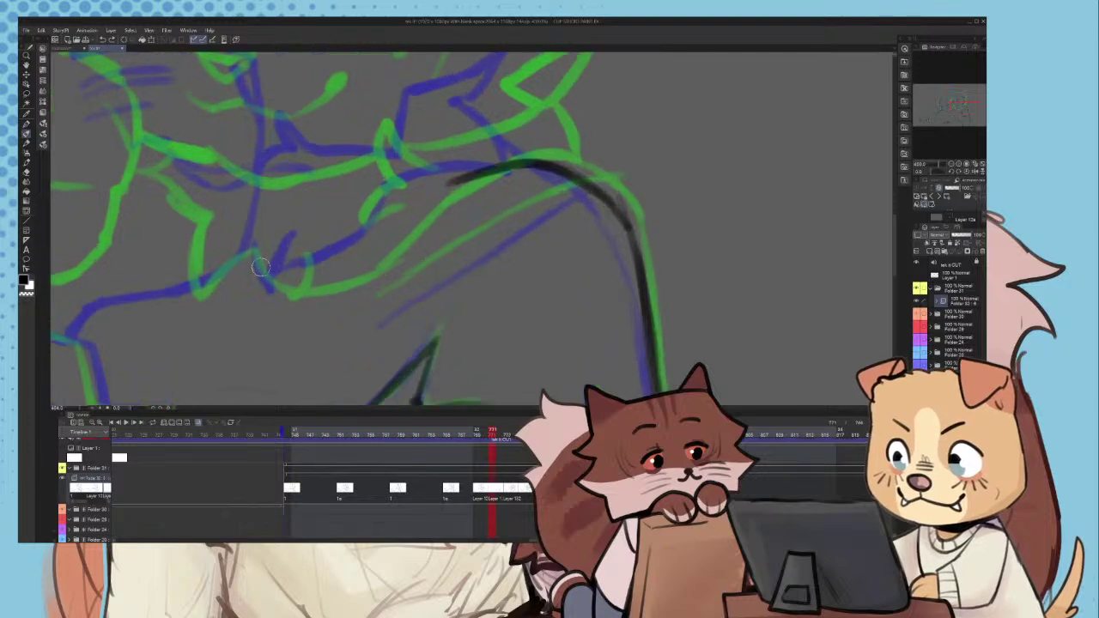
- Draw the small neck fur strokes and join them to the shoulder curve with a smooth collar line
left_click_drag(221, 226, 244, 305)
mouse_move(260, 239)
left_mouse_down()
mouse_move(247, 289)
mouse_move(368, 268)
left_mouse_up()
key("ctrl+z")
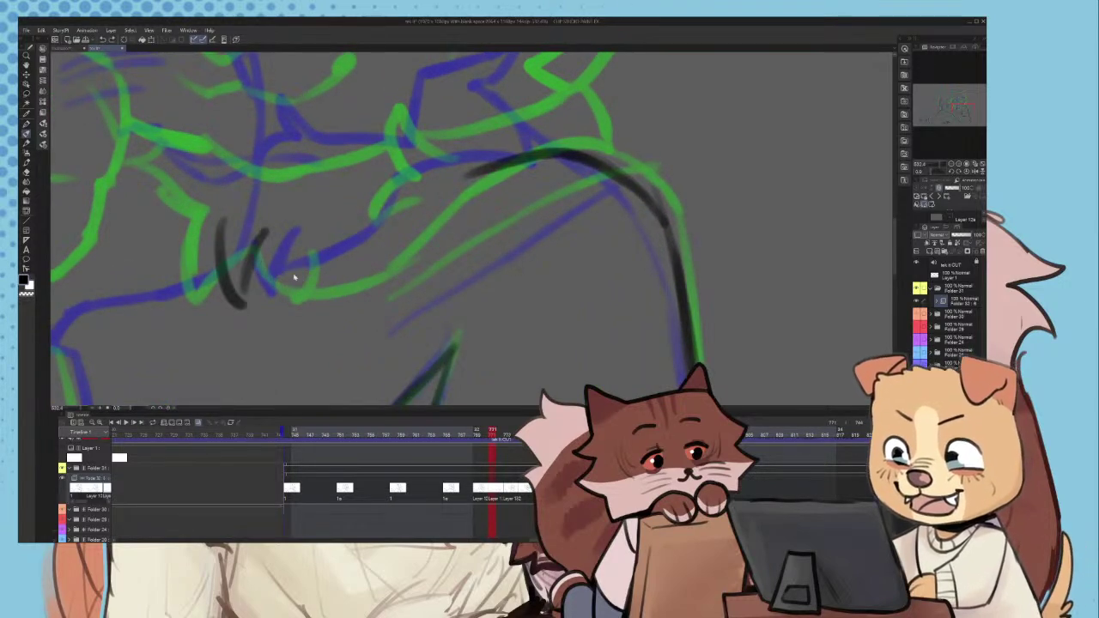
mouse_move(257, 259)
left_mouse_down()
mouse_move(371, 269)
mouse_move(419, 218)
left_mouse_up()
left_click_drag(386, 252, 482, 166)
scroll(533, 169, "down", 1)
scroll(439, 156, "up", 3)
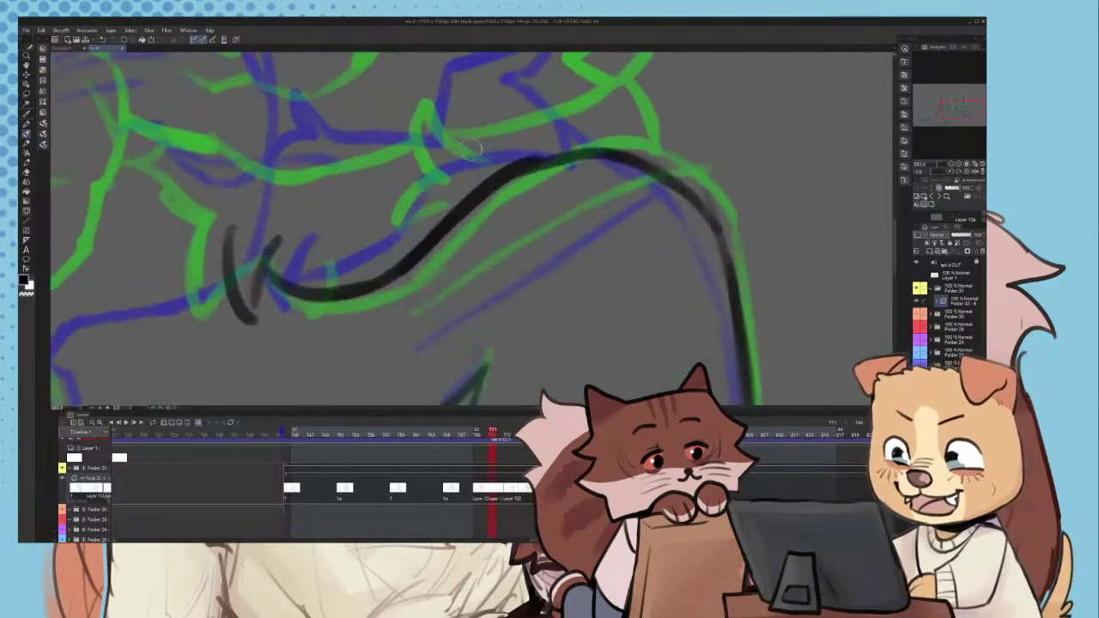
scroll(483, 157, "down", 3)
scroll(484, 156, "down", 4)
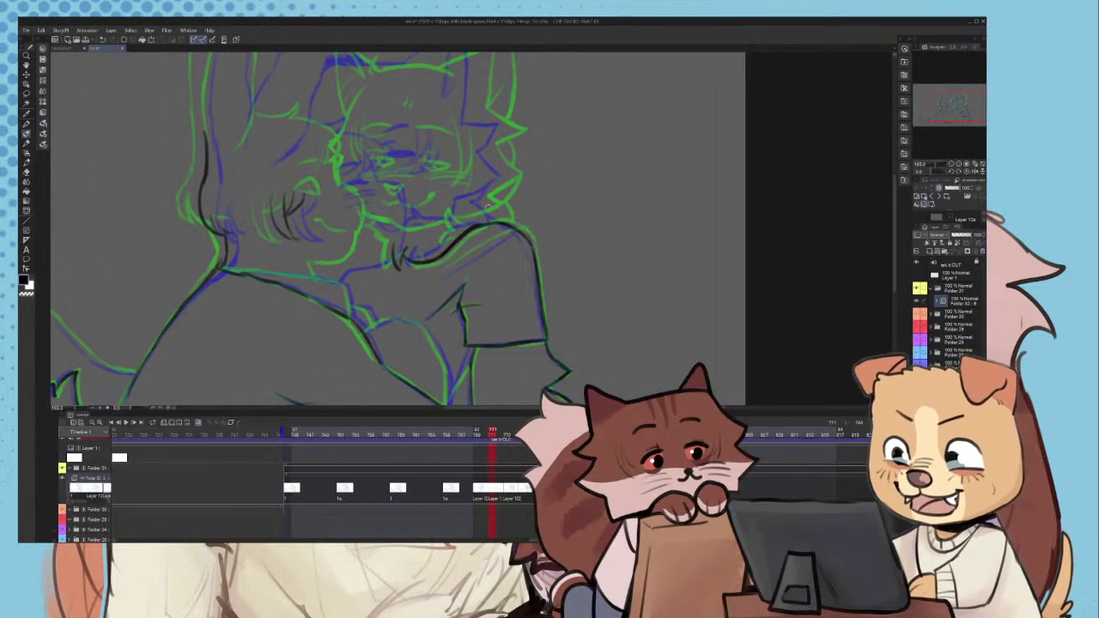
- Move the timeline to the next frame and draw the top of the cat's head between its ears in black
scroll(487, 208, "down", 2)
scroll(464, 155, "up", 4)
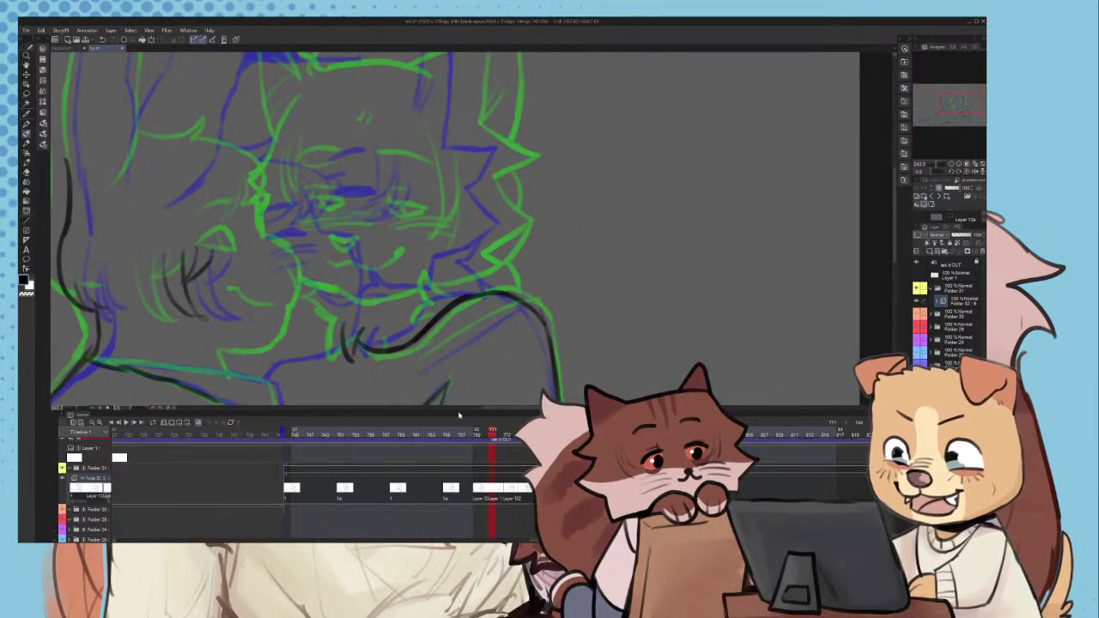
mouse_move(484, 434)
left_mouse_down()
mouse_move(440, 434)
mouse_move(500, 435)
mouse_move(494, 461)
left_mouse_up()
scroll(473, 344, "down", 3)
scroll(455, 223, "up", 4)
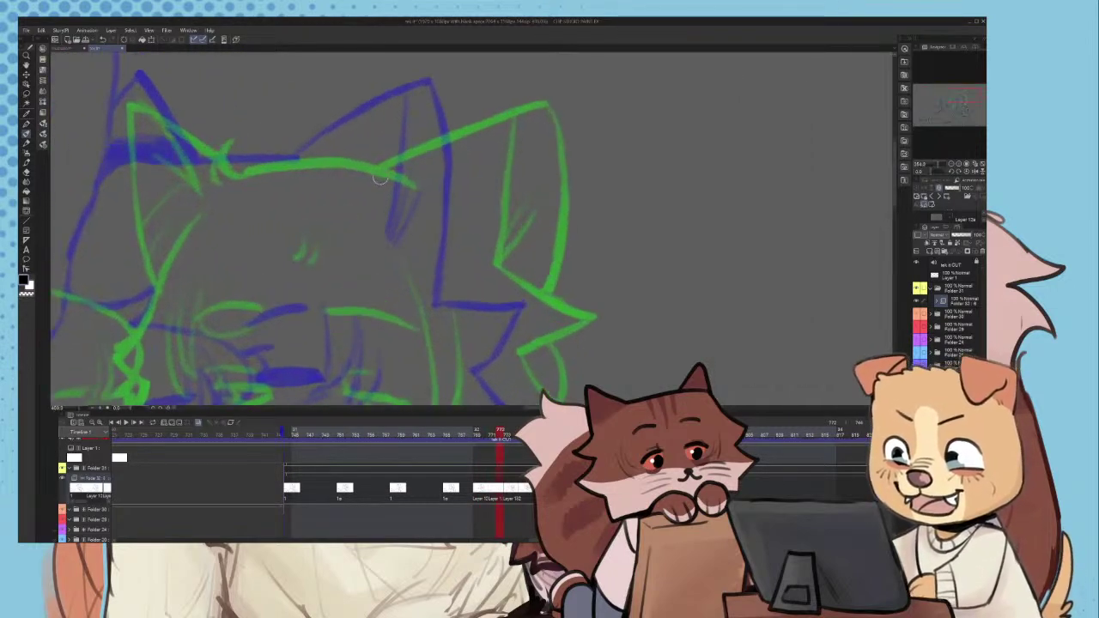
scroll(381, 177, "up", 2)
mouse_move(378, 176)
left_mouse_down()
mouse_move(311, 159)
mouse_move(164, 165)
mouse_move(288, 155)
mouse_move(155, 170)
left_mouse_up()
key("ctrl+z")
key("ctrl+z")
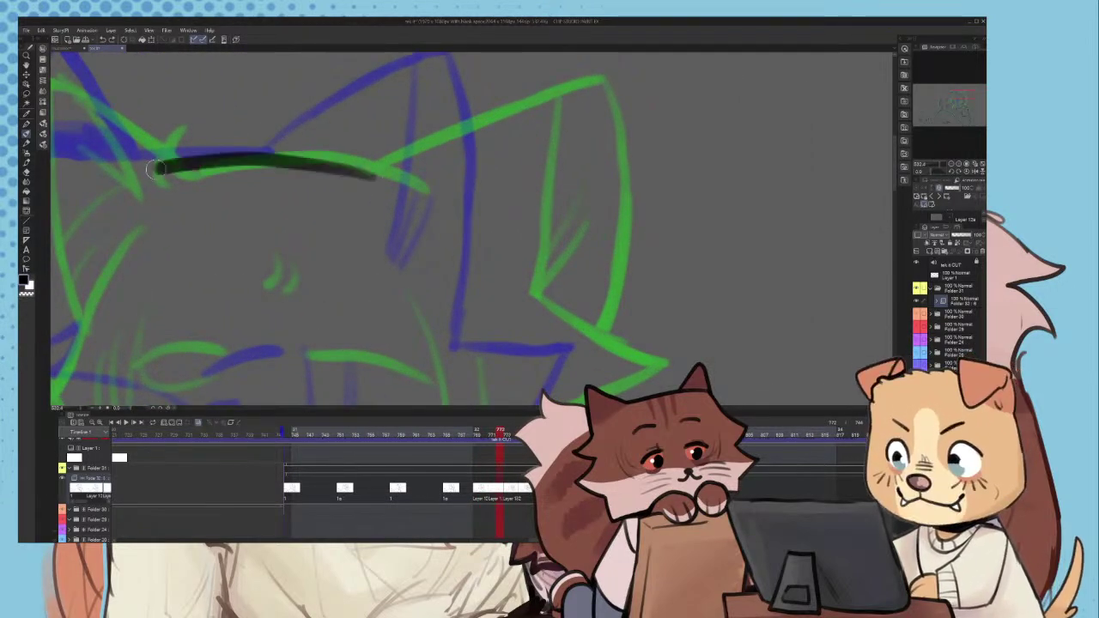
scroll(395, 172, "down", 2)
- Draw the upper slanted edge of the cat's outer ear, redrawing it until it sits between the guides
mouse_move(362, 156)
left_mouse_down()
mouse_move(492, 100)
mouse_move(453, 103)
left_mouse_up()
key("ctrl+z")
key("ctrl+z")
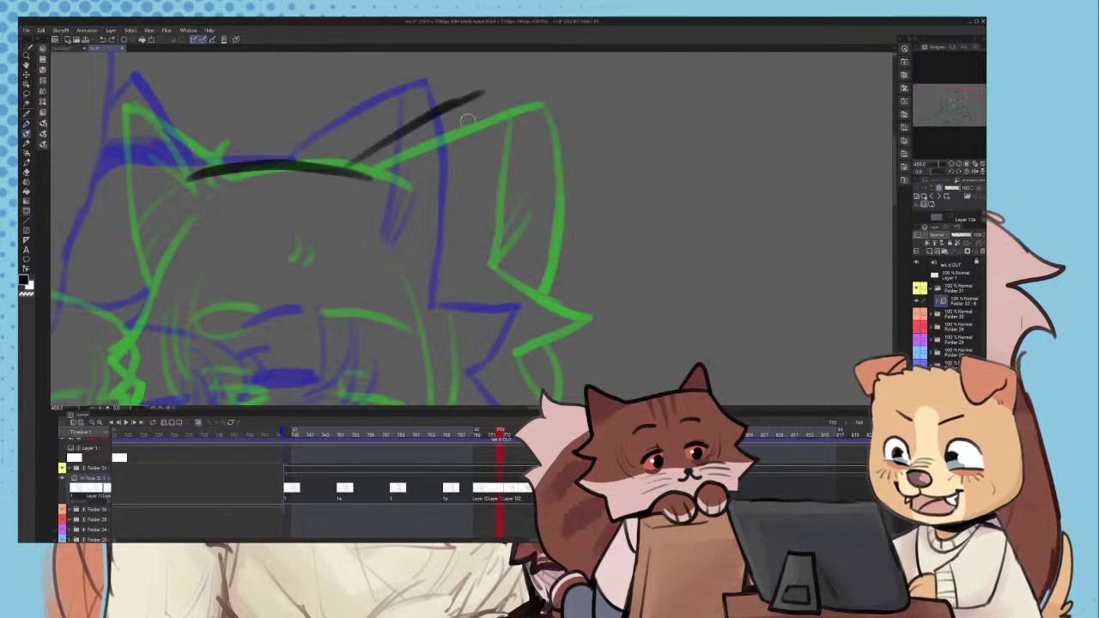
key("ctrl+z")
mouse_move(334, 175)
left_mouse_down()
mouse_move(464, 99)
mouse_move(507, 169)
left_mouse_up()
key("ctrl+z")
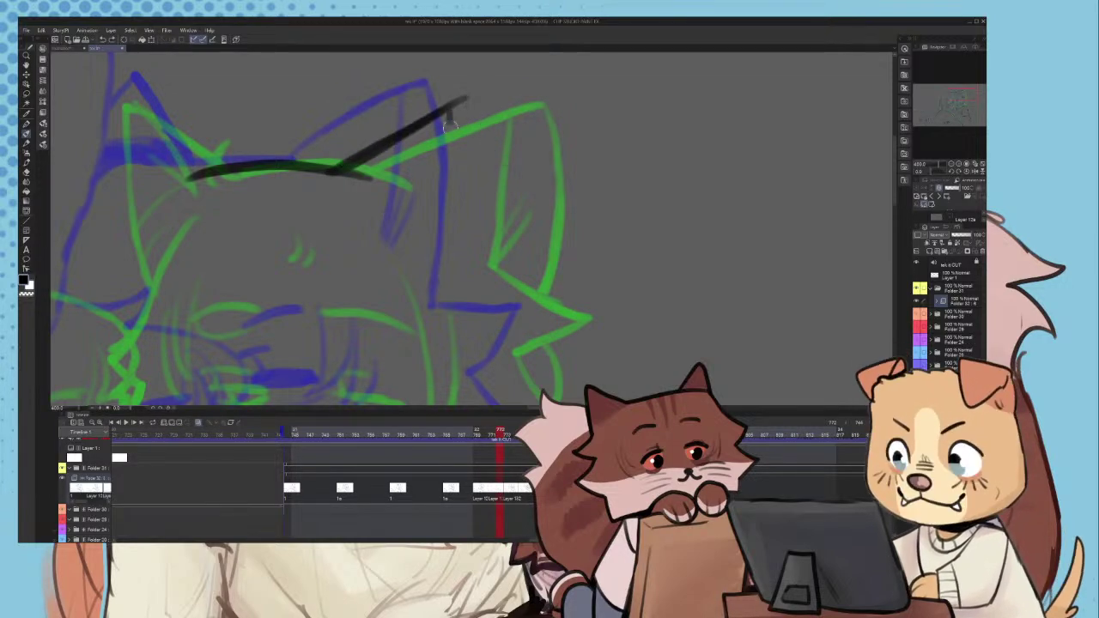
- Draw the cat's inner ear line with short hair strokes and the ear's outer edge down to the cheek fur
left_click_drag(451, 126, 436, 216)
left_click_drag(438, 215, 477, 162)
left_click_drag(434, 120, 520, 185)
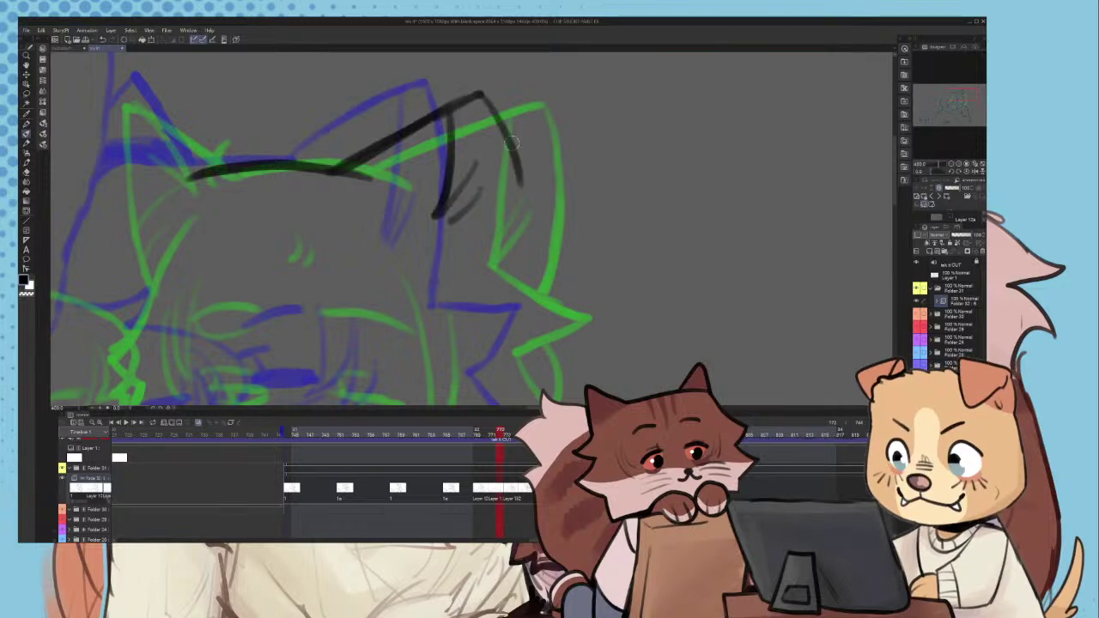
left_click_drag(511, 140, 522, 251)
key("ctrl+z")
left_click_drag(486, 95, 514, 196)
key("ctrl+z")
key("ctrl+z")
key("ctrl+z")
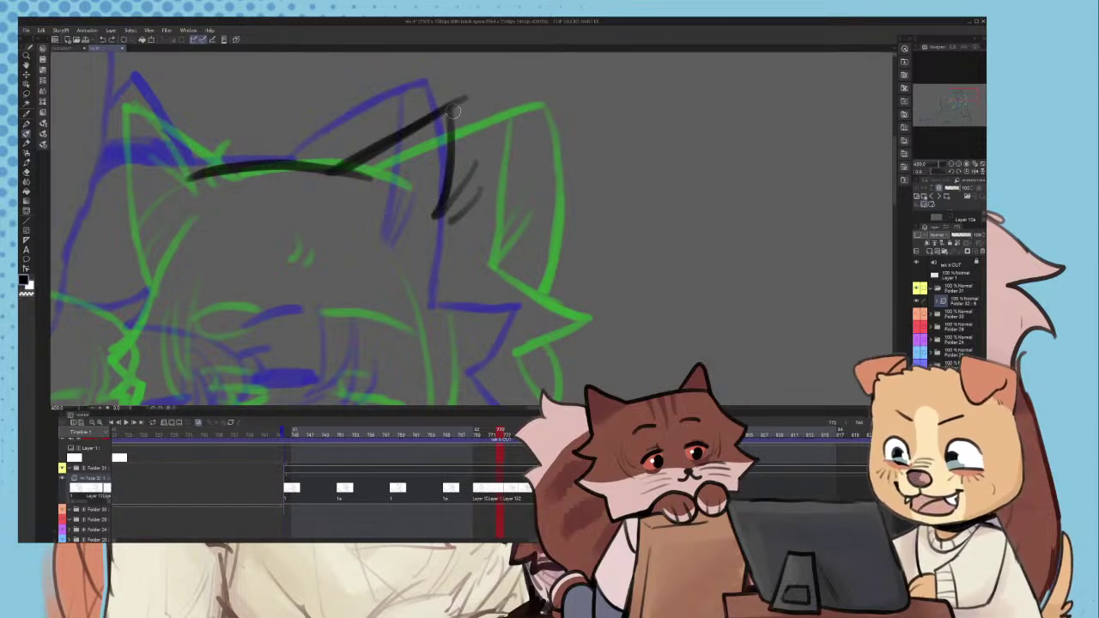
mouse_move(452, 111)
left_mouse_down()
mouse_move(518, 179)
mouse_move(497, 275)
left_mouse_up()
- Draw the uppermost cheek fur spike below the cat's outer ear, between the blue and green guides
scroll(507, 215, "down", 5)
scroll(517, 292, "up", 4)
left_click_drag(490, 146, 519, 186)
key("ctrl+z")
key("ctrl+z")
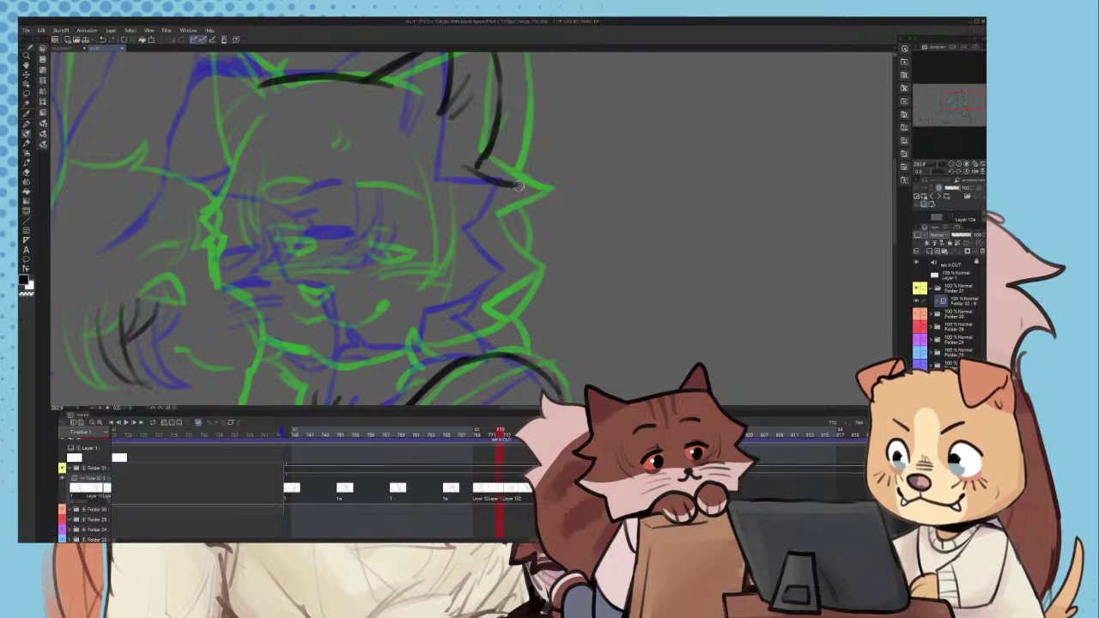
left_click_drag(481, 228, 521, 276)
scroll(521, 245, "up", 2)
key("ctrl+z")
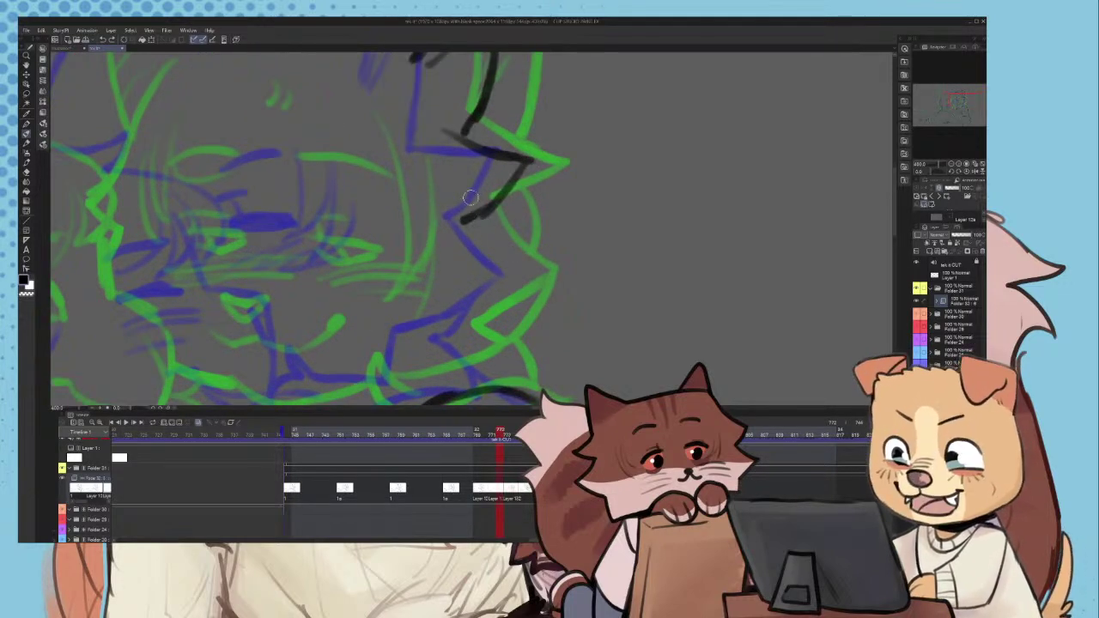
- Continue the cheek fur zigzag with the next spike, down to the corner of the cat's jaw
scroll(472, 213, "up", 2)
left_click_drag(475, 231, 519, 279)
scroll(519, 225, "up", 3)
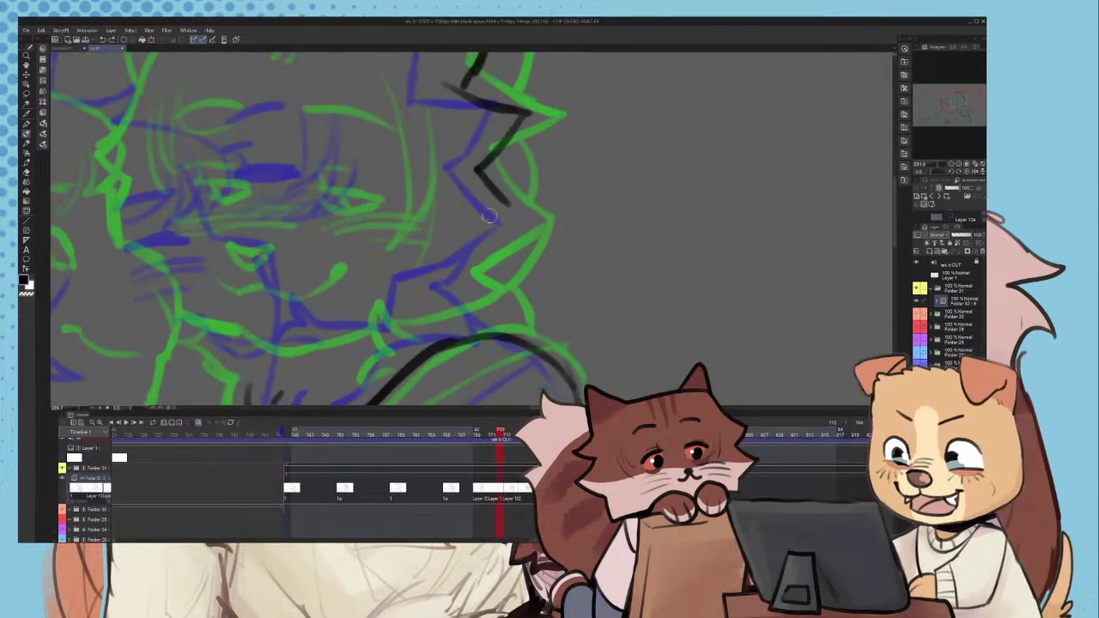
left_click_drag(481, 173, 545, 231)
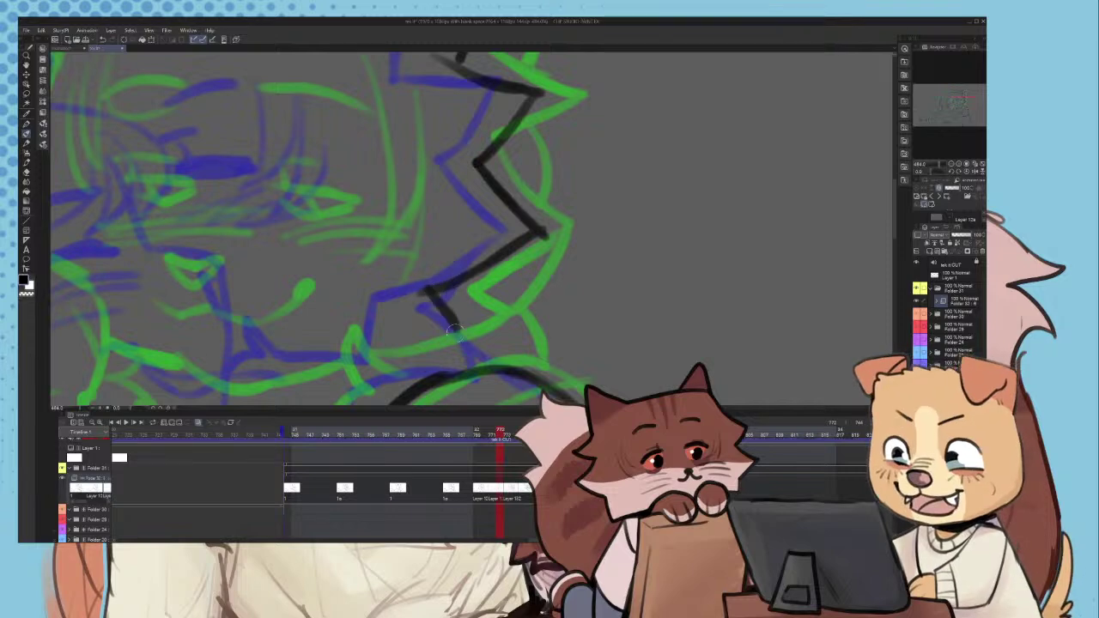
left_click_drag(424, 353, 301, 348)
scroll(487, 224, "down", 2)
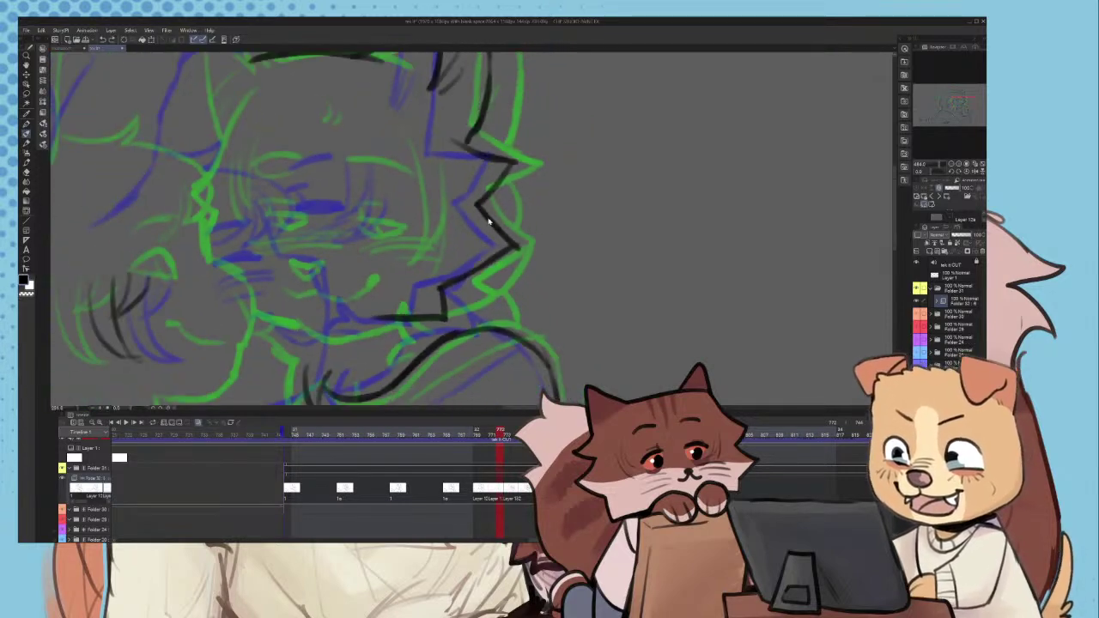
- Redraw the cat's jawline running inward from the lower corner of the cheek fur
key("ctrl+z")
scroll(486, 223, "up", 1)
left_click_drag(333, 296, 434, 323)
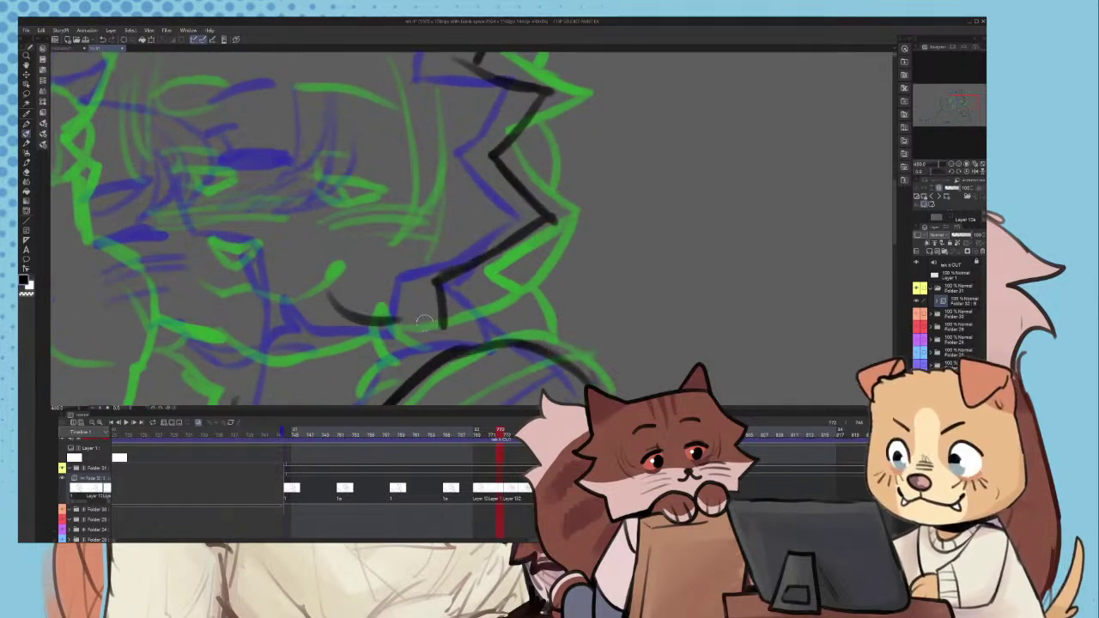
key("ctrl+z")
scroll(451, 309, "down", 2)
scroll(451, 319, "up", 4)
- Finish the inner end of the jawline with a pointed chin tuft and small fur strokes beneath it
left_click_drag(329, 303, 290, 268)
left_click_drag(289, 268, 323, 313)
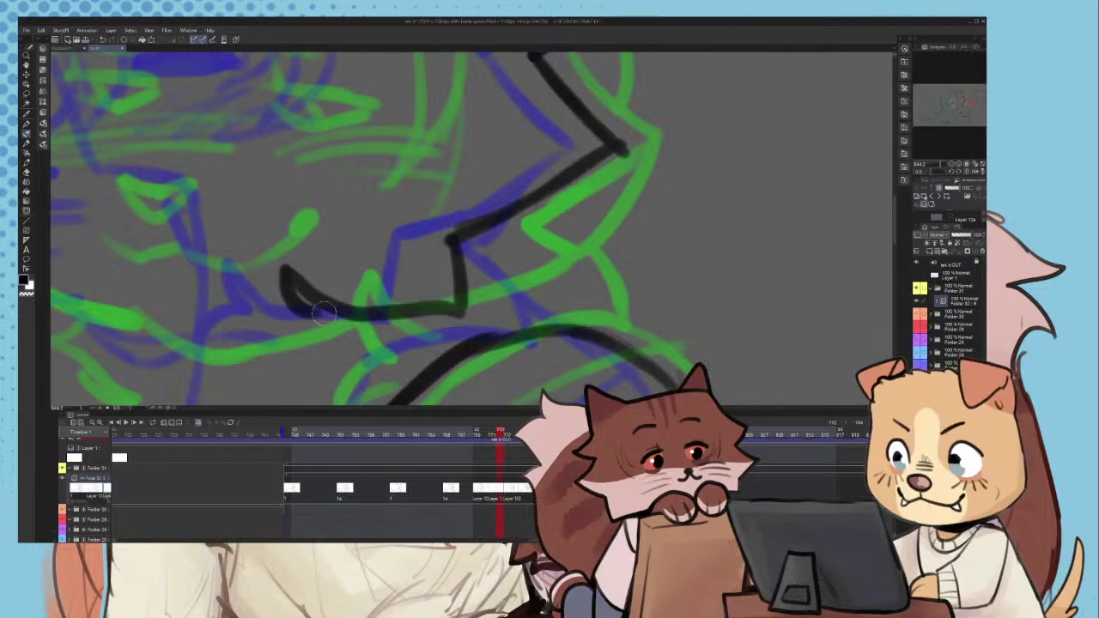
key("ctrl+z")
key("ctrl+z")
mouse_move(462, 311)
left_mouse_down()
mouse_move(292, 270)
mouse_move(307, 316)
mouse_move(300, 356)
mouse_move(343, 346)
left_mouse_up()
- Draw the neck fur spike from behind the cheek fur down to the shoulder and tidy where the lines meet
scroll(355, 294, "down", 2)
scroll(355, 295, "down", 1)
scroll(355, 297, "up", 1)
scroll(390, 329, "down", 3)
scroll(477, 275, "up", 1)
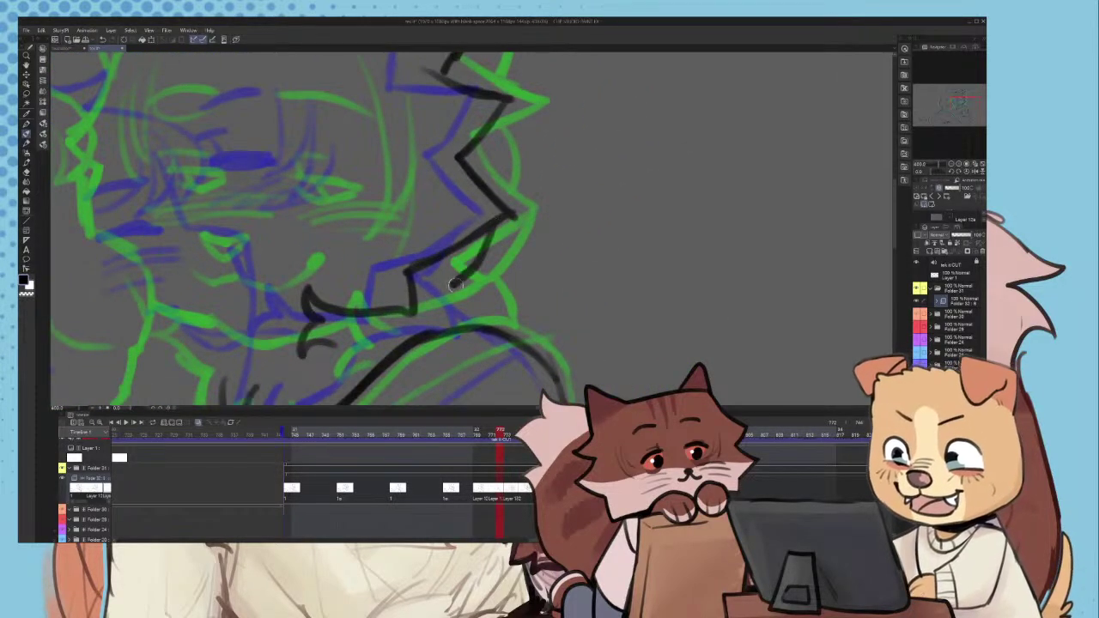
left_click_drag(456, 286, 477, 322)
scroll(472, 297, "down", 4)
scroll(445, 276, "up", 5)
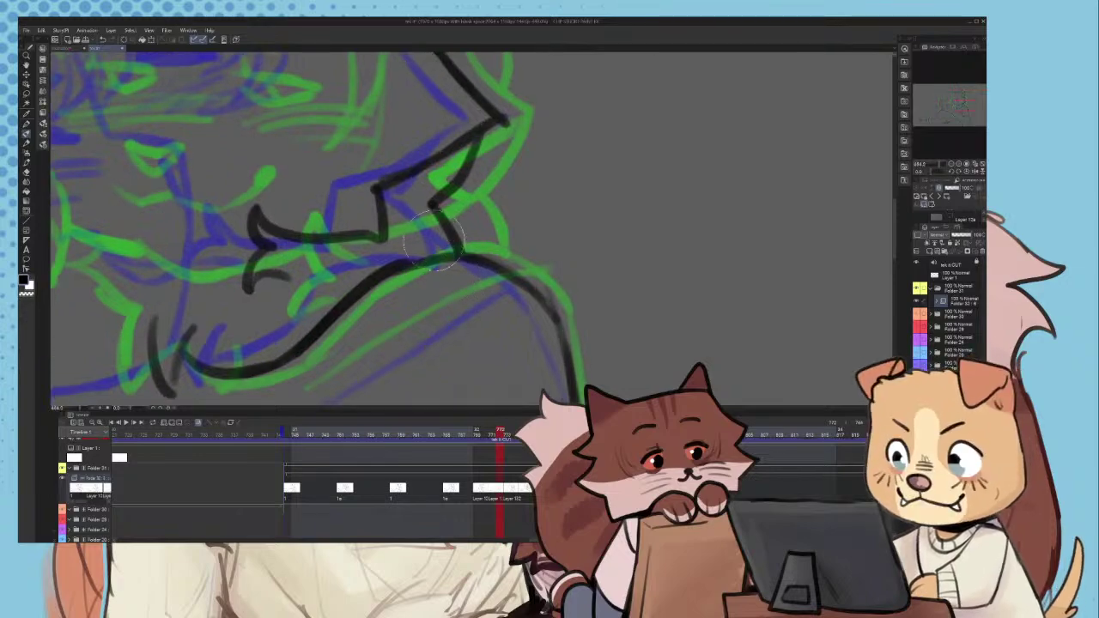
scroll(456, 266, "up", 1)
scroll(471, 269, "down", 3)
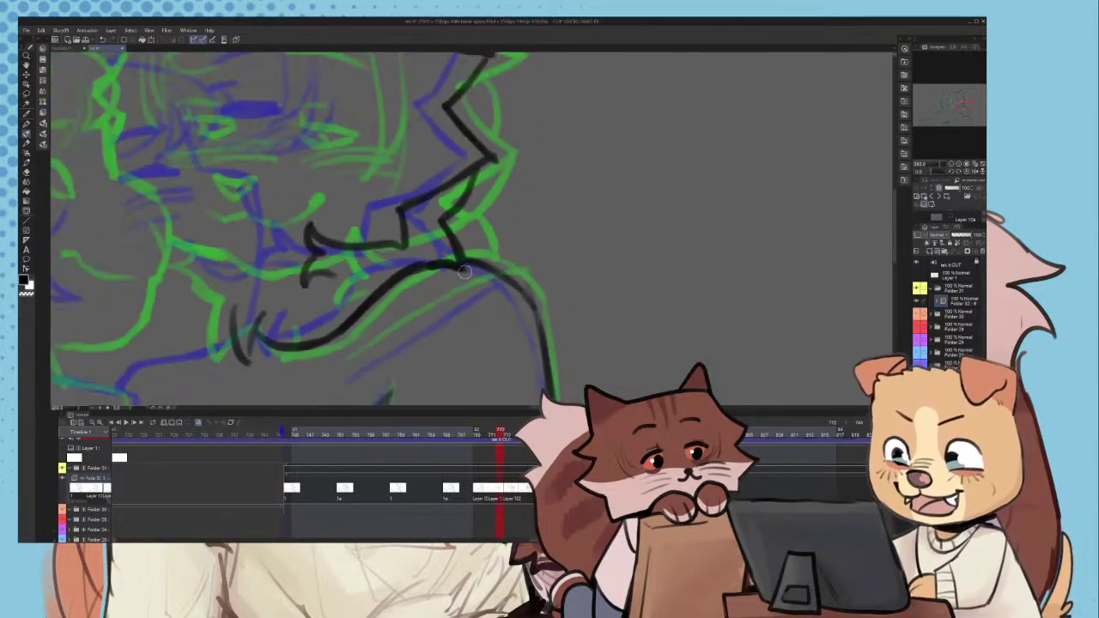
- Draw the cat's near eye as a short, dark half-closed shape and add a slanted brow above it
scroll(411, 291, "up", 3)
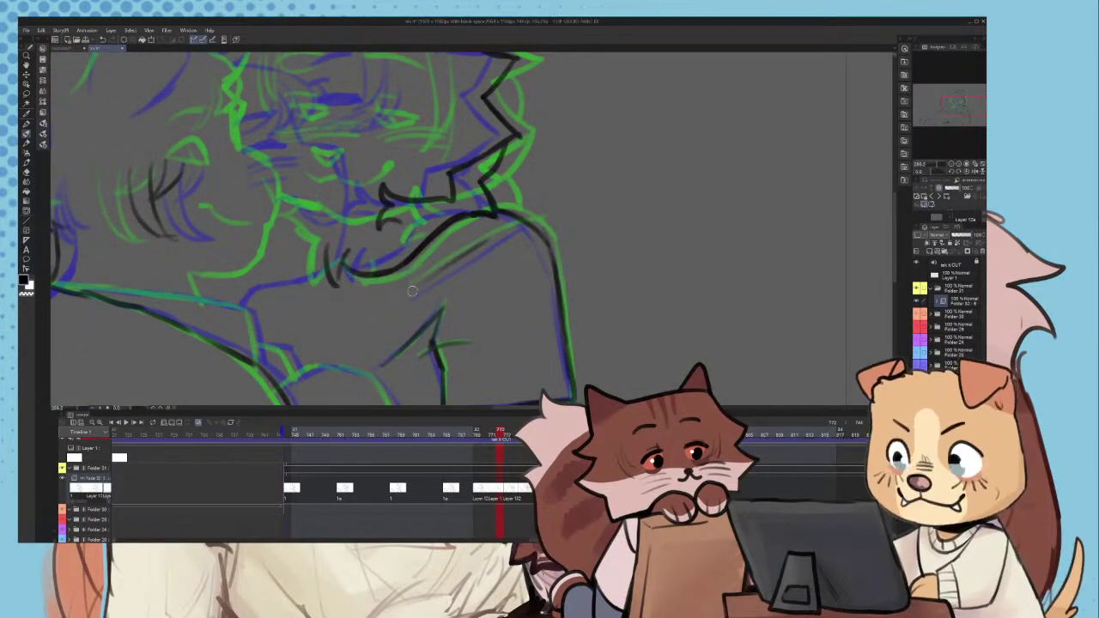
scroll(481, 248, "down", 4)
scroll(464, 239, "up", 4)
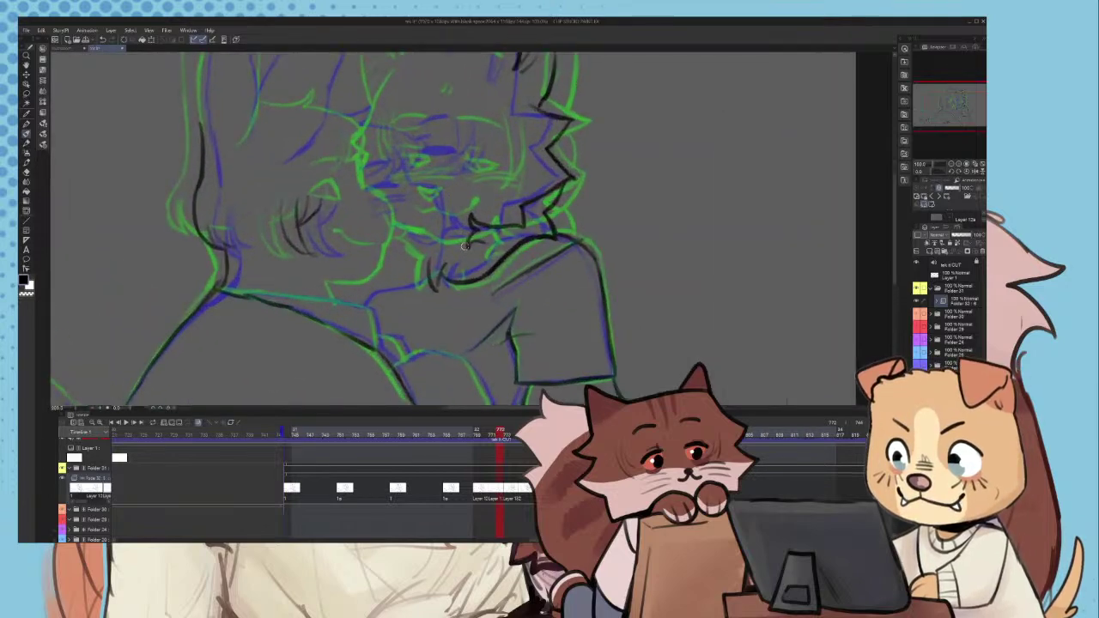
scroll(461, 237, "up", 2)
scroll(362, 238, "down", 4)
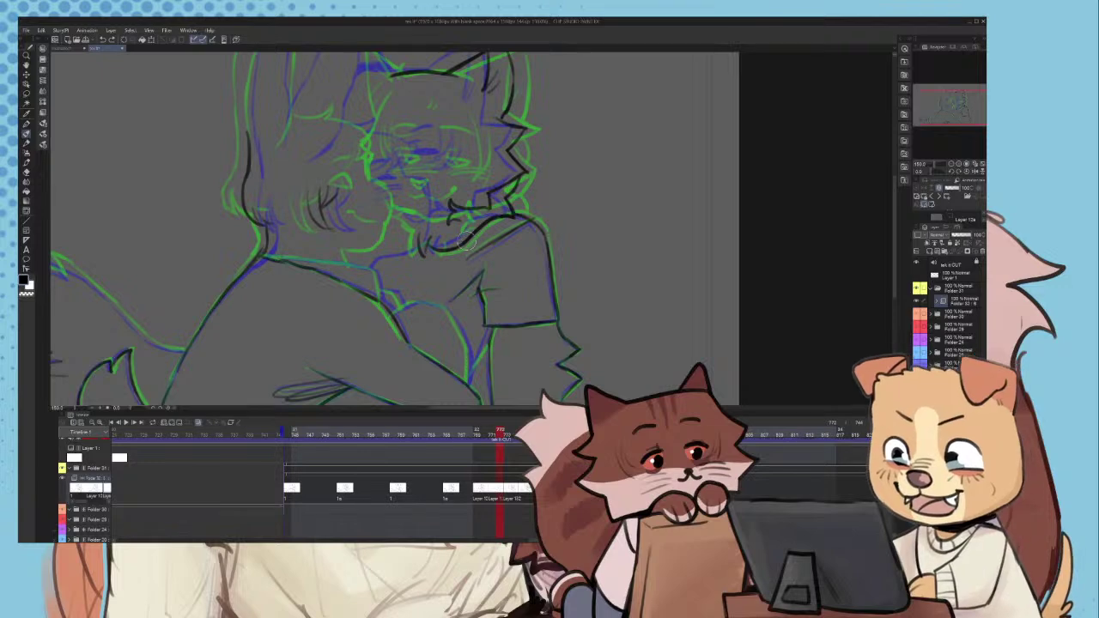
scroll(464, 242, "down", 2)
scroll(434, 245, "up", 3)
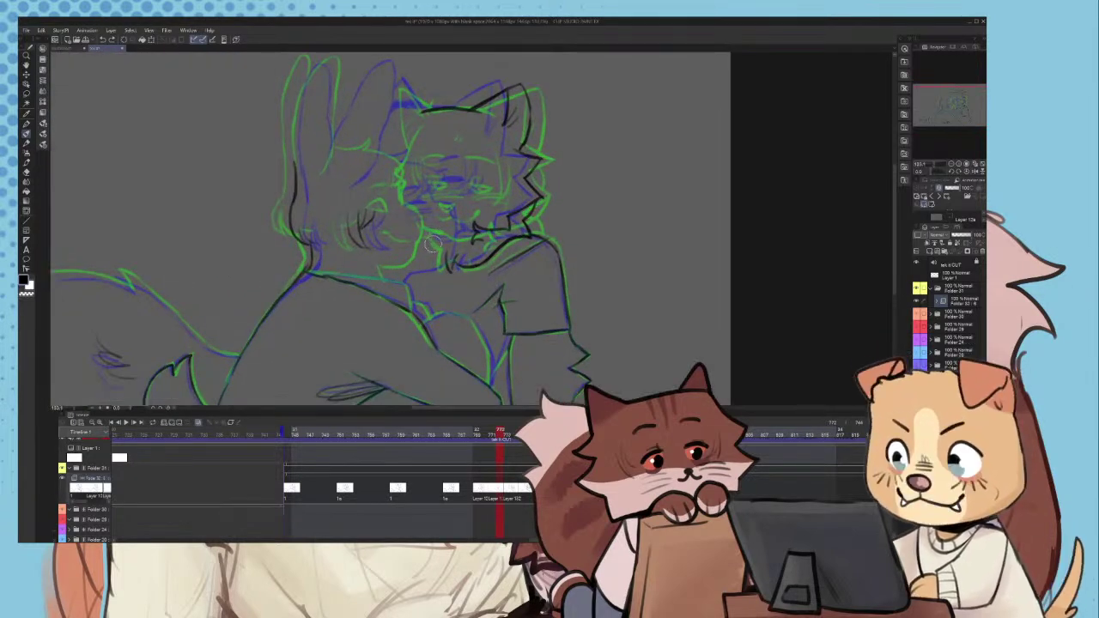
scroll(434, 243, "down", 2)
scroll(434, 241, "up", 6)
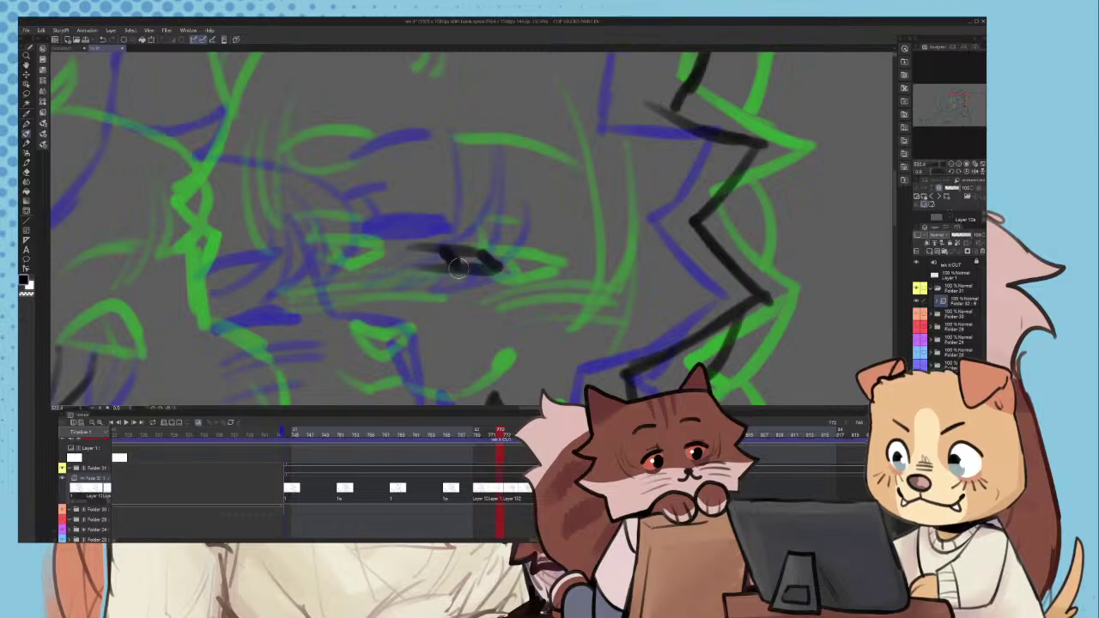
scroll(458, 268, "down", 2)
scroll(424, 241, "up", 2)
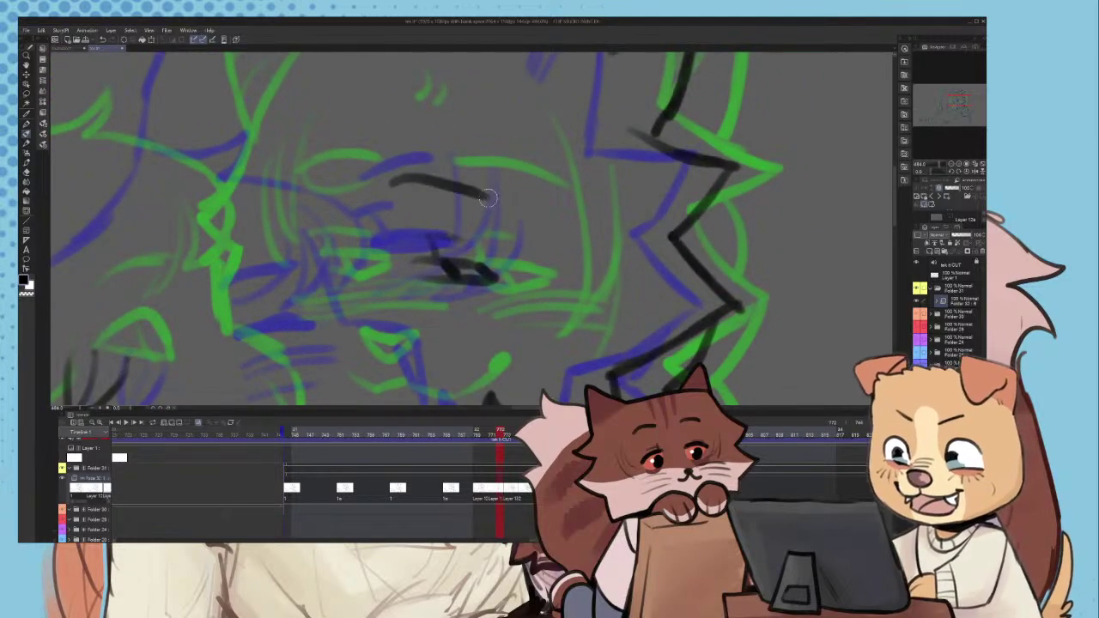
- Add loose hair strands beside the cat's near eye and a short brow stroke over the far eye
scroll(494, 206, "down", 4)
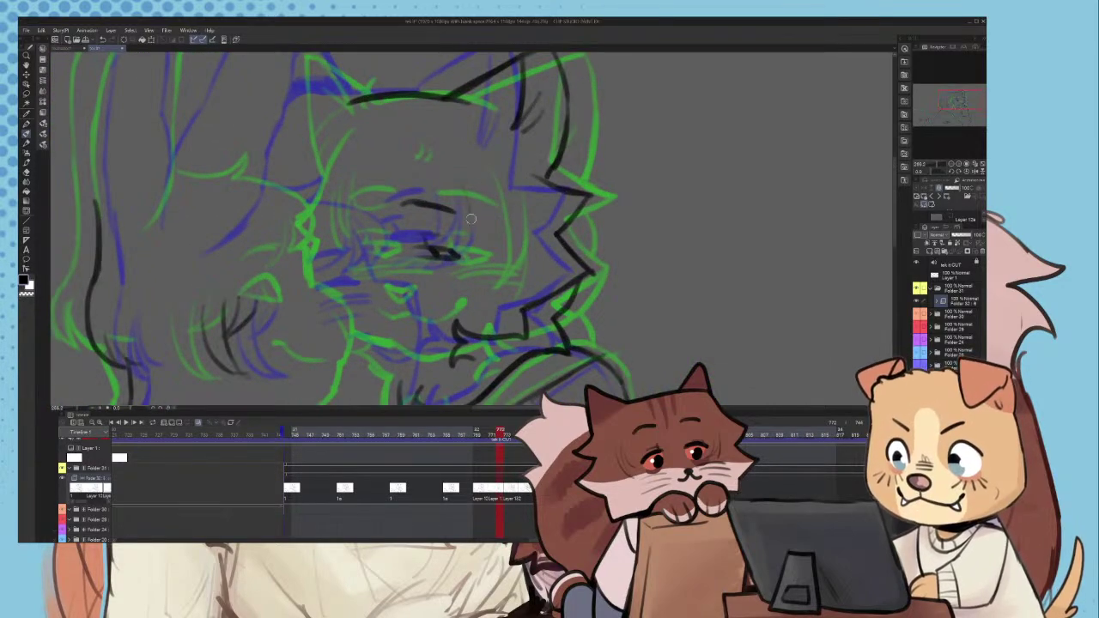
scroll(471, 219, "up", 3)
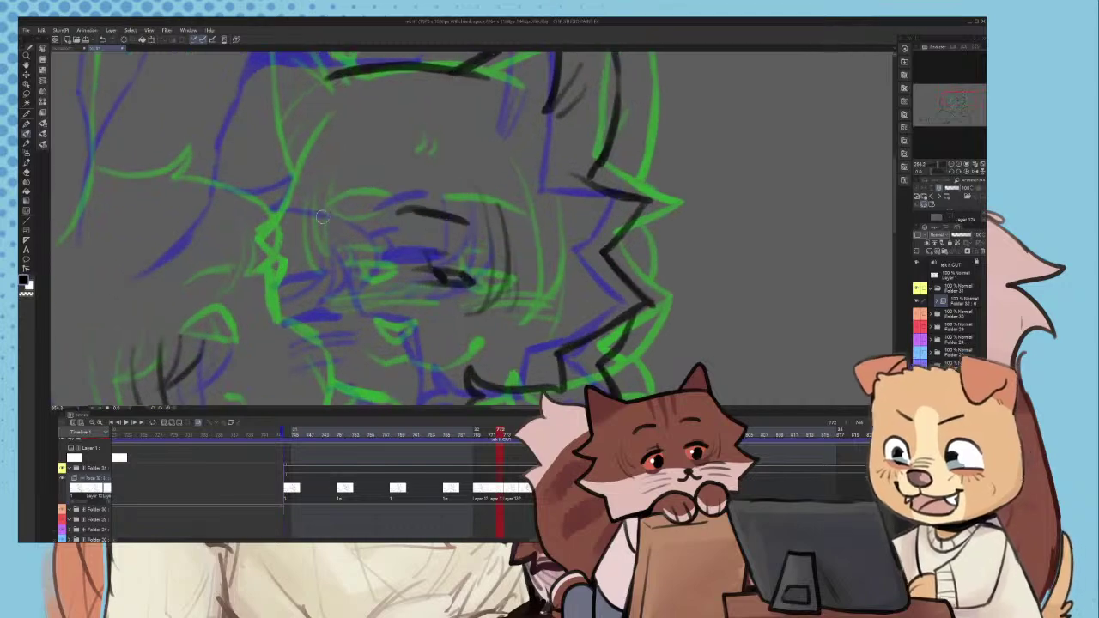
scroll(343, 213, "down", 4)
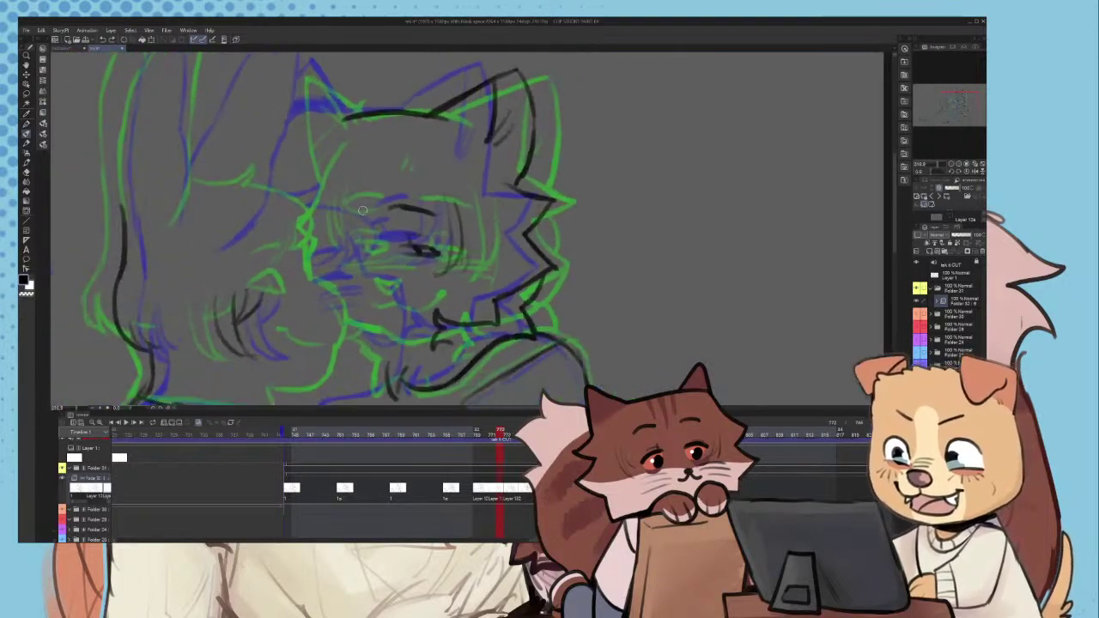
scroll(363, 211, "up", 3)
left_click_drag(326, 209, 359, 215)
scroll(351, 214, "down", 3)
scroll(350, 217, "up", 3)
scroll(386, 197, "down", 3)
scroll(411, 178, "up", 3)
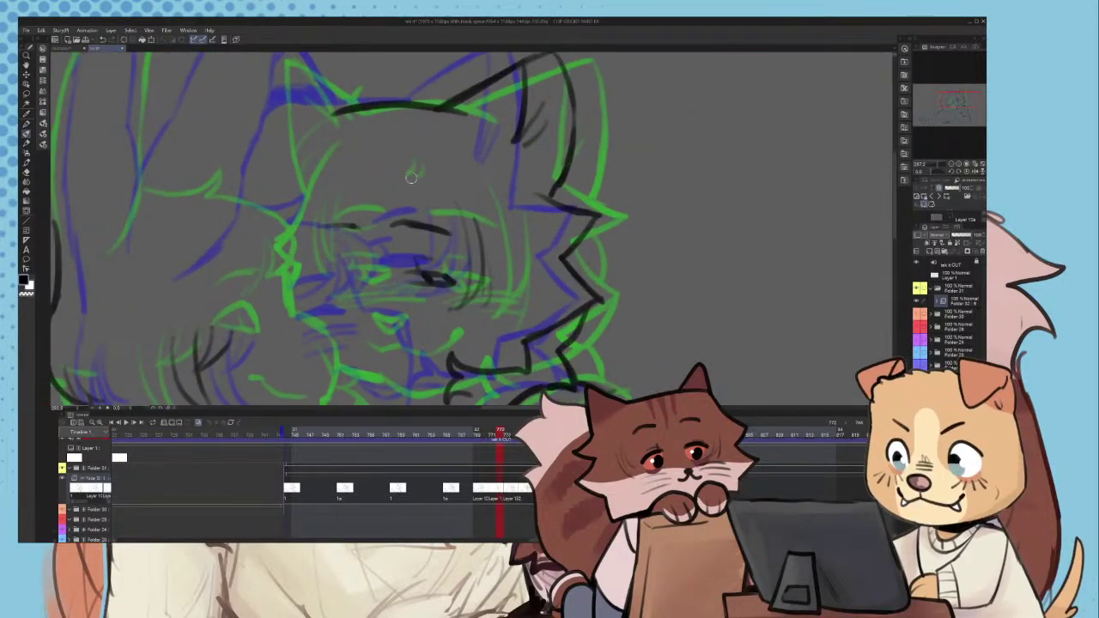
- Mark small tuft strokes on the cat's forehead and add hair strands along the far side of its face
scroll(392, 179, "down", 4)
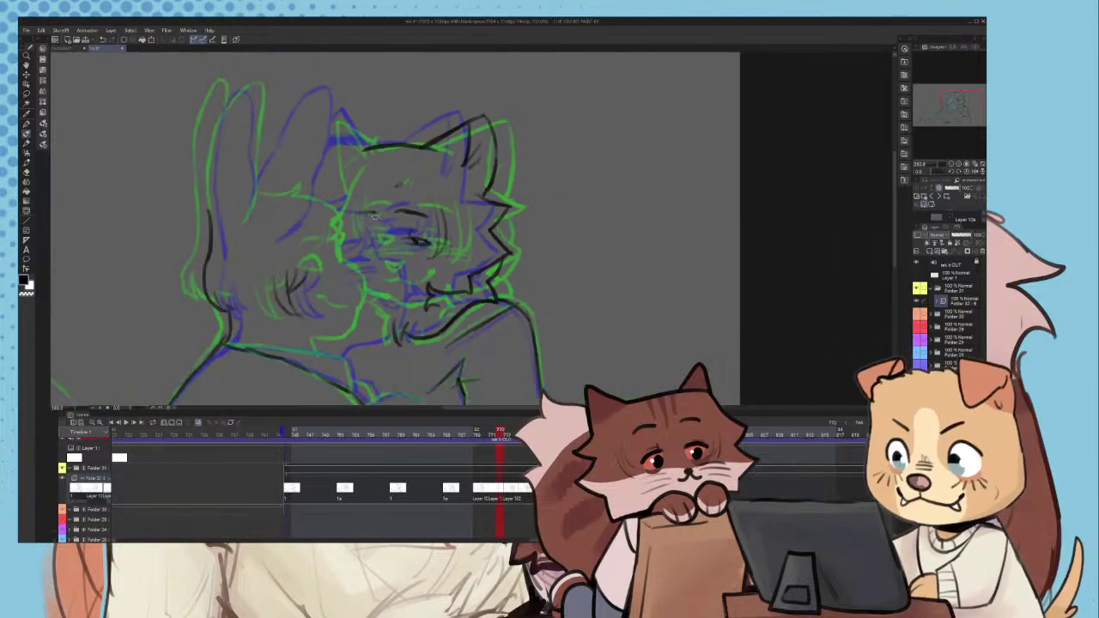
scroll(366, 201, "up", 5)
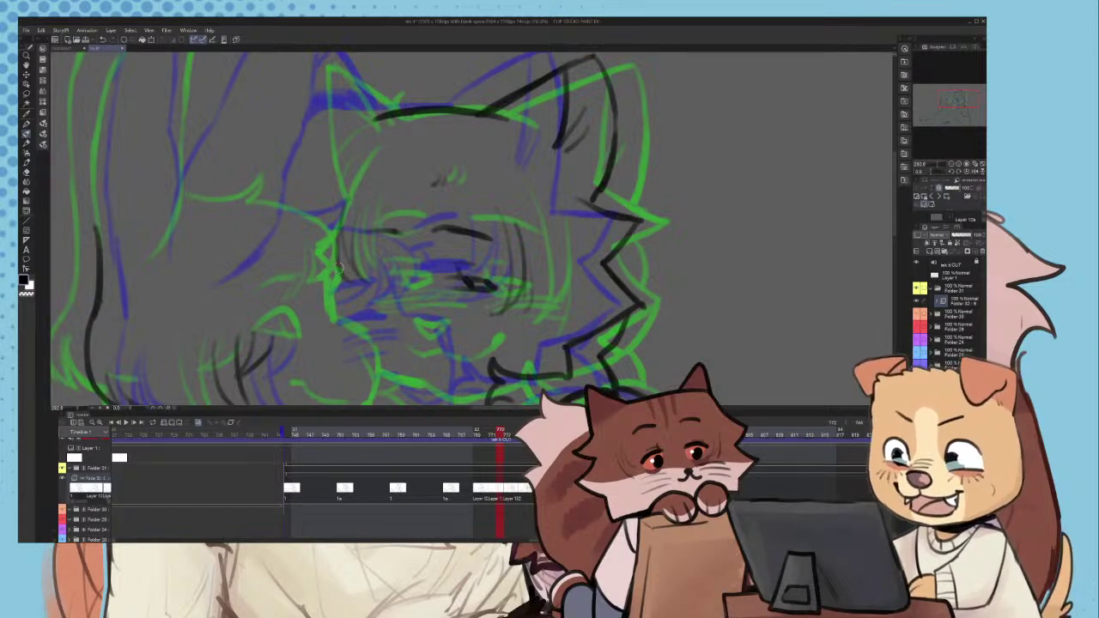
scroll(338, 265, "up", 2)
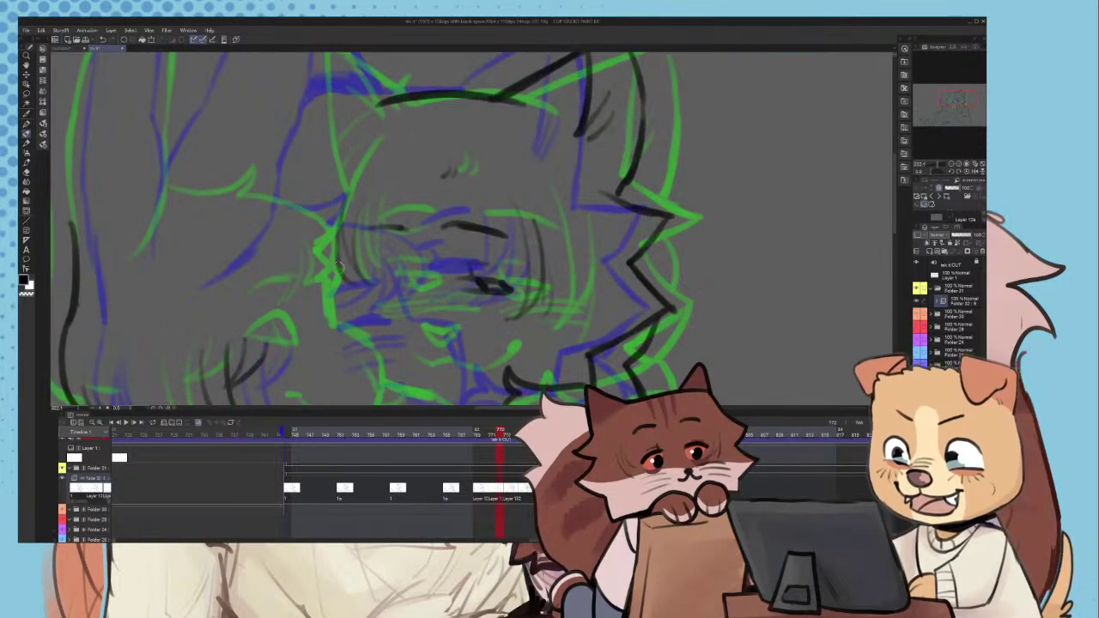
scroll(340, 267, "down", 5)
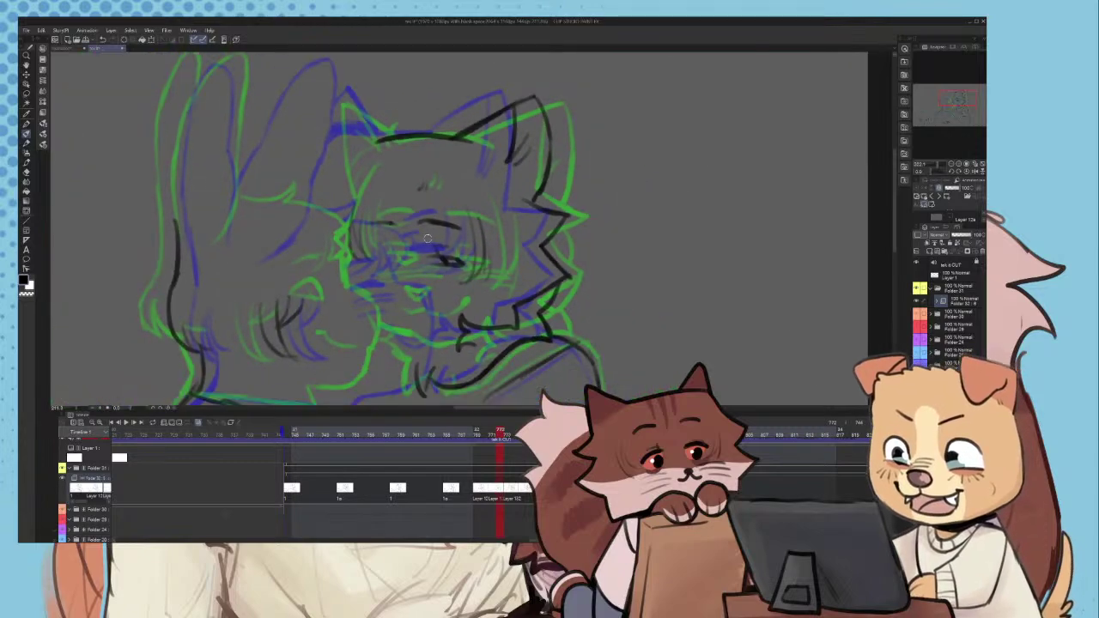
- Draw the cat's small nose and a curved smile ending in a dark mouth corner between the guide frames
scroll(409, 256, "up", 8)
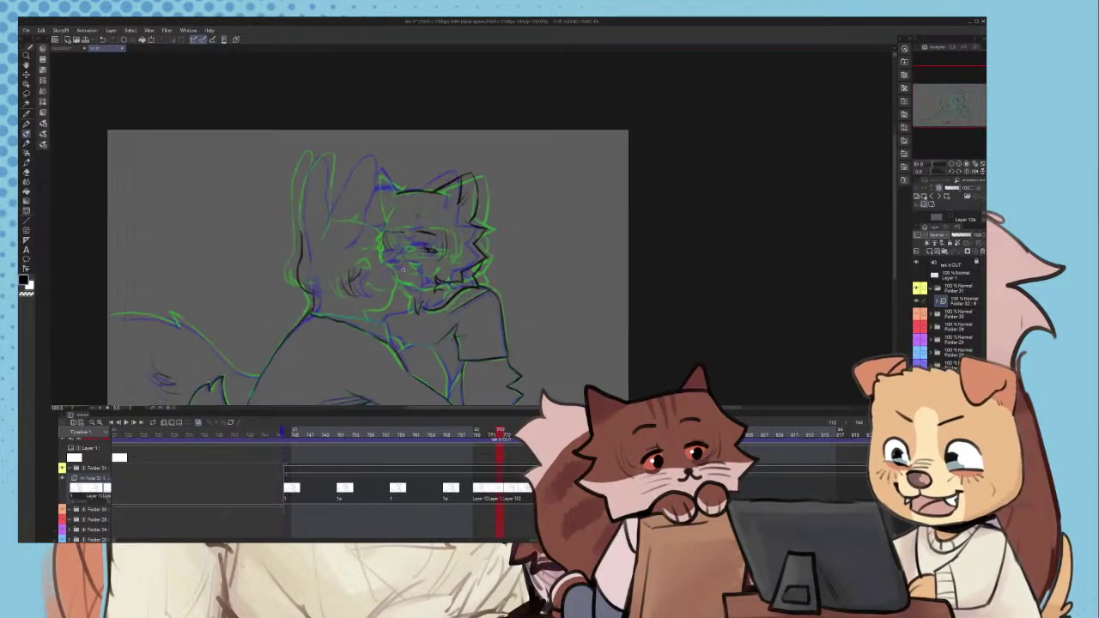
key("ctrl+z")
mouse_move(376, 271)
left_mouse_down()
mouse_move(401, 304)
mouse_move(421, 308)
mouse_move(546, 290)
left_mouse_up()
scroll(437, 350, "up", 1)
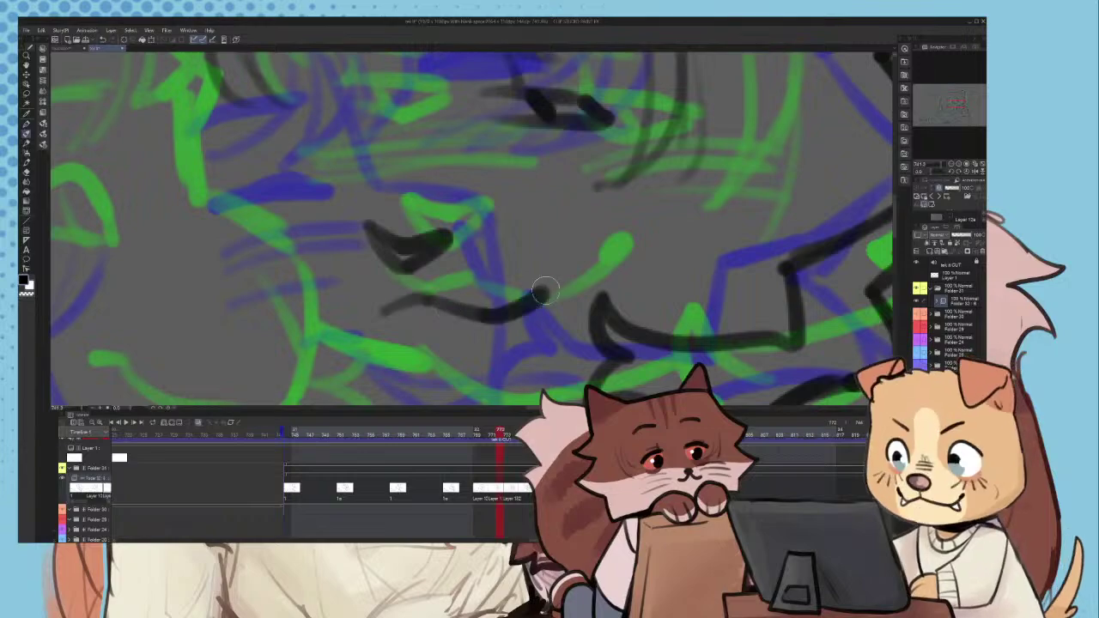
scroll(547, 290, "down", 3)
mouse_move(489, 341)
left_mouse_down()
mouse_move(487, 292)
mouse_move(553, 297)
mouse_move(591, 286)
left_mouse_up()
left_click_drag(512, 308, 579, 288)
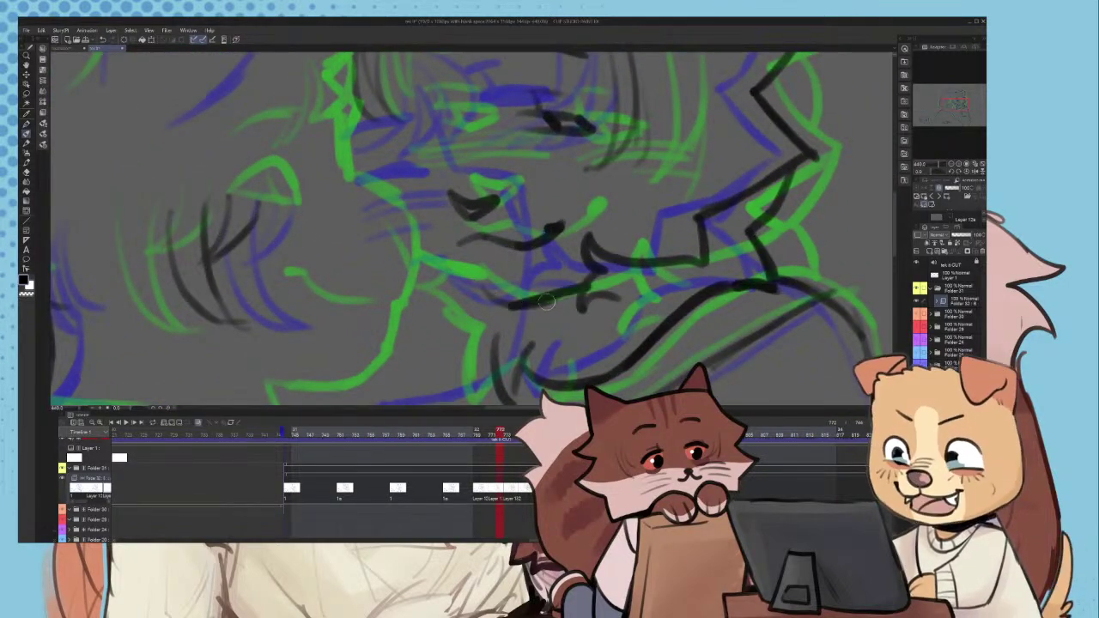
key("ctrl+z")
key("ctrl+z")
- Draw the underside of the cat's chin from the far side of the muzzle to the chin tuft
mouse_move(478, 290)
left_mouse_down()
mouse_move(503, 315)
mouse_move(582, 289)
left_mouse_up()
left_click_drag(517, 311, 576, 290)
left_click_drag(440, 273, 478, 289)
scroll(478, 289, "down", 4)
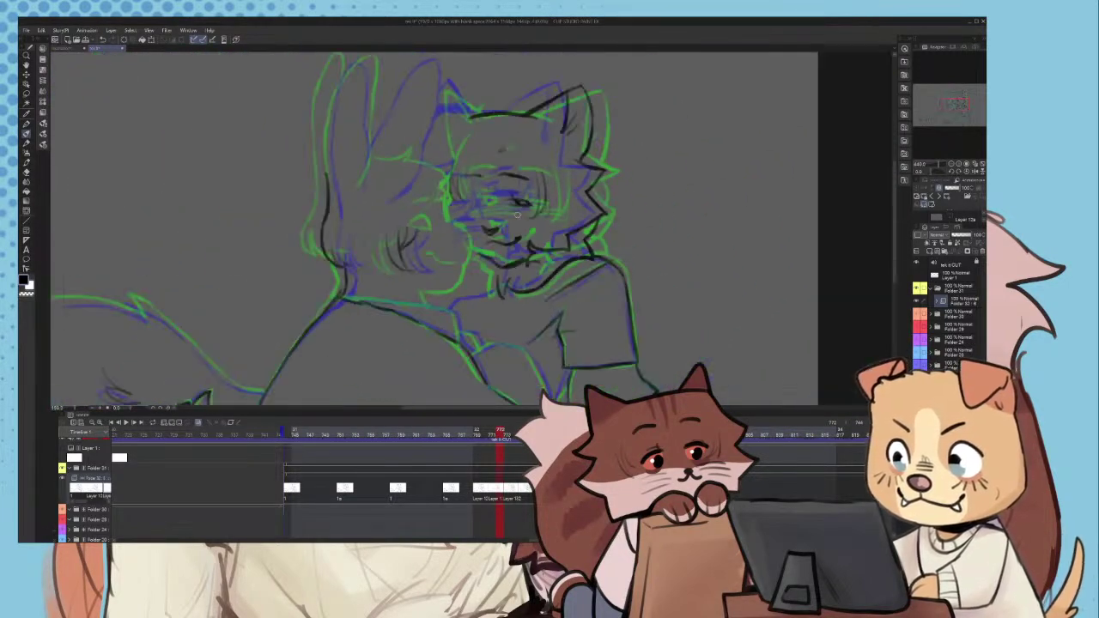
scroll(478, 223, "down", 1)
scroll(396, 164, "up", 2)
scroll(403, 161, "down", 1)
scroll(402, 161, "down", 2)
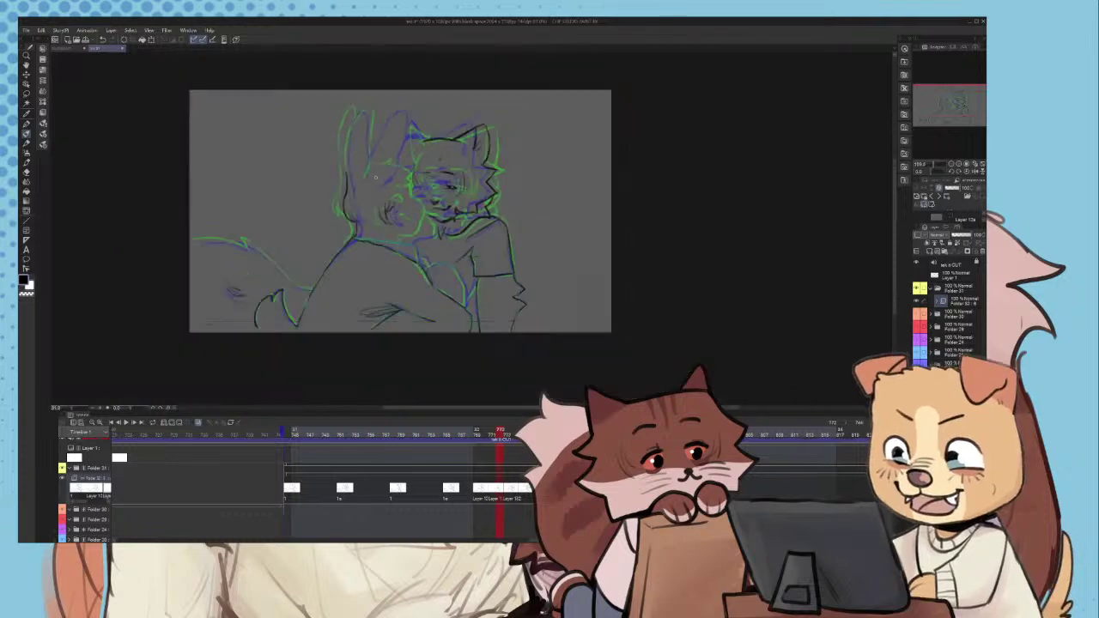
- Draw the other character's two long ears with rounded tips, placed midway between the blue and green guides
scroll(353, 242, "up", 4)
left_click_drag(329, 279, 340, 188)
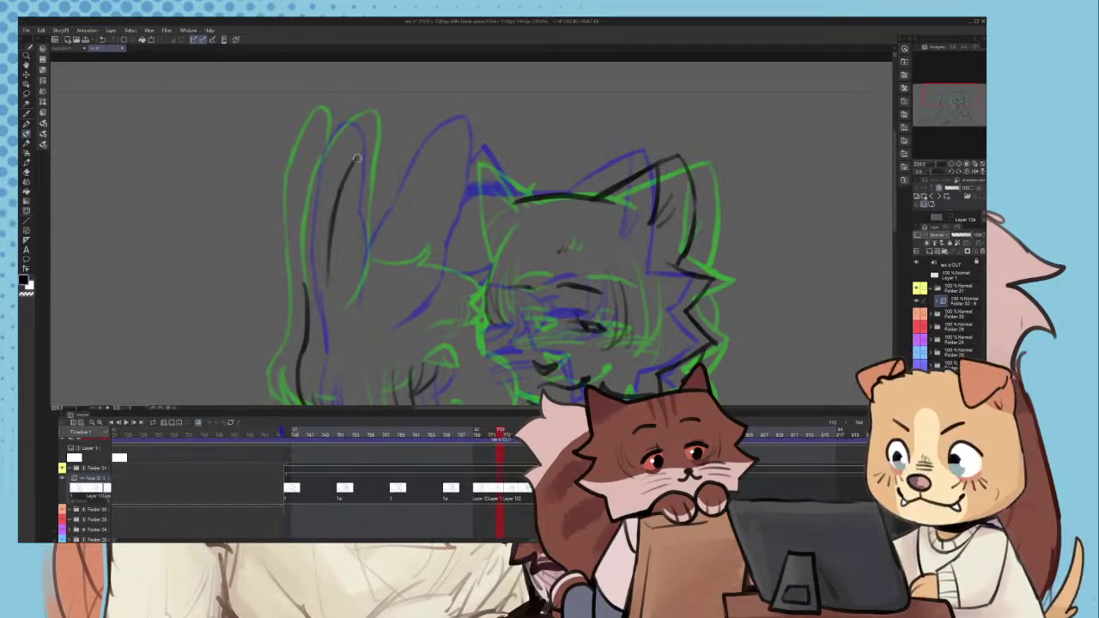
scroll(369, 301, "down", 1)
mouse_move(367, 314)
left_mouse_down()
mouse_move(328, 225)
mouse_move(319, 292)
mouse_move(313, 235)
left_mouse_up()
scroll(296, 301, "up", 1)
mouse_move(311, 296)
left_mouse_down()
mouse_move(316, 173)
mouse_move(341, 109)
mouse_move(329, 135)
mouse_move(366, 101)
mouse_move(364, 173)
left_mouse_up()
scroll(317, 171, "up", 1)
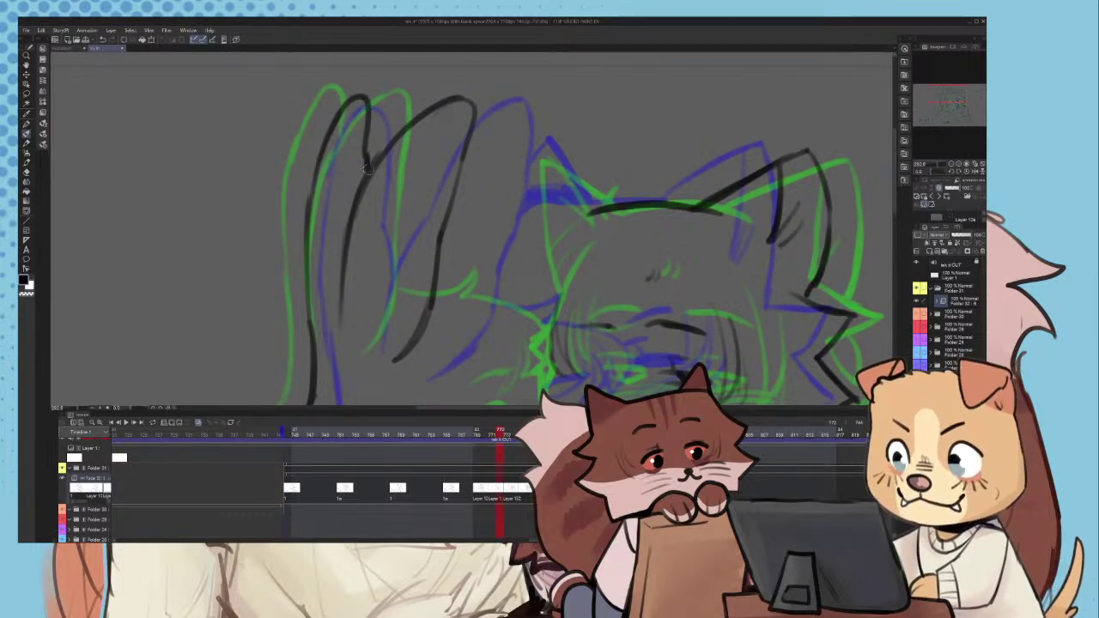
- Play back the shot from its start to check the motion of the new in-between frame
scroll(405, 150, "down", 4)
scroll(414, 255, "down", 1)
left_click_drag(481, 427, 253, 451)
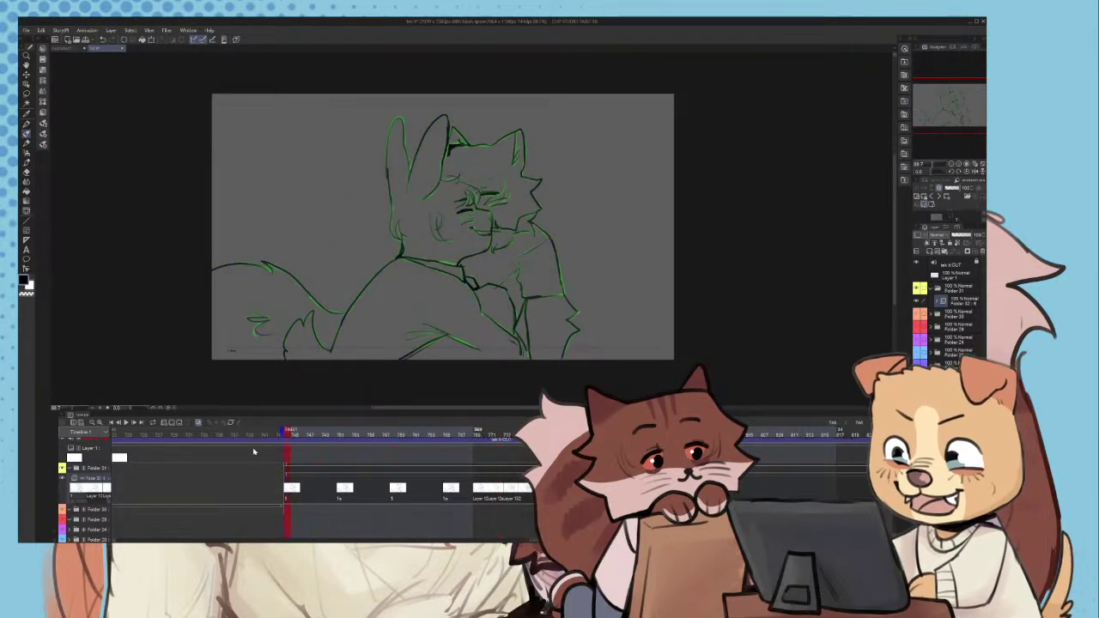
left_click(127, 422)
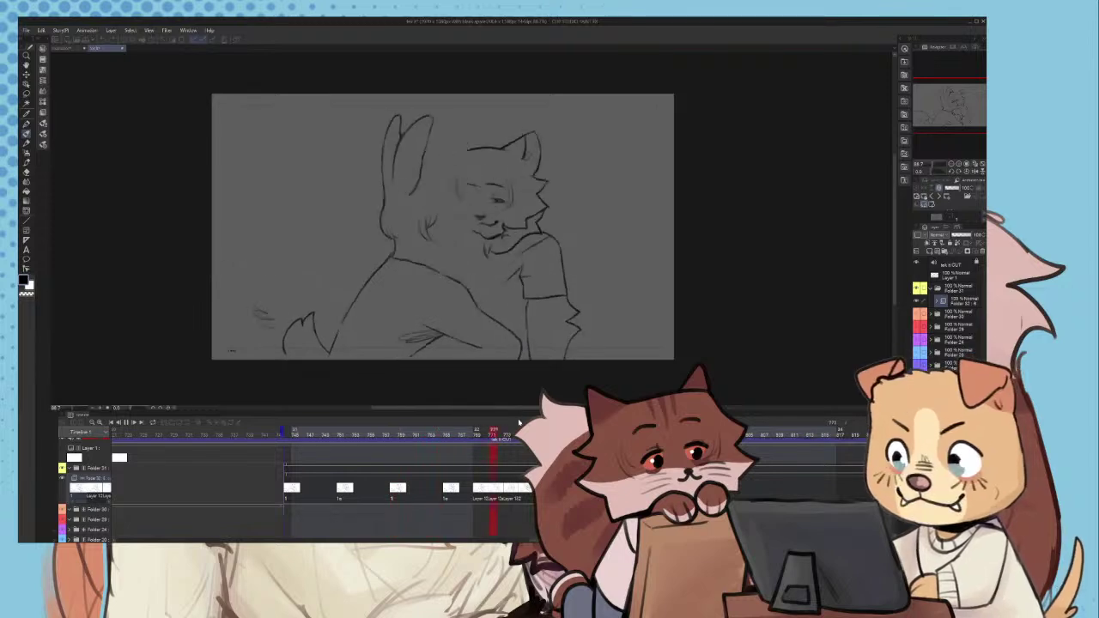
- Space out the Layer 12, Layer 12a and Layer 13 cels on the timeline to hold the first two longer
left_click(477, 489)
key("Delete")
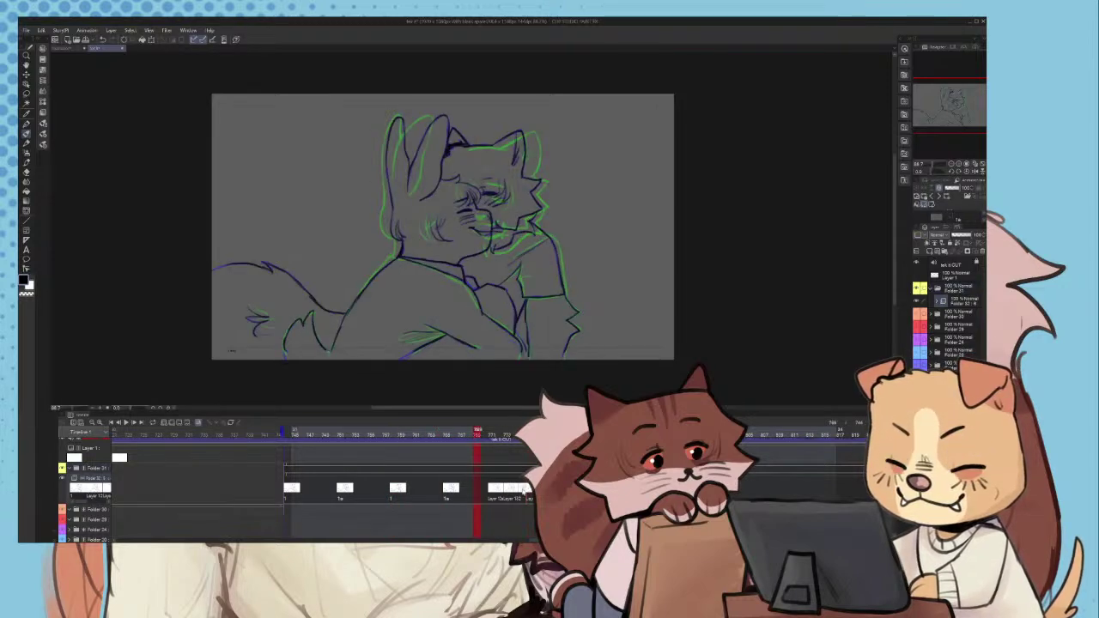
left_click(520, 491)
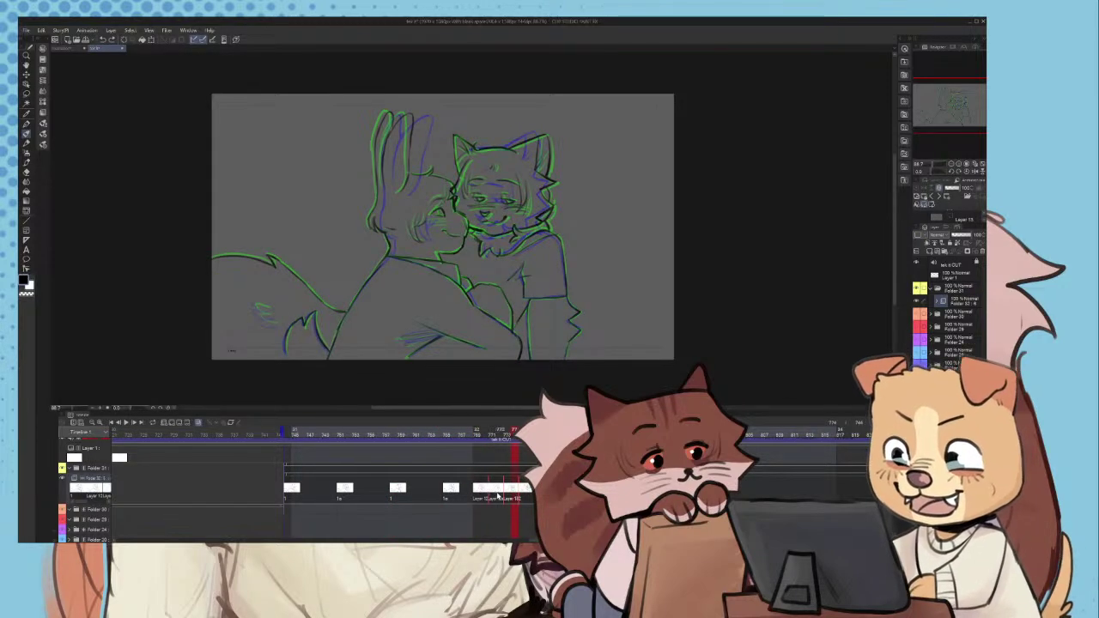
left_click_drag(492, 492, 523, 493)
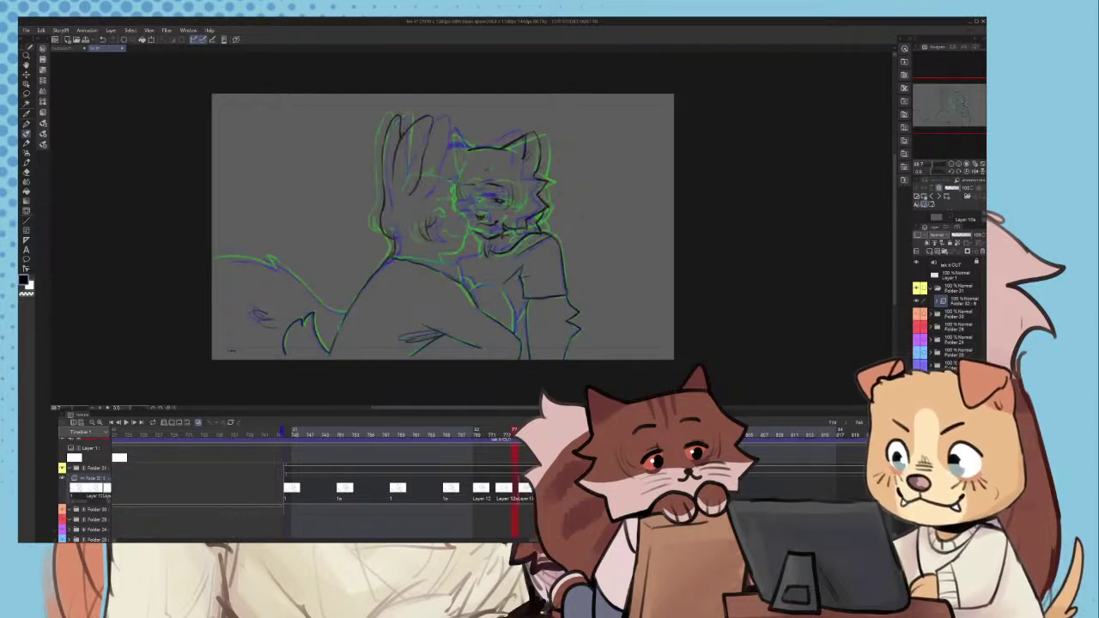
- Play back the retimed shot from its start and step through its last cels
left_click_drag(341, 433, 284, 432)
left_click(123, 422)
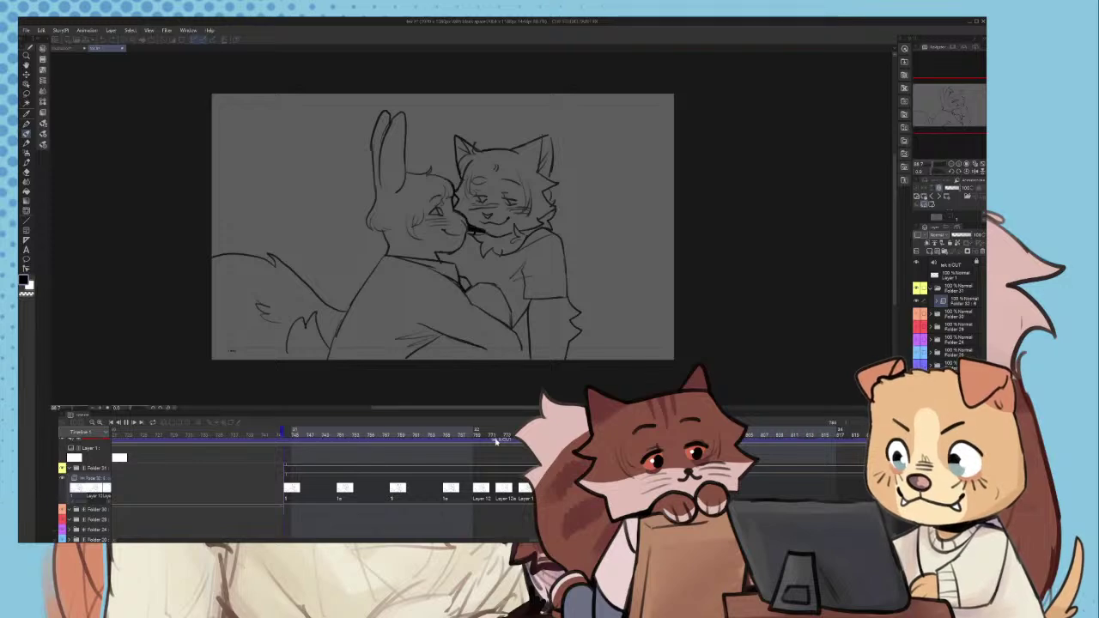
left_click(489, 494)
left_click(489, 493)
left_click(504, 492)
- On the Layer 13 drawing, erase the cat's lower cheek fur spikes and the outer part of its jawline
left_click(526, 492)
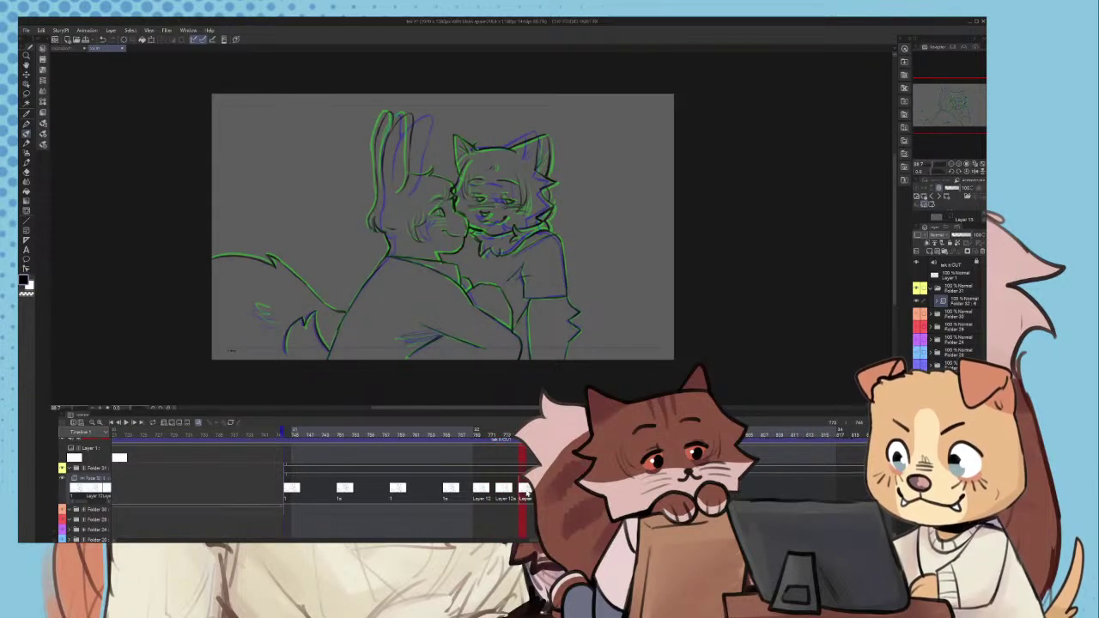
scroll(554, 209, "up", 7)
left_click_drag(514, 152, 551, 191)
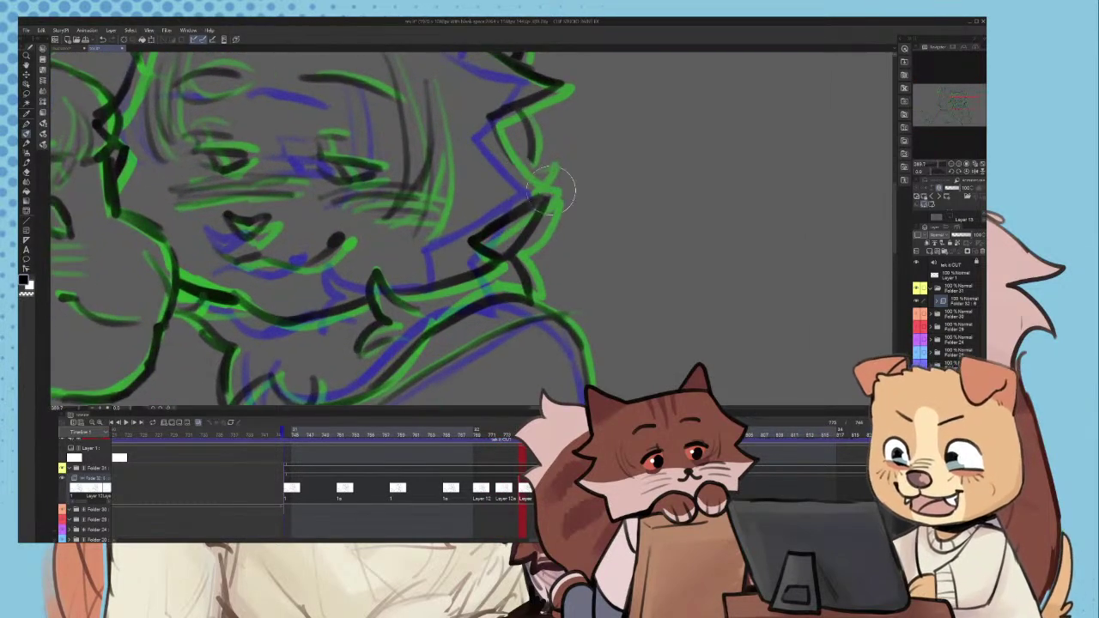
left_click_drag(495, 123, 530, 193)
mouse_move(507, 237)
left_mouse_down()
mouse_move(527, 219)
mouse_move(462, 273)
mouse_move(500, 262)
mouse_move(384, 282)
left_mouse_up()
scroll(424, 281, "down", 1)
scroll(423, 277, "up", 2)
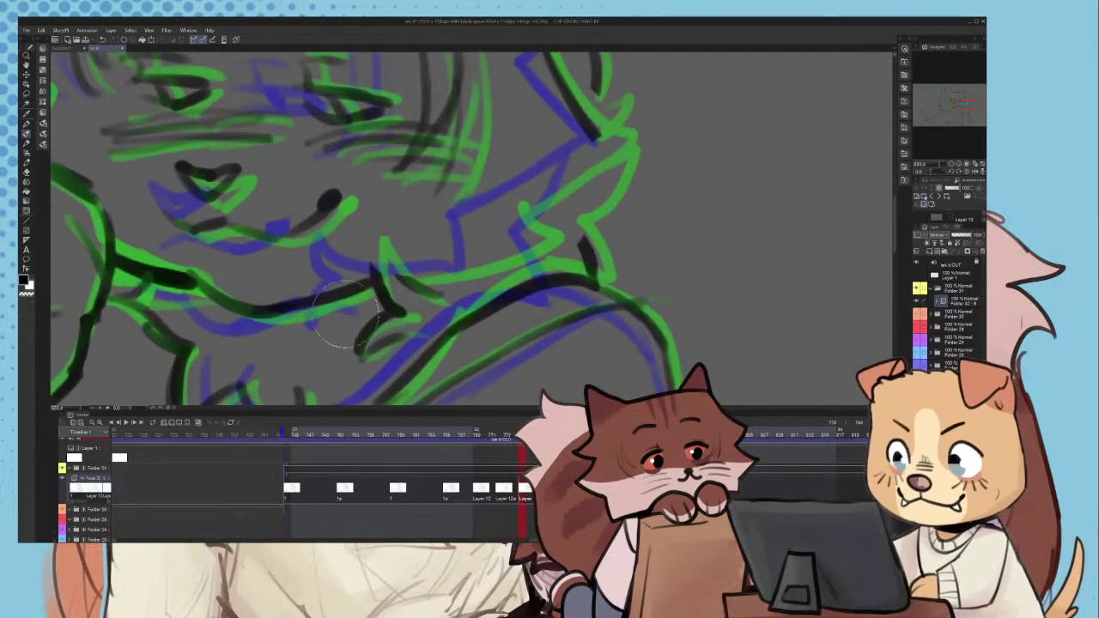
- Redraw the cat's chin line on Layer 13 as a smooth curve from the muzzle side to the chin tuft
scroll(223, 292, "up", 2)
mouse_move(259, 327)
left_mouse_down()
mouse_move(285, 335)
mouse_move(402, 291)
left_mouse_up()
left_click_drag(202, 295, 258, 324)
scroll(331, 293, "down", 2)
scroll(392, 324, "up", 2)
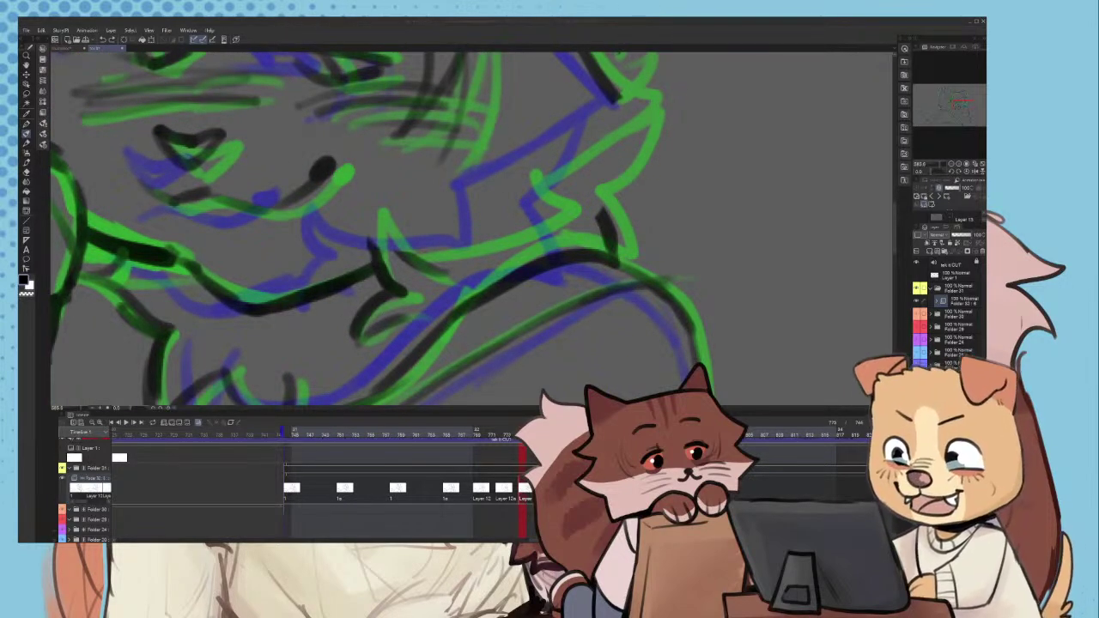
- Erase the section of the cat's chin line nearest the other character's muzzle
scroll(190, 240, "up", 2)
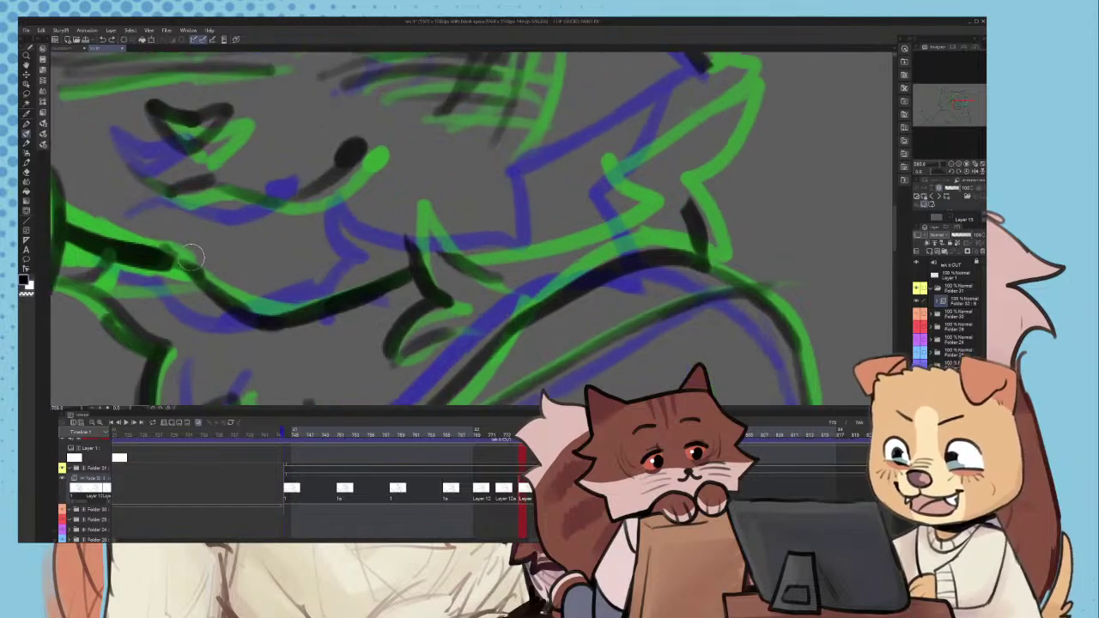
scroll(249, 256, "down", 4)
scroll(209, 254, "up", 4)
key("e")
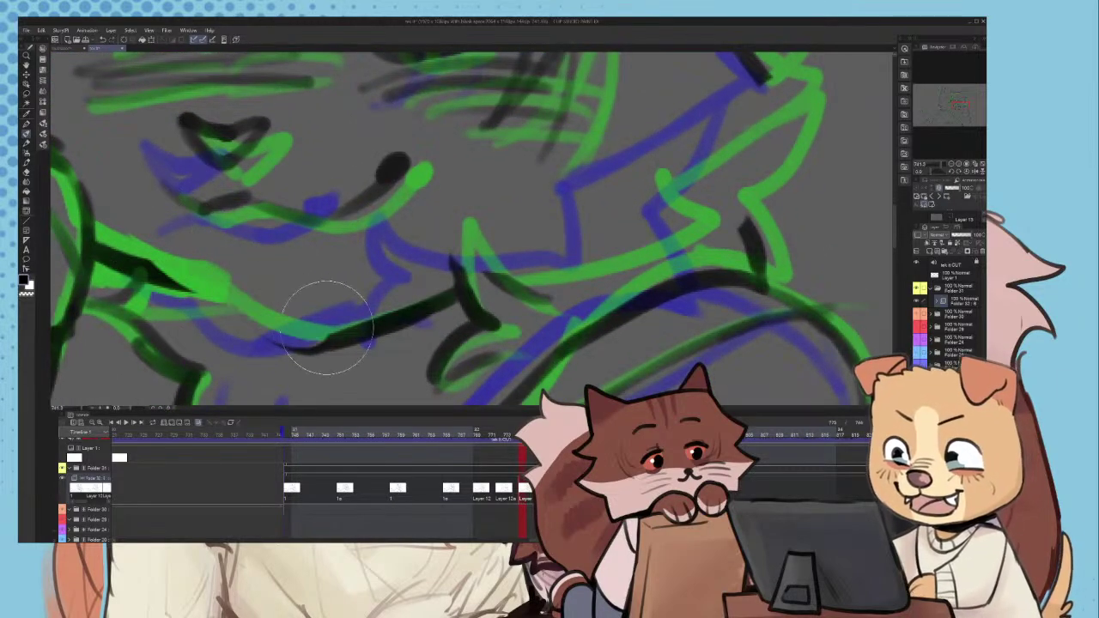
- Play back the shot twice and step between its last cels to check the motion of the cat's redrawn chin
scroll(359, 337, "down", 1)
scroll(358, 336, "down", 4)
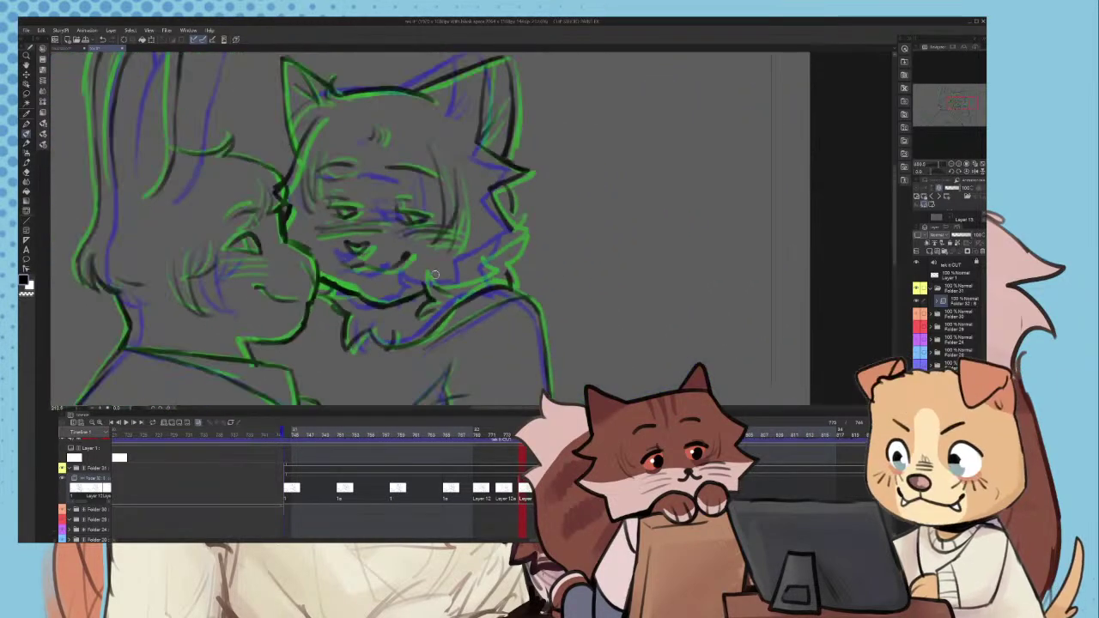
scroll(438, 255, "down", 3)
left_click_drag(593, 435, 363, 435)
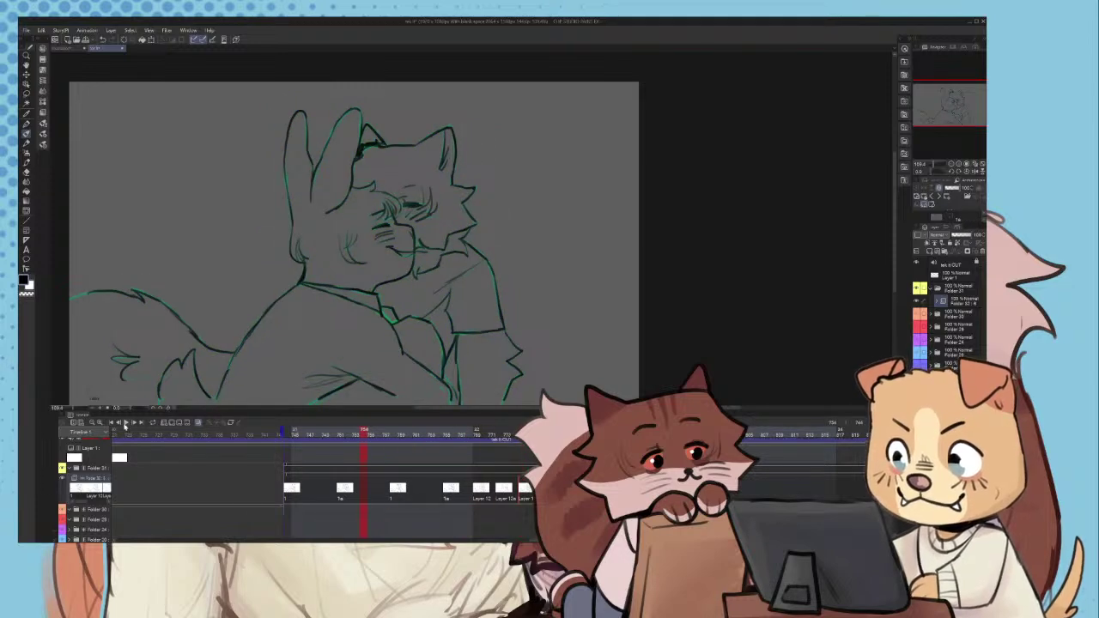
left_click(126, 424)
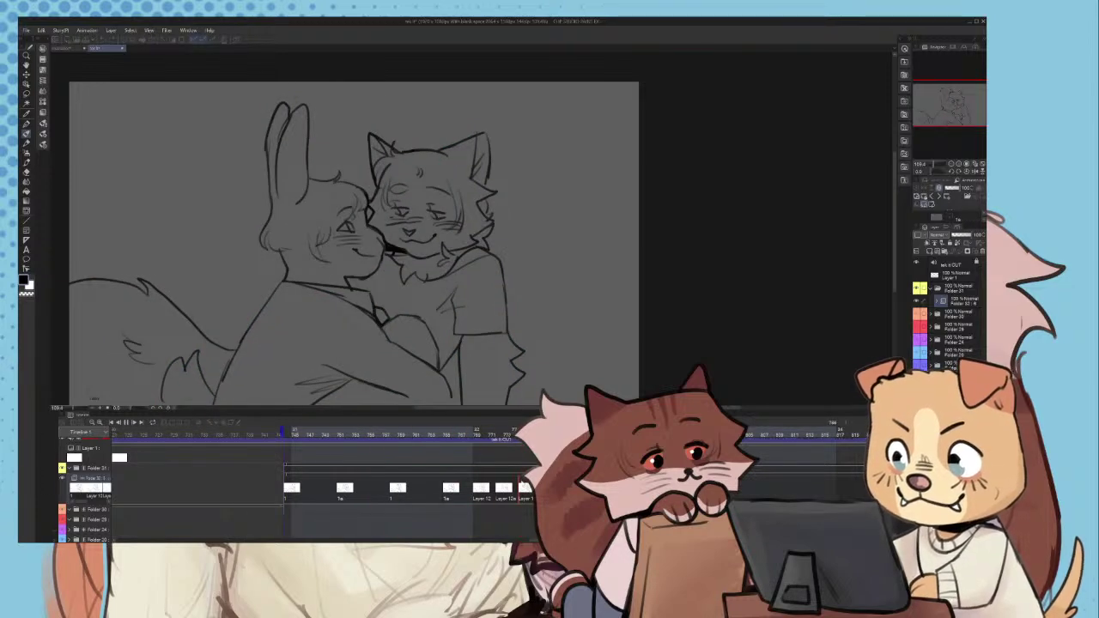
left_click(127, 423)
scroll(483, 385, "up", 1)
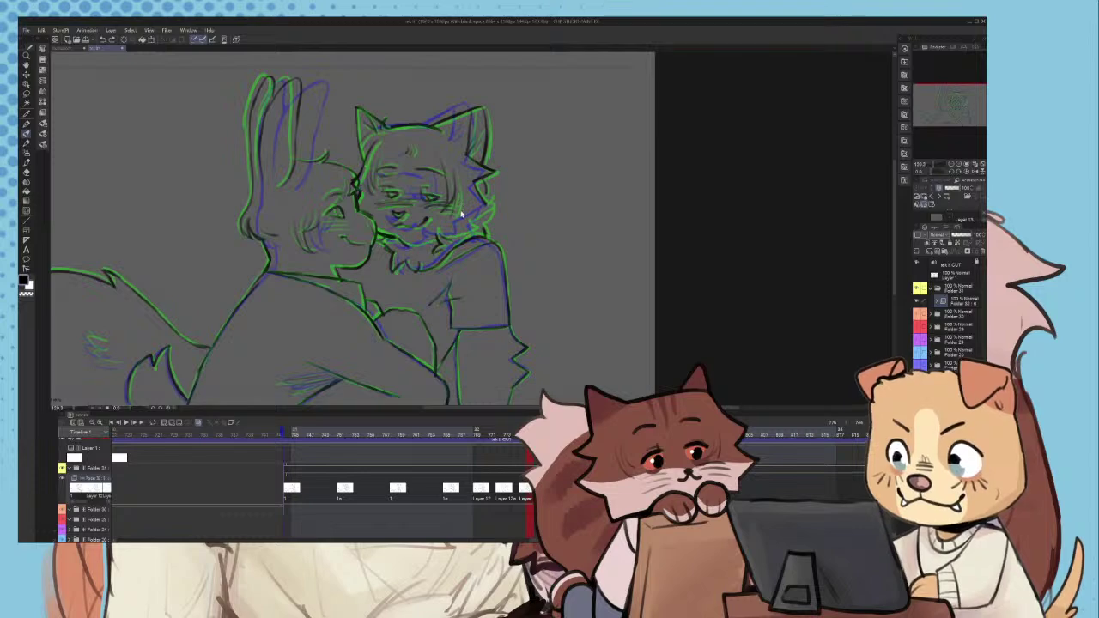
scroll(462, 215, "up", 2)
scroll(494, 355, "up", 1)
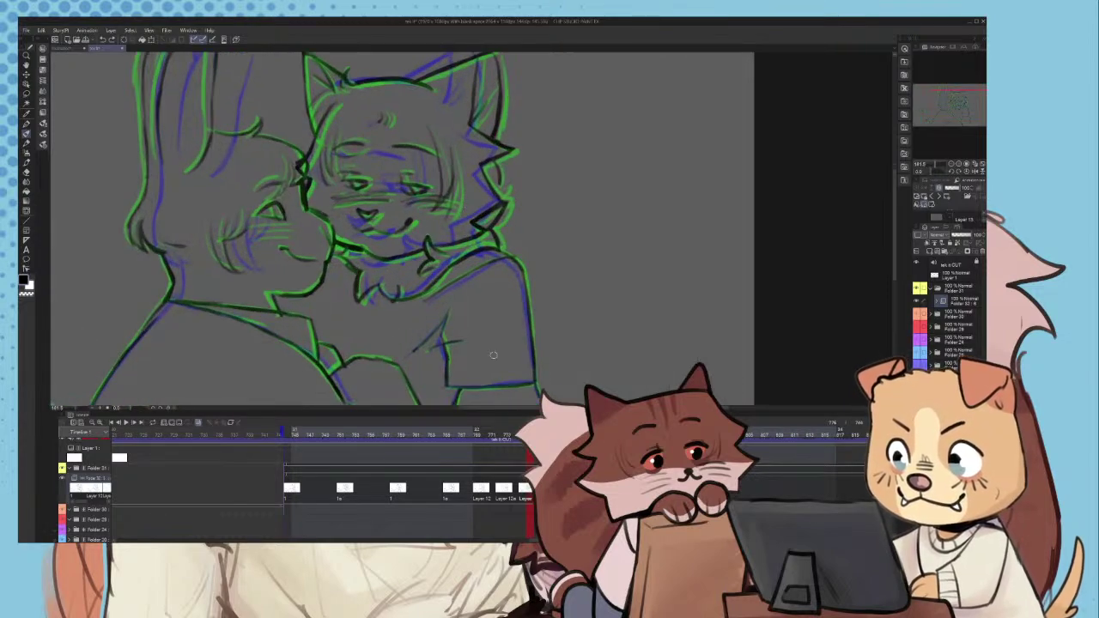
key("space")
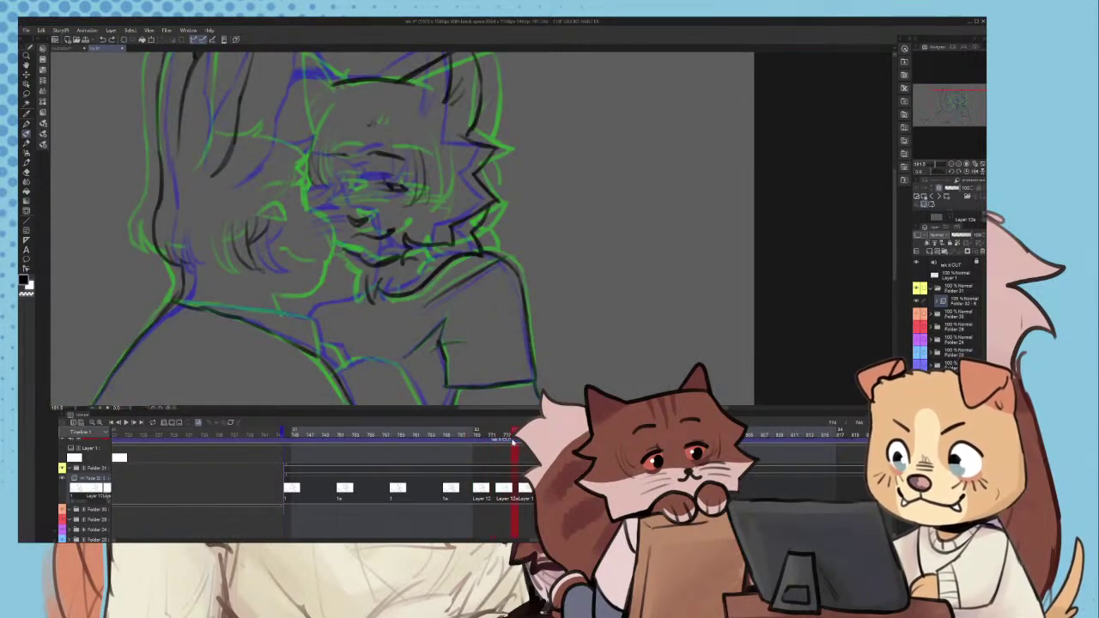
key("Right")
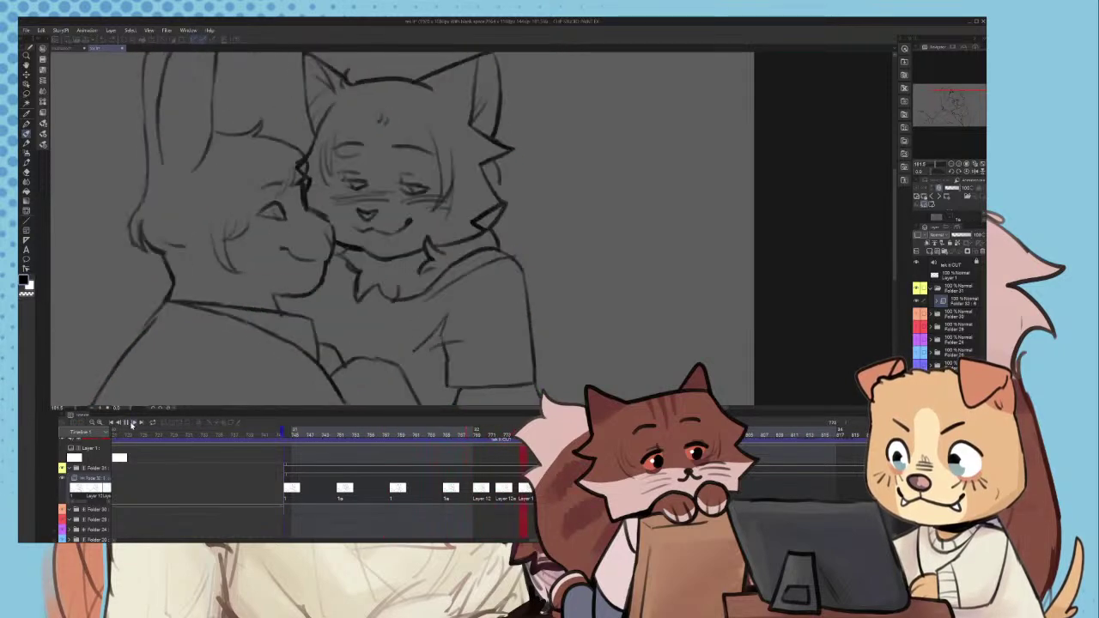
left_click(133, 425)
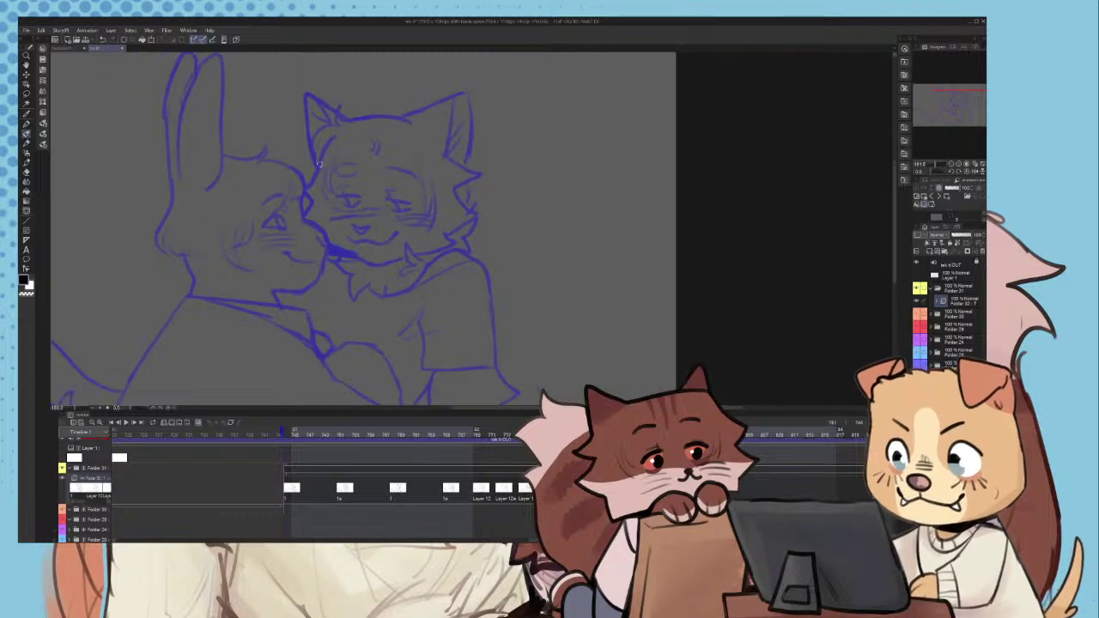
- On the blank cel after Layer 13, trace the cat's face edge beside the other character, from forehead through the cheek notch
scroll(349, 103, "up", 5)
mouse_move(368, 91)
left_mouse_down()
mouse_move(276, 250)
mouse_move(313, 195)
left_mouse_up()
left_click_drag(272, 266, 296, 302)
scroll(302, 244, "down", 5)
scroll(302, 247, "up", 2)
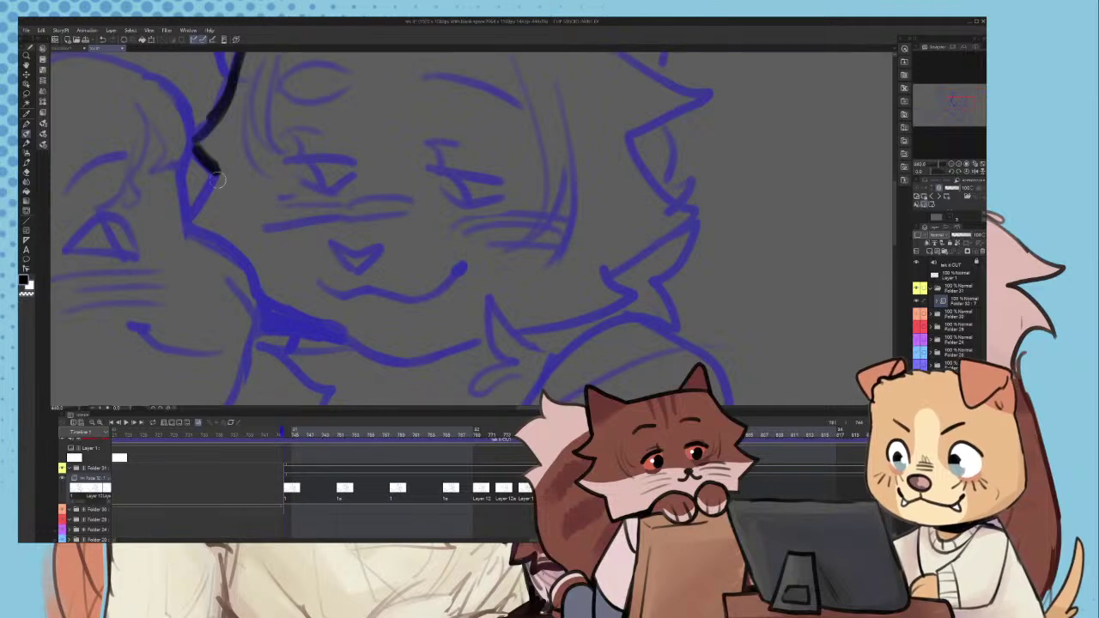
left_click_drag(218, 180, 197, 218)
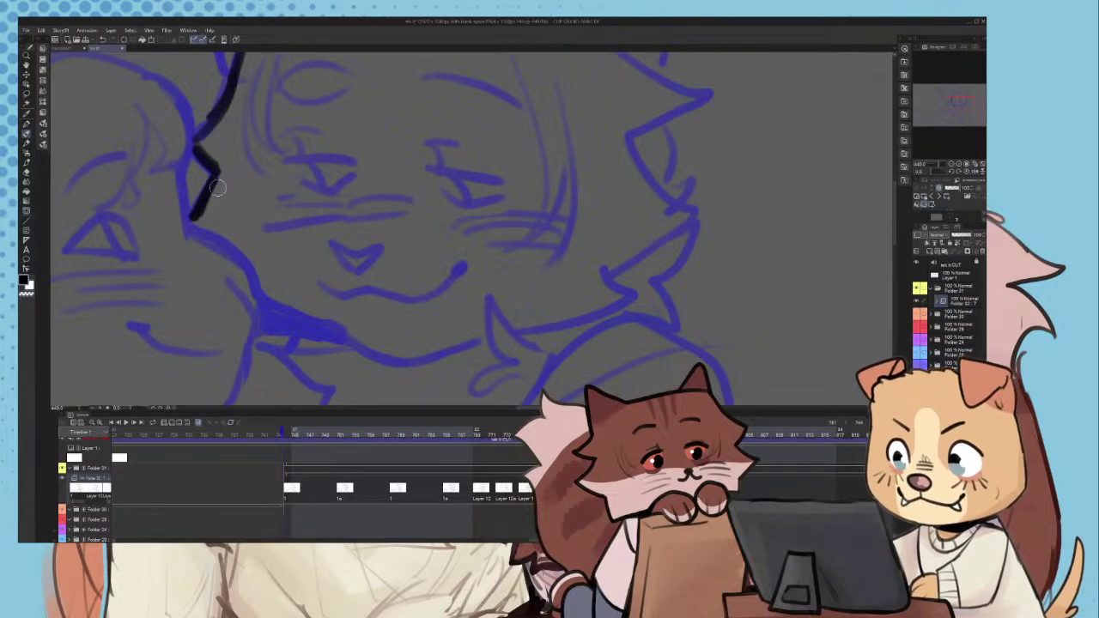
scroll(211, 188, "down", 3)
scroll(428, 322, "up", 3)
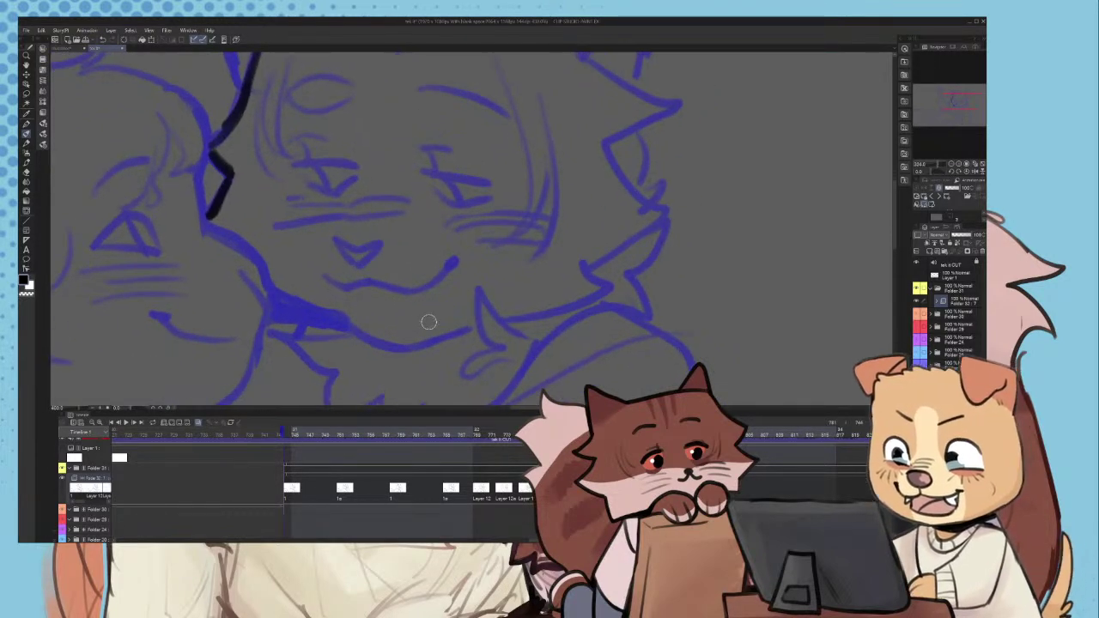
- Draw the cat's chin line from the other character's muzzle to the chin tuft, with a thick dark start
scroll(421, 319, "down", 2)
scroll(306, 319, "up", 2)
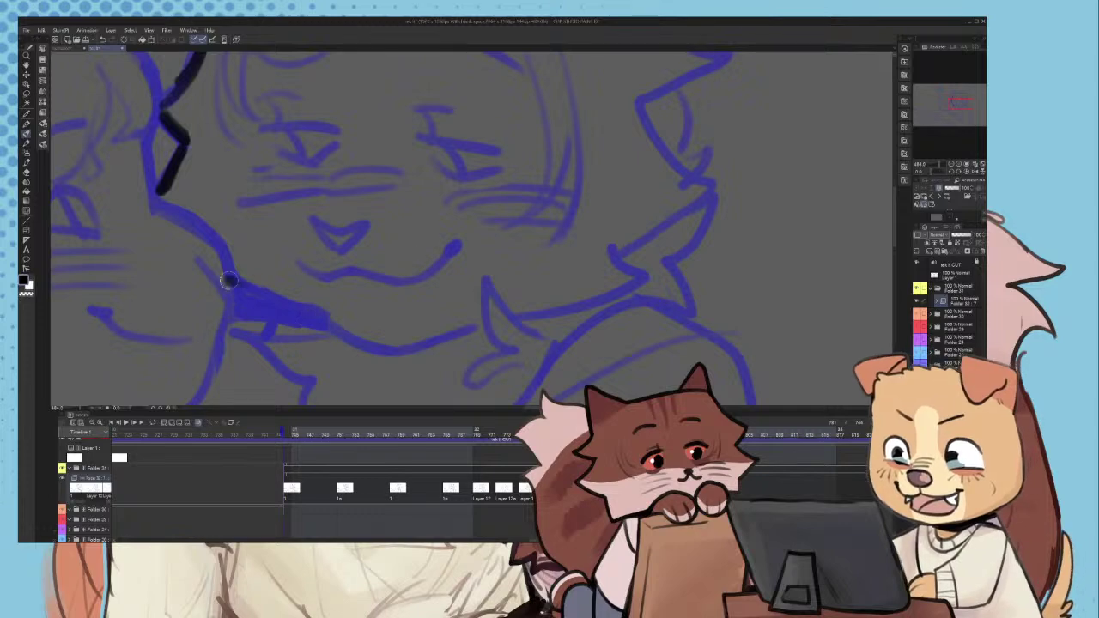
key("ctrl+z")
mouse_move(229, 280)
left_mouse_down()
mouse_move(324, 311)
mouse_move(308, 313)
mouse_move(369, 342)
mouse_move(481, 320)
left_mouse_up()
scroll(481, 320, "down", 1)
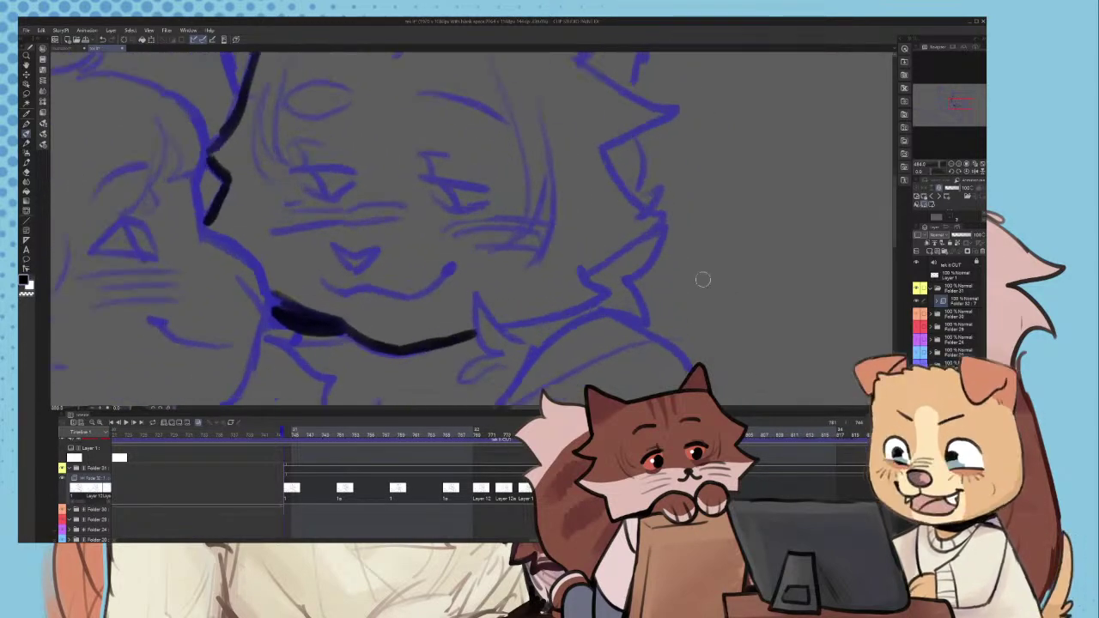
- Draw the pointed upper cheek fur spike below the cat's outer ear, following the onion-skin guide
scroll(695, 273, "down", 6)
scroll(663, 150, "up", 8)
mouse_move(411, 196)
left_mouse_down()
mouse_move(525, 269)
mouse_move(425, 316)
left_mouse_up()
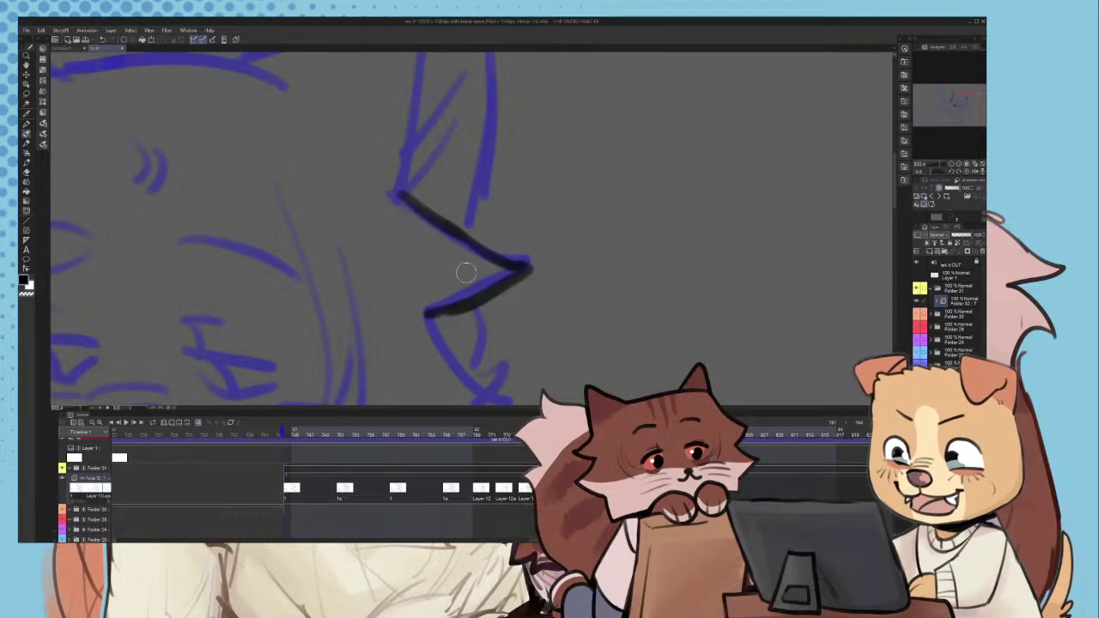
scroll(472, 253, "down", 10)
scroll(483, 264, "up", 9)
key("ctrl+z")
scroll(456, 219, "up", 3)
left_click_drag(428, 229, 540, 171)
left_click_drag(541, 171, 416, 230)
scroll(459, 212, "down", 2)
- Extend the cat's outer cheek line down from the upper spike and draw the upper edge of the lower fur spike
scroll(474, 206, "up", 3)
left_click_drag(417, 232, 470, 327)
left_click_drag(432, 260, 500, 363)
scroll(478, 267, "down", 3)
key("ctrl+z")
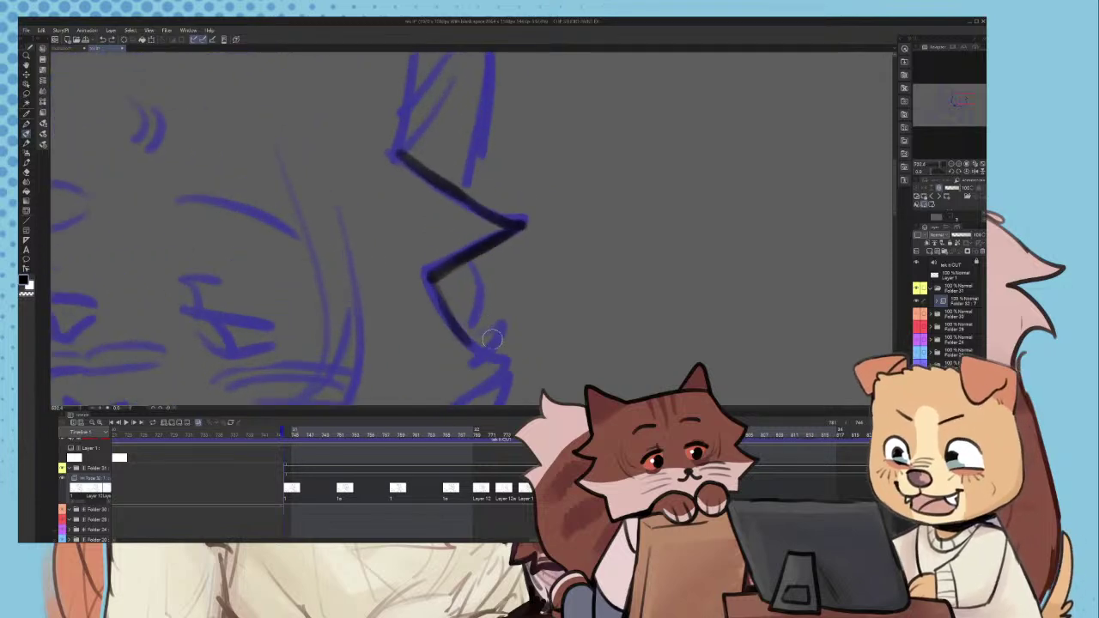
scroll(491, 326, "down", 8)
scroll(481, 292, "up", 9)
mouse_move(432, 206)
left_mouse_down()
mouse_move(490, 252)
mouse_move(400, 318)
mouse_move(356, 337)
left_mouse_up()
scroll(491, 240, "down", 1)
scroll(492, 240, "down", 1)
scroll(485, 194, "up", 1)
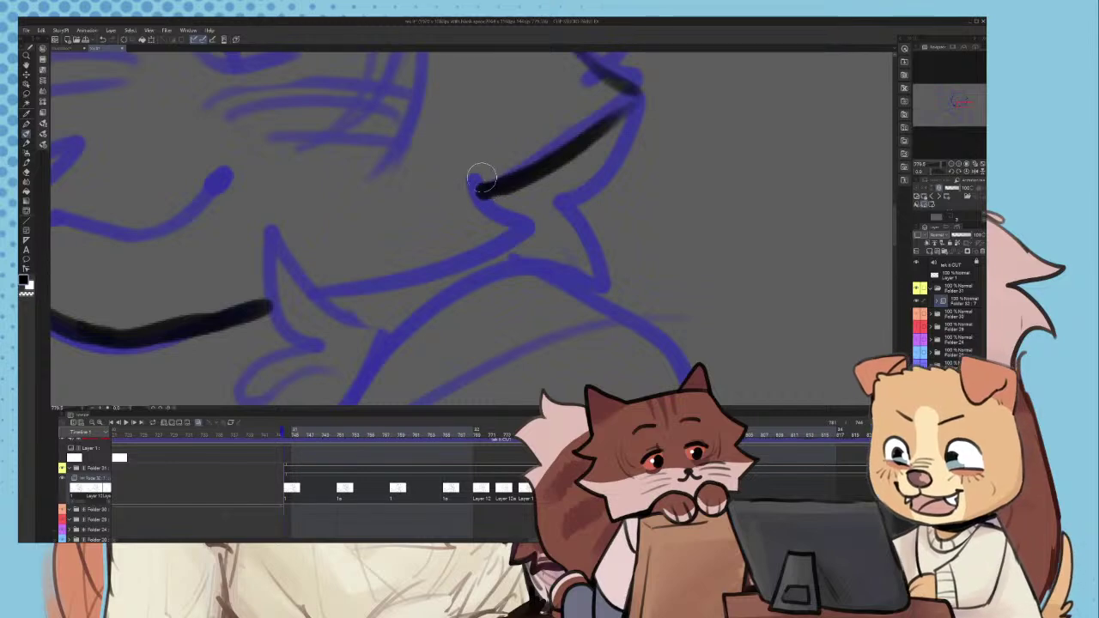
- Draw the short hook beneath the lower fur spike and the jawline running back to the chin tuft
mouse_move(482, 177)
left_mouse_down()
mouse_move(527, 239)
mouse_move(475, 269)
mouse_move(344, 292)
mouse_move(500, 241)
left_mouse_up()
key("ctrl+z")
key("ctrl+z")
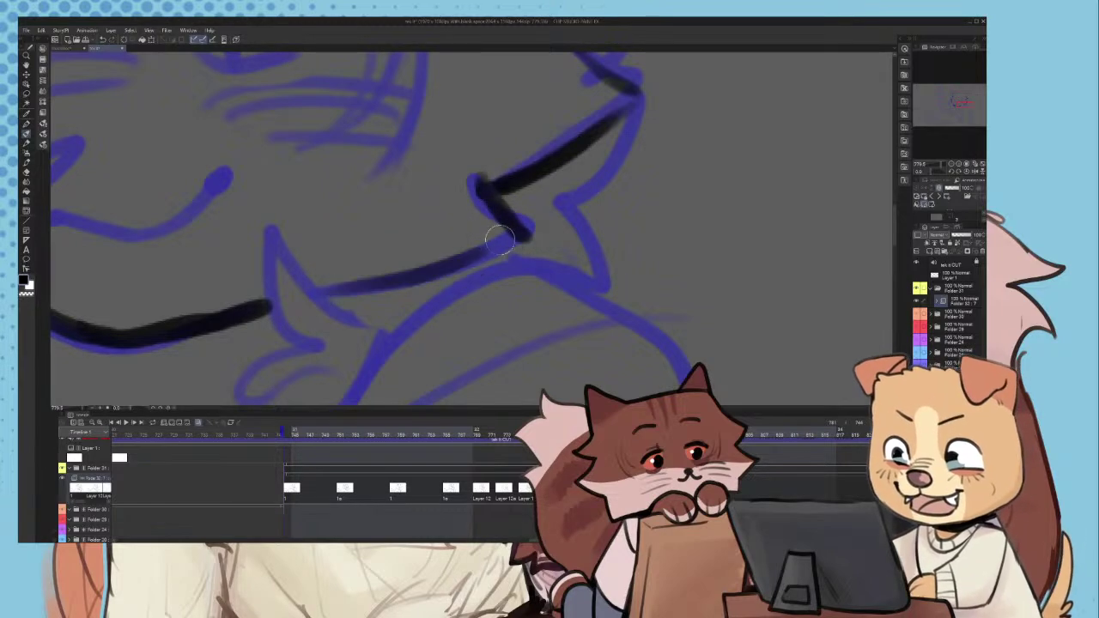
key("ctrl+z")
mouse_move(330, 291)
left_mouse_down()
mouse_move(479, 258)
mouse_move(471, 267)
mouse_move(526, 244)
left_mouse_up()
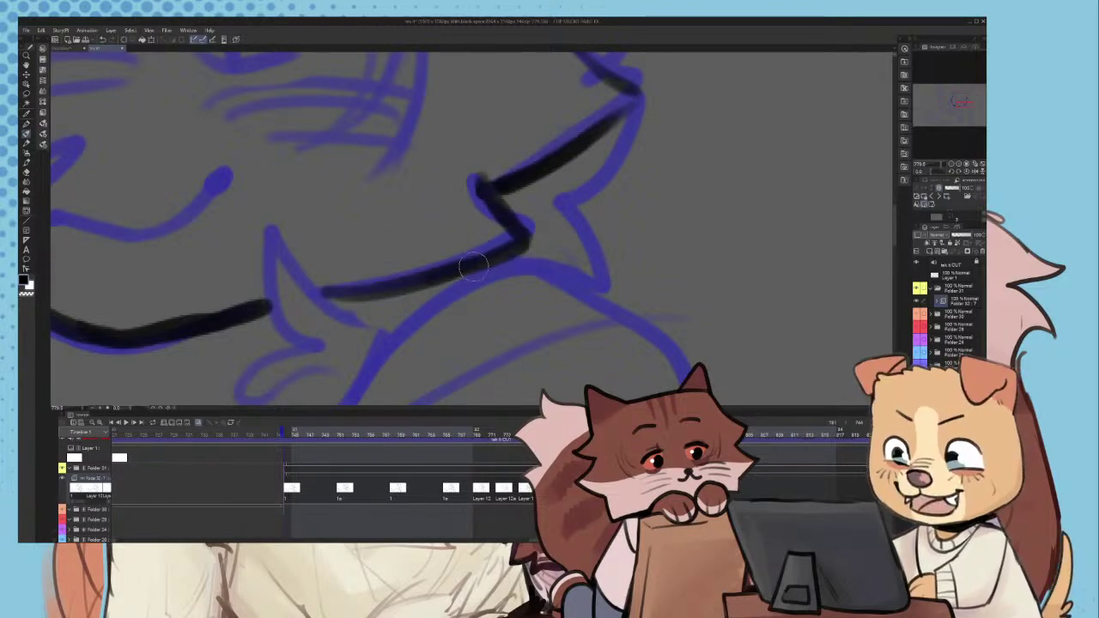
- Draw the cat's chin tuft as a tall pointed fur lock with a small curled lock beneath it
scroll(501, 182, "down", 1)
scroll(429, 245, "up", 1)
mouse_move(438, 271)
left_mouse_down()
mouse_move(388, 243)
mouse_move(344, 182)
mouse_move(423, 264)
left_mouse_up()
key("ctrl+z")
mouse_move(339, 181)
left_mouse_down()
mouse_move(343, 271)
mouse_move(382, 293)
mouse_move(344, 178)
left_mouse_up()
key("ctrl+z")
left_click_drag(375, 296, 300, 347)
left_click_drag(300, 347, 401, 323)
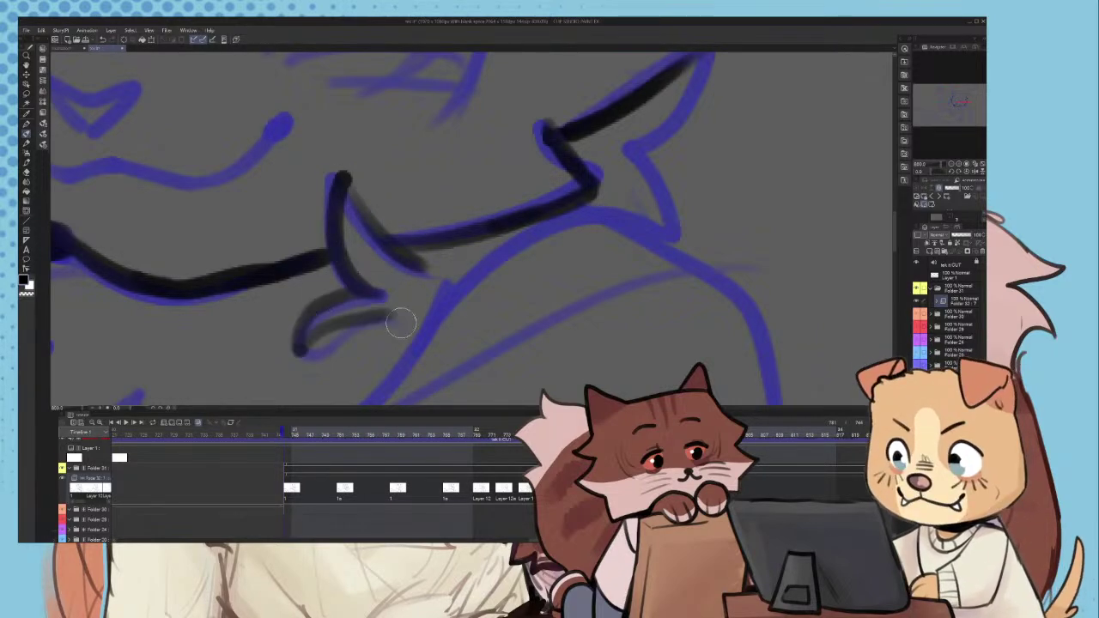
scroll(418, 288, "down", 3)
key("ctrl+minus")
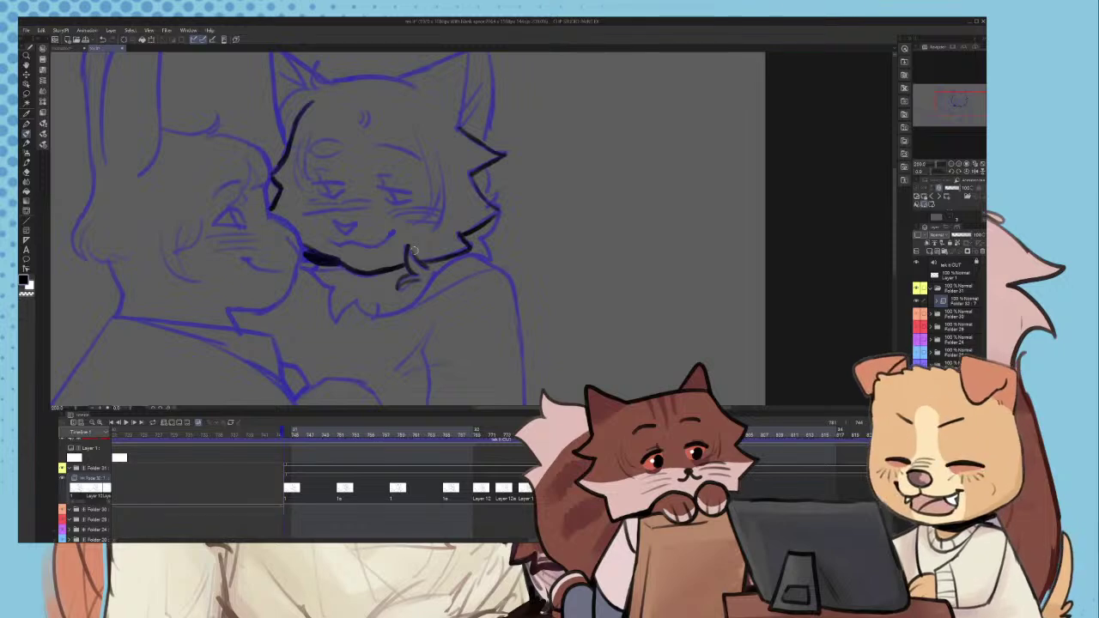
- Draw the cat's V-shaped nose and its curved smiling mouth over the onion-skin guide
scroll(414, 251, "down", 3)
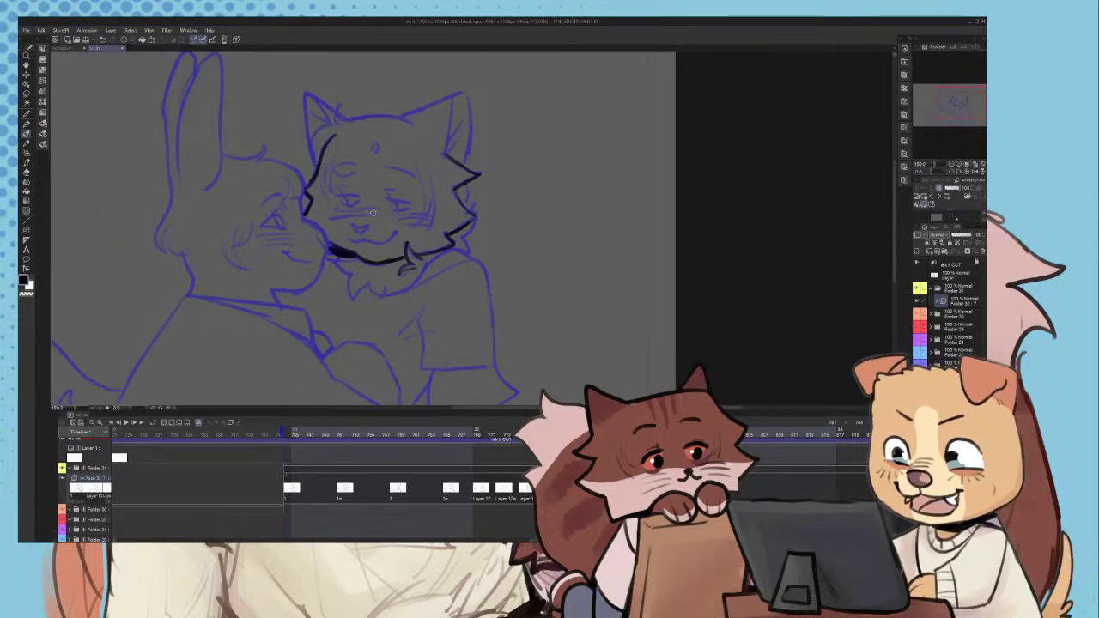
scroll(352, 225, "up", 10)
mouse_move(319, 209)
left_mouse_down()
mouse_move(347, 249)
mouse_move(339, 221)
mouse_move(357, 253)
mouse_move(401, 214)
mouse_move(340, 294)
mouse_move(384, 281)
mouse_move(473, 299)
mouse_move(523, 251)
left_mouse_up()
key("ctrl+z")
scroll(515, 267, "down", 3)
scroll(407, 199, "up", 4)
- Sketch the faint paired blush lines across the cat's nose bridge and under the eye nearest the other character
left_click_drag(375, 206, 478, 196)
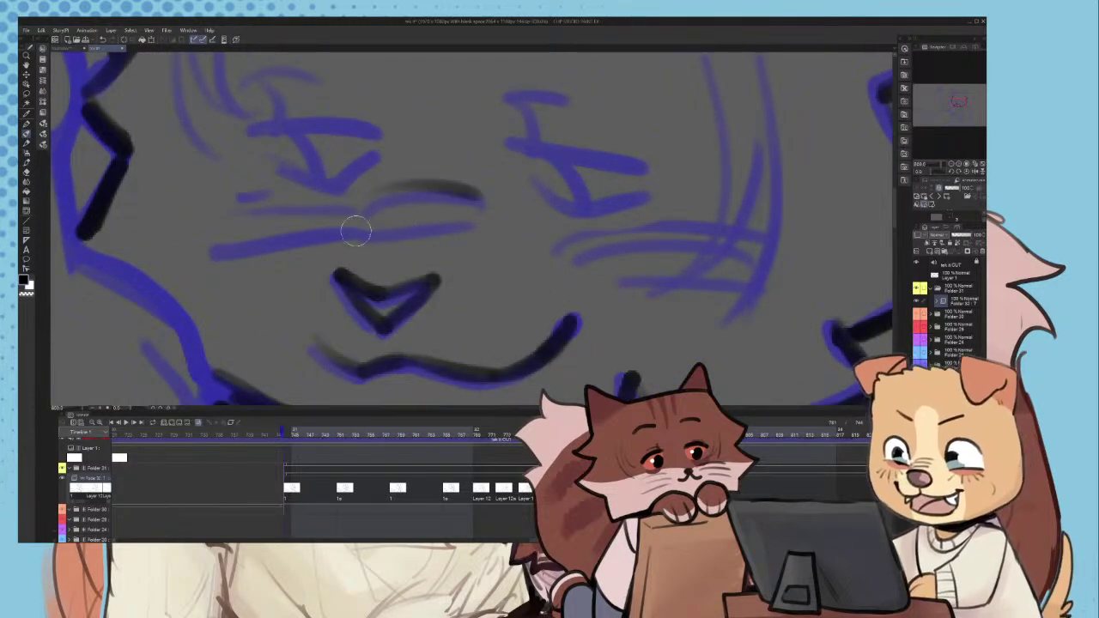
left_click_drag(358, 231, 474, 223)
left_click_drag(247, 207, 347, 208)
left_click_drag(225, 241, 354, 229)
scroll(371, 206, "down", 3)
scroll(592, 216, "up", 3)
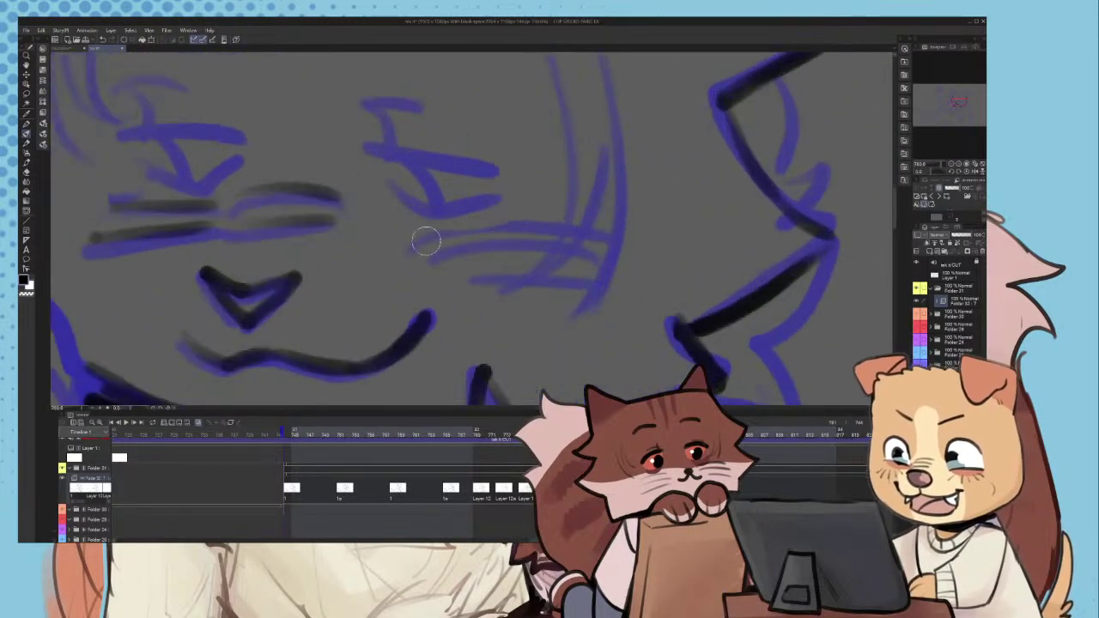
- Sketch the blush lines under the cat's outer eye and the long face-framing strands crossing that cheek
left_click_drag(427, 240, 604, 227)
left_click_drag(461, 243, 586, 239)
scroll(583, 277, "down", 1)
scroll(560, 134, "up", 1)
mouse_move(549, 100)
left_mouse_down()
mouse_move(583, 204)
mouse_move(575, 173)
mouse_move(589, 257)
left_mouse_up()
left_click_drag(557, 296, 598, 227)
left_click_drag(598, 165, 610, 250)
scroll(608, 250, "down", 3)
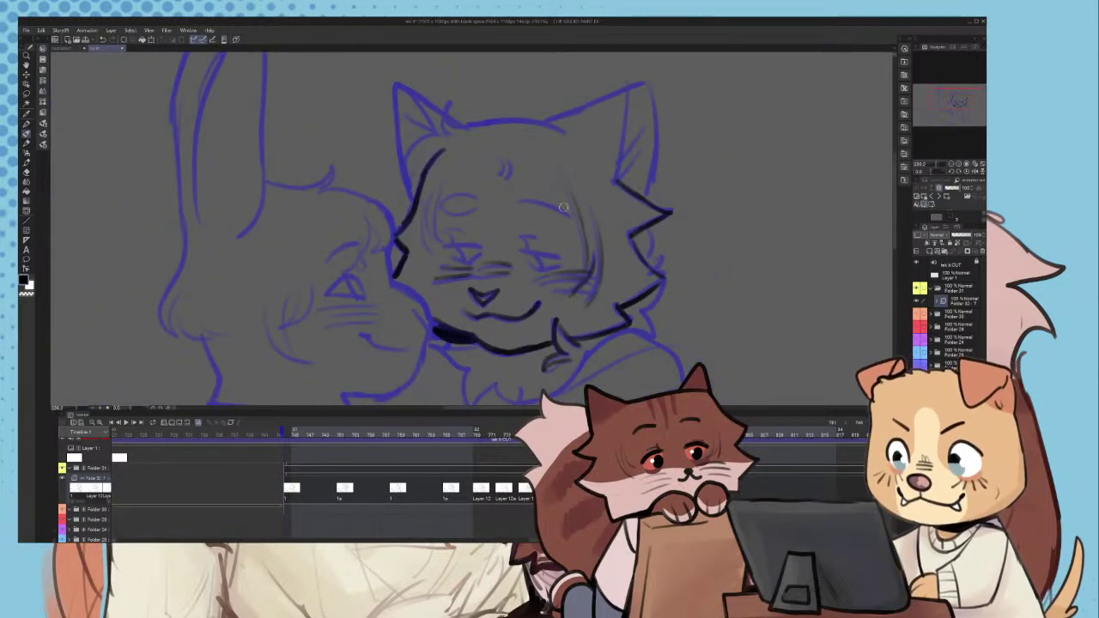
- Draw the cat's half-closed outer eye with its heavy upper lid, lower lid, iris line and crease
scroll(491, 226, "up", 5)
mouse_move(442, 228)
left_mouse_down()
mouse_move(568, 244)
mouse_move(575, 255)
left_mouse_up()
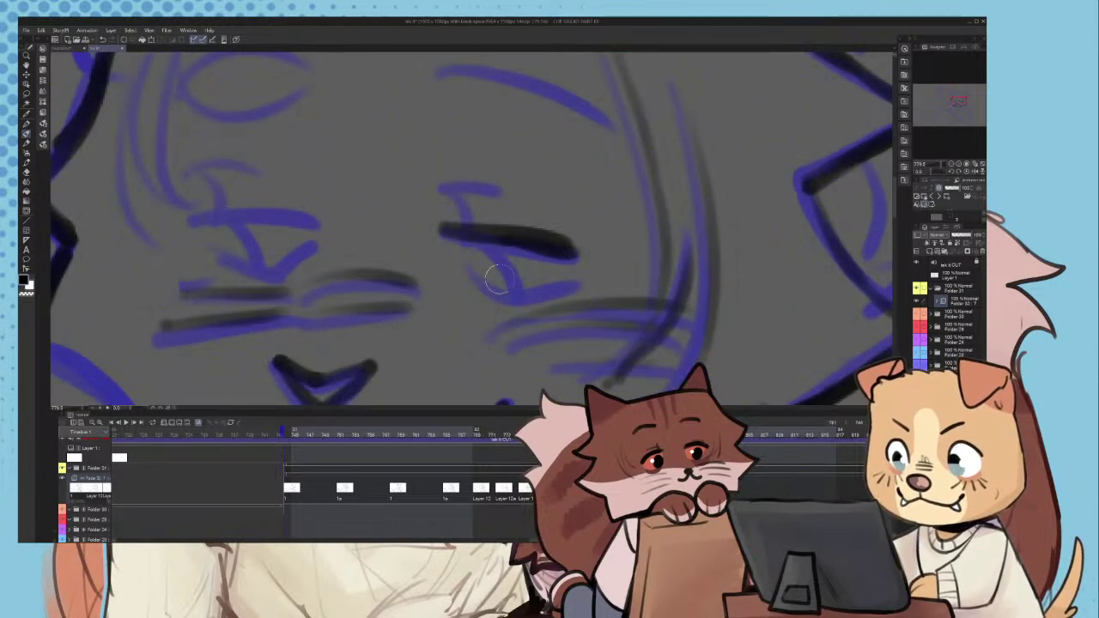
left_click_drag(475, 267, 571, 276)
left_click_drag(483, 246, 517, 288)
mouse_move(462, 196)
left_mouse_down()
mouse_move(466, 221)
mouse_move(440, 187)
left_mouse_up()
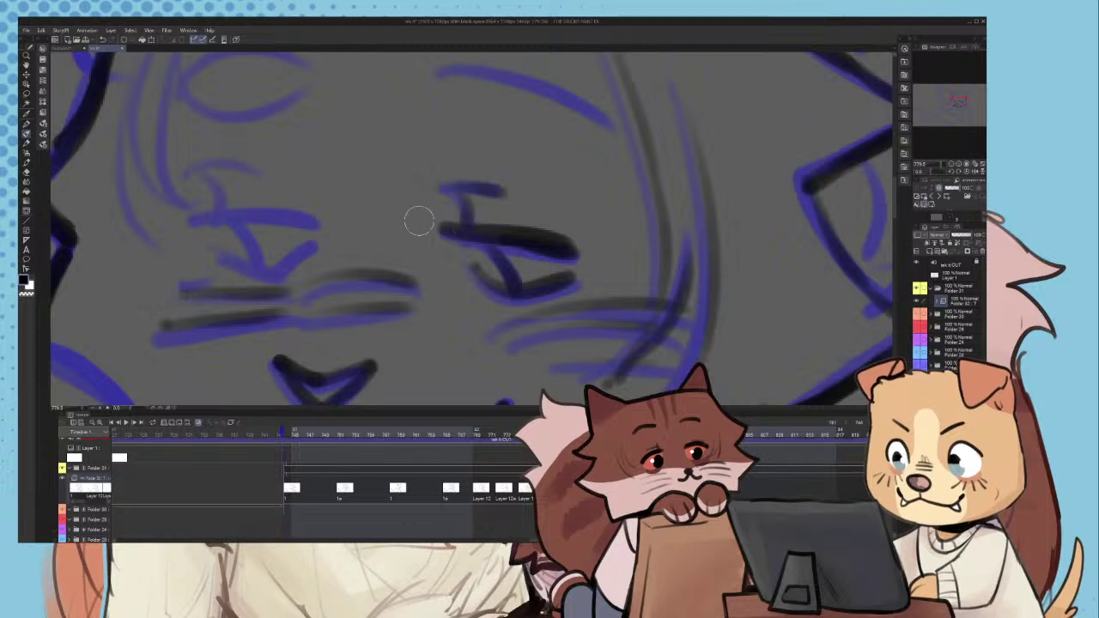
- Draw the upper lid, lower lid and iris line of the cat's eye nearest the other character
left_click_drag(189, 216, 314, 211)
left_click_drag(222, 240, 276, 276)
left_click_drag(319, 234, 270, 279)
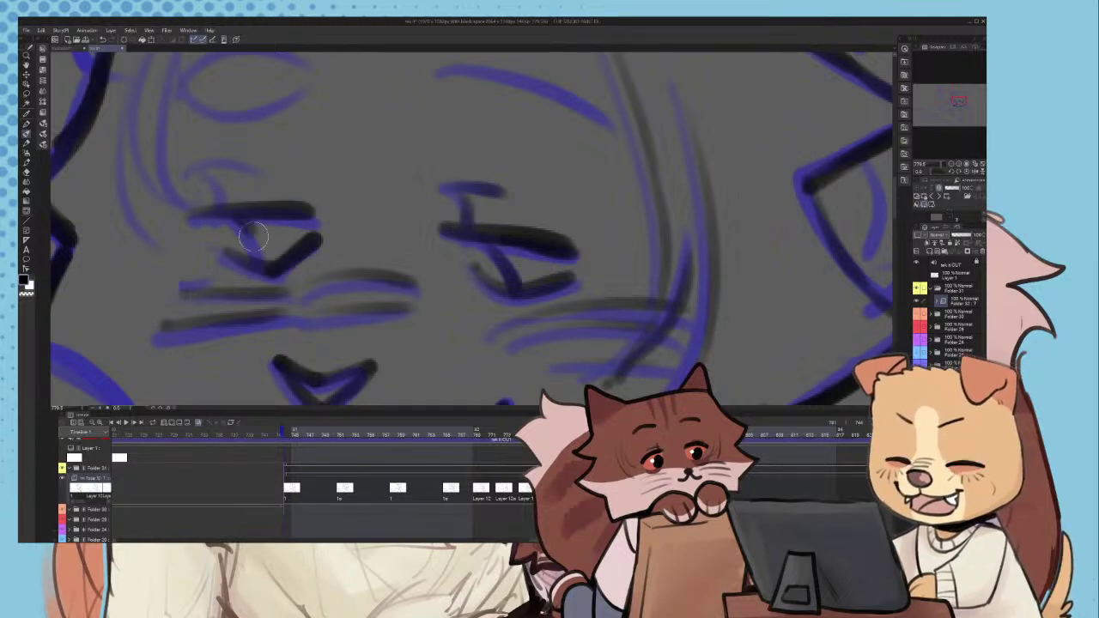
left_click_drag(244, 225, 257, 266)
- Draw both of the cat's eyebrows as arched strokes, redoing the one nearest the other character
mouse_move(191, 182)
left_mouse_down()
mouse_move(286, 182)
mouse_move(234, 149)
mouse_move(336, 130)
left_mouse_up()
scroll(285, 181, "down", 4)
scroll(268, 129, "up", 4)
key("ctrl+z")
mouse_move(221, 166)
left_mouse_down()
mouse_move(252, 133)
mouse_move(340, 134)
left_mouse_up()
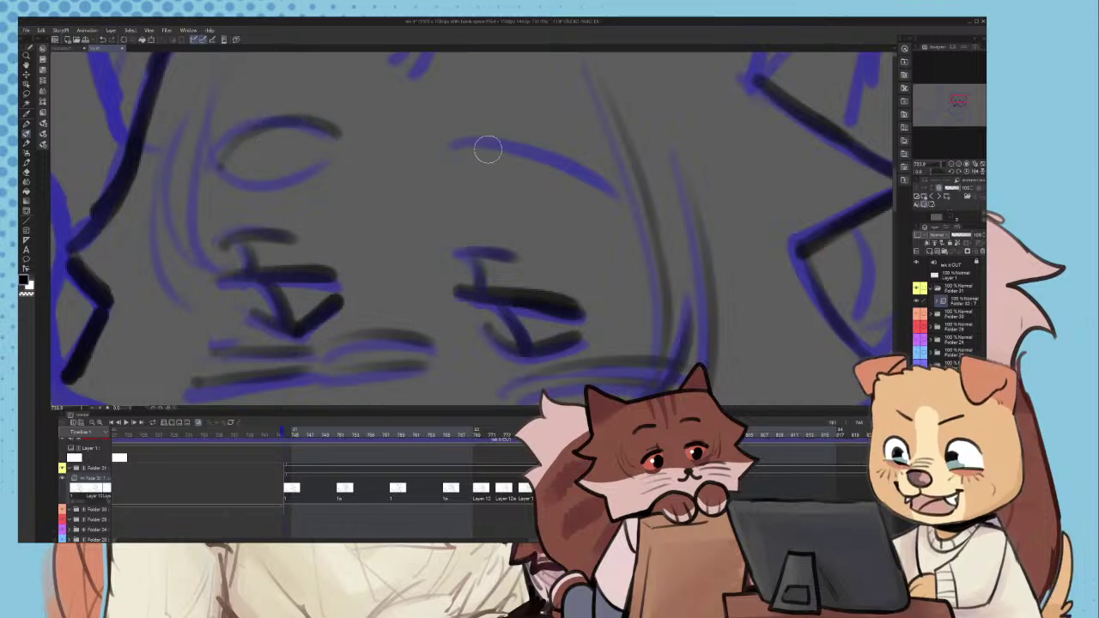
mouse_move(458, 142)
left_mouse_down()
mouse_move(592, 168)
mouse_move(614, 188)
left_mouse_up()
- Sketch the face-framing strands beside the cat's eye nearest the other character
scroll(589, 180, "down", 2)
left_click_drag(405, 107, 378, 251)
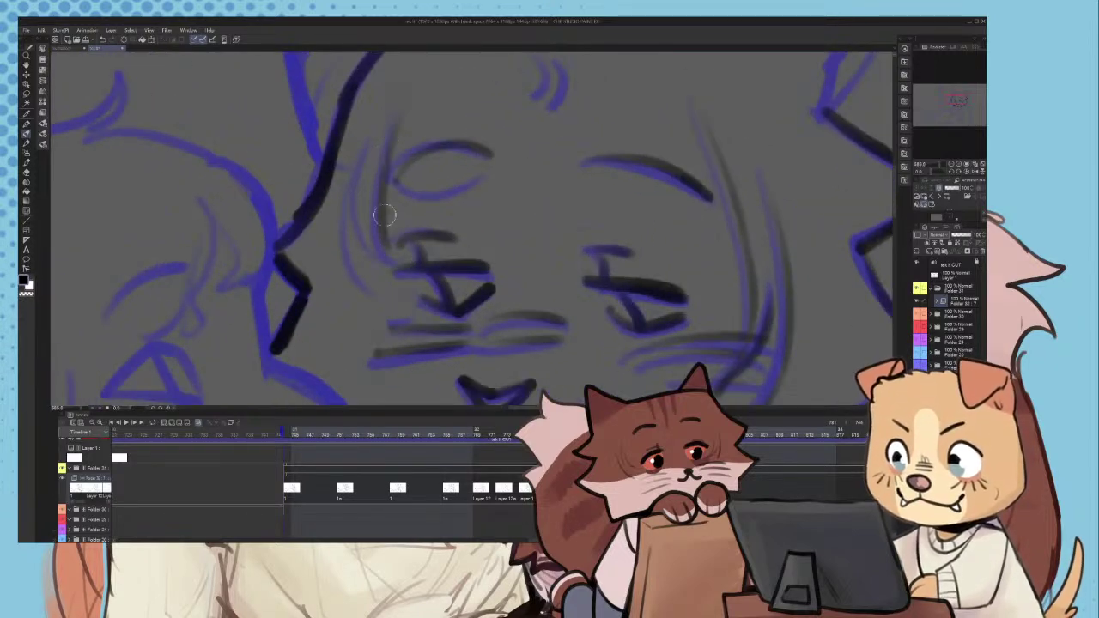
left_click_drag(375, 139, 361, 258)
mouse_move(352, 154)
left_mouse_down()
mouse_move(366, 256)
mouse_move(388, 292)
left_mouse_up()
scroll(452, 203, "down", 4)
- On Layer 13 and the cel before it, erase the lower arc of the cat's inner eyebrow, and return to the new cel
key("Left")
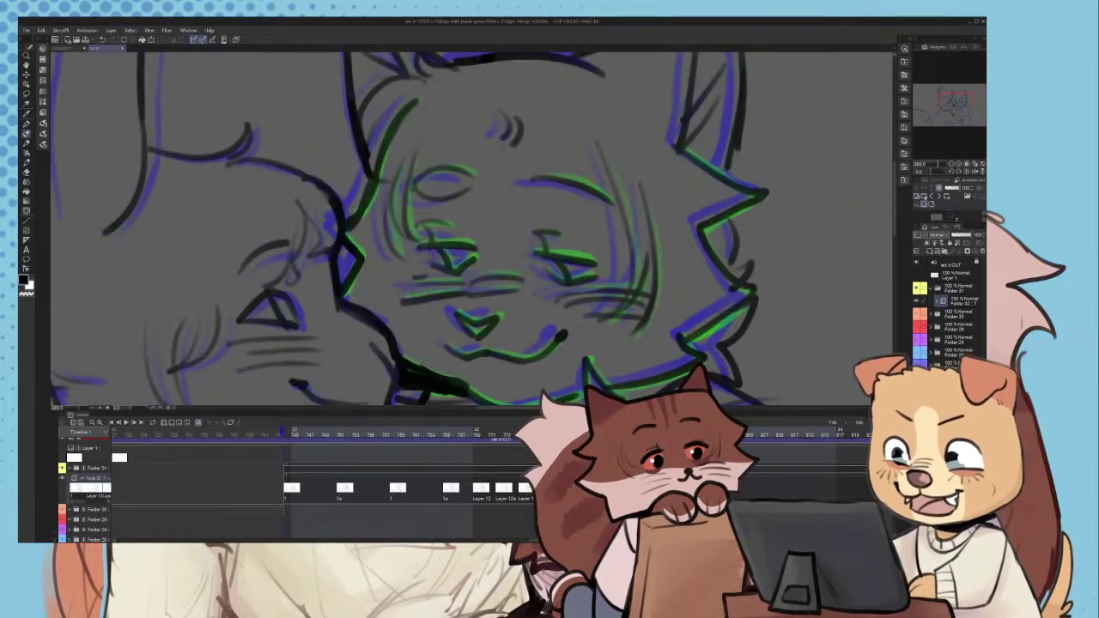
scroll(449, 206, "up", 3)
left_click_drag(440, 204, 487, 200)
scroll(476, 232, "down", 7)
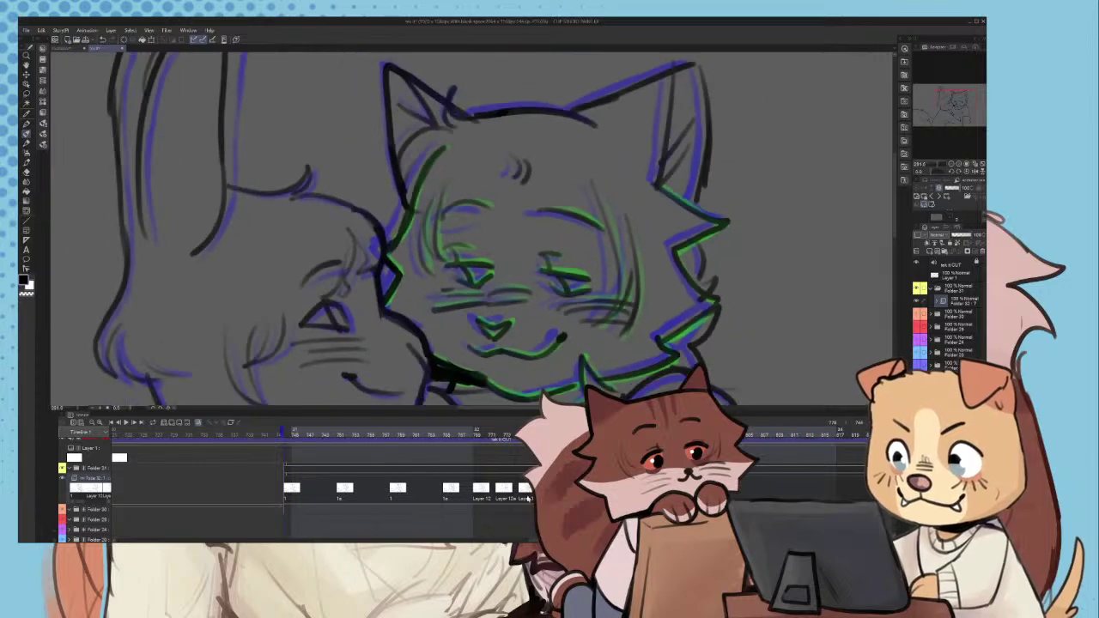
key("Left")
scroll(457, 225, "up", 6)
left_click_drag(456, 232, 493, 227)
key("Right")
key("Right")
key("Right")
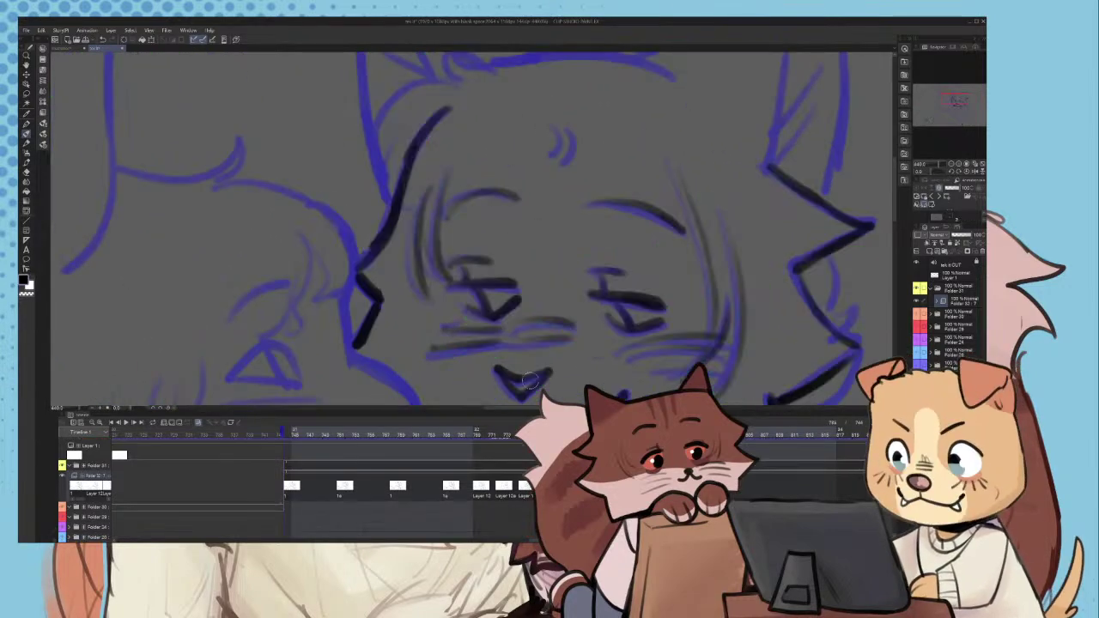
- Draw the small curved double mark in the middle of the cat's forehead
scroll(481, 258, "down", 5)
scroll(547, 189, "up", 10)
mouse_move(513, 182)
left_mouse_down()
mouse_move(517, 235)
mouse_move(542, 246)
left_mouse_up()
scroll(503, 137, "down", 5)
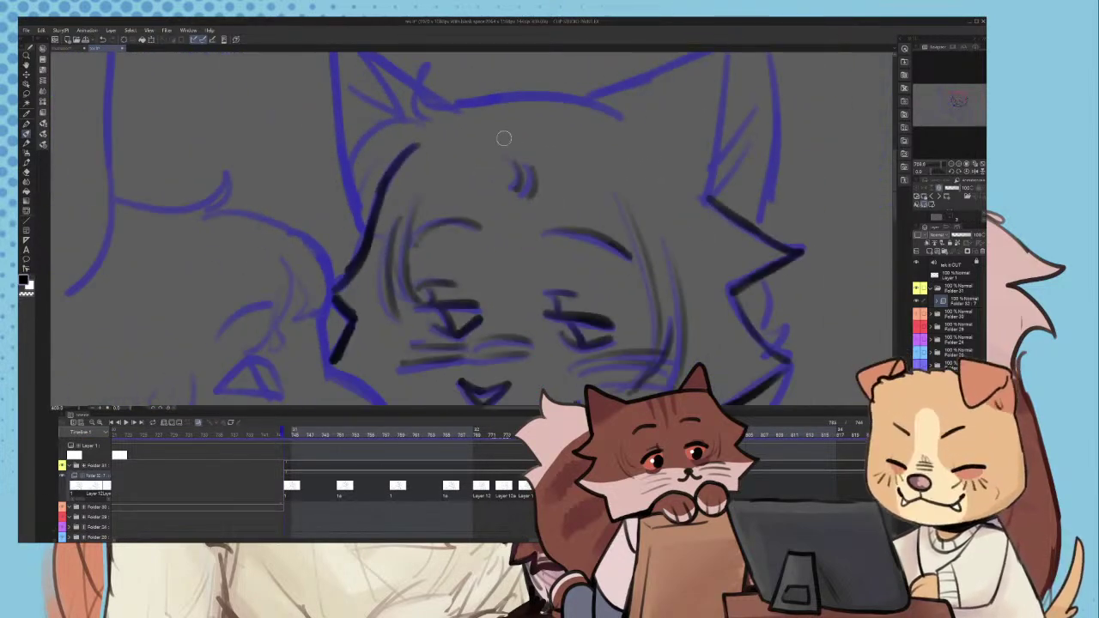
- Draw the top of the cat's head as one curved line between the ears
scroll(467, 169, "up", 4)
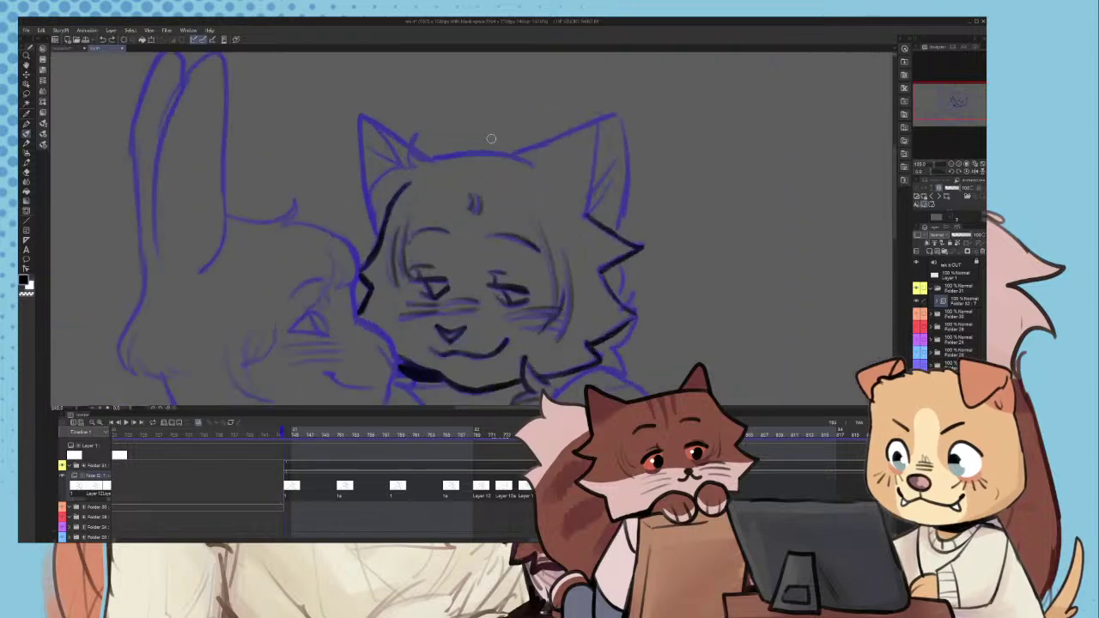
mouse_move(397, 173)
left_mouse_down()
mouse_move(545, 164)
mouse_move(454, 167)
mouse_move(585, 180)
left_mouse_up()
scroll(379, 160, "up", 3)
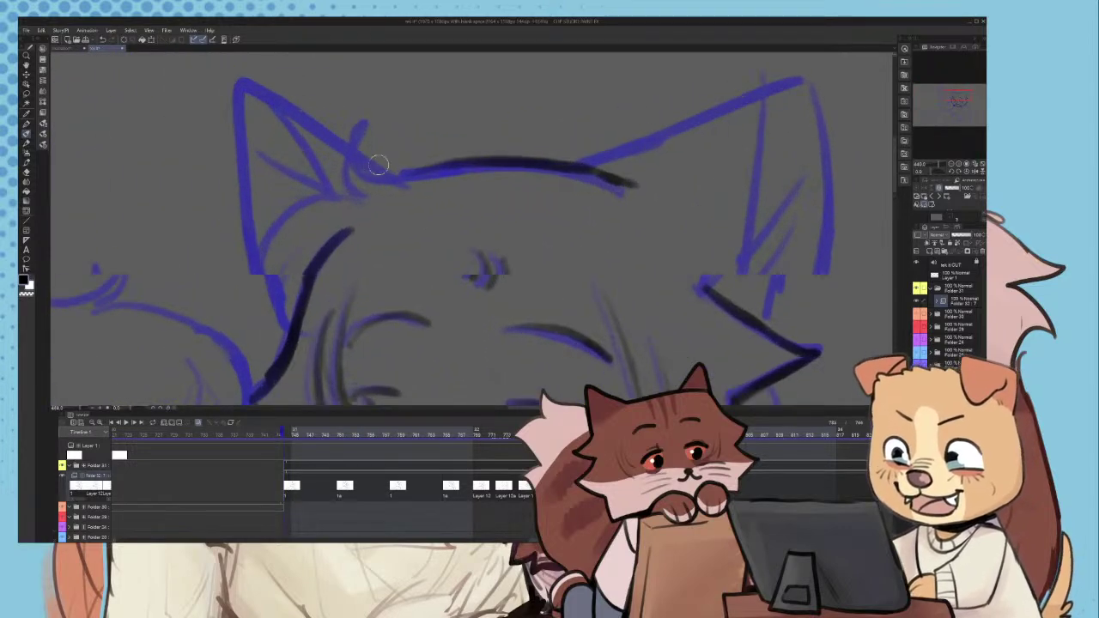
- Extend the cat's head line into the small hair tuft beside the ear nearest the other character, and try the curve at that ear's base
mouse_move(450, 165)
left_mouse_down()
mouse_move(401, 175)
mouse_move(369, 127)
mouse_move(349, 162)
left_mouse_up()
left_click_drag(362, 199, 256, 246)
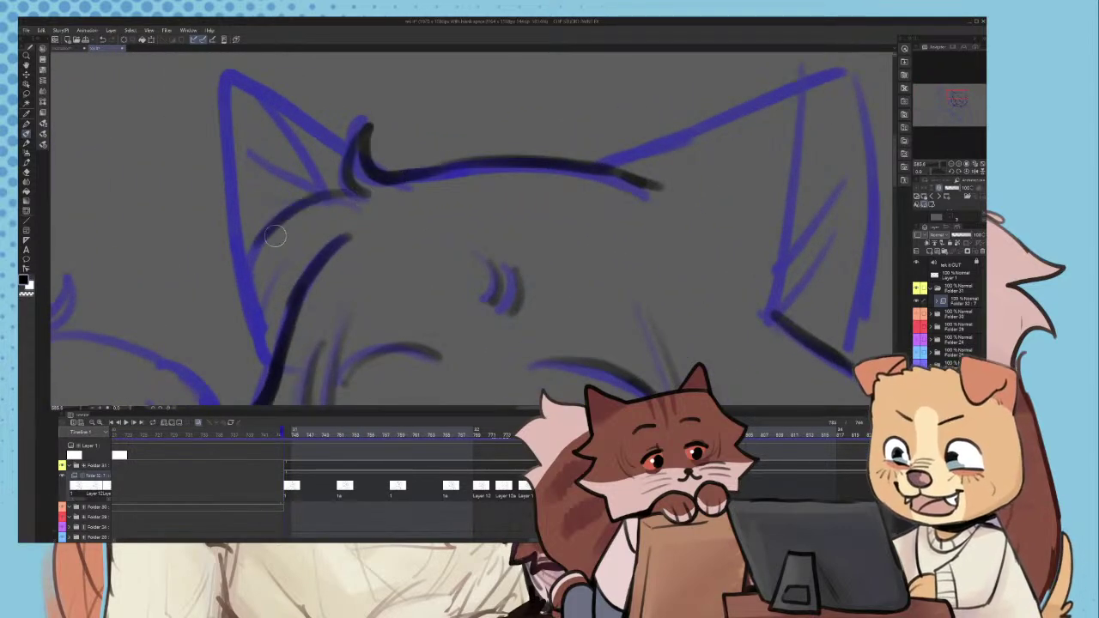
key("ctrl+z")
scroll(429, 207, "down", 3)
- Draw the outline and inner fur lines of the cat's ear nearest the other character
left_click_drag(281, 152, 309, 331)
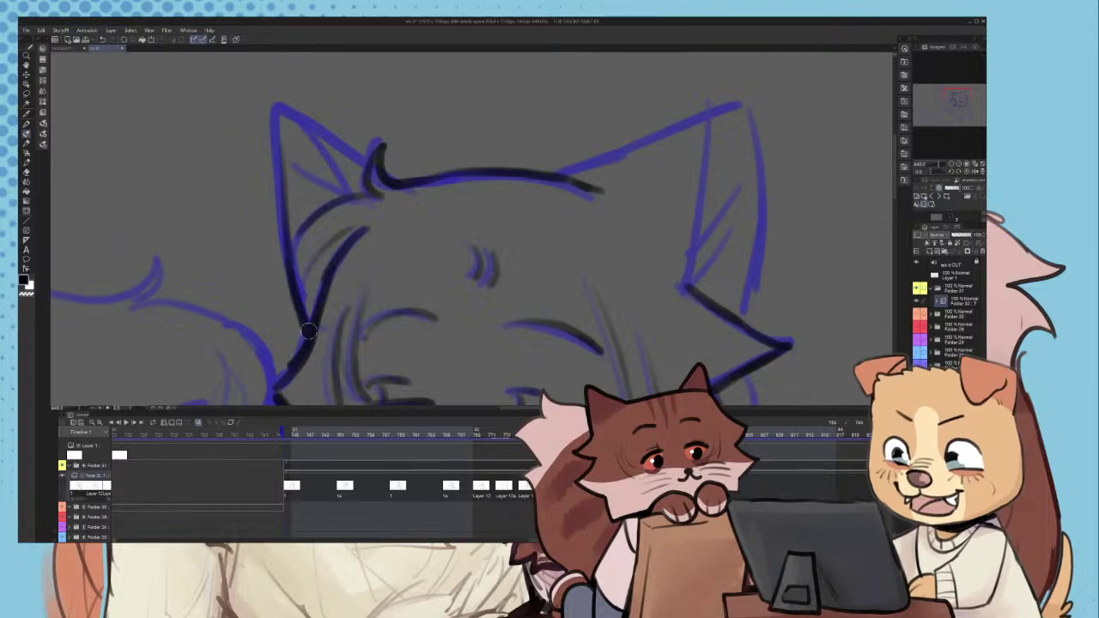
scroll(302, 217, "up", 1)
key("ctrl+z")
left_click_drag(284, 166, 310, 346)
scroll(301, 153, "up", 2)
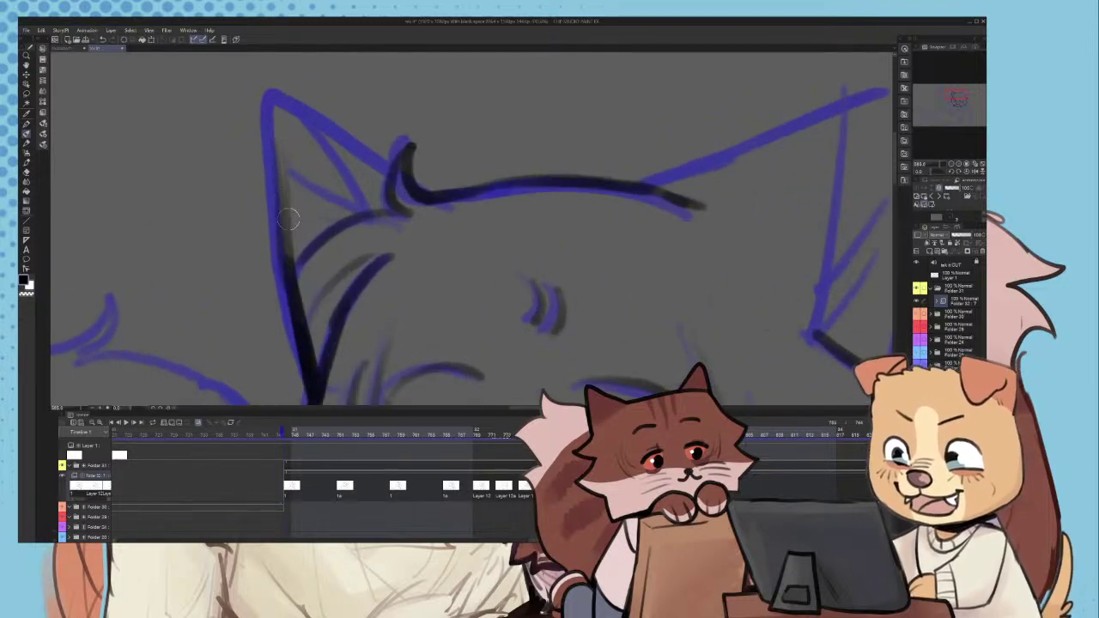
mouse_move(291, 214)
left_mouse_down()
mouse_move(286, 100)
mouse_move(338, 118)
mouse_move(395, 165)
mouse_move(344, 121)
mouse_move(290, 95)
mouse_move(284, 243)
left_mouse_up()
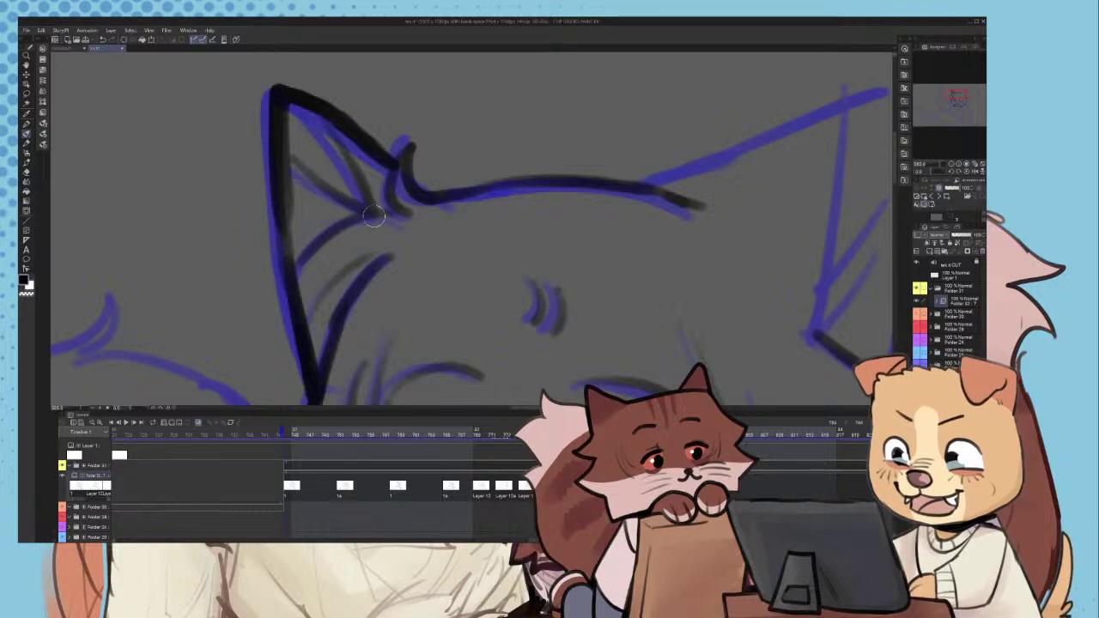
- Draw the outline of the cat's ear farthest from the other character, with its inner edge and short fur strokes
scroll(333, 168, "down", 2)
scroll(544, 182, "up", 2)
mouse_move(399, 206)
left_mouse_down()
mouse_move(548, 131)
mouse_move(478, 165)
mouse_move(583, 213)
mouse_move(587, 277)
mouse_move(563, 346)
left_mouse_up()
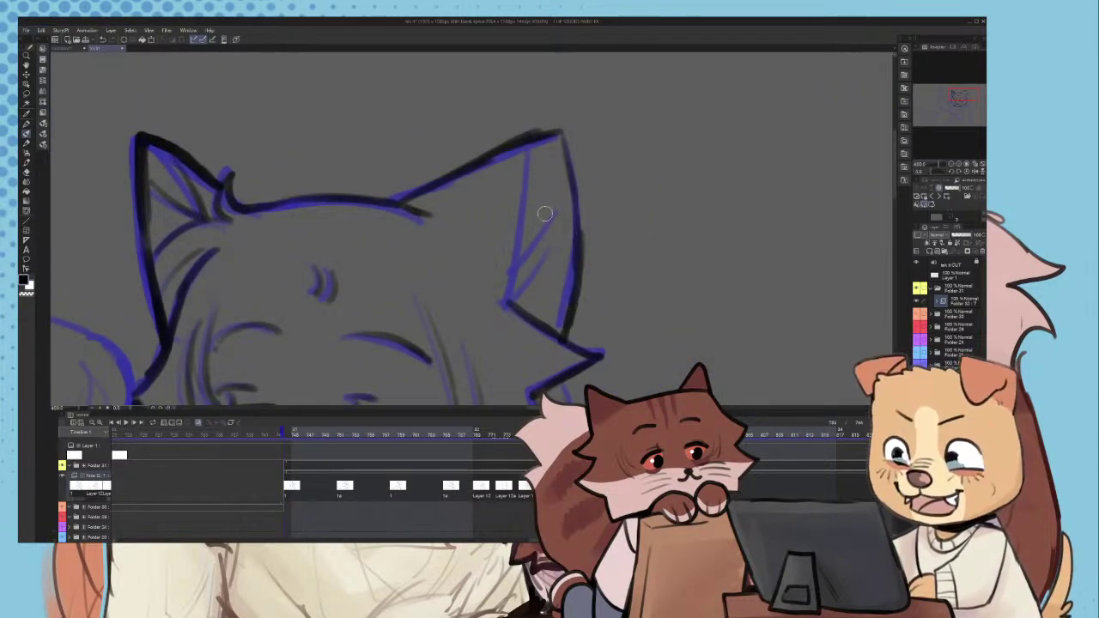
left_click_drag(532, 148, 511, 302)
key("ctrl+z")
left_click_drag(549, 218, 520, 260)
mouse_move(547, 242)
left_mouse_down()
mouse_move(518, 256)
mouse_move(514, 296)
left_mouse_up()
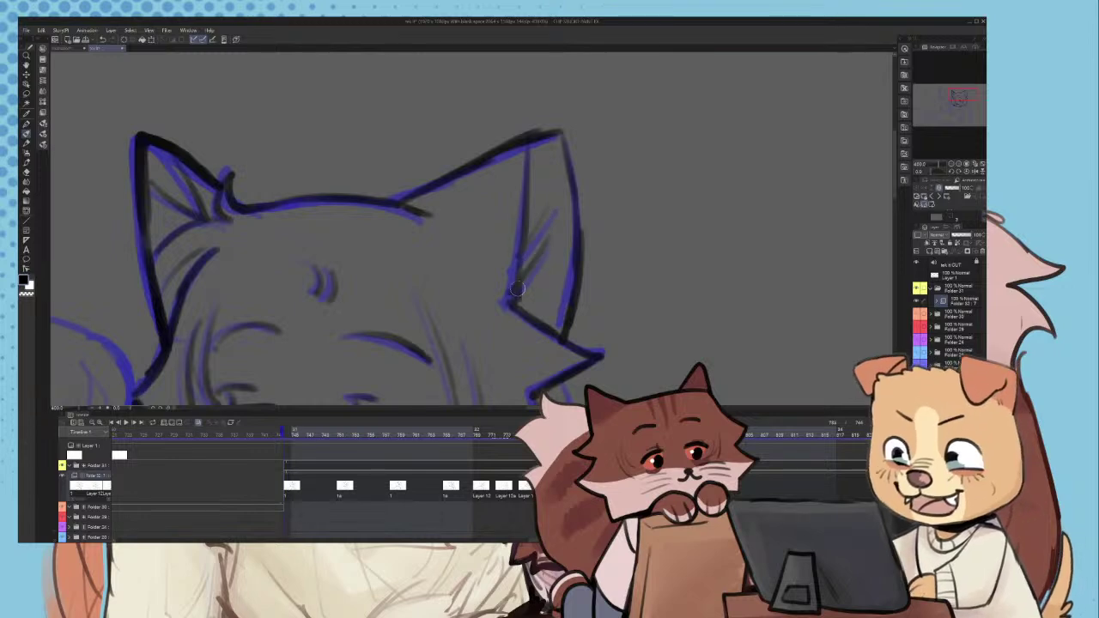
- Draw the fur tufts behind the cat's outer cheek and the curved shirt neckline along the shoulder below them
scroll(524, 271, "down", 2)
scroll(533, 153, "down", 2)
scroll(516, 309, "up", 4)
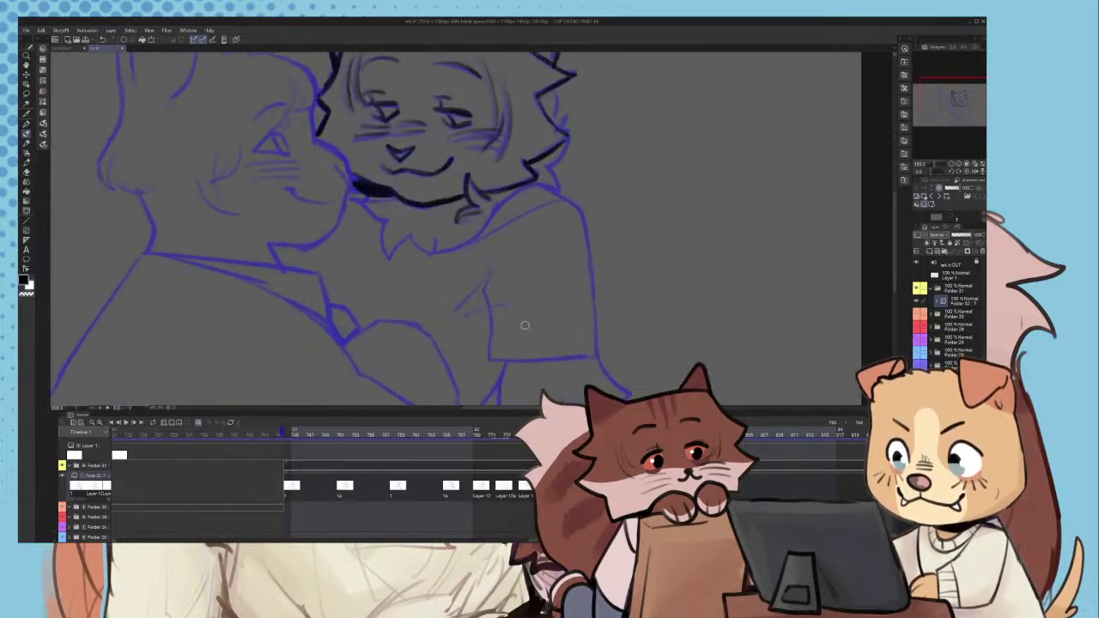
scroll(510, 286, "up", 1)
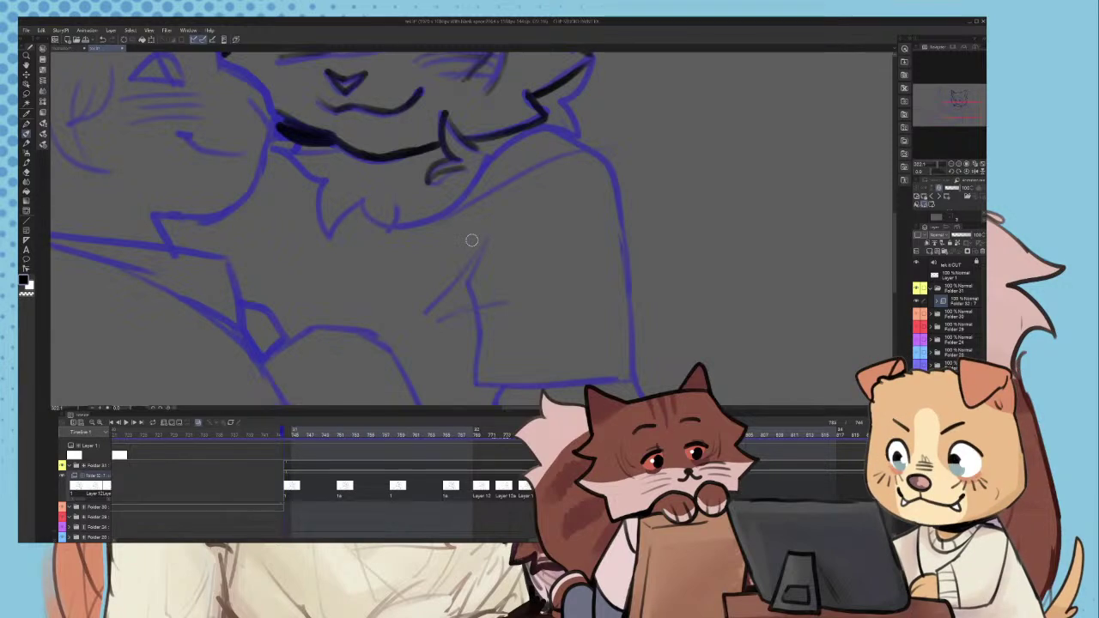
scroll(423, 184, "down", 5)
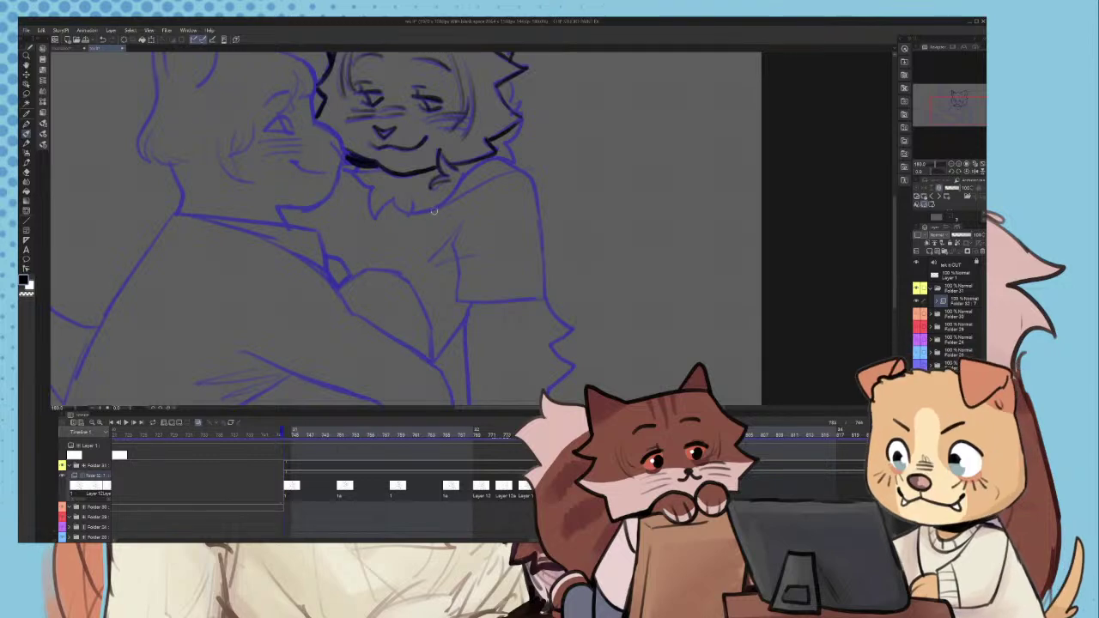
scroll(433, 215, "down", 3)
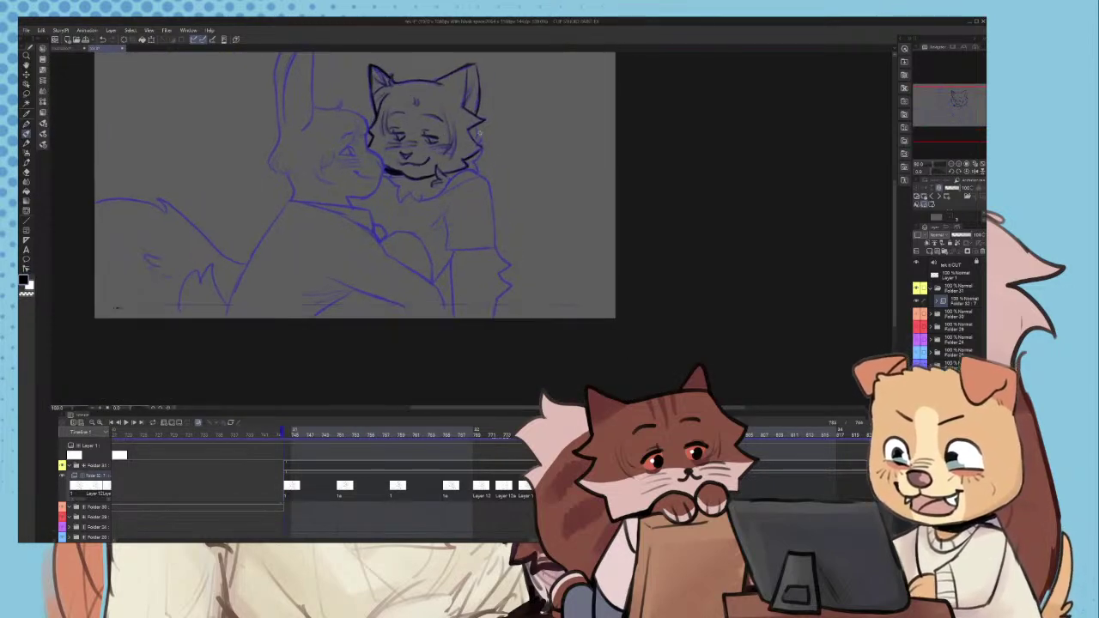
scroll(451, 179, "up", 6)
scroll(451, 179, "up", 2)
scroll(434, 244, "down", 4)
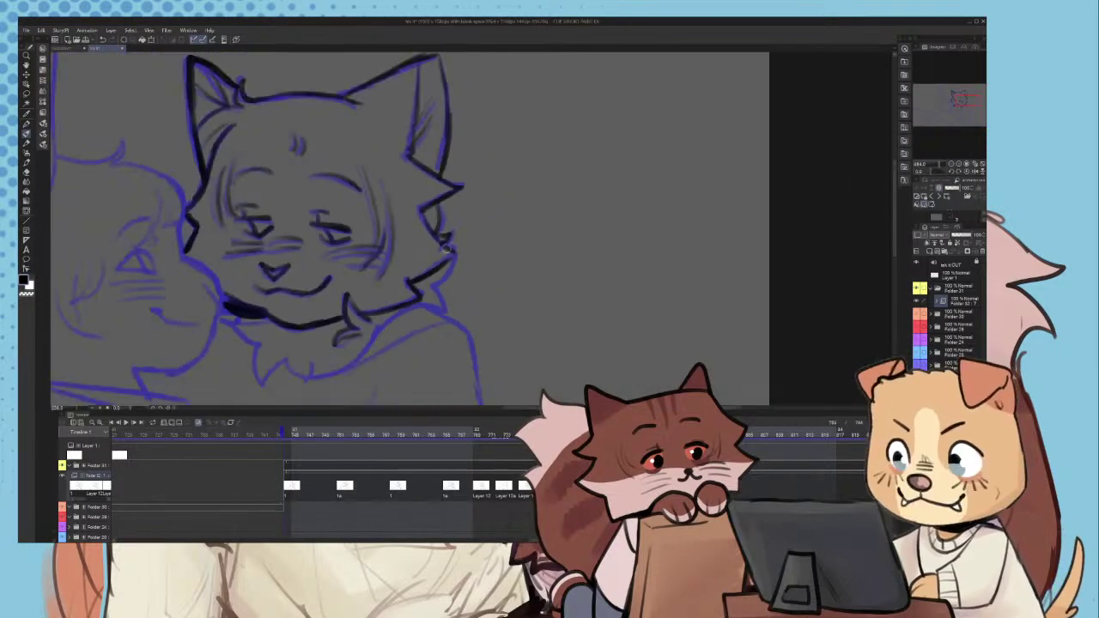
scroll(434, 258, "up", 2)
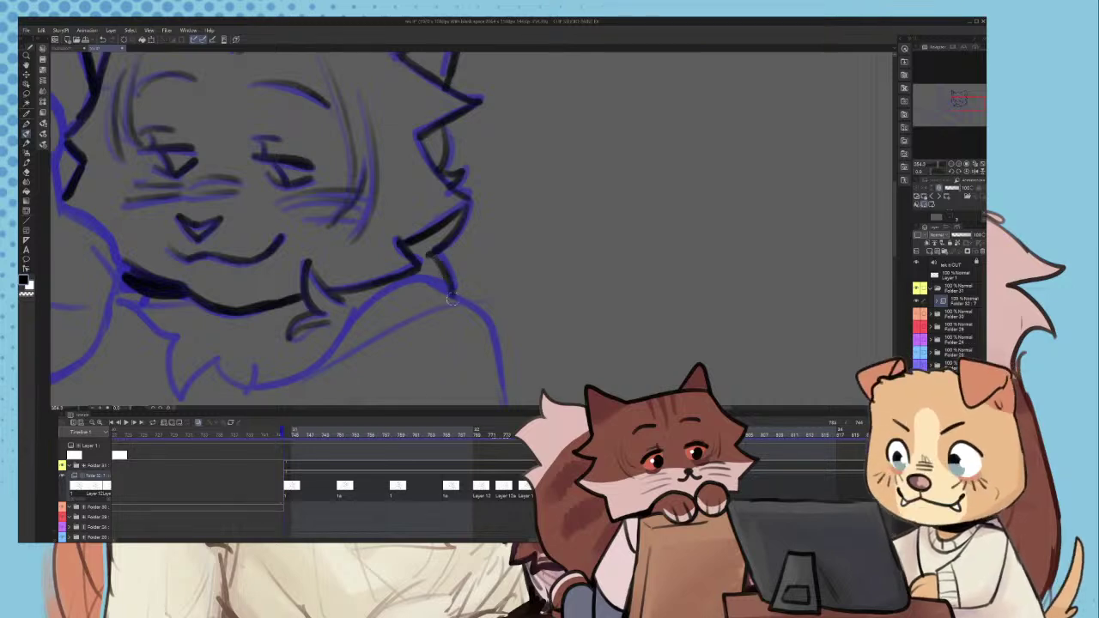
scroll(421, 326, "up", 2)
scroll(406, 341, "up", 2)
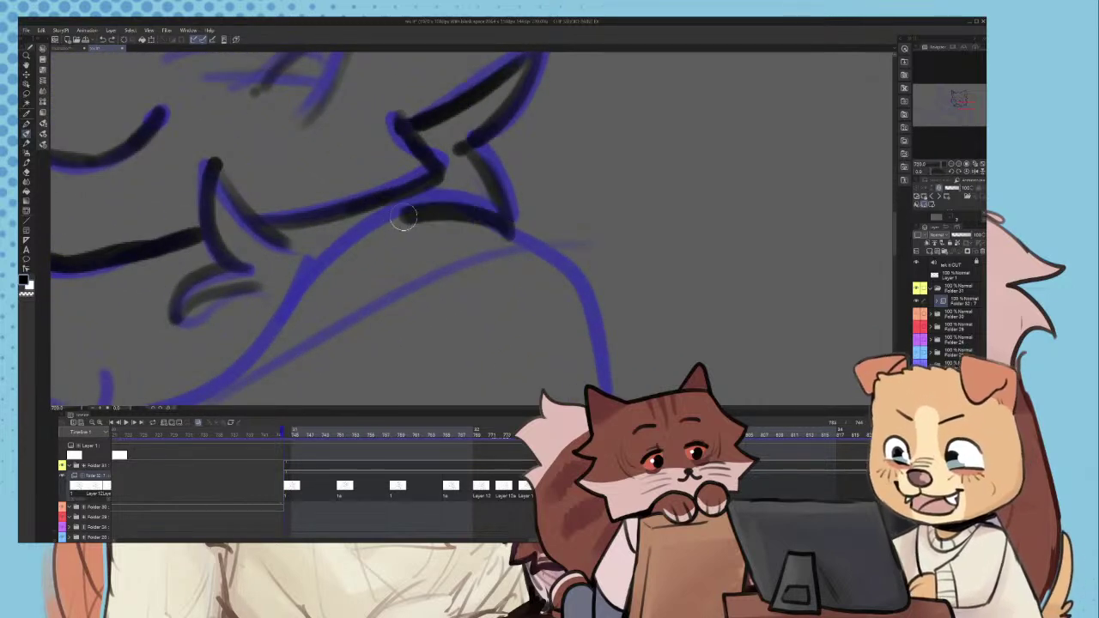
scroll(339, 262, "down", 3)
scroll(339, 262, "down", 2)
scroll(484, 262, "down", 3)
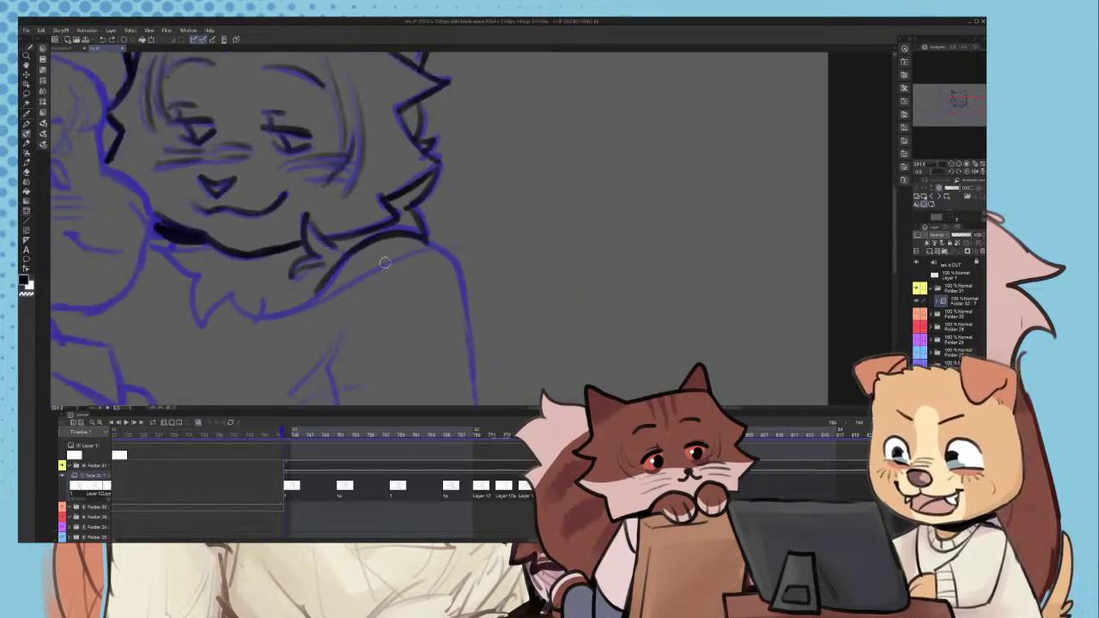
- Play back the hugging sequence several times to check the redrawn cat frame
scroll(486, 341, "down", 1)
left_click_drag(587, 433, 230, 424)
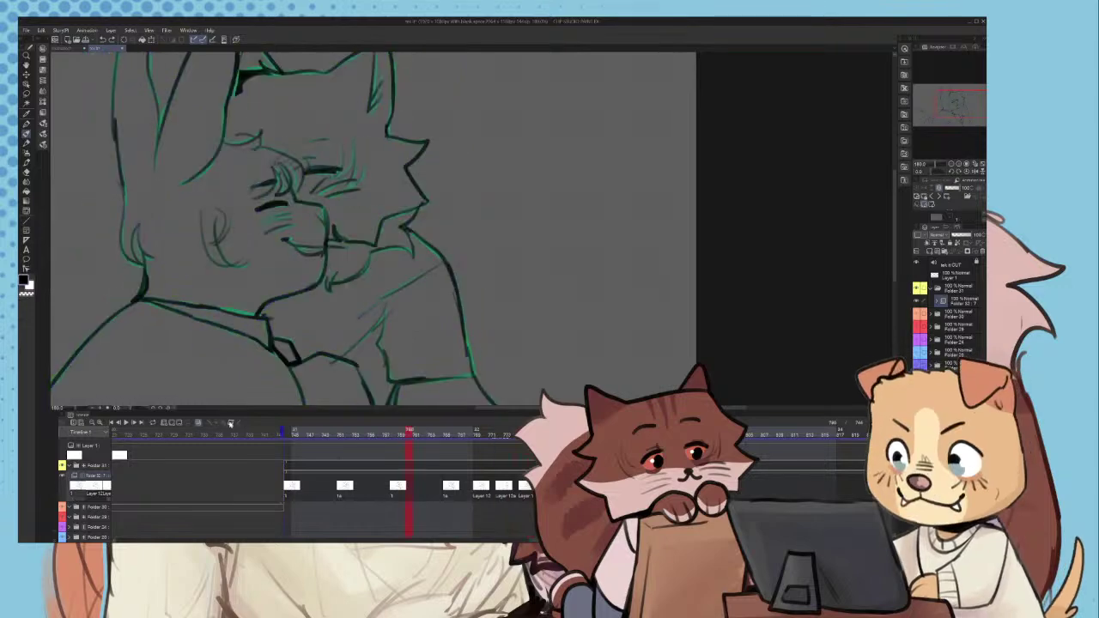
left_click(129, 427)
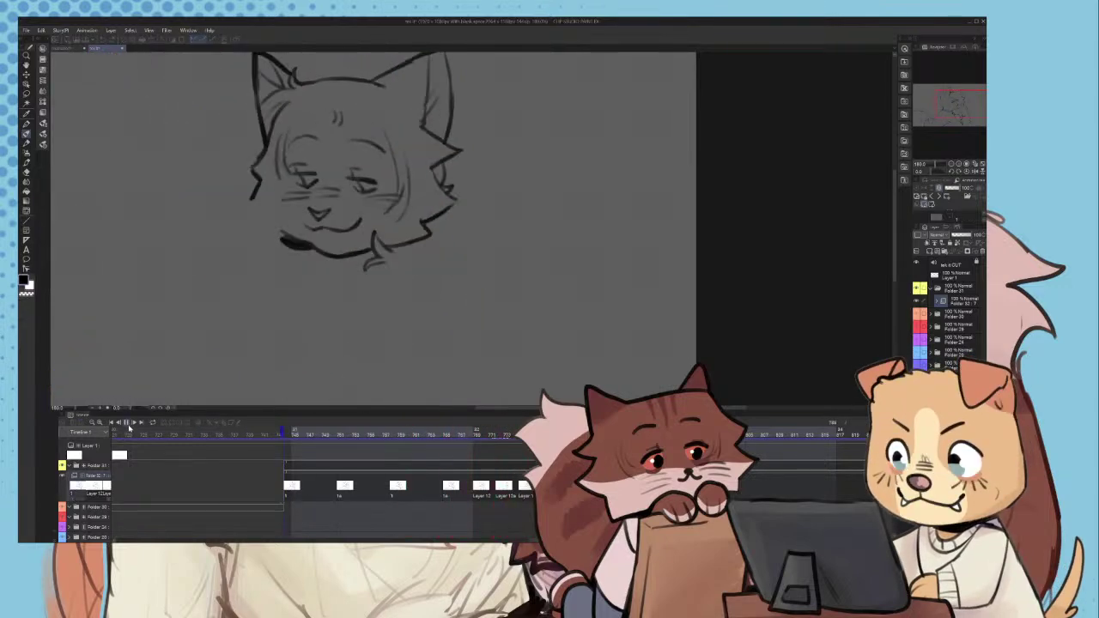
left_click(287, 435)
scroll(207, 368, "down", 3)
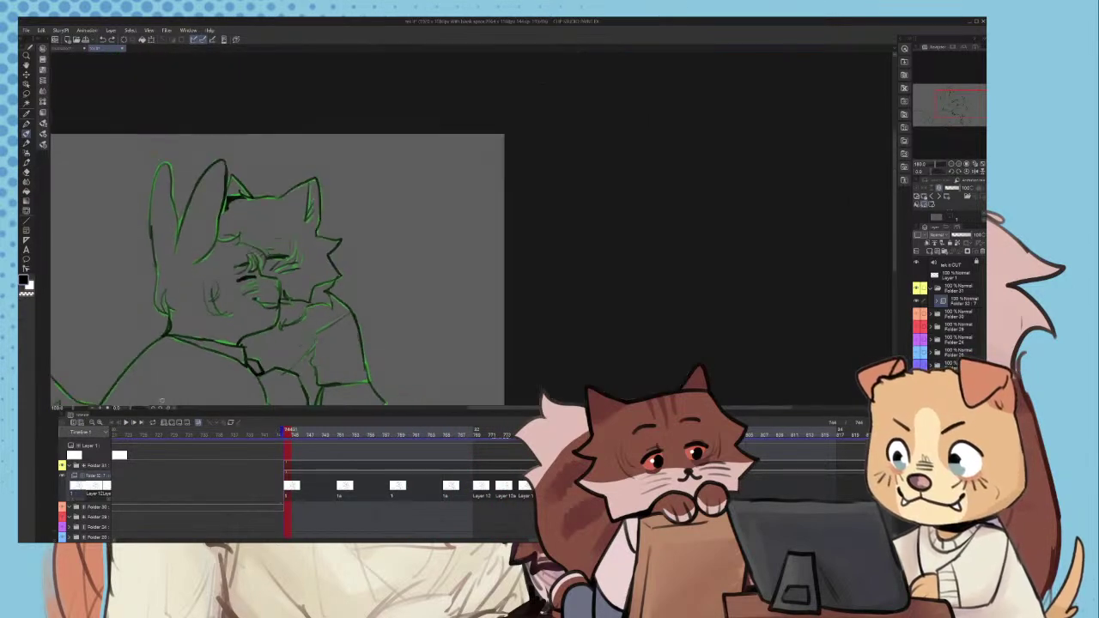
scroll(405, 230, "down", 4)
scroll(344, 225, "up", 2)
left_click(129, 423)
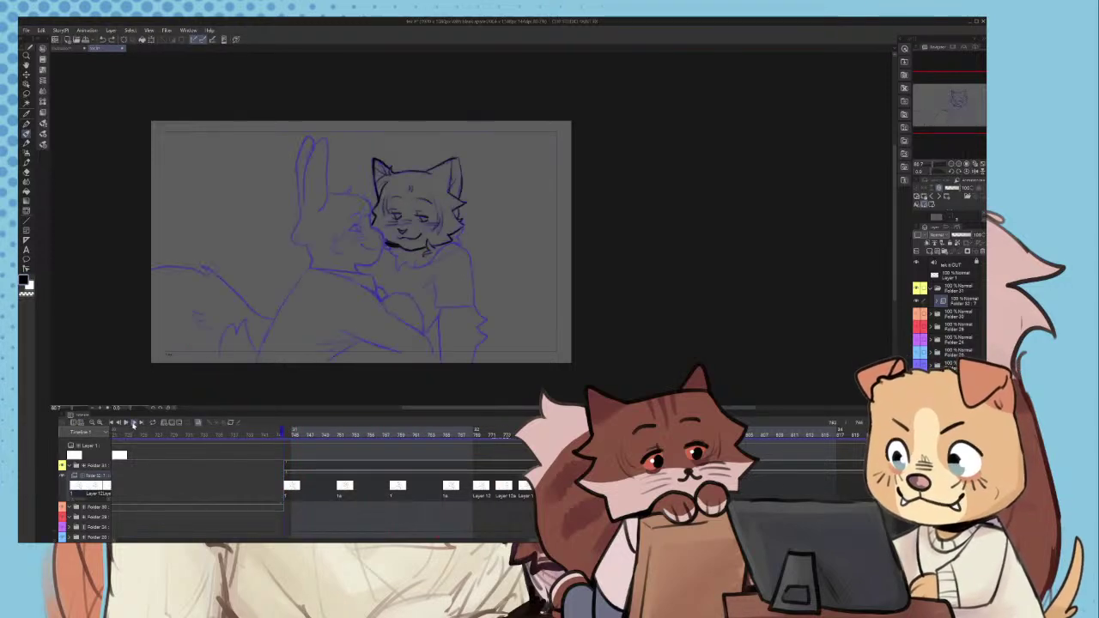
left_click(129, 424)
key("space")
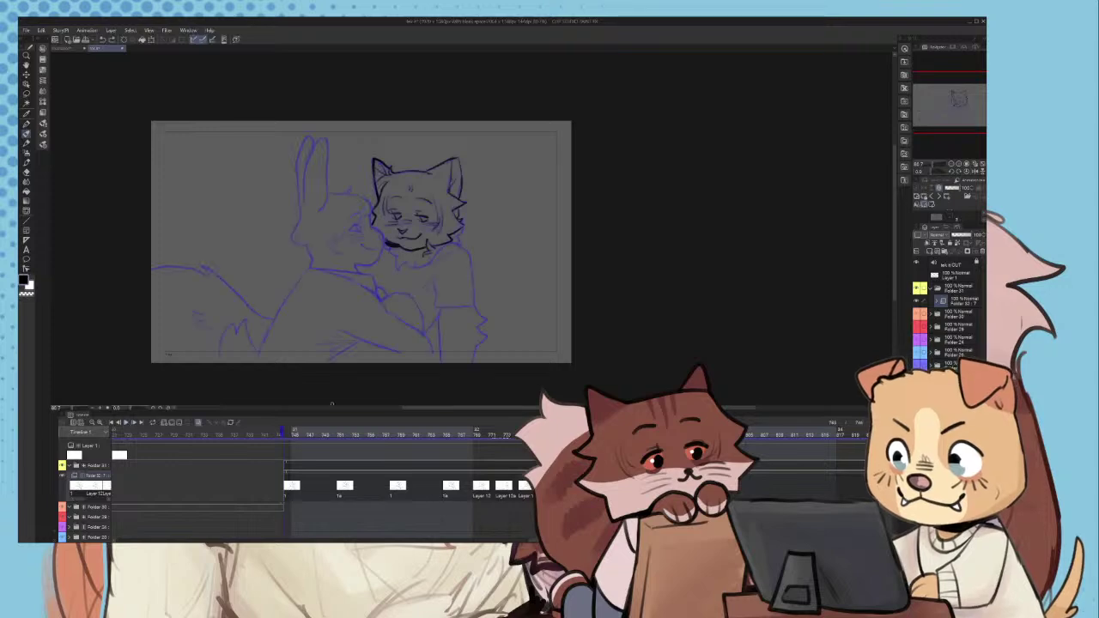
key("space")
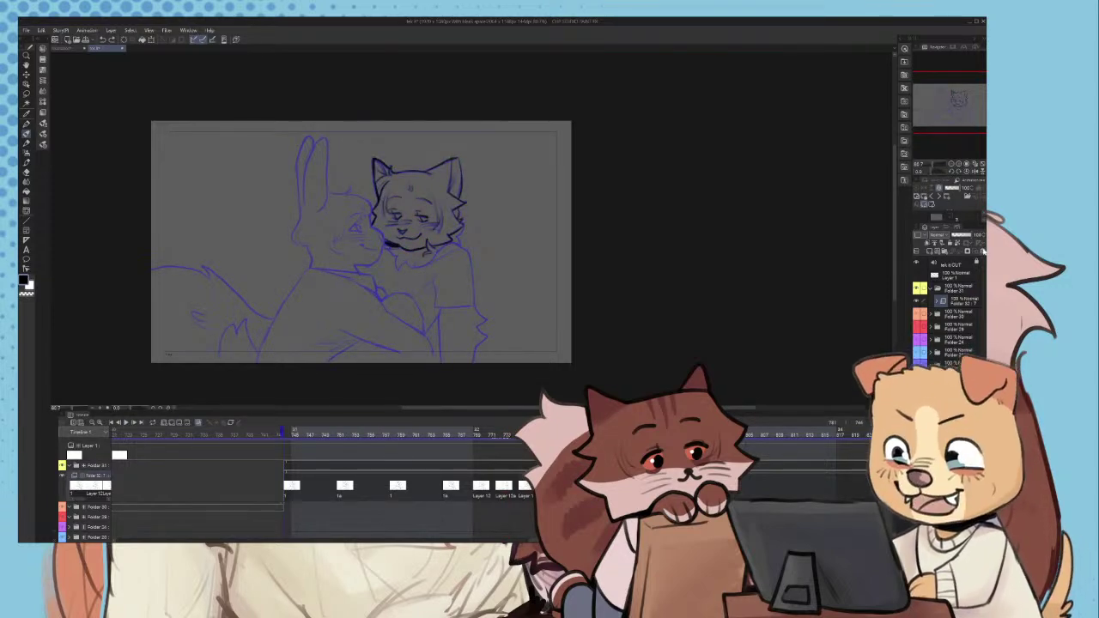
key("space")
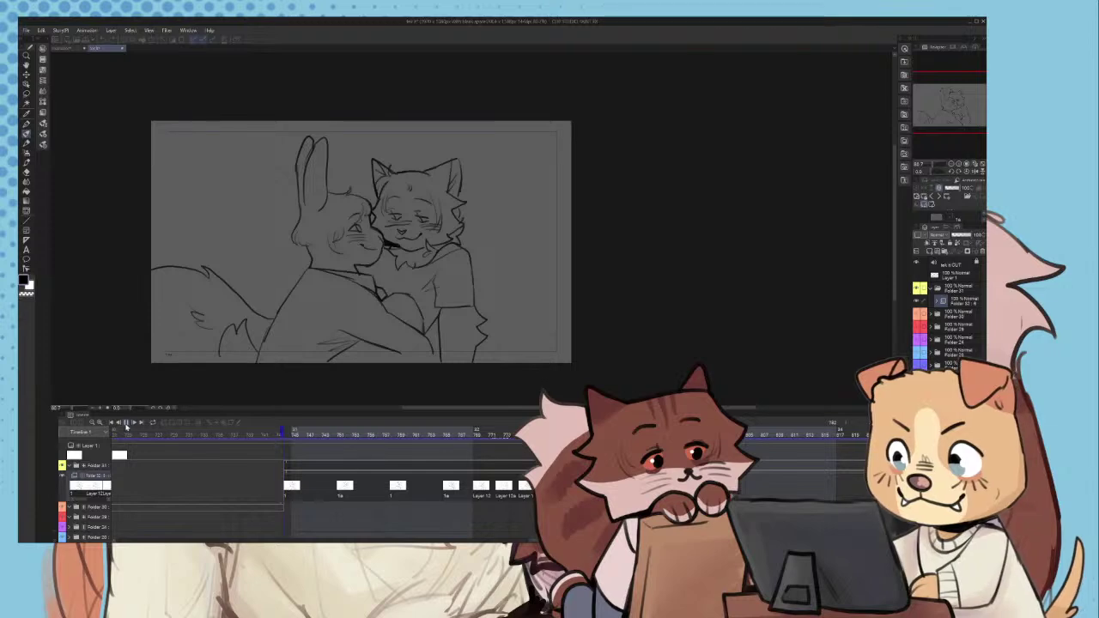
left_click(127, 424)
- Compare the neighbouring onion-skinned cels around Layer 13 and replay the sequence leading into them
key("Right")
key("Left")
key("Right")
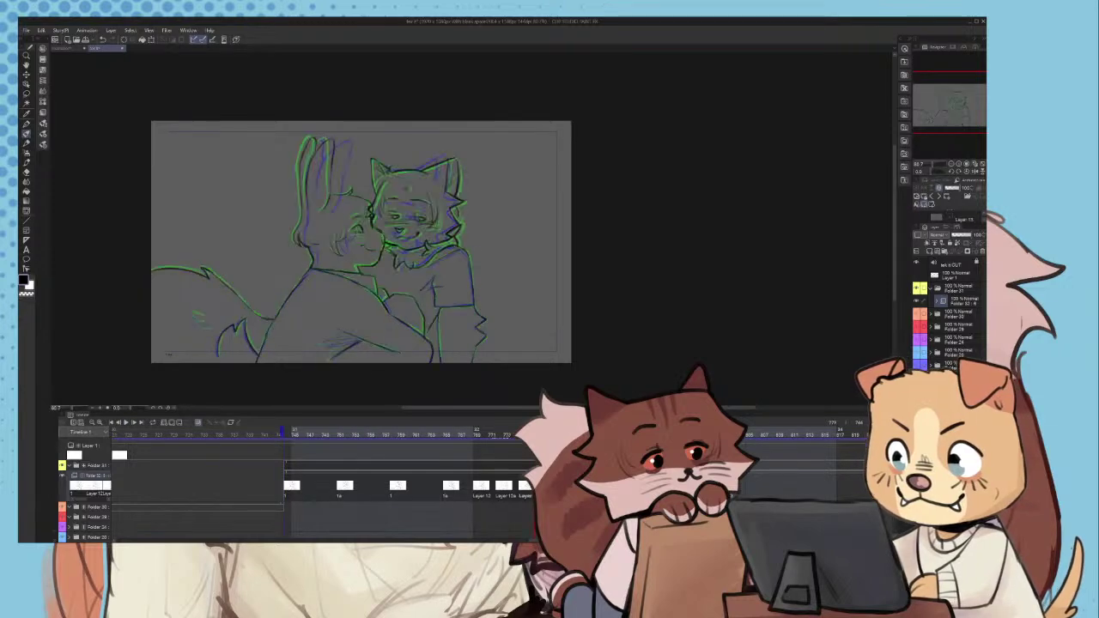
left_click(514, 492)
left_click(529, 489)
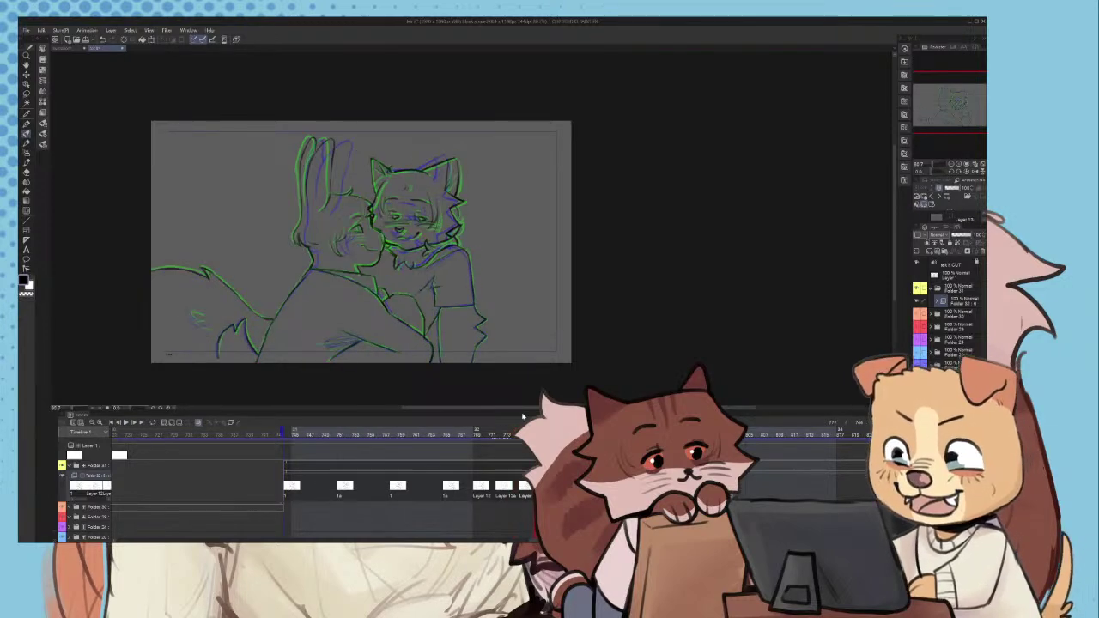
left_click_drag(521, 433, 355, 447)
left_click(127, 423)
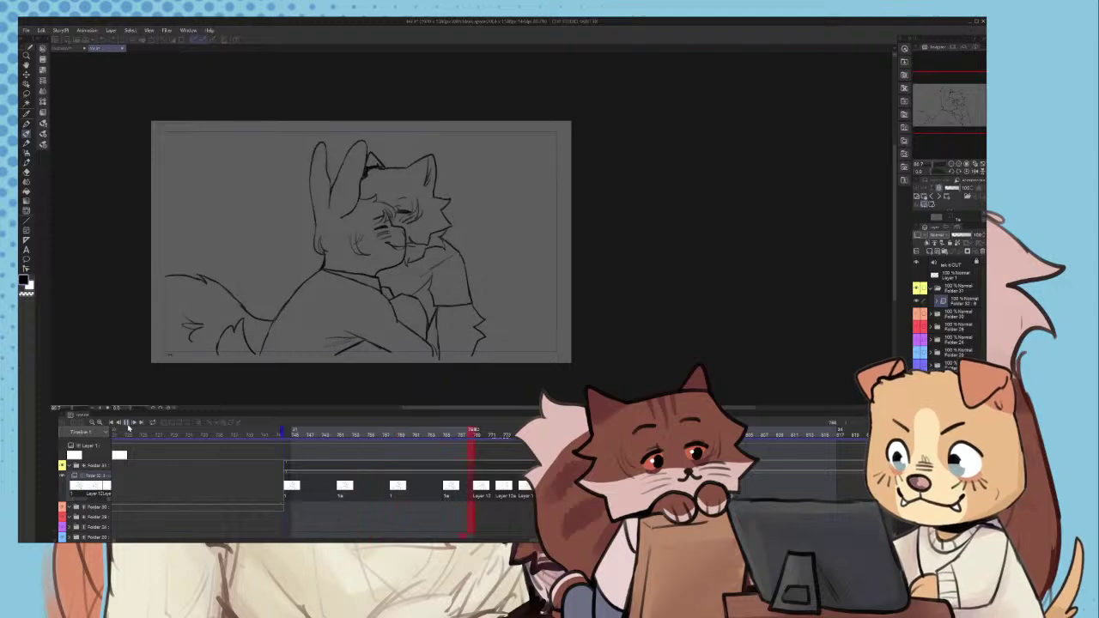
left_click(126, 423)
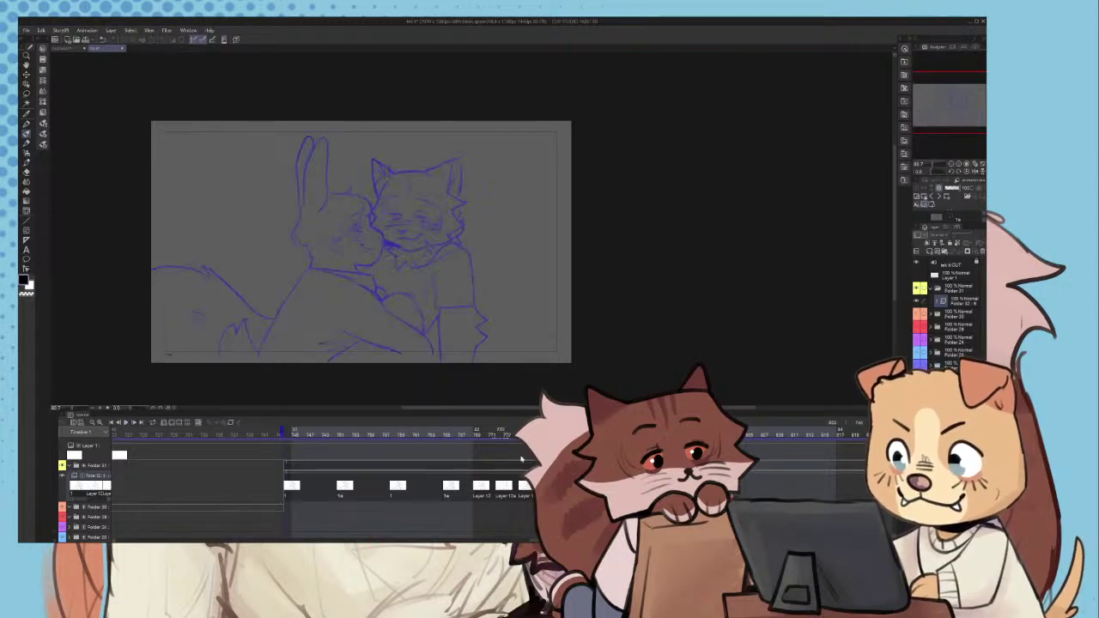
left_click(524, 495)
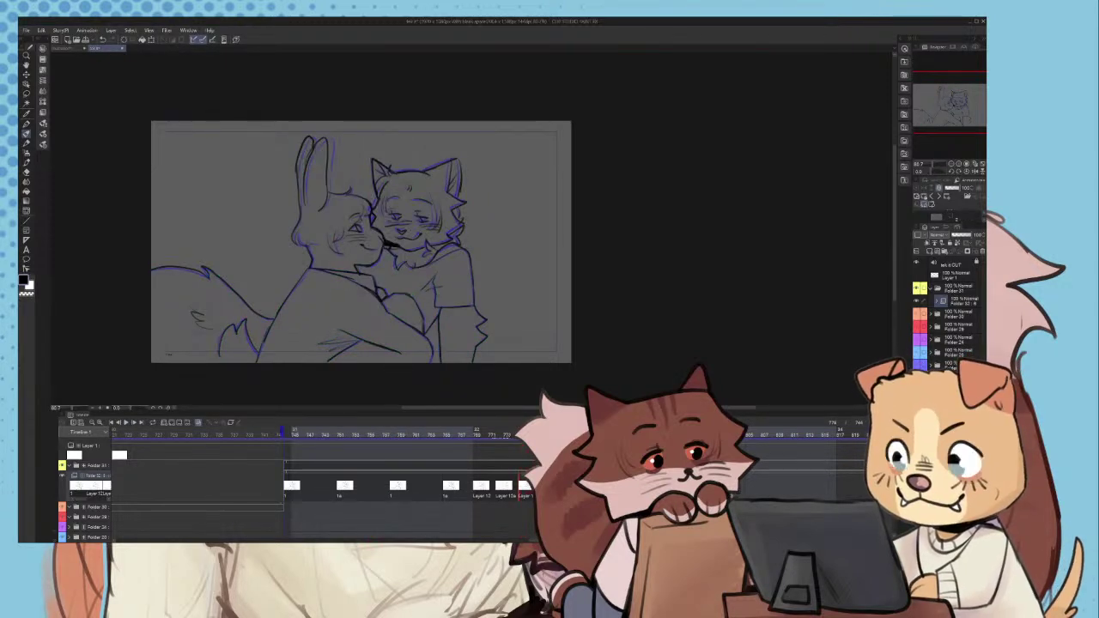
key("Left")
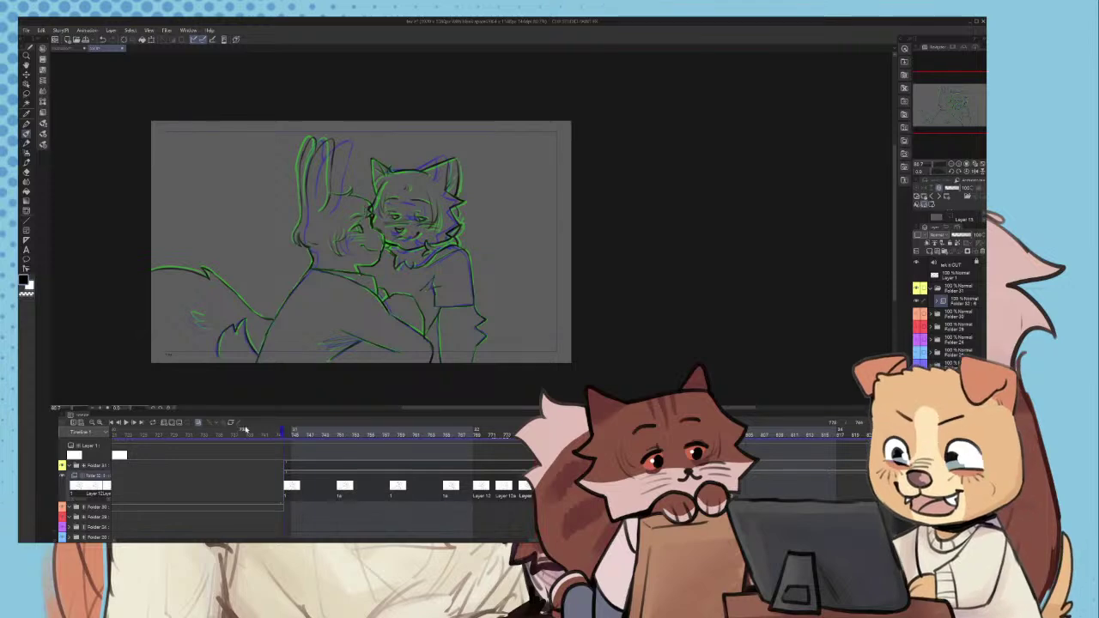
- Add a new blank animation cel between the onion-skinned drawings, and draw the cat's shirt neckline along the shoulder on it
left_click(179, 423)
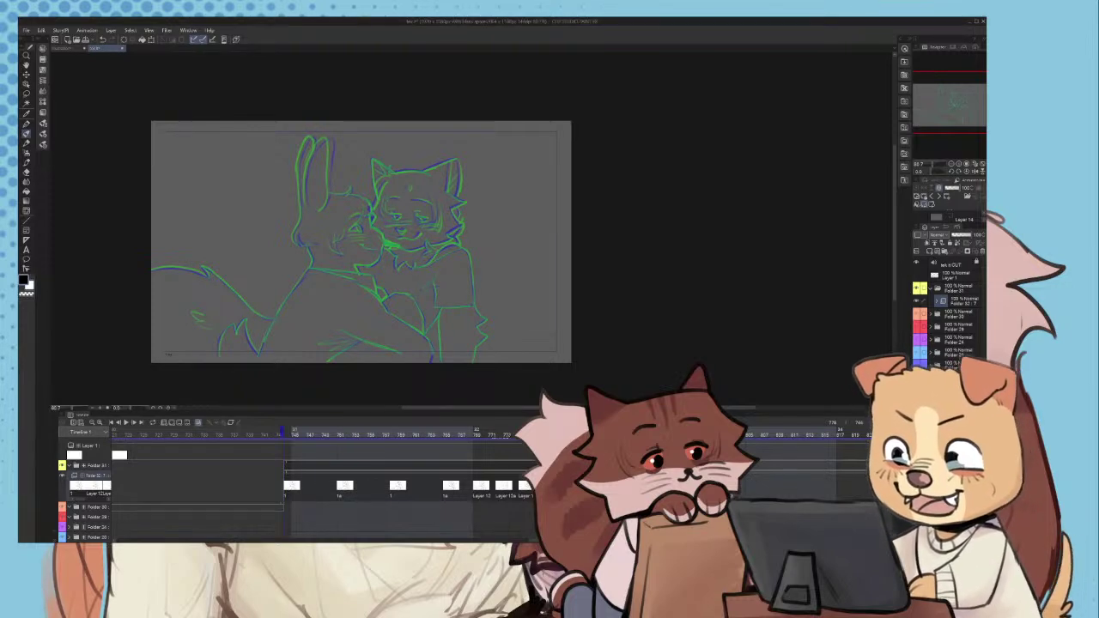
scroll(438, 239, "down", 2)
scroll(385, 327, "up", 5)
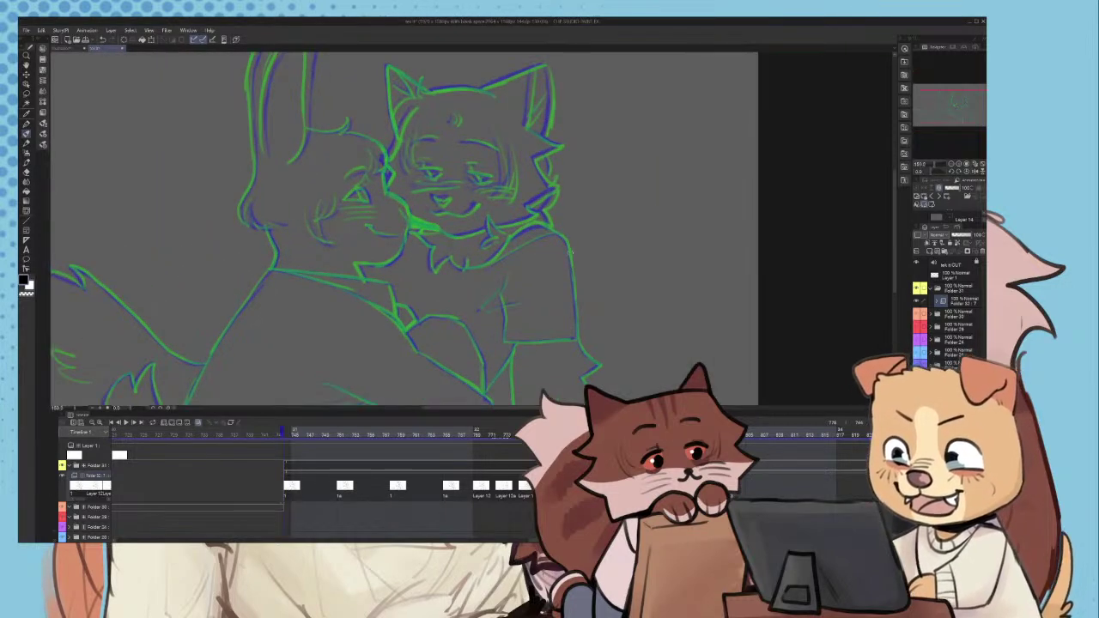
scroll(569, 249, "up", 5)
mouse_move(539, 205)
left_mouse_down()
mouse_move(476, 203)
mouse_move(366, 273)
mouse_move(299, 348)
left_mouse_up()
left_click_drag(344, 296, 524, 208)
scroll(513, 213, "down", 4)
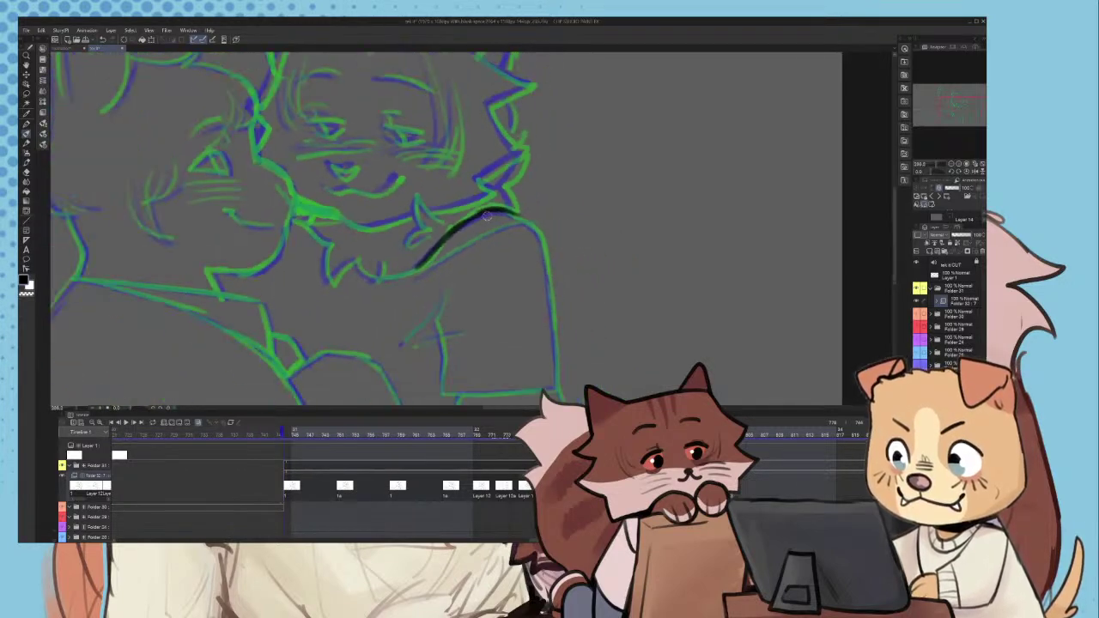
- Draw the cat's smiling mouth and start its triangular nose between the two onion-skin guides
scroll(486, 216, "up", 5)
mouse_move(280, 221)
left_mouse_down()
mouse_move(317, 248)
mouse_move(443, 255)
left_mouse_up()
key("ctrl+z")
mouse_move(324, 248)
left_mouse_down()
mouse_move(367, 234)
mouse_move(455, 254)
mouse_move(524, 206)
left_mouse_up()
scroll(339, 199, "up", 1)
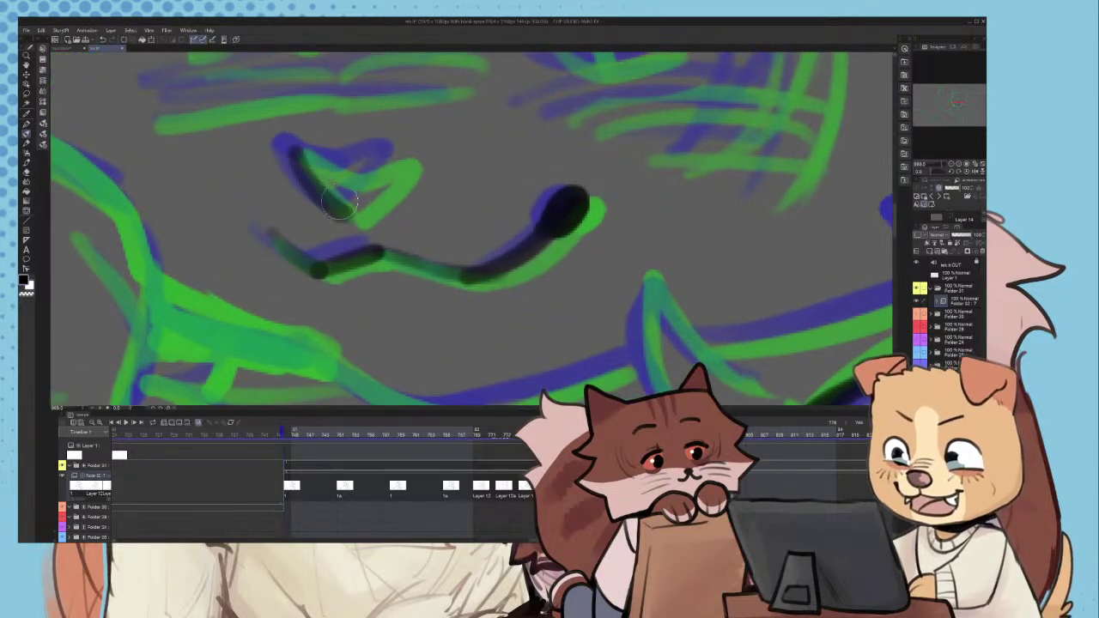
mouse_move(343, 206)
left_mouse_down()
mouse_move(397, 155)
mouse_move(348, 210)
left_mouse_up()
mouse_move(304, 158)
left_mouse_down()
mouse_move(397, 156)
mouse_move(350, 216)
left_mouse_up()
scroll(404, 232, "down", 4)
- Draw the horizontal blush strokes on the cat's cheek farthest from the other character
scroll(507, 186, "up", 3)
mouse_move(455, 184)
left_mouse_down()
mouse_move(559, 187)
mouse_move(570, 201)
left_mouse_up()
left_click_drag(464, 212, 577, 225)
scroll(523, 238, "down", 4)
scroll(503, 233, "up", 1)
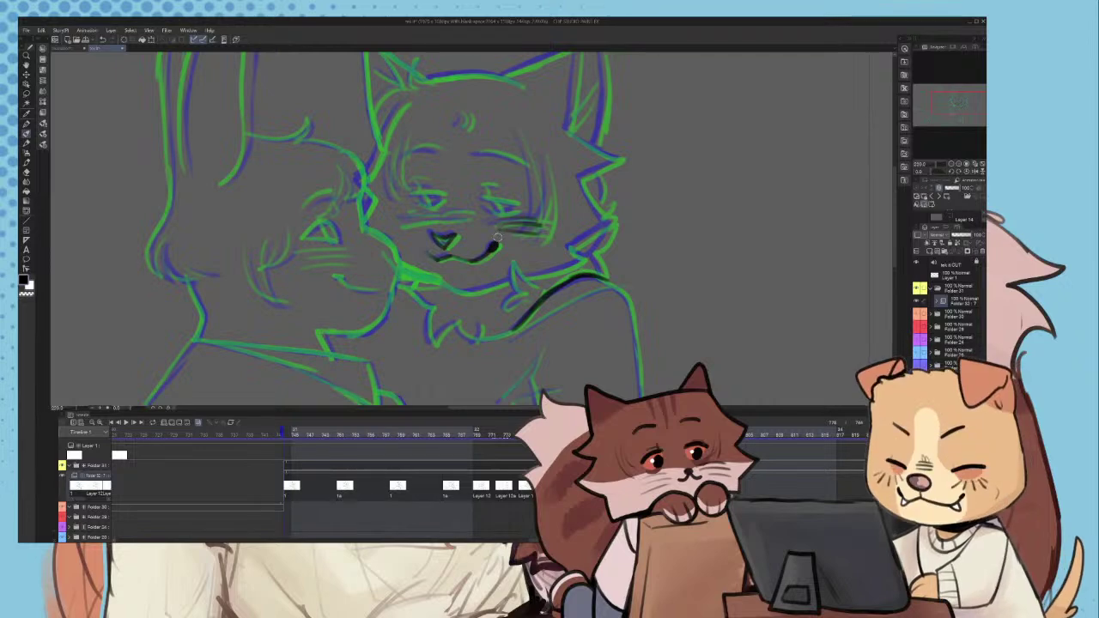
- Play back the hugging sequence to check its motion, and return to the new cel
left_click(401, 432)
scroll(549, 167, "down", 4)
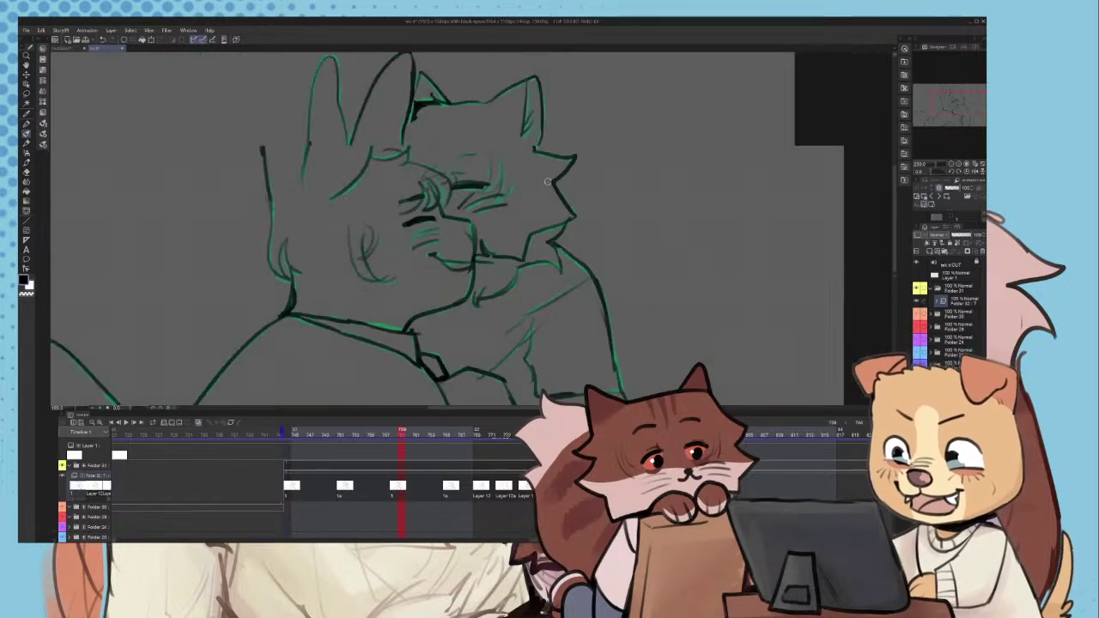
left_click(127, 422)
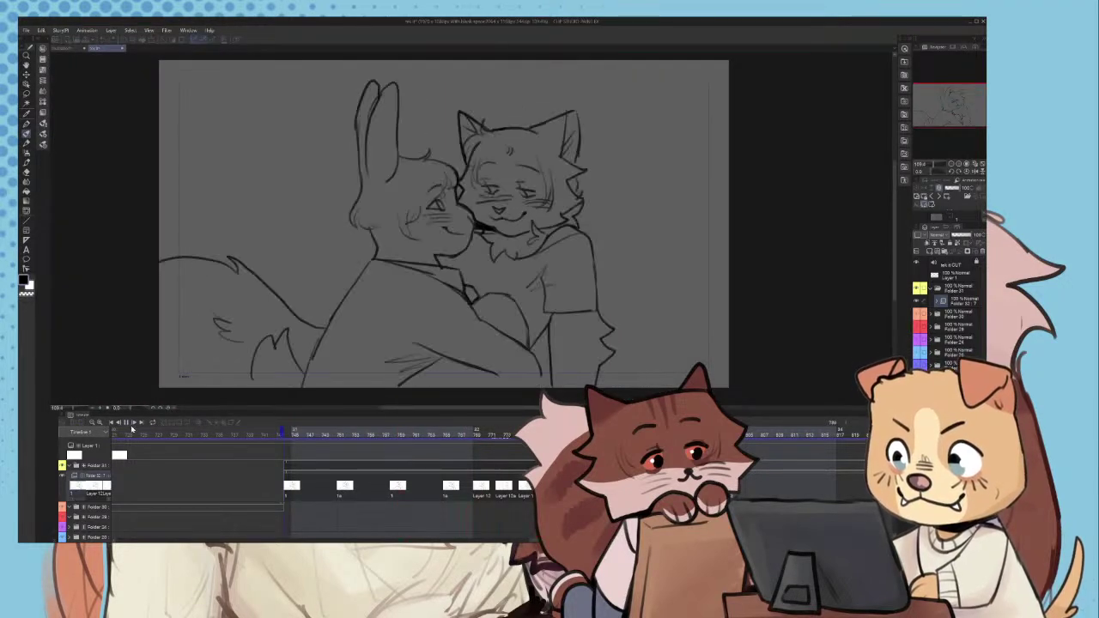
left_click(127, 422)
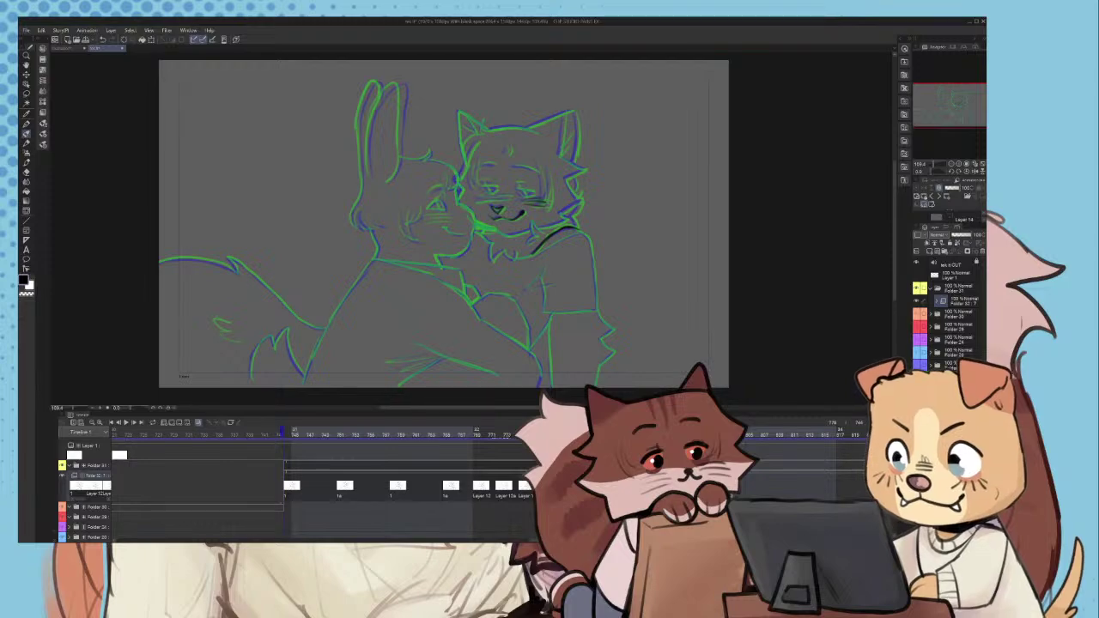
- Draw the base curve and lower rear edge of the long-eared character's nearer ear between the onion-skin guides
scroll(533, 244, "up", 3)
scroll(455, 254, "down", 6)
scroll(443, 245, "up", 3)
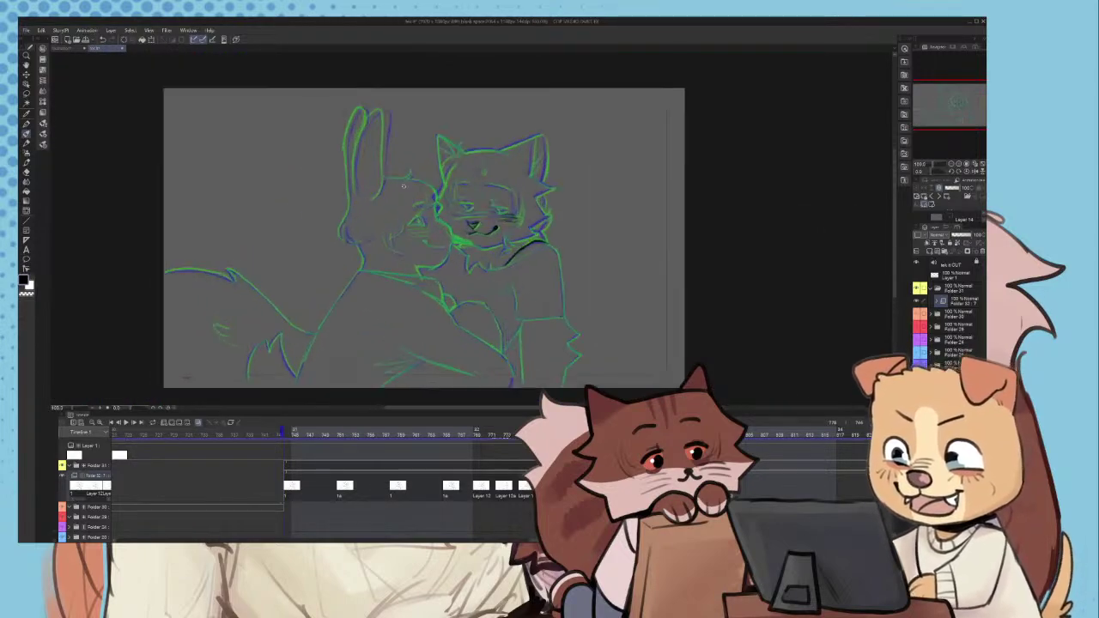
scroll(403, 186, "up", 5)
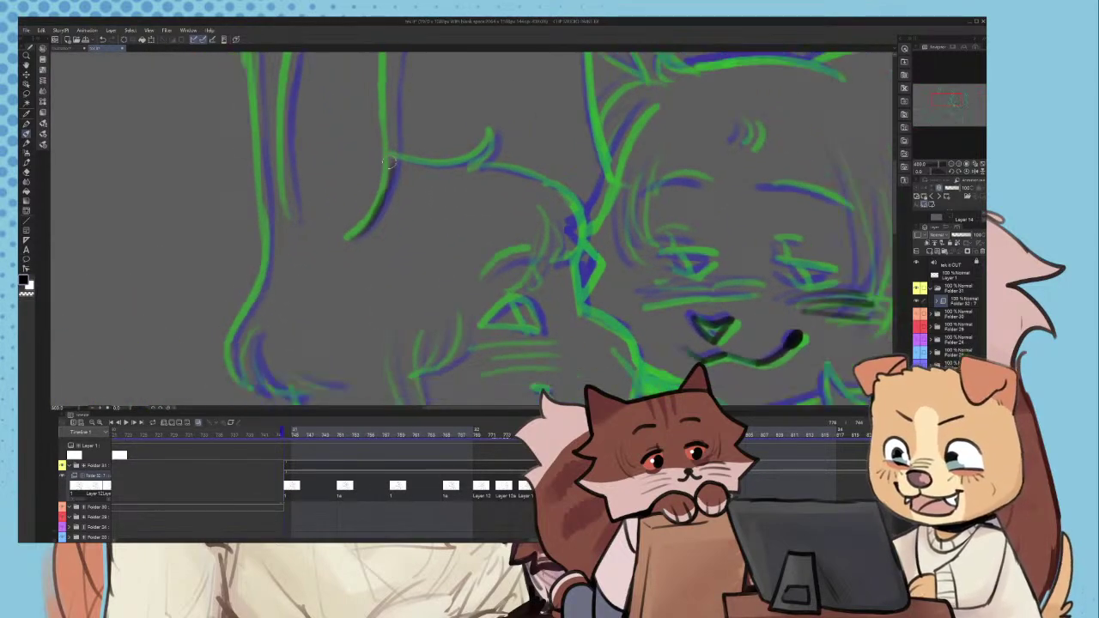
scroll(388, 162, "down", 5)
scroll(326, 277, "up", 5)
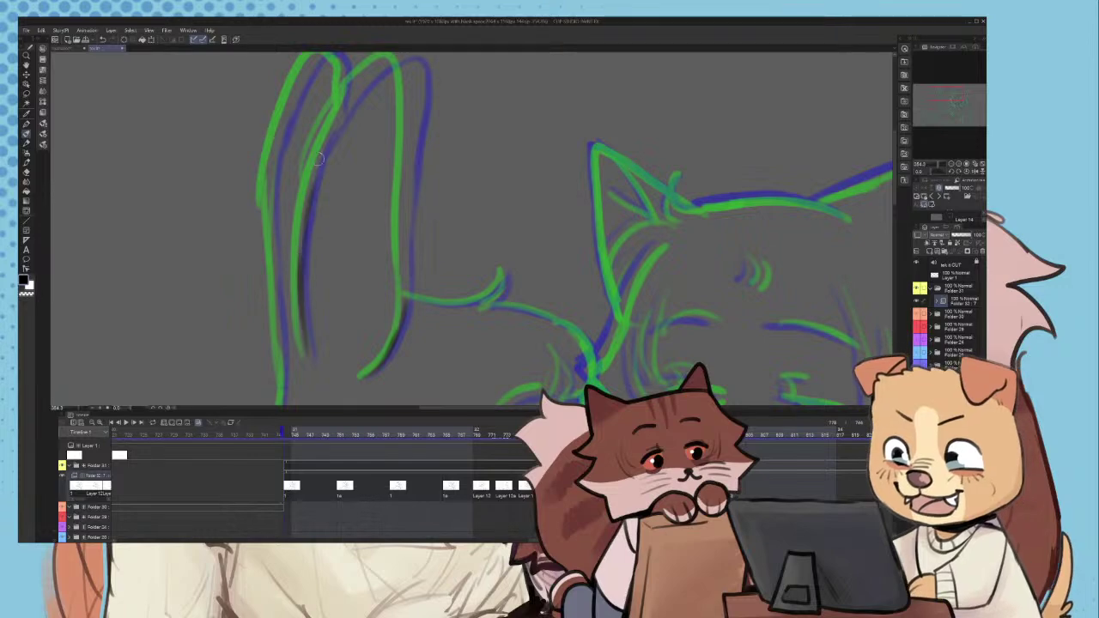
- Draw the curved upper rear edge and rounded tip of the nearer long ear, redoing strokes until they sit between the guides
mouse_move(310, 195)
left_mouse_down()
mouse_move(338, 104)
mouse_move(389, 66)
left_mouse_up()
key("ctrl+z")
key("ctrl+z")
left_click_drag(318, 165, 365, 77)
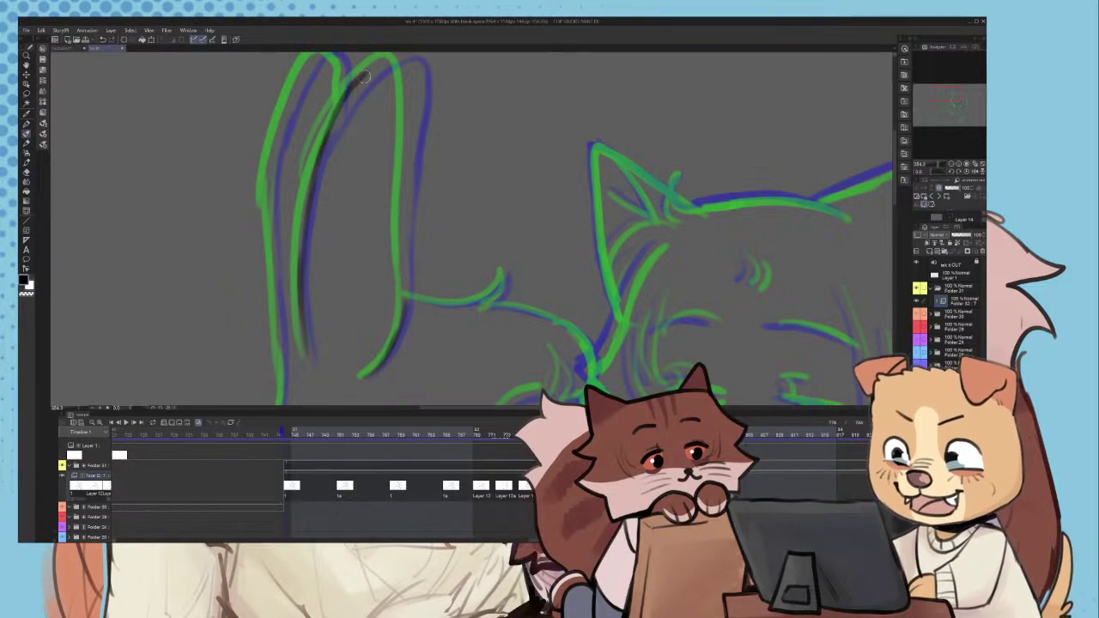
key("ctrl+z")
left_click_drag(321, 157, 370, 78)
left_click_drag(336, 117, 386, 61)
key("ctrl+z")
key("ctrl+z")
mouse_move(326, 137)
left_mouse_down()
mouse_move(386, 67)
mouse_move(415, 66)
mouse_move(367, 81)
mouse_move(408, 58)
mouse_move(412, 133)
left_mouse_up()
key("ctrl+z")
- Draw the nearer ear's front edge from the tip down to its base, and rework its lower rear edge
scroll(403, 142, "down", 1)
left_click_drag(415, 84, 404, 229)
key("ctrl+z")
scroll(402, 95, "up", 1)
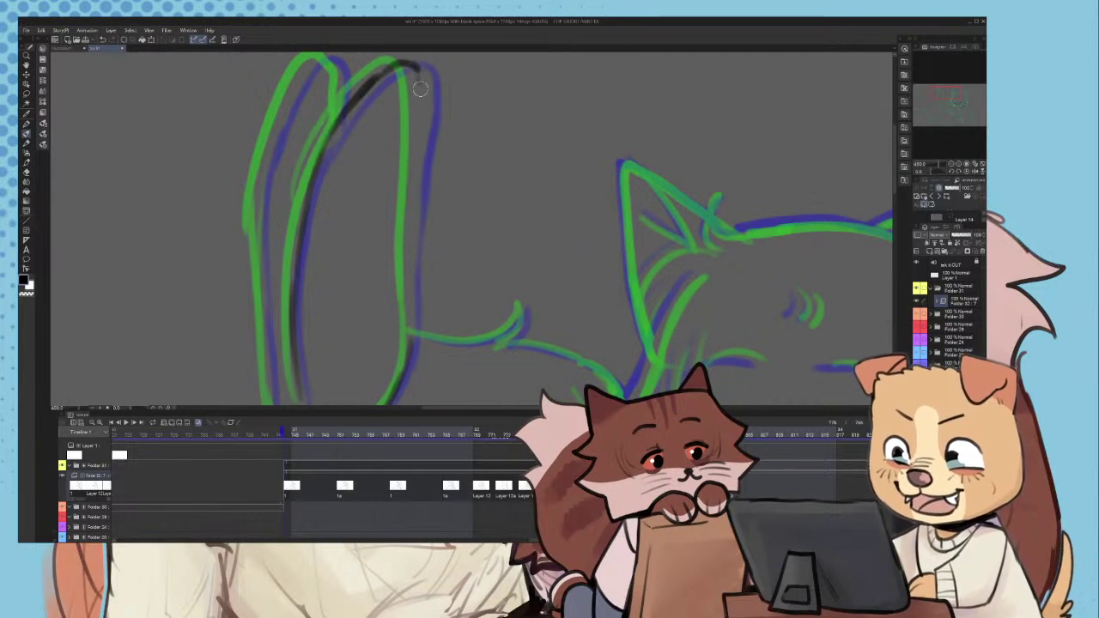
left_click_drag(420, 89, 404, 369)
scroll(380, 252, "down", 2)
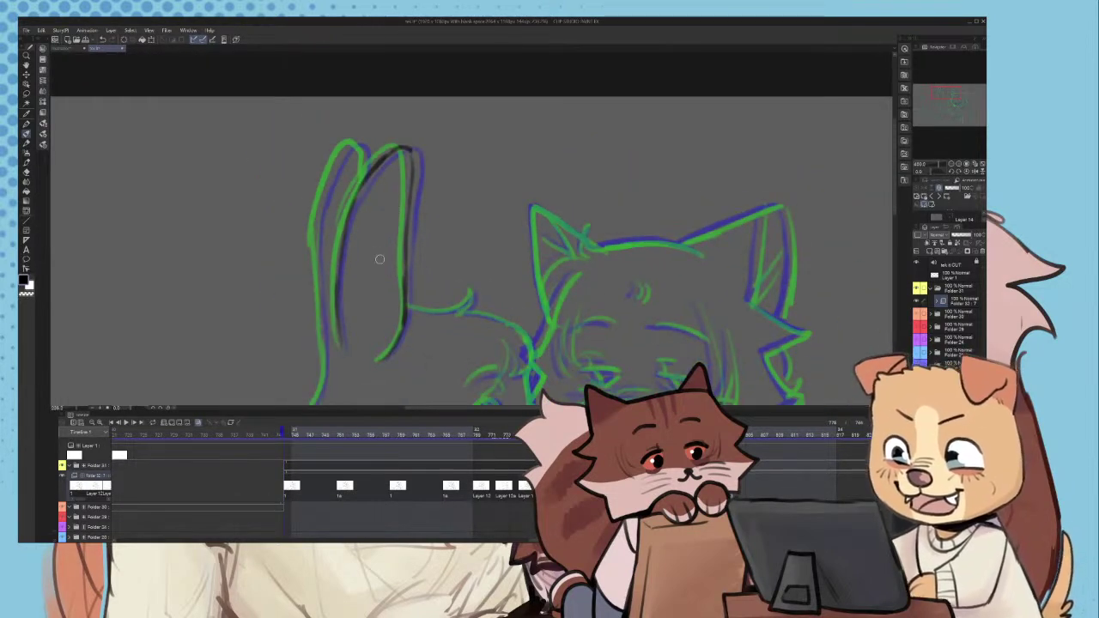
scroll(346, 295, "up", 2)
left_click_drag(351, 207, 340, 322)
key("ctrl+z")
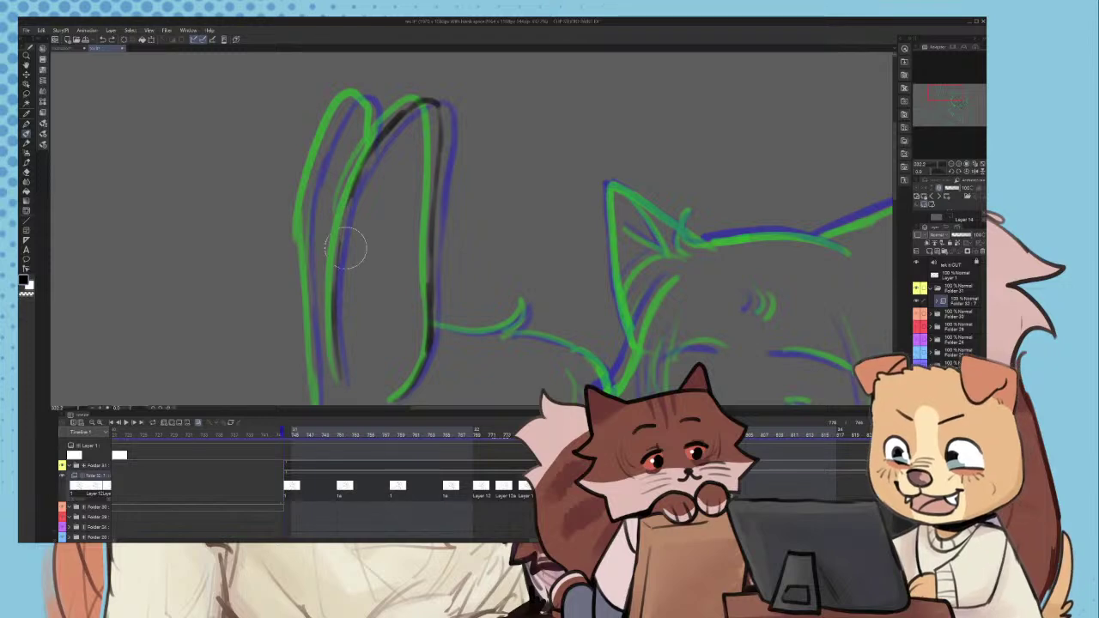
left_click_drag(344, 247, 337, 383)
scroll(379, 224, "down", 2)
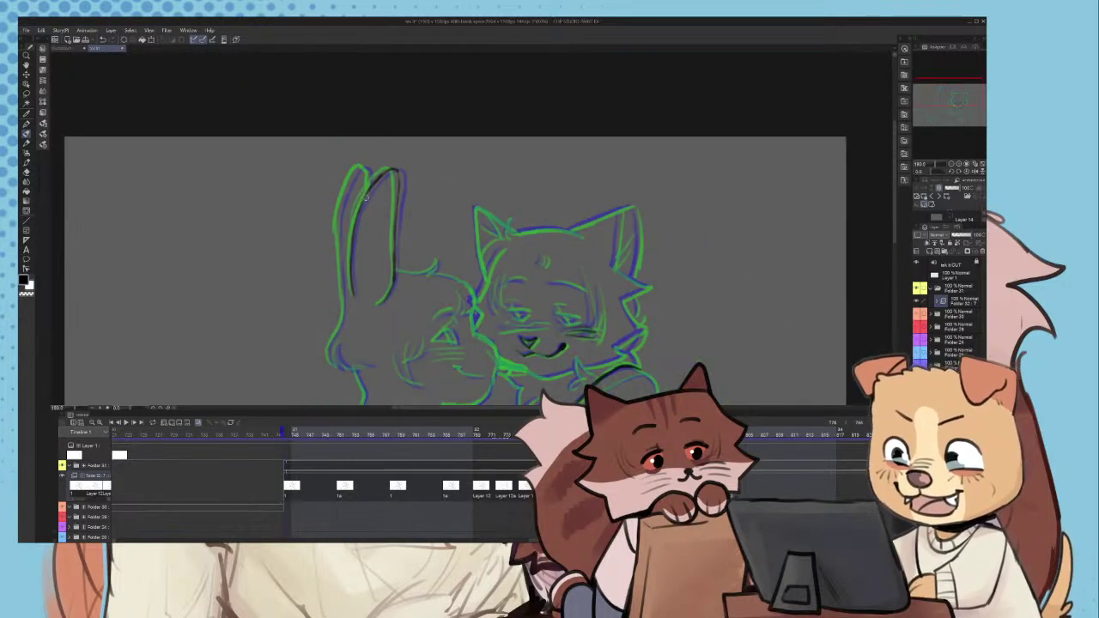
- Draw the farther long ear's rounded tip and its long outer edge down toward the head
scroll(378, 181, "up", 3)
mouse_move(371, 215)
left_mouse_down()
mouse_move(375, 155)
mouse_move(362, 131)
mouse_move(300, 187)
mouse_move(277, 261)
mouse_move(310, 169)
left_mouse_up()
key("ctrl+z")
key("ctrl+z")
key("ctrl+z")
mouse_move(282, 259)
left_mouse_down()
mouse_move(319, 155)
mouse_move(365, 130)
mouse_move(376, 202)
left_mouse_up()
key("ctrl+z")
scroll(376, 156, "down", 4)
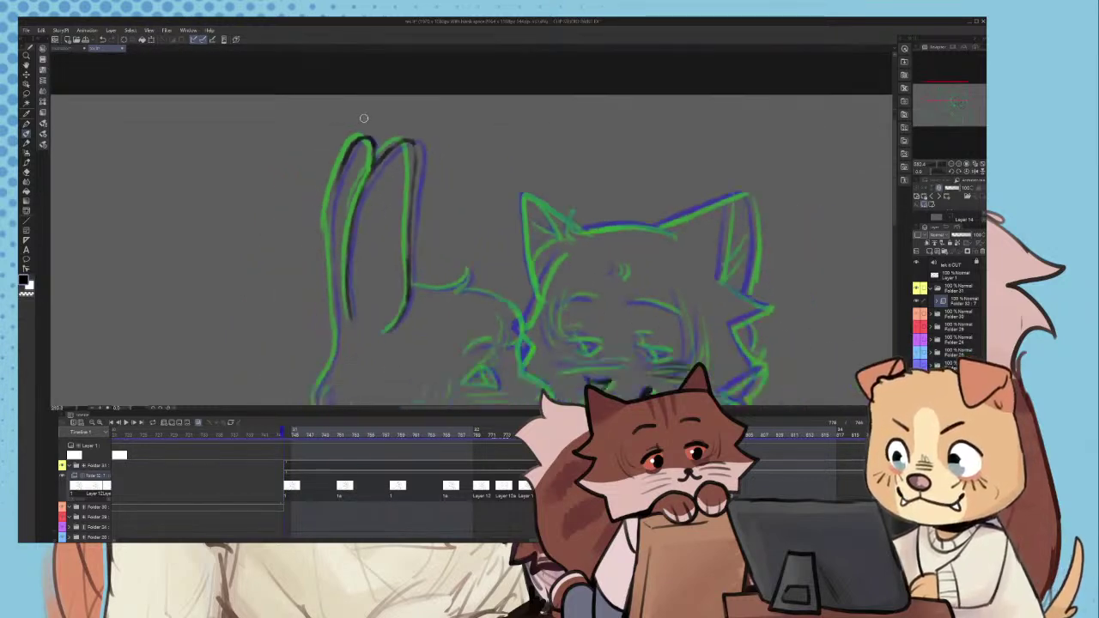
scroll(395, 318, "up", 2)
left_click_drag(343, 148, 344, 348)
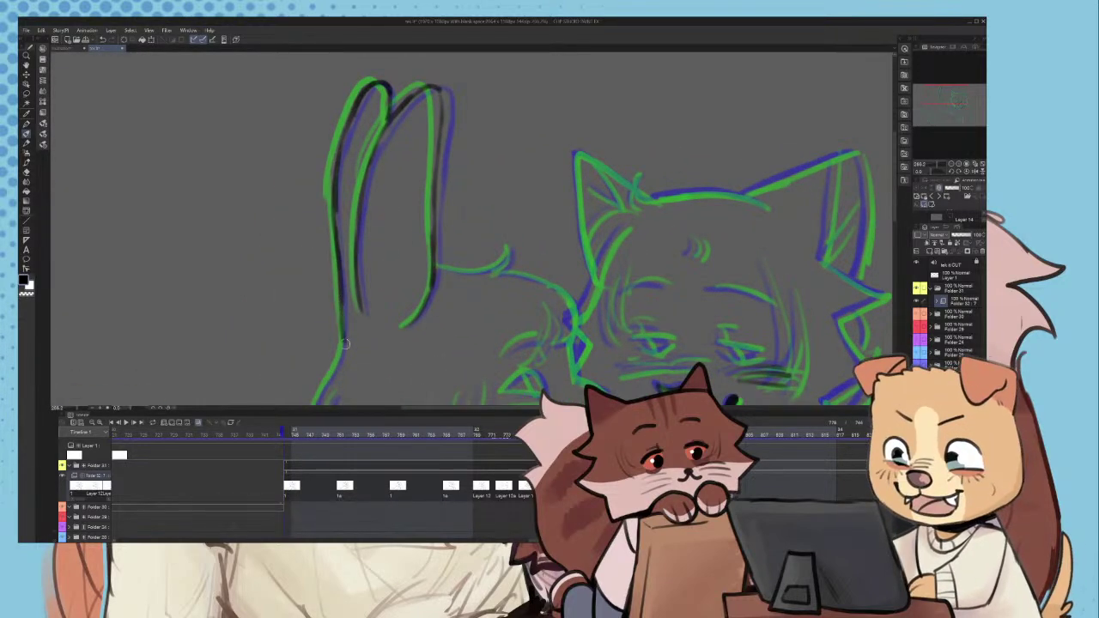
- Draw the bulging outline at the back of the long-eared character's head, continuing from the ear's outer edge
scroll(348, 343, "down", 3)
scroll(360, 255, "up", 1)
scroll(360, 254, "up", 3)
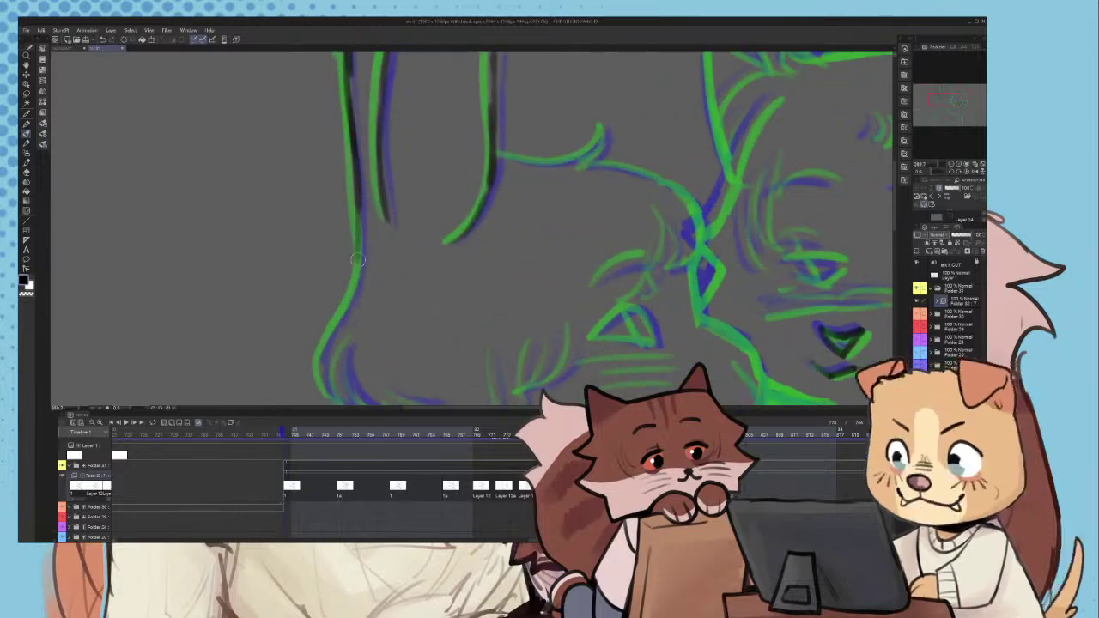
scroll(364, 206, "up", 5)
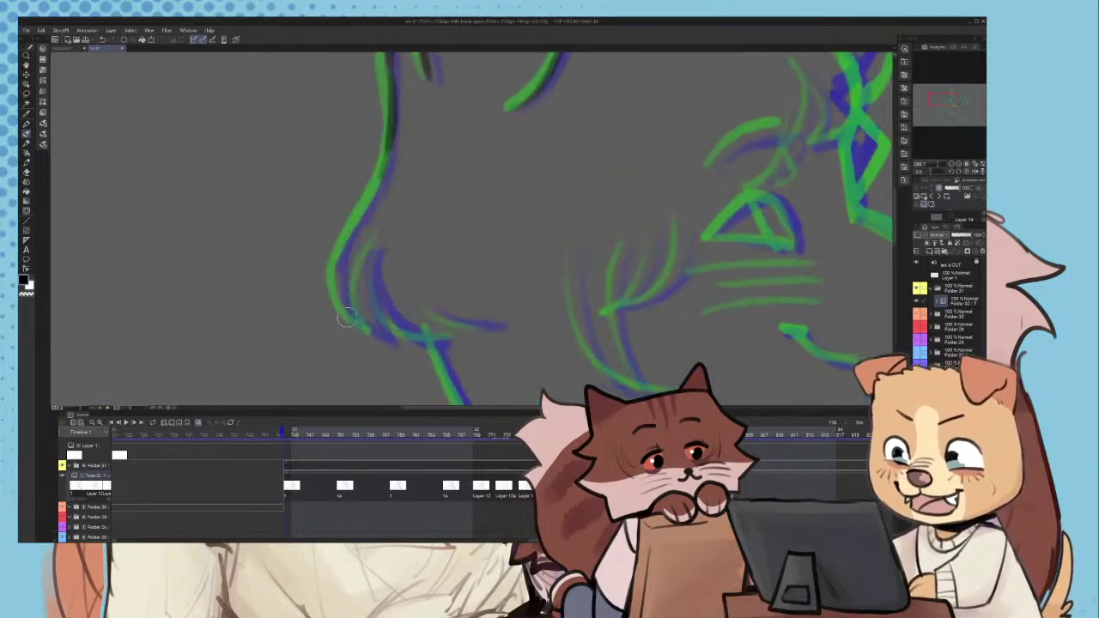
mouse_move(378, 342)
left_mouse_down()
mouse_move(357, 322)
mouse_move(348, 193)
mouse_move(400, 85)
left_mouse_up()
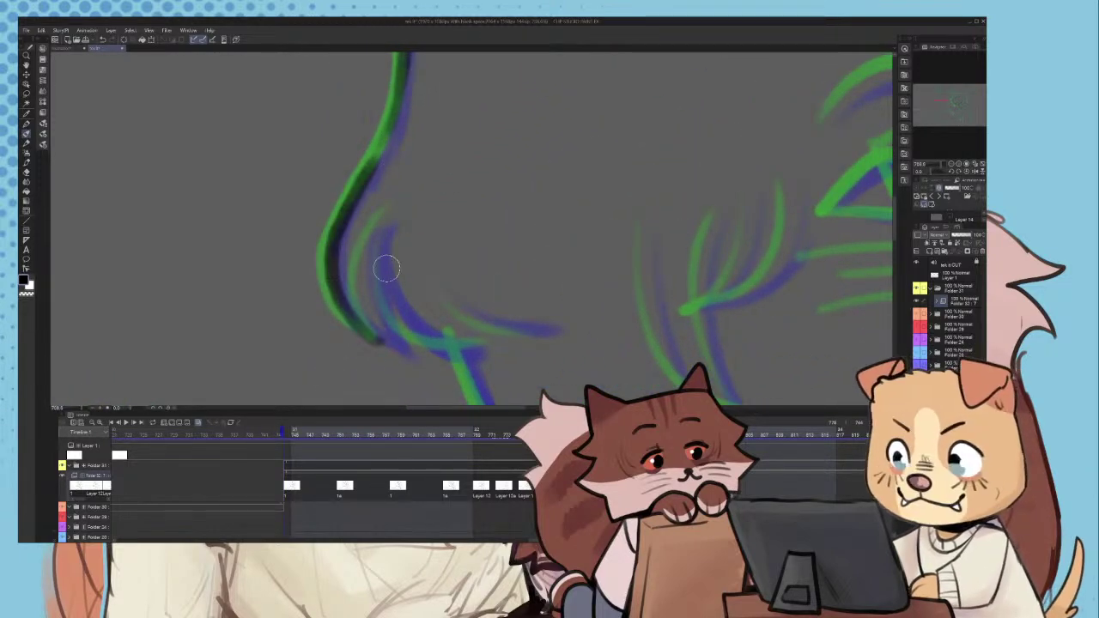
- Draw the curved tuft strokes behind the head and the short crease line beside them at the nape
left_click_drag(391, 220, 385, 348)
scroll(375, 322, "down", 1)
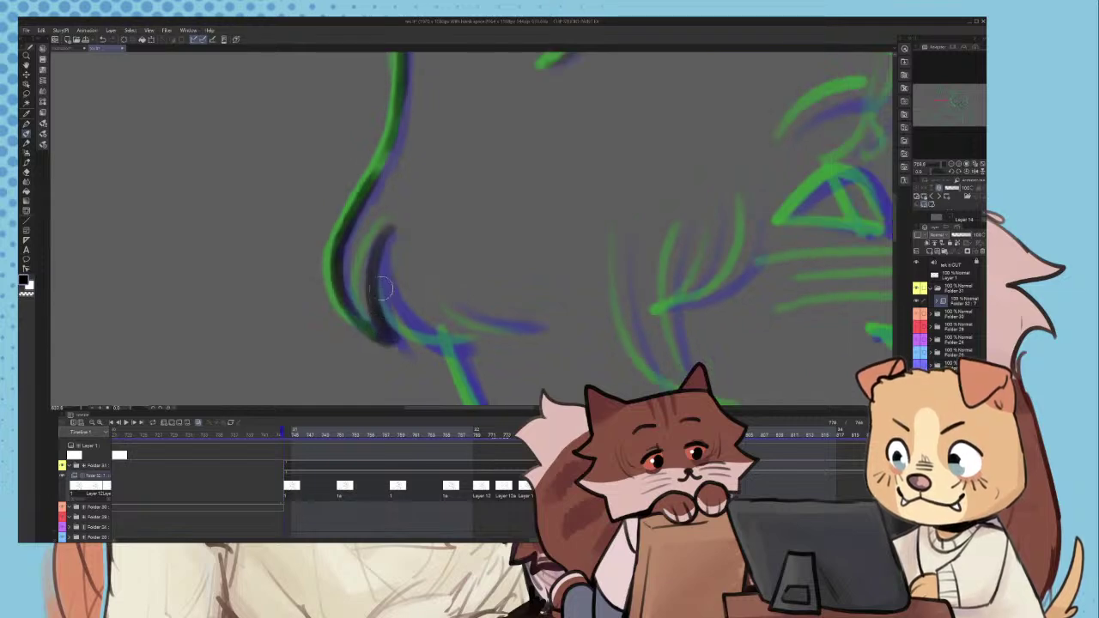
scroll(383, 198, "down", 1)
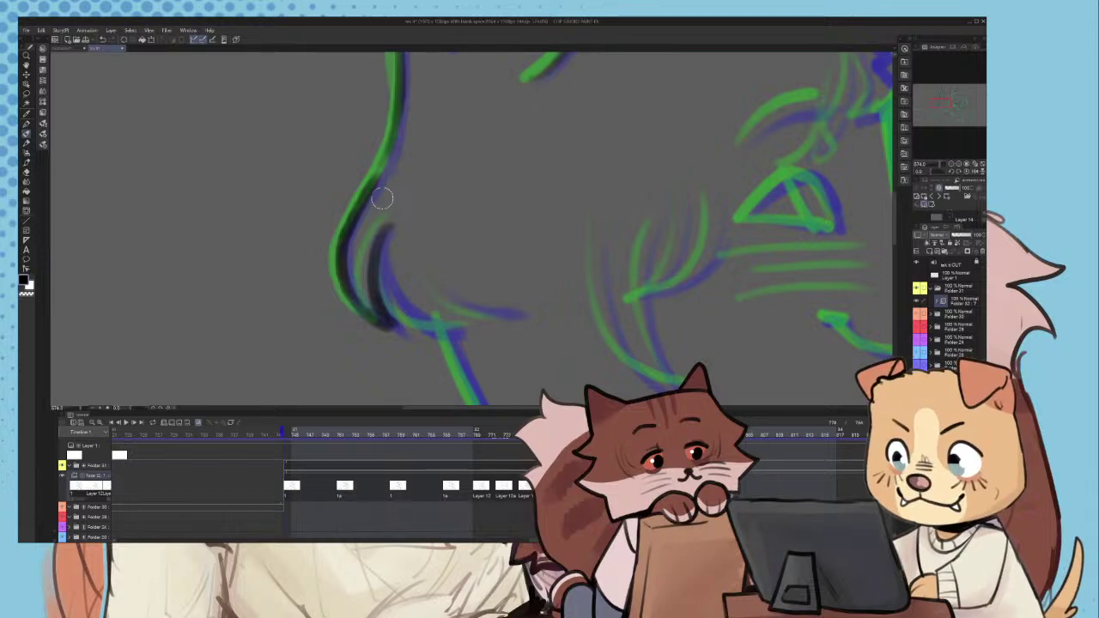
scroll(506, 248, "down", 6)
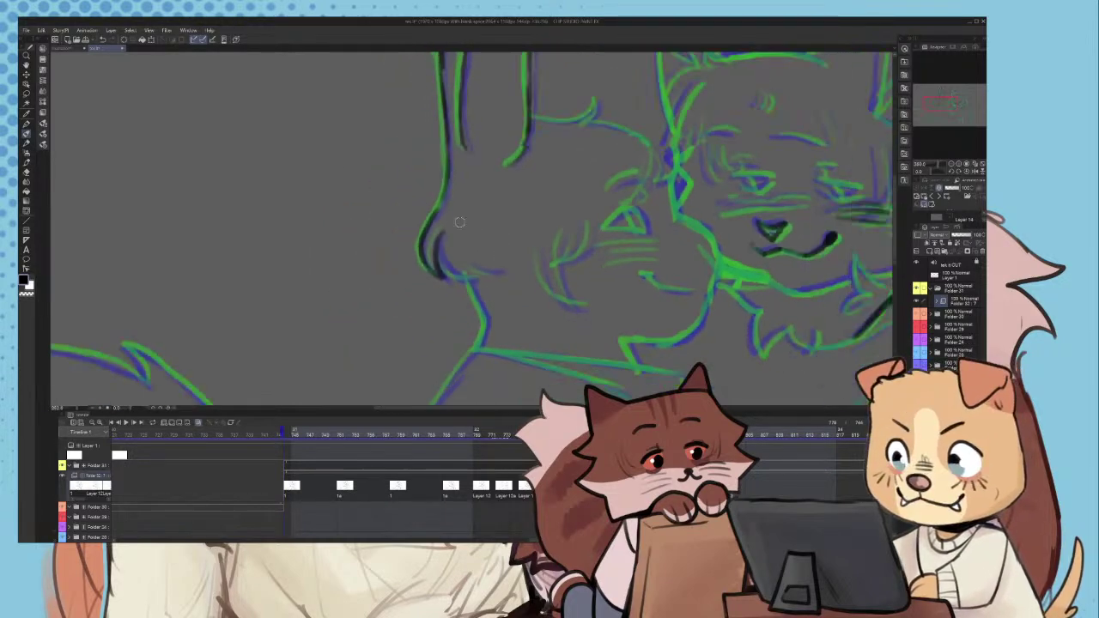
scroll(463, 228, "up", 6)
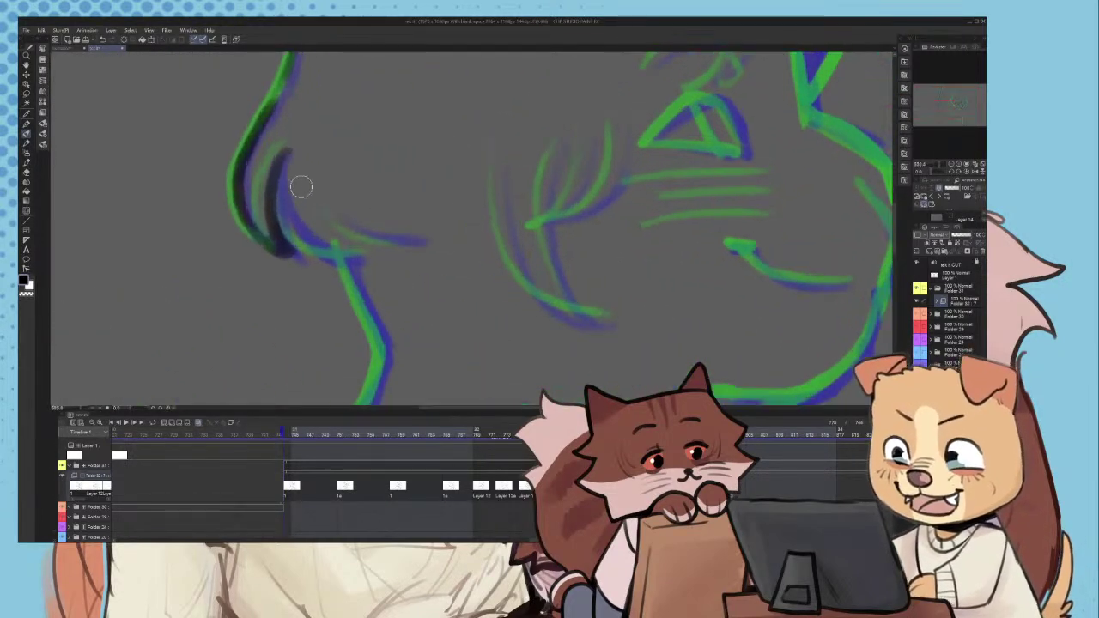
left_click_drag(335, 207, 436, 244)
key("ctrl+z")
scroll(437, 228, "down", 2)
scroll(374, 224, "up", 2)
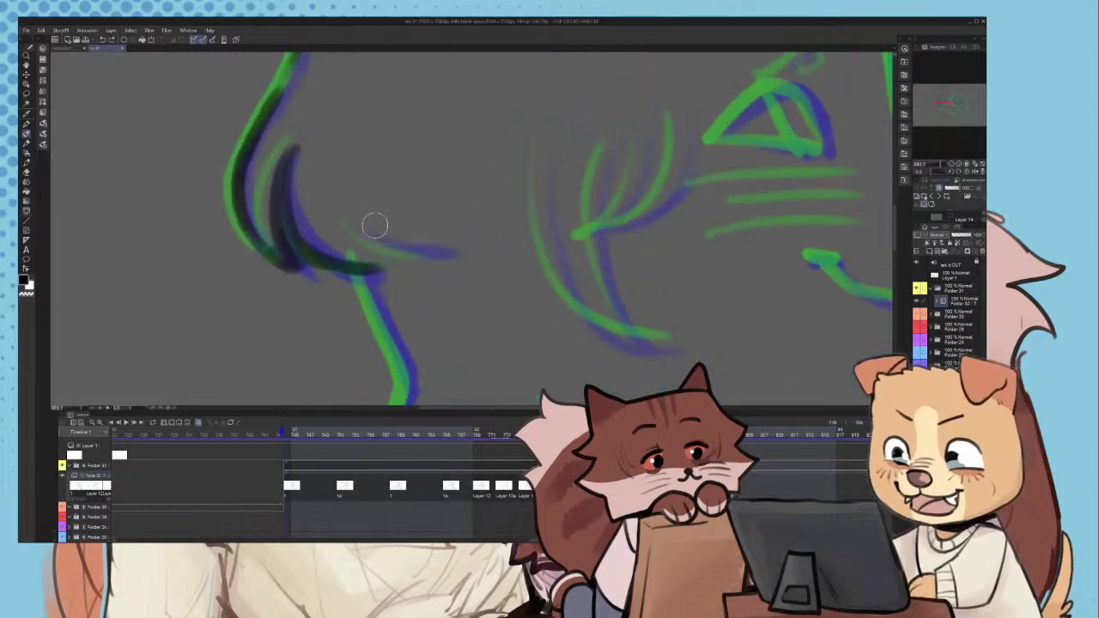
left_click_drag(358, 213, 458, 252)
- Draw the back of the long-eared character's neck from the nape tuft down to its bend
scroll(466, 214, "down", 3)
scroll(466, 211, "down", 2)
scroll(419, 294, "up", 2)
scroll(425, 253, "up", 4)
left_click_drag(399, 185, 447, 302)
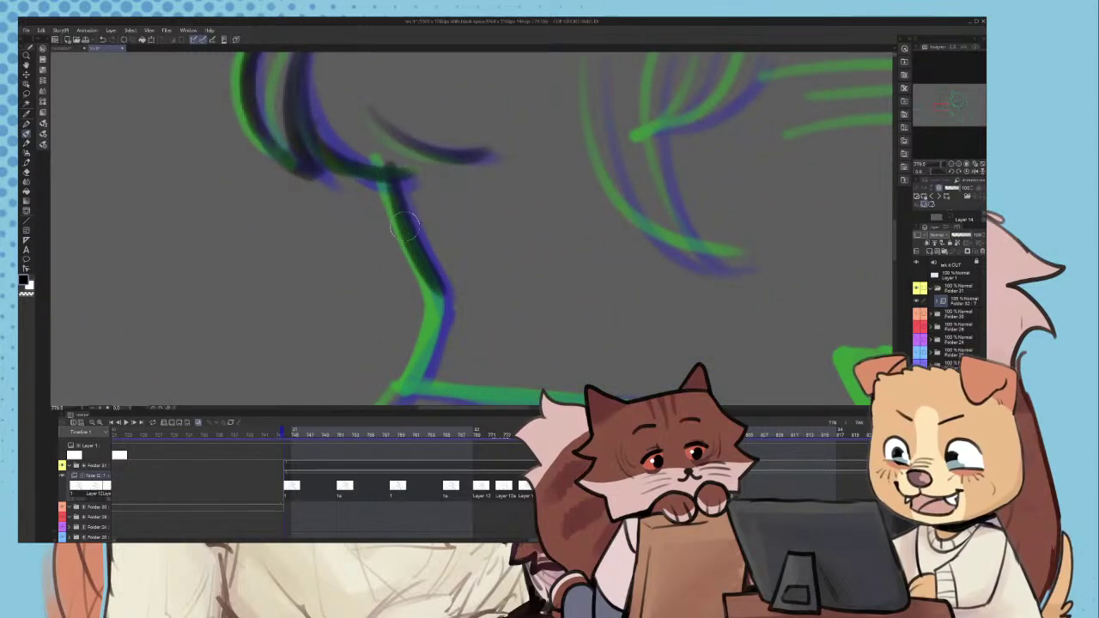
left_click_drag(410, 226, 443, 310)
scroll(436, 210, "down", 3)
scroll(448, 240, "up", 2)
scroll(439, 293, "down", 6)
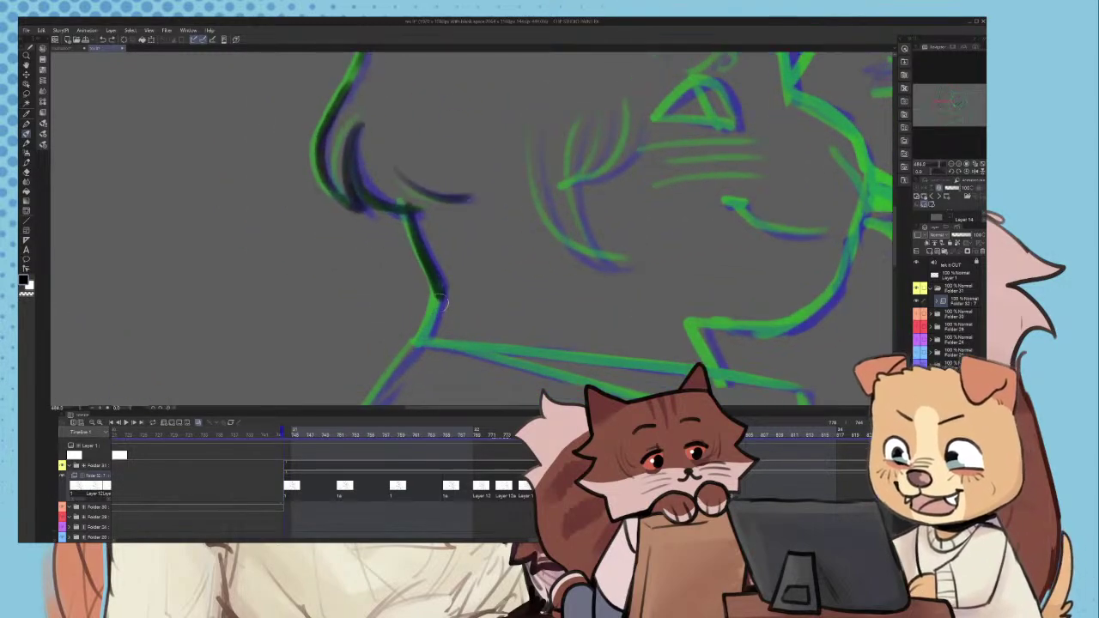
- Draw the lower neck curve into the collar and continue the outline down the character's upper back
scroll(432, 304, "up", 4)
mouse_move(421, 268)
left_mouse_down()
mouse_move(474, 178)
mouse_move(458, 218)
left_mouse_up()
key("ctrl+z")
key("ctrl+z")
key("ctrl+z")
mouse_move(472, 171)
left_mouse_down()
mouse_move(459, 209)
mouse_move(425, 274)
left_mouse_up()
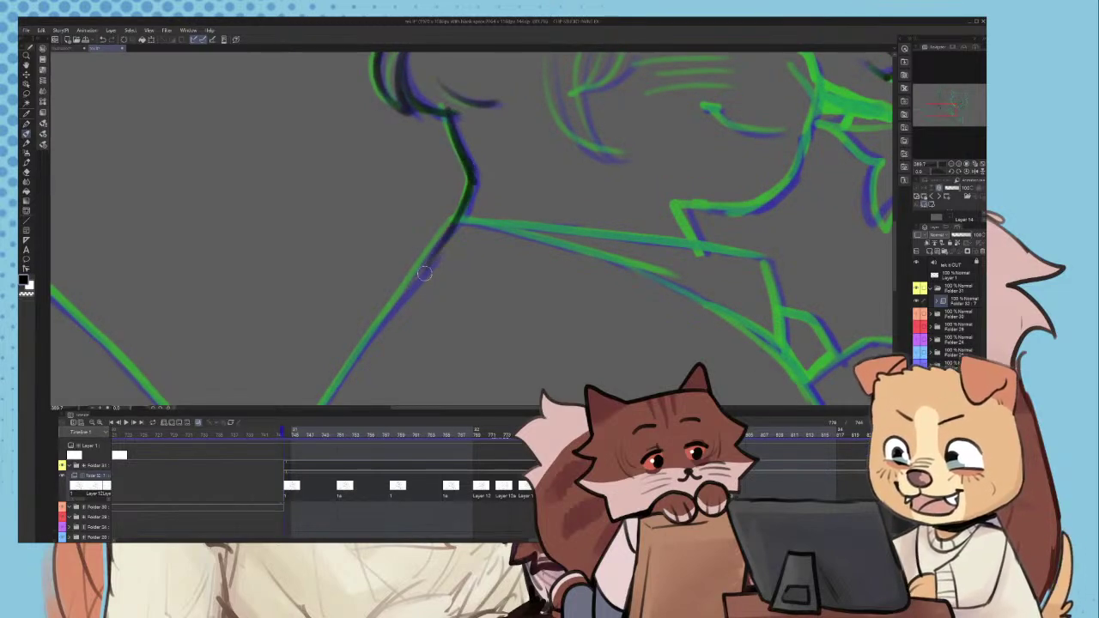
key("ctrl+z")
left_click_drag(455, 230, 392, 313)
left_click_drag(467, 201, 414, 276)
key("ctrl+z")
key("ctrl+z")
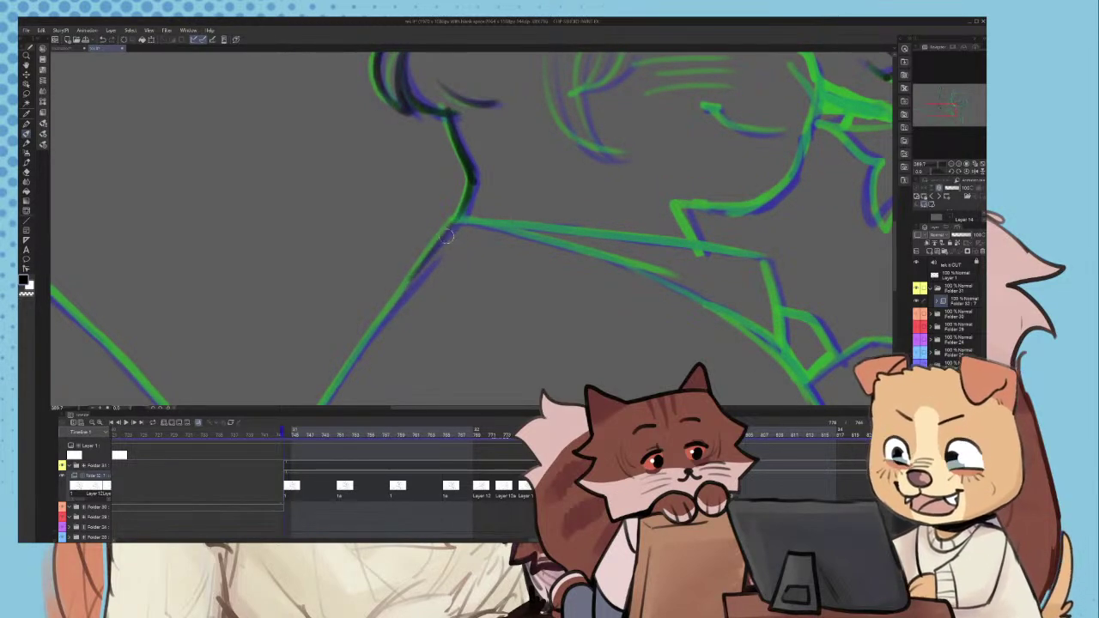
left_click_drag(455, 223, 388, 315)
scroll(387, 315, "down", 6)
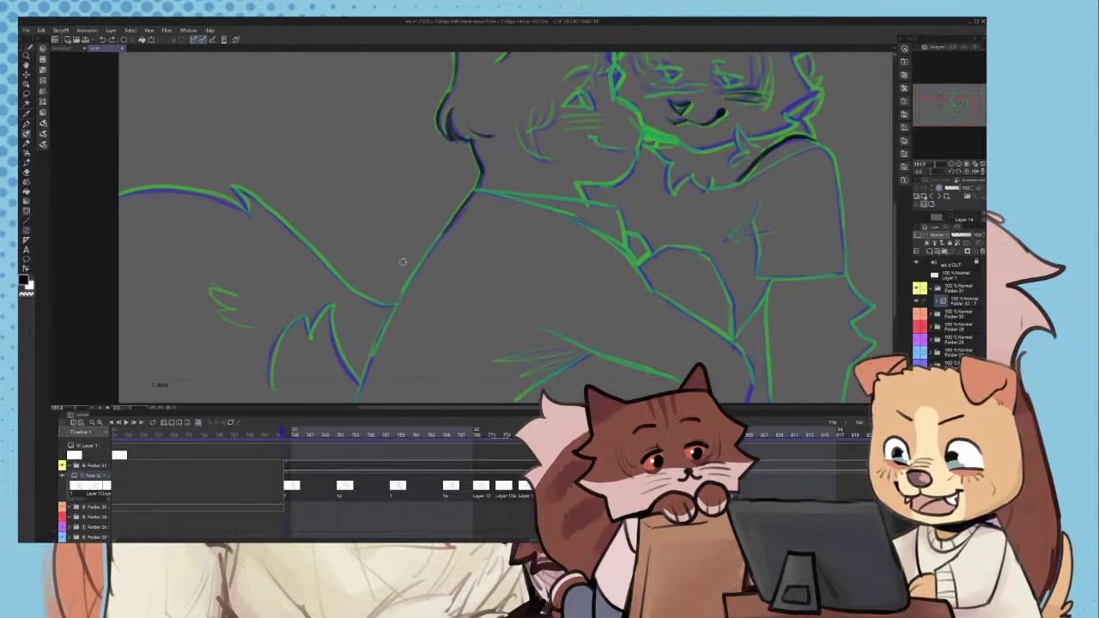
- Draw the lower back outline past the point where the tail joins, redoing strokes to follow the guides
scroll(361, 378, "up", 5)
mouse_move(397, 264)
left_mouse_down()
mouse_move(373, 323)
mouse_move(448, 171)
left_mouse_up()
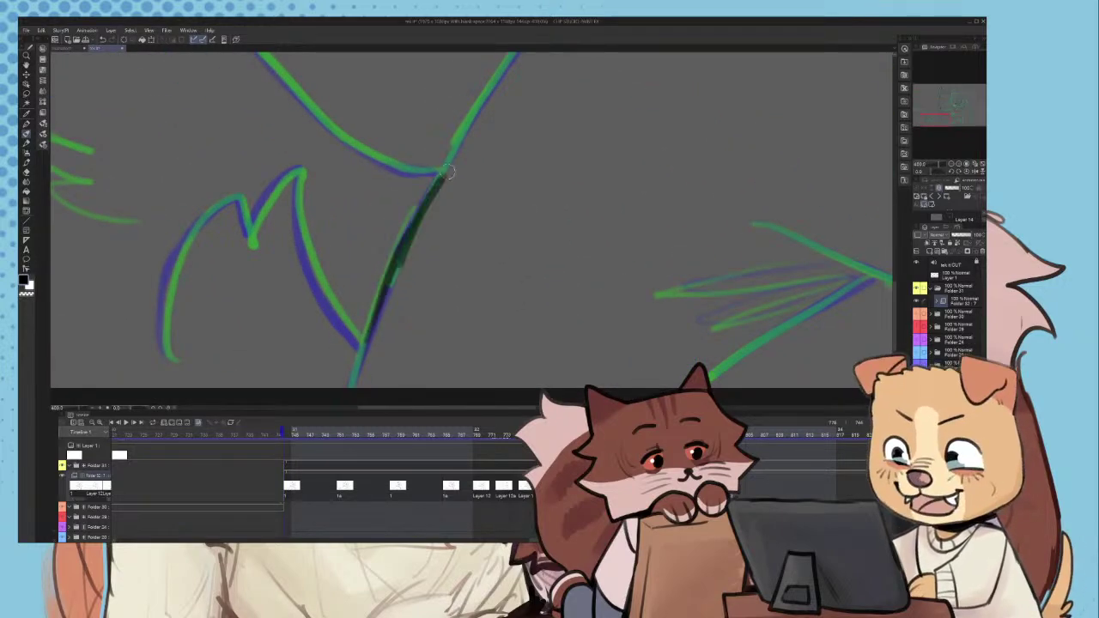
scroll(429, 216, "down", 3)
scroll(404, 302, "down", 2)
scroll(415, 238, "up", 5)
key("ctrl+z")
left_click_drag(321, 383, 389, 259)
key("ctrl+z")
left_click_drag(364, 302, 435, 181)
left_click_drag(409, 226, 483, 139)
key("ctrl+z")
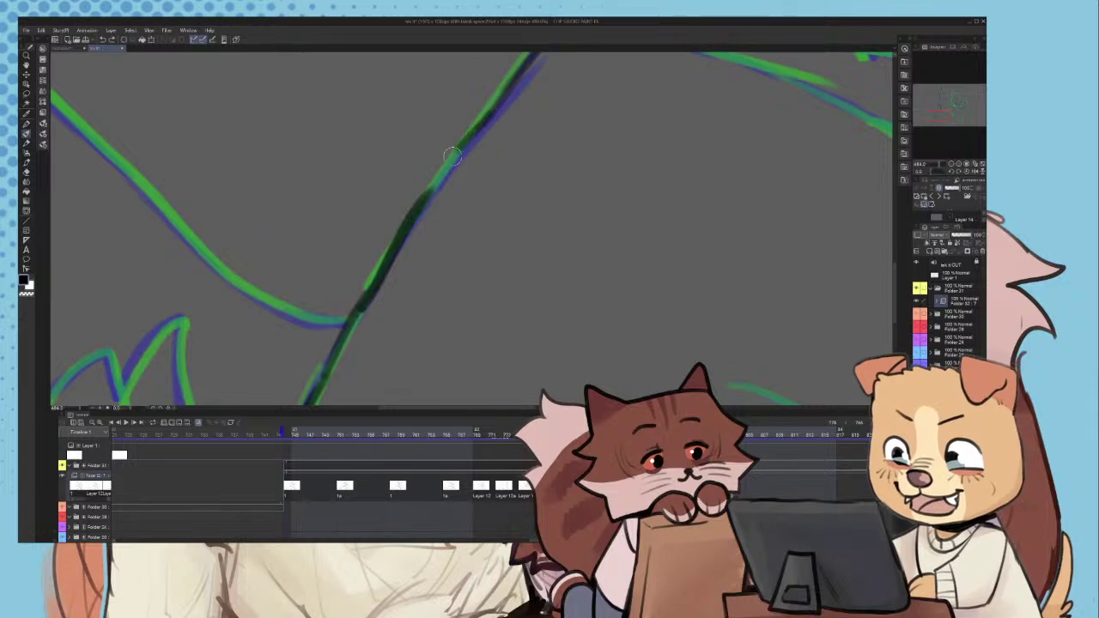
- Close the gap between the upper and lower back strokes to make one continuous outline
scroll(448, 182, "down", 2)
left_click_drag(410, 211, 469, 145)
scroll(448, 182, "up", 1)
key("ctrl+z")
scroll(456, 181, "down", 1)
left_click_drag(427, 191, 469, 143)
scroll(437, 184, "down", 2)
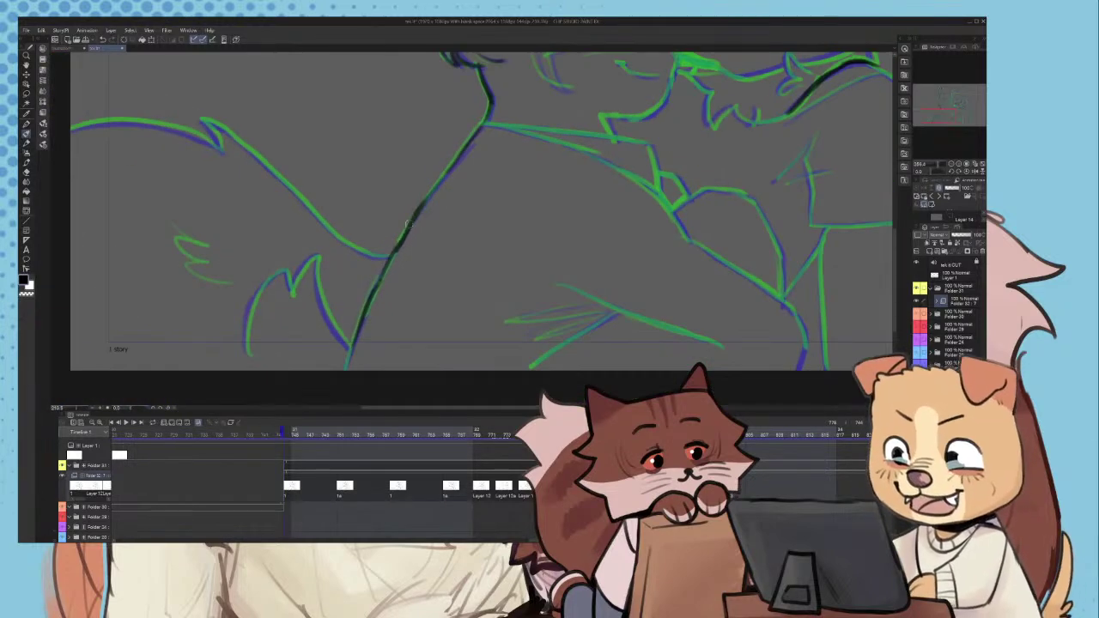
scroll(550, 78, "down", 1)
scroll(272, 361, "up", 2)
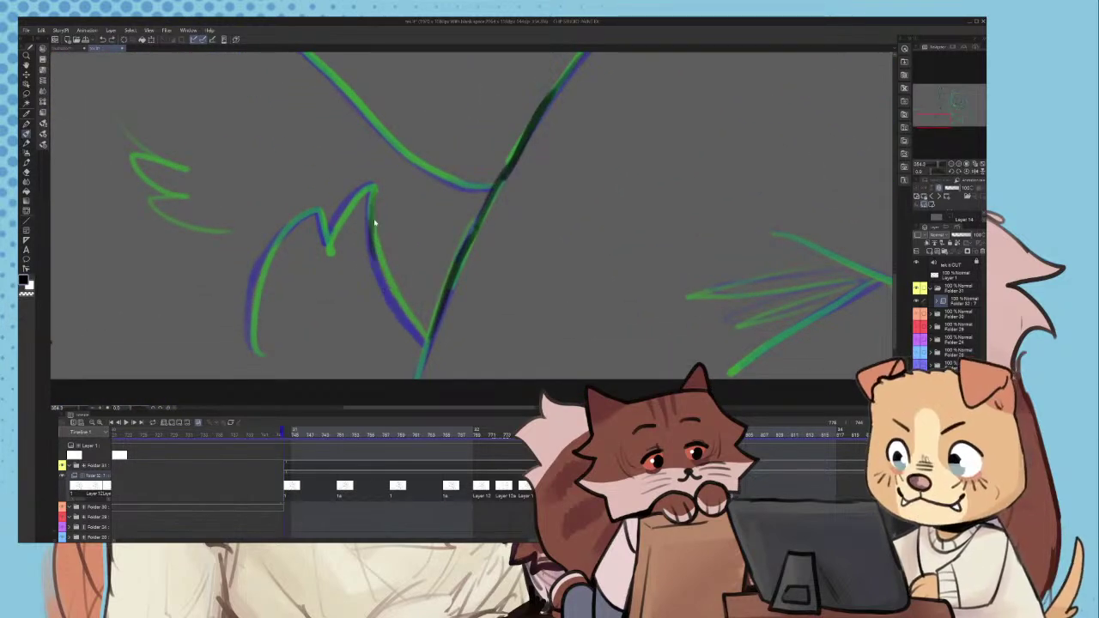
- Draw the pointed fur tufts along the tail's lower edge, where it meets the back
left_click_drag(387, 272, 405, 321)
key("ctrl+z")
key("ctrl+z")
mouse_move(371, 208)
left_mouse_down()
mouse_move(379, 268)
mouse_move(426, 342)
left_mouse_up()
scroll(278, 298, "up", 2)
mouse_move(241, 307)
left_mouse_down()
mouse_move(249, 253)
mouse_move(284, 206)
left_mouse_up()
key("ctrl+z")
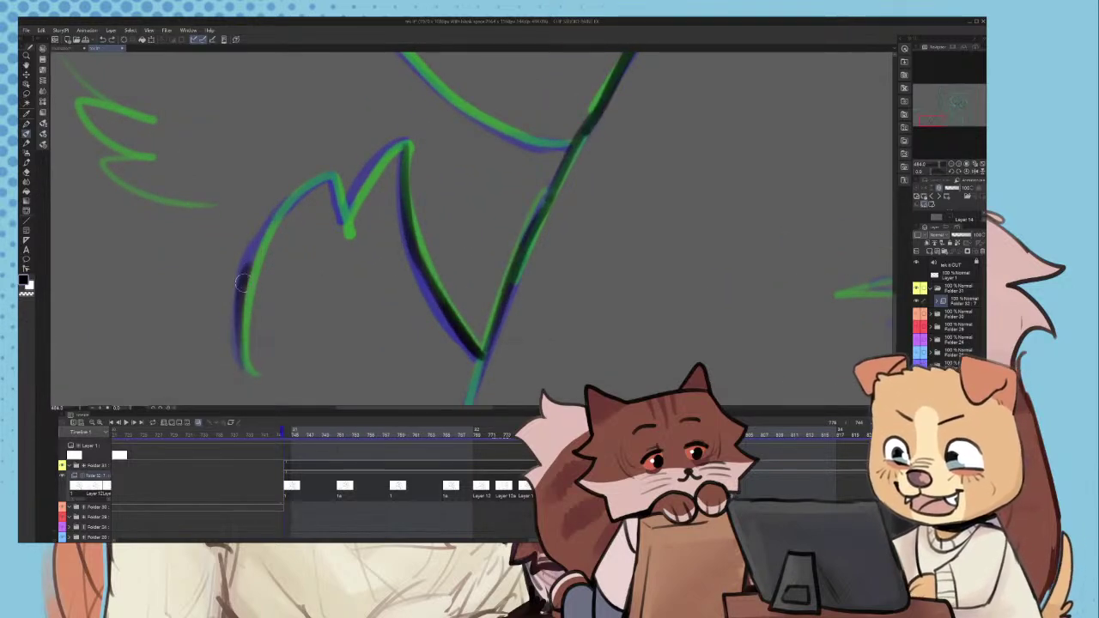
mouse_move(242, 285)
left_mouse_down()
mouse_move(293, 198)
mouse_move(313, 188)
mouse_move(283, 207)
mouse_move(333, 173)
mouse_move(347, 226)
mouse_move(358, 182)
mouse_move(407, 148)
left_mouse_up()
scroll(376, 237, "down", 7)
left_click_drag(364, 292, 369, 352)
scroll(333, 154, "up", 4)
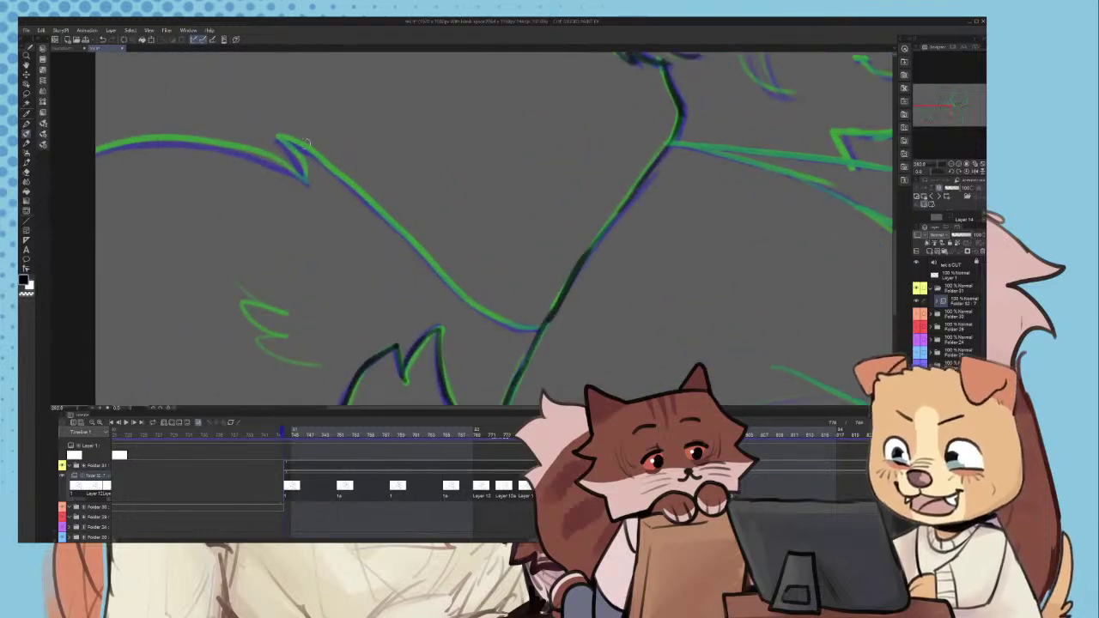
- Draw the small fur marks inside the tail and the pointed notch on its upper edge
mouse_move(249, 282)
left_mouse_down()
mouse_move(256, 326)
mouse_move(311, 366)
left_mouse_up()
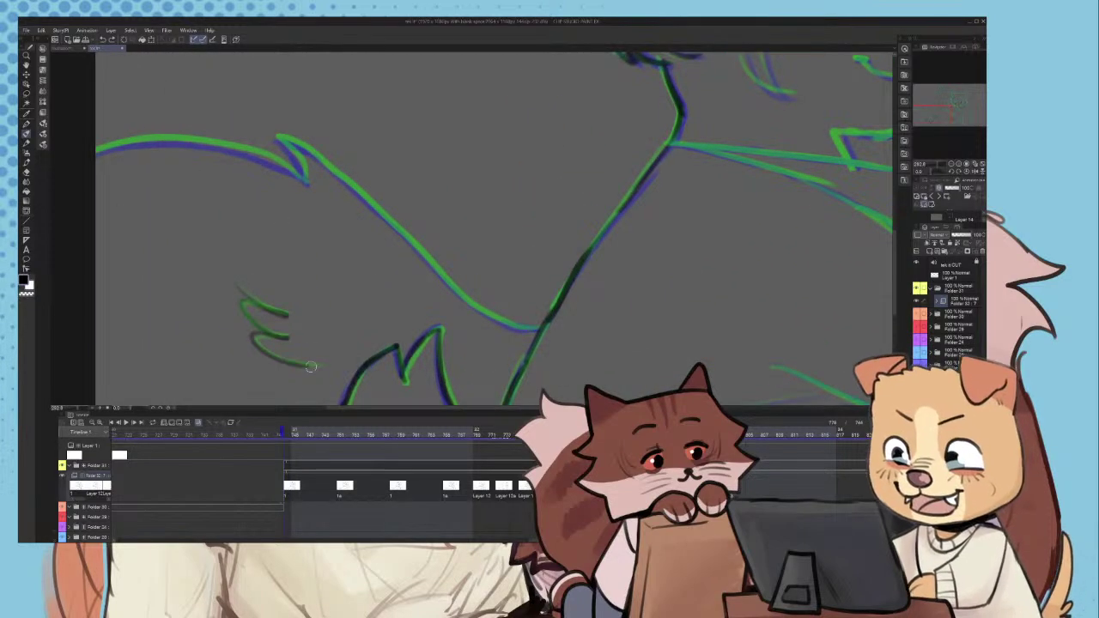
left_click_drag(280, 140, 307, 178)
scroll(300, 177, "up", 3)
key("ctrl+z")
left_click_drag(269, 128, 307, 182)
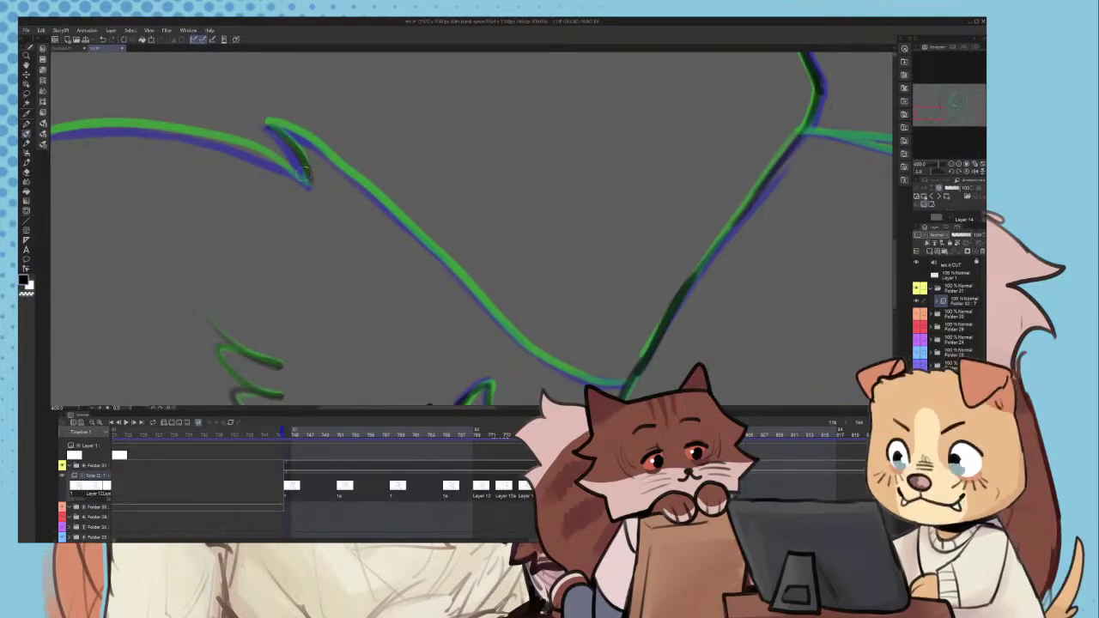
key("ctrl+z")
scroll(295, 158, "up", 3)
left_click_drag(256, 115, 311, 191)
- Draw the tail's upper edge from the pointed notch down to where it joins the back
mouse_move(258, 110)
left_mouse_down()
mouse_move(341, 152)
mouse_move(419, 221)
left_mouse_up()
scroll(353, 173, "down", 3)
key("ctrl+z")
left_click_drag(338, 153, 468, 272)
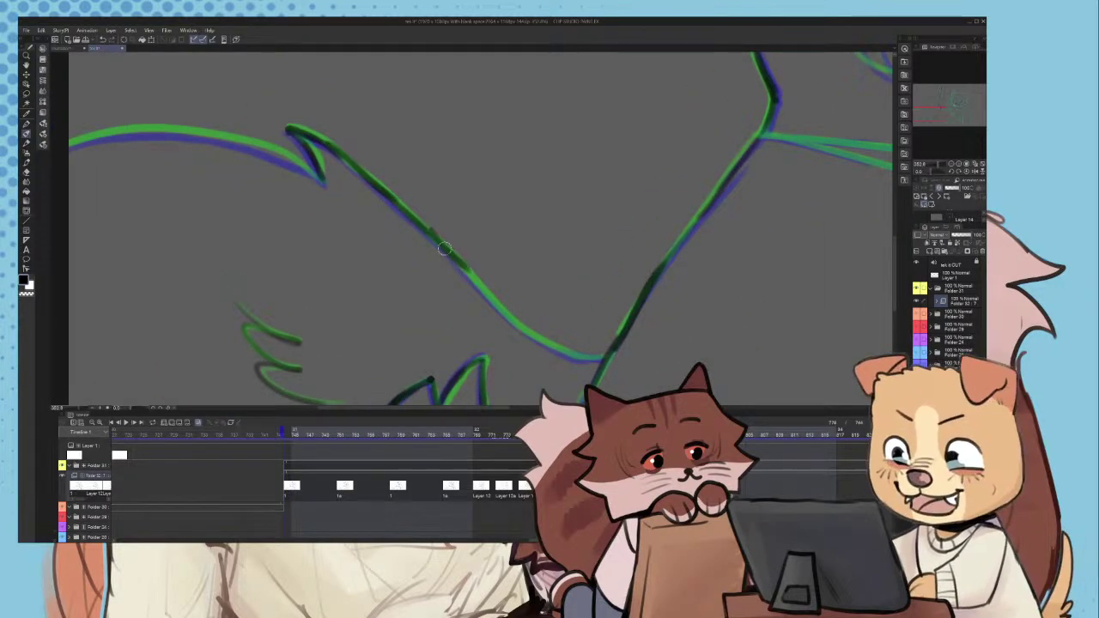
key("ctrl+z")
left_click_drag(432, 234, 493, 304)
key("ctrl+z")
mouse_move(464, 266)
left_mouse_down()
mouse_move(527, 332)
mouse_move(605, 361)
left_mouse_up()
left_click_drag(530, 332, 570, 353)
scroll(476, 233, "down", 1)
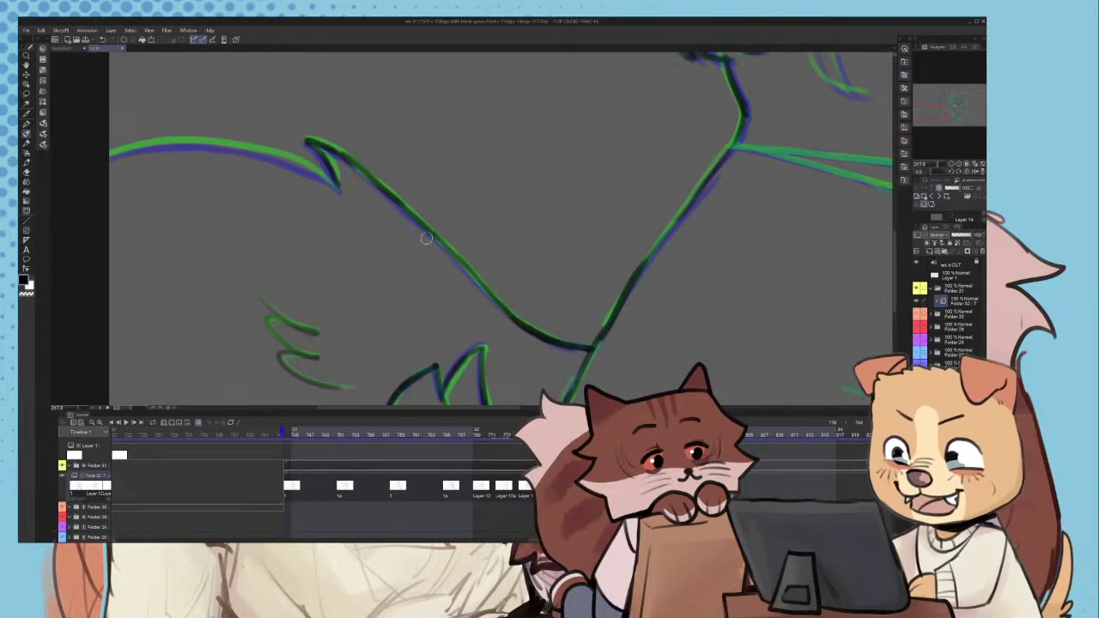
scroll(496, 294, "up", 1)
left_click_drag(499, 300, 597, 366)
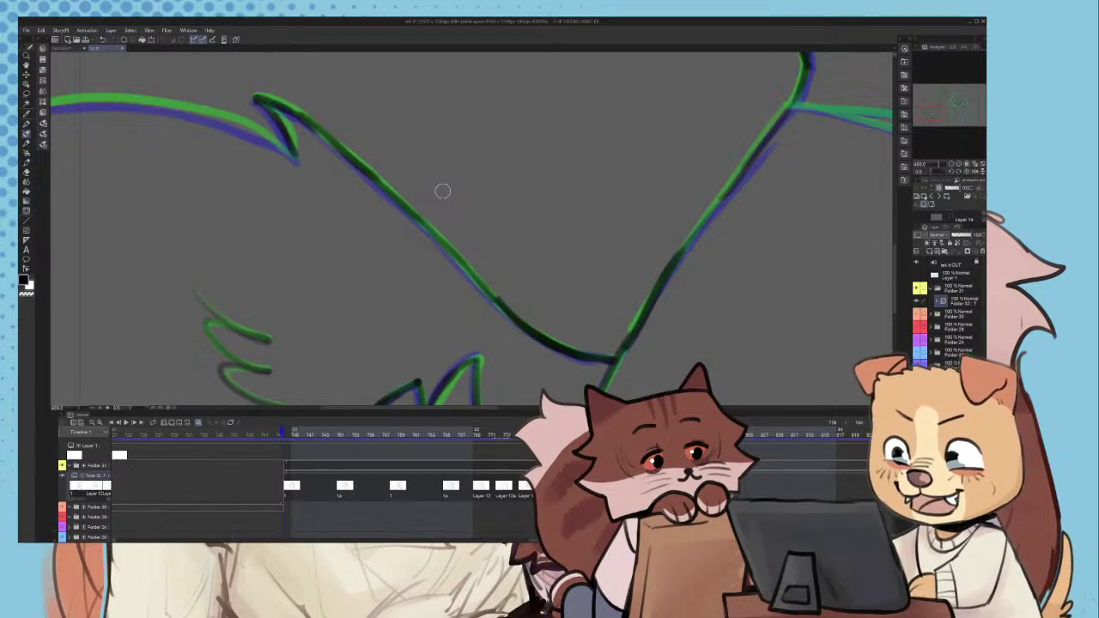
scroll(442, 191, "down", 5)
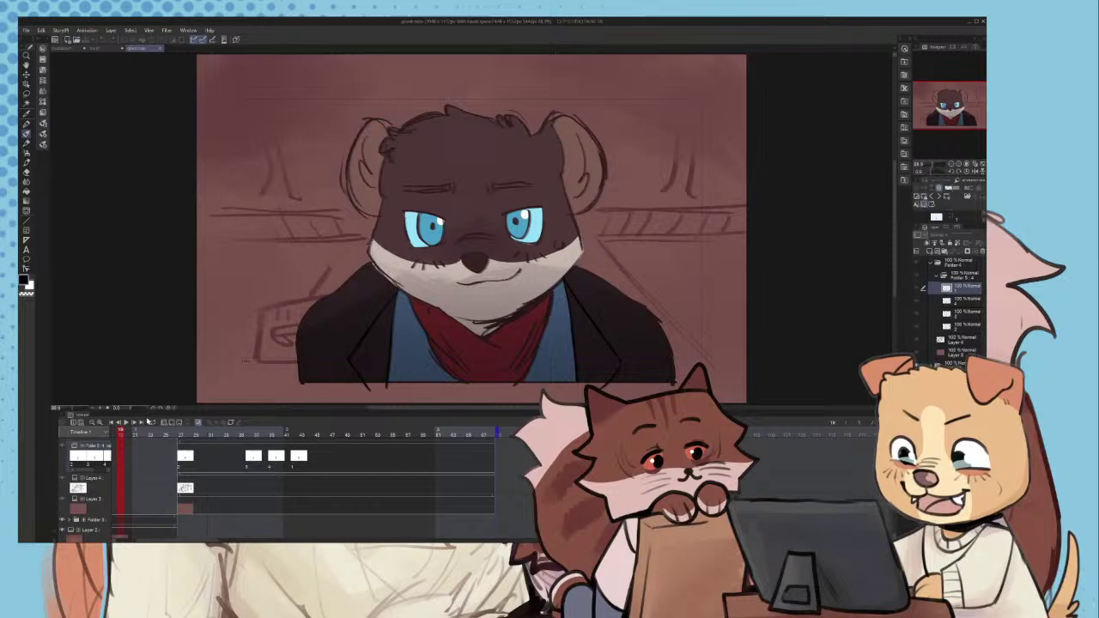
- Extend the storyboard animation's playback range to just past the last cel on its timeline
left_click(116, 438)
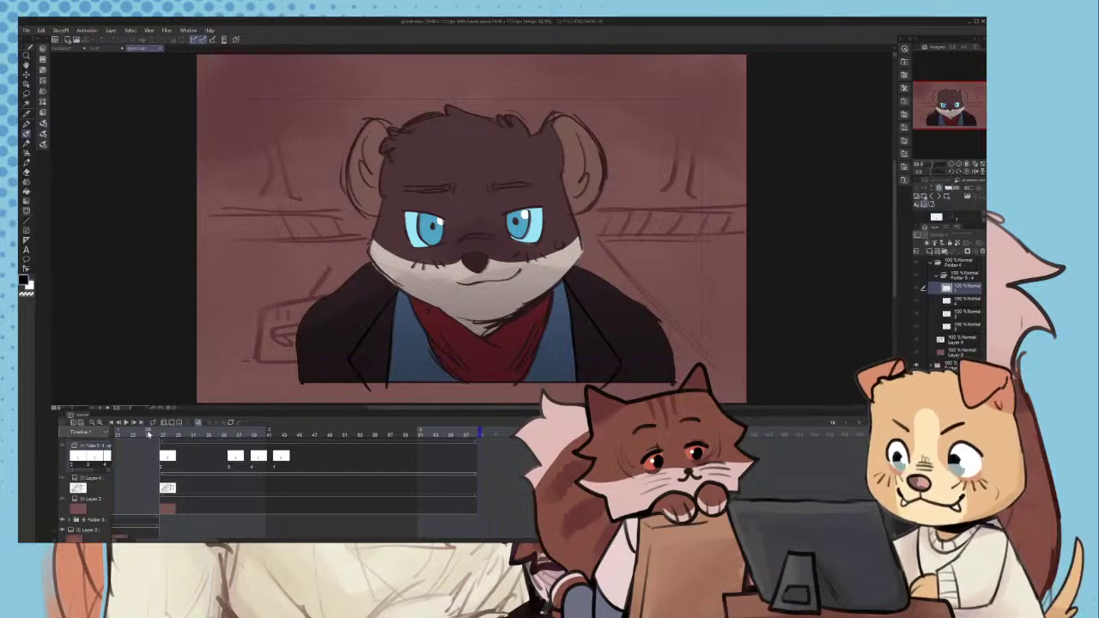
left_click(91, 422)
left_click(91, 422)
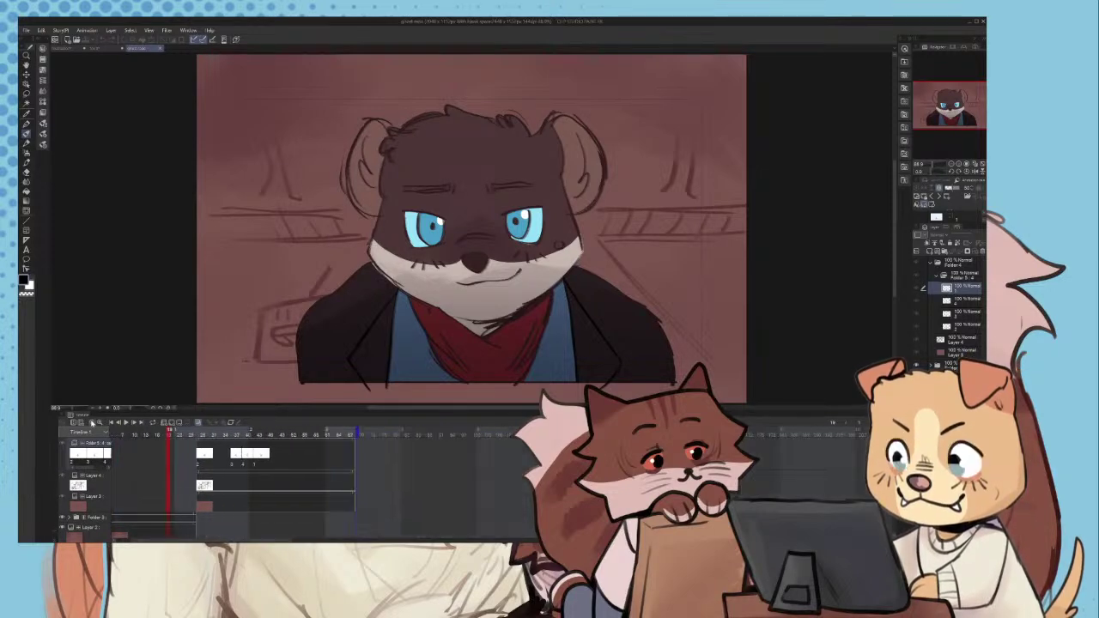
left_click(91, 422)
left_click(91, 422)
left_click_drag(170, 434, 132, 434)
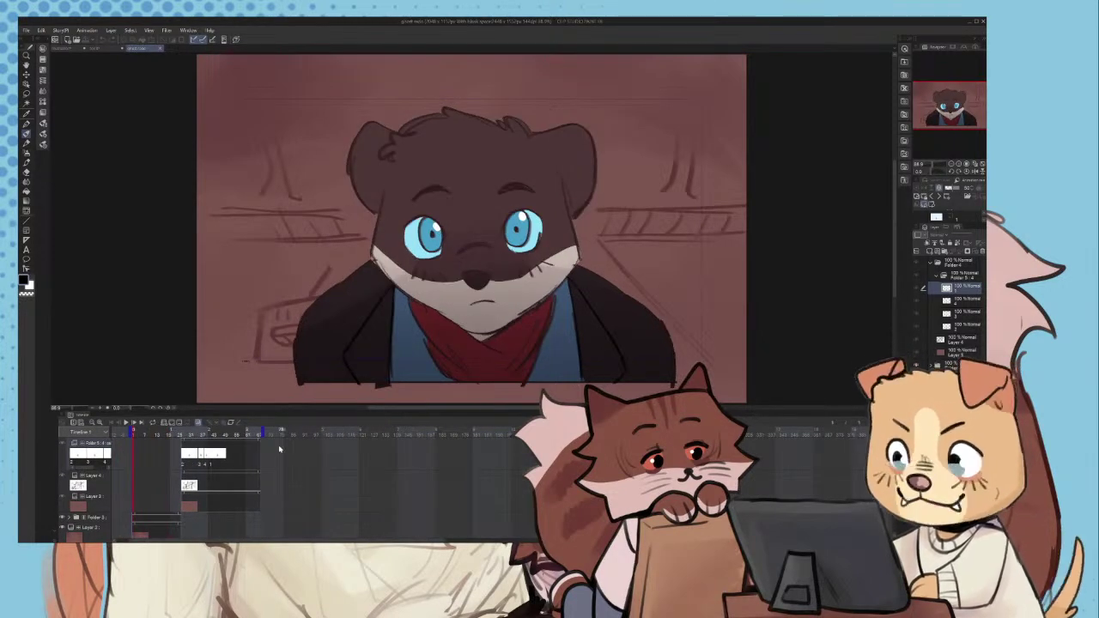
mouse_move(264, 432)
left_mouse_down()
mouse_move(859, 432)
mouse_move(840, 432)
left_mouse_up()
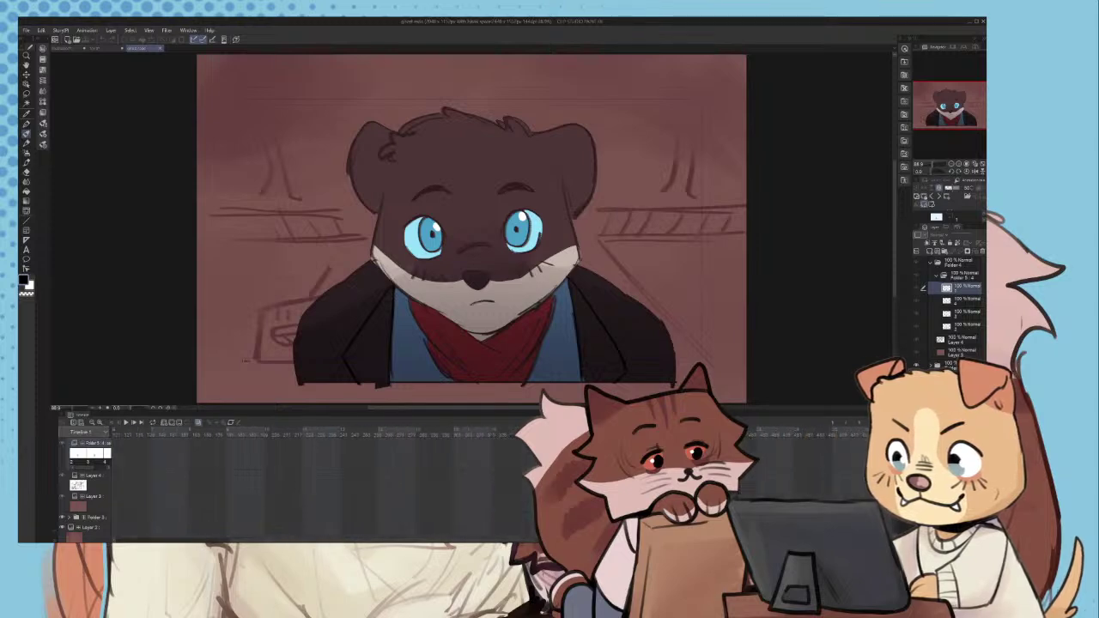
scroll(840, 498, "down", 3)
scroll(840, 499, "down", 1)
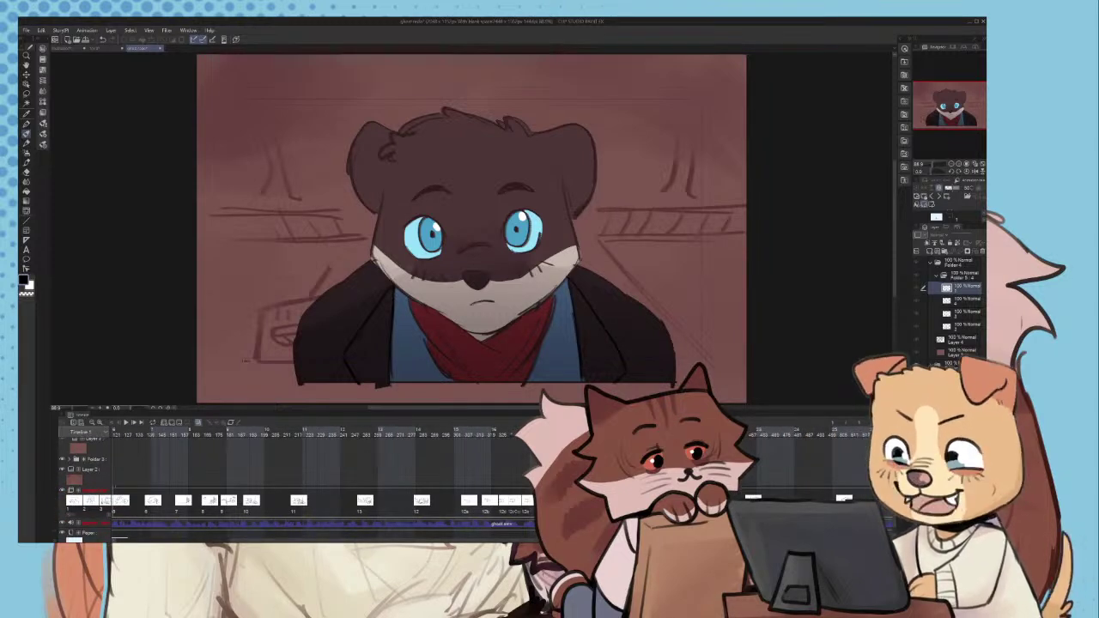
scroll(840, 498, "right", 10)
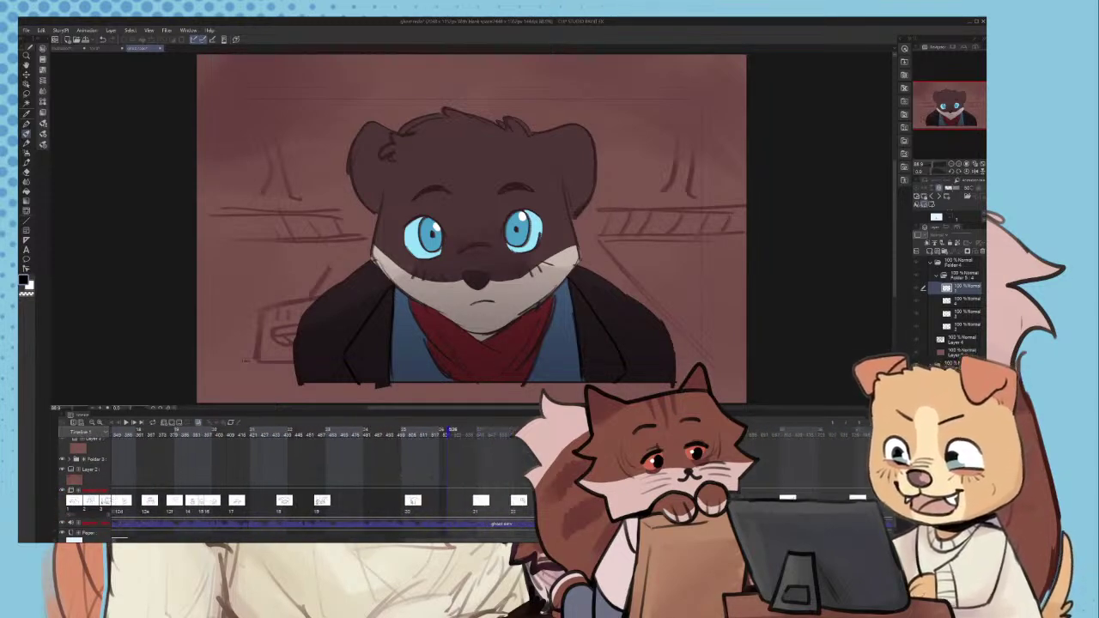
scroll(840, 498, "right", 8)
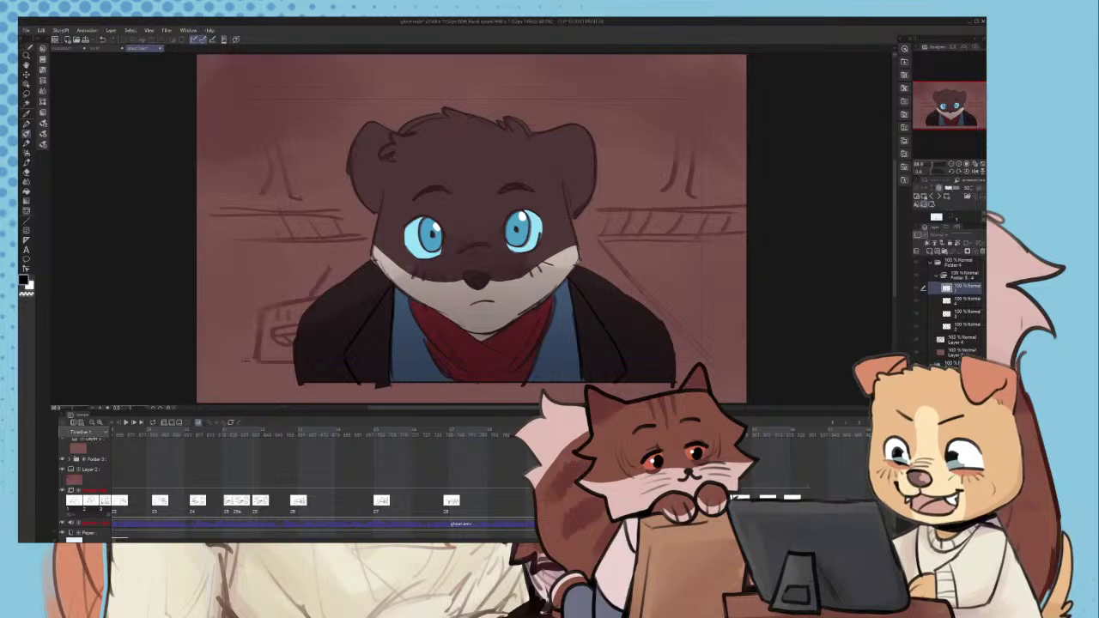
left_click_drag(803, 432, 813, 432)
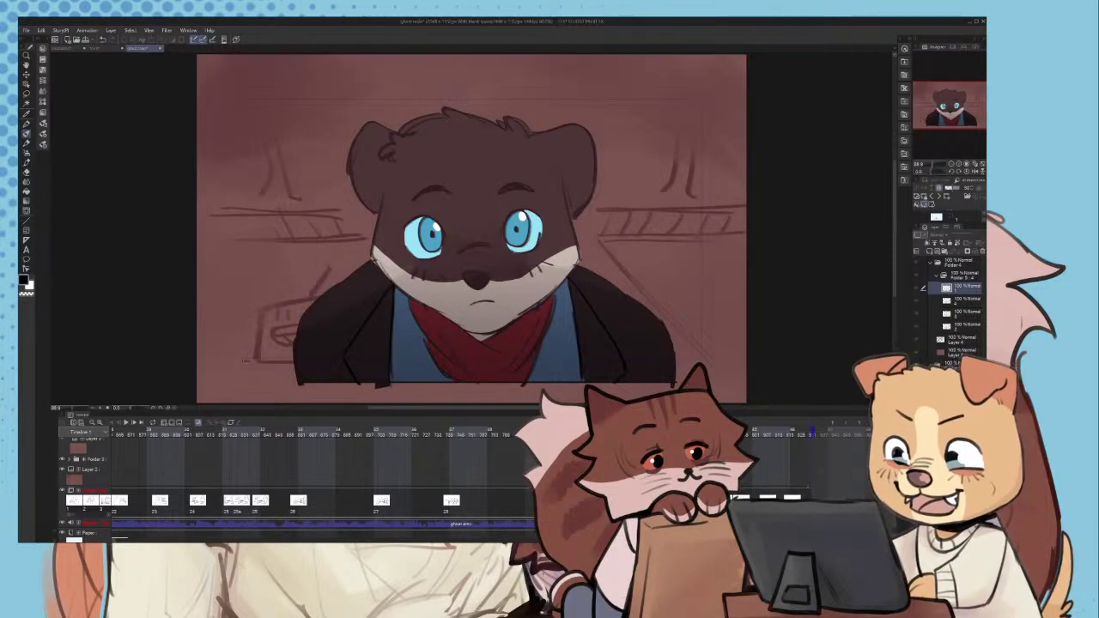
- Play the storyboard animation from its first frame and again from cel 21, and close its file
left_click_drag(593, 540, 104, 498)
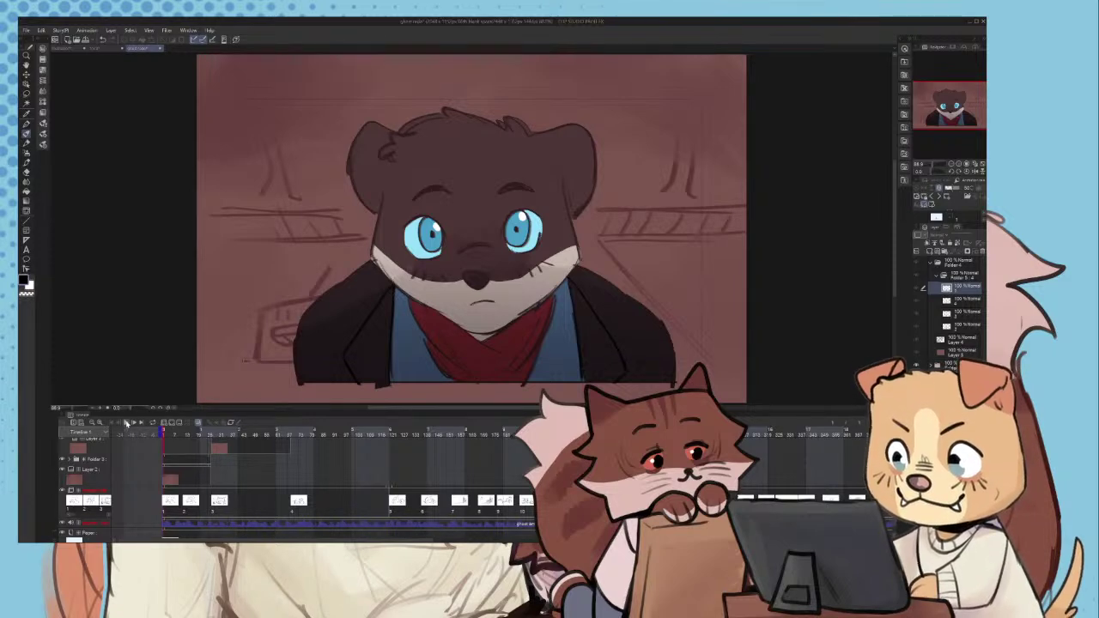
left_click(127, 422)
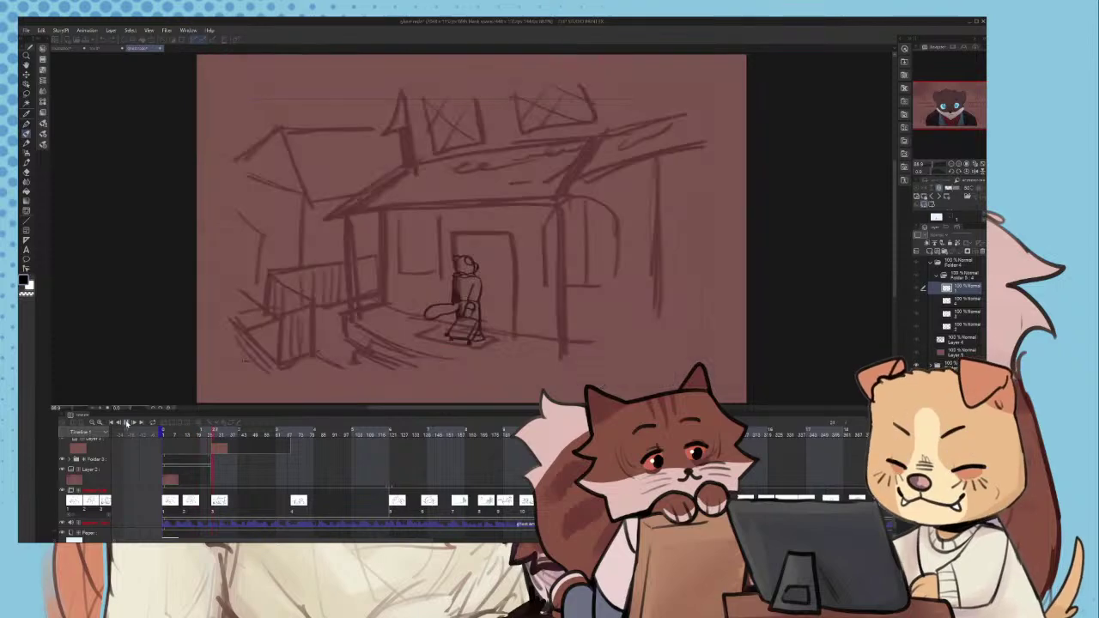
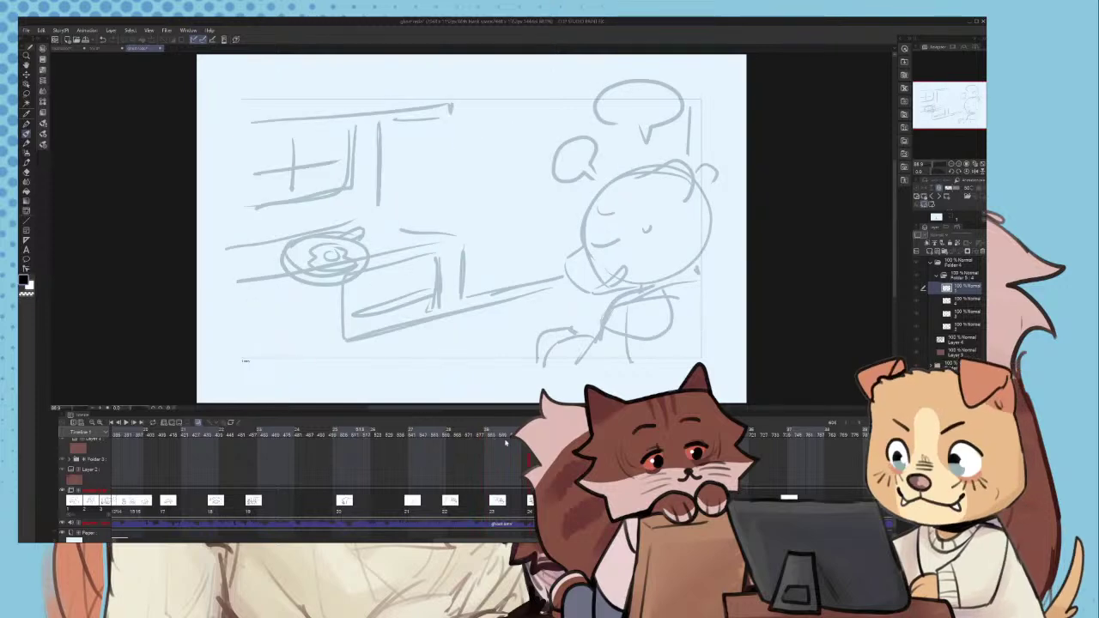
left_click(401, 450)
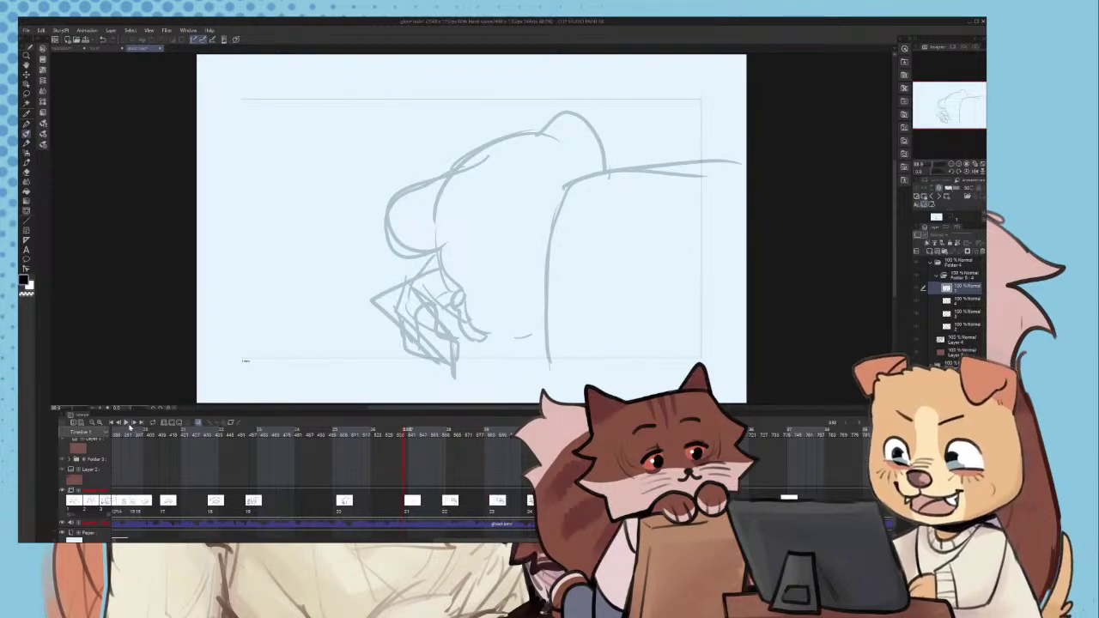
left_click(127, 423)
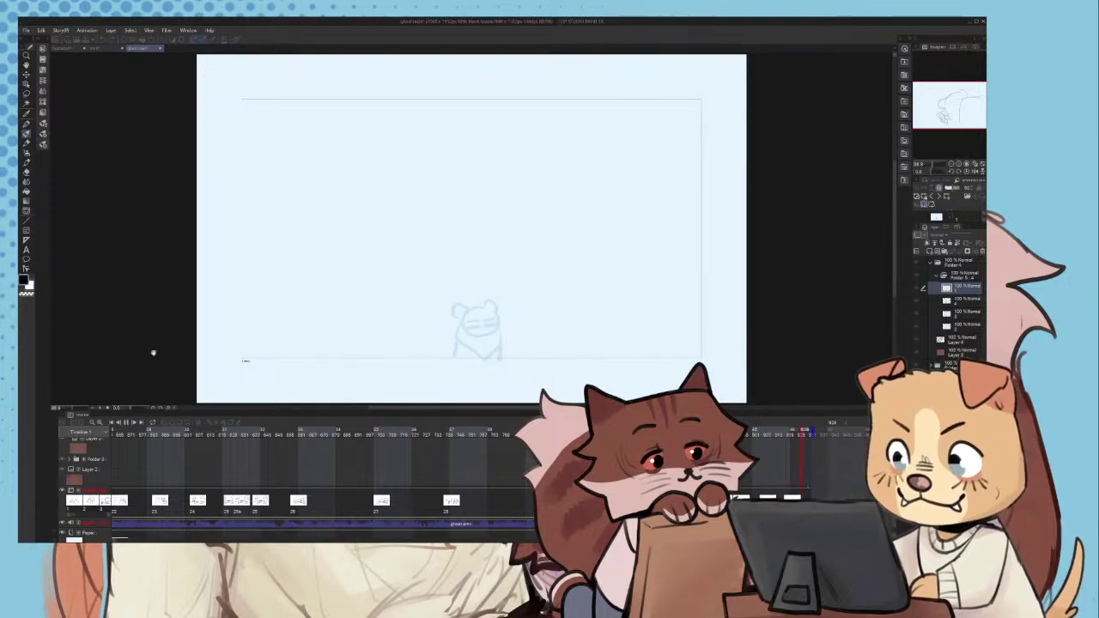
left_click(161, 49)
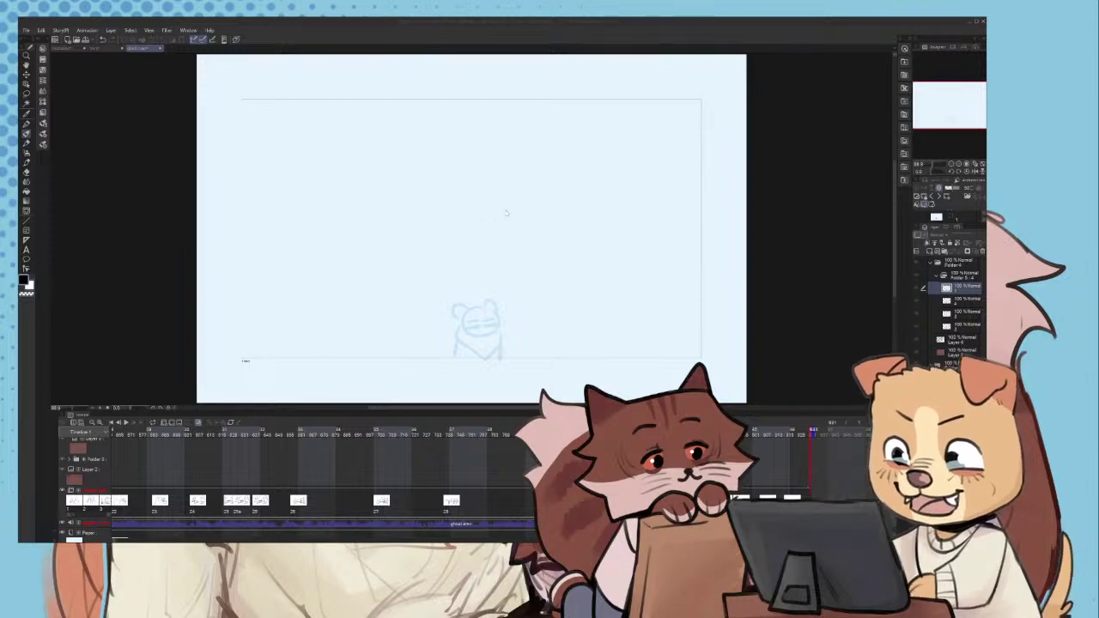
left_click(506, 212)
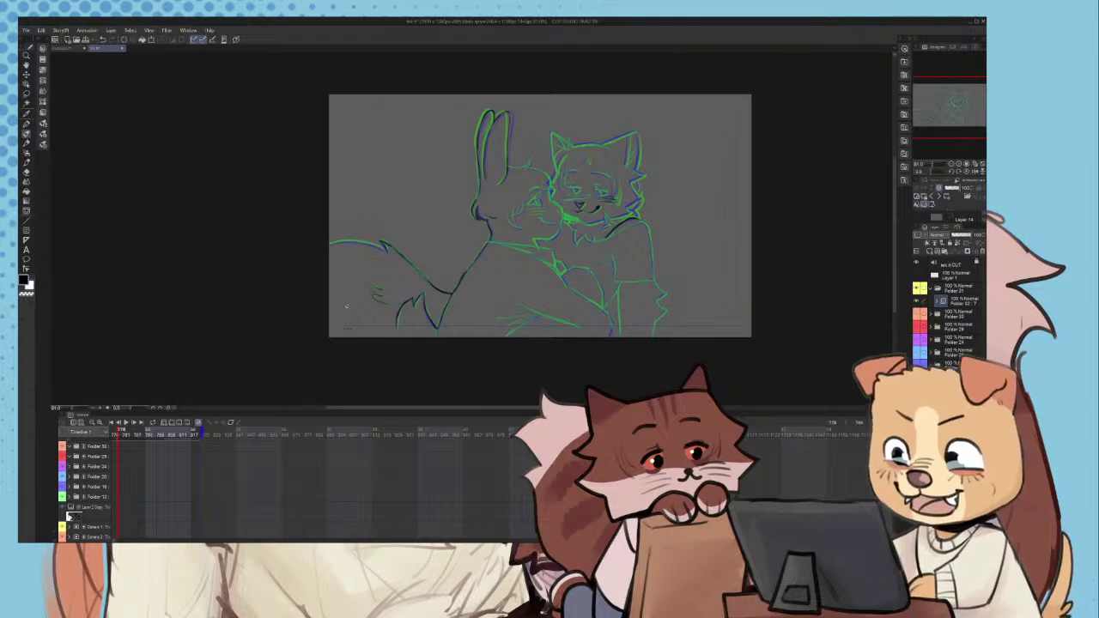
- Play the hugging shot from its first frame to check the motion between the rough frames
left_click_drag(118, 431, 31, 446)
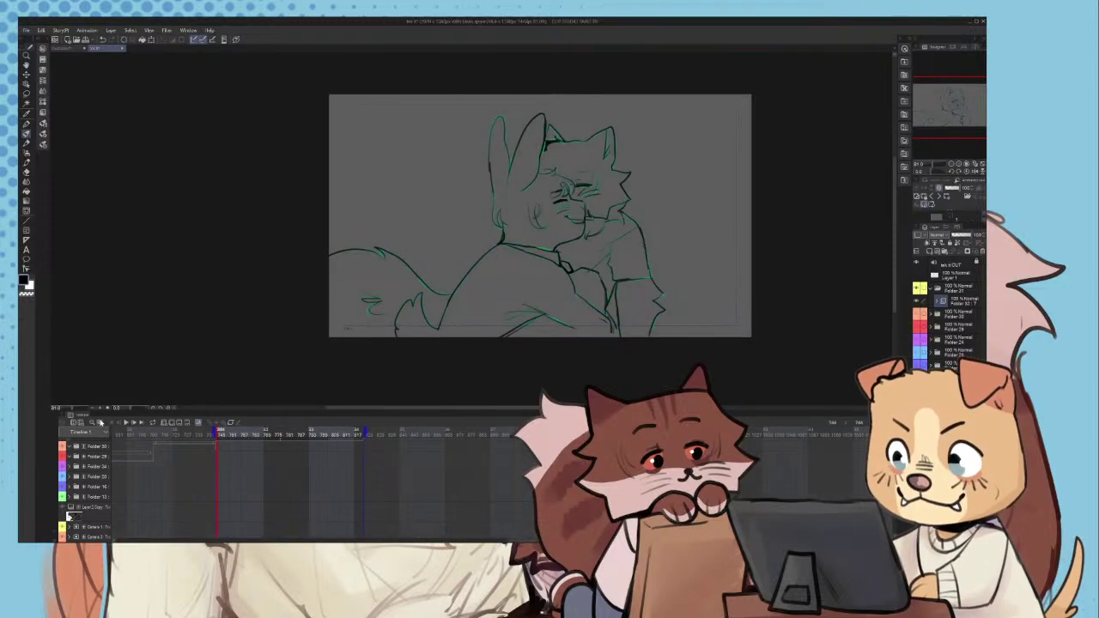
left_click(101, 422)
left_click(100, 423)
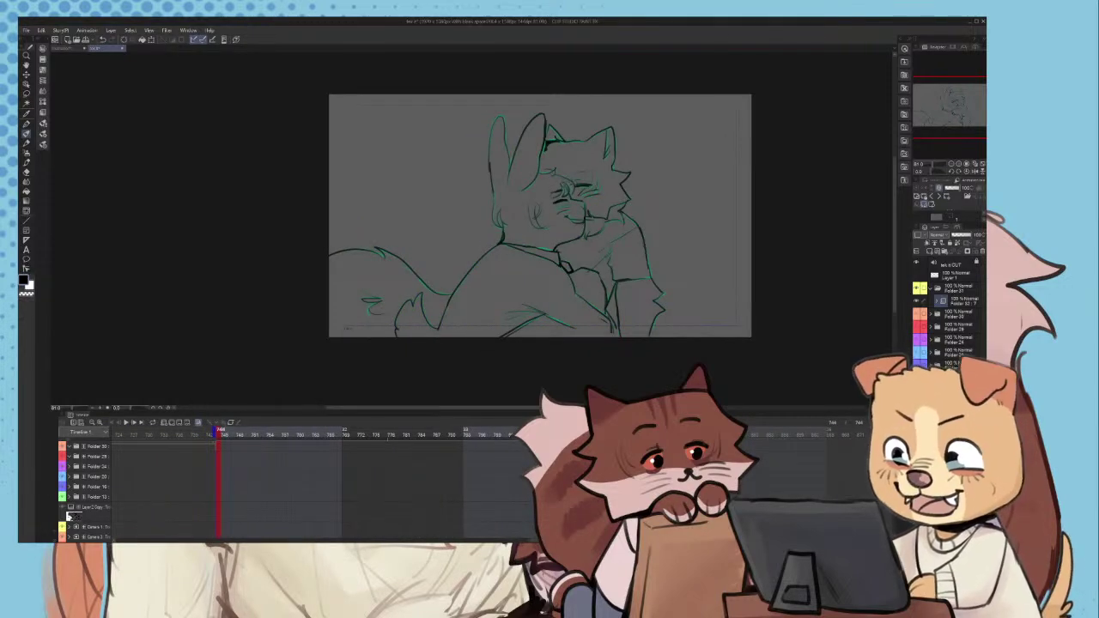
scroll(69, 516, "up", 3)
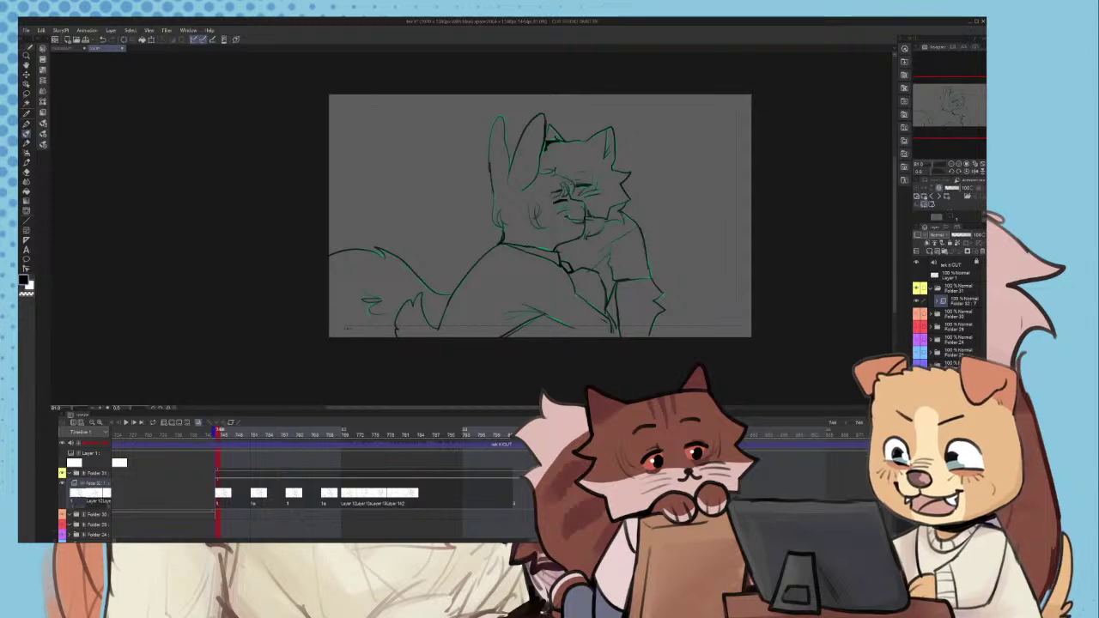
left_click_drag(671, 238, 644, 236)
scroll(646, 235, "up", 1)
left_click(127, 423)
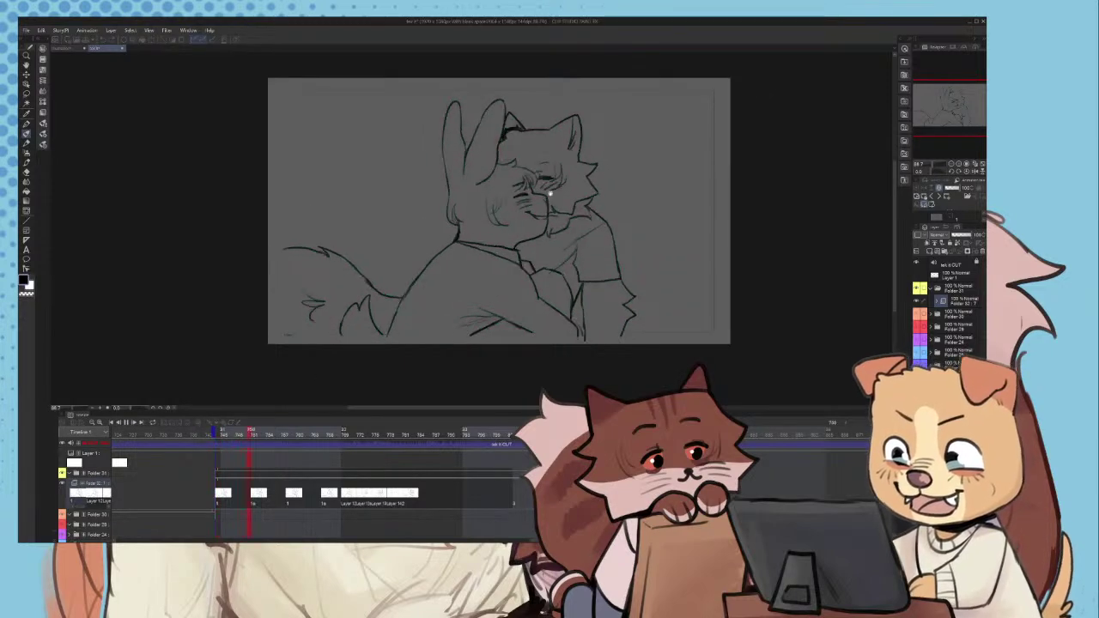
left_click(367, 498)
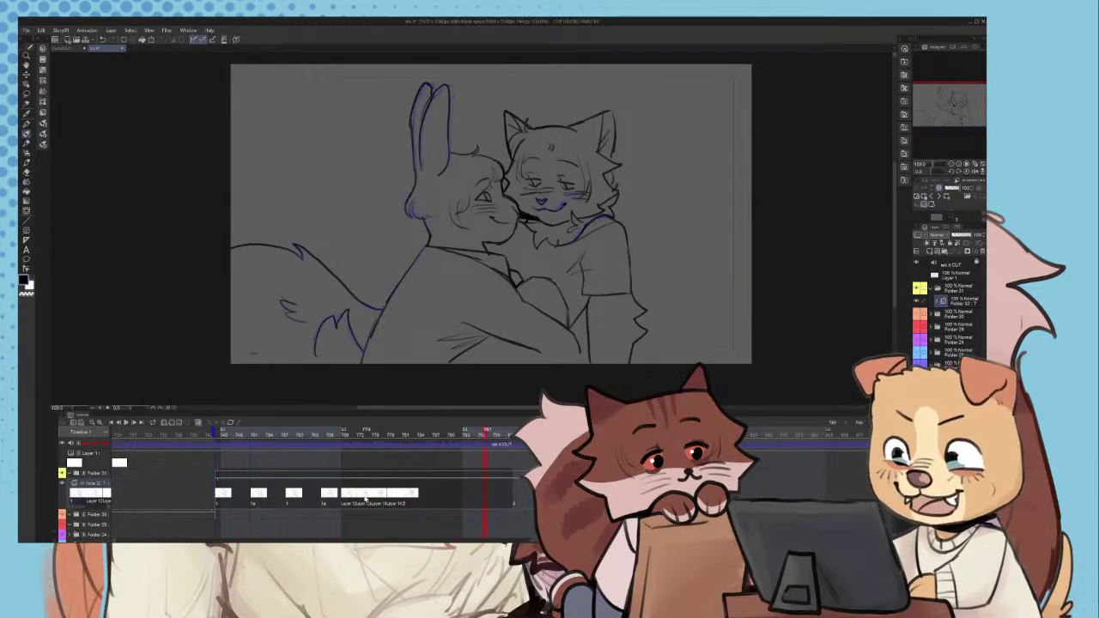
- Draw the rabbit's forehead line and the bridge of its muzzle down to the nose on the in-between frame
mouse_move(366, 432)
left_mouse_down()
mouse_move(347, 432)
mouse_move(365, 440)
left_mouse_up()
scroll(506, 98, "up", 3)
scroll(505, 98, "up", 4)
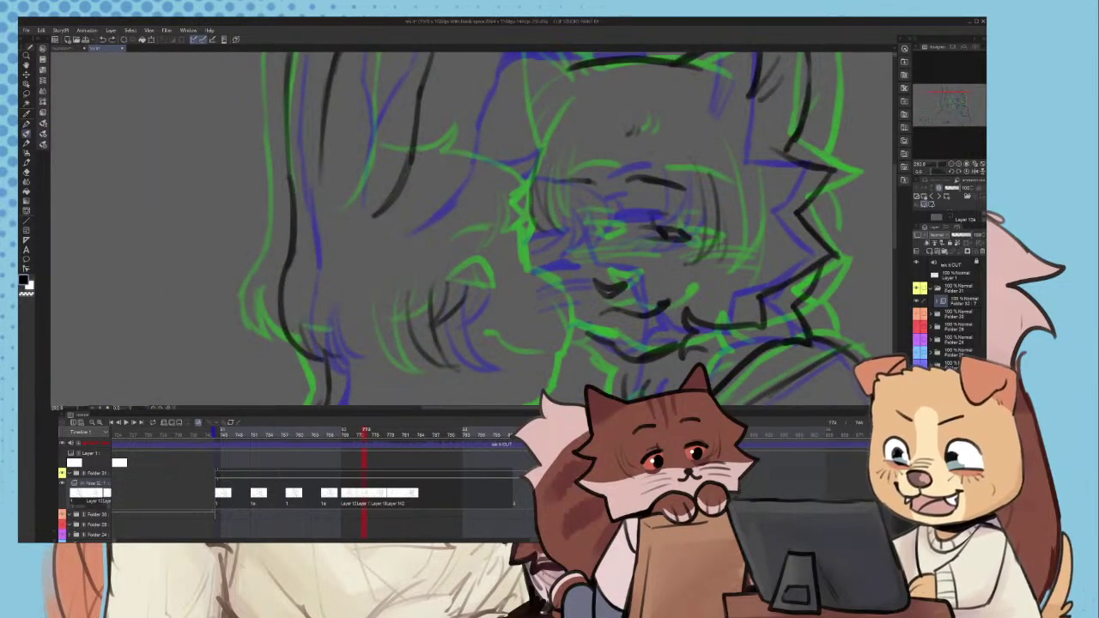
scroll(429, 155, "up", 2)
scroll(608, 198, "down", 4)
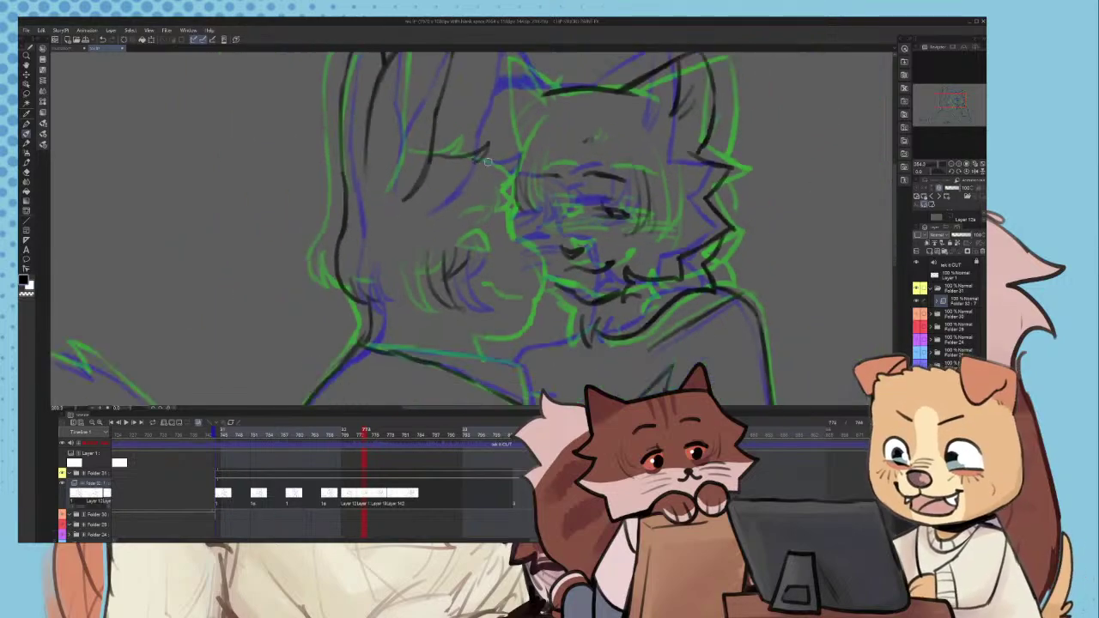
scroll(608, 199, "up", 5)
left_click_drag(476, 167, 524, 183)
key("ctrl+z")
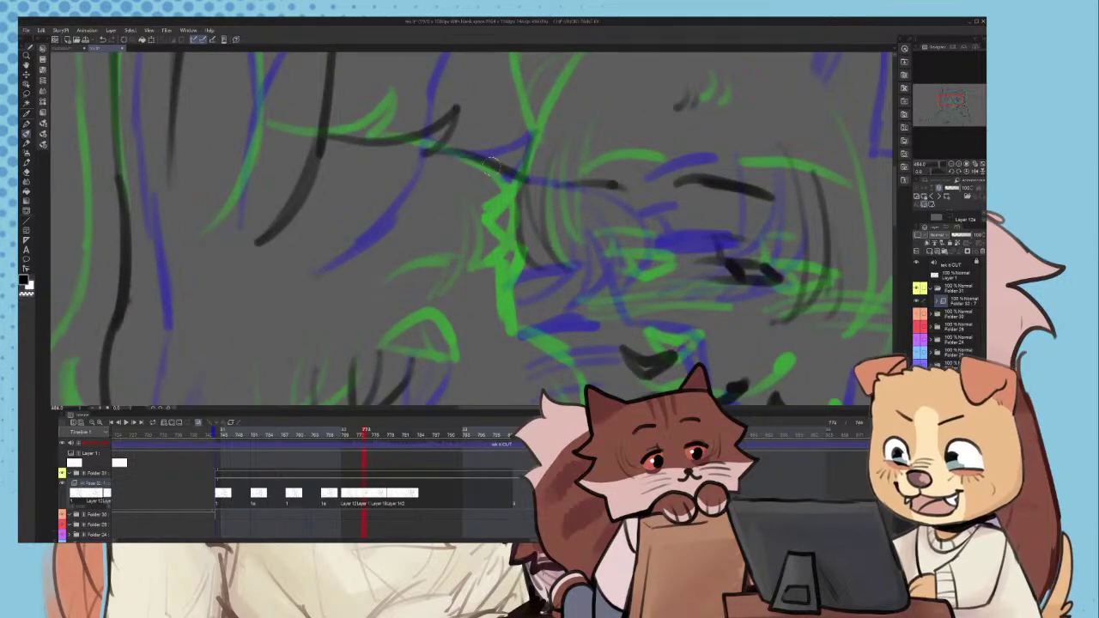
scroll(533, 200, "down", 3)
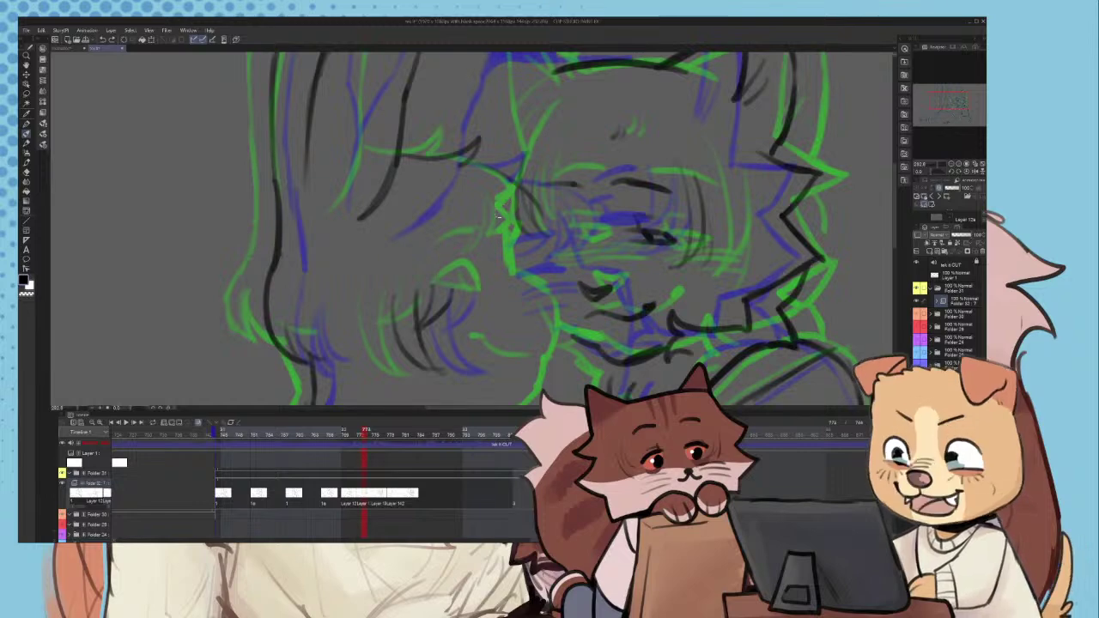
scroll(527, 211, "down", 3)
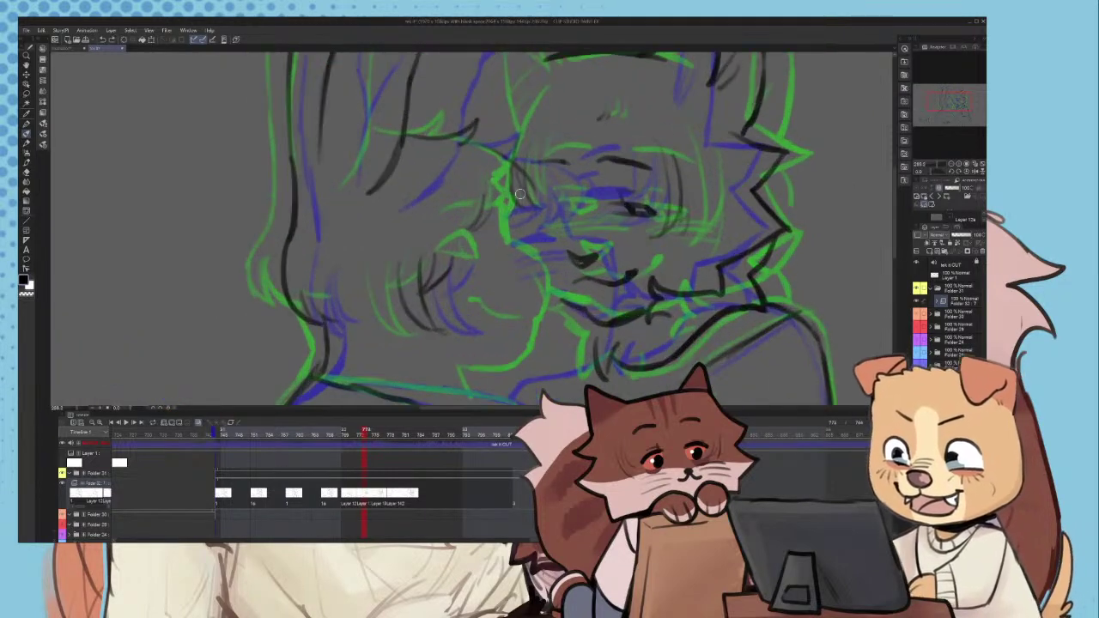
scroll(557, 247, "up", 2)
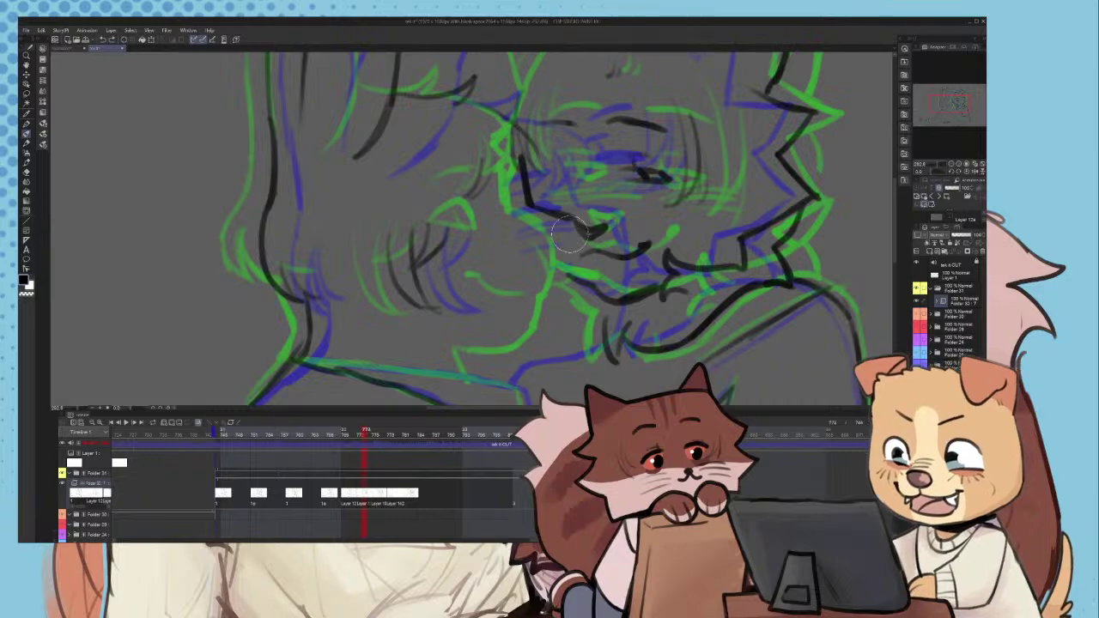
- Draw the front of the rabbit's muzzle and continue it around the chin and along the jaw to the neck
left_click_drag(569, 270, 572, 276)
scroll(567, 258, "down", 3)
scroll(567, 257, "up", 4)
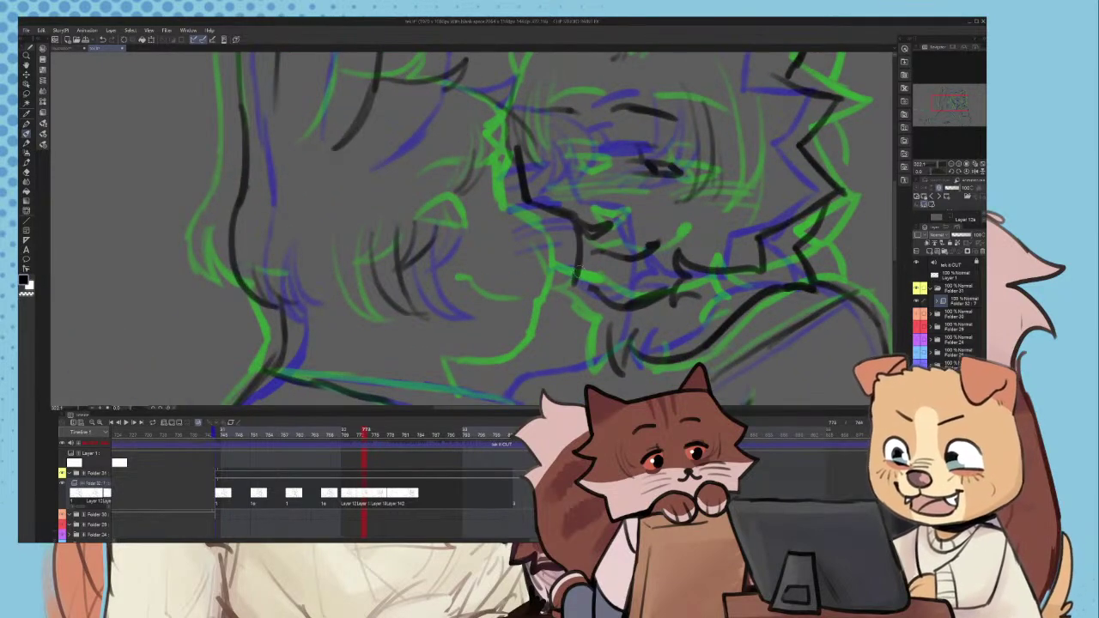
scroll(572, 268, "up", 1)
mouse_move(568, 264)
left_mouse_down()
mouse_move(565, 323)
mouse_move(521, 335)
left_mouse_up()
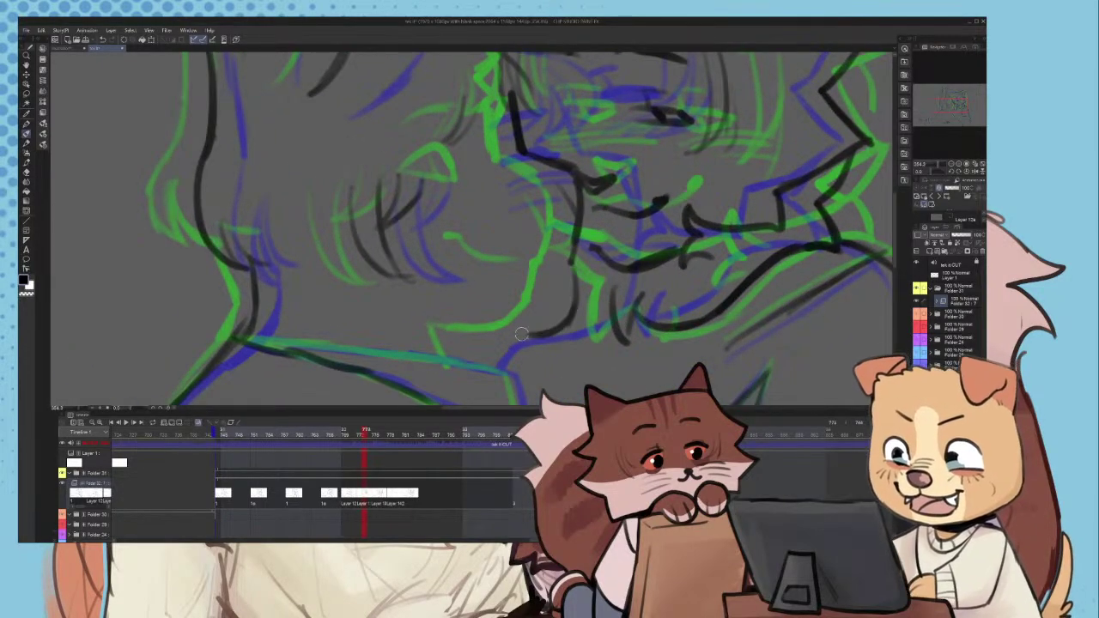
mouse_move(466, 361)
left_mouse_down()
mouse_move(529, 339)
mouse_move(560, 319)
left_mouse_up()
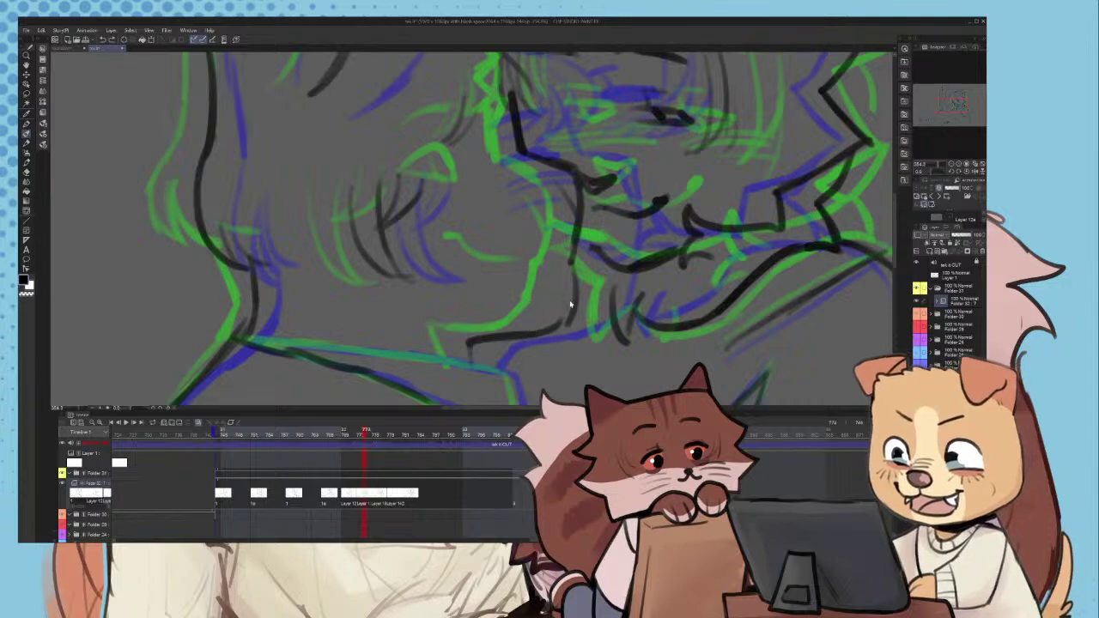
- Draw the rabbit's small curved mouth and add light blush lines across its cheek
scroll(546, 318, "up", 1)
mouse_move(558, 268)
left_mouse_down()
mouse_move(519, 269)
mouse_move(489, 252)
left_mouse_up()
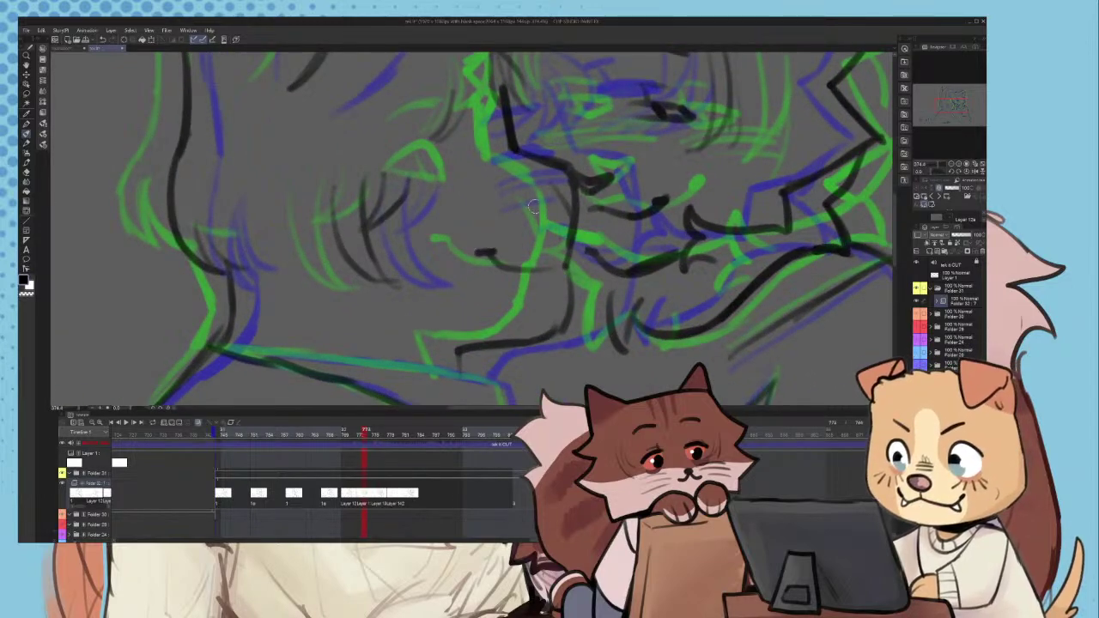
scroll(533, 206, "down", 4)
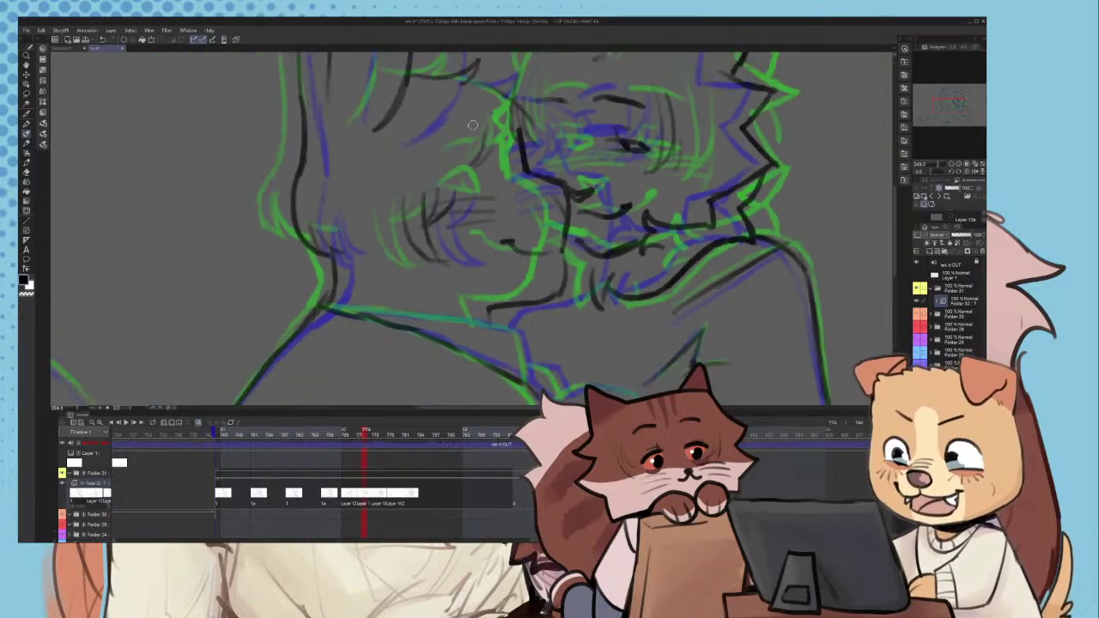
- Draw the rabbit's narrowed eye above the blush lines, undoing the strokes that miss the onion-skin guides
scroll(473, 125, "up", 5)
mouse_move(466, 254)
left_mouse_down()
mouse_move(538, 241)
mouse_move(460, 256)
mouse_move(476, 235)
left_mouse_up()
key("ctrl+z")
key("ctrl+z")
scroll(505, 270, "down", 6)
scroll(573, 251, "up", 3)
scroll(477, 215, "down", 4)
scroll(495, 254, "up", 6)
scroll(521, 206, "down", 5)
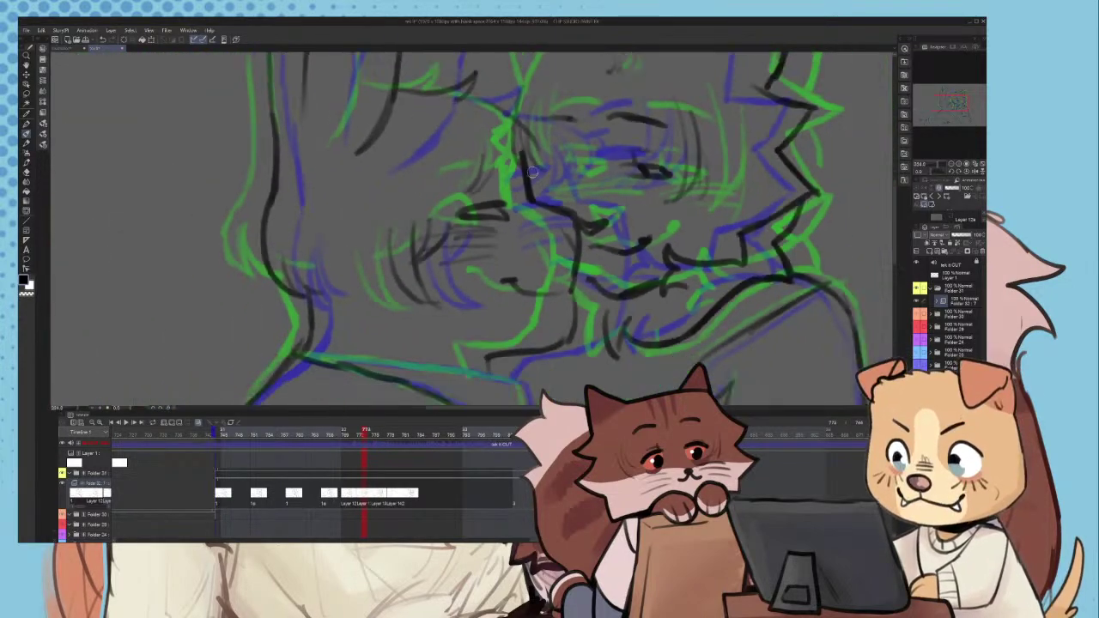
- Erase the rabbit's chin and jaw line and redraw it further back, with a short neck stroke down to the collar
scroll(533, 172, "down", 3)
scroll(548, 258, "up", 6)
left_click_drag(564, 283, 455, 347)
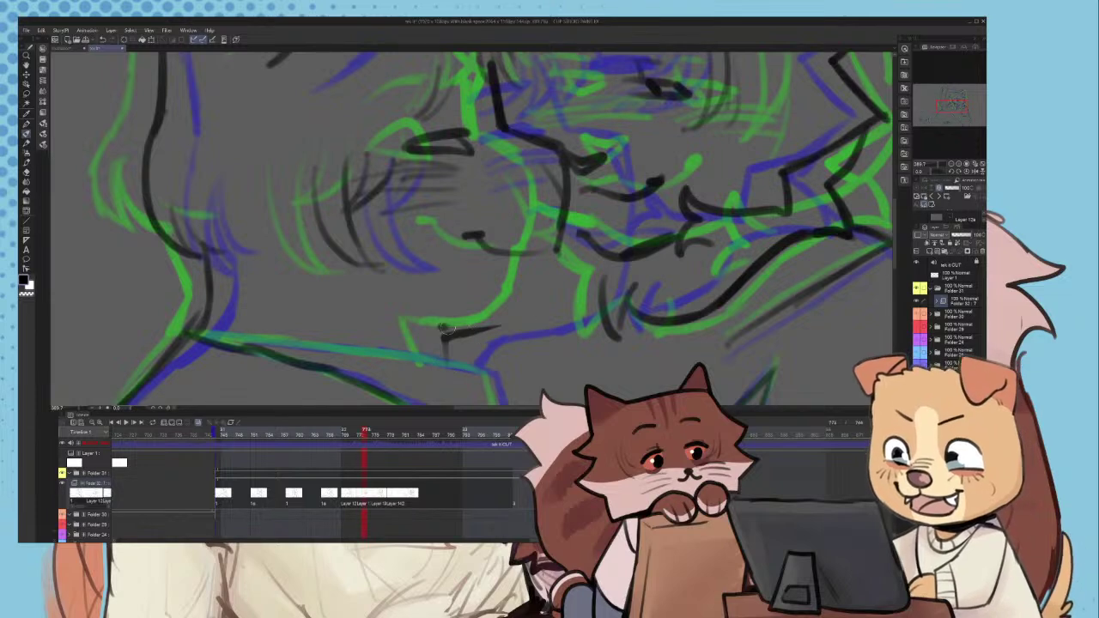
mouse_move(554, 256)
left_mouse_down()
mouse_move(495, 321)
mouse_move(449, 327)
mouse_move(550, 292)
mouse_move(552, 258)
mouse_move(529, 316)
mouse_move(455, 335)
left_mouse_up()
mouse_move(521, 323)
left_mouse_down()
mouse_move(447, 350)
mouse_move(530, 312)
left_mouse_up()
left_click_drag(444, 329, 450, 365)
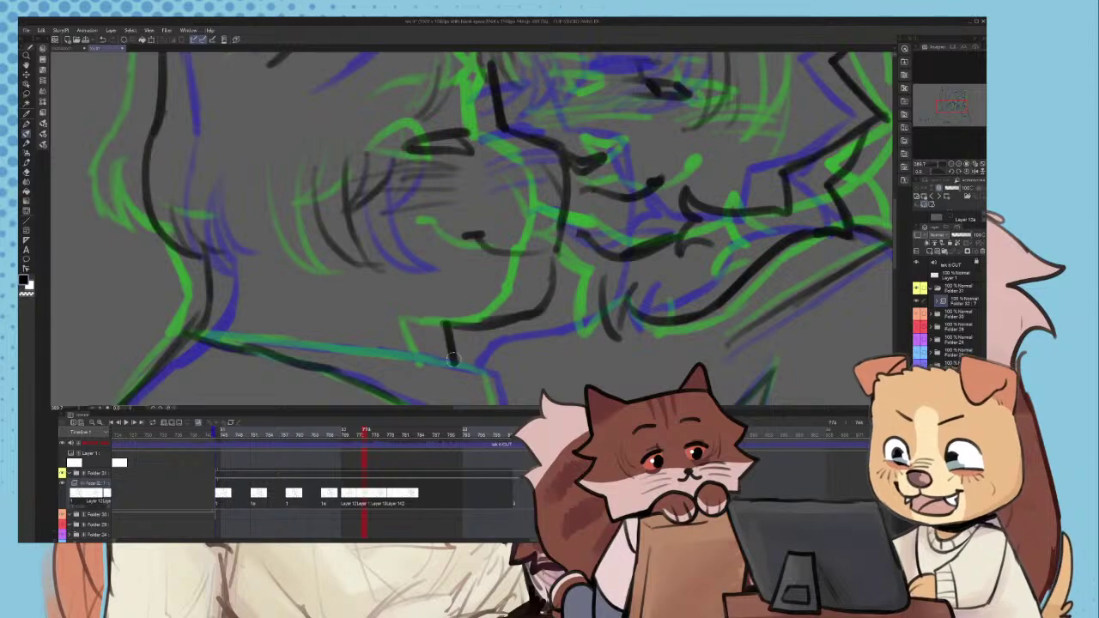
- Redraw the rabbit's short neck stroke and its jaw line curving up to the chin, undoing the strokes that miss
scroll(449, 330, "down", 3)
scroll(452, 329, "up", 2)
key("ctrl+z")
left_click_drag(452, 320, 451, 347)
scroll(481, 344, "up", 2)
scroll(510, 303, "up", 1)
left_click_drag(543, 303, 498, 326)
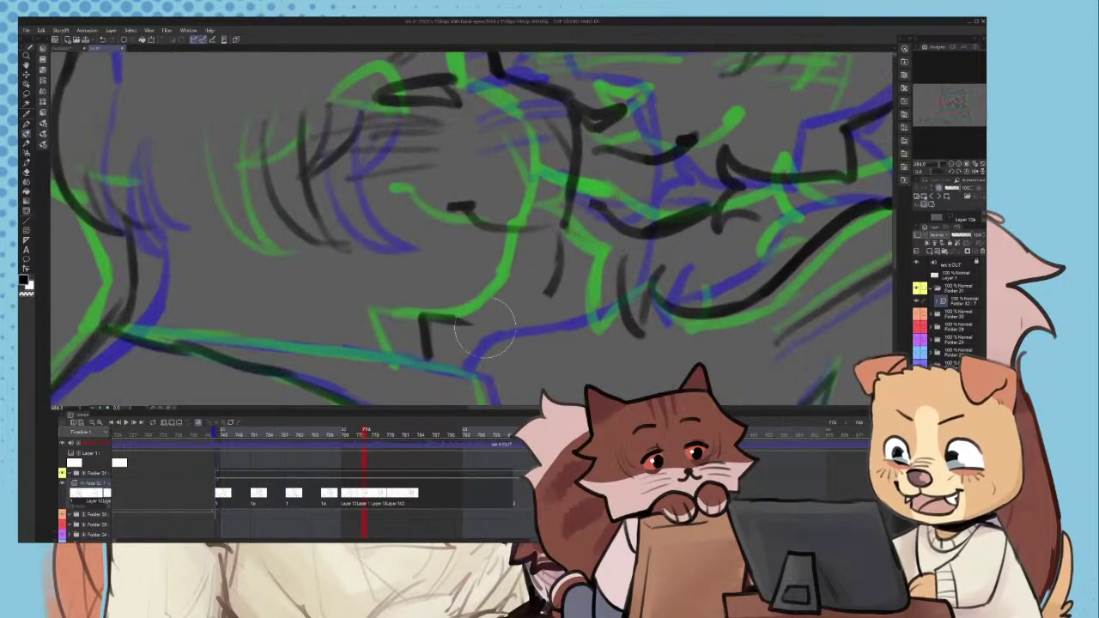
left_click_drag(427, 319, 522, 310)
key("ctrl+z")
mouse_move(424, 318)
left_mouse_down()
mouse_move(500, 315)
mouse_move(561, 248)
left_mouse_up()
scroll(530, 305, "down", 3)
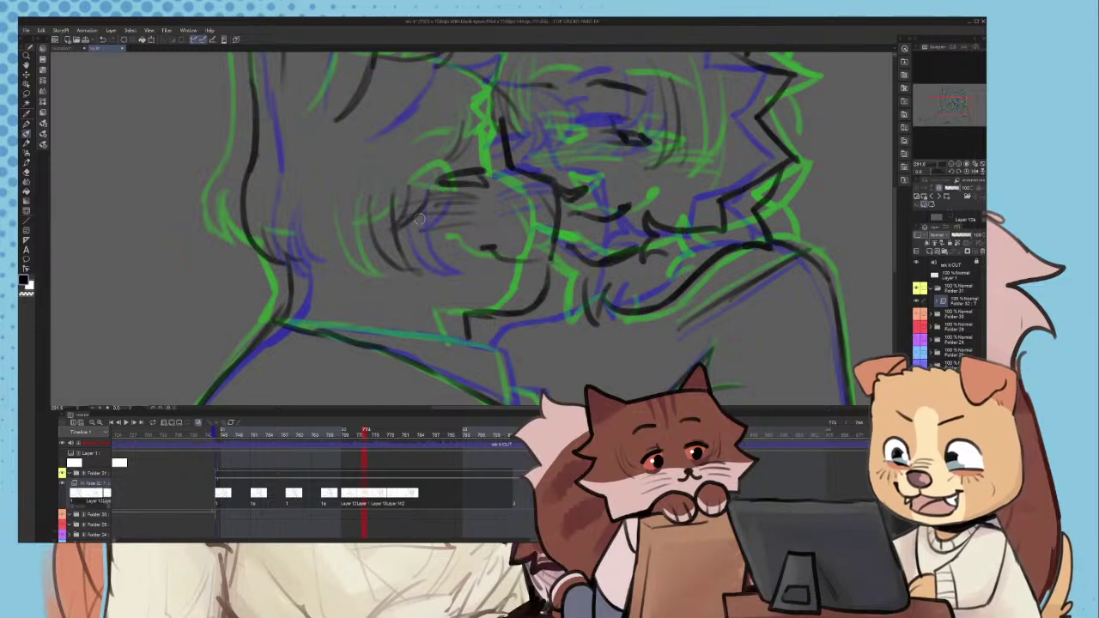
- Draw the upper edge of the rabbit's collar along the neck and its short front edge down to the shoulder line
scroll(403, 256, "down", 3)
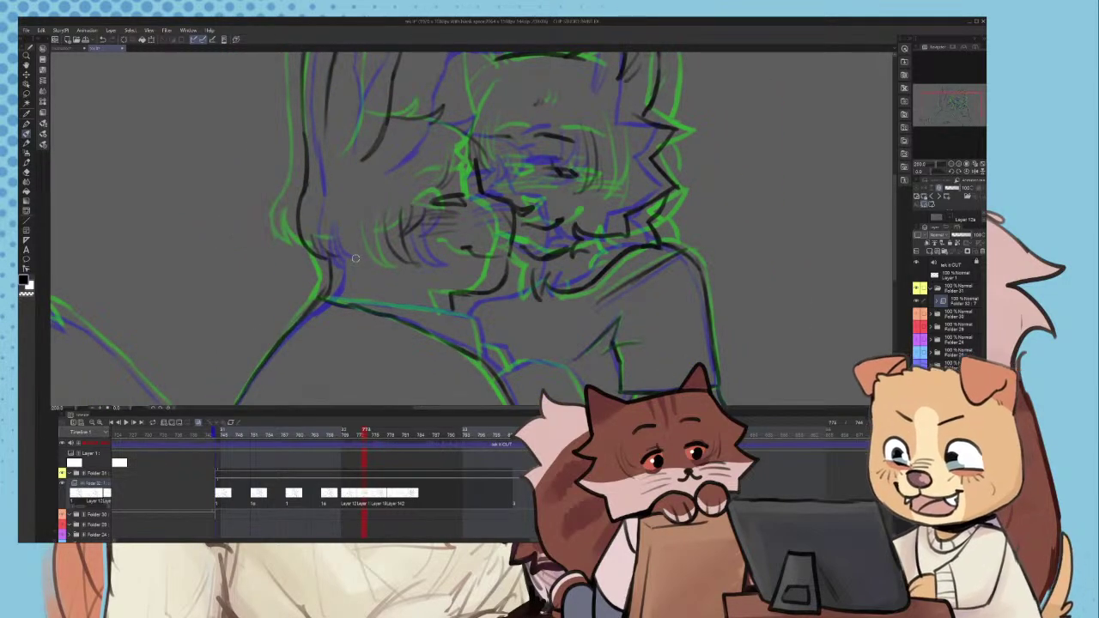
scroll(355, 258, "down", 2)
scroll(492, 309, "up", 1)
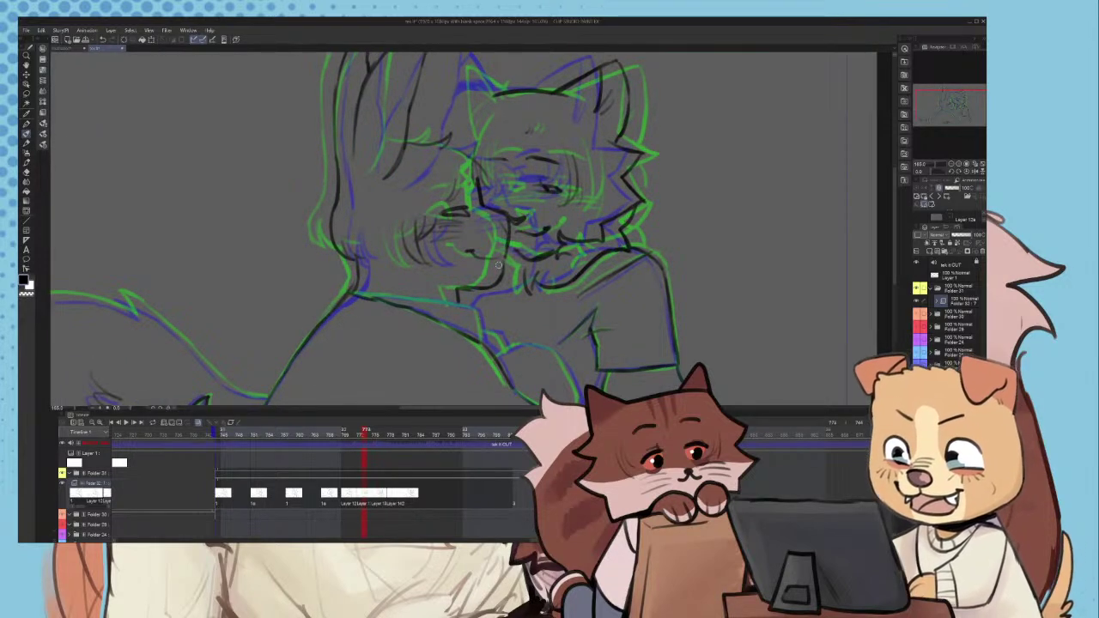
scroll(496, 261, "down", 3)
scroll(245, 249, "up", 8)
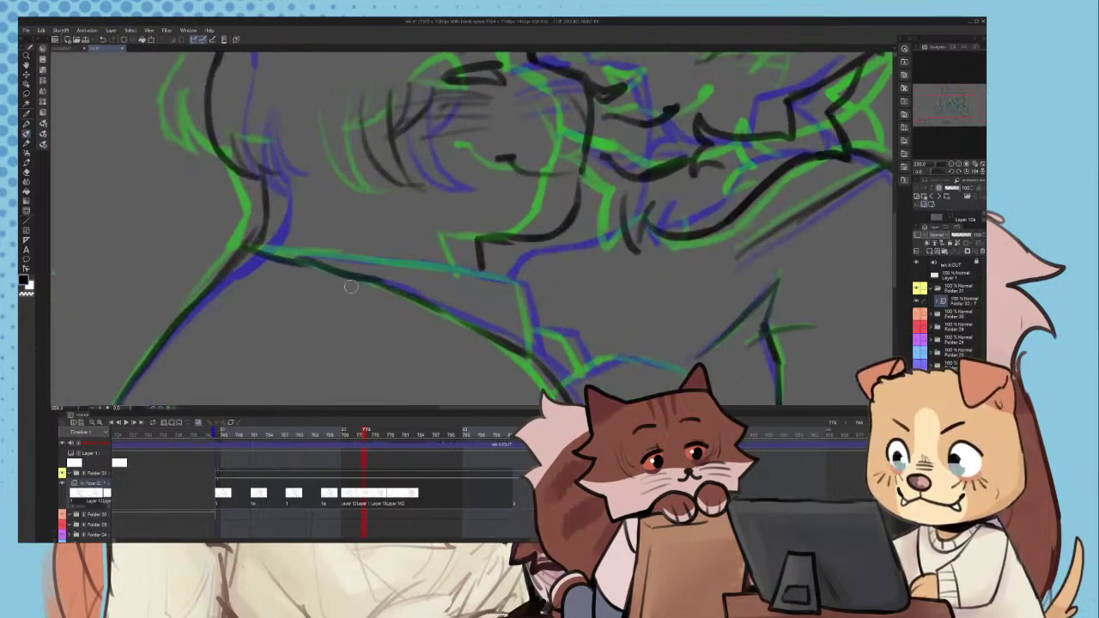
left_click_drag(245, 249, 638, 290)
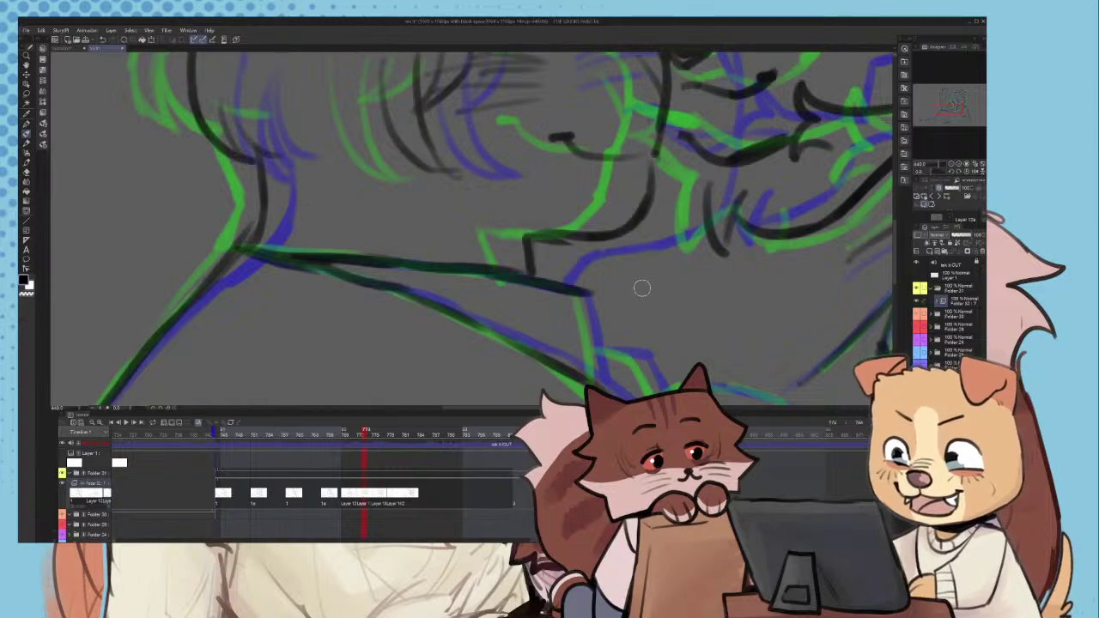
scroll(635, 309, "down", 3)
scroll(626, 324, "up", 3)
left_click_drag(569, 232, 584, 294)
scroll(572, 271, "up", 2)
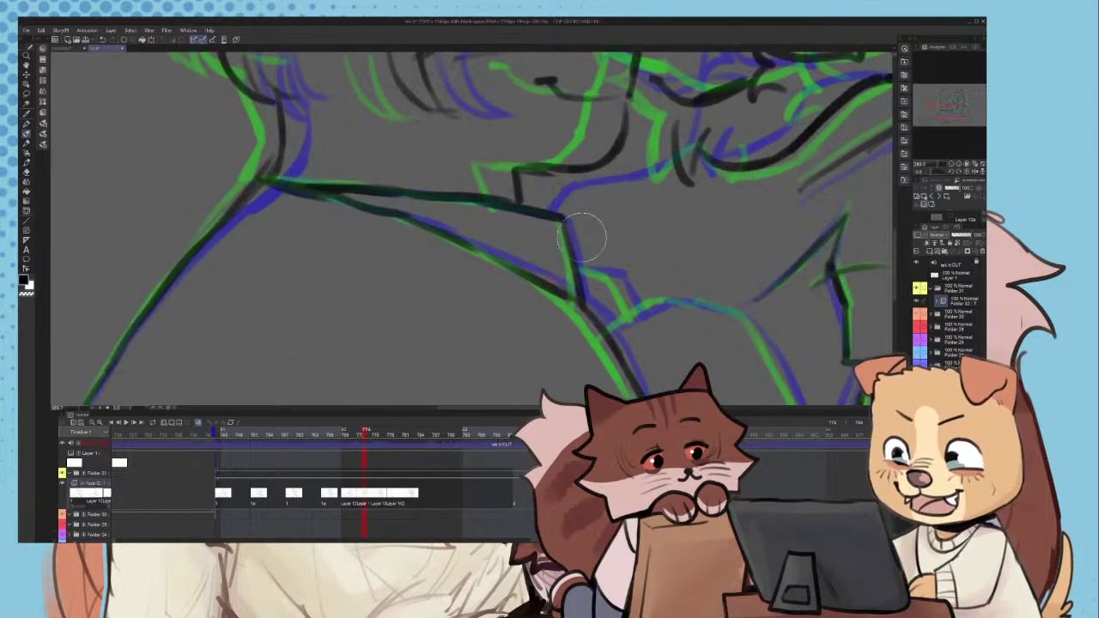
scroll(554, 249, "down", 3)
scroll(541, 249, "up", 4)
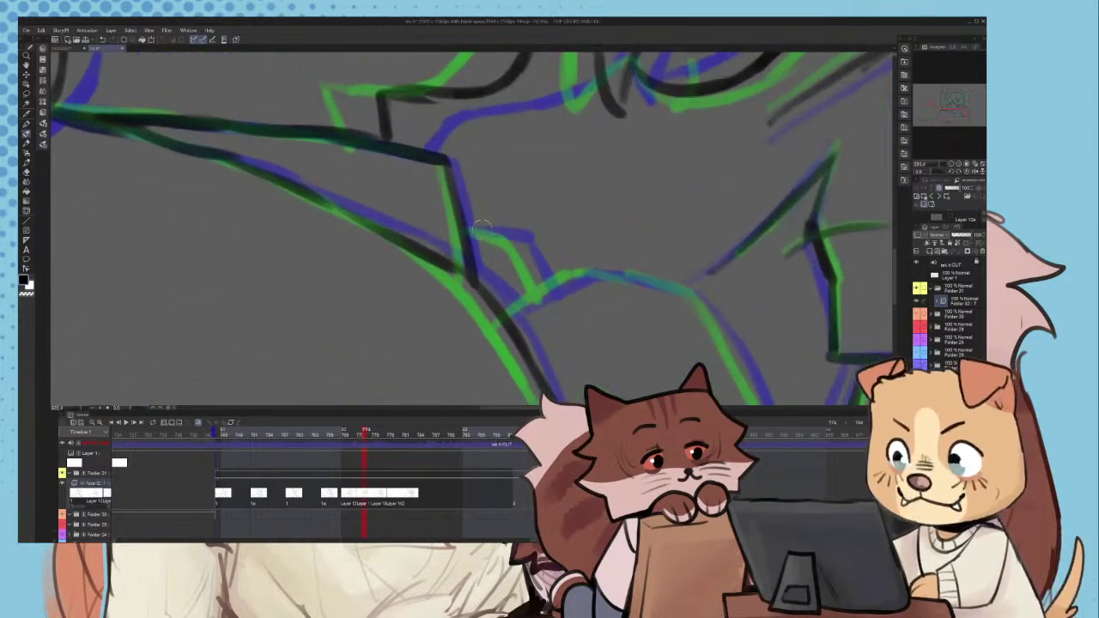
- Draw the small far collar point and the rounded outline beside it, redoing the part where it bends downward
mouse_move(469, 228)
left_mouse_down()
mouse_move(514, 240)
mouse_move(542, 296)
left_mouse_up()
scroll(549, 284, "down", 3)
scroll(634, 340, "up", 5)
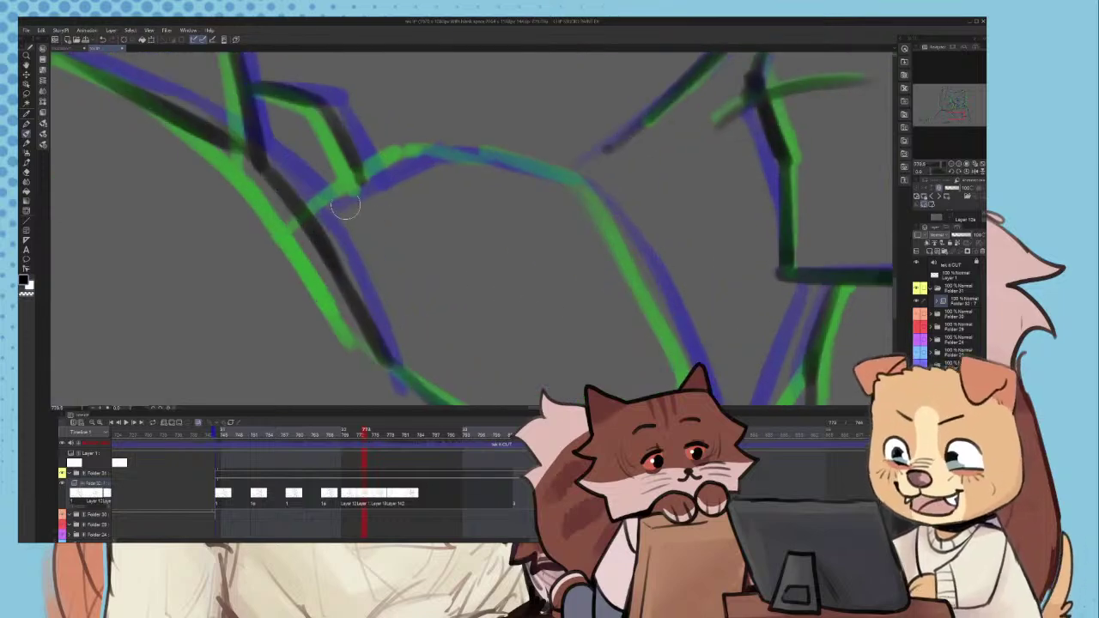
mouse_move(311, 214)
left_mouse_down()
mouse_move(413, 162)
mouse_move(494, 158)
mouse_move(626, 210)
mouse_move(588, 192)
mouse_move(655, 279)
left_mouse_up()
scroll(631, 252, "down", 2)
key("ctrl+z")
left_click_drag(604, 199, 656, 283)
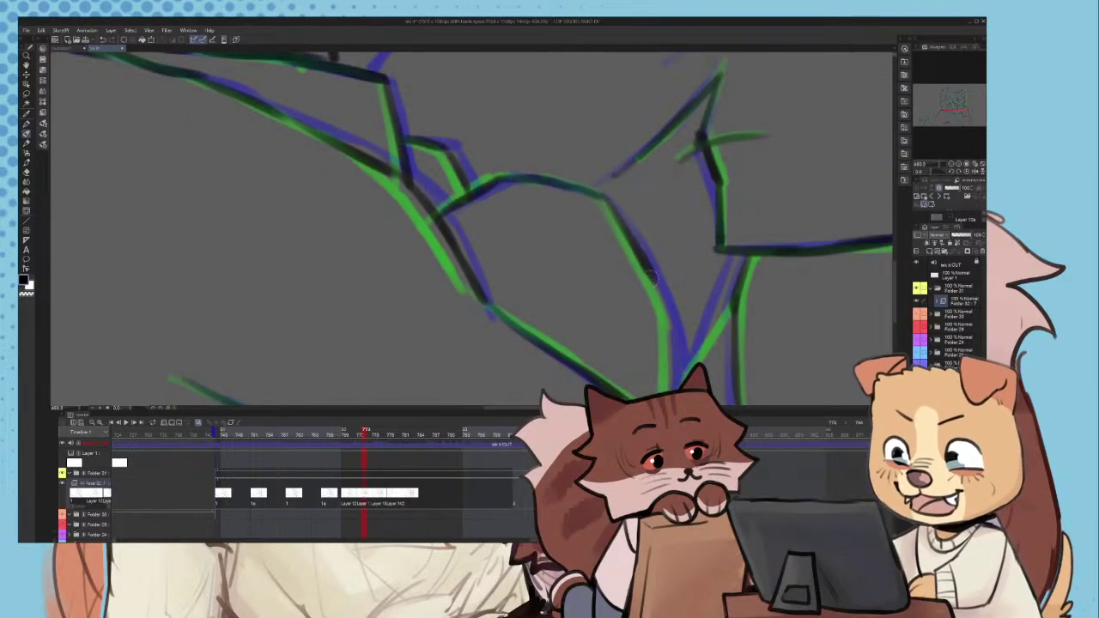
- Continue the rounded outline down to the rabbit's forearm and add the slanted line up toward the cat's sleeve
scroll(647, 235, "down", 3)
scroll(687, 373, "up", 4)
left_click_drag(623, 176, 622, 324)
scroll(623, 335, "down", 2)
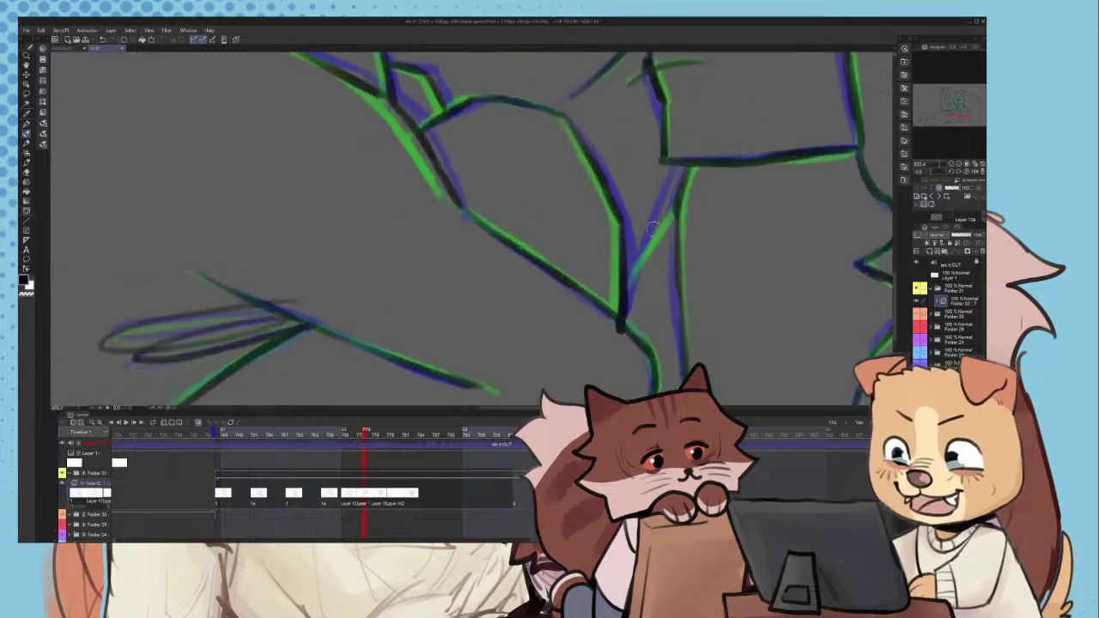
scroll(627, 270, "up", 1)
left_click_drag(688, 160, 620, 282)
scroll(619, 282, "down", 5)
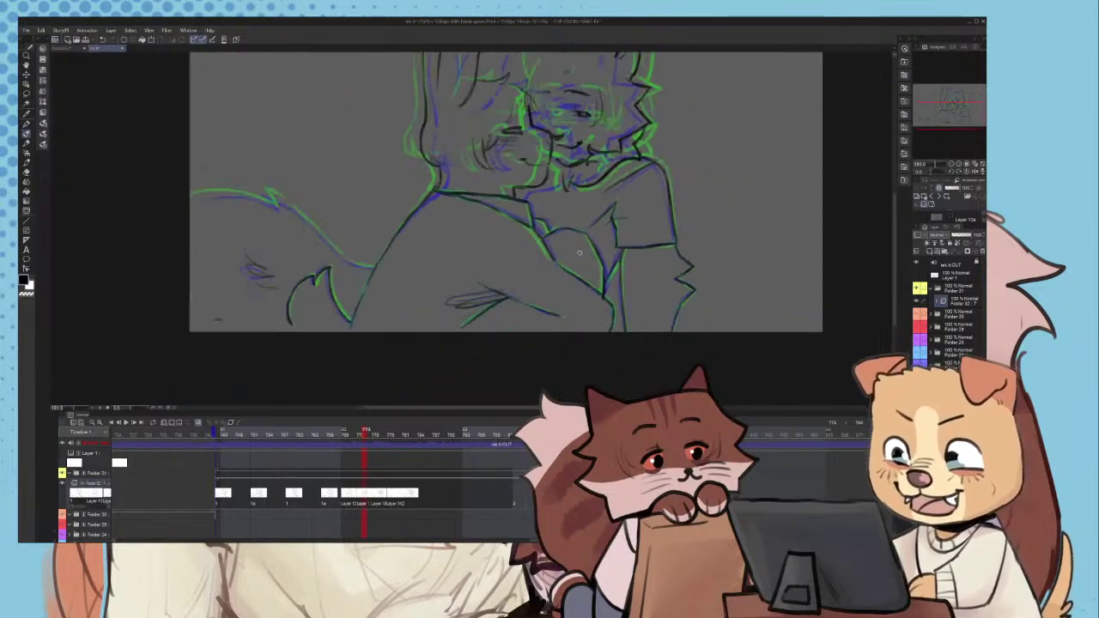
scroll(582, 207, "down", 2)
scroll(592, 168, "up", 6)
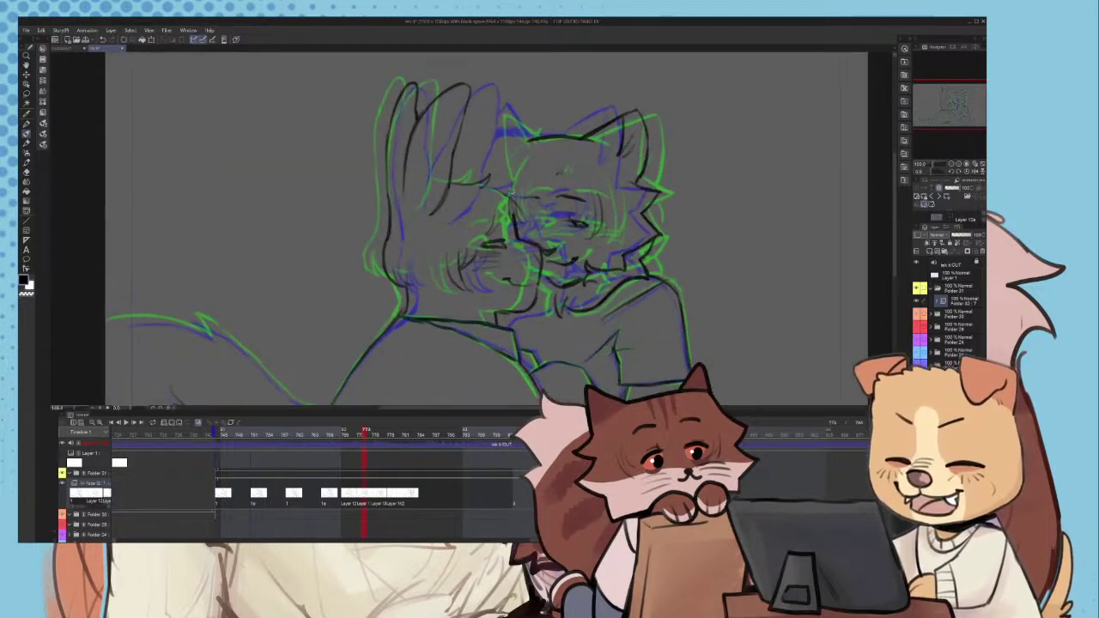
- Draw the cat's ear nearest the rabbit with its inner fur lines, and connect it down to the rabbit's hair tuft
scroll(524, 232, "down", 3)
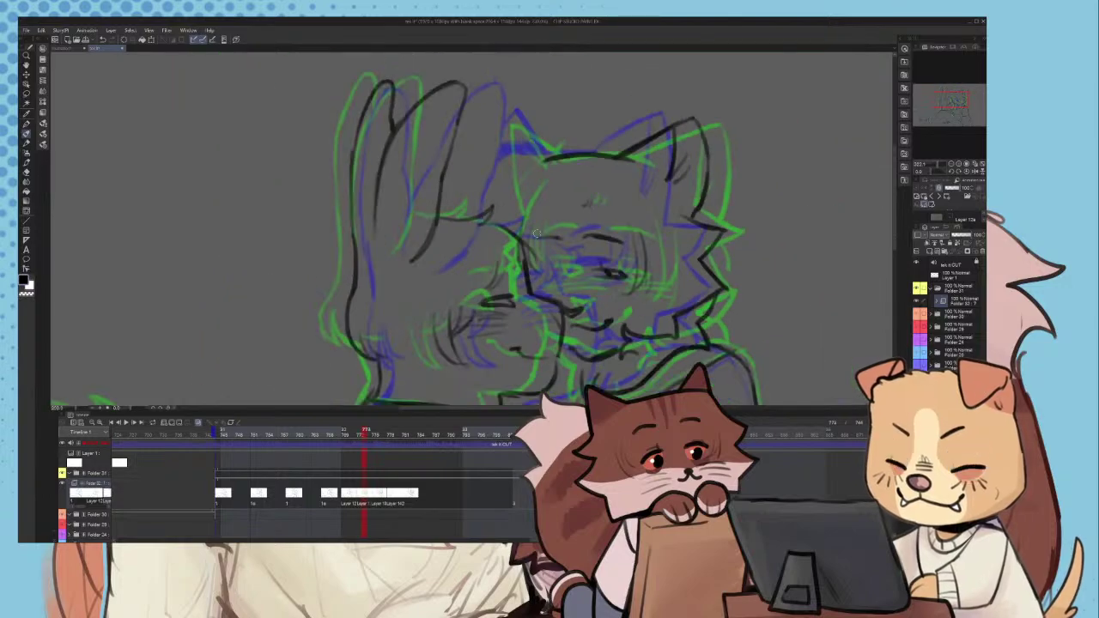
scroll(560, 169, "up", 4)
key("ctrl+z")
mouse_move(561, 169)
left_mouse_down()
mouse_move(533, 138)
mouse_move(572, 172)
left_mouse_up()
left_click_drag(489, 99, 460, 212)
left_click_drag(503, 125, 541, 190)
mouse_move(493, 165)
left_mouse_down()
mouse_move(544, 194)
mouse_move(489, 286)
left_mouse_up()
scroll(537, 193, "down", 3)
scroll(524, 208, "up", 3)
left_click_drag(518, 208, 485, 289)
key("ctrl+z")
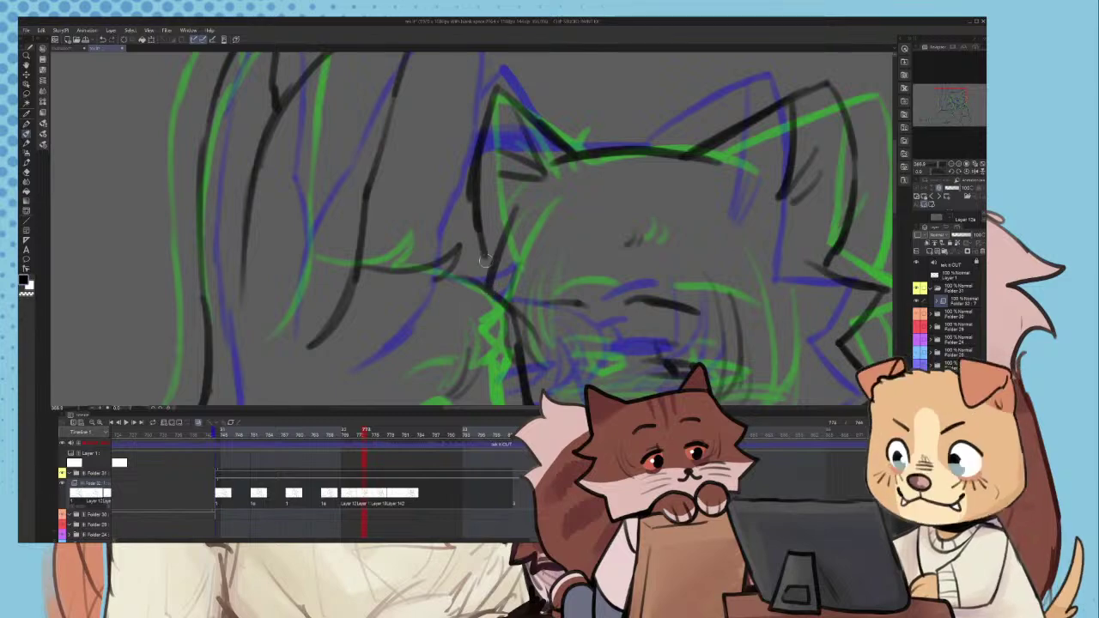
scroll(485, 259, "down", 3)
scroll(472, 249, "up", 3)
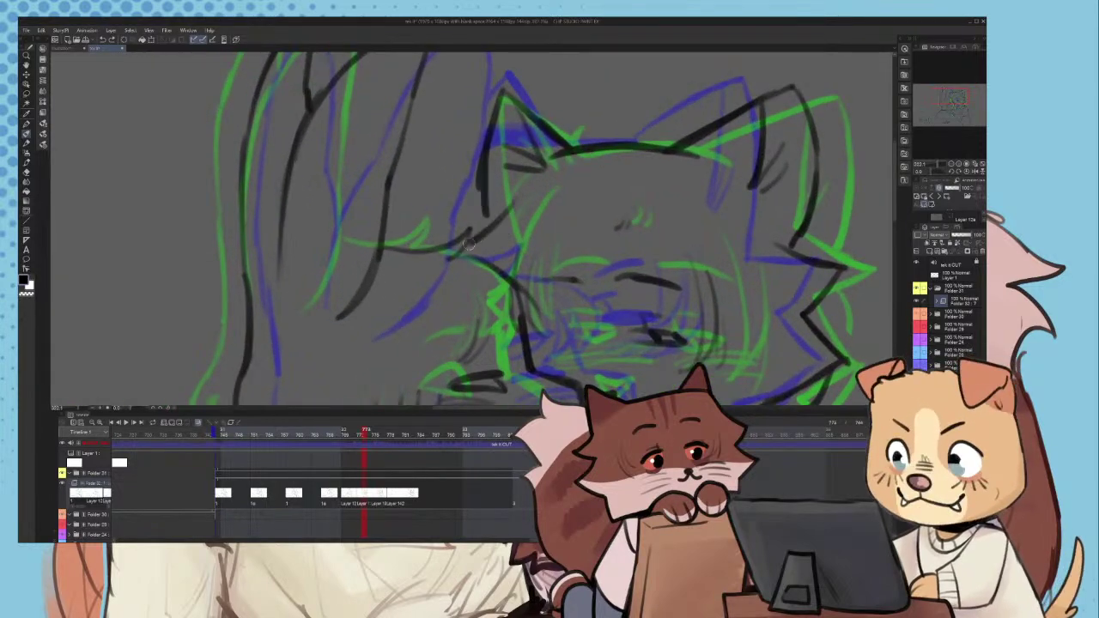
scroll(506, 206, "down", 3)
scroll(515, 202, "up", 3)
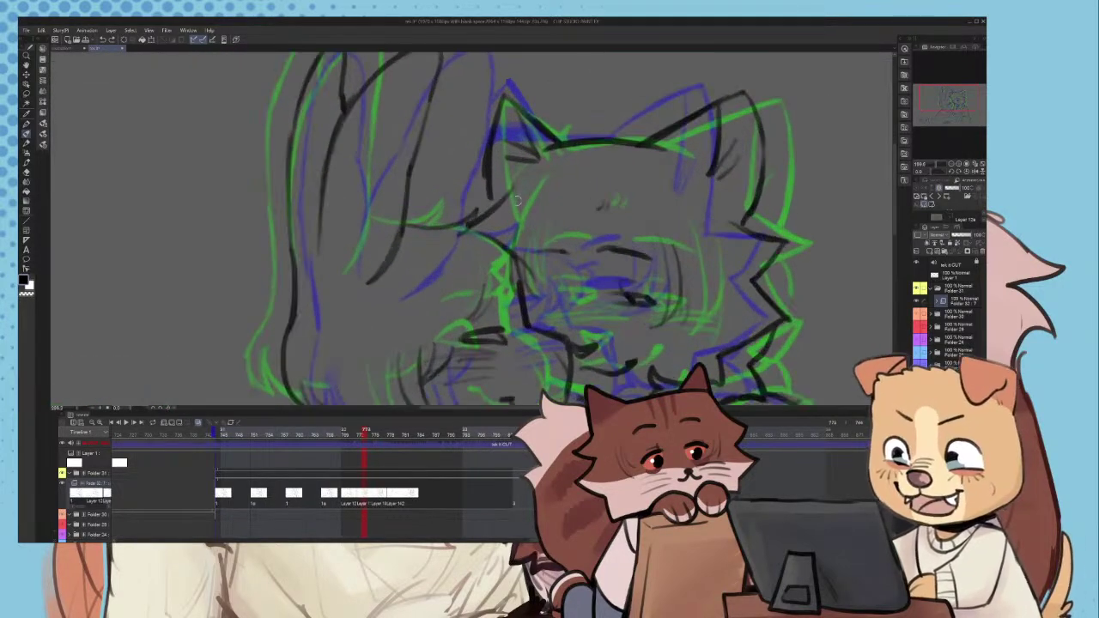
- Play the hug animation from the start of the cut to check the new in-between drawing
scroll(499, 204, "down", 5)
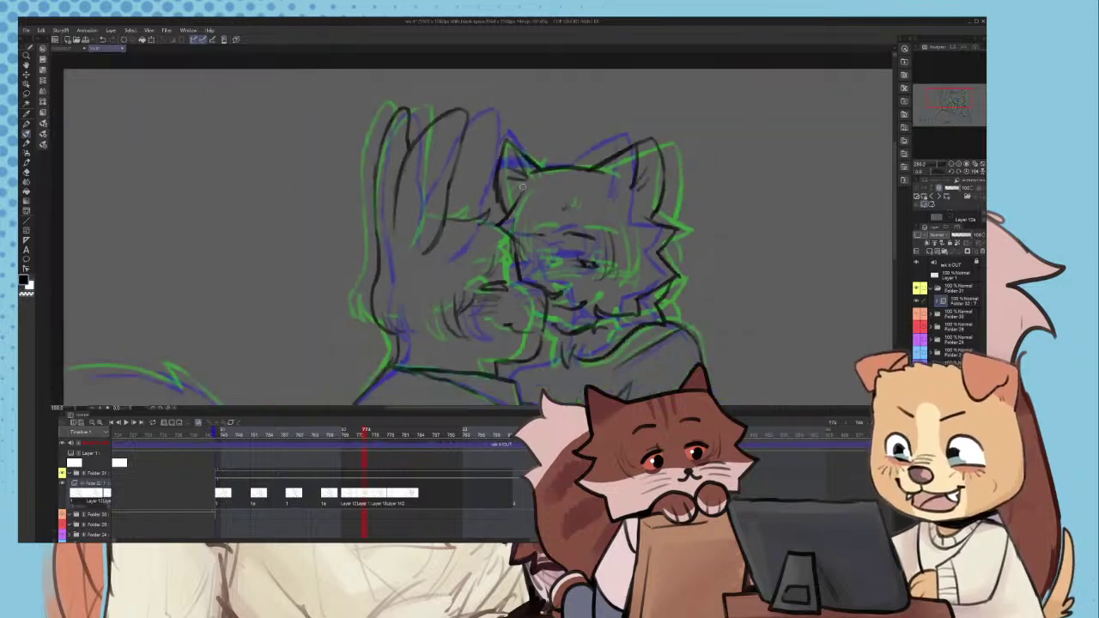
scroll(552, 172, "down", 2)
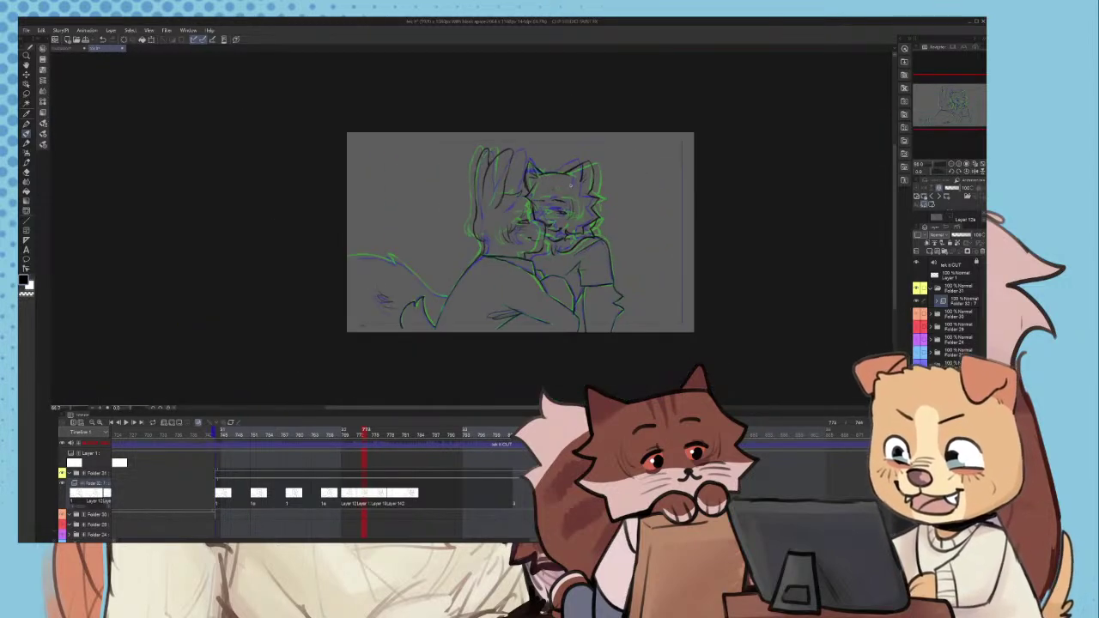
left_click(218, 432)
left_click(126, 423)
scroll(592, 210, "up", 3)
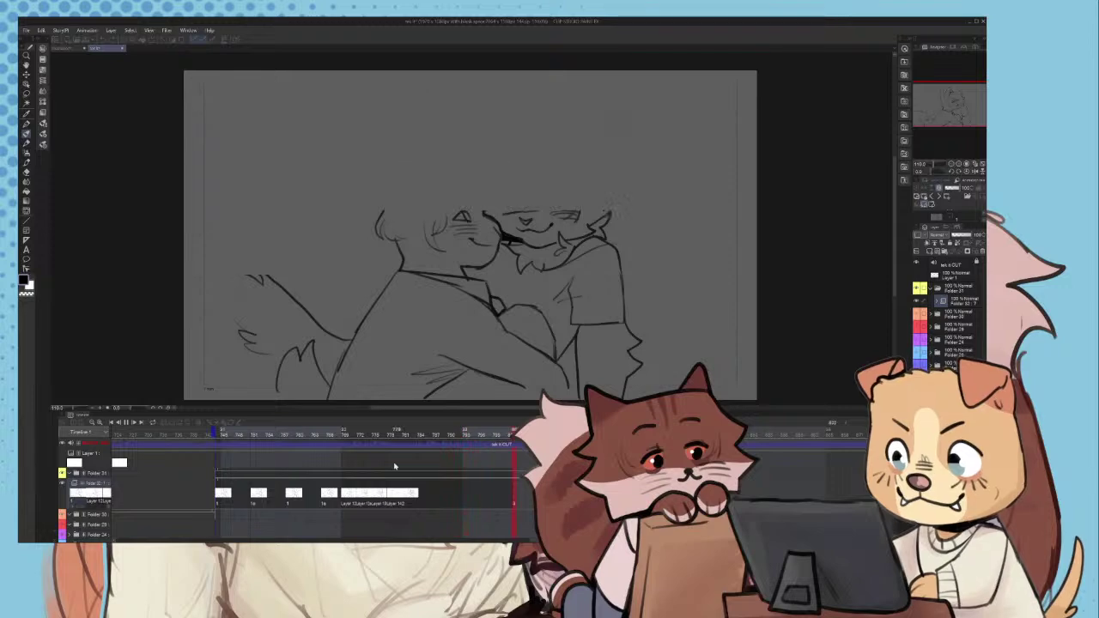
left_click(481, 475)
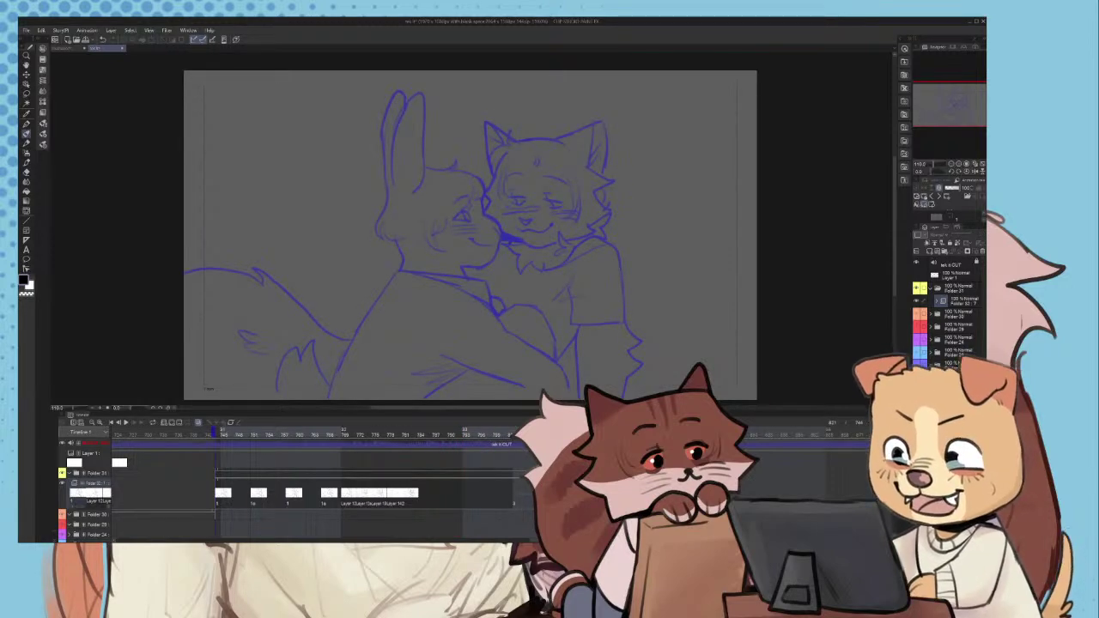
- Reselect the rough drawing track inside its animation folder and replay the sequence
left_click(515, 475)
left_click(507, 494)
left_click(518, 475)
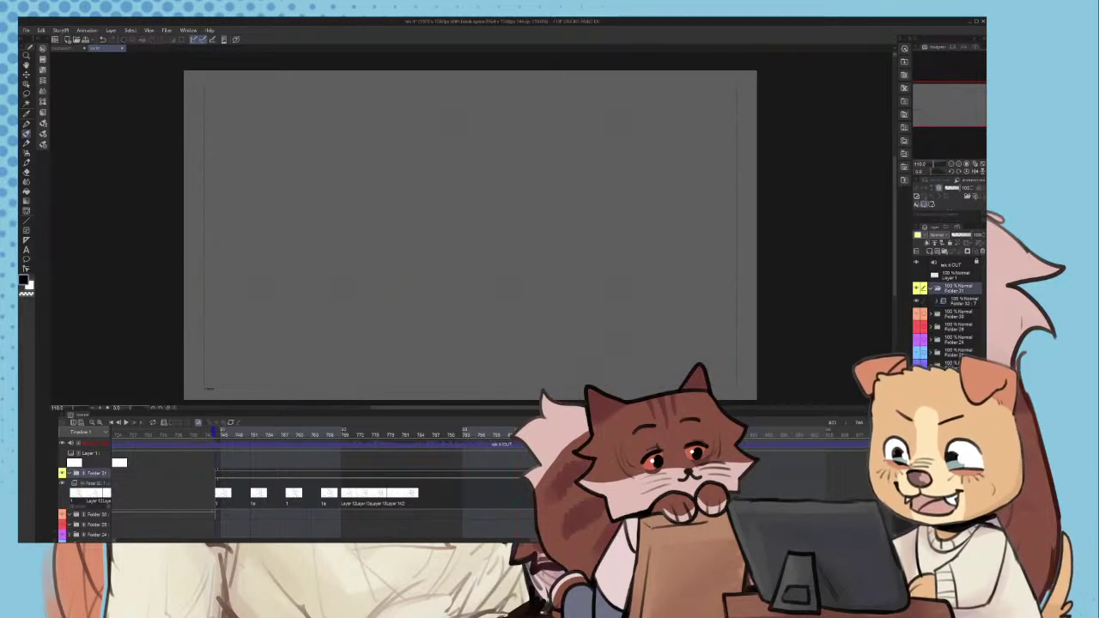
left_click(514, 493)
left_click(916, 302)
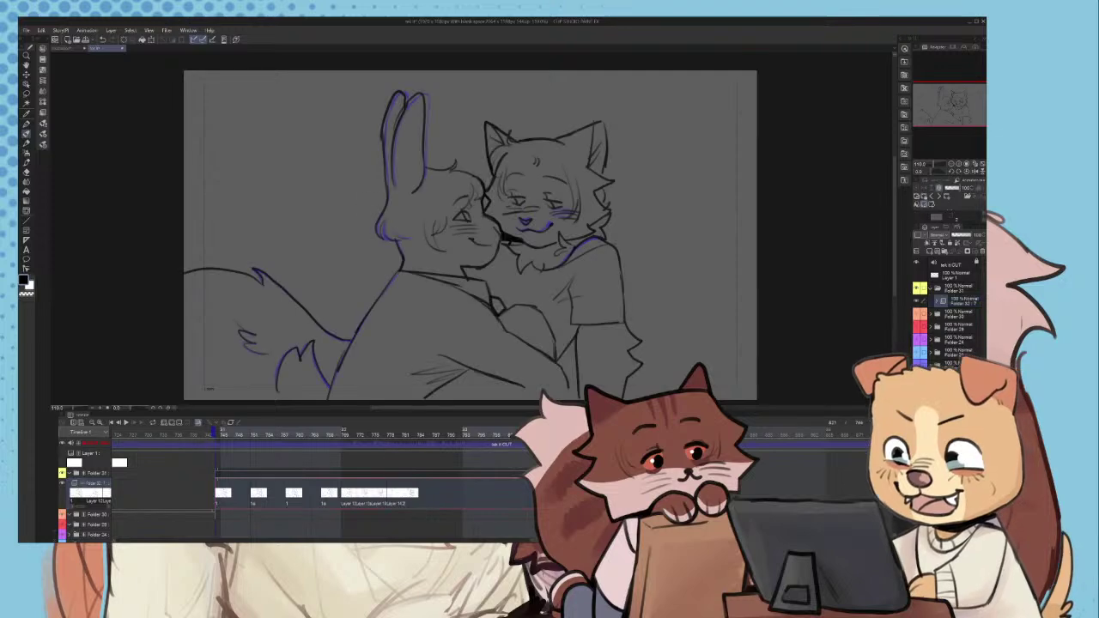
key("space")
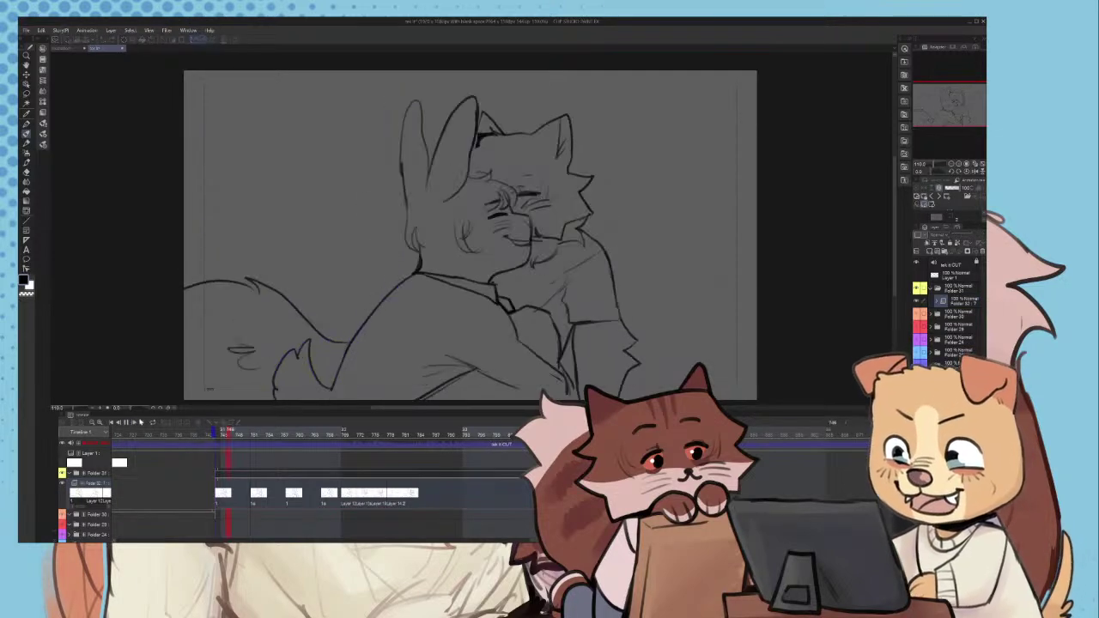
- Go to the last in-between, Layer 14, and draw the cat's half-closed eye on the side away from the rabbit
left_click(326, 497)
left_click(345, 499)
left_click(365, 500)
left_click(380, 500)
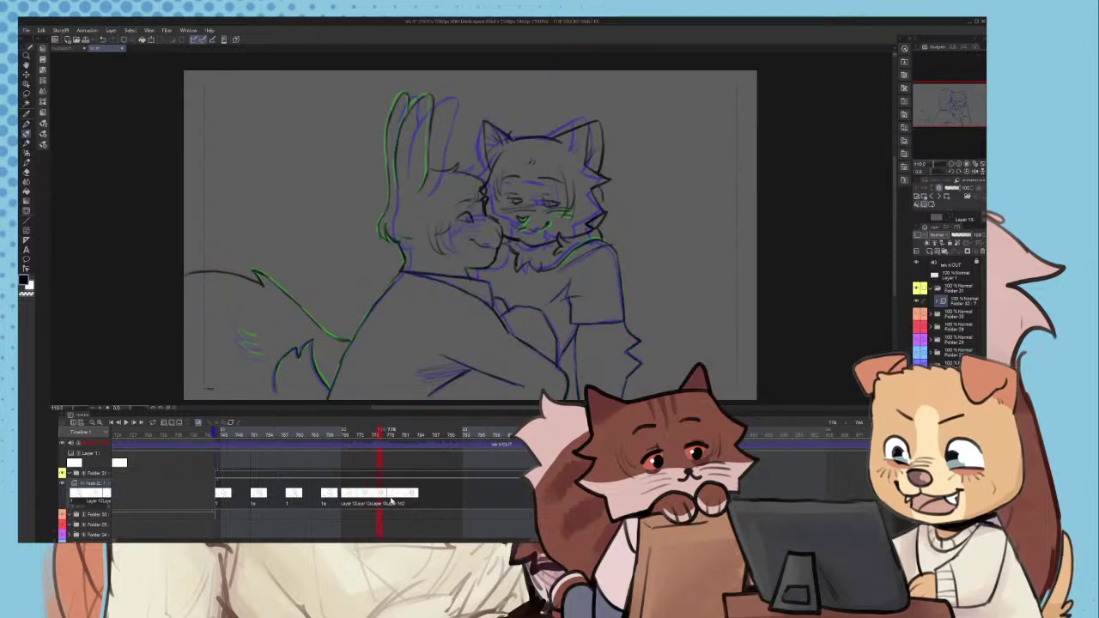
left_click_drag(391, 501, 404, 503)
scroll(494, 184, "up", 8)
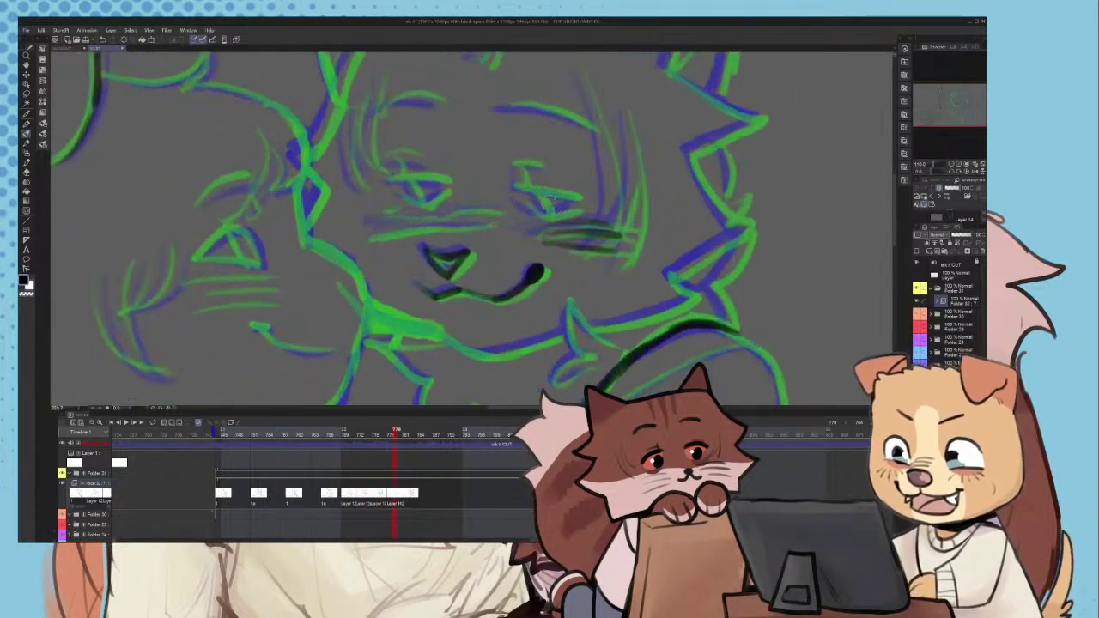
left_click_drag(485, 177, 621, 204)
mouse_move(498, 212)
left_mouse_down()
mouse_move(513, 225)
mouse_move(621, 225)
left_mouse_up()
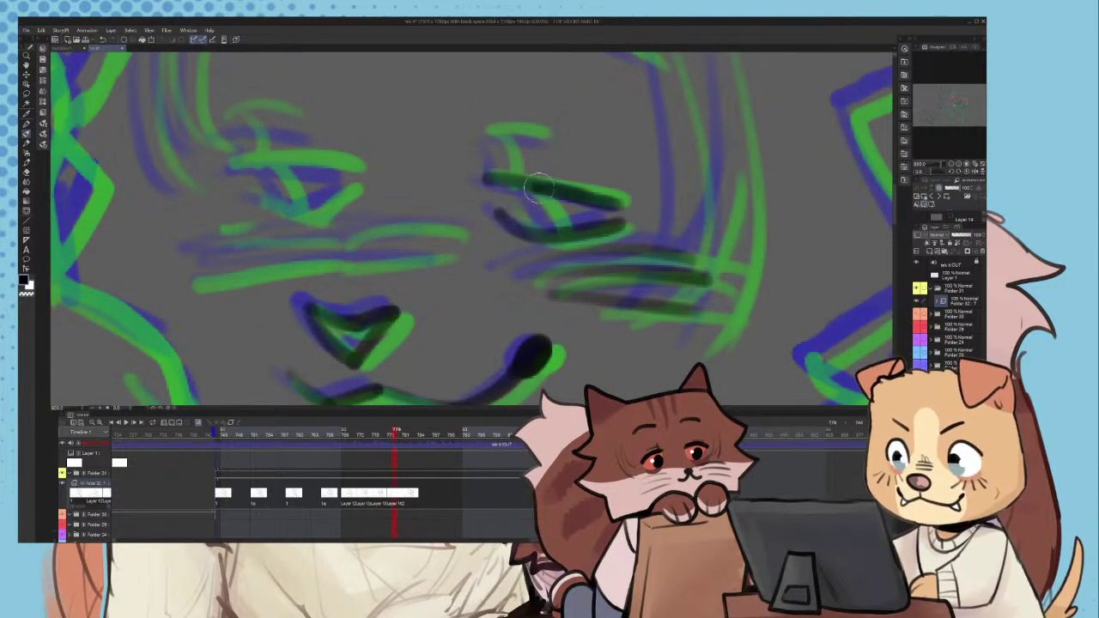
key("ctrl+z")
left_click_drag(536, 188, 550, 233)
mouse_move(496, 142)
left_mouse_down()
mouse_move(502, 181)
mouse_move(545, 138)
left_mouse_up()
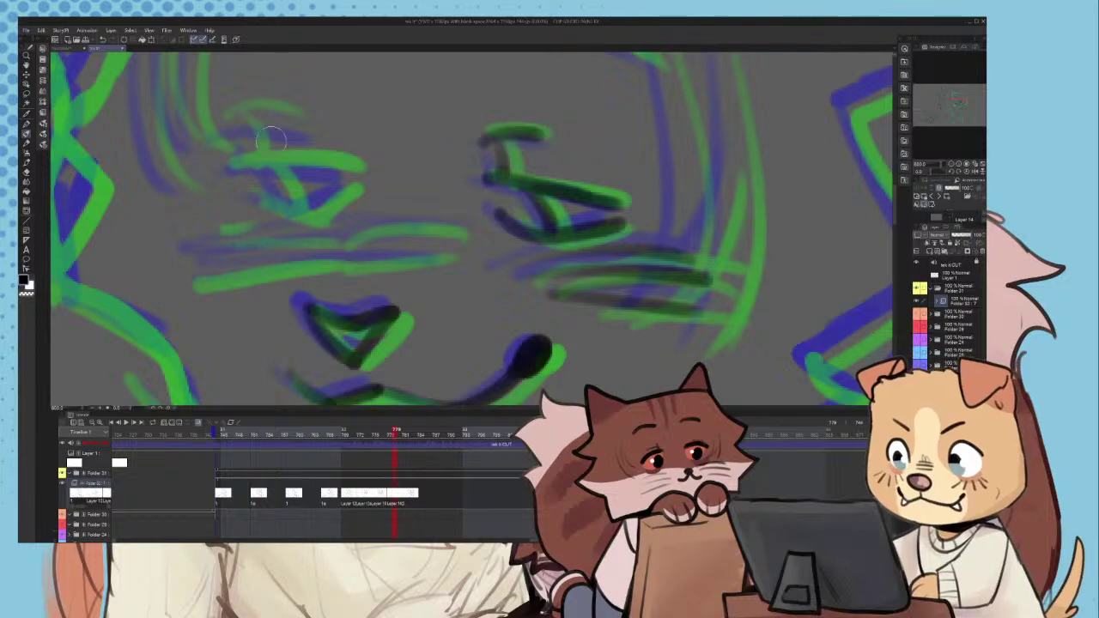
- Draw the cat's half-closed eye nearest the rabbit and add blush lines beneath it
mouse_move(231, 125)
left_mouse_down()
mouse_move(247, 168)
mouse_move(284, 124)
left_mouse_up()
left_click_drag(232, 170, 348, 176)
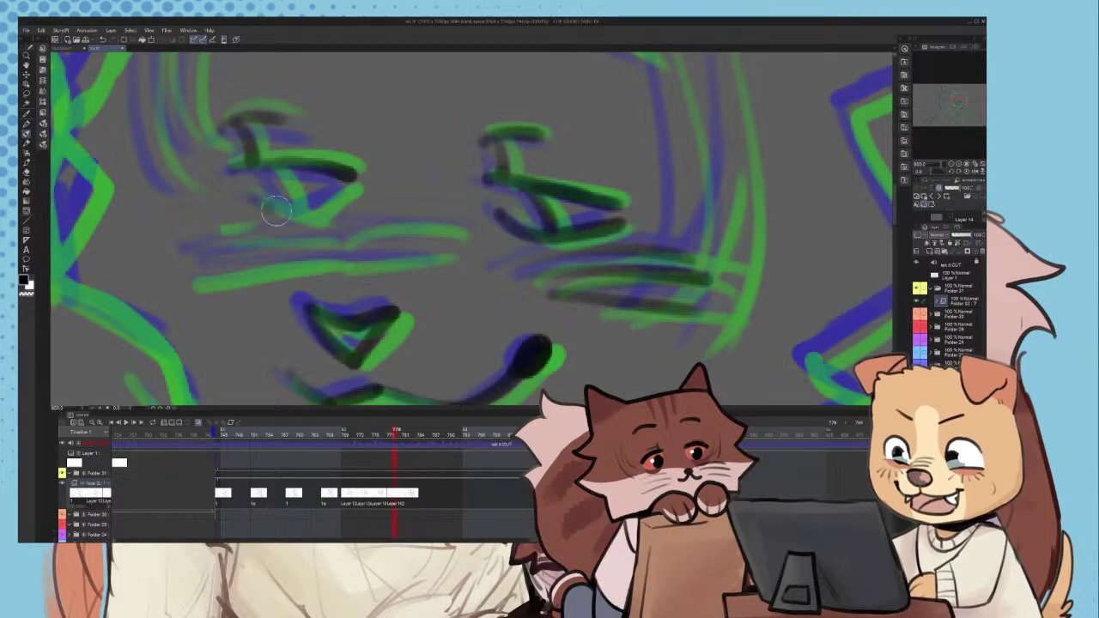
left_click_drag(277, 212, 345, 182)
left_click_drag(264, 167, 290, 210)
scroll(323, 192, "down", 5)
left_click_drag(358, 174, 359, 149)
scroll(358, 174, "up", 1)
left_click_drag(247, 190, 385, 190)
left_click_drag(264, 211, 349, 206)
- Draw long curved fur strands down the outer side of the cat's face, crossing the blush lines
scroll(485, 245, "down", 5)
scroll(510, 172, "up", 5)
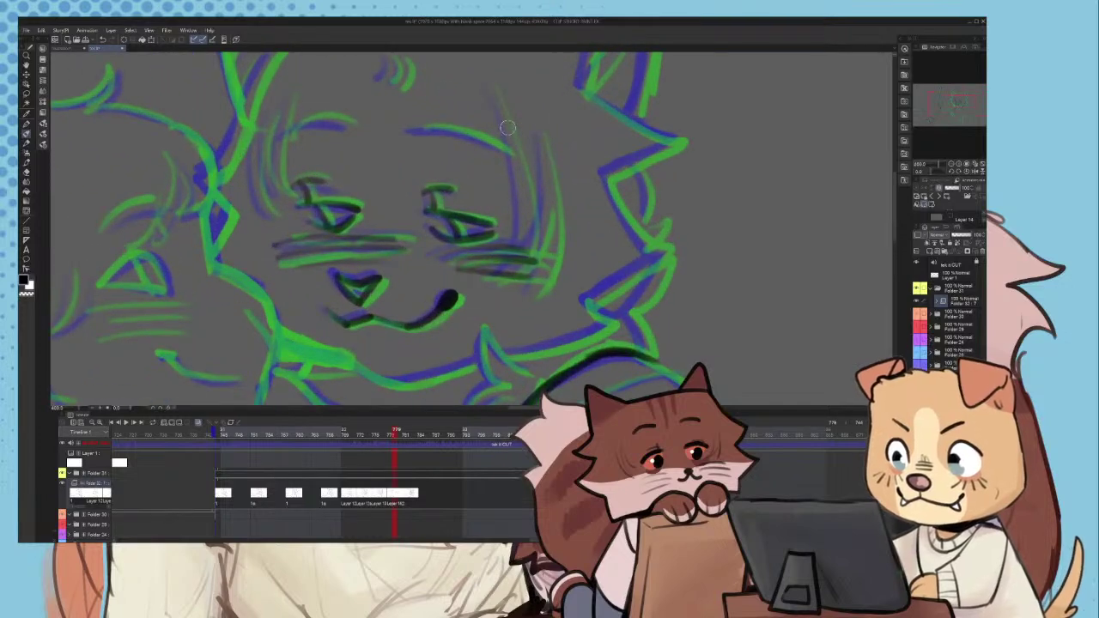
mouse_move(494, 85)
left_mouse_down()
mouse_move(524, 188)
mouse_move(525, 251)
mouse_move(508, 287)
left_mouse_up()
left_click_drag(542, 215, 529, 258)
left_click_drag(548, 156, 535, 300)
scroll(548, 275, "down", 1)
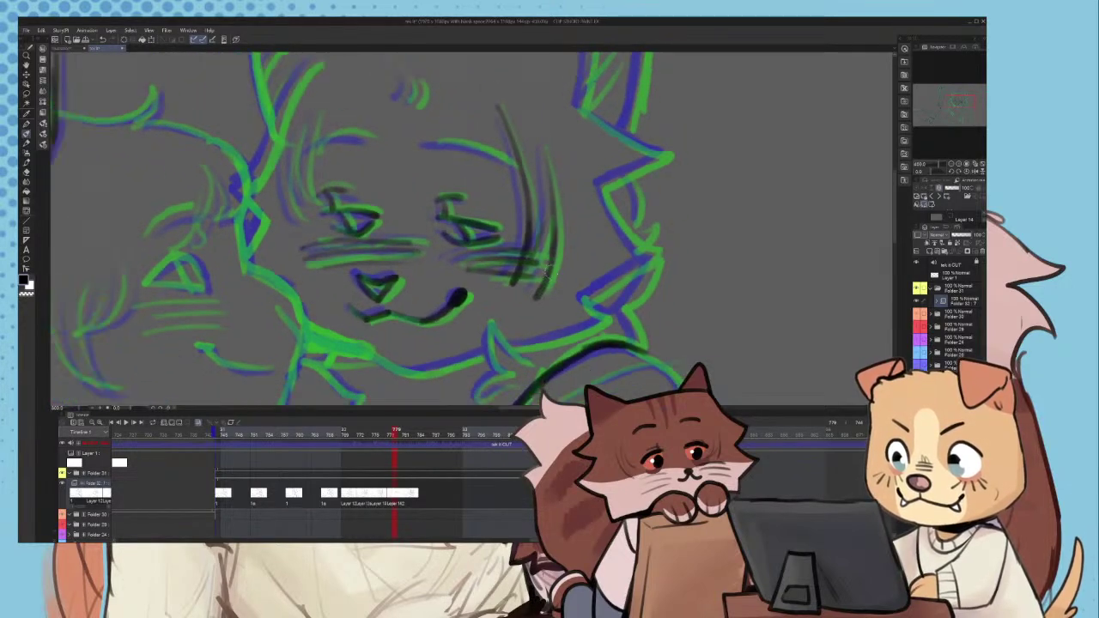
- Draw both of the cat's eyebrows and the small curved mark on its forehead
scroll(548, 272, "down", 2)
scroll(481, 206, "up", 3)
mouse_move(430, 193)
left_mouse_down()
mouse_move(555, 232)
mouse_move(436, 195)
mouse_move(542, 221)
mouse_move(567, 245)
left_mouse_up()
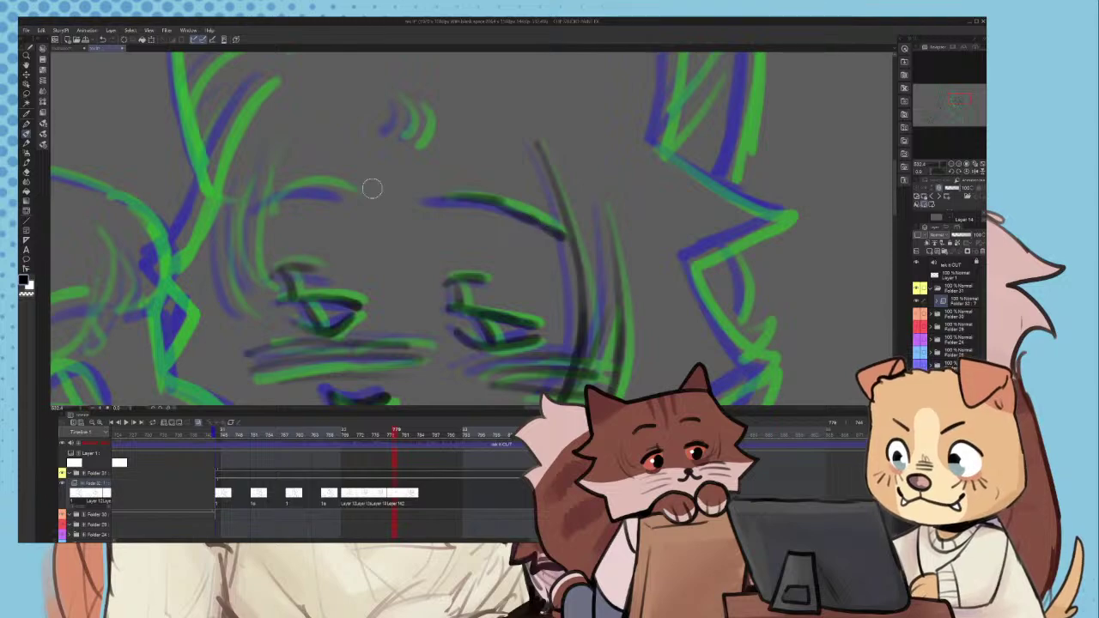
left_click_drag(287, 191, 350, 183)
scroll(369, 183, "down", 6)
scroll(429, 120, "up", 5)
mouse_move(404, 144)
left_mouse_down()
mouse_move(400, 165)
mouse_move(421, 162)
left_mouse_up()
- Replay the animation from the start to check how the cat's redrawn face moves
scroll(428, 161, "down", 6)
scroll(438, 155, "up", 1)
scroll(413, 159, "down", 4)
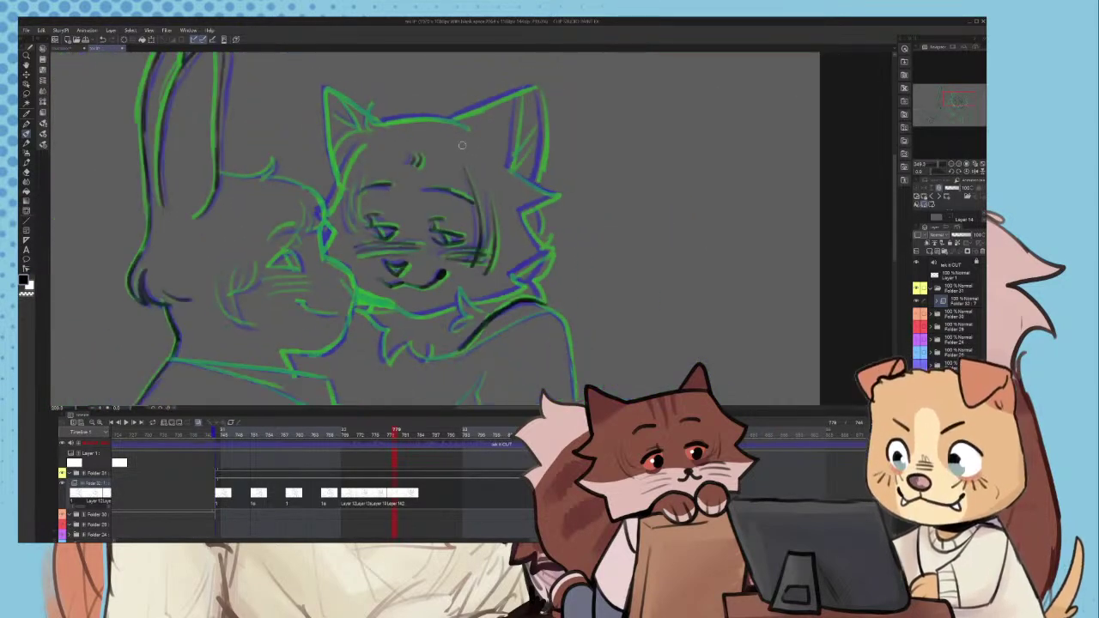
left_click(126, 423)
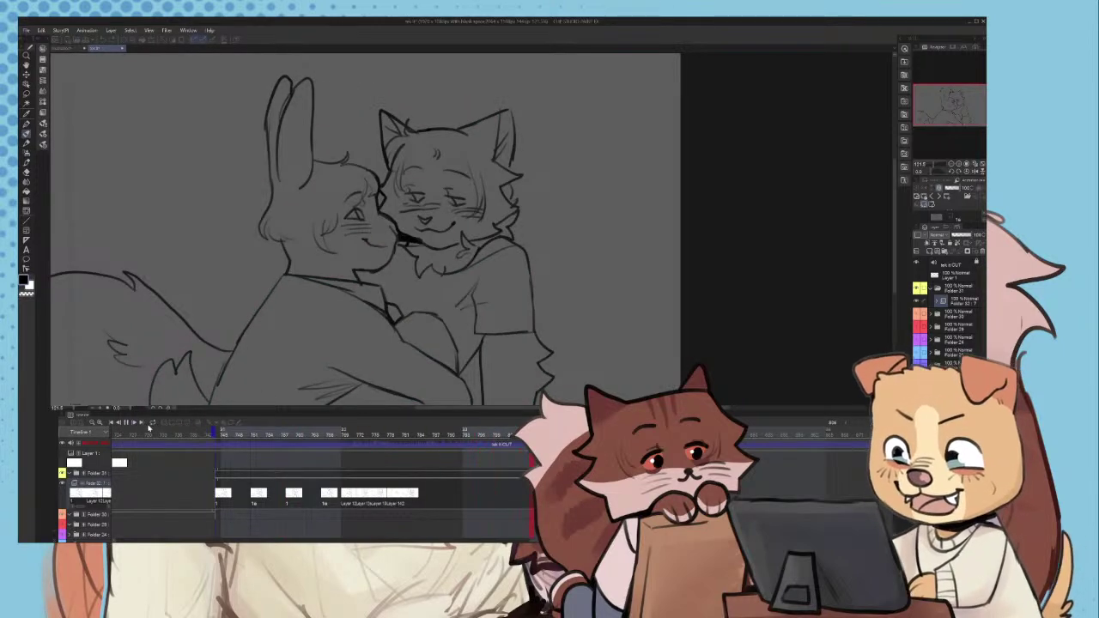
left_click(137, 421)
left_click(126, 423)
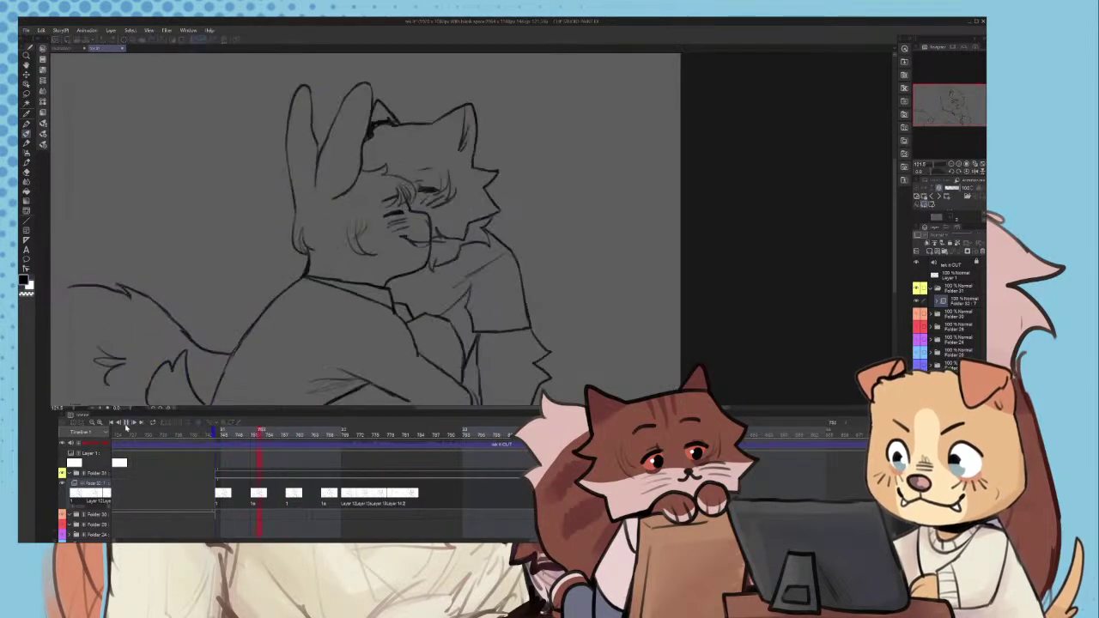
- On the Layer 12a in-between frame, add blush strokes across the cat's face beneath both half-closed eyes
left_click(370, 504)
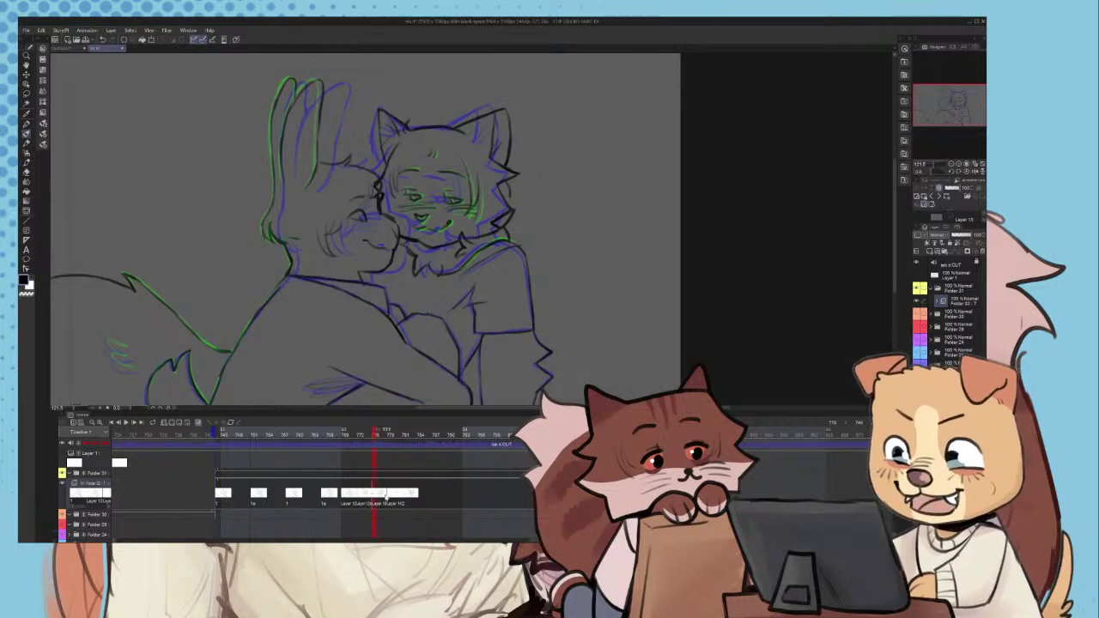
left_click(364, 496)
scroll(414, 210, "up", 6)
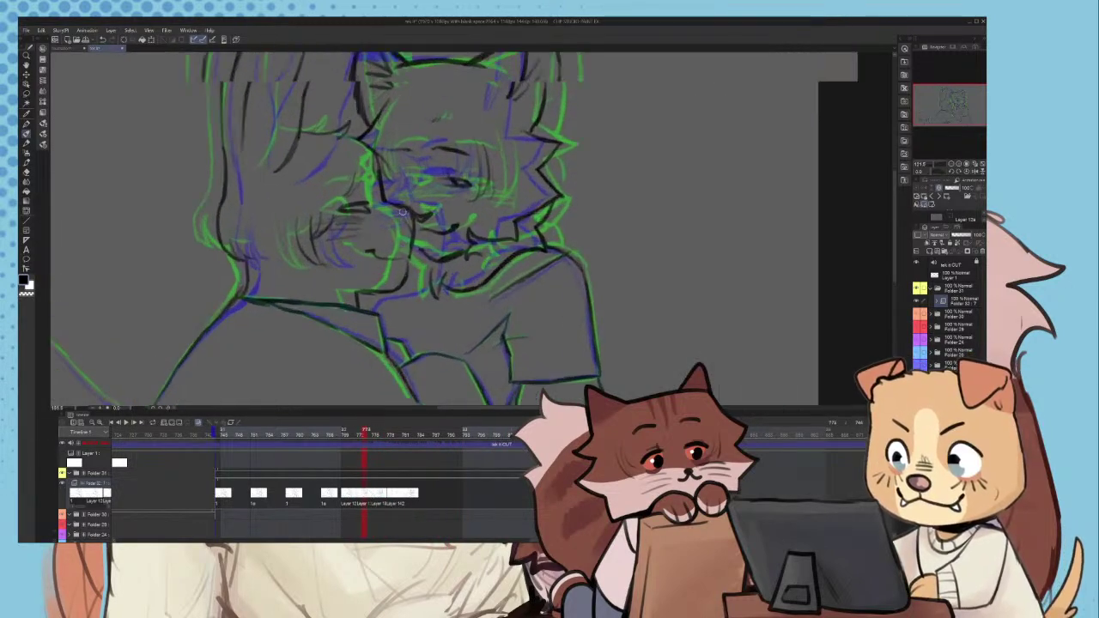
left_click_drag(369, 147, 436, 151)
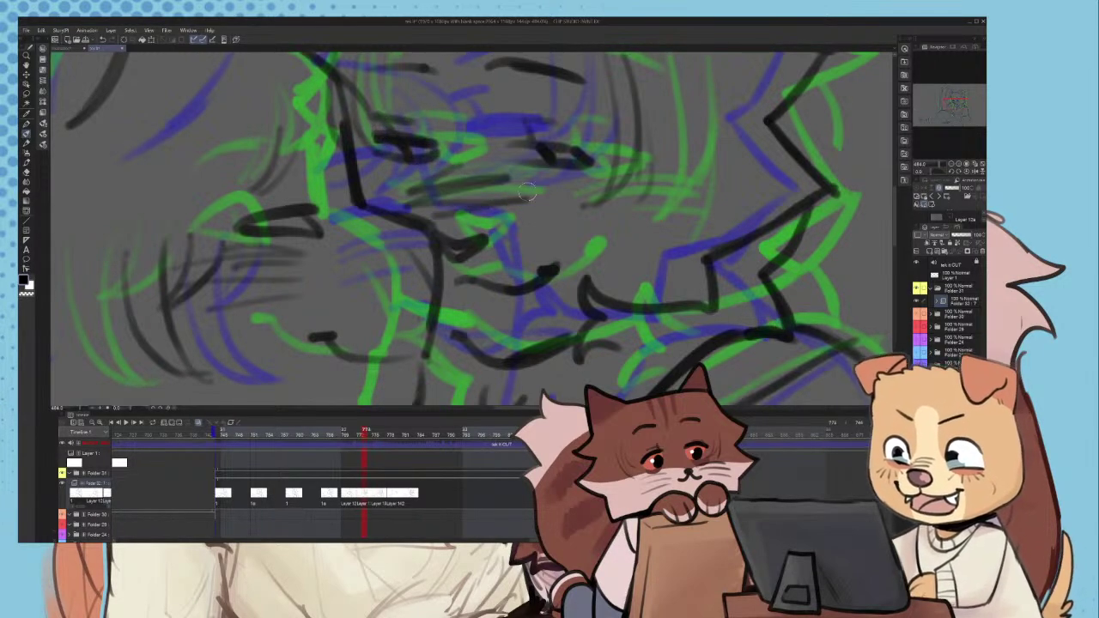
scroll(516, 190, "down", 2)
left_click_drag(516, 190, 613, 195)
left_click_drag(635, 214, 525, 205)
left_click_drag(408, 180, 370, 182)
scroll(395, 181, "down", 5)
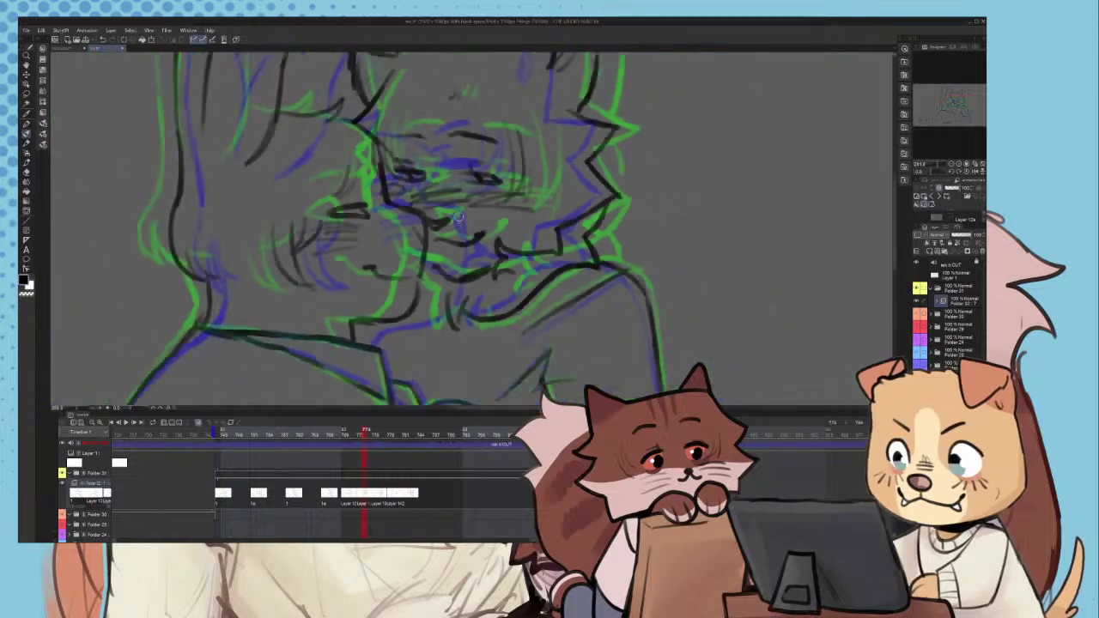
- Extend the cat's mouth line toward the rabbit's snout, undoing strokes that miss
scroll(433, 228, "up", 5)
scroll(438, 235, "up", 3)
left_click_drag(436, 238, 414, 251)
key("ctrl+z")
scroll(441, 262, "down", 5)
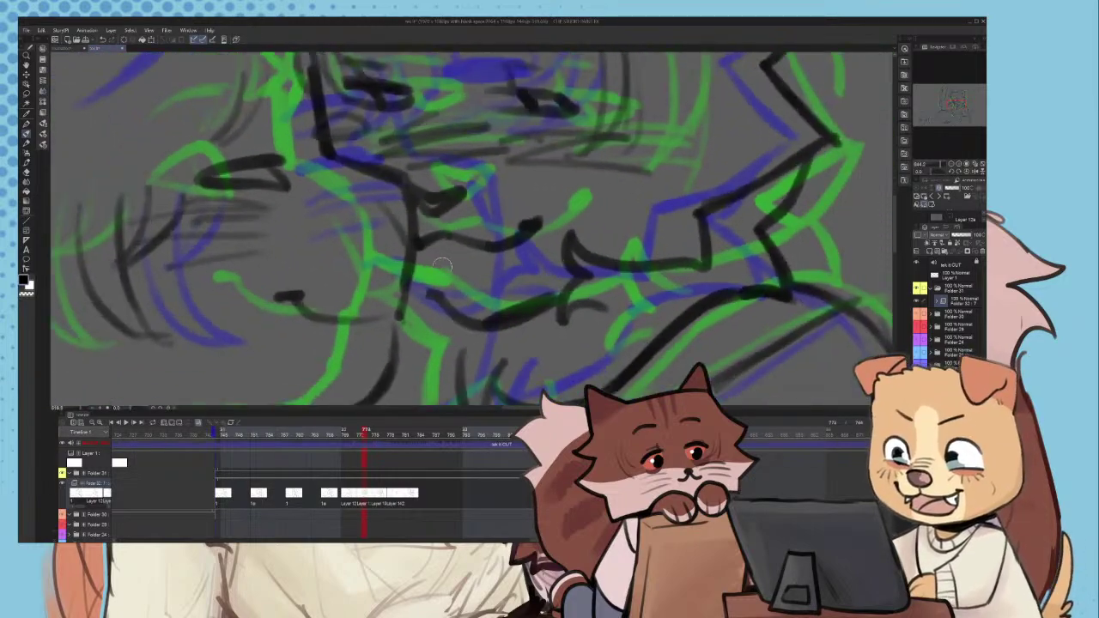
scroll(471, 310, "up", 3)
key("ctrl+z")
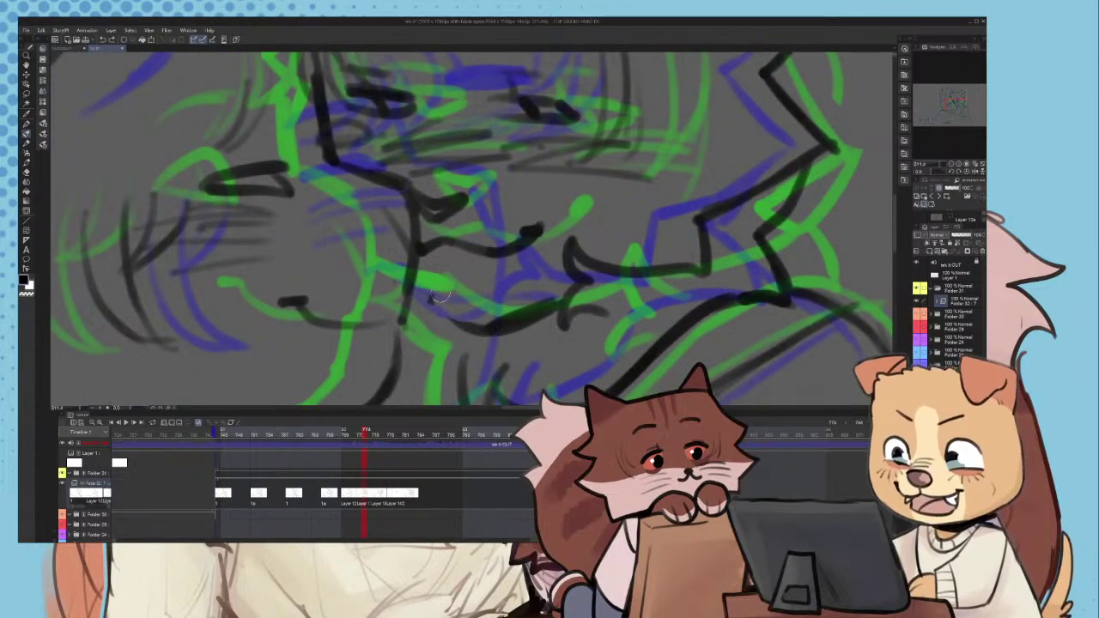
- Redraw the cat's chin line below the mouth and add the short neck line beside the rabbit's muzzle
scroll(425, 299, "down", 5)
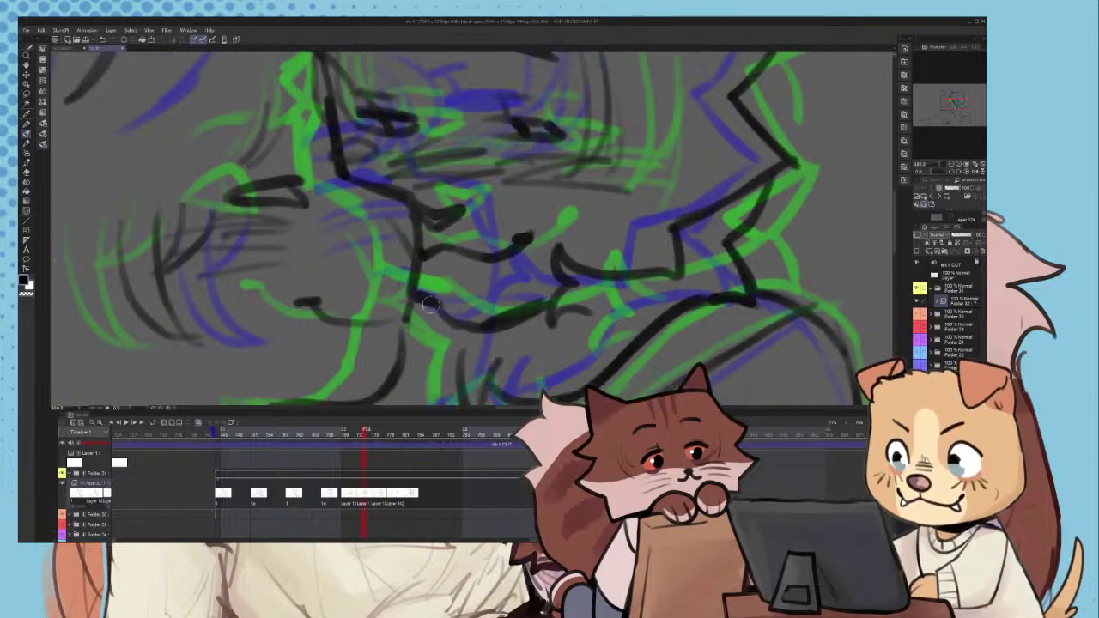
scroll(527, 255, "up", 5)
scroll(526, 256, "up", 2)
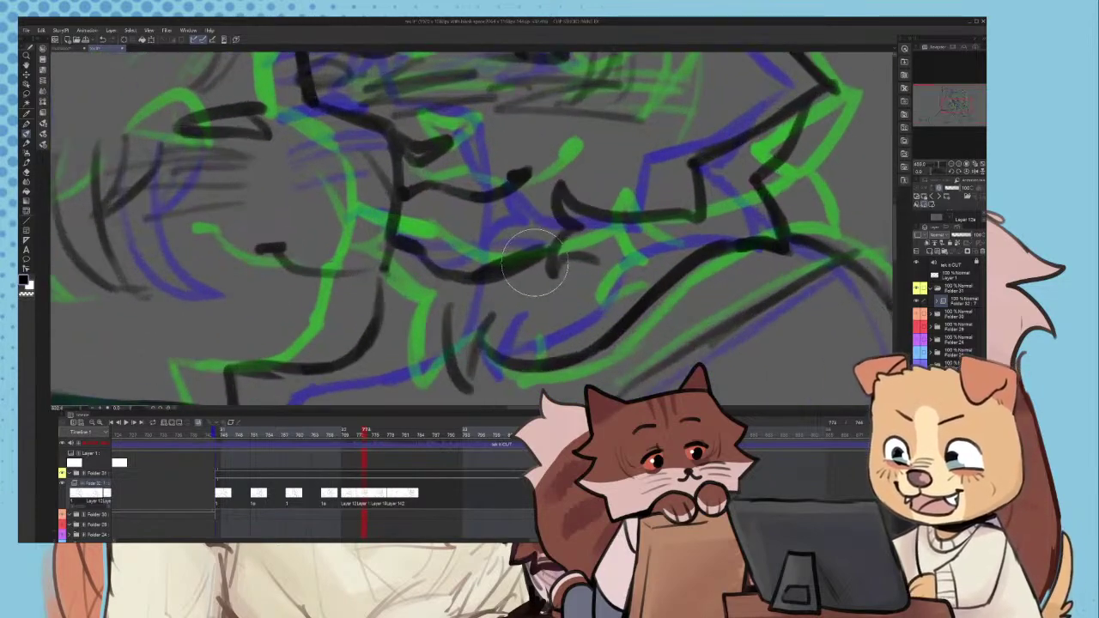
left_click_drag(449, 291, 505, 280)
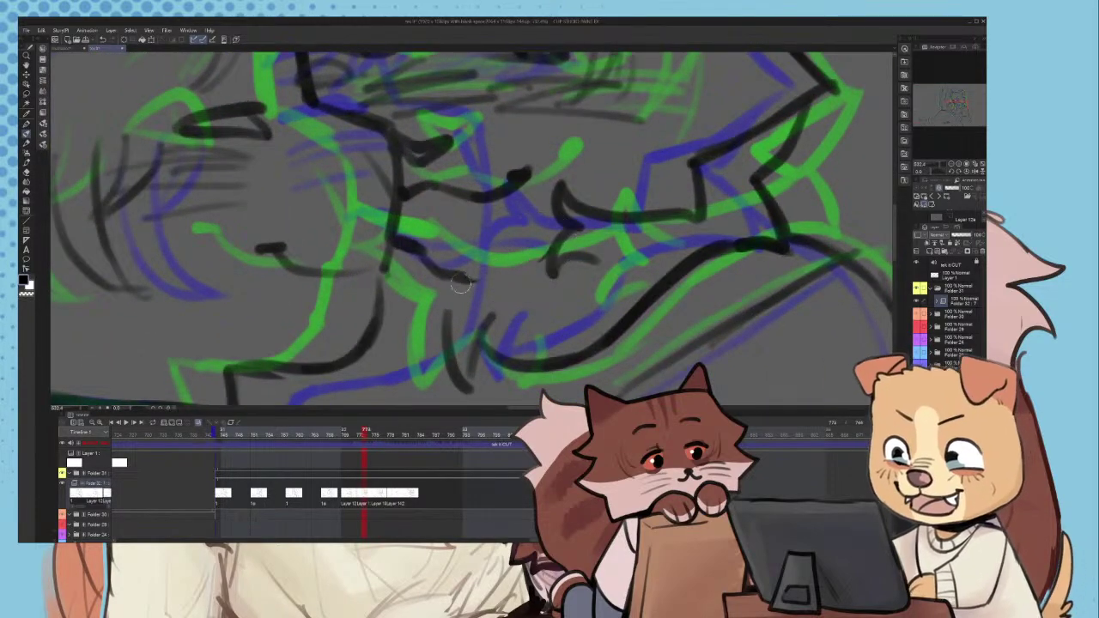
mouse_move(436, 272)
left_mouse_down()
mouse_move(529, 264)
mouse_move(560, 245)
left_mouse_up()
scroll(485, 273, "down", 4)
scroll(503, 365, "up", 5)
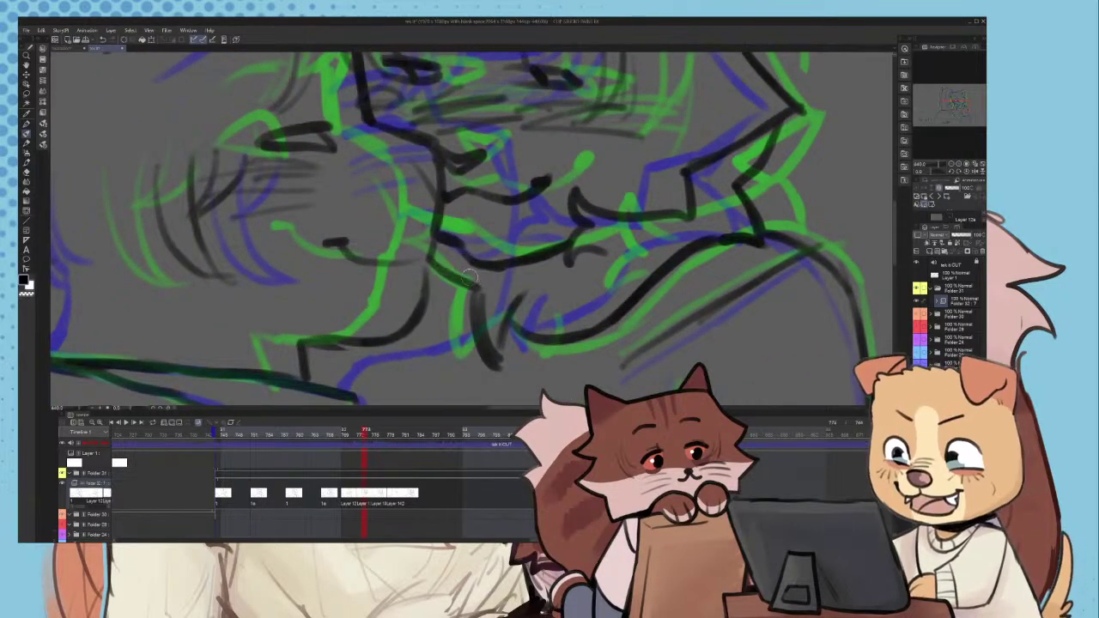
scroll(499, 361, "down", 2)
scroll(498, 361, "down", 4)
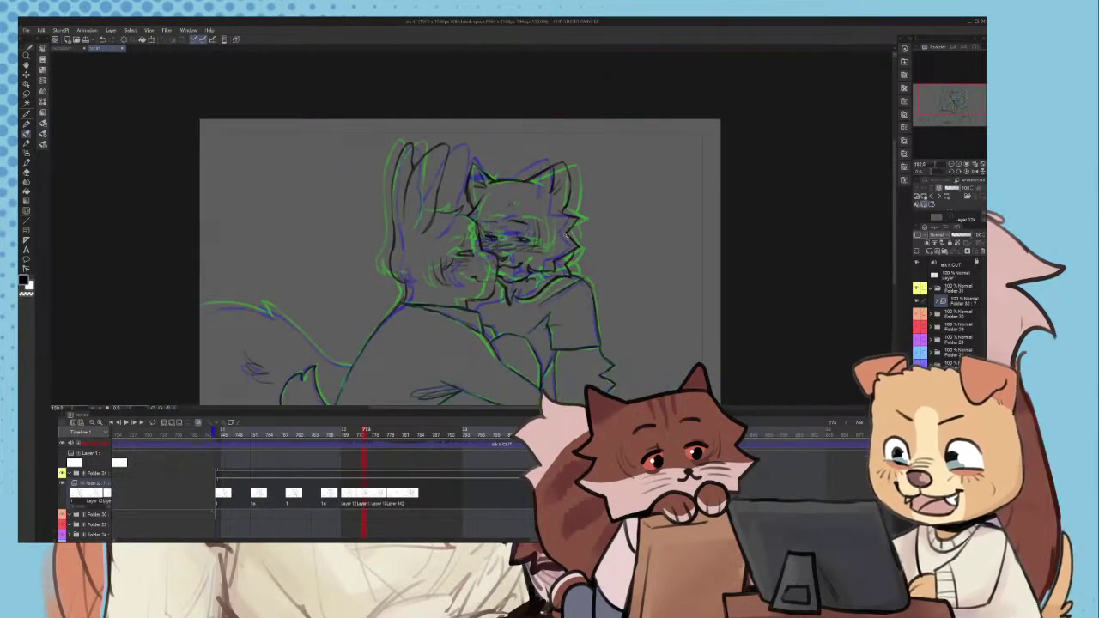
- Replay the animation from the start of the shot to check the revised in-between frame
scroll(268, 392, "up", 1)
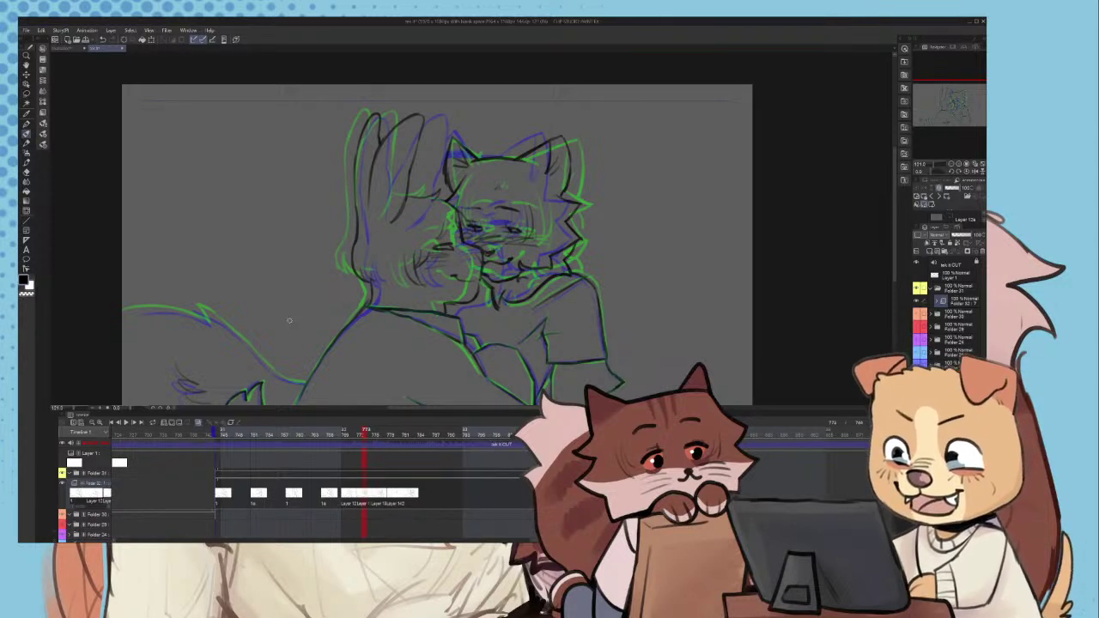
scroll(289, 320, "down", 1)
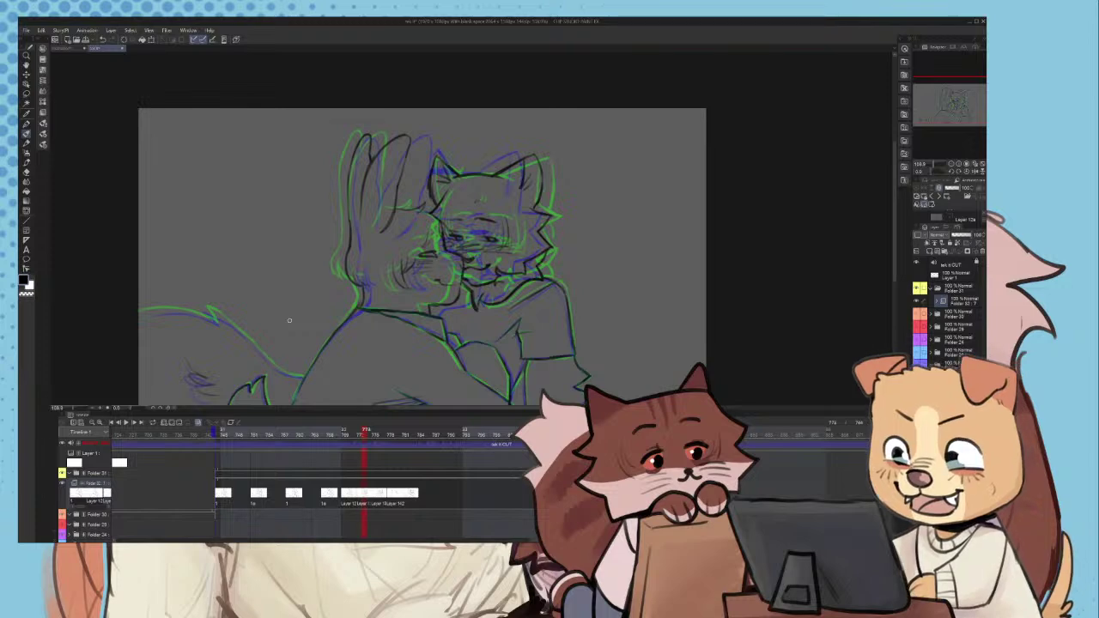
scroll(290, 321, "up", 1)
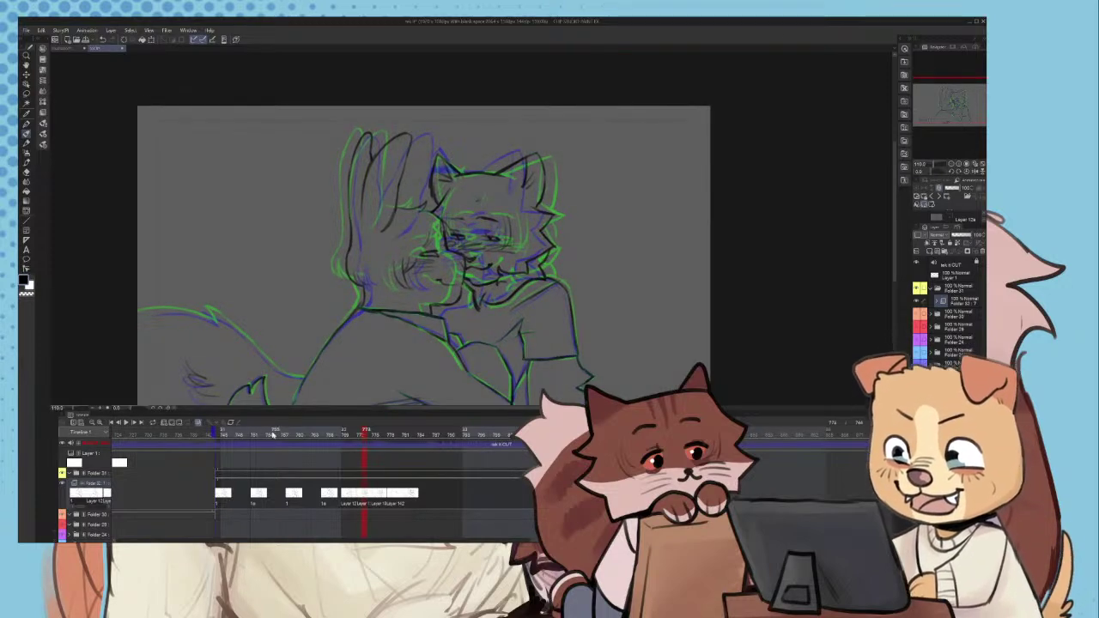
left_click(217, 434)
left_click(133, 425)
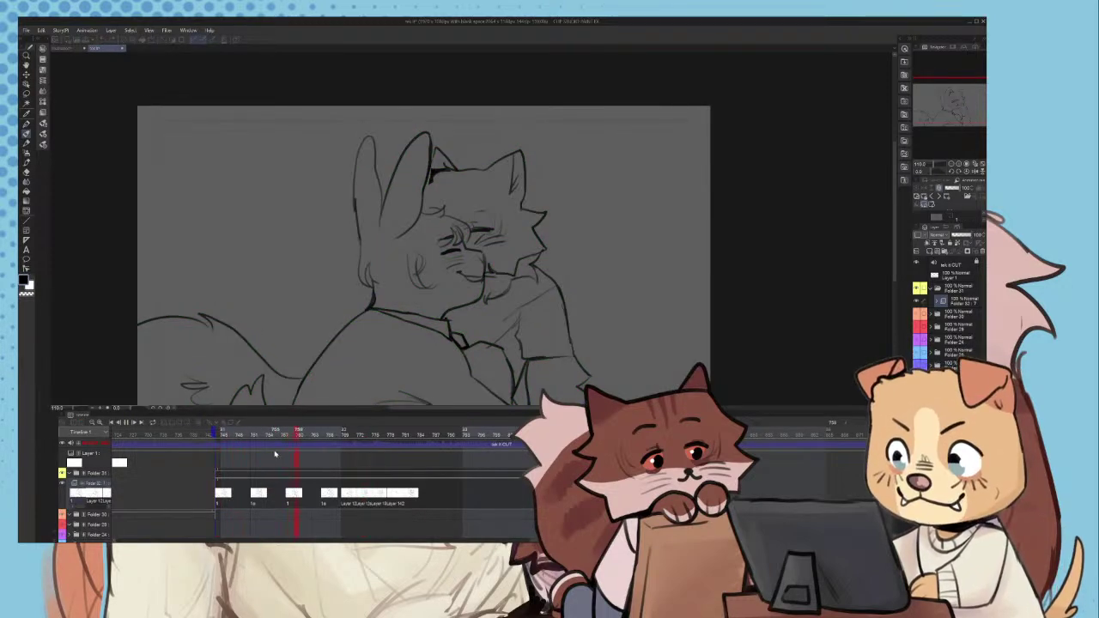
left_click(359, 513)
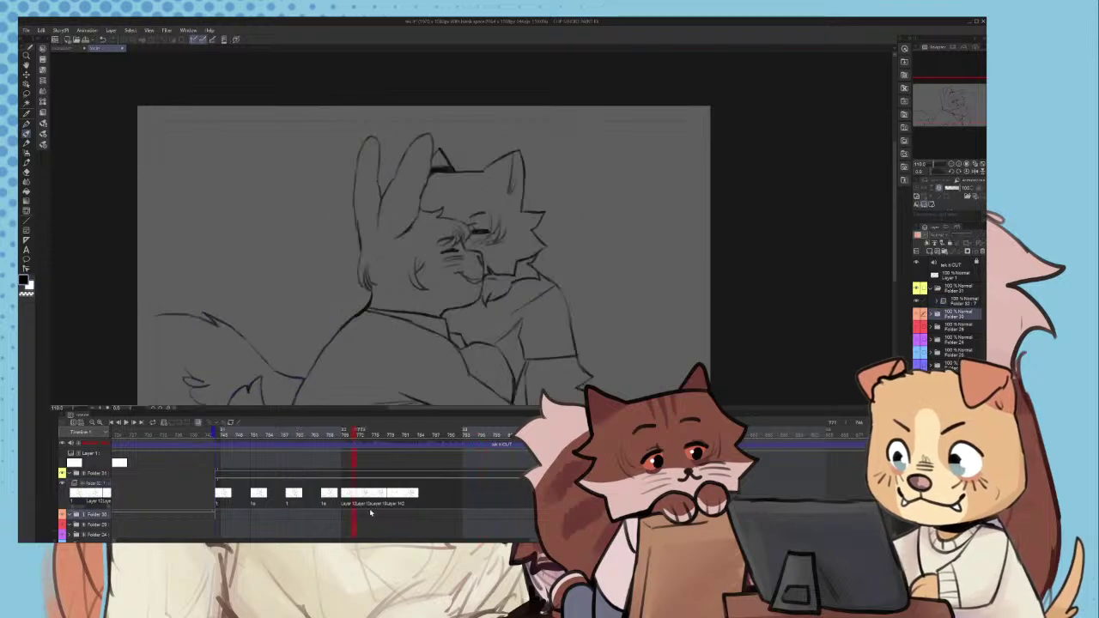
- On the Layer 14 frame, draw the zigzag cheek fur on the cat's outer side between the onion-skin guides
left_click(396, 498)
scroll(466, 296, "up", 3)
scroll(498, 210, "up", 6)
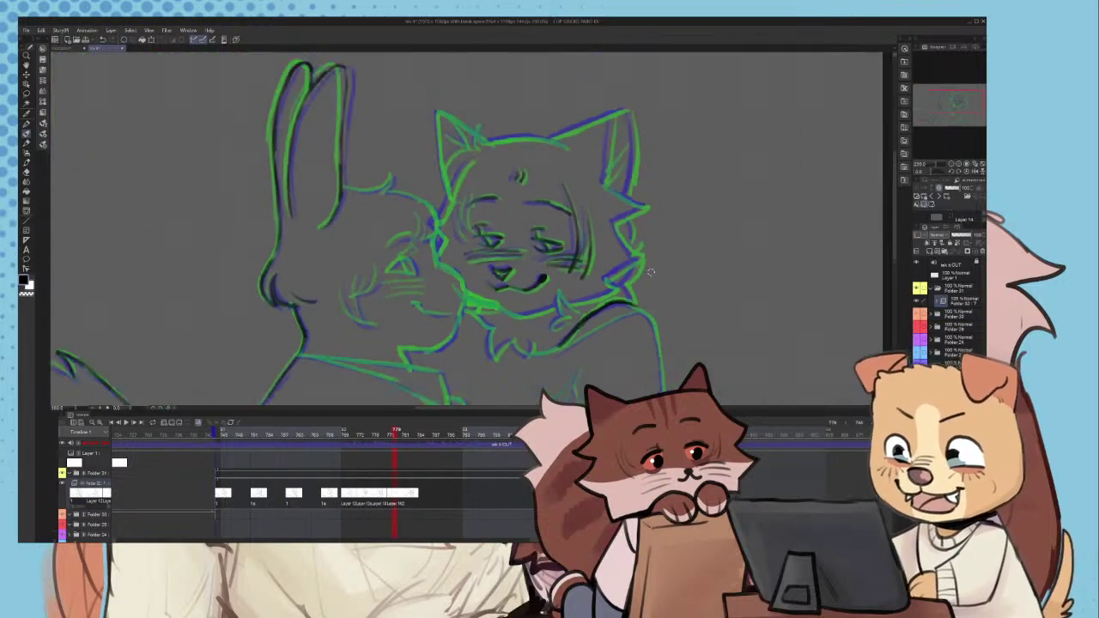
mouse_move(545, 155)
left_mouse_down()
mouse_move(581, 225)
mouse_move(617, 263)
left_mouse_up()
key("ctrl+z")
scroll(592, 258, "down", 5)
scroll(592, 249, "up", 4)
key("ctrl+z")
scroll(592, 225, "up", 2)
mouse_move(573, 218)
left_mouse_down()
mouse_move(635, 270)
mouse_move(493, 356)
left_mouse_up()
scroll(560, 331, "down", 4)
scroll(566, 323, "up", 2)
scroll(566, 309, "up", 2)
left_click_drag(600, 260, 492, 328)
scroll(562, 257, "down", 4)
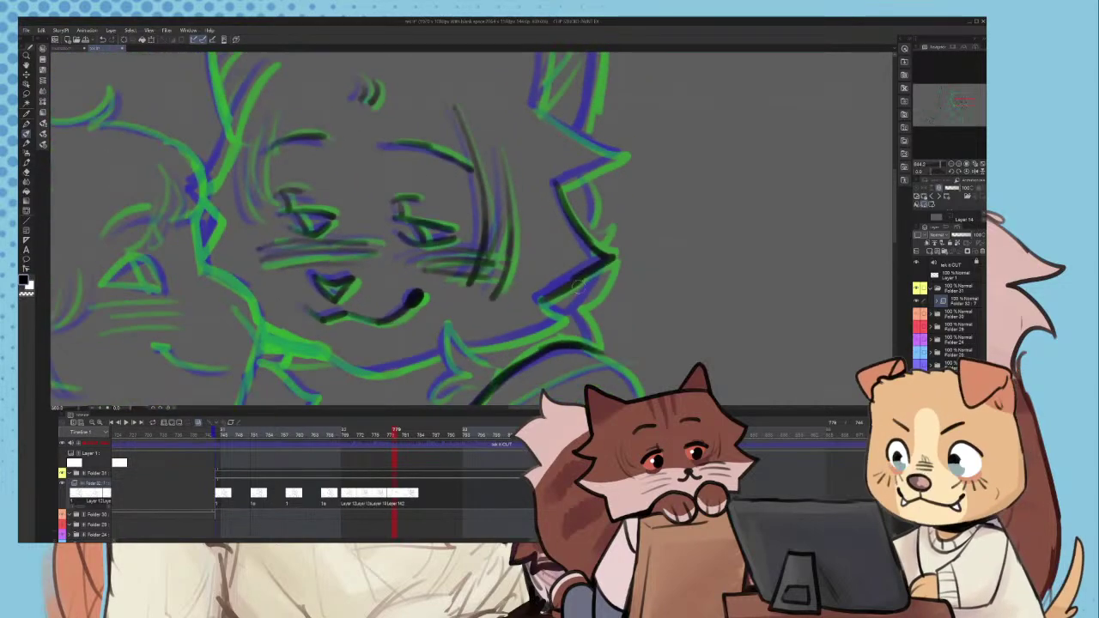
scroll(553, 255, "up", 4)
scroll(549, 260, "up", 2)
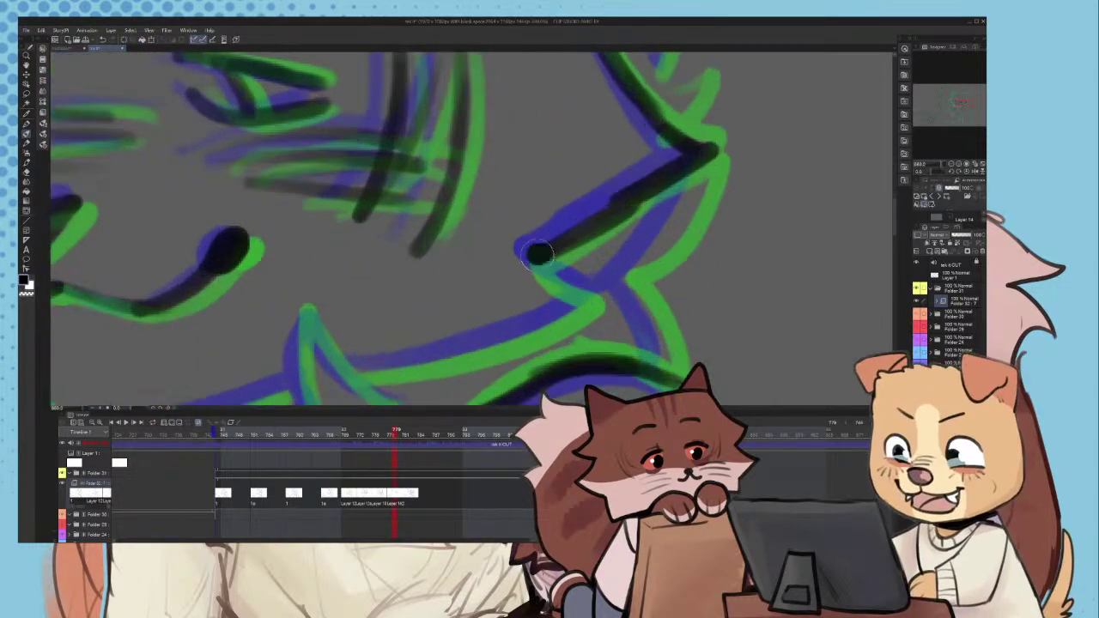
- Draw the cat's jaw from the lowest cheek spike toward the chin and add the fur edge behind the cheek
mouse_move(541, 262)
left_mouse_down()
mouse_move(601, 314)
mouse_move(365, 365)
left_mouse_up()
scroll(521, 249, "down", 3)
scroll(619, 193, "up", 3)
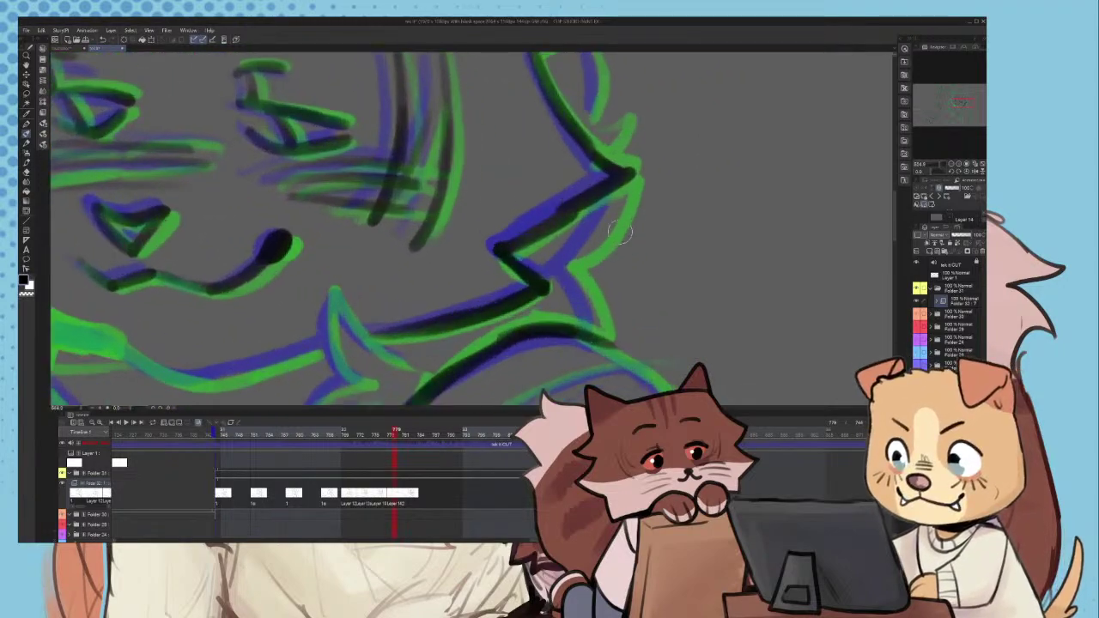
scroll(583, 317, "down", 3)
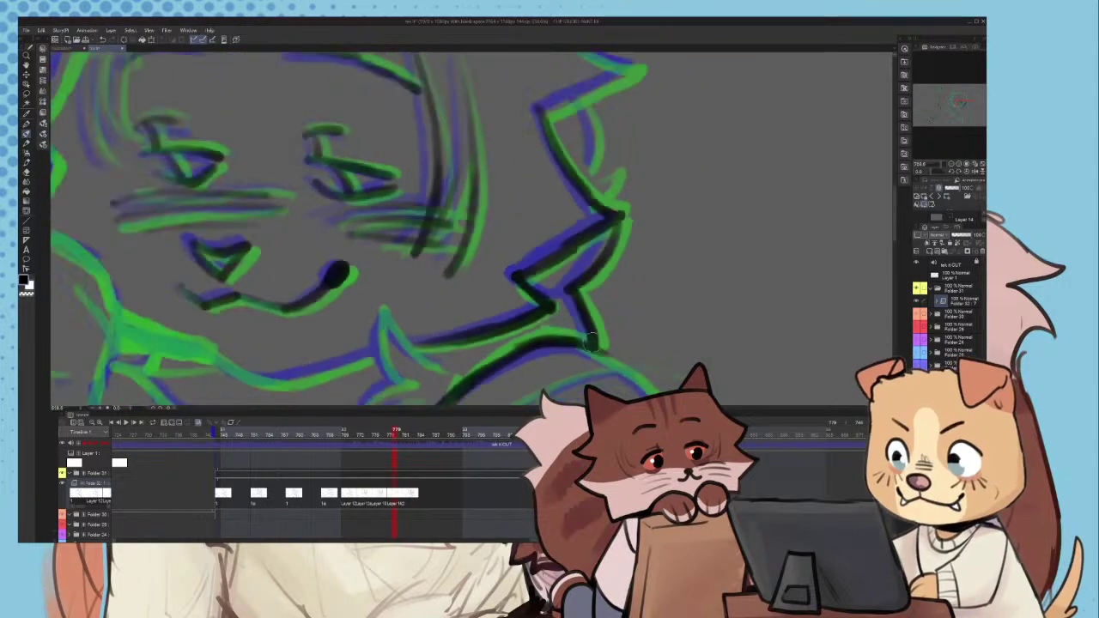
scroll(579, 190, "up", 3)
- Draw the small curved fur tuft on the outside of the cat's cheek
scroll(577, 230, "down", 5)
scroll(579, 230, "up", 4)
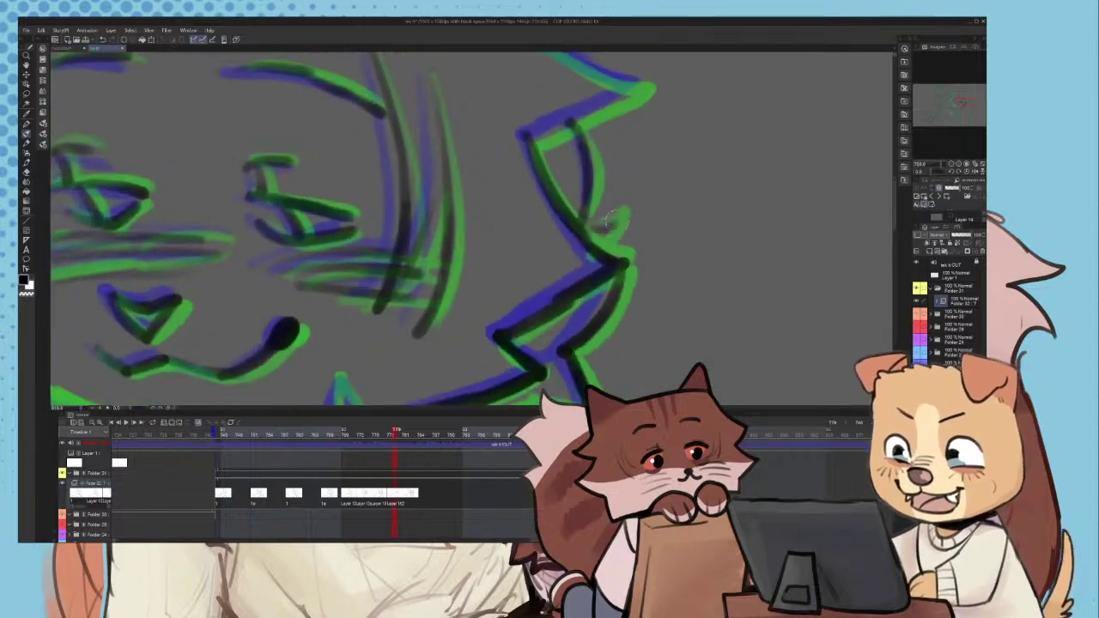
key("ctrl+z")
left_click_drag(615, 215, 588, 242)
scroll(593, 239, "down", 5)
scroll(606, 167, "up", 7)
- Draw the cat's upper cheek fur spike and connect it to the base of the outer ear
mouse_move(505, 182)
left_mouse_down()
mouse_move(620, 145)
mouse_move(652, 122)
left_mouse_up()
scroll(627, 137, "down", 5)
scroll(556, 238, "up", 3)
key("ctrl+z")
scroll(655, 79, "up", 3)
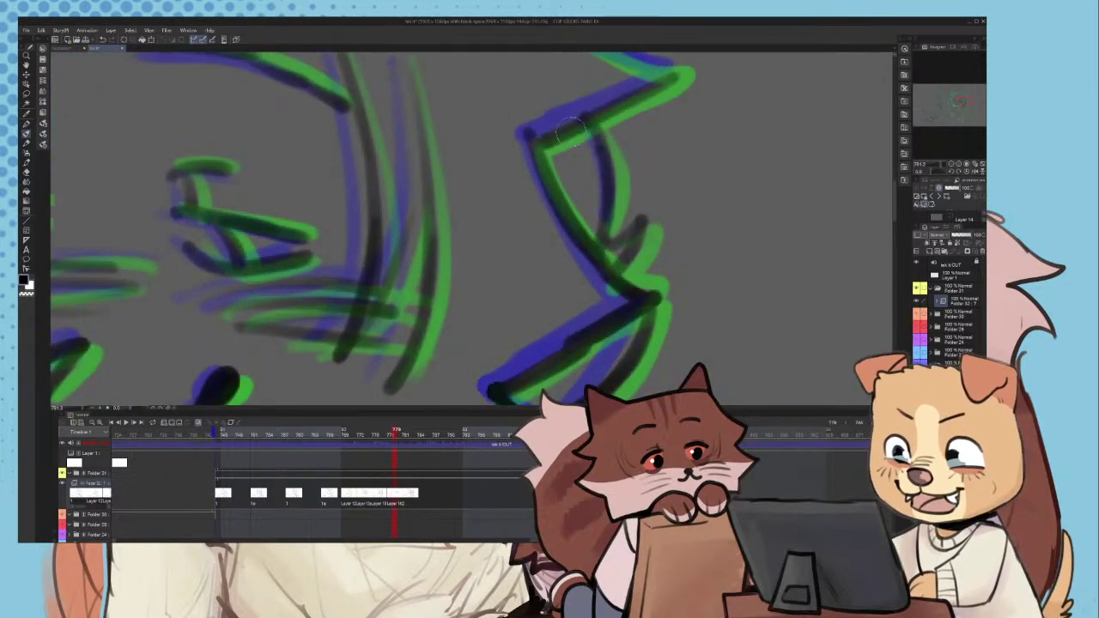
scroll(655, 83, "down", 4)
scroll(564, 172, "up", 5)
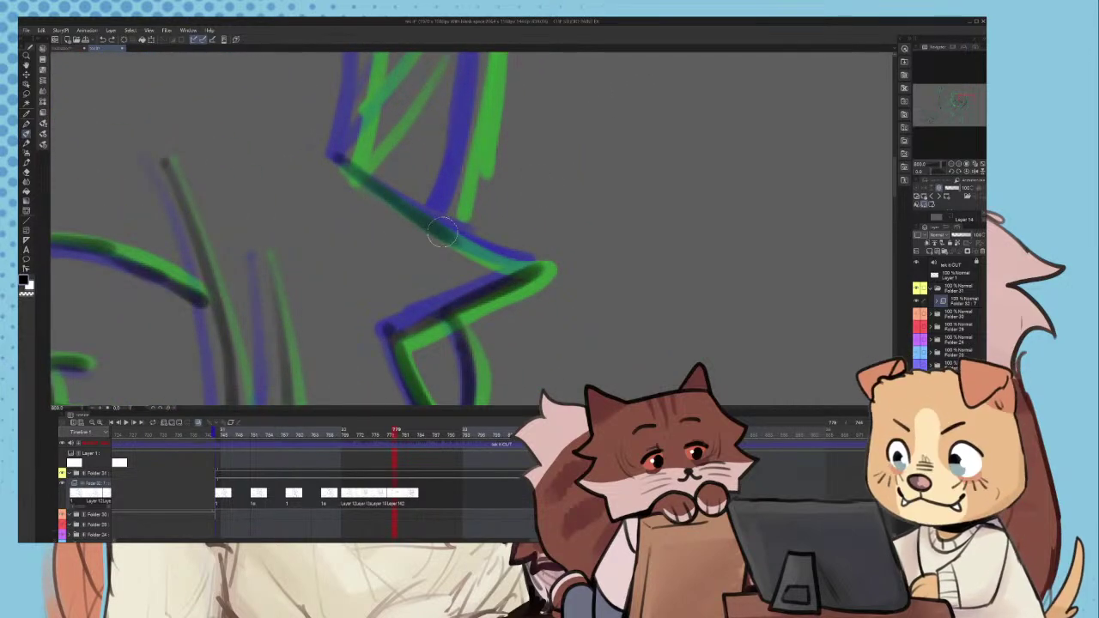
scroll(494, 261, "down", 5)
scroll(494, 261, "up", 3)
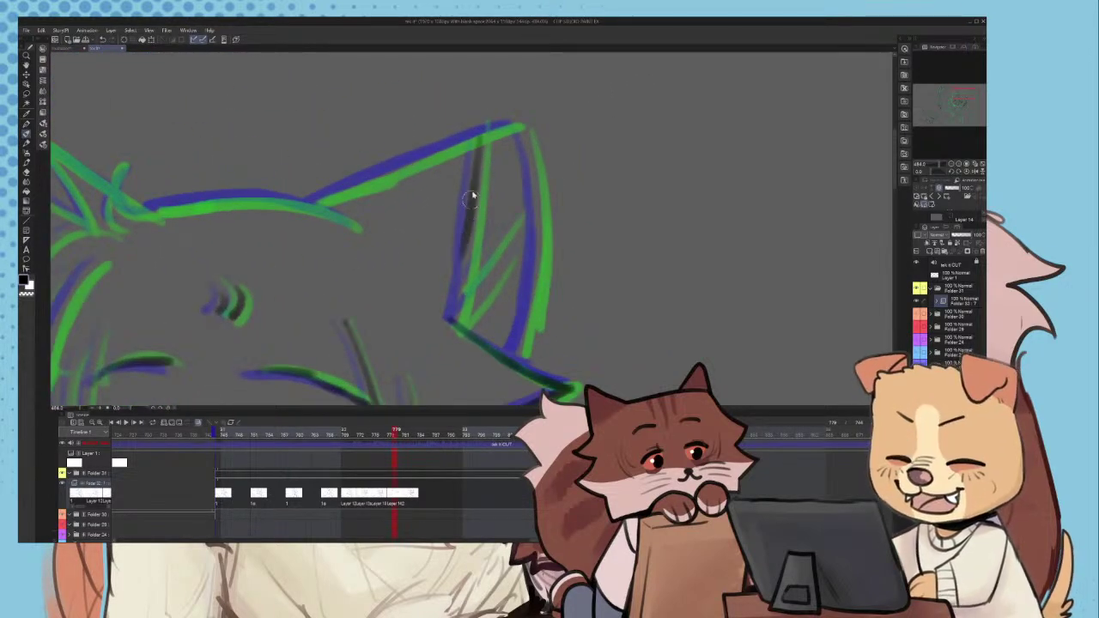
- Draw the inner fold, inner fur strokes and outer edge of the cat's ear farthest from the rabbit
left_click_drag(473, 152, 455, 284)
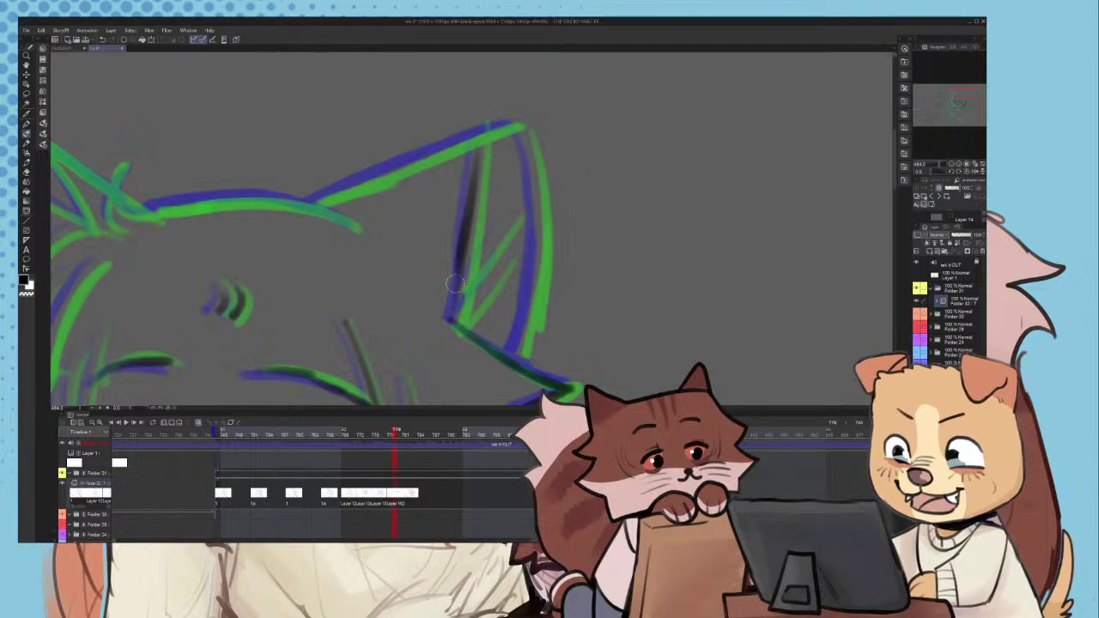
left_click_drag(520, 212, 453, 310)
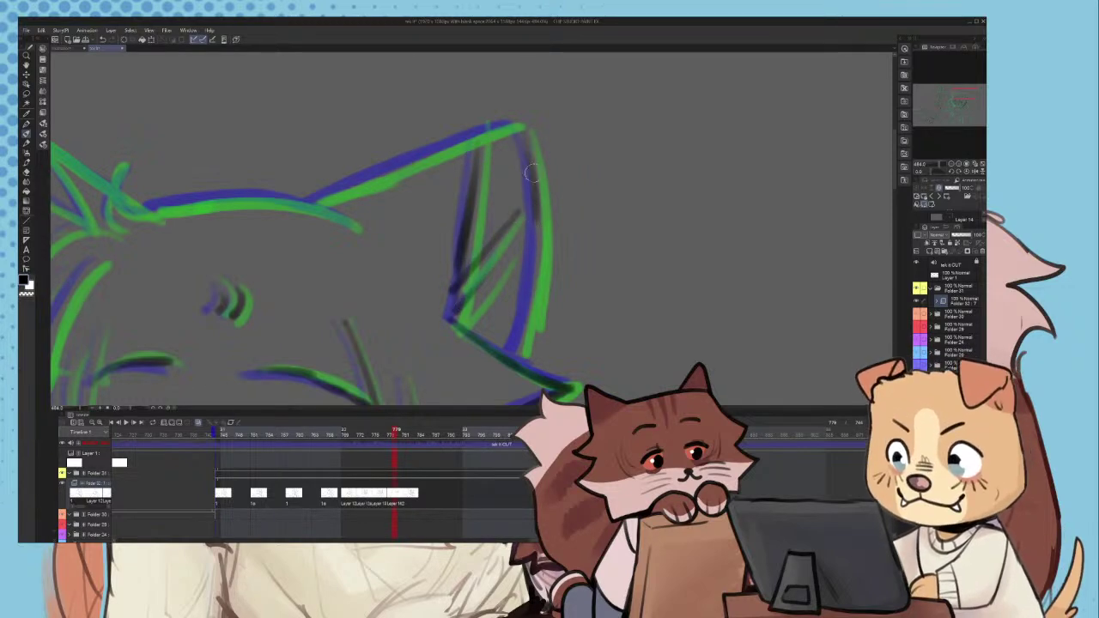
left_click_drag(533, 174, 513, 360)
key("ctrl+z")
left_click_drag(526, 321, 516, 360)
left_click_drag(536, 241, 523, 345)
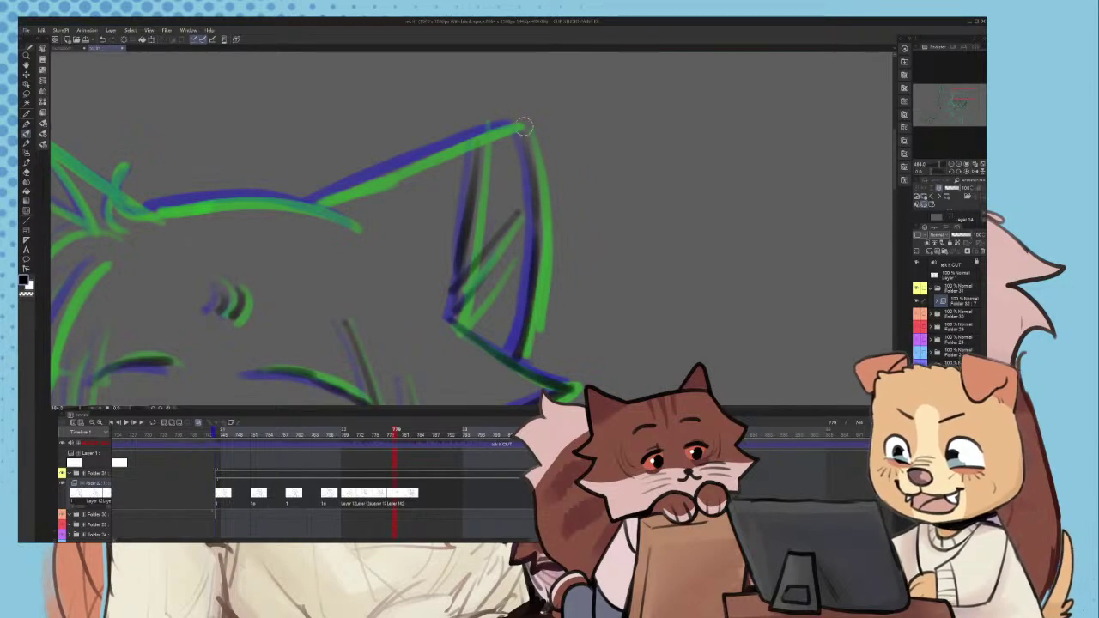
- Draw the sloping upper edge of the cat's outer ear from the head to the ear tip
scroll(522, 131, "up", 4)
mouse_move(523, 127)
left_mouse_down()
mouse_move(539, 197)
mouse_move(426, 159)
mouse_move(295, 207)
left_mouse_up()
key("ctrl+z")
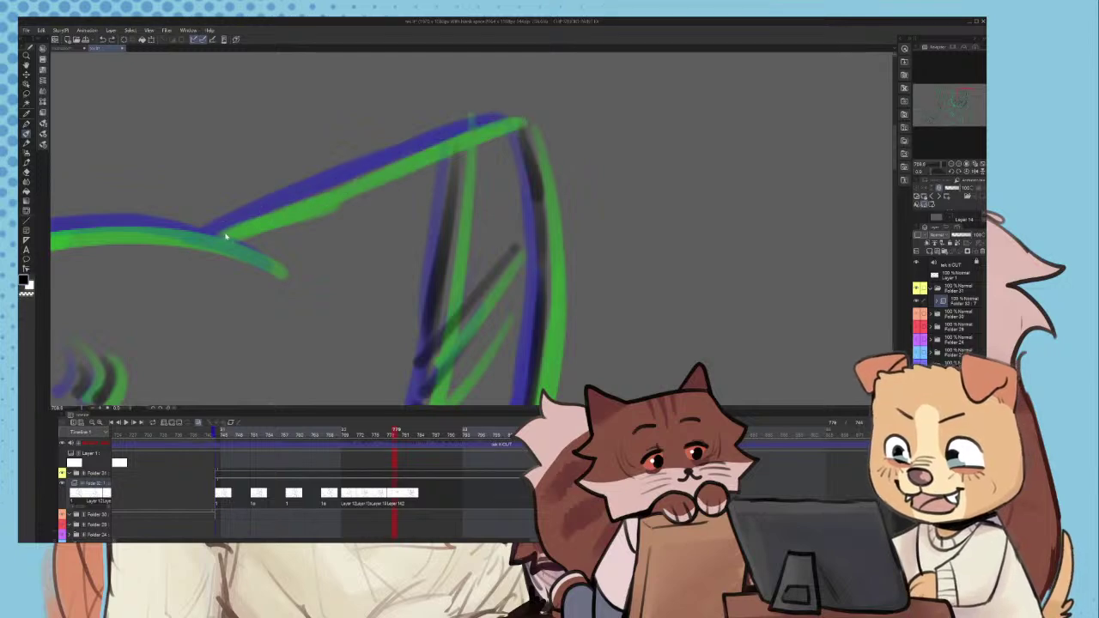
mouse_move(207, 235)
left_mouse_down()
mouse_move(278, 204)
mouse_move(519, 122)
left_mouse_up()
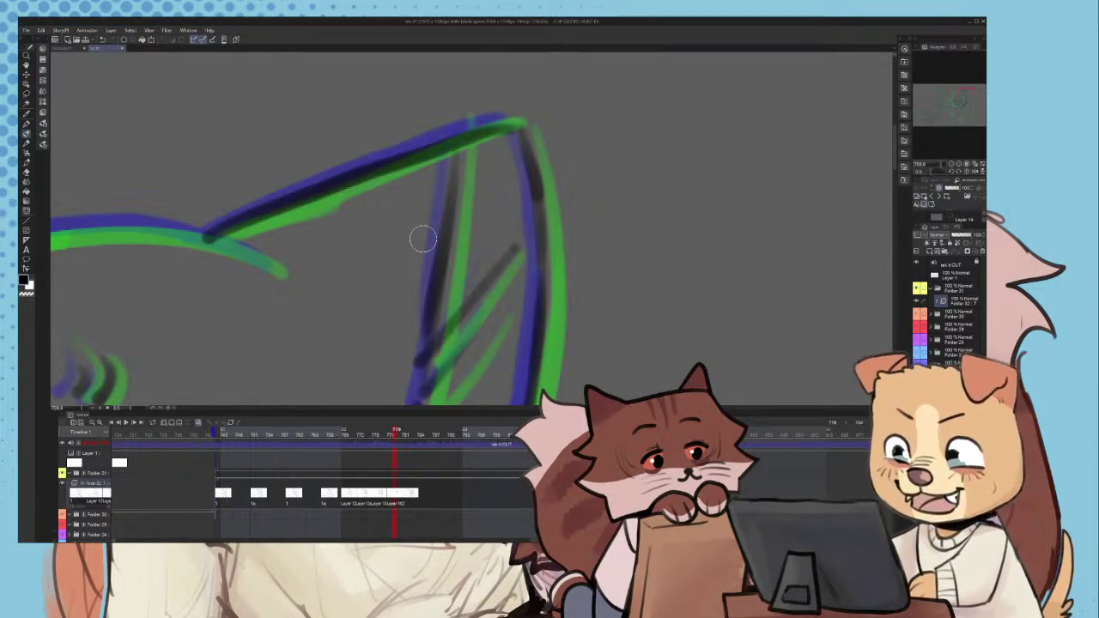
- Draw the curved top of the cat's head between its two ears, undoing and redrawing uneven strokes
scroll(568, 171, "down", 3)
mouse_move(228, 215)
left_mouse_down()
mouse_move(363, 167)
mouse_move(518, 156)
left_mouse_up()
scroll(363, 165, "up", 2)
left_click_drag(423, 153, 560, 155)
key("ctrl+z")
mouse_move(477, 154)
left_mouse_down()
mouse_move(581, 163)
mouse_move(633, 184)
left_mouse_up()
key("ctrl+z")
left_click_drag(528, 154, 628, 186)
scroll(479, 150, "down", 3)
scroll(300, 181, "up", 3)
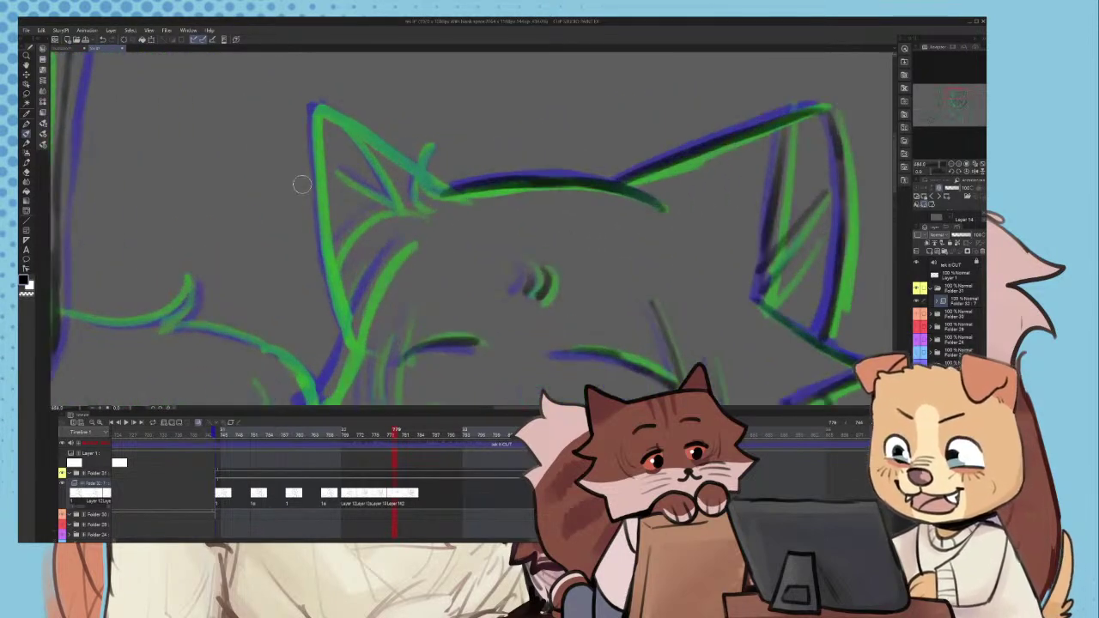
- Draw the curved side of the cat's head below the ear nearest the rabbit, down to the rabbit's forehead
key("ctrl+z")
mouse_move(328, 238)
left_mouse_down()
mouse_move(351, 342)
mouse_move(370, 255)
left_mouse_up()
scroll(395, 244, "down", 3)
scroll(388, 265, "up", 3)
mouse_move(353, 294)
left_mouse_down()
mouse_move(407, 172)
mouse_move(379, 246)
left_mouse_up()
key("ctrl+z")
key("ctrl+z")
left_click_drag(401, 183, 371, 252)
key("ctrl+z")
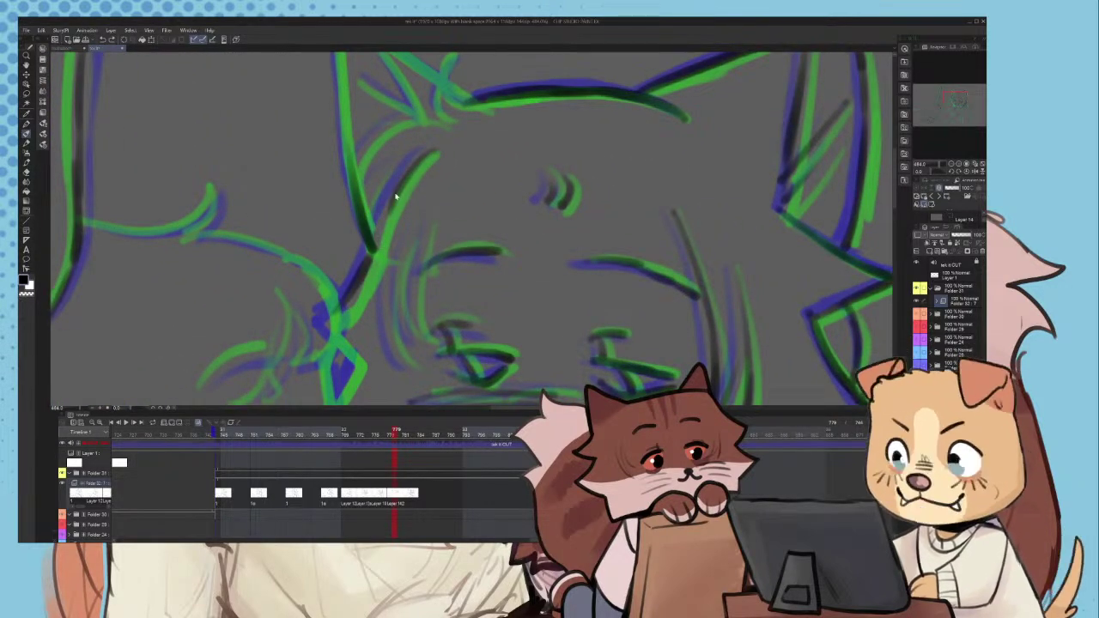
key("ctrl+z")
left_click_drag(431, 151, 337, 316)
key("ctrl+z")
scroll(391, 245, "down", 3)
scroll(395, 253, "up", 3)
scroll(404, 302, "down", 3)
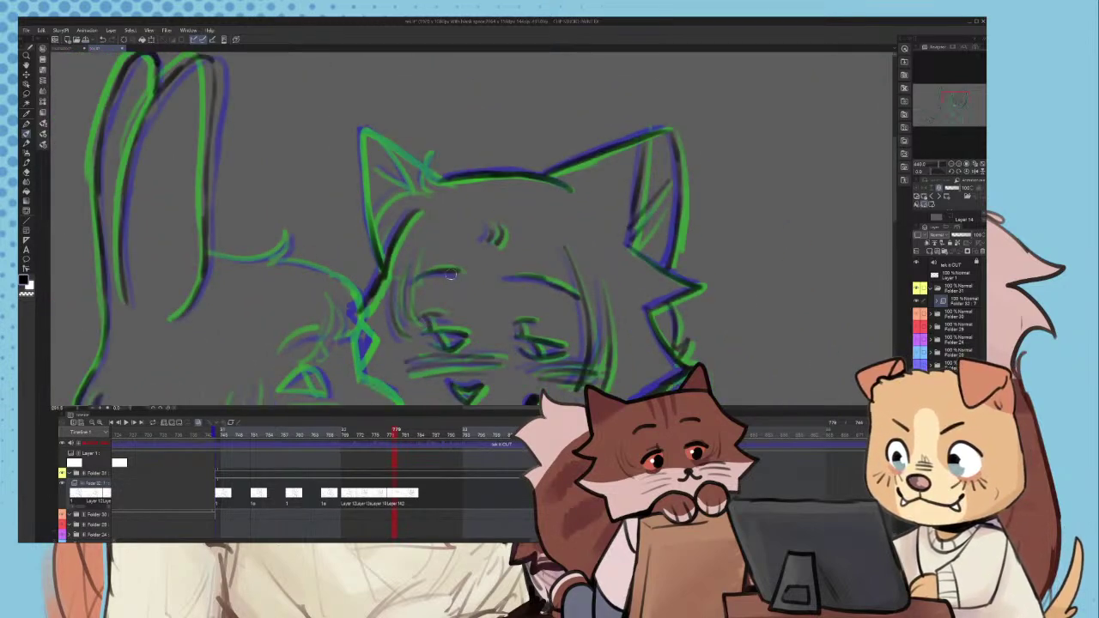
- Draw the outer side, inner fold, upper edge and tip of the cat's ear nearest the rabbit, redrawing the uneven inner stroke
scroll(386, 156, "up", 4)
left_click_drag(324, 146, 338, 319)
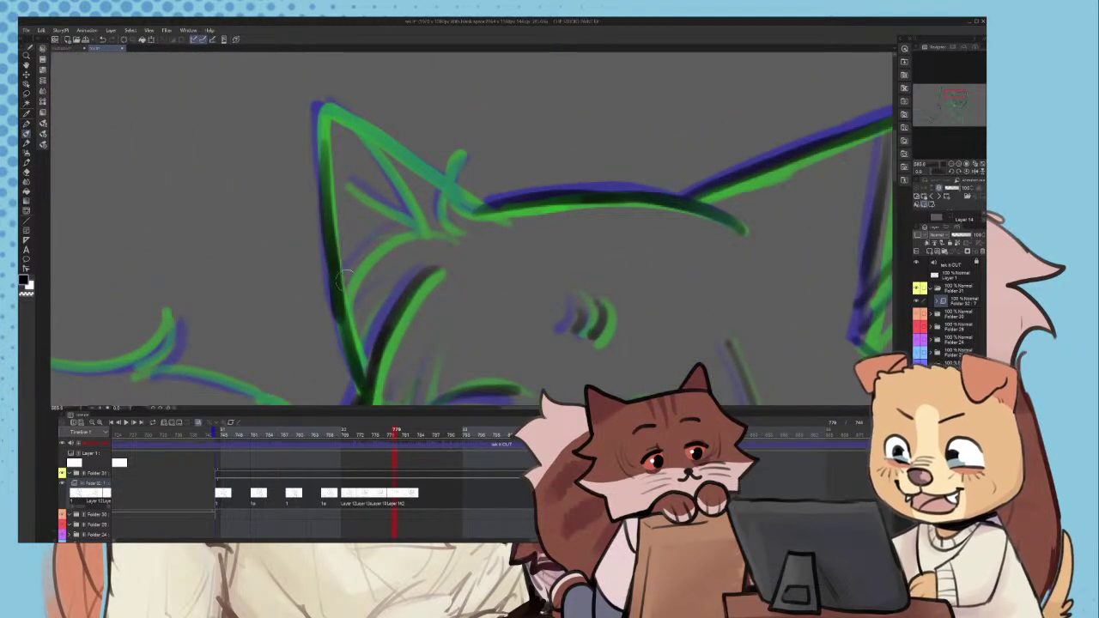
left_click_drag(376, 142, 426, 236)
key("ctrl+z")
left_click_drag(362, 121, 421, 228)
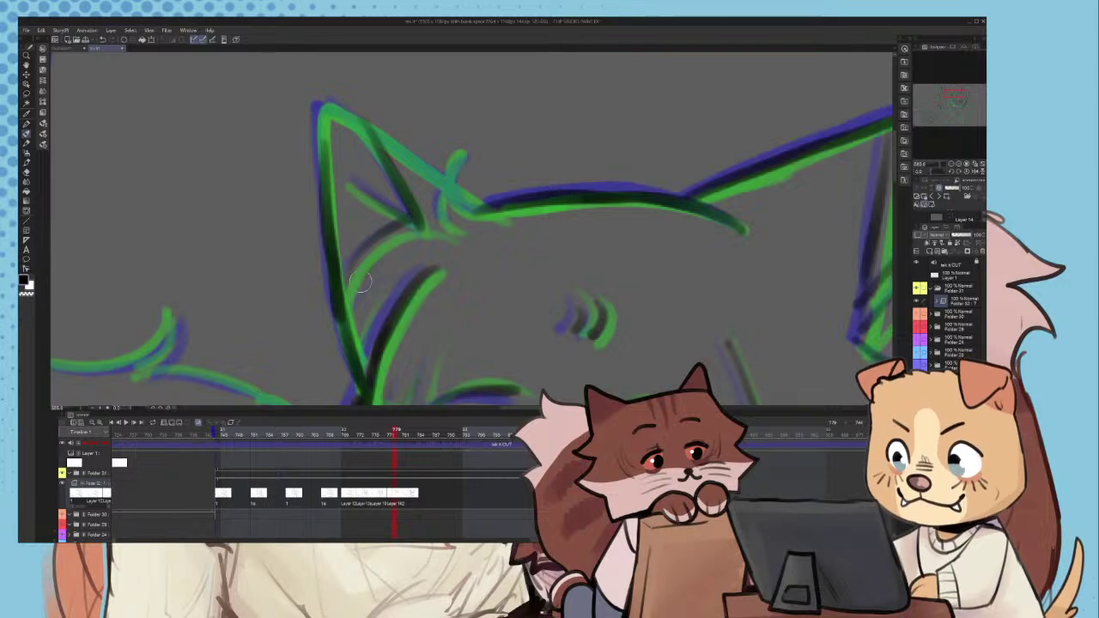
mouse_move(464, 155)
left_mouse_down()
mouse_move(457, 231)
mouse_move(484, 217)
left_mouse_up()
mouse_move(350, 113)
left_mouse_down()
mouse_move(466, 205)
mouse_move(377, 130)
mouse_move(325, 105)
left_mouse_up()
left_click_drag(325, 105, 327, 163)
scroll(464, 170, "down", 5)
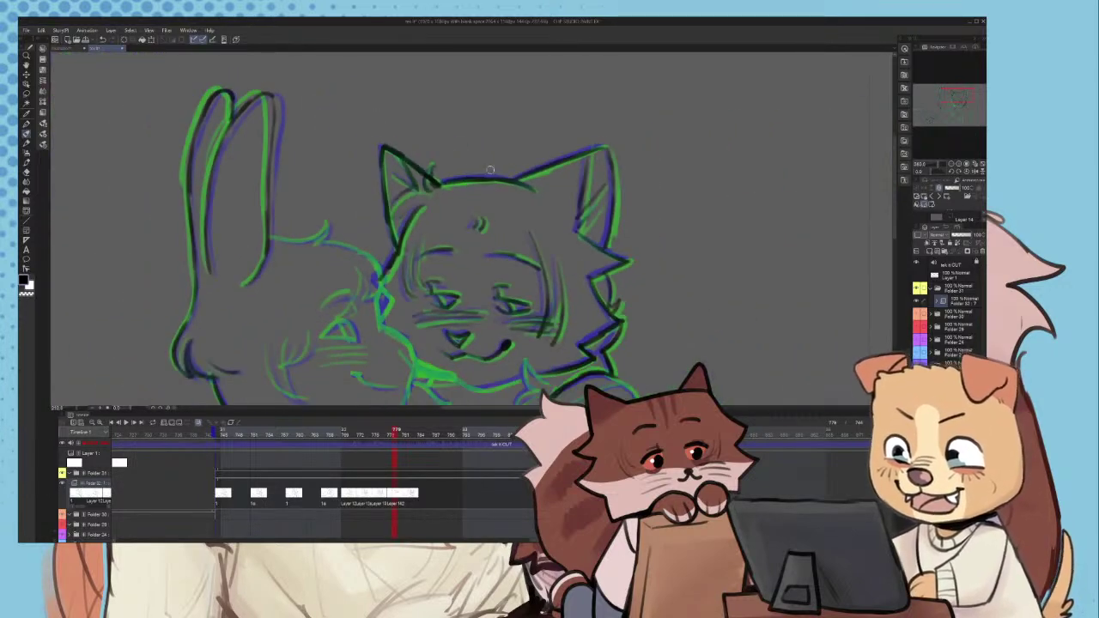
- Draw the cat's curved chin and jaw line from the rabbit's cheek to the neck fur tuft, undoing and redrawing uneven strokes
scroll(508, 275, "up", 3)
left_click_drag(359, 204, 478, 254)
mouse_move(449, 245)
left_mouse_down()
mouse_move(511, 267)
mouse_move(584, 240)
left_mouse_up()
scroll(605, 214, "up", 2)
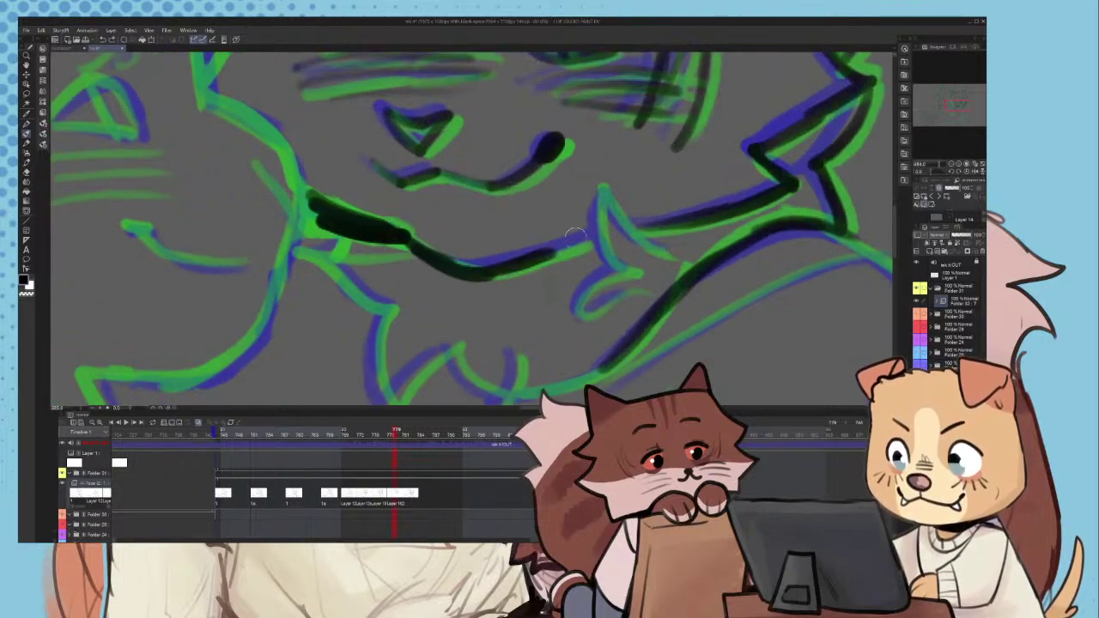
key("ctrl+z")
key("ctrl+z")
mouse_move(404, 241)
left_mouse_down()
mouse_move(515, 265)
mouse_move(606, 225)
mouse_move(586, 237)
mouse_move(597, 230)
mouse_move(624, 273)
left_mouse_up()
key("ctrl+z")
key("ctrl+z")
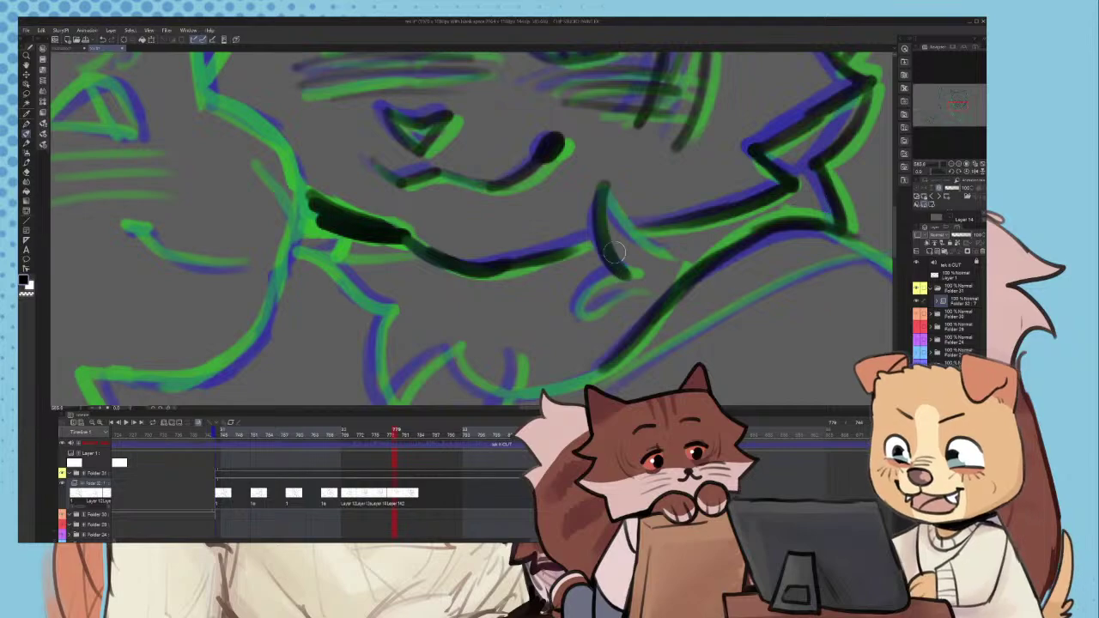
key("ctrl+z")
- Draw the pointed fur tuft below the cat's chin with its two sides and the small curl beneath it
left_click_drag(600, 197, 627, 270)
scroll(628, 268, "up", 1)
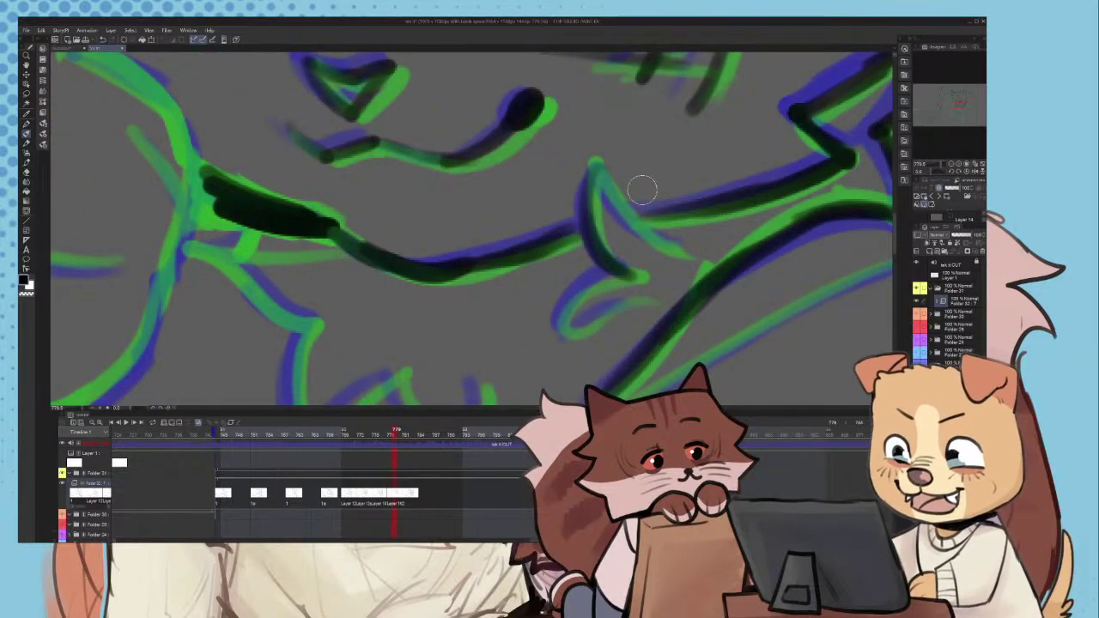
left_click_drag(600, 178, 677, 246)
scroll(687, 297, "up", 3)
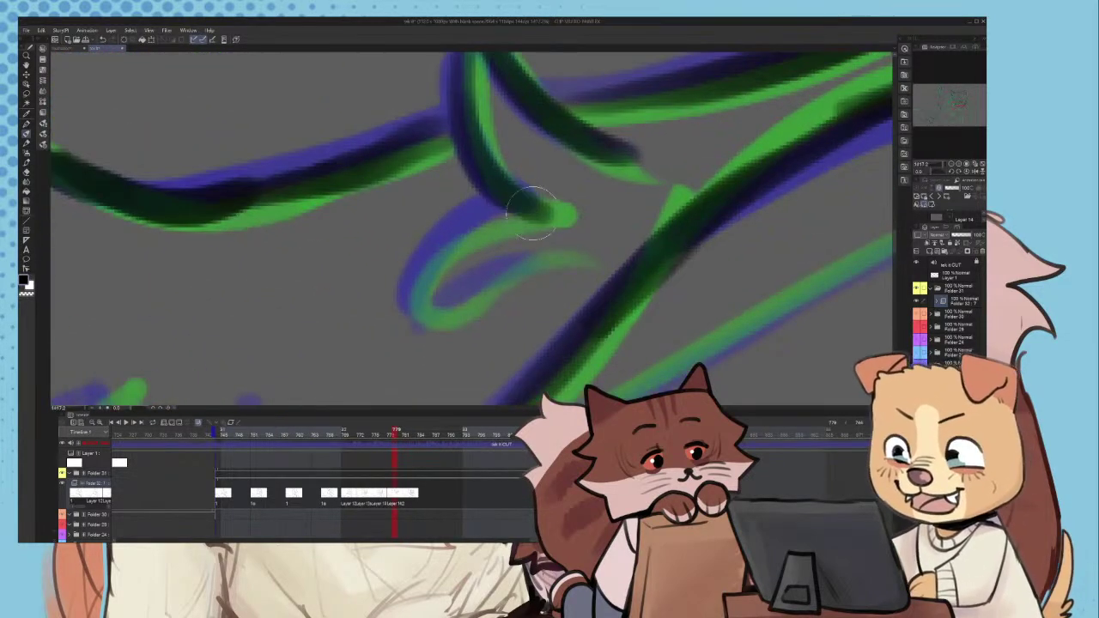
mouse_move(534, 212)
left_mouse_down()
mouse_move(485, 290)
mouse_move(549, 262)
left_mouse_up()
scroll(570, 245, "down", 5)
scroll(468, 334, "up", 3)
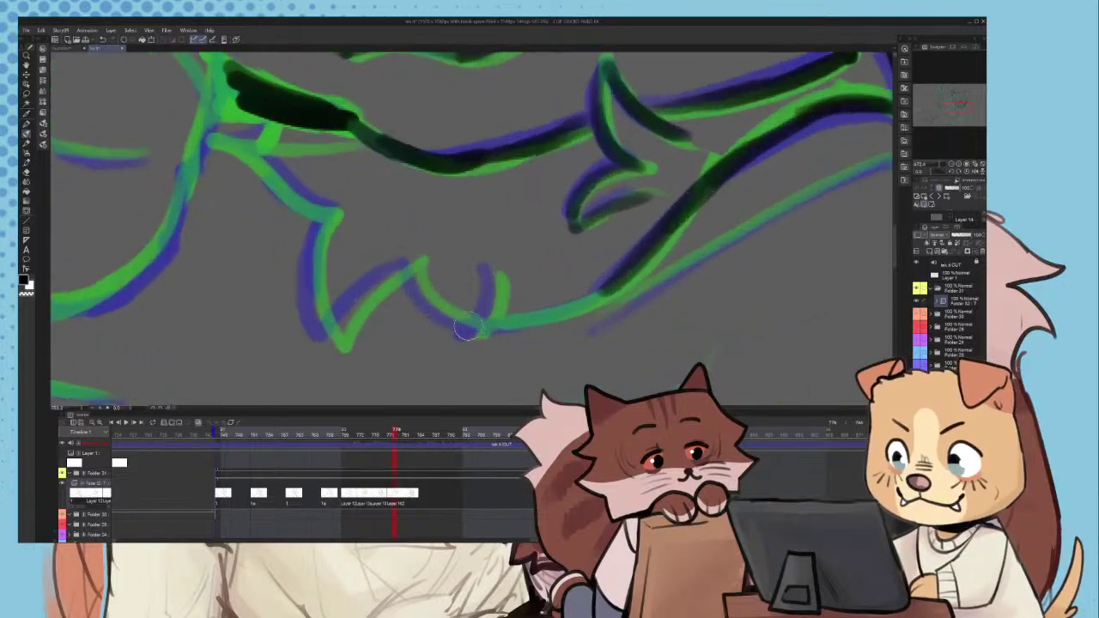
- Draw the curved lower edge of the cat's chest fur sweeping up to the neck, redrawing the uneven stroke
left_click_drag(401, 256, 435, 310)
left_click_drag(435, 309, 547, 331)
key("ctrl+z")
mouse_move(436, 306)
left_mouse_down()
mouse_move(577, 307)
mouse_move(652, 262)
left_mouse_up()
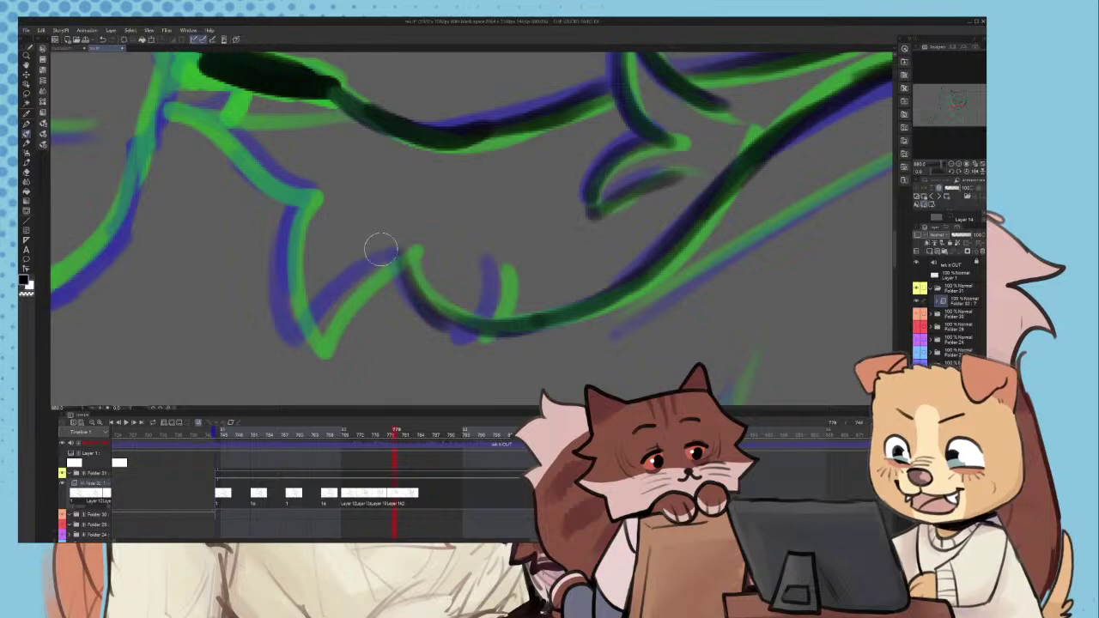
scroll(357, 252, "down", 2)
scroll(330, 230, "up", 1)
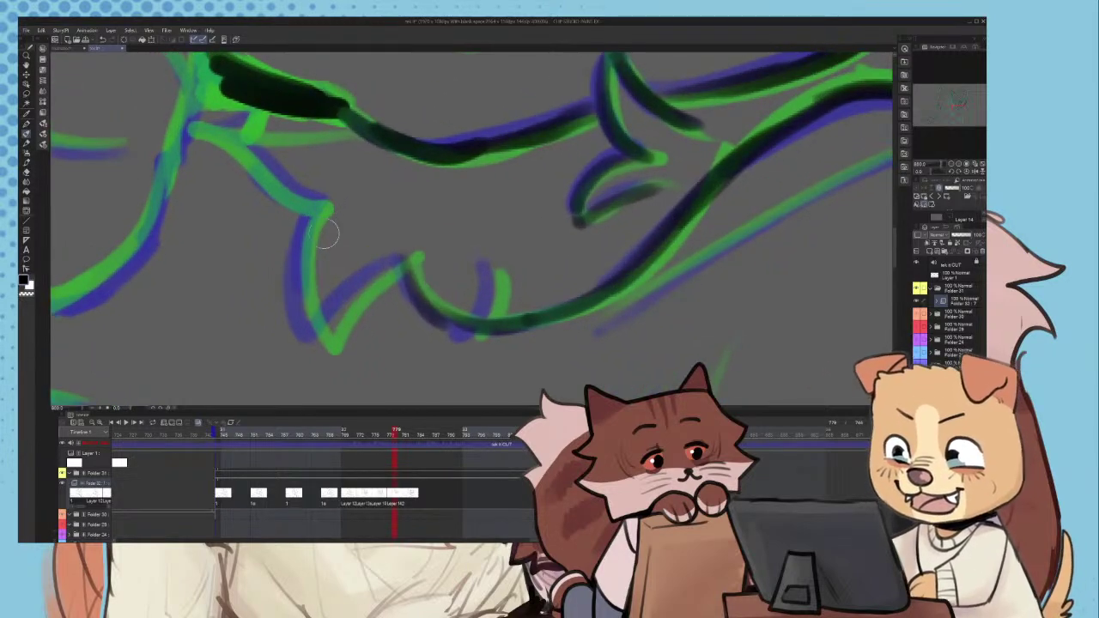
- Draw the jagged chest fur points below the cat's chin up to the rabbit's cheek, redrawing the upper stroke
mouse_move(308, 208)
left_mouse_down()
mouse_move(298, 258)
mouse_move(322, 345)
mouse_move(400, 249)
left_mouse_up()
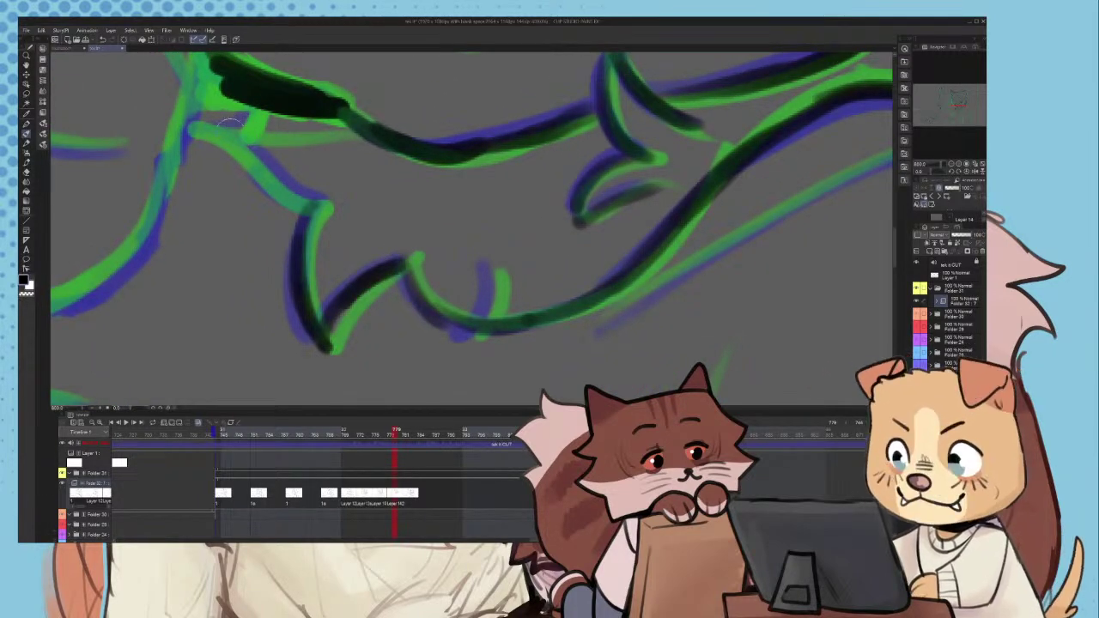
left_click_drag(210, 133, 316, 200)
key("ctrl+z")
left_click_drag(230, 141, 337, 230)
mouse_move(243, 167)
left_mouse_down()
mouse_move(284, 152)
mouse_move(273, 161)
left_mouse_up()
scroll(331, 236, "down", 1)
mouse_move(330, 234)
left_mouse_down()
mouse_move(341, 354)
mouse_move(357, 364)
left_mouse_up()
scroll(343, 322, "down", 1)
scroll(407, 343, "up", 1)
scroll(464, 232, "down", 2)
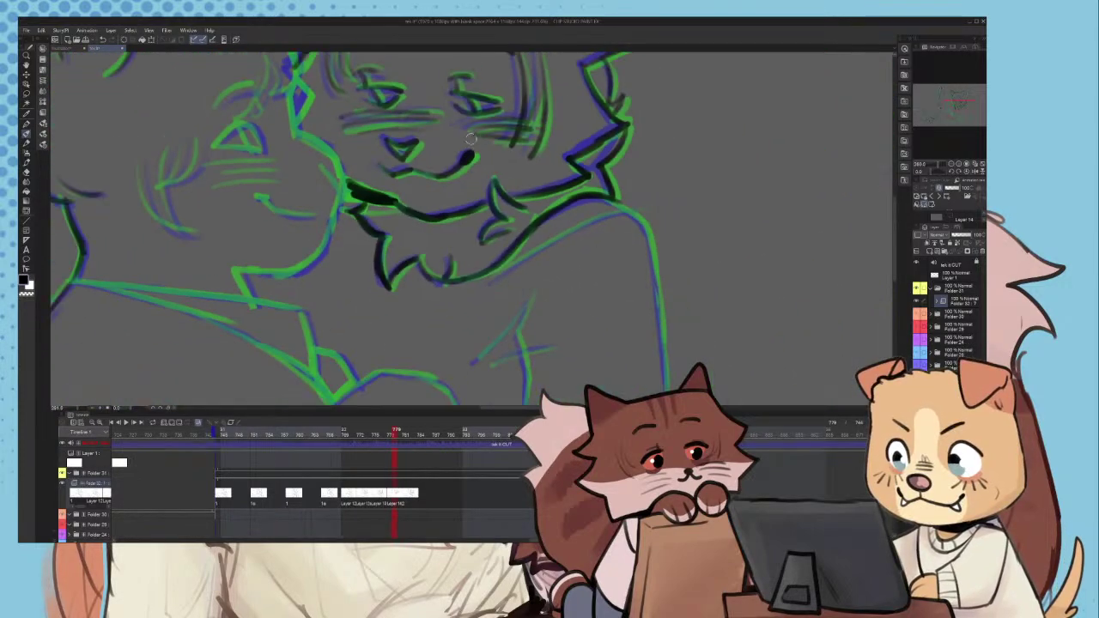
scroll(451, 172, "down", 1)
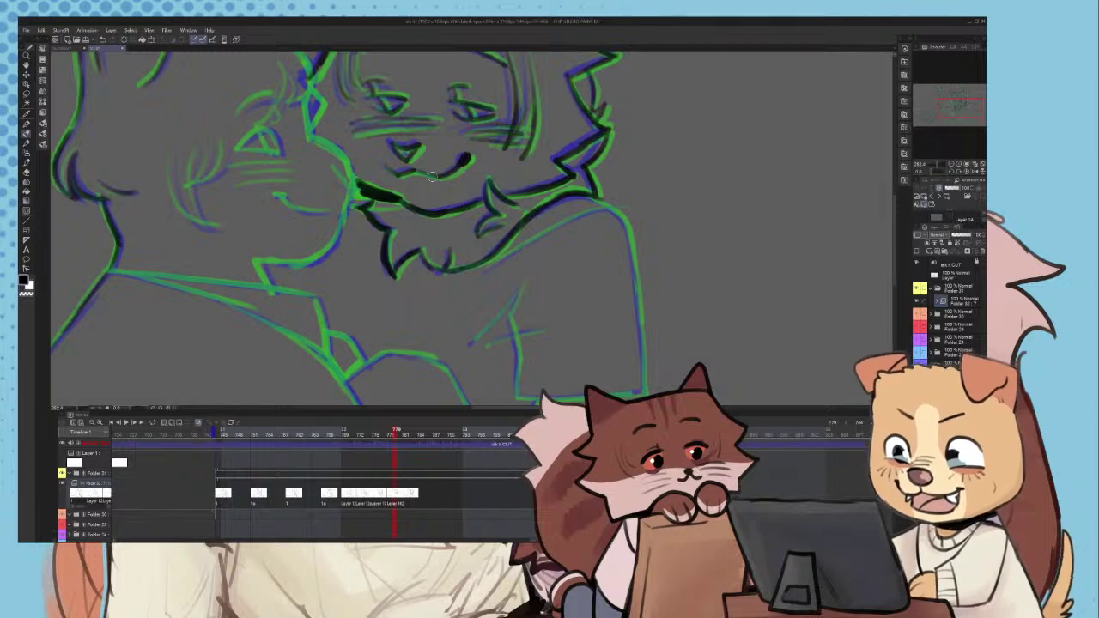
- Draw the cat's shoulder line from the chest fur over the rounded shoulder, undoing and redrawing uneven strokes
scroll(433, 318, "up", 5)
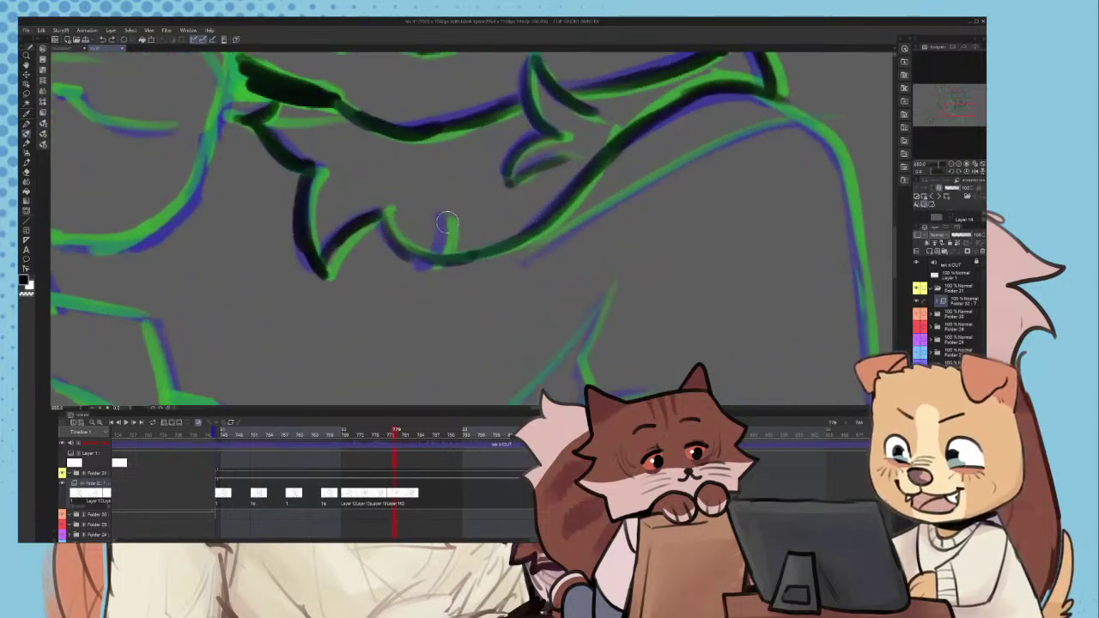
scroll(440, 256, "down", 4)
scroll(564, 269, "up", 4)
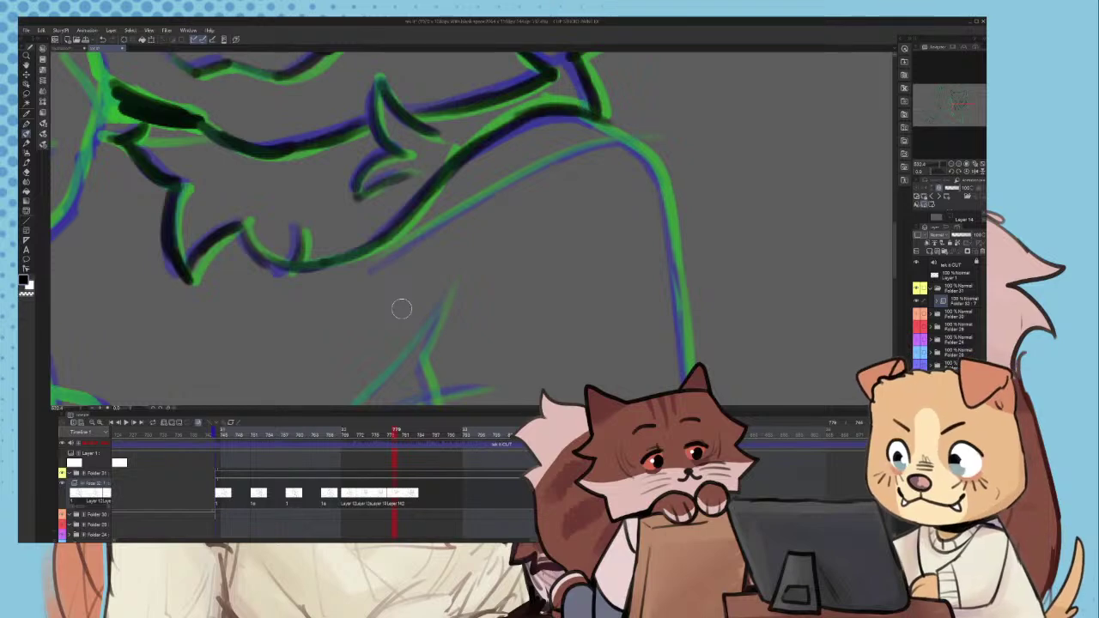
scroll(421, 283, "down", 3)
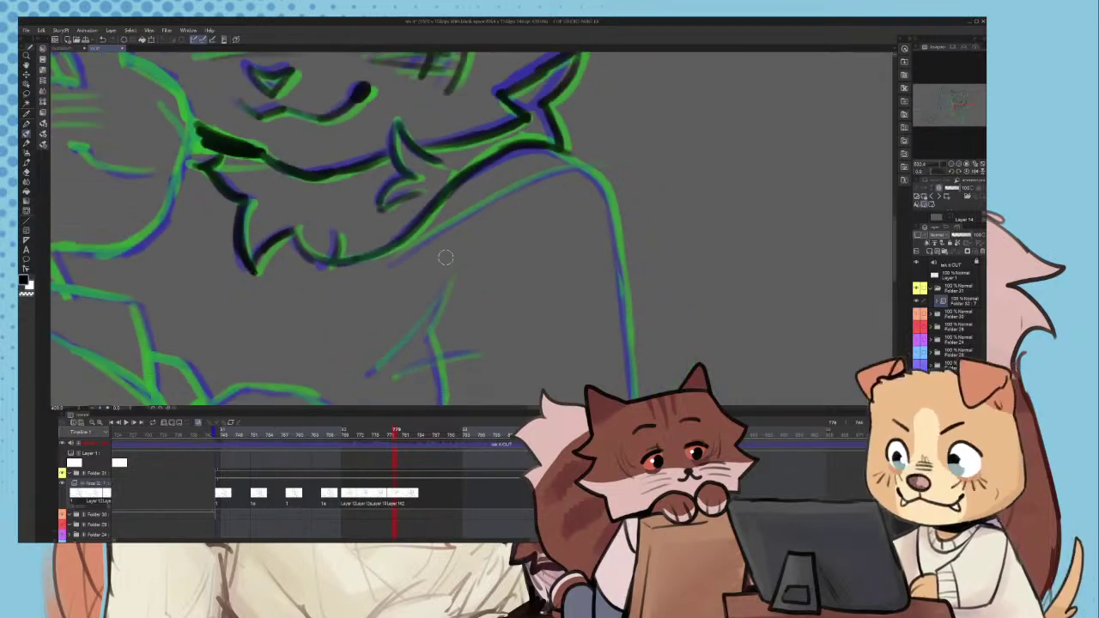
scroll(439, 251, "up", 3)
key("ctrl+z")
mouse_move(382, 290)
left_mouse_down()
mouse_move(480, 236)
mouse_move(389, 289)
mouse_move(453, 243)
left_mouse_up()
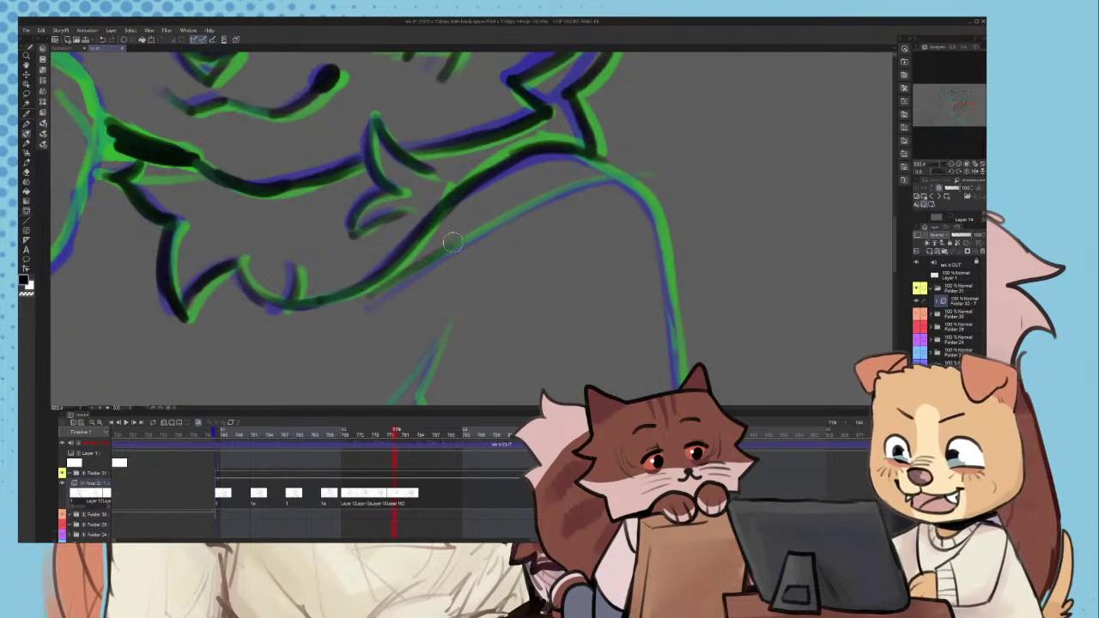
key("ctrl+z")
mouse_move(355, 307)
left_mouse_down()
mouse_move(499, 214)
mouse_move(421, 264)
mouse_move(571, 188)
mouse_move(527, 214)
mouse_move(629, 178)
mouse_move(547, 202)
mouse_move(602, 184)
mouse_move(614, 175)
mouse_move(605, 168)
mouse_move(649, 199)
mouse_move(666, 287)
left_mouse_up()
scroll(662, 273, "down", 5)
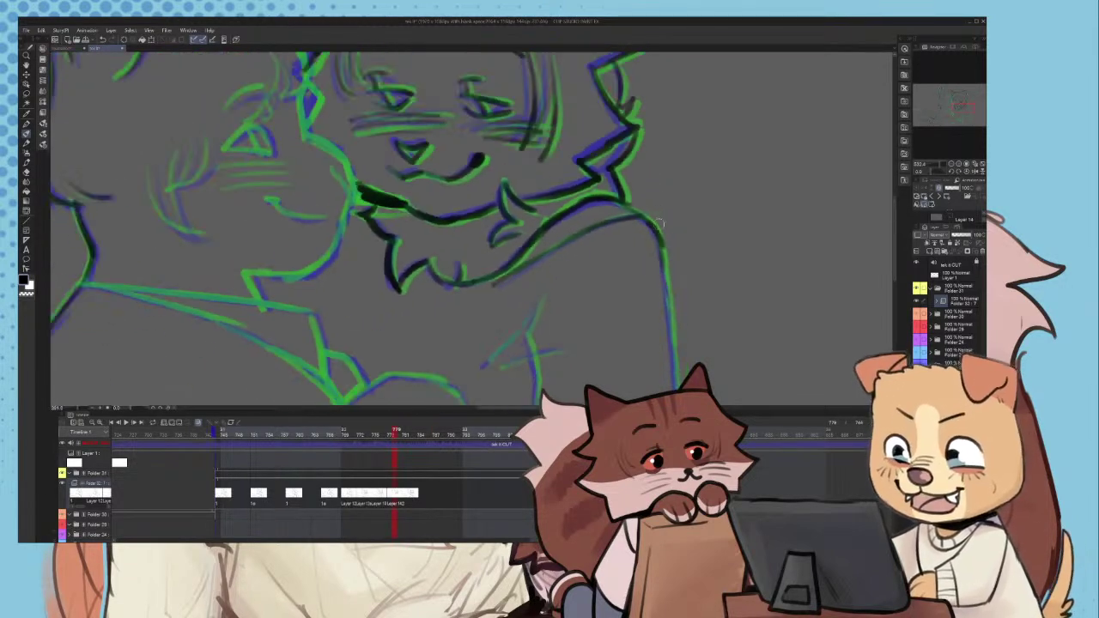
- Draw the outer edge of the cat's sleeve from the shoulder down to the cuff
scroll(661, 251, "down", 4)
scroll(659, 249, "up", 2)
left_click_drag(660, 213, 667, 273)
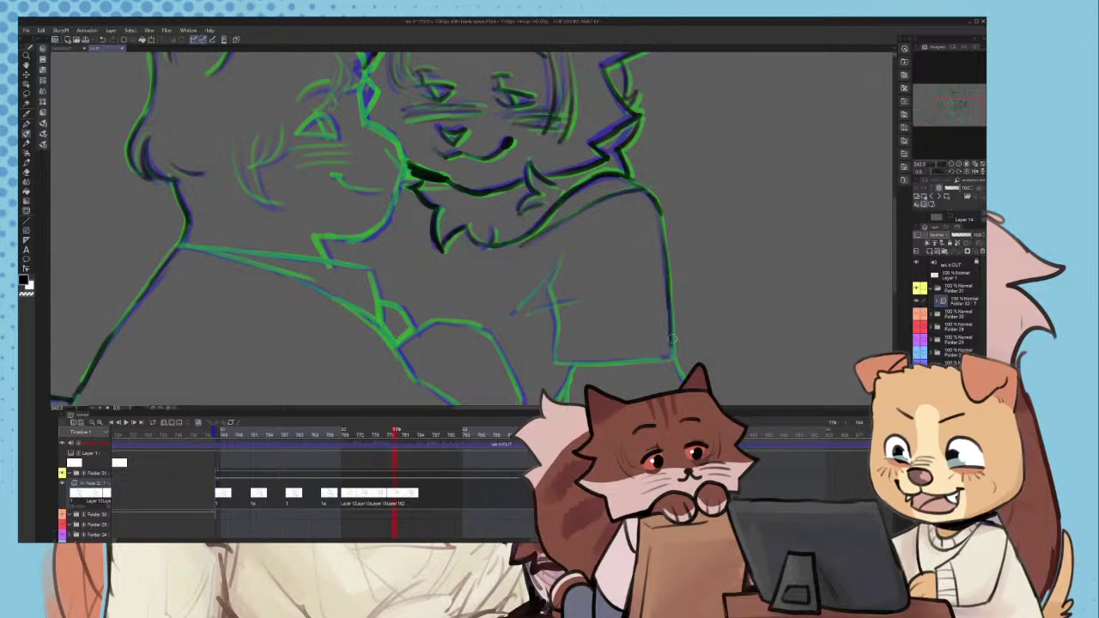
left_click_drag(672, 339, 674, 358)
scroll(660, 325, "down", 4)
scroll(653, 318, "down", 2)
scroll(649, 316, "up", 1)
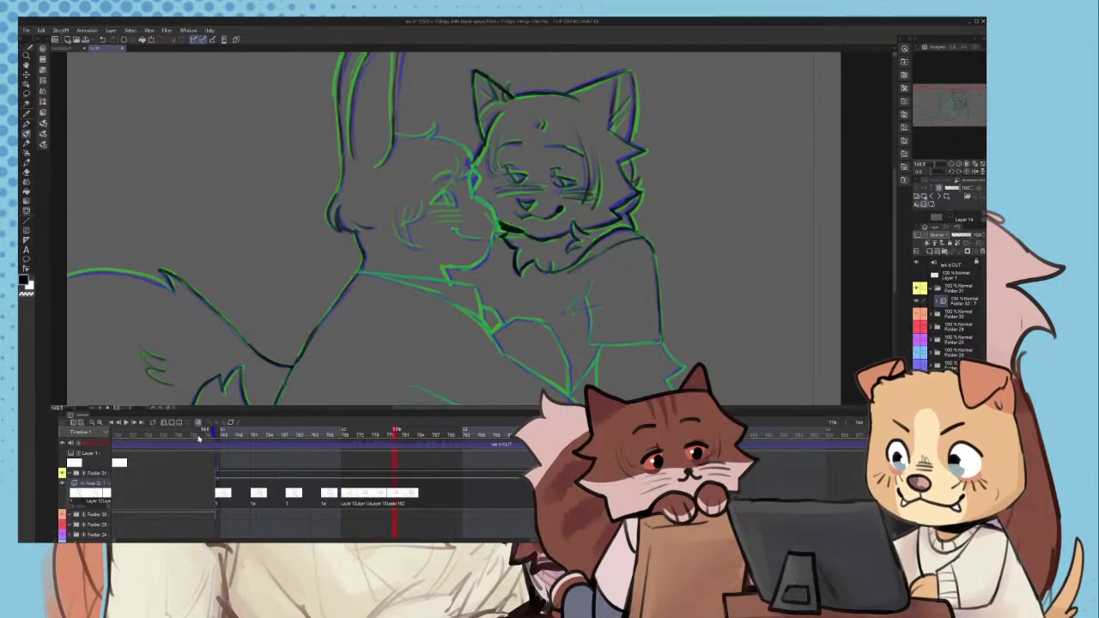
- Play back the hugging animation to check the head motion, and return to the in-between frame being drawn
left_click(127, 421)
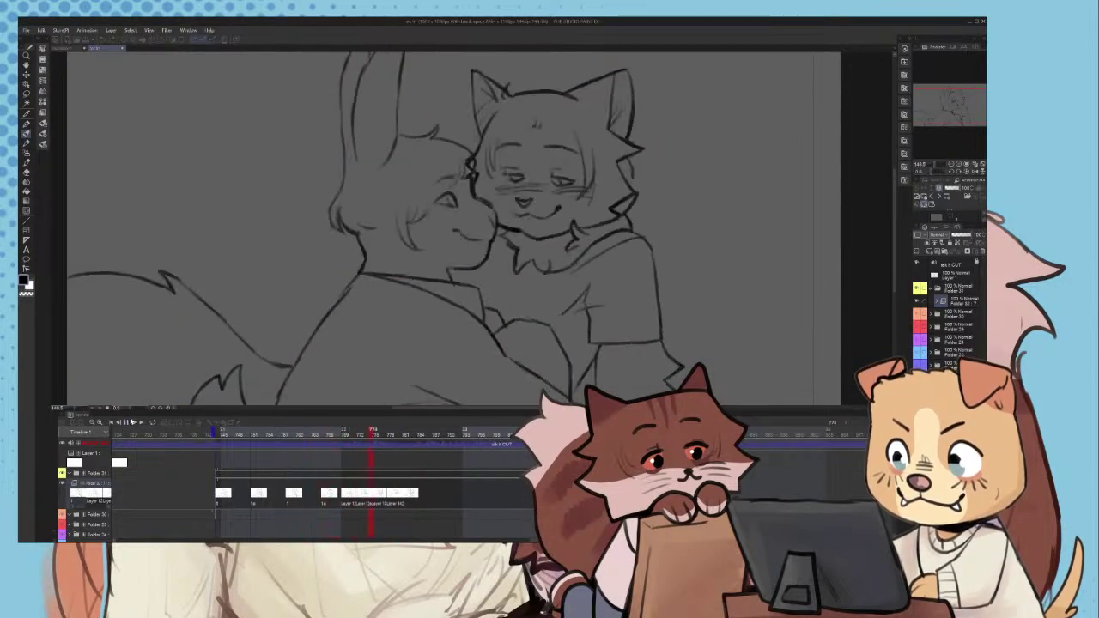
scroll(335, 301, "down", 2)
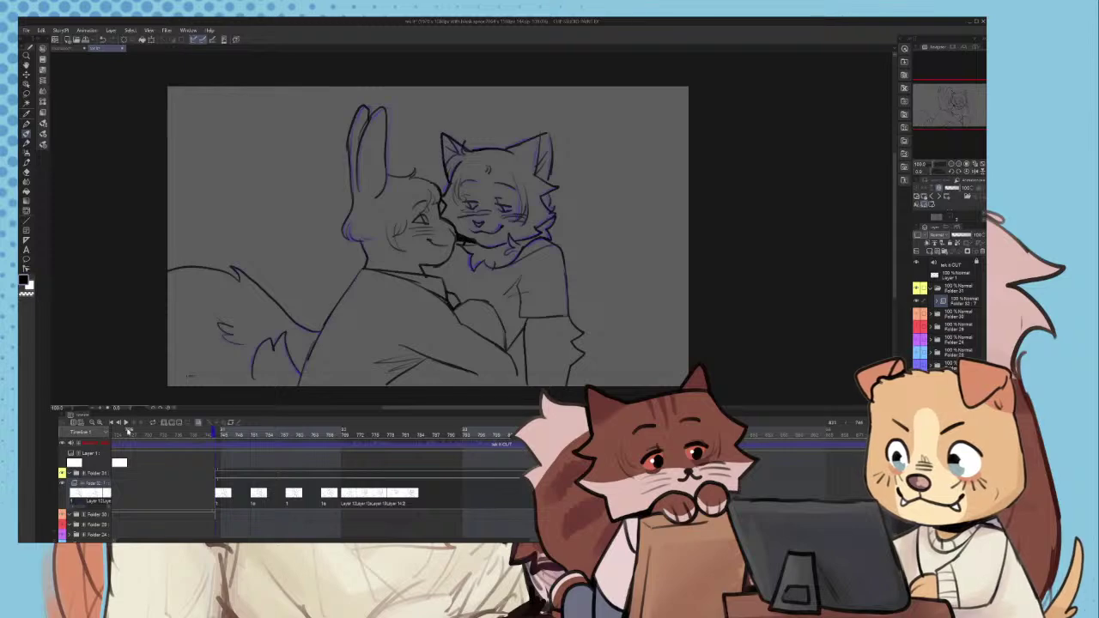
left_click(126, 422)
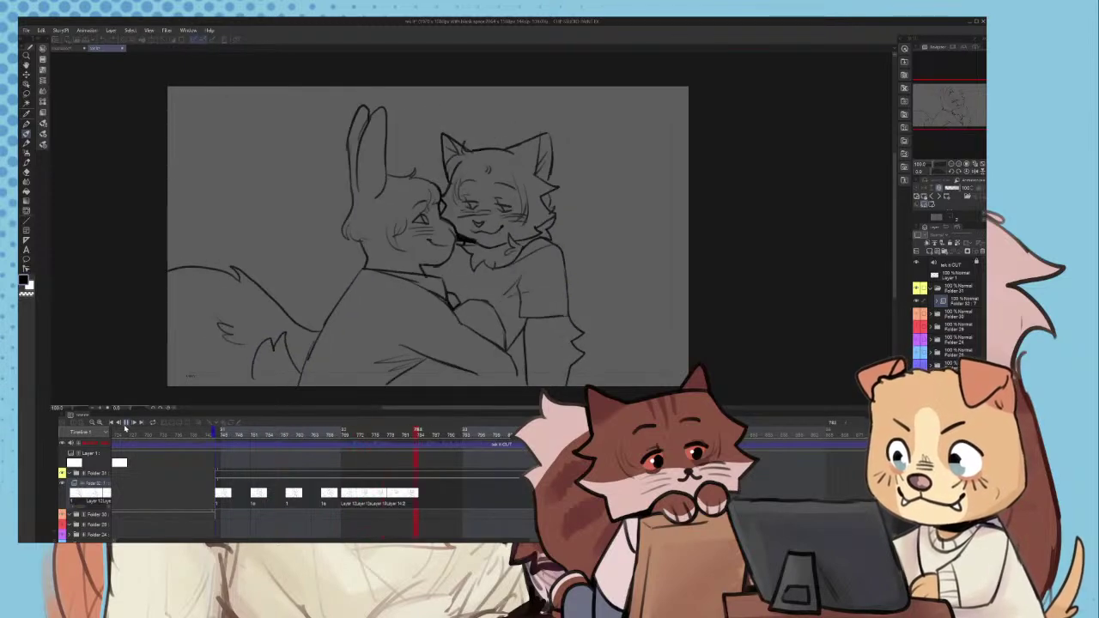
left_click_drag(242, 436, 388, 433)
- Draw the rabbit's throat and lower jaw line from the collar up toward the muzzle, undoing and redrawing uneven strokes
scroll(342, 234, "up", 6)
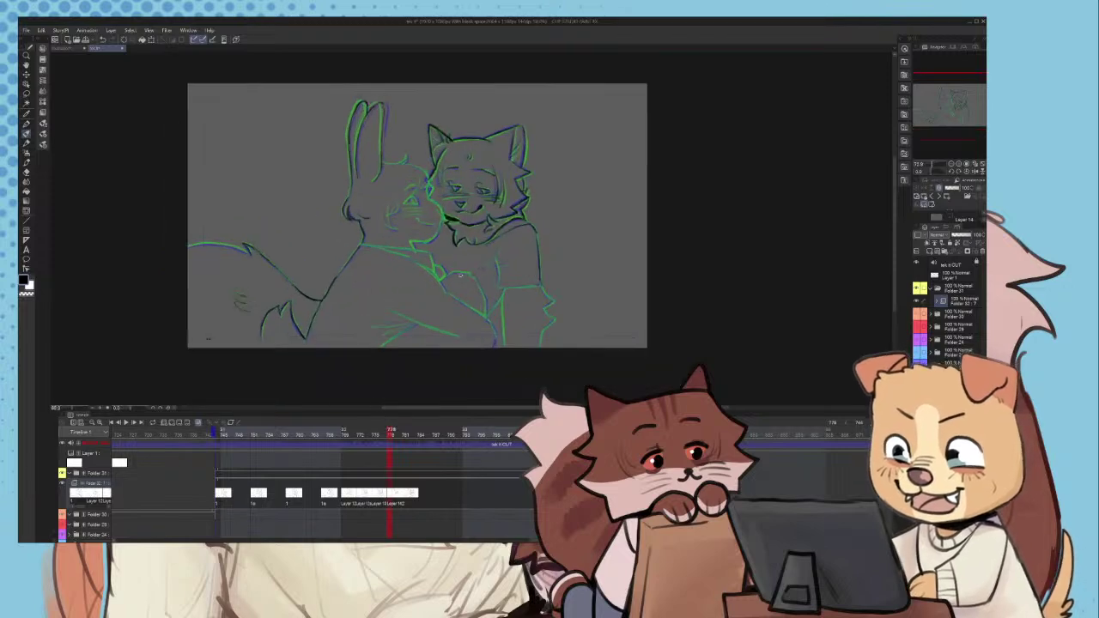
scroll(342, 234, "up", 2)
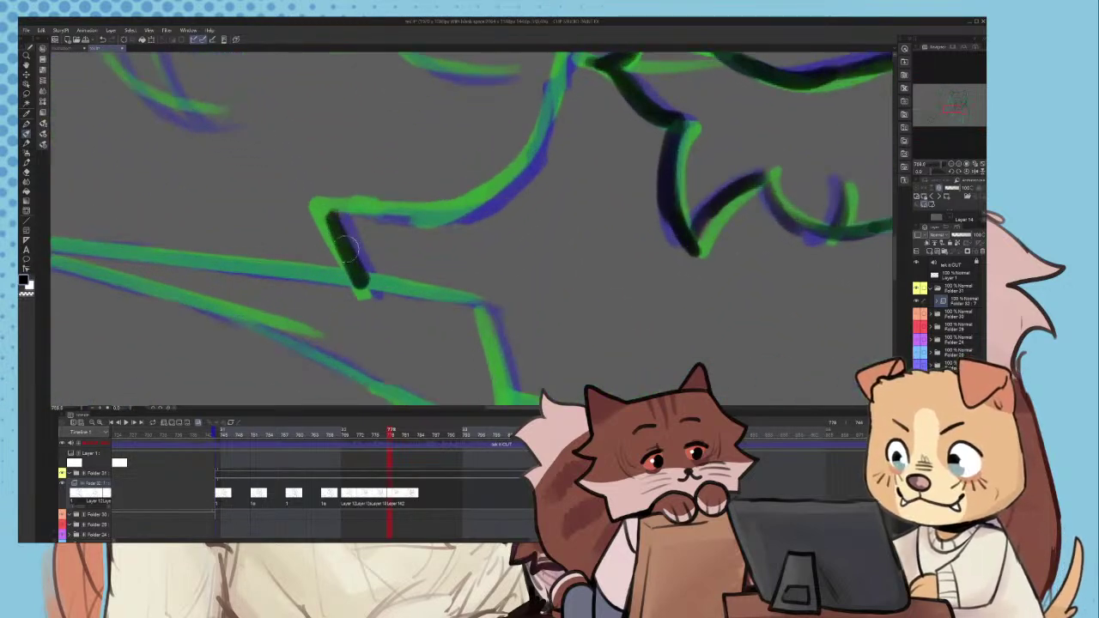
mouse_move(357, 276)
left_mouse_down()
mouse_move(364, 210)
mouse_move(473, 208)
mouse_move(509, 193)
left_mouse_up()
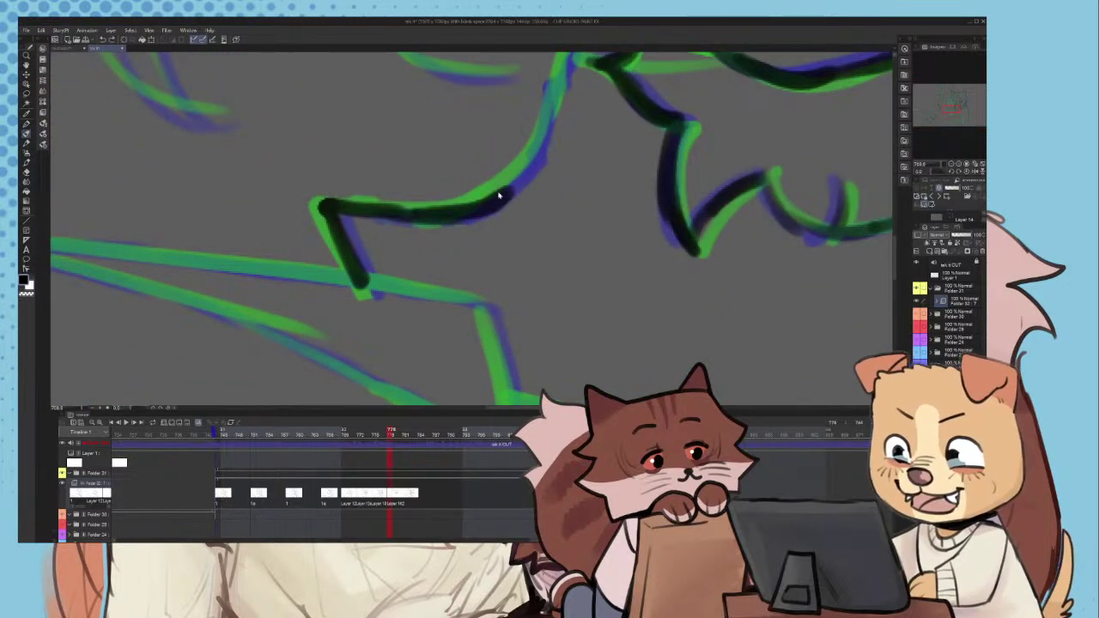
key("ctrl+z")
mouse_move(425, 212)
left_mouse_down()
mouse_move(531, 159)
mouse_move(472, 210)
mouse_move(518, 178)
mouse_move(536, 151)
left_mouse_up()
key("ctrl+z")
scroll(515, 172, "down", 4)
scroll(524, 143, "up", 2)
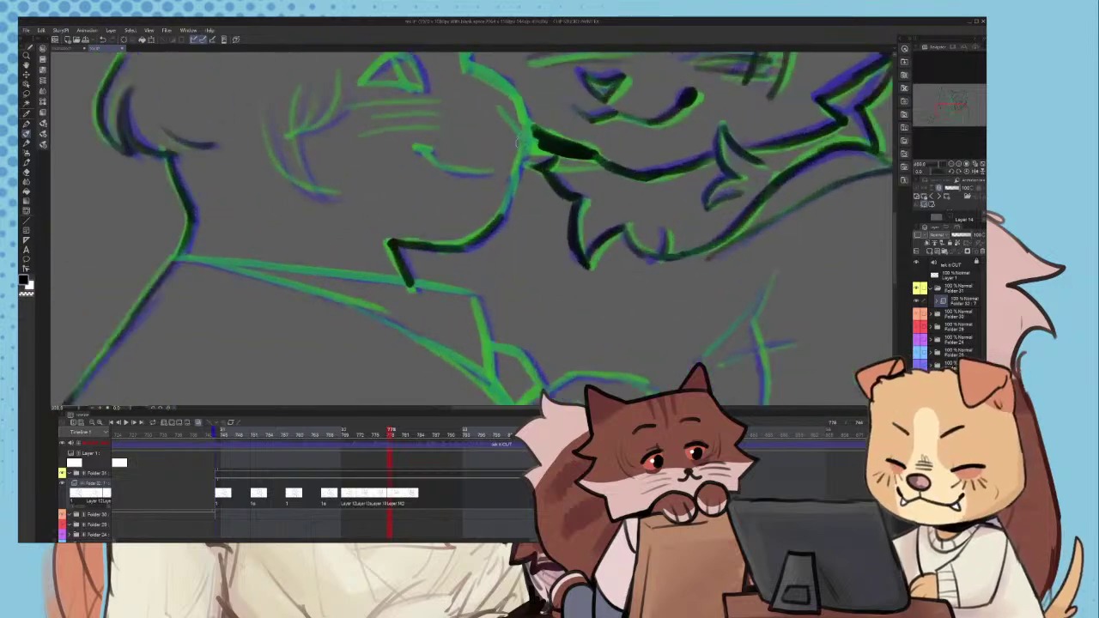
- Draw the rabbit's smiling mouth line with its short corner mark, redrawing the uneven stroke
scroll(520, 146, "up", 3)
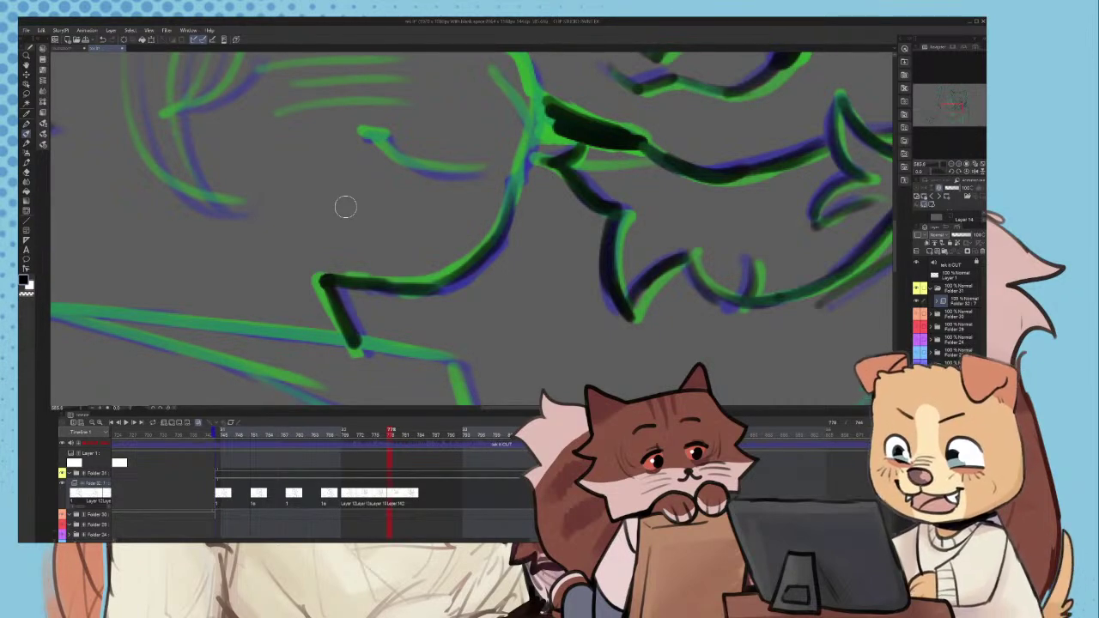
scroll(442, 240, "down", 3)
scroll(380, 133, "up", 5)
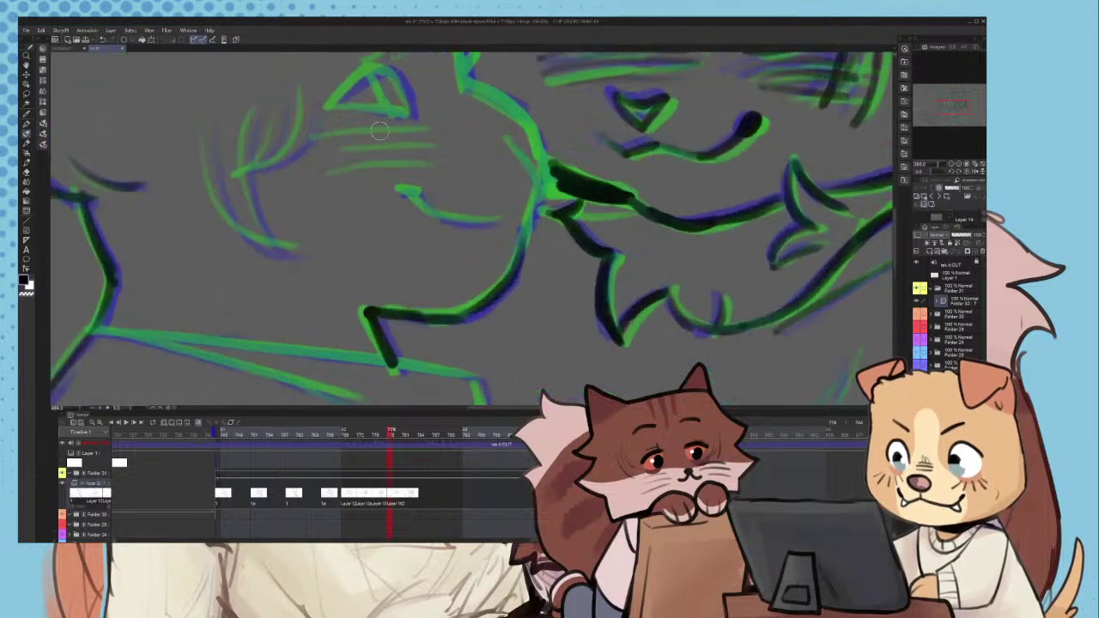
mouse_move(392, 203)
left_mouse_down()
mouse_move(425, 203)
mouse_move(400, 210)
mouse_move(416, 204)
mouse_move(405, 205)
mouse_move(457, 243)
mouse_move(555, 256)
left_mouse_up()
key("ctrl+z")
scroll(587, 240, "down", 3)
scroll(617, 206, "up", 3)
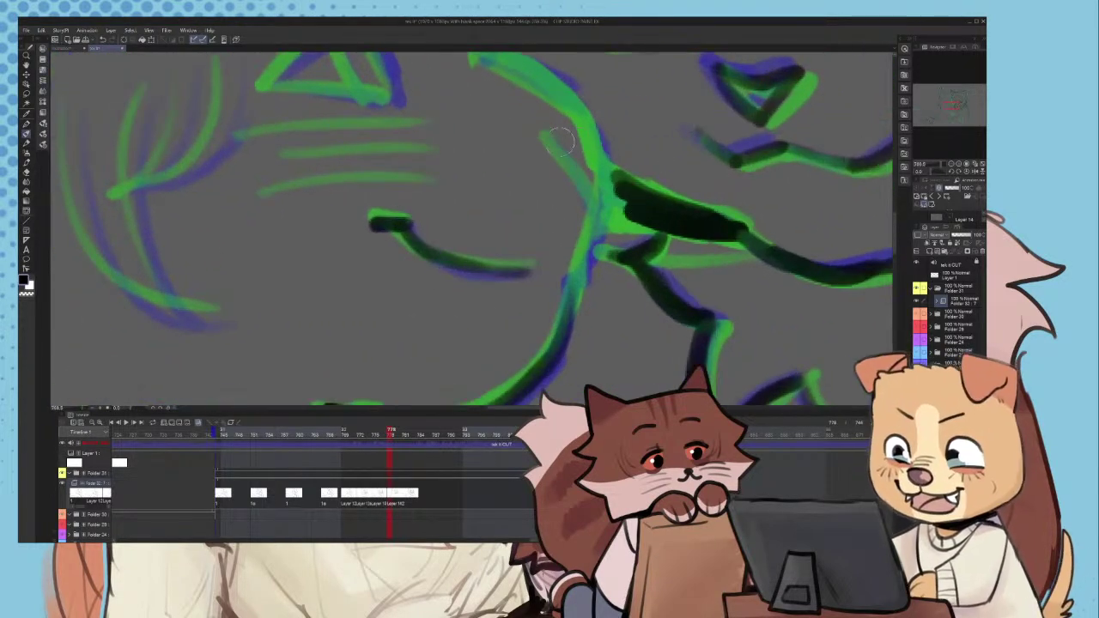
- Draw the short crease at the rabbit's muzzle and the curved muzzle front down to the jaw
left_click_drag(553, 144, 596, 218)
mouse_move(599, 137)
left_mouse_down()
mouse_move(584, 268)
mouse_move(560, 331)
left_mouse_up()
scroll(560, 323, "down", 3)
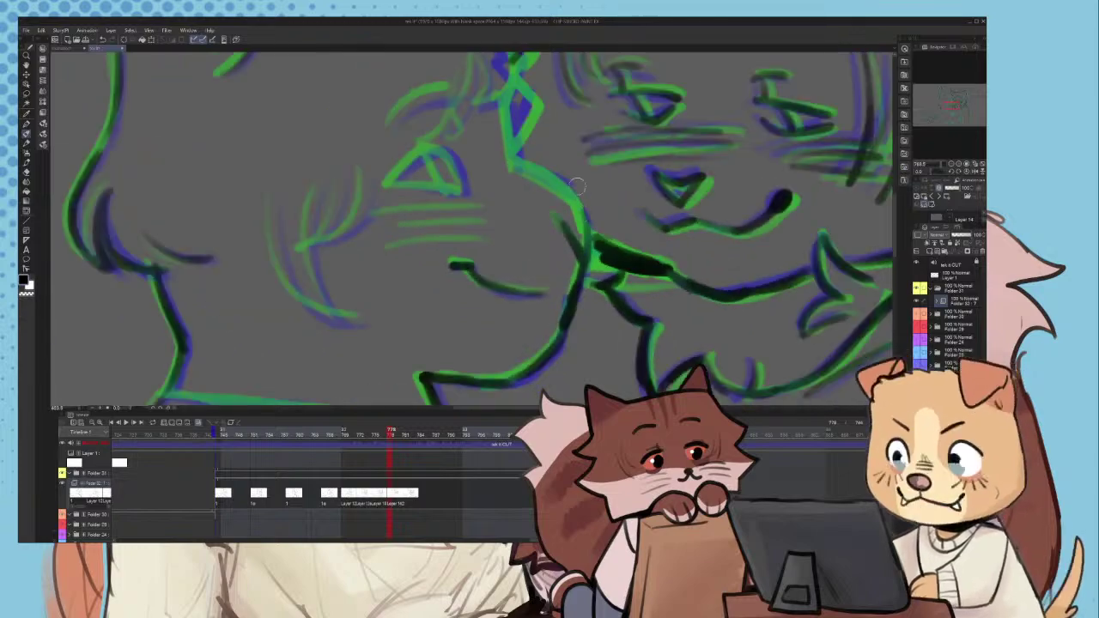
- Draw the rabbit's facial profile from beside the brow down the nose to where it meets the cat's cheek
scroll(554, 165, "up", 2)
mouse_move(494, 101)
left_mouse_down()
mouse_move(497, 140)
mouse_move(490, 83)
left_mouse_up()
mouse_move(499, 156)
left_mouse_down()
mouse_move(583, 218)
mouse_move(597, 268)
left_mouse_up()
scroll(597, 275, "down", 3)
scroll(599, 246, "up", 2)
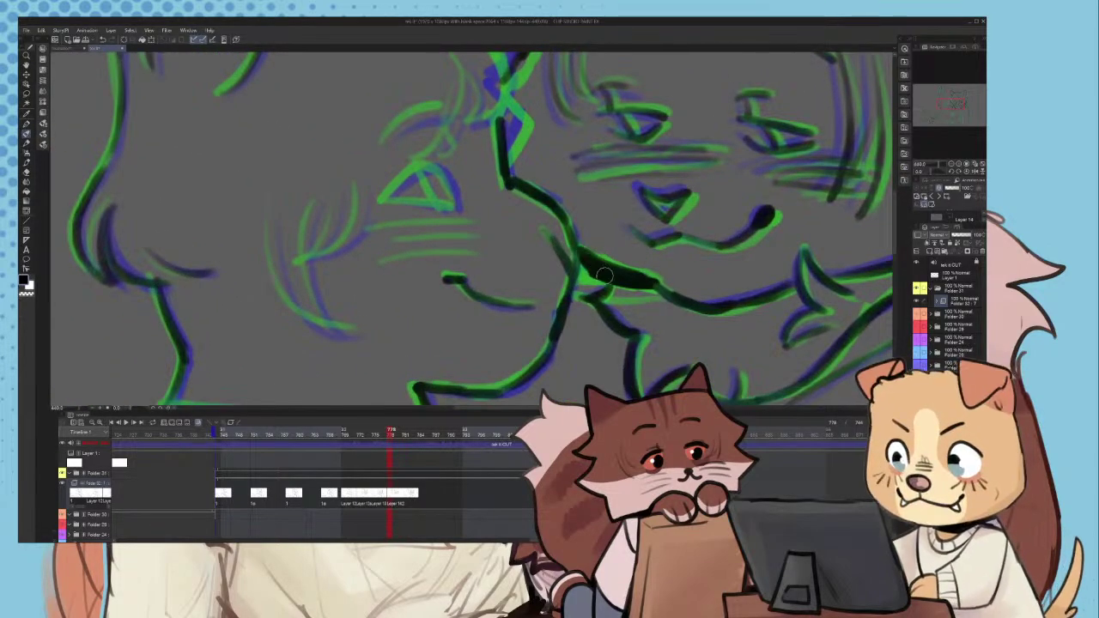
scroll(583, 251, "down", 3)
scroll(516, 206, "up", 5)
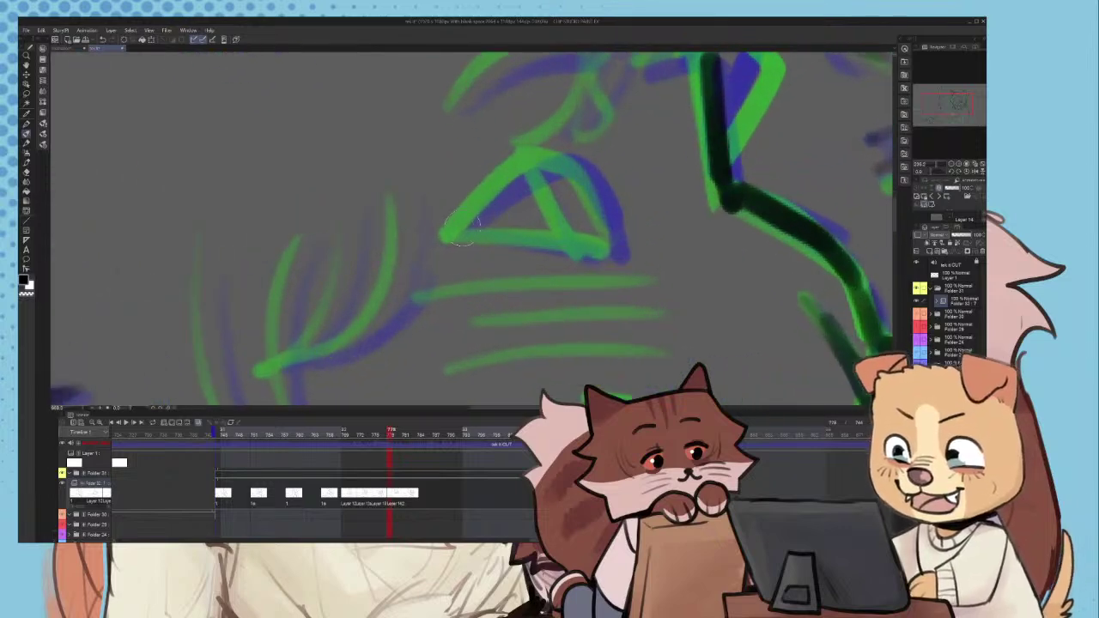
- Draw the rabbit's eye outline with its lower lid and arched upper lid
mouse_move(445, 240)
left_mouse_down()
mouse_move(520, 170)
mouse_move(597, 183)
mouse_move(614, 242)
mouse_move(593, 262)
mouse_move(342, 229)
left_mouse_up()
scroll(614, 242, "up", 2)
left_click_drag(491, 123, 547, 242)
scroll(560, 261, "down", 4)
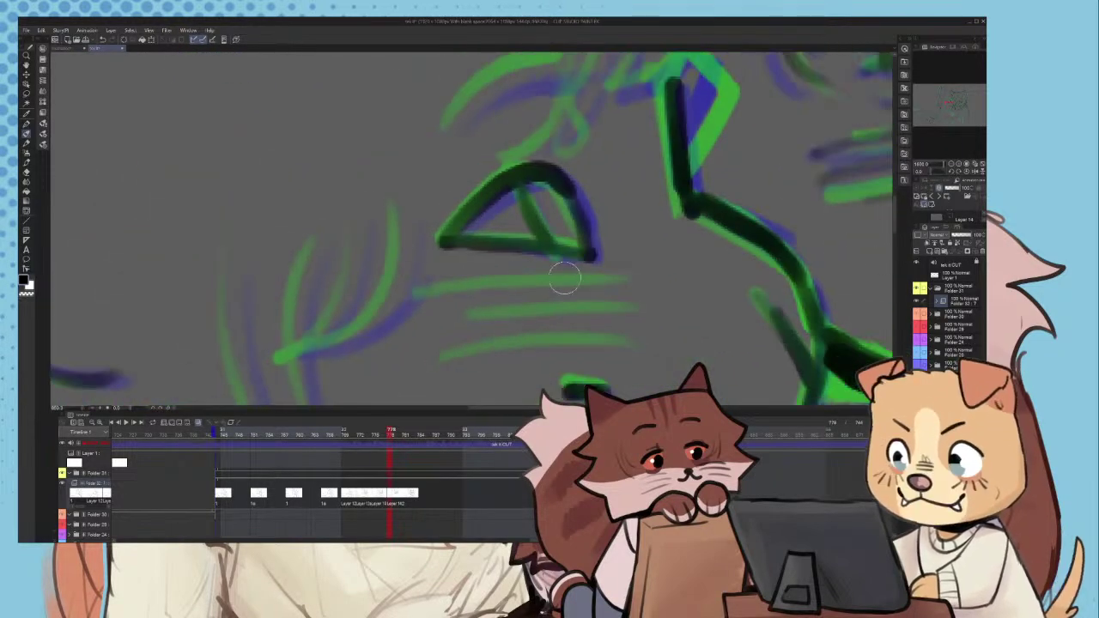
scroll(565, 171, "up", 2)
scroll(489, 162, "up", 1)
- Draw the iris line inside the rabbit's eye and the eyebrow and fur strokes above it
mouse_move(458, 176)
left_mouse_down()
mouse_move(584, 115)
mouse_move(540, 211)
left_mouse_up()
scroll(537, 202, "down", 5)
left_click_drag(578, 127, 577, 196)
scroll(624, 166, "up", 2)
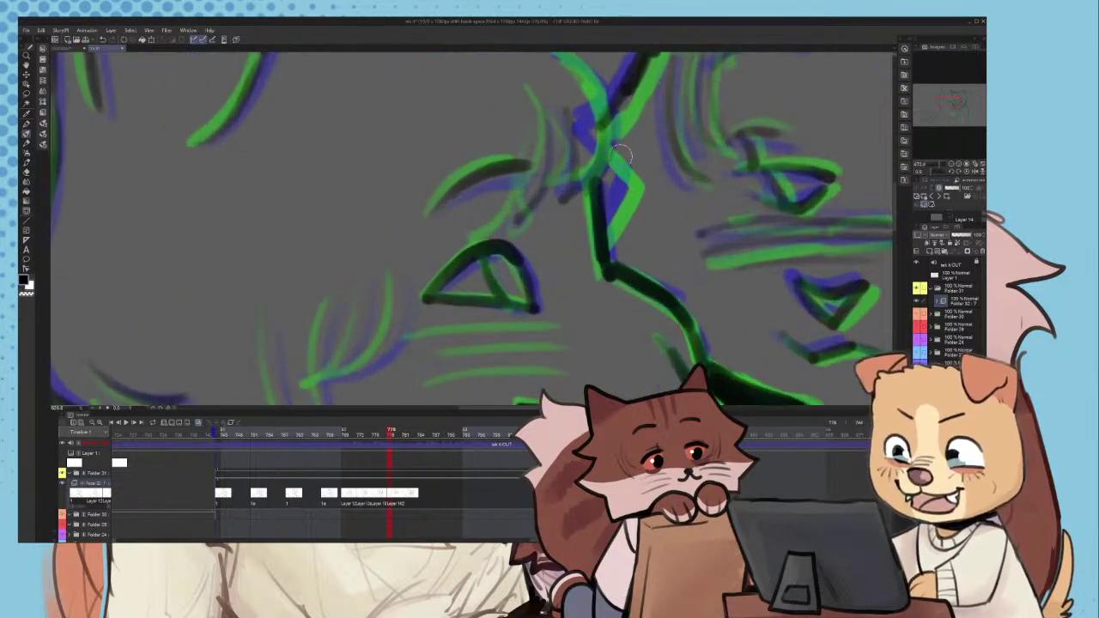
- Draw the rabbit's profile line from the brow down to the nose bridge where it meets the cat's cheek
mouse_move(607, 145)
left_mouse_down()
mouse_move(601, 244)
mouse_move(634, 180)
mouse_move(611, 236)
left_mouse_up()
key("ctrl+z")
scroll(611, 236, "down", 4)
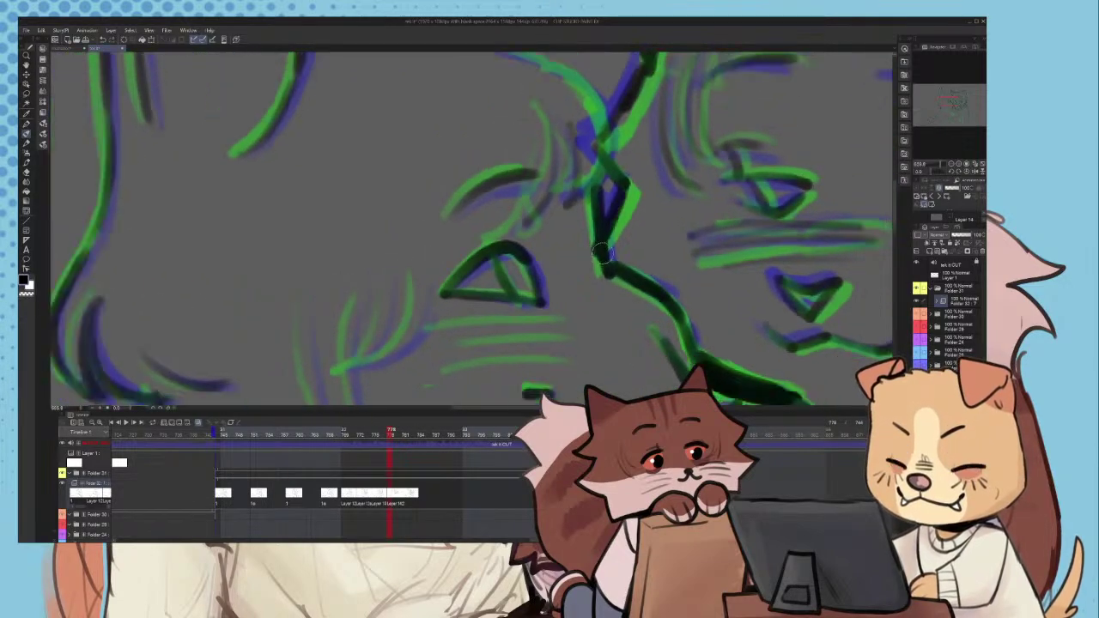
scroll(604, 182, "up", 4)
mouse_move(604, 162)
left_mouse_down()
mouse_move(596, 238)
mouse_move(569, 260)
left_mouse_up()
scroll(574, 261, "down", 4)
scroll(477, 157, "up", 5)
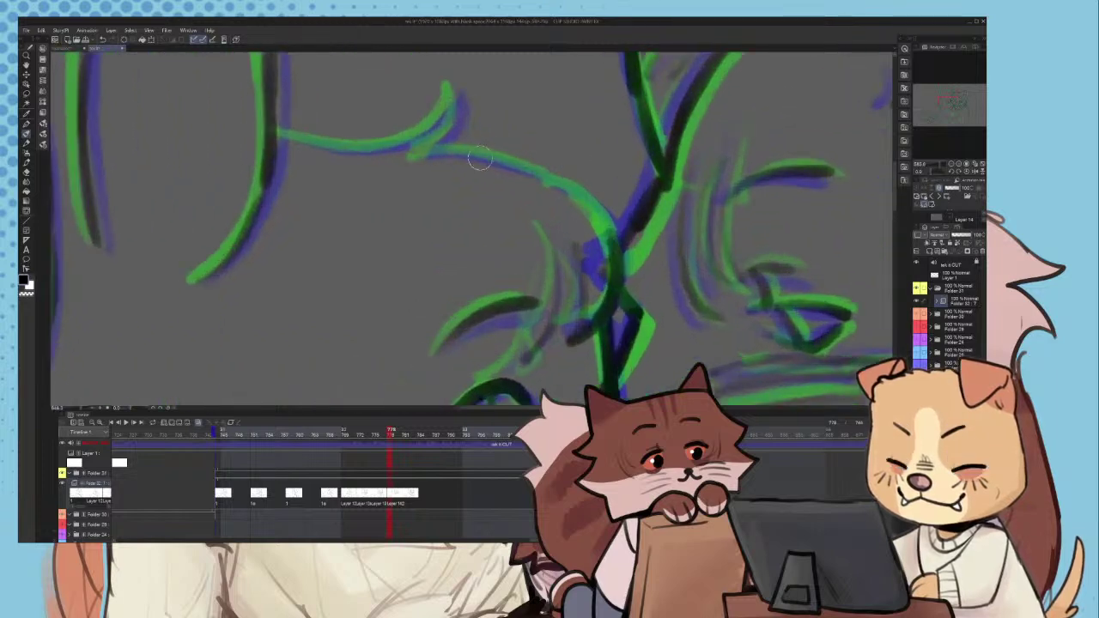
- Draw the rabbit's forehead contour and the hair tuft, joining the head line to the base of the ear
mouse_move(416, 149)
left_mouse_down()
mouse_move(520, 158)
mouse_move(584, 206)
left_mouse_up()
key("ctrl+z")
mouse_move(469, 160)
left_mouse_down()
mouse_move(631, 225)
mouse_move(654, 270)
left_mouse_up()
scroll(654, 269, "down", 3)
scroll(419, 170, "up", 3)
mouse_move(343, 186)
left_mouse_down()
mouse_move(469, 209)
mouse_move(561, 143)
left_mouse_up()
scroll(532, 152, "down", 4)
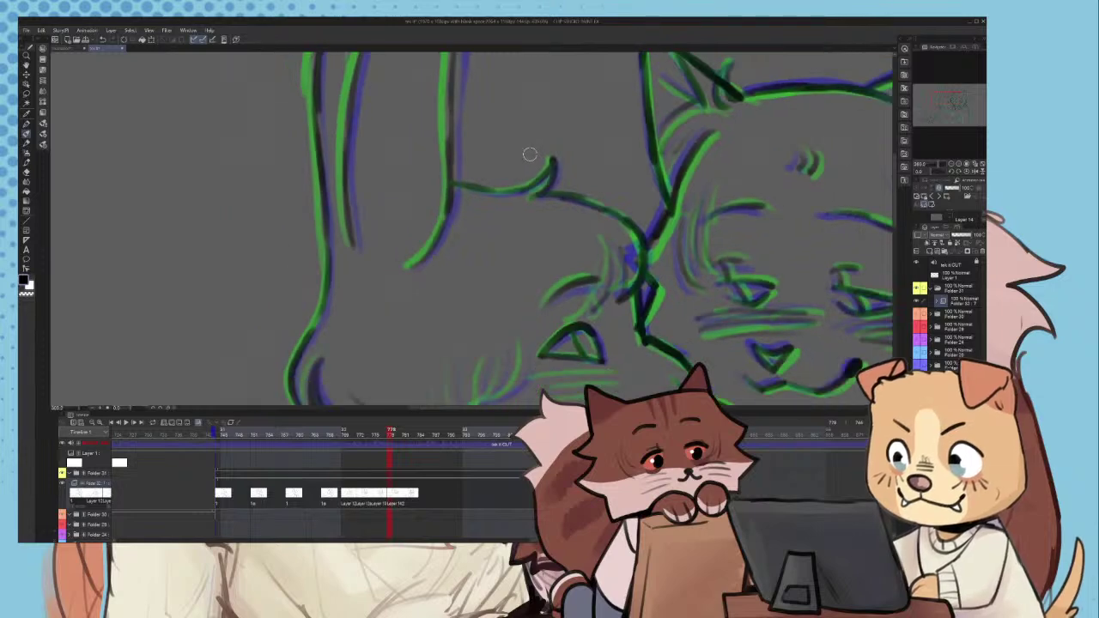
- Examine both characters' line work against the onion-skin guides, up close and across the whole frame
scroll(524, 165, "down", 1)
scroll(512, 268, "up", 1)
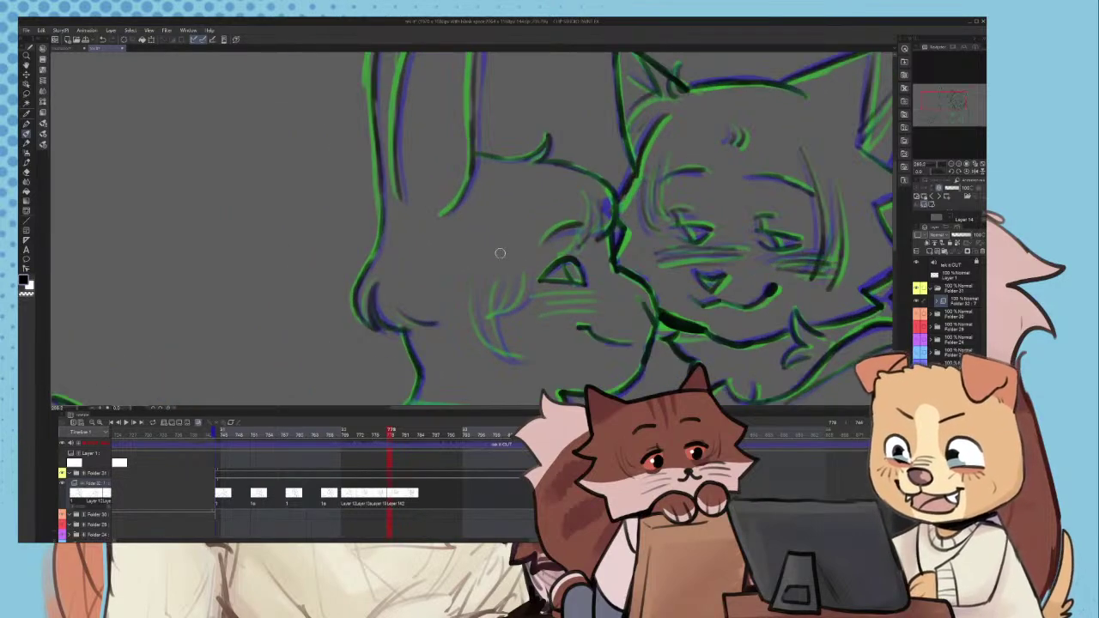
scroll(500, 253, "down", 3)
scroll(457, 258, "up", 1)
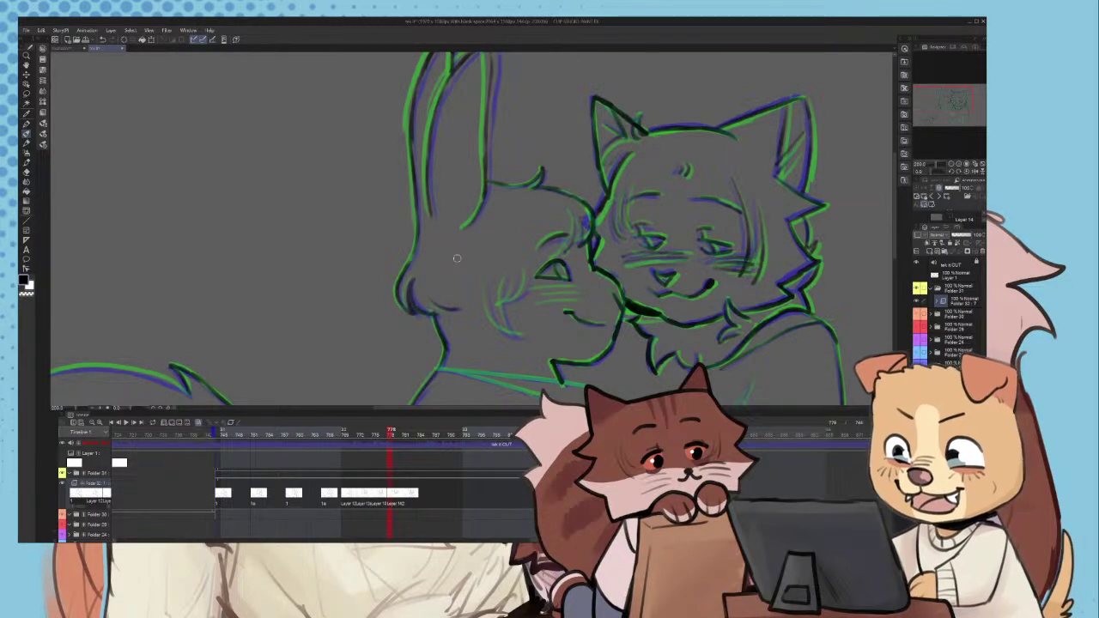
scroll(457, 258, "down", 3)
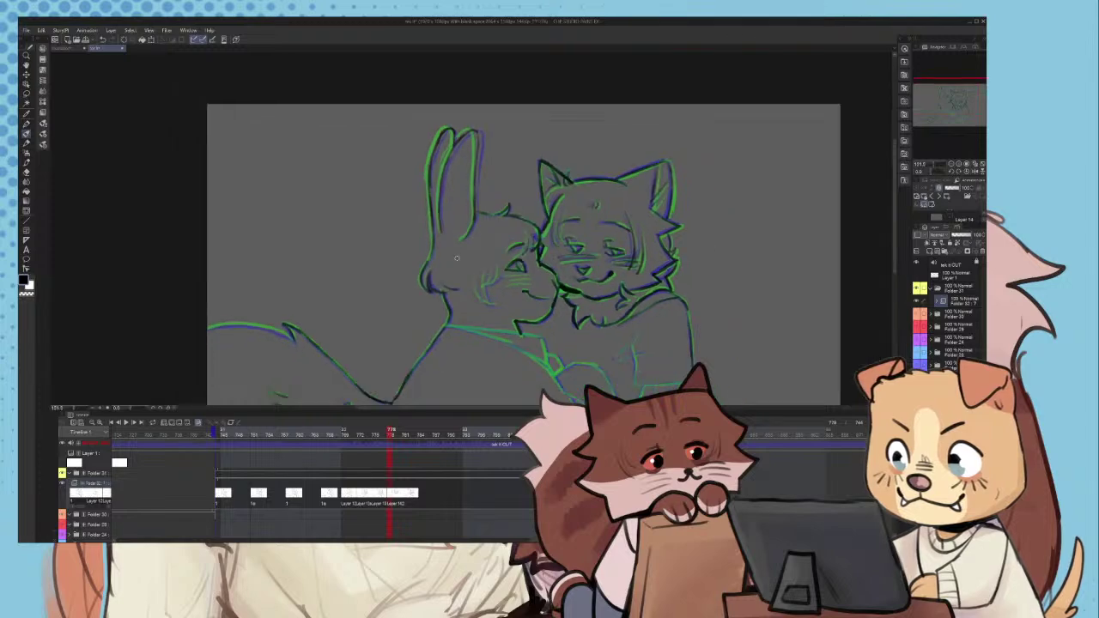
scroll(456, 257, "up", 2)
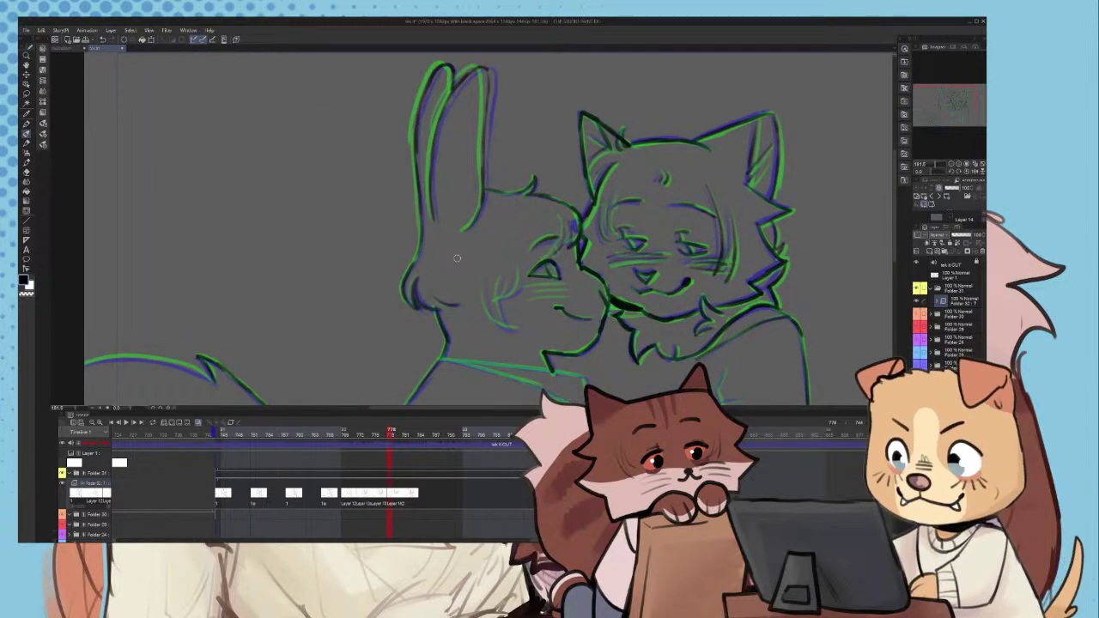
scroll(457, 258, "down", 2)
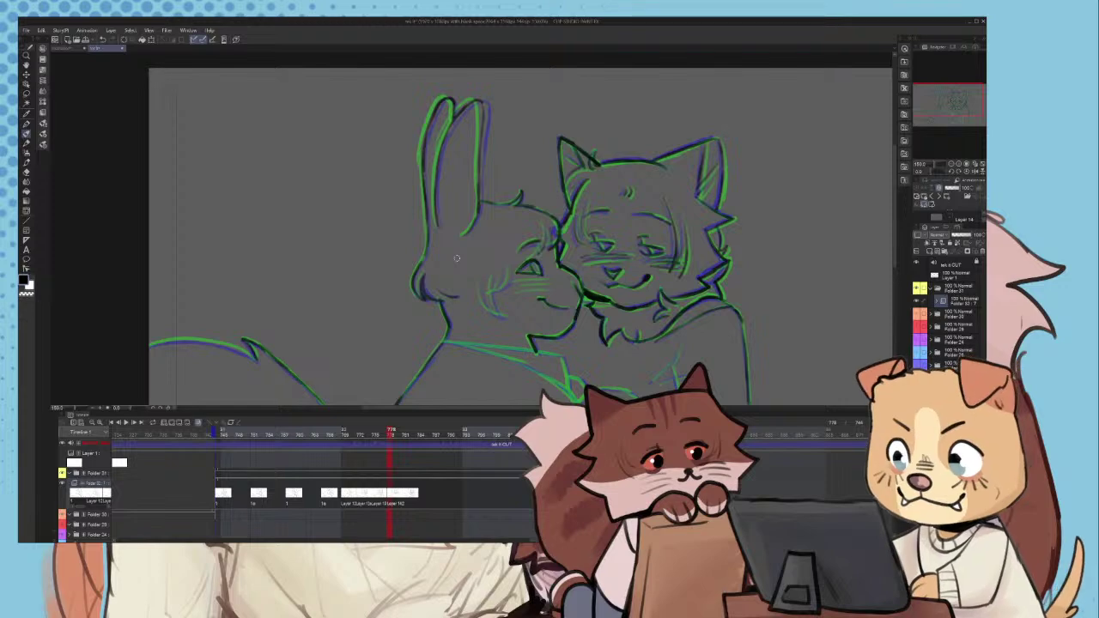
scroll(554, 212, "down", 1)
- Draw the rabbit's cheek fur stroke and the horizontal blush lines under its eye
scroll(522, 296, "up", 6)
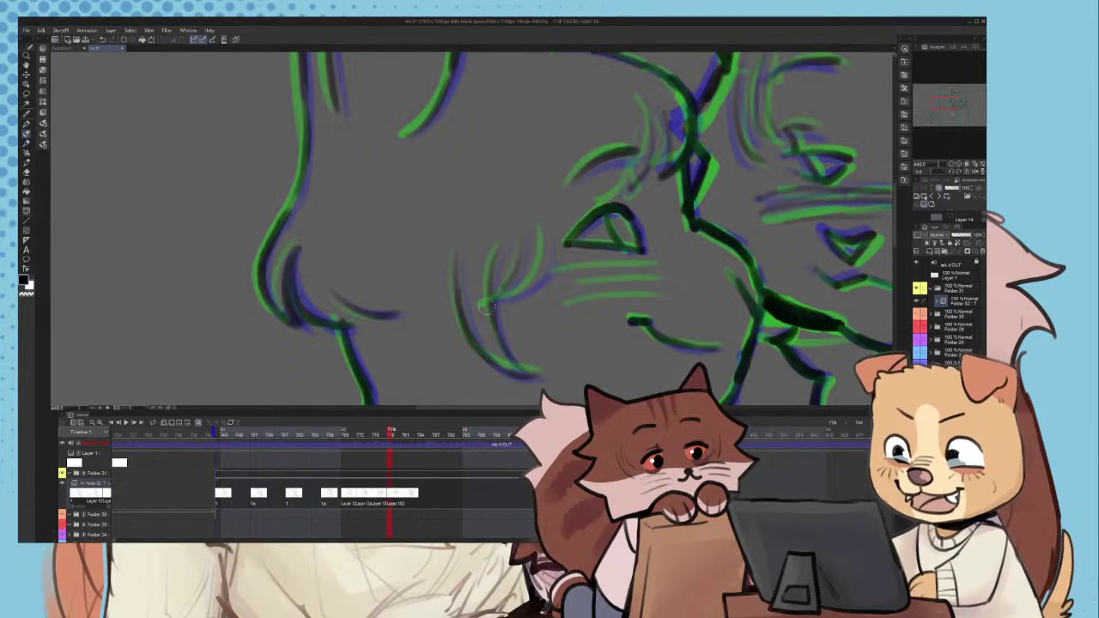
mouse_move(486, 306)
left_mouse_down()
mouse_move(533, 285)
mouse_move(659, 266)
left_mouse_up()
left_click_drag(560, 290, 660, 288)
scroll(593, 304, "down", 6)
scroll(593, 301, "up", 5)
key("ctrl+z")
key("ctrl+z")
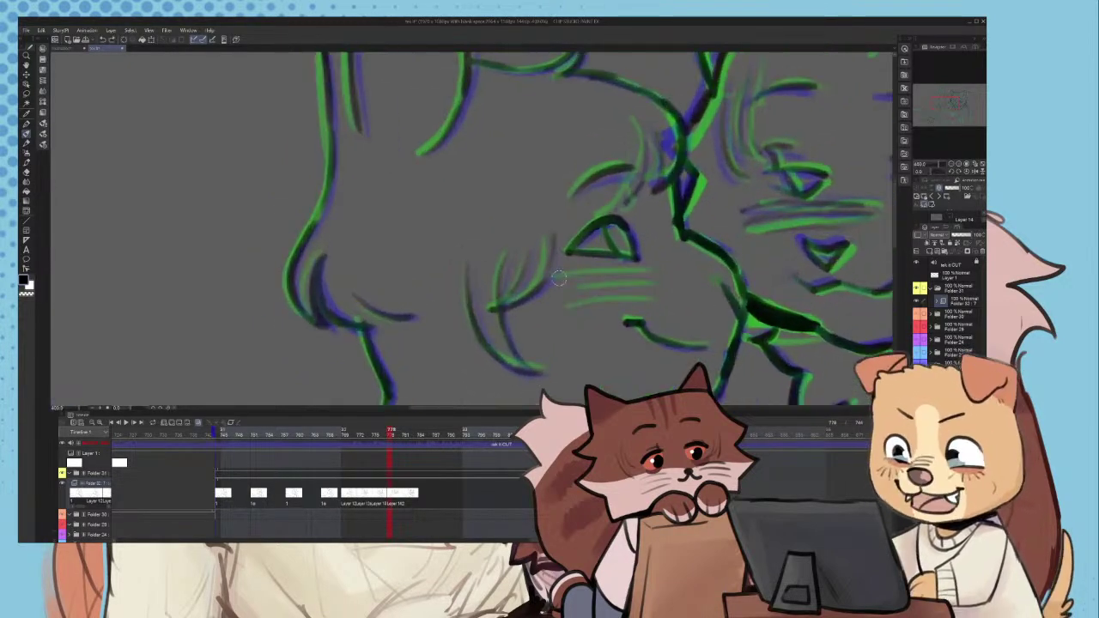
left_click_drag(570, 272, 650, 271)
left_click_drag(568, 291, 658, 287)
scroll(644, 287, "down", 6)
scroll(644, 257, "down", 2)
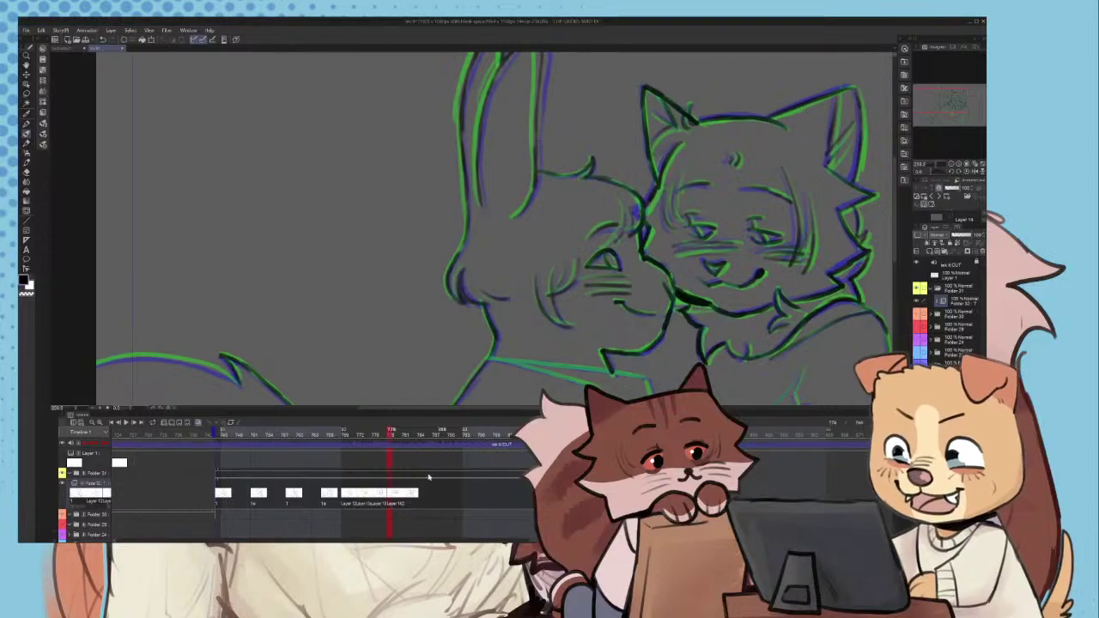
- Sketch blush strokes under the rabbit's eye in the earlier in-between frame and undo the last one
left_click(371, 496)
scroll(614, 237, "up", 6)
mouse_move(579, 282)
left_mouse_down()
mouse_move(605, 280)
mouse_move(635, 260)
left_mouse_up()
left_click_drag(555, 292, 627, 269)
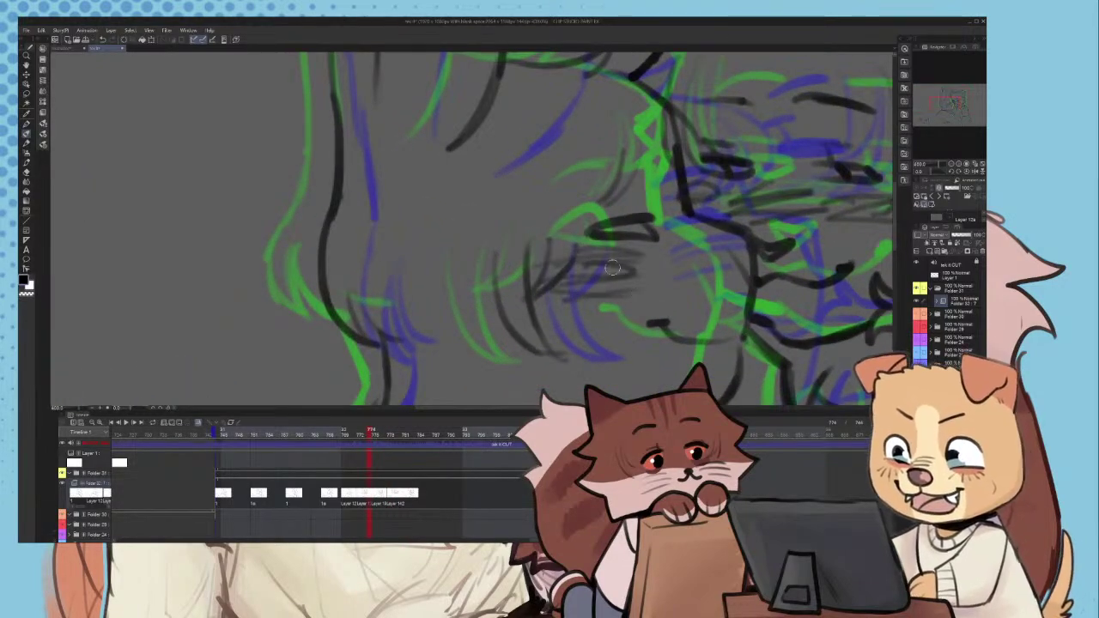
scroll(622, 249, "down", 5)
key("ctrl+z")
scroll(642, 246, "down", 3)
- Compare the neighbouring in-between frames and play back the hug sequence repeatedly to check the head motion
left_click(396, 498)
left_click(415, 497)
left_click(401, 495)
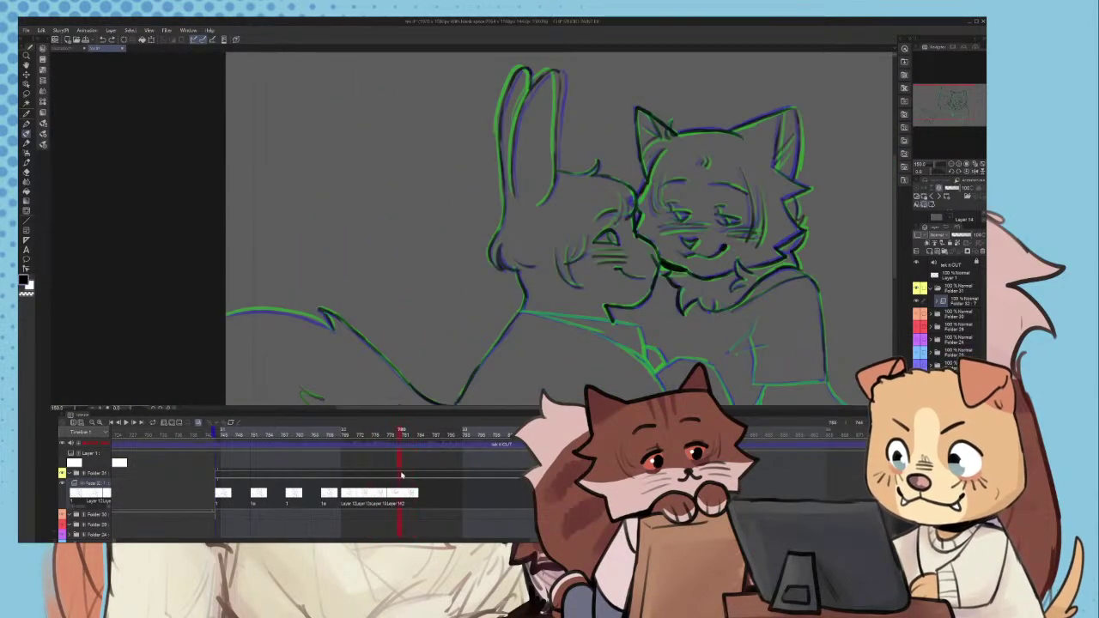
scroll(618, 227, "down", 3)
scroll(618, 227, "up", 1)
left_click_drag(319, 437, 279, 438)
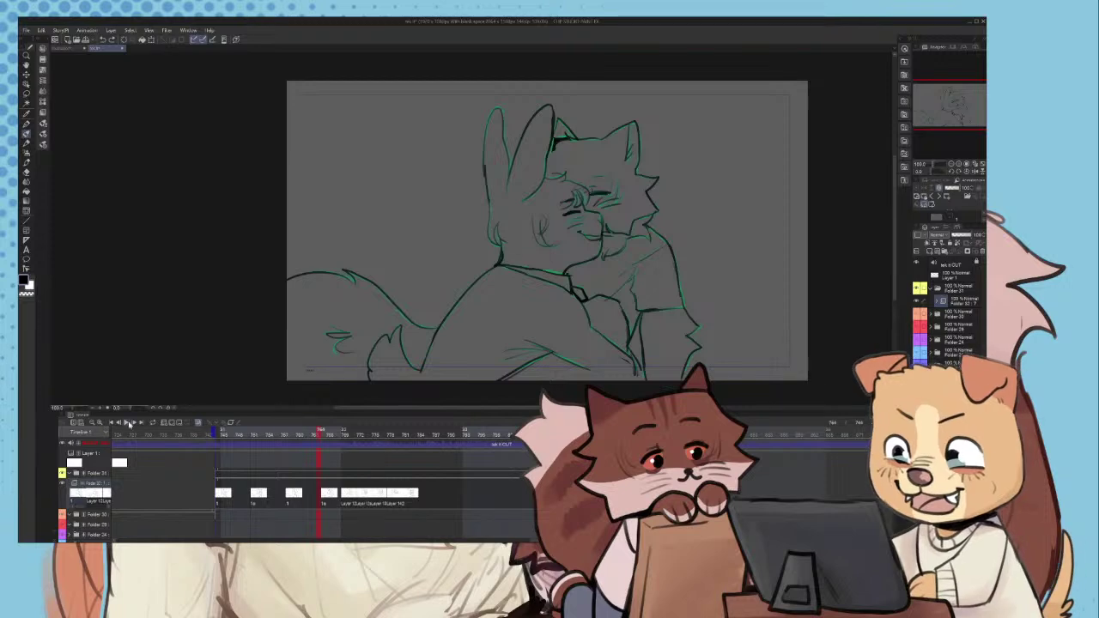
left_click(129, 424)
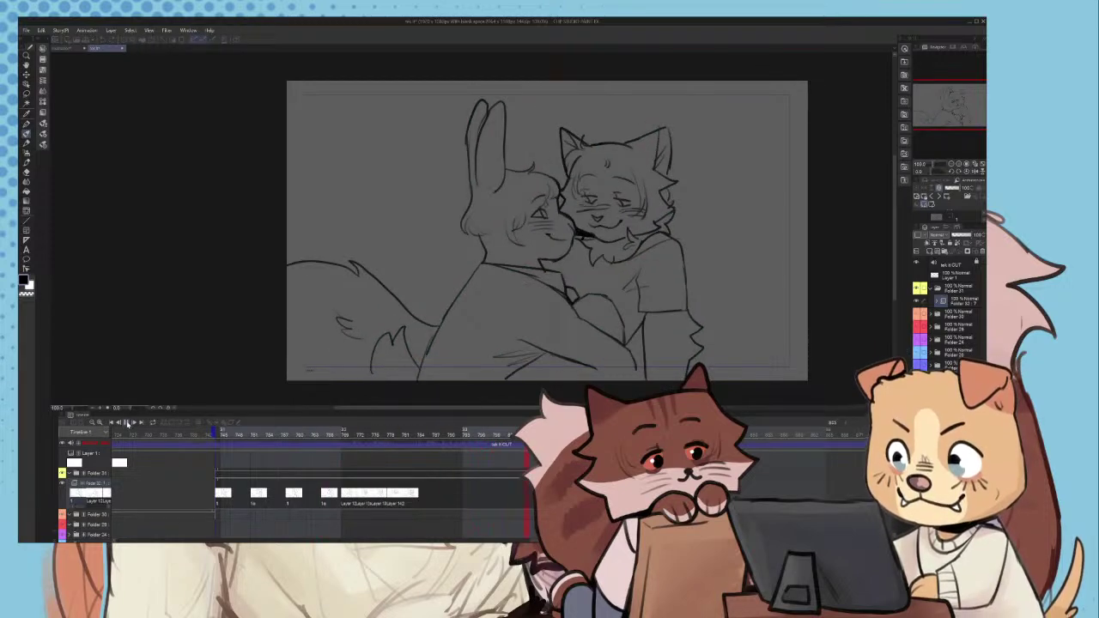
left_click(128, 424)
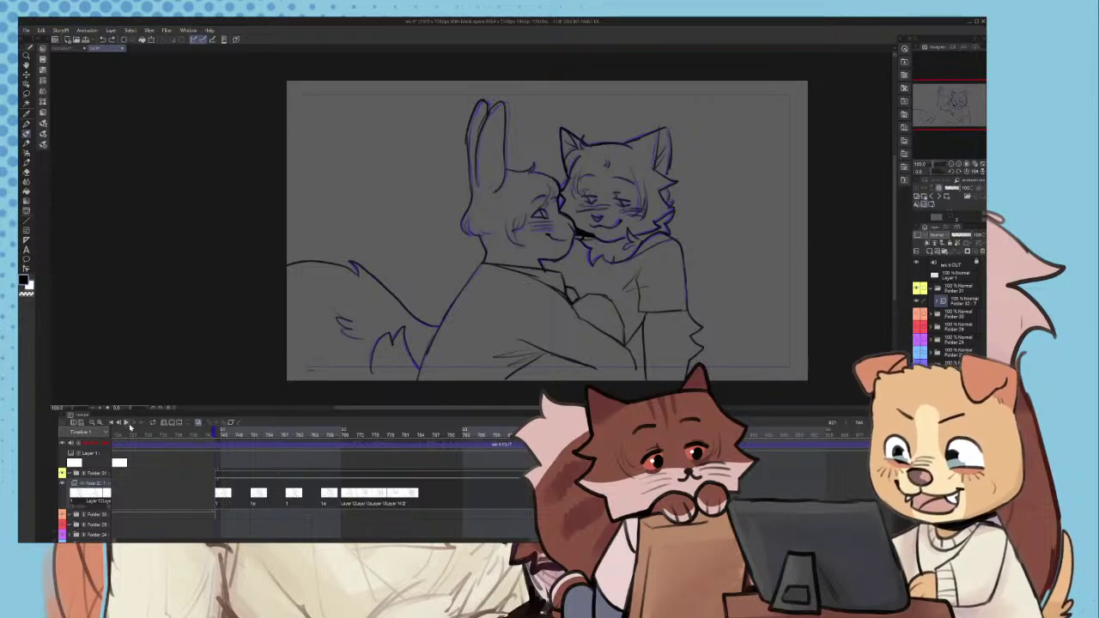
left_click(128, 423)
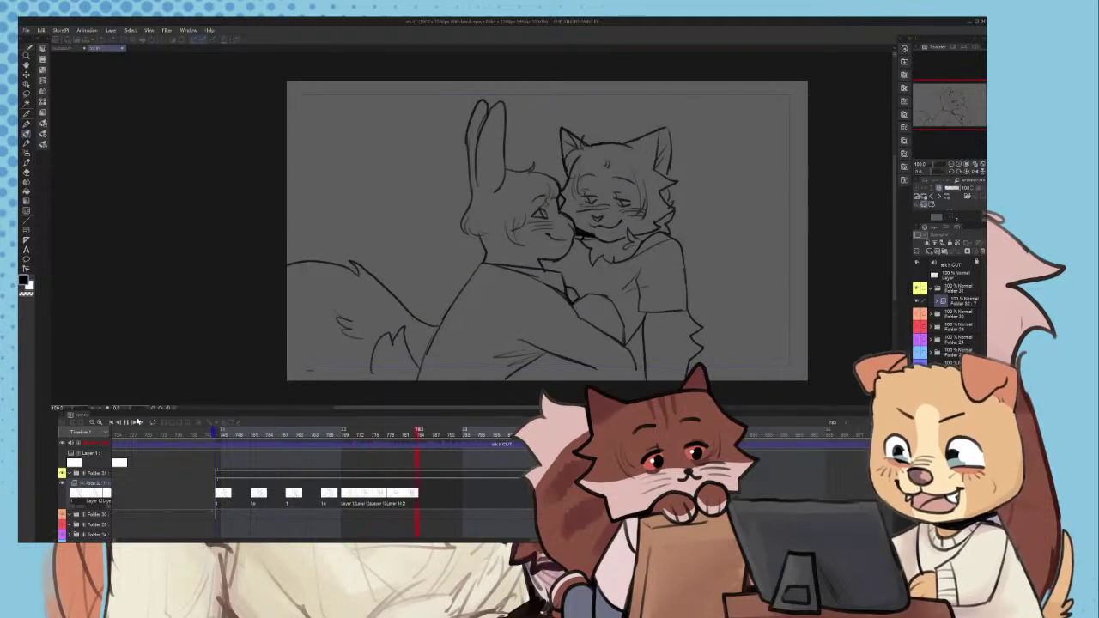
left_click(128, 421)
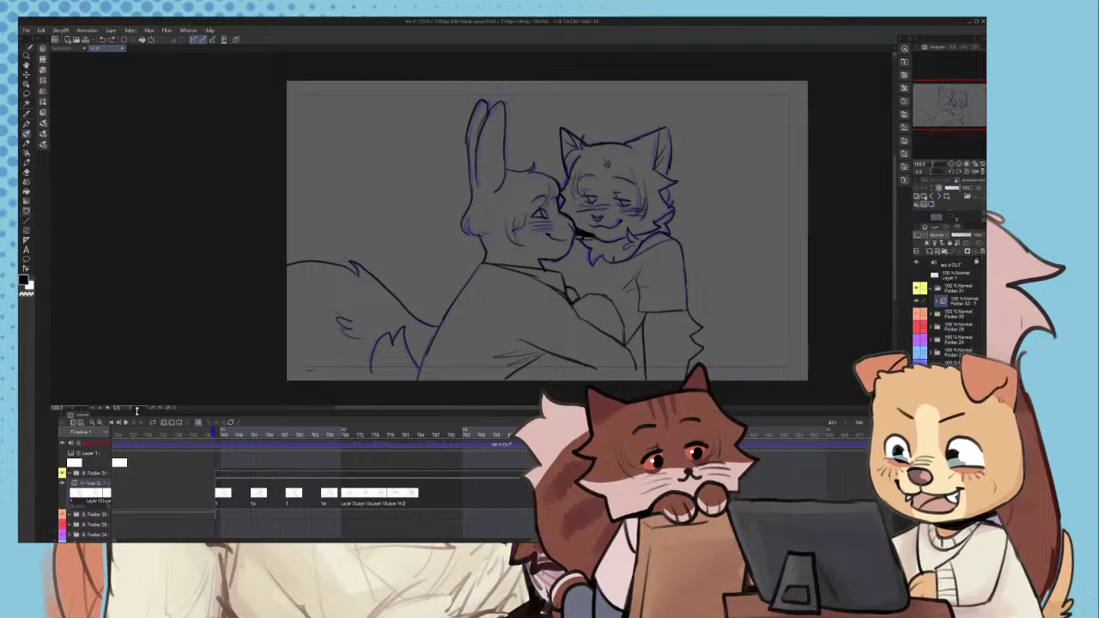
left_click(128, 424)
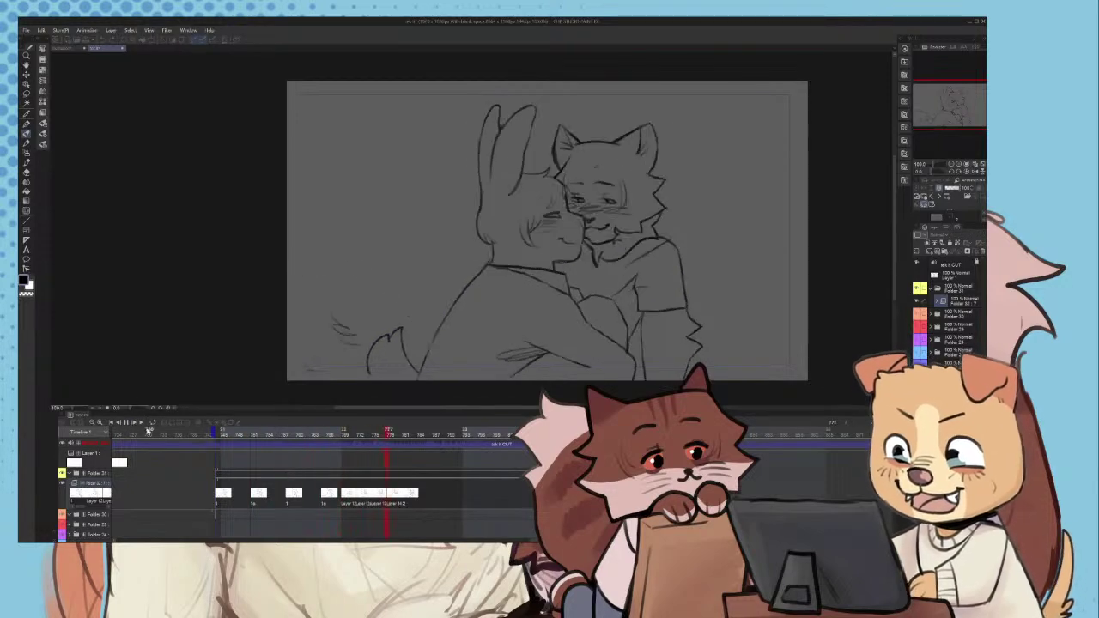
- Draw the missing upper tail outline with its pointed fur tuft in the earlier in-between frame
left_click(340, 500)
left_click(367, 500)
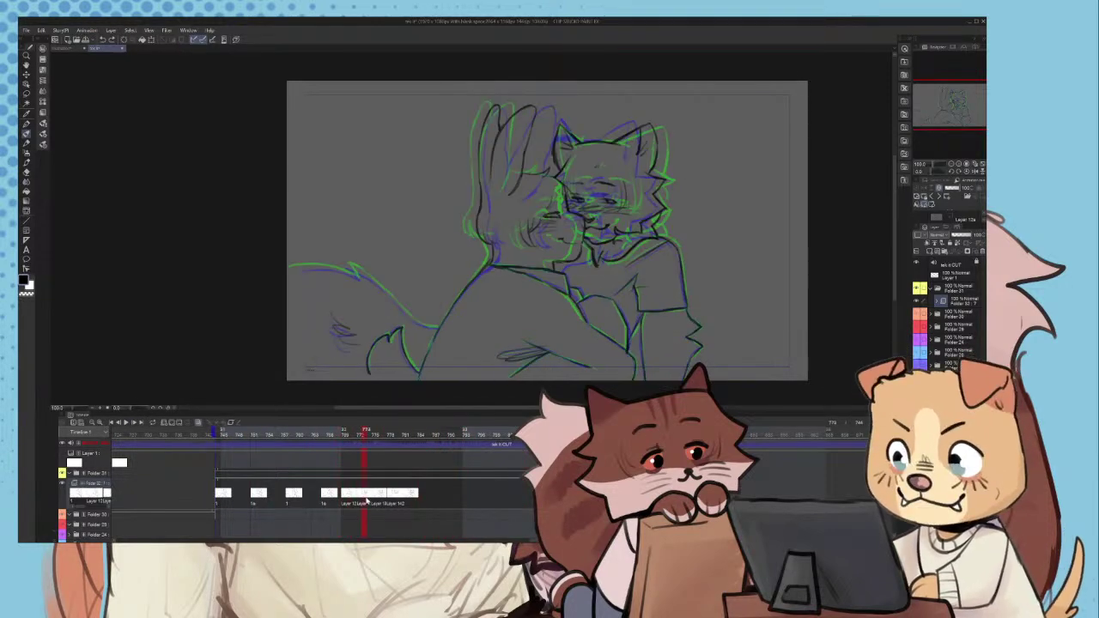
scroll(310, 279, "up", 6)
mouse_move(279, 224)
left_mouse_down()
mouse_move(395, 220)
mouse_move(489, 255)
mouse_move(457, 216)
mouse_move(532, 266)
left_mouse_up()
key("ctrl+z")
scroll(520, 260, "down", 4)
scroll(623, 325, "up", 2)
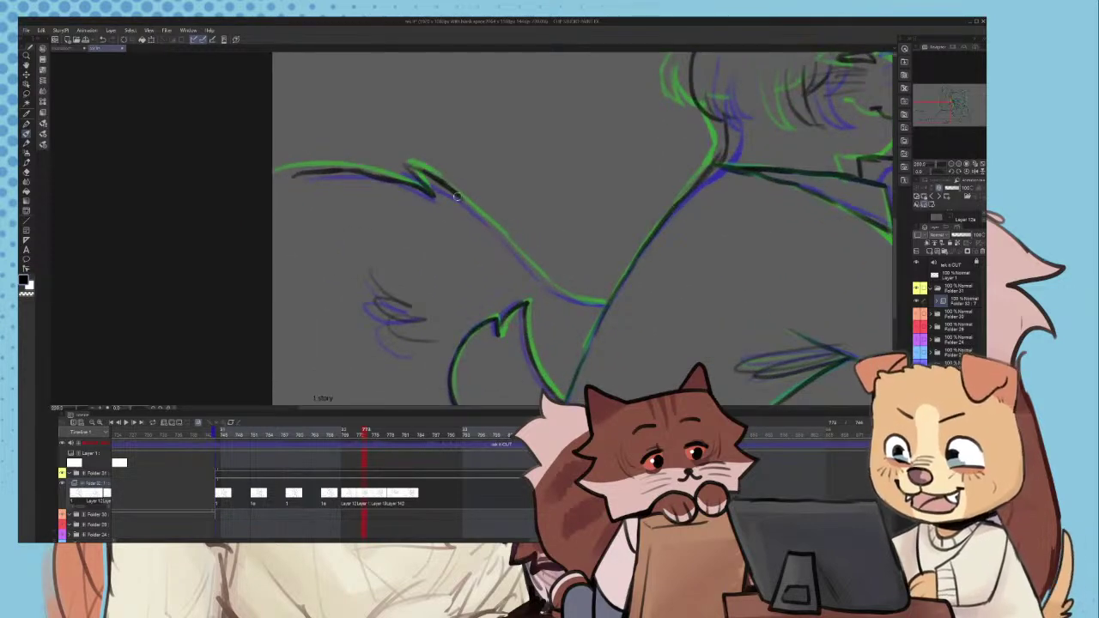
- Draw the tail's sloping line from the fur tuft down to the rabbit's back
mouse_move(462, 197)
left_mouse_down()
mouse_move(567, 294)
mouse_move(529, 268)
mouse_move(537, 282)
mouse_move(528, 269)
mouse_move(614, 306)
left_mouse_up()
key("ctrl+z")
scroll(566, 294, "up", 1)
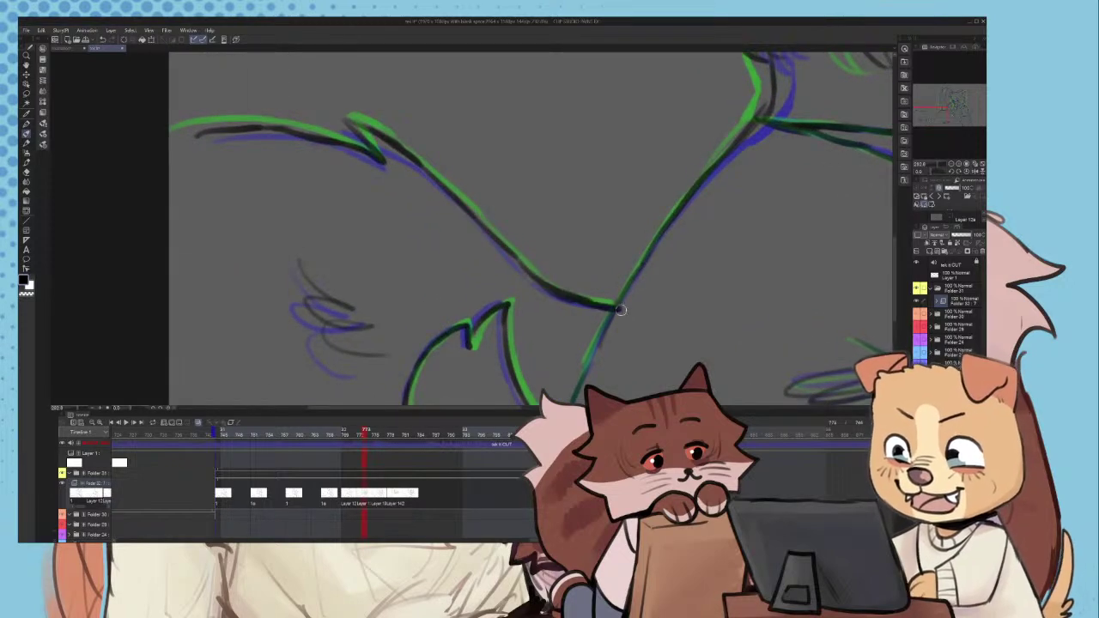
scroll(440, 195, "up", 1)
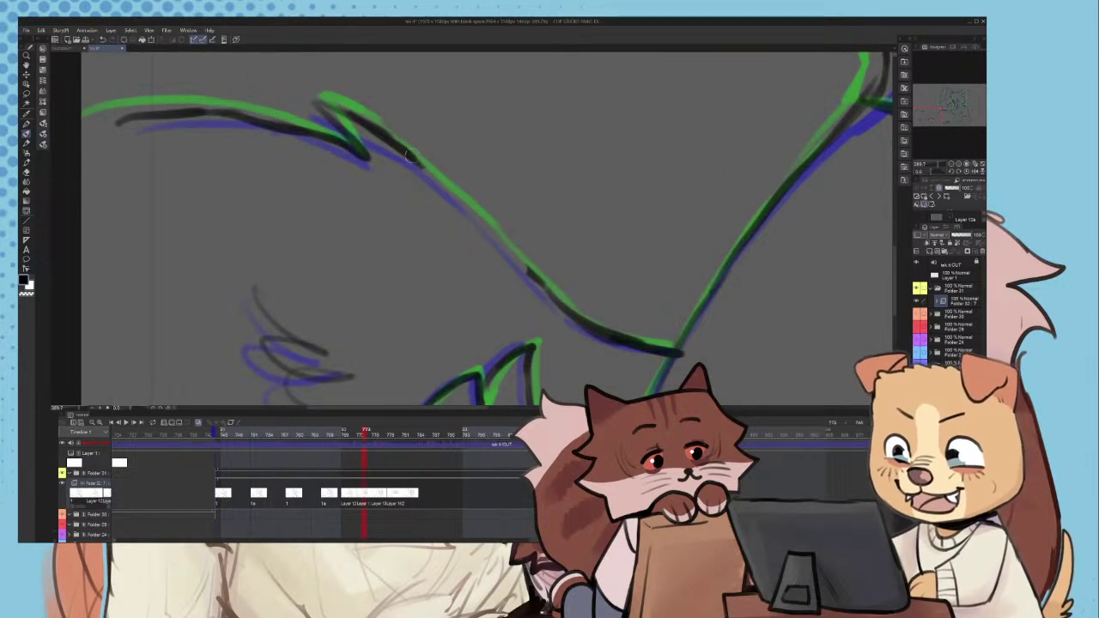
left_click_drag(410, 155, 535, 273)
scroll(434, 312, "down", 2)
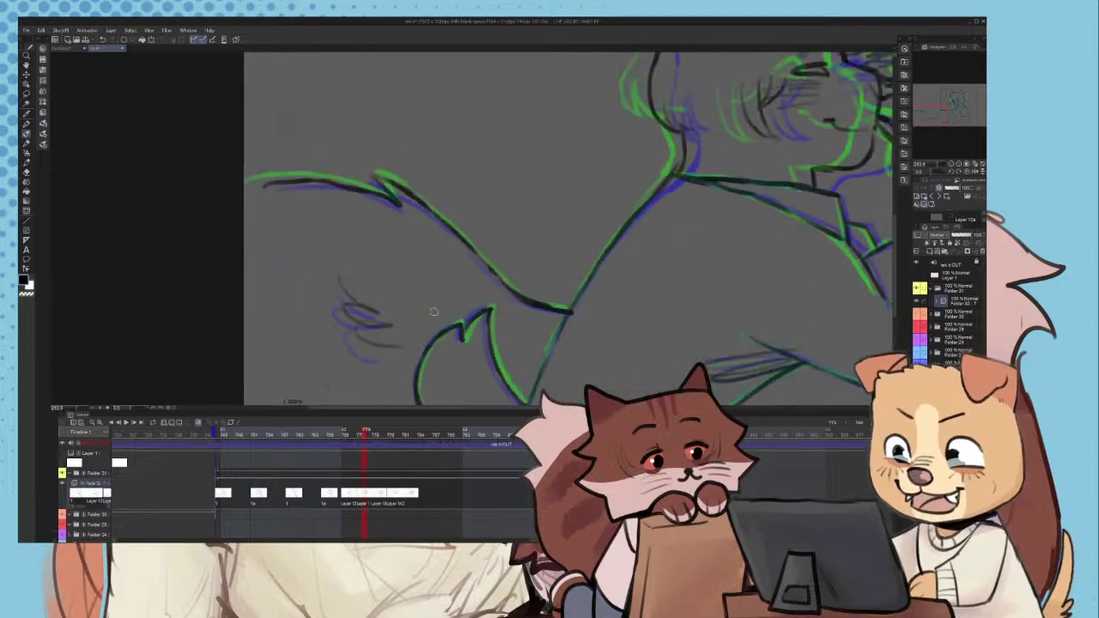
- Play back the hug animation from the start of the shot to check the tail
scroll(434, 311, "down", 4)
scroll(718, 230, "up", 1)
left_click_drag(257, 434, 206, 436)
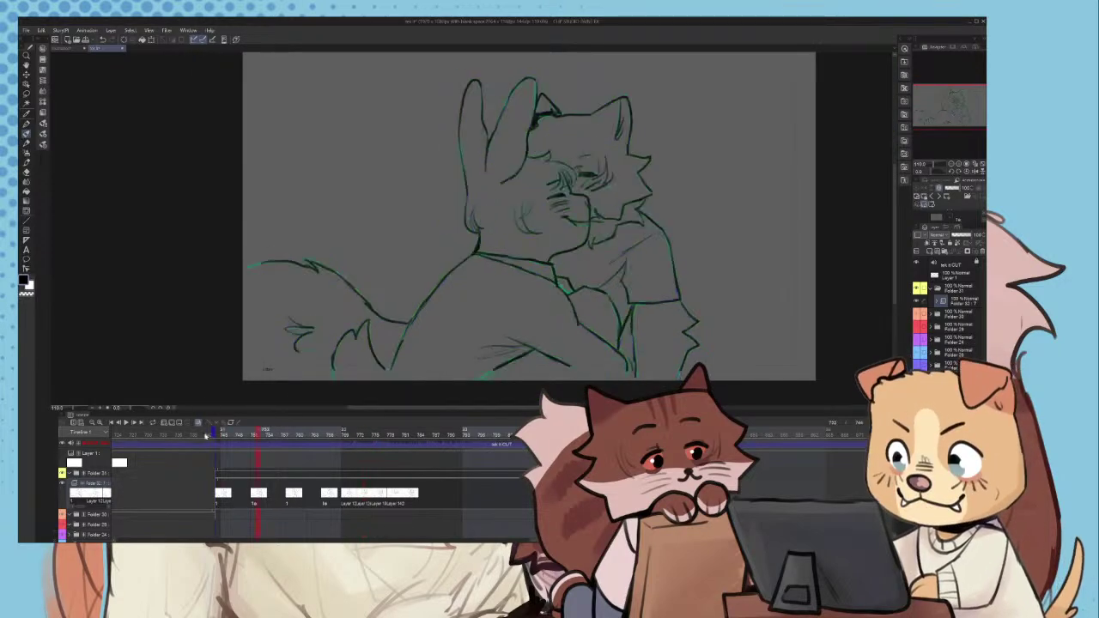
left_click(216, 434)
scroll(463, 369, "down", 2)
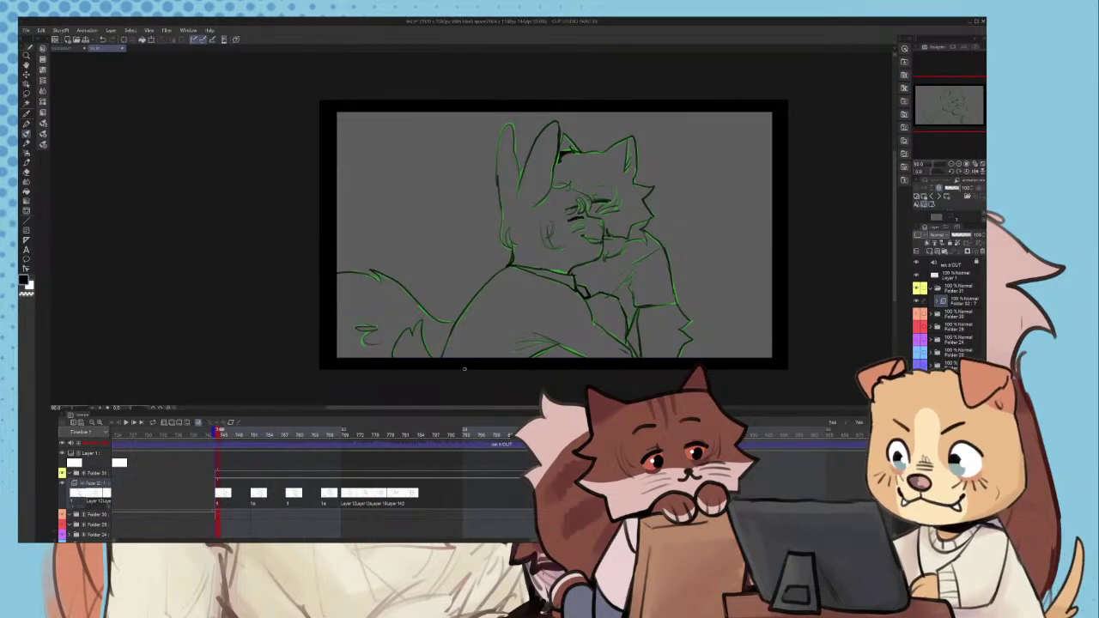
left_click(126, 423)
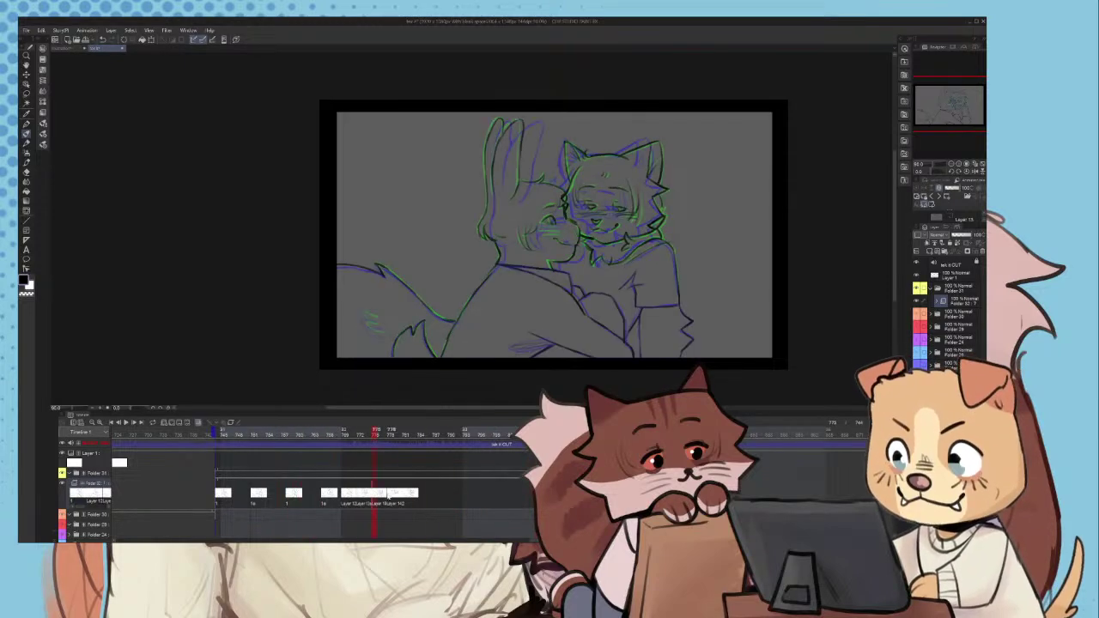
- Erase the excess line at the inner edge of the cat's half-closed eye farther from the rabbit in the last frame
scroll(704, 186, "up", 2)
scroll(705, 187, "up", 4)
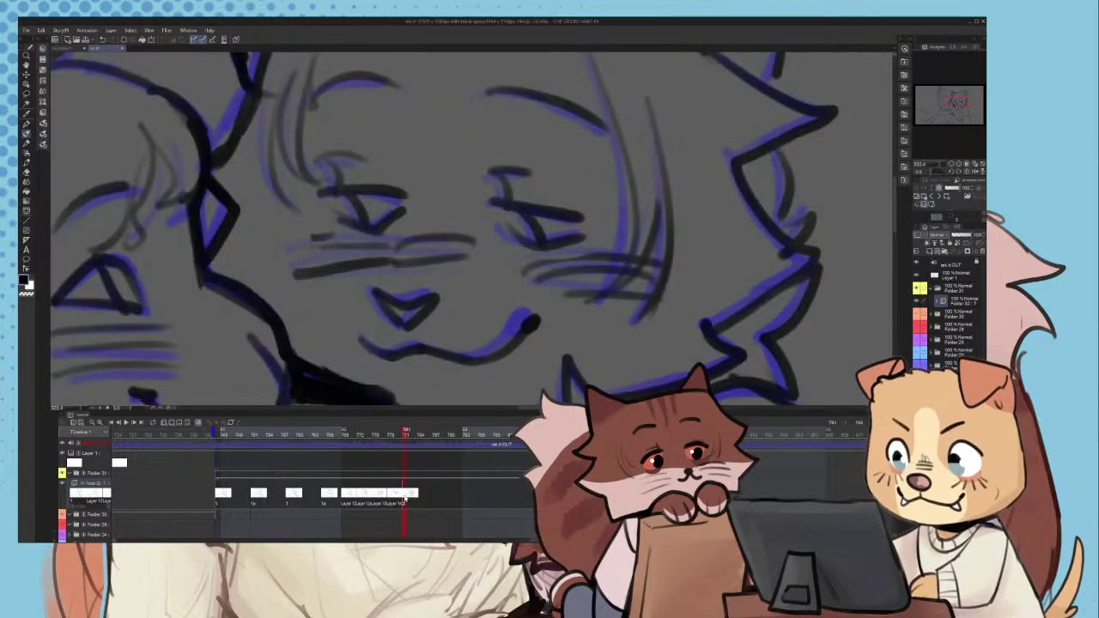
scroll(504, 232, "up", 3)
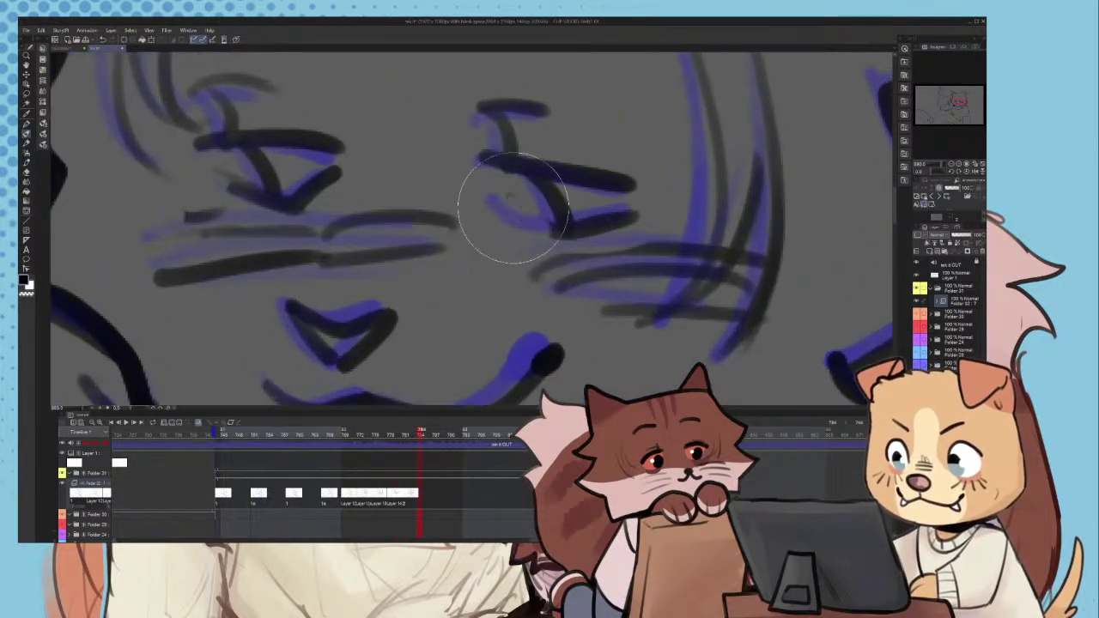
left_click_drag(502, 208, 556, 232)
scroll(588, 224, "down", 5)
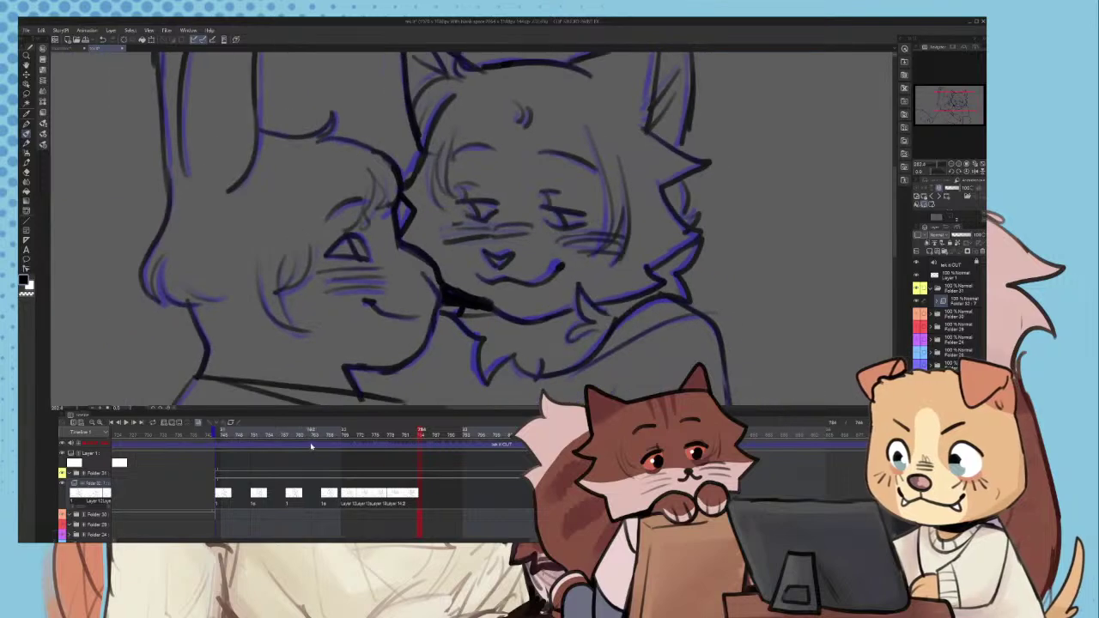
- Replay the transition into the last pose to check the cat's eyes and face
left_click(317, 433)
left_click(126, 423)
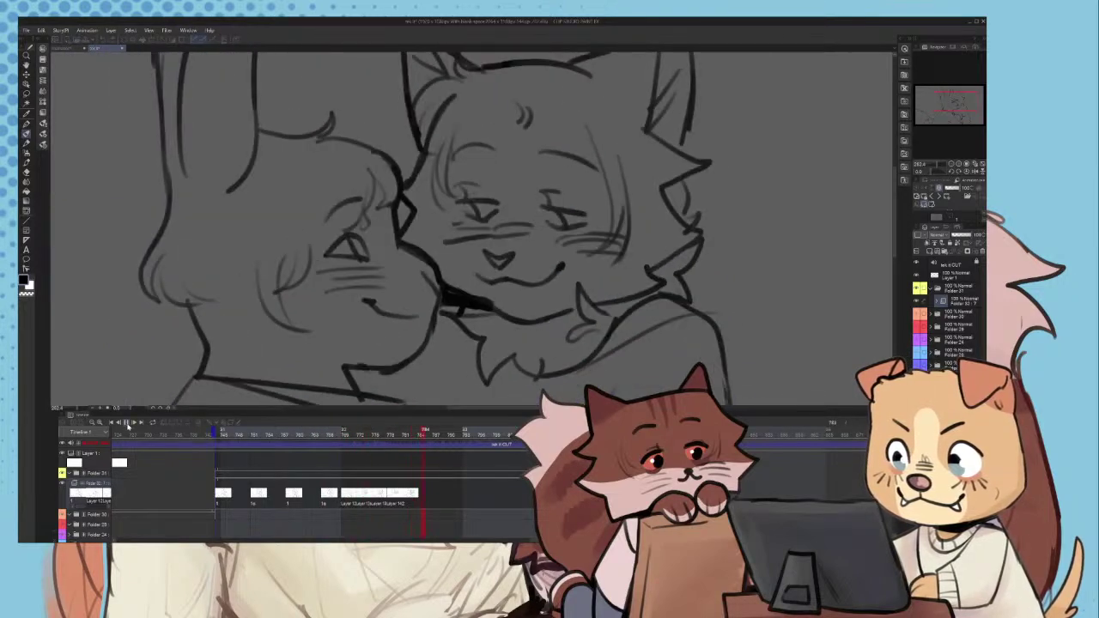
left_click(127, 423)
scroll(440, 173, "down", 5)
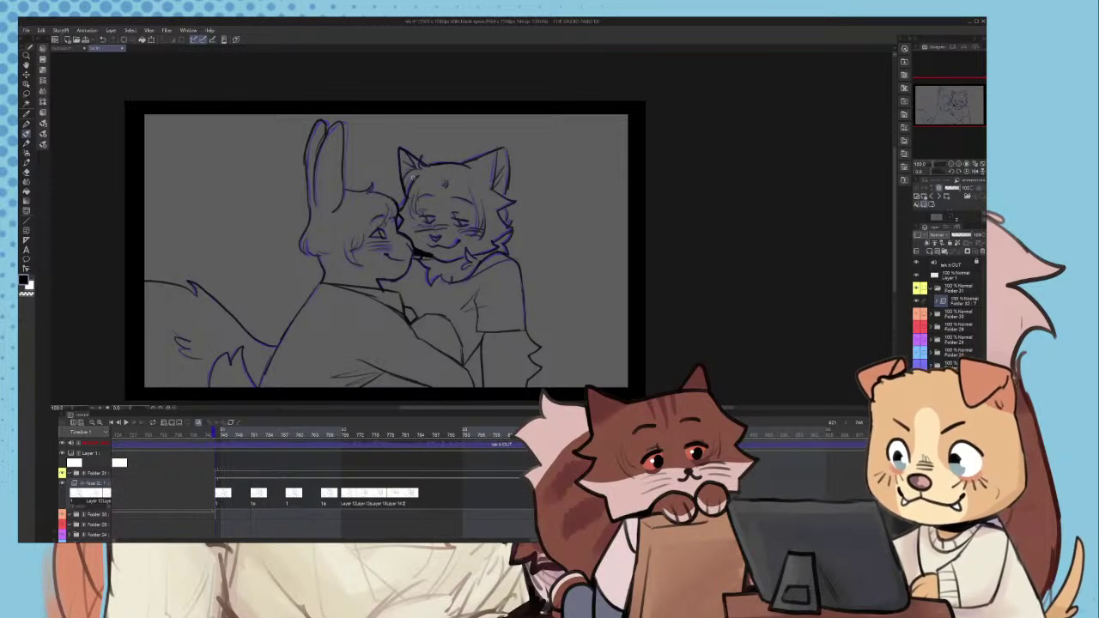
- View the open bee character illustration briefly, return to the hug animation and play it
left_click(88, 49)
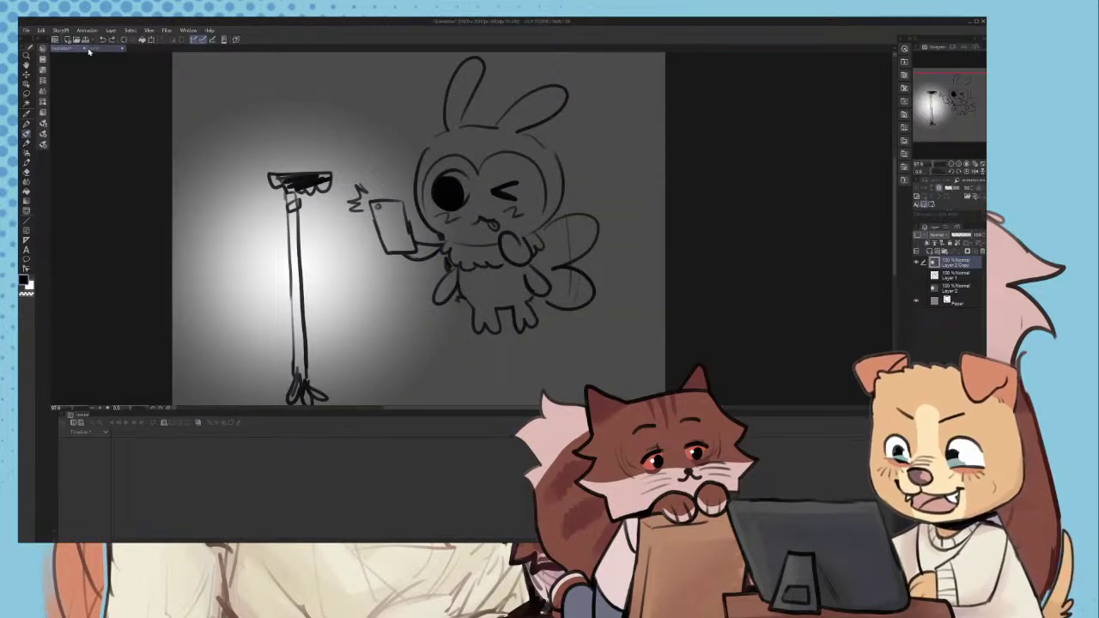
left_click(101, 49)
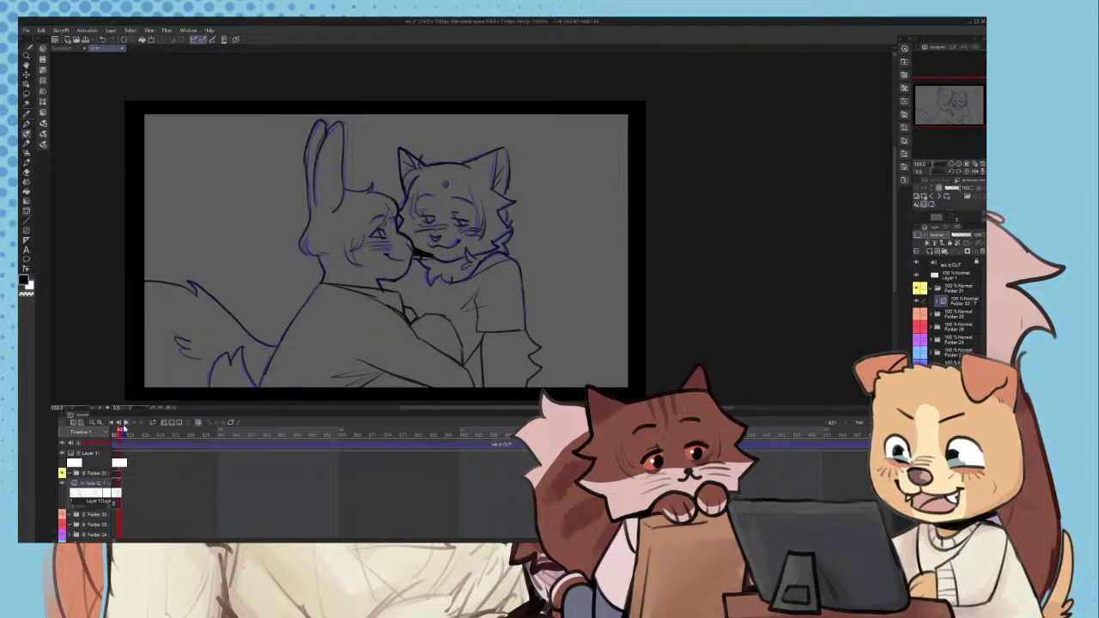
left_click(125, 425)
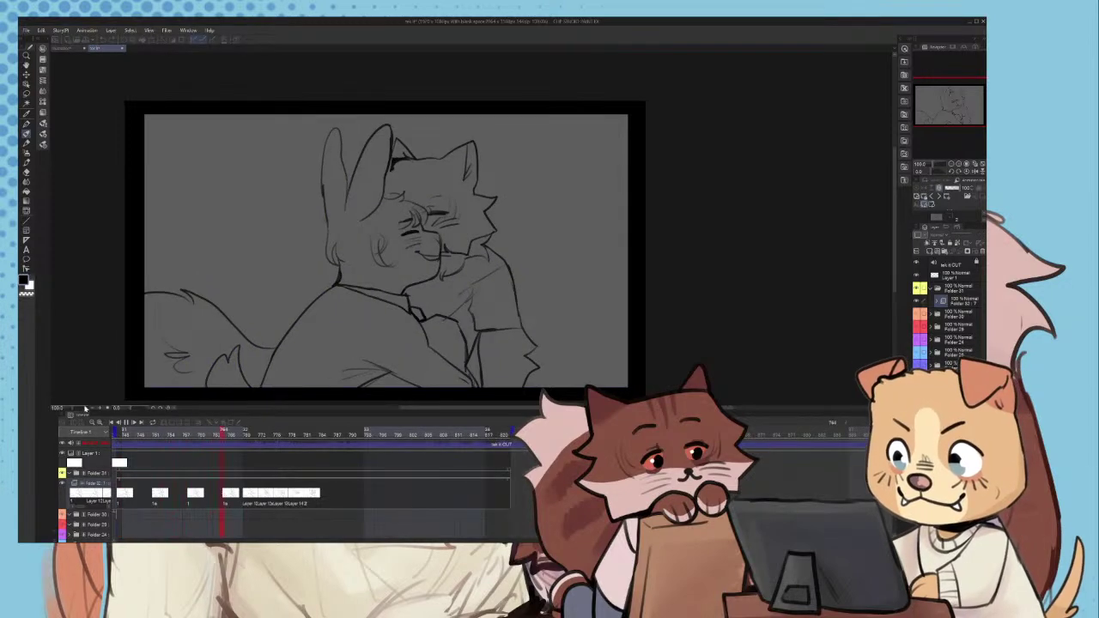
- Stop playback, go to the in-between before the final pose, and draw the inner edge of the cat's forearm below the sleeve
left_click(285, 481)
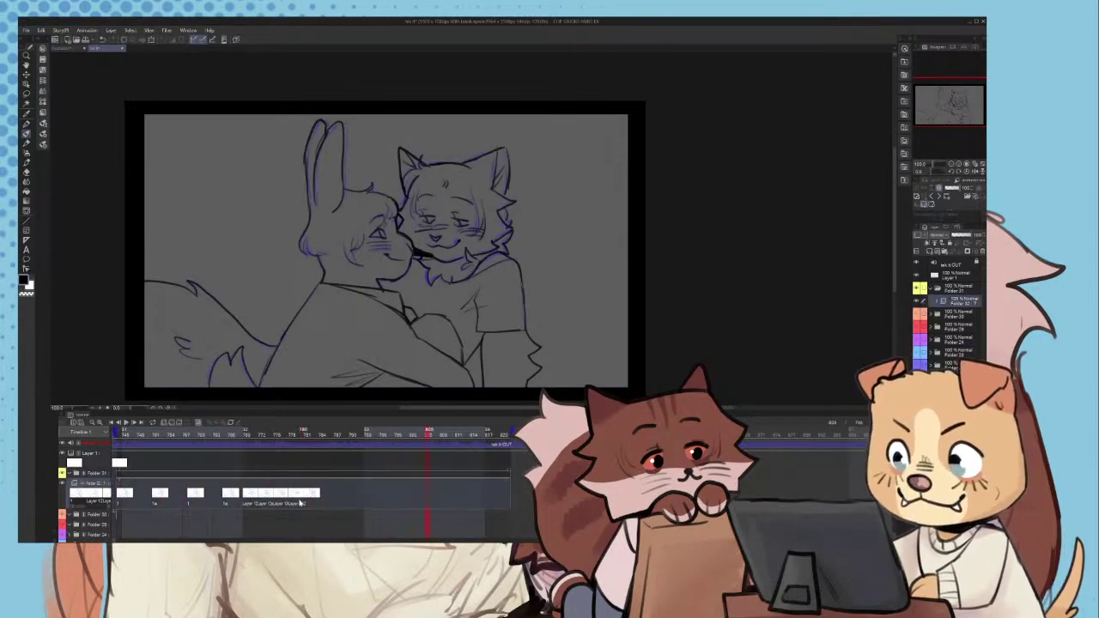
mouse_move(297, 433)
left_mouse_down()
mouse_move(315, 432)
mouse_move(297, 433)
left_mouse_up()
scroll(425, 328, "down", 2)
scroll(413, 198, "up", 5)
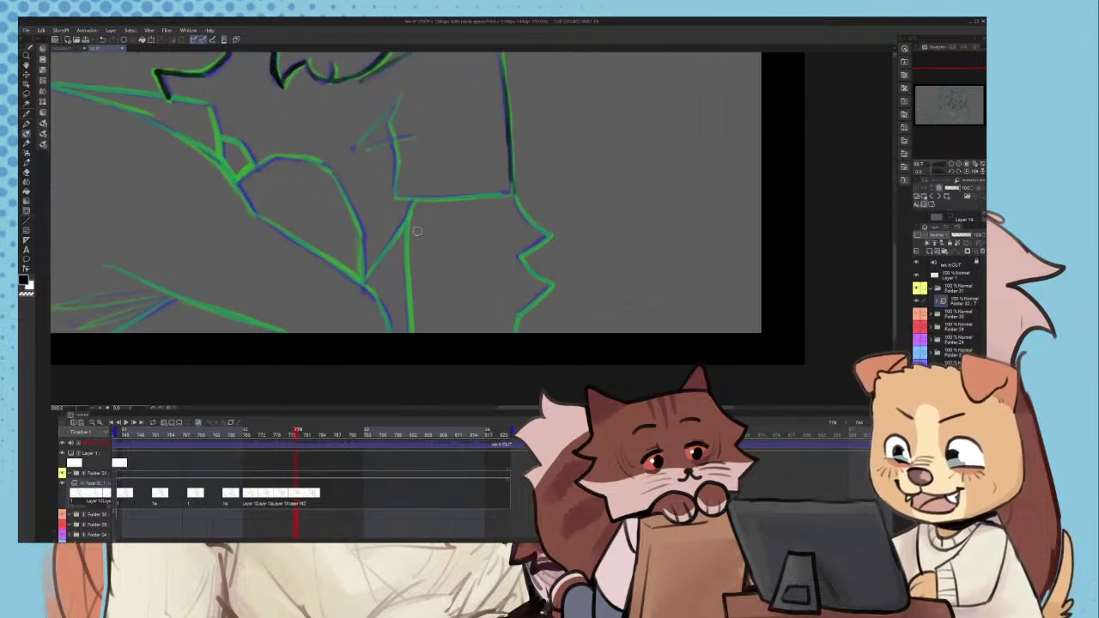
left_click_drag(404, 269, 408, 361)
key("ctrl+z")
left_click_drag(406, 289, 410, 370)
key("ctrl+z")
key("ctrl+z")
left_click_drag(405, 265, 410, 370)
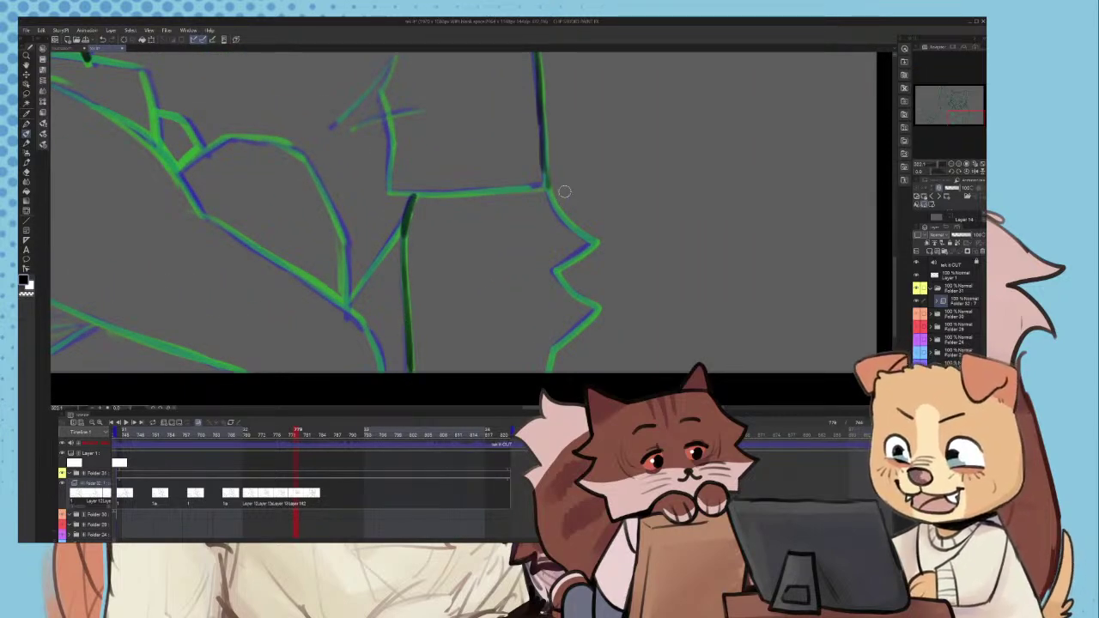
- Draw the upper fur spike on the outer edge of the cat's forearm, starting just below the sleeve
scroll(565, 192, "up", 4)
mouse_move(534, 169)
left_mouse_down()
mouse_move(558, 246)
mouse_move(607, 277)
left_mouse_up()
scroll(599, 266, "down", 3)
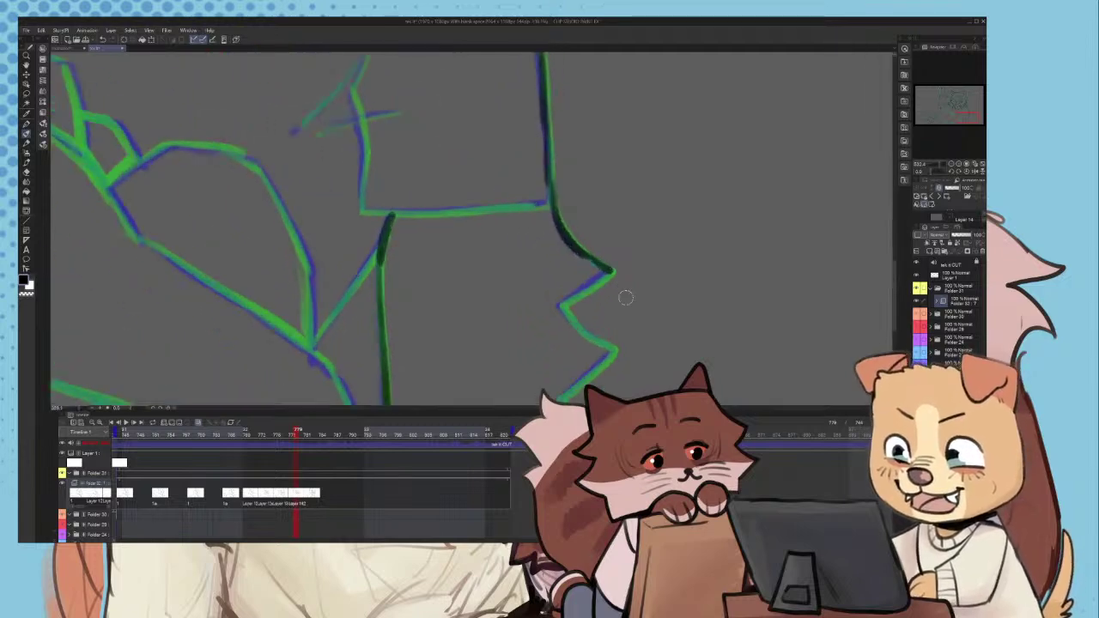
scroll(595, 301, "up", 6)
left_click_drag(534, 311, 631, 247)
scroll(630, 244, "down", 7)
scroll(603, 306, "up", 7)
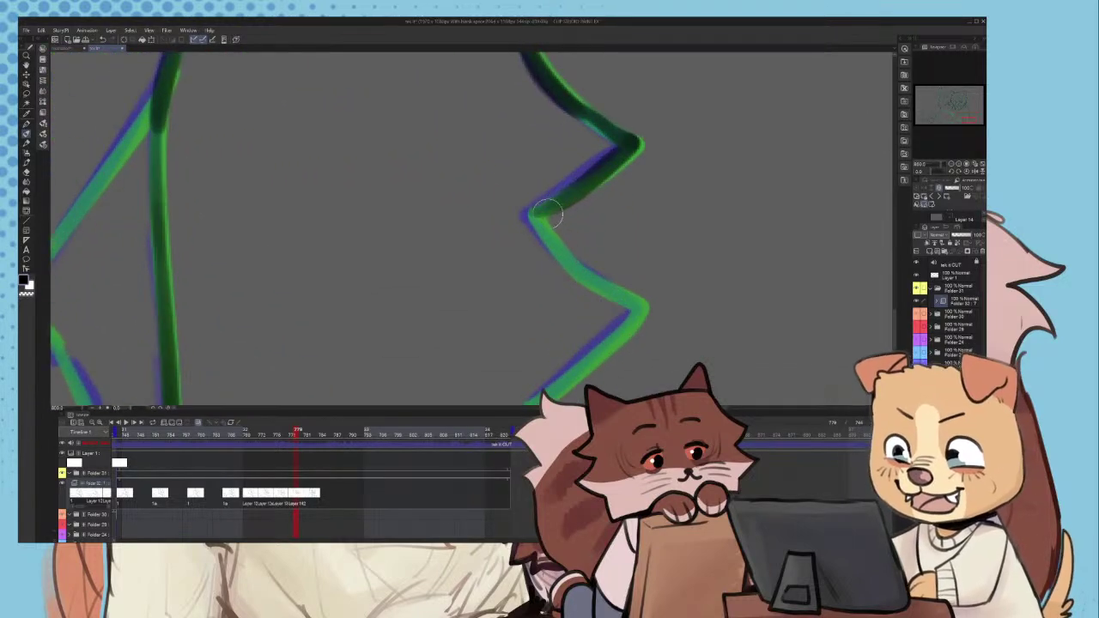
- Draw the lower fur spike on the cat's outer forearm and continue the outline to the bottom of the frame
mouse_move(541, 209)
left_mouse_down()
mouse_move(575, 278)
mouse_move(620, 296)
left_mouse_up()
key("ctrl+z")
left_click_drag(557, 247, 639, 306)
scroll(622, 305, "down", 7)
scroll(582, 292, "up", 6)
left_click_drag(598, 263, 562, 298)
left_click_drag(620, 246, 601, 263)
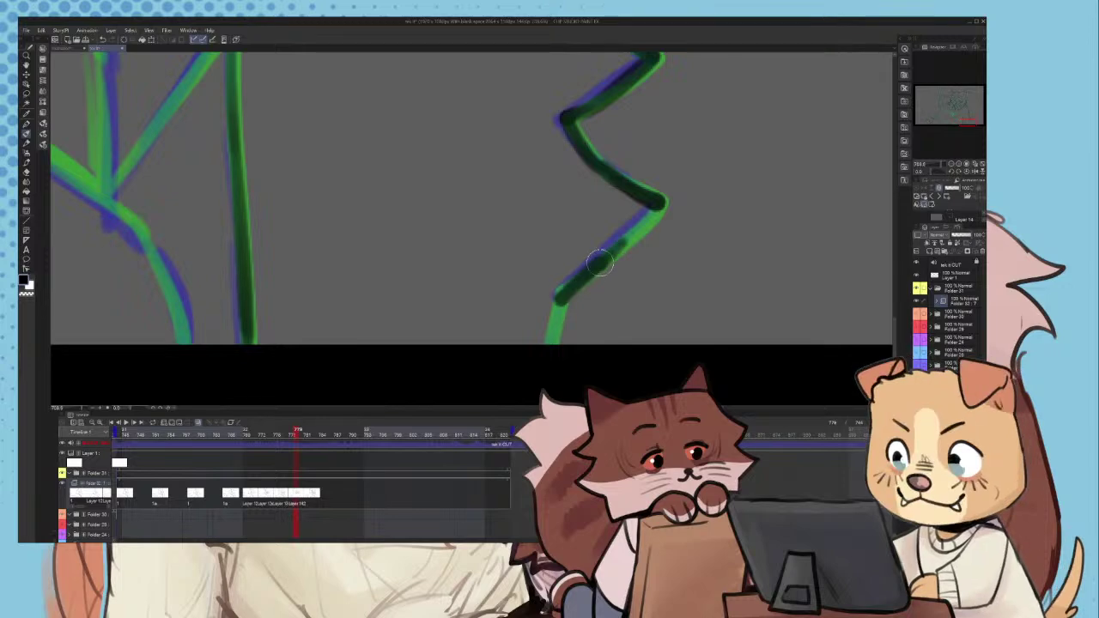
mouse_move(657, 210)
left_mouse_down()
mouse_move(589, 265)
mouse_move(552, 356)
left_mouse_up()
left_click_drag(566, 297, 554, 338)
scroll(537, 364, "down", 5)
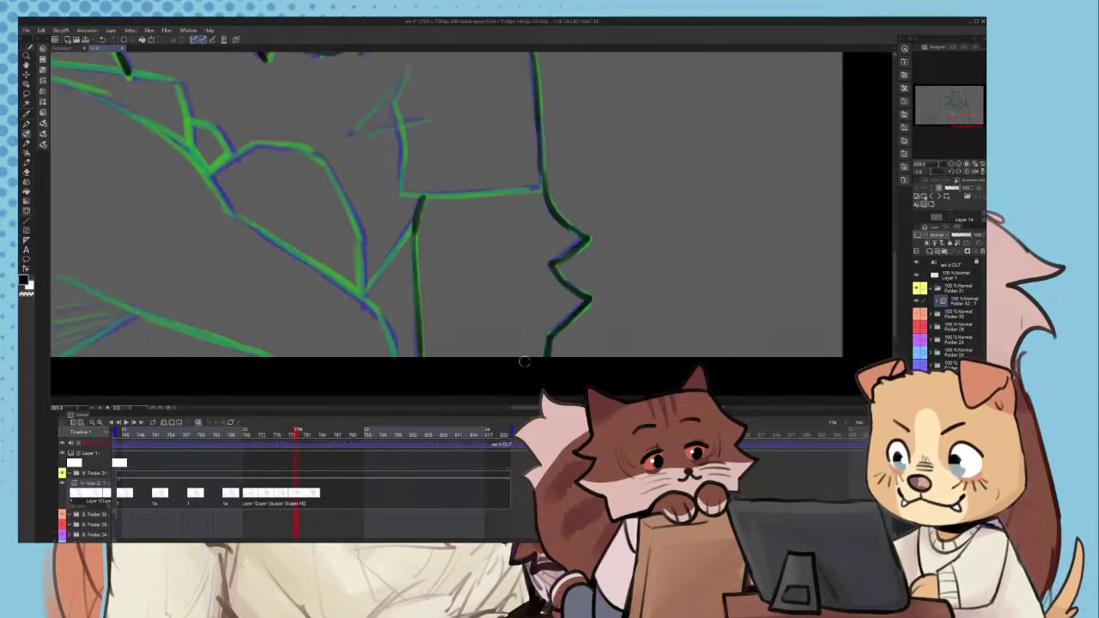
- Draw the inner edge of the cat's short sleeve between the onion-skin guides
scroll(524, 362, "down", 3)
scroll(419, 134, "up", 7)
scroll(418, 184, "up", 2)
mouse_move(404, 141)
left_mouse_down()
mouse_move(422, 207)
mouse_move(418, 295)
left_mouse_up()
- Draw the hem of the cat's short sleeve from its inner edge across to the outer arm line
left_click_drag(418, 297, 474, 303)
key("ctrl+z")
scroll(521, 303, "up", 3)
left_click_drag(385, 296, 559, 298)
key("ctrl+z")
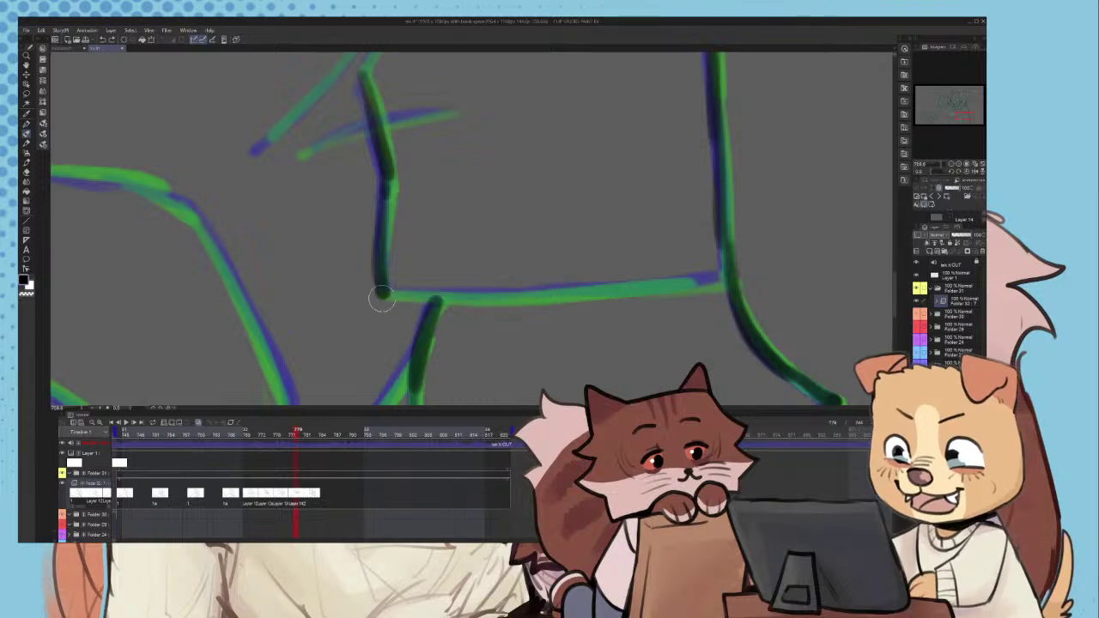
left_click_drag(383, 296, 701, 291)
key("ctrl+z")
left_click_drag(545, 296, 726, 280)
scroll(693, 288, "down", 3)
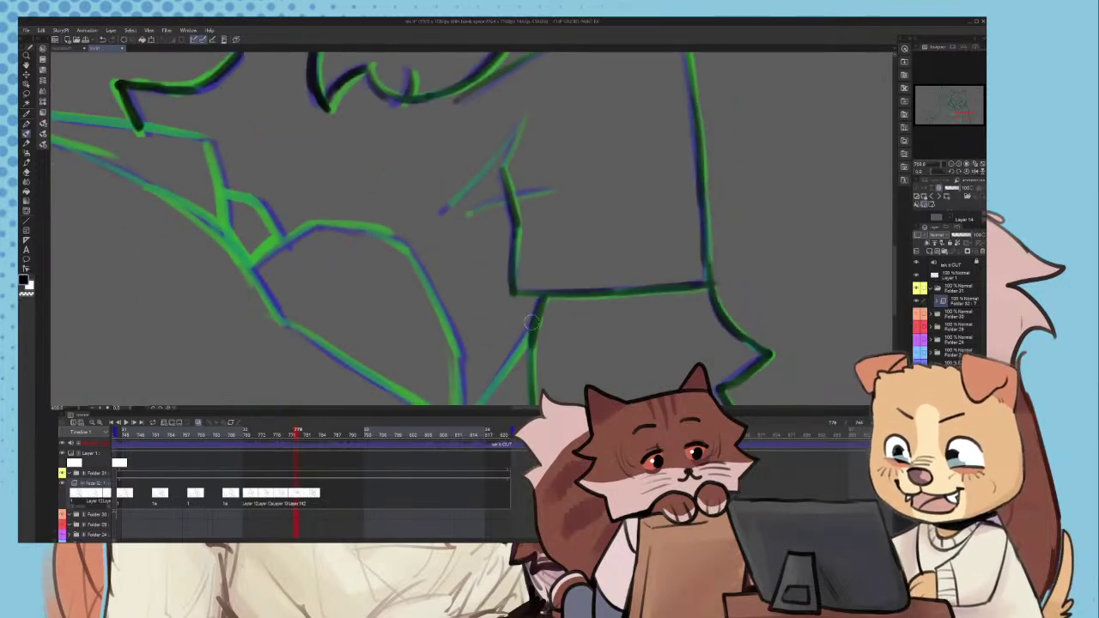
- Sketch the shirt creases at the top of the cat's inner sleeve edge
scroll(531, 319, "down", 3)
scroll(512, 172, "up", 6)
mouse_move(522, 179)
left_mouse_down()
mouse_move(490, 249)
mouse_move(530, 176)
mouse_move(499, 250)
mouse_move(531, 177)
mouse_move(411, 307)
left_mouse_up()
scroll(499, 289, "down", 6)
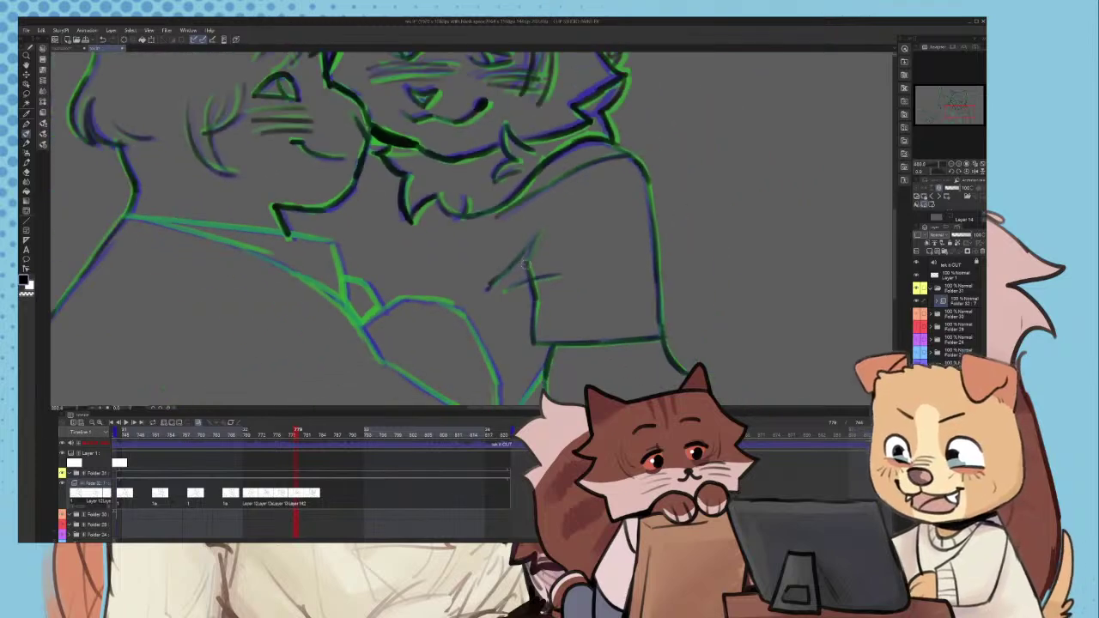
- Draw the diagonal line from the cat's inner forearm to the rabbit's arm and the short curve below their meeting point
scroll(519, 337, "up", 4)
scroll(491, 290, "up", 3)
left_click_drag(483, 209, 436, 268)
left_click_drag(494, 193, 470, 224)
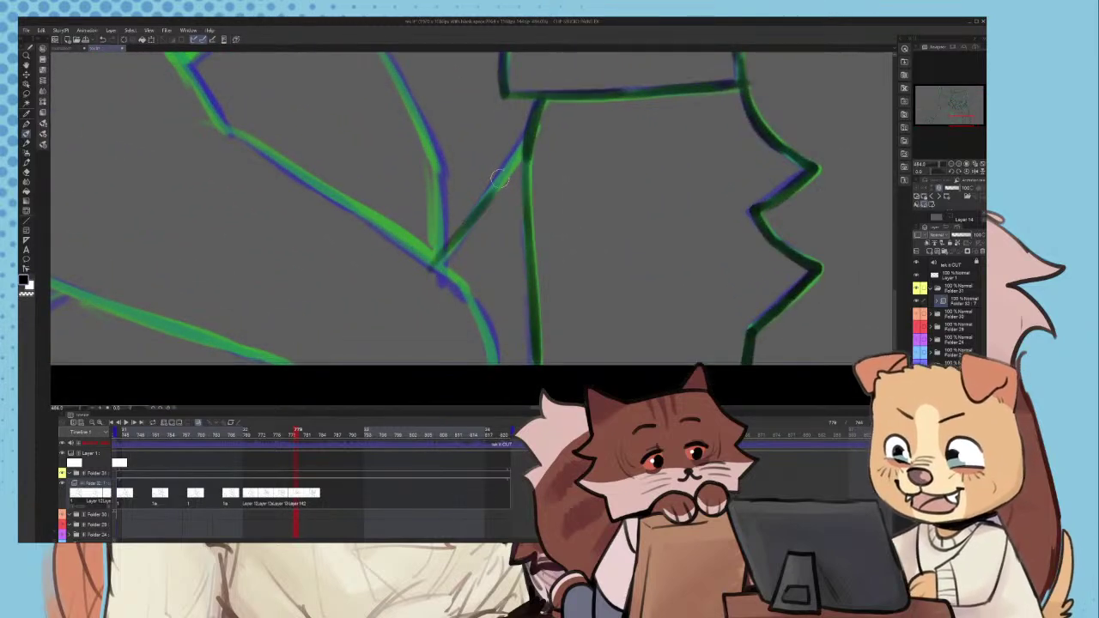
mouse_move(528, 142)
left_mouse_down()
mouse_move(454, 242)
mouse_move(451, 273)
mouse_move(491, 368)
left_mouse_up()
key("ctrl+z")
key("ctrl+z")
key("ctrl+z")
scroll(485, 361, "down", 1)
scroll(485, 360, "down", 3)
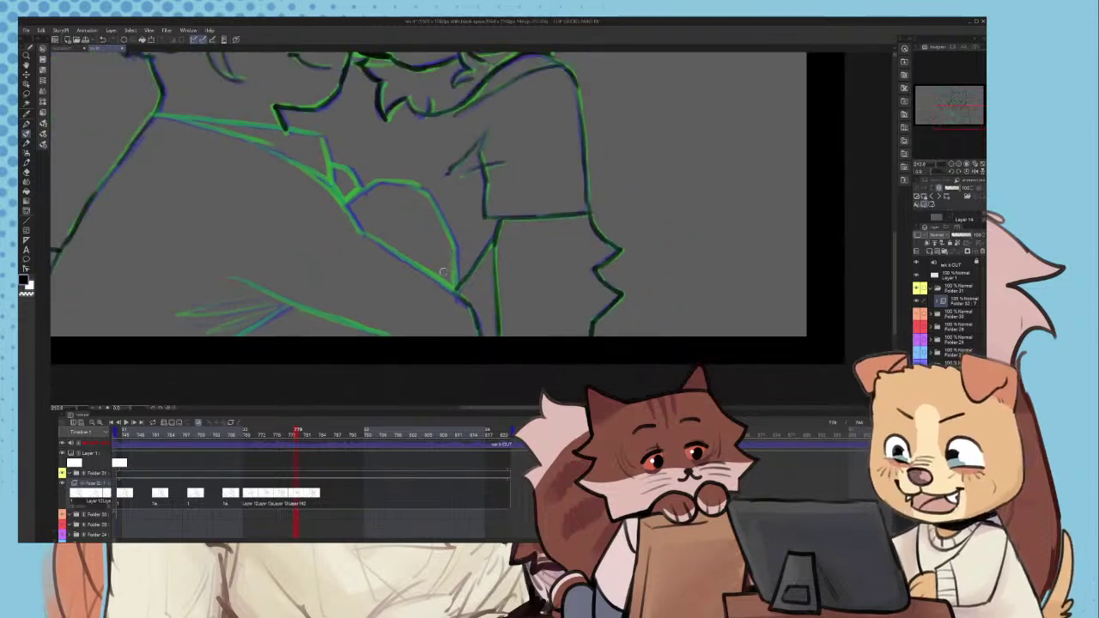
scroll(400, 243, "up", 1)
scroll(401, 243, "down", 3)
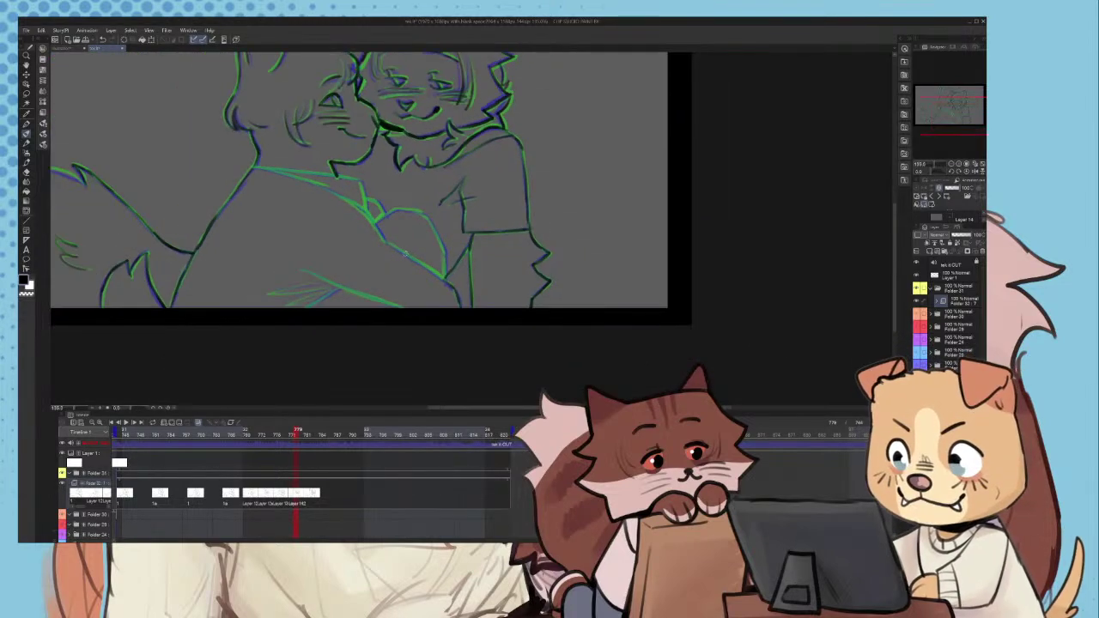
- Draw the rabbit's lower sleeve fold and the upper edge of its arm from the collar down to the cat's forearm
scroll(260, 279, "up", 4)
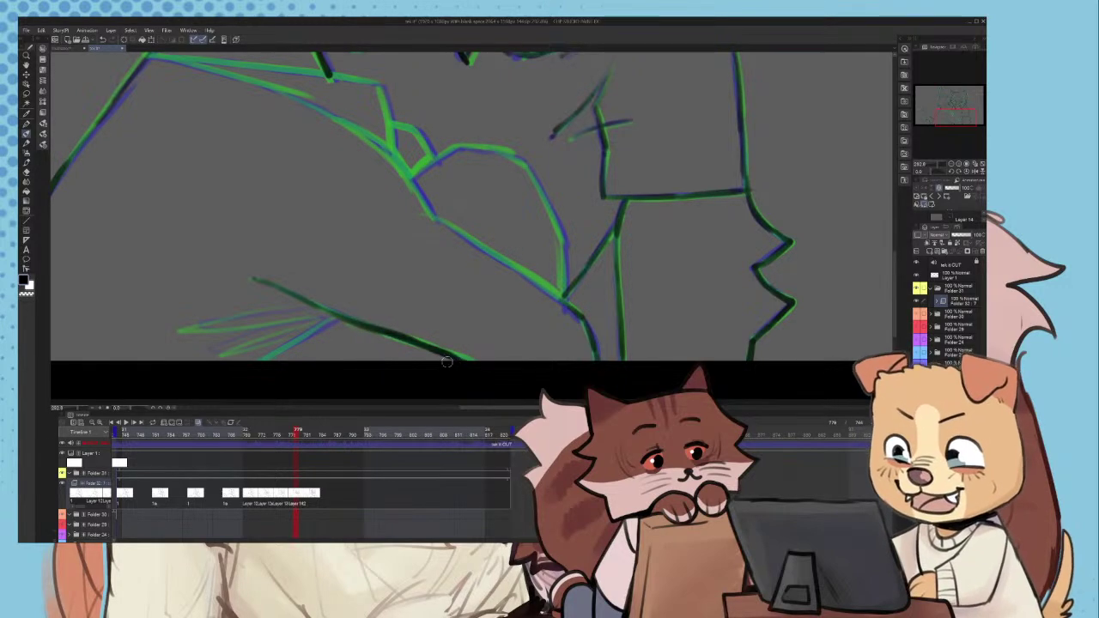
scroll(447, 362, "down", 2)
scroll(406, 230, "up", 4)
left_click_drag(412, 223, 448, 265)
scroll(472, 291, "down", 4)
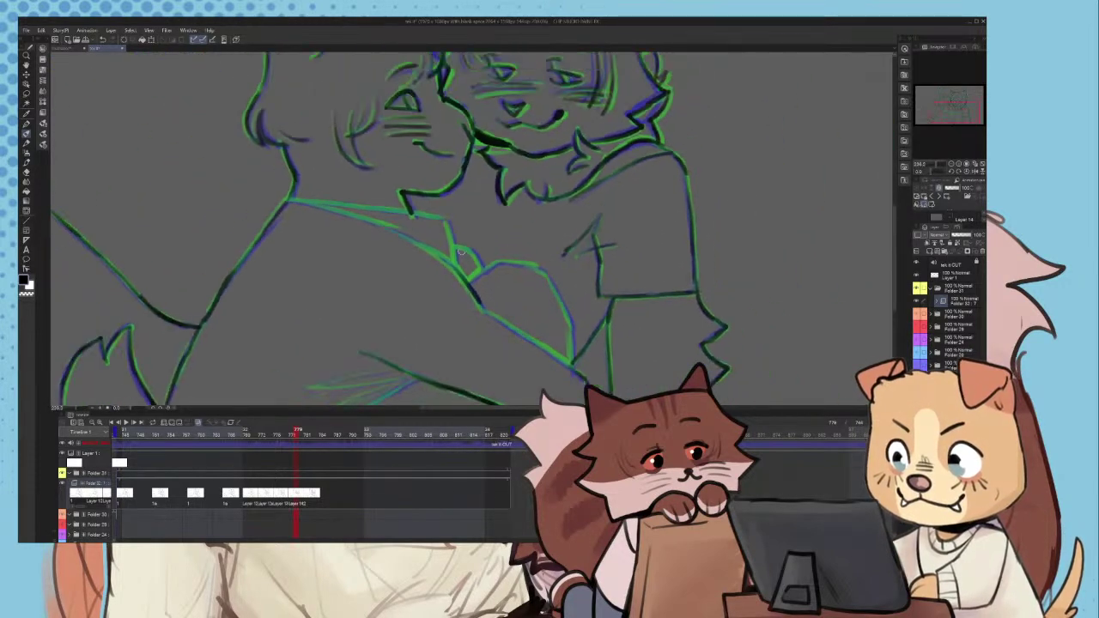
scroll(460, 251, "down", 2)
scroll(471, 266, "up", 6)
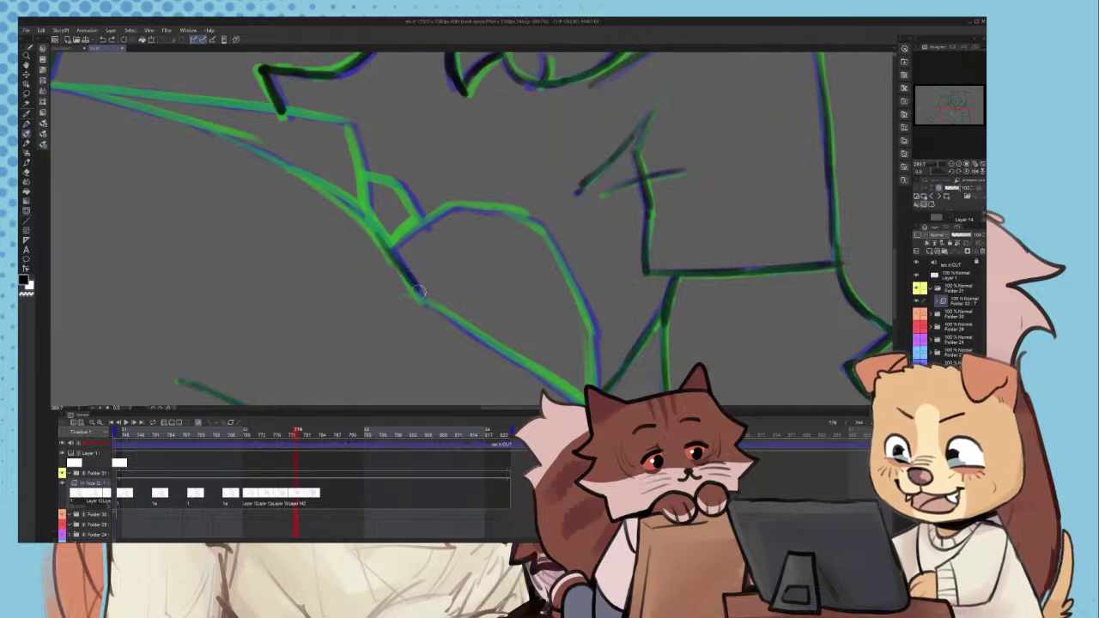
scroll(464, 296, "down", 3)
scroll(493, 329, "up", 4)
left_click_drag(366, 267, 538, 389)
scroll(431, 221, "down", 4)
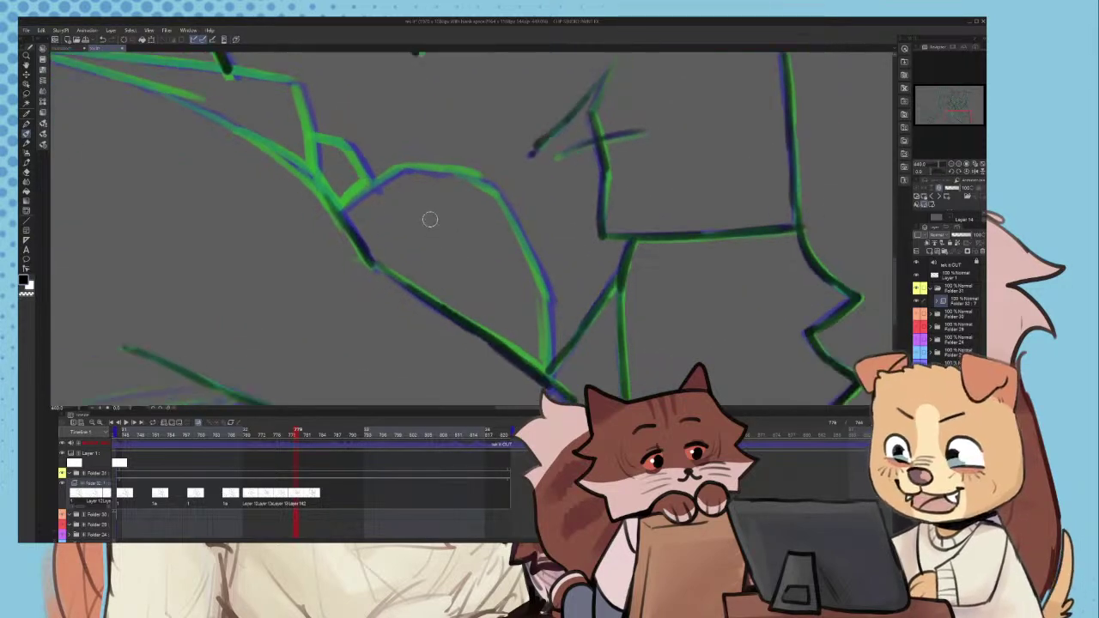
- Draw the rounded contour above the rabbit's arm, from the collar over to the meeting point with the cat's forearm
scroll(488, 220, "up", 3)
left_click_drag(483, 205, 537, 302)
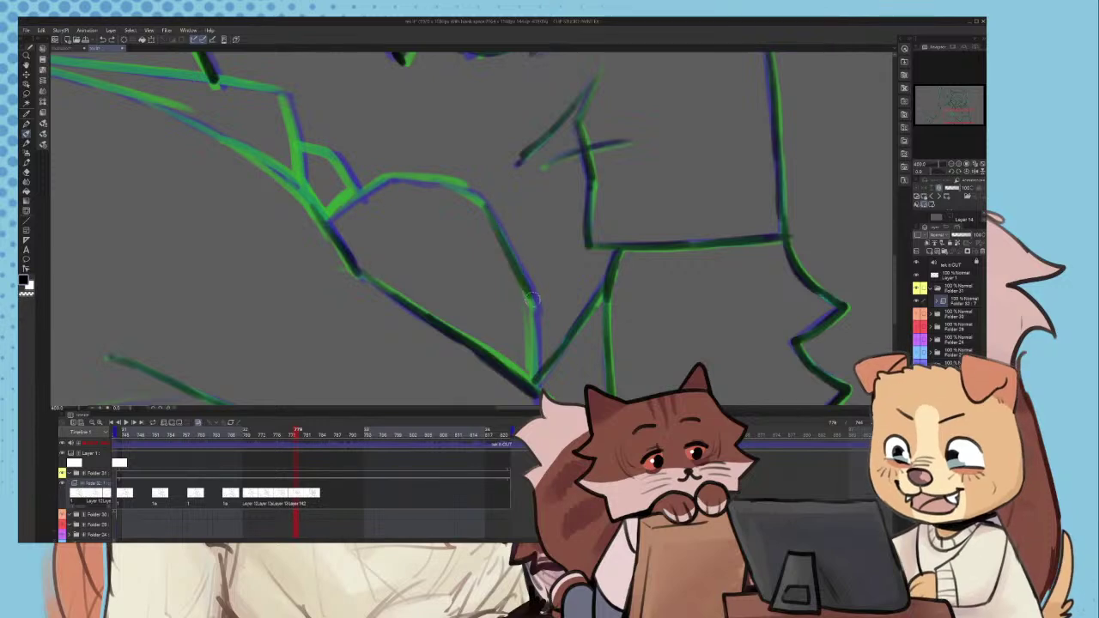
key("ctrl+z")
mouse_move(484, 204)
left_mouse_down()
mouse_move(526, 279)
mouse_move(533, 388)
left_mouse_up()
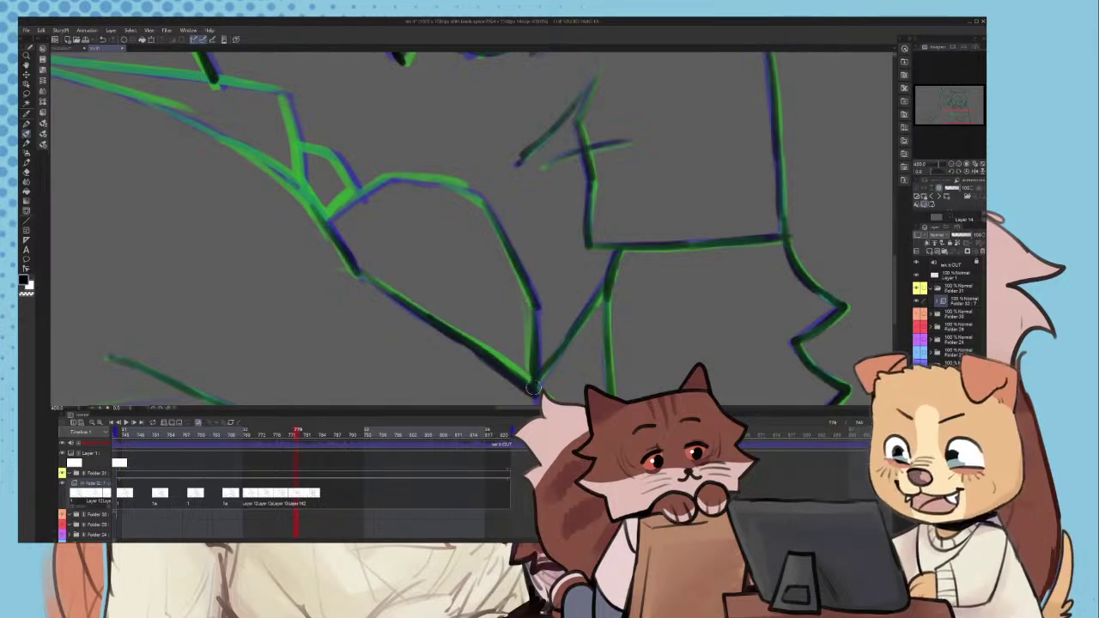
scroll(513, 318, "down", 2)
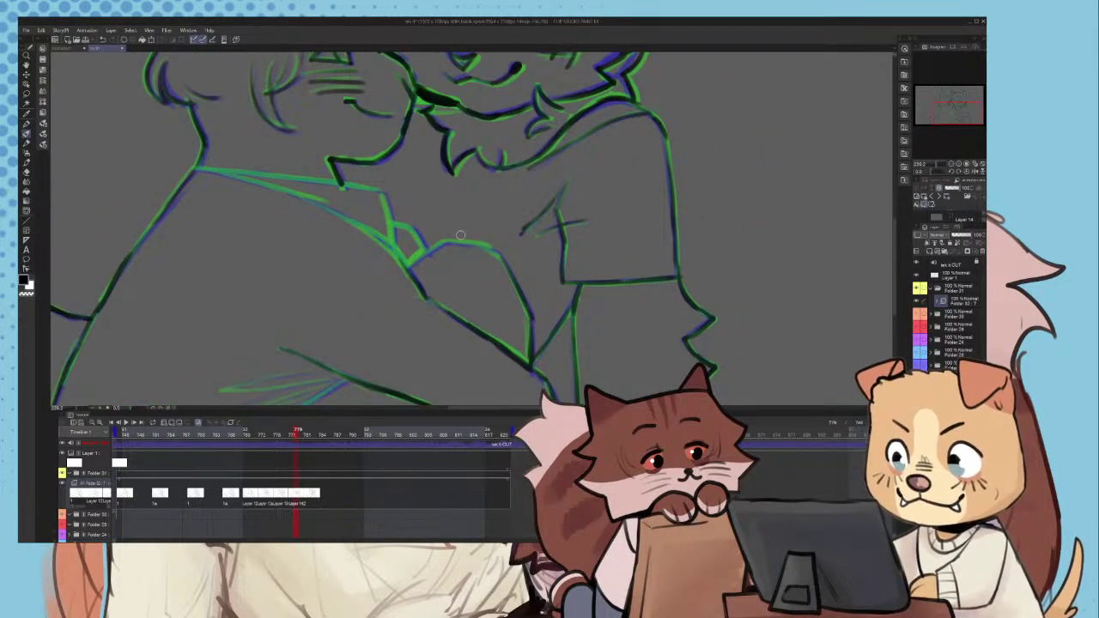
scroll(460, 235, "up", 4)
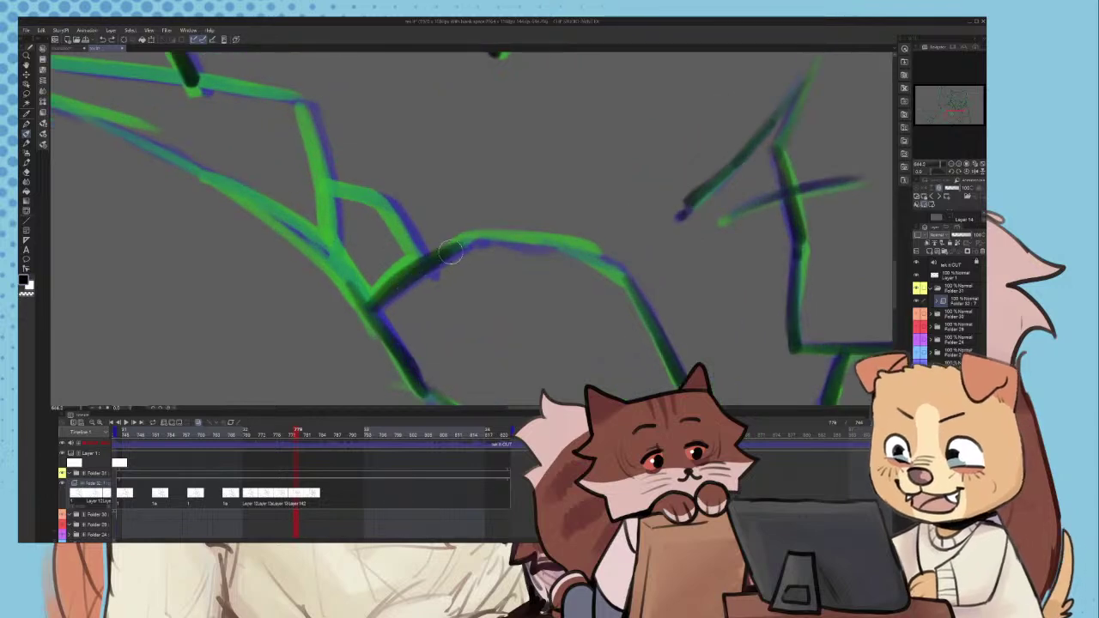
key("ctrl+z")
mouse_move(378, 302)
left_mouse_down()
mouse_move(488, 233)
mouse_move(564, 243)
mouse_move(616, 276)
left_mouse_up()
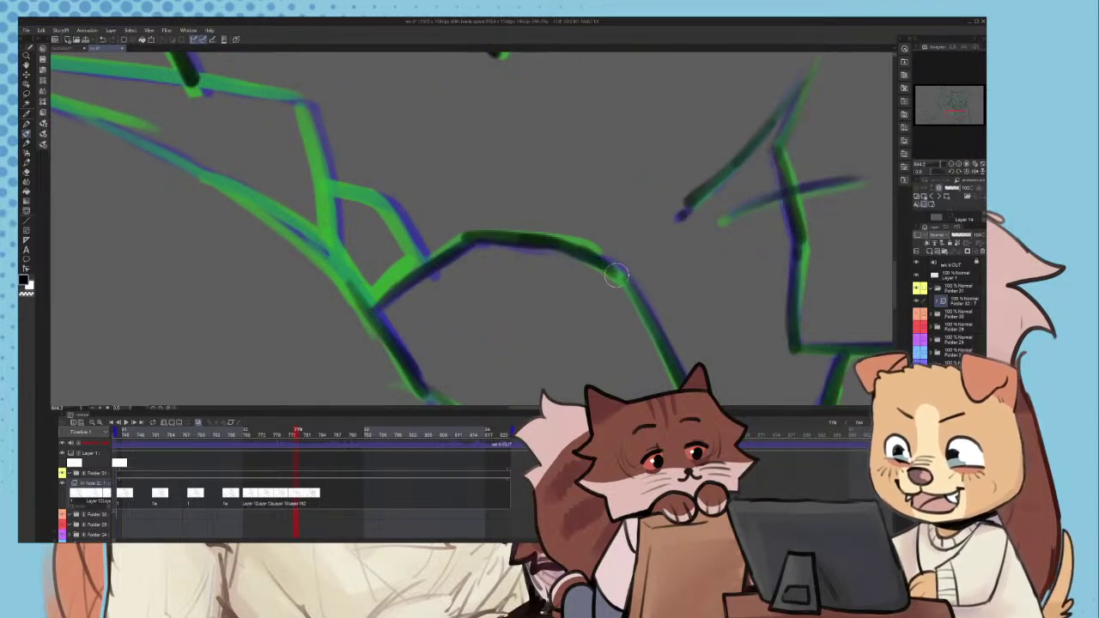
scroll(532, 243, "down", 2)
- Draw the small far flap of the rabbit's collar, the collar's front edge and its lower tip
scroll(466, 231, "up", 4)
left_click_drag(414, 225, 471, 314)
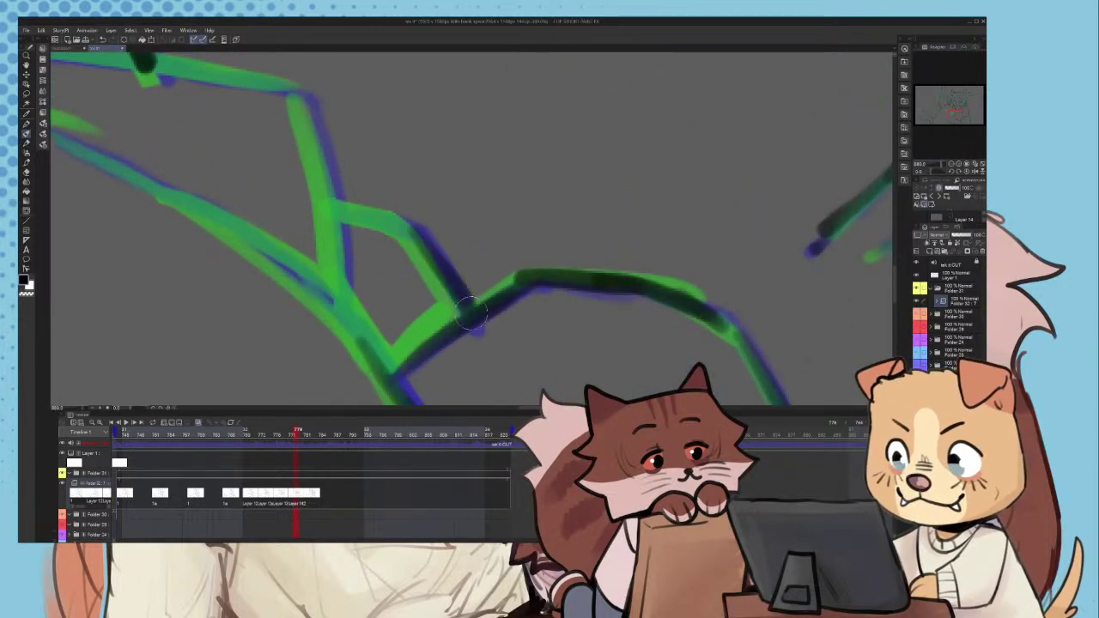
scroll(332, 200, "down", 2)
scroll(332, 200, "up", 1)
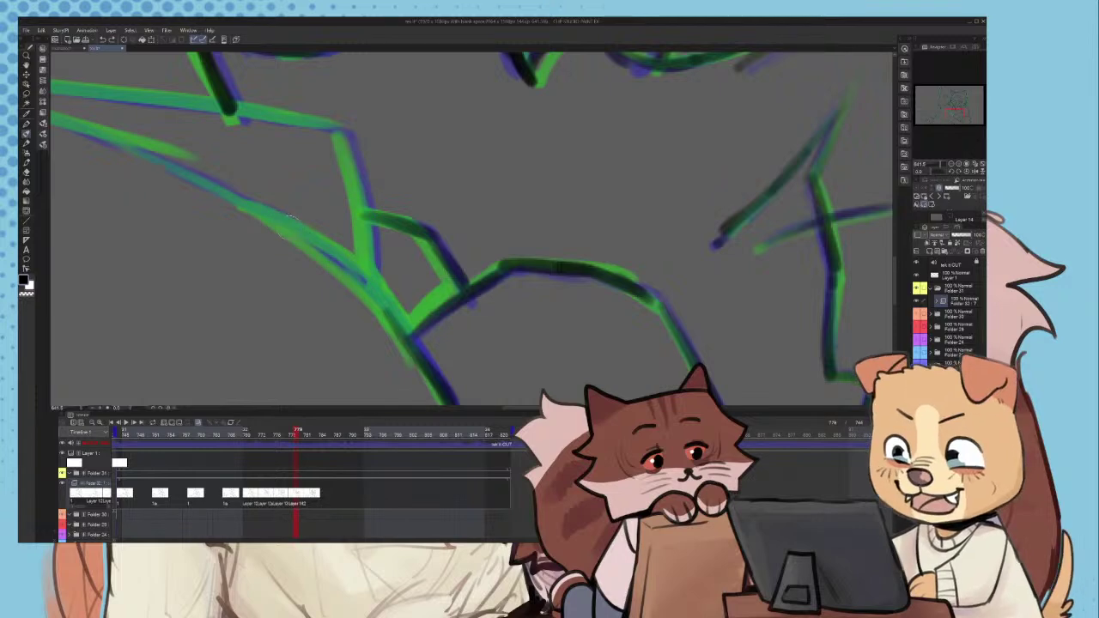
left_click_drag(275, 221, 419, 347)
scroll(418, 348, "down", 1)
left_click_drag(362, 183, 389, 319)
scroll(389, 319, "down", 1)
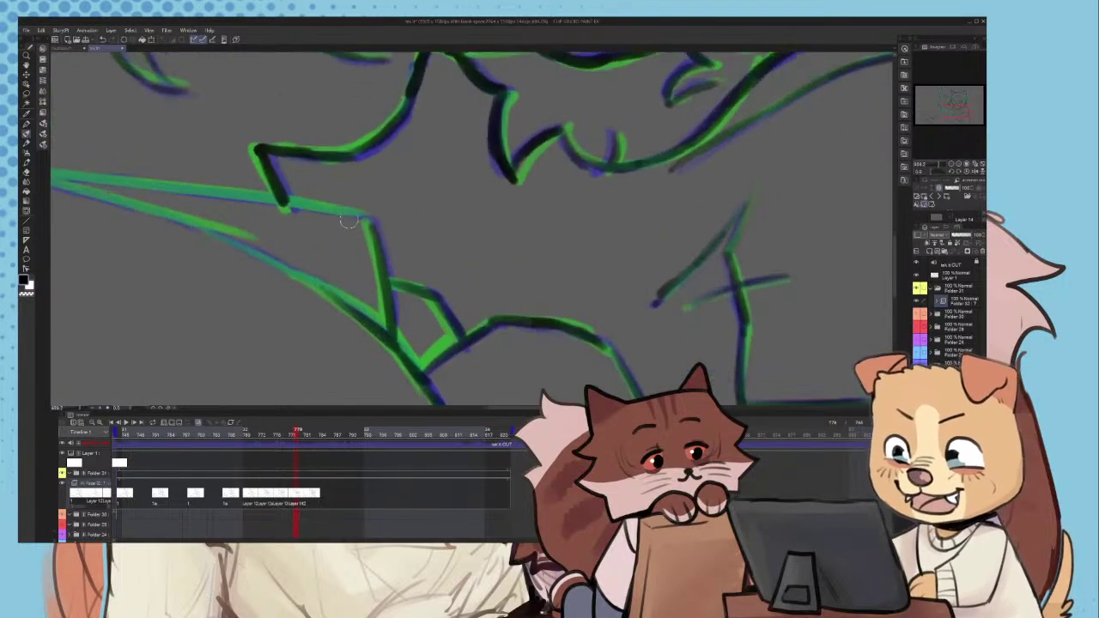
- Draw the top edge of the rabbit's collar below the chin and the collar's lower edge along the shoulder
scroll(343, 204, "up", 2)
left_click_drag(273, 196, 378, 220)
scroll(389, 240, "down", 2)
scroll(267, 244, "up", 1)
left_click_drag(237, 244, 331, 290)
scroll(444, 342, "down", 2)
scroll(231, 269, "up", 1)
mouse_move(195, 252)
left_mouse_down()
mouse_move(370, 300)
mouse_move(239, 246)
mouse_move(196, 249)
mouse_move(393, 274)
left_mouse_up()
key("ctrl+z")
- Sketch the fanned crease lines on the rabbit's sleeve near the bottom of the frame
scroll(440, 280, "down", 1)
scroll(440, 279, "down", 4)
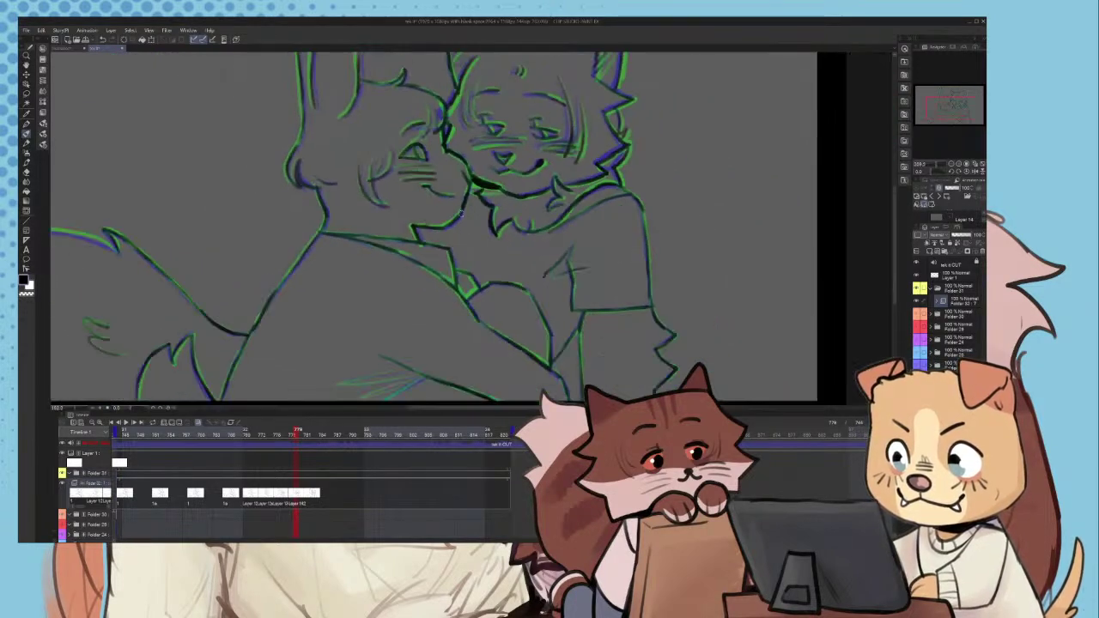
scroll(423, 313, "up", 5)
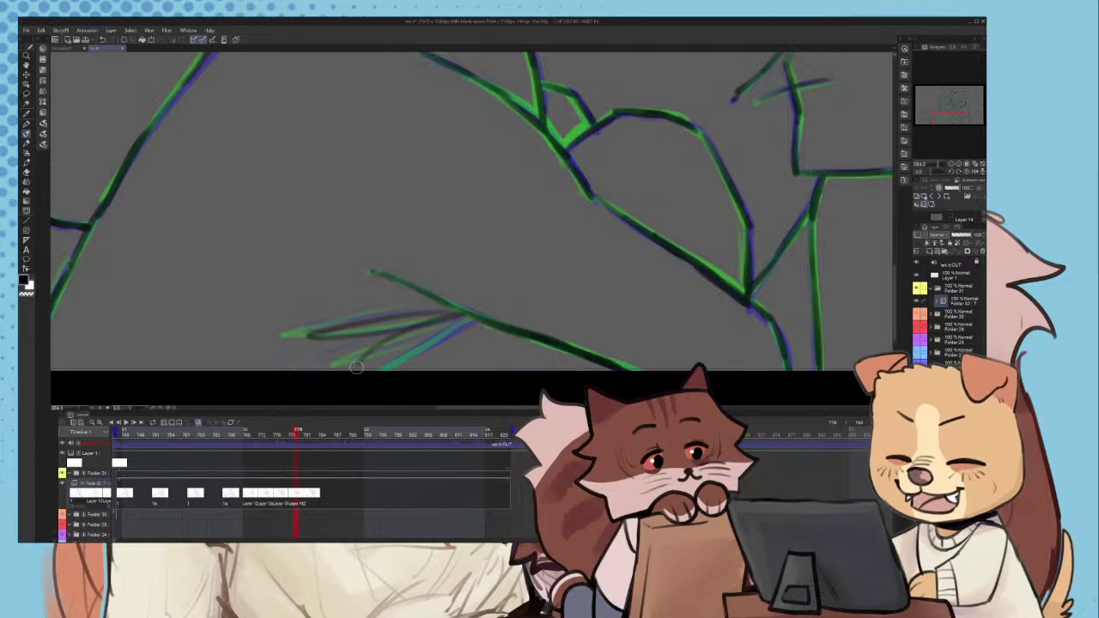
scroll(422, 314, "down", 5)
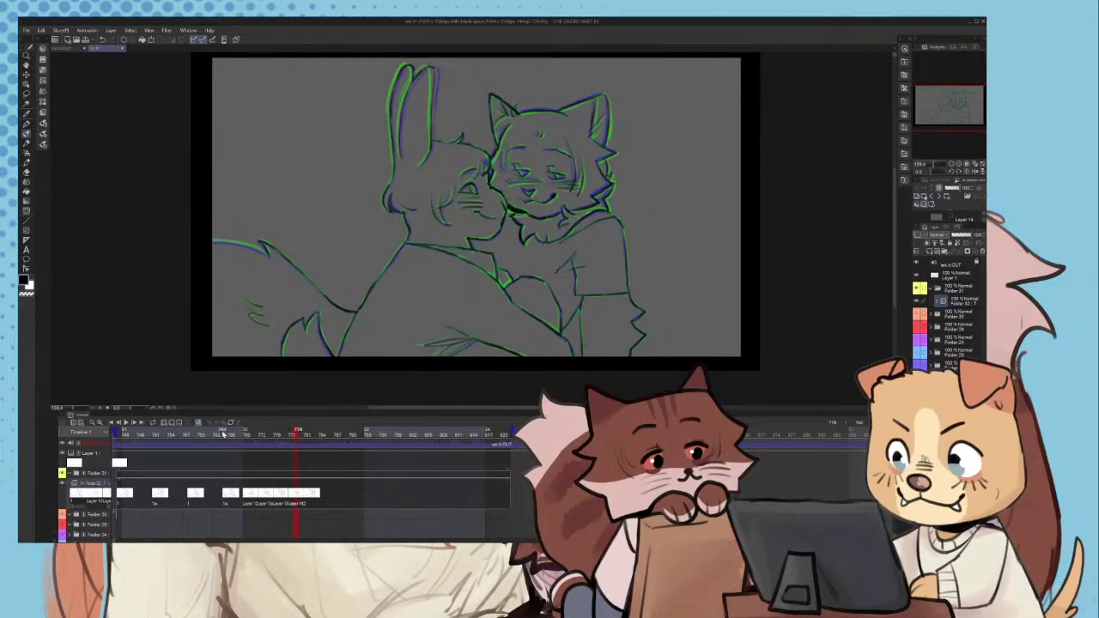
- Play back the hug and compare the dark gap beneath the cat's chin between the in-between and the final frame
left_click(126, 423)
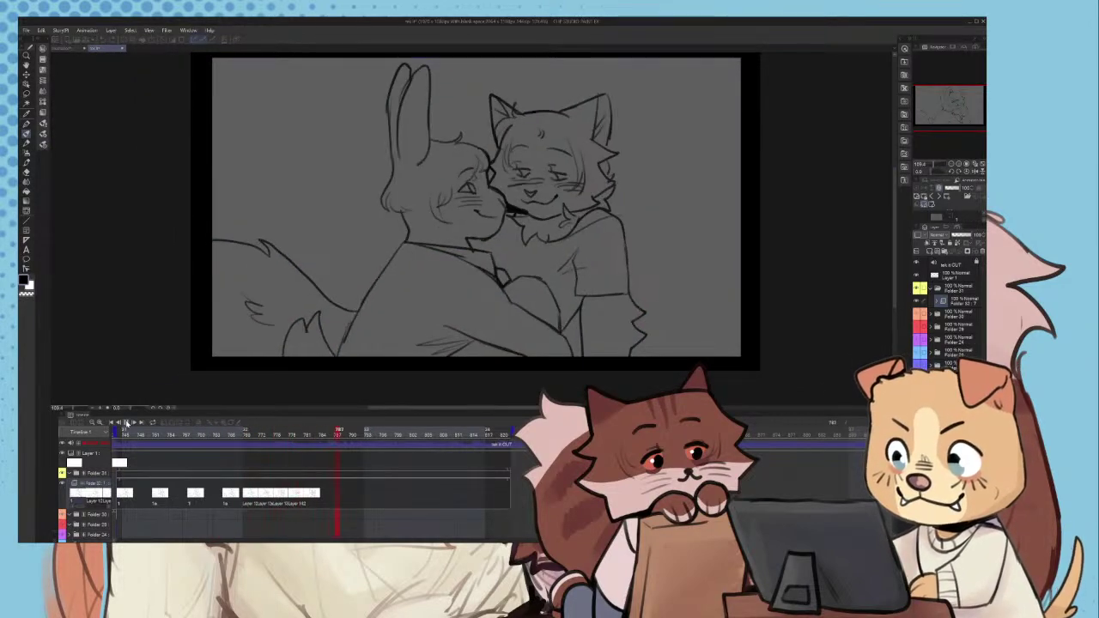
key("space")
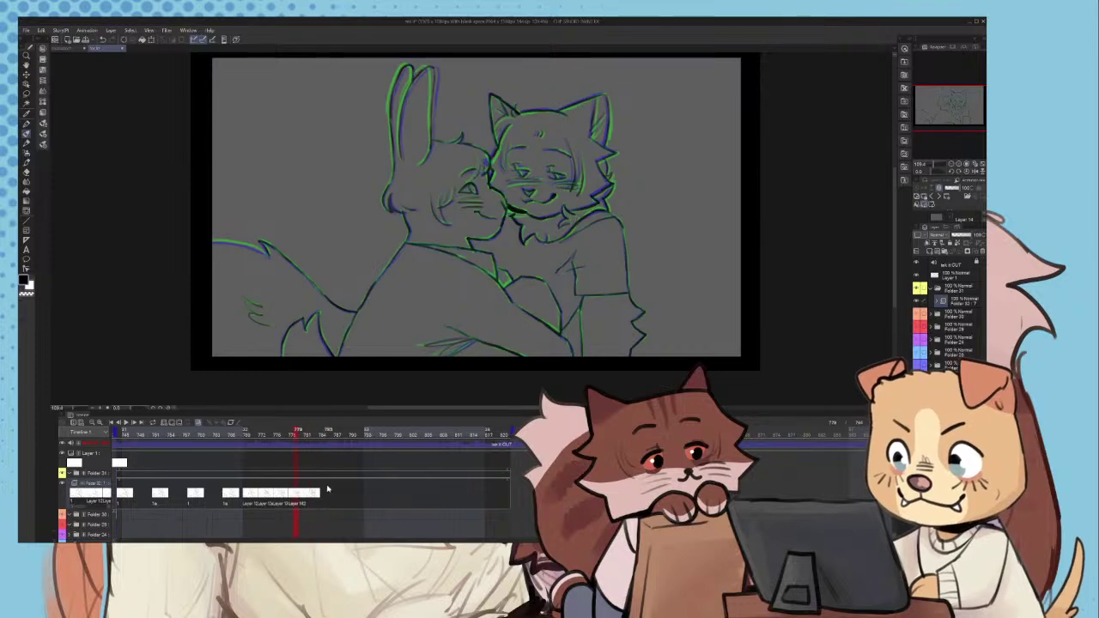
scroll(589, 129, "up", 4)
scroll(589, 129, "up", 2)
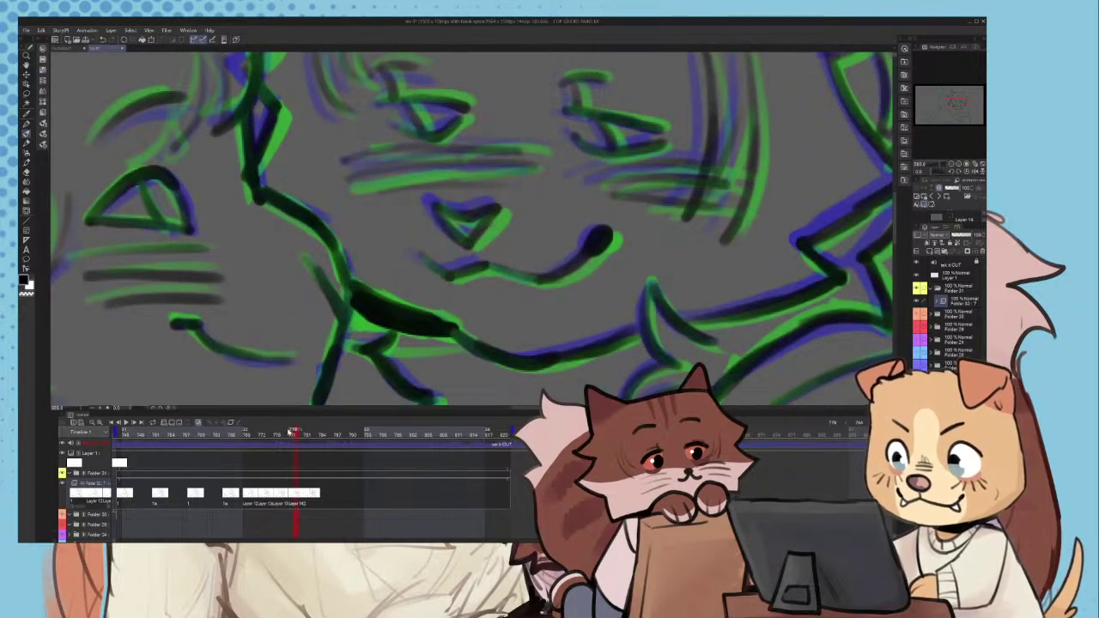
left_click_drag(288, 430, 324, 442)
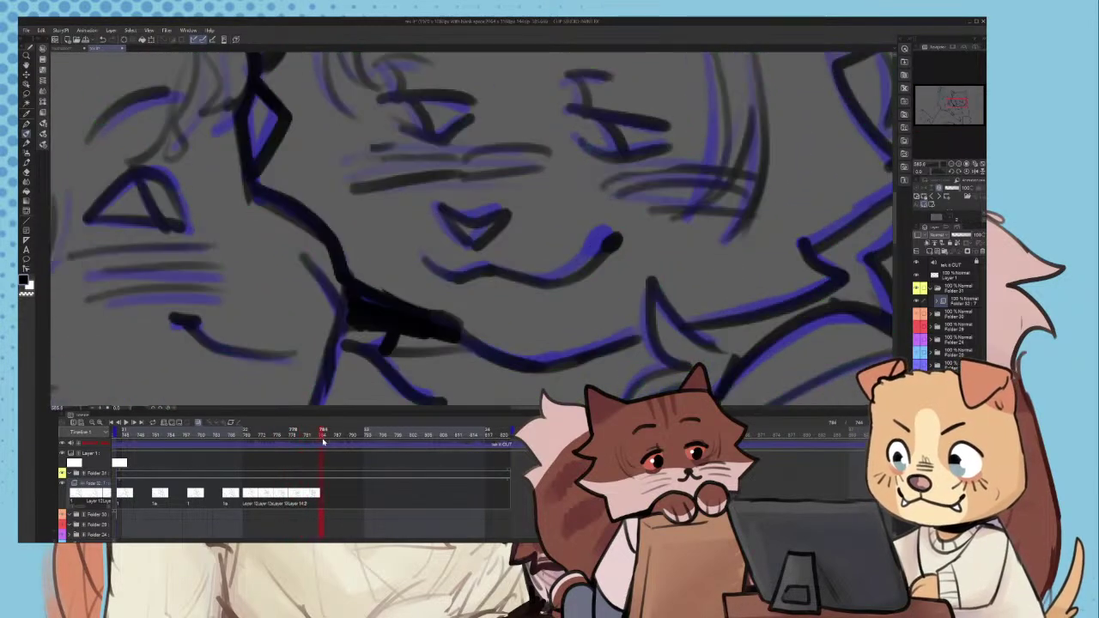
left_click(297, 507)
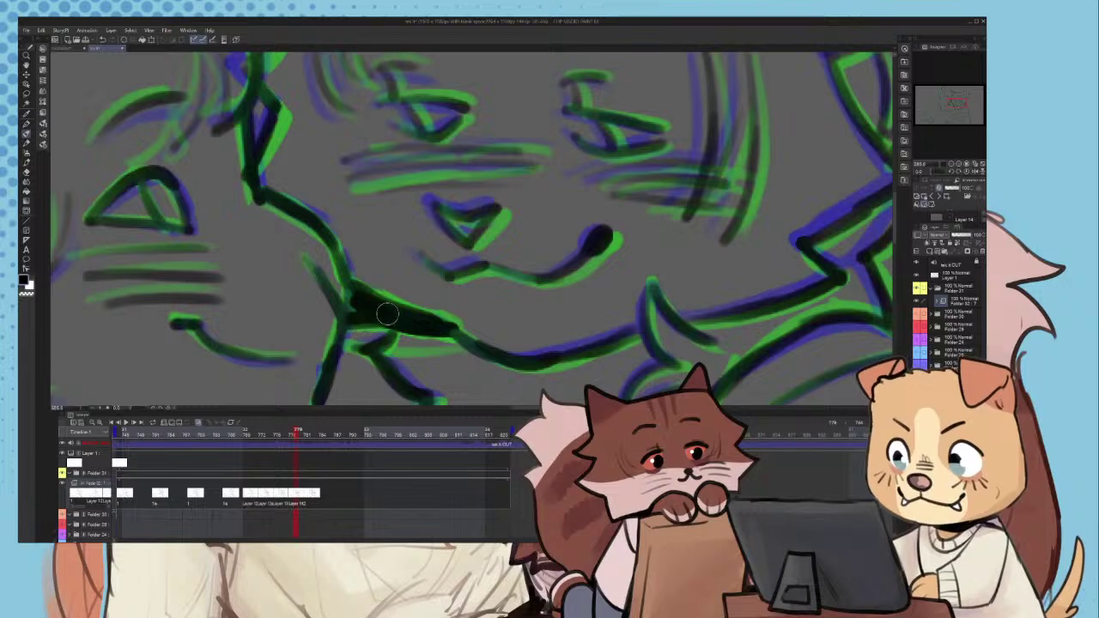
- Fill the gap between the rabbit's cheek and the cat's chin with black in the earlier in-between frames
left_click(278, 506)
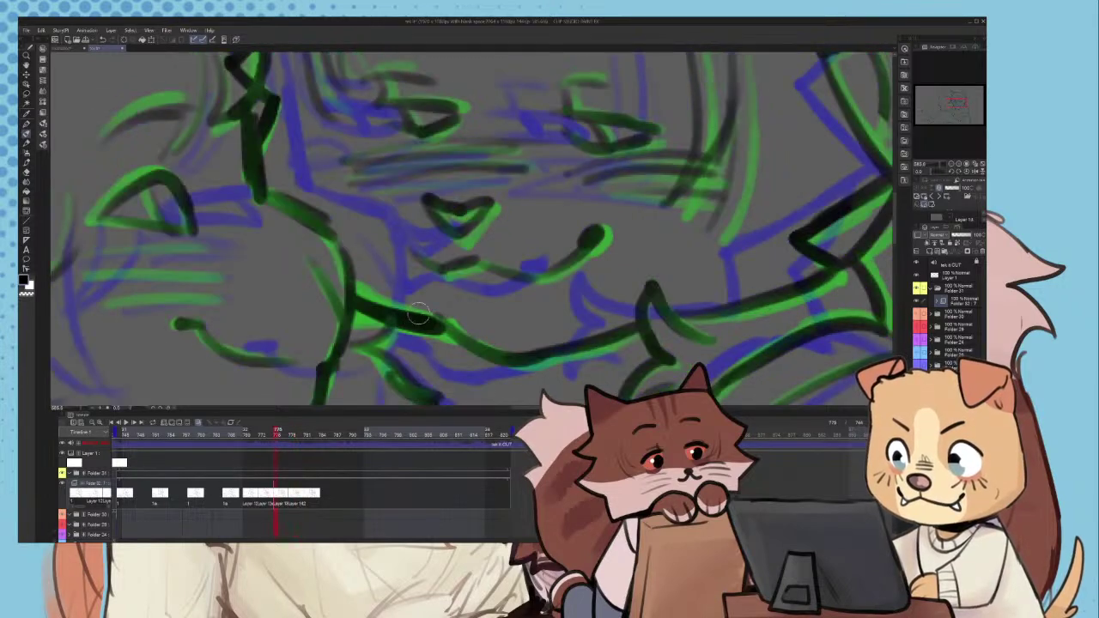
mouse_move(391, 316)
left_mouse_down()
mouse_move(359, 299)
mouse_move(359, 311)
mouse_move(402, 320)
left_mouse_up()
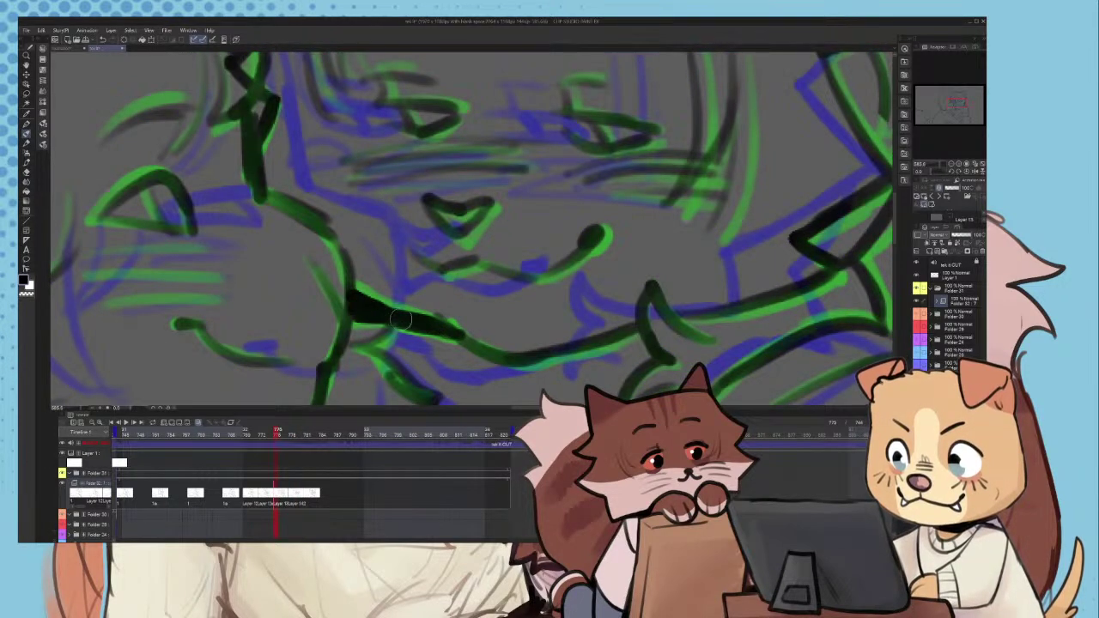
key("Left")
key("Left")
key("Left")
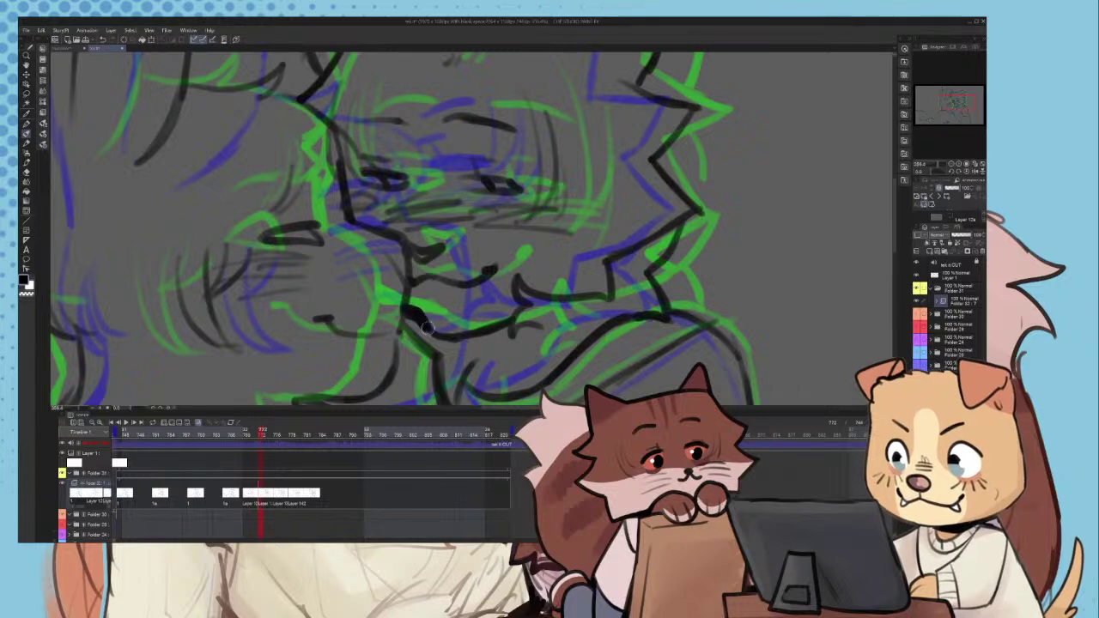
scroll(439, 283, "down", 5)
- Replay the transition out of the nuzzling pose to check the dark gap beneath the cat's chin
left_click(226, 445)
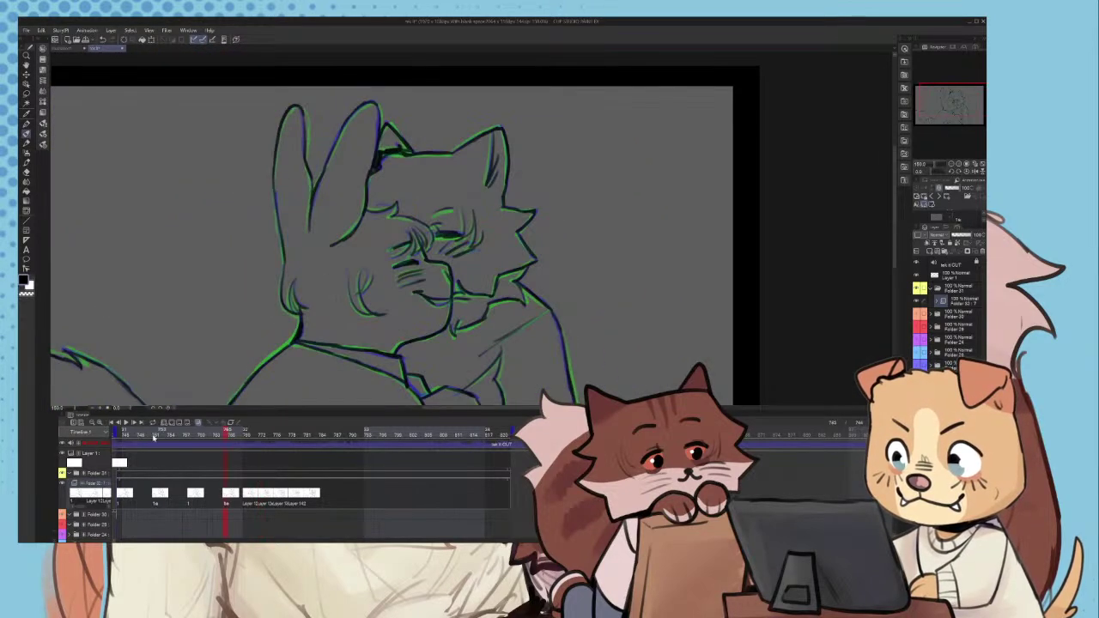
left_click(127, 423)
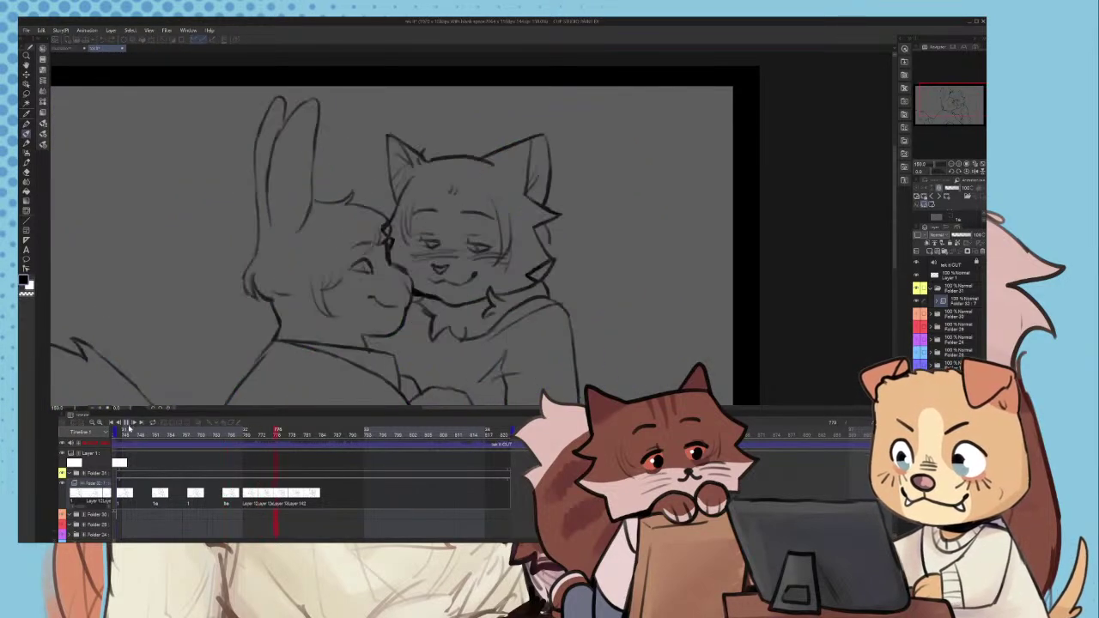
left_click(303, 475)
scroll(356, 373, "up", 5)
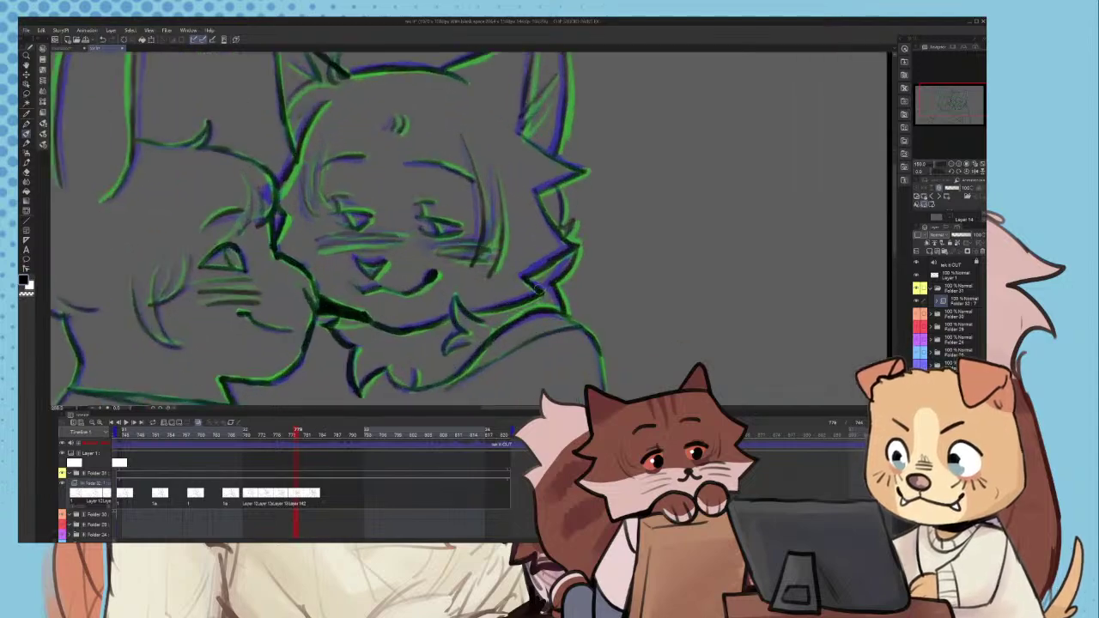
- Scrub through the last in-betweens and rework the cat's jaw line below the mouth in the second-to-last drawing
left_click(262, 436)
mouse_move(262, 436)
left_mouse_down()
mouse_move(315, 451)
mouse_move(302, 439)
left_mouse_up()
scroll(332, 314, "up", 3)
left_click_drag(287, 354, 394, 335)
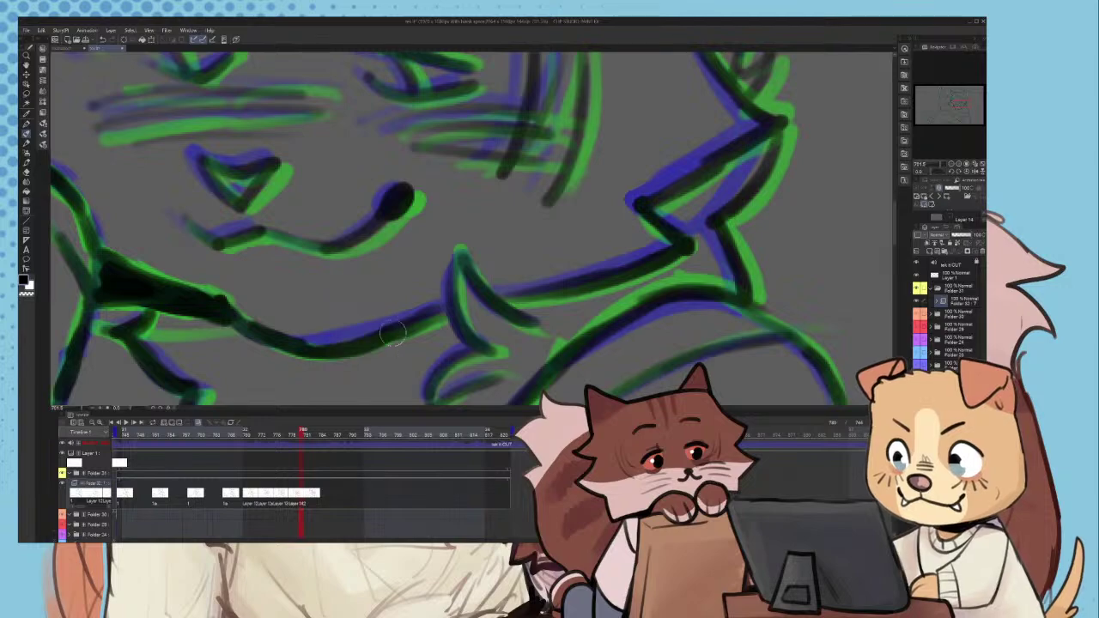
- Go to frame 777 and play back the hugging animation to check the motion between the rabbit and the cat
left_click(290, 447)
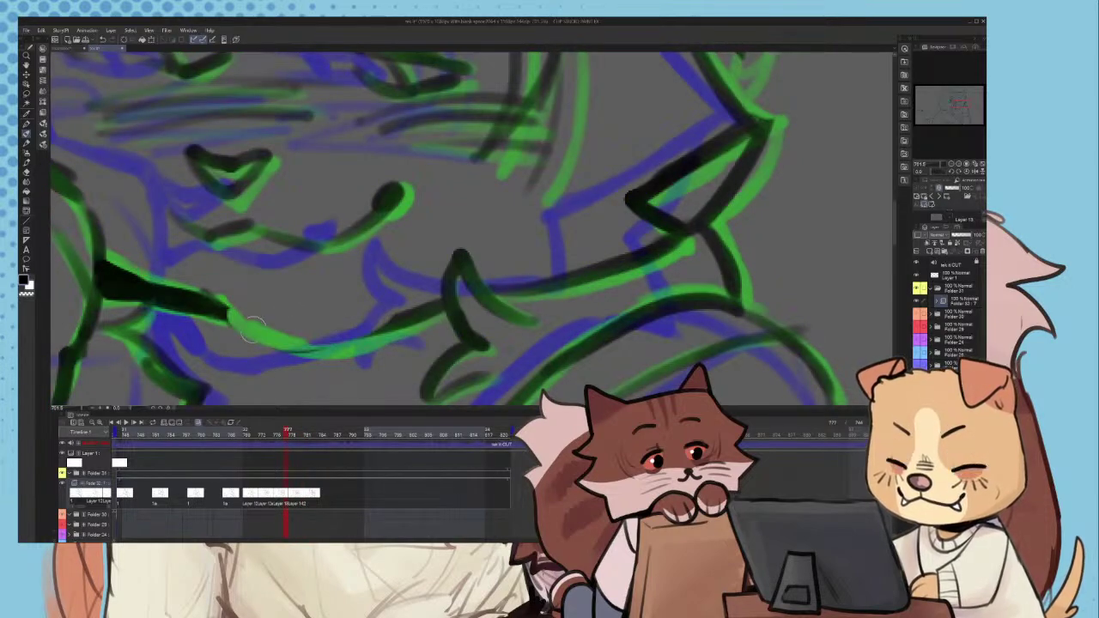
scroll(478, 272, "down", 3)
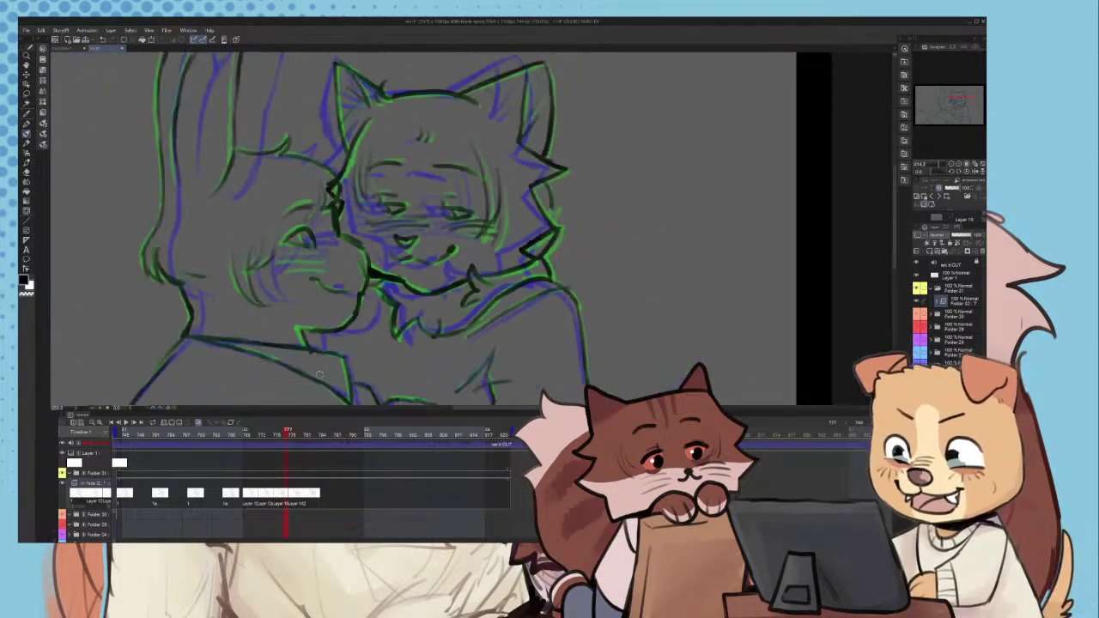
key("space")
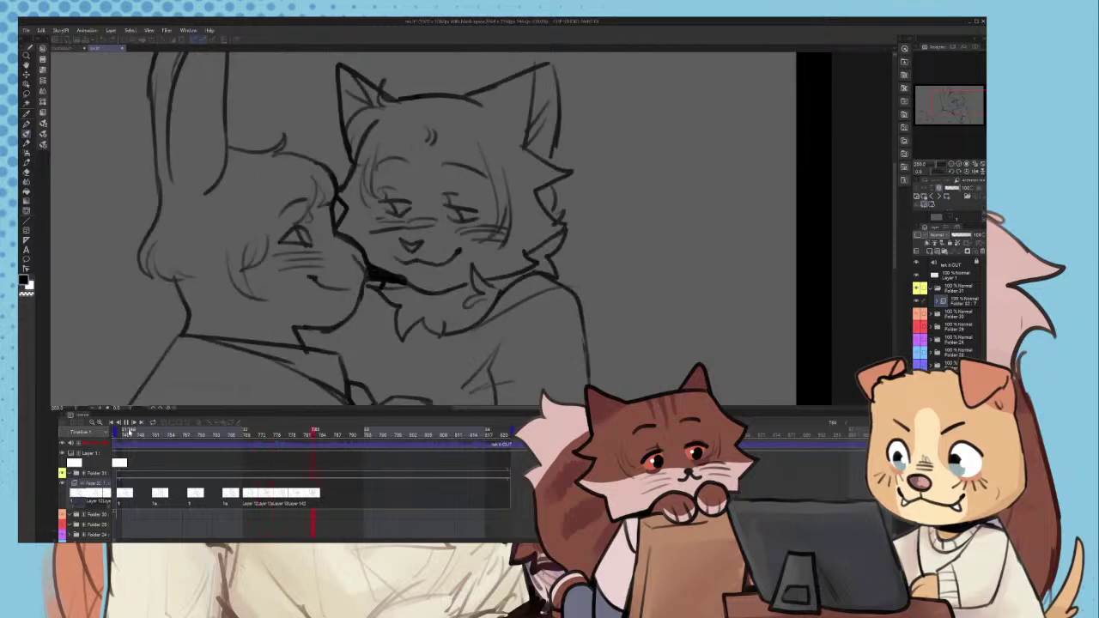
key("space")
scroll(461, 309, "up", 6)
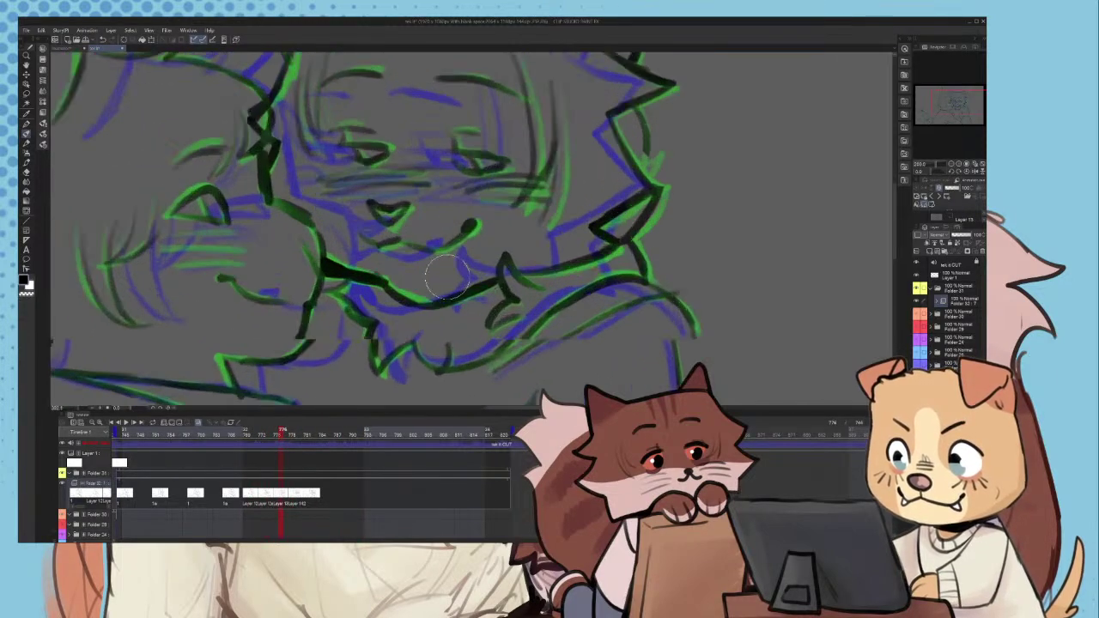
- Touch up the cat's jawline beside the rabbit's muzzle on frame 776 and undo the last stroke
left_click_drag(461, 310, 464, 309)
scroll(391, 311, "up", 1)
mouse_move(347, 277)
left_mouse_down()
mouse_move(461, 316)
mouse_move(450, 315)
mouse_move(539, 285)
mouse_move(422, 318)
left_mouse_up()
key("ctrl+z")
- Scrub back to the earlier frames and replay the sequence to review the head movement across the full canvas
scroll(402, 319, "down", 3)
mouse_move(284, 433)
left_mouse_down()
mouse_move(323, 441)
mouse_move(201, 438)
left_mouse_up()
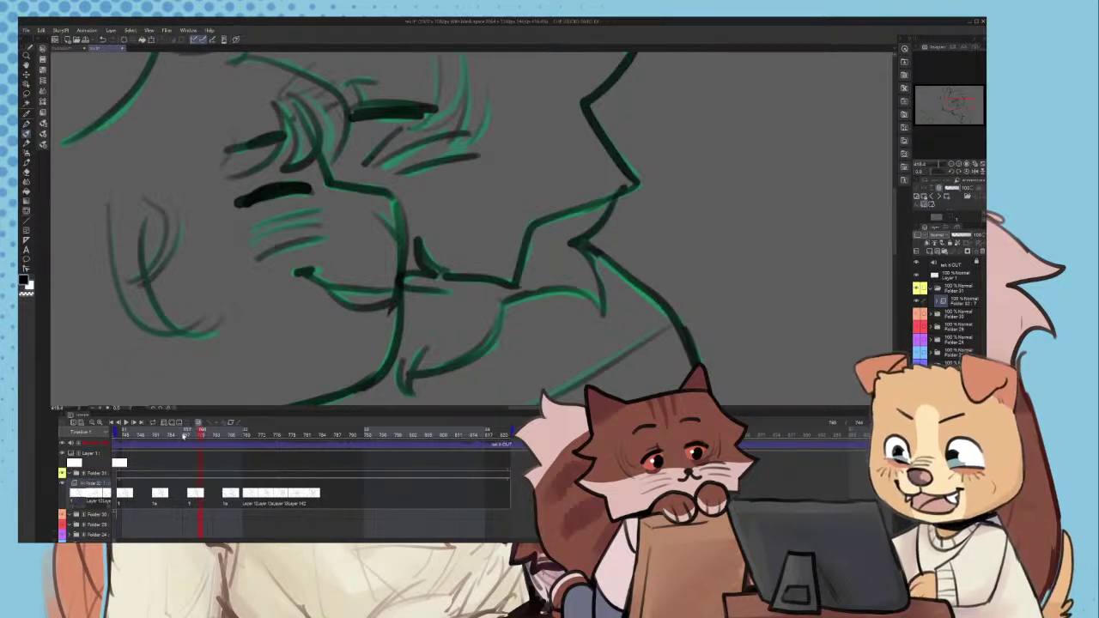
left_click(126, 424)
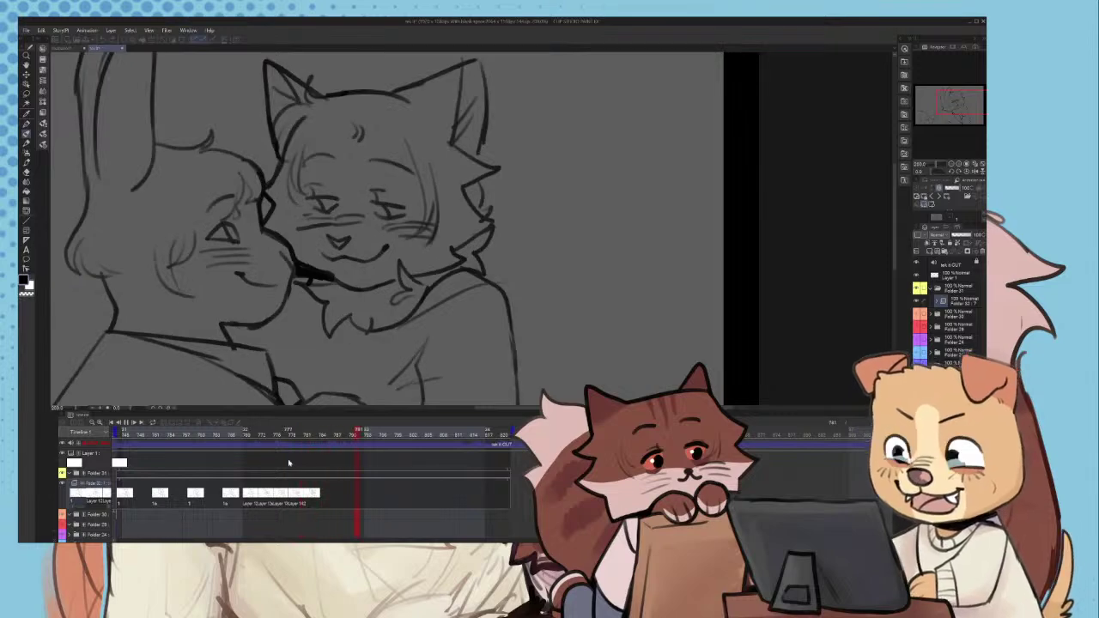
left_click_drag(255, 432, 241, 432)
scroll(325, 226, "down", 5)
scroll(227, 323, "up", 2)
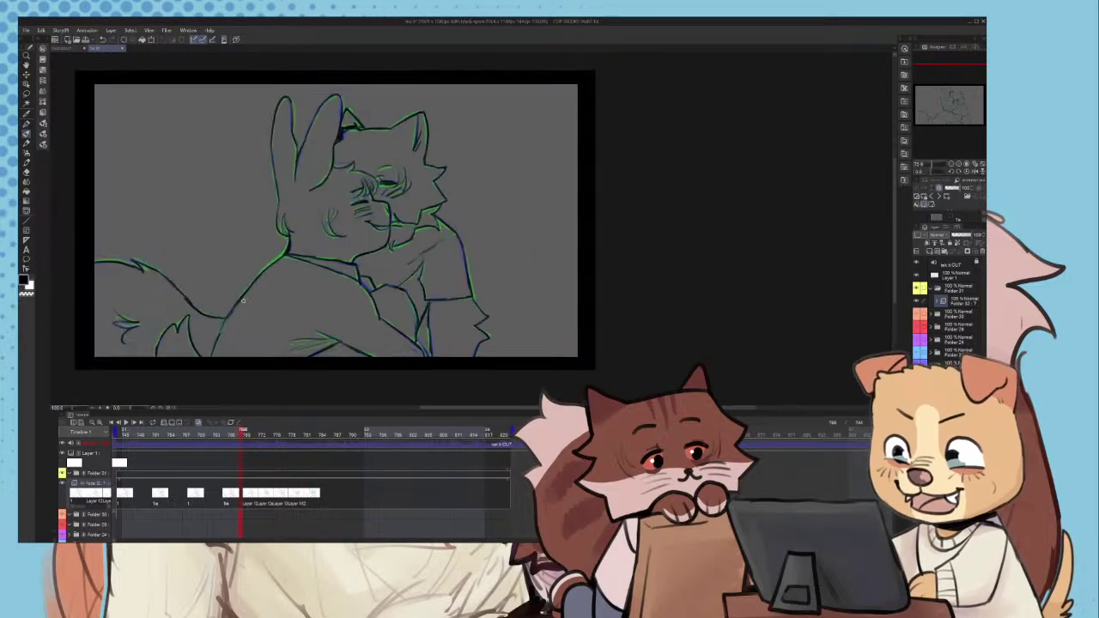
left_click(128, 423)
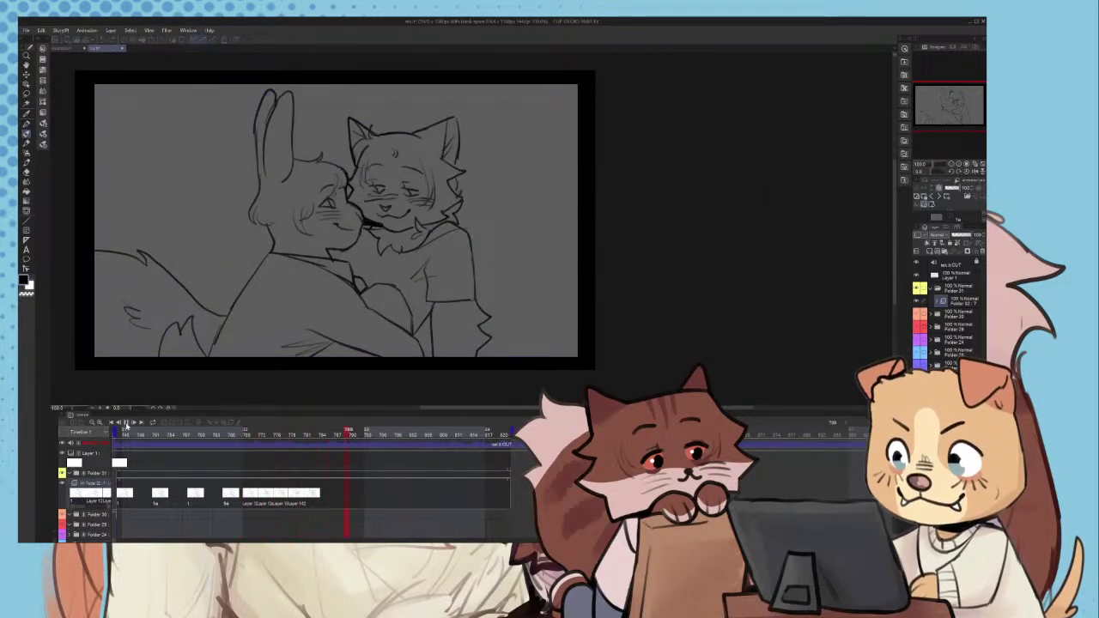
left_click(128, 423)
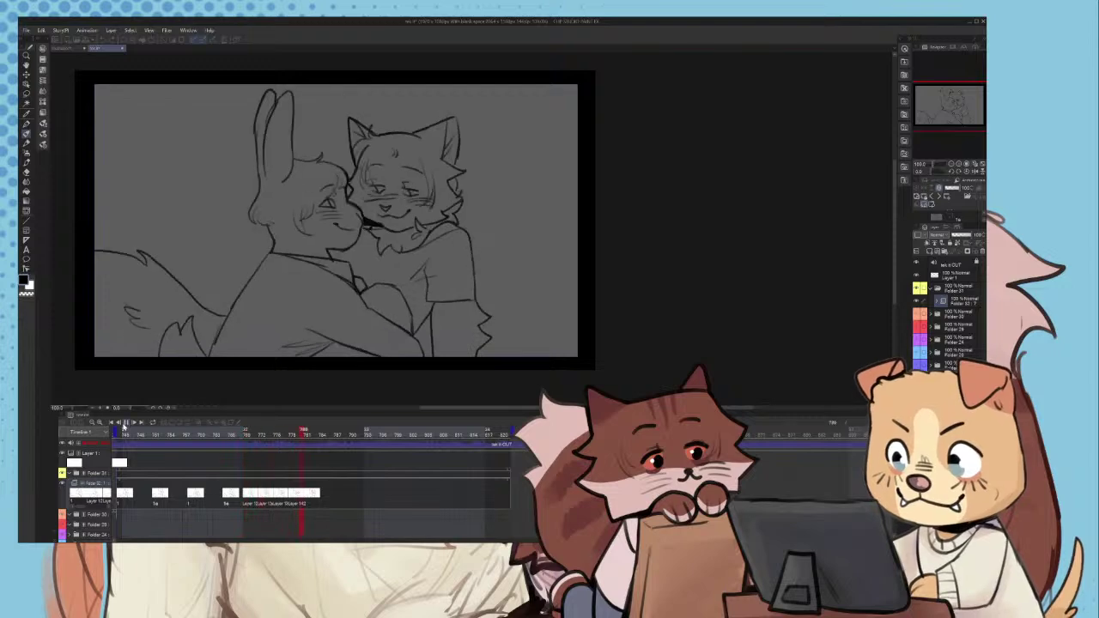
left_click(126, 424)
- On frame 779, draw the short dark line between the rabbit's collar and the hand below it
left_click_drag(313, 433, 298, 434)
scroll(335, 337, "up", 5)
scroll(365, 270, "up", 7)
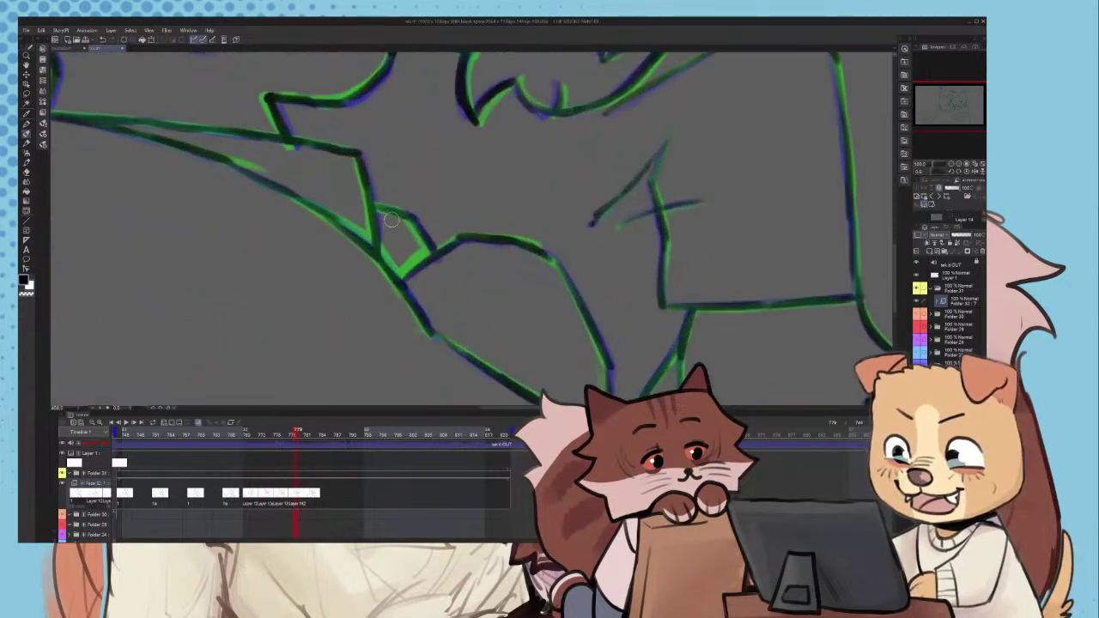
mouse_move(380, 213)
left_mouse_down()
mouse_move(408, 218)
mouse_move(432, 243)
left_mouse_up()
scroll(432, 257, "down", 5)
- Turn off onion skin and examine the collar and hand linework on frame 780
left_click(198, 422)
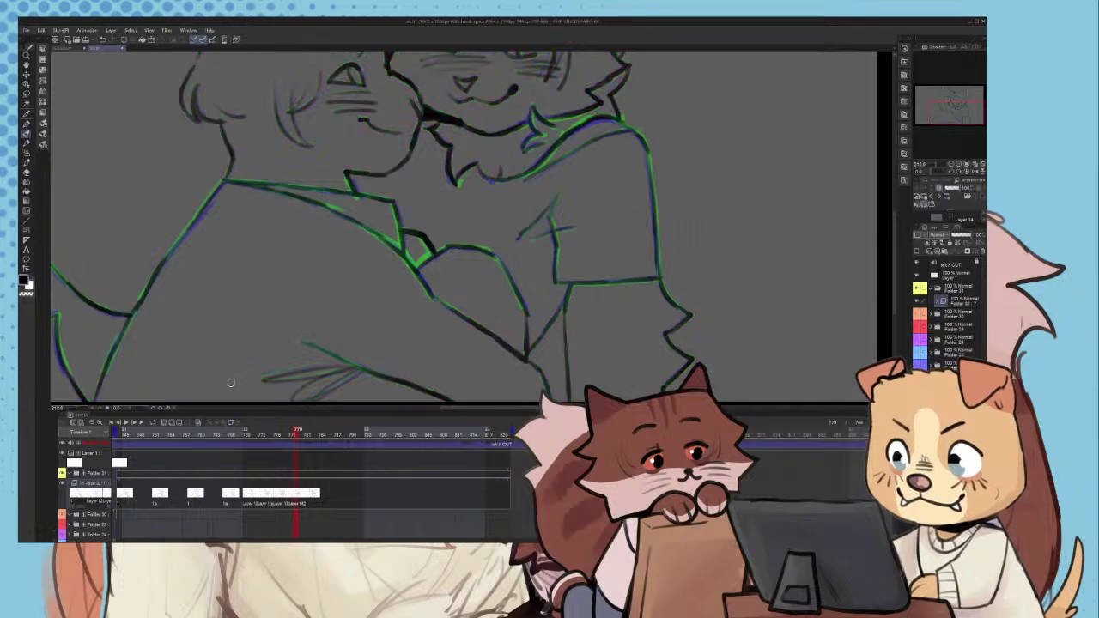
scroll(392, 286, "down", 5)
mouse_move(299, 435)
left_mouse_down()
mouse_move(316, 436)
mouse_move(304, 435)
left_mouse_up()
scroll(432, 272, "up", 3)
scroll(317, 309, "down", 4)
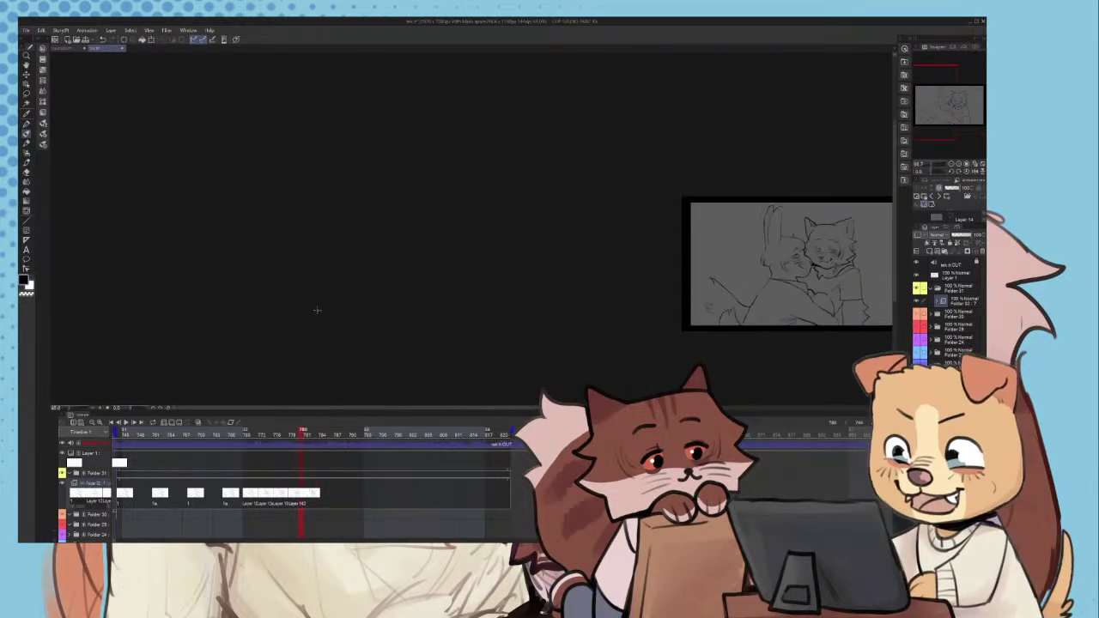
scroll(807, 301, "up", 6)
scroll(513, 276, "up", 1)
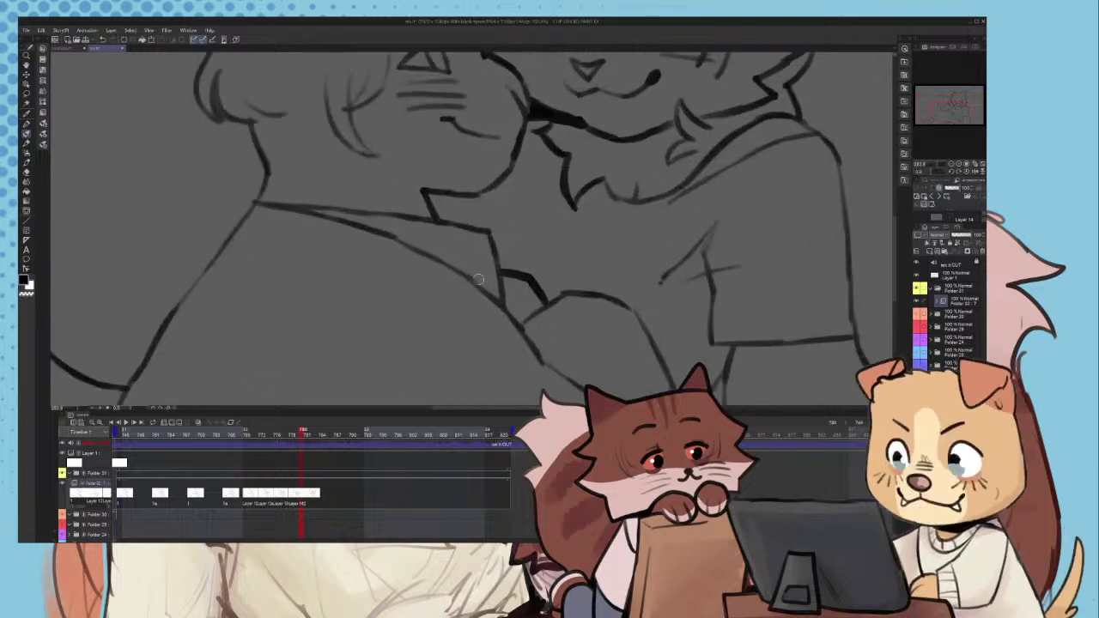
scroll(488, 301, "down", 4)
mouse_move(306, 434)
left_mouse_down()
mouse_move(319, 439)
mouse_move(303, 440)
left_mouse_up()
- With onion skin enabled, draw the tail's upper outline from the fur notch to the canvas edge on frame 779, then disable onion skin
left_click(199, 423)
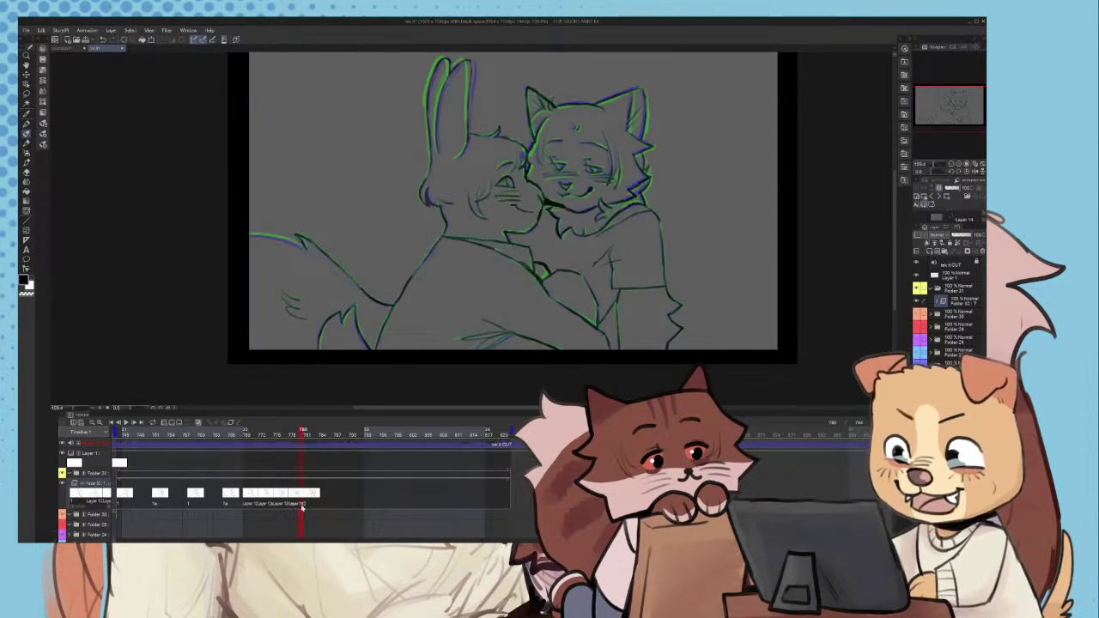
scroll(260, 245, "up", 6)
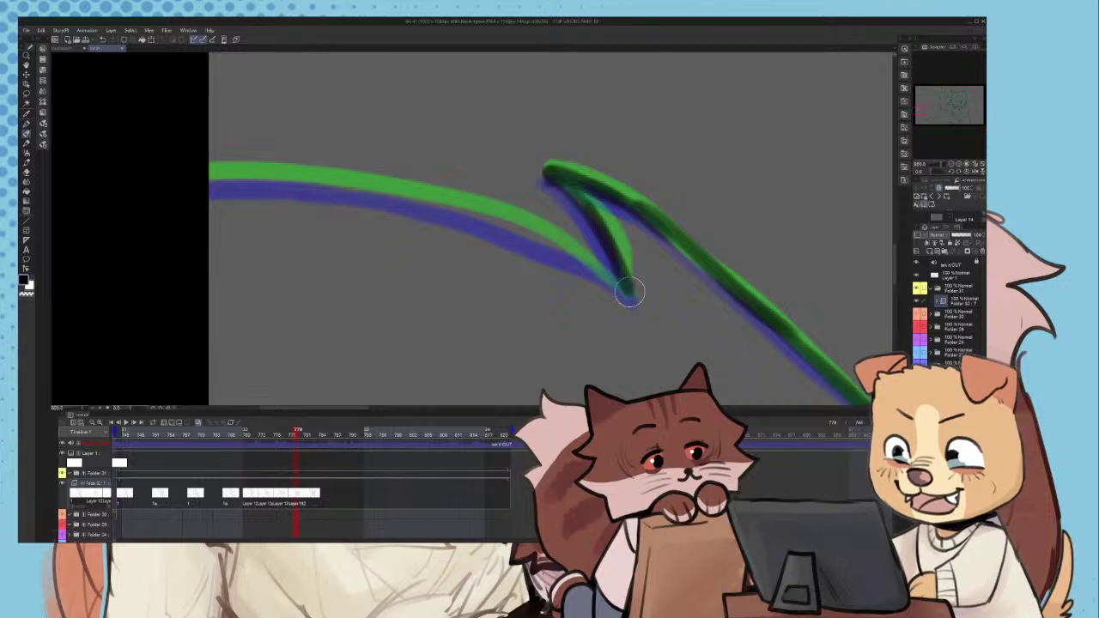
mouse_move(632, 293)
left_mouse_down()
mouse_move(585, 260)
mouse_move(401, 199)
mouse_move(303, 177)
mouse_move(210, 176)
left_mouse_up()
scroll(408, 334, "down", 6)
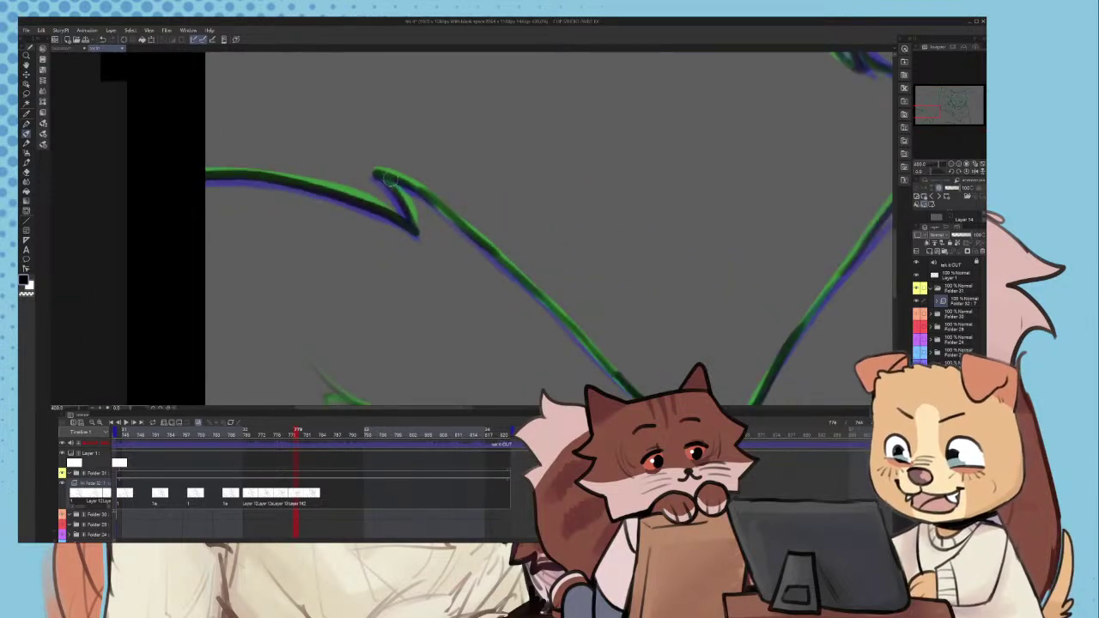
scroll(408, 335, "down", 5)
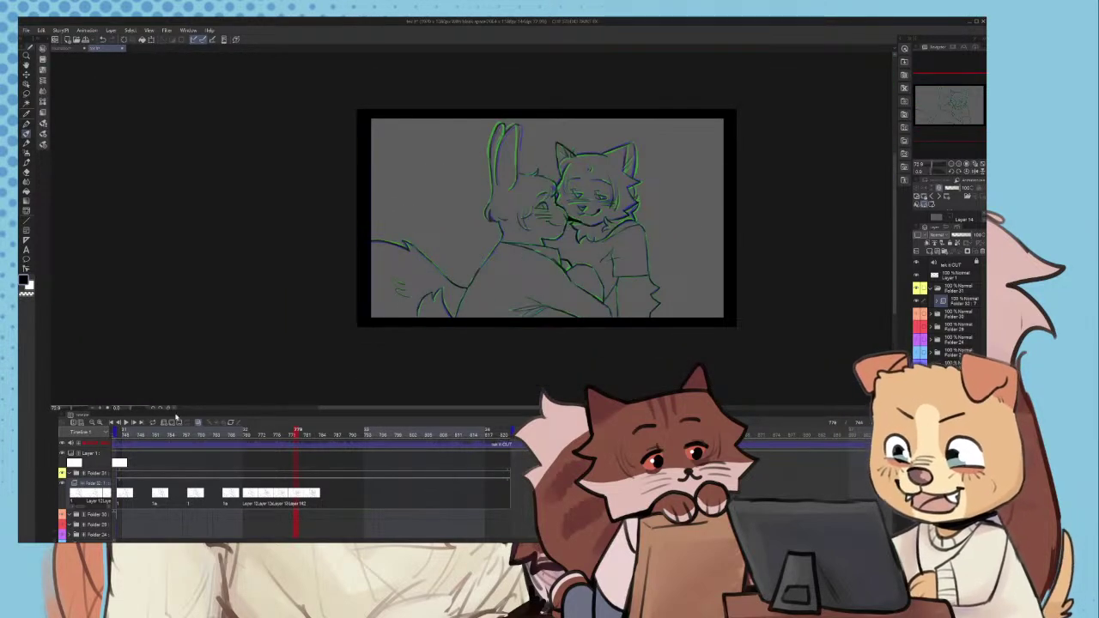
left_click(199, 423)
- On frame 762, darken the gap between the rabbit's near ear and the cat's head
left_click(209, 433)
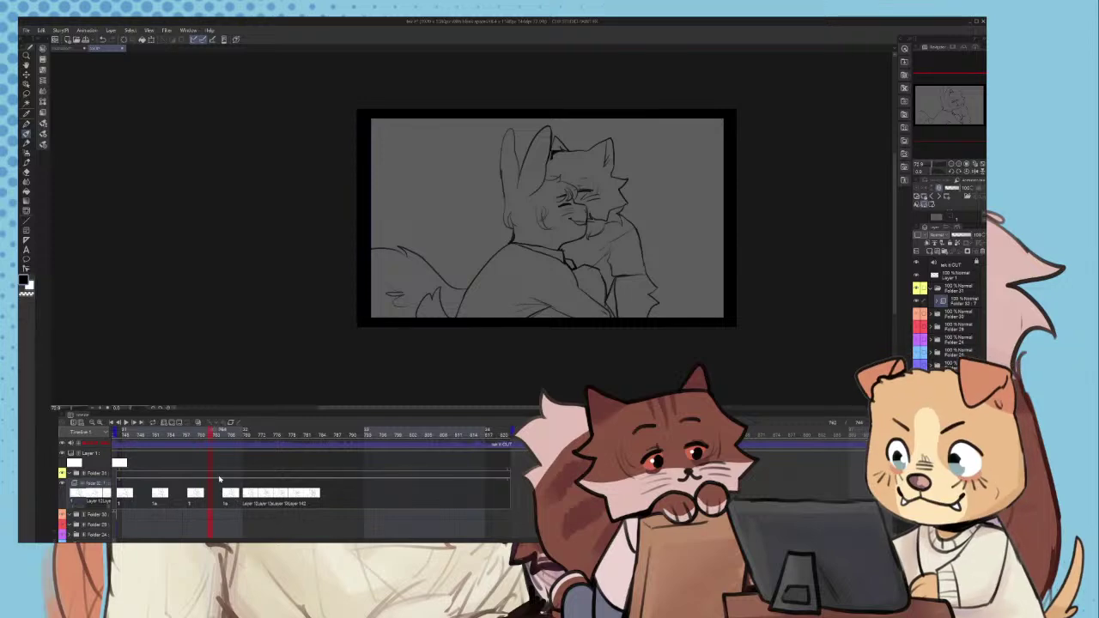
scroll(542, 152, "up", 5)
scroll(542, 152, "up", 1)
left_click_drag(542, 152, 537, 193)
scroll(538, 179, "down", 5)
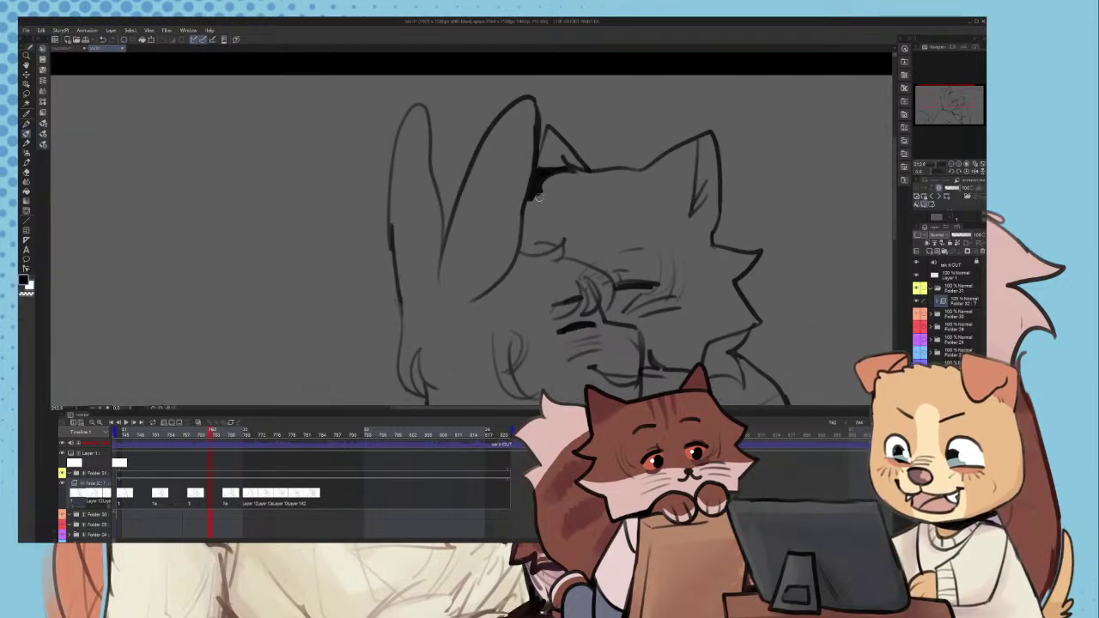
- Try a new stroke at the inner base of the cat's ear on frame 774 and undo it
scroll(615, 175, "up", 2)
mouse_move(239, 435)
left_mouse_down()
mouse_move(305, 440)
mouse_move(270, 451)
left_mouse_up()
scroll(517, 198, "up", 3)
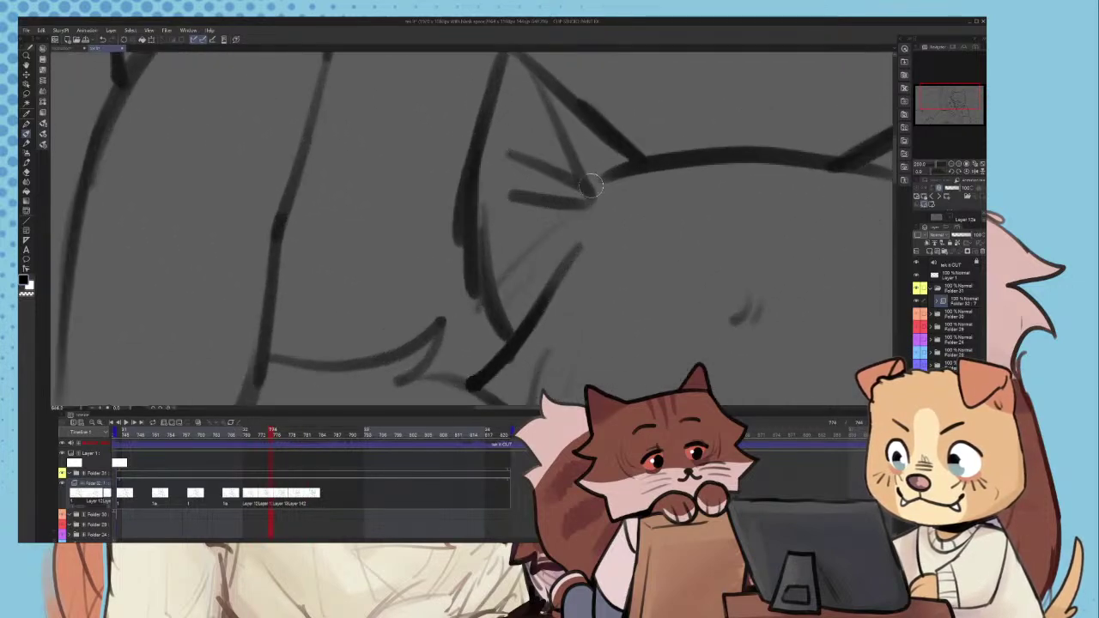
mouse_move(621, 171)
left_mouse_down()
mouse_move(585, 156)
mouse_move(596, 213)
left_mouse_up()
scroll(576, 214, "down", 2)
scroll(589, 196, "up", 2)
key("ctrl+z")
scroll(578, 191, "down", 5)
scroll(530, 153, "down", 3)
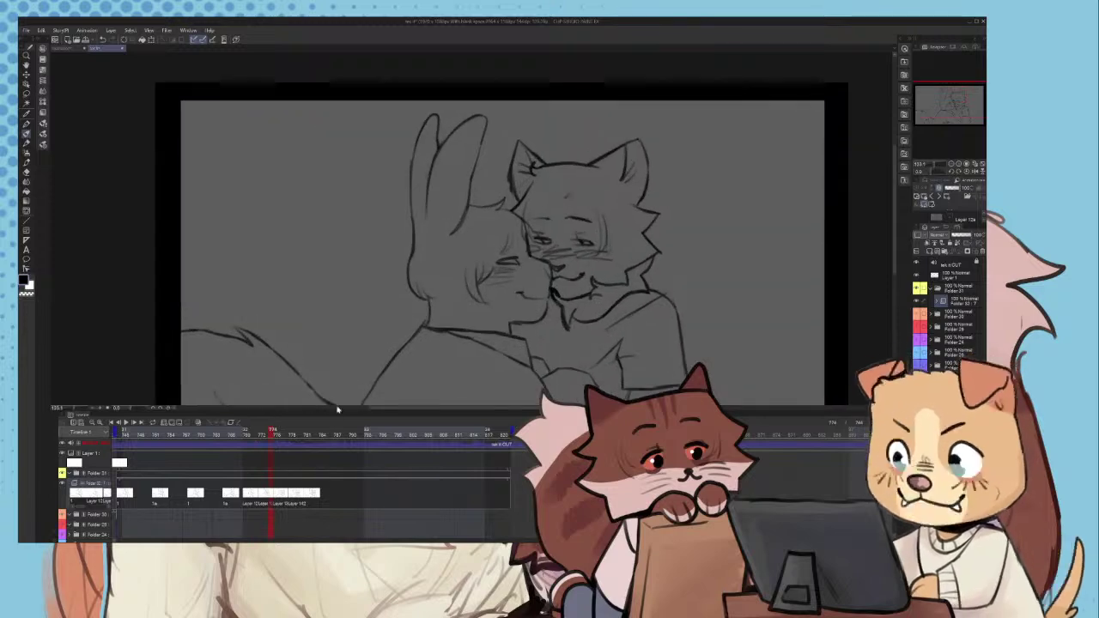
- Inspect the lines where the rabbit's and cat's faces meet on frame 777, and play the animation from frame 766
mouse_move(272, 433)
left_mouse_down()
mouse_move(314, 432)
mouse_move(262, 431)
mouse_move(286, 430)
left_mouse_up()
scroll(513, 309, "up", 5)
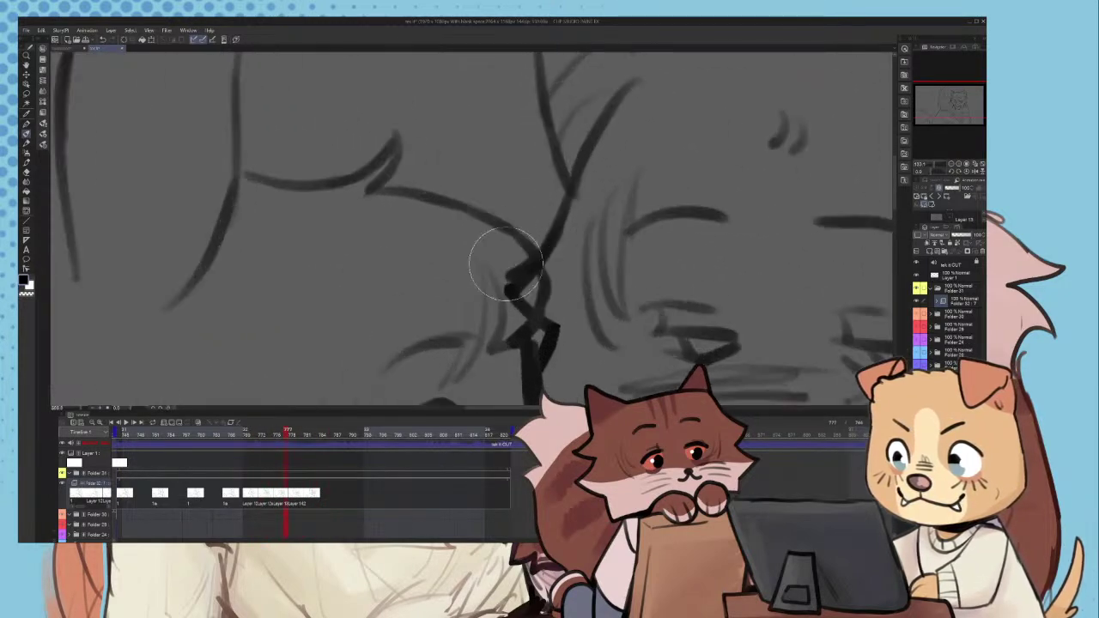
scroll(512, 309, "down", 6)
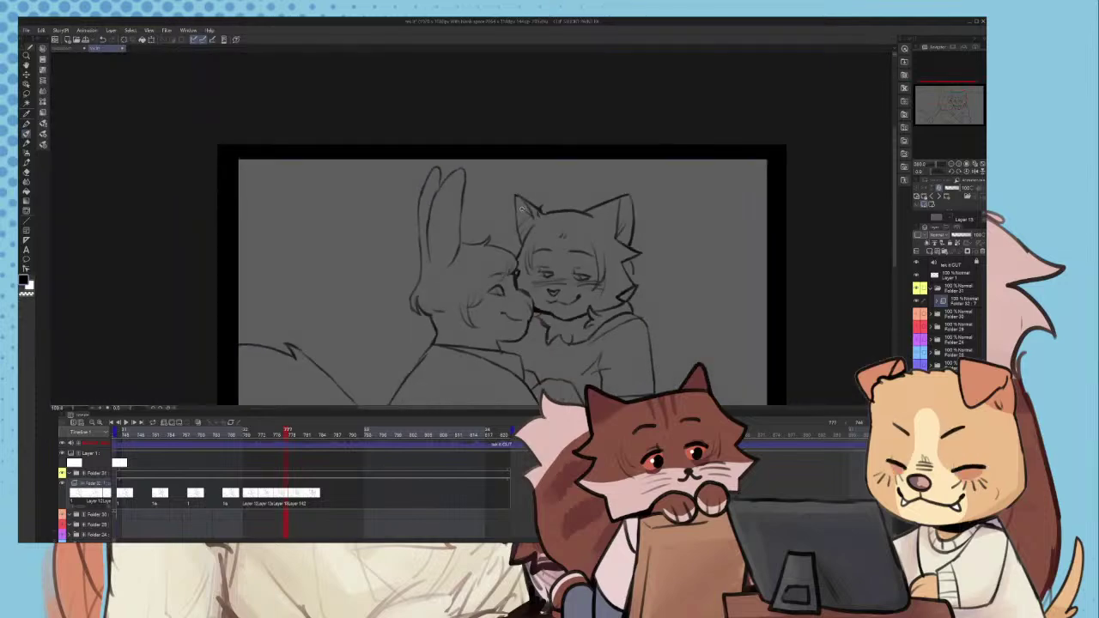
scroll(591, 290, "up", 3)
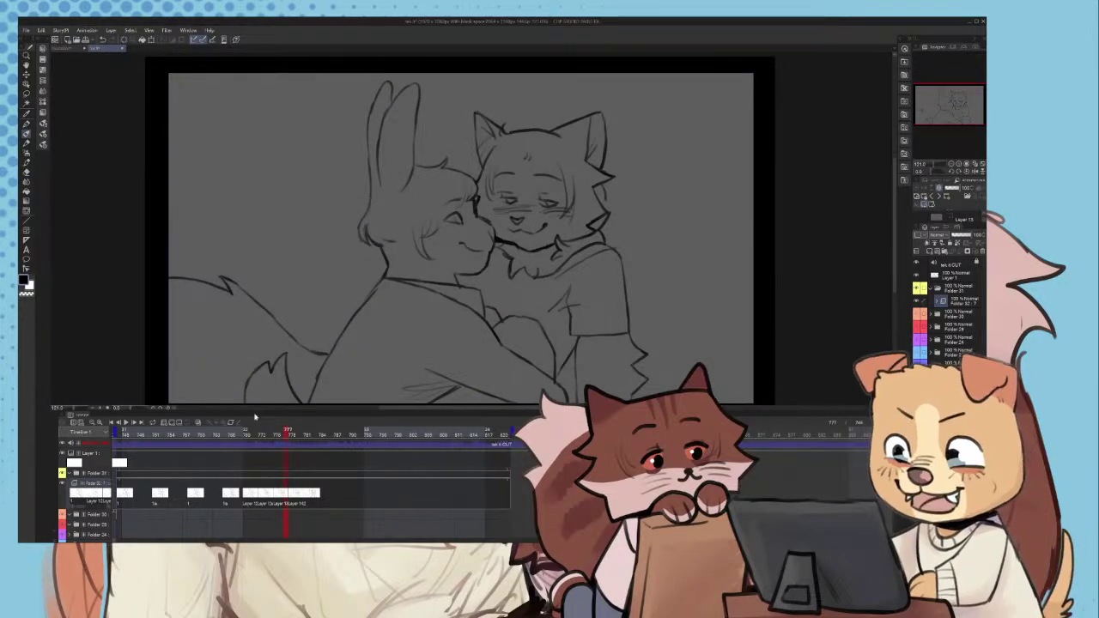
left_click(230, 433)
left_click(126, 423)
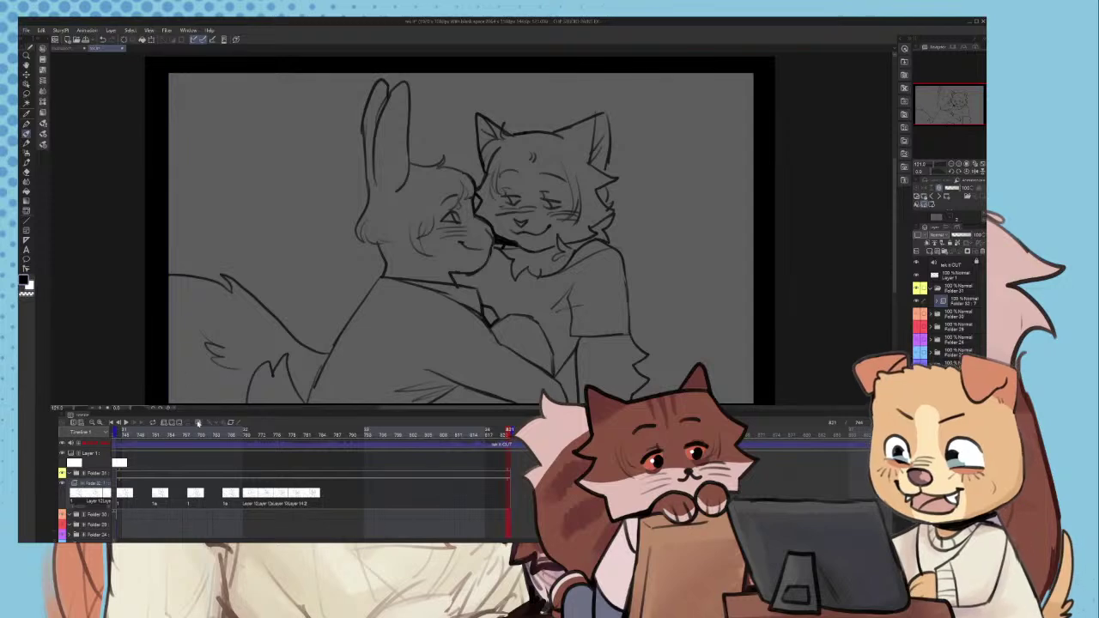
- Add a new blank animation cel at frame 787 and shift it one frame later on the timeline
left_click(335, 435)
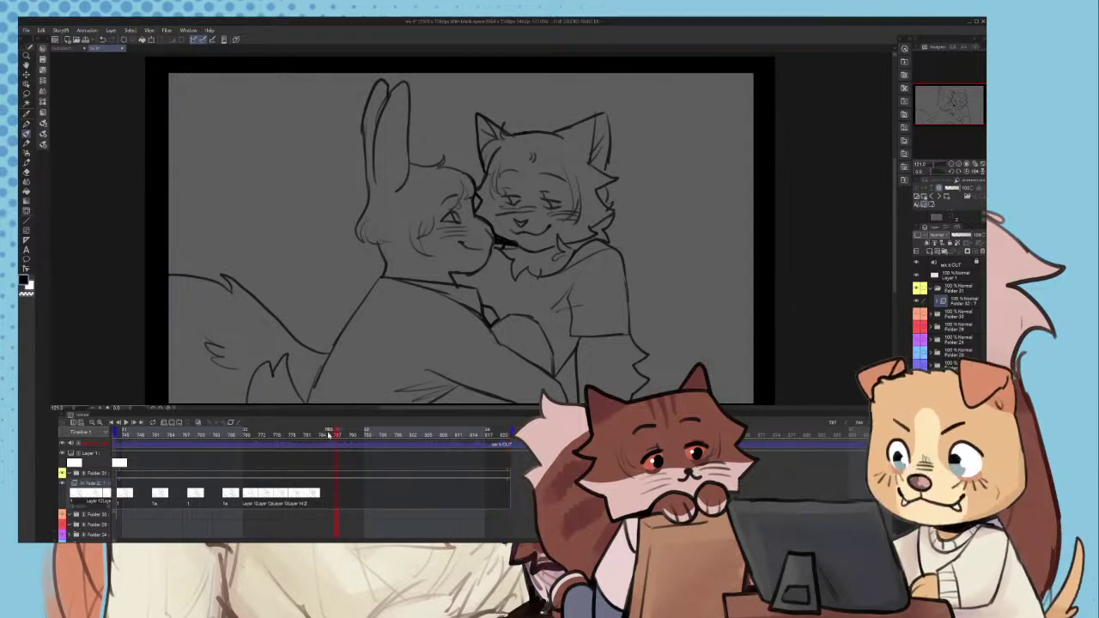
left_click(170, 425)
left_click(223, 495)
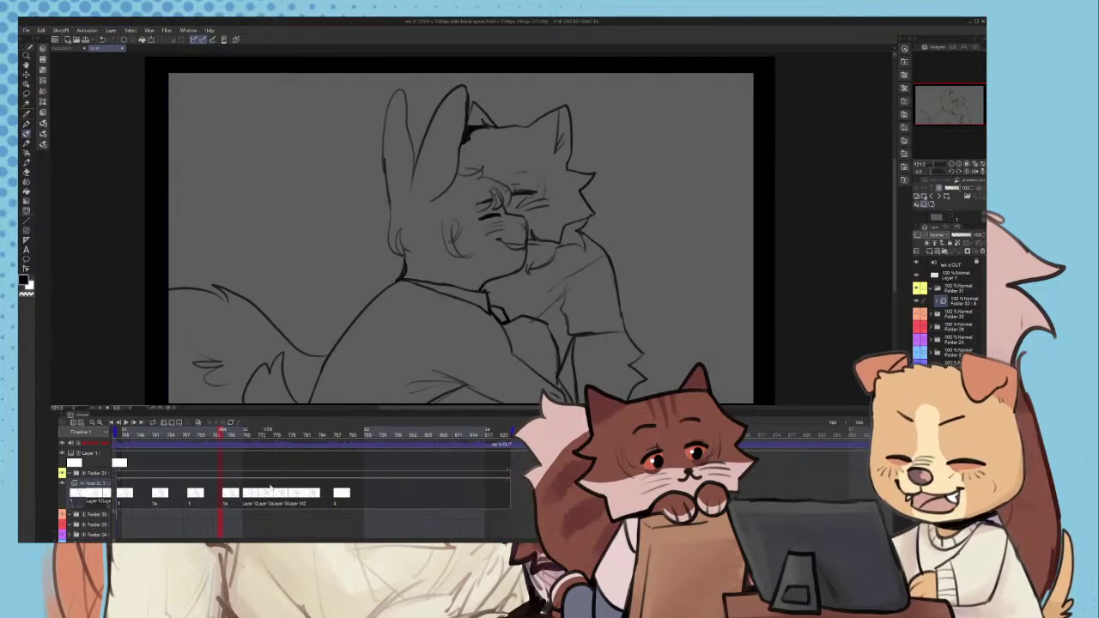
left_click(337, 430)
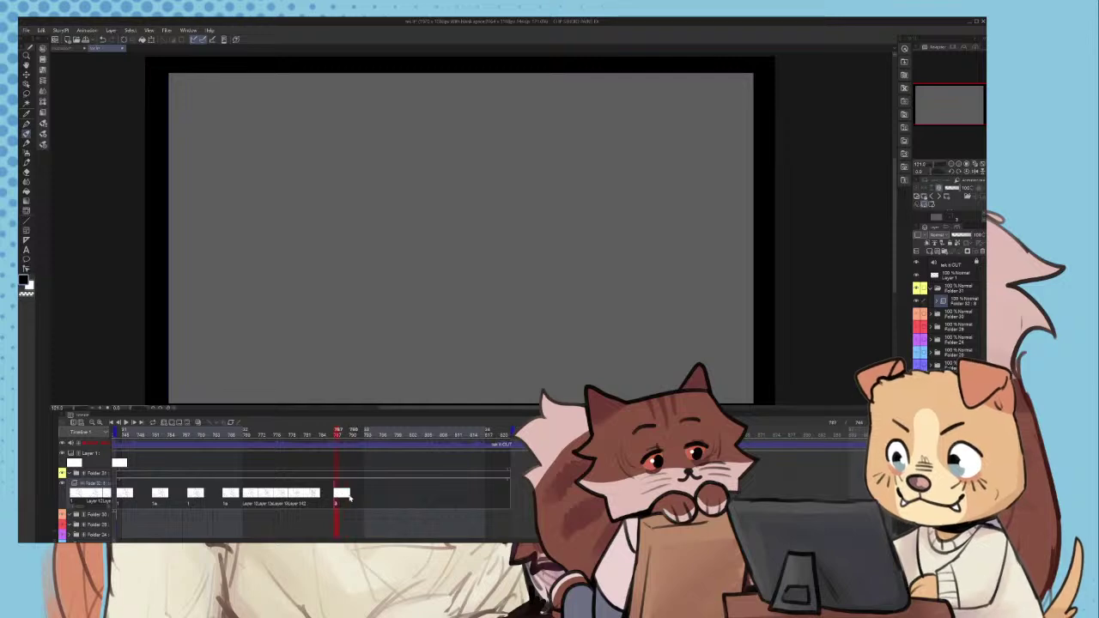
left_click_drag(337, 498, 342, 500)
left_click(347, 433)
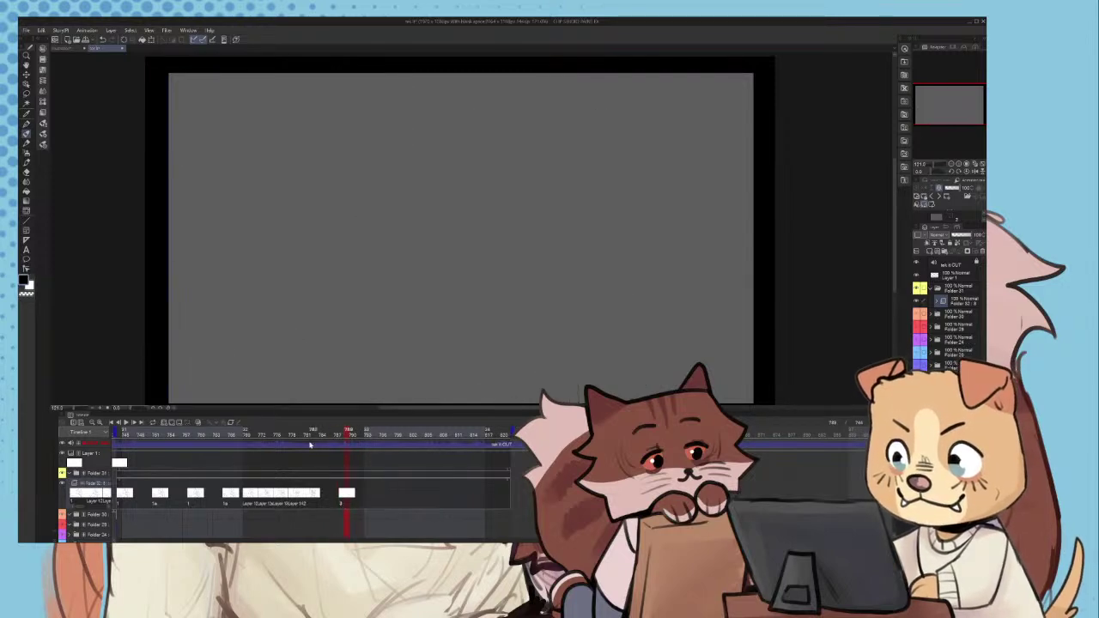
scroll(304, 341, "down", 2)
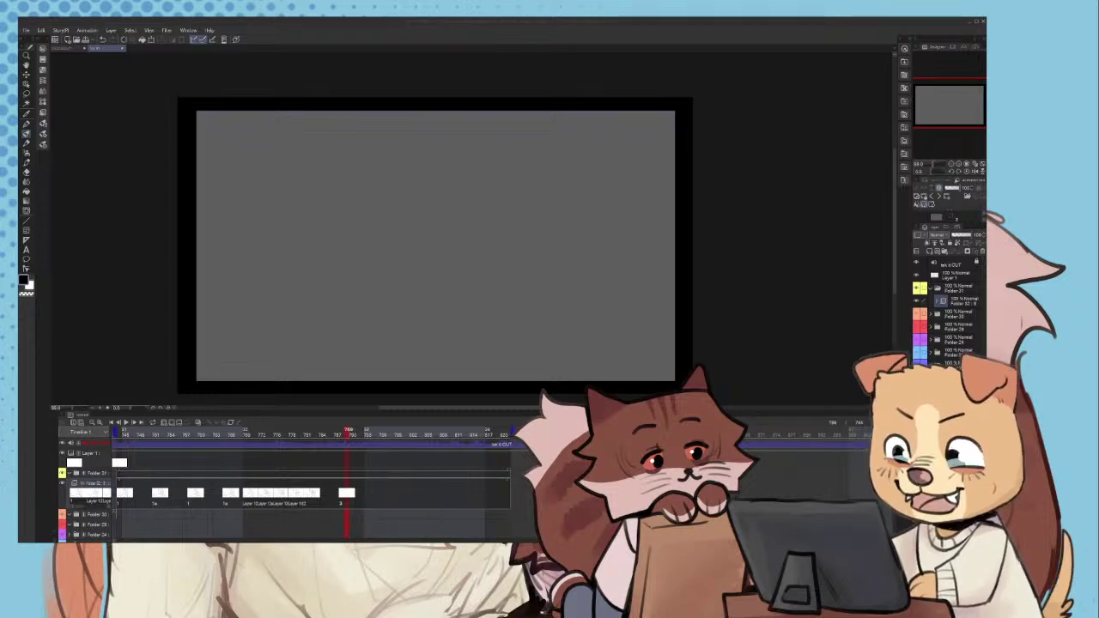
scroll(523, 279, "down", 3)
scroll(523, 325, "up", 3)
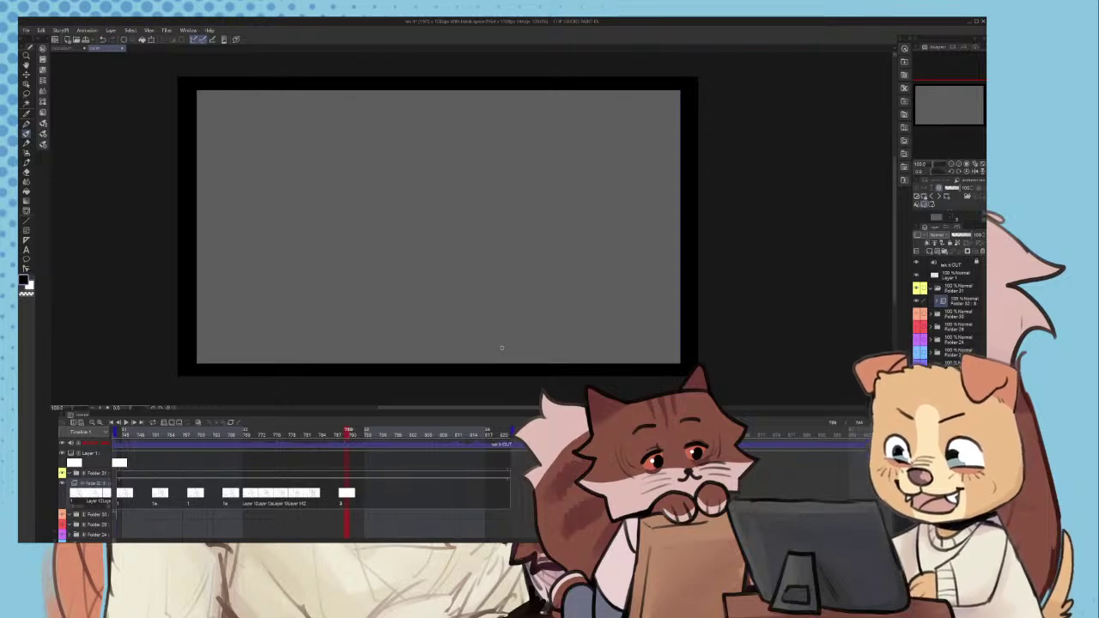
scroll(499, 349, "down", 1)
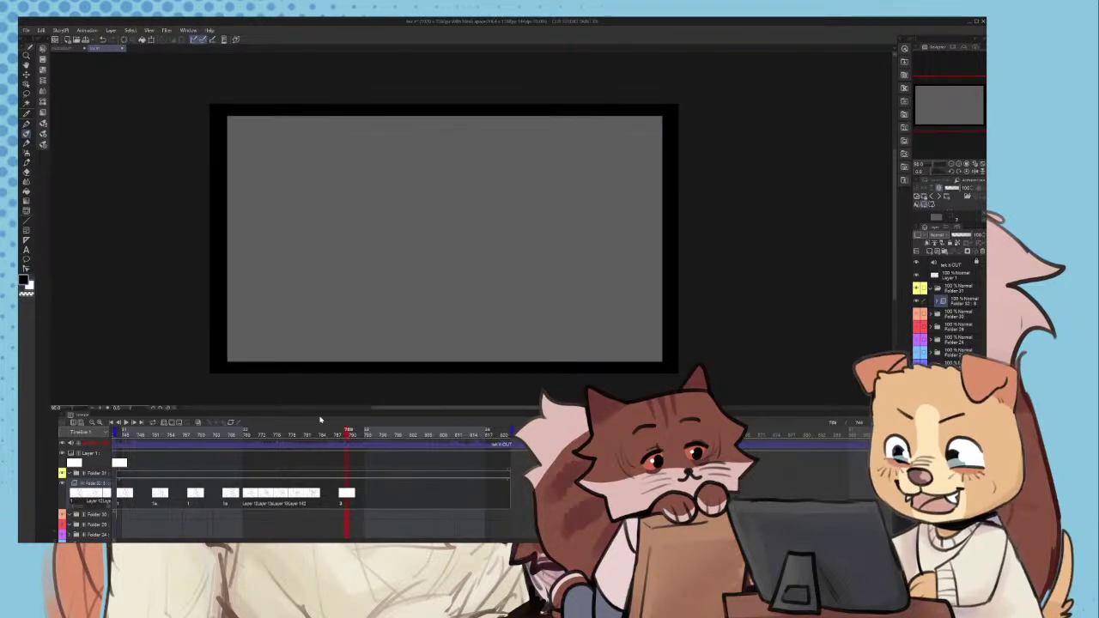
- Play the animation from the start of the scene and stop on the cel at frame 767
left_click(112, 423)
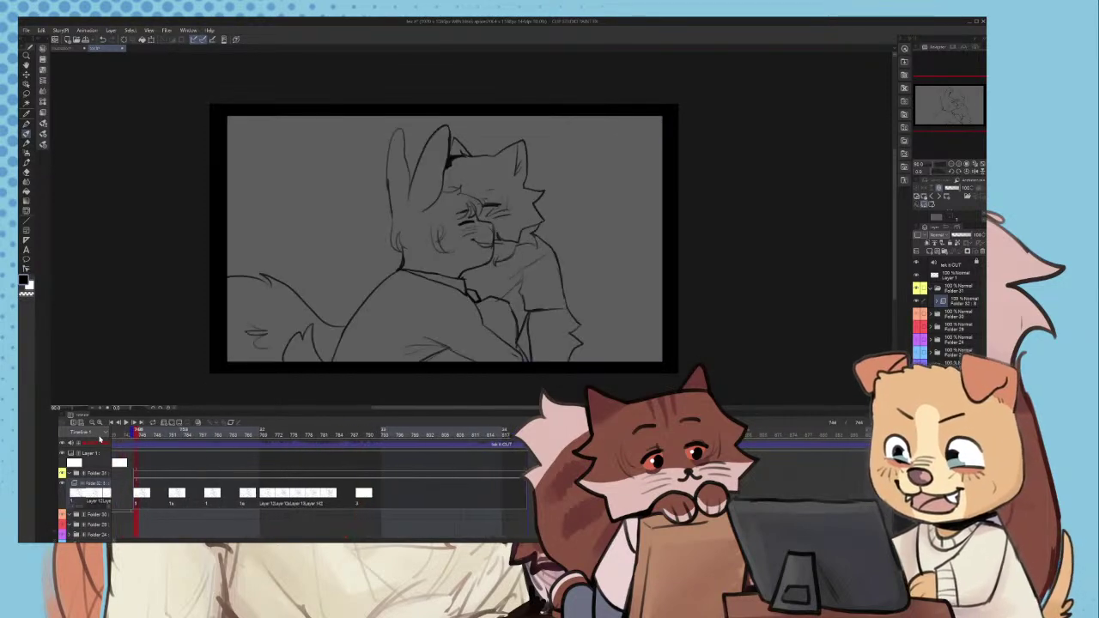
left_click(127, 423)
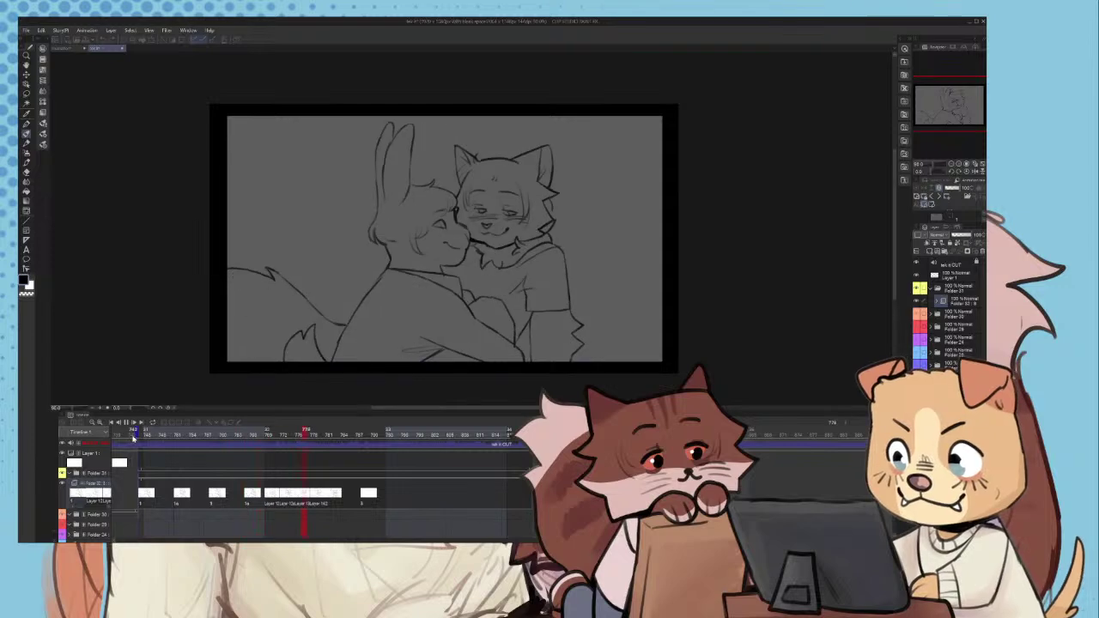
left_click(255, 497)
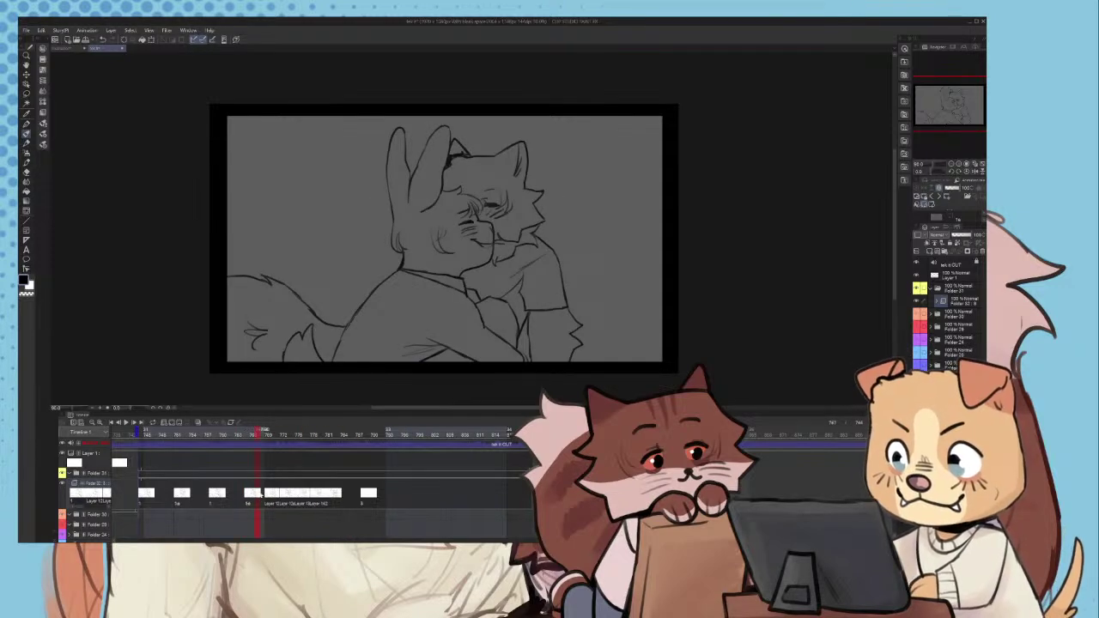
- Shift the cels from frame 767 onward later on the timeline and play the animation to check the new timing
left_click_drag(259, 490, 378, 506)
key("space")
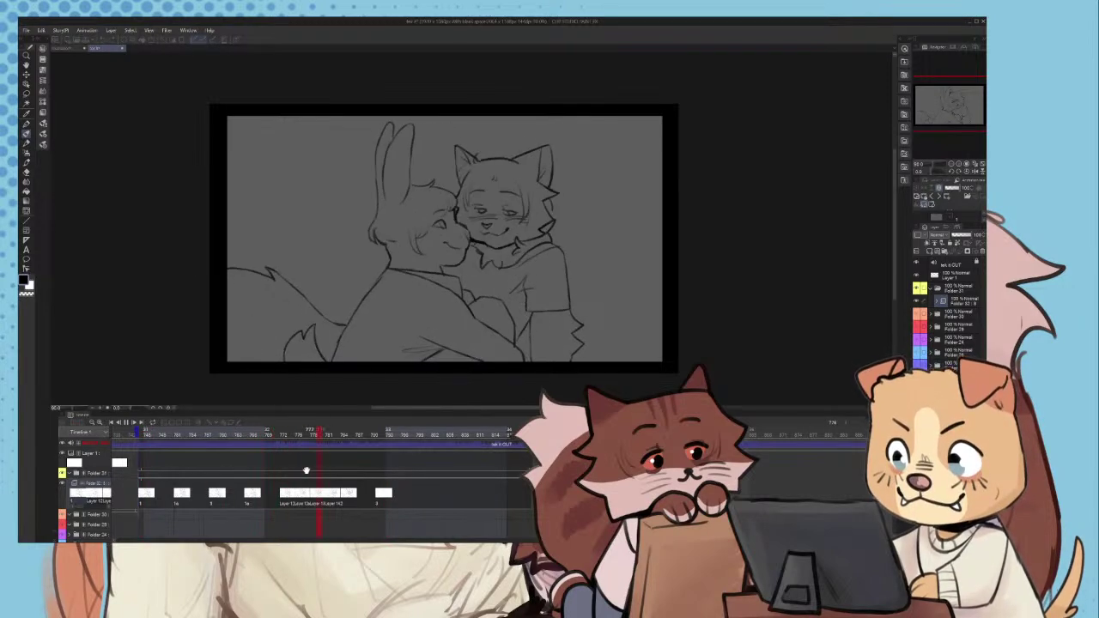
left_click(339, 501)
left_click(350, 503)
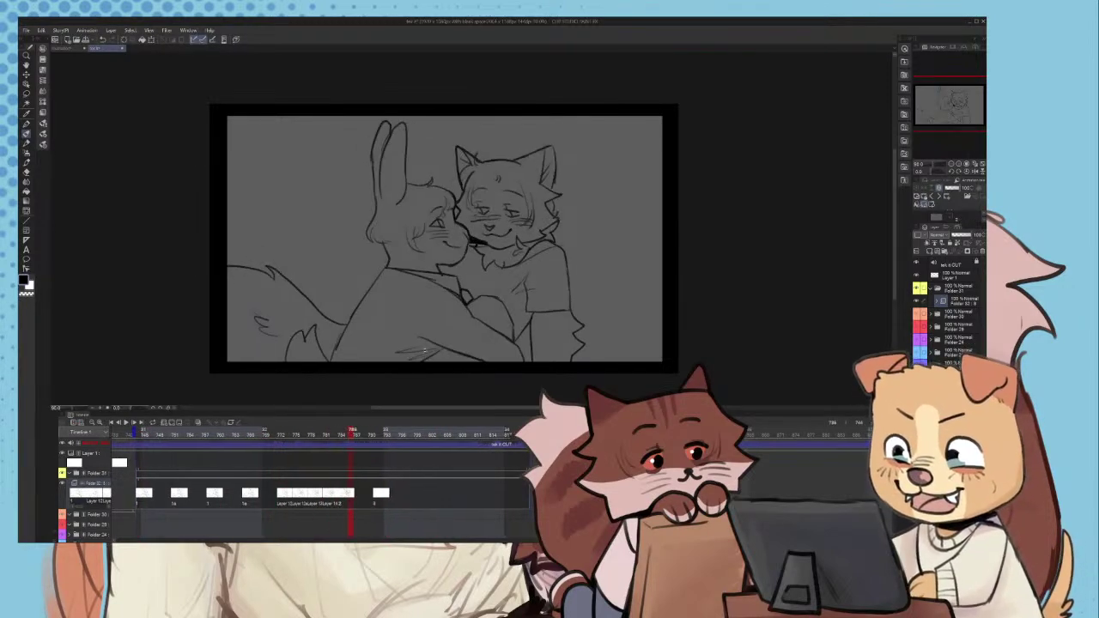
- Go to the cel at frame 778 and turn on onion skin
scroll(351, 386, "up", 1)
left_click(318, 505)
left_click(331, 502)
left_click_drag(331, 435, 305, 470)
left_click(197, 423)
- Try three short fur strokes inside the large tail on frame 778 and undo them
scroll(226, 333, "up", 7)
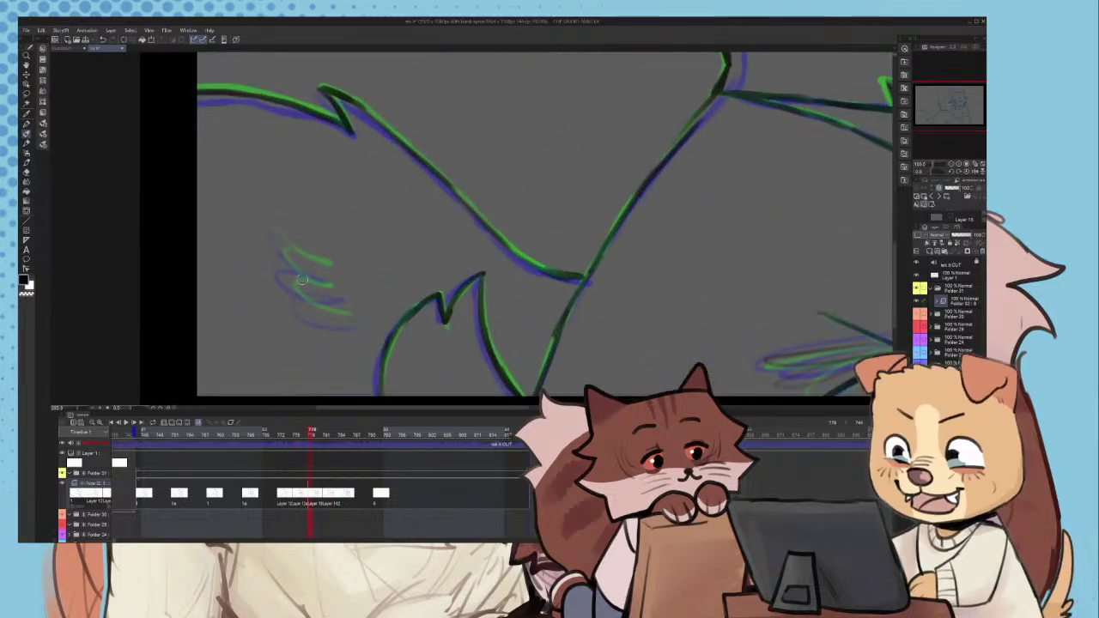
left_click_drag(280, 238, 339, 269)
left_click_drag(285, 265, 340, 297)
mouse_move(290, 287)
left_mouse_down()
mouse_move(325, 321)
mouse_move(362, 333)
left_mouse_up()
scroll(337, 308, "down", 1)
scroll(307, 266, "up", 1)
key("ctrl+z")
key("ctrl+z")
key("ctrl+z")
- Redraw the short fur marks inside the tail on frame 778, between the marks of the neighbouring cels
mouse_move(285, 246)
left_mouse_down()
mouse_move(344, 280)
mouse_move(367, 354)
left_mouse_up()
scroll(376, 320, "down", 5)
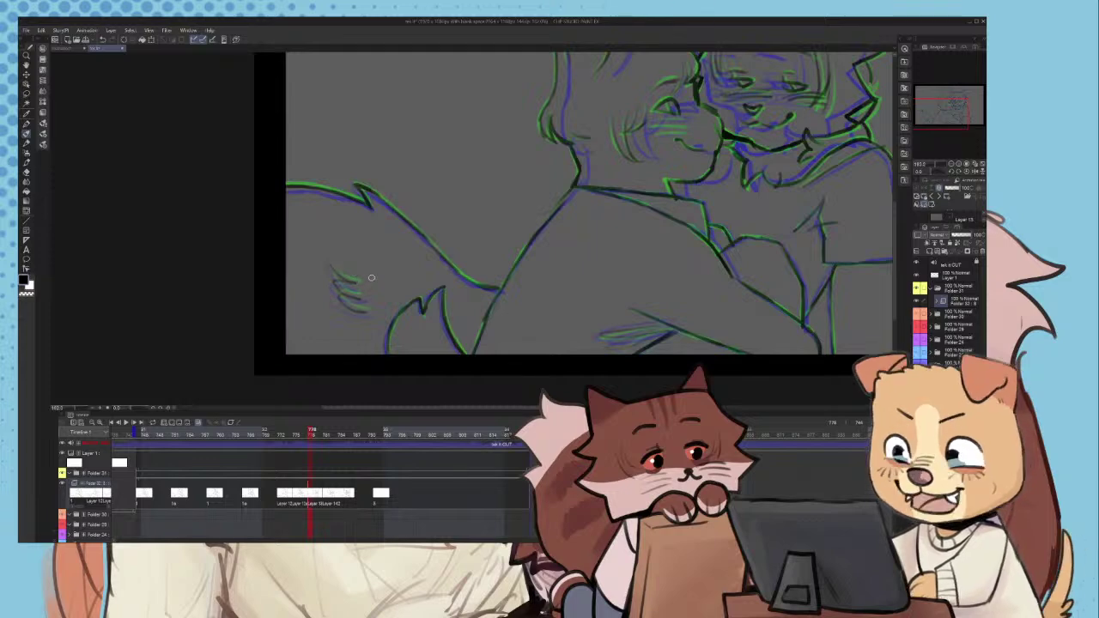
scroll(361, 283, "up", 3)
scroll(350, 292, "down", 4)
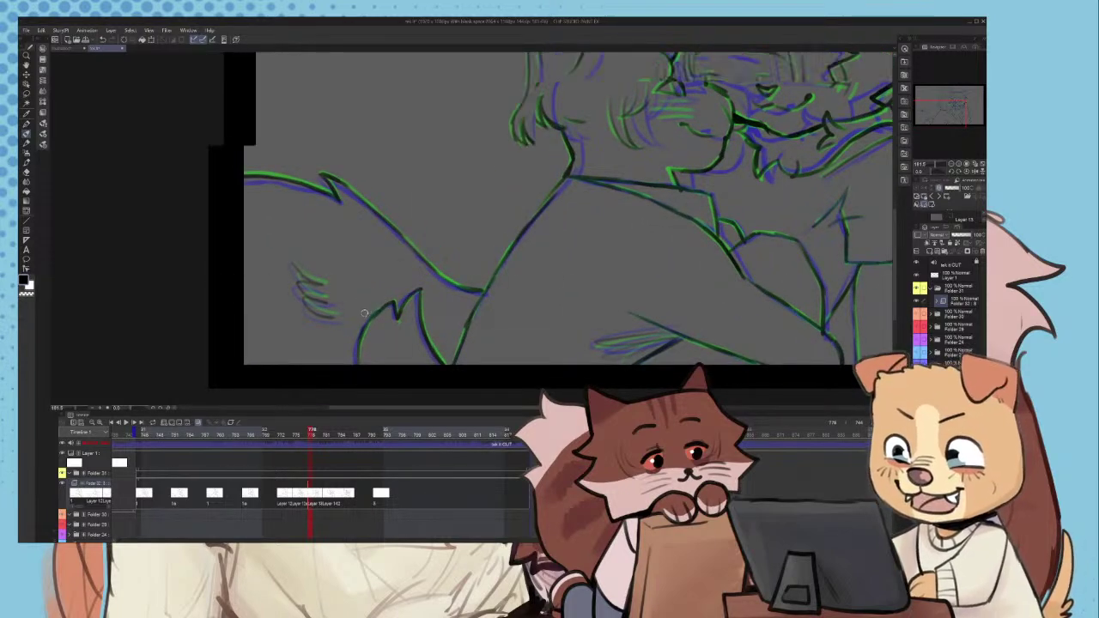
scroll(475, 311, "up", 2)
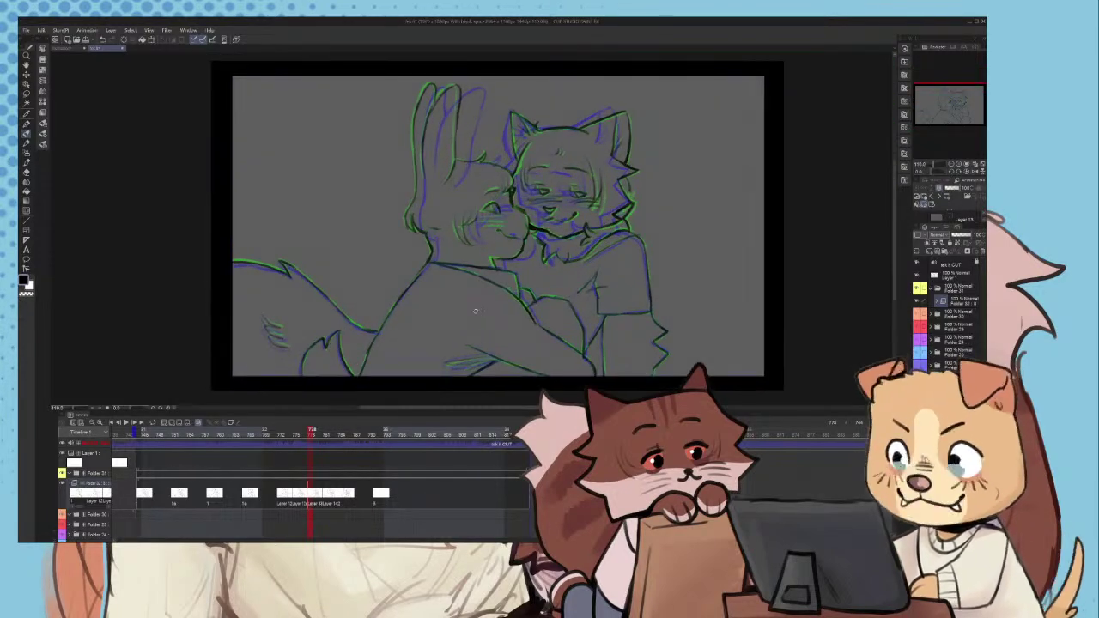
scroll(466, 325, "down", 1)
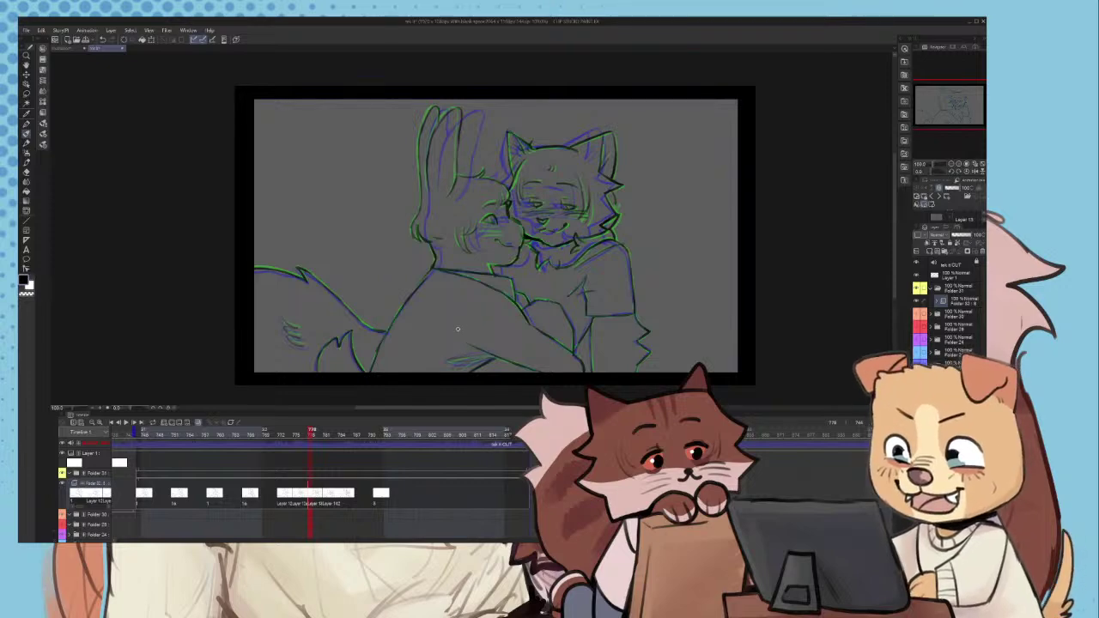
scroll(552, 346, "up", 2)
scroll(552, 346, "up", 1)
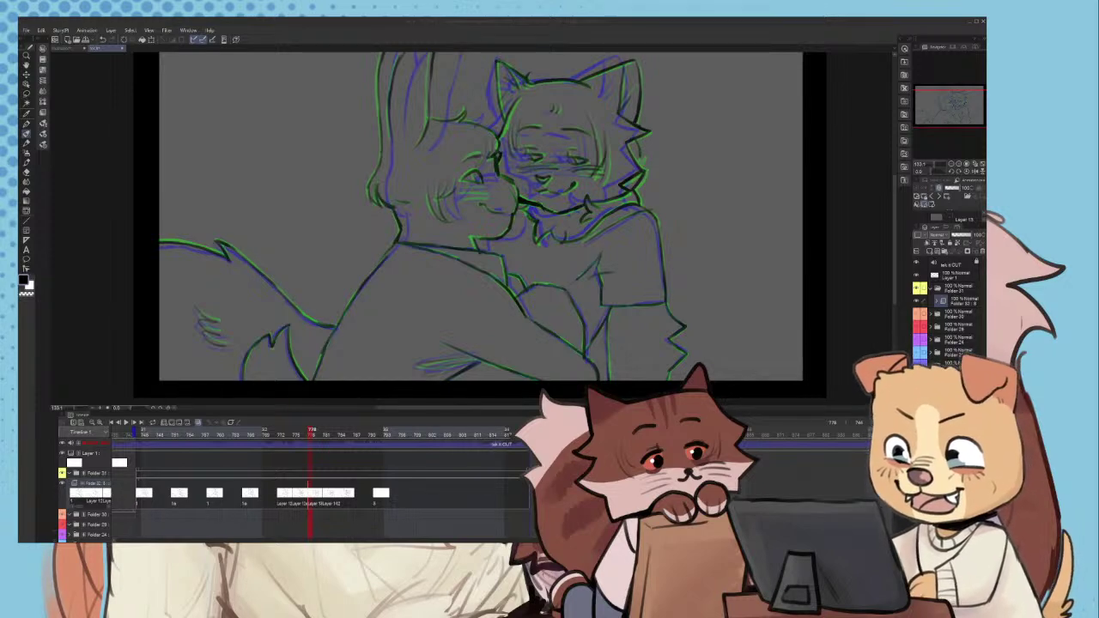
left_click(429, 295)
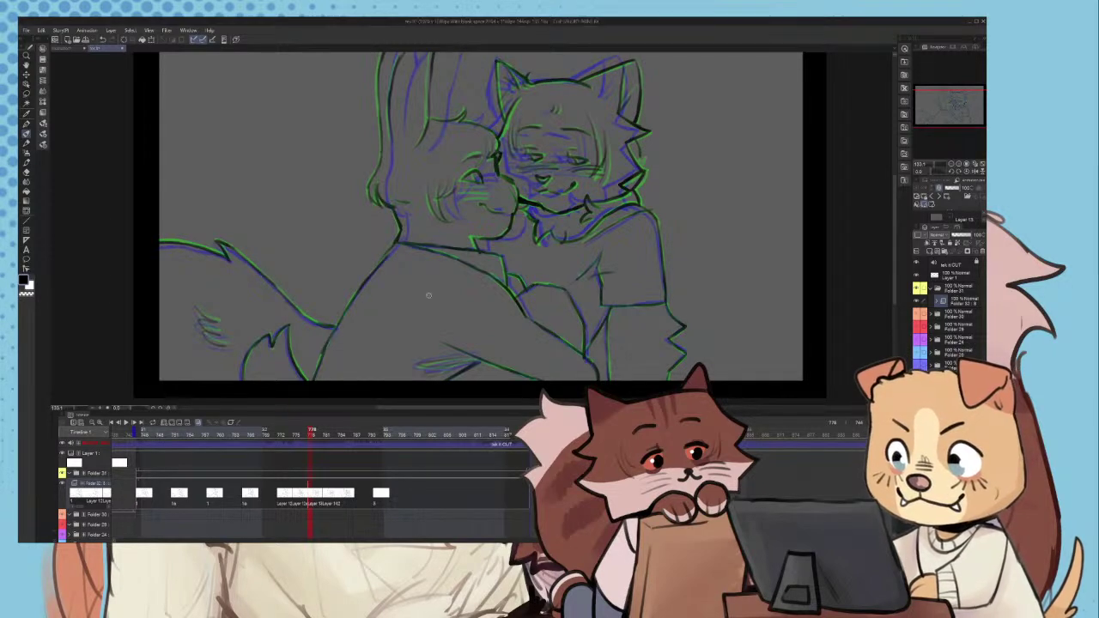
scroll(476, 220, "down", 1)
scroll(464, 245, "up", 1)
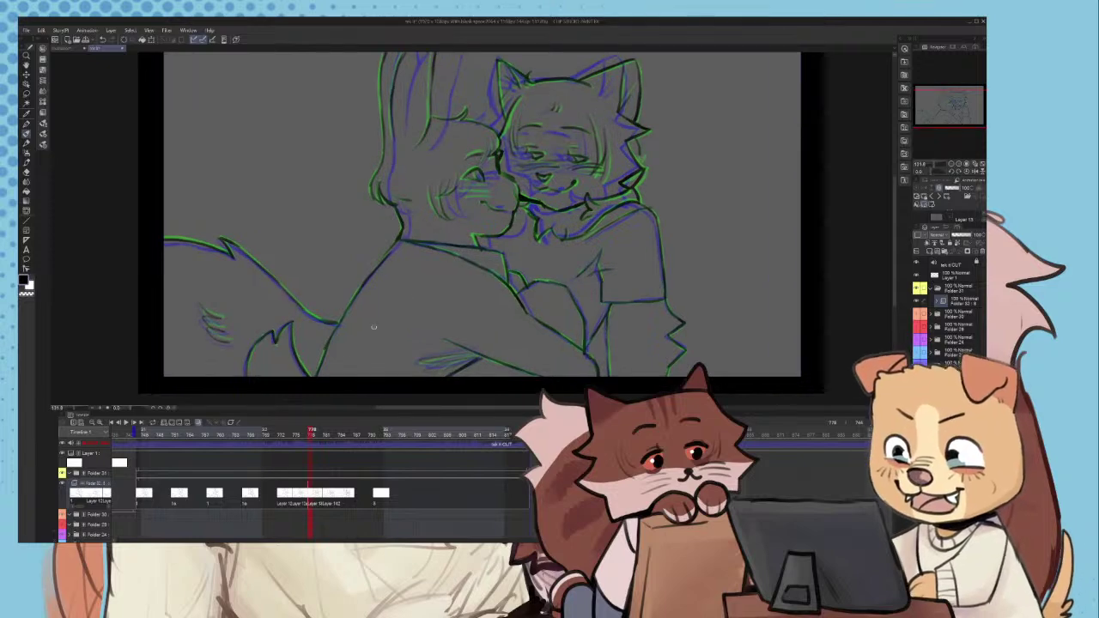
- Play the animation, replay it from the start of the scene and stop it among the cels after frame 778
left_click(125, 422)
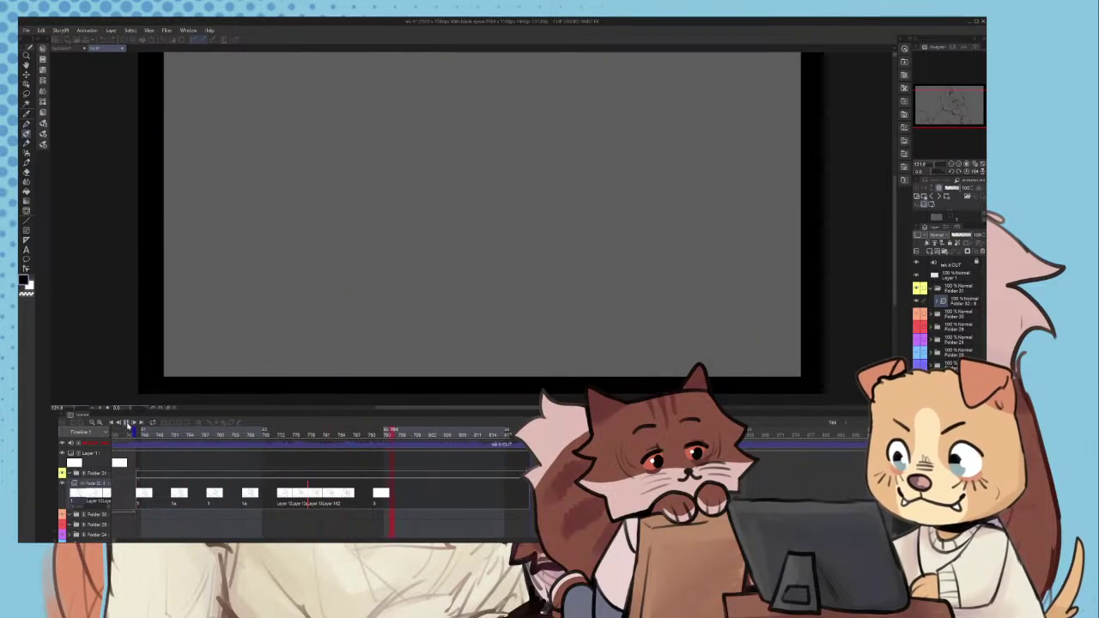
left_click(130, 434)
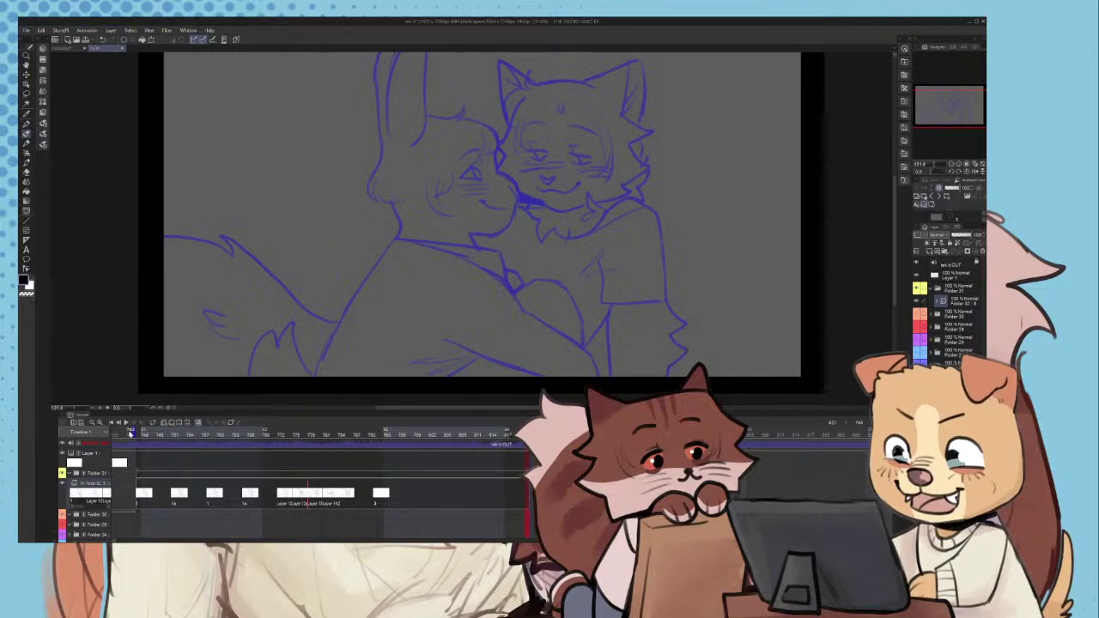
scroll(395, 225, "down", 2)
scroll(386, 258, "up", 1)
left_click(131, 424)
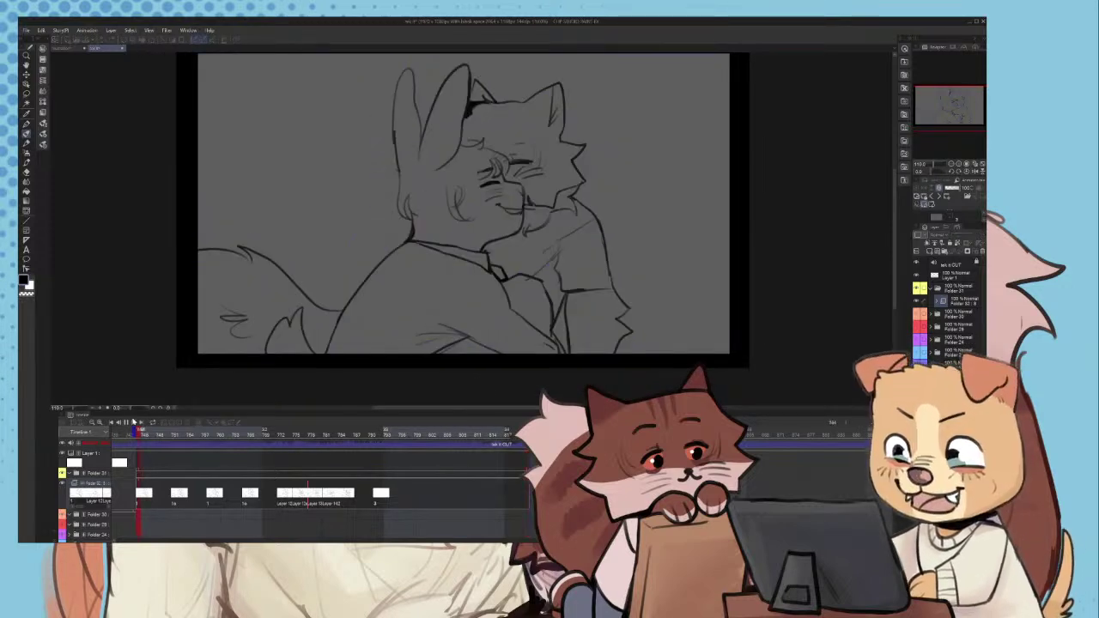
left_click(329, 477)
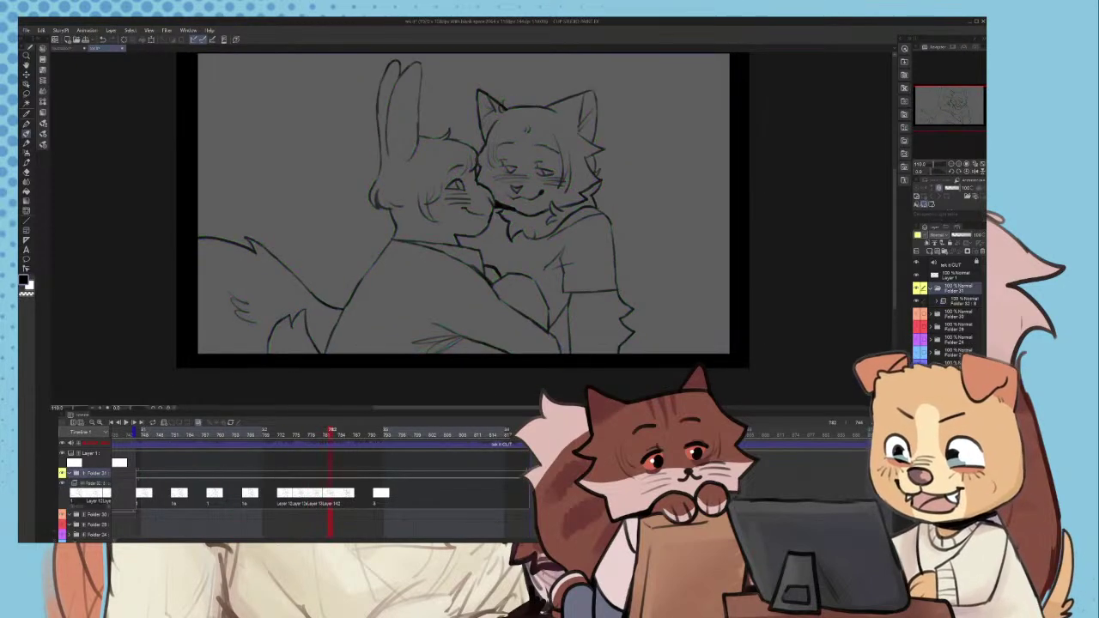
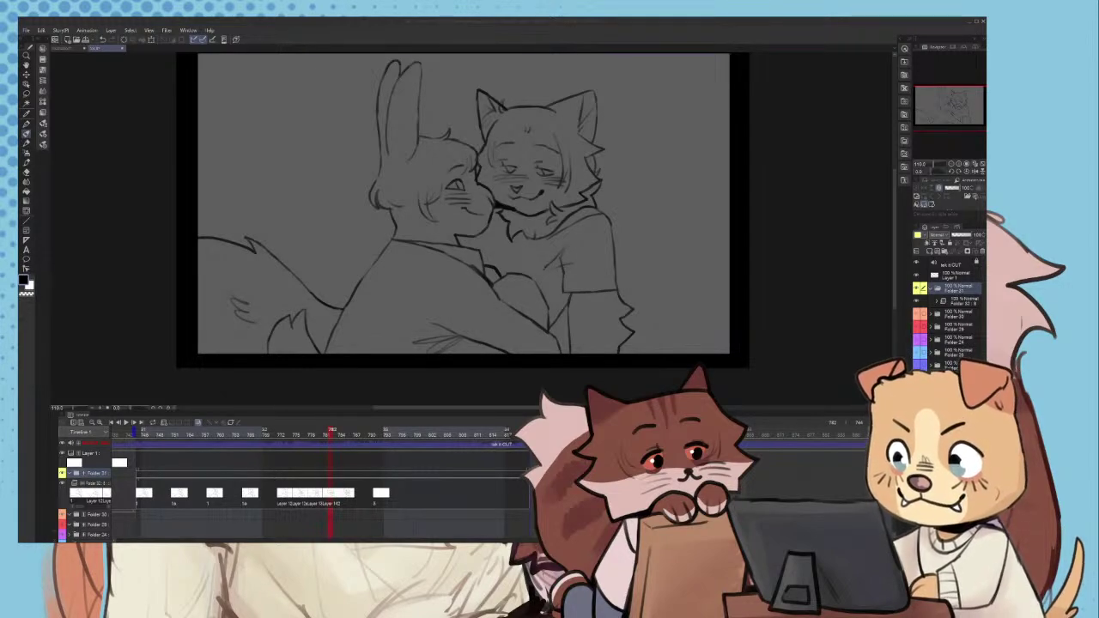
- Return to the scene's first frame and play the hug animation up to its last drawn cels
left_click(950, 24)
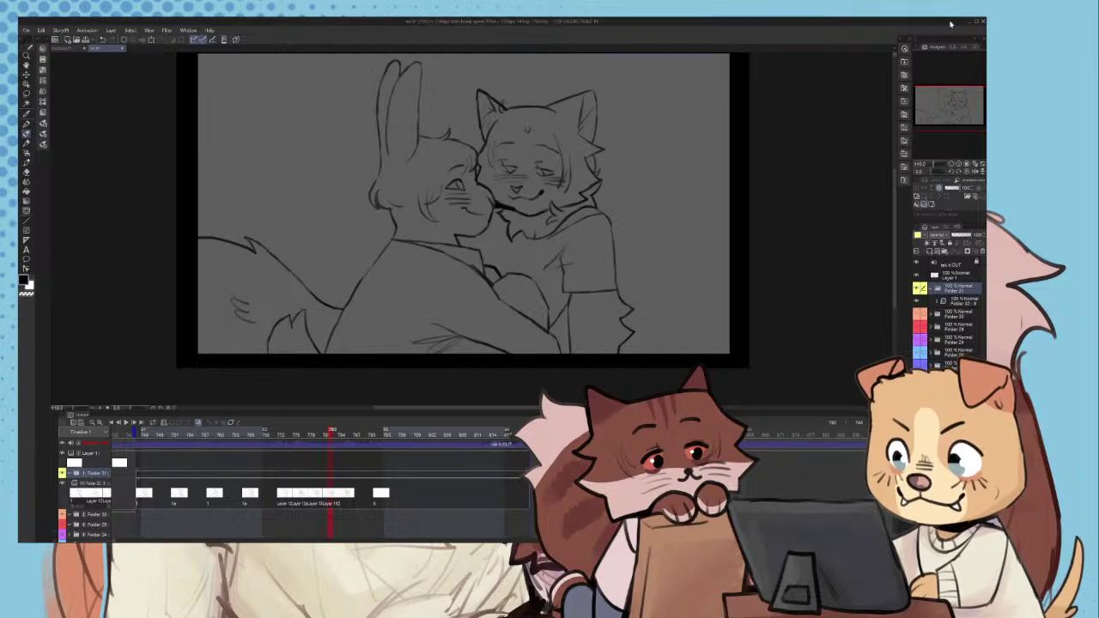
left_click(242, 487)
left_click(111, 423)
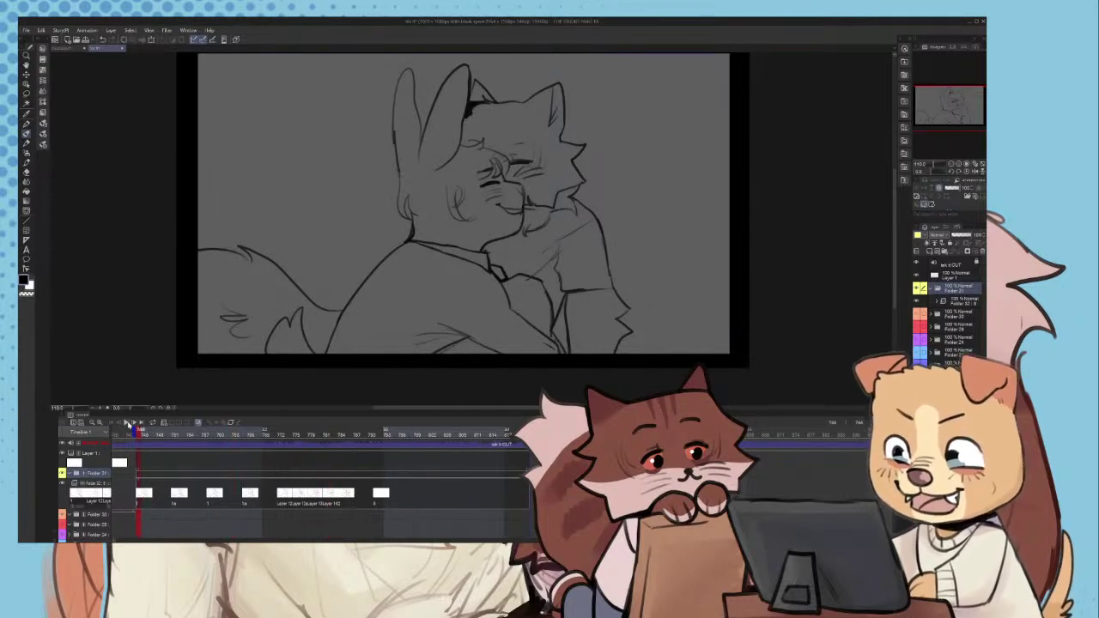
left_click(126, 423)
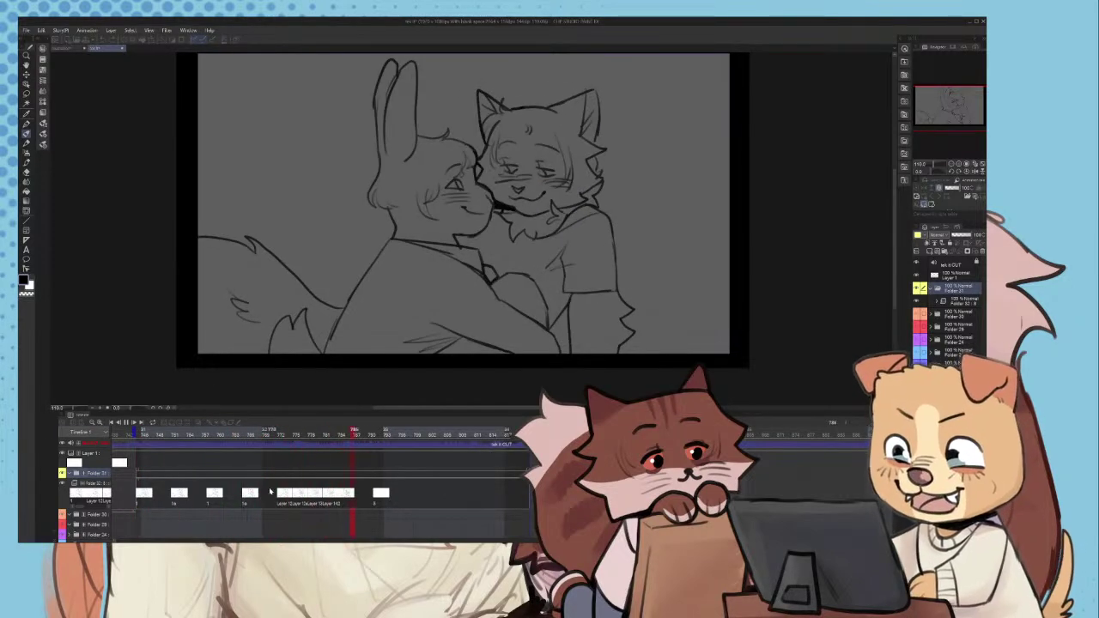
left_click(333, 497)
- Compare the onion-skinned lines where the rabbit's and cat's faces meet across the cels from frame 775 to 780
key("comma")
key("comma")
key("comma")
key("comma")
key("comma")
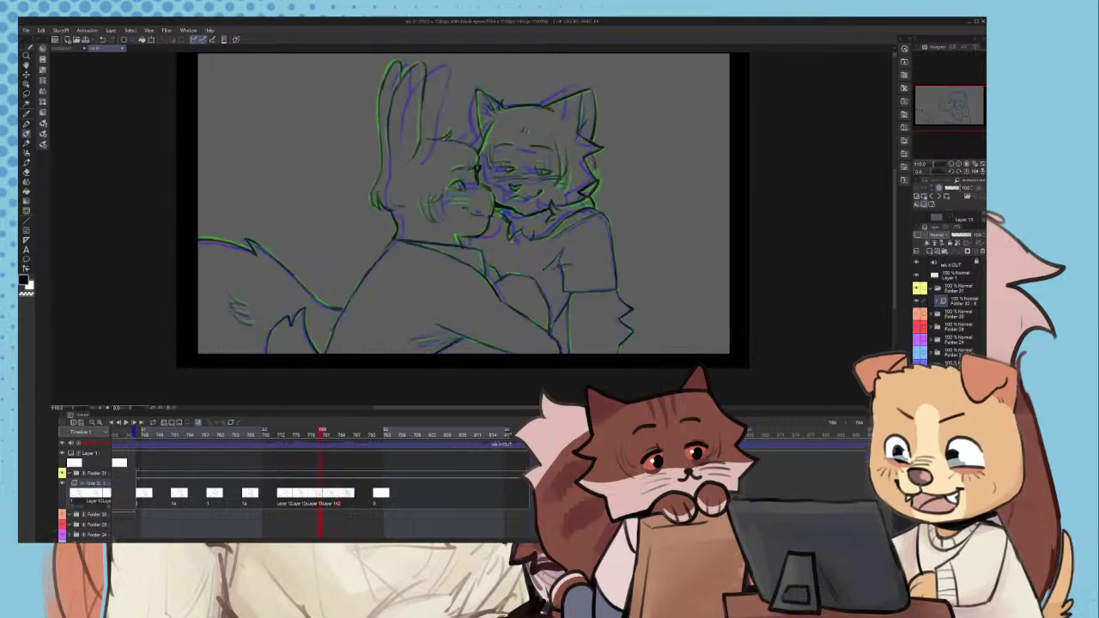
key("ctrl+plus")
key("ctrl+plus")
key("ctrl+plus")
key("ctrl+plus")
key("ctrl+plus")
key("ctrl+plus")
key("ctrl+plus")
key("ctrl+plus")
key("ctrl+plus")
key("ctrl+plus")
key("ctrl+plus")
key("Left")
key("Left")
key("Left")
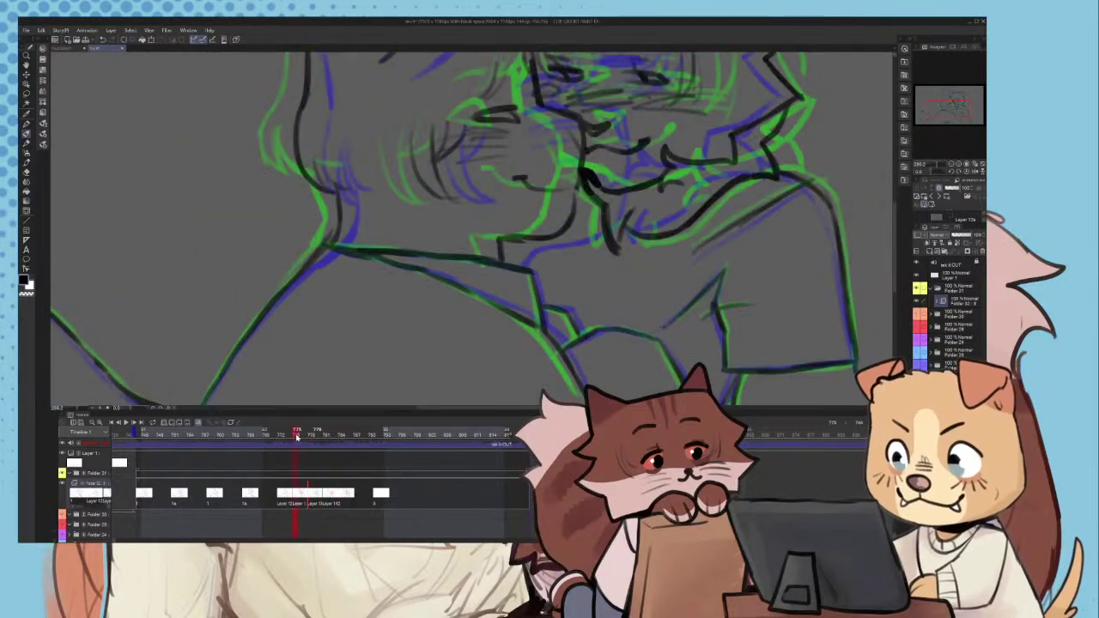
scroll(491, 146, "up", 6)
scroll(507, 100, "down", 2)
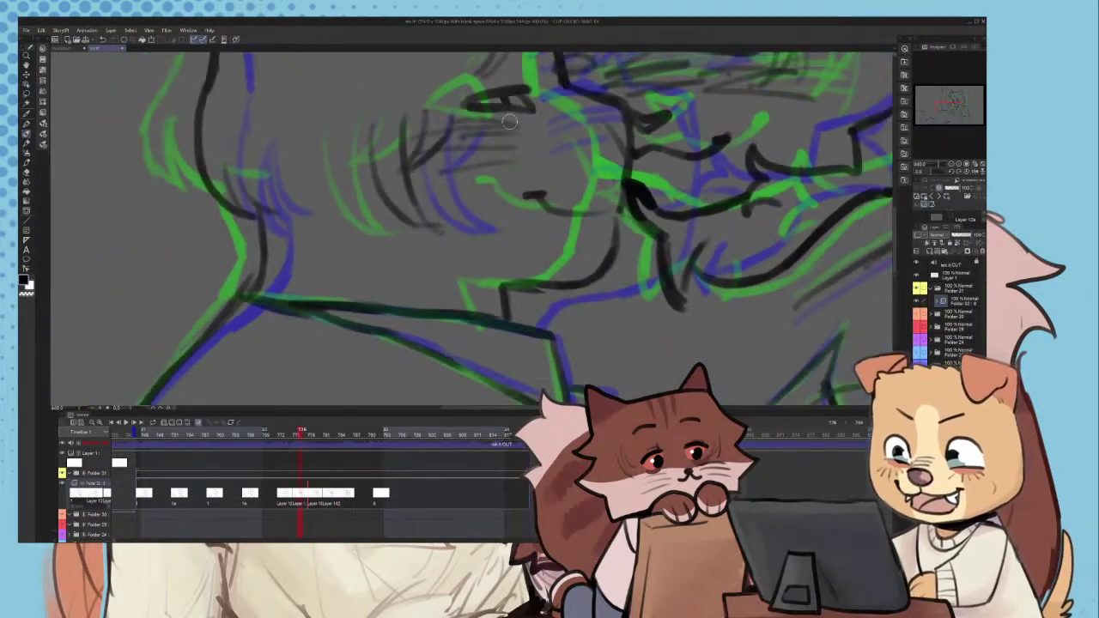
left_click(318, 431)
scroll(479, 98, "up", 2)
scroll(463, 163, "down", 6)
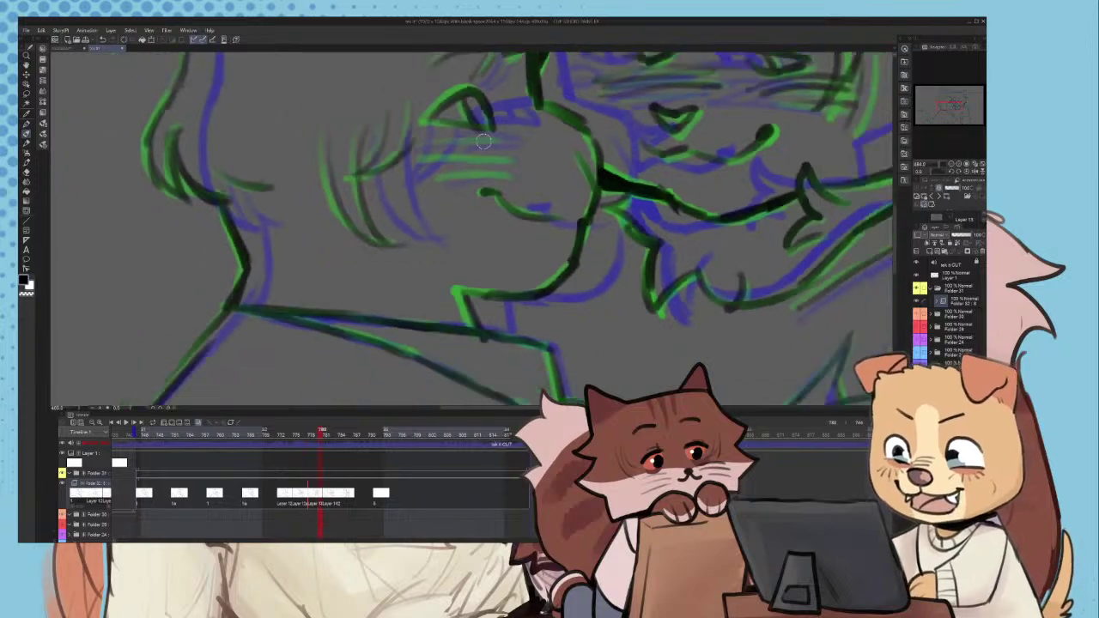
- Play the whole animation once more from the scene's first frame and stop it past the last drawn cel
left_click_drag(299, 434, 137, 433)
scroll(366, 275, "down", 5)
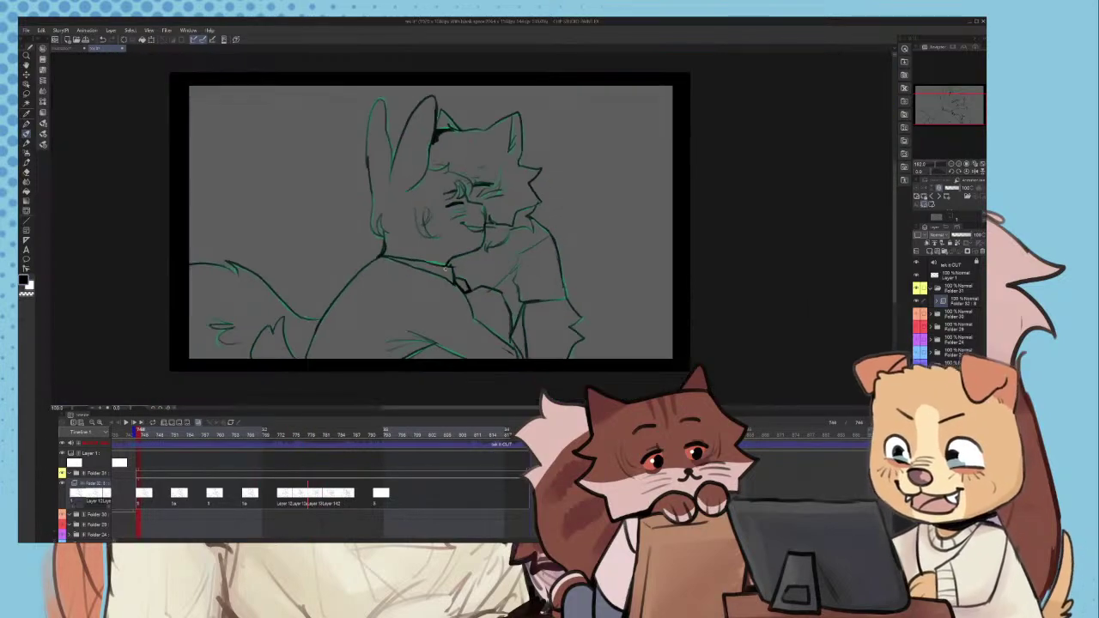
scroll(348, 300, "up", 3)
left_click(131, 423)
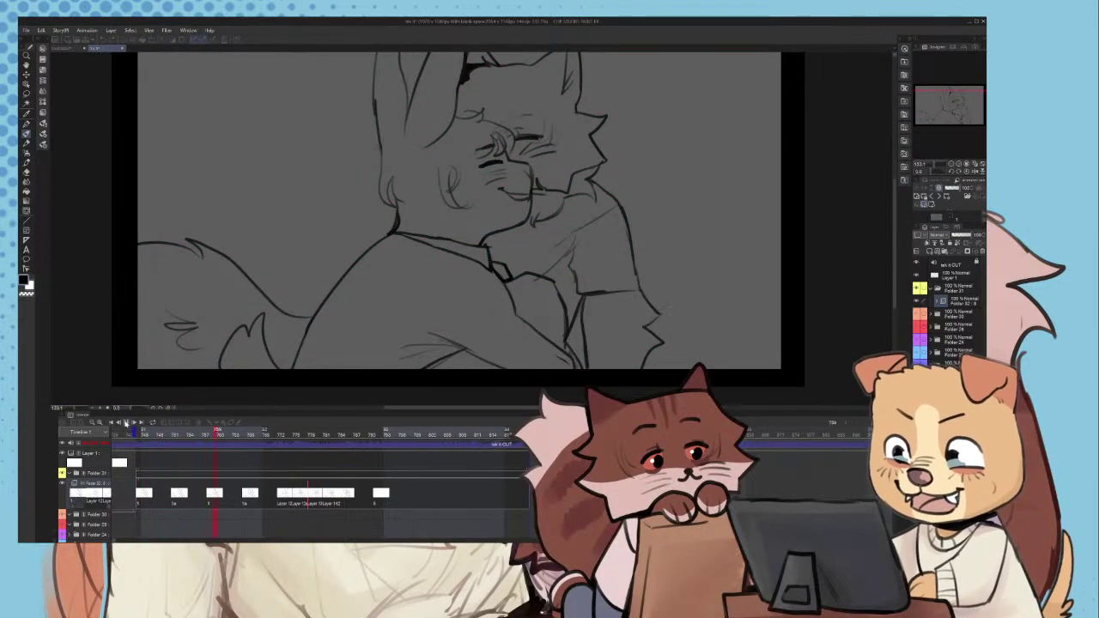
scroll(193, 361, "down", 2)
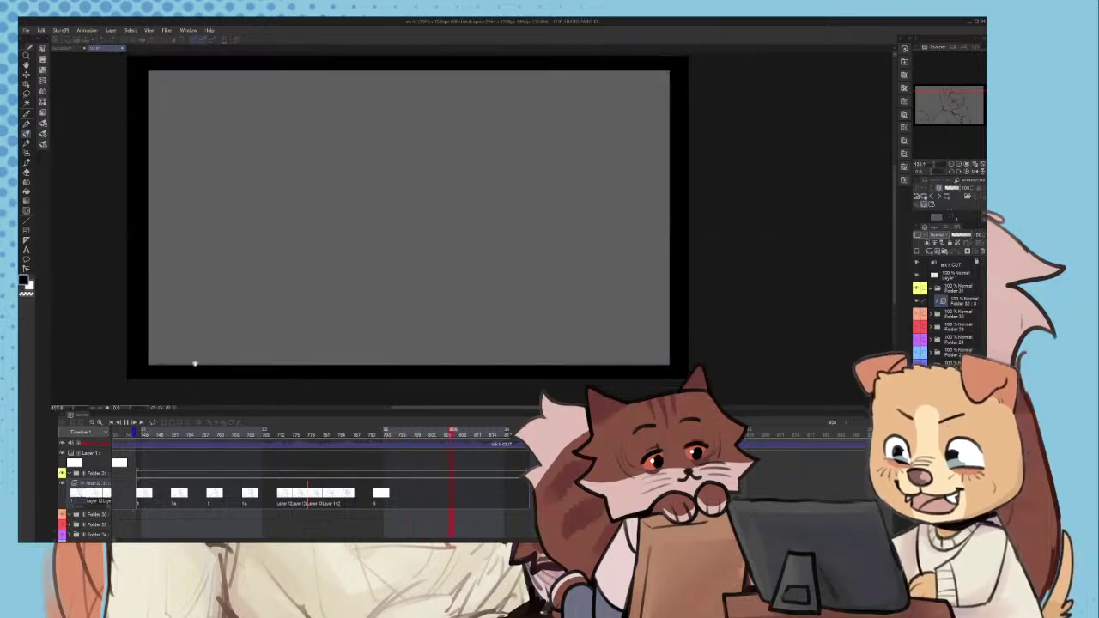
left_click(215, 468)
- On the blank cel at frame 791, trace the inner edge of the fur tuft beside the rabbit's back
left_click_drag(349, 506, 378, 498)
scroll(365, 268, "down", 4)
scroll(319, 380, "up", 3)
key("ctrl+plus")
key("ctrl+plus")
key("ctrl+plus")
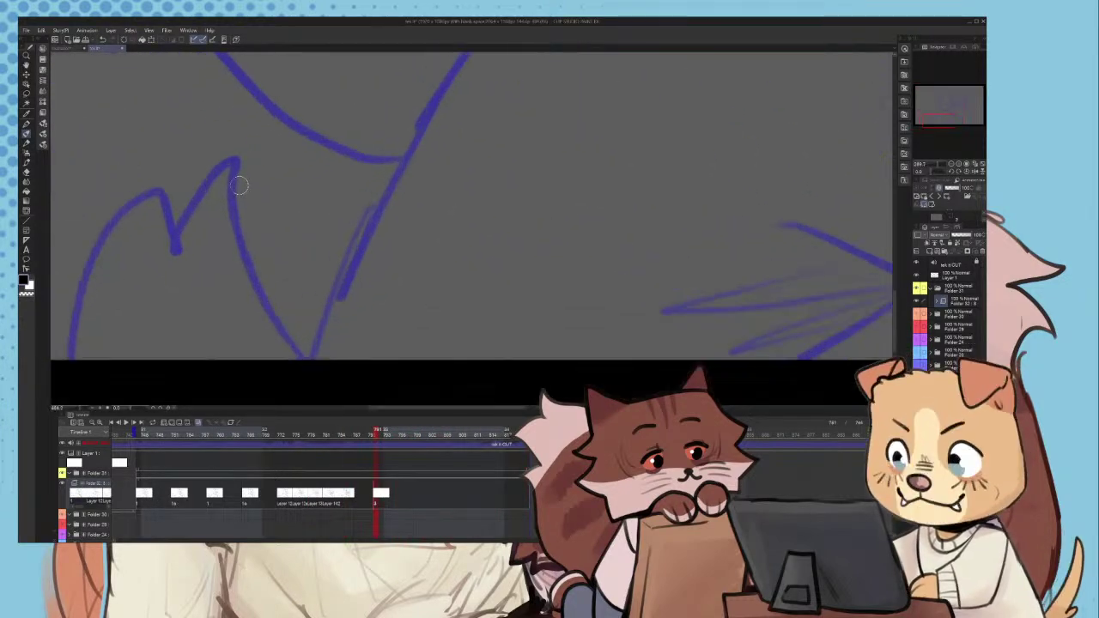
mouse_move(230, 160)
left_mouse_down()
mouse_move(233, 207)
mouse_move(264, 298)
mouse_move(318, 378)
left_mouse_up()
scroll(338, 227, "down", 6)
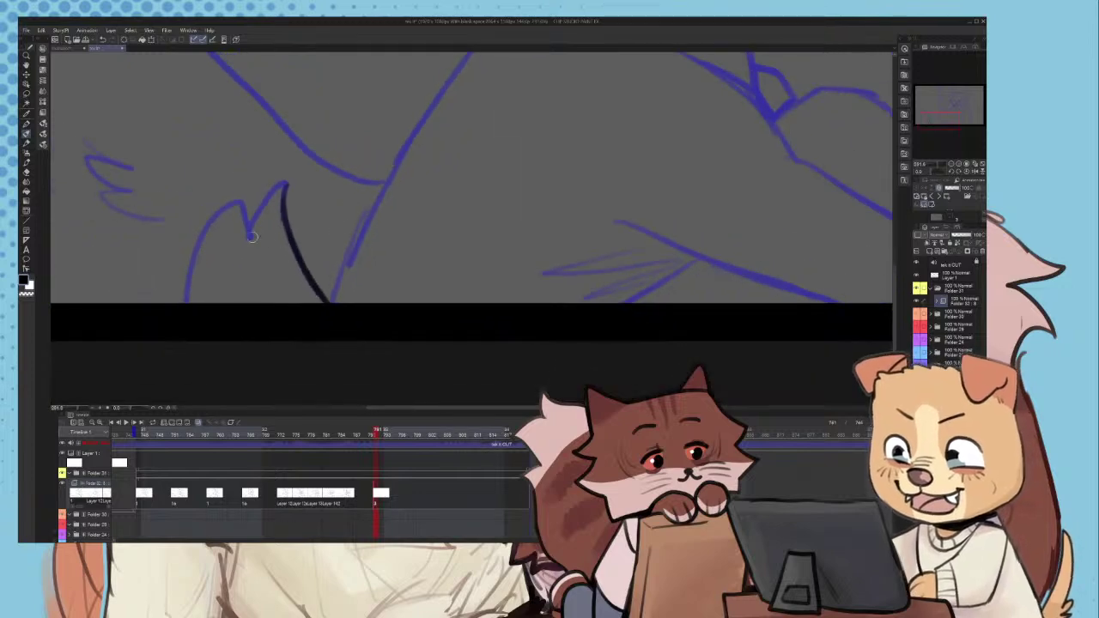
- Trace the fur tuft's two pointed tips and its outer edge down to the canvas border
scroll(255, 225, "up", 9)
mouse_move(316, 151)
left_mouse_down()
mouse_move(281, 177)
mouse_move(230, 283)
left_mouse_up()
key("ctrl+plus")
mouse_move(244, 169)
left_mouse_down()
mouse_move(266, 196)
mouse_move(230, 194)
mouse_move(171, 284)
mouse_move(145, 395)
left_mouse_up()
scroll(322, 248, "down", 2)
scroll(174, 329, "down", 2)
key("ctrl+z")
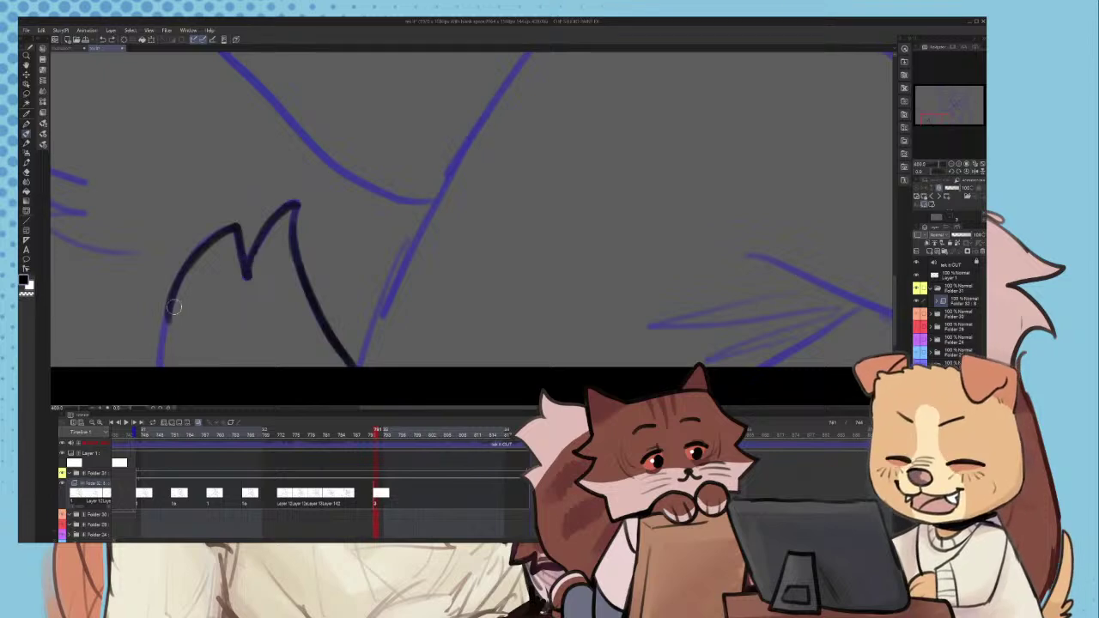
left_click_drag(171, 306, 158, 376)
scroll(199, 249, "down", 3)
scroll(198, 249, "up", 2)
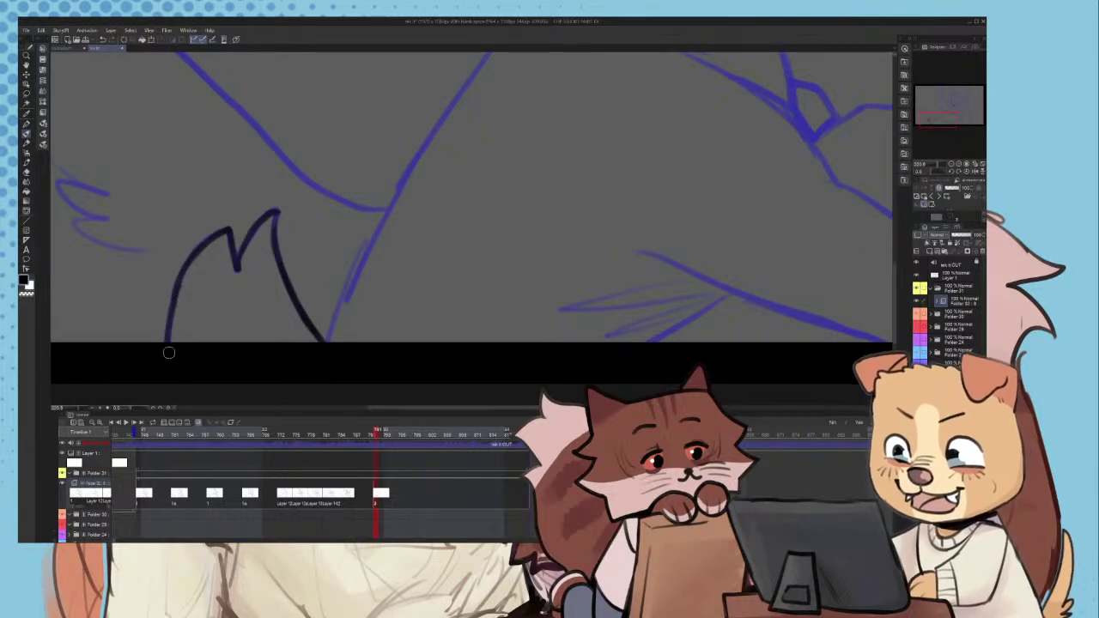
- Trace the lowest part of the rabbit's back line upward from the fur tuft, undoing the extra stroke on it
key("ctrl+minus")
scroll(310, 285, "up", 4)
left_click_drag(309, 280, 268, 368)
scroll(292, 330, "down", 5)
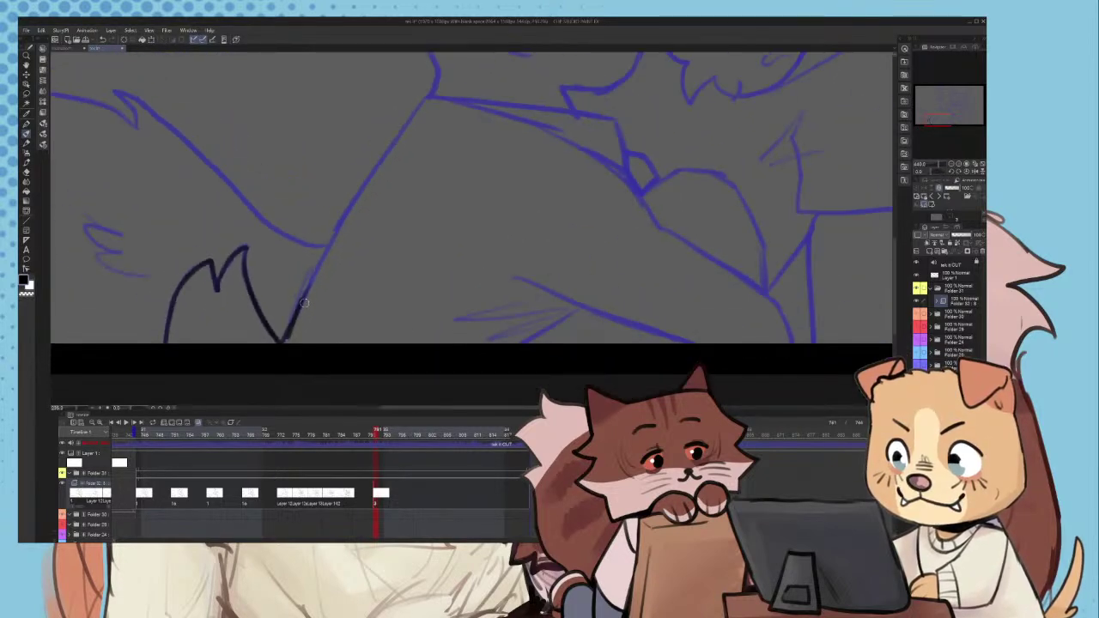
scroll(313, 299, "up", 4)
mouse_move(299, 303)
left_mouse_down()
mouse_move(353, 194)
mouse_move(295, 301)
left_mouse_up()
key("ctrl+z")
scroll(305, 298, "down", 5)
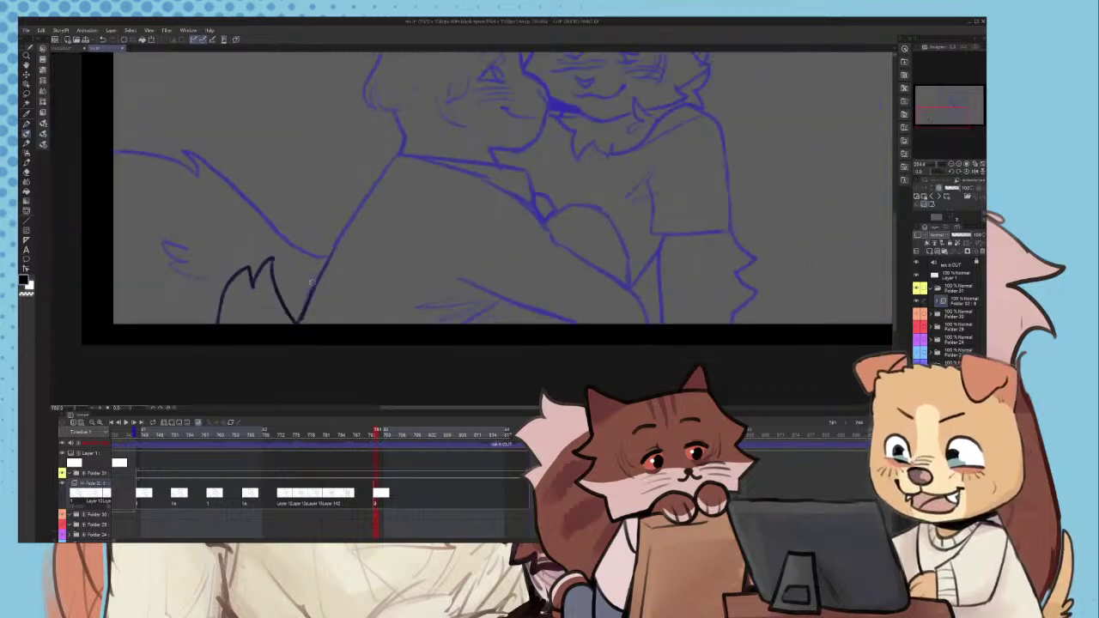
- Trace the short fur marks inside the large tail on the cel at frame 791
scroll(151, 215, "up", 5)
mouse_move(155, 216)
left_mouse_down()
mouse_move(185, 296)
mouse_move(279, 348)
left_mouse_up()
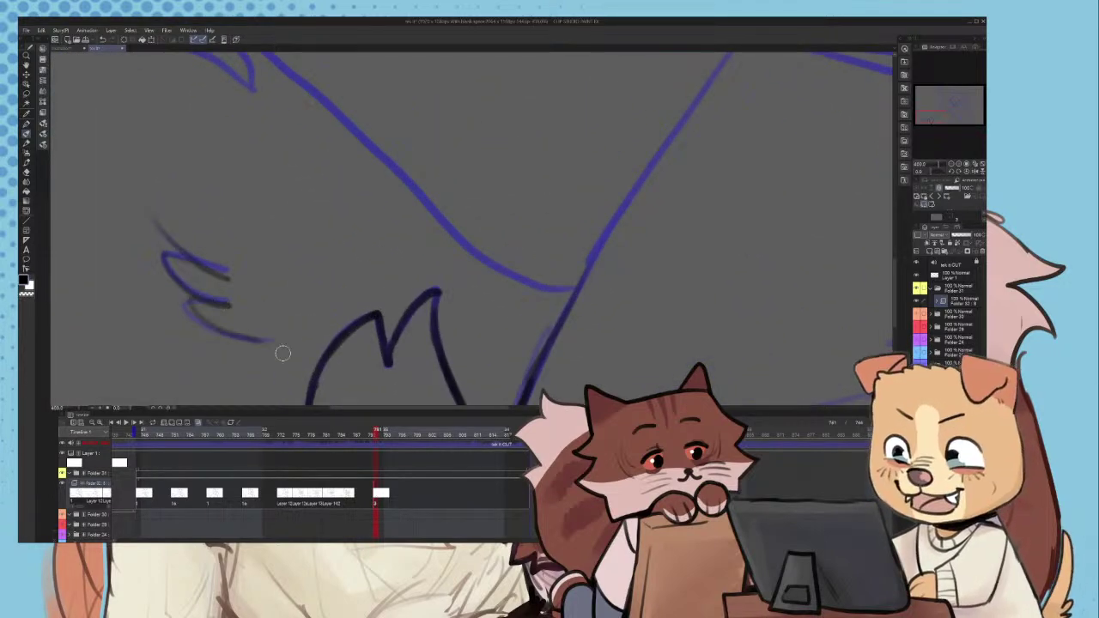
key("ctrl+minus")
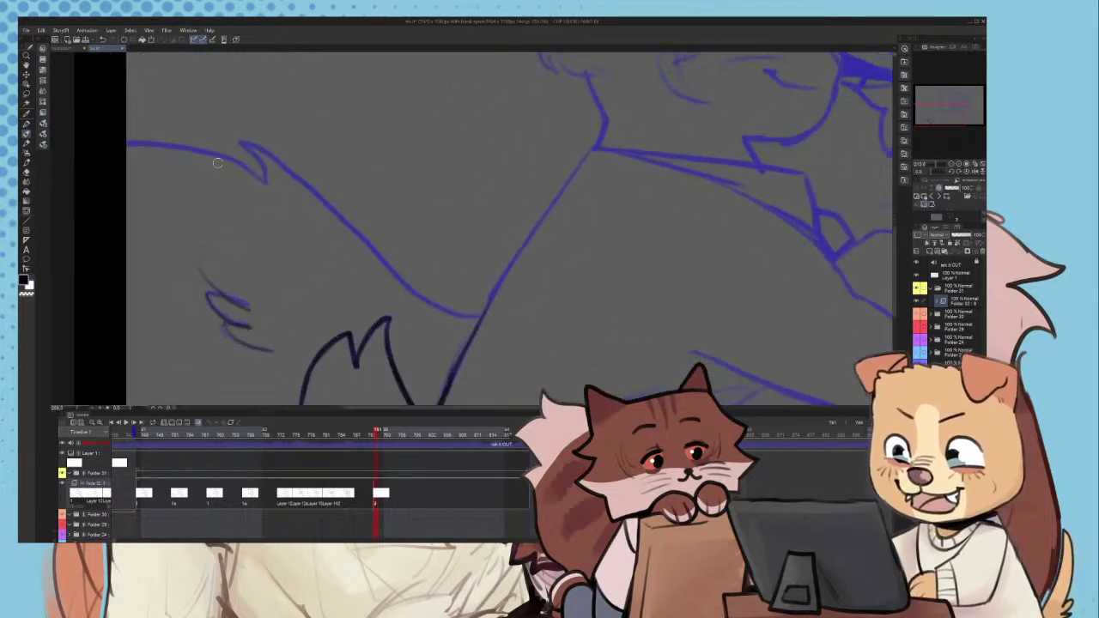
- Trace the rabbit tail's upper outline from the canvas border past its pointed tuft down to the back, undoing the stray stroke
key("ctrl+plus")
mouse_move(96, 135)
left_mouse_down()
mouse_move(205, 148)
mouse_move(277, 180)
left_mouse_up()
left_click_drag(245, 133, 296, 159)
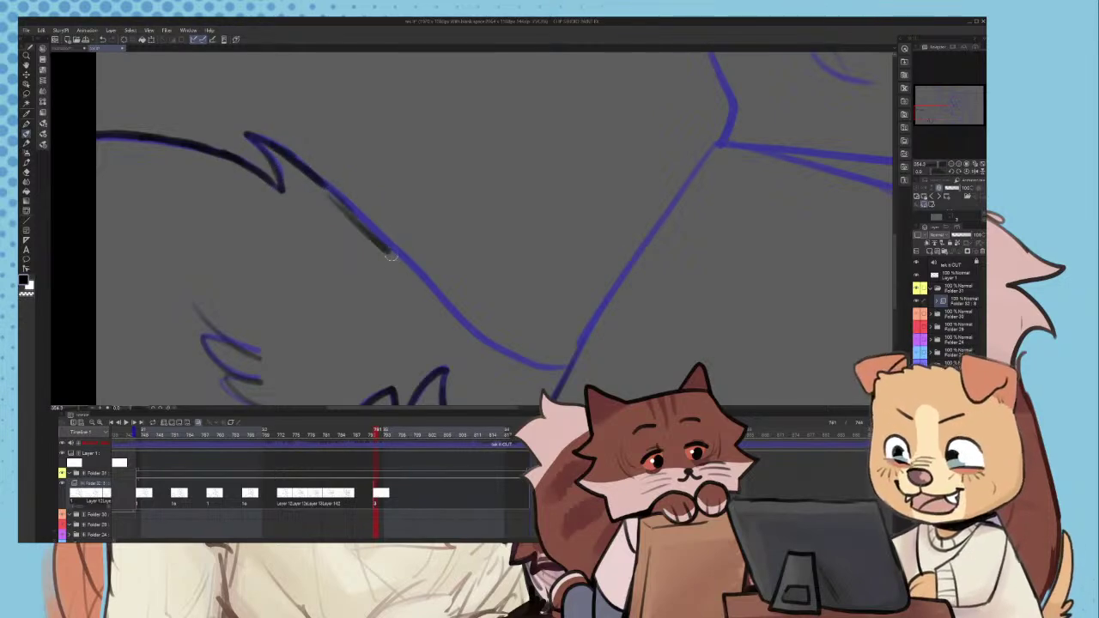
key("ctrl+z")
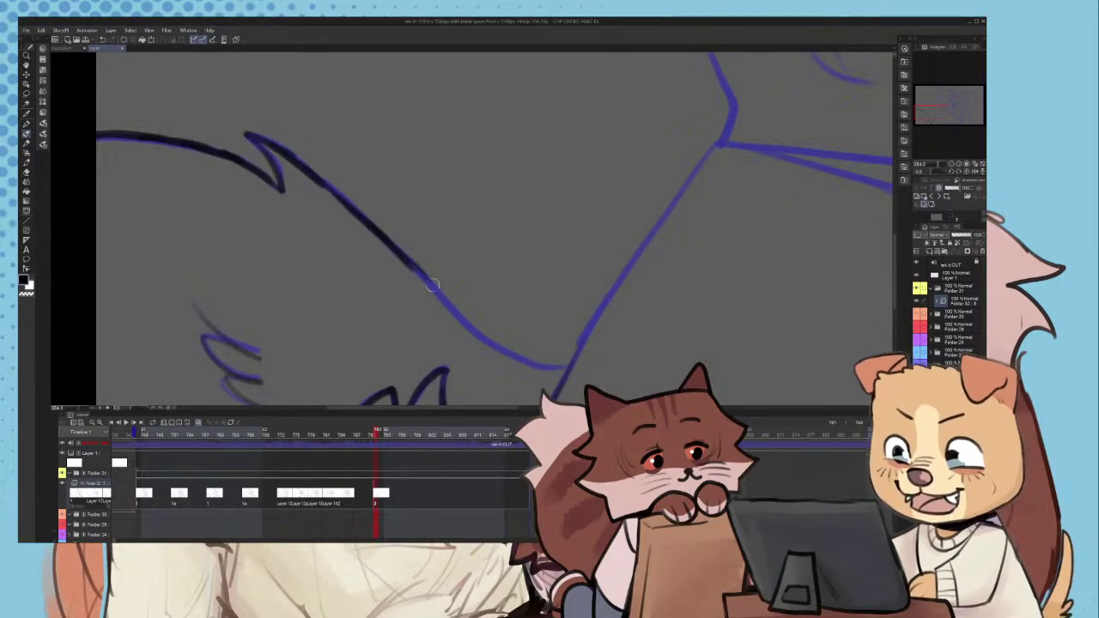
scroll(432, 285, "down", 4)
scroll(513, 326, "up", 8)
mouse_move(352, 221)
left_mouse_down()
mouse_move(404, 284)
mouse_move(545, 346)
left_mouse_up()
scroll(557, 352, "down", 10)
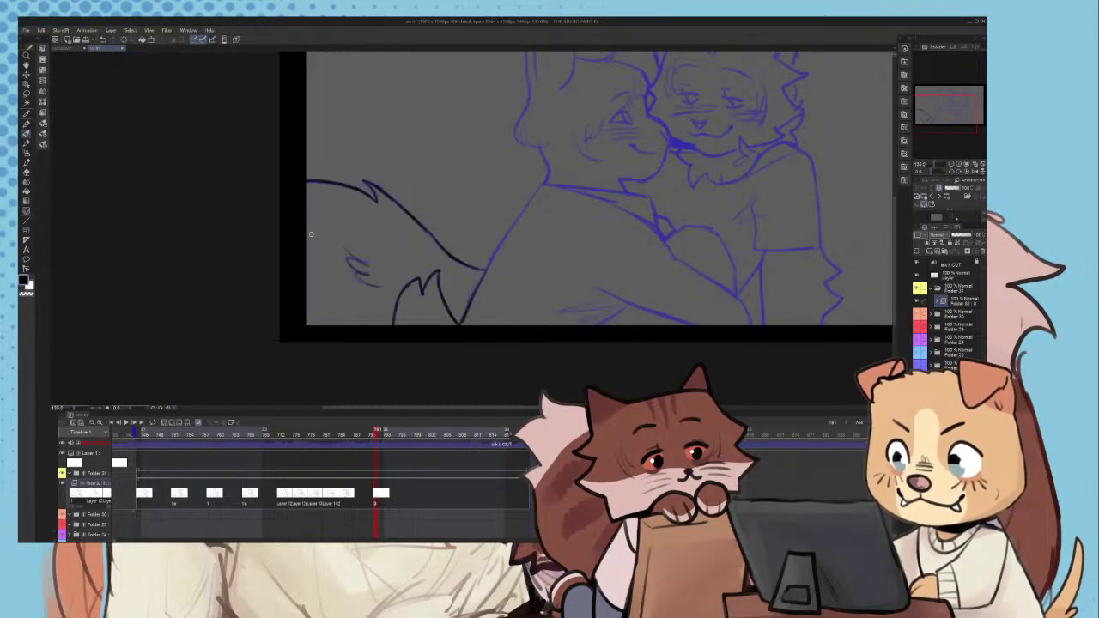
- Trace the rabbit's back line from the tail joint up to the base of the neck
scroll(417, 123, "up", 6)
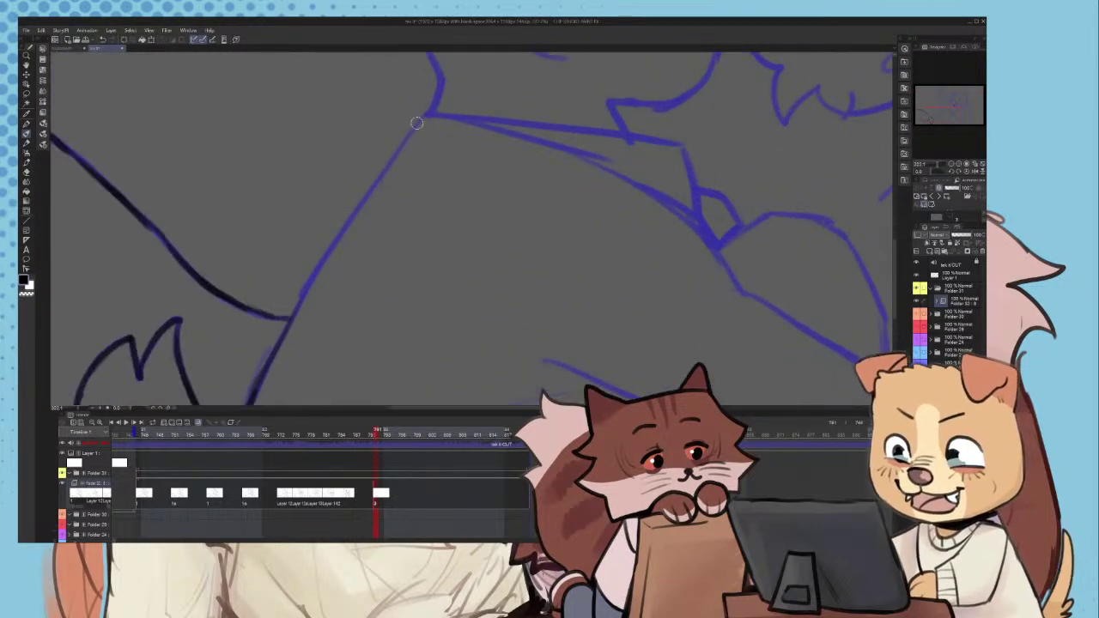
left_click_drag(286, 324, 425, 120)
scroll(332, 247, "up", 2)
left_click_drag(262, 331, 307, 269)
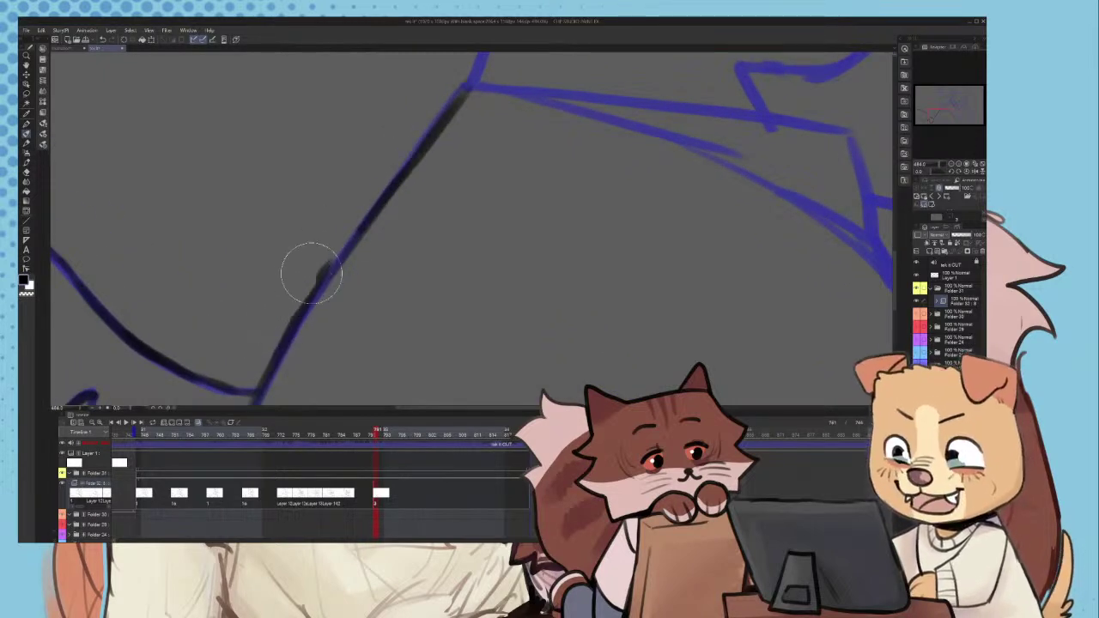
scroll(307, 269, "down", 5)
scroll(384, 301, "up", 3)
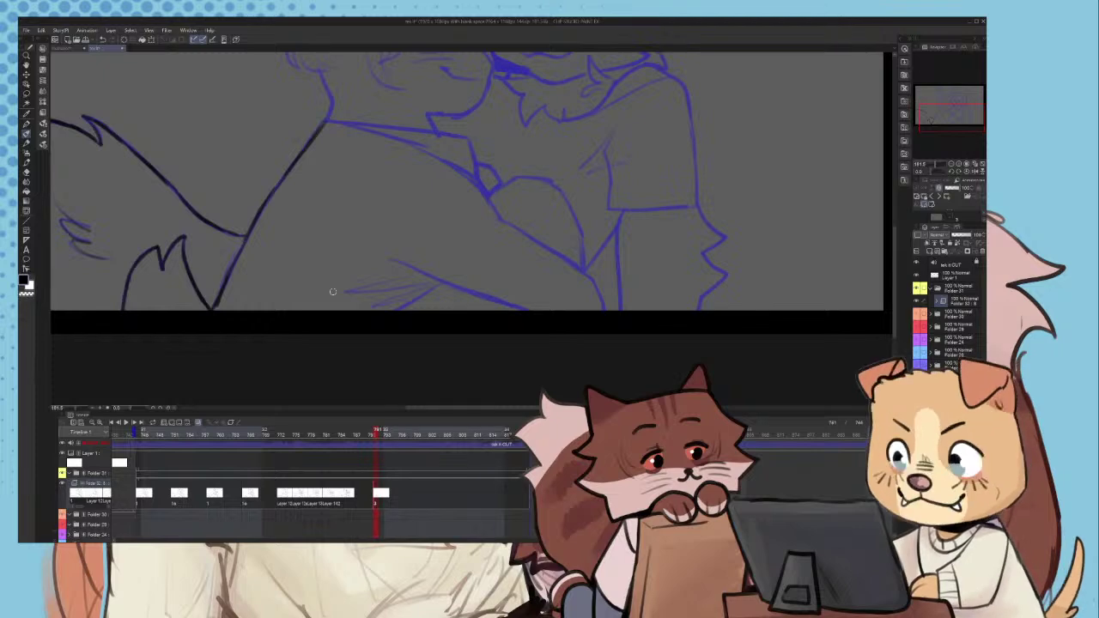
- Trace the long sleeve line running down to the lower canvas border and the short line branching below it
scroll(333, 292, "down", 4)
scroll(377, 299, "up", 4)
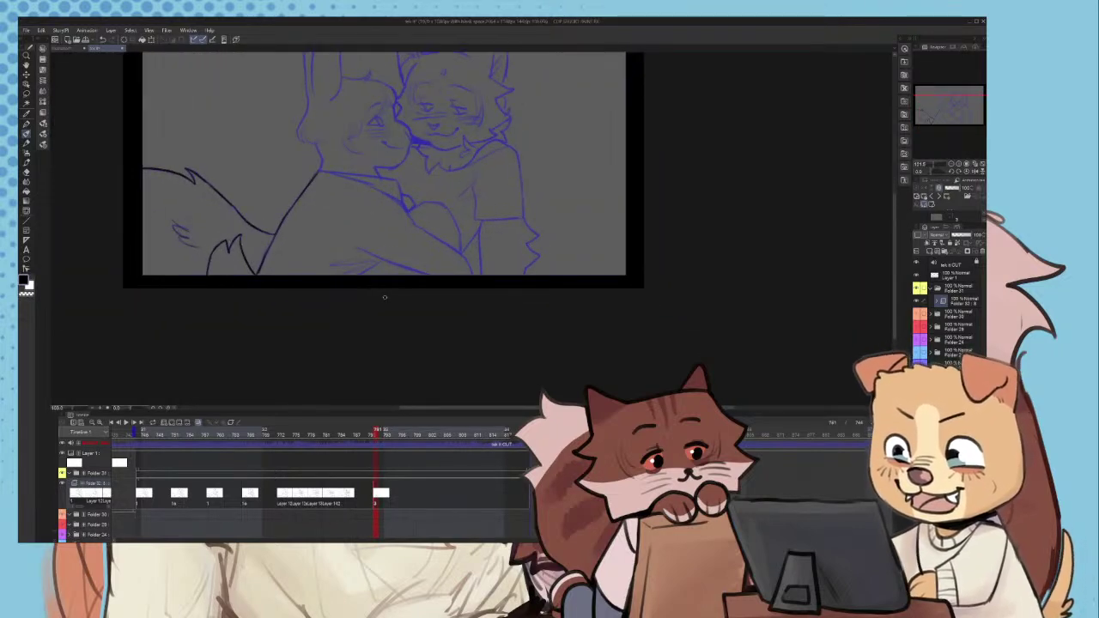
scroll(378, 305, "down", 5)
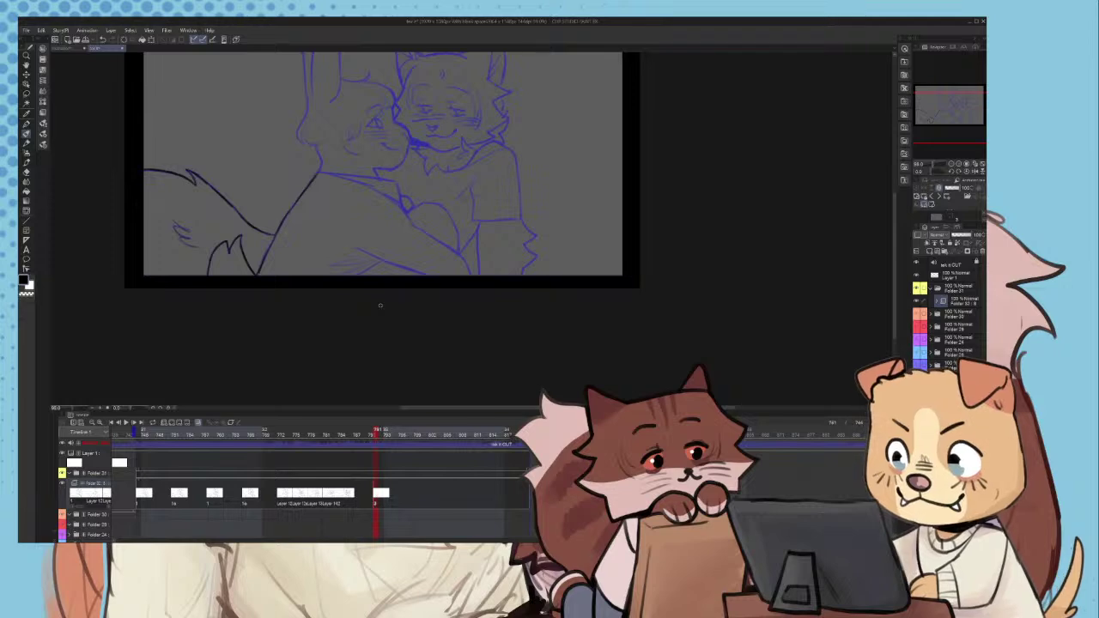
scroll(380, 305, "up", 6)
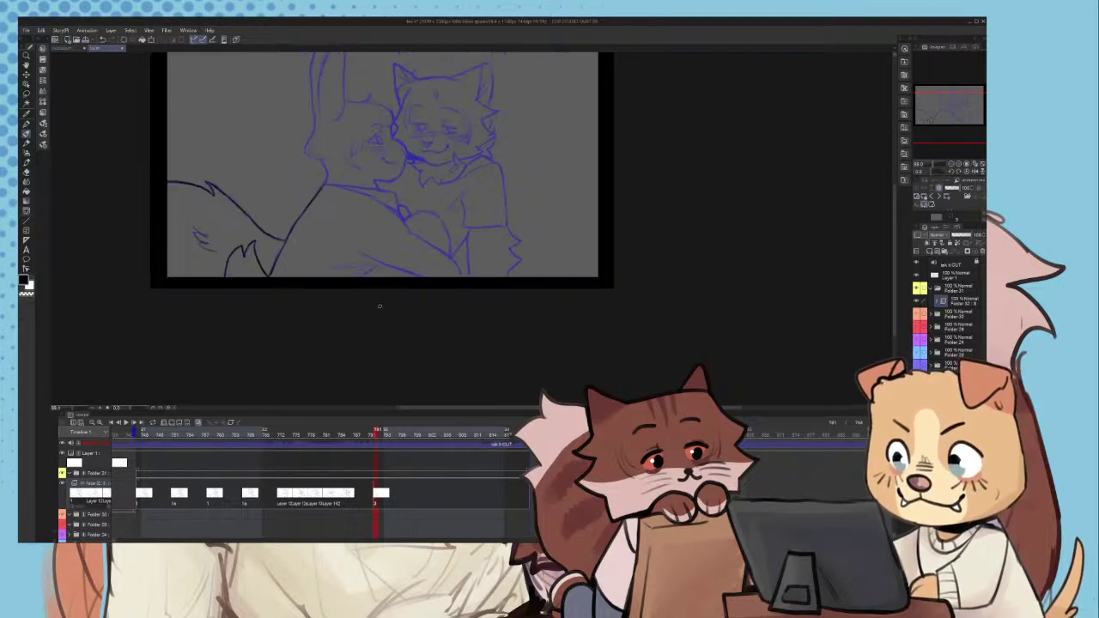
left_click_drag(322, 234, 515, 318)
left_click_drag(453, 288, 648, 373)
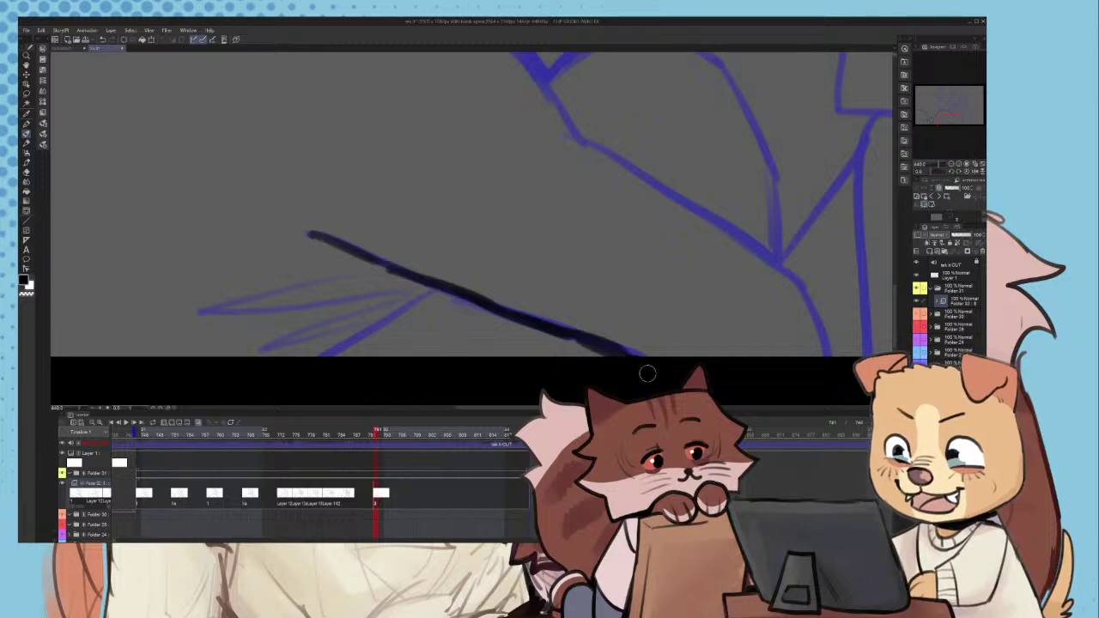
left_click_drag(433, 290, 321, 359)
scroll(307, 298, "up", 2)
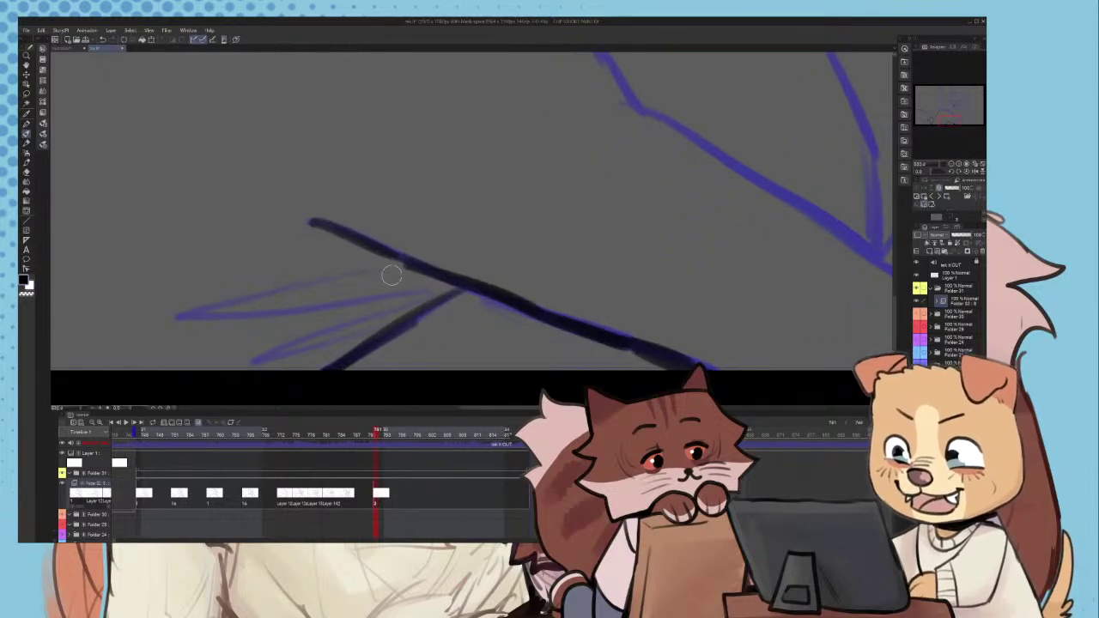
- Trace the thin pointed crease marks beside the long sleeve line
left_click_drag(352, 279, 175, 314)
mouse_move(175, 315)
left_mouse_down()
mouse_move(432, 289)
mouse_move(232, 353)
left_mouse_up()
scroll(471, 309, "down", 8)
mouse_move(232, 353)
left_mouse_down()
mouse_move(428, 296)
mouse_move(484, 310)
mouse_move(488, 339)
left_mouse_up()
- Trace the rabbit's outer arm edge from the collar point down toward the canvas border, undoing the extra stroke
scroll(476, 314, "down", 5)
scroll(474, 318, "up", 6)
scroll(480, 330, "down", 3)
scroll(470, 302, "up", 2)
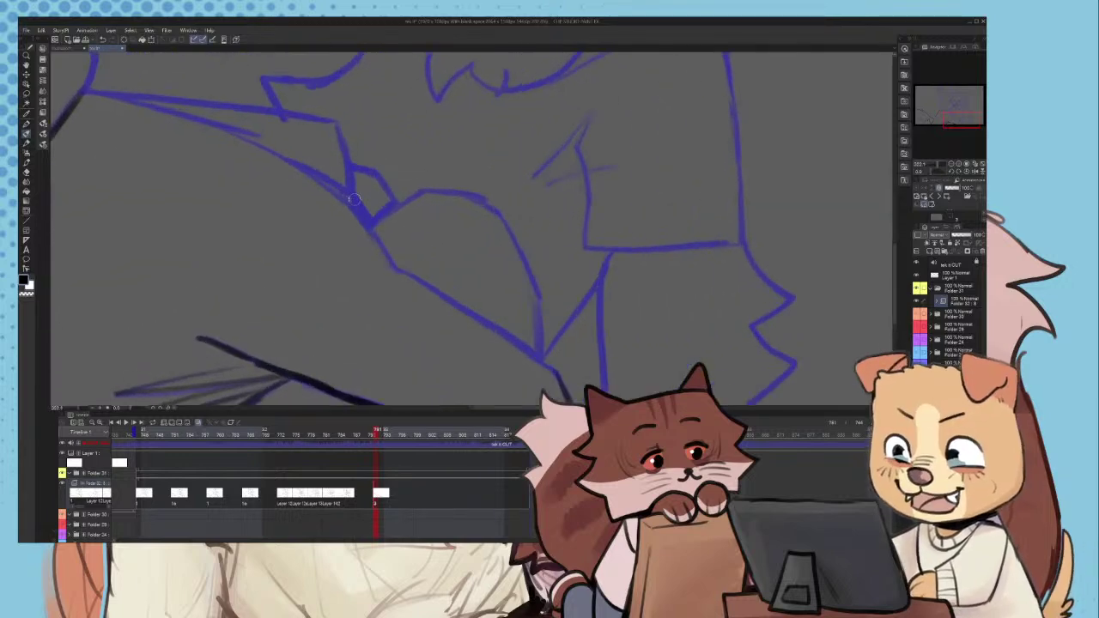
mouse_move(345, 196)
left_mouse_down()
mouse_move(414, 287)
mouse_move(489, 324)
mouse_move(476, 325)
mouse_move(578, 398)
left_mouse_up()
key("ctrl+z")
scroll(491, 323, "down", 2)
scroll(498, 331, "up", 2)
scroll(393, 265, "down", 2)
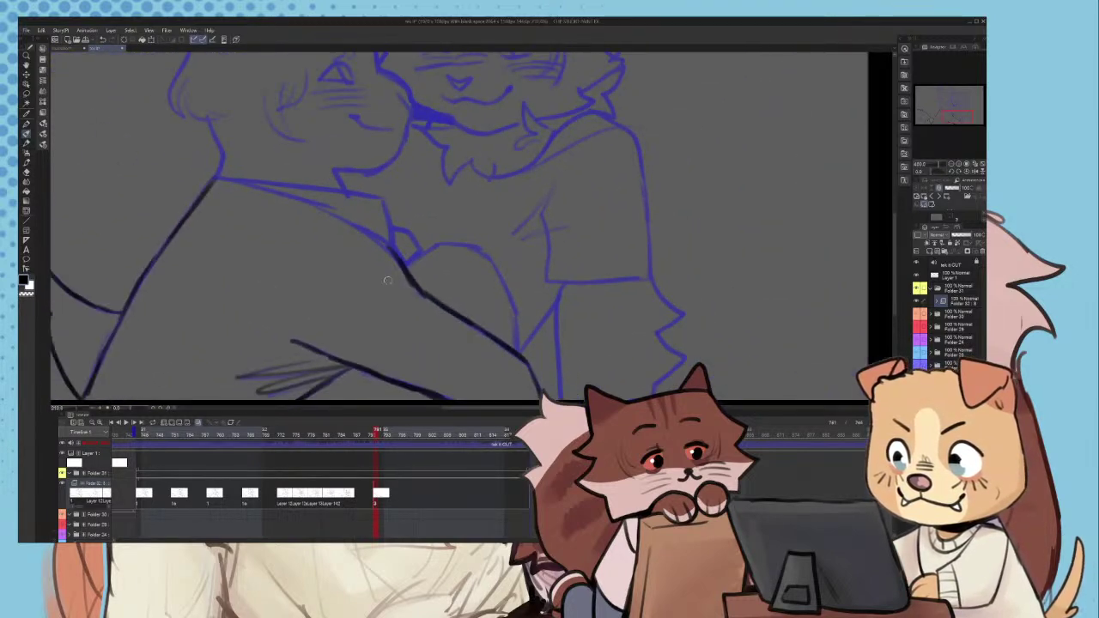
- Retrace the upper part of the arm edge just below the collar, replacing the first attempt
scroll(404, 258, "up", 3)
left_click_drag(403, 253, 503, 336)
key("ctrl+z")
mouse_move(417, 258)
left_mouse_down()
mouse_move(507, 318)
mouse_move(527, 356)
left_mouse_up()
- Trace the curved shoulder line from the upper arm back to the base of the rabbit's neck
scroll(527, 357, "down", 4)
scroll(361, 235, "up", 2)
left_click_drag(323, 230, 473, 304)
key("ctrl+z")
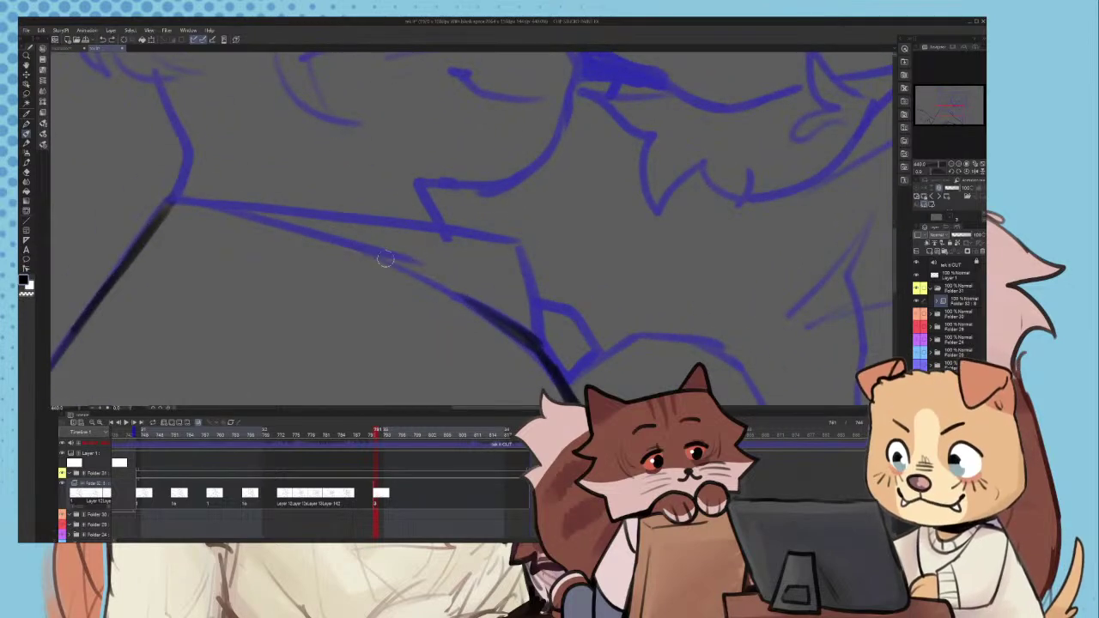
left_click_drag(245, 209, 414, 275)
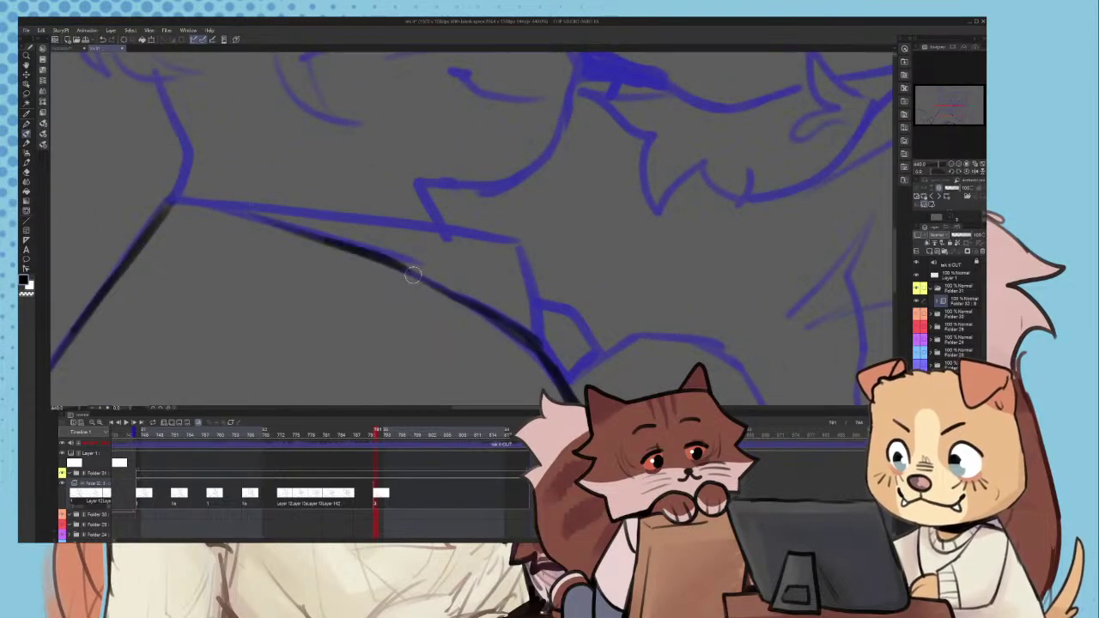
left_click_drag(187, 190, 251, 227)
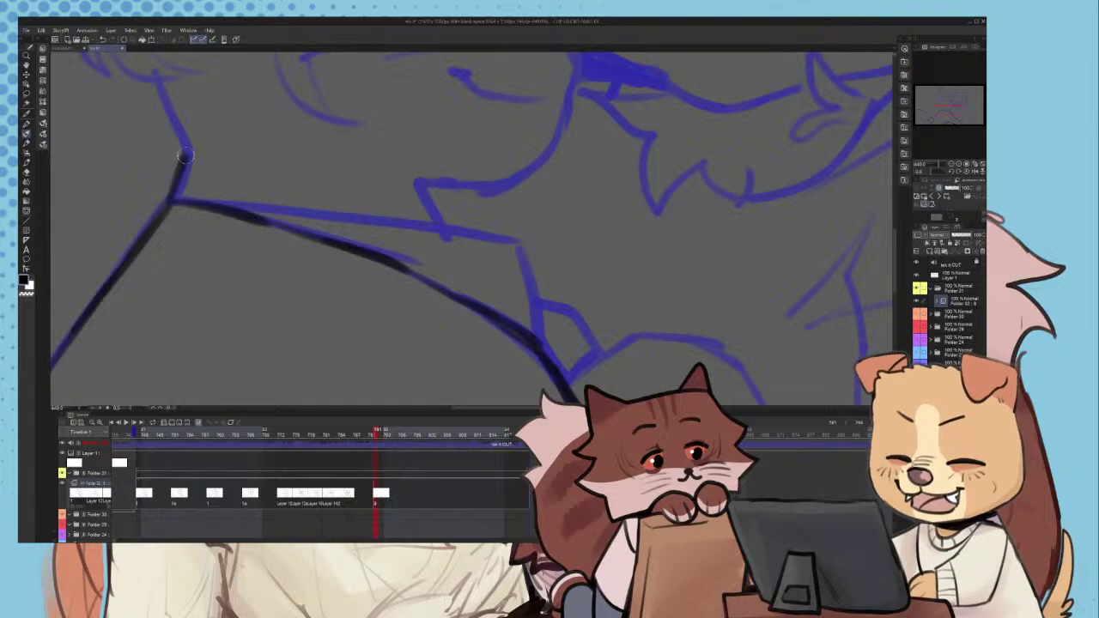
- Trace the back of the rabbit's neck from the shoulder up to the fur tuft behind the head
scroll(386, 176, "down", 3)
scroll(307, 176, "up", 2)
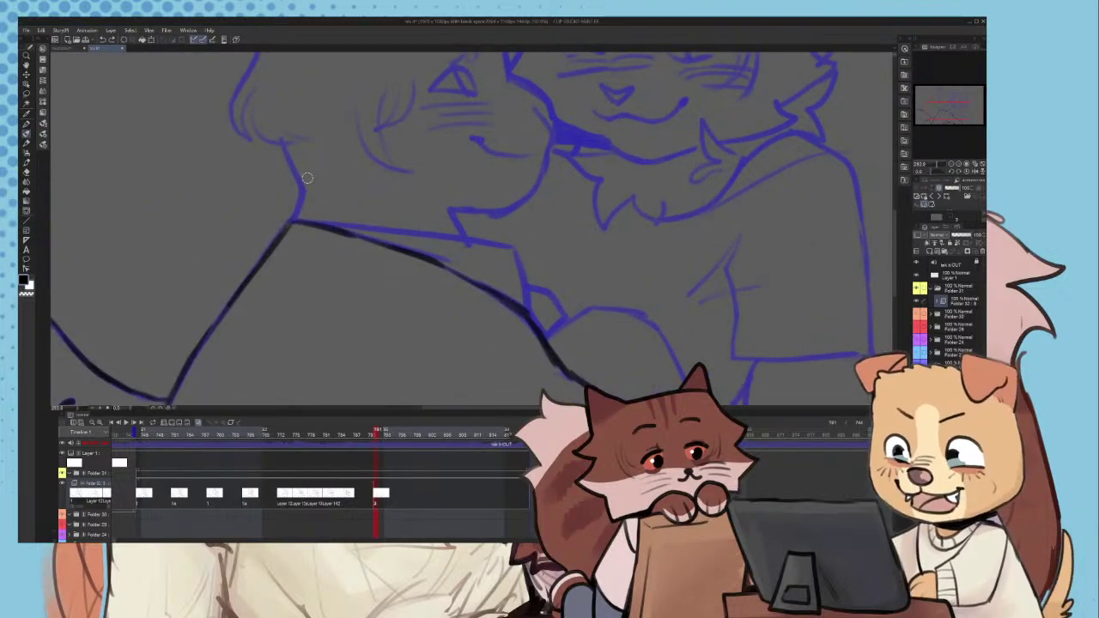
scroll(292, 151, "up", 2)
mouse_move(280, 127)
left_mouse_down()
mouse_move(311, 215)
mouse_move(311, 277)
mouse_move(249, 365)
left_mouse_up()
- Trace the inner curves of the fur tuft at the back of the rabbit's head, undoing the misplaced stroke
scroll(249, 365, "down", 3)
scroll(257, 140, "up", 3)
mouse_move(260, 135)
left_mouse_down()
mouse_move(246, 195)
mouse_move(263, 225)
left_mouse_up()
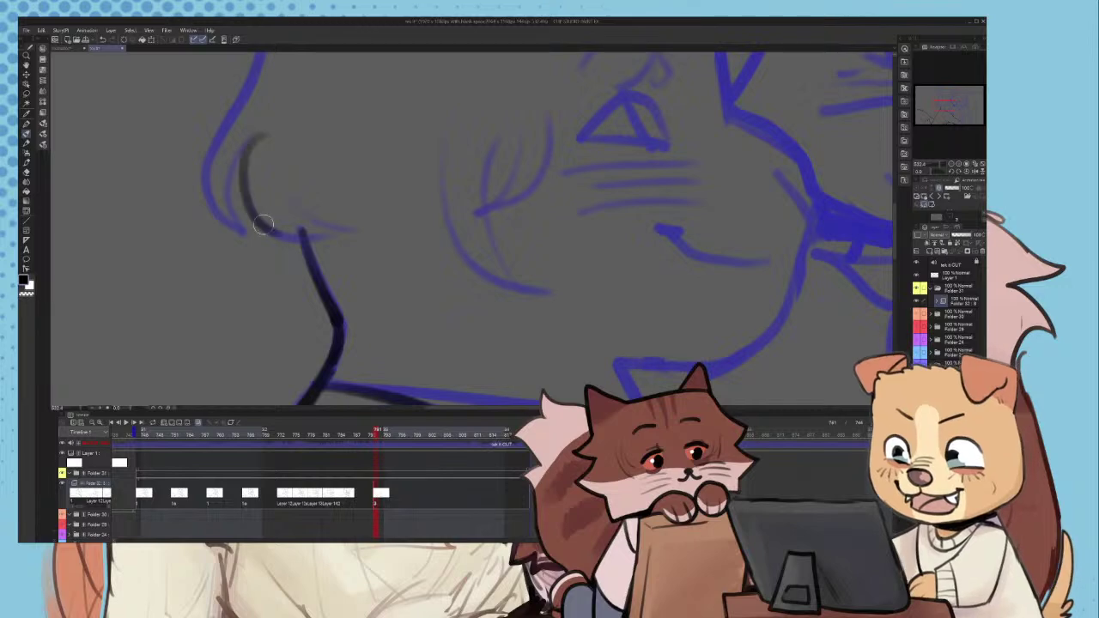
scroll(350, 229, "down", 3)
scroll(289, 162, "up", 3)
mouse_move(289, 164)
left_mouse_down()
mouse_move(270, 182)
mouse_move(267, 268)
mouse_move(265, 189)
mouse_move(274, 271)
left_mouse_up()
key("ctrl+z")
- Trace the back of the rabbit's head from the fur tuft up toward the ear base, undoing the extra stroke
scroll(268, 265, "down", 3)
mouse_move(259, 155)
left_mouse_down()
mouse_move(269, 265)
mouse_move(274, 156)
mouse_move(273, 255)
mouse_move(292, 196)
left_mouse_up()
scroll(257, 254, "up", 2)
scroll(277, 150, "down", 3)
scroll(280, 229, "down", 2)
scroll(286, 140, "up", 3)
key("ctrl+z")
scroll(291, 161, "down", 3)
scroll(293, 157, "up", 2)
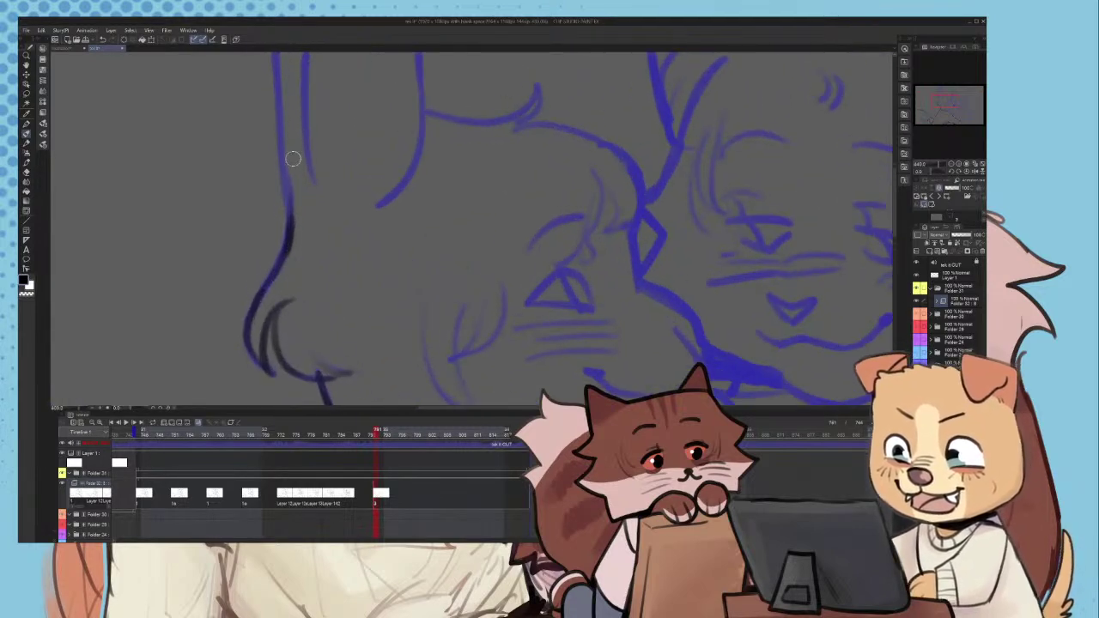
- Trace the lower outer edge of the rabbit's rear ear, redoing the stroke that strays from the sketch
left_click_drag(280, 122, 288, 223)
scroll(290, 215, "down", 3)
scroll(292, 150, "up", 3)
left_click_drag(285, 136, 284, 243)
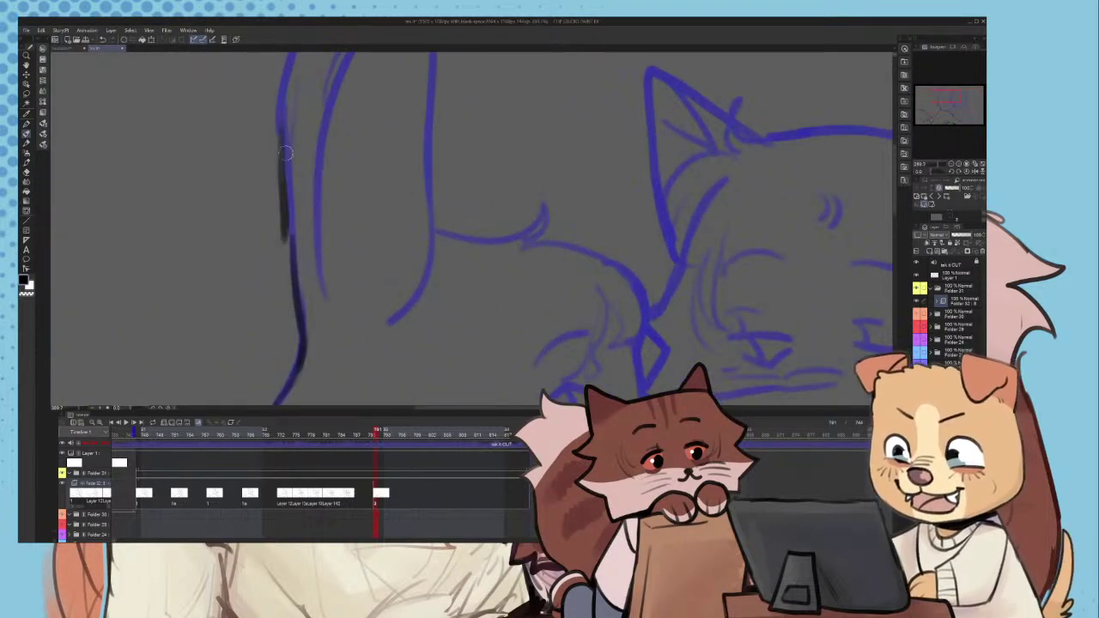
key("ctrl+z")
left_click_drag(292, 167, 301, 260)
scroll(296, 258, "down", 2)
scroll(288, 219, "up", 2)
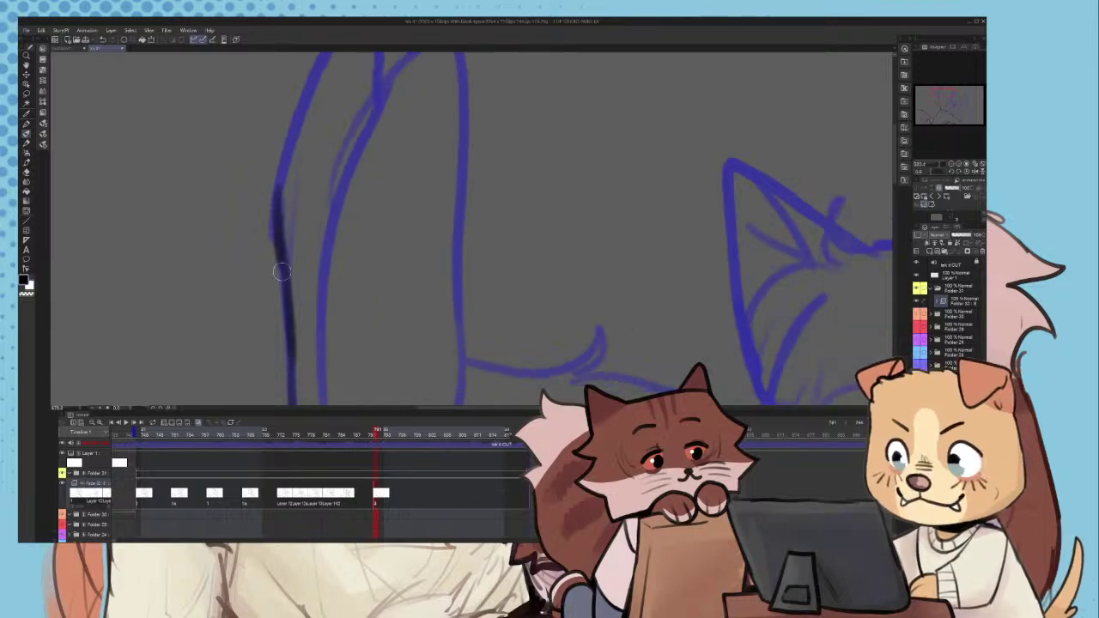
- Trace the rear ear's upper edge and rounded tip, and the adjoining rear edge of the front ear
scroll(275, 228, "down", 1)
left_click_drag(289, 176, 314, 121)
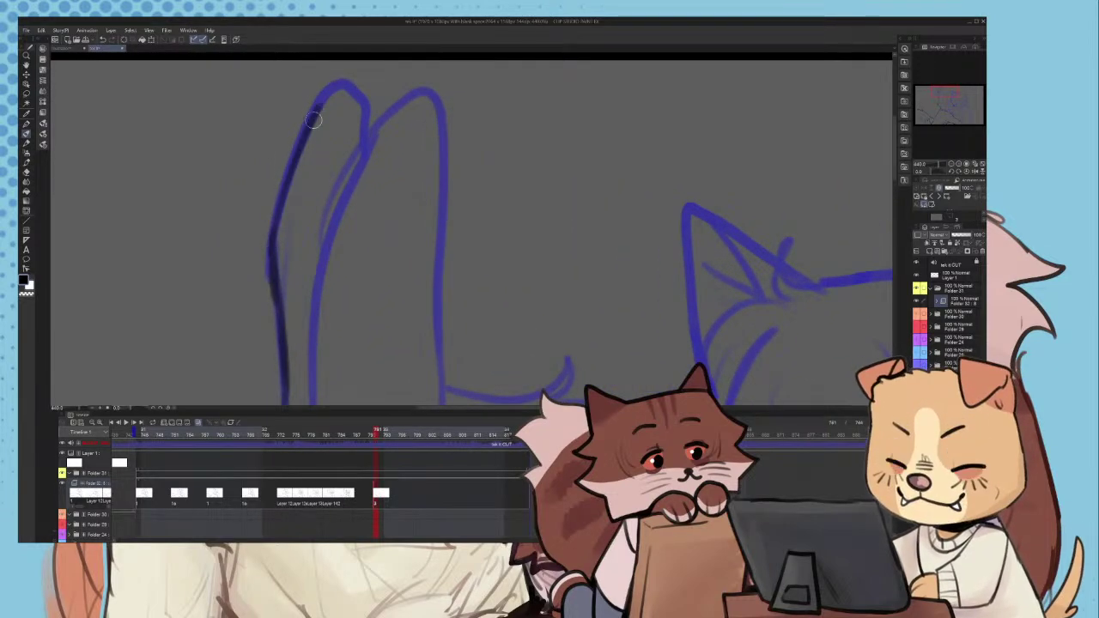
scroll(364, 122, "down", 2)
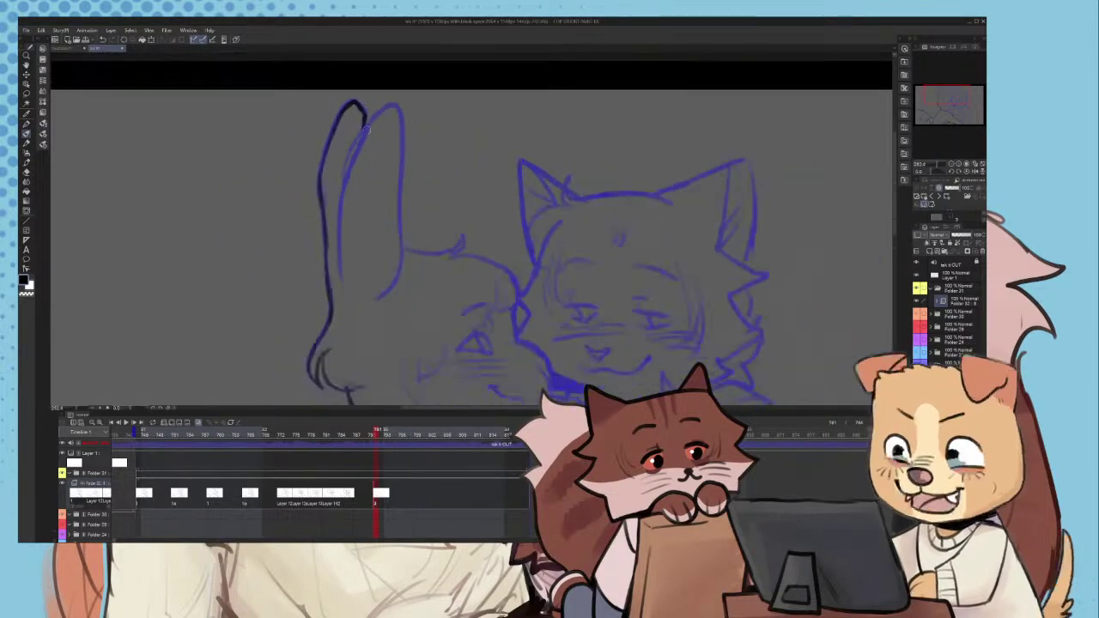
scroll(364, 122, "up", 1)
mouse_move(361, 113)
left_mouse_down()
mouse_move(324, 213)
mouse_move(324, 270)
left_mouse_up()
key("ctrl+z")
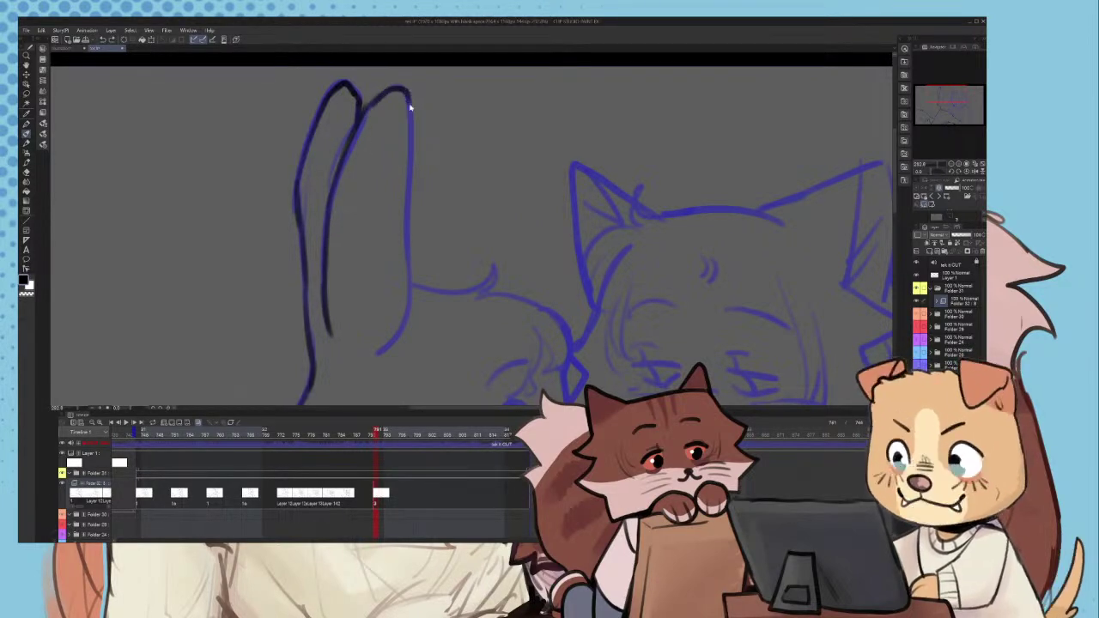
- Trace the front ear's forward edge down to the curved end at its base
scroll(384, 302, "up", 2)
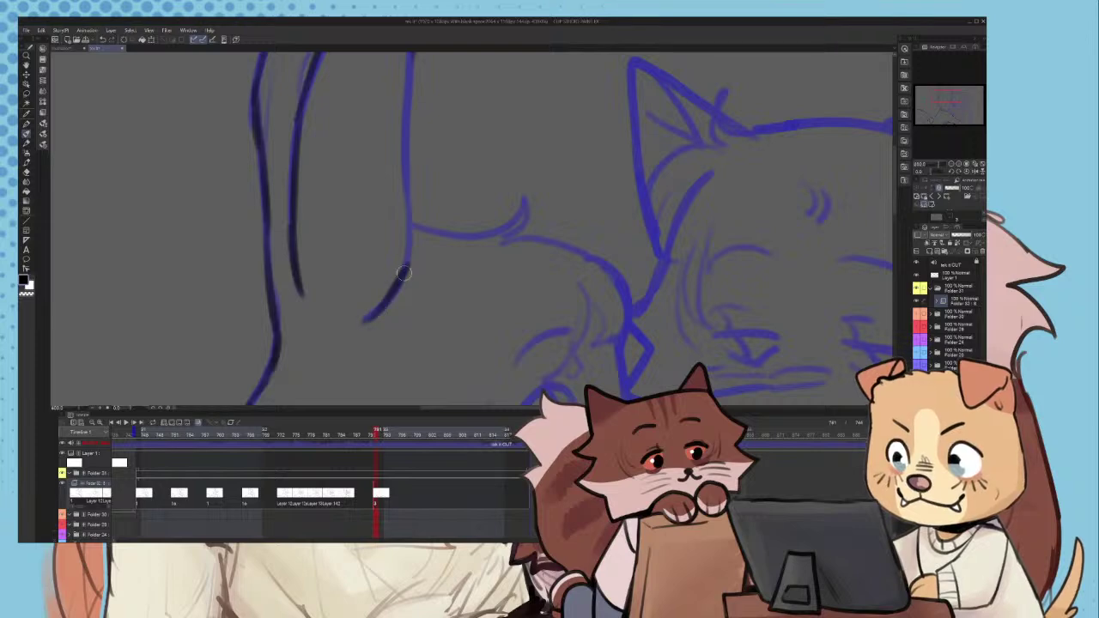
scroll(405, 223, "down", 3)
scroll(409, 98, "up", 2)
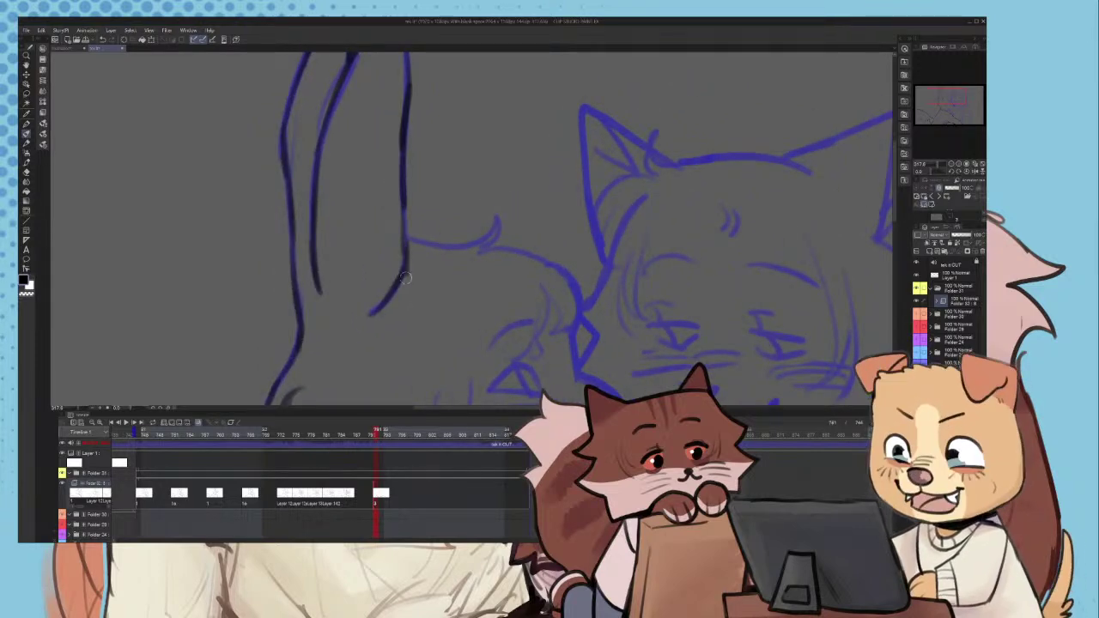
scroll(405, 277, "down", 4)
- Trace the curved fur strands on the rabbit's cheek
scroll(377, 213, "up", 5)
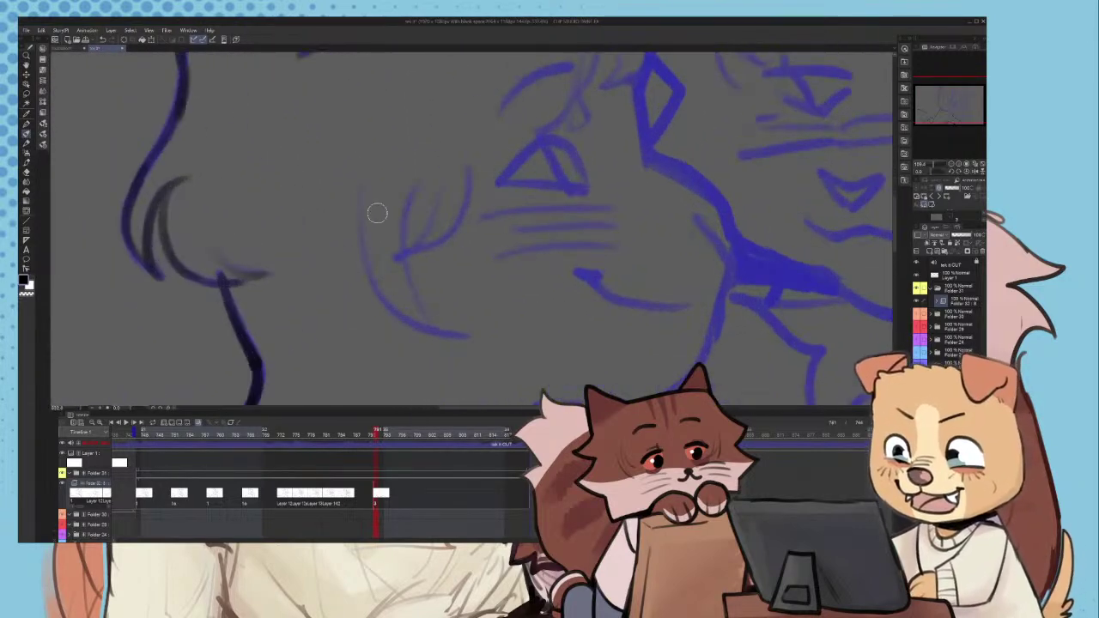
mouse_move(368, 182)
left_mouse_down()
mouse_move(374, 259)
mouse_move(415, 321)
mouse_move(456, 334)
left_mouse_up()
left_click_drag(414, 187, 434, 328)
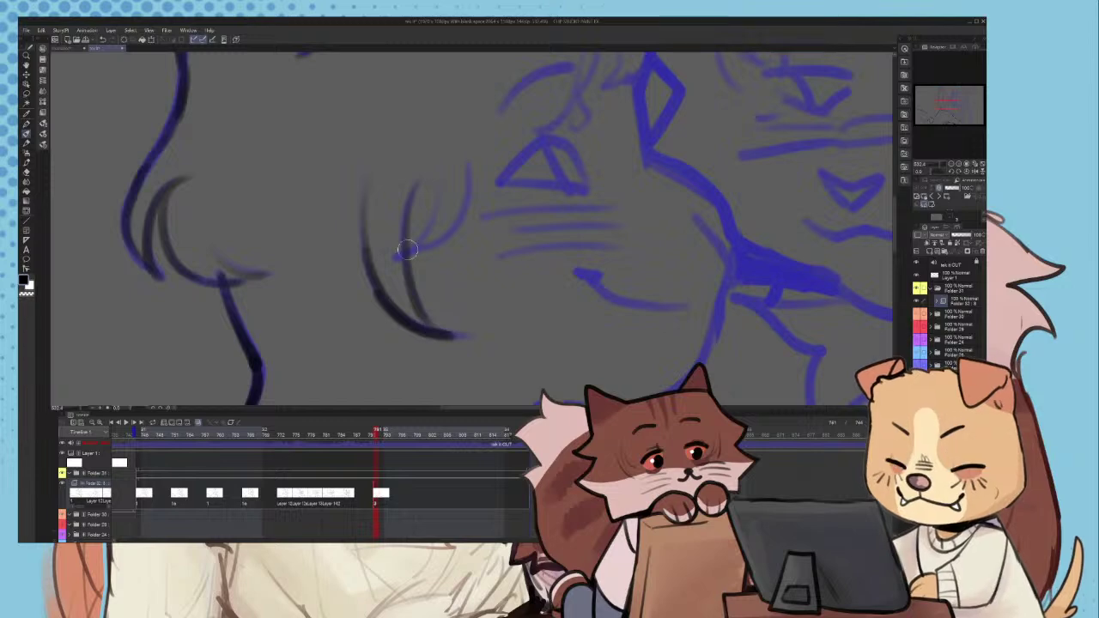
left_click_drag(419, 189, 411, 244)
left_click_drag(398, 256, 466, 206)
scroll(455, 167, "down", 5)
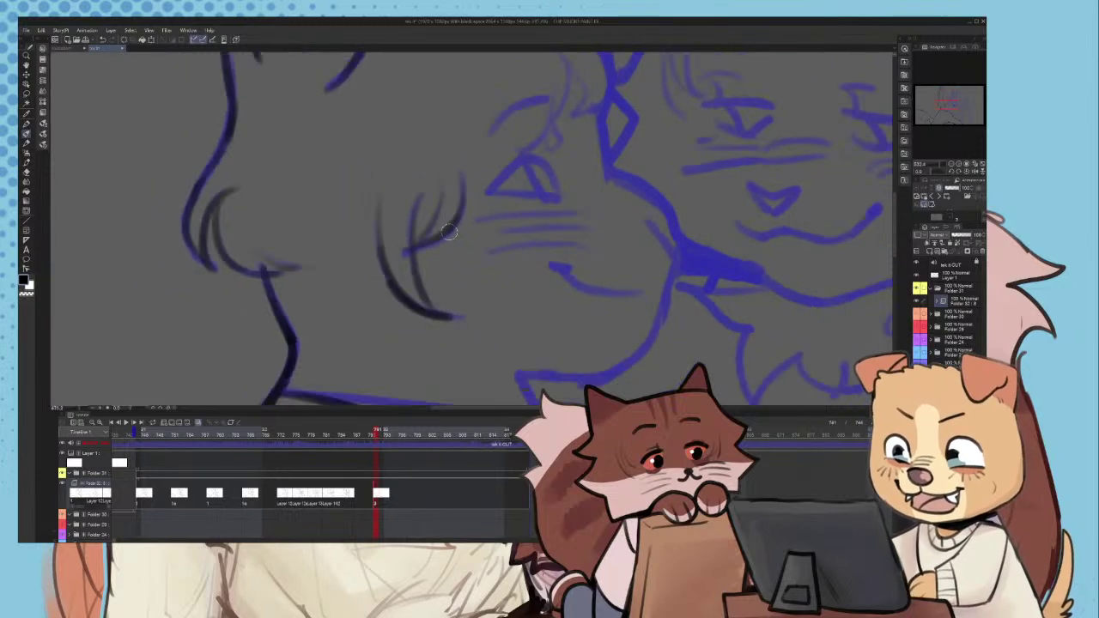
- Trace the rabbit's eye with a thick upper lash line, a lower lid and the iris, undoing the misplaced stroke
scroll(465, 154, "up", 4)
scroll(504, 190, "up", 2)
mouse_move(373, 263)
left_mouse_down()
mouse_move(461, 197)
mouse_move(491, 204)
mouse_move(515, 275)
mouse_move(385, 258)
mouse_move(455, 201)
mouse_move(503, 288)
left_mouse_up()
scroll(447, 196, "up", 1)
scroll(459, 180, "down", 1)
key("ctrl+z")
scroll(504, 287, "down", 3)
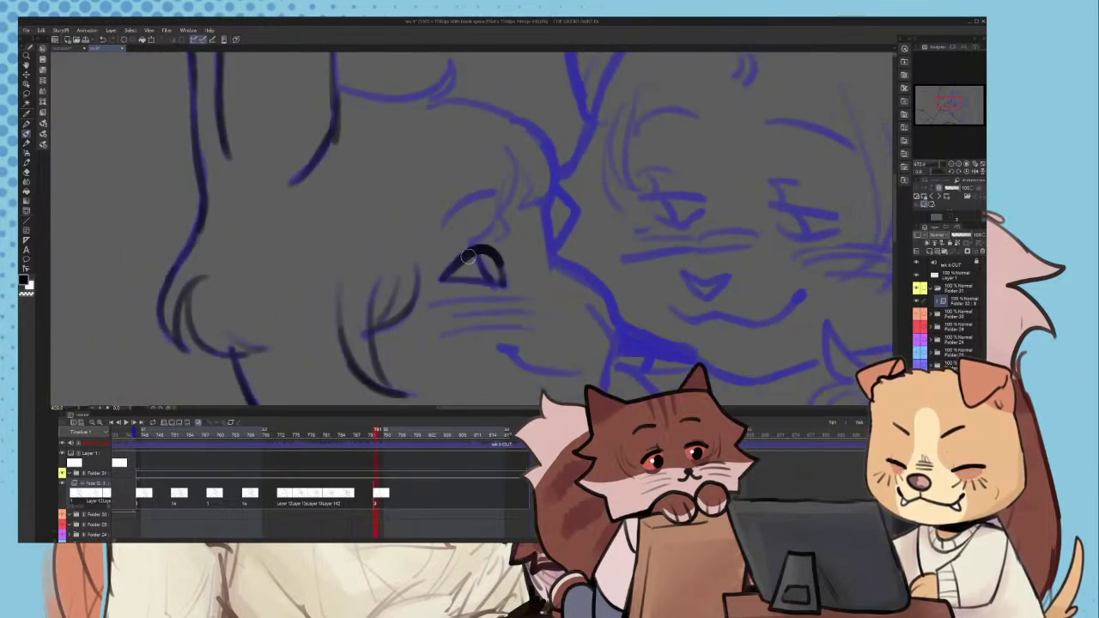
scroll(464, 258, "down", 1)
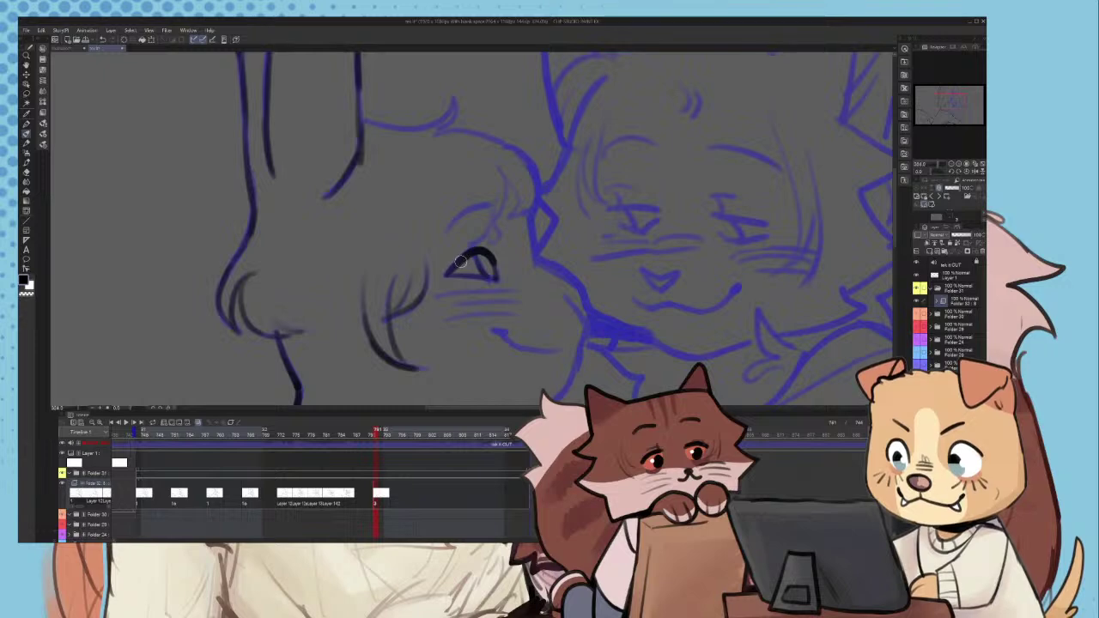
scroll(462, 260, "down", 5)
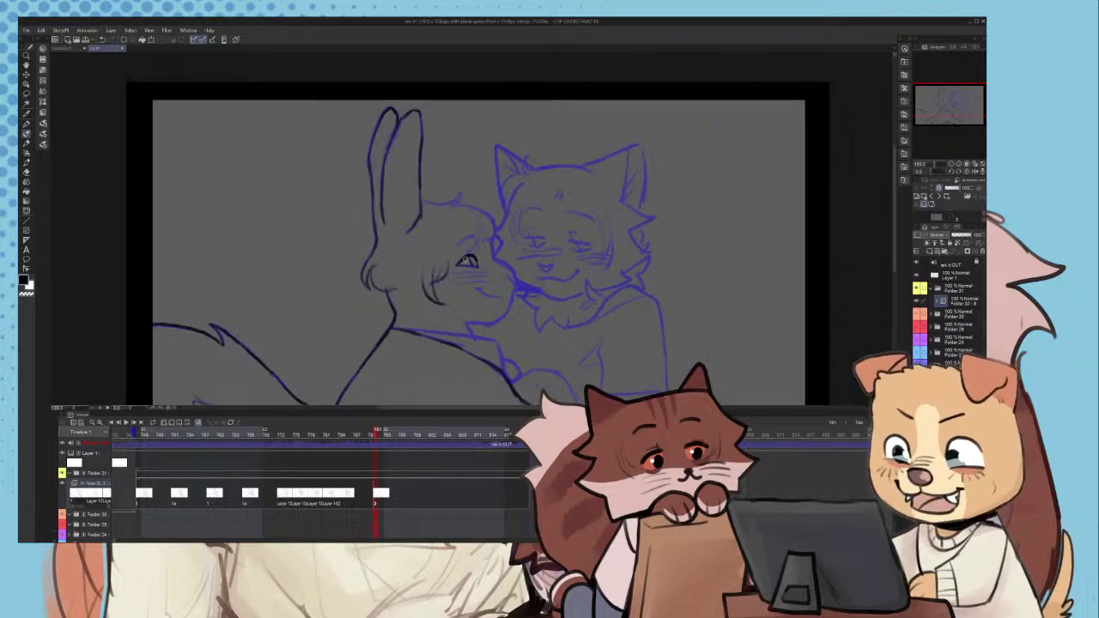
- Trace the rabbit's eyebrow and the small curl of hair beside it, undoing the extra eyebrow stroke
scroll(467, 259, "up", 4)
scroll(464, 236, "up", 3)
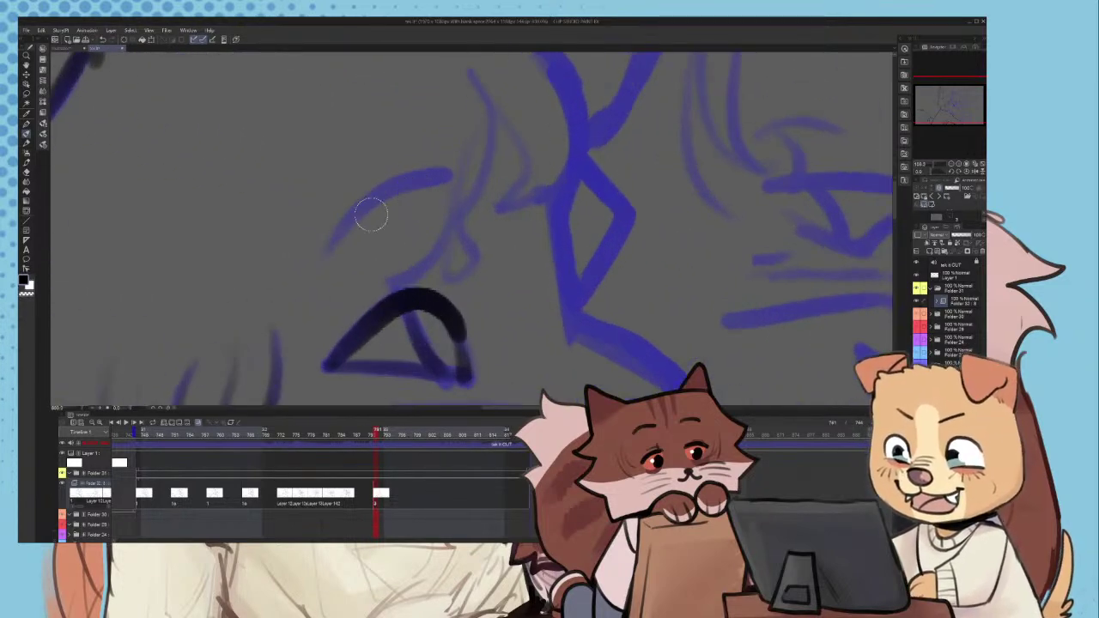
mouse_move(332, 252)
left_mouse_down()
mouse_move(435, 176)
mouse_move(420, 181)
mouse_move(471, 160)
mouse_move(450, 231)
left_mouse_up()
scroll(464, 169, "down", 1)
key("ctrl+z")
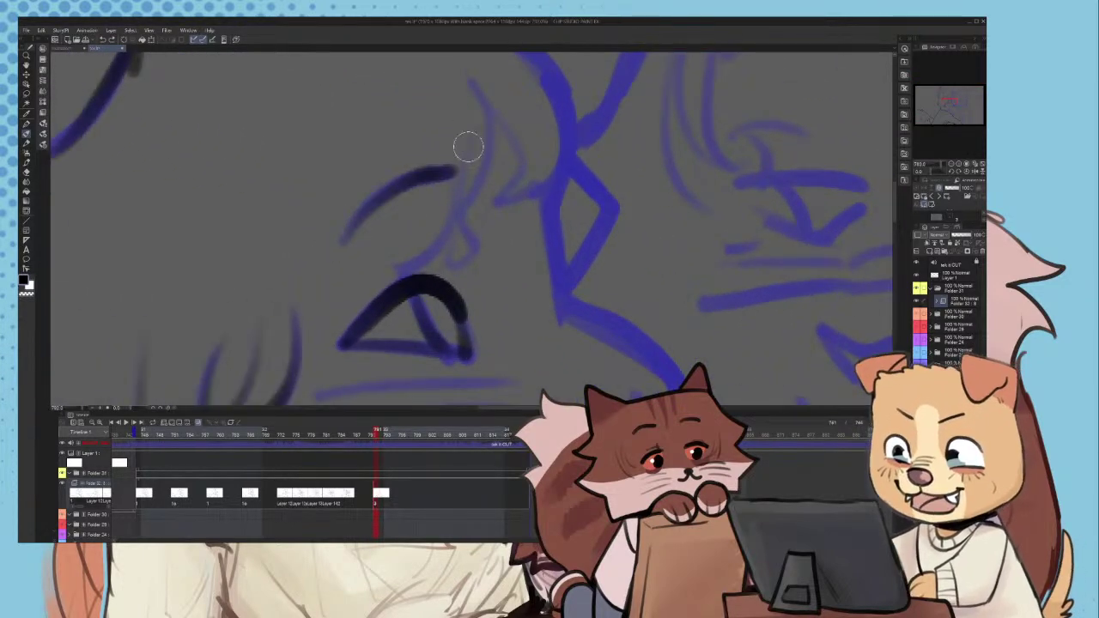
left_click_drag(457, 180, 453, 257)
scroll(416, 268, "down", 3)
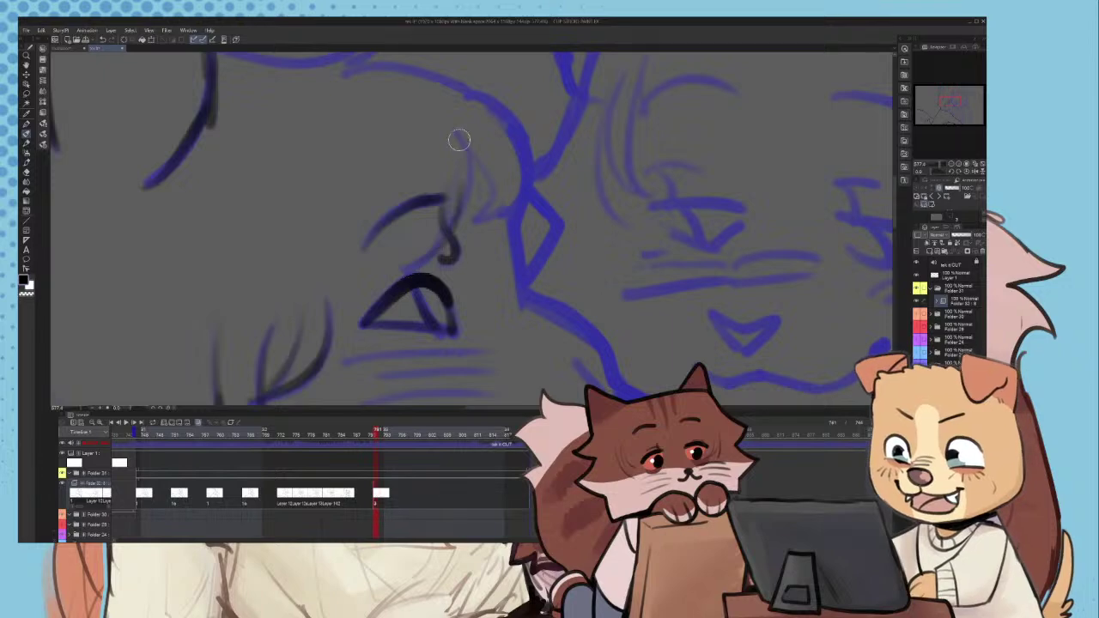
- Trace the pointed hair tuft above the rabbit's eyebrow, undoing the misplaced strokes
mouse_move(459, 140)
left_mouse_down()
mouse_move(448, 211)
mouse_move(459, 209)
left_mouse_up()
key("ctrl+z")
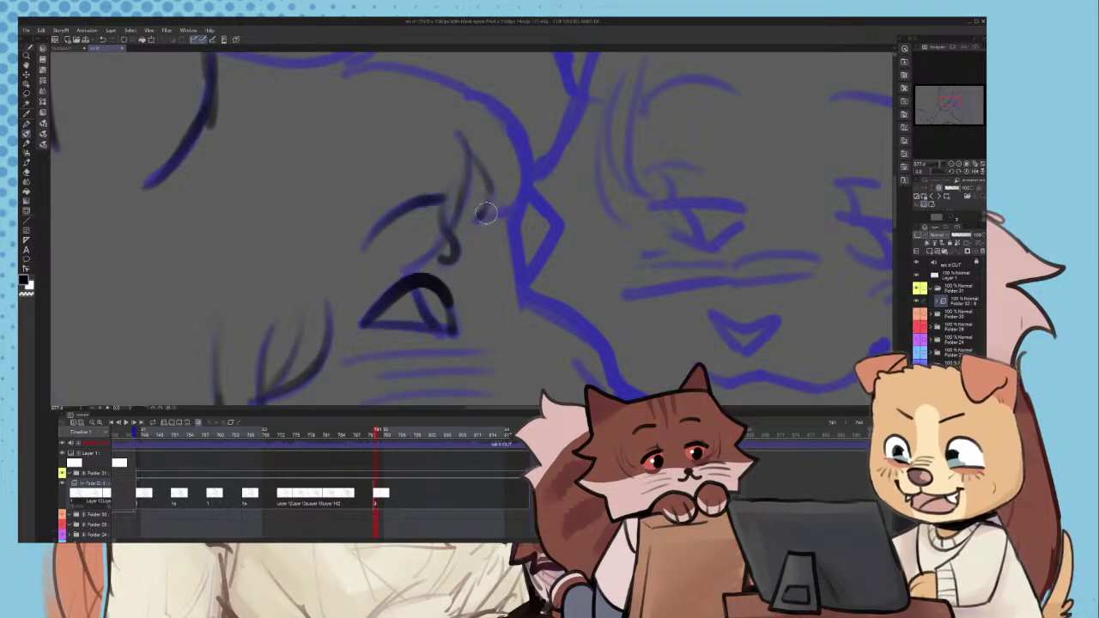
scroll(529, 170, "down", 3)
scroll(525, 163, "up", 3)
key("ctrl+z")
- Trace the rabbit's face profile from the forehead down the bridge and around to the nose tip
left_click_drag(518, 129, 530, 314)
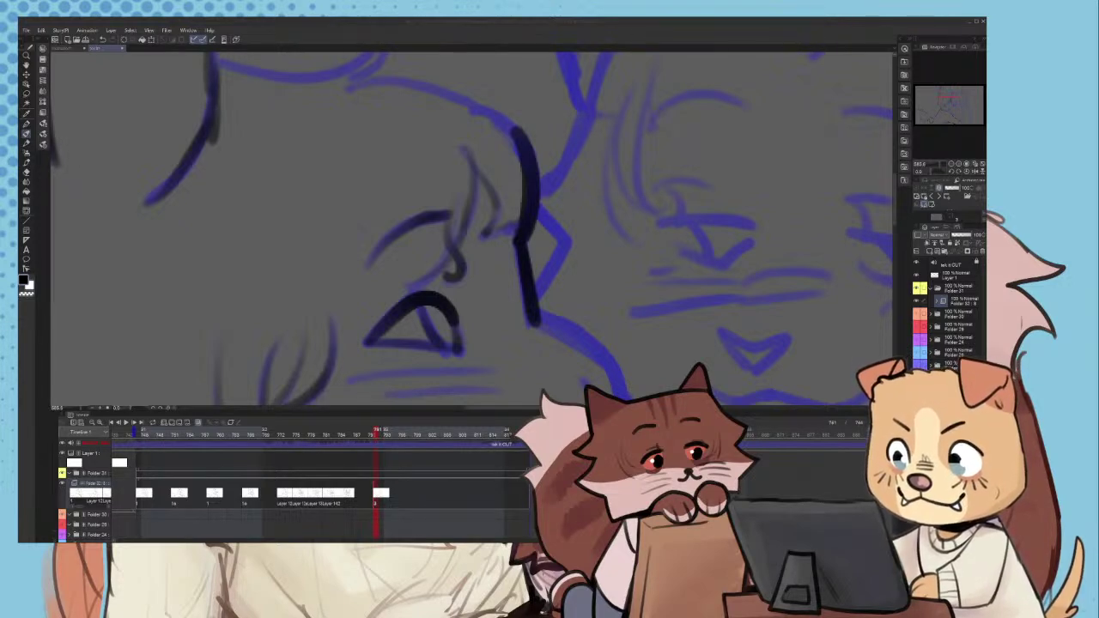
scroll(447, 196, "down", 4)
scroll(564, 283, "up", 5)
mouse_move(457, 255)
left_mouse_down()
mouse_move(544, 310)
mouse_move(536, 298)
mouse_move(545, 328)
mouse_move(544, 304)
mouse_move(556, 339)
left_mouse_up()
scroll(543, 301, "down", 5)
scroll(558, 311, "up", 4)
scroll(560, 316, "down", 5)
scroll(554, 305, "up", 5)
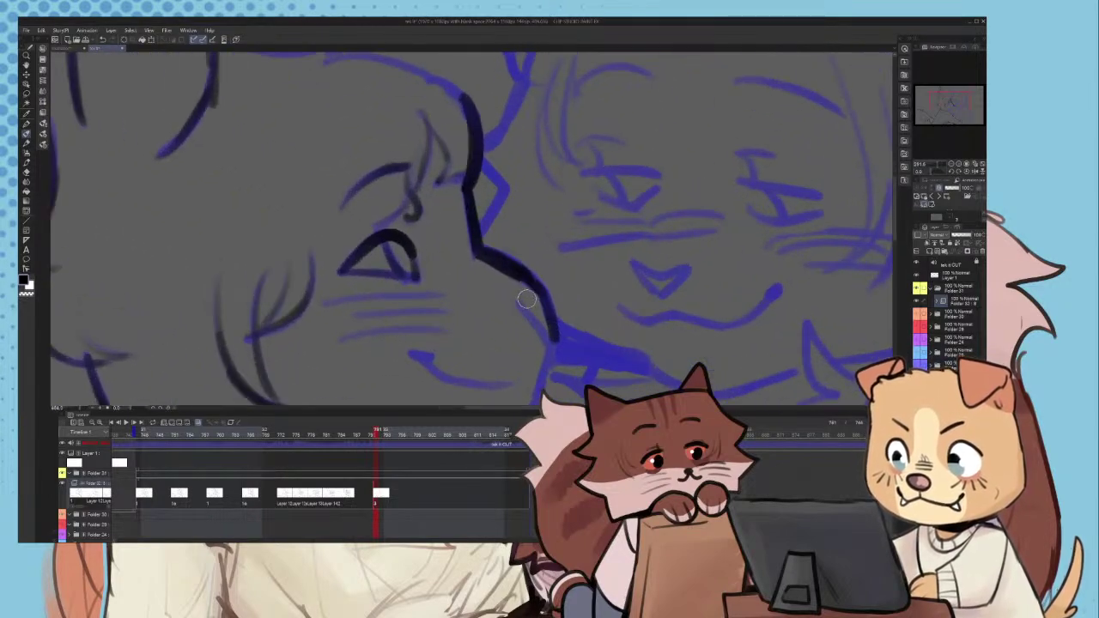
- Trace the short nose crease and the underside of the rabbit's muzzle to the chin, redoing the chin stroke
scroll(550, 334, "down", 5)
mouse_move(525, 300)
left_mouse_down()
mouse_move(550, 334)
mouse_move(559, 270)
mouse_move(544, 331)
left_mouse_up()
scroll(551, 318, "up", 5)
scroll(556, 268, "down", 5)
scroll(459, 322, "up", 5)
mouse_move(387, 318)
left_mouse_down()
mouse_move(469, 327)
mouse_move(461, 322)
mouse_move(533, 293)
left_mouse_up()
key("ctrl+z")
mouse_move(455, 324)
left_mouse_down()
mouse_move(570, 252)
mouse_move(539, 294)
left_mouse_up()
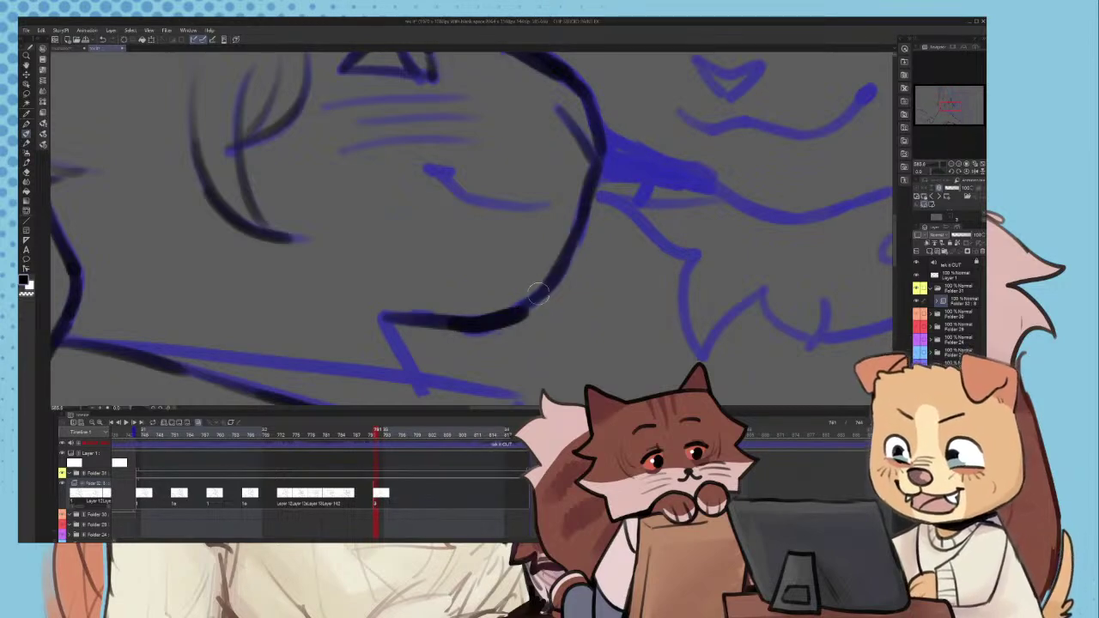
- Trace the short neck line below the rabbit's chin and the collar's upper edge to its corner, redoing the first collar stroke
scroll(538, 294, "down", 6)
scroll(494, 317, "up", 5)
left_click_drag(423, 297, 448, 346)
scroll(455, 242, "down", 6)
scroll(465, 288, "up", 6)
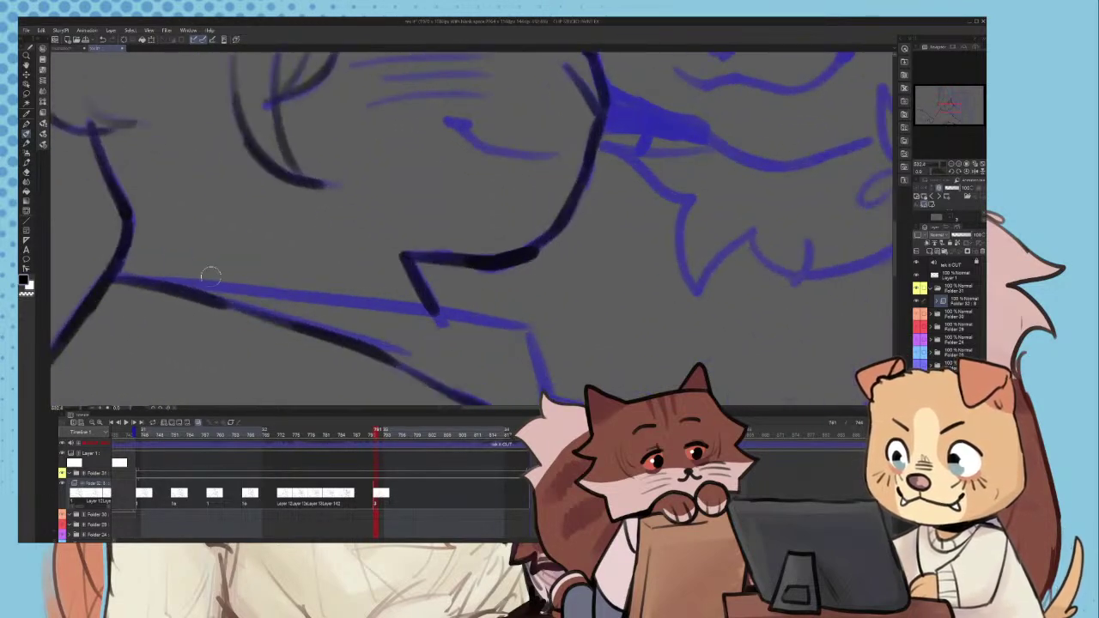
left_click_drag(159, 286, 418, 312)
key("ctrl+z")
mouse_move(249, 293)
left_mouse_down()
mouse_move(301, 293)
mouse_move(426, 324)
mouse_move(371, 310)
mouse_move(527, 329)
left_mouse_up()
scroll(531, 331, "down", 4)
scroll(502, 271, "up", 3)
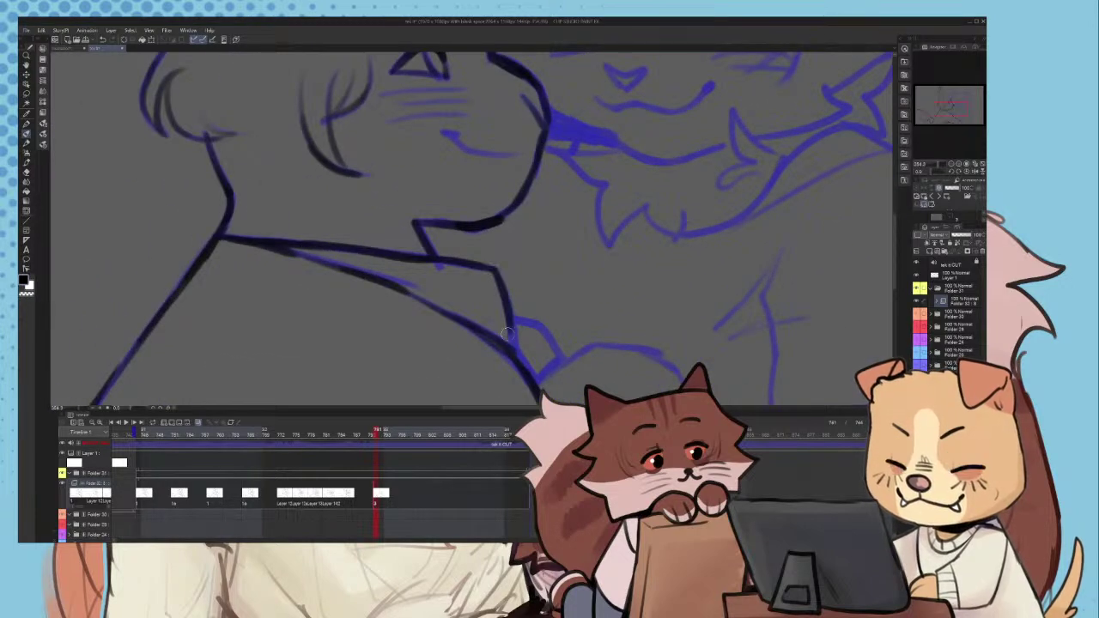
- Erase the neck line's overshoot below the collar and compare the collar with the previous drawing on the timeline
left_click(361, 487)
scroll(442, 305, "up", 4)
key("e")
left_click_drag(434, 255, 450, 267)
key("p")
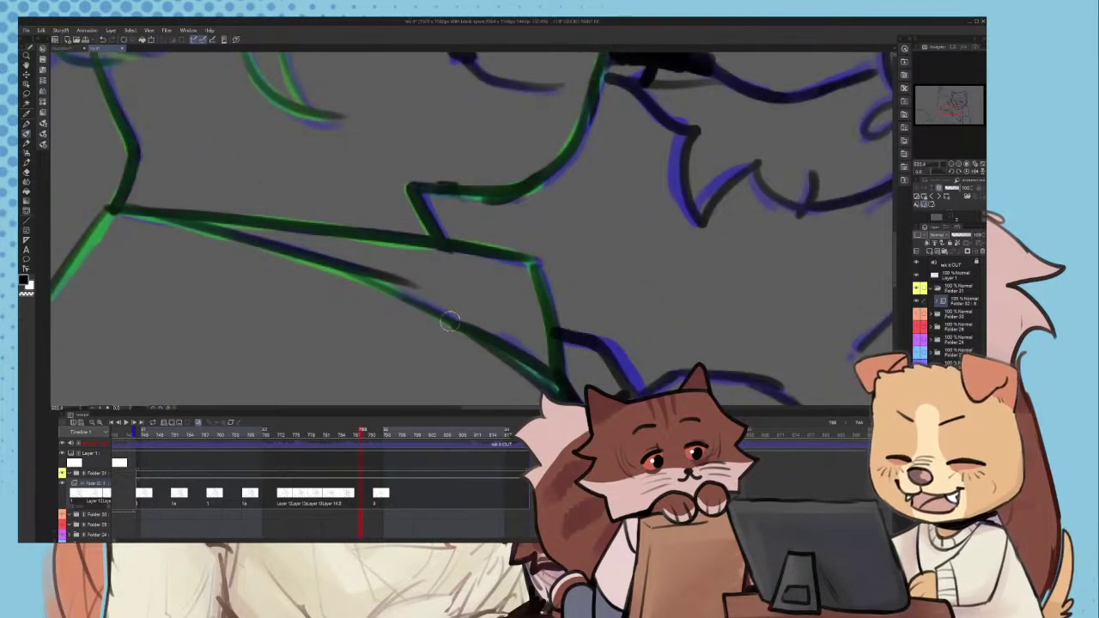
scroll(444, 321, "down", 5)
left_click(403, 503)
scroll(418, 232, "up", 5)
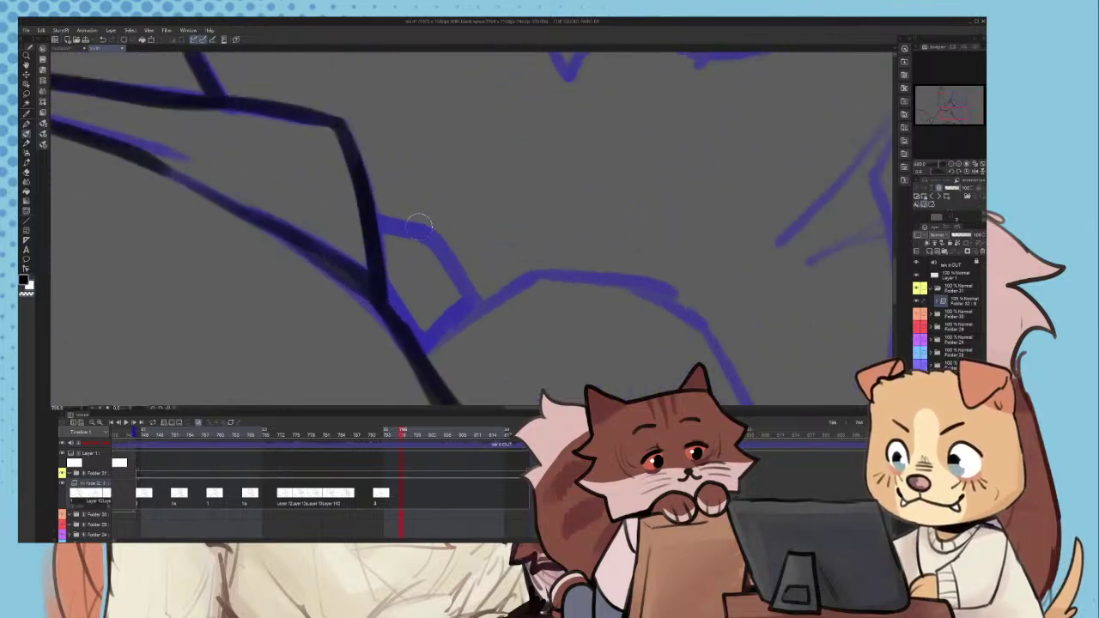
- Trace the small angular shape beside the collar tip and the adjoining rounded upper edge, redoing the rounded stroke
mouse_move(419, 232)
left_mouse_down()
mouse_move(474, 307)
mouse_move(436, 328)
mouse_move(459, 308)
mouse_move(396, 302)
mouse_move(427, 325)
left_mouse_up()
left_click_drag(396, 302, 418, 327)
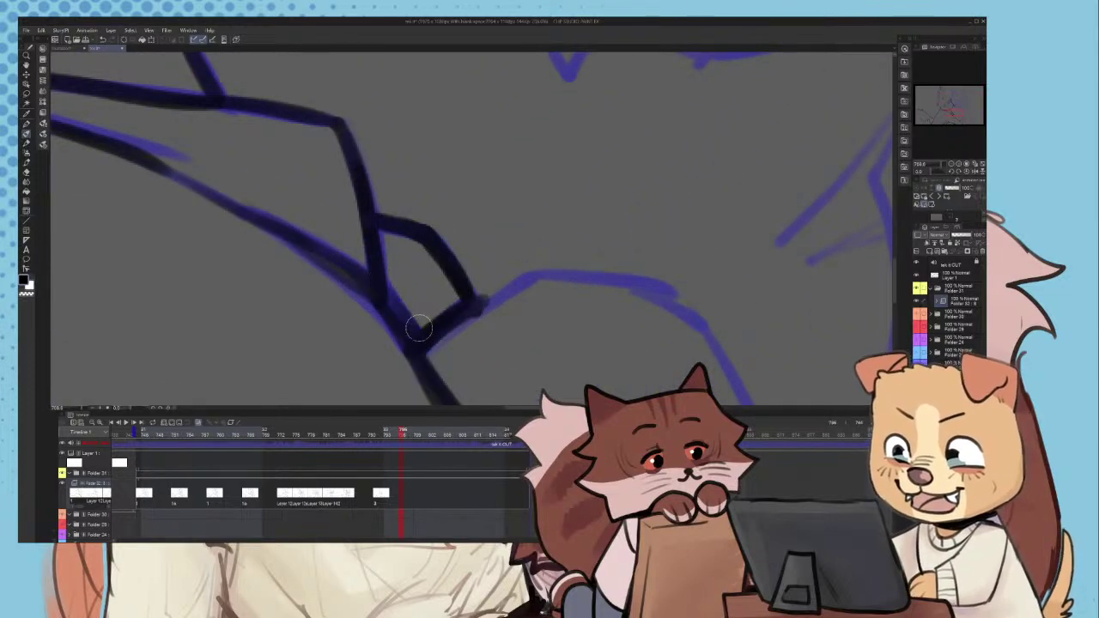
scroll(439, 282, "down", 4)
scroll(490, 284, "up", 3)
mouse_move(387, 283)
left_mouse_down()
mouse_move(453, 225)
mouse_move(424, 232)
mouse_move(462, 216)
mouse_move(573, 241)
left_mouse_up()
scroll(571, 228, "down", 3)
scroll(561, 219, "up", 3)
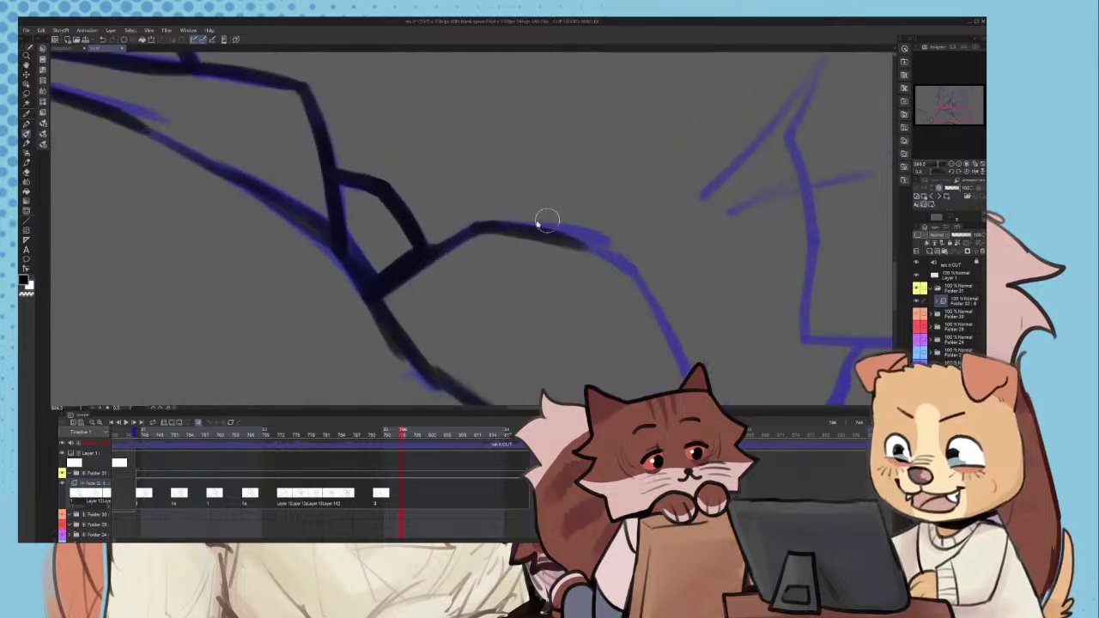
key("ctrl+z")
mouse_move(456, 238)
left_mouse_down()
mouse_move(497, 224)
mouse_move(598, 247)
left_mouse_up()
- Continue the rounded edge down its far side to the point where it meets the rabbit's arm
scroll(615, 246, "down", 3)
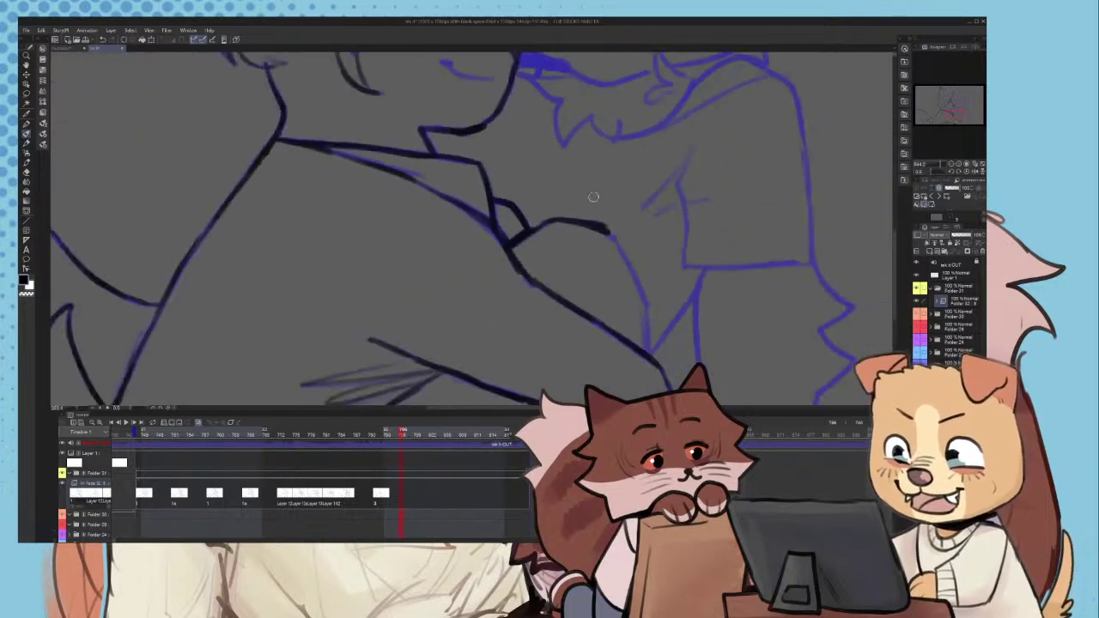
scroll(622, 245, "up", 2)
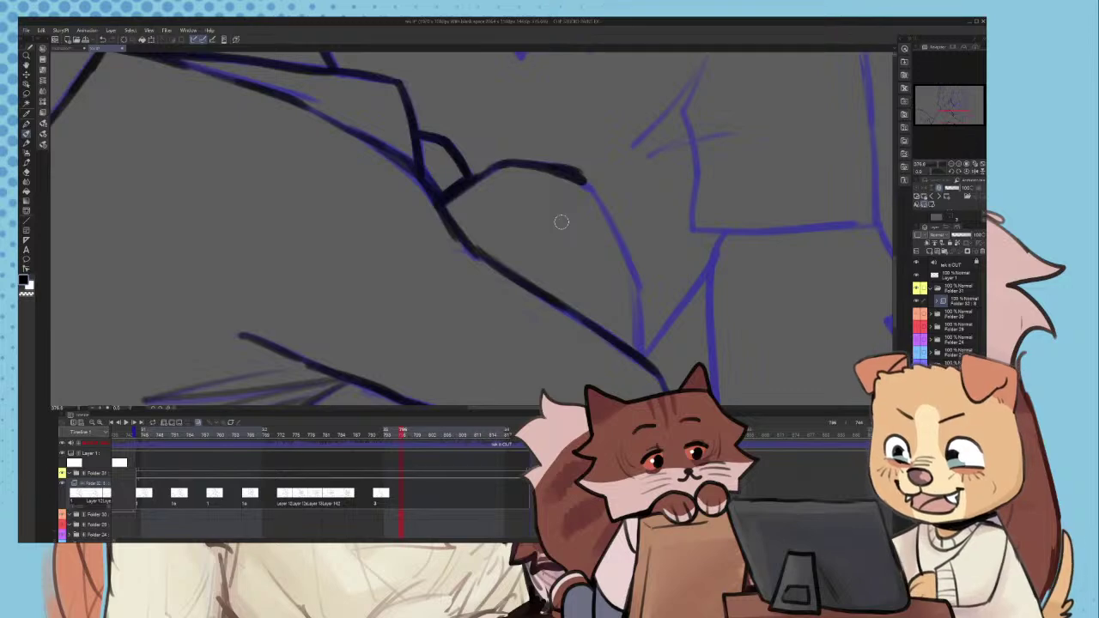
scroll(479, 168, "down", 2)
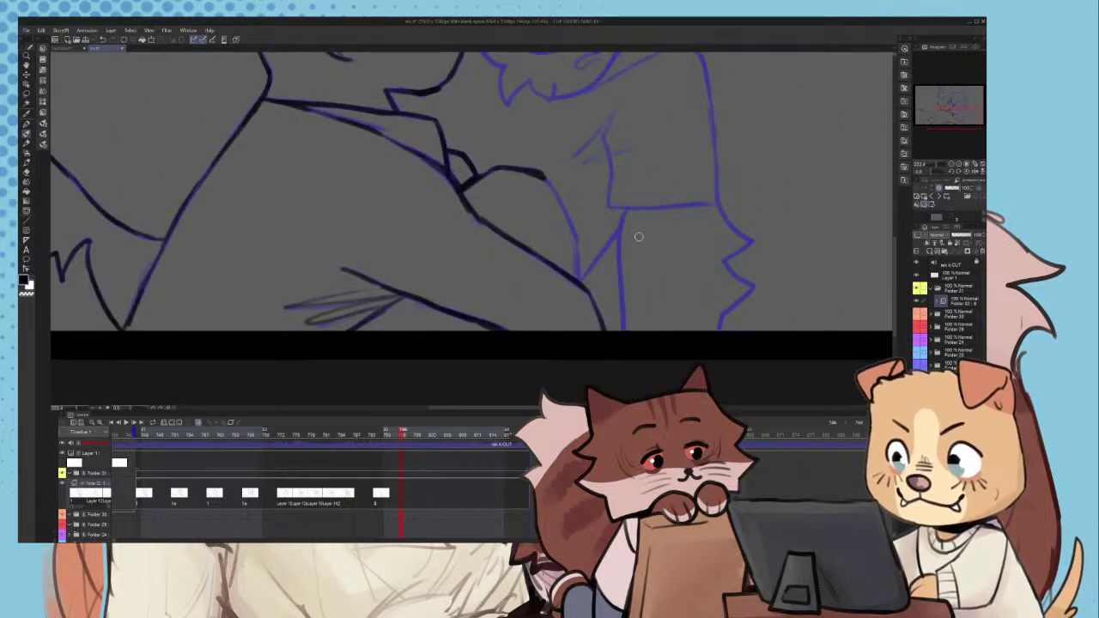
scroll(639, 236, "up", 2)
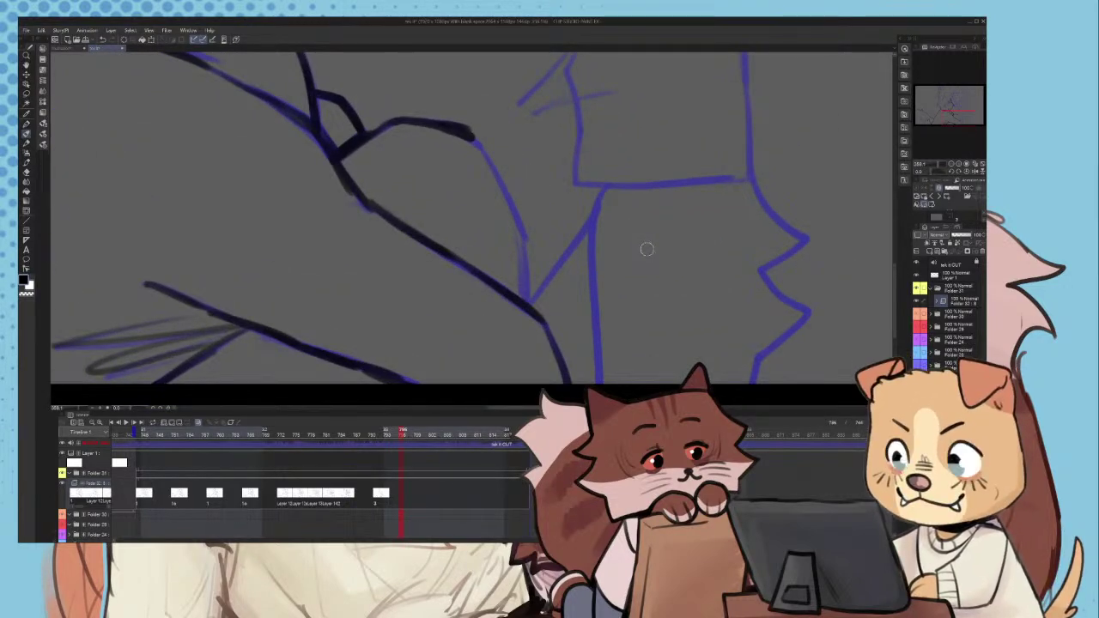
scroll(646, 249, "down", 1)
scroll(640, 246, "down", 1)
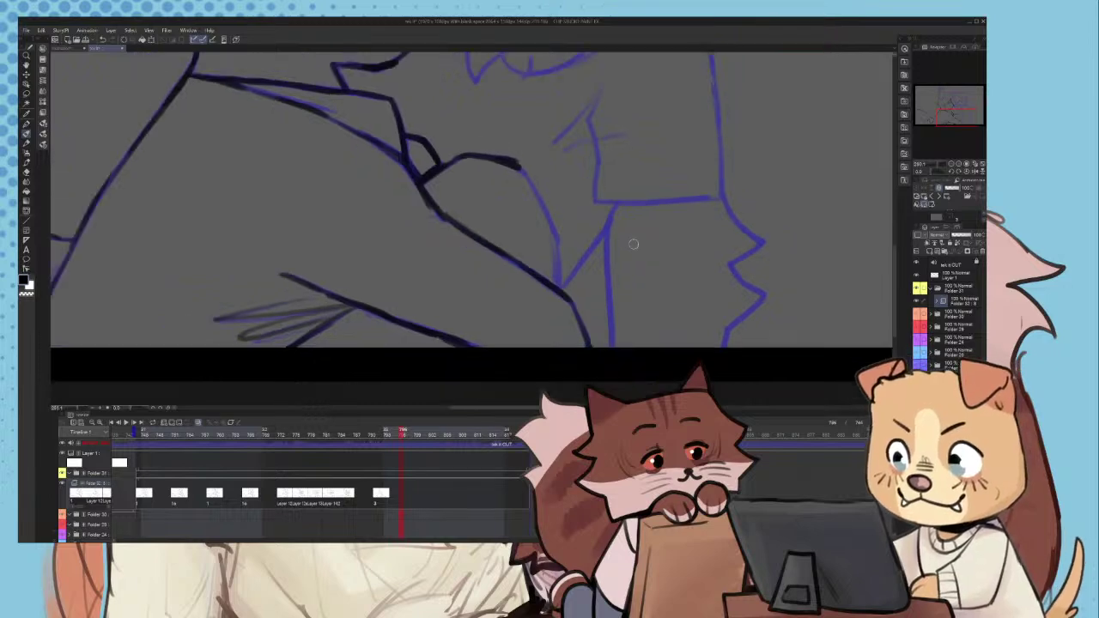
scroll(527, 178, "up", 3)
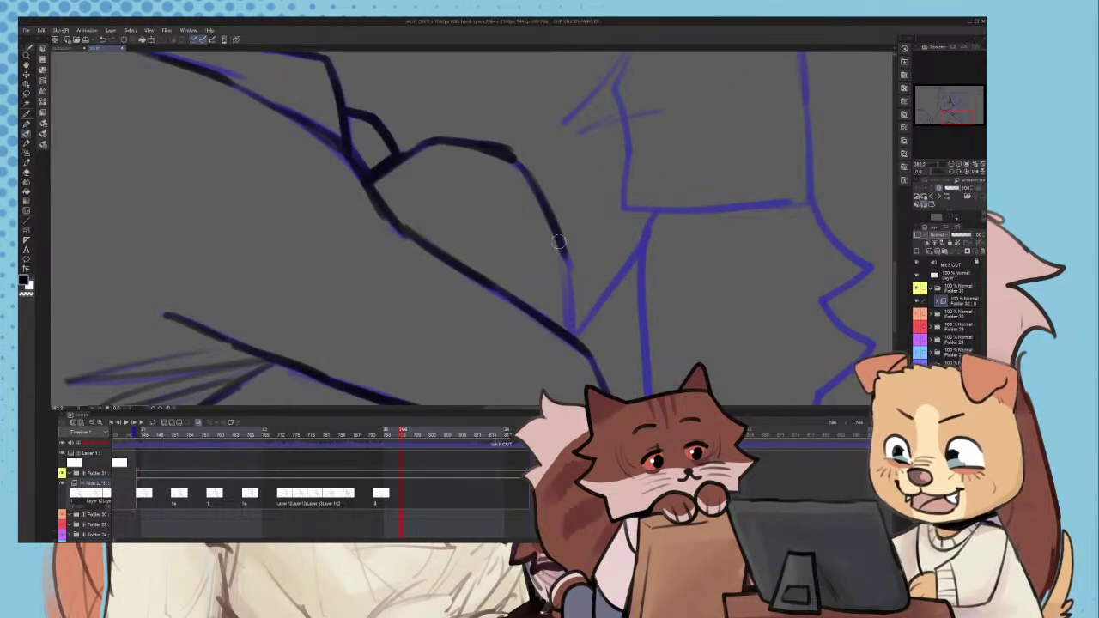
scroll(558, 249, "up", 1)
scroll(570, 282, "up", 2)
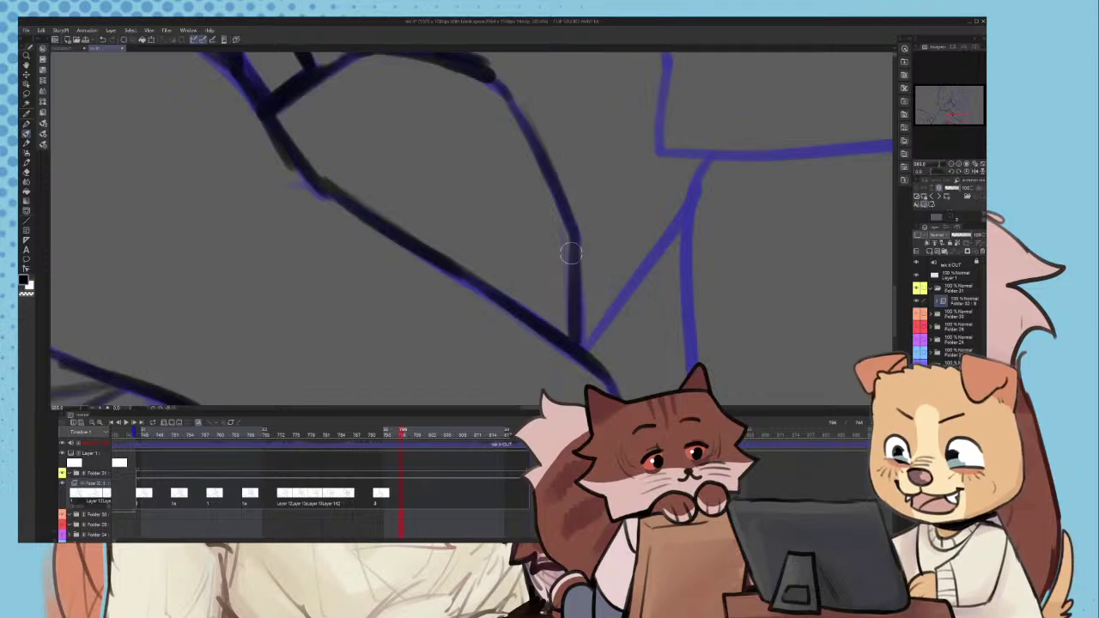
scroll(579, 318, "down", 2)
scroll(575, 364, "up", 1)
left_click_drag(574, 269, 578, 361)
scroll(577, 348, "down", 3)
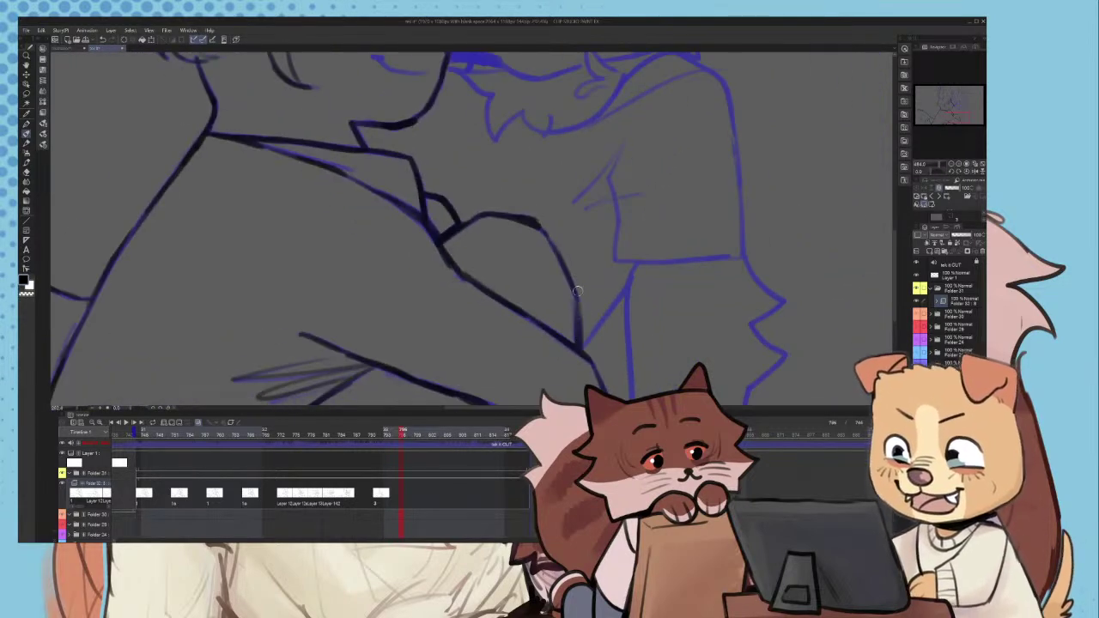
- Trace the diagonal line from the arm up to the cat's sleeve hem and the vertical line below it, undoing the first diagonal
scroll(620, 317, "up", 4)
left_click_drag(608, 209, 536, 313)
key("ctrl+z")
left_click_drag(499, 356, 587, 243)
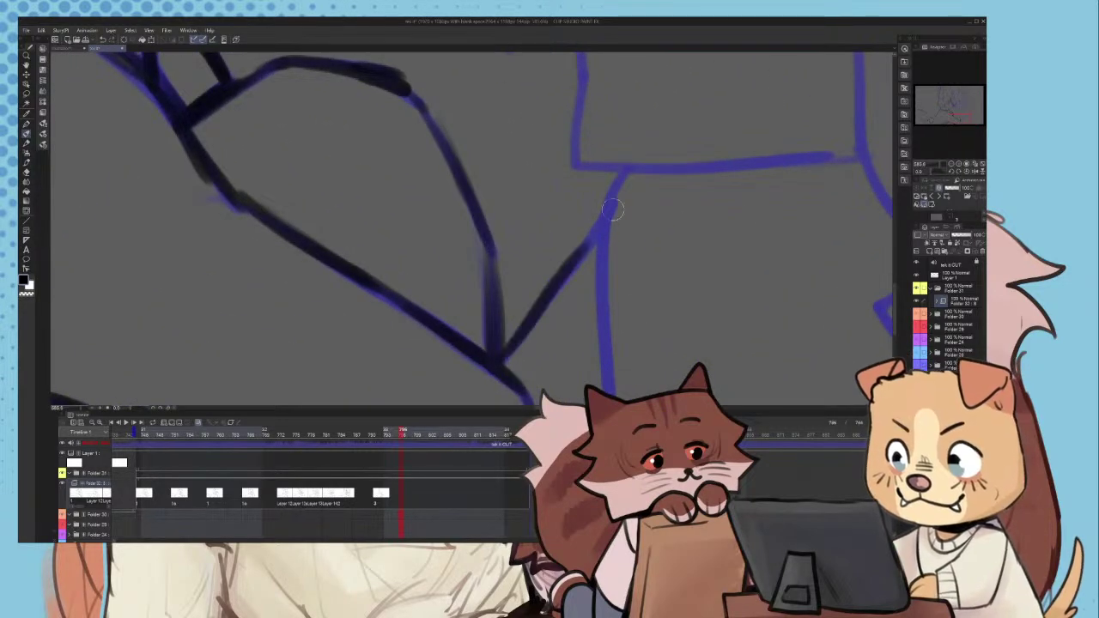
left_click_drag(615, 206, 526, 320)
scroll(551, 307, "down", 3)
scroll(577, 258, "up", 1)
left_click_drag(595, 224, 590, 238)
scroll(577, 273, "down", 1)
scroll(578, 276, "down", 1)
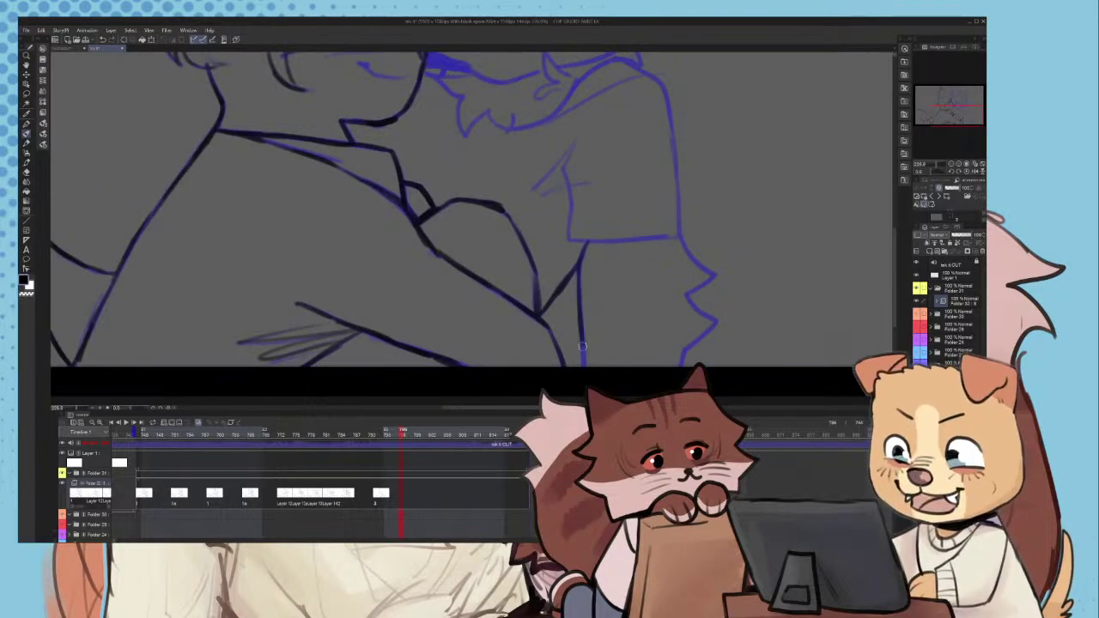
- Trace the zigzag fur edge of the cat's arm below the sleeve down to the canvas edge
scroll(585, 370, "down", 2)
scroll(648, 241, "up", 4)
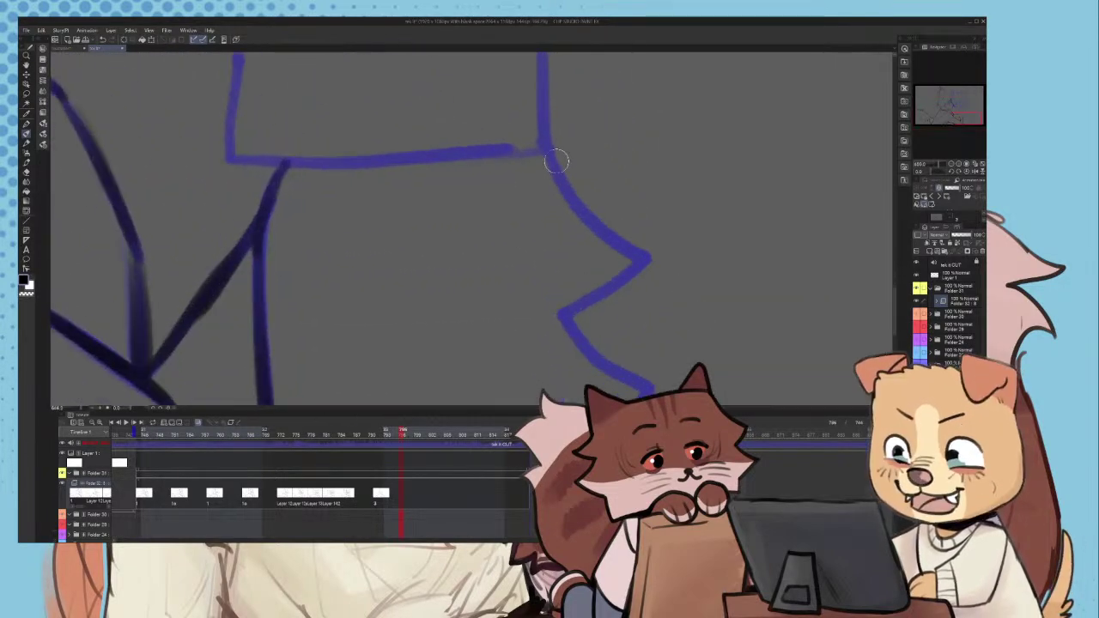
mouse_move(554, 155)
left_mouse_down()
mouse_move(609, 243)
mouse_move(643, 256)
mouse_move(650, 213)
left_mouse_up()
scroll(622, 257, "down", 3)
scroll(631, 177, "down", 2)
scroll(620, 237, "up", 5)
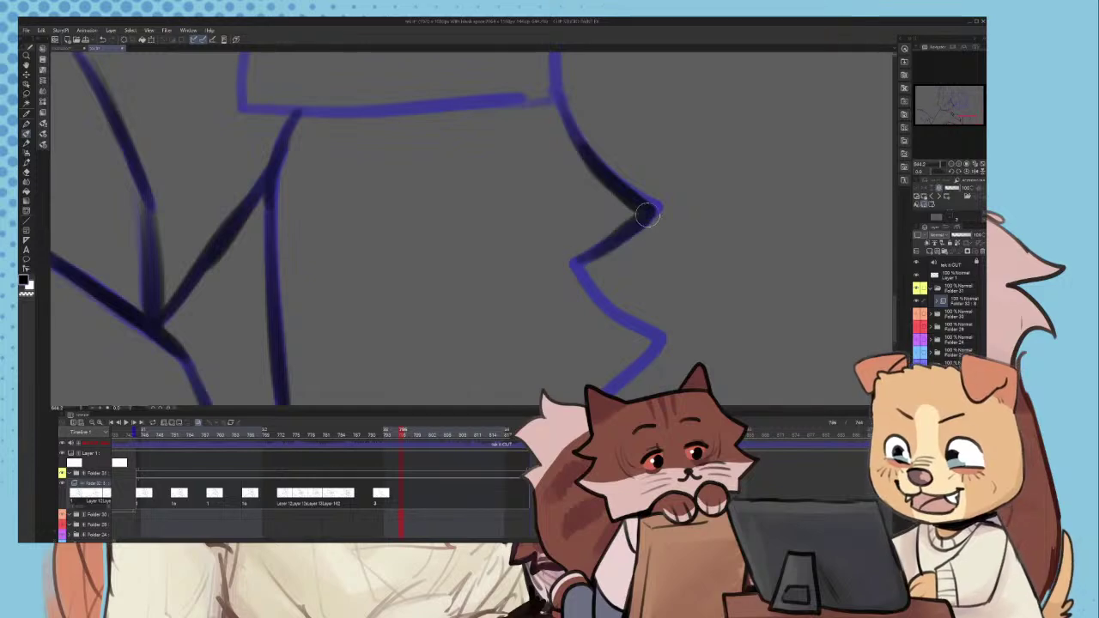
scroll(651, 211, "down", 2)
scroll(616, 241, "up", 1)
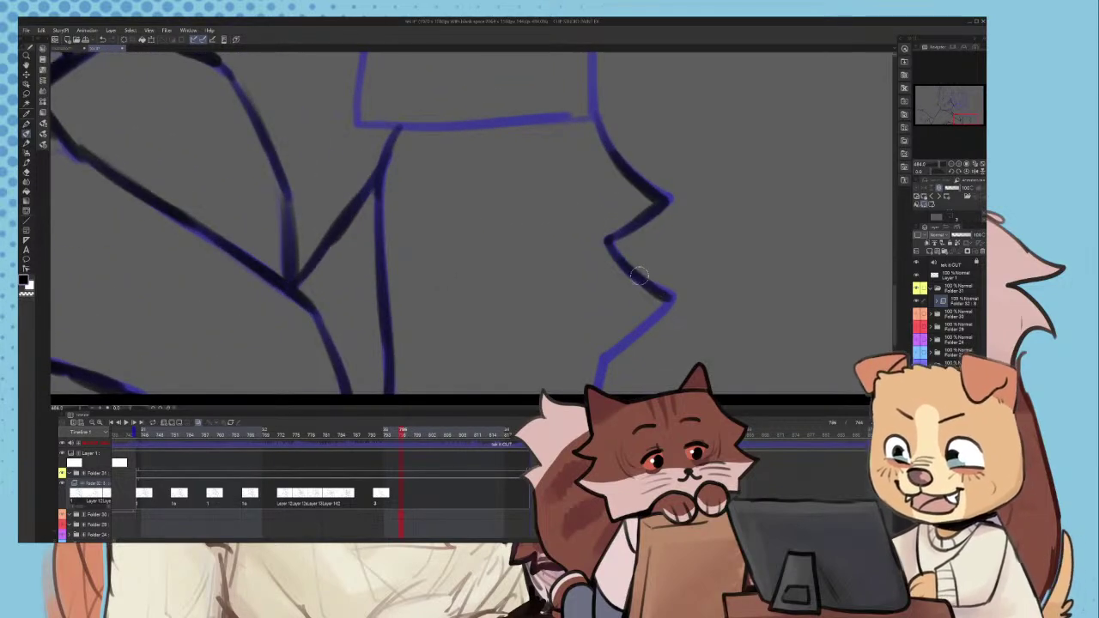
left_click_drag(638, 275, 612, 345)
scroll(600, 348, "down", 5)
scroll(584, 284, "down", 1)
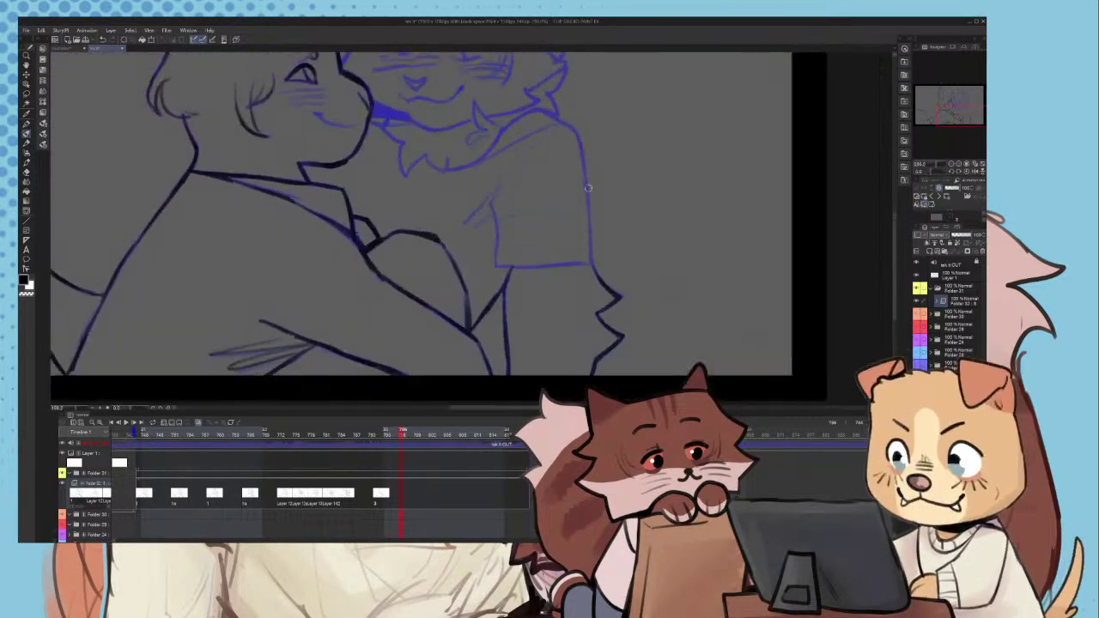
- Trace the outer edge of the cat's sleeve down to the hem, undoing the misplaced attempts
scroll(589, 179, "up", 4)
key("ctrl+z")
left_click_drag(575, 118, 592, 232)
key("ctrl+z")
left_click_drag(580, 140, 595, 250)
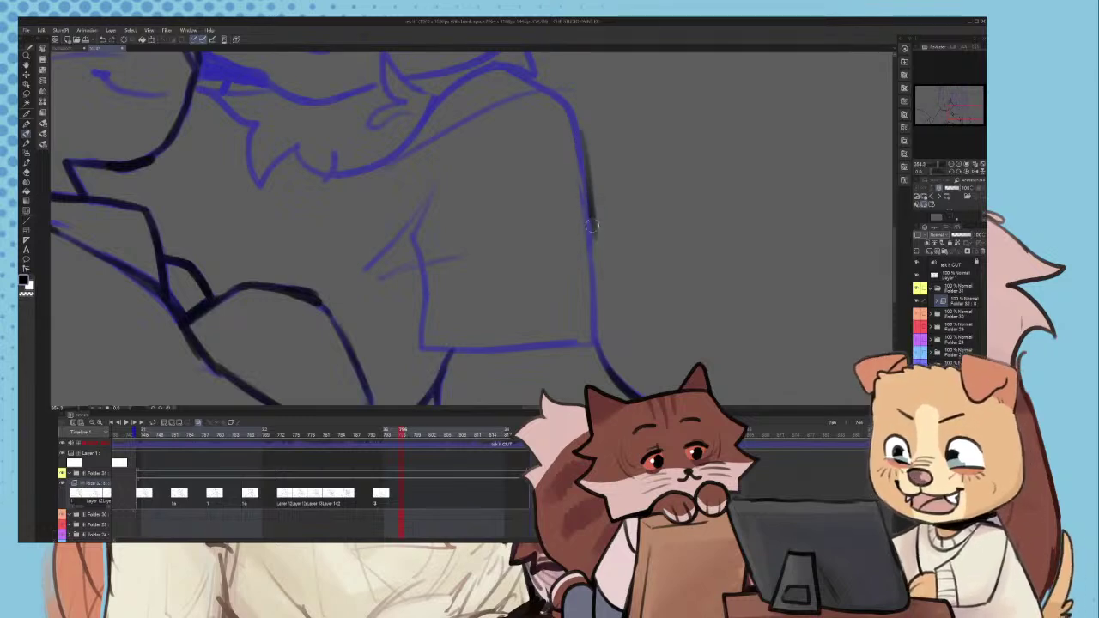
key("ctrl+z")
left_click_drag(577, 141, 598, 318)
key("ctrl+z")
mouse_move(592, 248)
left_mouse_down()
mouse_move(609, 373)
mouse_move(506, 355)
mouse_move(255, 360)
left_mouse_up()
- Trace the cat's sleeve hem from its inner corner across to the outer edge, redoing the corner strokes
scroll(592, 300, "down", 3)
scroll(592, 296, "up", 5)
scroll(268, 361, "down", 3)
scroll(260, 324, "up", 3)
key("ctrl+z")
mouse_move(258, 256)
left_mouse_down()
mouse_move(251, 364)
mouse_move(365, 376)
left_mouse_up()
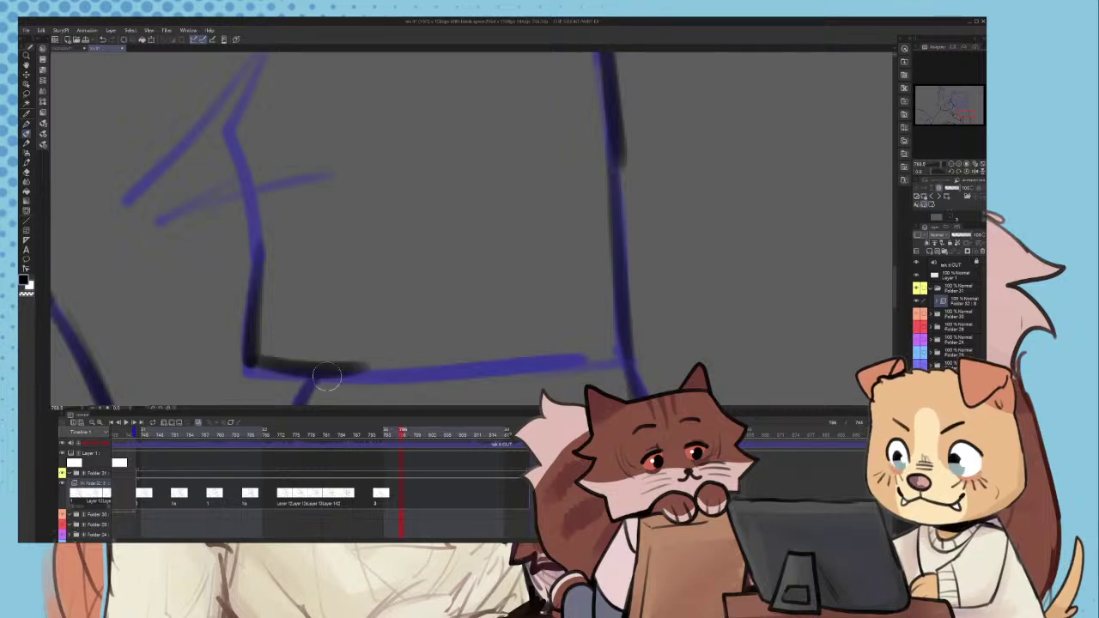
key("ctrl+z")
left_click_drag(248, 365, 598, 367)
scroll(599, 368, "down", 3)
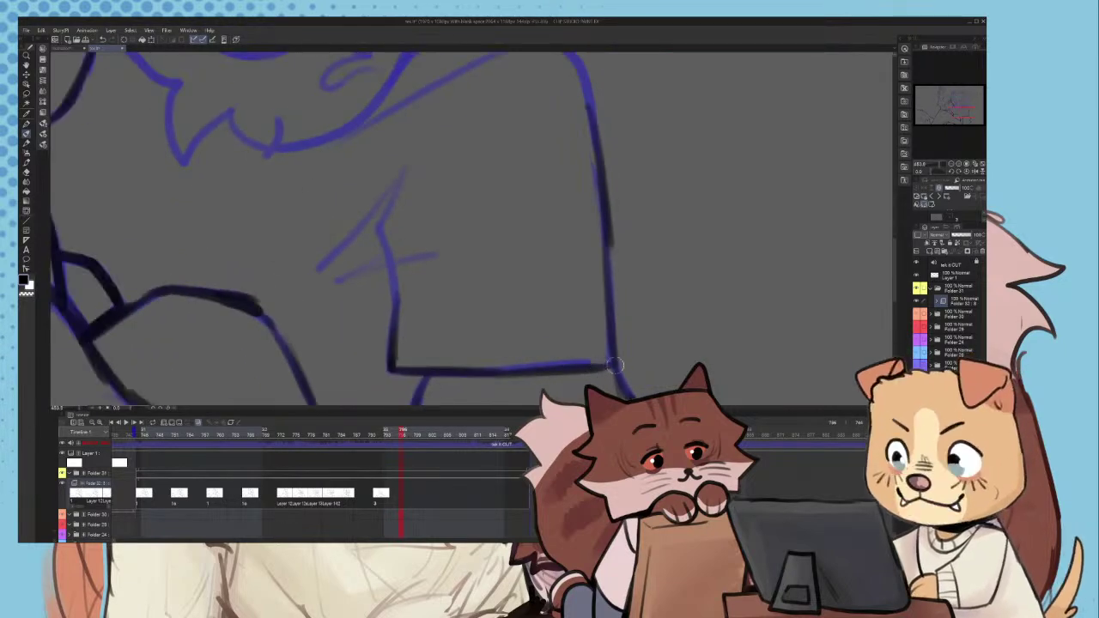
- Trace the inner edge of the cat's sleeve with its bend at the armpit and the crossing fabric crease
scroll(417, 221, "up", 3)
mouse_move(434, 176)
left_mouse_down()
mouse_move(395, 256)
mouse_move(417, 322)
left_mouse_up()
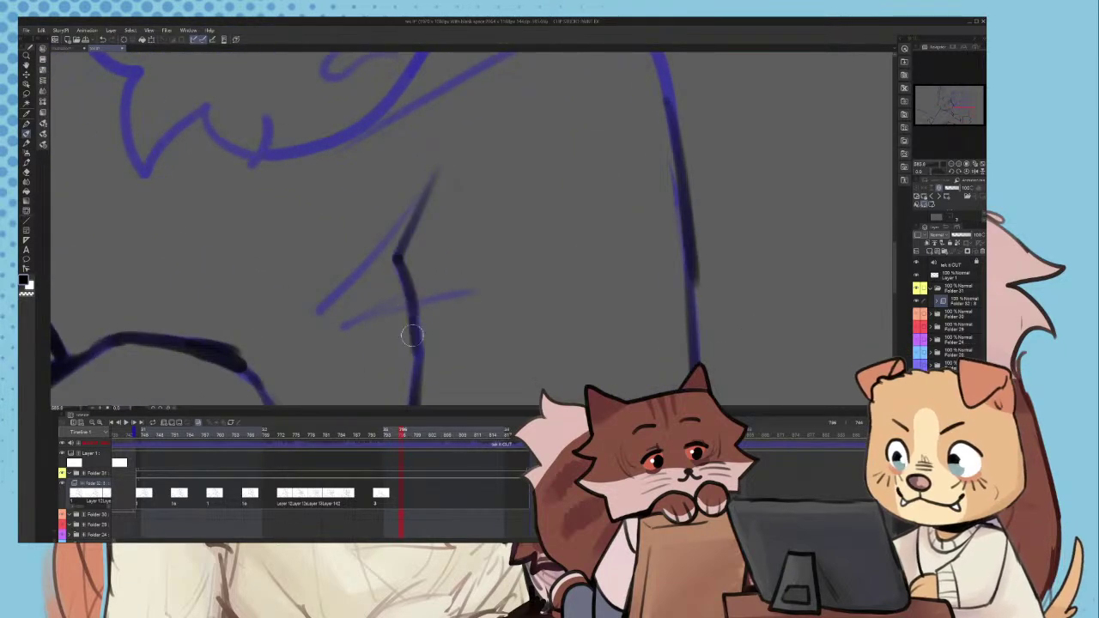
scroll(390, 301, "up", 1)
left_click_drag(335, 333, 477, 297)
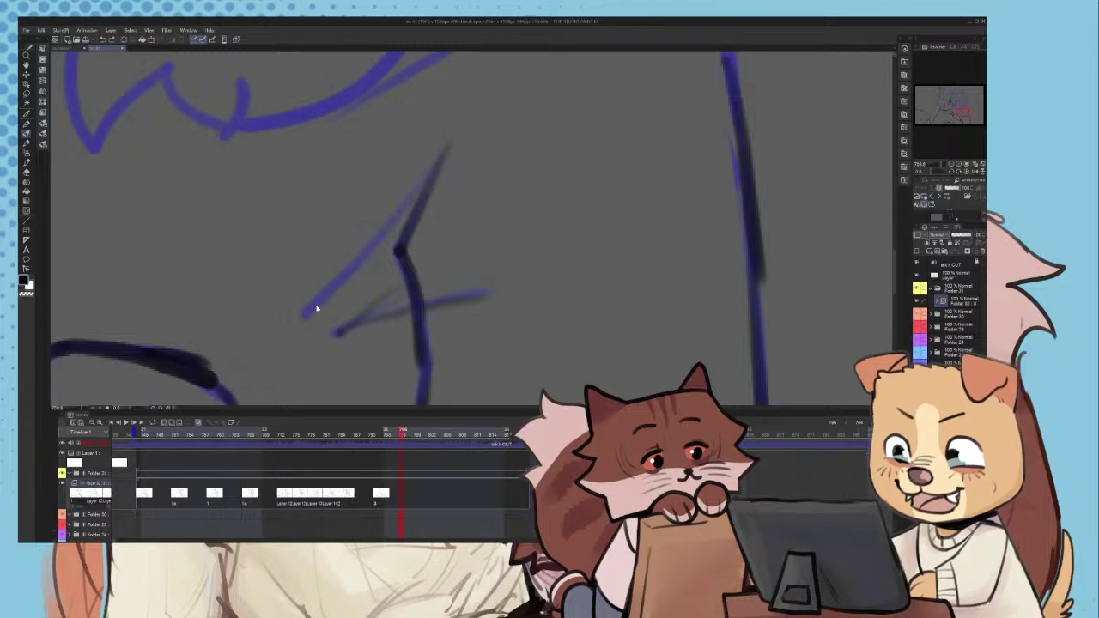
- Trace the lower curve of the cat's neck fur and the short fur tick on it
scroll(436, 167, "down", 6)
scroll(361, 198, "up", 5)
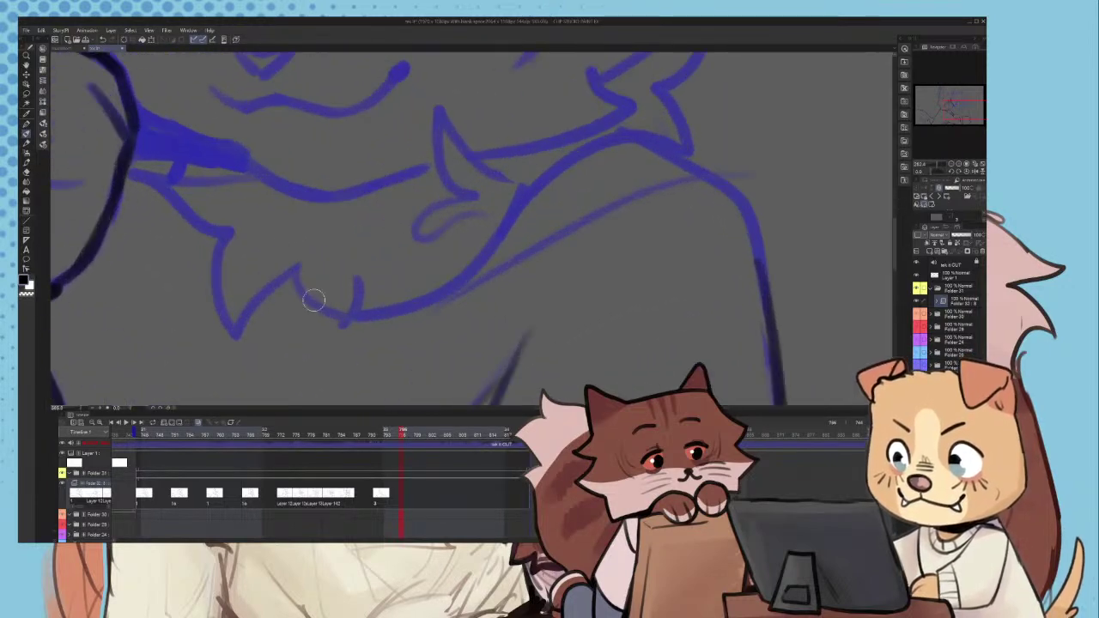
mouse_move(292, 268)
left_mouse_down()
mouse_move(325, 314)
mouse_move(368, 314)
mouse_move(486, 274)
left_mouse_up()
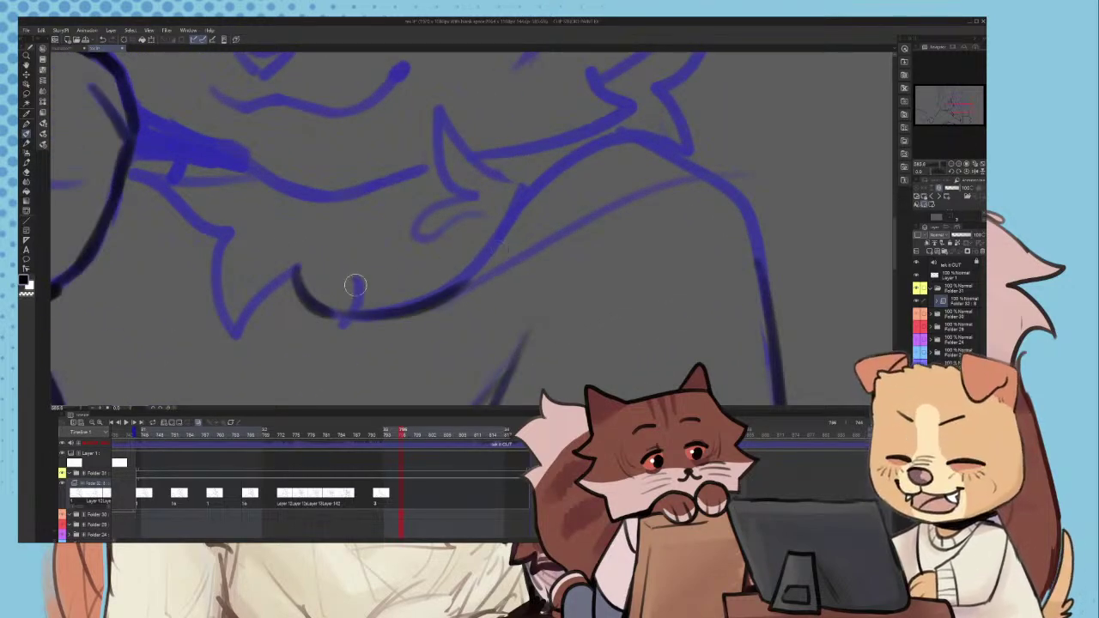
scroll(350, 323, "down", 2)
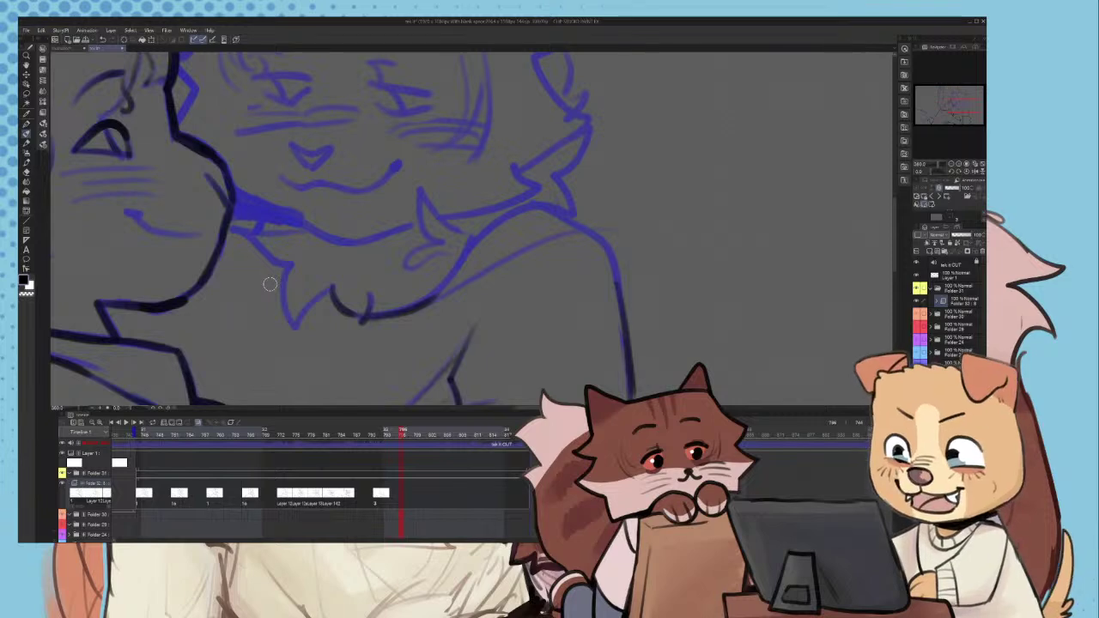
scroll(270, 283, "down", 3)
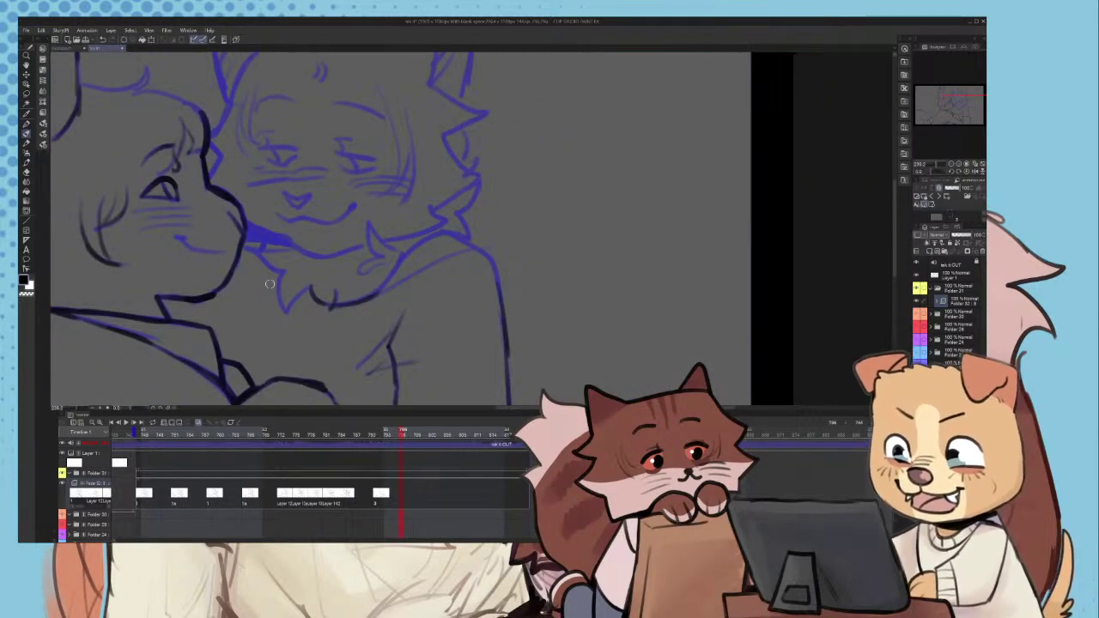
- Extend the neck fur line up over the cat's shoulder and down to join the sleeve's outer edge
scroll(270, 283, "down", 2)
scroll(401, 264, "up", 10)
mouse_move(188, 373)
left_mouse_down()
mouse_move(283, 353)
mouse_move(397, 229)
left_mouse_up()
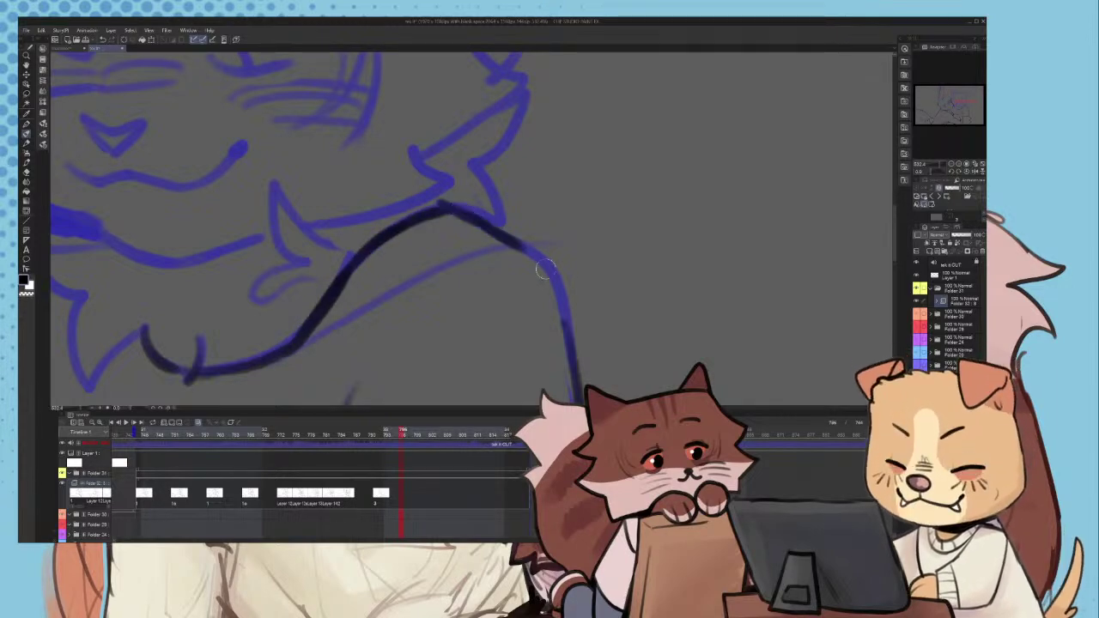
left_click_drag(566, 311, 571, 338)
scroll(567, 333, "down", 4)
scroll(494, 301, "up", 6)
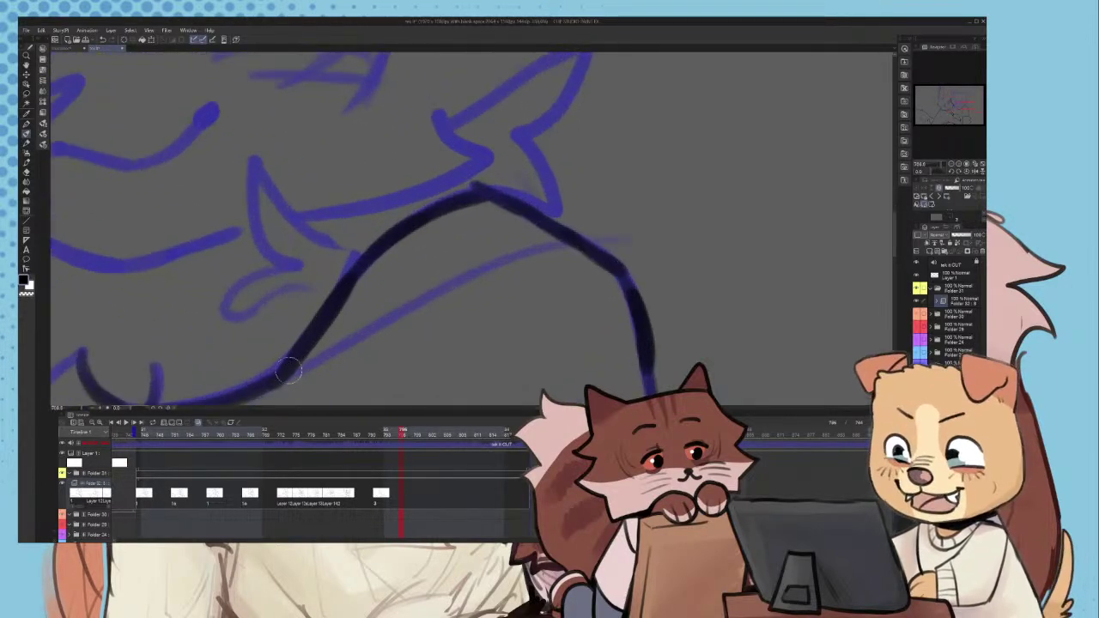
- Trace the seam line rising from the cat's neck fur across the shoulder toward the sleeve's outer edge
mouse_move(290, 371)
left_mouse_down()
mouse_move(459, 288)
mouse_move(433, 301)
mouse_move(577, 250)
left_mouse_up()
scroll(578, 250, "down", 4)
scroll(509, 292, "up", 3)
scroll(371, 323, "down", 7)
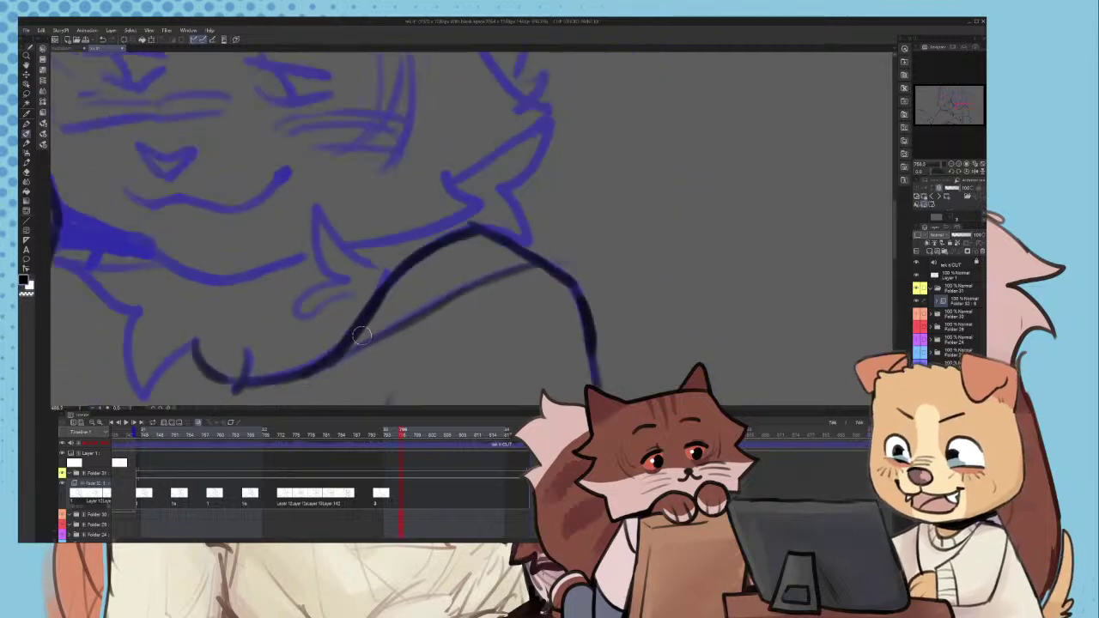
- Trace both sides of the long pointed tip of the cat's neck fur
scroll(273, 356, "up", 8)
mouse_move(363, 257)
left_mouse_down()
mouse_move(289, 337)
mouse_move(364, 252)
left_mouse_up()
key("ctrl+z")
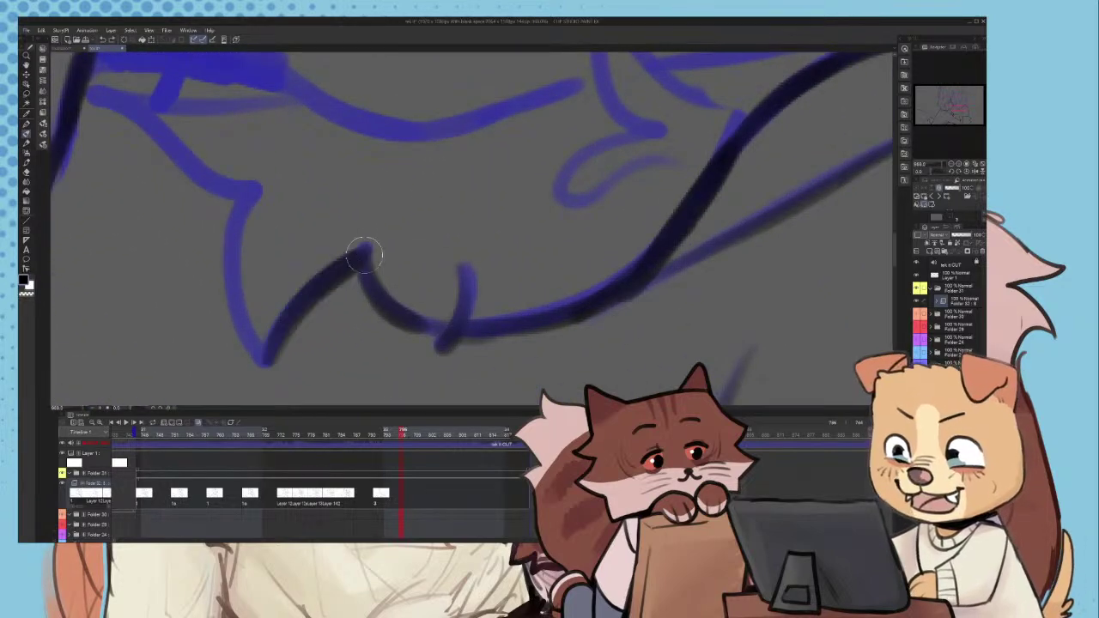
scroll(368, 257, "down", 3)
scroll(312, 290, "up", 3)
mouse_move(281, 190)
left_mouse_down()
mouse_move(267, 283)
mouse_move(292, 346)
left_mouse_up()
scroll(292, 346, "down", 4)
scroll(273, 196, "up", 3)
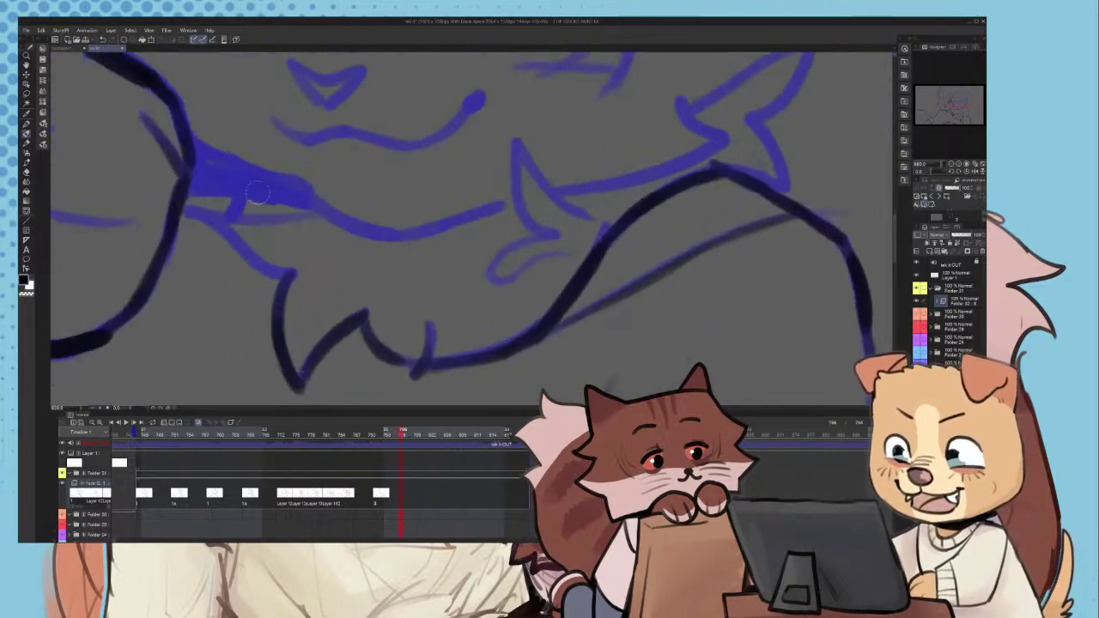
- Trace the upper edge of the cat's neck fur beside the rabbit's cheek, plus the small crossing lines under the chin
left_click_drag(175, 217, 299, 292)
key("ctrl+z")
mouse_move(220, 232)
left_mouse_down()
mouse_move(272, 284)
mouse_move(297, 290)
left_mouse_up()
left_click_drag(206, 214, 272, 225)
key("ctrl+z")
mouse_move(204, 216)
left_mouse_down()
mouse_move(294, 229)
mouse_move(326, 219)
left_mouse_up()
scroll(339, 222, "down", 3)
scroll(288, 224, "up", 3)
left_click_drag(266, 192, 249, 220)
scroll(244, 221, "down", 3)
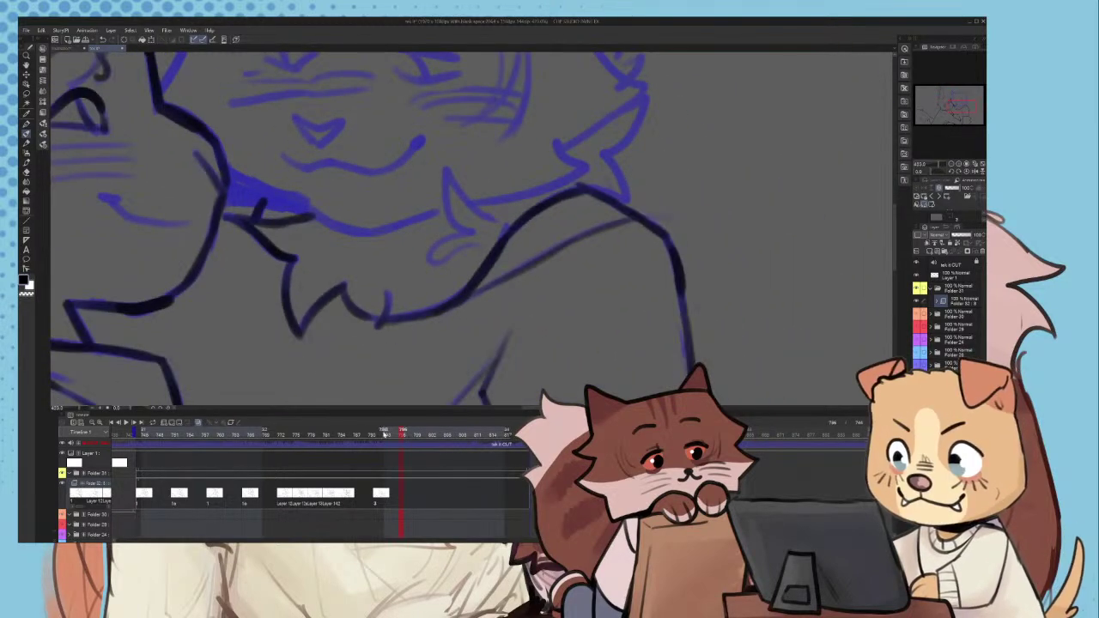
- Step back a few frames within the same cel and trace the cat's chin line from the rabbit's cheek toward the cheek tuft
mouse_move(385, 434)
left_mouse_down()
mouse_move(323, 437)
mouse_move(394, 447)
left_mouse_up()
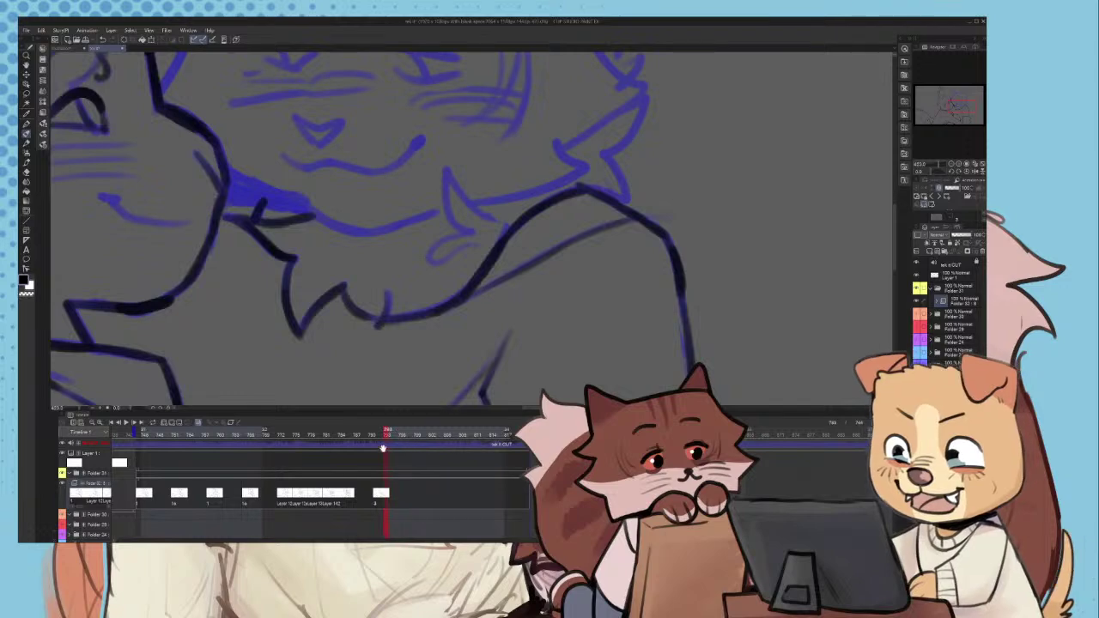
scroll(224, 159, "up", 3)
mouse_move(224, 220)
left_mouse_down()
mouse_move(288, 232)
mouse_move(247, 228)
mouse_move(289, 213)
mouse_move(328, 219)
mouse_move(356, 231)
mouse_move(356, 245)
mouse_move(345, 231)
mouse_move(356, 223)
mouse_move(427, 281)
mouse_move(457, 284)
mouse_move(604, 247)
left_mouse_up()
scroll(589, 260, "down", 4)
scroll(473, 312, "down", 2)
scroll(690, 292, "up", 3)
scroll(467, 249, "up", 2)
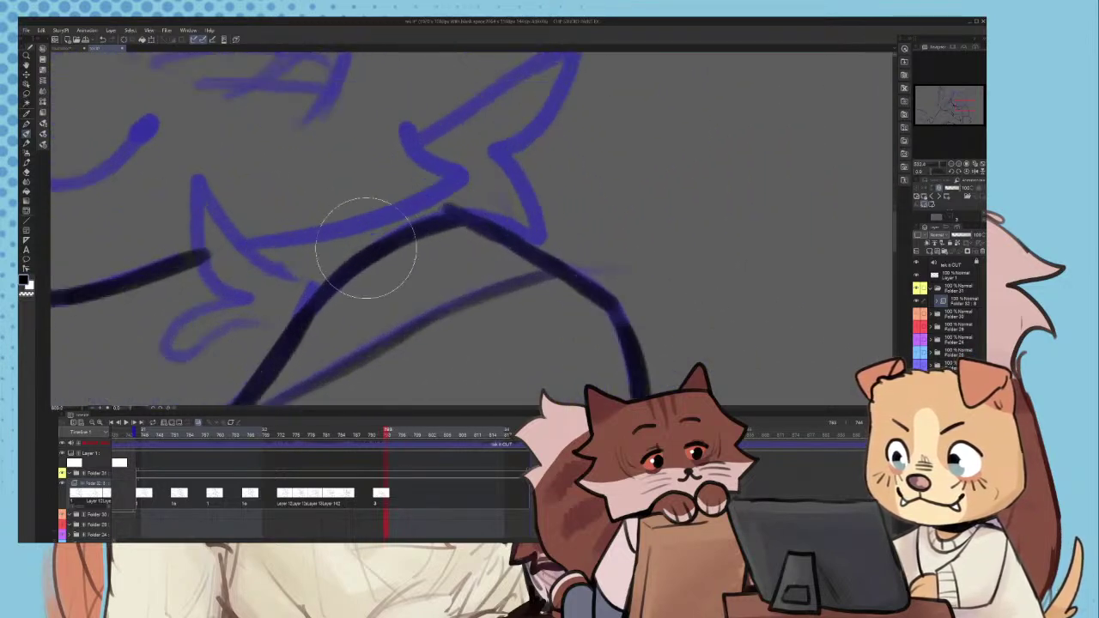
- Trim the chin line's end and trace the curled fur tuft on the cat's lower cheek
mouse_move(193, 238)
left_mouse_down()
mouse_move(198, 204)
mouse_move(211, 265)
left_mouse_up()
mouse_move(198, 182)
left_mouse_down()
mouse_move(220, 281)
mouse_move(245, 299)
left_mouse_up()
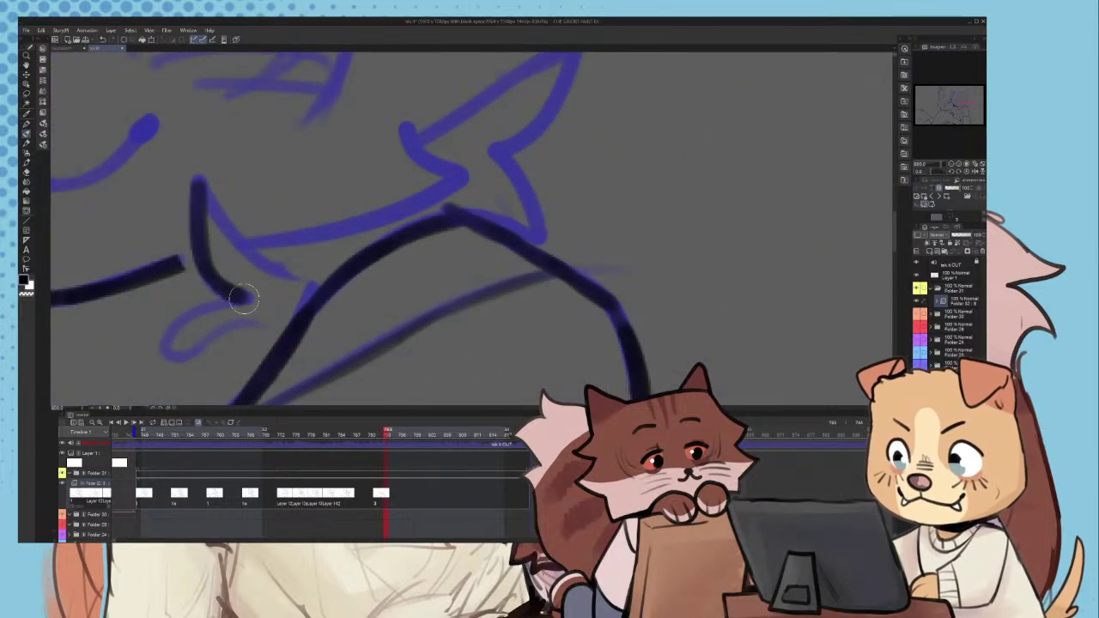
mouse_move(201, 189)
left_mouse_down()
mouse_move(291, 279)
mouse_move(241, 286)
mouse_move(248, 301)
mouse_move(188, 316)
mouse_move(189, 353)
left_mouse_up()
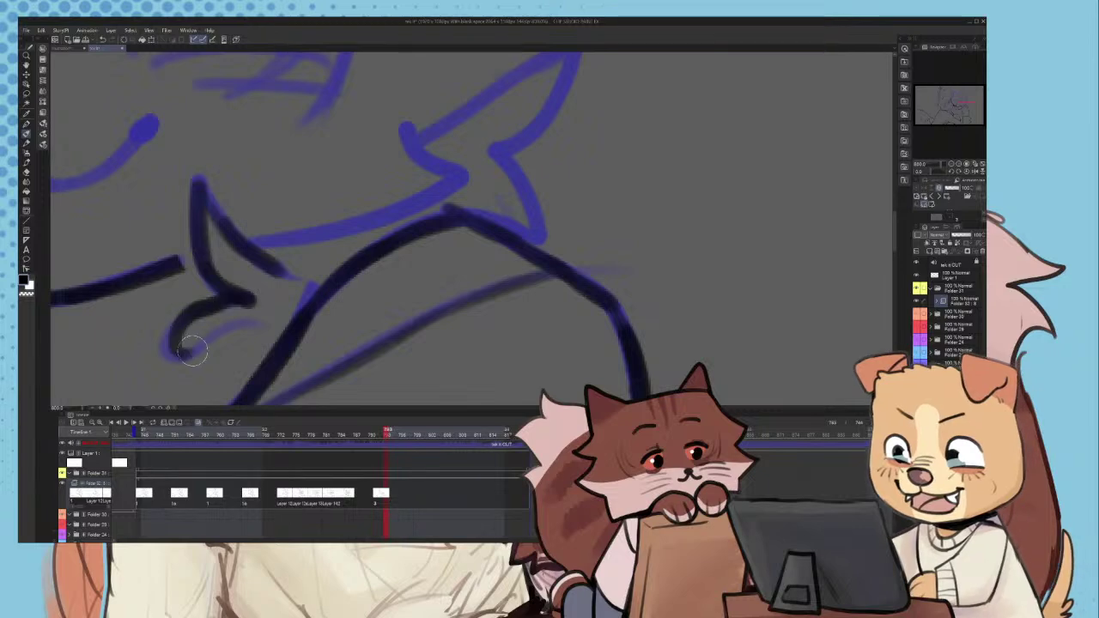
scroll(279, 317, "down", 2)
scroll(271, 273, "up", 2)
- Trace the cat's jaw line from the cheek tuft to the hooked fur end above the shoulder, redoing the first strokes
mouse_move(265, 280)
left_mouse_down()
mouse_move(403, 267)
mouse_move(469, 222)
mouse_move(316, 272)
mouse_move(357, 273)
left_mouse_up()
key("ctrl+z")
key("ctrl+z")
left_click_drag(418, 167, 450, 206)
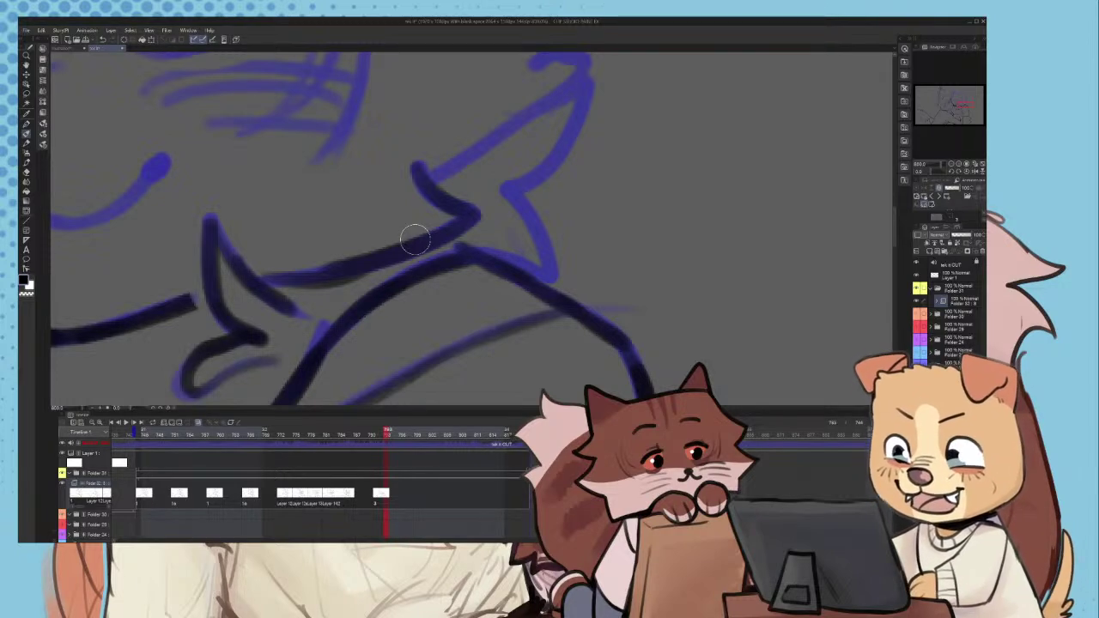
scroll(395, 272, "down", 2)
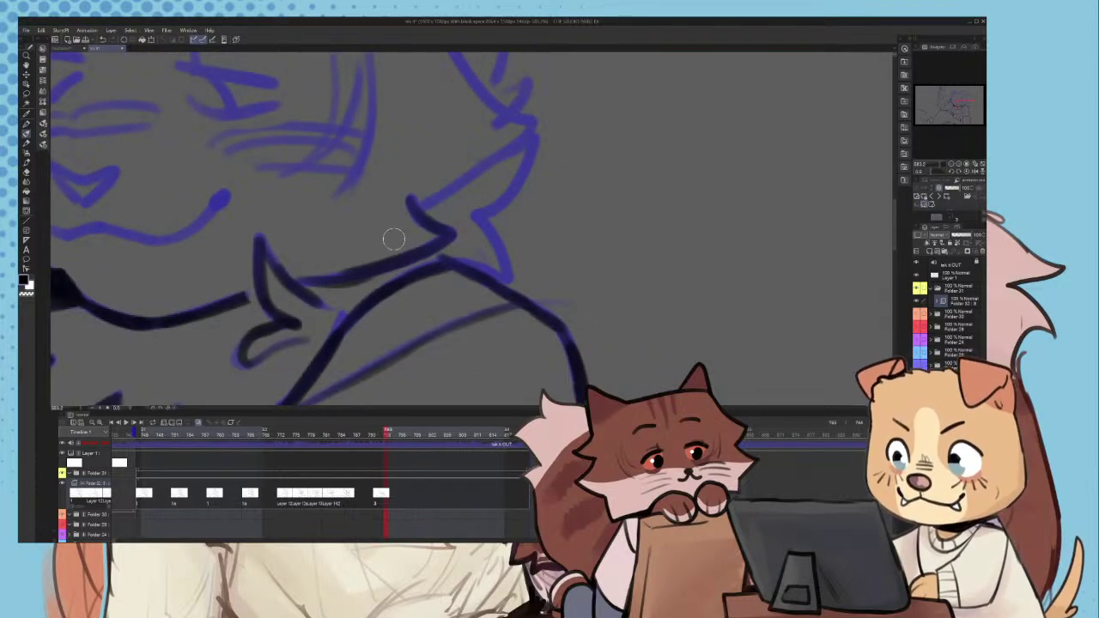
scroll(403, 227, "down", 2)
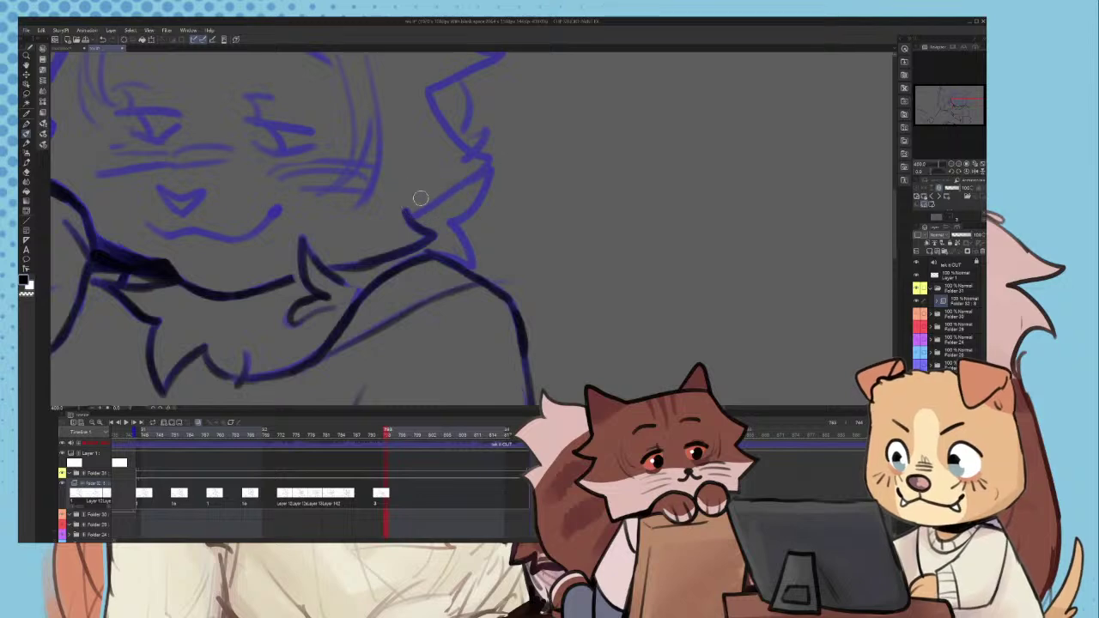
scroll(419, 197, "up", 2)
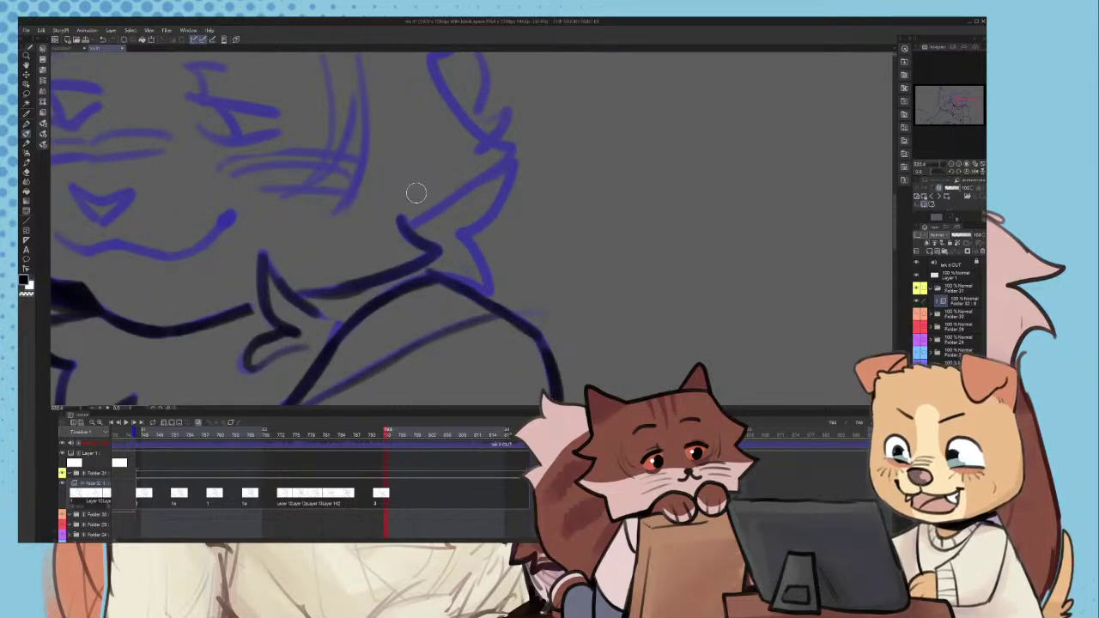
- Trace the cat's lower cheek fur spike, out to its tip and back down to the shoulder
scroll(416, 193, "up", 3)
mouse_move(501, 249)
left_mouse_down()
mouse_move(550, 378)
mouse_move(459, 354)
mouse_move(547, 283)
mouse_move(558, 226)
mouse_move(424, 320)
mouse_move(433, 303)
mouse_move(557, 225)
left_mouse_up()
scroll(468, 368, "down", 3)
scroll(515, 283, "up", 2)
key("ctrl+z")
scroll(554, 221, "down", 3)
scroll(525, 165, "up", 2)
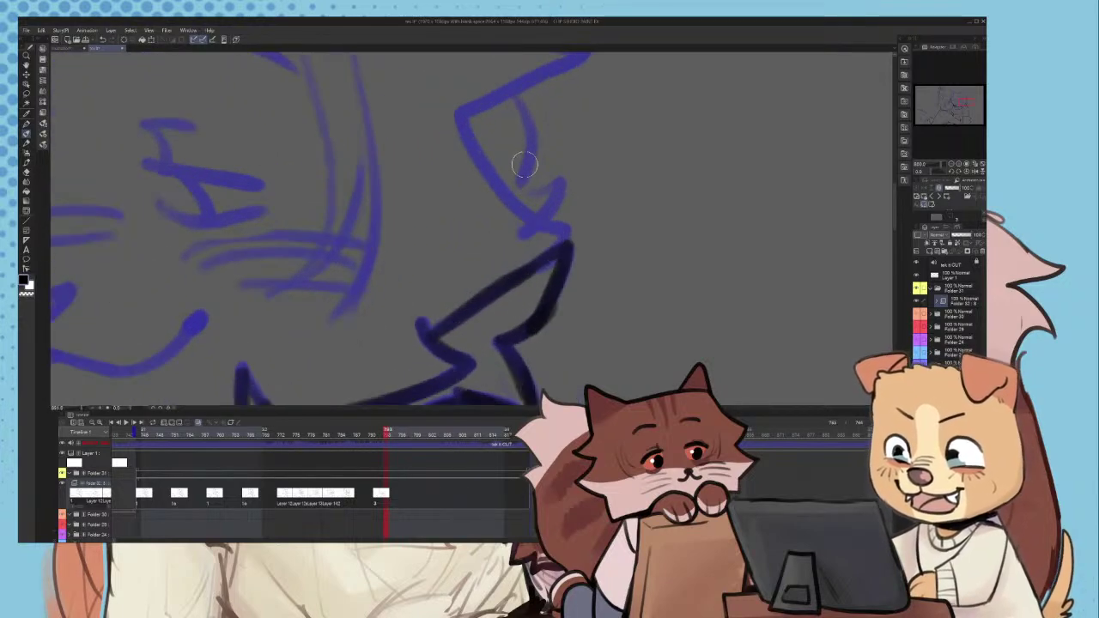
- Trace the inward notch of cheek fur above the lower spike with its inner curve and small tuft, redoing the outline
scroll(524, 165, "up", 1)
left_click_drag(456, 108, 505, 212)
left_click_drag(480, 151, 562, 245)
key("ctrl+z")
key("ctrl+z")
mouse_move(456, 108)
left_mouse_down()
mouse_move(566, 247)
mouse_move(538, 272)
left_mouse_up()
mouse_move(547, 221)
left_mouse_down()
mouse_move(569, 183)
mouse_move(523, 197)
left_mouse_up()
mouse_move(523, 196)
left_mouse_down()
mouse_move(535, 135)
mouse_move(519, 96)
left_mouse_up()
scroll(538, 178, "down", 6)
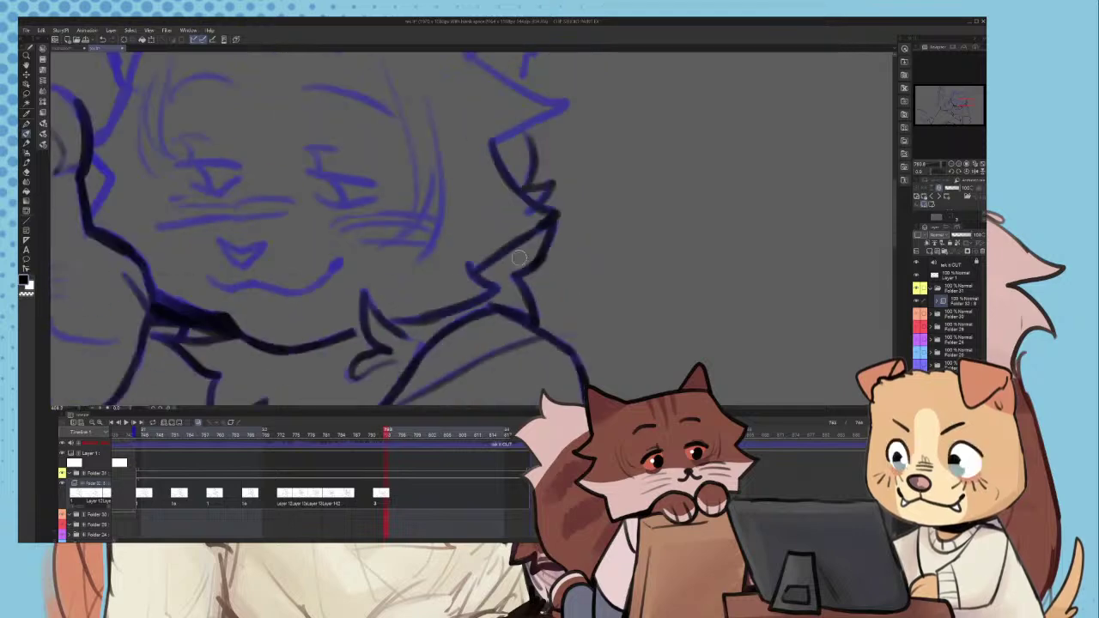
- Trace the lower and upper edges of the cat's upper cheek spike up to the base of the ear
scroll(519, 258, "down", 5)
scroll(516, 123, "up", 5)
scroll(514, 228, "up", 6)
left_click_drag(473, 235, 592, 172)
scroll(565, 189, "down", 6)
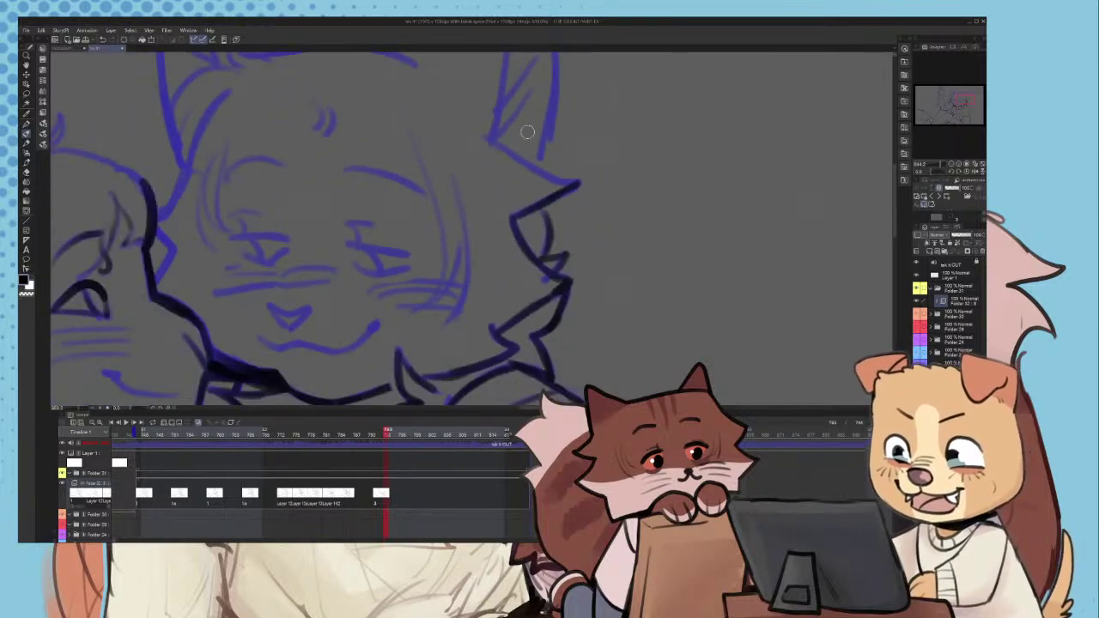
scroll(527, 131, "up", 1)
left_click_drag(461, 144, 620, 230)
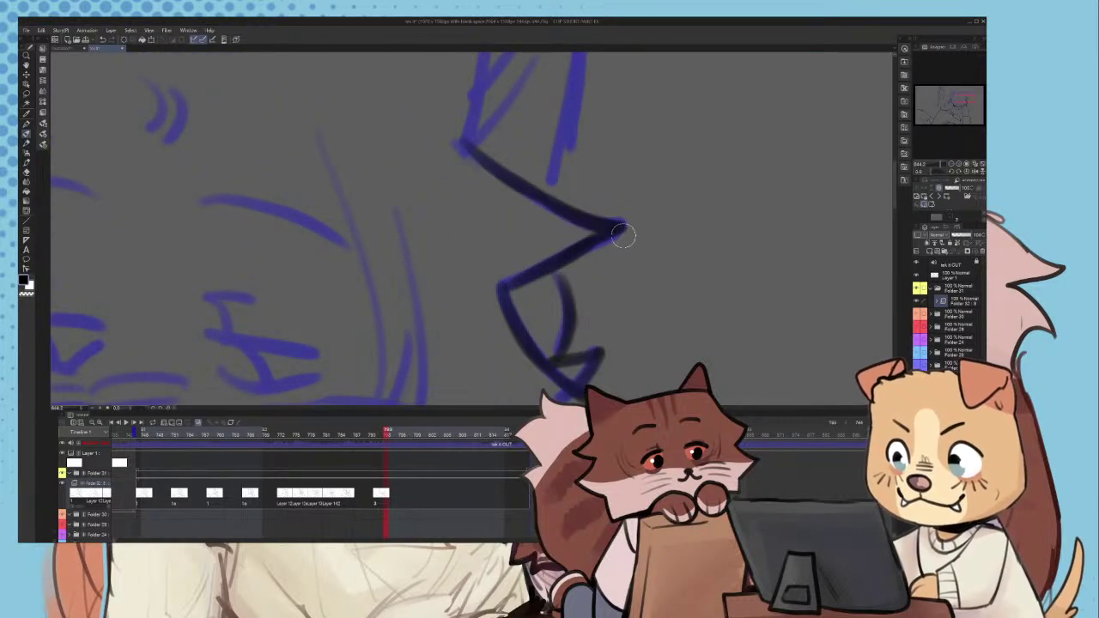
scroll(565, 208, "down", 3)
- Trace the cat's ear above the cheek spikes: its inner fold, fur strokes, outer edge and top edge down to the head
scroll(564, 172, "up", 3)
left_click_drag(556, 202, 539, 302)
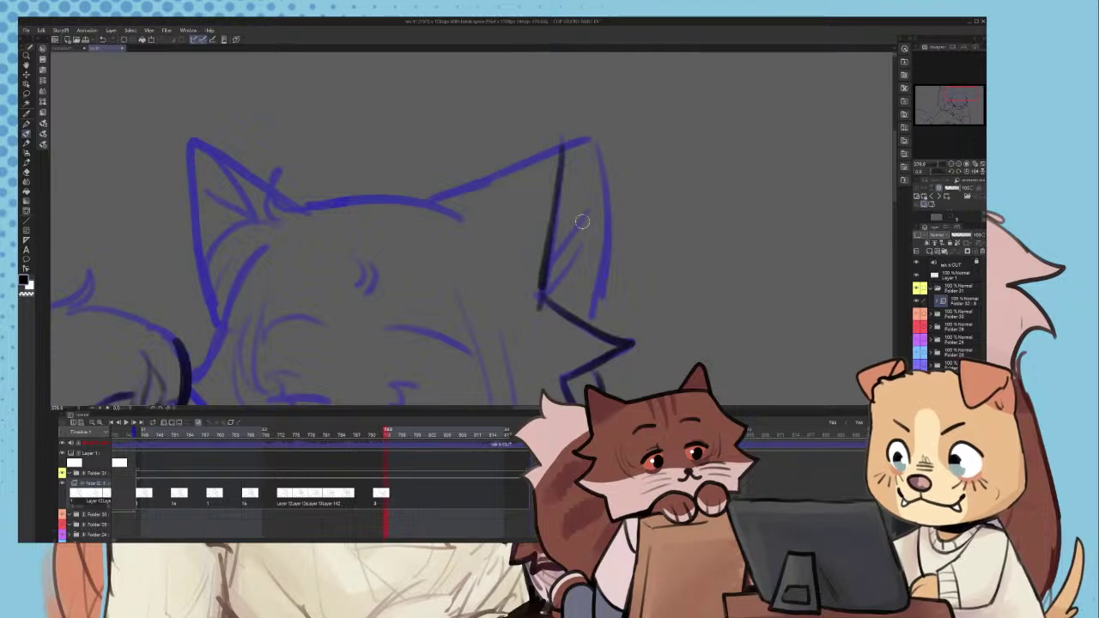
left_click_drag(605, 215, 593, 328)
scroll(593, 328, "up", 3)
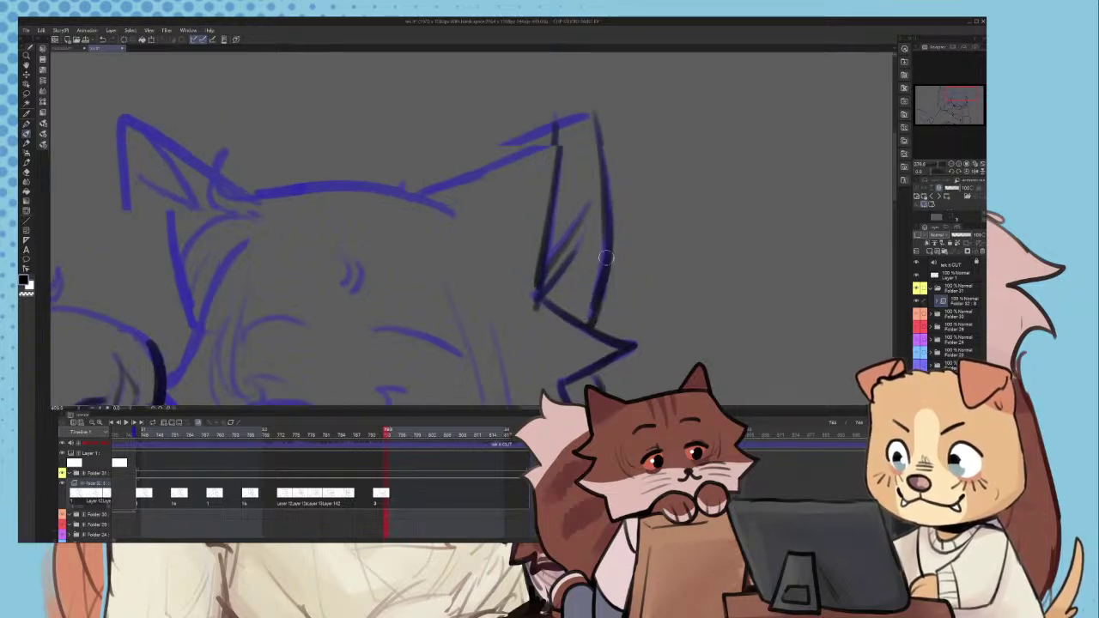
left_click_drag(587, 91, 264, 215)
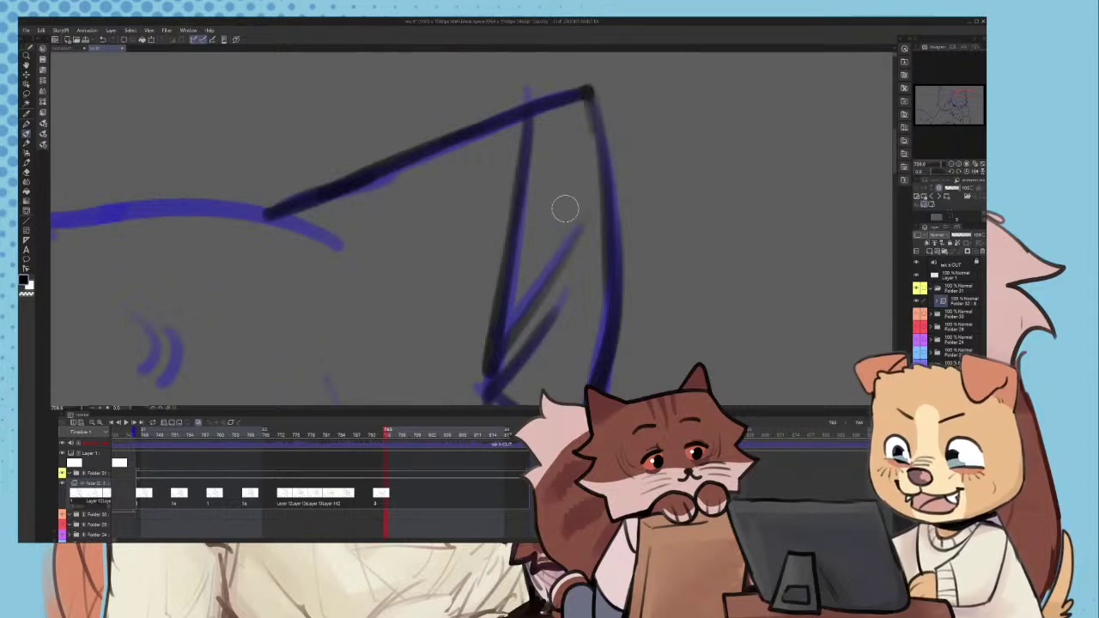
scroll(565, 208, "down", 5)
scroll(322, 231, "up", 5)
scroll(471, 238, "down", 5)
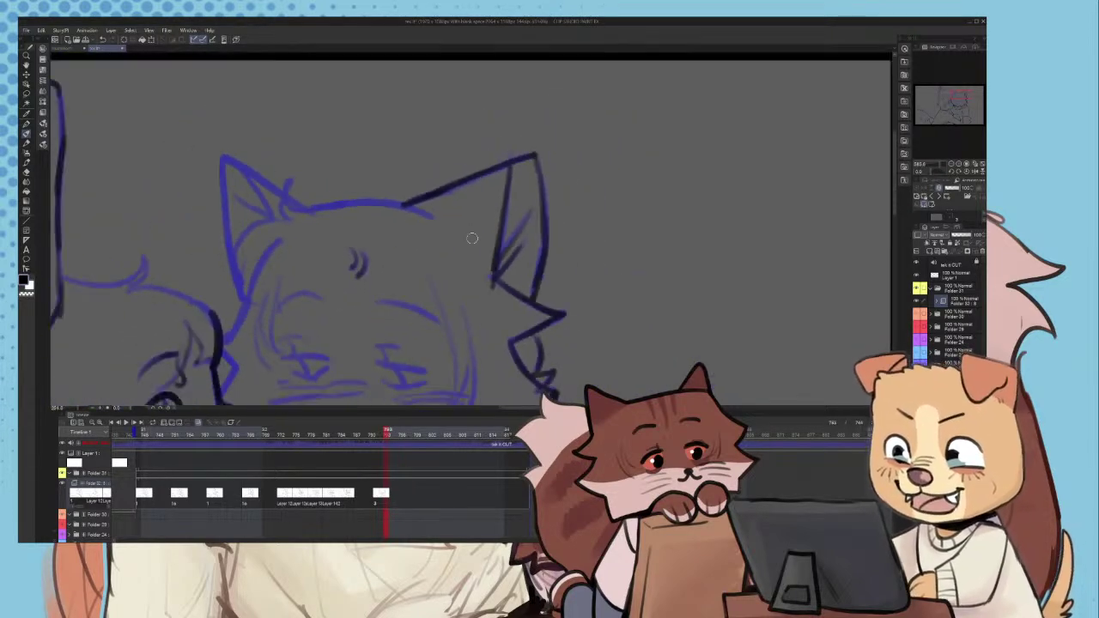
- Trace the cat's eyebrow farther from the rabbit, the forehead marks and the long curved lines down that side of the face
scroll(432, 309, "up", 8)
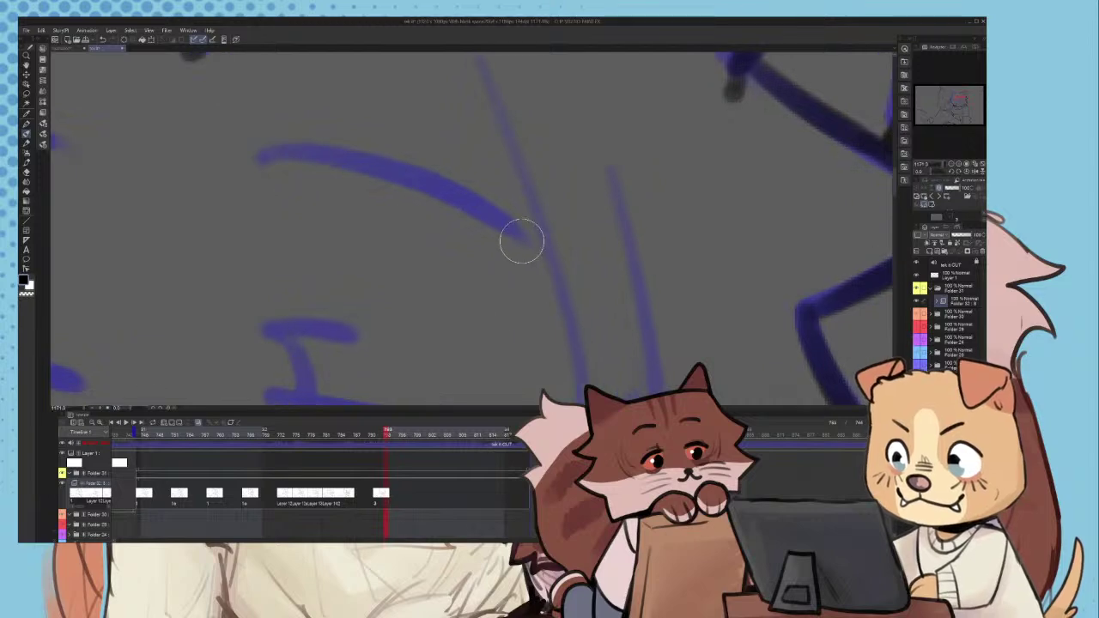
mouse_move(525, 244)
left_mouse_down()
mouse_move(382, 165)
mouse_move(279, 161)
left_mouse_up()
scroll(289, 162, "down", 4)
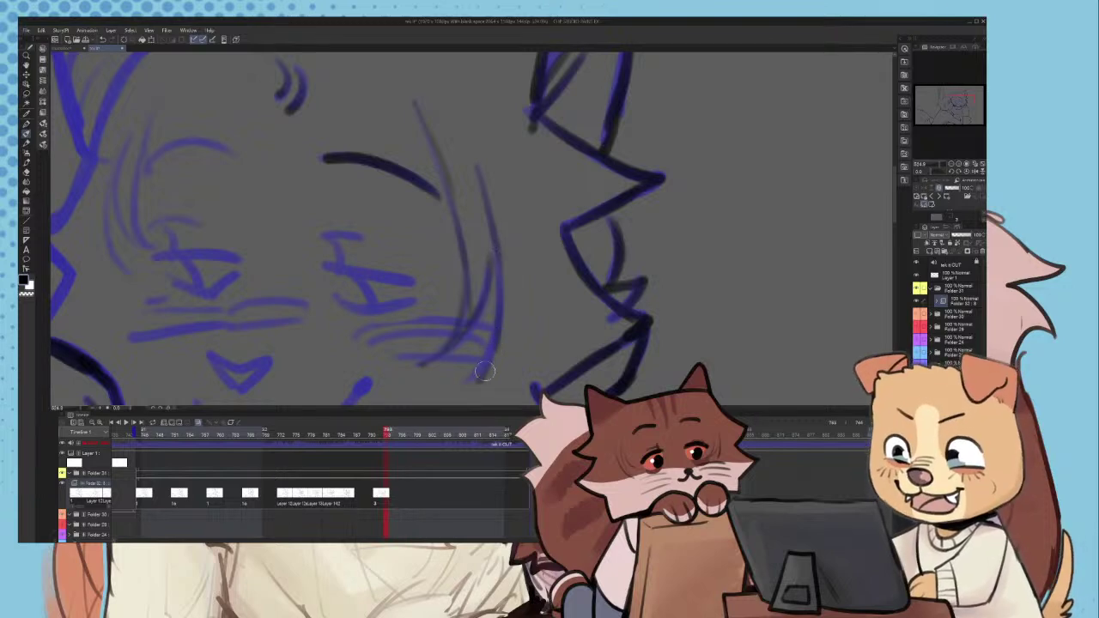
scroll(486, 372, "down", 3)
- Trace the three short horizontal lines on the cat's cheek below the eye farther from the rabbit
scroll(508, 278, "up", 6)
left_click_drag(355, 299, 533, 283)
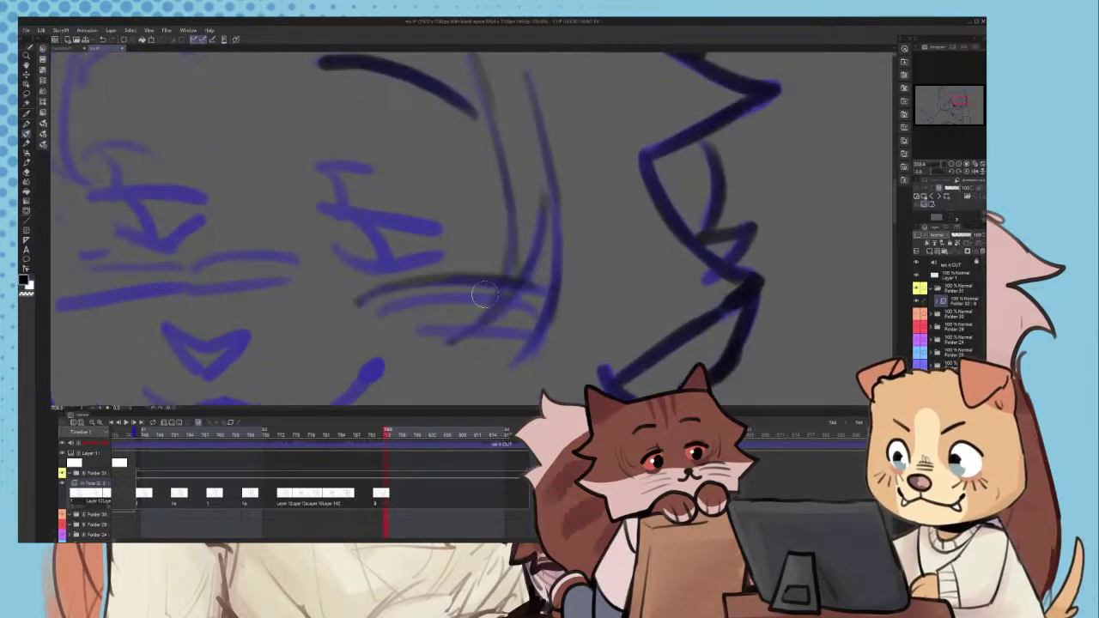
left_click_drag(419, 305, 531, 306)
left_click_drag(419, 337, 554, 332)
scroll(526, 323, "down", 5)
- Trace the cat's curved smile with its thick end and the triangular nose above it
scroll(418, 318, "up", 6)
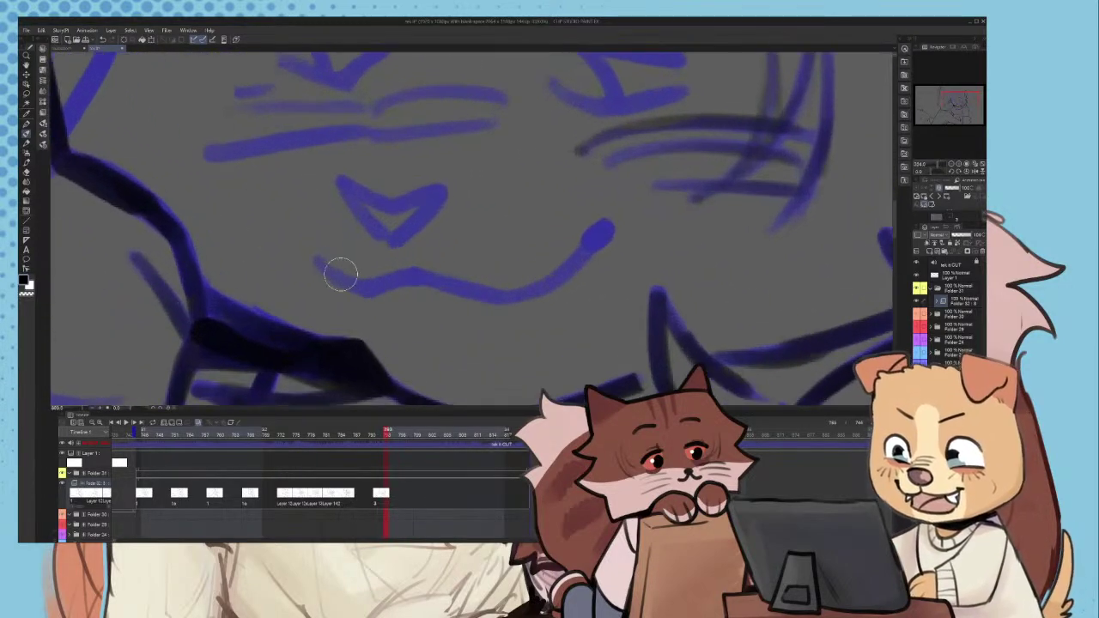
mouse_move(316, 259)
left_mouse_down()
mouse_move(368, 294)
mouse_move(426, 276)
mouse_move(501, 300)
mouse_move(578, 259)
mouse_move(602, 241)
left_mouse_up()
scroll(419, 215, "up", 2)
mouse_move(338, 174)
left_mouse_down()
mouse_move(415, 234)
mouse_move(427, 197)
mouse_move(358, 193)
mouse_move(383, 243)
left_mouse_up()
scroll(415, 281, "down", 7)
scroll(378, 195, "up", 3)
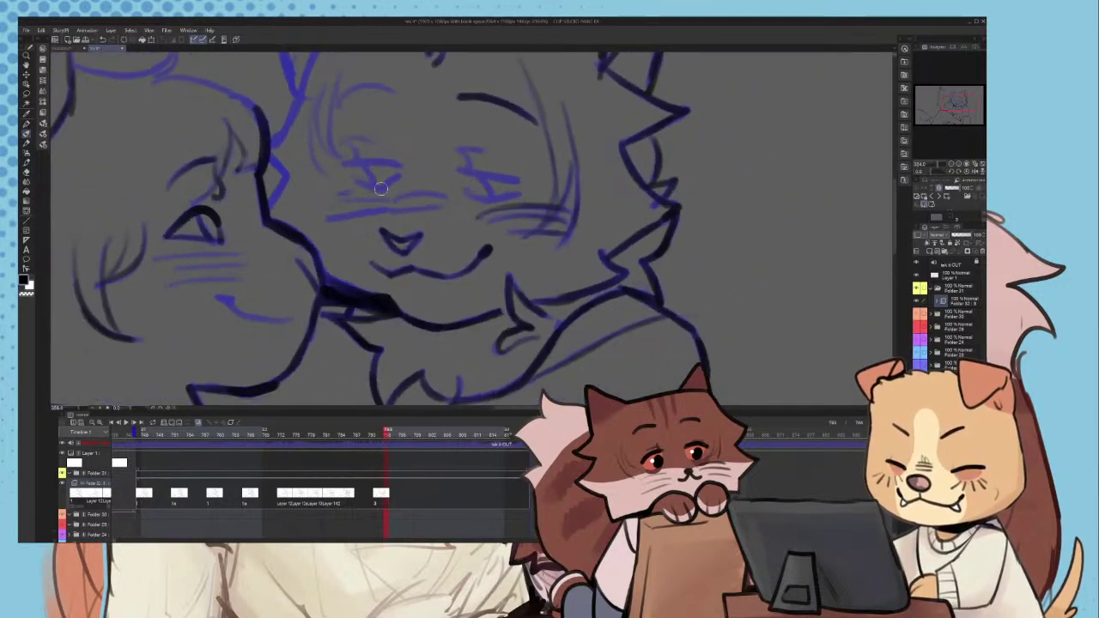
- Trace the horizontal lines across the cat's muzzle and cheek above the nose
mouse_move(384, 201)
left_mouse_down()
mouse_move(510, 194)
mouse_move(364, 187)
mouse_move(221, 228)
left_mouse_up()
left_click_drag(268, 183, 400, 177)
left_click_drag(255, 167, 319, 163)
scroll(385, 238, "down", 4)
scroll(385, 237, "up", 3)
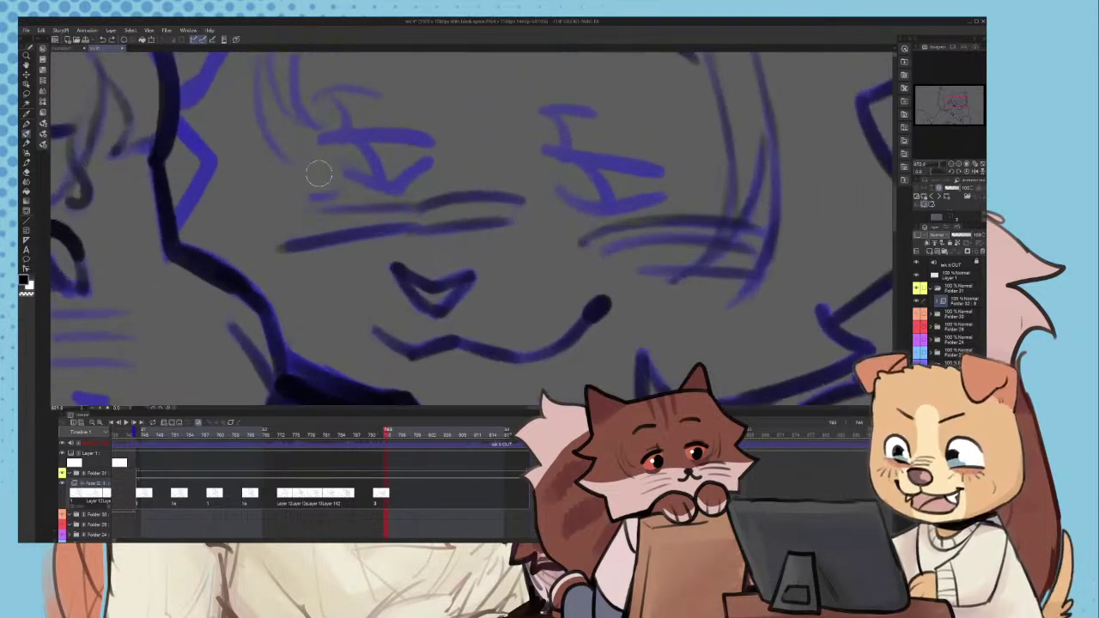
- Compare with the preceding cel's drawing, return to the current cel and trace the upper lid of the cat's eye nearer the rabbit
left_click(364, 488)
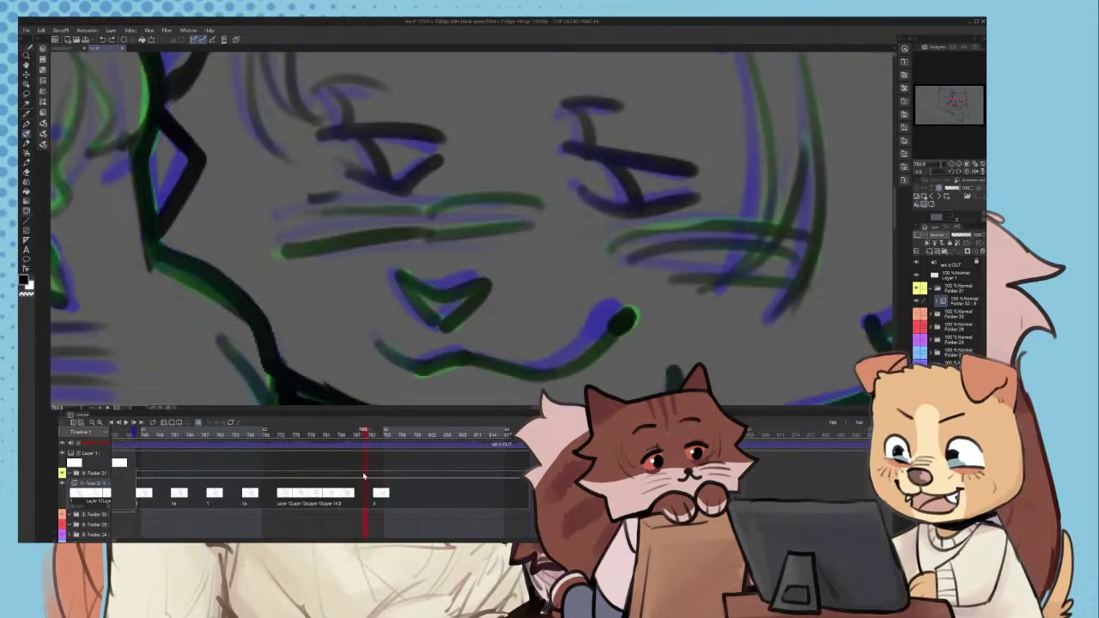
scroll(318, 184, "up", 1)
scroll(388, 323, "down", 2)
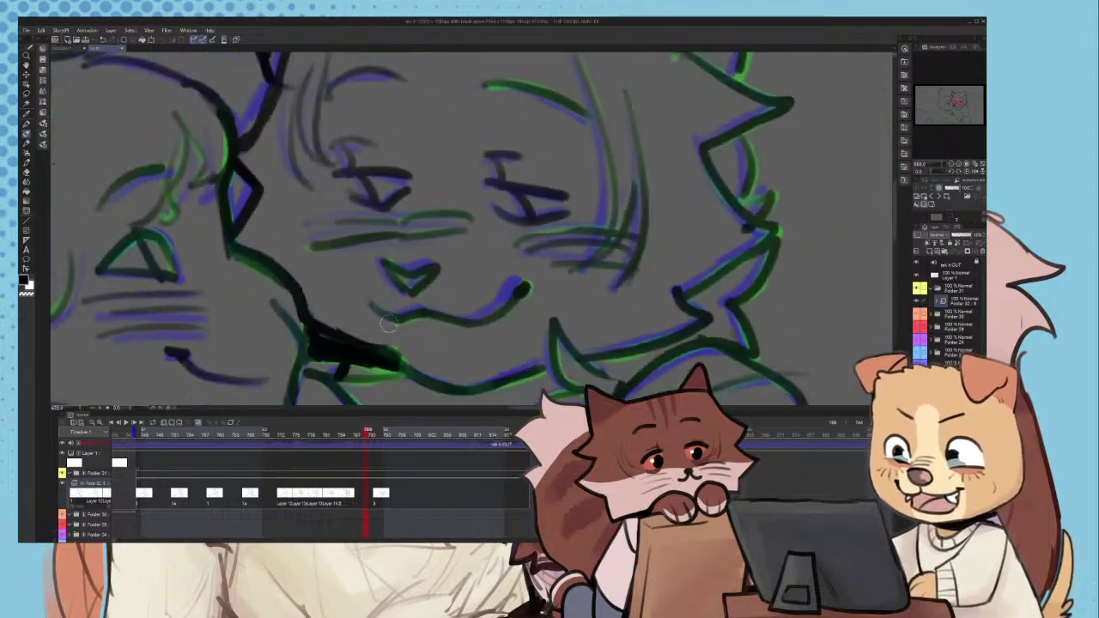
left_click(409, 491)
scroll(343, 220, "up", 5)
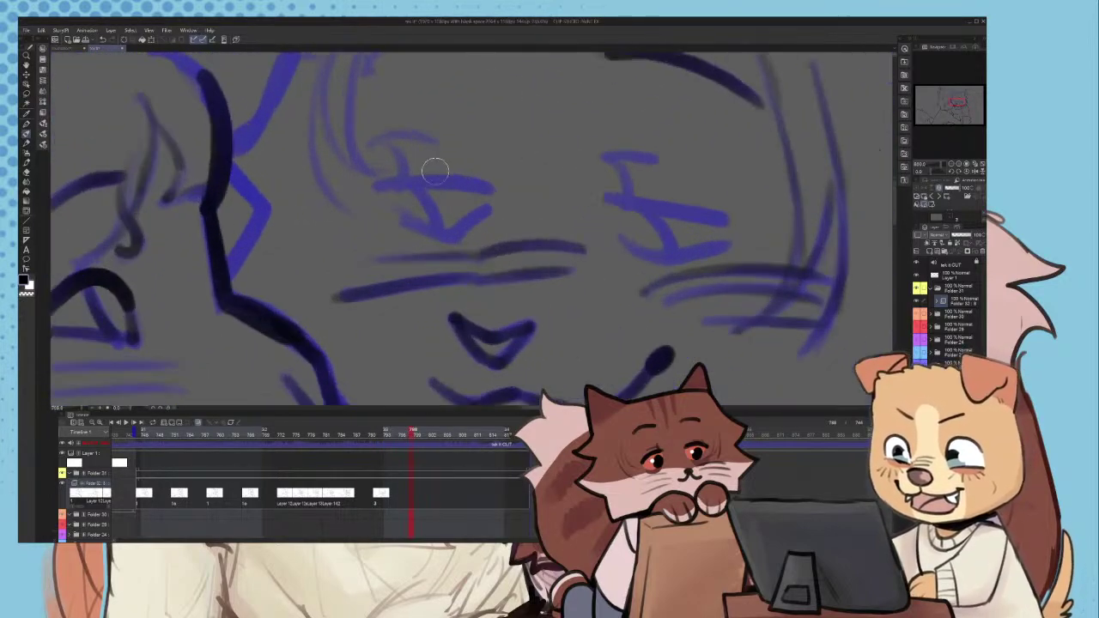
mouse_move(515, 196)
left_mouse_down()
mouse_move(358, 195)
mouse_move(509, 195)
left_mouse_up()
key("ctrl+z")
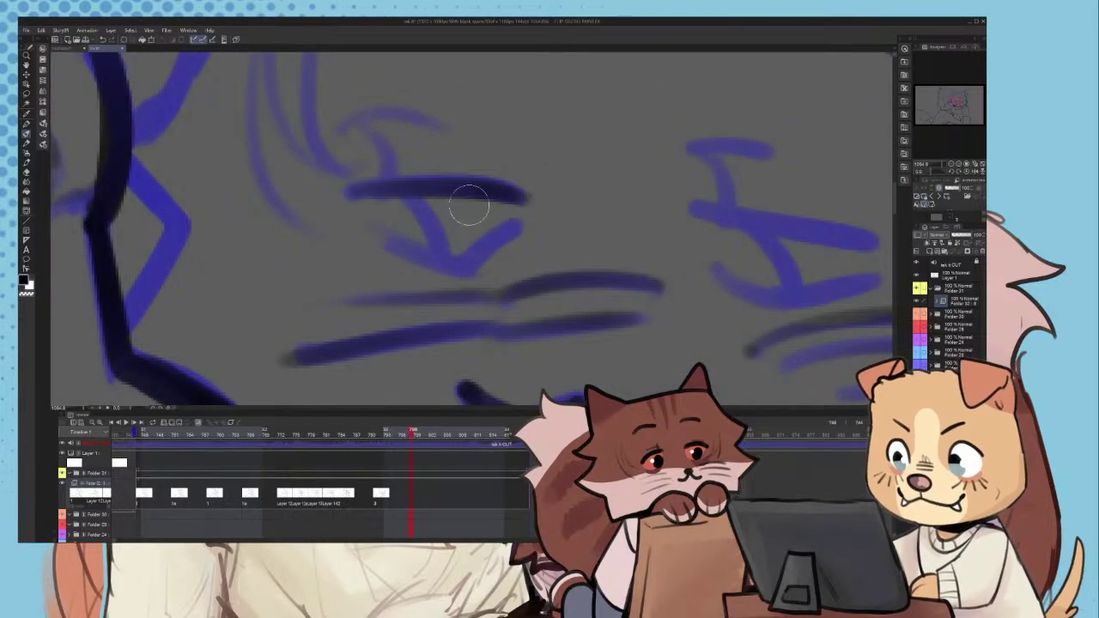
scroll(427, 217, "up", 1)
- Trace the iris line and lower lid of the cat's eye nearer the rabbit, redoing strokes that miss the sketch
left_click_drag(418, 198, 444, 268)
key("ctrl+z")
left_click_drag(376, 231, 458, 273)
key("ctrl+z")
left_click_drag(538, 227, 465, 274)
scroll(466, 275, "down", 7)
scroll(549, 245, "up", 4)
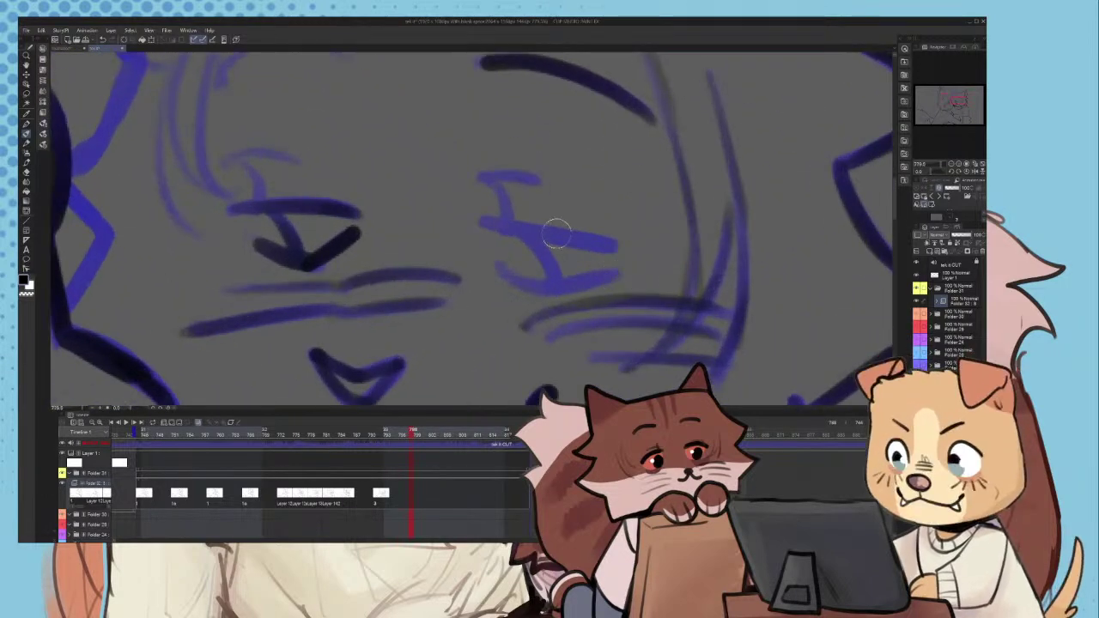
- Trace the cat's eye farther from the rabbit: upper lid, lid crease, iris line and lower lid
scroll(556, 234, "up", 1)
mouse_move(635, 244)
left_mouse_down()
mouse_move(442, 217)
mouse_move(640, 240)
mouse_move(427, 219)
left_mouse_up()
key("ctrl+z")
key("ctrl+z")
mouse_move(431, 153)
left_mouse_down()
mouse_move(524, 157)
mouse_move(542, 269)
left_mouse_up()
scroll(524, 157, "down", 3)
scroll(545, 253, "up", 5)
mouse_move(442, 241)
left_mouse_down()
mouse_move(558, 281)
mouse_move(654, 257)
left_mouse_up()
scroll(657, 258, "down", 1)
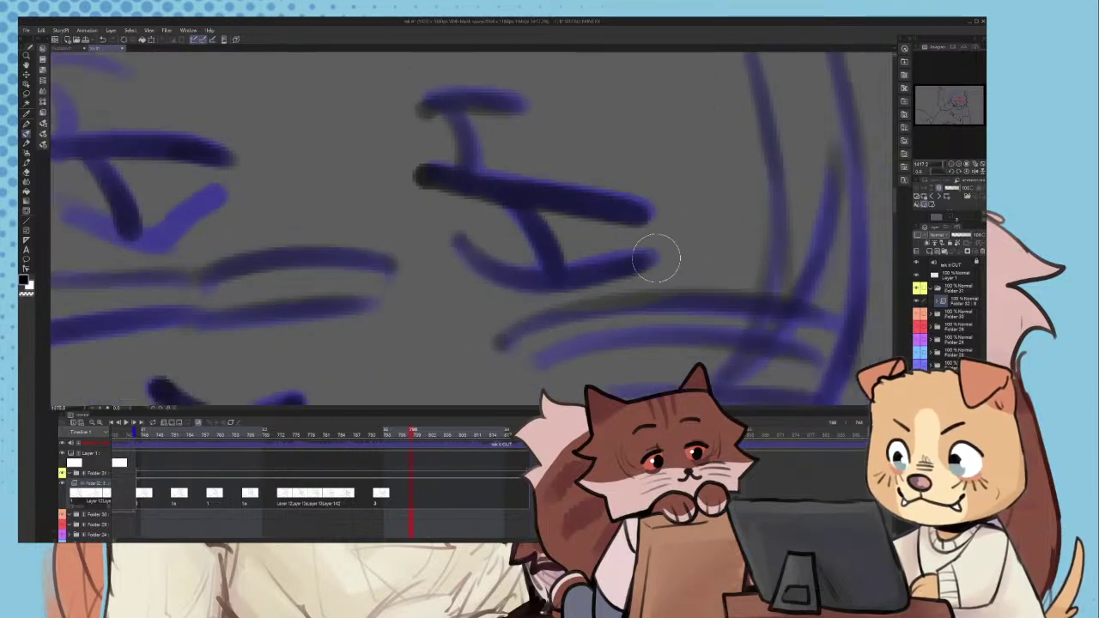
scroll(657, 258, "down", 6)
- Redo the lower lid strokes of the cat's eye nearer the rabbit
scroll(373, 248, "up", 7)
left_click_drag(281, 205, 387, 256)
key("ctrl+z")
mouse_move(459, 191)
left_mouse_down()
mouse_move(379, 258)
mouse_move(280, 228)
mouse_move(372, 259)
mouse_move(463, 194)
left_mouse_up()
key("ctrl+z")
scroll(466, 196, "down", 5)
scroll(365, 187, "up", 4)
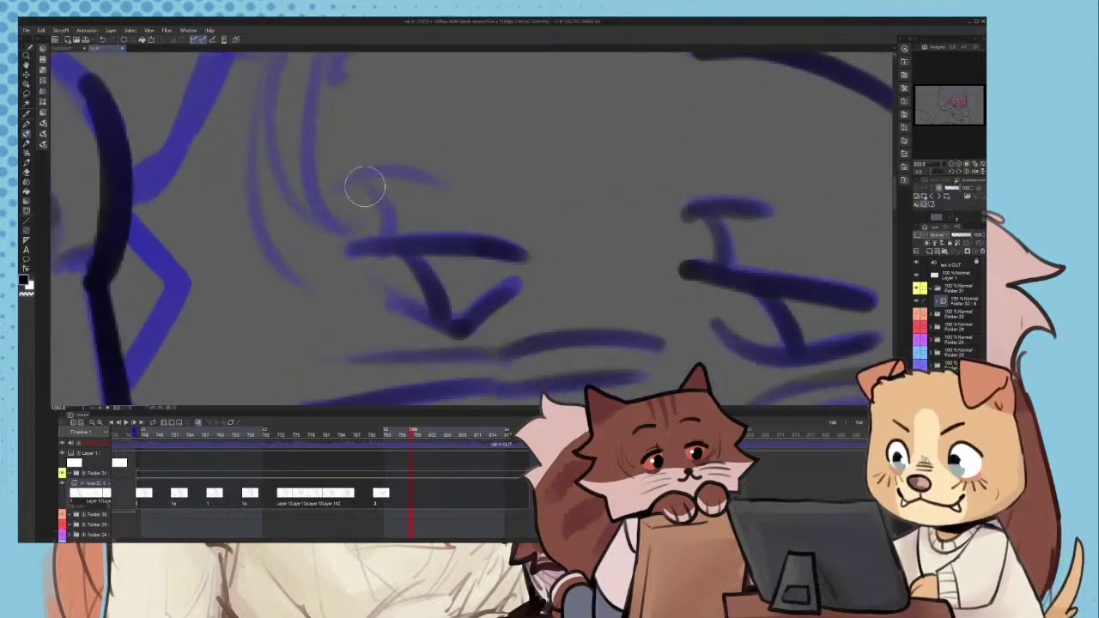
- Trace the lid crease and its short connecting stroke above the cat's eye nearer the rabbit
left_click_drag(375, 191, 381, 239)
left_click_drag(339, 189, 443, 183)
scroll(462, 216, "down", 5)
- Trace the three long curved lines running down the side of the cat's face nearer the rabbit
scroll(404, 119, "up", 3)
left_click_drag(401, 103, 385, 167)
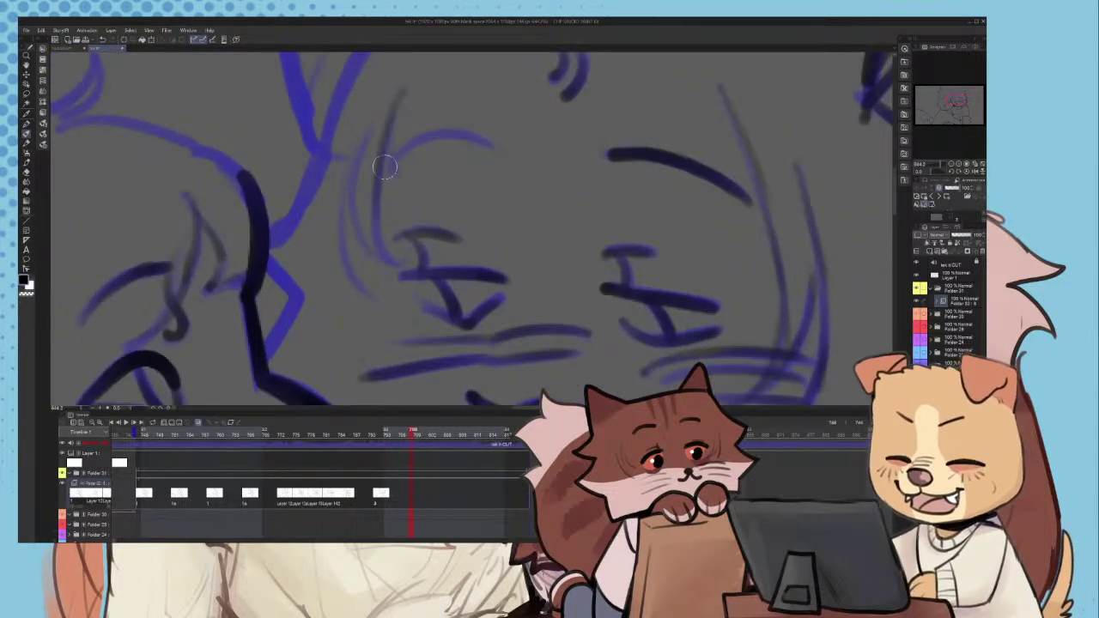
left_click_drag(374, 129, 374, 239)
left_click_drag(348, 170, 372, 294)
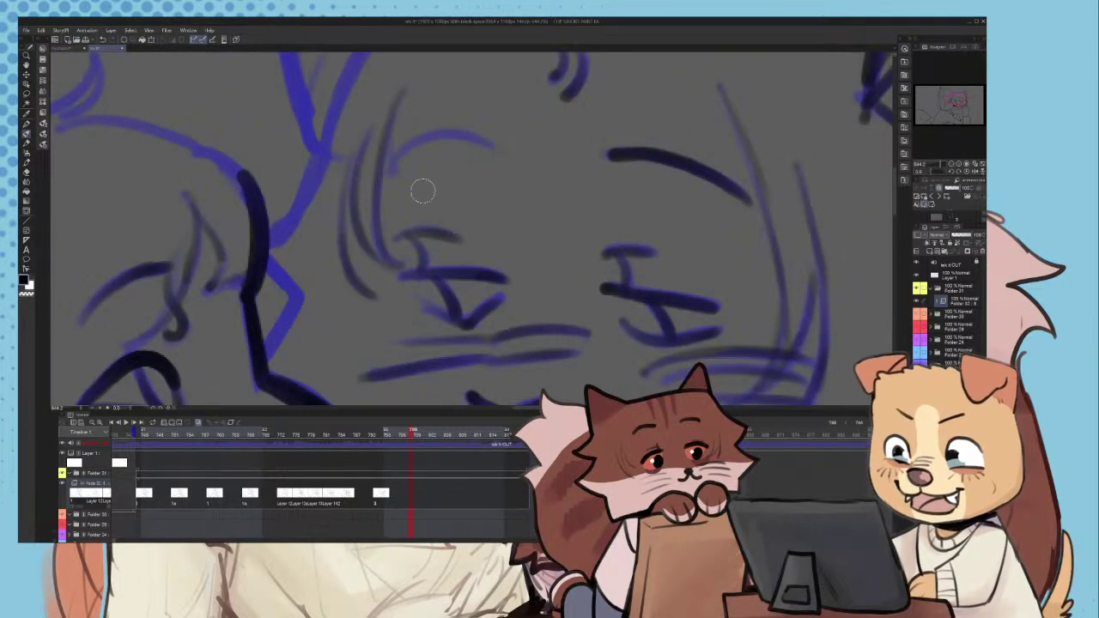
- Retrace the cat's curved eyebrow nearer the rabbit in black
scroll(425, 179, "up", 1)
key("ctrl+z")
mouse_move(389, 167)
left_mouse_down()
mouse_move(454, 130)
mouse_move(496, 146)
left_mouse_up()
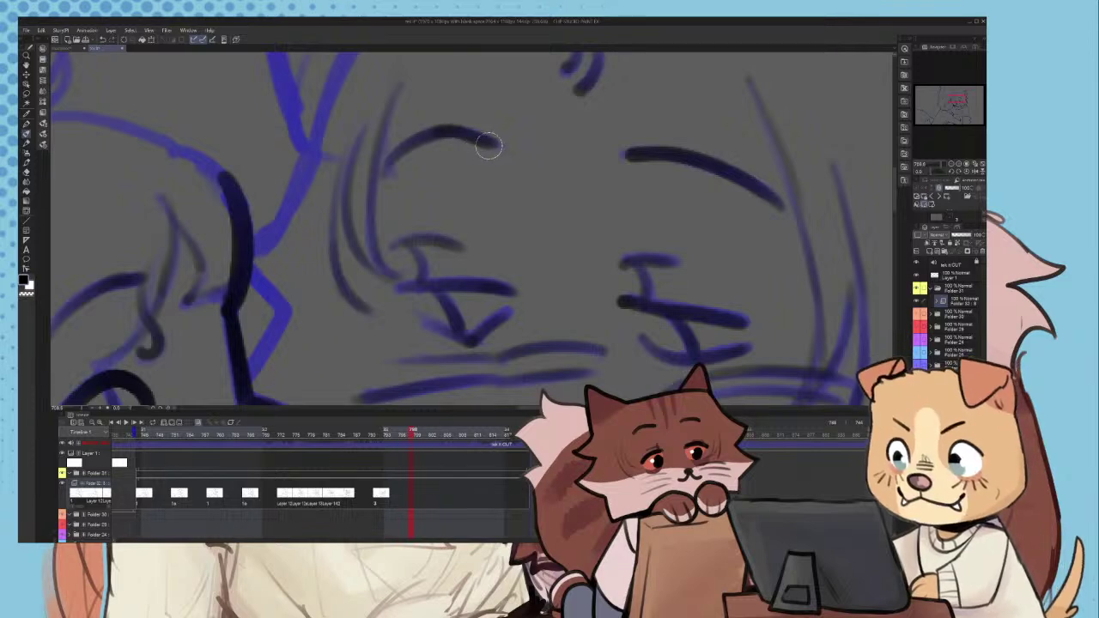
scroll(468, 155, "down", 8)
scroll(432, 295, "up", 4)
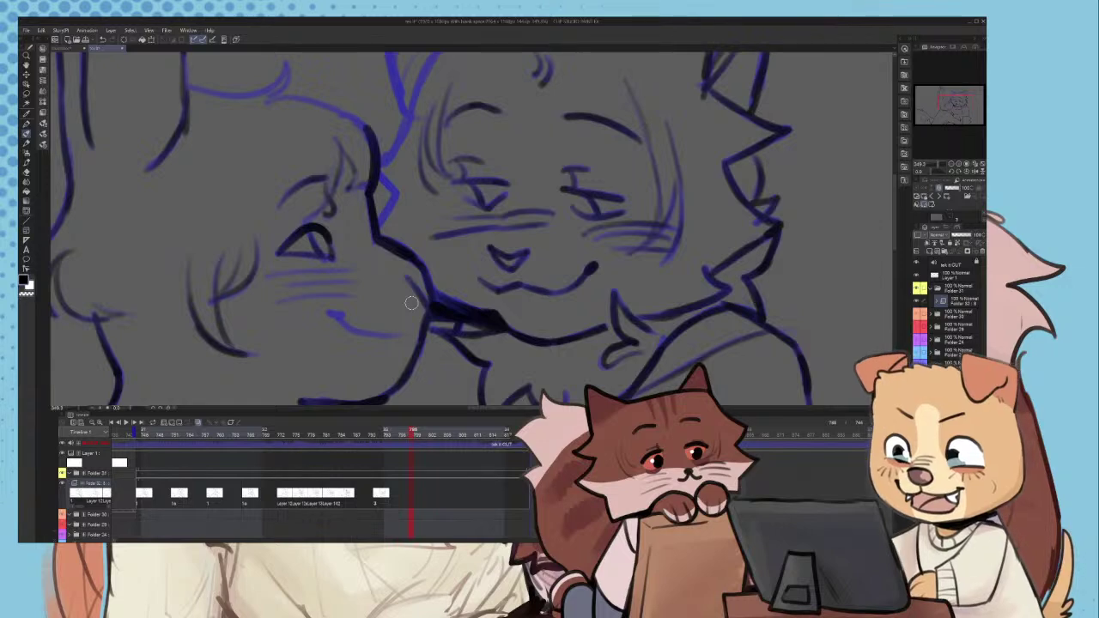
- Trace the small pointed fur tuft on the cat's cheek where it meets the rabbit's brow
scroll(460, 204, "up", 2)
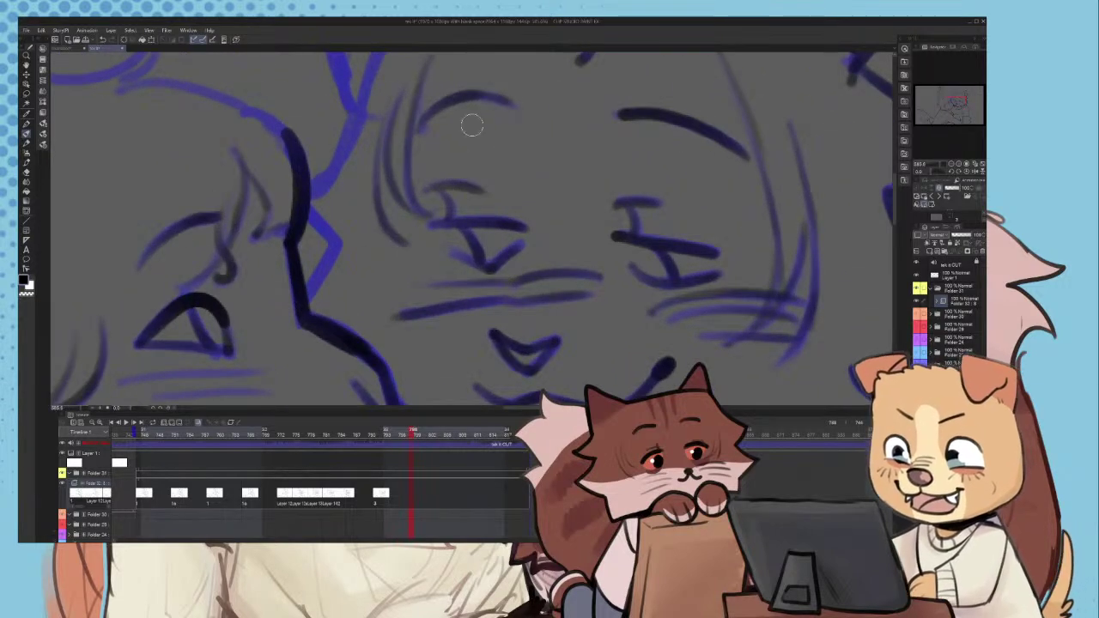
scroll(316, 216, "up", 1)
mouse_move(303, 211)
left_mouse_down()
mouse_move(338, 253)
mouse_move(297, 324)
left_mouse_up()
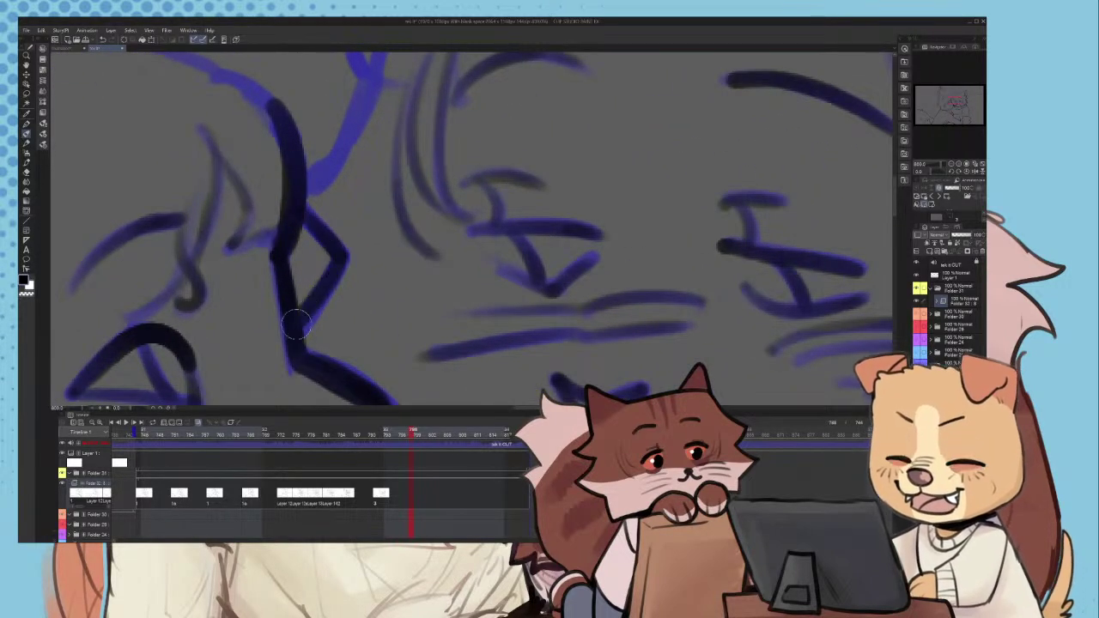
key("ctrl+z")
key("ctrl+z")
left_click_drag(341, 255, 288, 359)
scroll(360, 292, "down", 2)
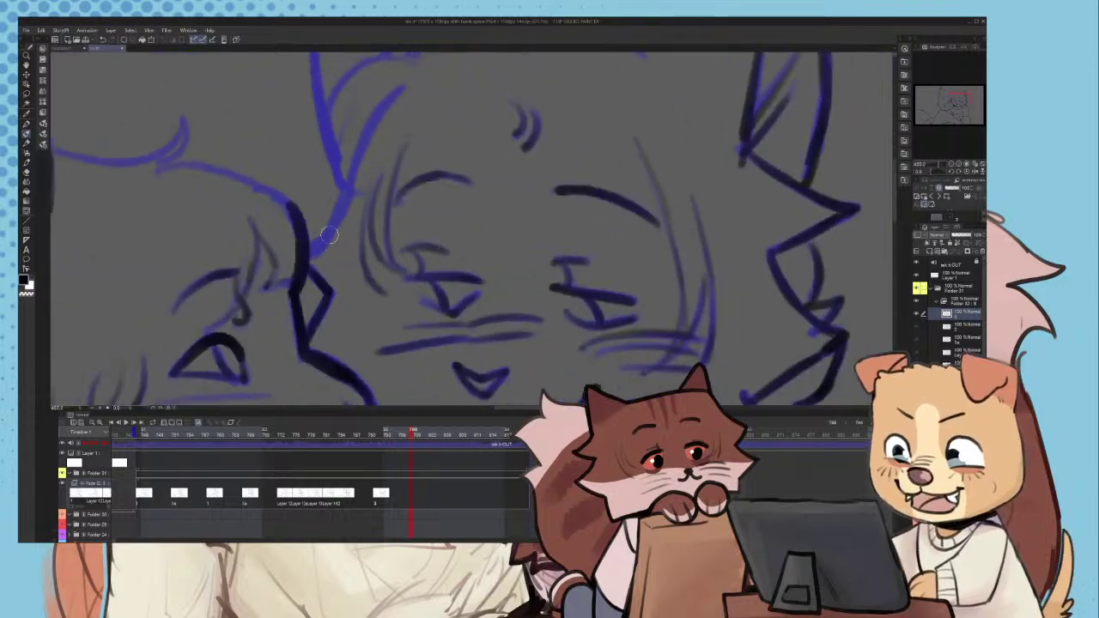
- Trace the side of the cat's head from the rabbit's forehead up toward the inside of the nearer ear
scroll(361, 249, "up", 2)
mouse_move(302, 261)
left_mouse_down()
mouse_move(334, 237)
mouse_move(355, 158)
left_mouse_up()
scroll(343, 235, "down", 2)
scroll(365, 154, "up", 2)
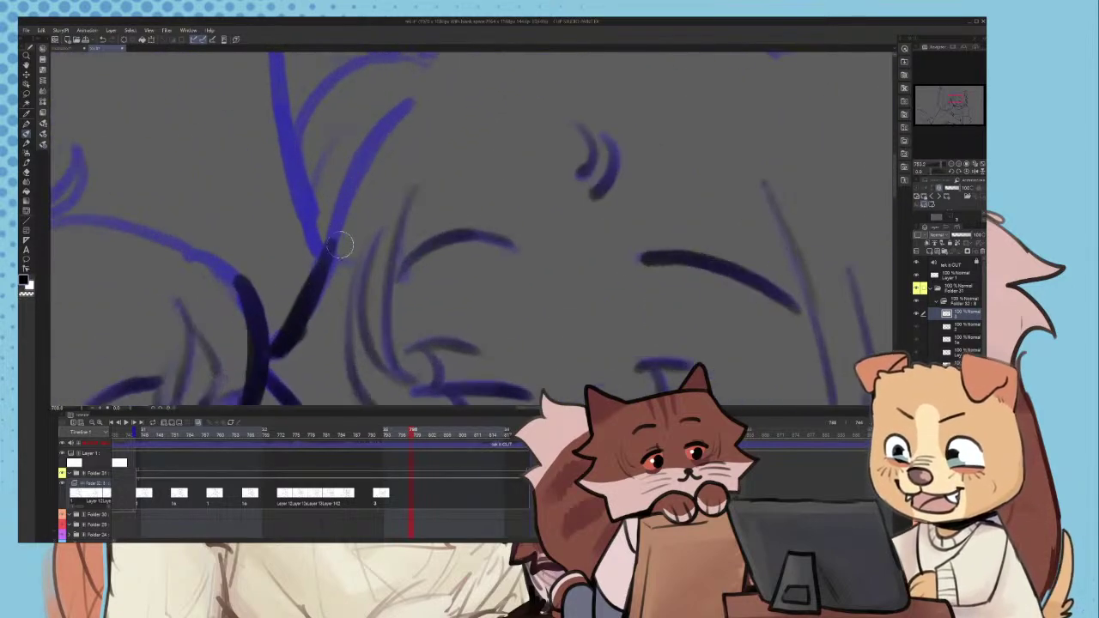
left_click_drag(330, 258, 365, 164)
key("ctrl+z")
mouse_move(333, 220)
left_mouse_down()
mouse_move(397, 108)
mouse_move(335, 244)
left_mouse_up()
key("ctrl+z")
scroll(335, 258, "down", 3)
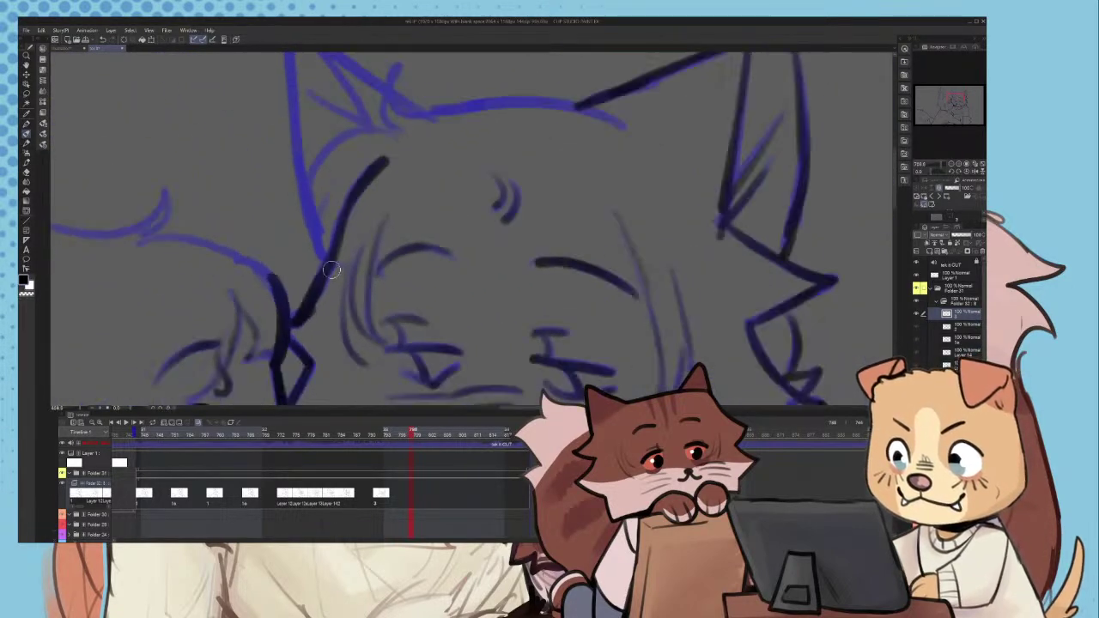
- Trace the lower outer edge of the cat's ear nearer the rabbit down to where it meets the head
scroll(331, 257, "up", 3)
left_click_drag(330, 172, 310, 255)
left_click_drag(280, 156, 322, 295)
scroll(323, 281, "down", 4)
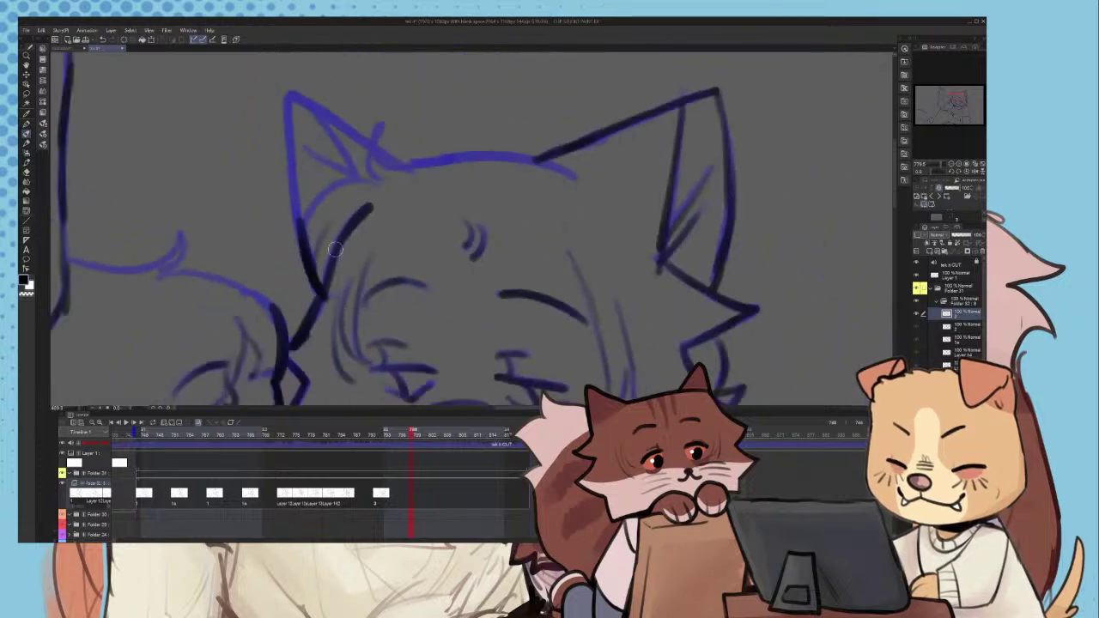
- Trace the curved inner fur line and the hair tuft at the base of the cat's ear nearer the rabbit
scroll(330, 225, "up", 3)
left_click_drag(294, 225, 372, 155)
scroll(413, 163, "down", 2)
scroll(421, 137, "up", 3)
left_click_drag(411, 92, 417, 183)
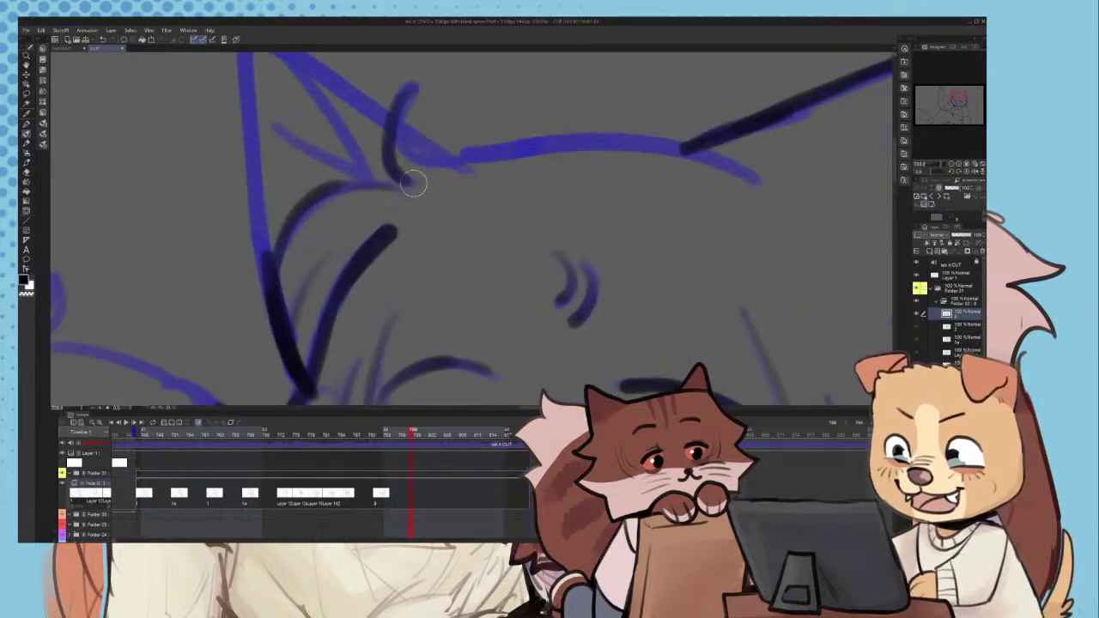
mouse_move(411, 131)
left_mouse_down()
mouse_move(453, 156)
mouse_move(505, 155)
left_mouse_up()
scroll(510, 161, "down", 4)
scroll(388, 154, "up", 3)
left_click_drag(370, 134, 451, 177)
scroll(481, 219, "down", 3)
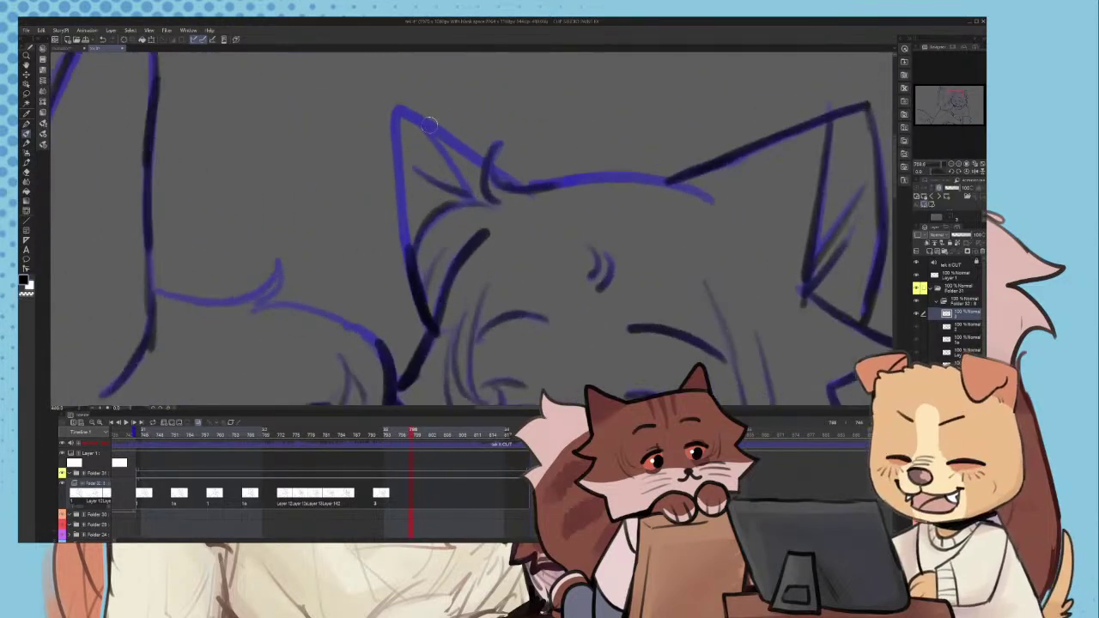
- Trace the slanted inner fold line of the cat's ear nearer the rabbit
scroll(429, 131, "up", 2)
left_click_drag(406, 115, 486, 225)
key("ctrl+z")
left_click_drag(460, 176, 487, 223)
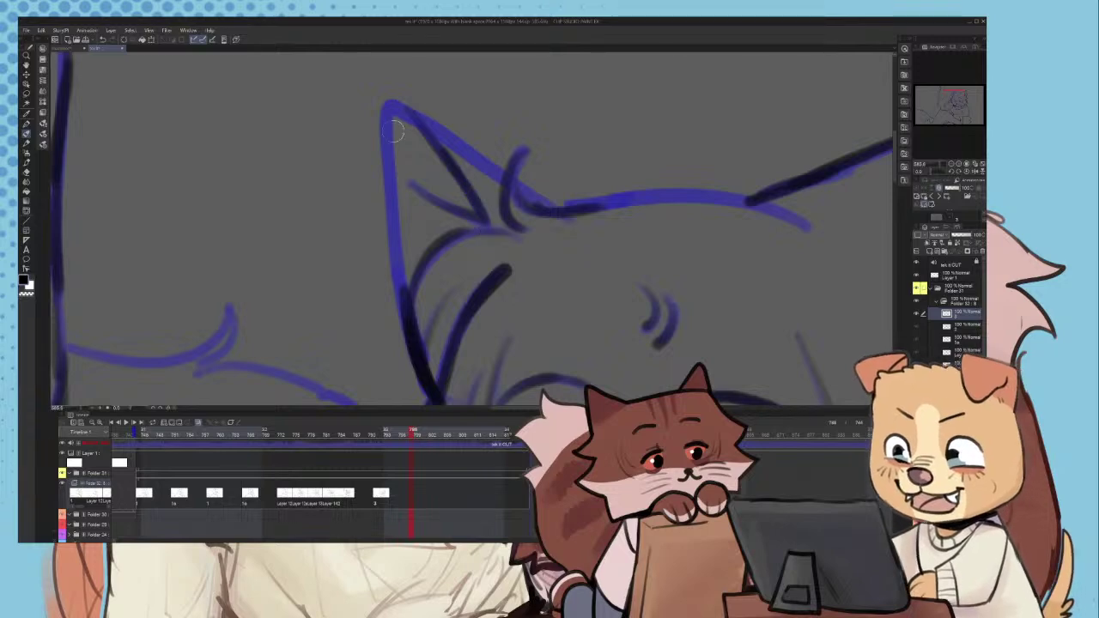
- Trace the long outer edge and the tip of the cat's ear nearer the rabbit
left_click_drag(392, 127, 400, 251)
key("ctrl+z")
key("ctrl+z")
mouse_move(406, 308)
left_mouse_down()
mouse_move(389, 121)
mouse_move(391, 166)
left_mouse_up()
left_click_drag(386, 105, 395, 182)
left_click_drag(386, 103, 439, 129)
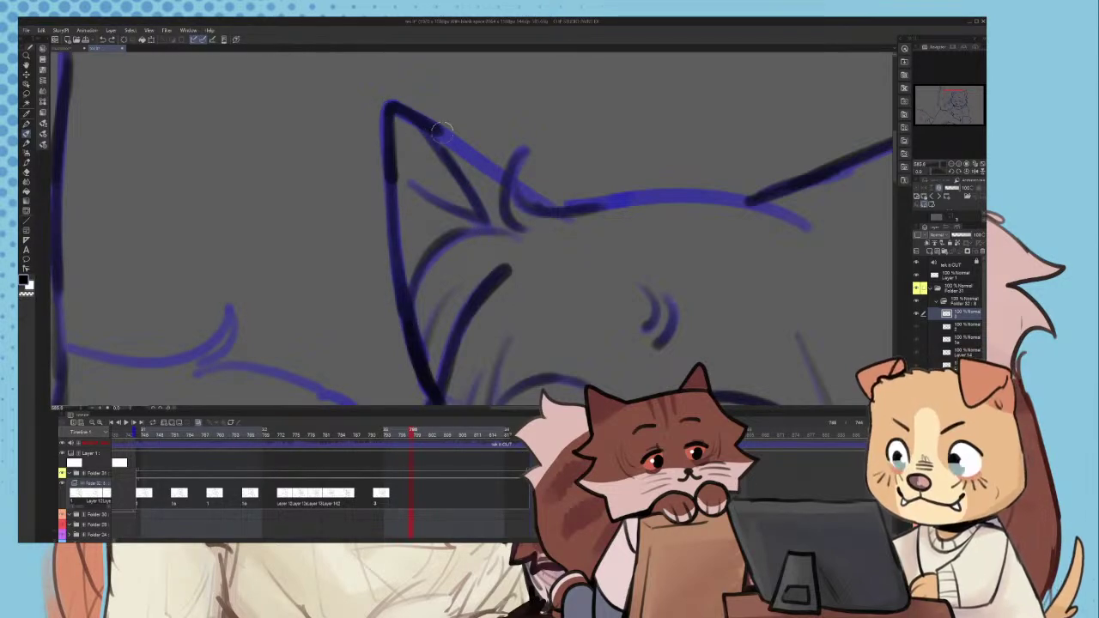
- Trace the upper edge of the same cat ear from its tip down to the hair tuft
left_click_drag(488, 174, 512, 192)
key("ctrl+z")
left_click_drag(446, 132, 558, 209)
scroll(563, 213, "down", 13)
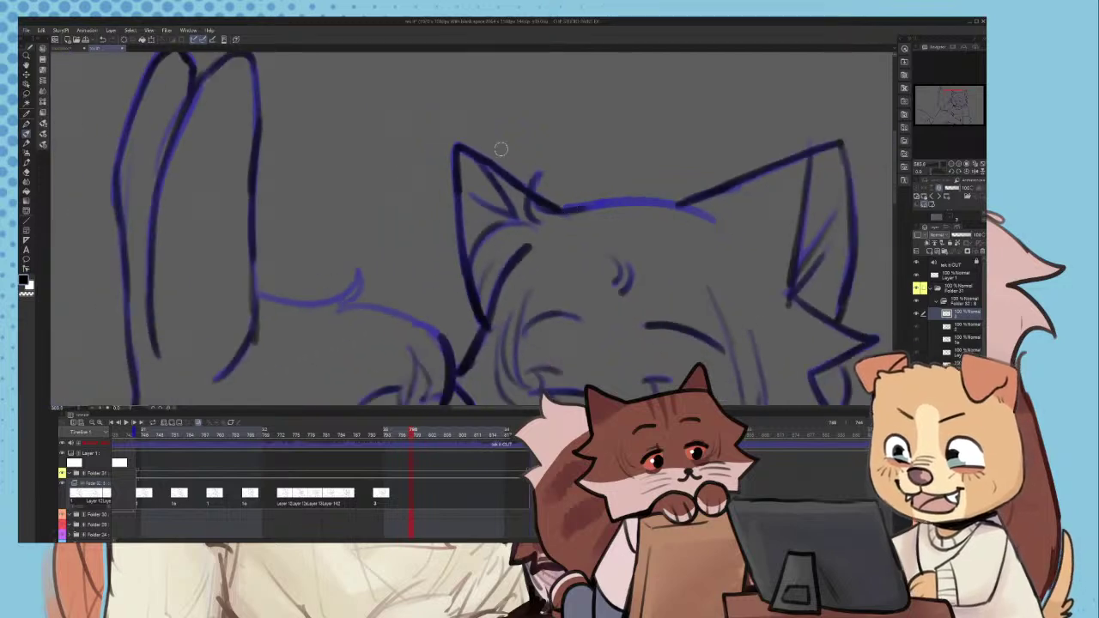
- Trace the top of the cat's head between the two ears
scroll(618, 195, "up", 10)
scroll(569, 167, "up", 6)
mouse_move(586, 142)
left_mouse_down()
mouse_move(418, 87)
mouse_move(256, 119)
mouse_move(470, 95)
left_mouse_up()
key("ctrl+z")
key("ctrl+z")
left_click_drag(257, 114, 385, 101)
mouse_move(316, 109)
left_mouse_down()
mouse_move(486, 101)
mouse_move(574, 137)
mouse_move(443, 101)
left_mouse_up()
key("ctrl+z")
scroll(443, 101, "down", 6)
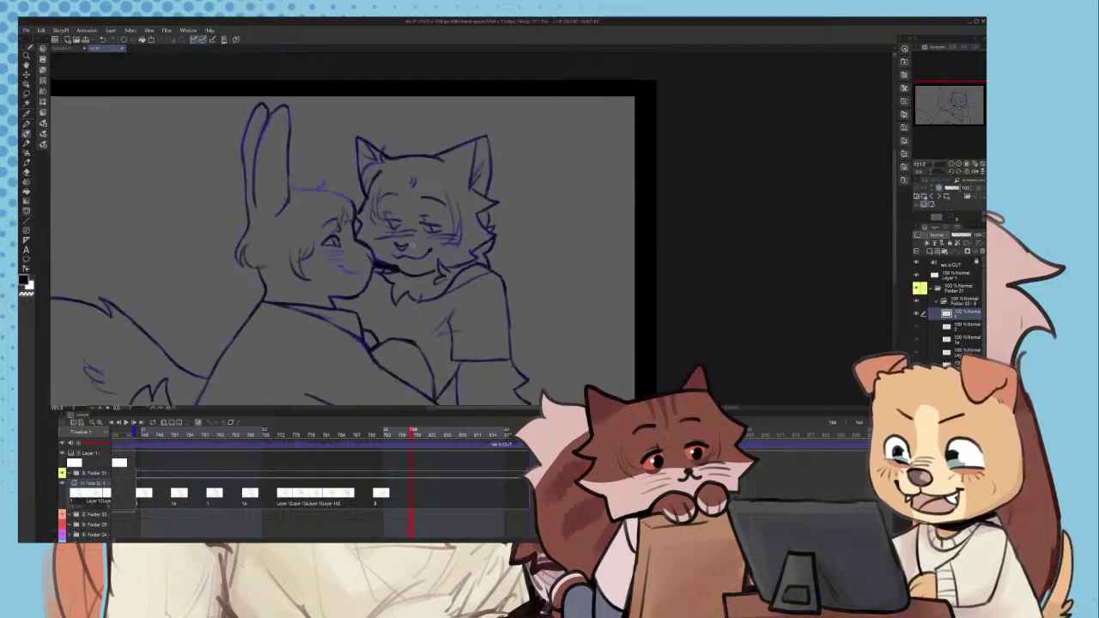
- Trace the short mark at the corner of the rabbit's mouth
scroll(378, 230, "up", 8)
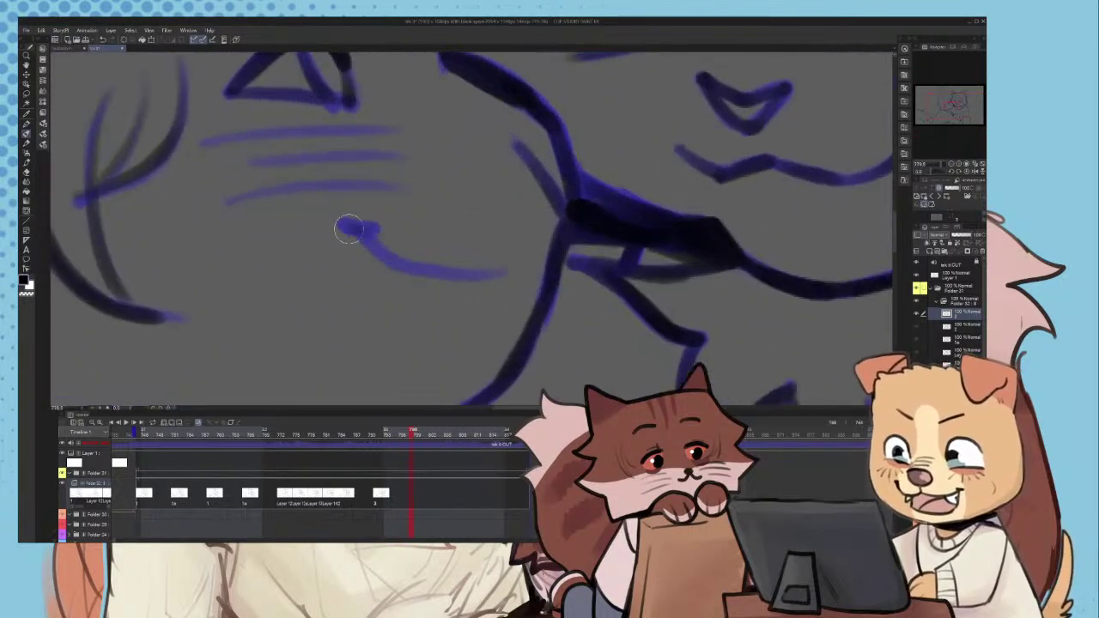
left_click_drag(366, 234, 409, 276)
key("ctrl+z")
scroll(520, 292, "down", 1)
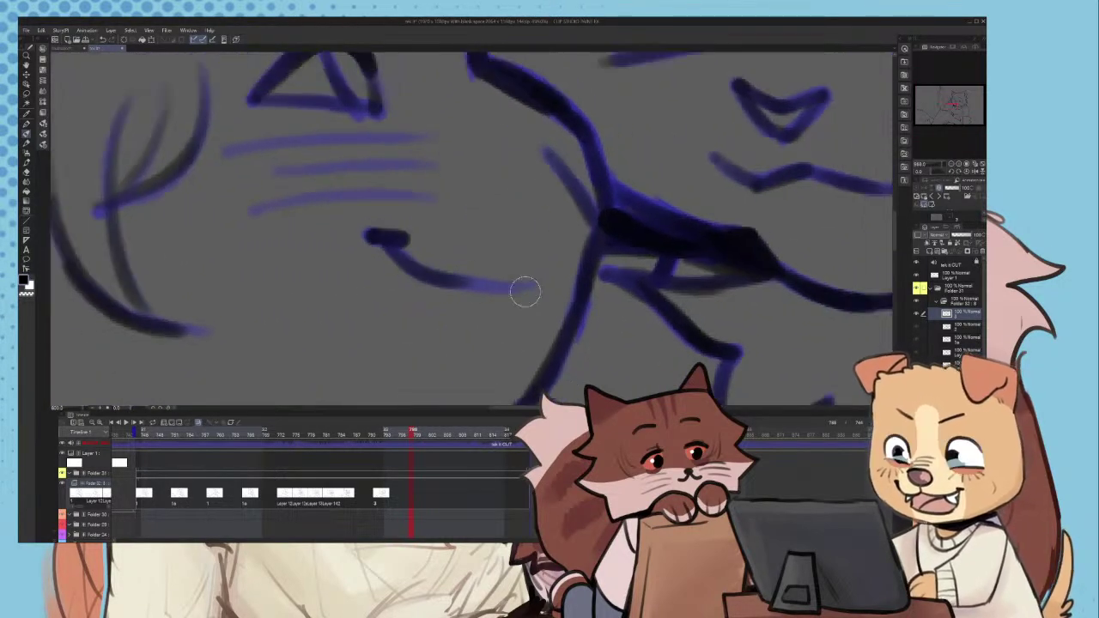
- Redo the curved smile line running from the corner of the rabbit's mouth toward its muzzle
scroll(525, 293, "up", 2)
mouse_move(536, 282)
left_mouse_down()
mouse_move(336, 229)
mouse_move(501, 293)
mouse_move(326, 216)
left_mouse_up()
key("ctrl+z")
key("ctrl+z")
scroll(329, 221, "down", 3)
scroll(413, 257, "up", 2)
key("ctrl+z")
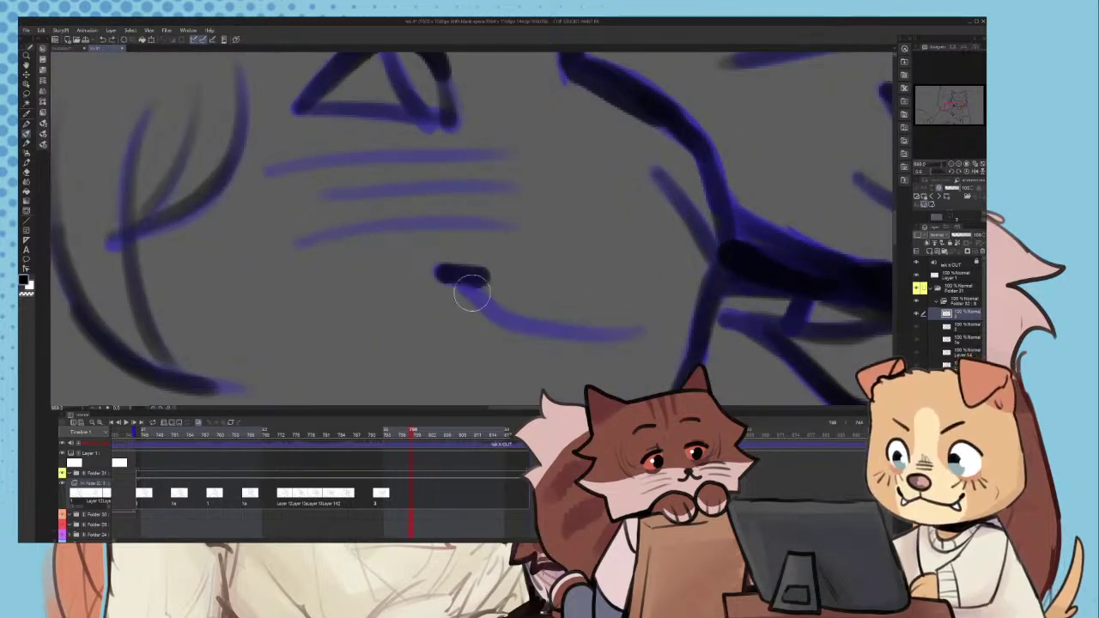
mouse_move(472, 292)
left_mouse_down()
mouse_move(643, 342)
mouse_move(525, 321)
mouse_move(461, 279)
left_mouse_up()
key("ctrl+z")
scroll(503, 235, "up", 1)
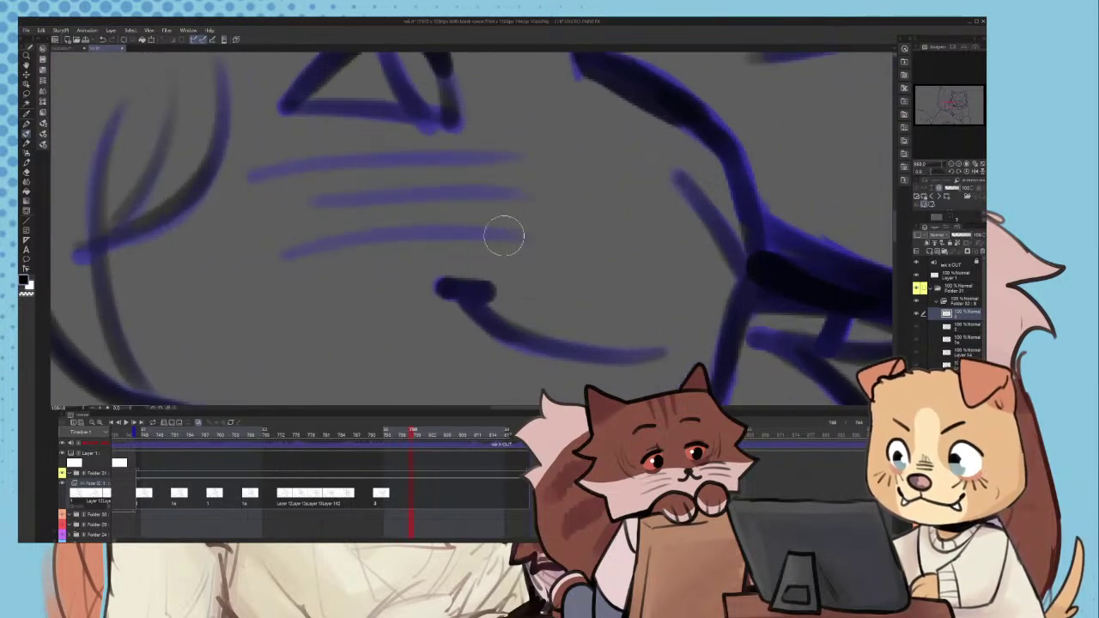
- Trace the blush lines on the rabbit's cheek below the eye
left_click_drag(503, 236, 272, 255)
left_click_drag(305, 203, 495, 191)
scroll(453, 157, "down", 5)
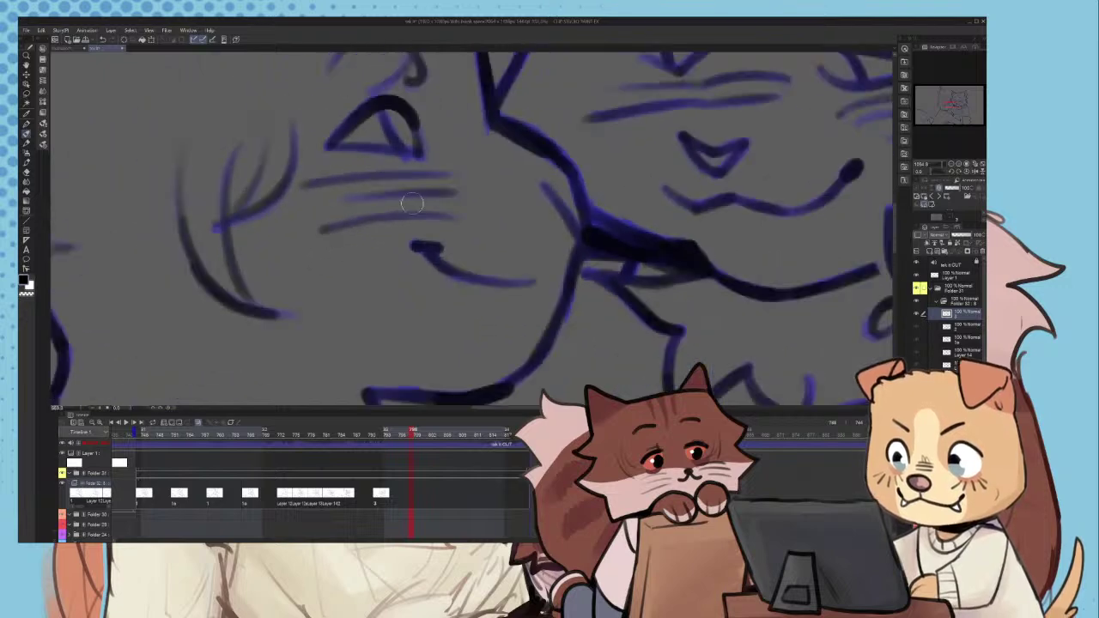
- Trace the top of the rabbit's head from the ear to the forehead, including the small hair tuft
scroll(445, 244, "up", 5)
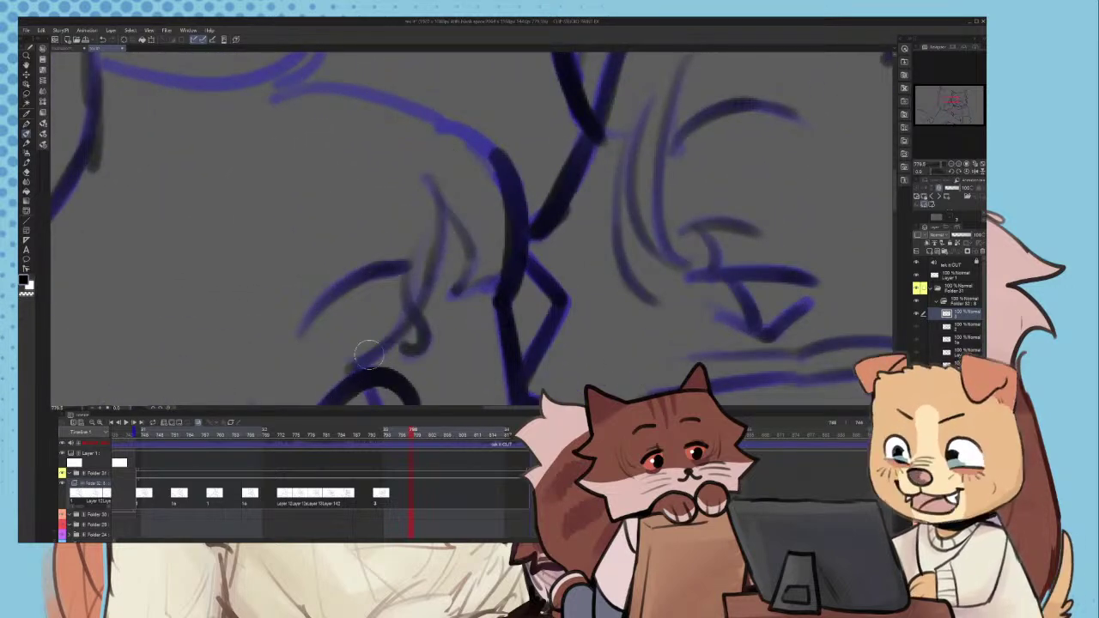
scroll(423, 311, "down", 5)
scroll(422, 311, "down", 1)
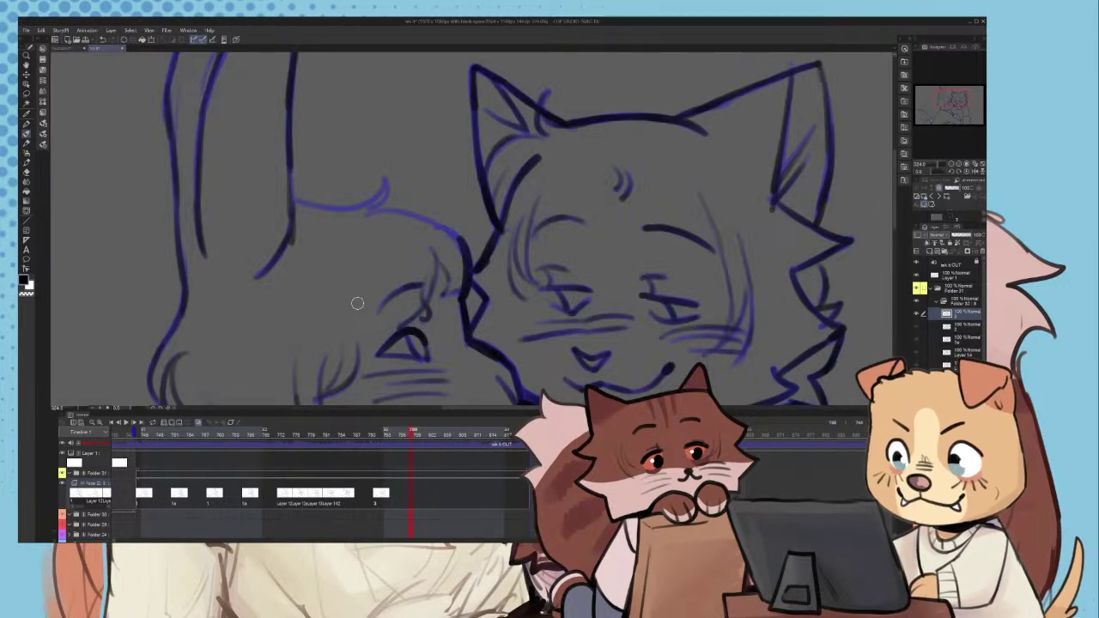
scroll(363, 238, "up", 5)
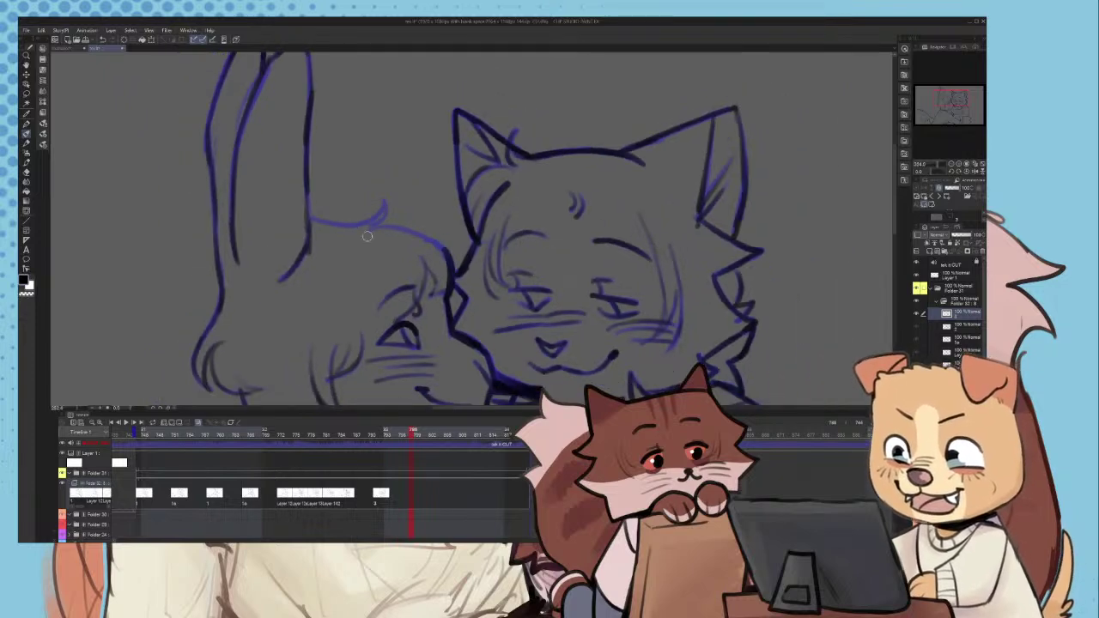
mouse_move(302, 226)
left_mouse_down()
mouse_move(364, 247)
mouse_move(458, 229)
mouse_move(389, 251)
mouse_move(436, 238)
mouse_move(482, 188)
mouse_move(459, 248)
mouse_move(445, 255)
mouse_move(520, 257)
mouse_move(634, 322)
left_mouse_up()
scroll(634, 322, "down", 2)
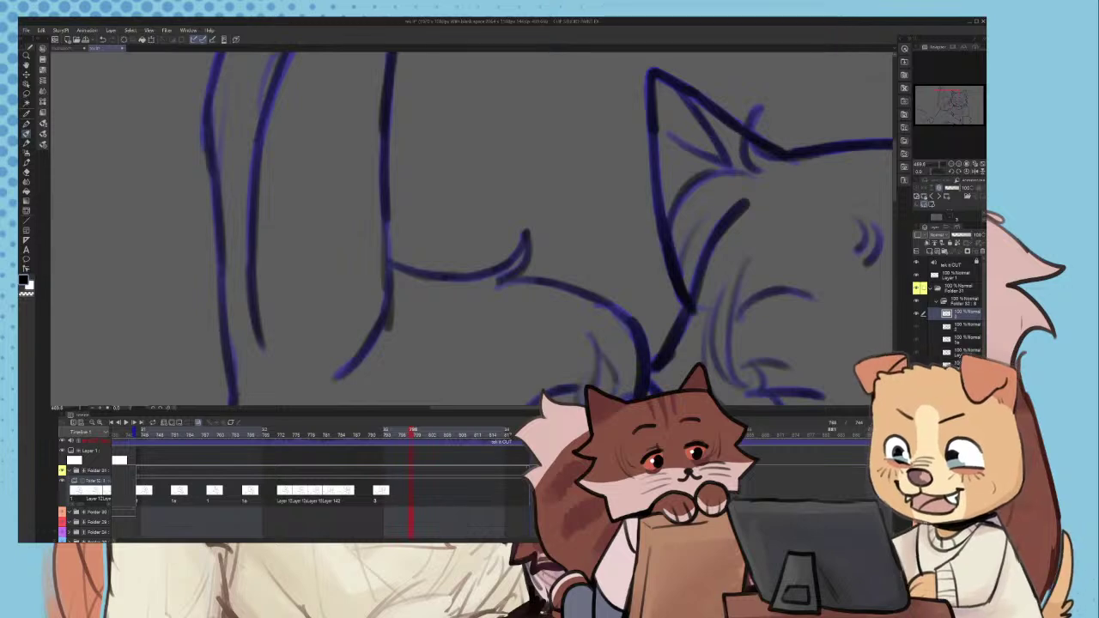
- Play the hugging animation from the start of the shot to check the newly traced drawing
scroll(397, 194, "down", 8)
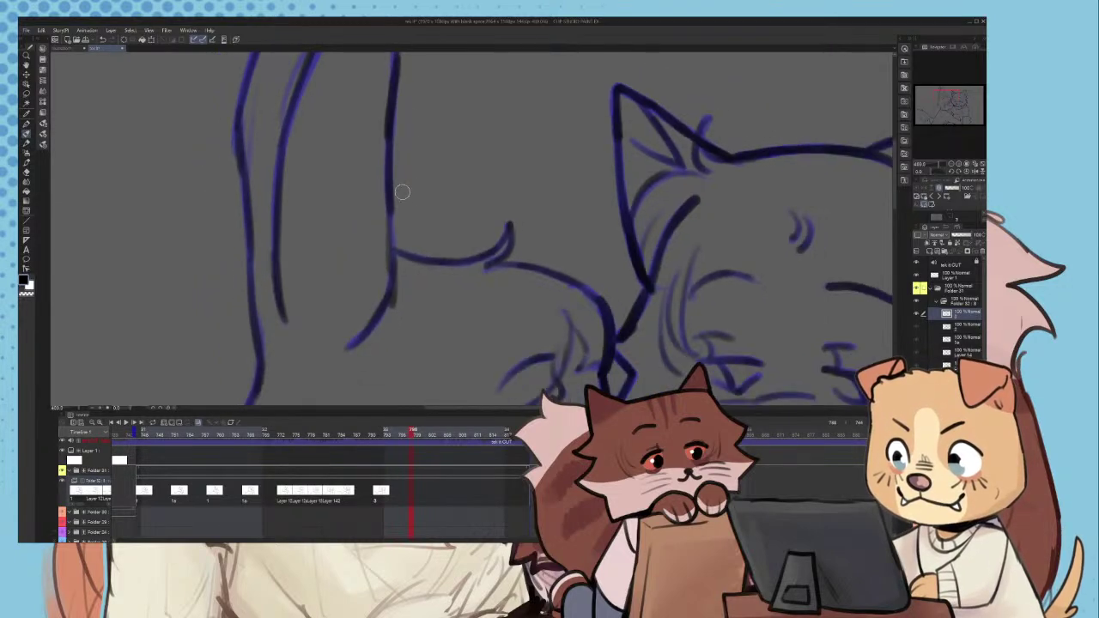
scroll(365, 175, "down", 8)
scroll(430, 266, "up", 1)
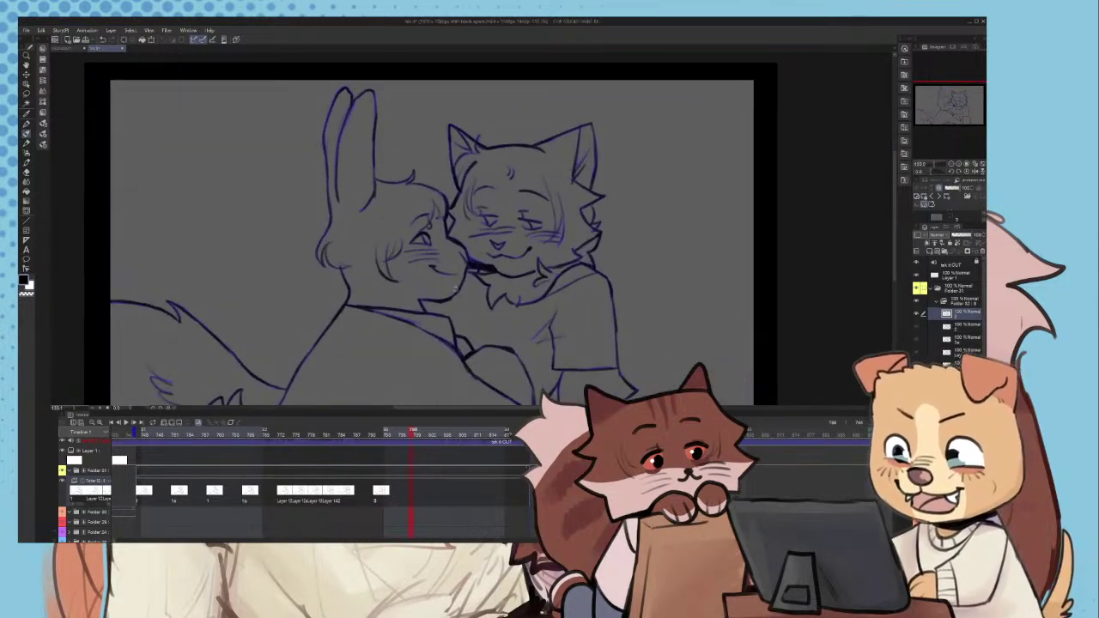
left_click_drag(375, 434, 144, 438)
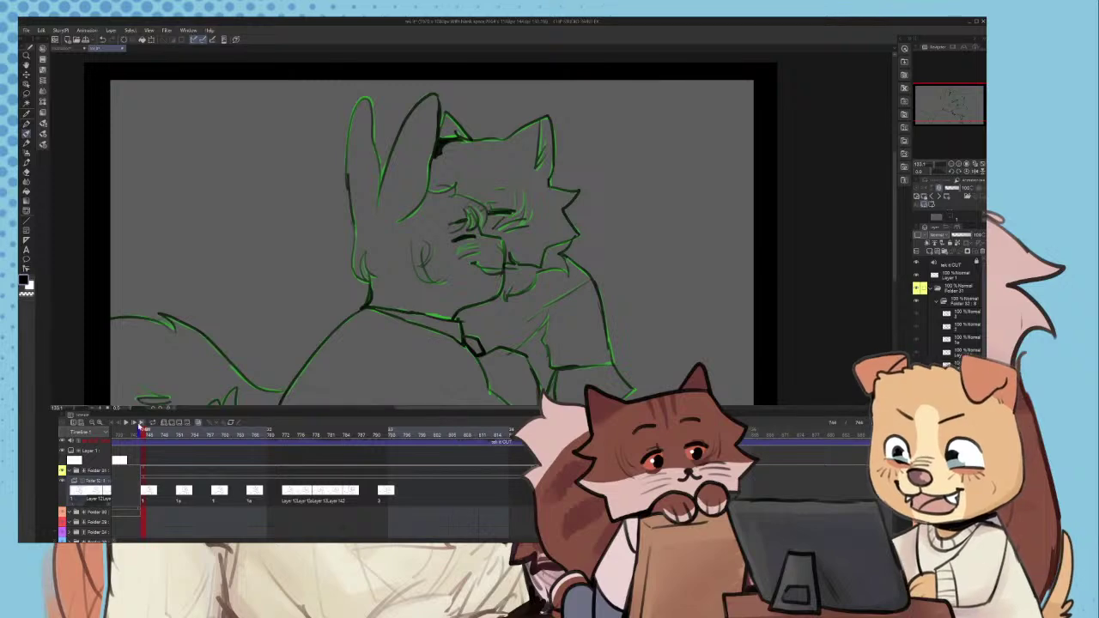
left_click(126, 423)
key("space")
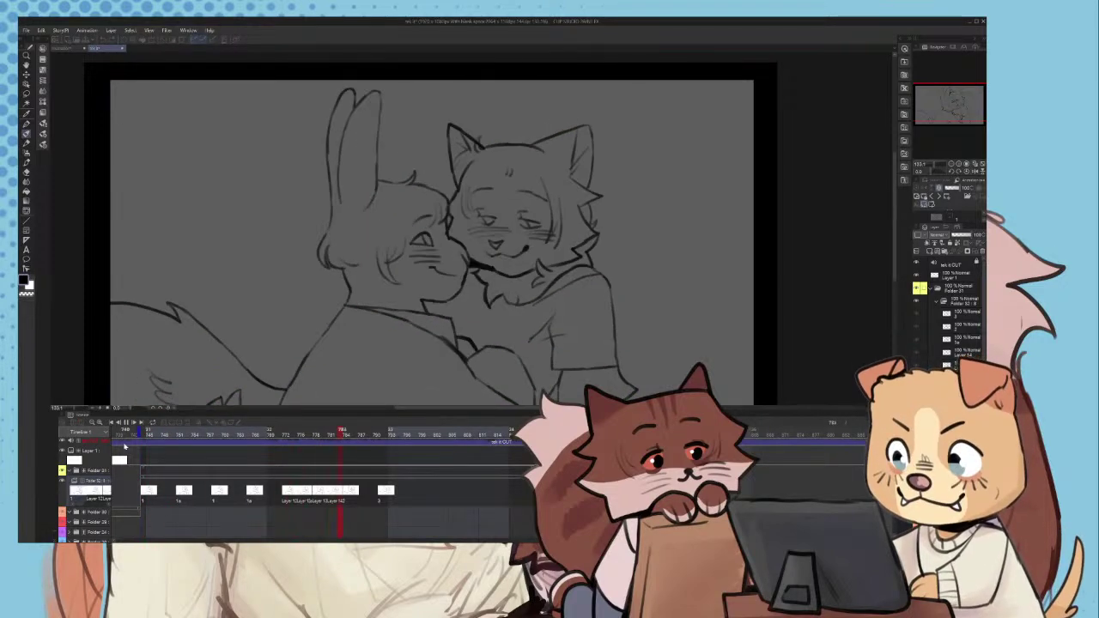
left_click(126, 423)
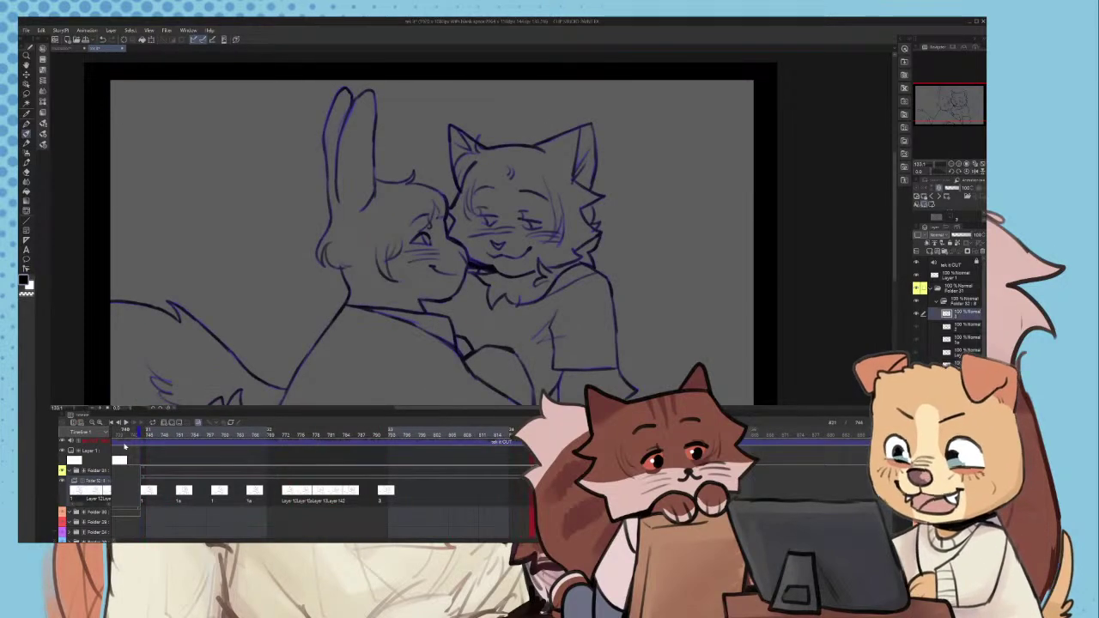
- Extend the hug on the timeline by placing its second drawing and then the newly traced one after the last cel
left_click(414, 457)
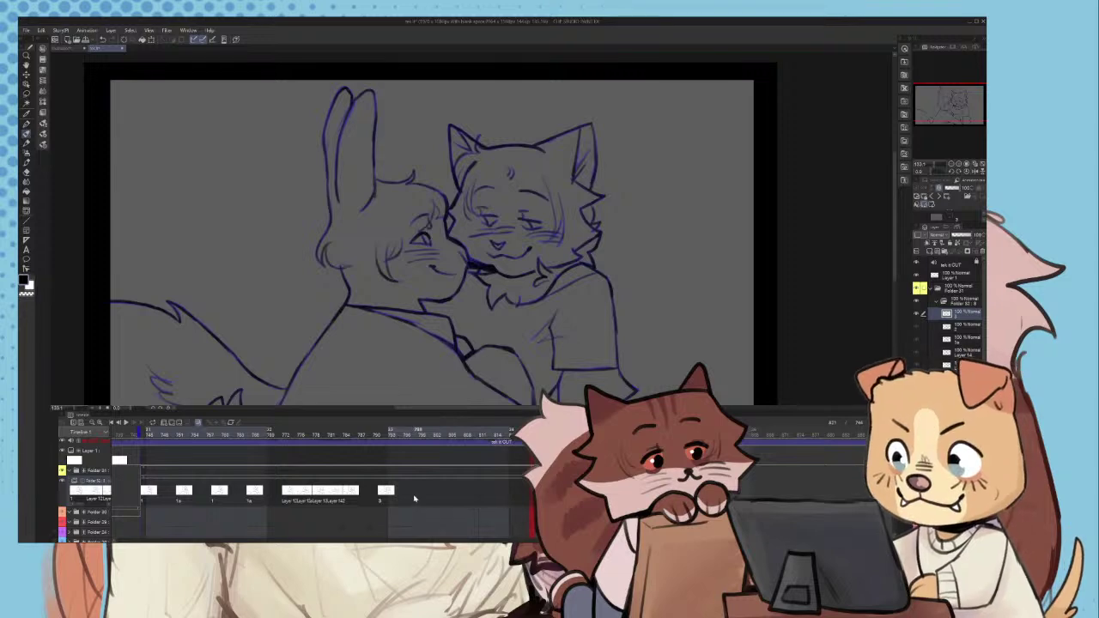
left_click(425, 388)
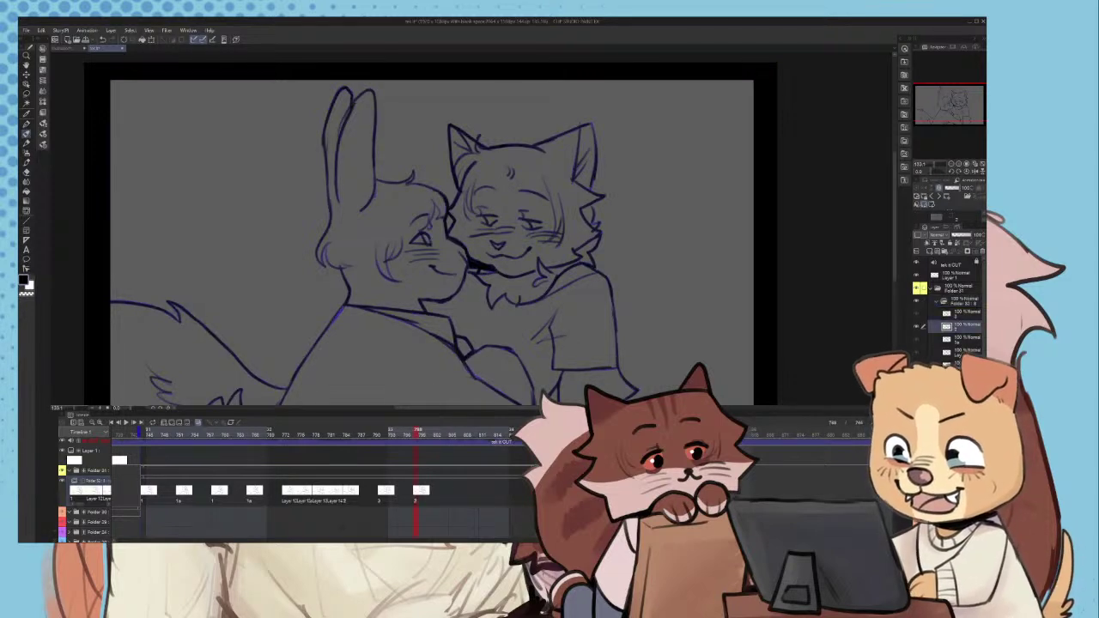
left_click(455, 502)
key("ctrl+shift+n")
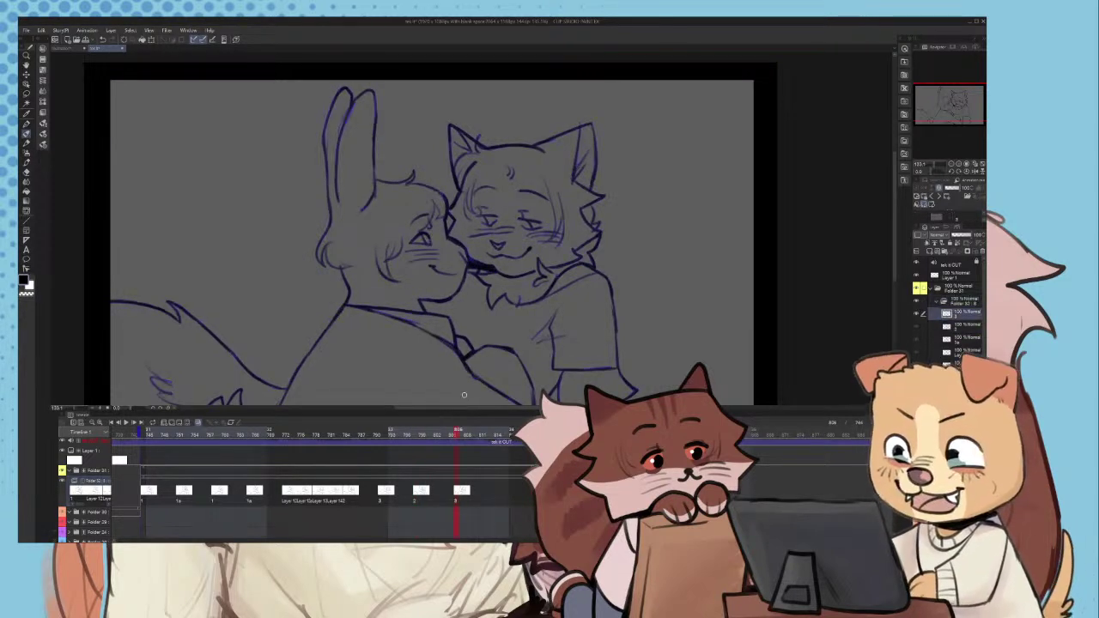
- Place the second hug drawing once more after the last cel and shift it slightly earlier on the timeline
left_click(507, 506)
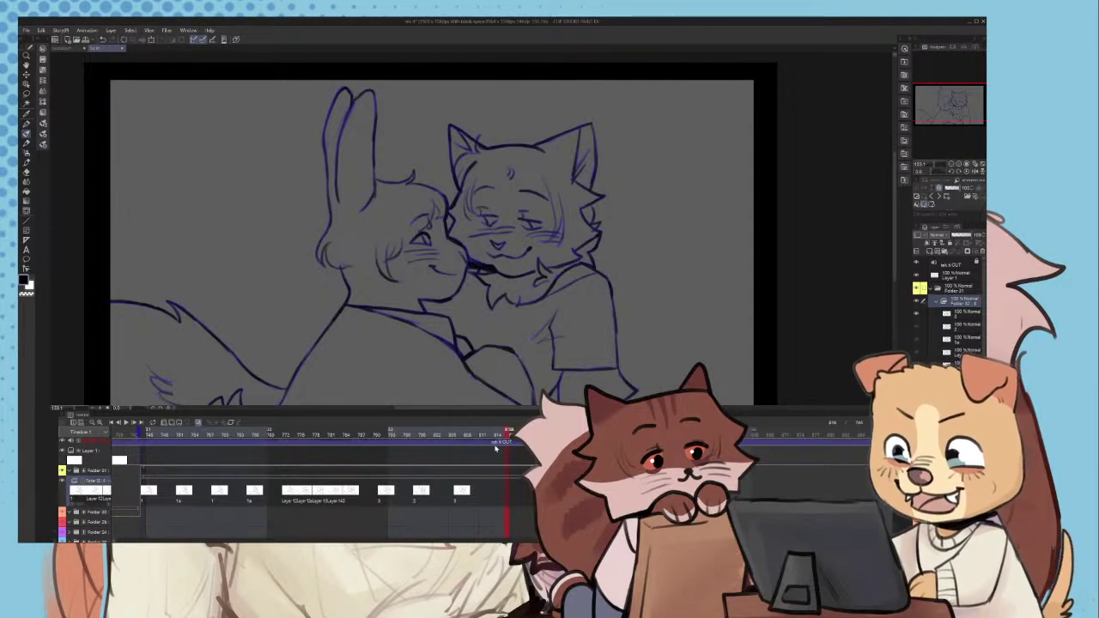
left_click(518, 393)
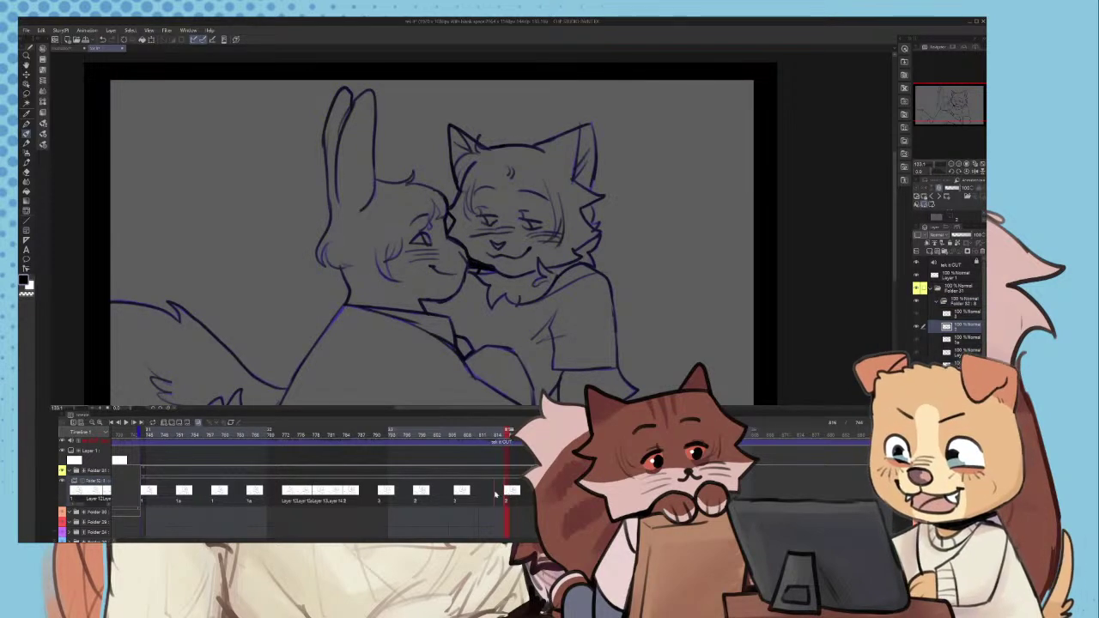
left_click(524, 495)
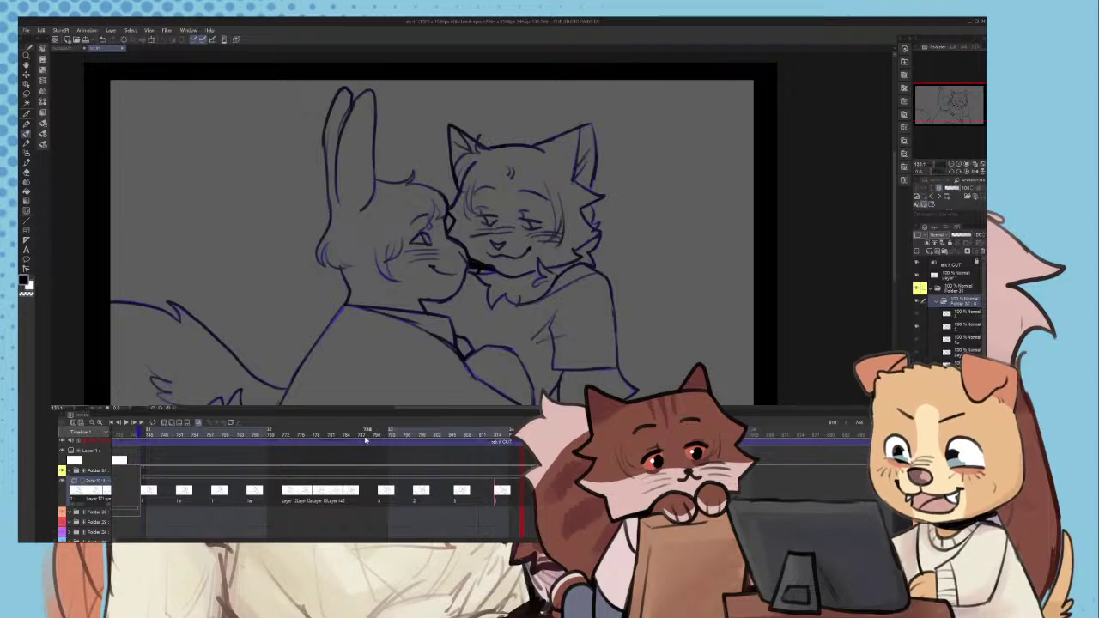
- Return to the first frame of the hugging shot with the whole canvas in view
left_click(112, 422)
scroll(471, 249, "down", 6)
scroll(489, 293, "up", 4)
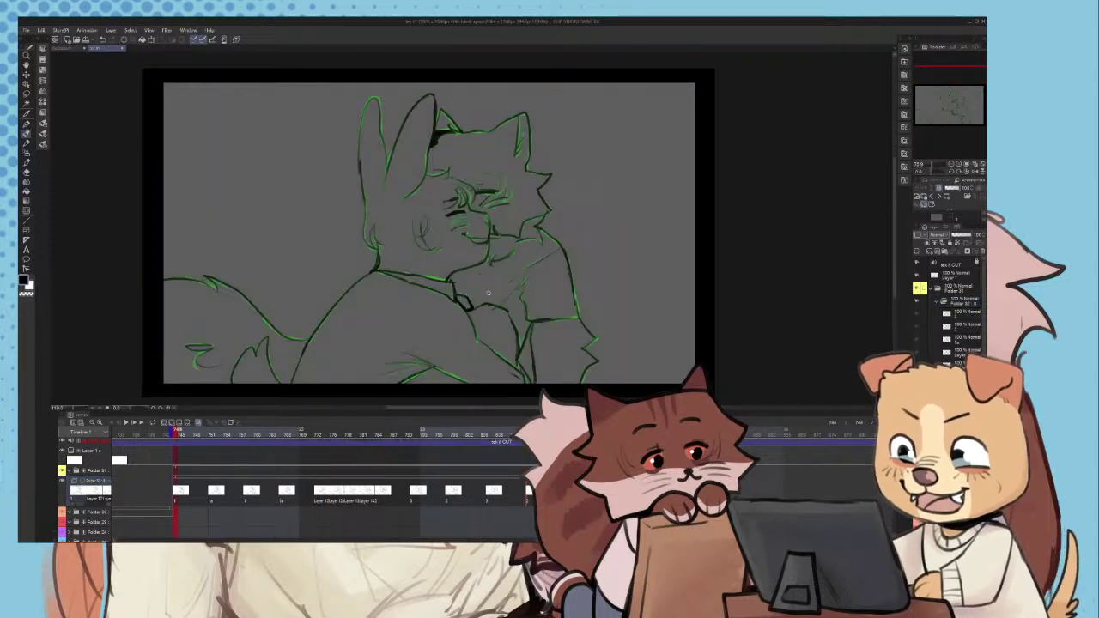
- Play the hugging shot and examine the traced drawing up close where the rabbit's and cat's faces meet
left_click(125, 423)
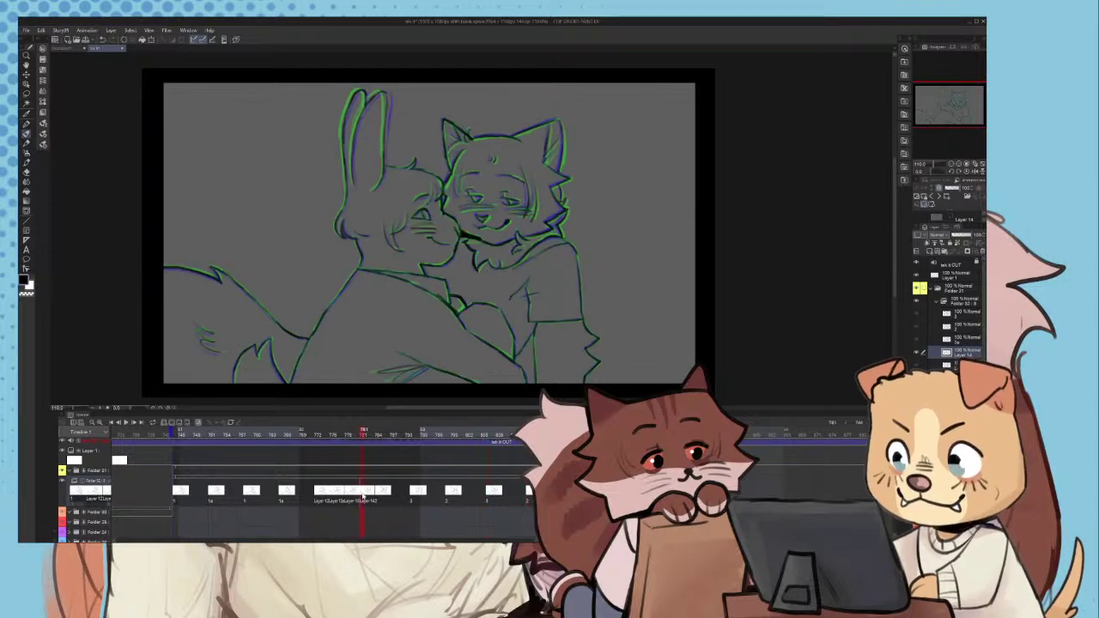
scroll(414, 207, "up", 5)
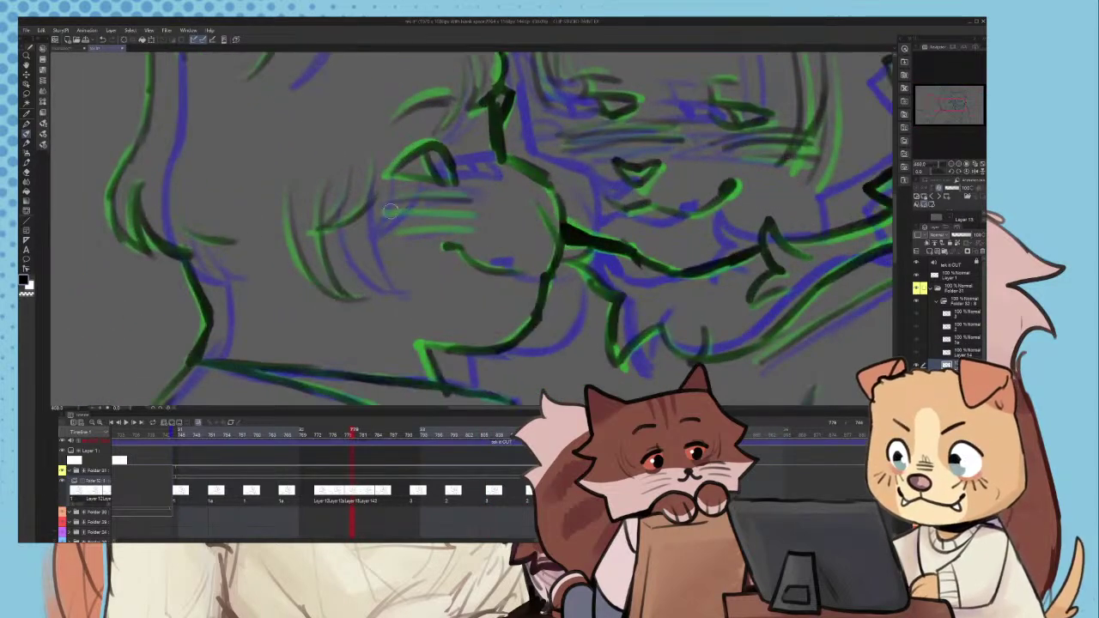
scroll(415, 207, "down", 5)
scroll(497, 211, "up", 3)
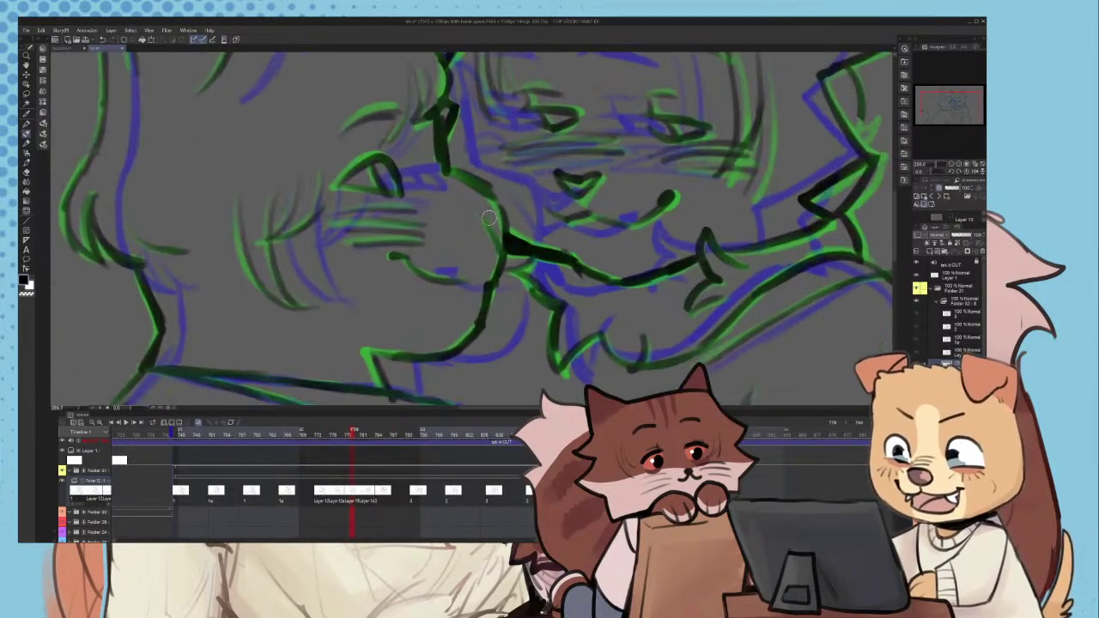
scroll(496, 211, "down", 3)
- Replay the hugging shot from its first frame and examine both characters in the closing drawing
left_click(173, 436)
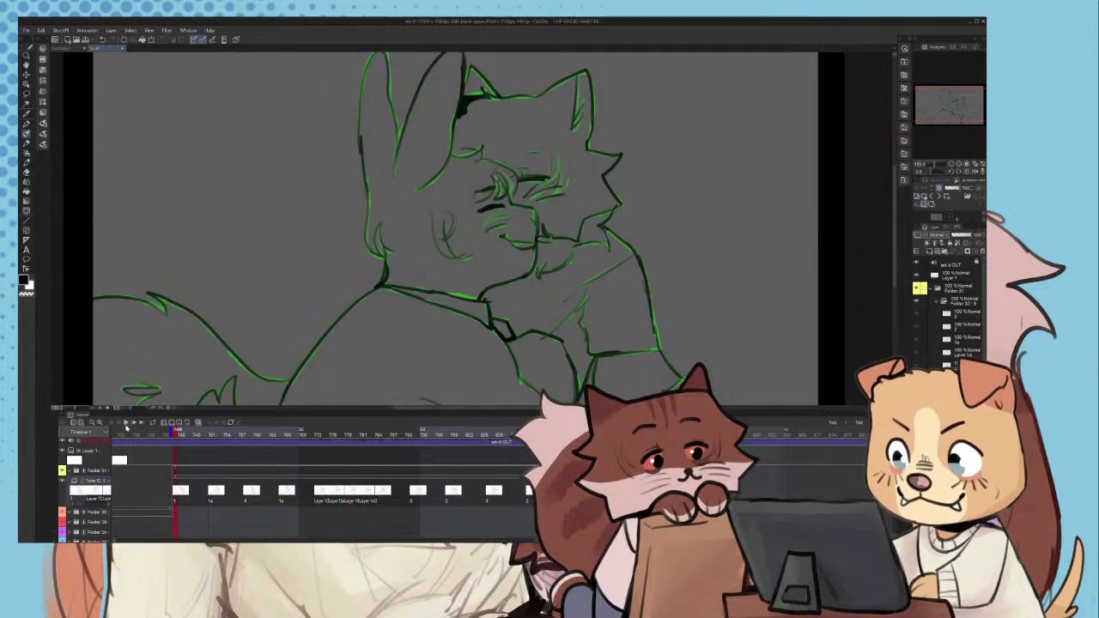
left_click(126, 422)
scroll(428, 177, "down", 3)
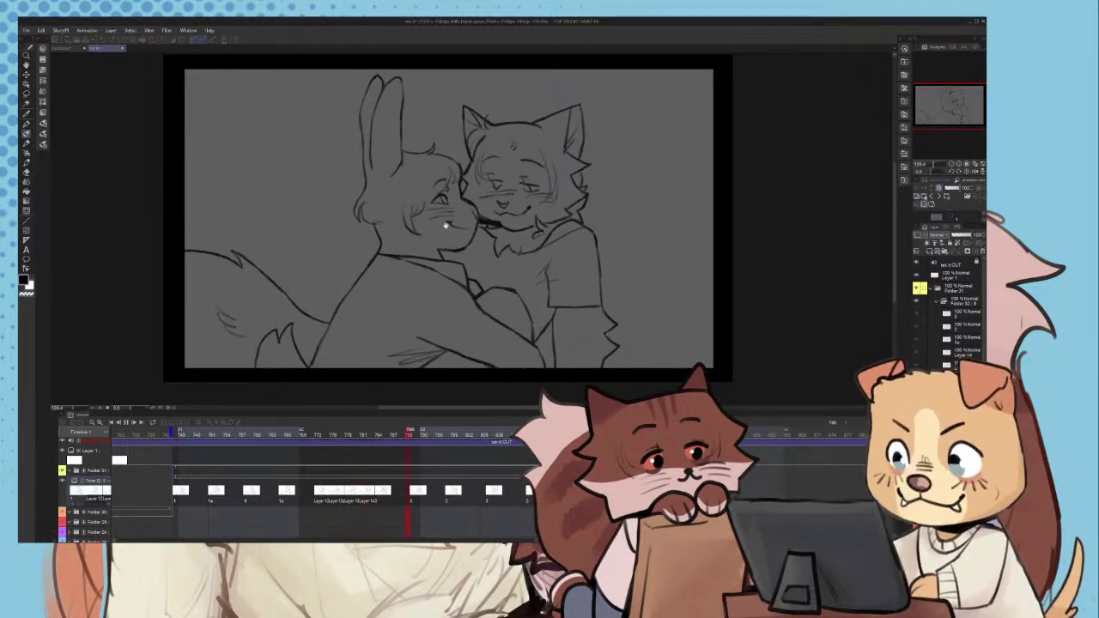
scroll(446, 223, "up", 3)
scroll(412, 159, "down", 6)
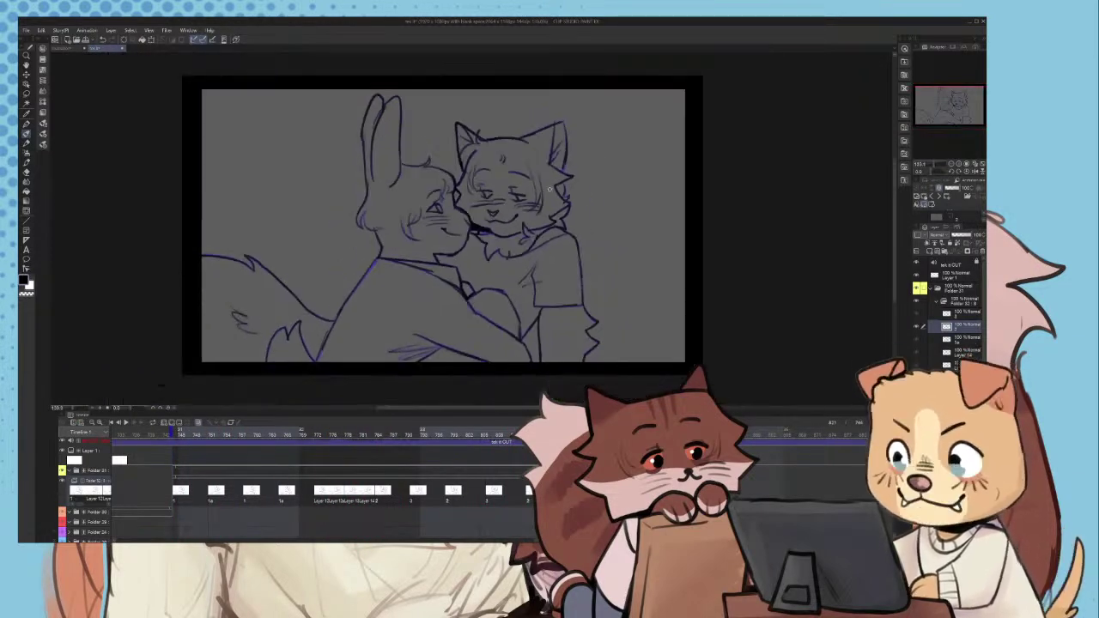
scroll(404, 128, "up", 9)
scroll(414, 258, "down", 6)
- Play the hug once more and examine the rabbit's cheek and hair lines up close
left_click(122, 423)
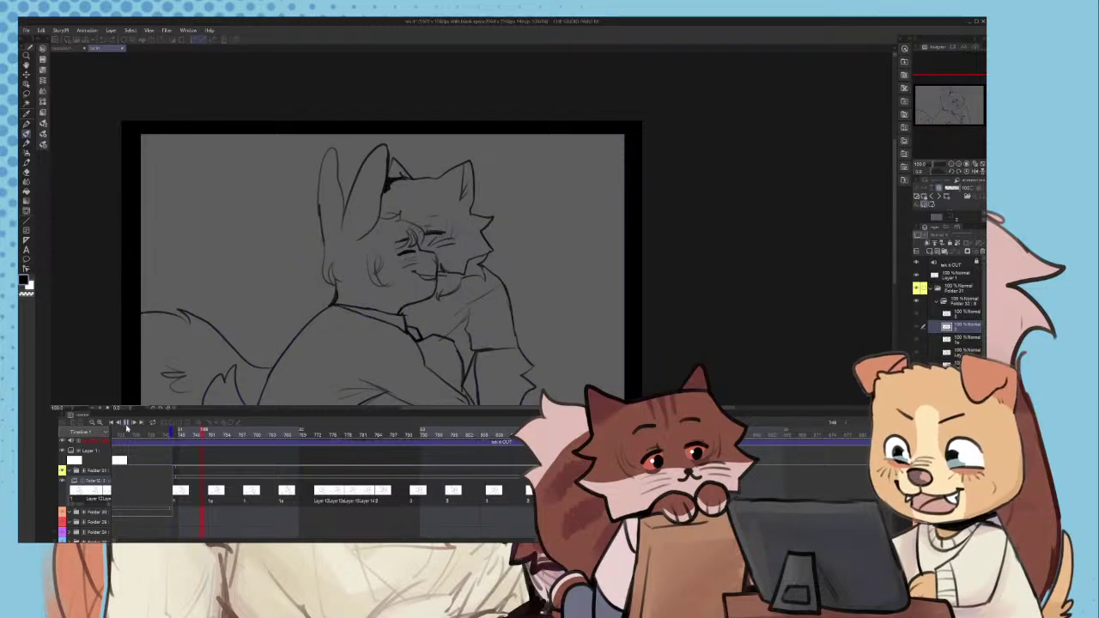
scroll(382, 261, "down", 1)
scroll(382, 260, "up", 3)
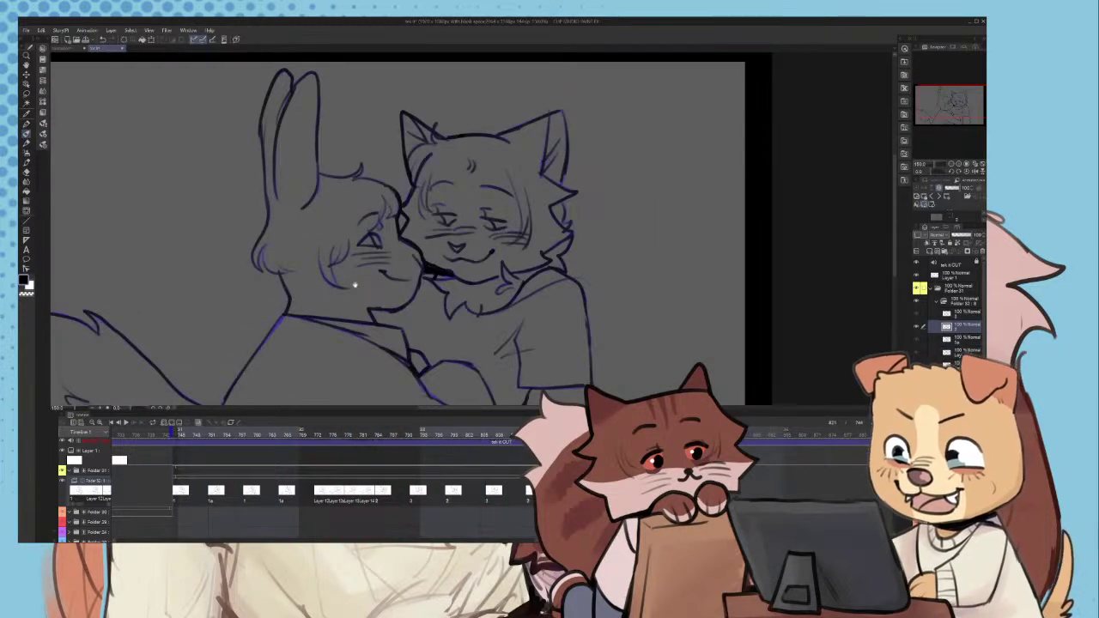
scroll(355, 286, "down", 2)
scroll(355, 286, "down", 2)
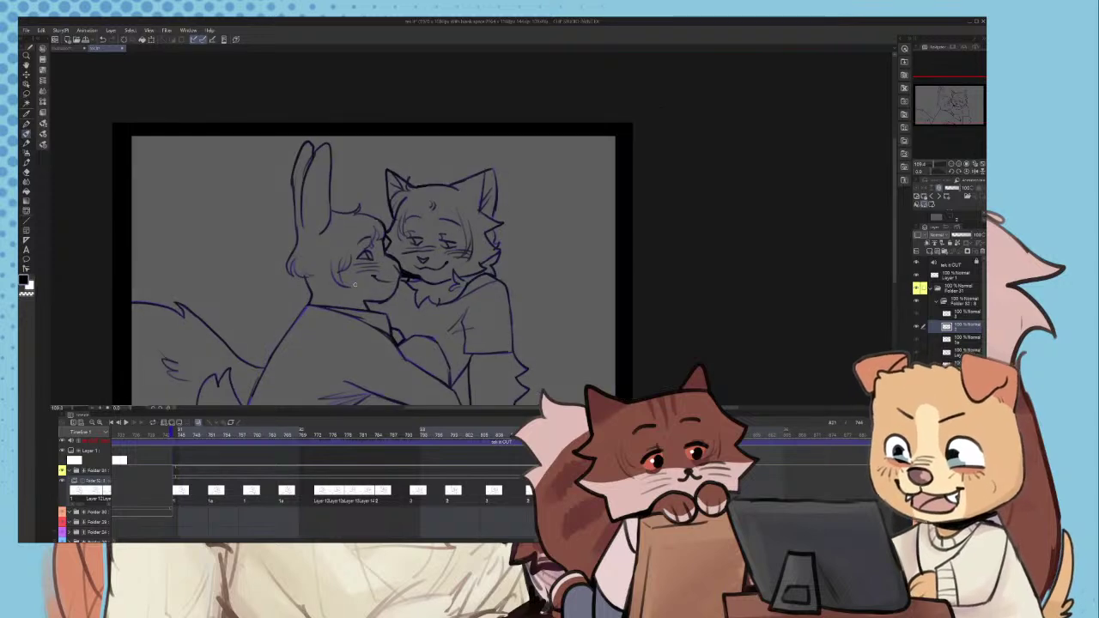
scroll(308, 175, "up", 4)
scroll(307, 176, "up", 5)
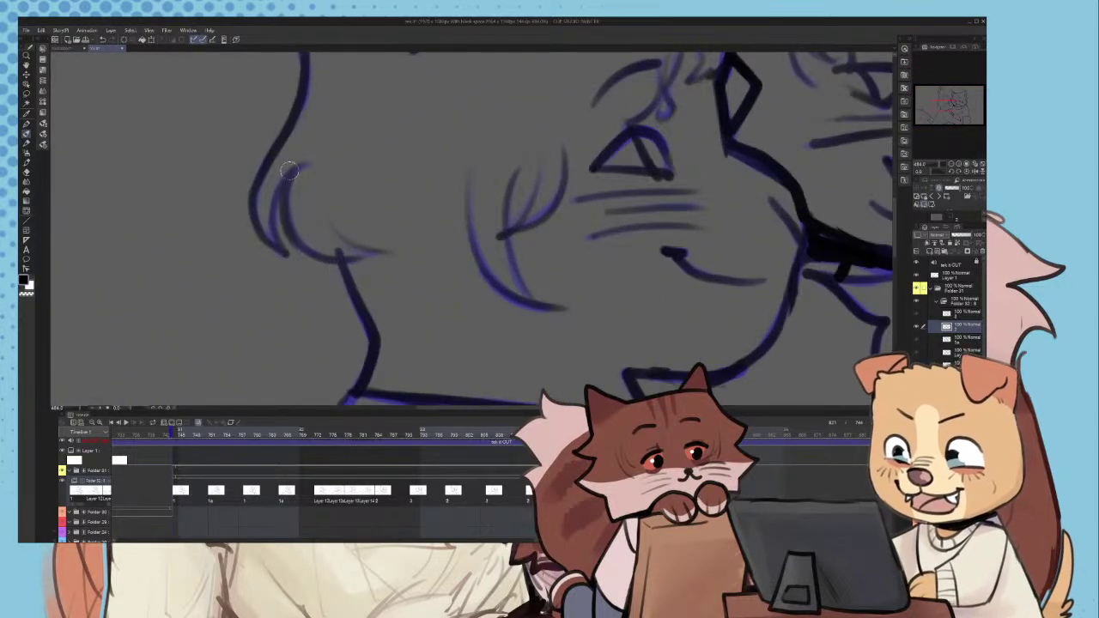
scroll(302, 237, "down", 2)
scroll(302, 237, "down", 6)
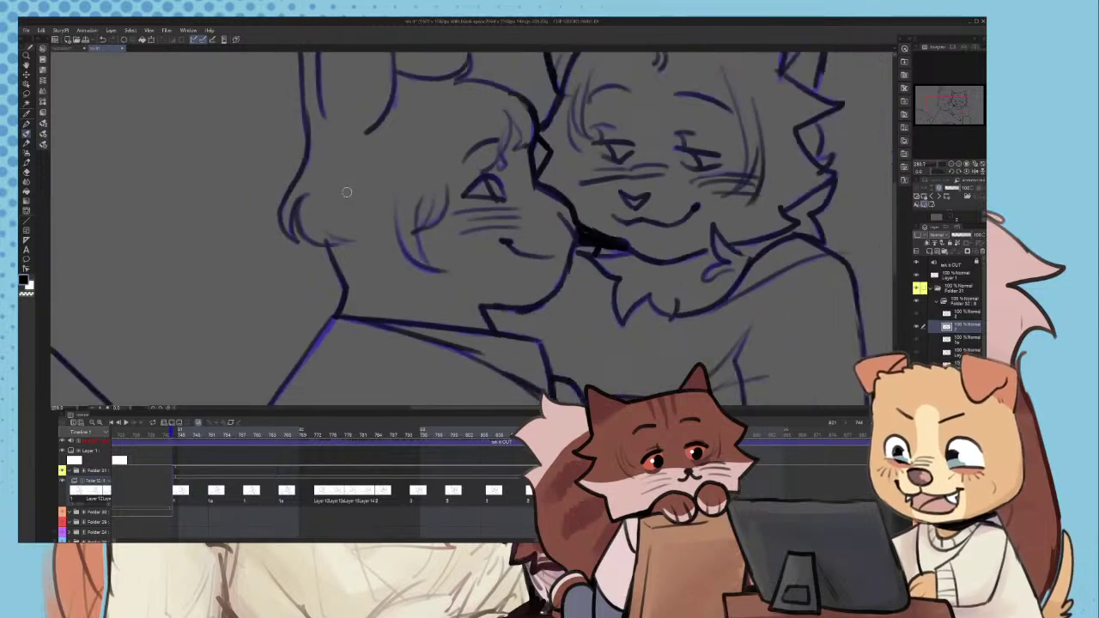
- Compare the first two hug cels on the timeline and replay the whole shot from its first frame
left_click(127, 422)
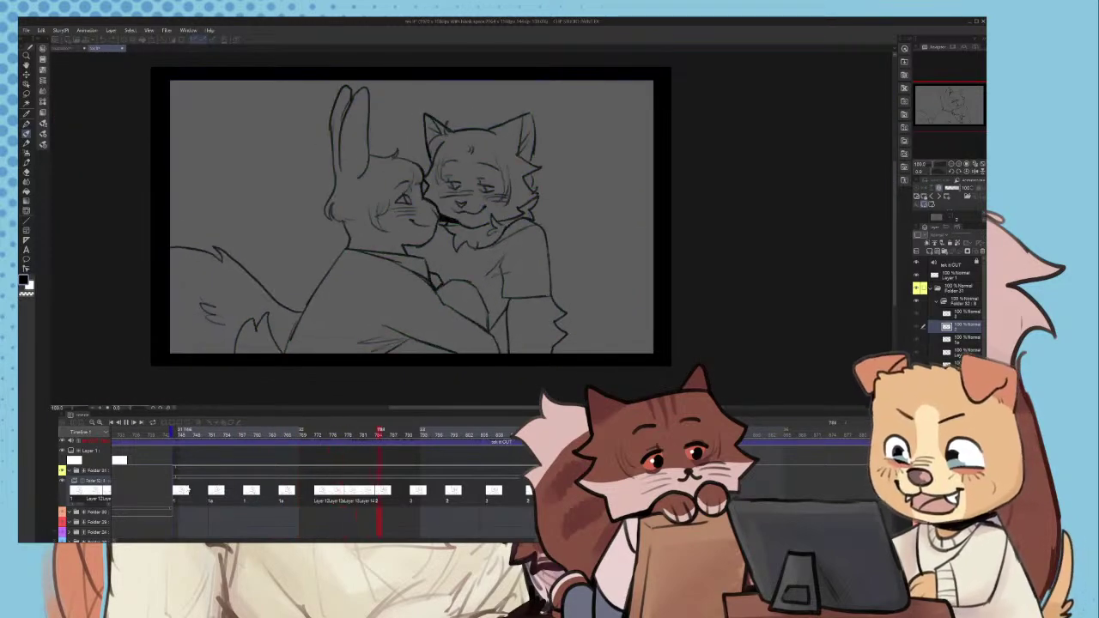
left_click(176, 494)
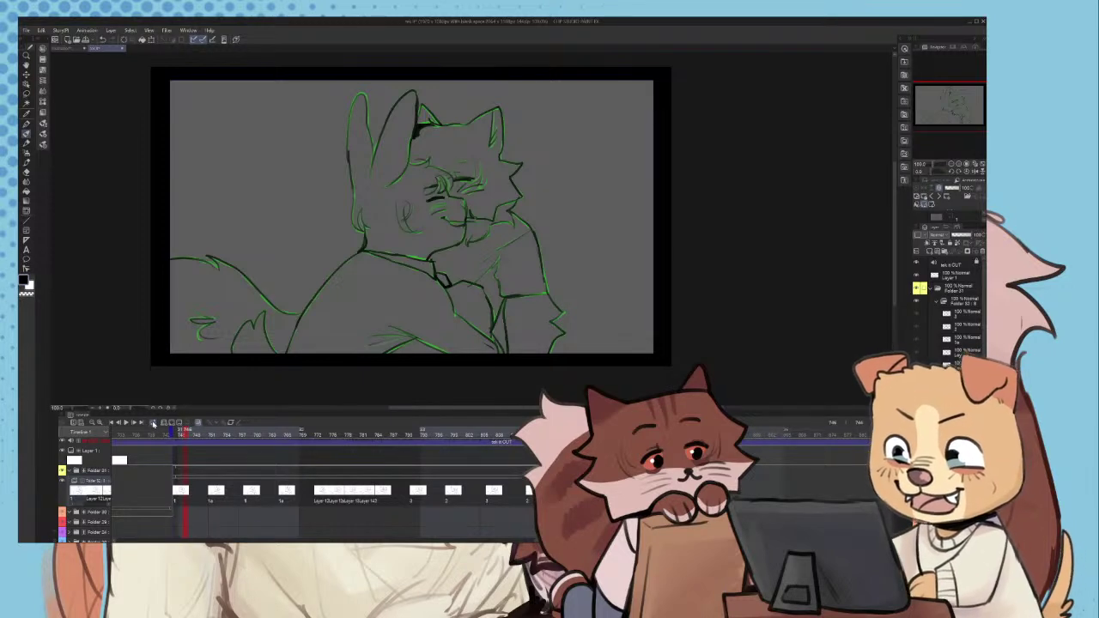
left_click(211, 490)
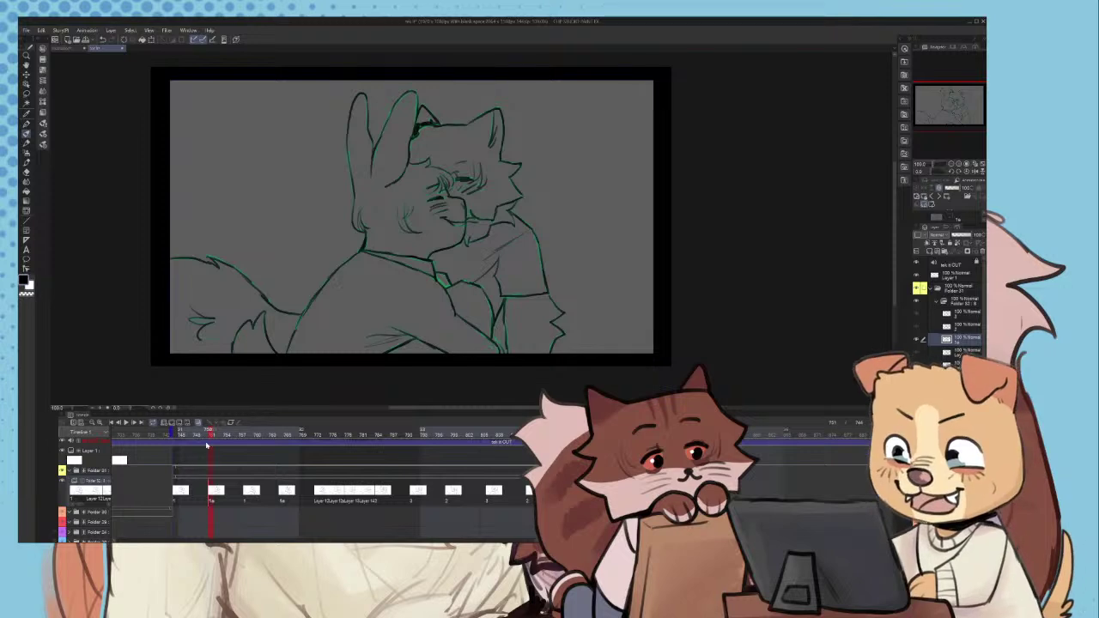
left_click(176, 432)
left_click(127, 422)
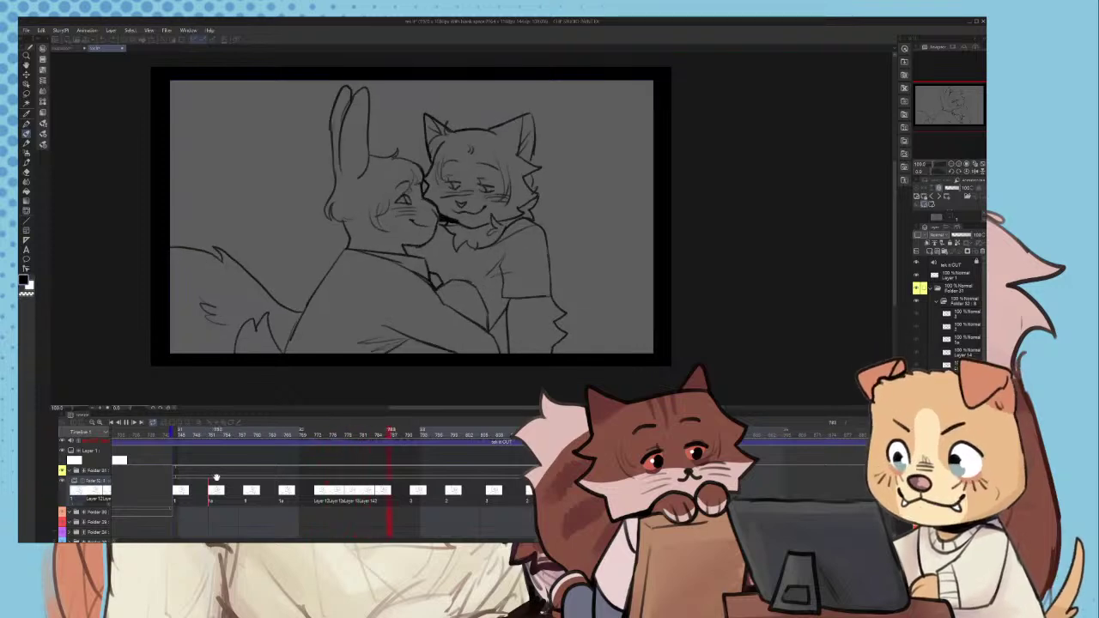
scroll(324, 343, "down", 2)
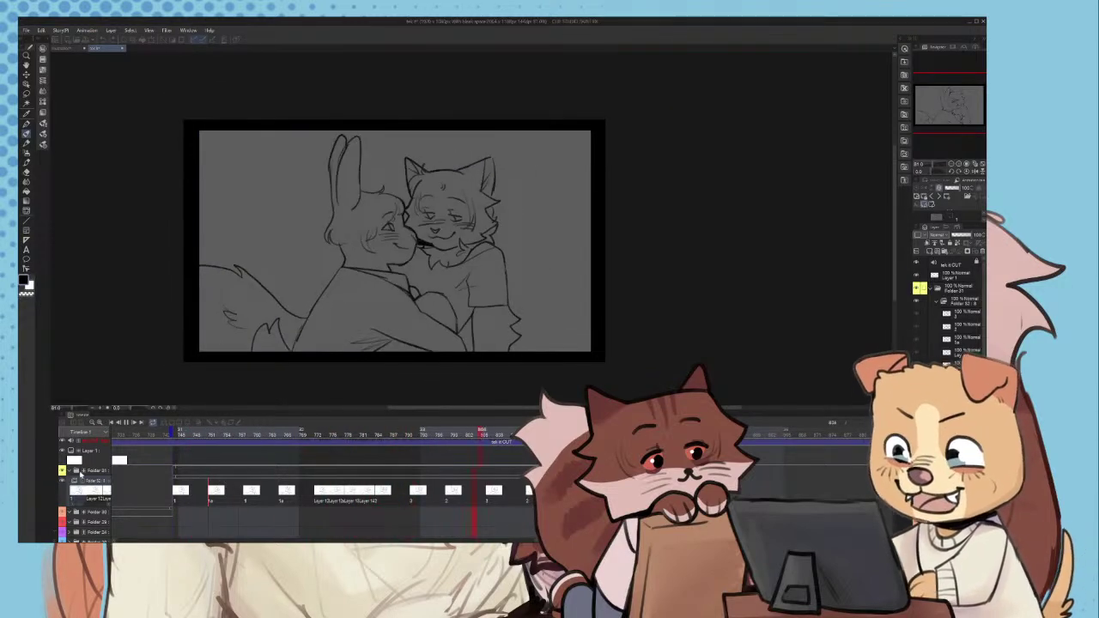
- Collapse the hugging shot's folder in both the timeline and the layer list, and move the playback start to the next shot
left_click(74, 471)
left_click(71, 470)
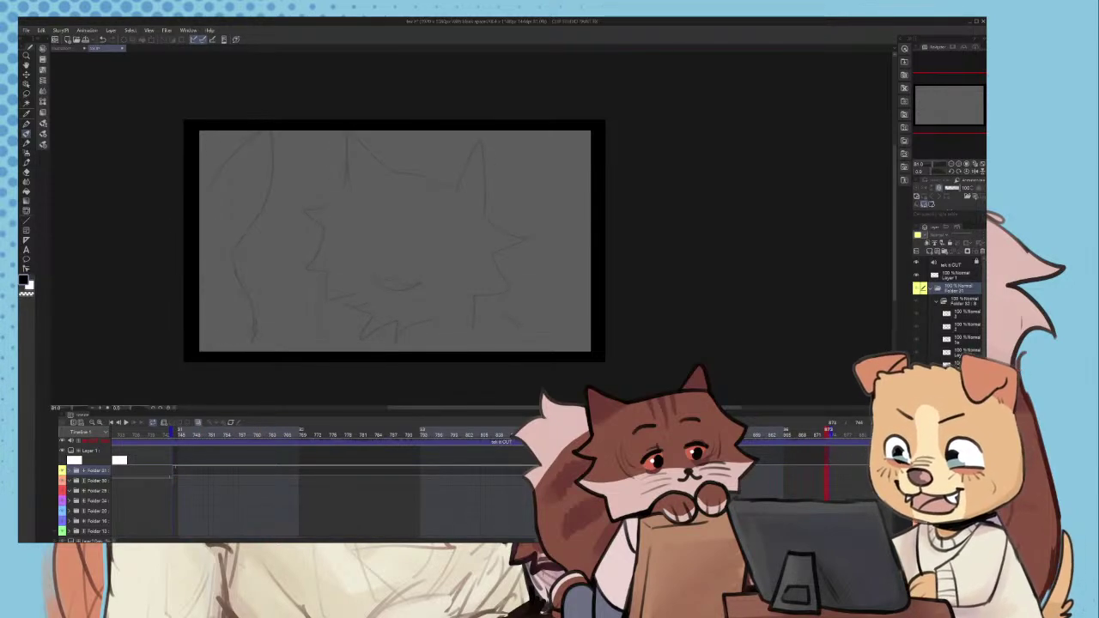
left_click_drag(174, 433, 575, 433)
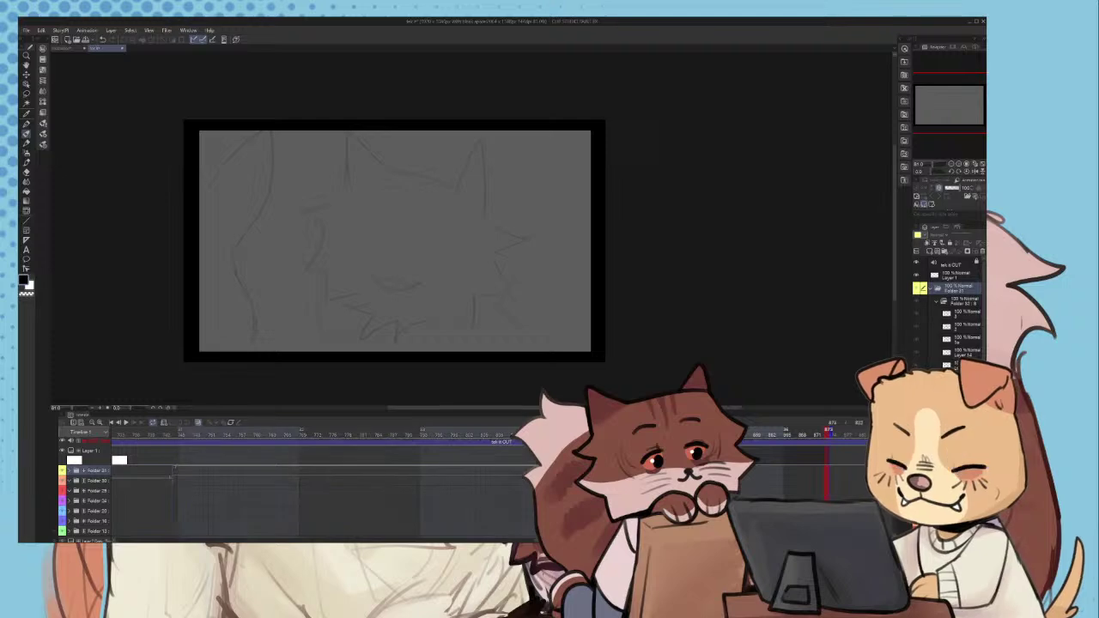
left_click(575, 481)
left_click(936, 290)
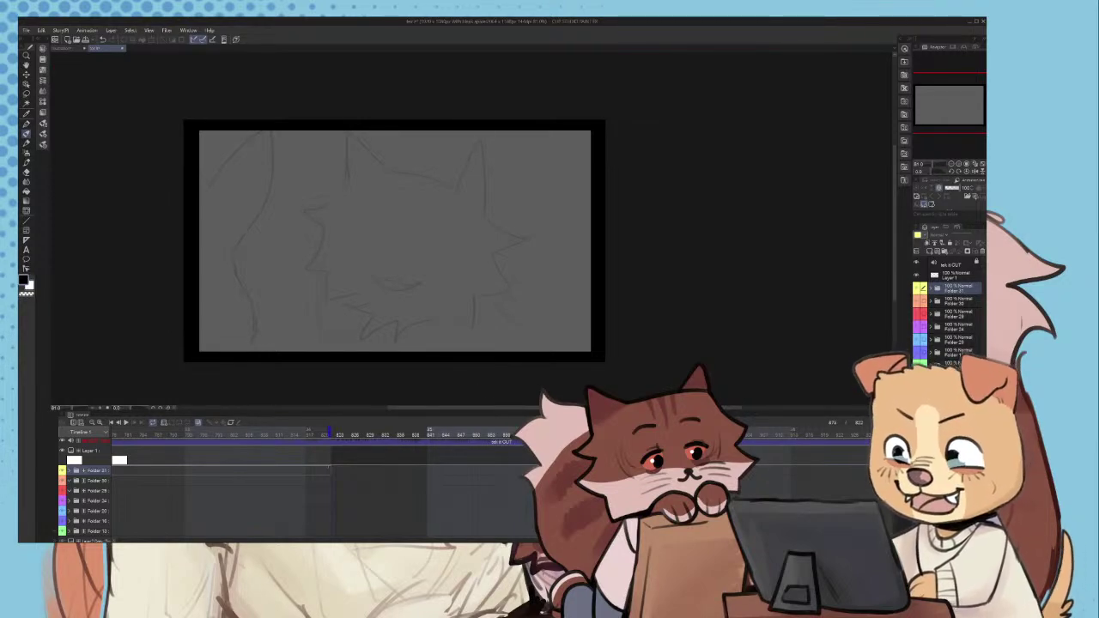
- Extend the playback range's end to the last frame of the next rough-sketched shot
left_click_drag(788, 433, 831, 443)
scroll(835, 436, "right", 10)
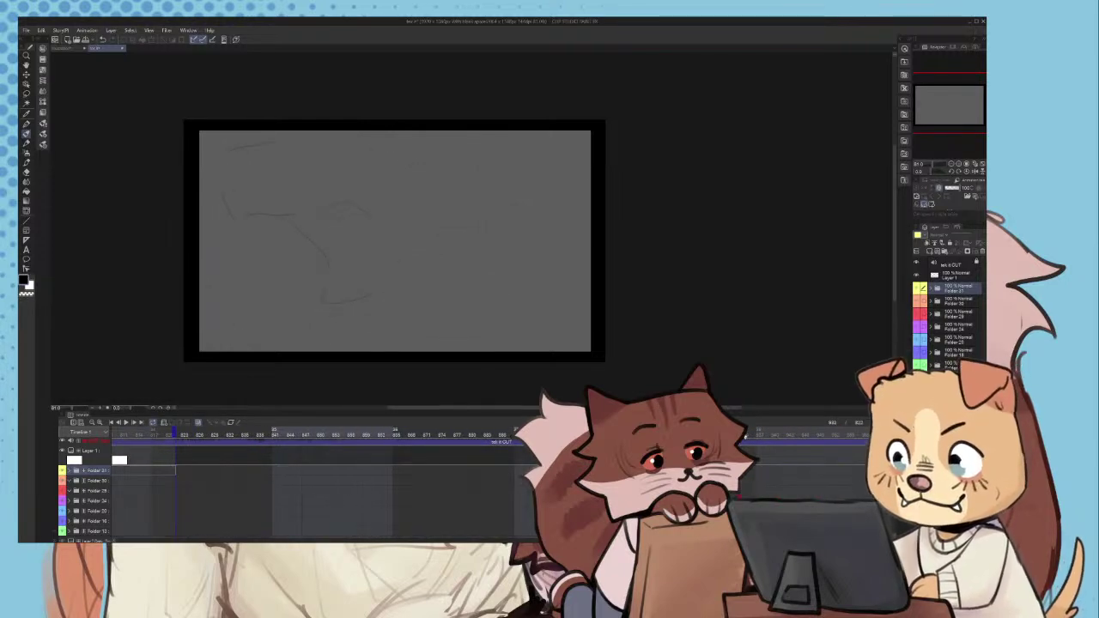
left_click(748, 433)
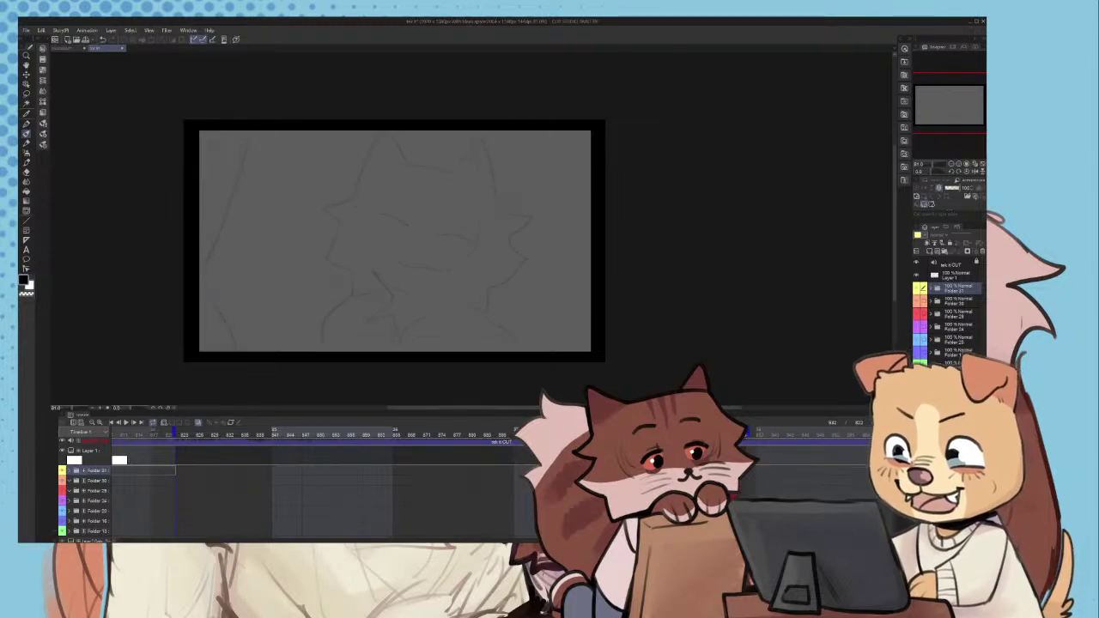
left_click_drag(174, 434, 107, 434)
- Create a green-labelled folder for the next shot, containing an animation folder with a blank cel on the shot's first frame
left_click(945, 252)
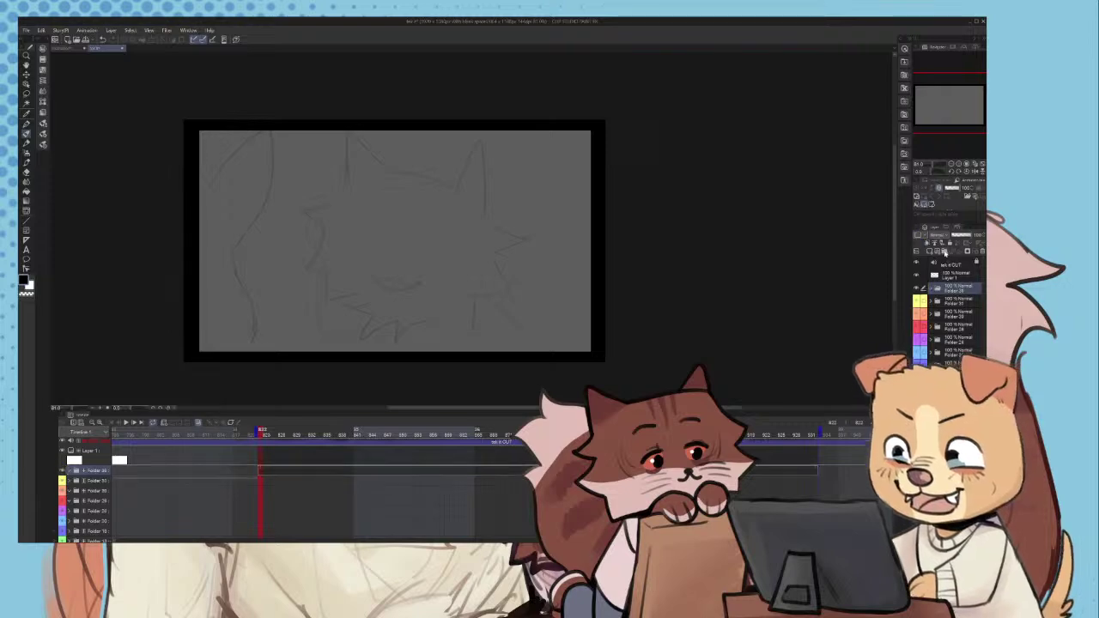
left_click(932, 281)
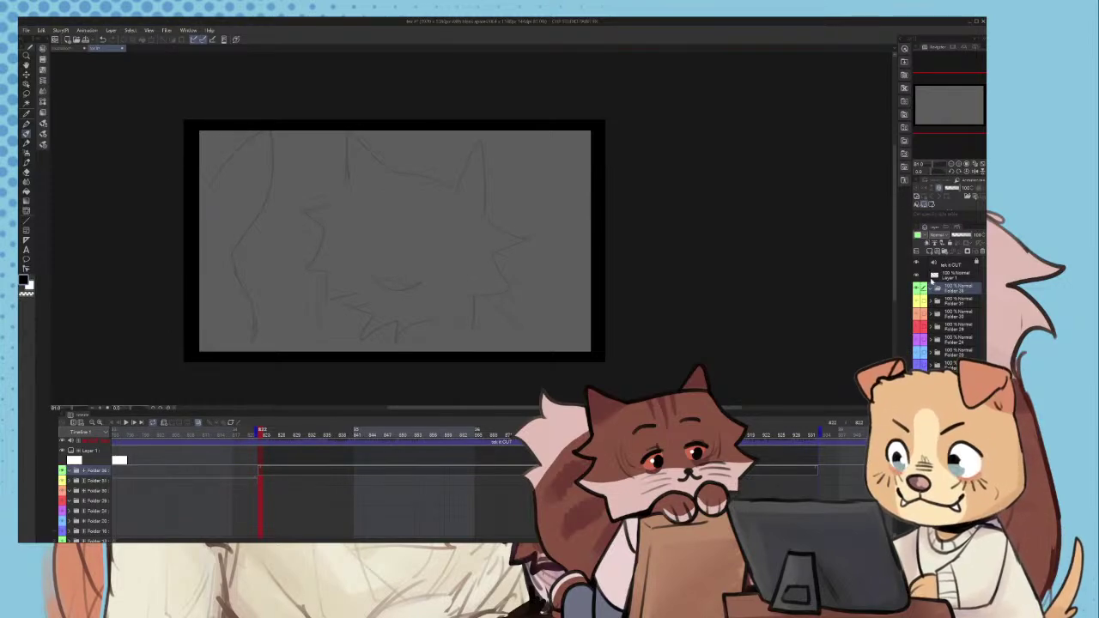
left_click(183, 424)
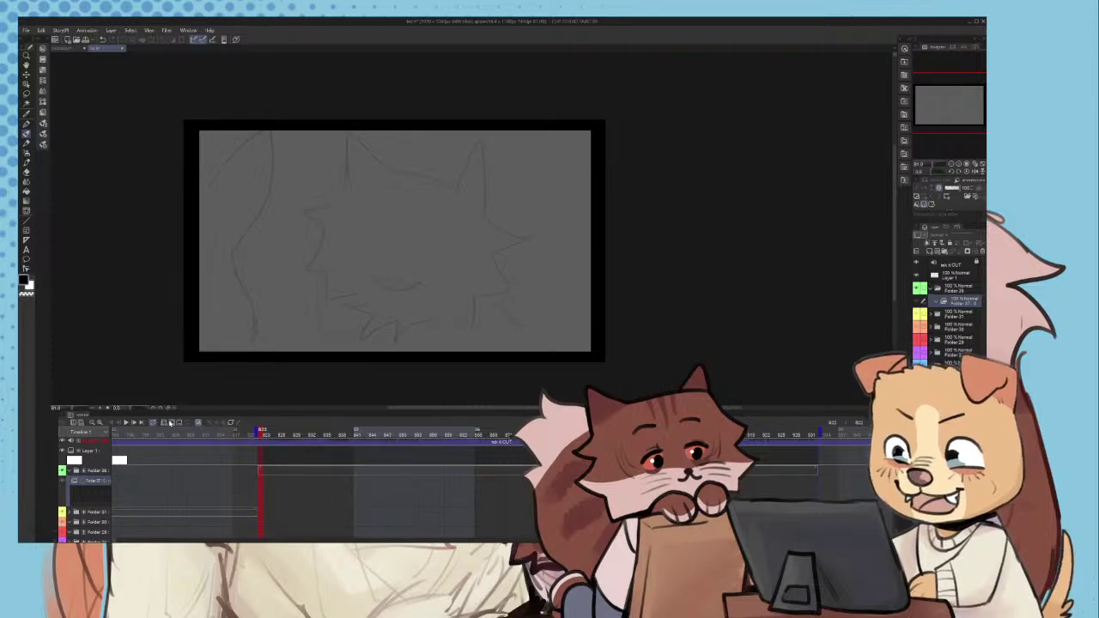
left_click(173, 423)
- Try inking the upper edge of the cat's left-hand cheek fur over the close-up sketch
scroll(401, 317, "down", 2)
scroll(385, 367, "up", 3)
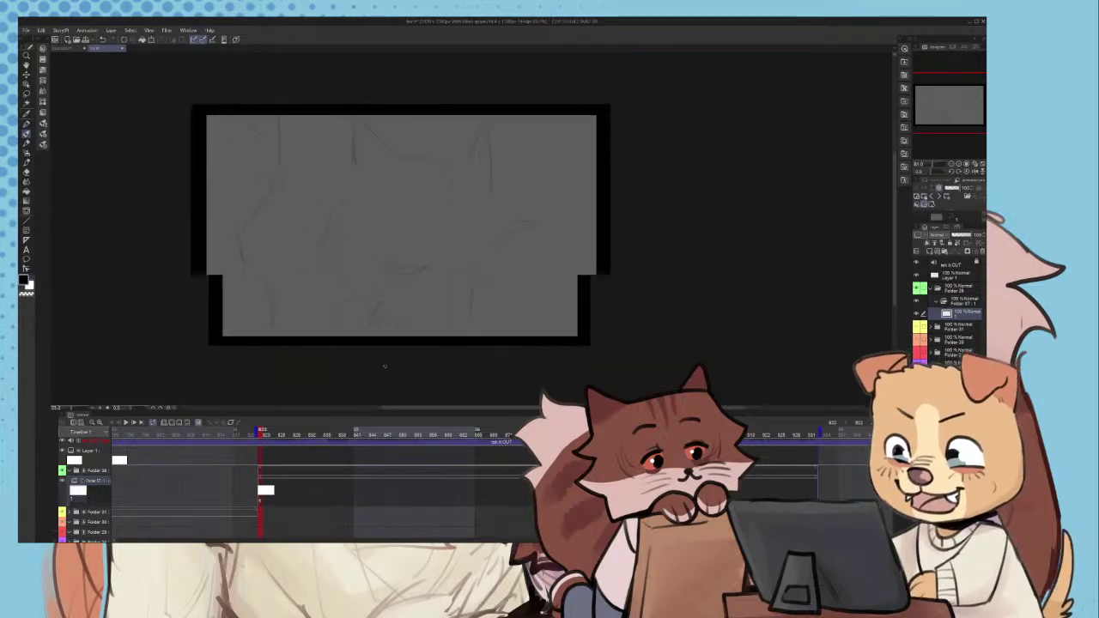
scroll(378, 362, "down", 1)
scroll(356, 344, "up", 5)
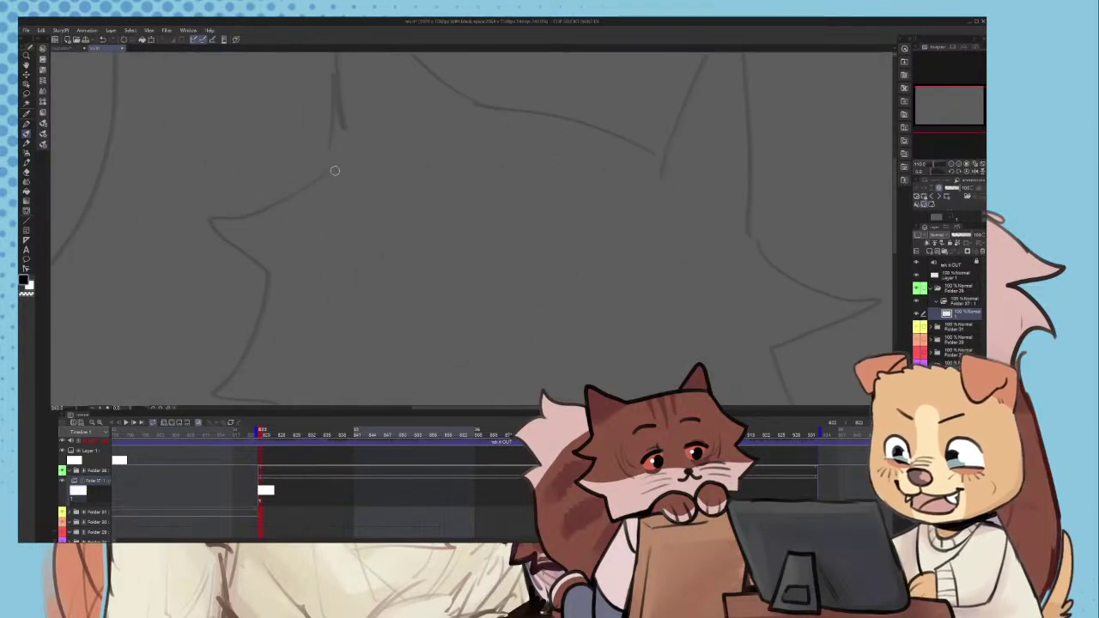
mouse_move(339, 162)
left_mouse_down()
mouse_move(232, 207)
mouse_move(255, 216)
left_mouse_up()
key("ctrl+z")
scroll(267, 197, "down", 1)
key("ctrl+z")
left_click_drag(326, 167, 238, 219)
scroll(258, 210, "down", 2)
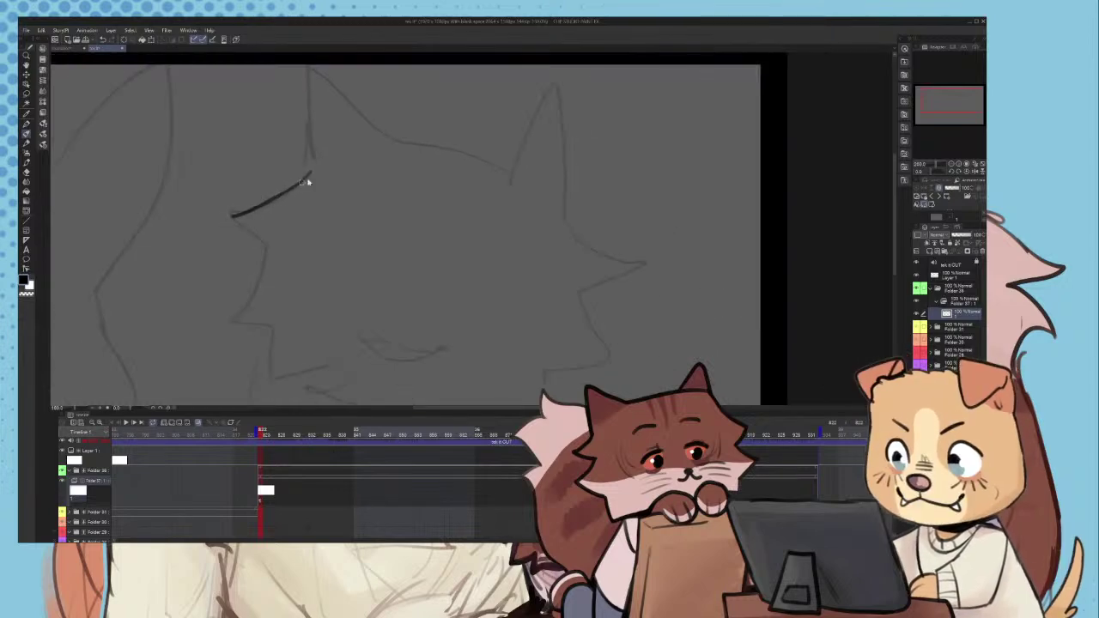
key("ctrl+z")
scroll(311, 184, "down", 2)
scroll(312, 207, "up", 1)
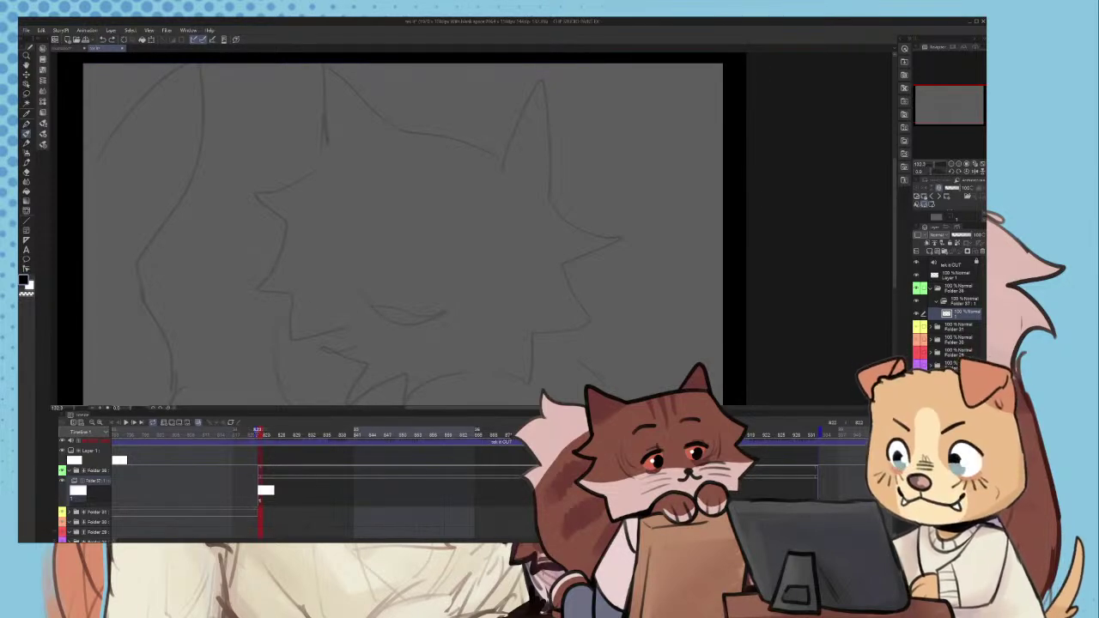
- Return to the new shot's first frame and retry the upper cheek tuft's line in several variations
left_click(246, 434)
scroll(361, 226, "down", 4)
left_click(261, 433)
scroll(354, 229, "up", 3)
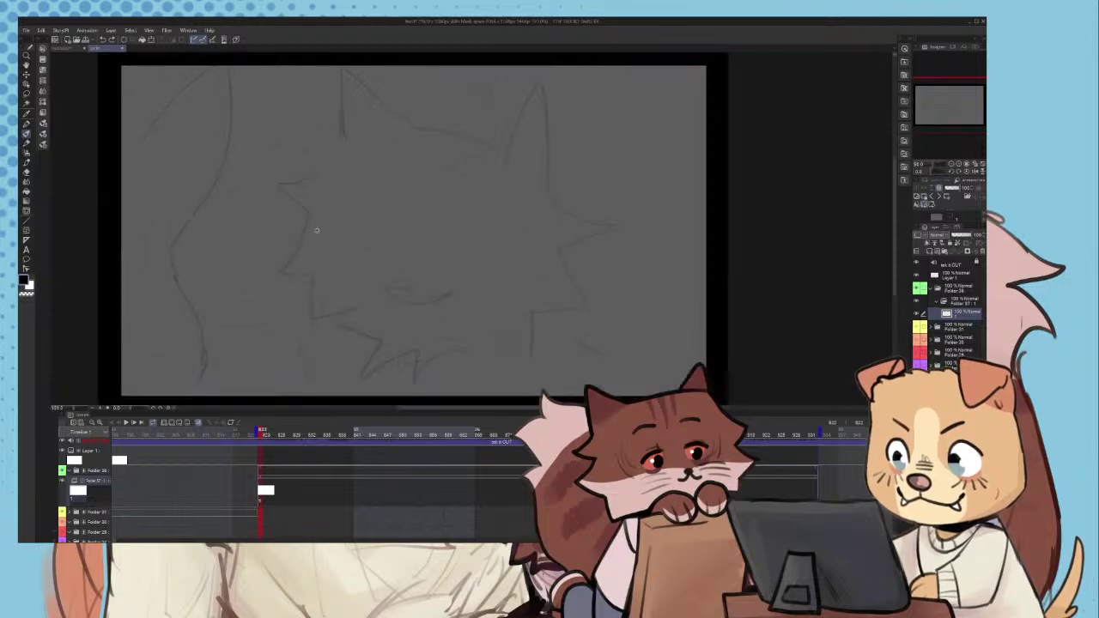
scroll(327, 183, "up", 3)
mouse_move(348, 143)
left_mouse_down()
mouse_move(264, 204)
mouse_move(326, 237)
left_mouse_up()
key("ctrl+z")
key("ctrl+z")
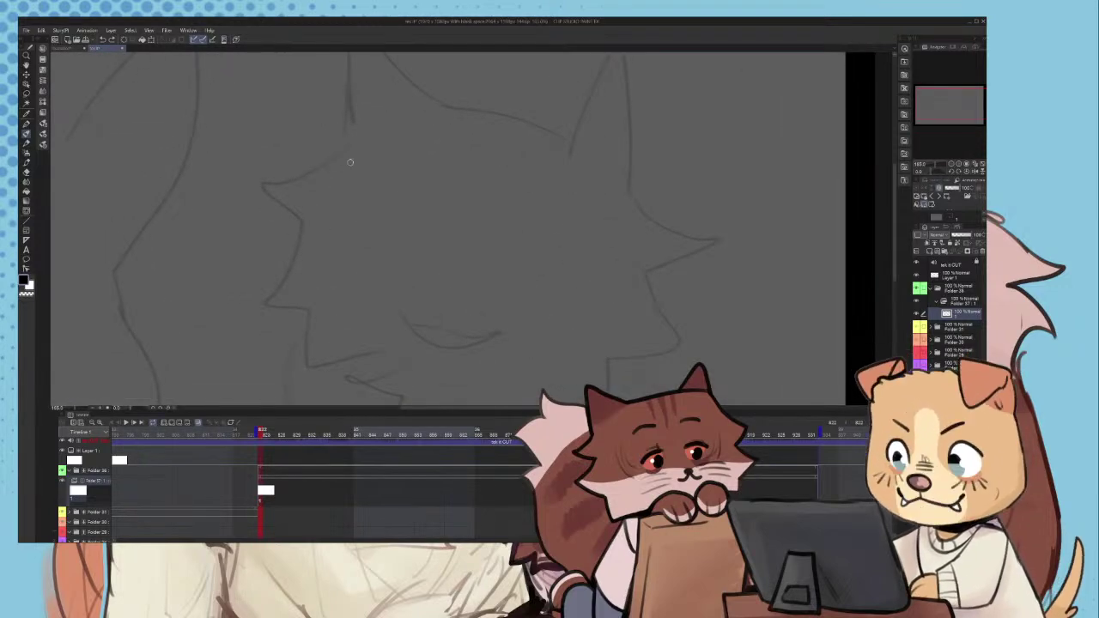
left_click_drag(350, 146, 263, 206)
scroll(366, 197, "down", 2)
scroll(366, 197, "up", 1)
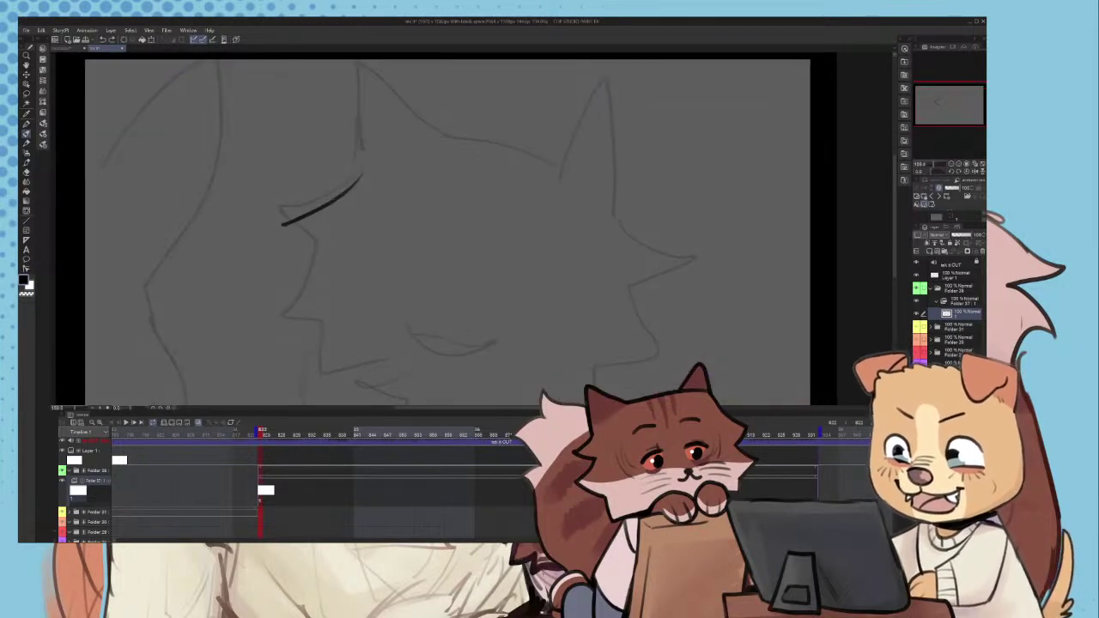
key("ctrl+z")
scroll(356, 166, "up", 1)
left_click_drag(362, 161, 265, 227)
left_click_drag(265, 227, 306, 280)
key("ctrl+z")
key("ctrl+z")
- Trace the cat's left-hand cheek fur in black as a zigzag of two pointed tufts over the rough sketch
mouse_move(363, 161)
left_mouse_down()
mouse_move(260, 230)
mouse_move(314, 274)
left_mouse_up()
scroll(329, 199, "down", 3)
scroll(329, 243, "up", 4)
left_click_drag(298, 189, 233, 287)
left_click_drag(234, 288, 315, 315)
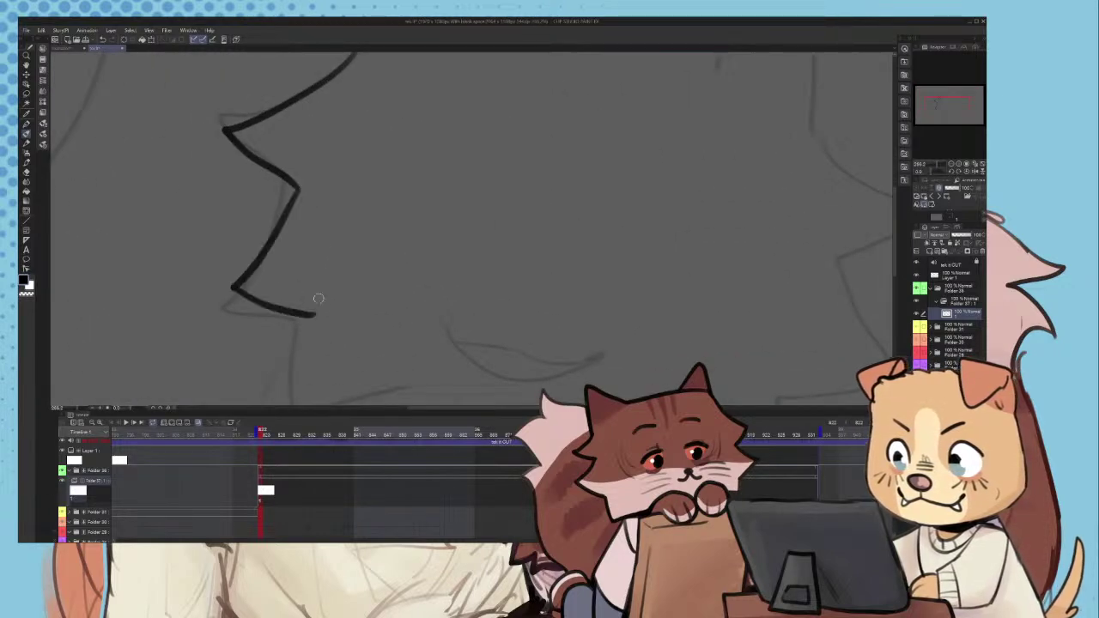
scroll(318, 298, "down", 1)
key("ctrl+z")
mouse_move(288, 176)
left_mouse_down()
mouse_move(216, 261)
mouse_move(288, 282)
left_mouse_up()
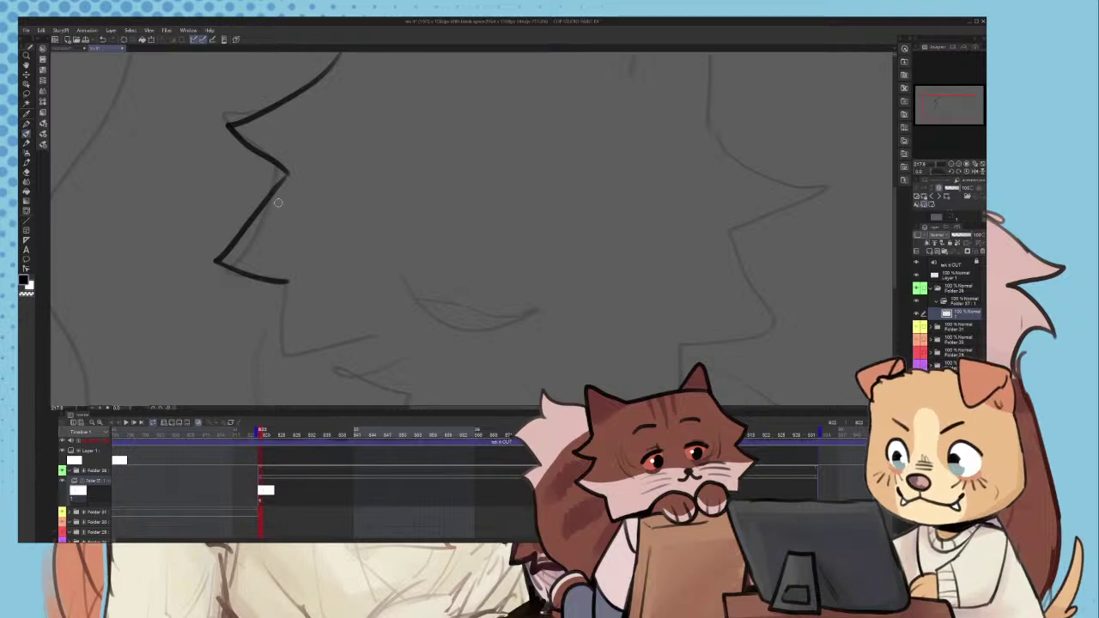
- Continue the left-hand cheek fur down to a flat jaw line and ink a short curve for the chin
scroll(306, 209, "down", 5)
scroll(364, 305, "up", 3)
scroll(343, 300, "down", 3)
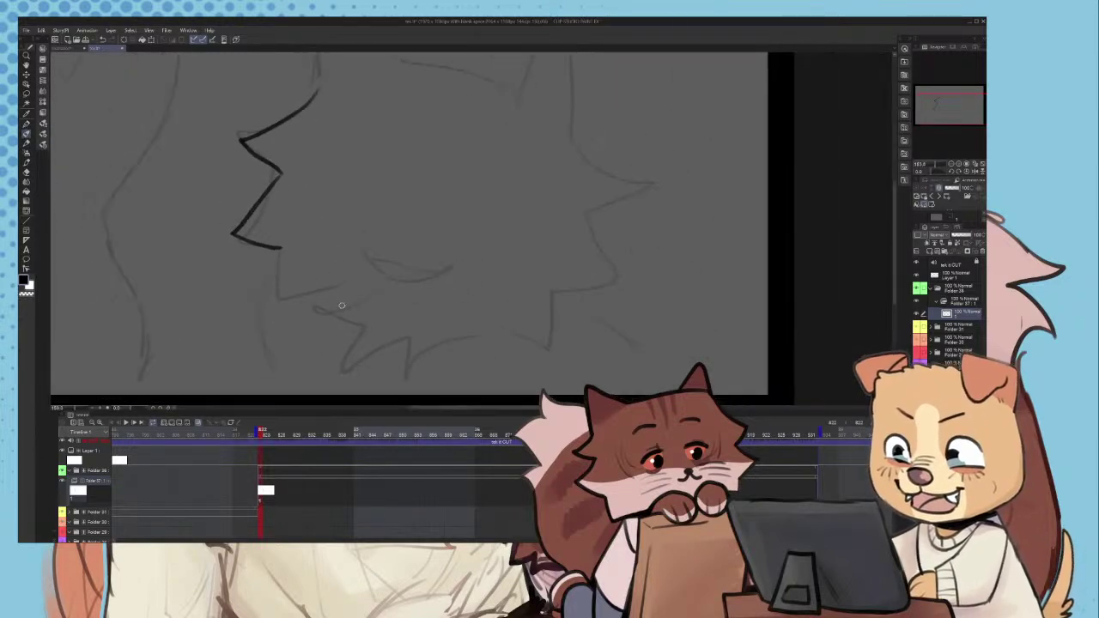
scroll(342, 309, "up", 1)
scroll(342, 311, "up", 2)
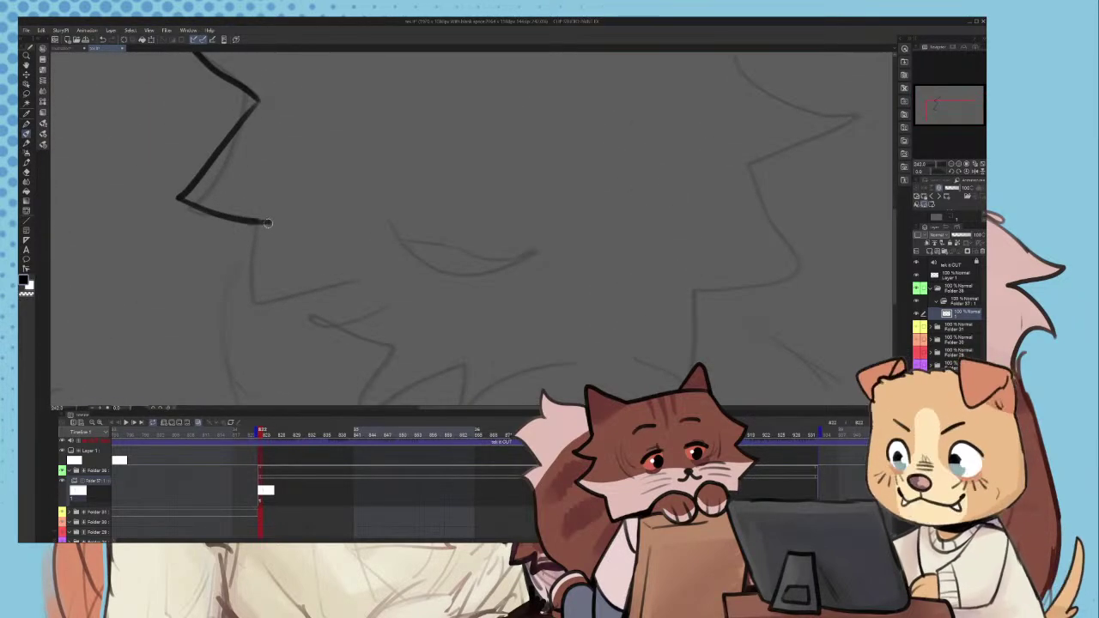
mouse_move(267, 222)
left_mouse_down()
mouse_move(290, 283)
mouse_move(267, 225)
mouse_move(269, 301)
mouse_move(379, 298)
mouse_move(355, 283)
mouse_move(408, 302)
left_mouse_up()
key("ctrl+z")
scroll(379, 299, "down", 2)
scroll(379, 299, "up", 1)
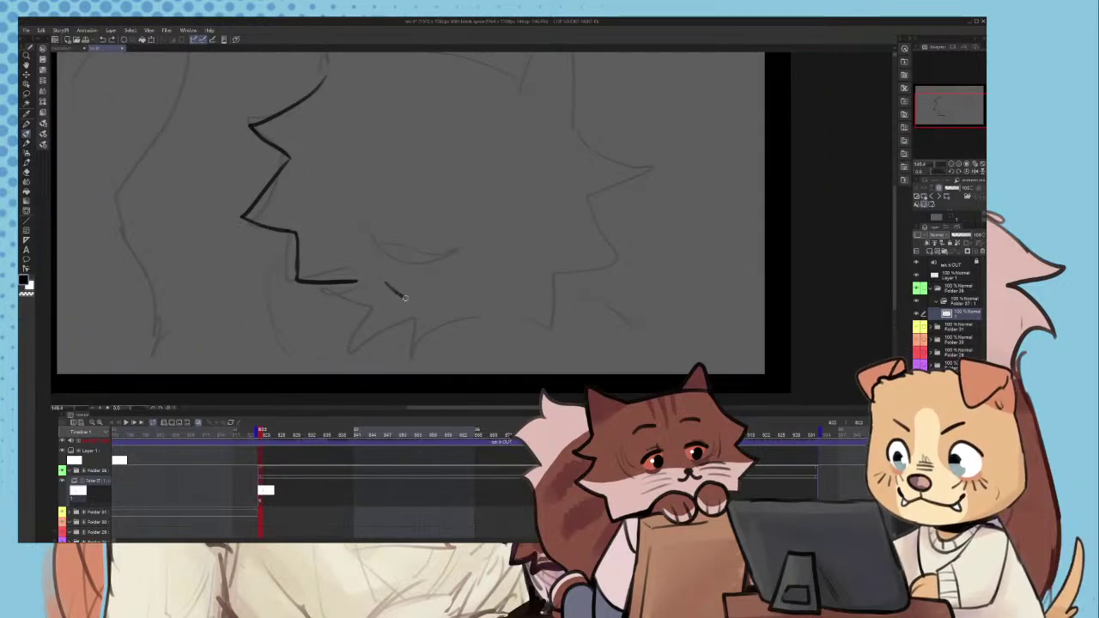
- Trace the right-hand cheek fur in black as pointed tufts that step down to the jaw beside the chin
left_click_drag(563, 127, 638, 170)
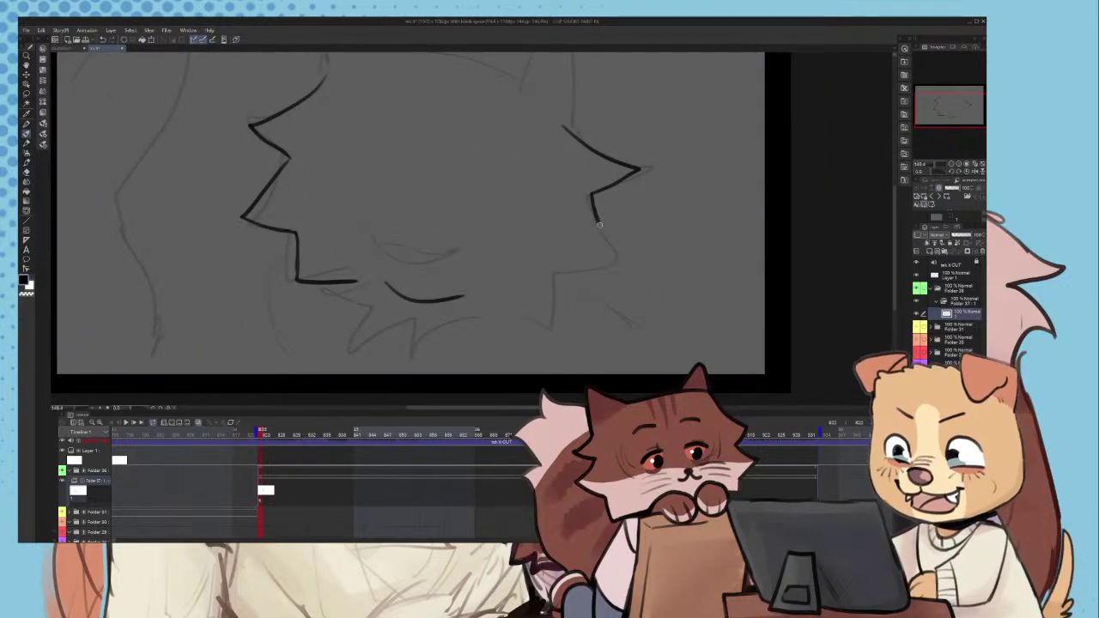
mouse_move(599, 225)
left_mouse_down()
mouse_move(624, 266)
mouse_move(539, 270)
mouse_move(539, 319)
mouse_move(477, 299)
left_mouse_up()
scroll(538, 268, "up", 3)
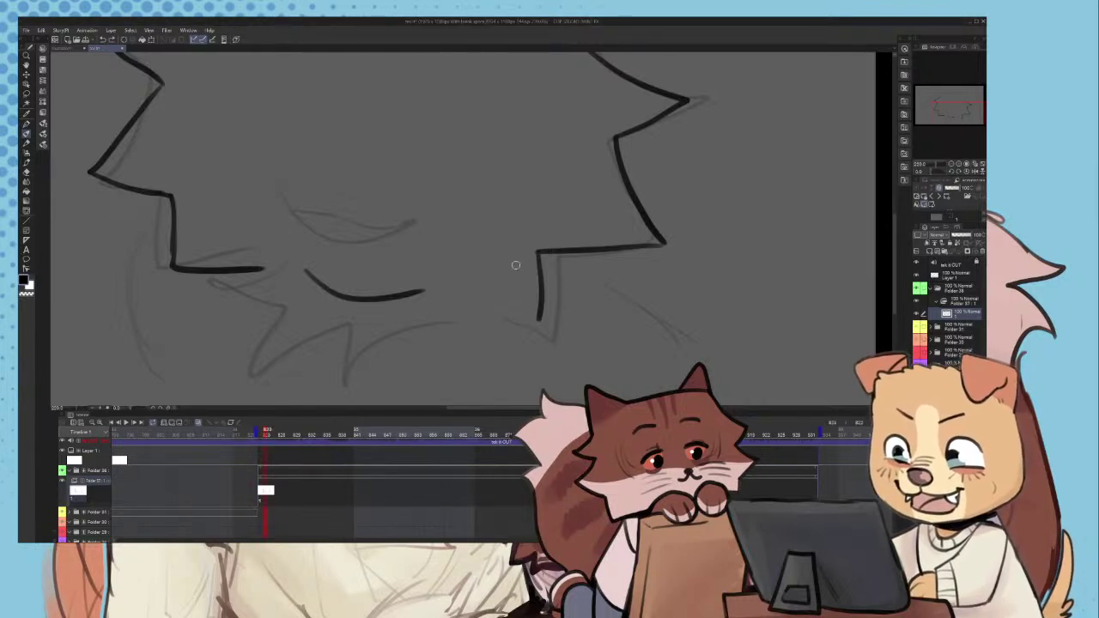
scroll(516, 266, "up", 1)
scroll(429, 266, "down", 3)
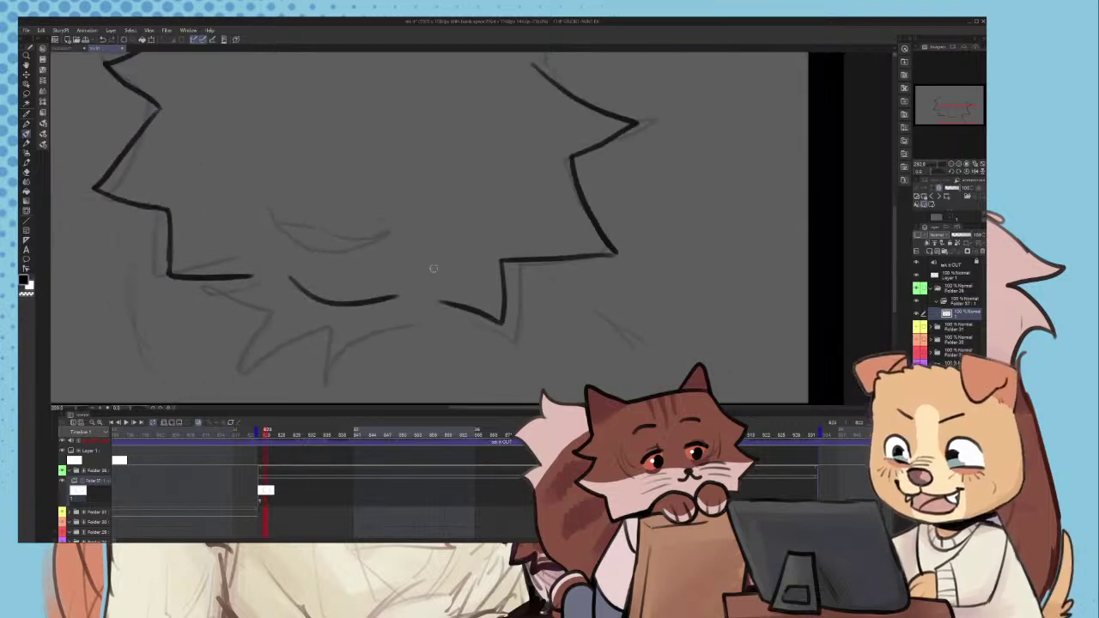
- Ink a small downward-pointing triangular nose above the sketched mouth, retrying the stroke until it fits
scroll(344, 219, "up", 4)
left_click_drag(327, 217, 393, 225)
key("ctrl+z")
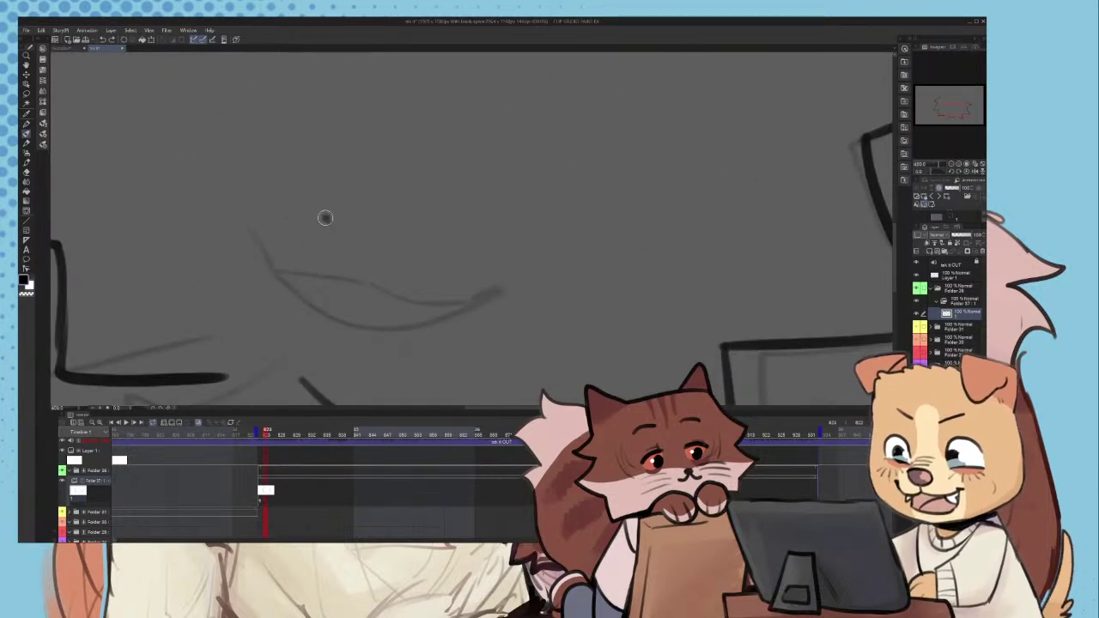
mouse_move(325, 218)
left_mouse_down()
mouse_move(380, 233)
mouse_move(323, 200)
mouse_move(354, 254)
mouse_move(404, 228)
mouse_move(325, 207)
mouse_move(374, 275)
mouse_move(354, 244)
mouse_move(412, 232)
mouse_move(333, 210)
mouse_move(355, 253)
left_mouse_up()
key("ctrl+z")
key("ctrl+z")
key("ctrl+z")
mouse_move(355, 253)
left_mouse_down()
mouse_move(405, 229)
mouse_move(321, 210)
mouse_move(356, 253)
left_mouse_up()
key("ctrl+z")
key("ctrl+z")
key("ctrl+z")
- Try inking the smiling mouth under the nose, with a wavy upper lip, a thickened corner and a lower lip
mouse_move(356, 253)
left_mouse_down()
mouse_move(388, 225)
mouse_move(318, 207)
mouse_move(362, 281)
mouse_move(292, 267)
mouse_move(275, 236)
mouse_move(300, 275)
mouse_move(380, 259)
mouse_move(494, 273)
left_mouse_up()
key("ctrl+z")
scroll(359, 262, "down", 1)
key("ctrl+z")
key("ctrl+z")
key("ctrl+z")
mouse_move(304, 277)
left_mouse_down()
mouse_move(369, 269)
mouse_move(454, 286)
mouse_move(512, 257)
left_mouse_up()
scroll(459, 301, "down", 5)
scroll(378, 288, "up", 5)
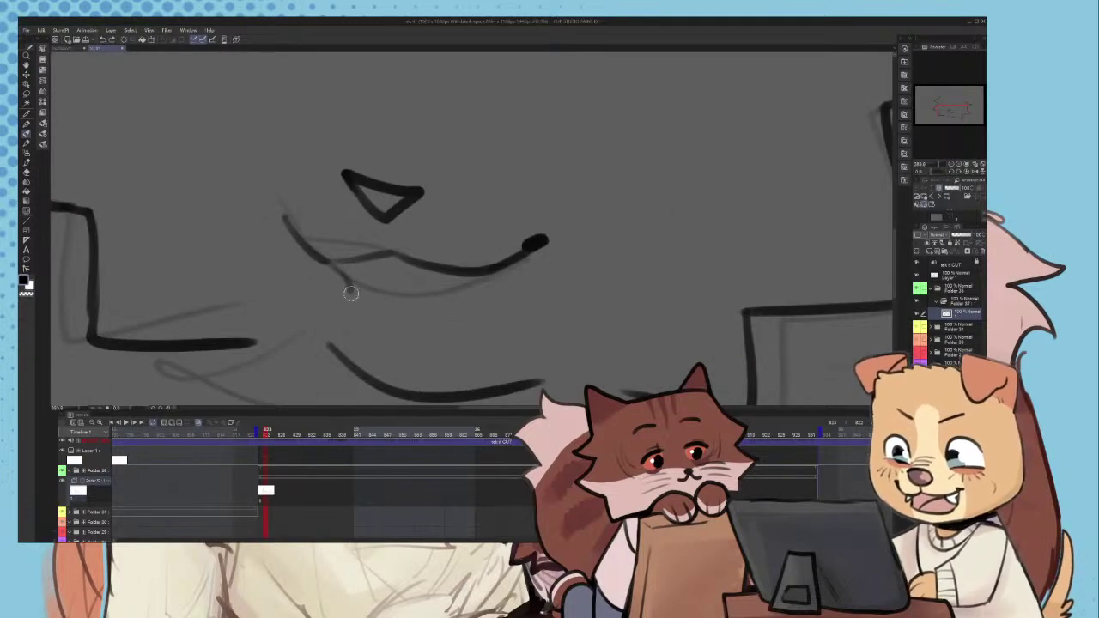
left_click_drag(333, 275, 520, 277)
scroll(477, 281, "down", 3)
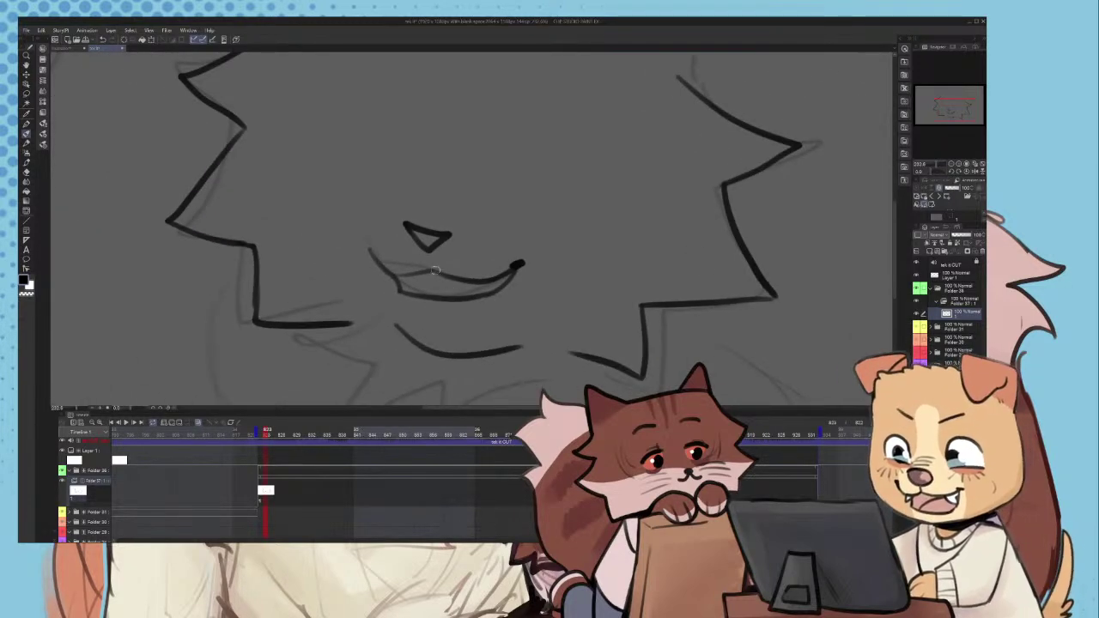
- Undo the mouth strokes and redraw the upper lip with a peak beneath the nose, adding a lower lip below it
scroll(478, 282, "down", 2)
scroll(435, 268, "up", 3)
key("ctrl+z")
scroll(448, 249, "up", 3)
key("ctrl+z")
key("ctrl+z")
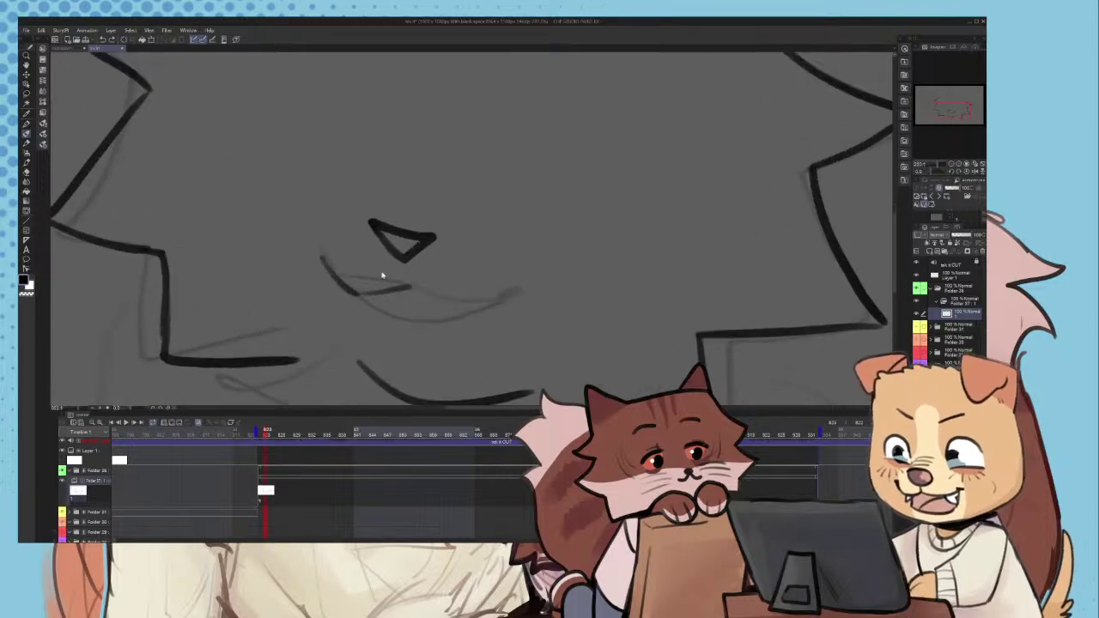
key("ctrl+z")
mouse_move(323, 252)
left_mouse_down()
mouse_move(358, 286)
mouse_move(411, 275)
mouse_move(489, 298)
mouse_move(540, 286)
left_mouse_up()
scroll(373, 306, "up", 1)
mouse_move(351, 280)
left_mouse_down()
mouse_move(369, 331)
mouse_move(519, 315)
left_mouse_up()
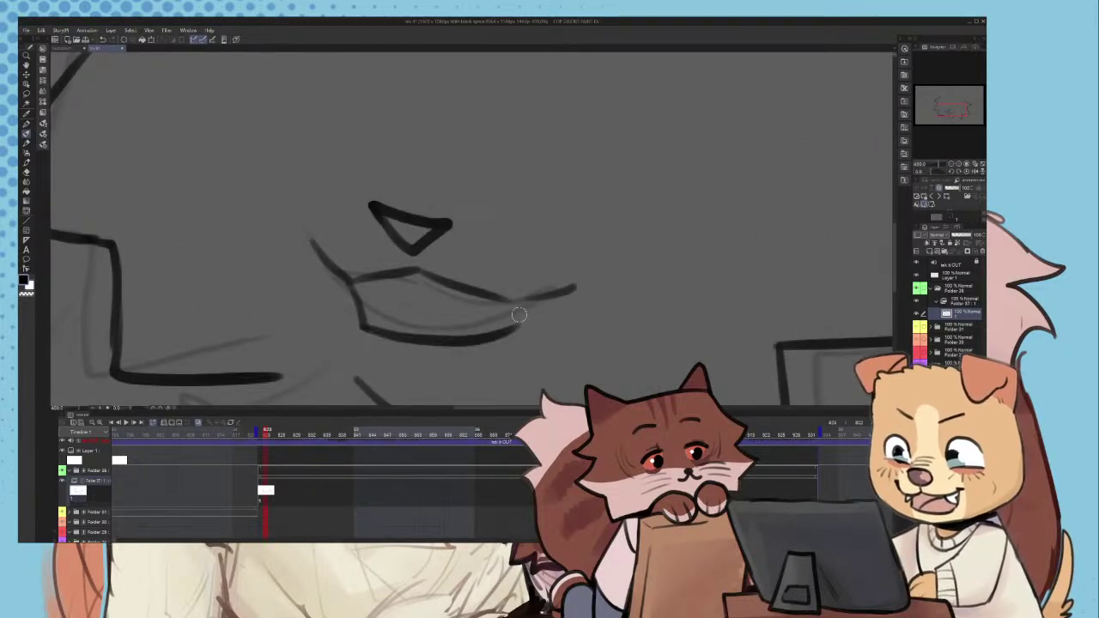
- Redo the lower lip several times as one curve sweeping from the left-hand mouth corner towards the right-hand corner
key("ctrl+z")
mouse_move(366, 331)
left_mouse_down()
mouse_move(551, 320)
mouse_move(529, 331)
mouse_move(584, 285)
left_mouse_up()
key("ctrl+z")
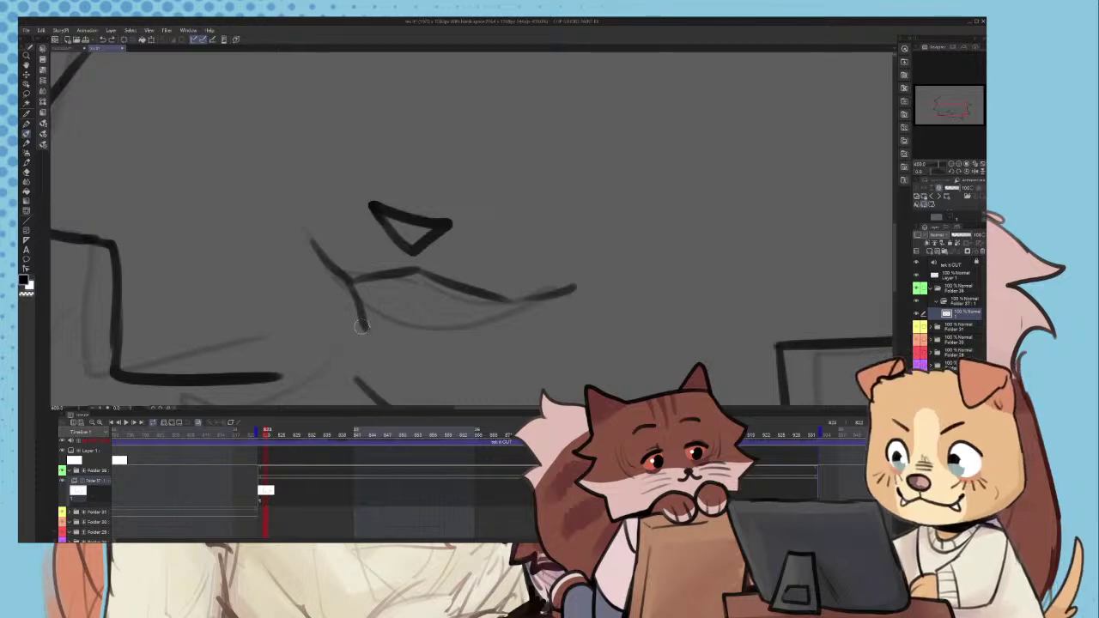
key("ctrl+z")
left_click_drag(319, 253, 363, 329)
key("ctrl+z")
mouse_move(333, 272)
left_mouse_down()
mouse_move(381, 331)
mouse_move(468, 338)
left_mouse_up()
key("ctrl+z")
key("ctrl+z")
mouse_move(365, 315)
left_mouse_down()
mouse_move(493, 348)
mouse_move(567, 339)
left_mouse_up()
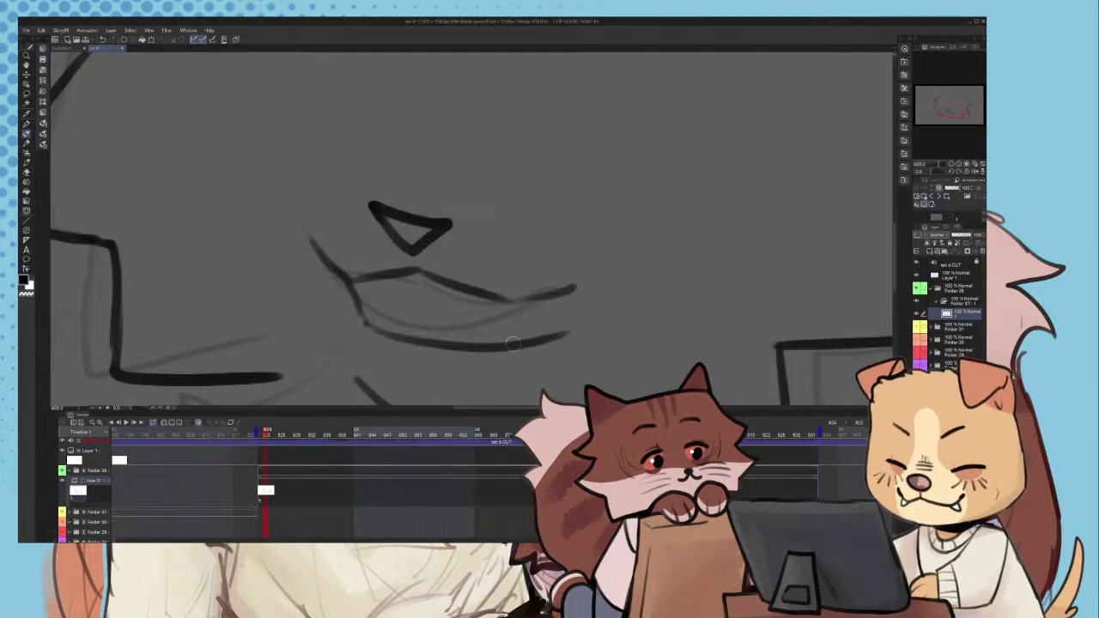
key("ctrl+z")
left_click_drag(363, 323, 577, 292)
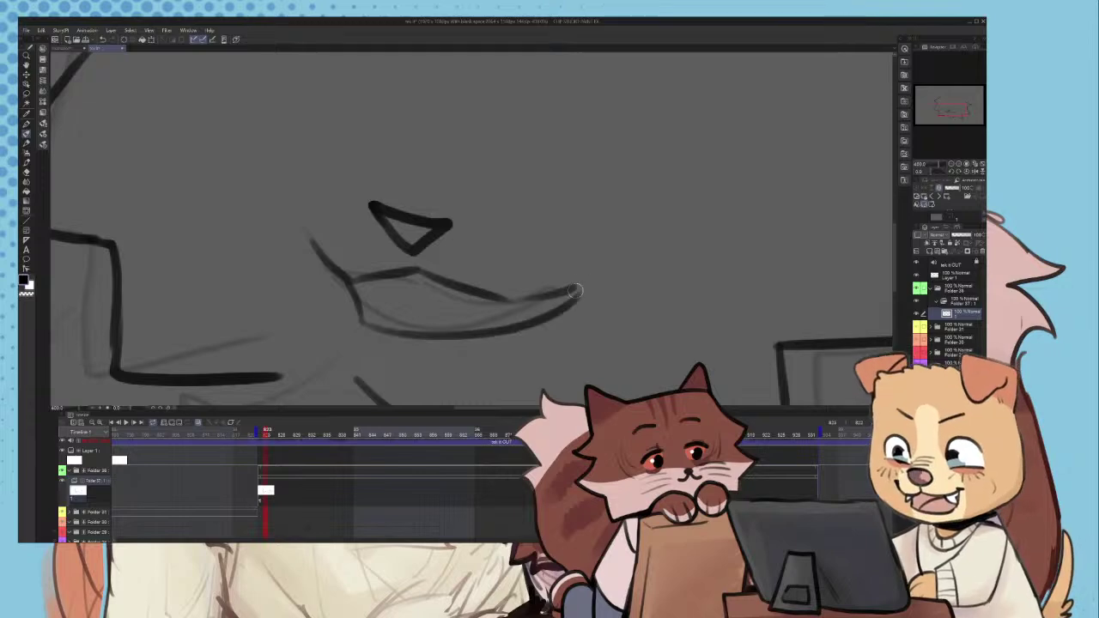
key("ctrl+z")
left_click_drag(366, 326, 574, 294)
- Try several strokes extending the upper lip towards the right-hand mouth corner
scroll(541, 275, "up", 2)
left_click_drag(477, 314, 582, 280)
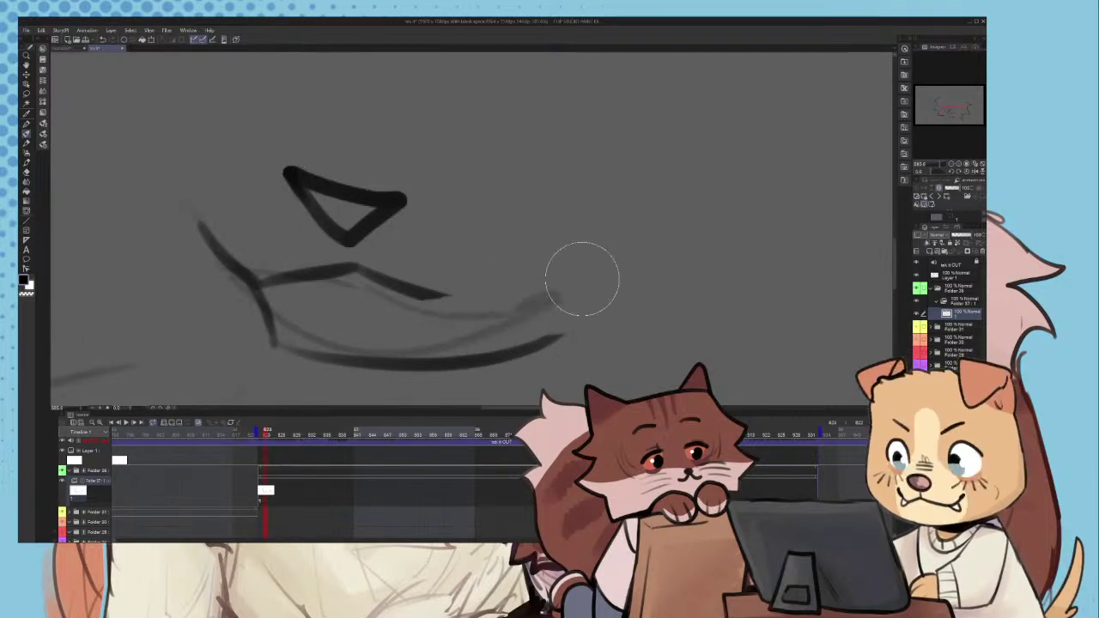
key("ctrl+z")
mouse_move(412, 287)
left_mouse_down()
mouse_move(487, 299)
mouse_move(564, 258)
left_mouse_up()
key("ctrl+z")
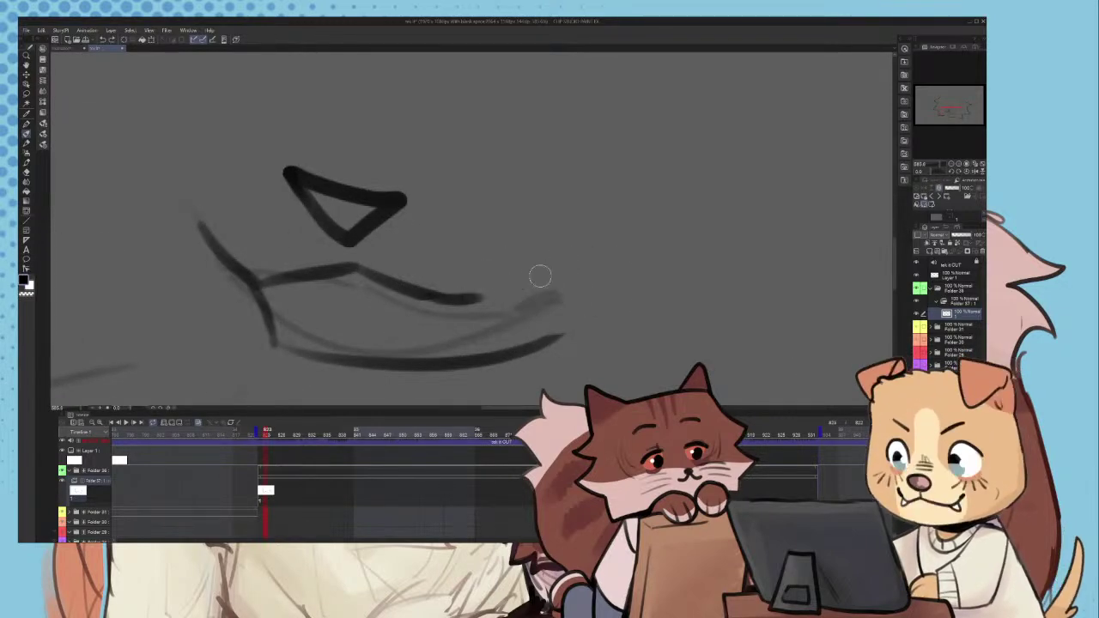
mouse_move(470, 300)
left_mouse_down()
mouse_move(572, 274)
mouse_move(544, 272)
mouse_move(584, 278)
left_mouse_up()
scroll(545, 306, "down", 3)
key("ctrl+z")
key("ctrl+z")
- Rework the mouth's left-hand side and complete the upper lip to meet the lower lip at the right-hand corner
scroll(546, 308, "up", 2)
left_click_drag(216, 249, 285, 361)
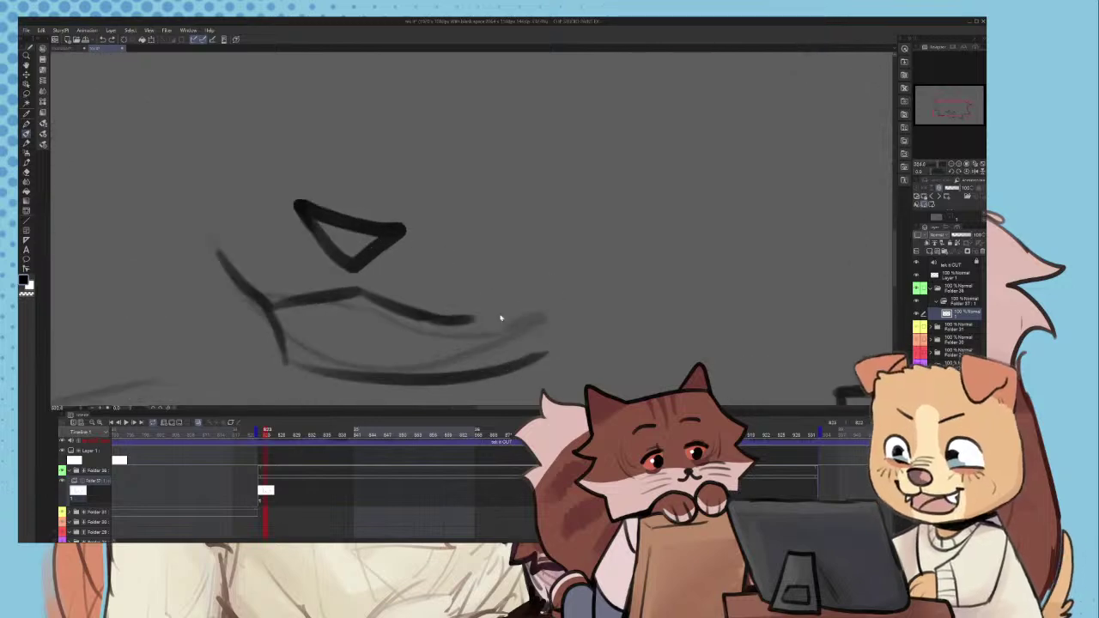
key("ctrl+z")
scroll(500, 326, "up", 1)
key("ctrl+z")
left_click_drag(398, 260, 589, 260)
scroll(567, 260, "down", 3)
scroll(564, 268, "down", 3)
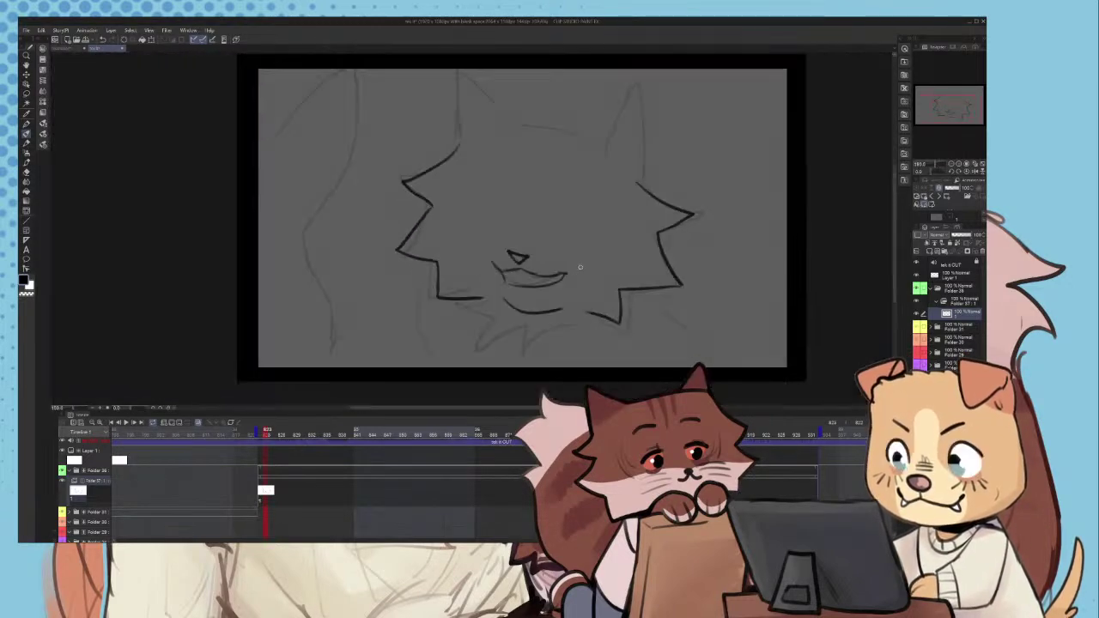
- Draw three short, nearly horizontal cheek lines on each side of the nose
scroll(568, 265, "up", 3)
left_click_drag(520, 241, 632, 237)
left_click_drag(567, 248, 631, 258)
left_click_drag(558, 263, 633, 268)
mouse_move(398, 216)
left_mouse_down()
mouse_move(313, 210)
mouse_move(320, 232)
left_mouse_up()
left_click_drag(378, 232, 331, 240)
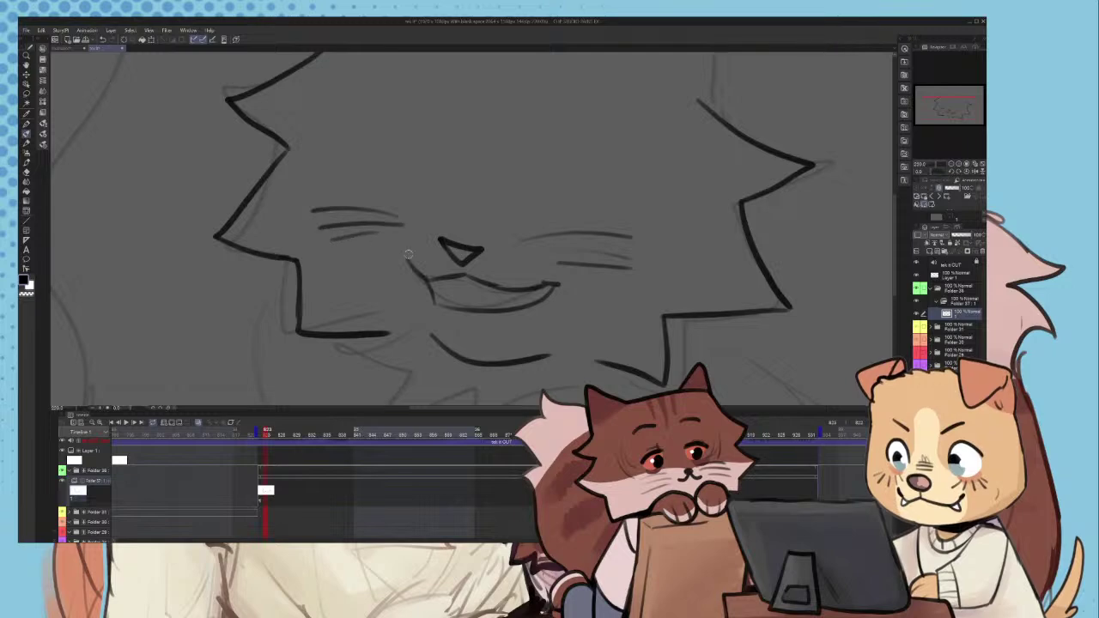
- Thicken the right-hand mouth corner and redraw the lower lip as a smooth curve between both corners
scroll(403, 305, "up", 2)
scroll(632, 290, "up", 2)
mouse_move(621, 287)
left_mouse_down()
mouse_move(576, 300)
mouse_move(628, 285)
left_mouse_up()
mouse_move(613, 285)
left_mouse_down()
mouse_move(633, 285)
mouse_move(435, 328)
left_mouse_up()
key("ctrl+z")
mouse_move(370, 287)
left_mouse_down()
mouse_move(457, 327)
mouse_move(589, 300)
left_mouse_up()
scroll(589, 300, "down", 5)
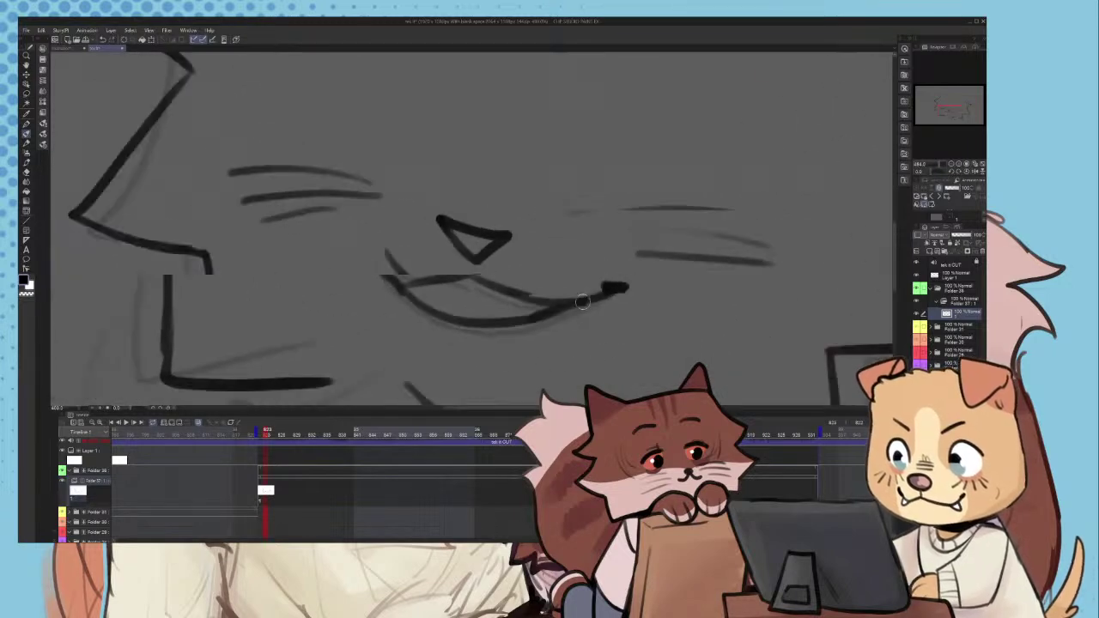
scroll(493, 266, "up", 2)
scroll(463, 231, "up", 1)
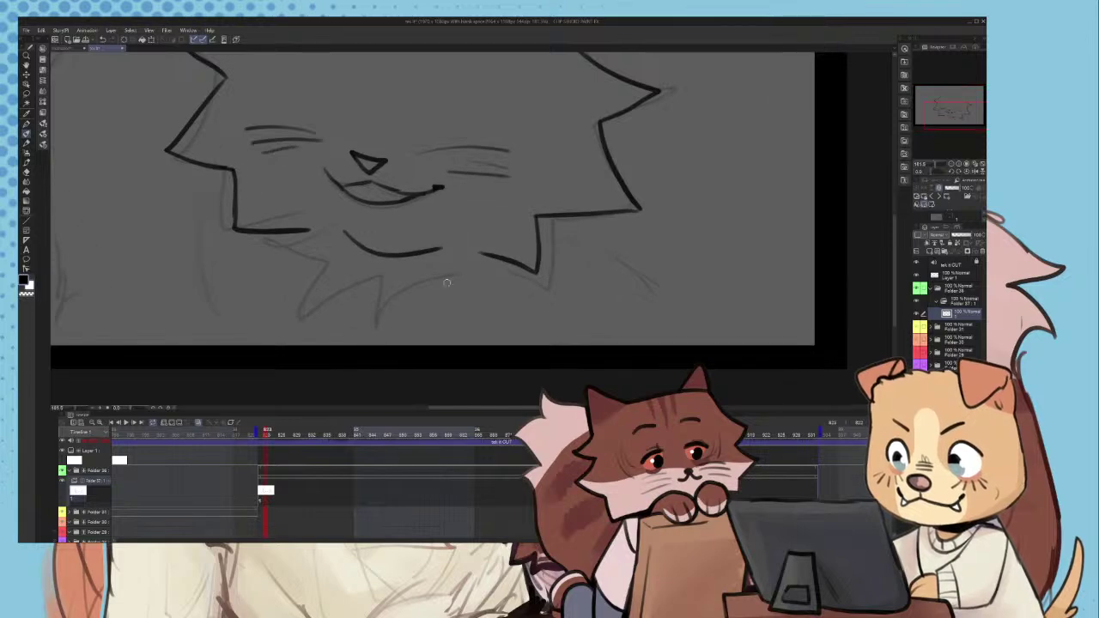
- Extend the left-hand jaw line until it joins the start of the chin curve
scroll(283, 206, "up", 2)
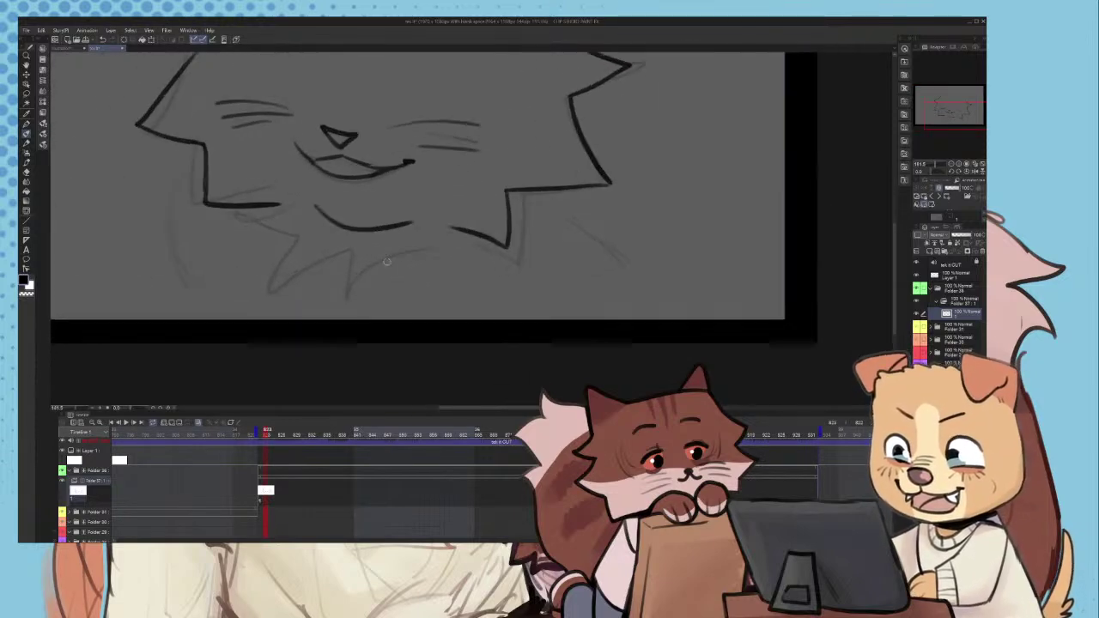
scroll(275, 200, "up", 1)
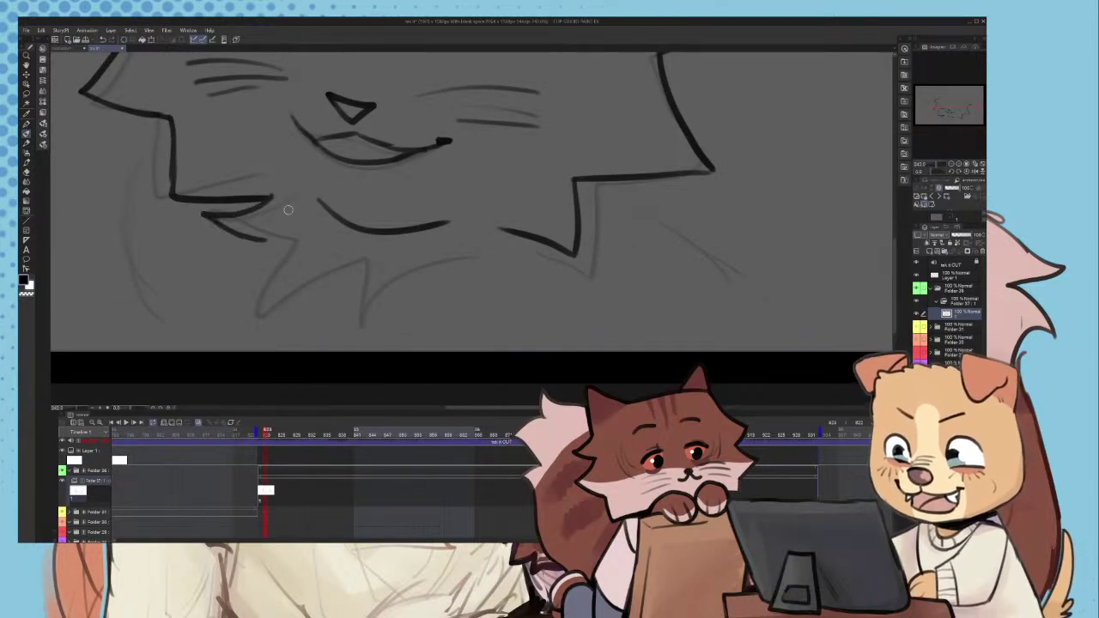
scroll(276, 179, "up", 1)
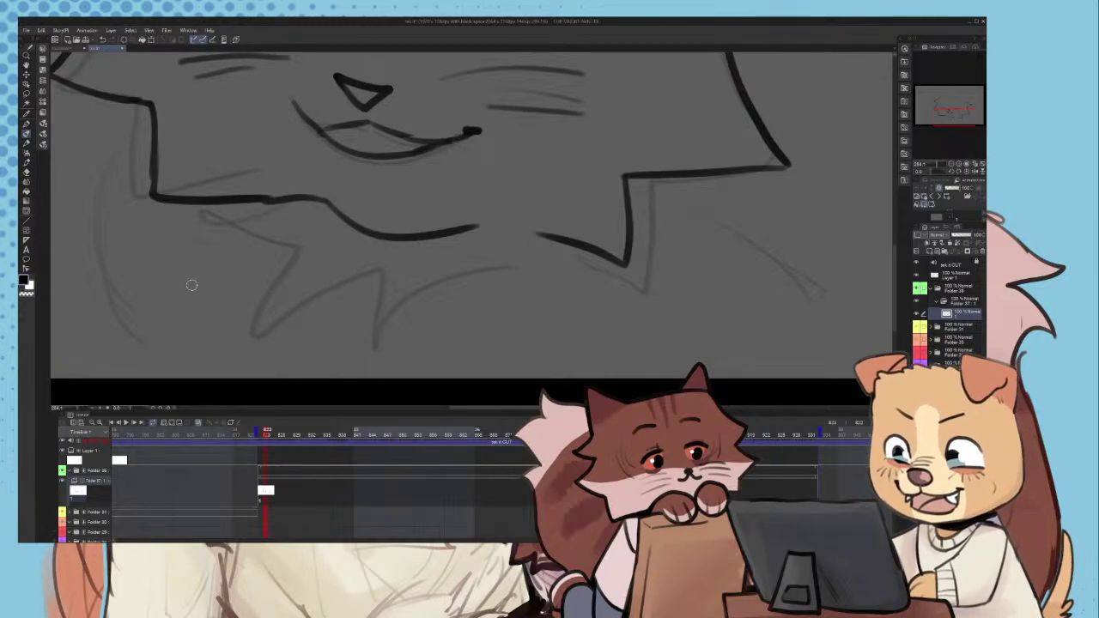
scroll(278, 199, "up", 1)
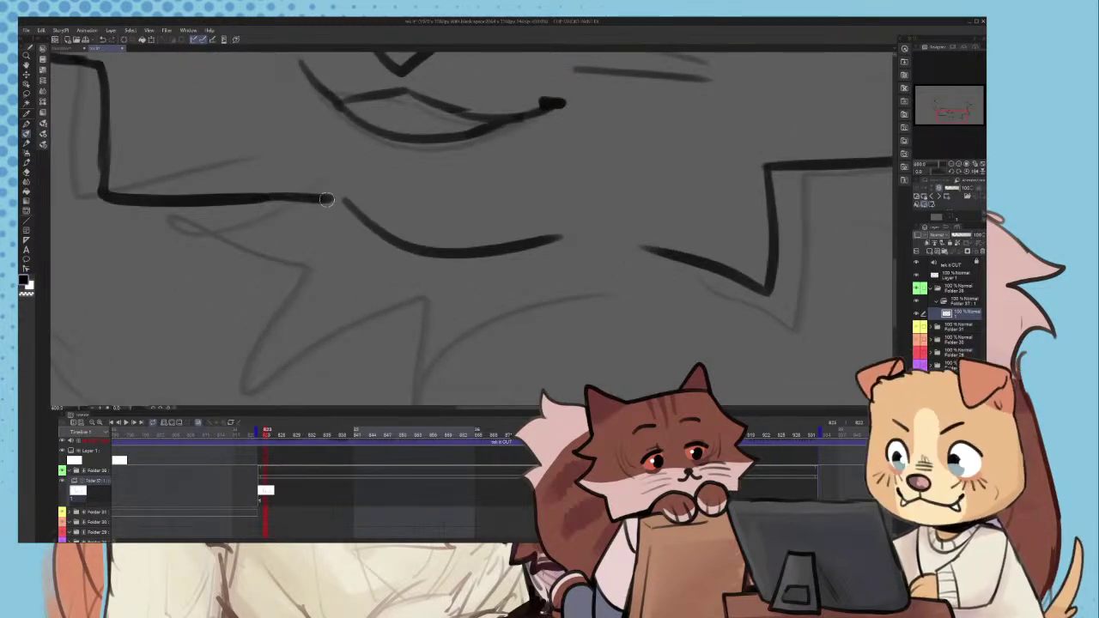
scroll(276, 234, "down", 2)
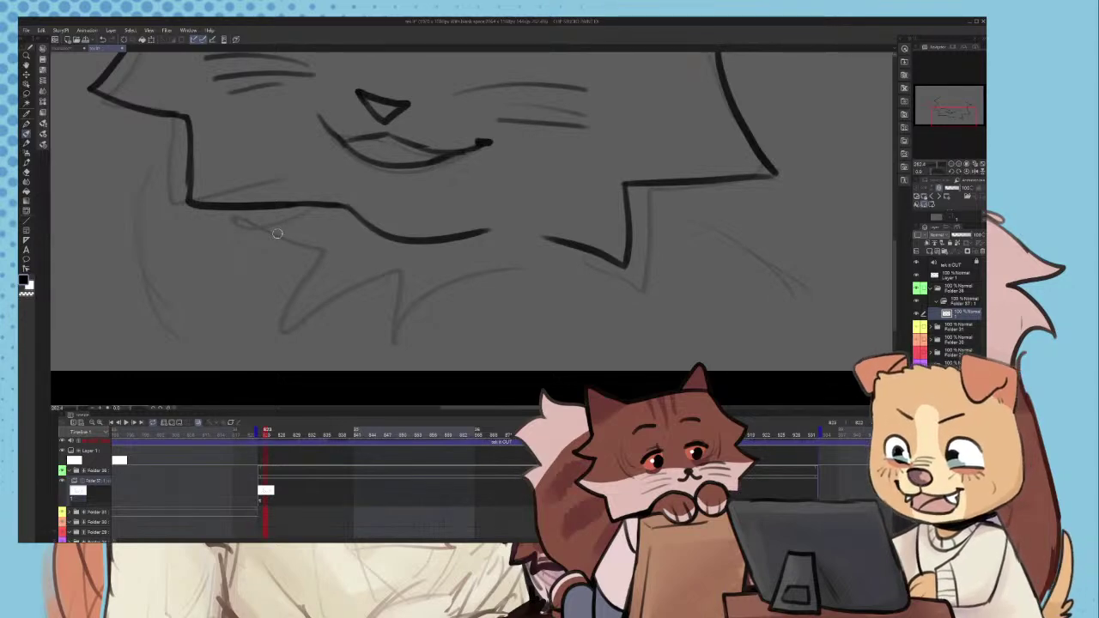
scroll(277, 234, "up", 3)
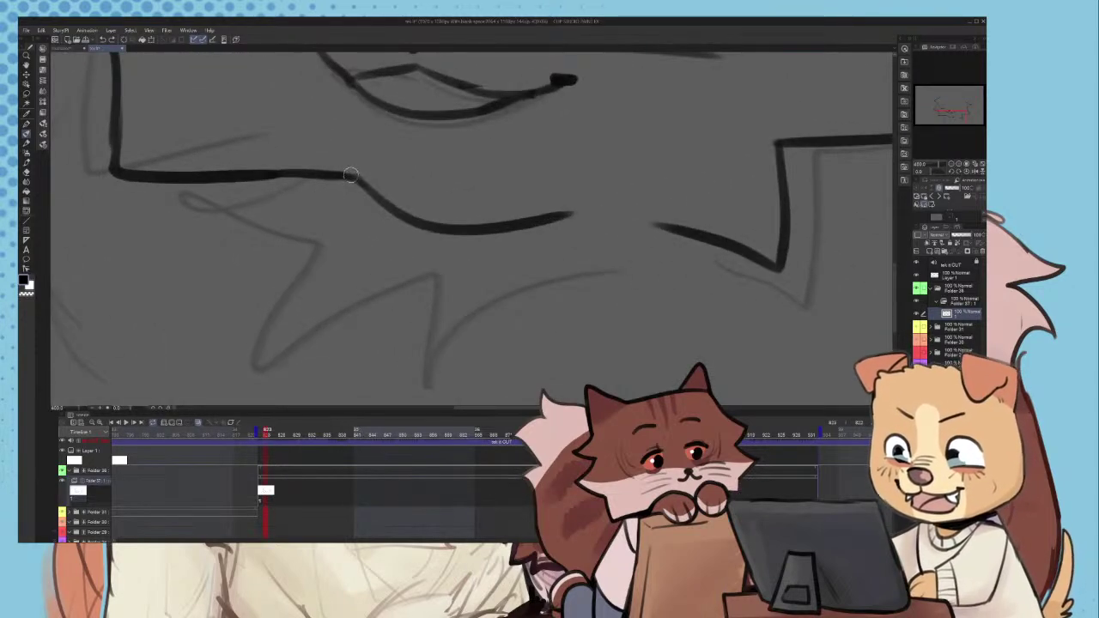
- Ink the first chest-fur tuft beneath the left-hand end of the chin, redoing the strokes over the sketch
mouse_move(354, 179)
left_mouse_down()
mouse_move(221, 211)
mouse_move(322, 248)
left_mouse_up()
key("ctrl+z")
key("ctrl+z")
left_click_drag(351, 180, 227, 191)
key("ctrl+z")
mouse_move(350, 181)
left_mouse_down()
mouse_move(231, 199)
mouse_move(350, 238)
mouse_move(382, 338)
mouse_move(393, 296)
mouse_move(408, 292)
mouse_move(486, 336)
left_mouse_up()
scroll(353, 241, "down", 3)
scroll(484, 311, "up", 3)
key("ctrl+z")
key("ctrl+z")
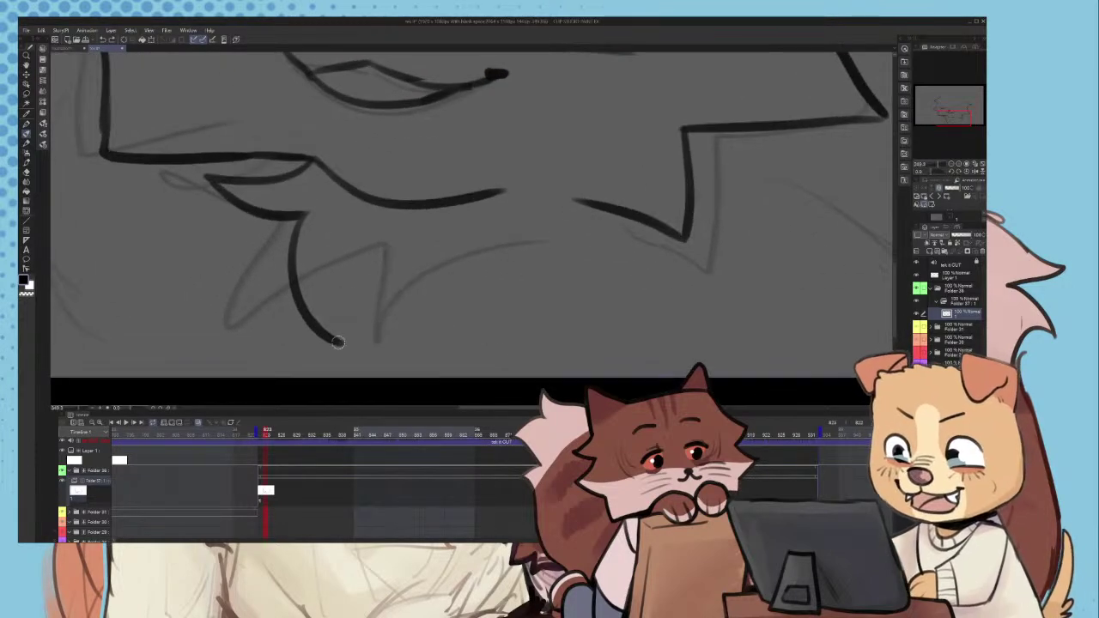
- Complete the chest fur under the chin with curved pointed tufts that end at the right-hand jaw
mouse_move(342, 345)
left_mouse_down()
mouse_move(412, 280)
mouse_move(504, 338)
left_mouse_up()
key("ctrl+z")
mouse_move(414, 275)
left_mouse_down()
mouse_move(458, 324)
mouse_move(487, 332)
mouse_move(524, 280)
left_mouse_up()
key("ctrl+z")
mouse_move(491, 331)
left_mouse_down()
mouse_move(550, 276)
mouse_move(608, 255)
left_mouse_up()
key("ctrl+z")
mouse_move(646, 220)
left_mouse_down()
mouse_move(536, 277)
mouse_move(646, 219)
left_mouse_up()
key("ctrl+z")
scroll(608, 261, "down", 5)
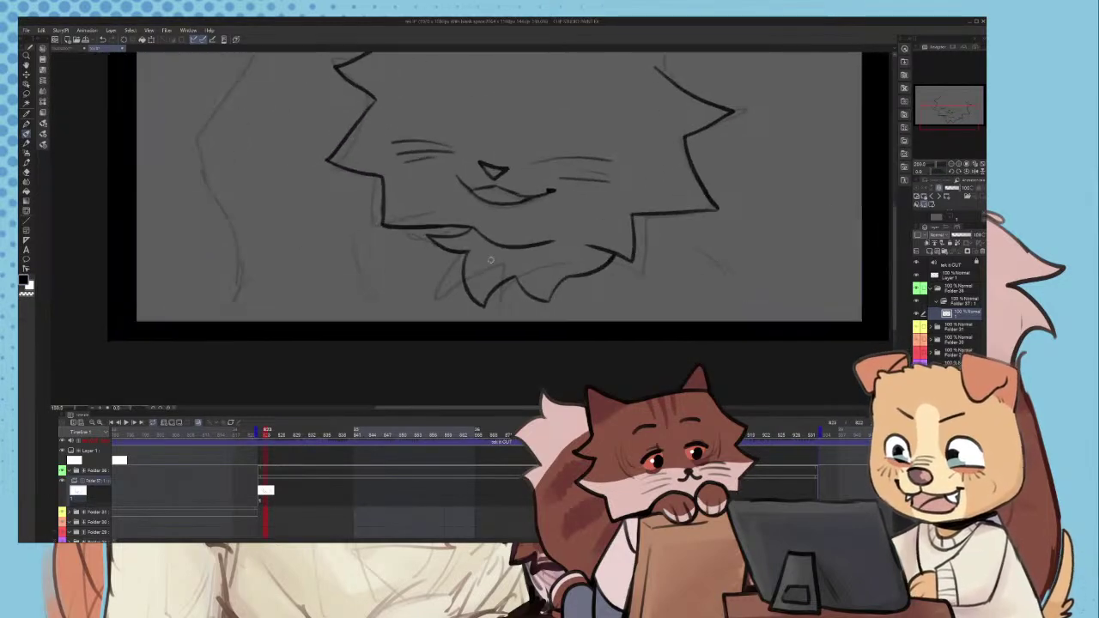
scroll(470, 249, "up", 3)
scroll(323, 189, "down", 3)
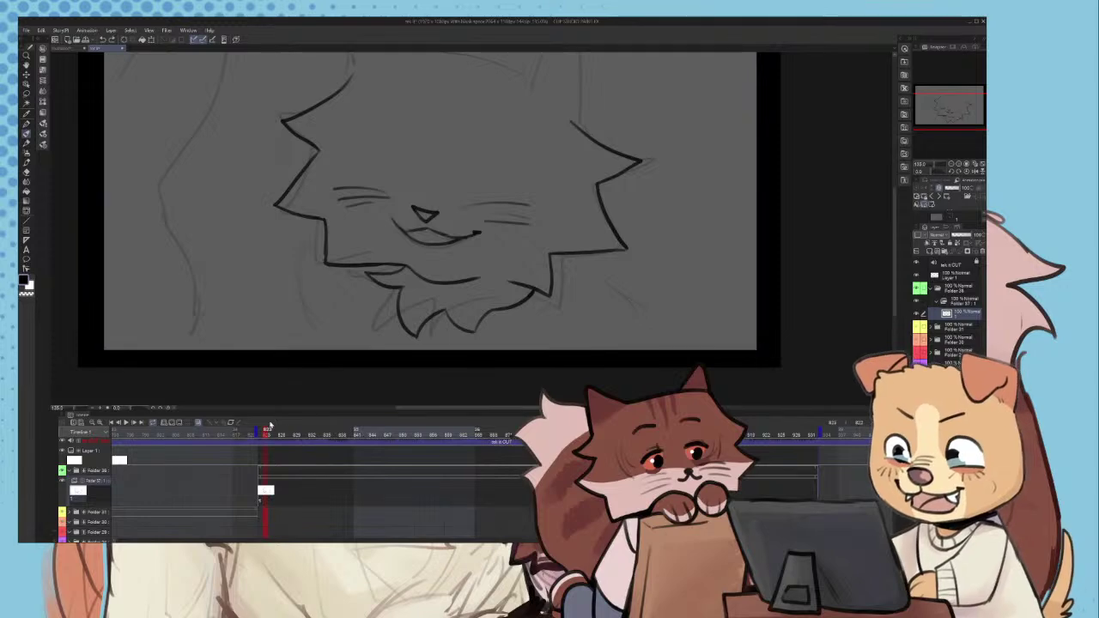
- Return to the shot's first frame and ink the left-hand shoulder as a curve from the jaw to the canvas's lower edge
left_click_drag(233, 433, 261, 432)
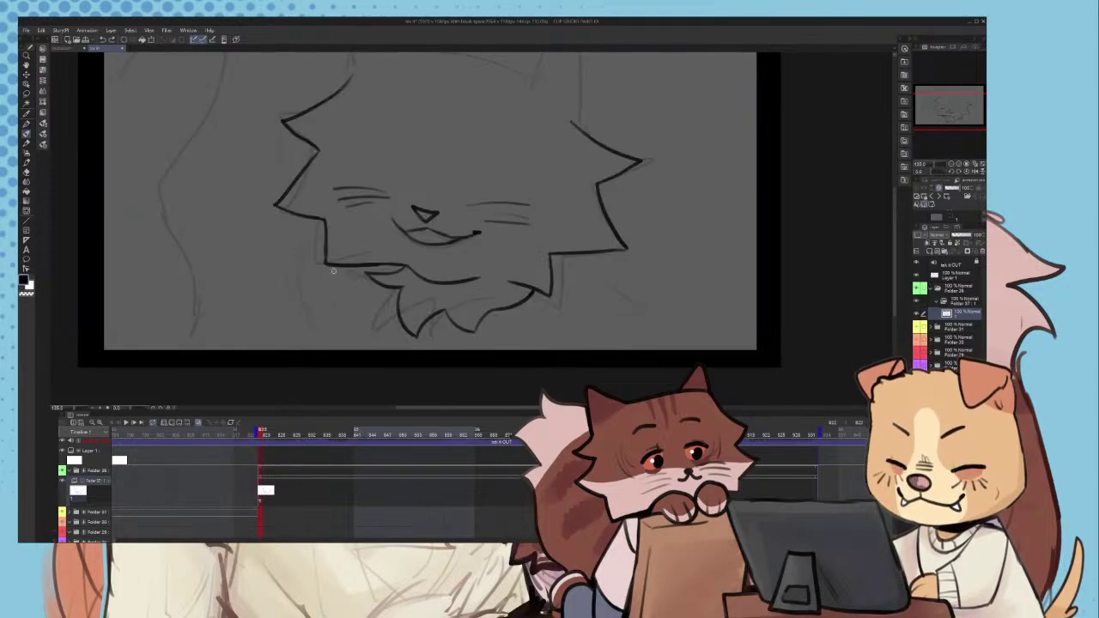
left_click_drag(341, 268, 265, 357)
key("ctrl+z")
left_click_drag(353, 266, 255, 334)
key("ctrl+z")
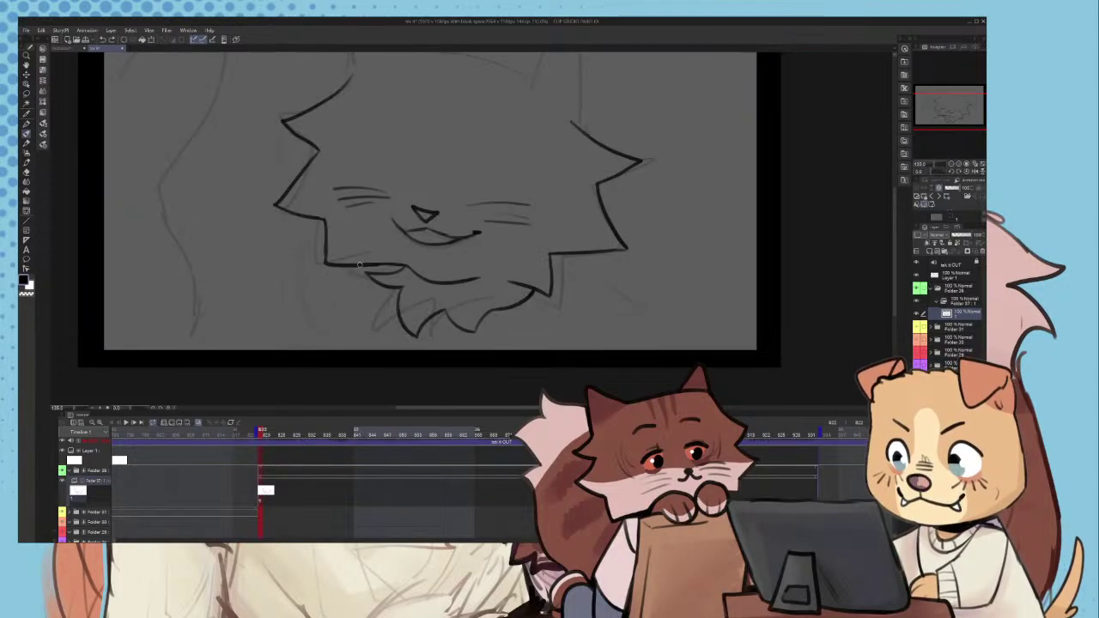
left_click_drag(360, 265, 262, 344)
- Ink the right-hand shoulder curve and add curved lines running down both sides of the chest
left_click_drag(558, 256, 671, 323)
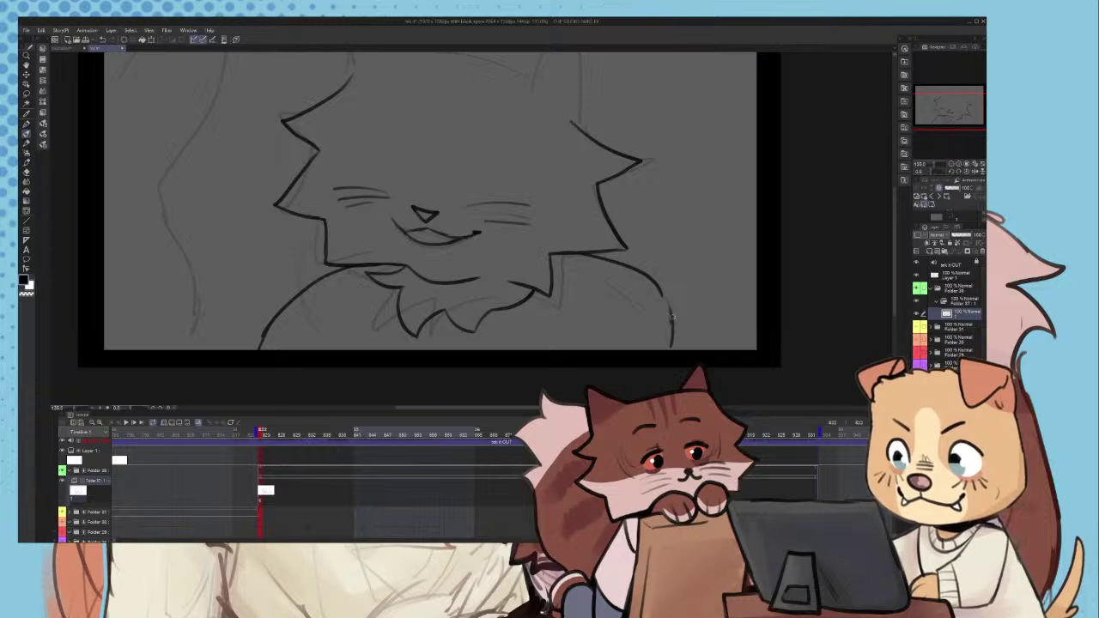
left_click_drag(612, 268, 581, 348)
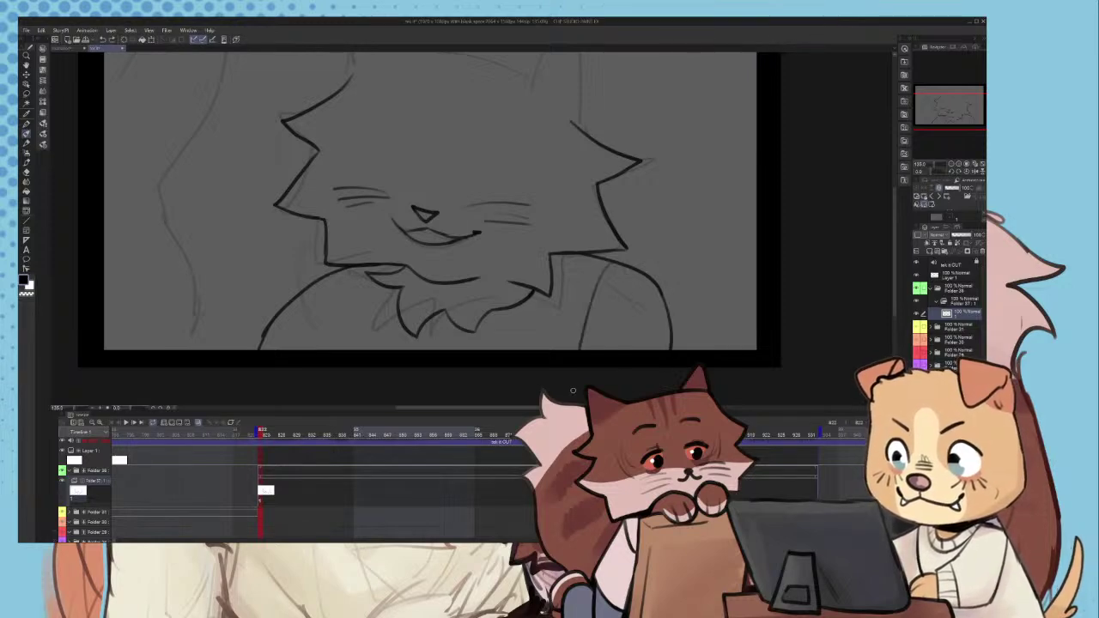
left_click_drag(342, 271, 293, 348)
scroll(324, 309, "down", 1)
scroll(324, 309, "up", 2)
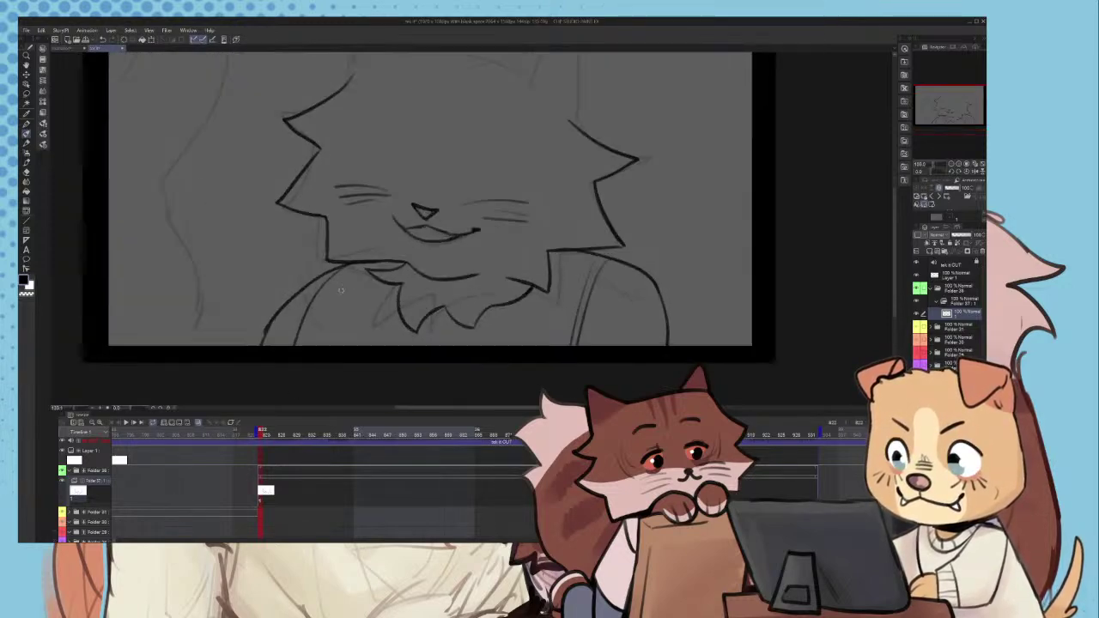
- Undo the lines running down the chest and the right-hand shoulder curve
key("ctrl+z")
key("ctrl+z")
scroll(308, 304, "down", 2)
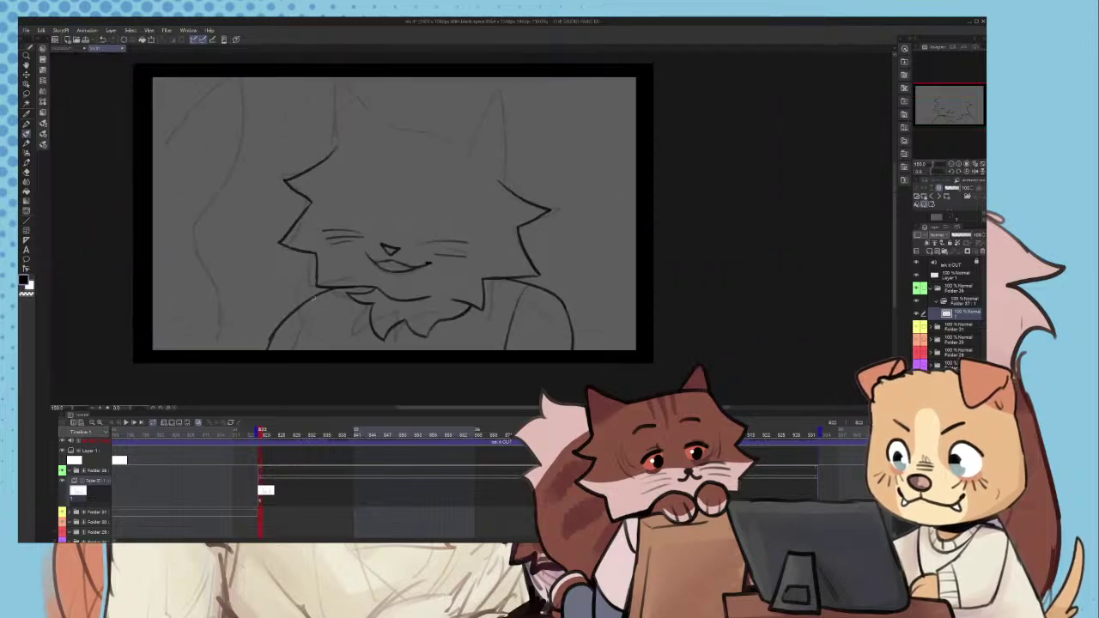
scroll(331, 283, "up", 2)
scroll(335, 266, "down", 2)
scroll(344, 262, "up", 1)
key("ctrl+z")
key("ctrl+z")
scroll(378, 292, "up", 1)
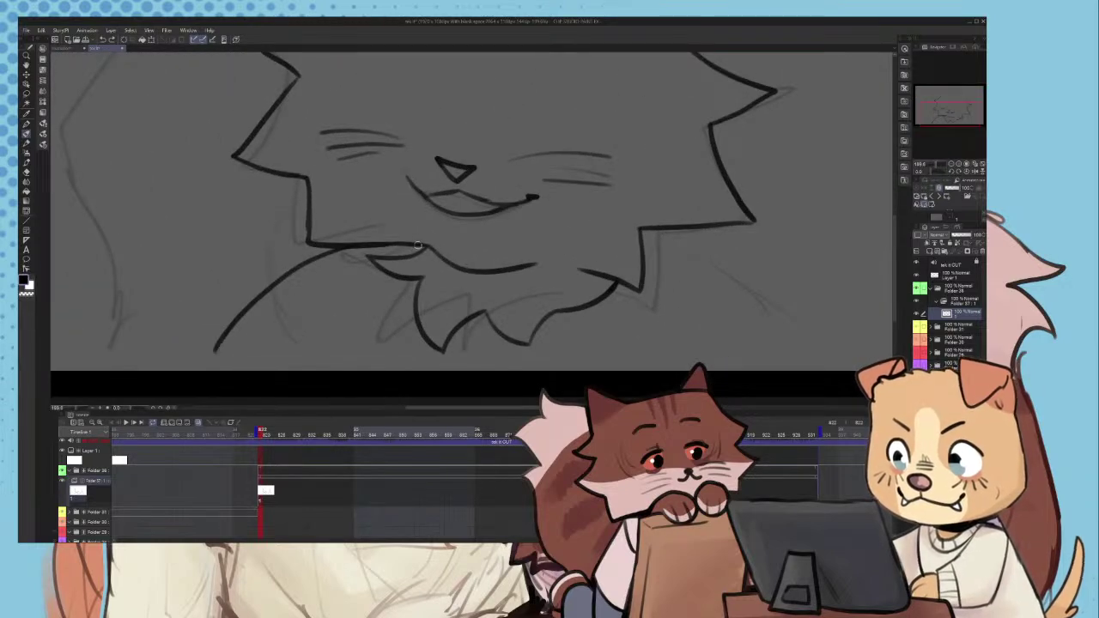
- Remove the left-hand shoulder curve and join the first chest-fur tuft to the chin line
scroll(418, 245, "up", 3)
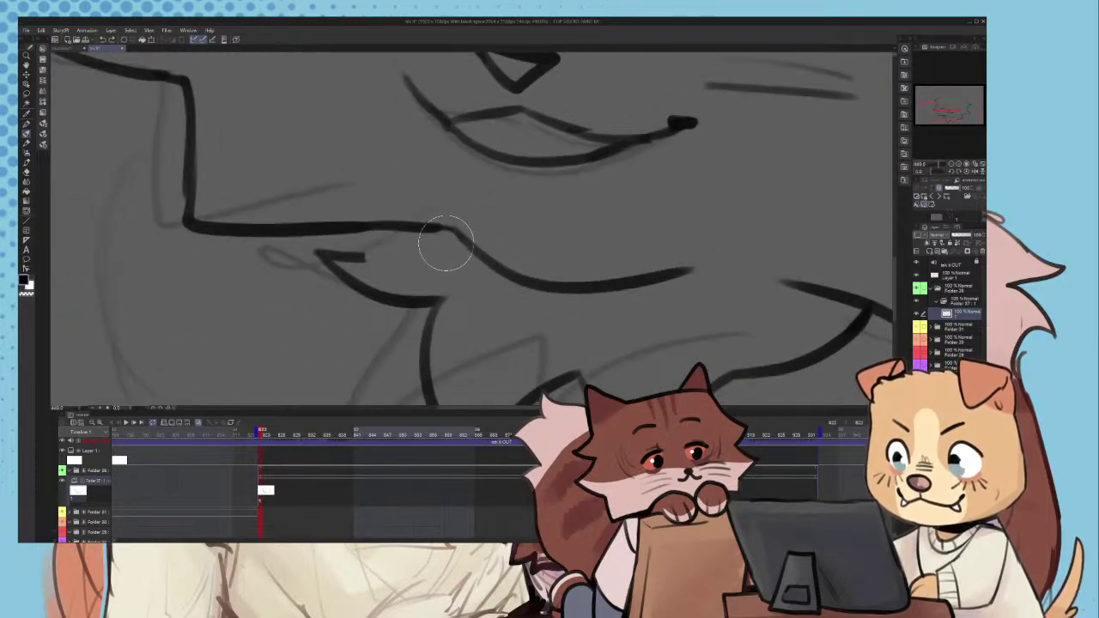
mouse_move(446, 243)
left_mouse_down()
mouse_move(405, 247)
mouse_move(404, 233)
mouse_move(453, 236)
mouse_move(481, 253)
left_mouse_up()
scroll(479, 253, "down", 2)
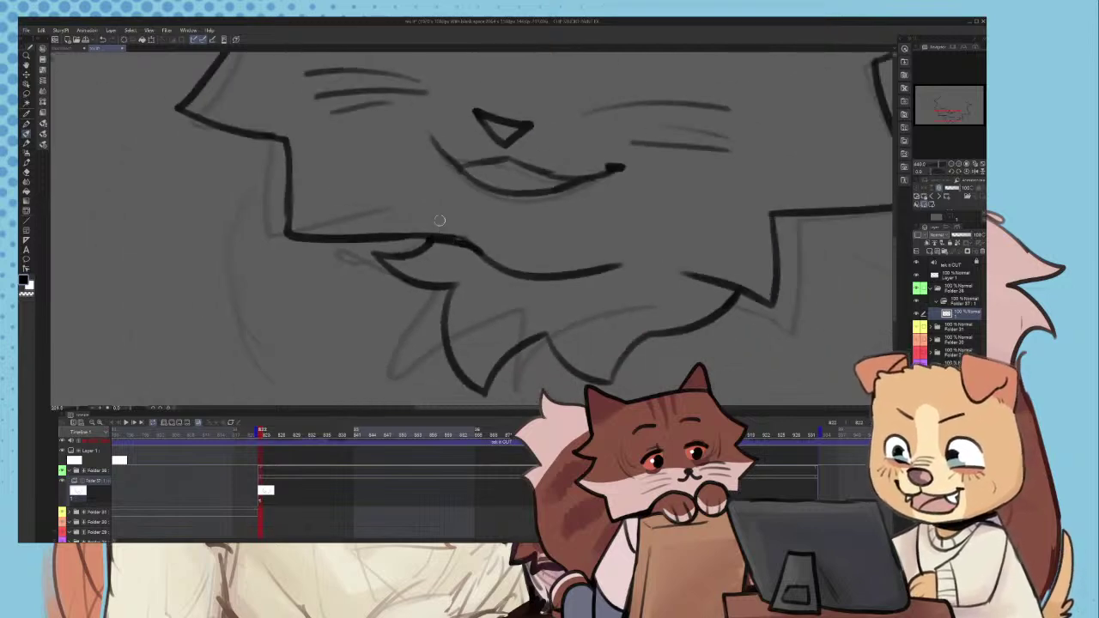
- Ink the upper part of the left-hand shoulder as a straight slope outward from the first chest tuft
scroll(439, 220, "down", 2)
mouse_move(410, 244)
left_mouse_down()
mouse_move(303, 300)
mouse_move(289, 343)
left_mouse_up()
scroll(372, 266, "down", 3)
scroll(516, 258, "up", 1)
key("ctrl+z")
- Ink the right-hand shoulder sloping from the jaw and curving to the canvas's lower edge, with a thin arm line inside it
left_click_drag(554, 223, 636, 246)
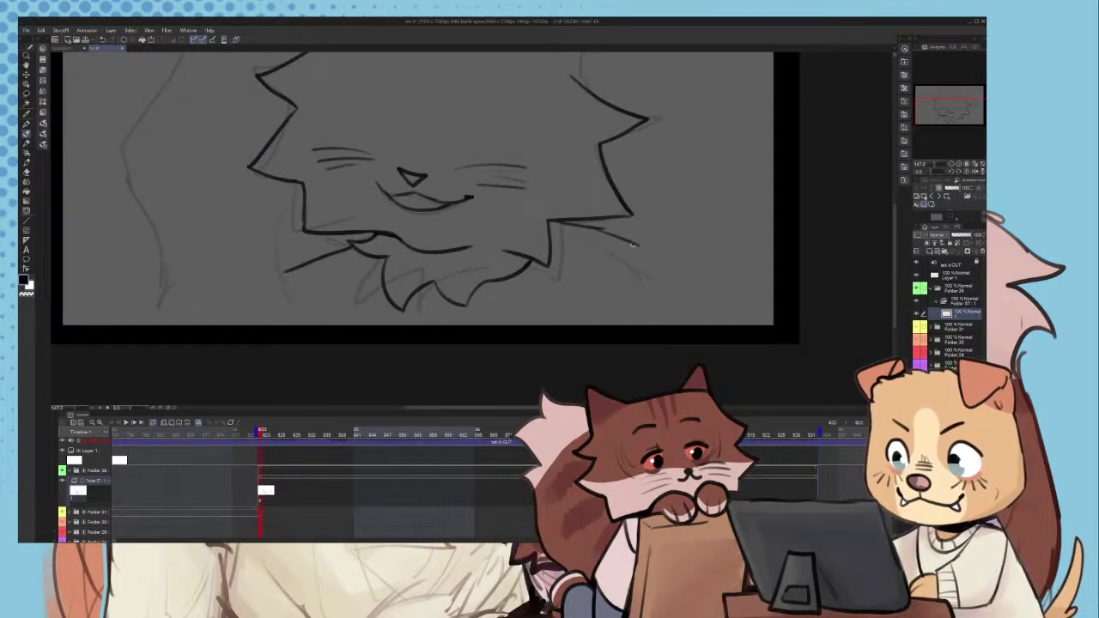
scroll(653, 215, "up", 2)
key("ctrl+z")
key("ctrl+z")
key("ctrl+z")
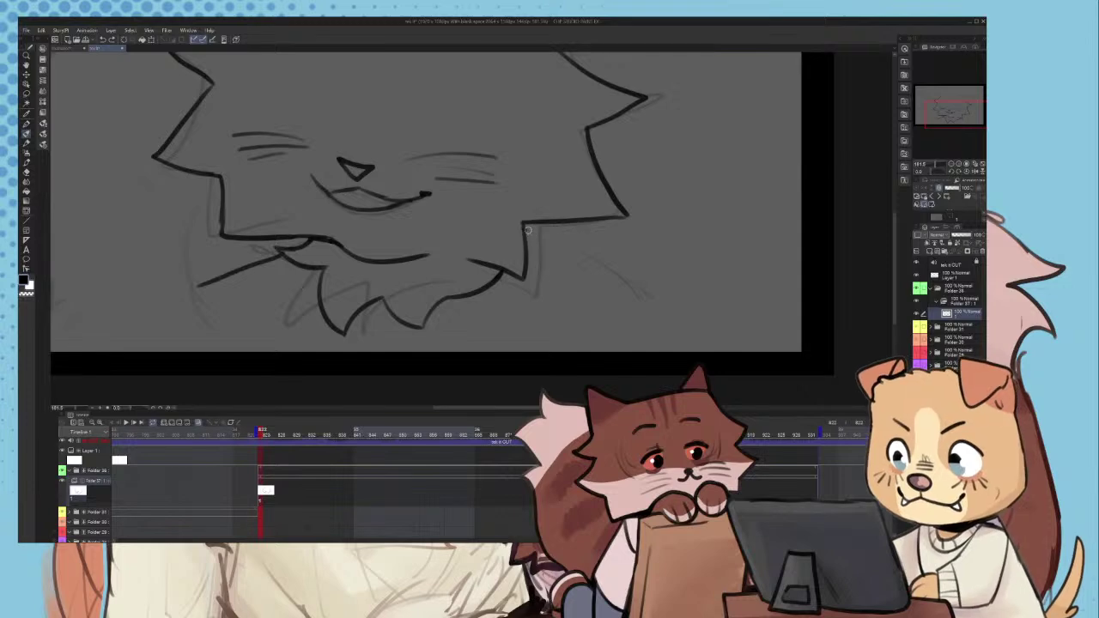
mouse_move(526, 230)
left_mouse_down()
mouse_move(628, 245)
mouse_move(688, 366)
left_mouse_up()
left_click_drag(617, 276, 603, 352)
key("ctrl+z")
key("ctrl+z")
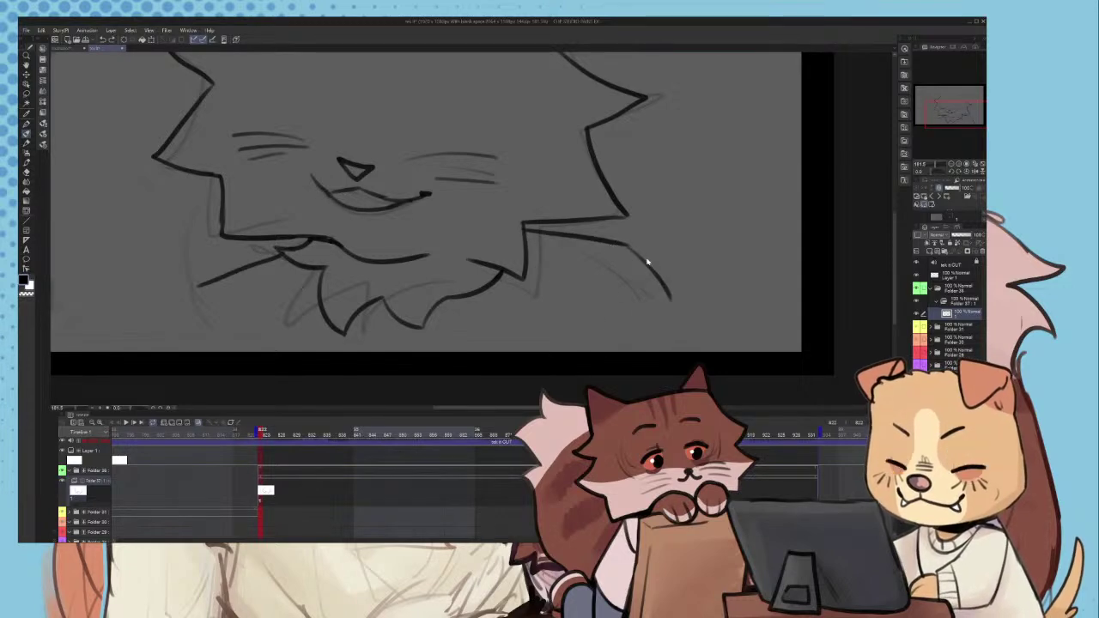
key("ctrl+z")
mouse_move(625, 244)
left_mouse_down()
mouse_move(650, 257)
mouse_move(701, 354)
left_mouse_up()
left_click_drag(615, 267, 579, 351)
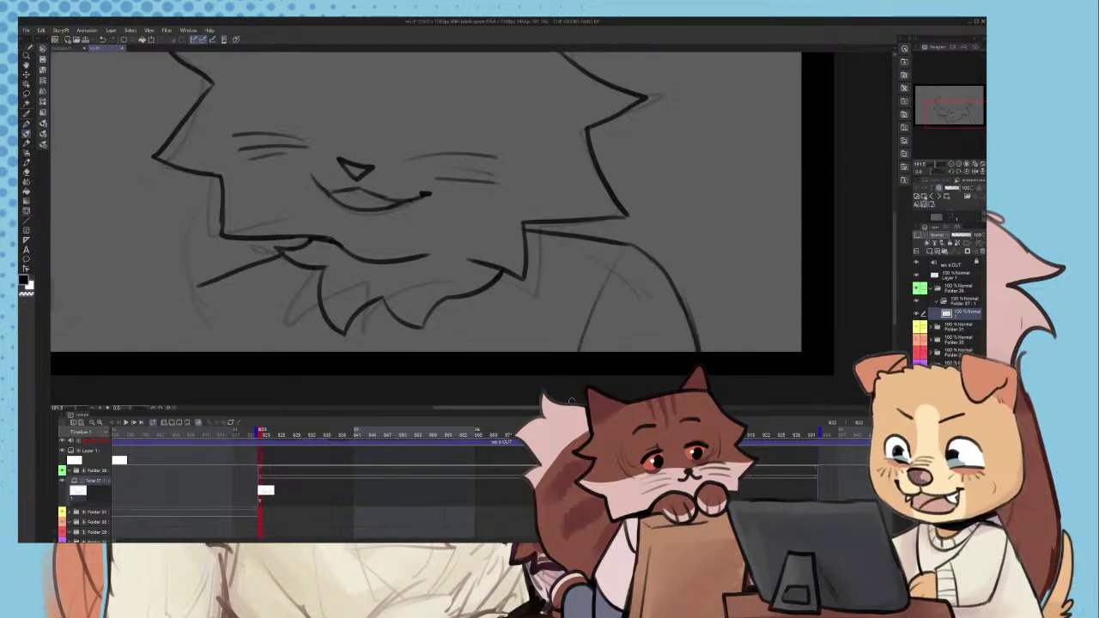
- Extend the left-hand shoulder line in a curve down to the canvas's lower edge
scroll(586, 259, "down", 4)
scroll(352, 275, "up", 3)
scroll(320, 276, "up", 4)
mouse_move(323, 276)
left_mouse_down()
mouse_move(286, 295)
mouse_move(262, 335)
left_mouse_up()
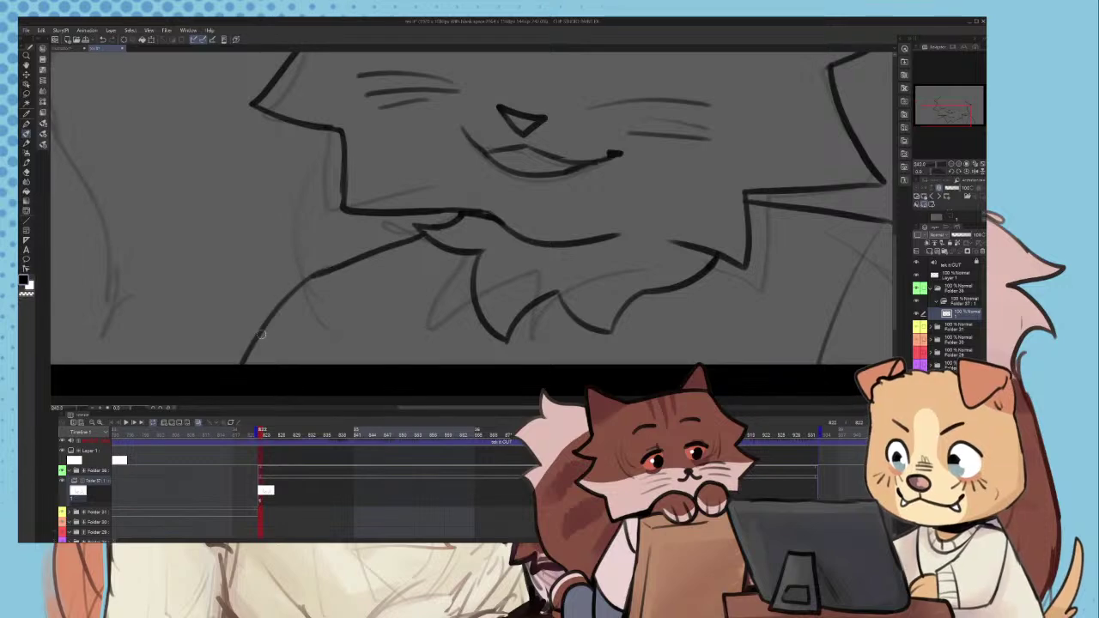
- Ink the top of the head as a shallow arc between the two sketched ears
scroll(311, 325, "down", 3)
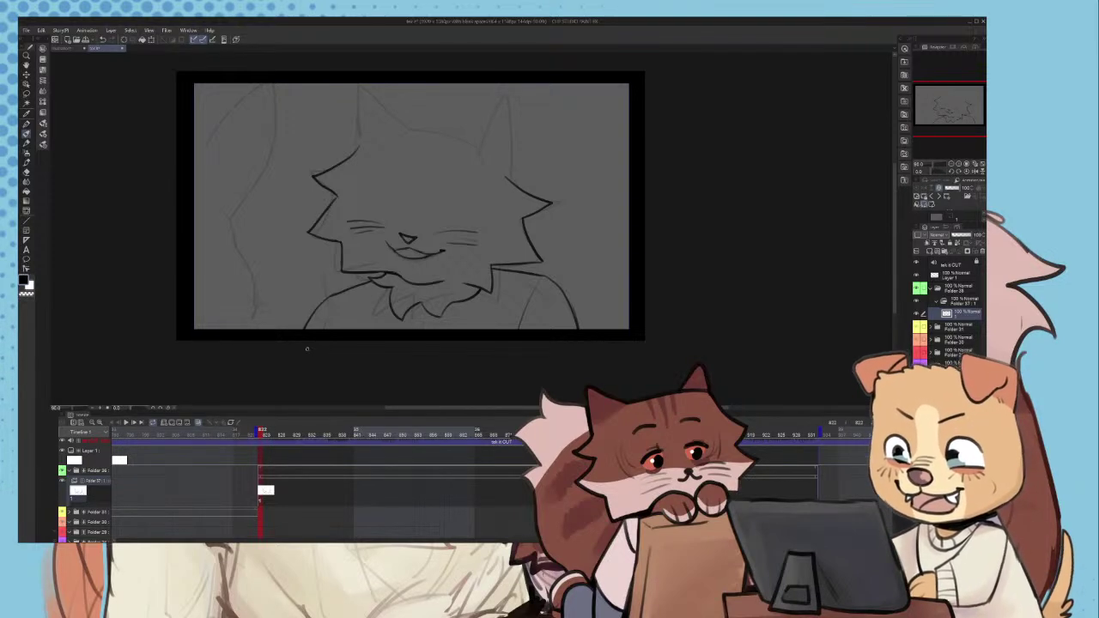
scroll(288, 249, "down", 2)
scroll(378, 154, "up", 6)
mouse_move(469, 192)
left_mouse_down()
mouse_move(307, 172)
mouse_move(321, 172)
mouse_move(472, 186)
mouse_move(283, 178)
left_mouse_up()
key("ctrl+z")
key("ctrl+z")
scroll(375, 176, "down", 5)
scroll(416, 241, "up", 3)
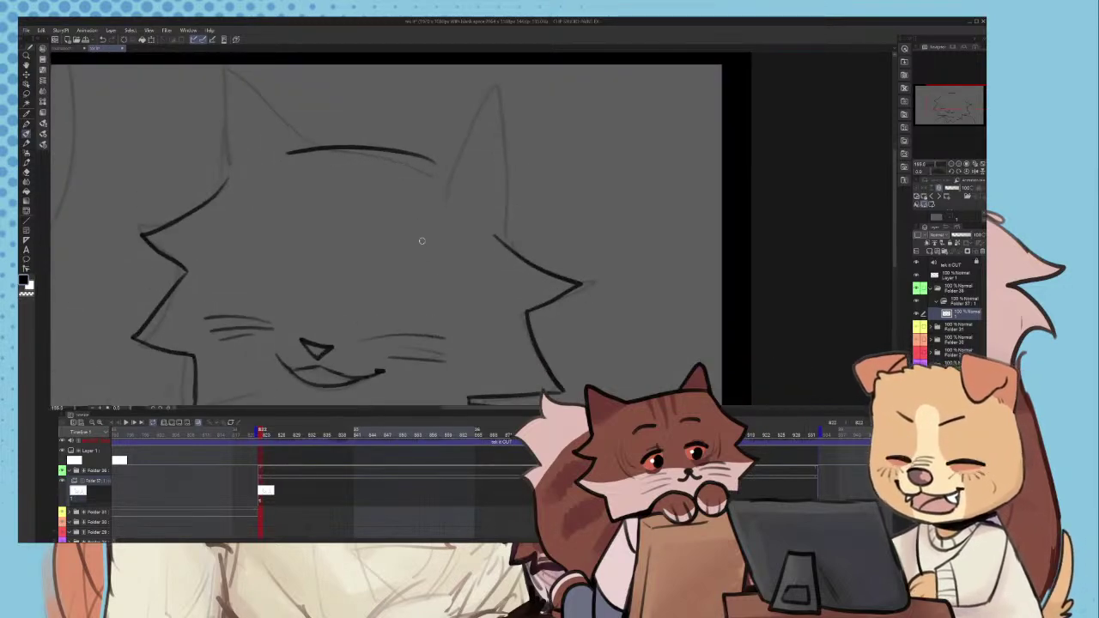
- Draw thin curved vertical lines above the cheek marks on both sides of the face
left_click_drag(427, 245, 418, 315)
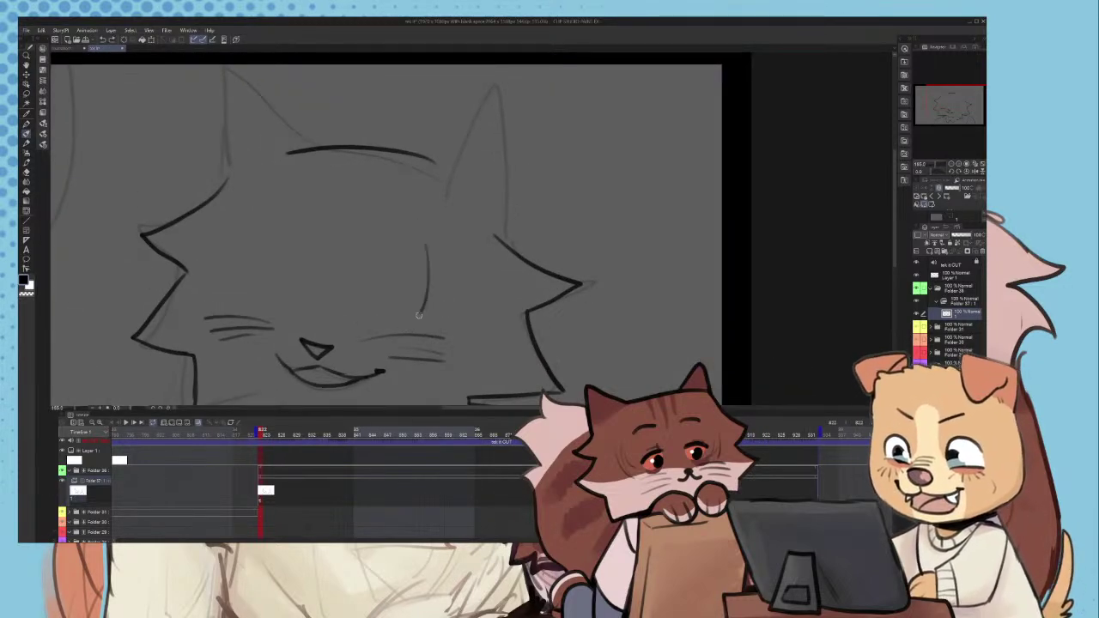
key("ctrl+z")
left_click_drag(434, 256, 397, 337)
left_click_drag(452, 283, 435, 353)
scroll(450, 313, "down", 4)
scroll(375, 318, "up", 6)
mouse_move(241, 224)
left_mouse_down()
mouse_move(271, 316)
mouse_move(283, 296)
left_mouse_up()
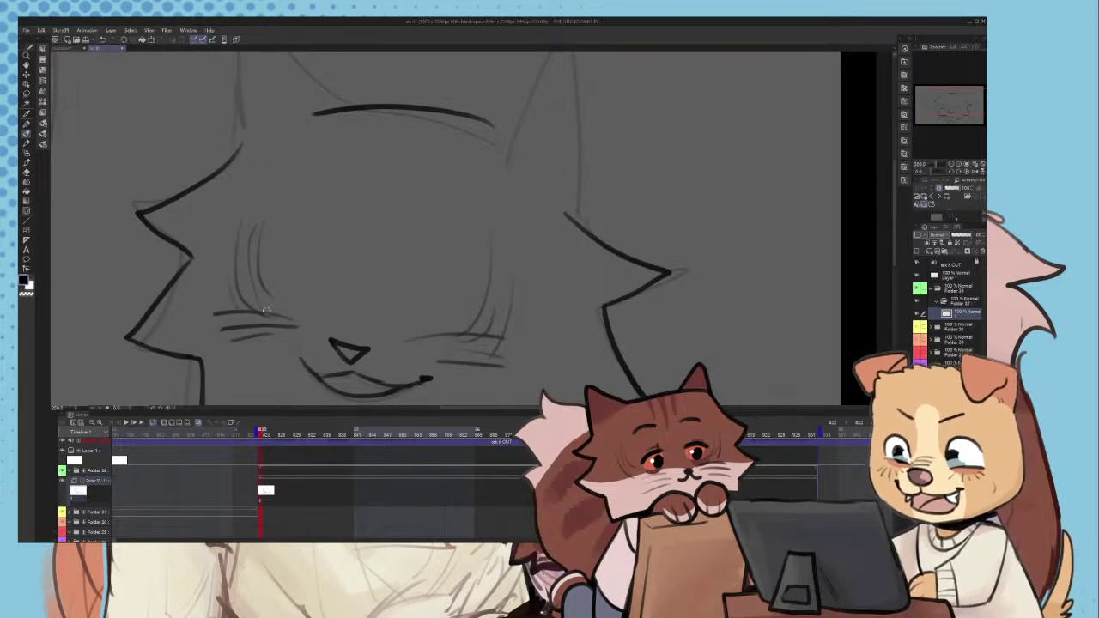
- Add two short, thin lines across the bridge just above the nose
scroll(348, 324, "up", 2)
scroll(409, 336, "down", 1)
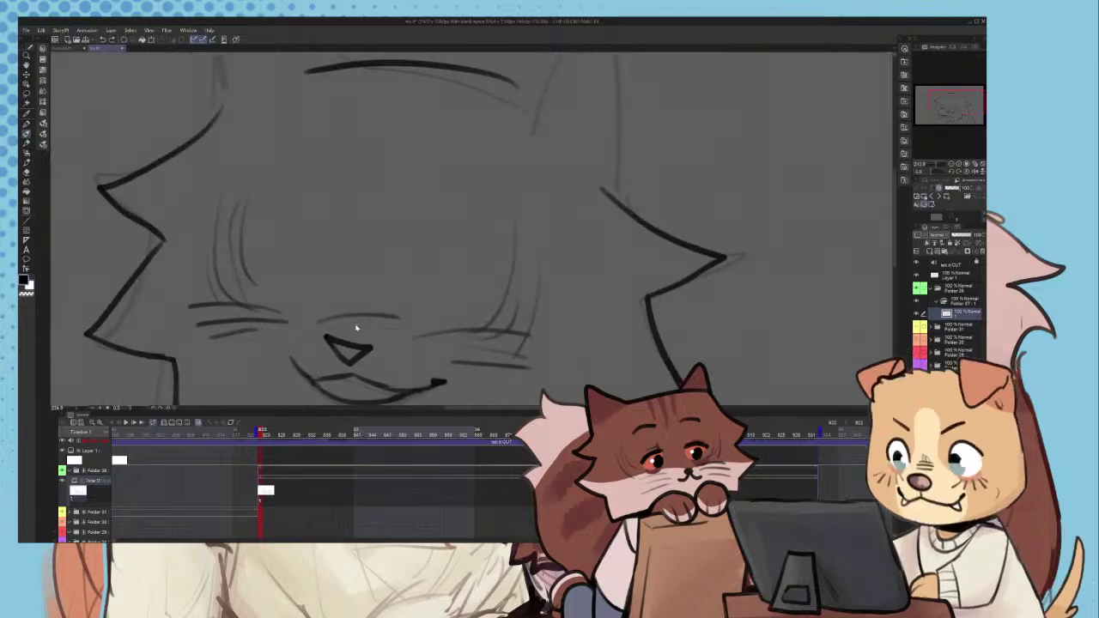
scroll(380, 228, "down", 2)
scroll(381, 229, "down", 2)
scroll(411, 273, "up", 2)
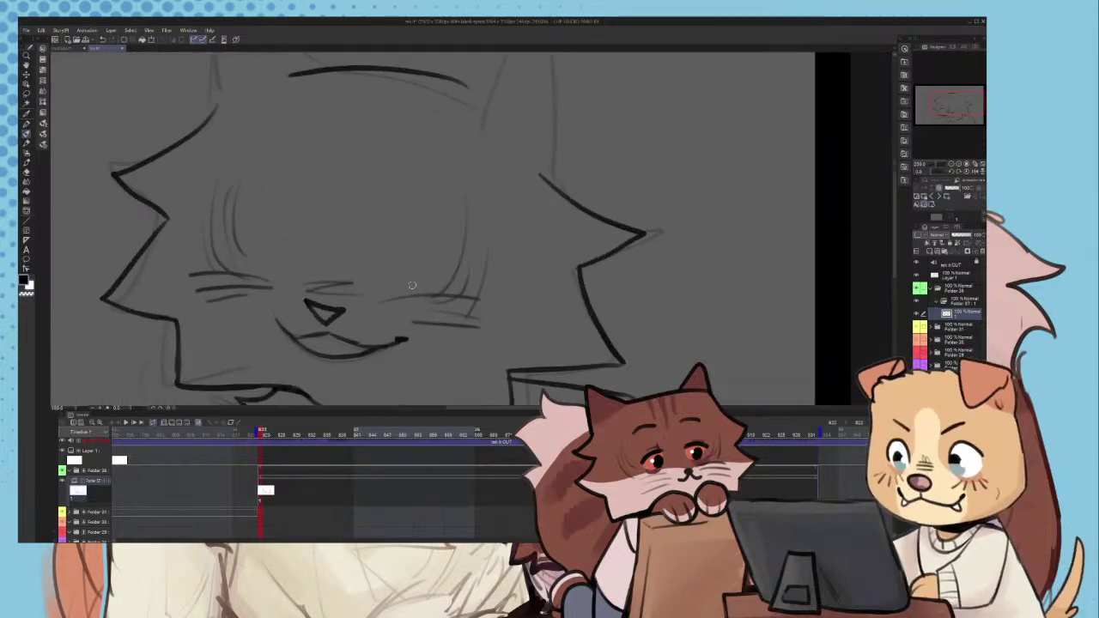
key("ctrl+z")
mouse_move(376, 276)
left_mouse_down()
mouse_move(406, 217)
mouse_move(408, 233)
left_mouse_up()
key("ctrl+z")
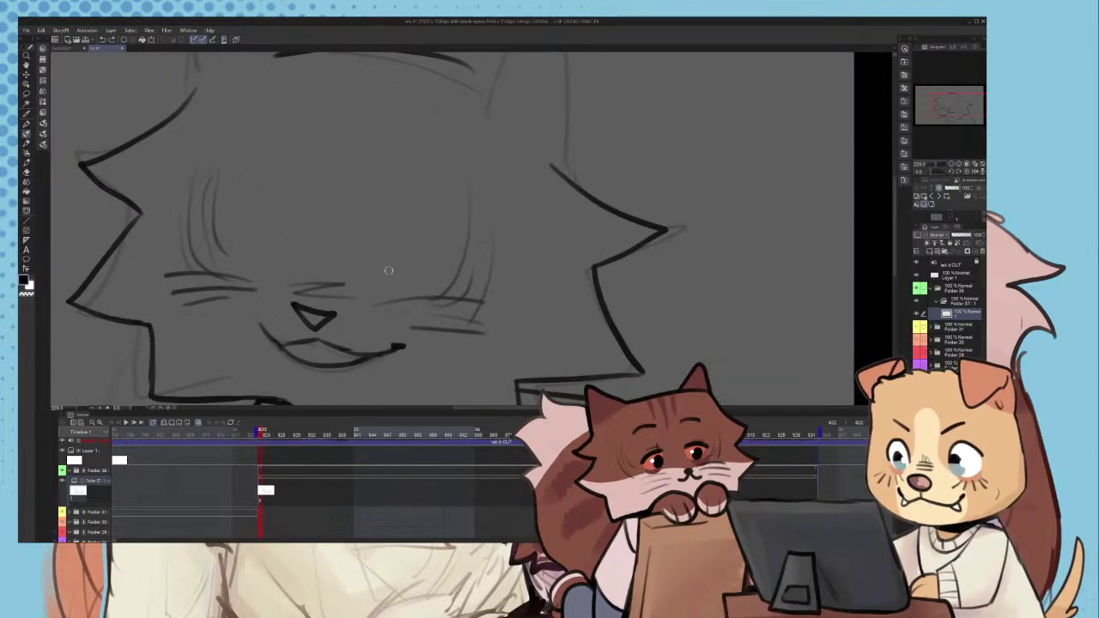
left_click_drag(390, 273, 442, 233)
scroll(447, 234, "down", 2)
key("ctrl+z")
scroll(418, 245, "up", 2)
scroll(416, 249, "down", 2)
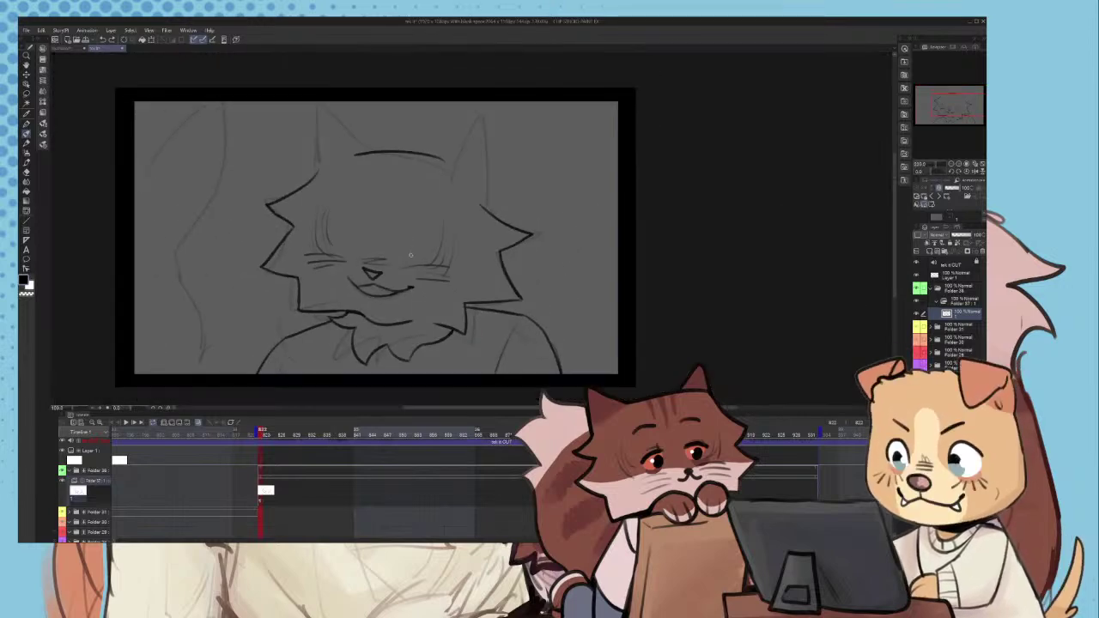
scroll(380, 300, "up", 2)
scroll(381, 299, "up", 1)
left_click_drag(346, 285, 448, 283)
scroll(386, 292, "up", 2)
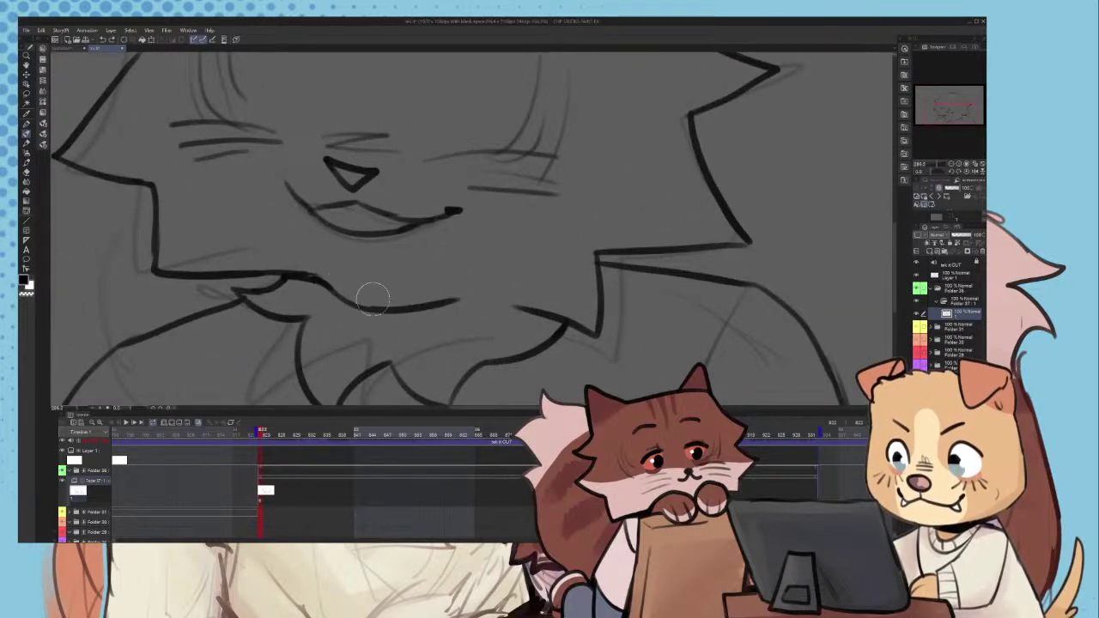
scroll(422, 276, "down", 2)
- Lasso the eyes, nose and mouth, transform them to sit slightly lower and tilted on the face, and deselect them
left_click(28, 93)
scroll(344, 163, "down", 2)
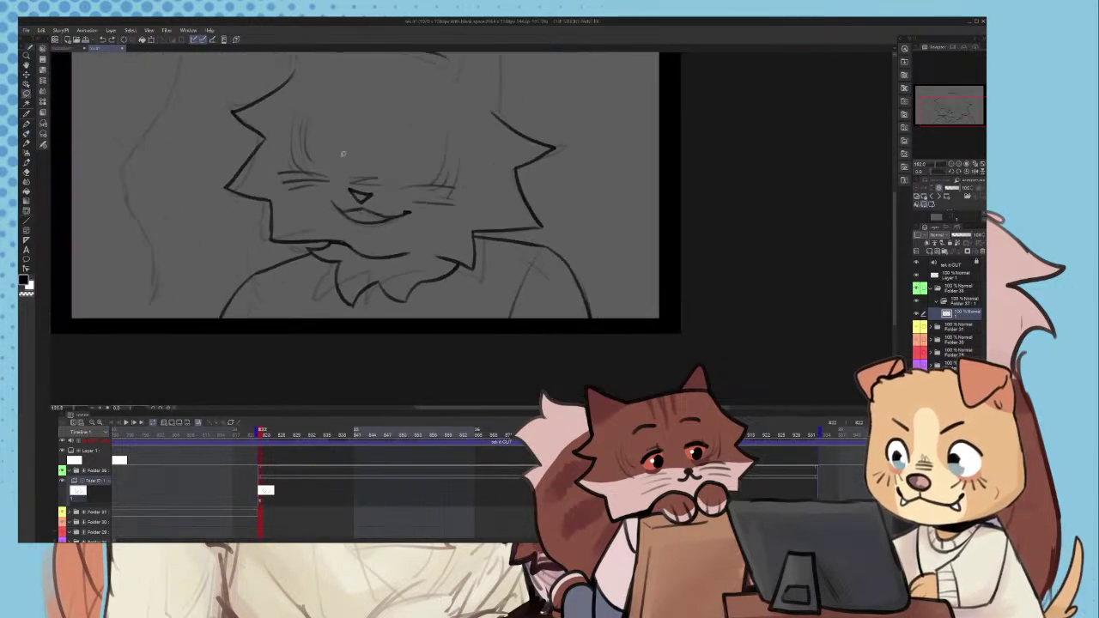
scroll(318, 158, "up", 2)
left_click_drag(294, 97, 344, 97)
mouse_move(275, 209)
left_mouse_down()
mouse_move(421, 249)
mouse_move(394, 96)
left_mouse_up()
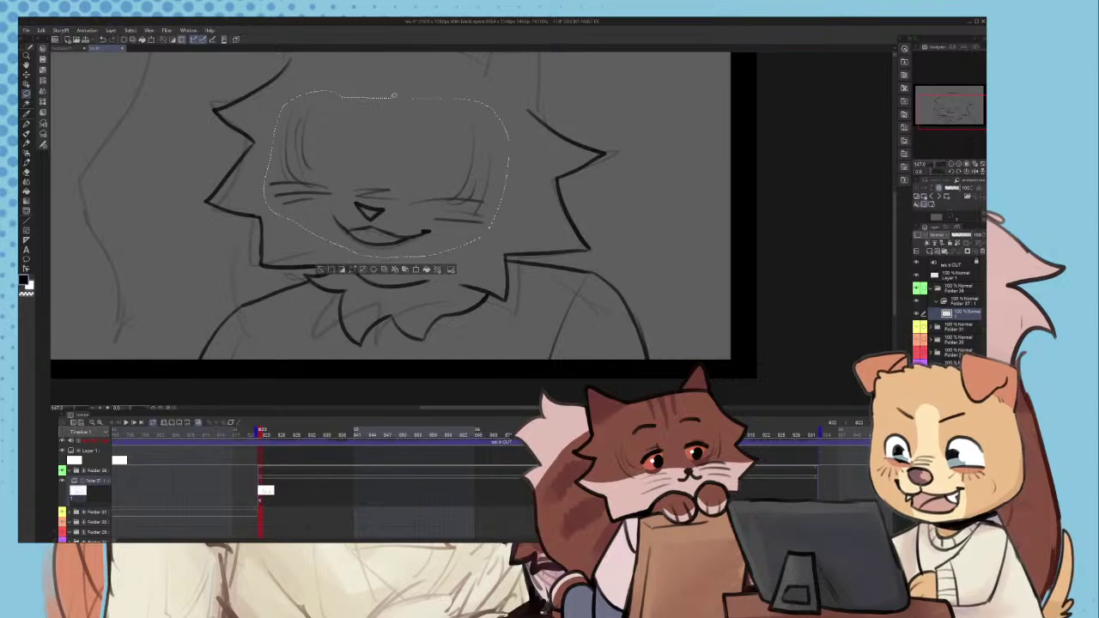
key("ctrl+t")
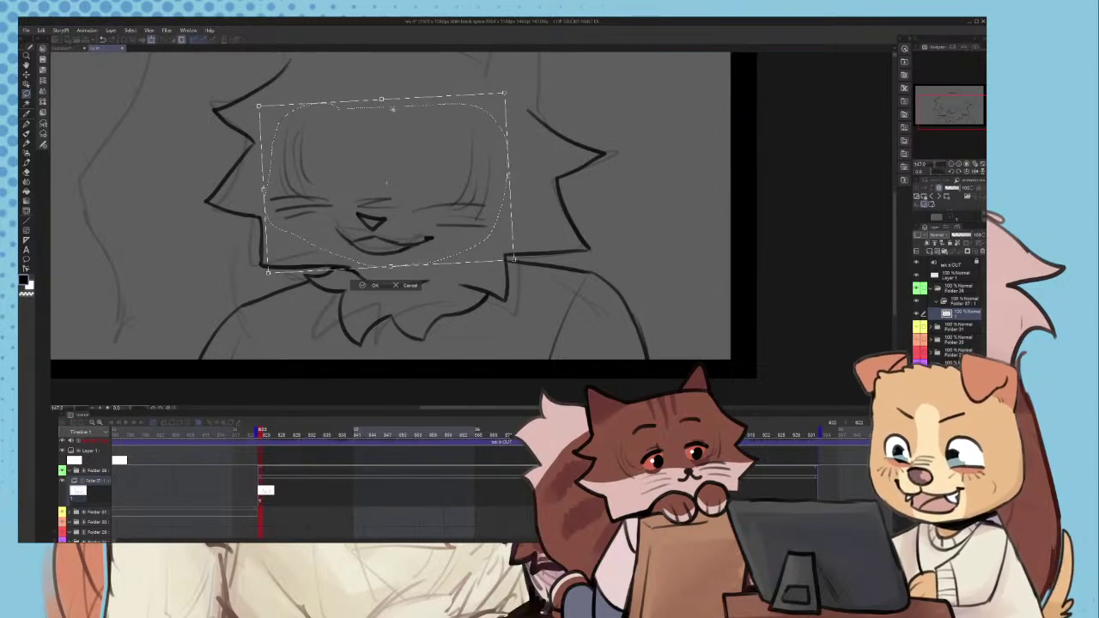
left_click_drag(383, 100, 384, 96)
left_click(374, 286)
key("ctrl+d")
scroll(412, 249, "down", 3)
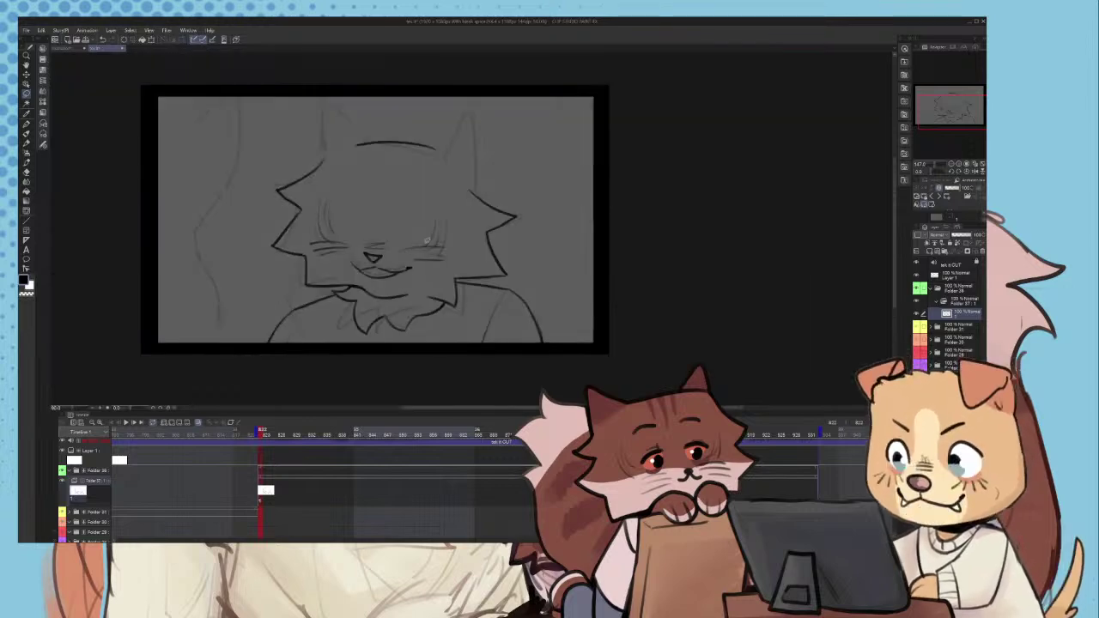
- Ink the outer edge of the left-hand ear as a near-vertical line down to the cheek fur
scroll(421, 232, "up", 3)
scroll(407, 201, "down", 3)
scroll(400, 213, "up", 3)
scroll(400, 213, "down", 4)
scroll(400, 180, "up", 4)
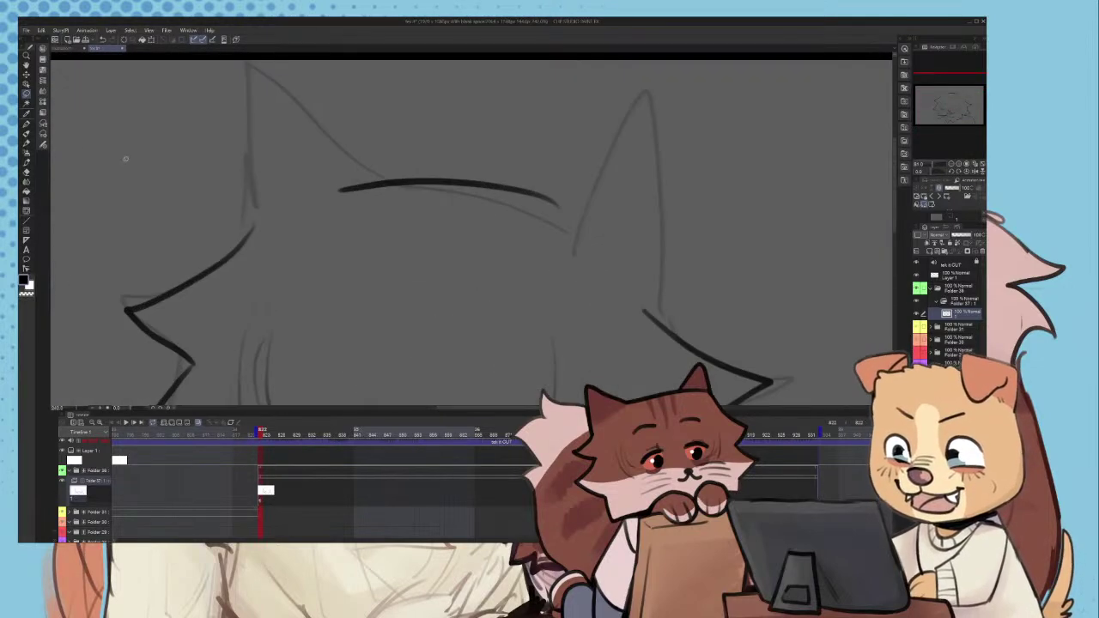
scroll(381, 171, "up", 2)
mouse_move(408, 219)
left_mouse_down()
mouse_move(157, 51)
mouse_move(129, 324)
left_mouse_up()
key("ctrl+z")
key("ctrl+z")
left_click_drag(169, 60, 138, 360)
scroll(171, 292, "down", 2)
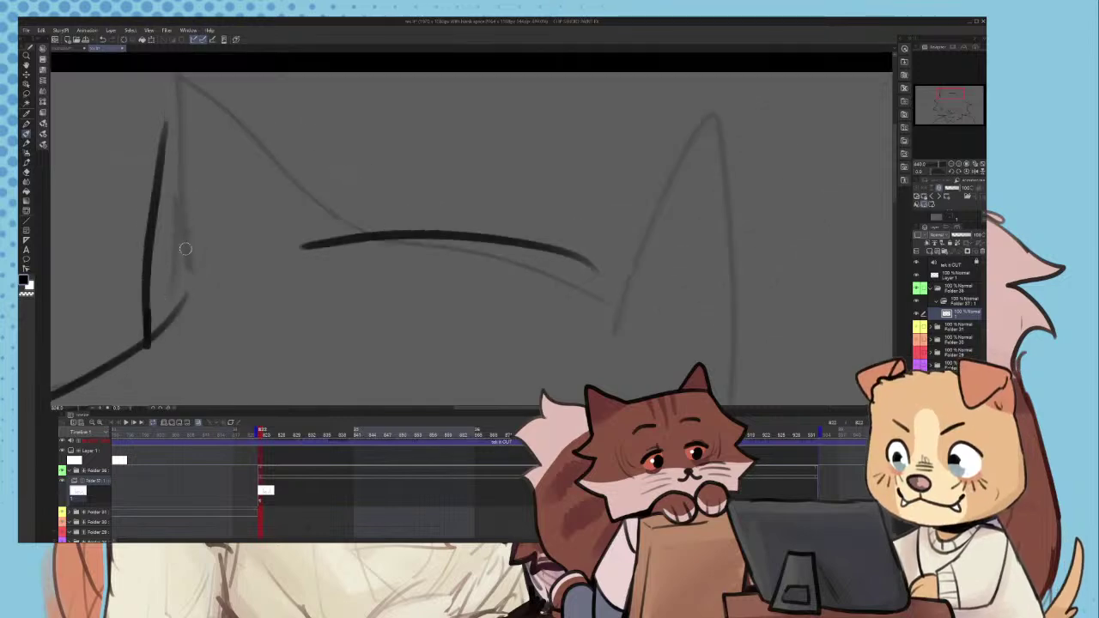
scroll(187, 142, "up", 2)
key("ctrl+z")
- Ink the left-hand ear's upper edge, sloping from its tip down to the forehead arc
left_click_drag(159, 121, 460, 267)
scroll(448, 272, "down", 2)
scroll(448, 273, "up", 1)
key("ctrl+z")
key("ctrl+z")
scroll(464, 268, "down", 3)
scroll(335, 300, "up", 2)
- Draw the inner line and short converging fur strokes inside the left-hand ear
left_click_drag(328, 194, 357, 292)
left_click_drag(309, 231, 357, 297)
key("ctrl+z")
scroll(304, 291, "up", 1)
left_click_drag(297, 244, 364, 280)
left_click_drag(310, 275, 363, 295)
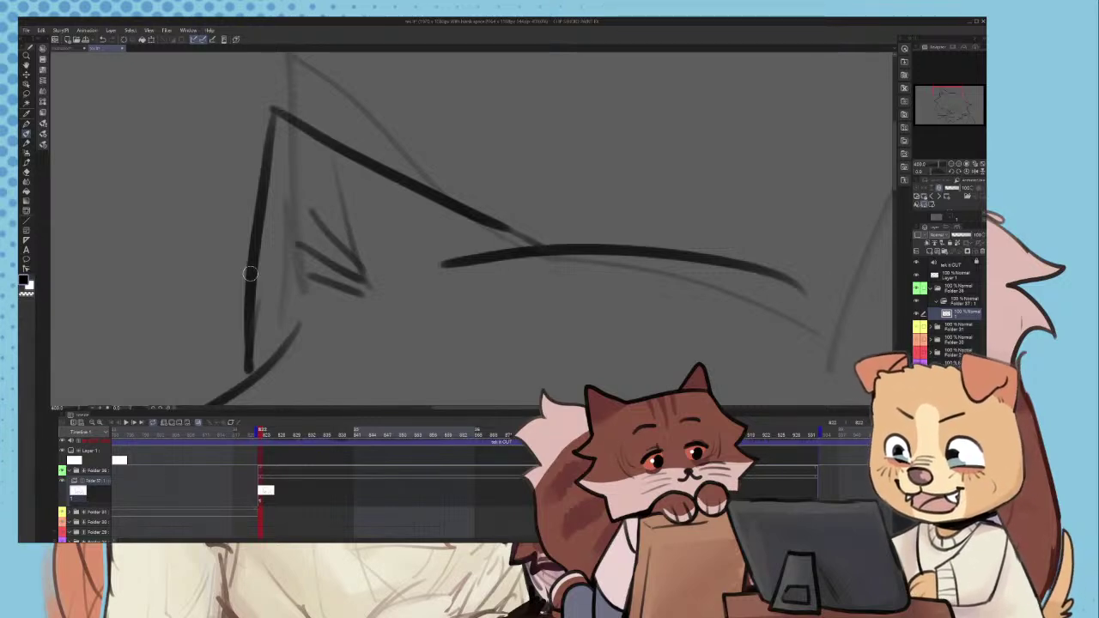
scroll(250, 273, "down", 6)
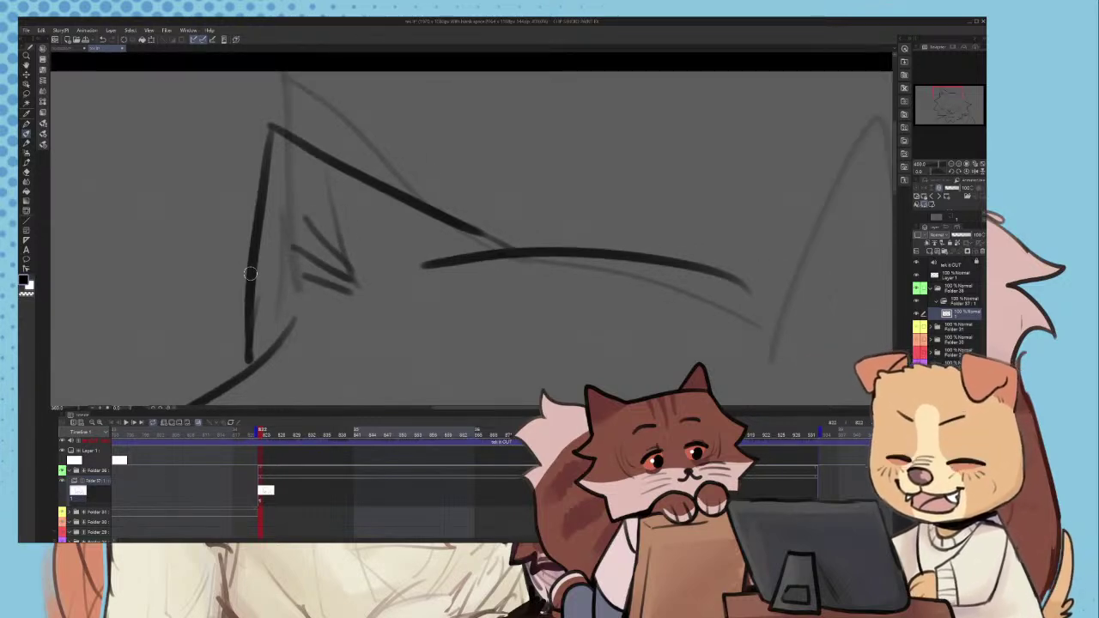
- Ink the right-hand ear's outline from the forehead to the cheek fur and begin its inner line and fur
scroll(436, 225, "up", 3)
left_click_drag(435, 201, 543, 153)
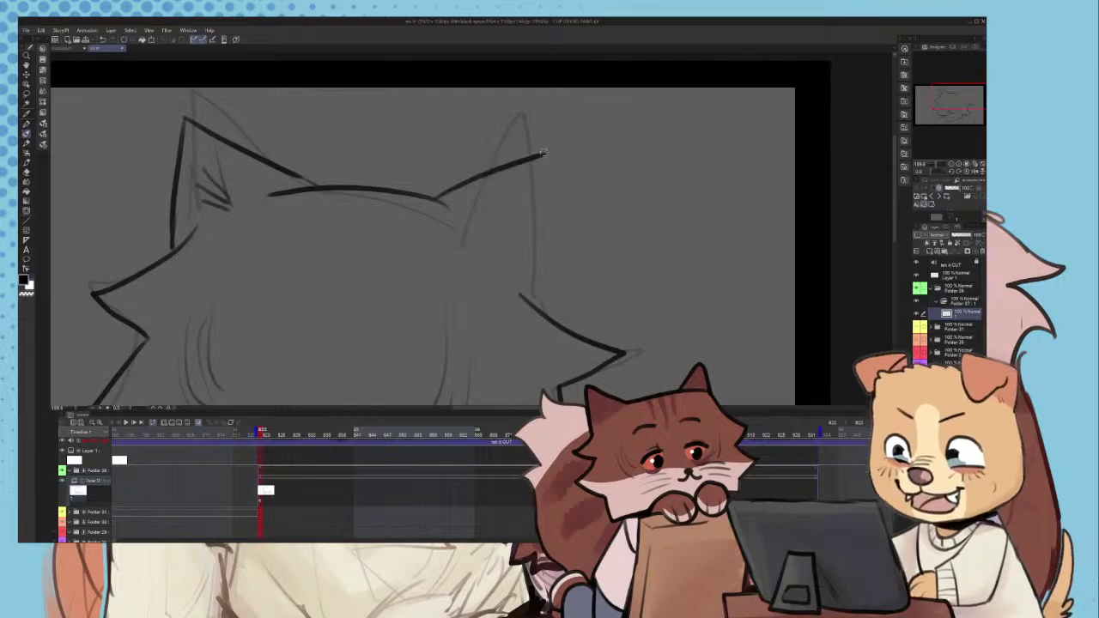
key("ctrl+z")
left_click_drag(438, 200, 549, 161)
mouse_move(551, 165)
left_mouse_down()
mouse_move(548, 311)
mouse_move(494, 255)
left_mouse_up()
left_click_drag(527, 243, 483, 269)
key("ctrl+z")
scroll(215, 228, "up", 2)
left_click_drag(156, 232, 156, 260)
scroll(580, 270, "down", 1)
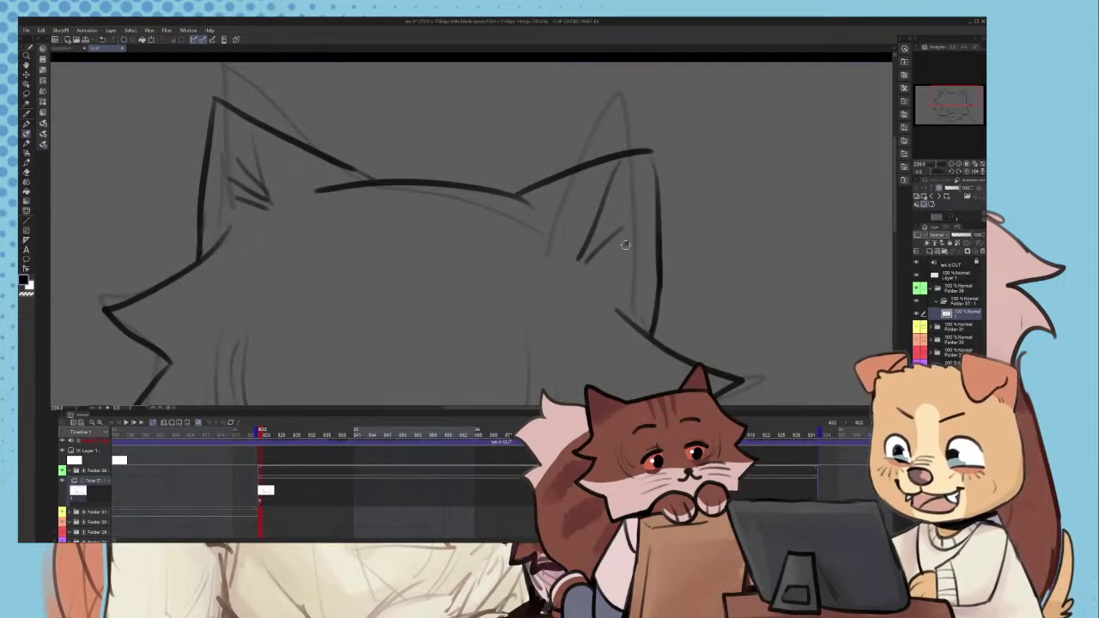
- Add two more fur strokes inside the right-hand ear and close the corner at its tip
left_click_drag(630, 241, 590, 272)
left_click_drag(633, 263, 591, 281)
left_click_drag(651, 157, 658, 216)
key("ctrl+z")
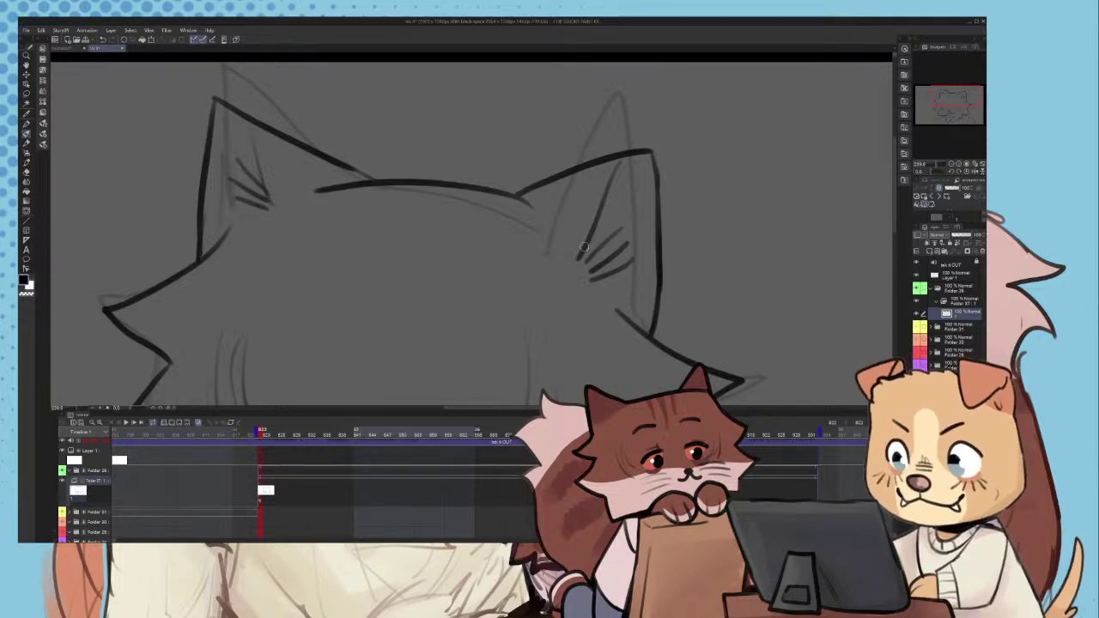
scroll(372, 185, "down", 6)
scroll(369, 249, "up", 3)
scroll(365, 185, "down", 3)
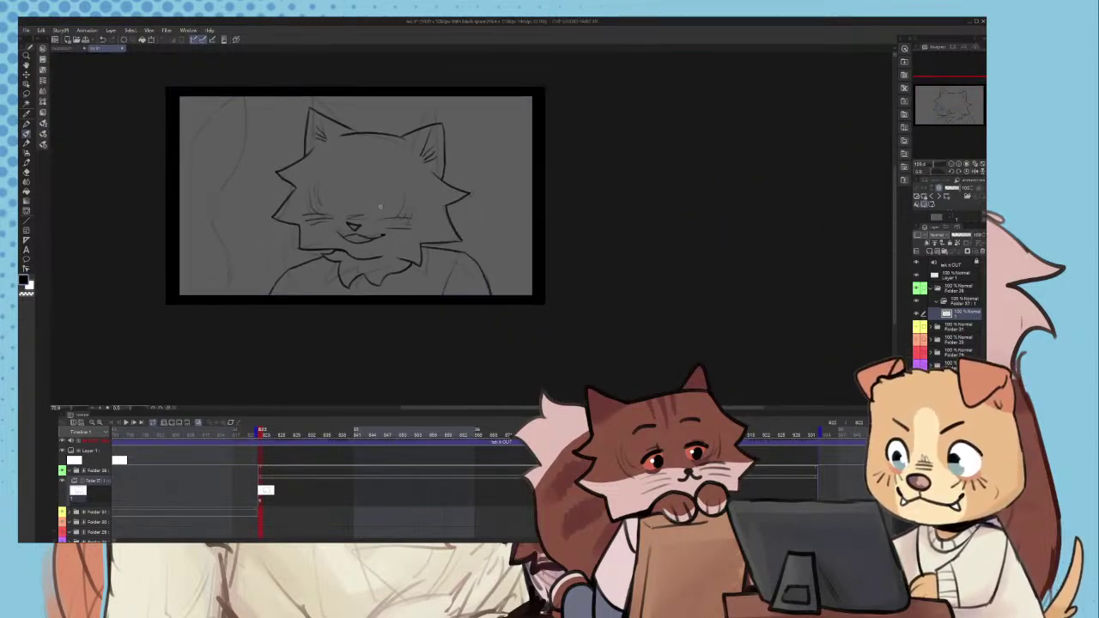
scroll(378, 208, "up", 5)
scroll(367, 213, "up", 6)
mouse_move(397, 222)
left_mouse_down()
mouse_move(466, 228)
mouse_move(450, 203)
mouse_move(426, 207)
mouse_move(483, 227)
mouse_move(474, 210)
left_mouse_up()
key("ctrl+z")
key("ctrl+z")
key("ctrl+z")
key("ctrl+z")
key("ctrl+z")
key("ctrl+z")
left_click_drag(413, 246, 490, 251)
scroll(462, 234, "down", 3)
key("ctrl+z")
scroll(421, 210, "down", 2)
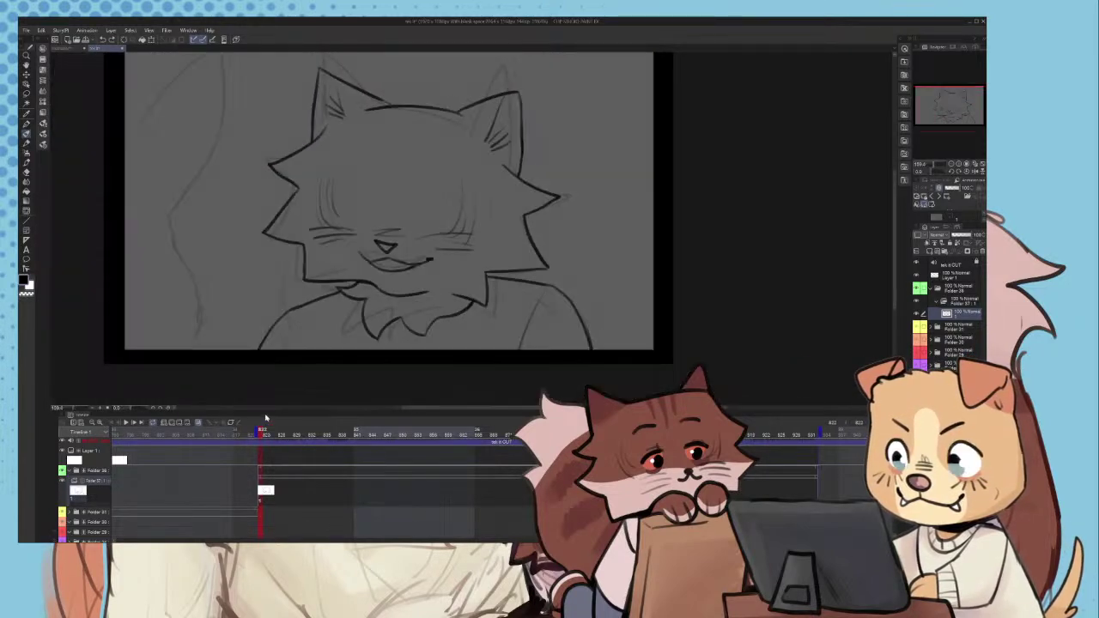
- Move to a frame shortly after the shot's start and erase the left-hand jaw and chin lines
left_click(233, 438)
key("ctrl+z")
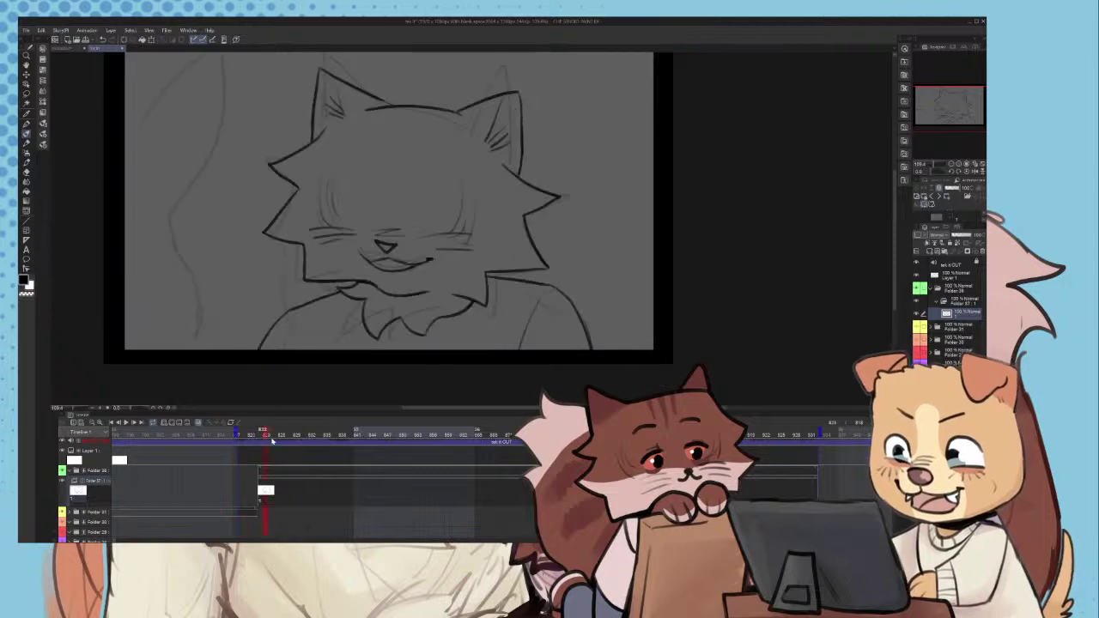
left_click(301, 434)
scroll(416, 203, "up", 3)
scroll(425, 225, "down", 3)
scroll(340, 320, "up", 2)
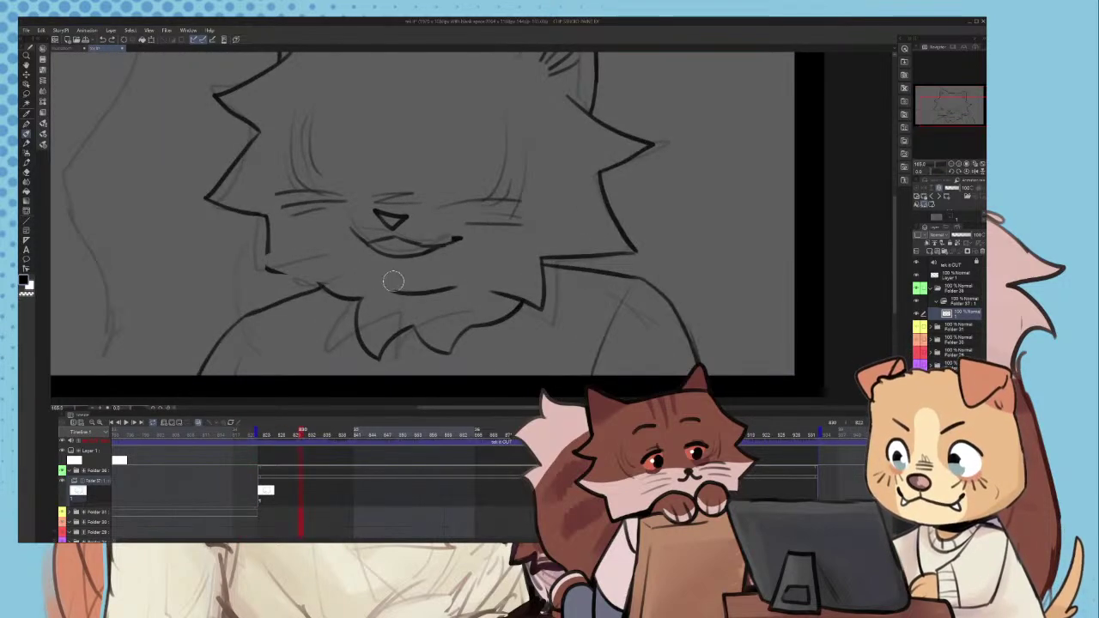
scroll(421, 259, "down", 3)
scroll(361, 240, "up", 2)
scroll(335, 240, "down", 2)
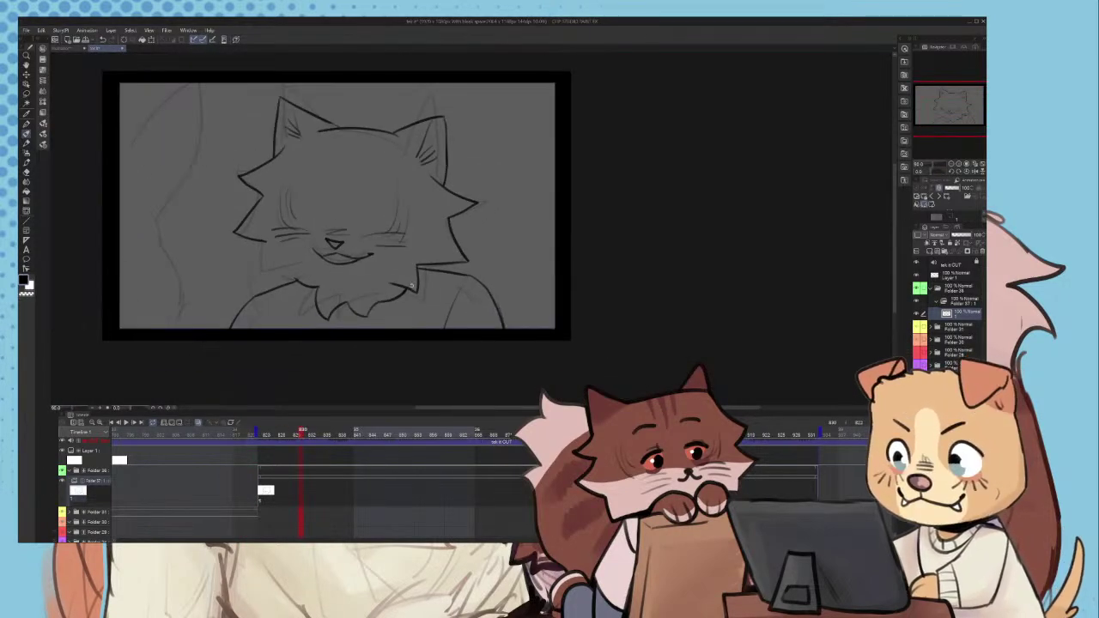
- Clear all the inked cat lines from the current layer, leaving only the sketch beneath
key("ctrl+z")
key("Delete")
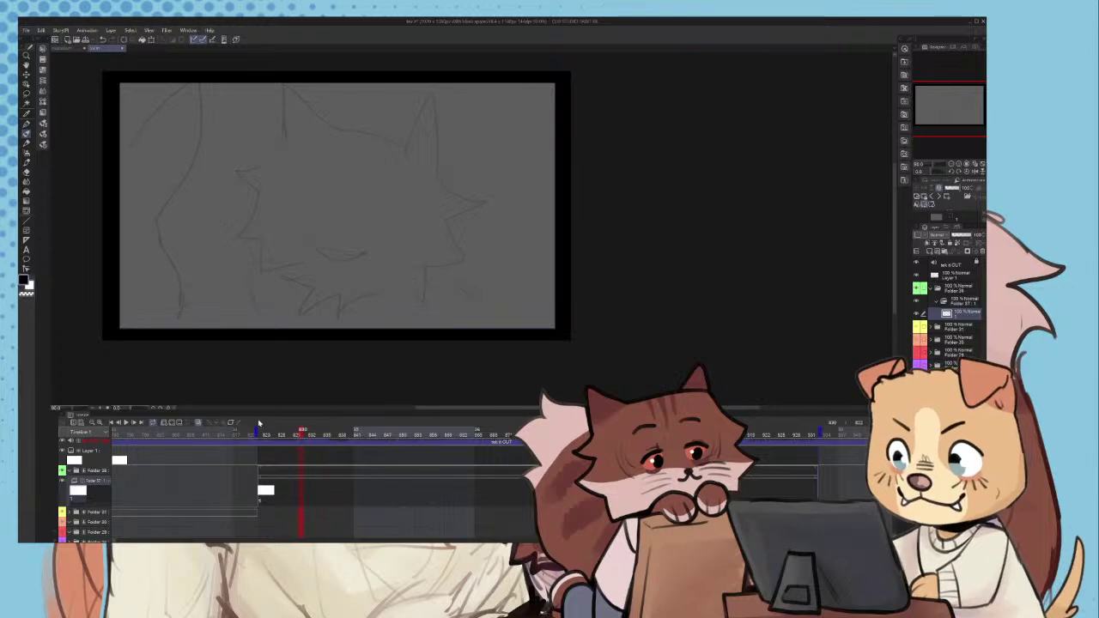
- Copy the rabbit-and-cat line drawing from the previous shot's yellow folder into the current shot's folder and place it a few frames after the start
left_click(241, 438)
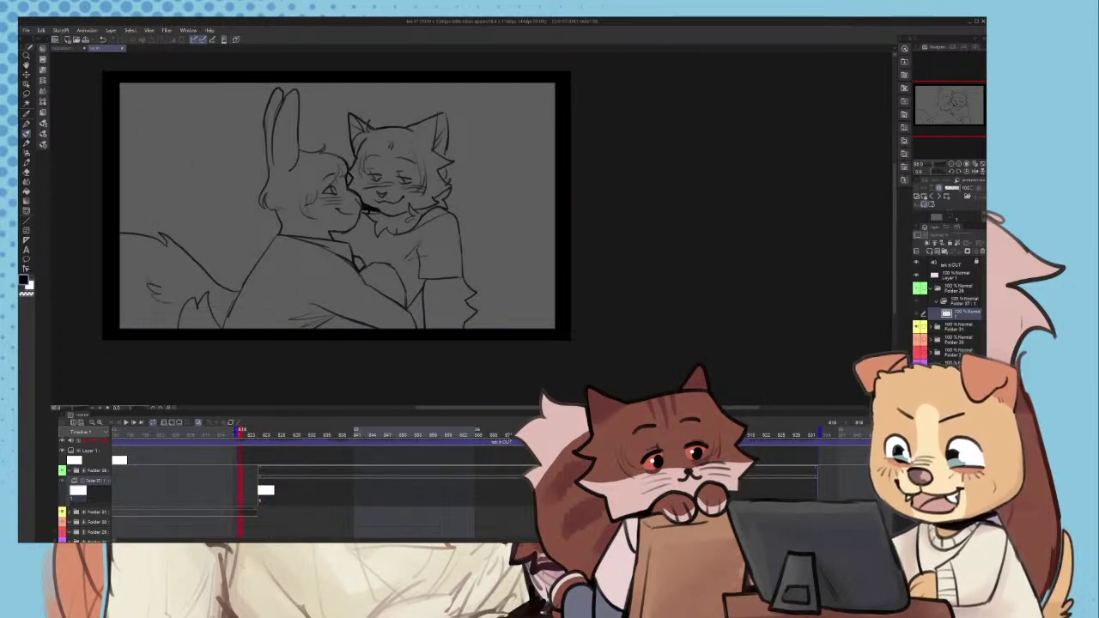
left_click(260, 435)
left_click(255, 434)
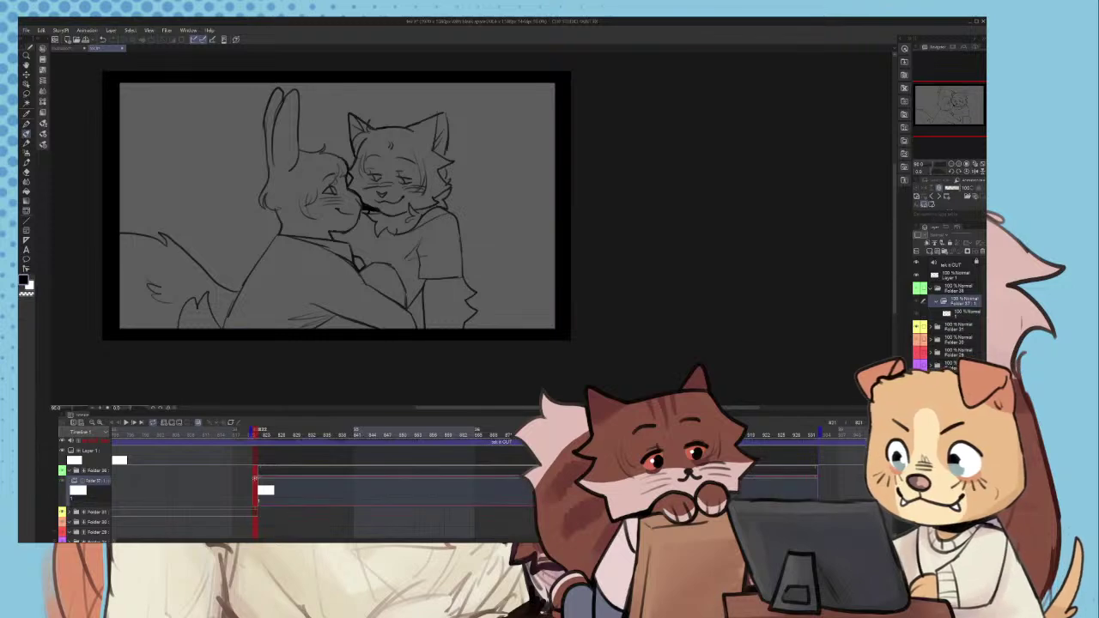
left_click(252, 518)
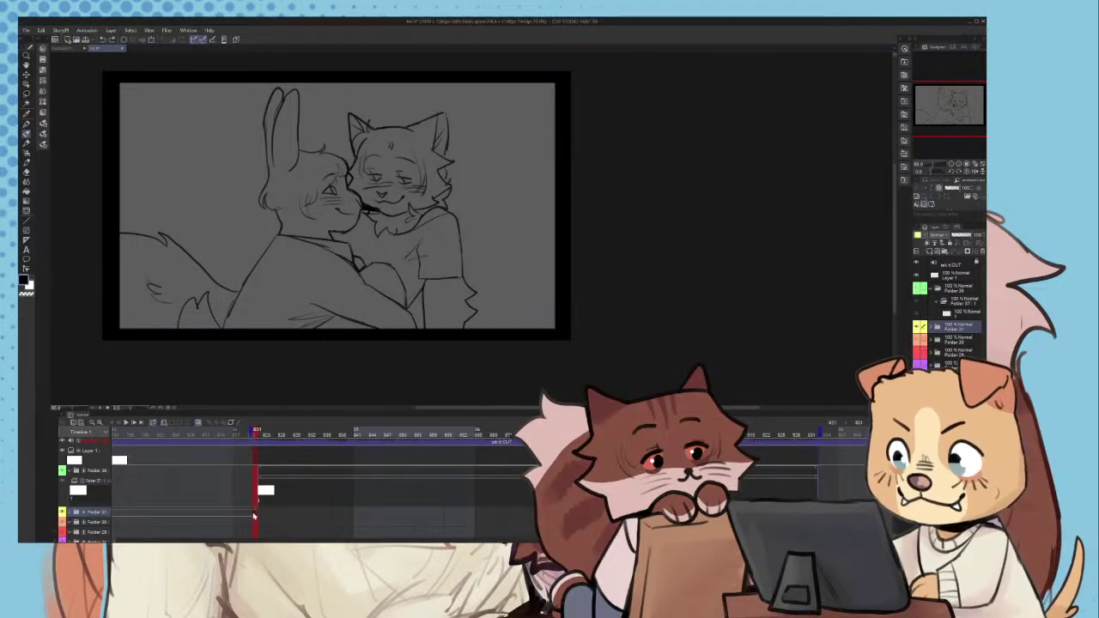
left_click(259, 518)
left_click(933, 328)
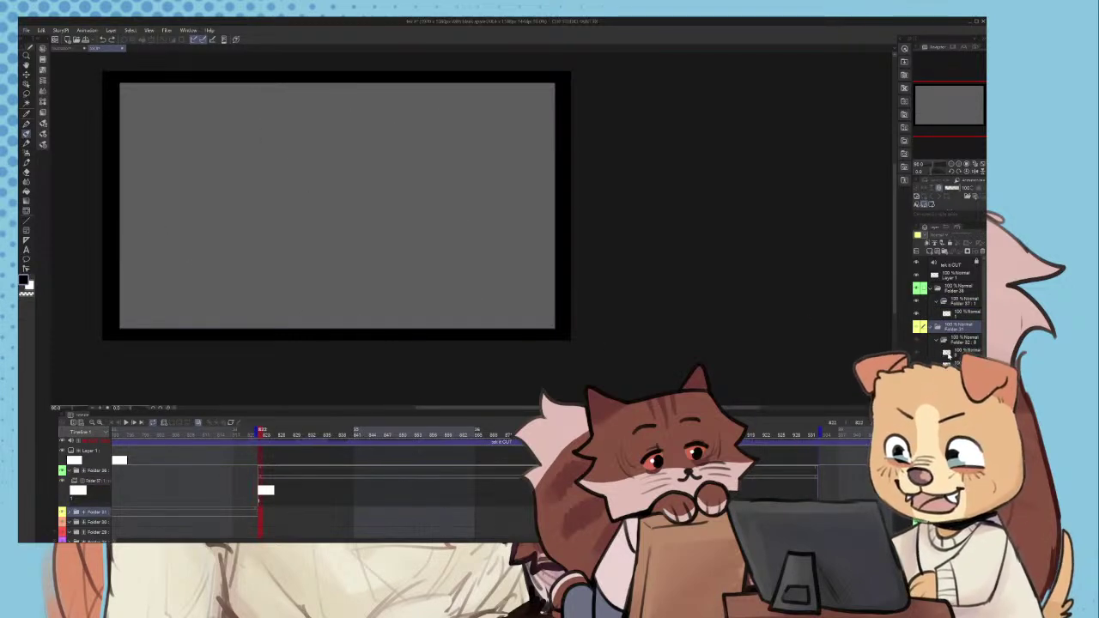
left_click(948, 353)
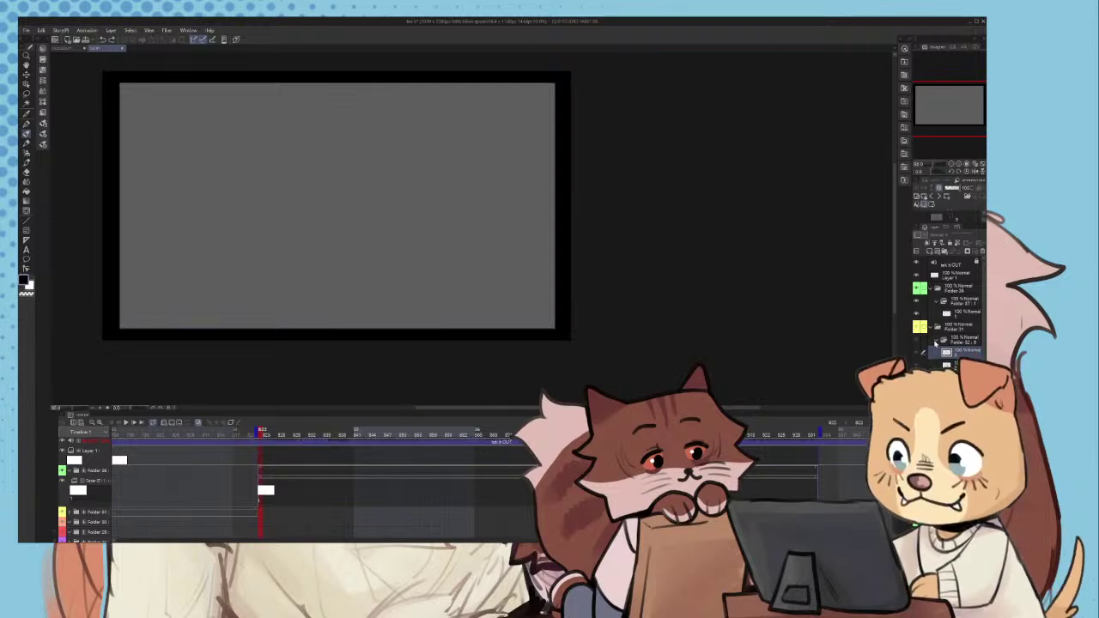
left_click(923, 327)
key("ctrl+y")
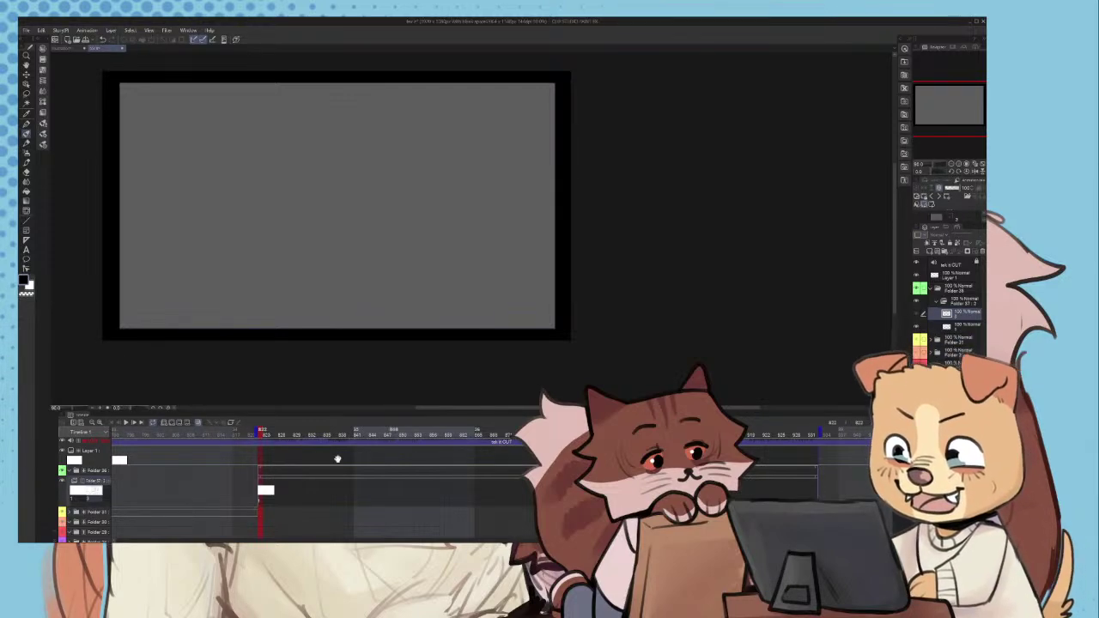
left_click(284, 487)
key("ctrl+v")
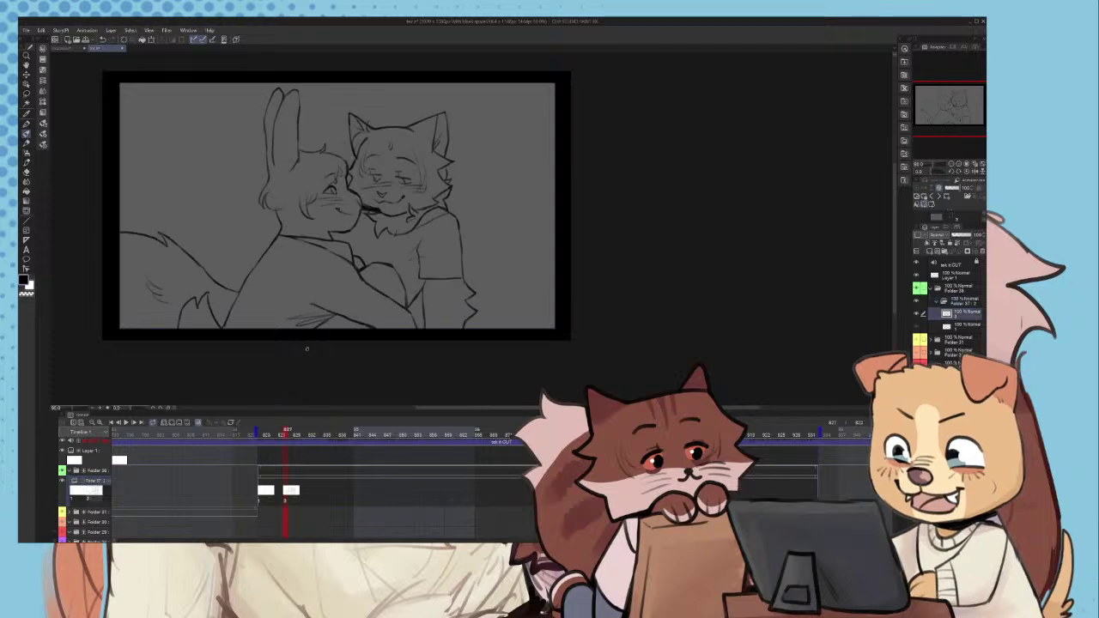
- Enlarge the copied rabbit-and-cat drawing and reposition it so both faces fill the frame, with the cat near the centre
left_click(152, 38)
scroll(204, 116, "down", 3)
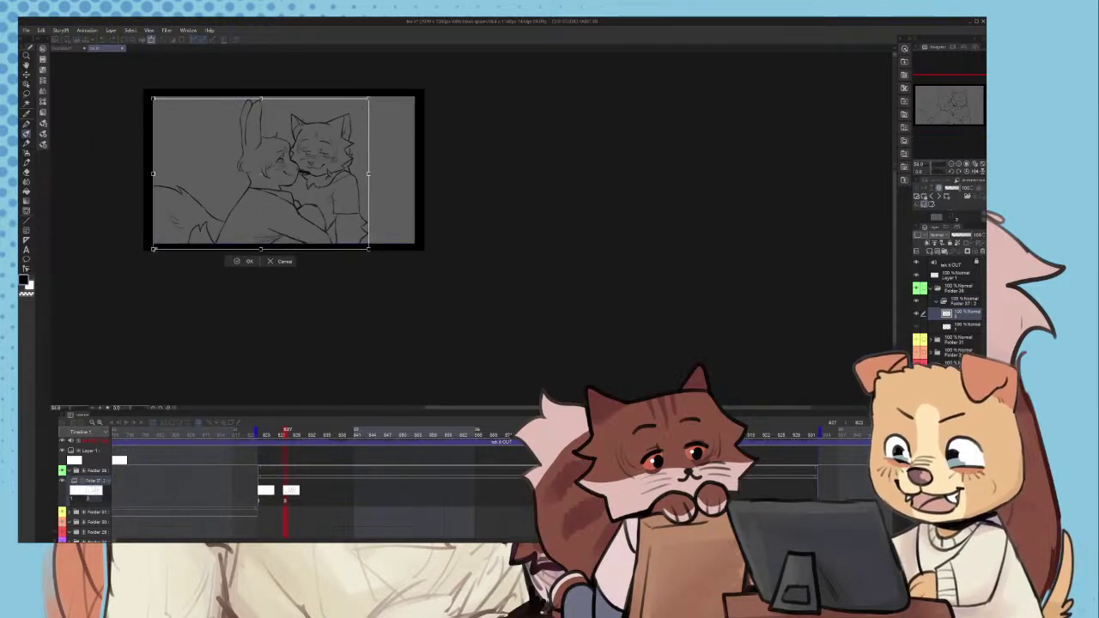
left_click_drag(154, 247, 67, 323)
left_click_drag(368, 99, 442, 50)
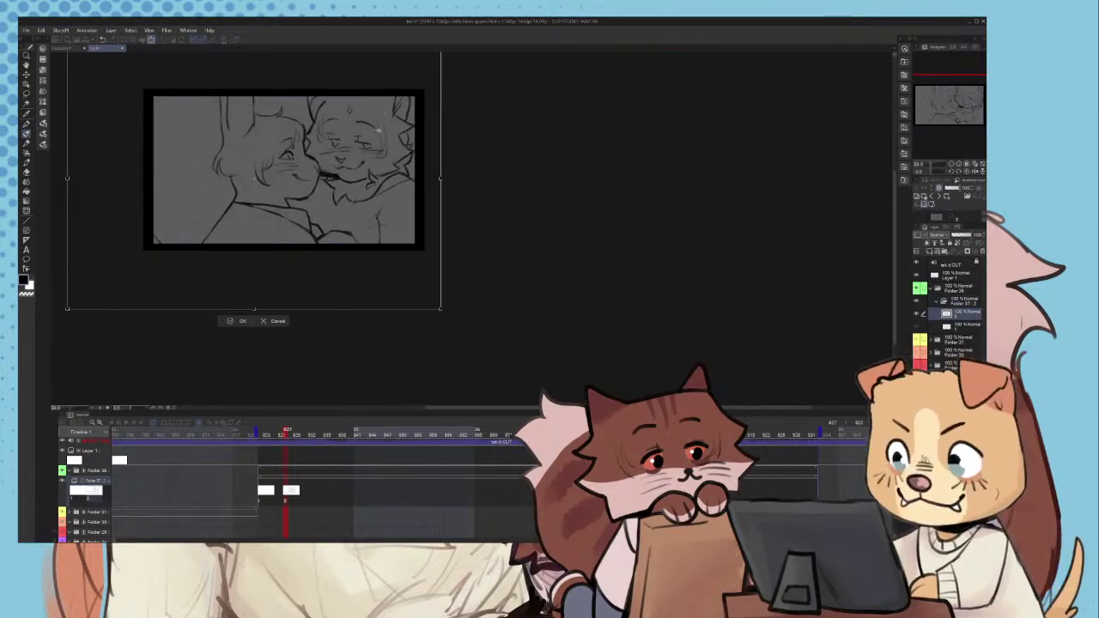
left_click_drag(392, 143, 338, 178)
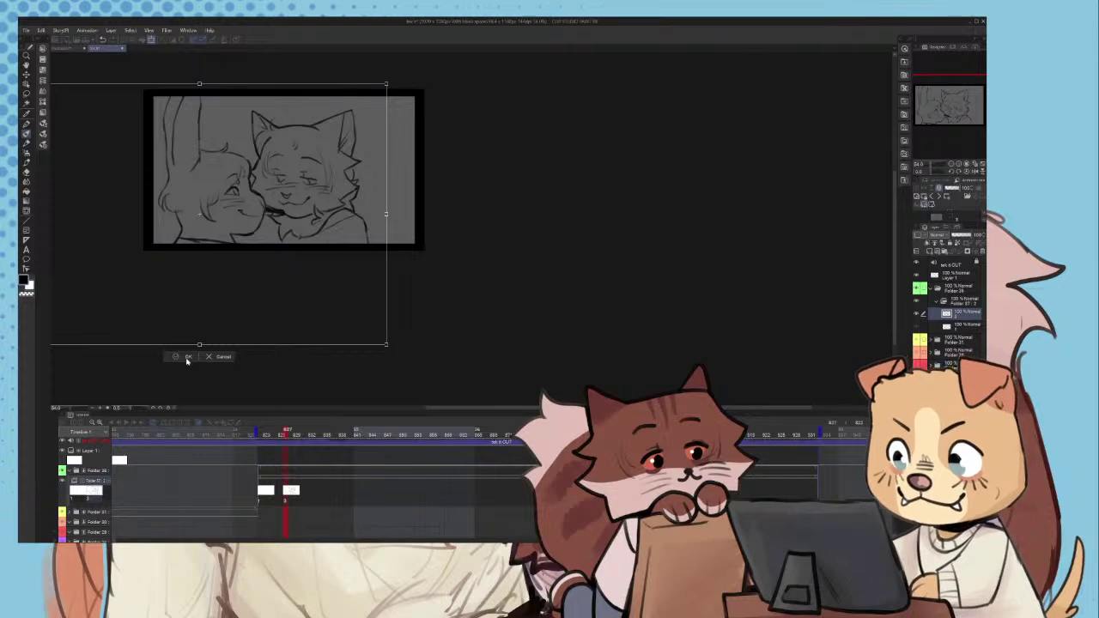
left_click(186, 357)
- Try fading the enlarged rabbit-and-cat drawing by lowering its layer opacity, and restore it to 100%
key("ctrl+plus")
left_click(956, 236)
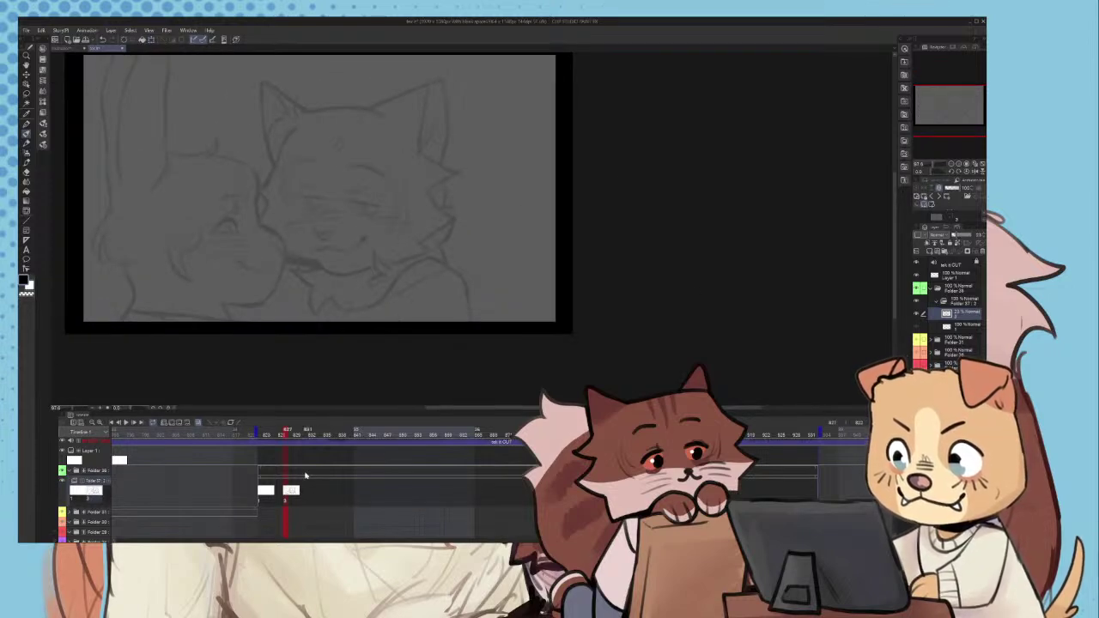
left_click(277, 493)
left_click(296, 493)
left_click(970, 235)
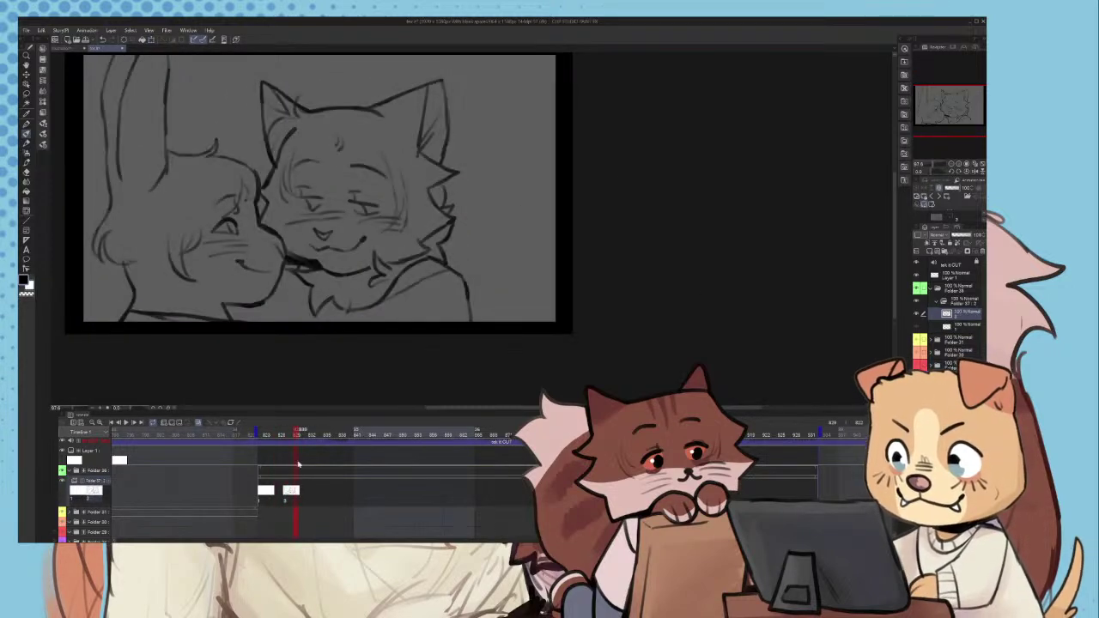
- Move the enlarged drawing's cel ahead of the shot's empty first cel so it serves as the blue onion-skin guide
left_click(275, 492)
scroll(355, 133, "up", 2)
key("ctrl+plus")
key("ctrl+plus")
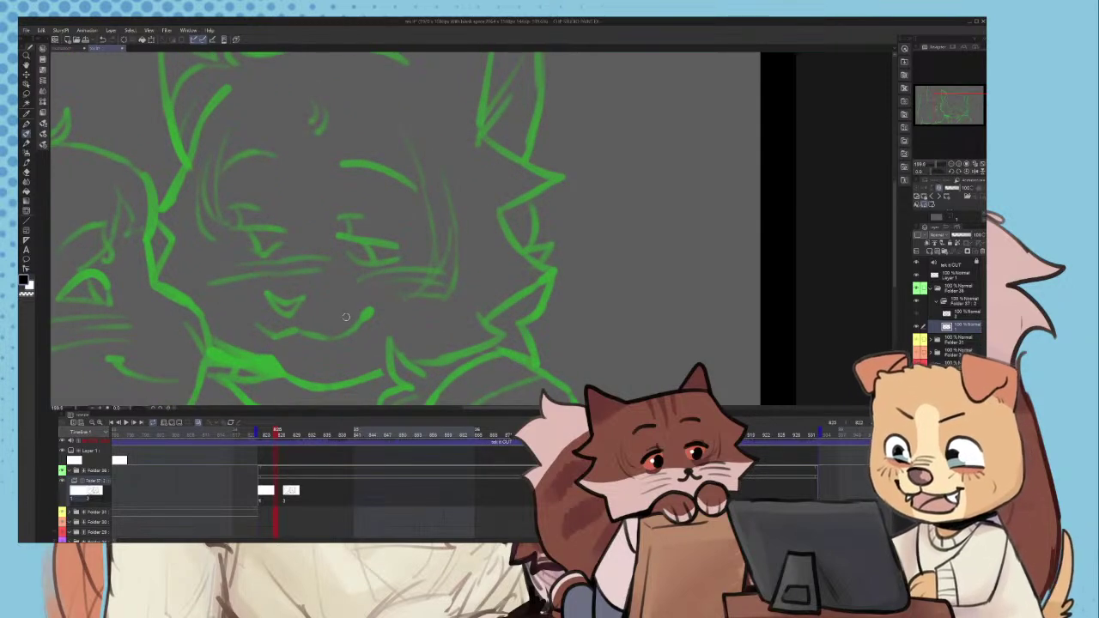
left_click_drag(285, 491, 244, 493)
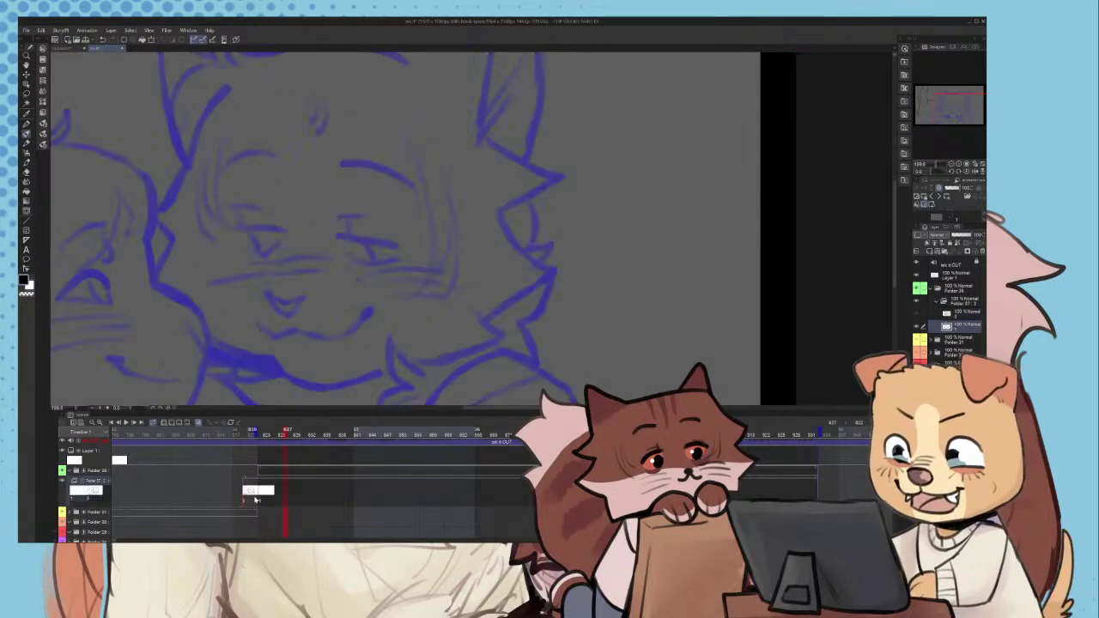
left_click(280, 492)
scroll(313, 236, "down", 2)
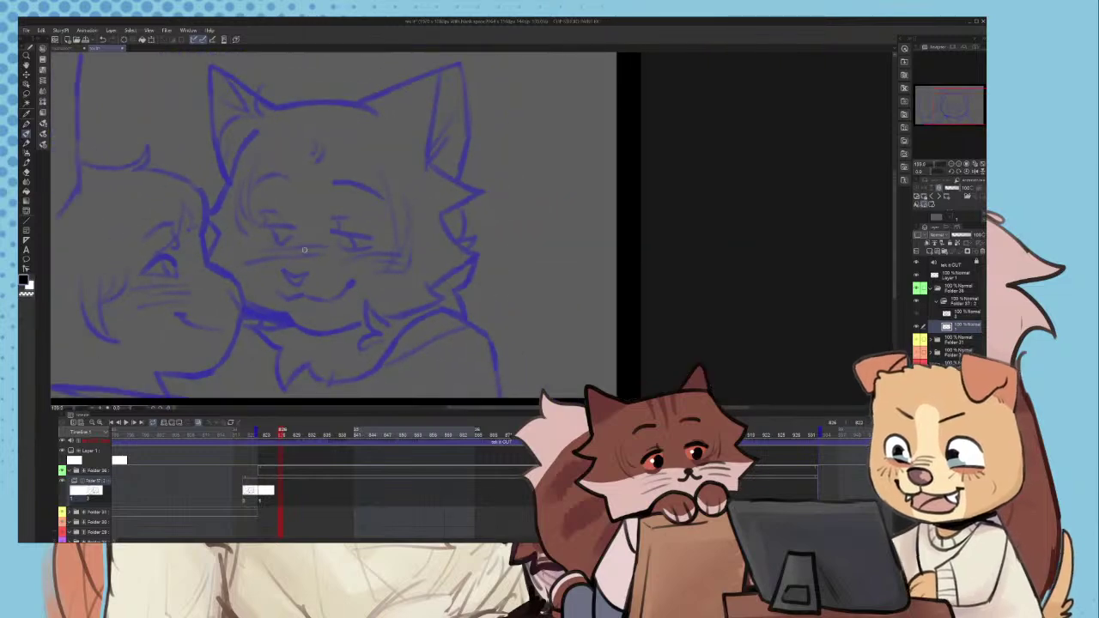
- Ink the short curved line below the cat's left-hand ear, and try extending it down to the cheek
scroll(269, 187, "up", 2)
scroll(256, 203, "up", 2)
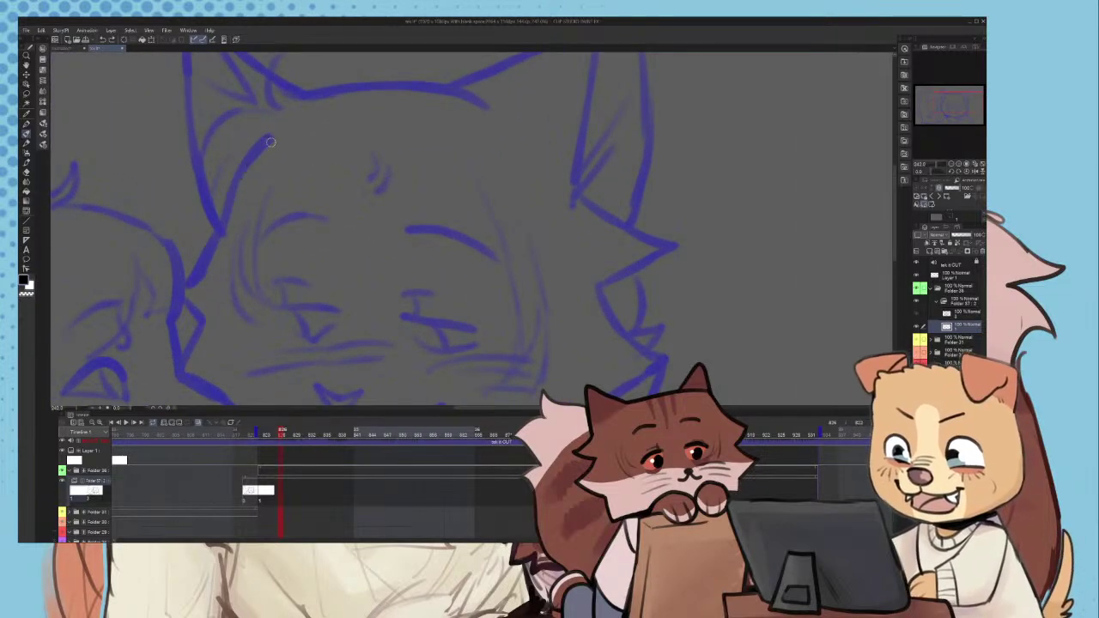
mouse_move(271, 138)
left_mouse_down()
mouse_move(228, 198)
mouse_move(211, 261)
left_mouse_up()
key("ctrl+z")
scroll(227, 265, "up", 3)
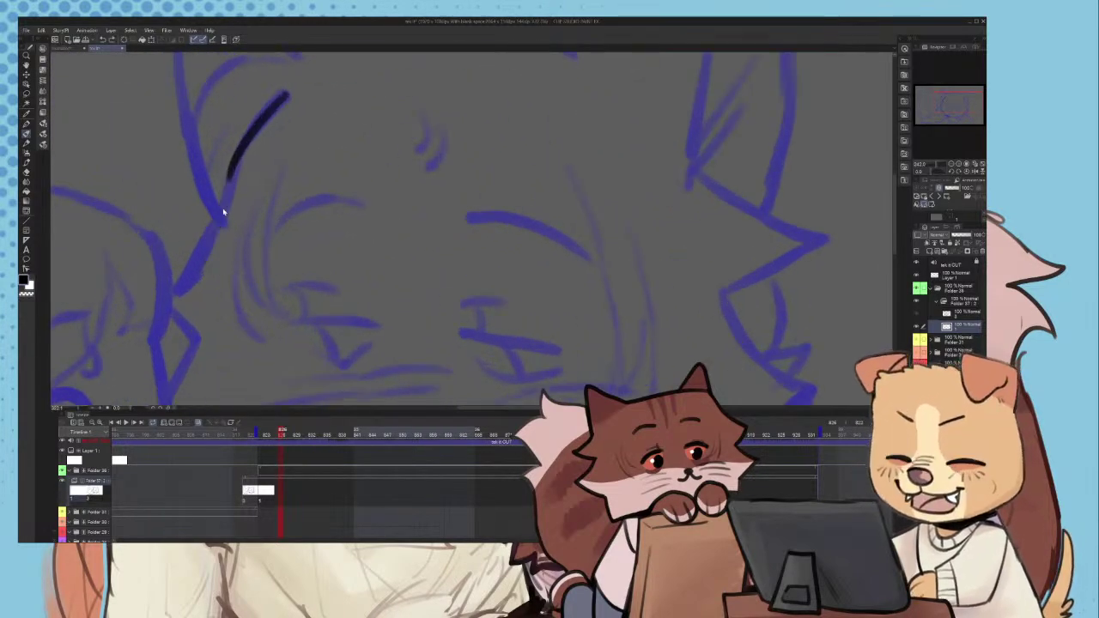
left_click_drag(234, 165, 175, 293)
key("ctrl+z")
key("ctrl+z")
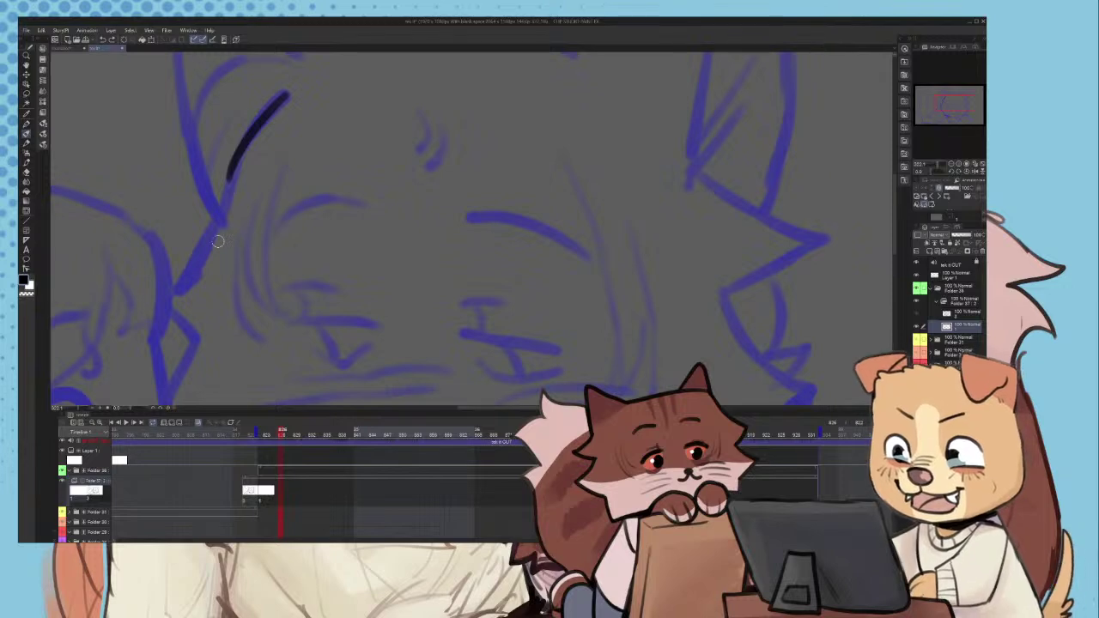
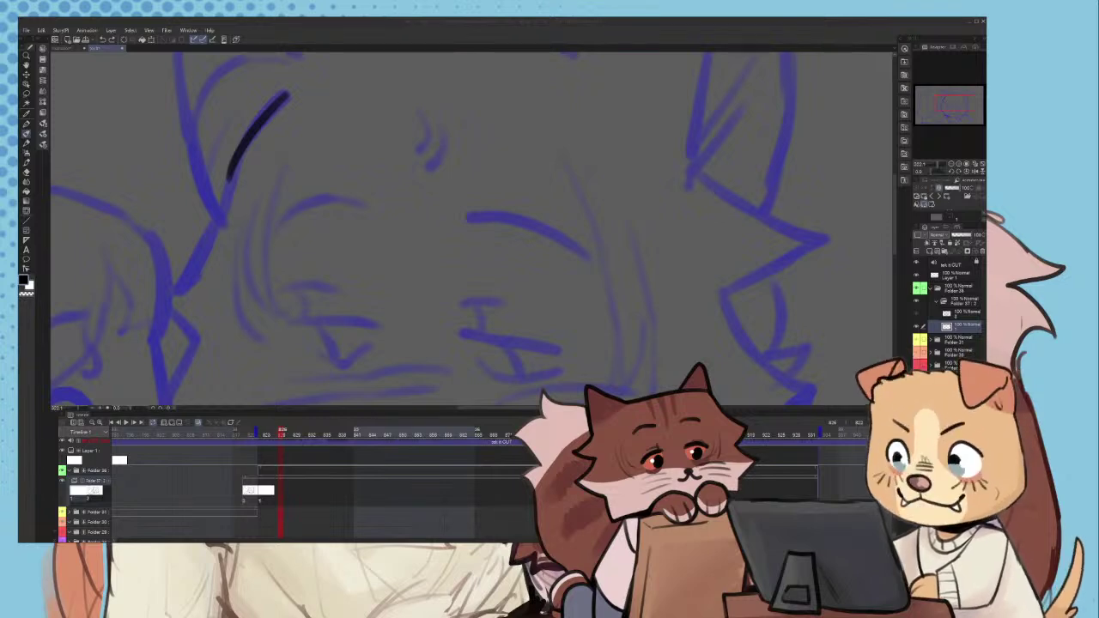
- Open the picture of the cat hugging the dog in a new canvas, try pasting the bloodstained-cat picture onto it and undo the paste
left_click(26, 31)
left_click(53, 49)
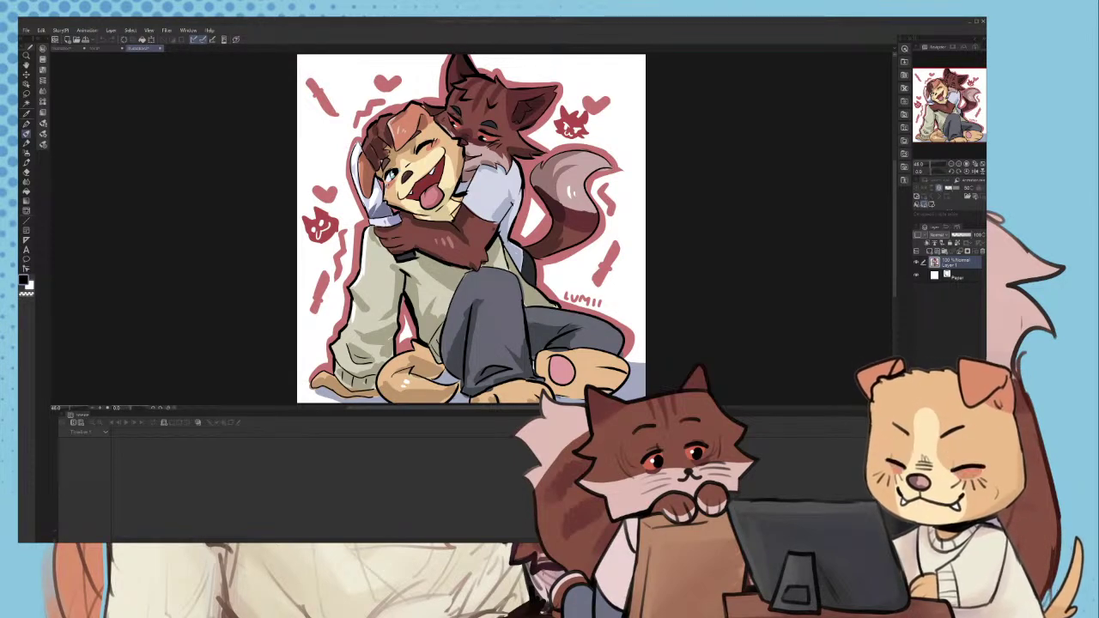
key("ctrl+v")
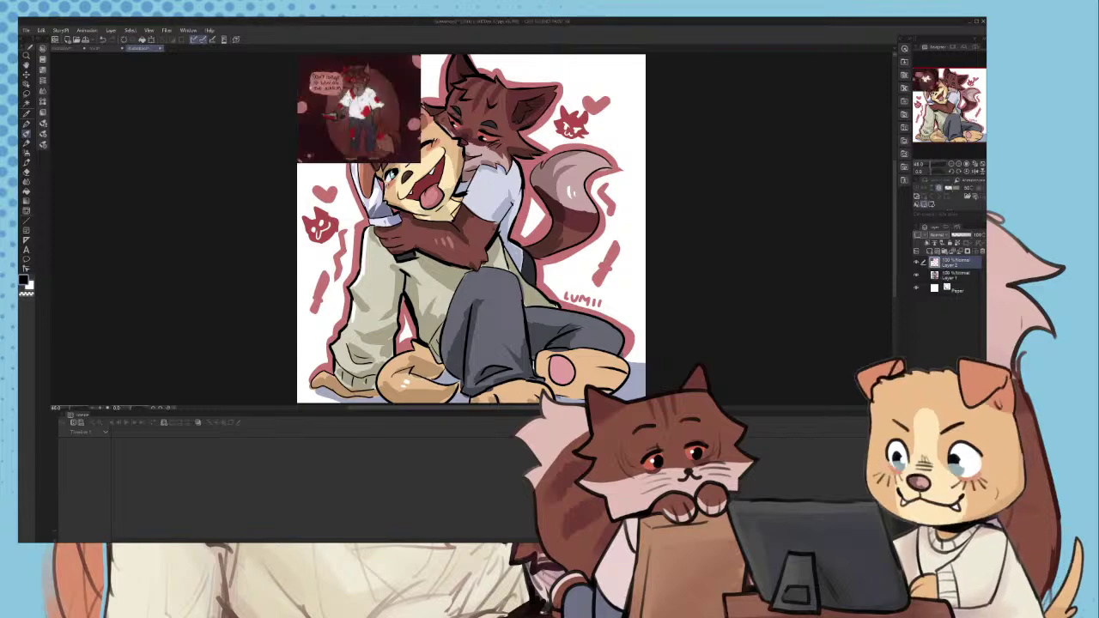
key("ctrl+z")
- Open the bloodstained cat, the two cartoon dogs, the bloody dog sheet and the pink cat-and-dog sketch as separate canvases
left_click(26, 31)
left_click(31, 46)
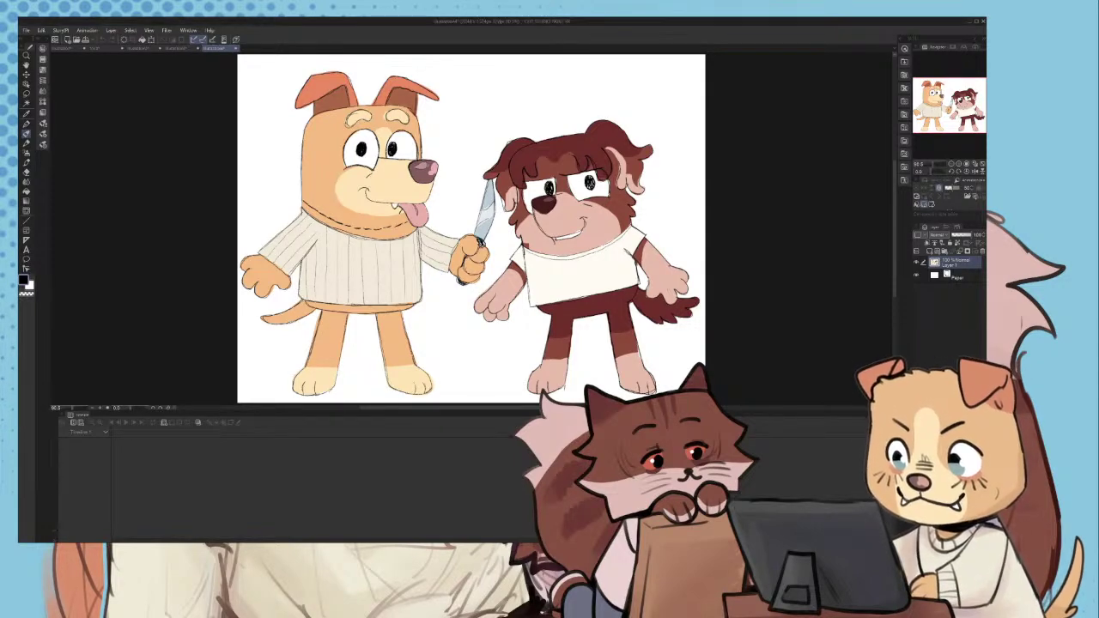
left_click(26, 31)
left_click(46, 51)
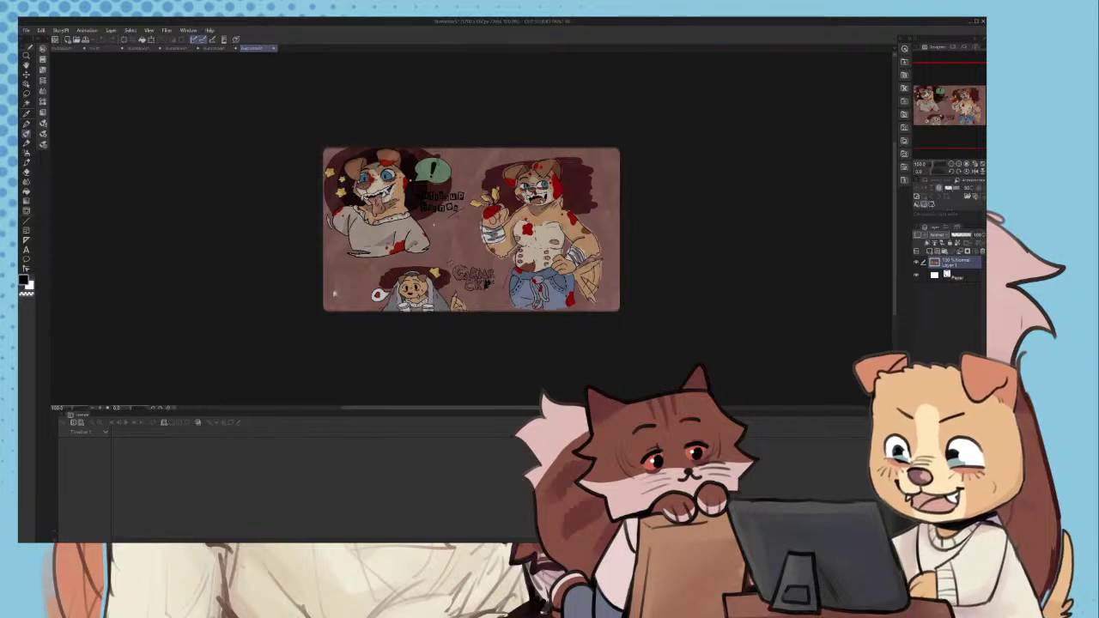
scroll(498, 217, "up", 2)
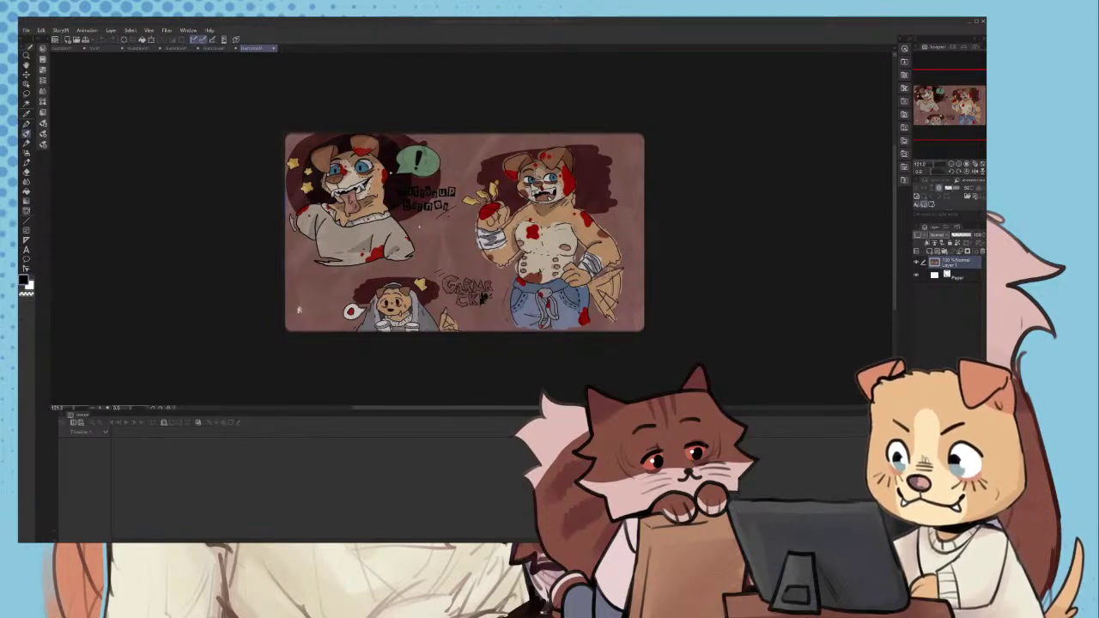
left_click(26, 31)
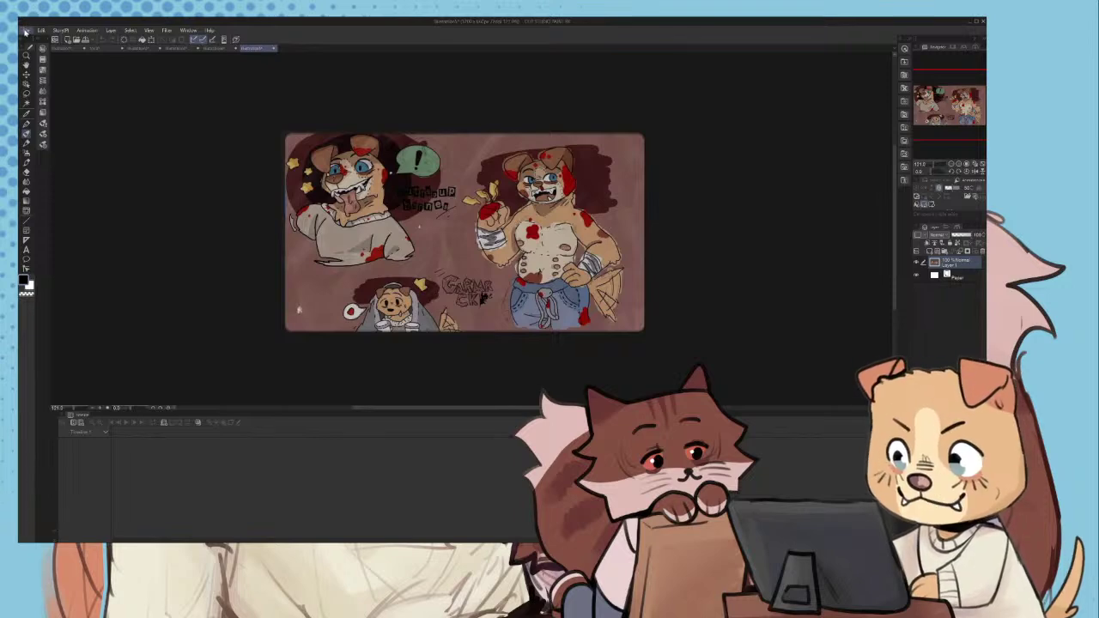
left_click(56, 51)
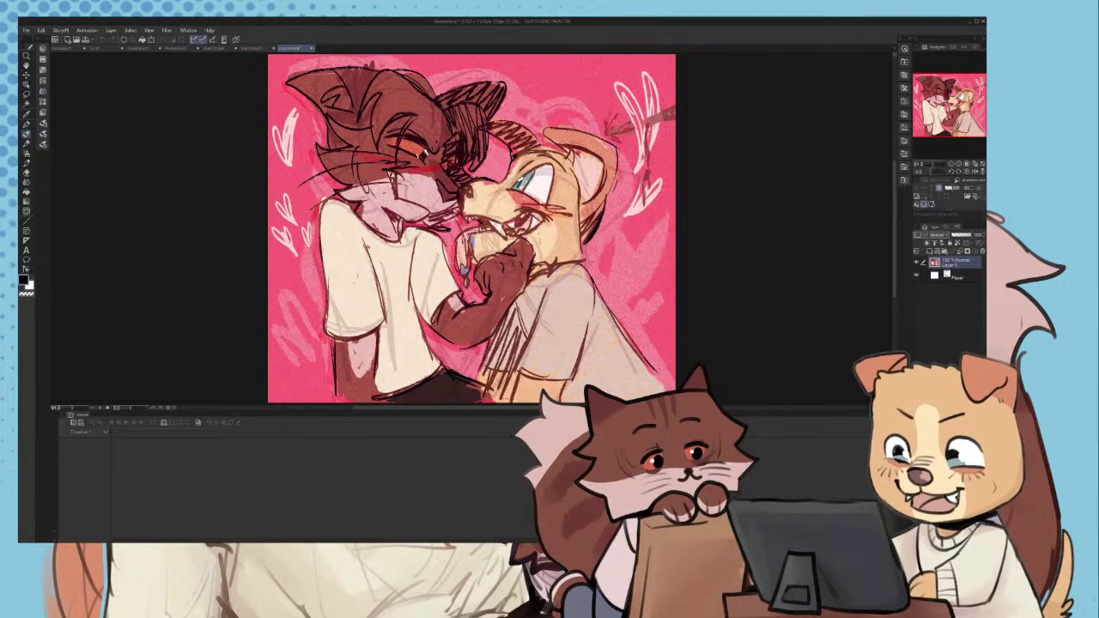
- Look through the opened character pictures one after another, ending on the two cartoon dogs
left_click(147, 49)
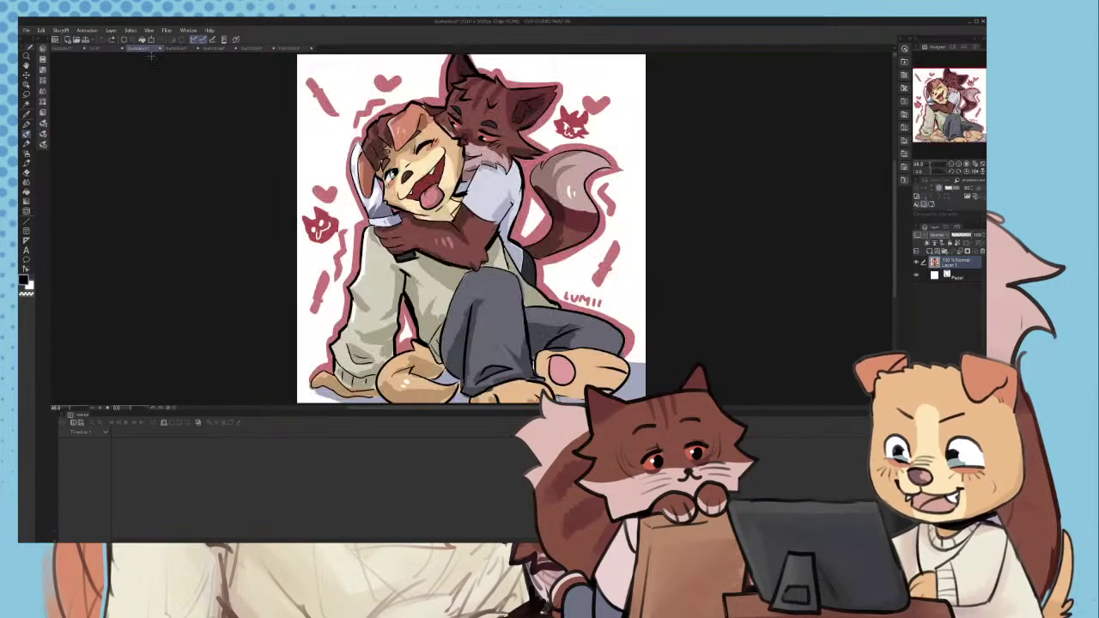
left_click(184, 49)
left_click(220, 49)
left_click(258, 49)
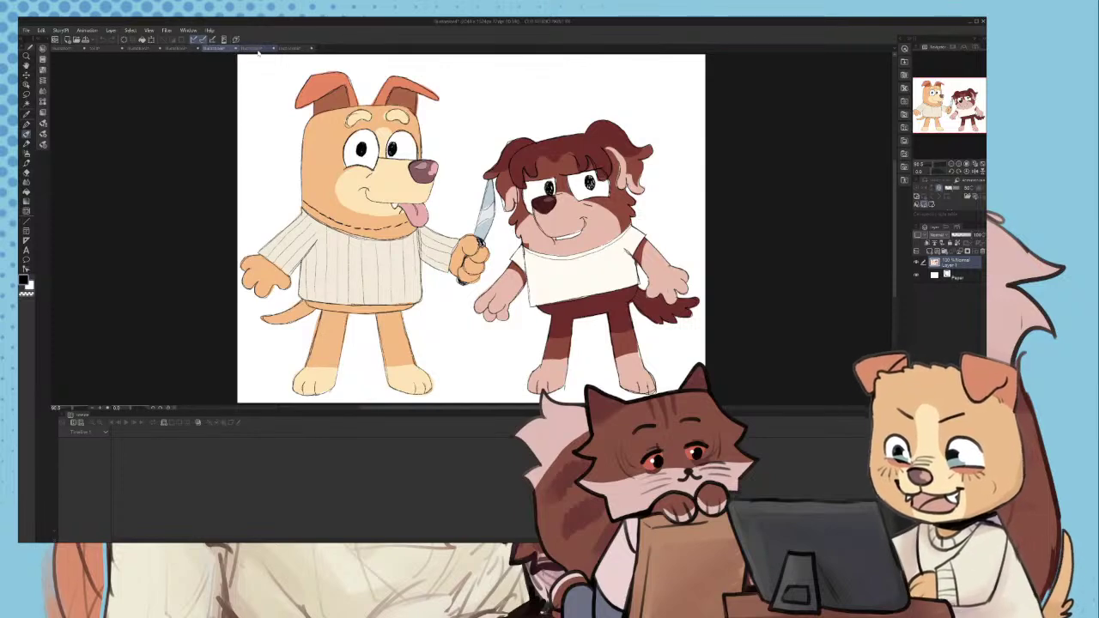
left_click(290, 52)
left_click(147, 49)
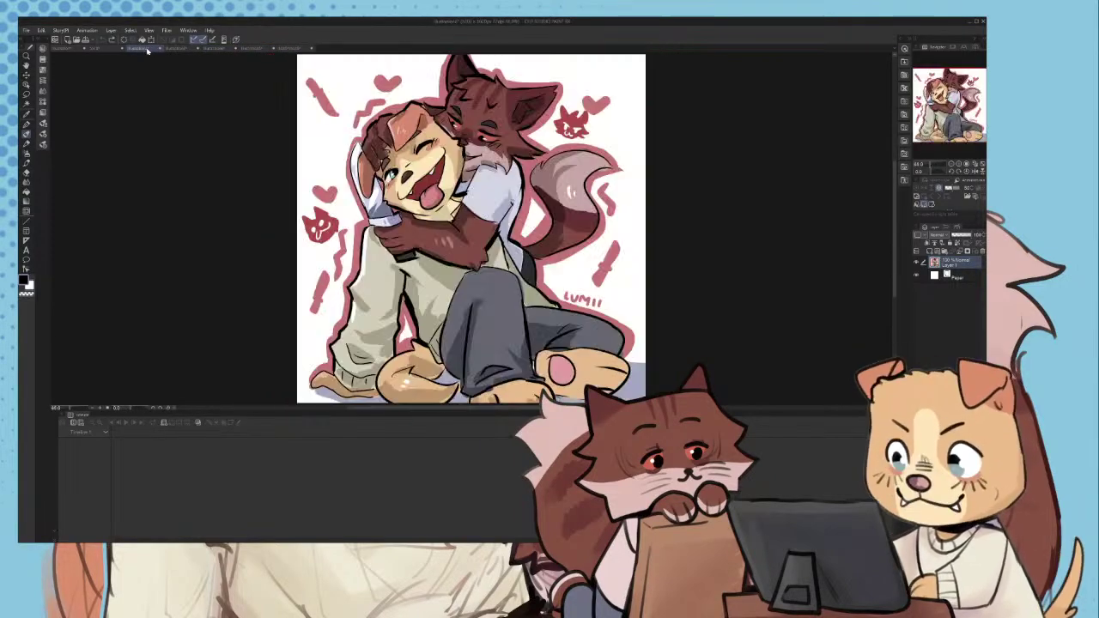
left_click(180, 49)
left_click(216, 49)
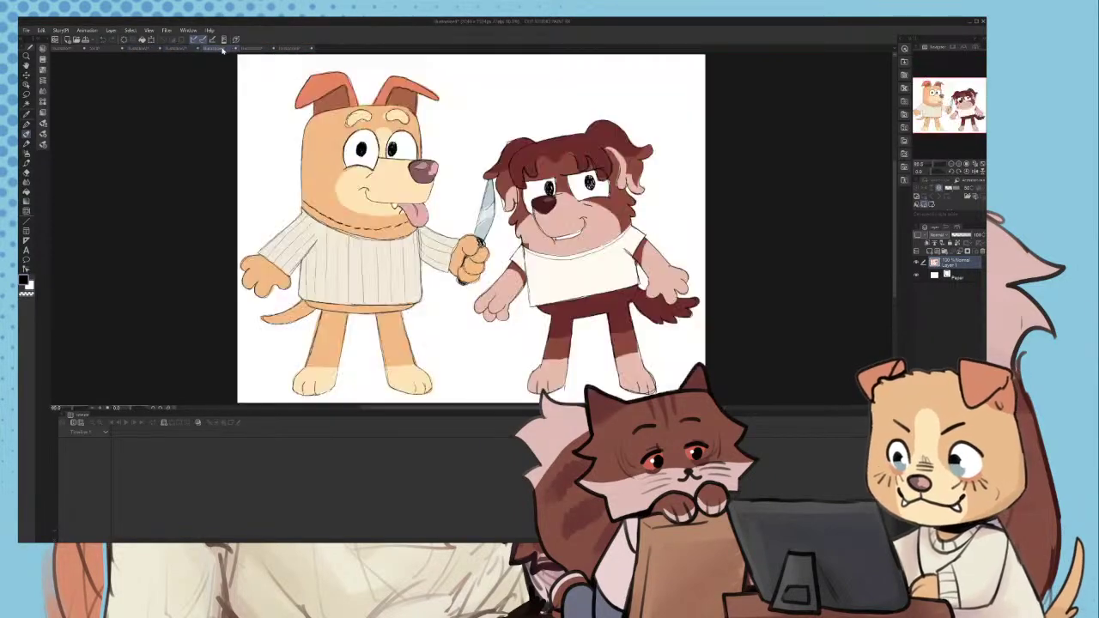
- Inspect the two cartoon dogs up close and as a whole, and close that canvas
scroll(414, 148, "up", 5)
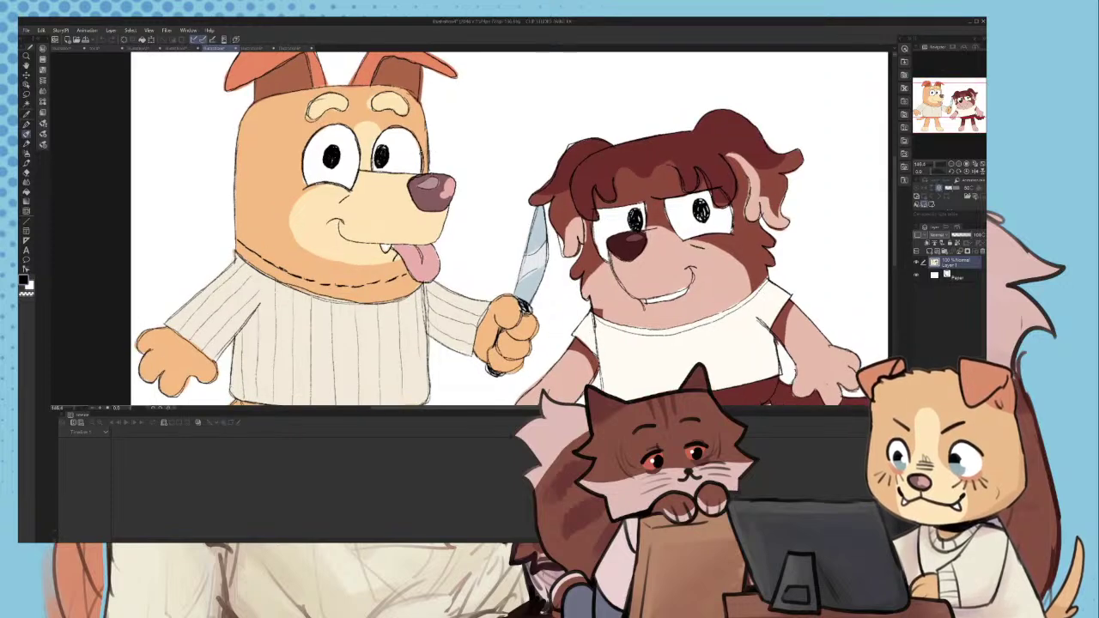
scroll(463, 201, "down", 7)
scroll(481, 215, "up", 1)
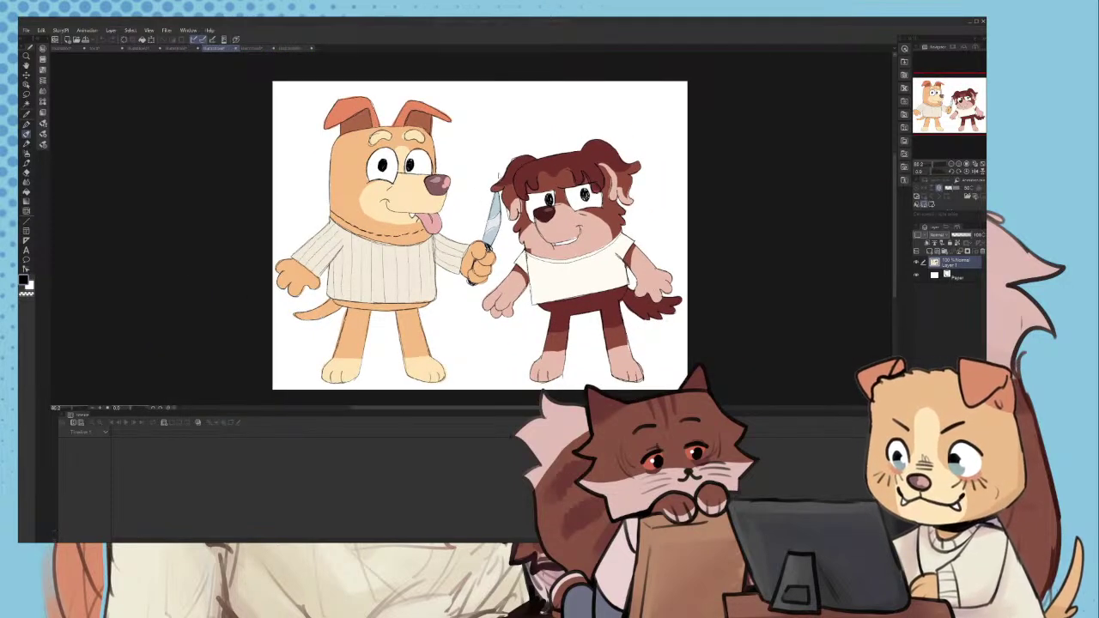
left_click(488, 248)
- Examine the bloodstained cat picture with the alarm speech bubble, both close up and as a whole
left_click(193, 49)
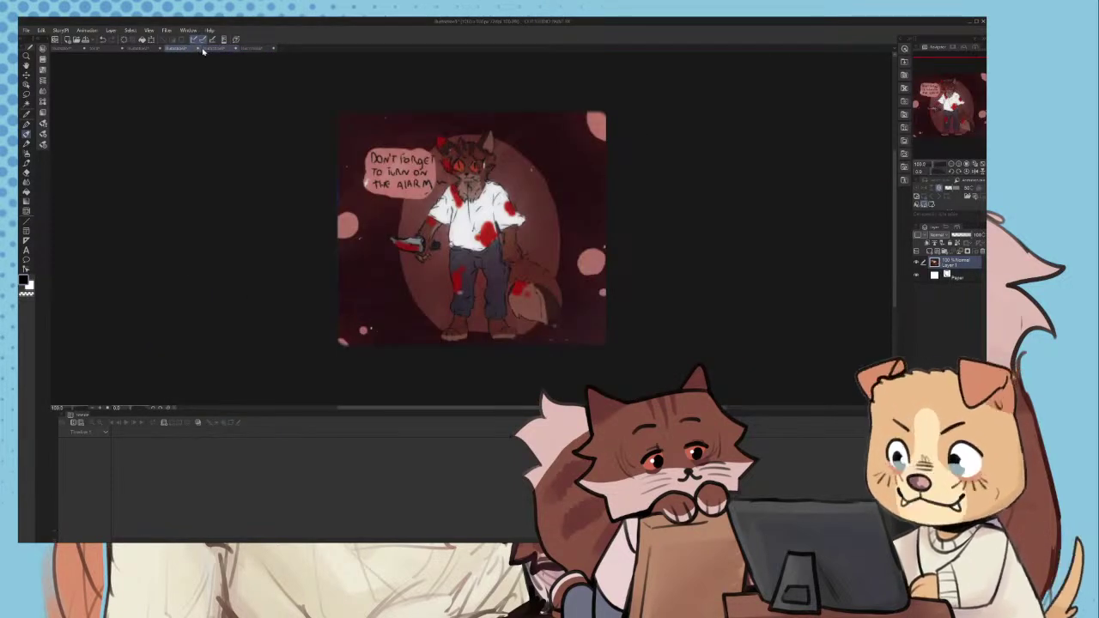
scroll(429, 178, "up", 3)
scroll(507, 219, "down", 2)
scroll(507, 228, "up", 2)
scroll(506, 228, "down", 2)
scroll(503, 228, "up", 2)
scroll(496, 227, "down", 3)
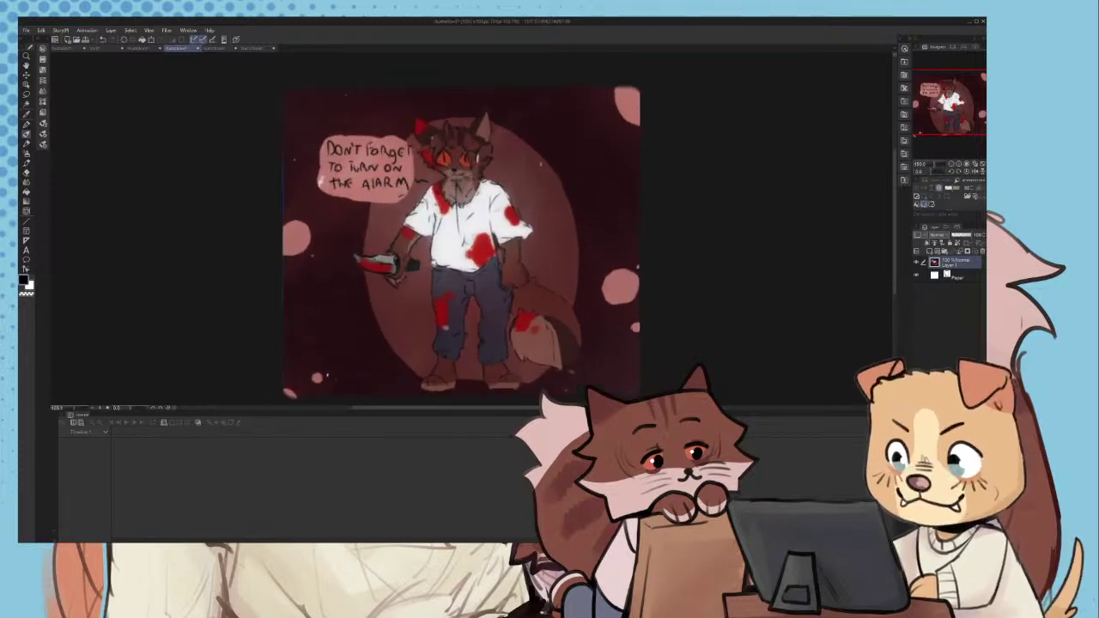
key("ctrl+minus")
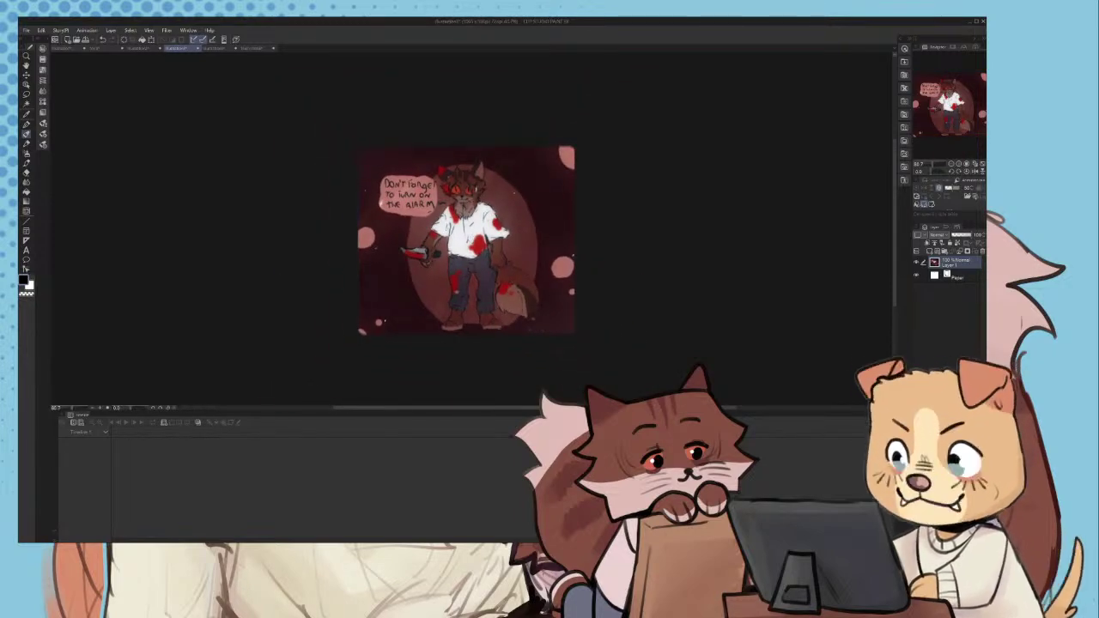
- Close the bloodstained cat, bloody dog sheet, pink cat-and-dog sketch and hugging cat-and-dog canvases, returning to the cat close-up
key("ctrl+minus")
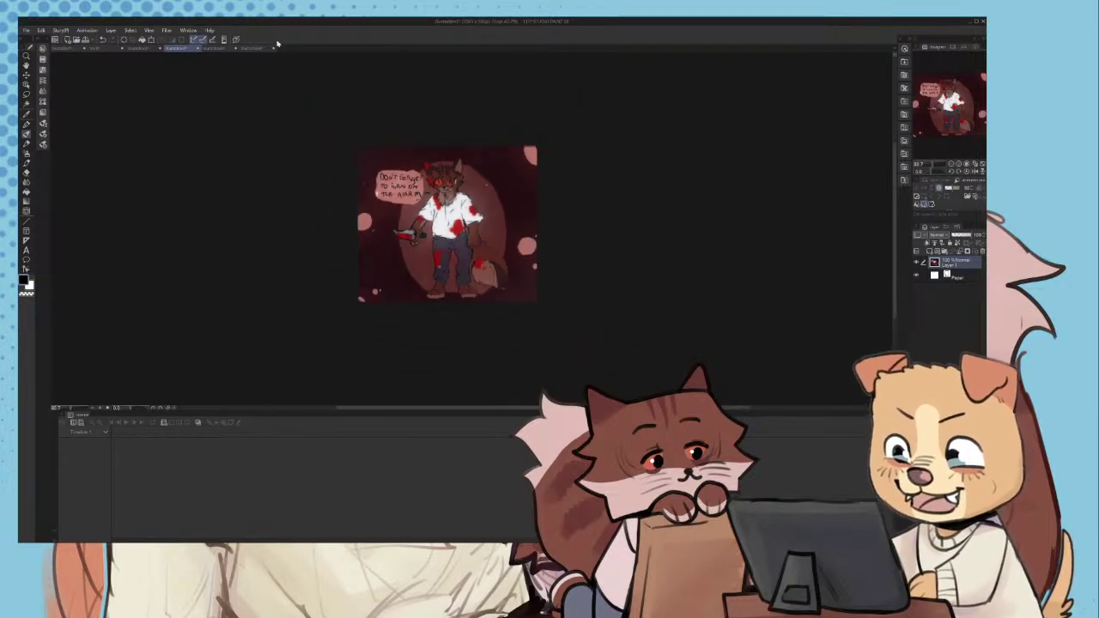
left_click(198, 48)
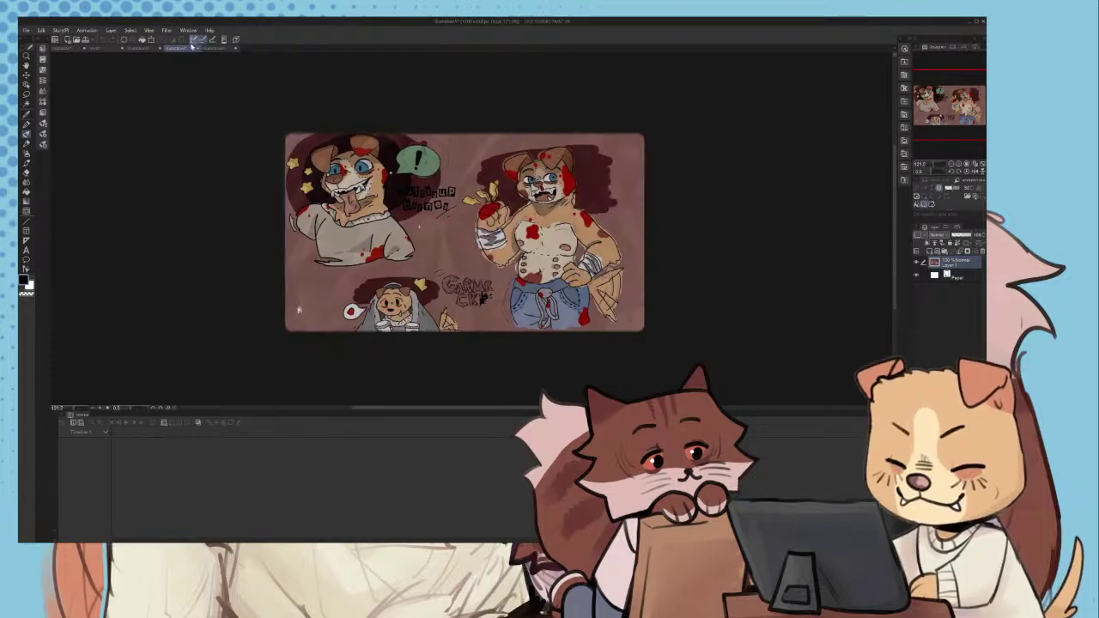
key("ctrl+w")
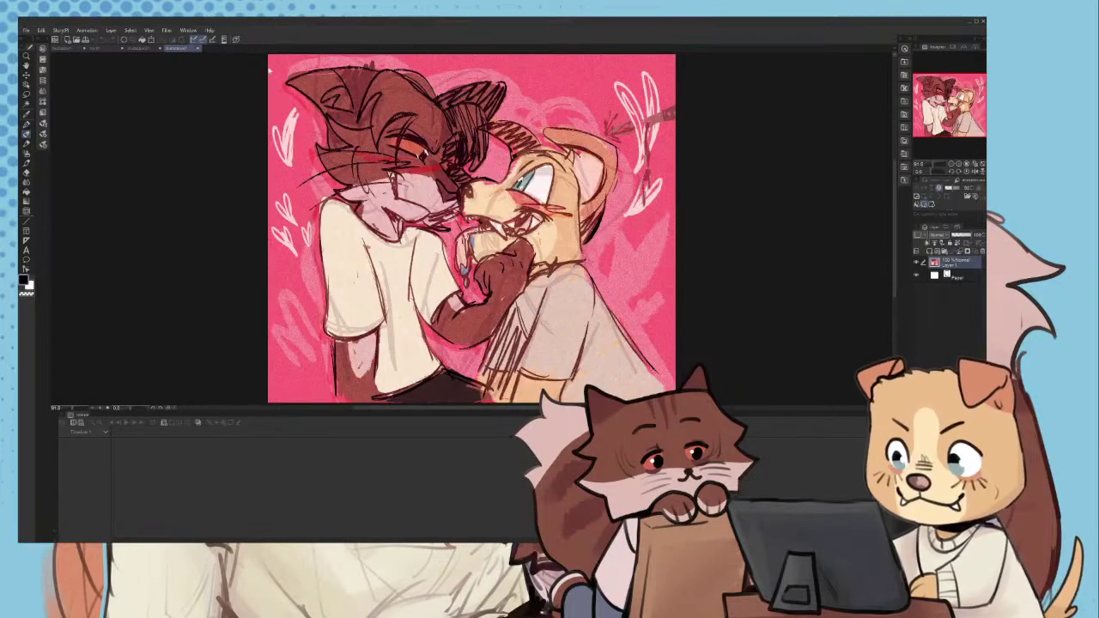
key("ctrl+w")
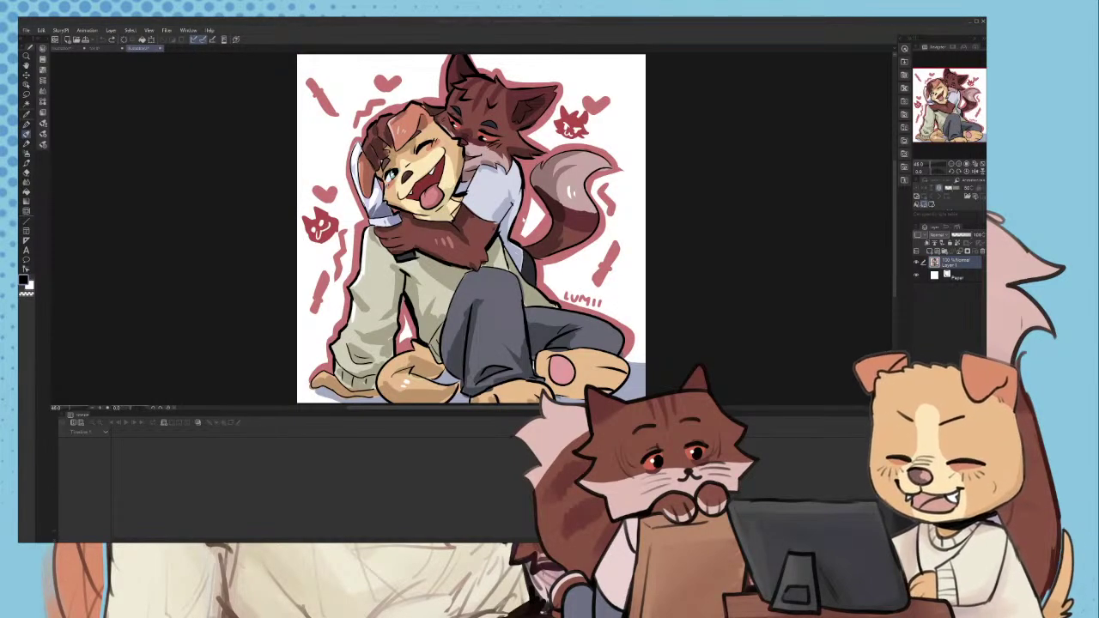
key("ctrl+w")
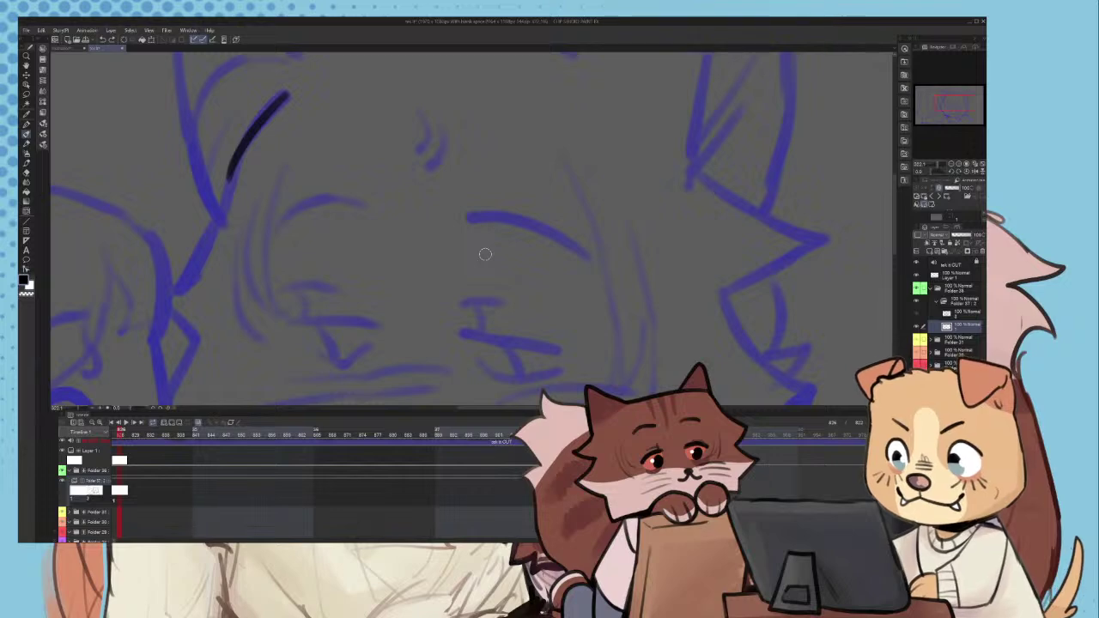
- Extend the cat's black face outline from the temple down to the first cheek-fur point beside the rabbit
scroll(407, 268, "down", 7)
scroll(387, 213, "up", 5)
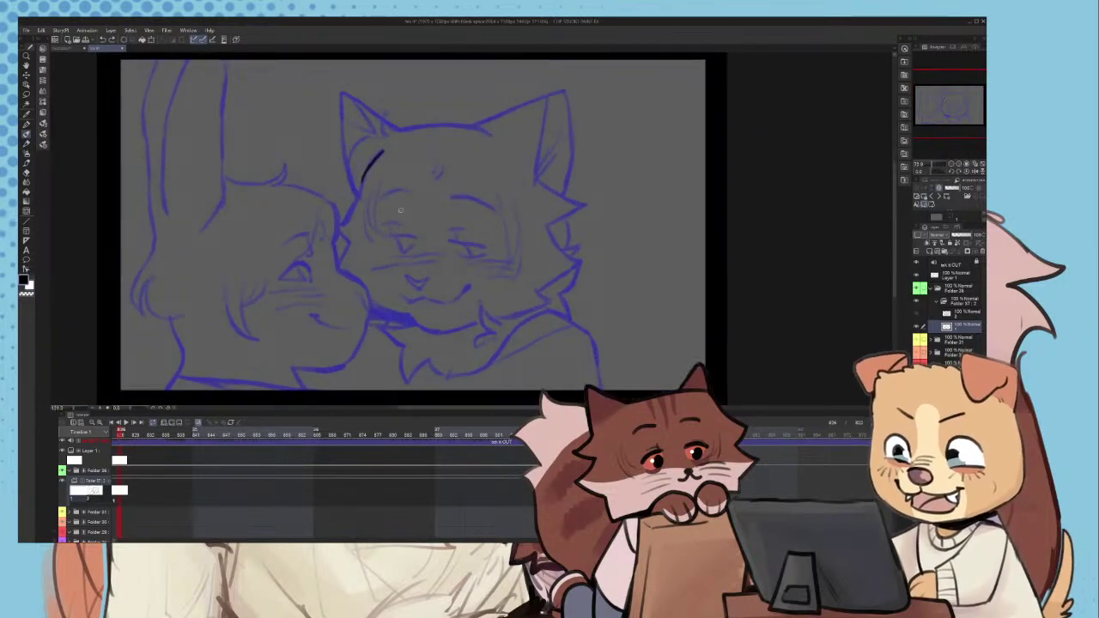
scroll(354, 201, "up", 2)
mouse_move(368, 161)
left_mouse_down()
mouse_move(336, 248)
mouse_move(347, 305)
left_mouse_up()
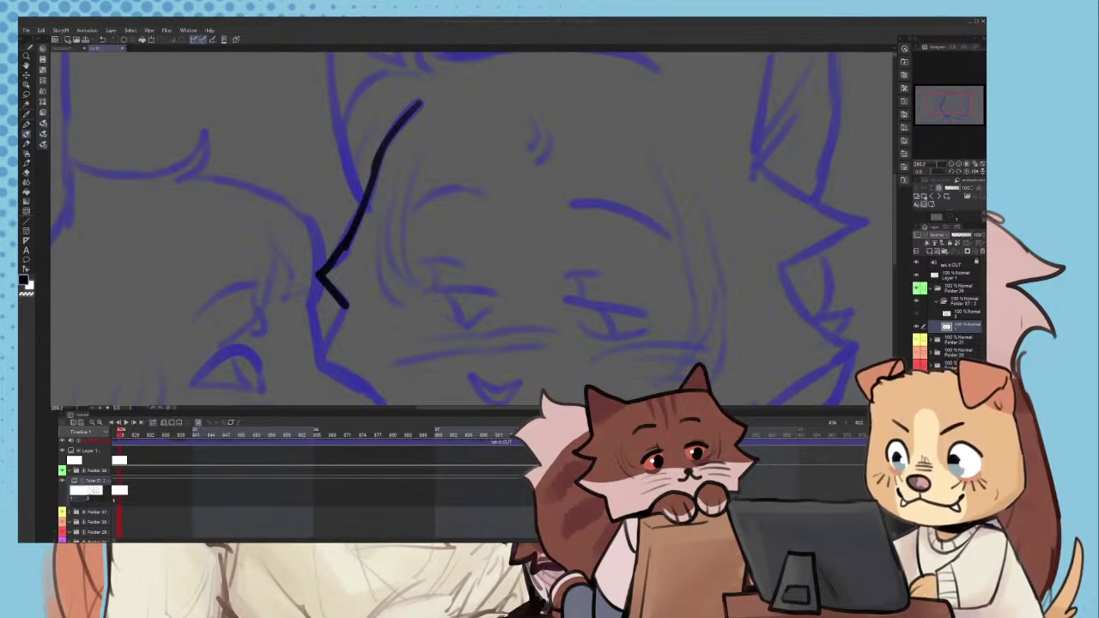
- Open the tan dog photo and the grey dog photo as separate canvases
left_click(27, 31)
left_click(32, 45)
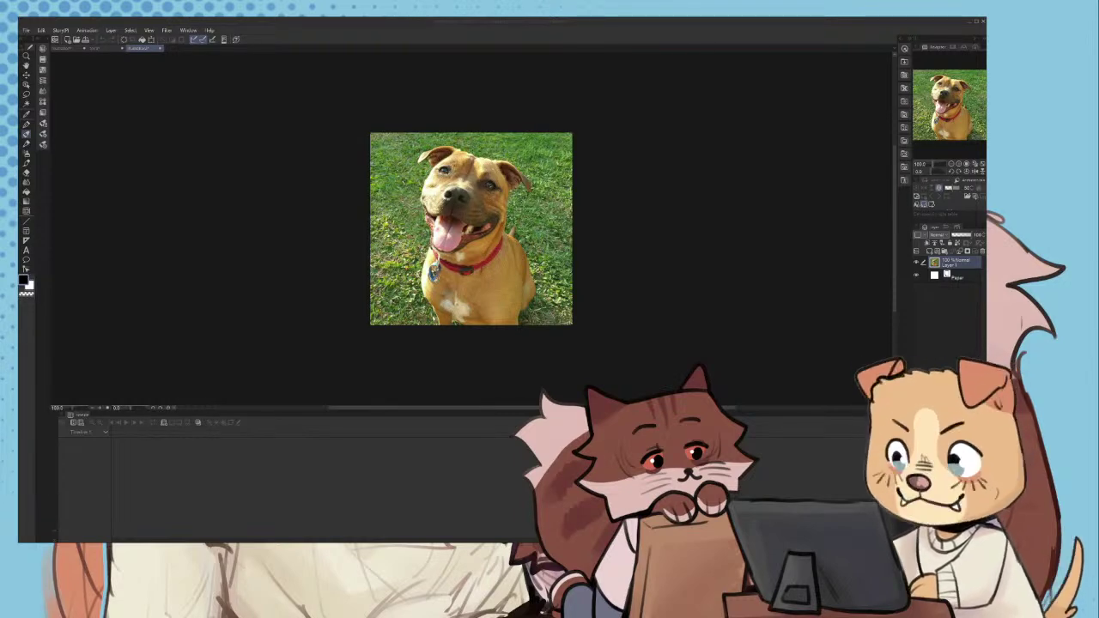
left_click(40, 24)
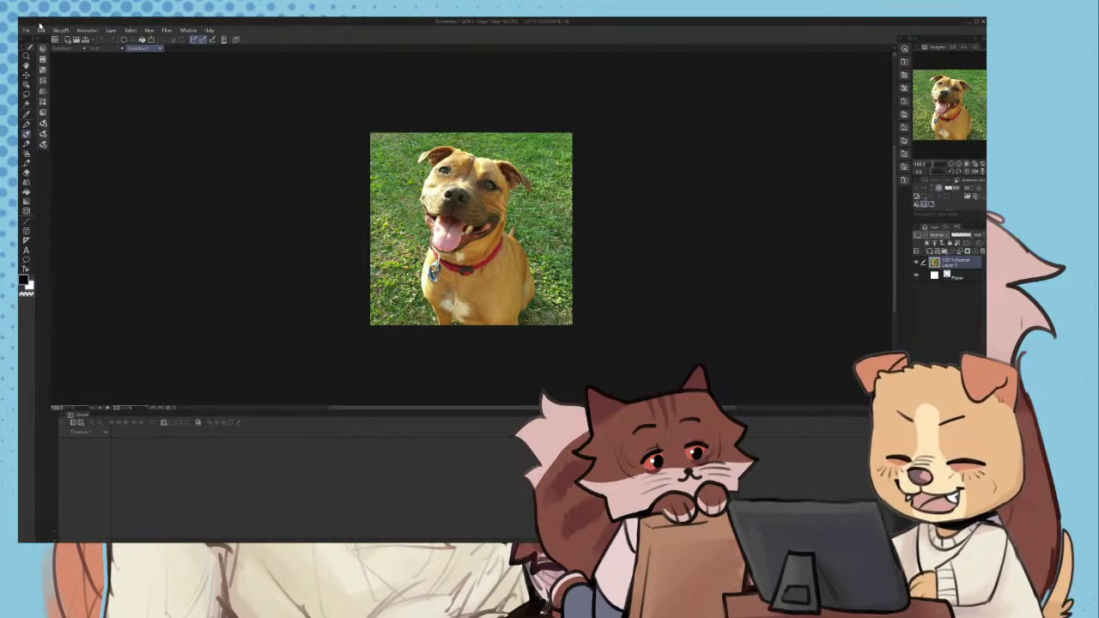
left_click(28, 31)
left_click(36, 47)
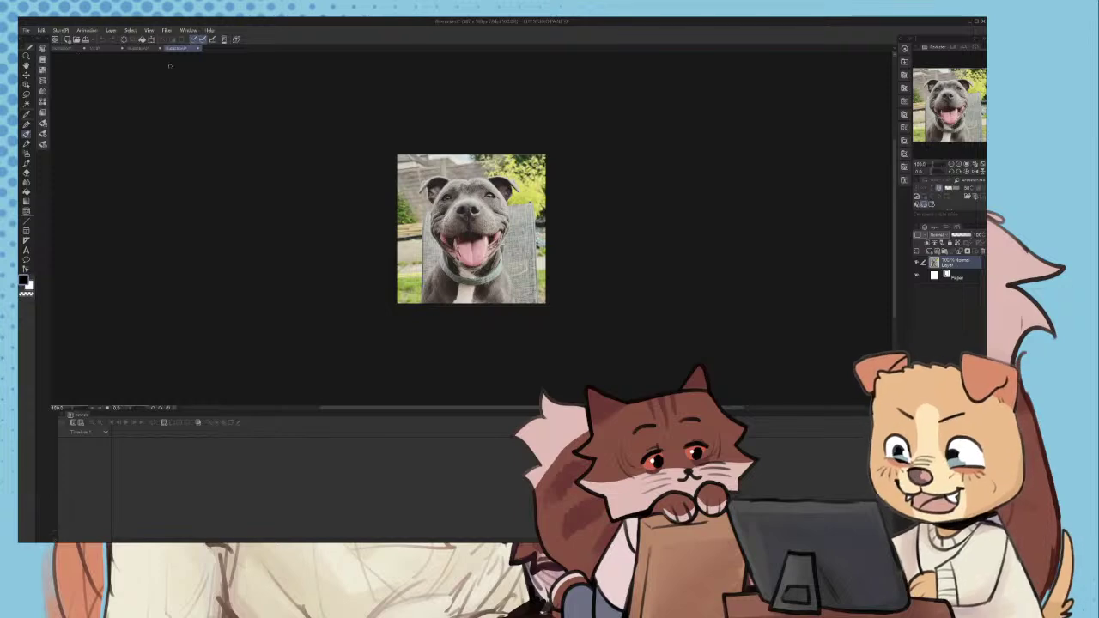
- Compare the grey and tan dog photos, and close both canvases
scroll(522, 186, "up", 2)
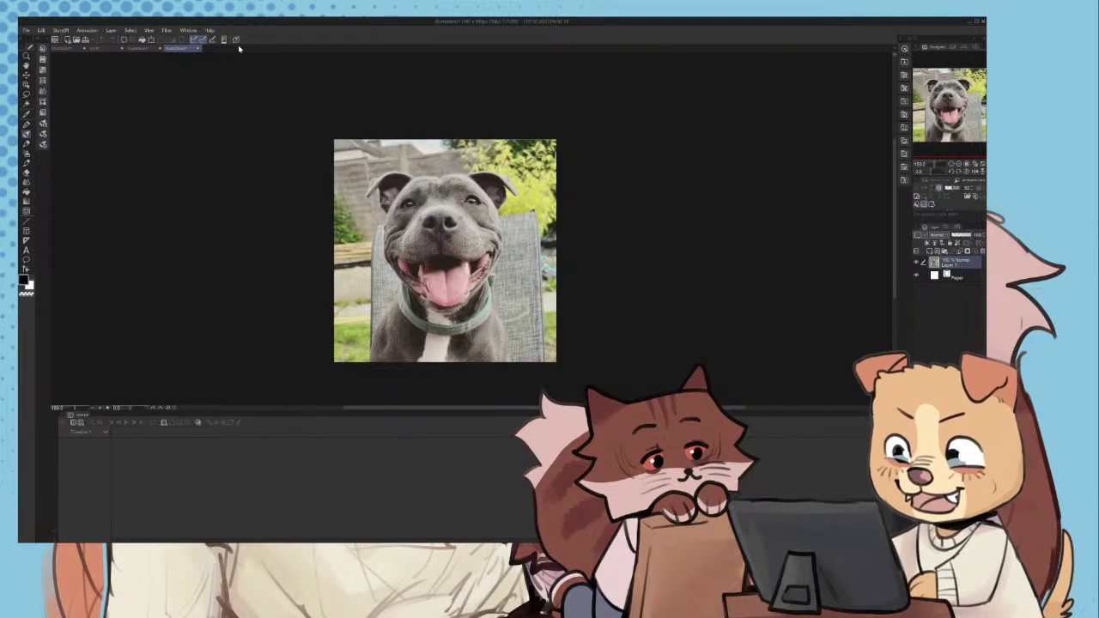
left_click(141, 48)
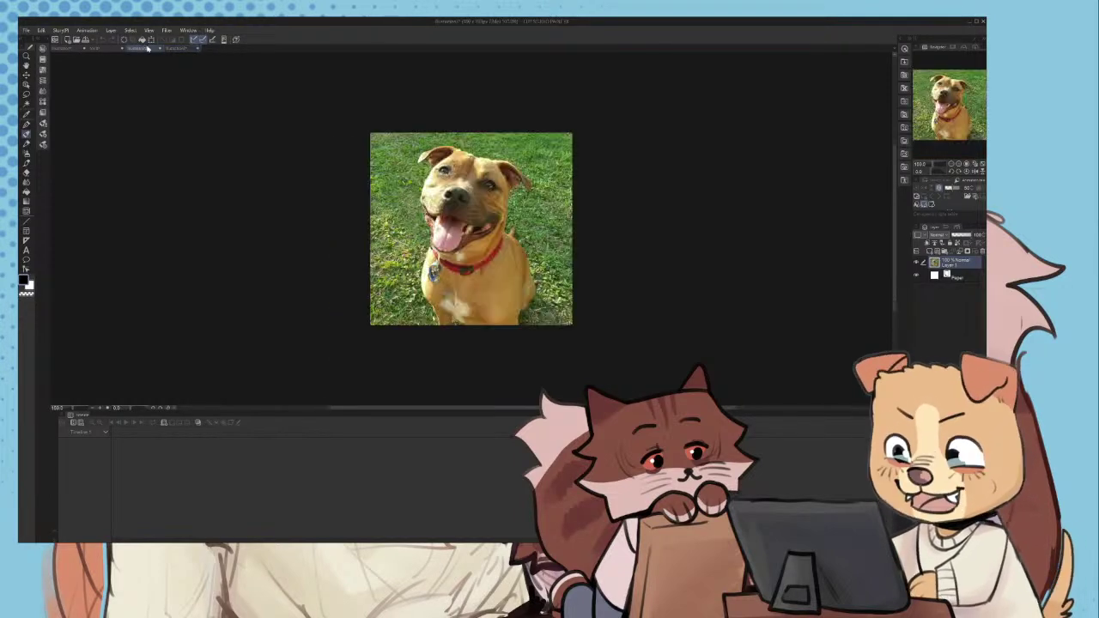
left_click(196, 49)
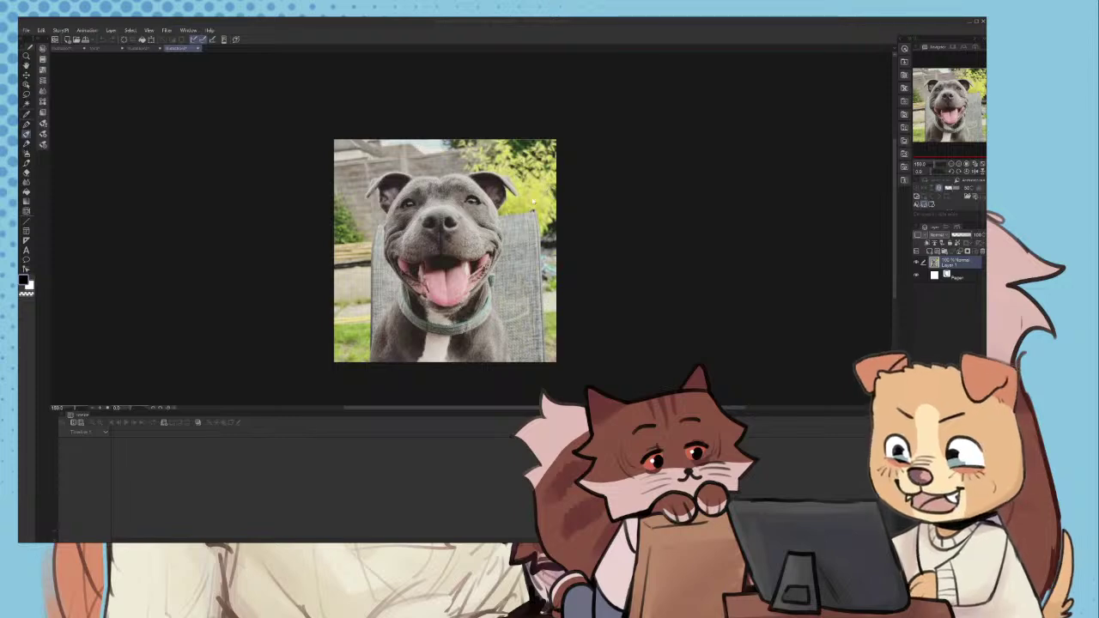
left_click(142, 48)
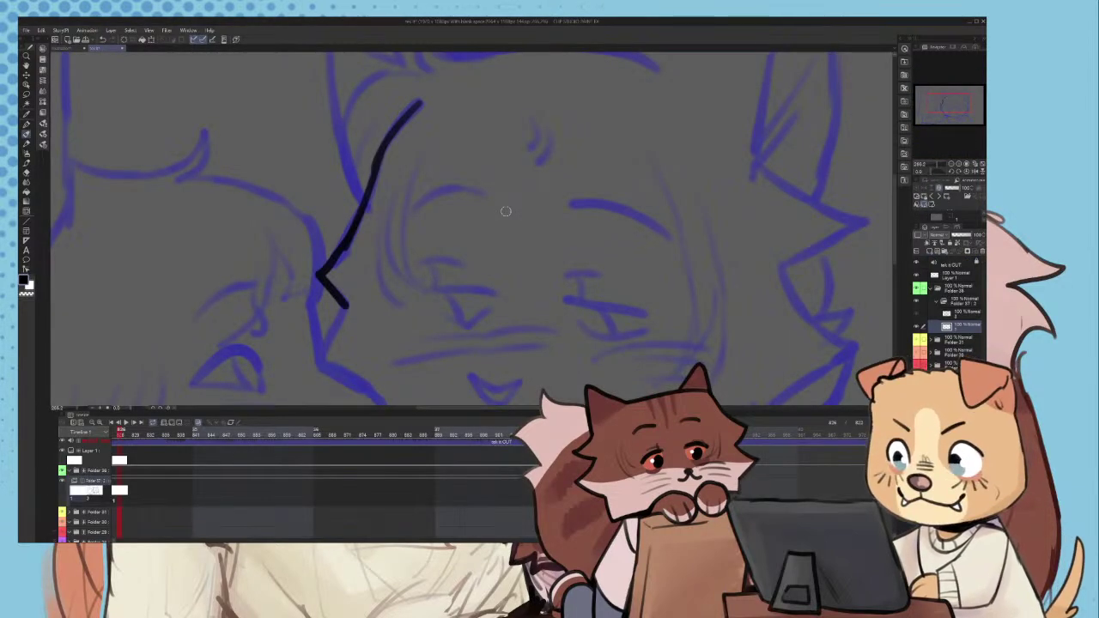
- Ink the cat's small triangular nose in black over the blue sketch
scroll(483, 309, "down", 7)
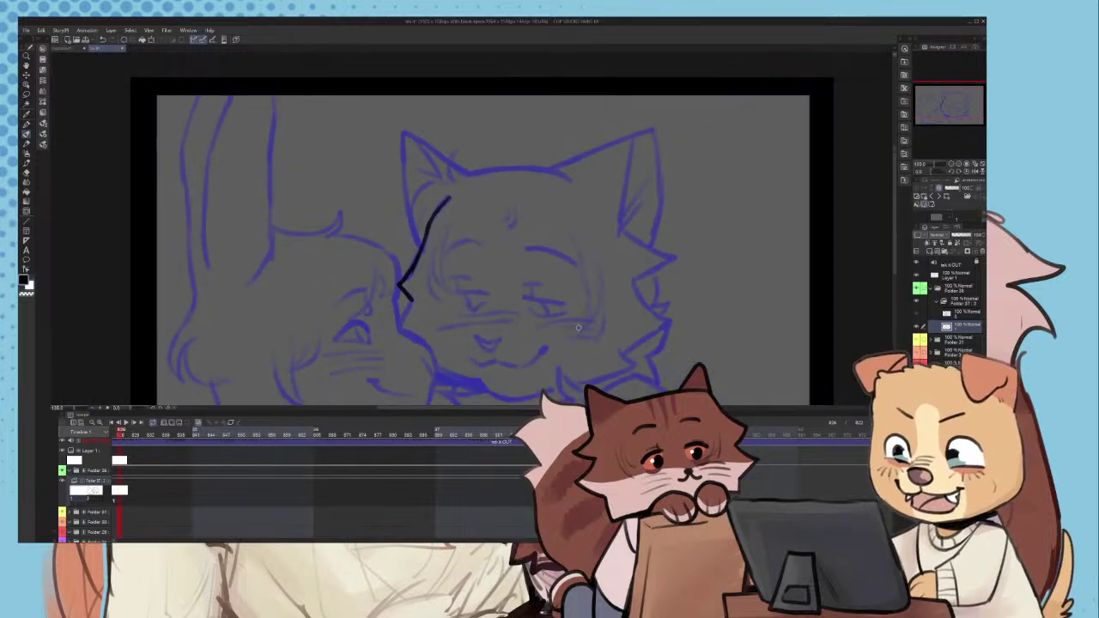
scroll(640, 370, "up", 4)
scroll(630, 225, "down", 2)
scroll(386, 282, "up", 4)
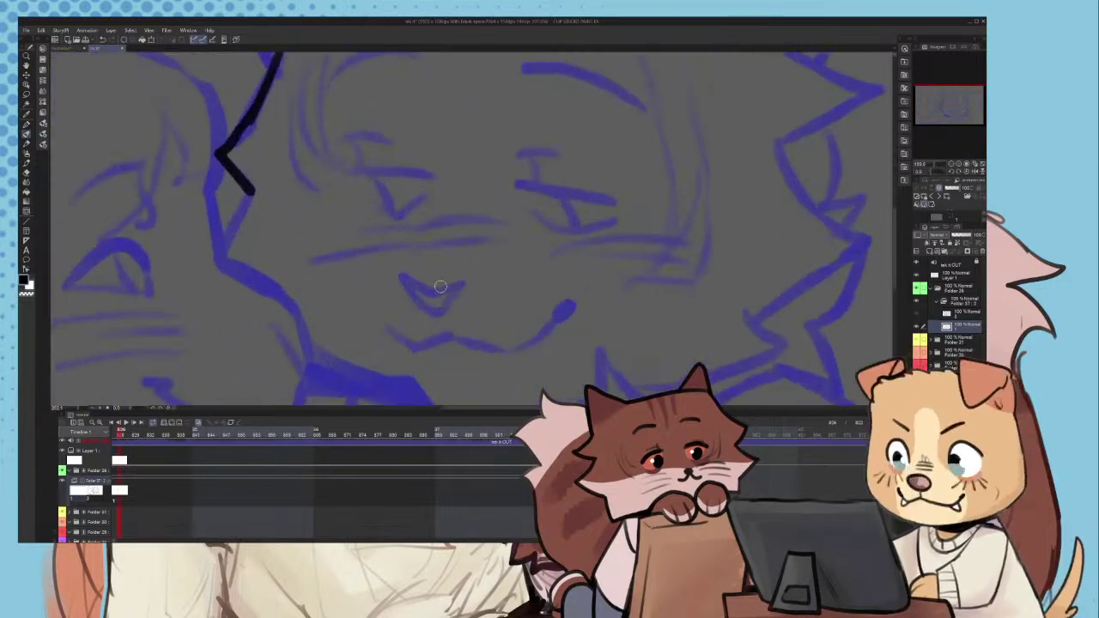
mouse_move(384, 275)
left_mouse_down()
mouse_move(406, 299)
mouse_move(457, 303)
mouse_move(475, 281)
left_mouse_up()
- Ink the cat's mouth as a crooked smirk with a thick corner, redoing strokes until the curve follows the sketch
scroll(464, 292, "down", 2)
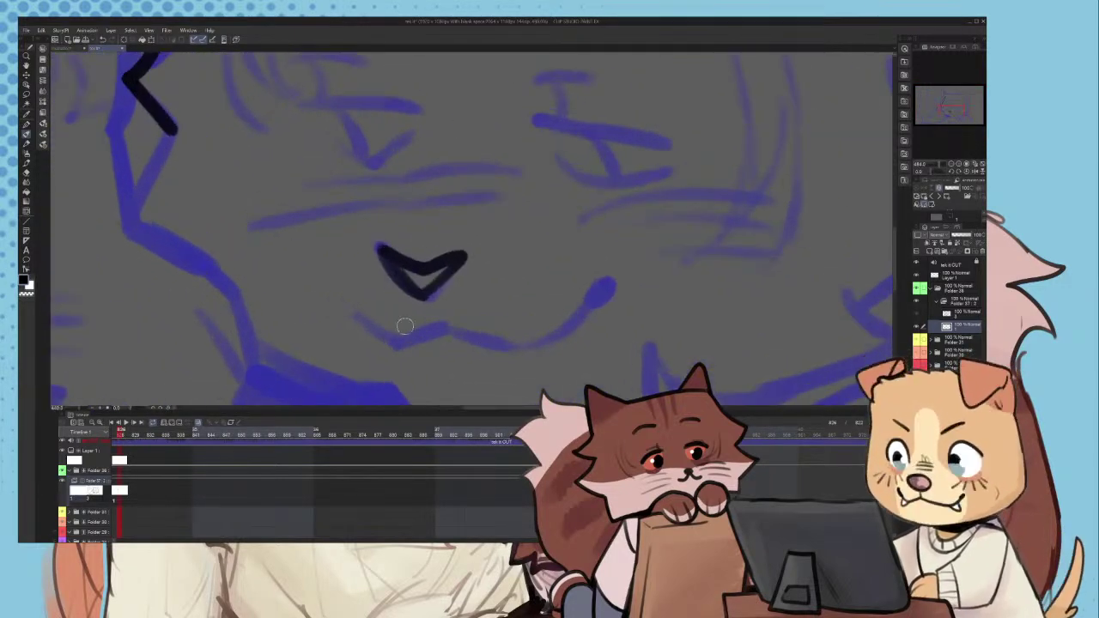
mouse_move(361, 311)
left_mouse_down()
mouse_move(414, 343)
mouse_move(443, 332)
mouse_move(550, 348)
left_mouse_up()
key("ctrl+z")
mouse_move(356, 309)
left_mouse_down()
mouse_move(381, 334)
mouse_move(564, 336)
mouse_move(542, 342)
mouse_move(598, 286)
left_mouse_up()
key("ctrl+z")
mouse_move(366, 317)
left_mouse_down()
mouse_move(419, 339)
mouse_move(483, 340)
mouse_move(616, 270)
left_mouse_up()
key("ctrl+z")
mouse_move(446, 326)
left_mouse_down()
mouse_move(531, 343)
mouse_move(613, 285)
mouse_move(593, 311)
left_mouse_up()
scroll(592, 307, "down", 4)
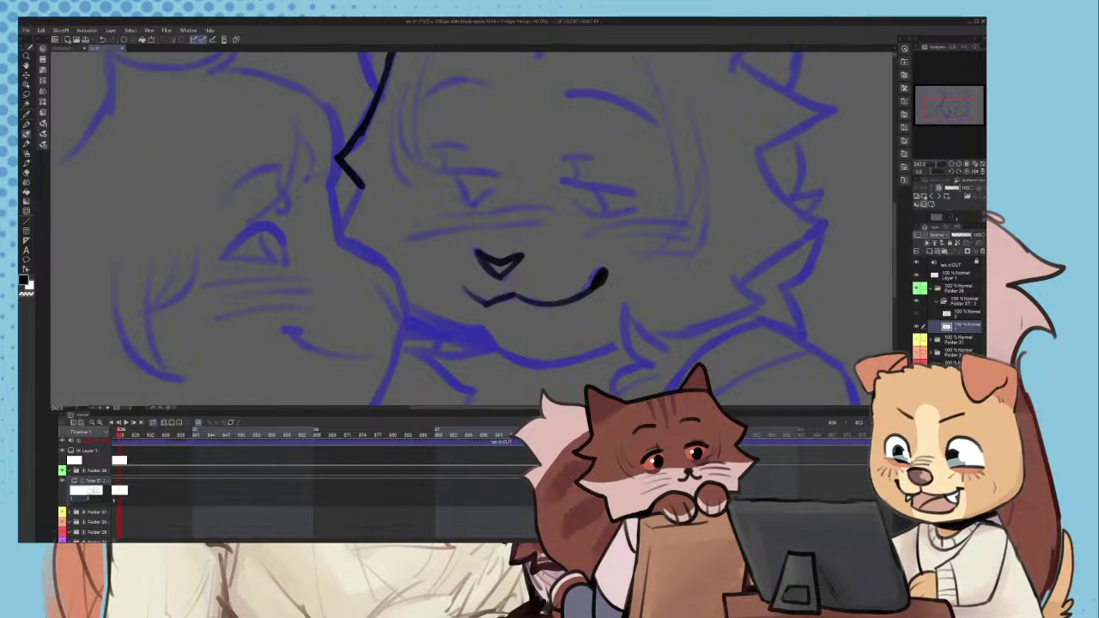
- Draw three thin horizontal lines across the bridge of the cat's muzzle, above the nose
scroll(533, 176, "up", 3)
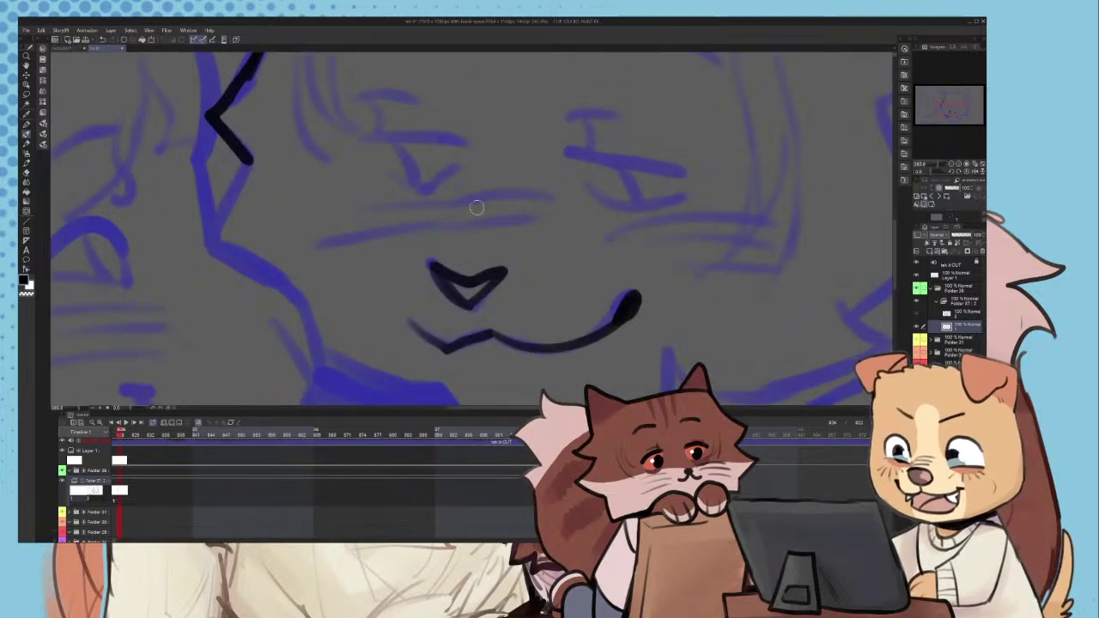
left_click_drag(451, 206, 563, 196)
left_click_drag(435, 223, 548, 212)
key("ctrl+z")
left_click_drag(452, 234, 544, 228)
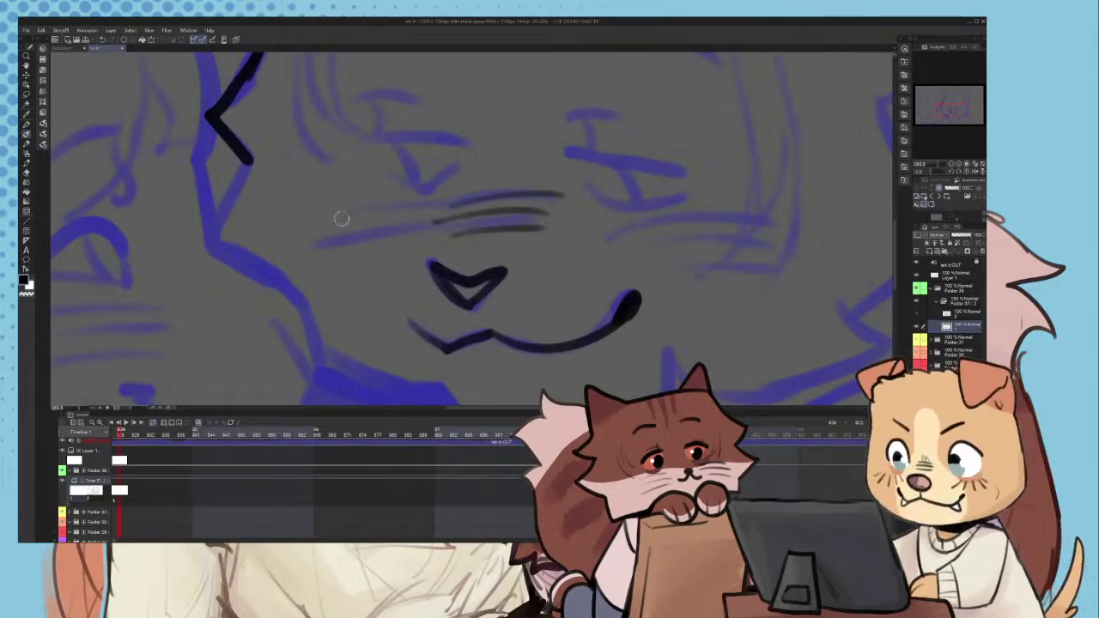
- Draw thin horizontal lines on the cat's cheek nearest the rabbit, replacing the first slanted attempts
left_click_drag(303, 243, 380, 217)
left_click_drag(299, 264, 397, 227)
key("ctrl+z")
key("ctrl+z")
left_click_drag(308, 215, 426, 221)
left_click_drag(333, 250, 411, 252)
left_click_drag(326, 261, 401, 262)
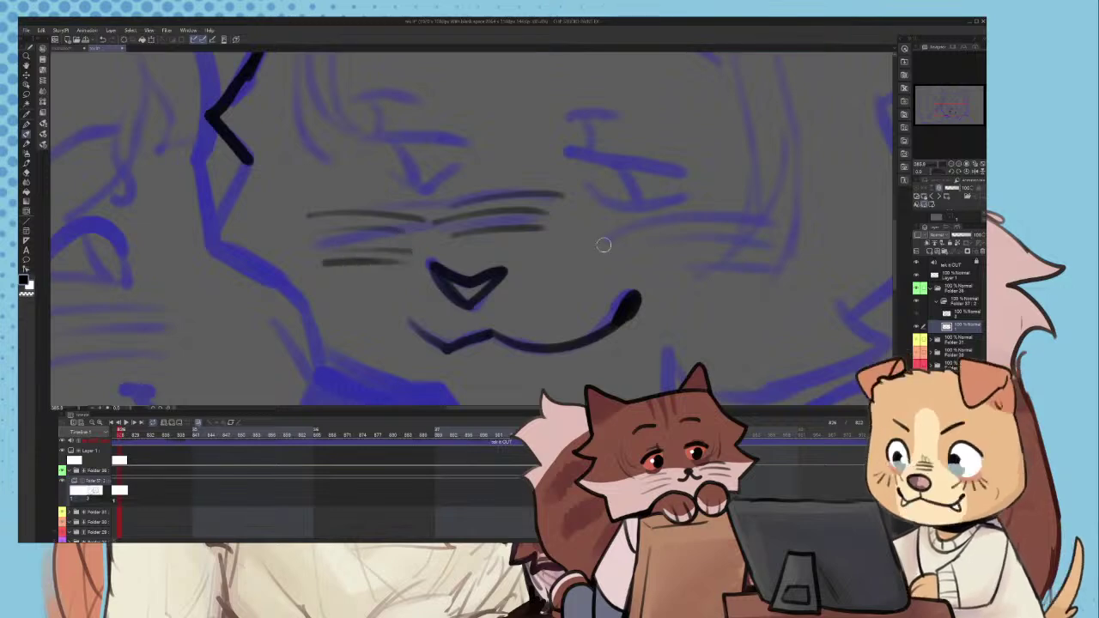
- Draw three thin horizontal lines on the cat's far cheek, under the eye away from the rabbit
left_click_drag(684, 233, 782, 231)
left_click_drag(638, 248, 759, 251)
left_click_drag(644, 261, 760, 265)
scroll(719, 264, "down", 2)
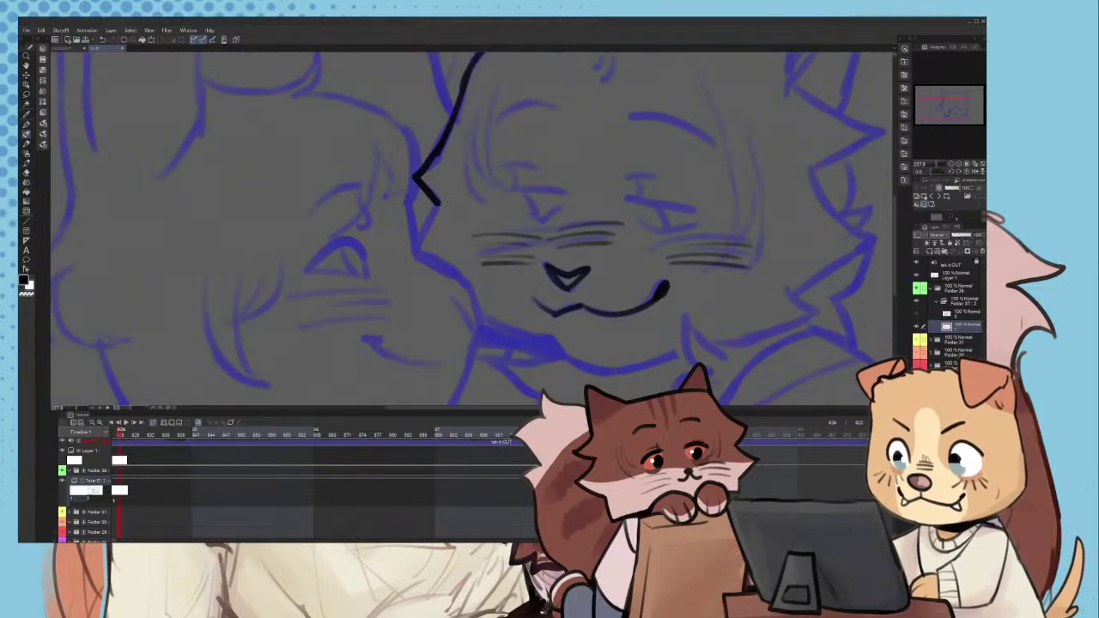
- Ink both of the cat's arched eyebrows in black over the sketch
scroll(497, 329, "down", 2)
scroll(623, 225, "up", 4)
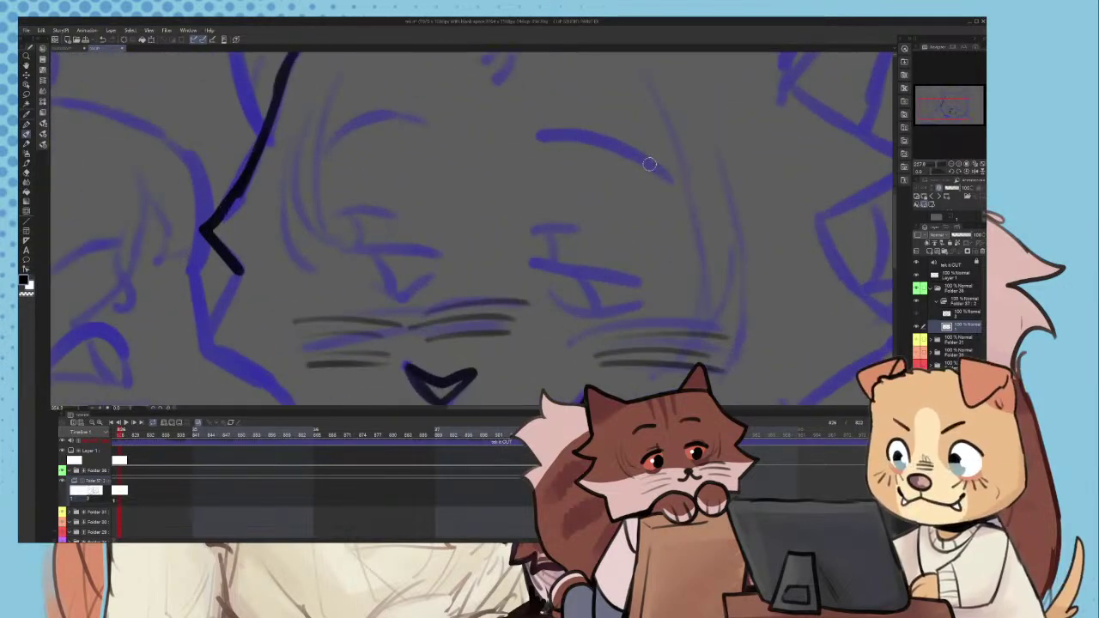
left_click_drag(671, 183, 589, 134)
left_click_drag(422, 120, 309, 164)
- Ink the cat's half-closed eye nearest the rabbit, with its lid crease, lash line, lower lid and iris edge
scroll(326, 172, "up", 2)
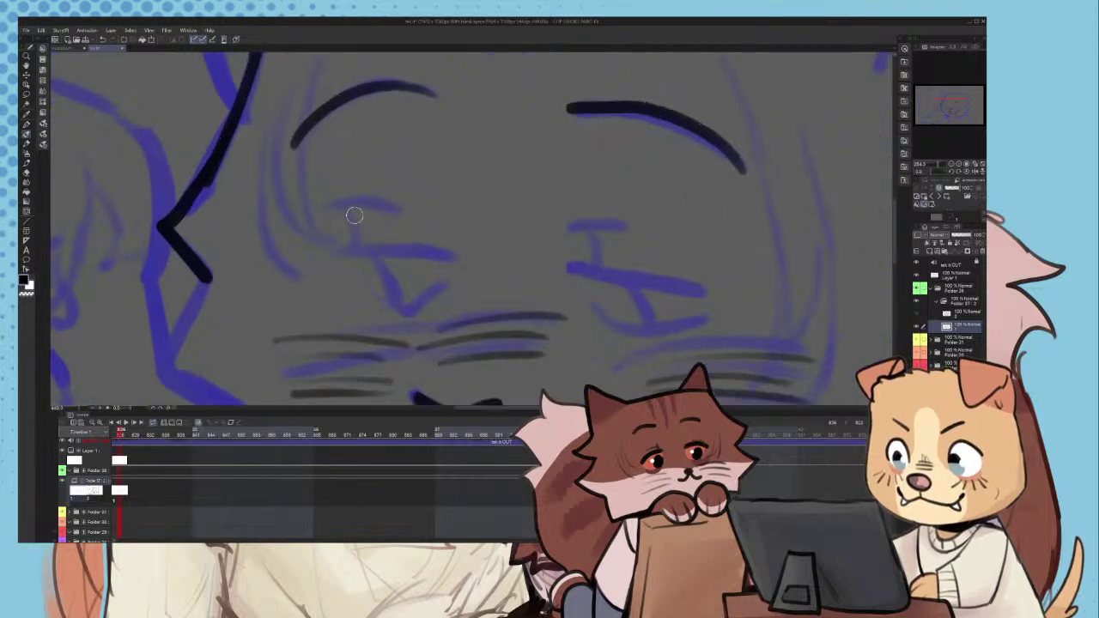
mouse_move(344, 201)
left_mouse_down()
mouse_move(353, 251)
mouse_move(399, 212)
left_mouse_up()
left_click_drag(337, 254, 456, 268)
left_click_drag(363, 290, 451, 280)
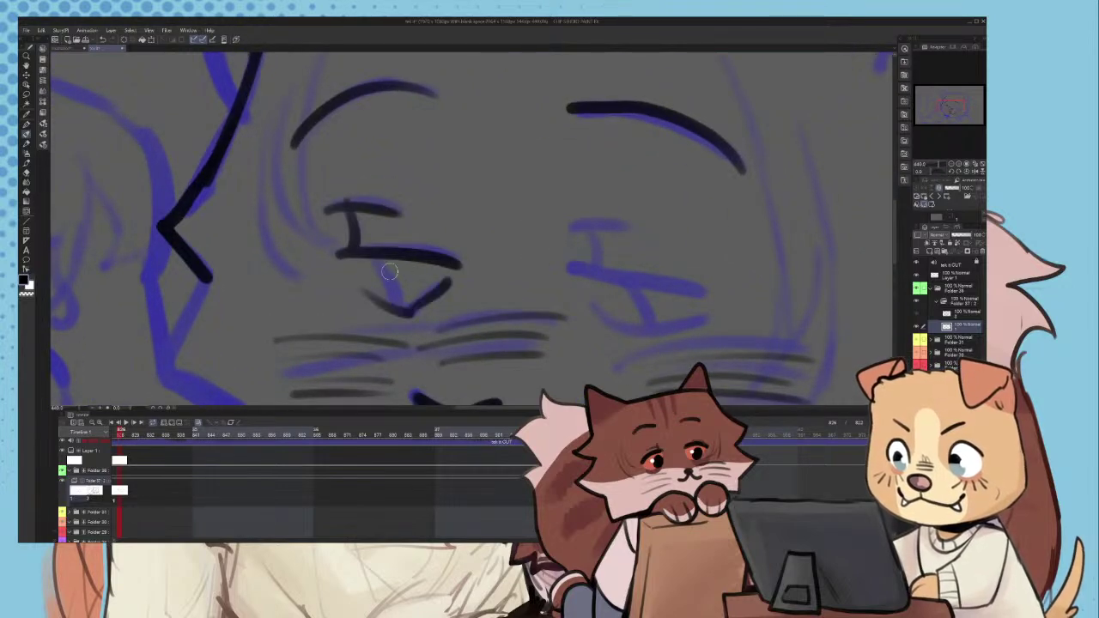
left_click_drag(378, 263, 404, 314)
- Ink the cat's other half-closed eye with its lash line, lower lid, iris edge and lid crease
left_click_drag(583, 270, 698, 293)
mouse_move(593, 308)
left_mouse_down()
mouse_move(617, 335)
mouse_move(695, 315)
left_mouse_up()
left_click_drag(625, 287, 653, 323)
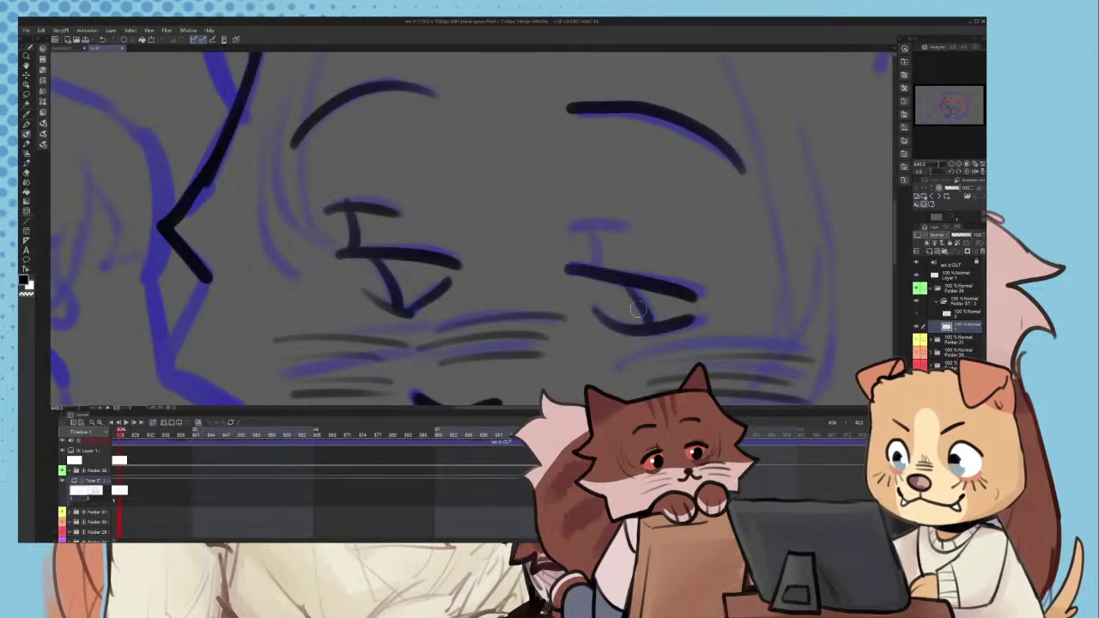
mouse_move(584, 222)
left_mouse_down()
mouse_move(584, 256)
mouse_move(636, 229)
left_mouse_up()
scroll(581, 244, "down", 2)
scroll(580, 244, "down", 3)
- Add thin curved fur strokes beside both of the cat's eyes and a small mark on the forehead
scroll(593, 224, "up", 3)
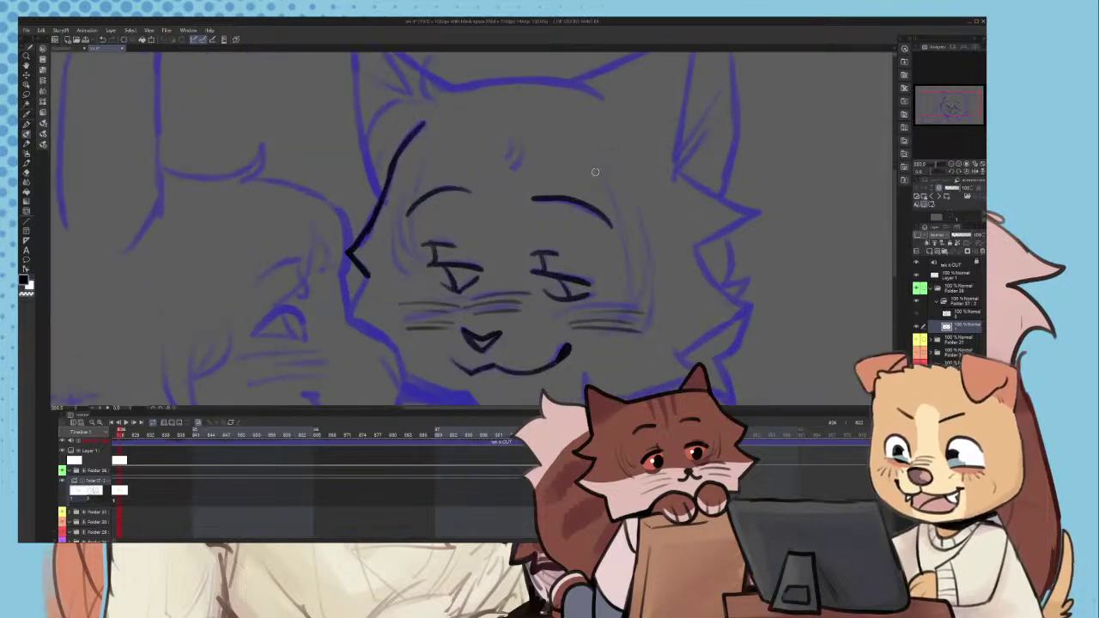
left_click_drag(610, 190, 632, 303)
left_click_drag(637, 206, 656, 315)
scroll(507, 146, "up", 1)
left_click_drag(514, 142, 520, 168)
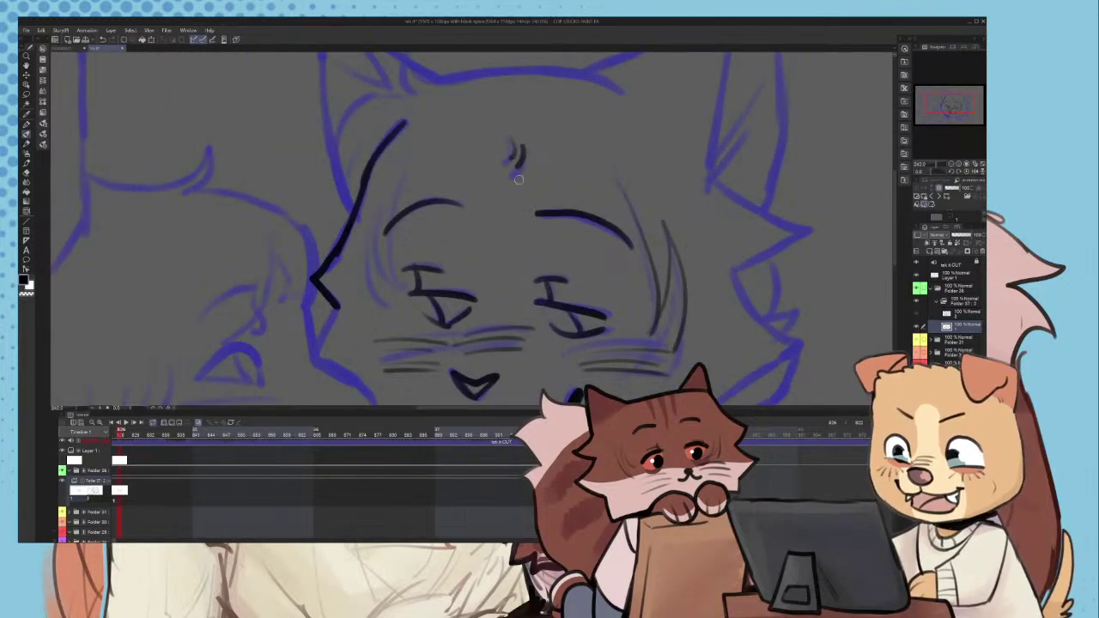
left_click_drag(367, 254, 383, 309)
left_click_drag(379, 214, 402, 285)
scroll(395, 192, "down", 4)
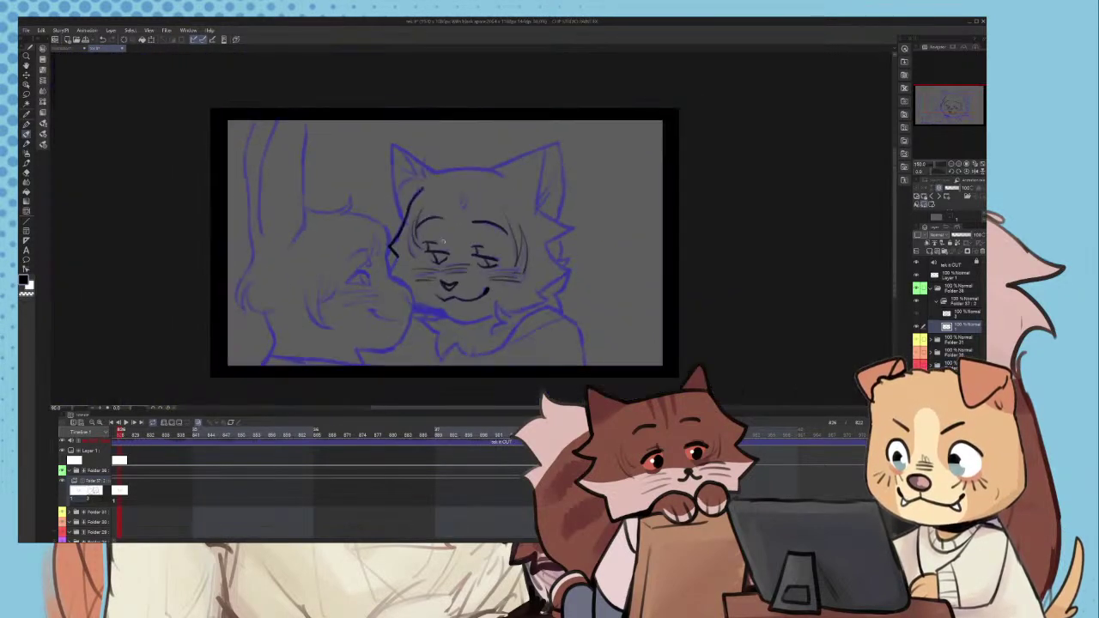
- Continue the cat's jagged cheek outline beside the rabbit down to the jaw
scroll(498, 266, "up", 2)
scroll(557, 222, "up", 1)
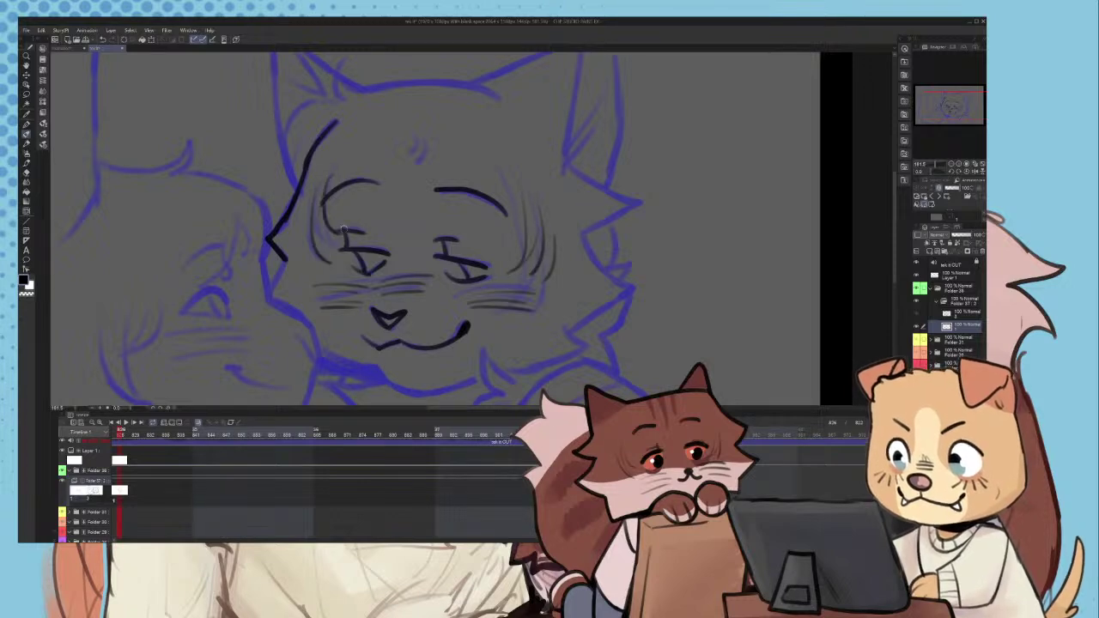
scroll(342, 230, "down", 2)
scroll(284, 224, "up", 3)
mouse_move(276, 215)
left_mouse_down()
mouse_move(247, 269)
mouse_move(294, 316)
mouse_move(260, 250)
mouse_move(302, 321)
mouse_move(375, 364)
left_mouse_up()
key("ctrl+z")
scroll(460, 309, "down", 3)
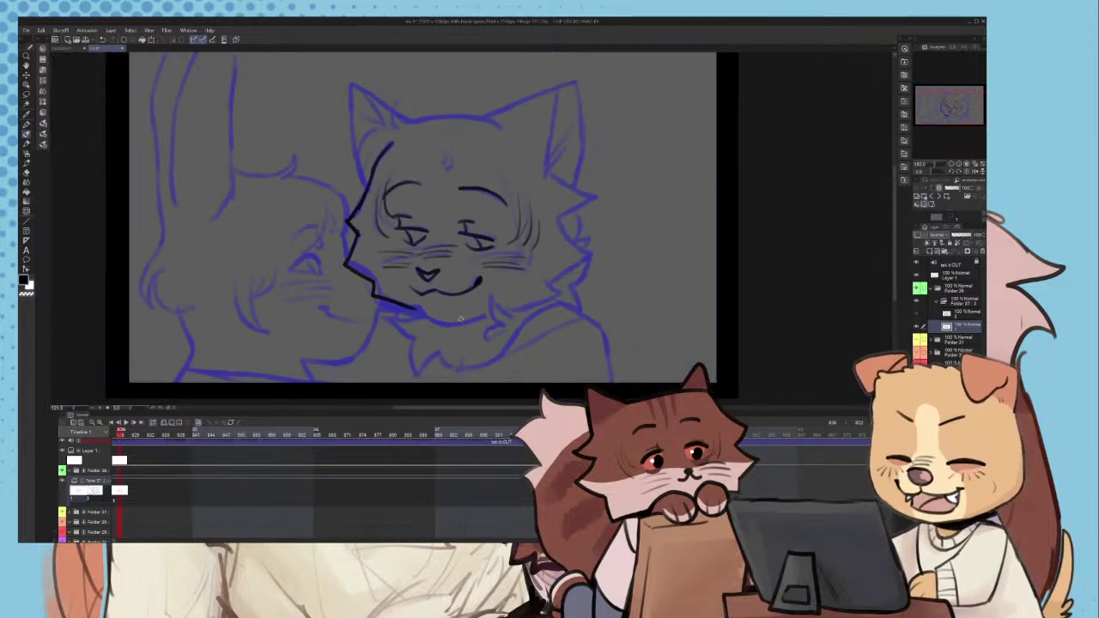
- Ink the cat's chin as a smooth curve continuing from the jaw, redoing the stroke where needed
scroll(460, 318, "up", 3)
scroll(490, 287, "up", 2)
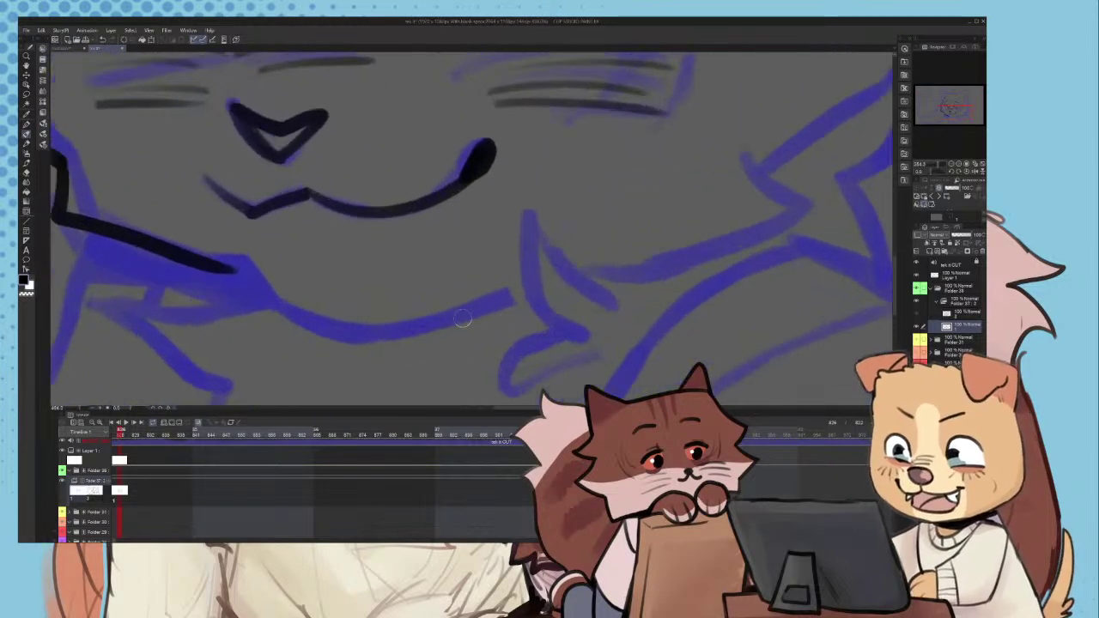
mouse_move(240, 274)
left_mouse_down()
mouse_move(273, 311)
mouse_move(253, 287)
mouse_move(335, 337)
mouse_move(325, 326)
mouse_move(505, 311)
left_mouse_up()
key("ctrl+z")
key("ctrl+z")
left_click_drag(318, 329, 524, 293)
scroll(466, 291, "down", 3)
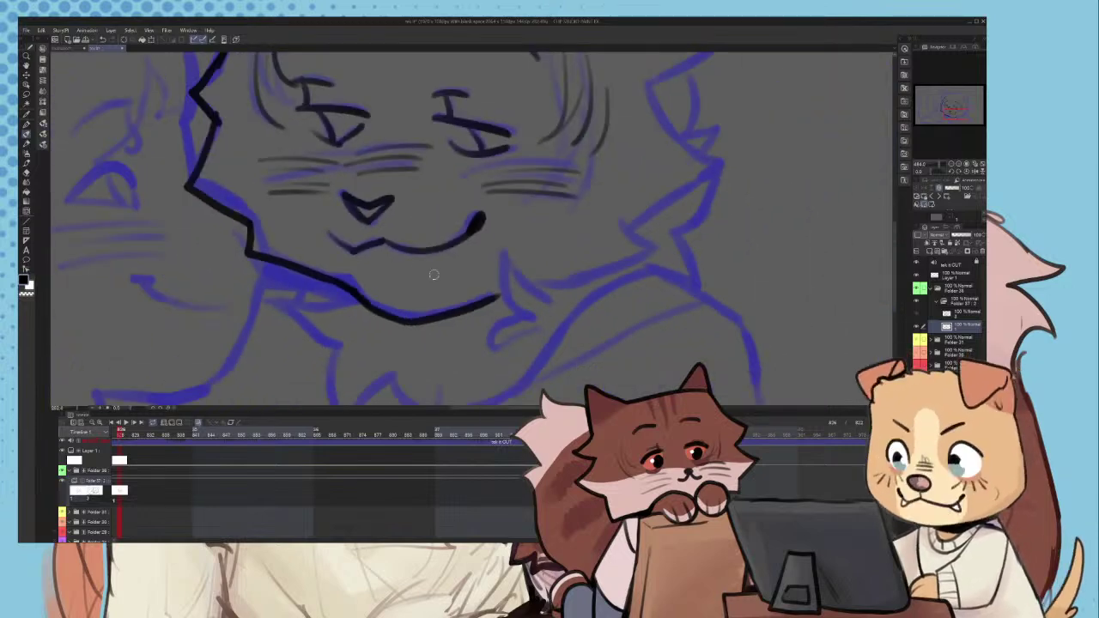
- Ink the small dark wedge under the cat's jaw and the first edge of the neck fur below it
scroll(382, 295, "up", 2)
scroll(382, 294, "up", 2)
mouse_move(300, 219)
left_mouse_down()
mouse_move(288, 279)
mouse_move(370, 254)
mouse_move(405, 273)
mouse_move(231, 277)
mouse_move(381, 374)
left_mouse_up()
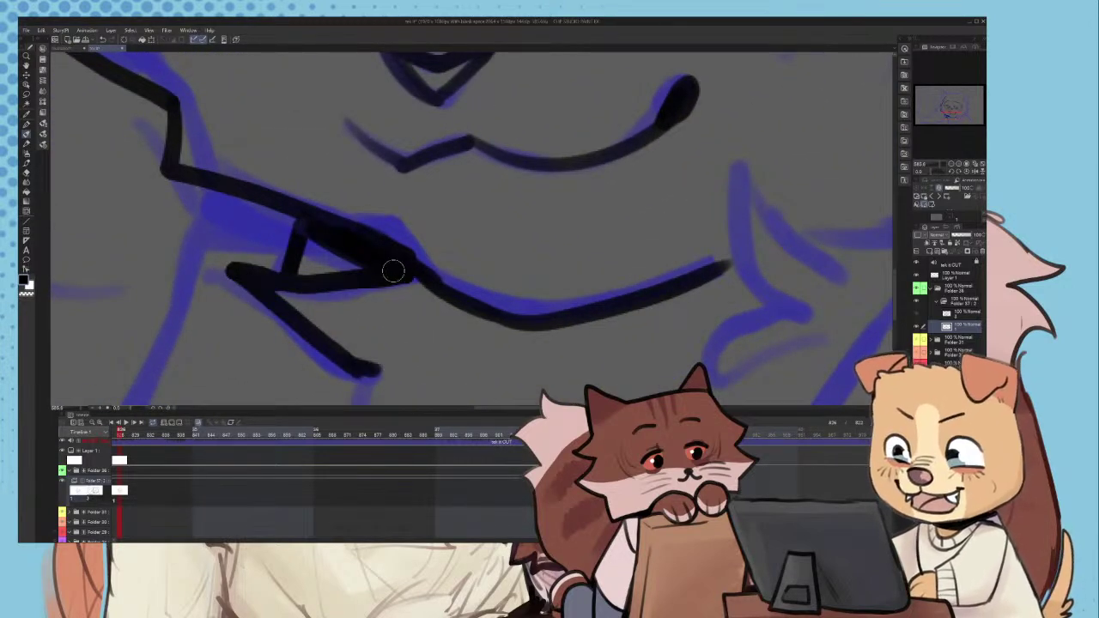
scroll(392, 257, "down", 2)
- Ink the pointed chest-fur tuft and the curved fur edge beneath the cat's chin
scroll(392, 213, "up", 2)
mouse_move(348, 263)
left_mouse_down()
mouse_move(347, 388)
mouse_move(434, 304)
mouse_move(572, 358)
left_mouse_up()
scroll(488, 355, "down", 2)
scroll(488, 355, "down", 2)
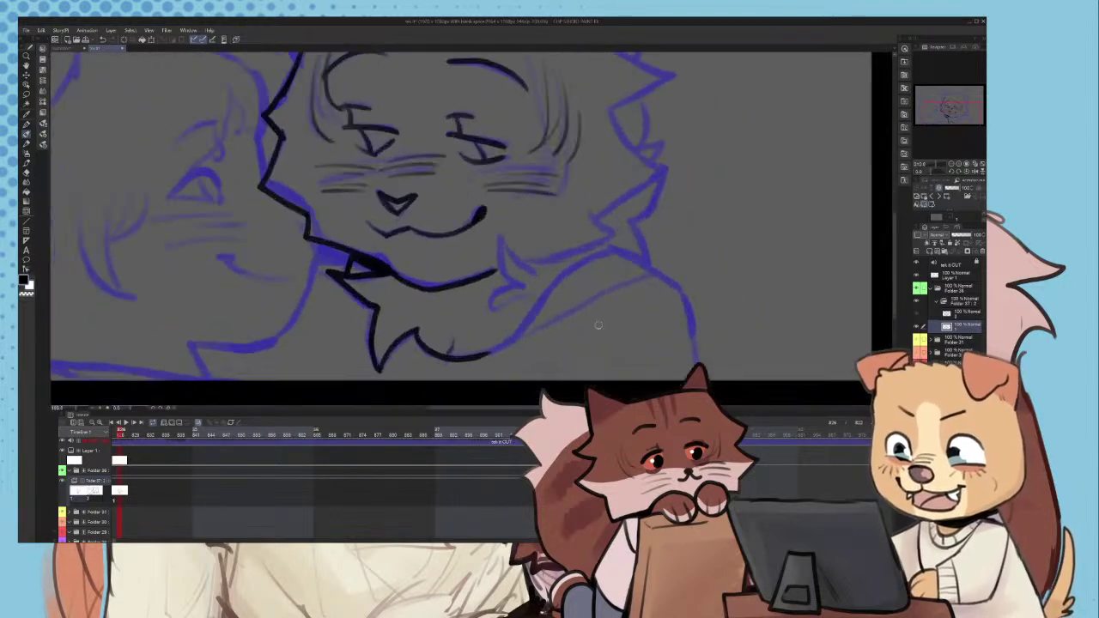
- Redraw the end of the chest-fur curve and carry the line up to the top of the cat's shoulder
scroll(592, 328, "up", 1)
key("ctrl+z")
mouse_move(462, 361)
left_mouse_down()
mouse_move(567, 263)
mouse_move(523, 325)
mouse_move(637, 229)
left_mouse_up()
scroll(638, 237, "down", 2)
scroll(683, 234, "up", 3)
scroll(611, 253, "down", 2)
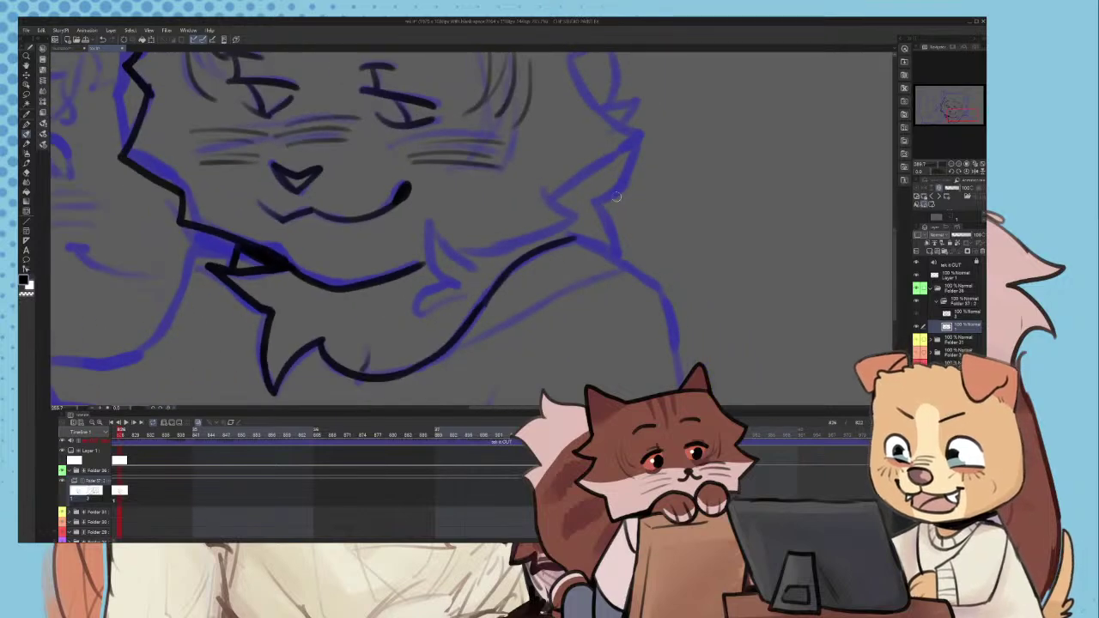
- Ink the outer contour of the cat's shoulder and arm down to the lower frame edge
scroll(616, 197, "down", 2)
scroll(711, 280, "up", 4)
mouse_move(452, 174)
left_mouse_down()
mouse_move(593, 257)
mouse_move(610, 348)
left_mouse_up()
scroll(591, 230, "down", 3)
scroll(463, 323, "down", 1)
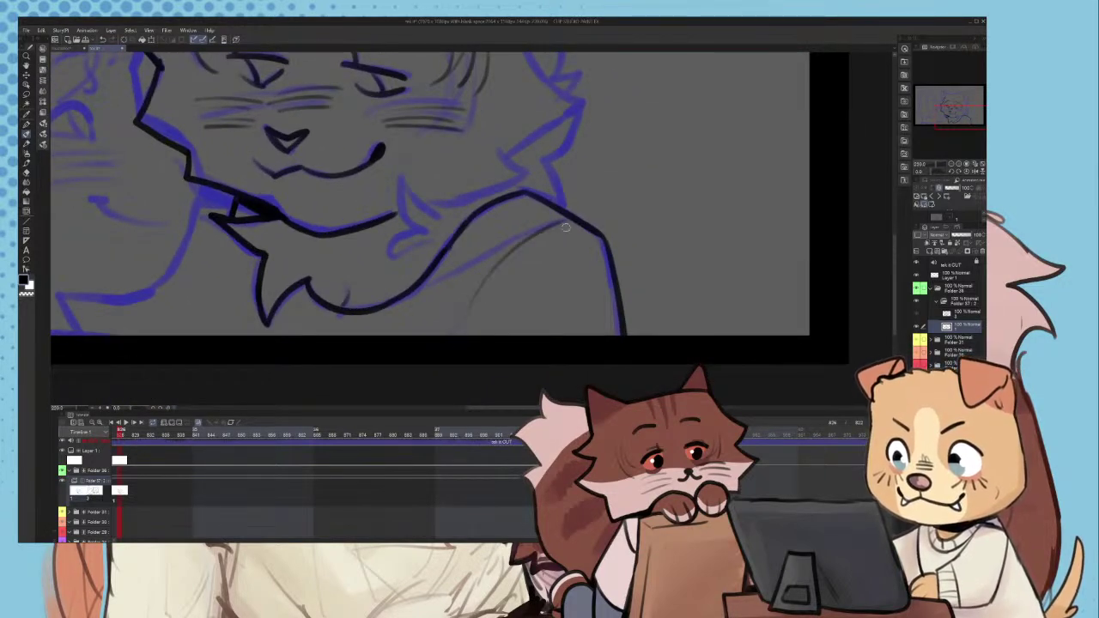
- Add a thin curved fold line across the cat's shoulder, from the chest fur to the outer contour
scroll(487, 263, "up", 2)
left_click_drag(387, 291, 591, 196)
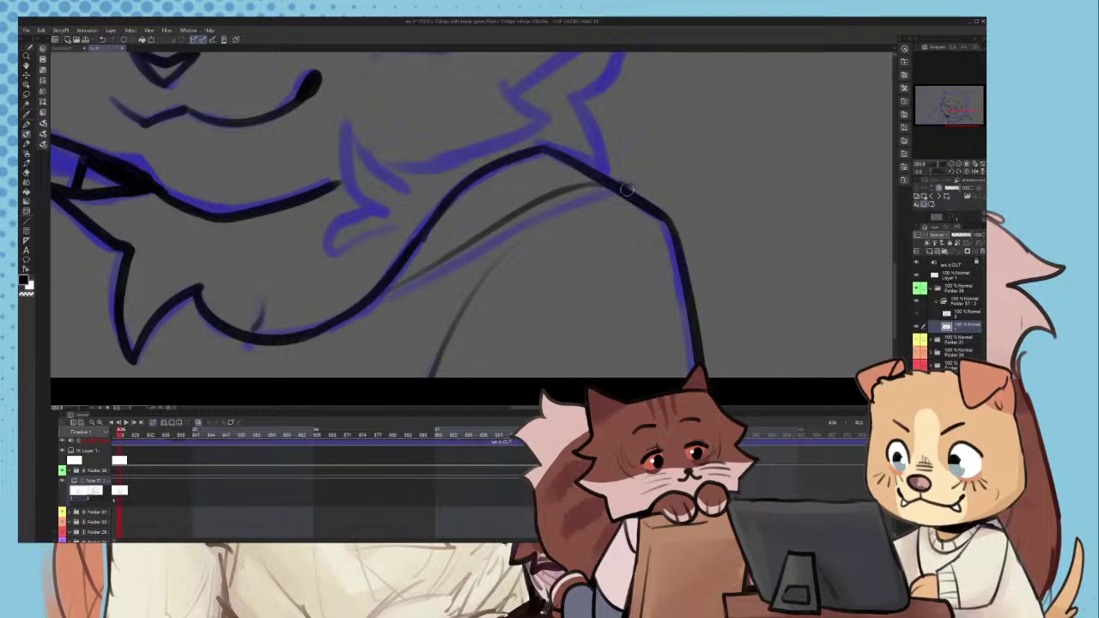
scroll(358, 215, "down", 3)
- Draw a slanted black line from the wedge under the cat's jaw toward the rabbit's chin
scroll(358, 216, "up", 2)
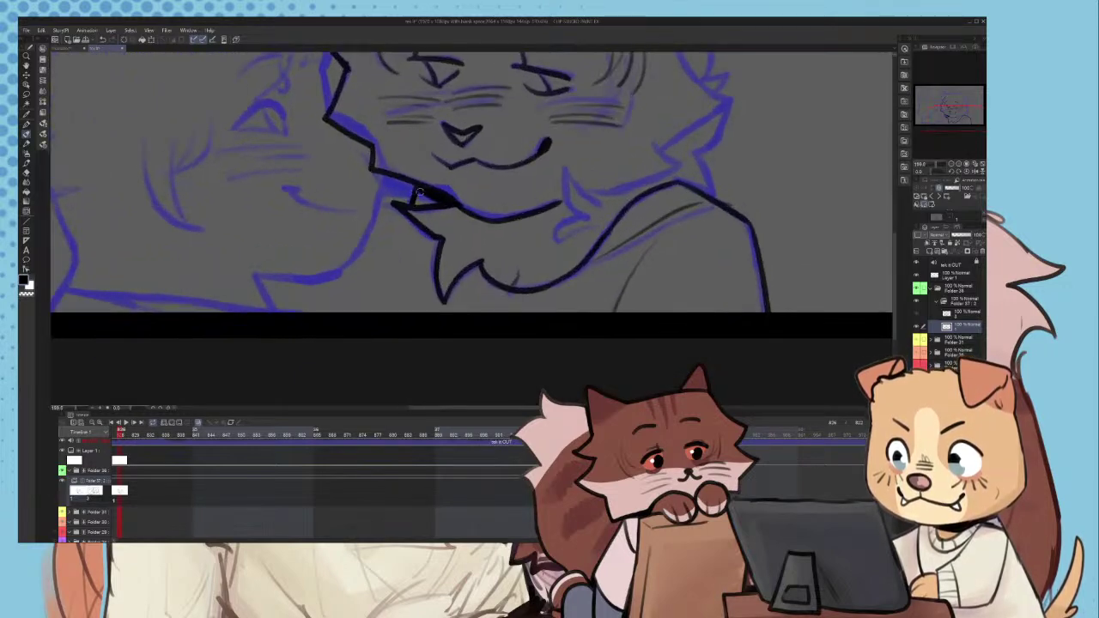
scroll(411, 199, "up", 1)
left_click_drag(419, 189, 339, 231)
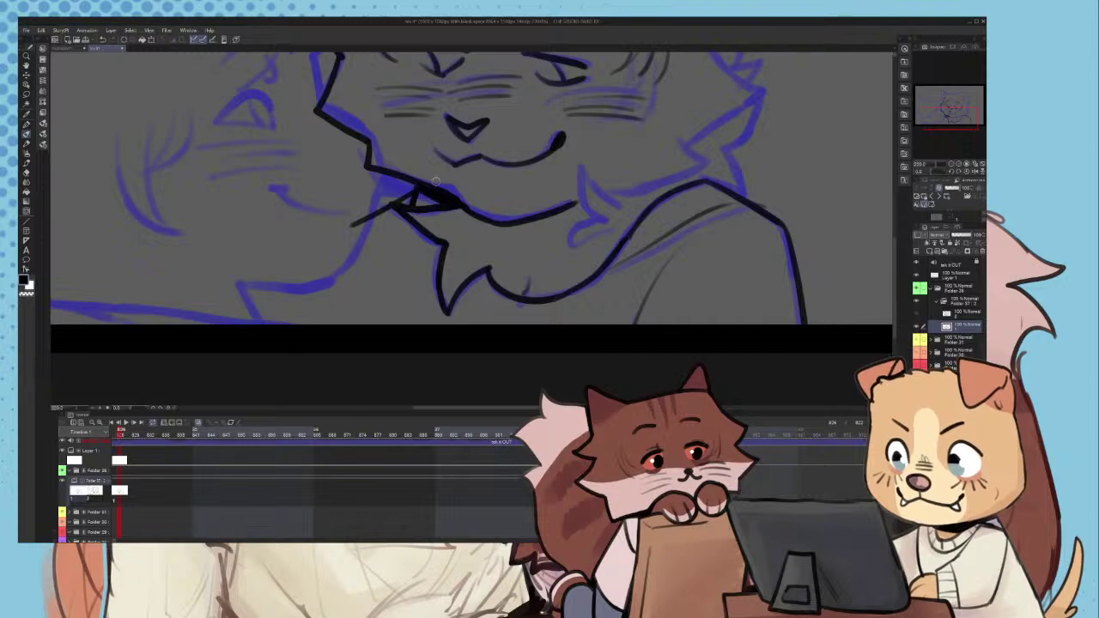
- Ink the cat's shoulder outline from the left collar point down to the frame's lower edge, with a thinner sleeve fold inside it
scroll(402, 202, "up", 3)
mouse_move(355, 225)
left_mouse_down()
mouse_move(267, 281)
mouse_move(208, 371)
left_mouse_up()
scroll(323, 241, "down", 1)
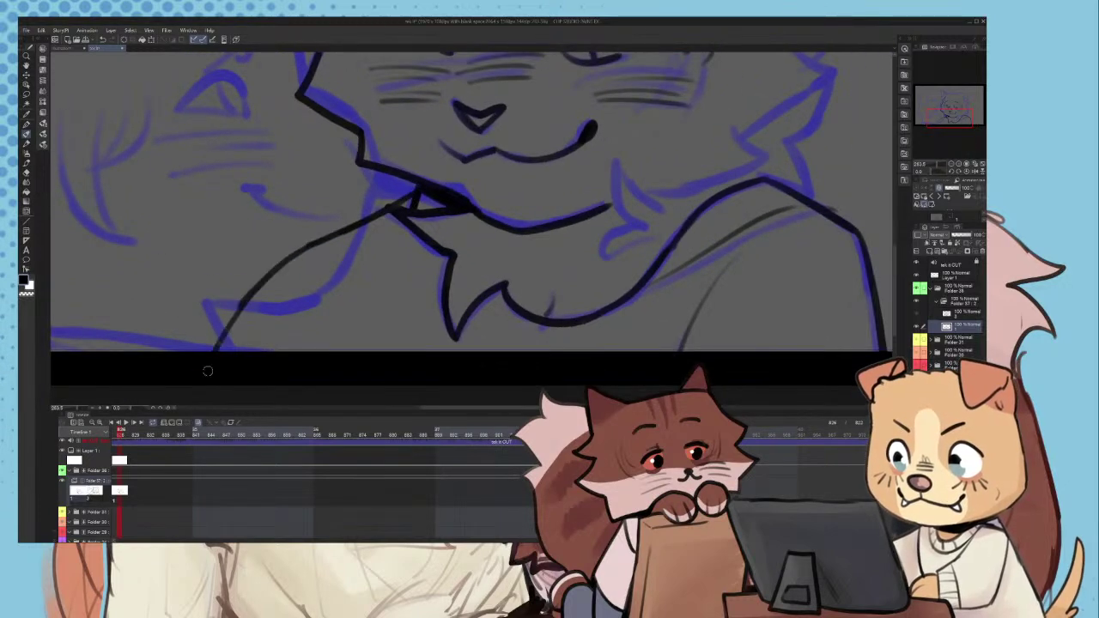
scroll(326, 250, "down", 3)
scroll(330, 251, "up", 5)
left_click_drag(493, 109, 273, 321)
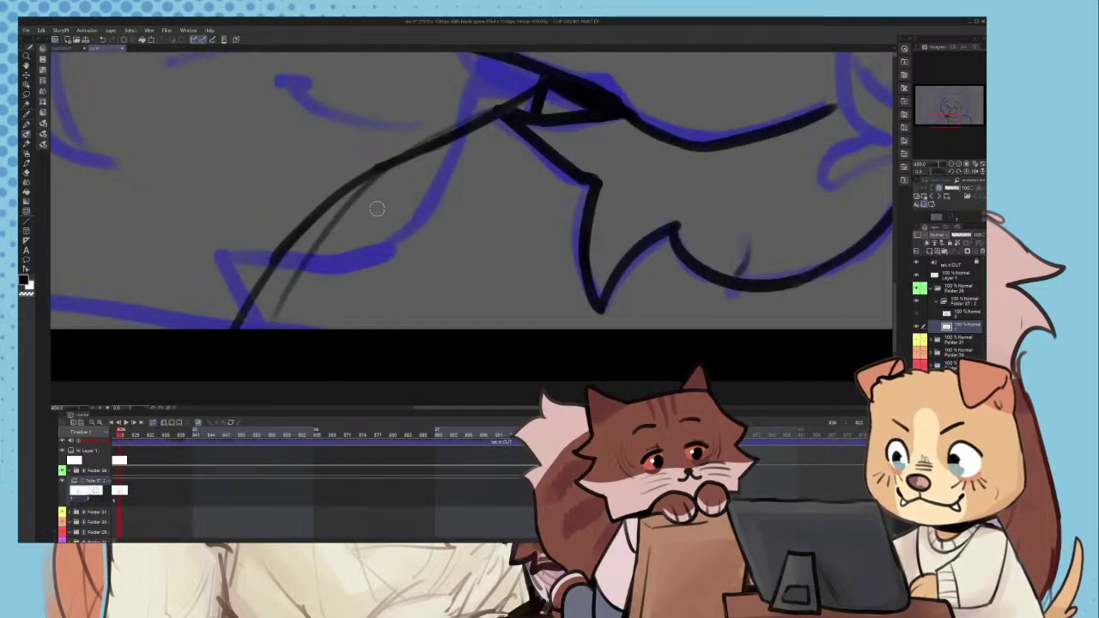
scroll(312, 358, "down", 2)
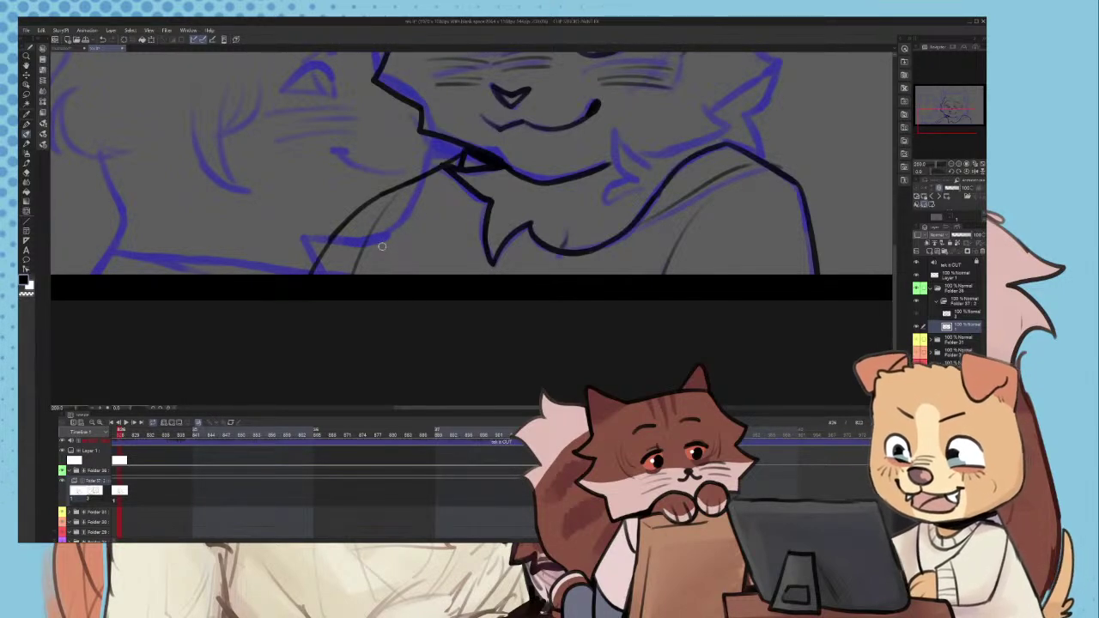
scroll(382, 246, "down", 3)
scroll(471, 161, "up", 2)
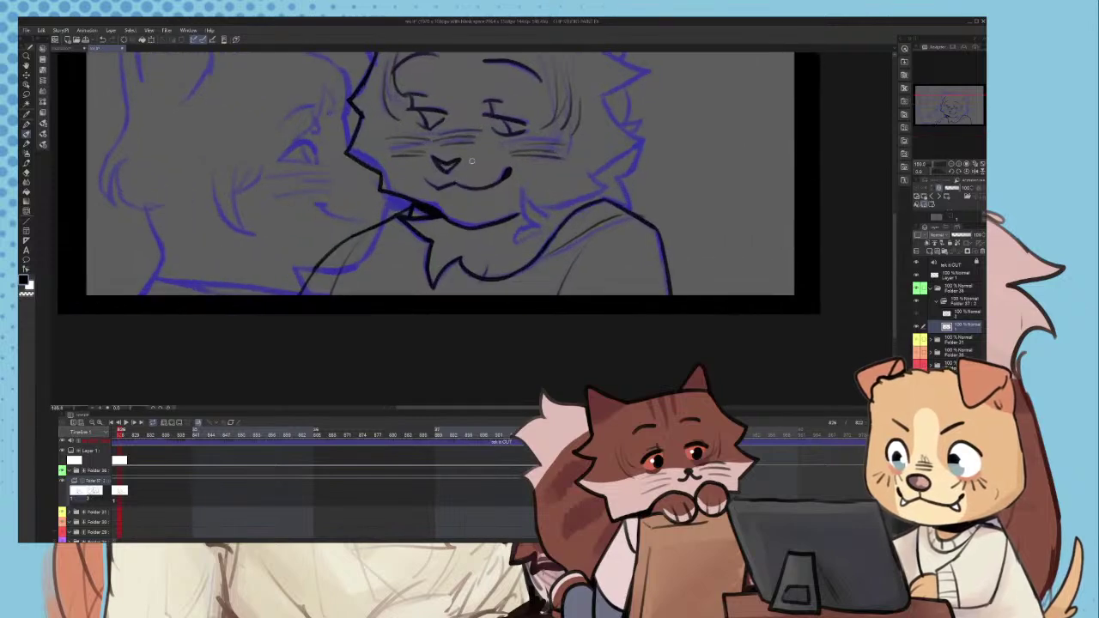
scroll(382, 253, "down", 2)
scroll(475, 149, "up", 1)
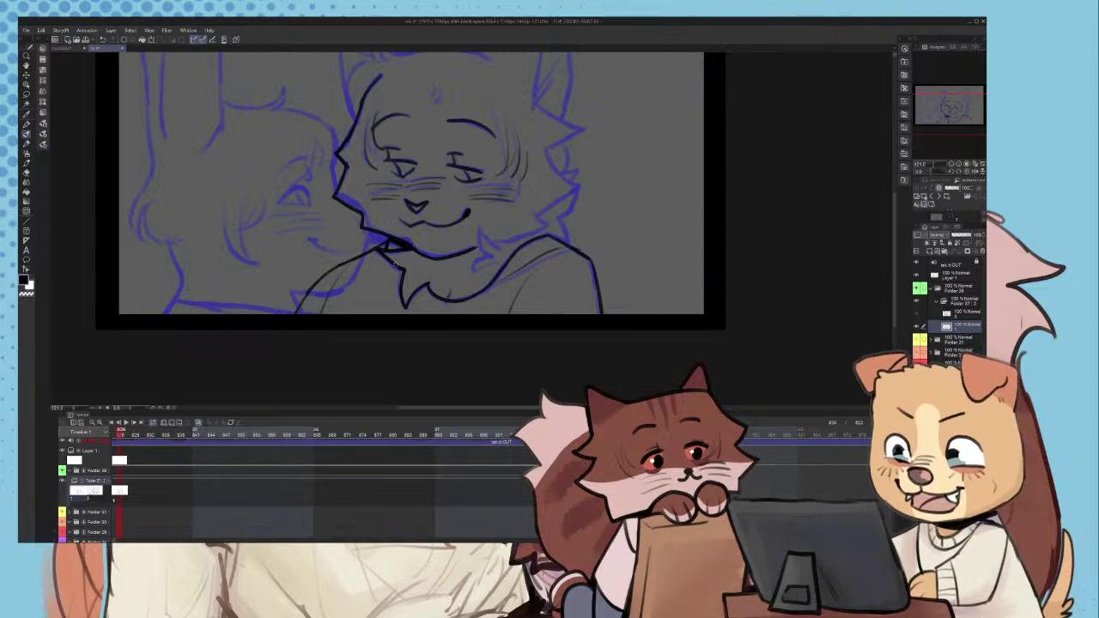
scroll(437, 310, "down", 4)
scroll(438, 309, "up", 4)
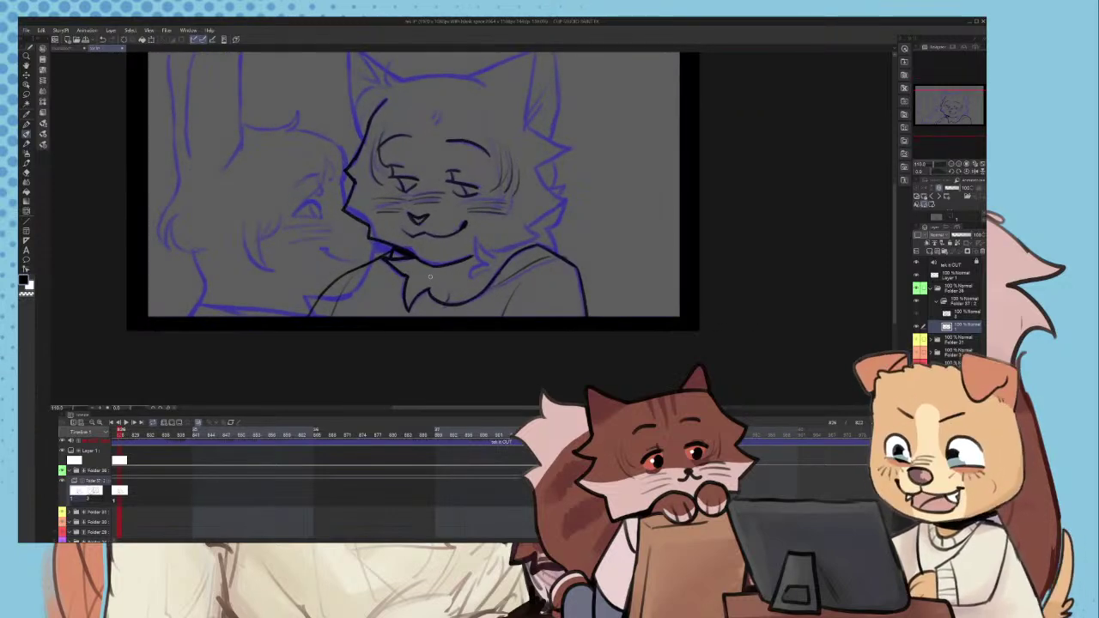
scroll(424, 282, "up", 3)
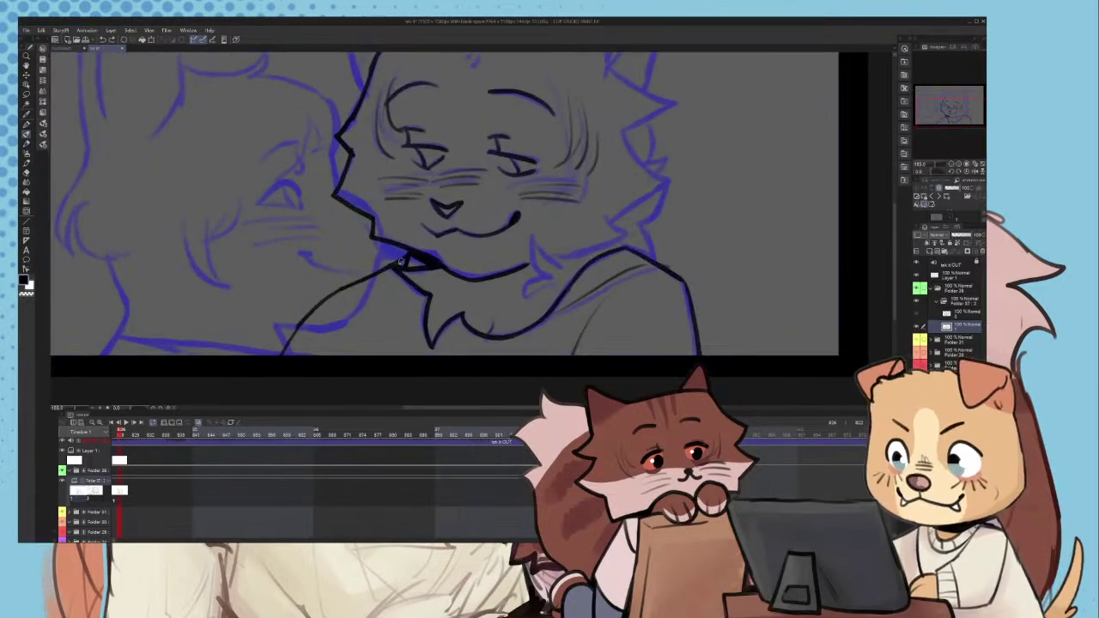
scroll(353, 321, "up", 1)
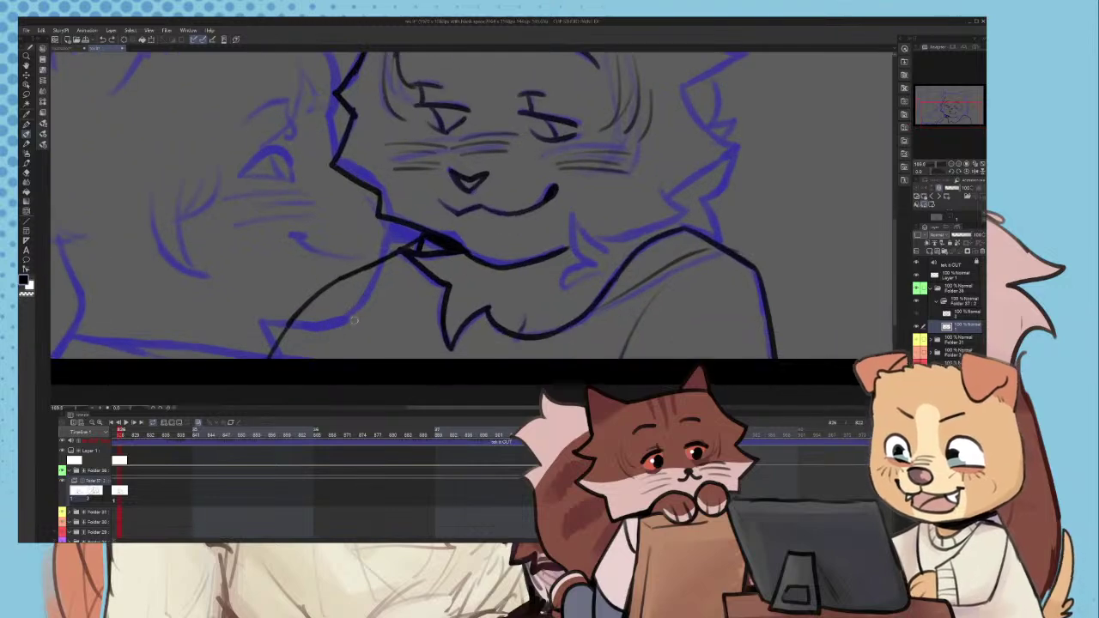
- Try to erase the lower part of the cat's inked left shoulder line
left_click_drag(268, 369, 340, 305)
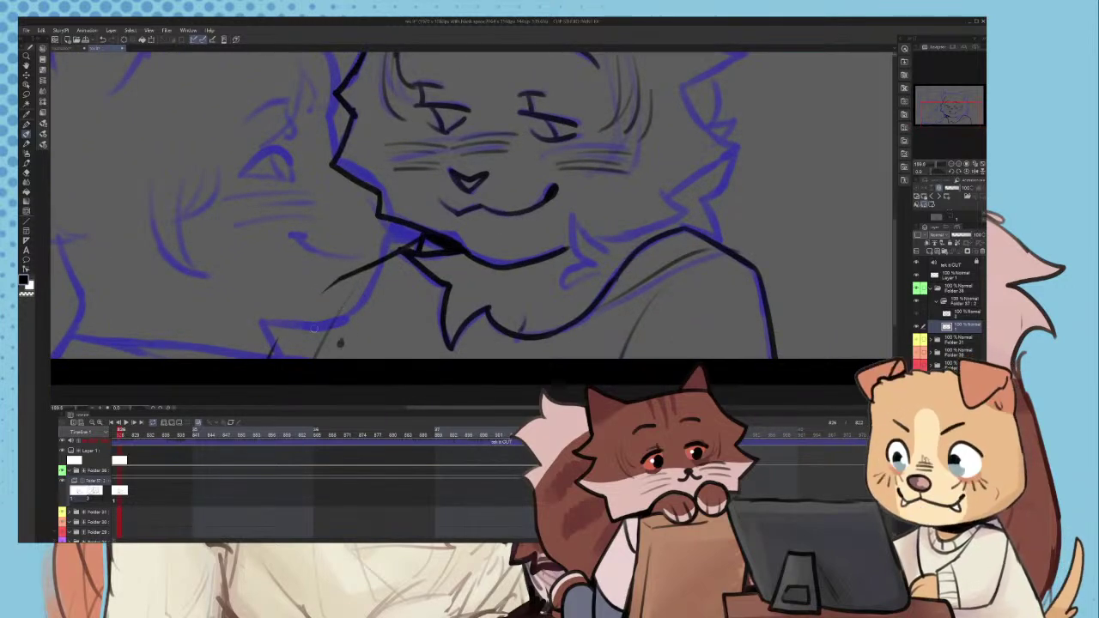
scroll(339, 342, "up", 1)
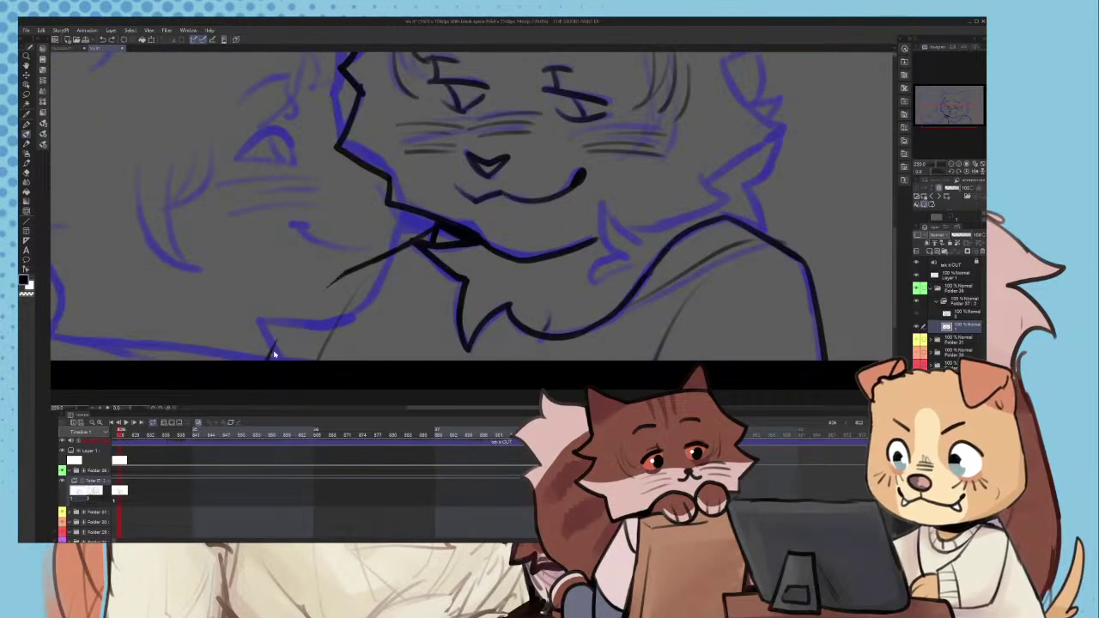
scroll(344, 273, "down", 4)
scroll(481, 223, "up", 4)
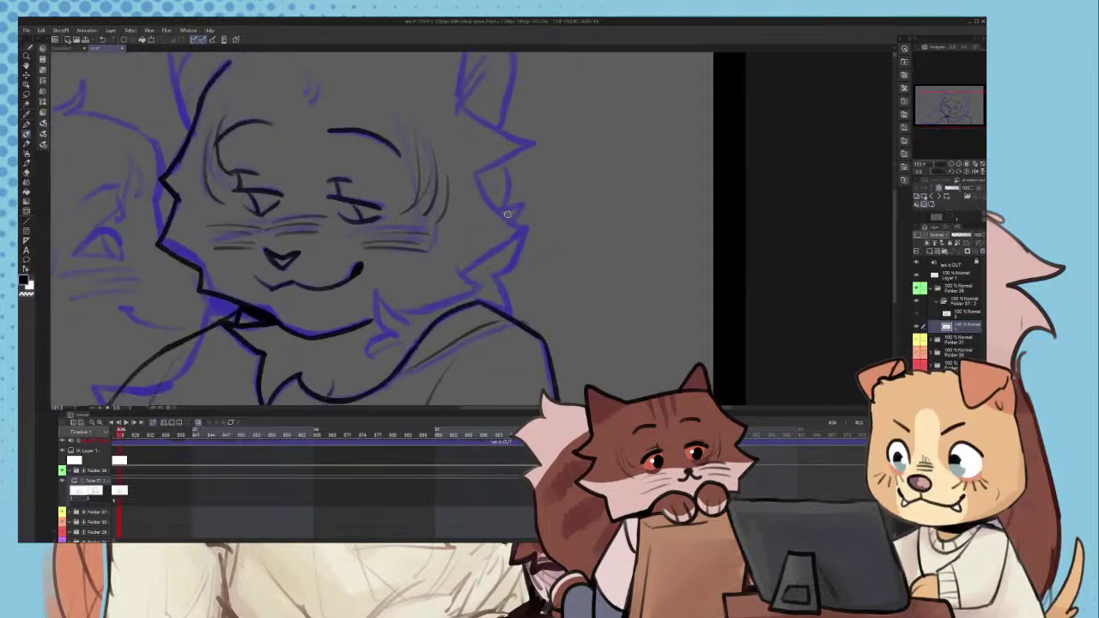
- Ink the upper cheek fur point just below the base of the cat's right-hand ear
scroll(506, 219, "up", 1)
key("ctrl+z")
mouse_move(454, 97)
left_mouse_down()
mouse_move(478, 120)
mouse_move(527, 134)
left_mouse_up()
mouse_move(526, 134)
left_mouse_down()
mouse_move(478, 171)
mouse_move(540, 232)
mouse_move(433, 291)
left_mouse_up()
key("ctrl+z")
scroll(438, 273, "up", 1)
key("ctrl+z")
- Ink the lower cheek fur point and run the jawline inward along the top of the right shoulder
left_click_drag(483, 145, 520, 210)
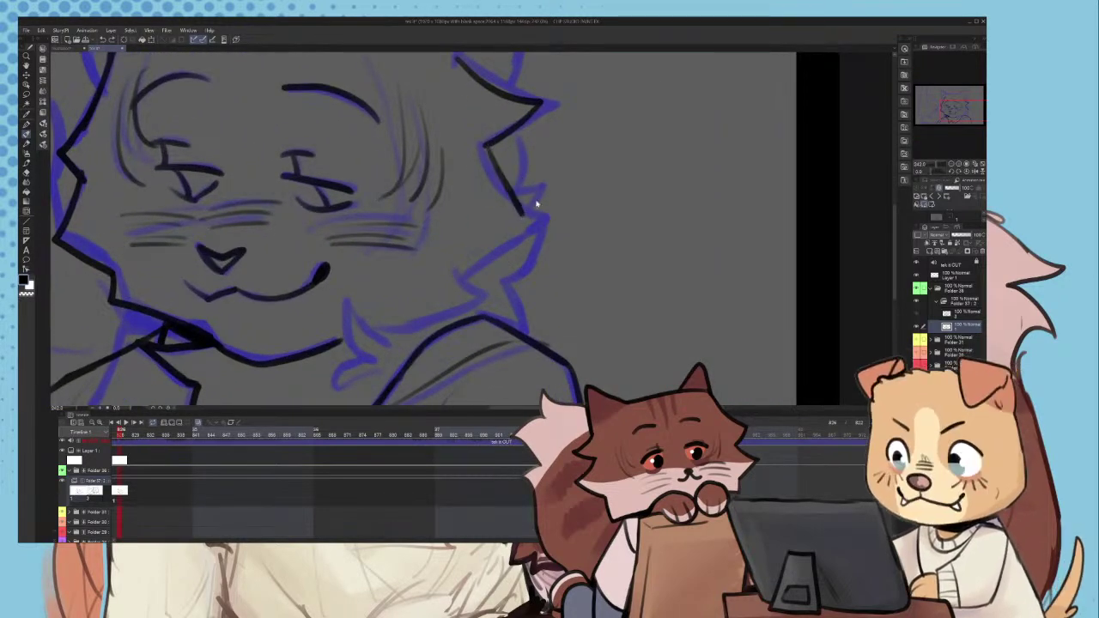
key("ctrl+z")
left_click_drag(483, 145, 513, 175)
mouse_move(563, 216)
left_mouse_down()
mouse_move(464, 280)
mouse_move(456, 318)
mouse_move(370, 361)
left_mouse_up()
scroll(469, 279, "up", 1)
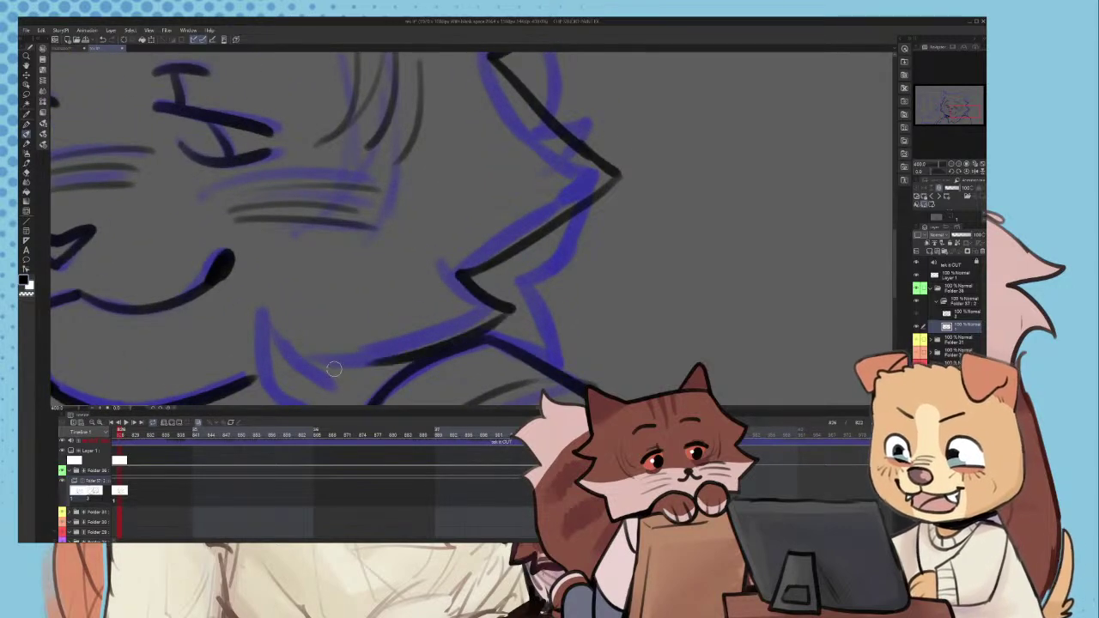
- Ink the pointed fur tuft where the right jawline meets the chin, curving down into the neck
scroll(343, 361, "down", 2)
scroll(438, 342, "up", 2)
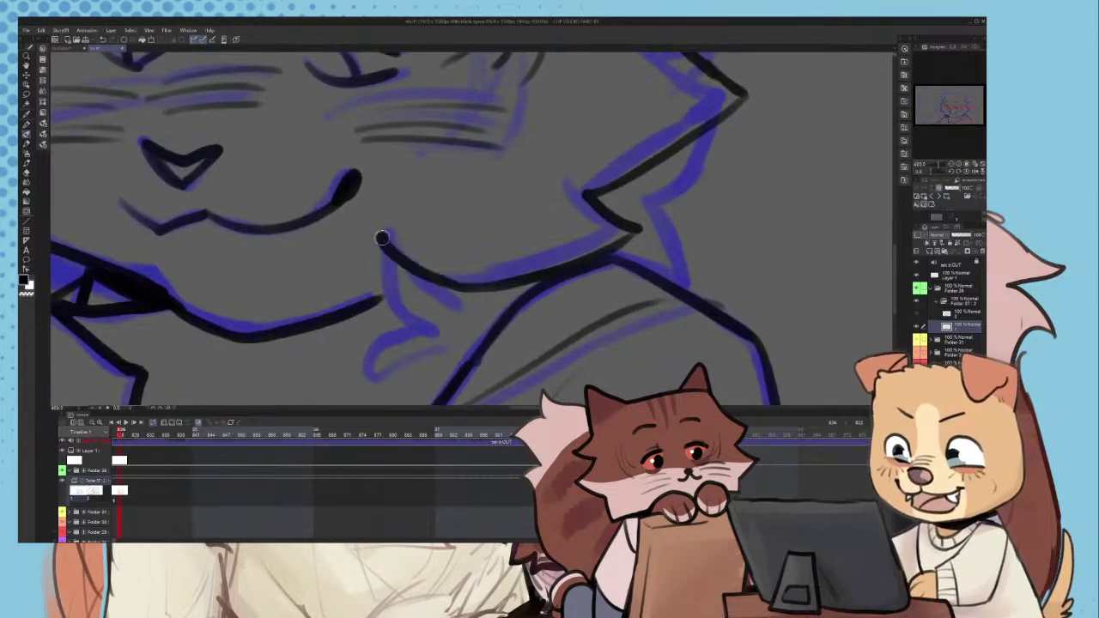
left_click_drag(426, 273, 406, 328)
key("ctrl+z")
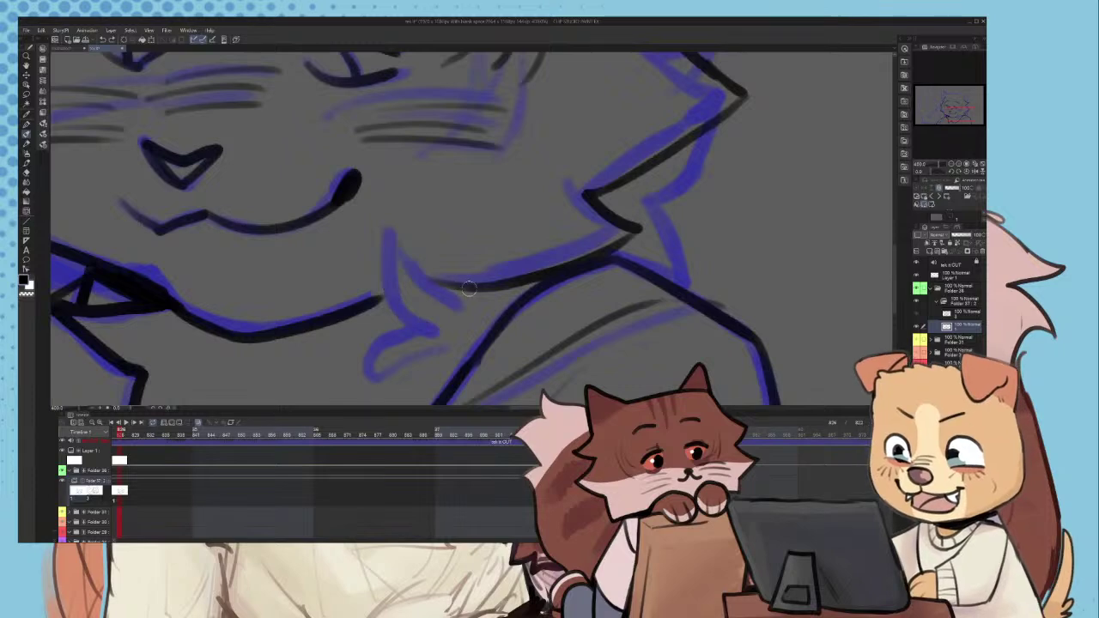
mouse_move(472, 287)
left_mouse_down()
mouse_move(416, 332)
mouse_move(381, 382)
mouse_move(421, 363)
left_mouse_up()
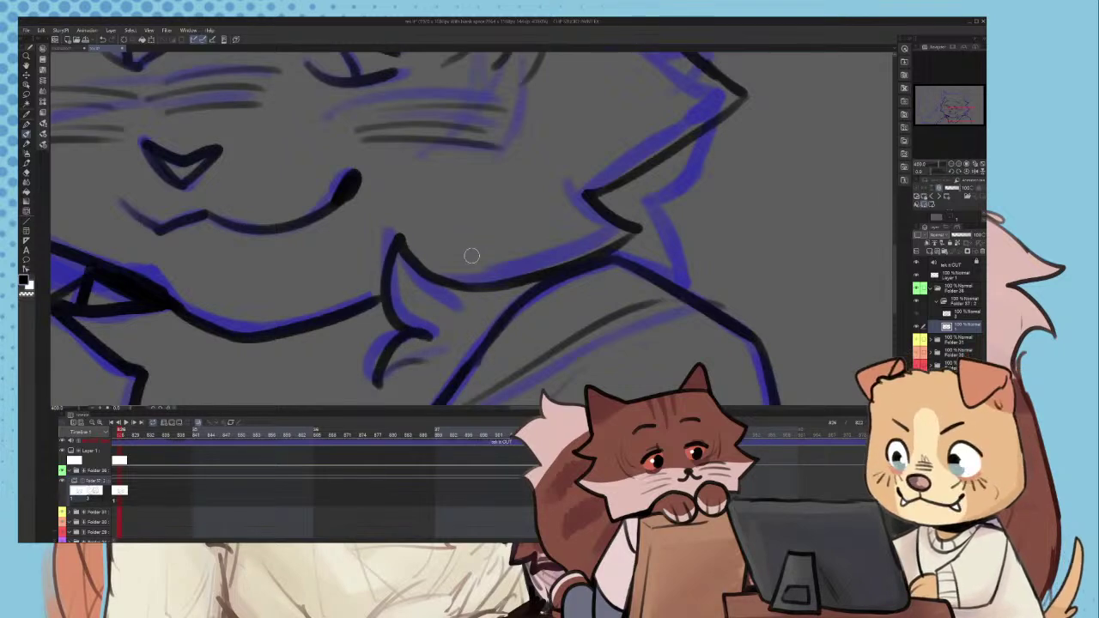
- Examine the inked cheek, jaw and collar lines up close and within the whole frame
scroll(470, 249, "down", 2)
scroll(455, 231, "down", 1)
scroll(434, 252, "down", 3)
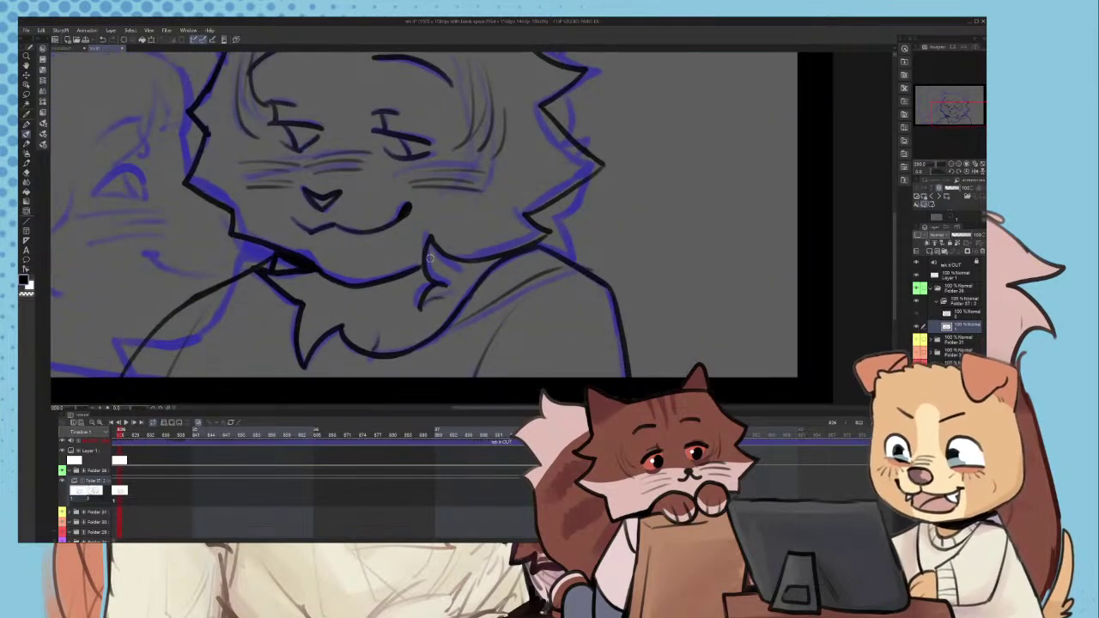
scroll(427, 258, "up", 4)
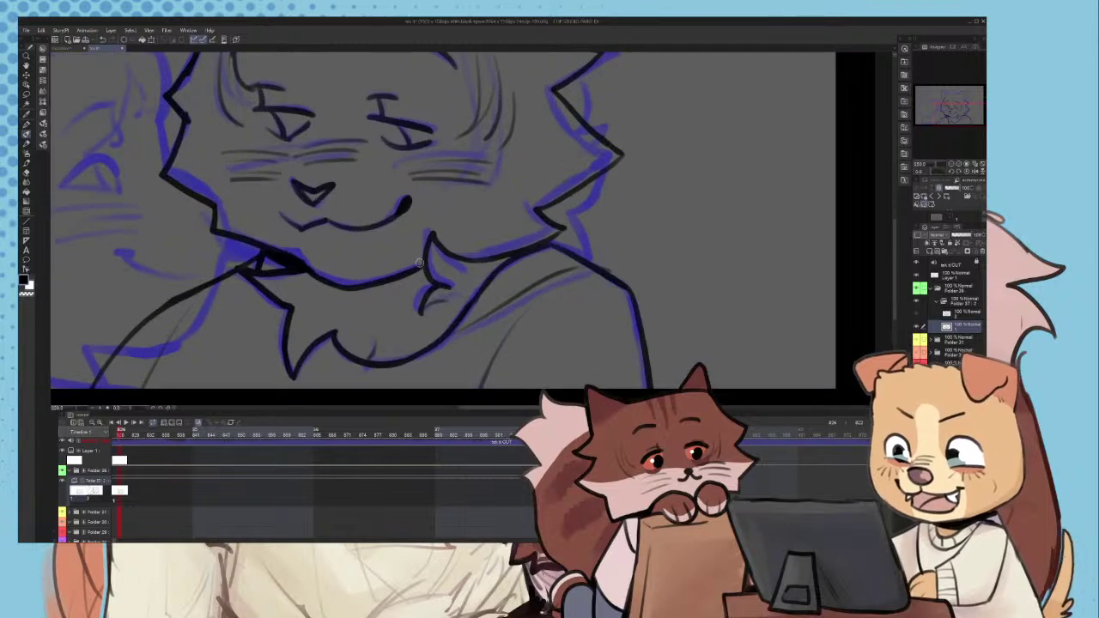
scroll(414, 268, "down", 3)
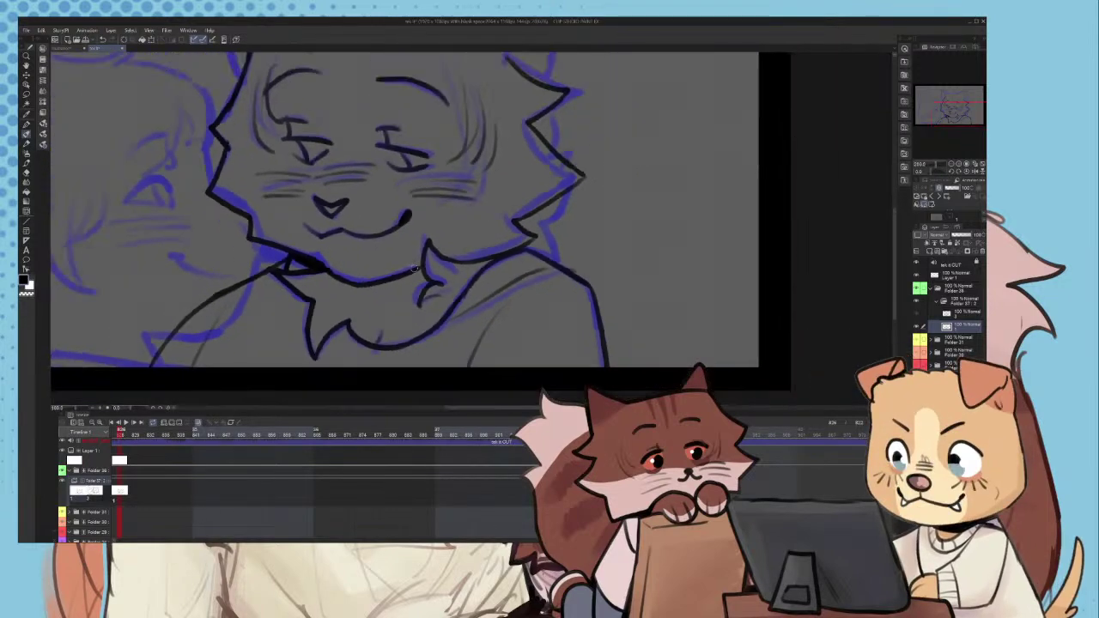
scroll(330, 226, "up", 3)
scroll(330, 225, "up", 1)
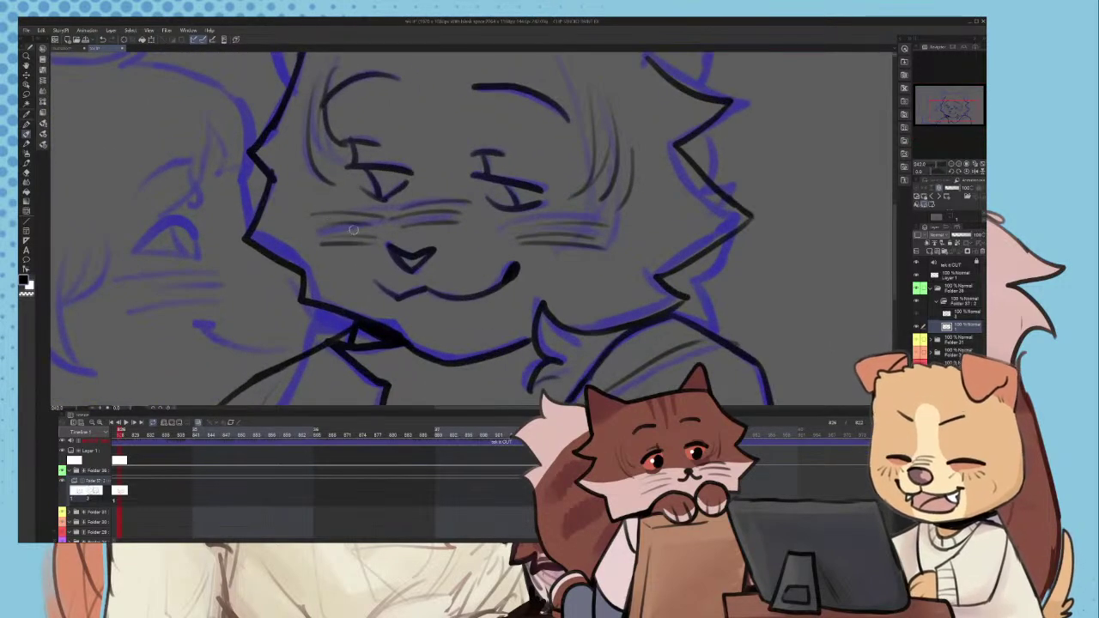
scroll(328, 226, "down", 3)
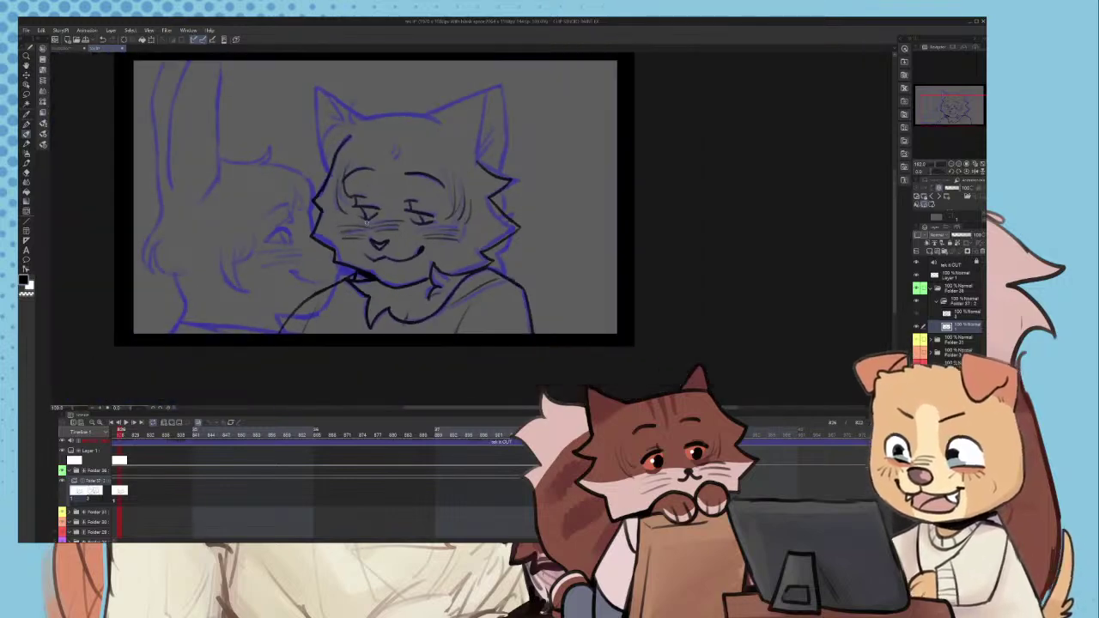
scroll(387, 91, "up", 3)
scroll(388, 91, "up", 1)
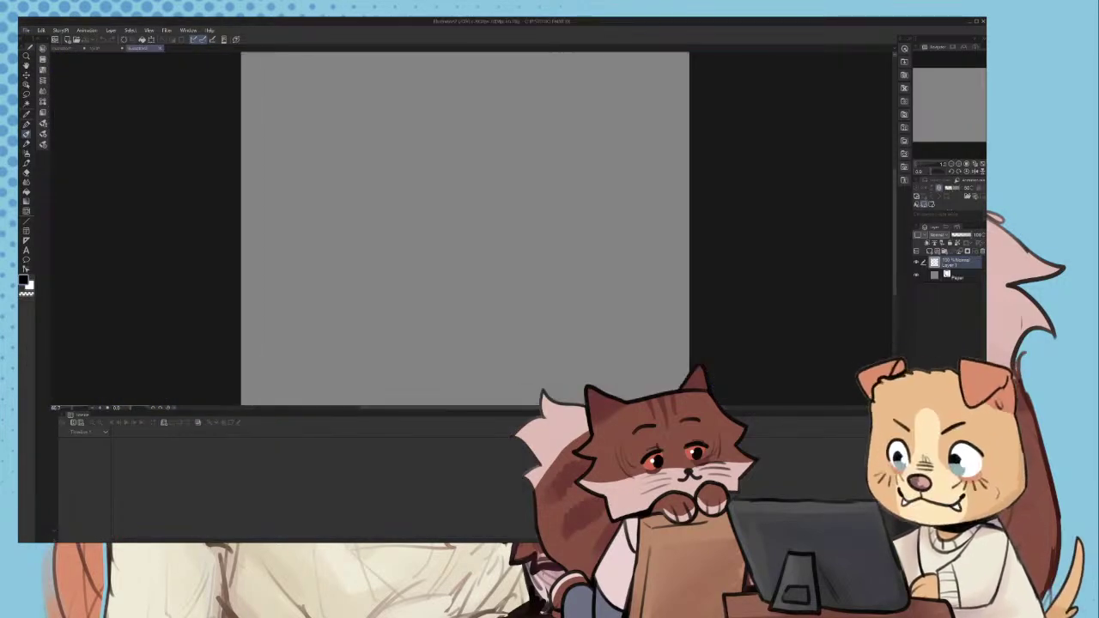
- Sketch an open hand with upright fingers, a thumb pointing left and a rounded palm on the blank canvas
mouse_move(402, 262)
left_mouse_down()
mouse_move(425, 184)
mouse_move(477, 239)
left_mouse_up()
scroll(408, 266, "up", 1)
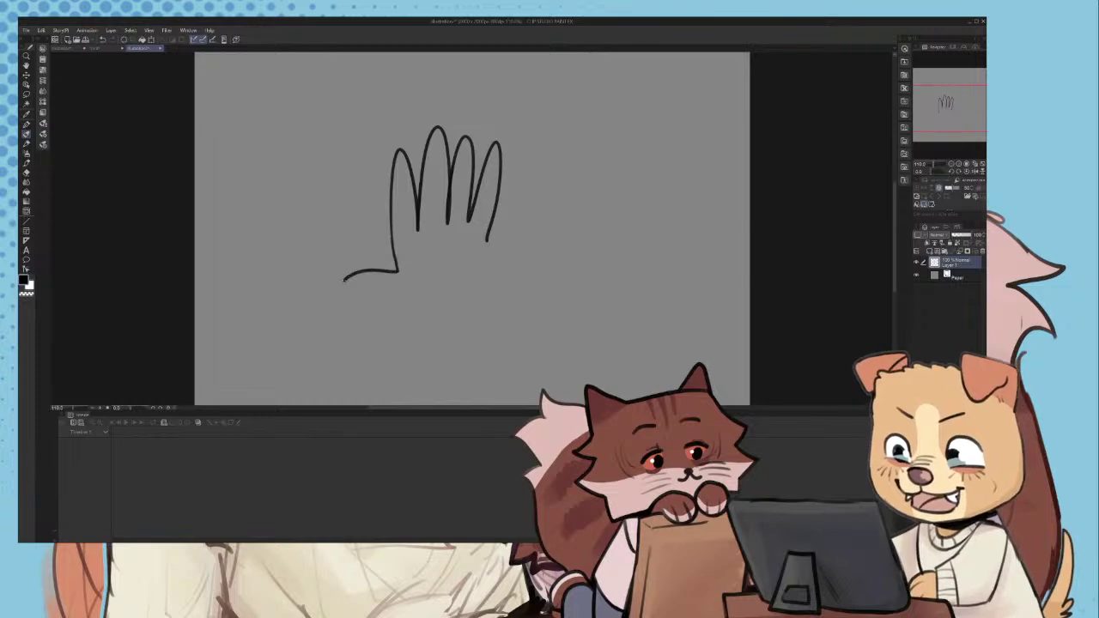
left_click_drag(343, 279, 474, 277)
scroll(501, 206, "up", 1)
mouse_move(493, 122)
left_mouse_down()
mouse_move(476, 161)
mouse_move(491, 222)
mouse_move(461, 227)
left_mouse_up()
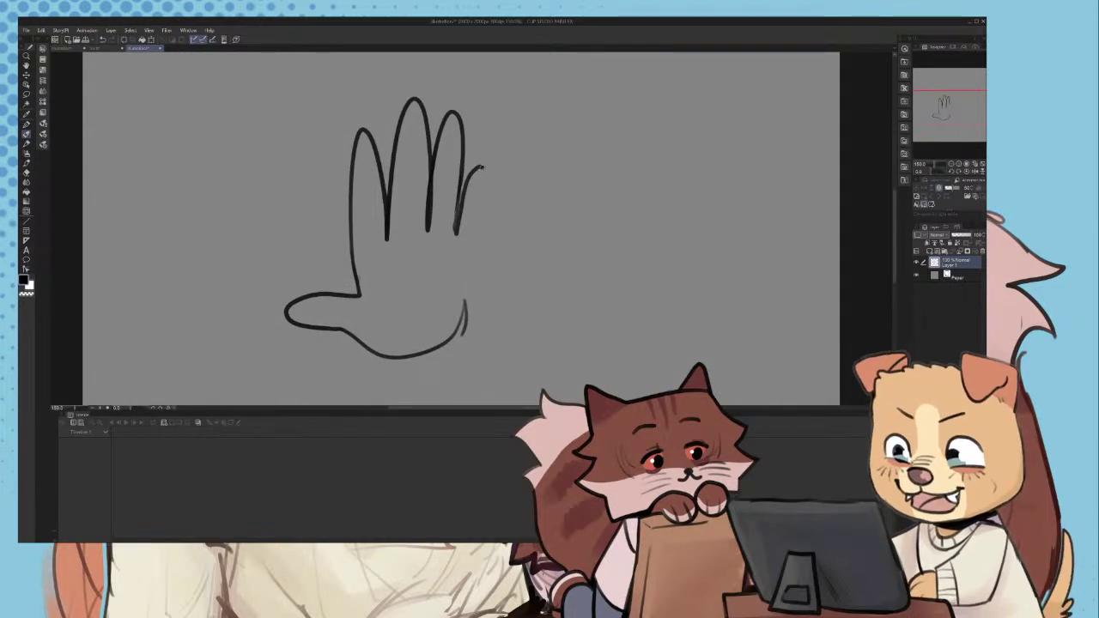
- Draw the sketched hand's short little finger beside the ring finger
left_click_drag(482, 168, 469, 249)
scroll(455, 228, "down", 1)
scroll(469, 189, "up", 2)
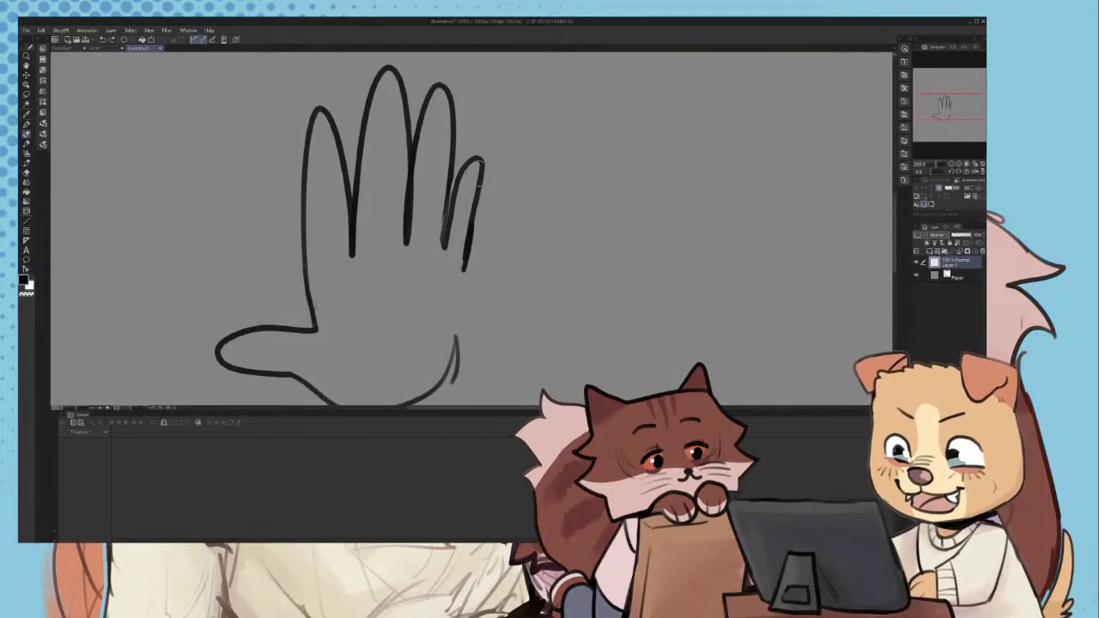
scroll(471, 165, "up", 3)
mouse_move(469, 160)
left_mouse_down()
mouse_move(482, 178)
mouse_move(460, 190)
mouse_move(486, 164)
mouse_move(465, 260)
mouse_move(505, 163)
mouse_move(467, 272)
mouse_move(492, 159)
mouse_move(445, 213)
left_mouse_up()
key("ctrl+z")
scroll(457, 251, "down", 4)
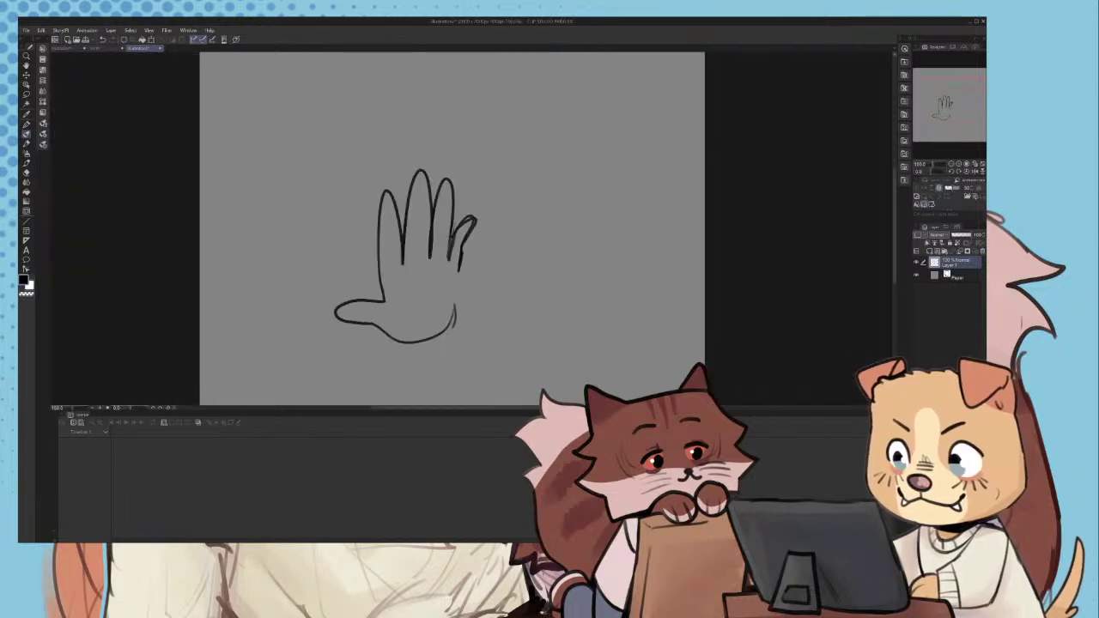
- Back on the cat animation frame, ink the curved top of the head between the two ears
scroll(465, 266, "up", 3)
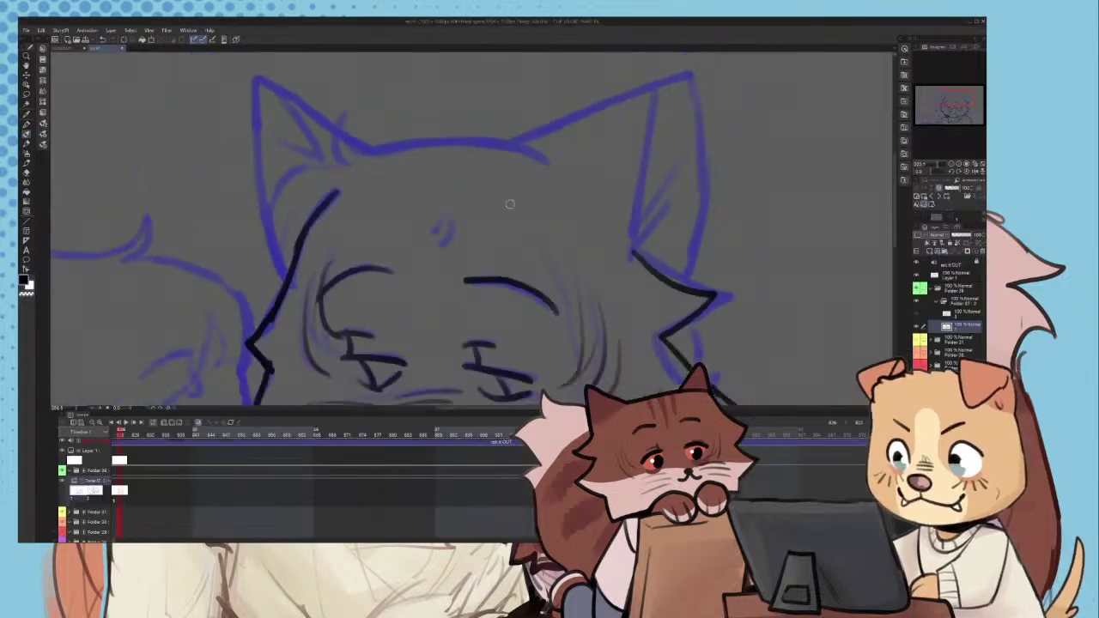
scroll(541, 171, "up", 2)
left_click_drag(545, 176, 349, 137)
key("ctrl+z")
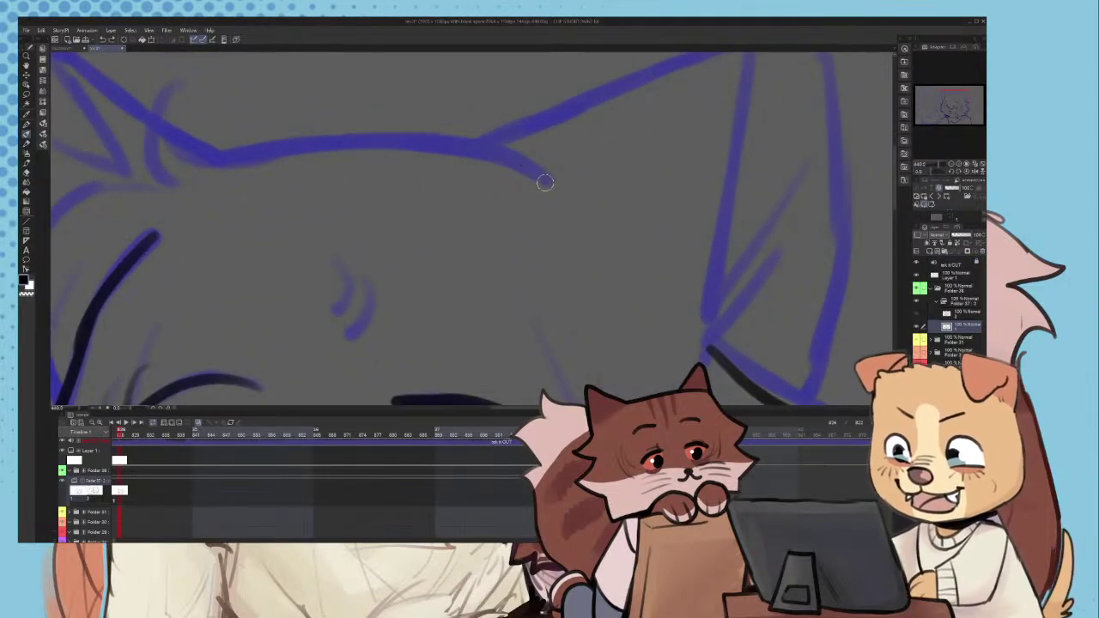
left_click_drag(544, 178, 305, 146)
key("ctrl+z")
mouse_move(546, 179)
left_mouse_down()
mouse_move(270, 148)
mouse_move(234, 161)
left_mouse_up()
scroll(276, 151, "down", 9)
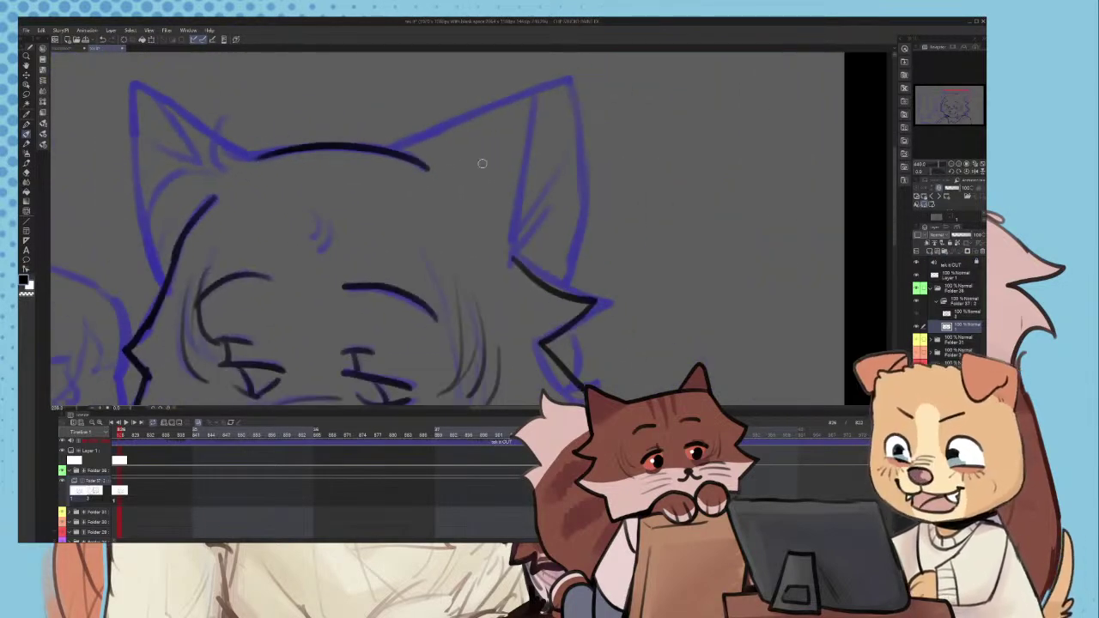
- Extend the head-top line to the left ear's base and ink the small curved fur tuft there
scroll(227, 126, "up", 10)
key("ctrl+z")
mouse_move(562, 205)
left_mouse_down()
mouse_move(400, 228)
mouse_move(461, 214)
mouse_move(379, 148)
left_mouse_up()
key("ctrl+z")
key("ctrl+z")
left_click_drag(392, 206, 498, 211)
mouse_move(380, 166)
left_mouse_down()
mouse_move(435, 229)
mouse_move(494, 223)
mouse_move(395, 257)
left_mouse_up()
scroll(389, 265, "down", 6)
scroll(342, 150, "up", 4)
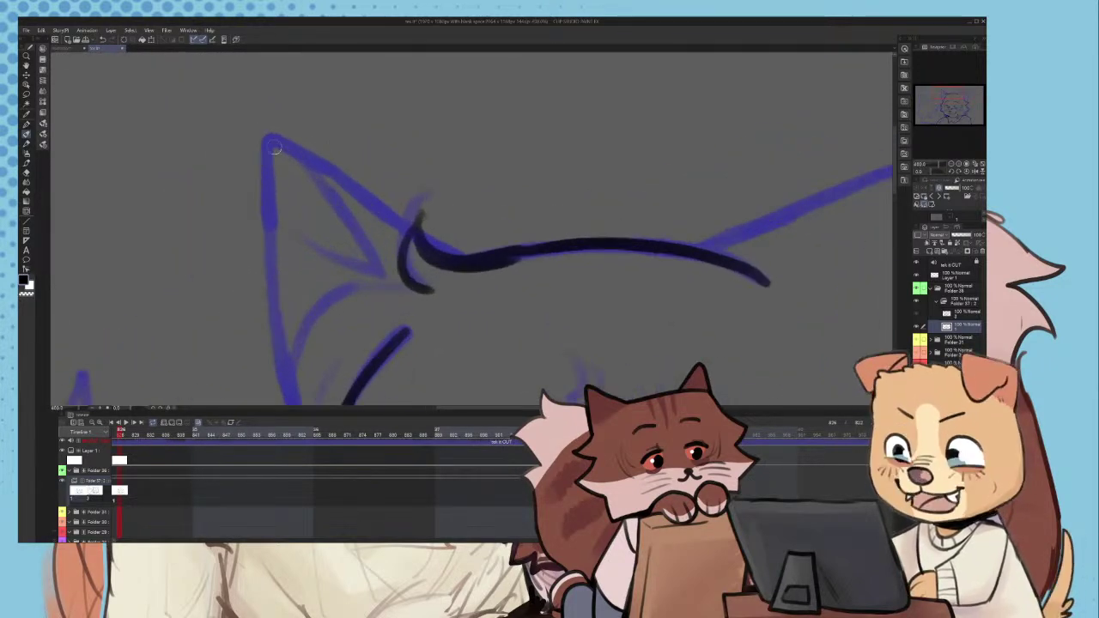
- Ink the left ear's upper edge from its tip down to the head-top line
key("ctrl+z")
left_click_drag(274, 139, 468, 259)
scroll(416, 236, "down", 3)
scroll(369, 202, "up", 3)
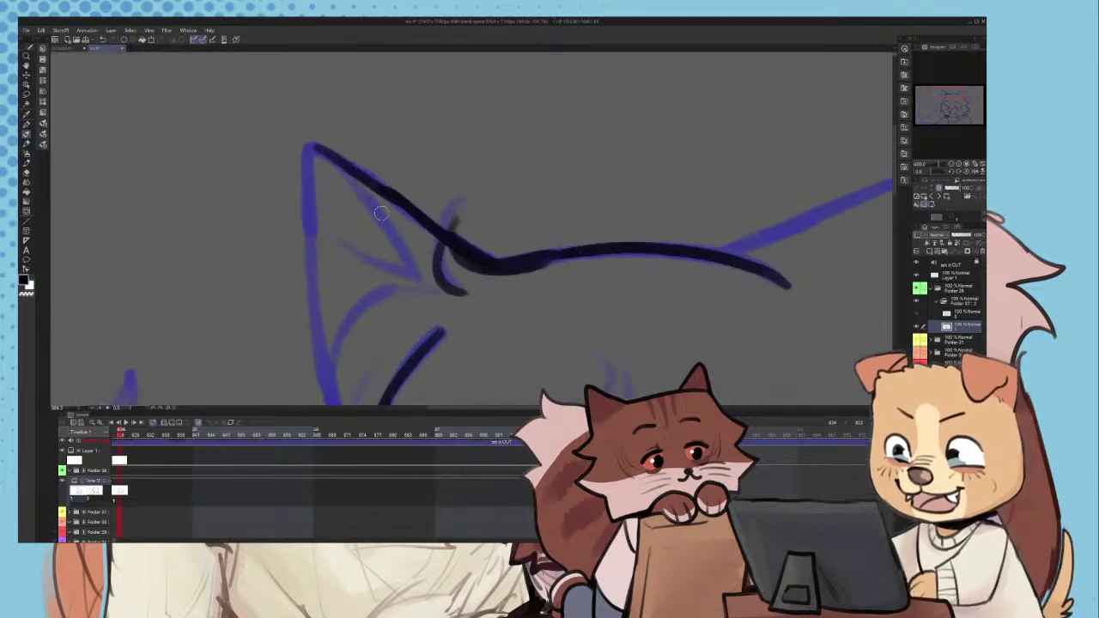
- Ink the inner fold and short fur strokes inside the cat's left ear
left_click_drag(354, 177, 415, 271)
scroll(438, 285, "down", 3)
mouse_move(341, 235)
left_mouse_down()
mouse_move(420, 277)
mouse_move(379, 301)
mouse_move(368, 335)
left_mouse_up()
scroll(442, 296, "up", 2)
scroll(477, 298, "down", 4)
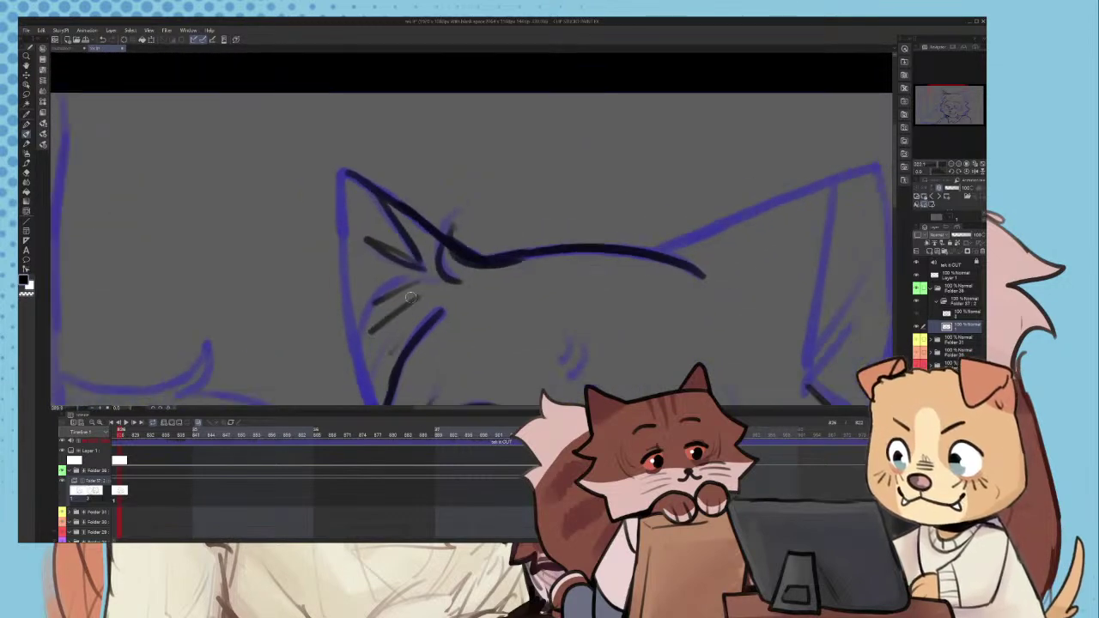
- Ink the left ear's outer edge from its tip down to the side of the face
scroll(477, 298, "up", 2)
left_click_drag(360, 184, 383, 376)
scroll(384, 376, "down", 3)
scroll(384, 400, "up", 3)
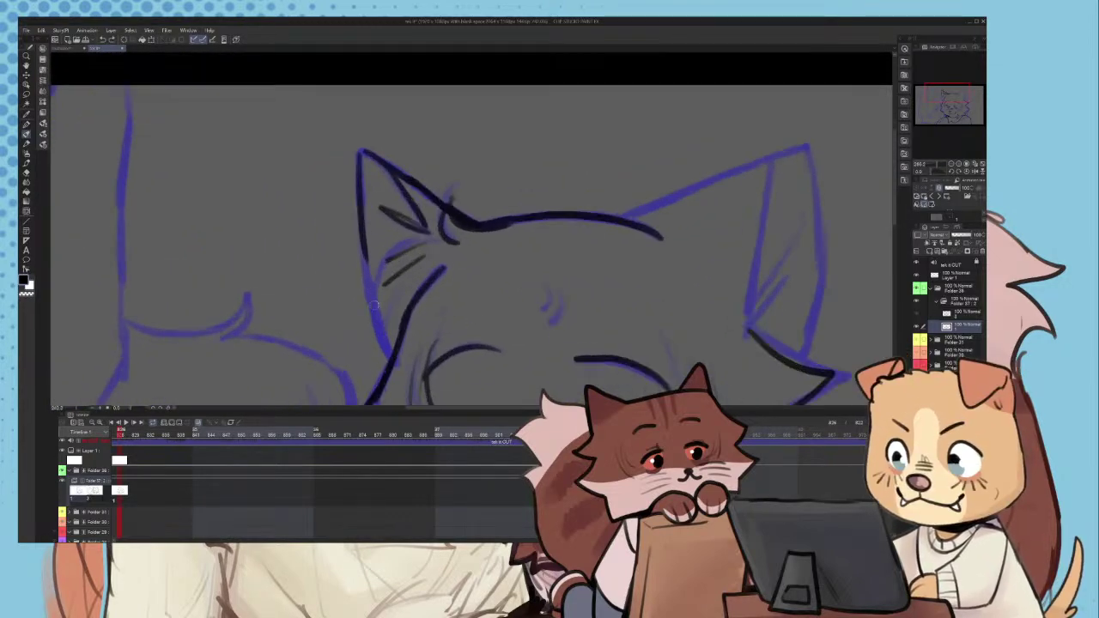
left_click_drag(362, 245, 392, 359)
scroll(382, 301, "down", 4)
scroll(601, 260, "up", 2)
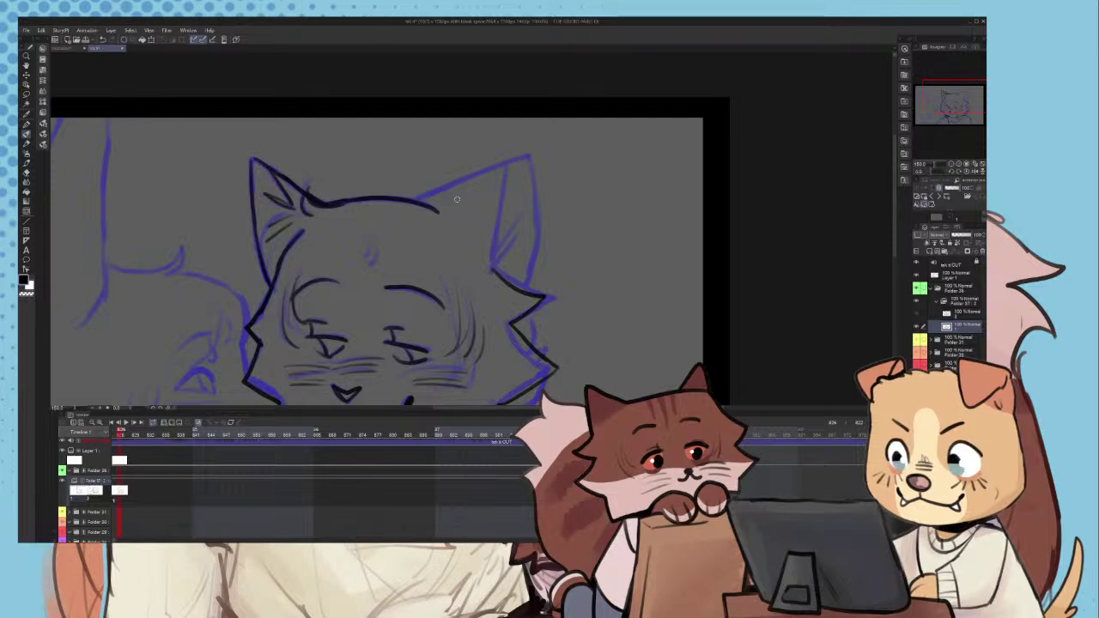
scroll(459, 209, "up", 5)
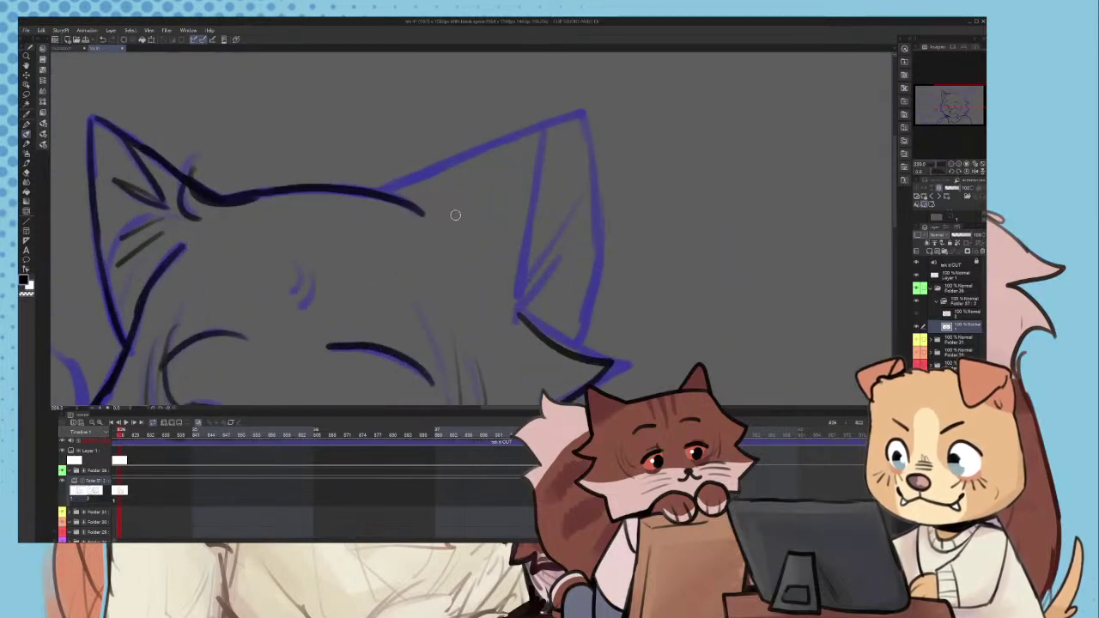
- Ink the right ear's upper edge, inner fold line and short fur strokes over the blue sketch
scroll(454, 217, "down", 2)
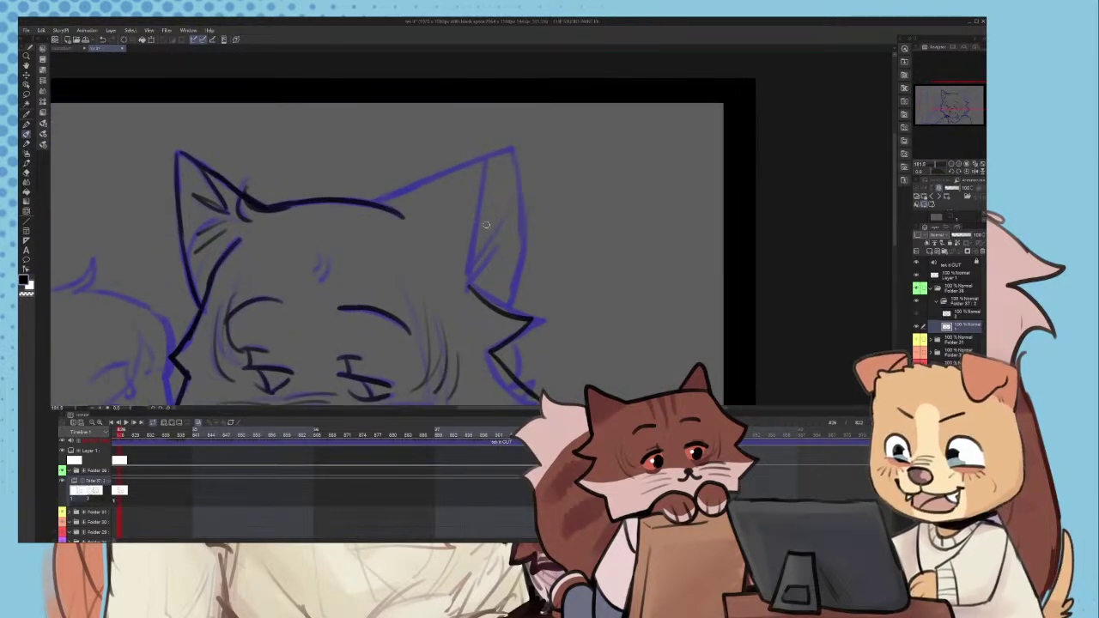
scroll(449, 196, "up", 3)
mouse_move(334, 208)
left_mouse_down()
mouse_move(475, 146)
mouse_move(556, 129)
left_mouse_up()
key("ctrl+z")
key("ctrl+z")
mouse_move(480, 150)
left_mouse_down()
mouse_move(541, 127)
mouse_move(567, 268)
mouse_move(552, 387)
mouse_move(489, 280)
mouse_move(480, 344)
left_mouse_up()
left_click_drag(530, 235, 491, 321)
left_click_drag(522, 287, 484, 345)
scroll(497, 319, "down", 2)
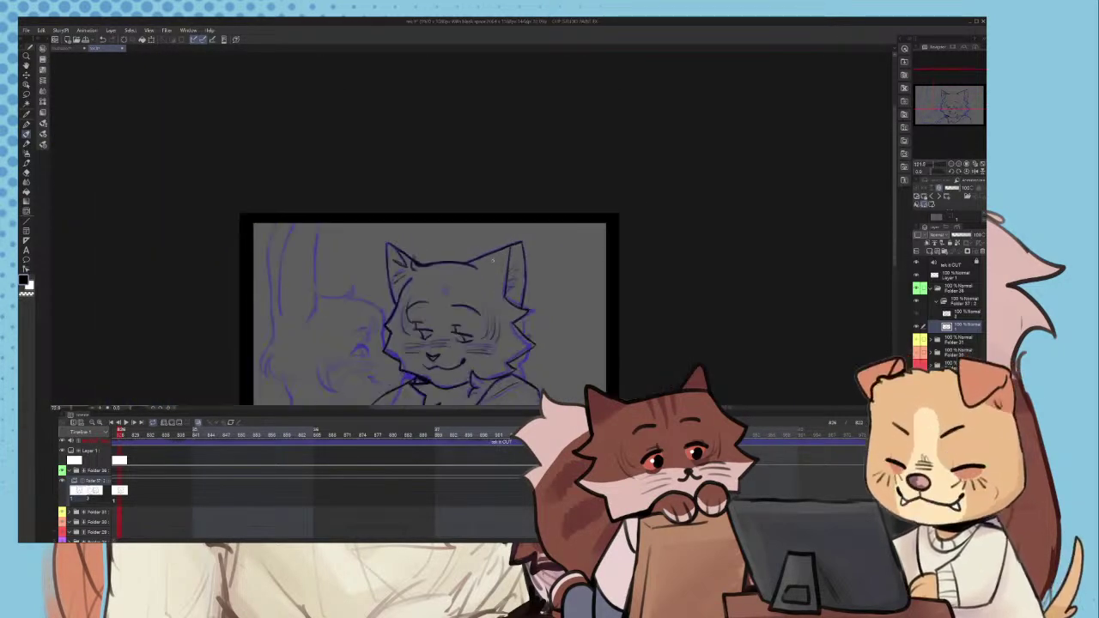
- Erase the black line of the cat's right shoulder from the neck to the canvas's lower edge
scroll(539, 311, "up", 3)
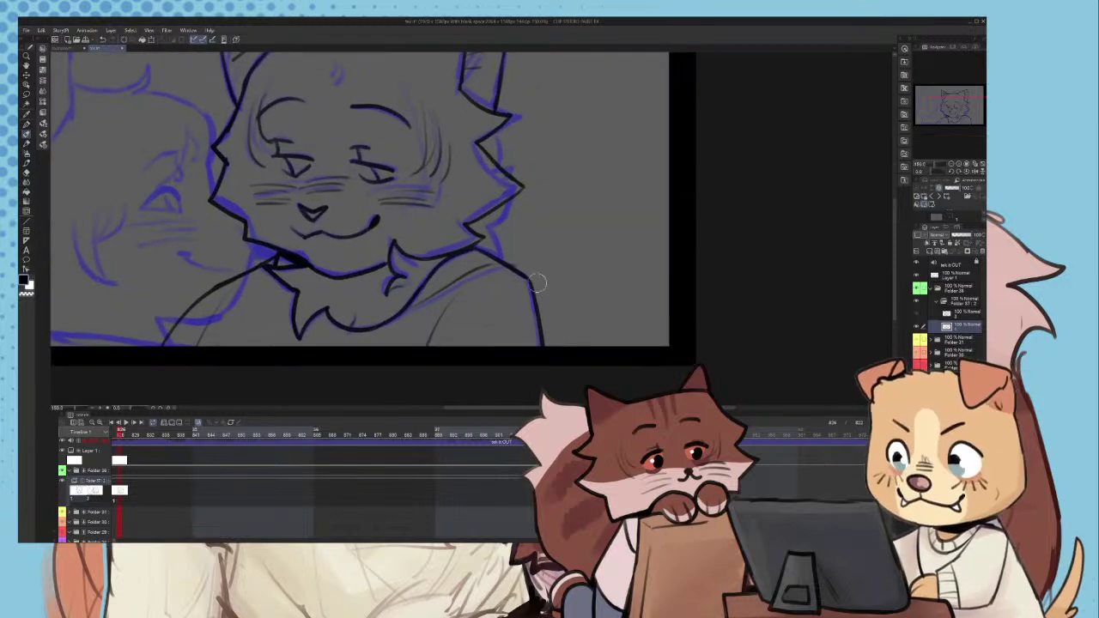
left_click_drag(532, 282, 544, 354)
scroll(542, 365, "up", 4)
scroll(561, 289, "up", 2)
left_click_drag(472, 179, 548, 391)
left_click_drag(511, 196, 444, 151)
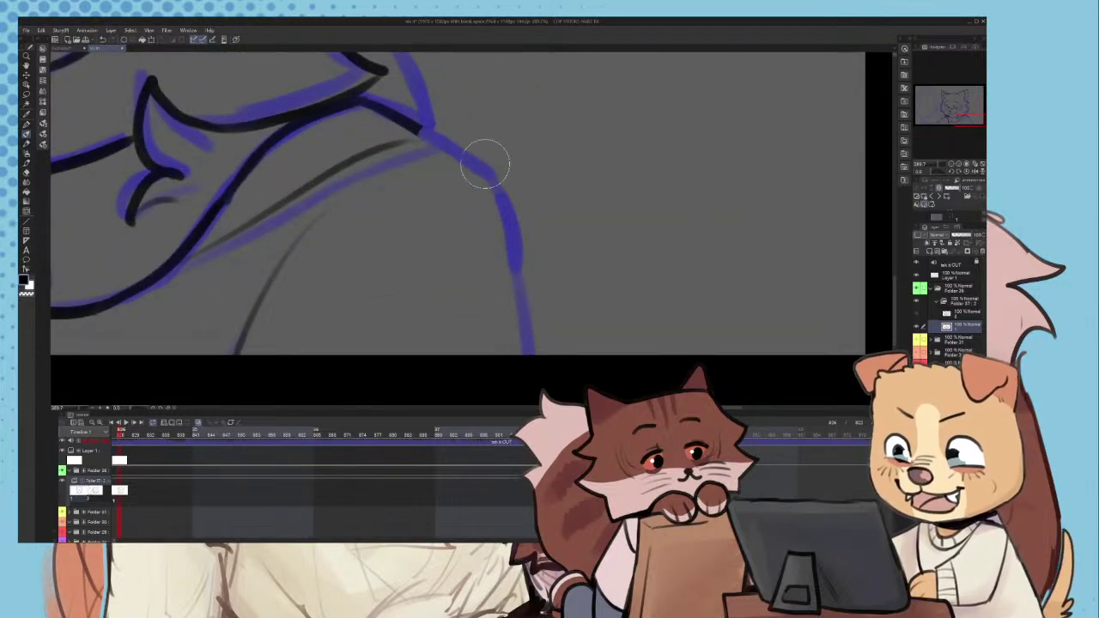
- Ink the right shoulder again as a rounder curve outside the blue sketch, reaching the canvas's lower edge
mouse_move(365, 104)
left_mouse_down()
mouse_move(397, 131)
mouse_move(426, 105)
mouse_move(479, 122)
mouse_move(526, 214)
mouse_move(531, 358)
left_mouse_up()
key("ctrl+z")
scroll(519, 176, "down", 1)
key("ctrl+z")
left_click_drag(511, 169, 547, 353)
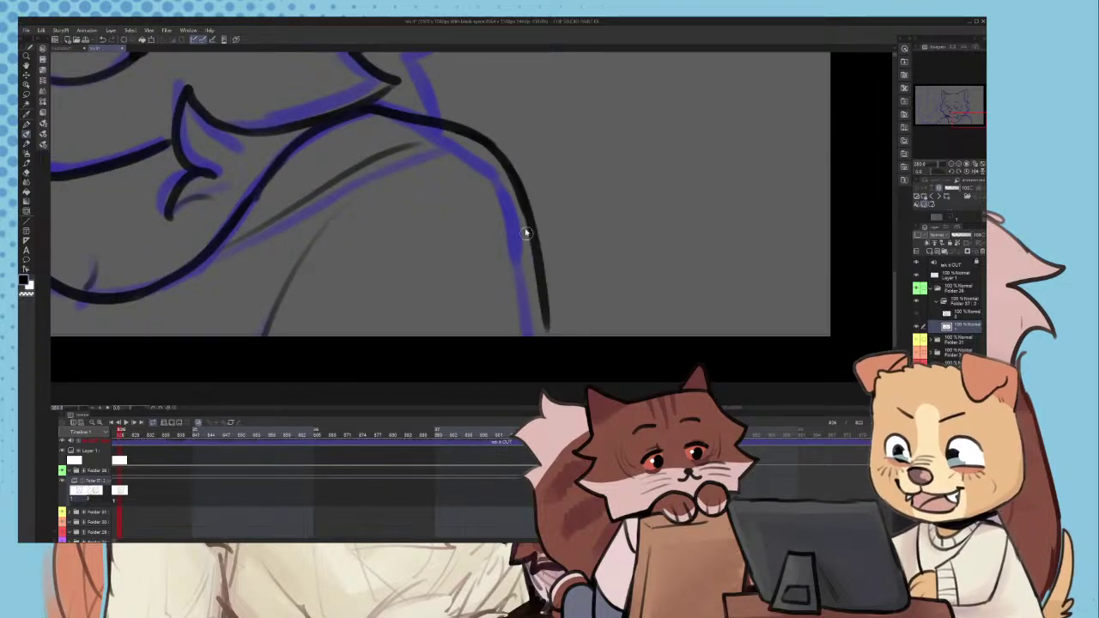
key("ctrl+z")
left_click_drag(522, 191, 542, 375)
scroll(528, 282, "down", 5)
scroll(520, 249, "up", 1)
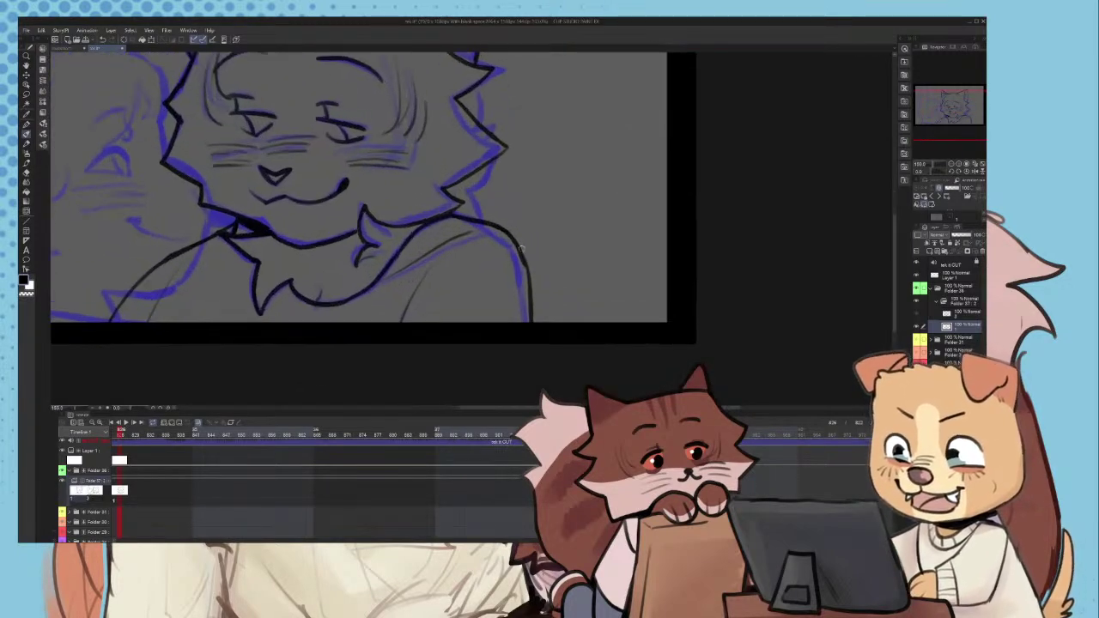
scroll(520, 248, "up", 3)
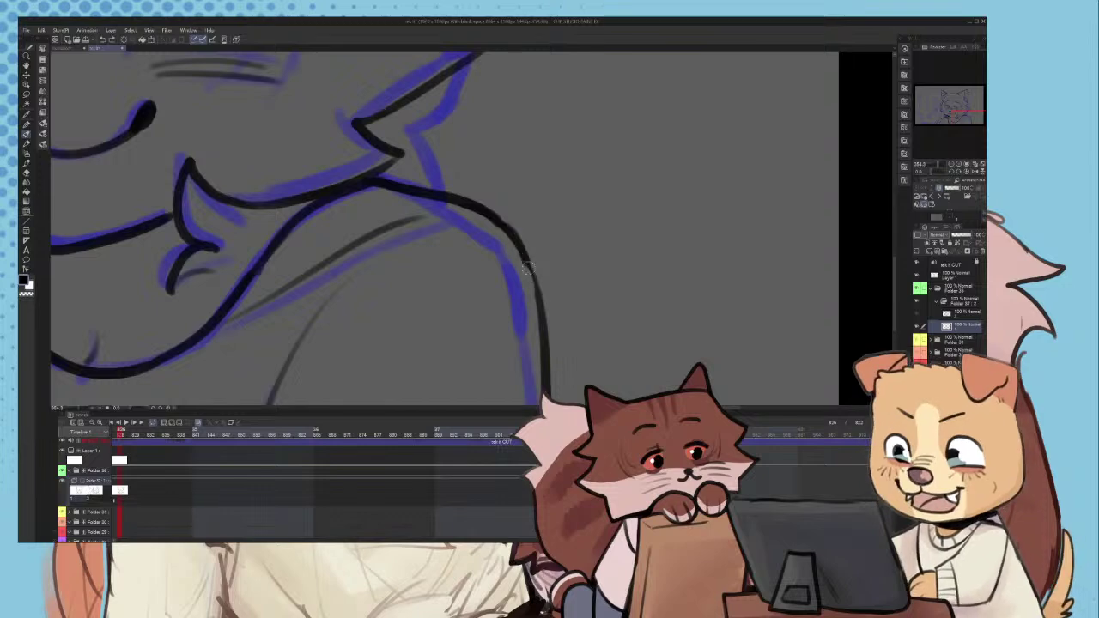
scroll(573, 268, "down", 2)
- Delete the blue sketch from the cat's animation folder
left_click(958, 301)
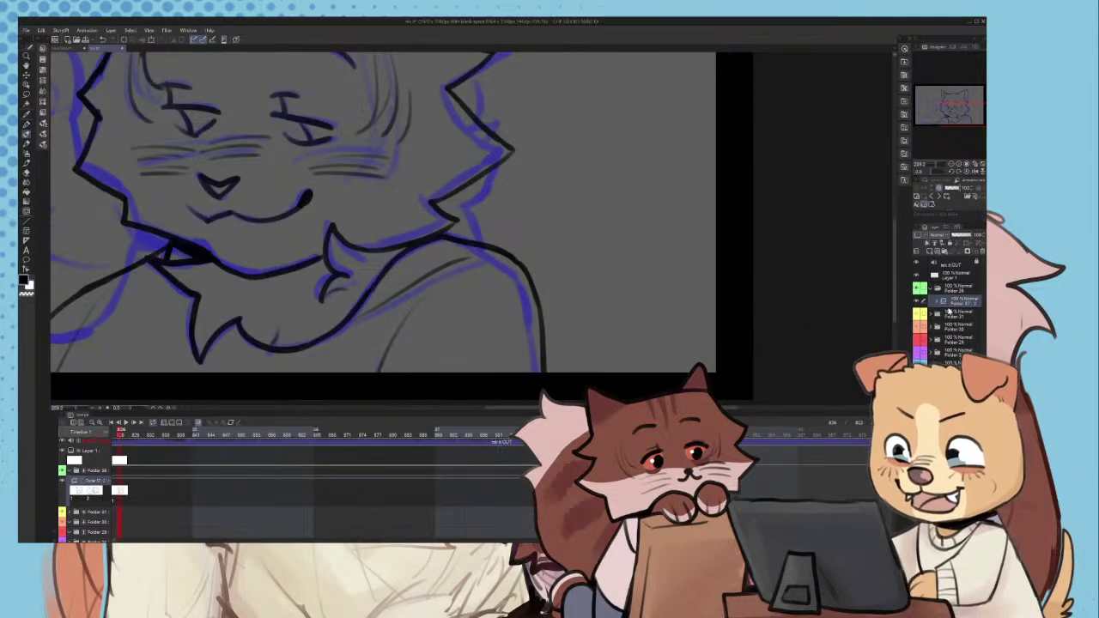
left_click(947, 312)
left_click(956, 313)
key("Delete")
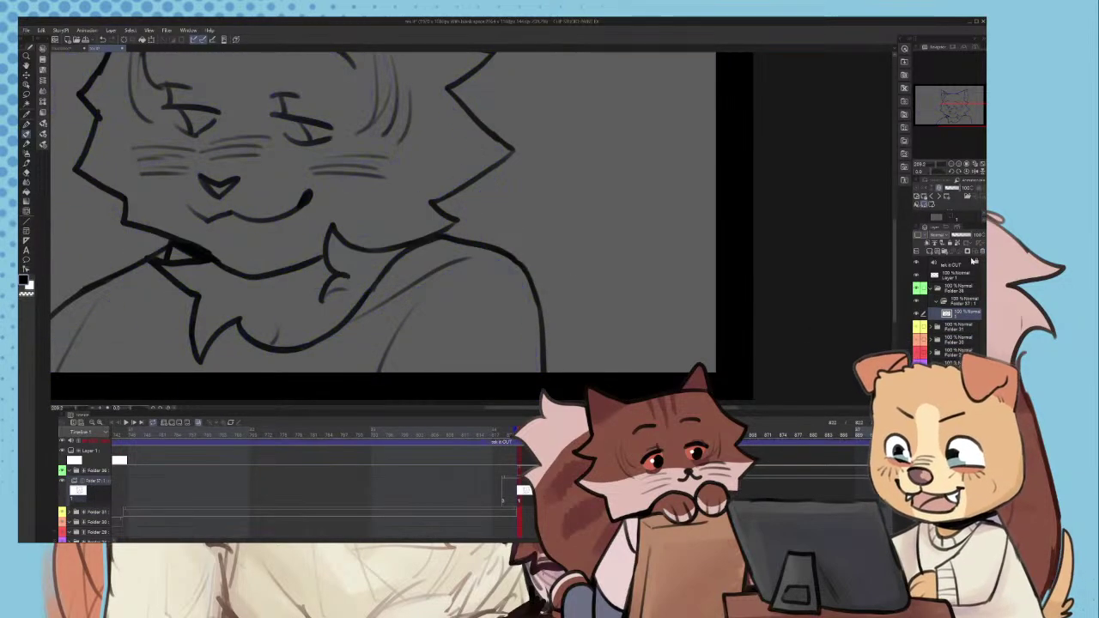
scroll(481, 283, "down", 4)
key("ctrl+plus")
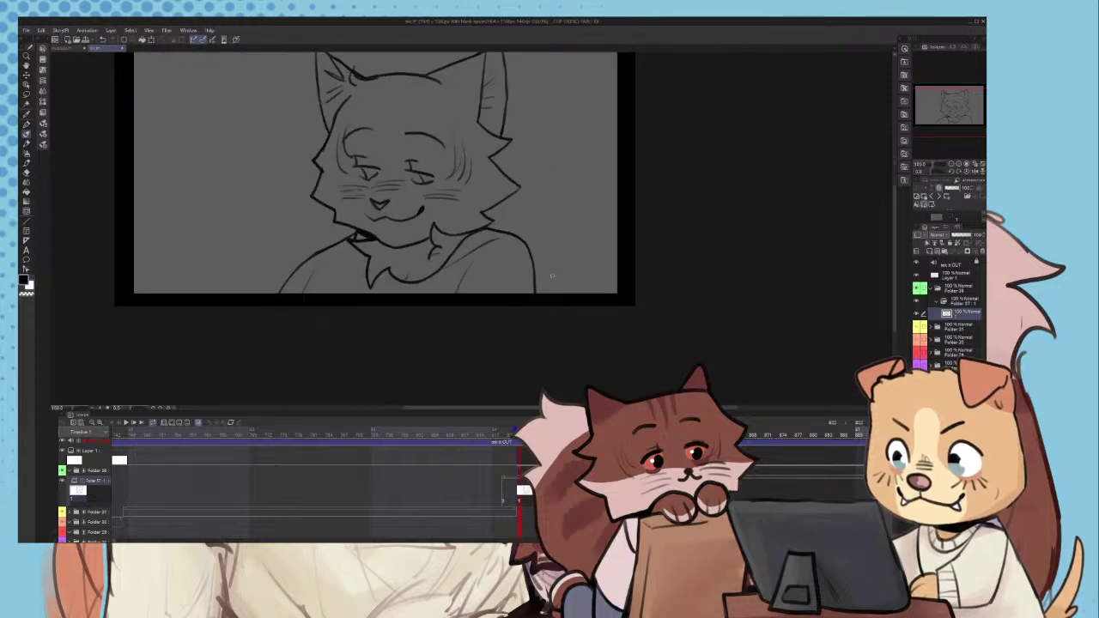
key("ctrl+minus")
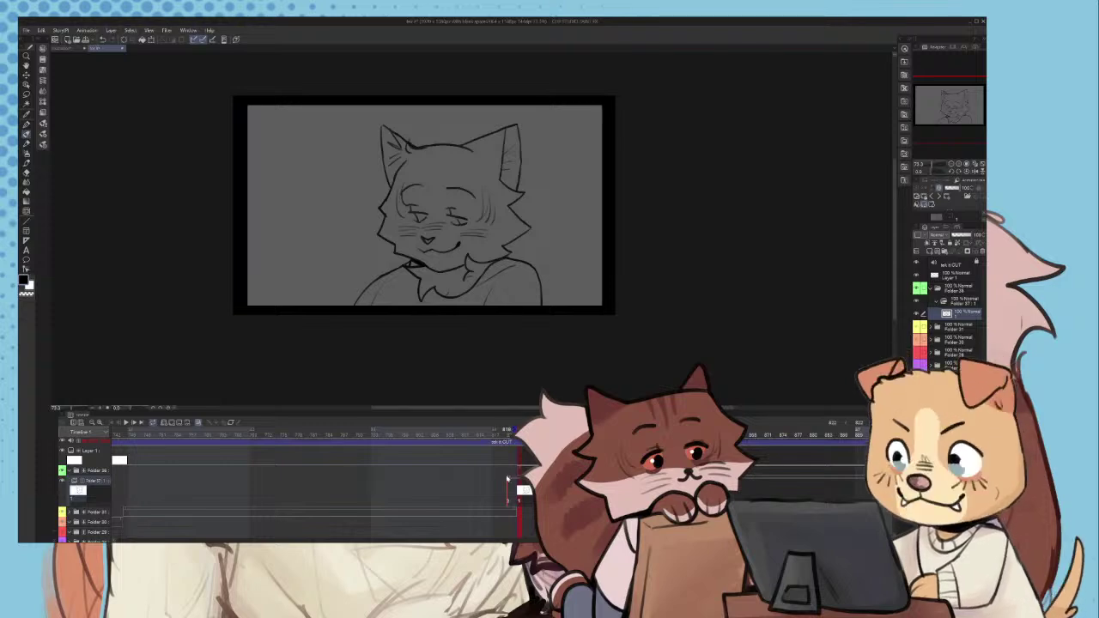
- Trim the cat animation clip's start on the timeline to the line art cel and select that cel
left_click(508, 479)
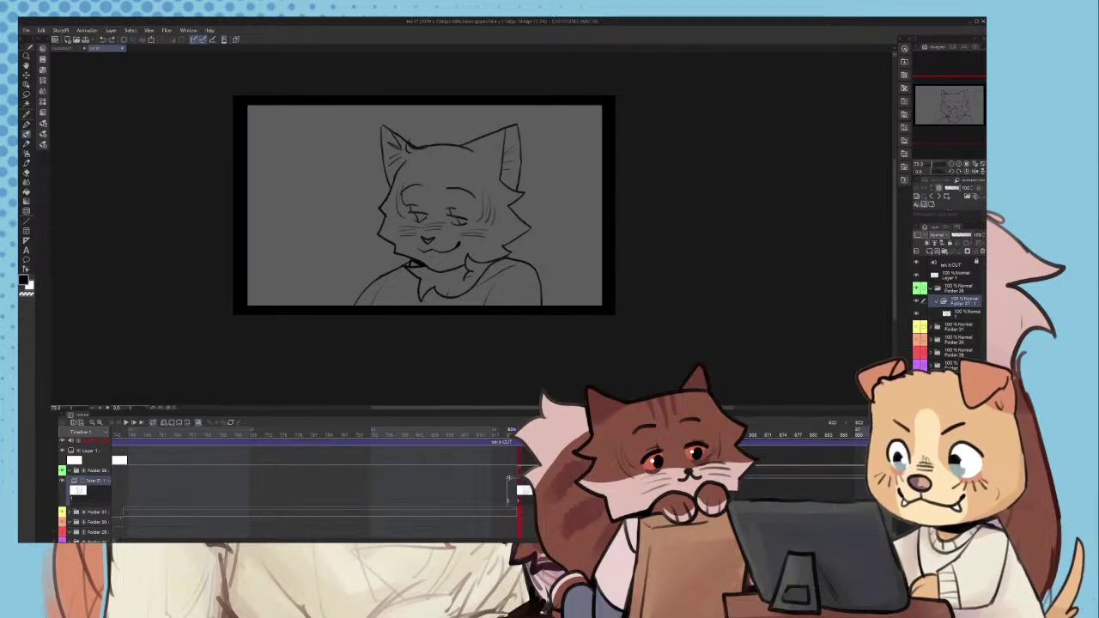
left_click(526, 486)
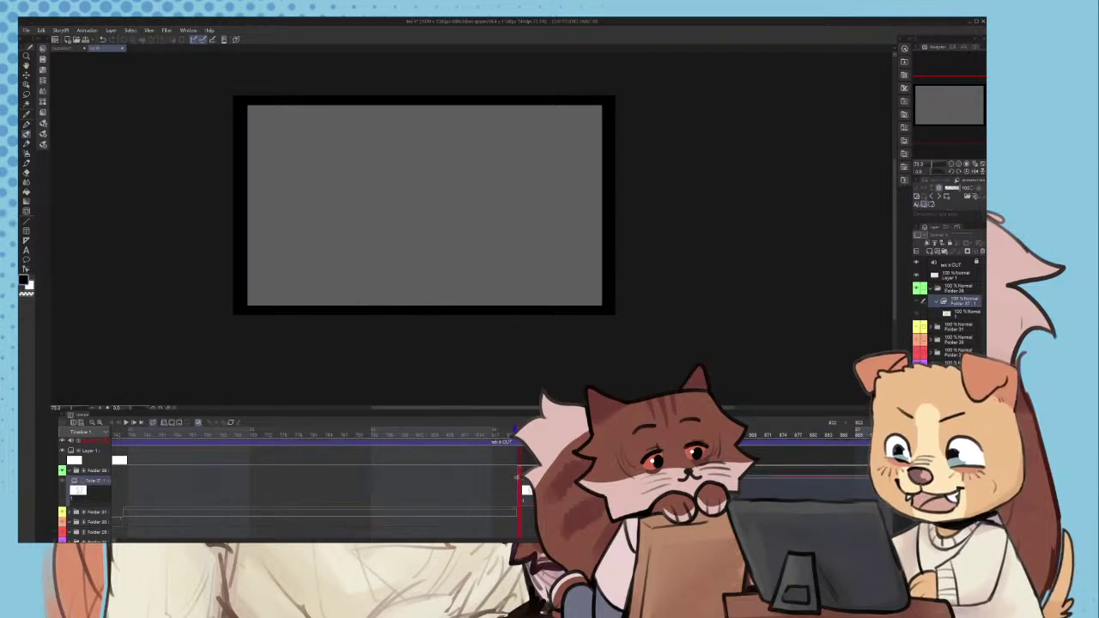
left_click(522, 491)
scroll(523, 253, "up", 5)
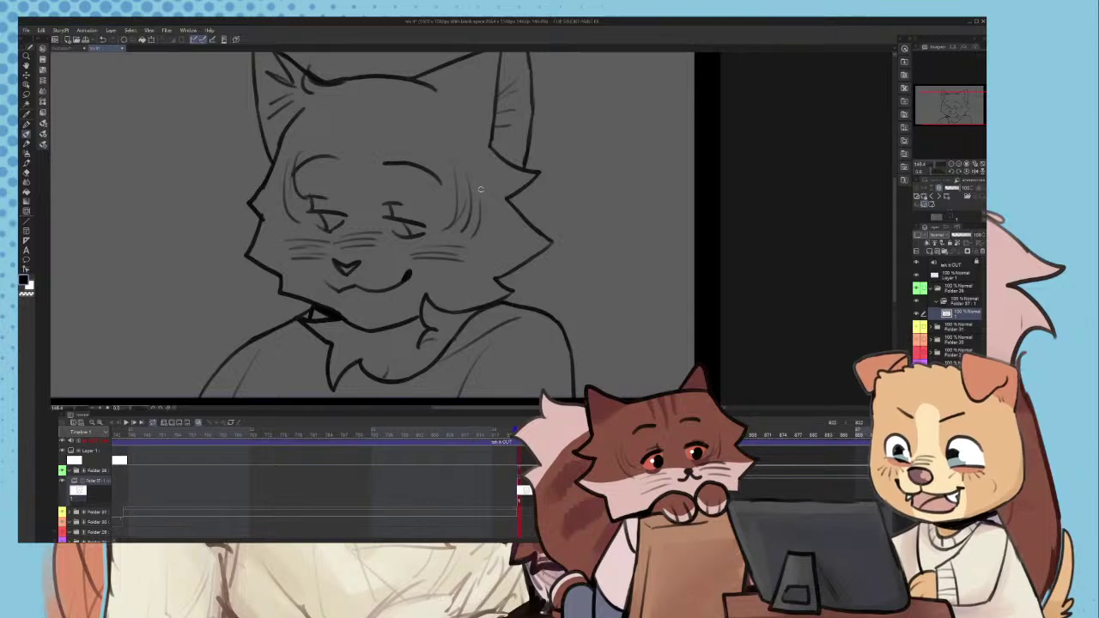
scroll(481, 189, "down", 4)
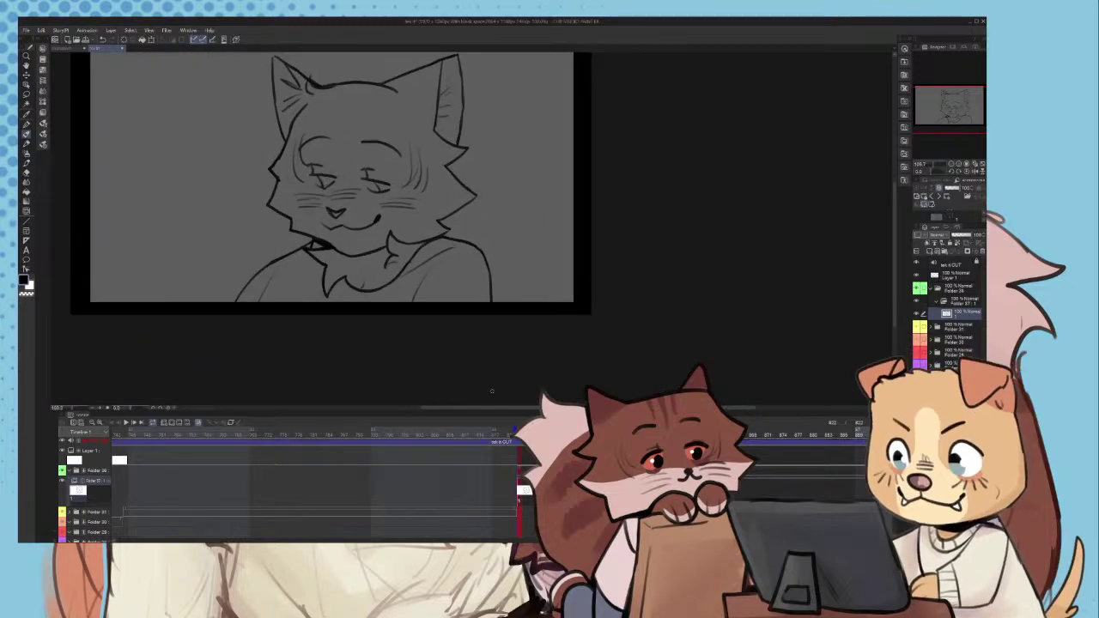
- Set the playback range's start to an earlier frame ahead of the line art cel
left_click_drag(515, 431, 366, 431)
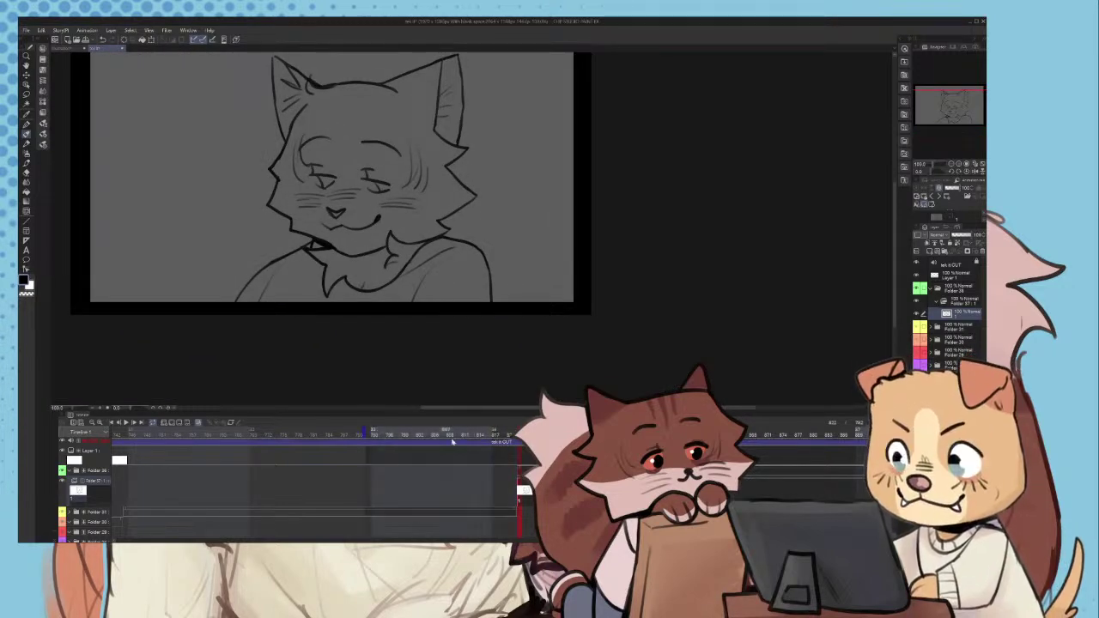
left_click(384, 434)
scroll(524, 315, "down", 3)
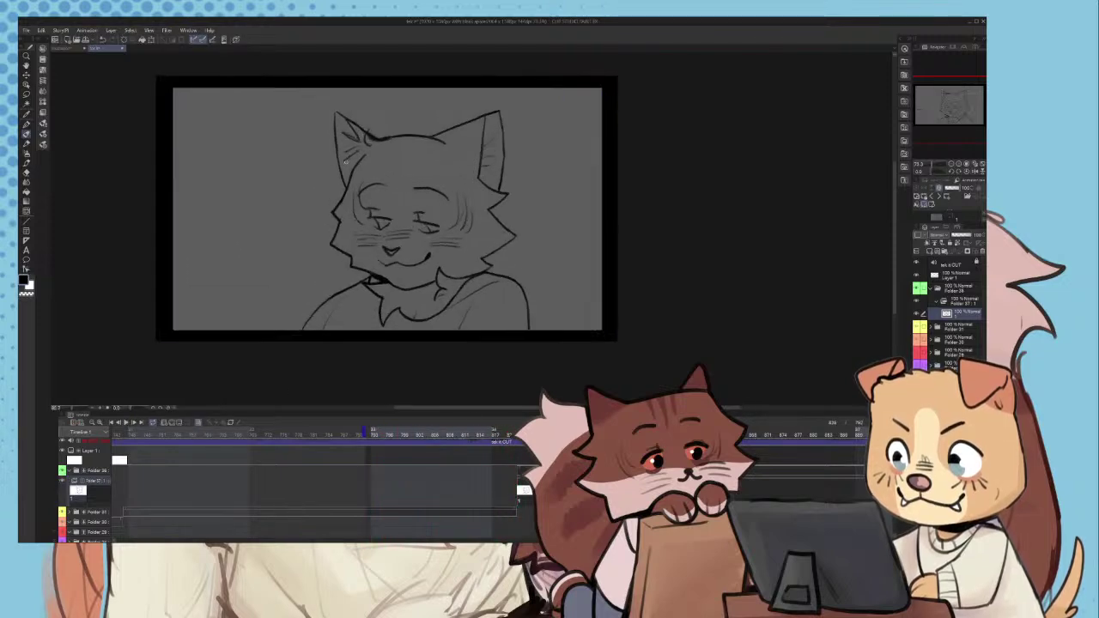
- Ink a short curved fur stroke between the left ear's base and the top of the cheek line
scroll(339, 172, "up", 4)
left_click_drag(340, 172, 331, 198)
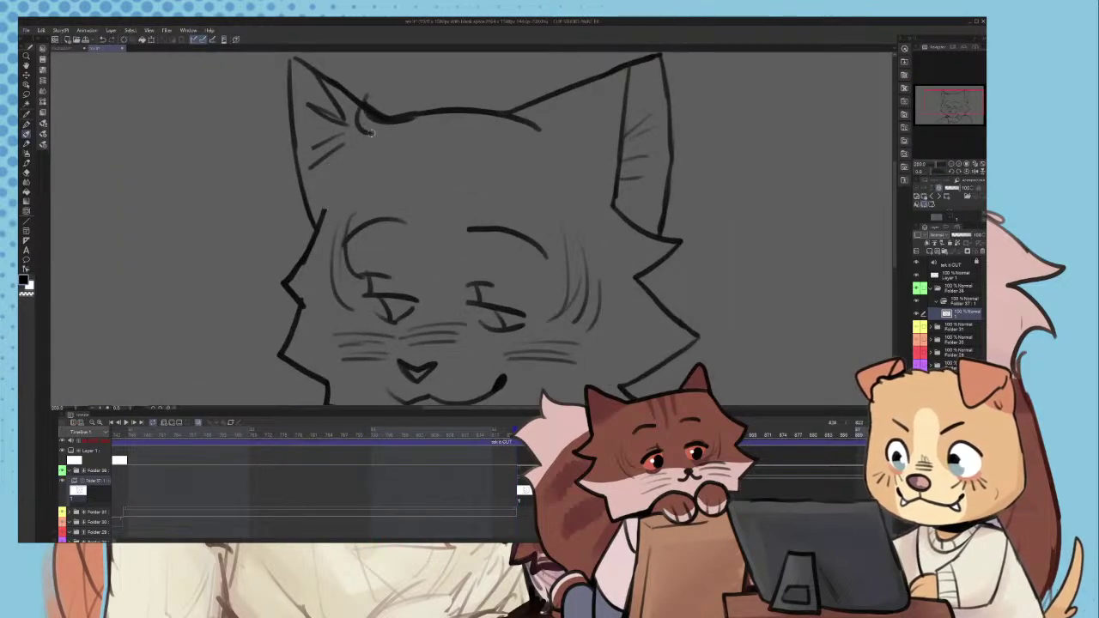
key("ctrl+z")
left_click_drag(337, 160, 318, 211)
key("ctrl+z")
scroll(355, 197, "down", 3)
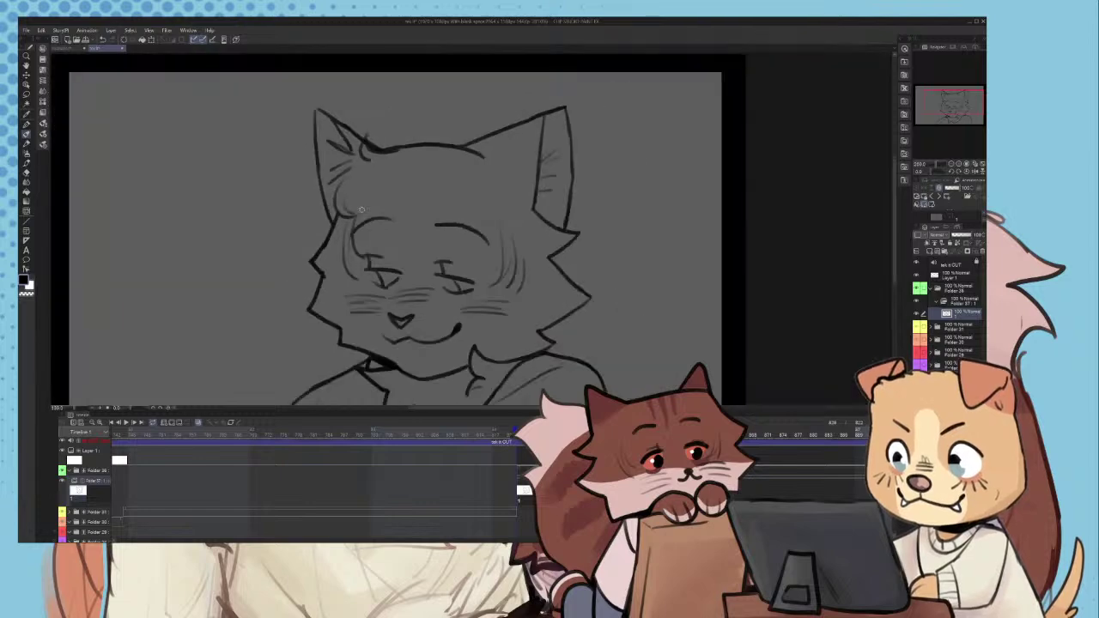
scroll(345, 206, "up", 4)
mouse_move(373, 158)
left_mouse_down()
mouse_move(333, 217)
mouse_move(346, 196)
left_mouse_up()
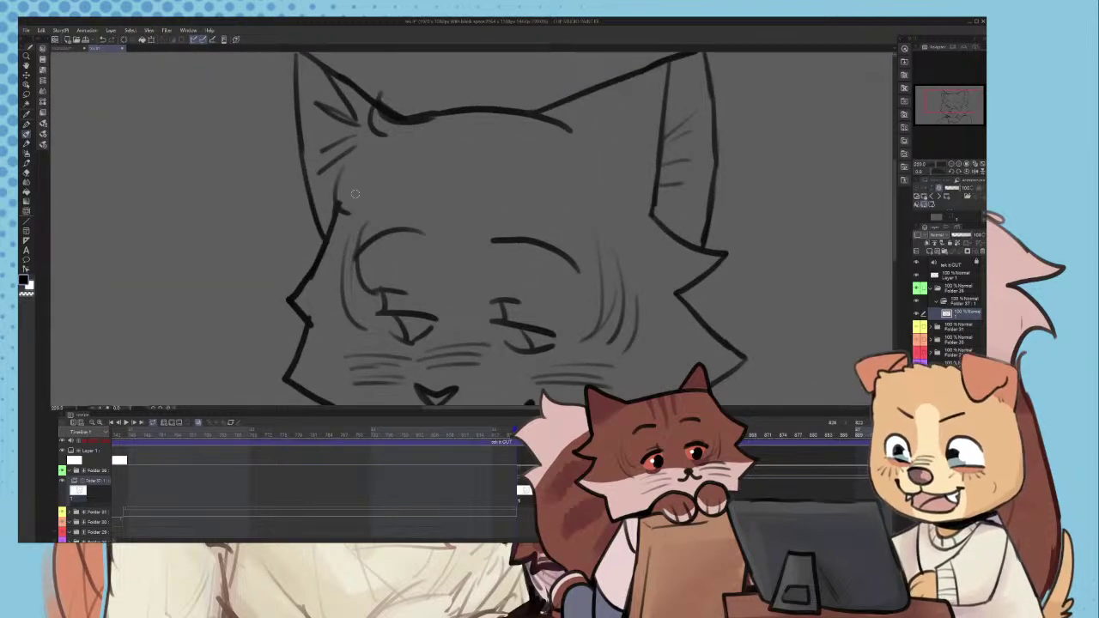
scroll(351, 205, "down", 1)
scroll(354, 204, "up", 1)
- Erase the jawline between the neck tuft and the right cheek and ink a pointed fur tuft there
scroll(378, 189, "down", 6)
scroll(471, 242, "up", 5)
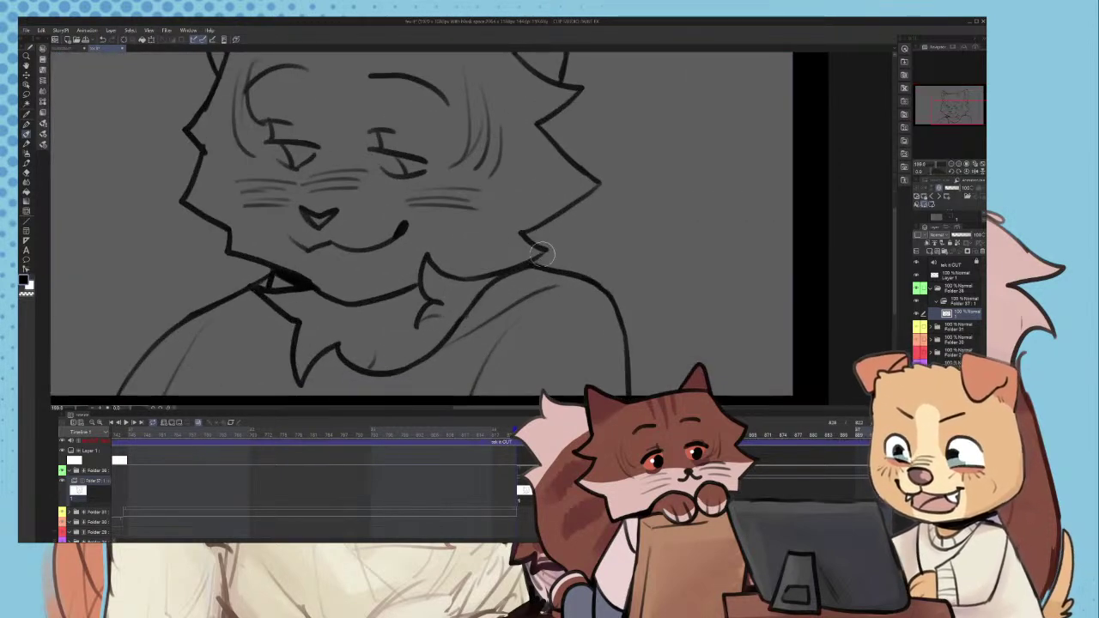
left_click_drag(541, 255, 503, 271)
mouse_move(491, 276)
left_mouse_down()
mouse_move(462, 285)
mouse_move(504, 272)
mouse_move(464, 241)
left_mouse_up()
scroll(488, 277, "up", 2)
left_click_drag(464, 239, 461, 271)
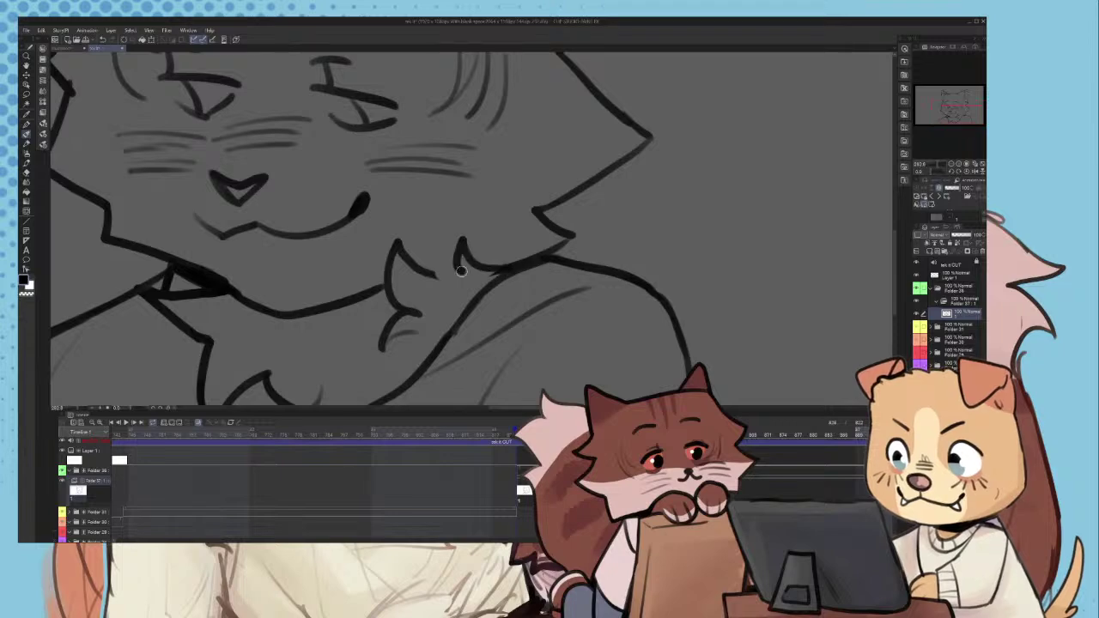
key("ctrl+z")
scroll(468, 270, "down", 2)
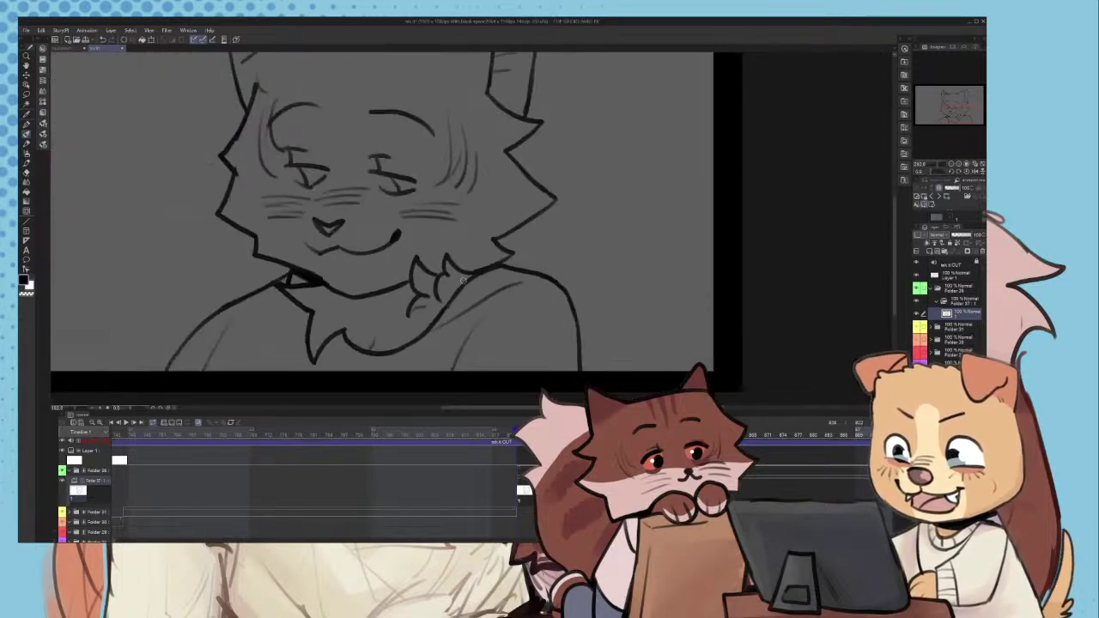
- Redraw the second neck fur tuft as a wider curve running into the right jawline
scroll(464, 269, "up", 2)
left_click_drag(450, 268, 425, 244)
key("ctrl+z")
left_click_drag(483, 274, 419, 248)
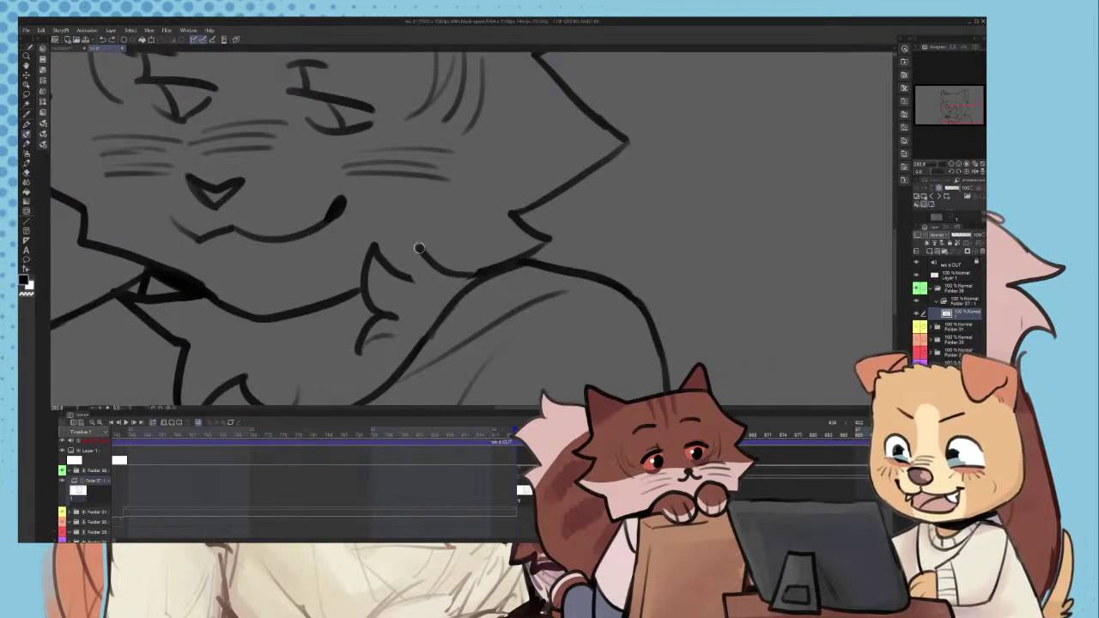
scroll(410, 278, "down", 2)
scroll(342, 281, "up", 2)
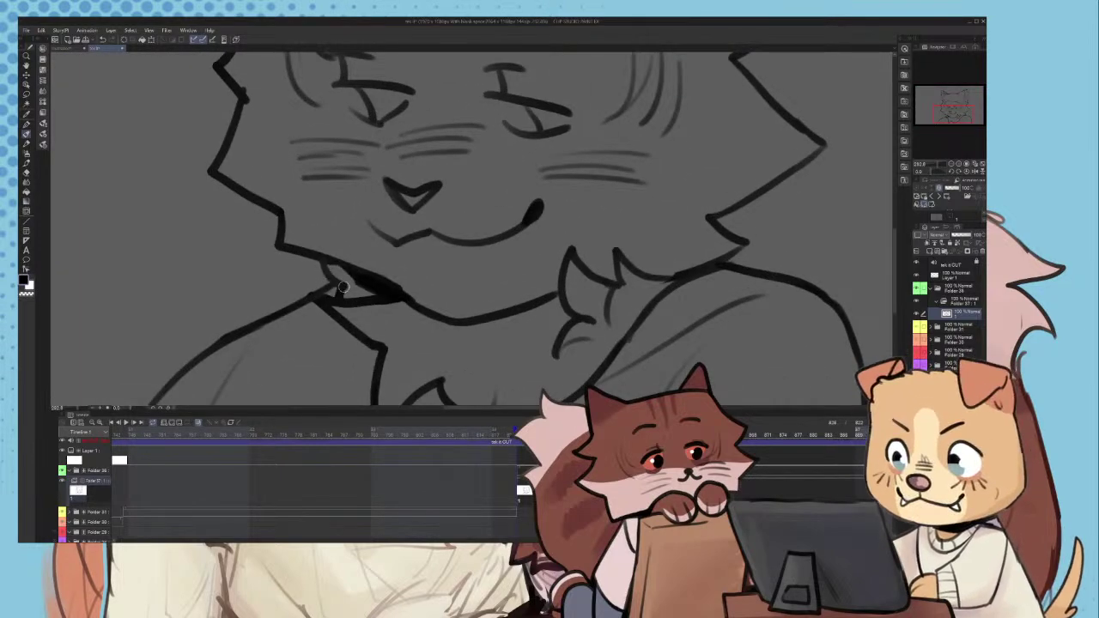
scroll(389, 312, "down", 2)
scroll(389, 311, "down", 1)
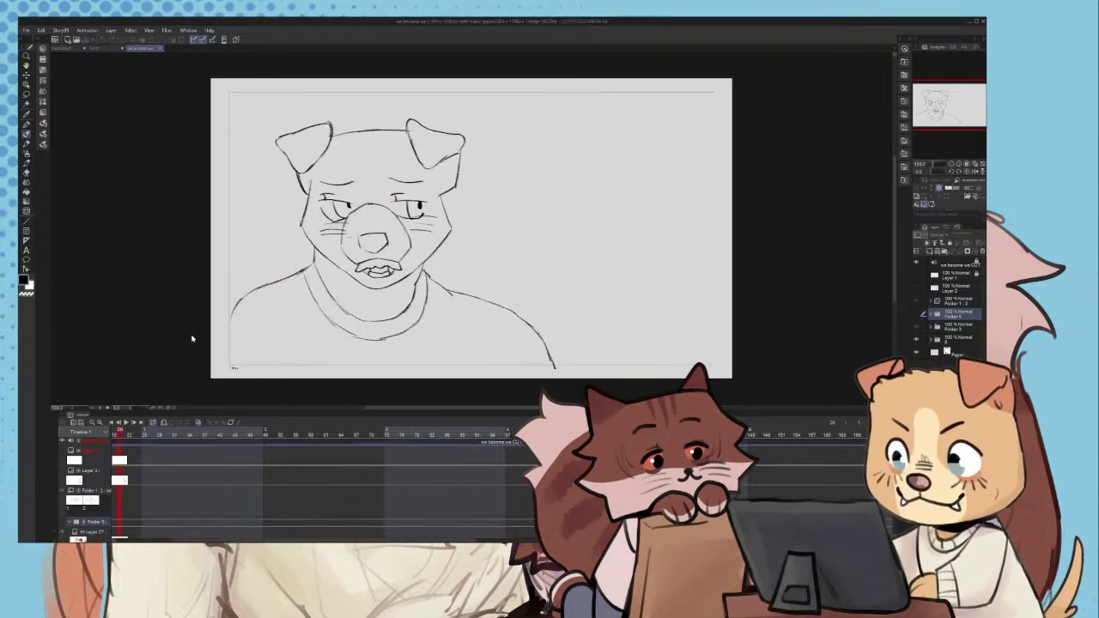
- Play the animation in the other document from its first frame and examine its timeline cels
left_click(931, 303)
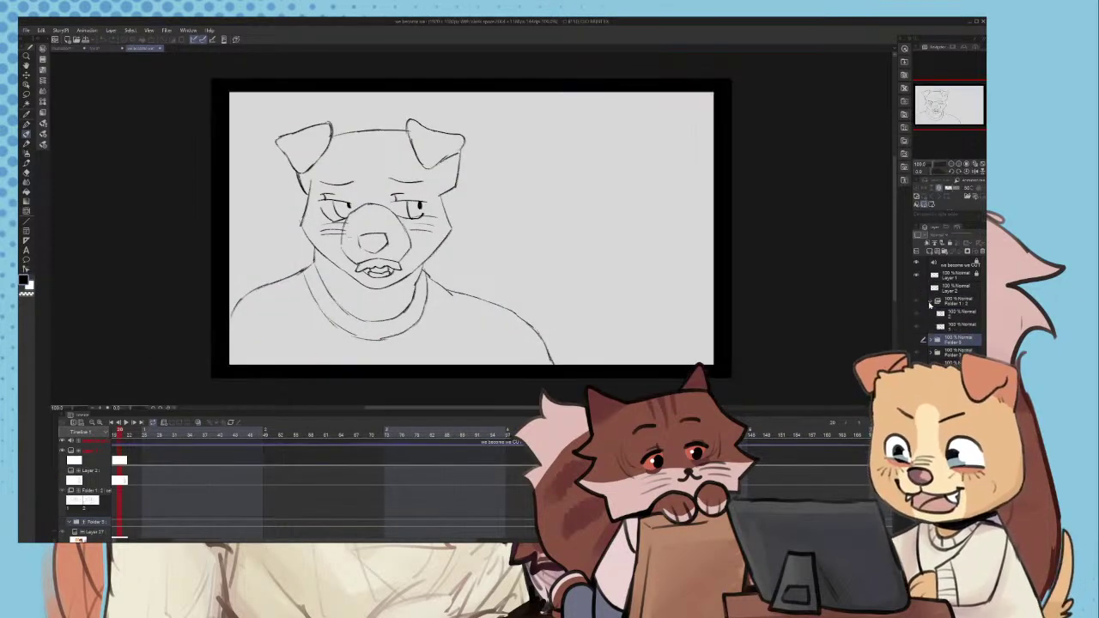
left_click_drag(149, 430, 18, 453)
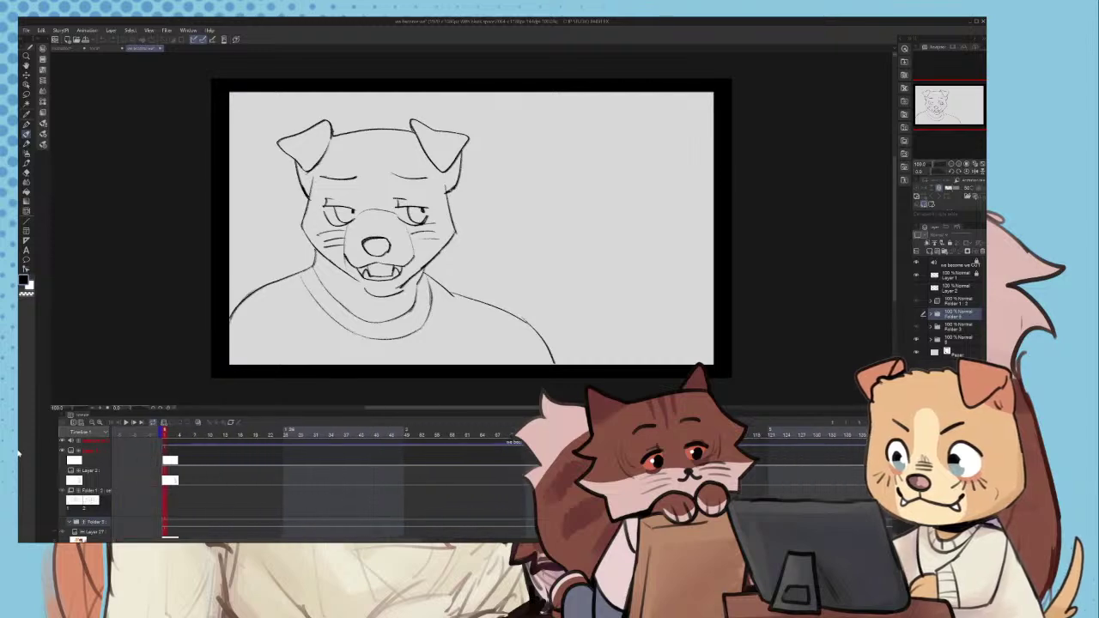
left_click(127, 424)
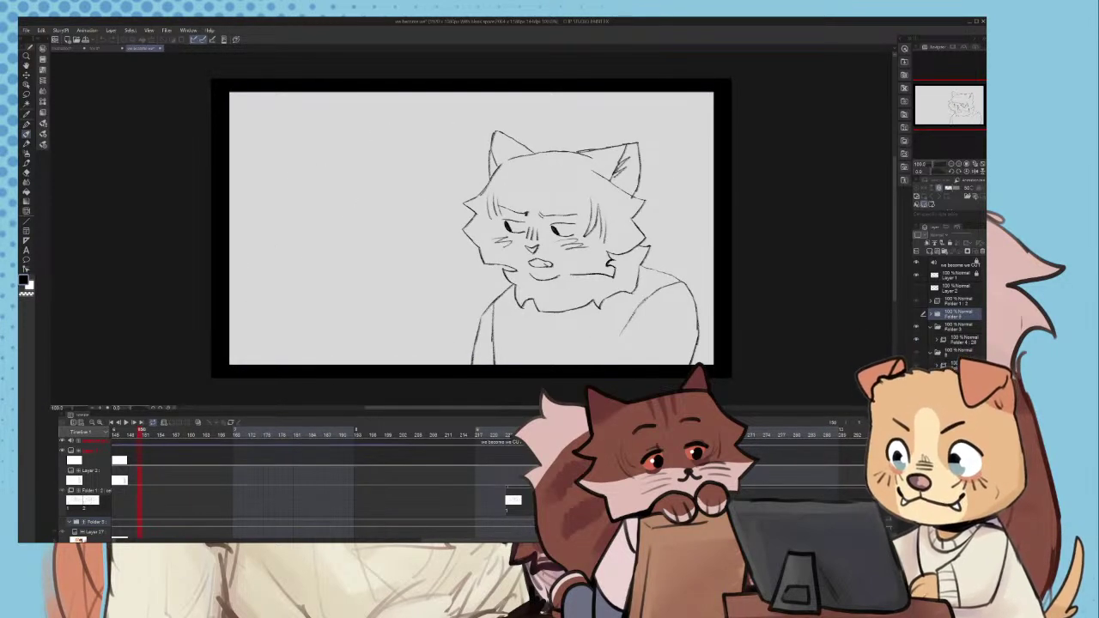
scroll(299, 481, "down", 3)
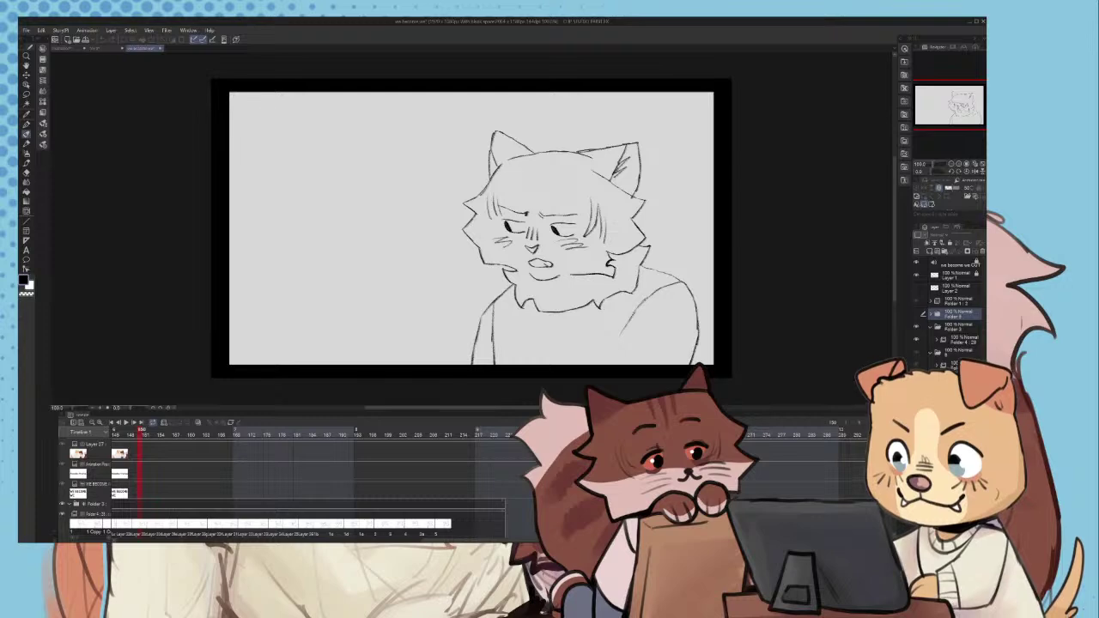
scroll(301, 424, "down", 3)
left_click_drag(468, 434, 36, 471)
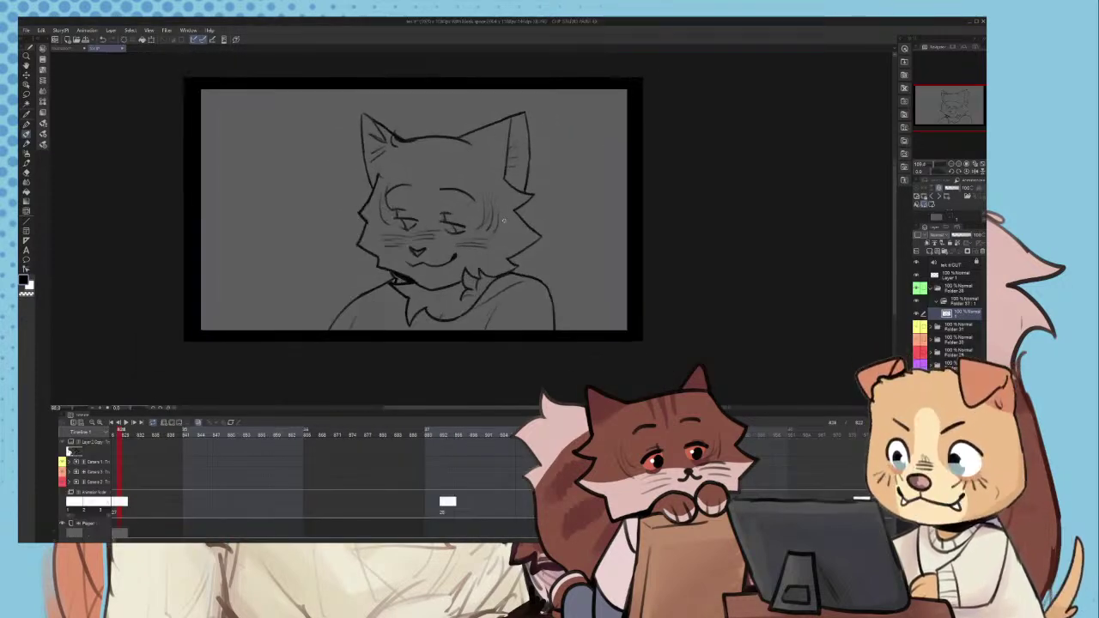
- Play back the cat scene and return to the line art frame to check the finished drawing
left_click(125, 423)
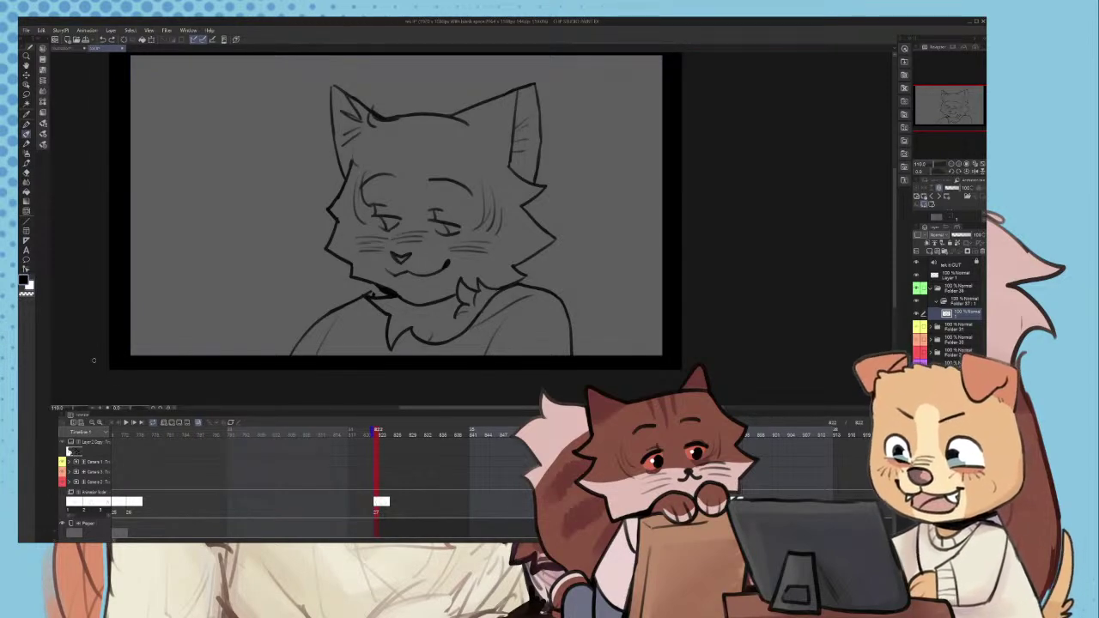
left_click(126, 423)
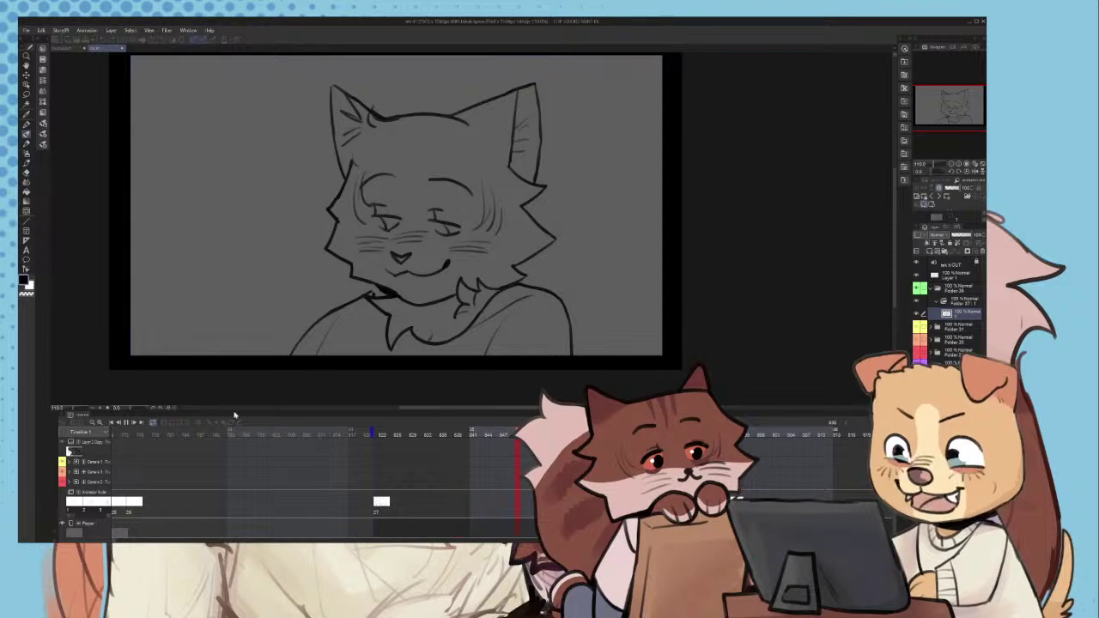
left_click(387, 437)
scroll(251, 173, "up", 4)
left_click_drag(230, 150, 149, 59)
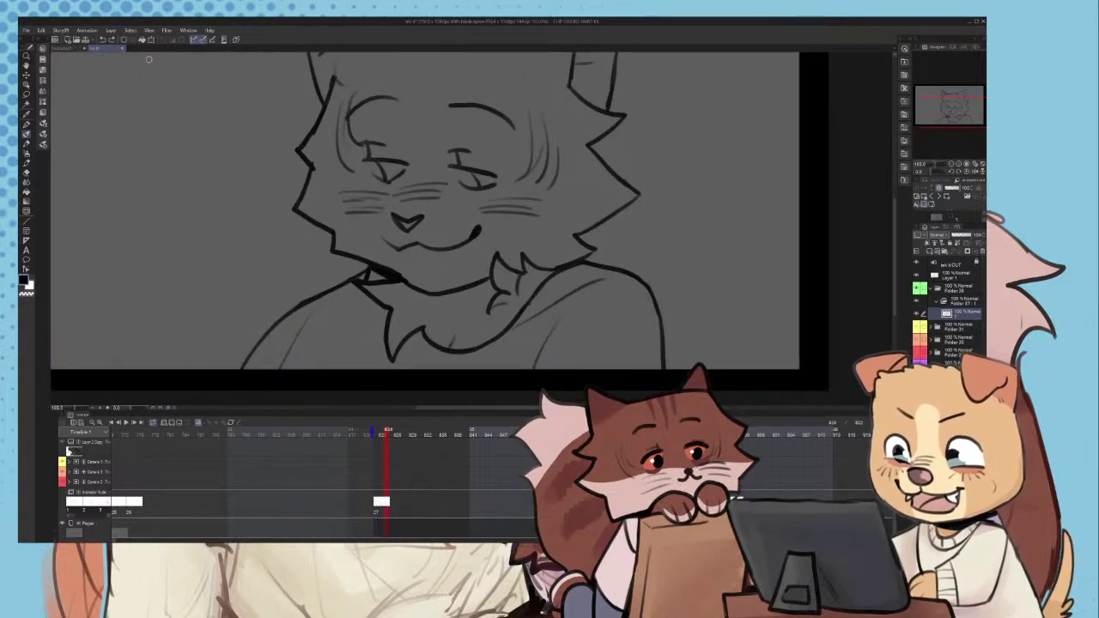
scroll(331, 184, "down", 5)
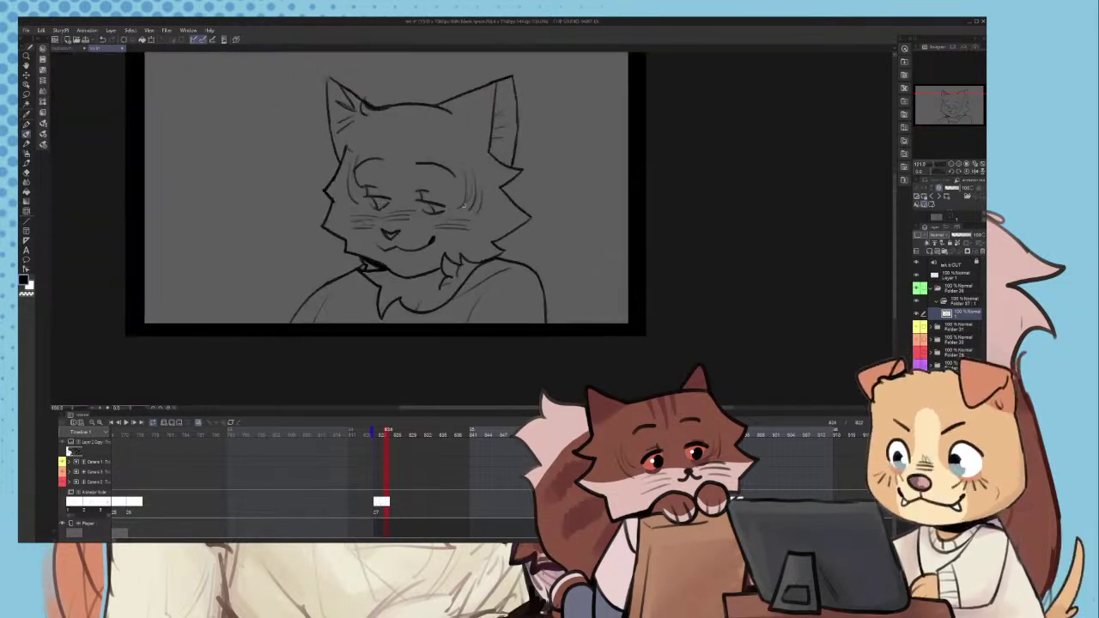
- Redraw the jawline under the mouth as a smooth curve from the dark neck shadow to the neck fur tuft
scroll(408, 266, "up", 7)
scroll(410, 266, "down", 3)
scroll(439, 292, "up", 4)
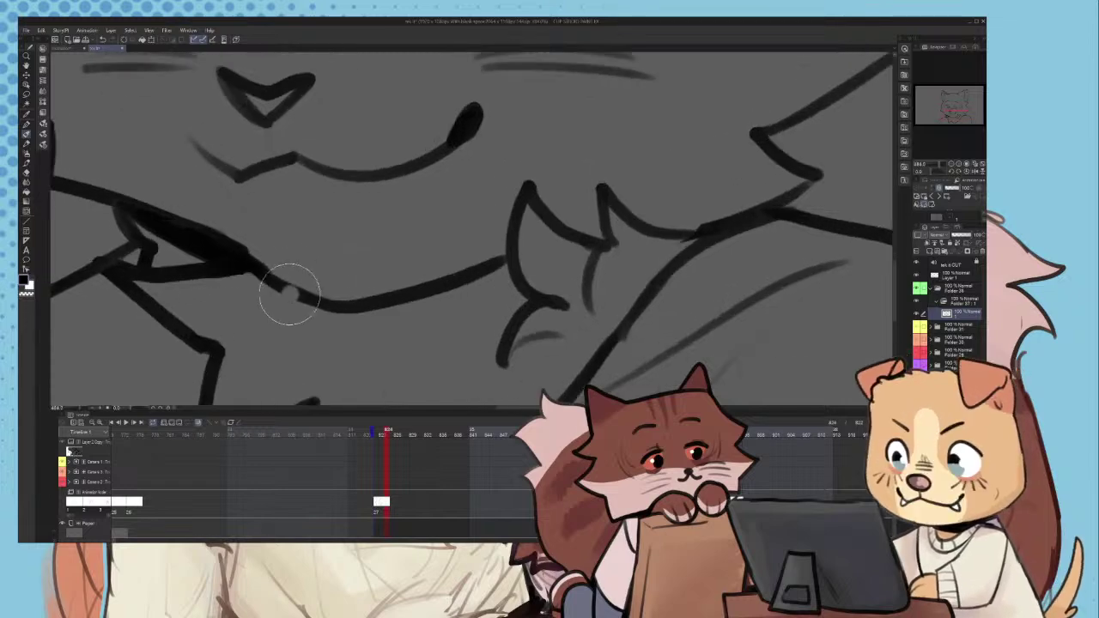
left_click_drag(326, 298, 442, 285)
key("ctrl+z")
left_click_drag(252, 257, 441, 279)
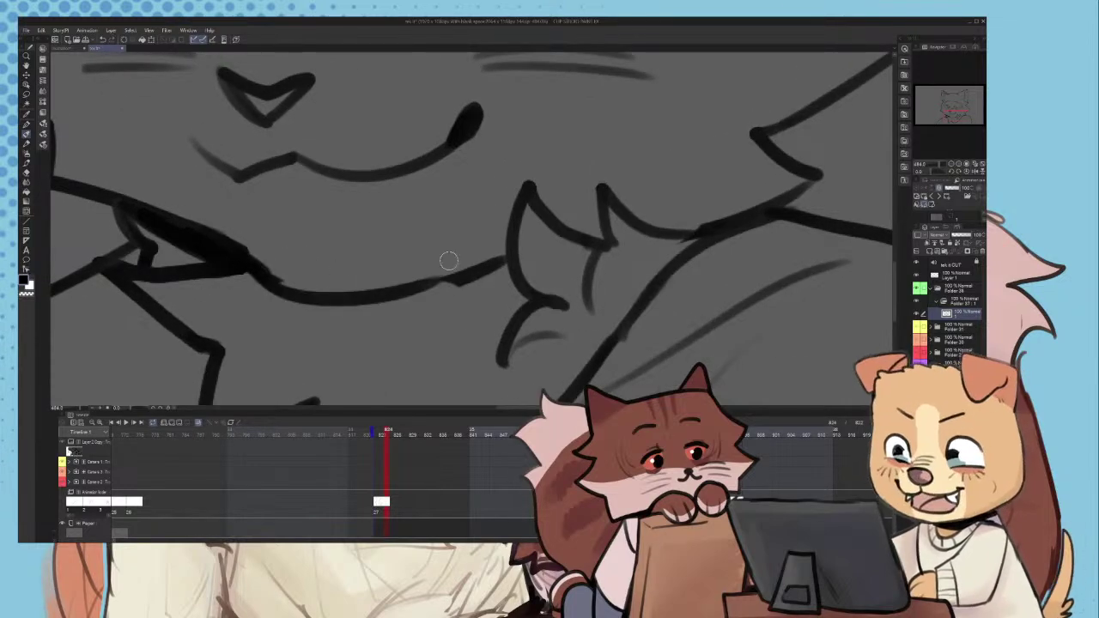
key("ctrl+z")
mouse_move(249, 258)
left_mouse_down()
mouse_move(401, 287)
mouse_move(449, 282)
mouse_move(447, 271)
mouse_move(502, 255)
left_mouse_up()
scroll(429, 266, "down", 2)
scroll(442, 275, "up", 2)
scroll(470, 287, "down", 3)
scroll(469, 294, "down", 3)
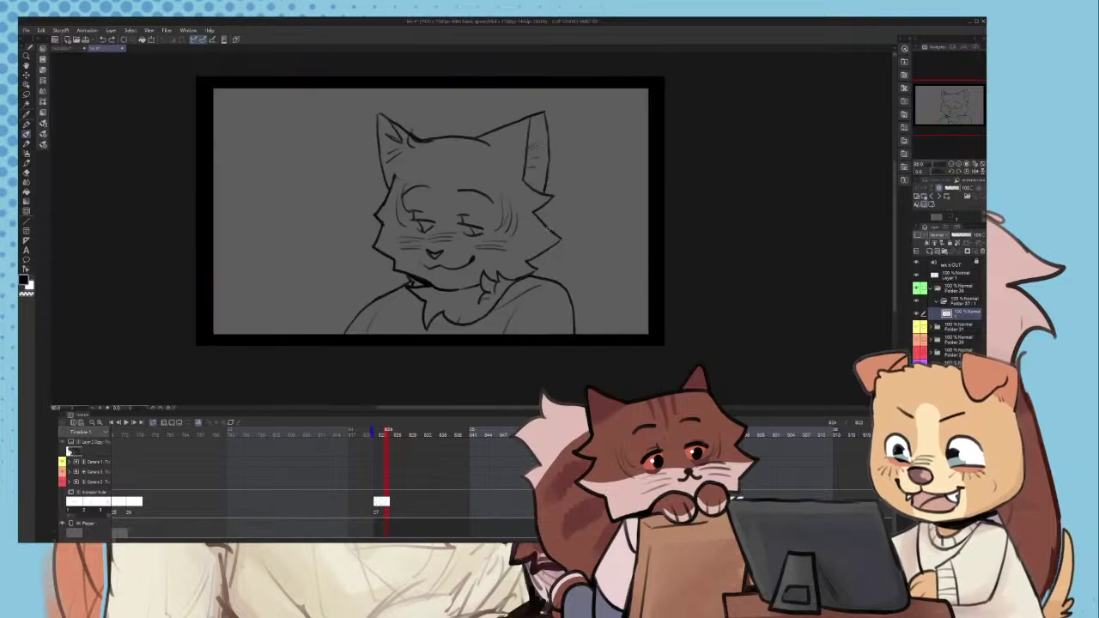
- Ink small fur tufts behind the right cheek, in the gap below the upper point and above the shoulder
scroll(526, 155, "up", 3)
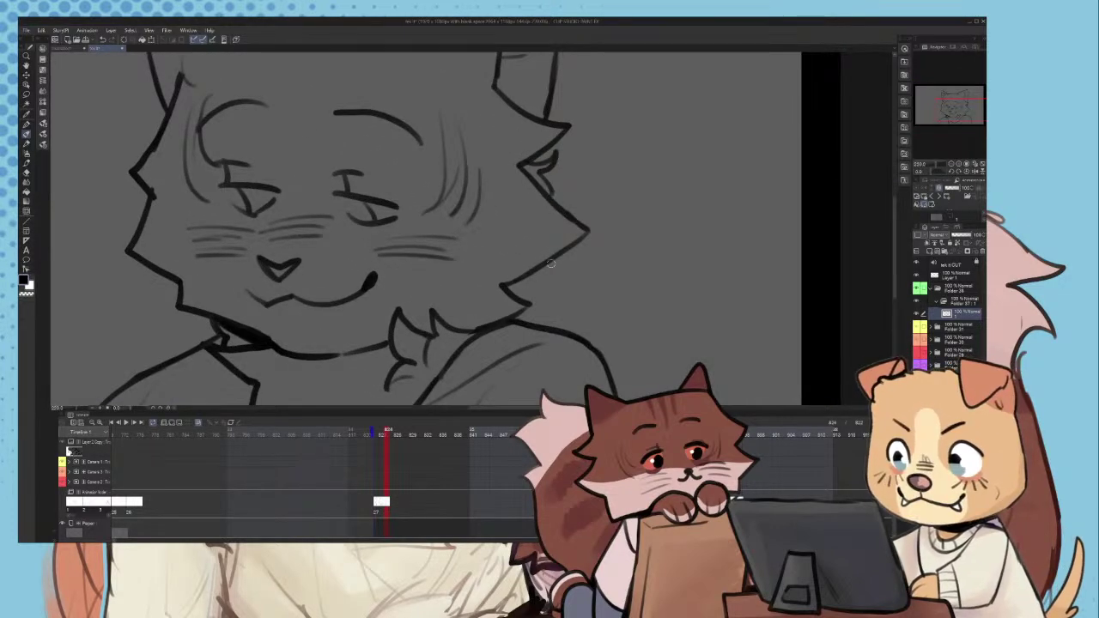
scroll(542, 292, "down", 2)
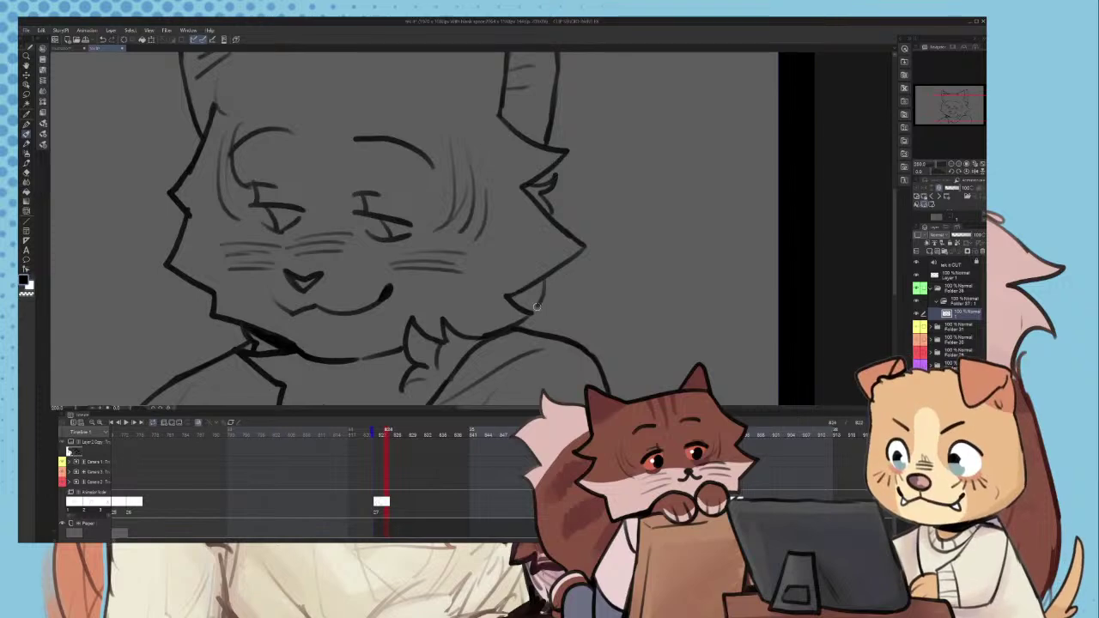
scroll(536, 306, "up", 3)
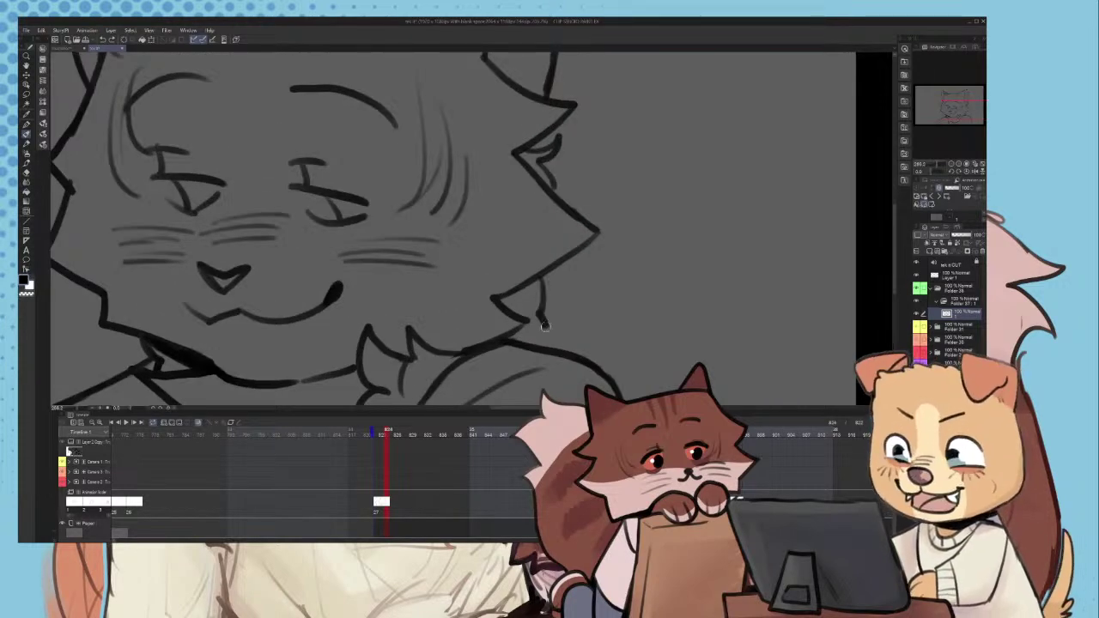
scroll(543, 324, "down", 3)
scroll(540, 272, "up", 3)
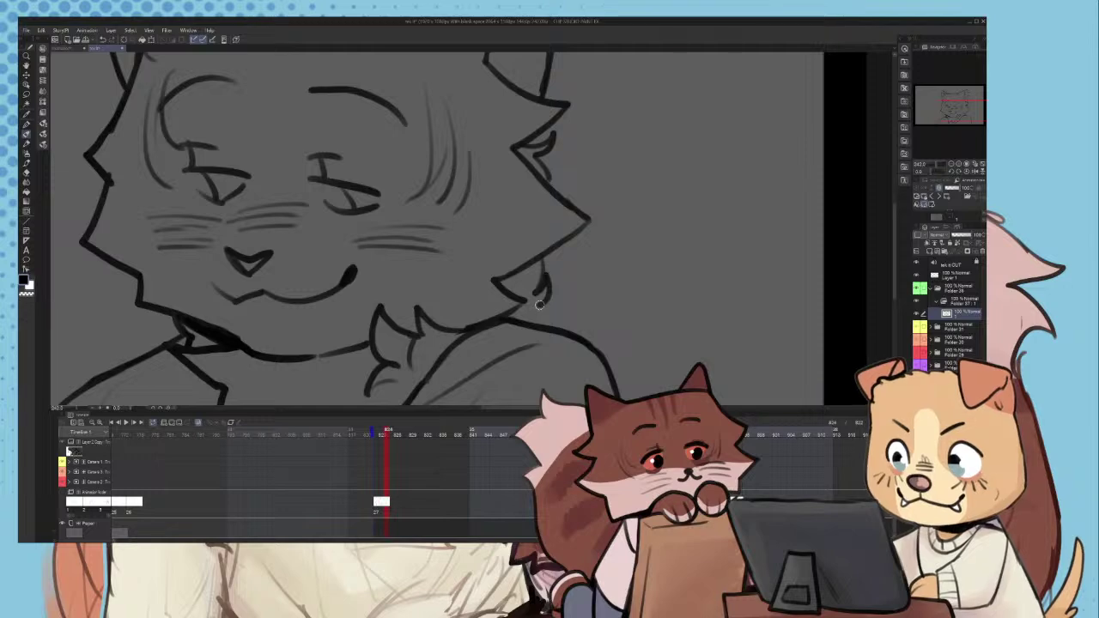
scroll(539, 305, "down", 3)
- Erase the second neck fur tuft and extend the first tuft's curve into the right jawline
scroll(516, 283, "up", 5)
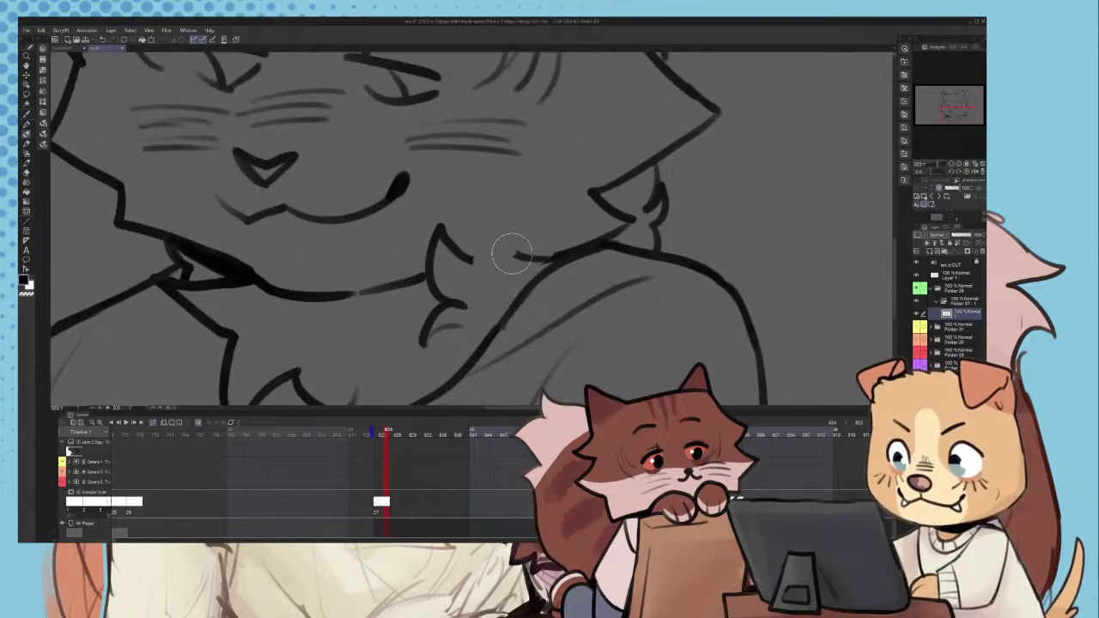
scroll(512, 255, "up", 1)
scroll(564, 246, "up", 1)
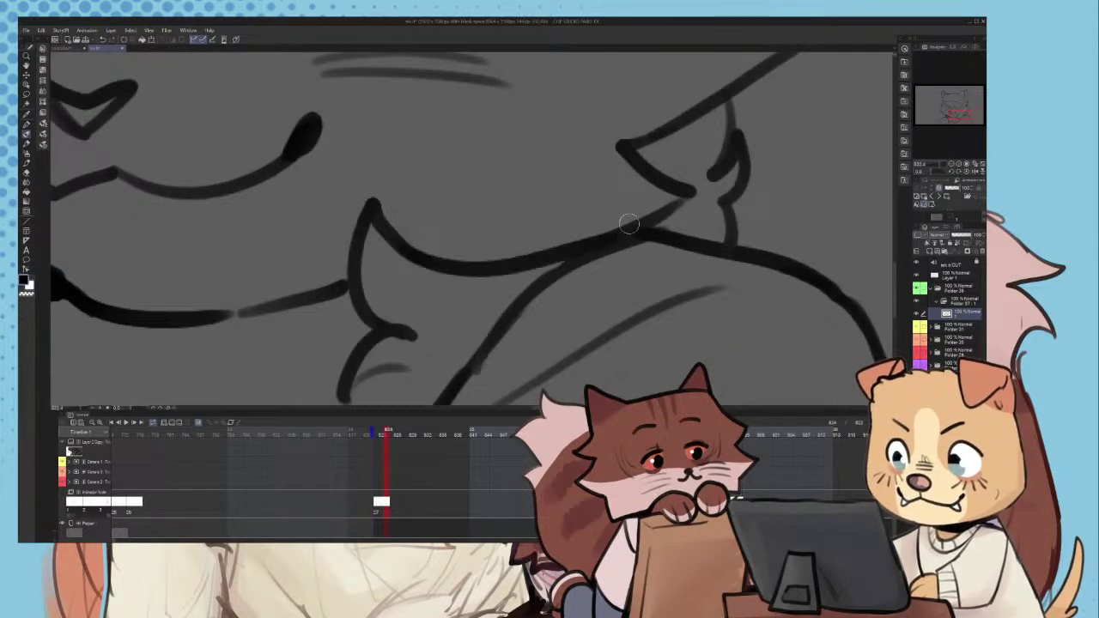
scroll(385, 299, "up", 1)
scroll(405, 288, "down", 4)
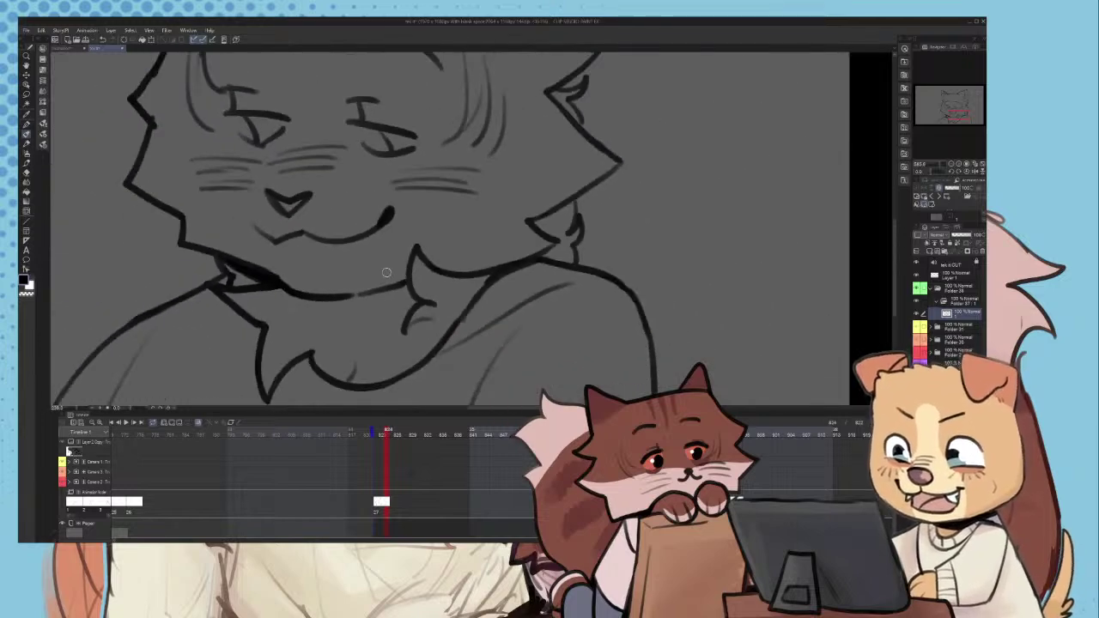
- Redraw the small notch beneath the left jaw and the left edge of the chest fur as a curved line
scroll(314, 295, "up", 5)
scroll(315, 295, "up", 1)
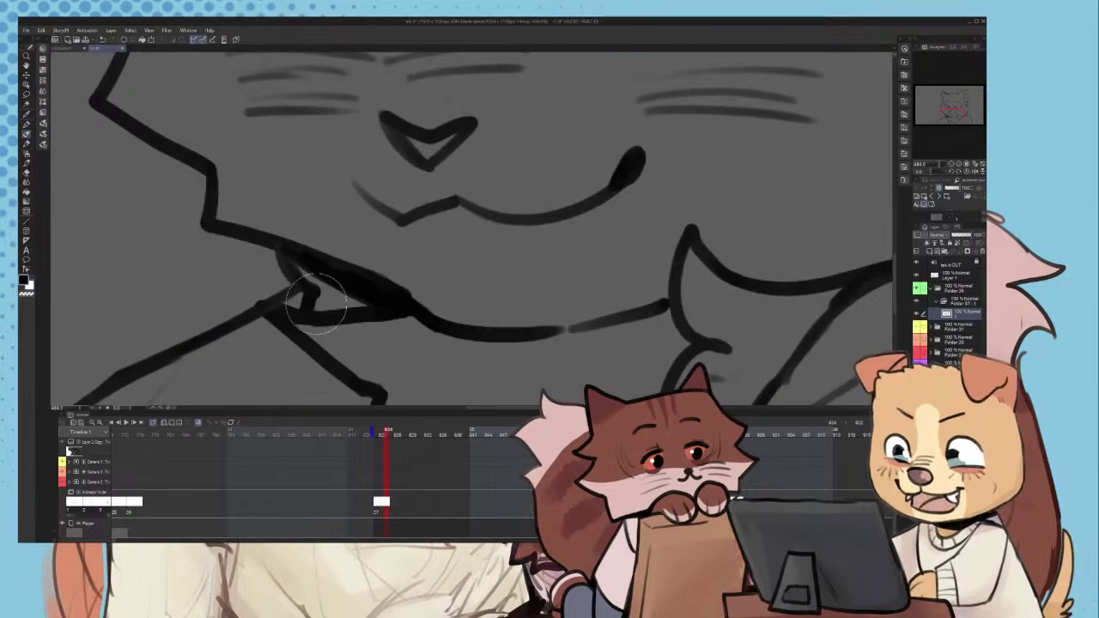
left_click_drag(282, 279, 322, 320)
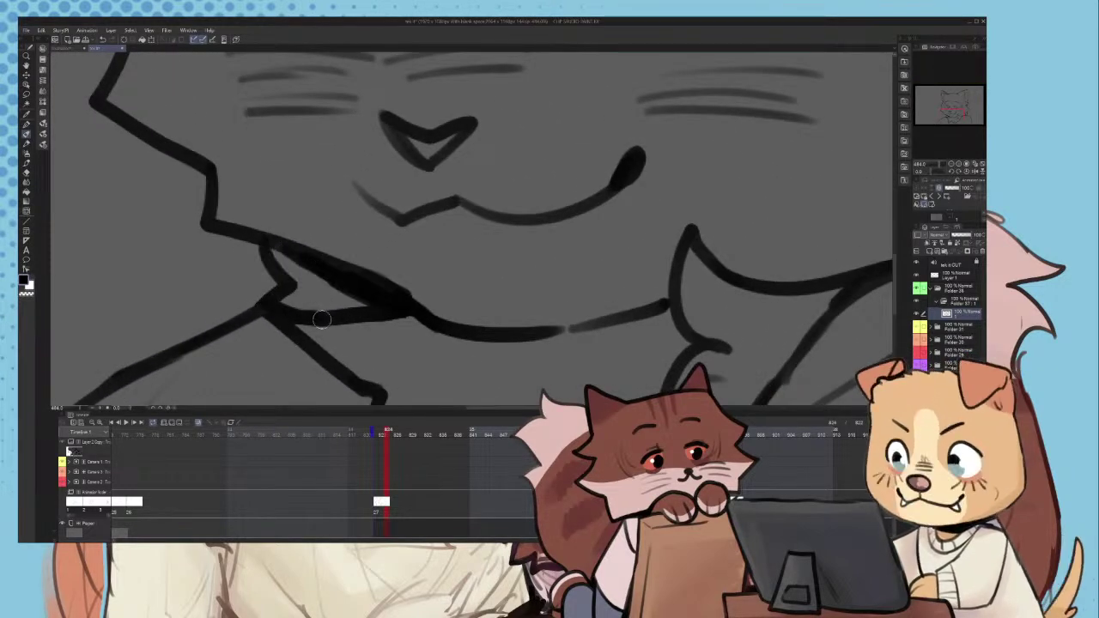
scroll(359, 280, "down", 5)
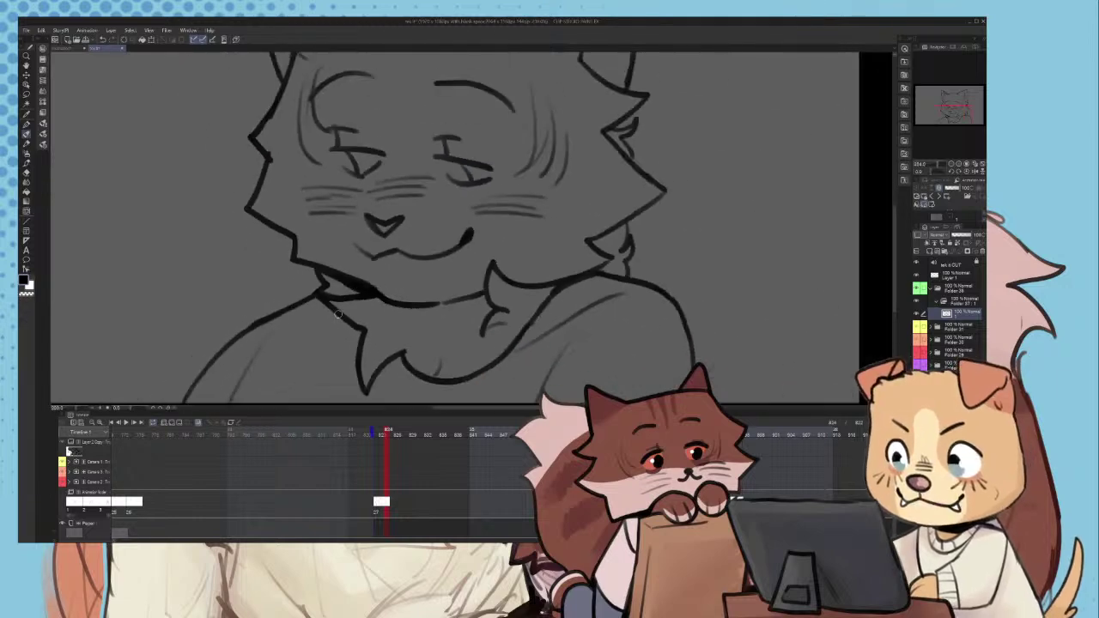
scroll(331, 263, "up", 6)
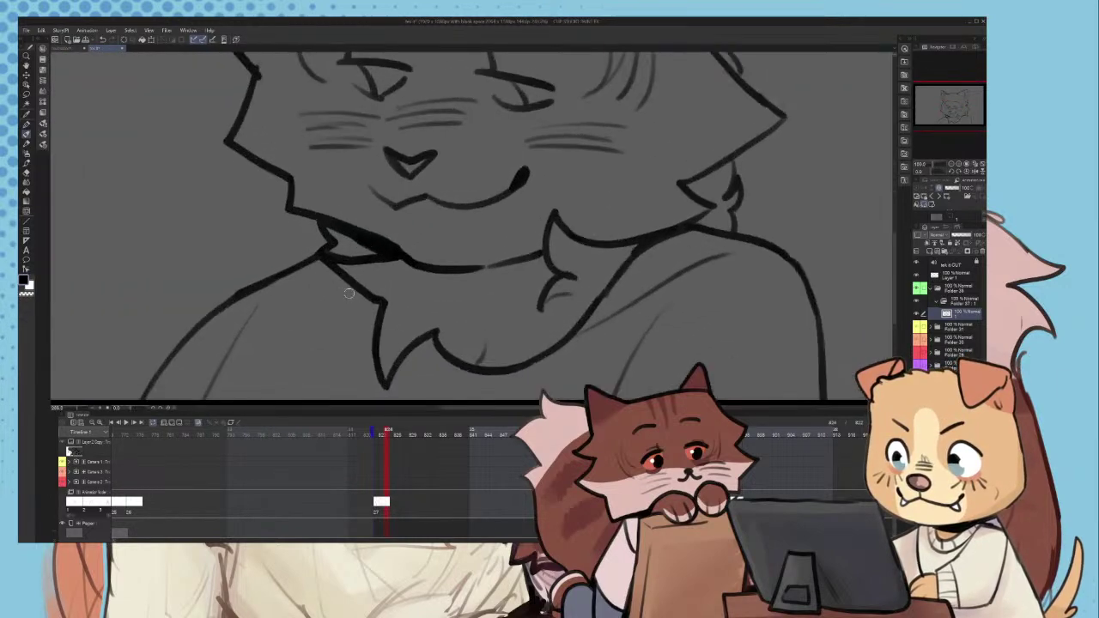
left_click_drag(317, 257, 386, 323)
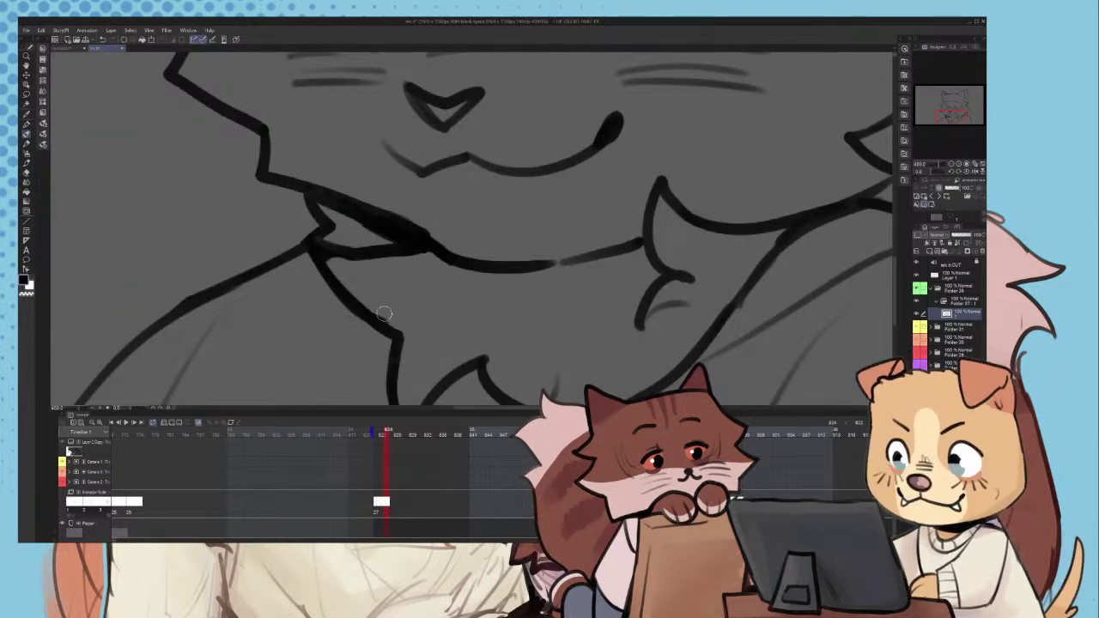
scroll(384, 313, "down", 3)
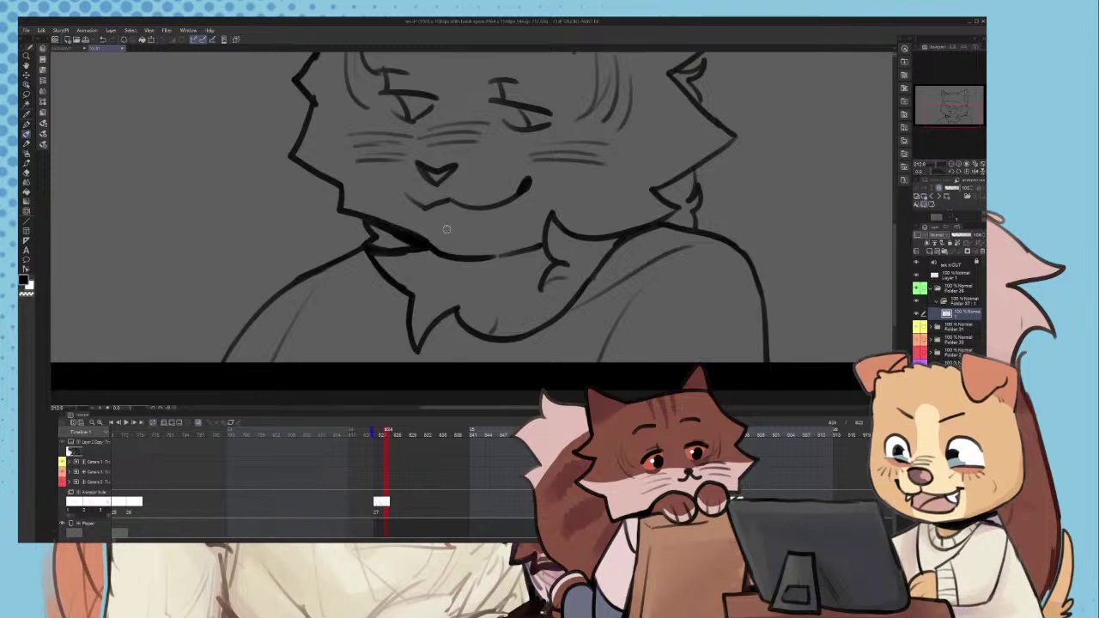
- Go back to the cel's first frame in the timeline and examine the whole line drawing
scroll(447, 229, "down", 2)
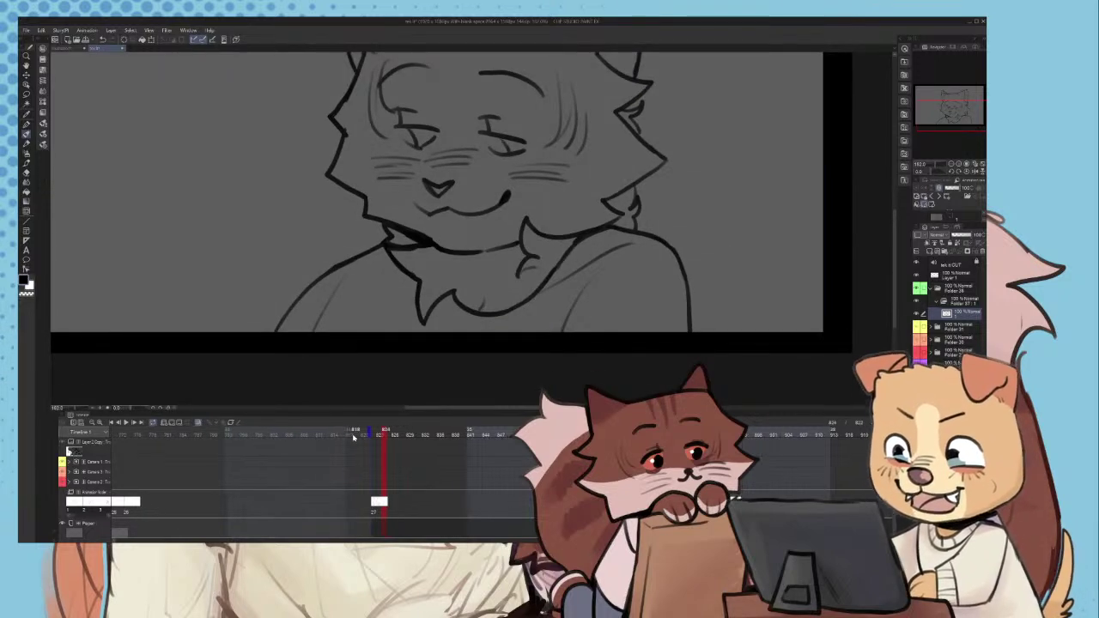
key("Left")
scroll(418, 258, "down", 3)
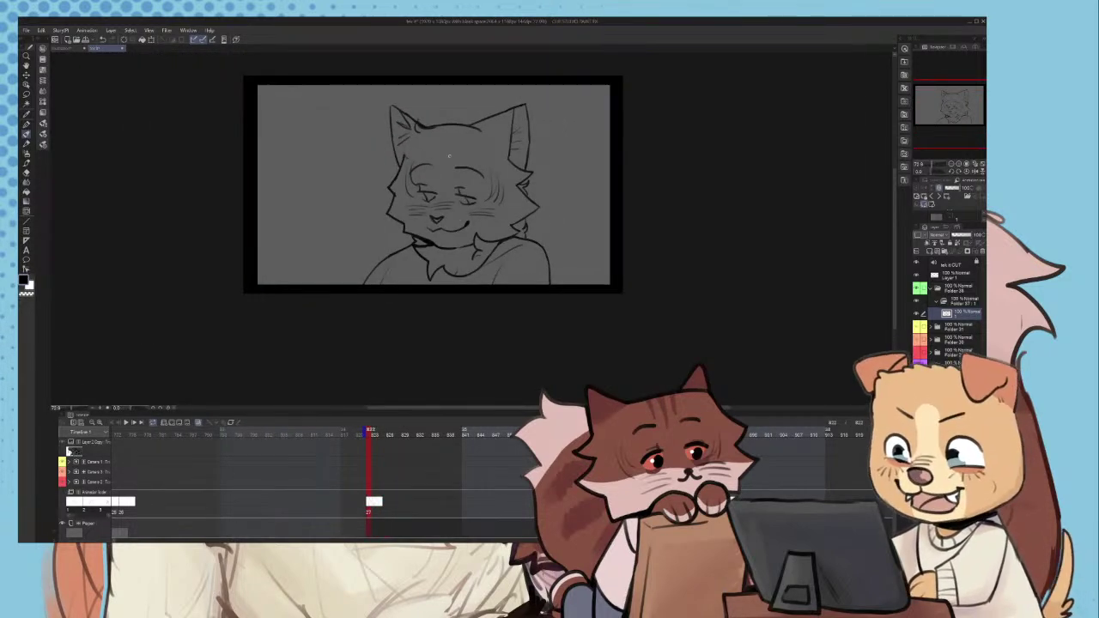
scroll(469, 142, "down", 2)
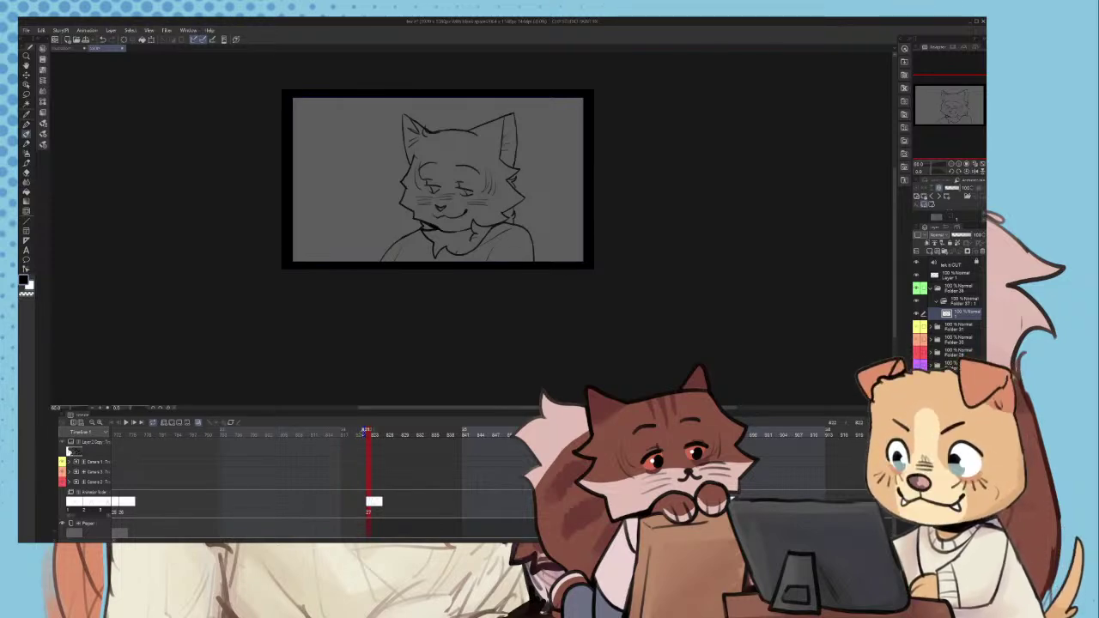
mouse_move(367, 431)
left_mouse_down()
mouse_move(303, 432)
mouse_move(338, 432)
left_mouse_up()
key("ctrl+z")
scroll(443, 214, "up", 3)
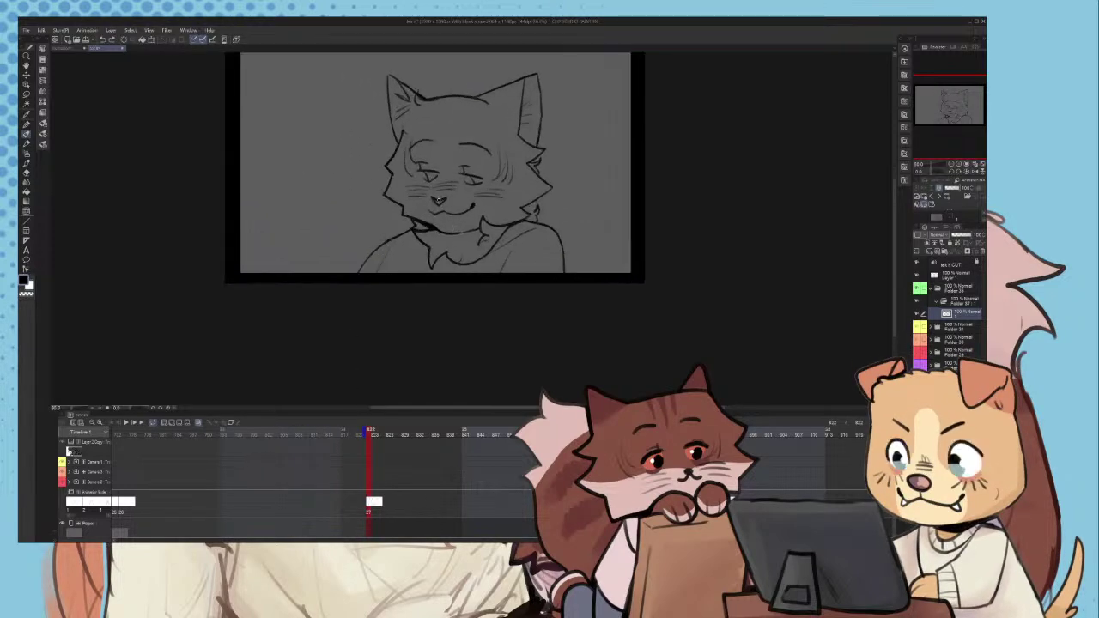
scroll(437, 200, "up", 4)
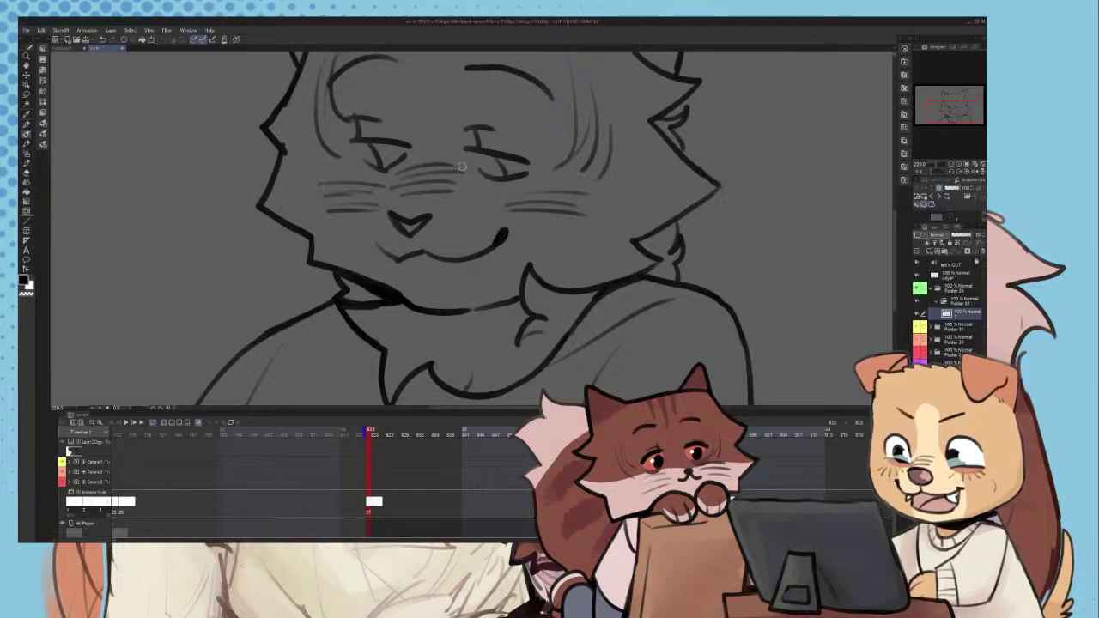
scroll(462, 166, "down", 3)
scroll(312, 234, "down", 2)
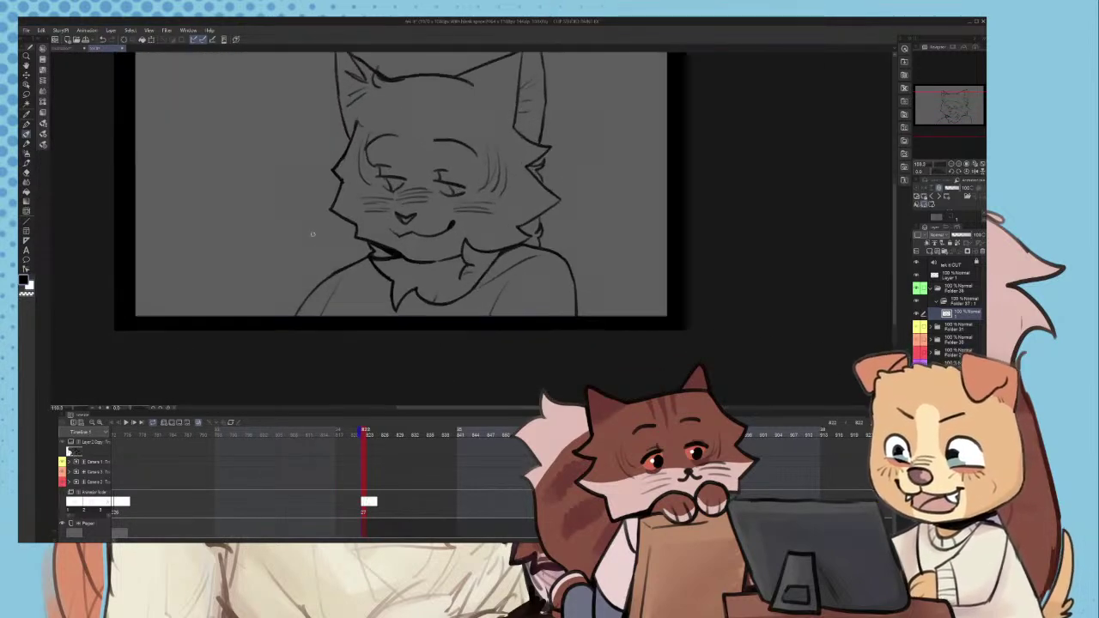
- Clean up the rough corners and protruding line ends along the left cheek outline
scroll(331, 147, "up", 5)
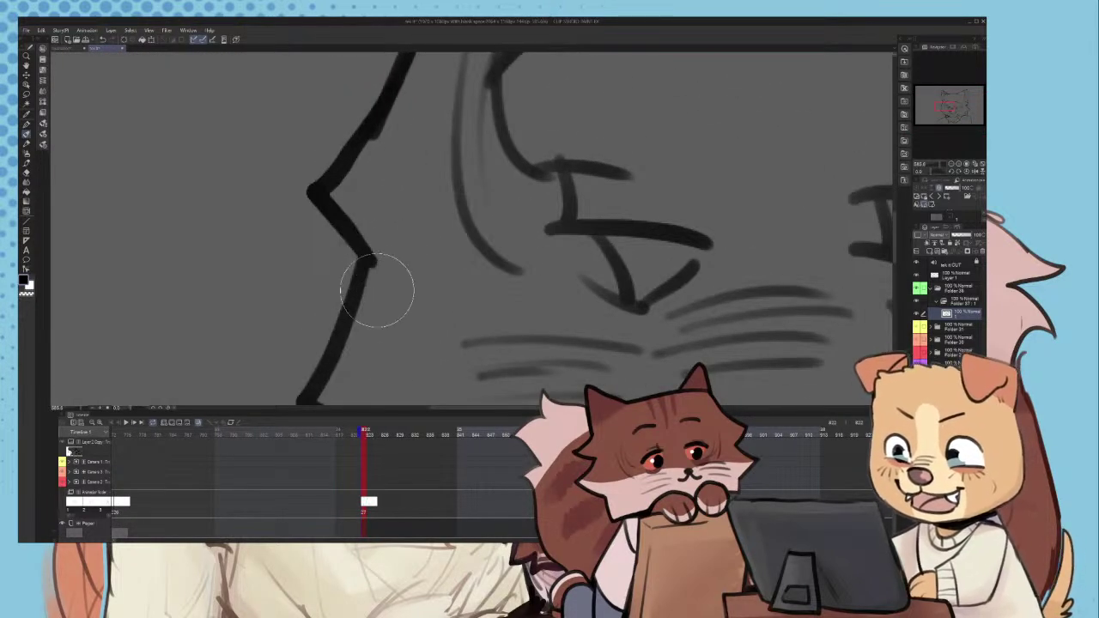
scroll(369, 254, "down", 1)
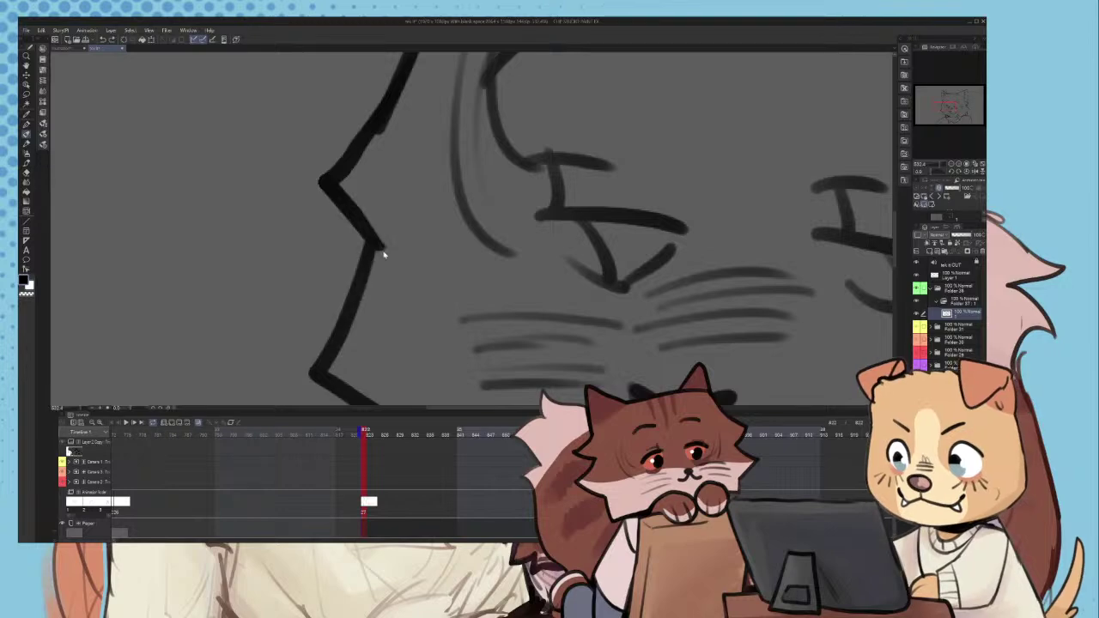
scroll(370, 247, "up", 2)
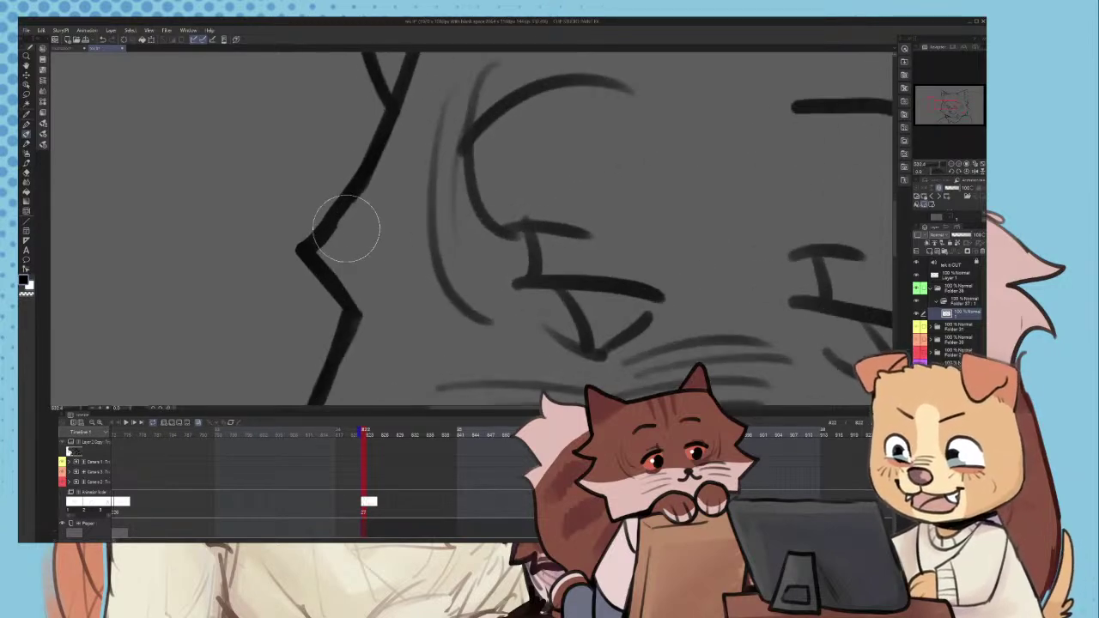
scroll(346, 228, "down", 3)
scroll(357, 206, "up", 3)
scroll(386, 153, "down", 3)
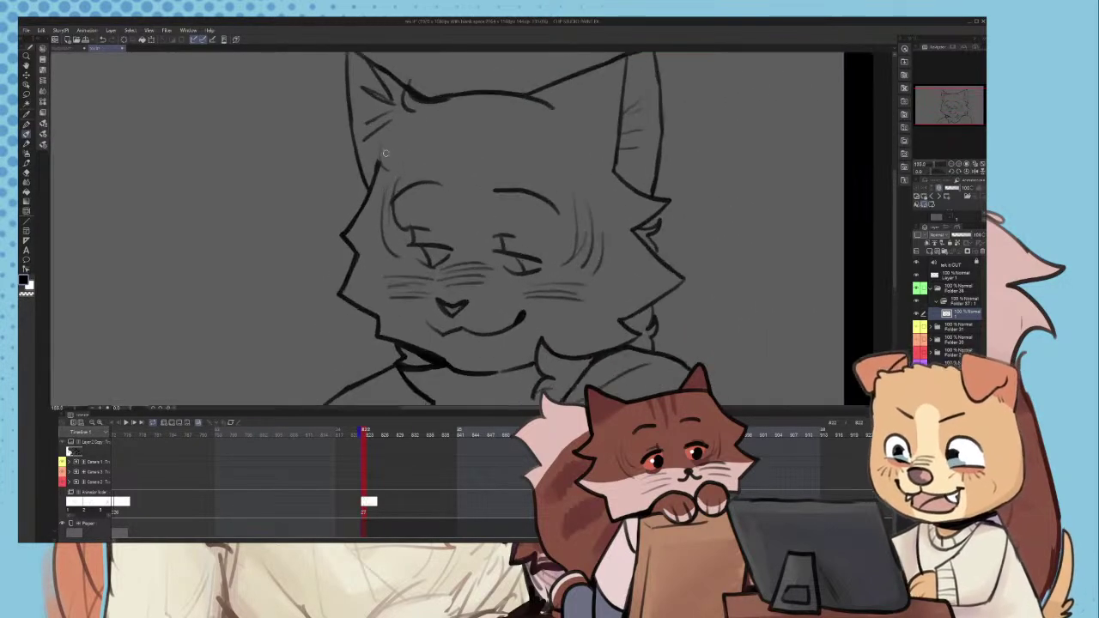
- Thicken the line junction where the left ear meets the side of the head with a dark wedge
scroll(385, 153, "up", 3)
scroll(373, 155, "up", 2)
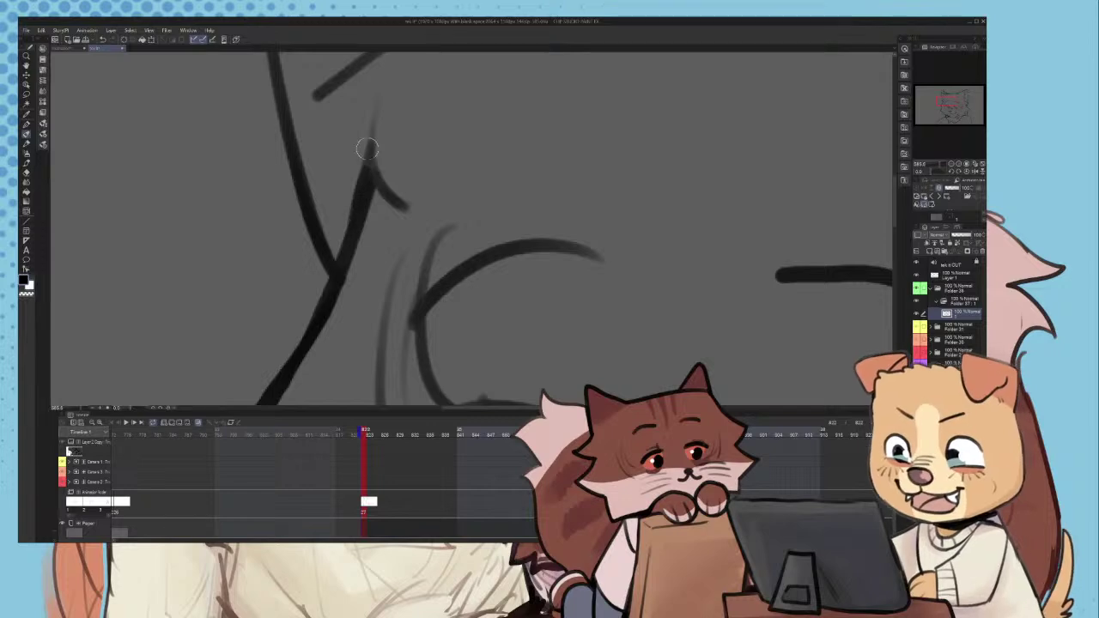
left_click_drag(368, 149, 328, 279)
key("ctrl+z")
left_click_drag(365, 176, 331, 277)
key("ctrl+z")
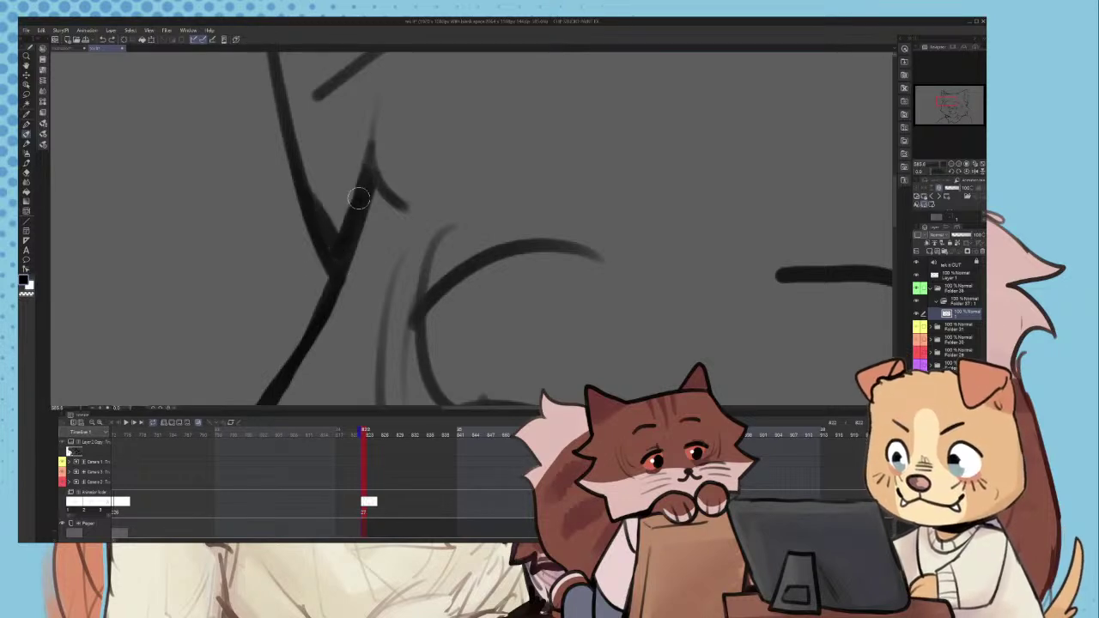
scroll(359, 198, "down", 6)
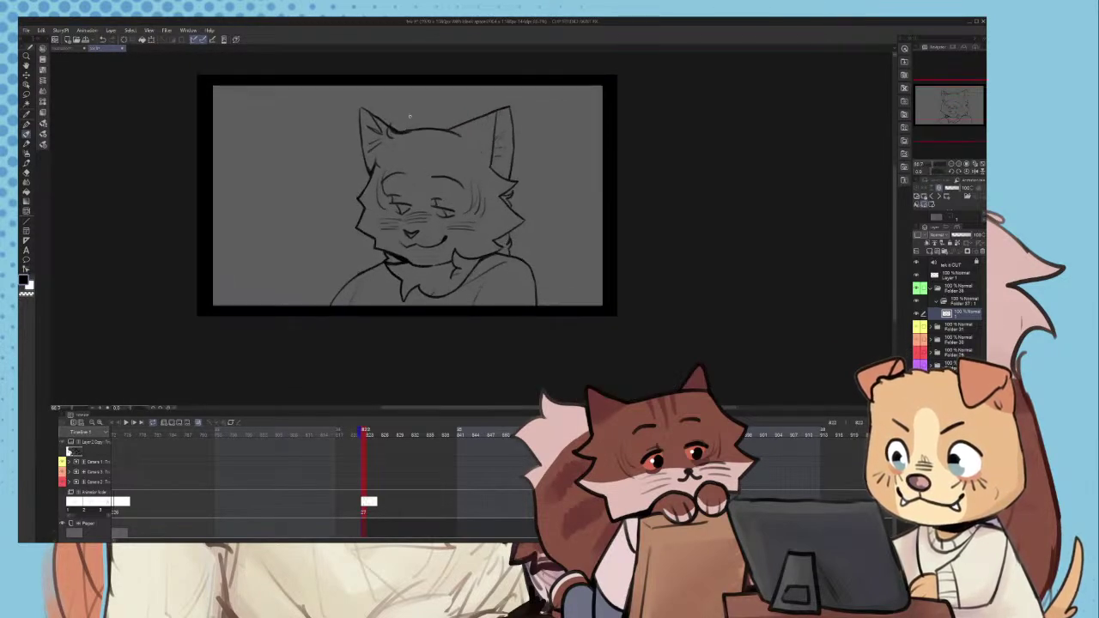
- Play back the scene, move to a later frame and add a new blank animation cel there
scroll(410, 116, "up", 1)
left_click(127, 423)
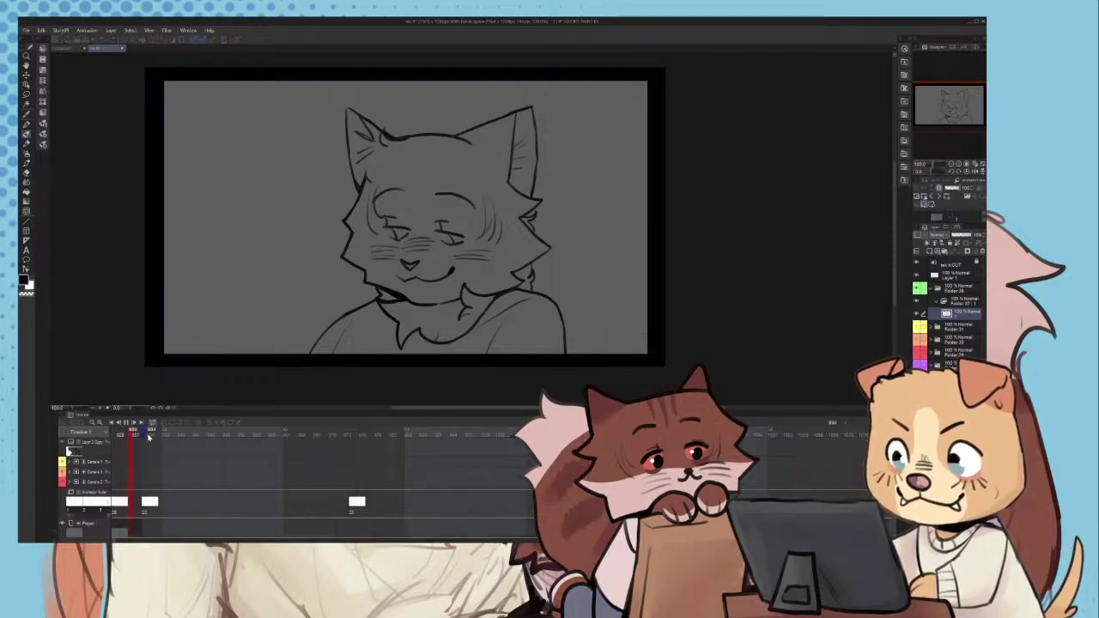
left_click(287, 441)
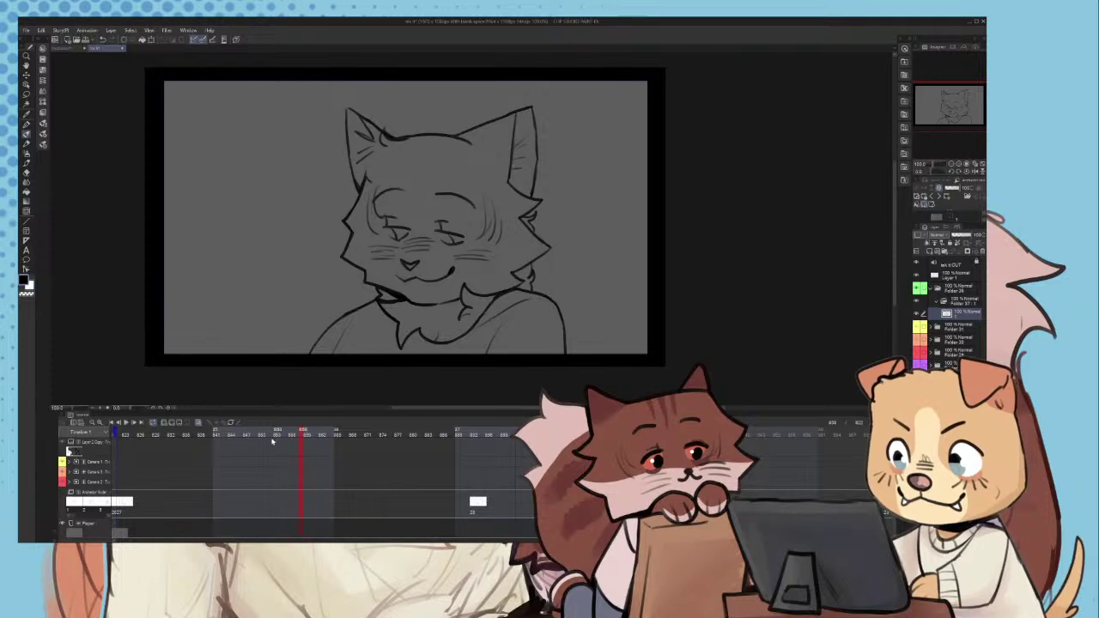
left_click(179, 423)
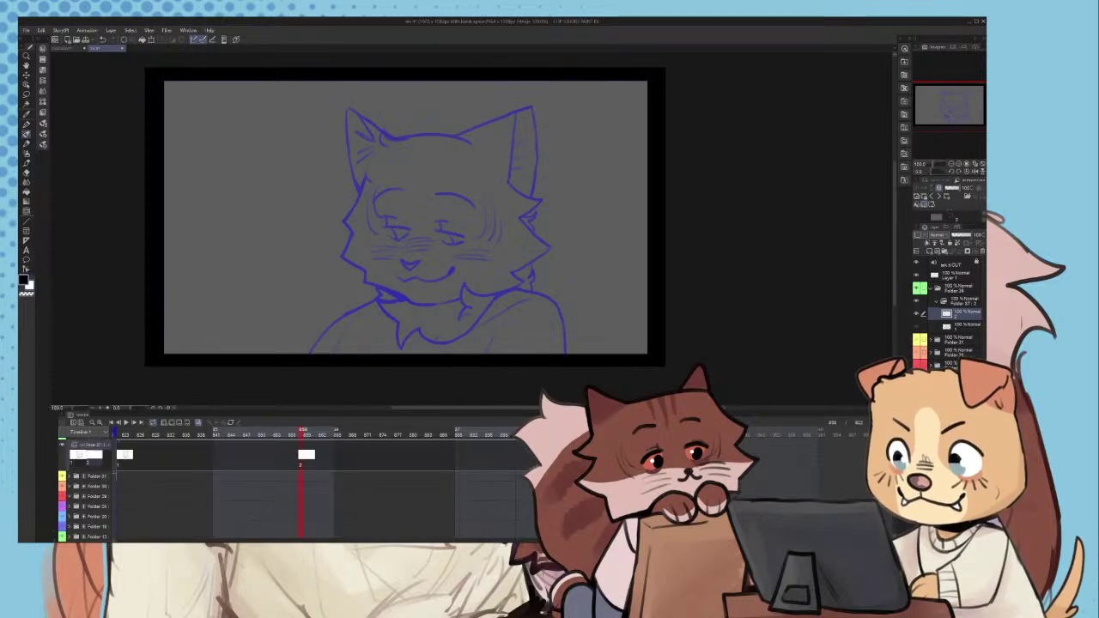
- Ink the upper left side of the face in black from the ear base down to the first cheek point
scroll(369, 250, "down", 1)
scroll(369, 250, "up", 2)
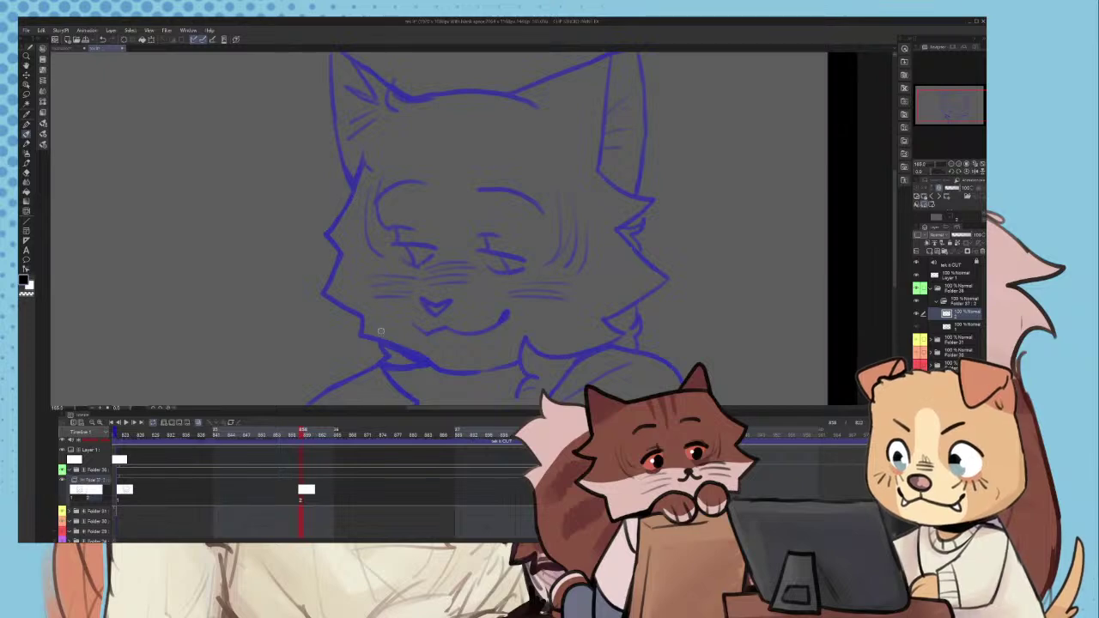
scroll(375, 244, "up", 1)
key("ctrl+z")
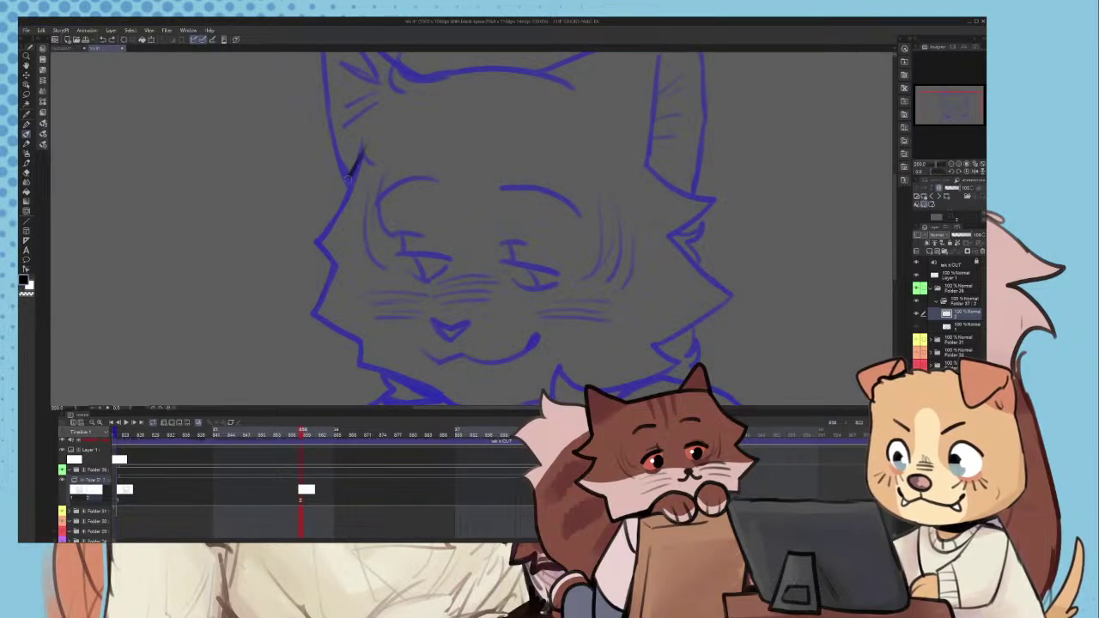
left_click_drag(367, 145, 311, 238)
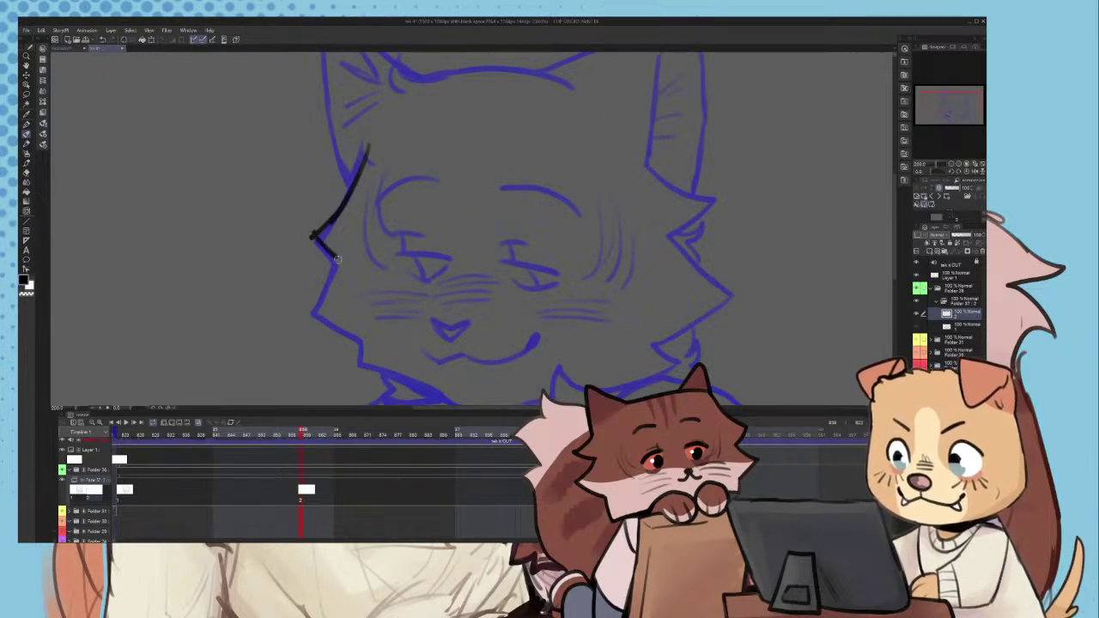
key("ctrl+z")
key("ctrl+z")
scroll(313, 250, "up", 1)
mouse_move(373, 134)
left_mouse_down()
mouse_move(314, 238)
mouse_move(336, 262)
mouse_move(292, 325)
left_mouse_up()
scroll(337, 264, "up", 2)
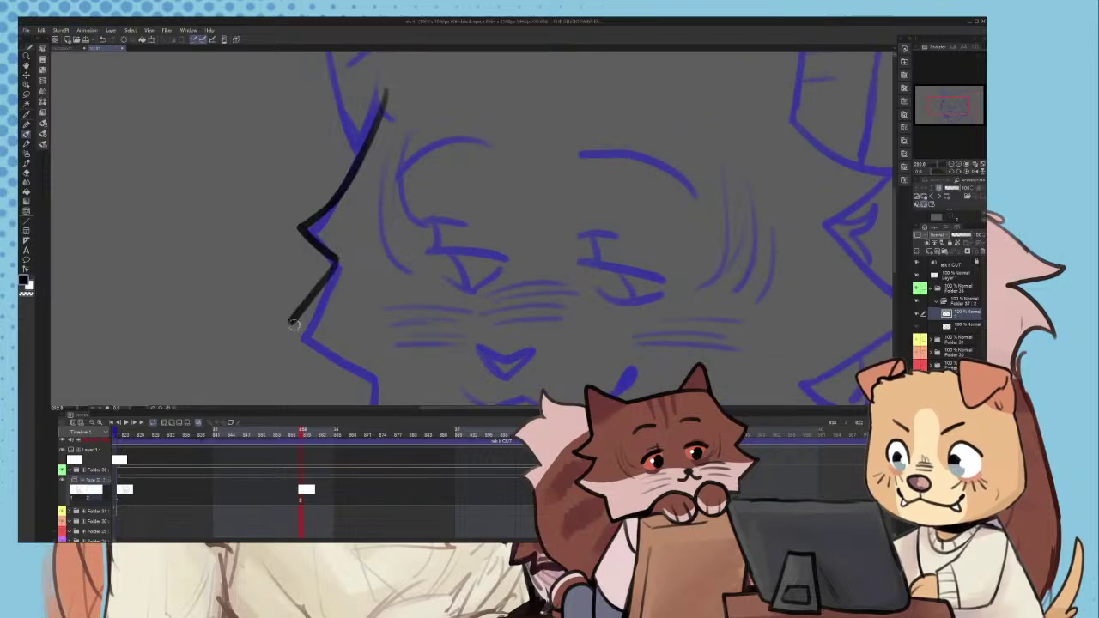
- Redraw the left cheek's zigzag fur points slightly outside the onion skin outline
key("ctrl+z")
key("ctrl+z")
left_click_drag(299, 236, 327, 273)
left_click_drag(326, 268, 288, 332)
left_click_drag(293, 323, 344, 371)
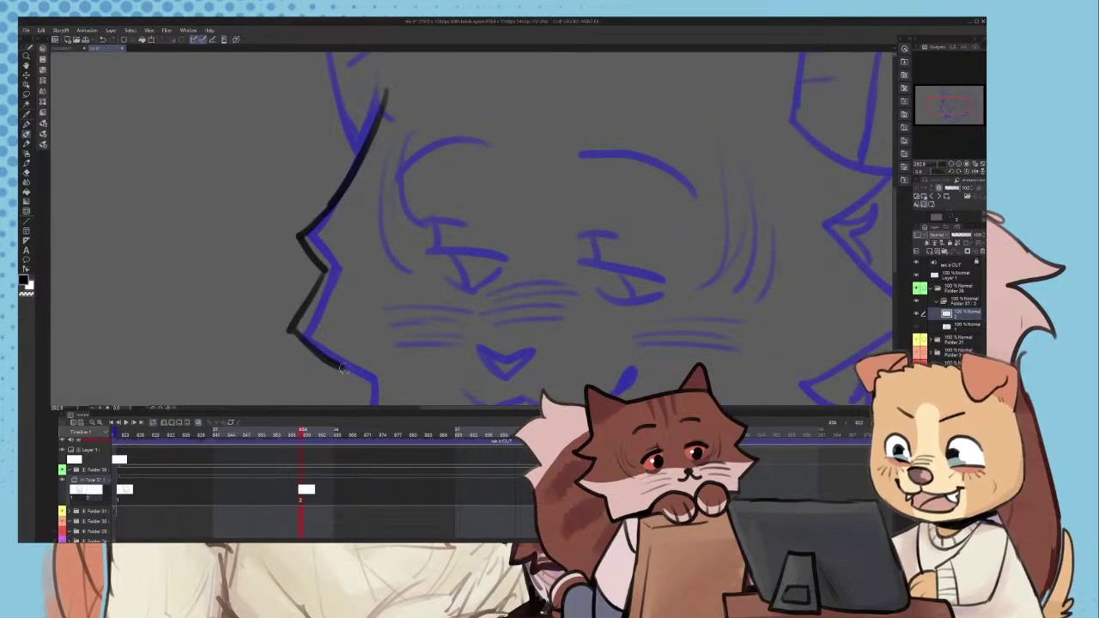
- Ink the lowest left cheek tuft and extend the jawline down and under the chin
scroll(348, 288, "down", 2)
key("ctrl+z")
scroll(378, 361, "up", 1)
scroll(316, 263, "up", 2)
key("ctrl+z")
mouse_move(297, 198)
left_mouse_down()
mouse_move(257, 268)
mouse_move(337, 322)
left_mouse_up()
scroll(337, 292, "down", 2)
scroll(464, 356, "up", 2)
mouse_move(240, 266)
left_mouse_down()
mouse_move(249, 296)
mouse_move(375, 348)
mouse_move(502, 359)
left_mouse_up()
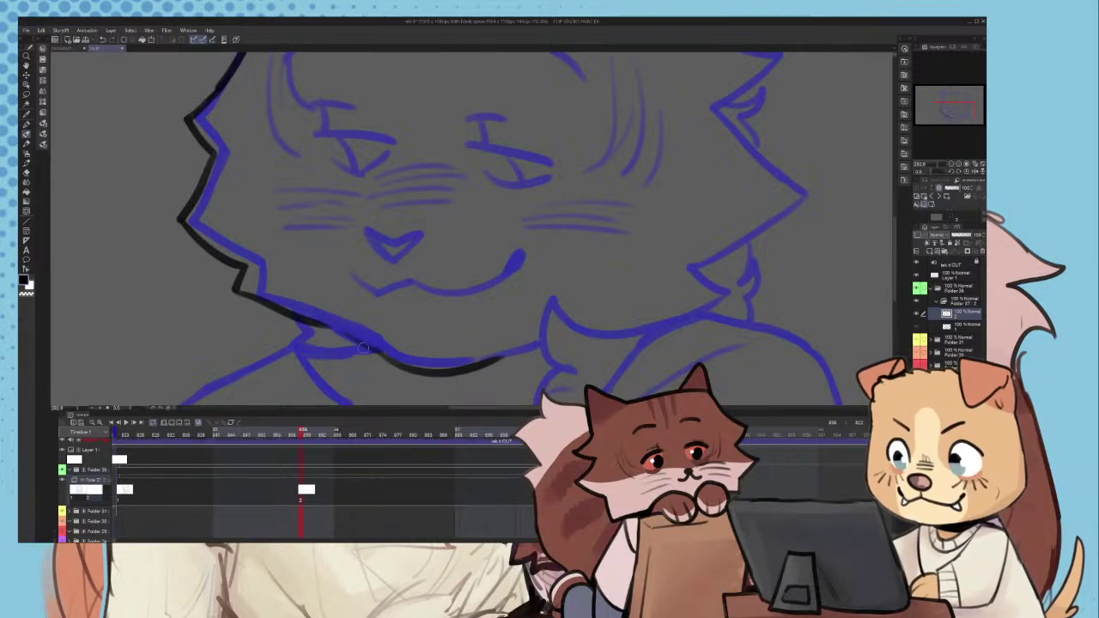
- Ink the small triangular nose slightly lower and further right than the onion skin nose
scroll(363, 347, "down", 1)
scroll(313, 257, "up", 1)
mouse_move(308, 251)
left_mouse_down()
mouse_move(359, 283)
mouse_move(447, 286)
left_mouse_up()
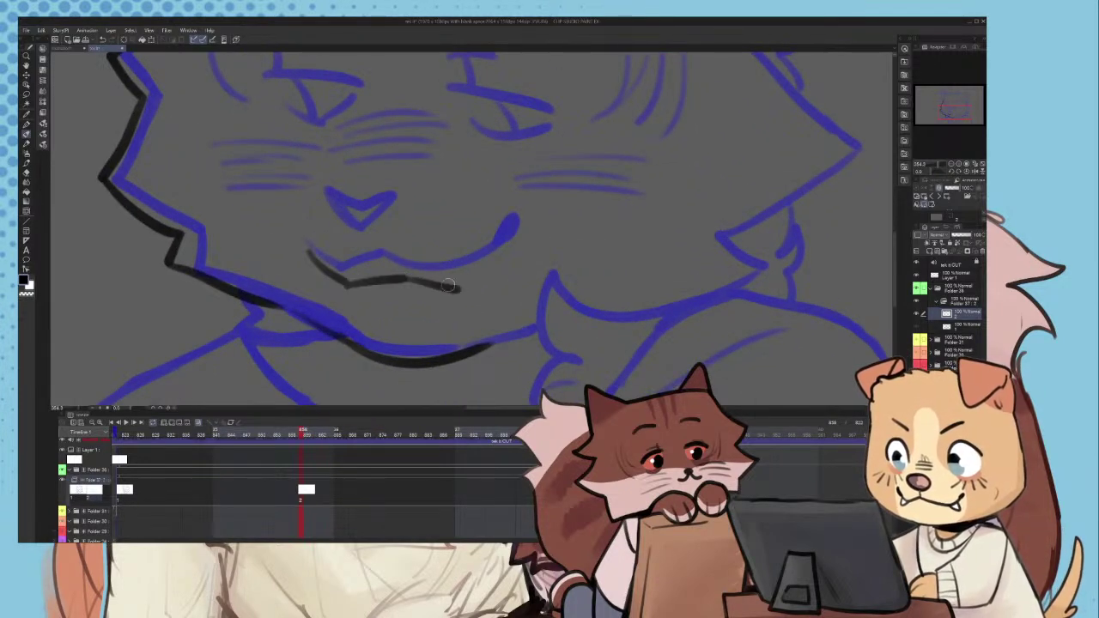
key("ctrl+z")
mouse_move(359, 210)
left_mouse_down()
mouse_move(426, 209)
mouse_move(397, 246)
mouse_move(368, 218)
mouse_move(394, 219)
left_mouse_up()
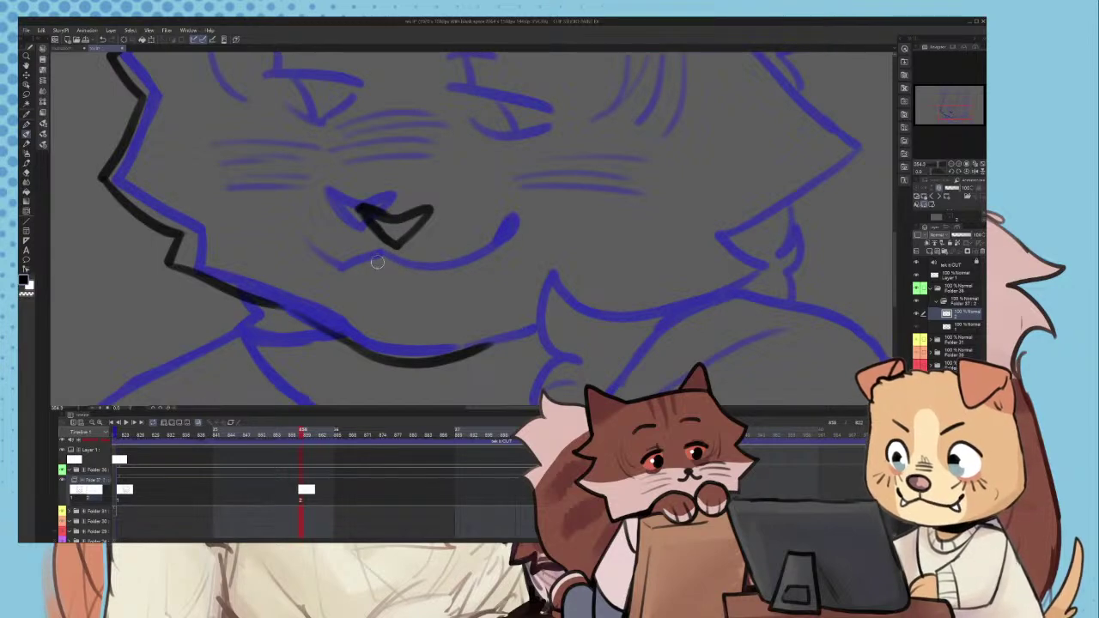
- Ink the smiling mouth as two curves meeting just beneath the nose, reaching up to the right mouth corner
scroll(376, 265, "down", 2)
scroll(376, 265, "up", 2)
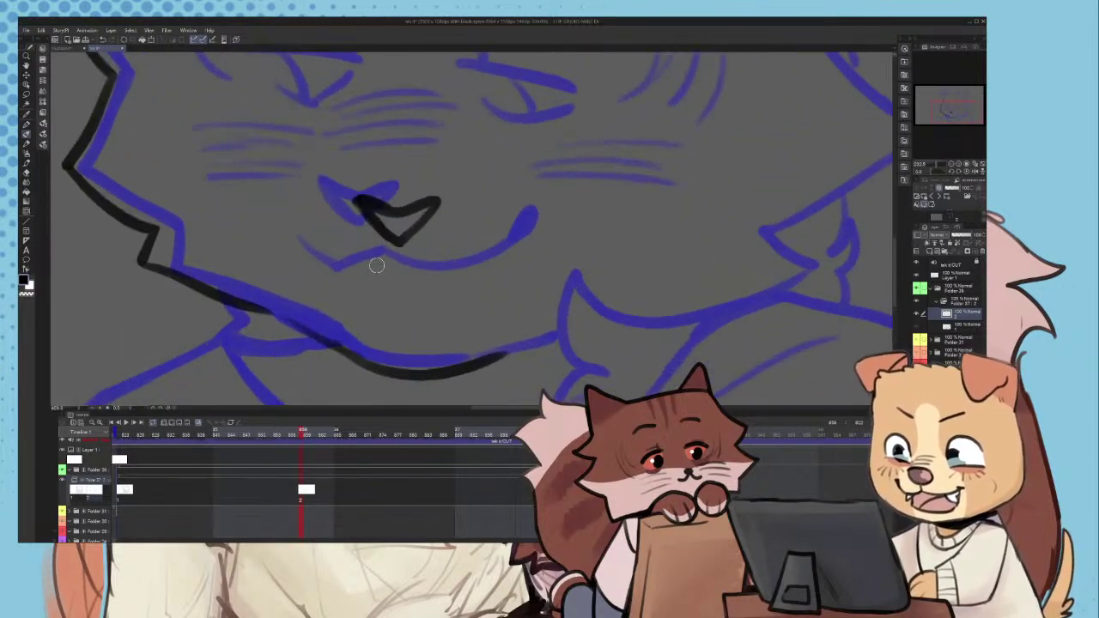
scroll(377, 265, "up", 1)
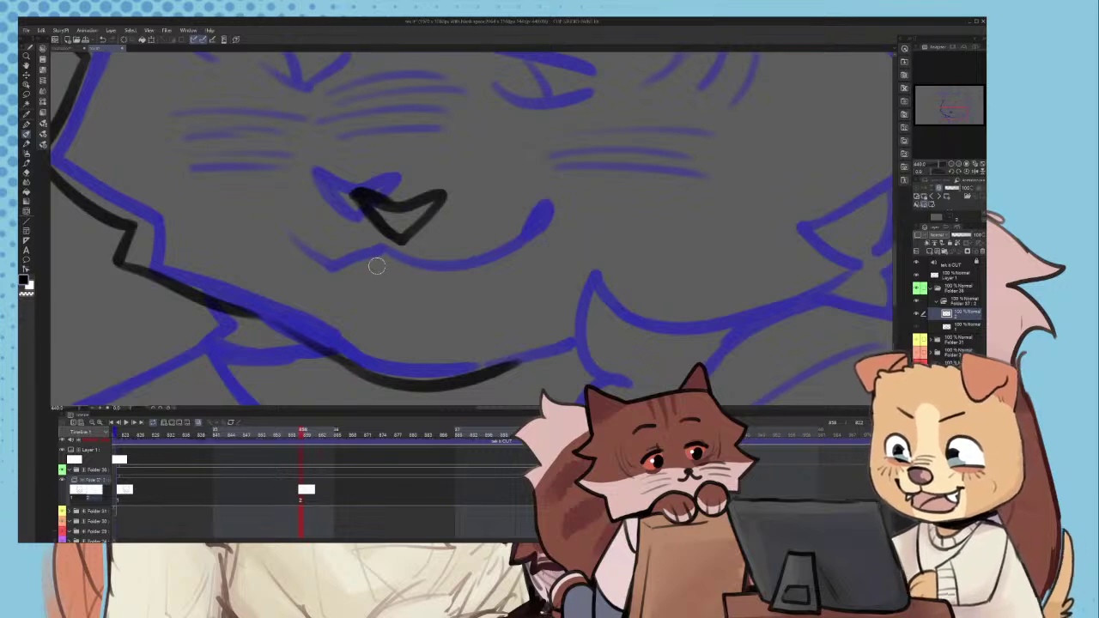
scroll(400, 245, "up", 2)
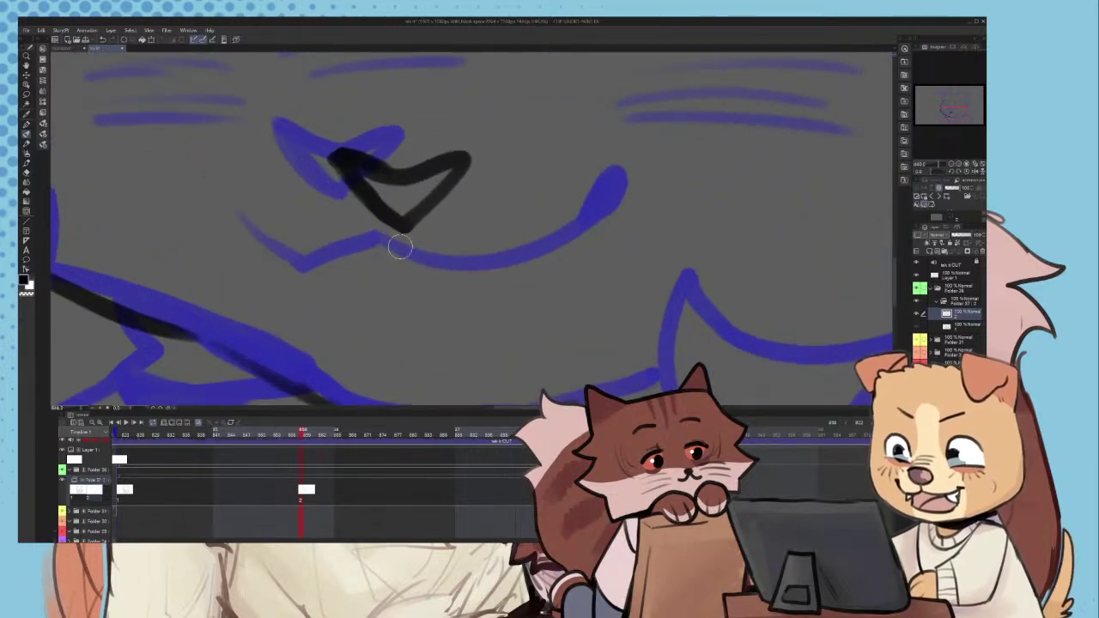
mouse_move(390, 255)
left_mouse_down()
mouse_move(361, 281)
mouse_move(258, 209)
left_mouse_up()
key("ctrl+z")
mouse_move(386, 253)
left_mouse_down()
mouse_move(245, 255)
mouse_move(213, 206)
mouse_move(363, 277)
left_mouse_up()
key("ctrl+z")
key("ctrl+z")
mouse_move(231, 206)
left_mouse_down()
mouse_move(342, 280)
mouse_move(401, 254)
mouse_move(517, 288)
left_mouse_up()
key("ctrl+z")
mouse_move(402, 251)
left_mouse_down()
mouse_move(534, 287)
mouse_move(640, 189)
left_mouse_up()
scroll(570, 239, "down", 6)
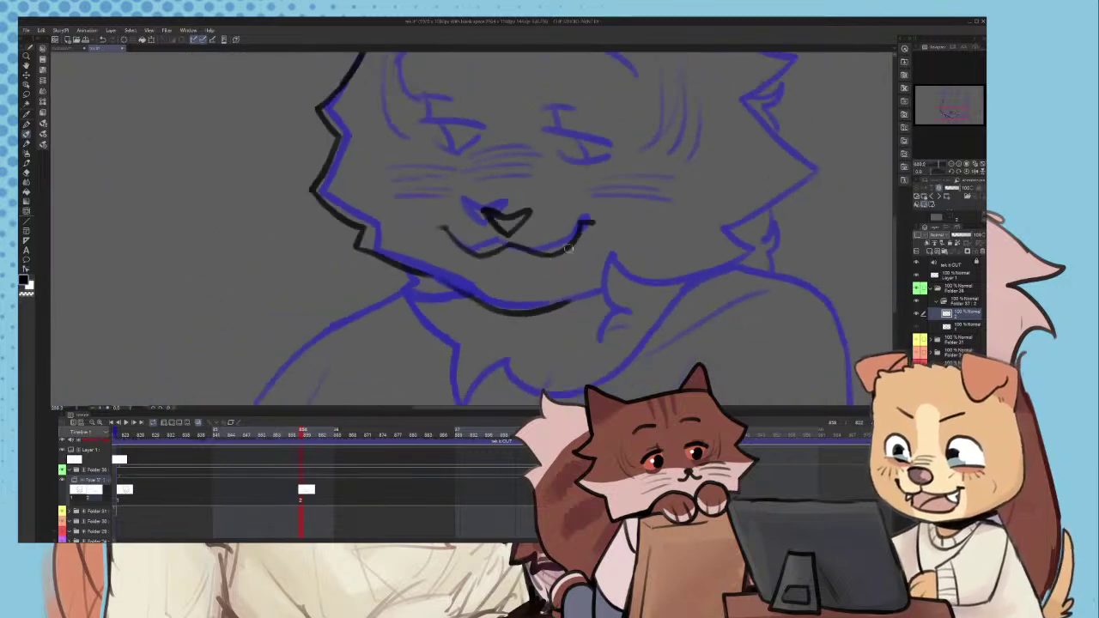
- Erase the chin line beneath the mouth and redraw it as a smoother curve from the left jaw
scroll(594, 268, "up", 2)
left_click_drag(683, 300, 604, 307)
scroll(413, 291, "up", 2)
left_click_drag(287, 274, 493, 318)
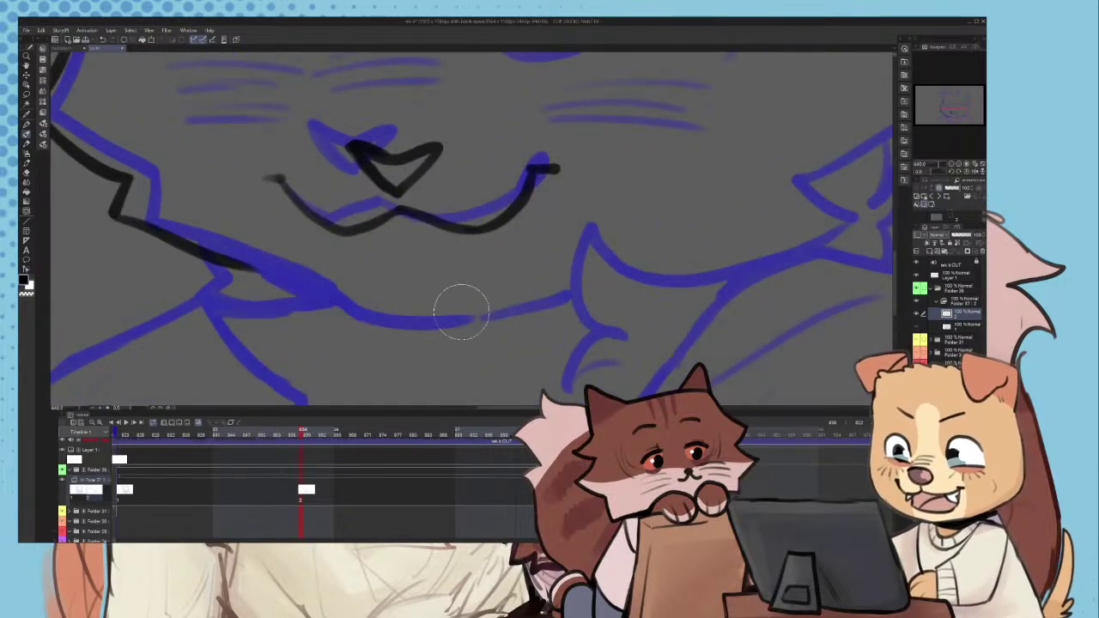
scroll(369, 294, "up", 2)
mouse_move(252, 267)
left_mouse_down()
mouse_move(436, 337)
mouse_move(405, 330)
mouse_move(548, 298)
left_mouse_up()
key("ctrl+z")
key("ctrl+z")
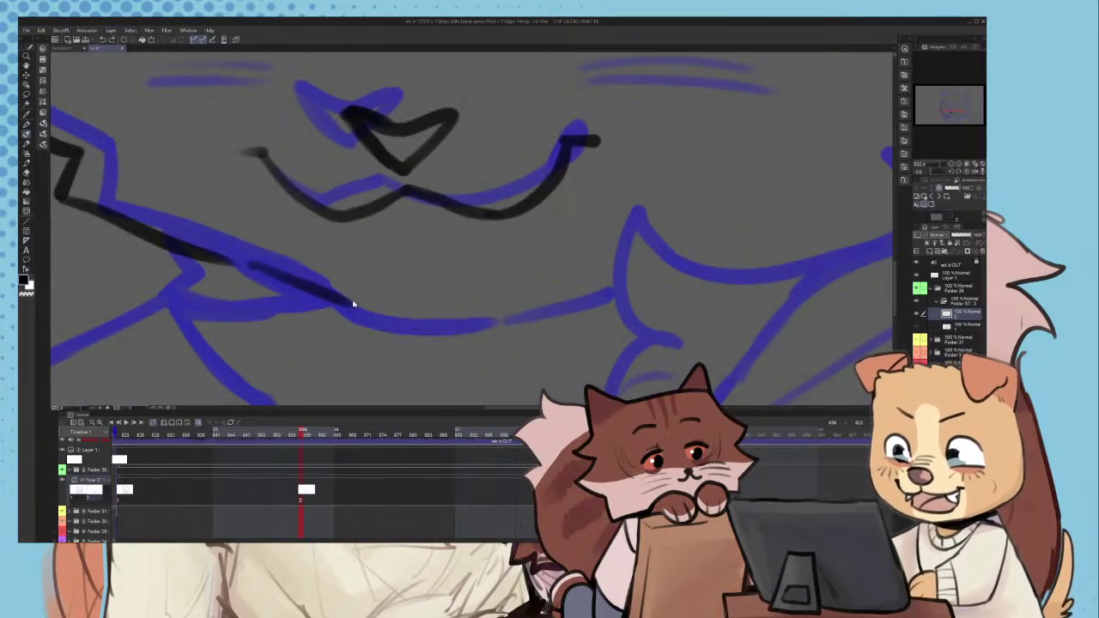
left_click_drag(336, 299, 542, 307)
key("ctrl+z")
left_click_drag(349, 302, 554, 303)
scroll(584, 290, "down", 3)
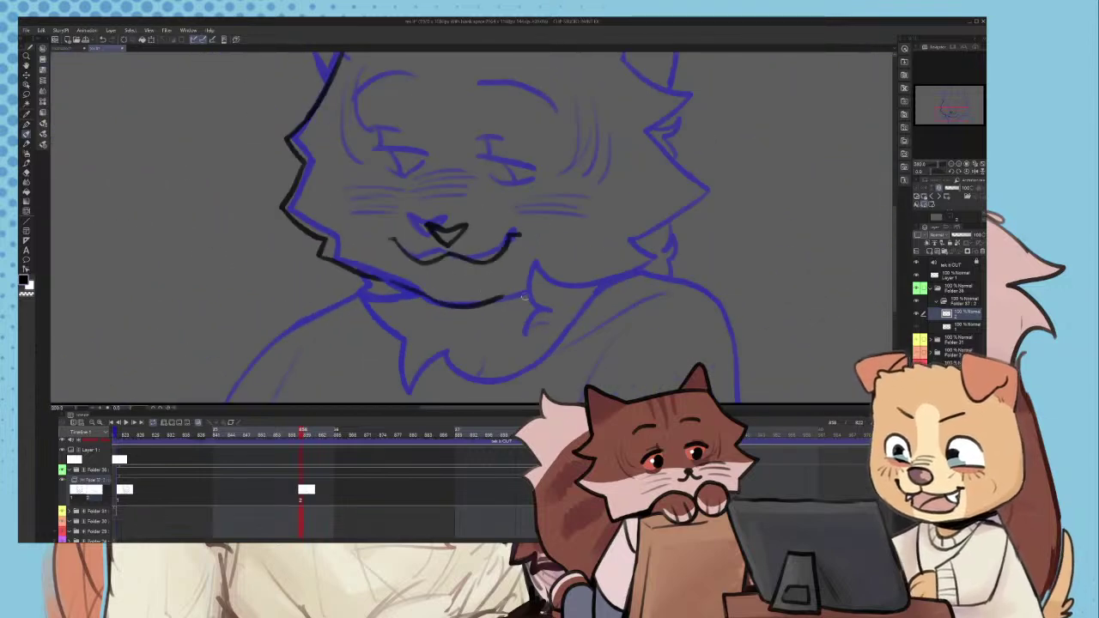
- Ink the upper right side of the face from the ear base through the first cheek tuft
scroll(550, 288, "up", 2)
scroll(540, 287, "down", 4)
scroll(535, 282, "up", 2)
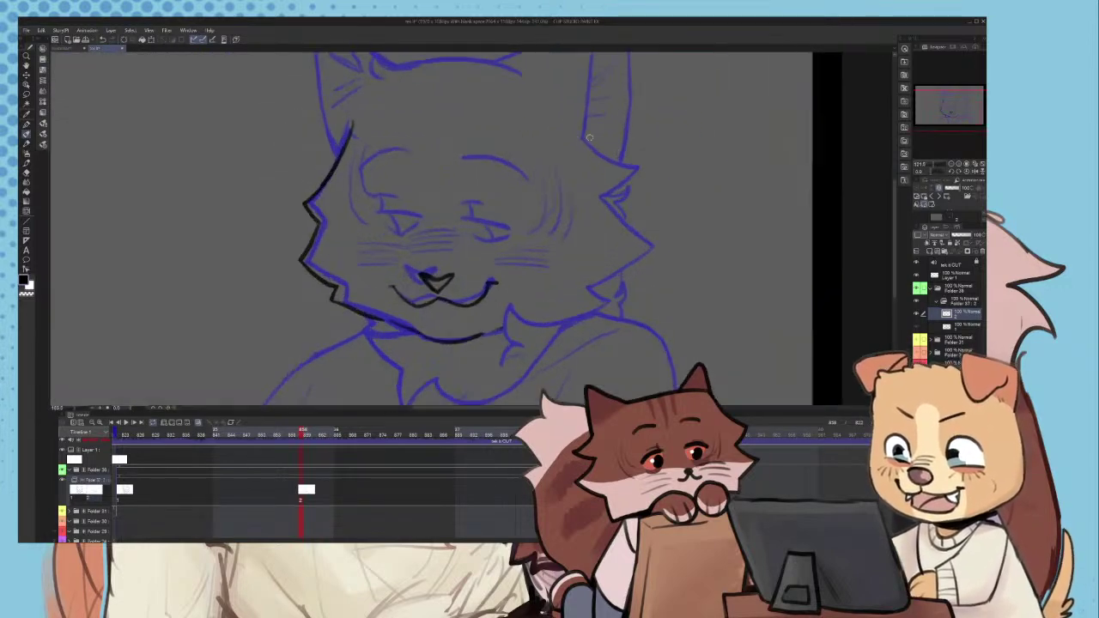
left_click_drag(564, 126, 589, 152)
key("ctrl+z")
key("ctrl+z")
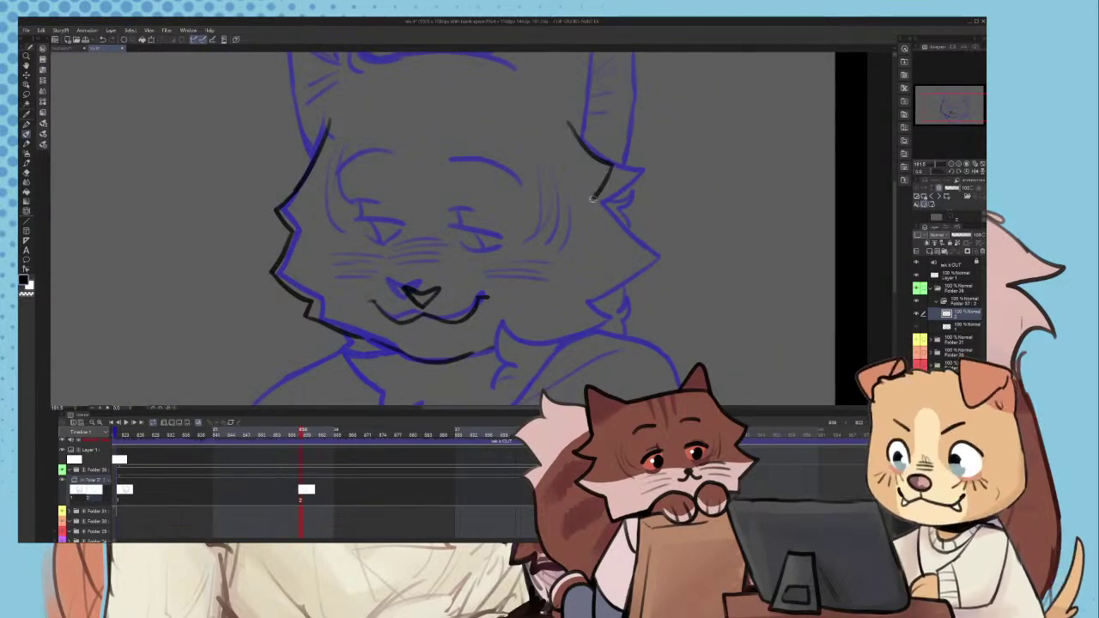
scroll(595, 202, "down", 2)
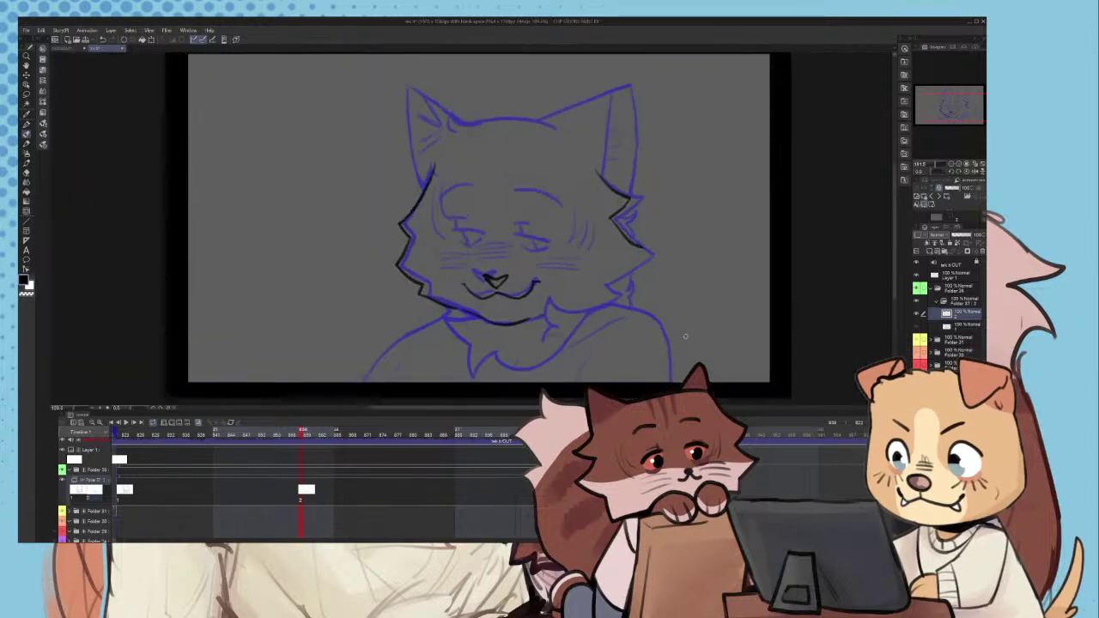
scroll(627, 228, "up", 3)
mouse_move(535, 128)
left_mouse_down()
mouse_move(592, 176)
mouse_move(533, 271)
left_mouse_up()
key("ctrl+z")
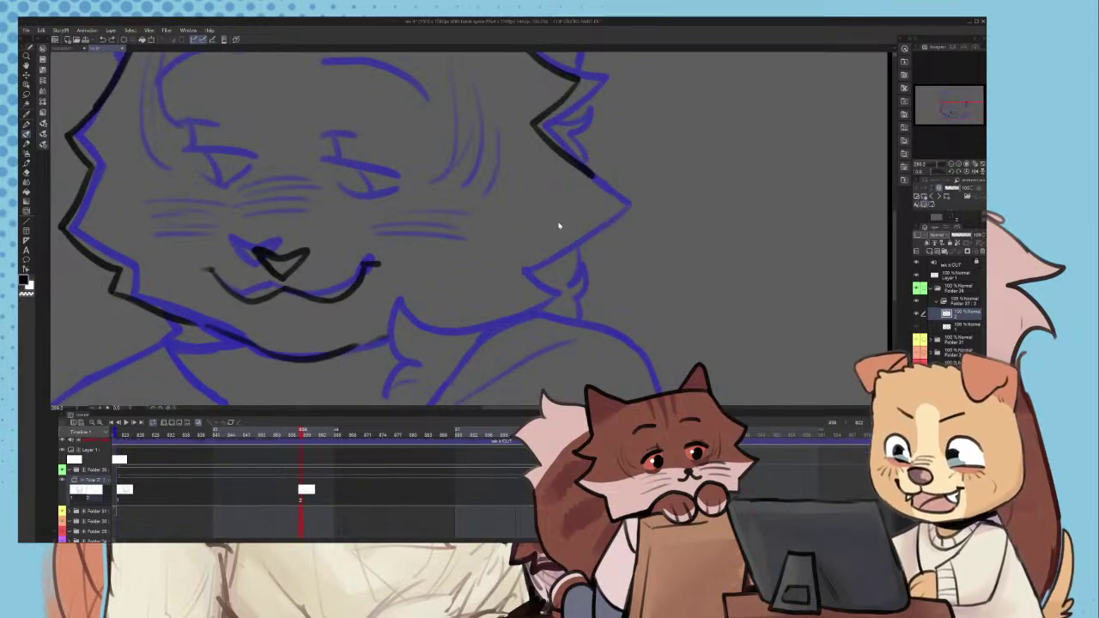
- Ink the lower right cheek down to its bottom fur point and curve the jawline toward the chin
left_click_drag(594, 177, 507, 274)
scroll(531, 275, "down", 1)
key("ctrl+z")
scroll(542, 294, "up", 2)
scroll(527, 256, "up", 2)
mouse_move(590, 169)
left_mouse_down()
mouse_move(524, 250)
mouse_move(524, 272)
mouse_move(395, 364)
left_mouse_up()
scroll(375, 366, "down", 2)
scroll(483, 278, "up", 2)
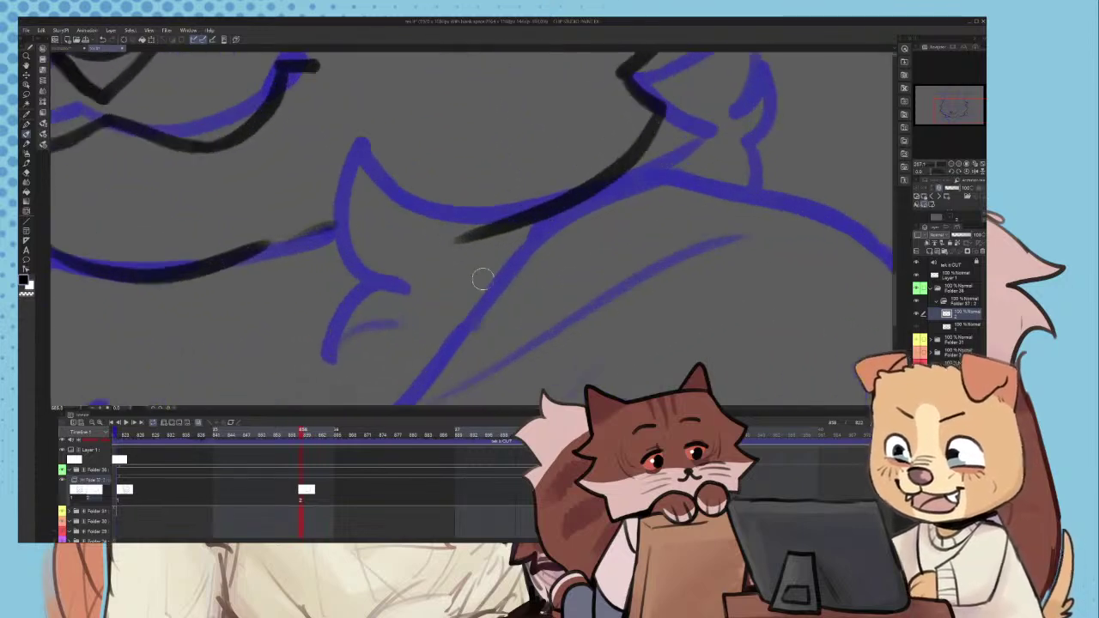
- Refine the right jawline's end and ink the pointed fur tuft beneath it with its small inner curls
mouse_move(534, 213)
left_mouse_down()
mouse_move(416, 232)
mouse_move(348, 187)
left_mouse_up()
key("ctrl+z")
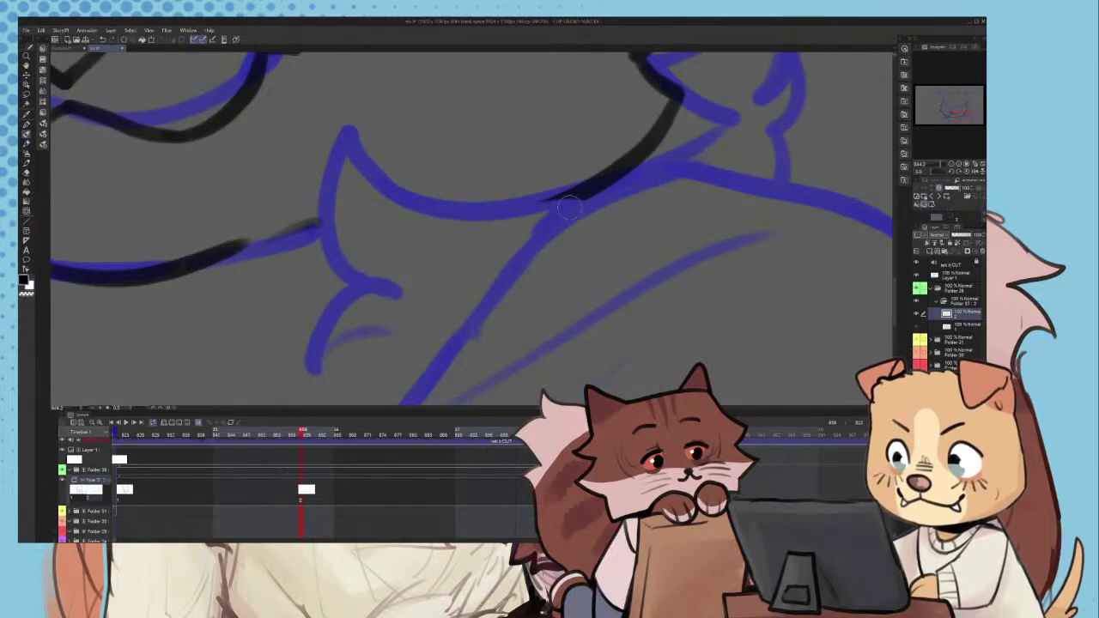
mouse_move(601, 176)
left_mouse_down()
mouse_move(455, 214)
mouse_move(345, 139)
mouse_move(410, 179)
mouse_move(384, 135)
mouse_move(356, 184)
mouse_move(408, 273)
left_mouse_up()
key("ctrl+z")
key("ctrl+z")
mouse_move(382, 131)
left_mouse_down()
mouse_move(425, 281)
mouse_move(343, 369)
mouse_move(395, 329)
left_mouse_up()
scroll(305, 231, "up", 2)
- Trim the loose end of the chin line and extend the line to meet the fur tuft under the jaw
key("e")
left_click_drag(271, 213, 344, 198)
key("p")
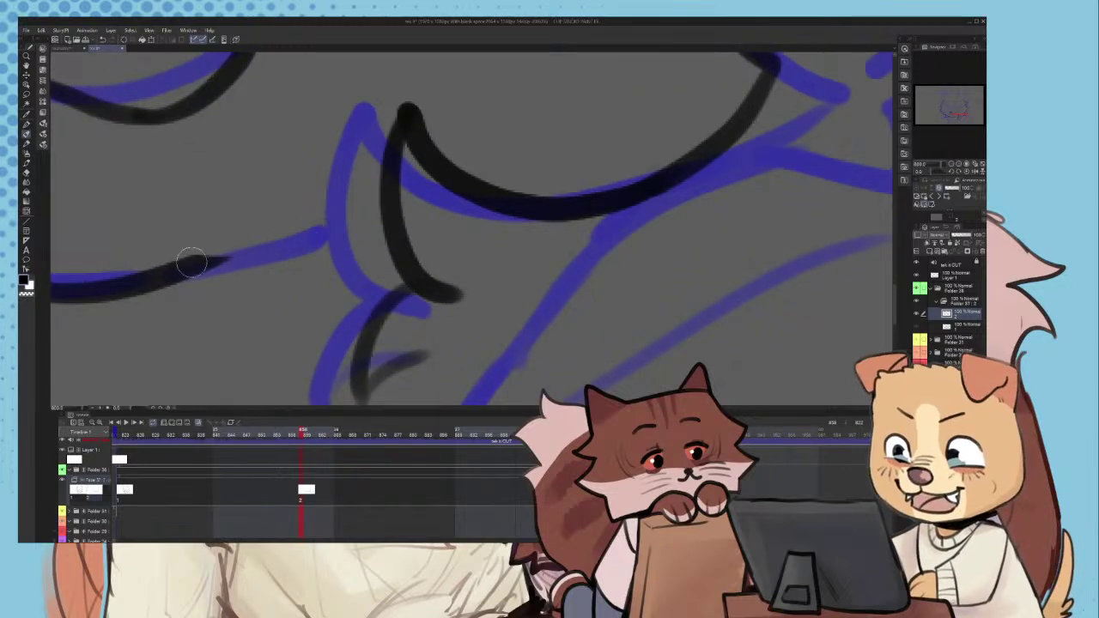
left_click_drag(190, 263, 390, 231)
scroll(406, 225, "down", 7)
scroll(384, 276, "down", 2)
scroll(384, 275, "up", 4)
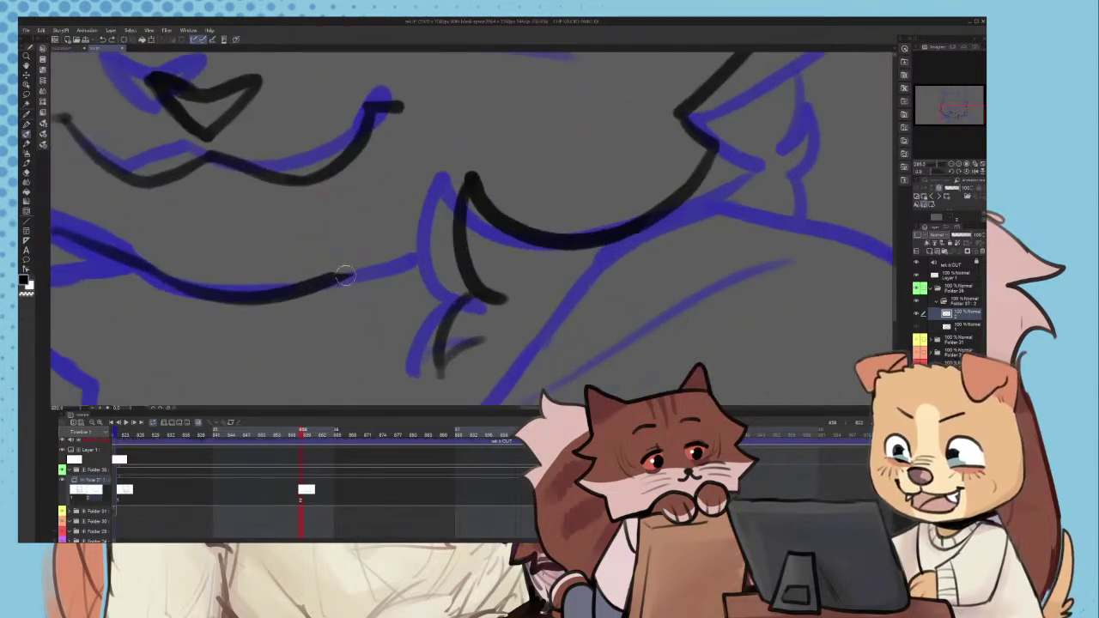
left_click_drag(375, 264, 460, 247)
key("ctrl+z")
left_click_drag(335, 274, 456, 248)
key("ctrl+z")
scroll(453, 261, "down", 3)
scroll(446, 273, "down", 4)
scroll(371, 227, "up", 4)
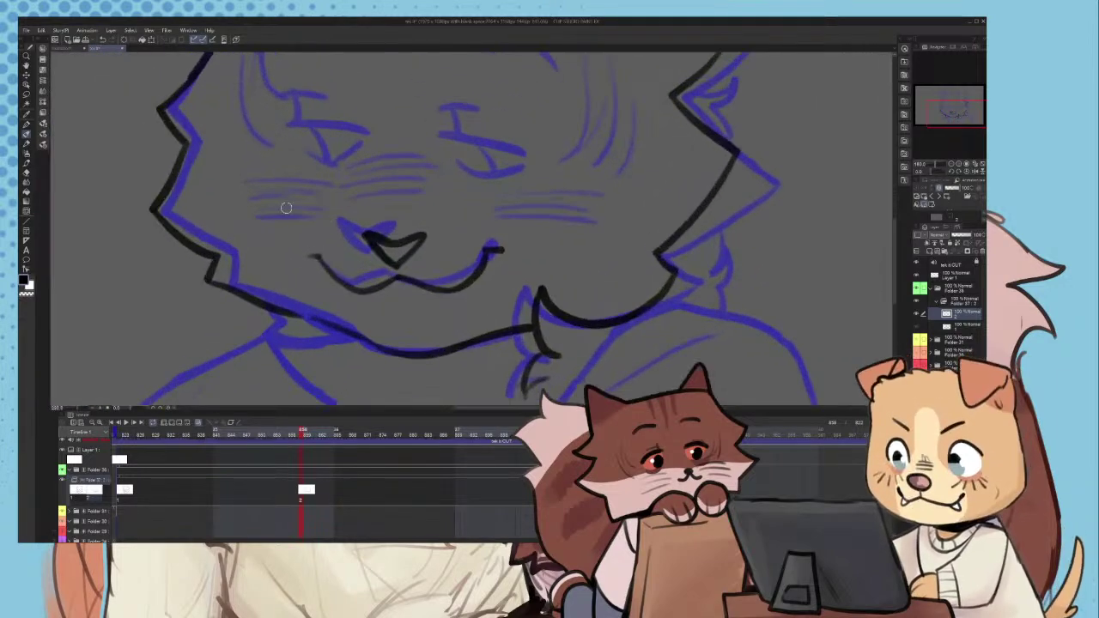
- Ink the horizontal blush hatching on both cheeks and across the bridge of the nose
left_click_drag(321, 195, 249, 197)
left_click_drag(320, 207, 241, 211)
left_click_drag(325, 227, 250, 231)
key("ctrl+z")
left_click_drag(355, 171, 439, 169)
mouse_move(356, 182)
left_mouse_down()
mouse_move(445, 182)
mouse_move(450, 194)
left_mouse_up()
left_click_drag(363, 208, 451, 207)
left_click_drag(596, 202, 498, 209)
left_click_drag(603, 215, 513, 220)
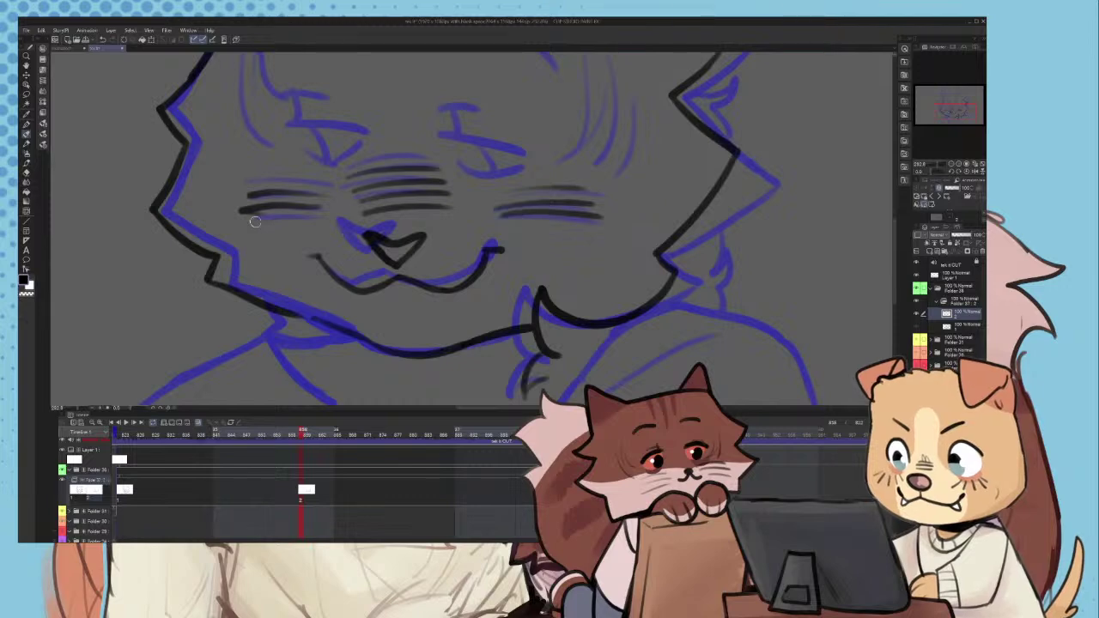
scroll(343, 154, "down", 3)
scroll(518, 163, "up", 3)
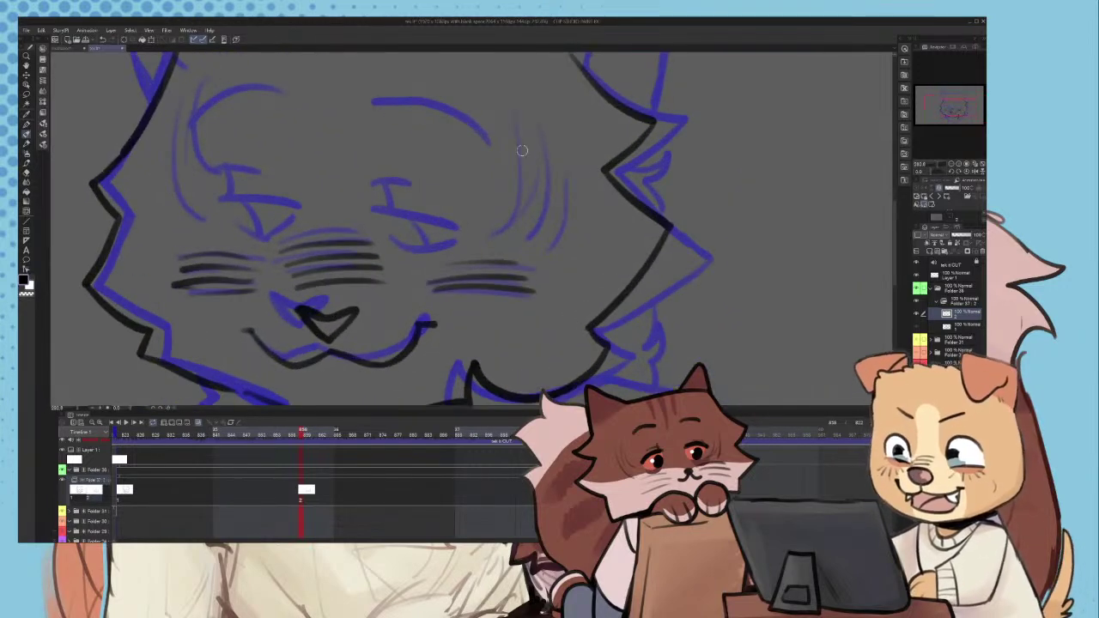
- Ink the thin curved crease lines beside the eyes on both sides of the face
key("ctrl+z")
left_click_drag(519, 108, 517, 230)
key("ctrl+z")
left_click_drag(537, 126, 532, 207)
key("ctrl+z")
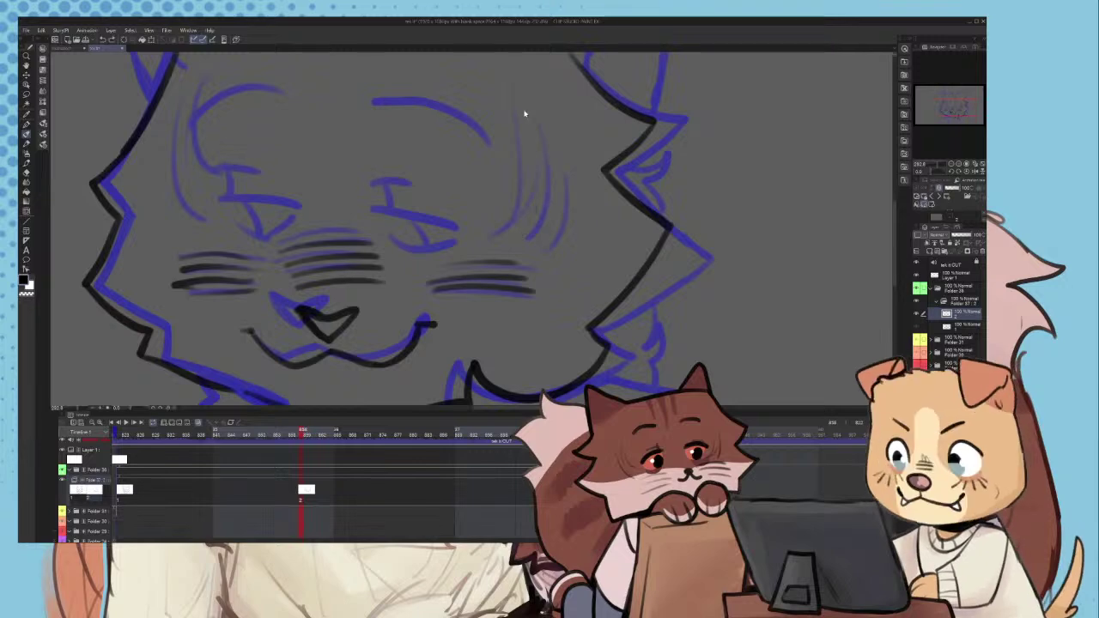
left_click_drag(554, 175, 543, 233)
left_click_drag(572, 184, 561, 247)
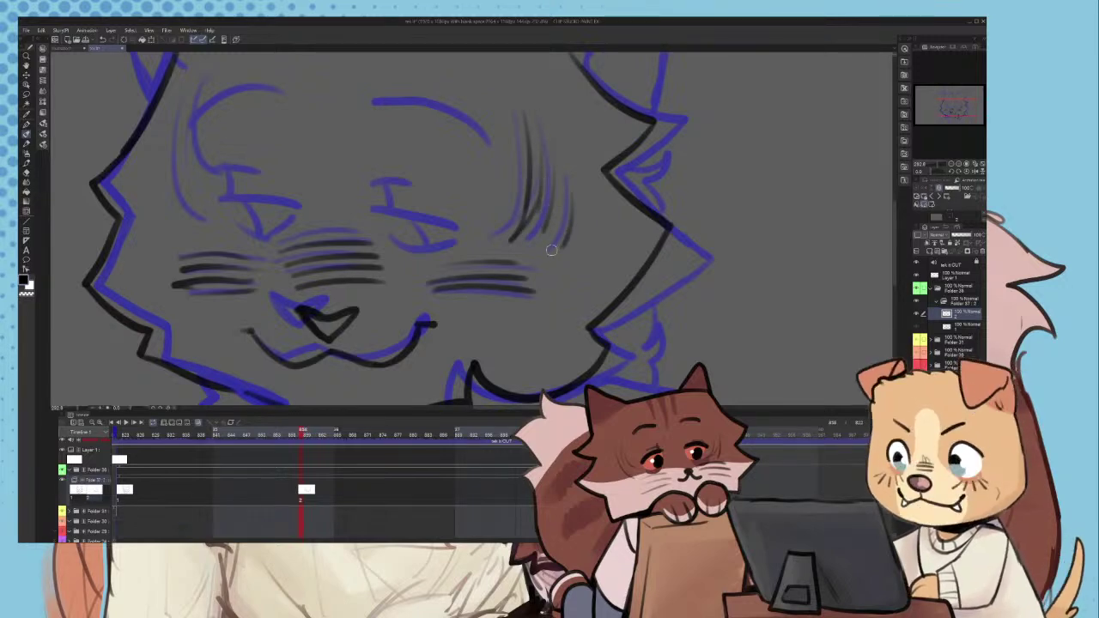
scroll(552, 249, "up", 1)
mouse_move(195, 140)
left_mouse_down()
mouse_move(224, 251)
mouse_move(240, 217)
left_mouse_up()
- Ink both arched eyebrows lower than the onion skin brows
mouse_move(234, 107)
left_mouse_down()
mouse_move(256, 189)
mouse_move(300, 156)
left_mouse_up()
scroll(330, 109, "up", 1)
key("ctrl+z")
left_click_drag(237, 171, 353, 161)
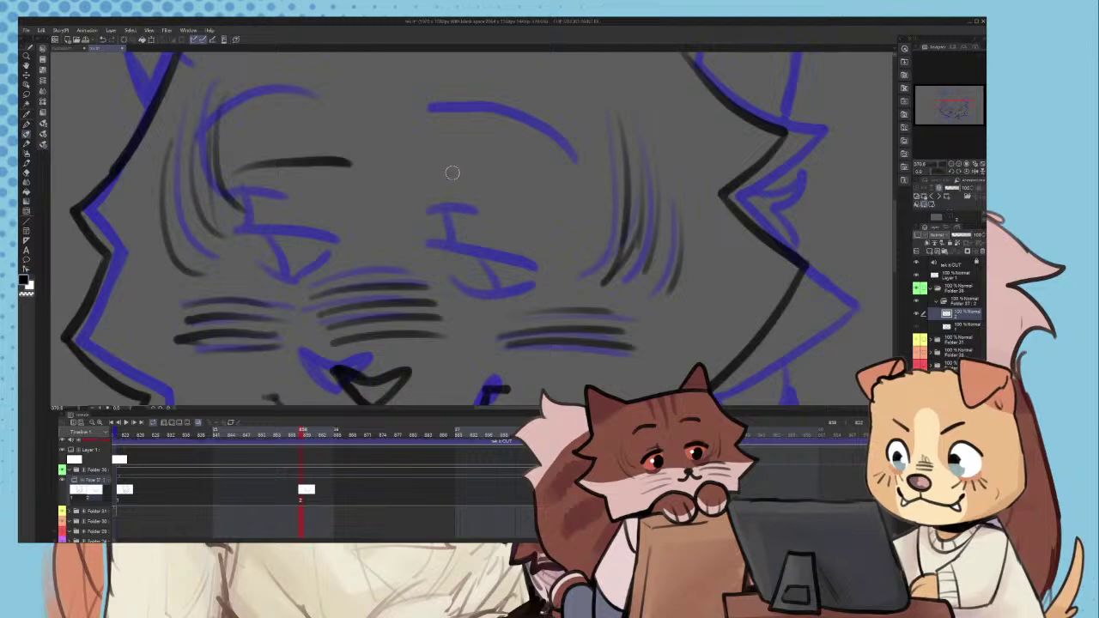
scroll(453, 174, "down", 1)
mouse_move(467, 150)
left_mouse_down()
mouse_move(597, 176)
mouse_move(479, 146)
left_mouse_up()
key("ctrl+z")
key("ctrl+z")
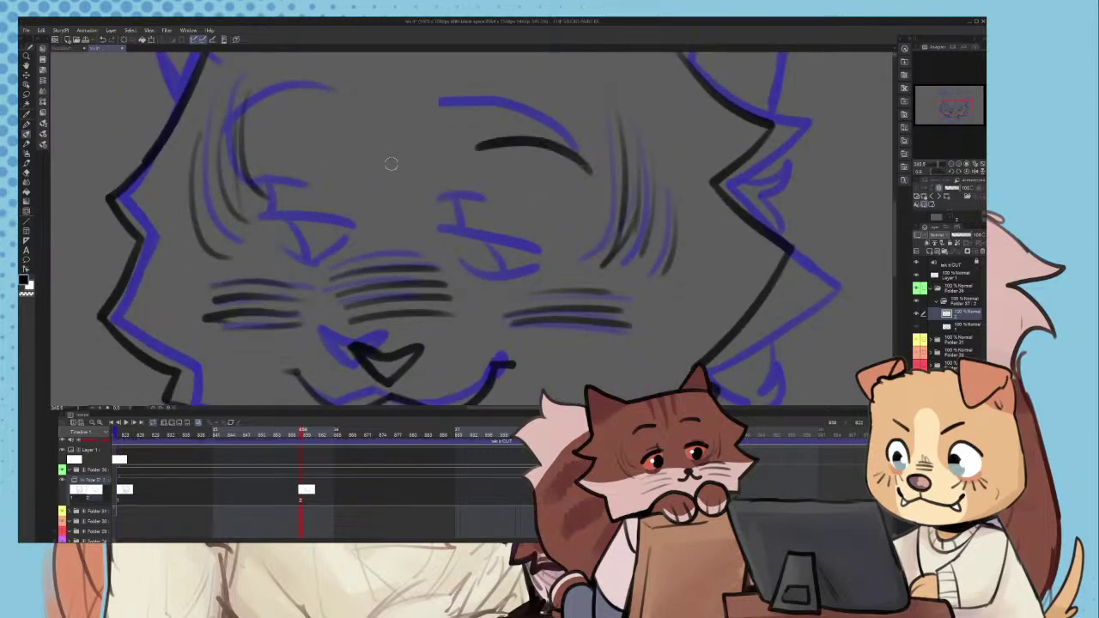
left_click_drag(251, 170, 324, 145)
scroll(405, 190, "down", 3)
scroll(435, 255, "up", 3)
scroll(209, 463, "up", 1)
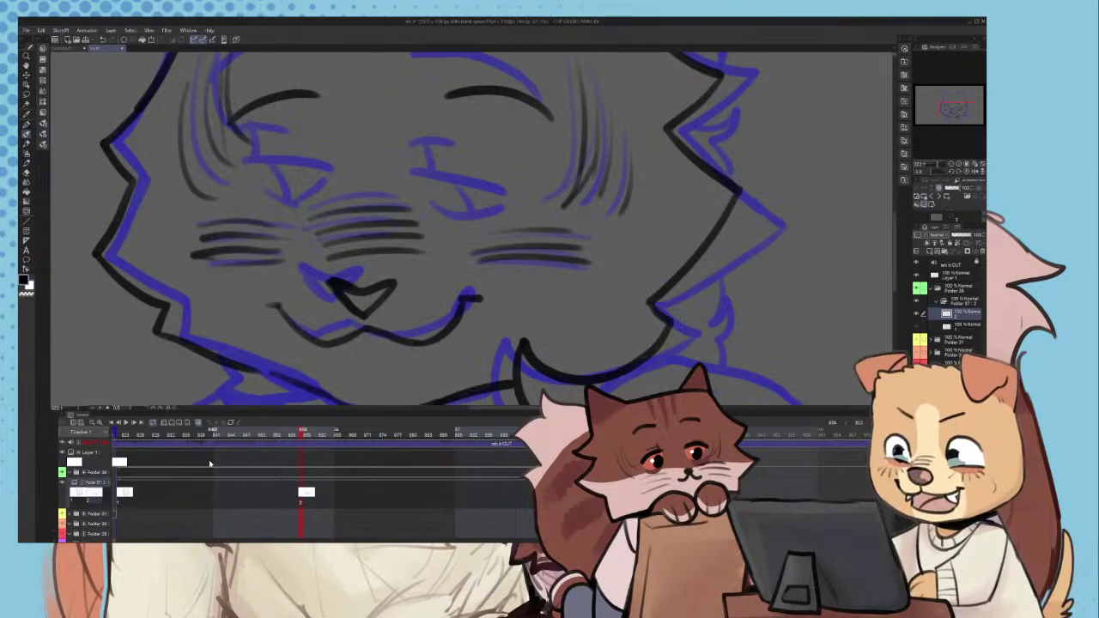
- Ink both eyes as thick closed arcs below the onion skin eyes, with short lid creases above them
scroll(210, 464, "down", 1)
scroll(303, 146, "down", 1)
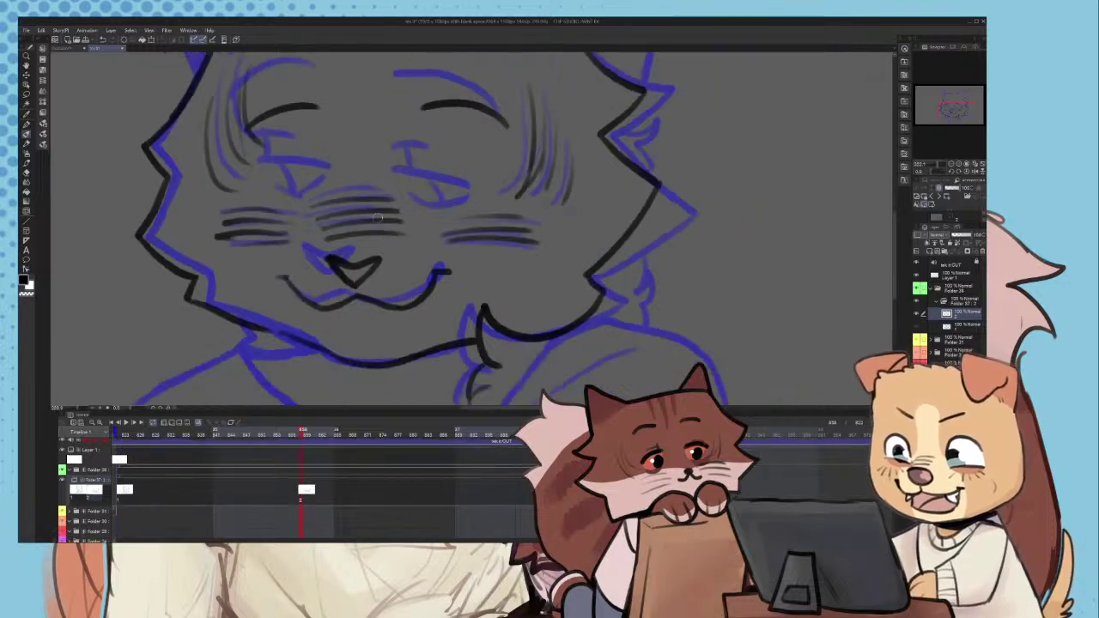
scroll(357, 219, "up", 2)
mouse_move(224, 172)
left_mouse_down()
mouse_move(312, 181)
mouse_move(223, 175)
left_mouse_up()
key("ctrl+z")
key("ctrl+z")
mouse_move(436, 187)
left_mouse_down()
mouse_move(477, 174)
mouse_move(439, 186)
left_mouse_up()
scroll(439, 186, "down", 3)
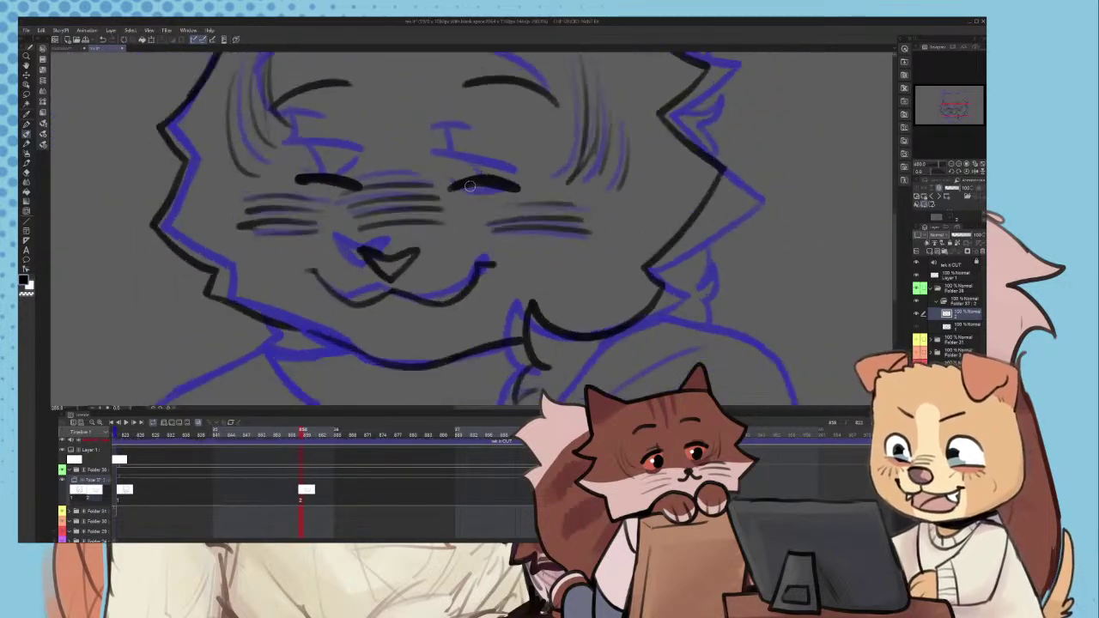
scroll(443, 188, "up", 2)
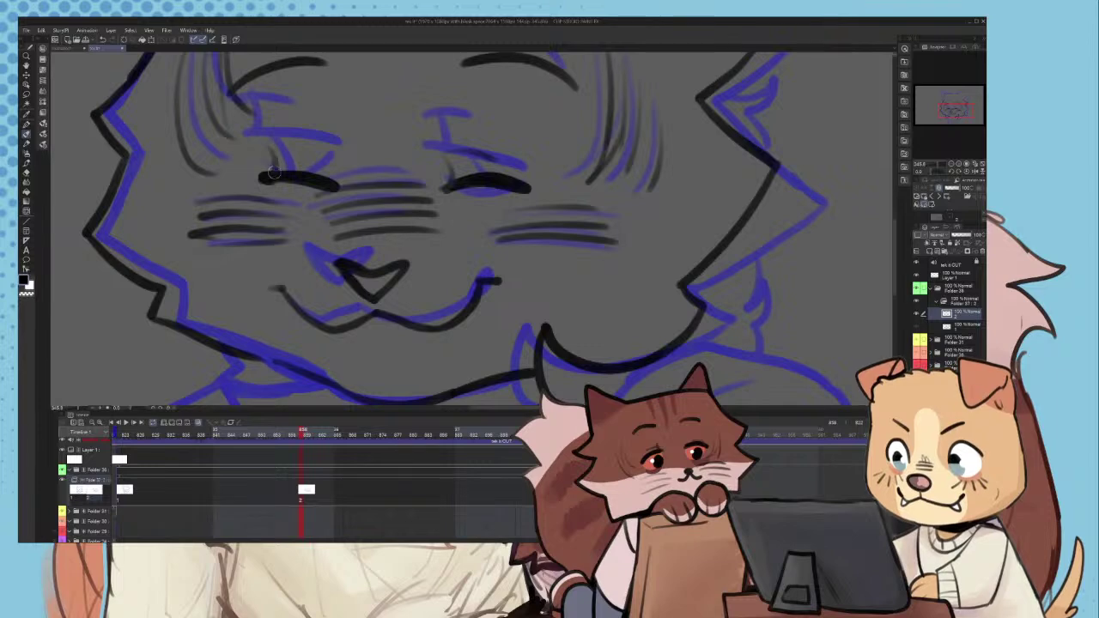
scroll(271, 172, "down", 4)
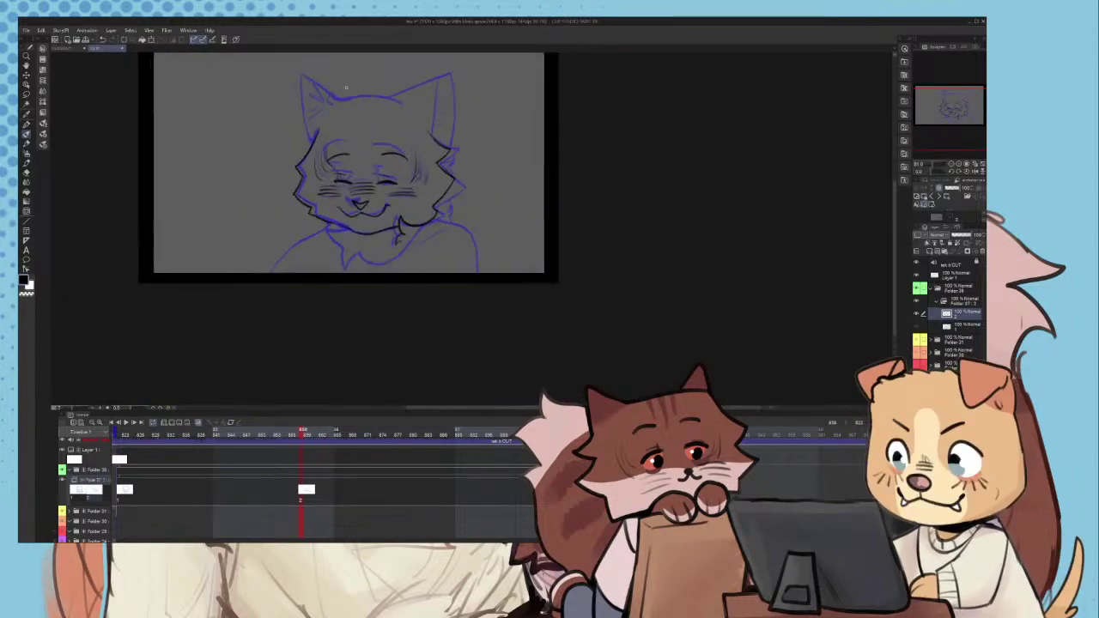
- Ink the curved top-of-head line between the ears and the small curled fur tufts beside the left ear
scroll(367, 89, "up", 5)
left_click_drag(453, 134, 229, 122)
scroll(421, 119, "down", 2)
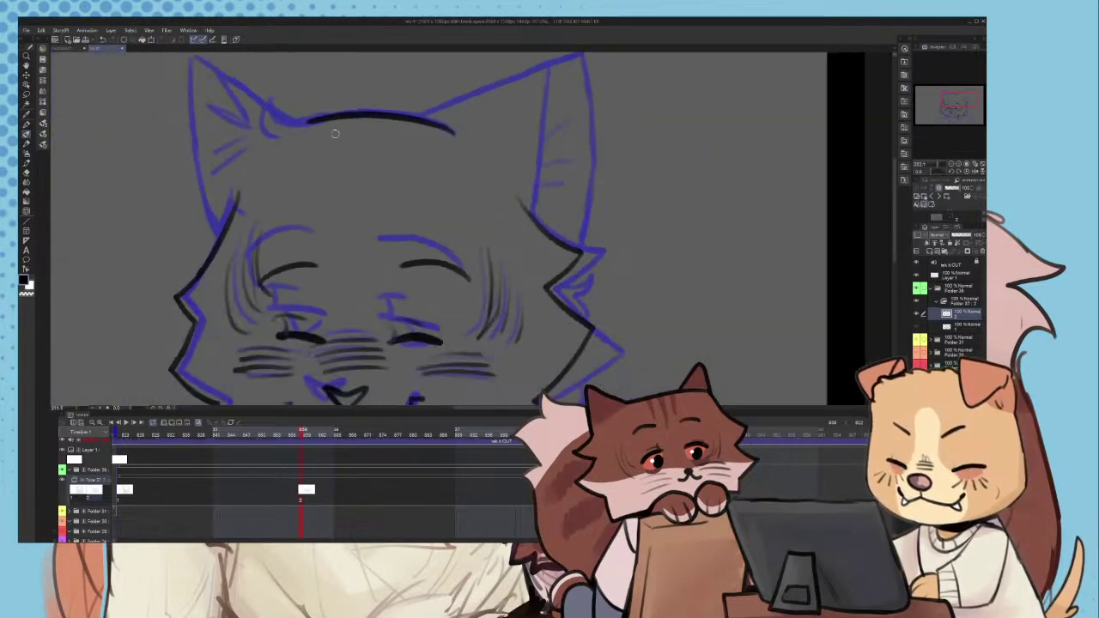
scroll(320, 130, "up", 3)
left_click_drag(317, 111, 228, 110)
left_click_drag(268, 149, 220, 229)
scroll(317, 189, "down", 3)
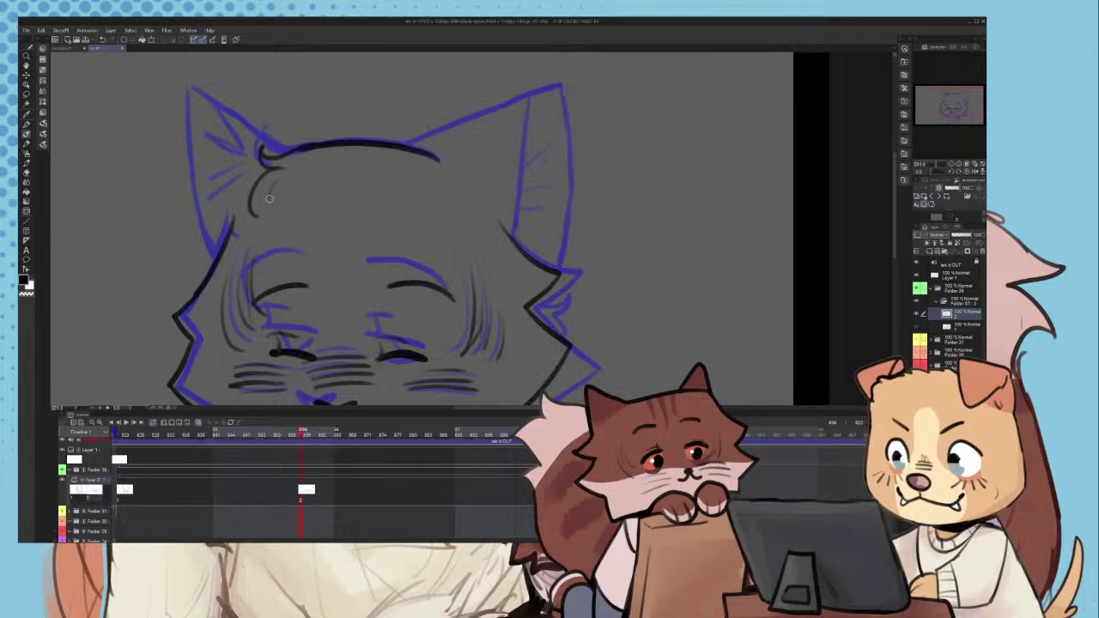
- Compare the cel with the previous one, and lasso the inked head-top line and tufts to move them slightly lower
scroll(268, 198, "down", 2)
left_click(262, 431)
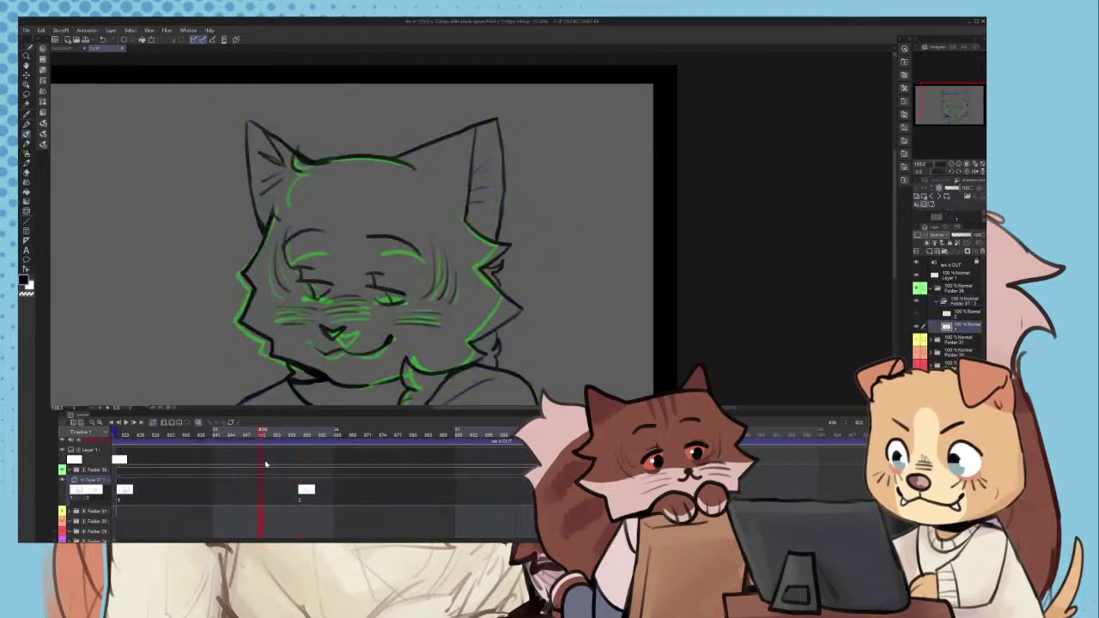
scroll(310, 184, "up", 3)
scroll(311, 184, "down", 1)
scroll(310, 183, "down", 2)
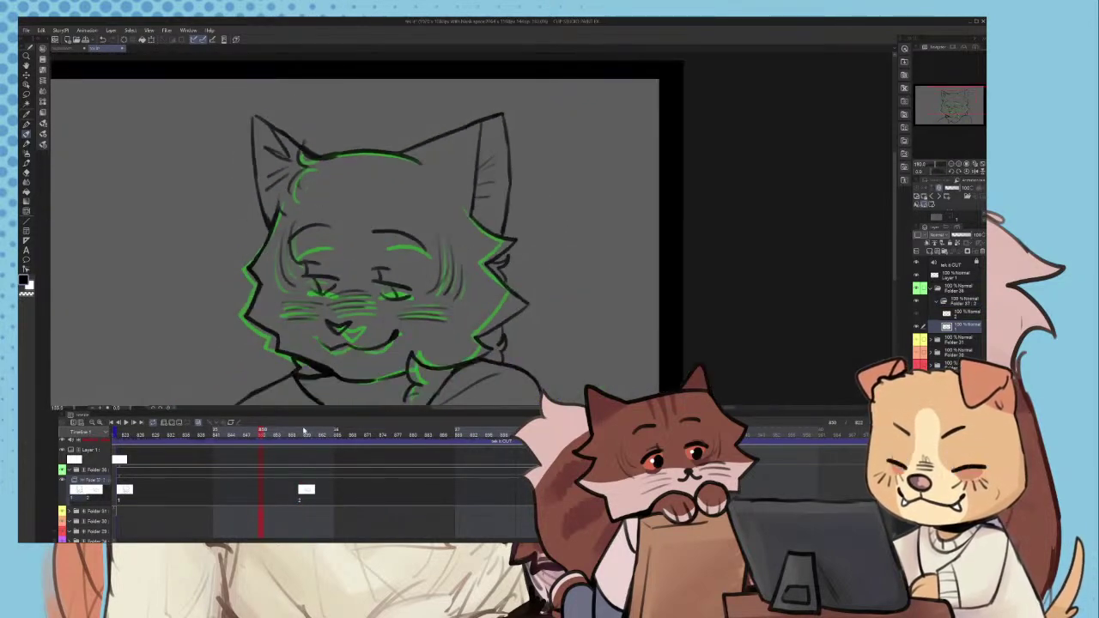
left_click(334, 490)
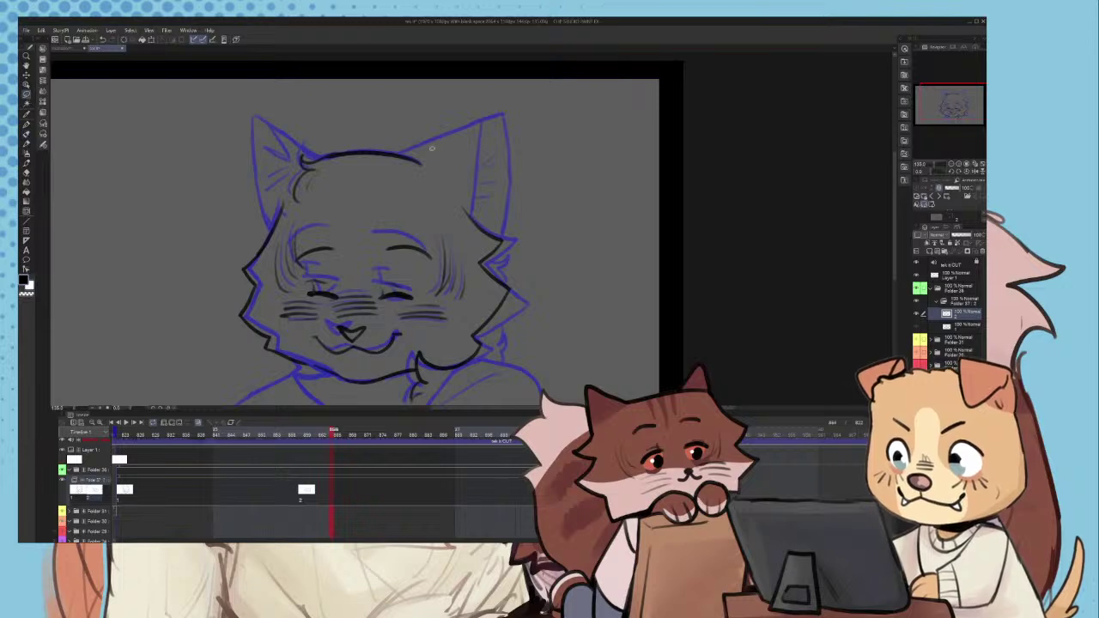
left_click_drag(292, 188, 296, 197)
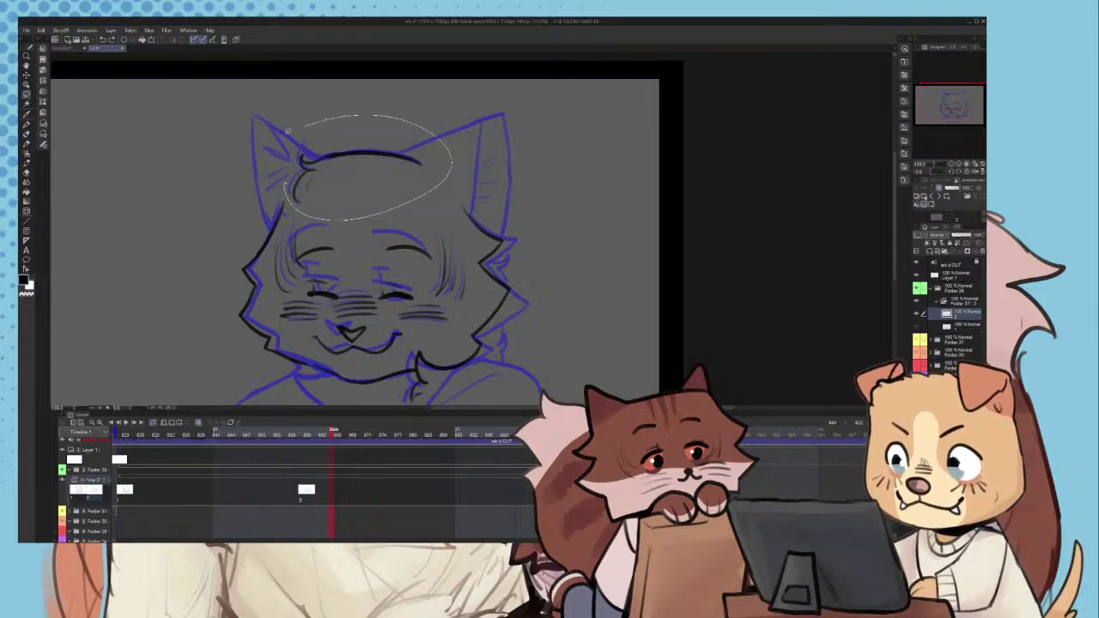
left_click(153, 41)
left_click_drag(408, 179, 408, 190)
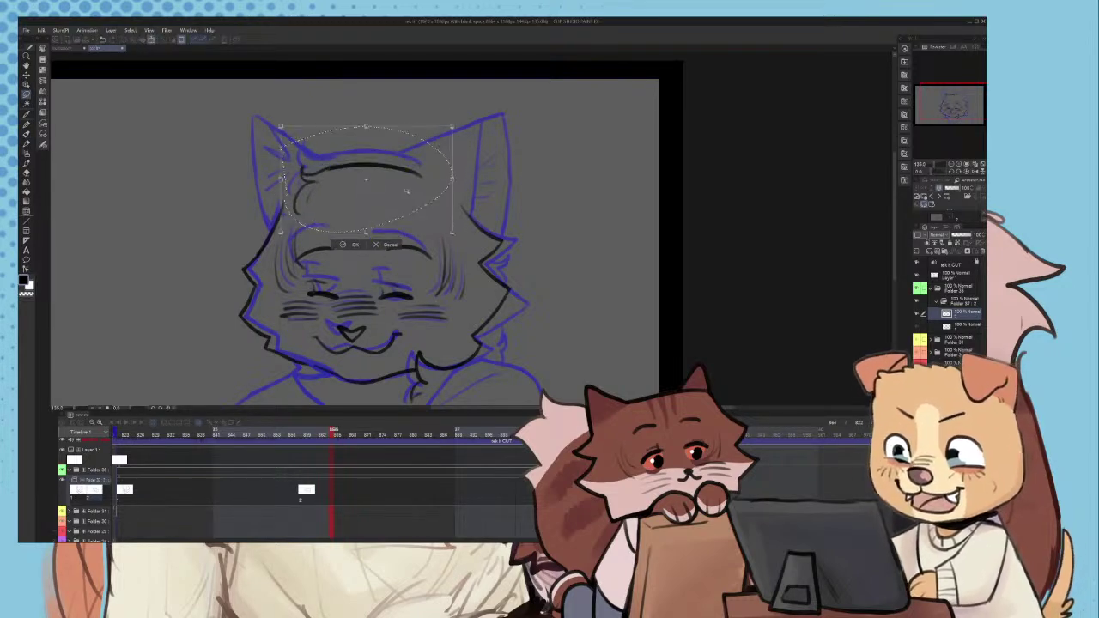
left_click(352, 246)
- Ink the left ear's outline lower than its onion skin, from the head line out to the tip and down to the cheek
scroll(348, 240, "up", 1)
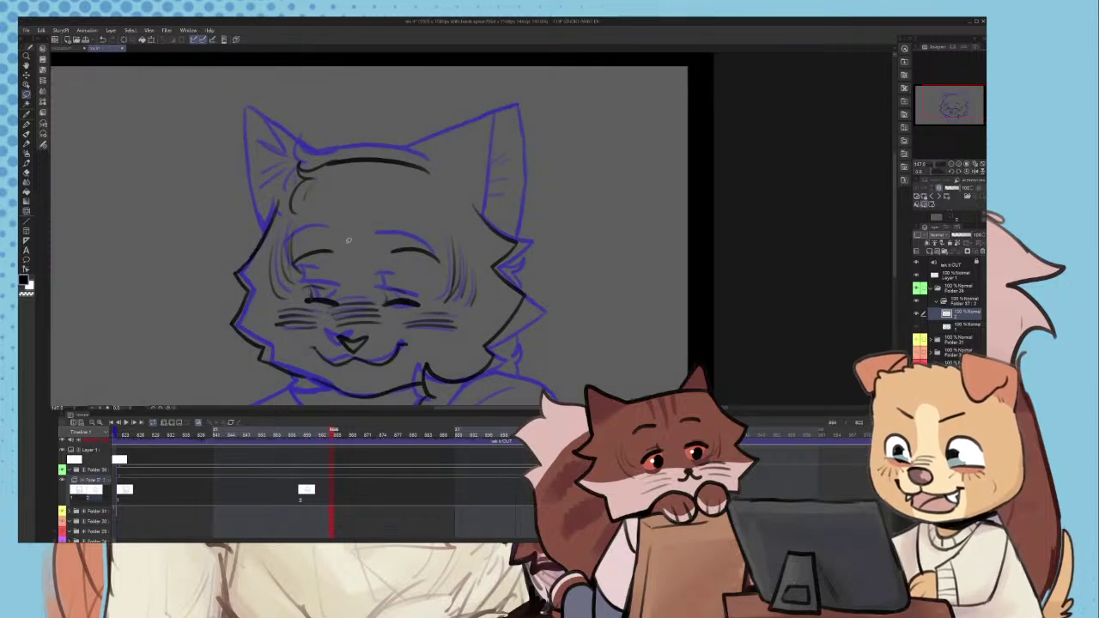
scroll(347, 240, "up", 2)
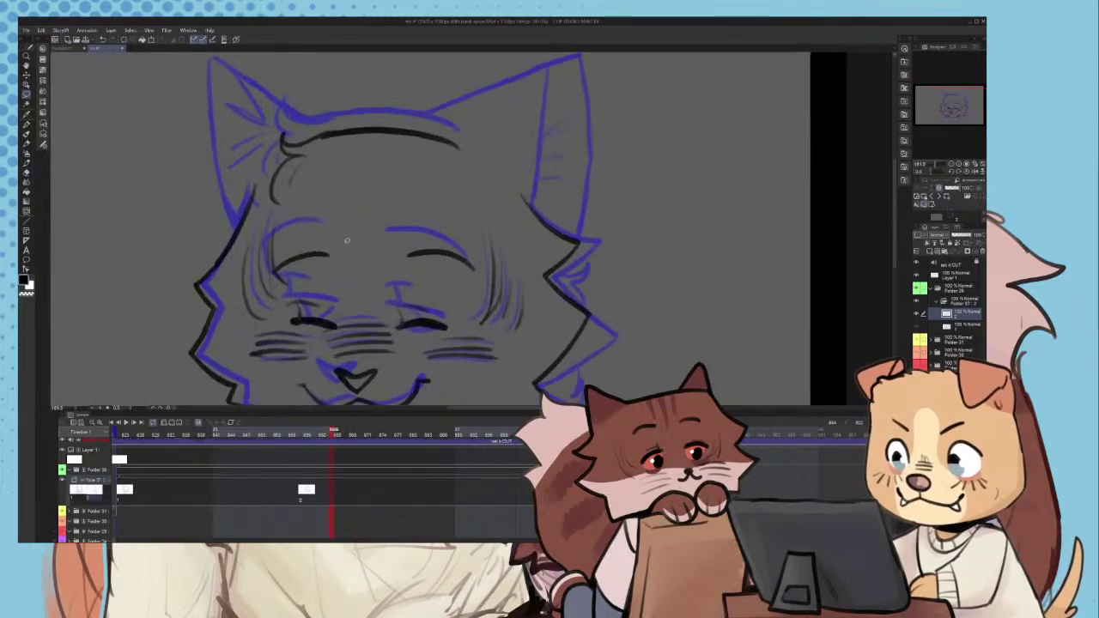
scroll(345, 236, "up", 2)
scroll(77, 125, "down", 3)
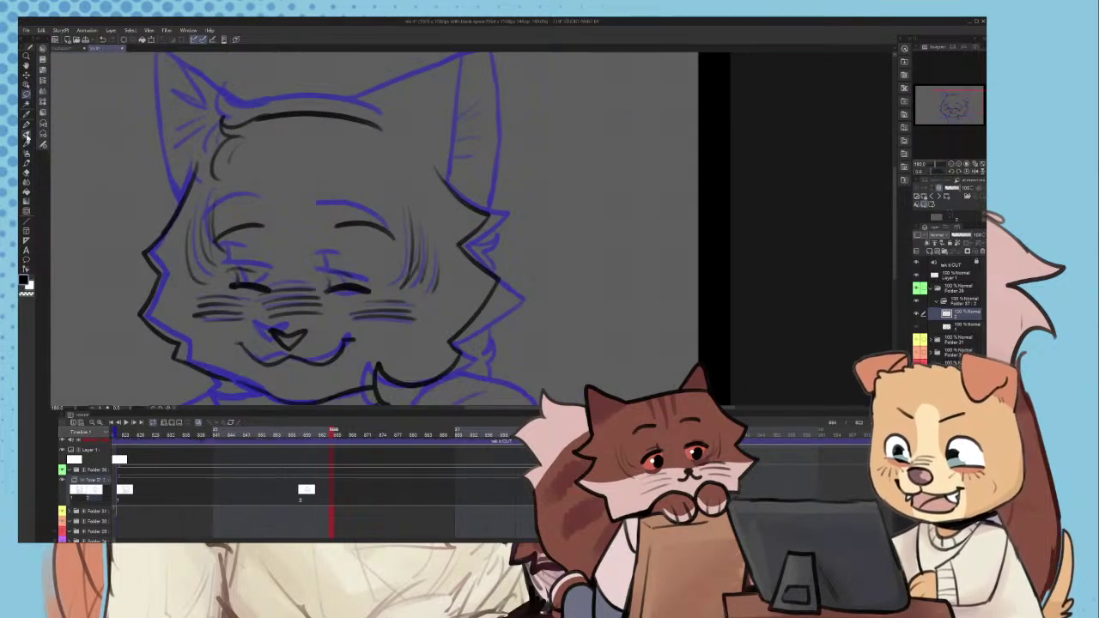
left_click(27, 136)
scroll(408, 225, "down", 3)
scroll(239, 110, "up", 4)
scroll(343, 177, "up", 1)
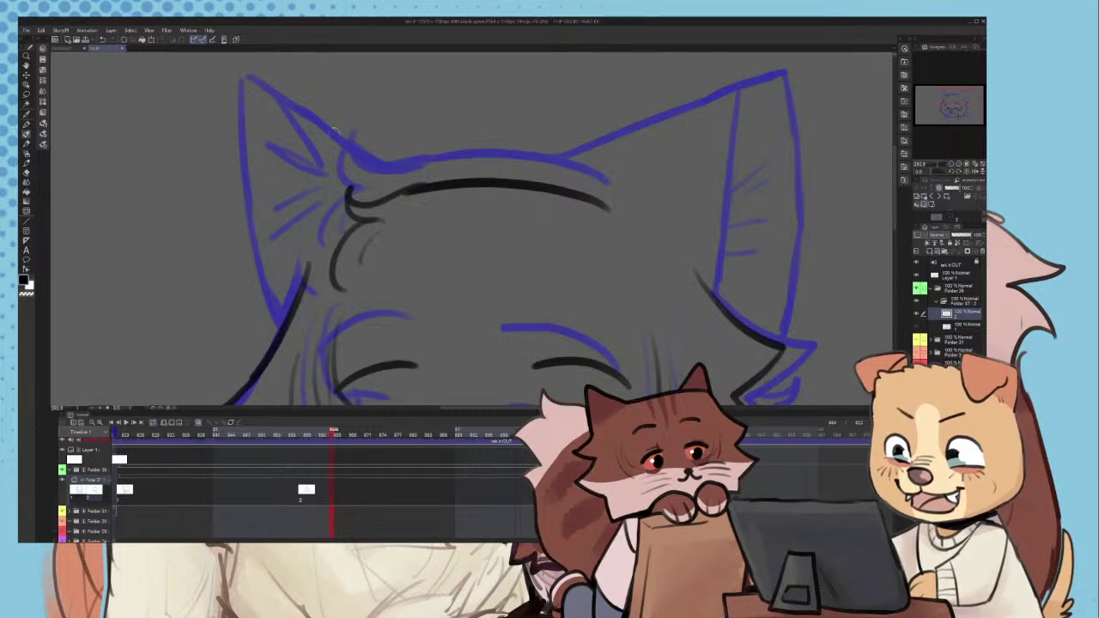
scroll(335, 132, "up", 2)
mouse_move(440, 205)
left_mouse_down()
mouse_move(263, 189)
mouse_move(207, 167)
mouse_move(187, 193)
mouse_move(237, 368)
left_mouse_up()
scroll(129, 120, "down", 1)
- Ink the inner edge of the left ear with a few short fur strokes inside it
left_click_drag(219, 176, 271, 296)
left_click_drag(202, 224, 244, 256)
left_click_drag(218, 299, 260, 280)
left_click_drag(226, 330, 257, 300)
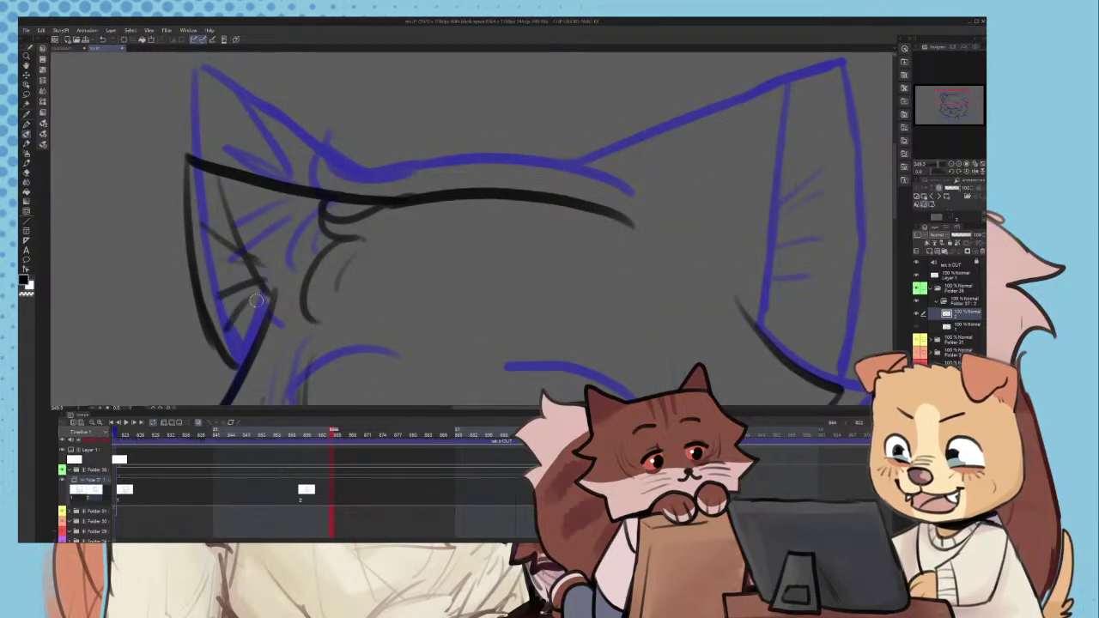
key("ctrl+z")
key("ctrl+z")
key("ctrl+z")
left_click_drag(203, 215, 248, 280)
left_click_drag(247, 281, 241, 339)
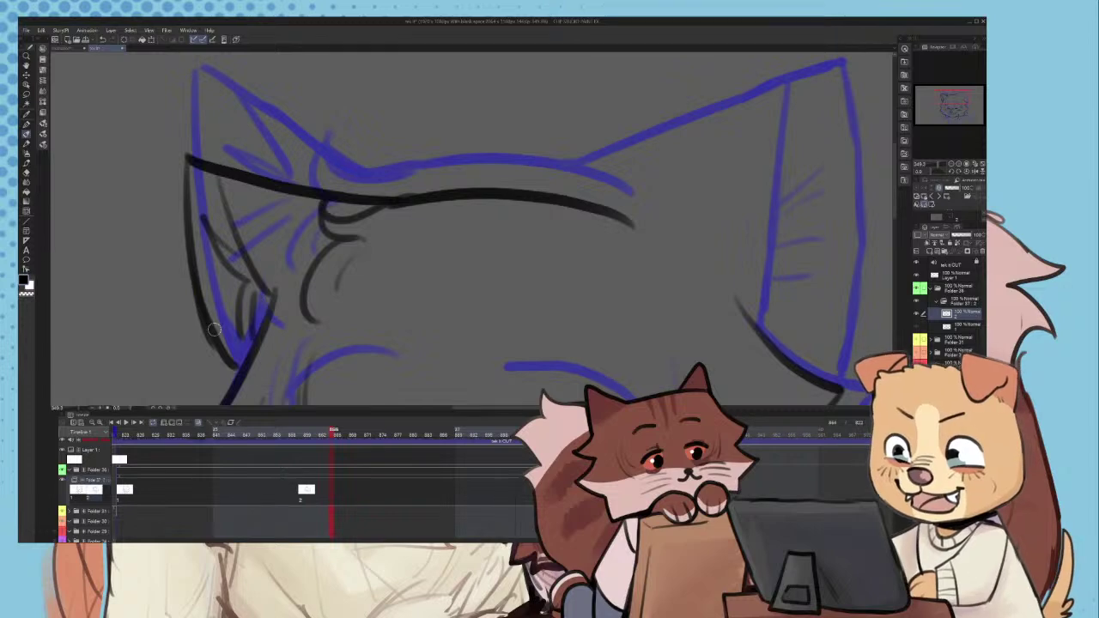
- Ink the right ear's outline lower than its onion skin, with a nearly flat top edge and a curved outer edge
scroll(215, 328, "down", 3)
scroll(257, 215, "up", 2)
left_click_drag(335, 215, 486, 196)
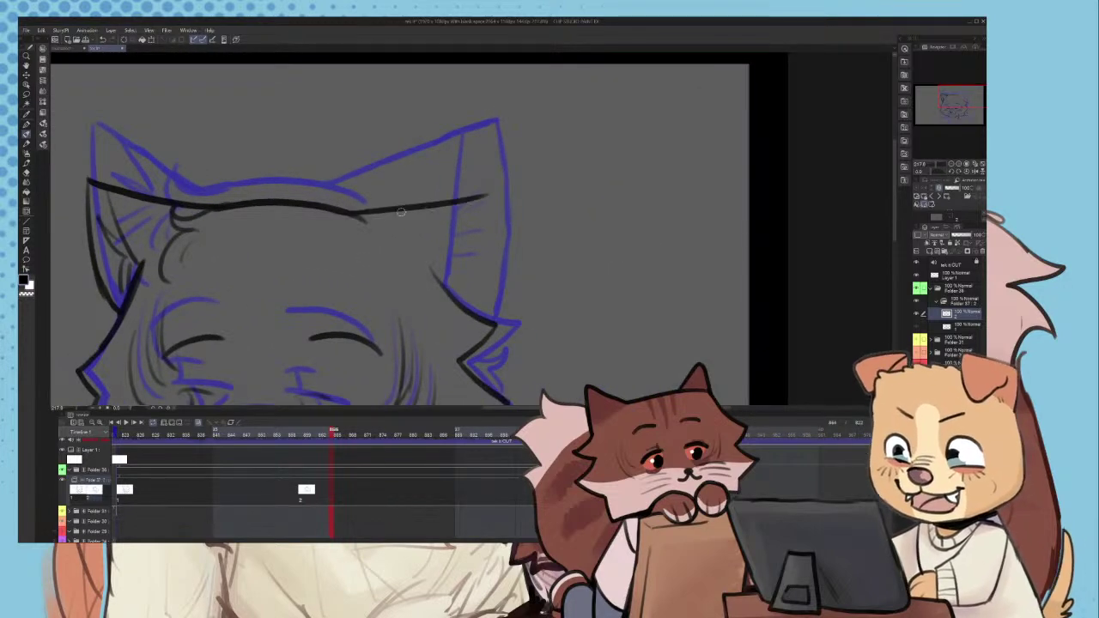
key("ctrl+z")
mouse_move(359, 214)
left_mouse_down()
mouse_move(501, 191)
mouse_move(490, 296)
left_mouse_up()
key("ctrl+z")
left_click_drag(501, 190, 490, 296)
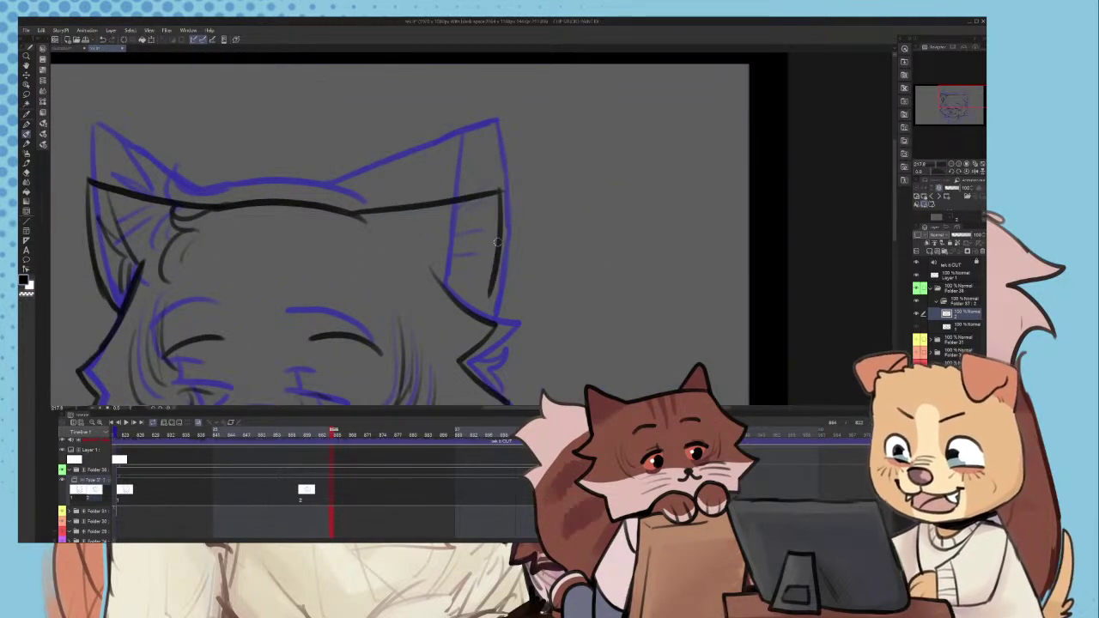
mouse_move(497, 242)
left_mouse_down()
mouse_move(486, 301)
mouse_move(487, 274)
left_mouse_up()
scroll(486, 297, "up", 2)
scroll(487, 274, "down", 3)
scroll(472, 208, "up", 3)
scroll(473, 202, "down", 2)
scroll(474, 199, "up", 2)
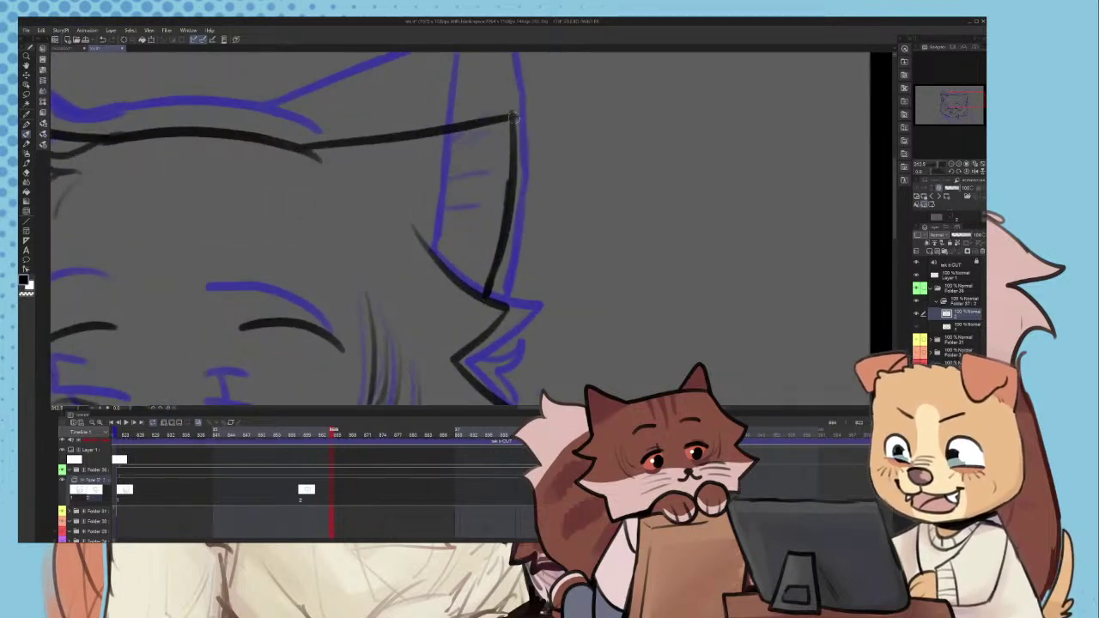
- Ink the right ear's inner fold and three short fur strokes, and touch up the ear tip
left_click_drag(513, 118, 422, 233)
left_click_drag(499, 221, 428, 246)
left_click_drag(488, 258, 426, 237)
scroll(513, 112, "up", 3)
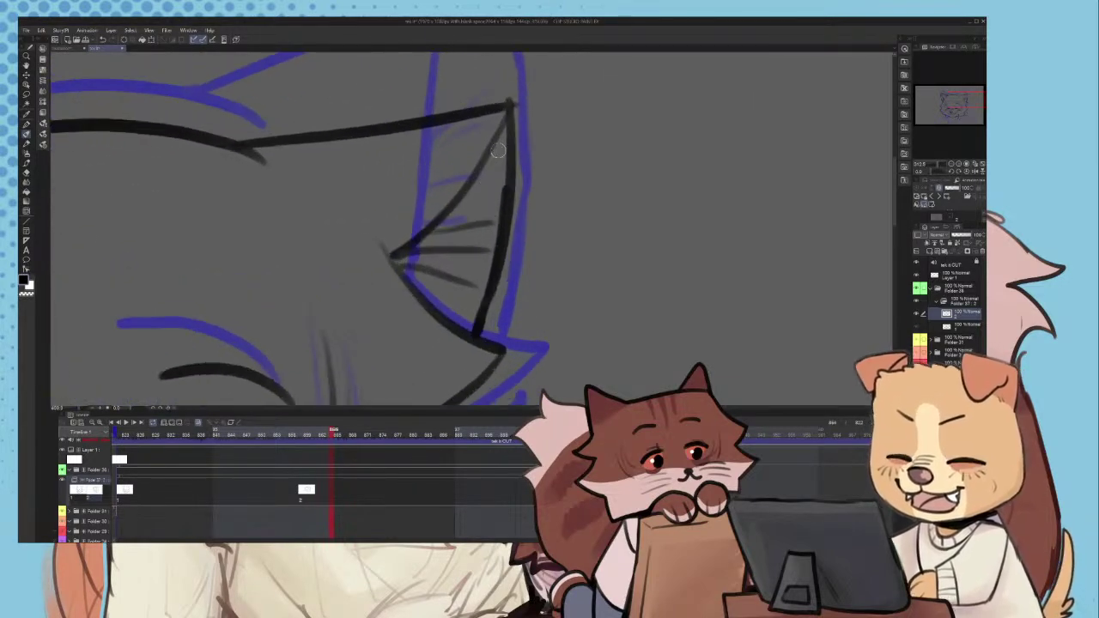
key("p")
left_click_drag(483, 115, 498, 115)
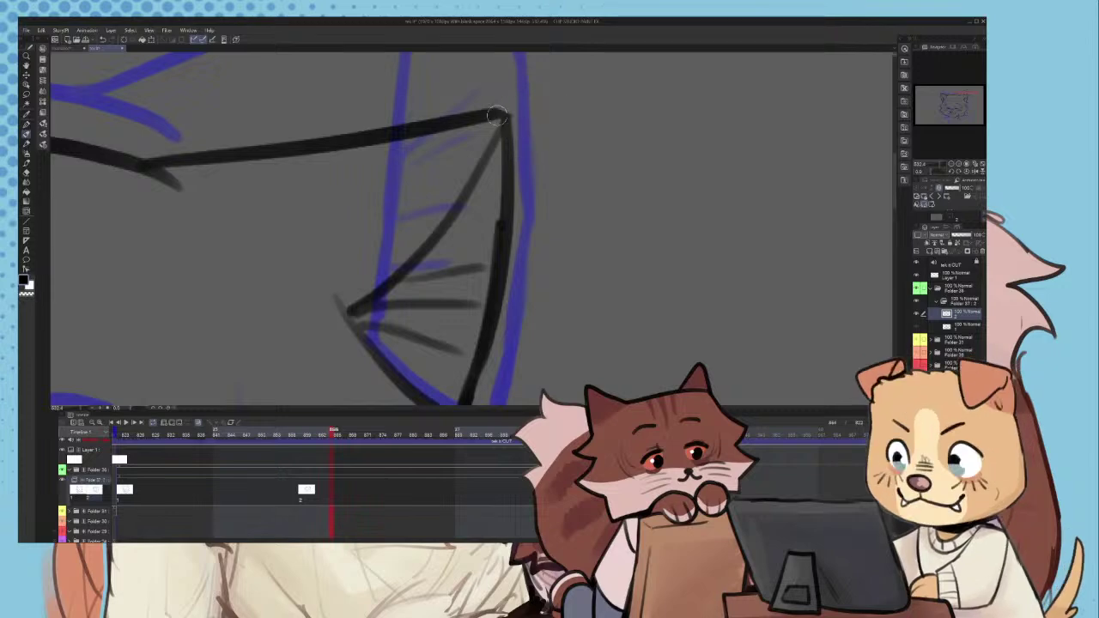
scroll(490, 122, "down", 2)
scroll(319, 221, "down", 5)
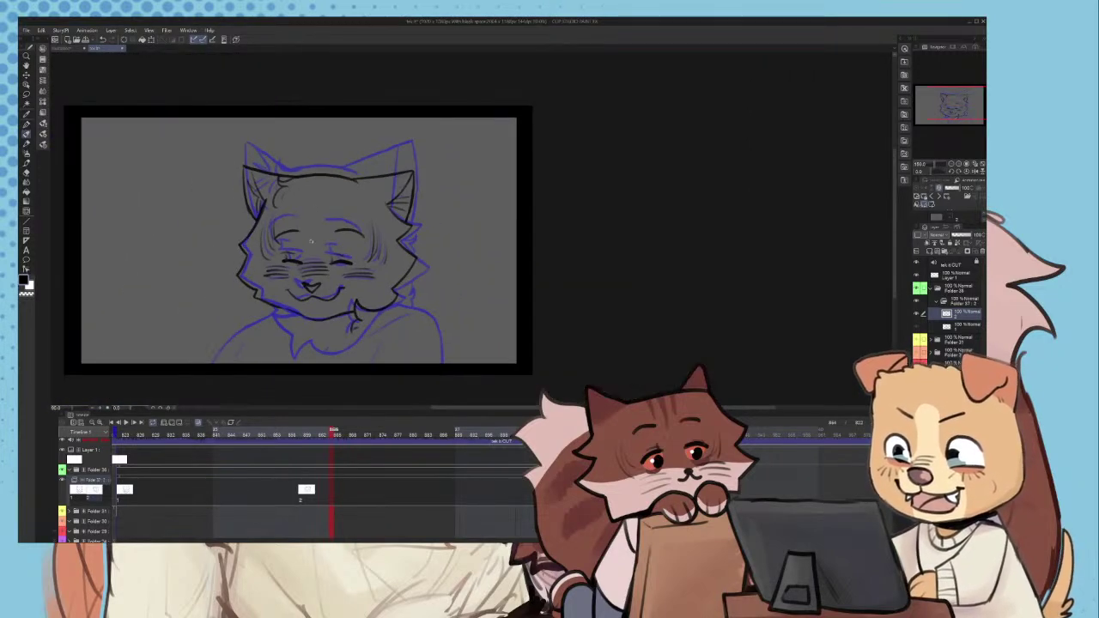
- Transform the inked head: shift it slightly right of the onion skin, rotate it slightly clockwise and enlarge it a little
scroll(261, 307, "up", 3)
left_click(153, 40)
left_click_drag(389, 227, 409, 234)
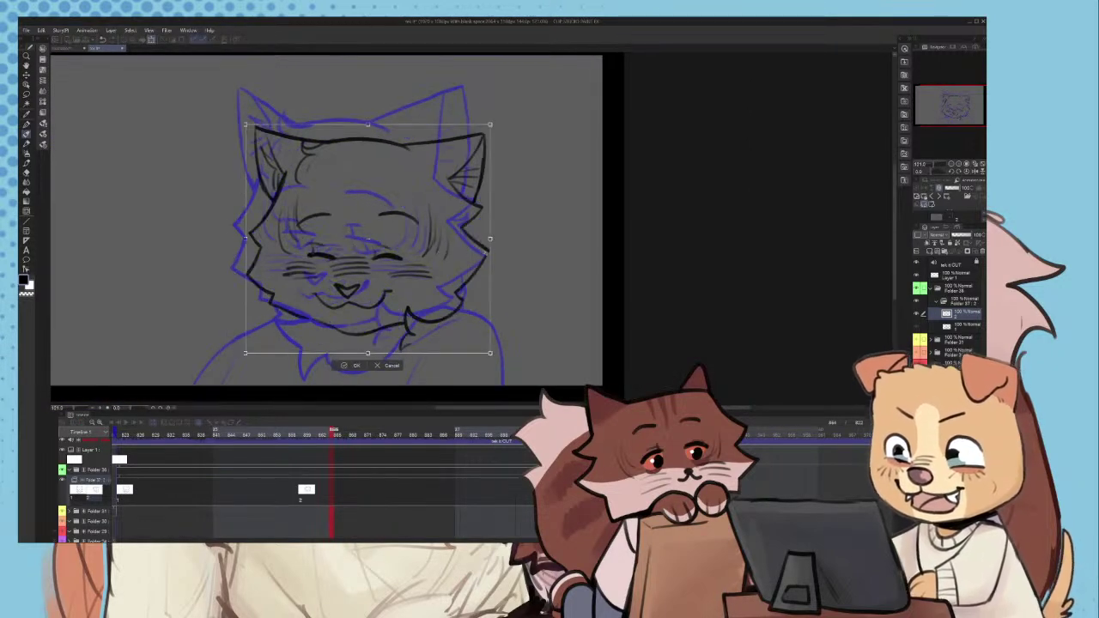
mouse_move(509, 258)
left_mouse_down()
mouse_move(448, 262)
mouse_move(459, 290)
mouse_move(460, 251)
left_mouse_up()
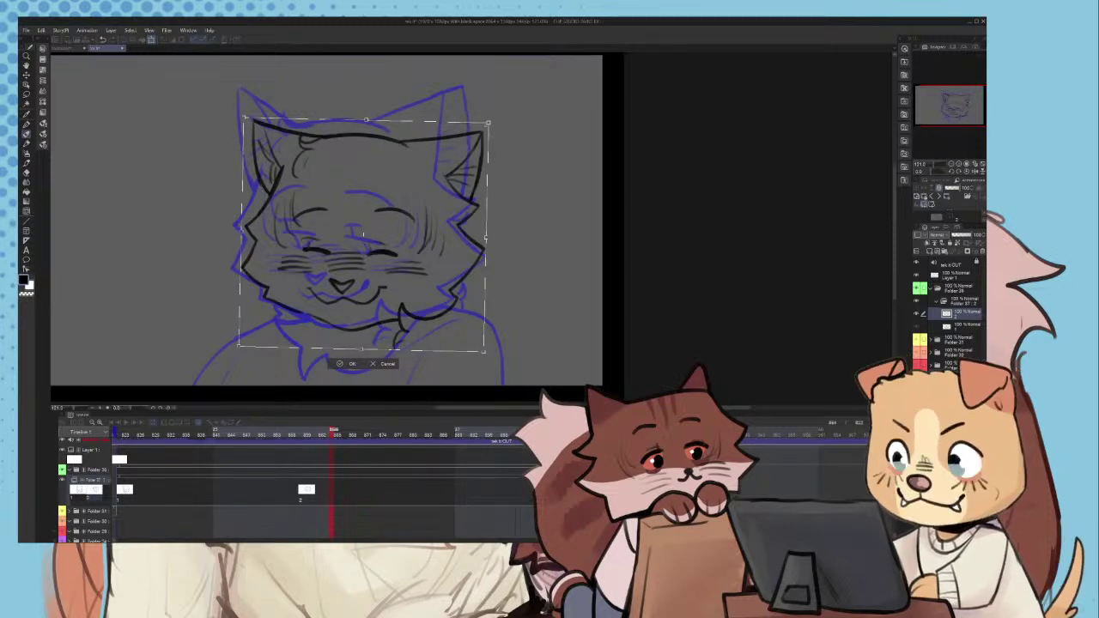
left_click_drag(489, 122, 496, 116)
left_click_drag(472, 176, 469, 175)
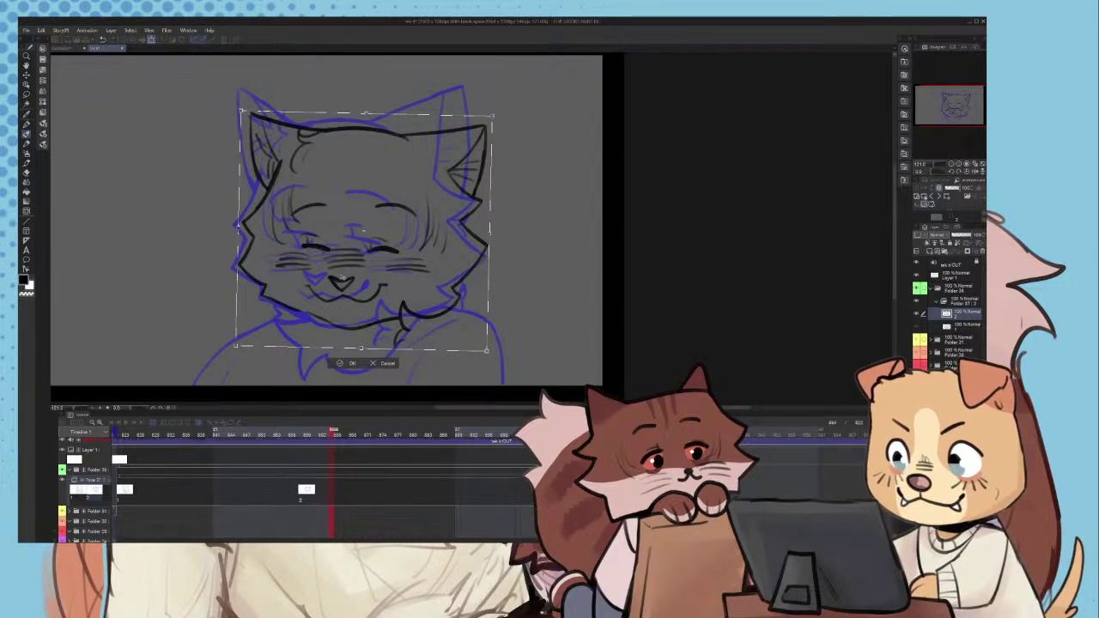
scroll(343, 279, "up", 1)
scroll(365, 226, "down", 1)
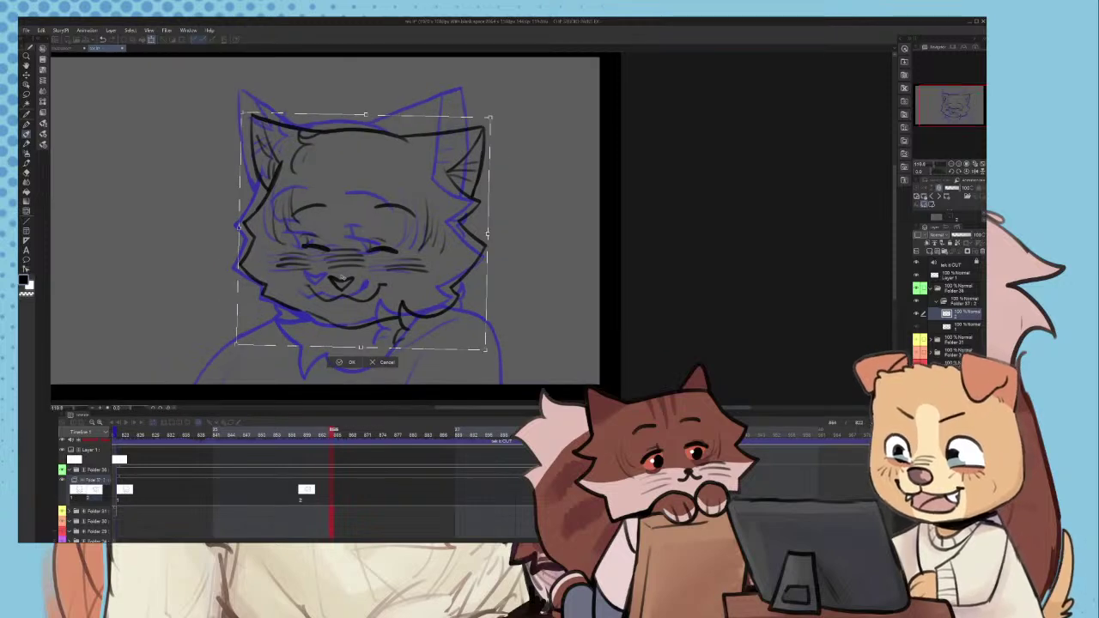
scroll(347, 273, "down", 4)
scroll(359, 296, "up", 6)
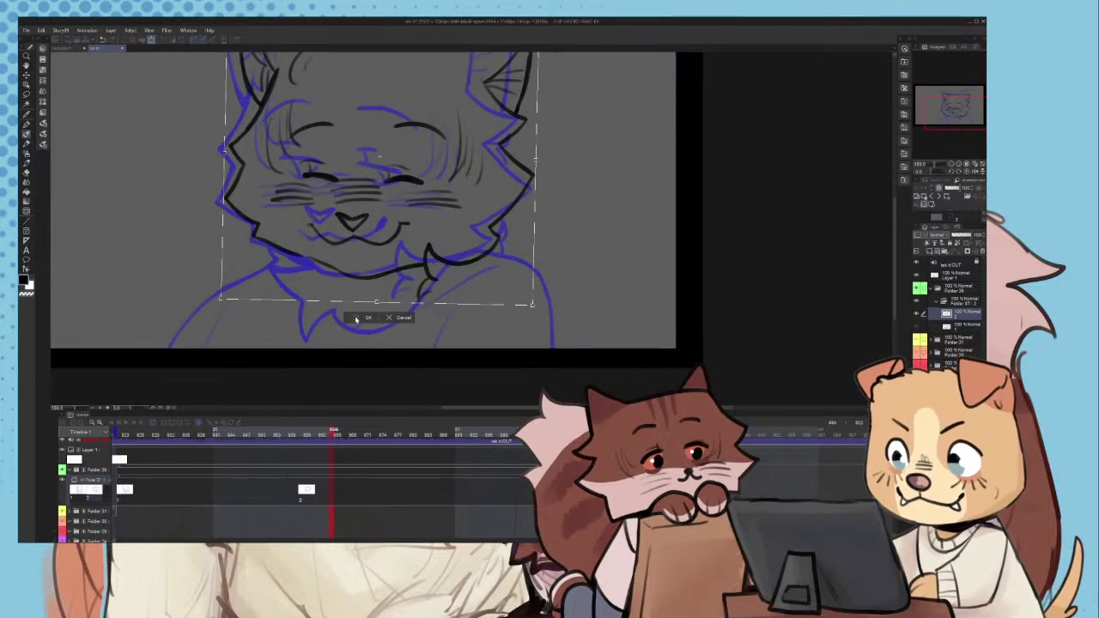
left_click(357, 320)
- Ink the missing part of the chin line, extending it up to a point at the left cheek, and clean up the overlapping line end
scroll(356, 301, "down", 5)
scroll(355, 284, "up", 8)
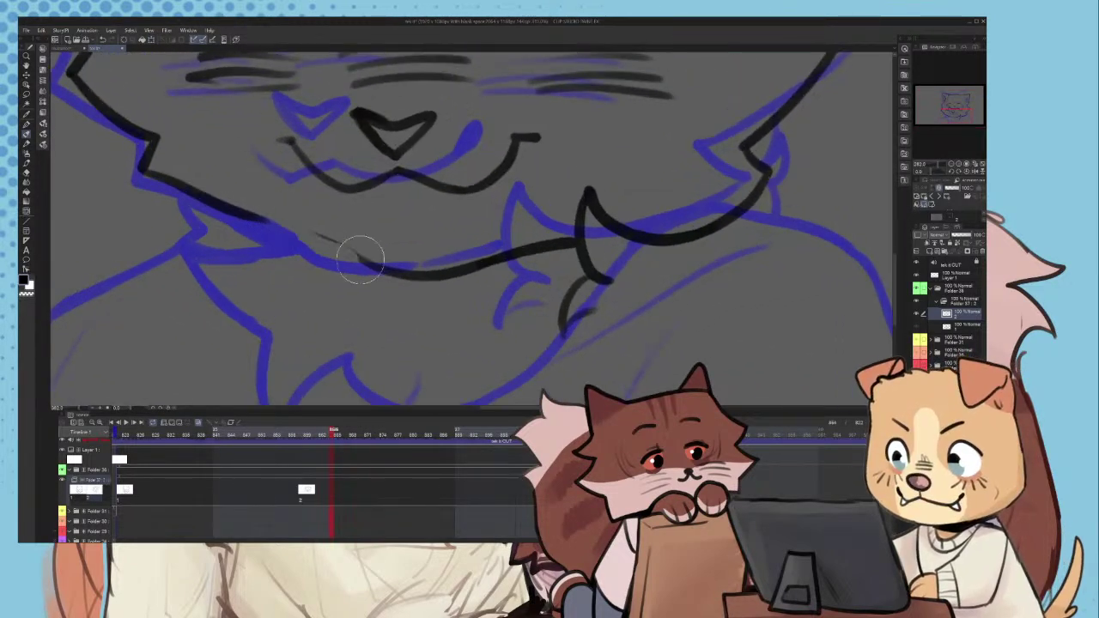
left_click_drag(384, 276, 279, 209)
key("ctrl+z")
mouse_move(380, 269)
left_mouse_down()
mouse_move(254, 176)
mouse_move(246, 276)
left_mouse_up()
scroll(323, 244, "down", 2)
key("ctrl+z")
scroll(362, 215, "up", 3)
key("ctrl+z")
mouse_move(398, 244)
left_mouse_down()
mouse_move(212, 123)
mouse_move(248, 294)
left_mouse_up()
scroll(327, 252, "down", 3)
key("ctrl+z")
scroll(273, 215, "up", 3)
key("e")
left_click_drag(253, 184, 266, 190)
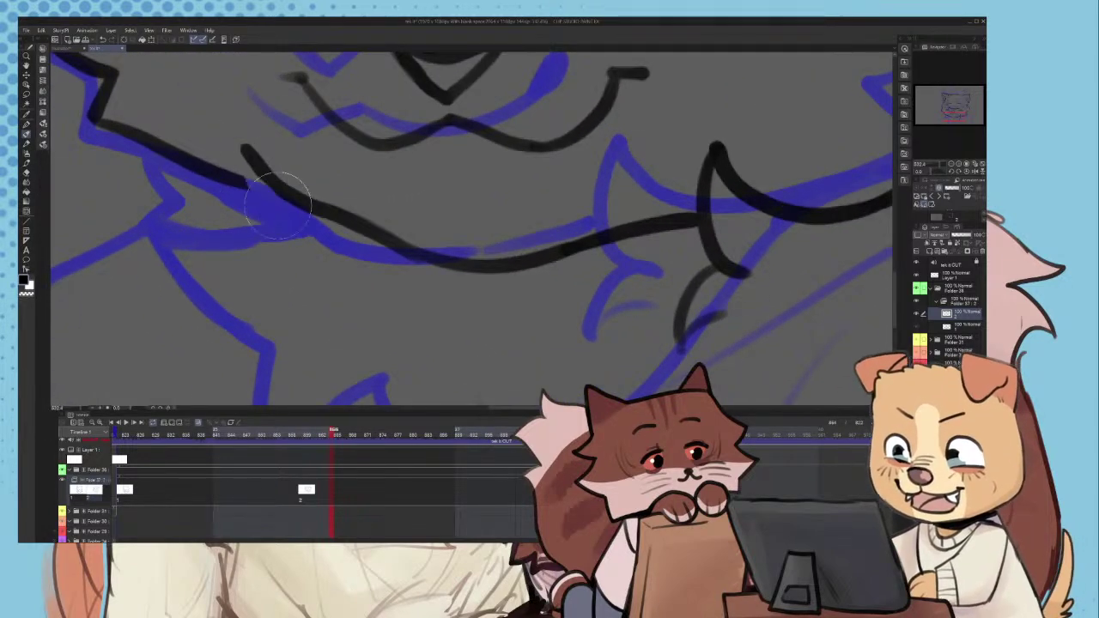
- Ink the upper left edge of the neck fur as a curve descending from the point of the chin line
key("p")
left_click_drag(246, 155, 295, 323)
scroll(294, 198, "down", 3)
scroll(289, 241, "up", 1)
key("ctrl+z")
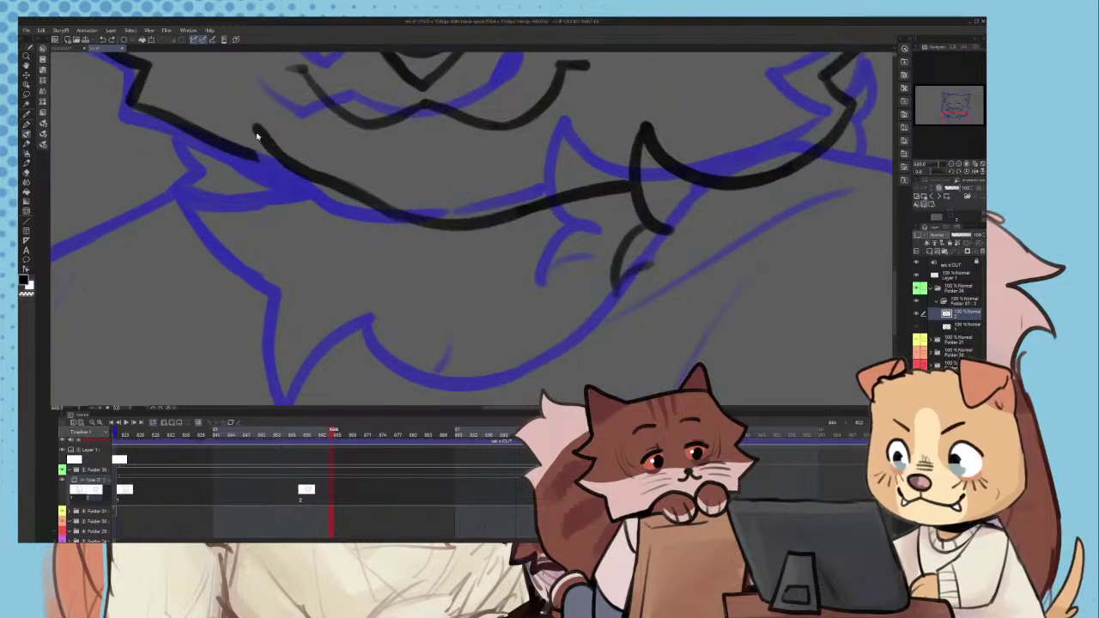
mouse_move(257, 126)
left_mouse_down()
mouse_move(292, 279)
mouse_move(295, 260)
mouse_move(305, 274)
left_mouse_up()
key("ctrl+z")
scroll(306, 271, "down", 3)
scroll(385, 309, "up", 2)
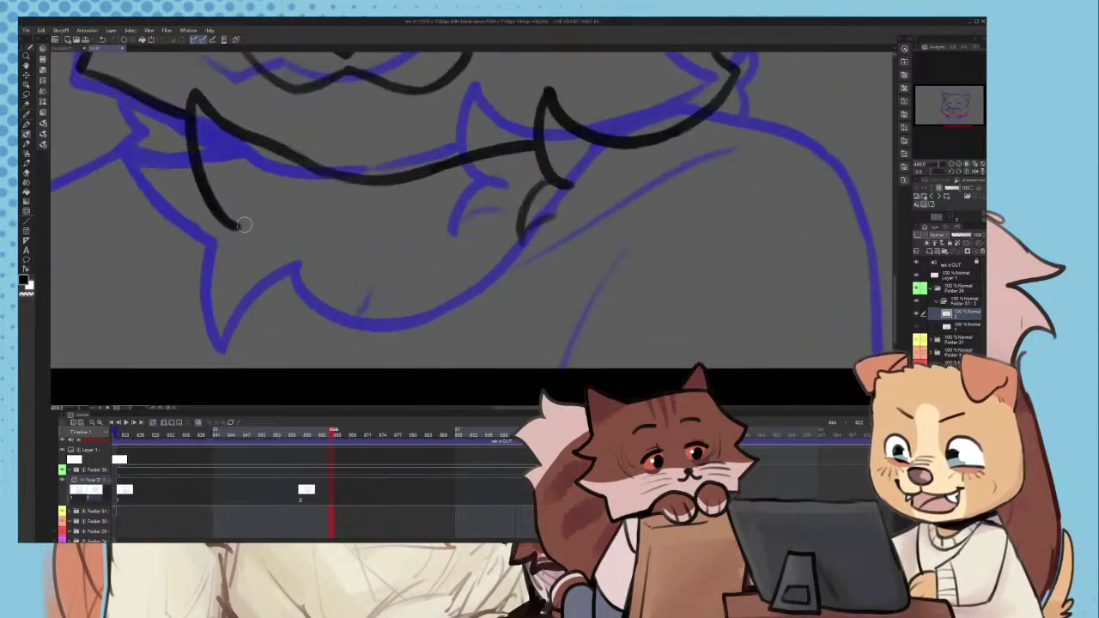
- Ink the downward-pointing chest fur tuft below the neck fur's left edge
key("ctrl+z")
mouse_move(239, 227)
left_mouse_down()
mouse_move(237, 331)
mouse_move(250, 348)
mouse_move(346, 292)
left_mouse_up()
key("ctrl+z")
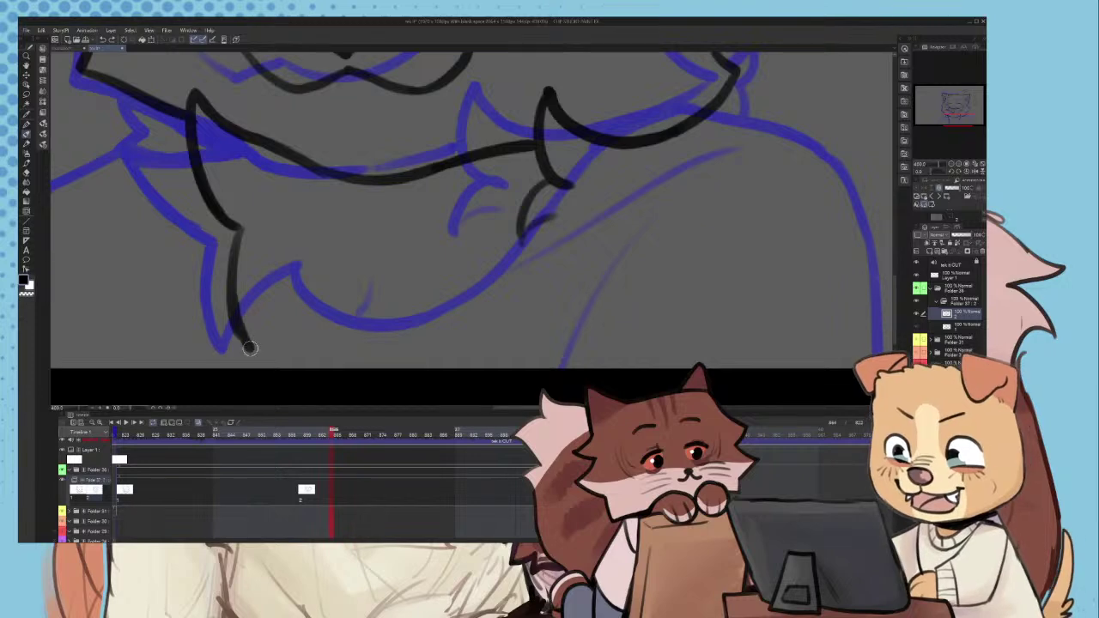
mouse_move(250, 349)
left_mouse_down()
mouse_move(326, 275)
mouse_move(424, 328)
left_mouse_up()
key("ctrl+z")
- Ink the rounded lower edge of the chest fur across to the right tuft and add a short fur stroke inside it
mouse_move(305, 286)
left_mouse_down()
mouse_move(412, 329)
mouse_move(516, 266)
left_mouse_up()
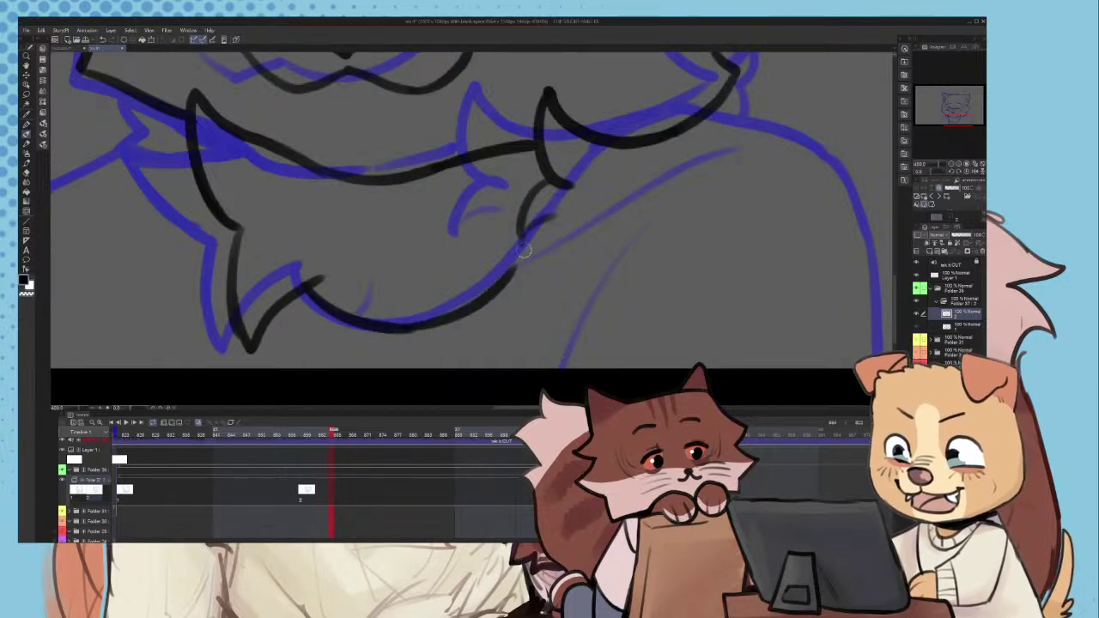
key("ctrl+z")
mouse_move(393, 328)
left_mouse_down()
mouse_move(557, 233)
mouse_move(437, 316)
mouse_move(552, 222)
mouse_move(520, 271)
left_mouse_up()
key("ctrl+z")
key("ctrl+z")
scroll(485, 307, "down", 2)
scroll(404, 300, "up", 2)
left_click_drag(421, 280, 408, 322)
scroll(400, 294, "down", 4)
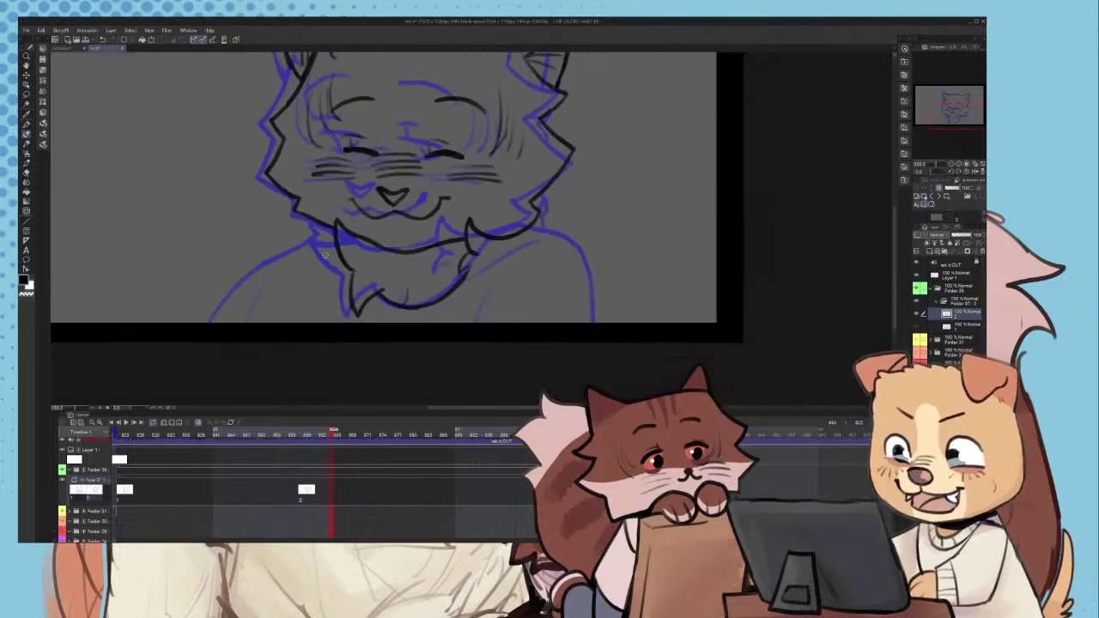
- Ink the short neck fur line beneath the left cheek
scroll(324, 255, "up", 4)
left_click_drag(438, 195, 481, 253)
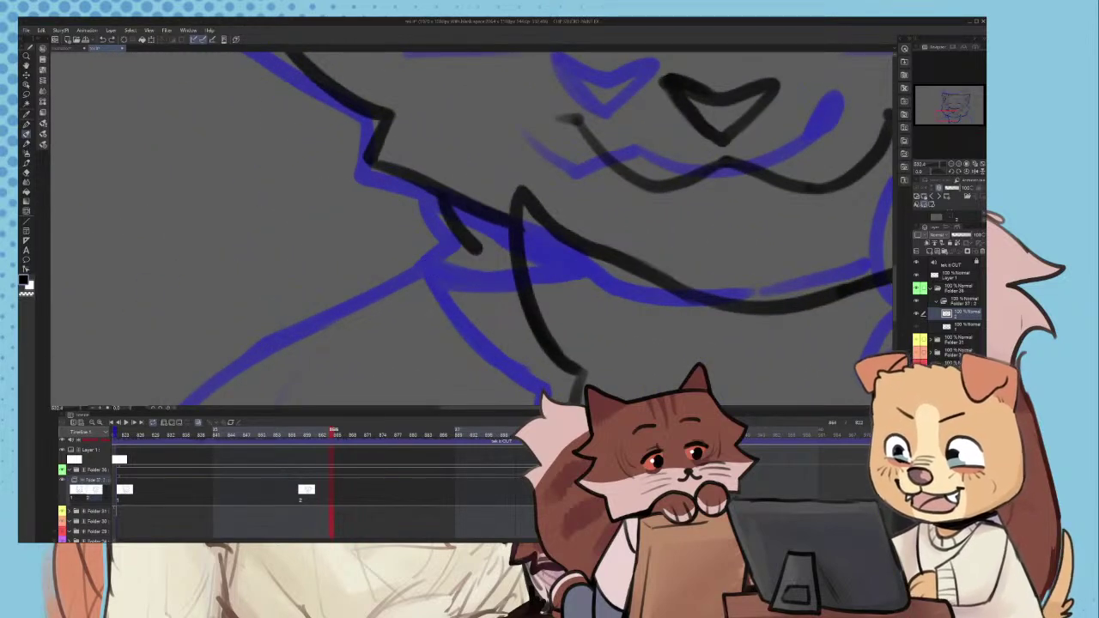
scroll(421, 284, "down", 4)
scroll(421, 283, "up", 4)
mouse_move(485, 159)
left_mouse_down()
mouse_move(373, 201)
mouse_move(455, 174)
mouse_move(426, 190)
left_mouse_up()
key("ctrl+z")
key("ctrl+z")
key("ctrl+z")
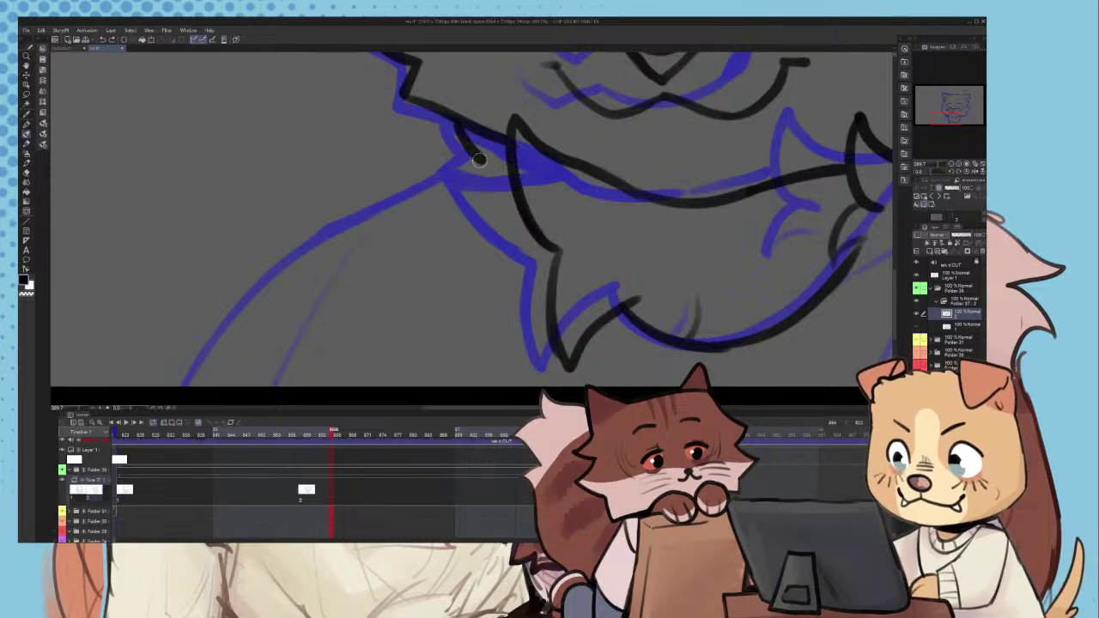
- Ink the left shoulder outline from the neck fur down to the canvas's lower edge, slightly outside the onion skin
mouse_move(481, 159)
left_mouse_down()
mouse_move(325, 213)
mouse_move(239, 281)
left_mouse_up()
key("ctrl+z")
left_click_drag(352, 210, 204, 338)
key("ctrl+z")
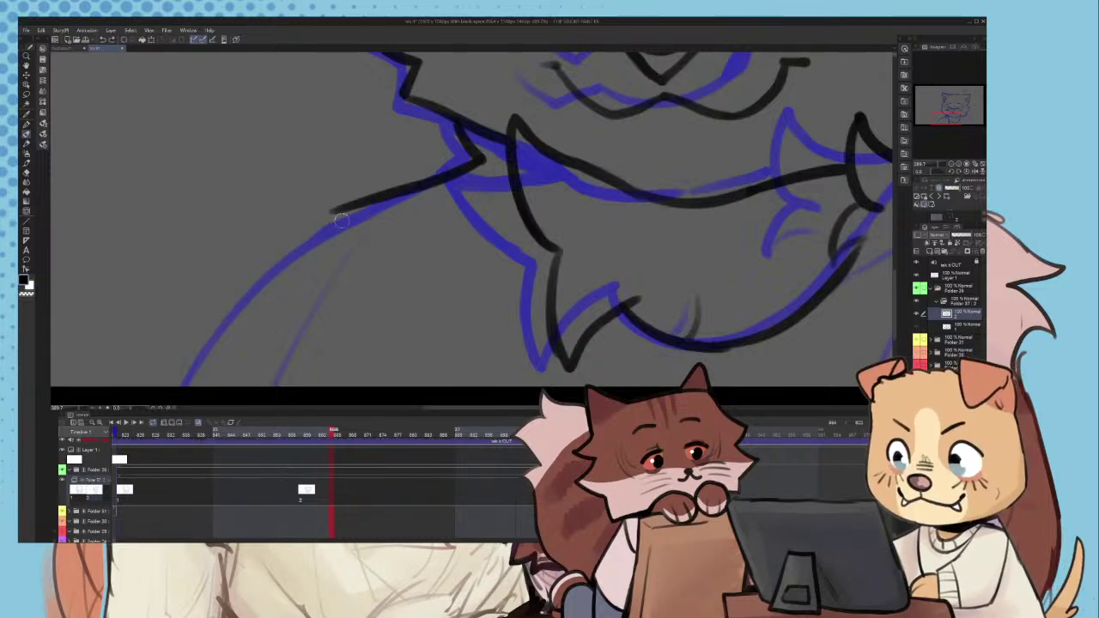
mouse_move(349, 210)
left_mouse_down()
mouse_move(304, 258)
mouse_move(204, 340)
left_mouse_up()
key("ctrl+z")
left_click_drag(285, 243, 176, 385)
scroll(330, 249, "down", 1)
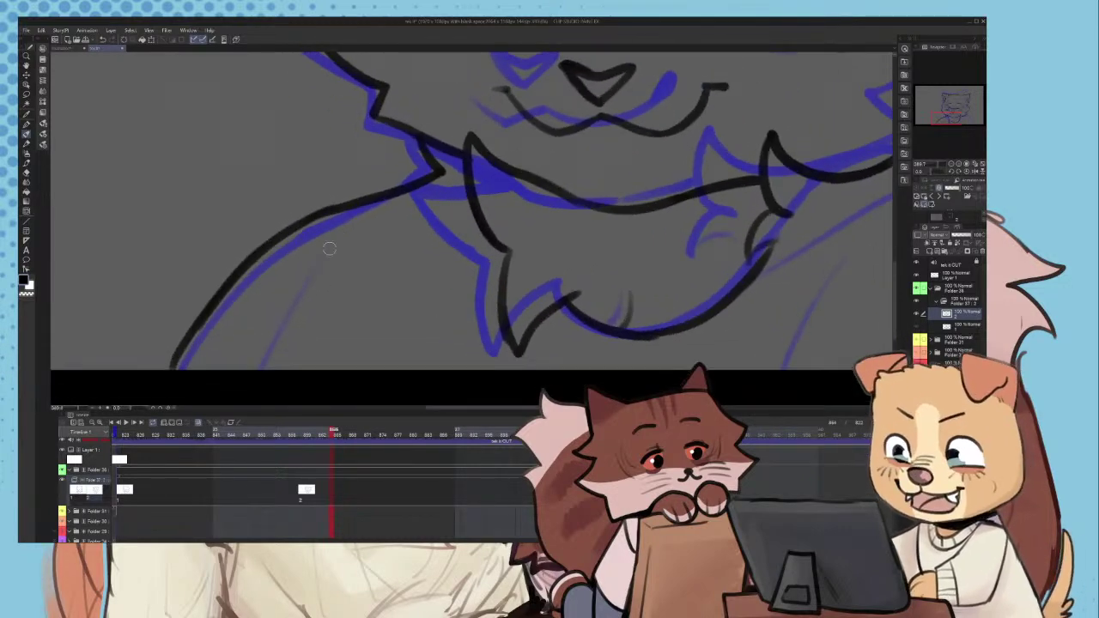
- Ink a light arm crease inside the left shoulder and reshape the lower end of that shoulder's outline
key("ctrl+z")
mouse_move(329, 249)
left_mouse_down()
mouse_move(244, 366)
mouse_move(257, 369)
left_mouse_up()
key("ctrl+z")
scroll(332, 270, "down", 4)
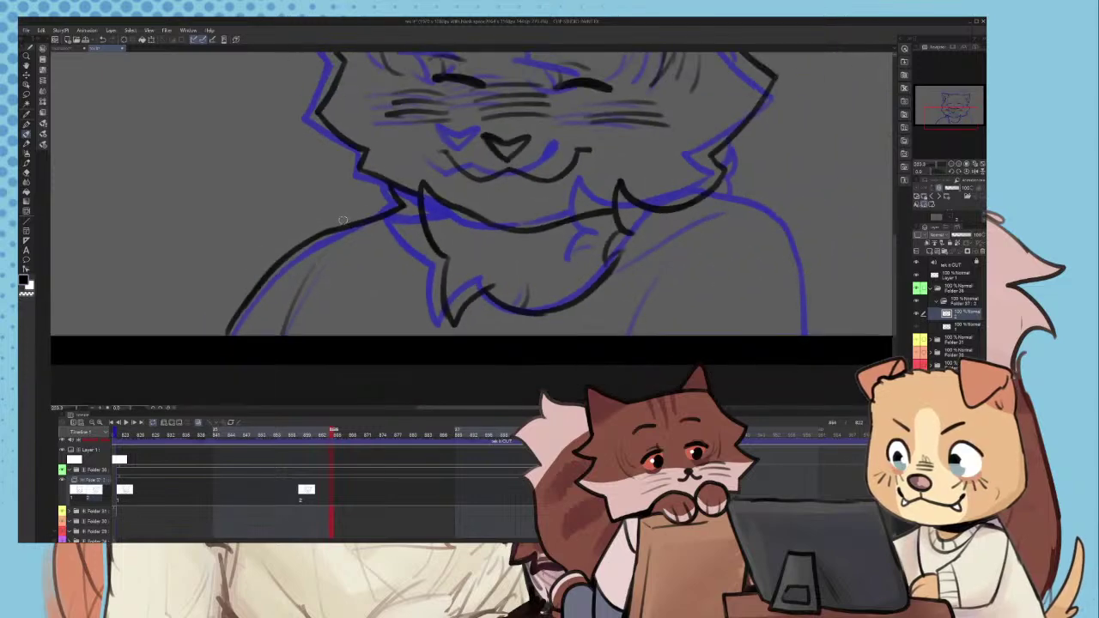
scroll(342, 220, "down", 1)
scroll(245, 297, "up", 1)
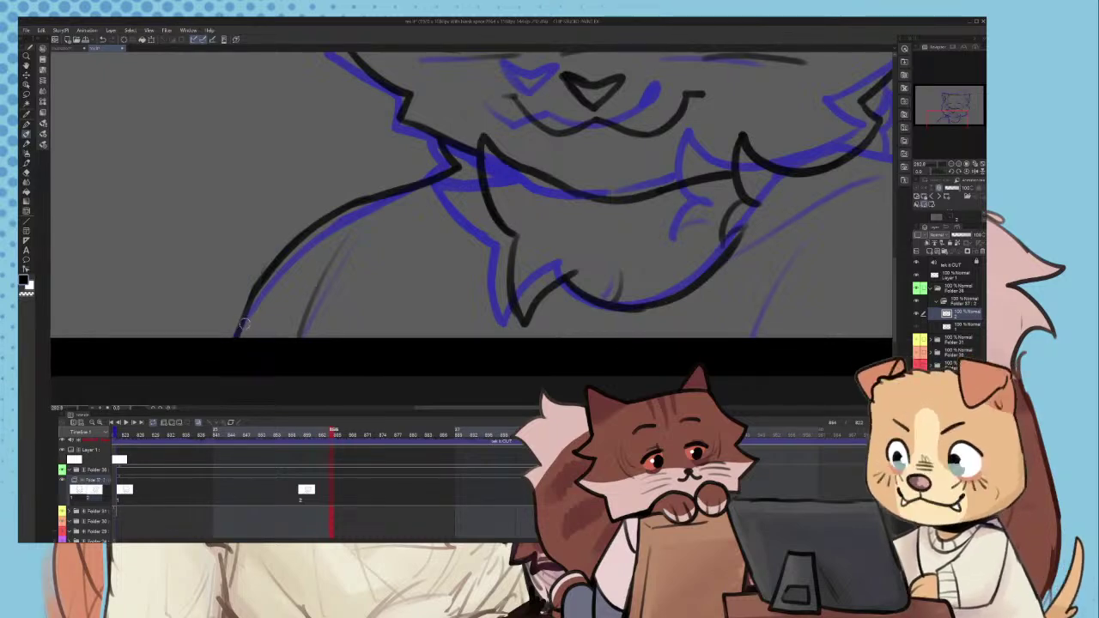
scroll(245, 331, "down", 2)
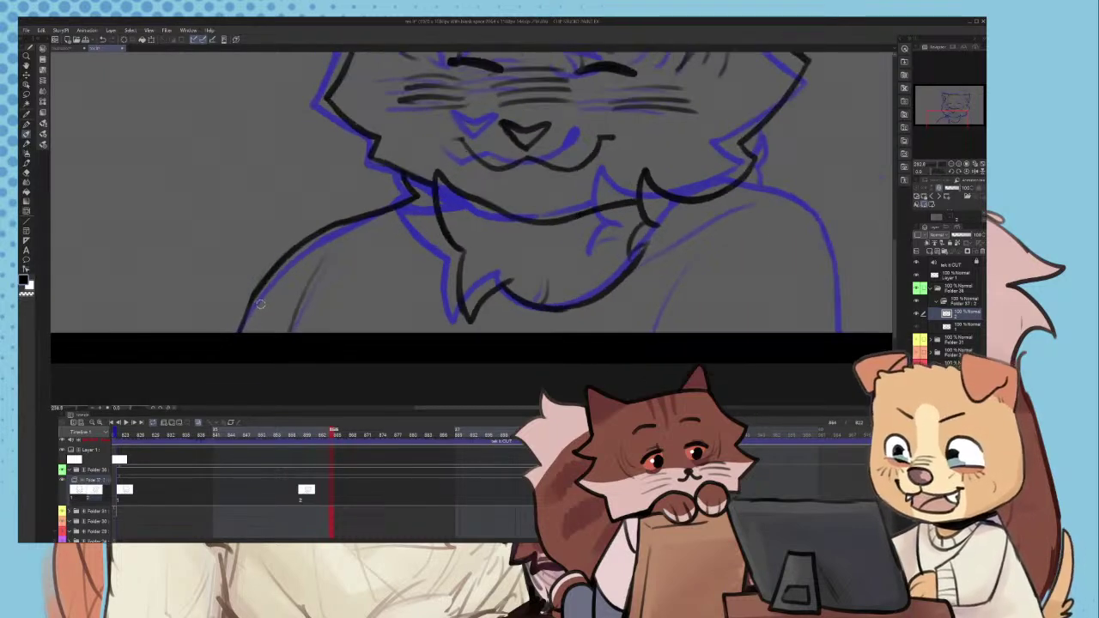
scroll(254, 314, "up", 3)
scroll(249, 294, "down", 2)
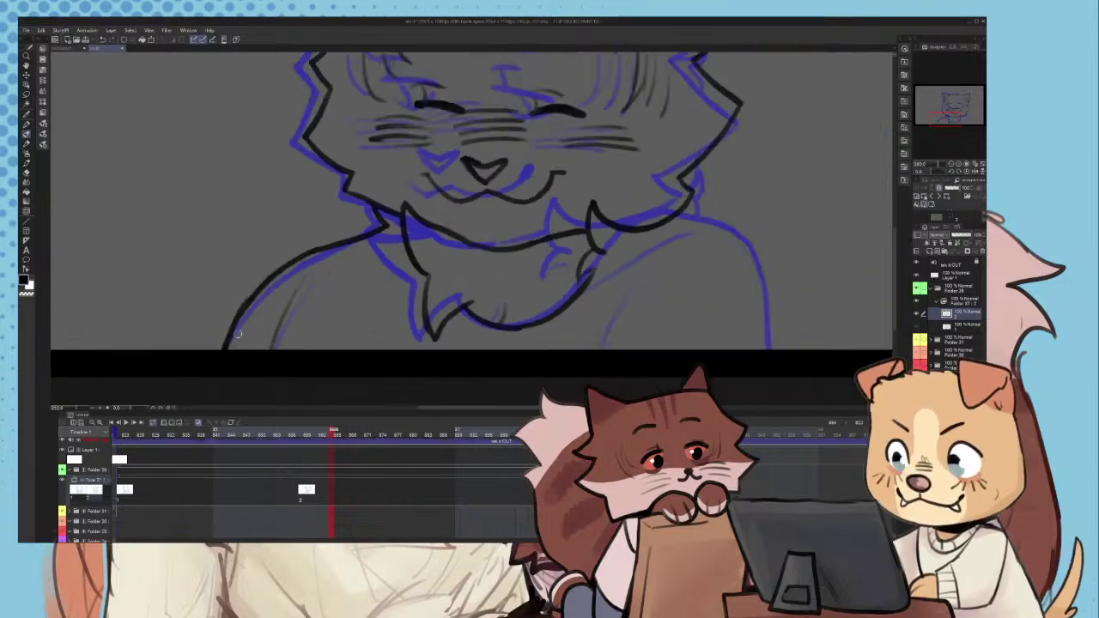
- Ink the short angled fur edge beneath the left neck fur, joining the shoulder line to the chest fur
scroll(375, 192, "up", 3)
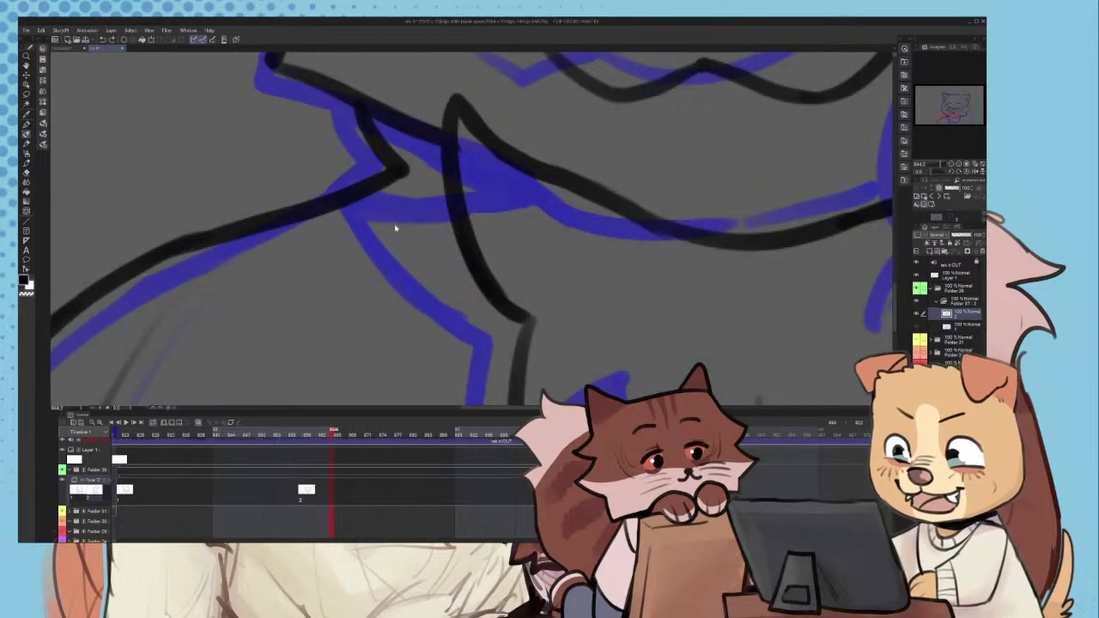
mouse_move(377, 187)
left_mouse_down()
mouse_move(346, 204)
mouse_move(432, 241)
mouse_move(486, 298)
left_mouse_up()
key("ctrl+z")
scroll(486, 298, "down", 1)
left_click_drag(447, 252, 507, 318)
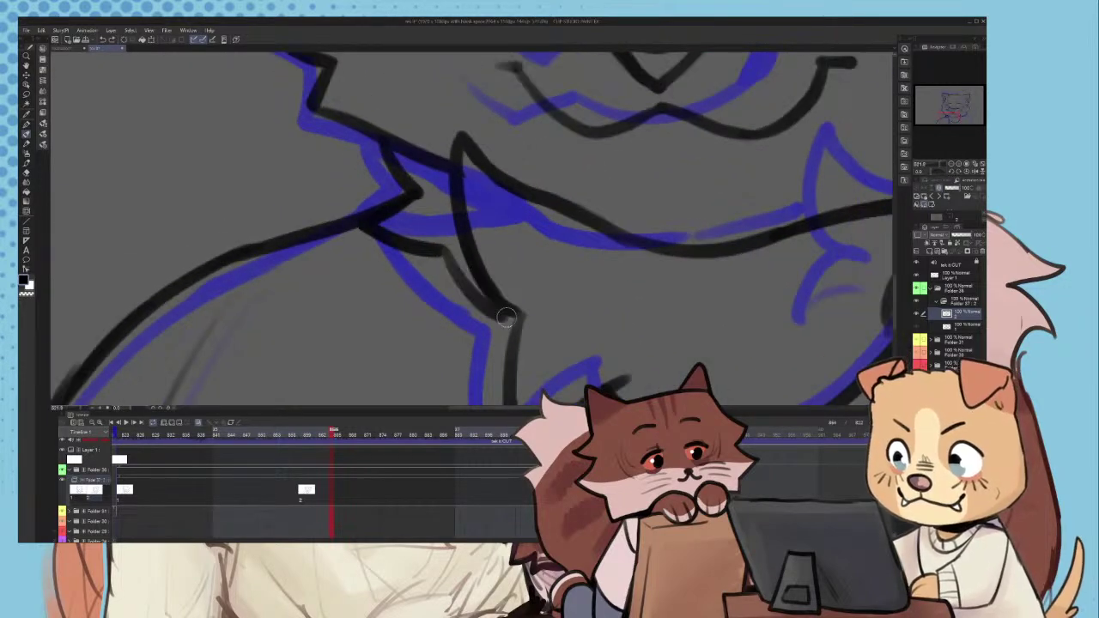
scroll(506, 318, "down", 4)
scroll(312, 234, "up", 3)
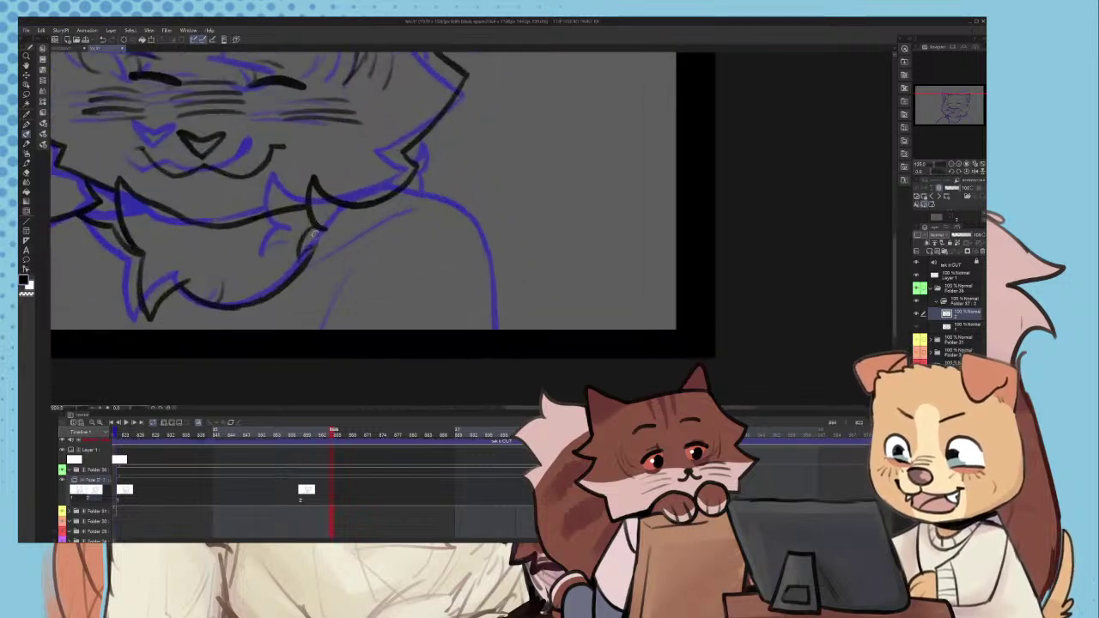
- Extend the chest fur's right edge up to the jawline and redraw the small tuft stroke beside it
scroll(312, 234, "up", 2)
scroll(296, 287, "up", 1)
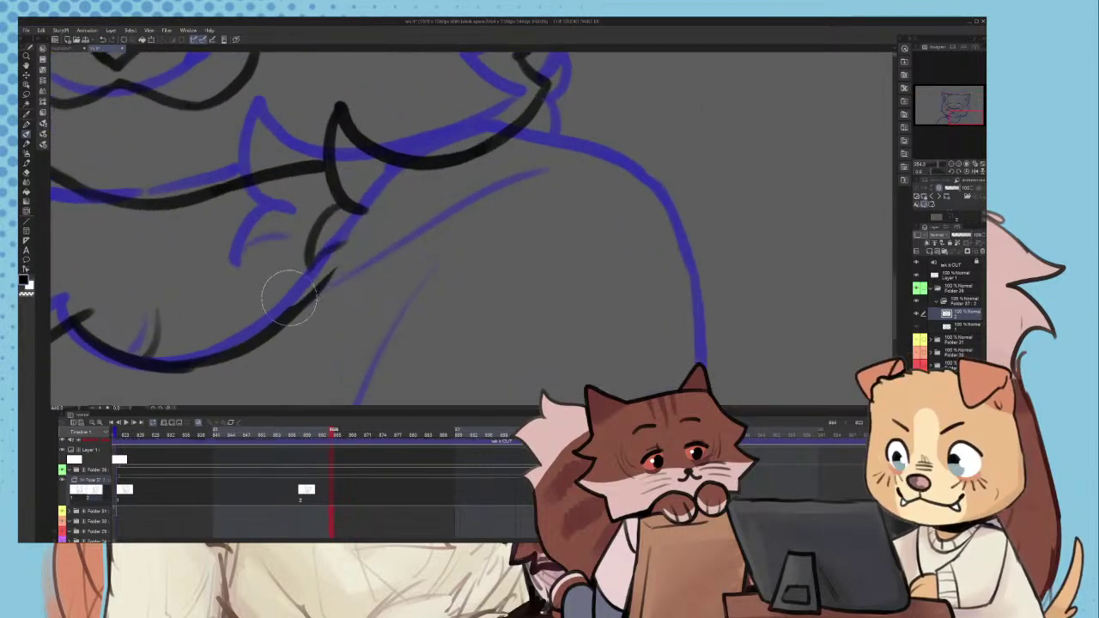
left_click_drag(292, 297, 312, 287)
mouse_move(274, 328)
left_mouse_down()
mouse_move(442, 151)
mouse_move(301, 303)
mouse_move(423, 159)
left_mouse_up()
key("ctrl+z")
key("ctrl+z")
scroll(365, 231, "up", 1)
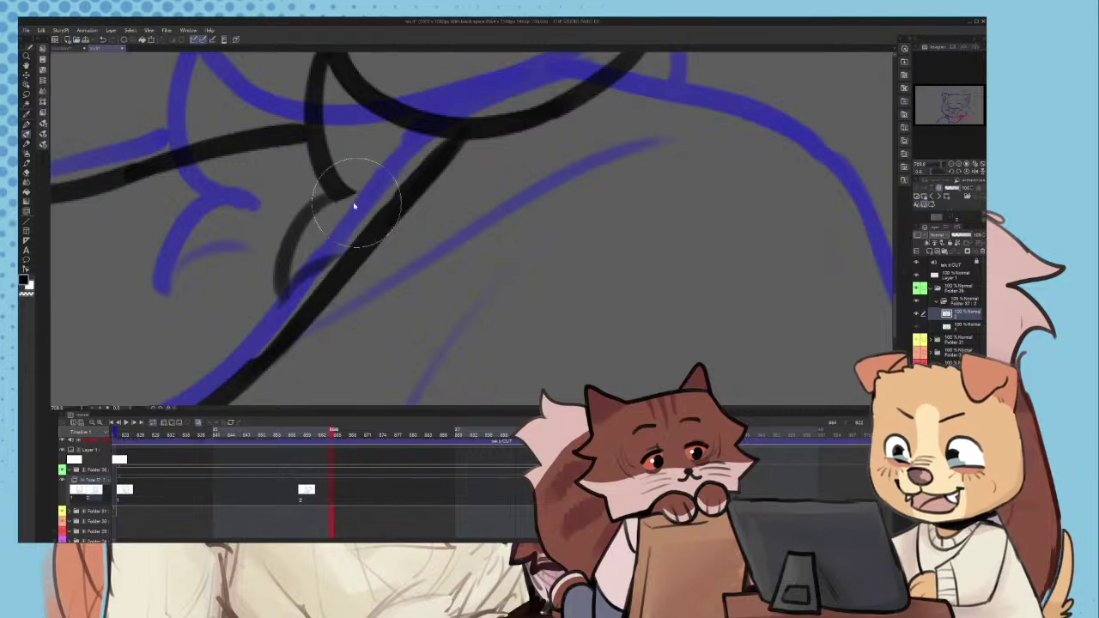
key("ctrl+z")
mouse_move(339, 188)
left_mouse_down()
mouse_move(280, 297)
mouse_move(346, 256)
left_mouse_up()
scroll(356, 257, "down", 3)
scroll(365, 221, "down", 1)
- Ink the short neck line below the right cheek and the right shoulder outline down to the canvas's lower edge
scroll(390, 180, "up", 3)
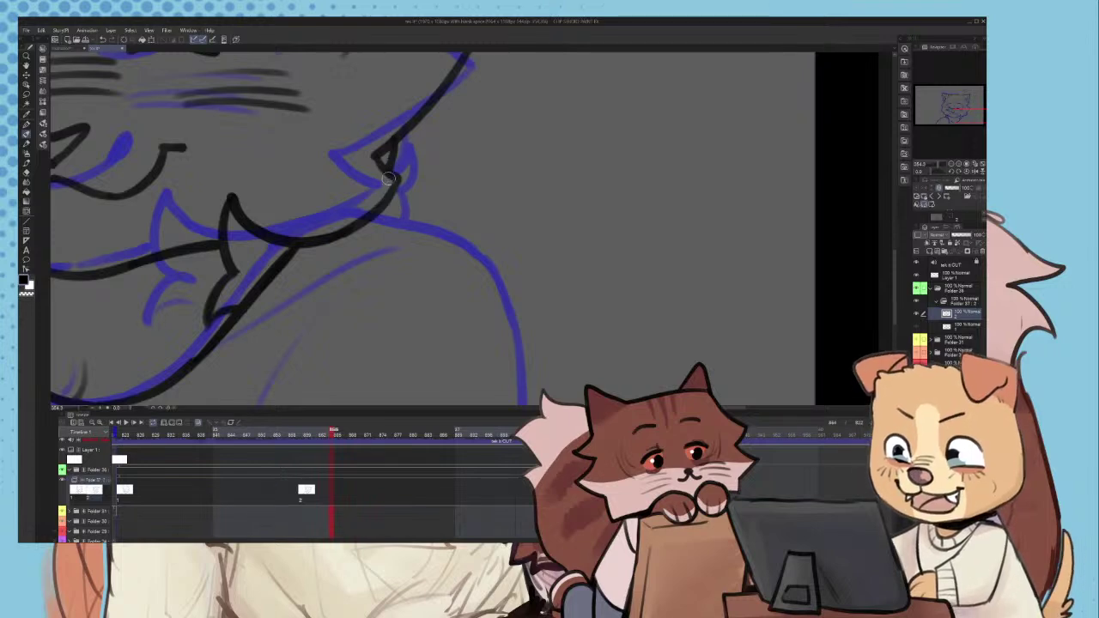
scroll(391, 219, "down", 5)
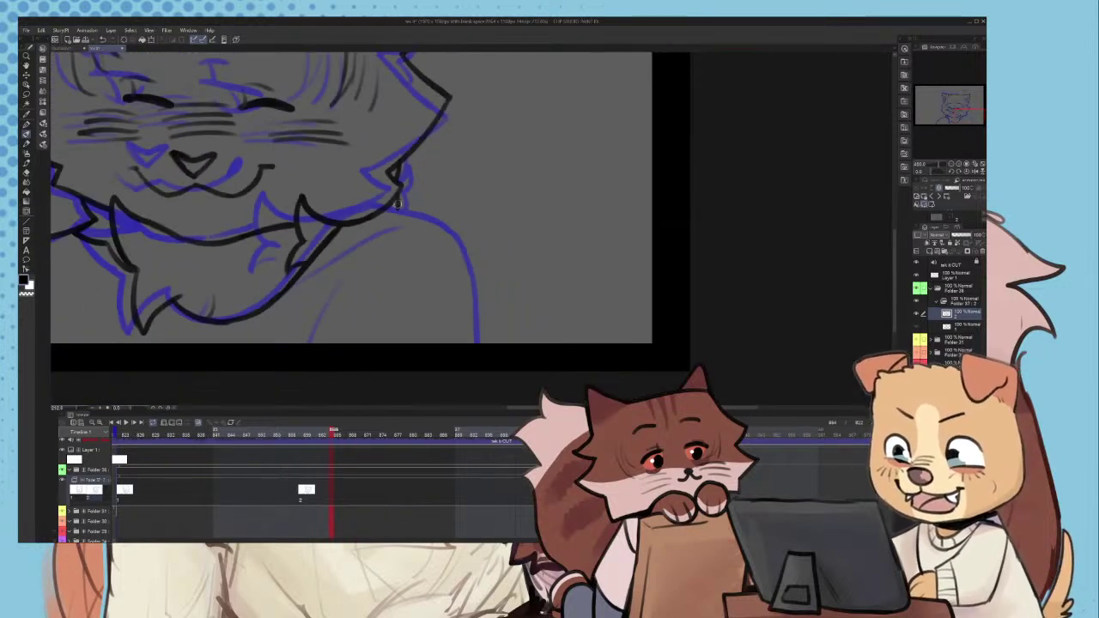
scroll(399, 190, "up", 2)
scroll(397, 157, "down", 3)
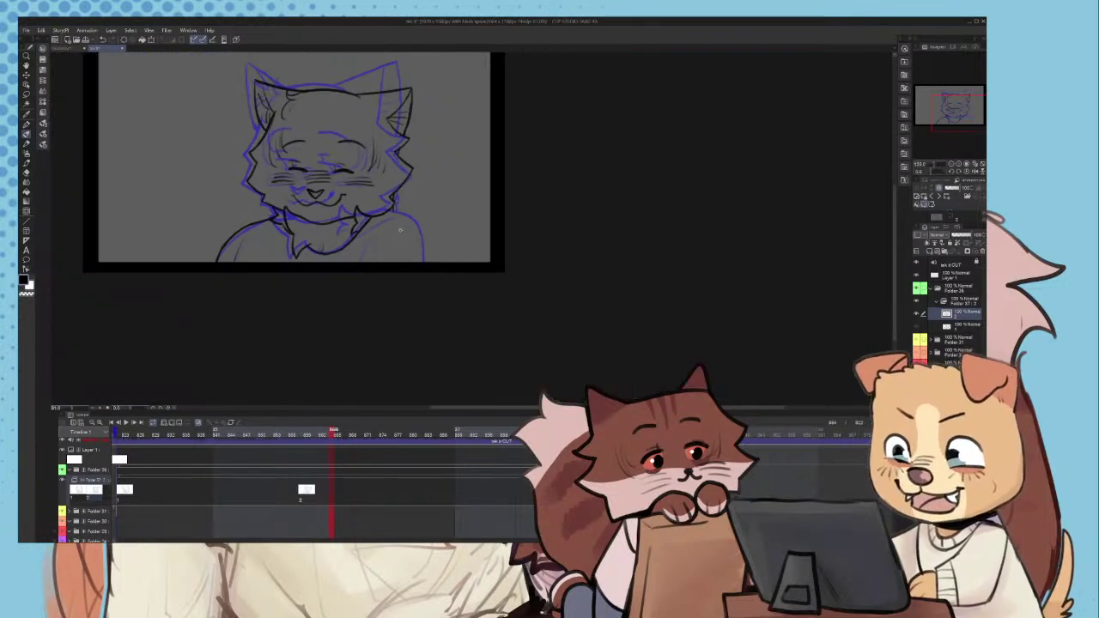
scroll(341, 159, "up", 5)
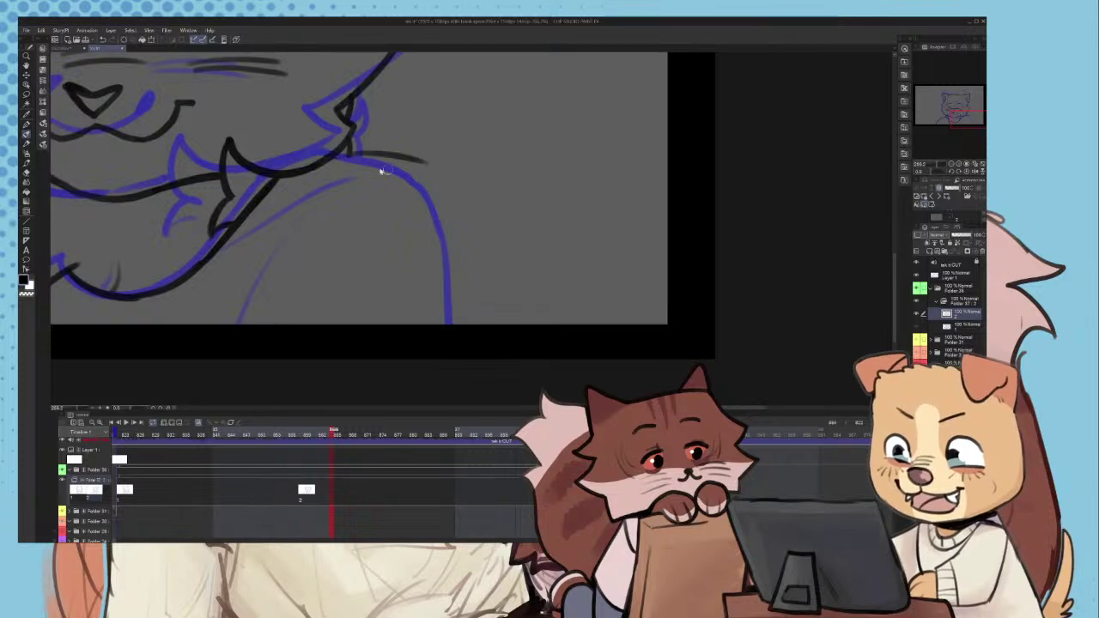
scroll(342, 164, "up", 1)
key("ctrl+z")
mouse_move(325, 159)
left_mouse_down()
mouse_move(446, 158)
mouse_move(464, 218)
left_mouse_up()
key("ctrl+z")
mouse_move(414, 158)
left_mouse_down()
mouse_move(492, 266)
mouse_move(486, 381)
left_mouse_up()
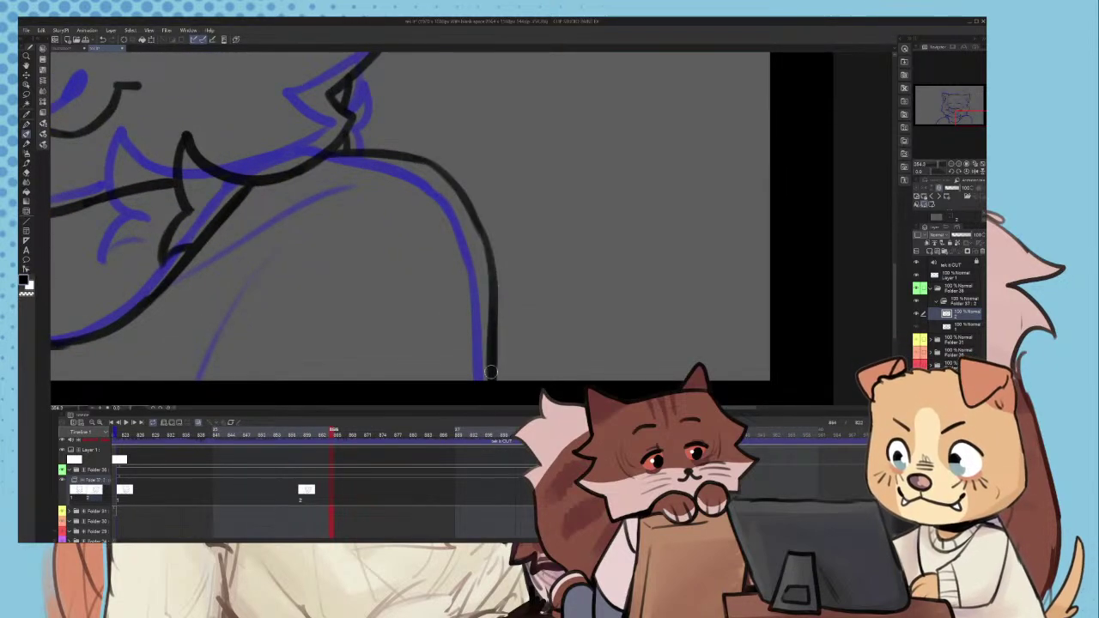
scroll(447, 326, "down", 3)
- Ink a thin diagonal fold line from the chest fur's right edge up to the top of the right shoulder
scroll(242, 281, "up", 3)
left_click_drag(200, 313, 392, 194)
key("ctrl+z")
key("ctrl+z")
left_click_drag(194, 310, 380, 189)
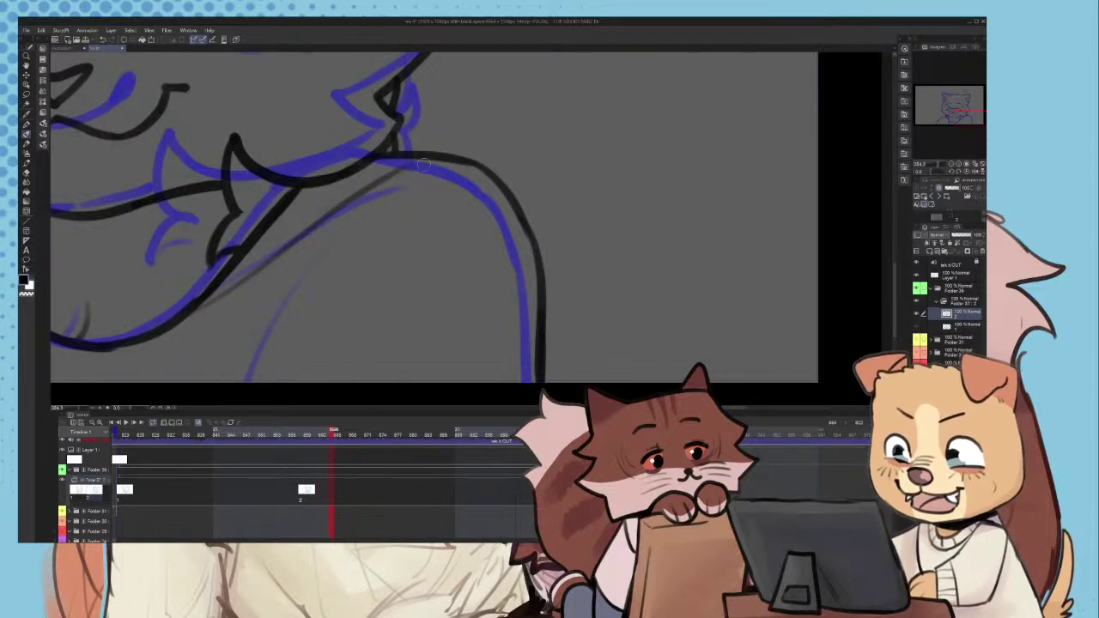
- Ink a light curved arm crease inside the right shoulder, slightly to the right of the onion skin's crease
left_click_drag(348, 242, 267, 390)
key("ctrl+z")
scroll(346, 273, "down", 3)
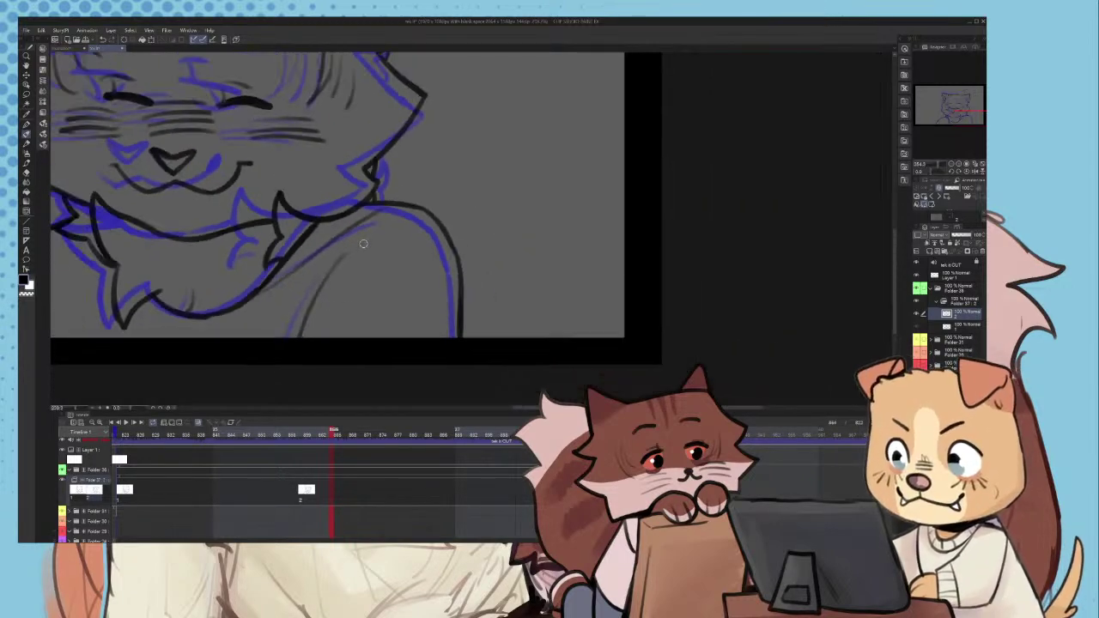
scroll(353, 252, "down", 4)
scroll(295, 288, "up", 4)
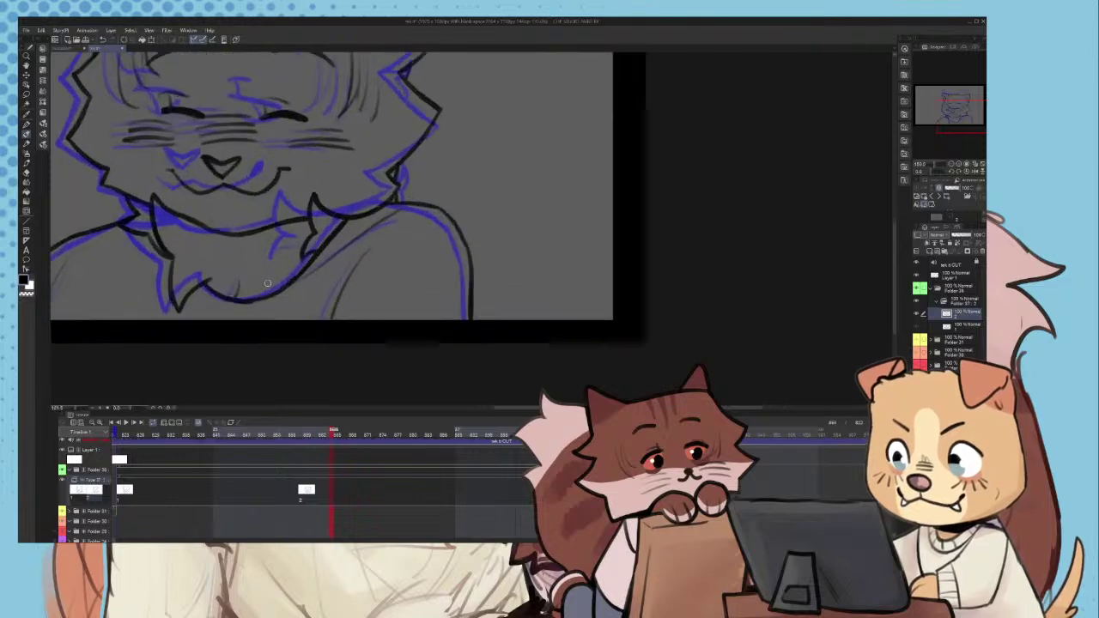
scroll(361, 268, "up", 1)
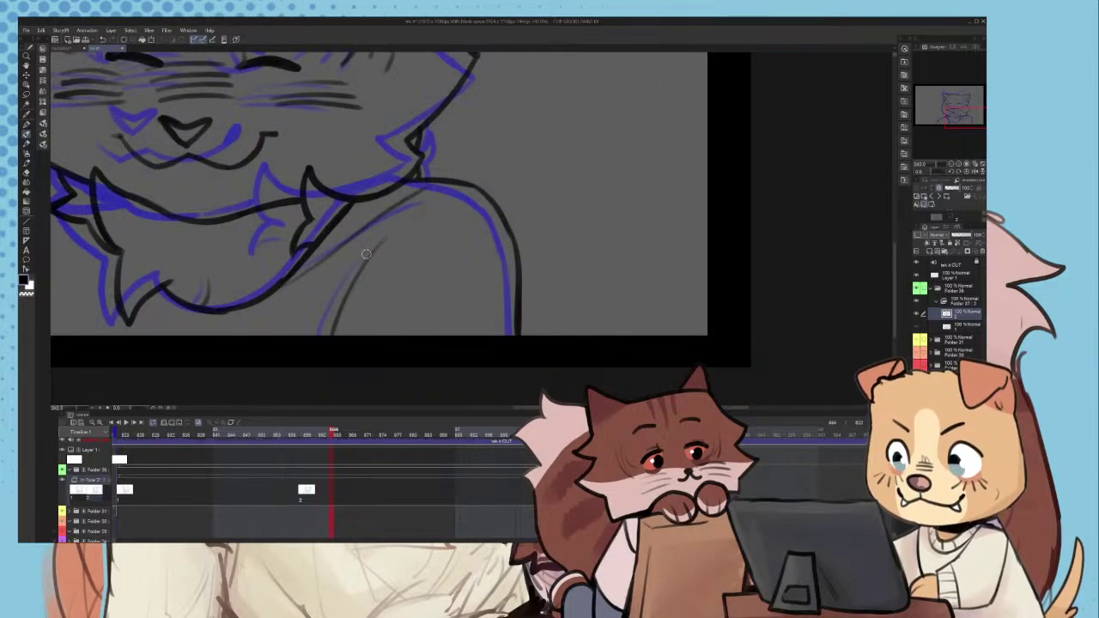
key("ctrl+z")
left_click_drag(371, 248, 339, 344)
key("ctrl+z")
scroll(342, 264, "up", 1)
left_click_drag(368, 258, 328, 373)
key("ctrl+z")
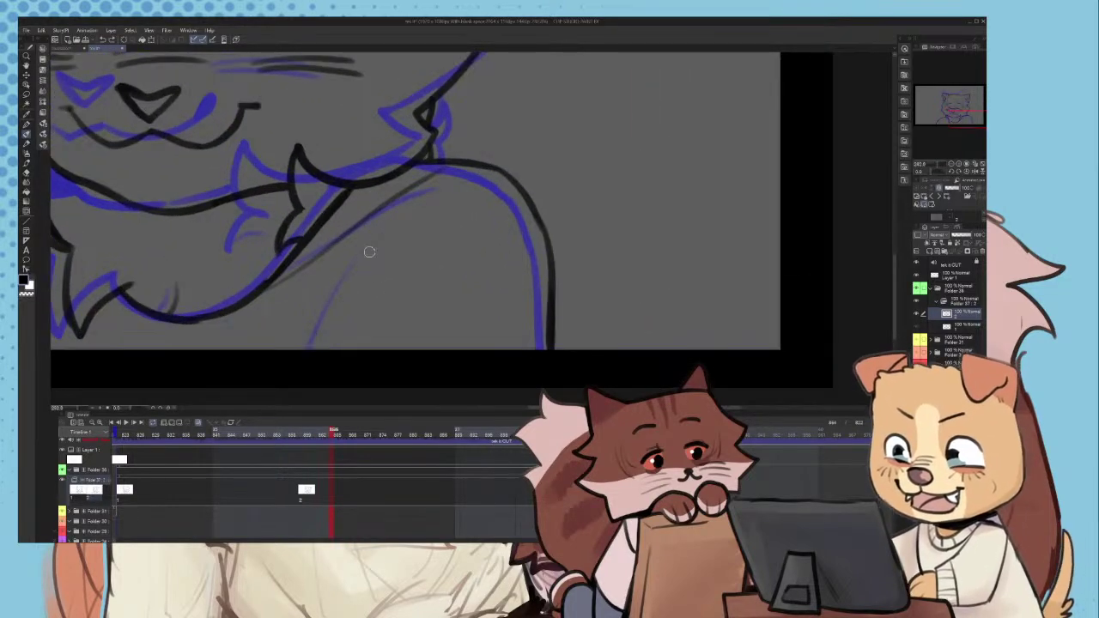
scroll(369, 252, "down", 3)
scroll(361, 296, "up", 3)
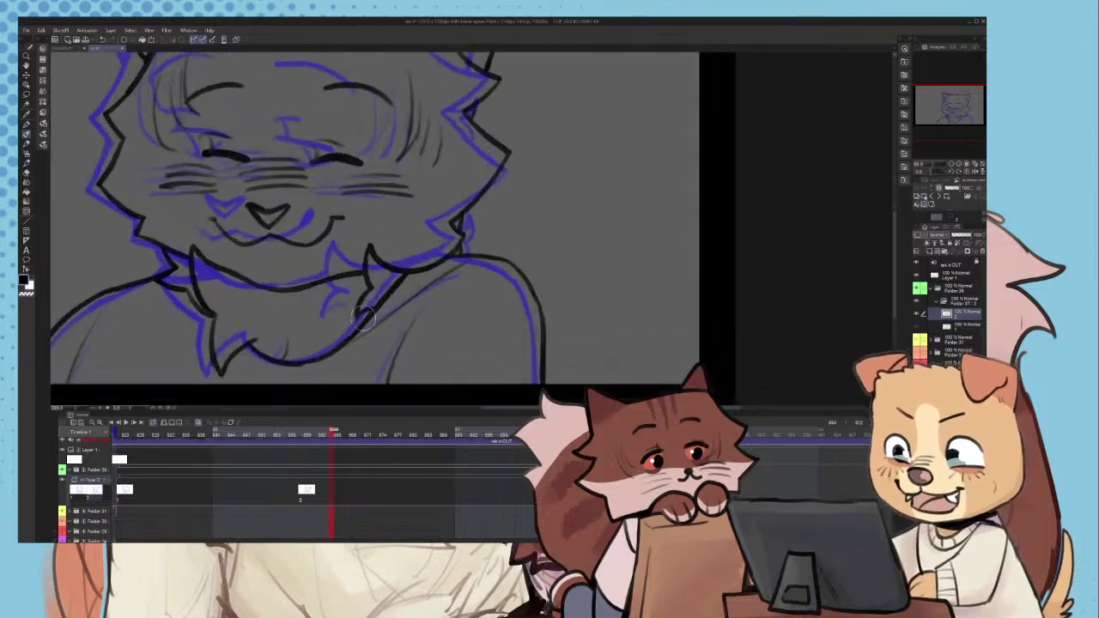
- Return to the previous cel's frame and play the animation to check the movement between the two cels
scroll(361, 316, "up", 1)
scroll(371, 305, "down", 2)
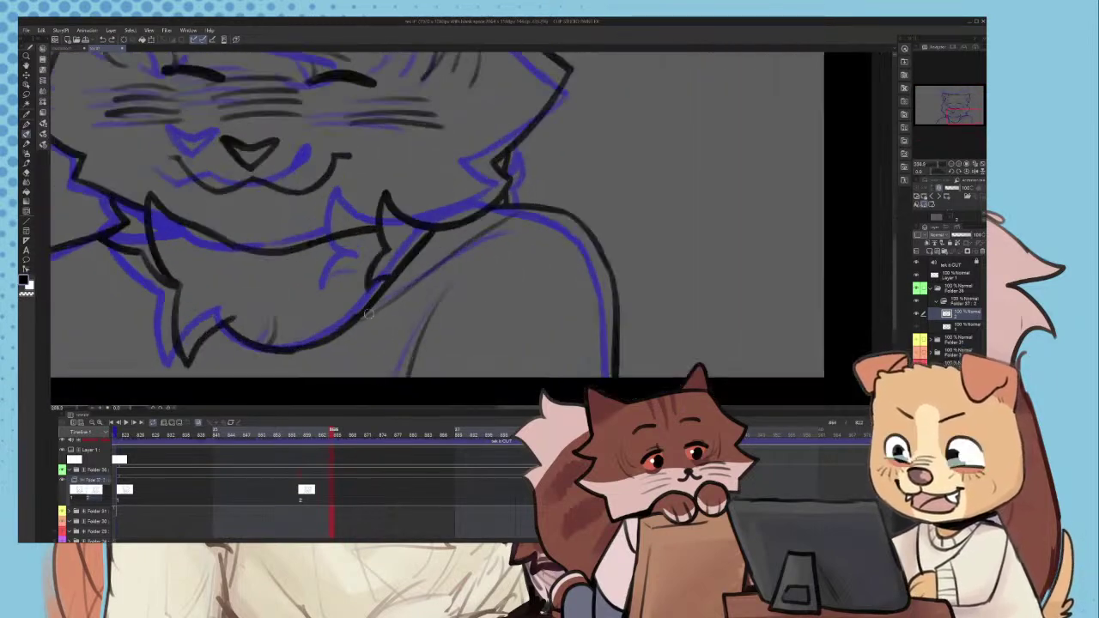
scroll(369, 309, "up", 1)
scroll(359, 312, "down", 2)
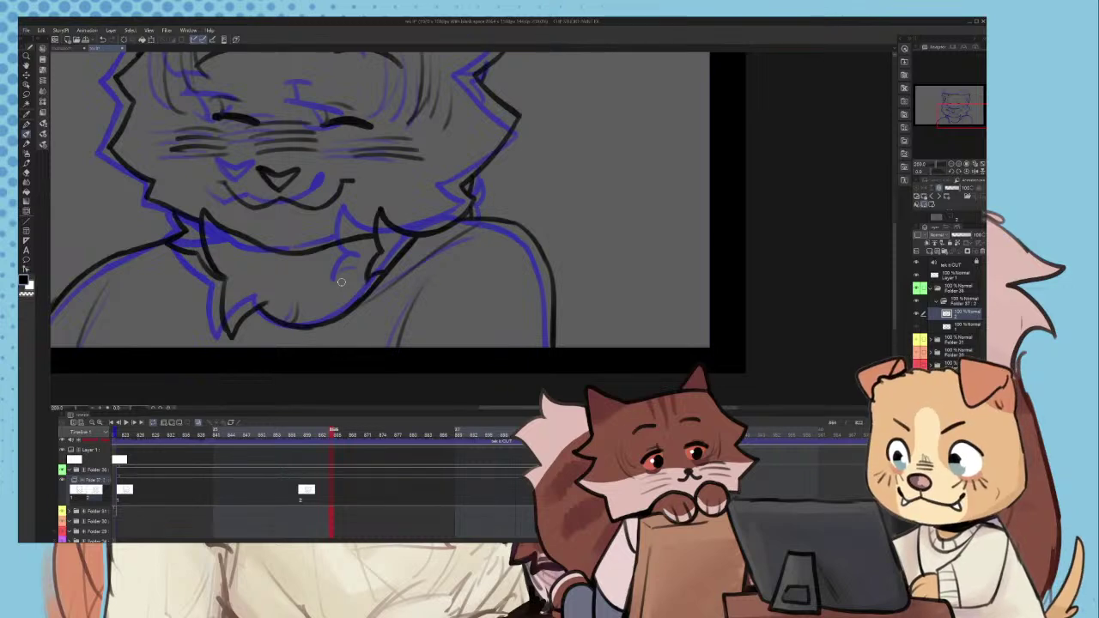
left_click_drag(301, 435, 231, 437)
scroll(478, 279, "down", 3)
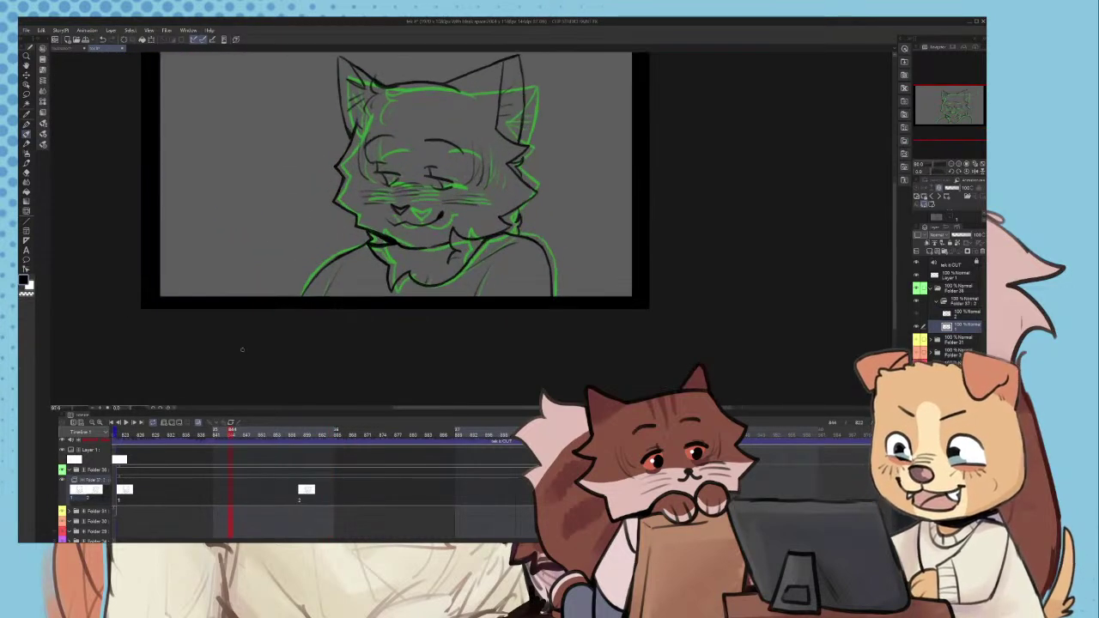
left_click(125, 425)
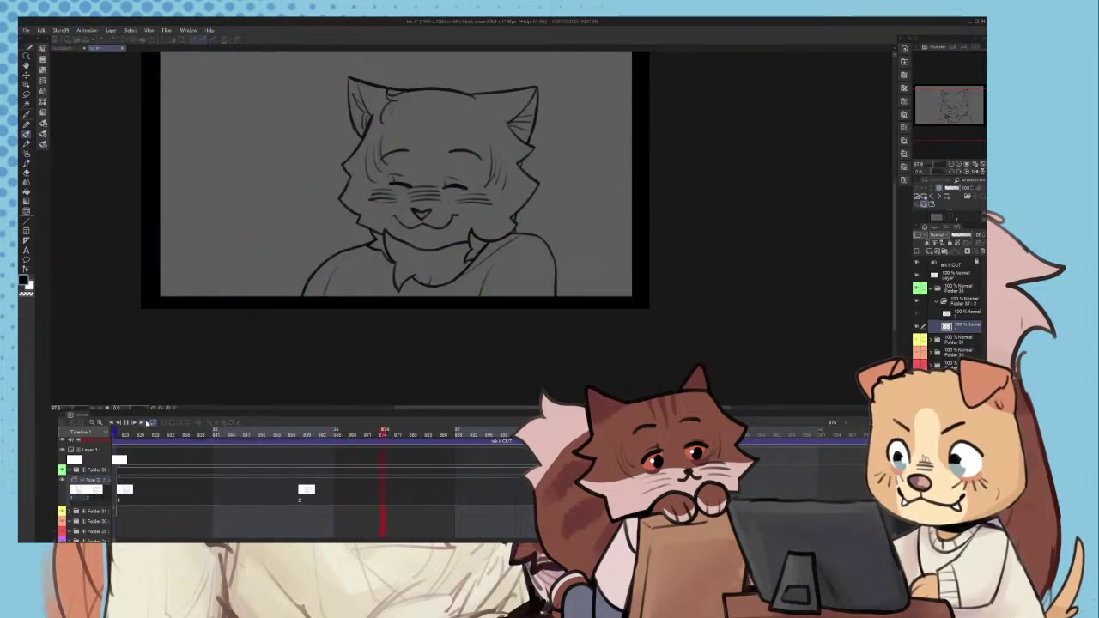
left_click(148, 423)
- Redraw the right cheek's lower edge as a curve from its outer tip down to the notch above the neck
scroll(550, 194, "up", 5)
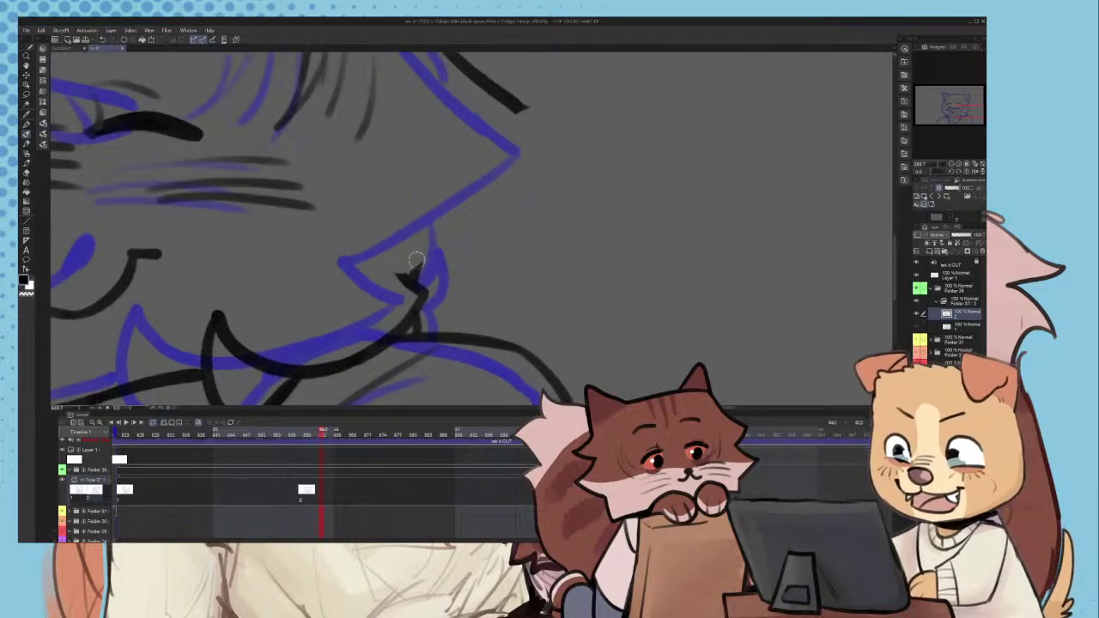
mouse_move(407, 273)
left_mouse_down()
mouse_move(545, 127)
mouse_move(528, 111)
mouse_move(542, 115)
left_mouse_up()
key("ctrl+z")
mouse_move(541, 117)
left_mouse_down()
mouse_move(418, 261)
mouse_move(445, 243)
left_mouse_up()
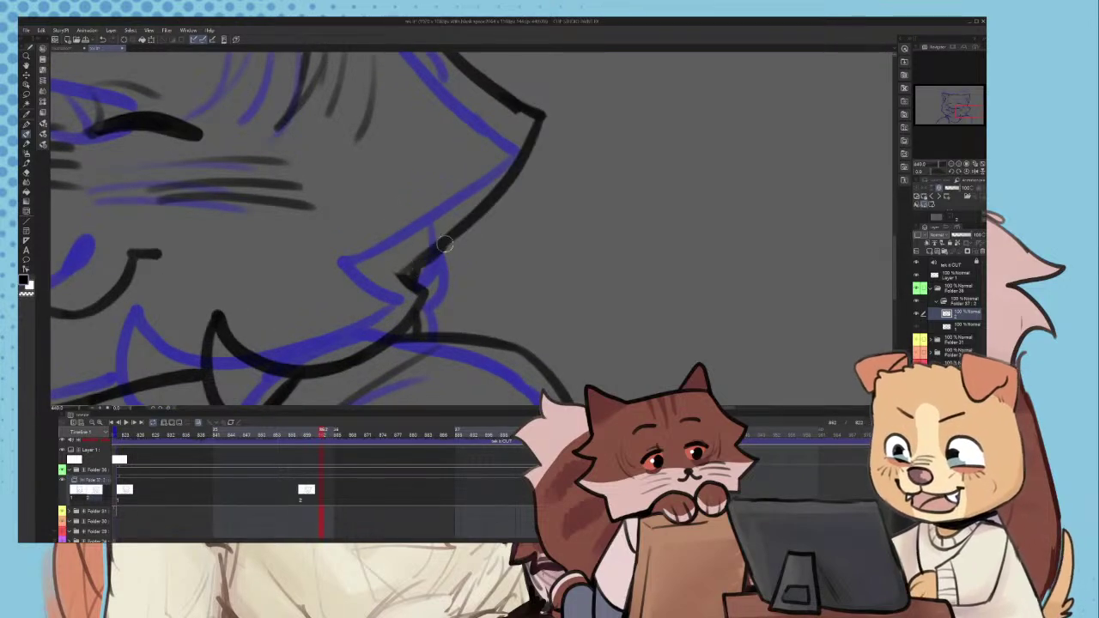
scroll(405, 271, "down", 6)
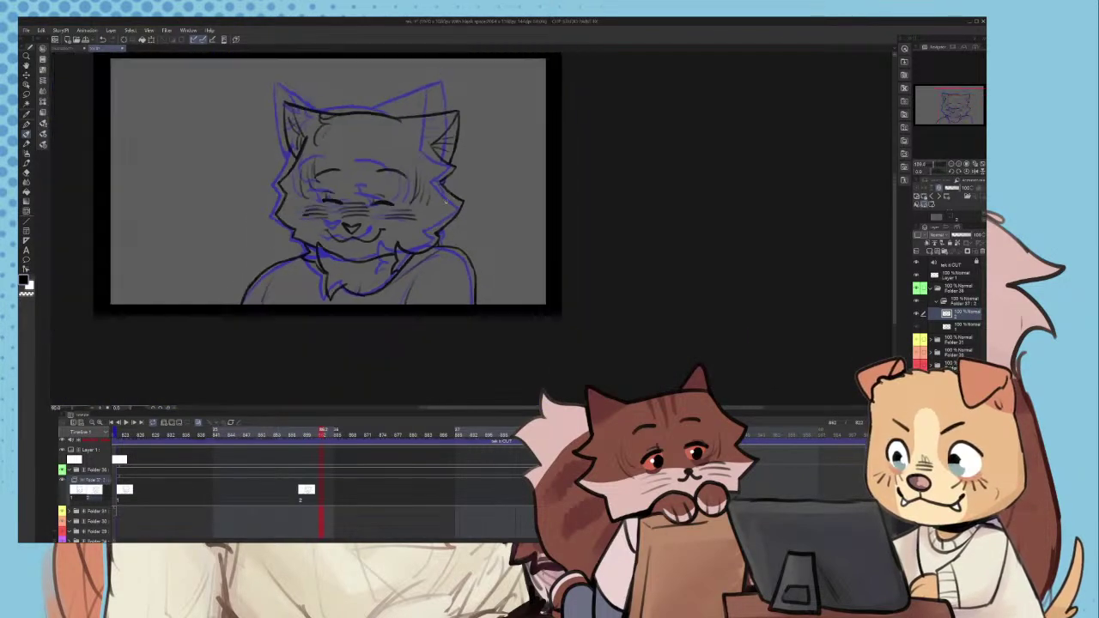
scroll(435, 210, "up", 2)
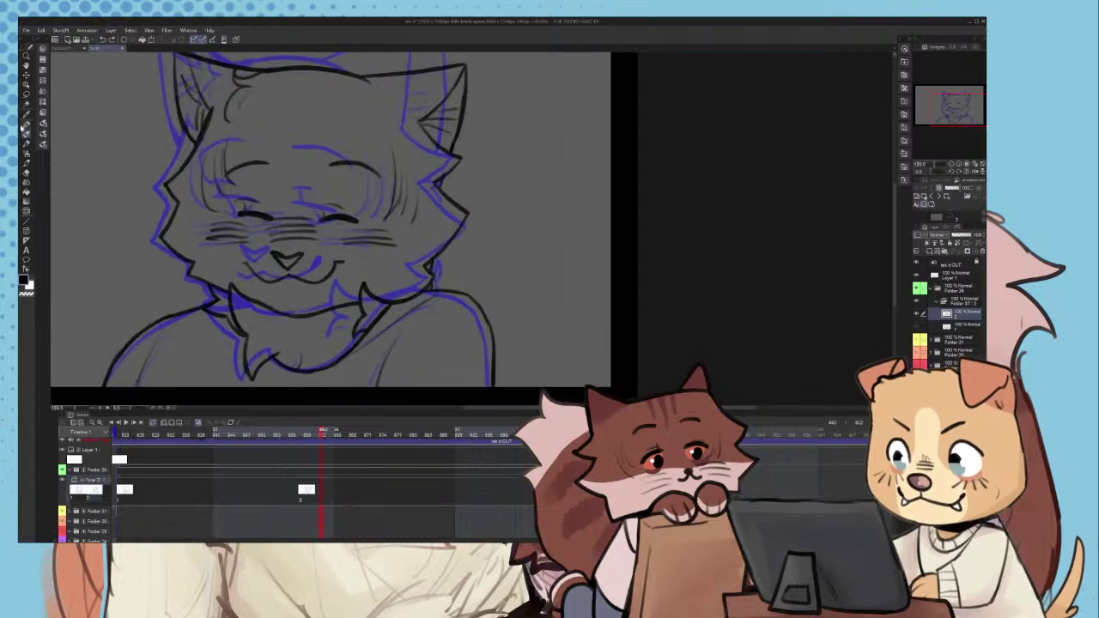
left_click(123, 40)
key("ctrl+z")
left_click(113, 40)
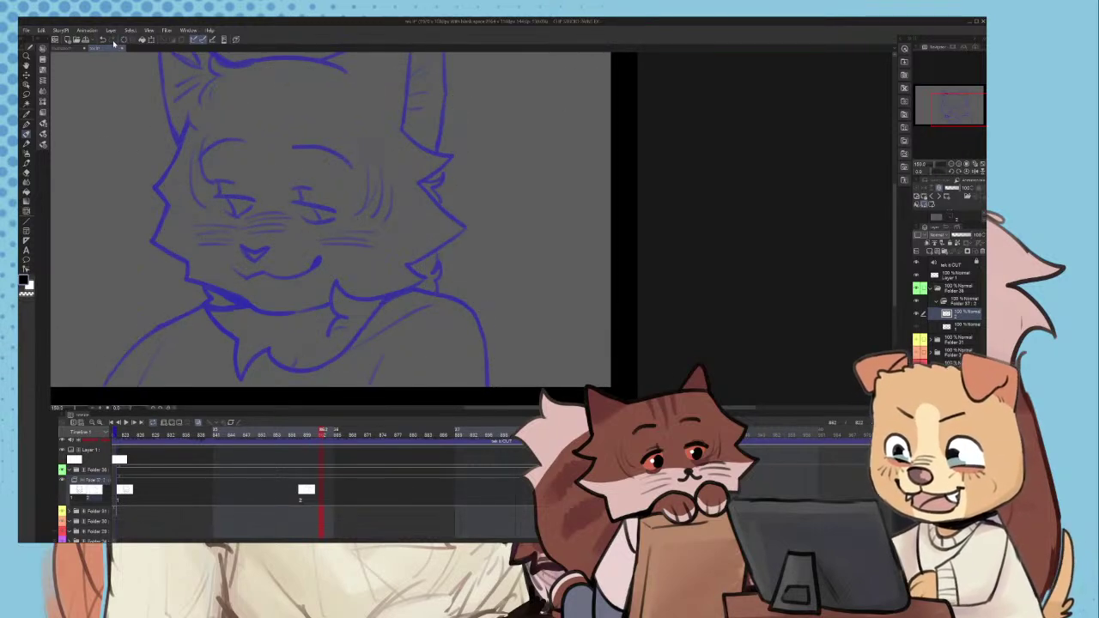
key("ctrl+z")
- Redraw the small pointed fur tuft below the right cheek's notch and curve it into the jawline
scroll(361, 202, "up", 2)
scroll(455, 249, "up", 1)
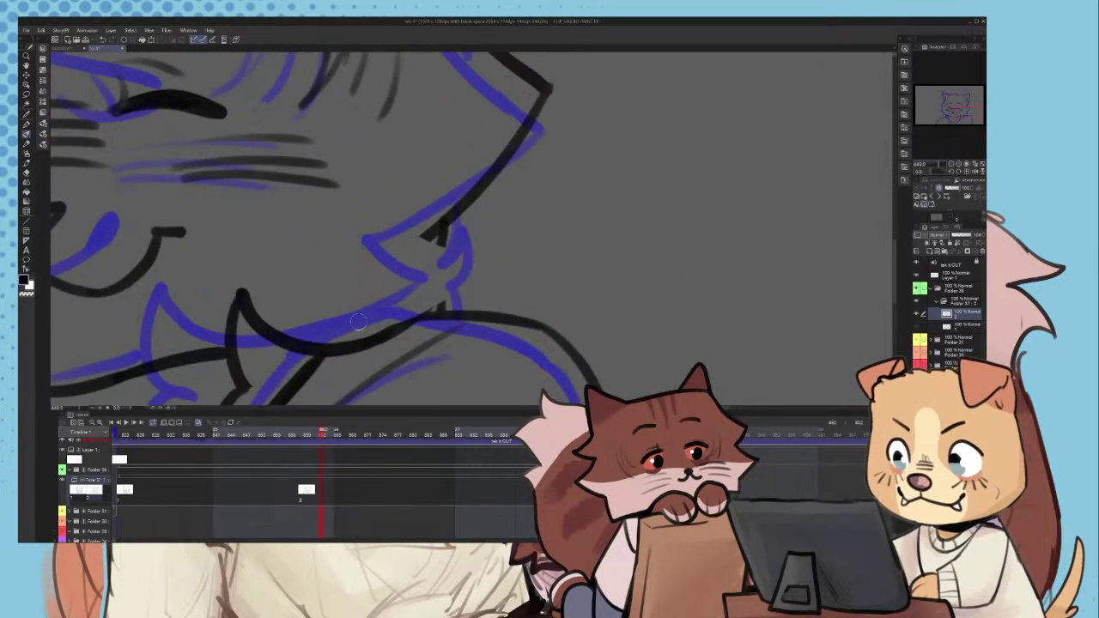
key("ctrl+z")
mouse_move(426, 236)
left_mouse_down()
mouse_move(472, 256)
mouse_move(432, 240)
mouse_move(469, 250)
mouse_move(423, 306)
left_mouse_up()
key("ctrl+z")
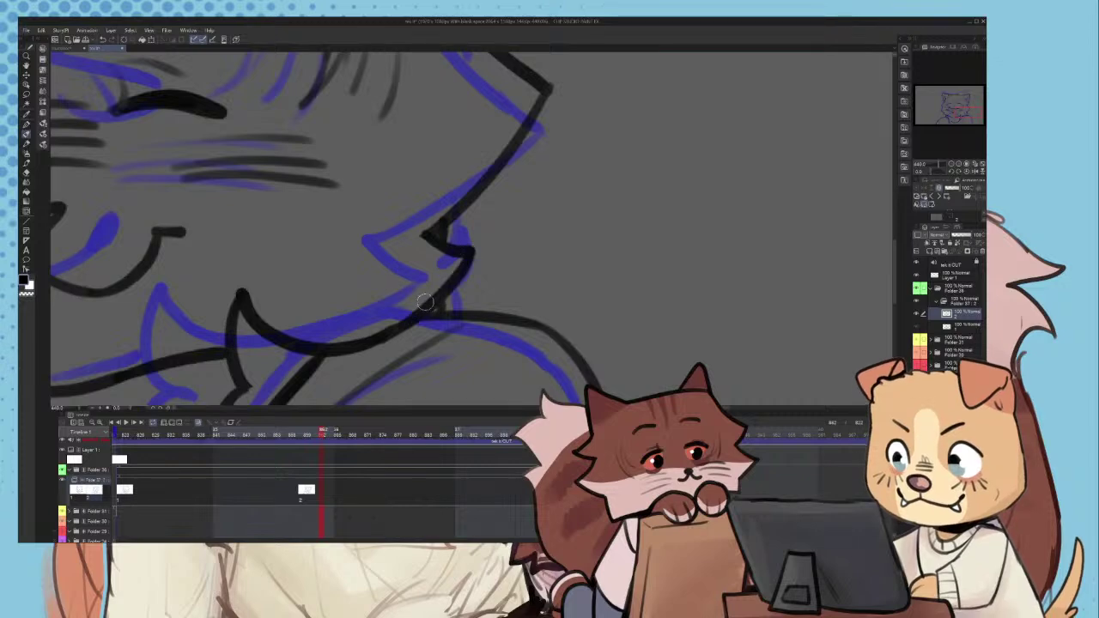
key("ctrl+z")
left_click_drag(445, 244, 407, 323)
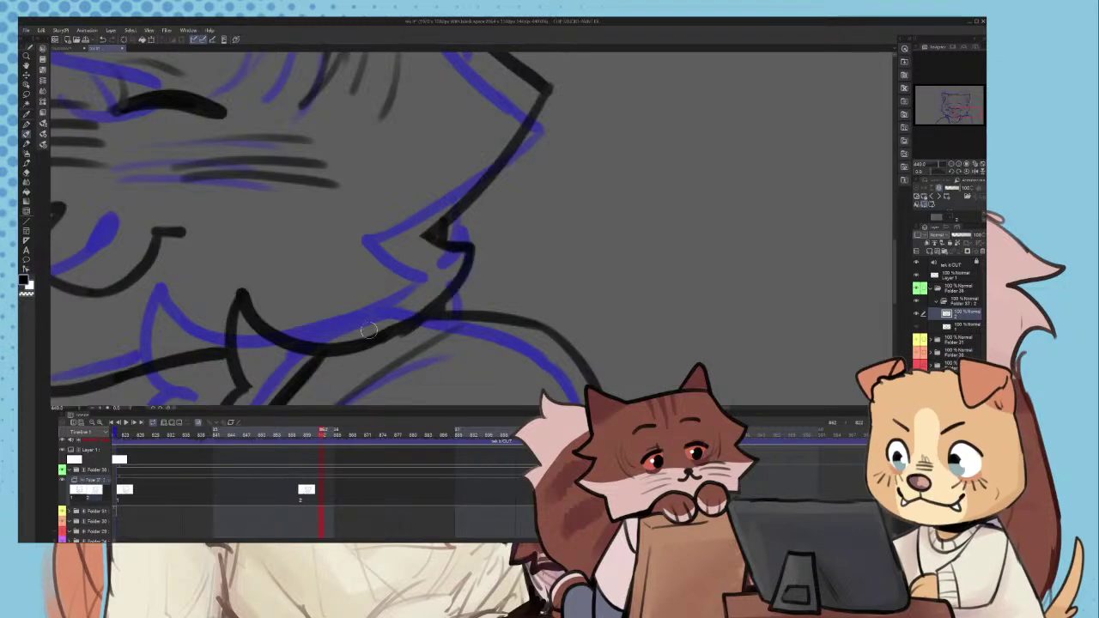
- Refine the right cheek's lower outline between the outer tip and the notch with a smoother stroke
scroll(367, 330, "down", 3)
scroll(510, 191, "up", 4)
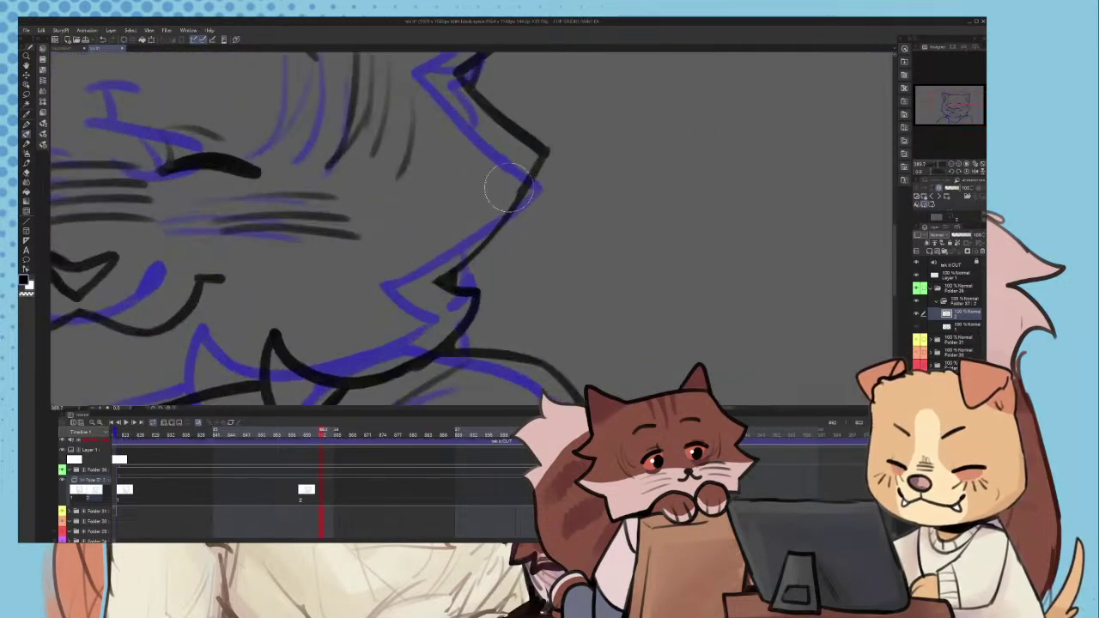
left_click_drag(539, 164, 450, 276)
key("ctrl+z")
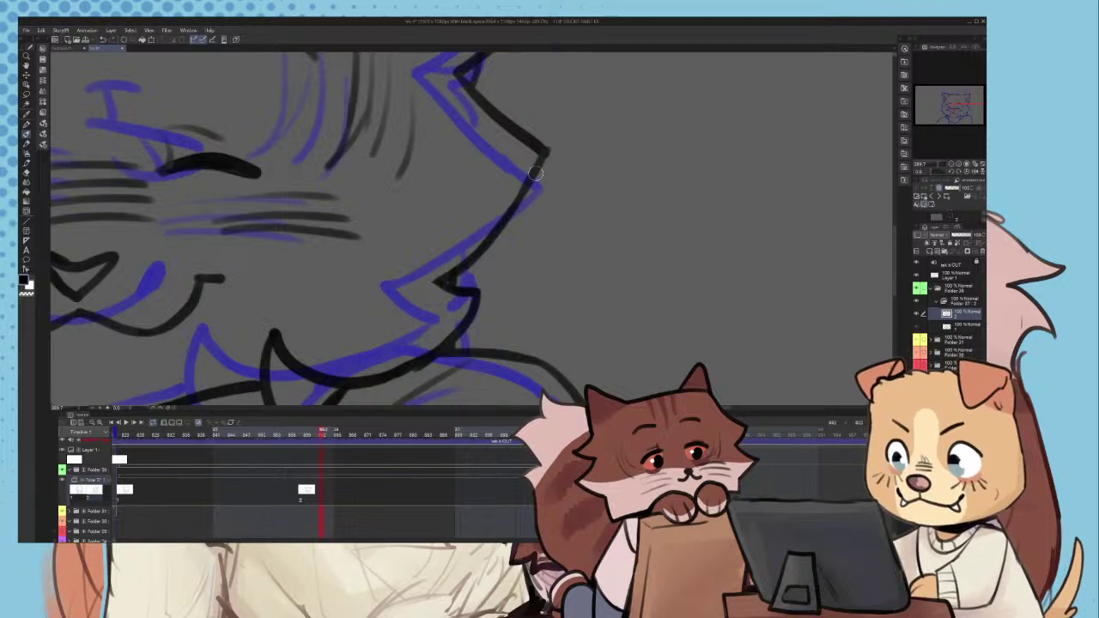
scroll(535, 173, "down", 3)
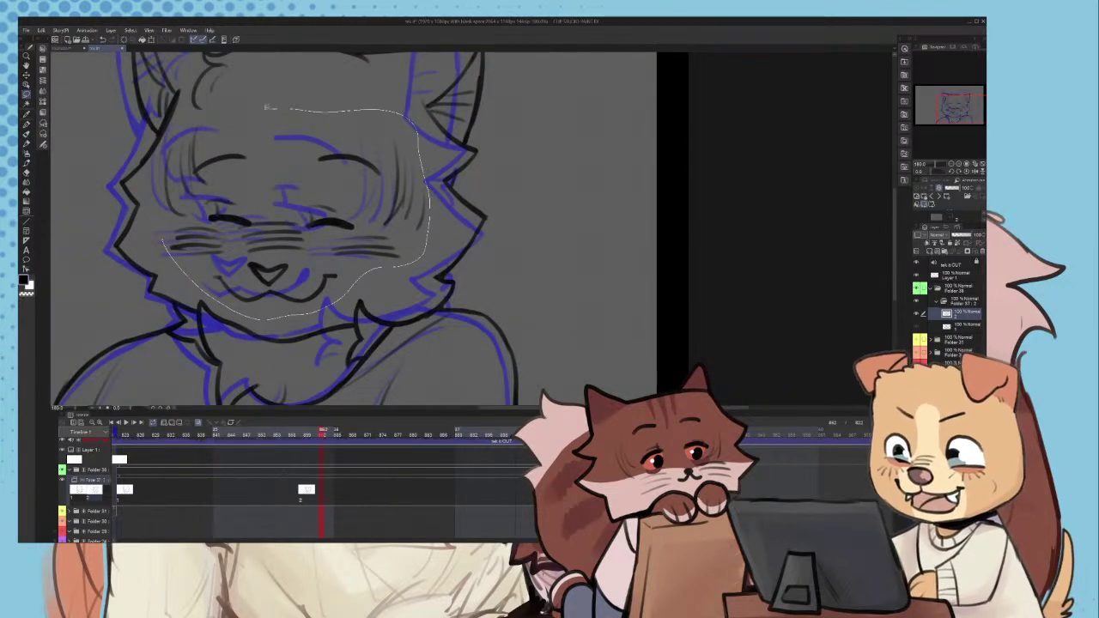
- Transform the outlined facial features slightly, nudging and skewing the eyes, muzzle and whisker lines, and deselect them
left_click(150, 40)
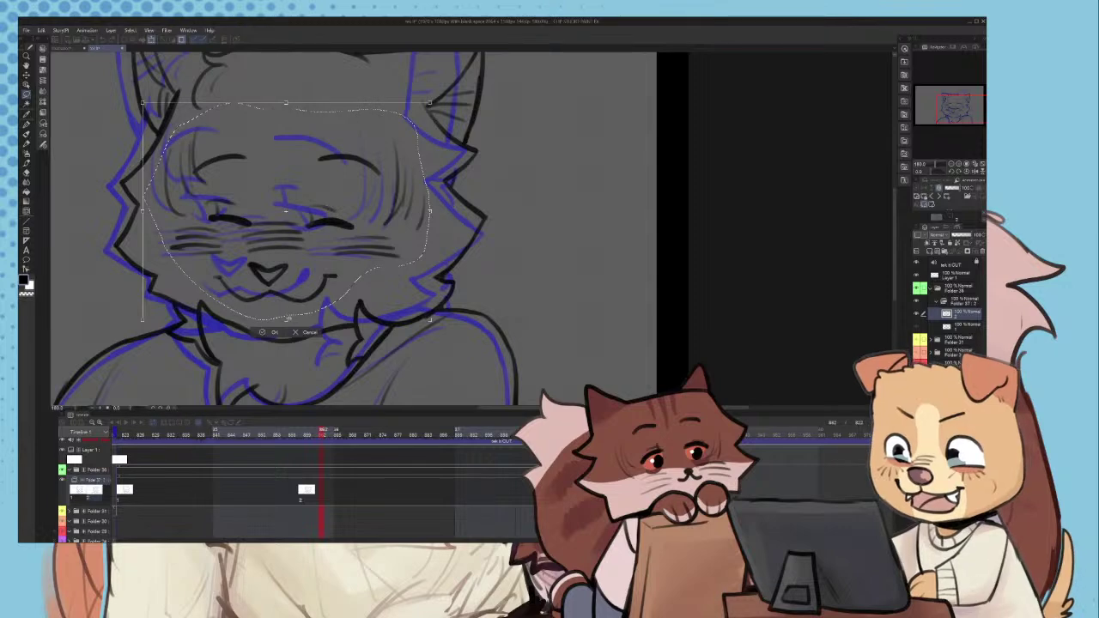
left_click_drag(289, 320, 292, 323)
left_click_drag(286, 102, 285, 100)
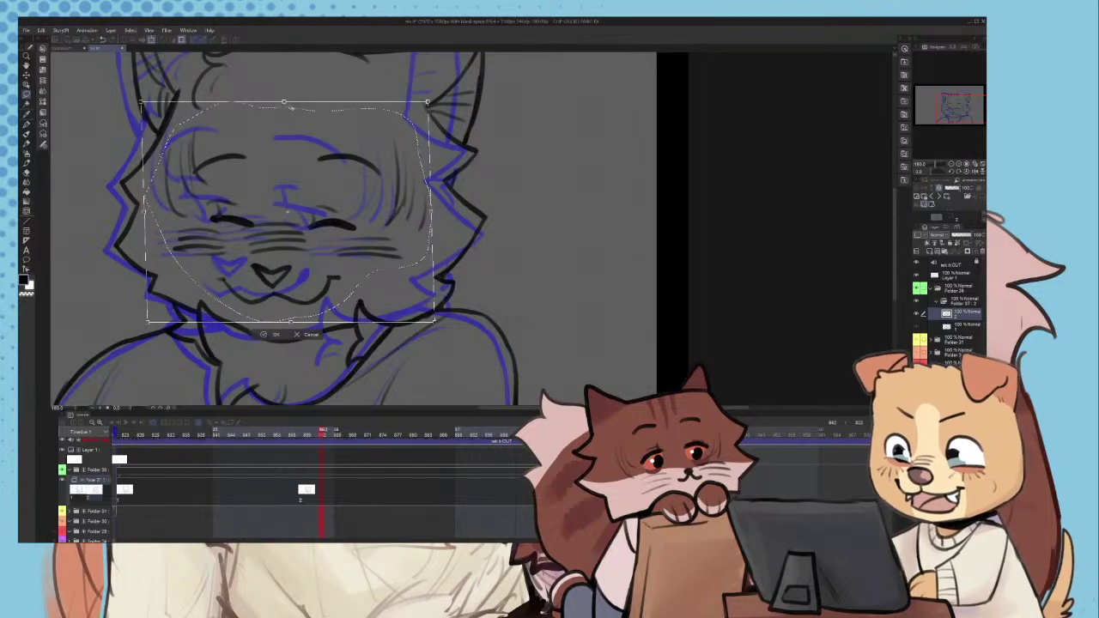
left_click_drag(431, 210, 430, 208)
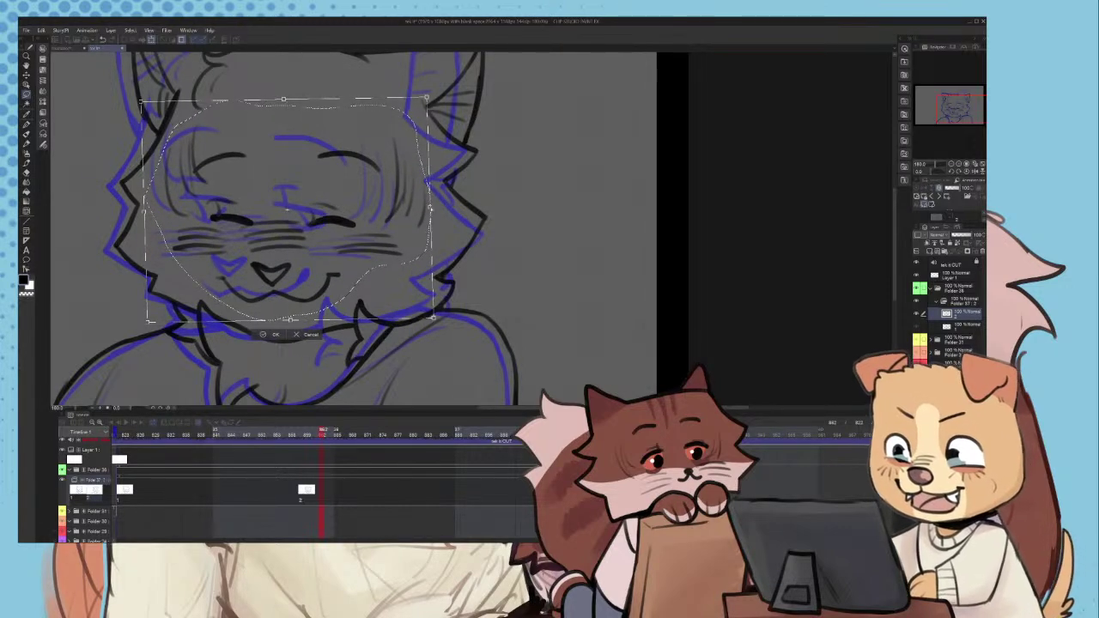
left_click_drag(144, 211, 145, 214)
left_click(273, 337)
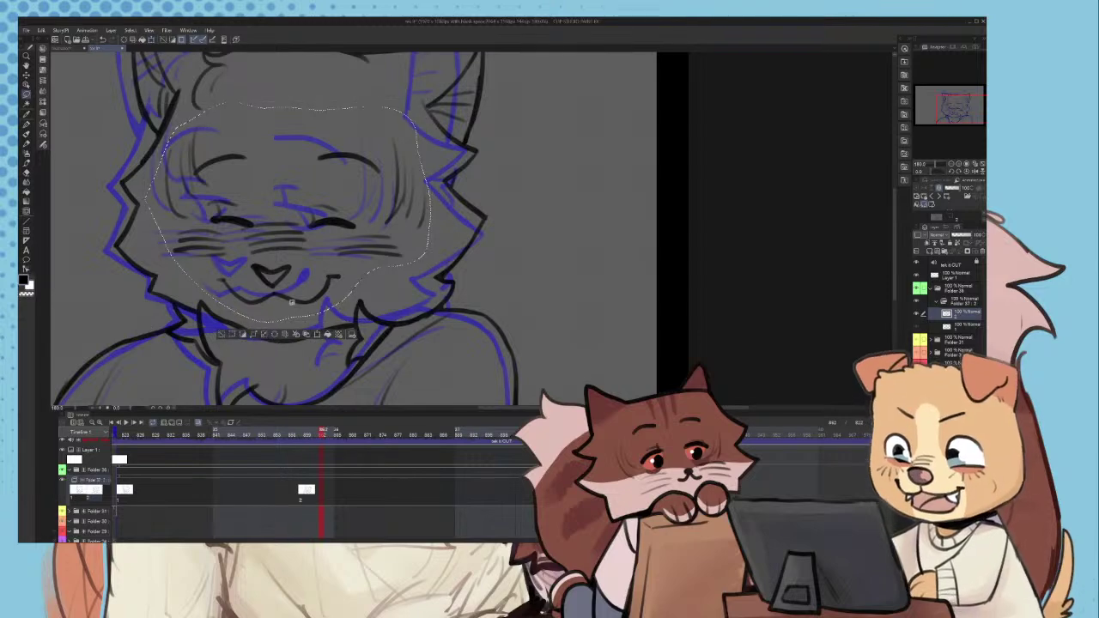
key("ctrl+d")
scroll(390, 299, "down", 4)
scroll(393, 301, "up", 8)
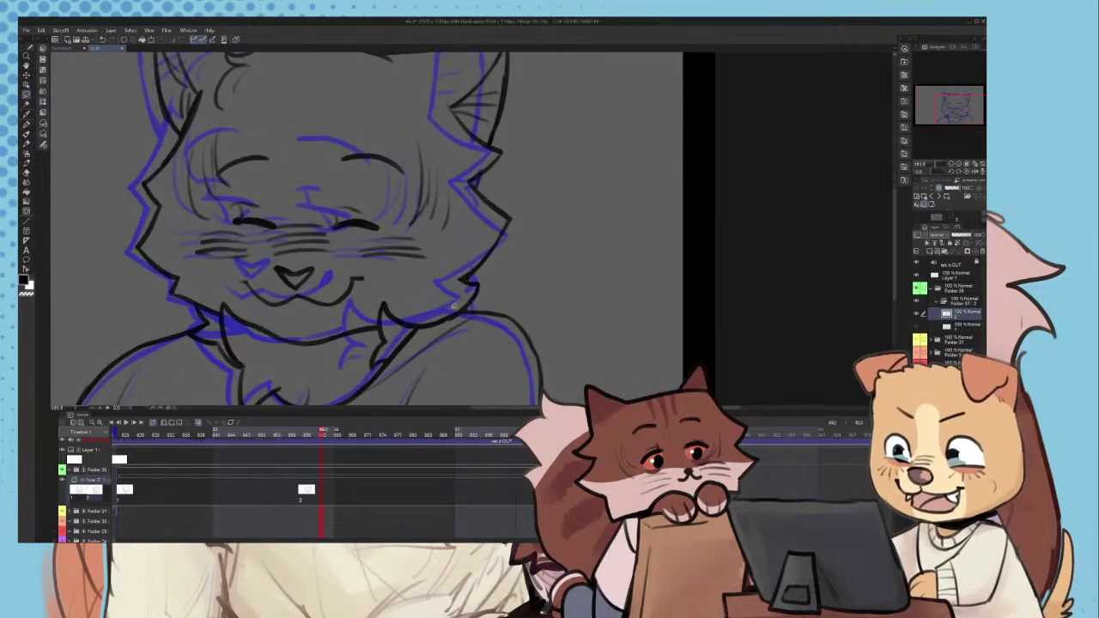
- Erase and redraw the right jawline as one smooth curve from the neck fur tuft up to the notch below the cheek
scroll(389, 332, "up", 2)
left_click_drag(383, 344, 518, 295)
scroll(520, 296, "up", 2)
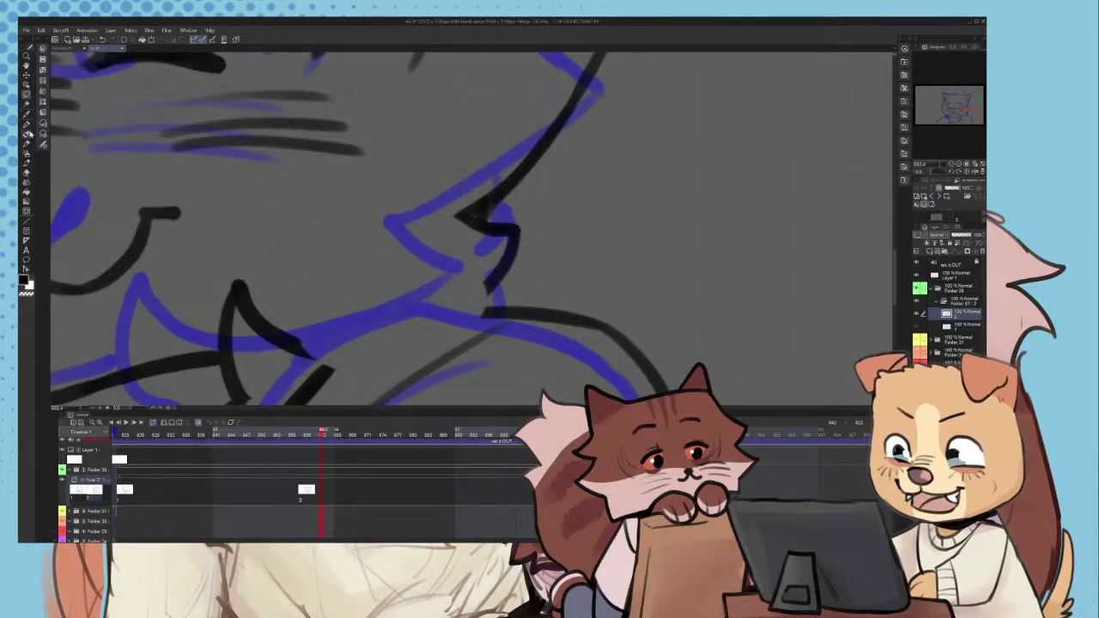
scroll(317, 350, "up", 2)
left_click_drag(313, 342, 468, 303)
key("ctrl+z")
mouse_move(312, 341)
left_mouse_down()
mouse_move(541, 225)
mouse_move(521, 250)
left_mouse_up()
left_click_drag(555, 204, 452, 301)
key("ctrl+z")
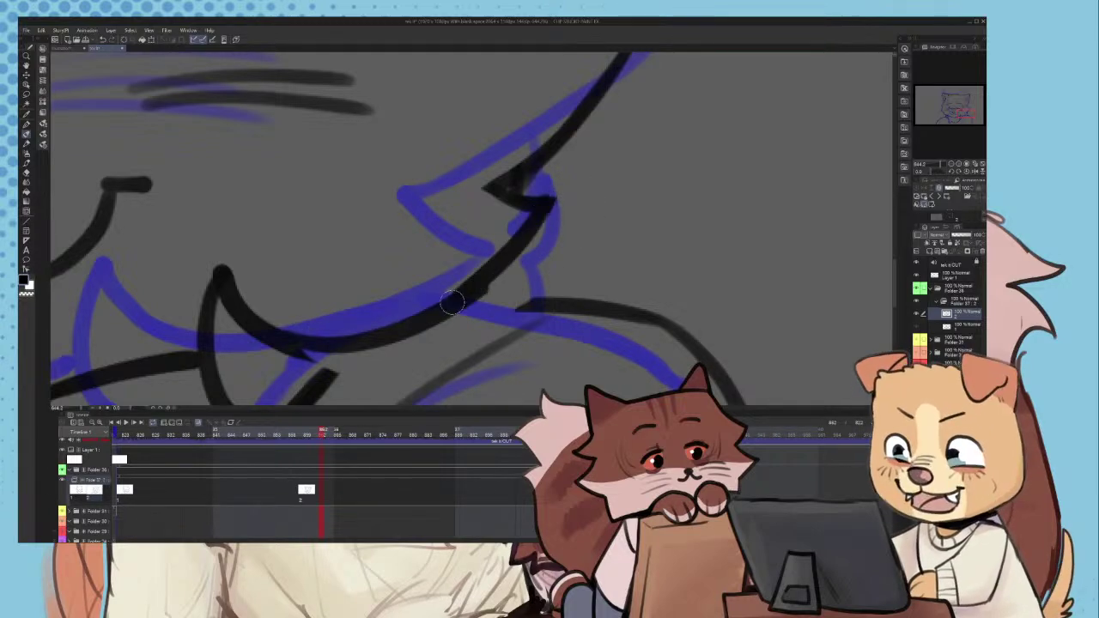
scroll(452, 296, "down", 2)
scroll(509, 288, "up", 2)
left_click_drag(539, 184, 441, 296)
scroll(438, 305, "down", 3)
scroll(364, 346, "up", 2)
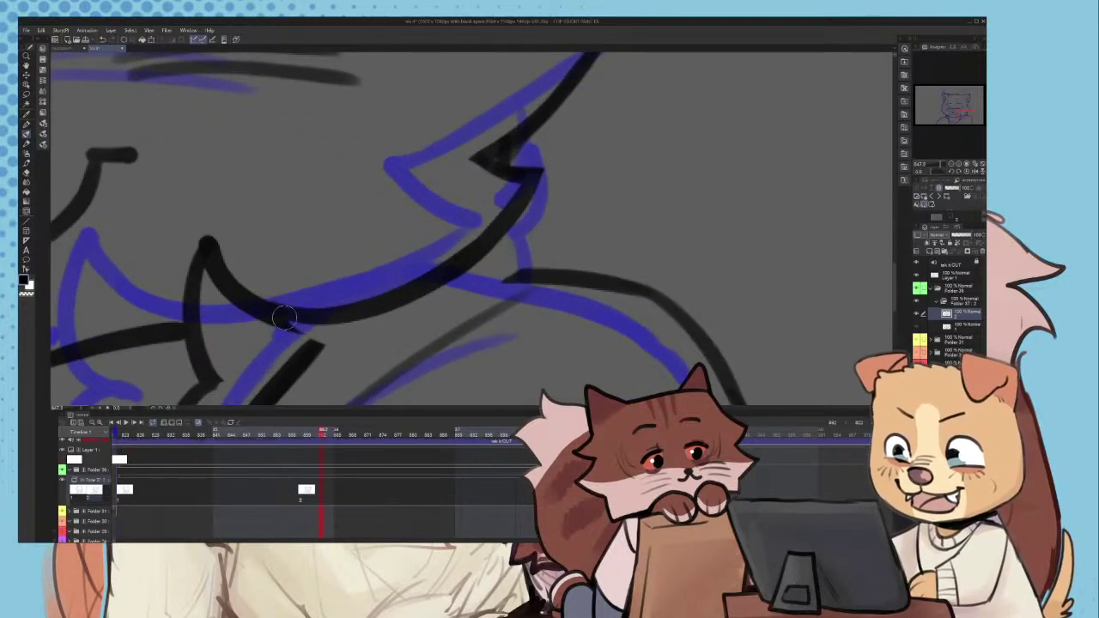
- Extend the right neck fur line and the right shoulder line so they join the new jawline
left_click_drag(334, 317, 298, 365)
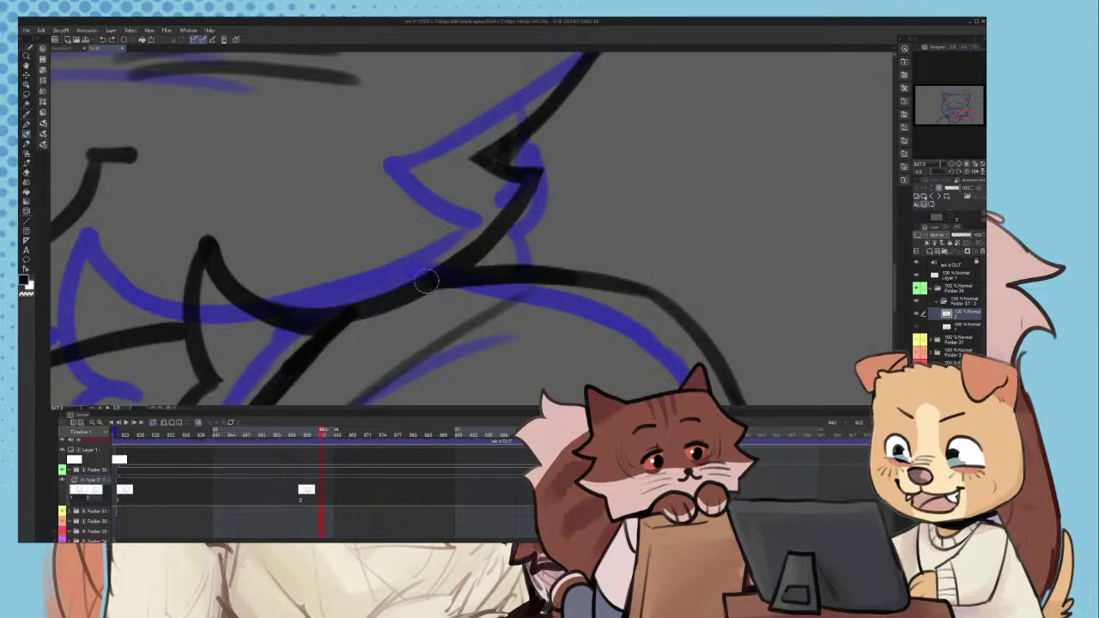
scroll(397, 307, "down", 1)
key("ctrl+z")
mouse_move(399, 308)
left_mouse_down()
mouse_move(512, 310)
mouse_move(489, 307)
left_mouse_up()
scroll(478, 299, "down", 3)
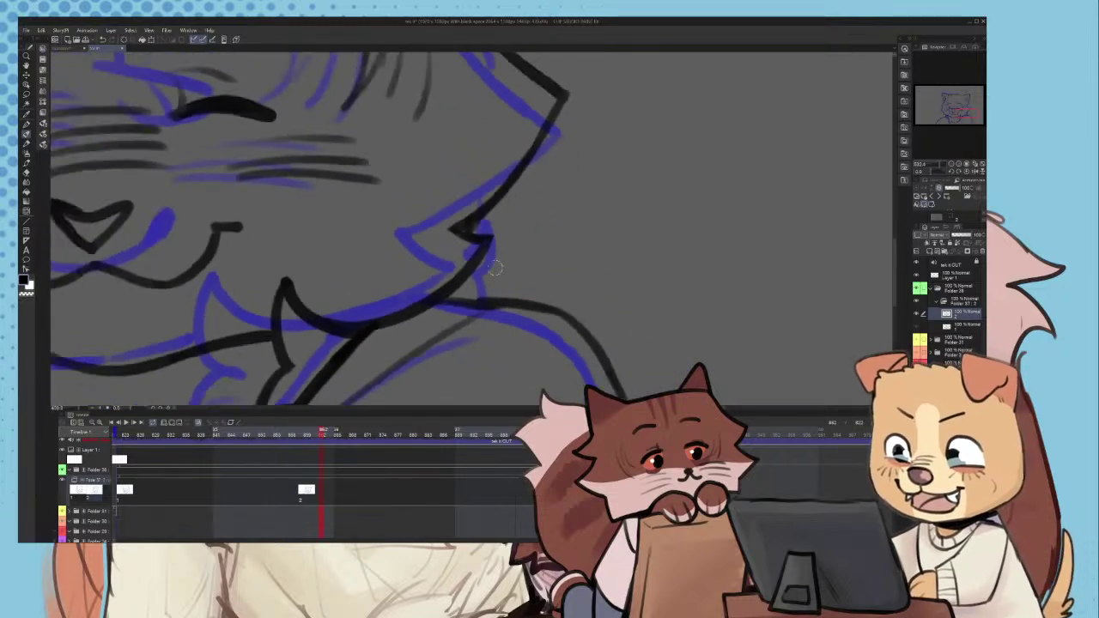
scroll(438, 237, "up", 1)
left_click_drag(438, 223, 477, 230)
key("ctrl+z")
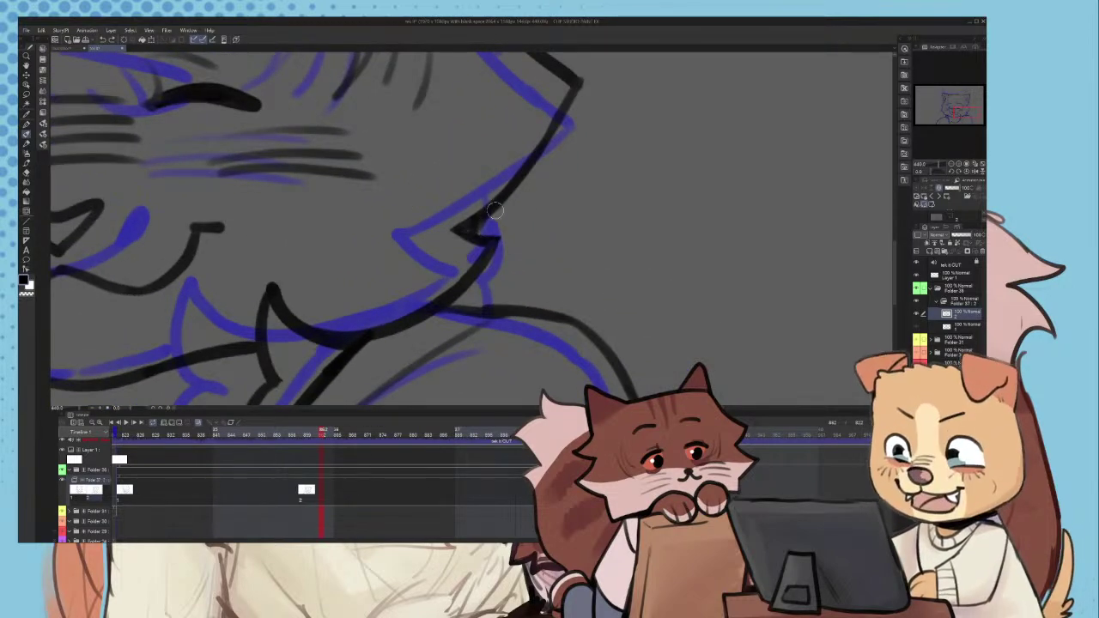
scroll(491, 234, "down", 4)
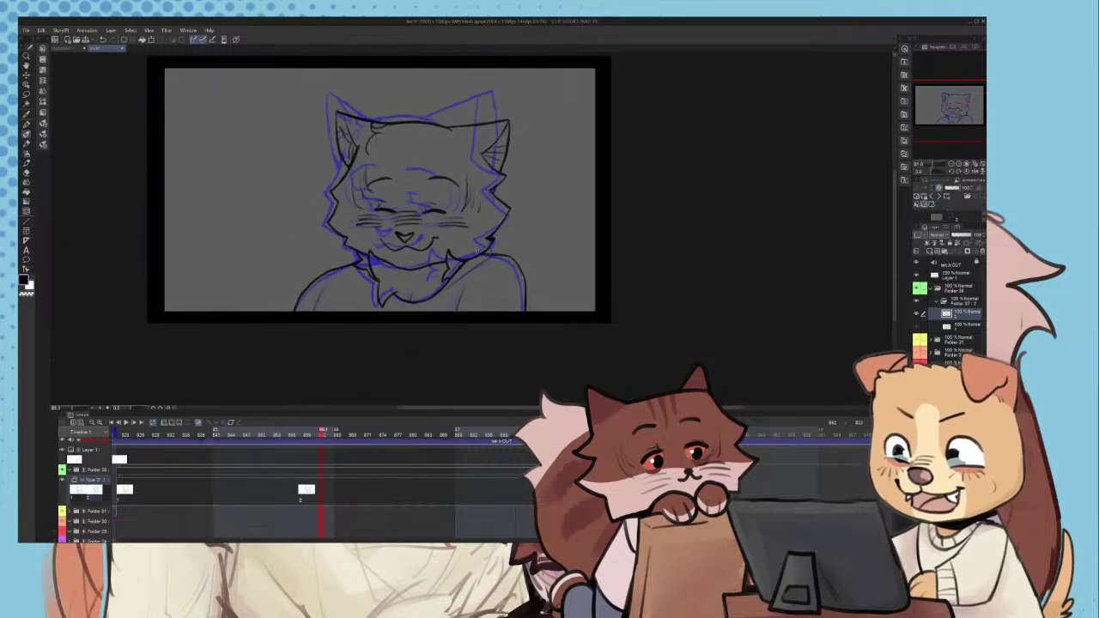
scroll(469, 252, "up", 2)
scroll(467, 256, "up", 5)
key("ctrl+z")
mouse_move(400, 263)
left_mouse_down()
mouse_move(587, 223)
mouse_move(574, 221)
left_mouse_up()
key("ctrl+z")
key("ctrl+z")
scroll(462, 261, "down", 4)
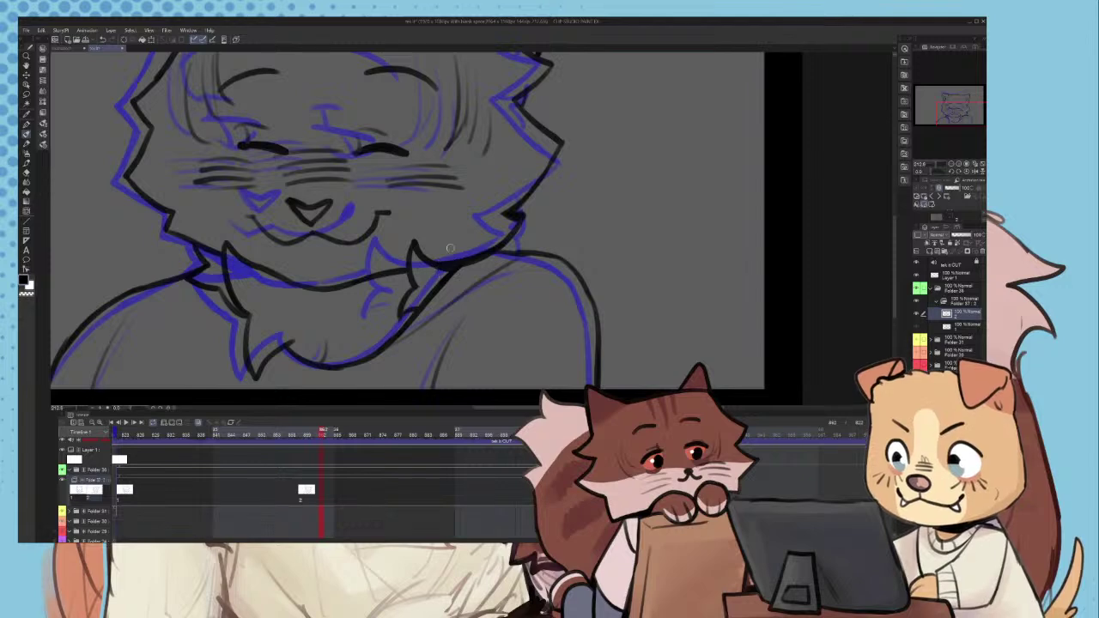
- Play the animation from the first cel to check the movement into the closed-eyed cel
scroll(450, 249, "down", 2)
scroll(445, 254, "down", 5)
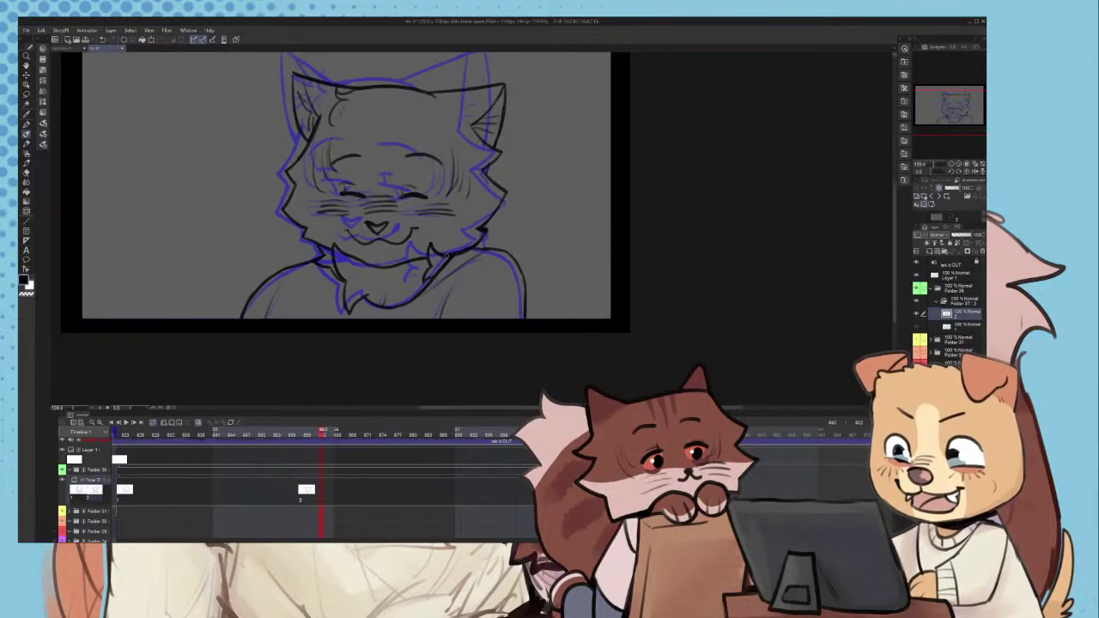
scroll(427, 137, "up", 2)
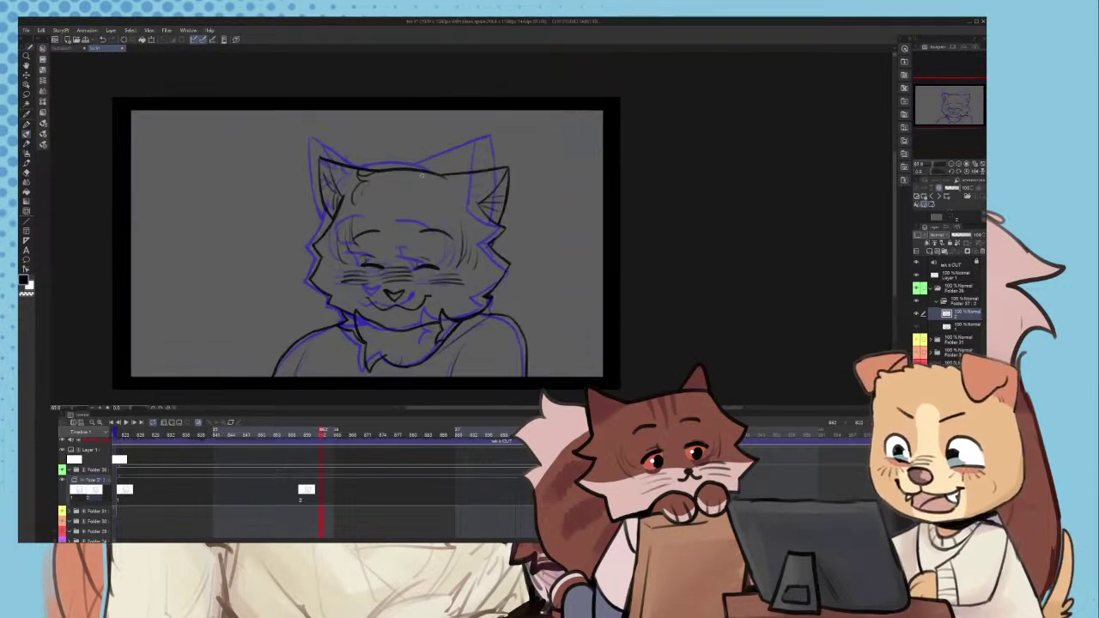
key("space")
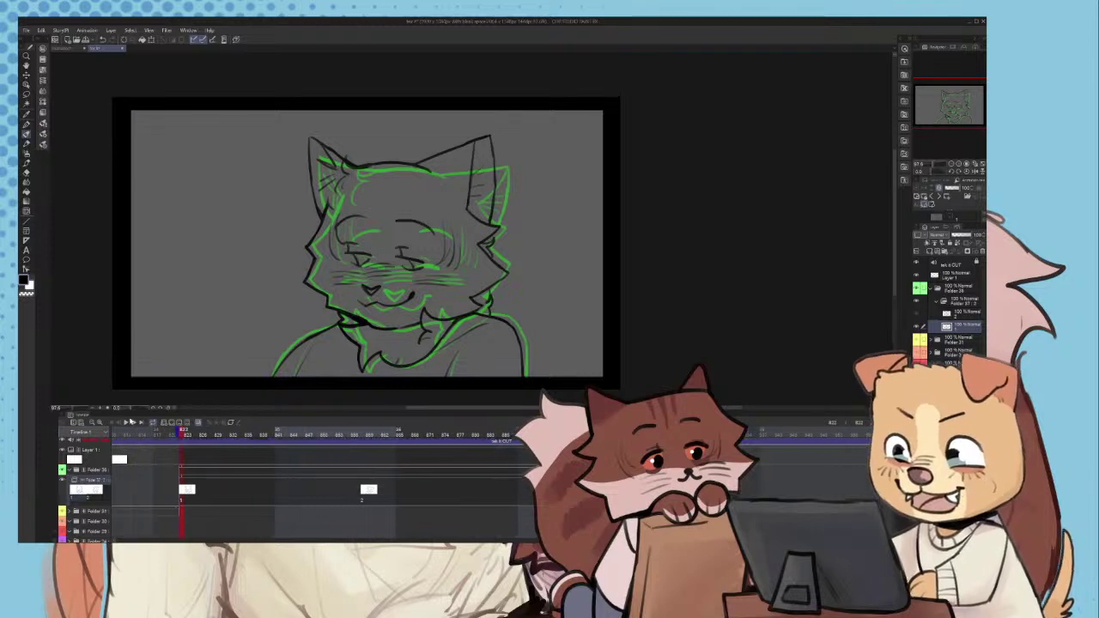
scroll(277, 265, "down", 1)
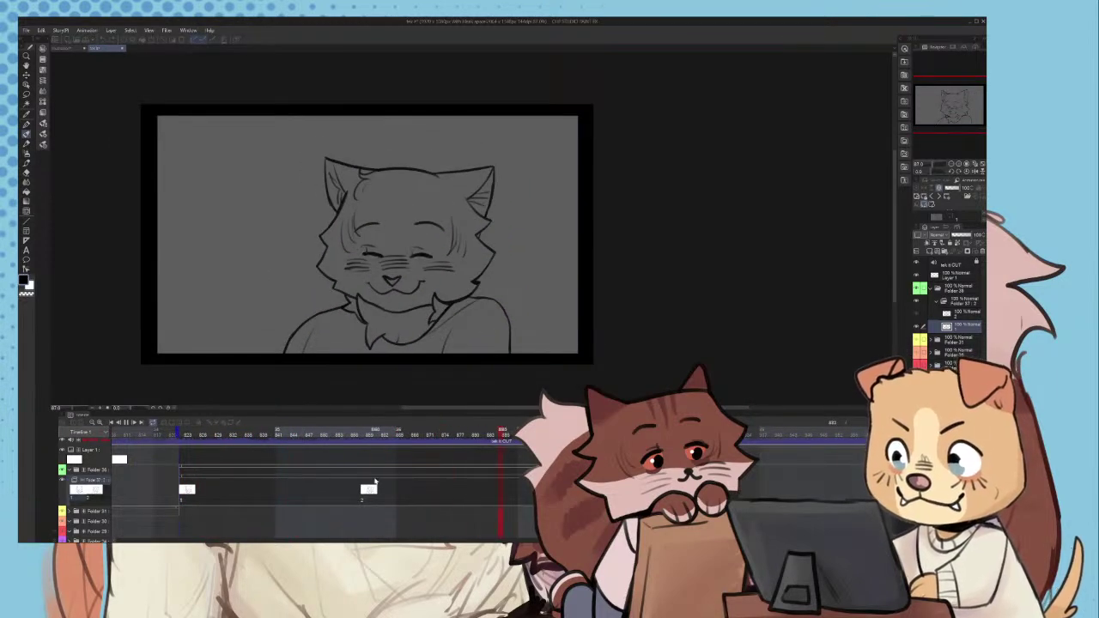
key("space")
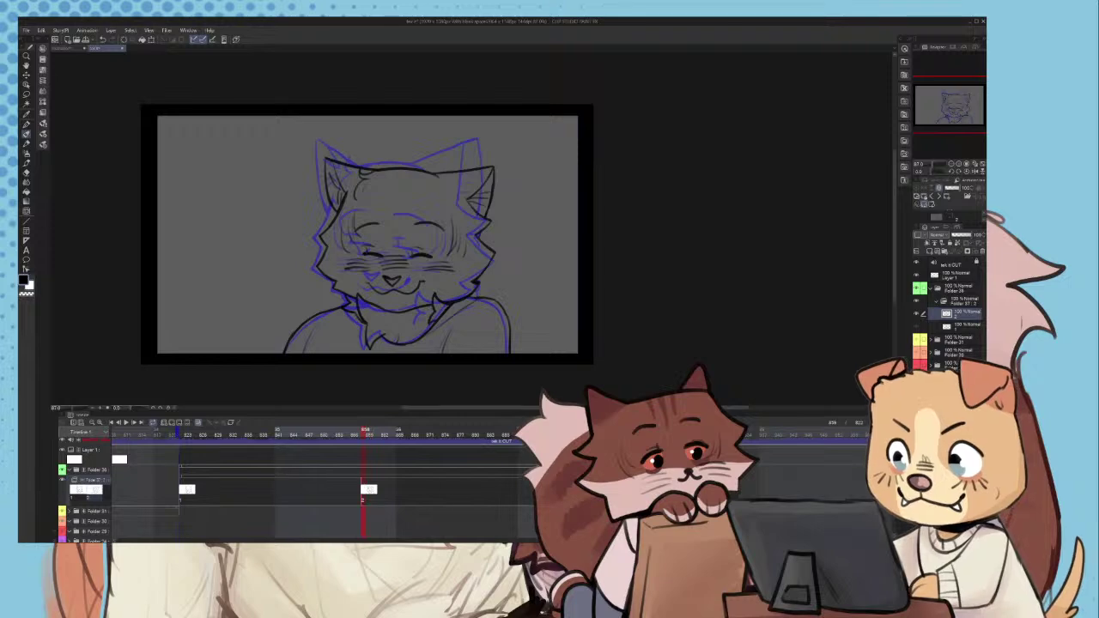
- Remove the closed-eyed cel's entry from the timeline and slightly resize its whole drawing with a free transform
scroll(540, 247, "up", 1)
scroll(531, 221, "down", 2)
scroll(506, 267, "up", 2)
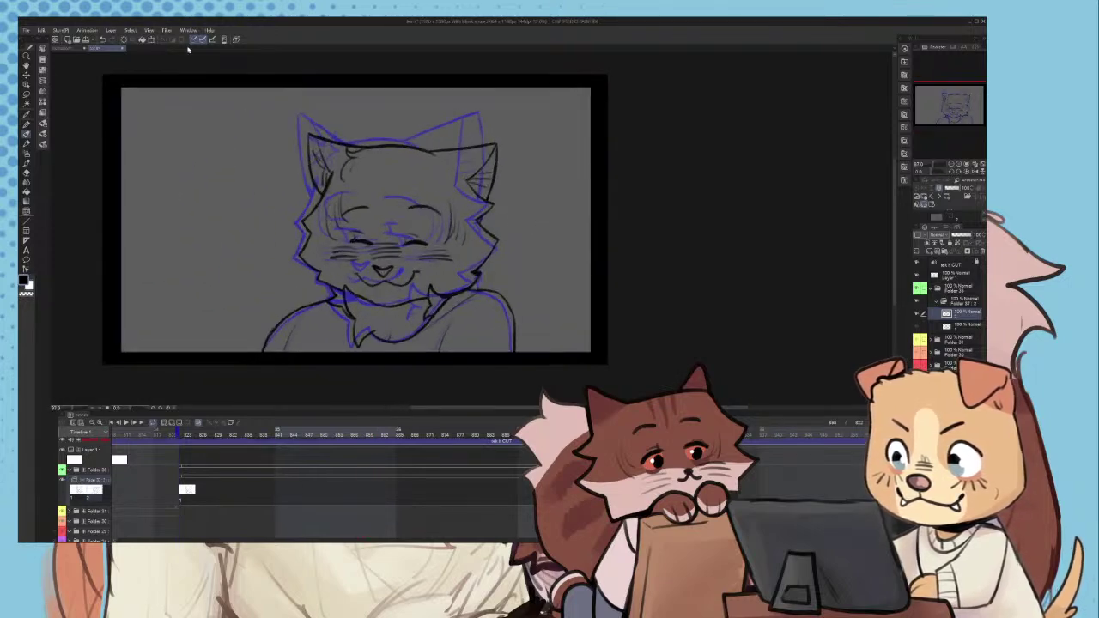
left_click(152, 40)
left_click_drag(525, 126, 518, 130)
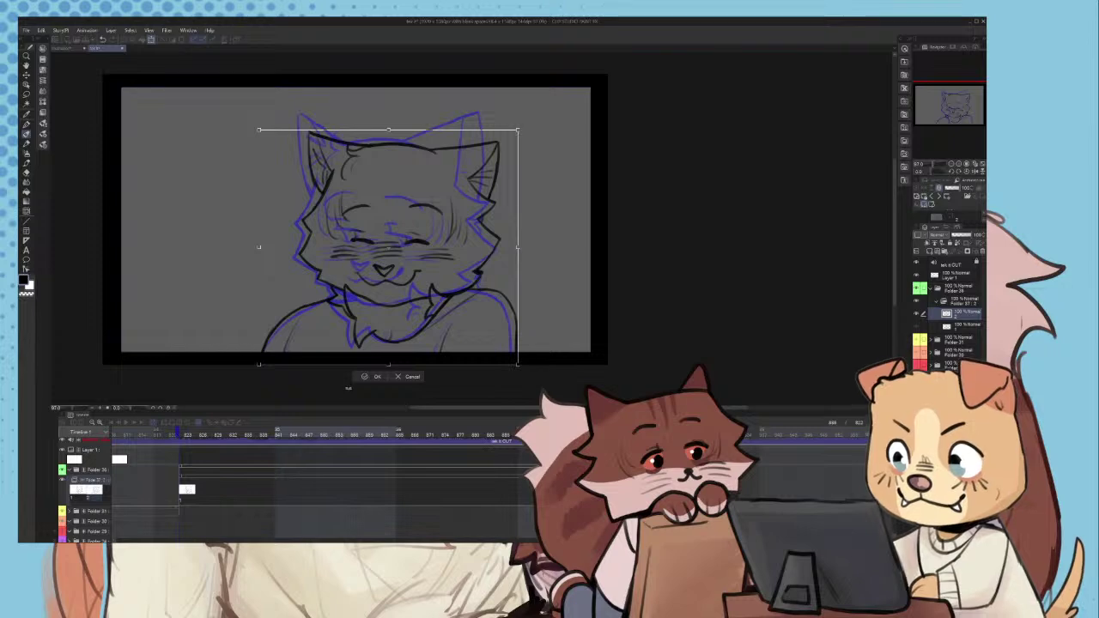
left_click(369, 376)
- Switch to the first cel and play it back to find the timing for the next drawing
key("alt+bracketleft")
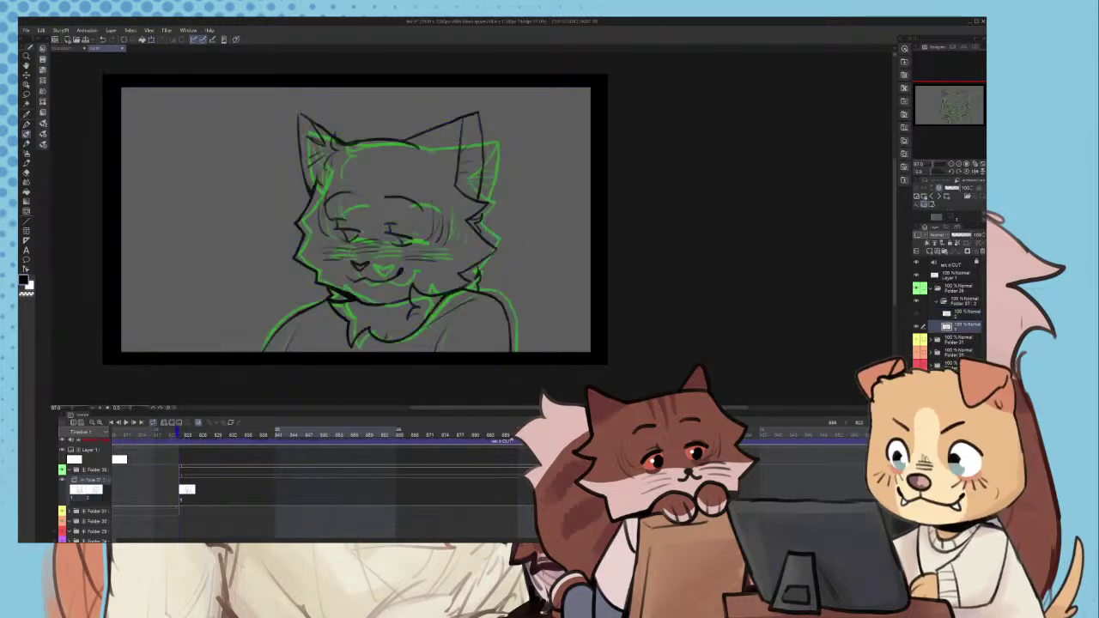
left_click(127, 424)
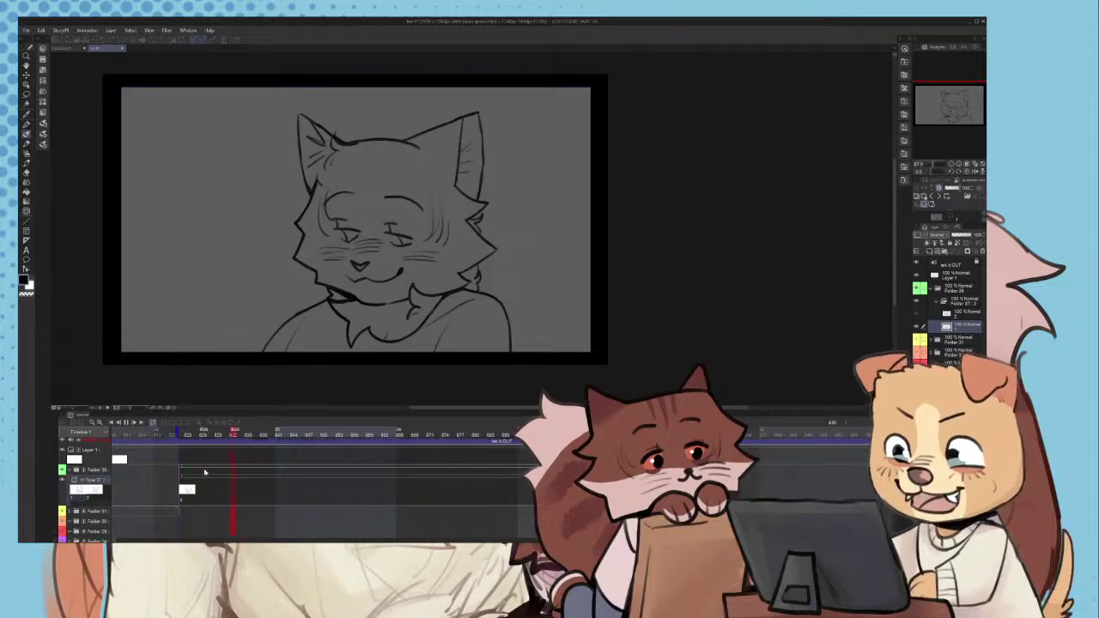
left_click(237, 490)
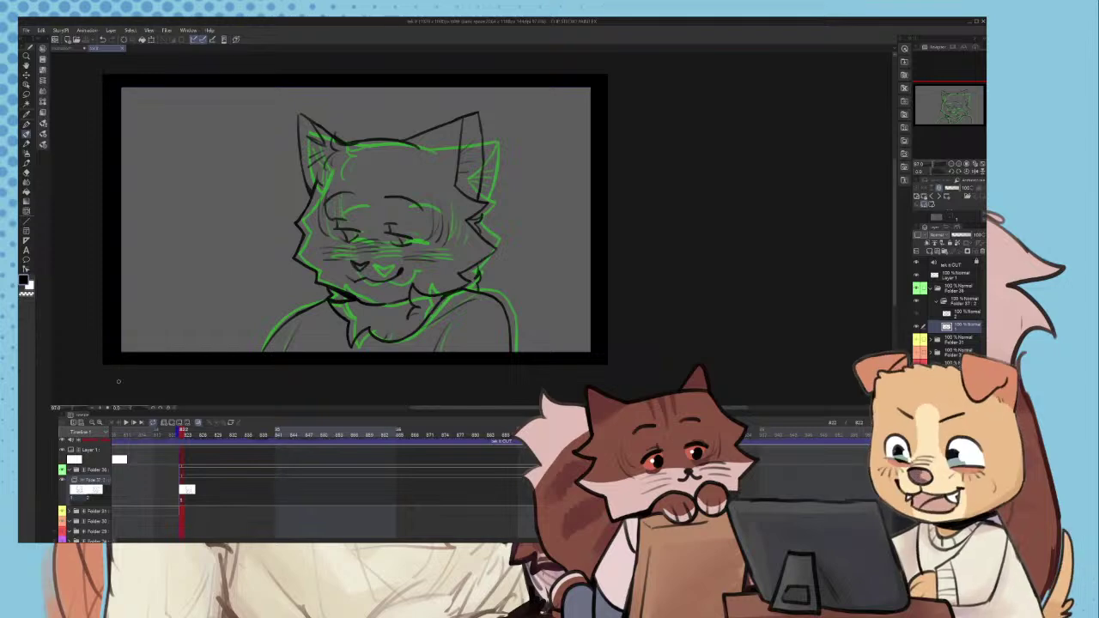
left_click(126, 423)
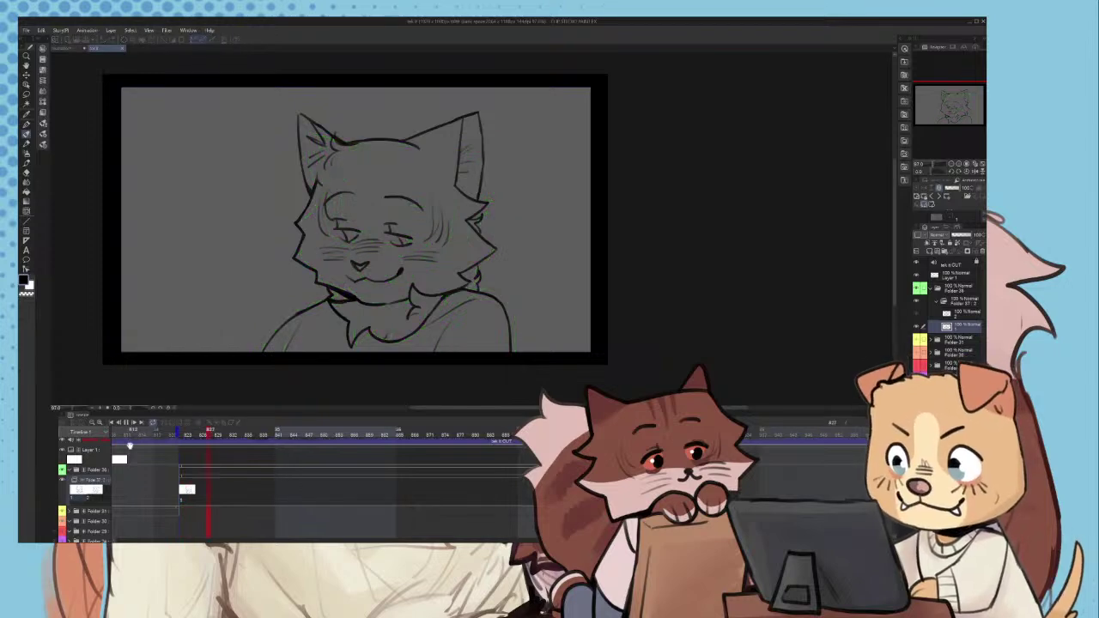
- Add a new in-between cel on the timeline after the first cel, with both neighbouring drawings as onion skins
left_click(349, 488)
left_click(172, 427)
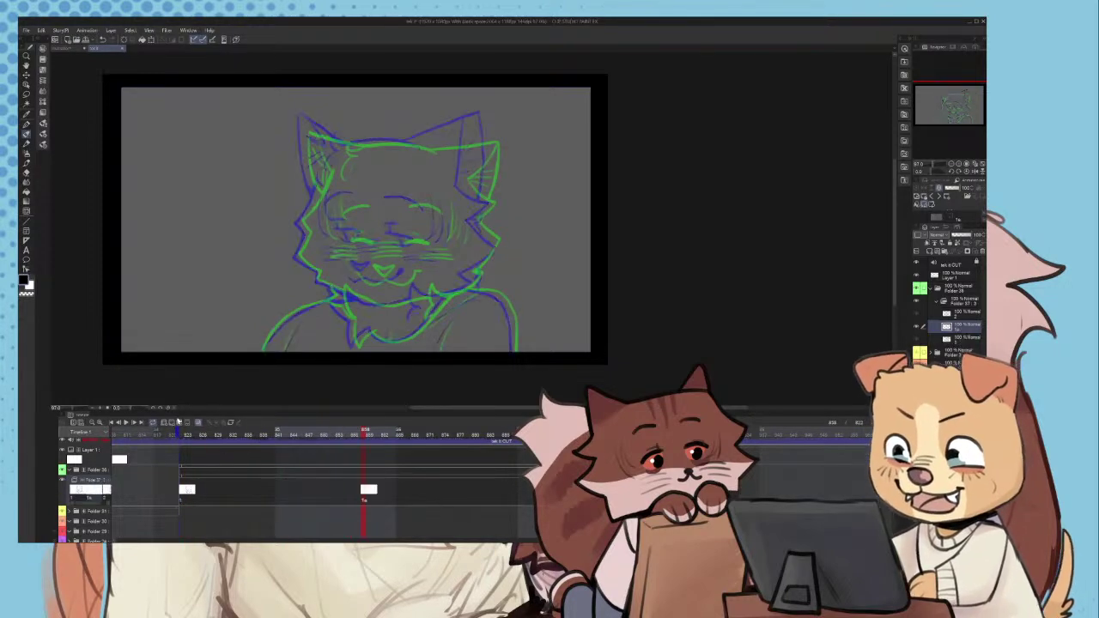
mouse_move(505, 495)
left_mouse_down()
mouse_move(549, 496)
mouse_move(385, 496)
left_mouse_up()
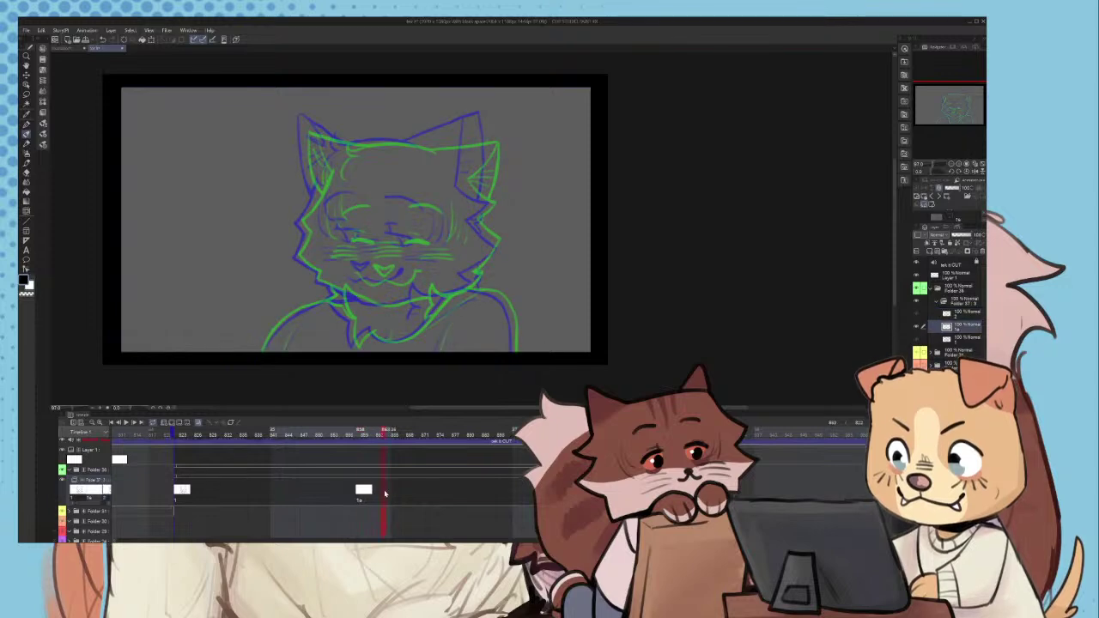
scroll(319, 204, "up", 5)
scroll(316, 193, "up", 4)
key("ctrl+z")
left_click_drag(320, 144, 256, 260)
key("ctrl+z")
mouse_move(302, 140)
left_mouse_down()
mouse_move(249, 266)
mouse_move(295, 196)
mouse_move(277, 232)
left_mouse_up()
key("ctrl+z")
key("ctrl+z")
key("ctrl+z")
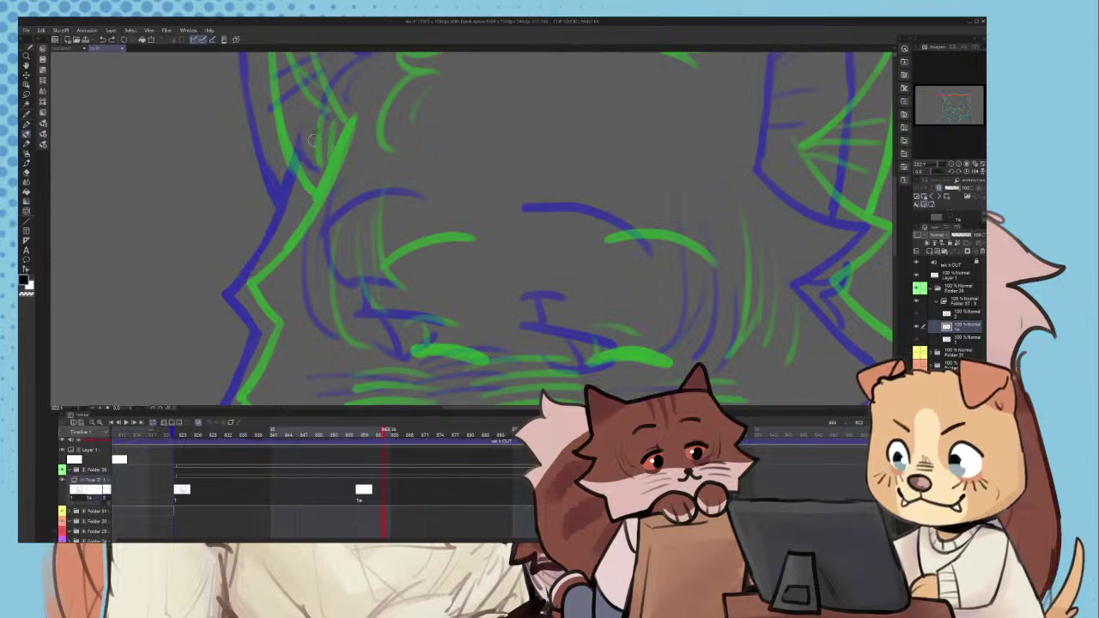
mouse_move(314, 141)
left_mouse_down()
mouse_move(246, 274)
mouse_move(277, 255)
mouse_move(318, 189)
left_mouse_up()
scroll(292, 223, "down", 2)
scroll(309, 257, "up", 2)
key("ctrl+z")
key("ctrl+z")
left_click_drag(255, 286, 318, 164)
key("ctrl+z")
left_click_drag(132, 408, 132, 410)
left_click_drag(257, 232, 368, 98)
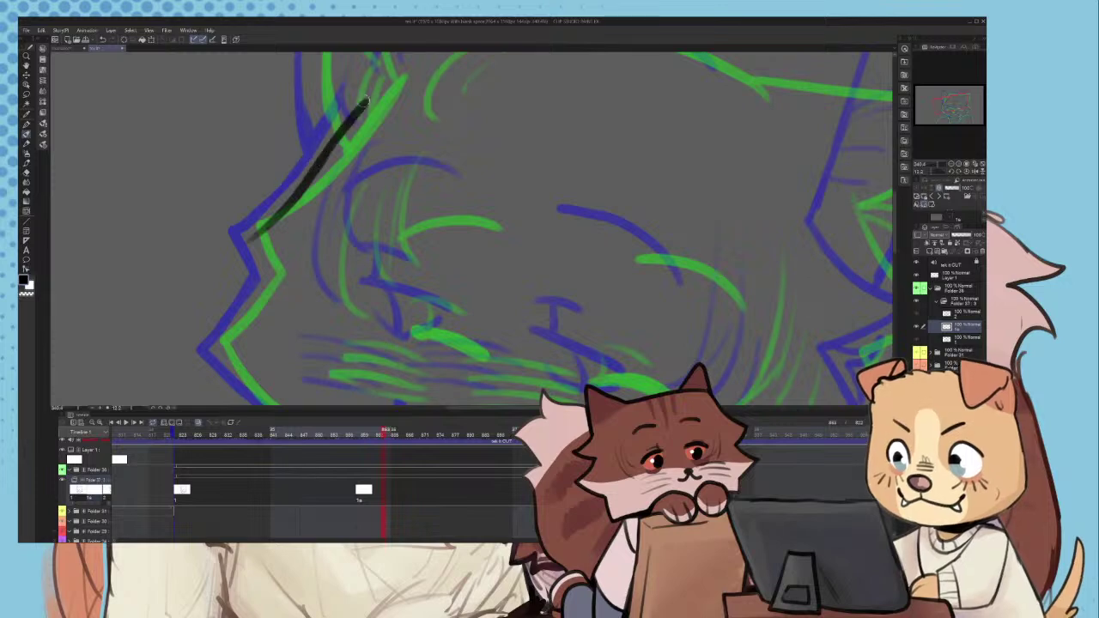
key("ctrl+z")
- Ink the in-between's upper left cheek edge from the ear base down to the first fur tip and into the notch below it
left_click_drag(318, 167, 369, 91)
key("minus")
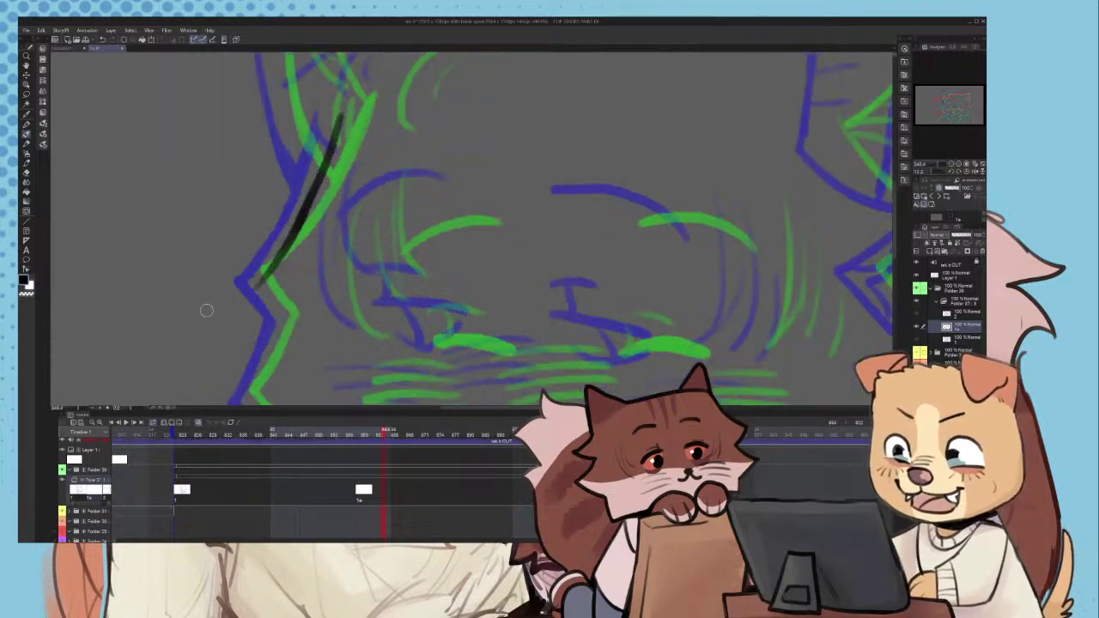
left_click_drag(260, 289, 289, 319)
scroll(267, 305, "up", 3)
key("ctrl+z")
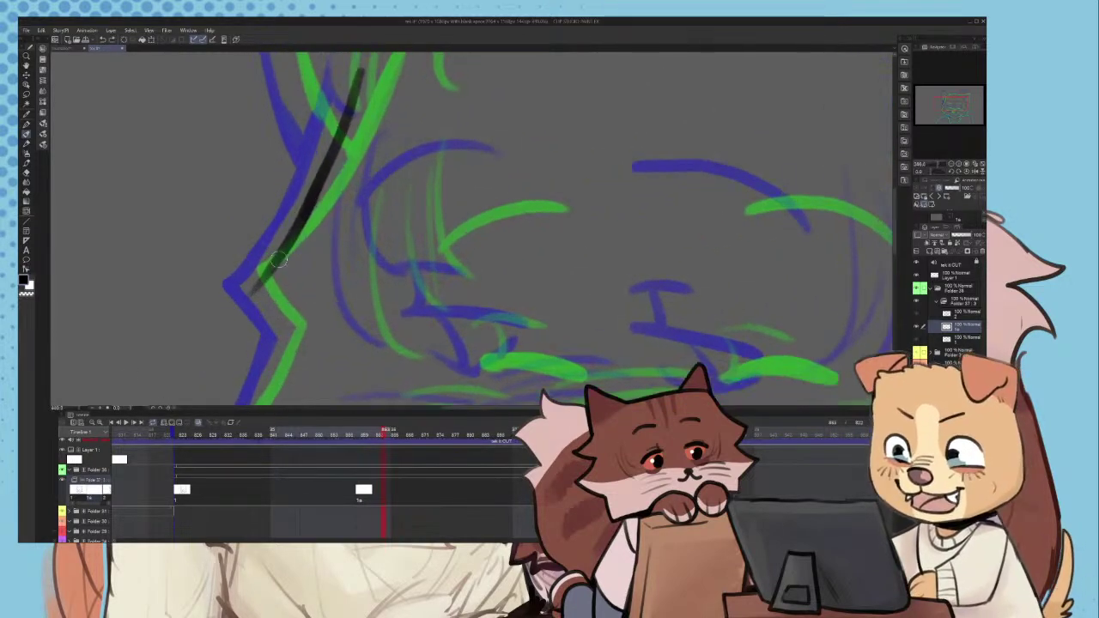
mouse_move(271, 263)
left_mouse_down()
mouse_move(251, 297)
mouse_move(287, 333)
left_mouse_up()
scroll(290, 317, "down", 8)
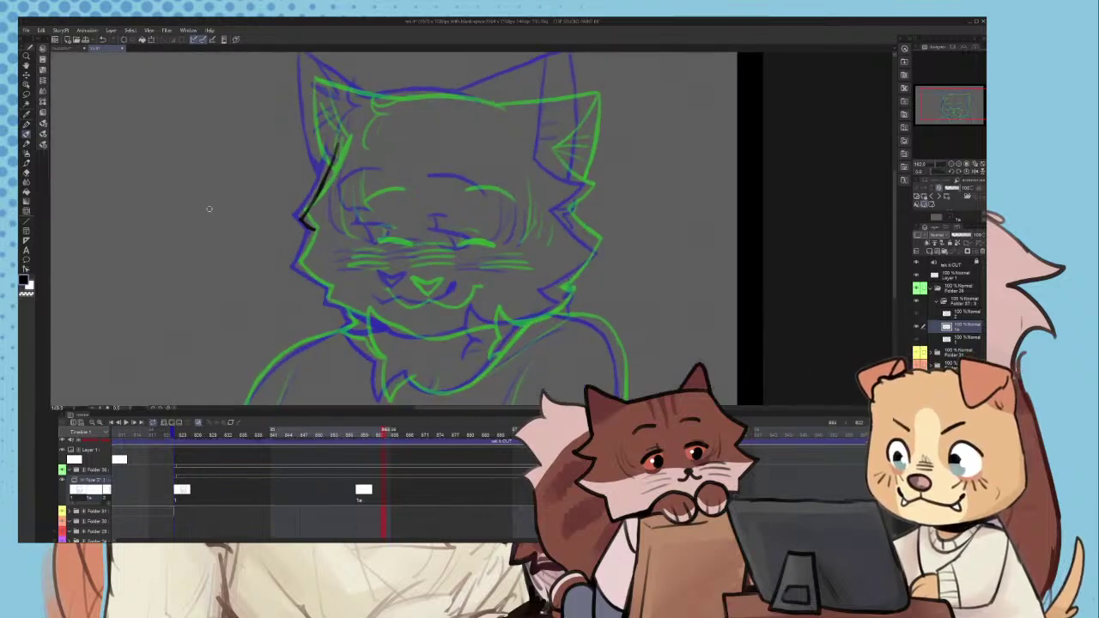
- Ink the left cheek from the notch down to its outer tip and along the lower edge, midway between the onion skins
key("ctrl+minus")
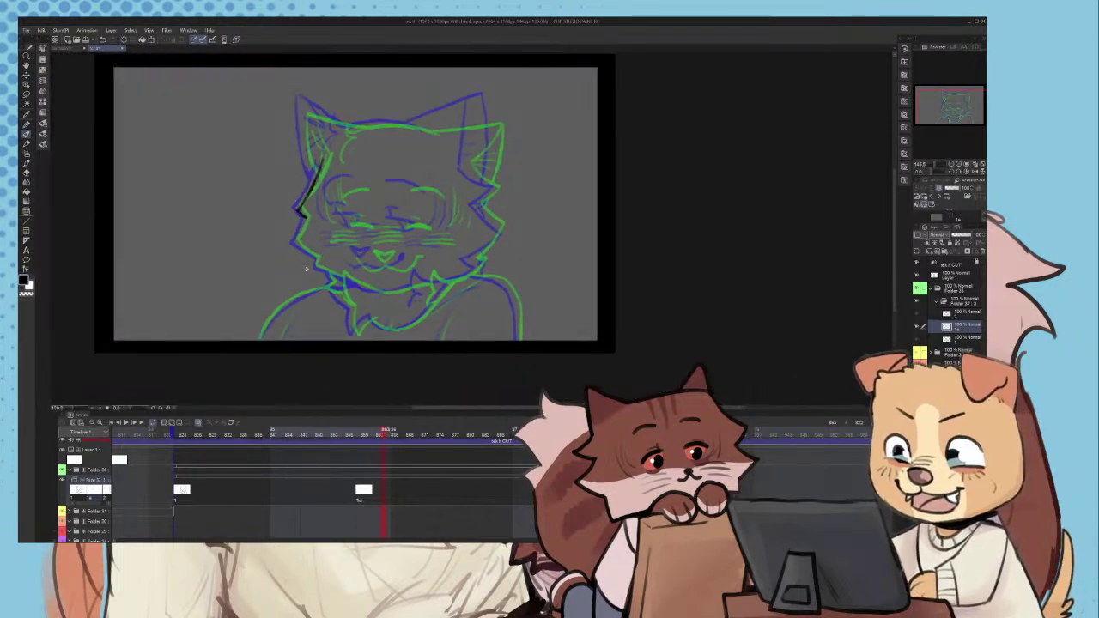
key("ctrl+plus")
key("ctrl+plus")
key("ctrl+plus")
key("ctrl+plus")
key("ctrl+plus")
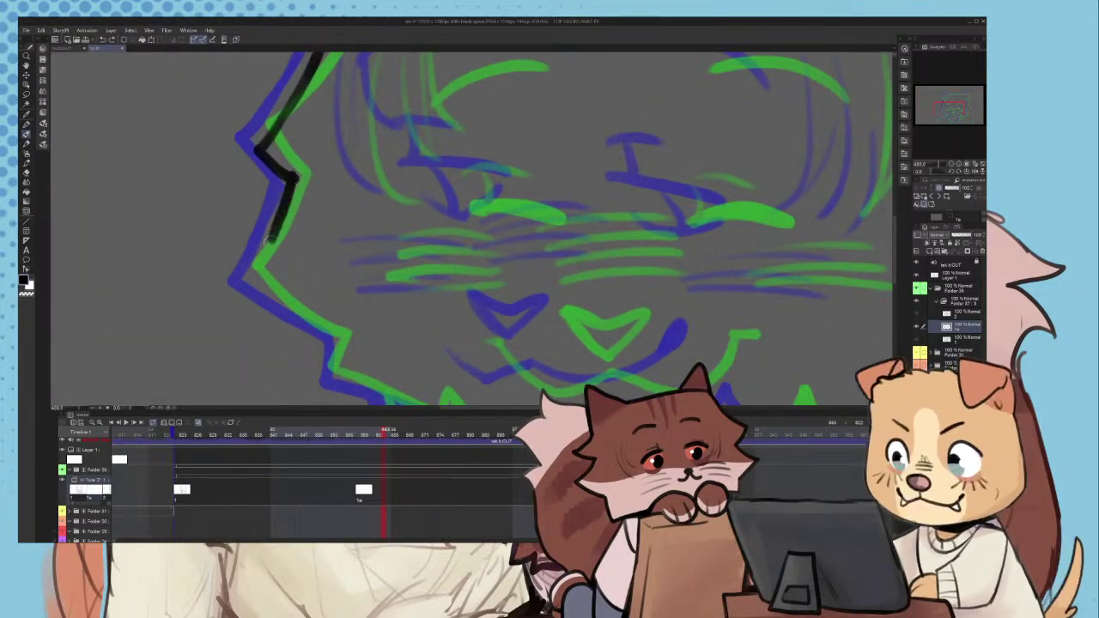
mouse_move(298, 178)
left_mouse_down()
mouse_move(249, 288)
mouse_move(286, 314)
mouse_move(332, 330)
left_mouse_up()
key("ctrl+z")
scroll(261, 286, "up", 5)
left_click_drag(235, 290, 319, 347)
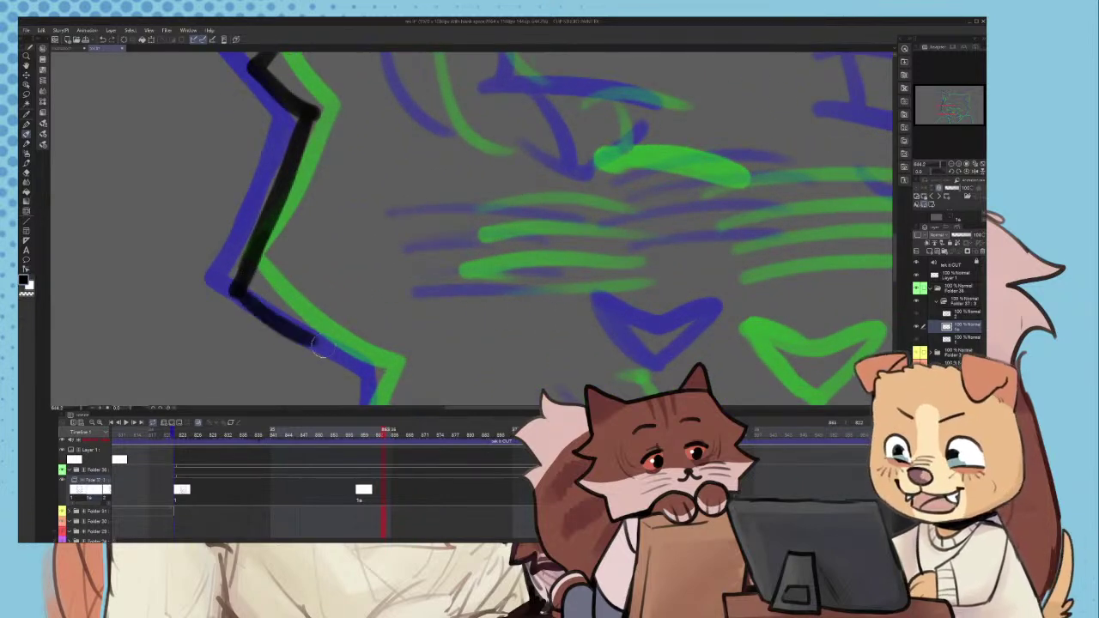
key("ctrl+z")
left_click_drag(237, 290, 370, 358)
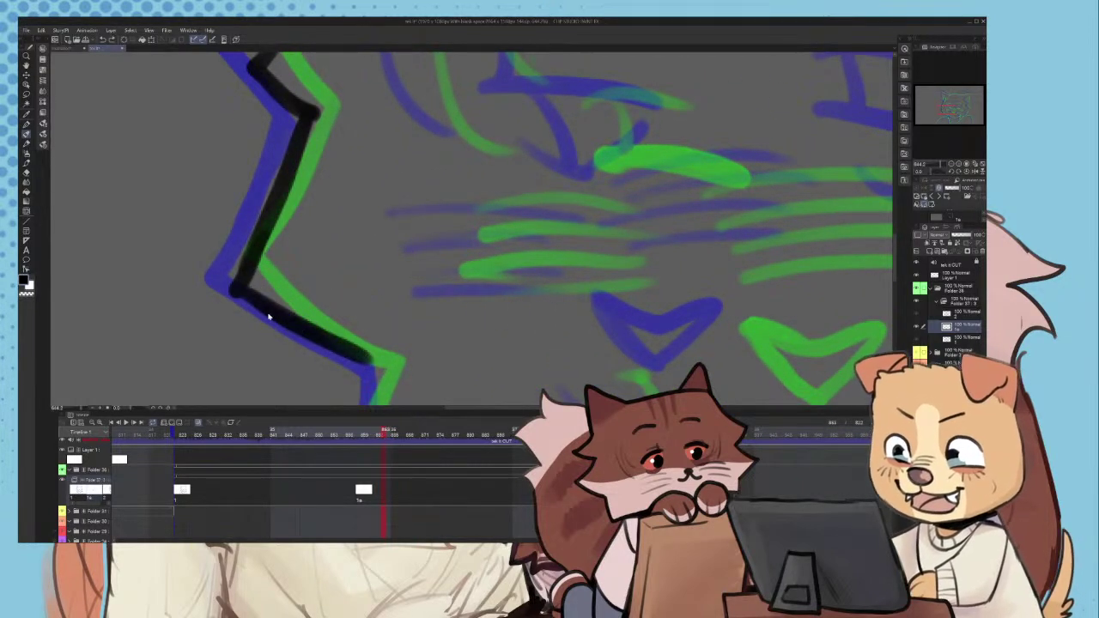
- Redraw the lower edge of the left cheek, from its outer tip down to the next notch
key("ctrl+z")
left_click_drag(237, 290, 369, 356)
scroll(372, 335, "down", 7)
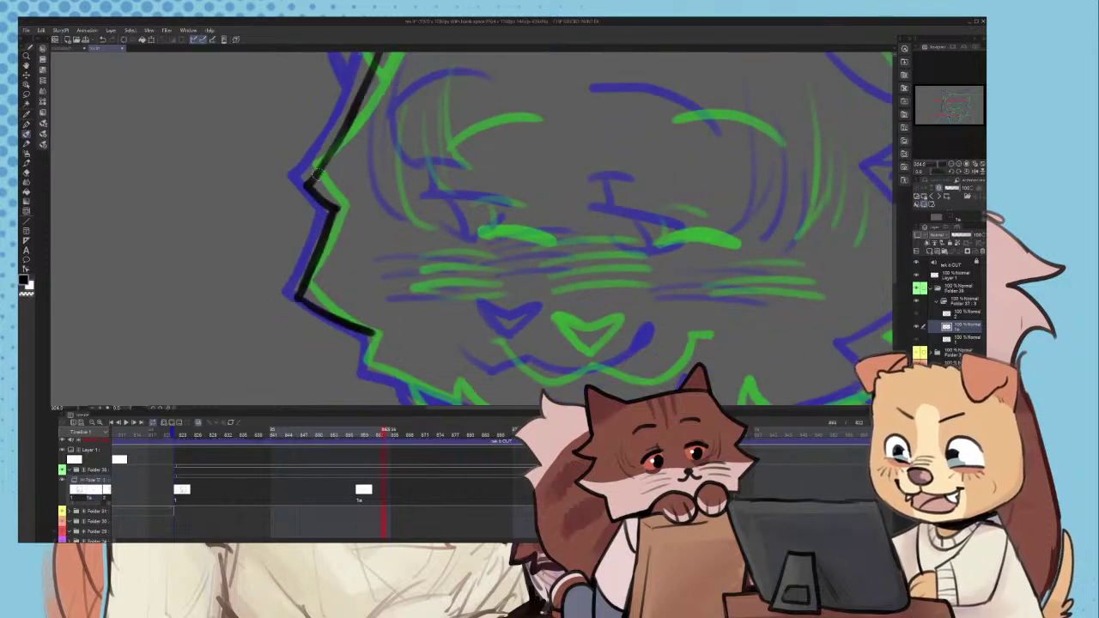
- Ink the notch beneath the left cheek and the jaw edge running from it toward the neck, between the onion skins
key("ctrl+plus")
mouse_move(302, 230)
left_mouse_down()
mouse_move(291, 285)
mouse_move(342, 302)
mouse_move(293, 270)
mouse_move(292, 293)
mouse_move(414, 344)
mouse_move(387, 321)
mouse_move(427, 346)
left_mouse_up()
key("ctrl+z")
key("ctrl+z")
scroll(416, 341, "down", 3)
scroll(416, 342, "up", 2)
key("ctrl+z")
scroll(429, 347, "down", 6)
scroll(399, 301, "down", 6)
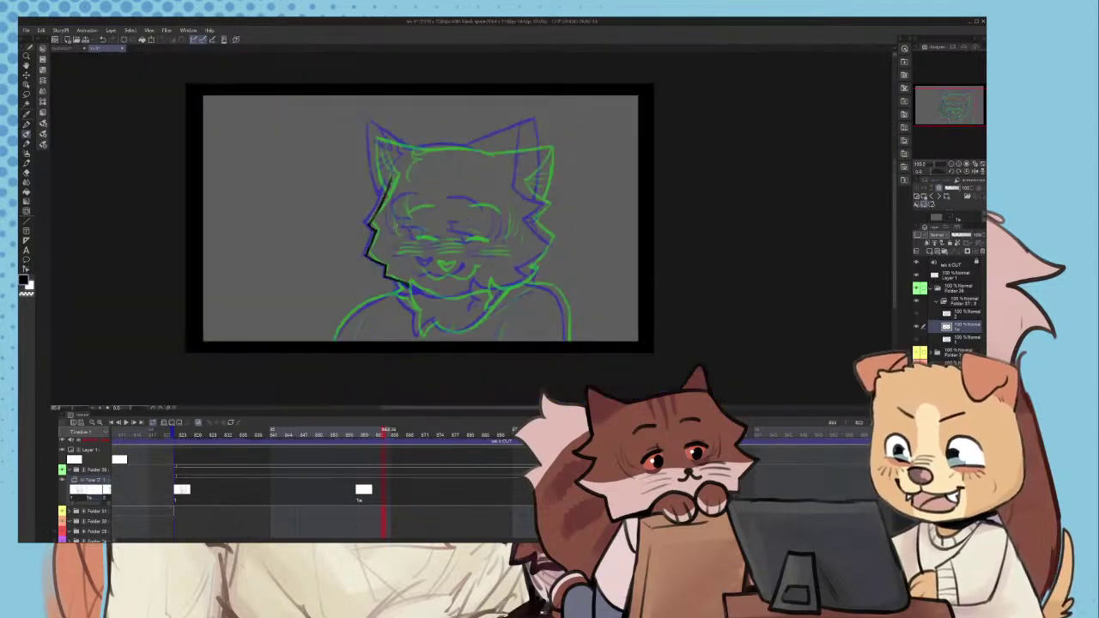
- Ink the heart-shaped nose outline midway between the two onion-skinned noses
scroll(393, 242, "up", 5)
scroll(390, 241, "down", 1)
scroll(390, 245, "down", 2)
scroll(391, 255, "up", 3)
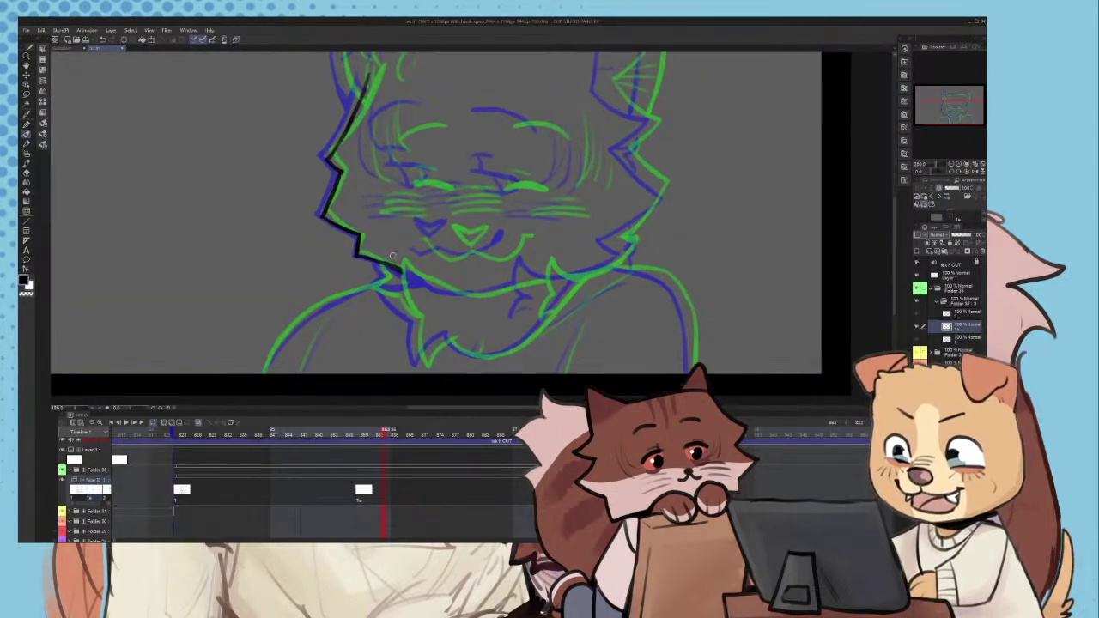
scroll(393, 250, "up", 1)
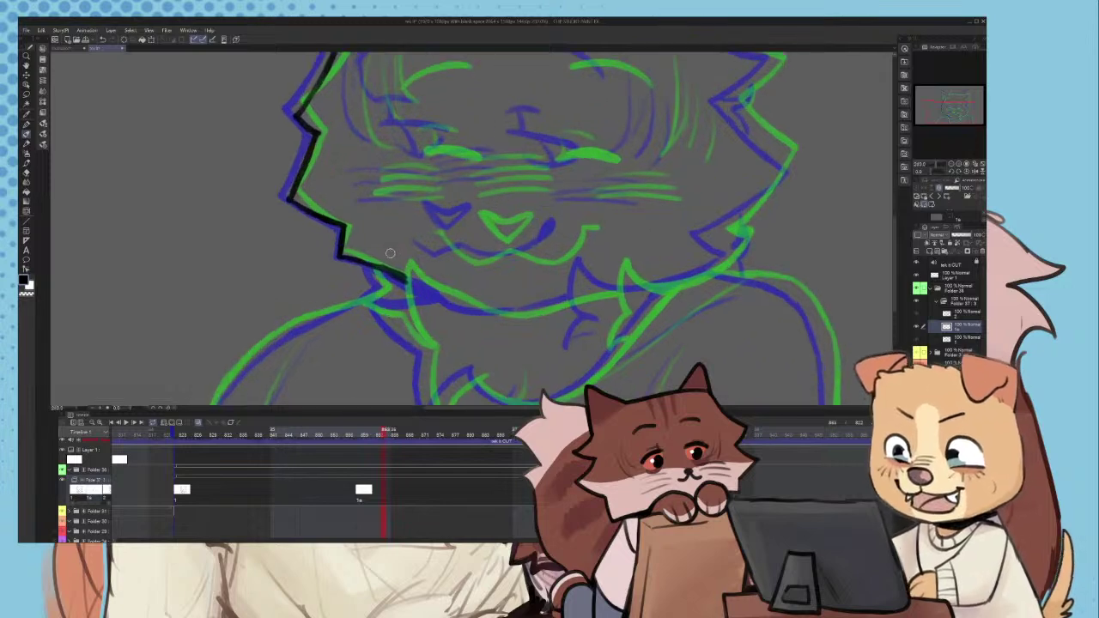
scroll(403, 249, "down", 4)
scroll(421, 240, "up", 7)
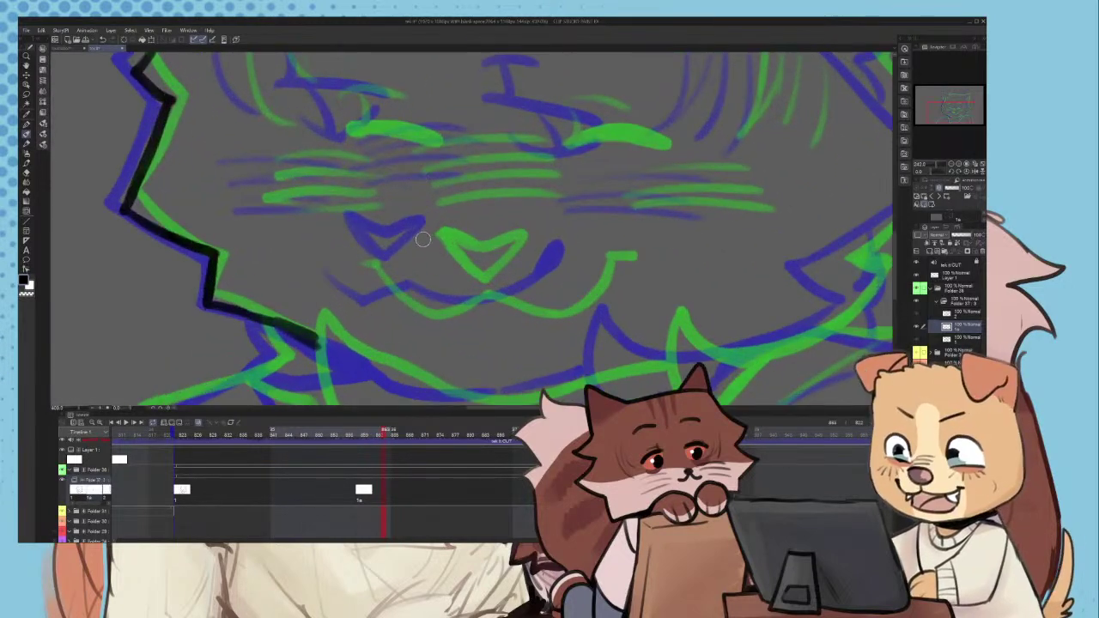
mouse_move(391, 212)
left_mouse_down()
mouse_move(419, 251)
mouse_move(460, 216)
mouse_move(425, 251)
mouse_move(457, 222)
mouse_move(386, 211)
mouse_move(462, 209)
mouse_move(430, 220)
mouse_move(436, 247)
mouse_move(463, 208)
mouse_move(389, 211)
mouse_move(461, 214)
mouse_move(435, 197)
left_mouse_up()
key("ctrl+z")
key("ctrl+z")
key("ctrl+z")
key("ctrl+z")
- Ink the smiling mouth below the nose and strengthen its left corner
mouse_move(346, 242)
left_mouse_down()
mouse_move(398, 275)
mouse_move(447, 256)
mouse_move(539, 274)
mouse_move(517, 275)
mouse_move(565, 257)
mouse_move(604, 222)
left_mouse_up()
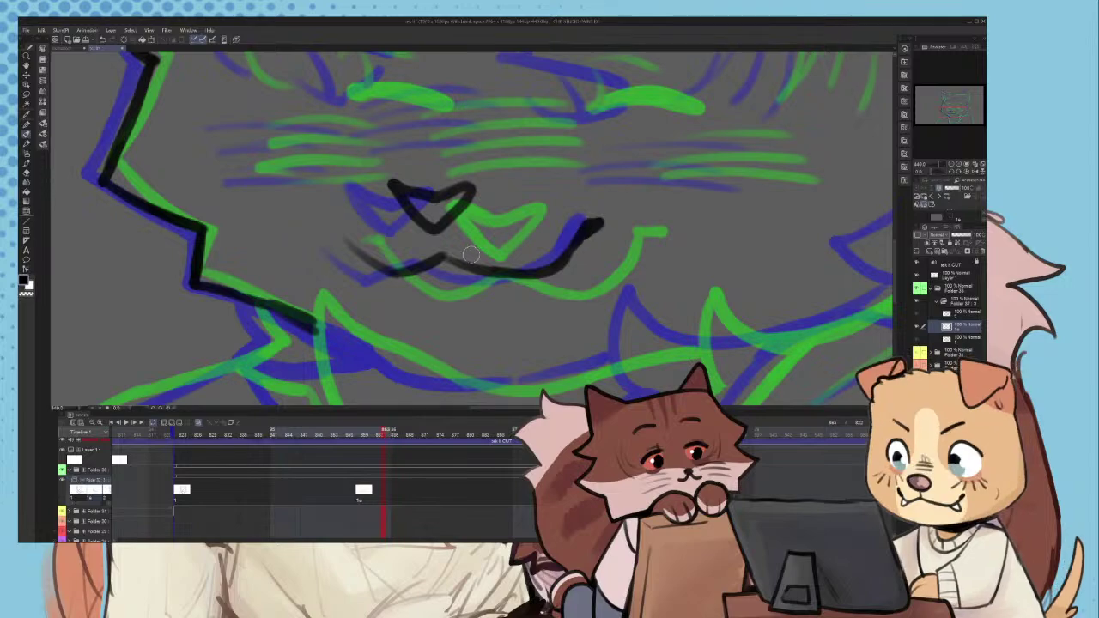
left_click_drag(369, 260, 342, 231)
- Ink the left part of the chin curve beneath the mouth, redoing the stroke until it follows the onion skins
scroll(386, 261, "down", 6)
scroll(421, 267, "up", 5)
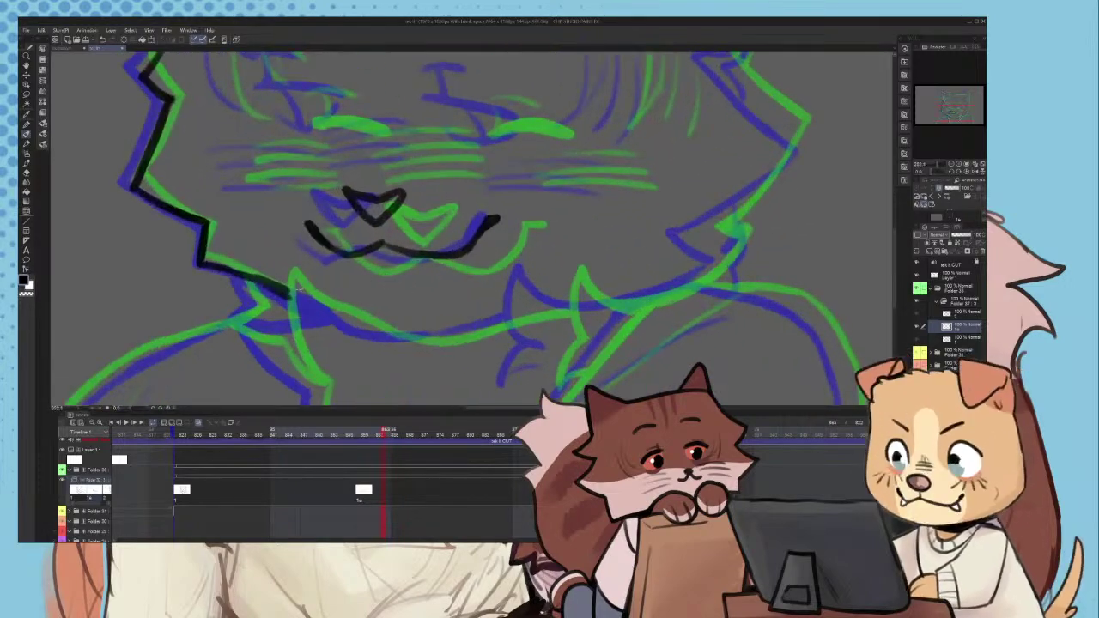
left_click_drag(275, 282, 320, 313)
scroll(327, 313, "down", 3)
scroll(327, 314, "up", 4)
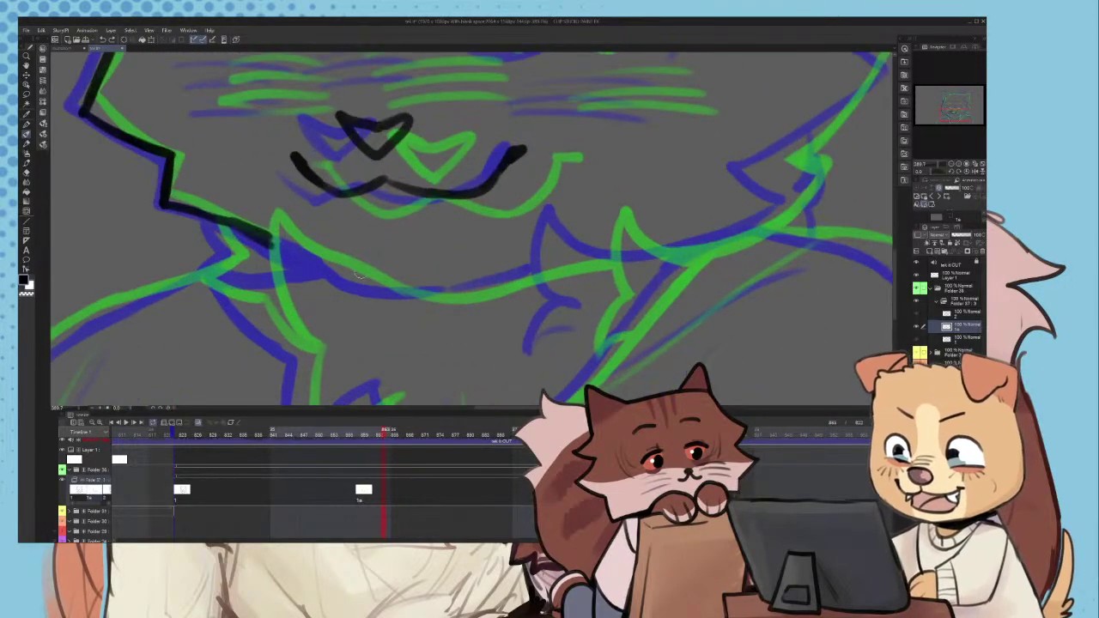
left_click_drag(384, 286, 447, 290)
key("ctrl+z")
mouse_move(350, 272)
left_mouse_down()
mouse_move(468, 284)
mouse_move(554, 258)
left_mouse_up()
key("ctrl+z")
left_click_drag(422, 296, 575, 262)
key("ctrl+z")
left_click_drag(343, 266, 451, 292)
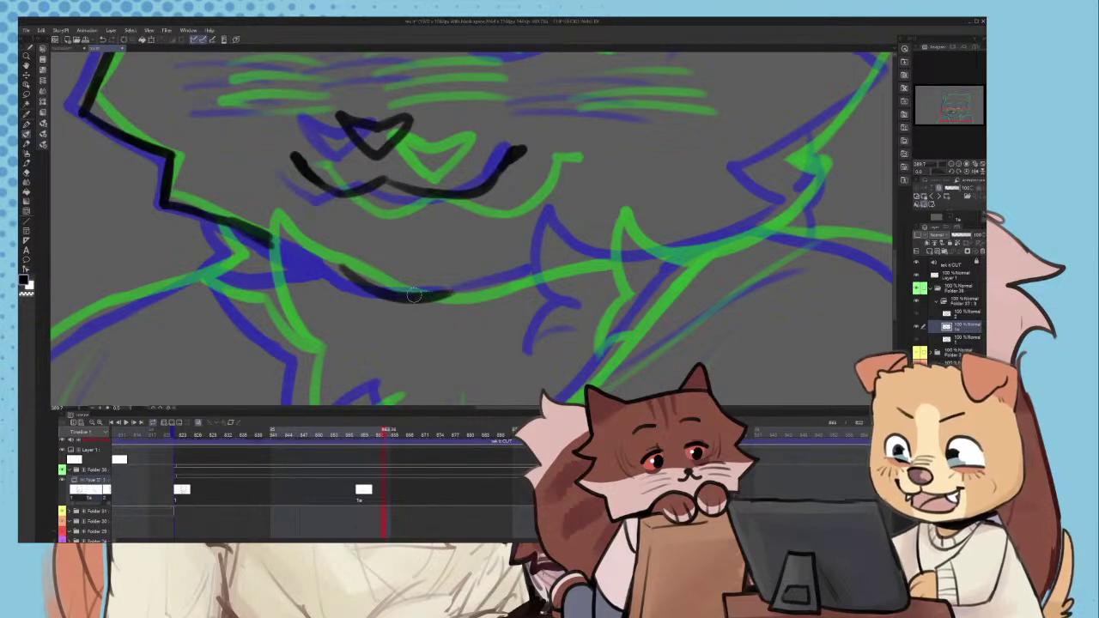
key("ctrl+z")
left_click_drag(343, 266, 451, 292)
- Continue the chin curve from its lowest point up toward the fur tuft on the right
left_click_drag(385, 290, 526, 273)
key("ctrl+z")
left_click_drag(423, 295, 550, 255)
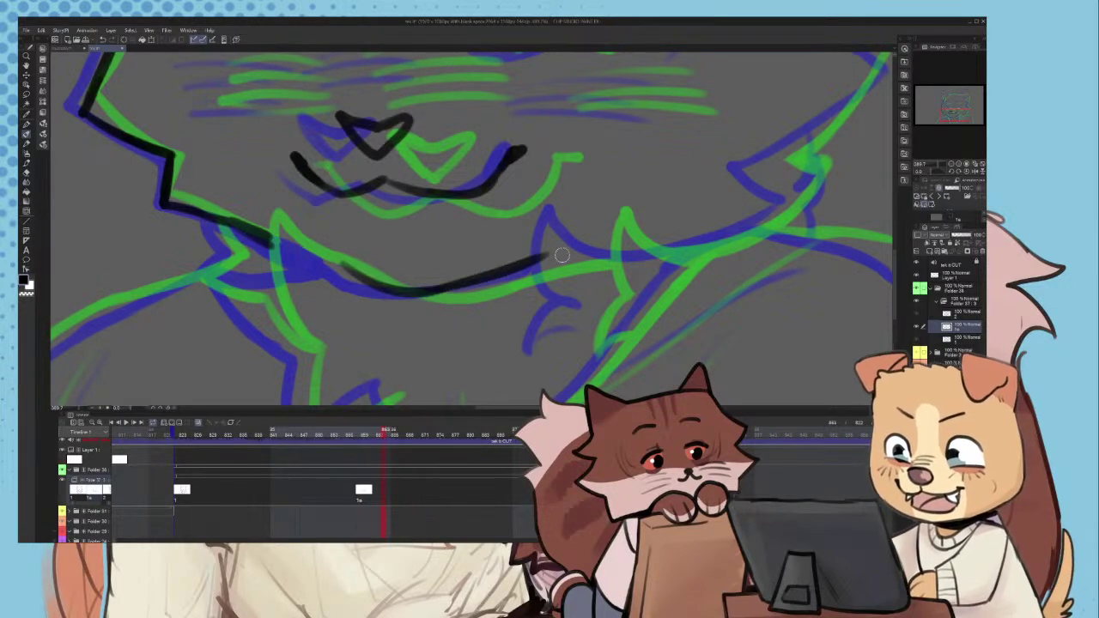
left_click_drag(491, 279, 560, 255)
- Ink the right edge of the chin fur tuft from the jaw up to its tip, and erase the chin line's overshooting end
scroll(393, 271, "down", 2)
scroll(714, 263, "up", 5)
left_click_drag(653, 230, 500, 262)
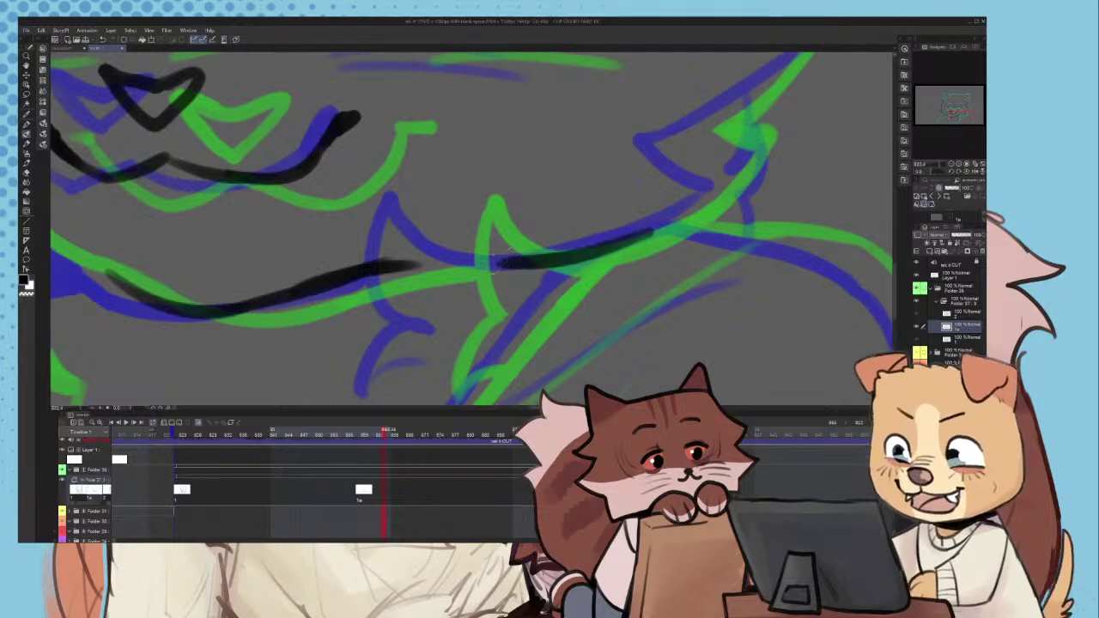
key("ctrl+z")
scroll(636, 236, "up", 1)
mouse_move(658, 233)
left_mouse_down()
mouse_move(485, 257)
mouse_move(405, 180)
left_mouse_up()
key("ctrl+z")
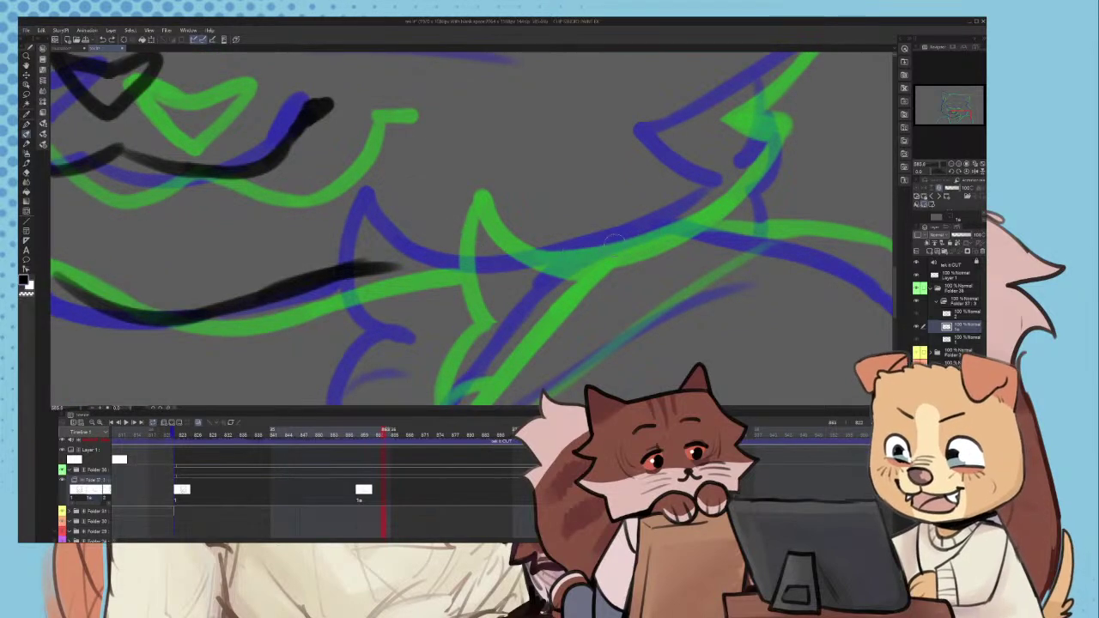
mouse_move(629, 243)
left_mouse_down()
mouse_move(573, 256)
mouse_move(446, 188)
mouse_move(445, 169)
mouse_move(384, 287)
left_mouse_up()
key("ctrl+z")
key("e")
left_click_drag(399, 244, 411, 268)
key("p")
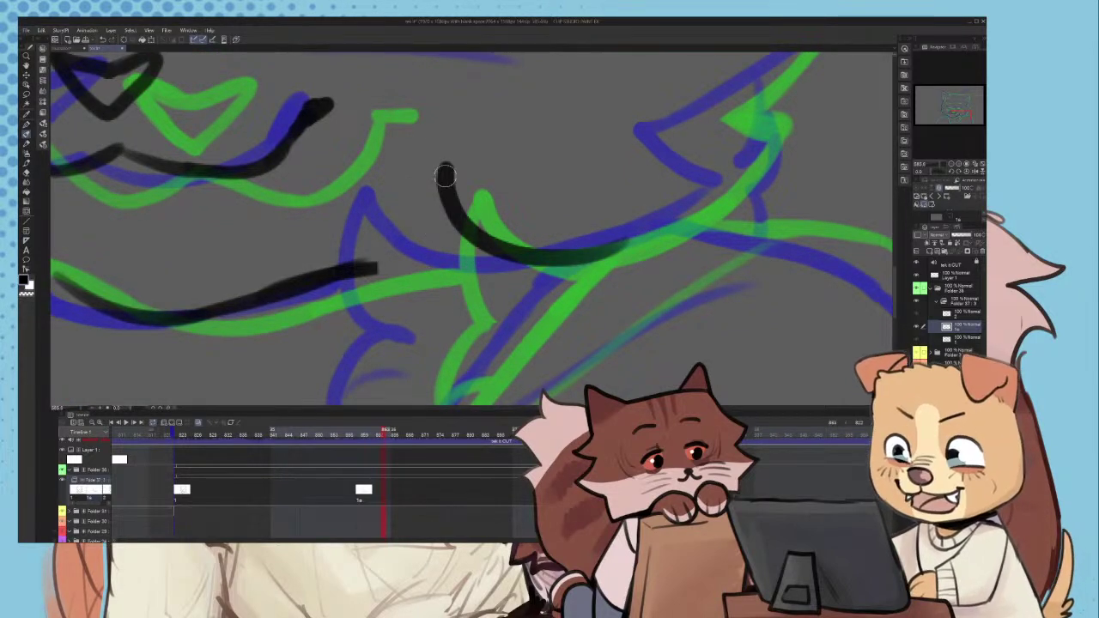
- Ink the chin tuft's left edge, curving from its tip down to the notch below the jaw
mouse_move(445, 176)
left_mouse_down()
mouse_move(397, 249)
mouse_move(409, 257)
mouse_move(397, 214)
mouse_move(401, 283)
mouse_move(435, 324)
left_mouse_up()
key("ctrl+z")
scroll(438, 237, "down", 8)
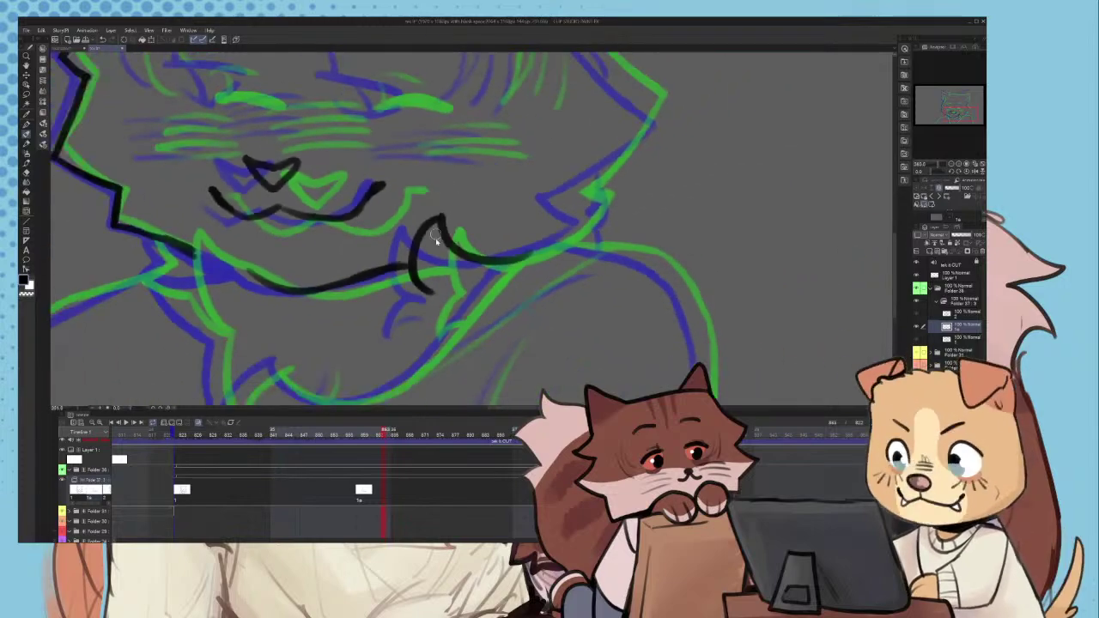
key("ctrl+z")
scroll(441, 206, "up", 7)
mouse_move(447, 206)
left_mouse_down()
mouse_move(414, 321)
mouse_move(434, 345)
left_mouse_up()
scroll(439, 316, "down", 3)
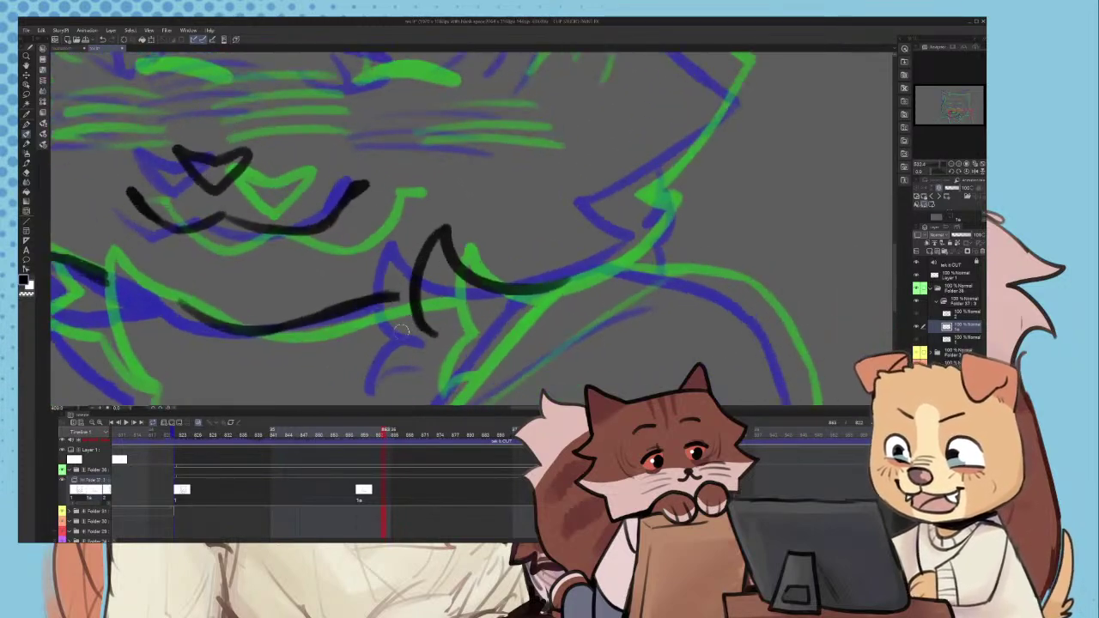
- Join the chin line to the tuft and ink the short fur strokes beneath it
scroll(404, 322, "up", 6)
mouse_move(393, 279)
left_mouse_down()
mouse_move(422, 267)
mouse_move(387, 260)
mouse_move(359, 287)
mouse_move(438, 295)
left_mouse_up()
scroll(432, 270, "down", 6)
scroll(440, 248, "up", 2)
scroll(427, 298, "down", 5)
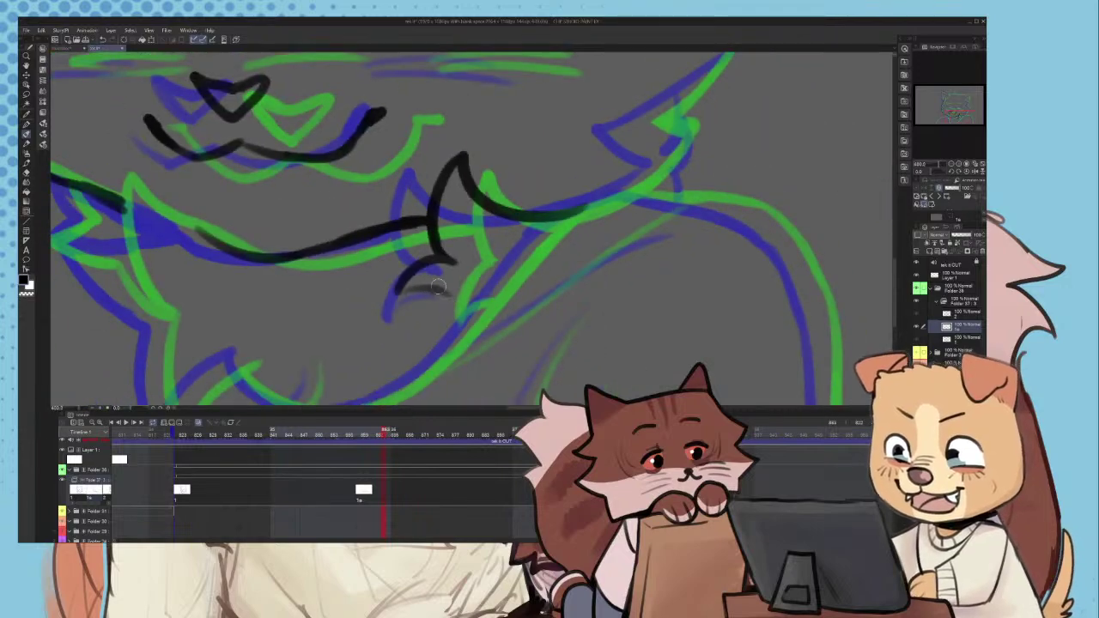
- Ink the lower curve of the neck ruff and carry it up its right side to the jaw
scroll(282, 360, "up", 3)
scroll(282, 361, "up", 1)
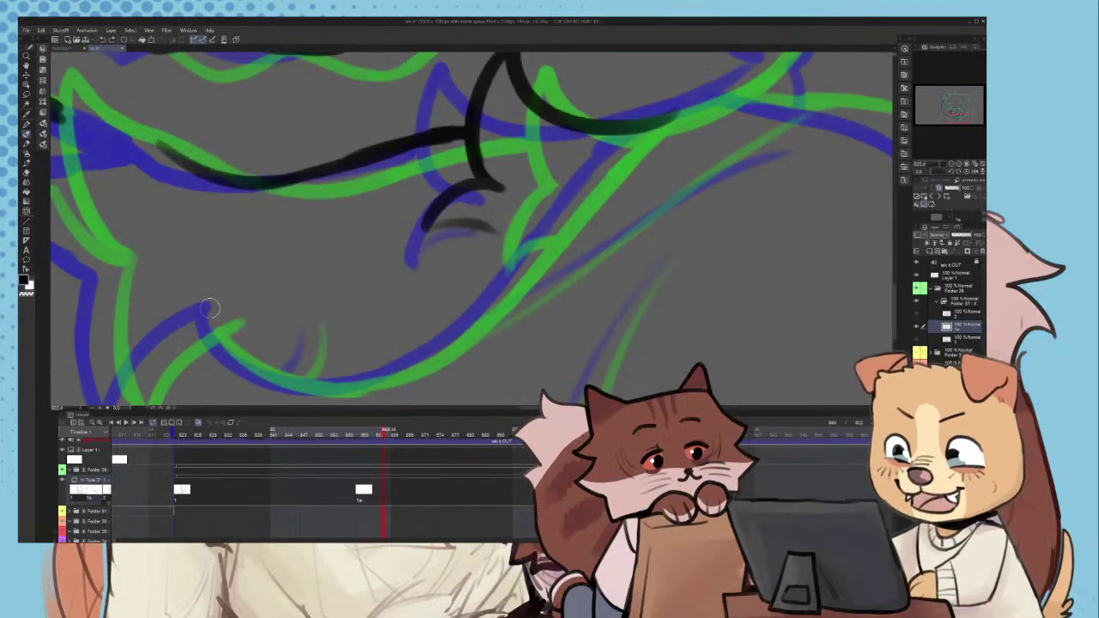
mouse_move(272, 382)
left_mouse_down()
mouse_move(381, 358)
mouse_move(327, 383)
mouse_move(482, 306)
mouse_move(426, 350)
mouse_move(577, 213)
left_mouse_up()
scroll(591, 182, "down", 2)
scroll(558, 206, "up", 2)
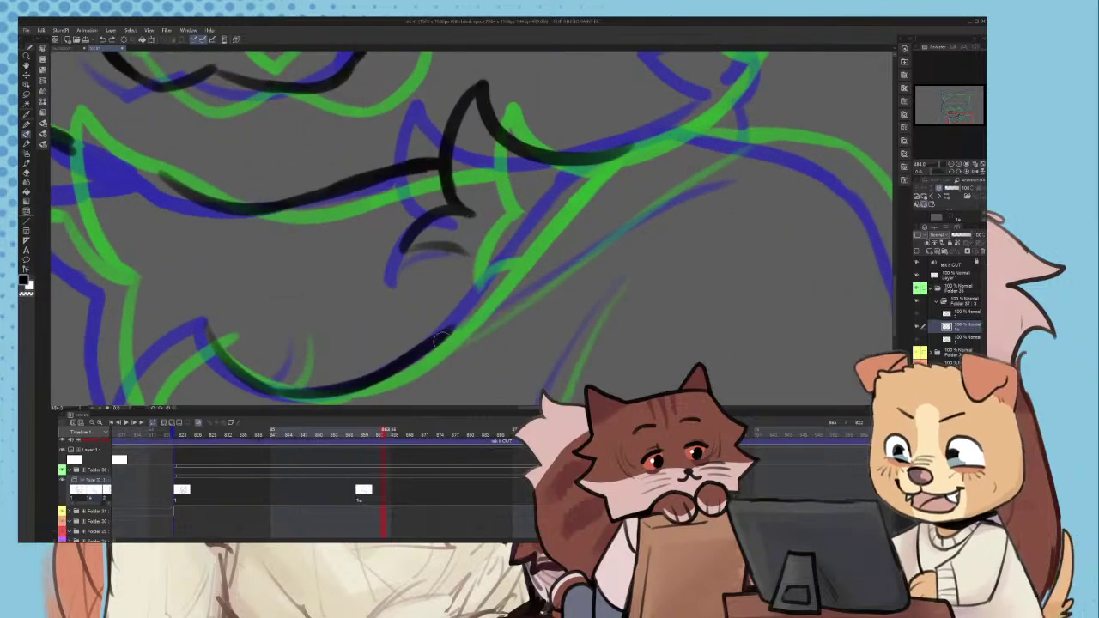
left_click_drag(618, 155, 505, 245)
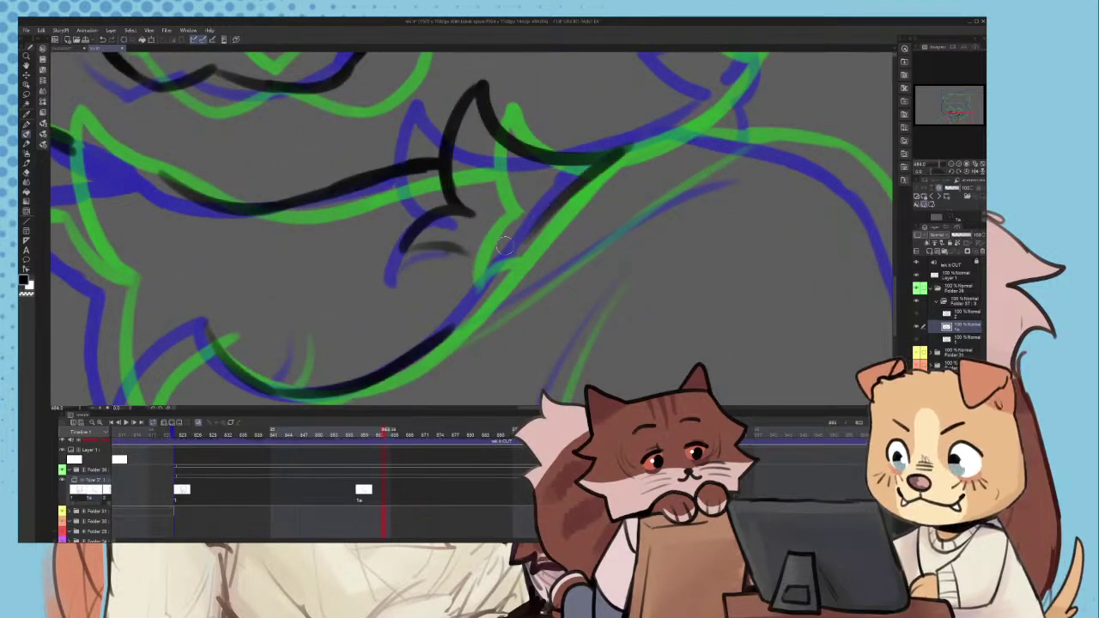
left_click_drag(448, 336, 526, 251)
key("ctrl+z")
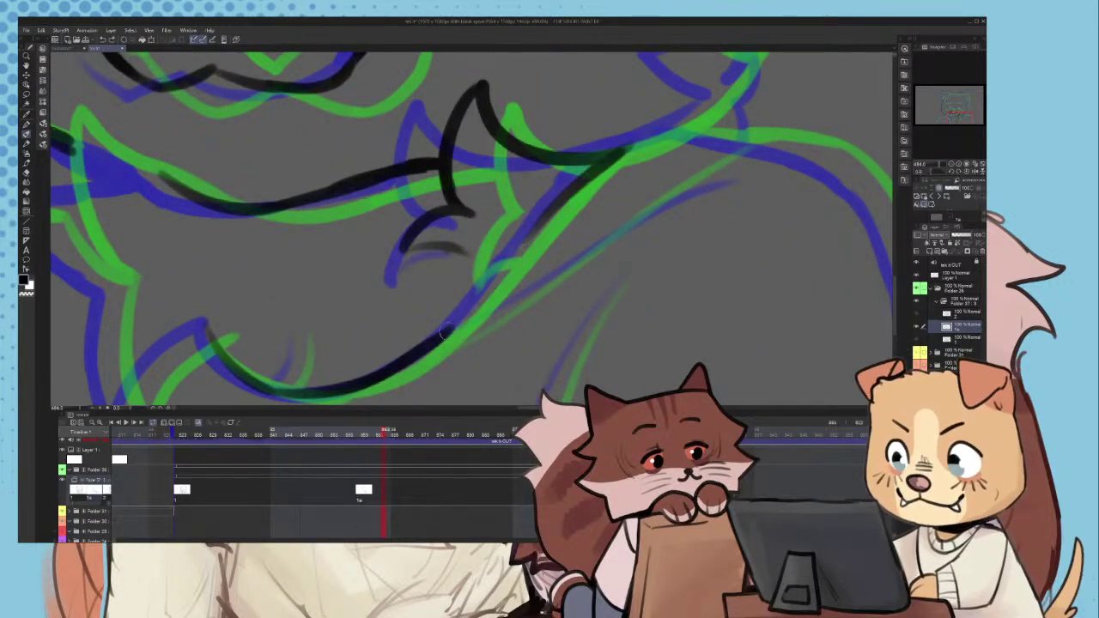
left_click_drag(446, 337, 529, 237)
- Add the short fur crease just above the bottom of the neck ruff's curve
scroll(468, 258, "down", 6)
scroll(399, 300, "up", 7)
left_click_drag(360, 293, 336, 345)
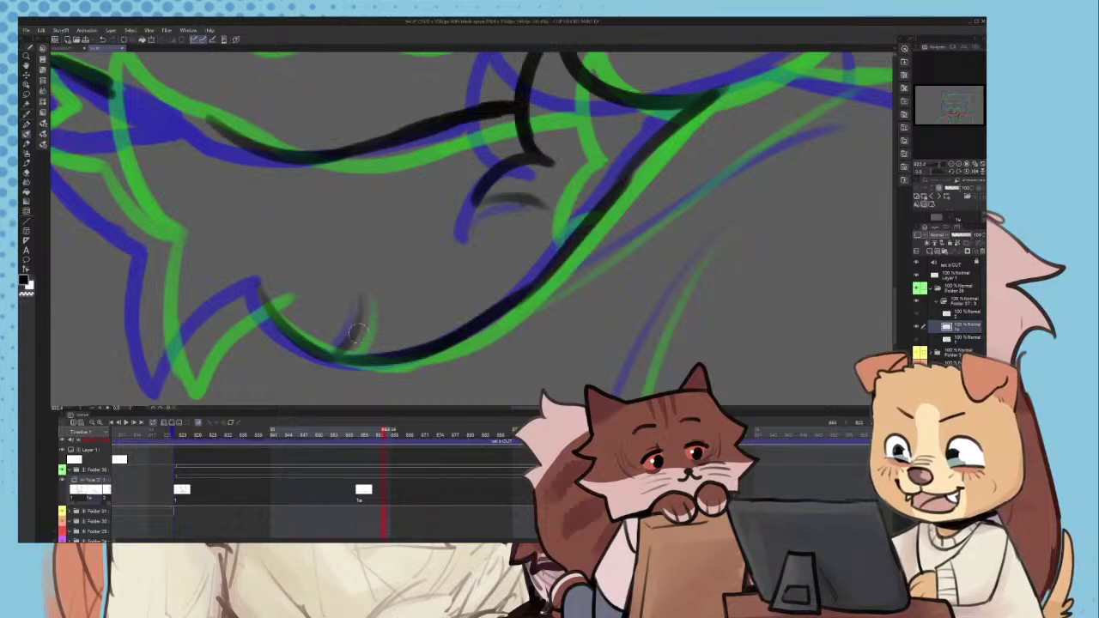
scroll(351, 336, "down", 7)
scroll(288, 351, "up", 7)
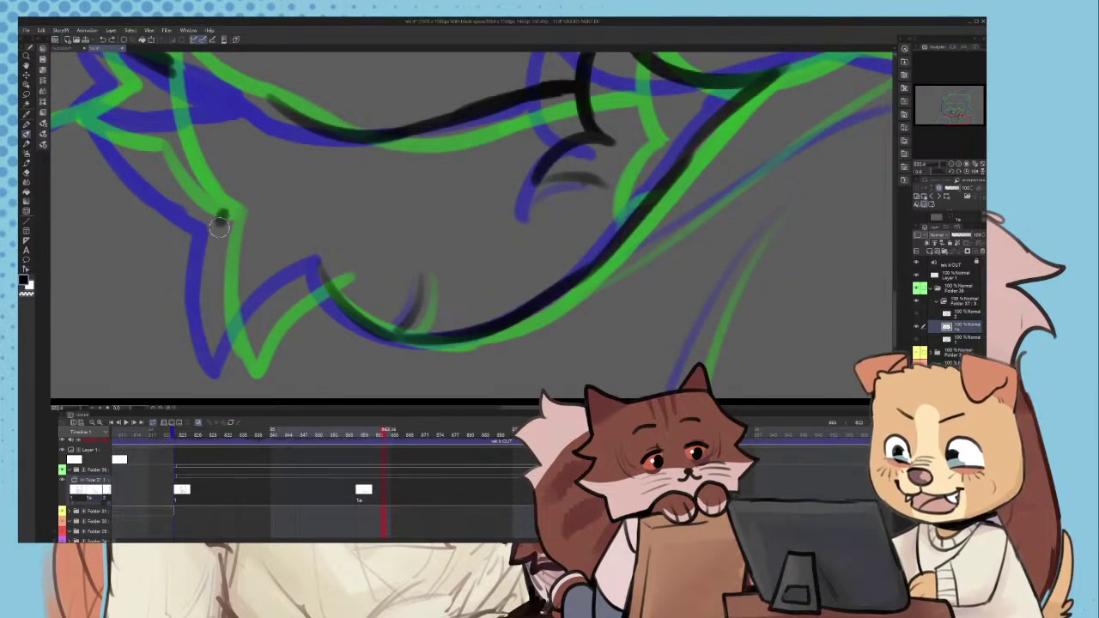
- Ink the neck ruff's pointed lower left tip, down from the side notch and back up to the bottom curve
left_click_drag(219, 213, 229, 371)
key("ctrl+z")
key("ctrl+z")
key("ctrl+z")
key("ctrl+z")
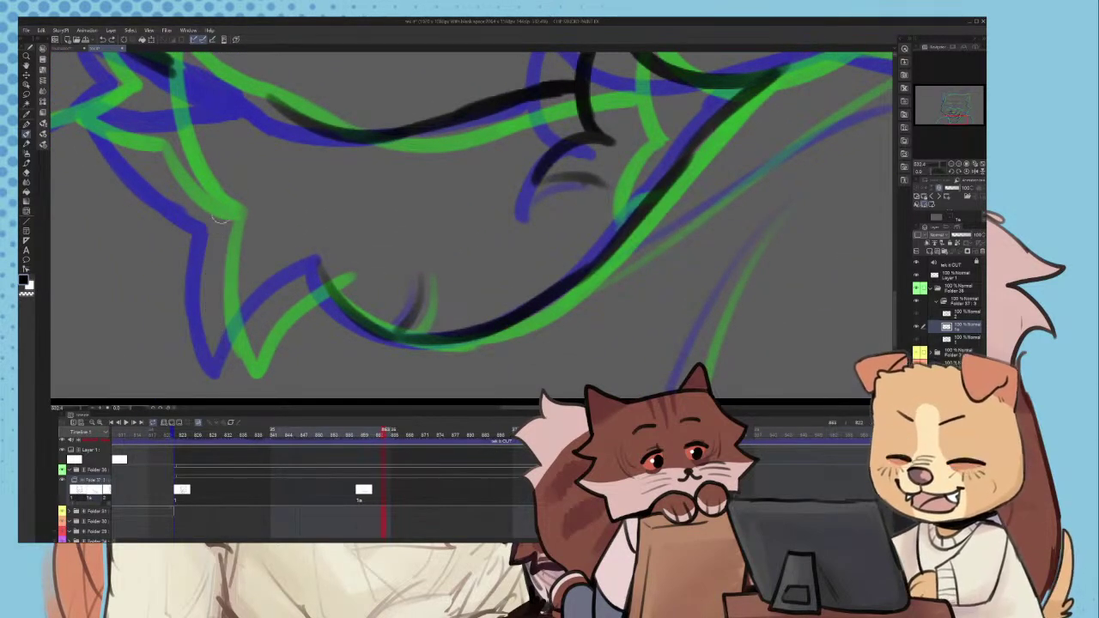
mouse_move(225, 211)
left_mouse_down()
mouse_move(223, 348)
mouse_move(221, 243)
mouse_move(213, 334)
left_mouse_up()
key("ctrl+z")
key("ctrl+z")
mouse_move(219, 213)
left_mouse_down()
mouse_move(218, 342)
mouse_move(235, 373)
mouse_move(264, 318)
mouse_move(324, 270)
mouse_move(366, 326)
left_mouse_up()
- Ink the neck ruff's upper left edge from beneath the jaw down to the side notch
scroll(378, 322, "down", 2)
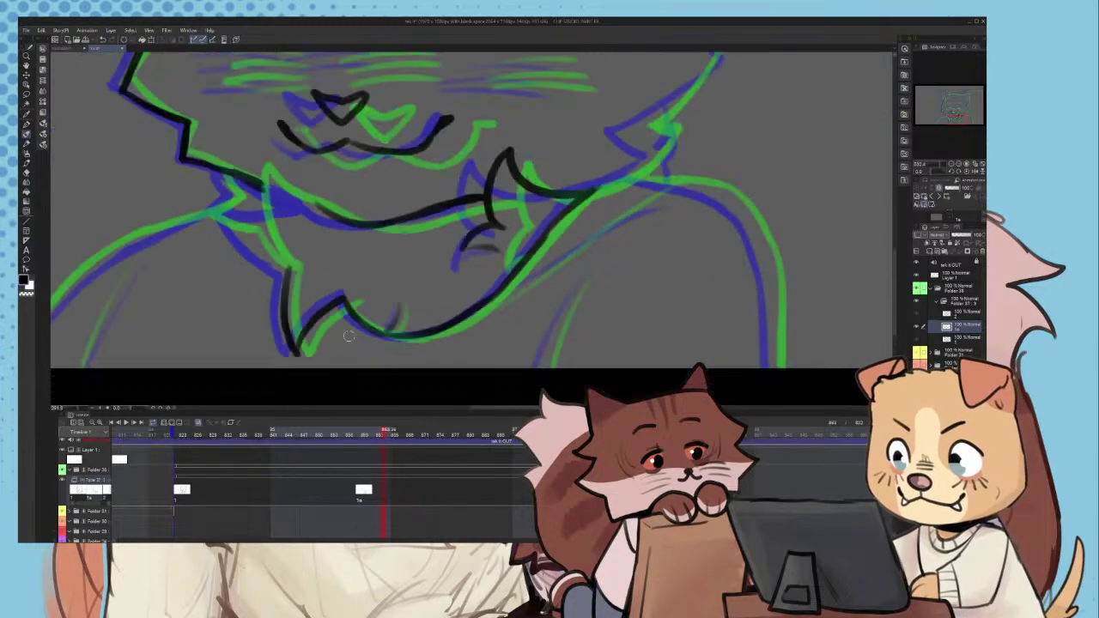
left_click_drag(247, 232, 296, 286)
scroll(297, 287, "up", 1)
left_click_drag(297, 239, 357, 336)
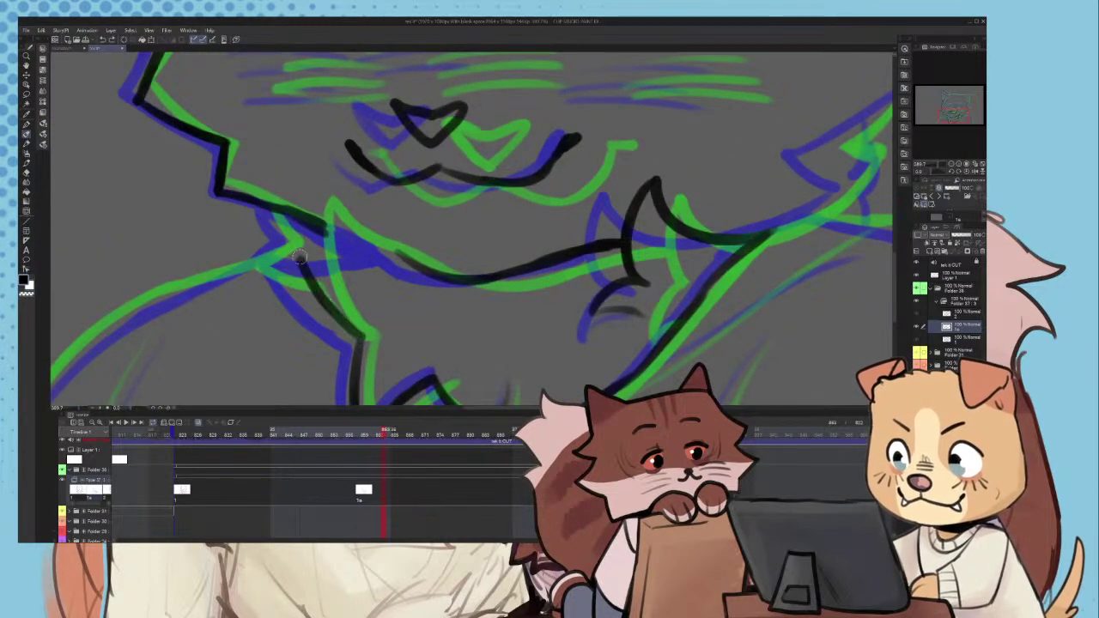
- Join the left jaw edge to the chin curve with a thick stroke, and extend the ruff's edge up to the jaw
scroll(309, 249, "up", 3)
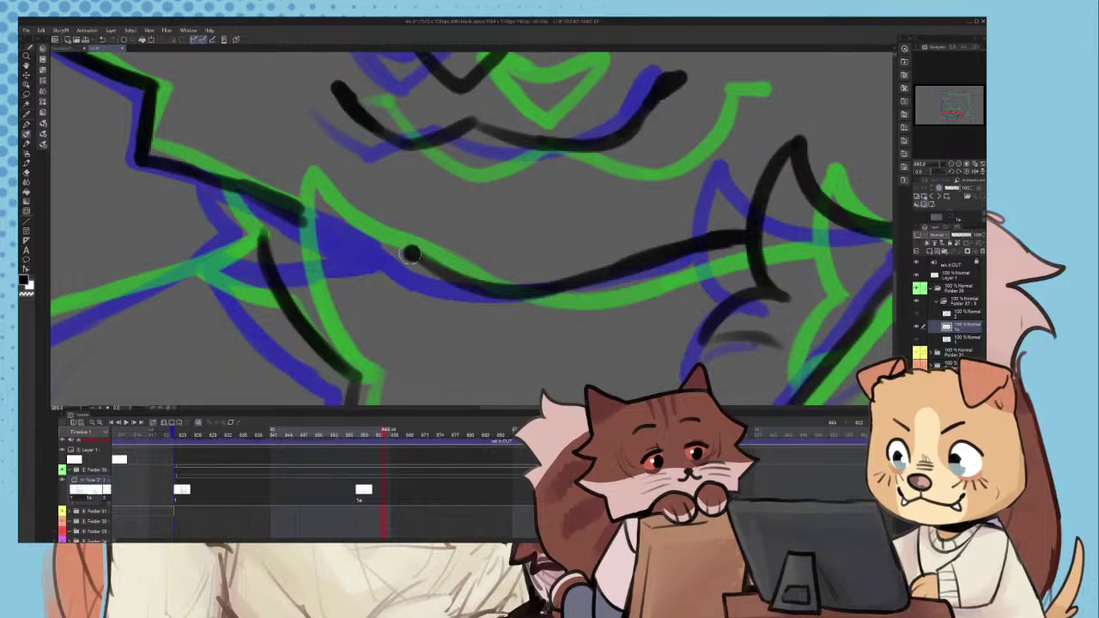
mouse_move(410, 254)
left_mouse_down()
mouse_move(278, 206)
mouse_move(268, 249)
mouse_move(304, 330)
mouse_move(351, 371)
left_mouse_up()
key("ctrl+z")
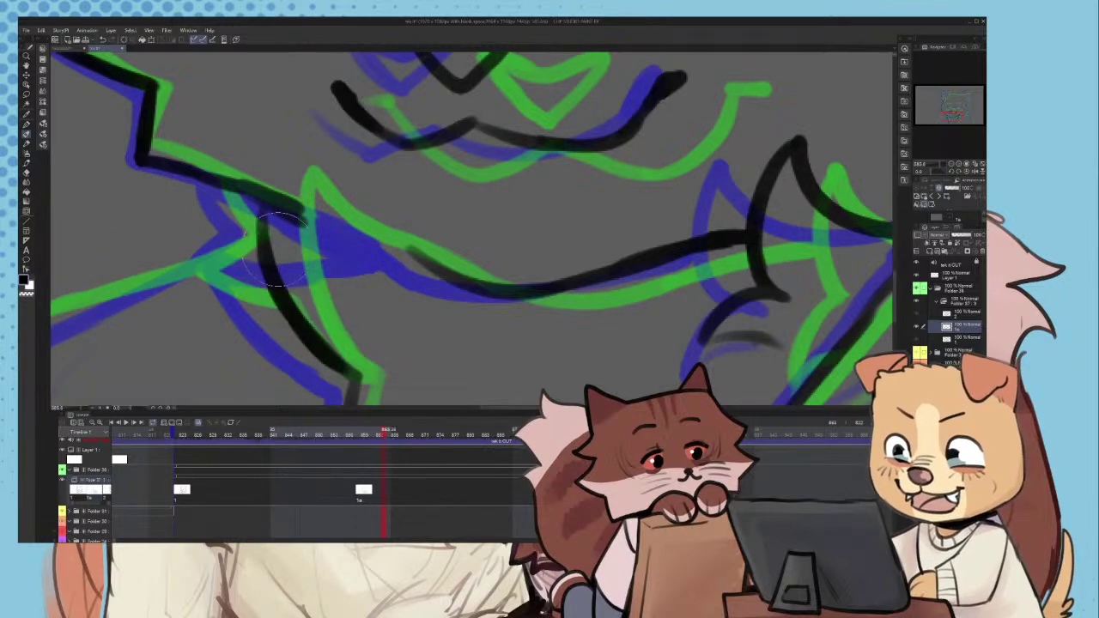
mouse_move(264, 209)
left_mouse_down()
mouse_move(408, 251)
mouse_move(501, 297)
left_mouse_up()
key("ctrl+z")
left_click_drag(315, 216, 362, 247)
key("ctrl+z")
scroll(358, 246, "down", 3)
scroll(296, 245, "up", 3)
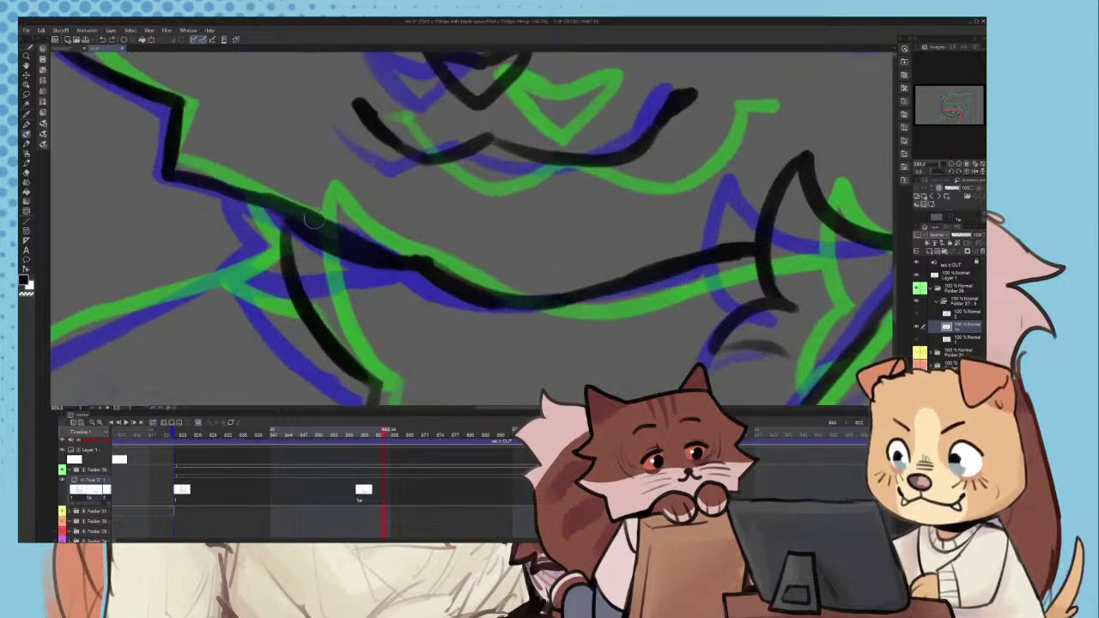
- Ink the small pointed fur tuft between the left jaw edge and the shoulder
scroll(385, 212, "down", 3)
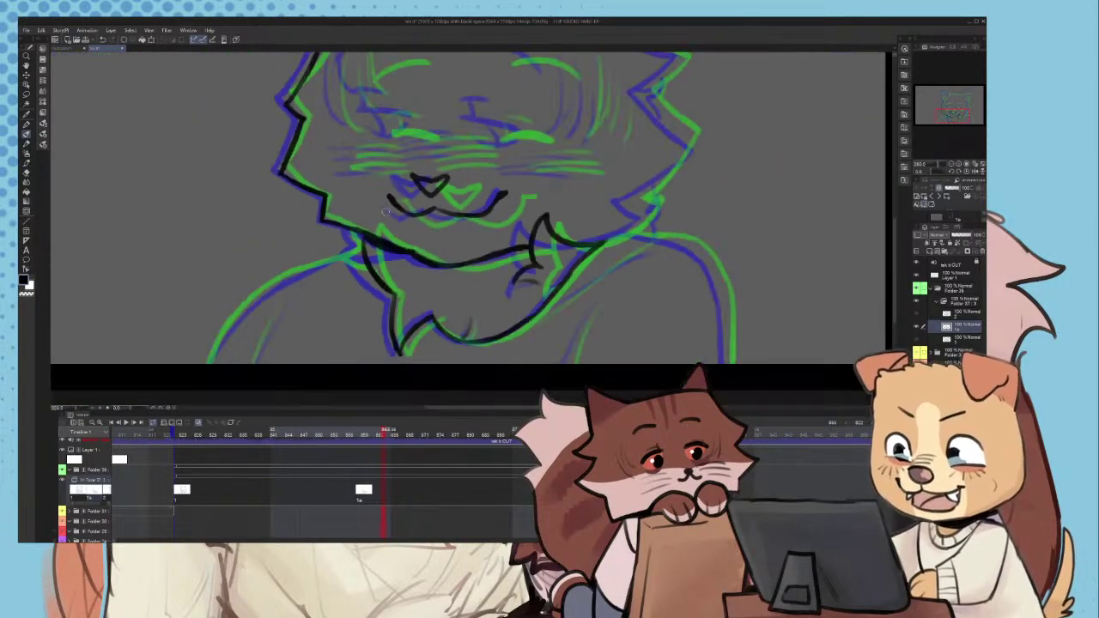
scroll(385, 213, "up", 4)
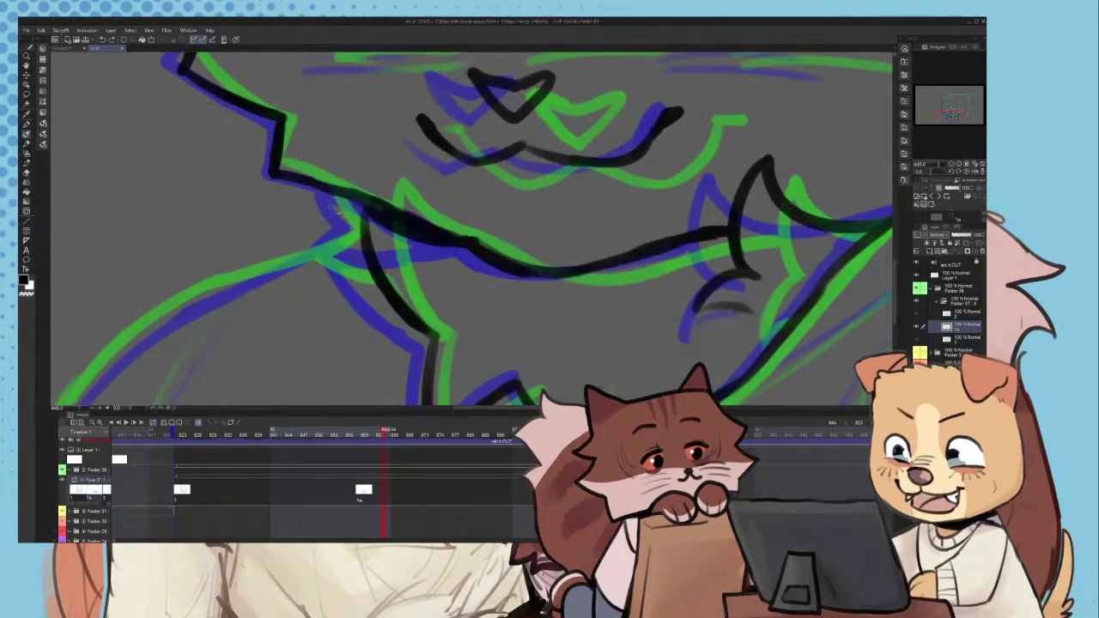
scroll(335, 207, "up", 1)
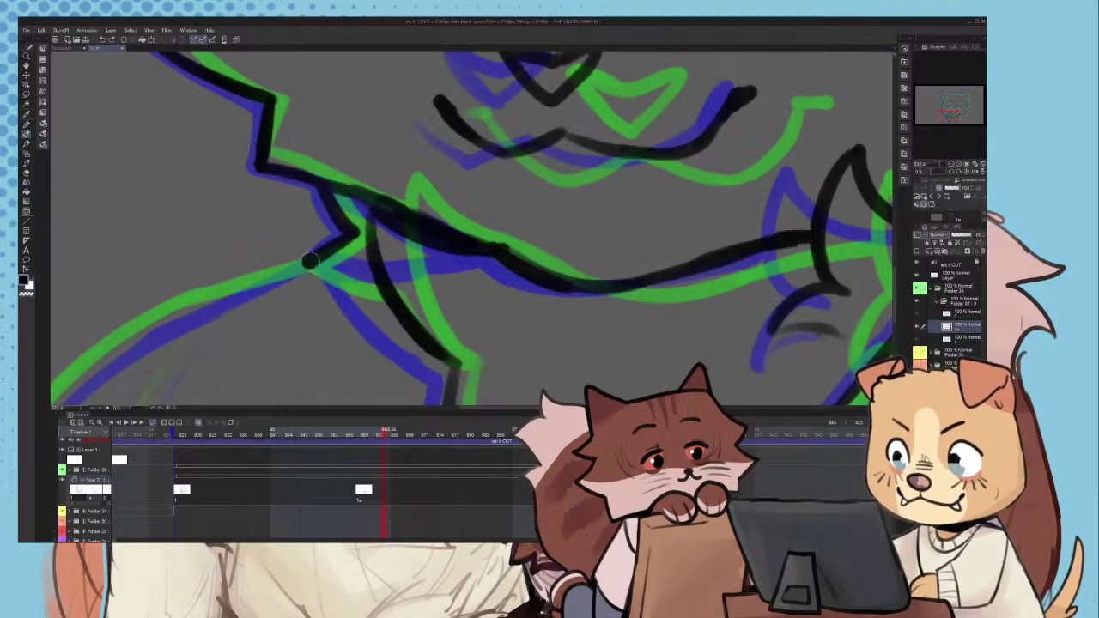
scroll(376, 206, "down", 4)
scroll(375, 206, "up", 3)
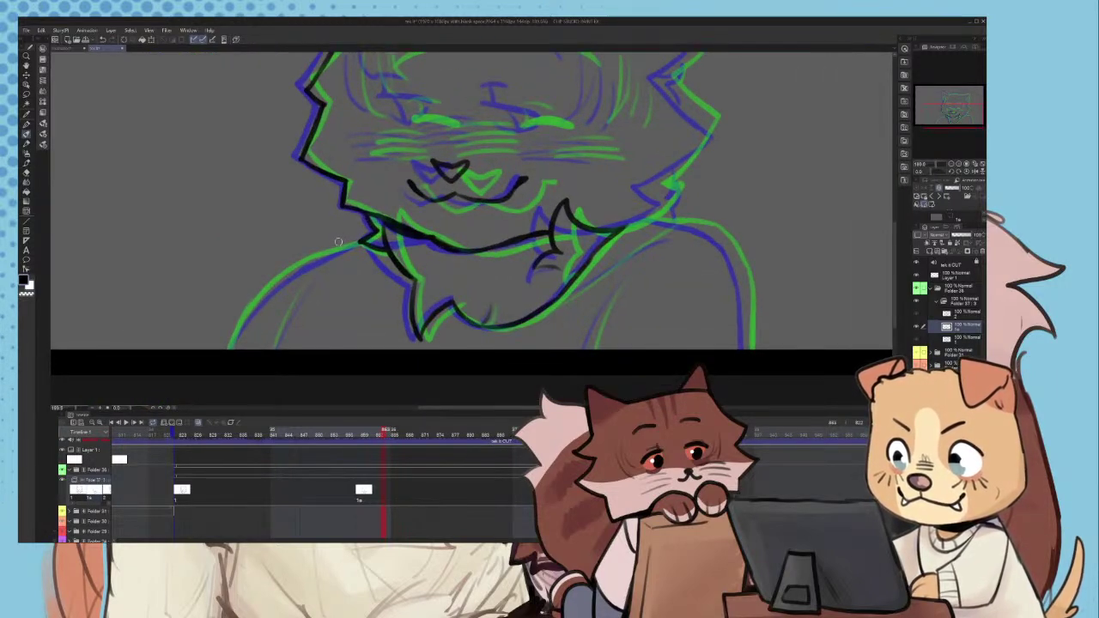
- Ink the fold line inside the left shoulder, between the onion-skinned folds
scroll(329, 189, "down", 4)
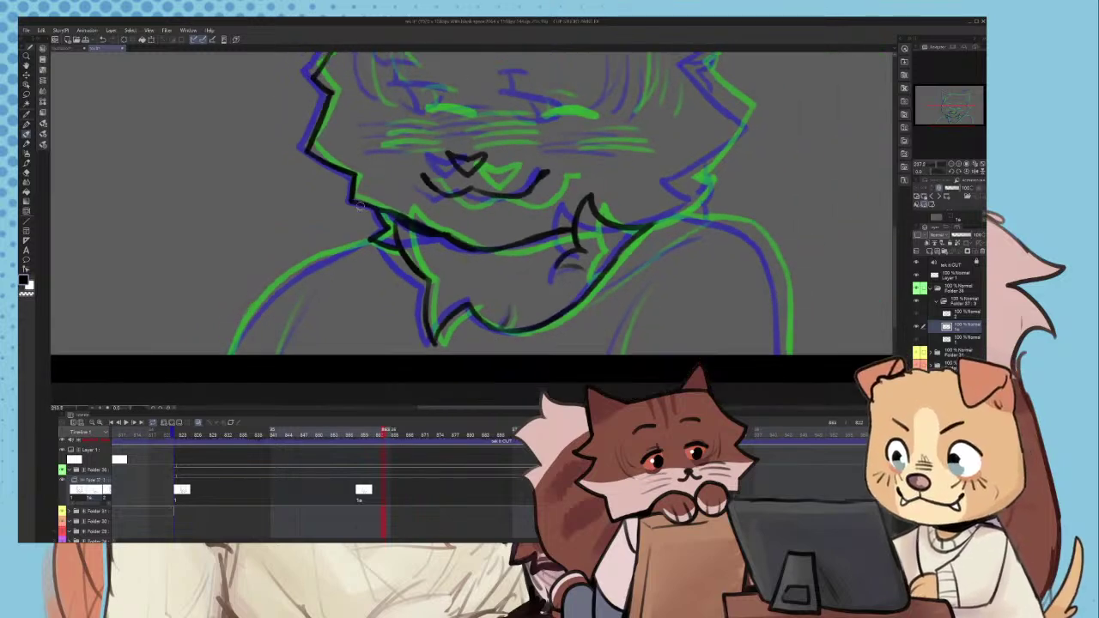
scroll(357, 194, "down", 2)
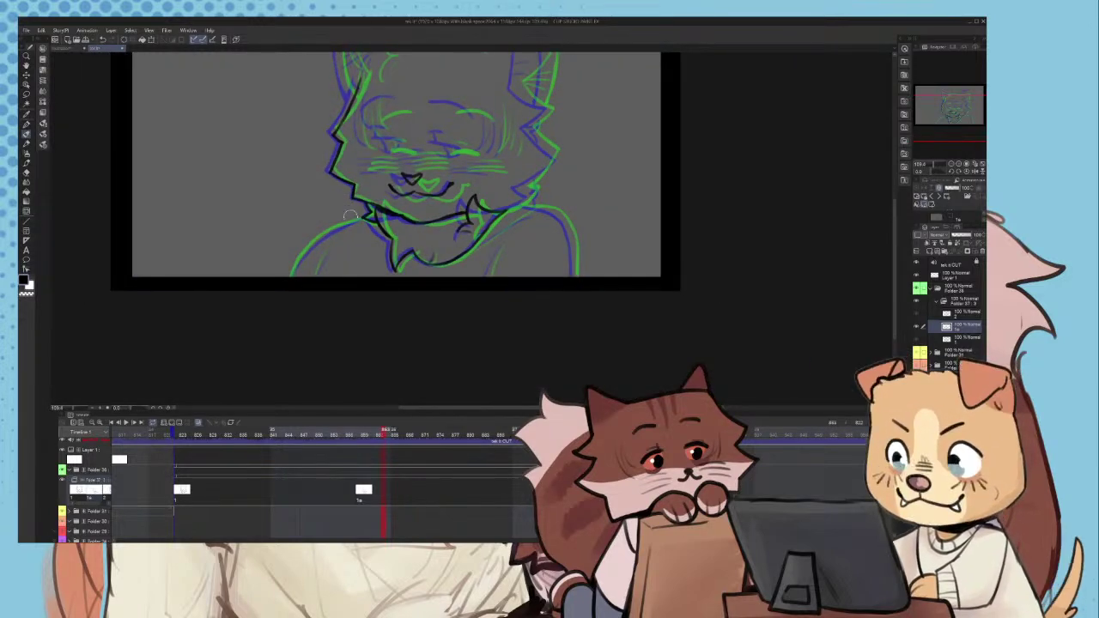
scroll(335, 225, "up", 4)
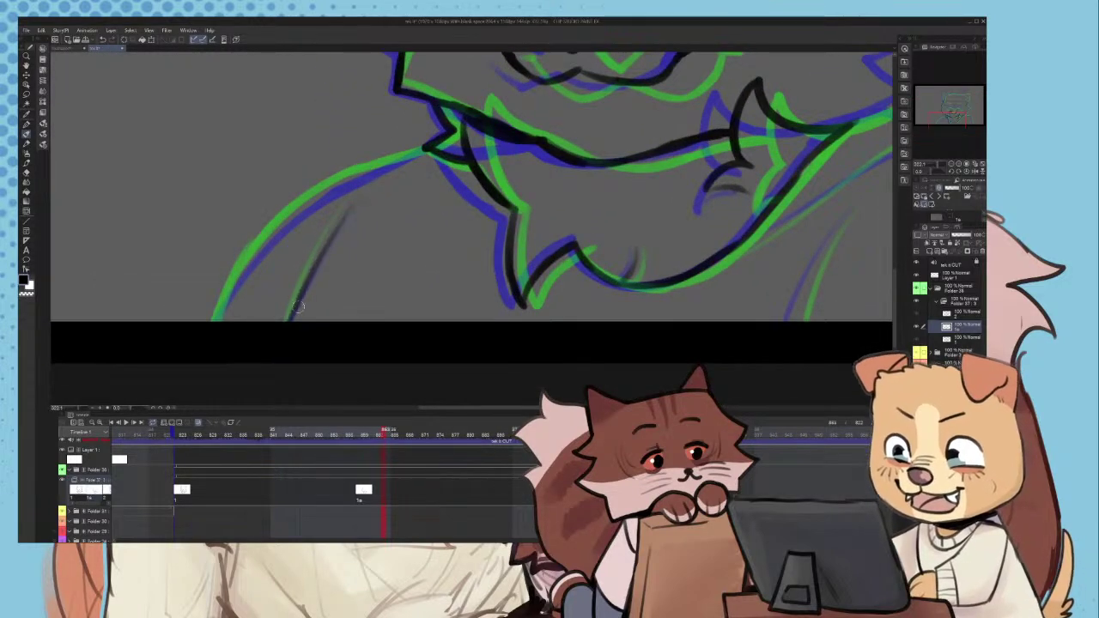
- Ink the left shoulder's outer edge from the jaw tuft down to the canvas edge, thickening its join with the tuft
scroll(249, 305, "up", 2)
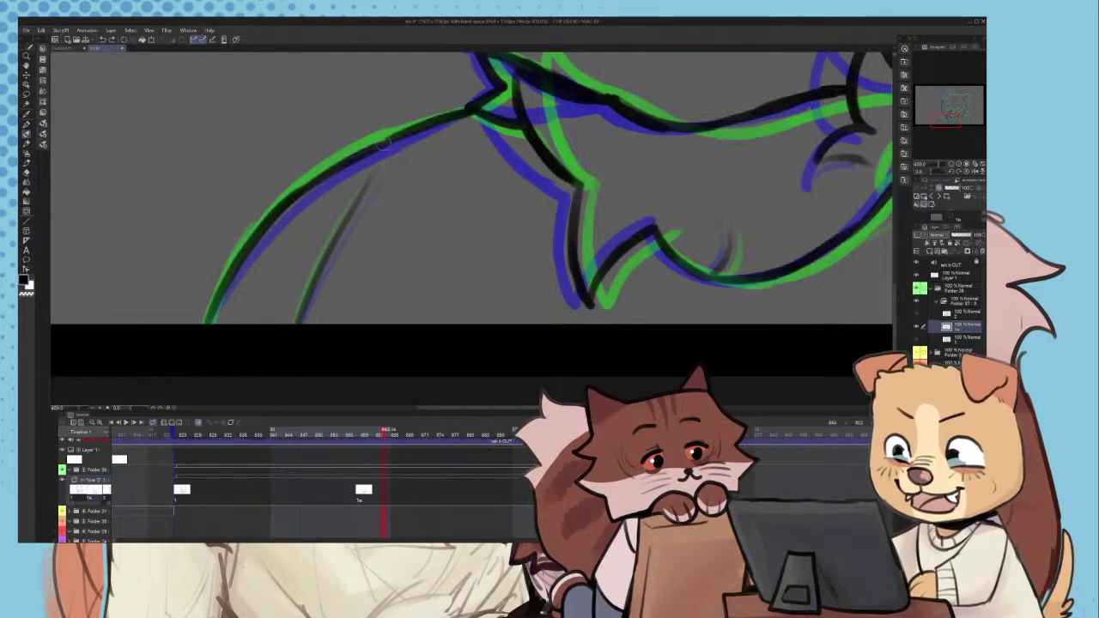
scroll(491, 95, "down", 5)
scroll(506, 89, "up", 10)
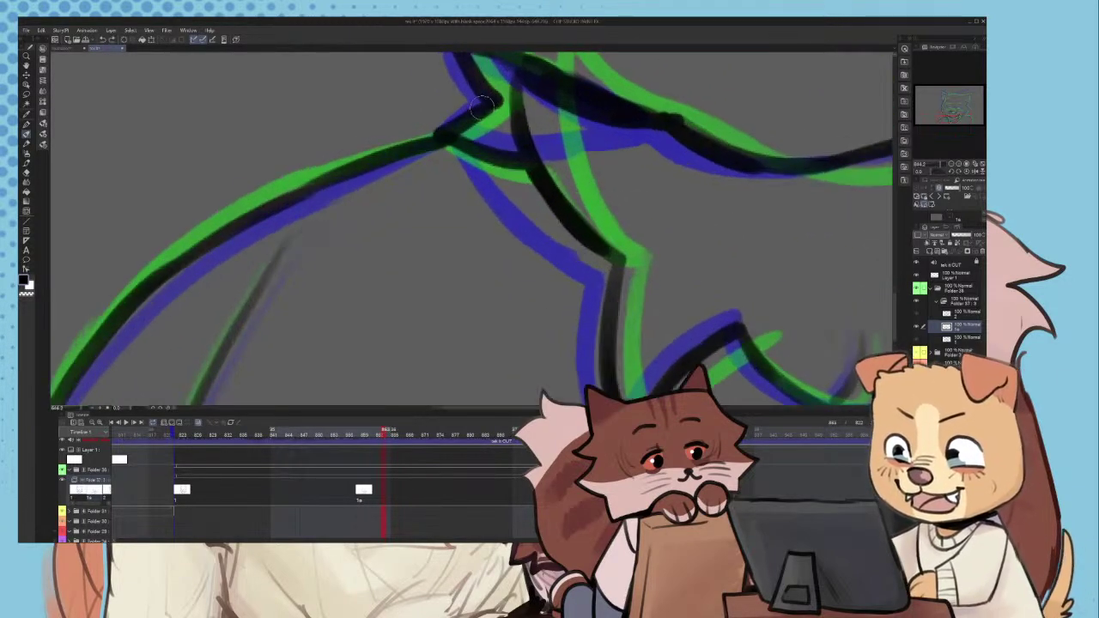
left_click_drag(494, 98, 365, 160)
scroll(283, 232, "down", 4)
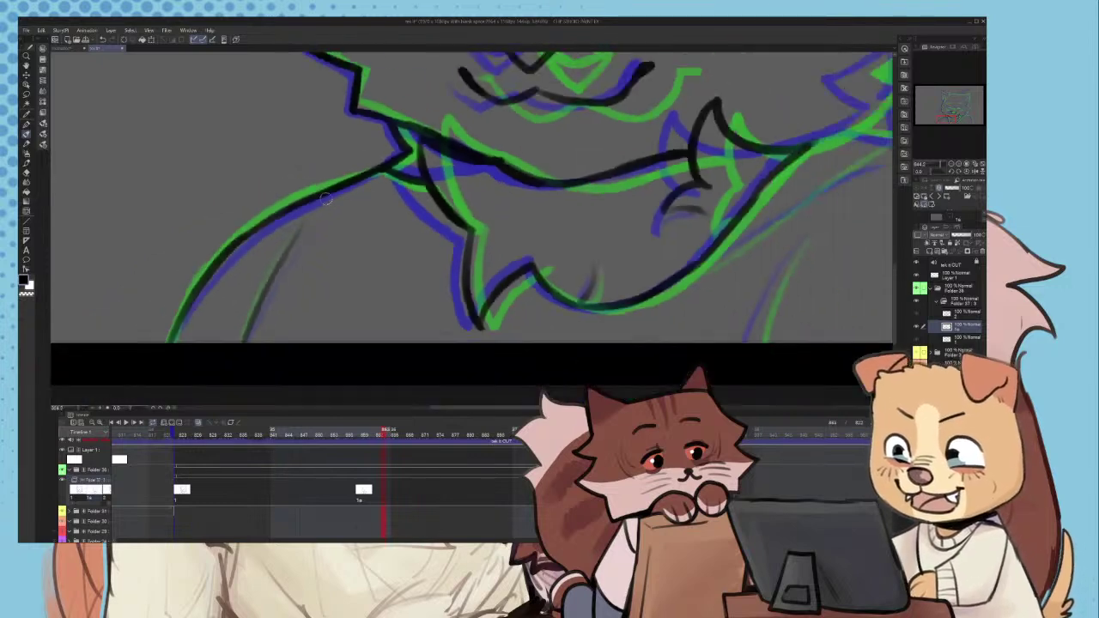
- Ink the fold line inside the right shoulder, between the onion-skinned folds
scroll(280, 243, "up", 5)
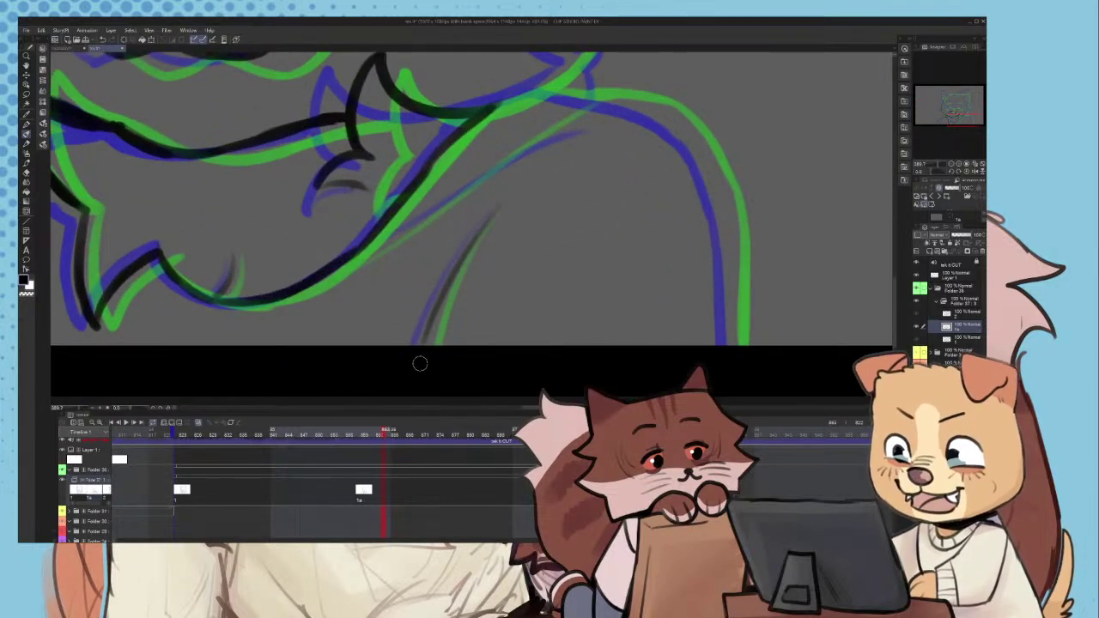
scroll(415, 374, "down", 2)
scroll(584, 152, "up", 4)
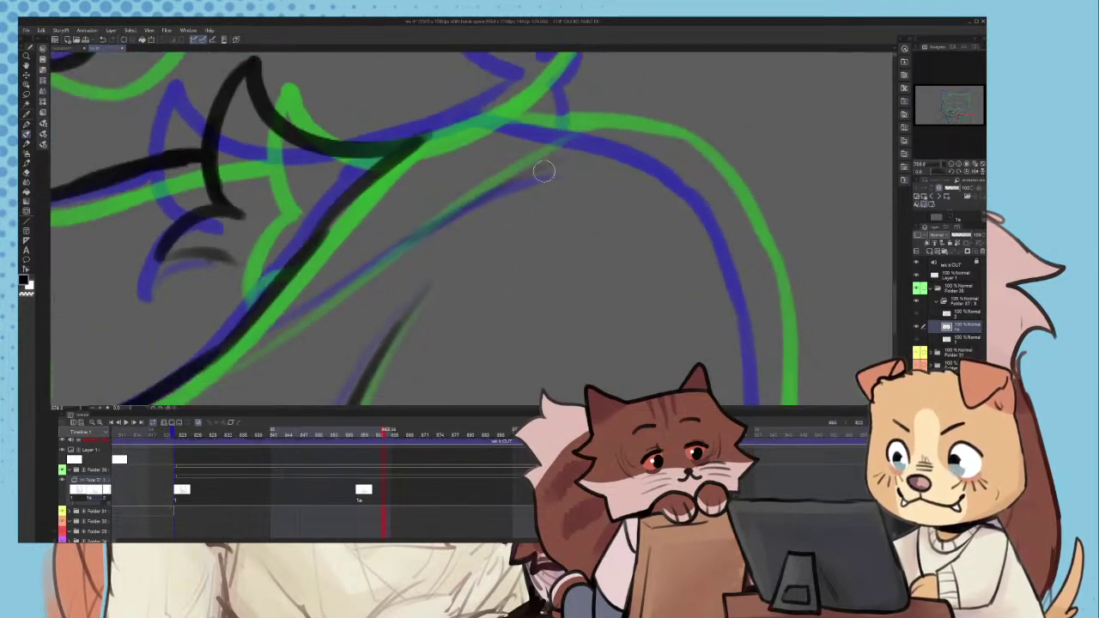
scroll(249, 348, "down", 4)
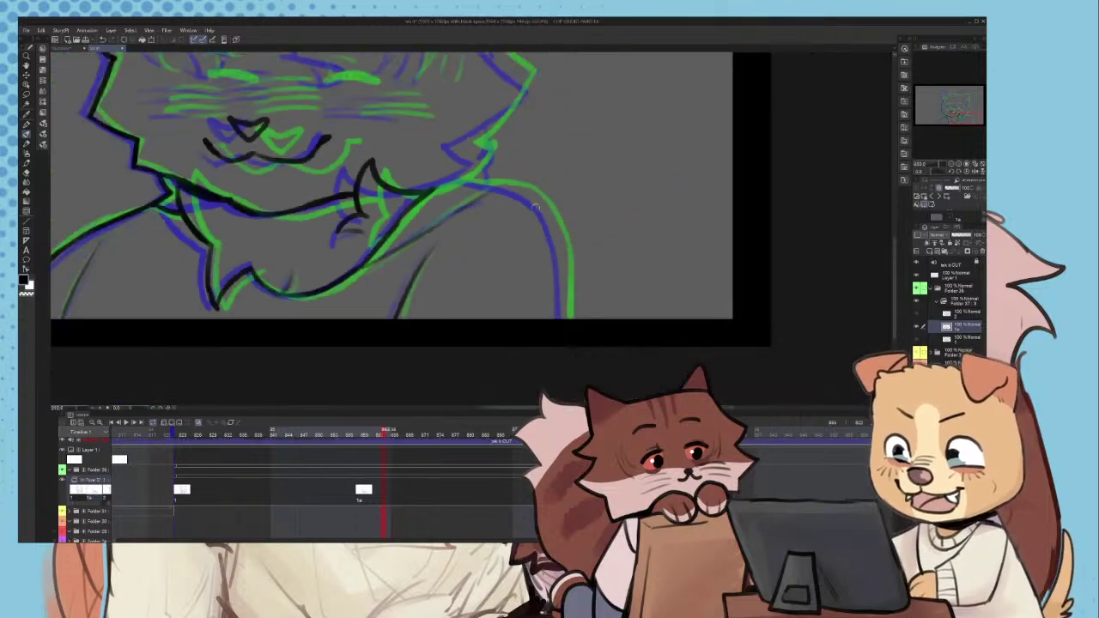
- Ink the right shoulder's outer edge from the neck down to the canvas edge, between the two onion-skinned curves
scroll(397, 167, "up", 4)
mouse_move(213, 125)
left_mouse_down()
mouse_move(344, 146)
mouse_move(451, 196)
mouse_move(468, 241)
left_mouse_up()
scroll(374, 163, "down", 1)
scroll(451, 194, "down", 1)
key("ctrl+z")
left_click_drag(442, 185, 481, 299)
key("ctrl+z")
left_click_drag(471, 240, 479, 364)
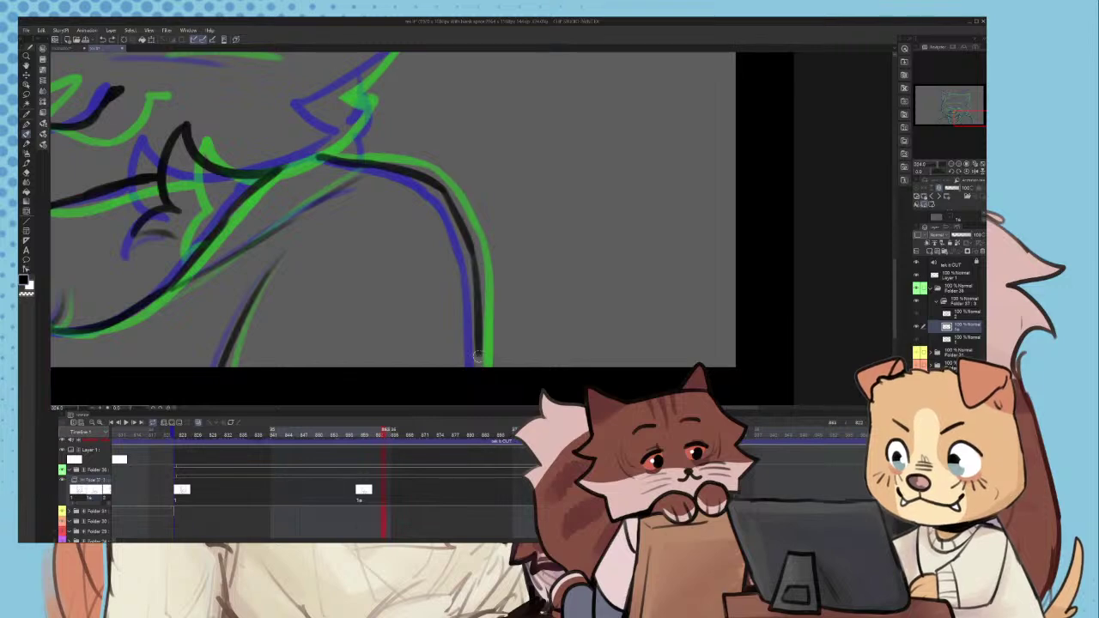
- Ink the right jaw edge out to the lower cheek tuft, with a short neck line joining it to the shoulder
scroll(479, 359, "down", 5)
scroll(392, 250, "up", 10)
left_click_drag(311, 232, 453, 163)
key("ctrl+z")
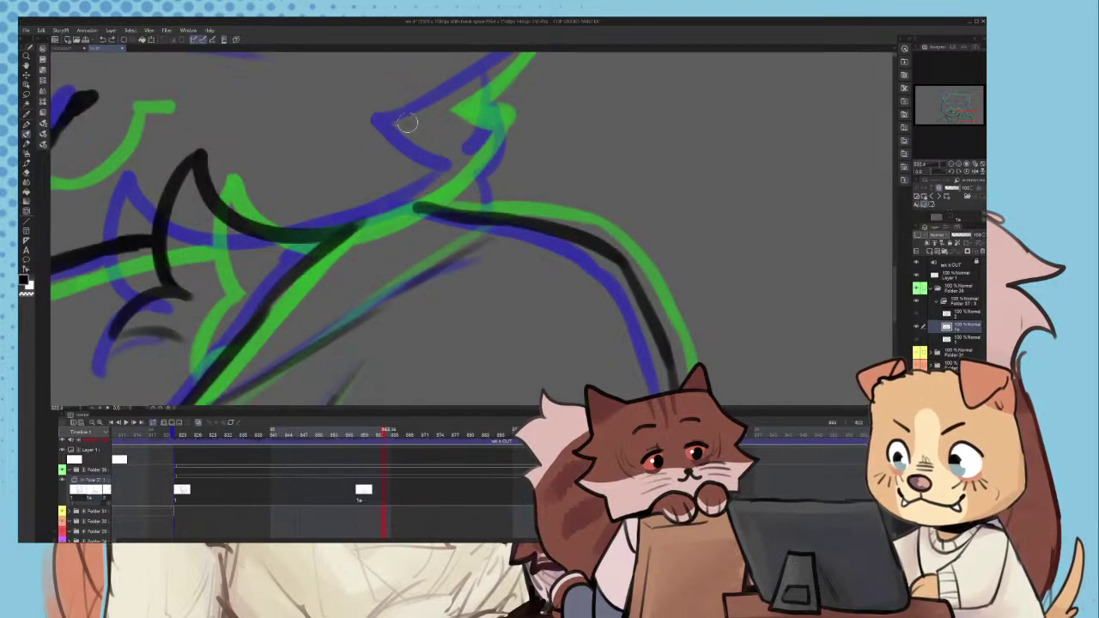
mouse_move(408, 121)
left_mouse_down()
mouse_move(482, 143)
mouse_move(396, 218)
left_mouse_up()
left_click_drag(337, 231, 478, 148)
scroll(448, 176, "down", 3)
key("ctrl+z")
key("ctrl+z")
scroll(432, 184, "up", 1)
scroll(477, 150, "down", 5)
scroll(486, 138, "up", 6)
left_click_drag(444, 190, 455, 227)
scroll(455, 225, "down", 8)
scroll(456, 179, "up", 9)
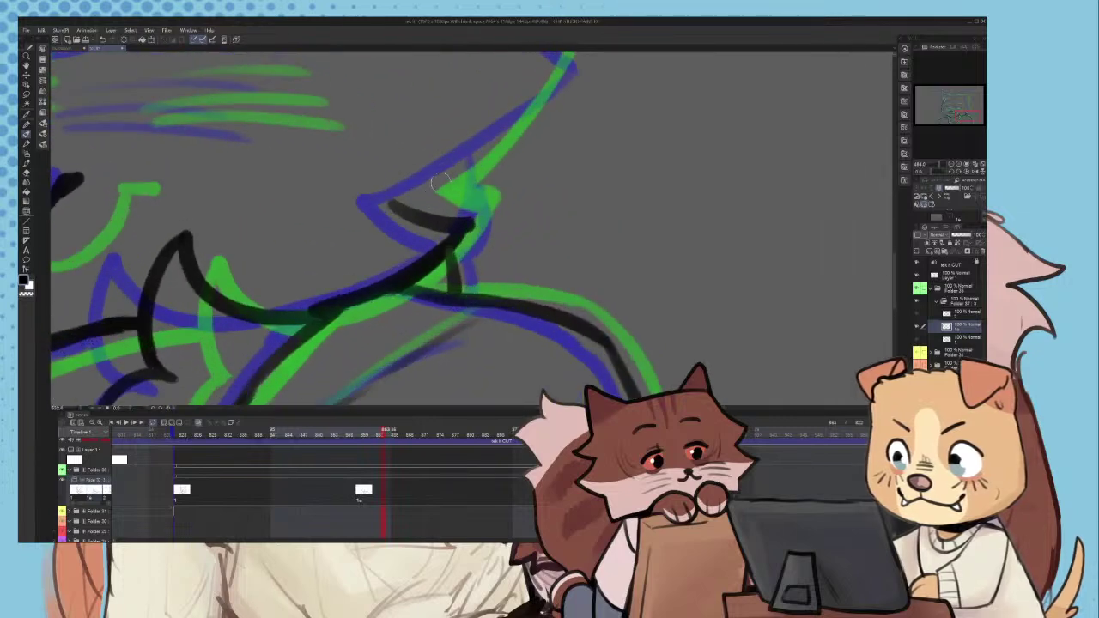
- Try to ink the right cheek's outer fur edge above the lower tuft
left_click_drag(397, 201, 504, 132)
key("ctrl+z")
scroll(474, 182, "down", 6)
scroll(422, 240, "down", 6)
scroll(429, 129, "up", 6)
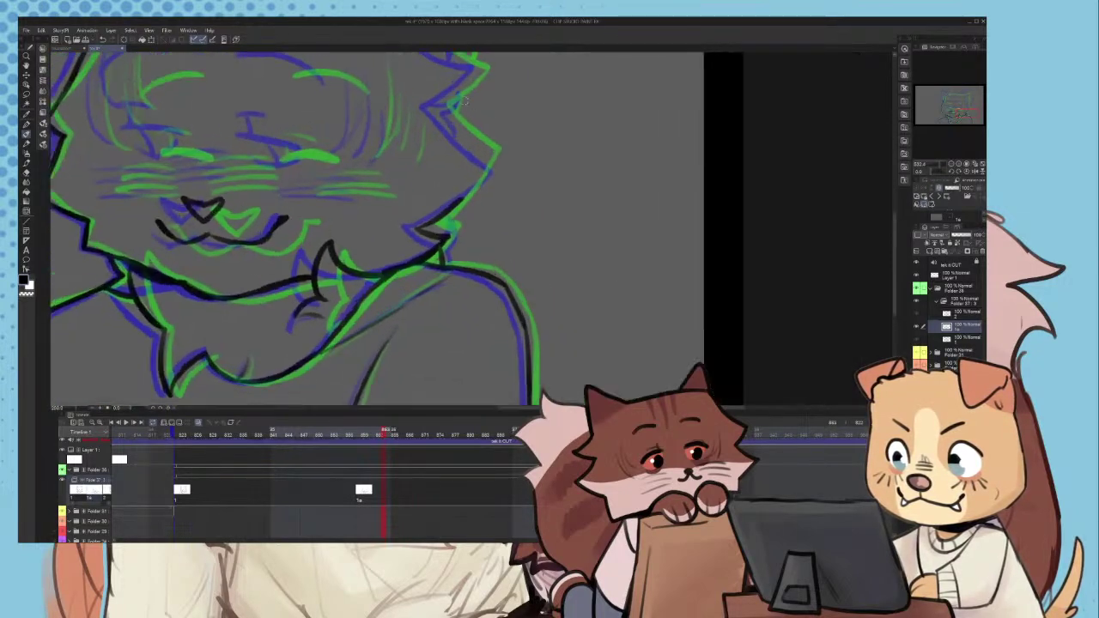
left_click_drag(426, 115, 482, 167)
left_click_drag(437, 126, 507, 187)
key("ctrl+z")
scroll(491, 179, "down", 6)
scroll(433, 361, "down", 2)
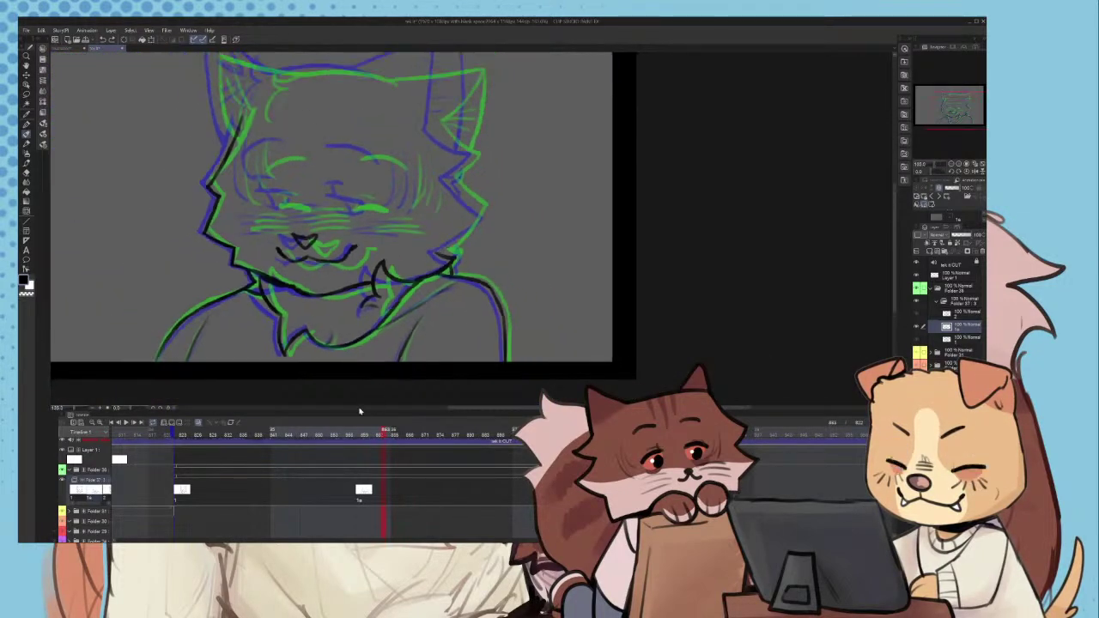
- Play back the cat's cels on the timeline and return to the in-between frame
left_click_drag(359, 434, 248, 436)
left_click(126, 424)
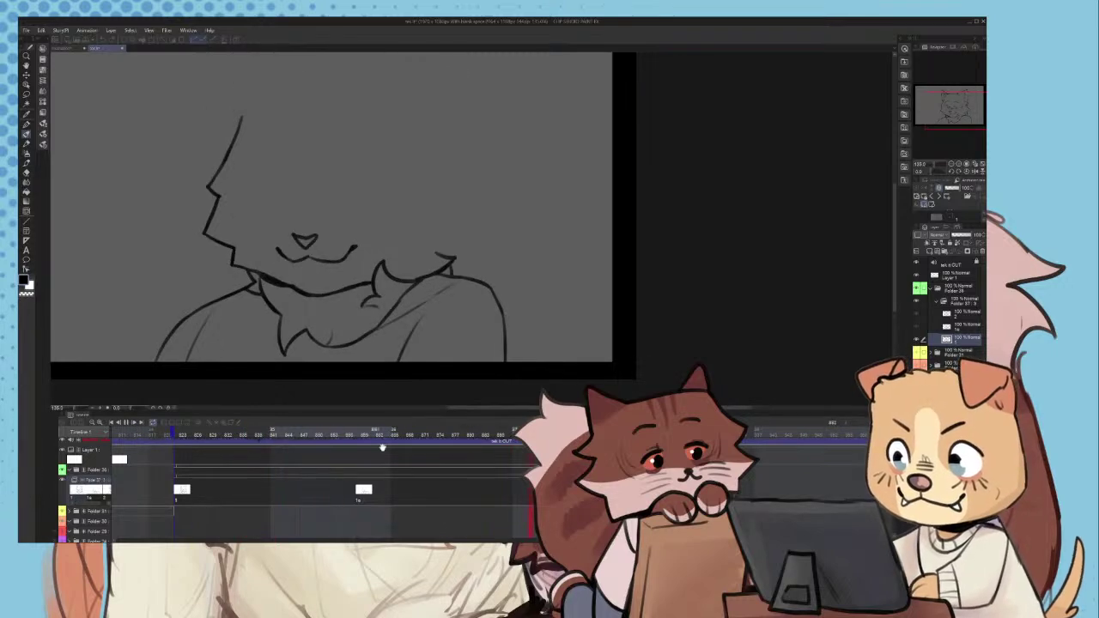
left_click(412, 491)
- Erase the right jaw end and lower cheek tuft, and re-ink them with a short neck line to the shoulder
scroll(443, 263, "up", 4)
left_click_drag(443, 251, 429, 269)
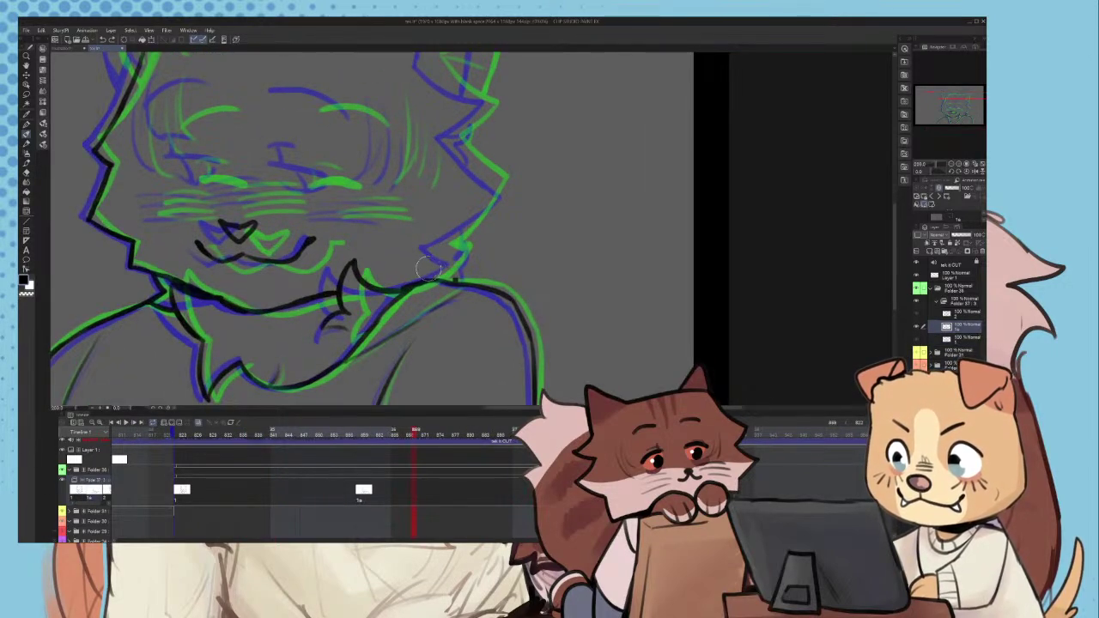
scroll(426, 269, "up", 4)
left_click_drag(413, 210, 476, 266)
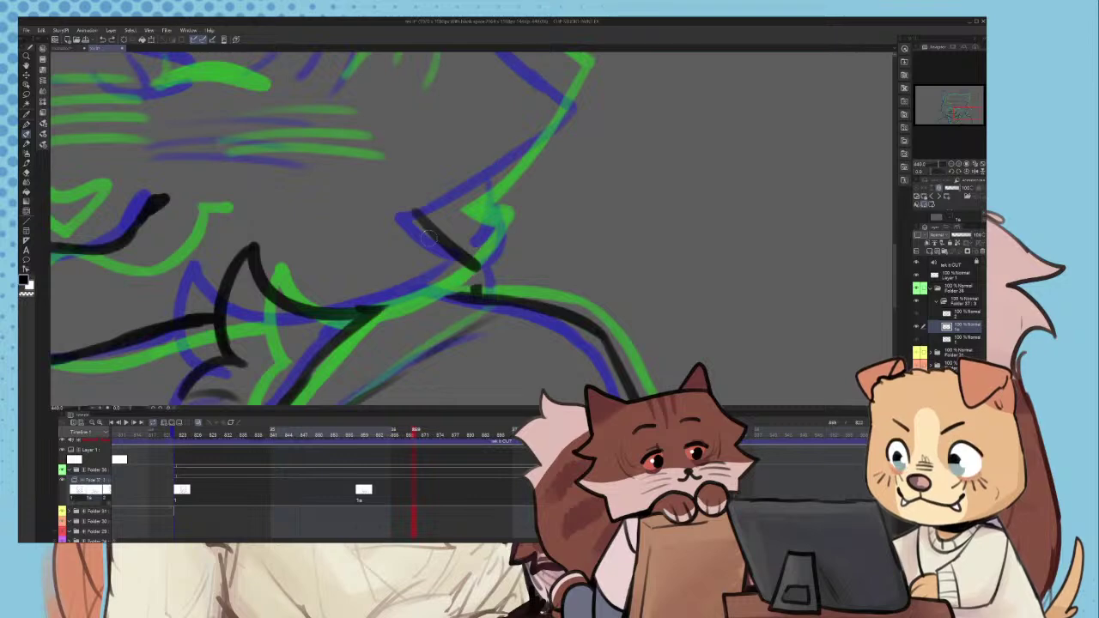
key("ctrl+z")
mouse_move(414, 214)
left_mouse_down()
mouse_move(470, 255)
mouse_move(391, 308)
mouse_move(354, 310)
mouse_move(439, 279)
left_mouse_up()
key("ctrl+z")
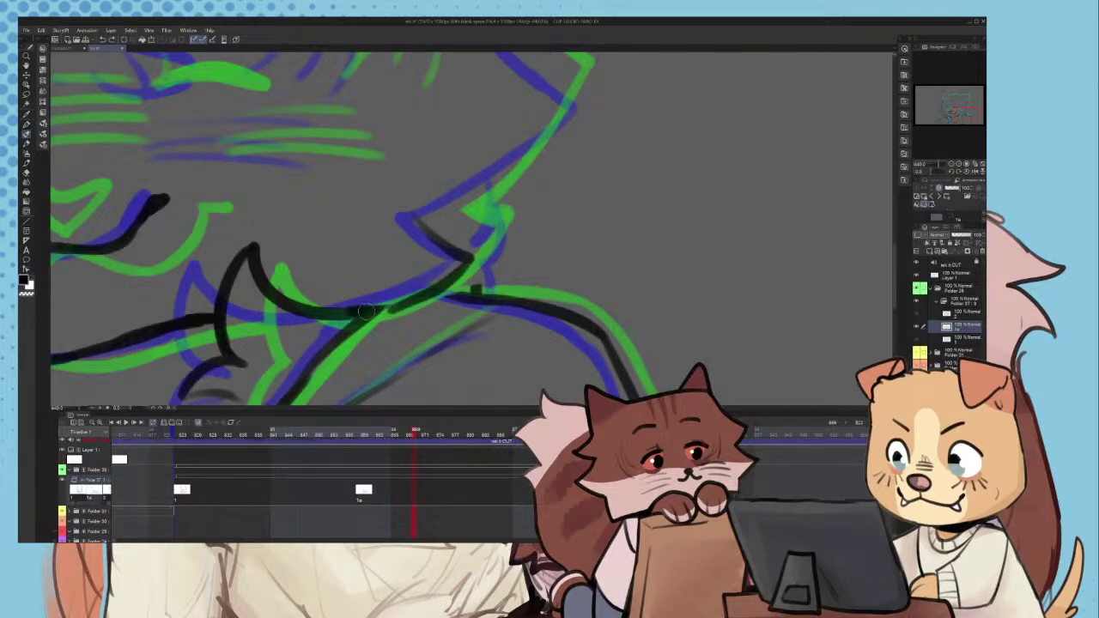
mouse_move(365, 311)
left_mouse_down()
mouse_move(442, 282)
mouse_move(477, 286)
mouse_move(470, 268)
mouse_move(476, 299)
mouse_move(438, 296)
left_mouse_up()
scroll(460, 300, "down", 4)
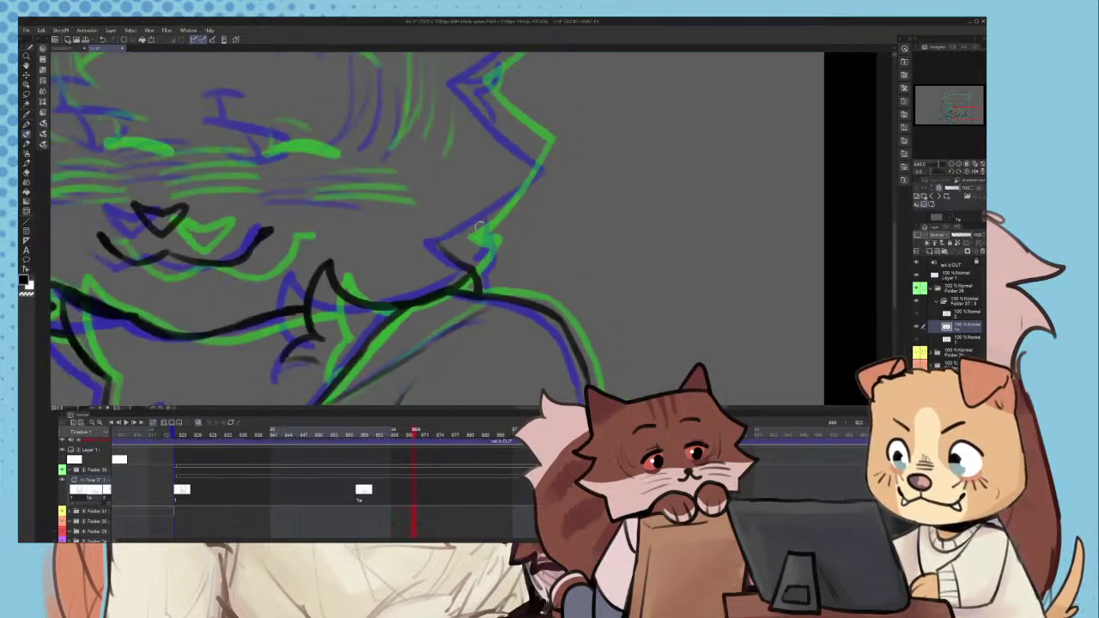
- Ink the right cheek's outer edge from the lower tuft over the wide middle spike up to the notch above
scroll(464, 239, "up", 5)
mouse_move(412, 252)
left_mouse_down()
mouse_move(534, 180)
mouse_move(486, 208)
mouse_move(567, 147)
left_mouse_up()
key("ctrl+z")
scroll(556, 150, "down", 4)
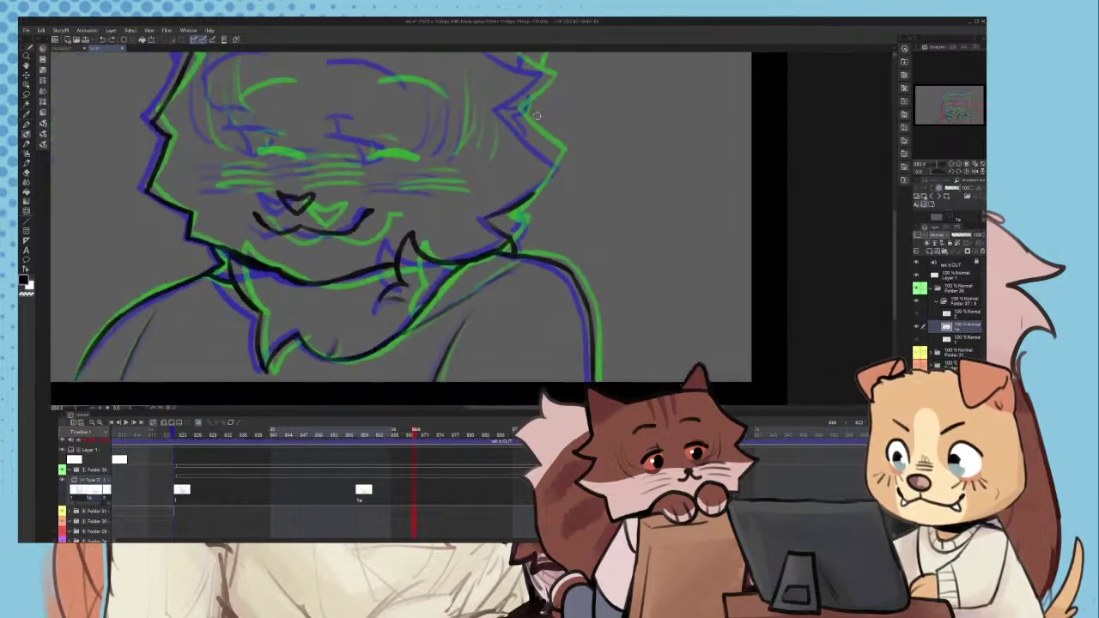
scroll(542, 124, "up", 2)
left_click_drag(480, 94, 576, 191)
key("ctrl+z")
scroll(515, 101, "up", 1)
mouse_move(480, 93)
left_mouse_down()
mouse_move(592, 213)
mouse_move(589, 204)
mouse_move(507, 266)
left_mouse_up()
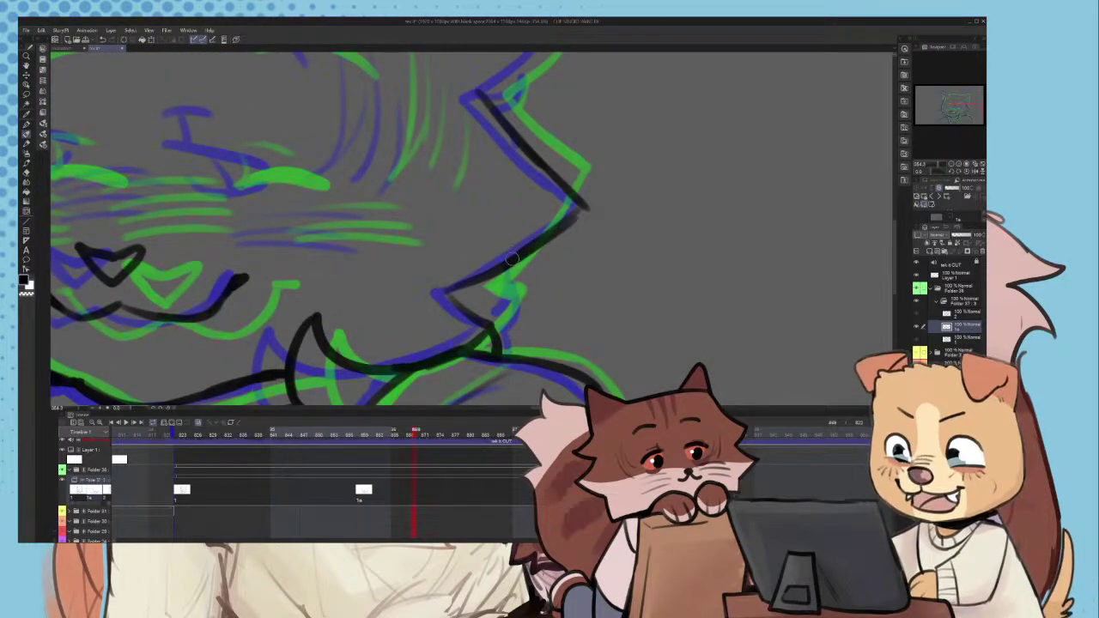
- Examine the inked right cheek against the onion-skinned poses
scroll(512, 259, "down", 5)
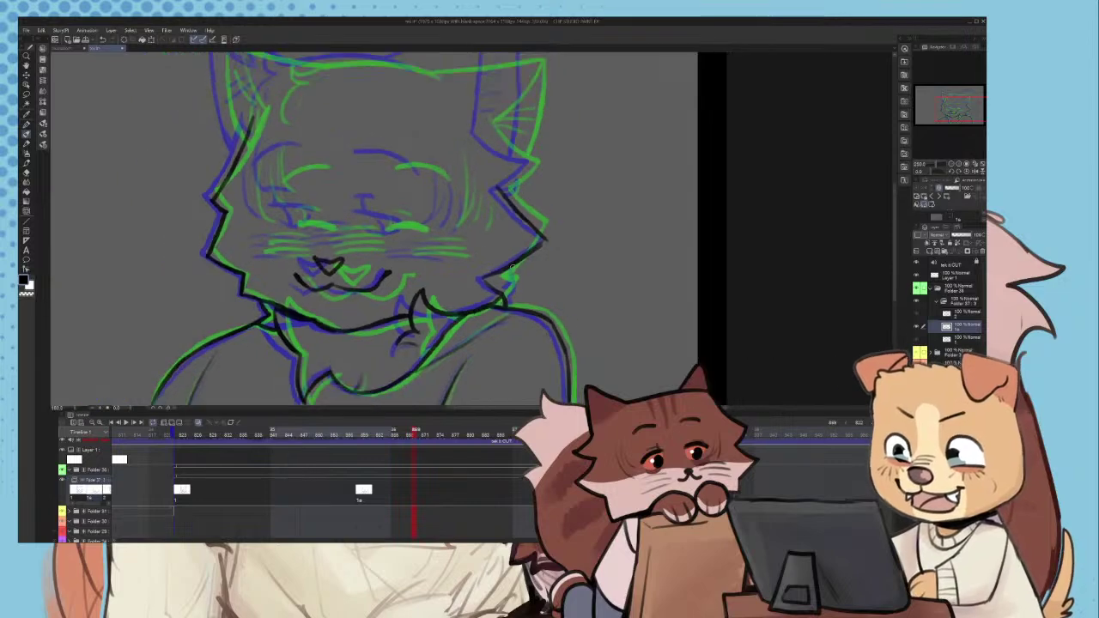
scroll(512, 267, "up", 5)
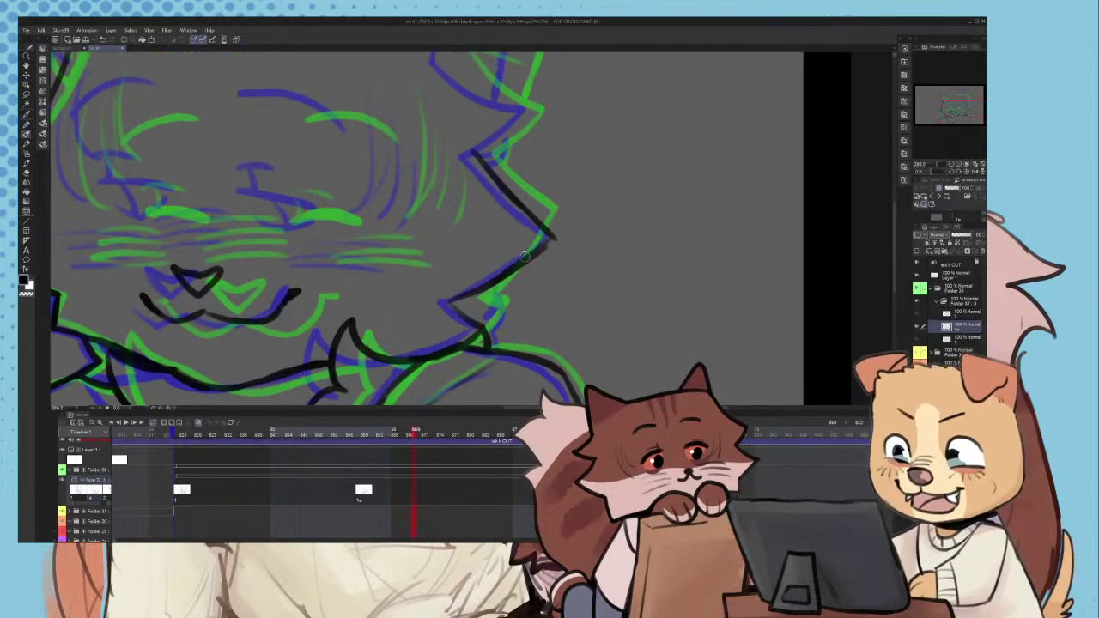
scroll(526, 256, "up", 1)
scroll(525, 256, "down", 2)
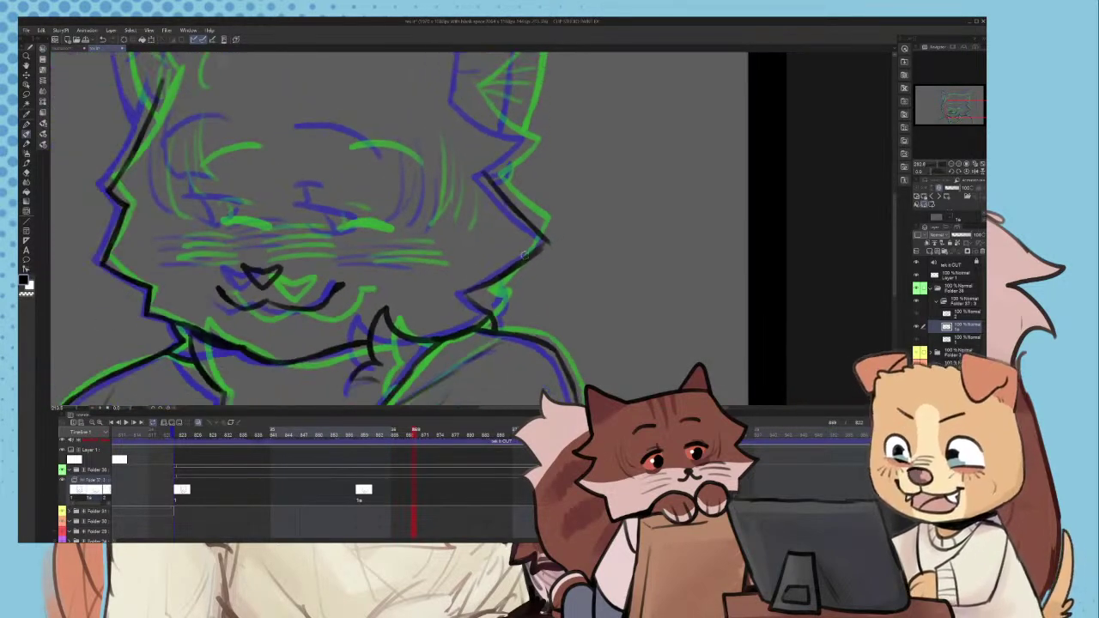
scroll(523, 261, "down", 3)
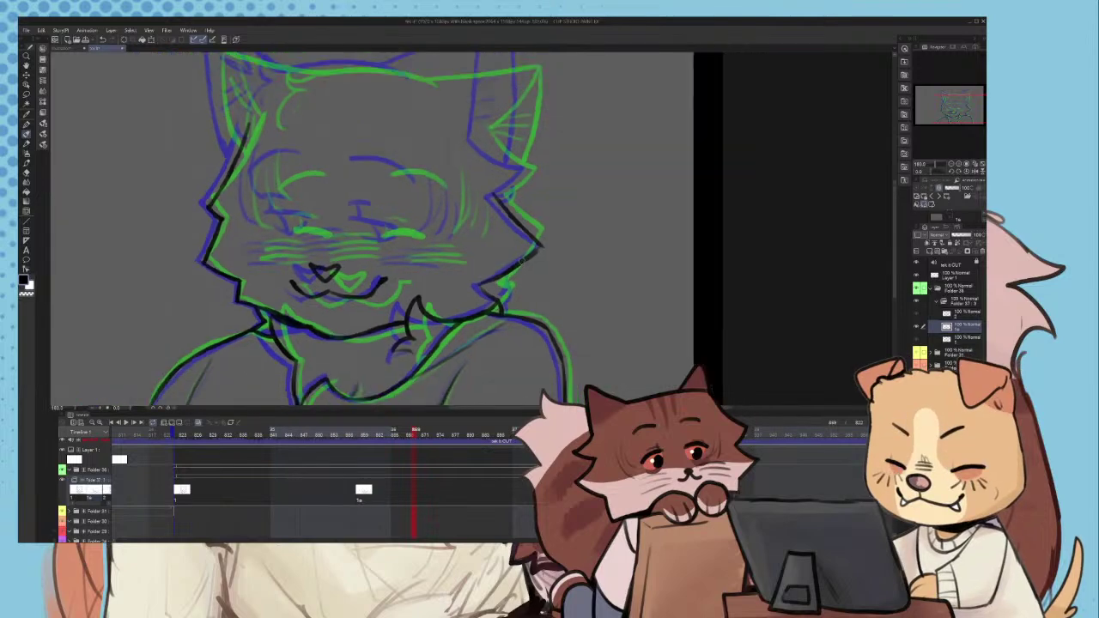
scroll(543, 155, "down", 1)
scroll(543, 130, "up", 3)
scroll(490, 137, "down", 4)
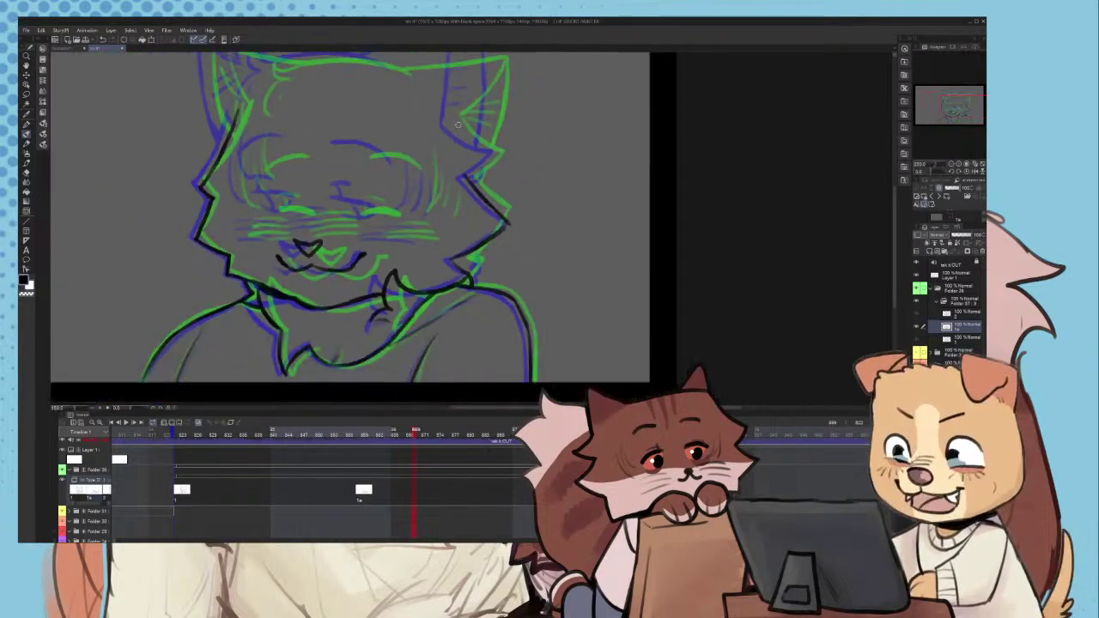
- Ink the right cheek's upper spike from the notch up to the base of the ear
scroll(463, 139, "up", 6)
key("ctrl+z")
mouse_move(432, 119)
left_mouse_down()
mouse_move(518, 206)
mouse_move(505, 189)
mouse_move(544, 216)
mouse_move(453, 284)
left_mouse_up()
key("ctrl+z")
scroll(566, 241, "up", 1)
scroll(566, 240, "up", 2)
key("ctrl+z")
left_click_drag(552, 218, 449, 282)
key("ctrl+z")
mouse_move(551, 220)
left_mouse_down()
mouse_move(462, 280)
mouse_move(446, 280)
mouse_move(549, 216)
mouse_move(444, 279)
mouse_move(550, 216)
left_mouse_up()
key("ctrl+z")
key("ctrl+z")
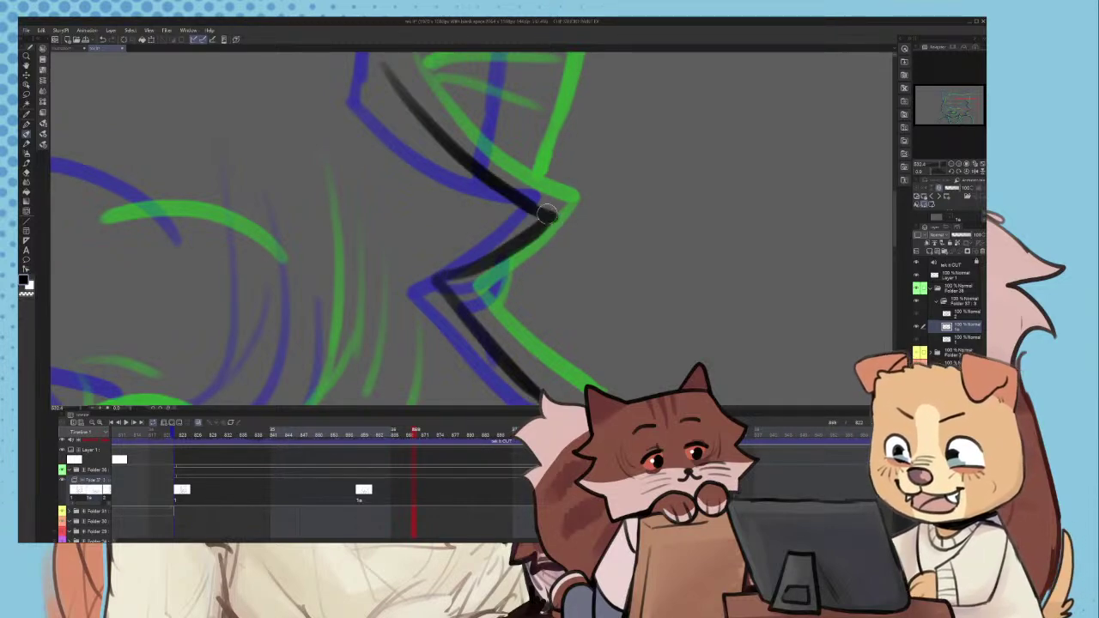
- Ink the thin curved hatching strokes beside the right eye, between the onion-skinned strokes
scroll(550, 217, "down", 3)
scroll(416, 177, "up", 3)
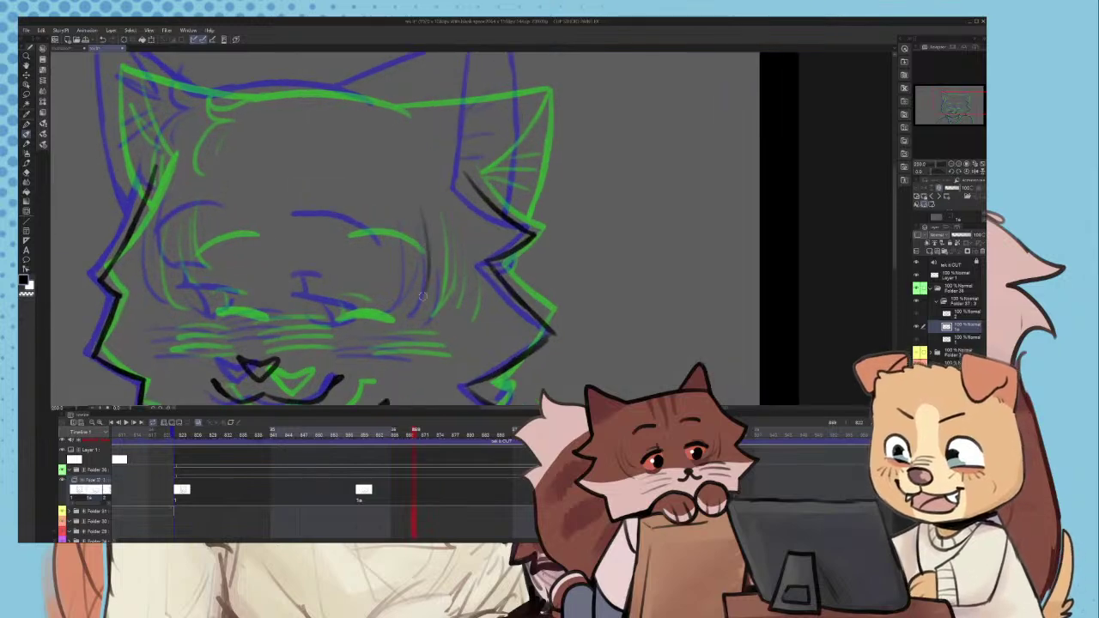
key("ctrl+z")
mouse_move(417, 176)
left_mouse_down()
mouse_move(417, 268)
mouse_move(400, 305)
left_mouse_up()
key("ctrl+z")
mouse_move(417, 167)
left_mouse_down()
mouse_move(424, 216)
mouse_move(397, 318)
mouse_move(424, 243)
mouse_move(398, 315)
left_mouse_up()
key("ctrl+z")
left_click_drag(444, 204, 426, 295)
mouse_move(450, 255)
left_mouse_down()
mouse_move(444, 304)
mouse_move(461, 315)
mouse_move(450, 307)
left_mouse_up()
scroll(456, 301, "down", 3)
scroll(457, 292, "up", 3)
left_click_drag(471, 238, 458, 306)
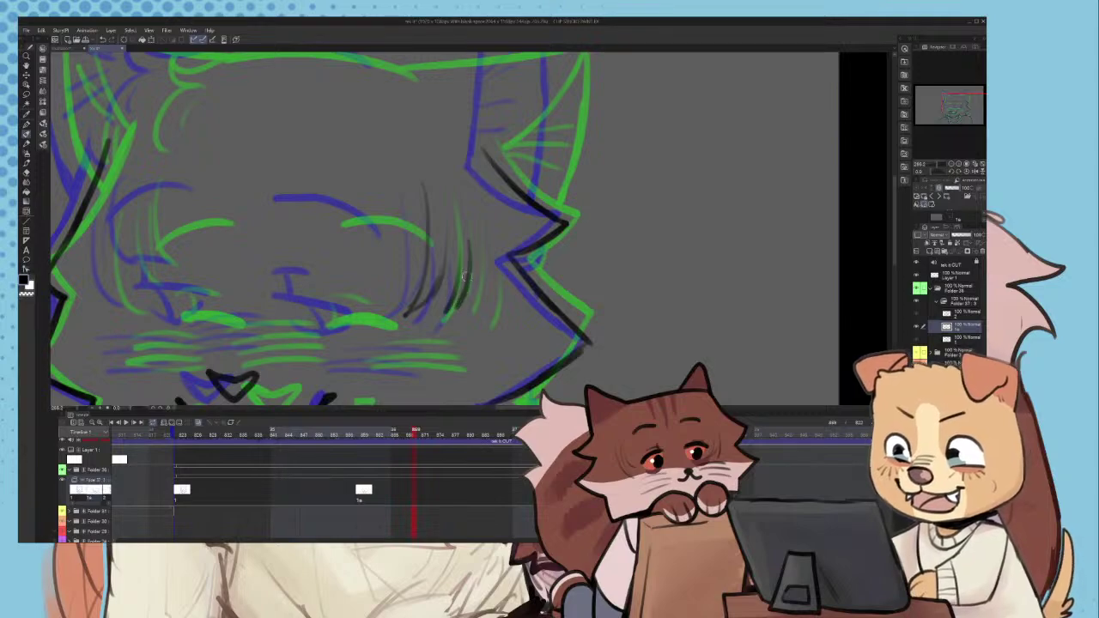
- Ink the horizontal blush strokes across the nose bridge and beneath the right eye
scroll(450, 301, "down", 3)
scroll(411, 340, "up", 3)
scroll(409, 283, "down", 2)
scroll(405, 240, "up", 2)
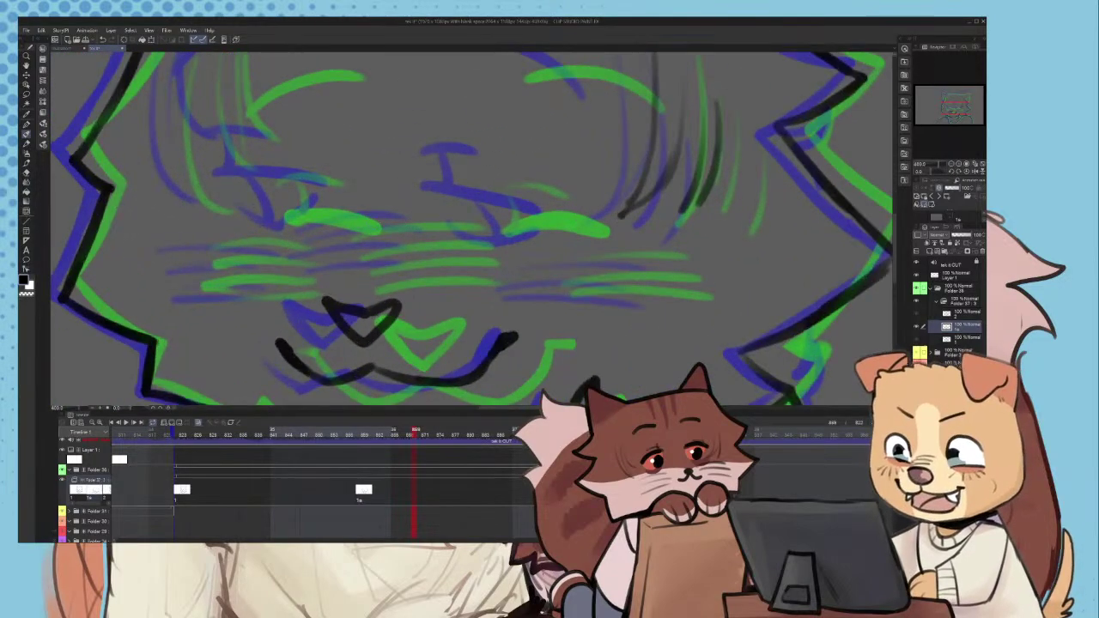
mouse_move(331, 216)
left_mouse_down()
mouse_move(434, 238)
mouse_move(365, 260)
mouse_move(443, 275)
left_mouse_up()
mouse_move(520, 250)
left_mouse_down()
mouse_move(638, 255)
mouse_move(634, 270)
left_mouse_up()
key("ctrl+z")
key("ctrl+z")
scroll(561, 263, "down", 3)
scroll(581, 265, "up", 3)
mouse_move(551, 245)
left_mouse_down()
mouse_move(635, 249)
mouse_move(634, 269)
left_mouse_up()
left_click_drag(546, 270, 639, 288)
- Ink the half-open right eye with its upper lid, lower lid, iris line and the short crease above
scroll(638, 289, "up", 1)
left_click_drag(438, 160, 538, 184)
left_click_drag(454, 208, 515, 225)
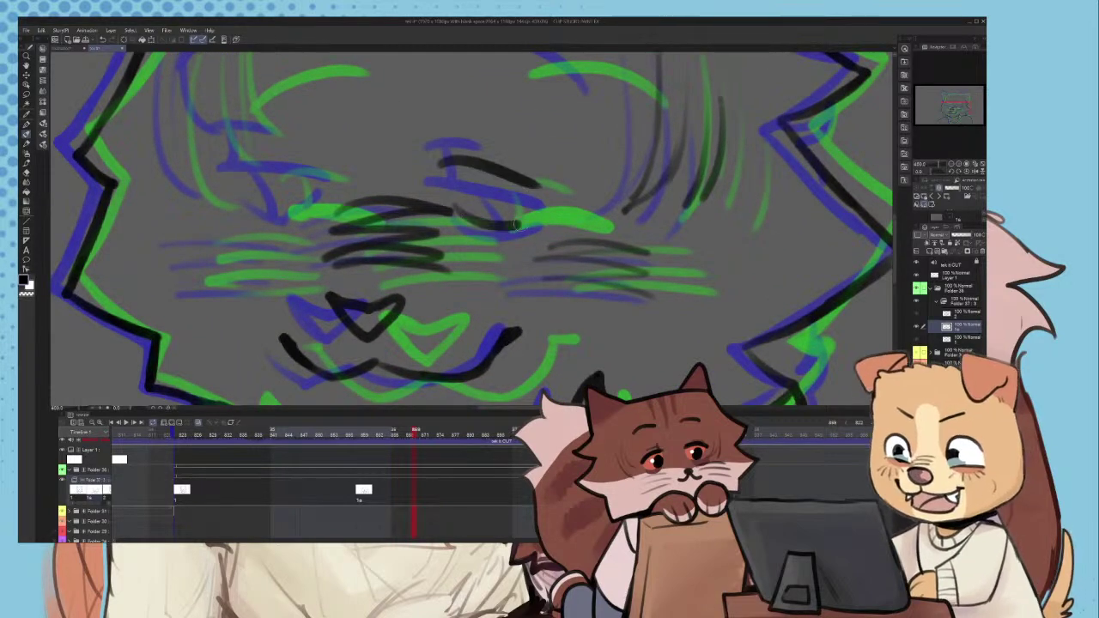
left_click_drag(481, 172, 505, 228)
key("ctrl+z")
mouse_move(490, 190)
left_mouse_down()
mouse_move(469, 167)
mouse_move(455, 176)
mouse_move(497, 196)
left_mouse_up()
scroll(501, 189, "down", 3)
scroll(464, 141, "up", 3)
mouse_move(455, 142)
left_mouse_down()
mouse_move(465, 175)
mouse_move(488, 148)
left_mouse_up()
scroll(507, 151, "down", 3)
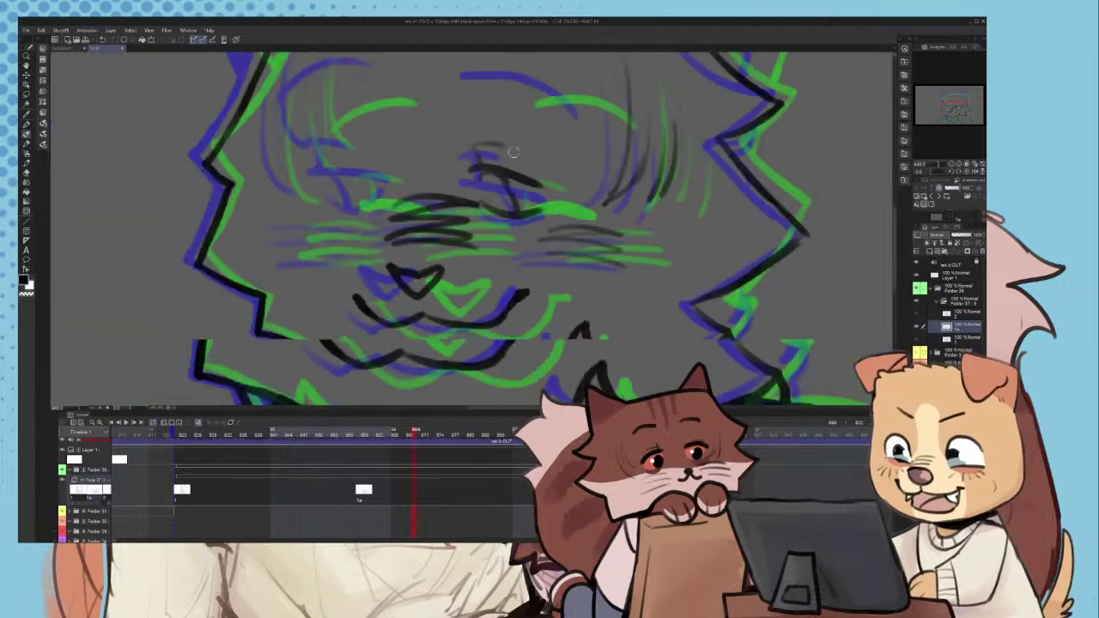
- Ink the half-open left eye's crease, upper lid and lower lines between the onion skins
scroll(323, 133, "up", 3)
left_click_drag(317, 131, 371, 136)
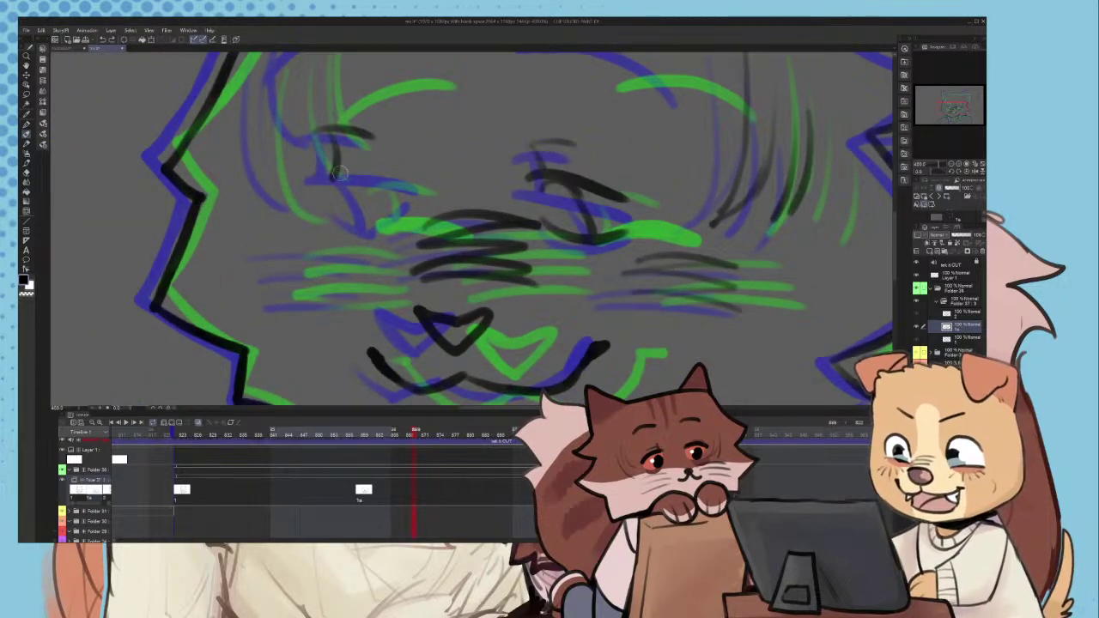
scroll(318, 176, "up", 3)
left_click_drag(415, 160, 481, 190)
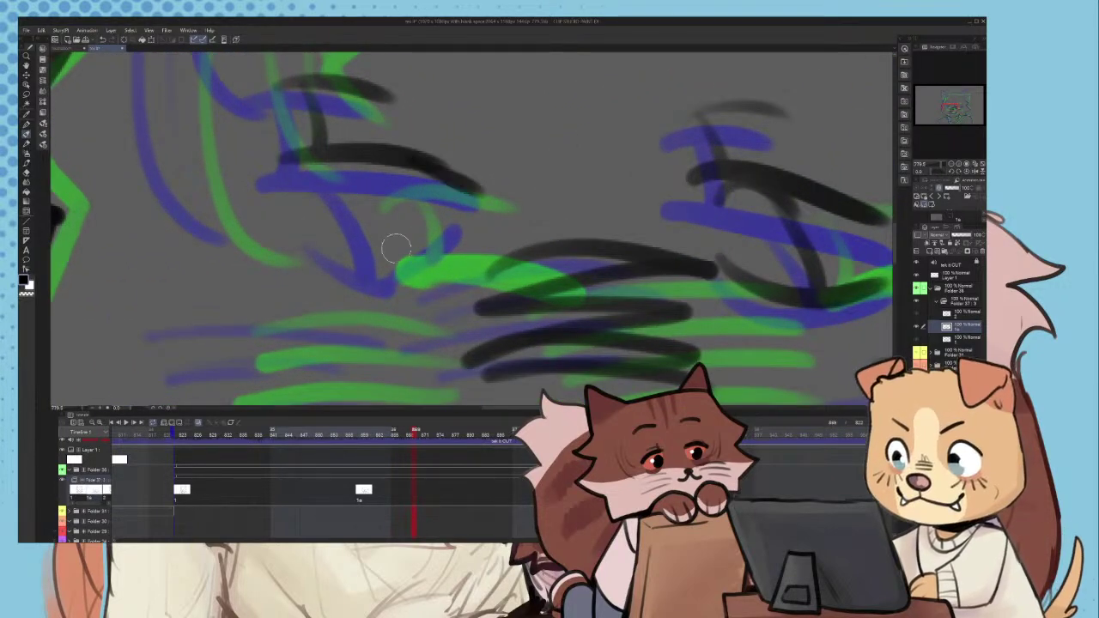
mouse_move(335, 246)
left_mouse_down()
mouse_move(418, 293)
mouse_move(406, 301)
mouse_move(482, 240)
left_mouse_up()
key("ctrl+z")
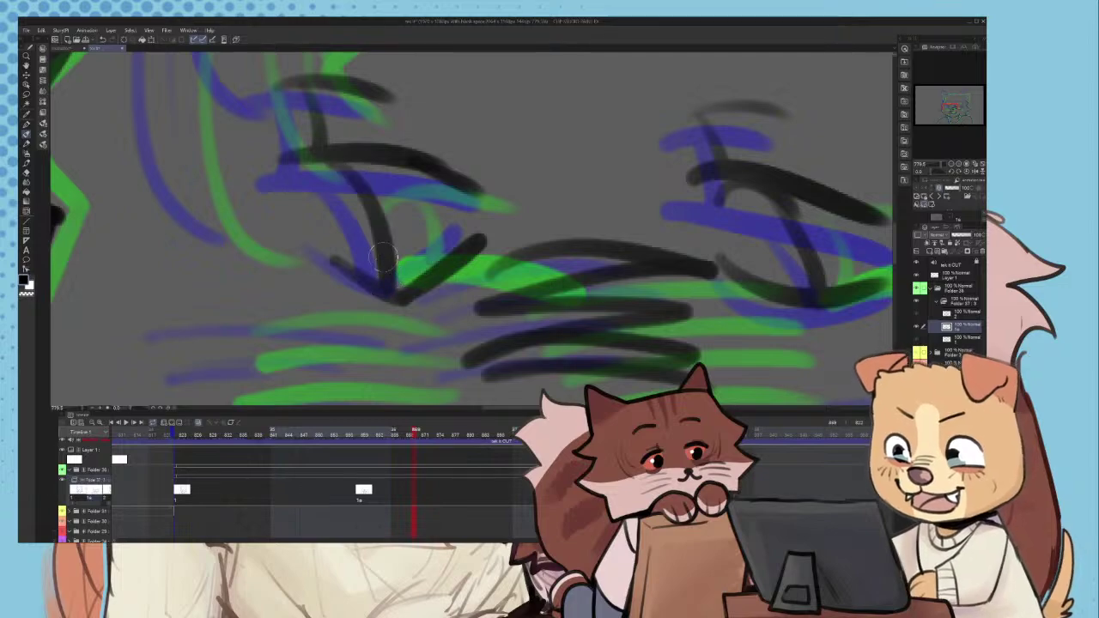
- Redraw the left eye's iris line and lower lid beneath the upper lid stroke
scroll(359, 175, "down", 5)
scroll(487, 227, "up", 5)
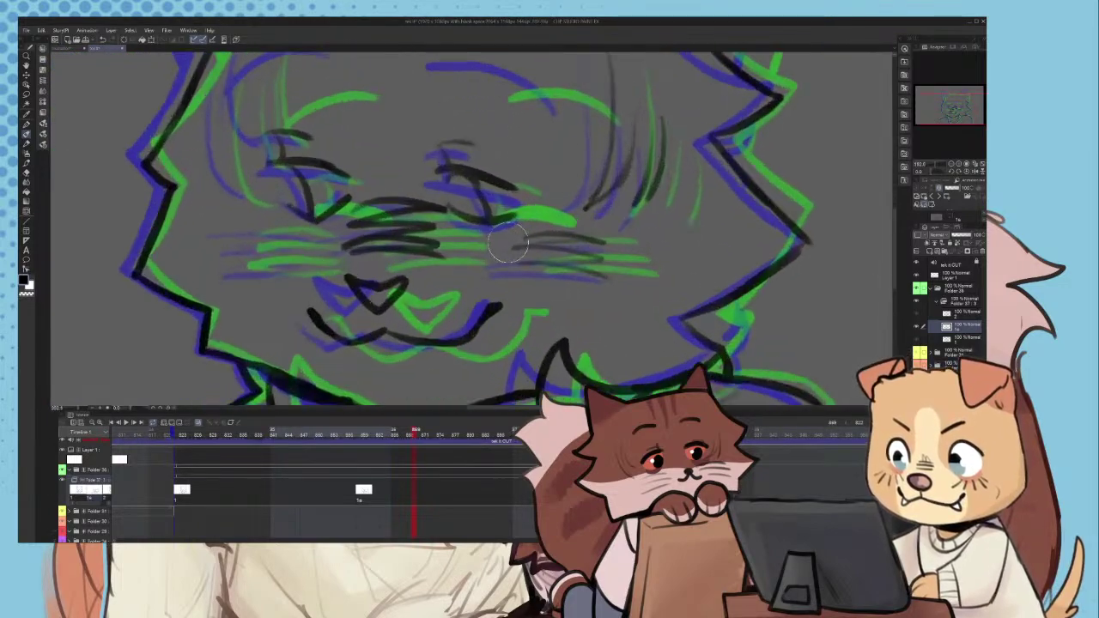
scroll(269, 199, "up", 2)
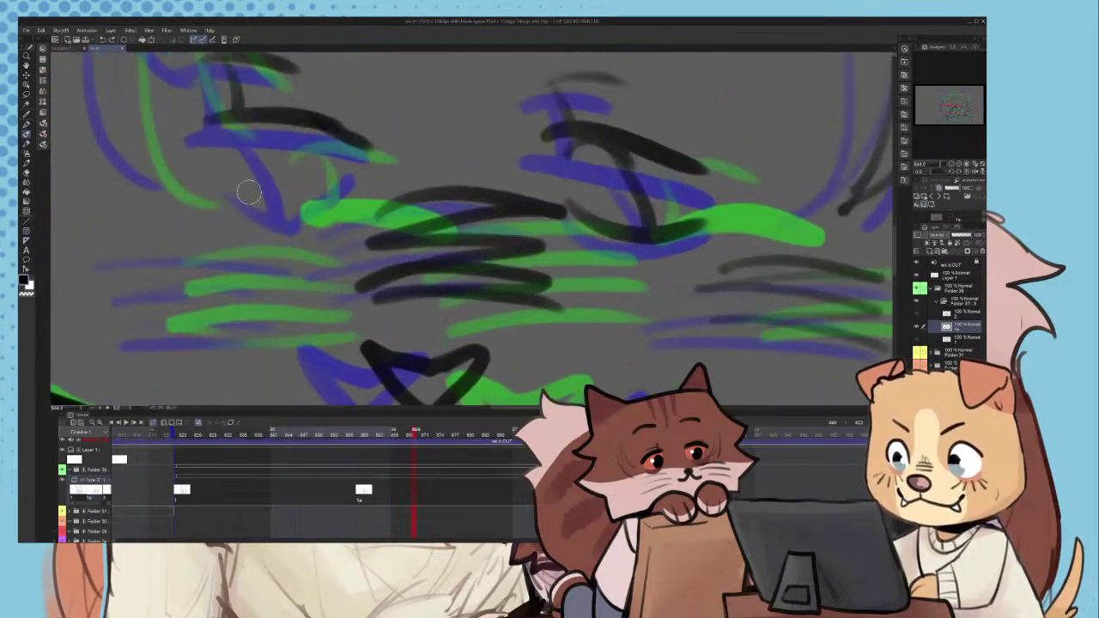
scroll(423, 199, "down", 5)
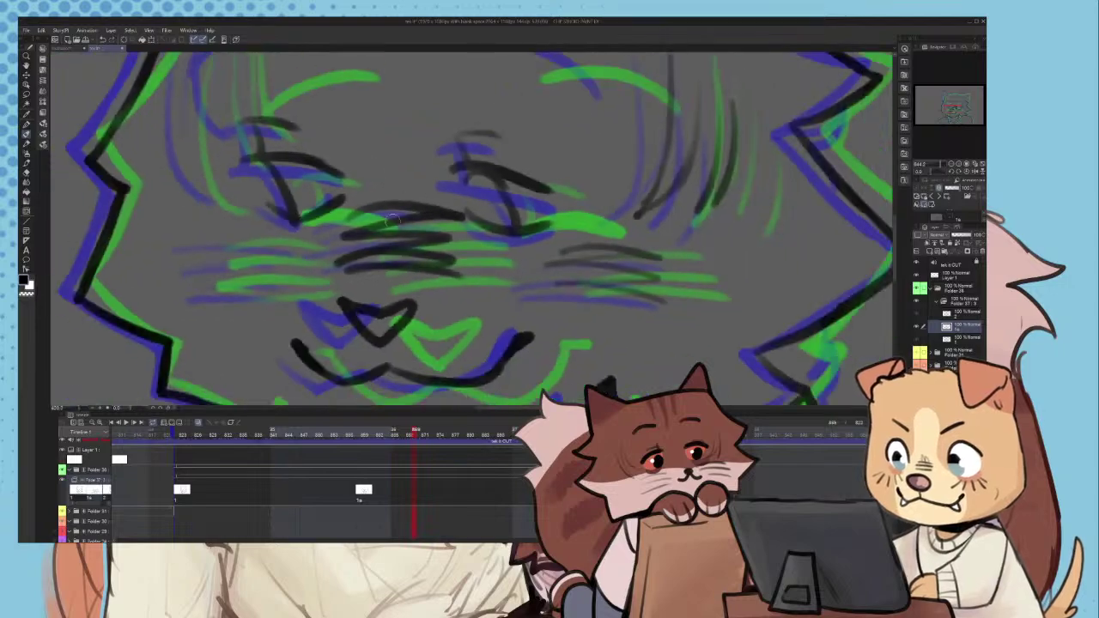
- Ink the two arched eyebrows above the half-open eyes between the onion skins
scroll(424, 199, "down", 6)
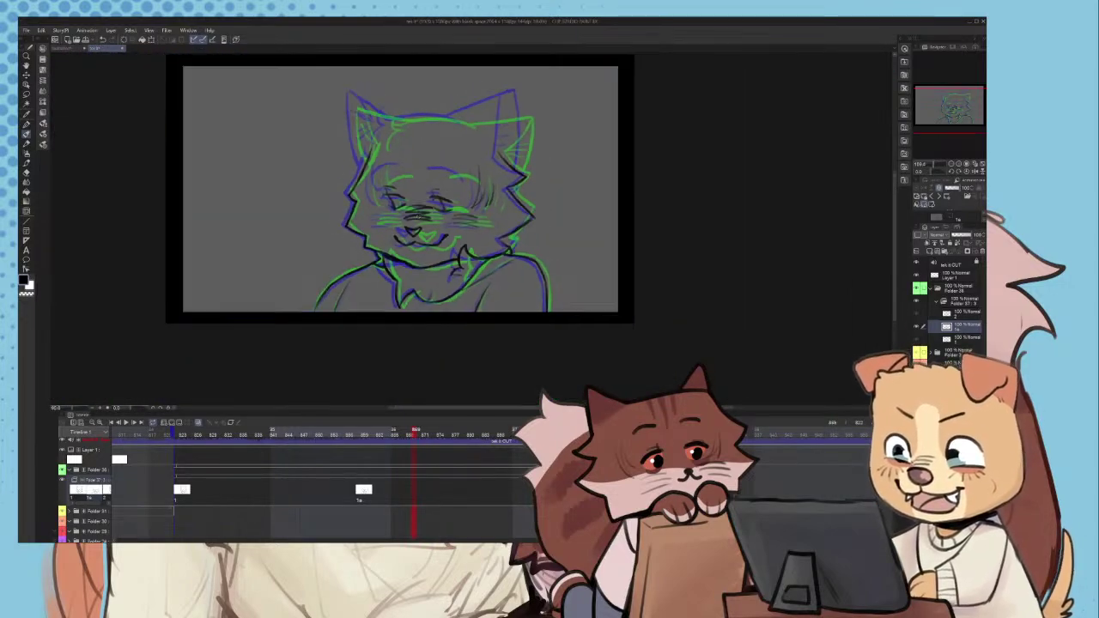
scroll(409, 183, "up", 3)
scroll(409, 183, "up", 3)
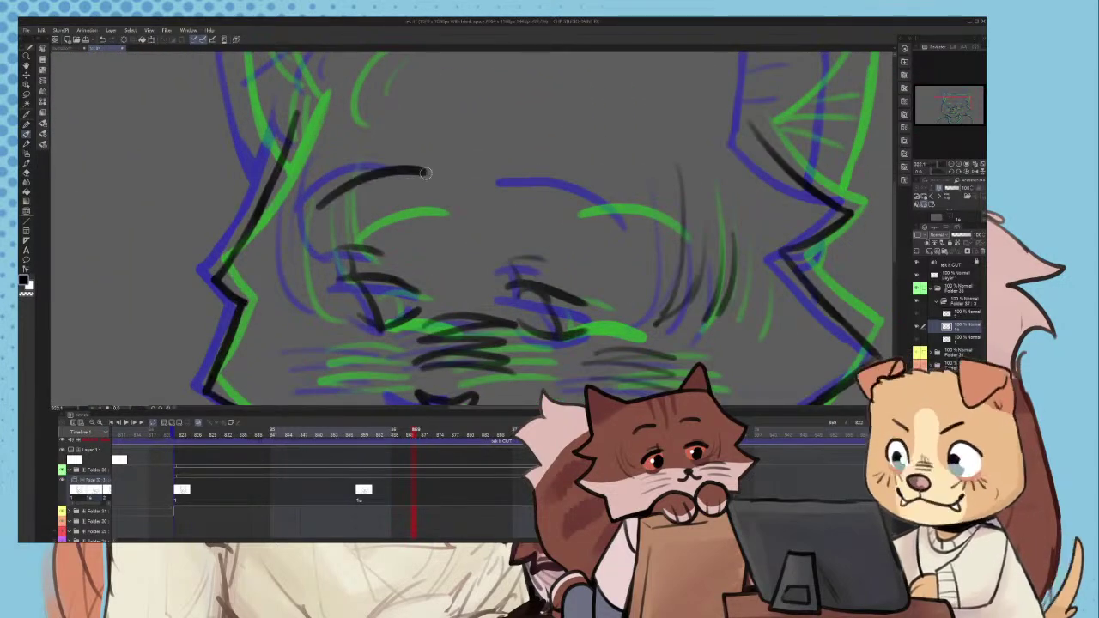
scroll(452, 166, "down", 2)
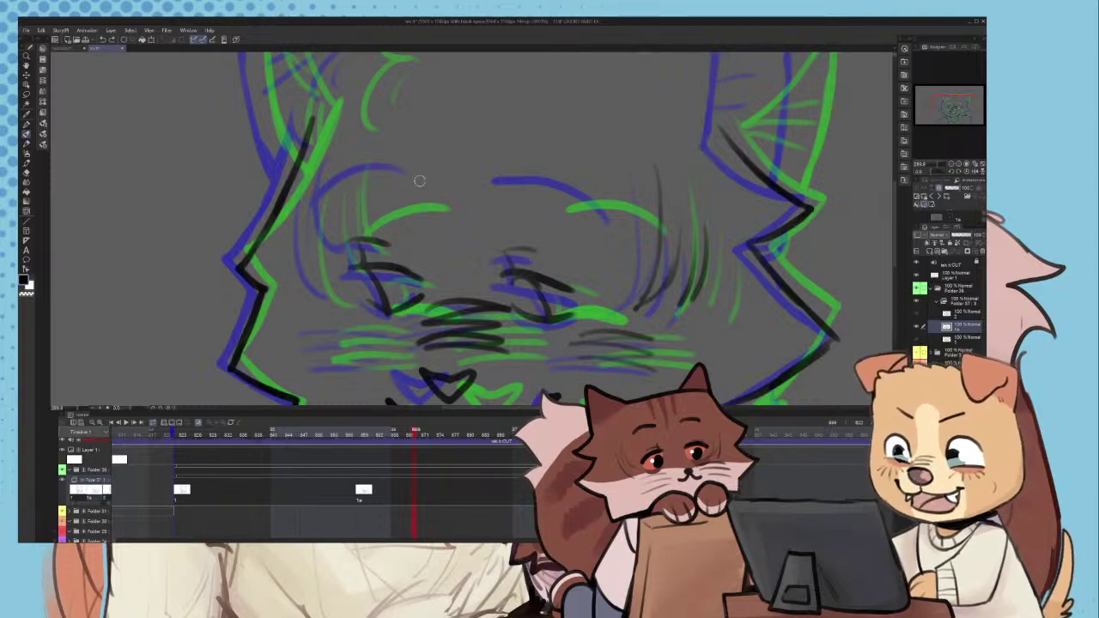
scroll(327, 203, "up", 2)
scroll(339, 187, "up", 3)
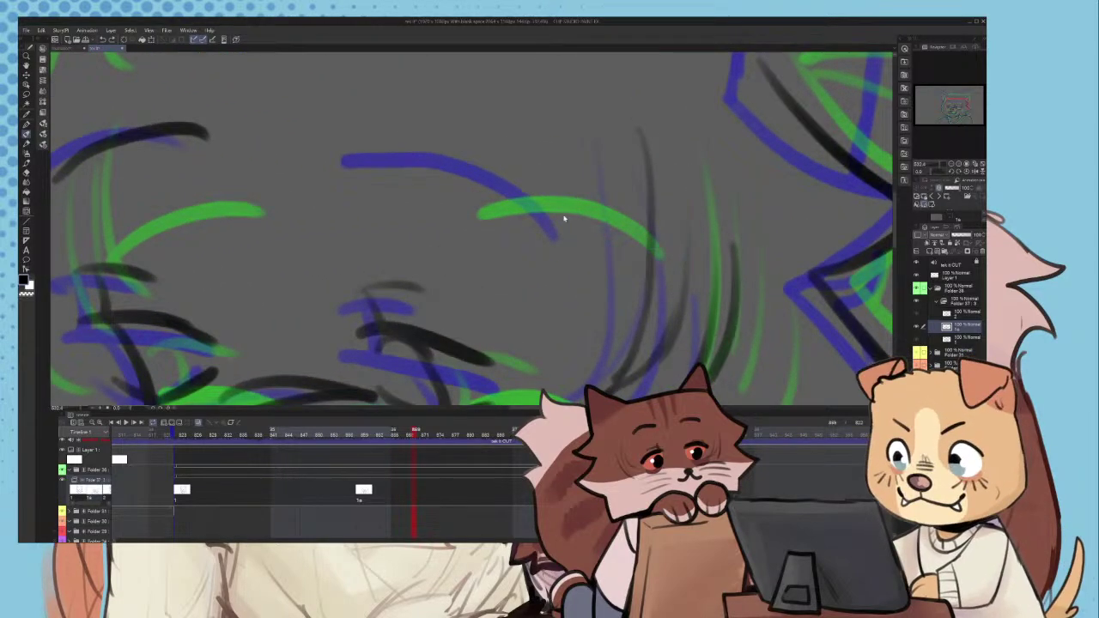
scroll(515, 206, "down", 3)
scroll(267, 199, "up", 2)
- Ink the long curved strokes running down around the outer side of the left eye
mouse_move(234, 199)
left_mouse_down()
mouse_move(255, 343)
mouse_move(288, 350)
mouse_move(253, 323)
mouse_move(289, 345)
left_mouse_up()
key("ctrl+z")
left_click_drag(269, 158, 291, 273)
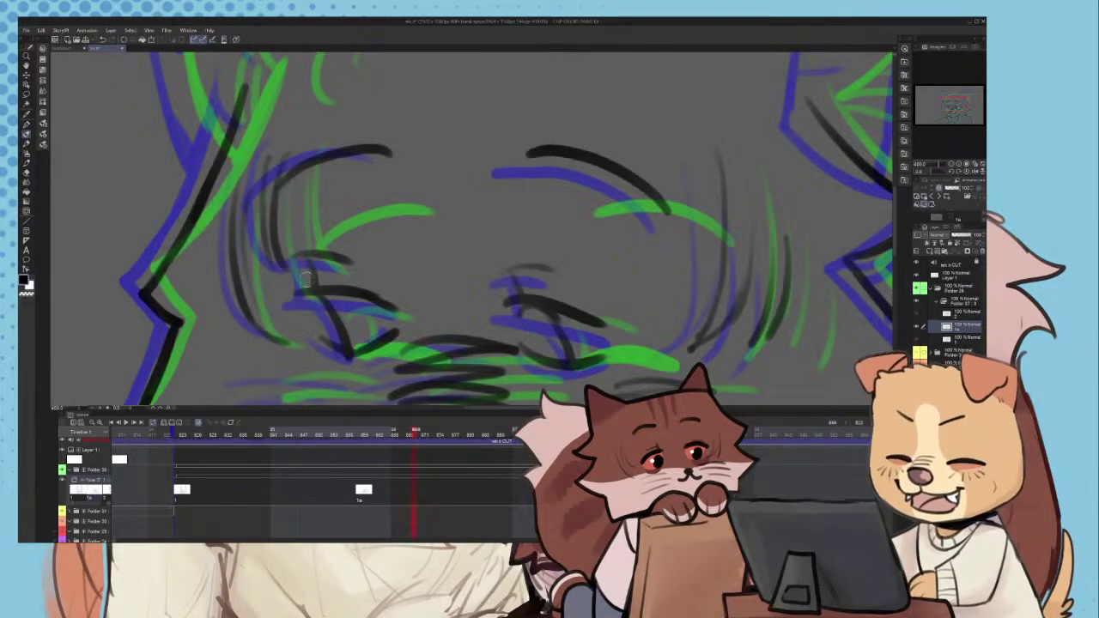
scroll(387, 240, "down", 5)
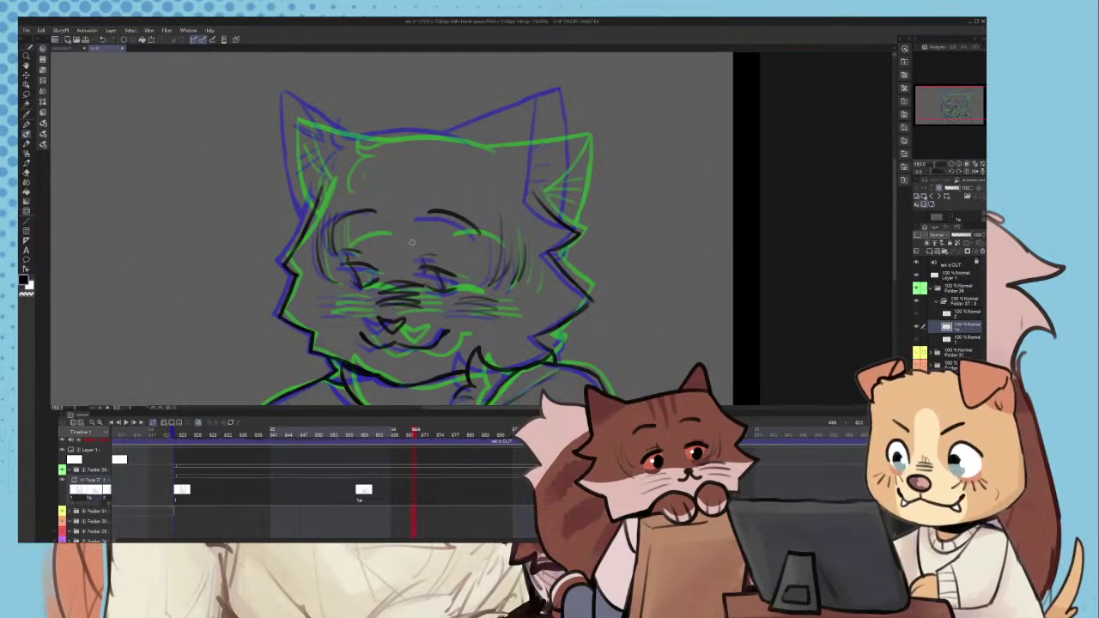
scroll(413, 239, "down", 3)
scroll(563, 215, "up", 8)
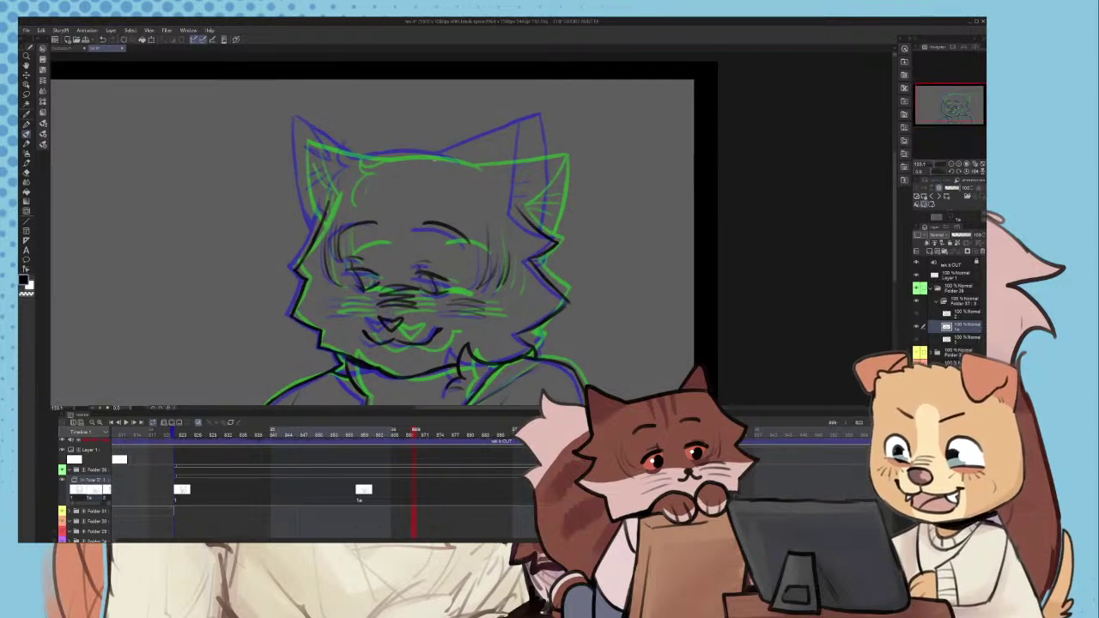
mouse_move(577, 211)
left_mouse_down()
mouse_move(528, 177)
mouse_move(393, 147)
mouse_move(572, 215)
mouse_move(419, 141)
mouse_move(306, 135)
mouse_move(271, 144)
left_mouse_up()
key("ctrl+z")
scroll(494, 141, "down", 3)
key("ctrl+z")
scroll(555, 181, "up", 4)
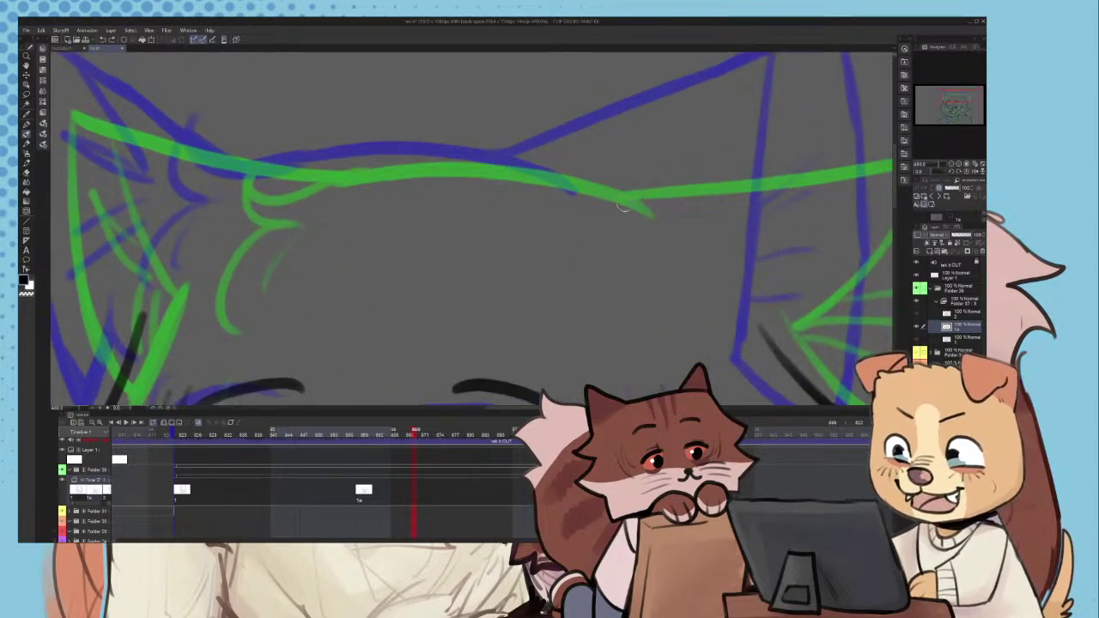
mouse_move(627, 206)
left_mouse_down()
mouse_move(586, 169)
mouse_move(401, 131)
left_mouse_up()
key("ctrl+z")
- Ink the top-of-head contour ending in a curled hair tuft, with short curved fur strokes beneath it
mouse_move(626, 209)
left_mouse_down()
mouse_move(595, 183)
mouse_move(448, 151)
mouse_move(310, 146)
mouse_move(236, 116)
mouse_move(236, 193)
left_mouse_up()
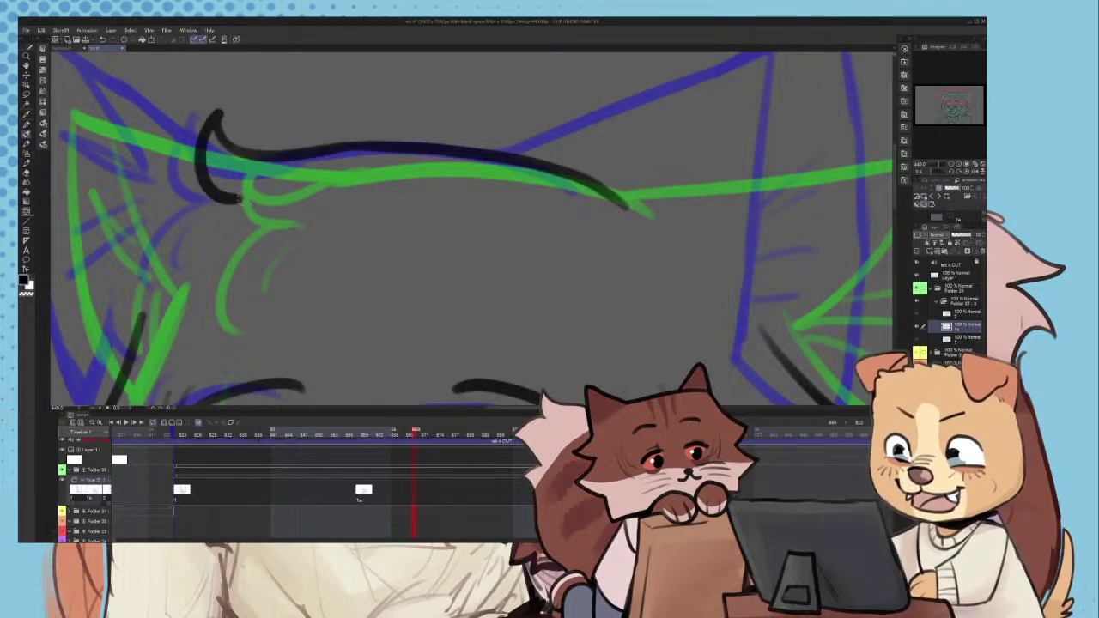
key("ctrl+z")
mouse_move(213, 113)
left_mouse_down()
mouse_move(236, 197)
mouse_move(167, 254)
left_mouse_up()
scroll(209, 215, "down", 3)
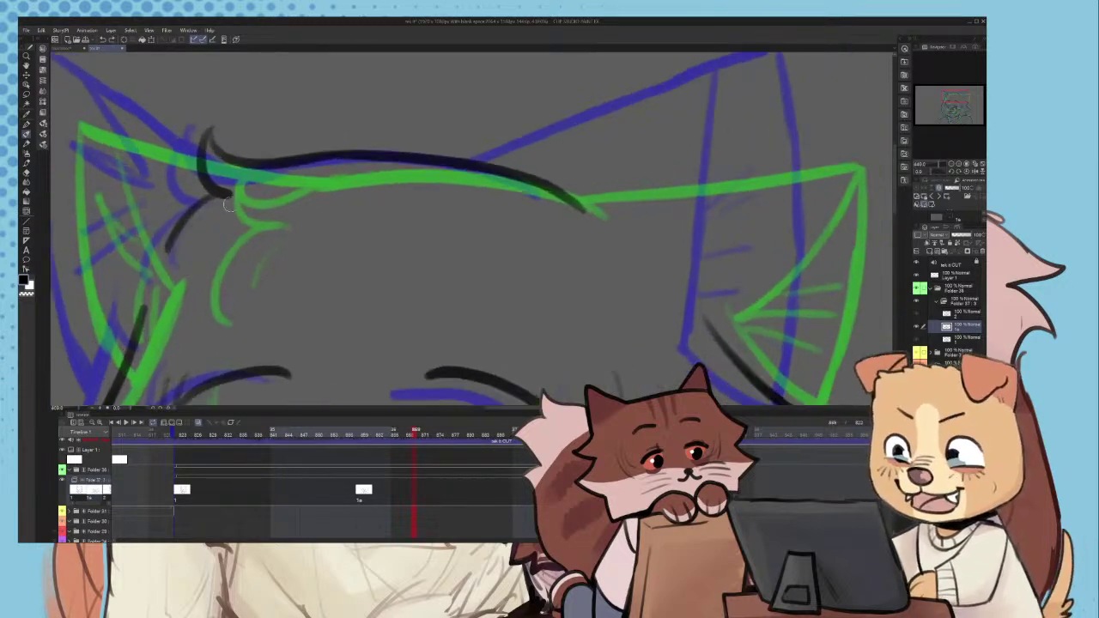
scroll(400, 239, "down", 2)
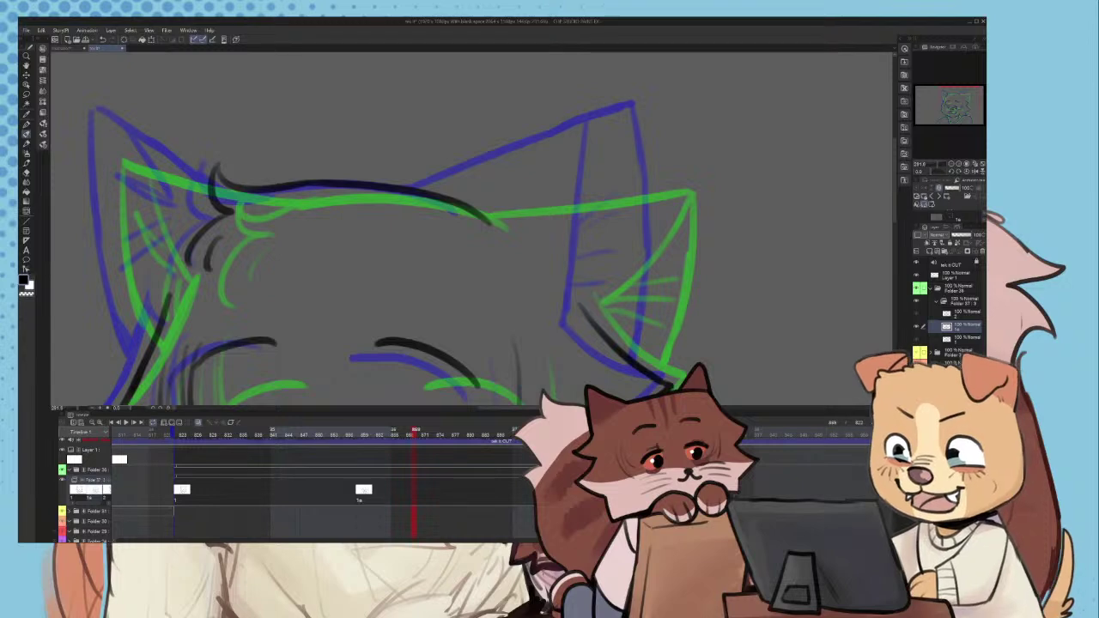
scroll(358, 214, "down", 1)
scroll(484, 178, "up", 2)
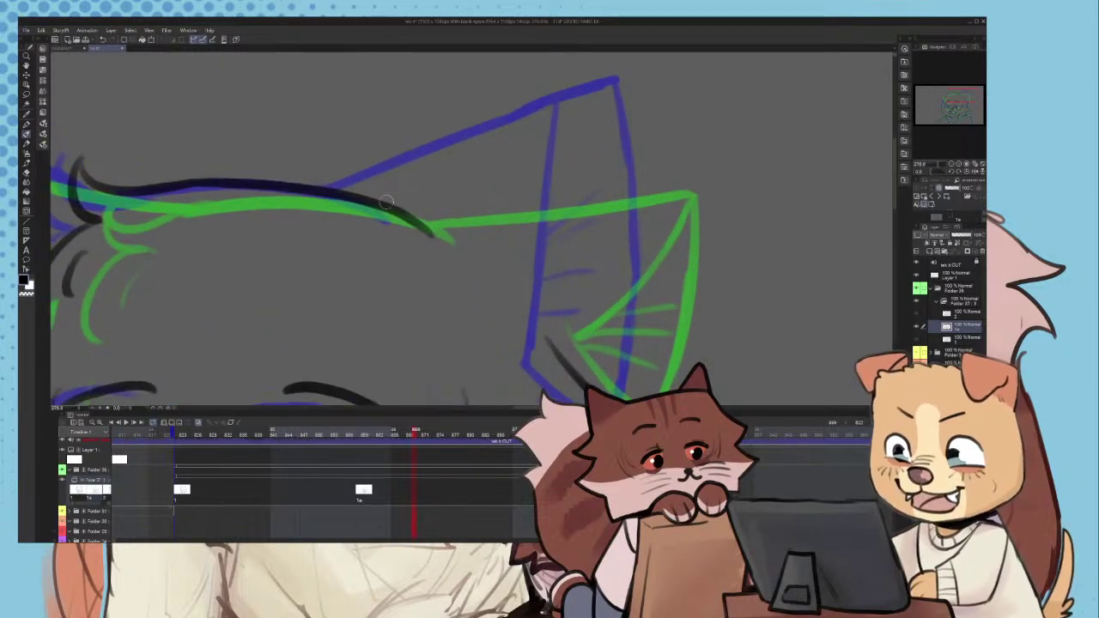
mouse_move(384, 203)
left_mouse_down()
mouse_move(561, 141)
mouse_move(576, 151)
mouse_move(654, 137)
mouse_move(674, 184)
mouse_move(673, 235)
left_mouse_up()
key("ctrl+z")
scroll(668, 136, "down", 1)
key("ctrl+z")
mouse_move(667, 136)
left_mouse_down()
mouse_move(649, 322)
mouse_move(632, 367)
left_mouse_up()
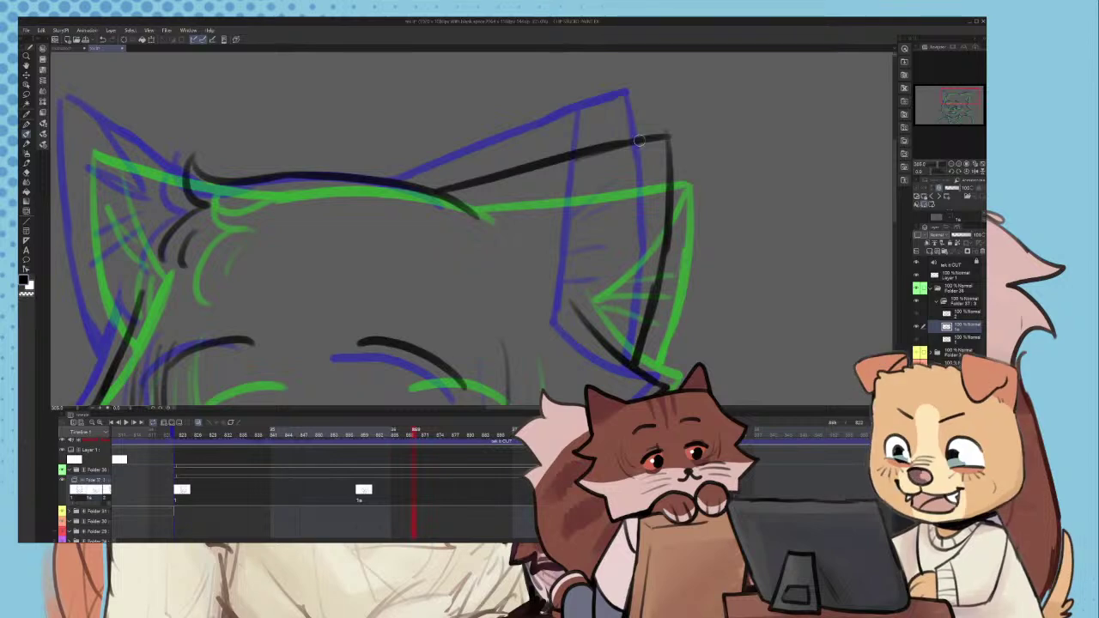
mouse_move(639, 140)
left_mouse_down()
mouse_move(573, 302)
mouse_move(650, 265)
left_mouse_up()
left_click_drag(581, 311, 645, 295)
scroll(501, 211, "down", 3)
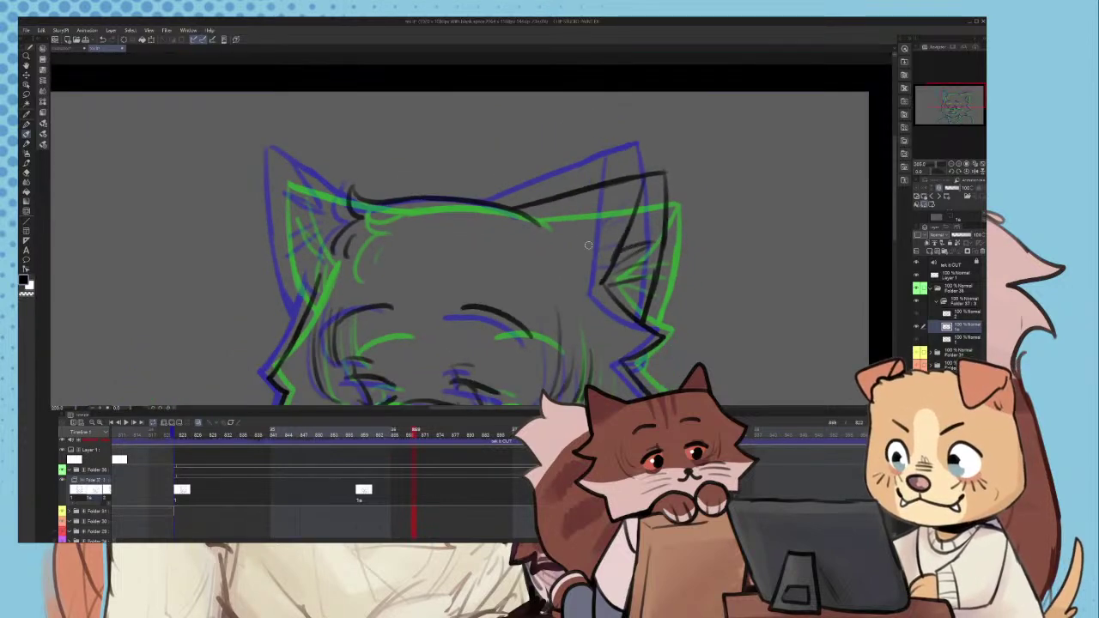
scroll(258, 168, "up", 3)
scroll(299, 158, "down", 3)
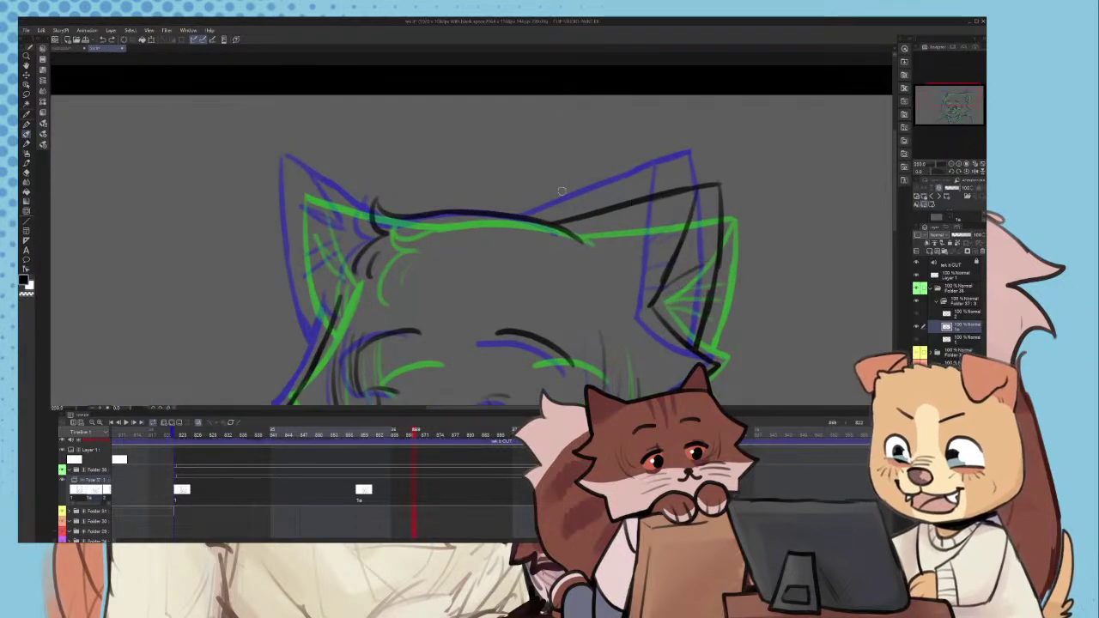
key("ctrl+z")
key("ctrl+z")
key("ctrl+z")
key("ctrl+z")
- Ink the upright right ear close to the blue onion skin, with its outline, inner edge and short fur strokes
left_click_drag(551, 220, 645, 158)
mouse_move(584, 196)
left_mouse_down()
mouse_move(671, 143)
mouse_move(705, 198)
mouse_move(707, 315)
left_mouse_up()
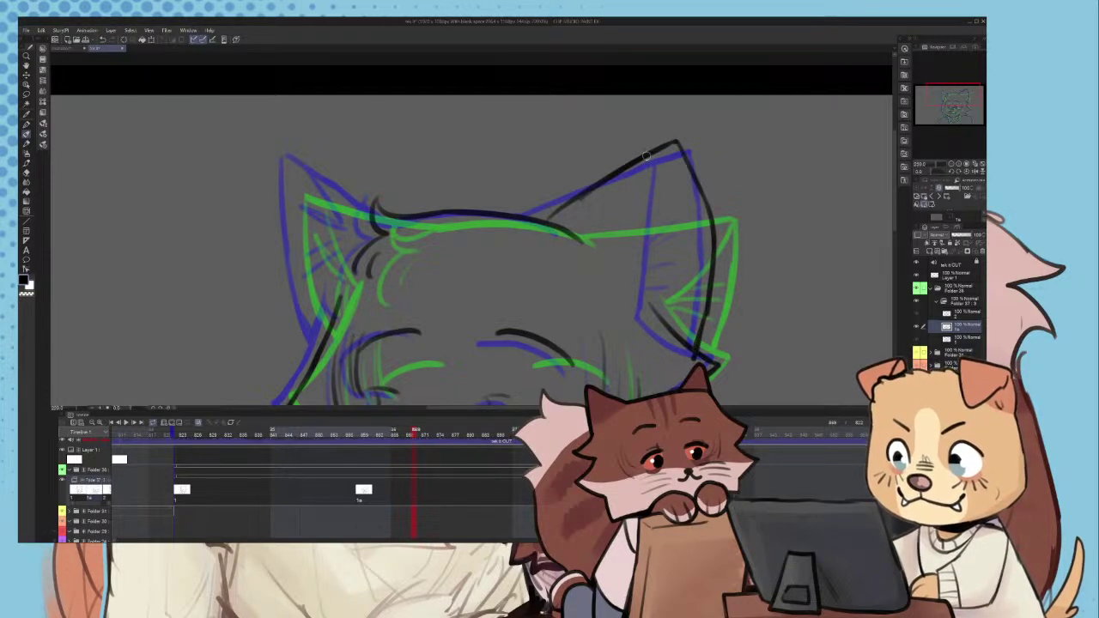
left_click_drag(648, 156, 654, 310)
left_click_drag(686, 213, 657, 255)
mouse_move(687, 239)
left_mouse_down()
mouse_move(650, 276)
mouse_move(649, 301)
left_mouse_up()
scroll(644, 247, "down", 2)
scroll(684, 276, "up", 2)
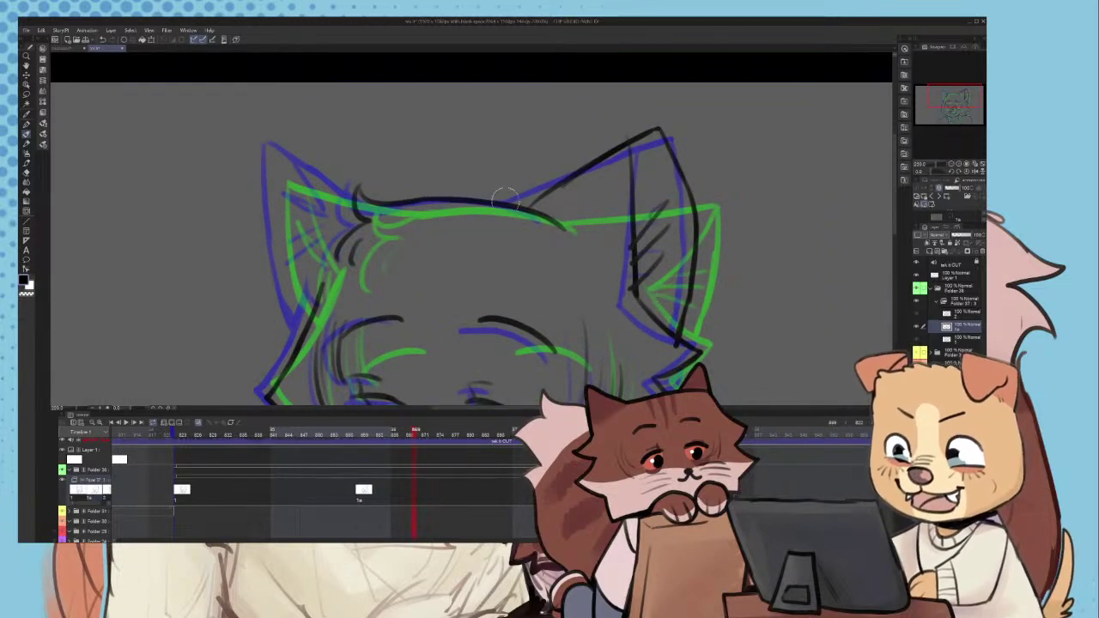
- Redraw the right ear's outer edge from its tip down to the cheek fur
scroll(511, 228, "down", 2)
scroll(683, 241, "up", 3)
key("ctrl+z")
left_click_drag(644, 183, 650, 323)
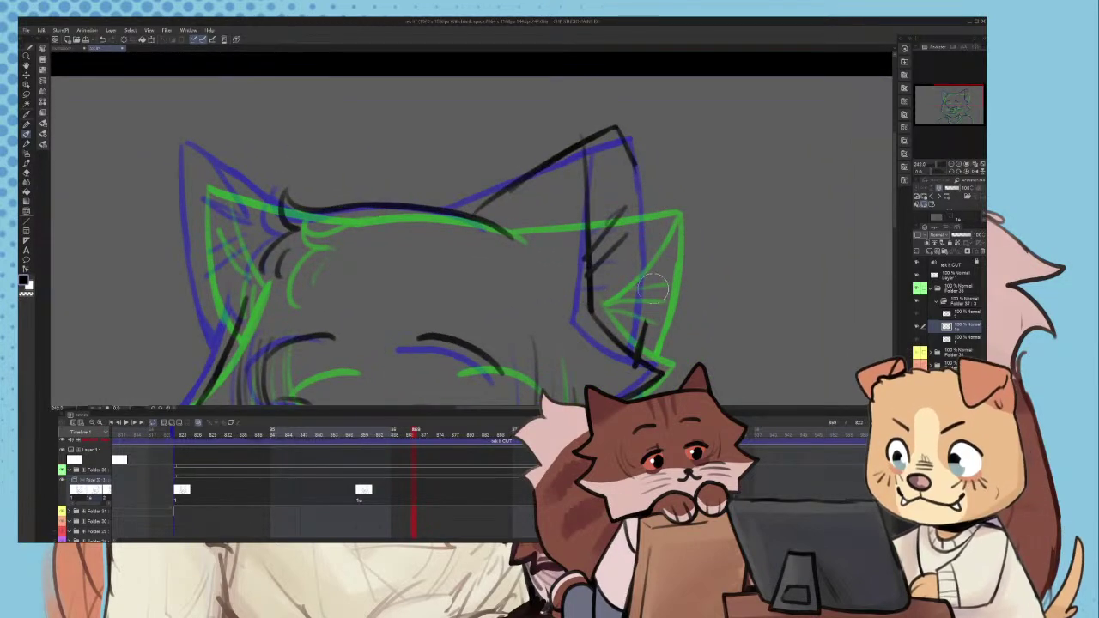
key("ctrl+z")
left_click_drag(633, 161, 645, 288)
key("ctrl+z")
scroll(649, 270, "down", 2)
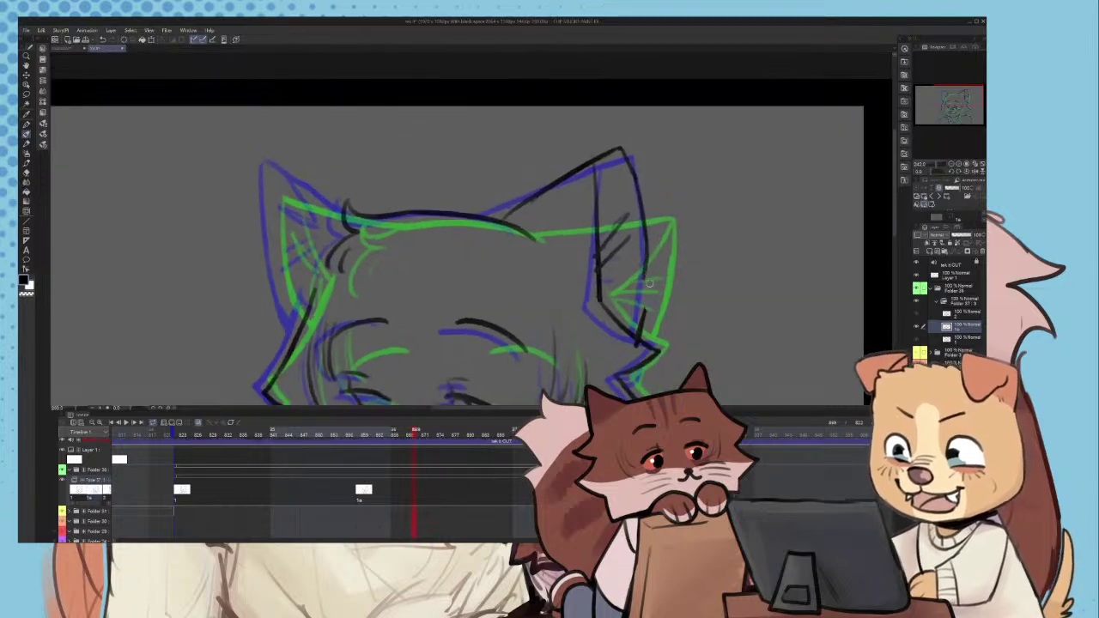
scroll(654, 301, "up", 2)
left_click_drag(648, 213, 647, 316)
- Redraw the right ear's inner edge as one curved line from the upper outline down to its base
scroll(595, 266, "up", 4)
left_click_drag(579, 115, 584, 297)
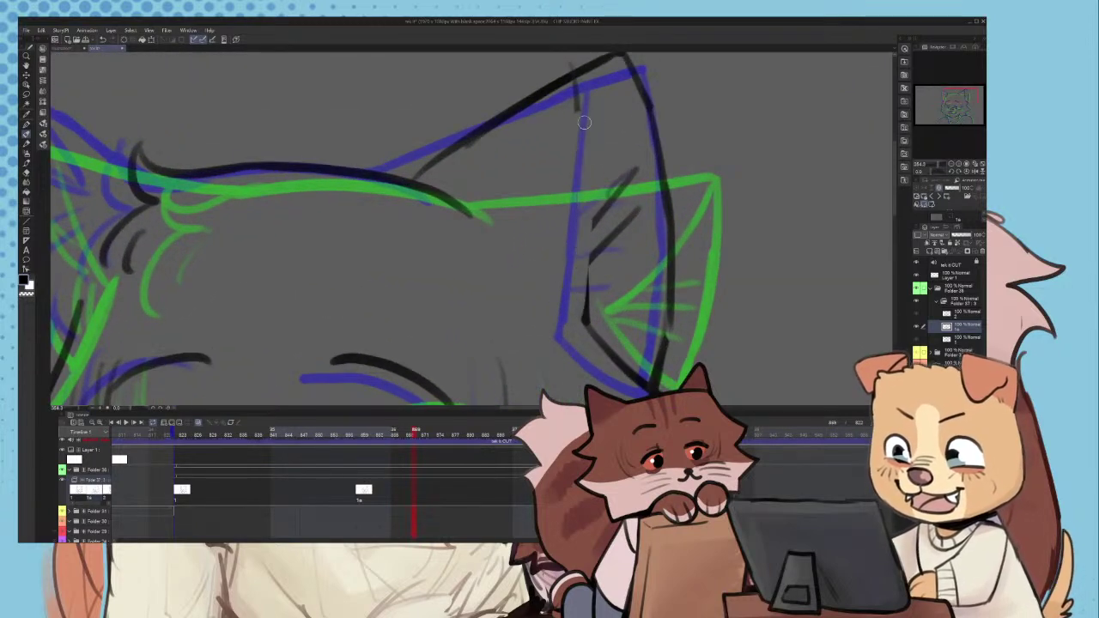
mouse_move(569, 75)
left_mouse_down()
mouse_move(593, 224)
mouse_move(589, 321)
left_mouse_up()
scroll(590, 320, "down", 2)
scroll(642, 311, "up", 1)
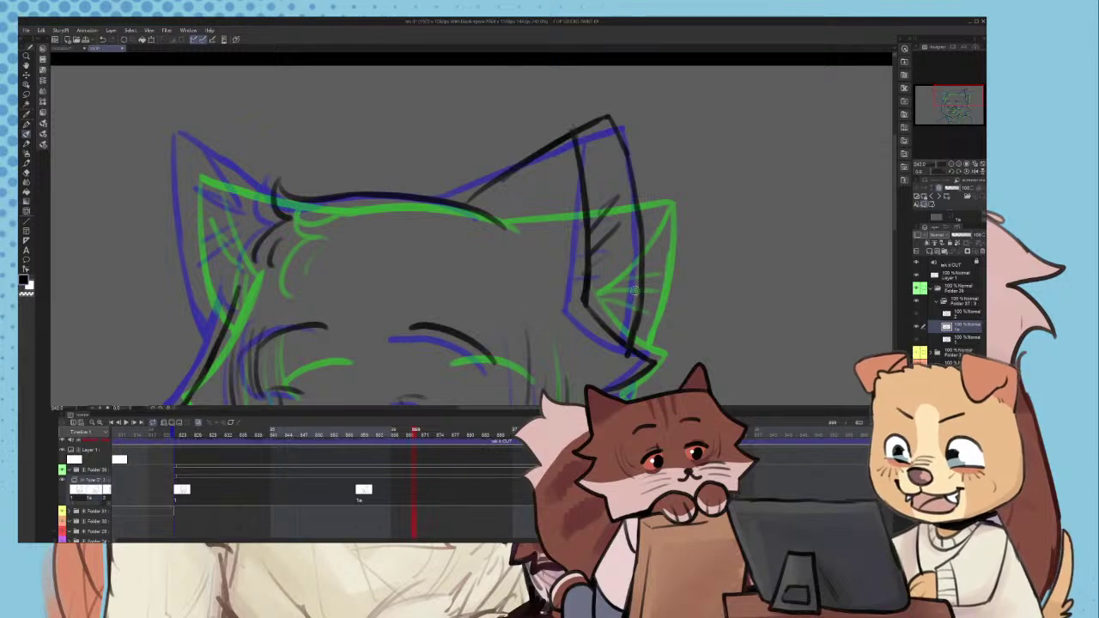
- Switch to the frame showing cel 1 and touch up the tip of its left ear
scroll(627, 294, "down", 4)
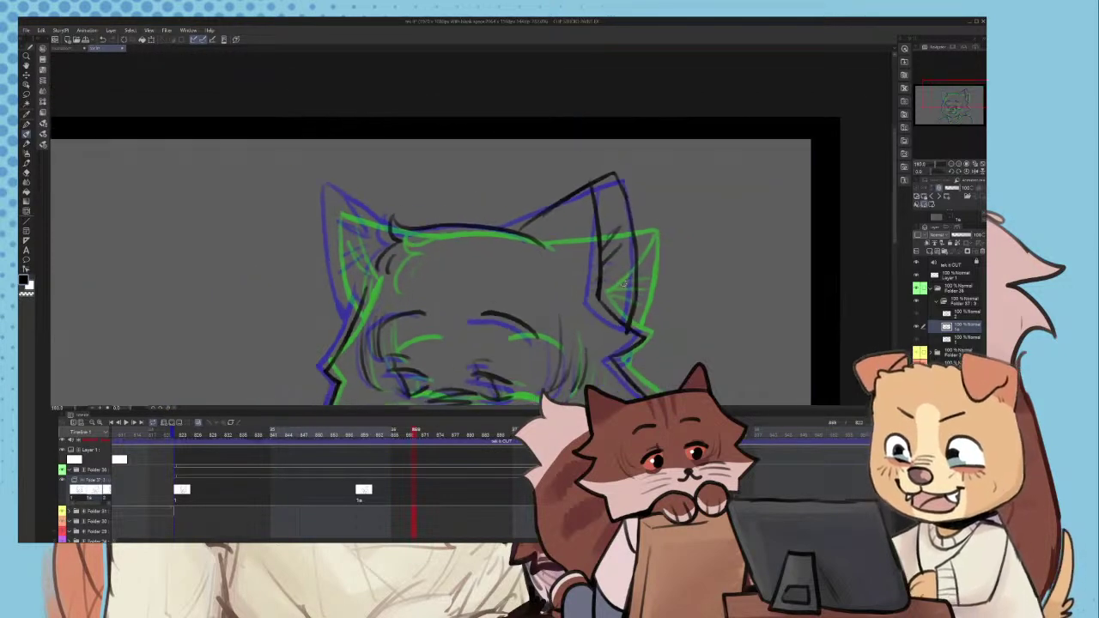
scroll(589, 305, "down", 1)
scroll(575, 301, "up", 3)
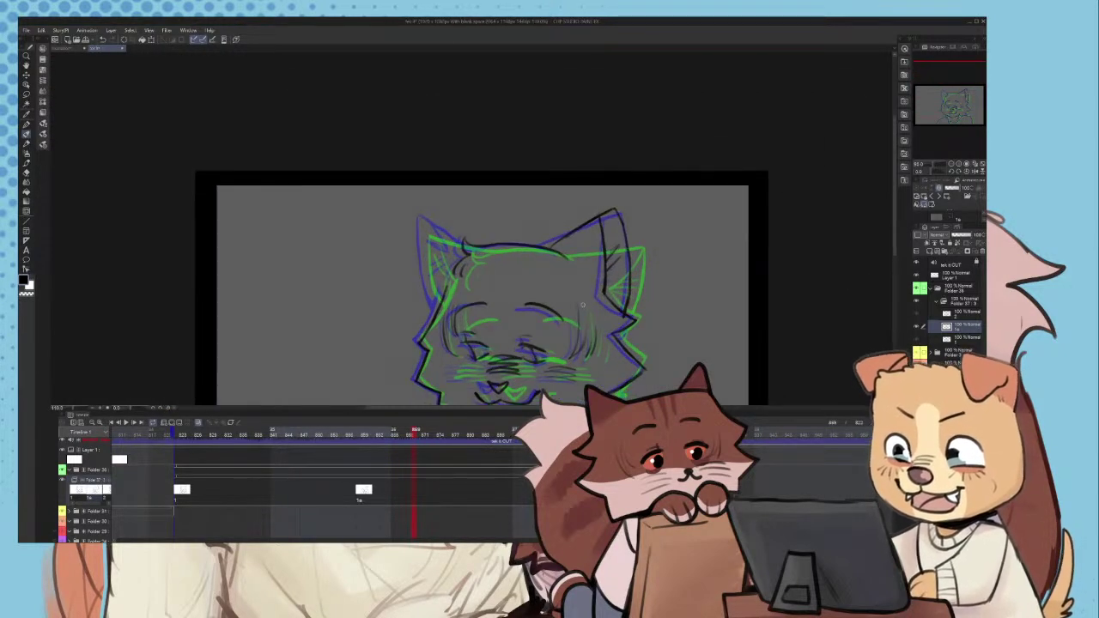
scroll(420, 215, "up", 4)
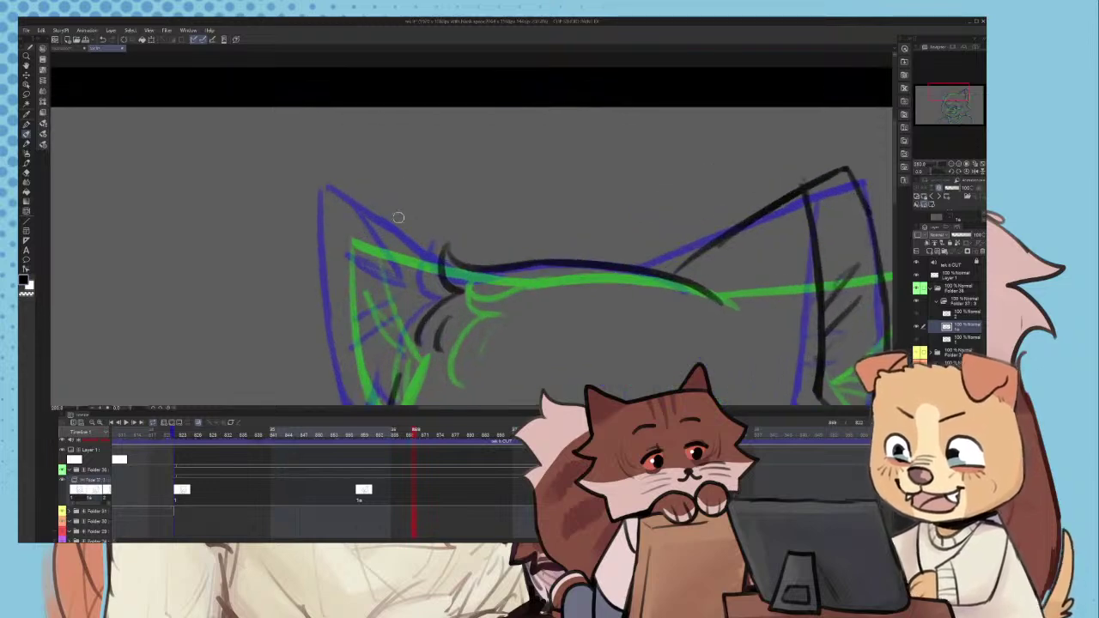
scroll(476, 209, "down", 2)
left_click(338, 436)
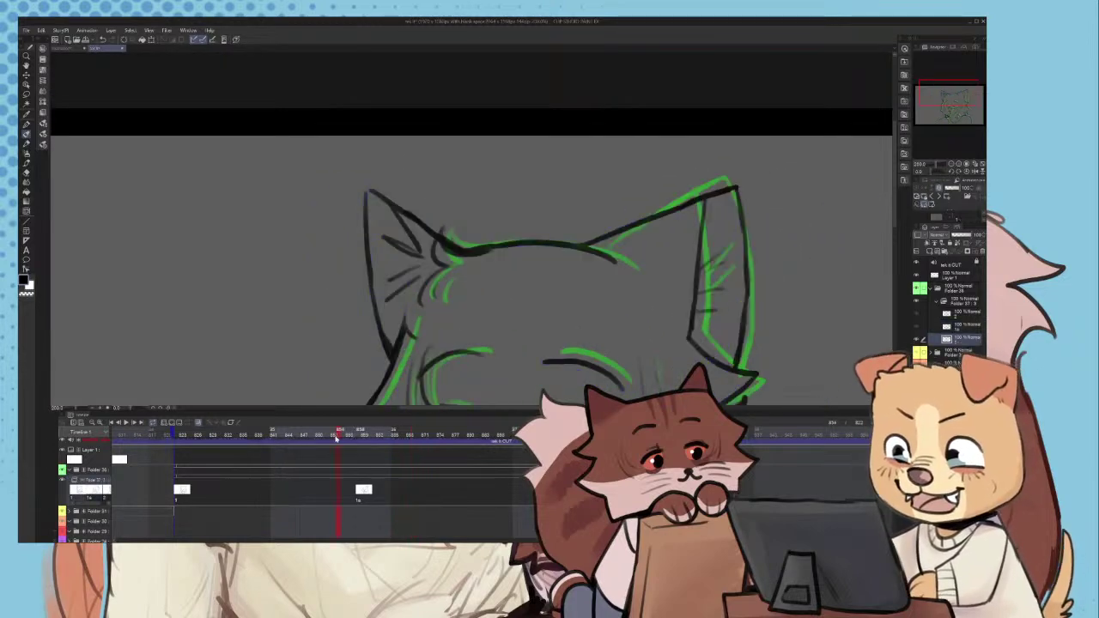
scroll(370, 225, "up", 5)
left_click_drag(374, 140, 367, 166)
scroll(373, 193, "down", 4)
scroll(384, 196, "down", 2)
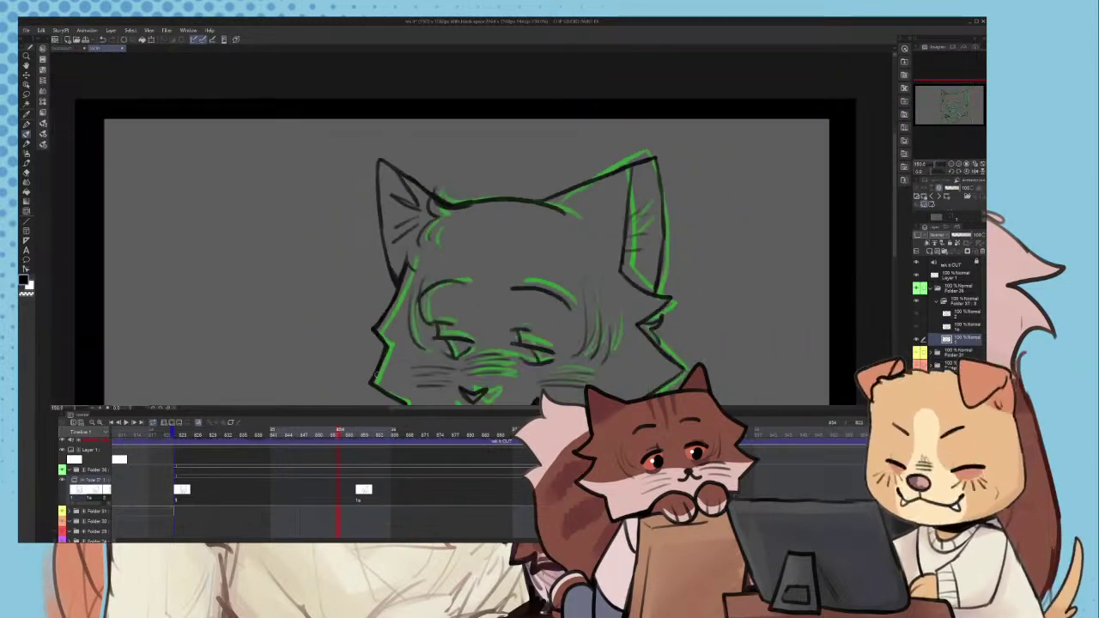
- Return to the in-between cel 1a and ink the left ear's outline from the hair tuft around to the cheek
left_click(381, 432)
scroll(450, 292, "down", 3)
scroll(430, 208, "up", 6)
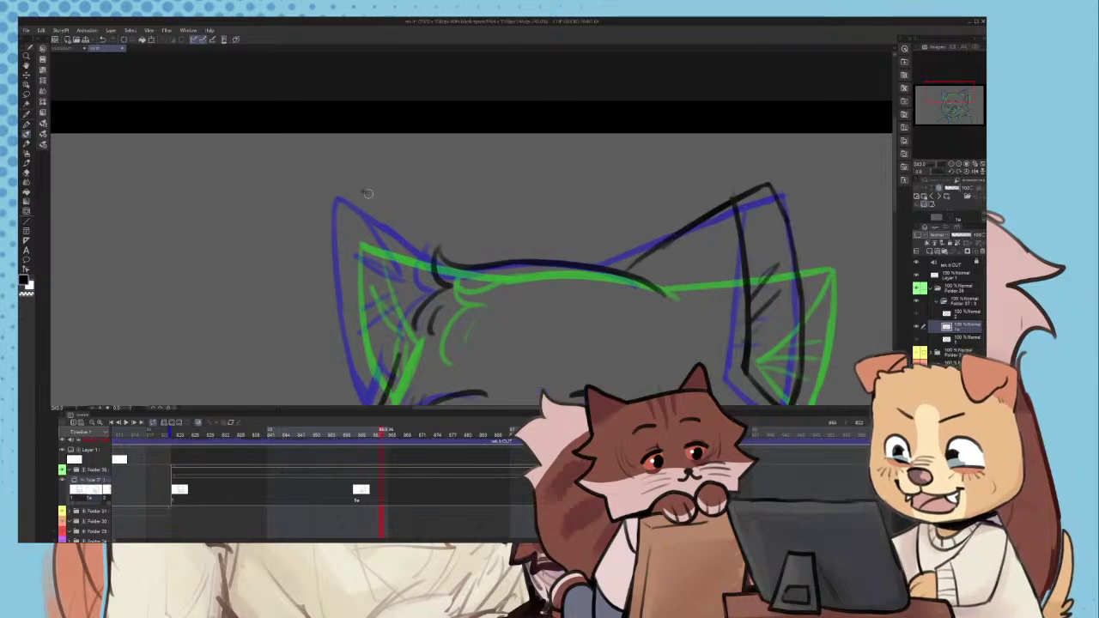
scroll(371, 200, "up", 1)
scroll(441, 266, "down", 3)
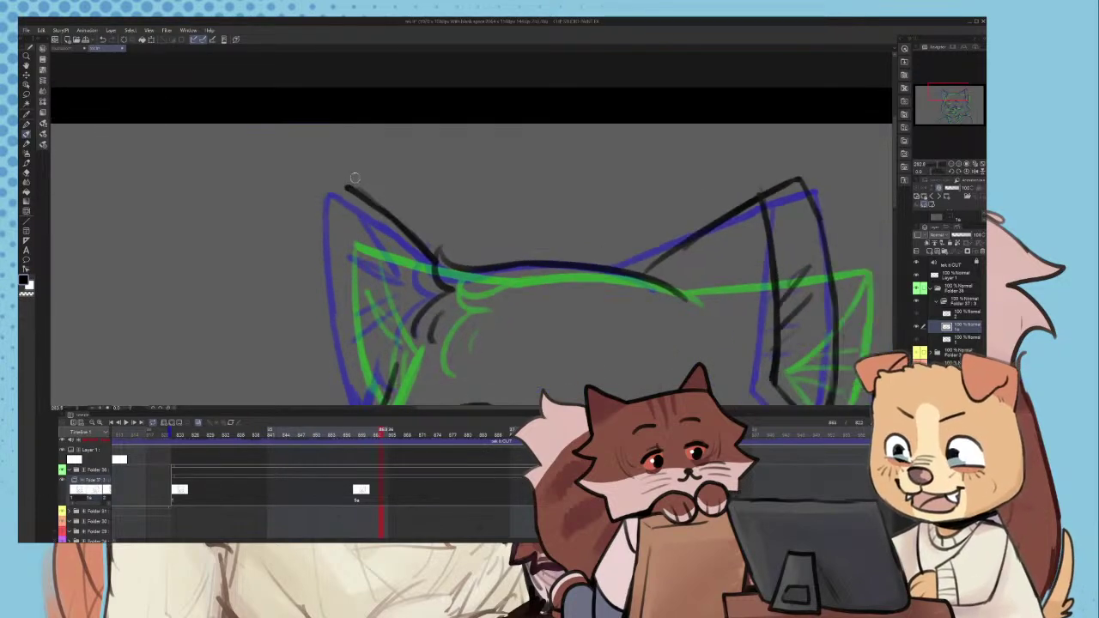
left_click_drag(350, 237, 360, 359)
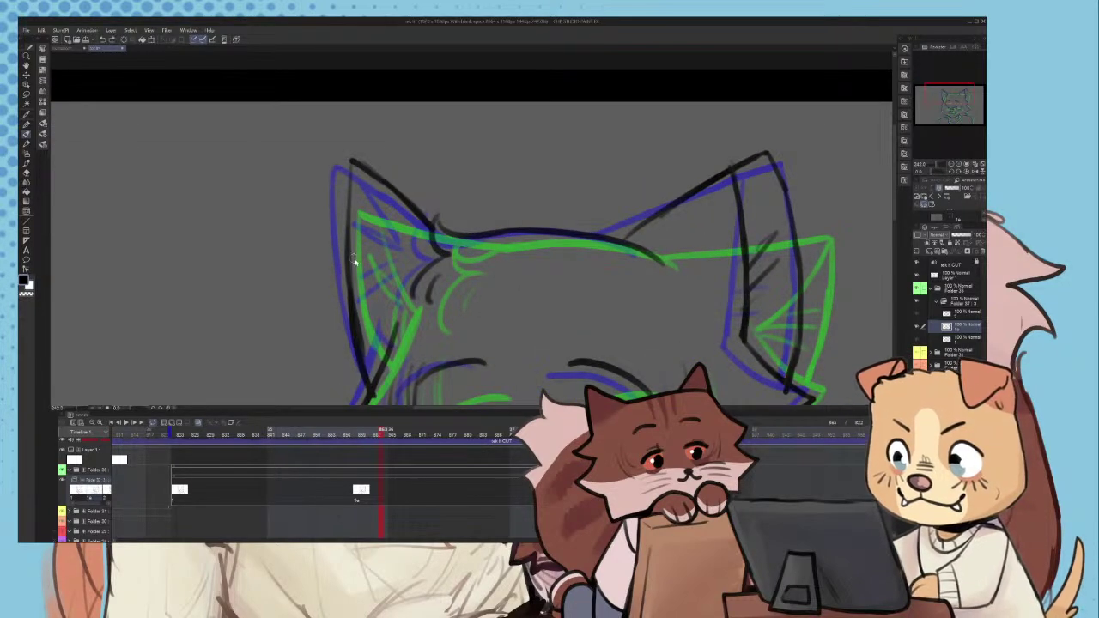
- Ink the left ear's inner fold line and the fur strokes inside it
key("ctrl+z")
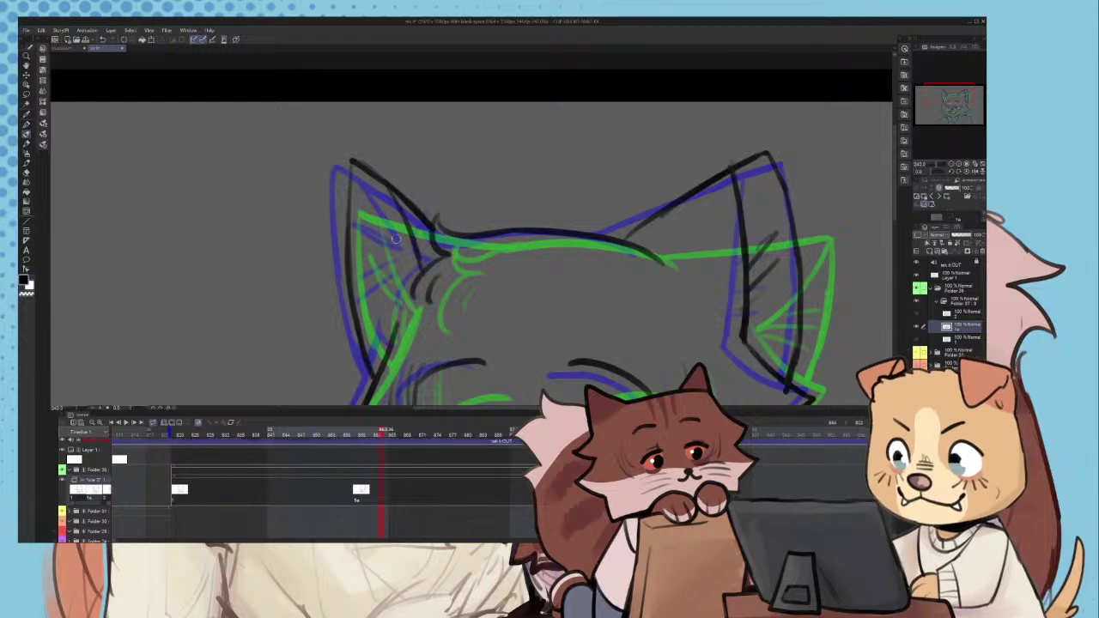
scroll(418, 290, "down", 2)
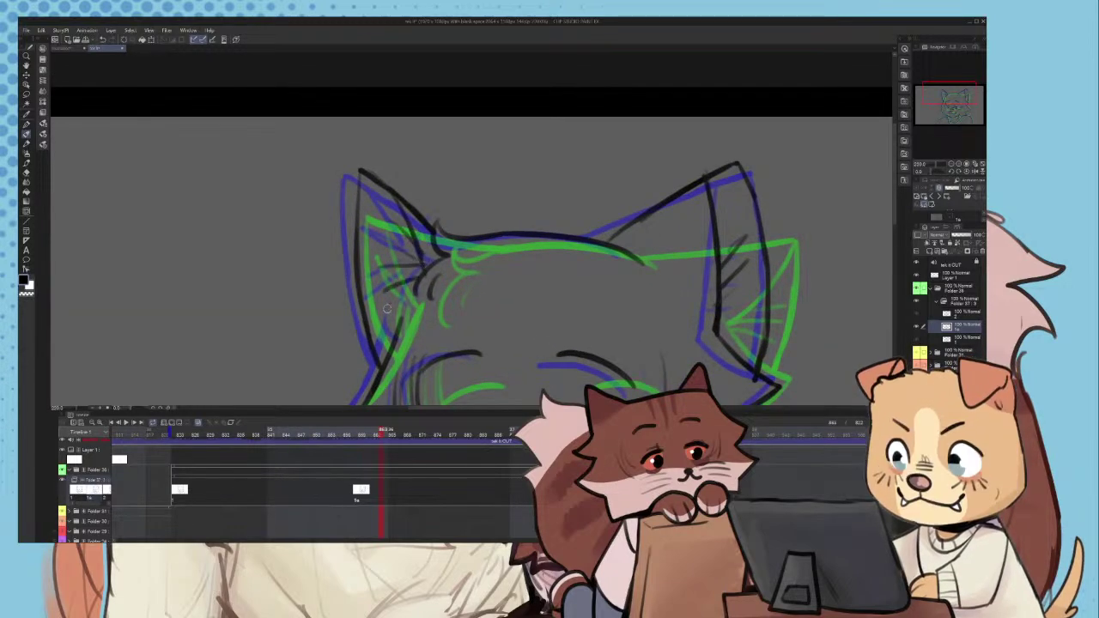
scroll(443, 262, "down", 5)
scroll(567, 232, "up", 4)
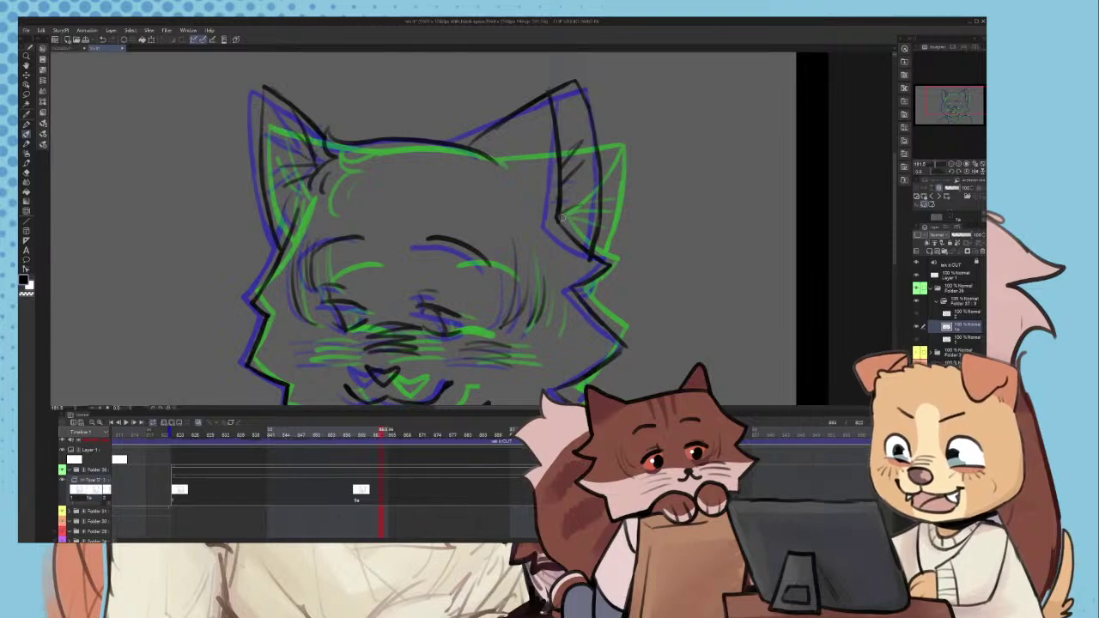
- Turn off the onion skins and play back the animation from before the in-between cel
scroll(581, 186, "down", 2)
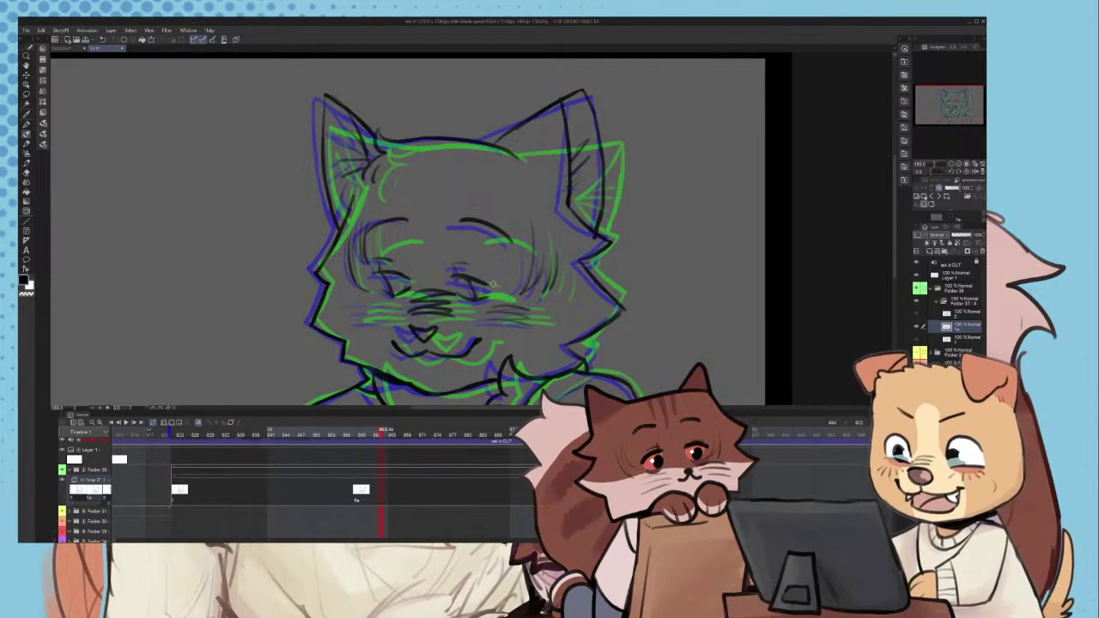
scroll(492, 183, "down", 3)
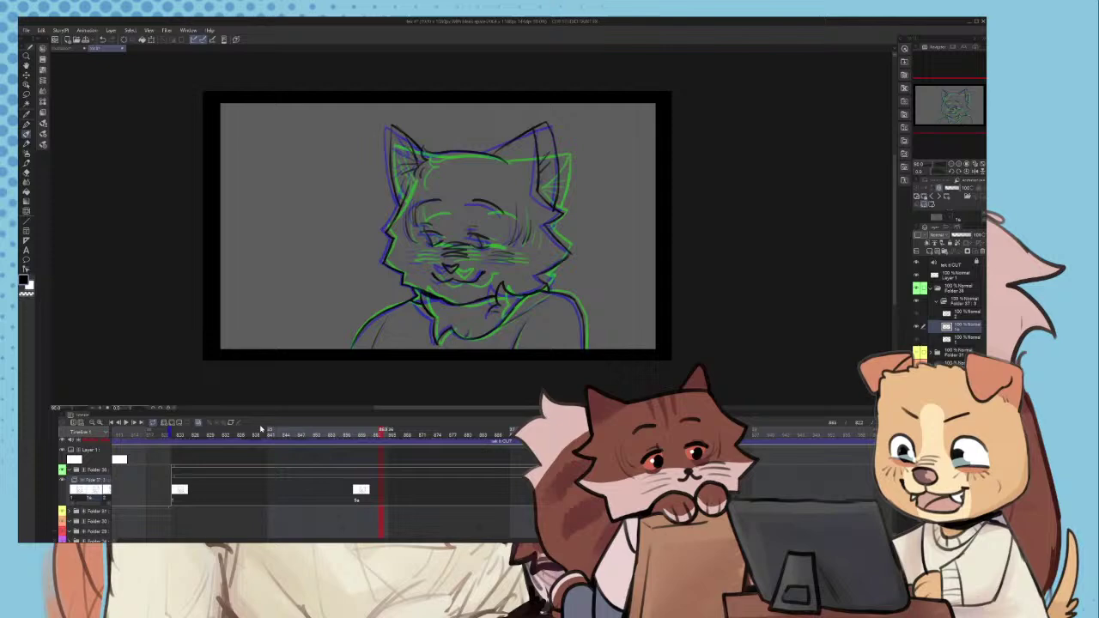
left_click(198, 423)
left_click_drag(272, 434, 242, 436)
left_click(126, 423)
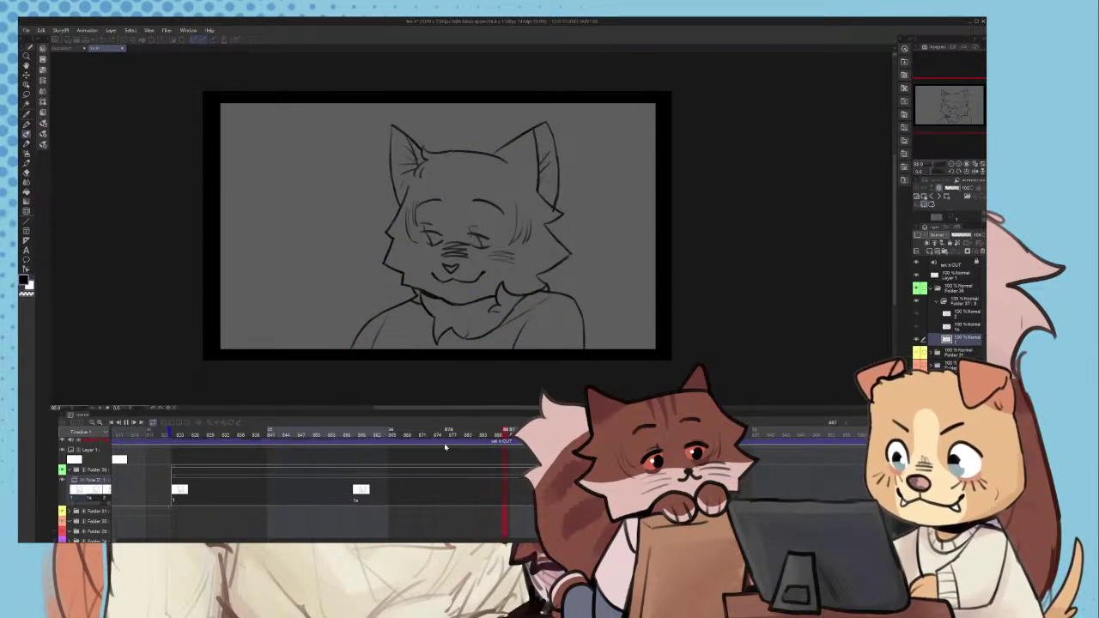
- Stop playback on in-between cel 1a, turn the onion skins back on and redraw the chest fur tuft's lower point
left_click(449, 475)
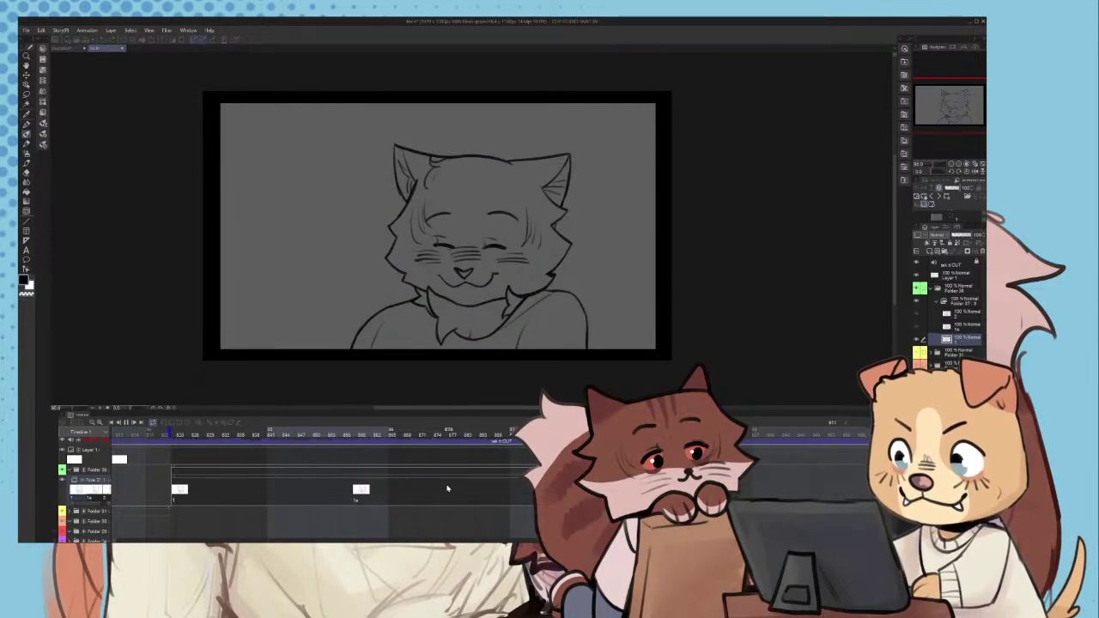
left_click(197, 423)
scroll(447, 329, "up", 5)
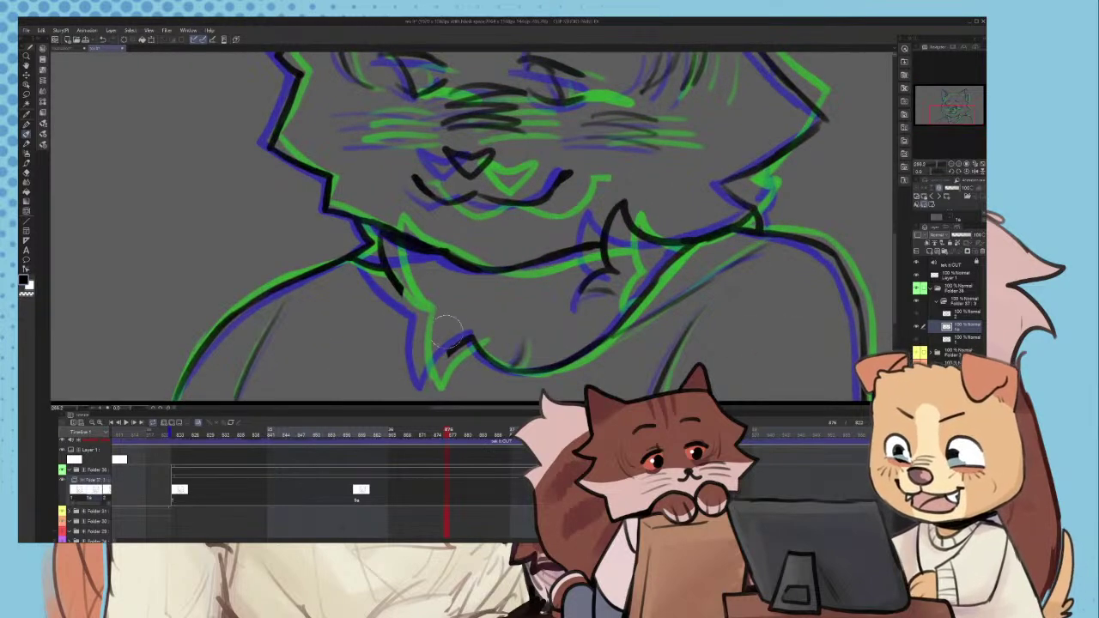
scroll(442, 335, "up", 3)
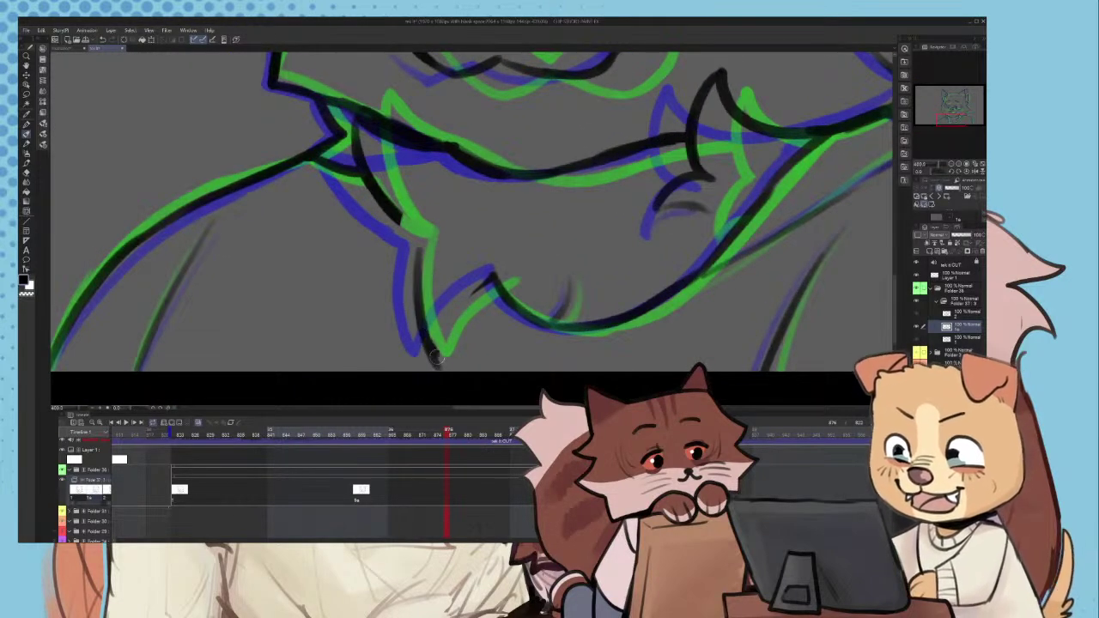
mouse_move(436, 358)
left_mouse_down()
mouse_move(489, 290)
mouse_move(447, 370)
left_mouse_up()
key("ctrl+z")
key("e")
scroll(452, 363, "up", 1)
left_click_drag(484, 318, 447, 365)
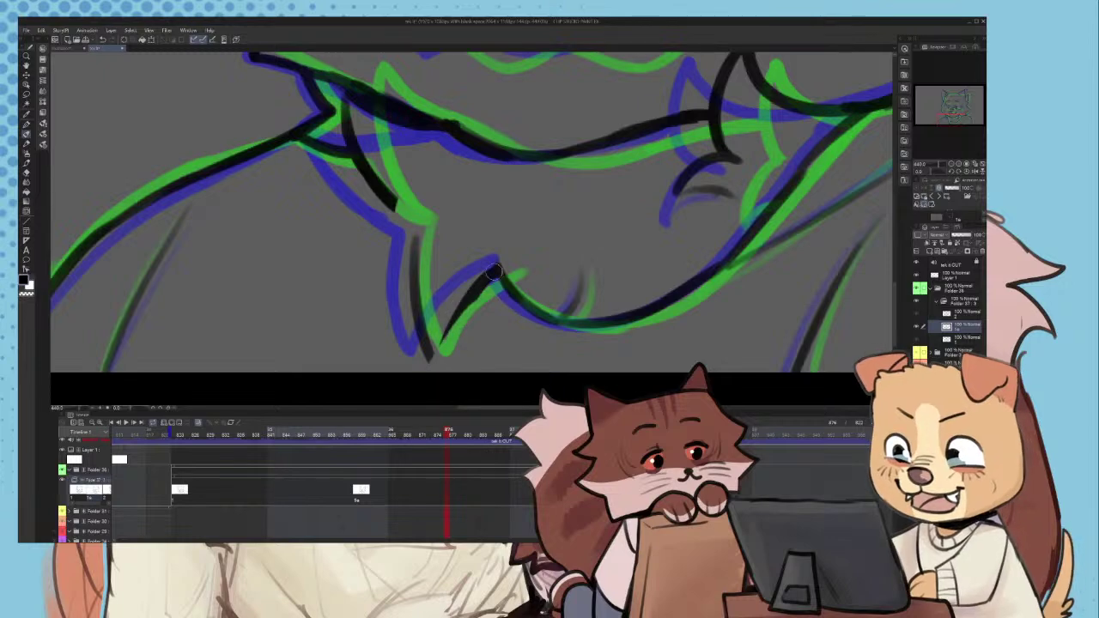
mouse_move(494, 272)
left_mouse_down()
mouse_move(425, 370)
mouse_move(426, 344)
mouse_move(495, 273)
left_mouse_up()
key("ctrl+z")
- Erase and redraw the neck fur's outer edge from the shoulder down to the chest tuft
scroll(514, 308, "down", 3)
key("e")
scroll(434, 225, "up", 3)
mouse_move(374, 195)
left_mouse_down()
mouse_move(385, 165)
mouse_move(284, 208)
mouse_move(410, 301)
left_mouse_up()
scroll(503, 164, "up", 2)
key("ctrl+z")
mouse_move(289, 210)
left_mouse_down()
mouse_move(424, 307)
mouse_move(438, 304)
left_mouse_up()
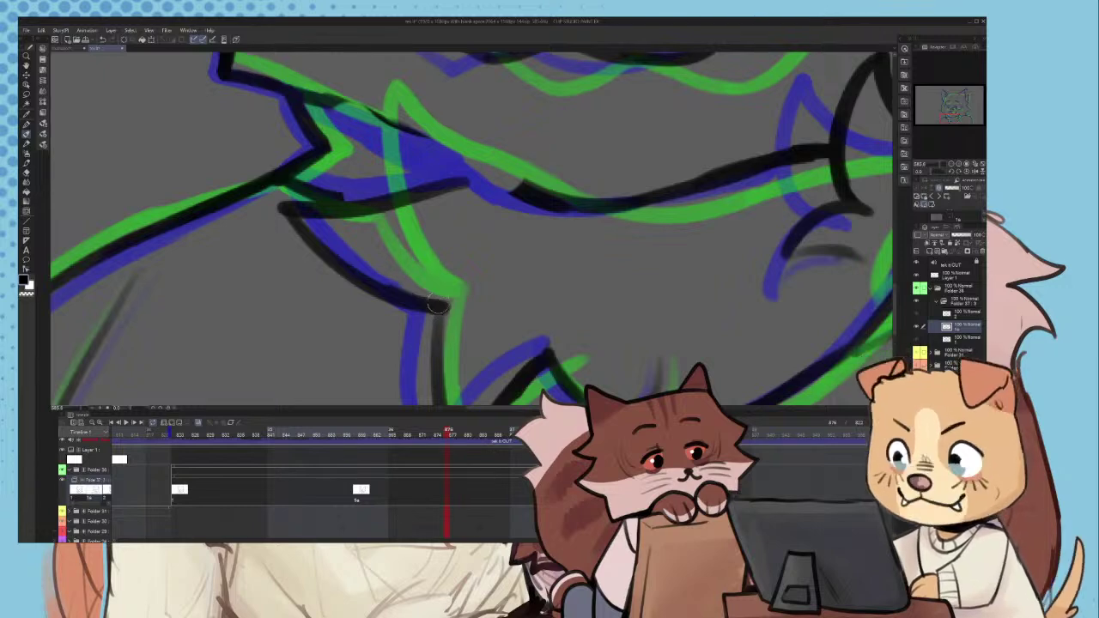
- Ink the lower edge of the neck shadow, running from the shoulder corner towards the chin
scroll(438, 304, "down", 3)
scroll(377, 203, "up", 5)
left_click_drag(337, 236, 391, 248)
key("ctrl+z")
left_click_drag(283, 211, 416, 239)
key("ctrl+z")
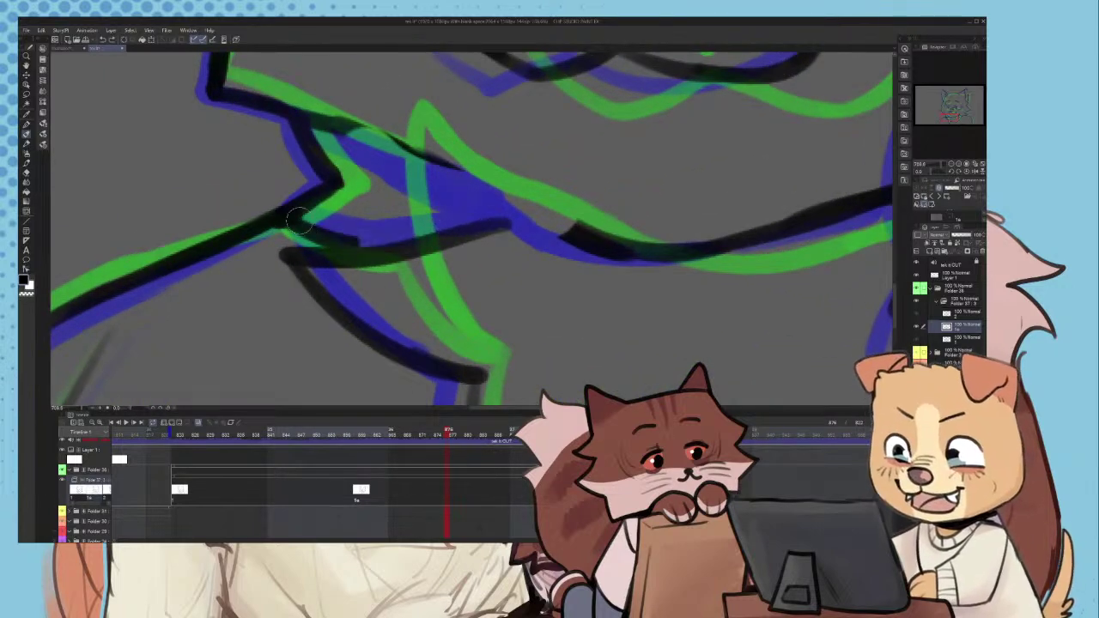
mouse_move(296, 219)
left_mouse_down()
mouse_move(473, 231)
mouse_move(460, 226)
left_mouse_up()
- Erase the old jaw line above the neck shadow and re-ink it from the cheek to the middle of the chin
key("e")
left_click_drag(344, 110, 476, 171)
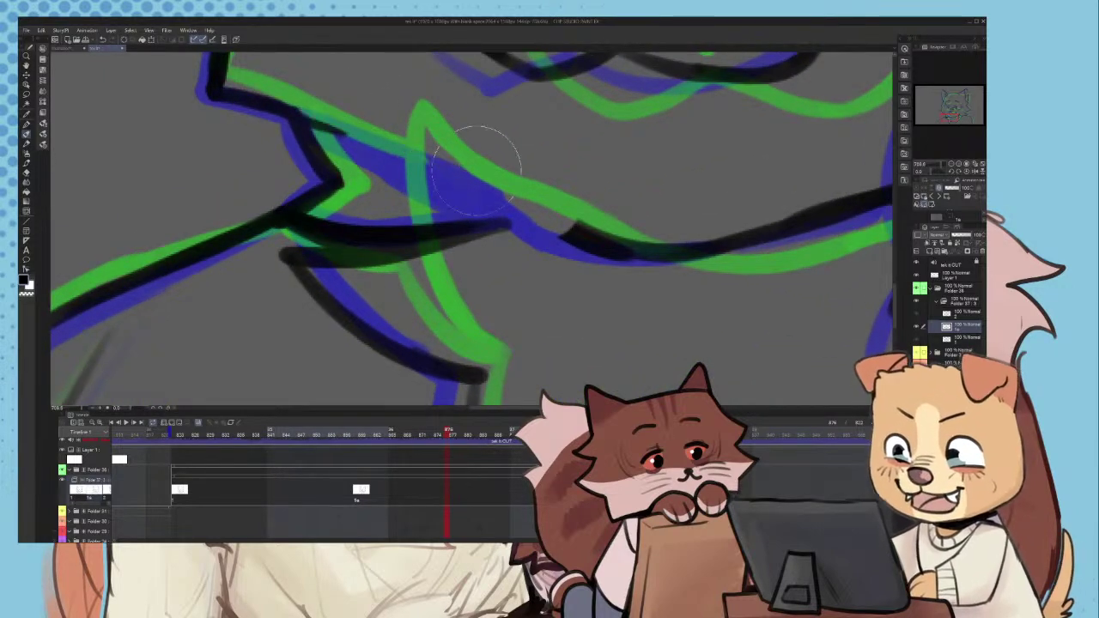
mouse_move(304, 118)
left_mouse_down()
mouse_move(399, 161)
mouse_move(333, 125)
mouse_move(461, 170)
mouse_move(369, 134)
mouse_move(428, 161)
mouse_move(511, 237)
mouse_move(625, 261)
left_mouse_up()
key("ctrl+z")
key("ctrl+z")
key("ctrl+z")
key("ctrl+z")
key("ctrl+z")
key("e")
left_click_drag(584, 211, 589, 241)
key("b")
left_click_drag(520, 220, 712, 254)
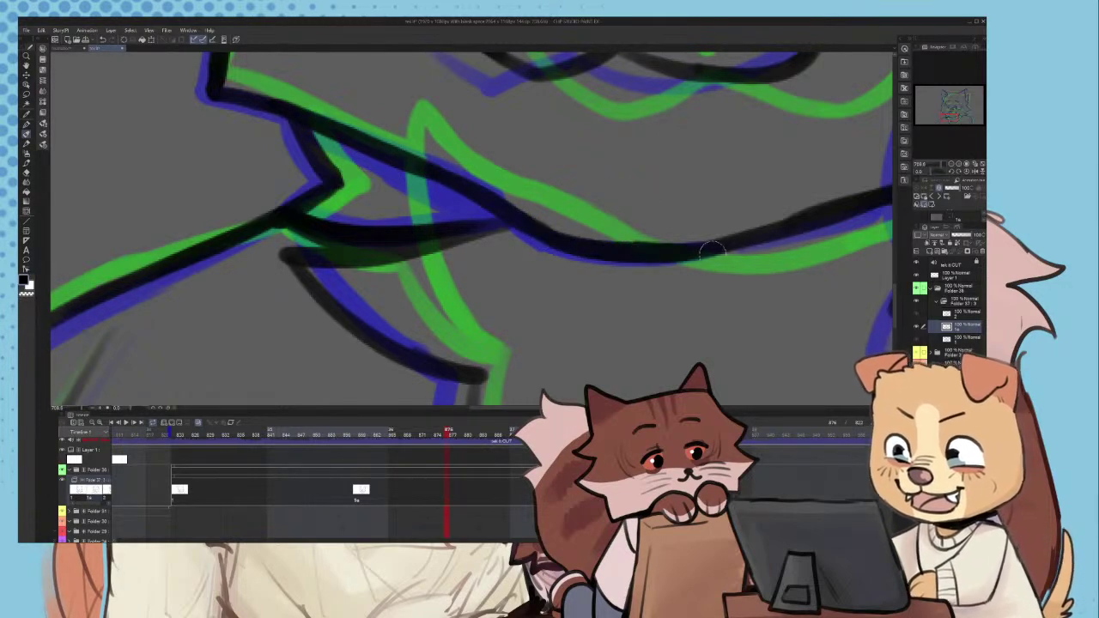
- Fill the neck shadow wedge beneath the jaw with solid black
scroll(653, 256, "down", 5)
scroll(426, 225, "up", 3)
left_click_drag(421, 233, 472, 272)
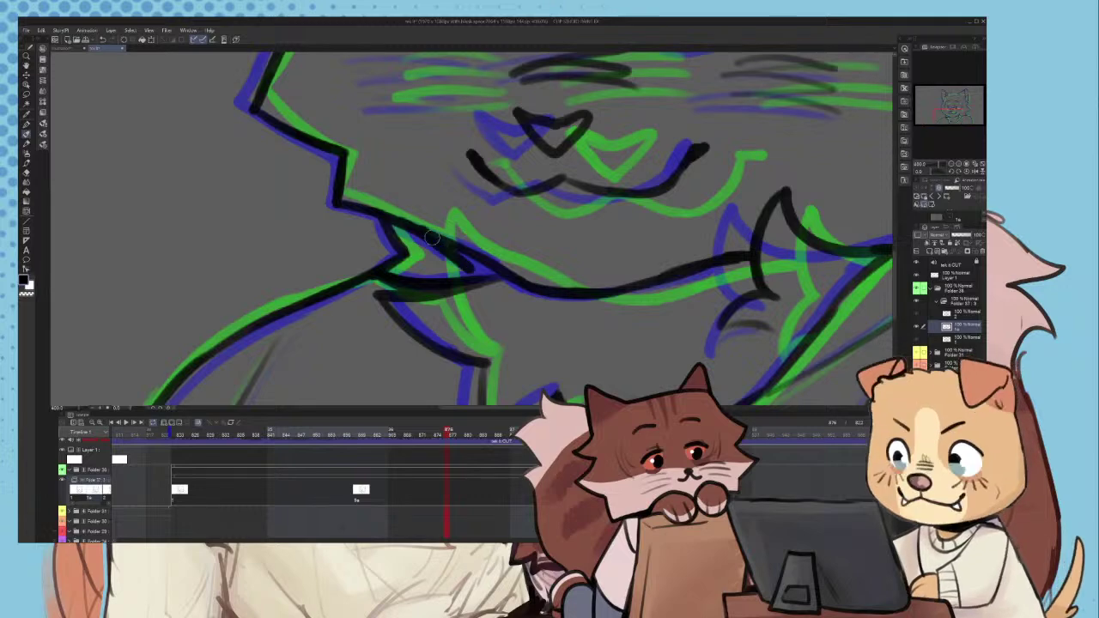
scroll(432, 241, "down", 2)
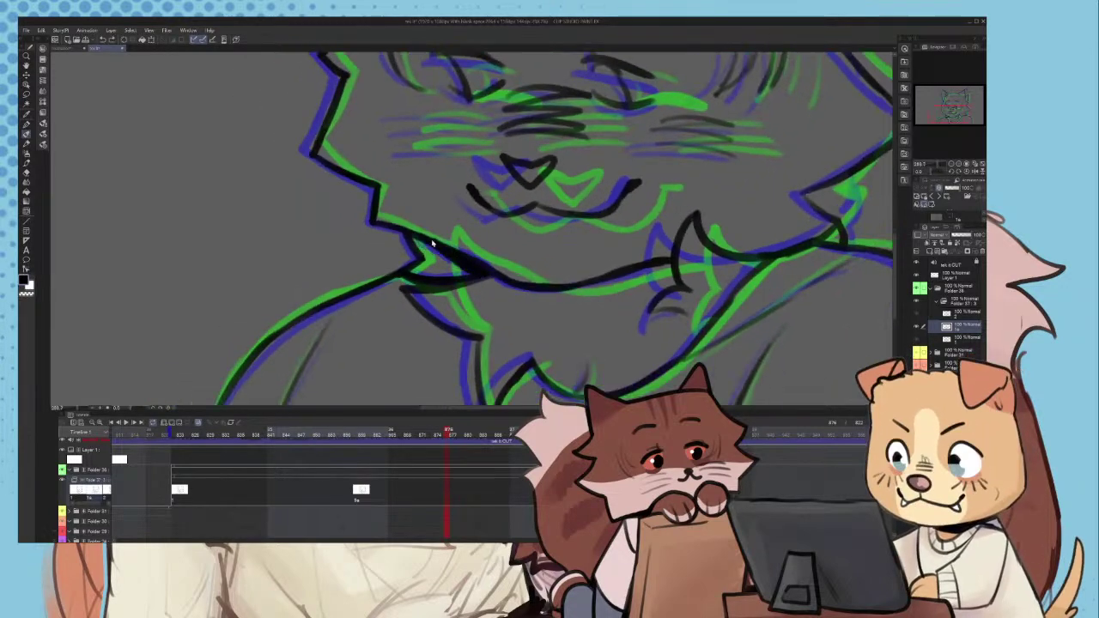
scroll(433, 244, "down", 3)
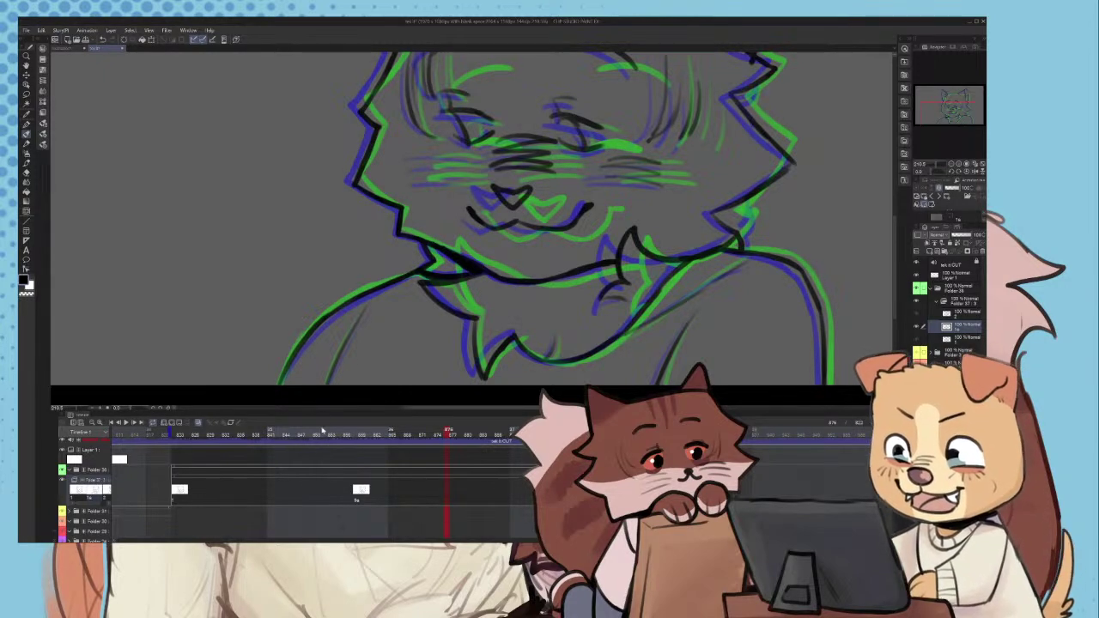
- Play back the animation from the start of cel 1 and stop on the in-between cel
left_click_drag(333, 431, 127, 451)
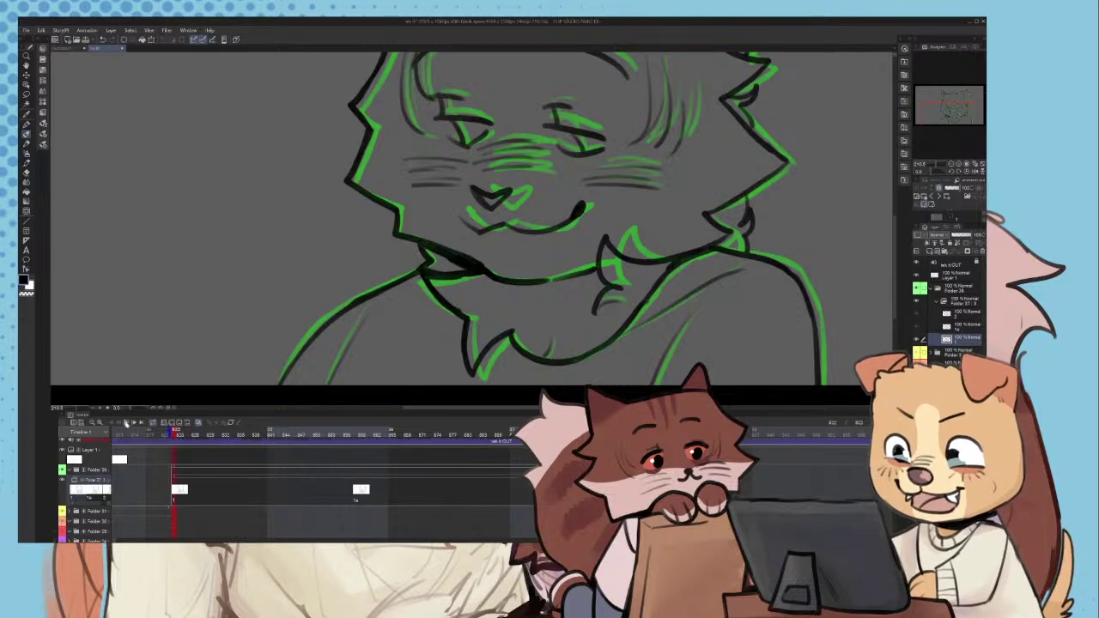
left_click(126, 423)
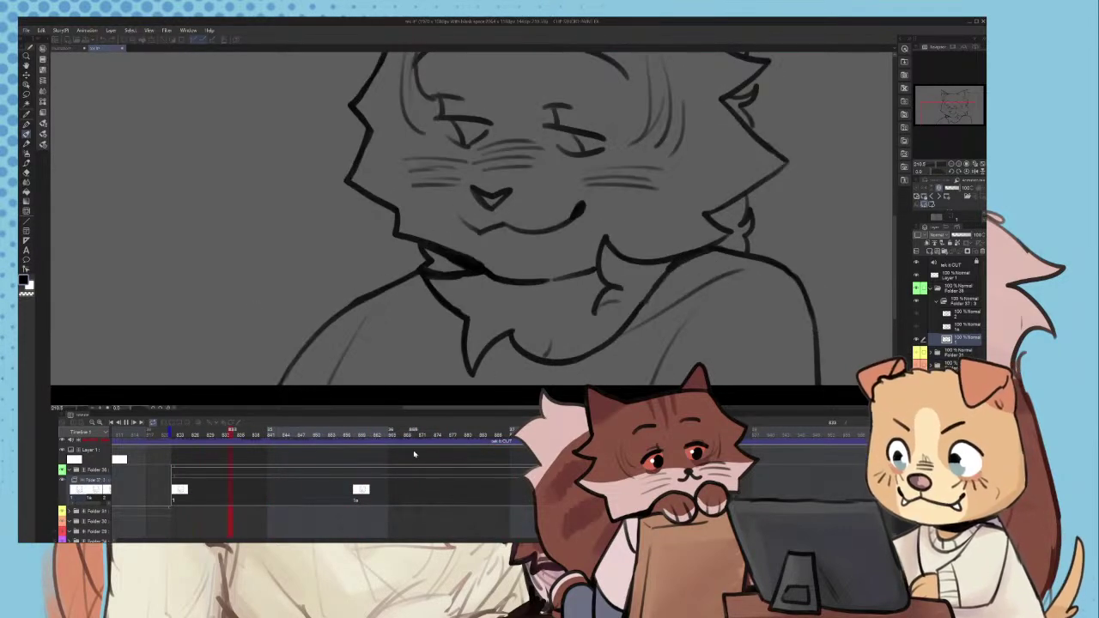
left_click(421, 482)
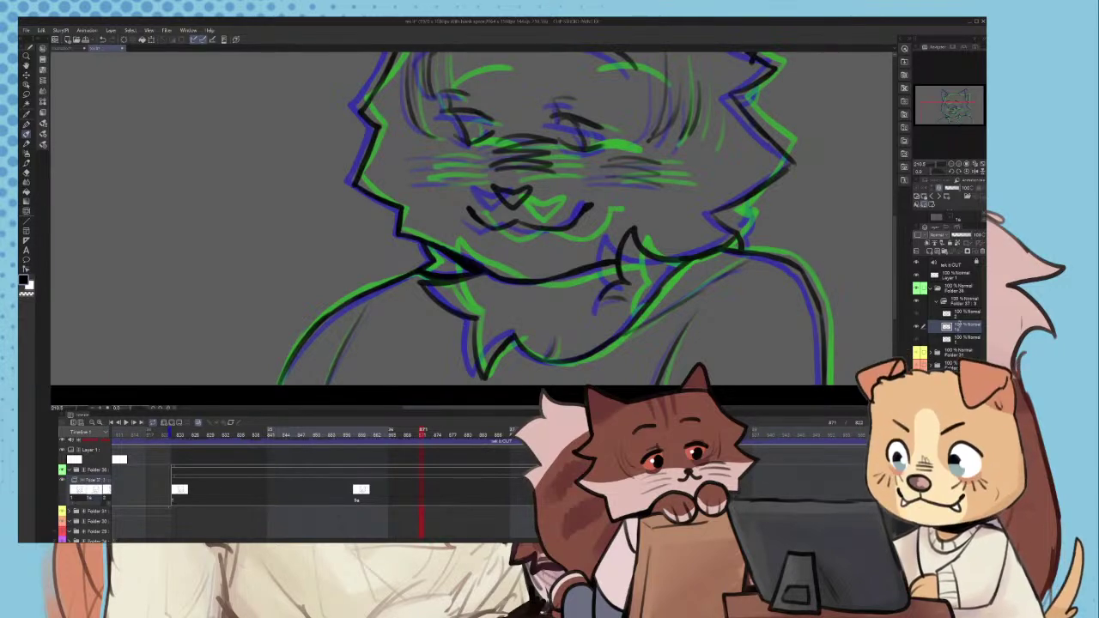
- Renumber the in-between cel as 2 and reassign it to its frame on the timeline
double_click(958, 318)
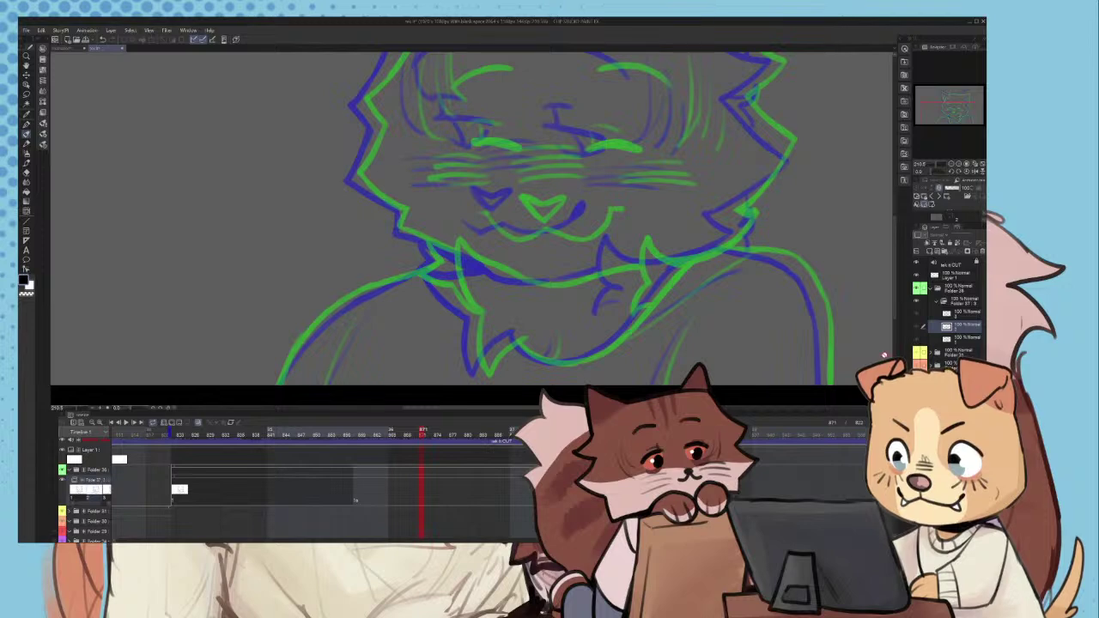
key("ctrl+z")
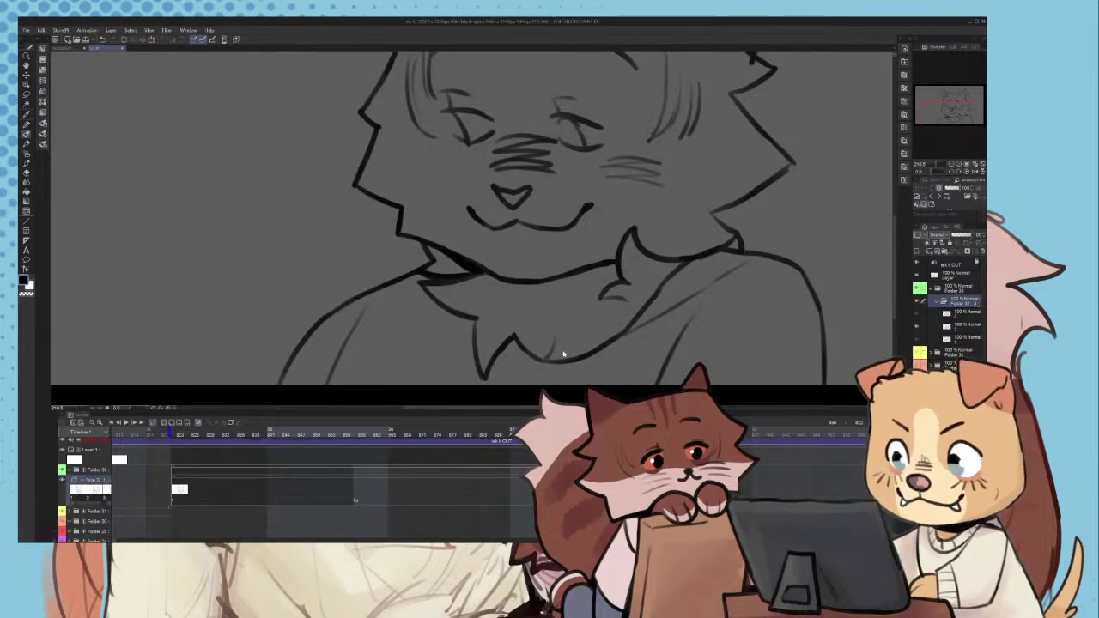
left_click(355, 502)
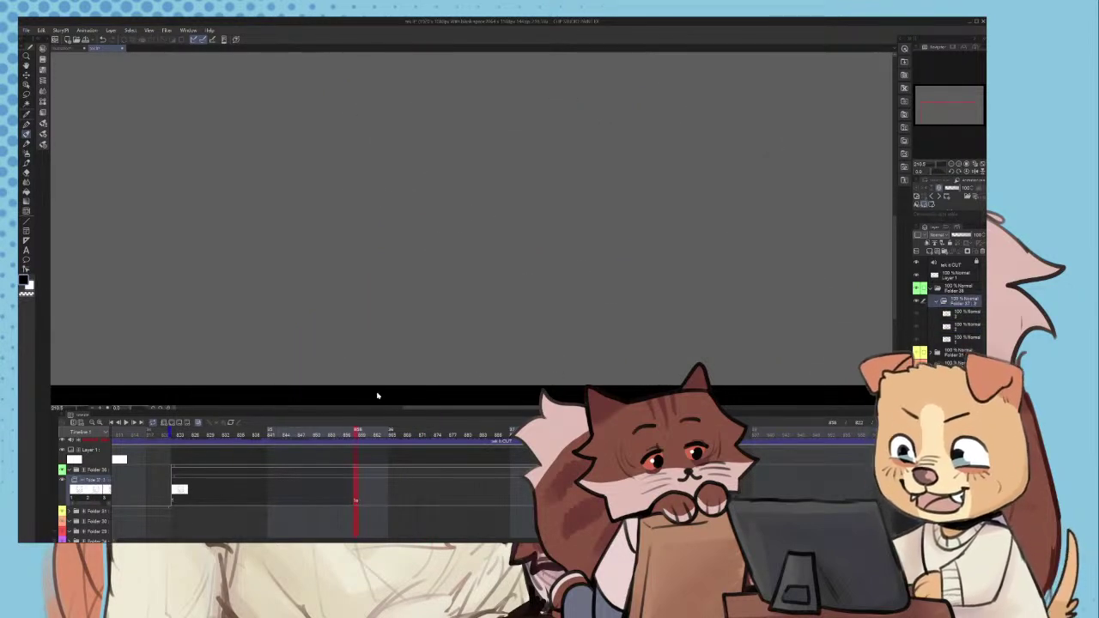
left_click(365, 345)
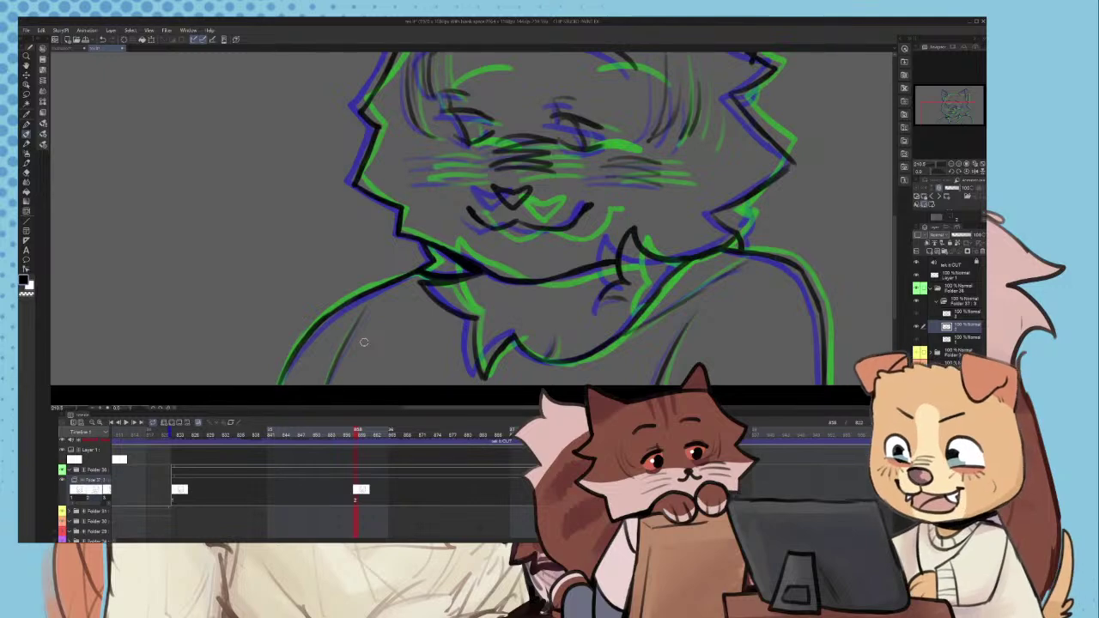
- Erase the in-between's chin line and redraw it slightly higher from the neck shadow to the fur tuft
scroll(365, 342, "down", 6)
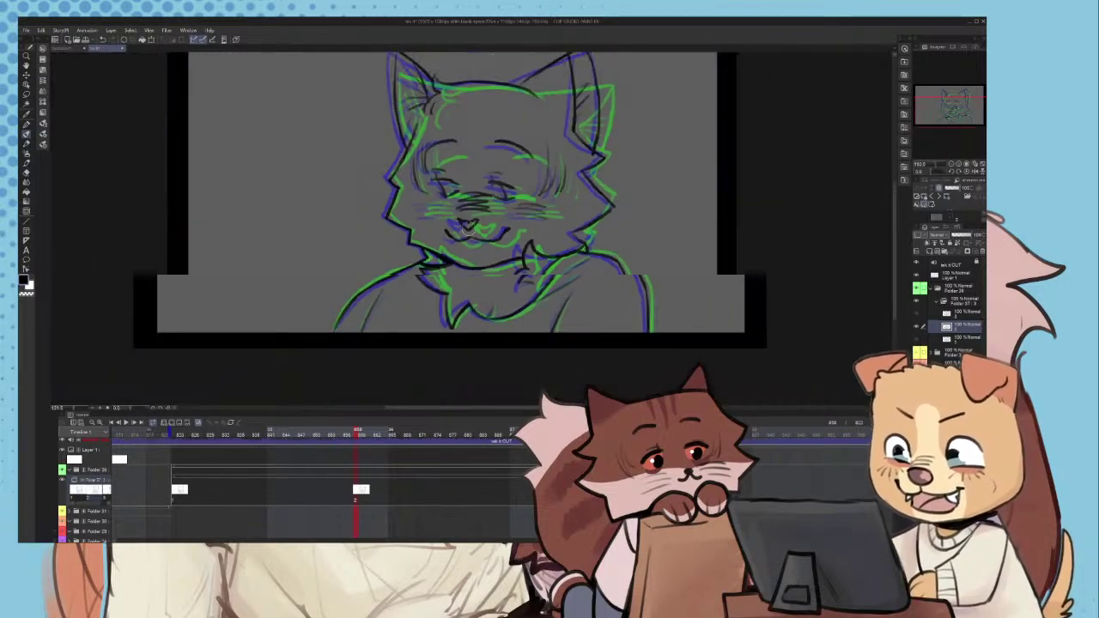
scroll(461, 275, "up", 9)
scroll(436, 292, "up", 2)
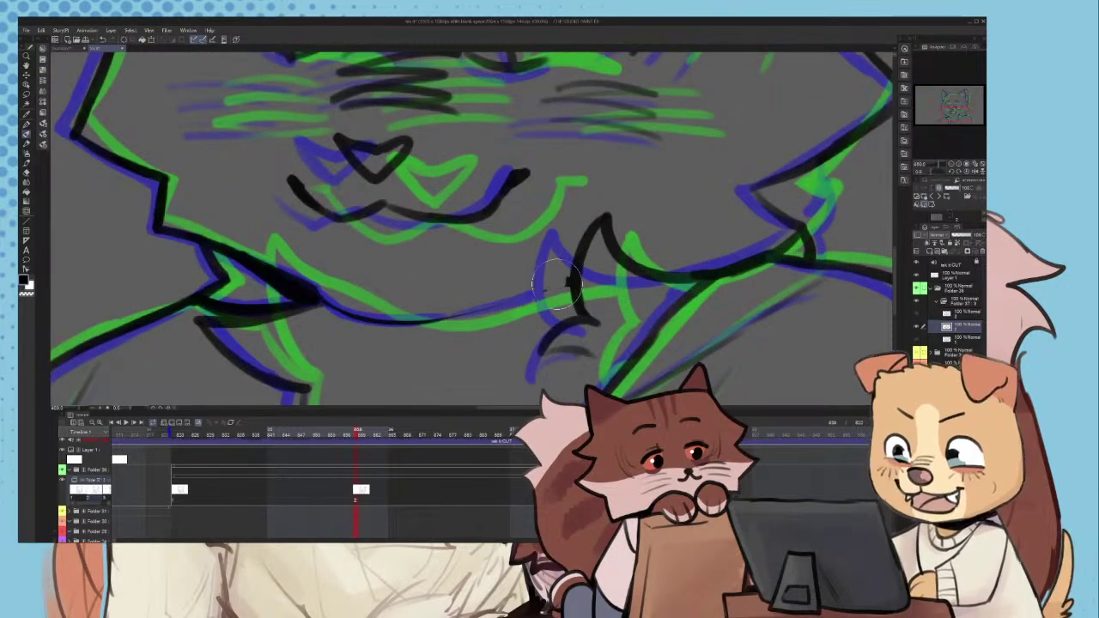
scroll(436, 305, "up", 2)
left_click_drag(223, 235, 342, 278)
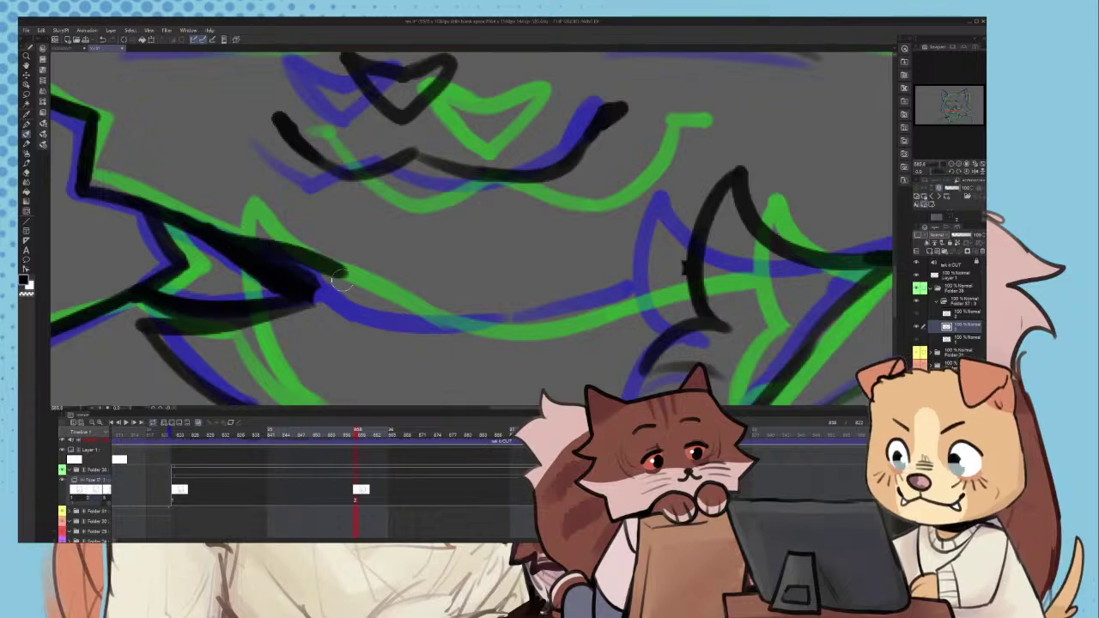
key("ctrl+z")
mouse_move(191, 223)
left_mouse_down()
mouse_move(321, 276)
mouse_move(461, 287)
mouse_move(474, 309)
mouse_move(355, 291)
mouse_move(366, 299)
mouse_move(539, 297)
left_mouse_up()
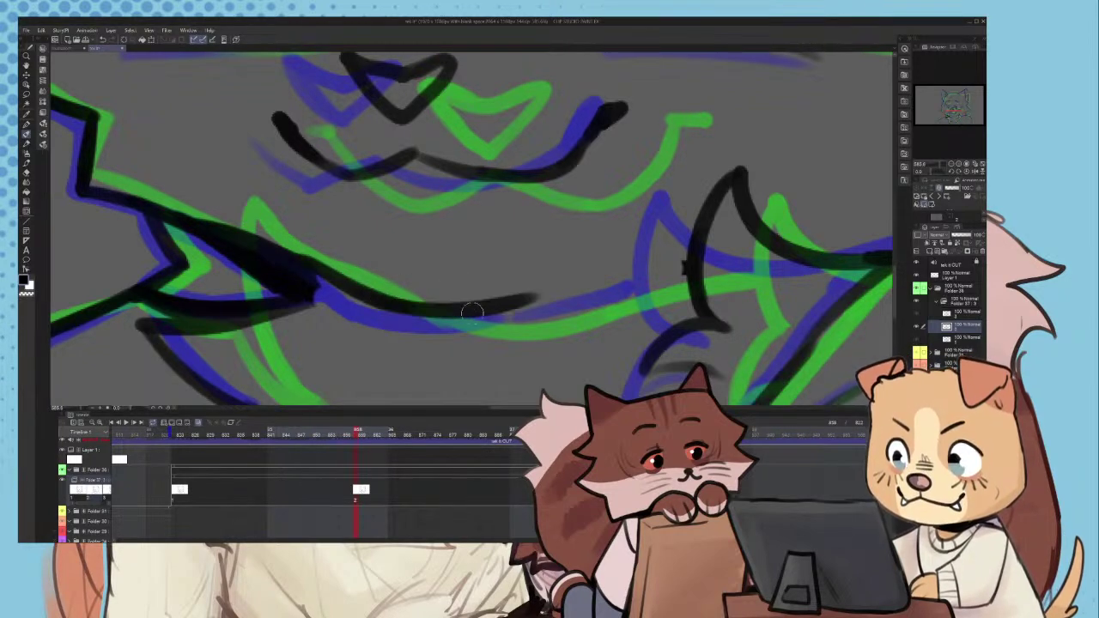
key("ctrl+z")
left_click_drag(394, 305, 690, 268)
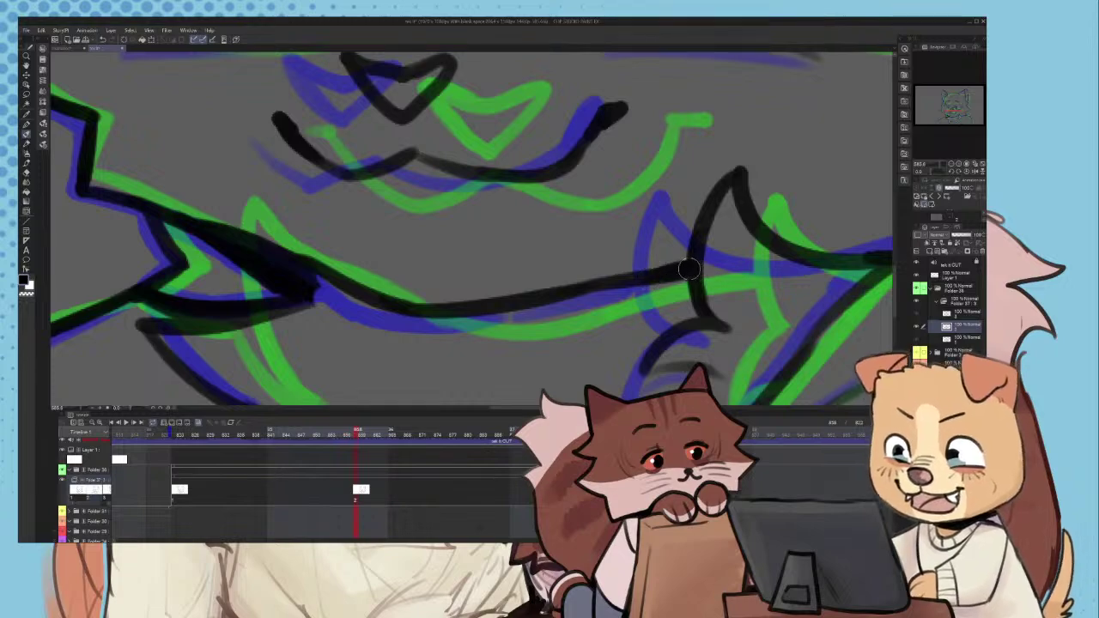
- Touch up the corner where the neck shadow meets the redrawn chin line
scroll(687, 270, "down", 1)
scroll(521, 277, "up", 3)
left_click_drag(305, 298, 371, 270)
scroll(371, 275, "down", 3)
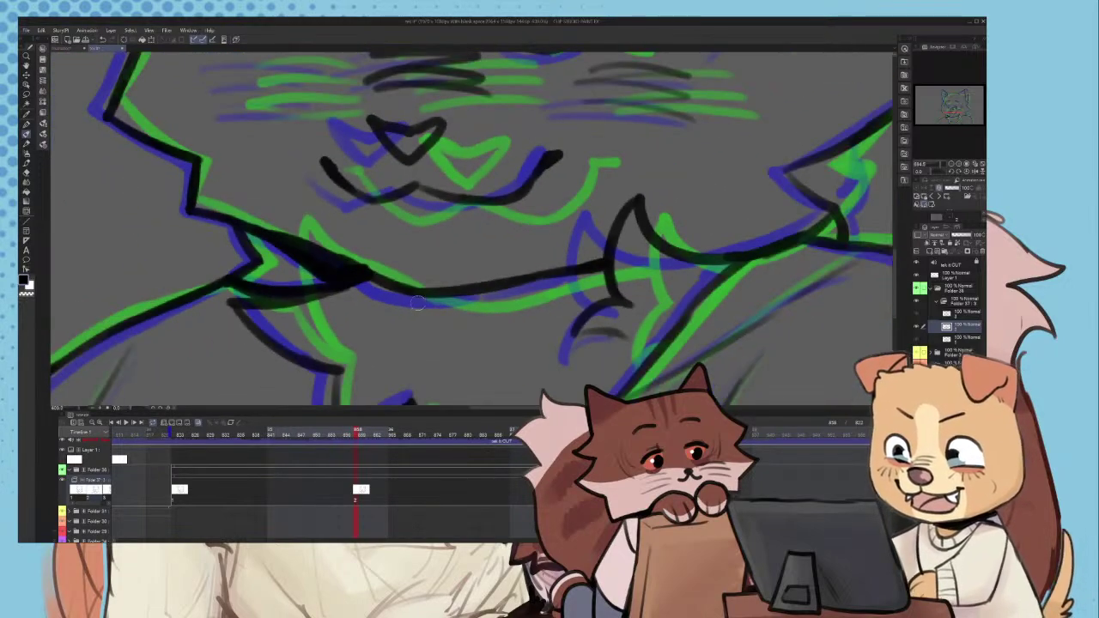
scroll(378, 292, "down", 5)
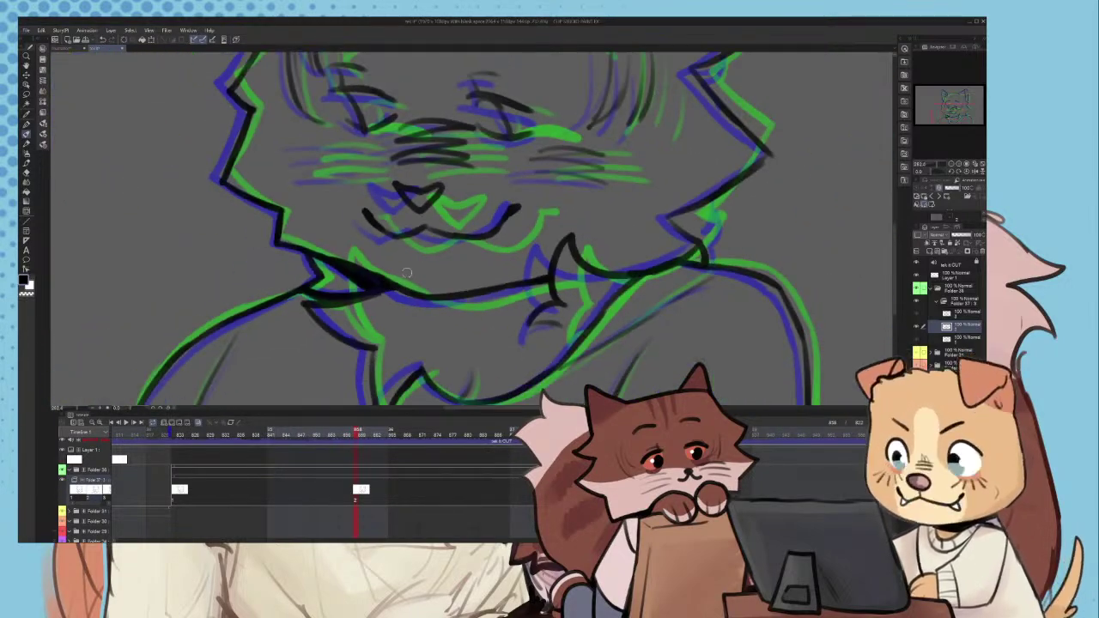
scroll(488, 220, "up", 1)
scroll(489, 219, "up", 1)
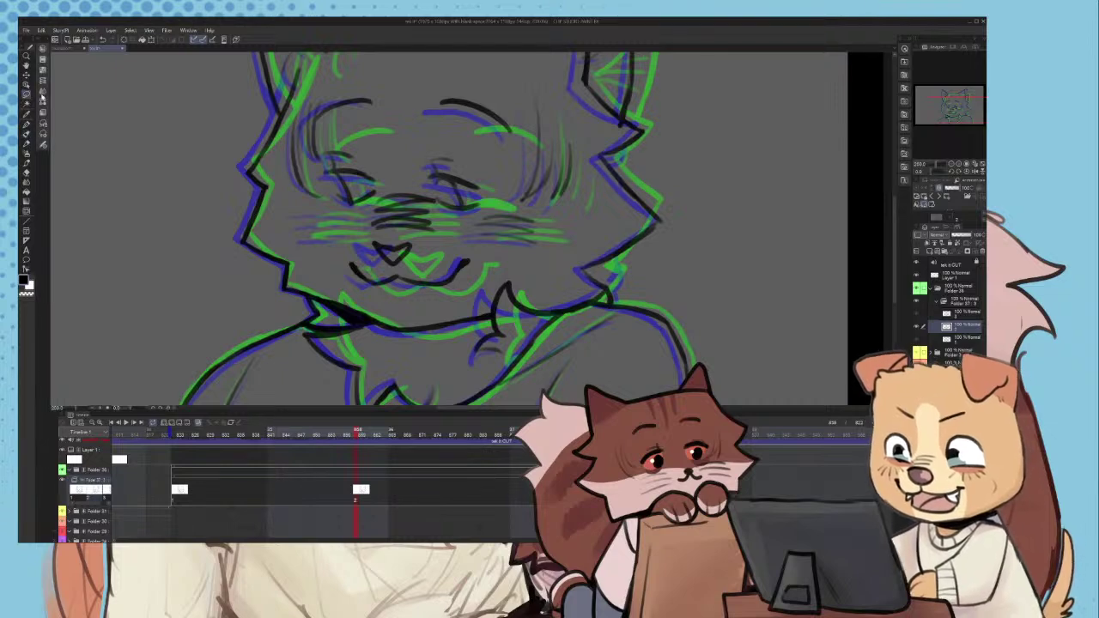
- Play back the shot to check the corrected in-between and stop on cel 2
scroll(447, 214, "down", 4)
left_click(313, 429)
left_click(127, 422)
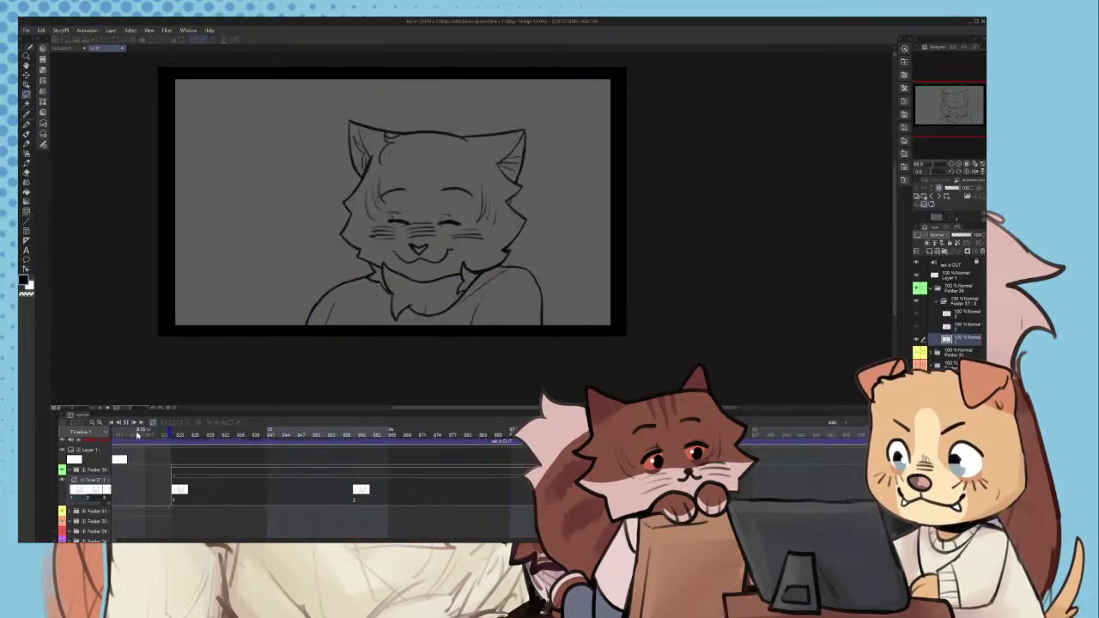
left_click(292, 485)
left_click(383, 478)
left_click(400, 495)
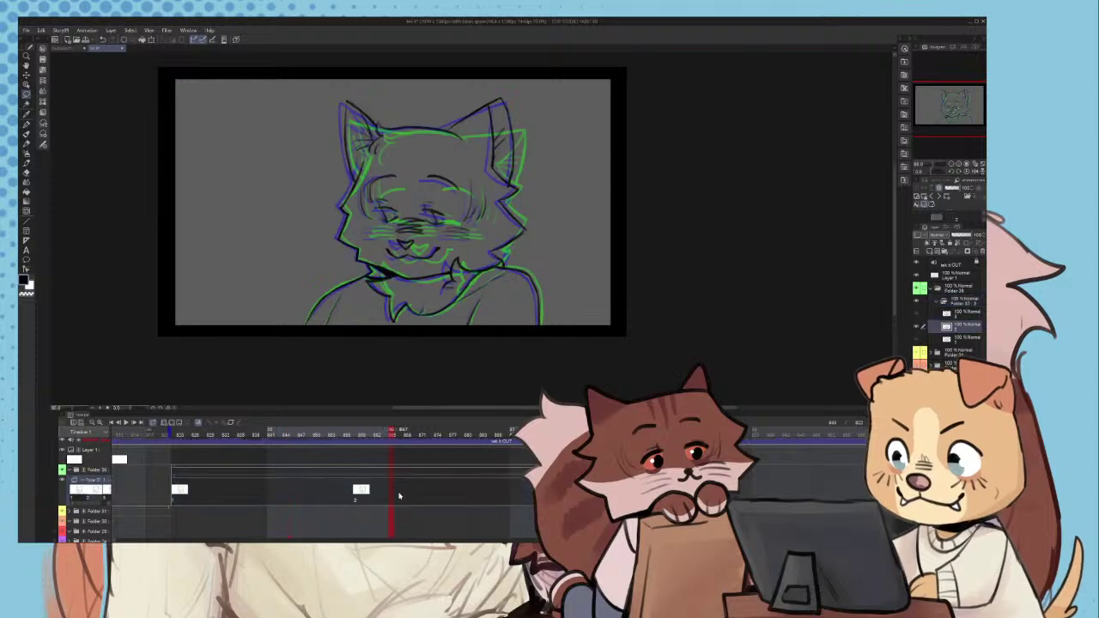
scroll(356, 224, "up", 1)
scroll(357, 223, "up", 2)
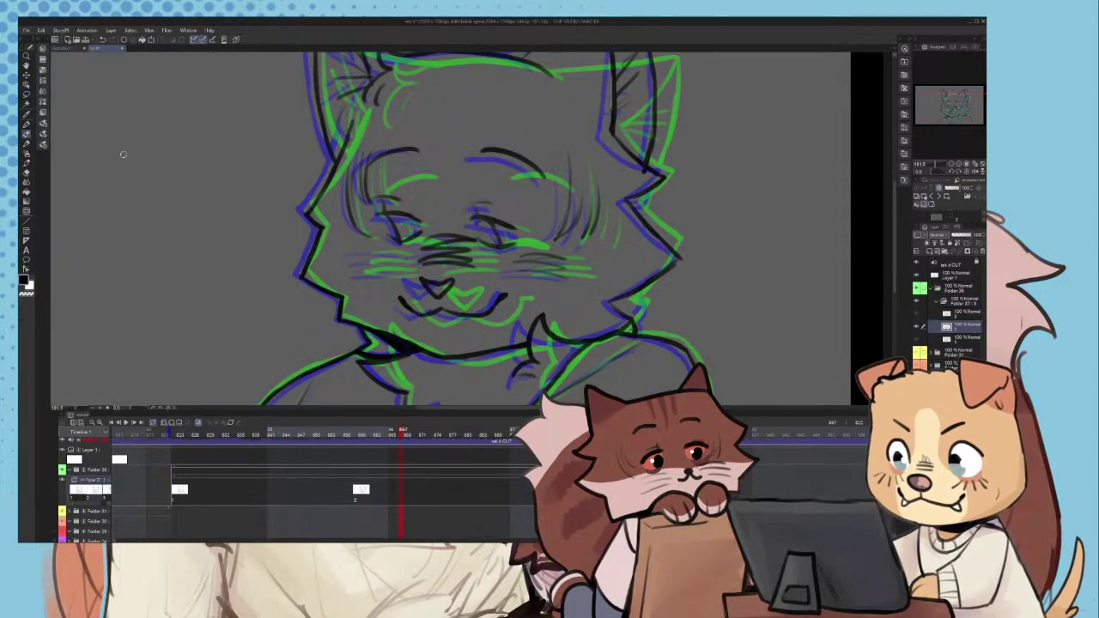
scroll(359, 258, "up", 2)
scroll(386, 283, "down", 5)
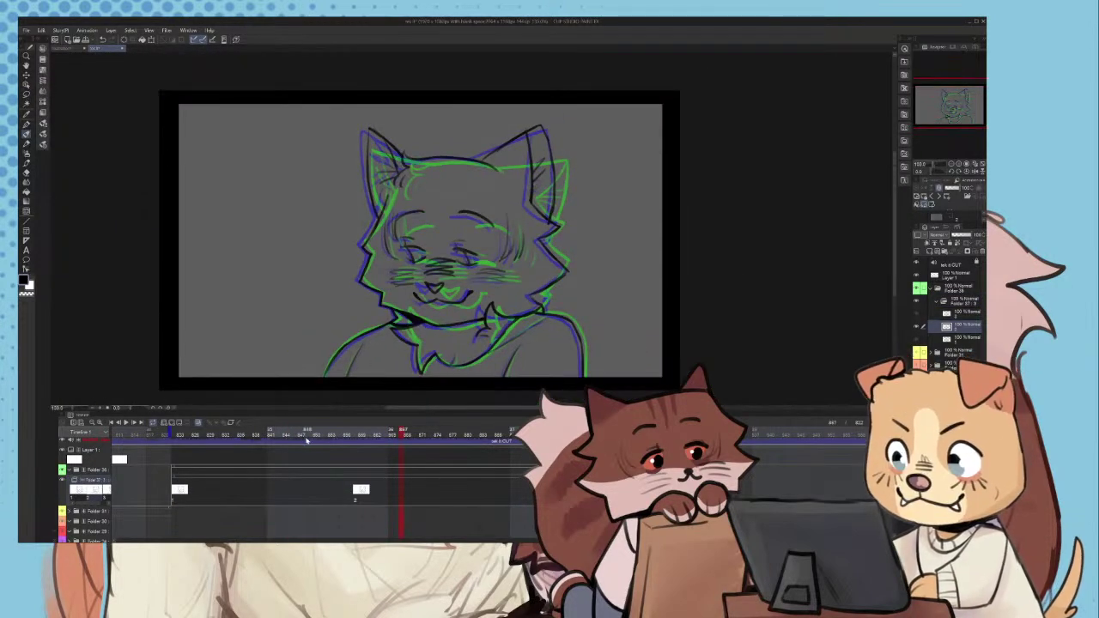
key("space")
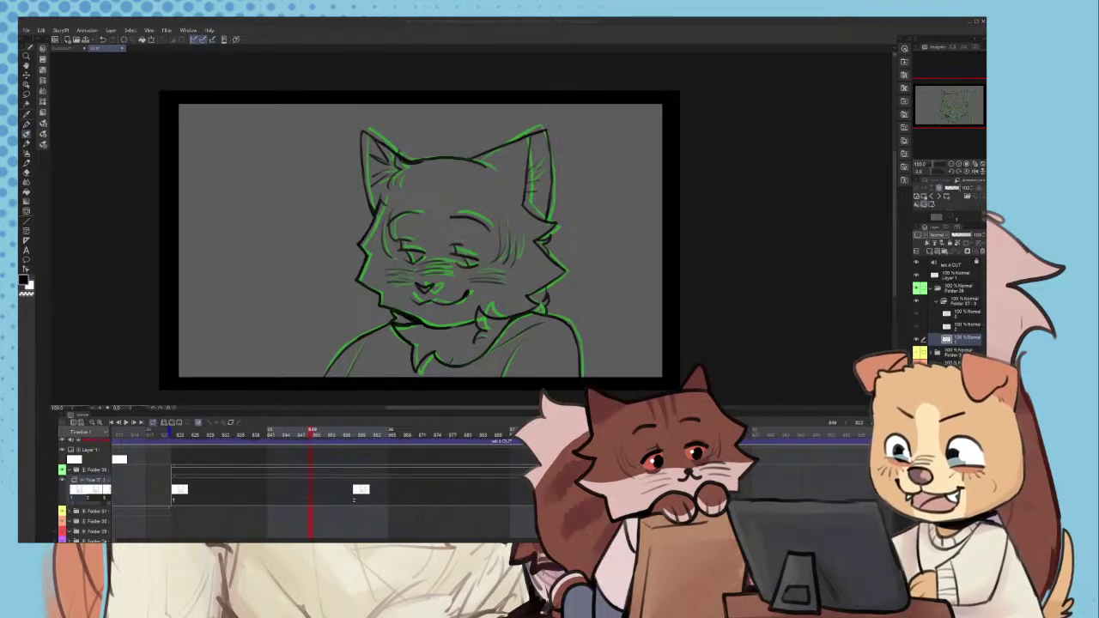
scroll(567, 313, "down", 5)
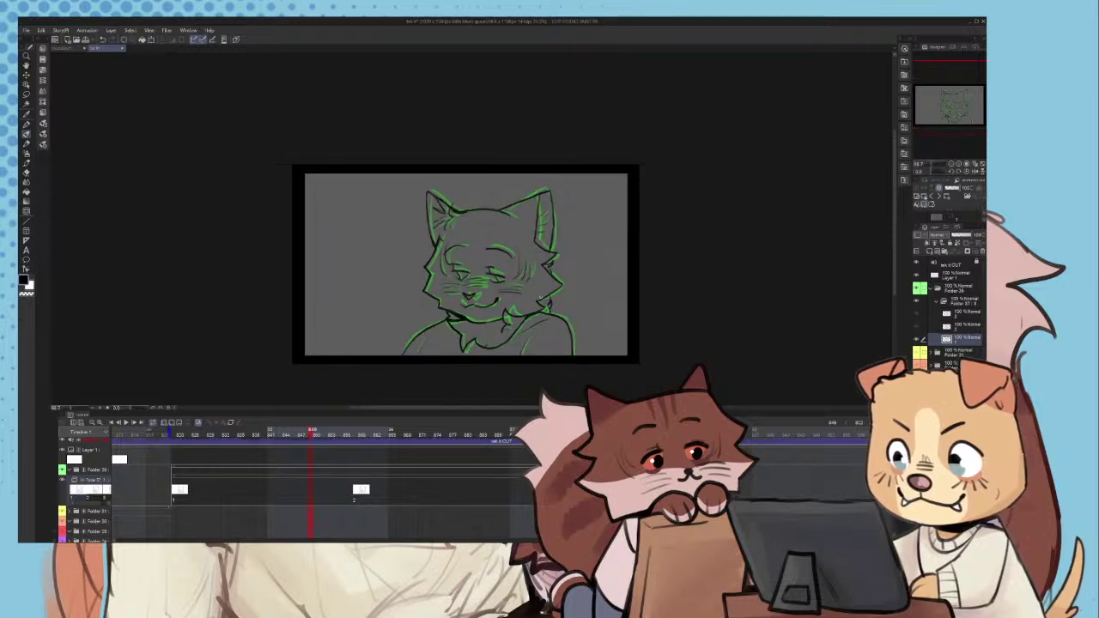
- Move the playback start marker back into the preceding two-character shot and collapse the cat shot's cel folder and parent folder
mouse_move(171, 431)
left_mouse_down()
mouse_move(136, 432)
mouse_move(232, 464)
mouse_move(142, 436)
left_mouse_up()
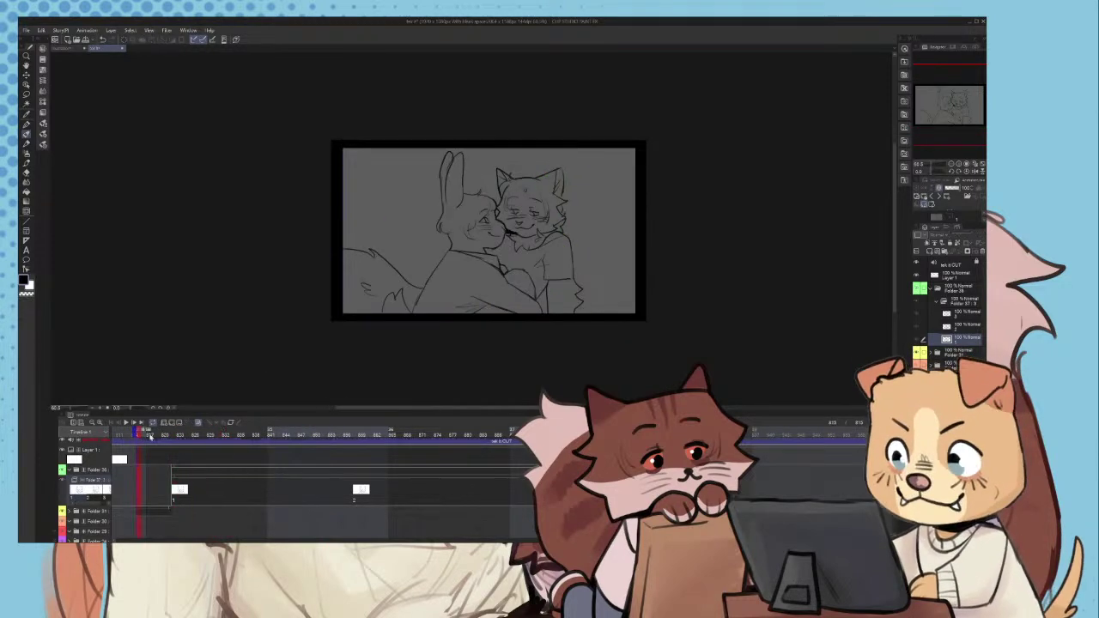
mouse_move(44, 468)
left_mouse_down()
mouse_move(188, 493)
mouse_move(198, 452)
mouse_move(189, 438)
mouse_move(170, 439)
left_mouse_up()
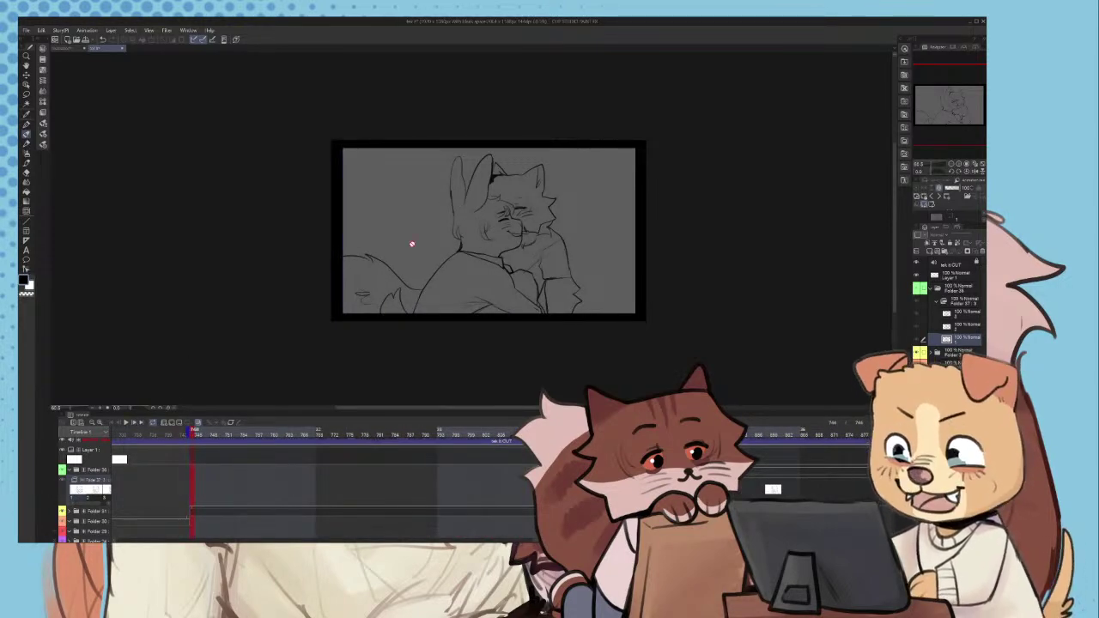
scroll(413, 244, "down", 1)
scroll(567, 191, "up", 3)
left_click(937, 302)
left_click(933, 290)
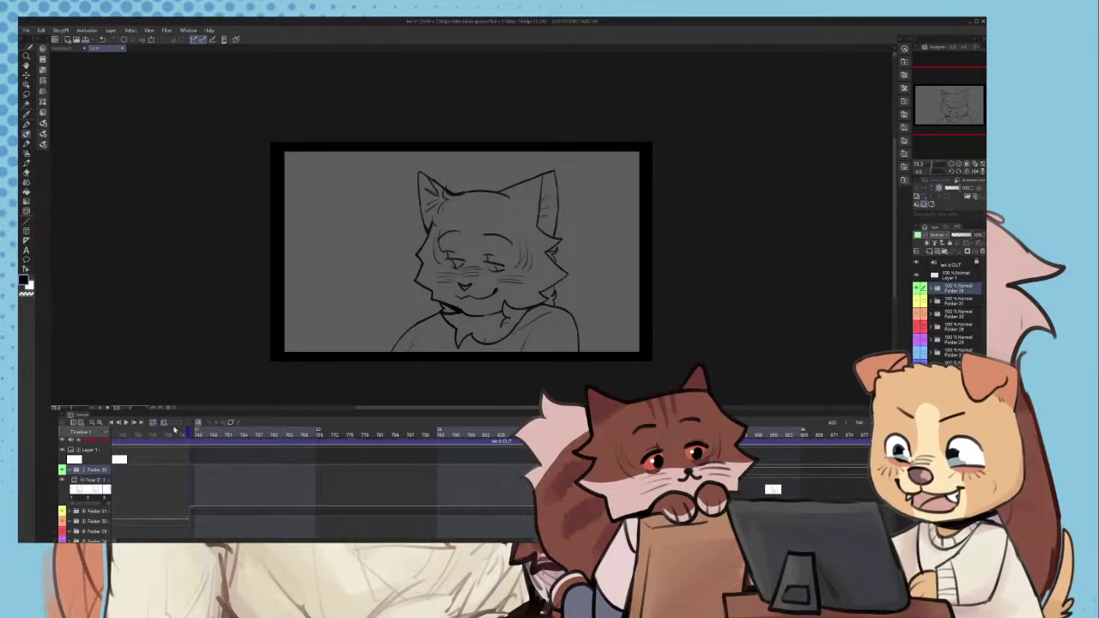
- Play back from the preceding two-character shot through the cat's close-up, and stop just before the close-up begins
left_click(193, 435)
left_click(126, 422)
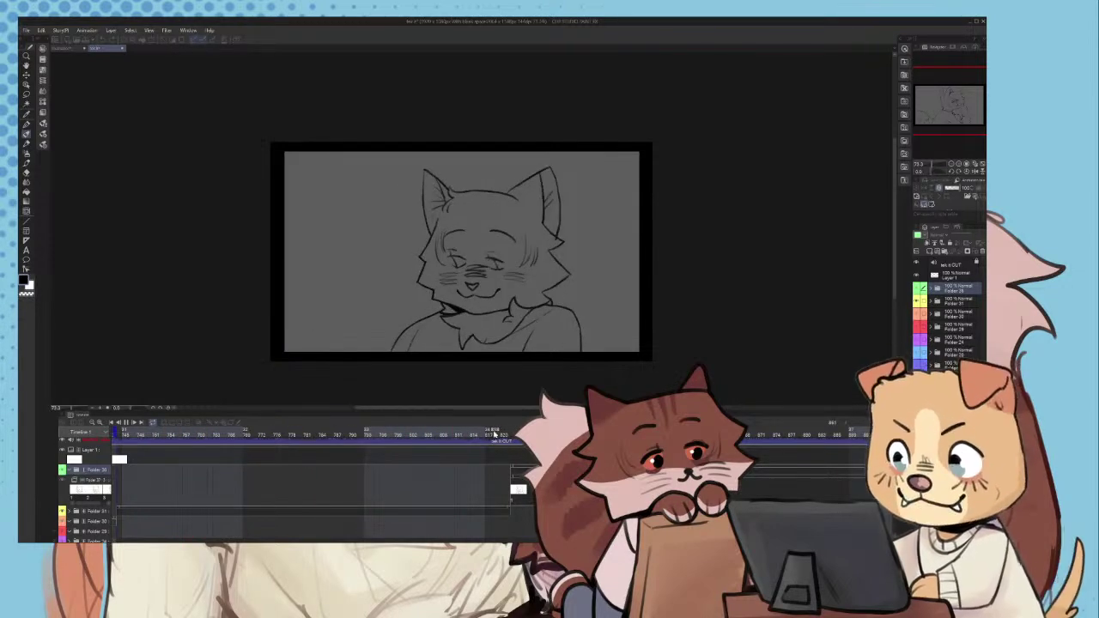
left_click(495, 464)
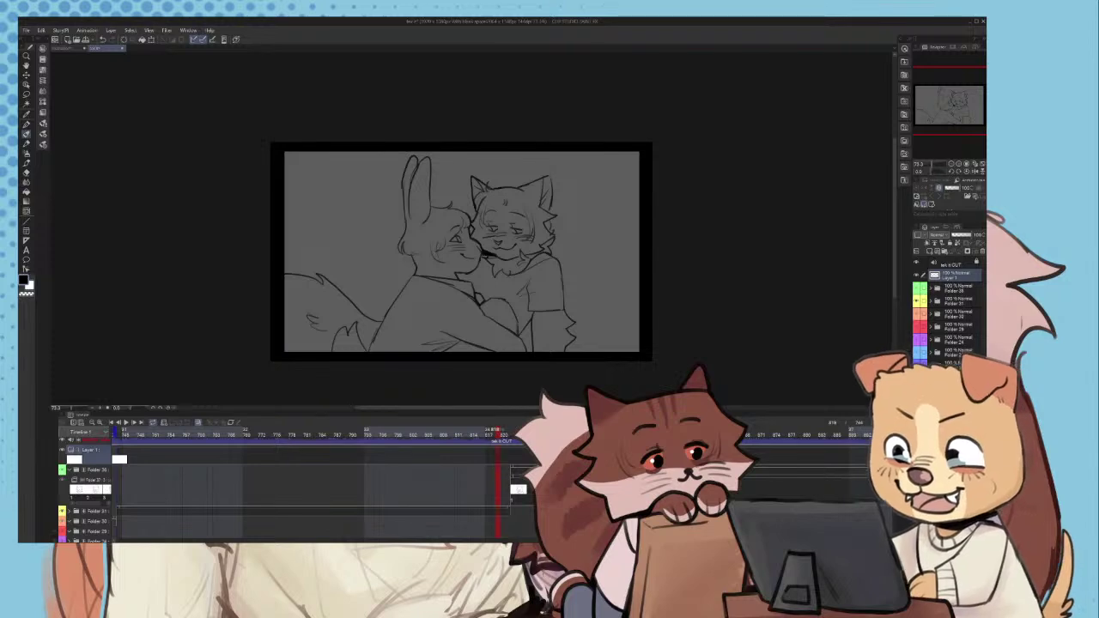
scroll(437, 257, "down", 3)
scroll(472, 249, "up", 2)
scroll(487, 221, "down", 2)
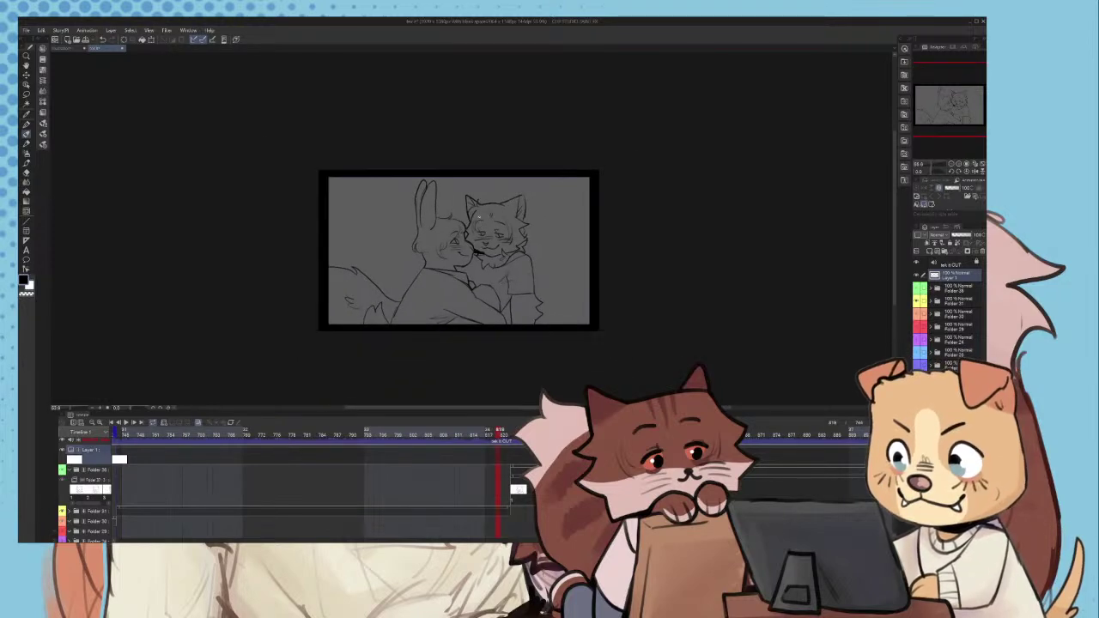
scroll(484, 187, "up", 4)
scroll(481, 185, "down", 2)
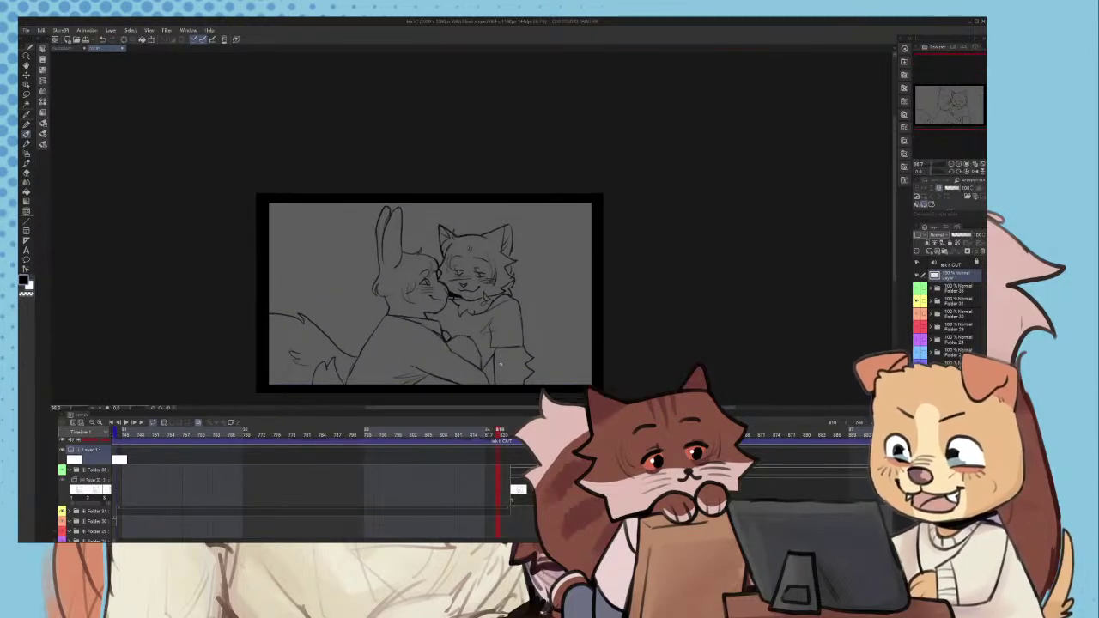